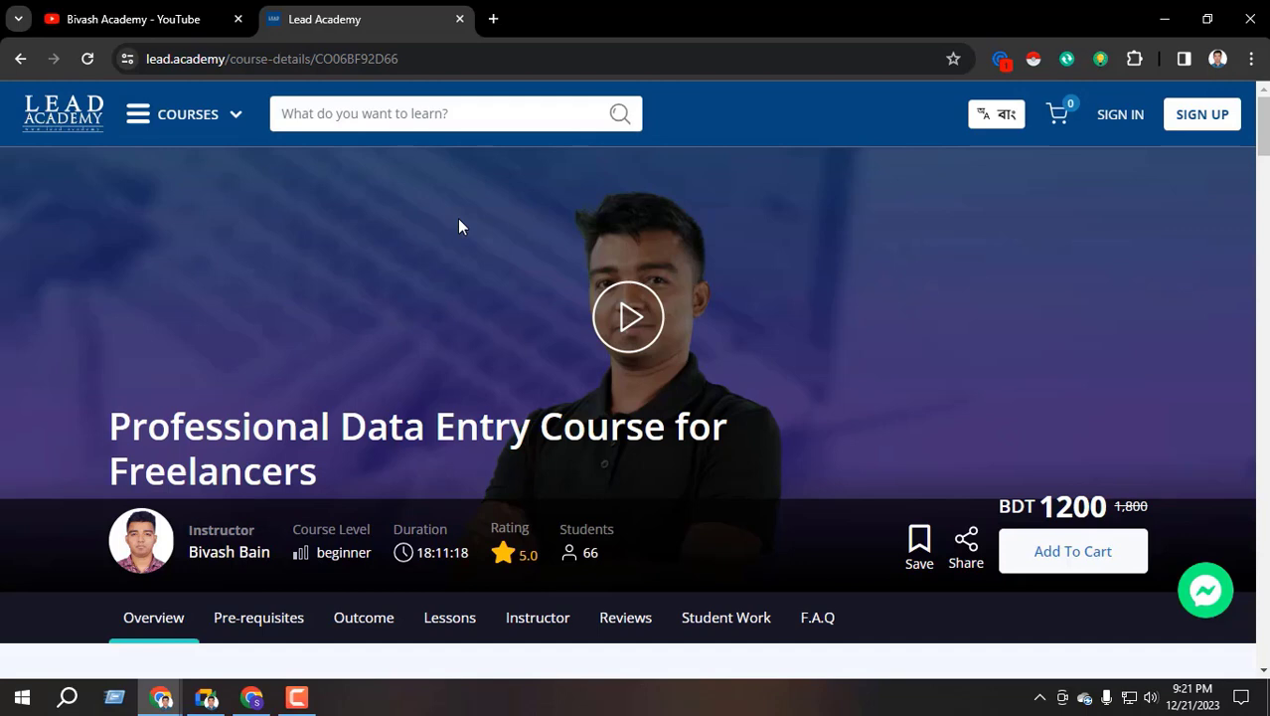
Open LinkedIn from a new Chrome tab and go to your own profile page
left_click(493, 18)
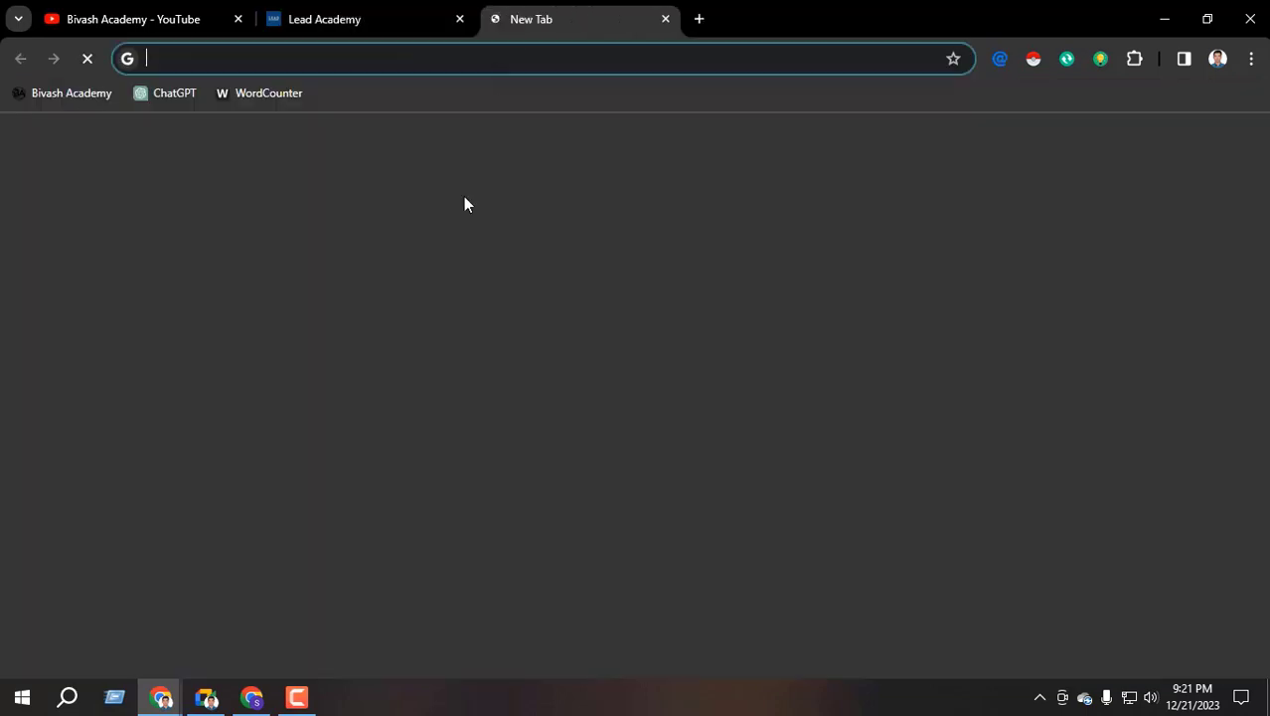
left_click(635, 481)
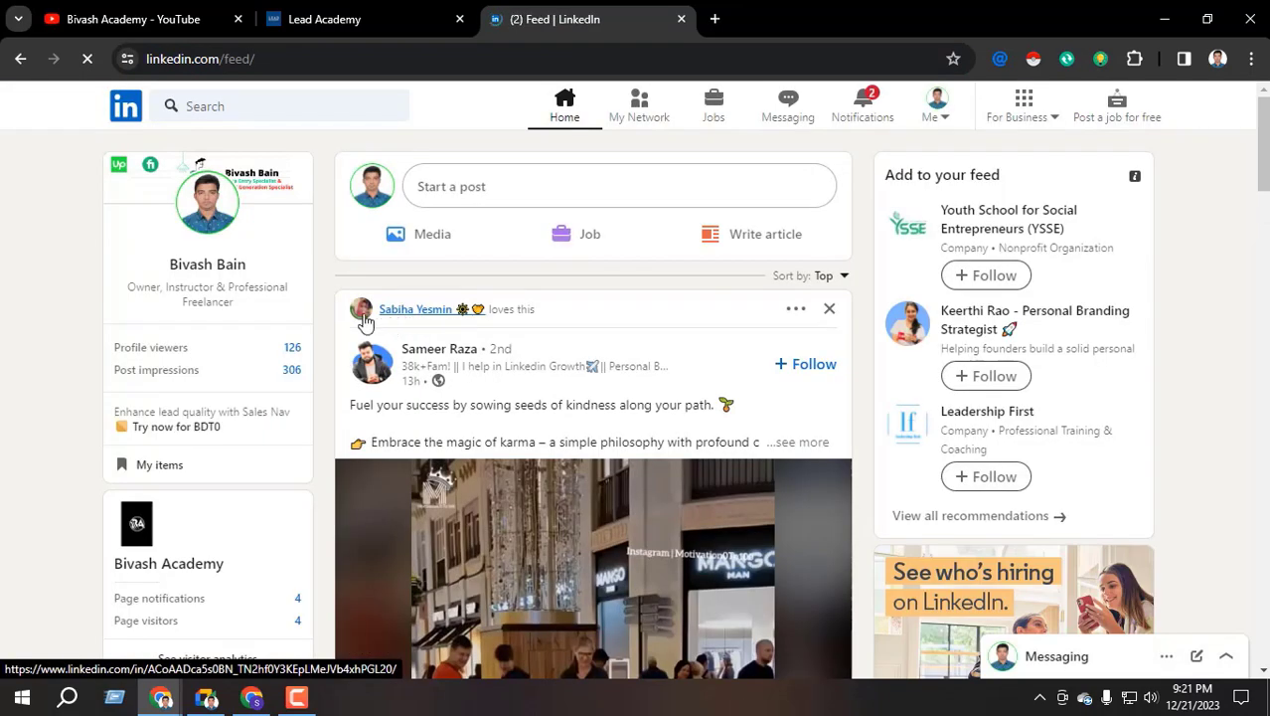
left_click(231, 243)
left_click(207, 697)
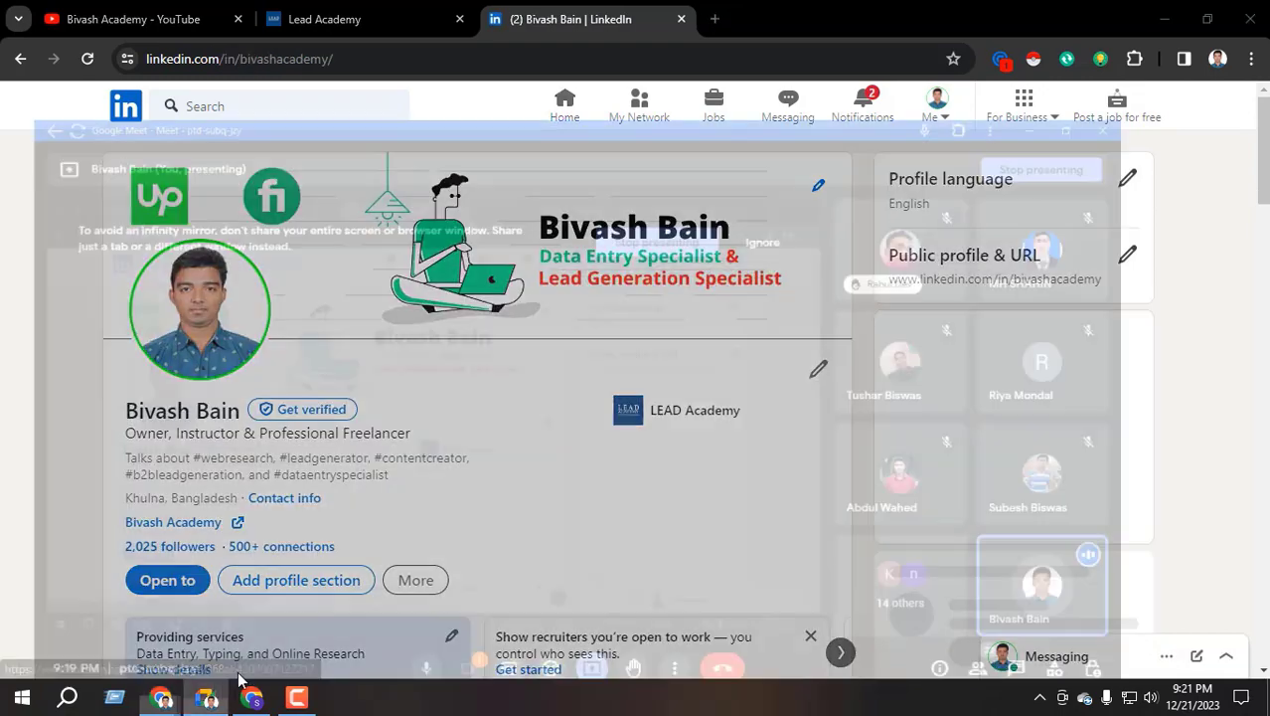
Admit the waiting Meet participant, then back in Chrome expand the profile's About section
left_click(1141, 574)
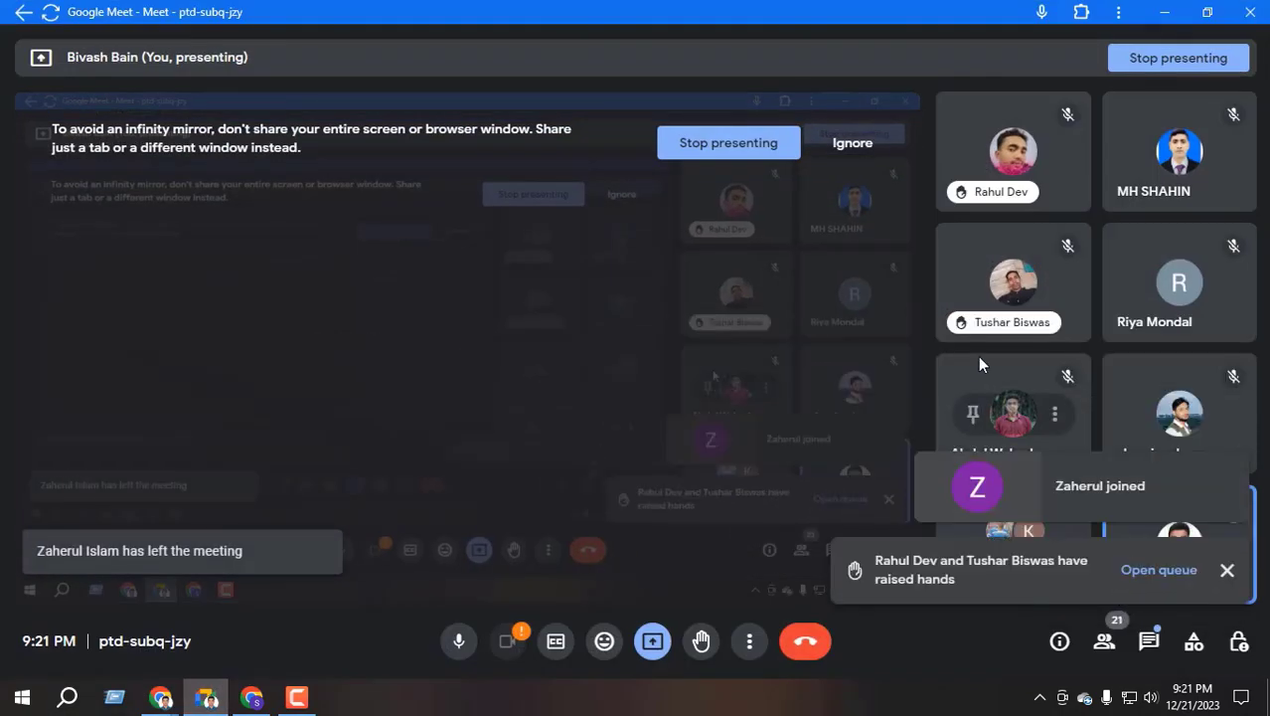
key("alt+Tab")
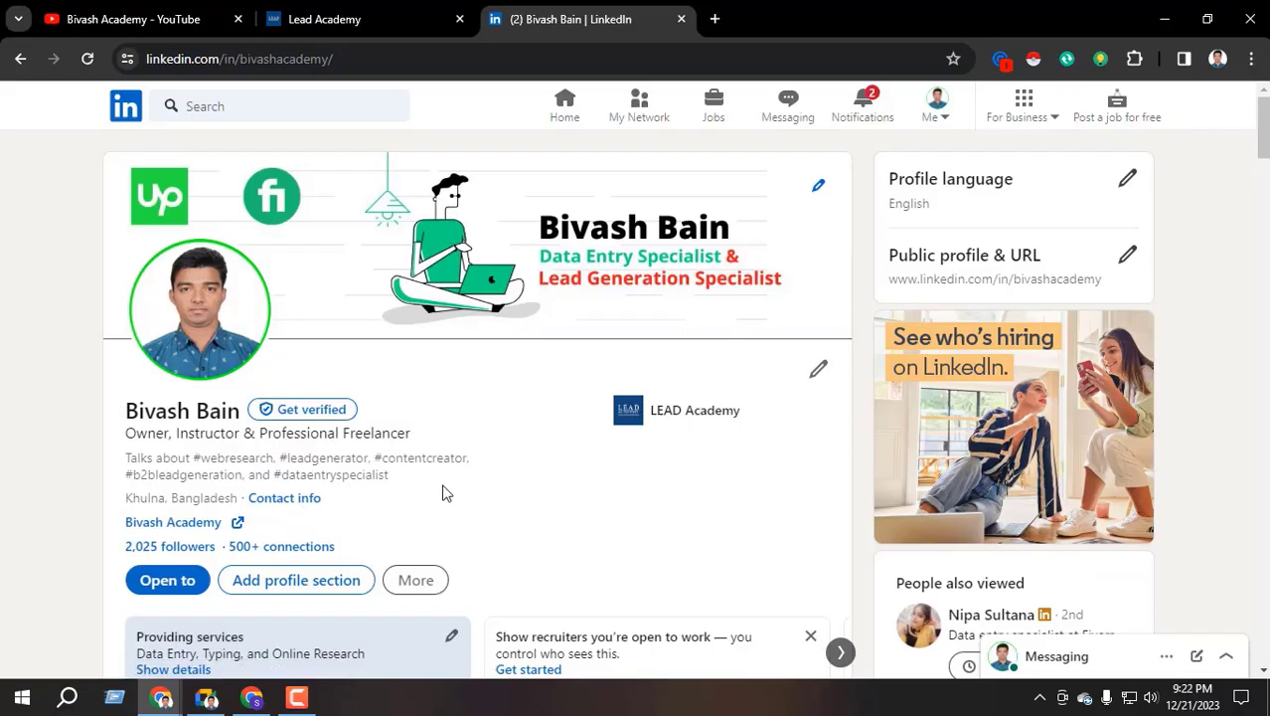
scroll(319, 502, "down", 15)
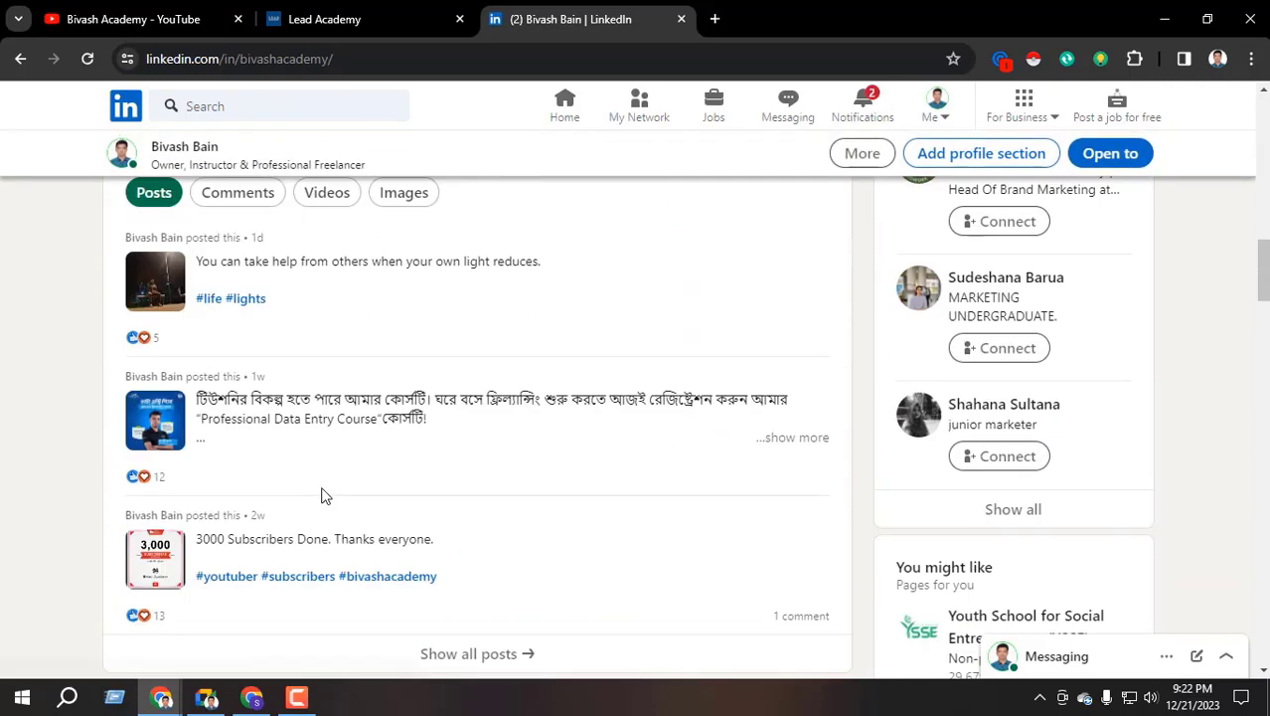
scroll(305, 485, "down", 5)
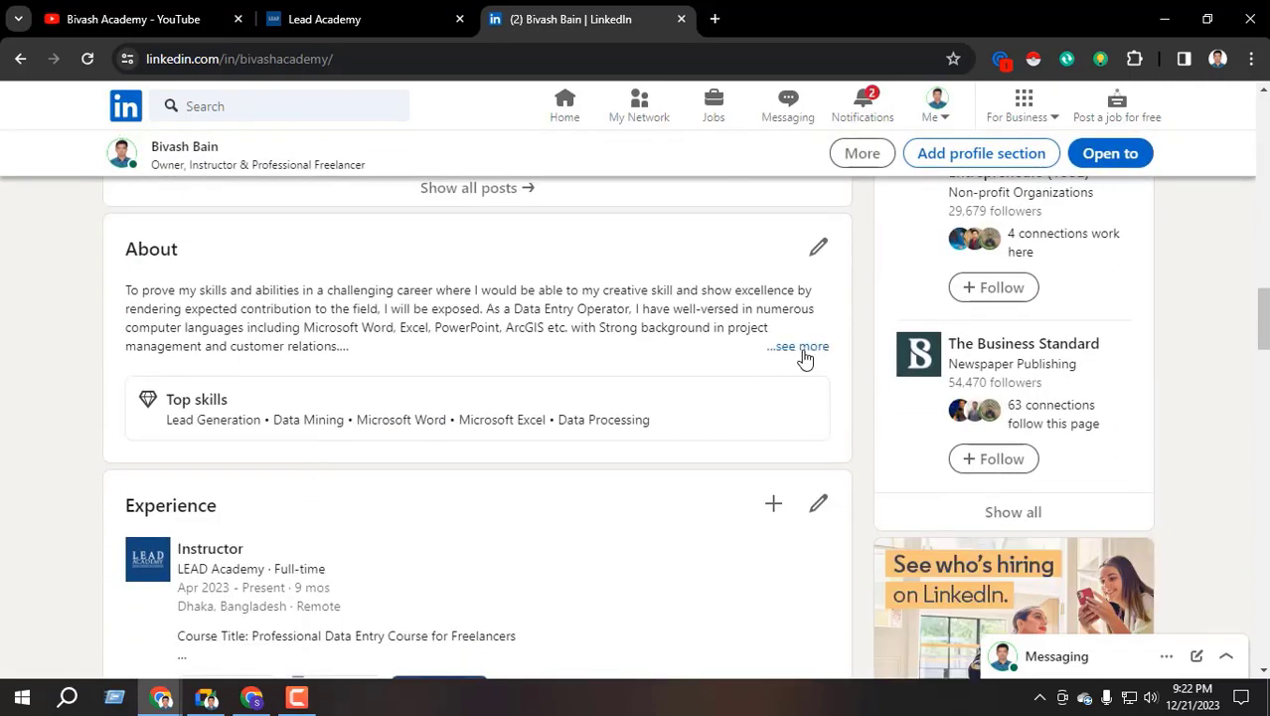
left_click(808, 345)
Scroll through the expanded About text, selecting a passage and then clearing it
scroll(233, 425, "down", 2)
scroll(233, 424, "up", 2)
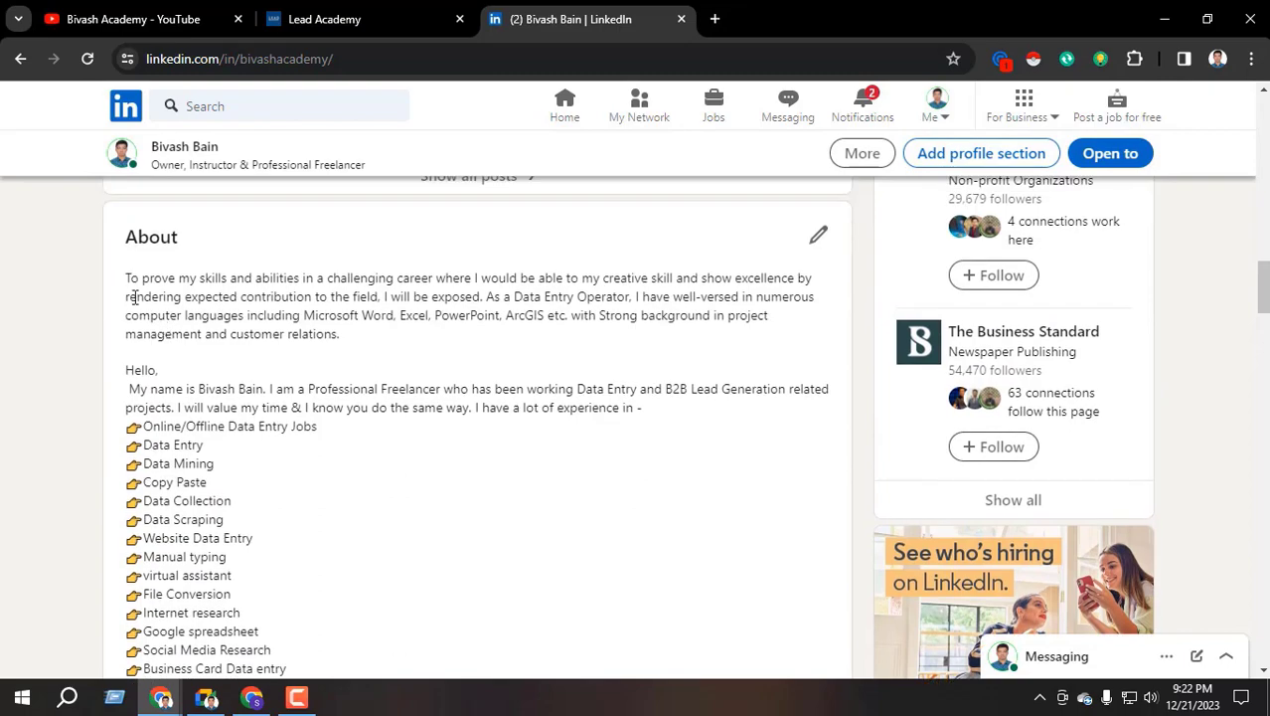
left_click_drag(129, 282, 250, 570)
scroll(251, 513, "down", 4)
left_click(251, 513)
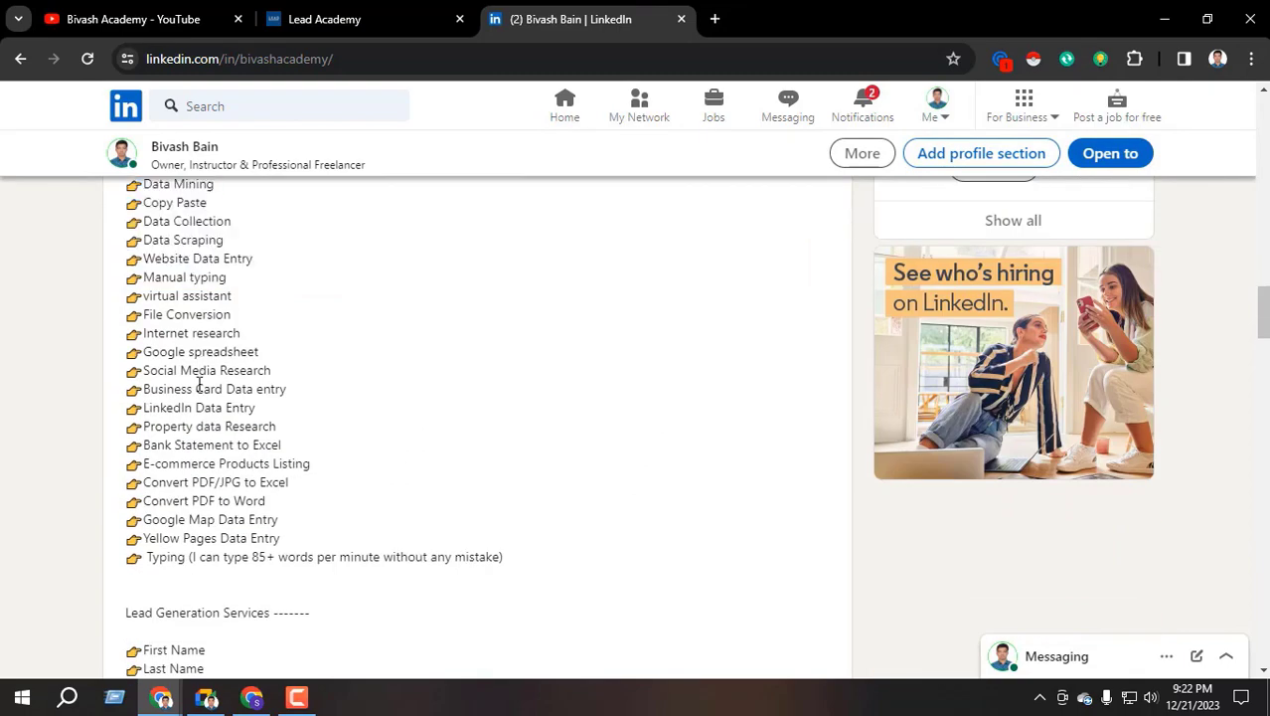
scroll(217, 444, "up", 3)
scroll(217, 444, "up", 3)
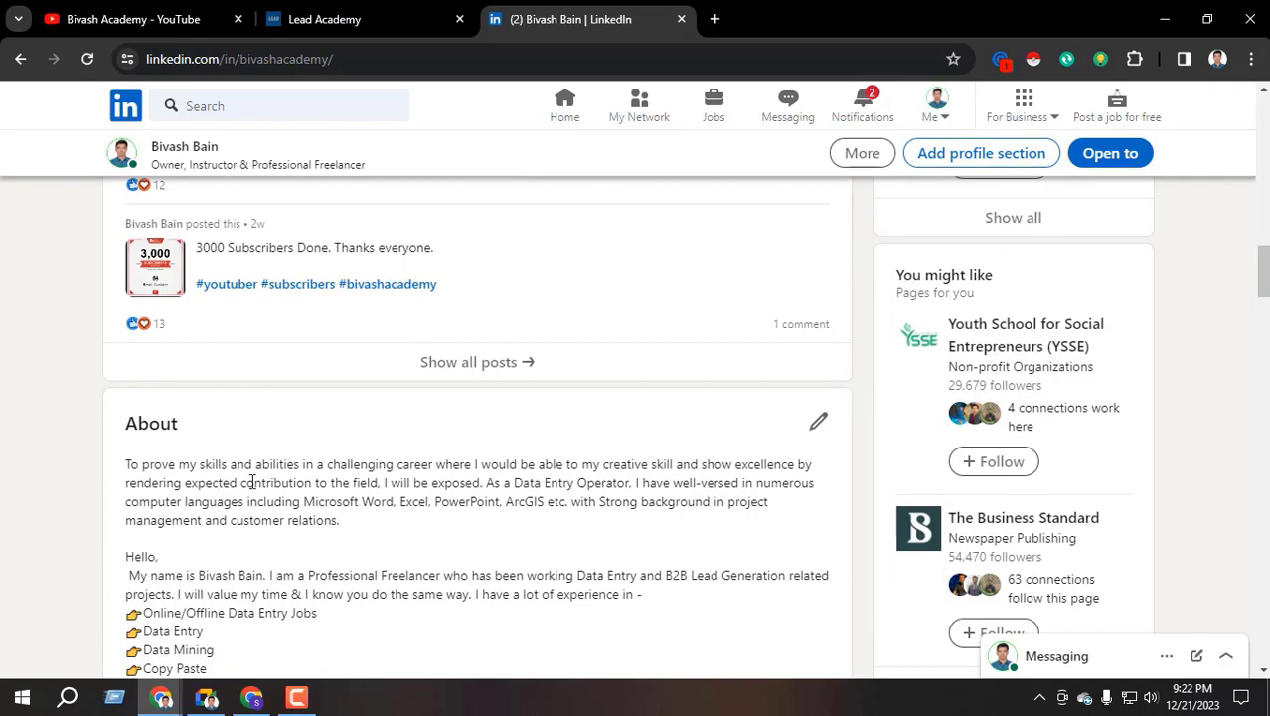
scroll(251, 481, "up", 15)
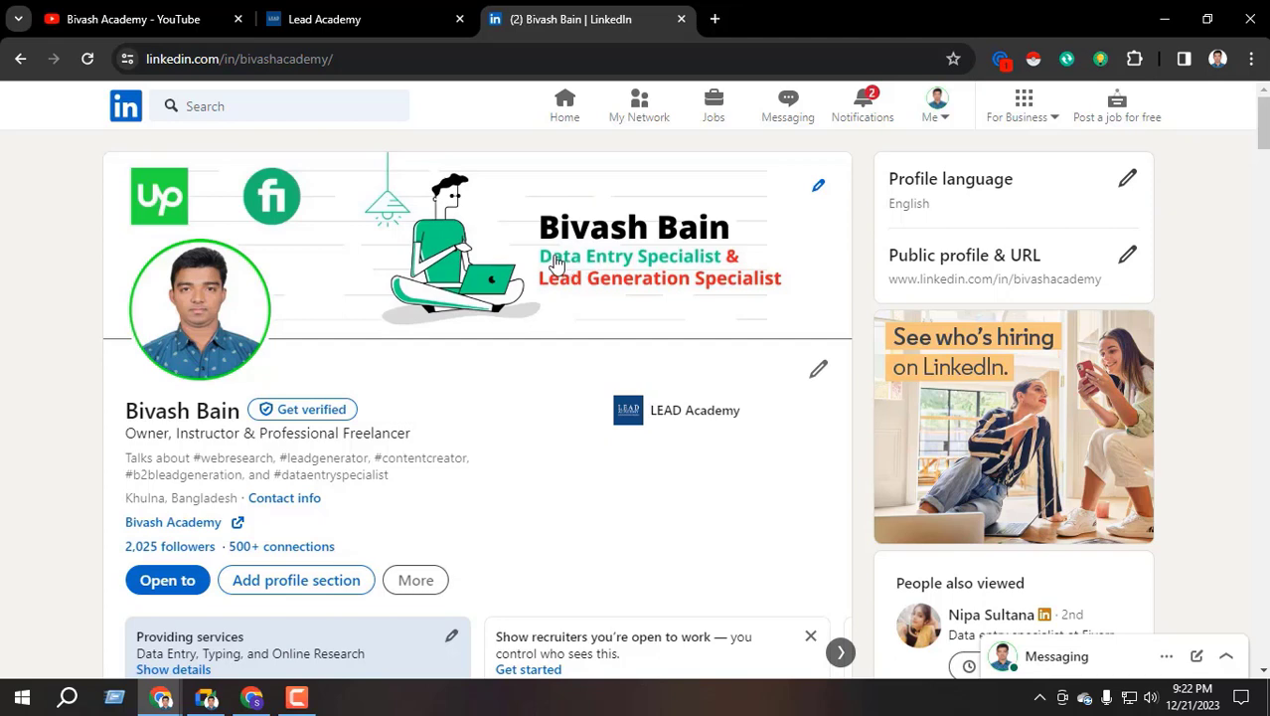
Highlight the opening lines of the About text, then clear the selection
scroll(328, 398, "down", 2)
scroll(293, 348, "down", 5)
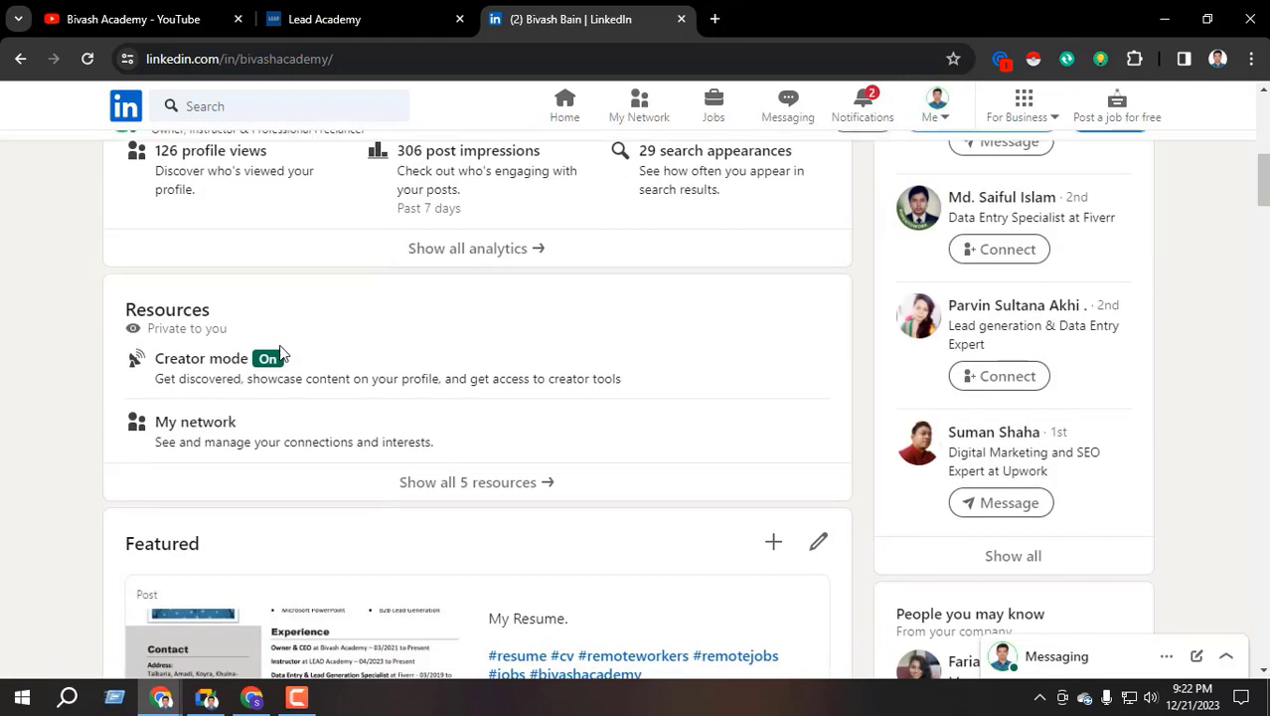
scroll(283, 358, "down", 12)
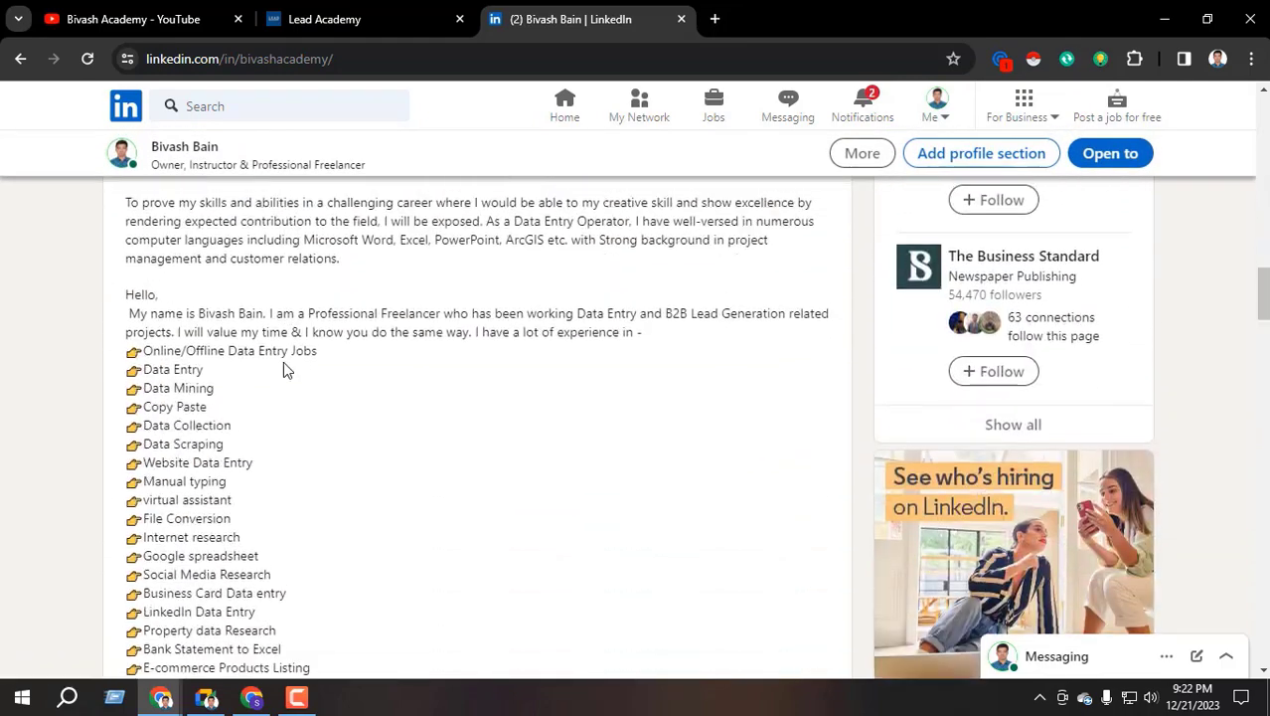
scroll(283, 369, "up", 1)
left_click_drag(149, 306, 255, 398)
left_click(213, 392)
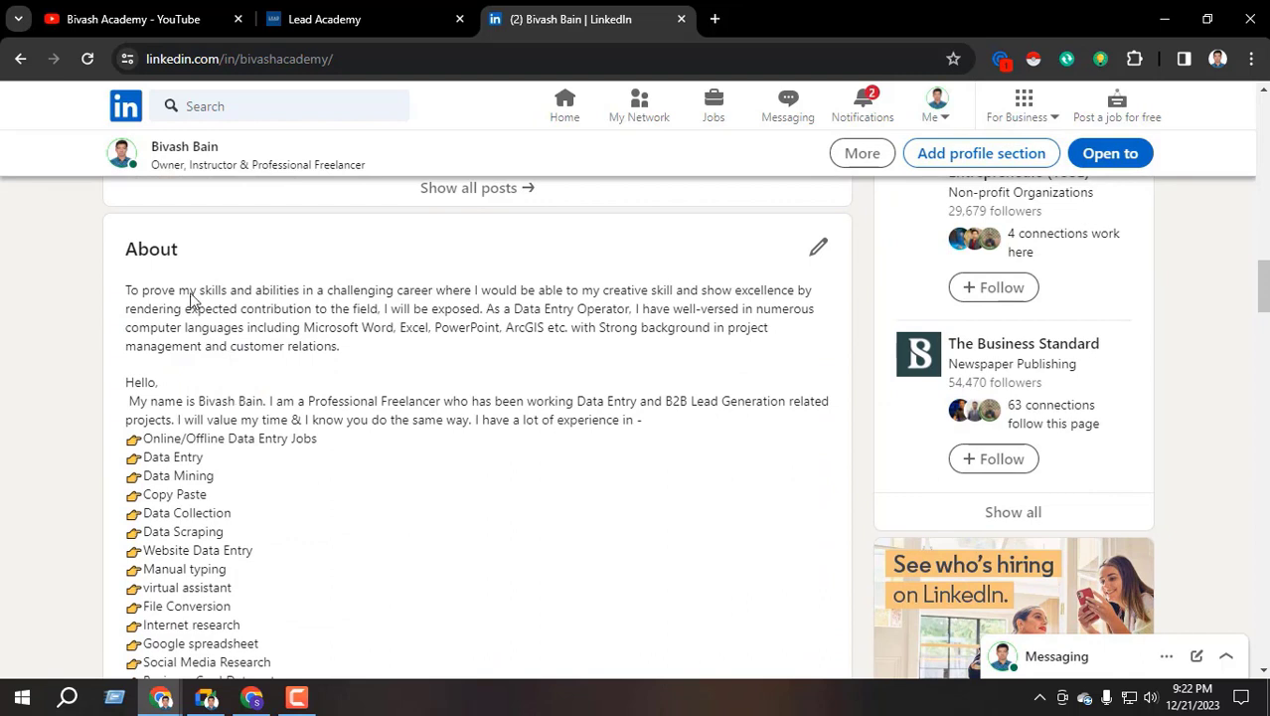
left_click_drag(164, 290, 480, 437)
left_click(373, 406)
scroll(372, 405, "down", 7)
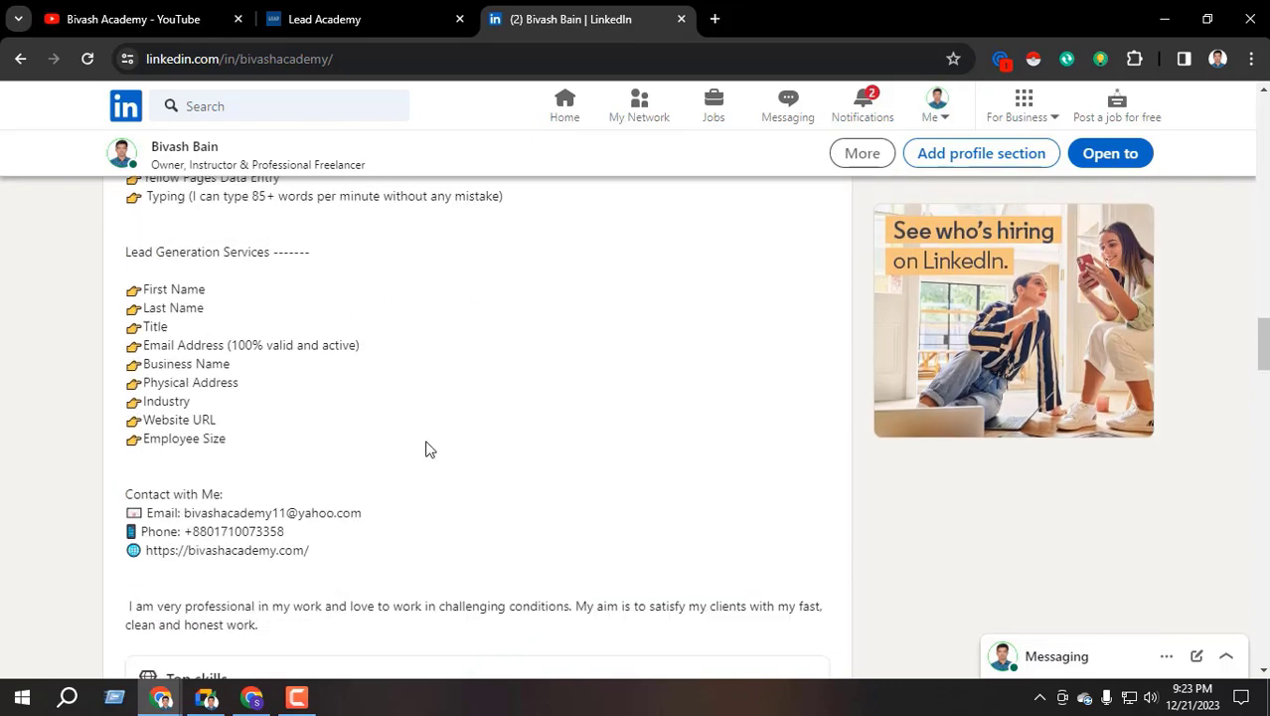
left_click_drag(129, 401, 335, 458)
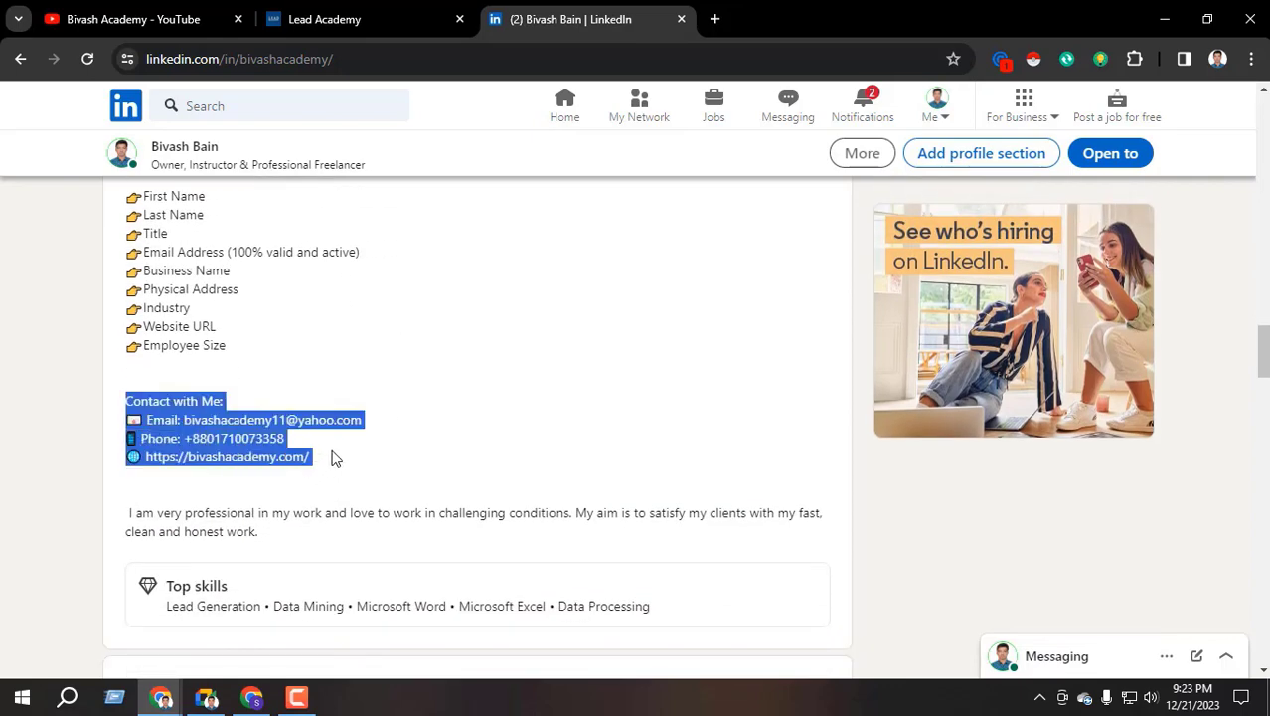
left_click(298, 426)
scroll(373, 426, "down", 5)
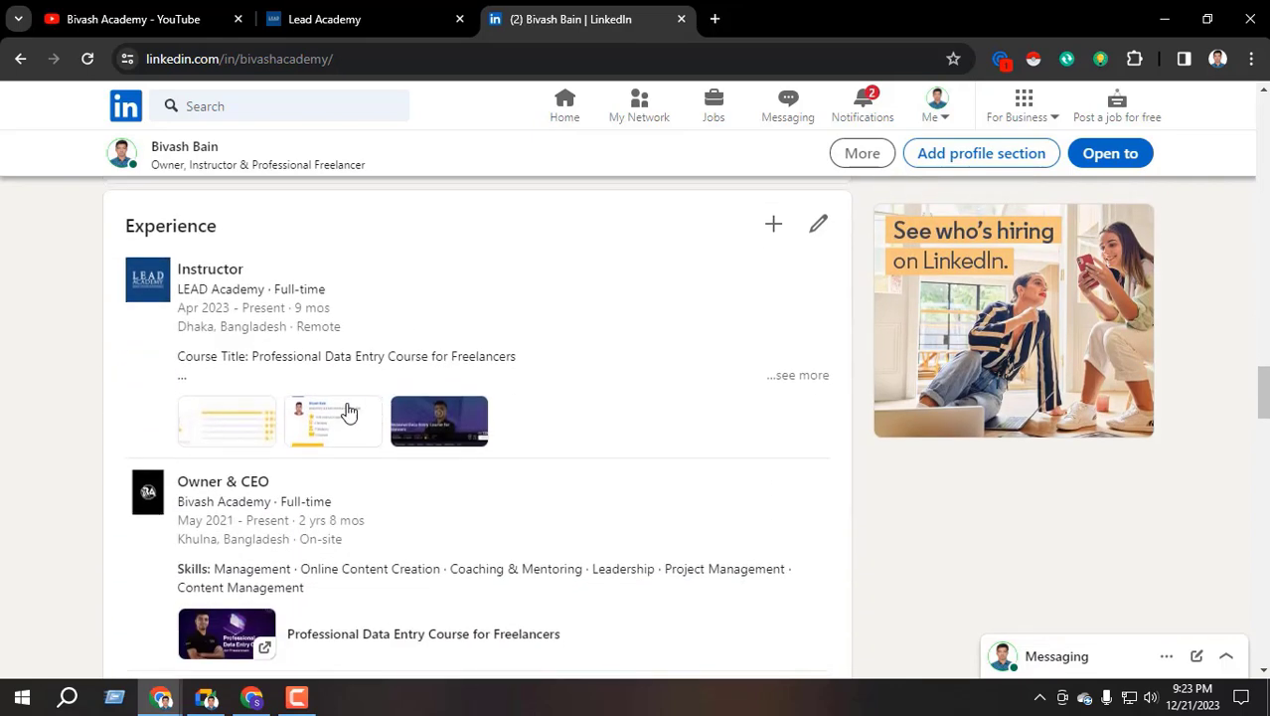
scroll(348, 410, "up", 1)
left_click_drag(127, 330, 363, 329)
left_click(366, 334)
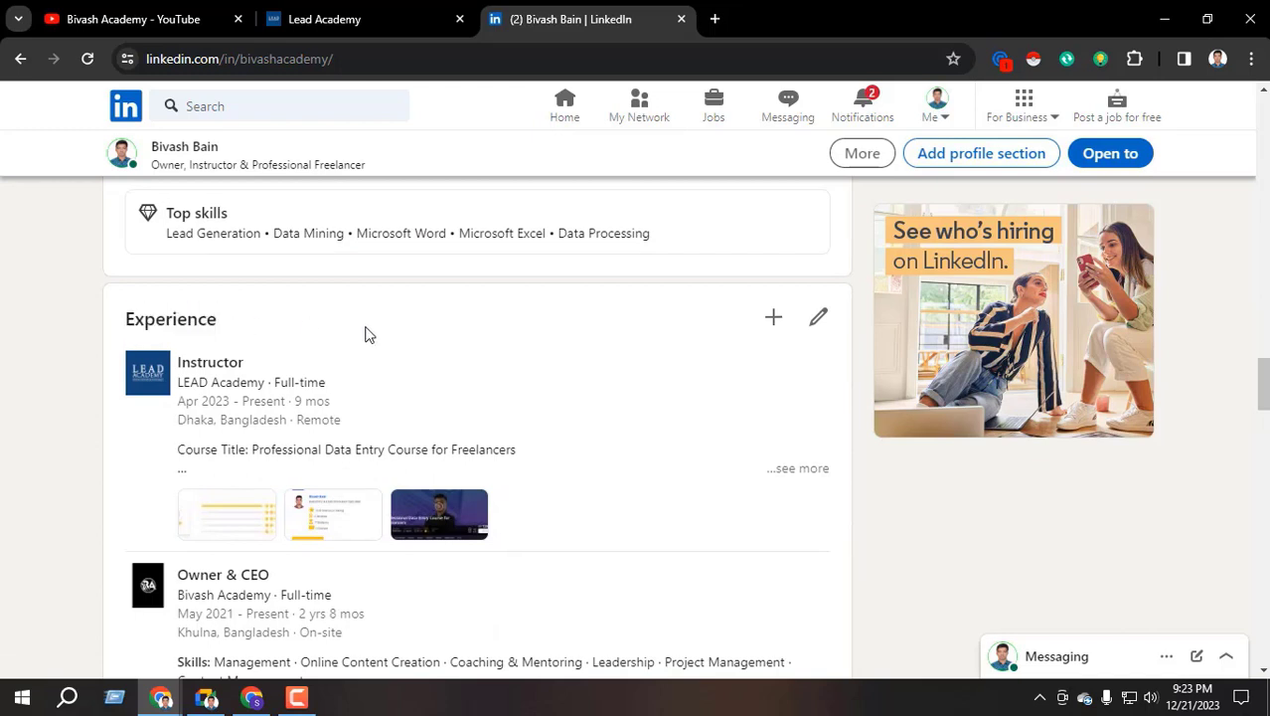
scroll(412, 320, "down", 1)
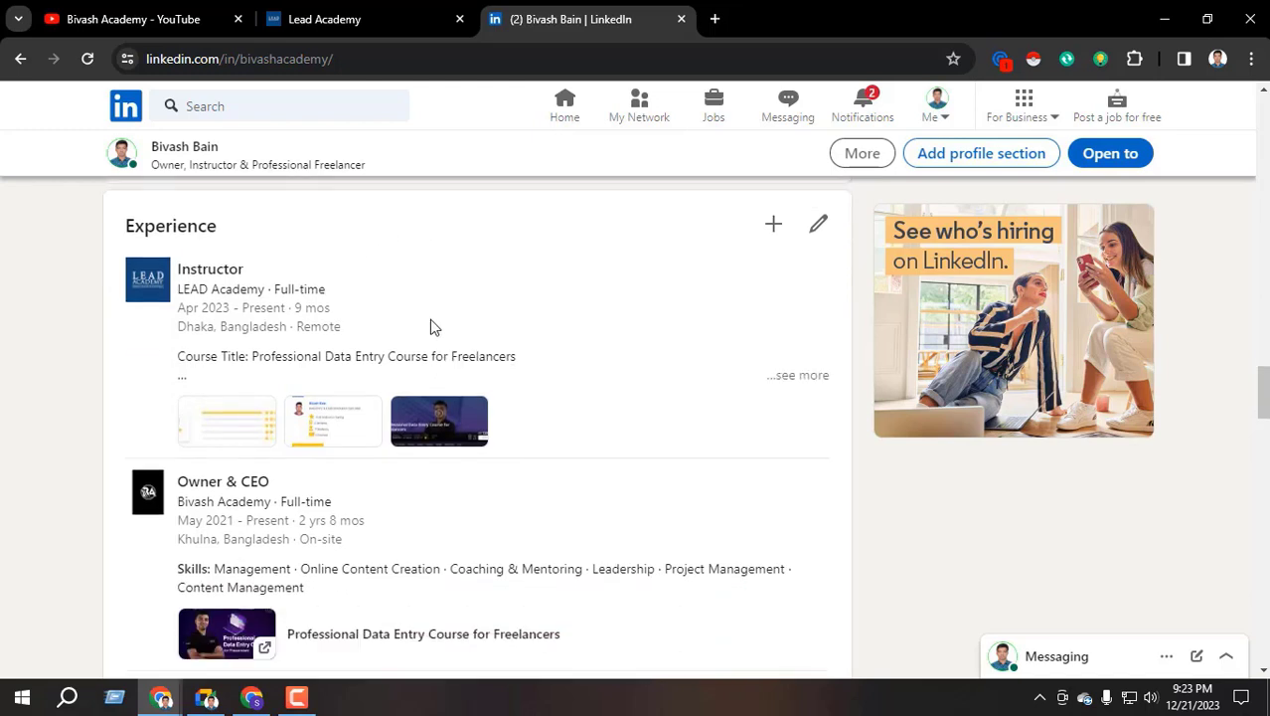
scroll(430, 327, "up", 1)
left_click_drag(126, 320, 260, 326)
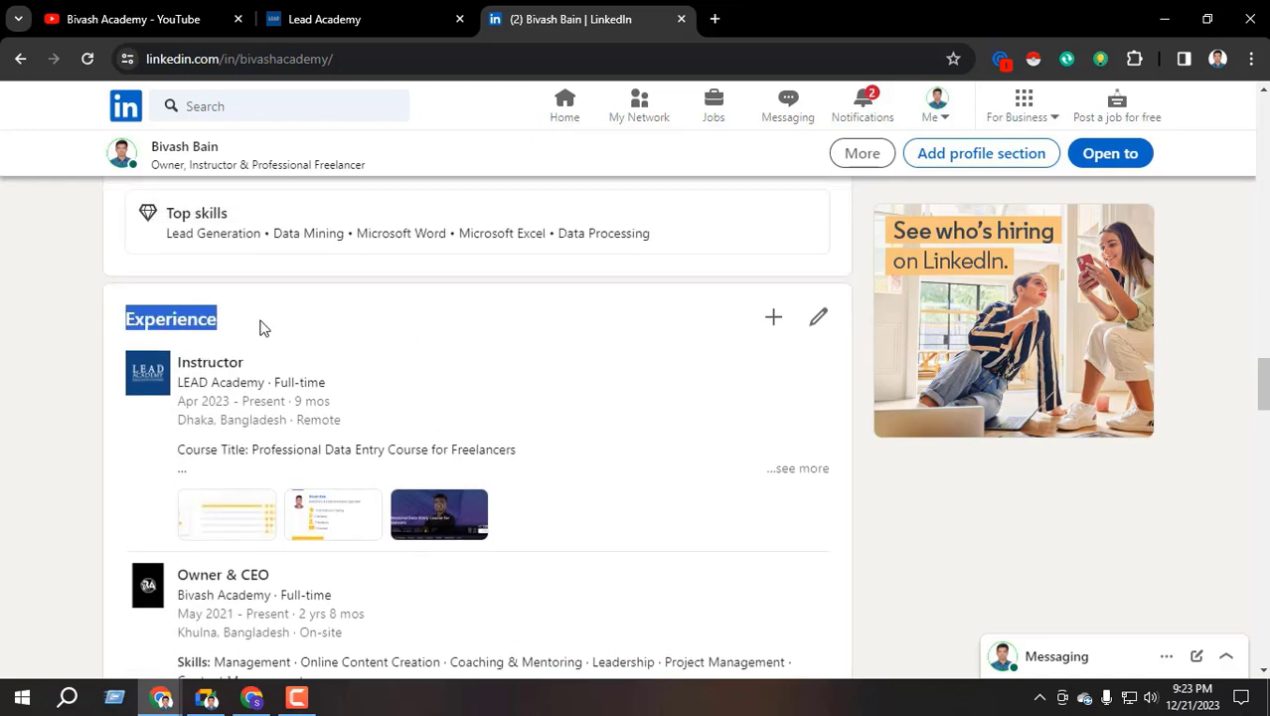
left_click(66, 360)
scroll(338, 392, "down", 2)
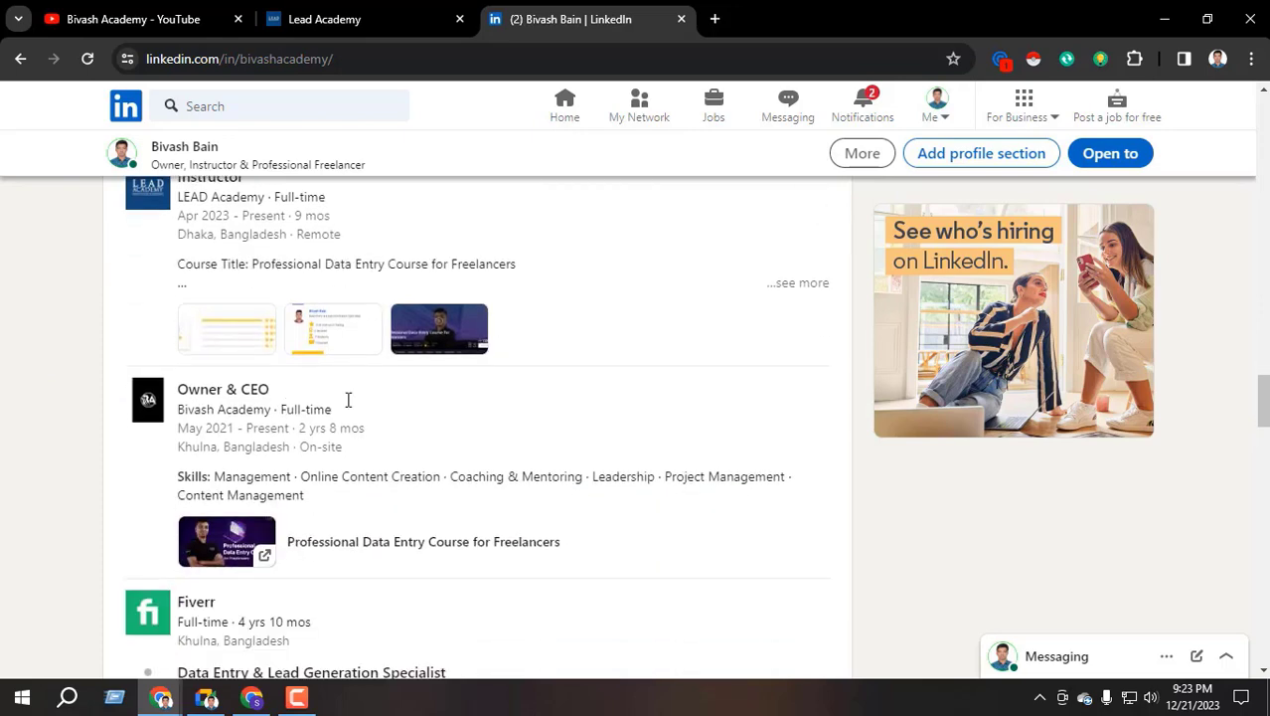
scroll(227, 470, "up", 2)
scroll(182, 366, "down", 3)
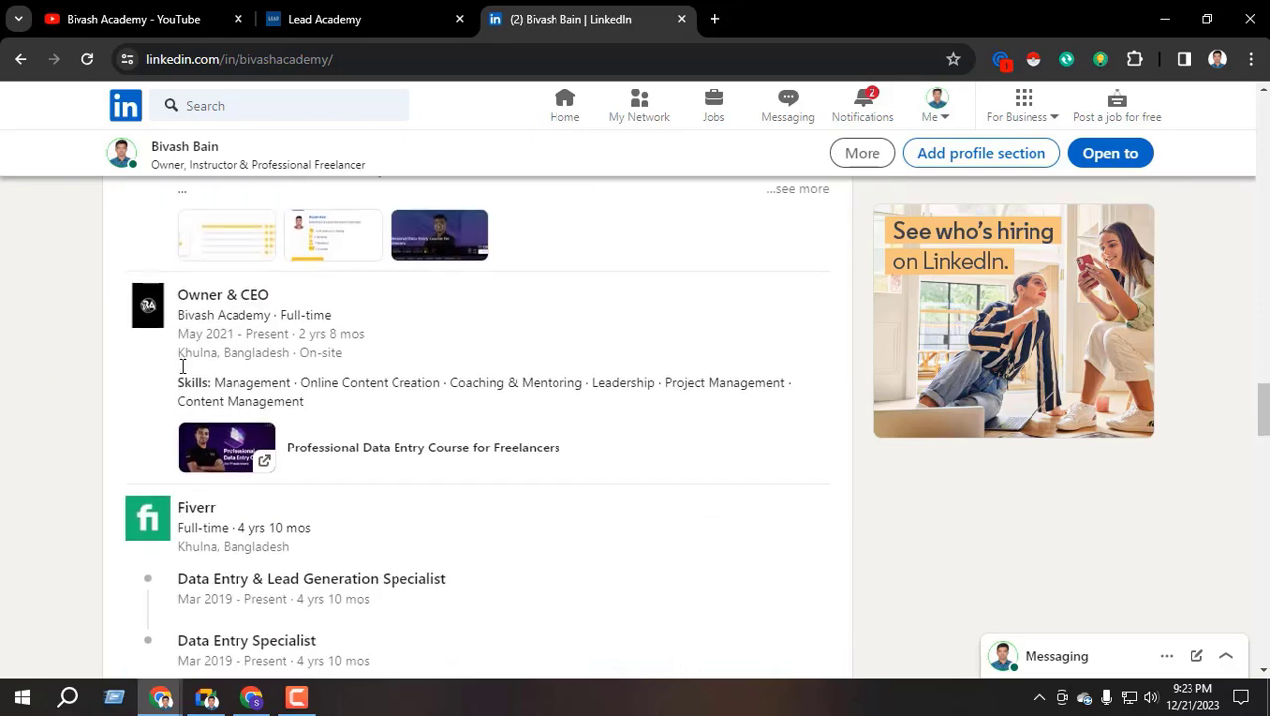
scroll(181, 366, "up", 3)
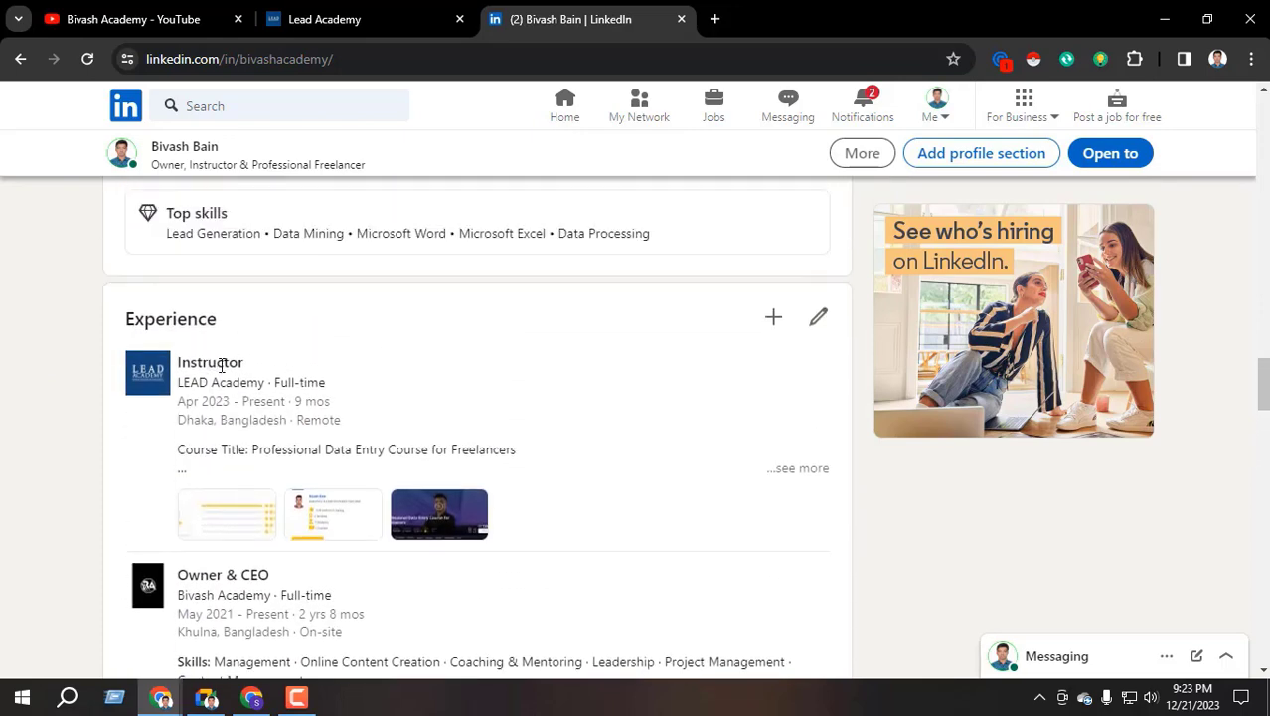
scroll(308, 393, "down", 2)
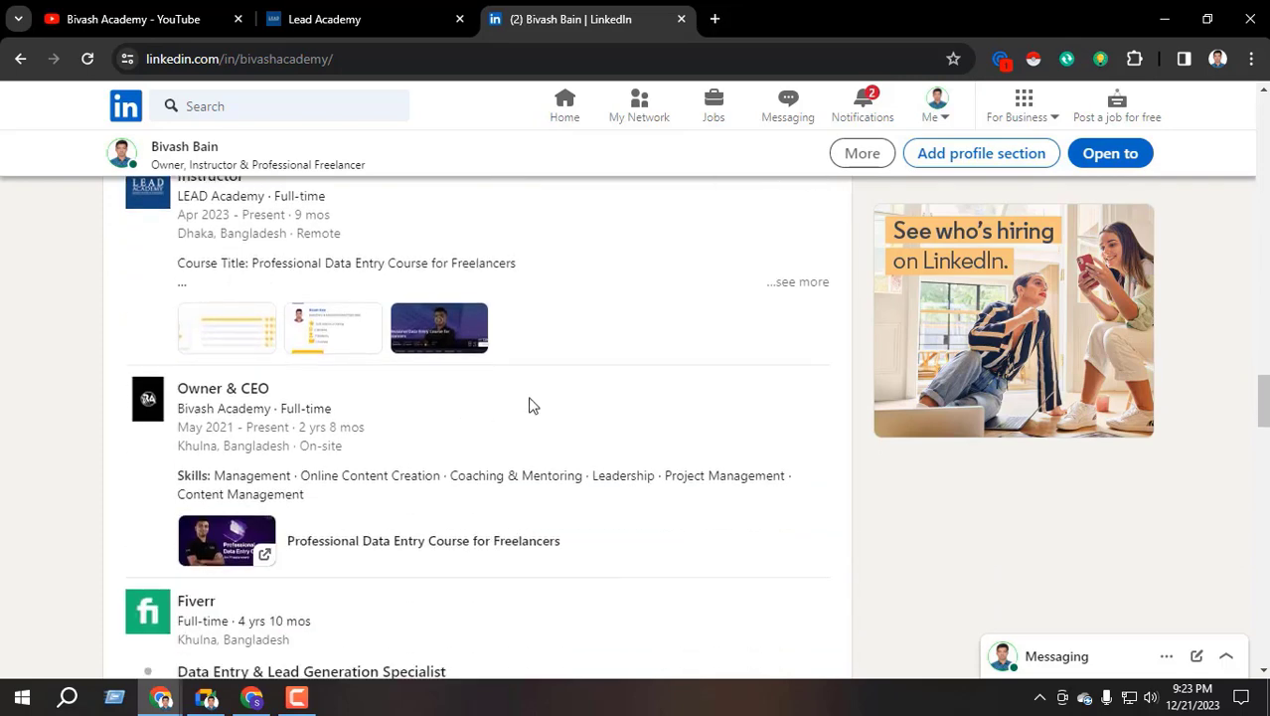
scroll(355, 448, "down", 2)
scroll(207, 474, "down", 2)
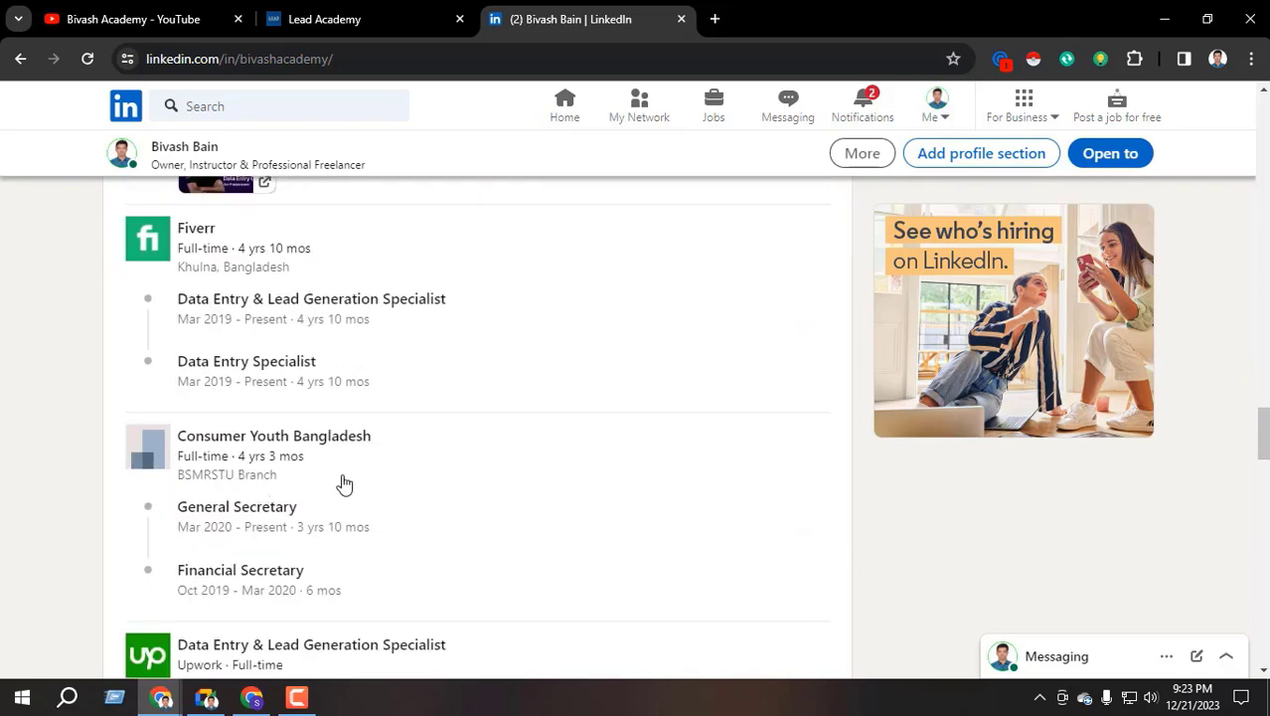
scroll(343, 484, "up", 5)
scroll(209, 299, "down", 4)
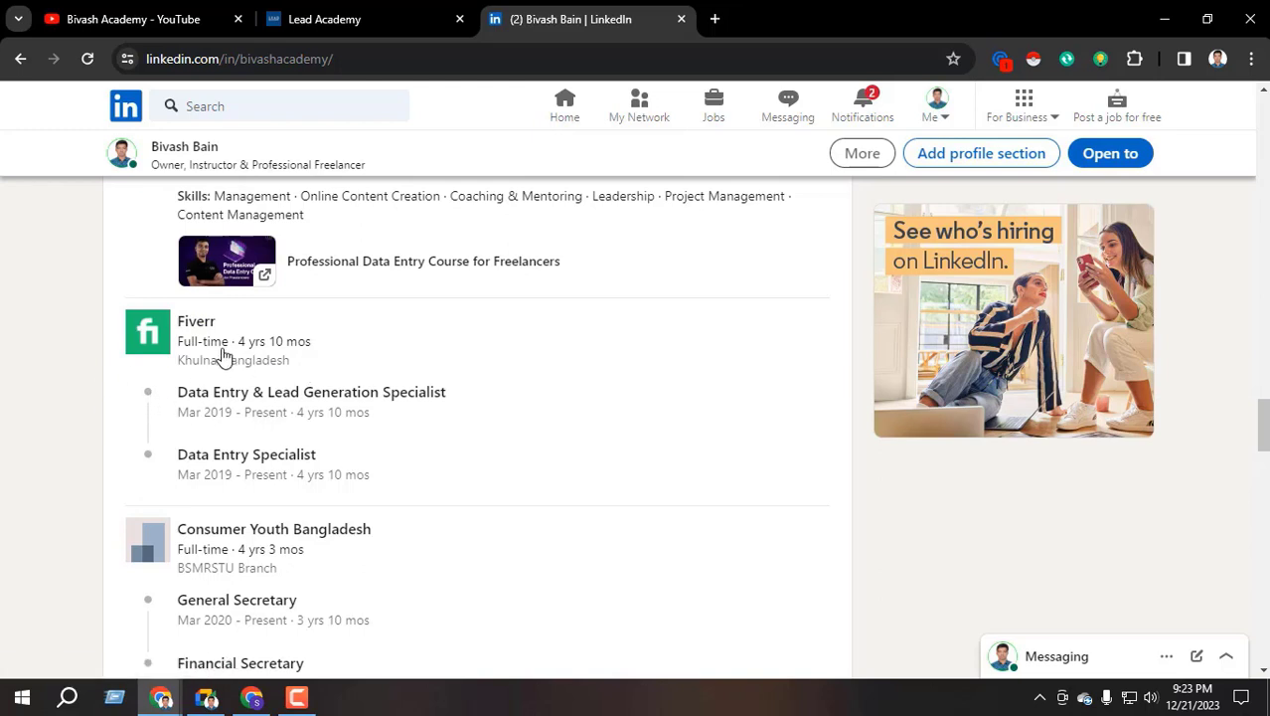
scroll(230, 359, "down", 3)
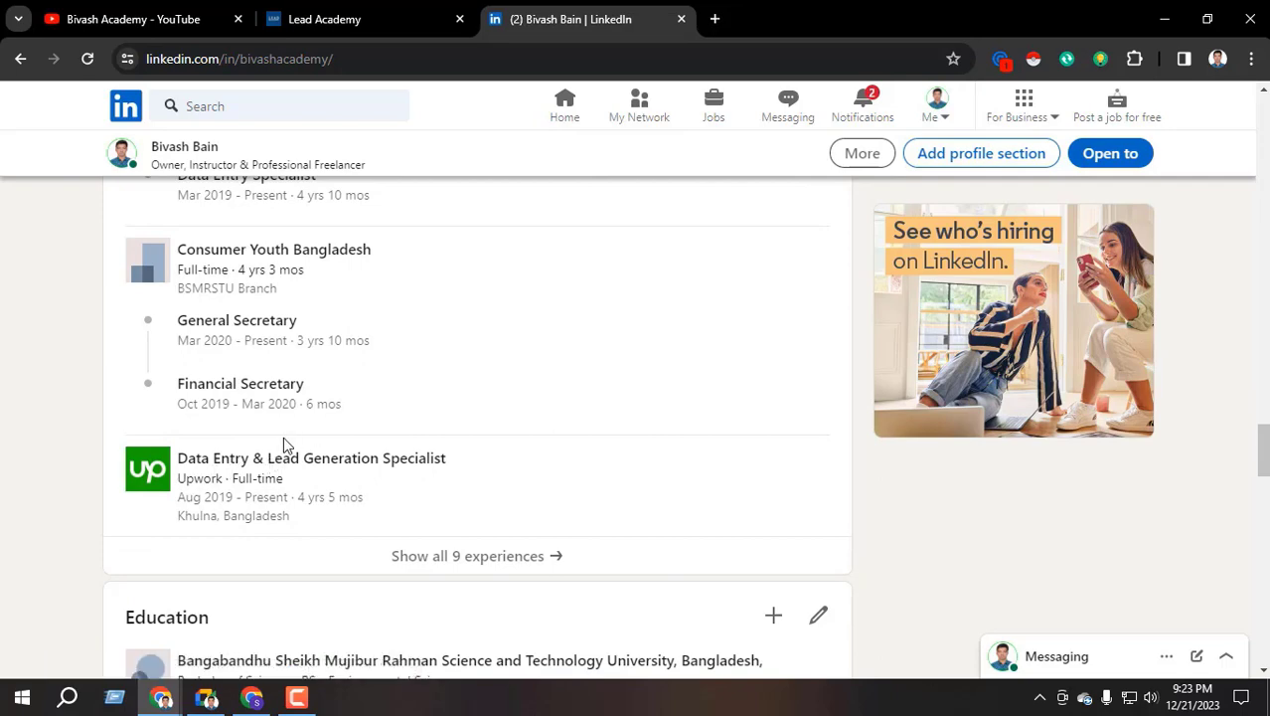
scroll(274, 447, "up", 3)
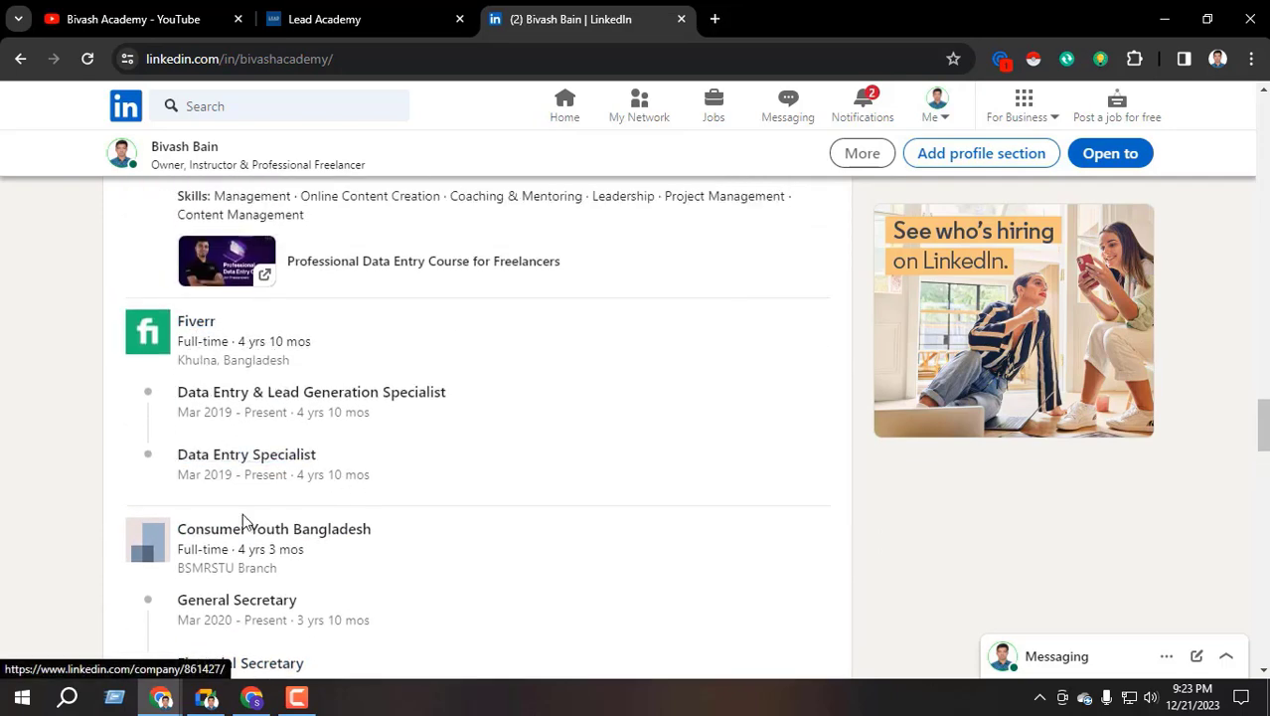
scroll(249, 477, "down", 3)
scroll(235, 450, "down", 2)
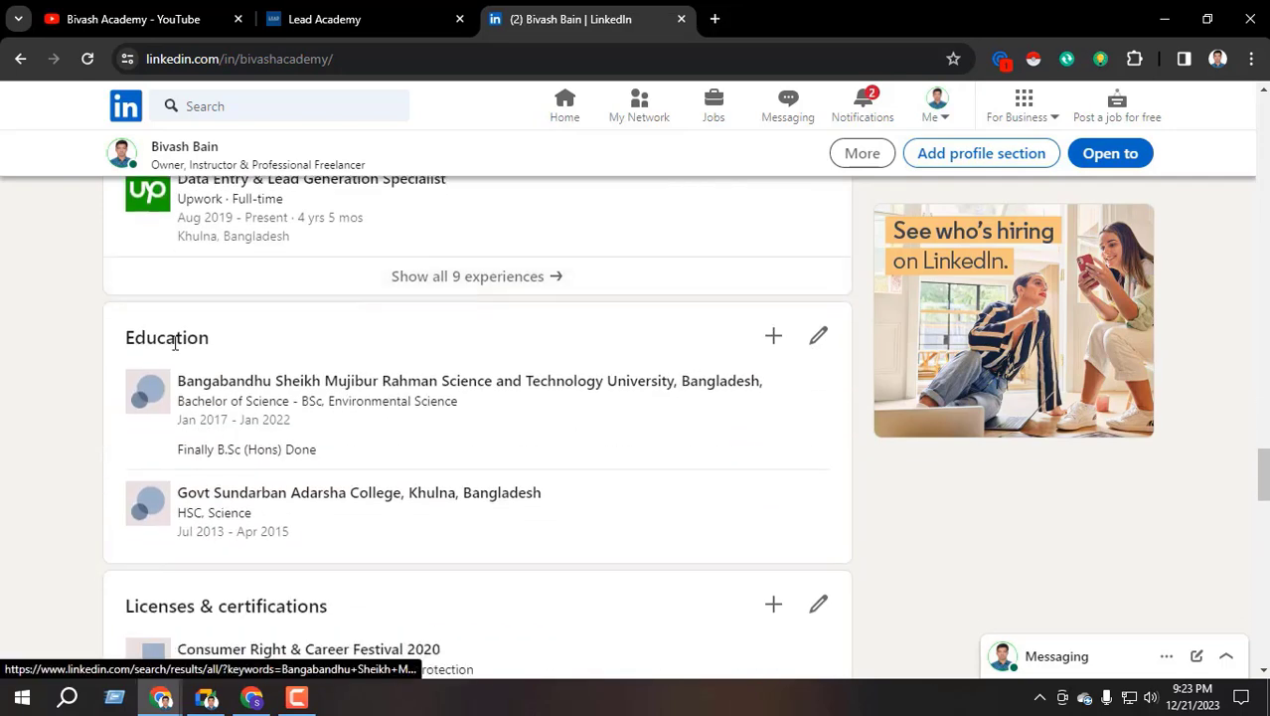
left_click_drag(126, 337, 213, 339)
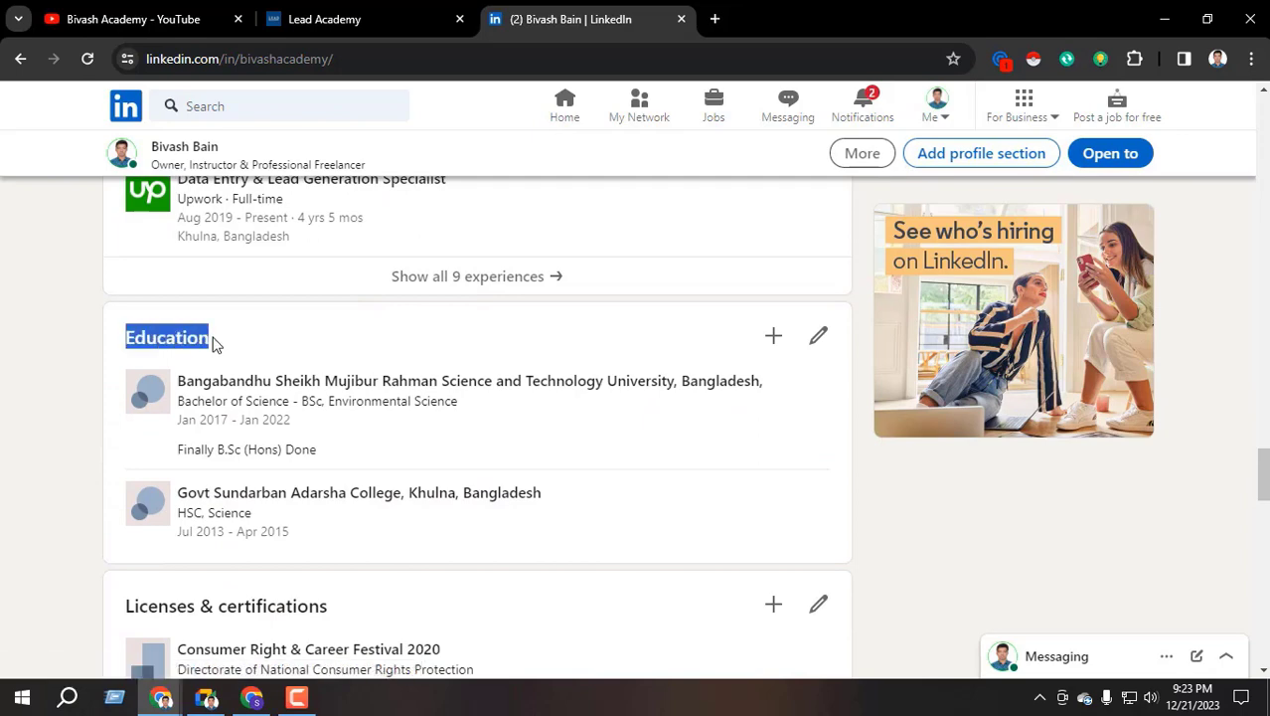
left_click(4, 440)
scroll(189, 428, "down", 3)
left_click_drag(147, 332, 310, 329)
left_click(283, 332)
scroll(299, 343, "down", 1)
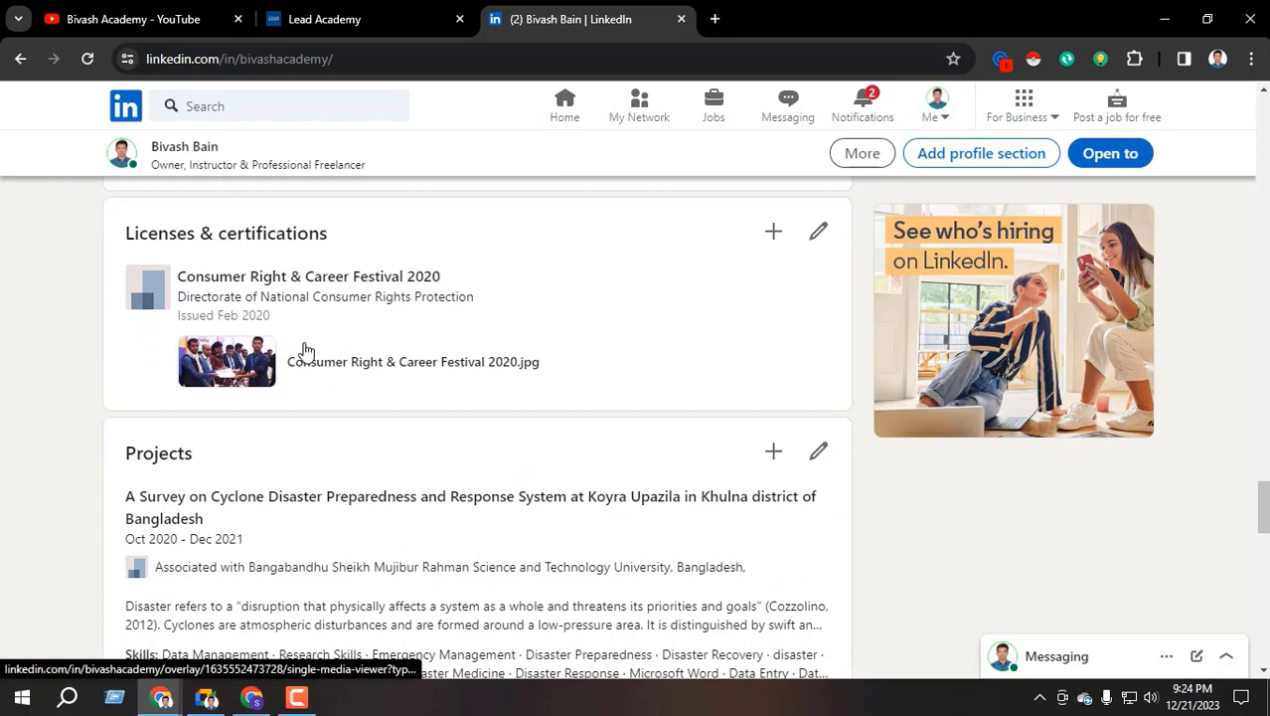
scroll(304, 352, "down", 1)
scroll(283, 338, "up", 1)
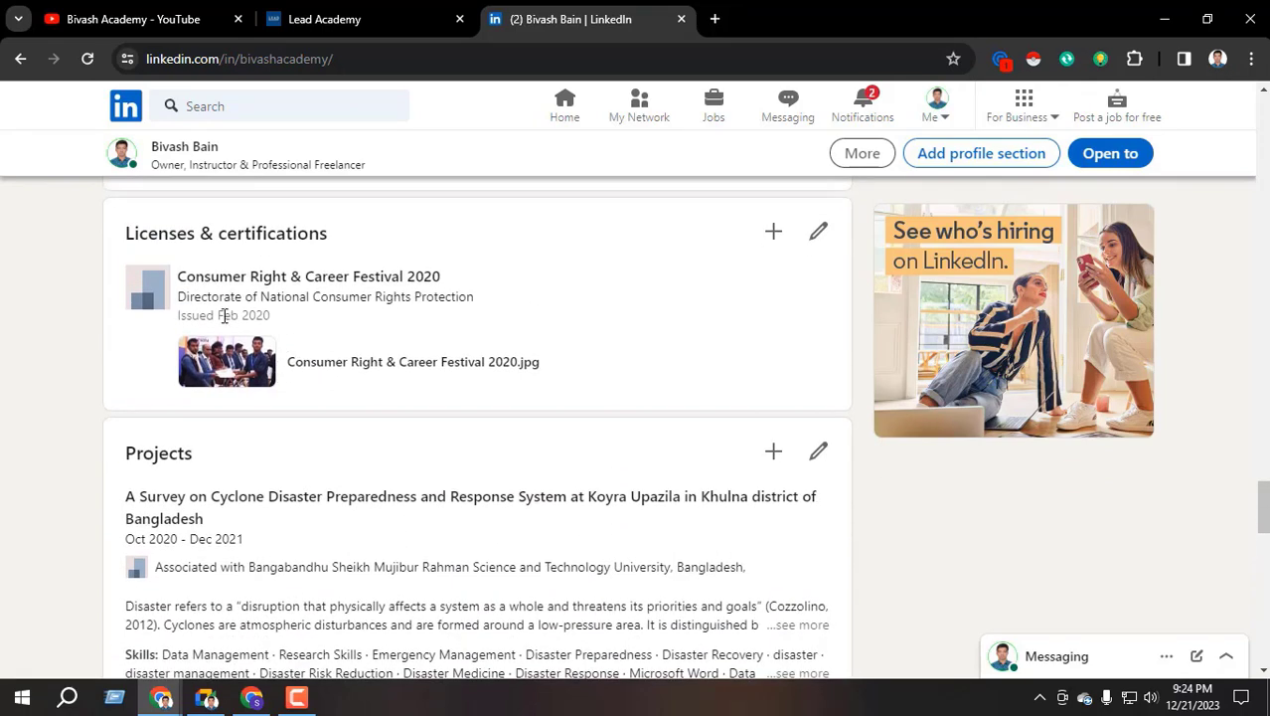
scroll(290, 315, "down", 1)
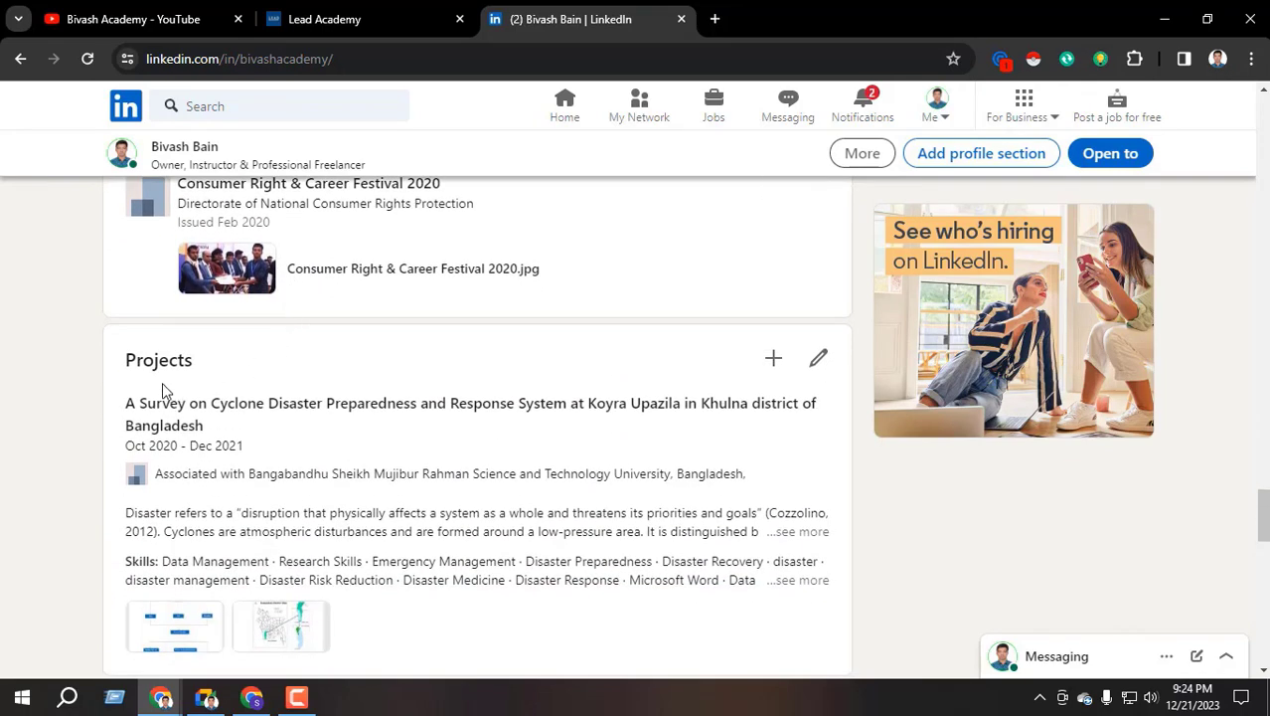
left_click_drag(129, 359, 254, 374)
scroll(264, 376, "down", 1)
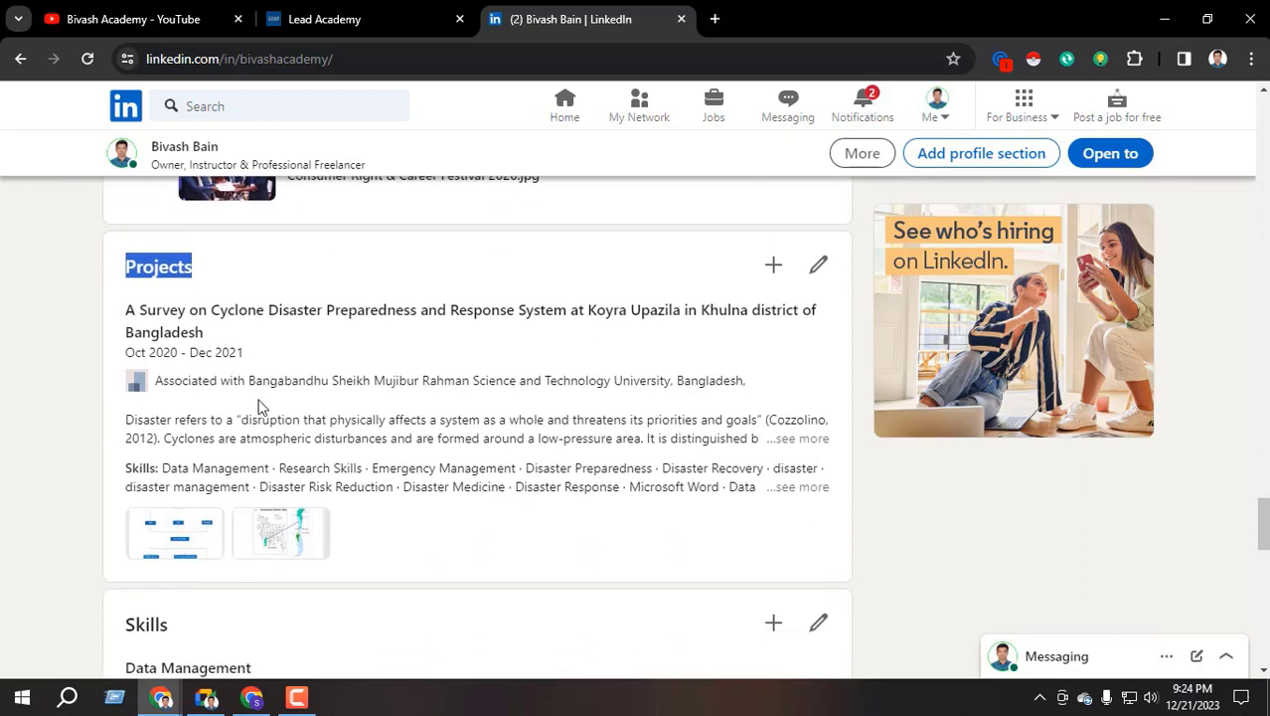
scroll(352, 378, "down", 1)
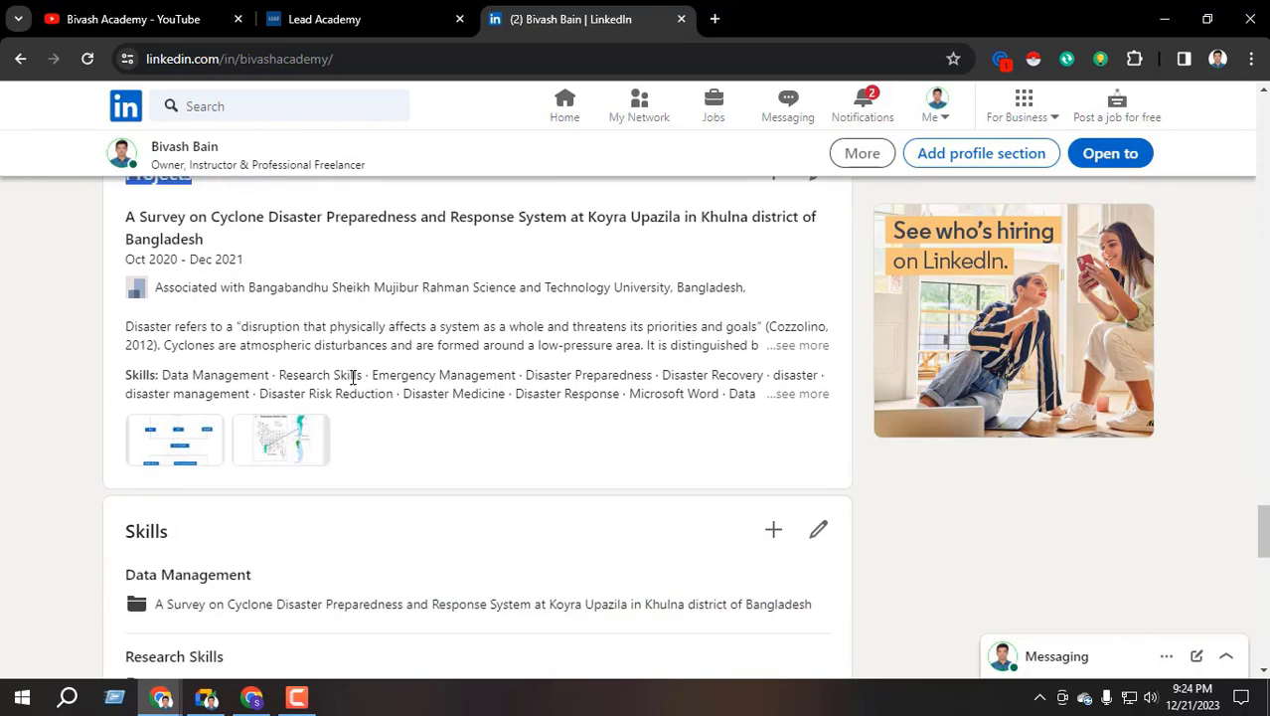
scroll(355, 454, "up", 1)
scroll(363, 366, "down", 3)
scroll(139, 440, "down", 1)
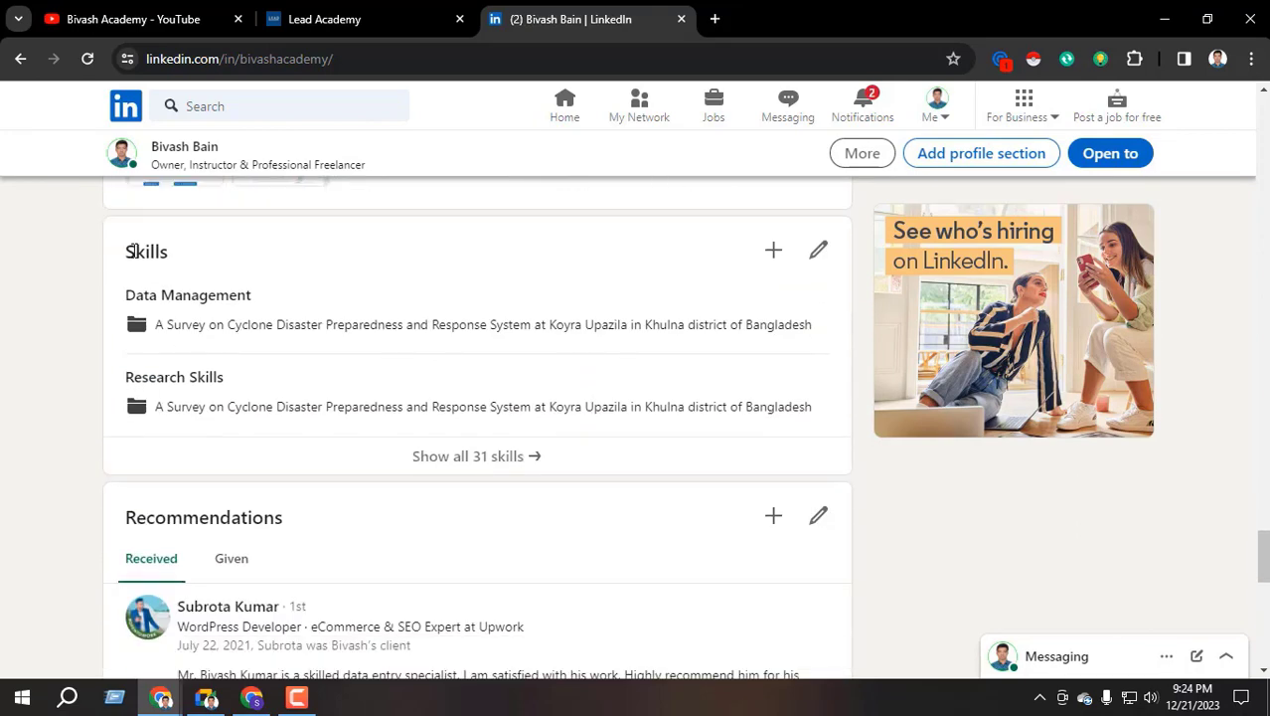
left_click_drag(137, 253, 173, 260)
left_click(165, 257)
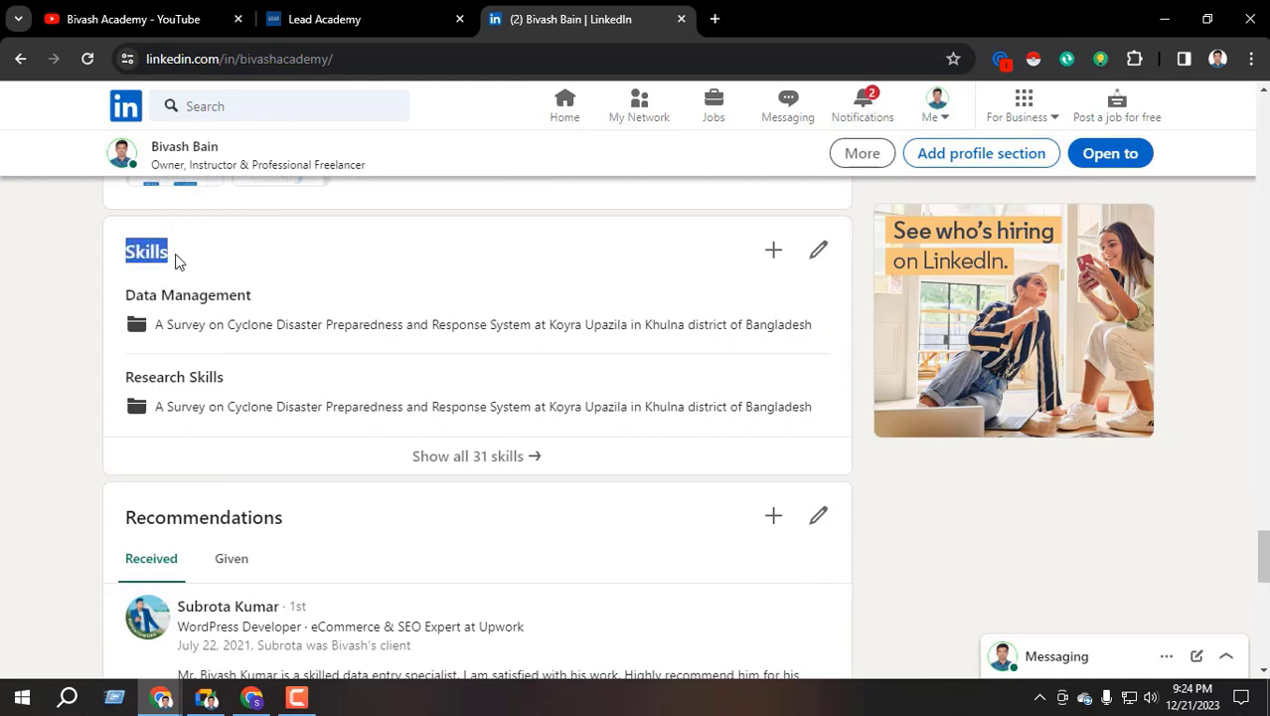
left_click(172, 255)
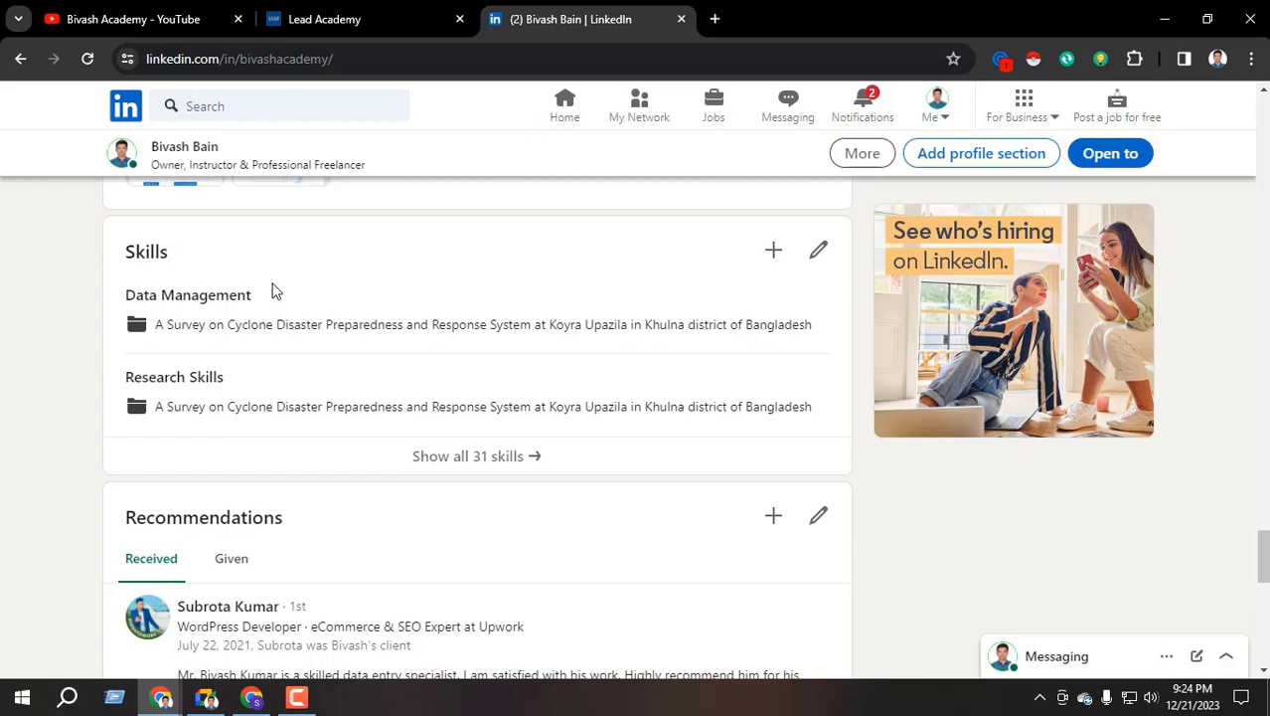
double_click(128, 251)
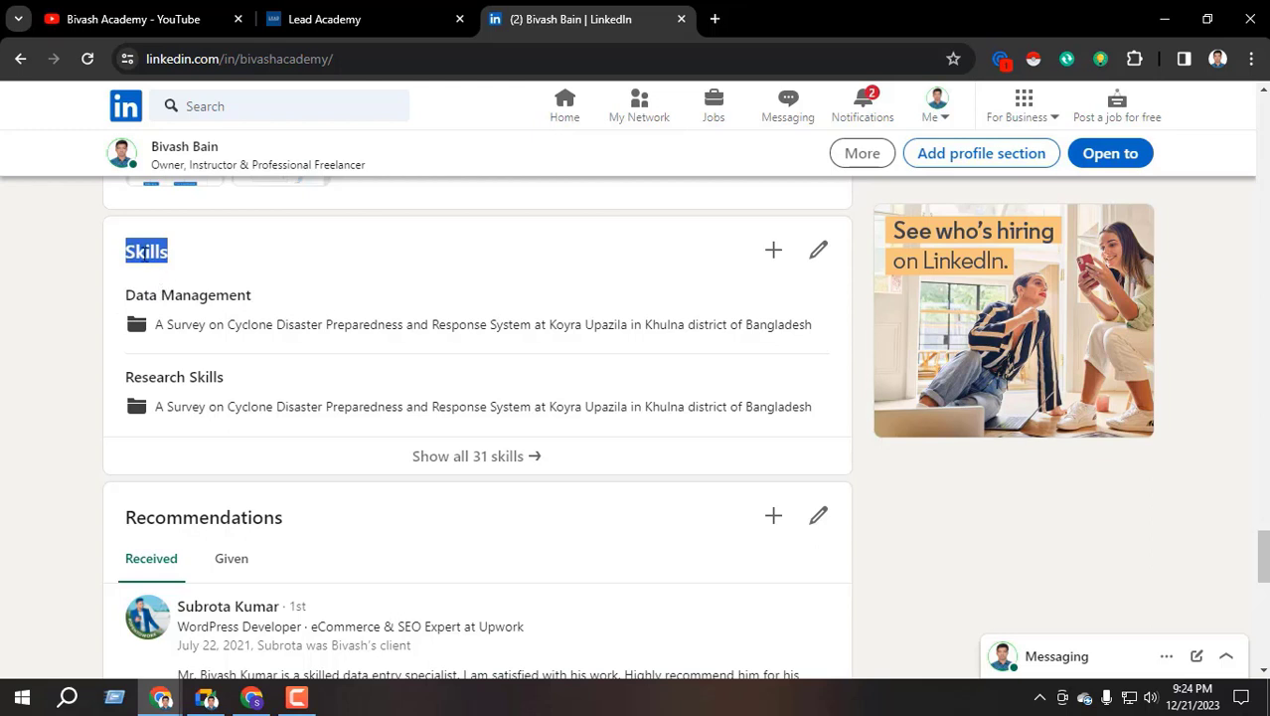
left_click(156, 254)
left_click_drag(119, 262, 180, 260)
left_click(150, 254)
left_click(151, 256)
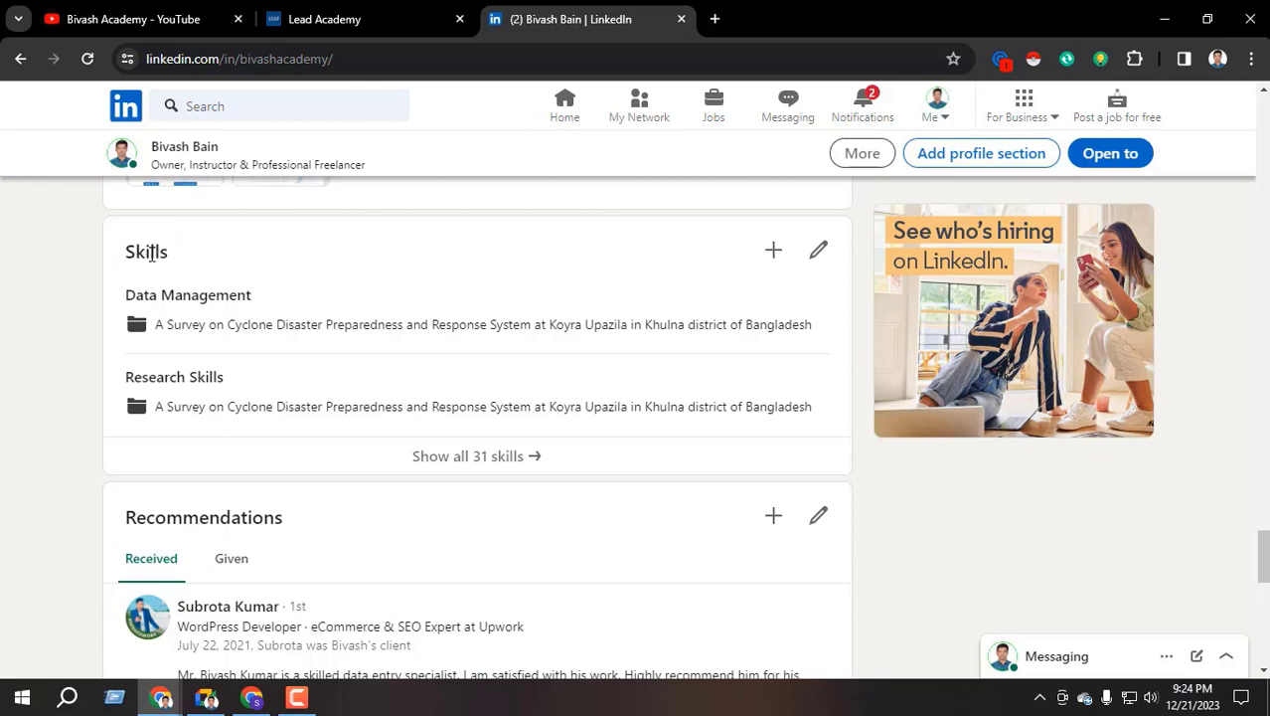
double_click(151, 255)
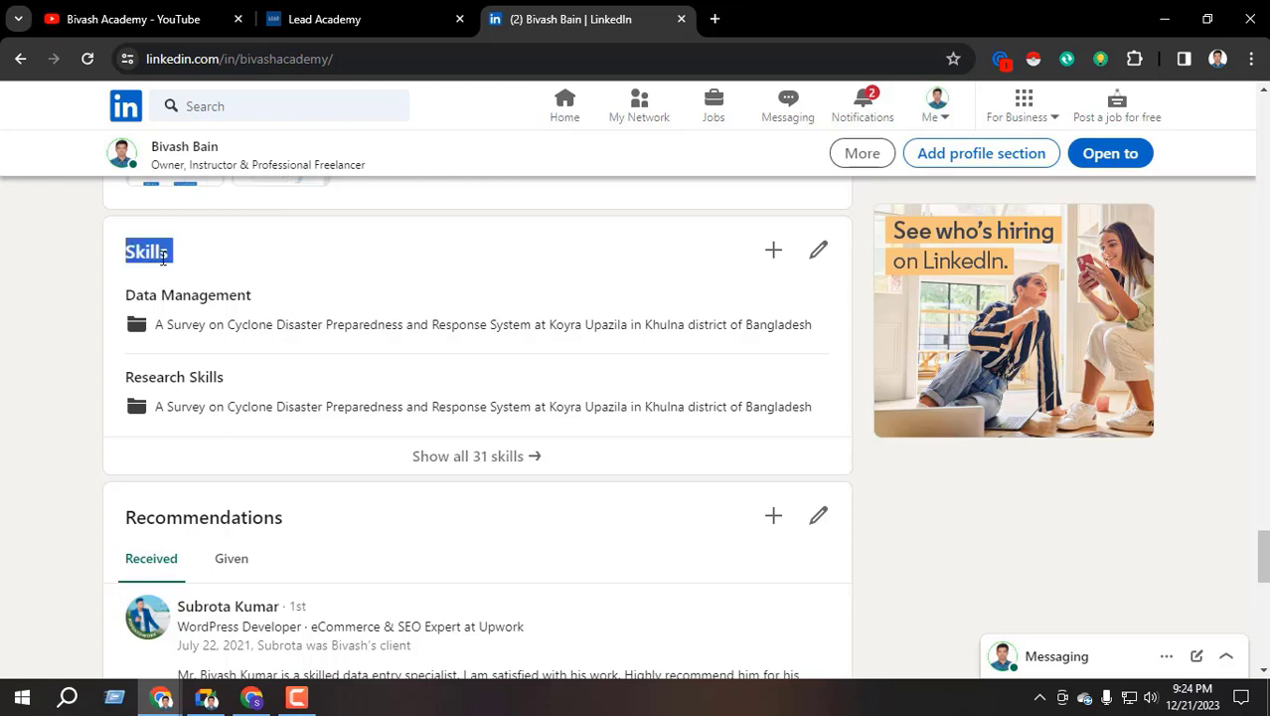
left_click(147, 250)
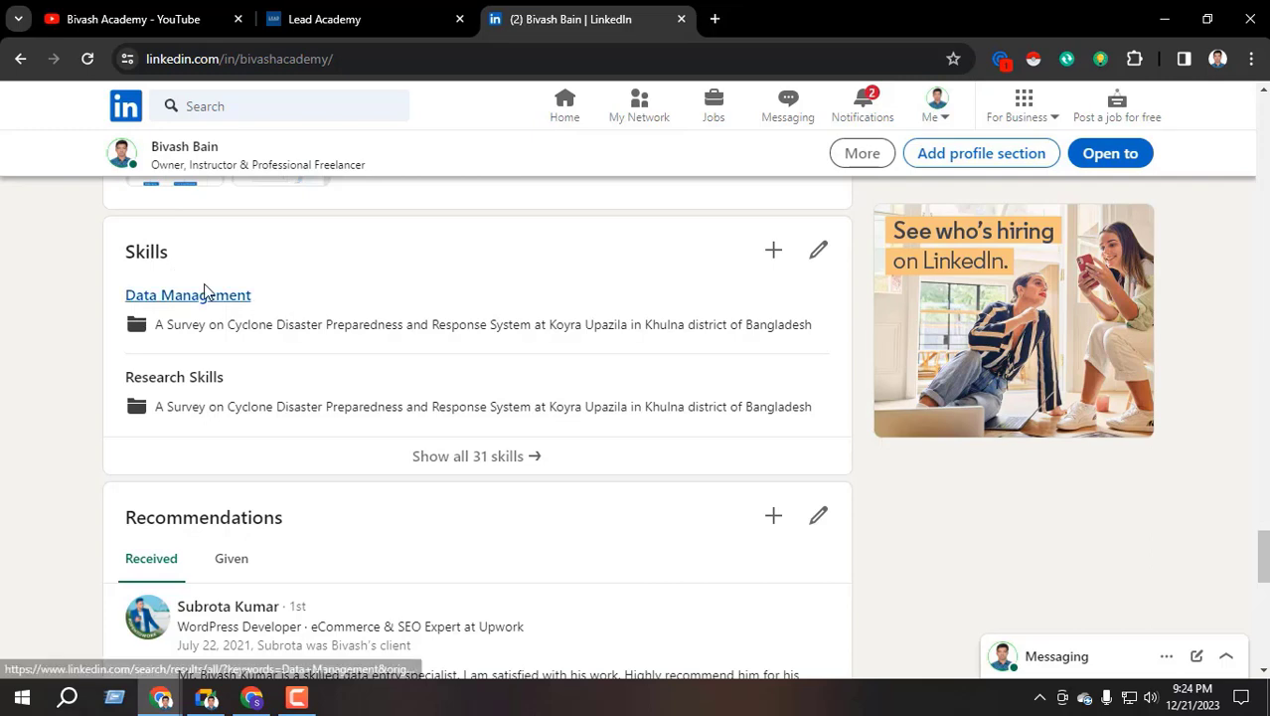
double_click(181, 258)
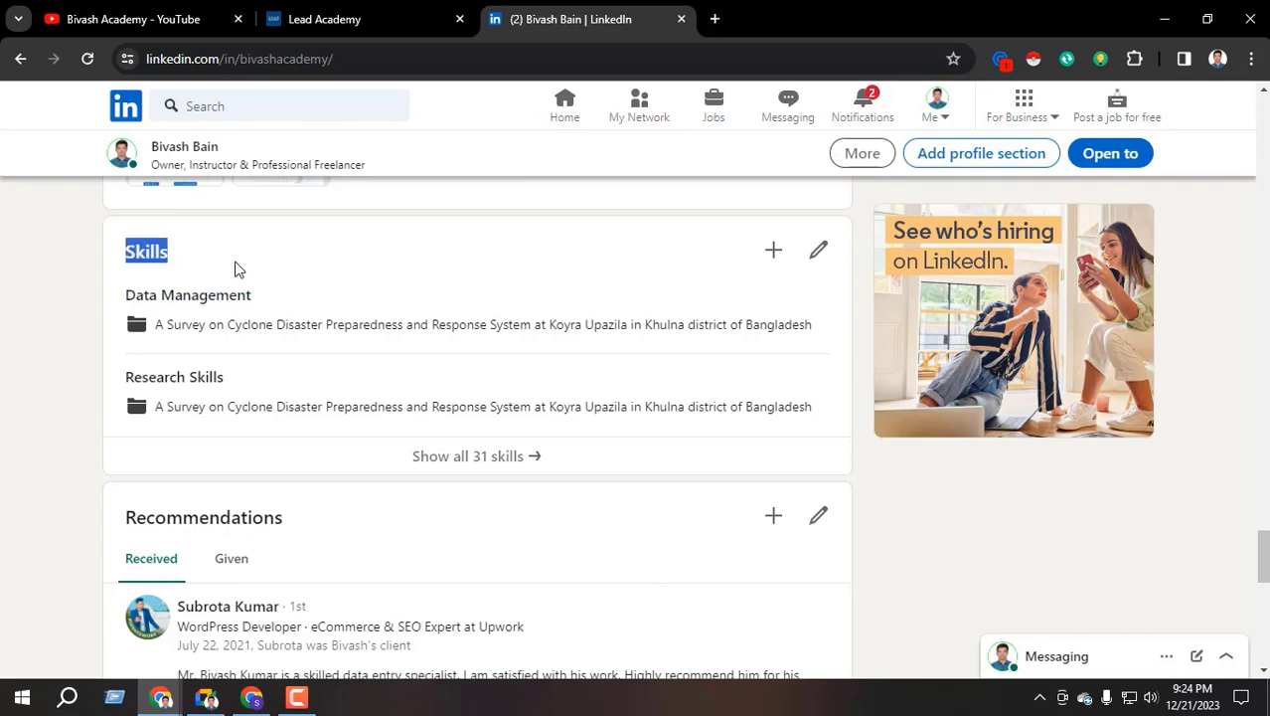
Return to the top of the profile and open Jobs from the top navigation bar
scroll(236, 267, "up", 1)
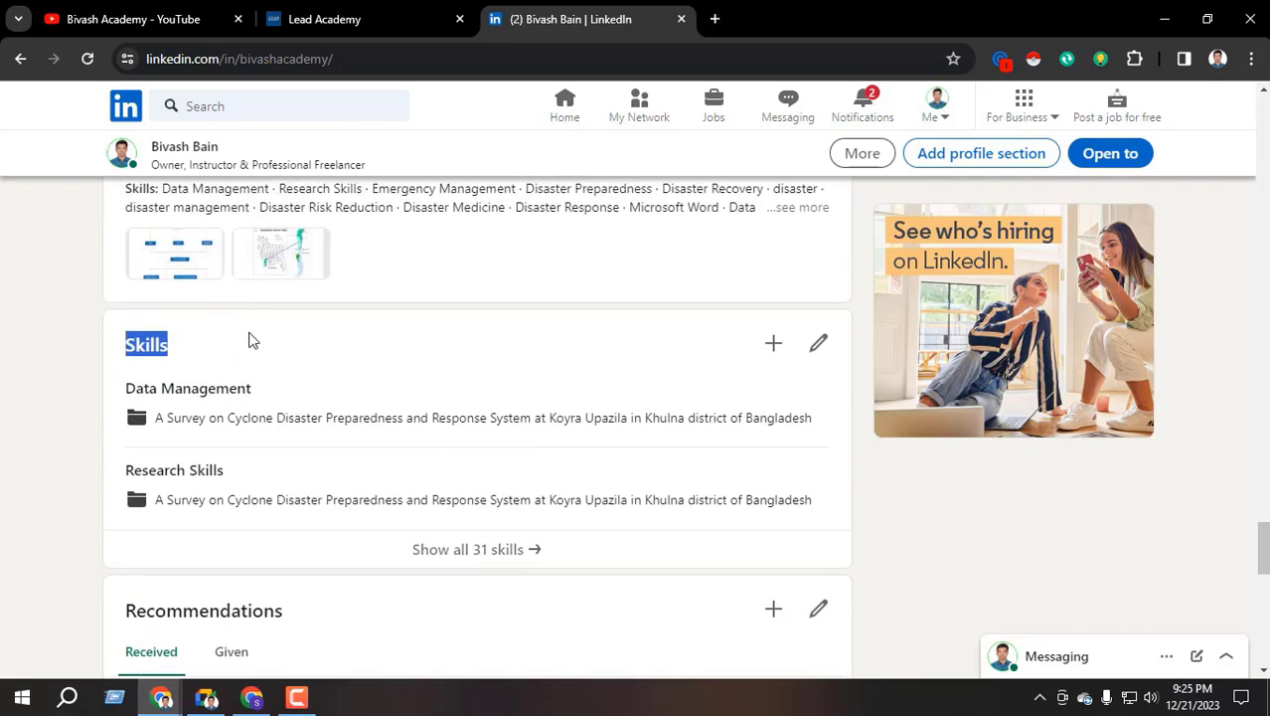
scroll(256, 360, "up", 5)
scroll(256, 365, "up", 20)
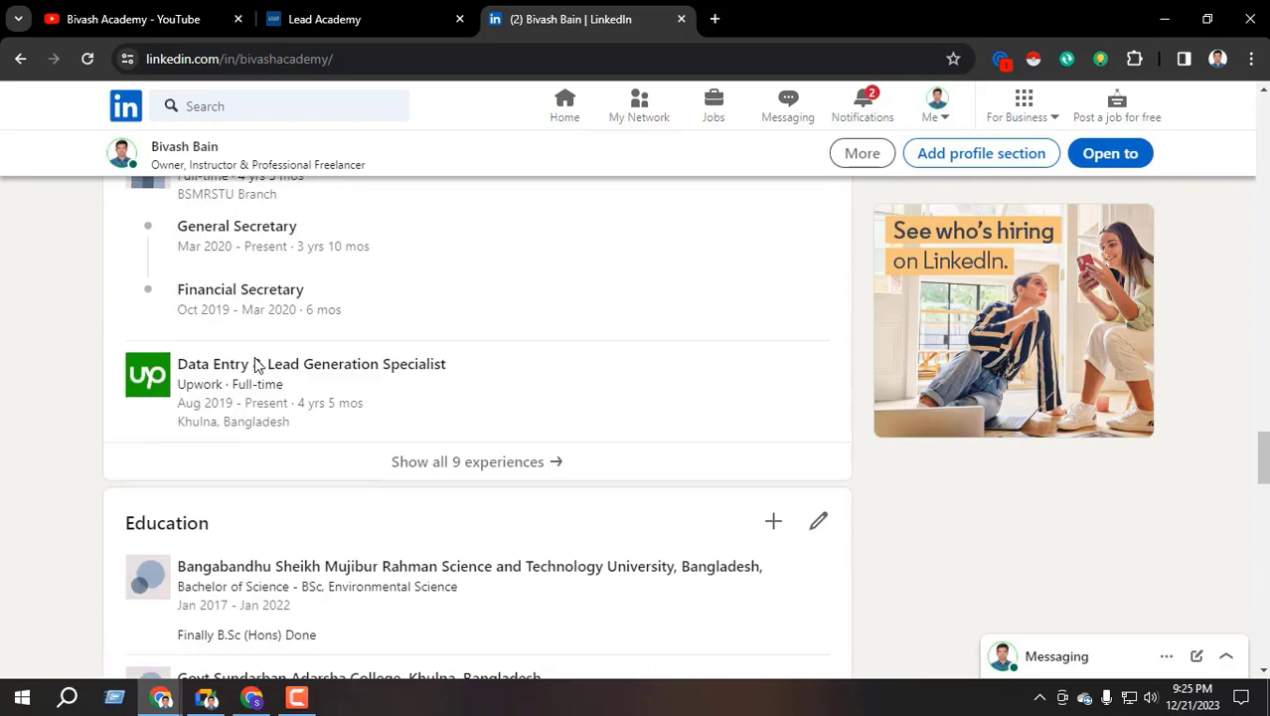
scroll(256, 366, "up", 20)
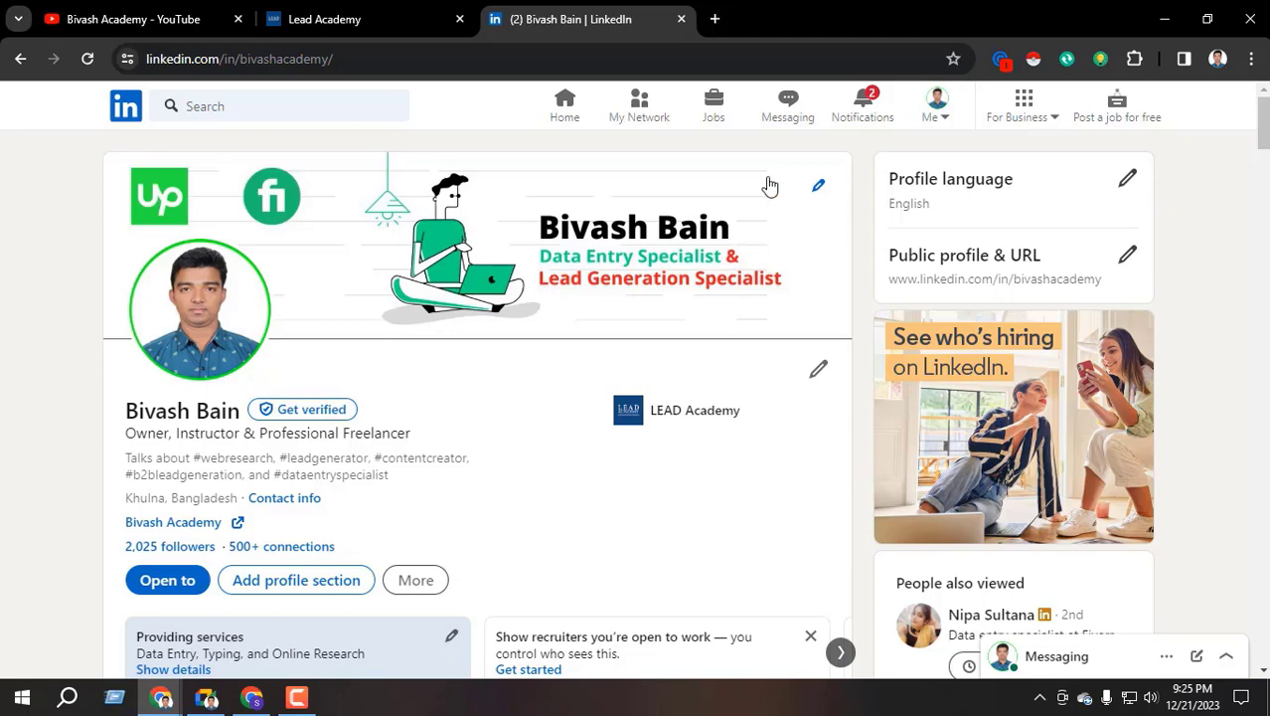
left_click(714, 114)
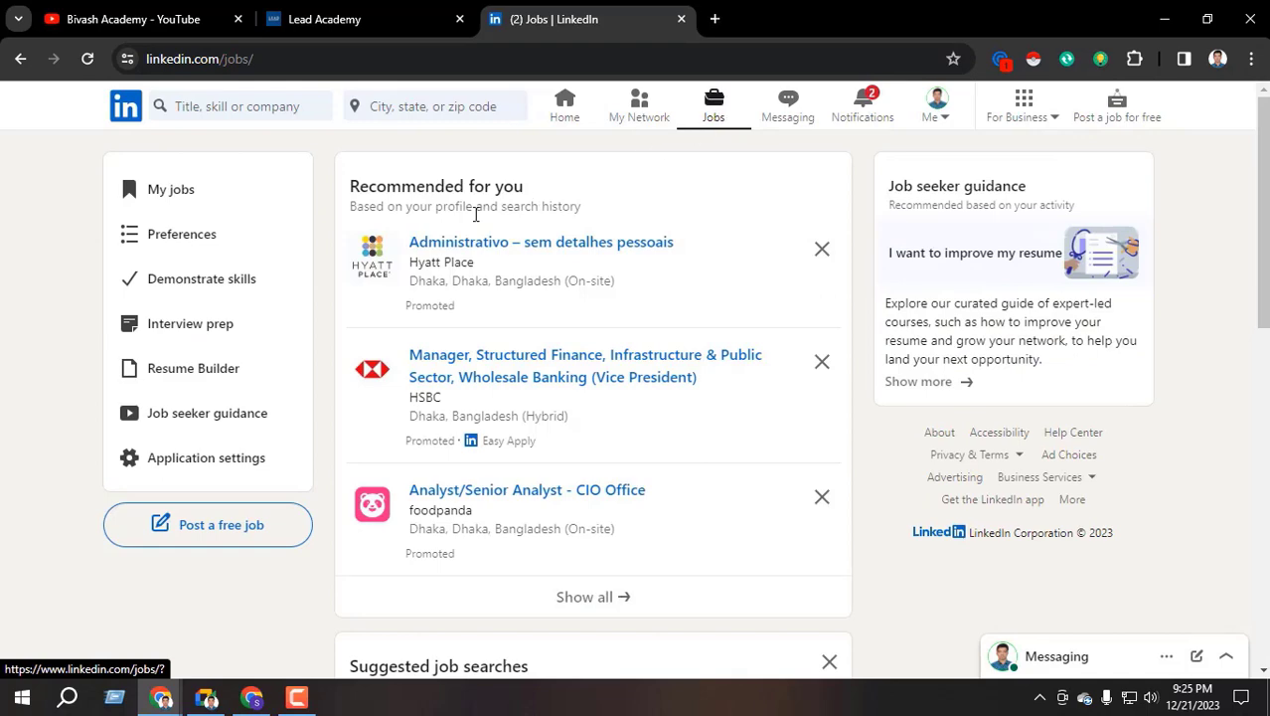
Open the full job search results and browse the 1,558 jobs in Bangladesh
scroll(477, 209, "down", 5)
scroll(476, 514, "down", 8)
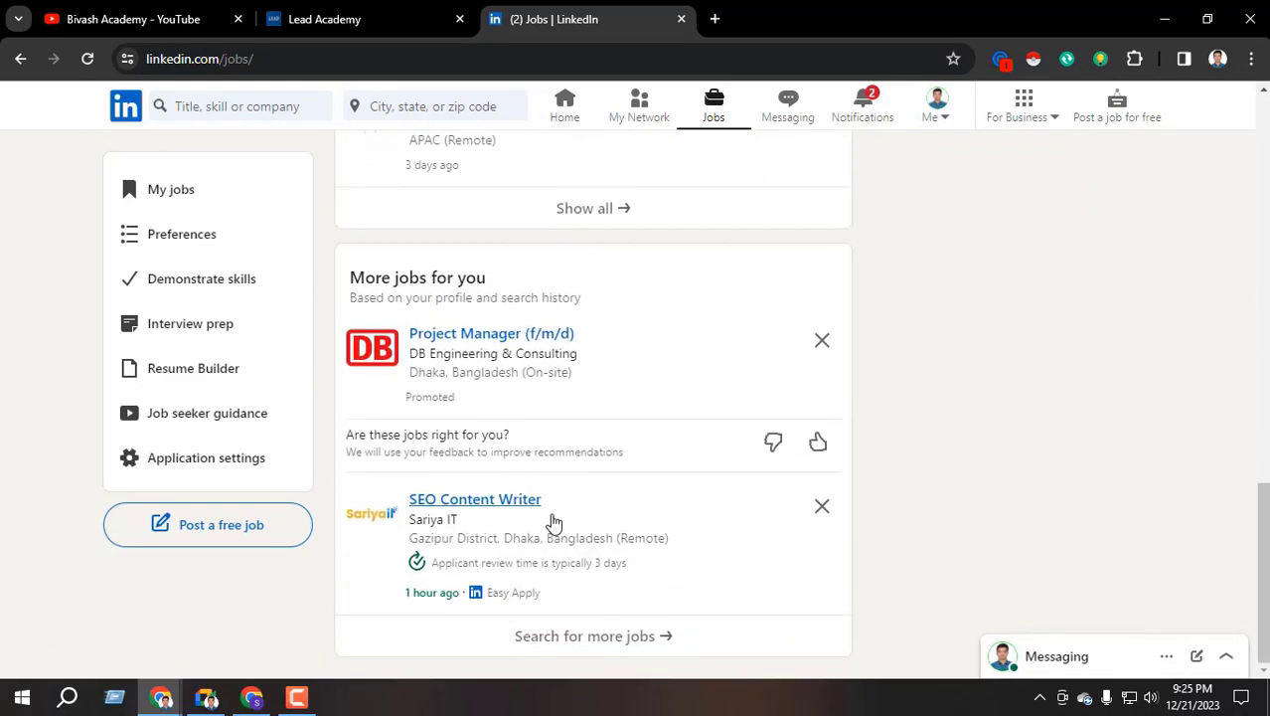
left_click(588, 635)
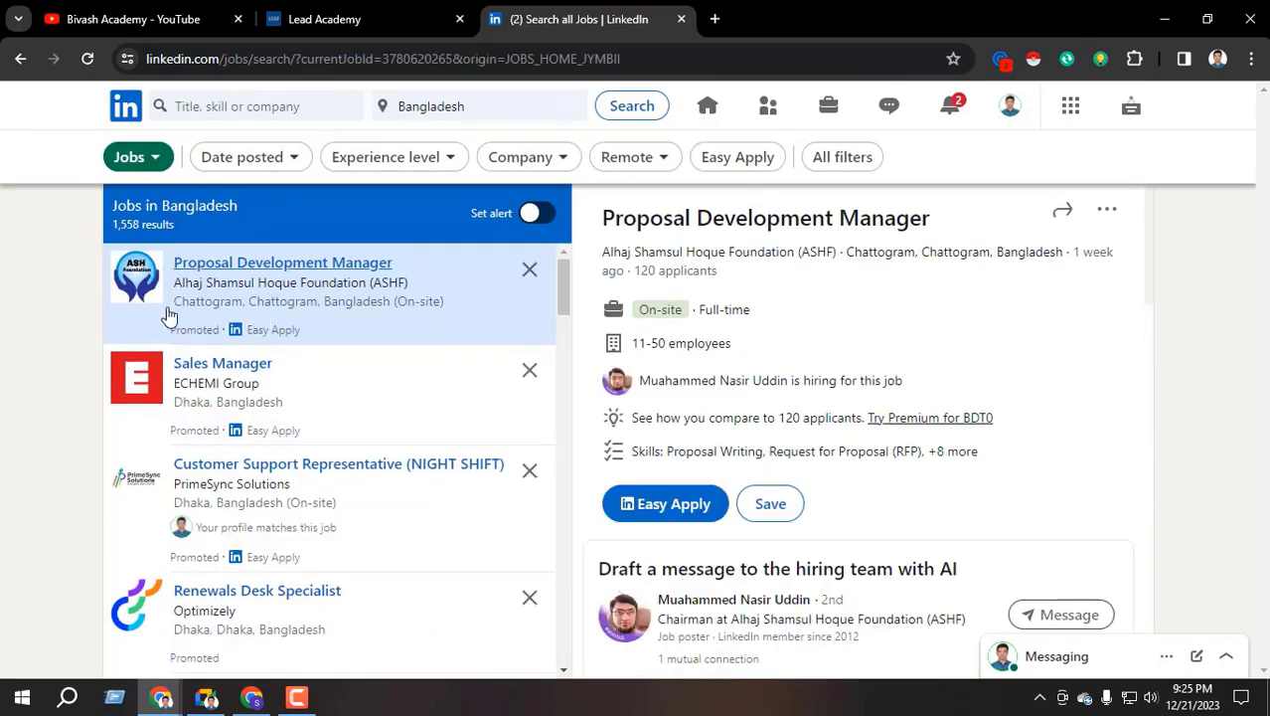
scroll(261, 408, "down", 15)
scroll(260, 427, "down", 10)
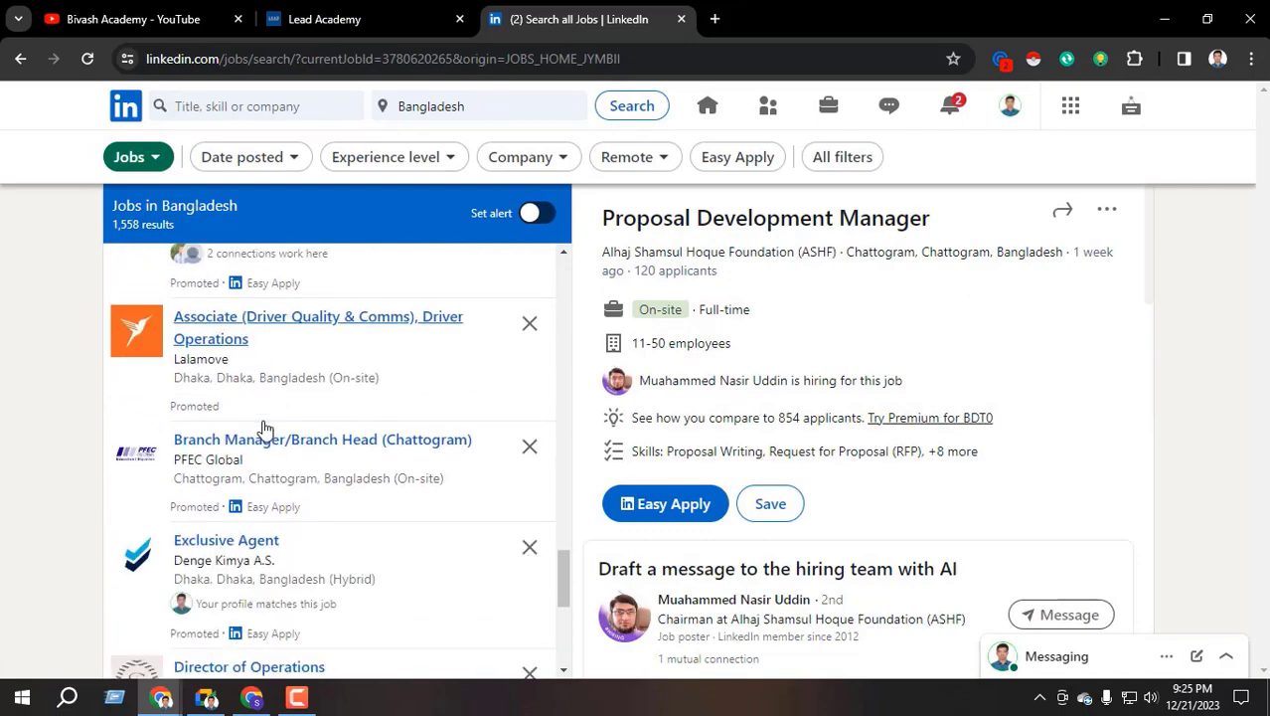
scroll(229, 338, "up", 10)
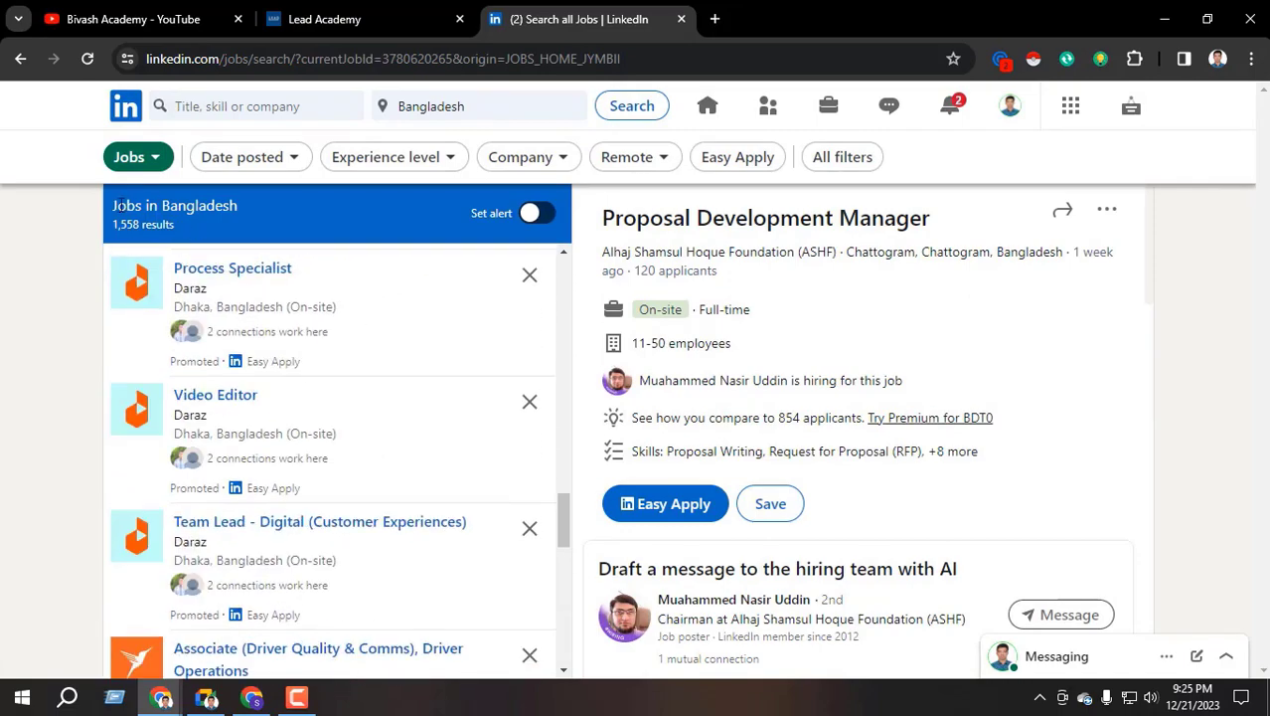
left_click_drag(119, 206, 234, 209)
scroll(243, 318, "up", 5)
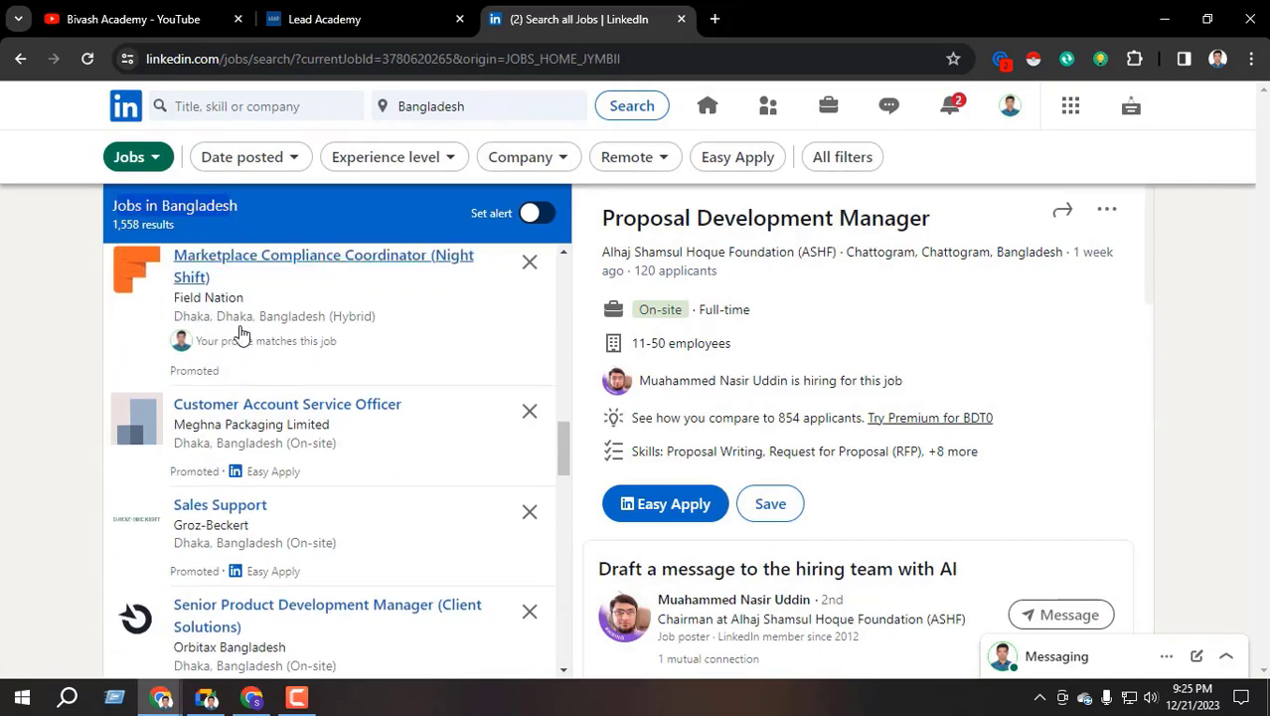
scroll(244, 318, "down", 1)
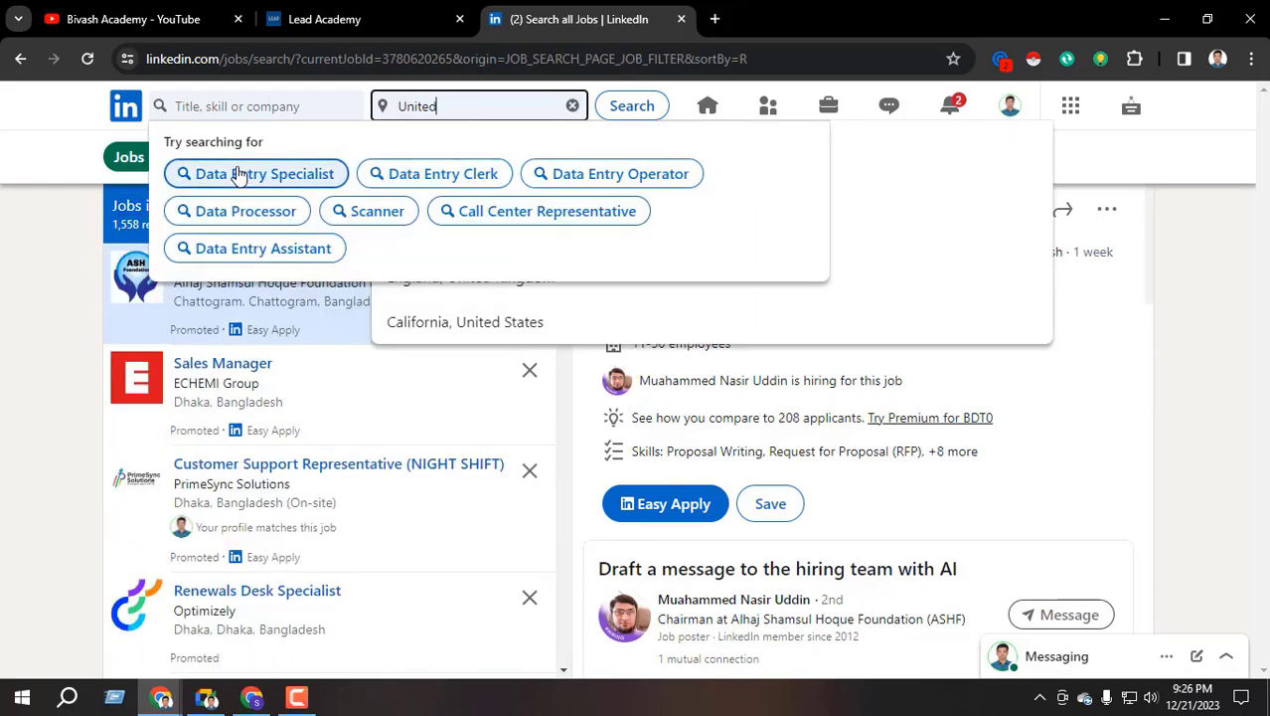
Search Data Entry Specialist jobs in United States and browse the 769 results
left_click(237, 173)
left_click(462, 105)
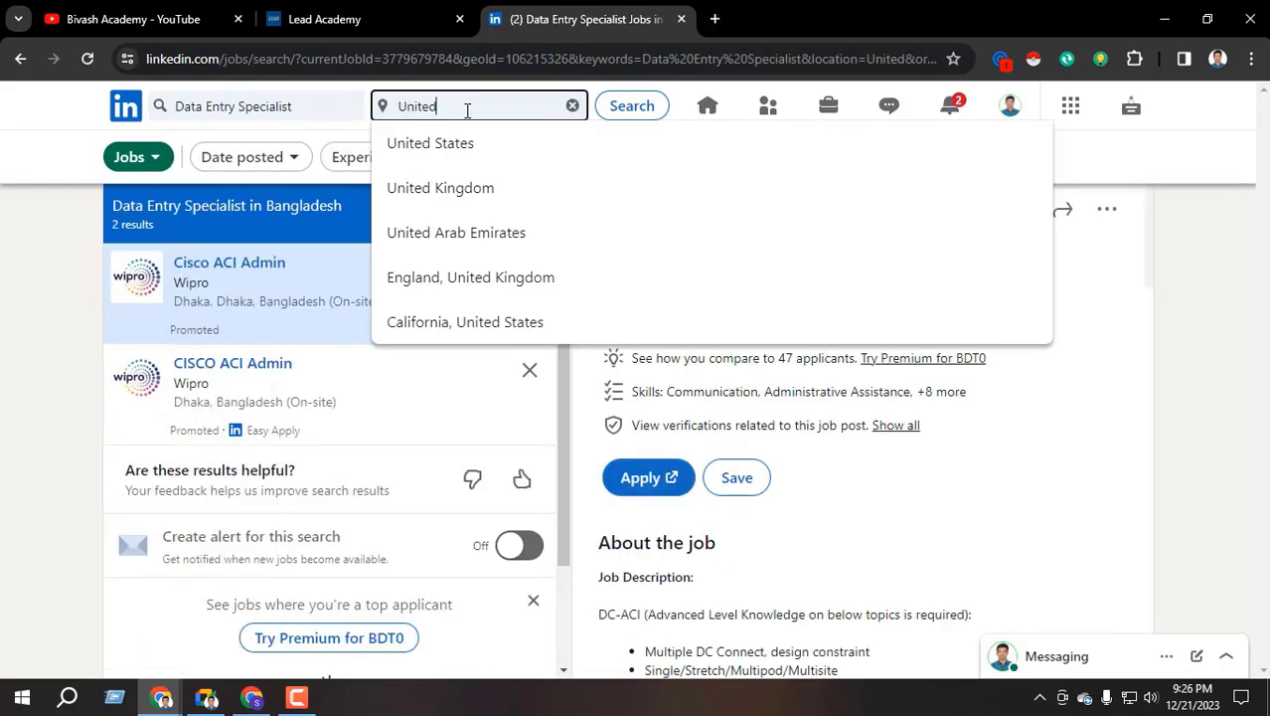
left_click(447, 142)
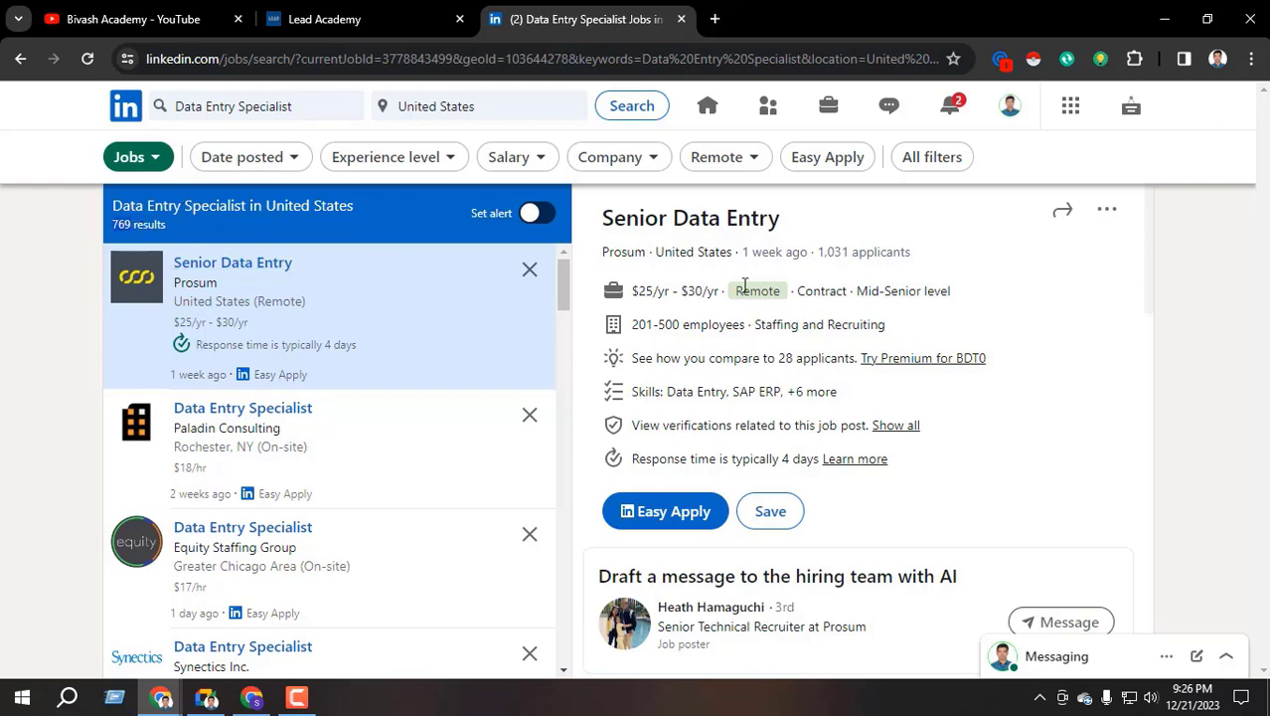
scroll(744, 288, "down", 4)
scroll(745, 291, "up", 4)
scroll(372, 388, "down", 3)
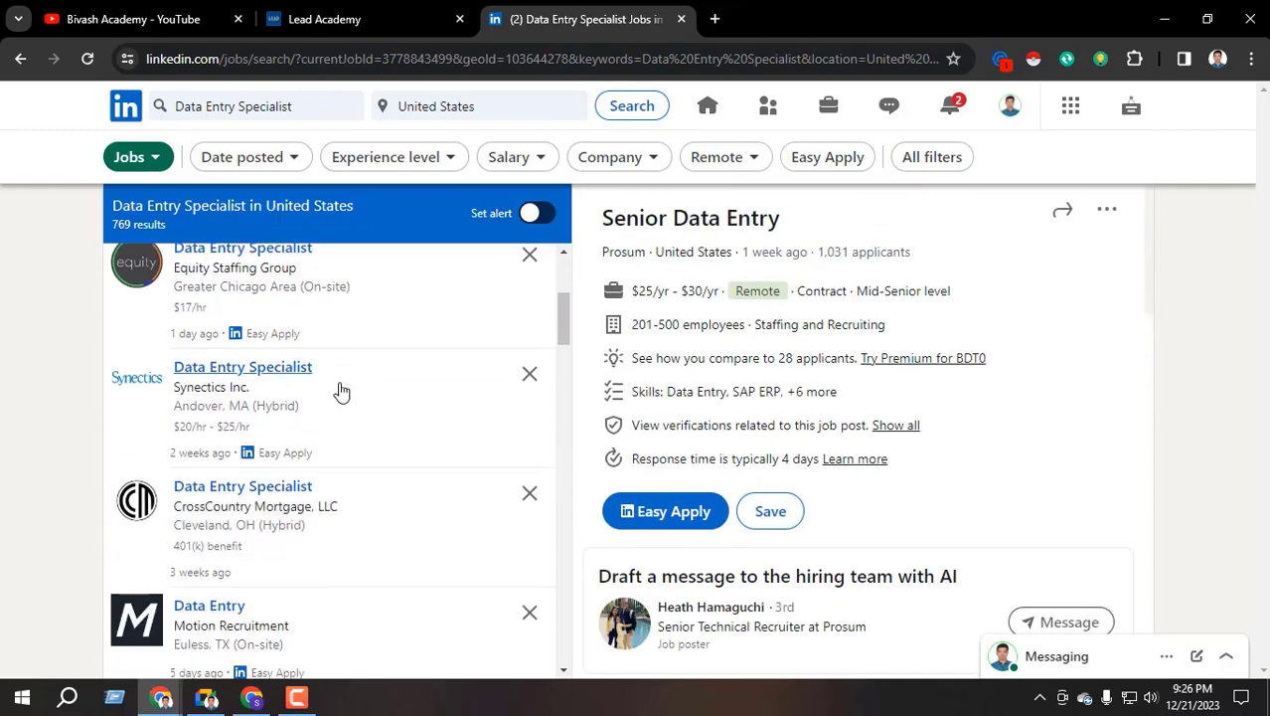
scroll(279, 407, "up", 3)
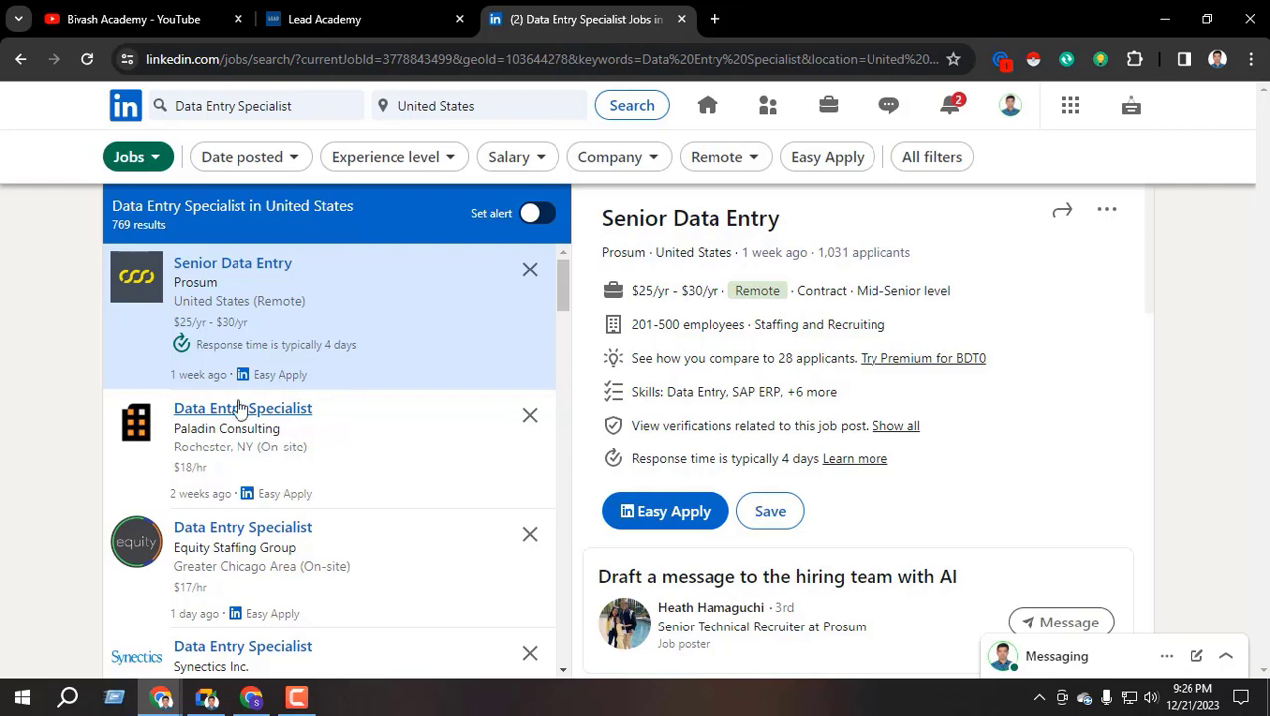
scroll(332, 414, "down", 1)
scroll(355, 414, "down", 2)
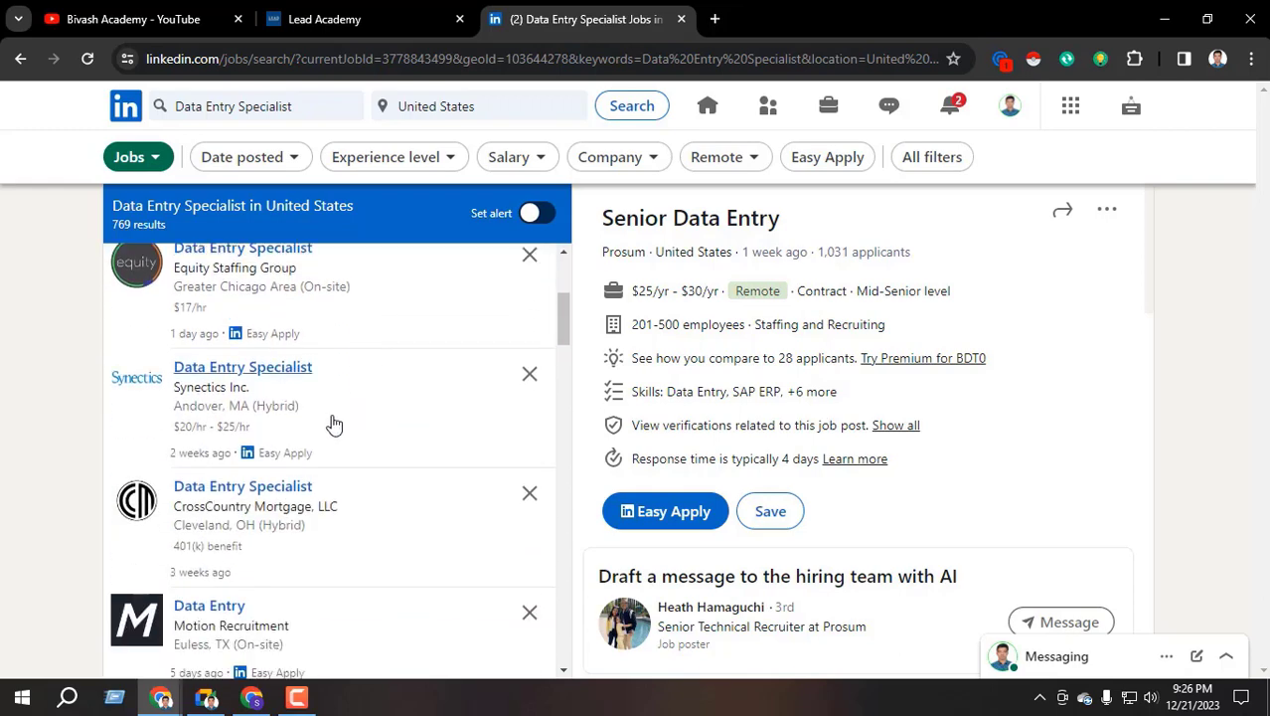
scroll(357, 427, "up", 3)
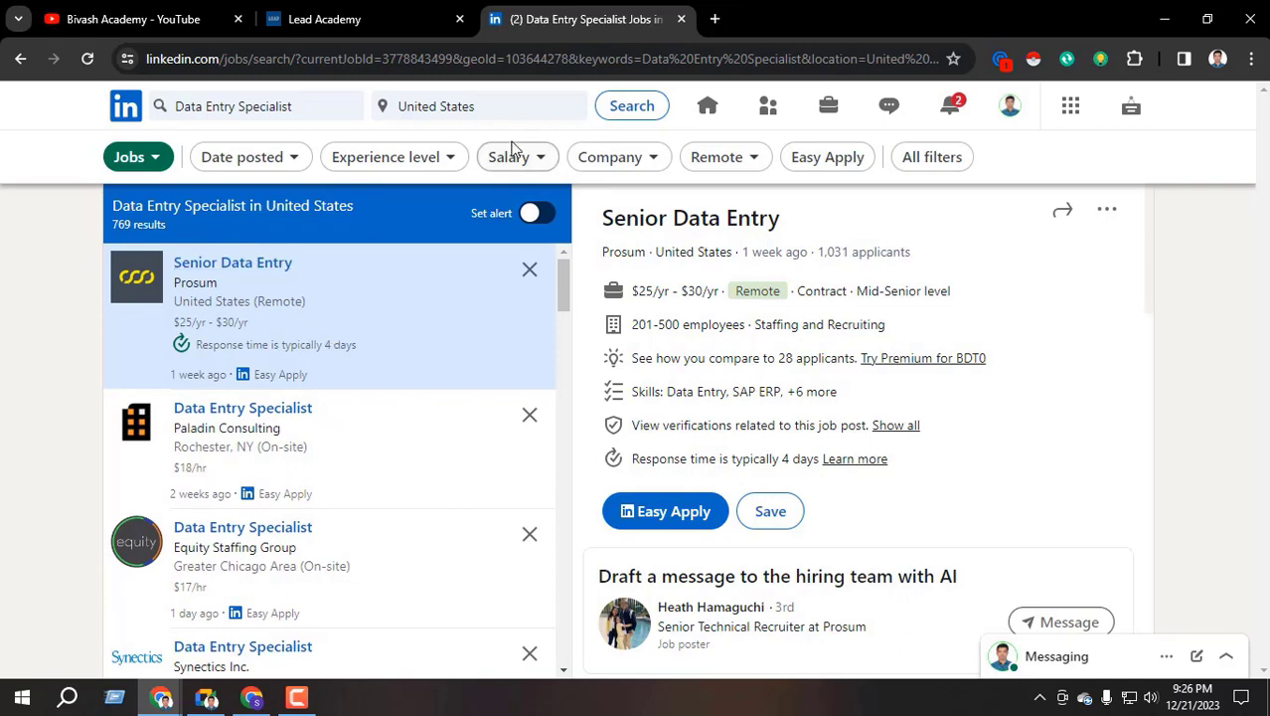
From the home feed, go to your profile and open the featured resume post
left_click(708, 108)
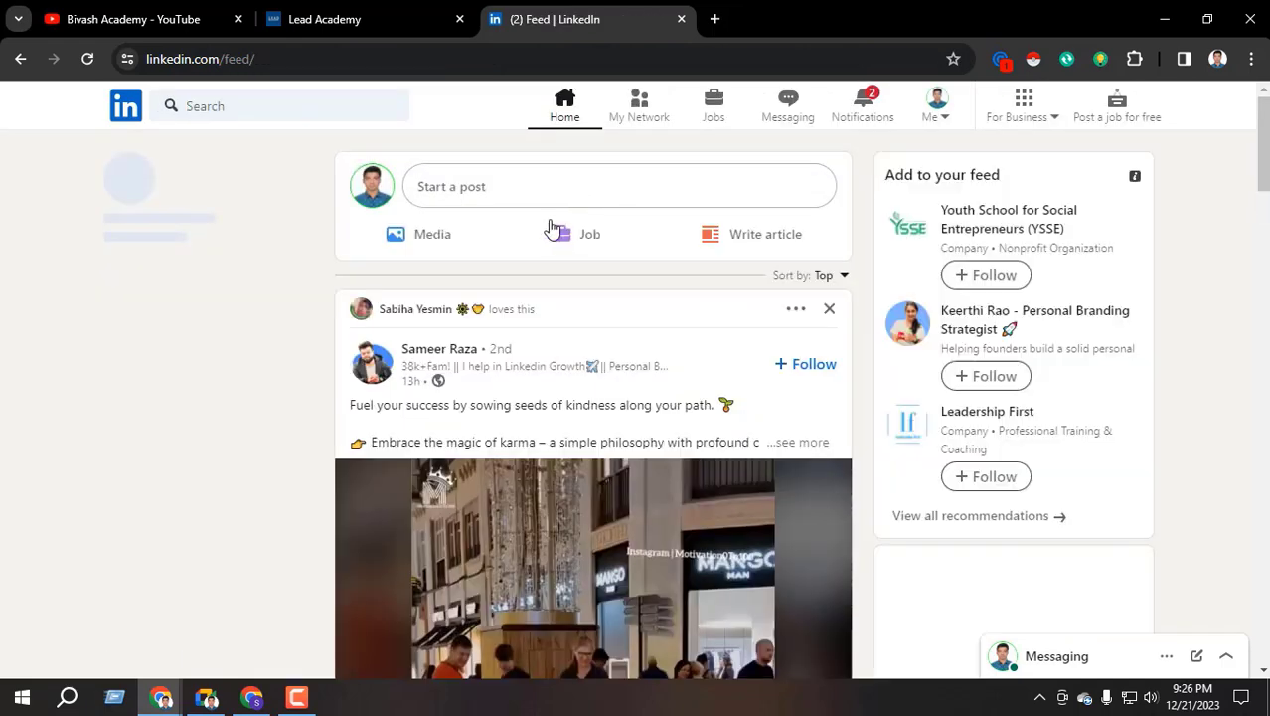
left_click(184, 280)
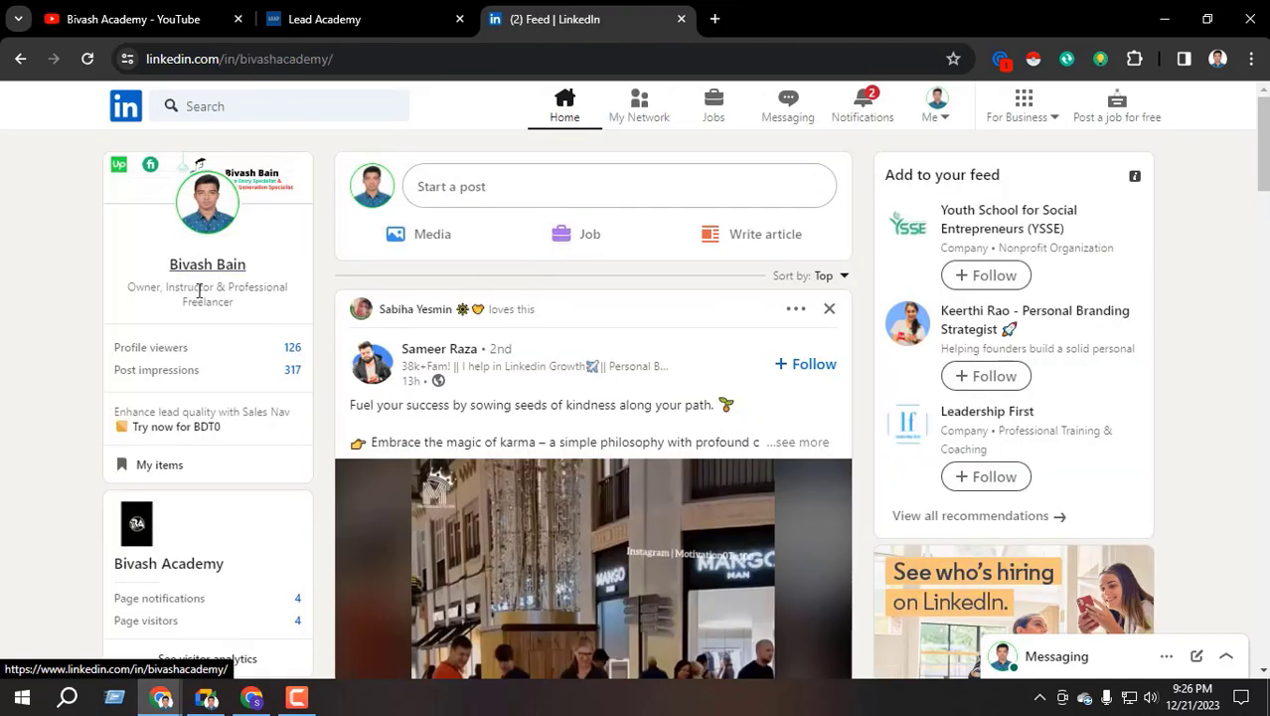
scroll(308, 333, "down", 5)
scroll(317, 337, "down", 6)
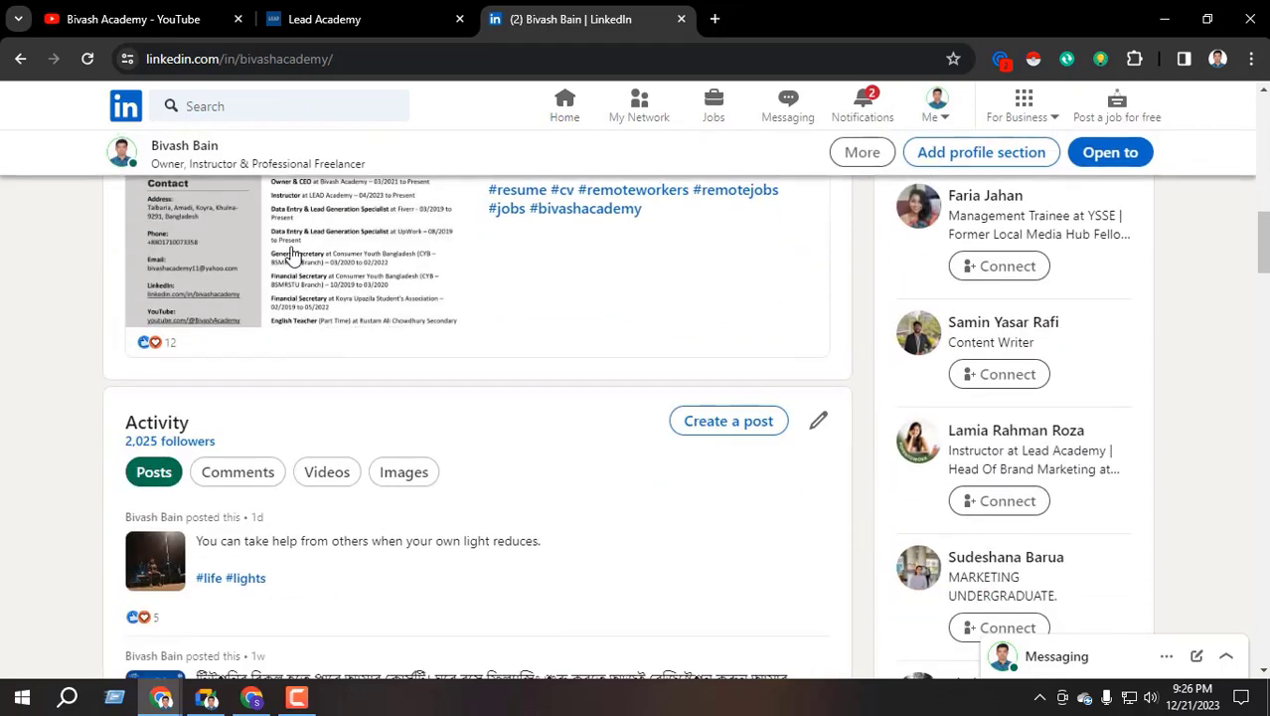
left_click(251, 301)
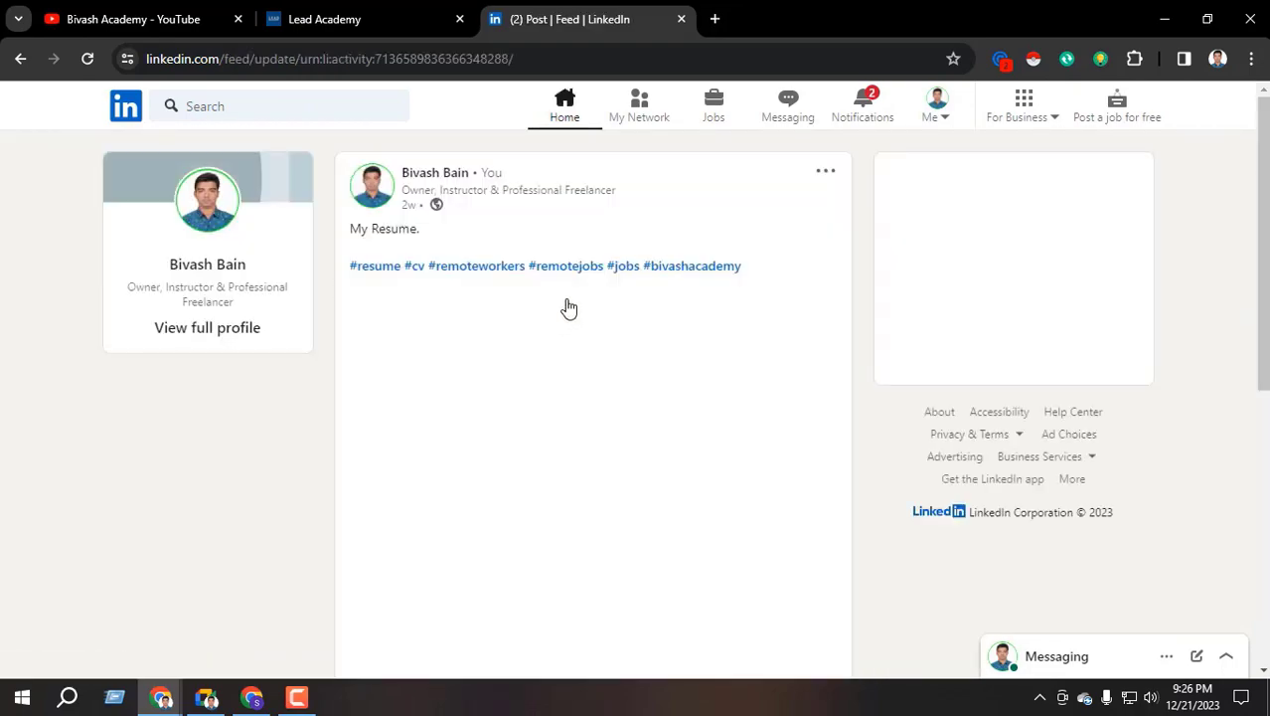
scroll(456, 347, "down", 2)
scroll(513, 405, "up", 3)
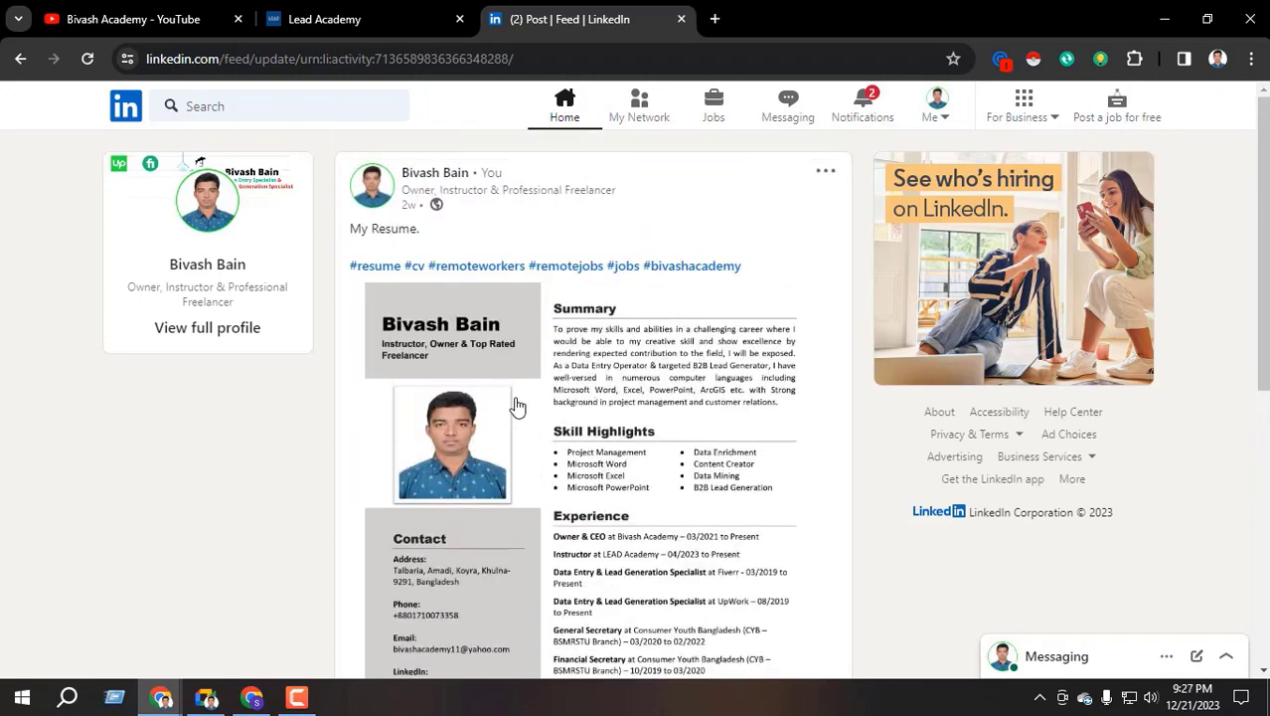
scroll(426, 540, "down", 1)
Open the resume image in its own tab, review it full size, then return to the feed
left_click(576, 389)
right_click(463, 343)
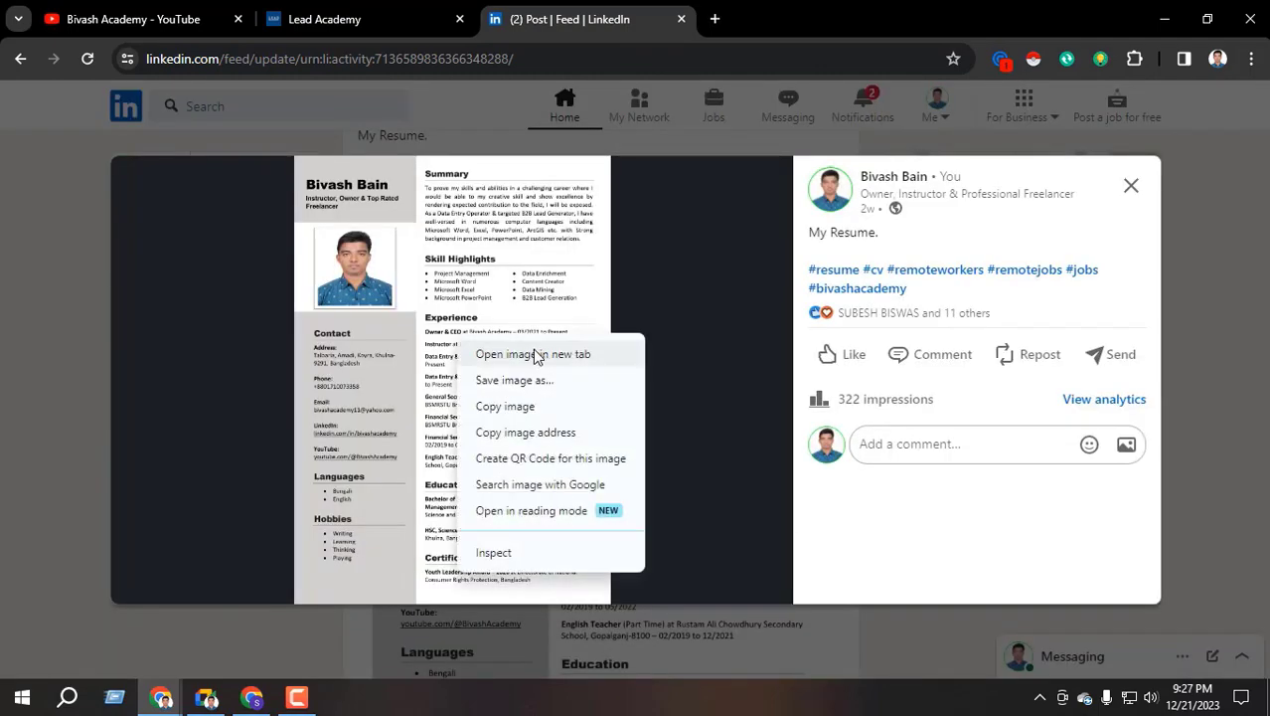
left_click(534, 348)
left_click(1131, 185)
left_click(822, 5)
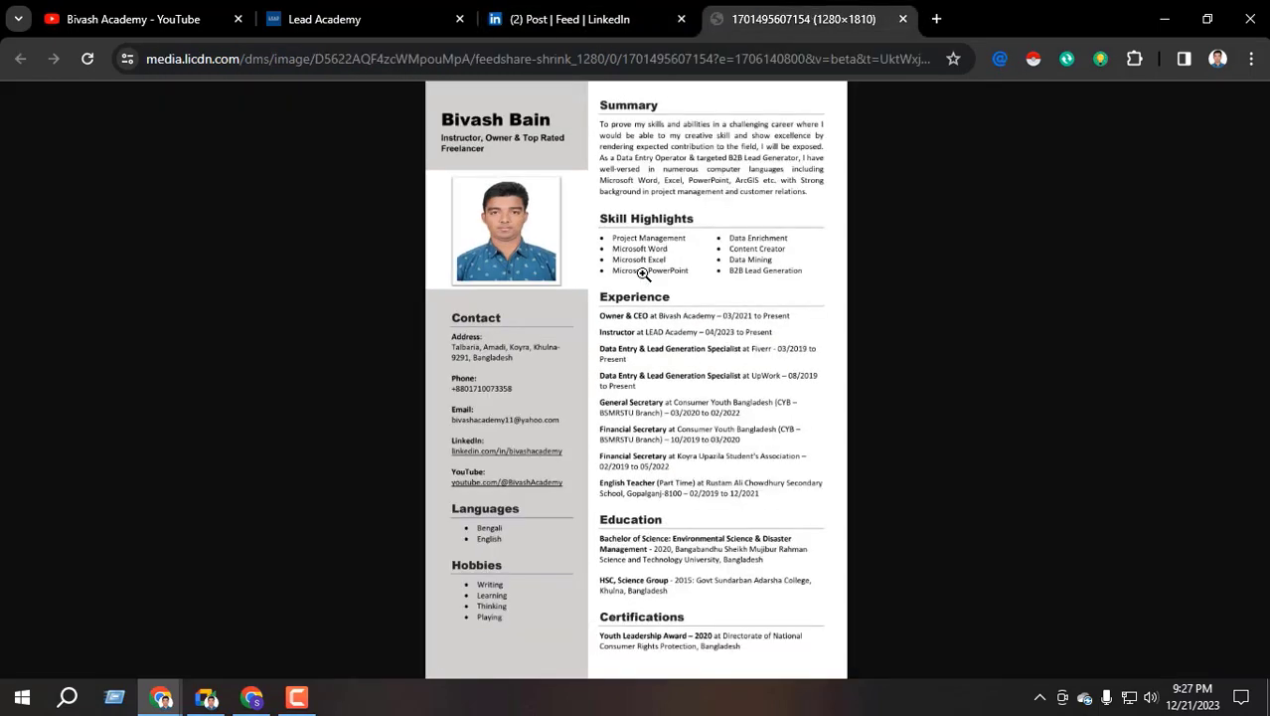
left_click(641, 276)
scroll(628, 300, "up", 2)
scroll(629, 304, "down", 12)
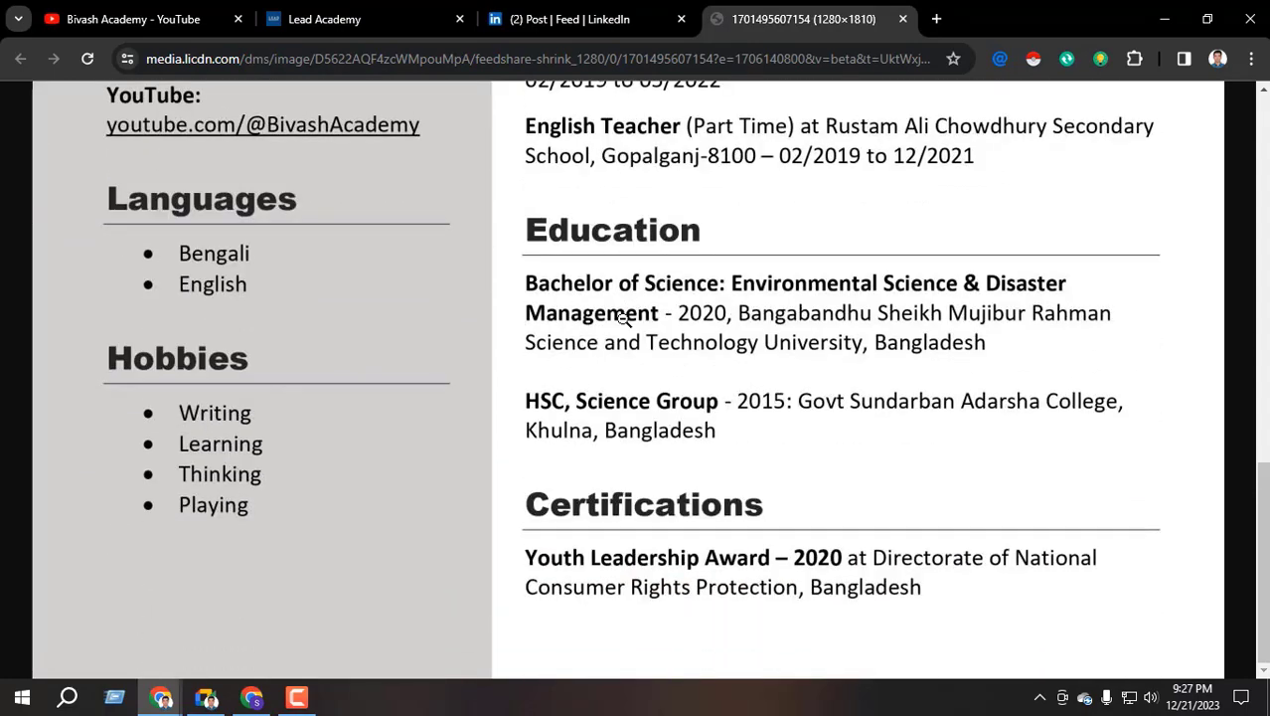
scroll(602, 321, "up", 12)
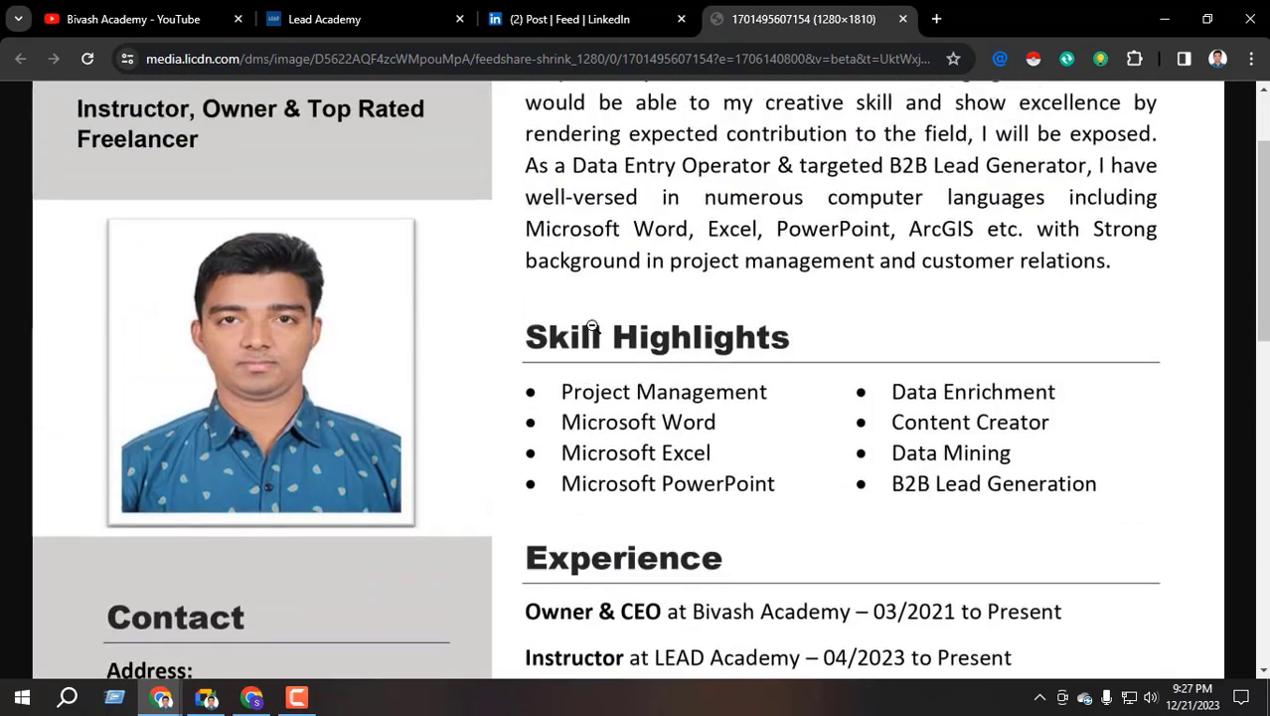
scroll(585, 328, "up", 1)
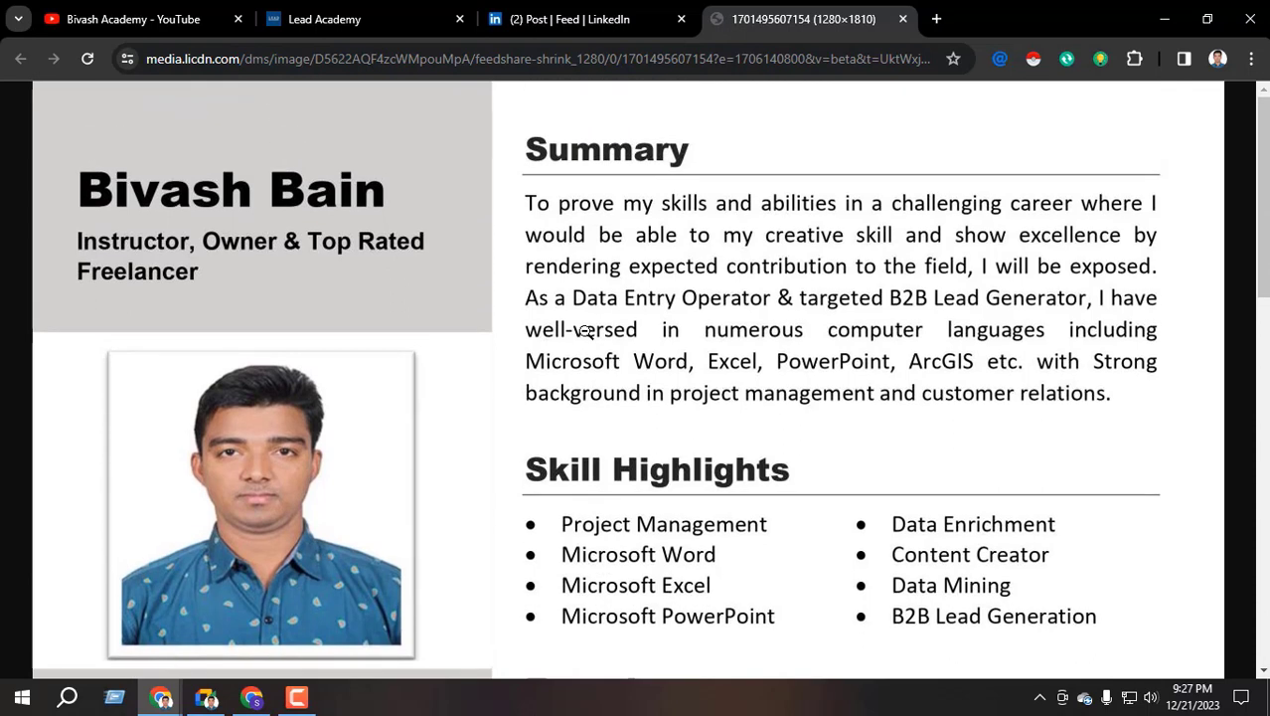
key("ctrl+shift+Tab")
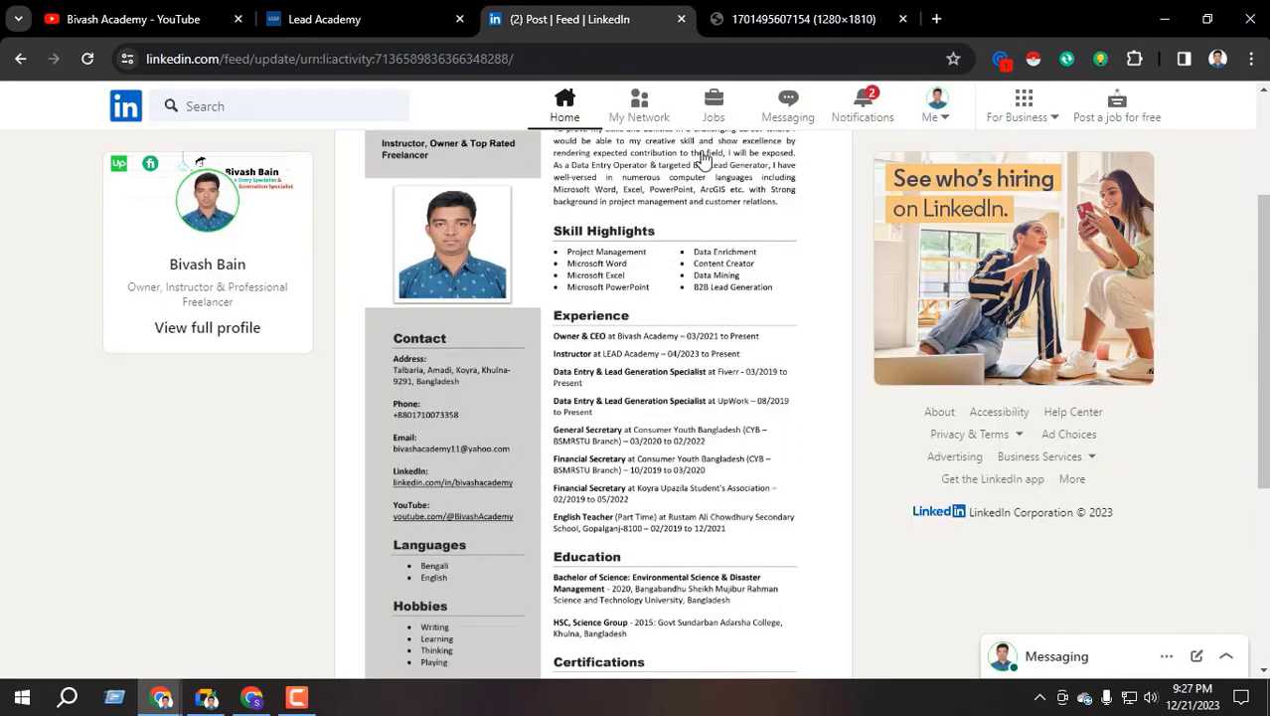
left_click(568, 113)
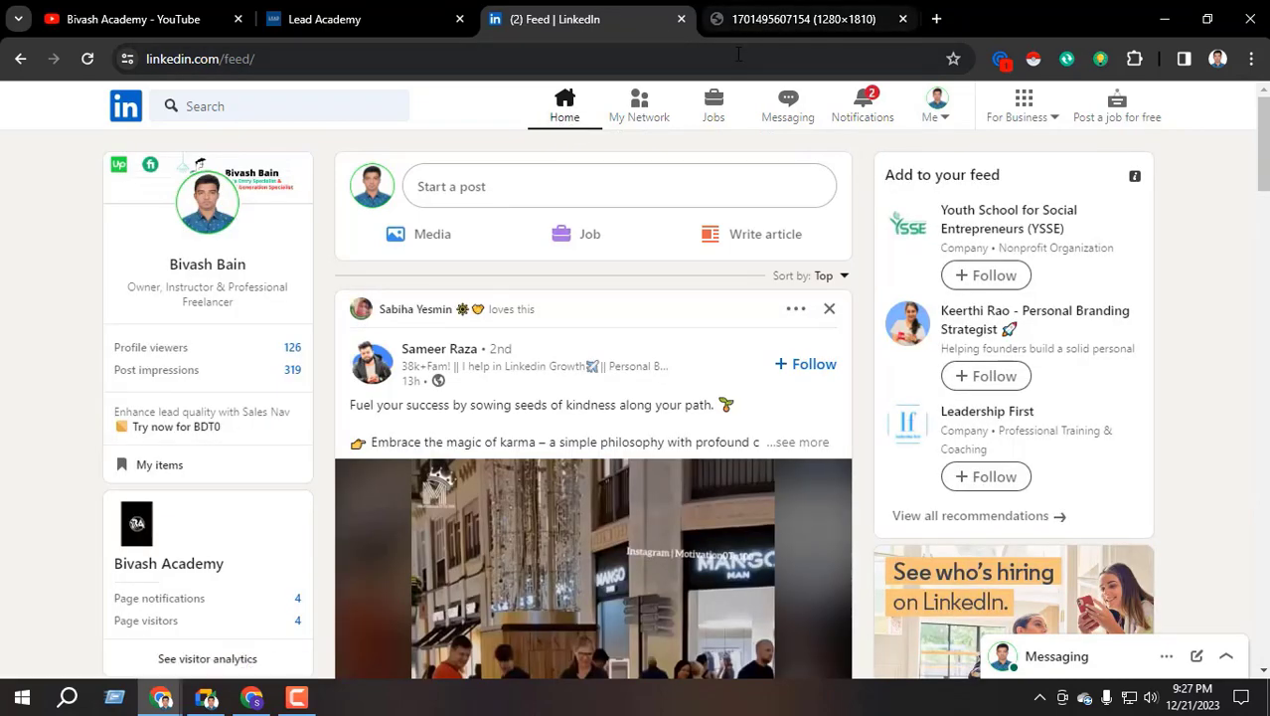
Close the LinkedIn and resume image tabs, then briefly reopen and close LinkedIn
left_click(681, 19)
left_click(681, 19)
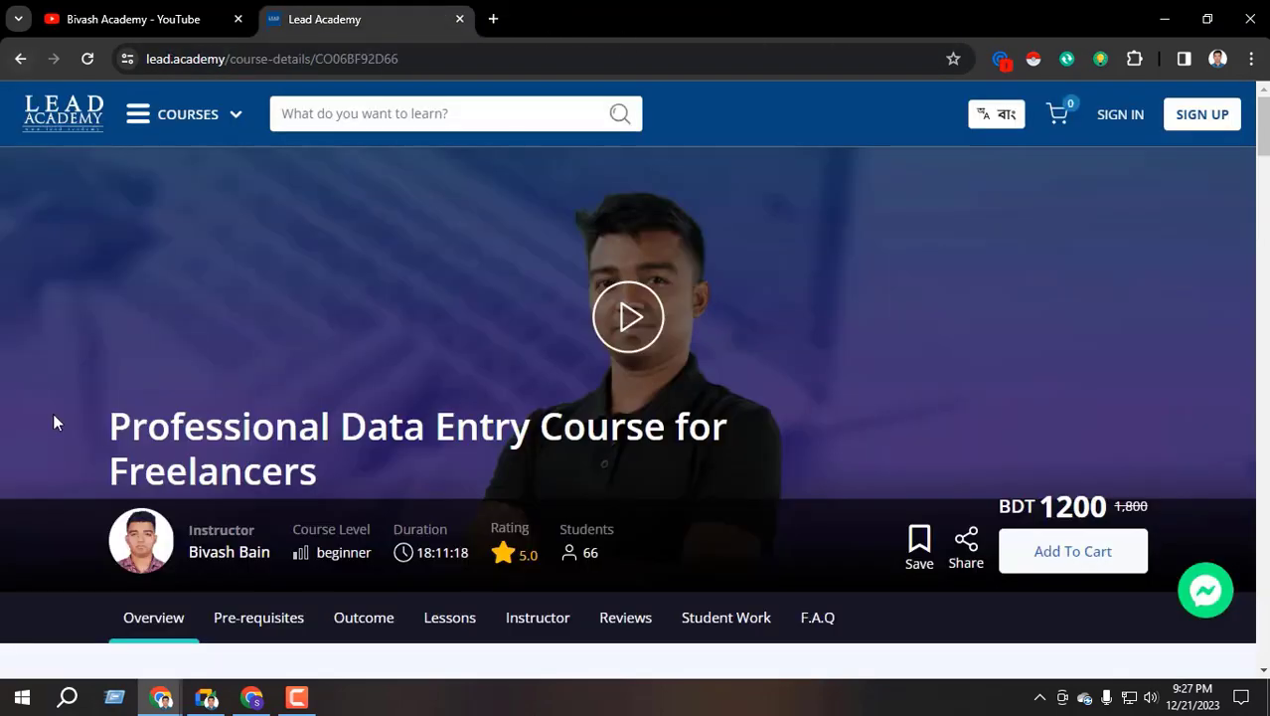
left_click(251, 697)
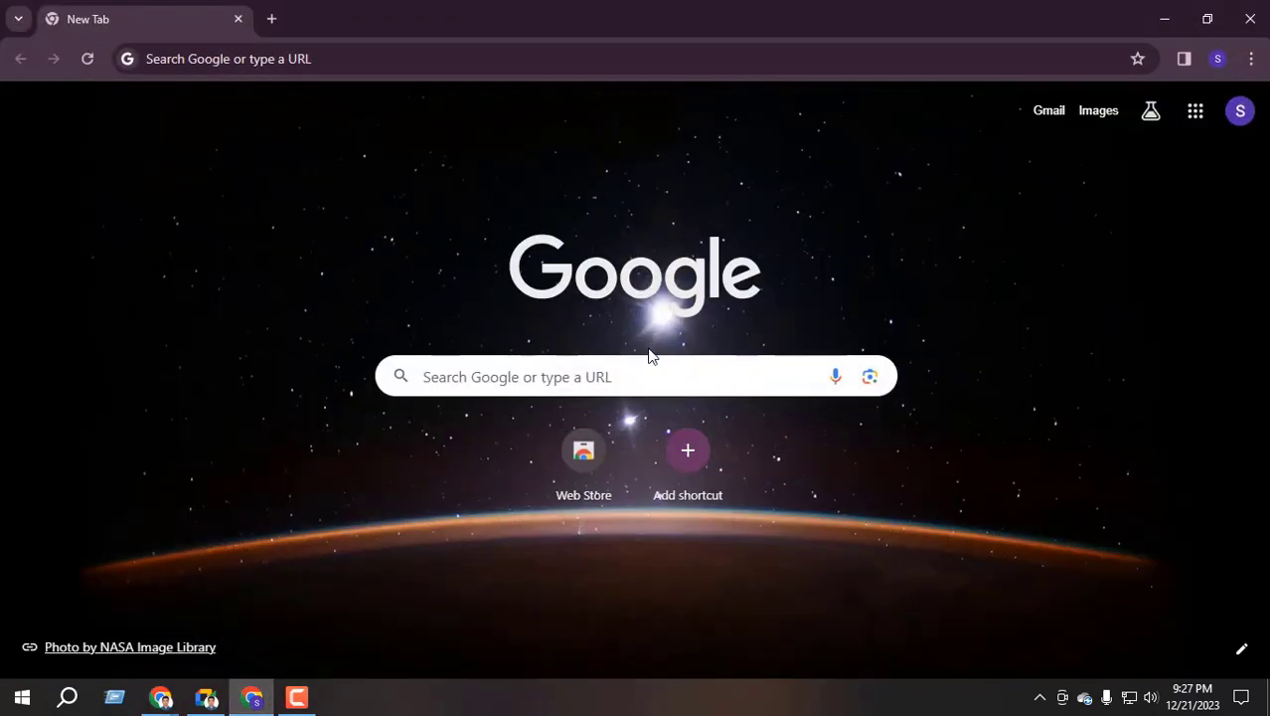
mouse_move(160, 697)
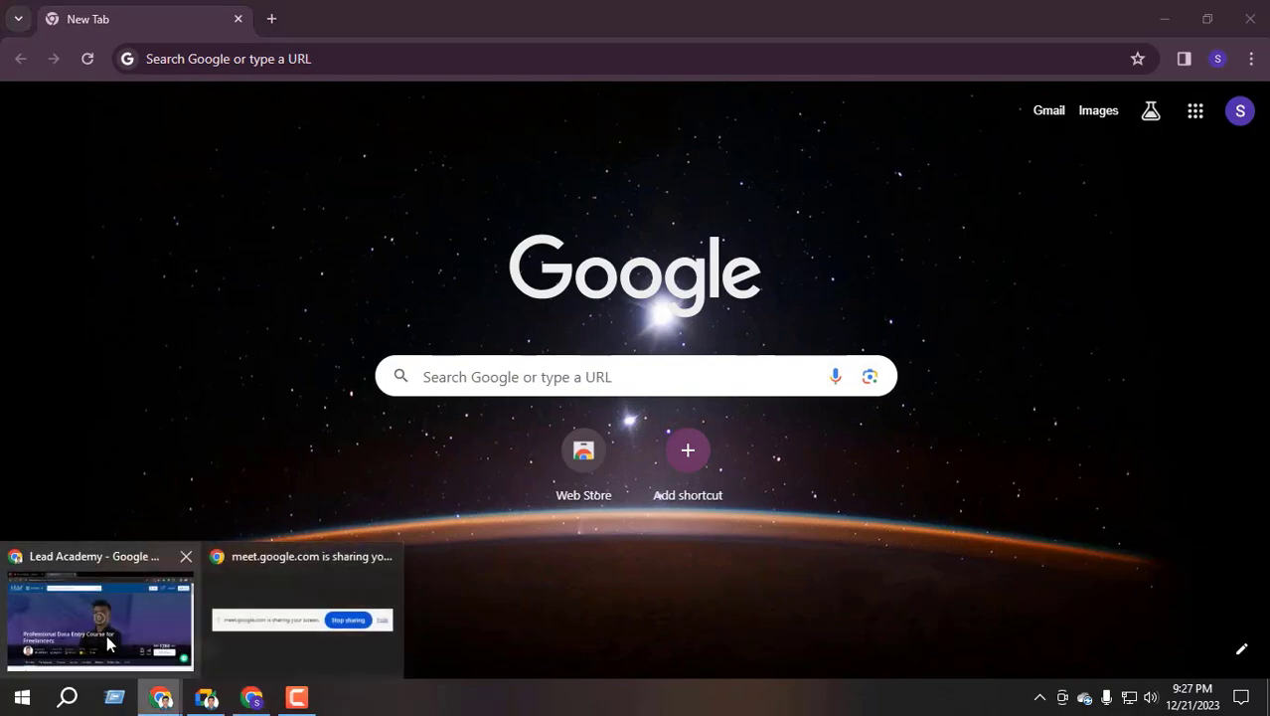
left_click(107, 636)
left_click(495, 18)
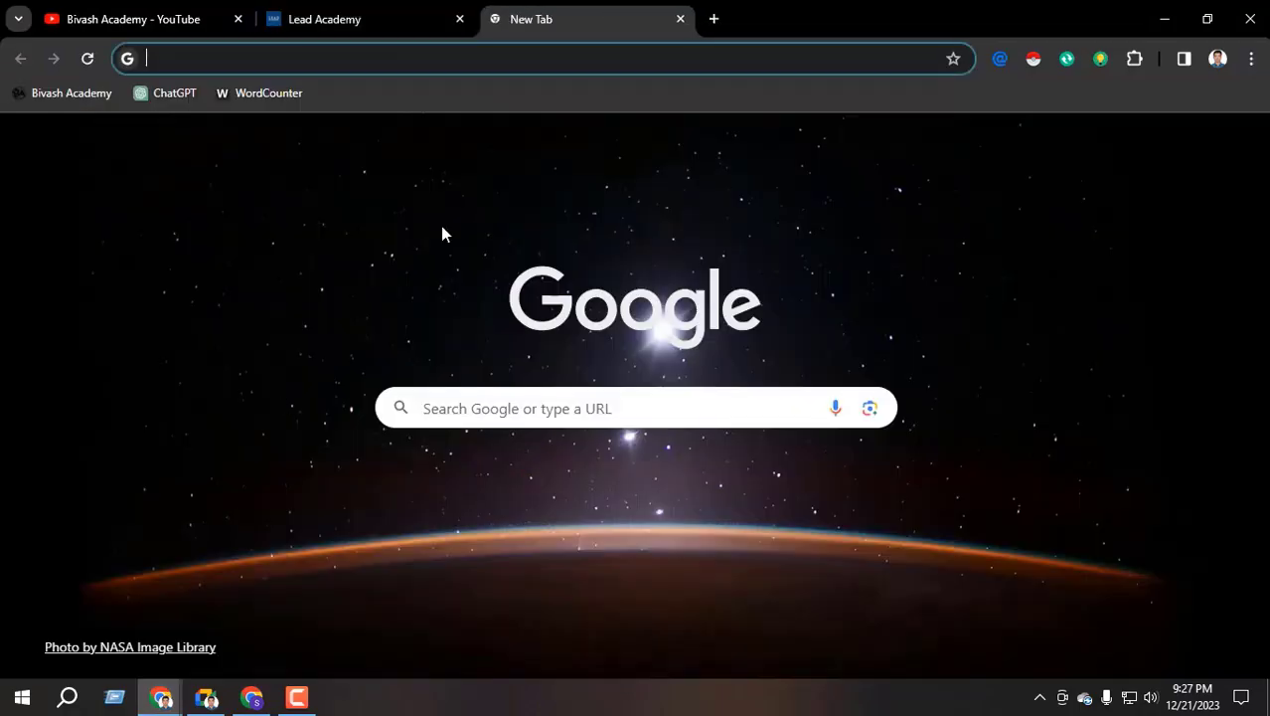
left_click(634, 484)
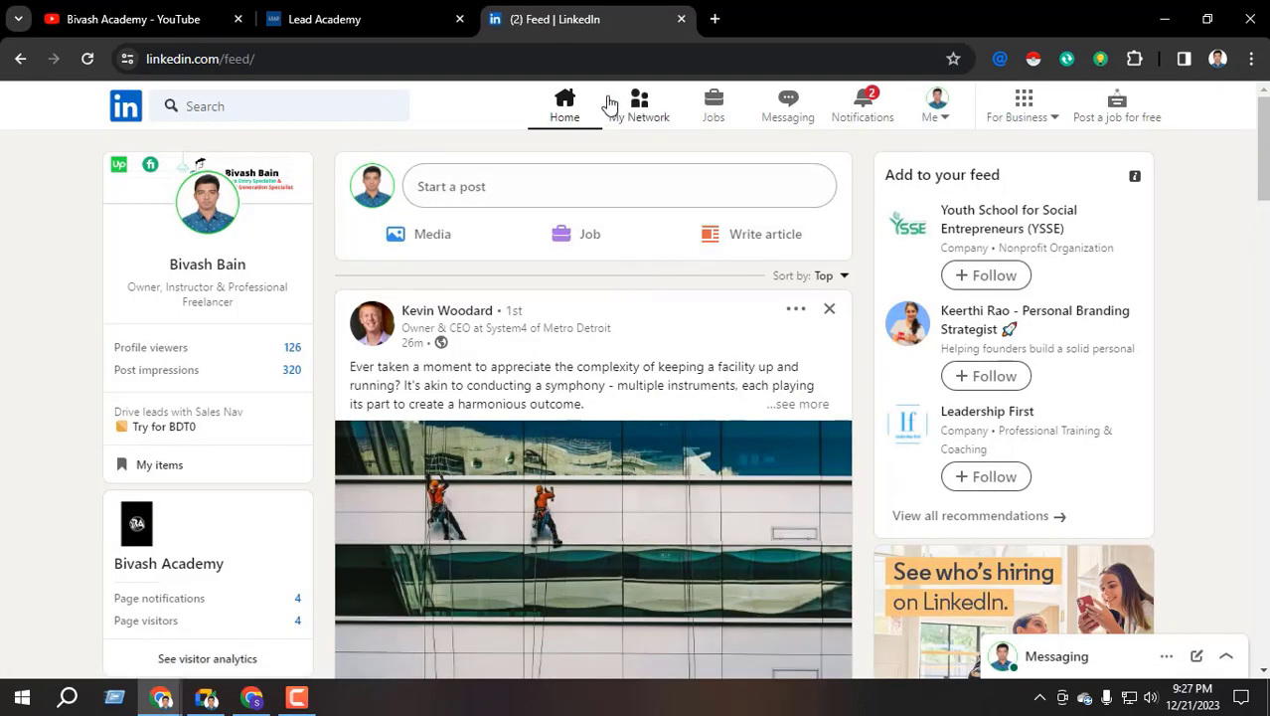
left_click(682, 20)
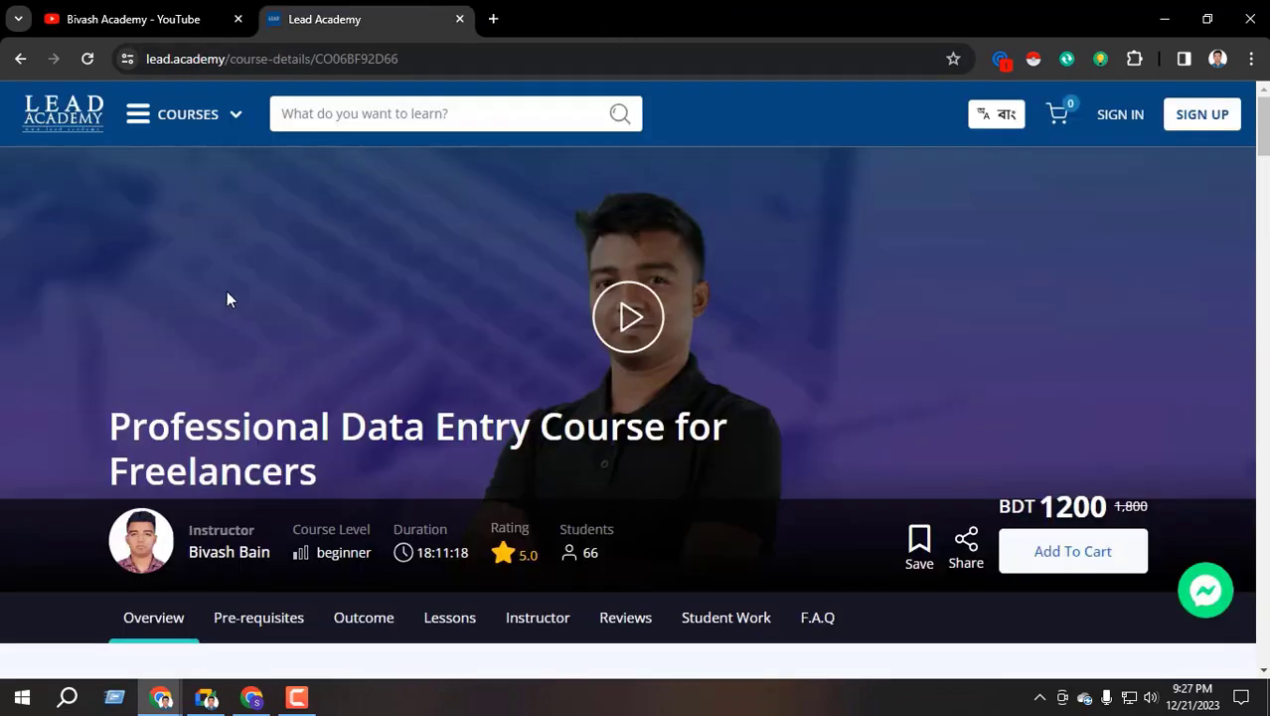
Admit the waiting participant in the Google Meet call and check the participant list
left_click(216, 700)
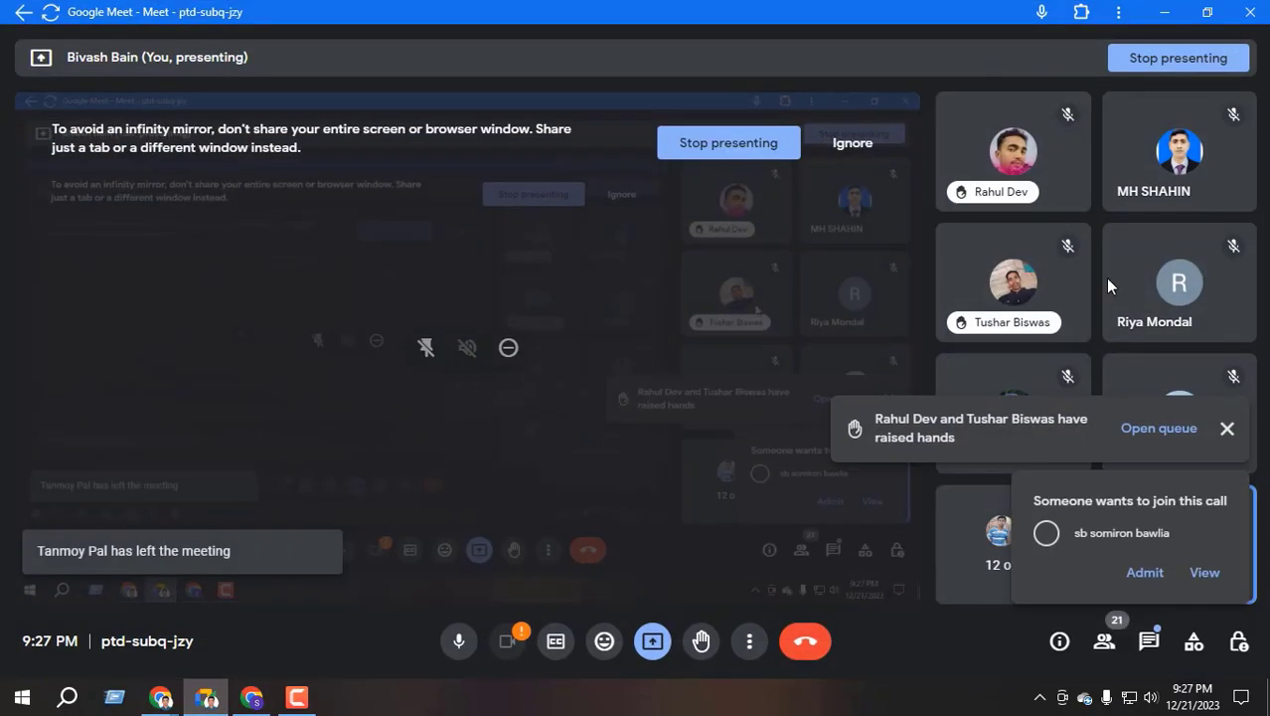
left_click(1143, 573)
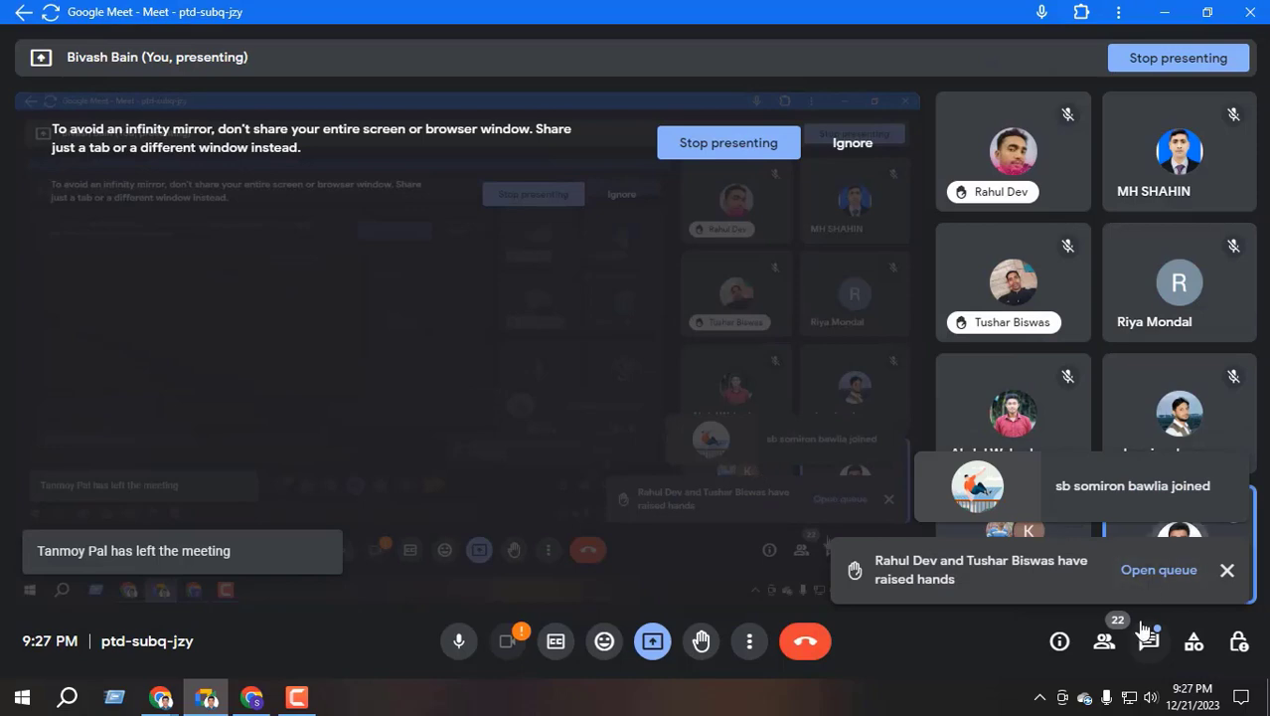
left_click(1105, 642)
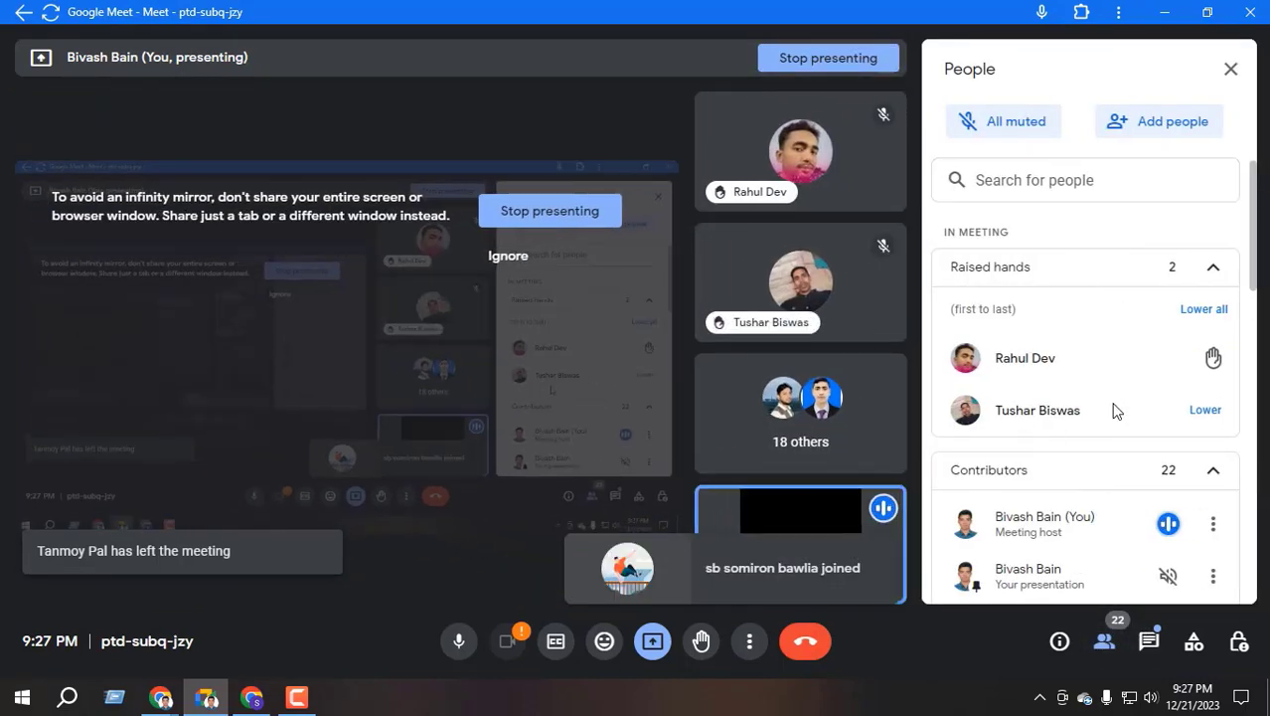
scroll(1158, 446, "down", 10)
scroll(1154, 462, "up", 6)
scroll(1111, 296, "up", 5)
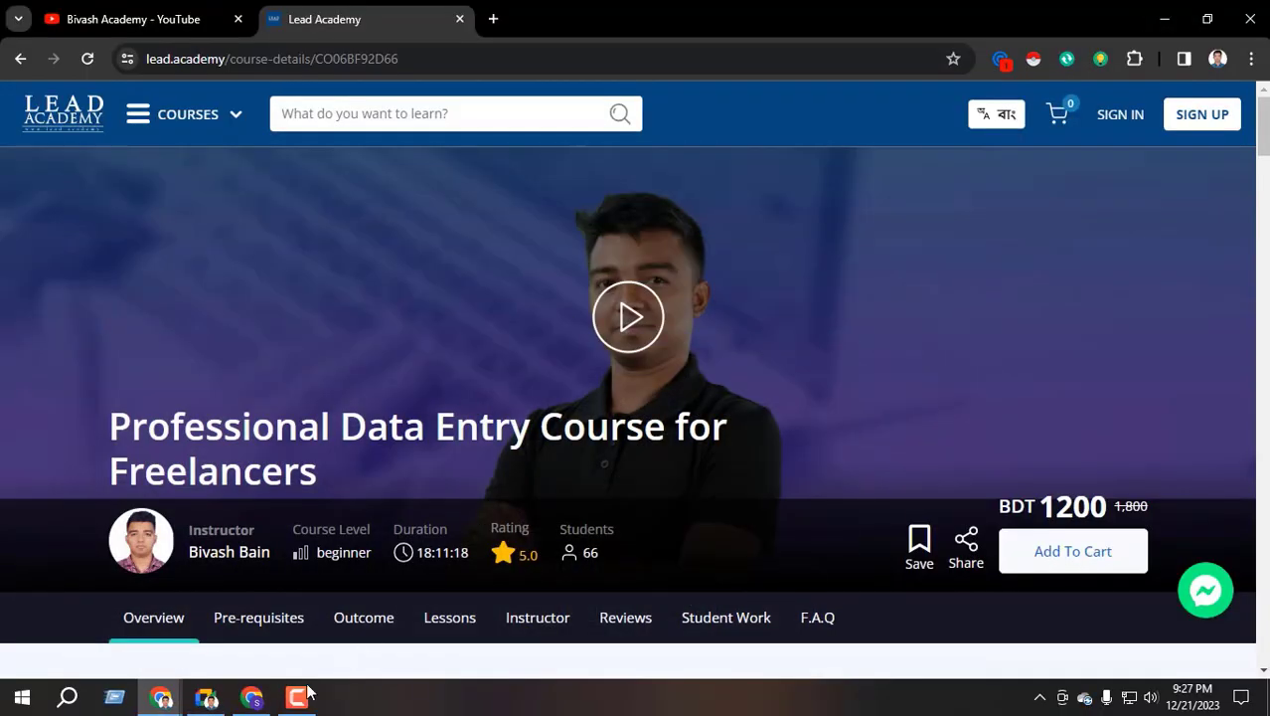
In the Lead Academy window, open a new tab and show the browser profile list
left_click(251, 697)
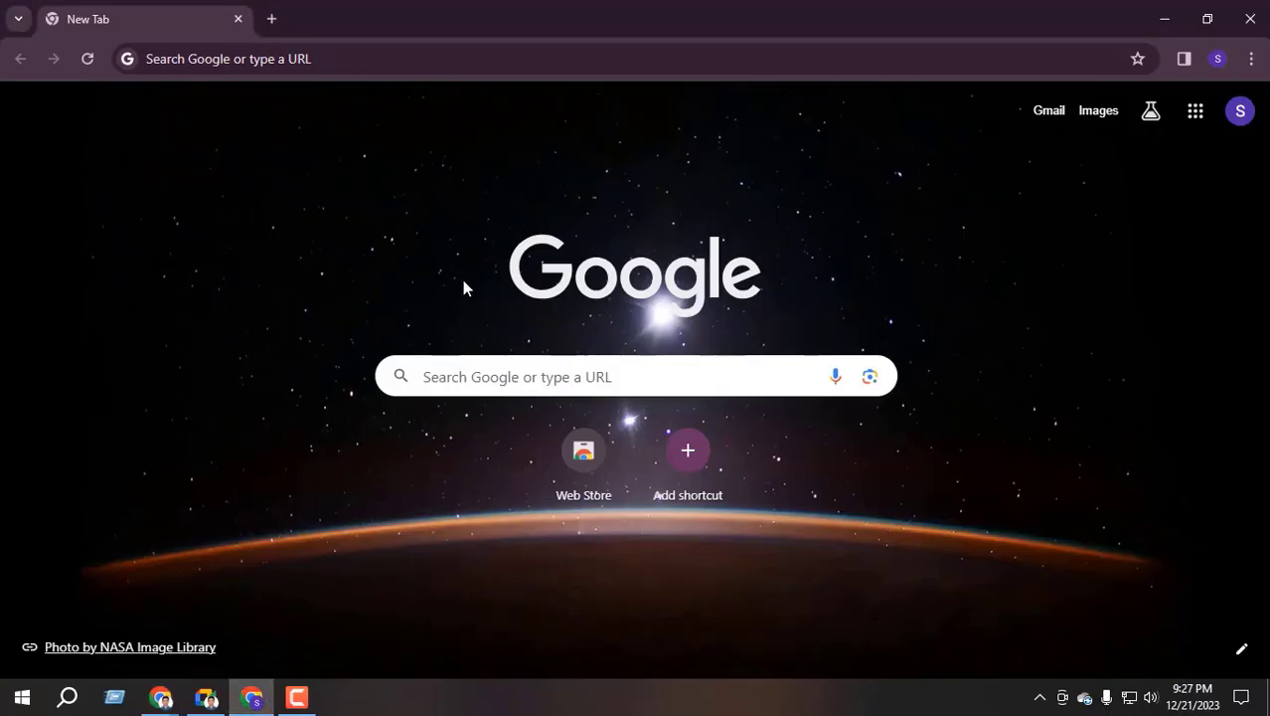
mouse_move(160, 697)
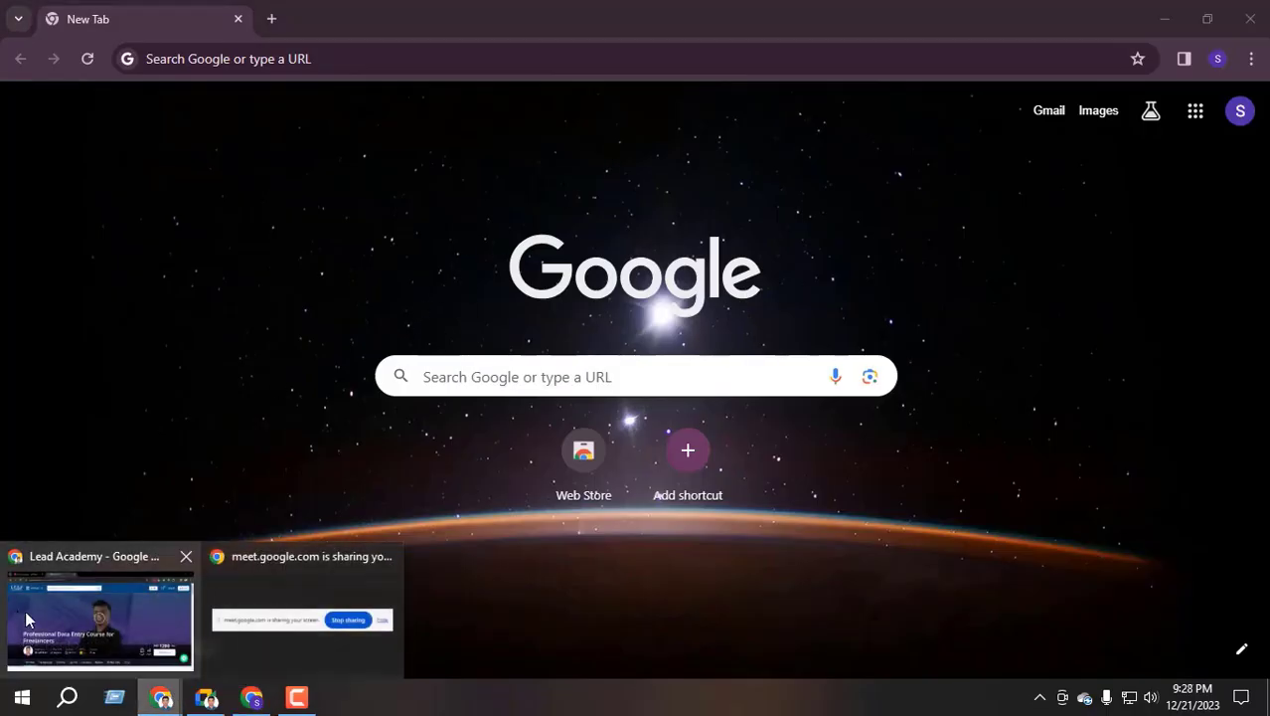
left_click(56, 613)
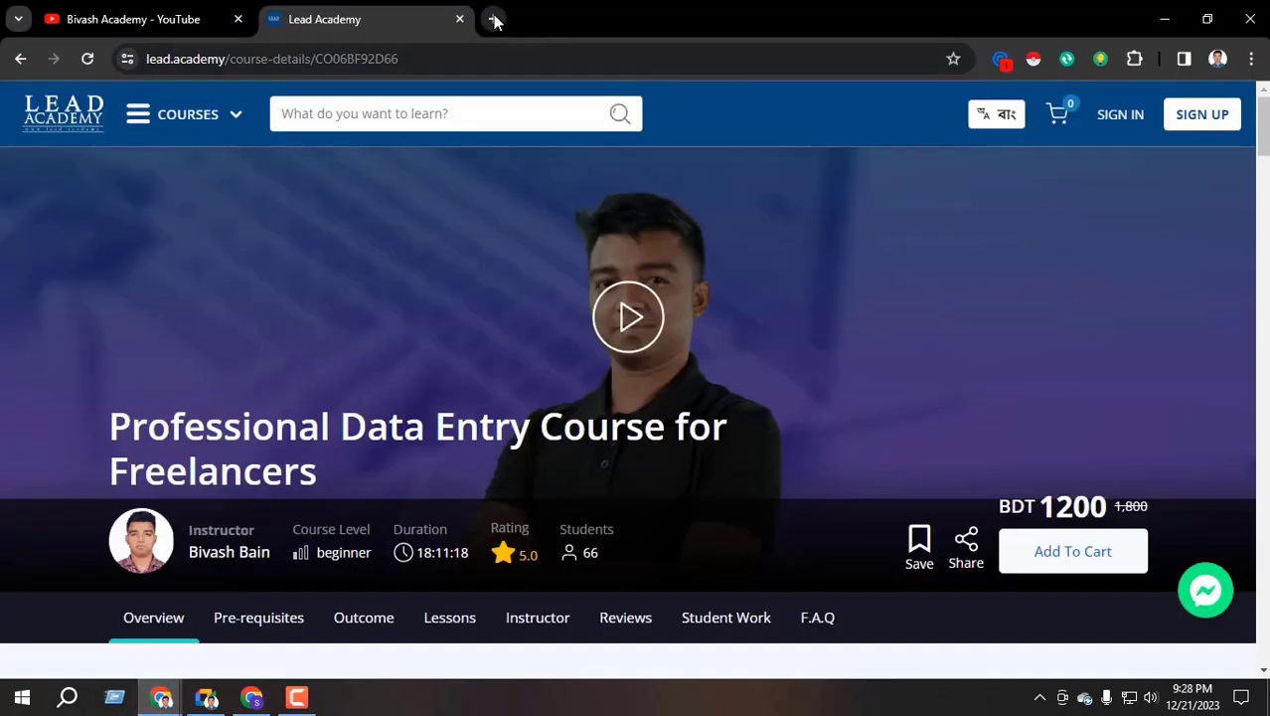
left_click(493, 19)
left_click(1218, 59)
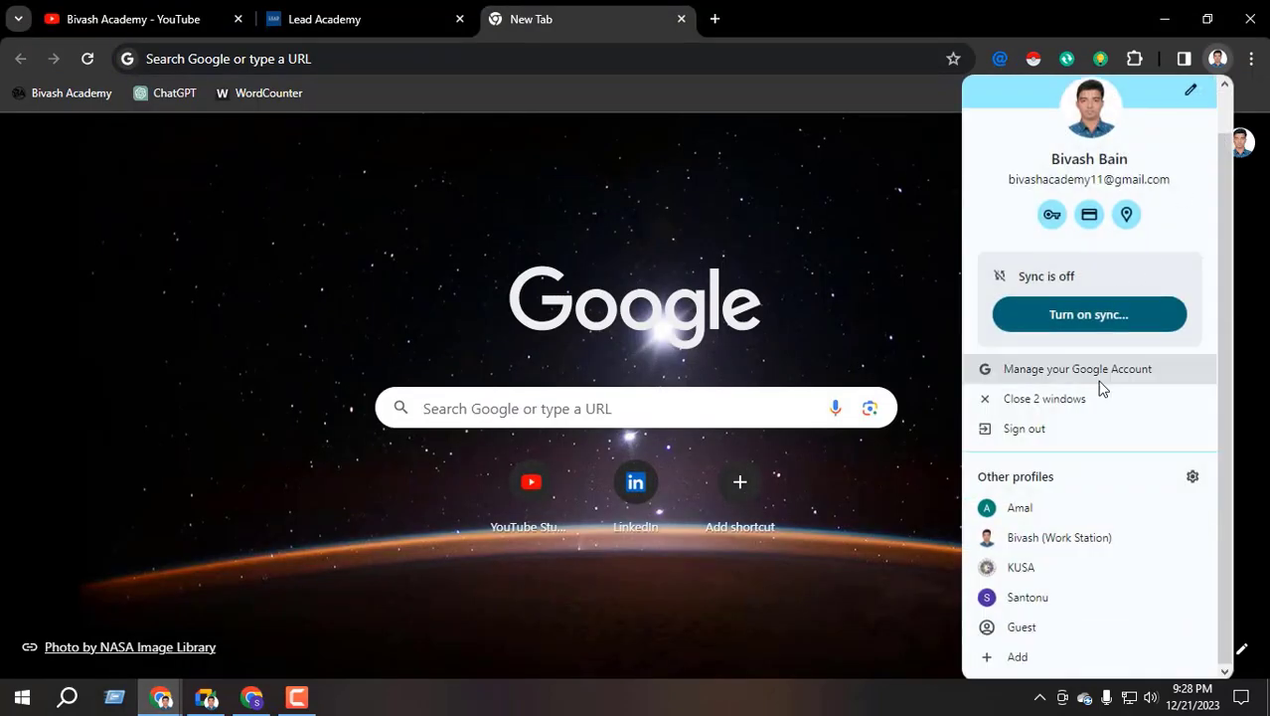
Open a guest window, search Google for gmail, and go to the Google sign-in page
left_click(1022, 626)
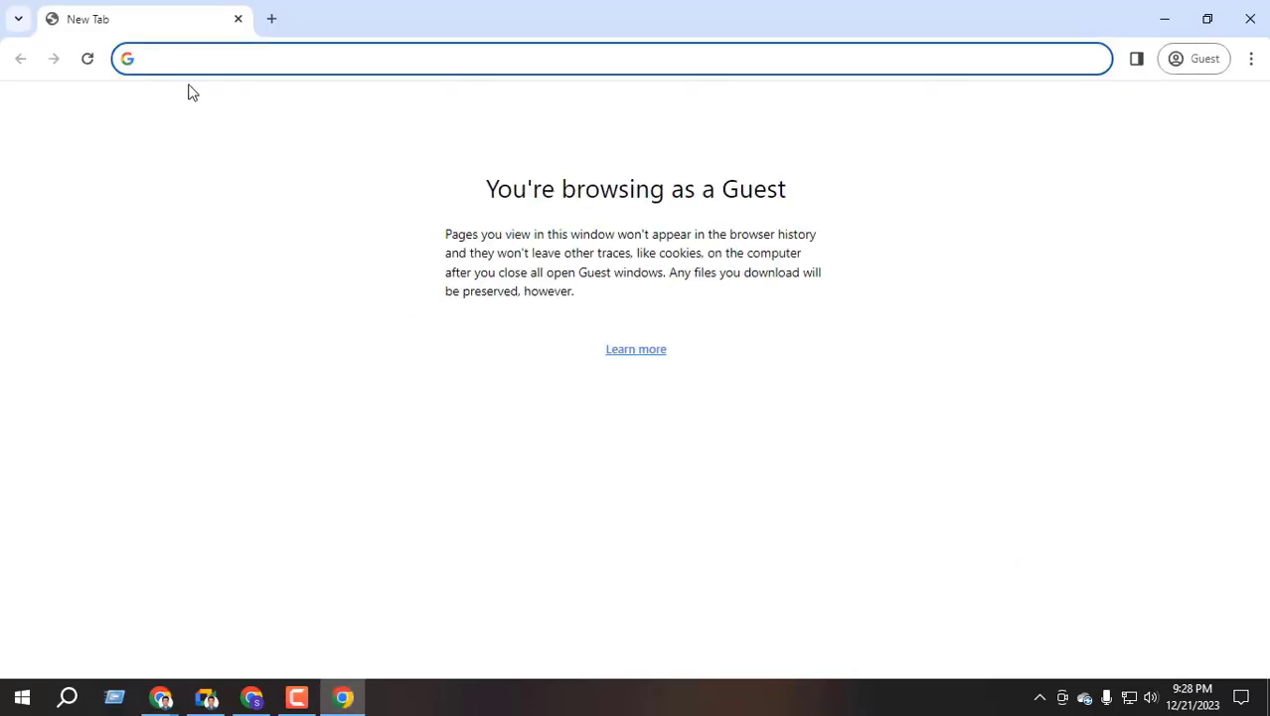
type("gmail")
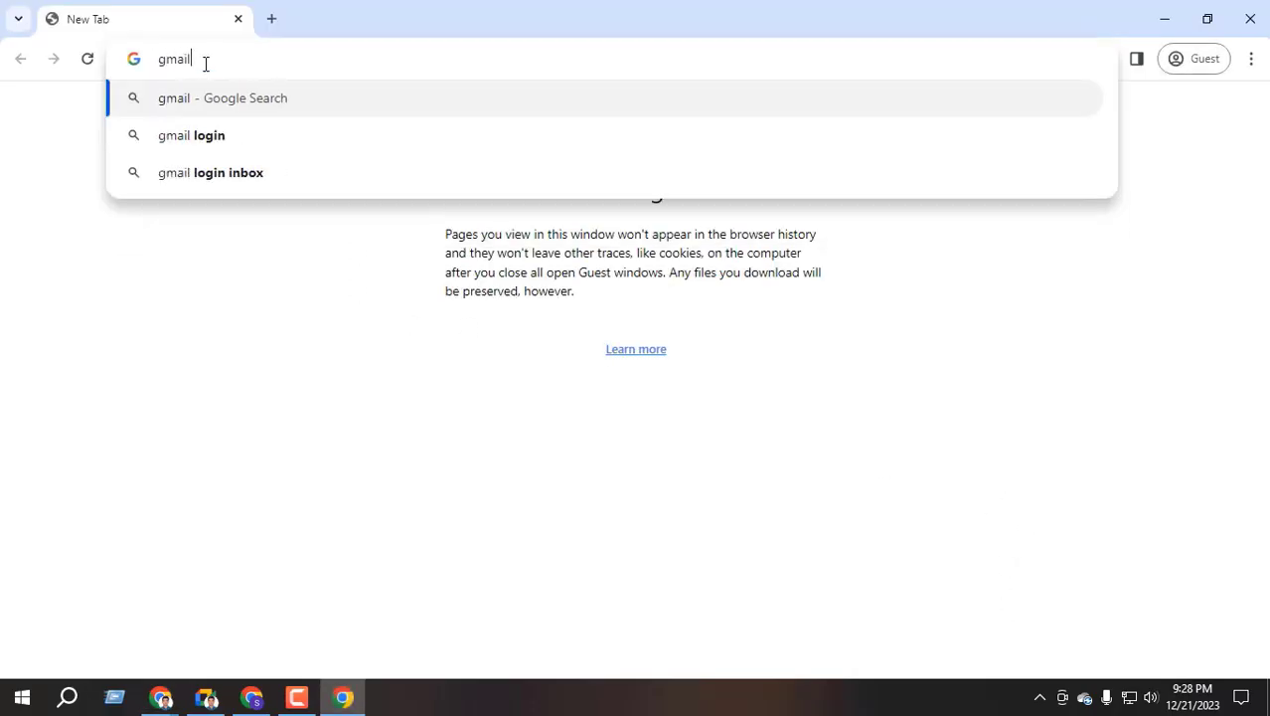
key("Return")
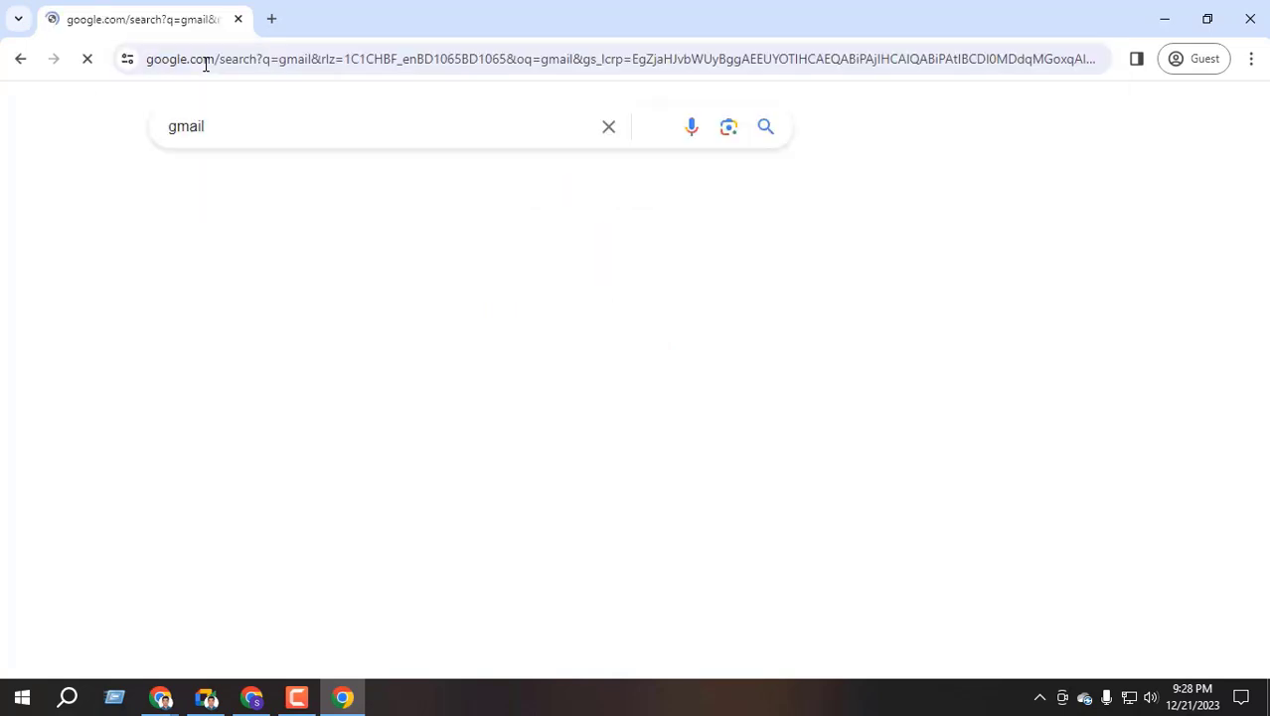
left_click(959, 99)
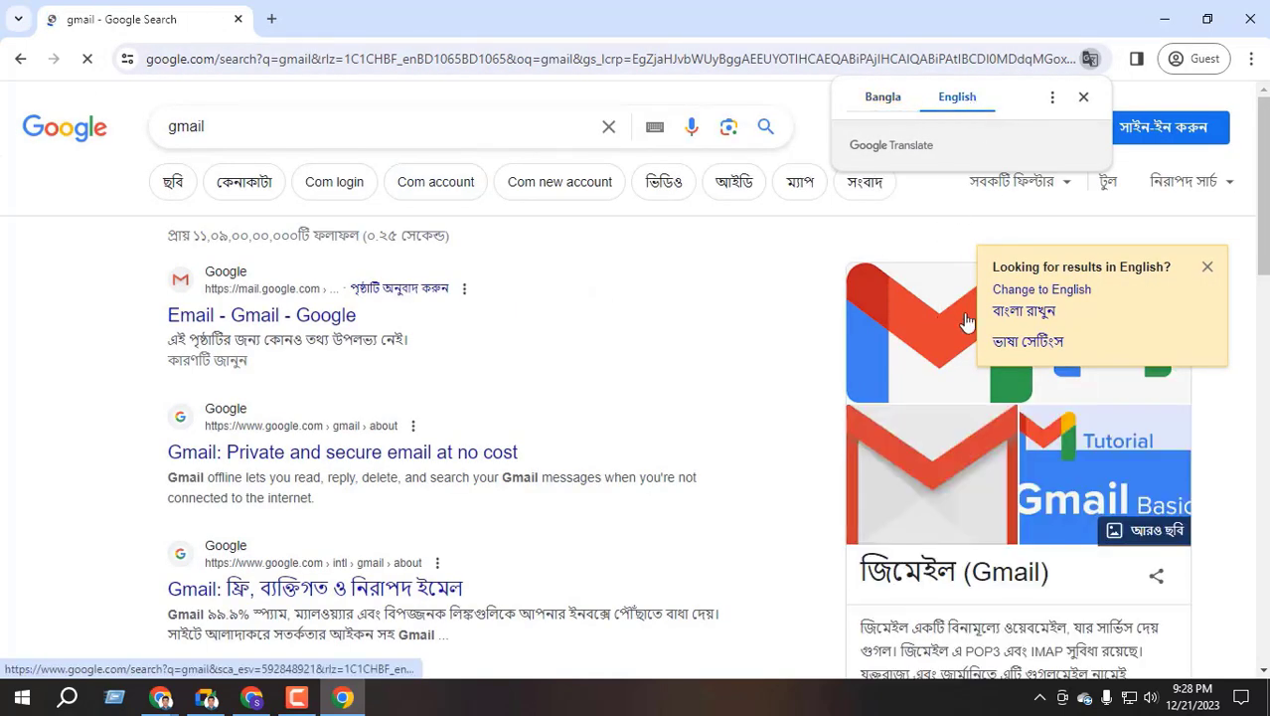
left_click(1183, 128)
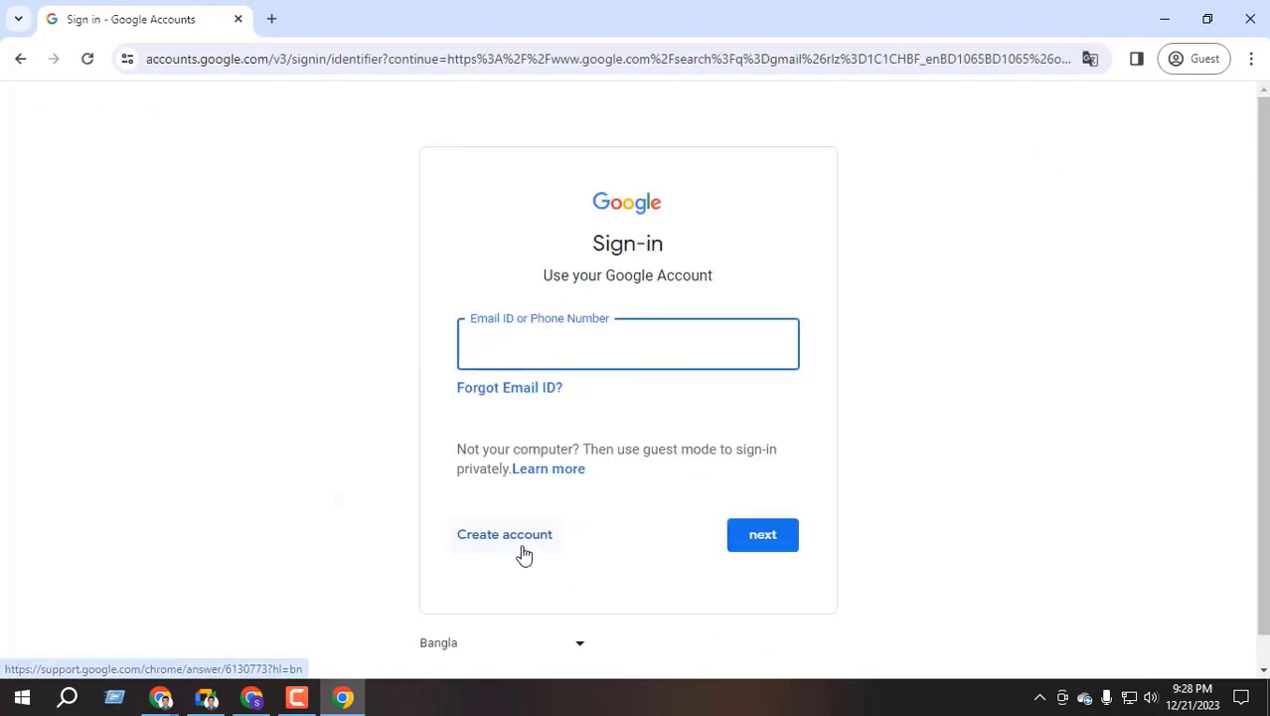
Switch the sign-in page to English (United States), then close the guest window
left_click(449, 644)
scroll(465, 348, "down", 4)
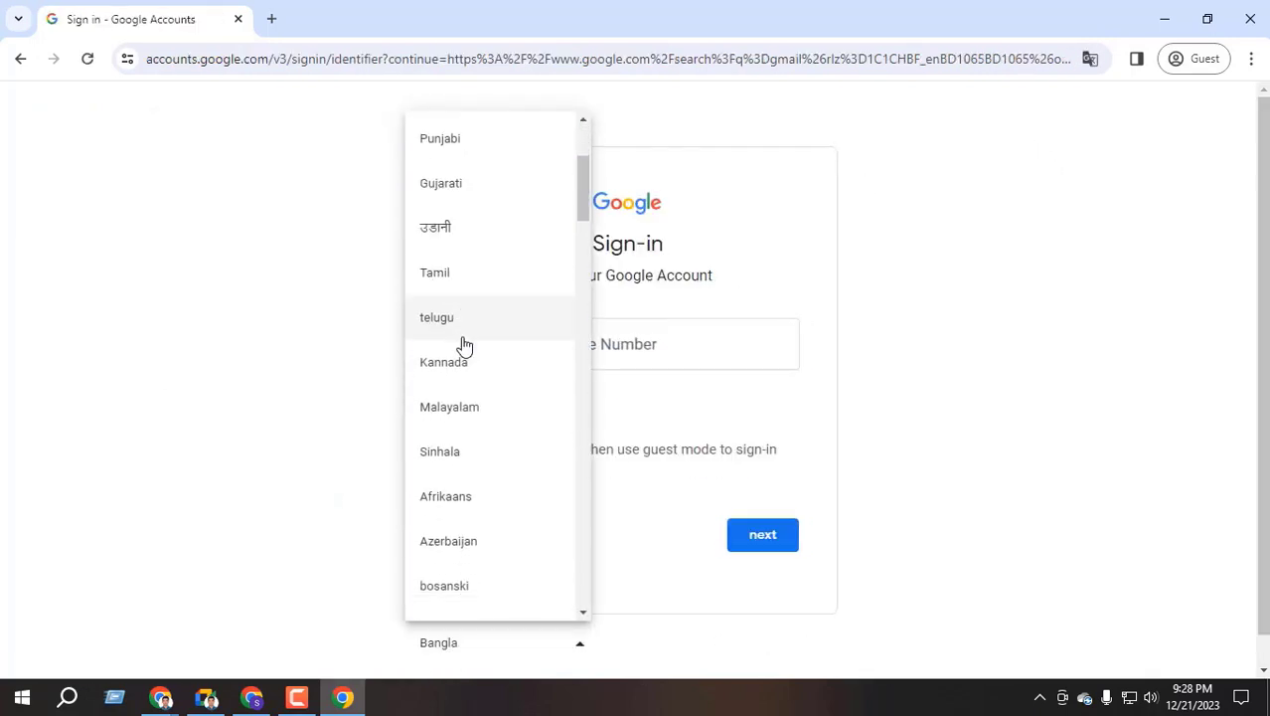
scroll(452, 407, "down", 4)
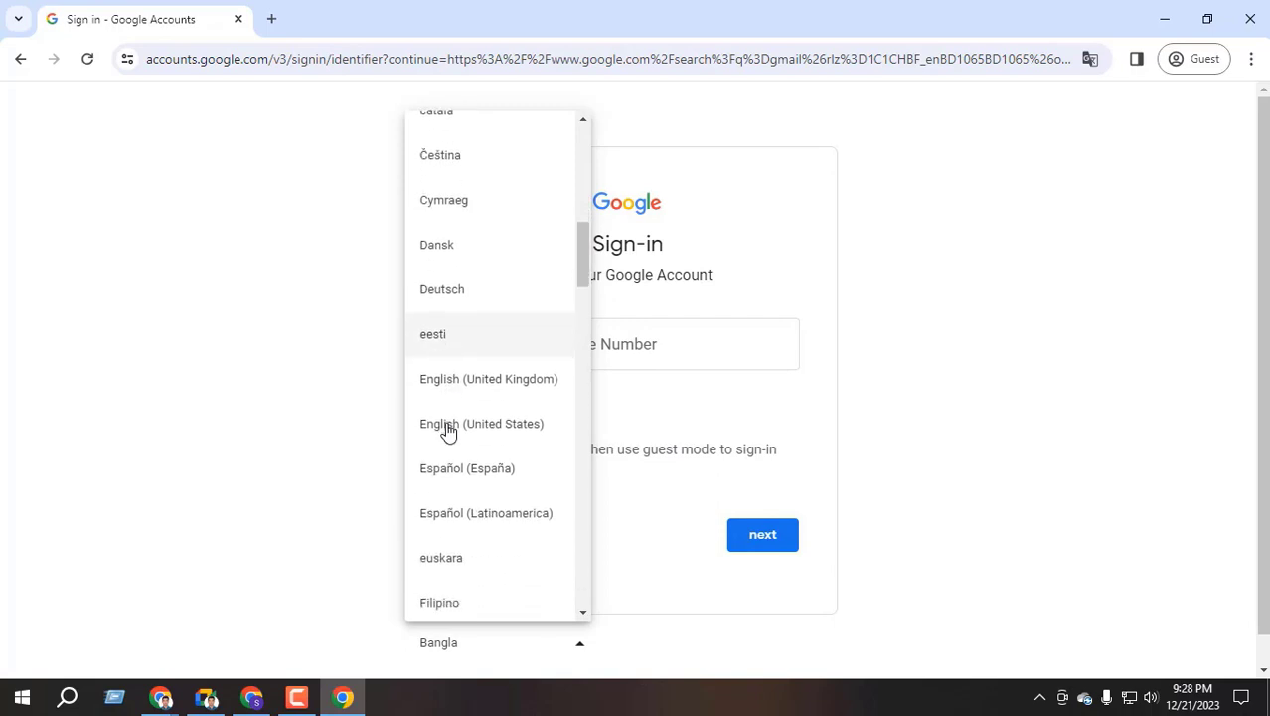
left_click(521, 424)
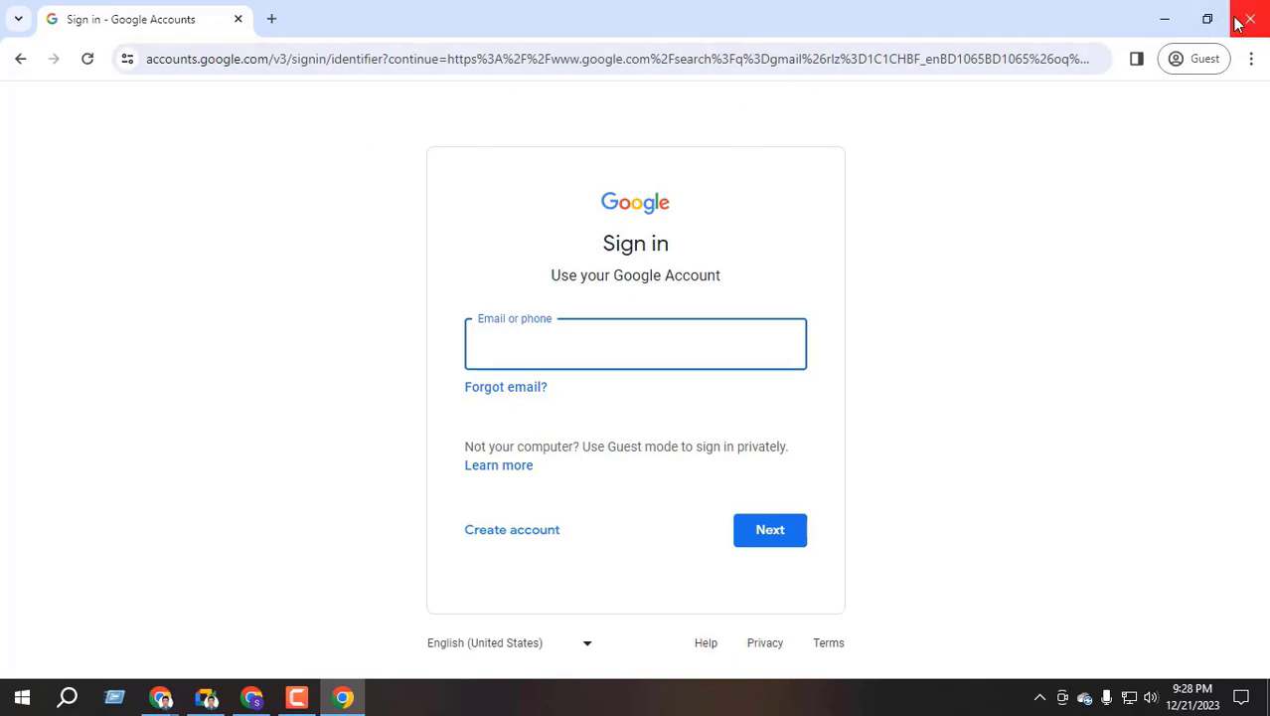
left_click(1249, 20)
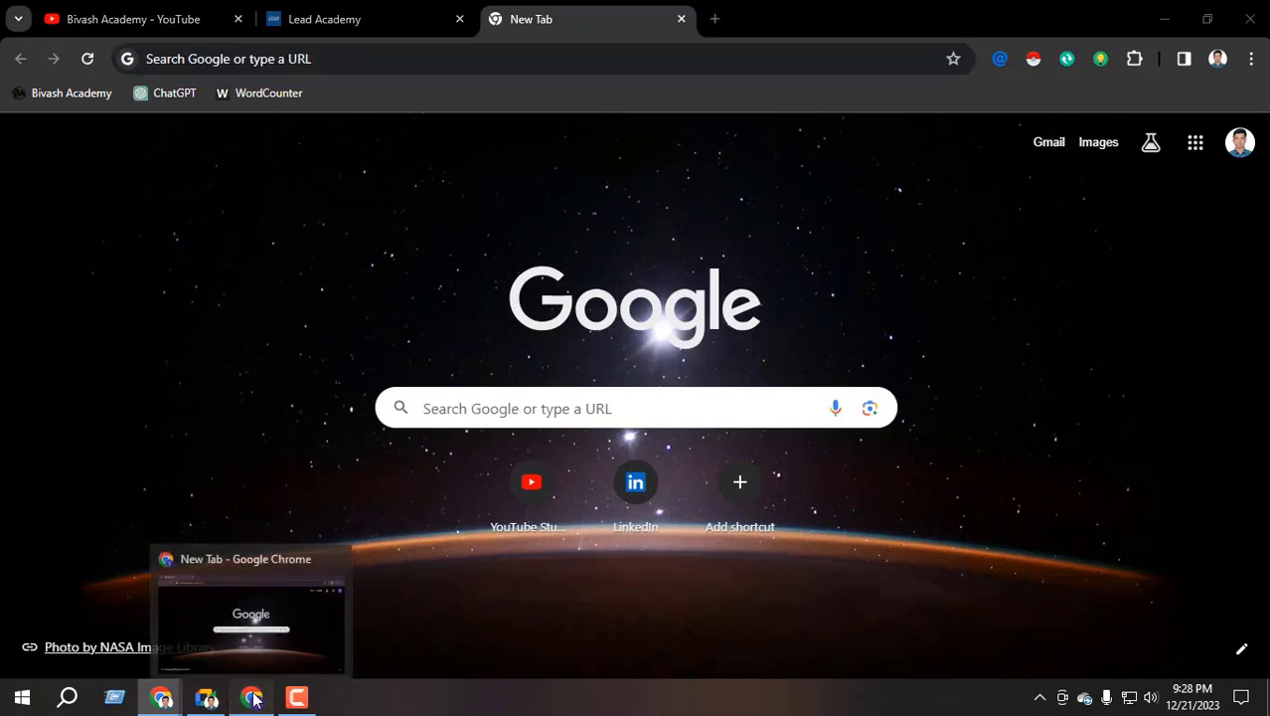
left_click(253, 699)
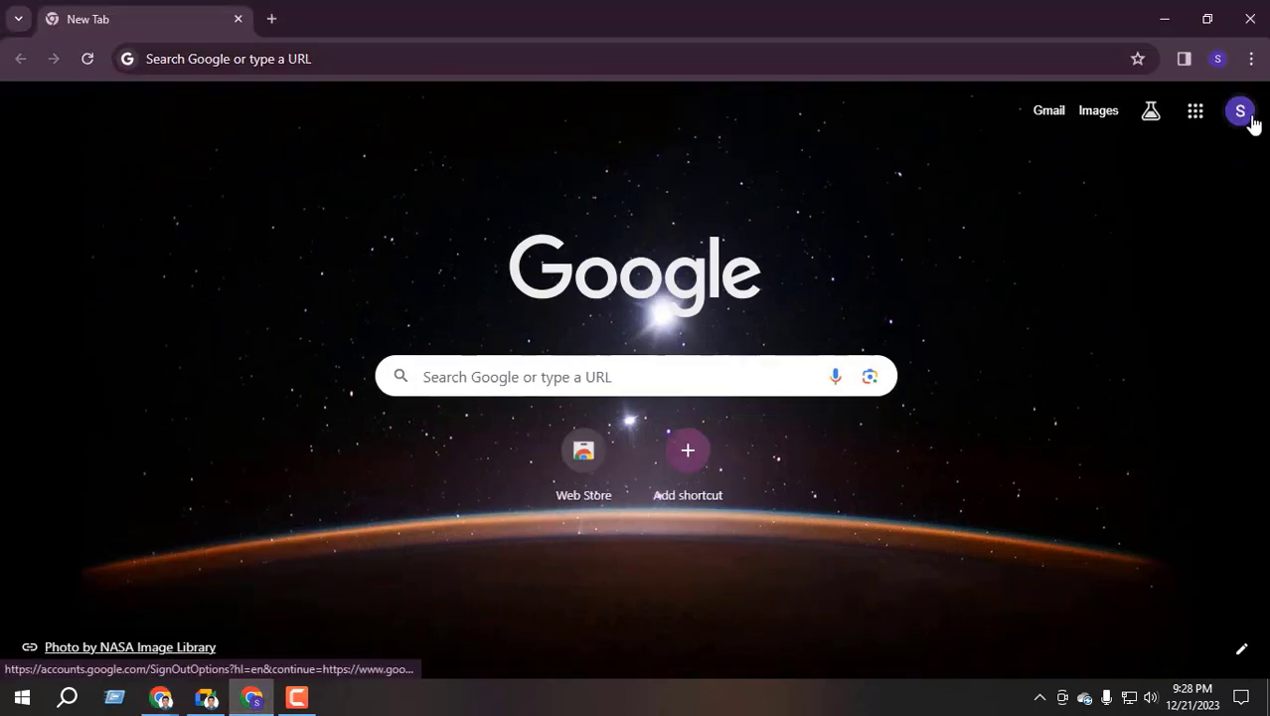
Open the Gmail inbox, then search Google for linkedin in a new tab
left_click(1043, 117)
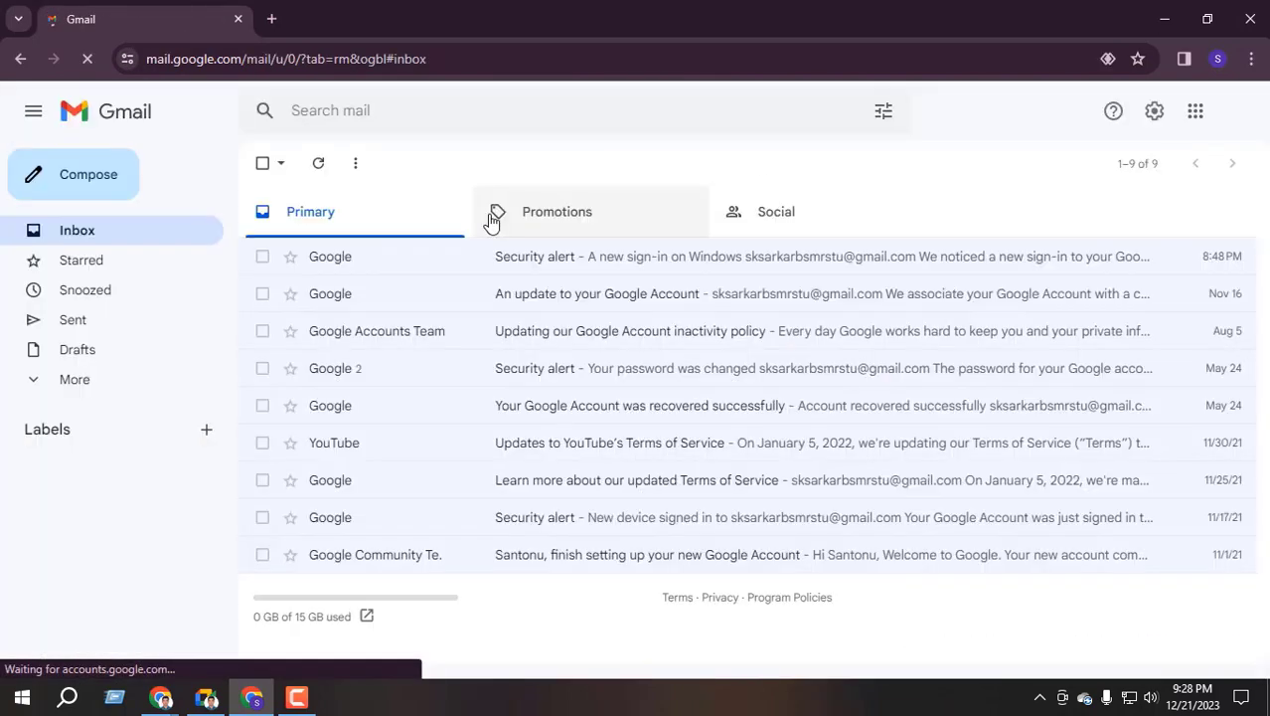
left_click(272, 20)
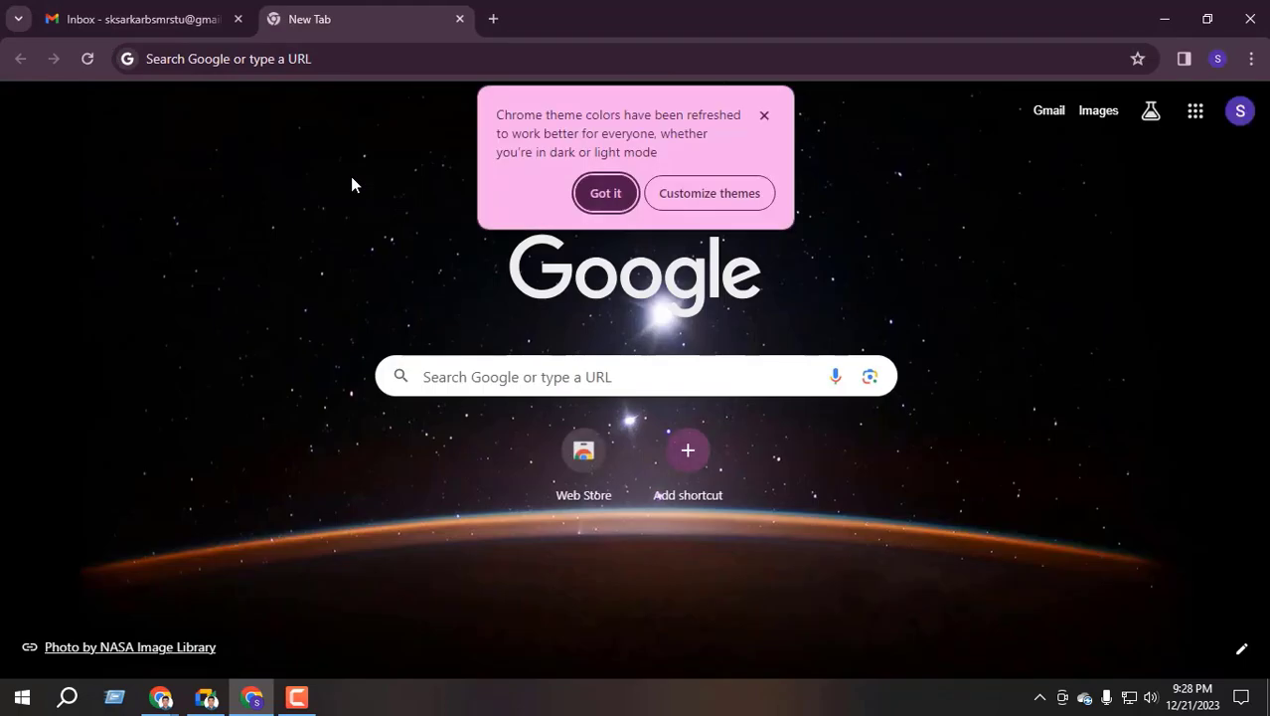
left_click(608, 195)
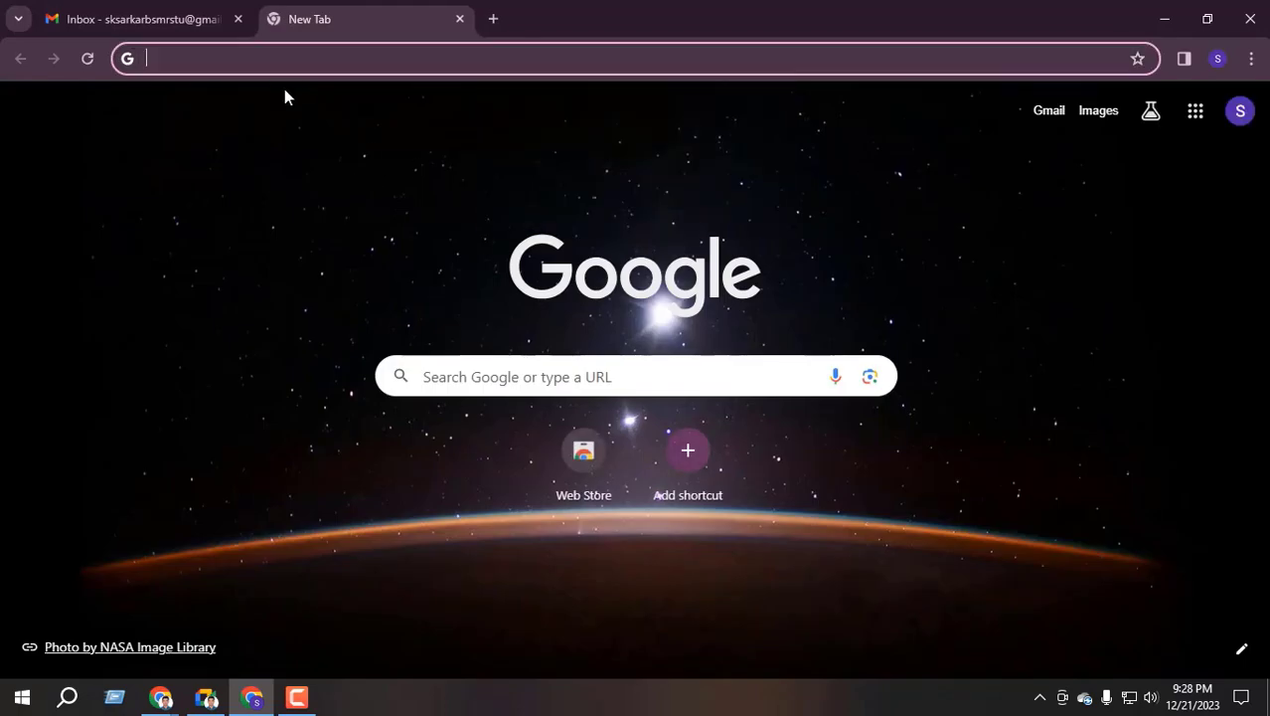
type("lin")
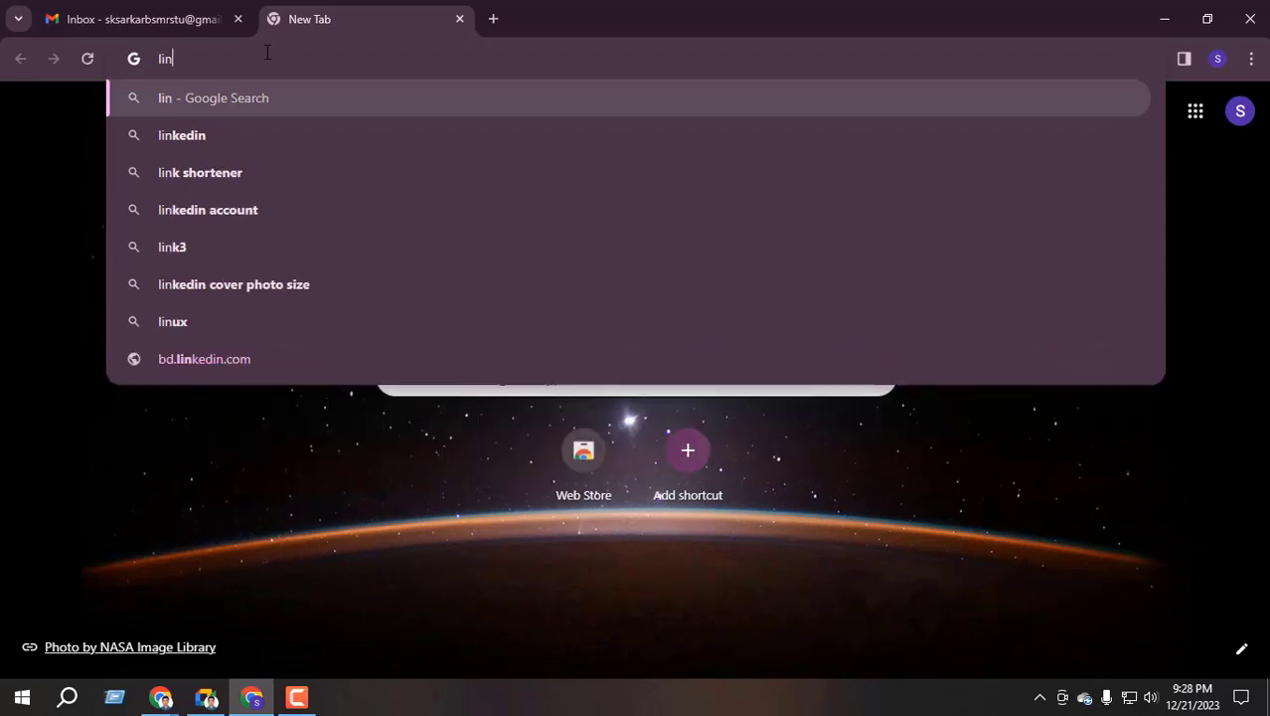
left_click(208, 131)
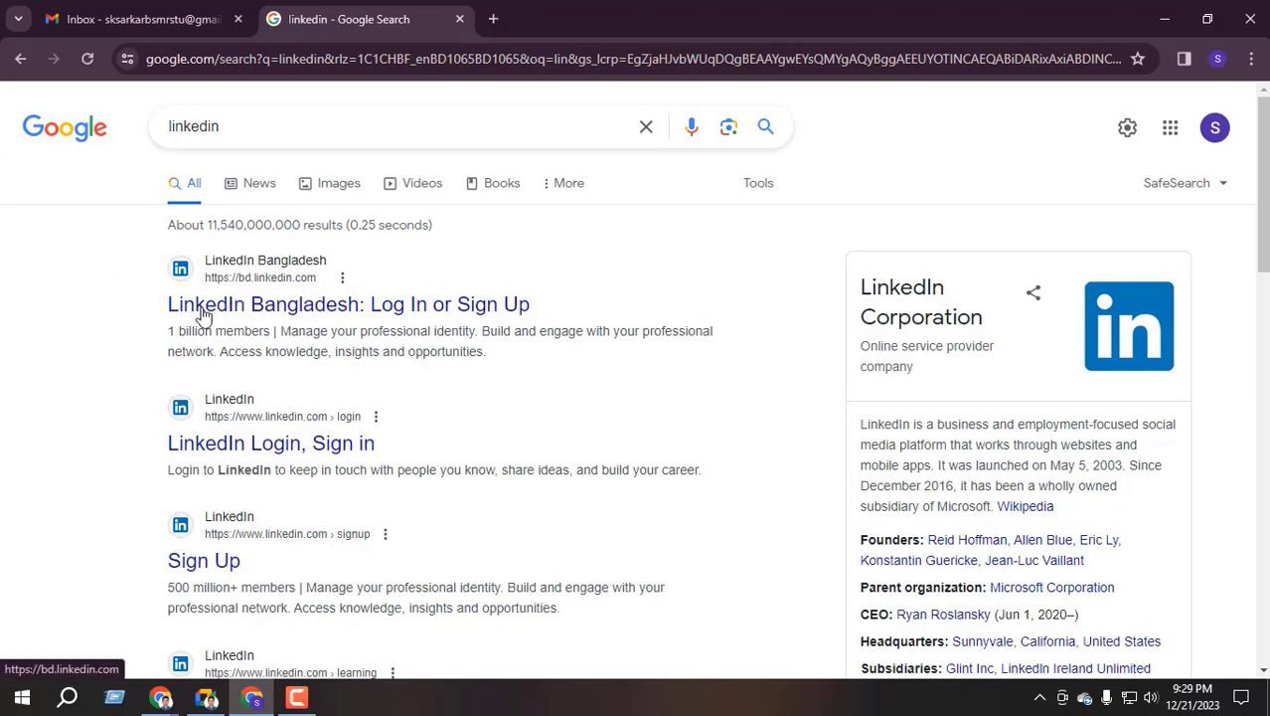
Open the 'LinkedIn Bangladesh: Log In or Sign Up' result, dismiss the Google popup, and review the sign-in form
left_click(239, 305)
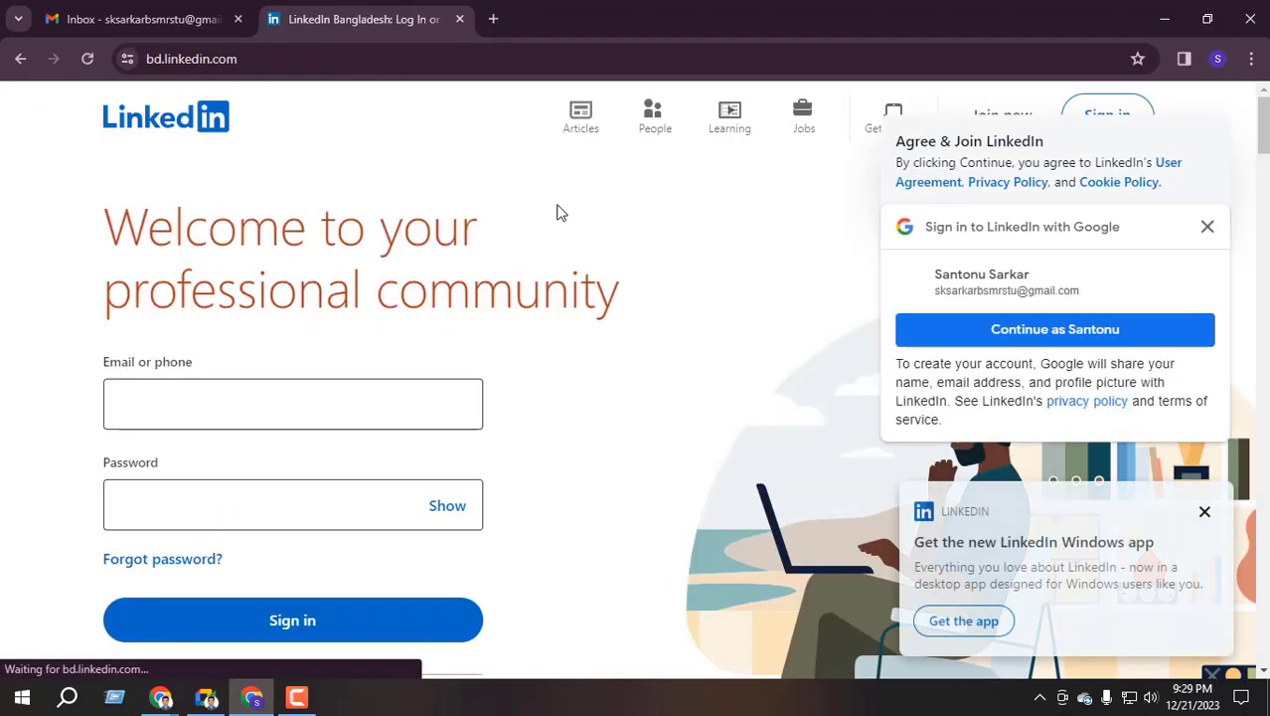
left_click(1209, 228)
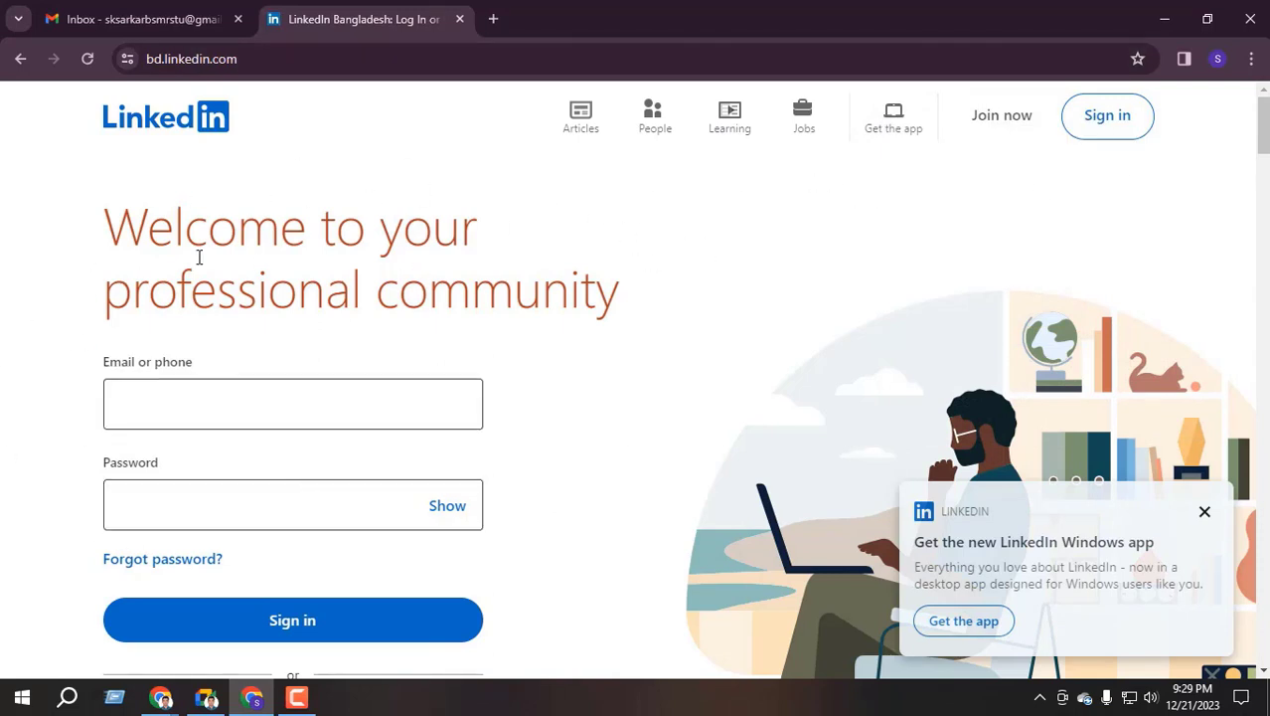
left_click_drag(107, 217, 634, 298)
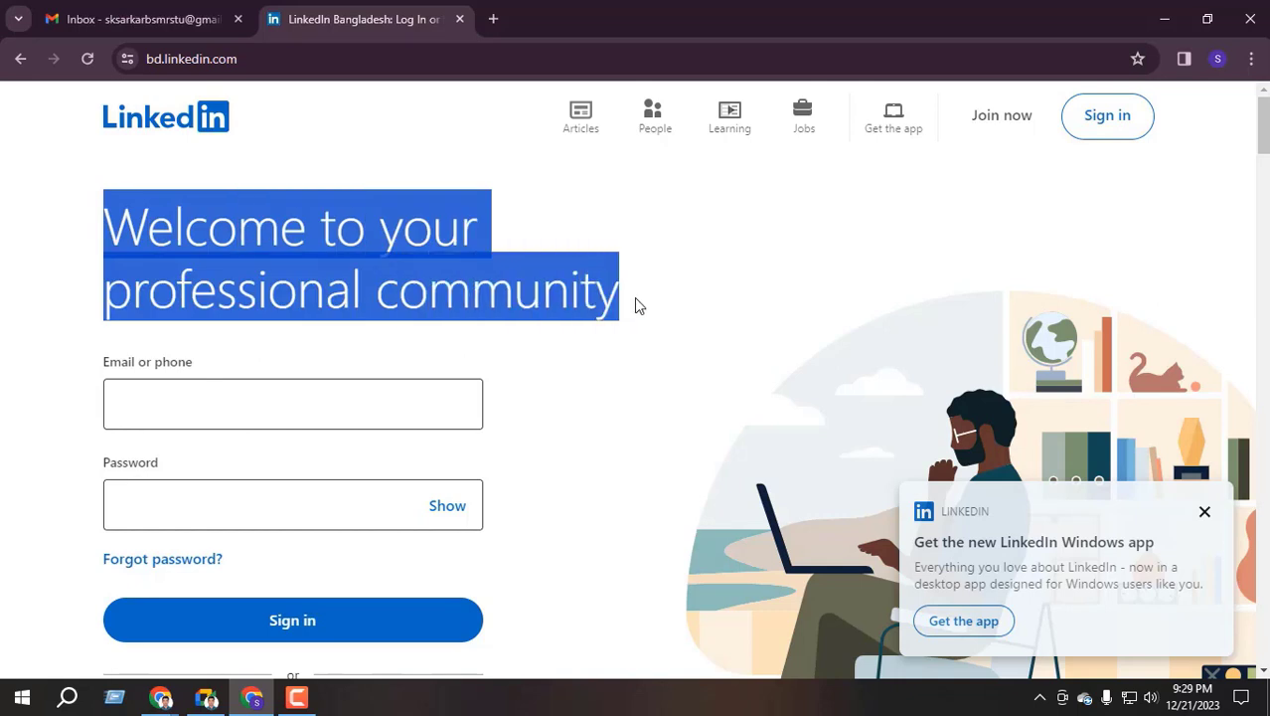
left_click(483, 299)
scroll(190, 369, "down", 1)
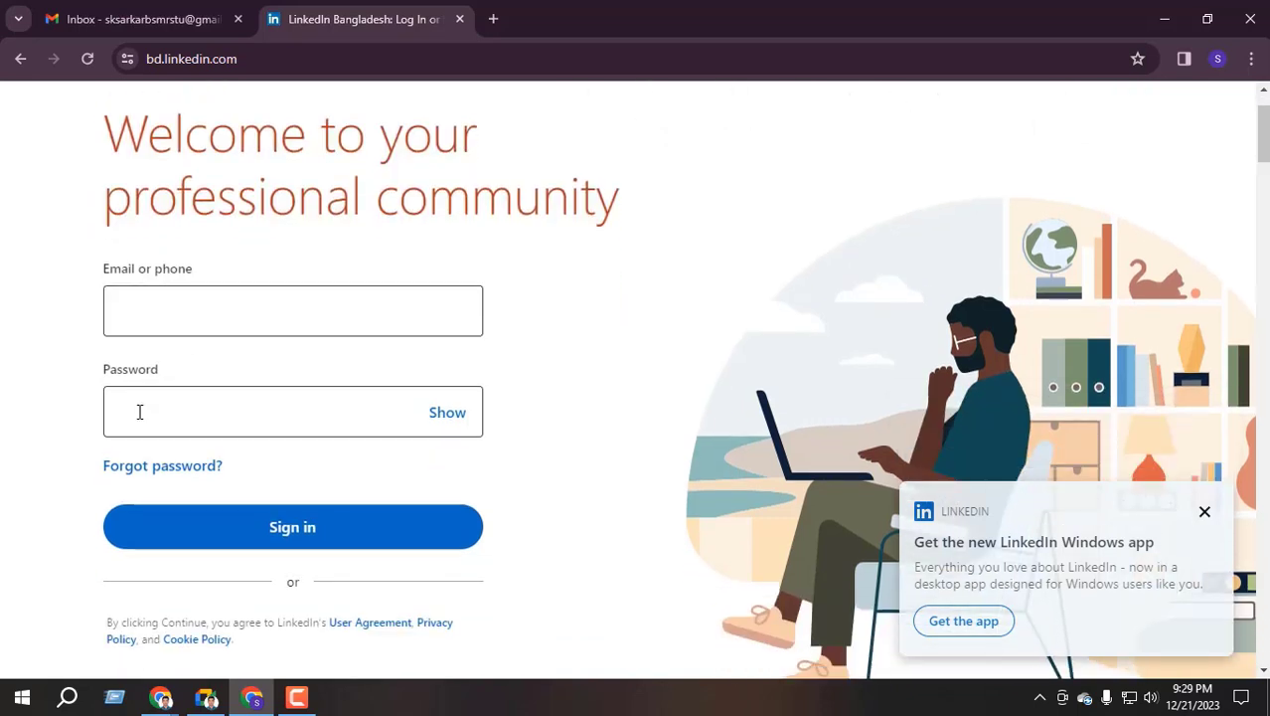
scroll(335, 446, "up", 1)
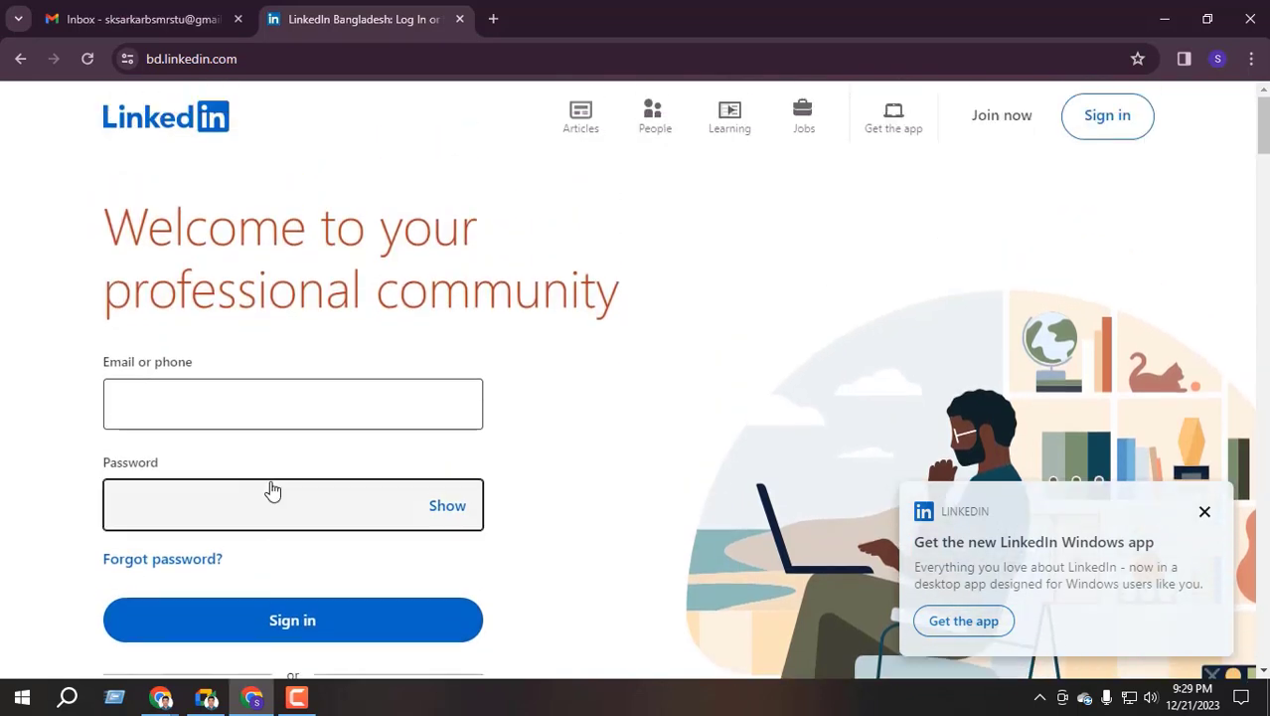
scroll(272, 488, "down", 1)
left_click(162, 412)
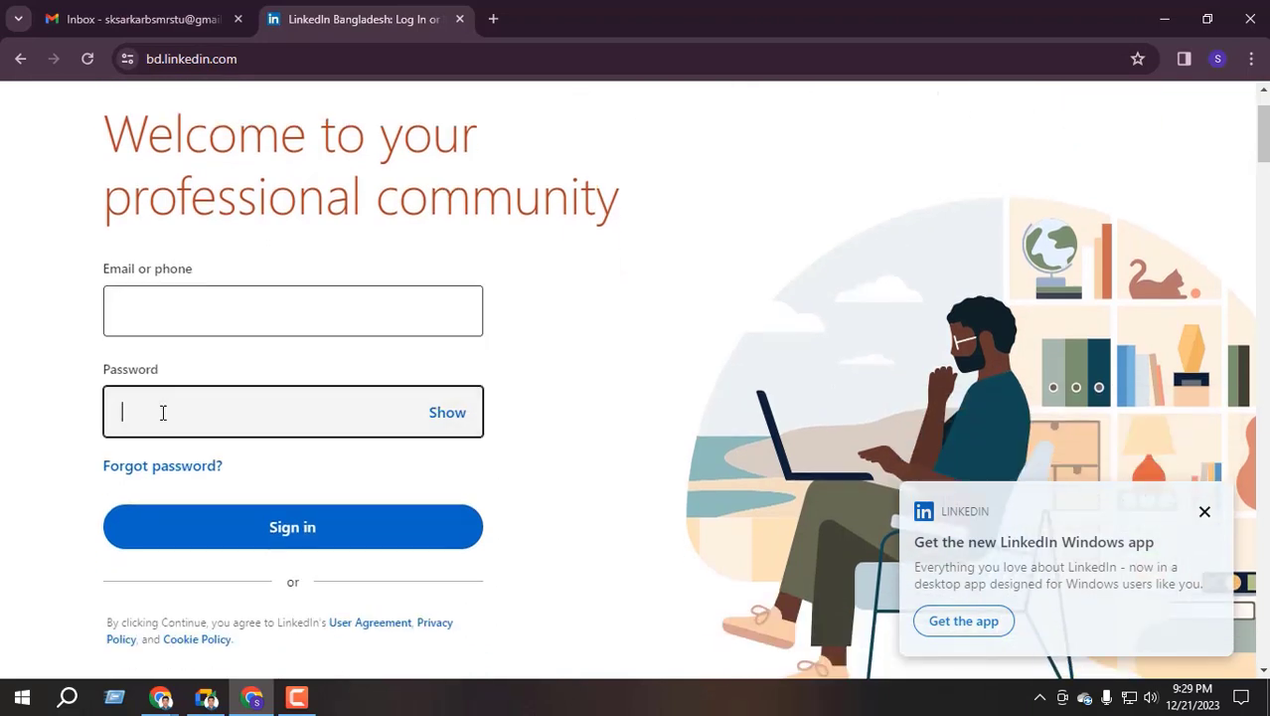
scroll(283, 641, "up", 1)
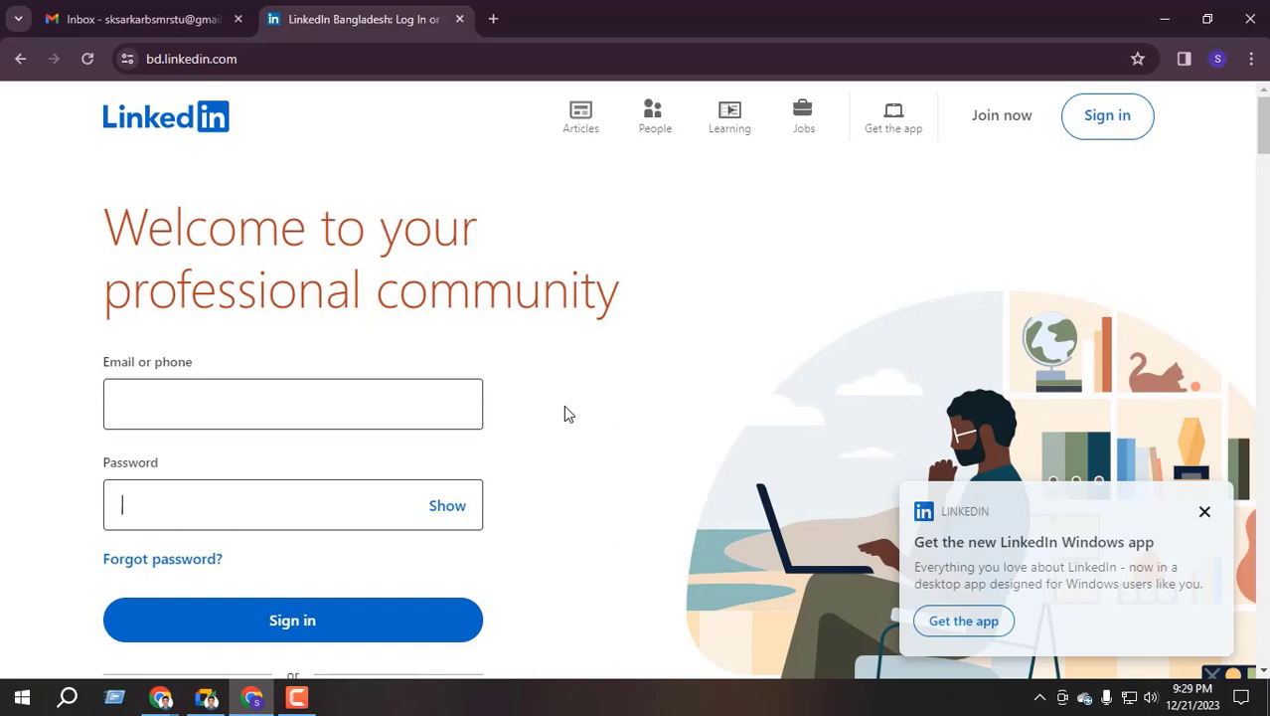
Open LinkedIn's Join now sign-up form, dismiss the Google popup, and focus the Email field
left_click(1001, 117)
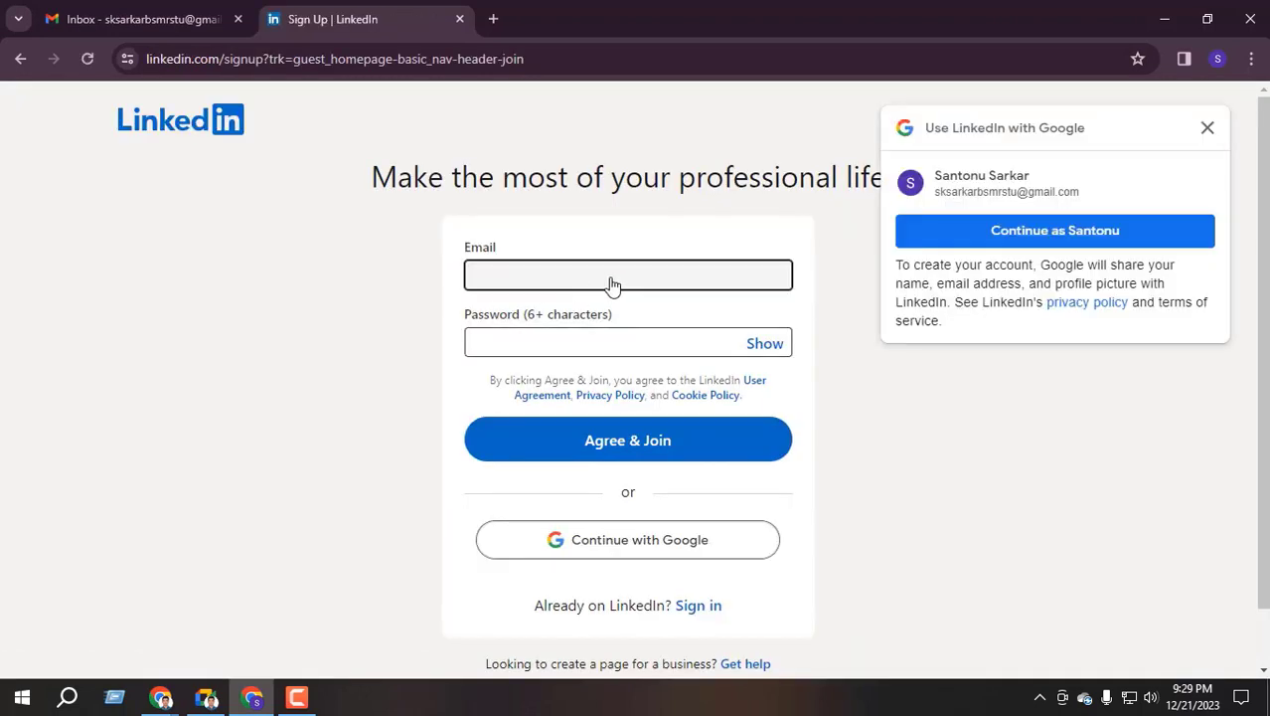
left_click(1207, 128)
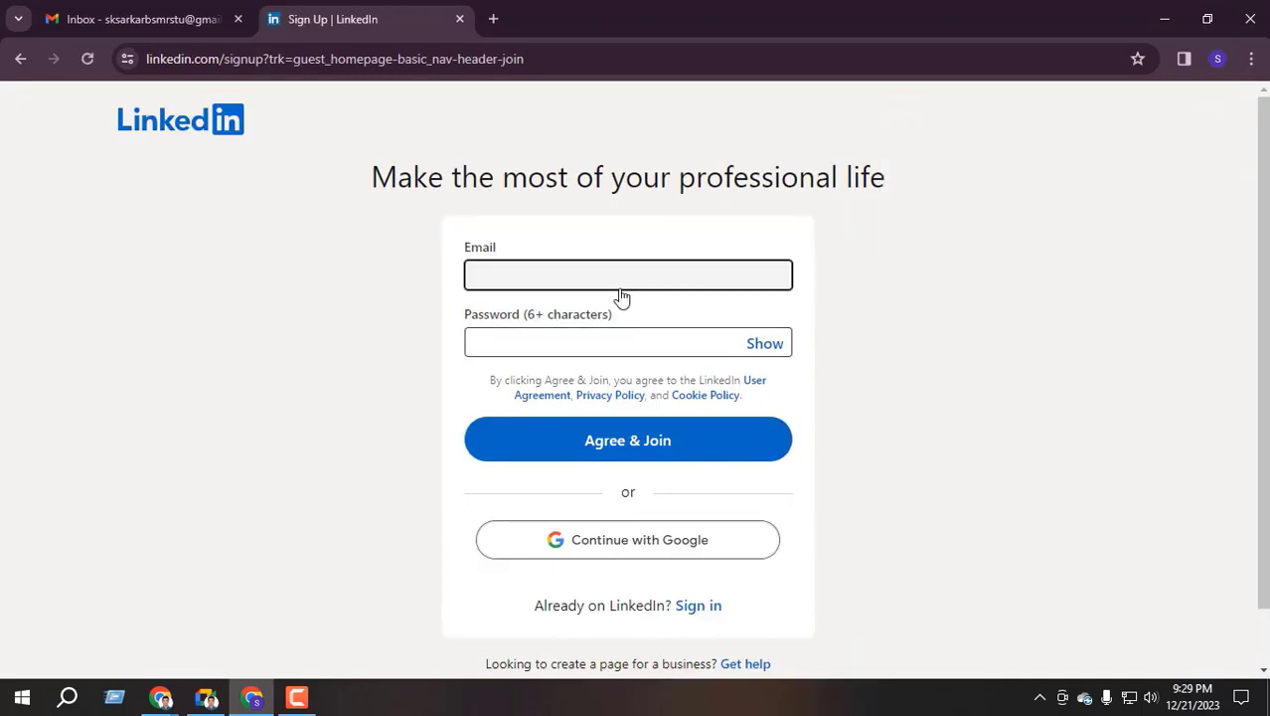
left_click(488, 283)
left_click(516, 350)
left_click(530, 274)
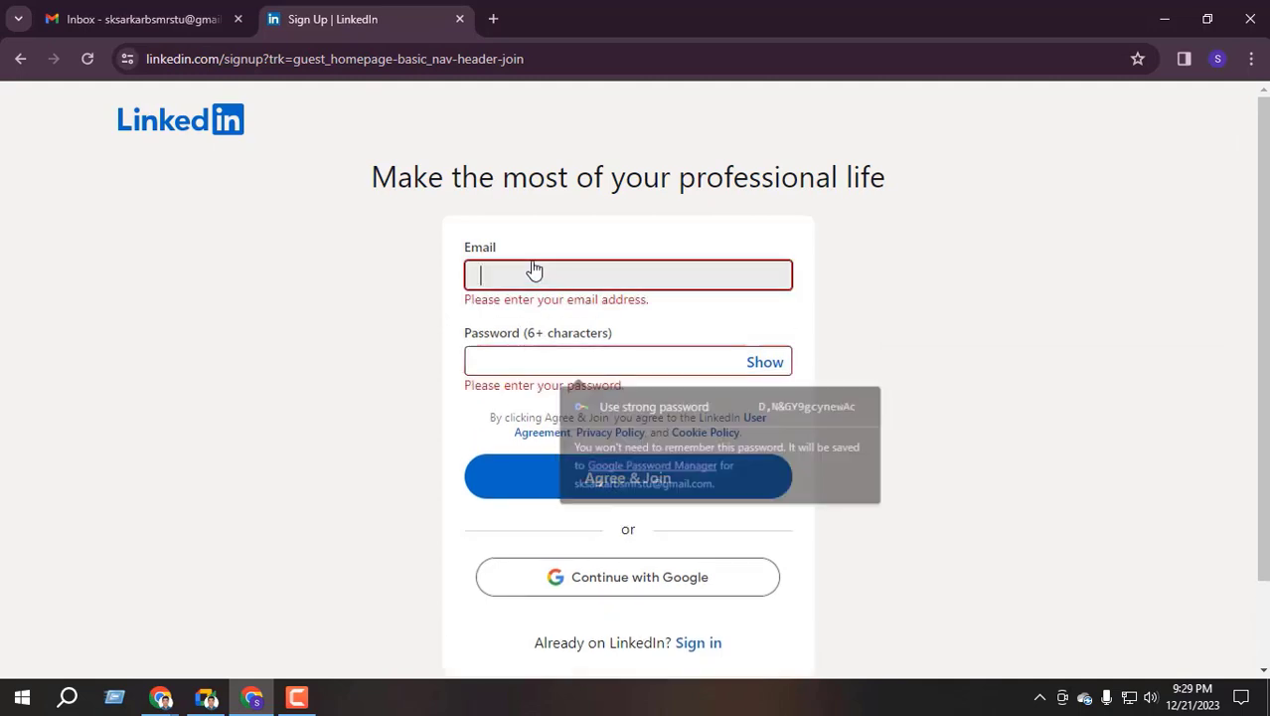
key("ctrl+shift+Tab")
left_click(1240, 113)
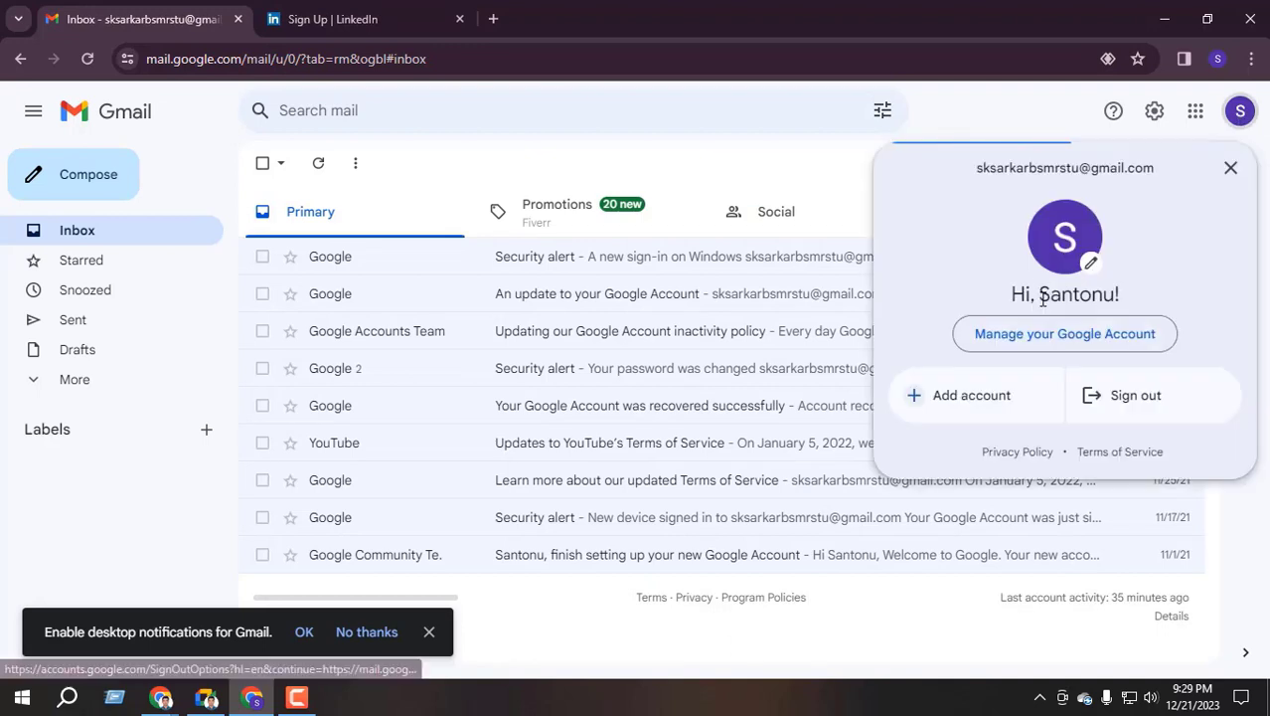
triple_click(1056, 175)
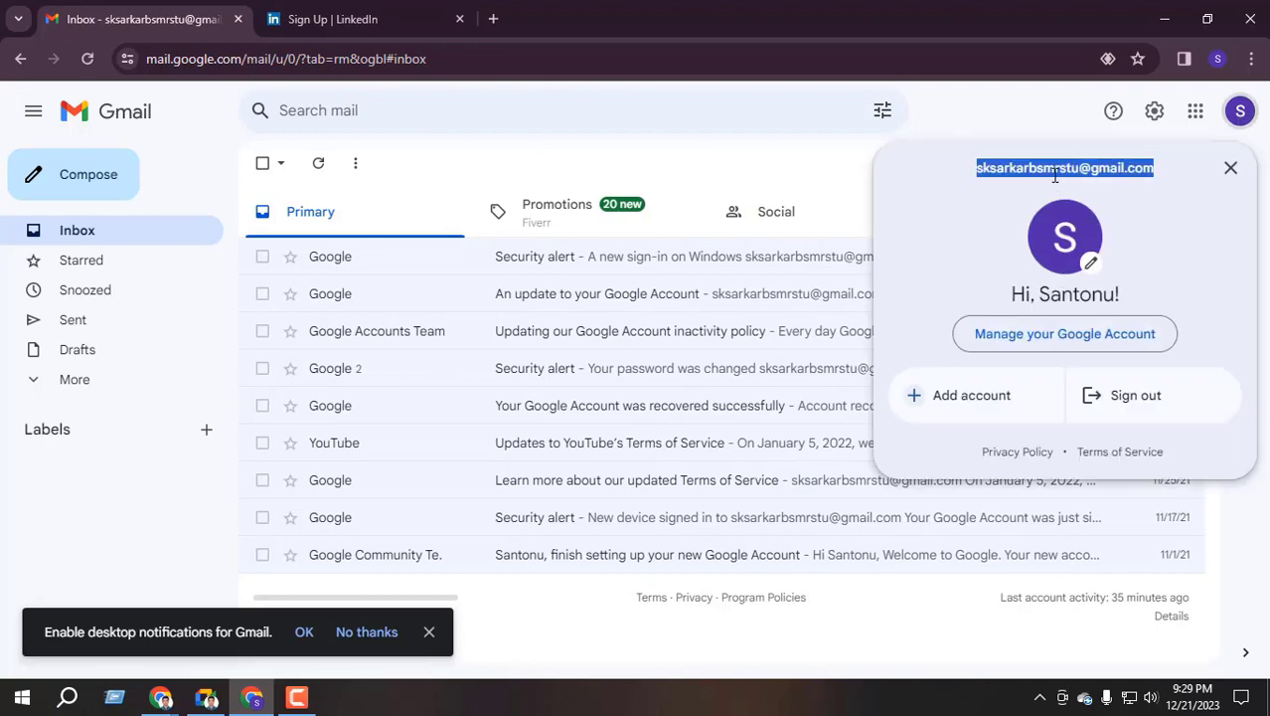
key("ctrl+c")
left_click(1231, 167)
left_click(318, 19)
key("ctrl+v")
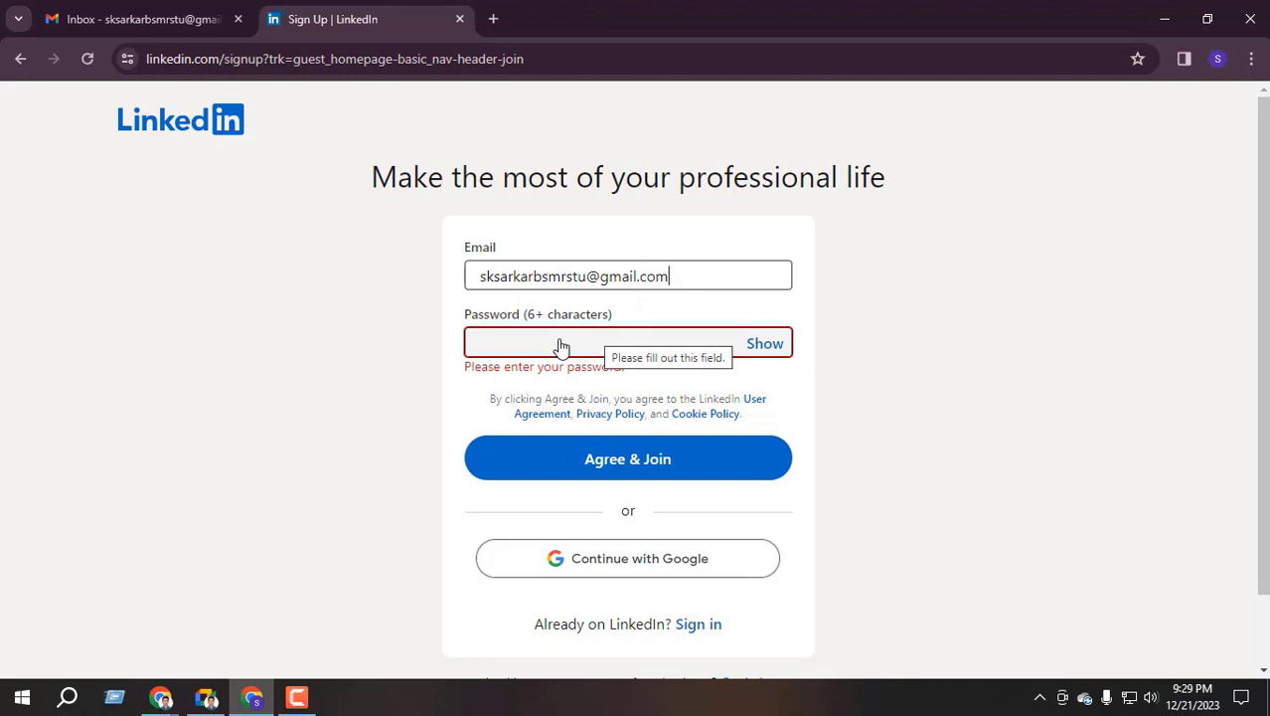
Fill the sign-up Password field with Chrome's suggested strong password
left_click(560, 345)
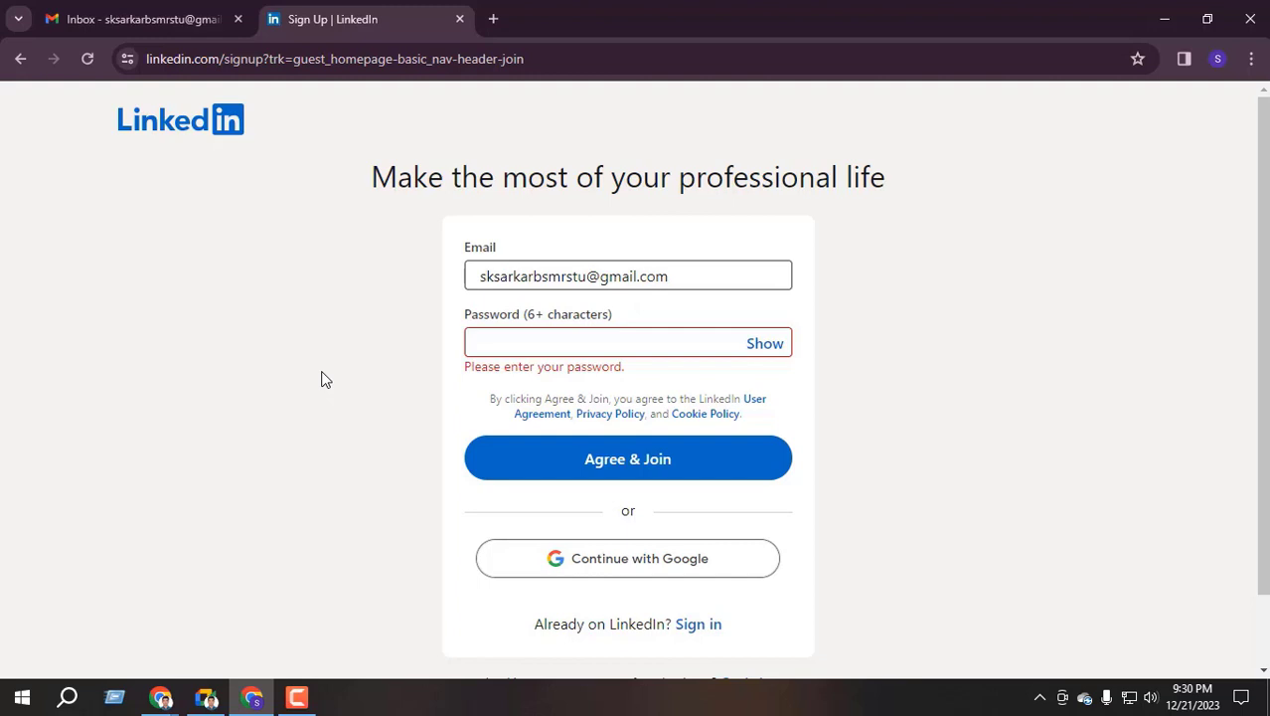
double_click(499, 283)
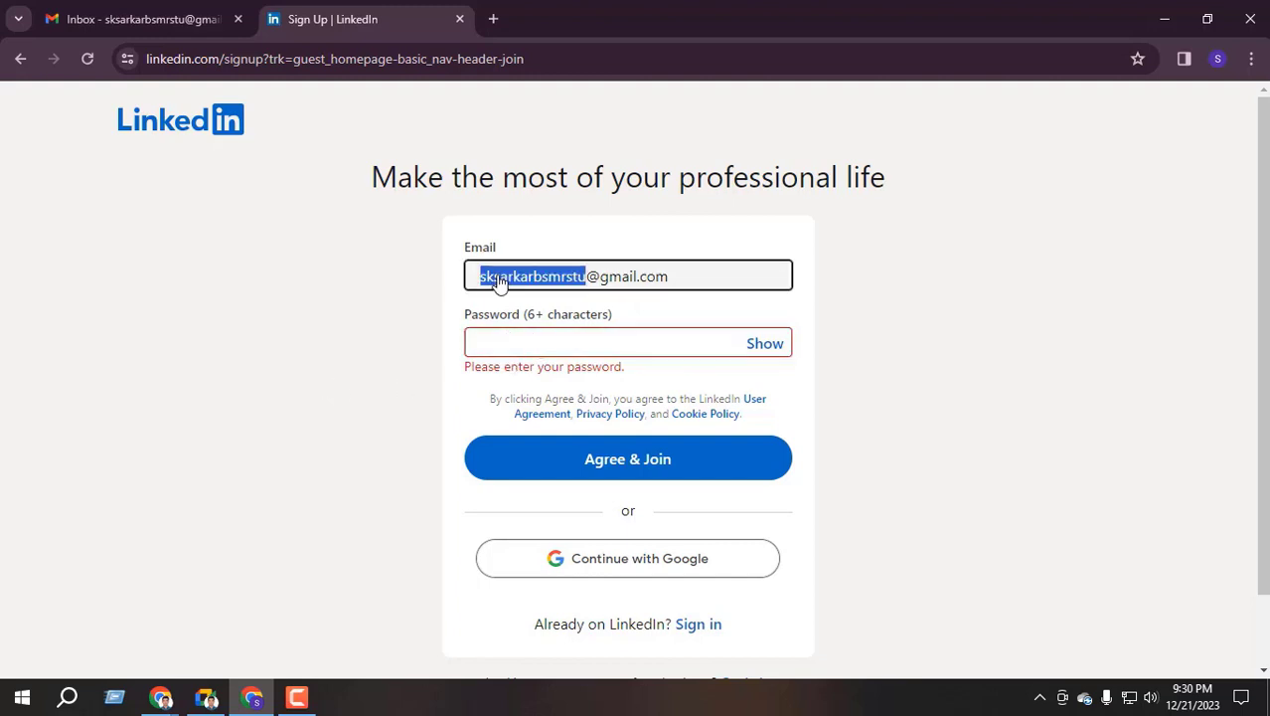
left_click(523, 343)
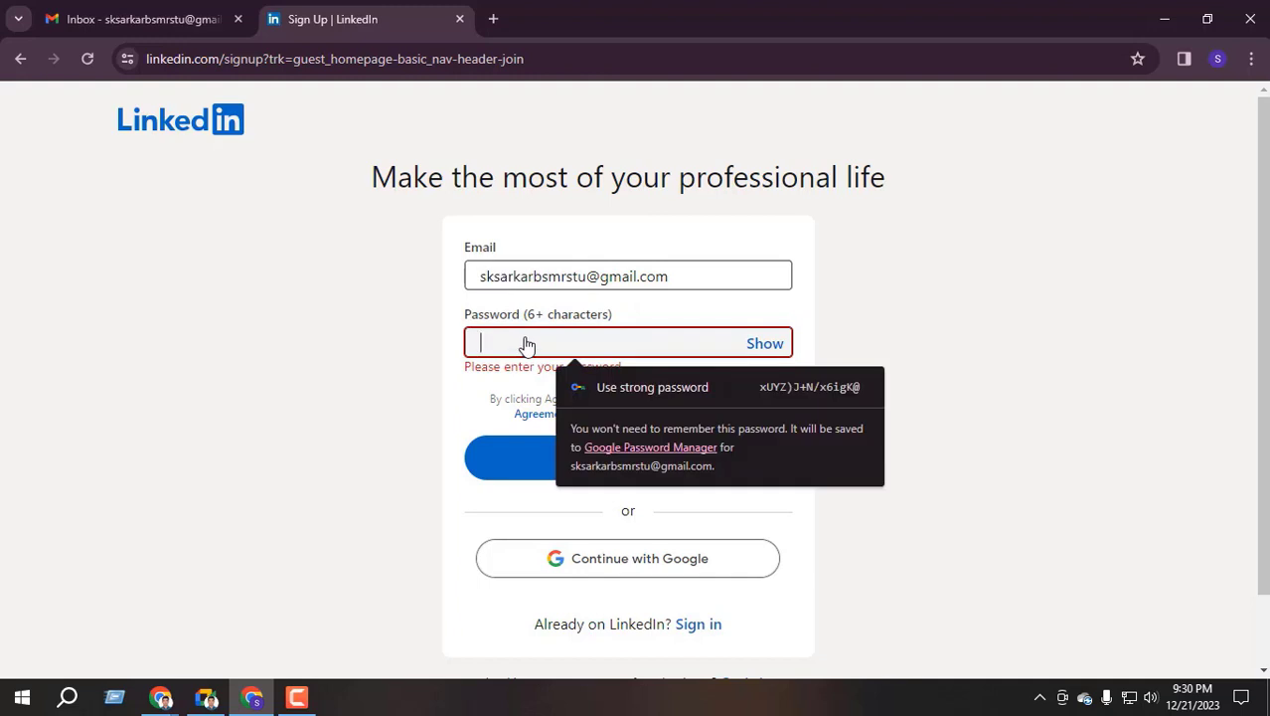
left_click(763, 394)
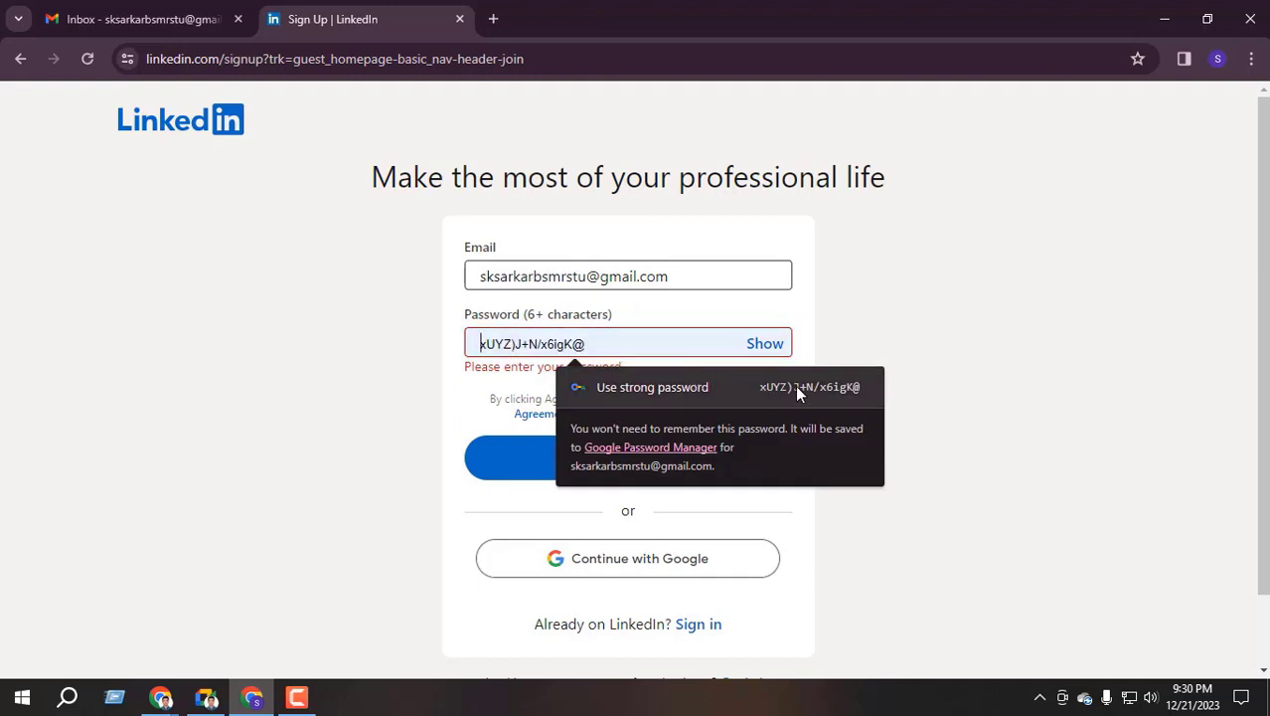
left_click(668, 340)
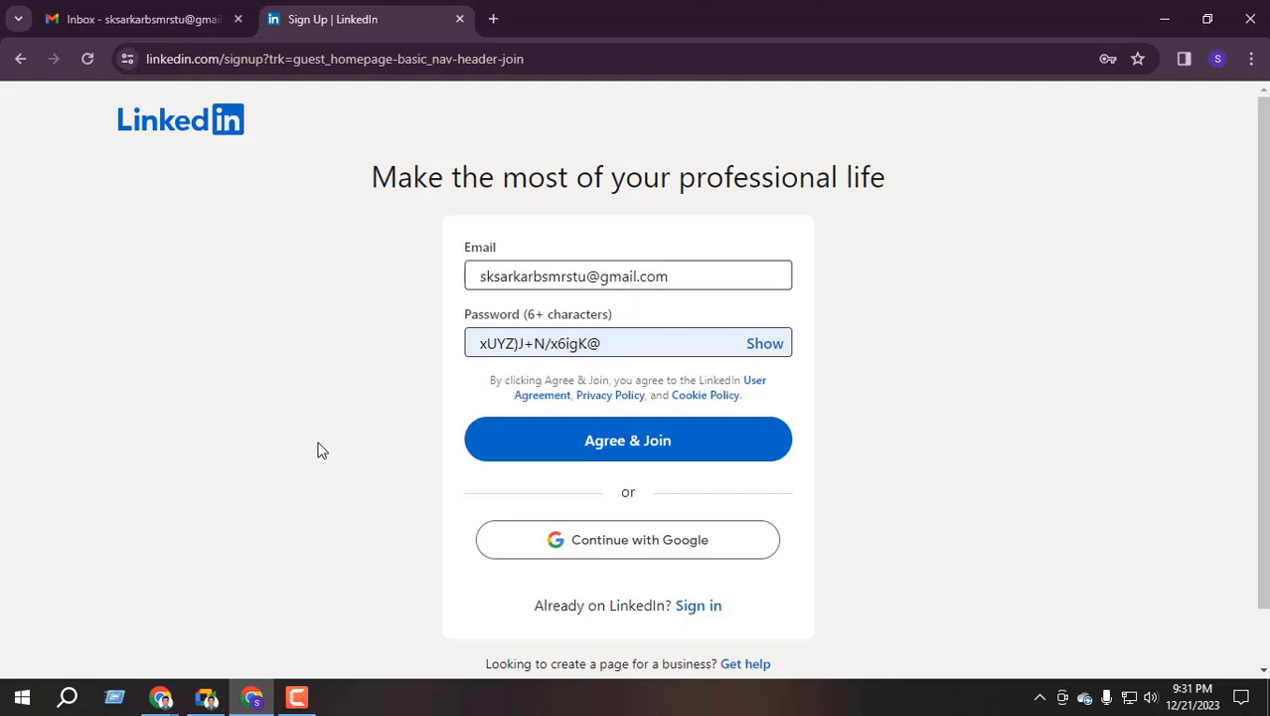
Check the filled Email and Password fields, then select the e-mail address for copying
left_click(578, 279)
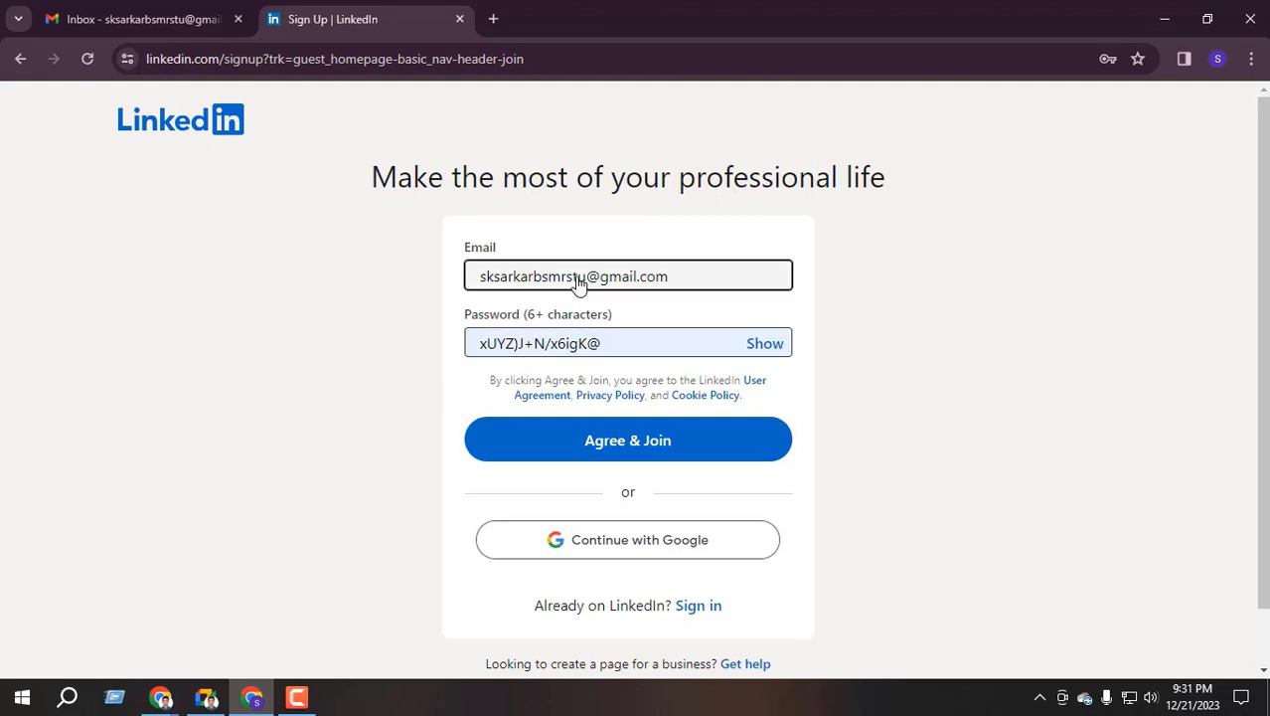
left_click(532, 353)
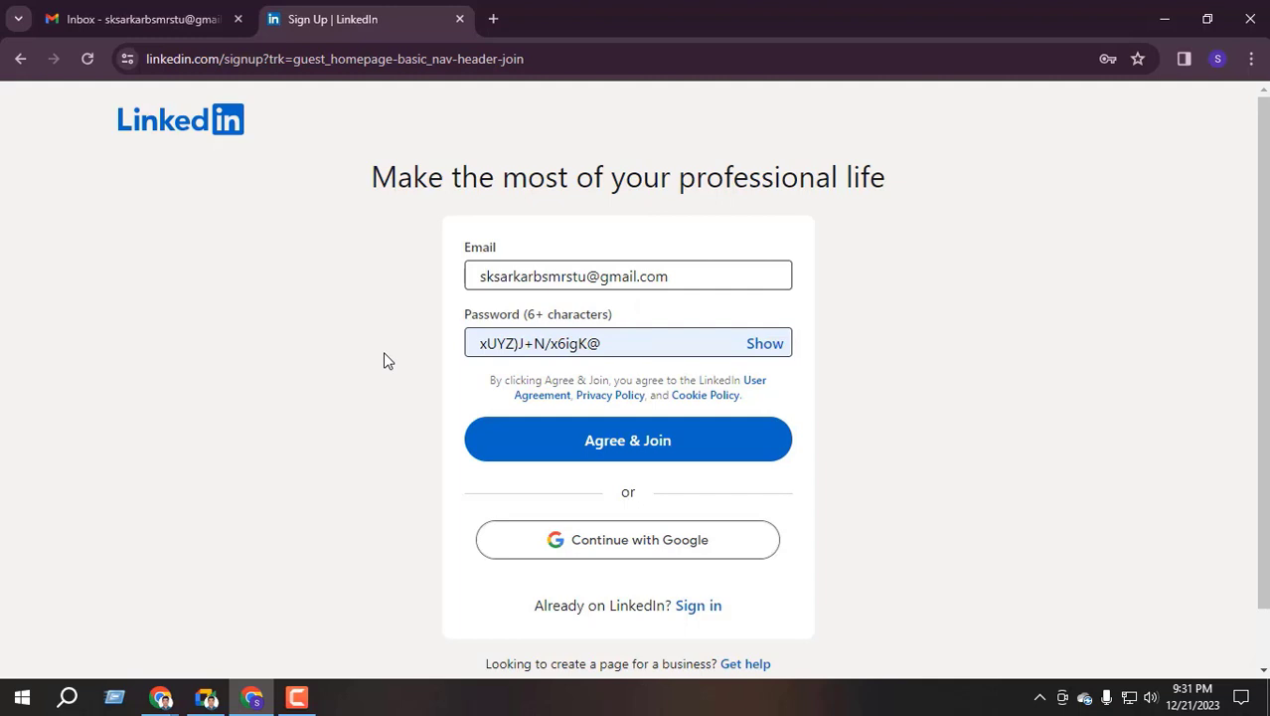
left_click_drag(672, 284, 429, 335)
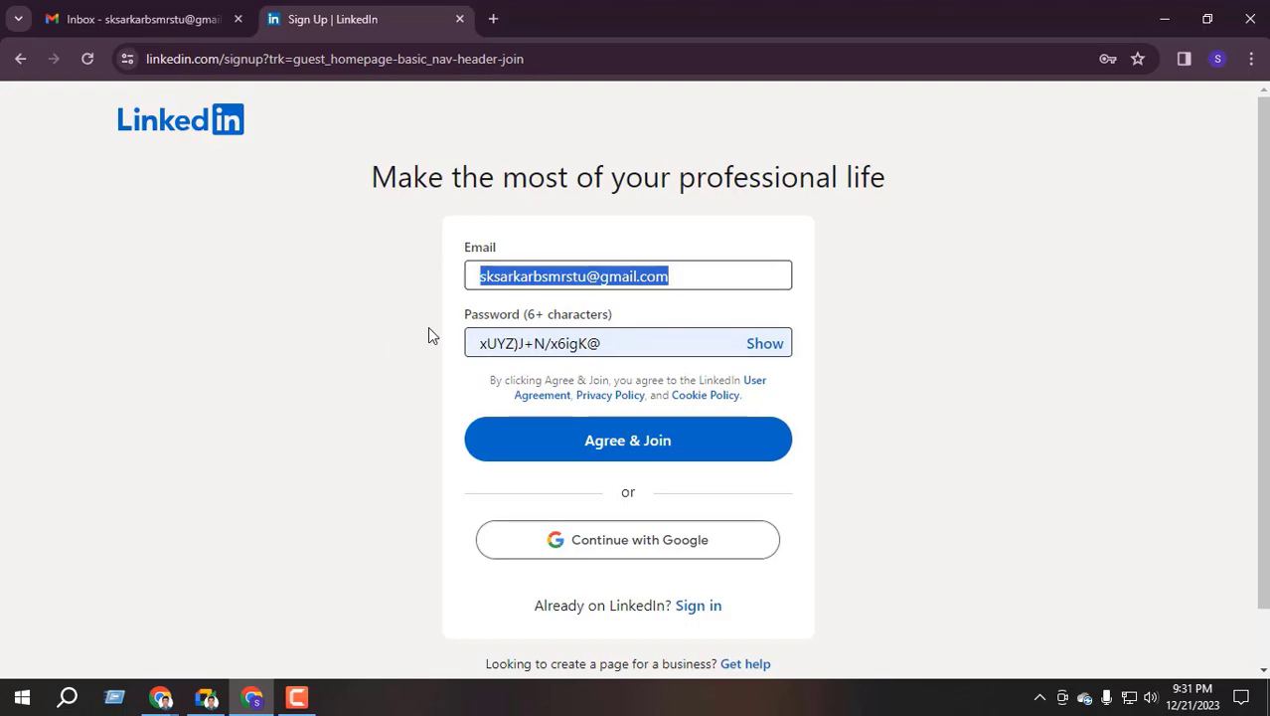
Open the desktop notes file in Notepad and delete all its old scribbled text
left_click(1165, 22)
left_click(1165, 22)
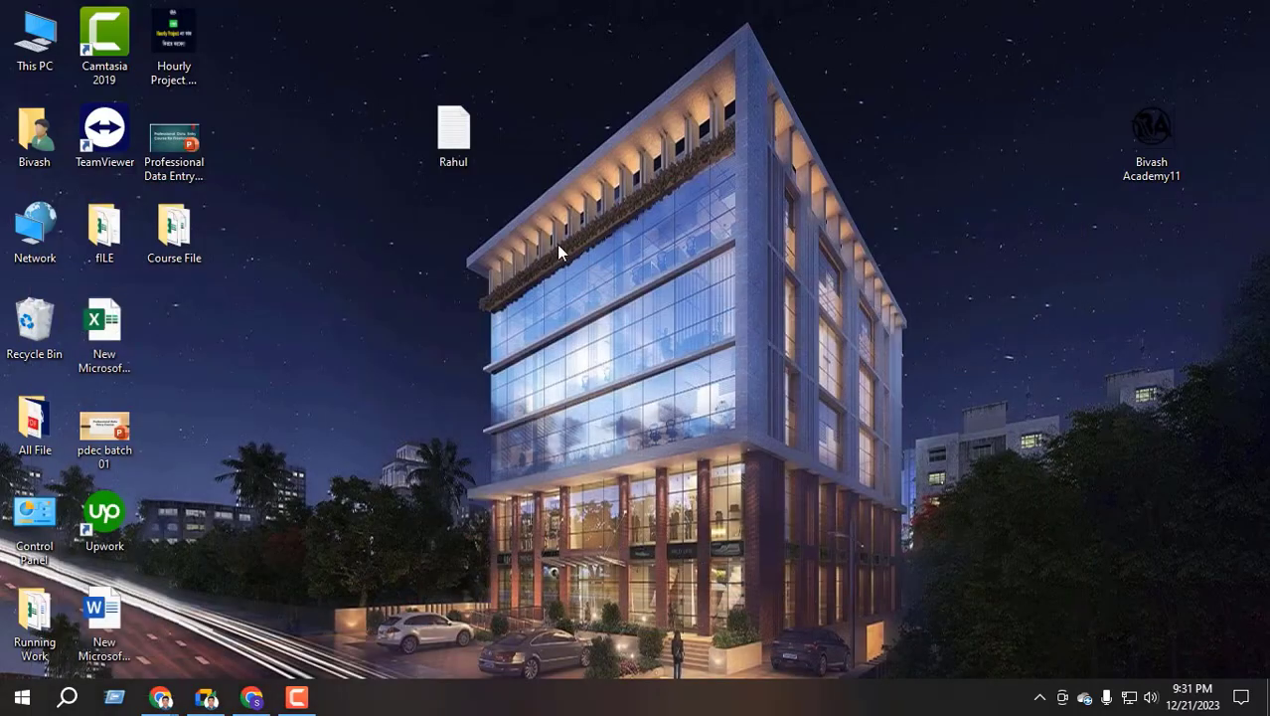
double_click(453, 124)
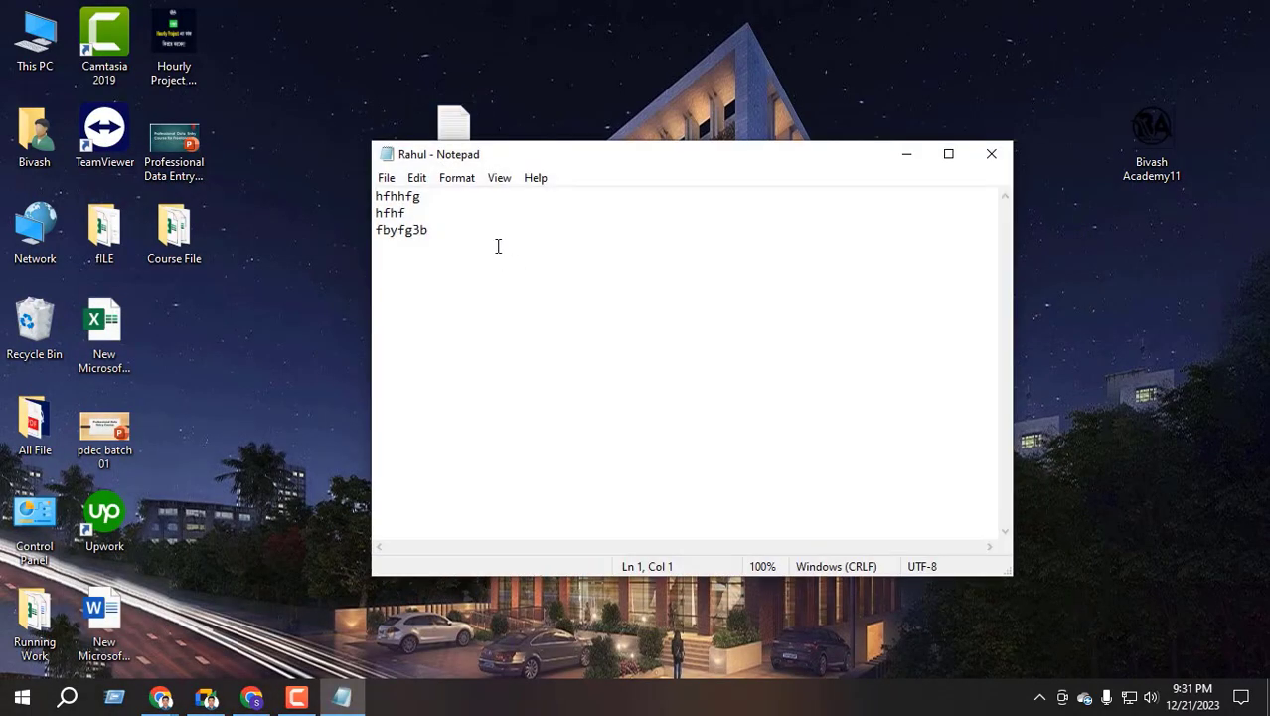
left_click_drag(498, 246, 352, 219)
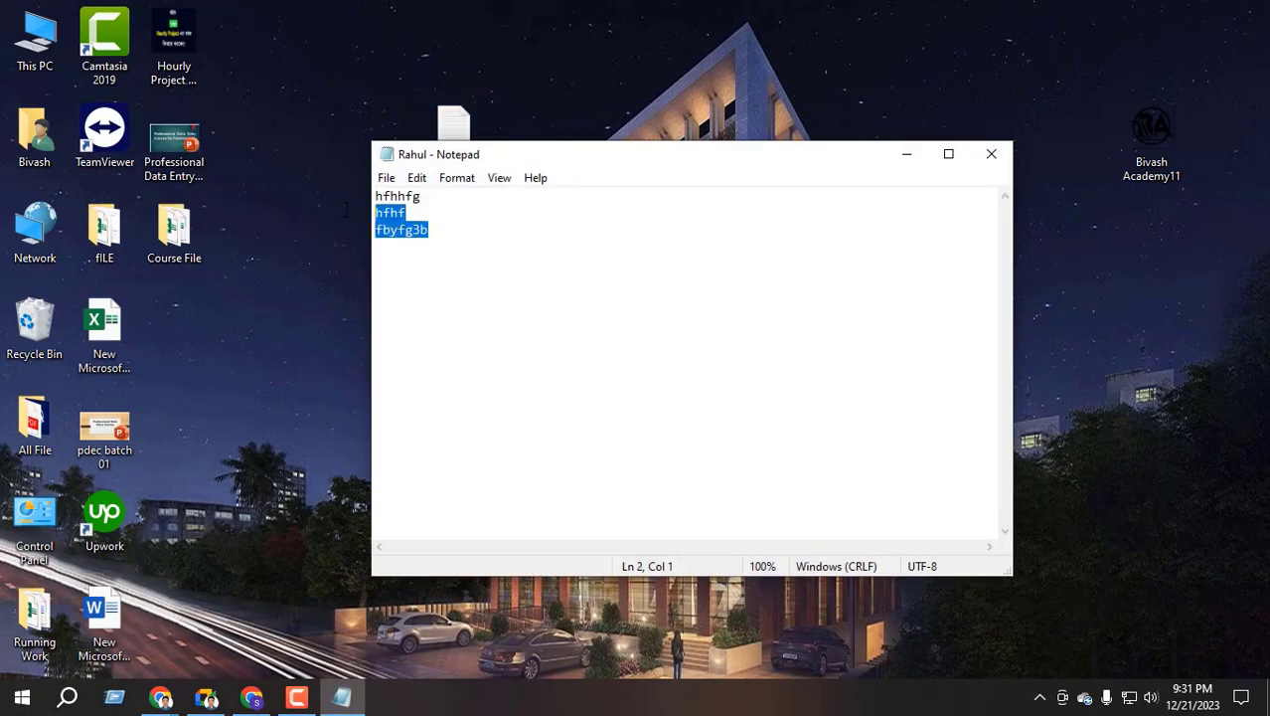
left_click(528, 232)
key("shift+Left")
key("shift+Left")
key("shift+Left")
key("shift+Left")
key("ctrl+a")
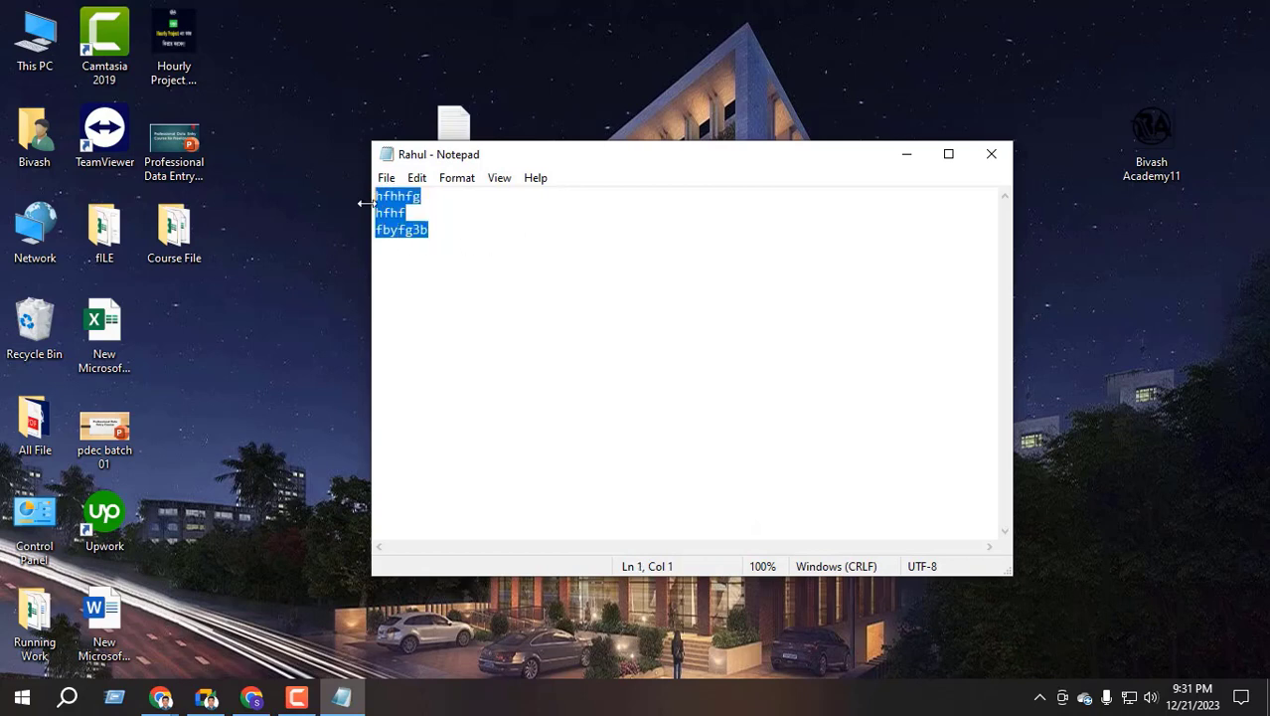
key("BackSpace")
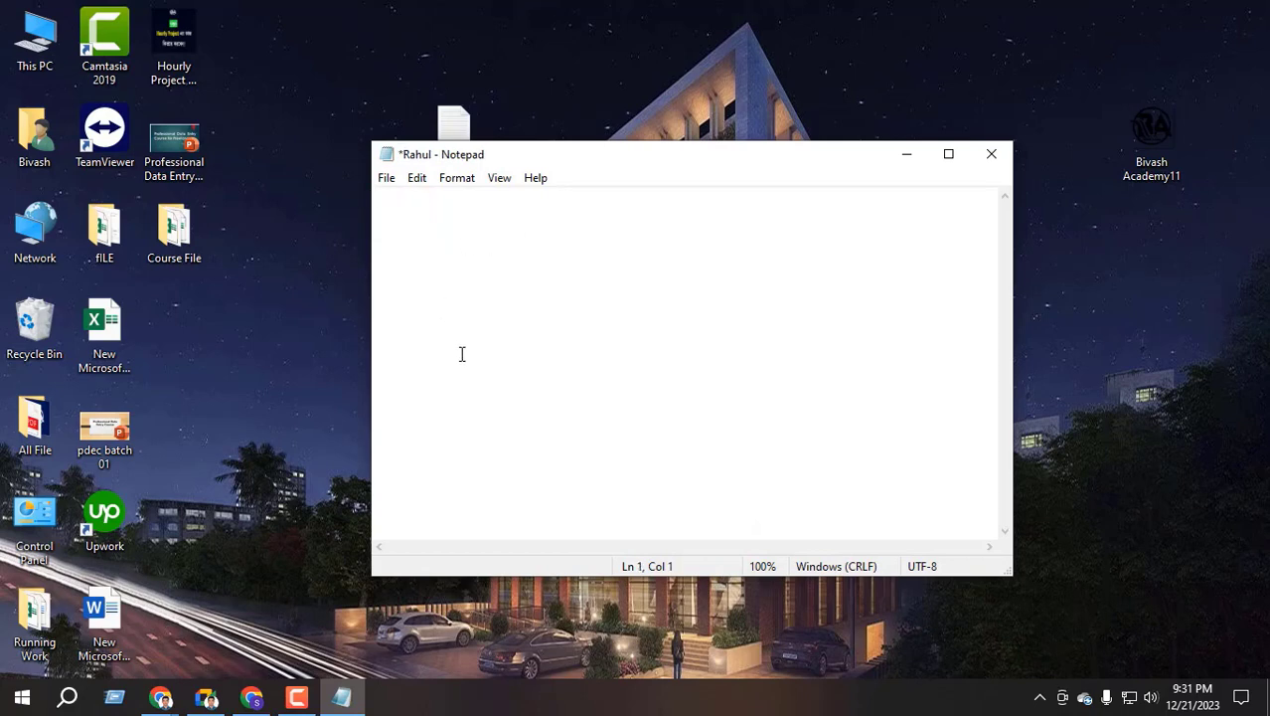
Write 'LinkedIn (' with the pasted e-mail and a comma, then copy the sign-up password
type("LinkedIn (")
key("ctrl+v")
type(",")
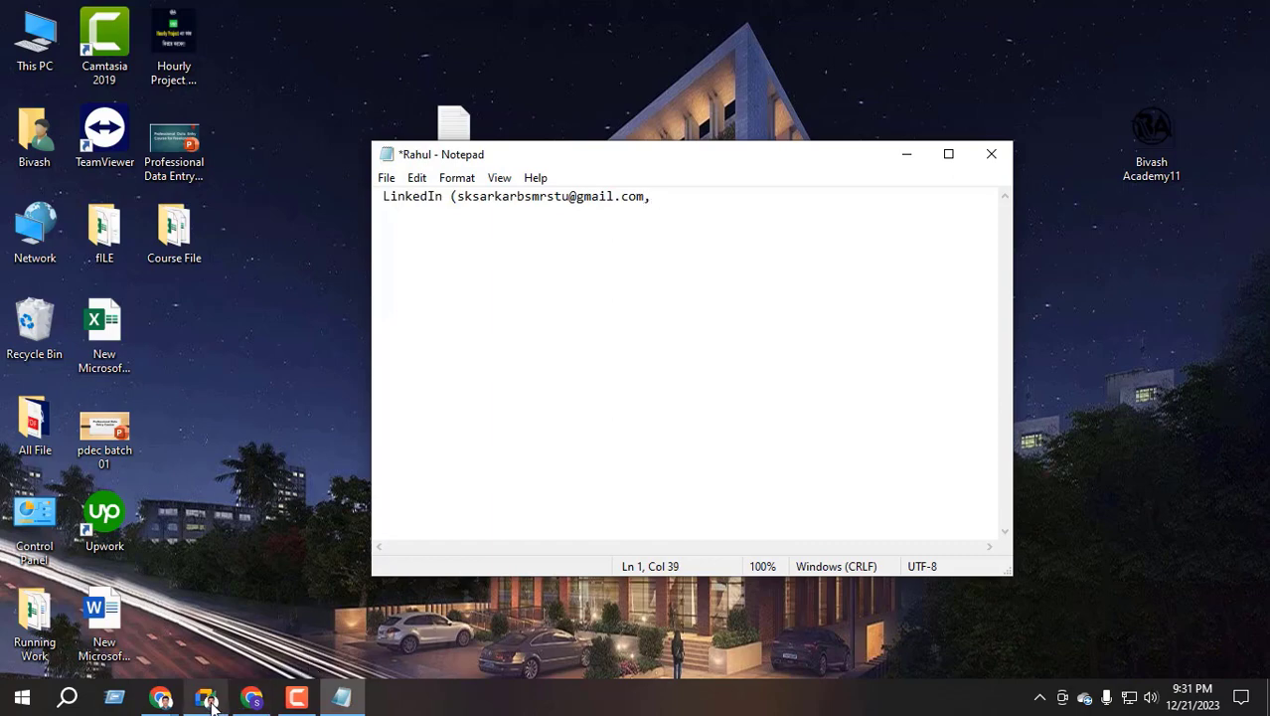
left_click(162, 700)
left_click(99, 636)
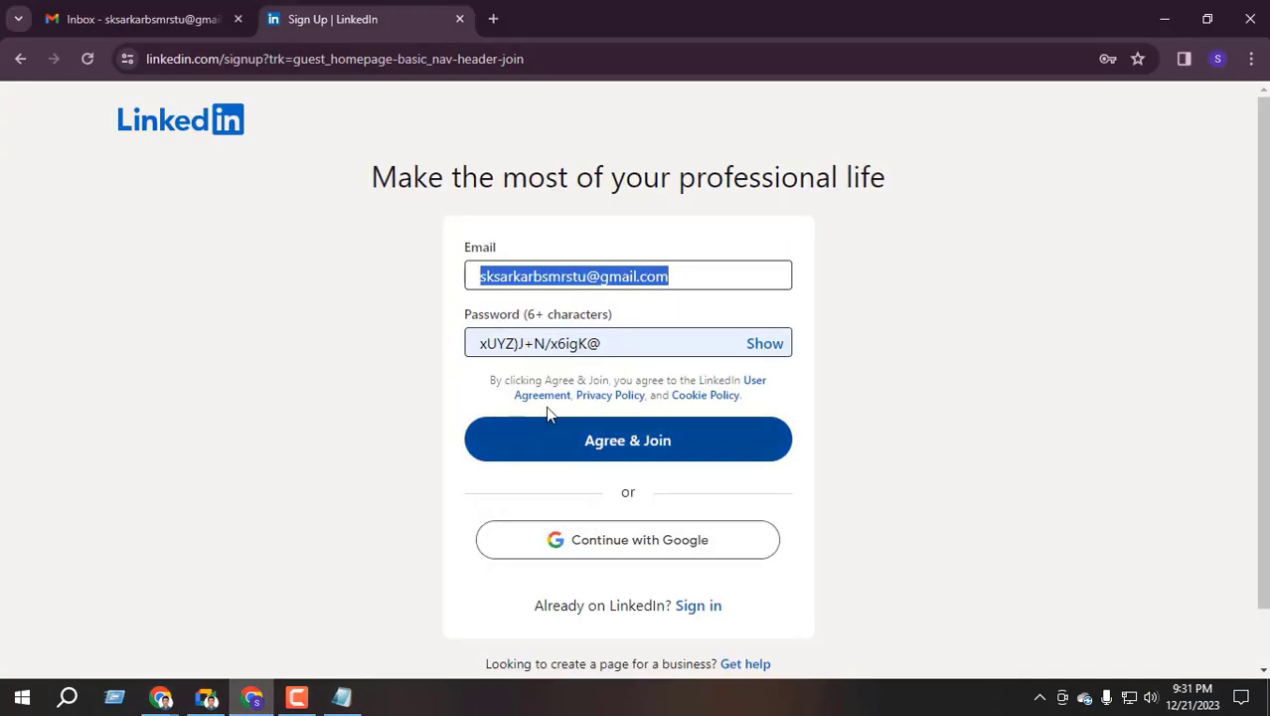
left_click(548, 345)
key("ctrl+a")
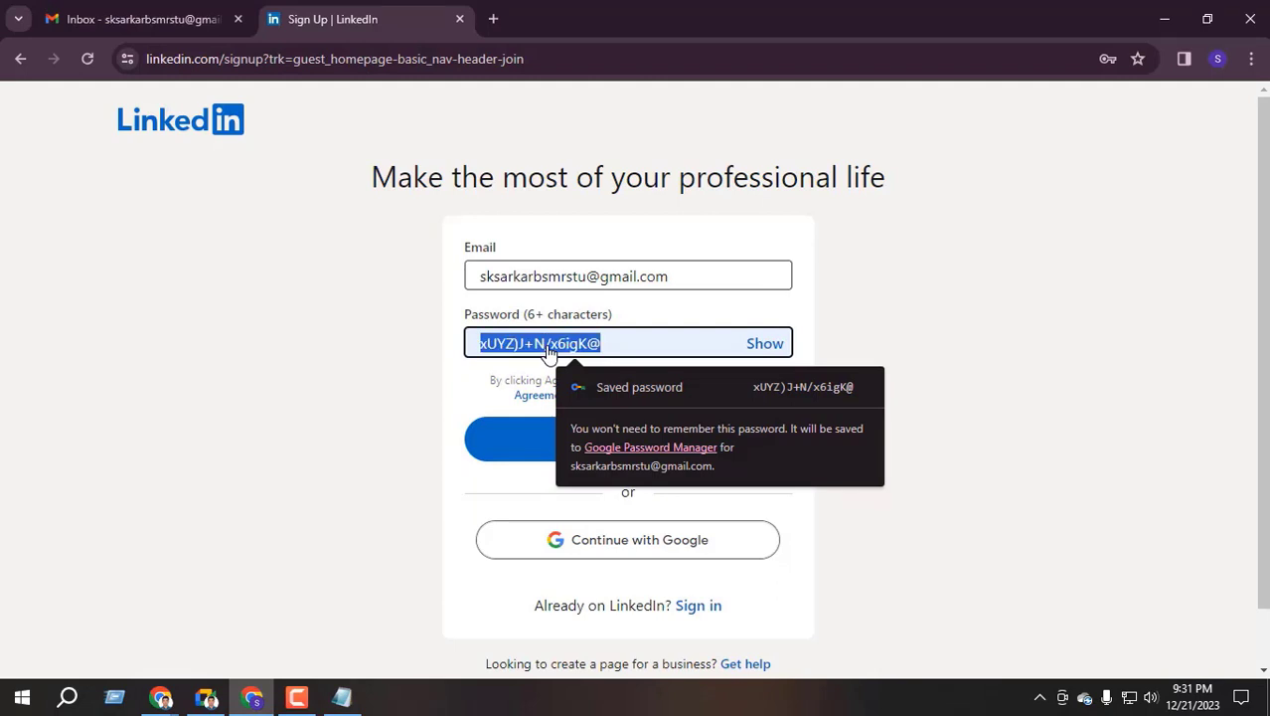
key("ctrl+c")
Paste the password into the note, close the parenthesis, and save the file
left_click(342, 698)
key("ctrl+v")
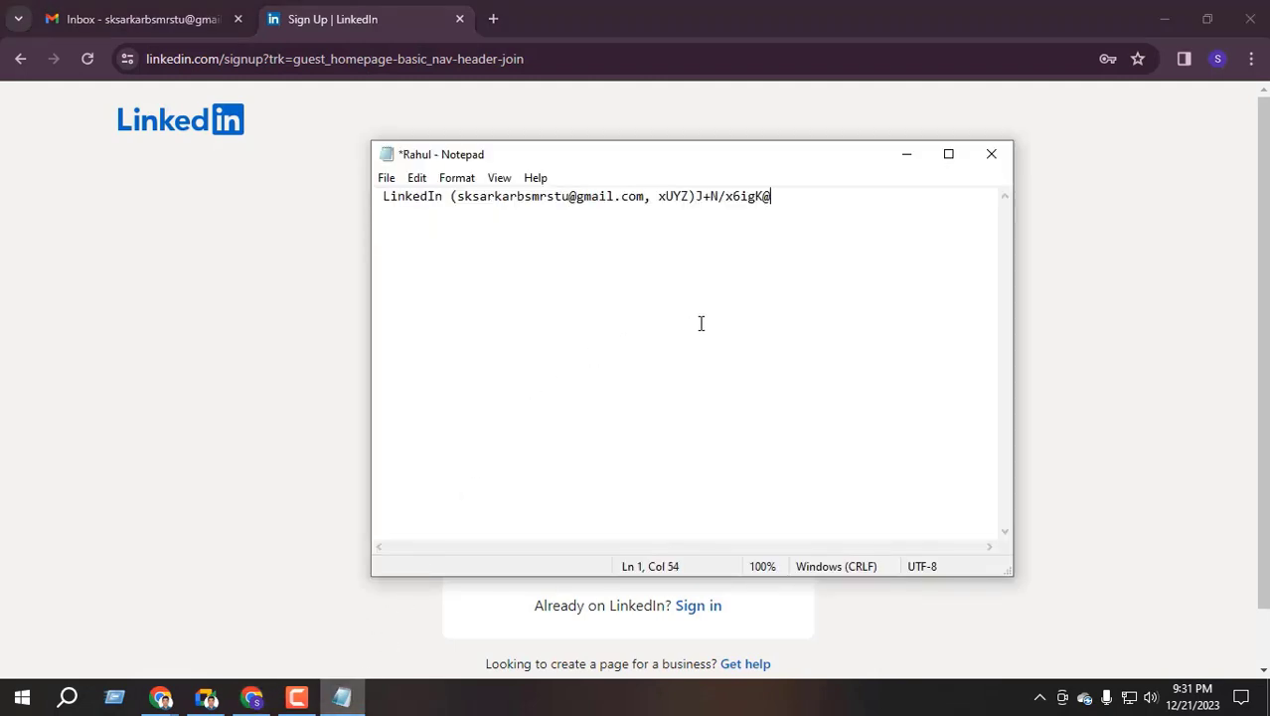
type(")")
left_click(386, 178)
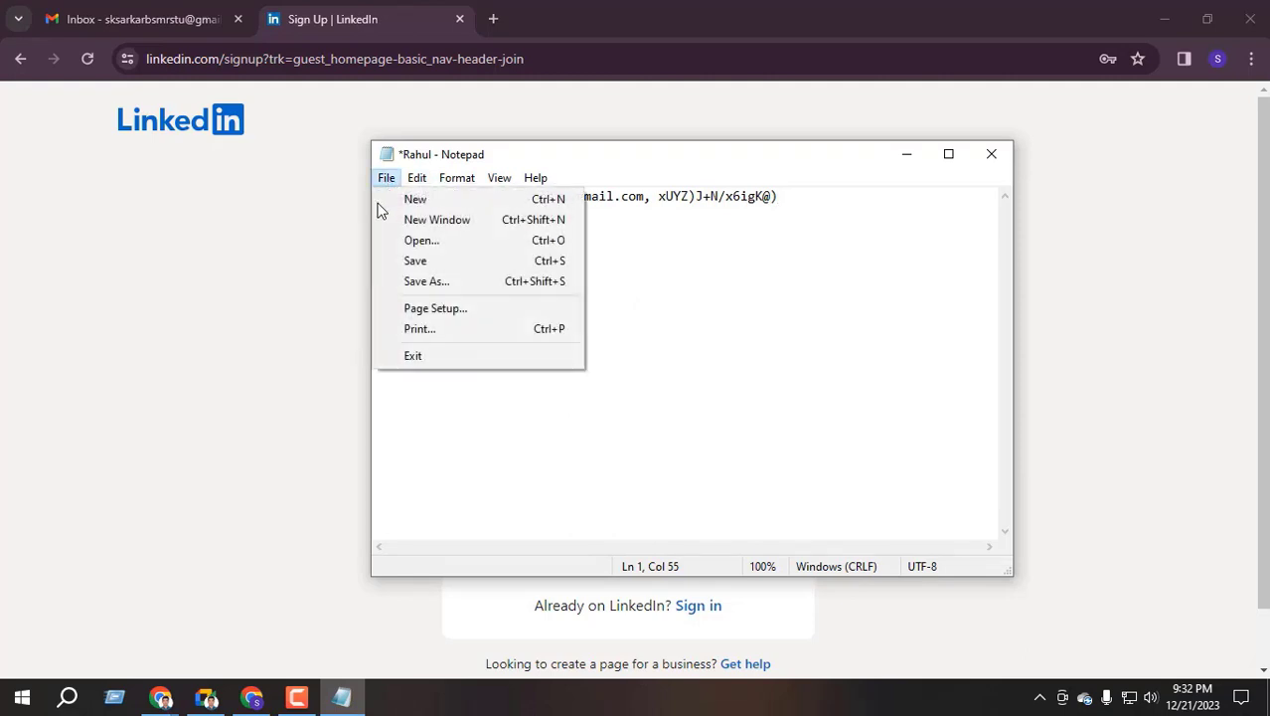
left_click(416, 262)
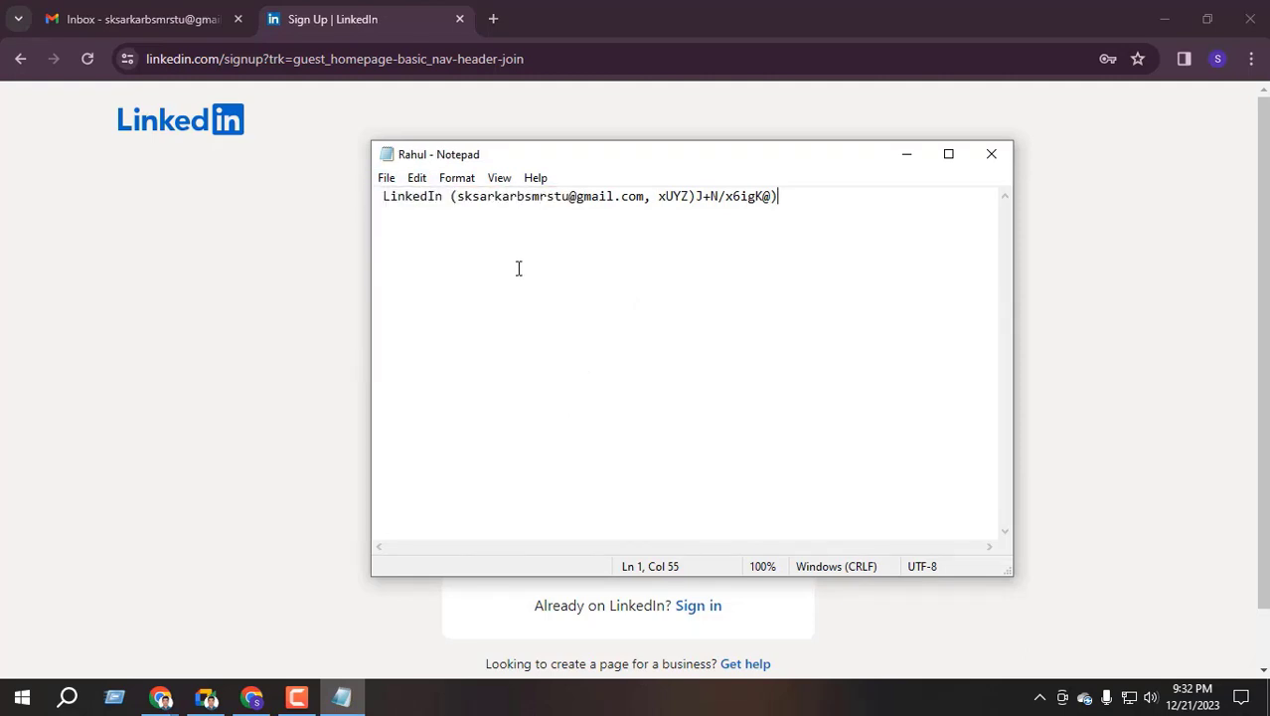
Return to the LinkedIn sign-up page and submit it with Agree & Join
left_click(919, 155)
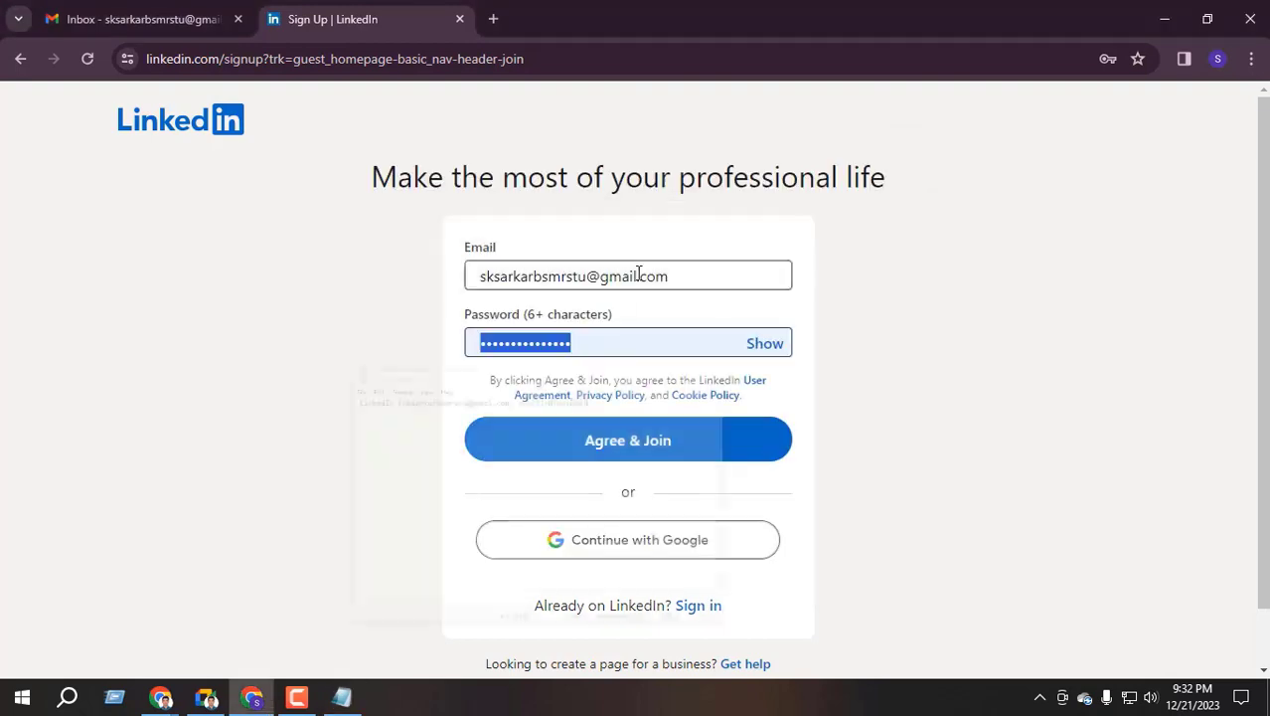
left_click(376, 420)
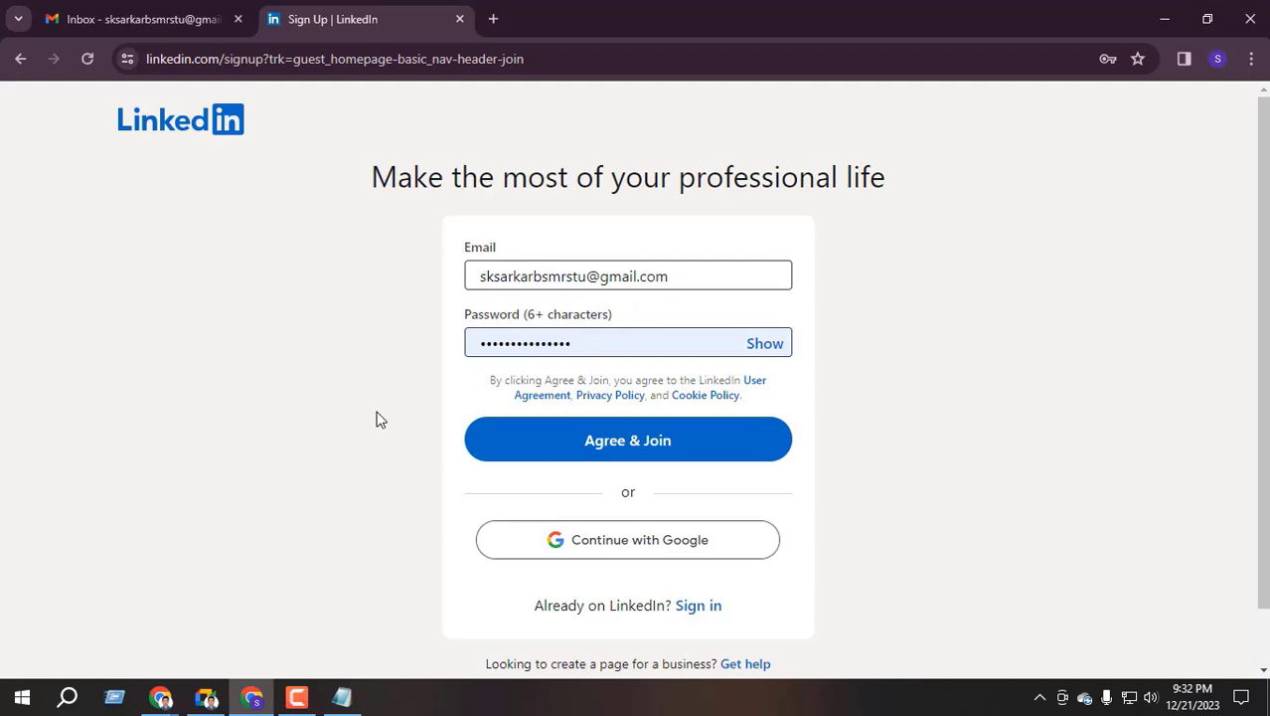
left_click(207, 694)
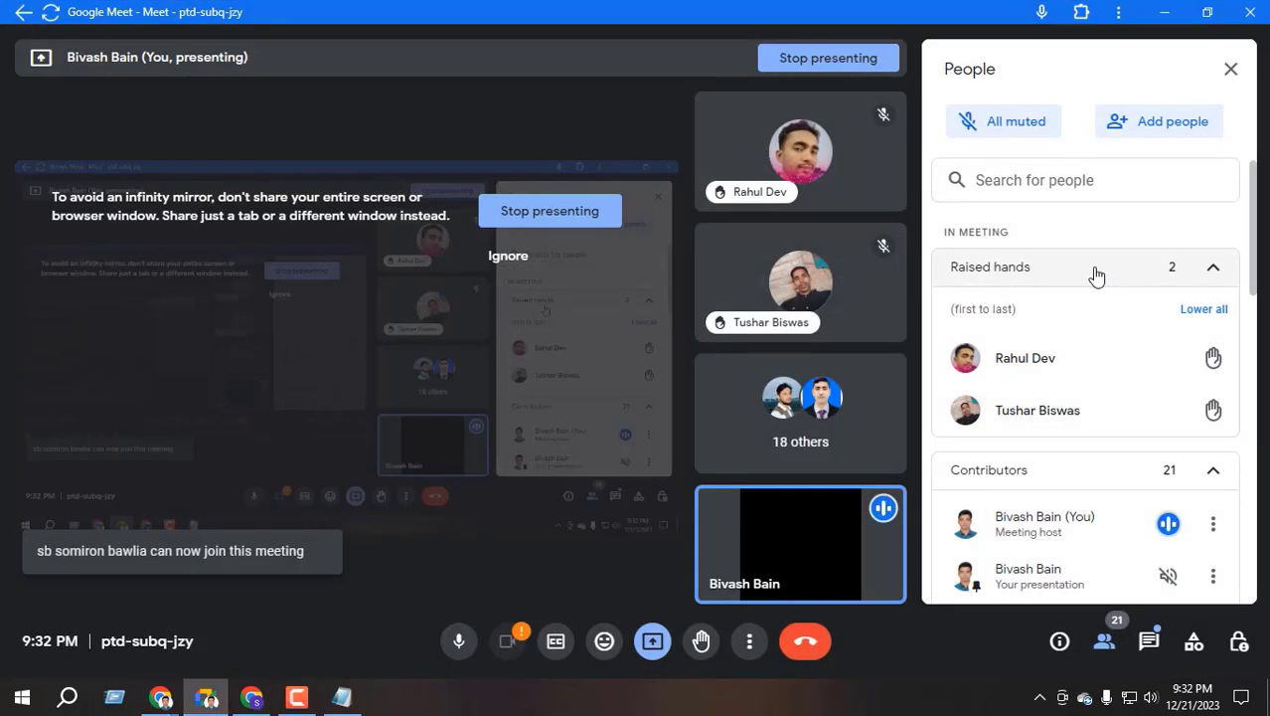
left_click(1163, 19)
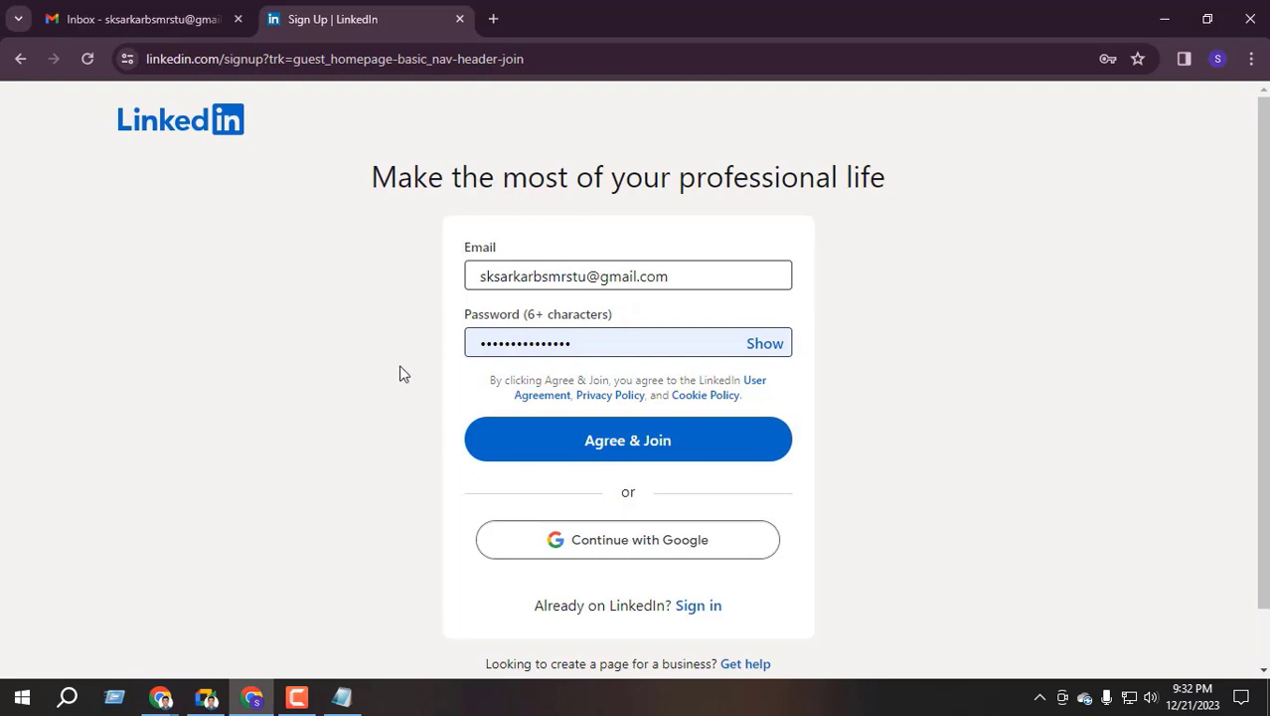
left_click(638, 446)
Type the account holder's first name and surname, correcting the surname's last letter
left_click(525, 284)
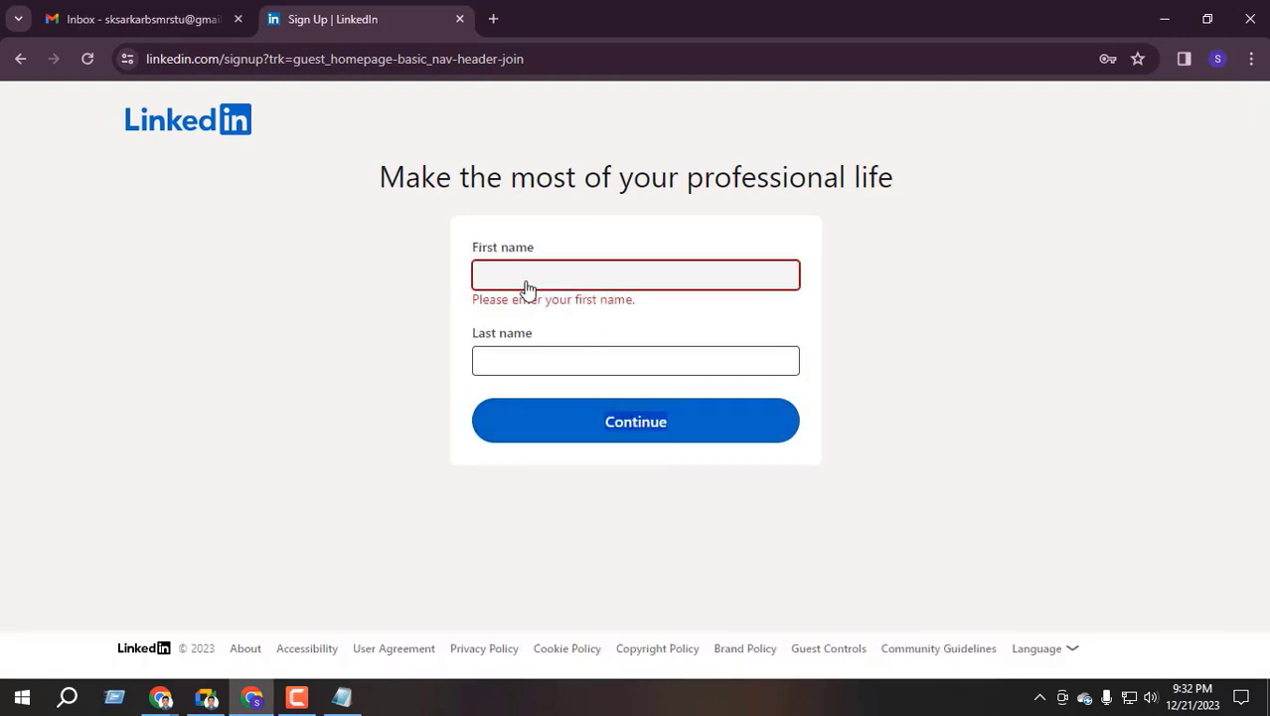
left_click(533, 360)
left_click(566, 274)
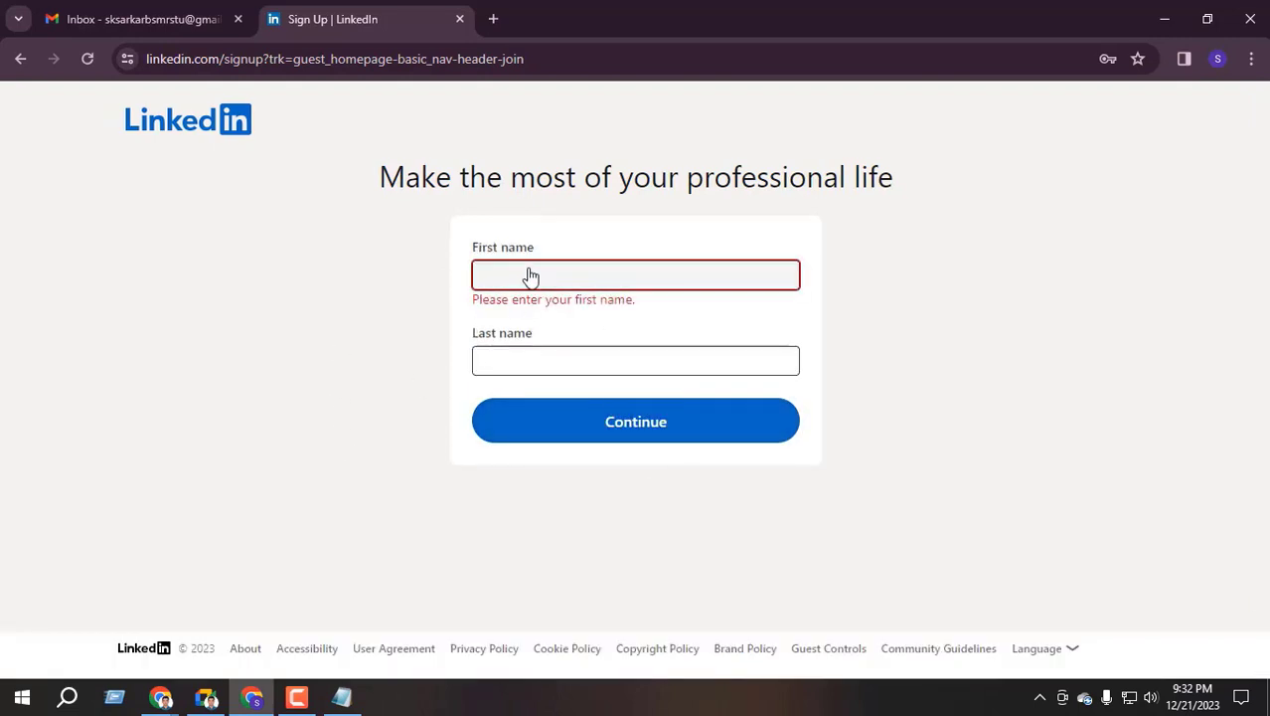
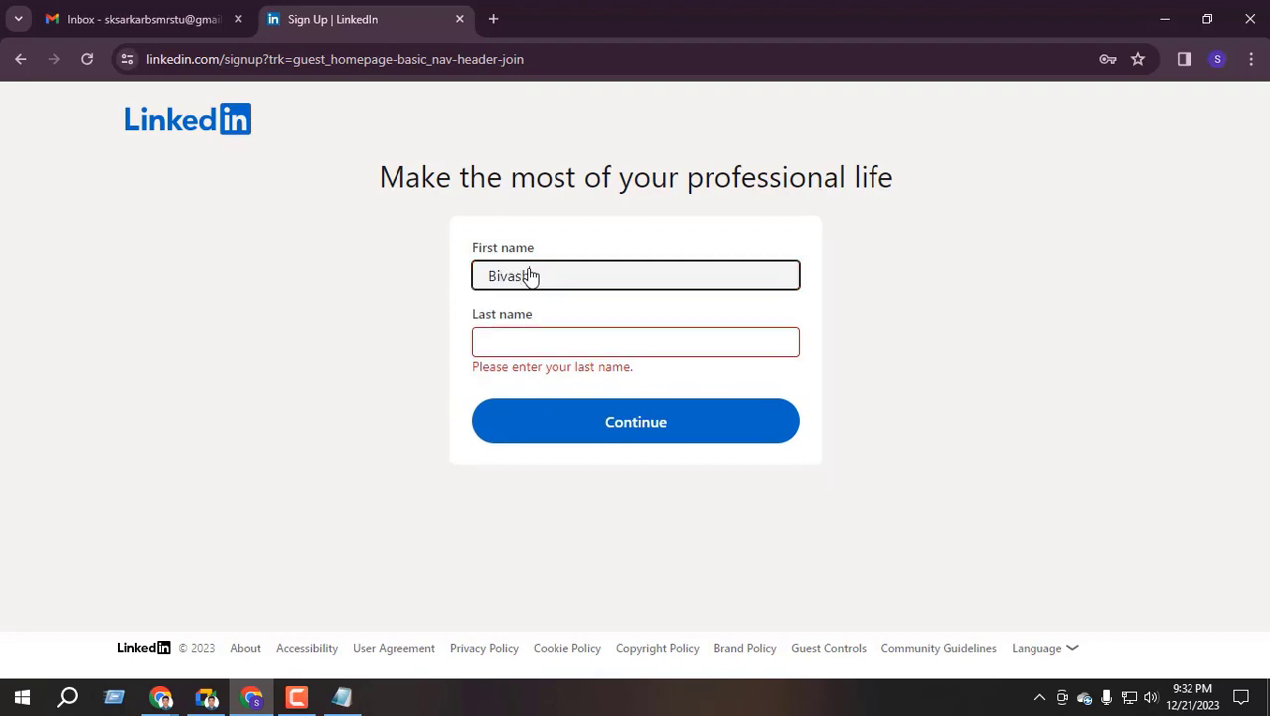
left_click(519, 346)
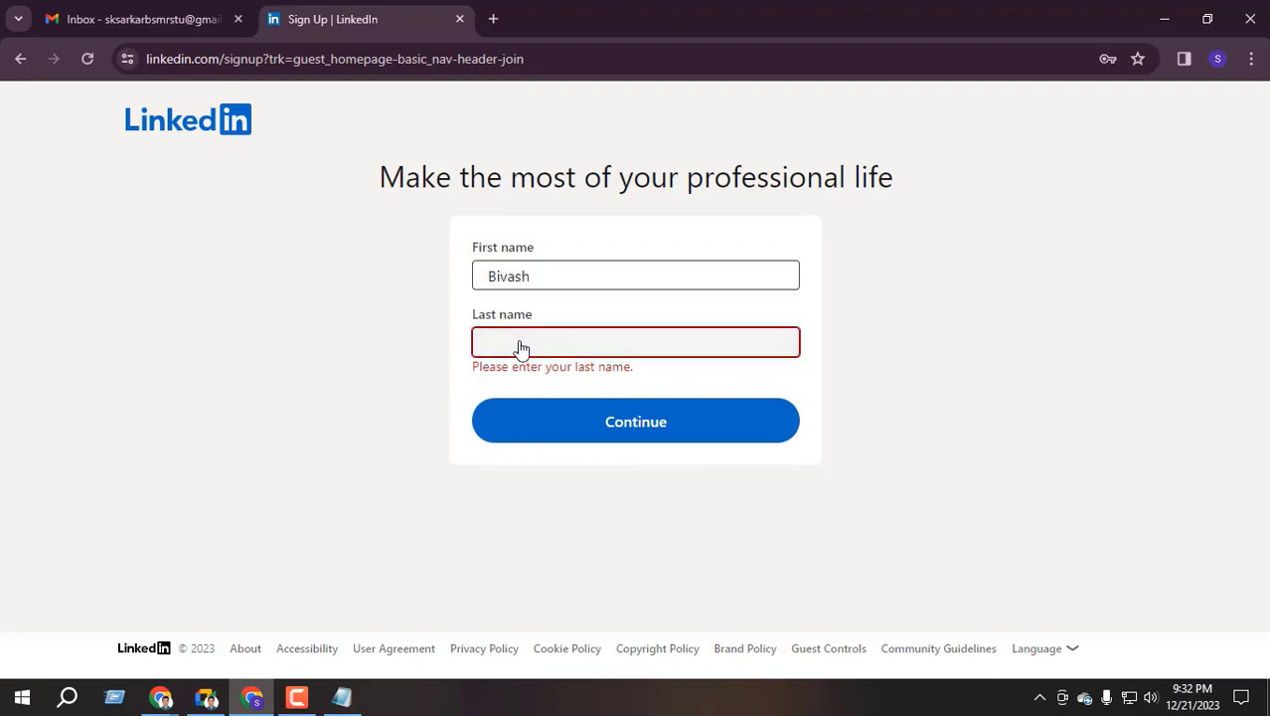
type("Baib")
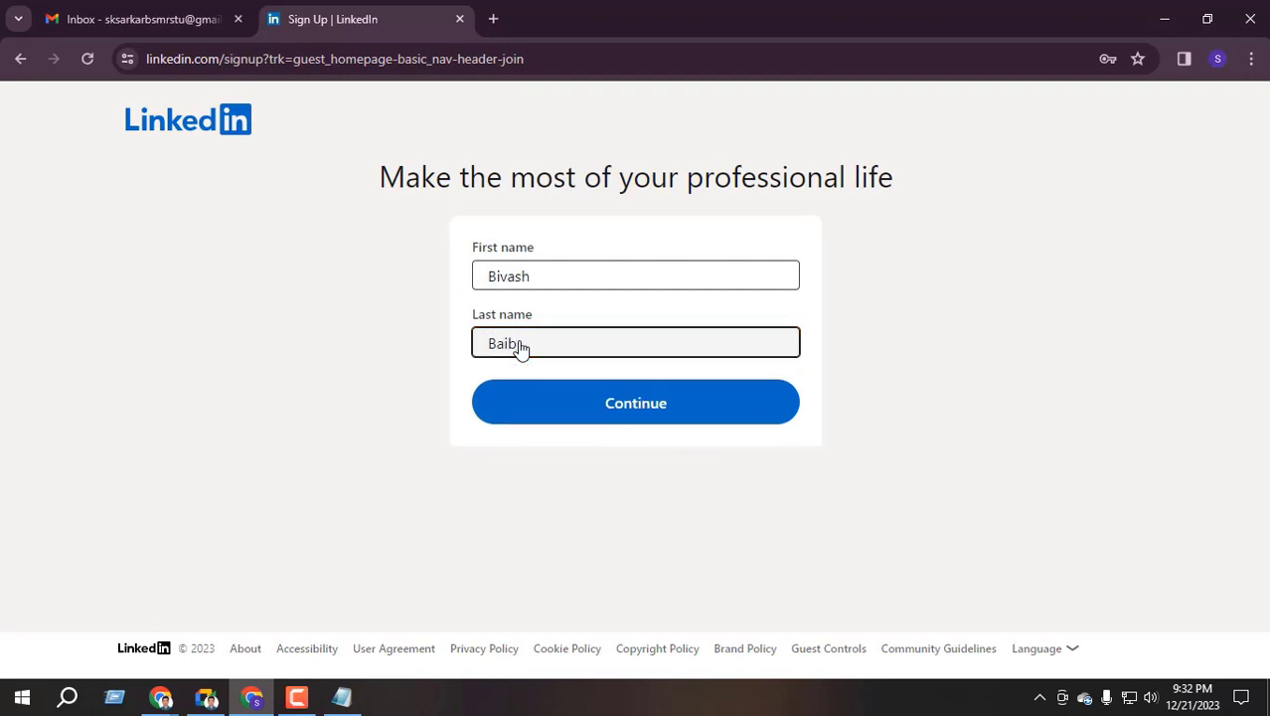
key("BackSpace")
type("n")
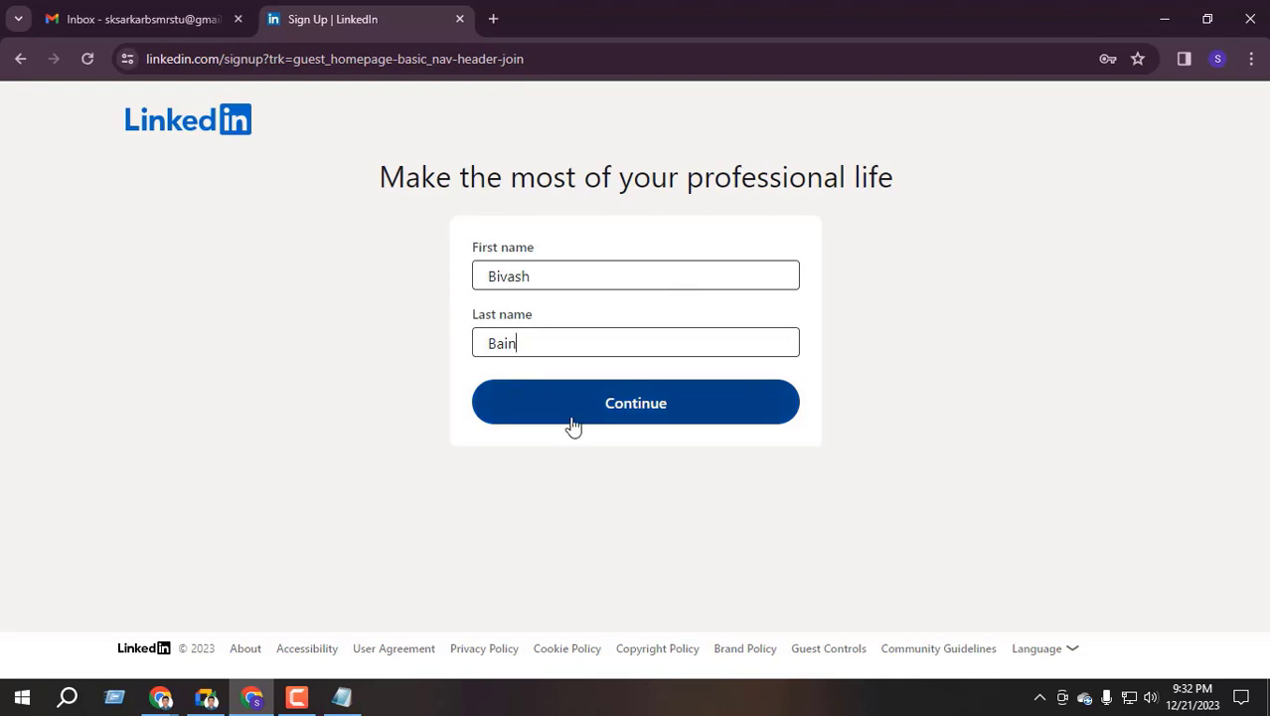
Scroll through the Meet call, open its in-call chat, then switch back to LinkedIn sign-up
left_click(207, 697)
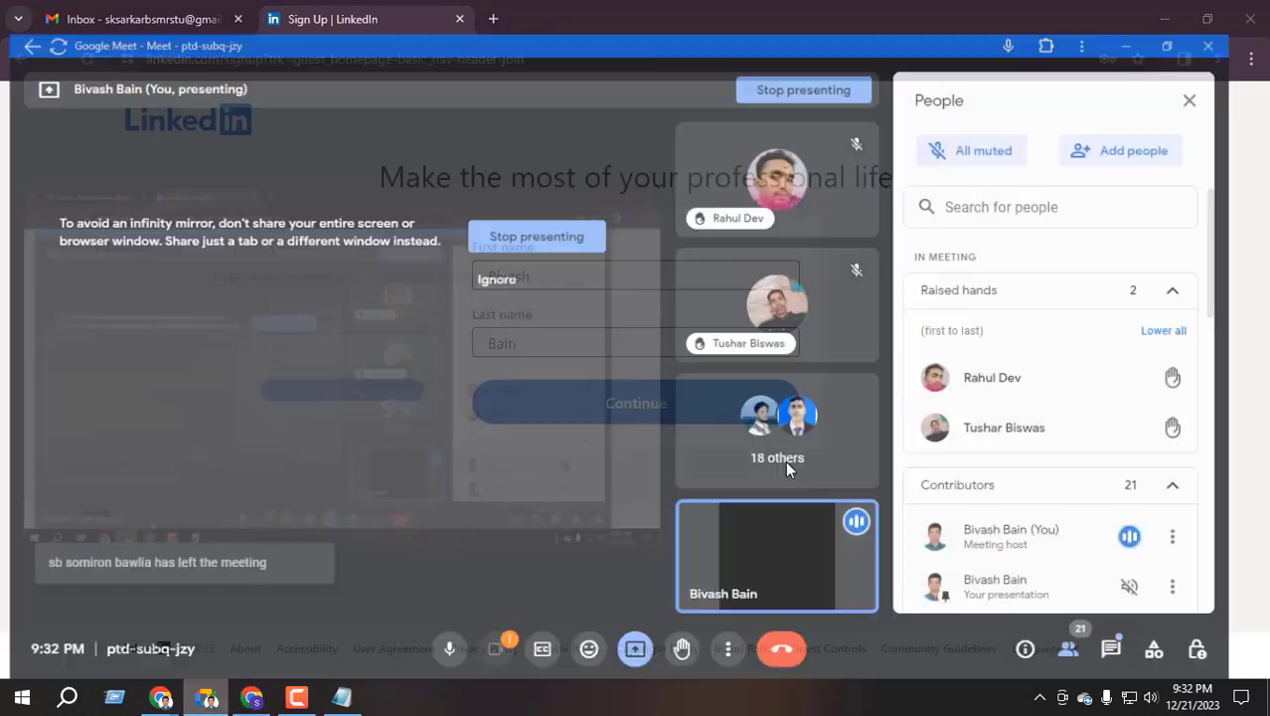
scroll(1091, 375, "down", 7)
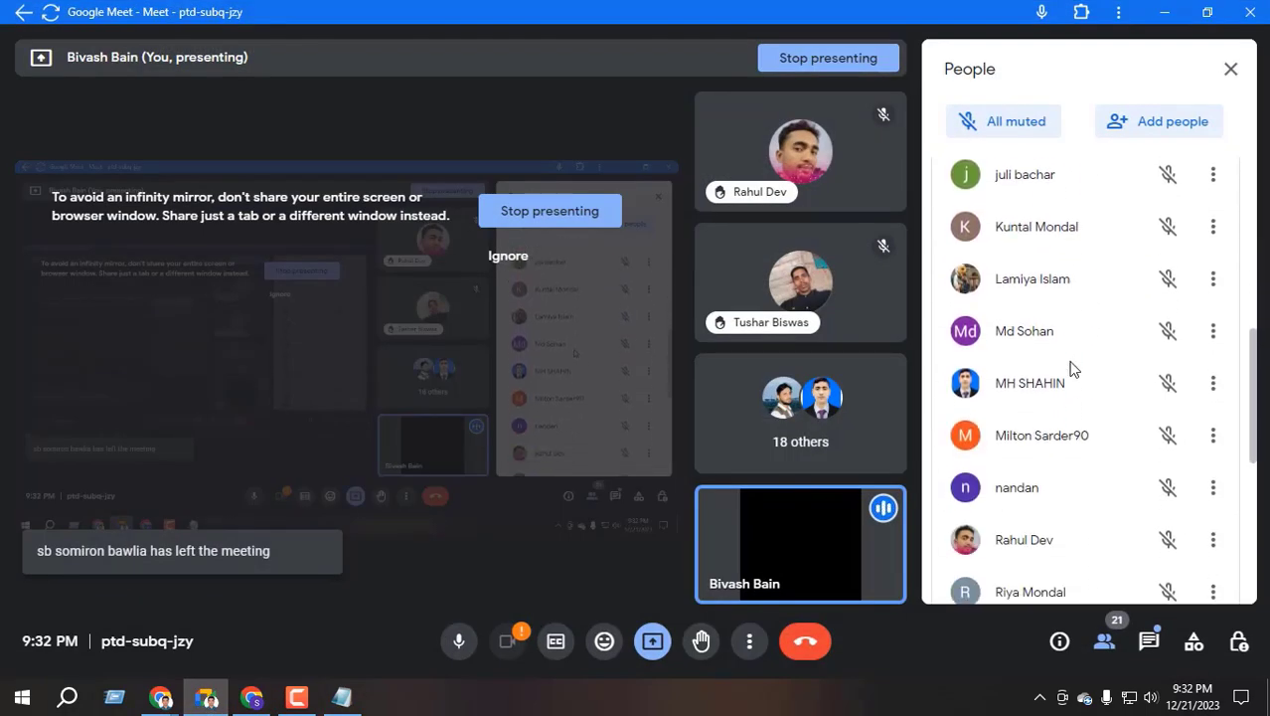
scroll(1063, 384, "down", 3)
scroll(1060, 360, "up", 5)
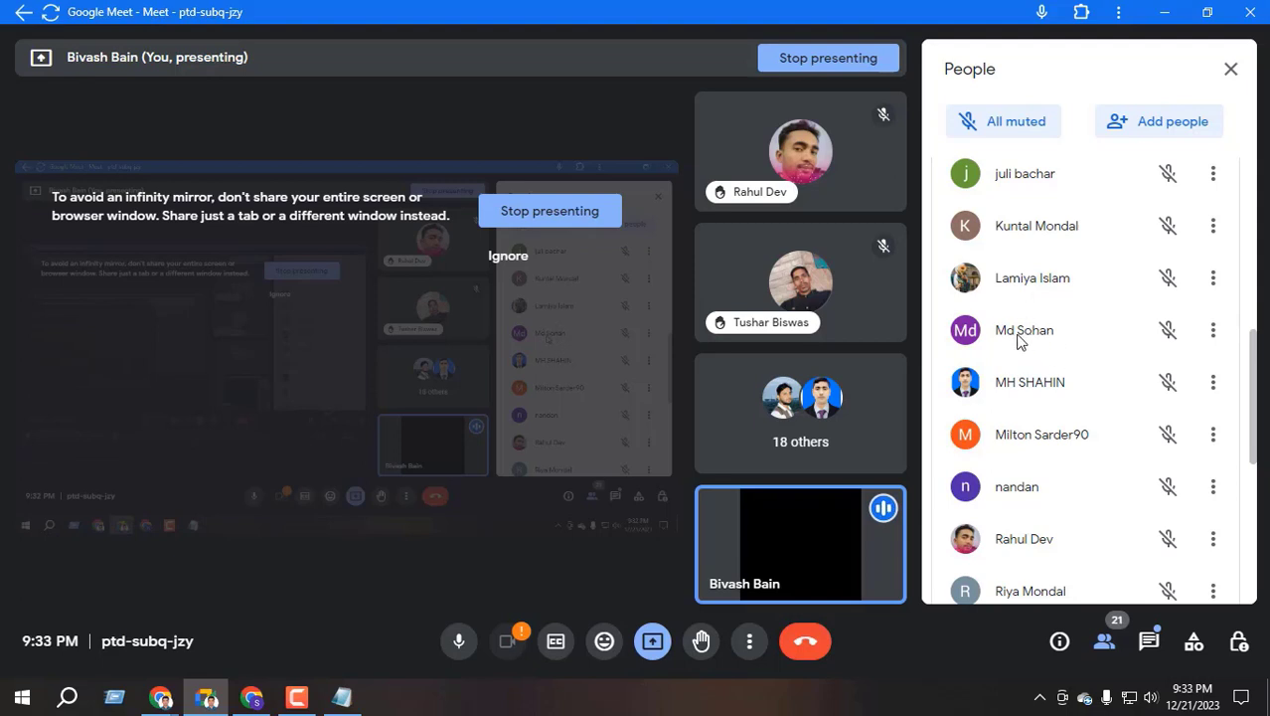
scroll(1029, 340, "down", 3)
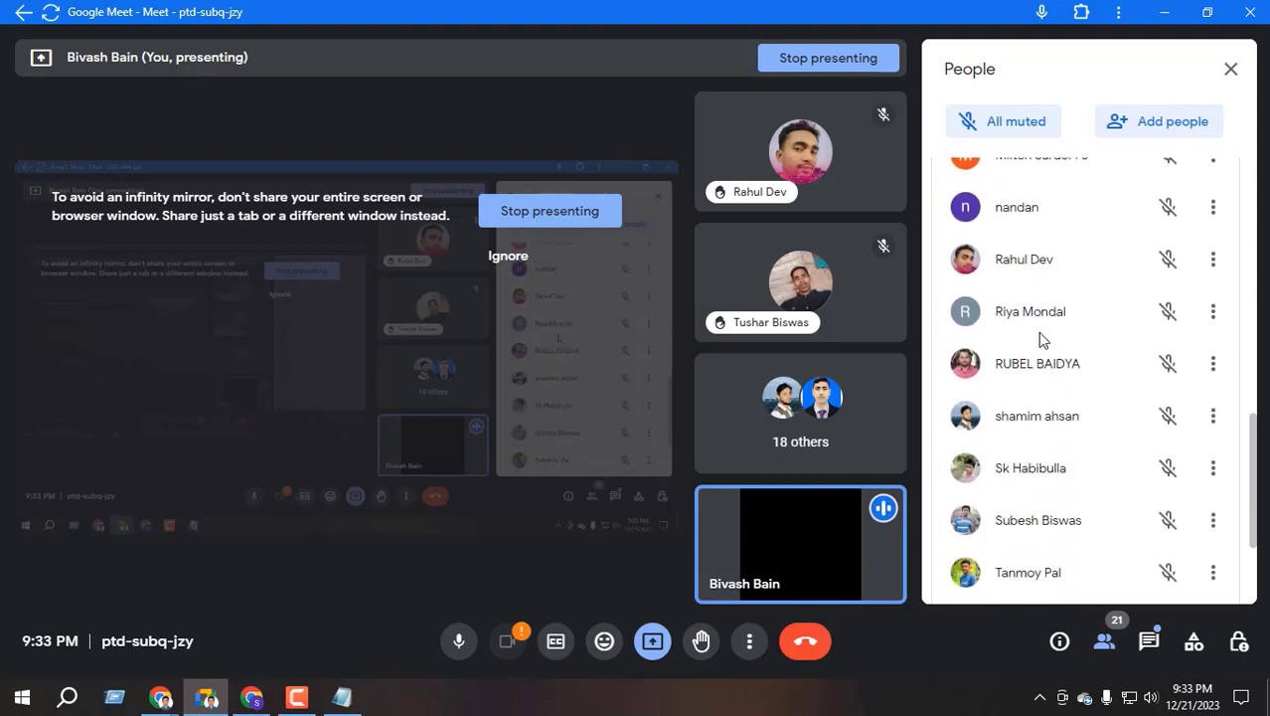
scroll(1041, 338, "down", 2)
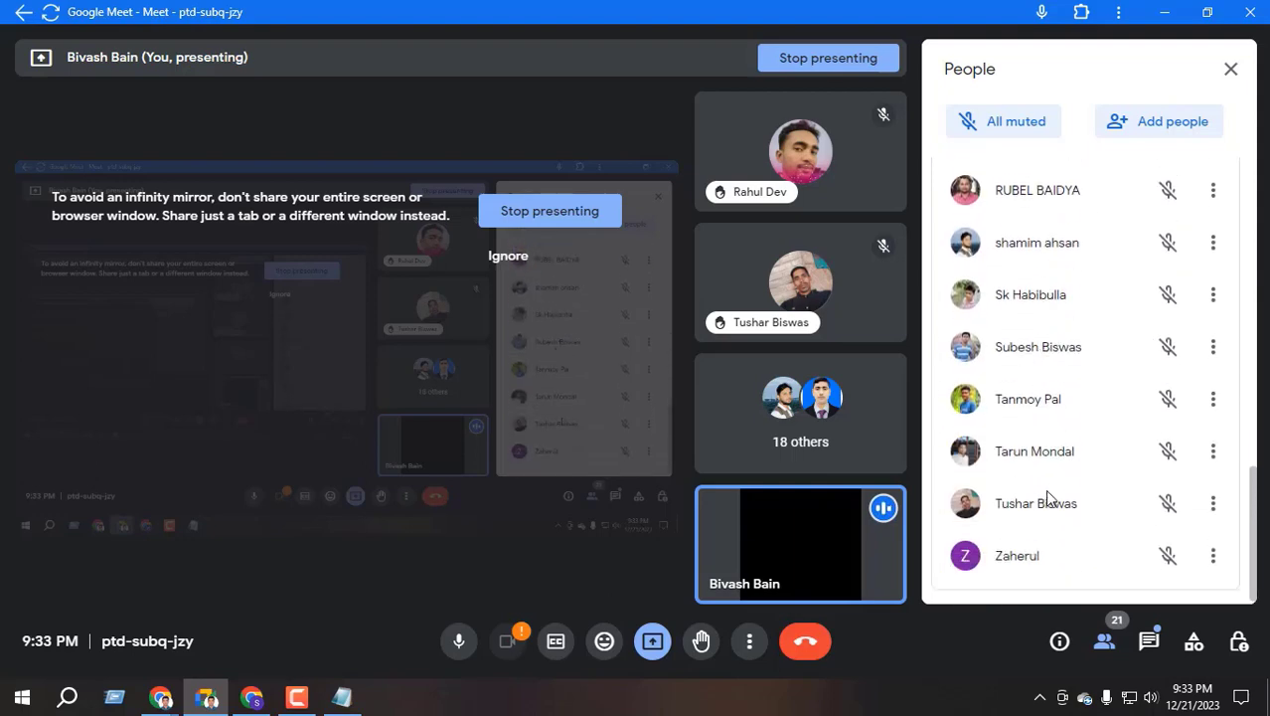
scroll(1042, 467, "up", 5)
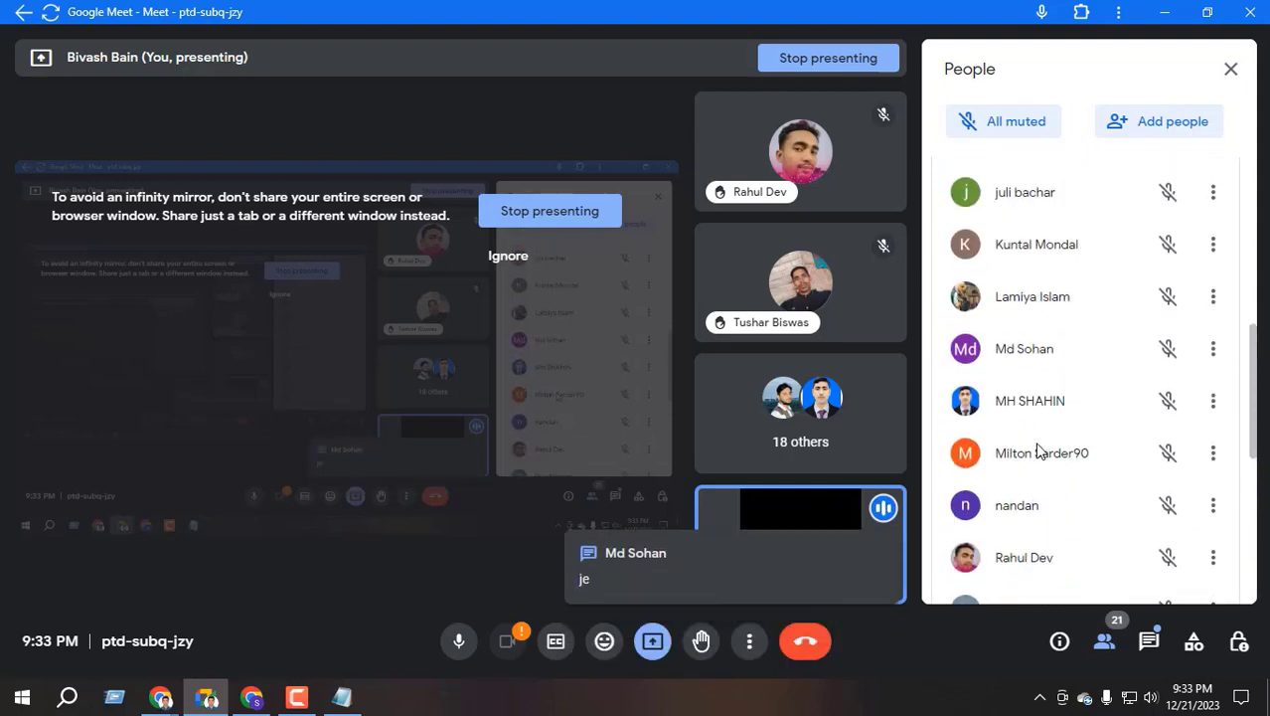
scroll(1039, 452, "up", 1)
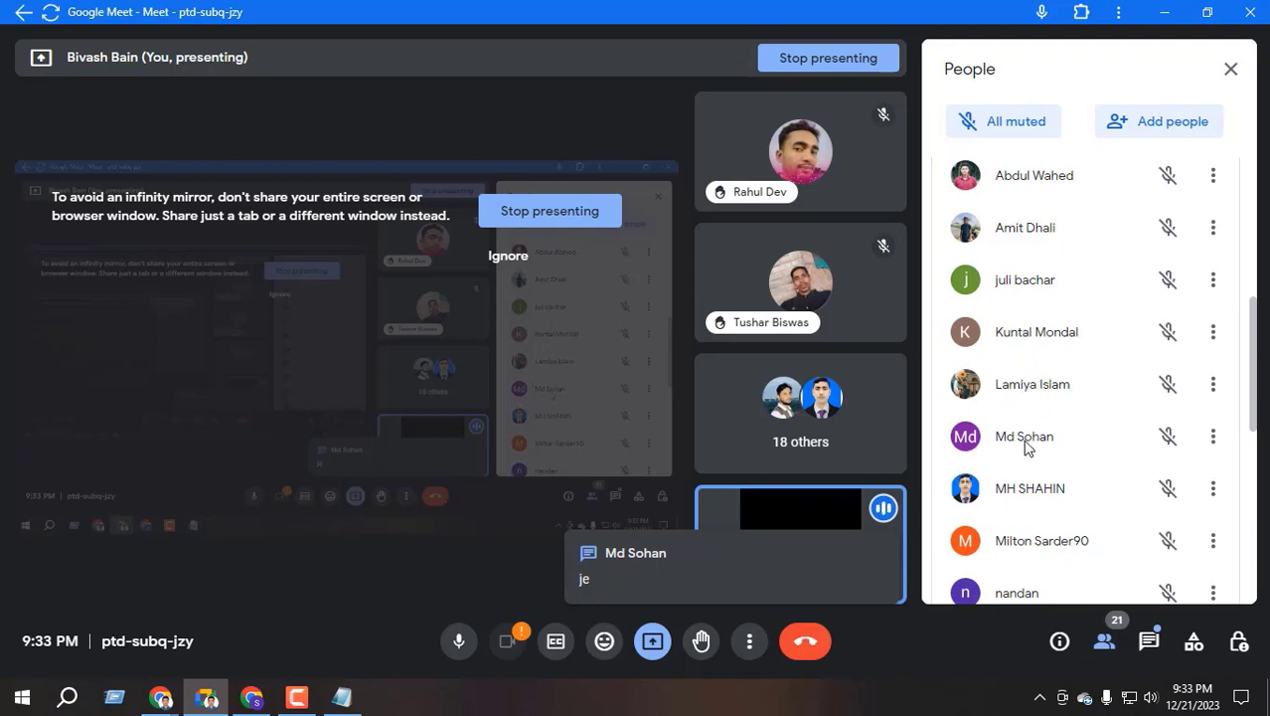
left_click(1149, 641)
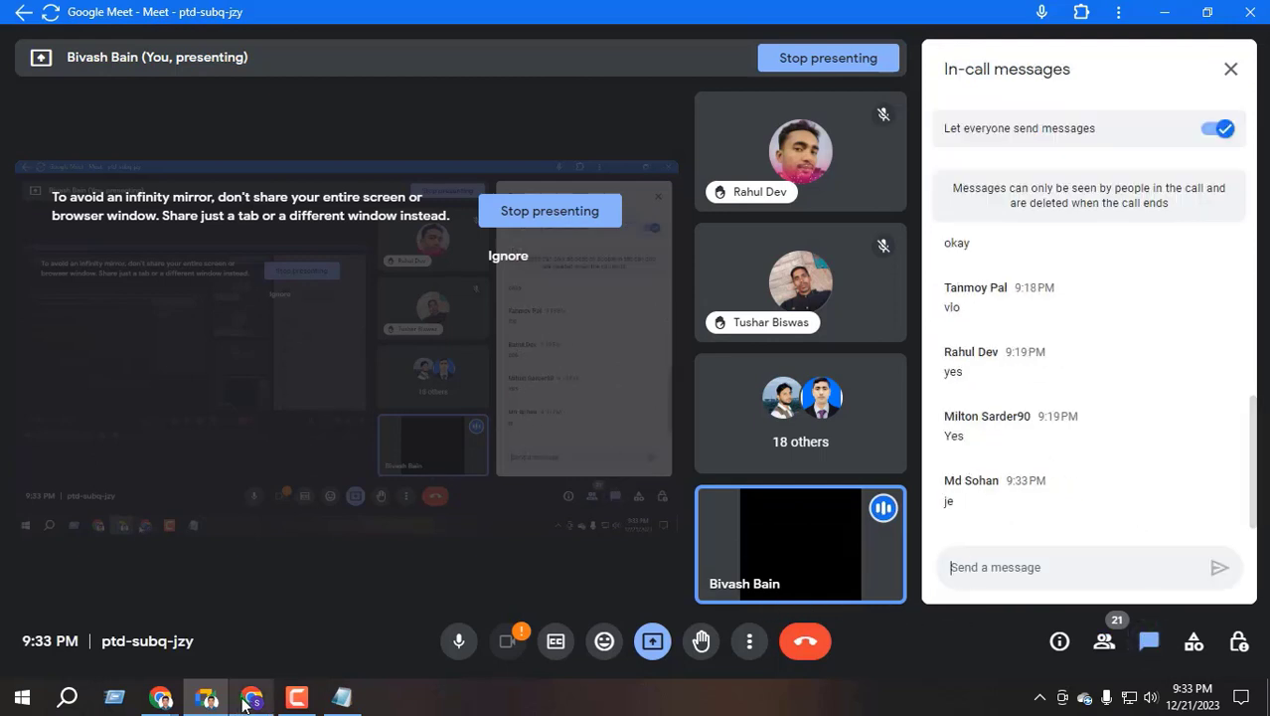
mouse_move(255, 699)
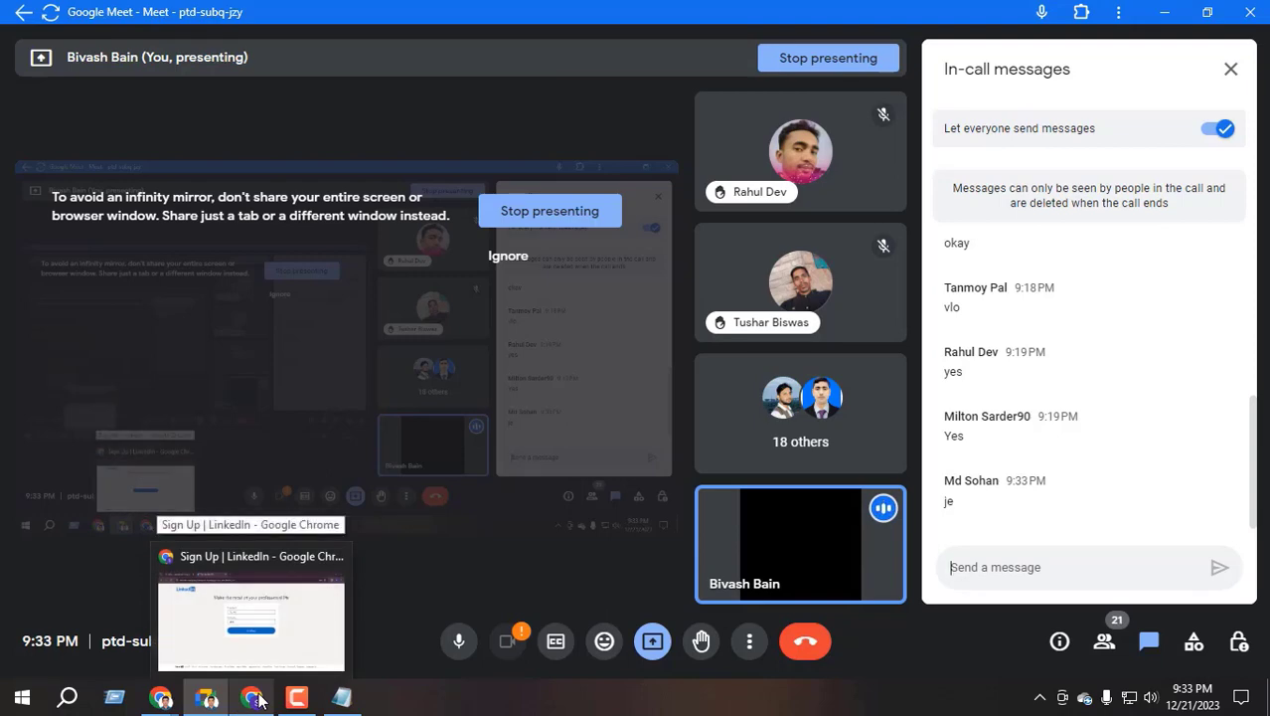
left_click(256, 699)
Review the First name and Last name fields, then press Continue
left_click(569, 285)
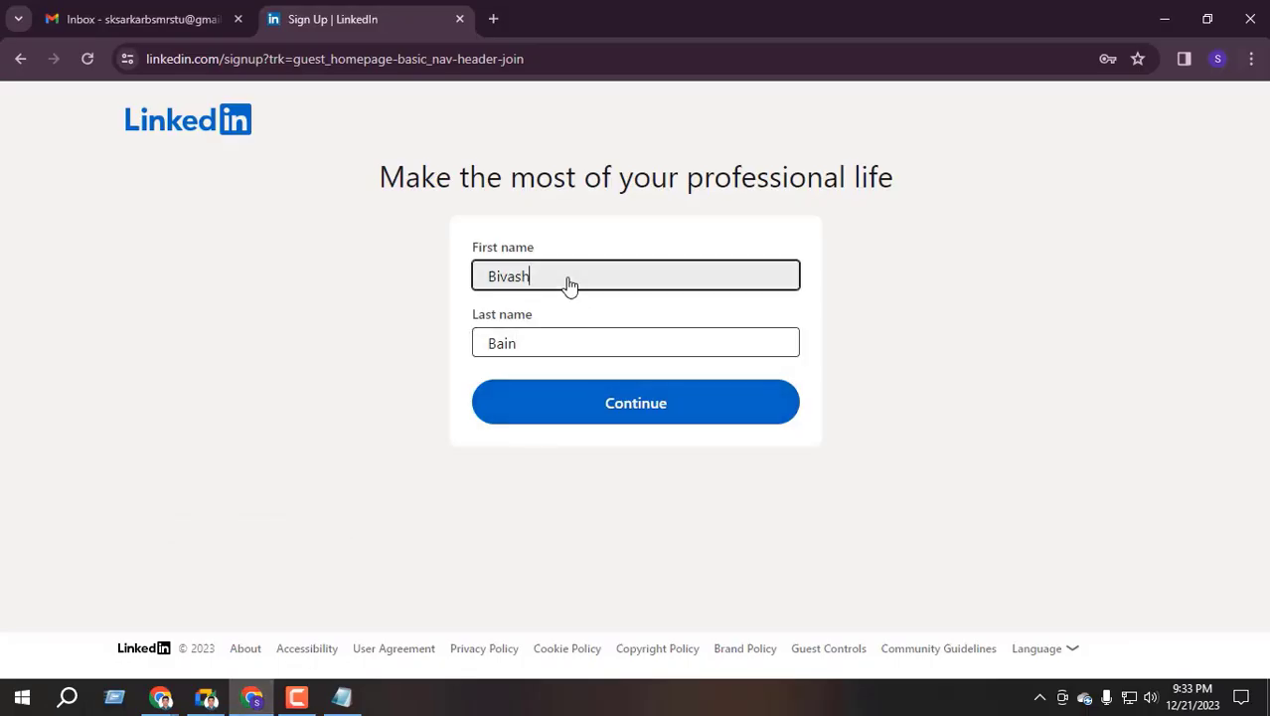
left_click_drag(570, 285, 367, 333)
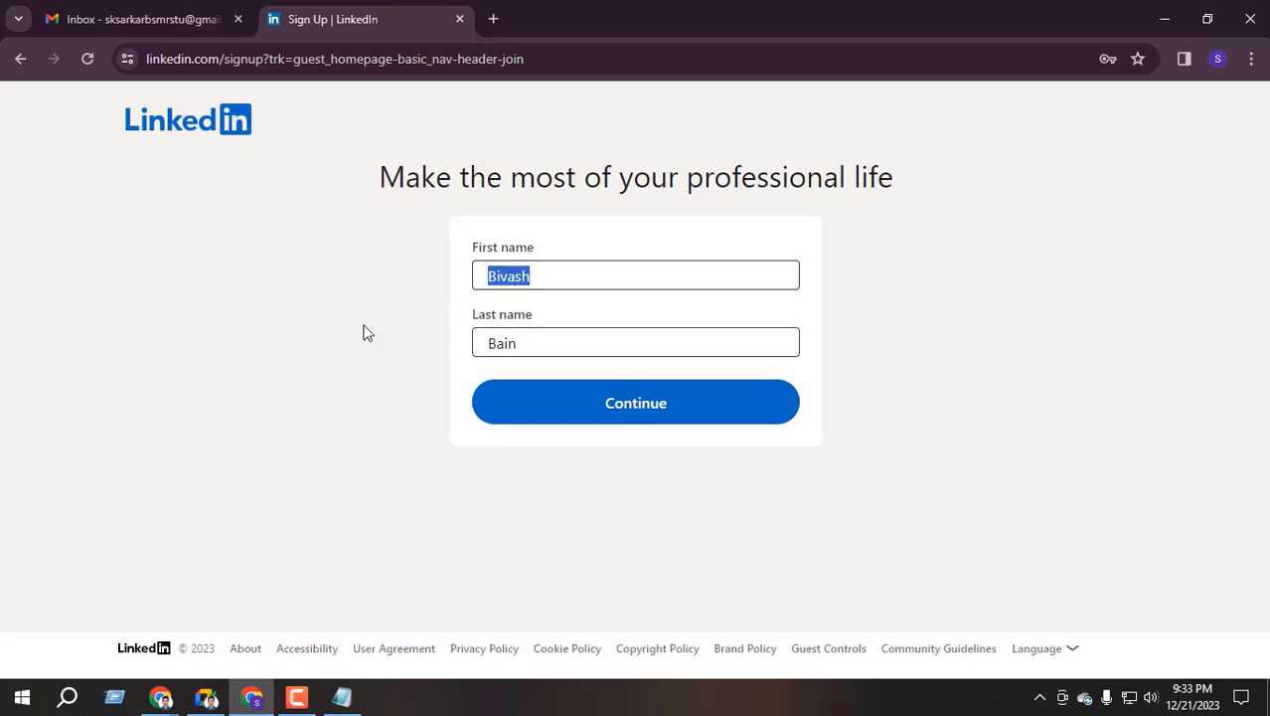
left_click(367, 333)
left_click(525, 344)
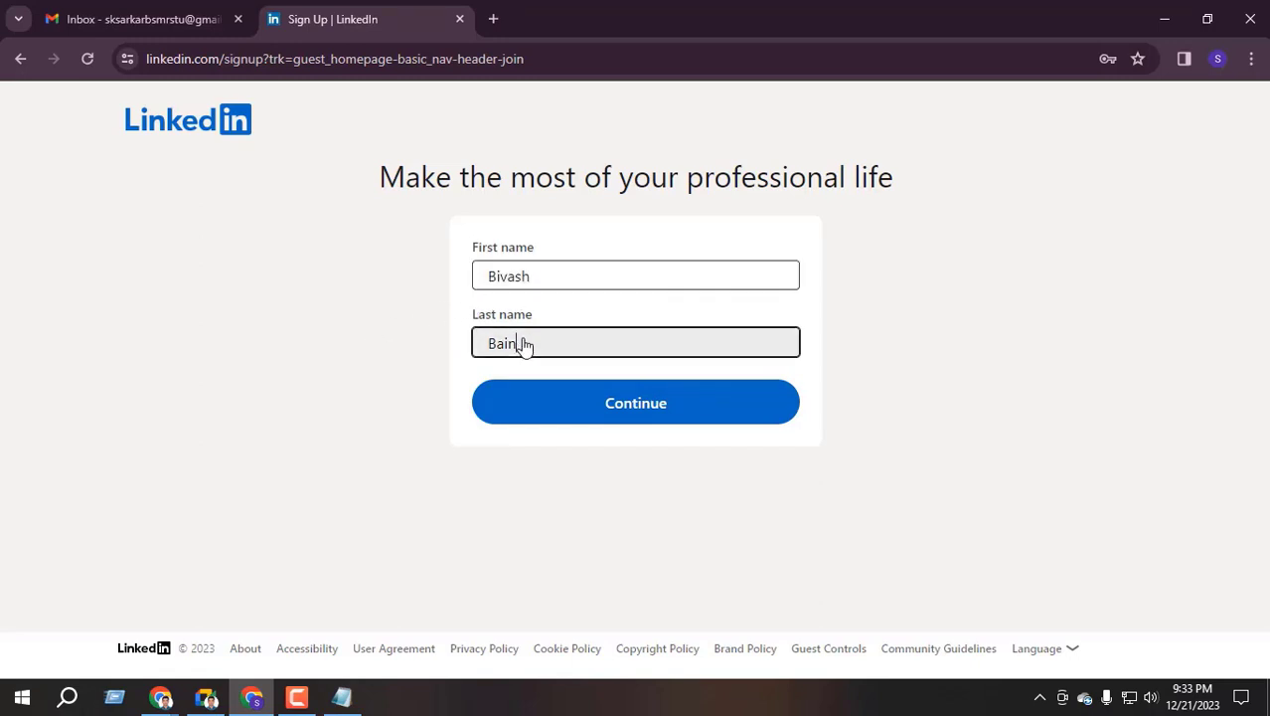
left_click(342, 388)
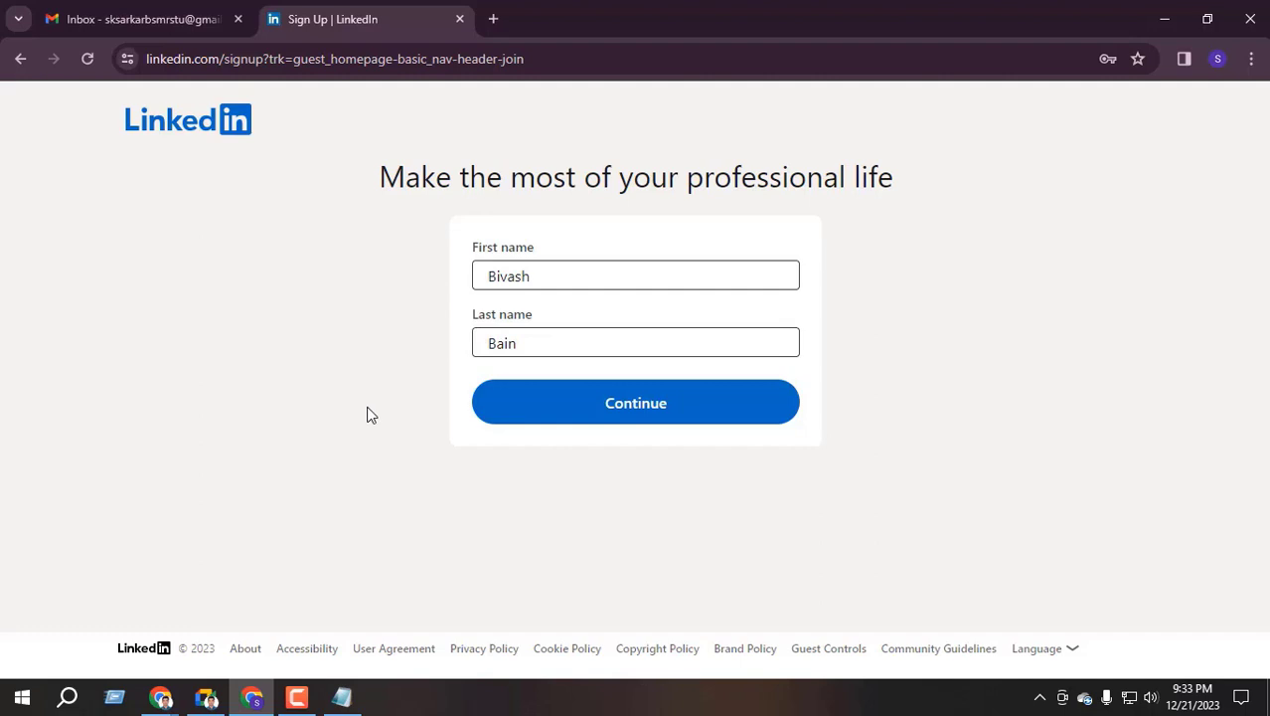
left_click(638, 412)
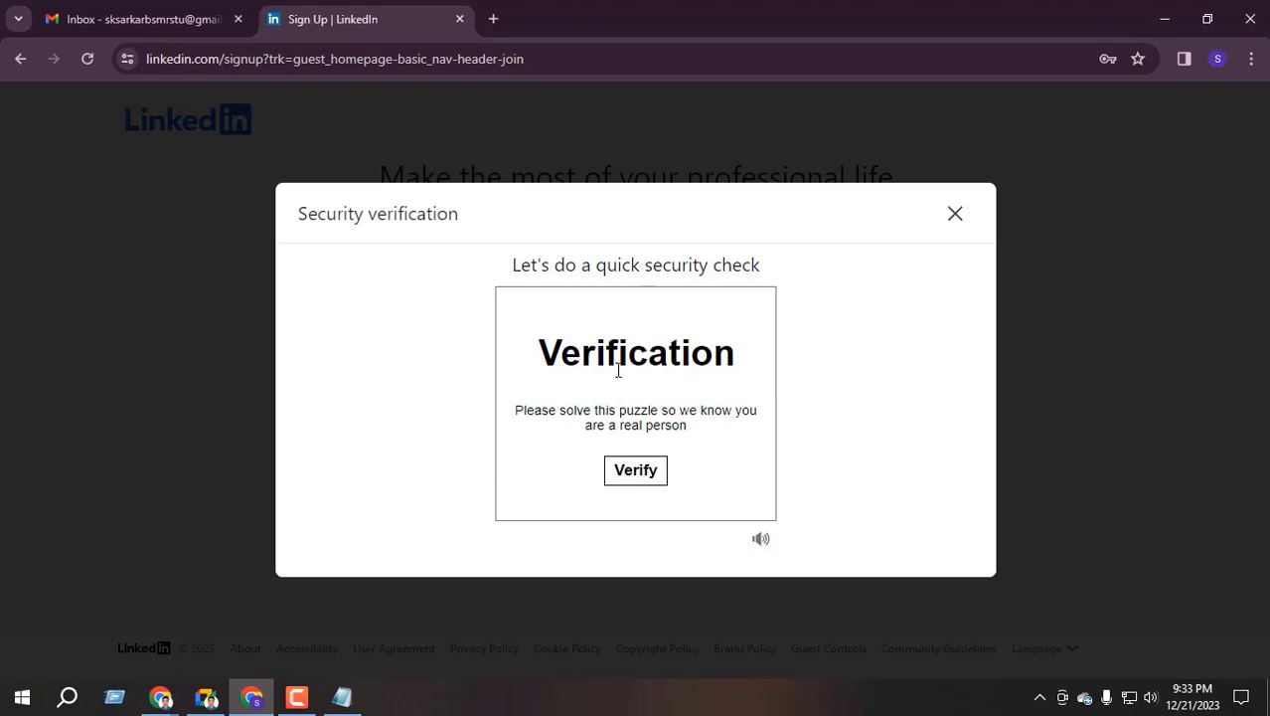
Press Verify to start the upright-image puzzle, then switch to the Google Meet call
left_click(639, 474)
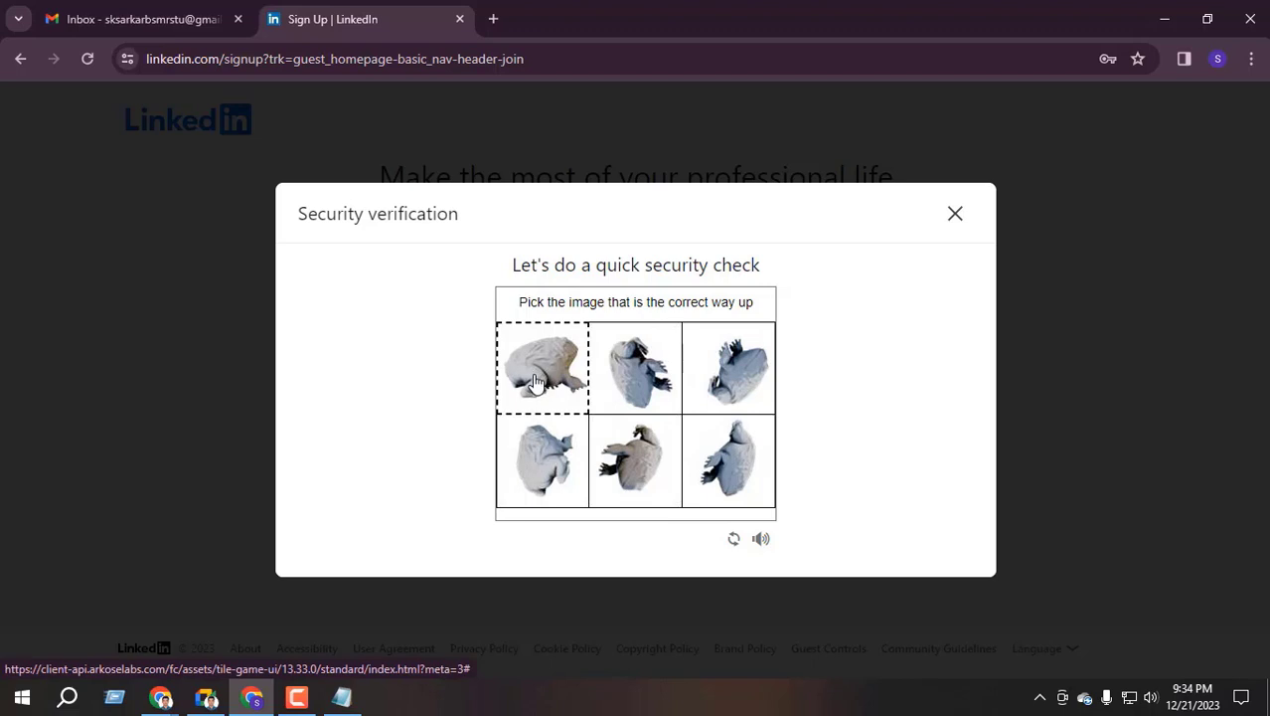
left_click(212, 702)
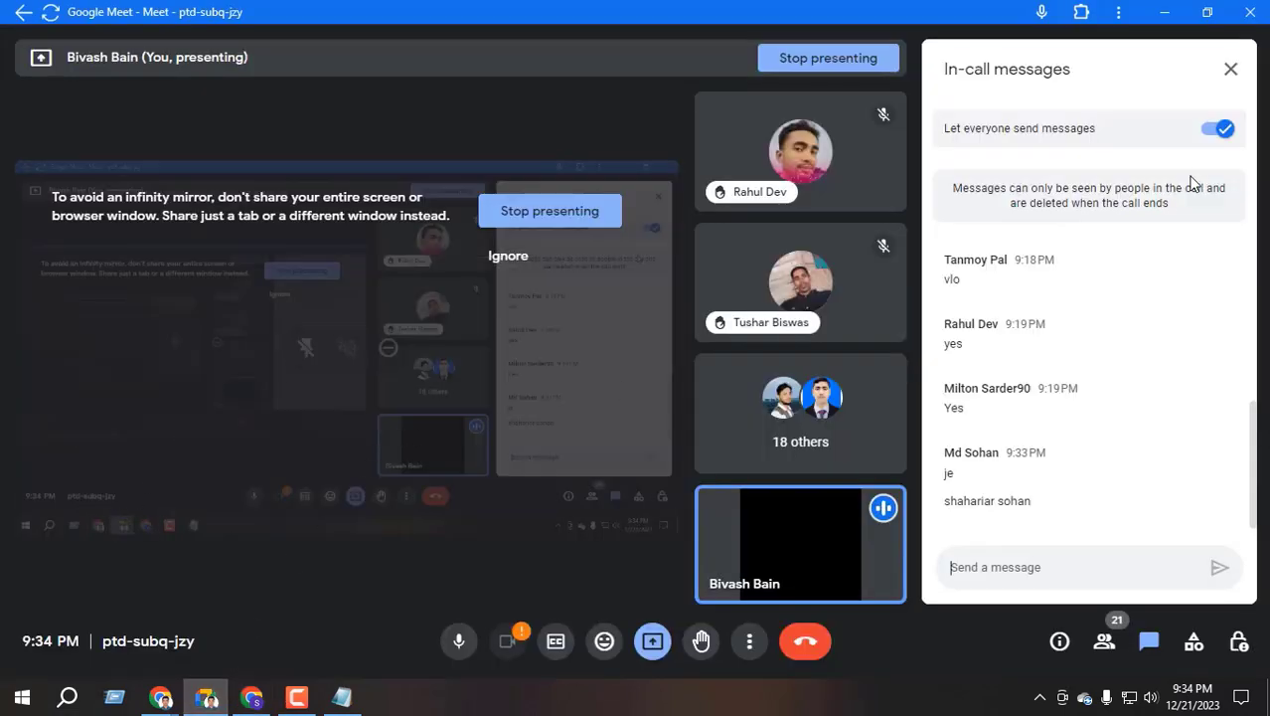
Close Meet's in-call messages panel and switch back to Chrome's security check
left_click(1231, 68)
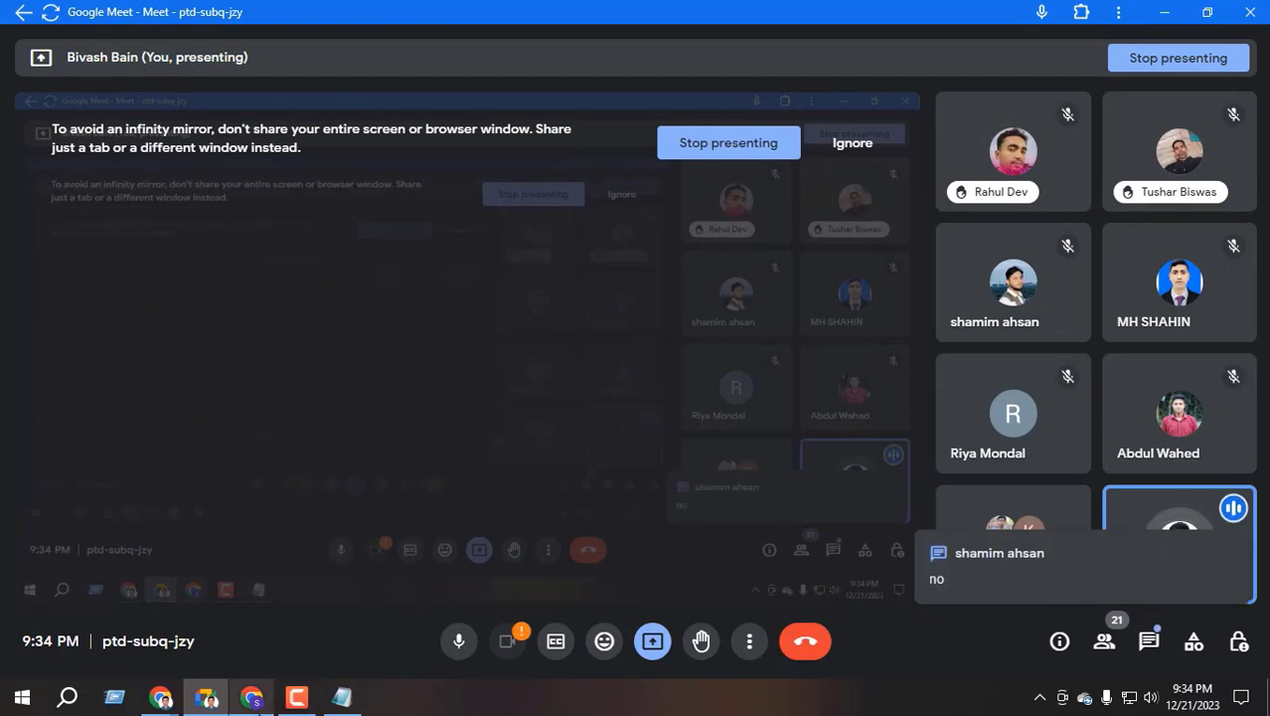
left_click(252, 697)
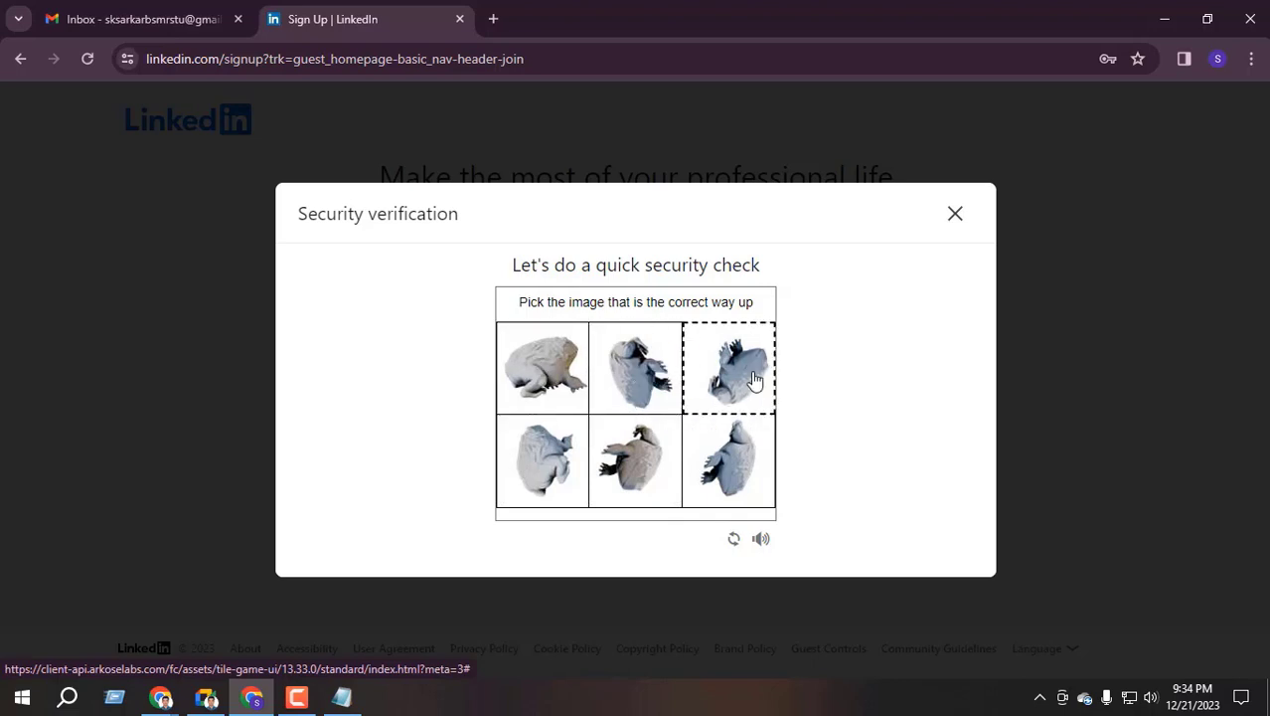
Solve each round of the frog-image security puzzle by picking the upright frog
left_click(553, 368)
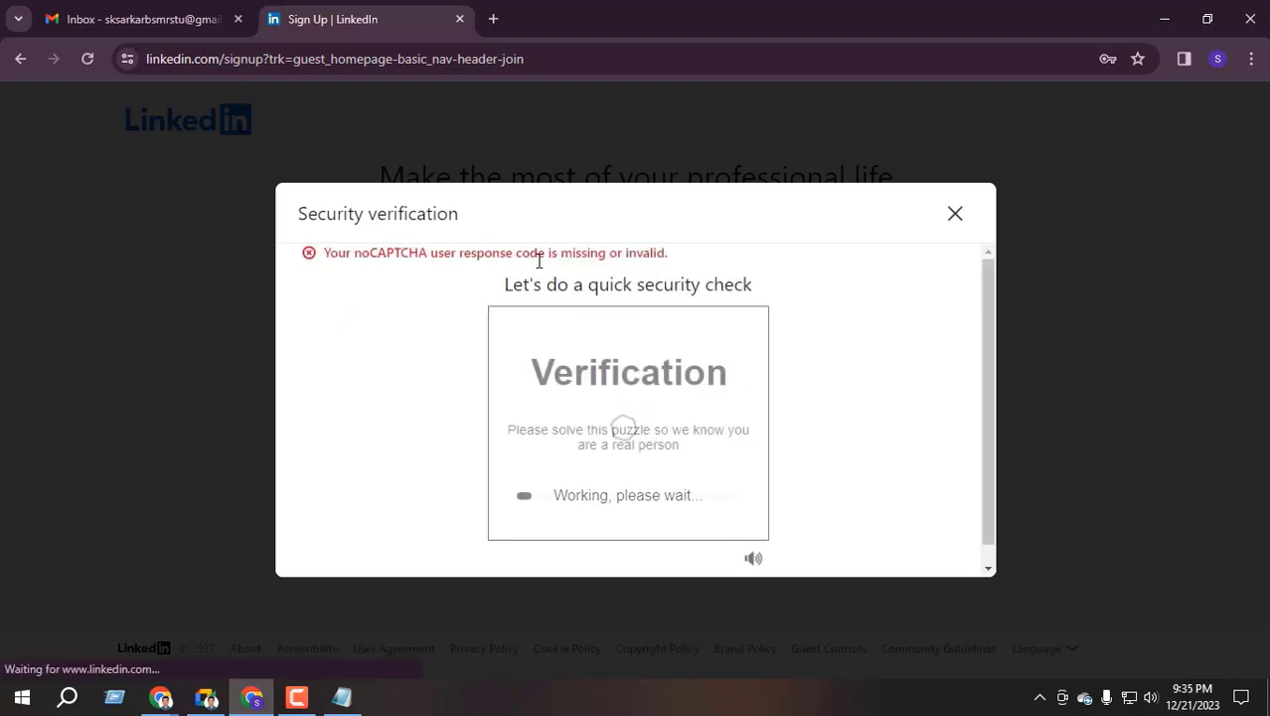
left_click(629, 488)
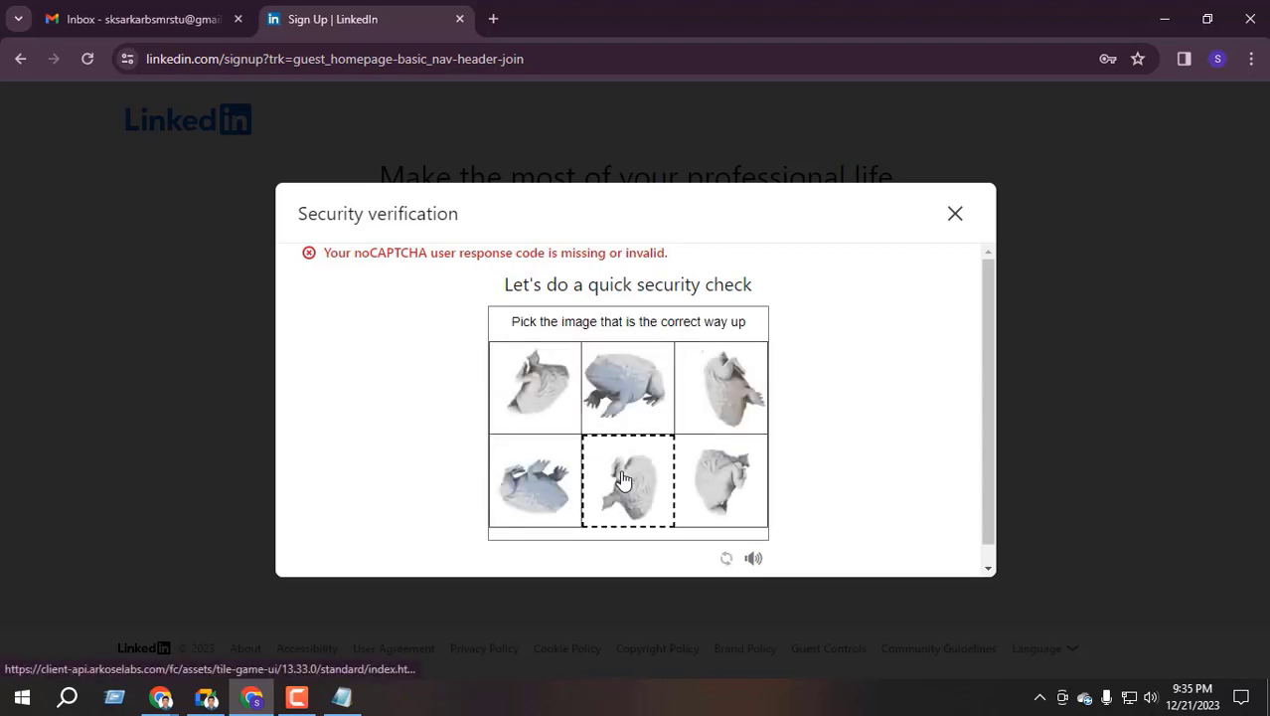
left_click(638, 392)
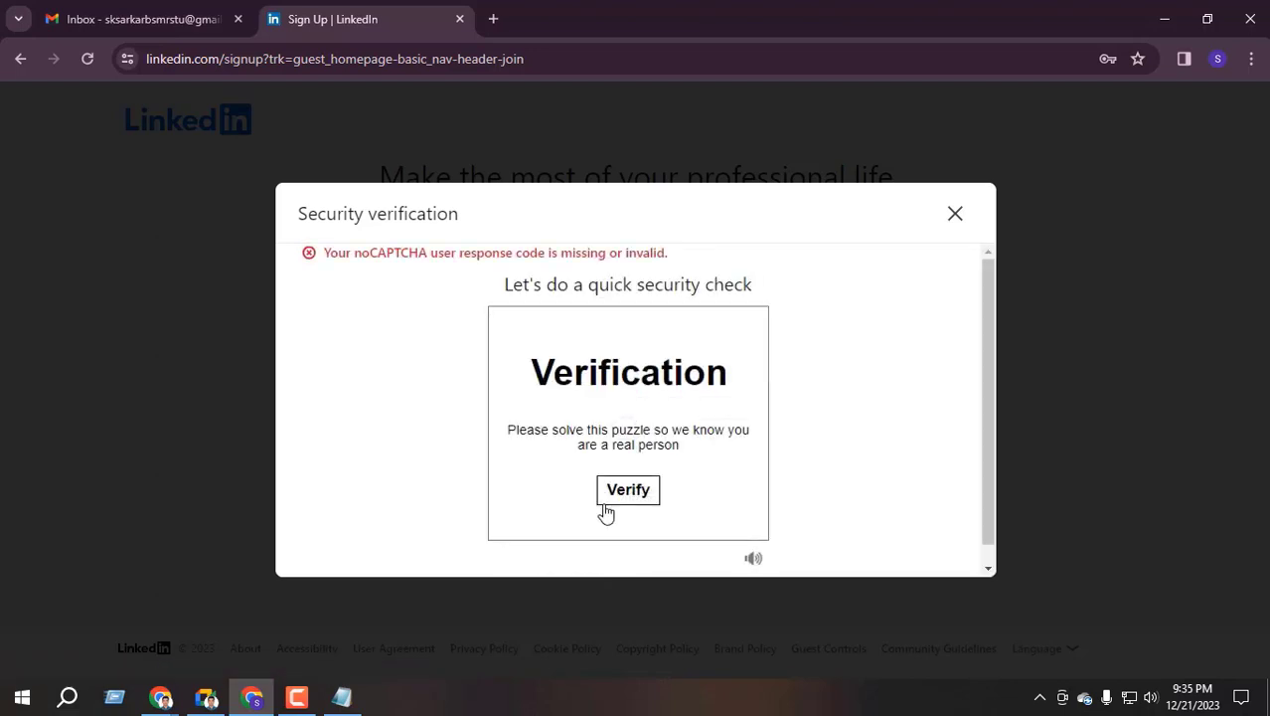
left_click(608, 497)
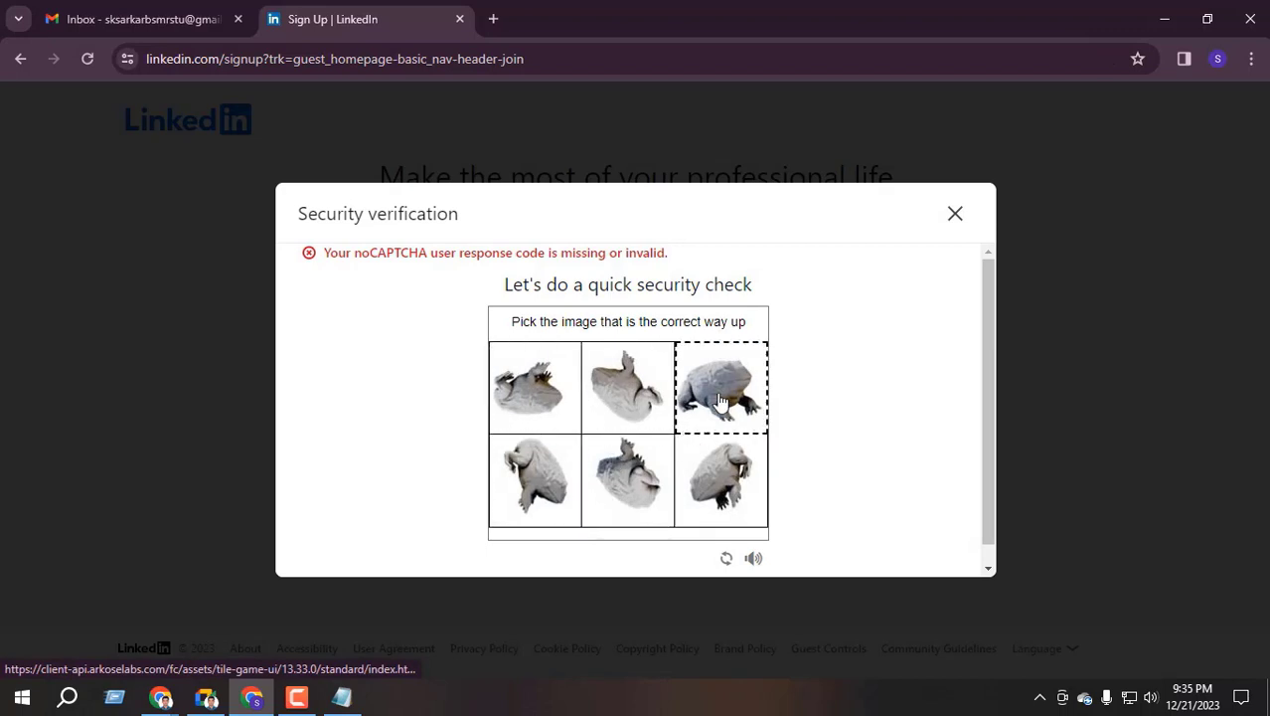
left_click(721, 400)
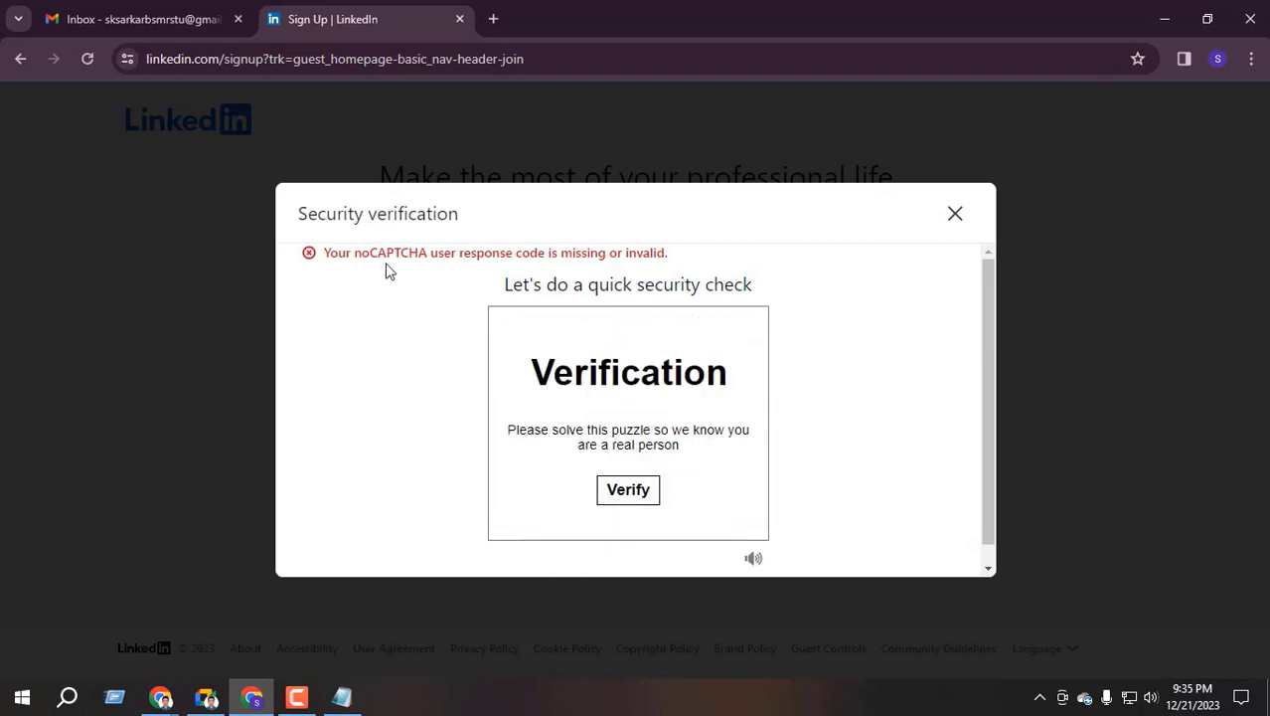
left_click(626, 488)
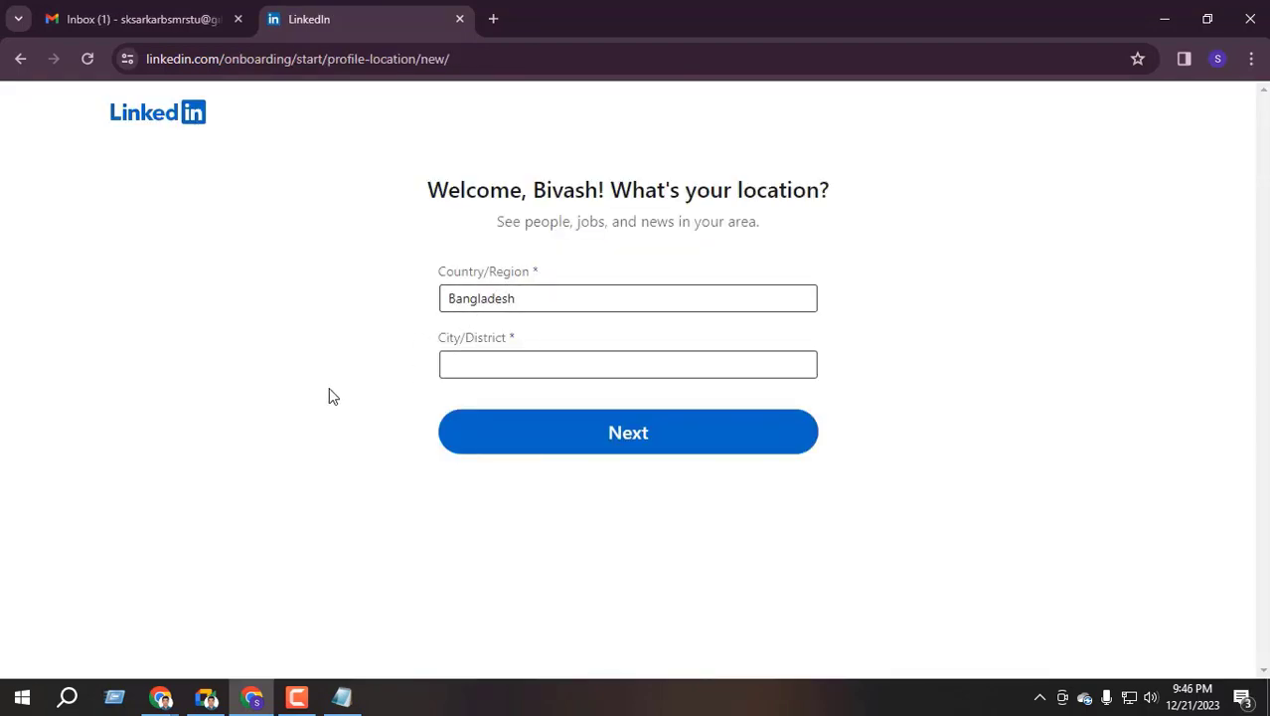
Open LinkedIn's email confirmation message in Gmail, checking it against the LinkedIn location tab
left_click(139, 19)
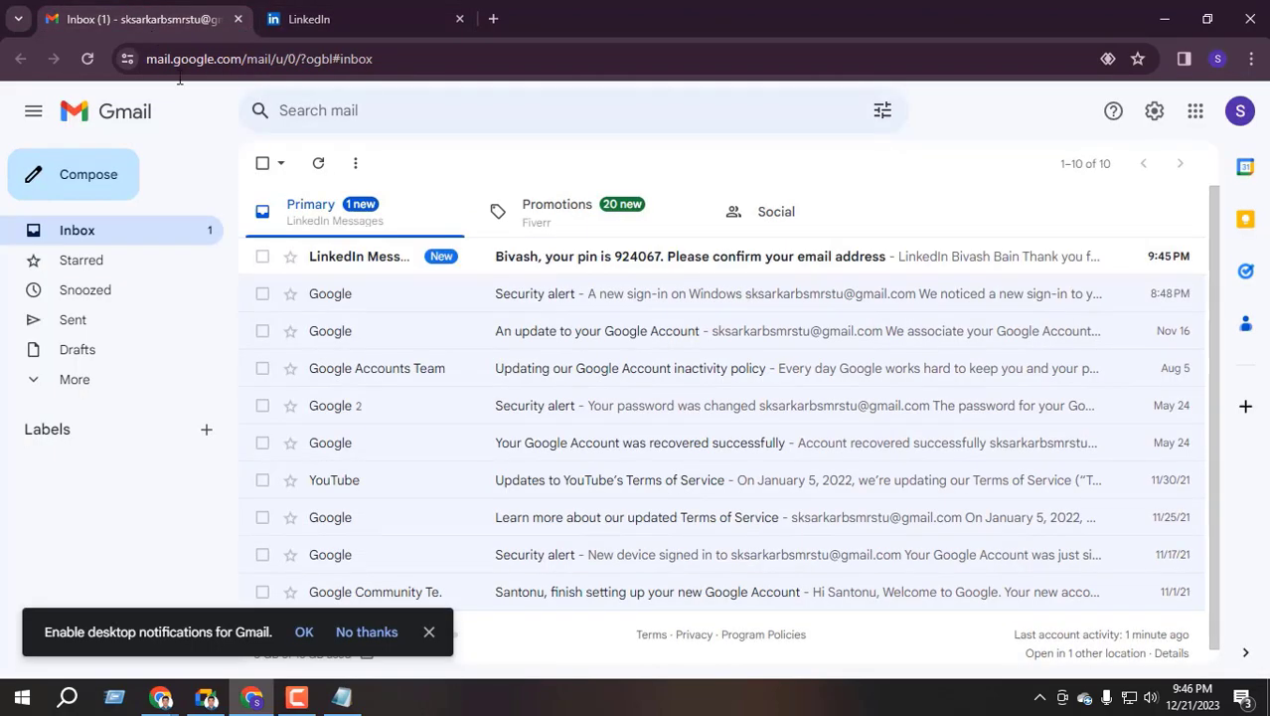
left_click(661, 267)
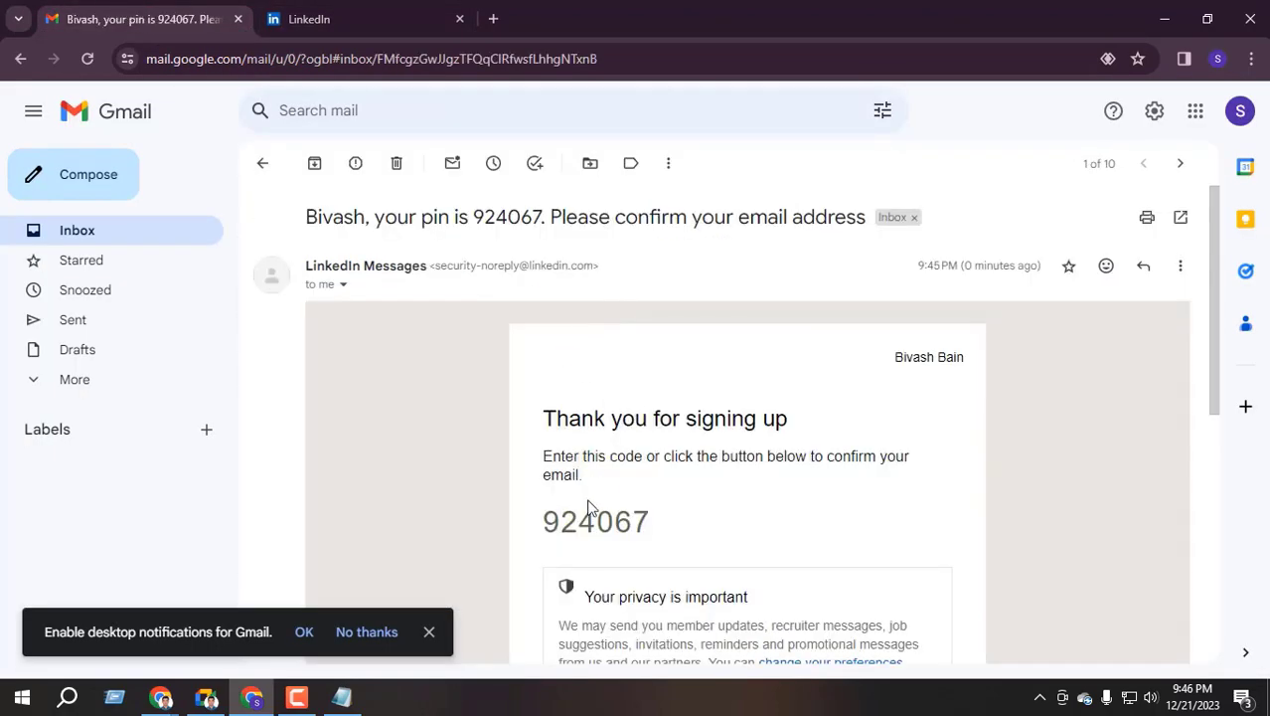
scroll(587, 509, "down", 2)
key("ctrl+Tab")
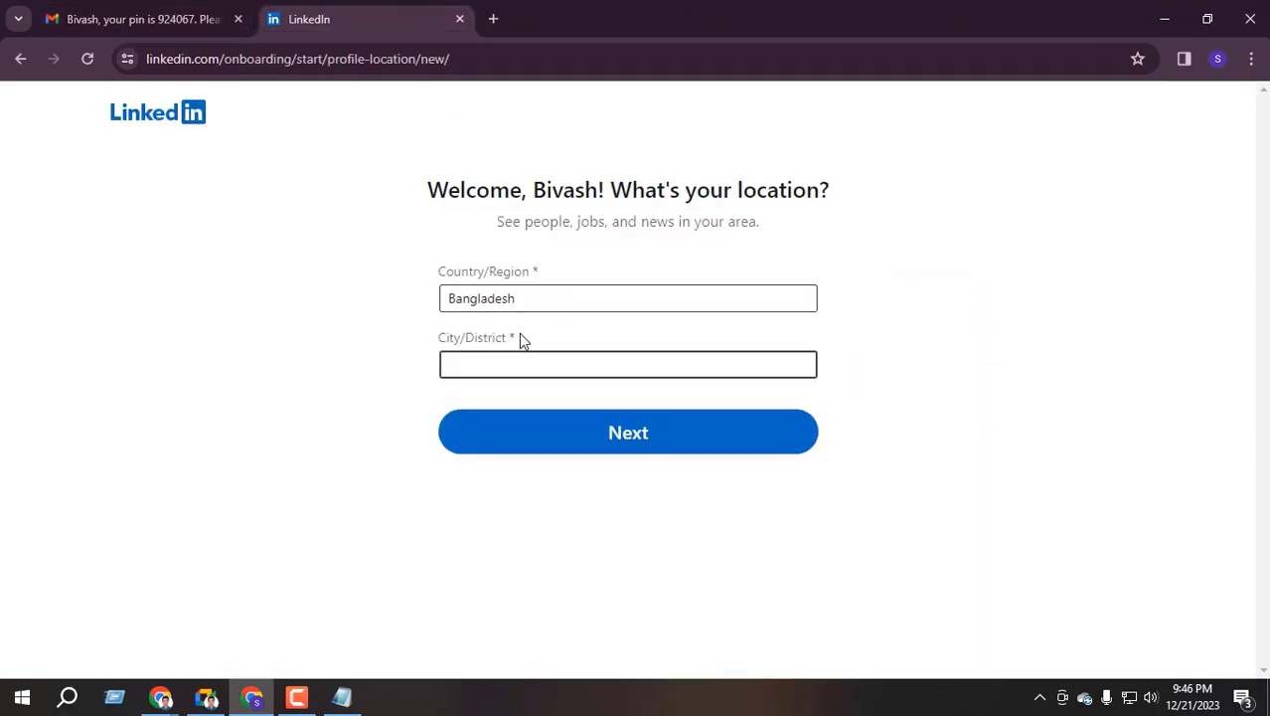
key("ctrl+Tab")
scroll(636, 398, "down", 2)
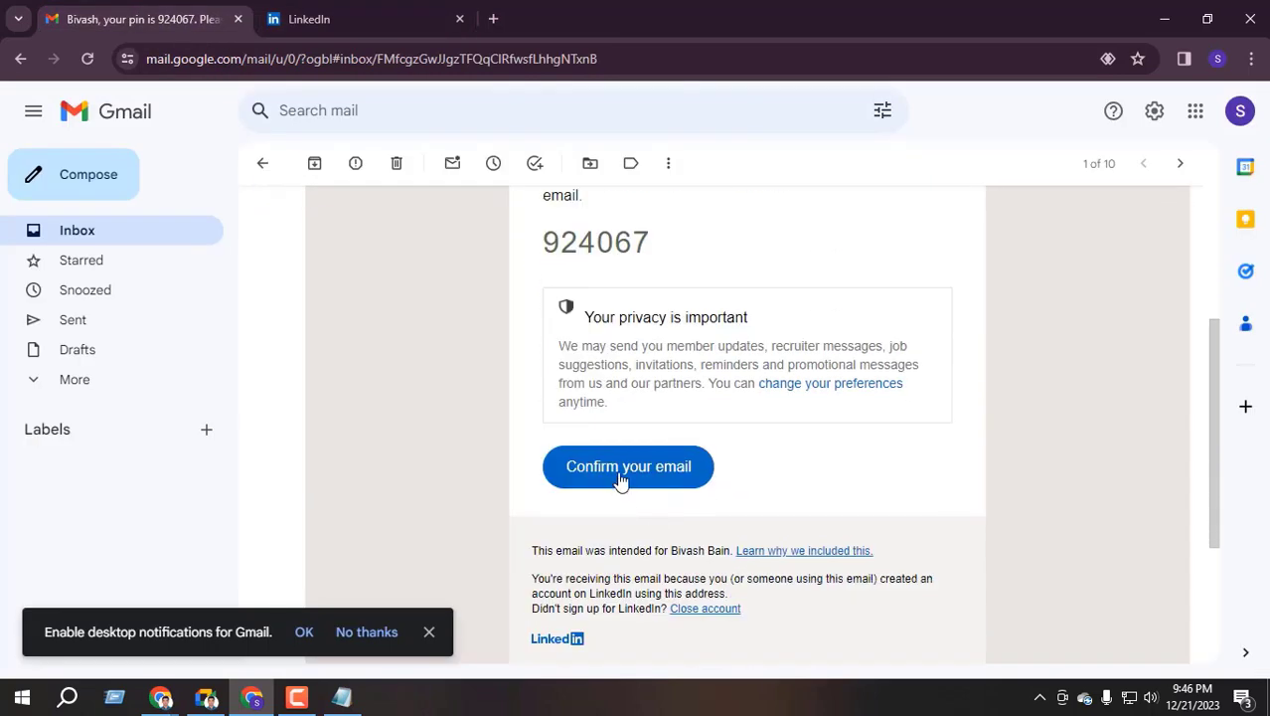
scroll(649, 477, "up", 3)
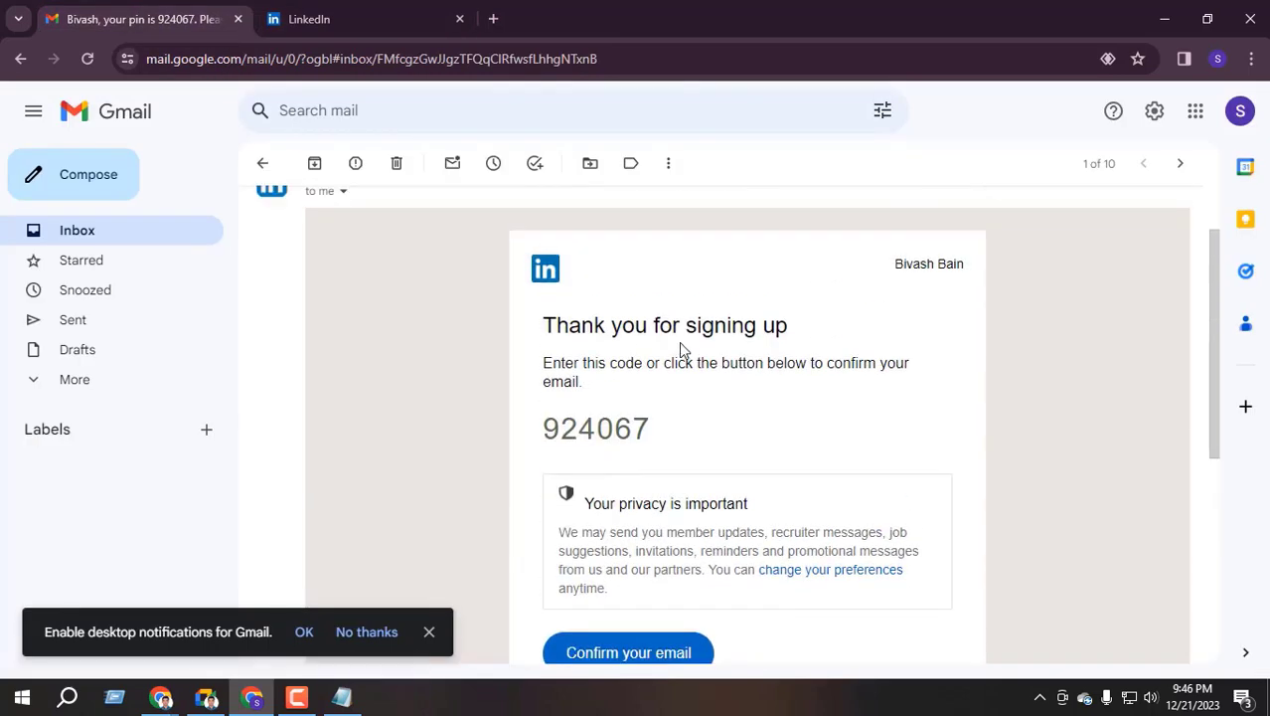
left_click(358, 19)
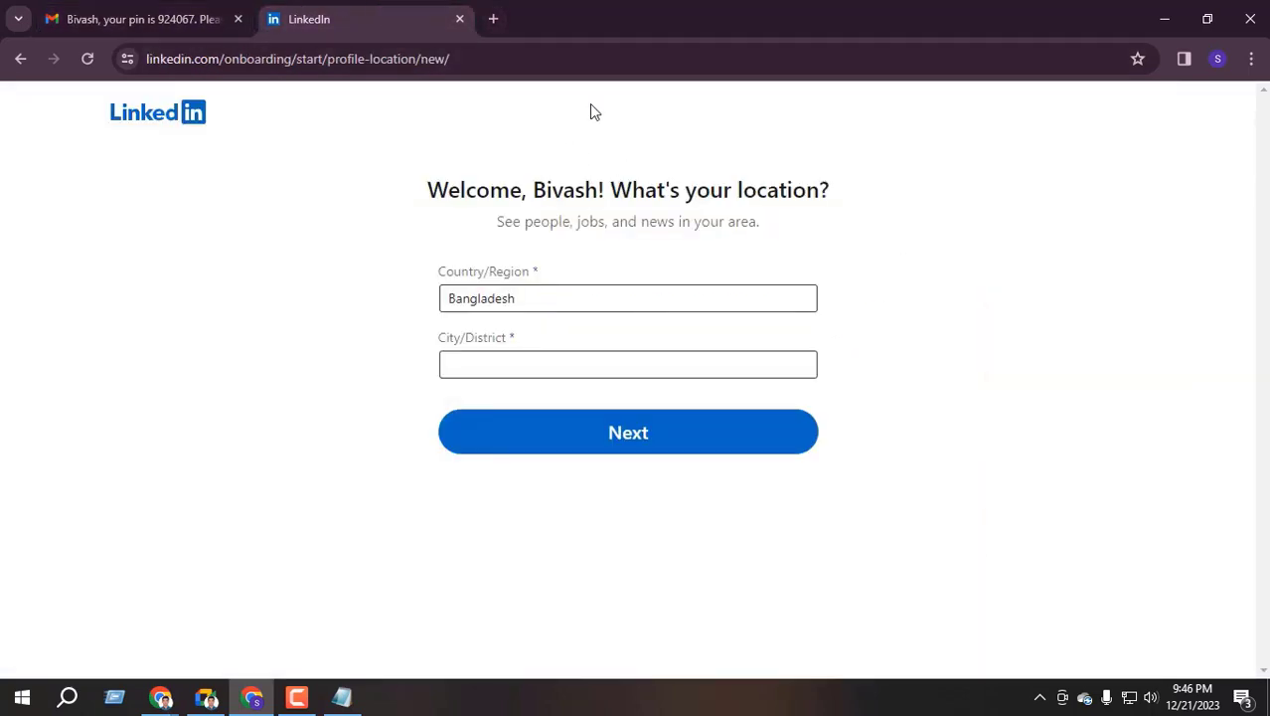
key("ctrl+Tab")
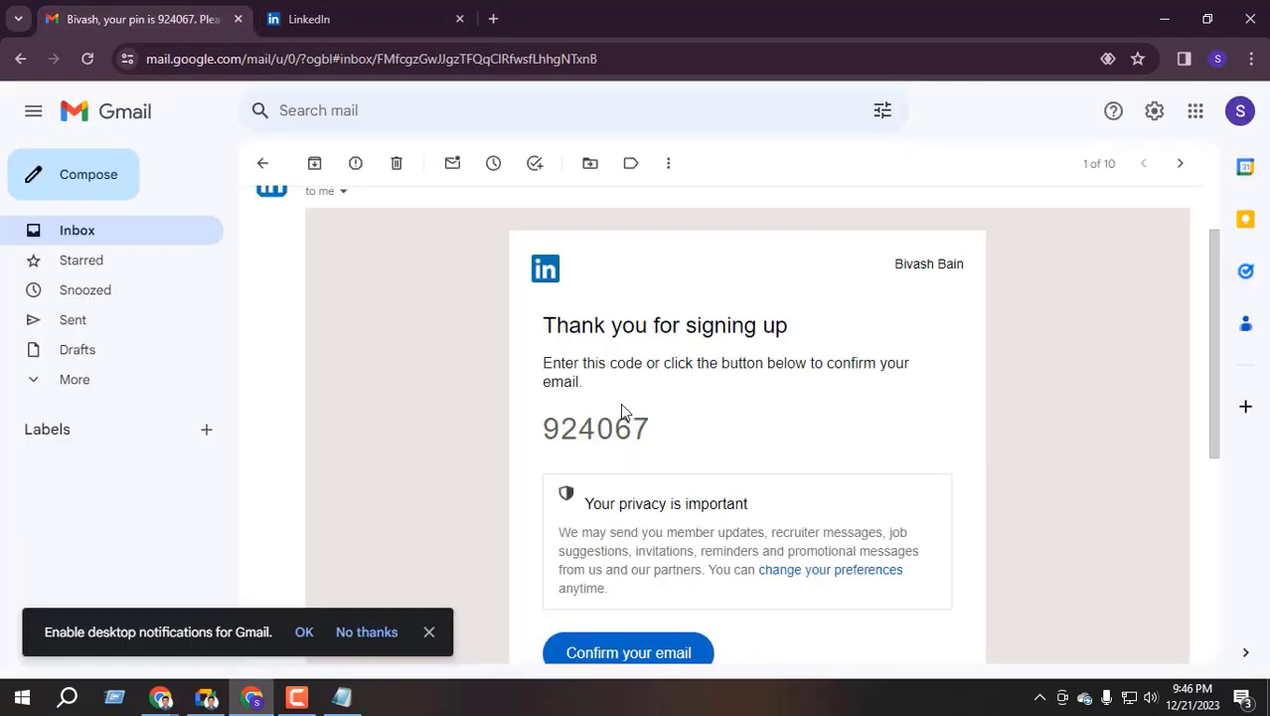
scroll(627, 403, "down", 2)
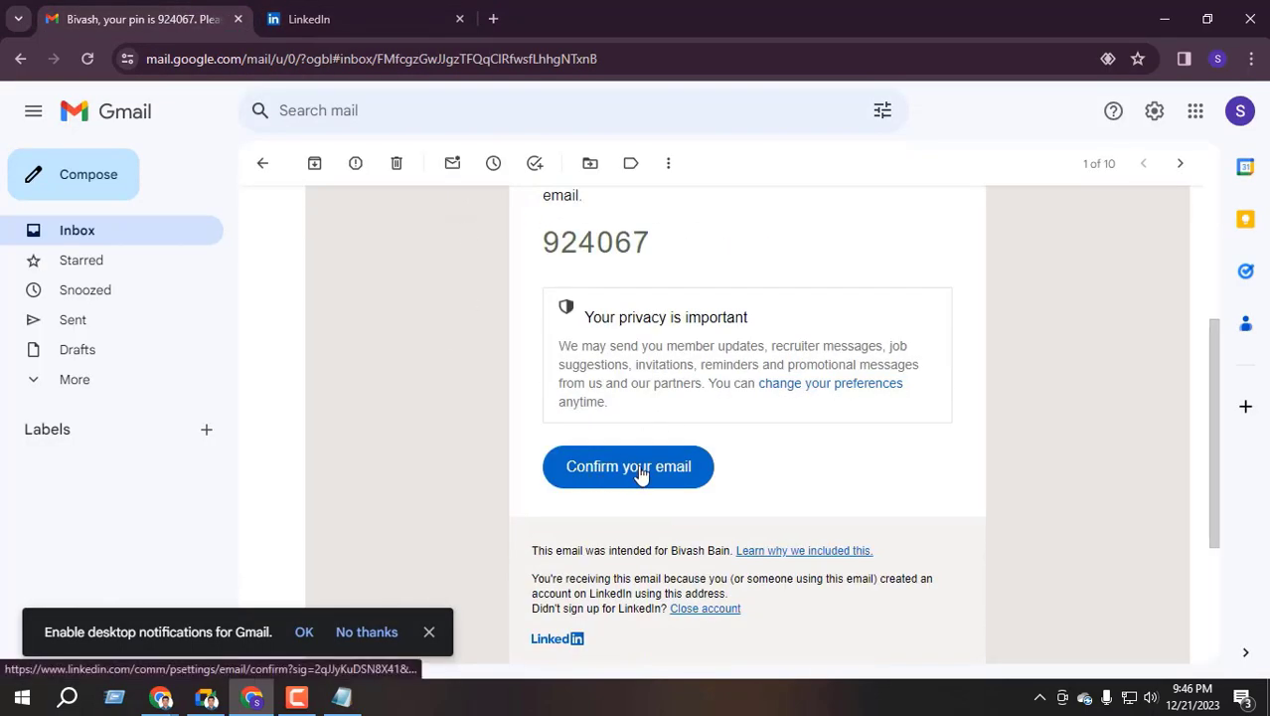
Confirm the email address from the message and check the newly opened LinkedIn tab
left_click(641, 474)
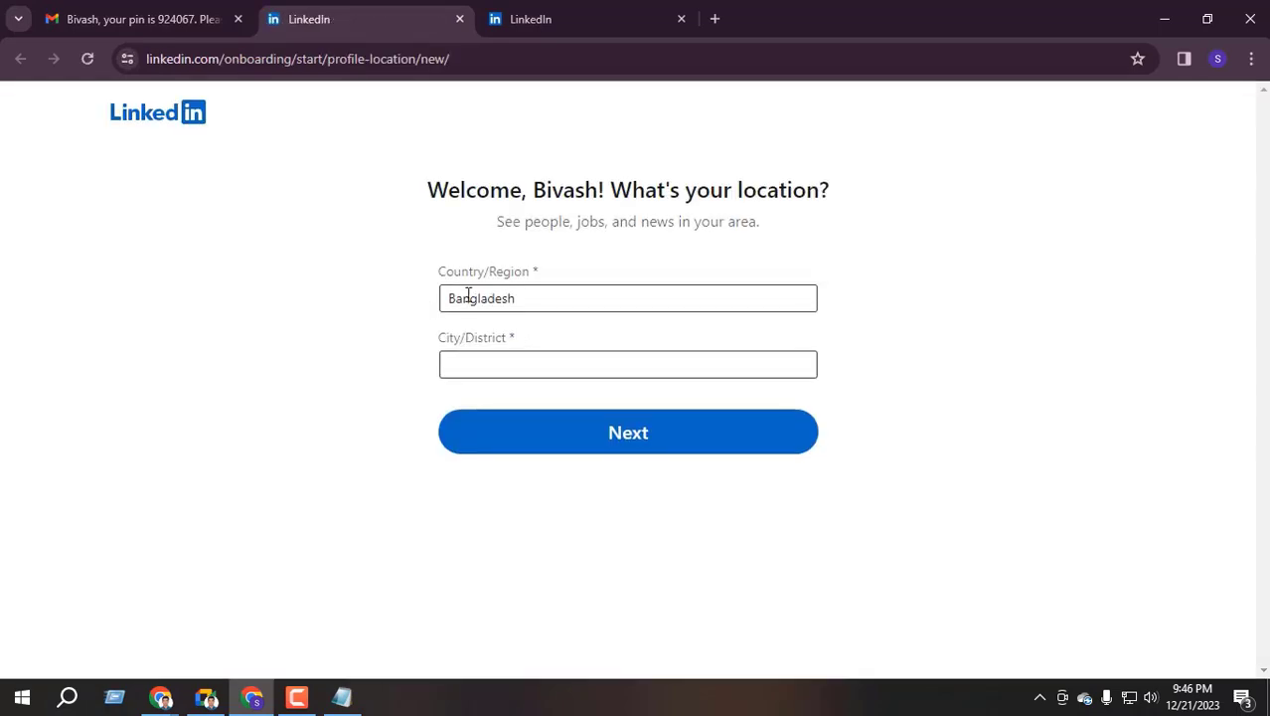
left_click(554, 20)
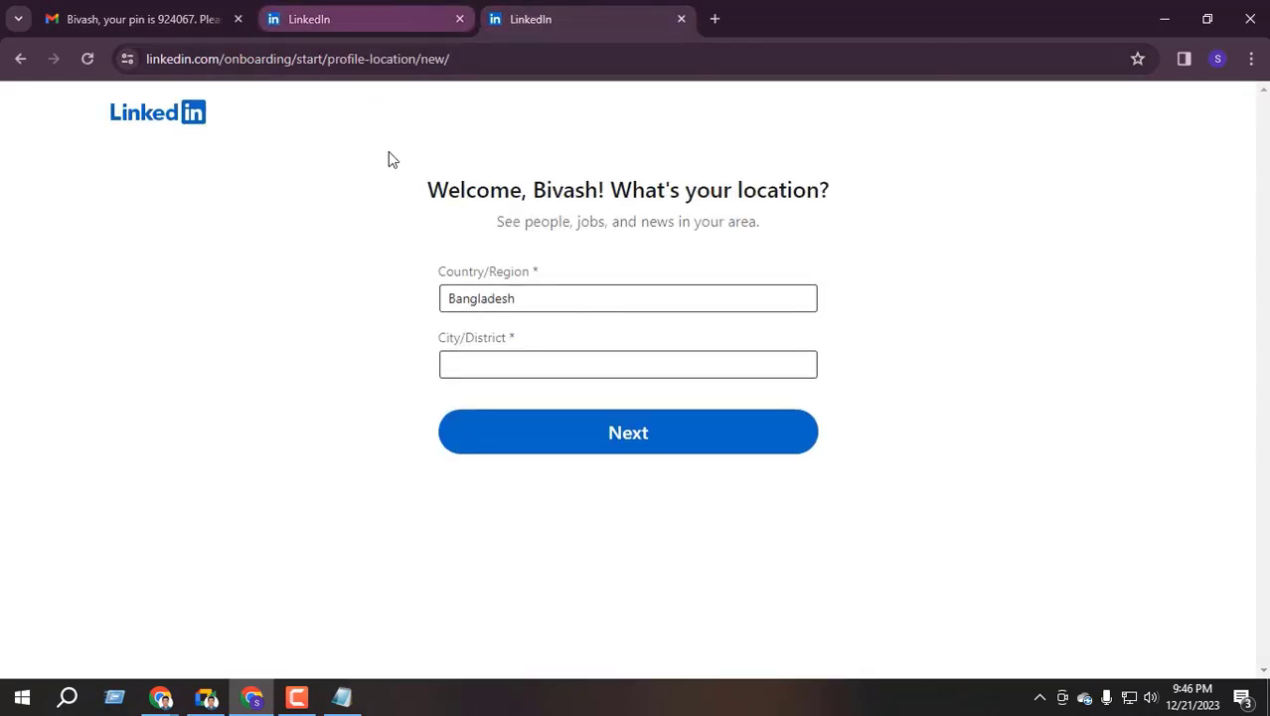
left_click(457, 12)
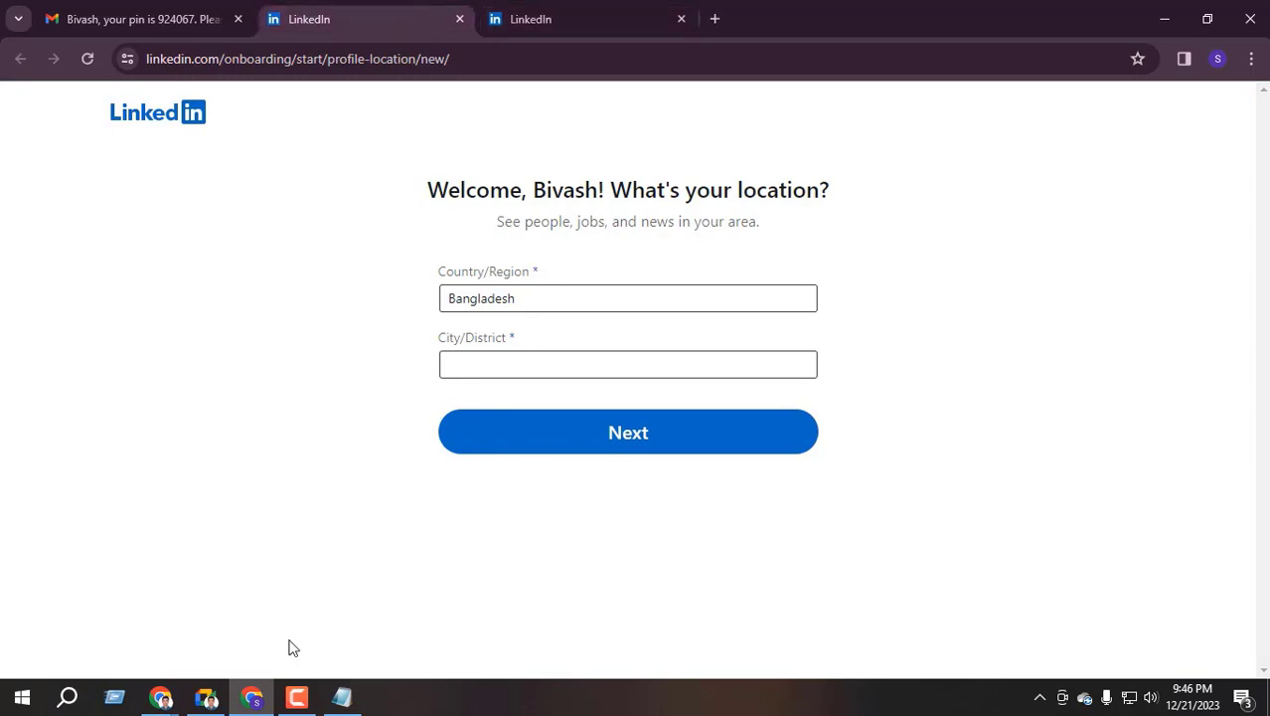
Bring the Meet call forward, dismiss the raised-hand notice and browse the 20-person People list
left_click(204, 700)
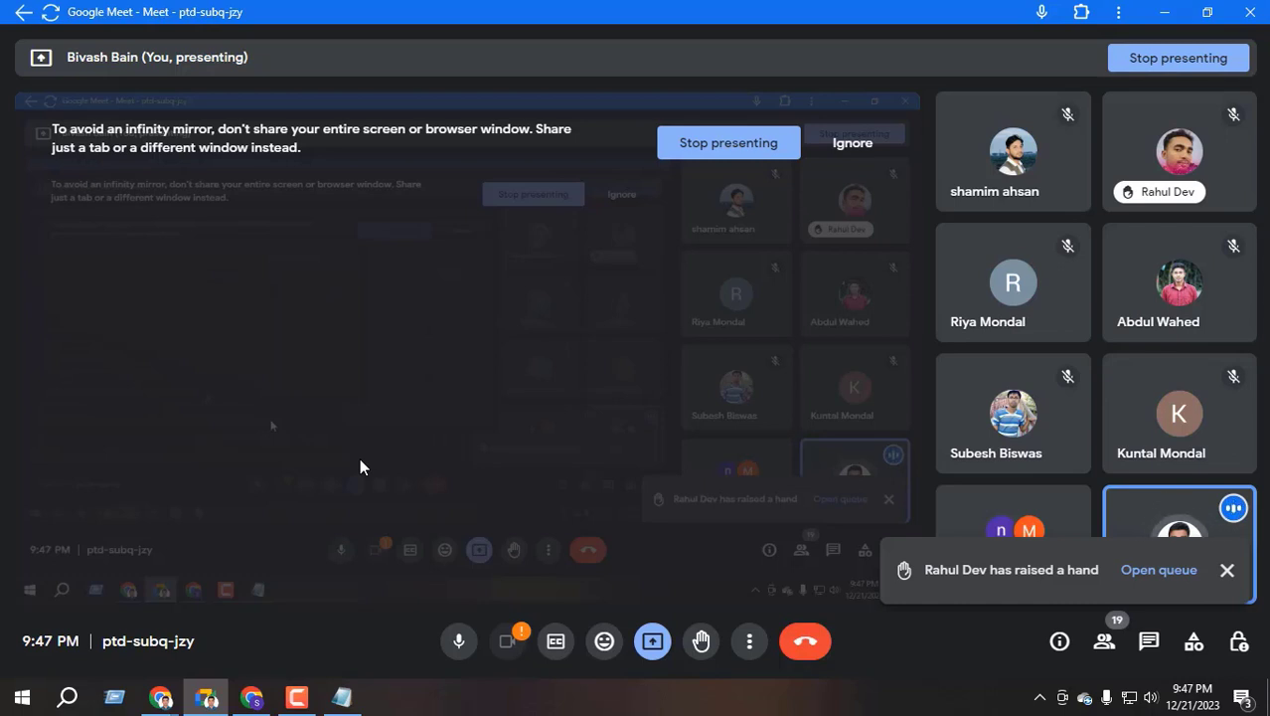
left_click(251, 697)
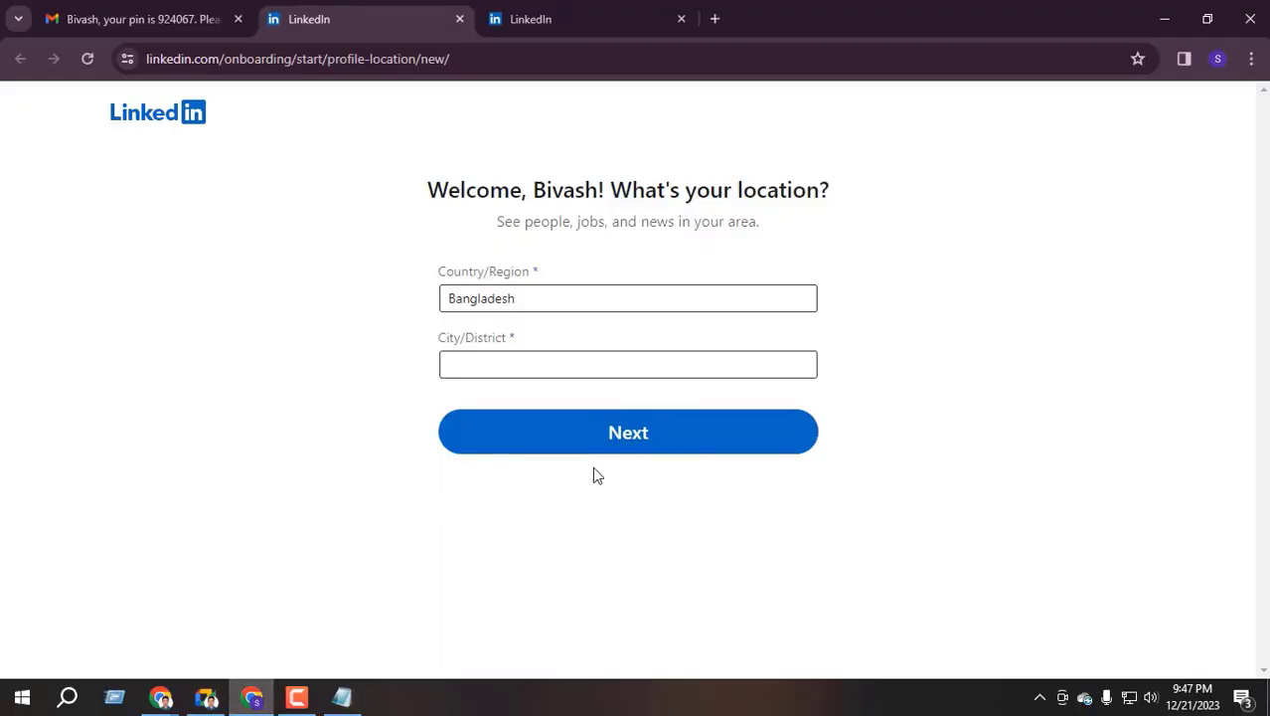
left_click(207, 697)
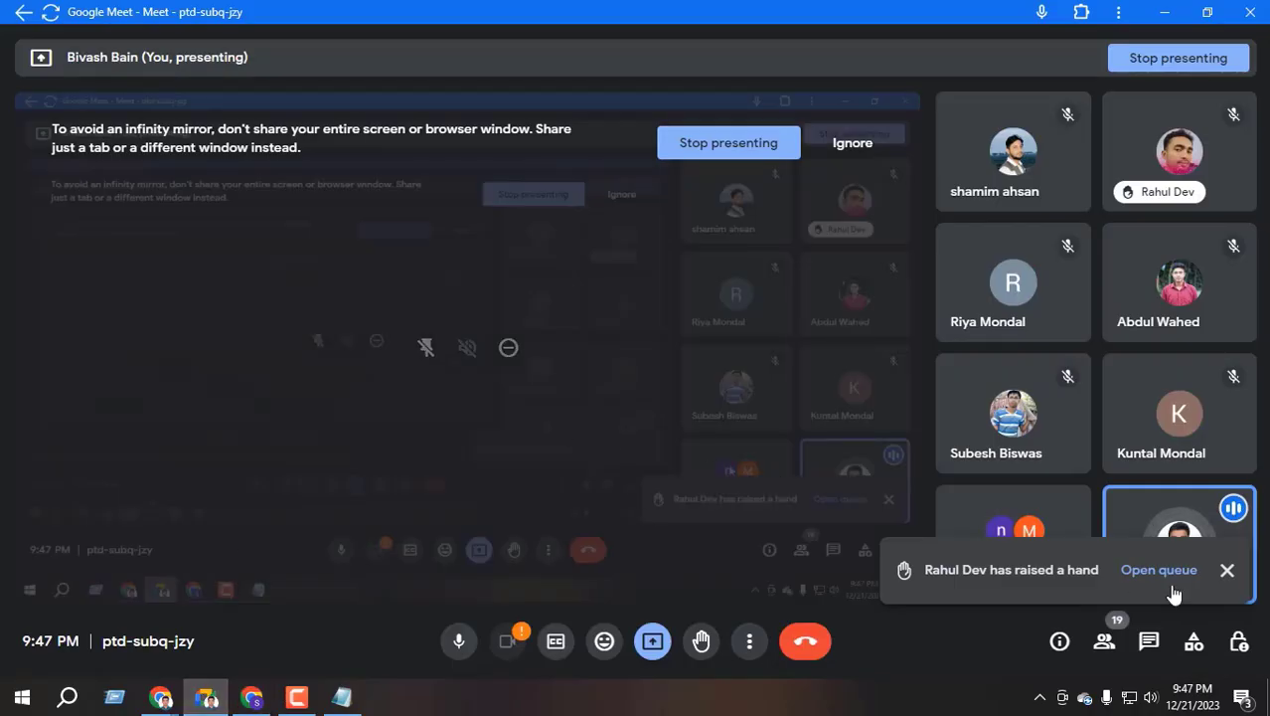
left_click(1228, 570)
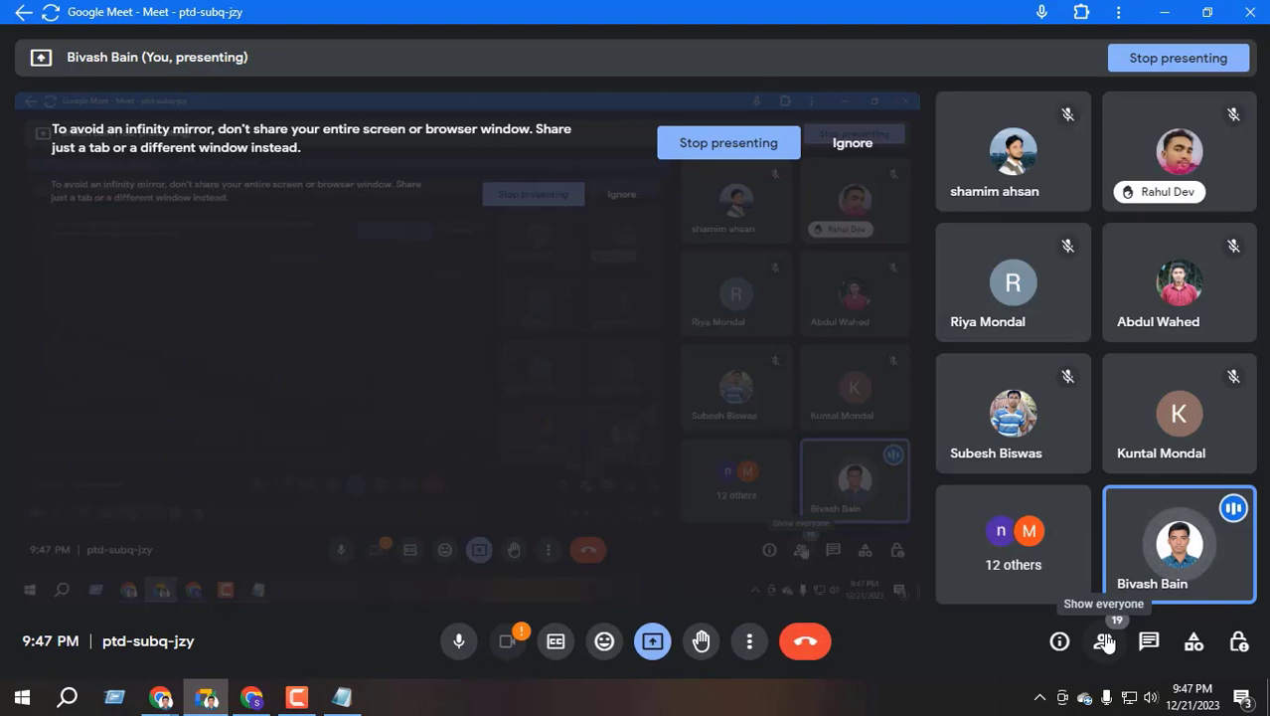
left_click(1105, 642)
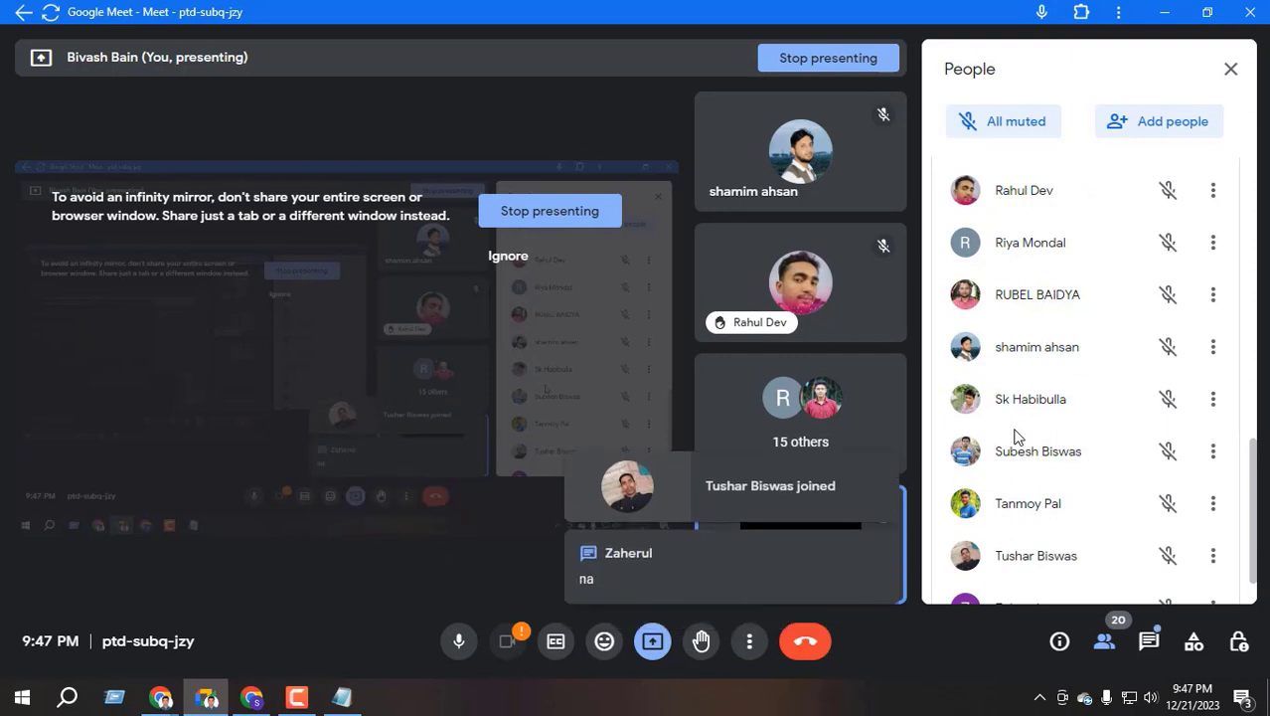
scroll(1016, 436, "up", 2)
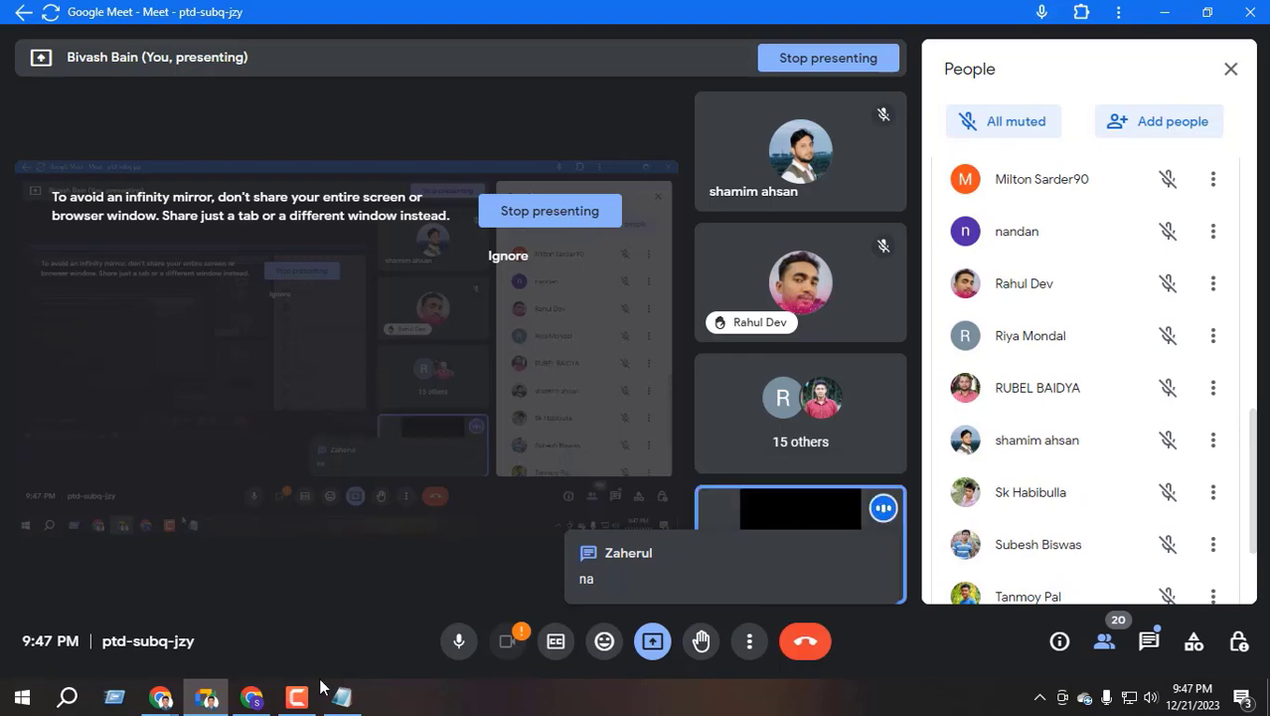
scroll(1044, 487, "up", 4)
scroll(1036, 487, "up", 2)
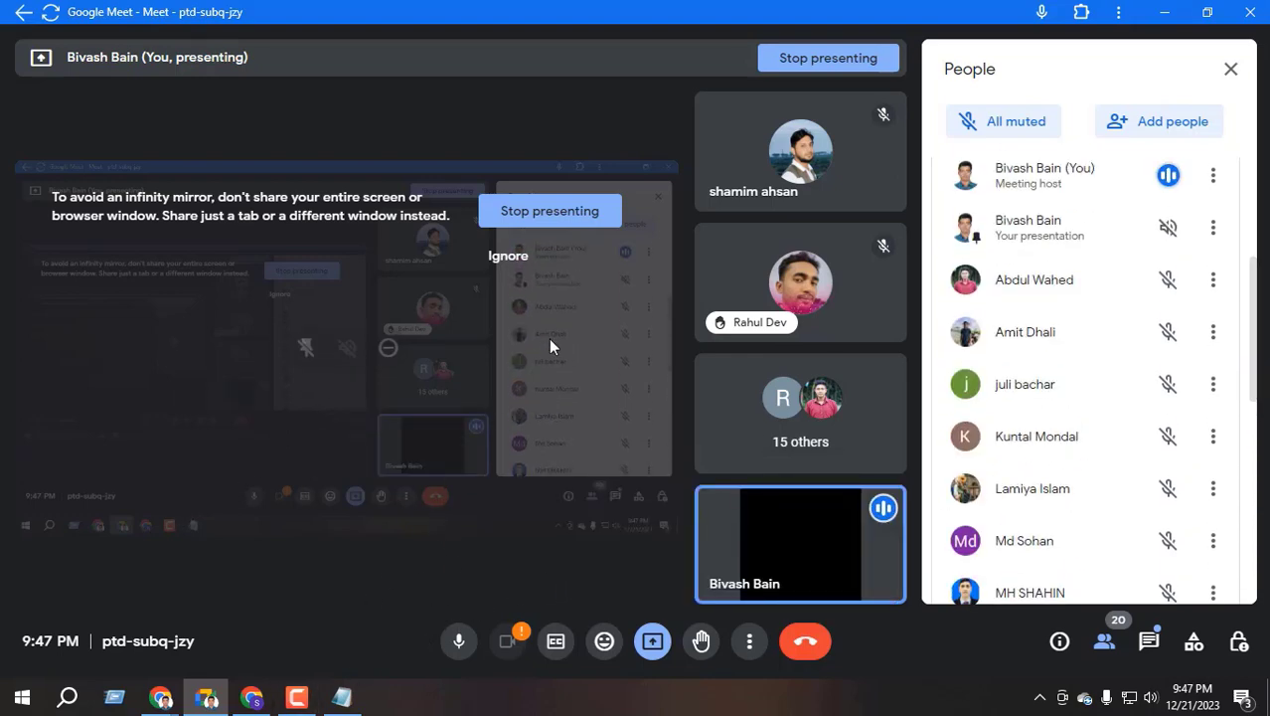
Confirm Bangladesh as the Country/Region on LinkedIn's location step
left_click(241, 703)
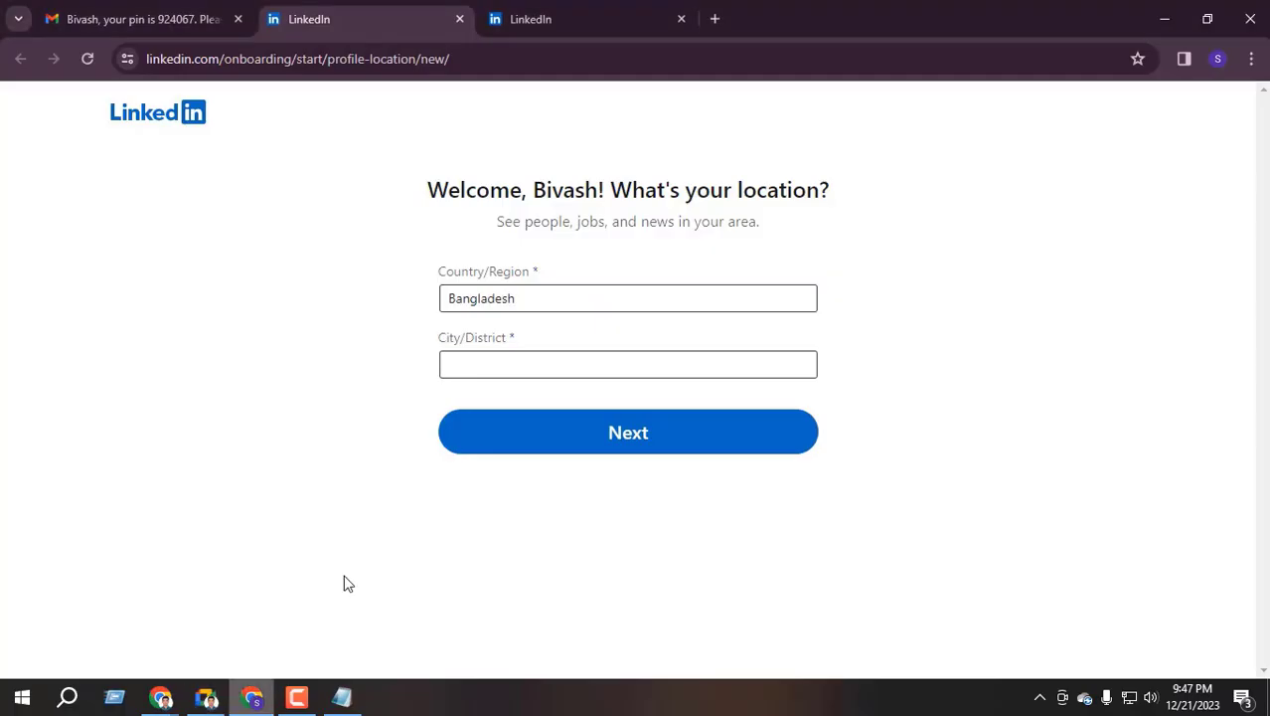
left_click(539, 300)
left_click(442, 297)
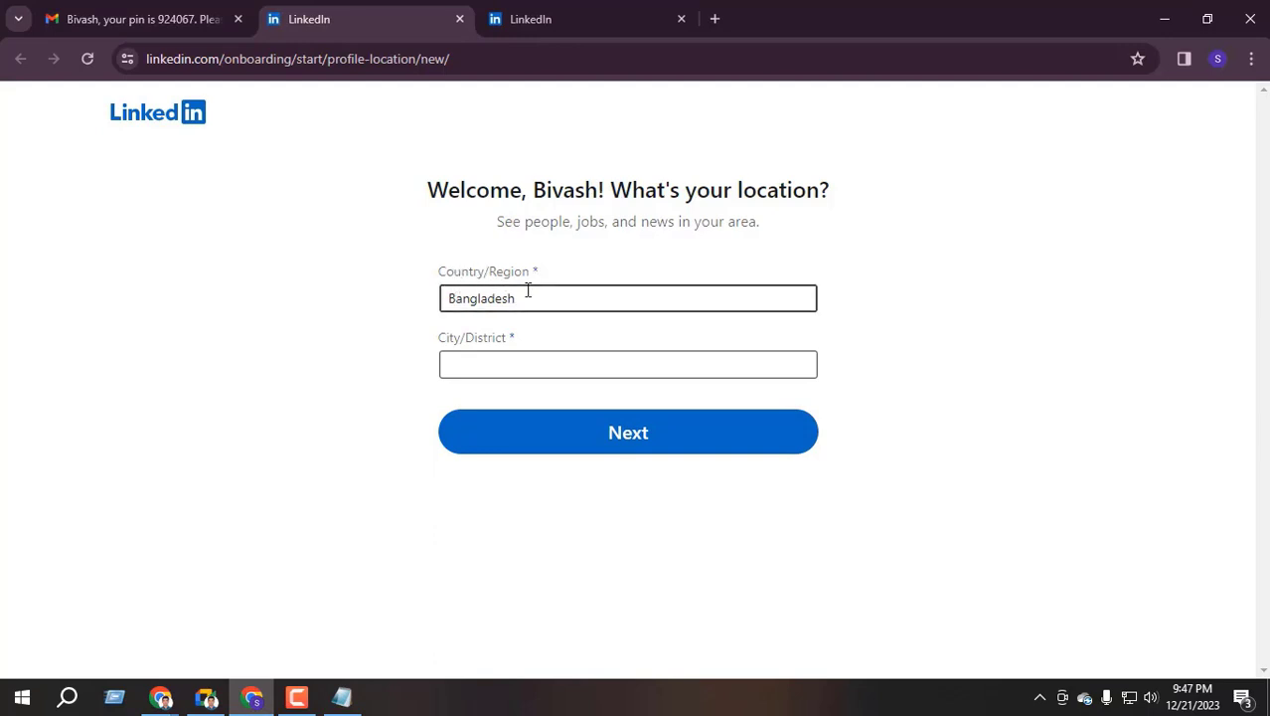
left_click(530, 296)
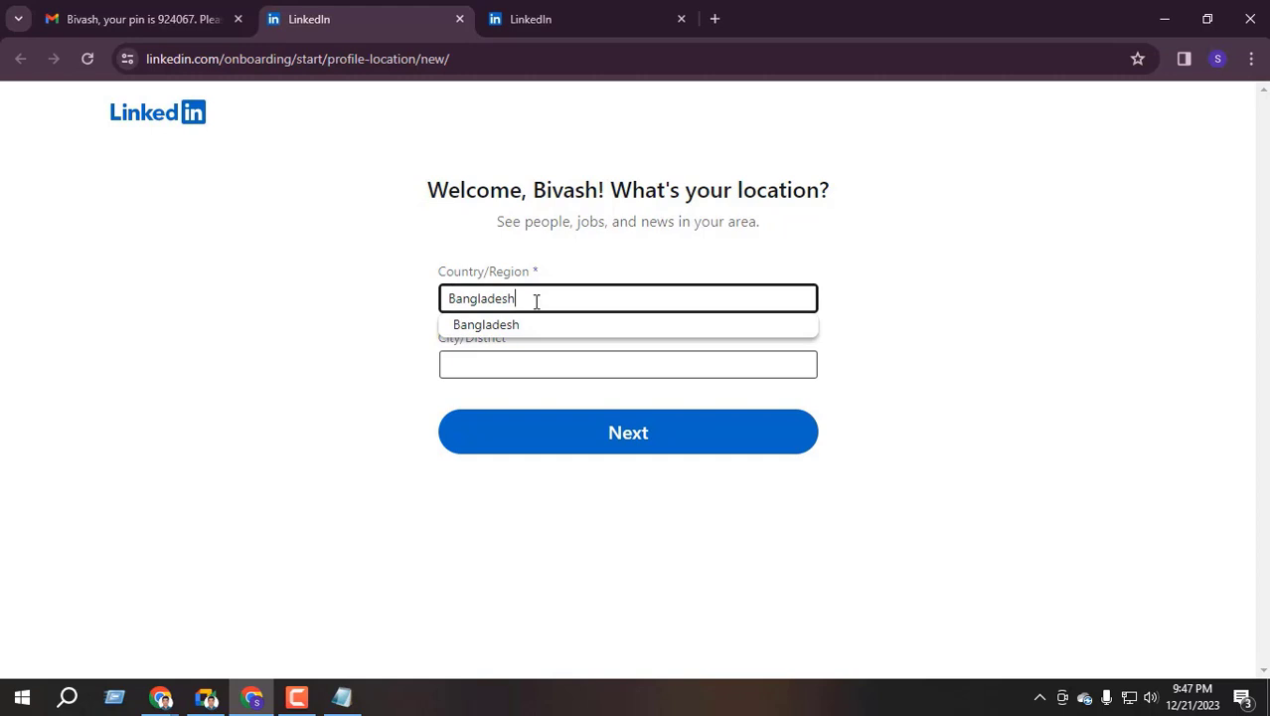
left_click(471, 365)
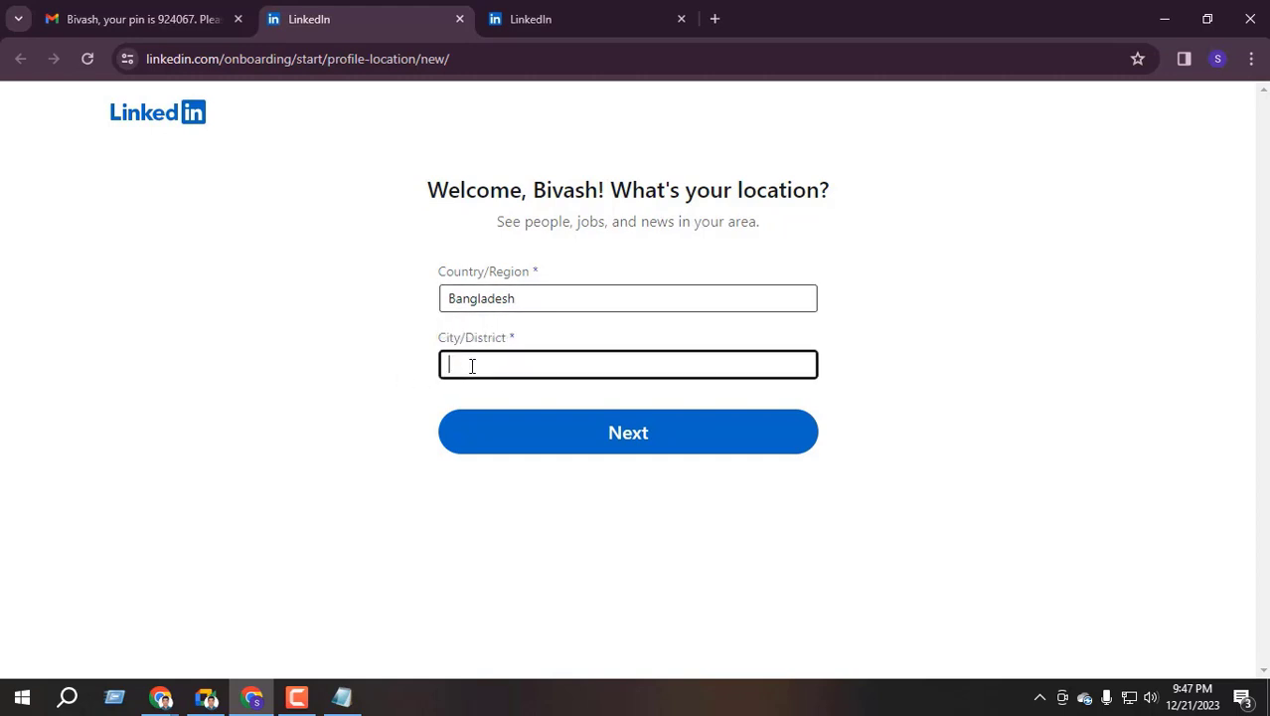
Search 'Khuln' in City/District, pick Paikgacha, Khulna, Bangladesh and submit the location
type("Kh")
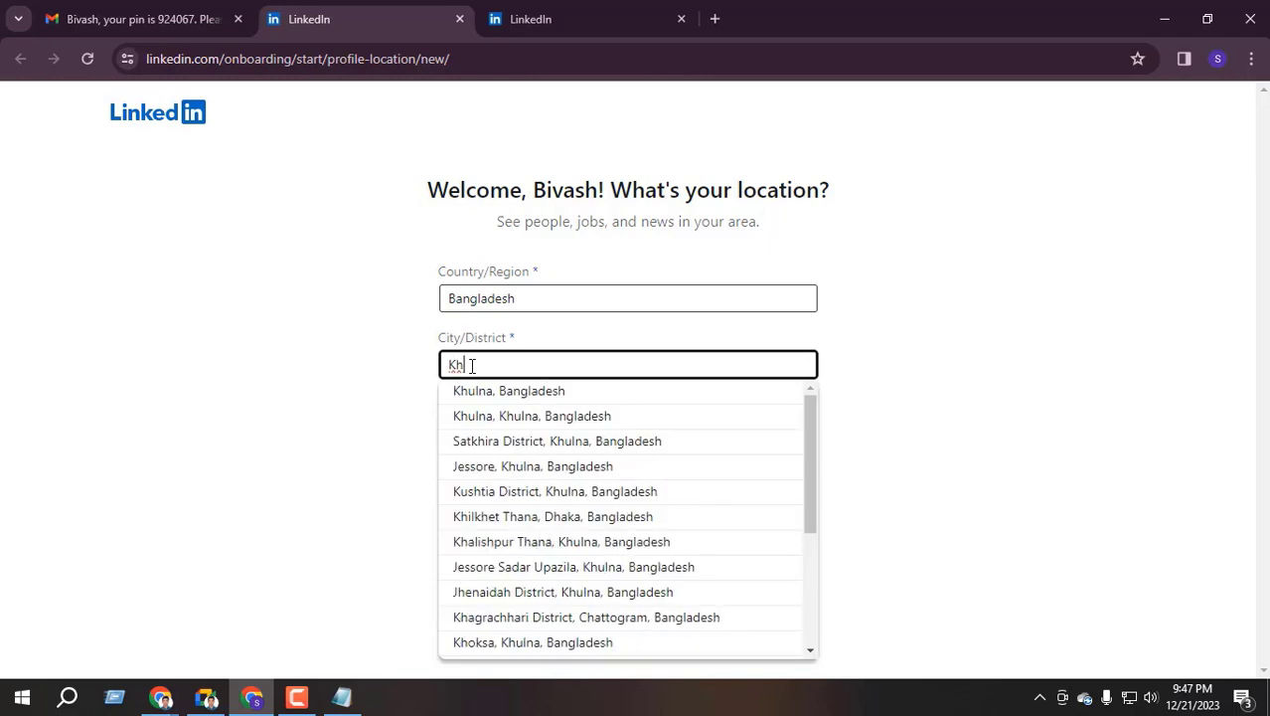
type("ulna")
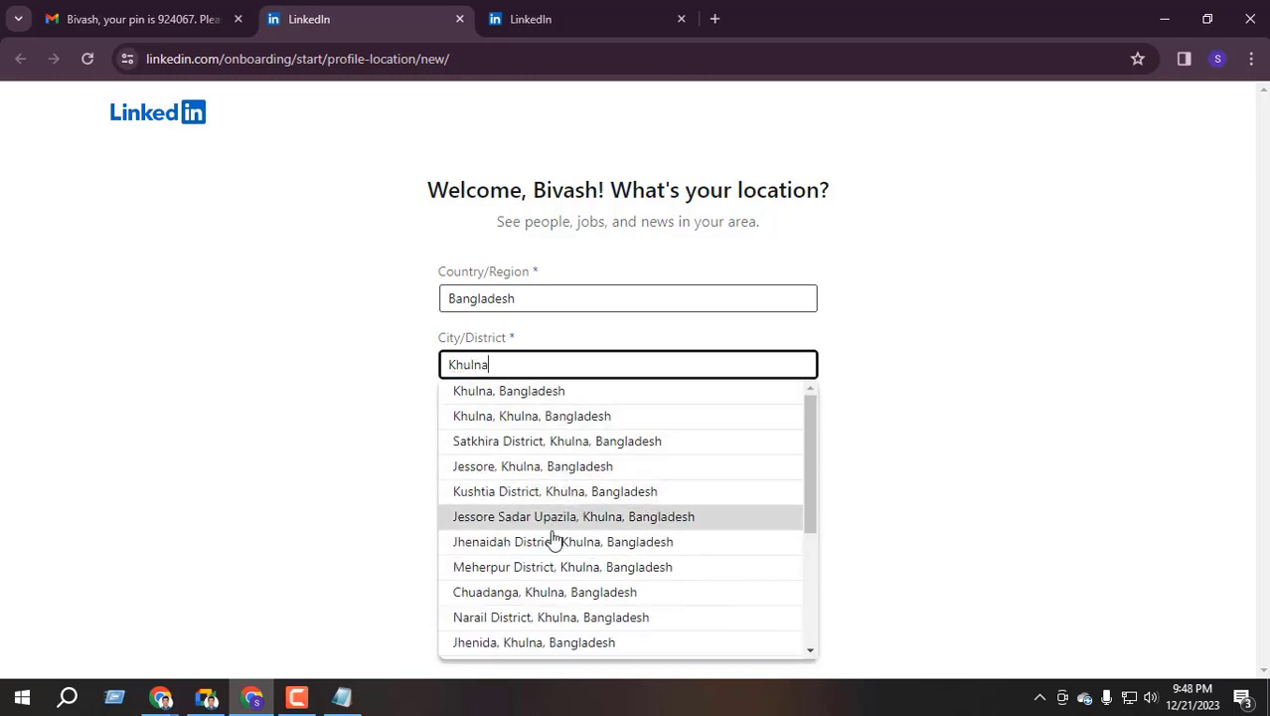
scroll(536, 556, "down", 3)
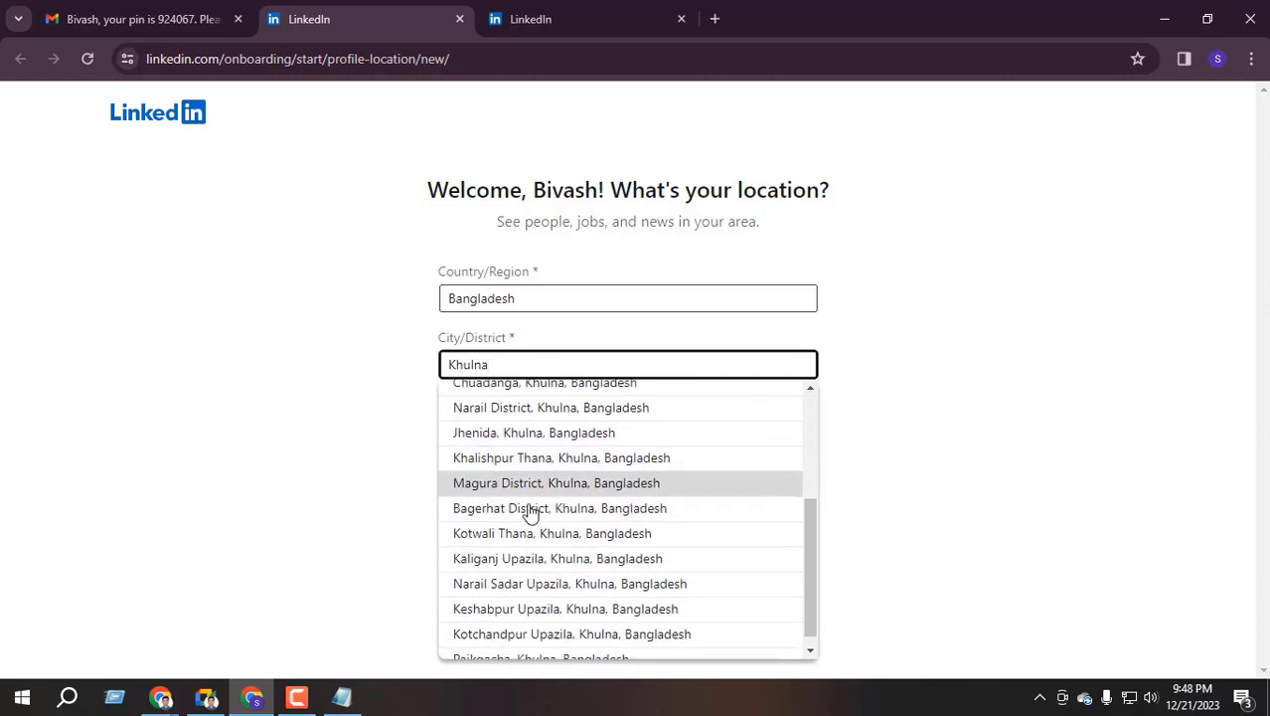
scroll(538, 562, "up", 4)
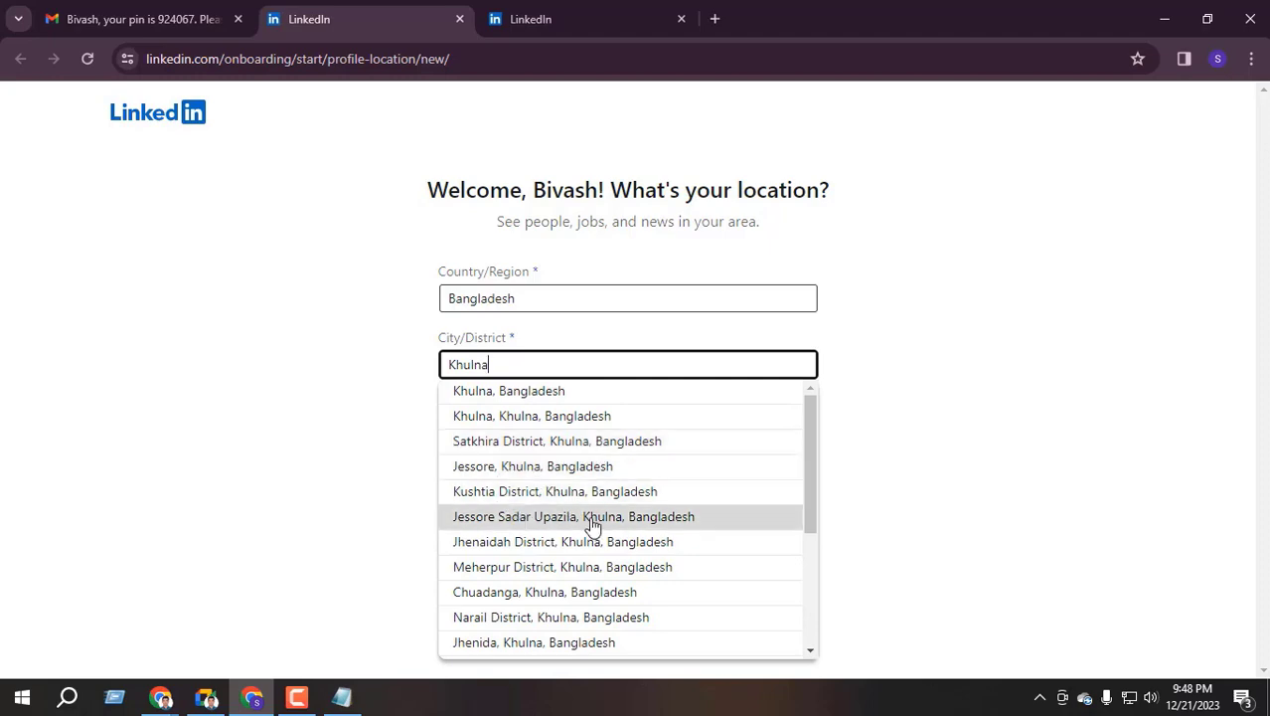
scroll(537, 577, "down", 3)
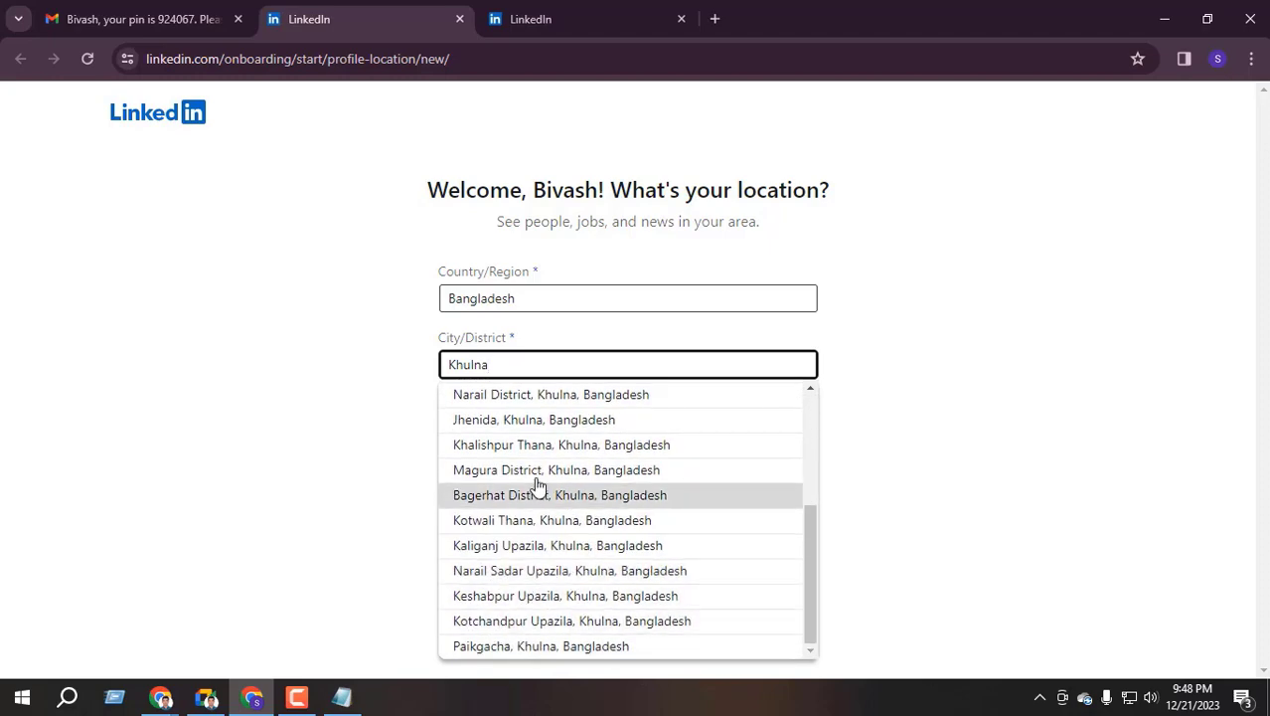
scroll(539, 477, "up", 3)
scroll(539, 468, "down", 3)
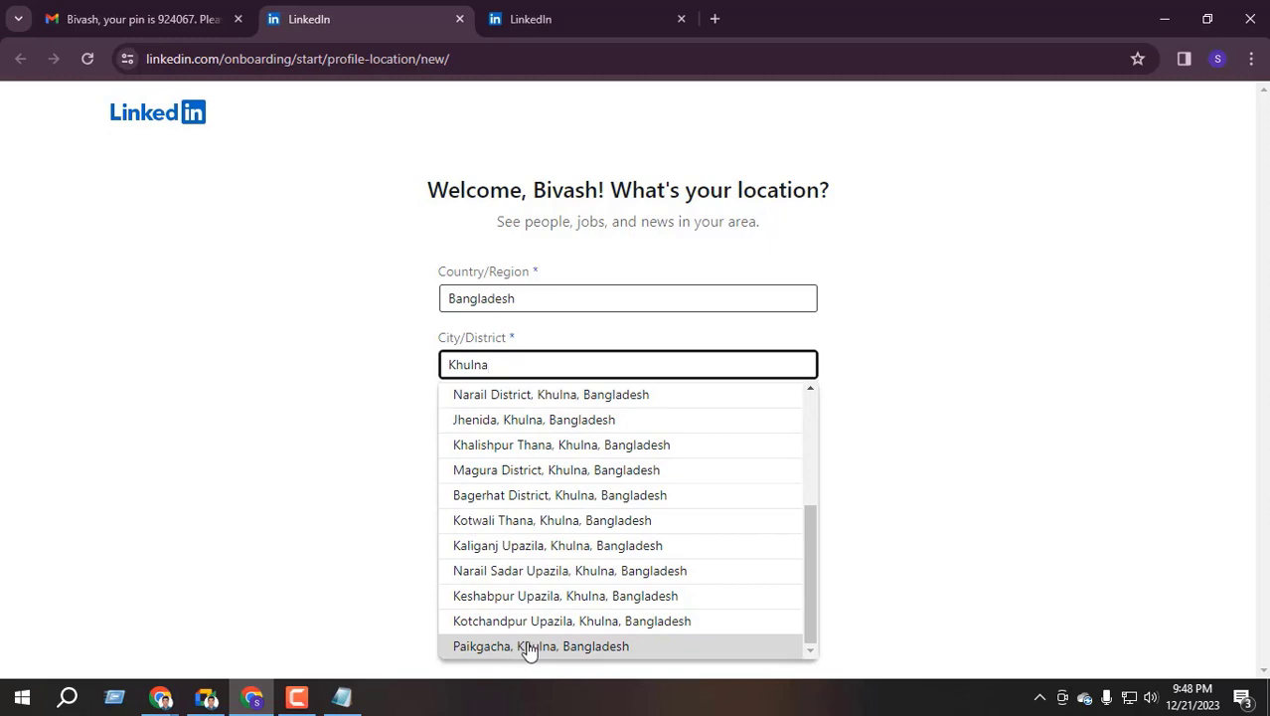
scroll(509, 512, "up", 1)
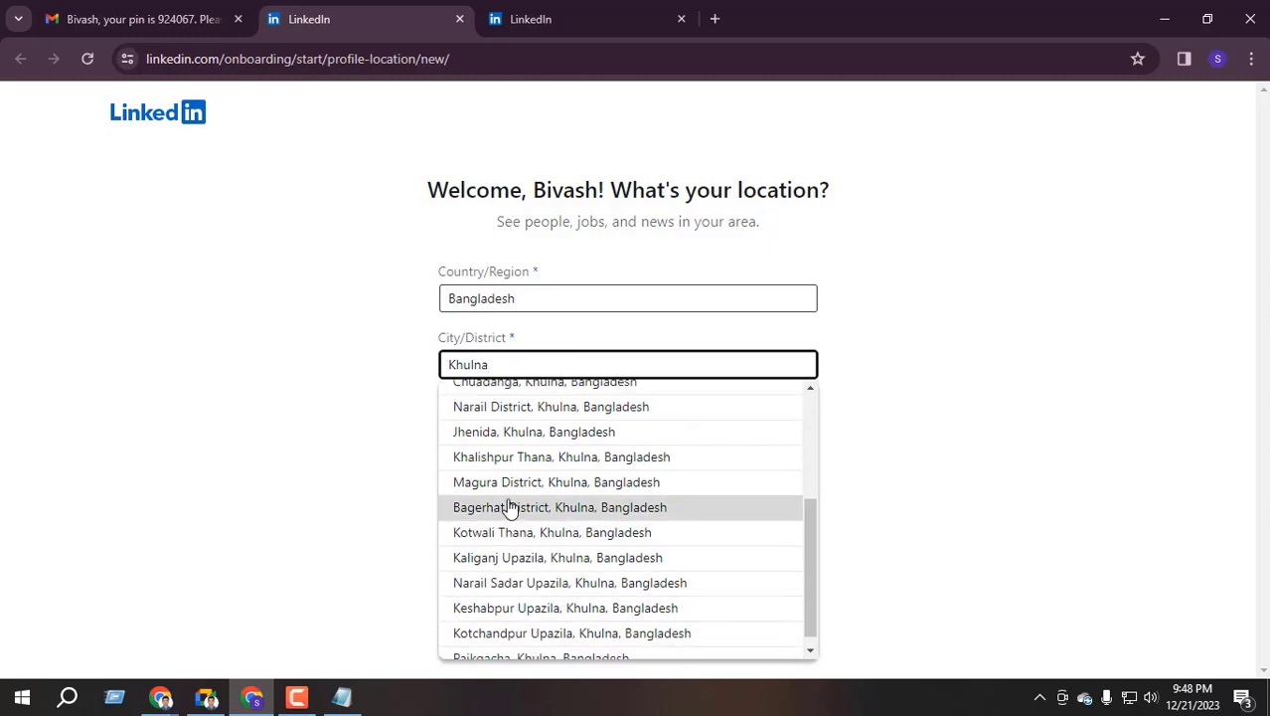
scroll(509, 507, "up", 5)
left_click(556, 389)
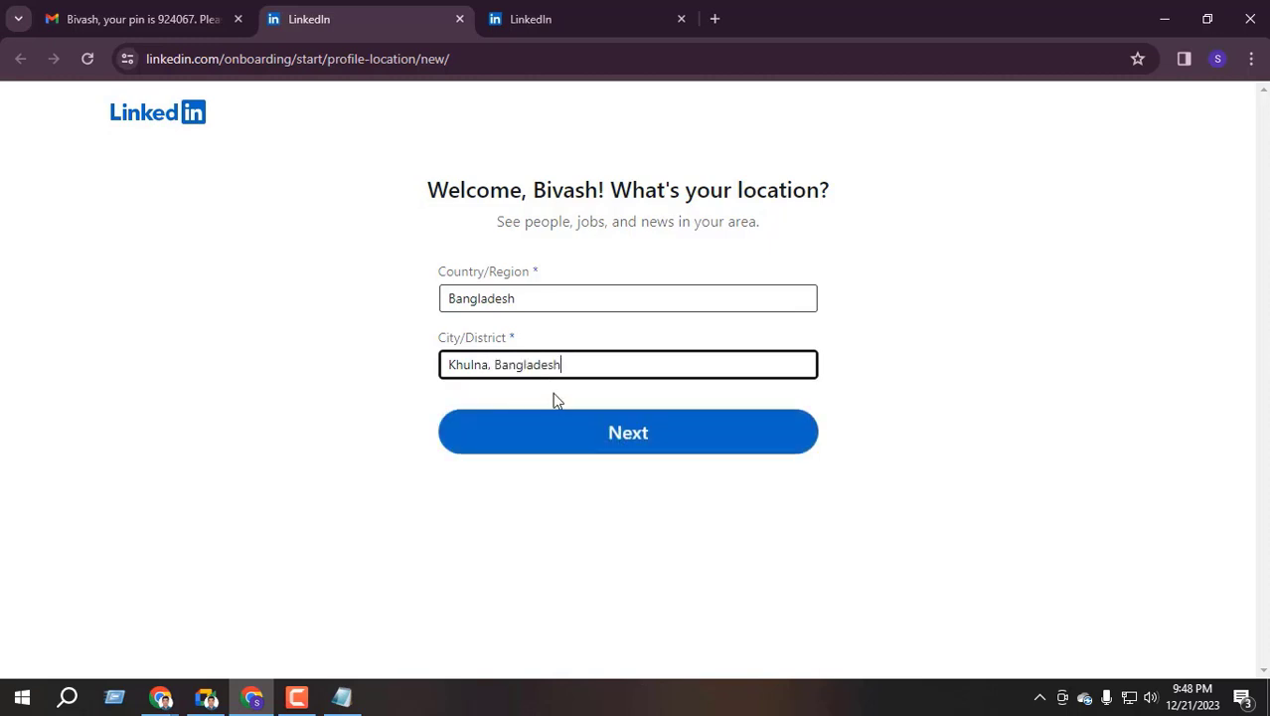
left_click(636, 441)
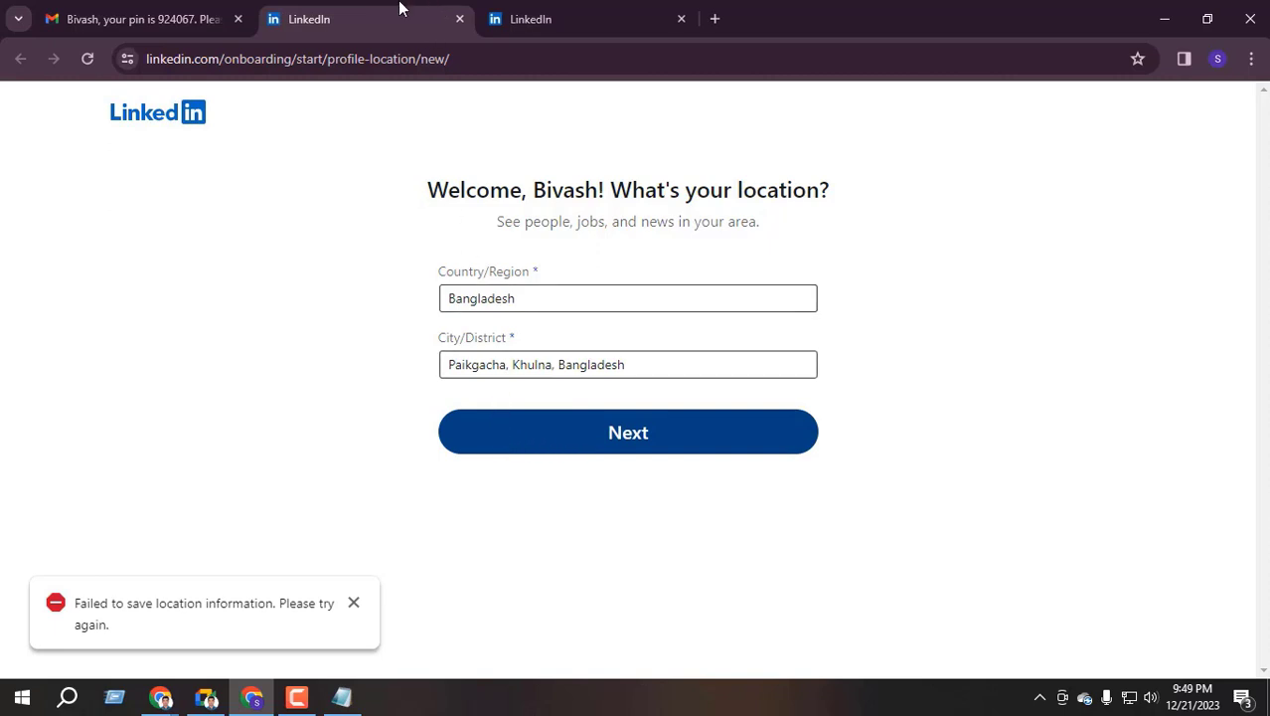
Close the LinkedIn tabs and reopen LinkedIn Bangladesh from a fresh web search
left_click(489, 22)
left_click(441, 21)
left_click(459, 20)
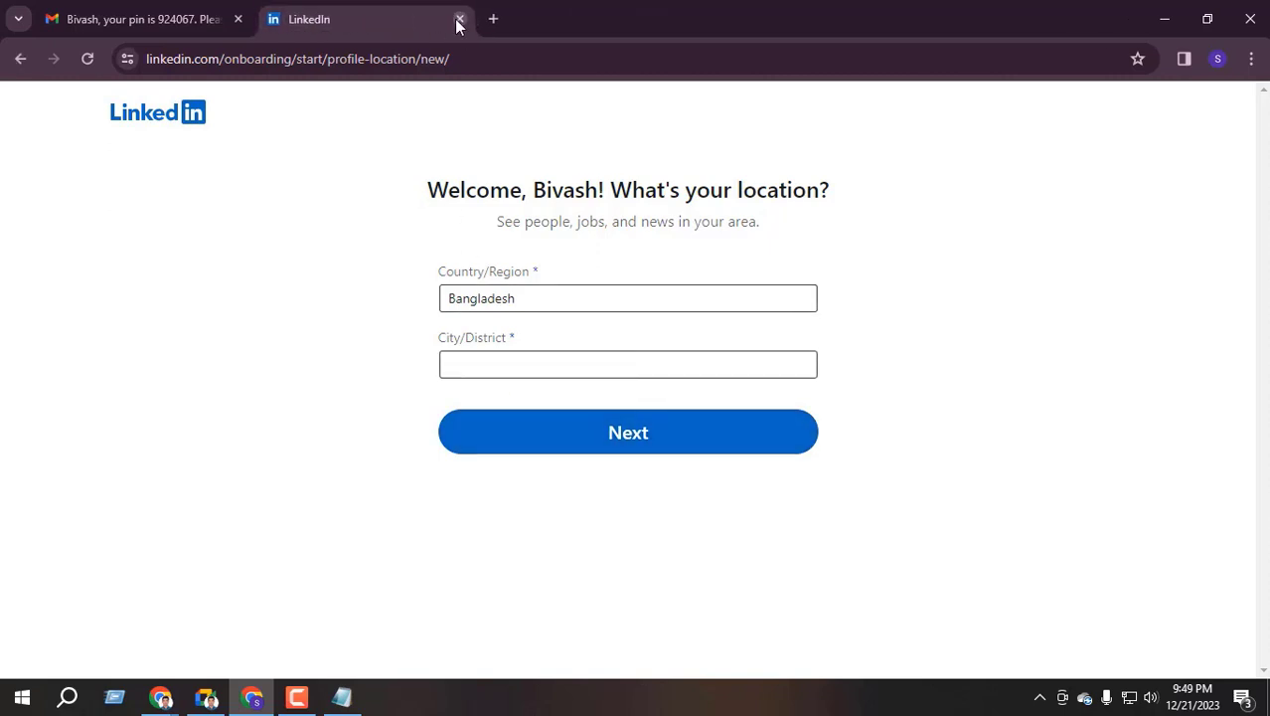
left_click(459, 19)
left_click(280, 16)
type("li")
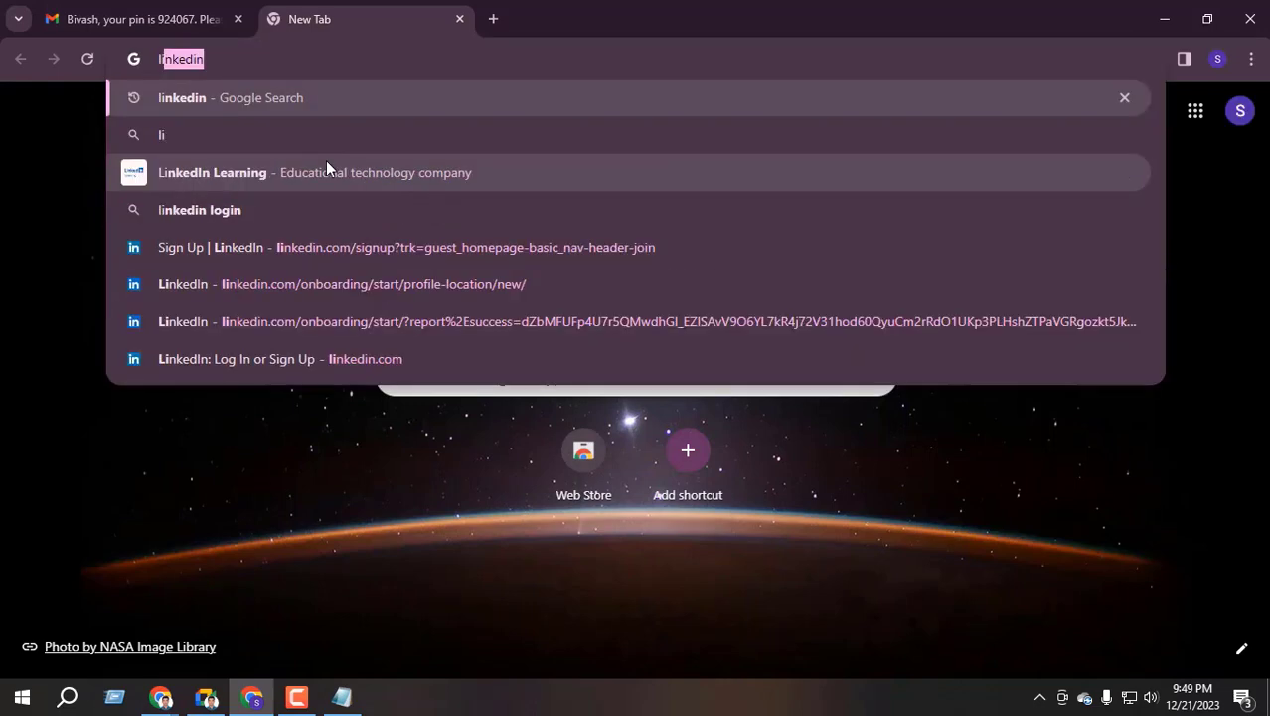
key("Return")
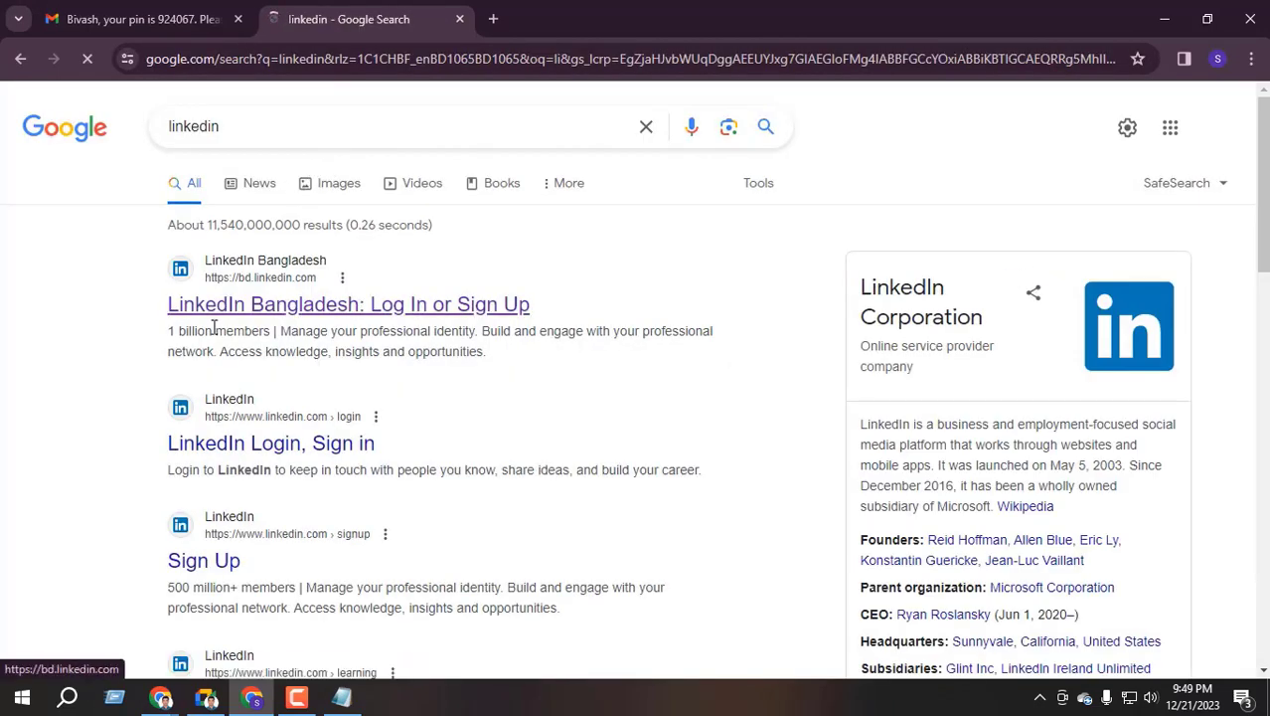
left_click(239, 306)
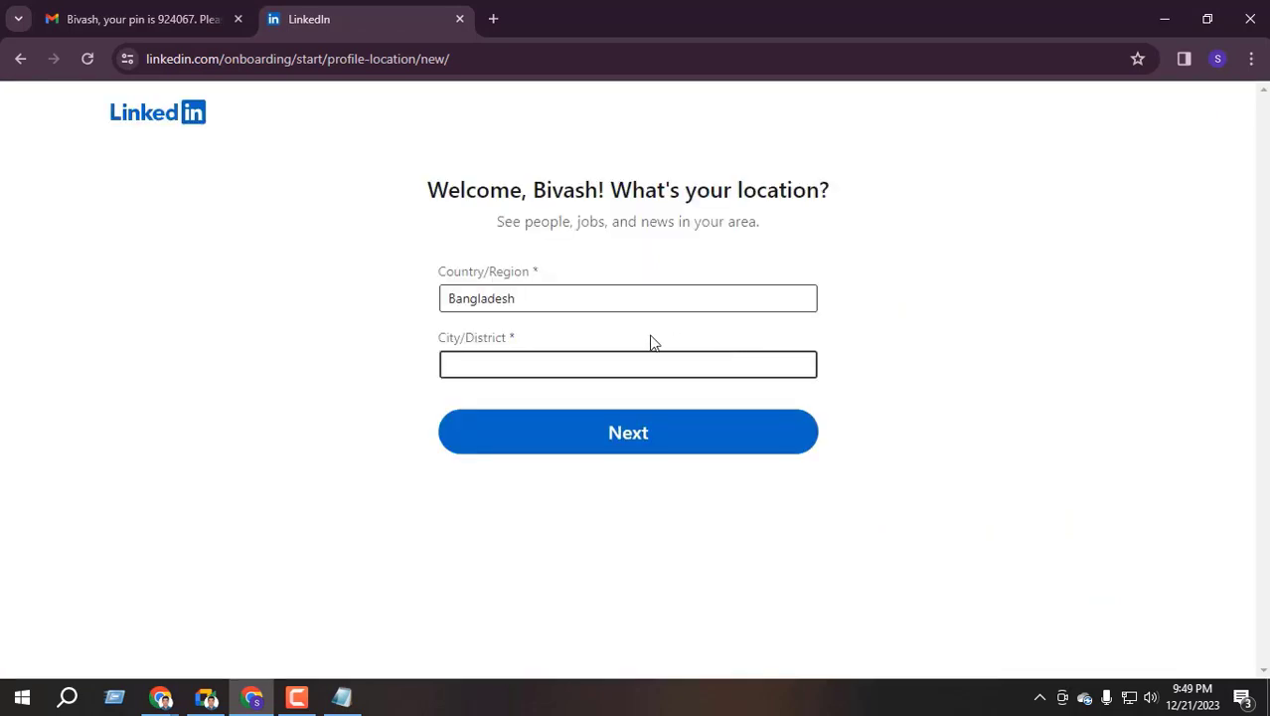
Re-confirm Bangladesh as the country and submit the location to continue onboarding
left_click(507, 297)
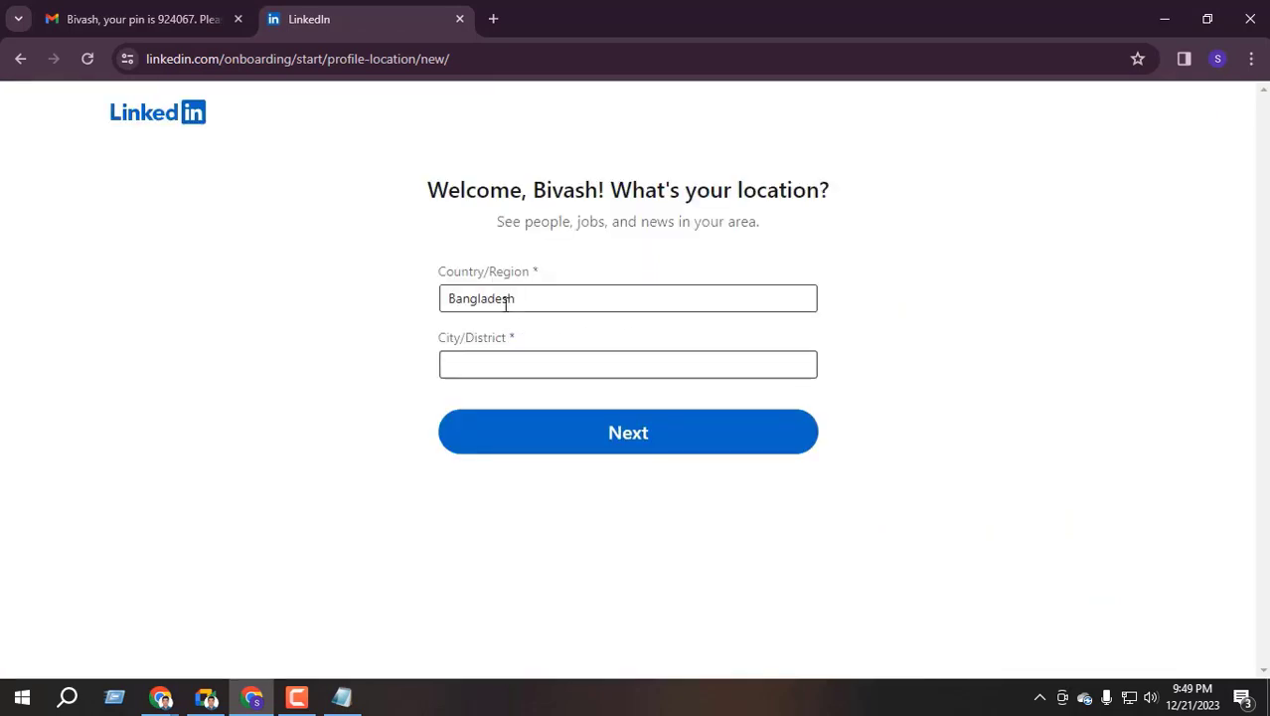
double_click(481, 298)
left_click(638, 475)
left_click(492, 356)
left_click(638, 448)
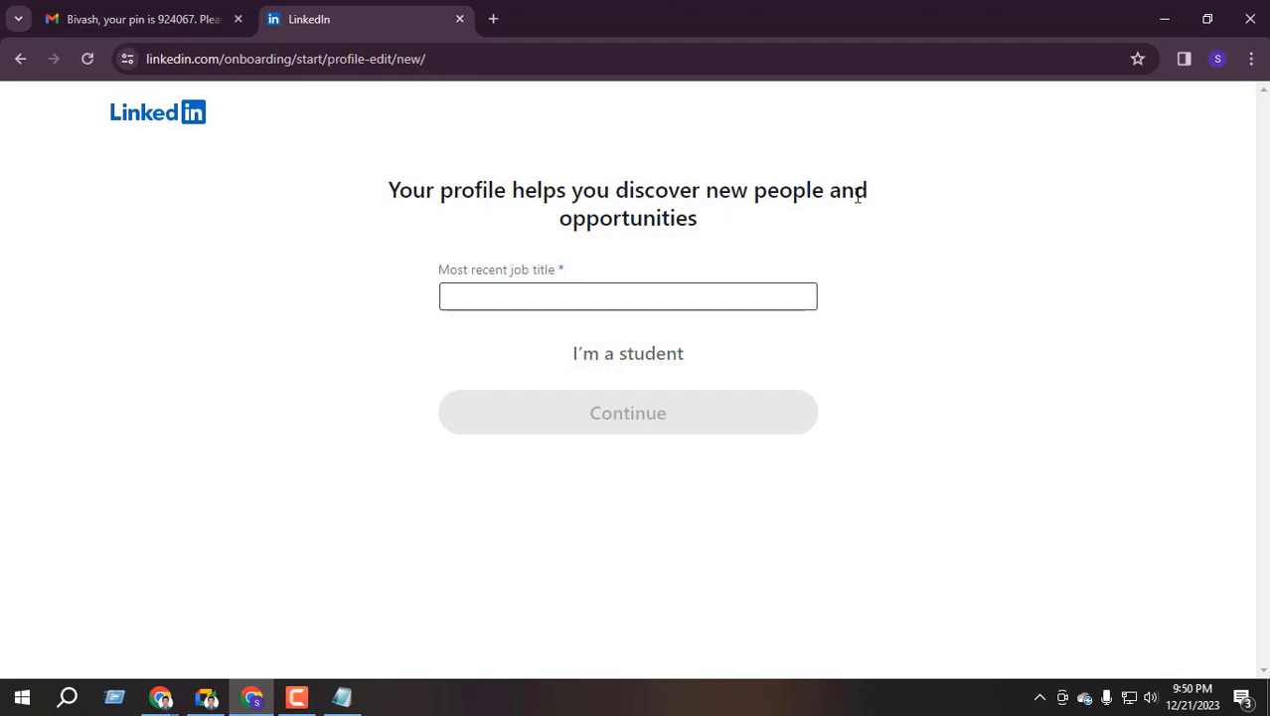
Switch to the student form and choose the Science and Technology University matching 'Bangaban' as school
left_click(493, 295)
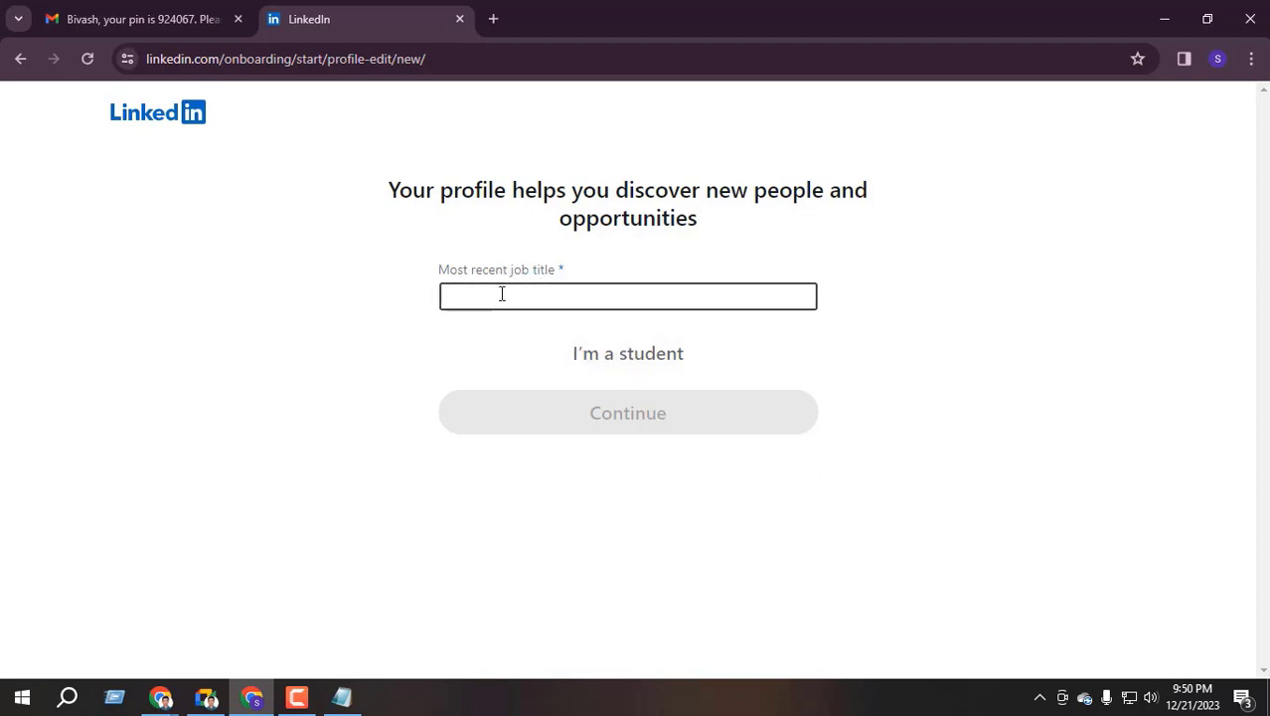
left_click(502, 294)
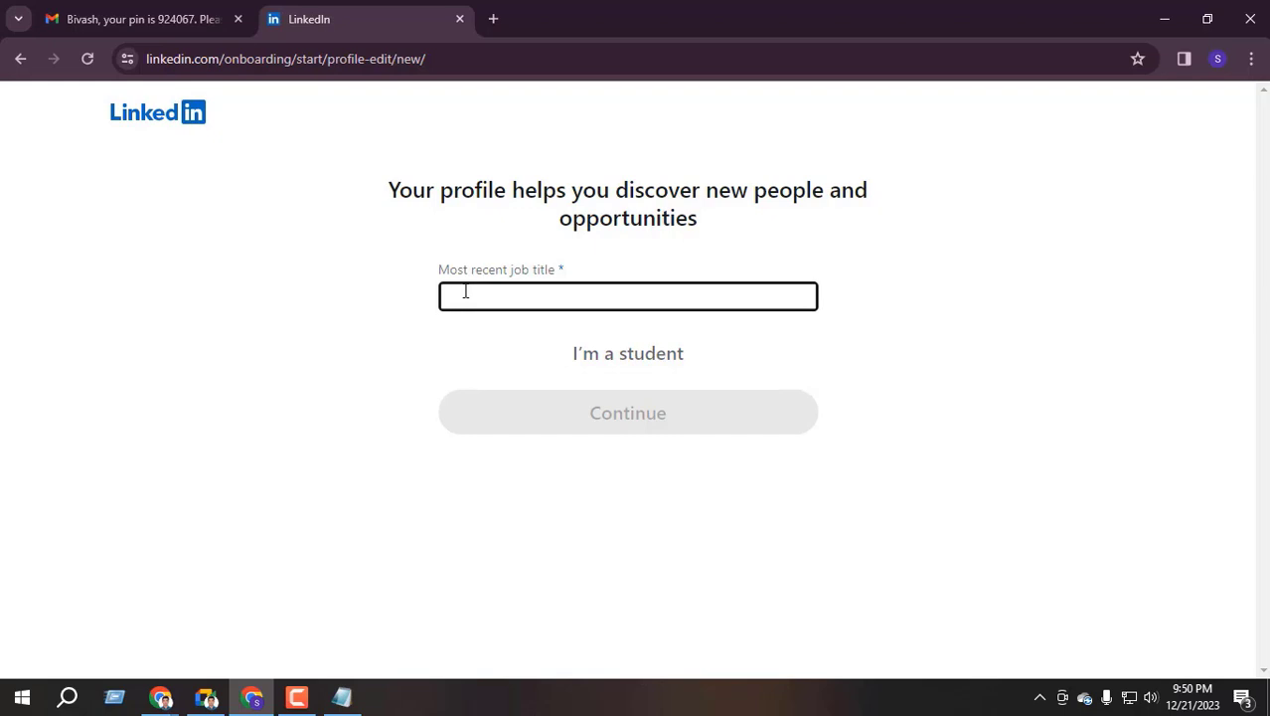
left_click(615, 354)
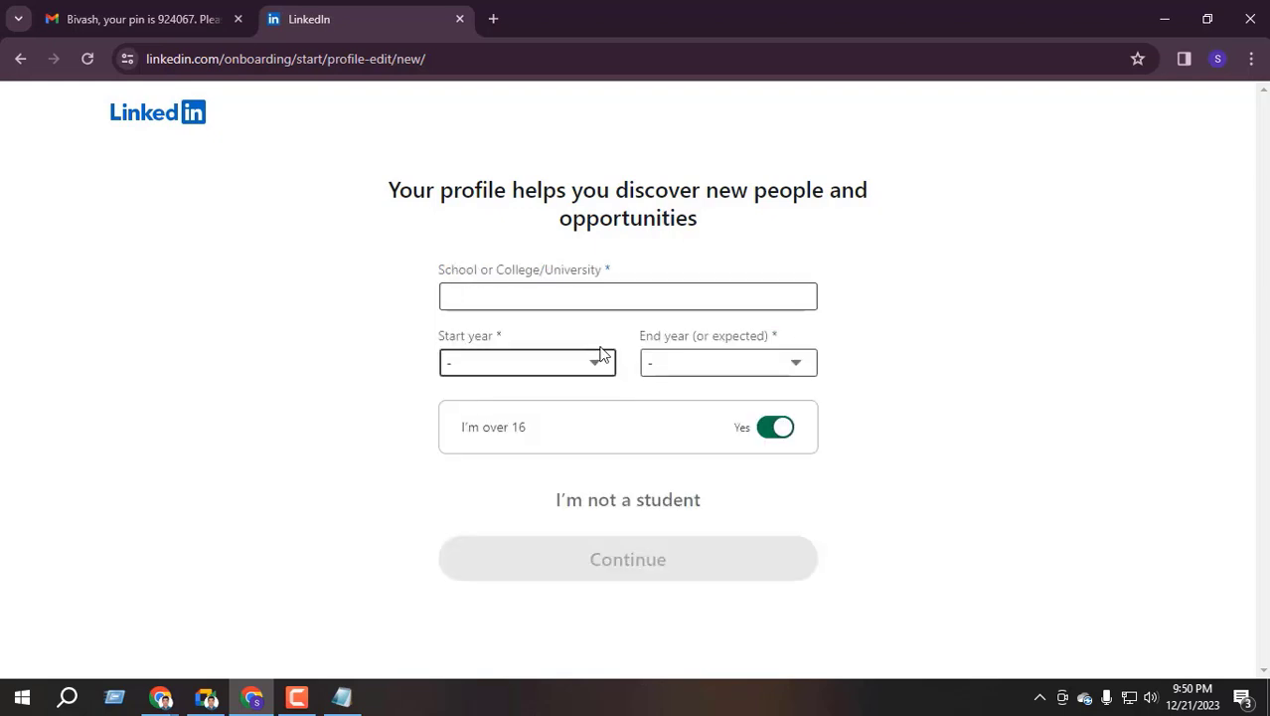
left_click(521, 298)
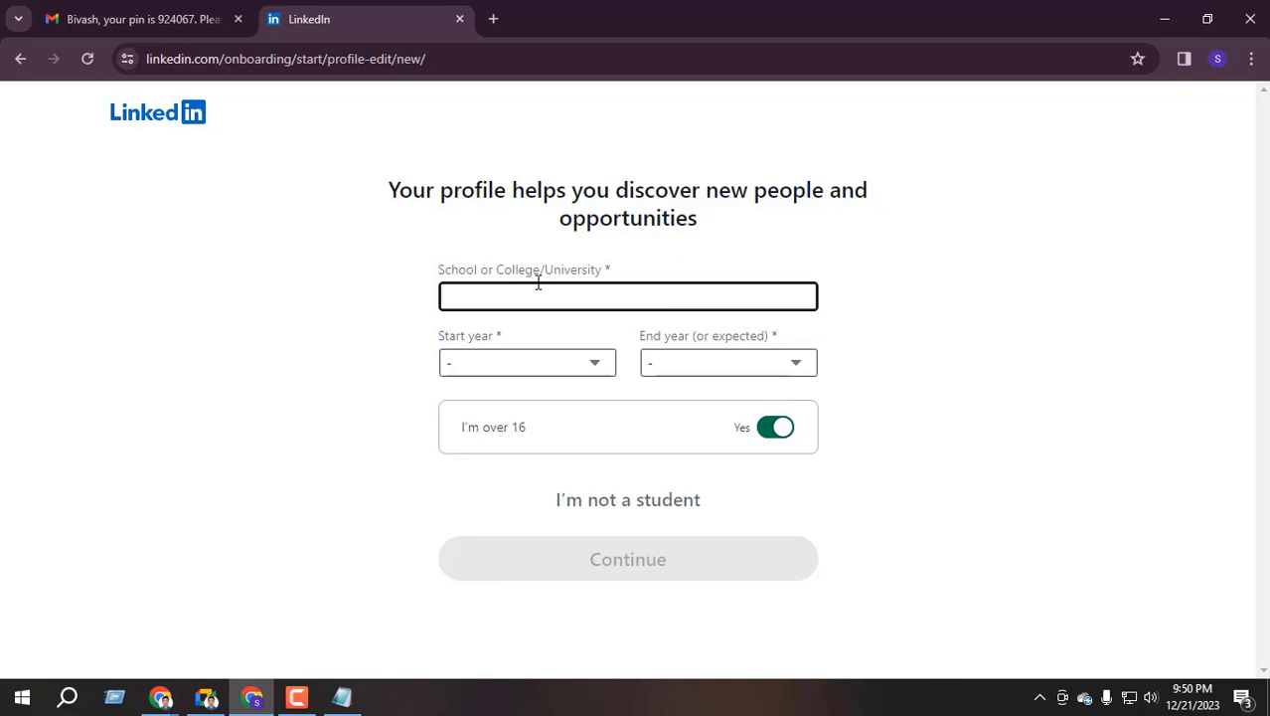
type("Bangabandhu")
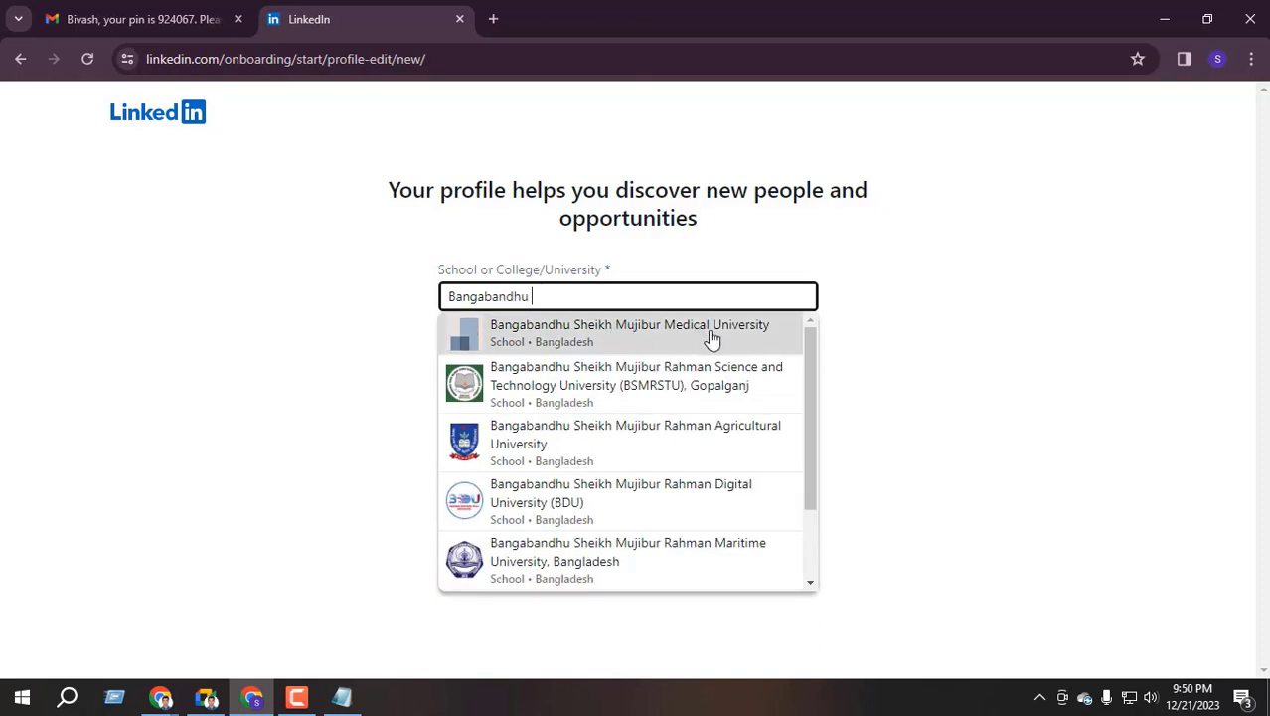
left_click(670, 387)
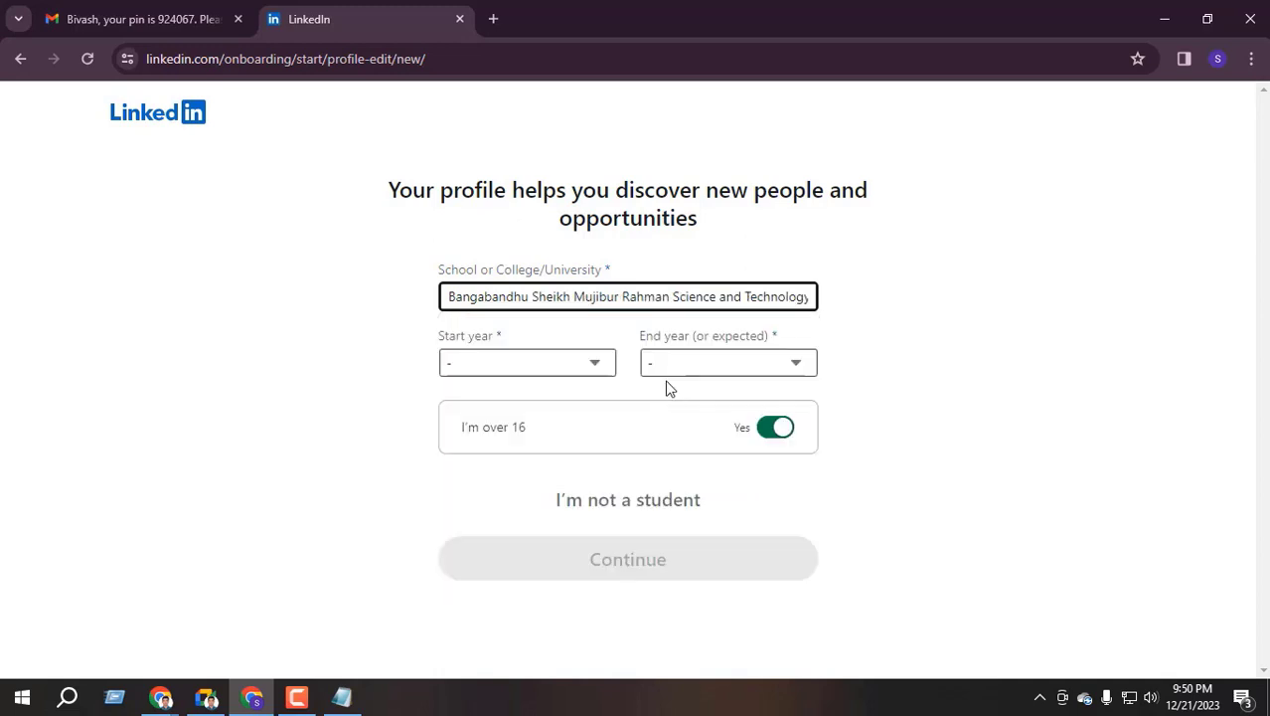
Set the study years to 2017–2020 and submit the education details
left_click(514, 369)
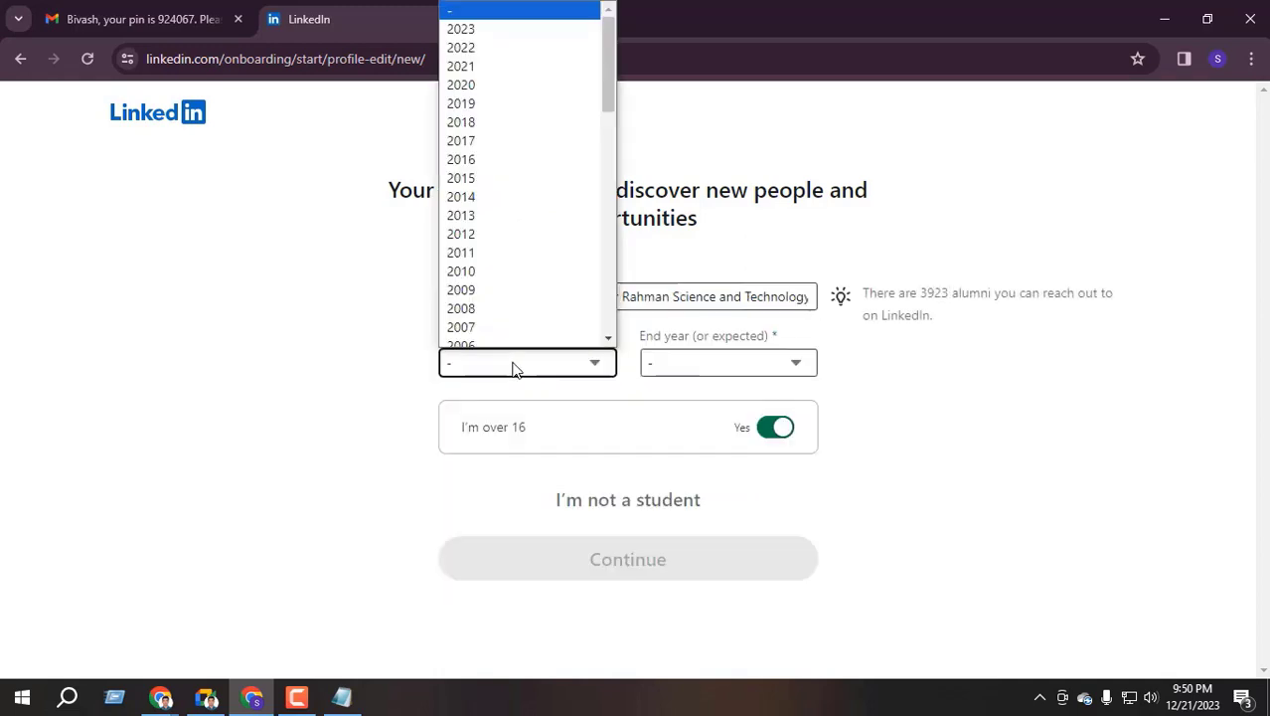
left_click(467, 140)
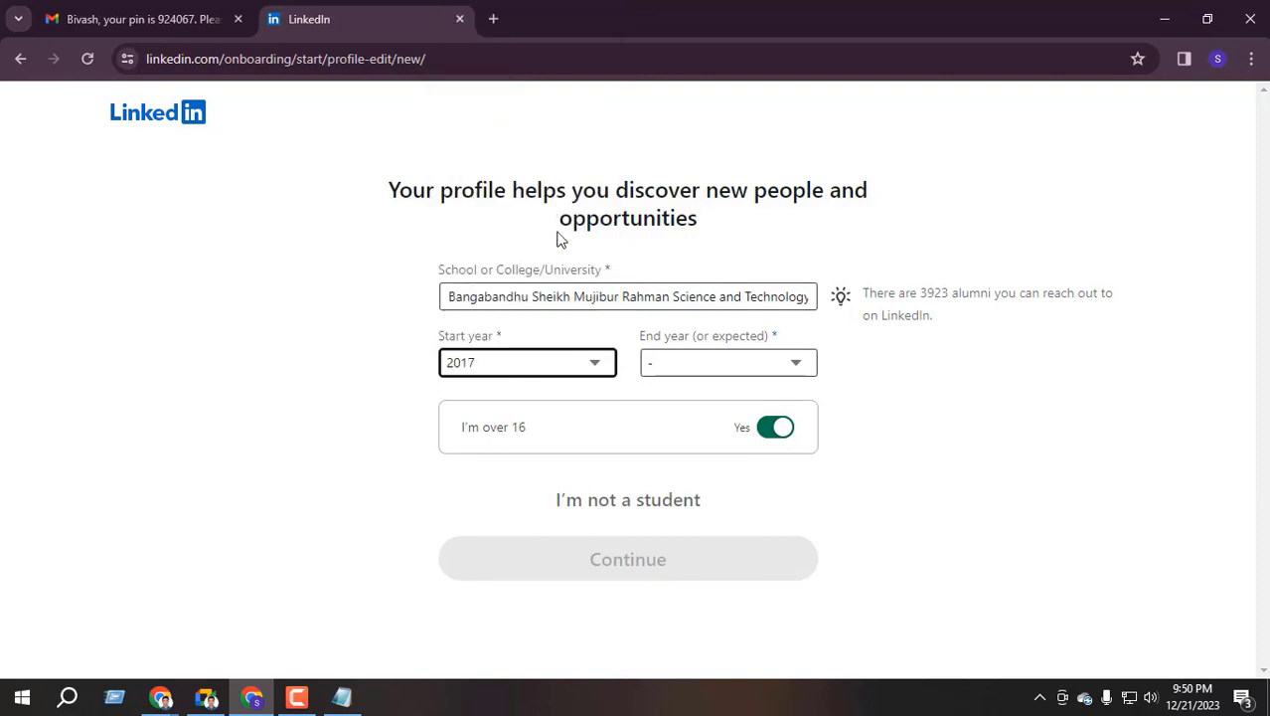
left_click(684, 360)
scroll(676, 30, "up", 1)
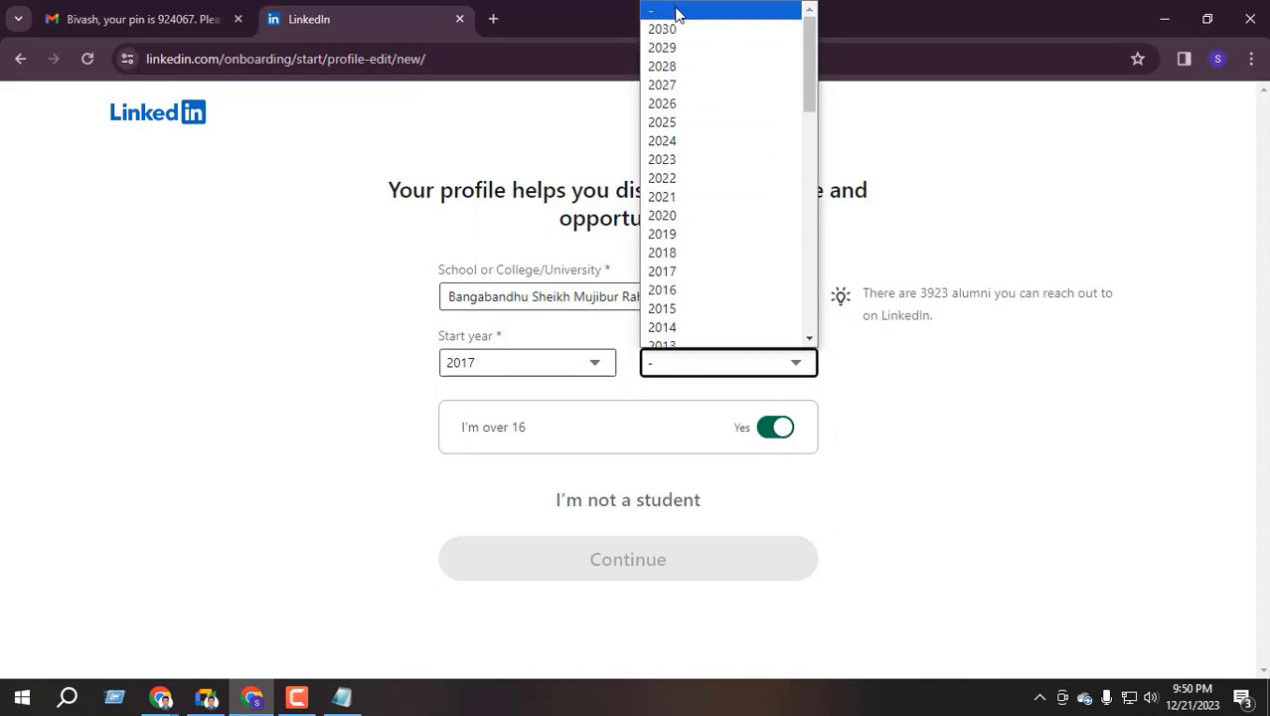
left_click(681, 215)
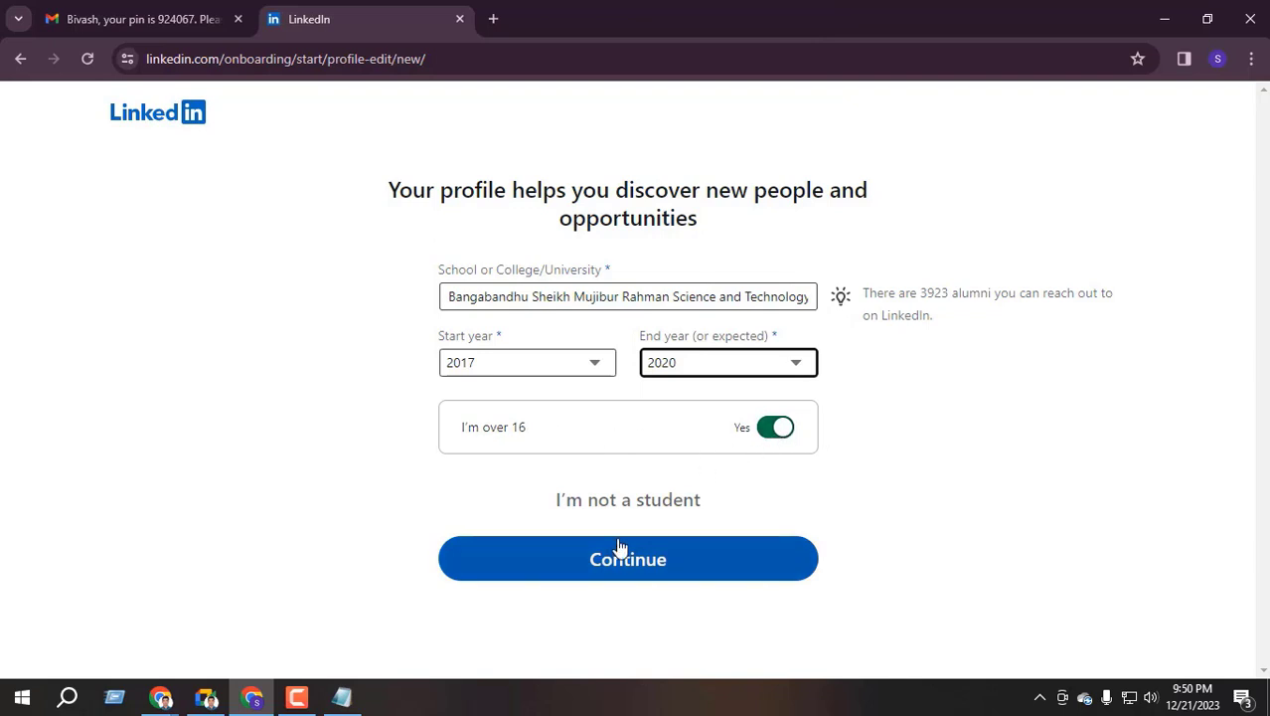
left_click(621, 575)
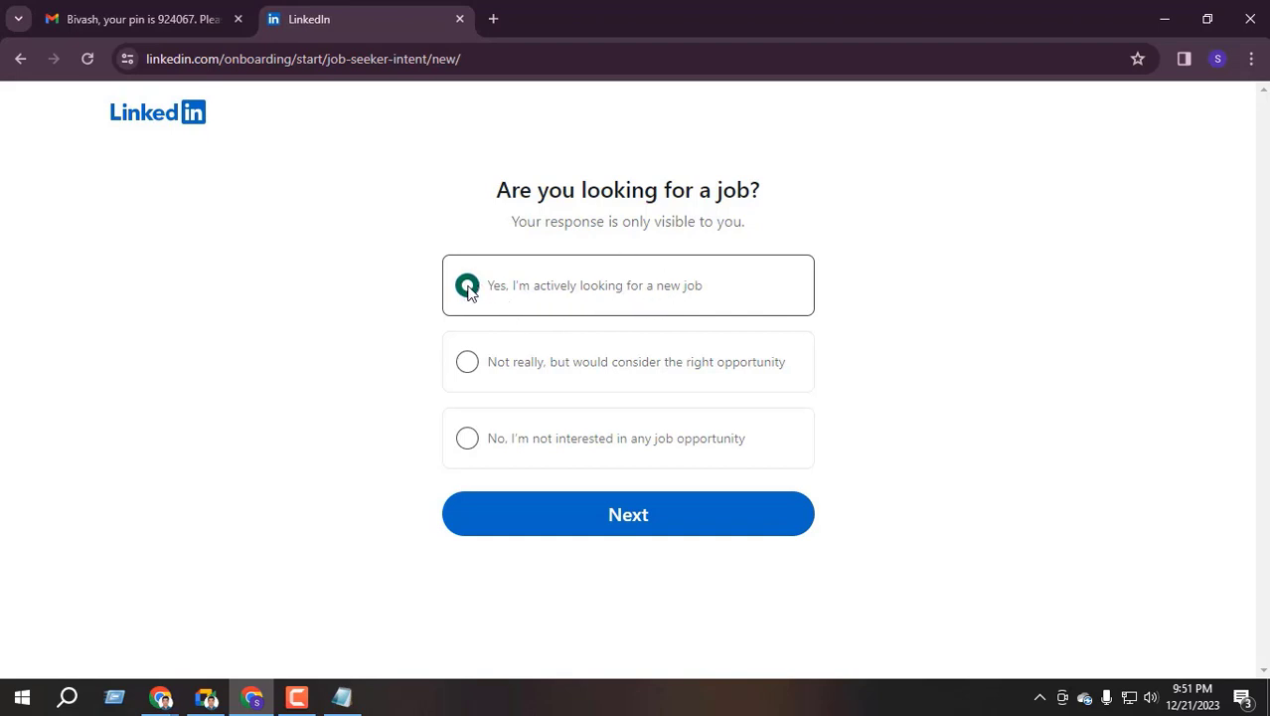
Submit the answer that you're actively looking for a new job
left_click(634, 527)
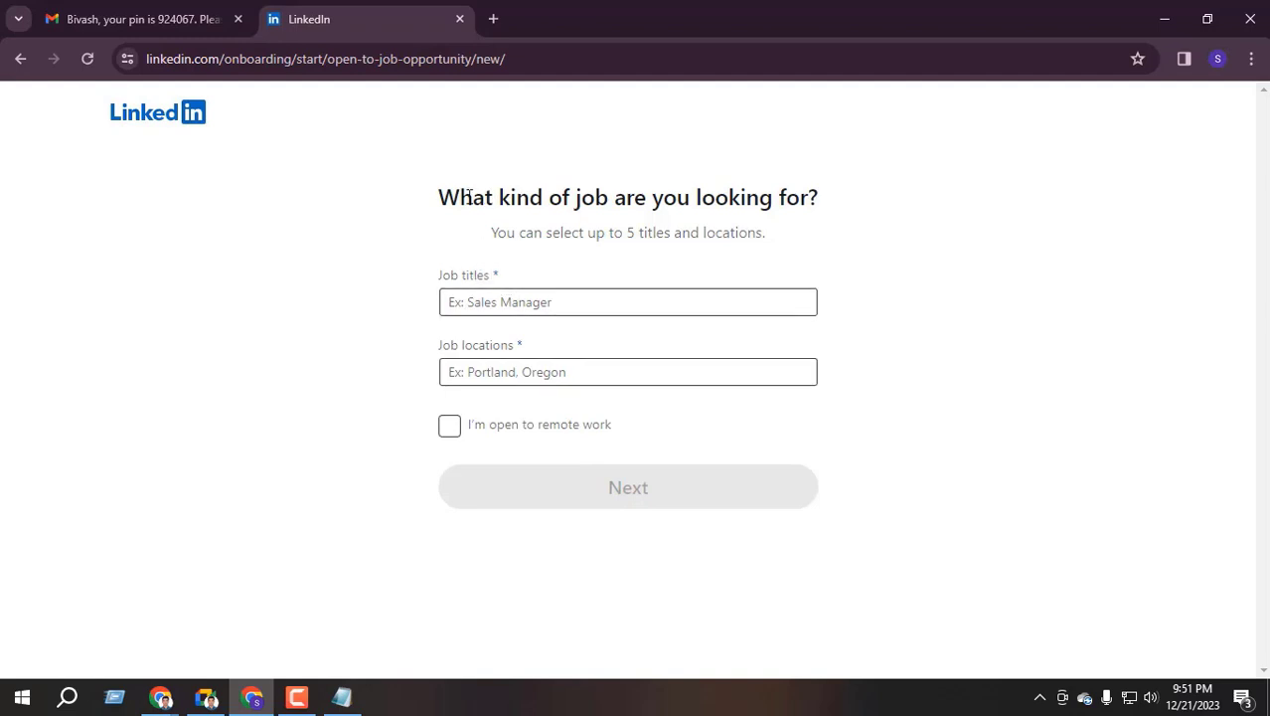
left_click_drag(471, 196, 845, 201)
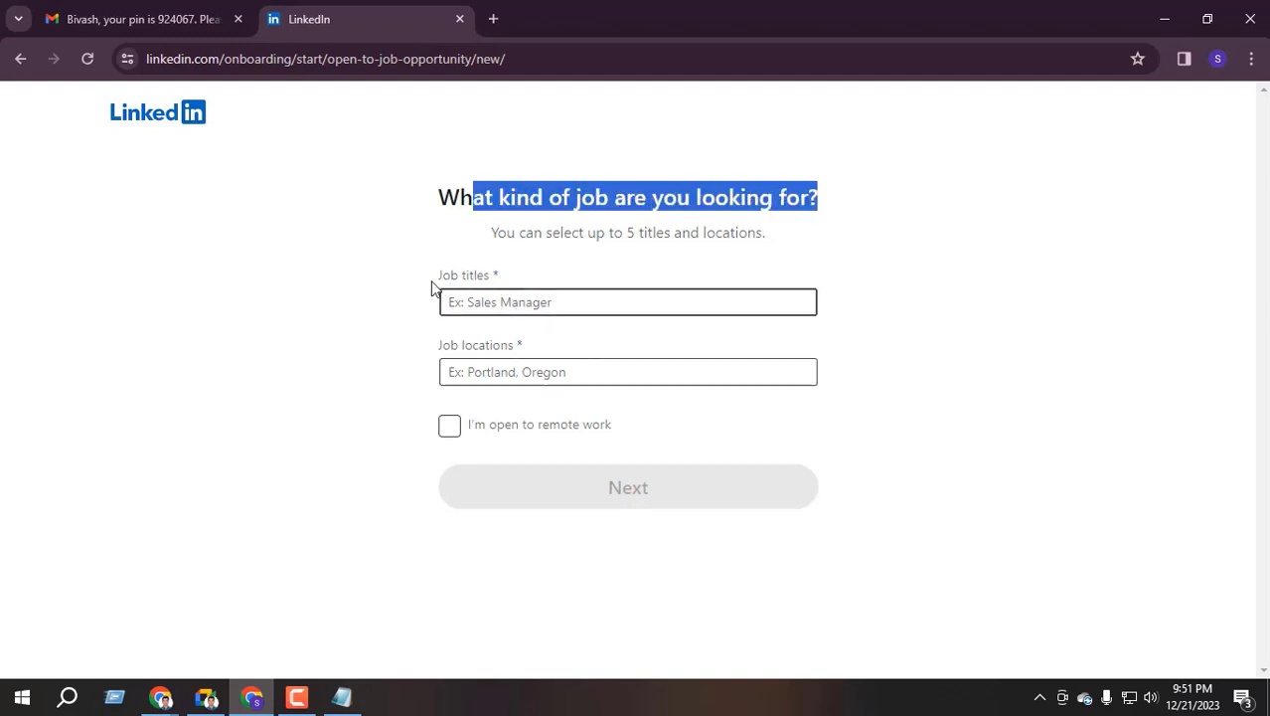
left_click_drag(431, 287, 528, 278)
Add Data Entry Operator, Data Entry Assistant and Lead Generation from the job title suggestions
left_click(514, 304)
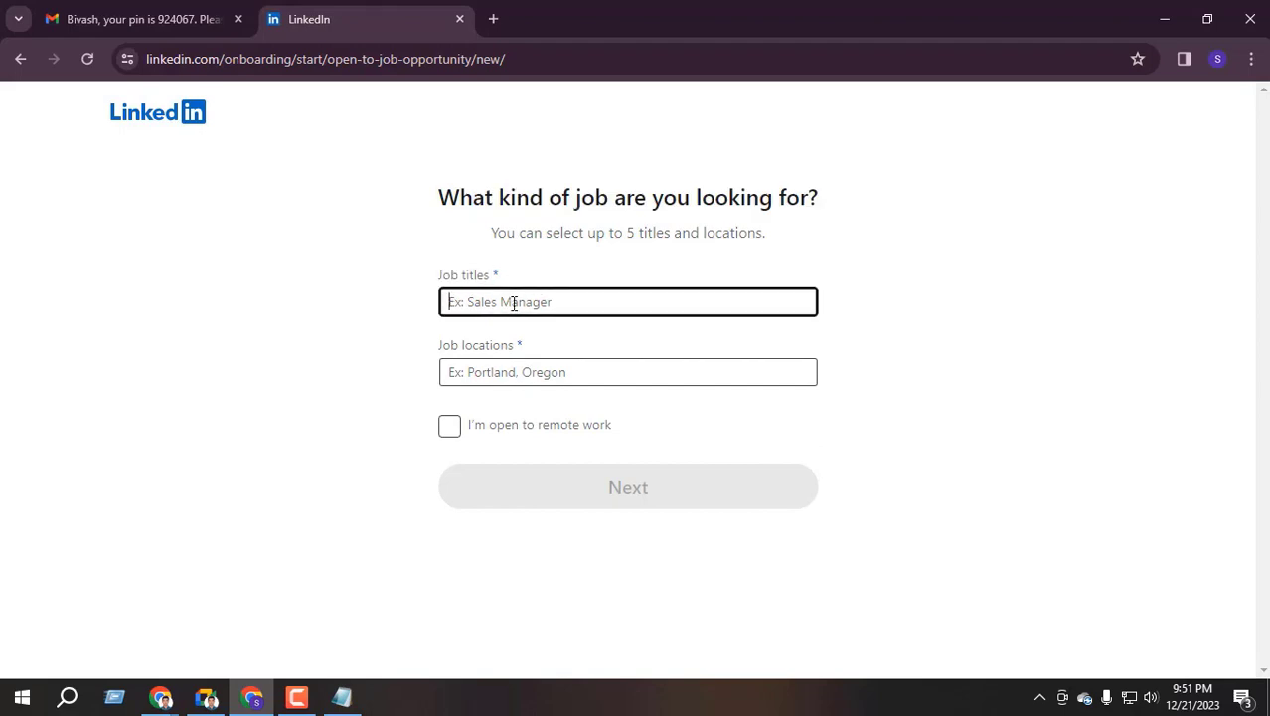
type("Da")
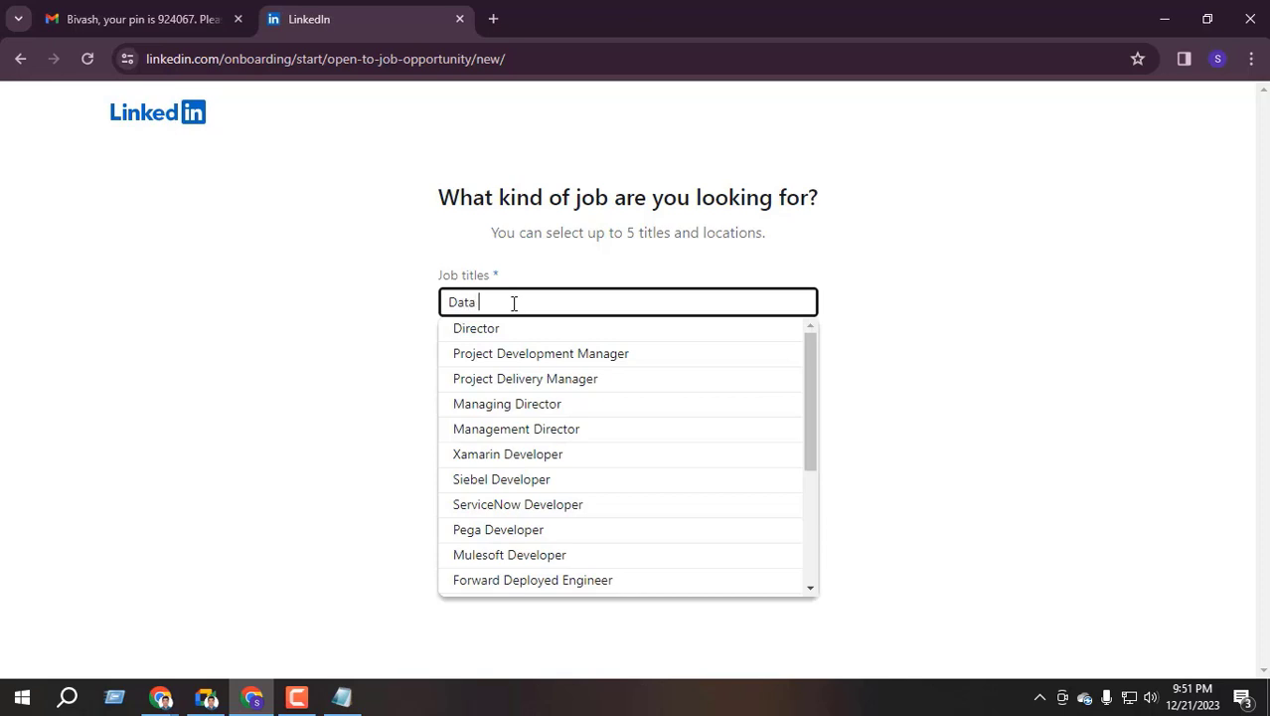
type("ta")
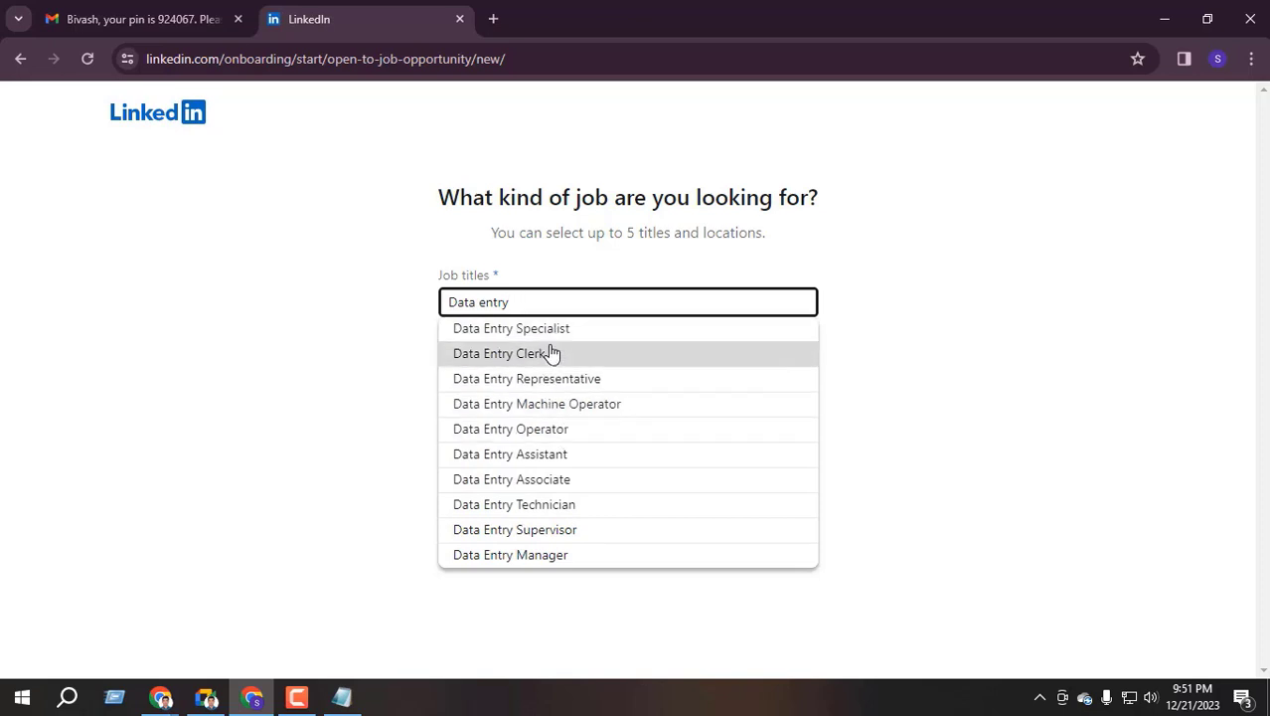
left_click(589, 435)
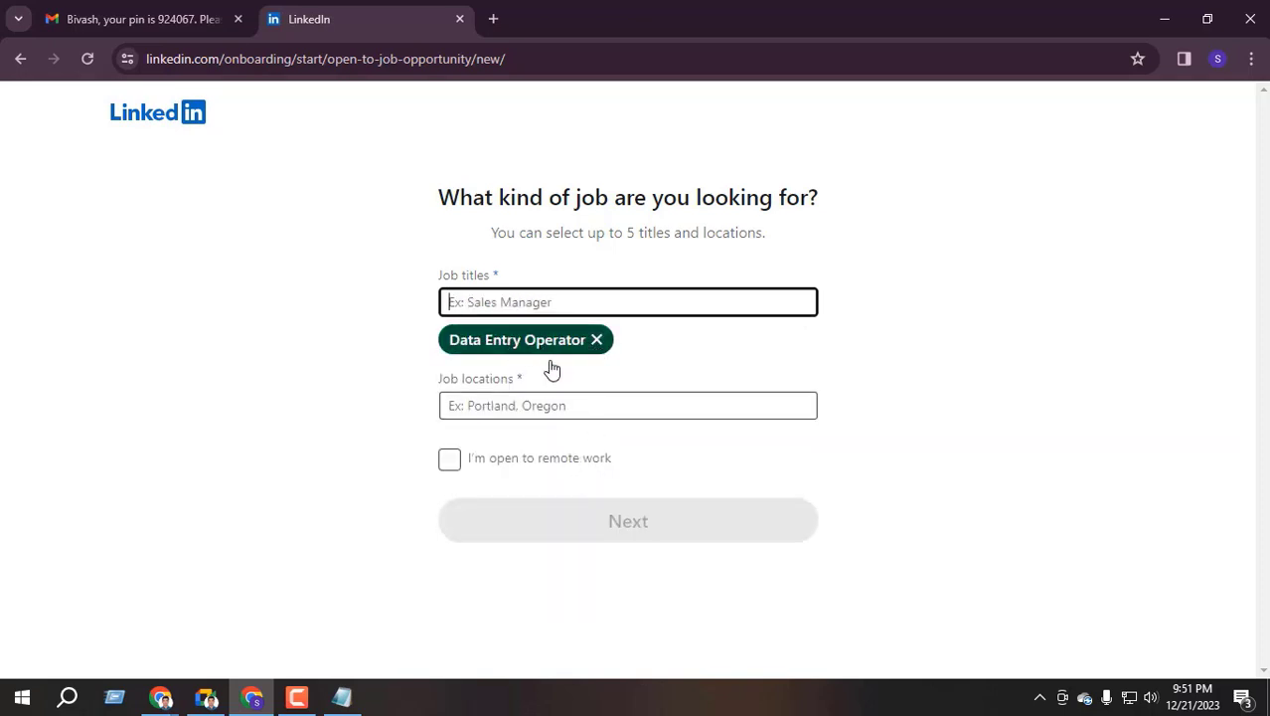
type("data entry")
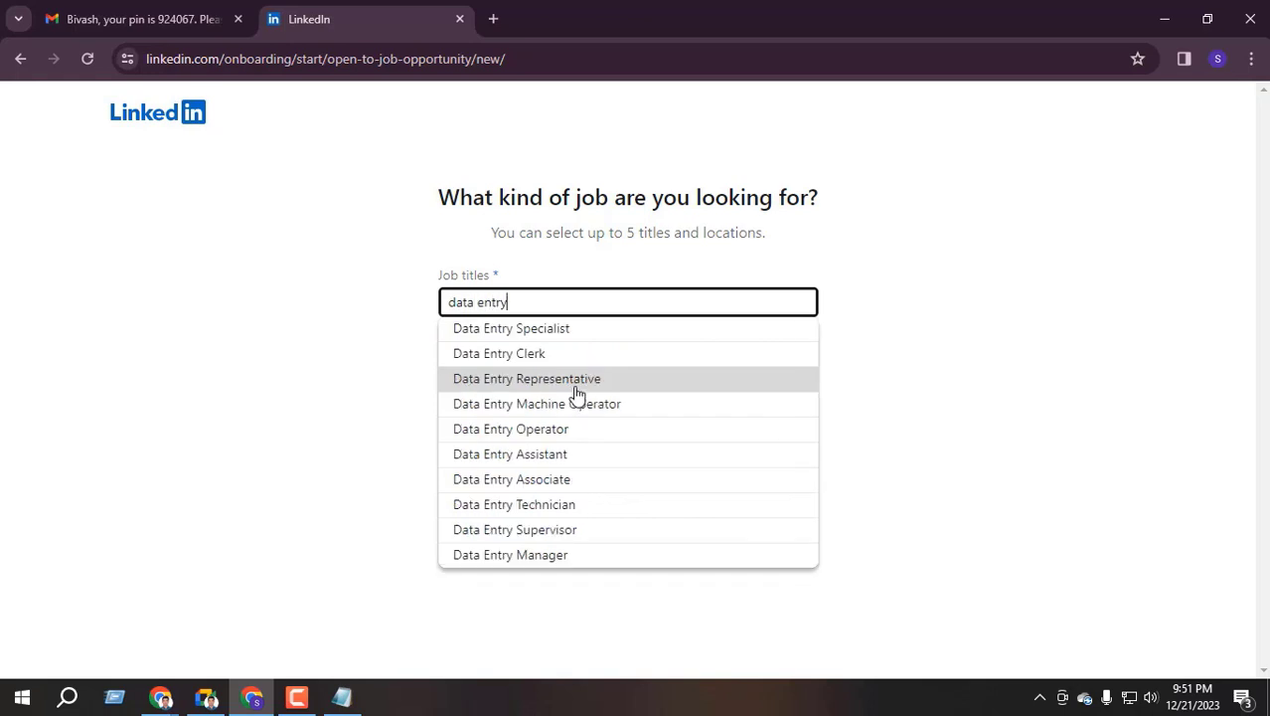
left_click(589, 455)
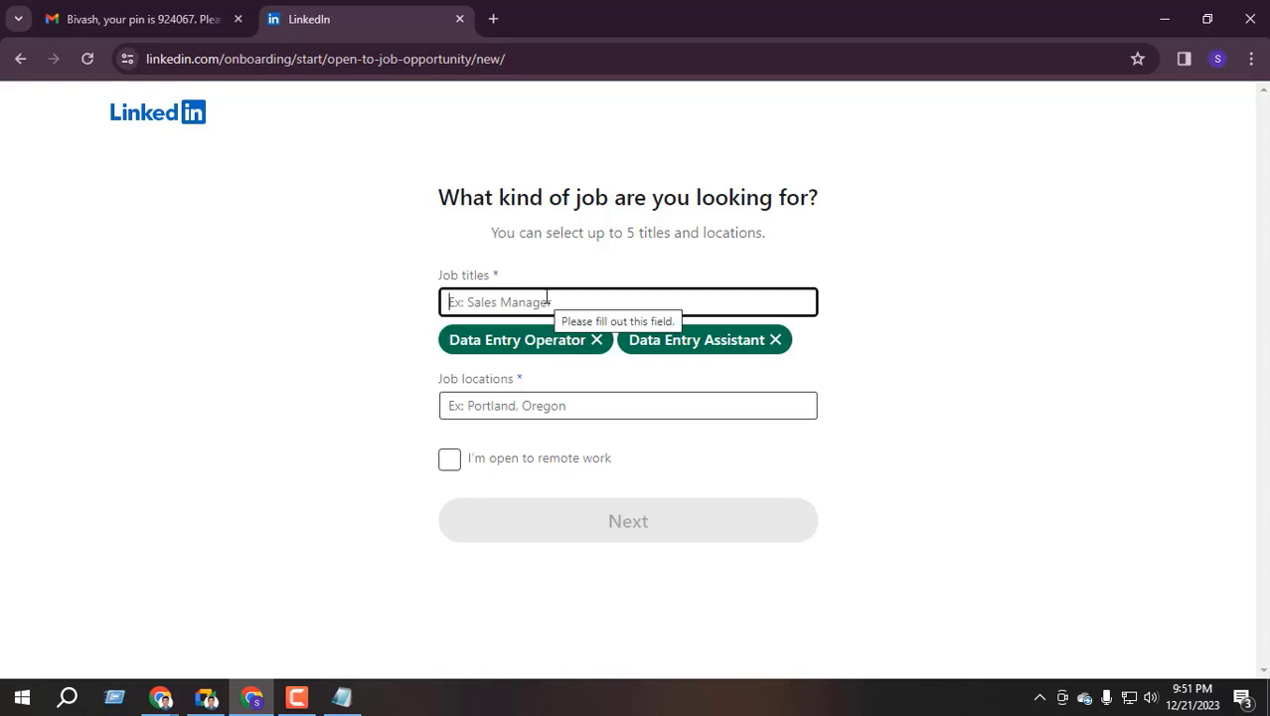
type("b2b")
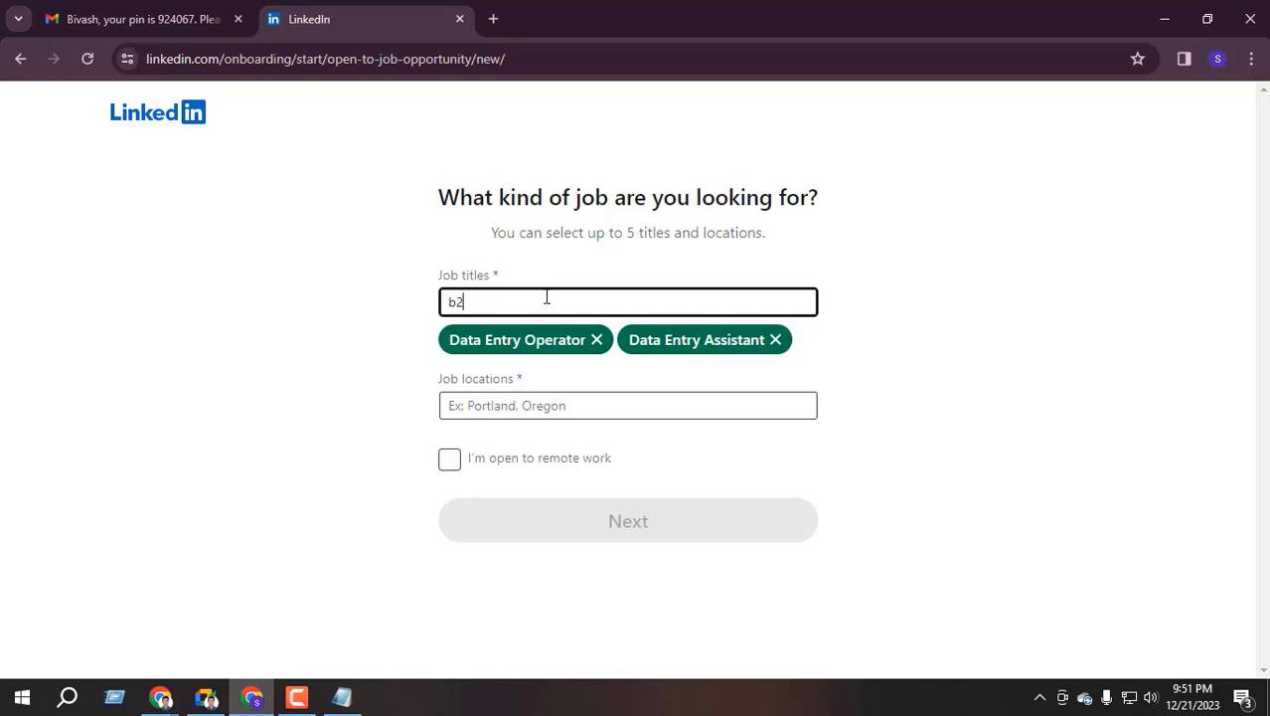
key("BackSpace")
key("BackSpace")
type("lead")
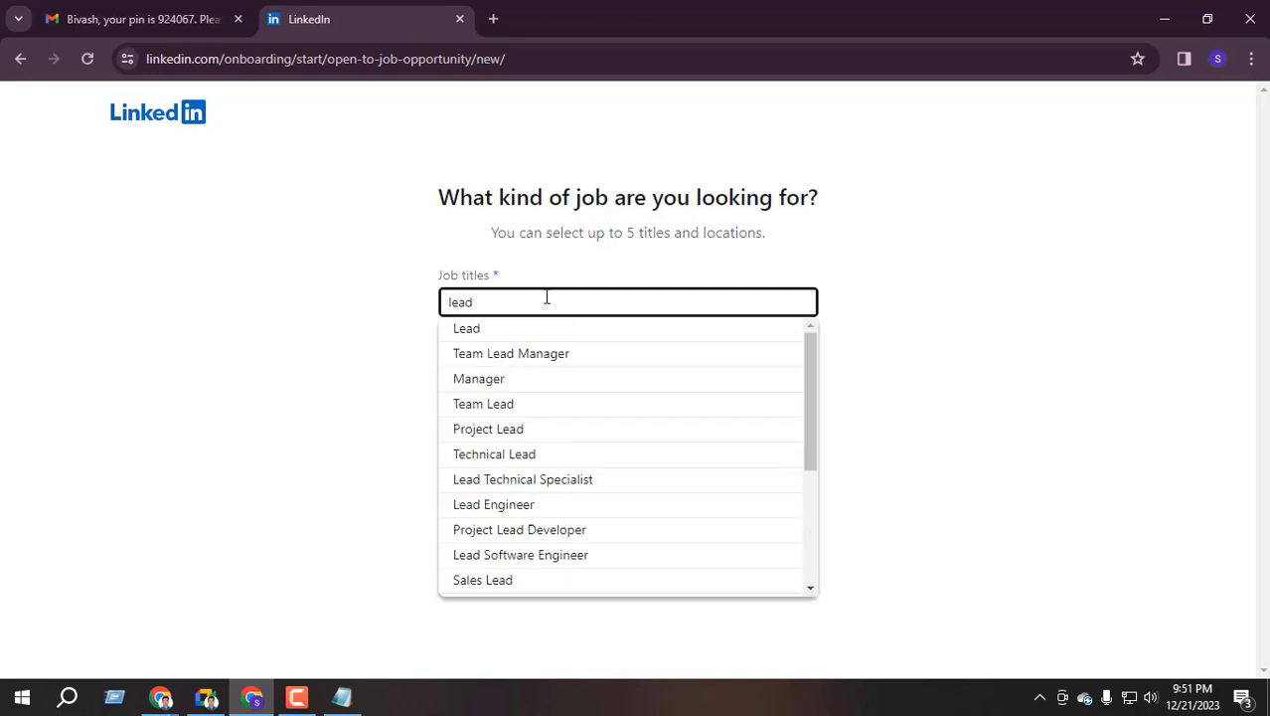
type(" generation")
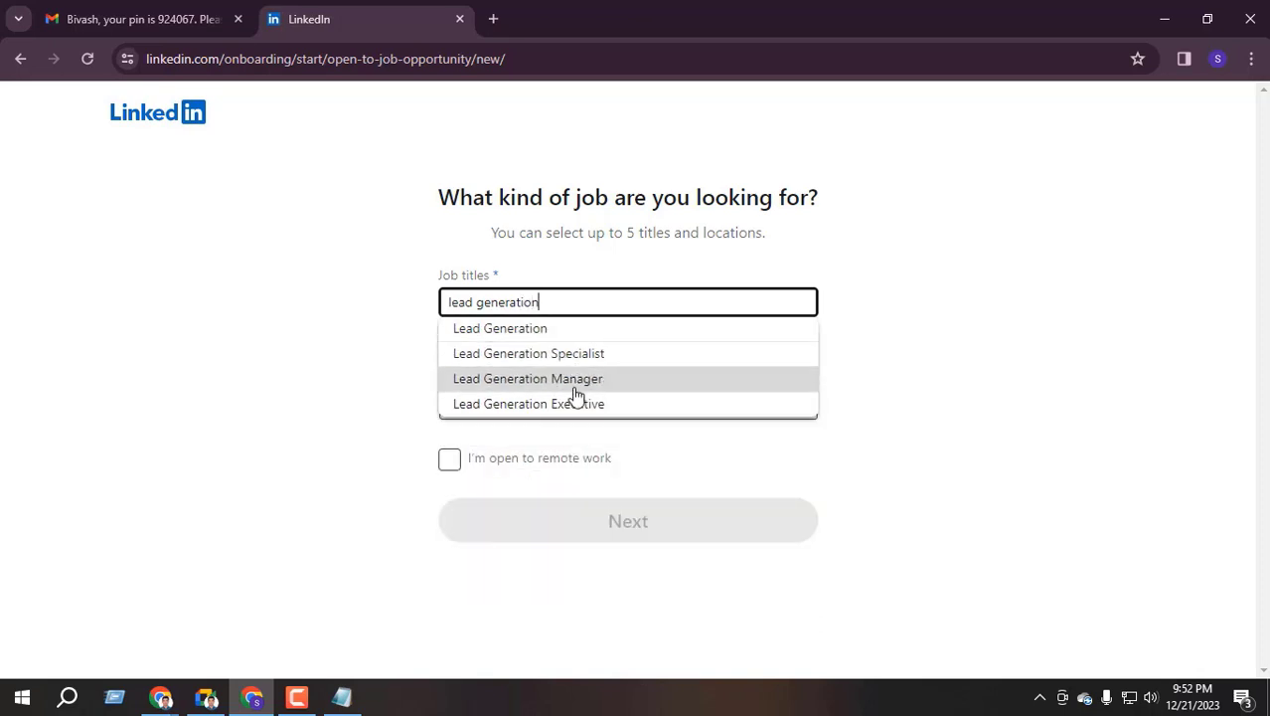
left_click(550, 331)
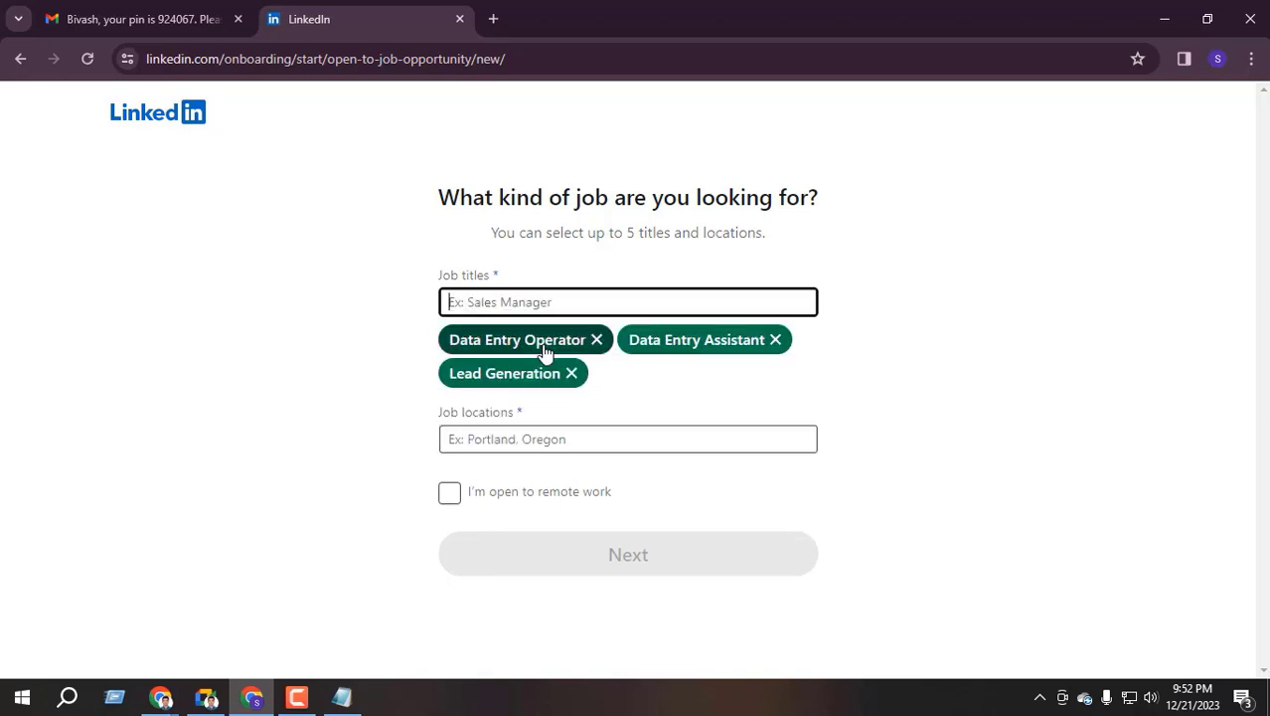
Pick United States, United Kingdom, Germany and Canada as locations, then tick 'I'm open to remote work'
left_click(505, 438)
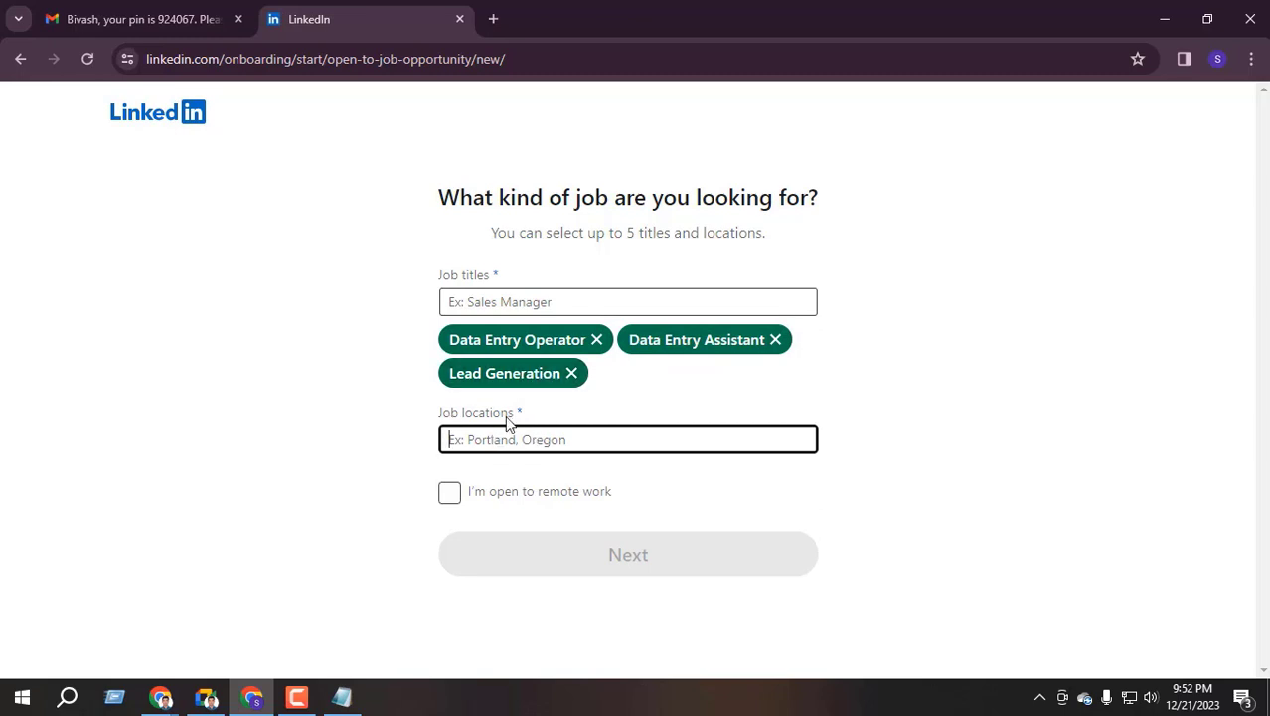
type("united")
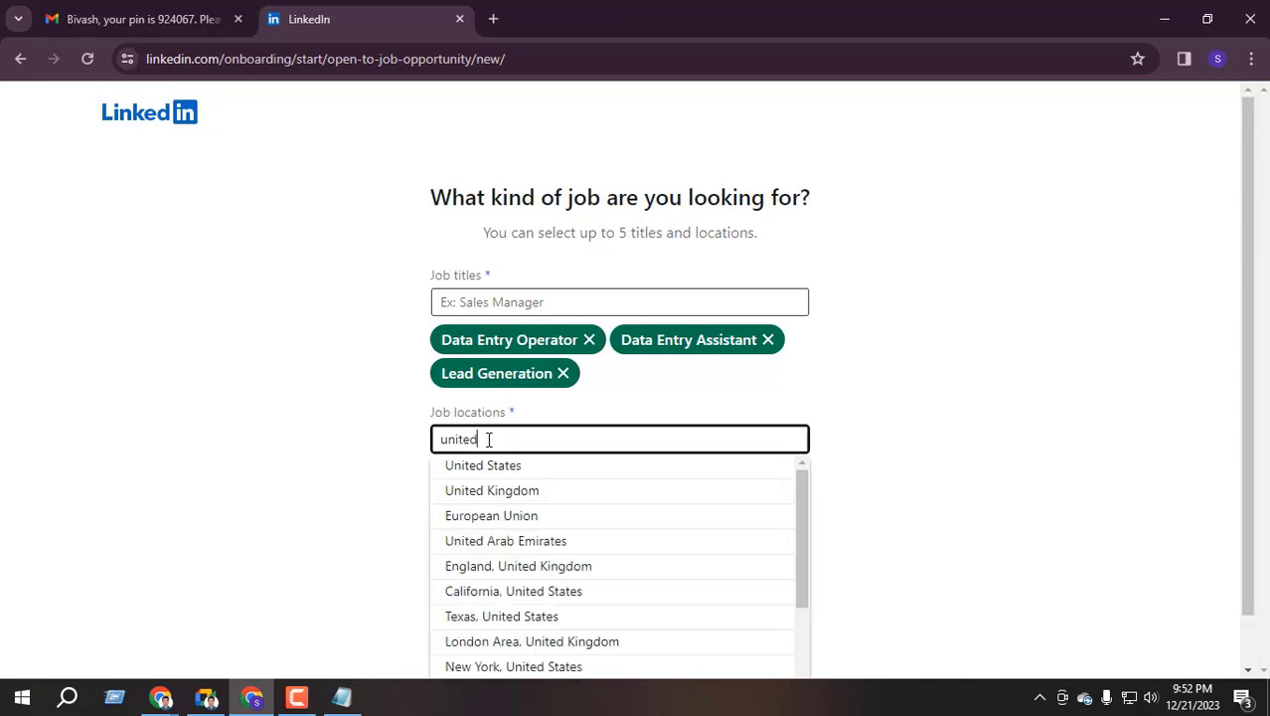
left_click(511, 467)
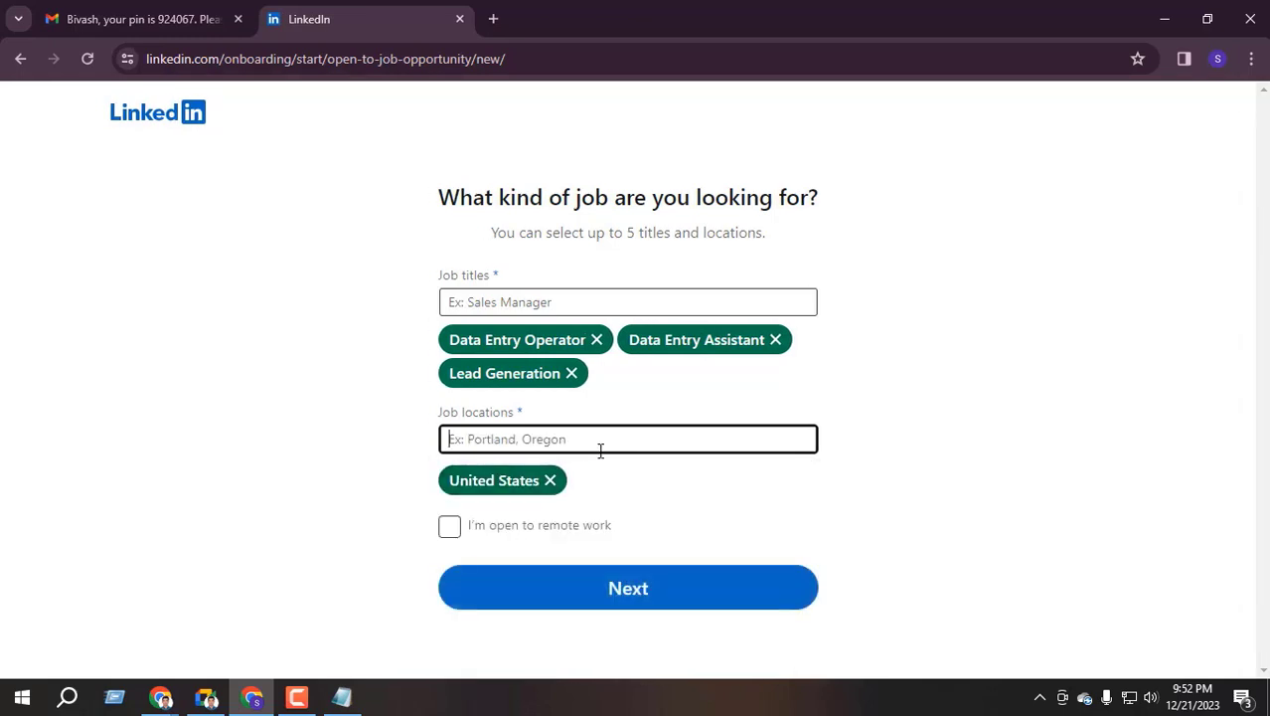
type("uni")
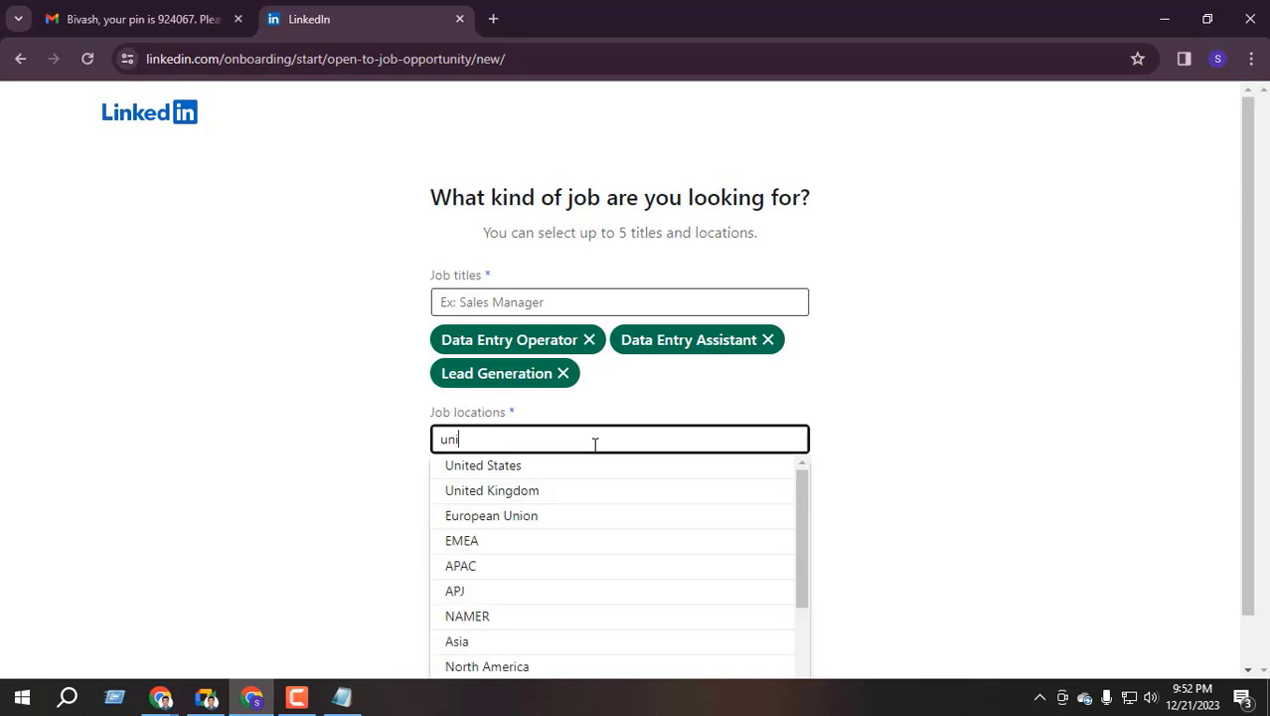
type("ted")
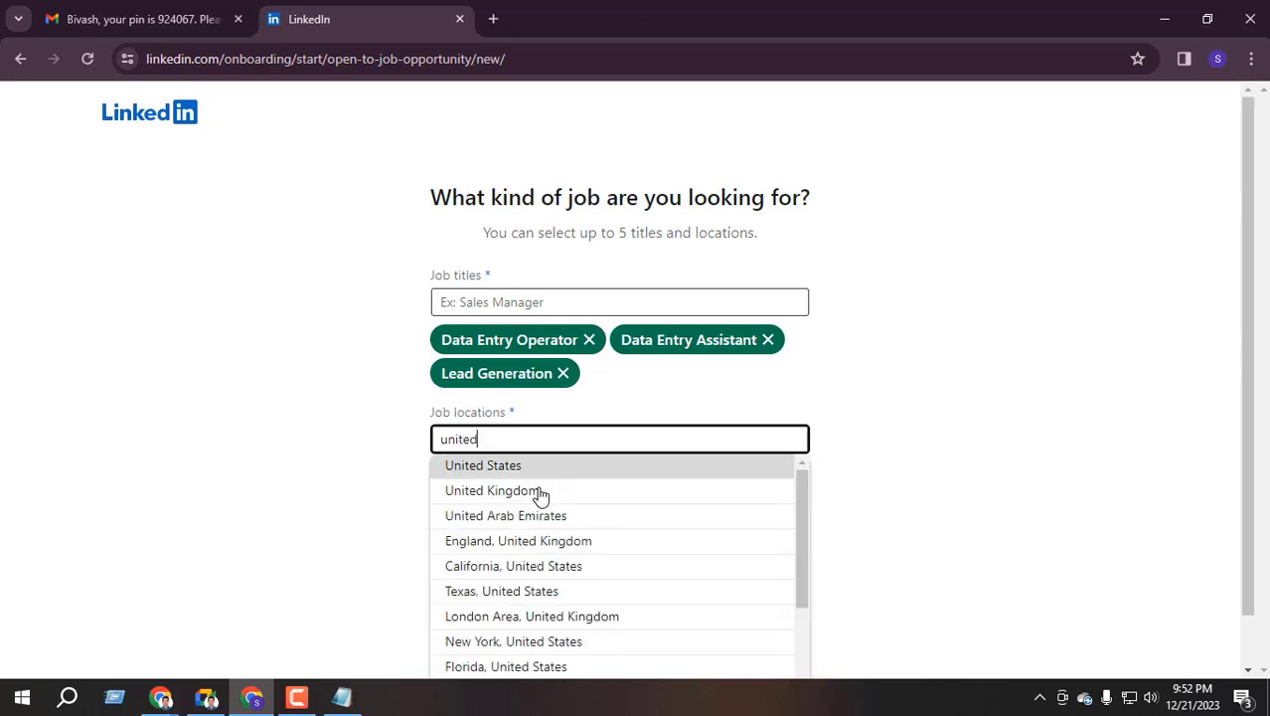
left_click(539, 491)
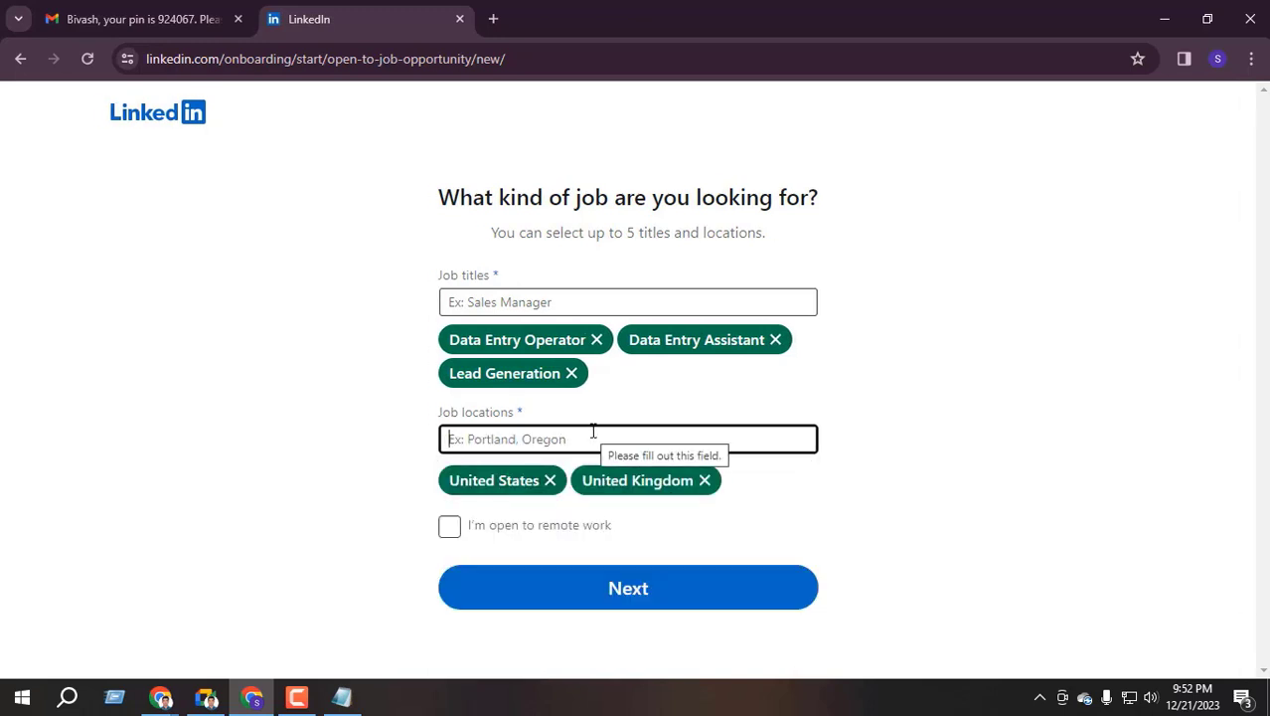
type("germa")
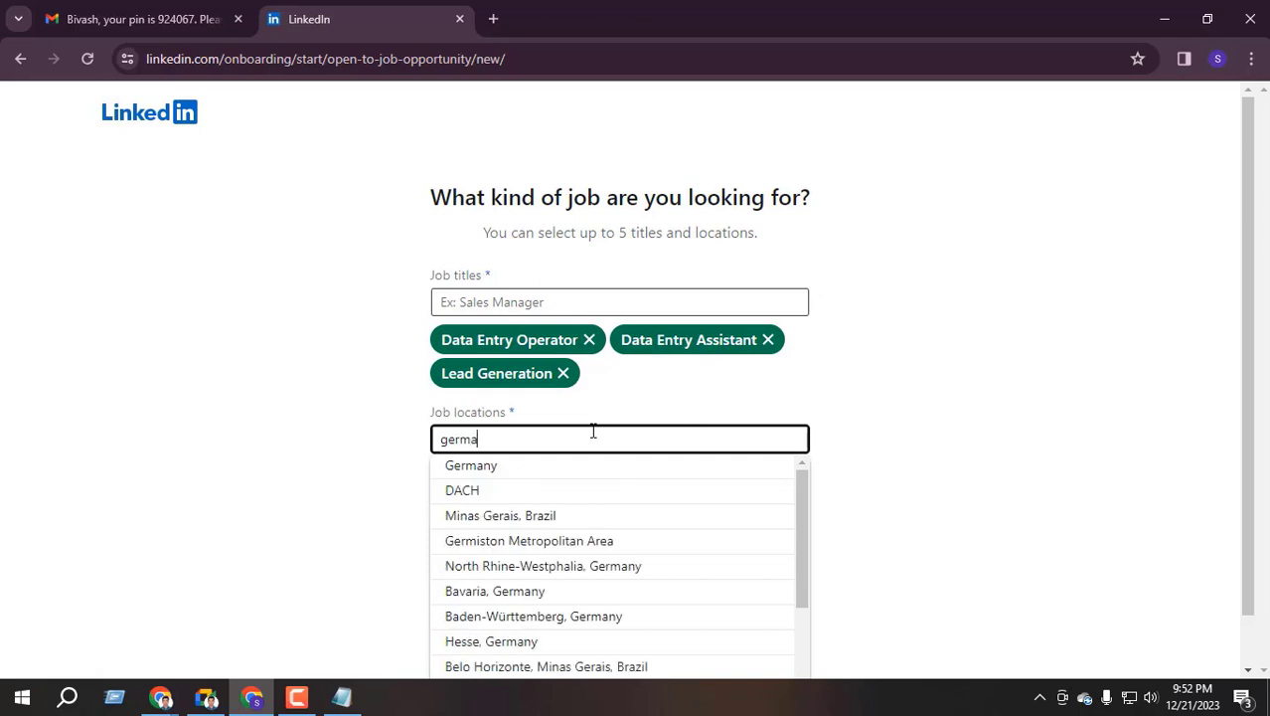
left_click(452, 464)
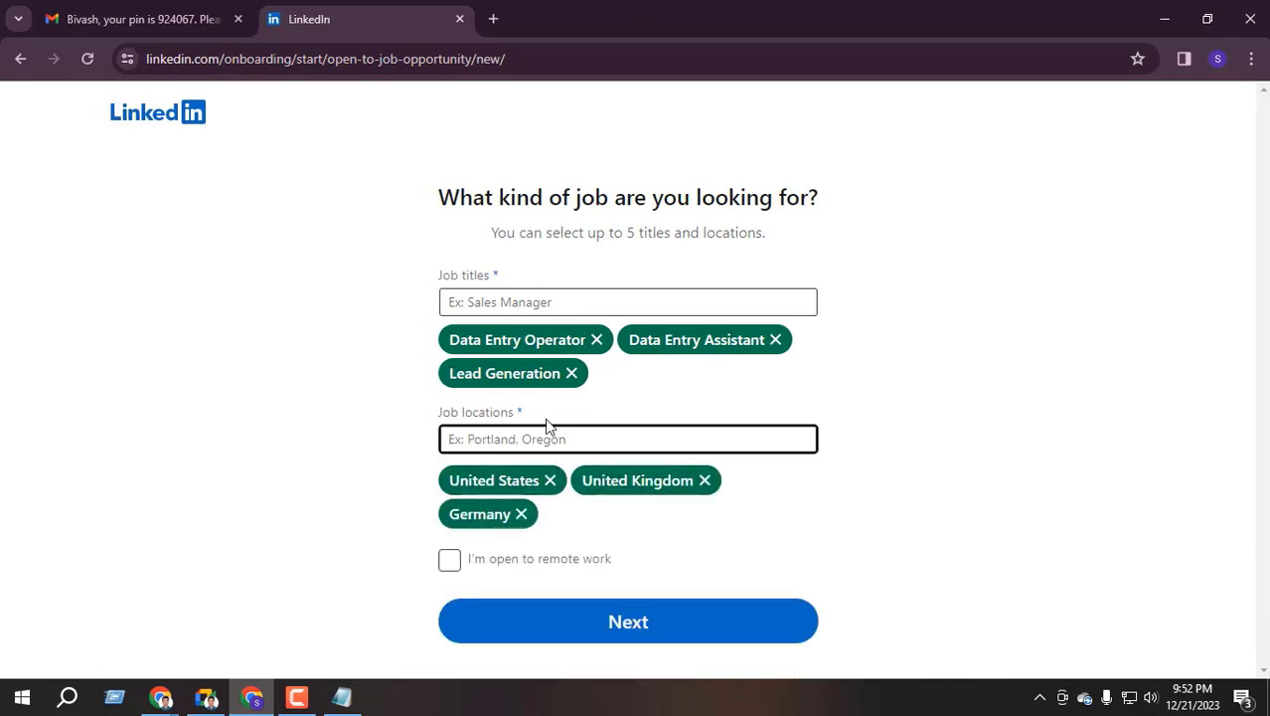
type("canada")
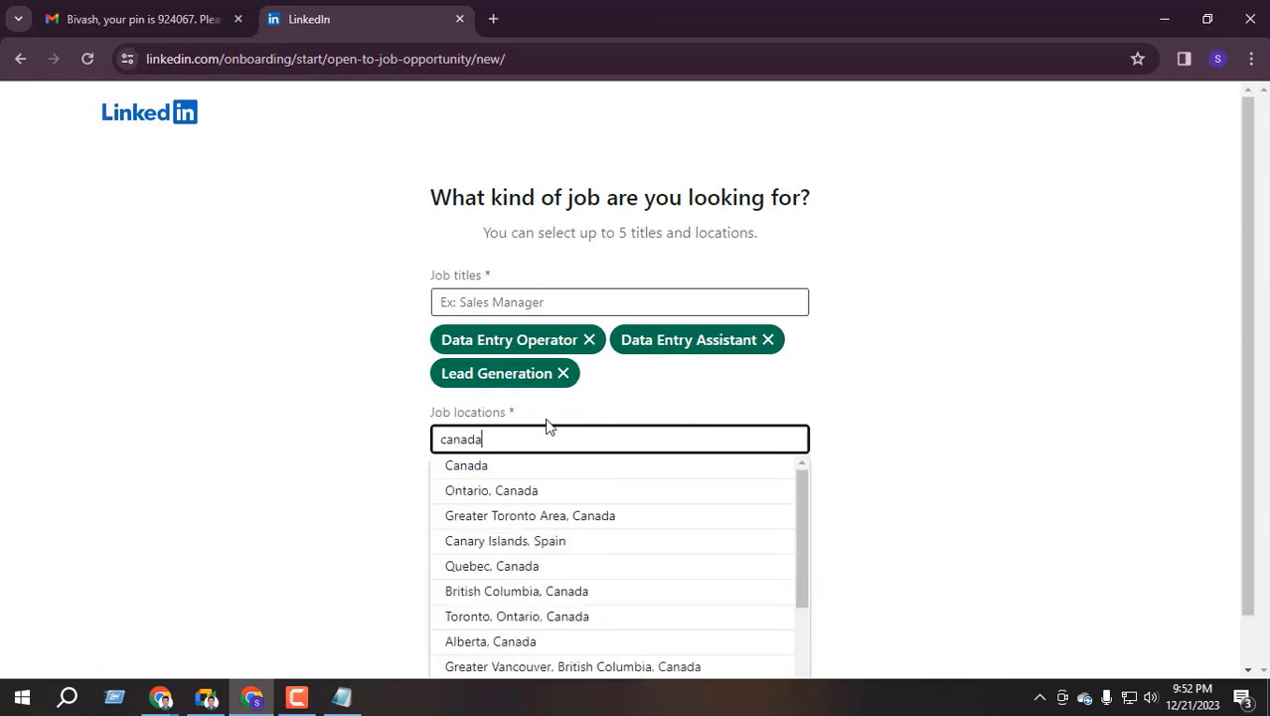
left_click(505, 467)
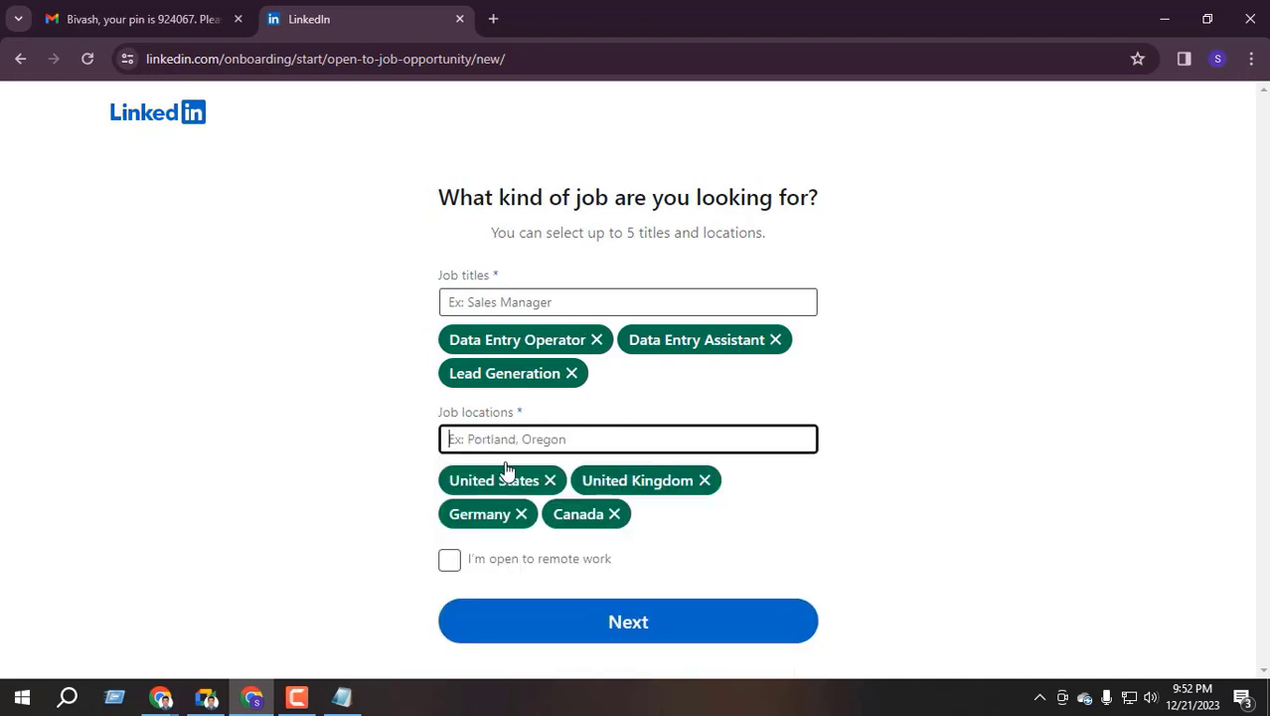
left_click(455, 562)
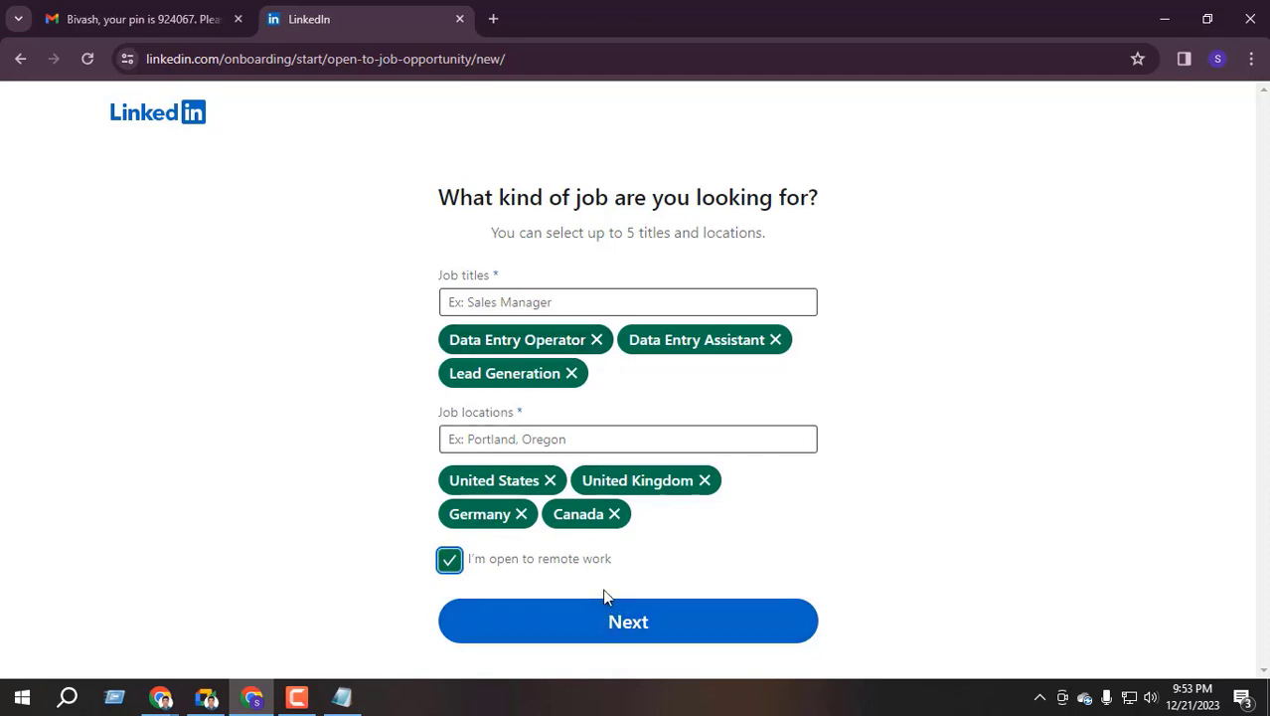
Submit the job titles and locations, keep both job alerts, and share open-to-work with recruiters
left_click(623, 636)
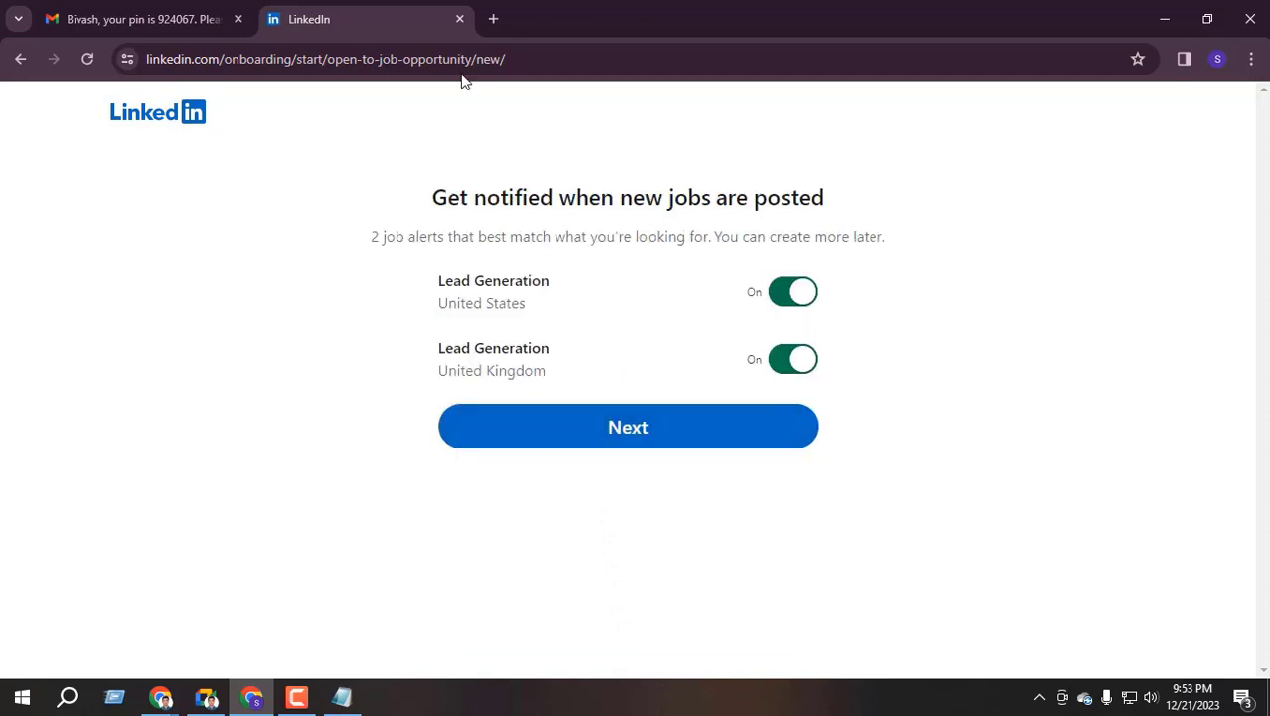
left_click(633, 438)
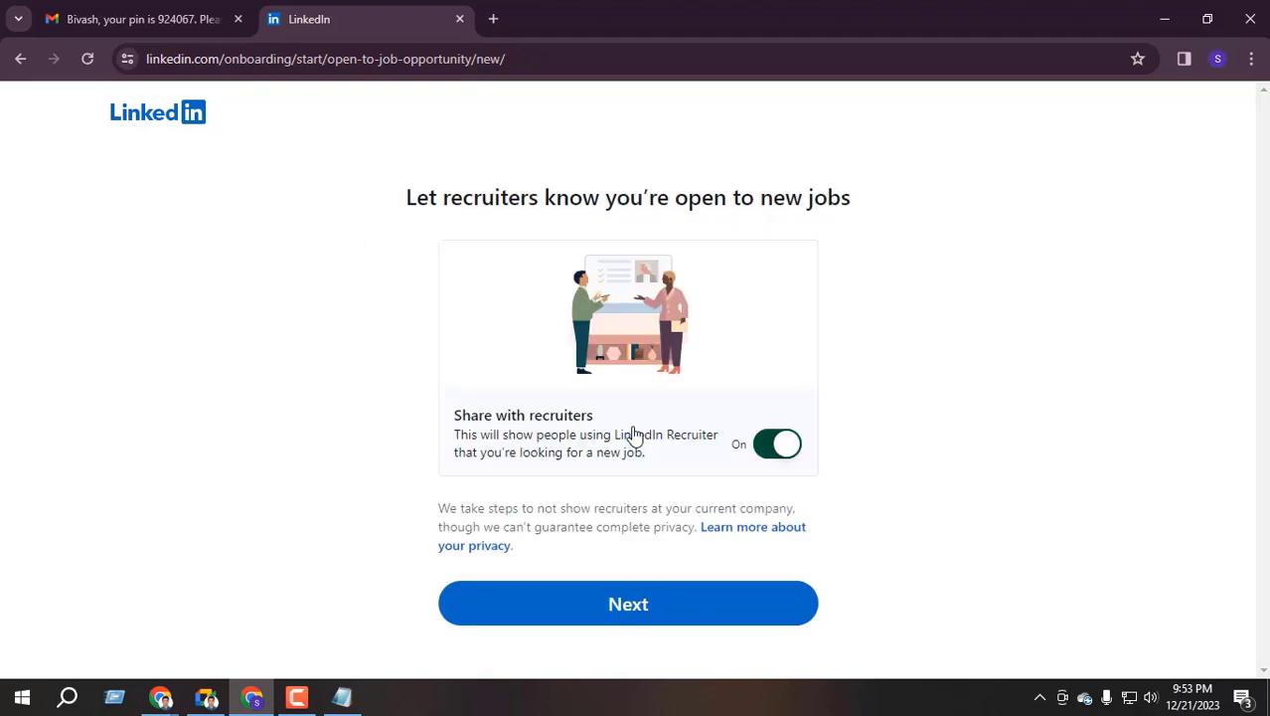
left_click(617, 593)
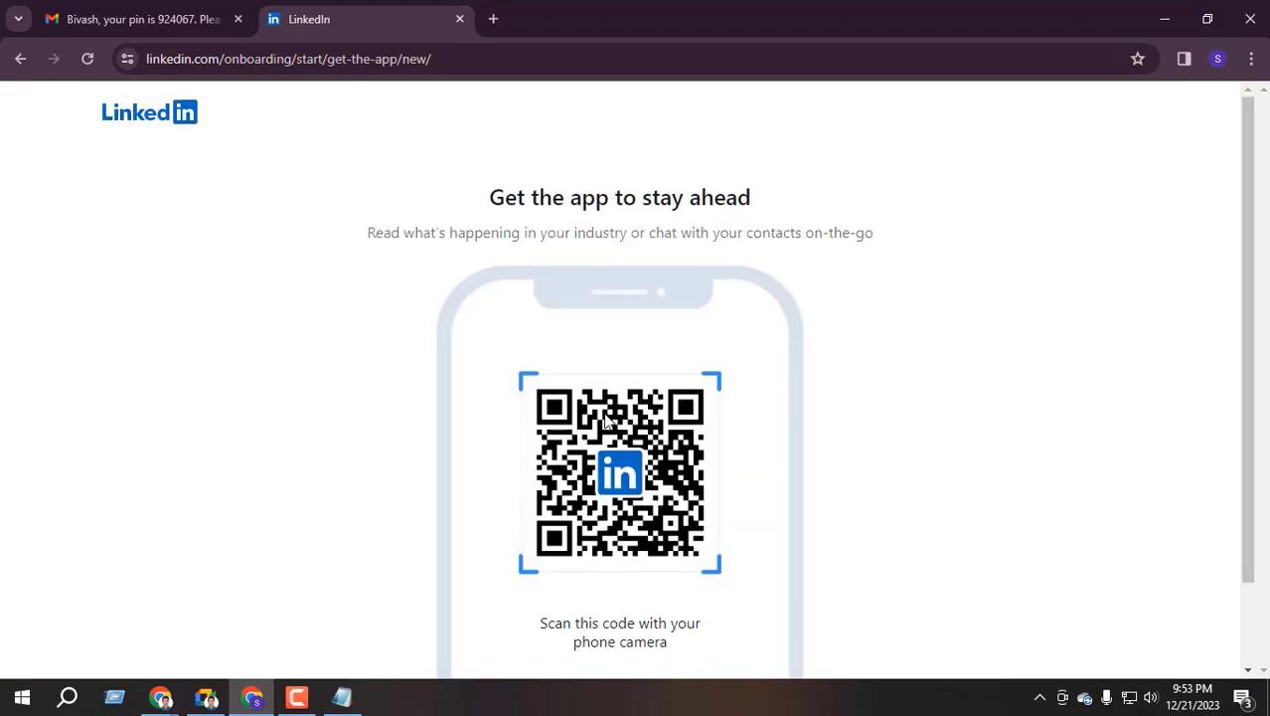
Skip the get-the-app, connect-with-people and follow-recommendation pages to finish onboarding
scroll(626, 467, "down", 1)
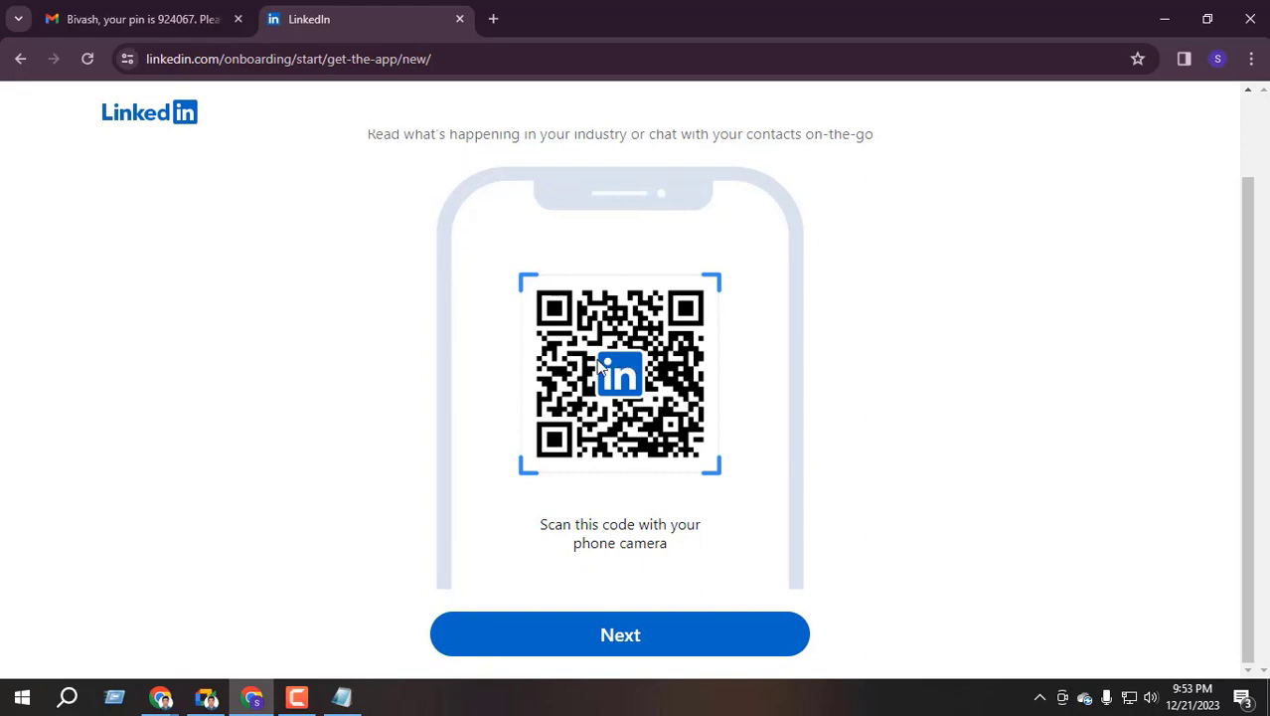
scroll(576, 398, "up", 1)
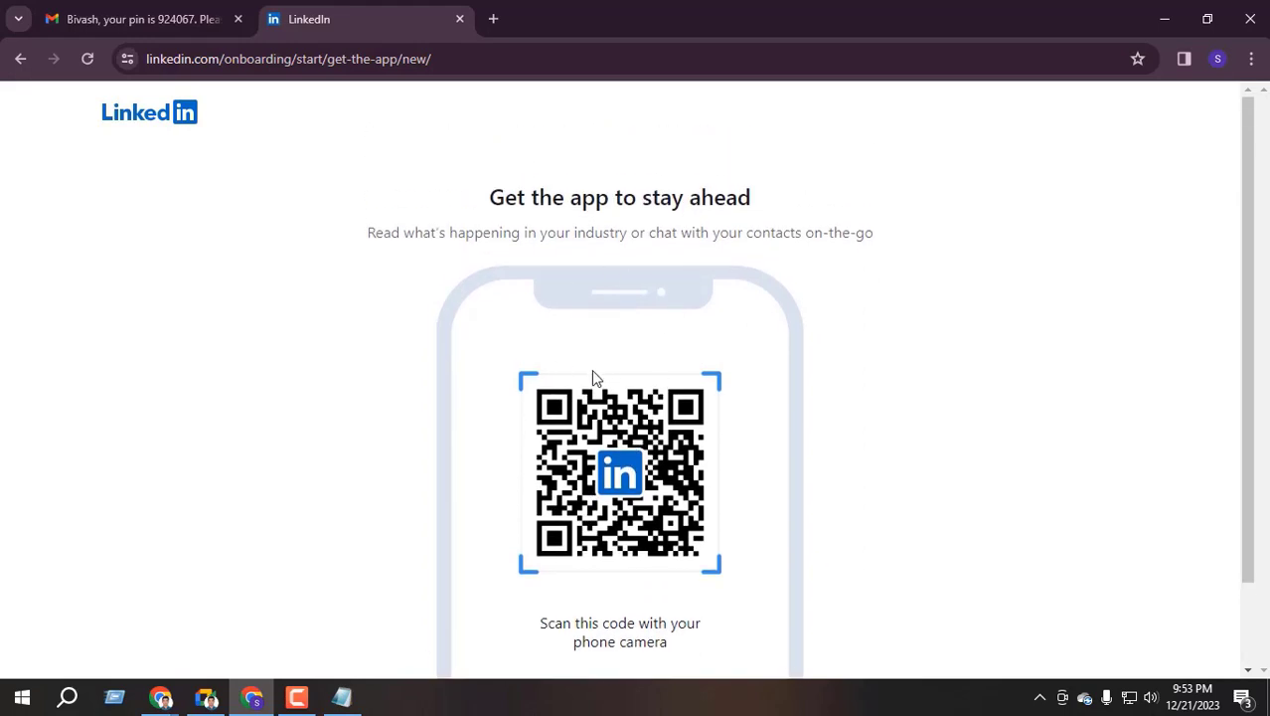
scroll(579, 402, "down", 1)
left_click(641, 636)
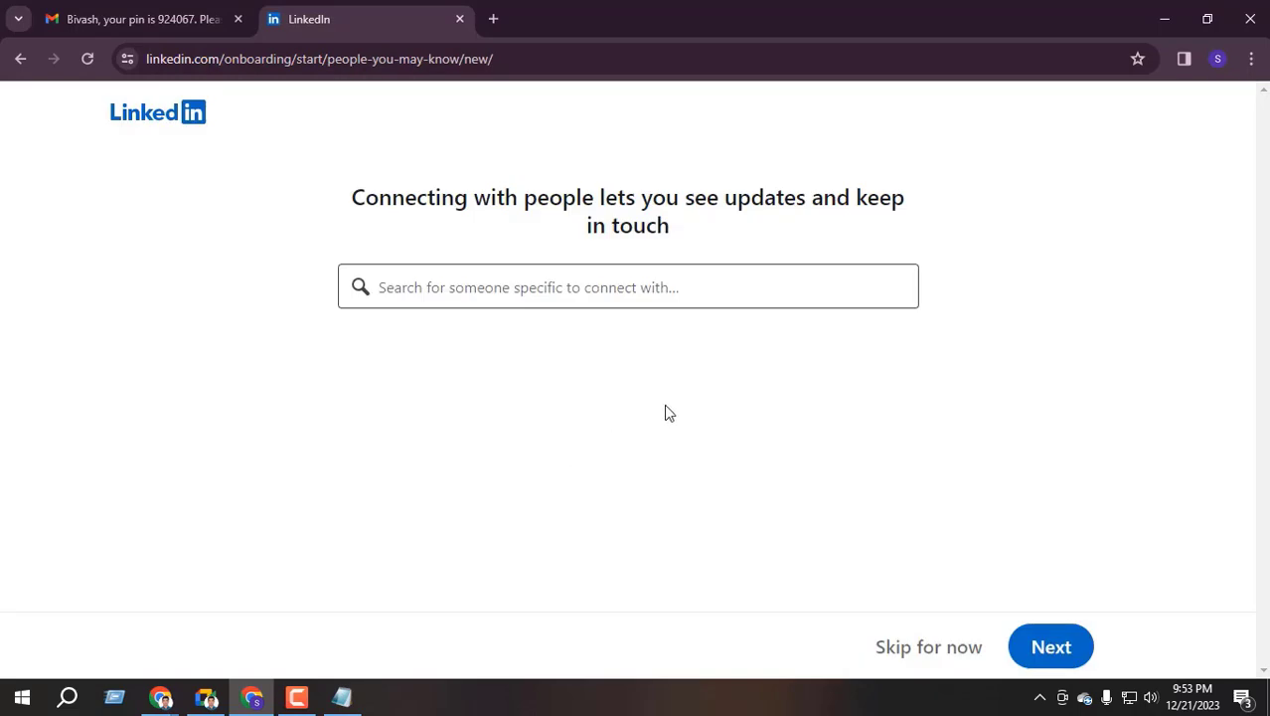
left_click(924, 647)
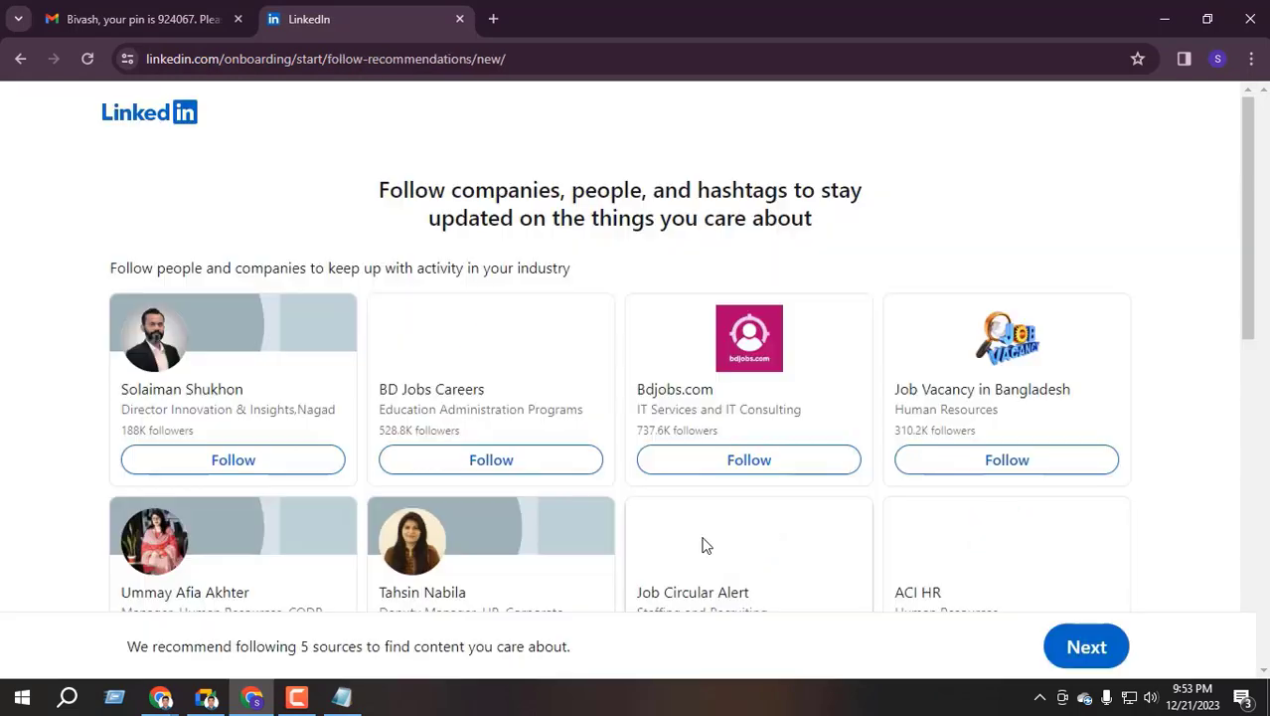
scroll(786, 286, "down", 3)
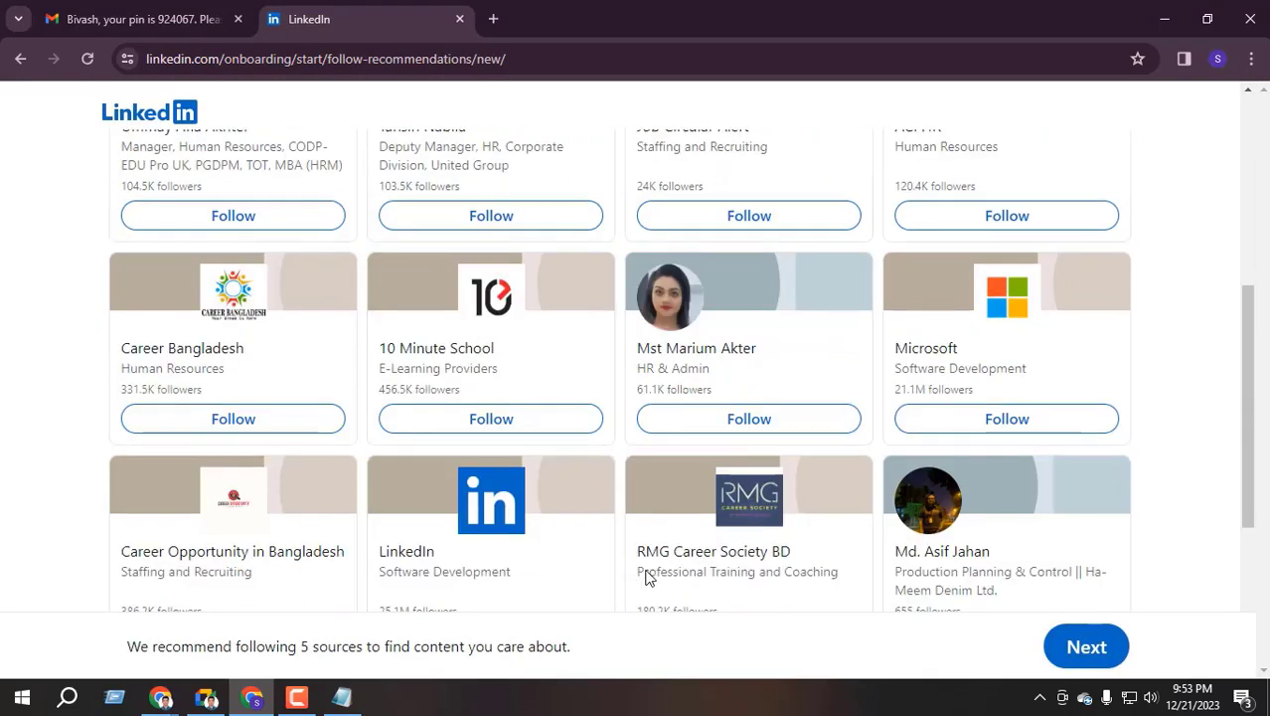
scroll(732, 356, "up", 1)
scroll(732, 356, "down", 3)
scroll(513, 548, "up", 5)
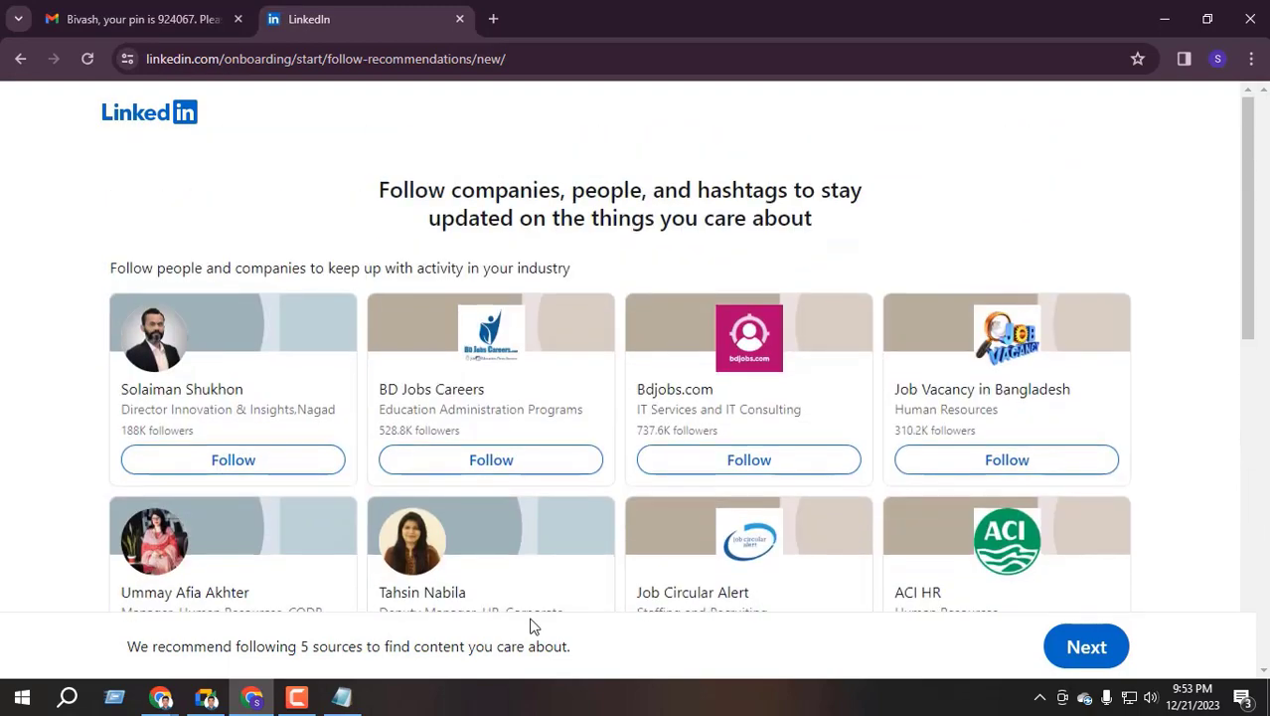
left_click(1094, 644)
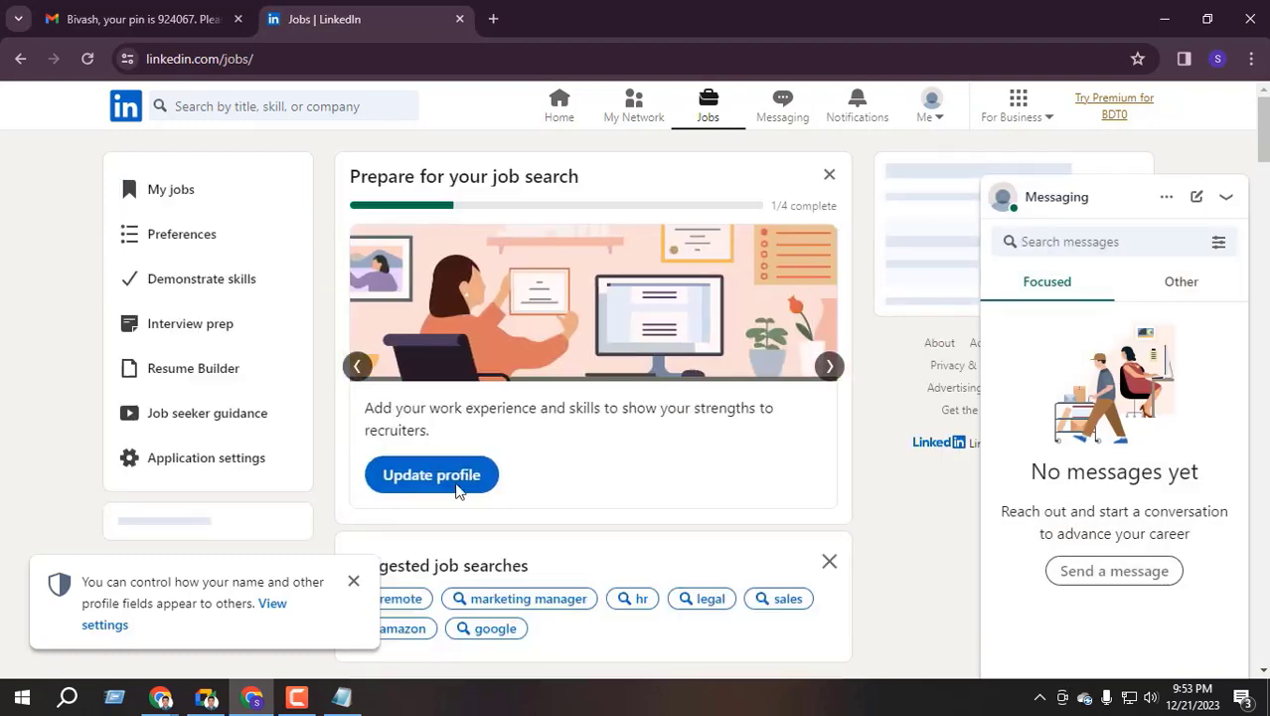
Dismiss the privacy toast, Messaging panel and student question dialog, then open your profile from Home
left_click(352, 582)
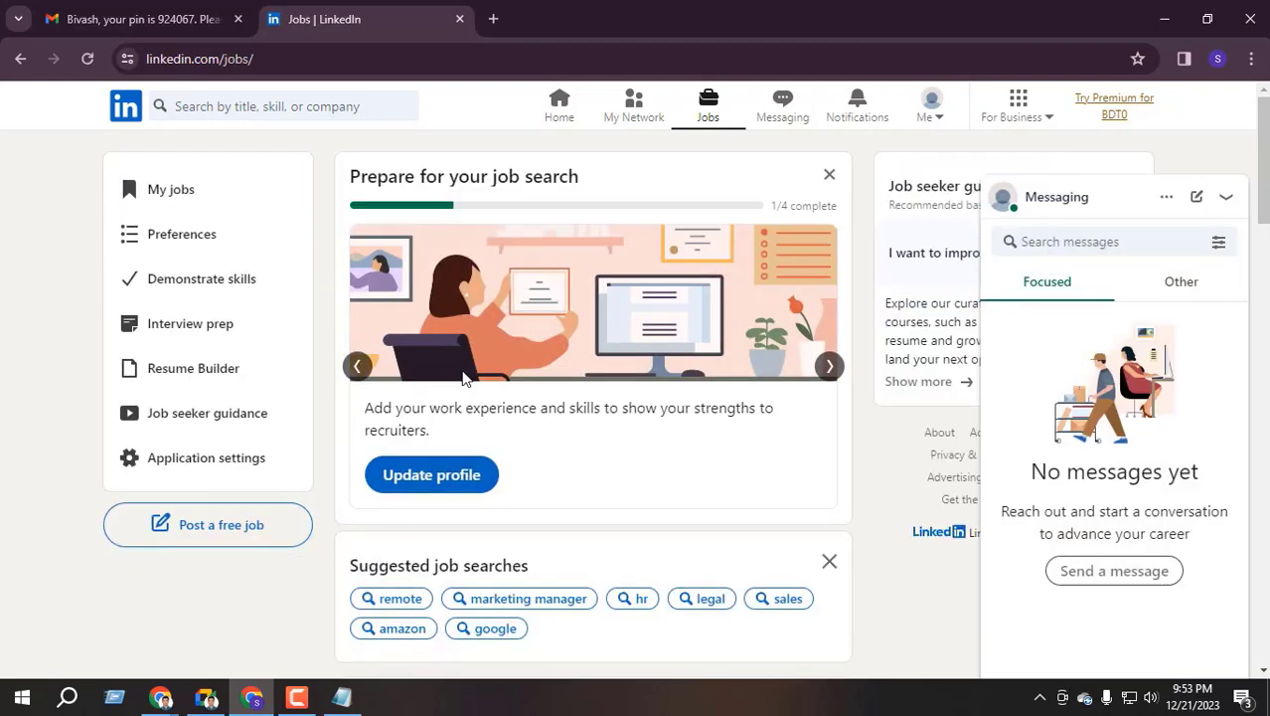
left_click(1227, 197)
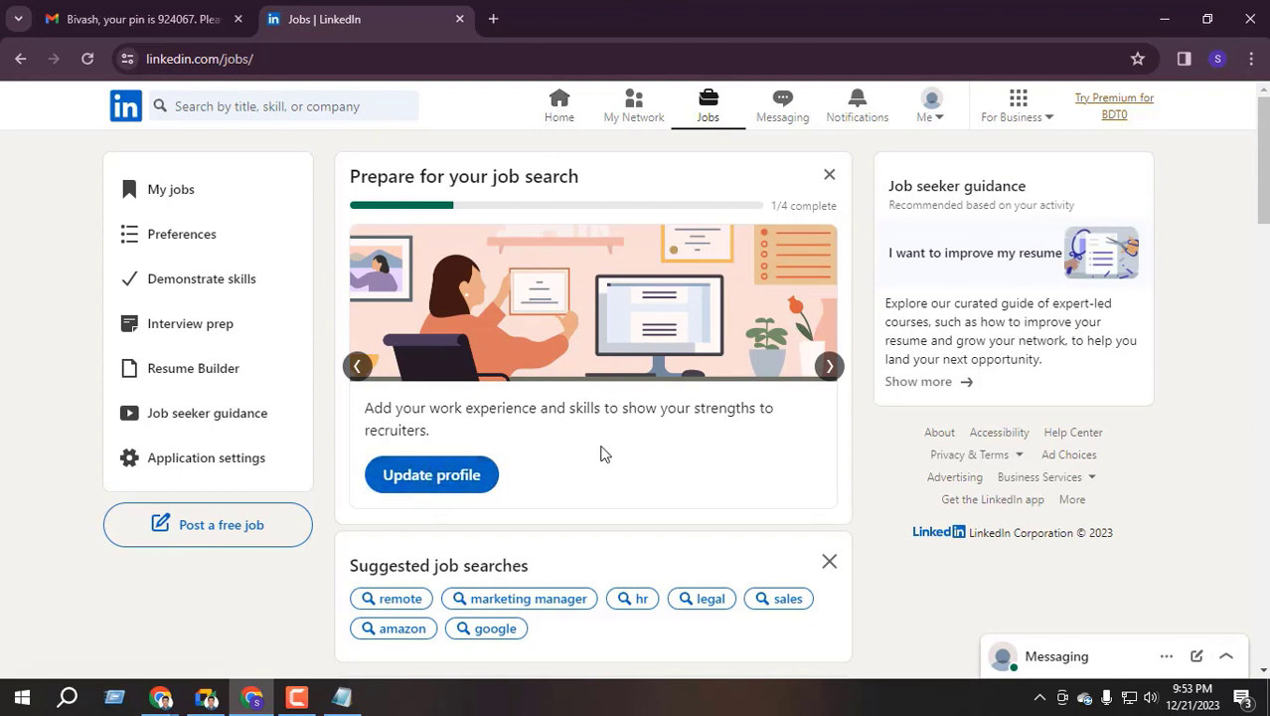
left_click(446, 477)
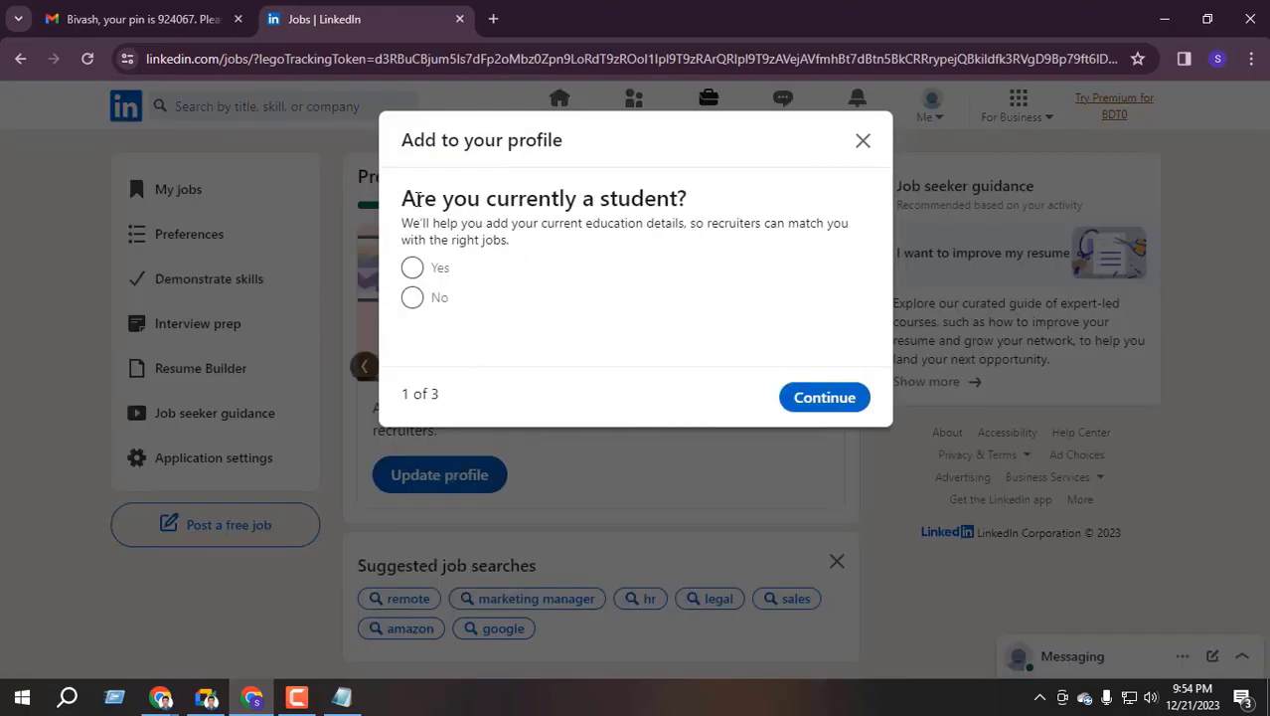
left_click_drag(418, 199, 618, 201)
left_click(864, 142)
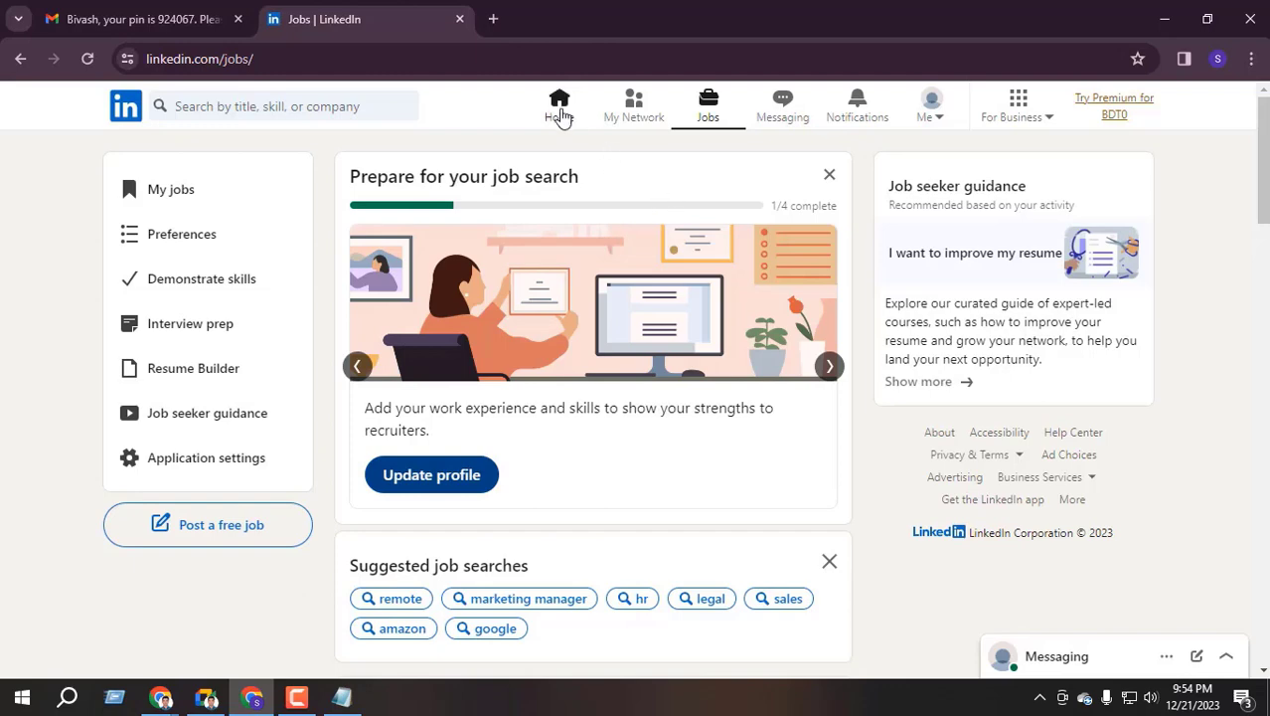
left_click(560, 111)
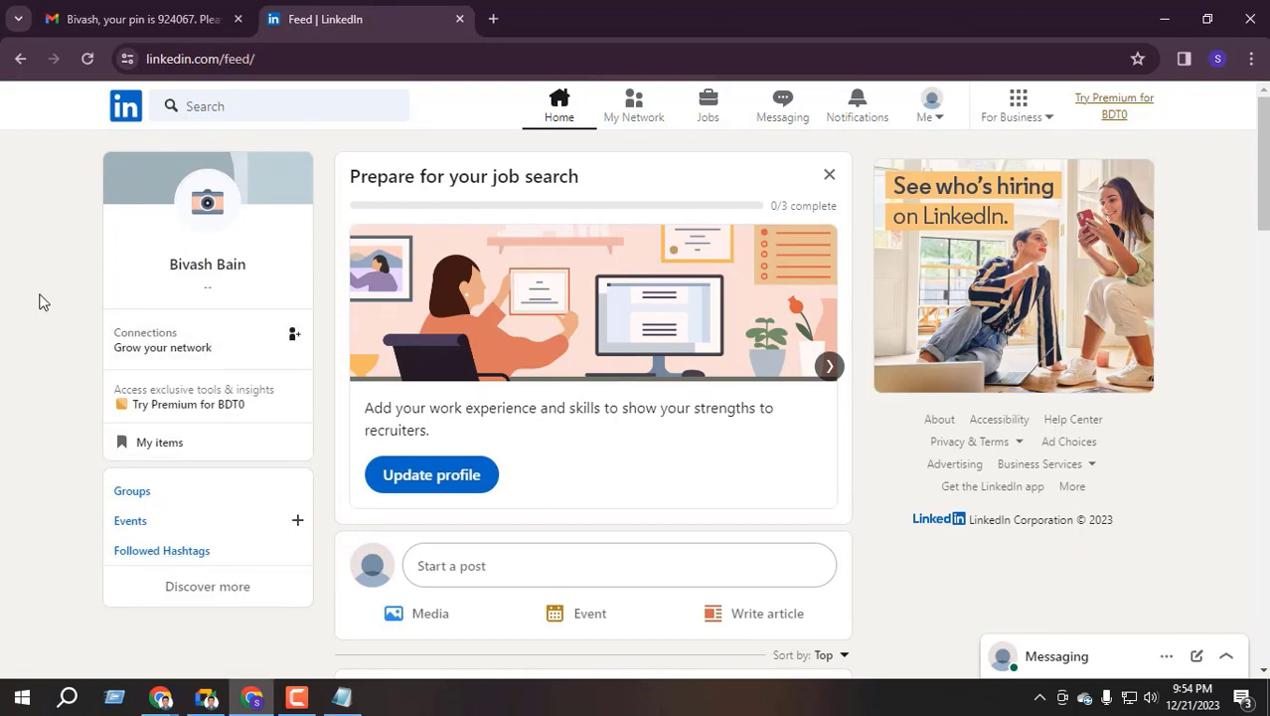
left_click(215, 272)
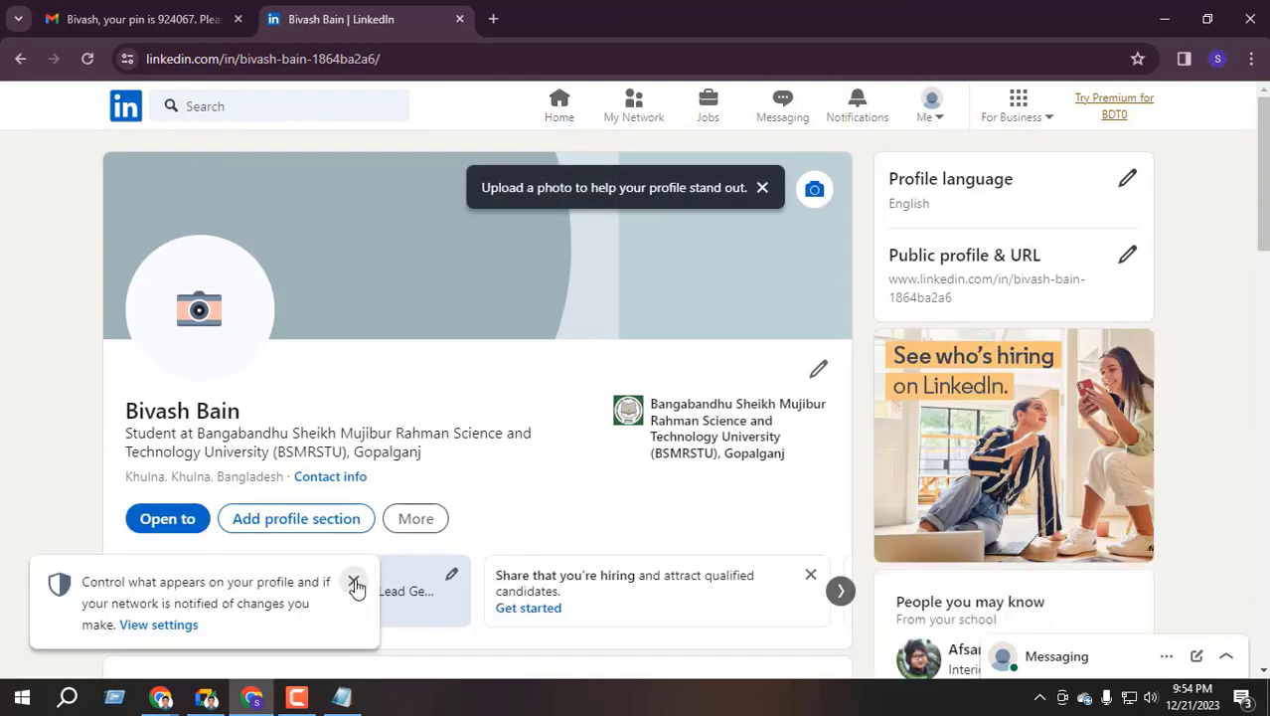
Close the privacy popup and check the Open to work card and 2017–2020 education entry
left_click(354, 583)
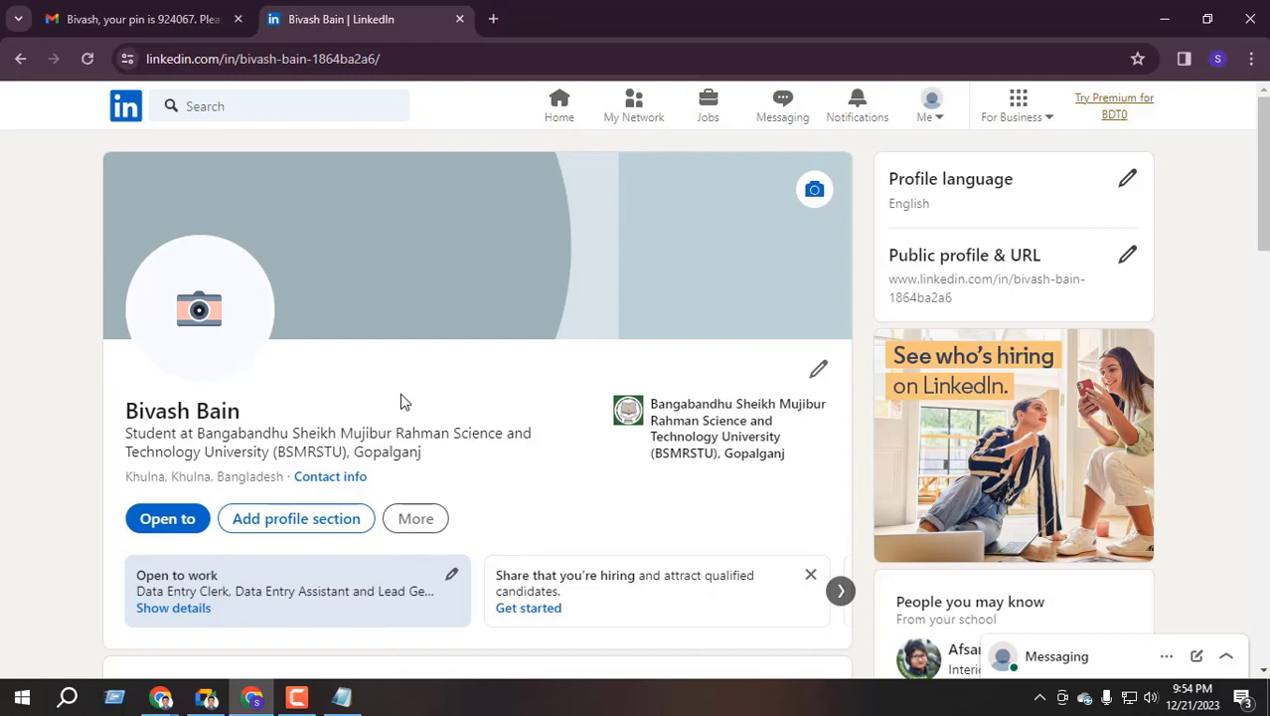
scroll(403, 401, "down", 20)
scroll(412, 425, "up", 2)
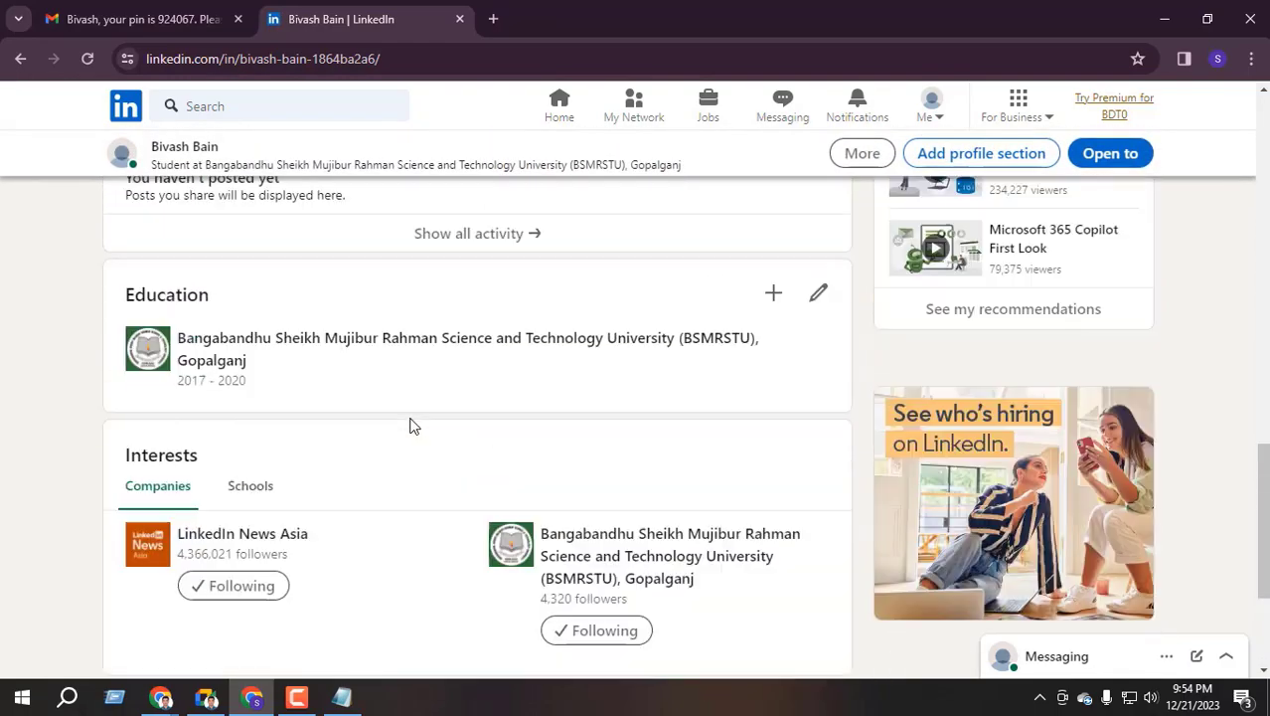
scroll(413, 426, "up", 15)
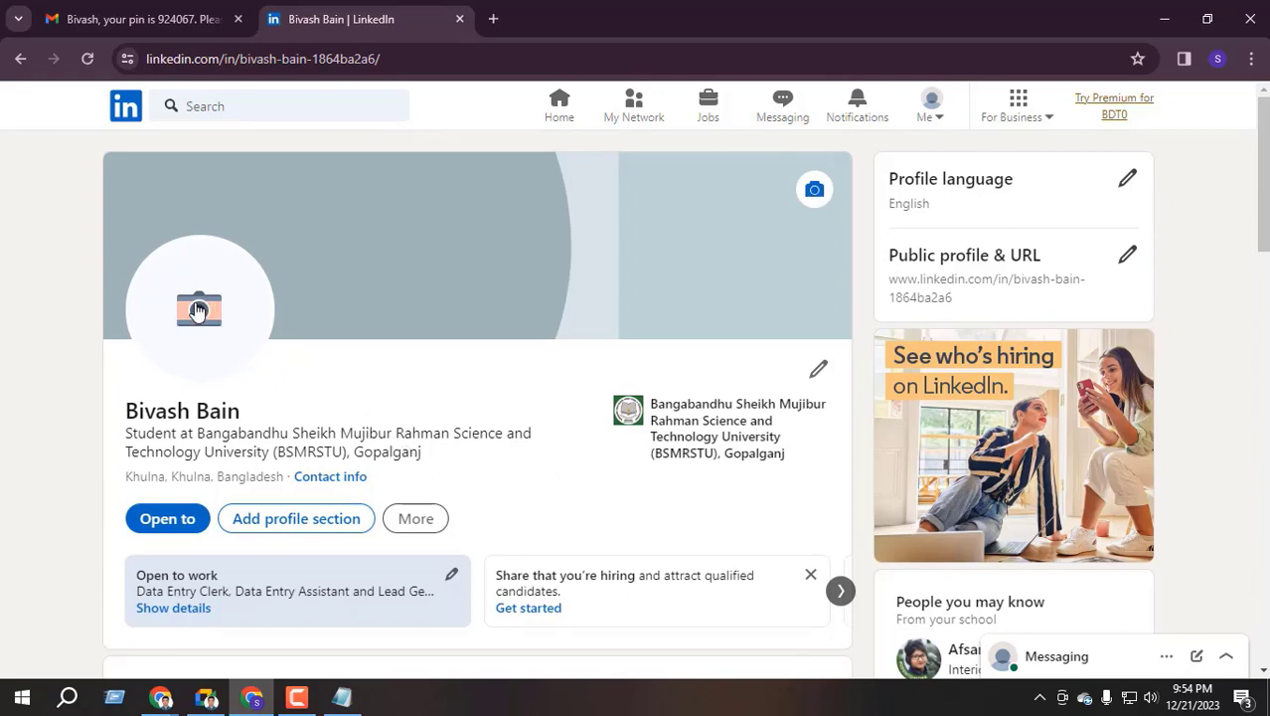
Load the headshot image from the Desktop's Course File folder as a new profile photo
left_click(198, 311)
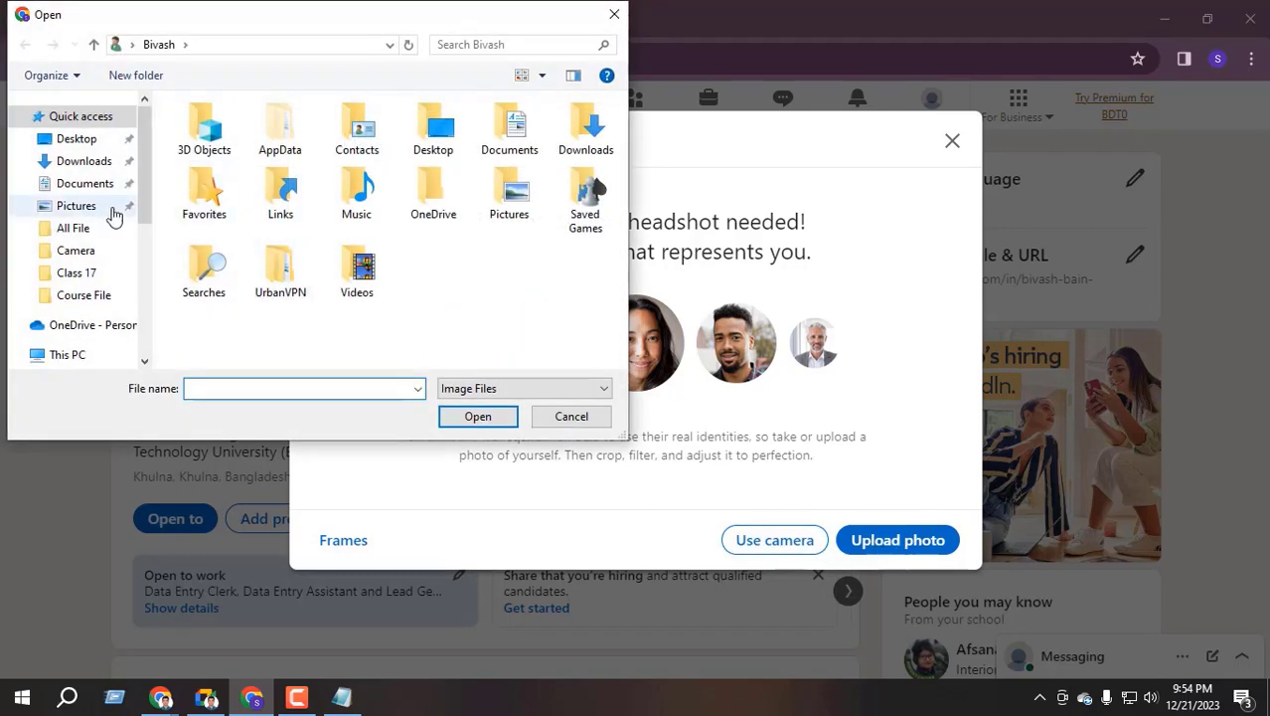
left_click(79, 142)
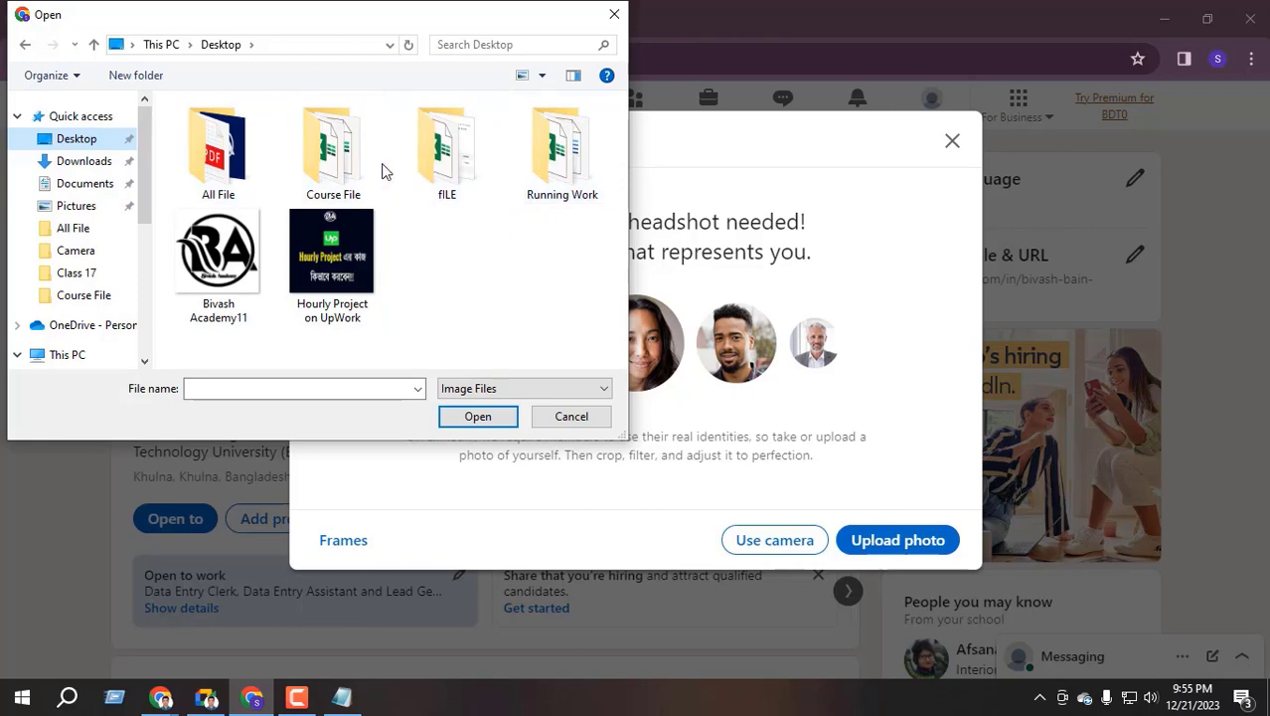
double_click(335, 159)
left_click(211, 182)
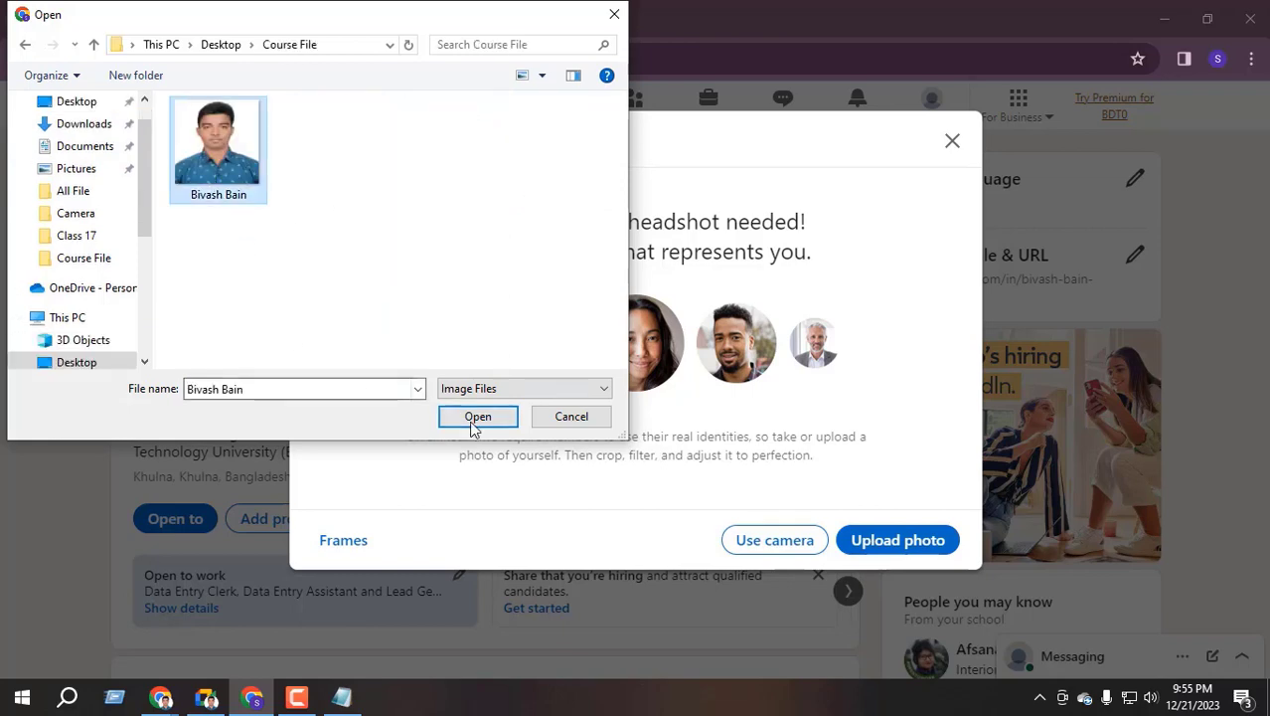
left_click(475, 418)
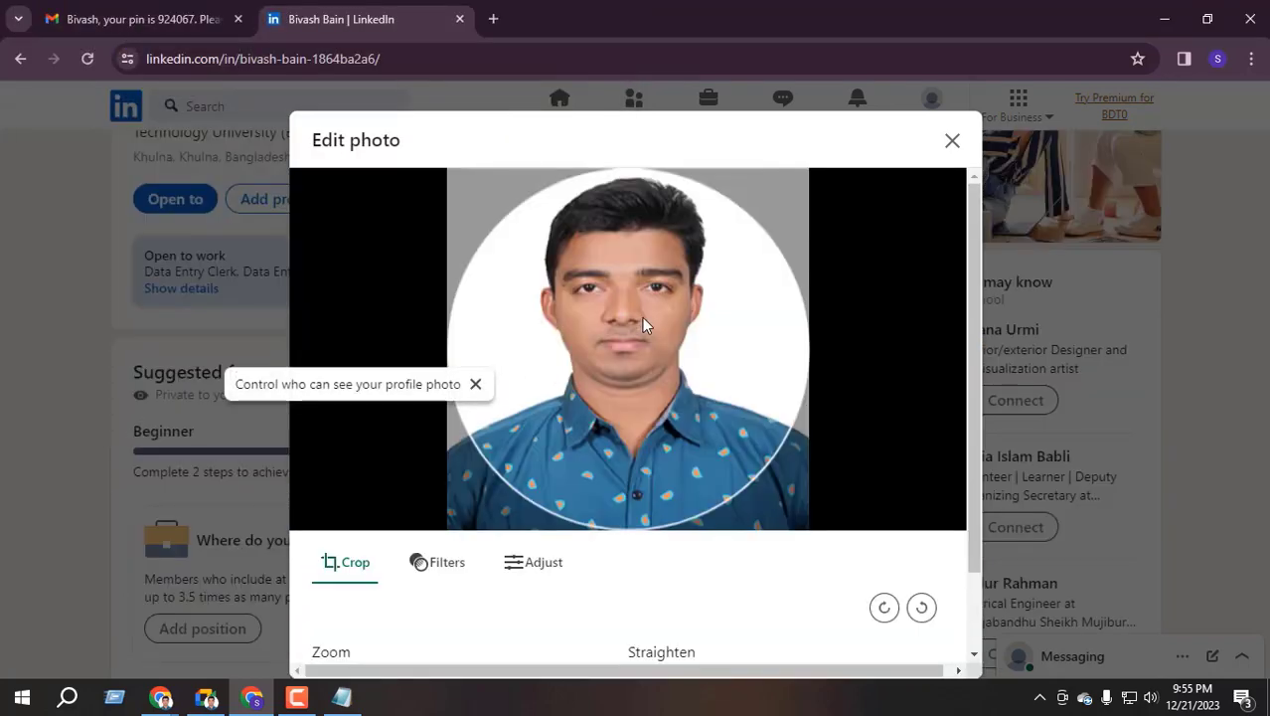
Save the headshot at minimum zoom as the profile photo and reload the profile page
scroll(492, 544, "down", 1)
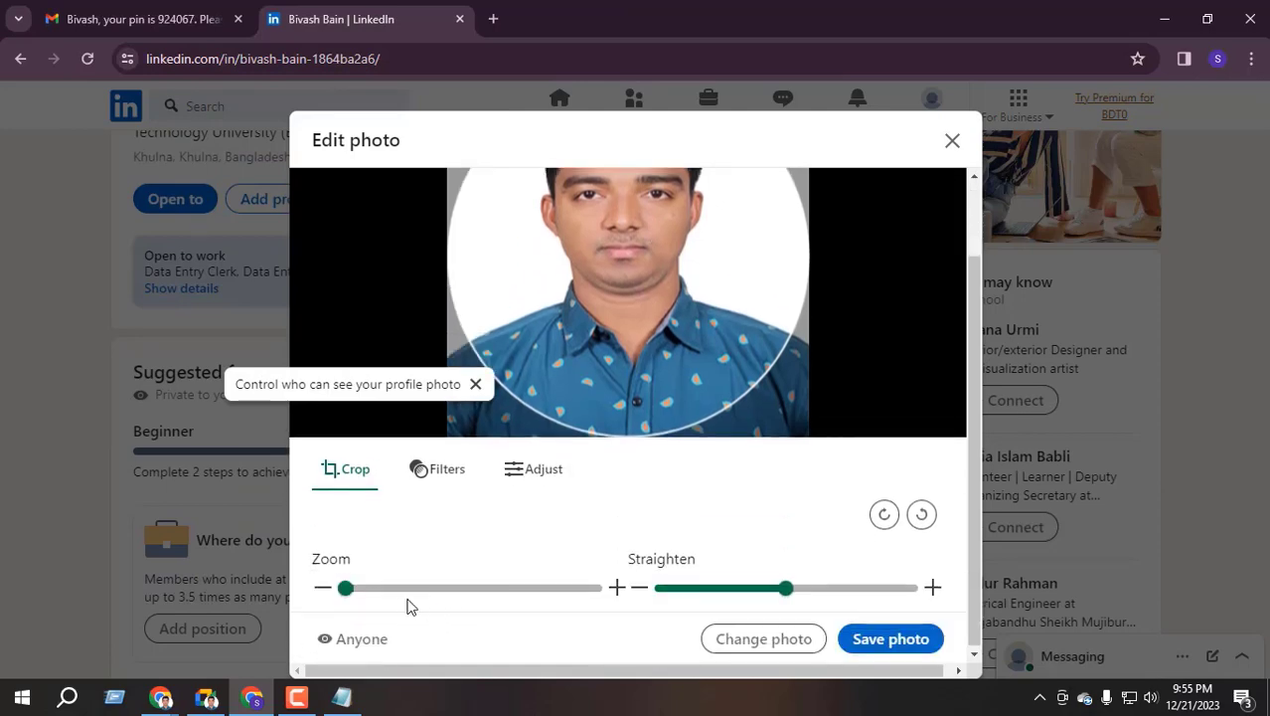
left_click_drag(348, 589, 470, 594)
left_click_drag(378, 607, 255, 601)
scroll(432, 557, "up", 1)
scroll(420, 588, "down", 1)
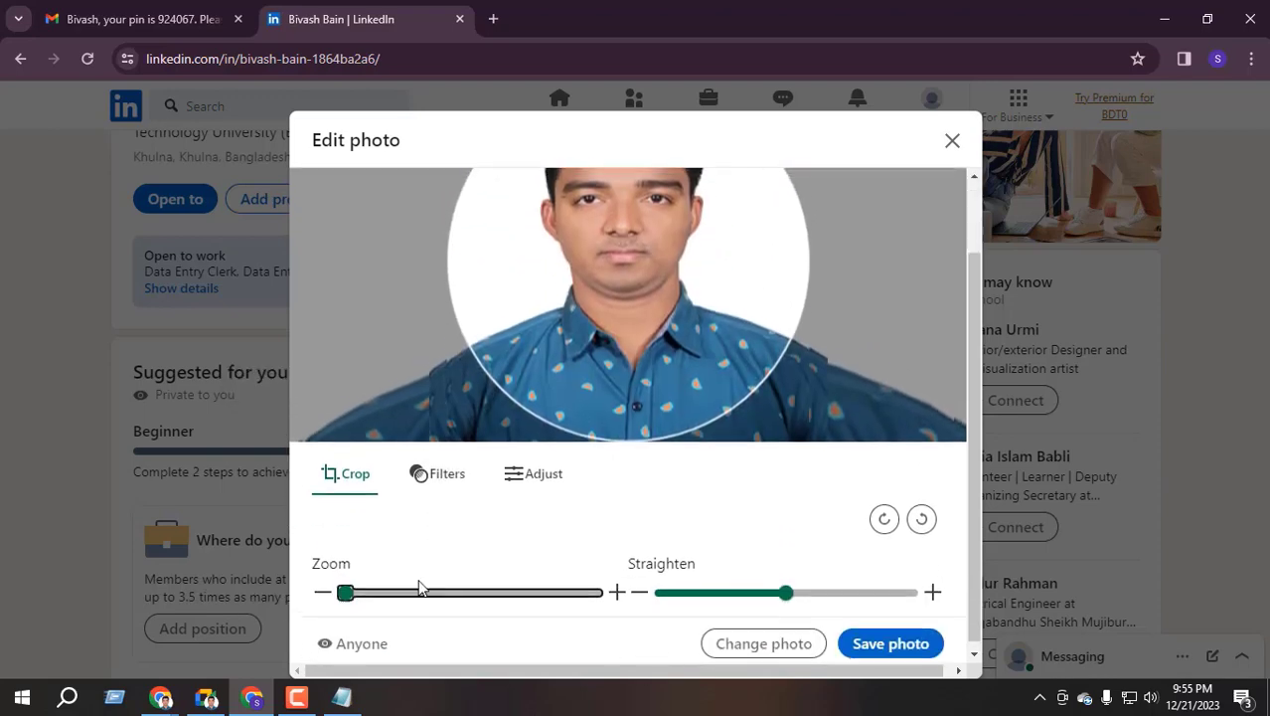
left_click_drag(359, 593, 279, 612)
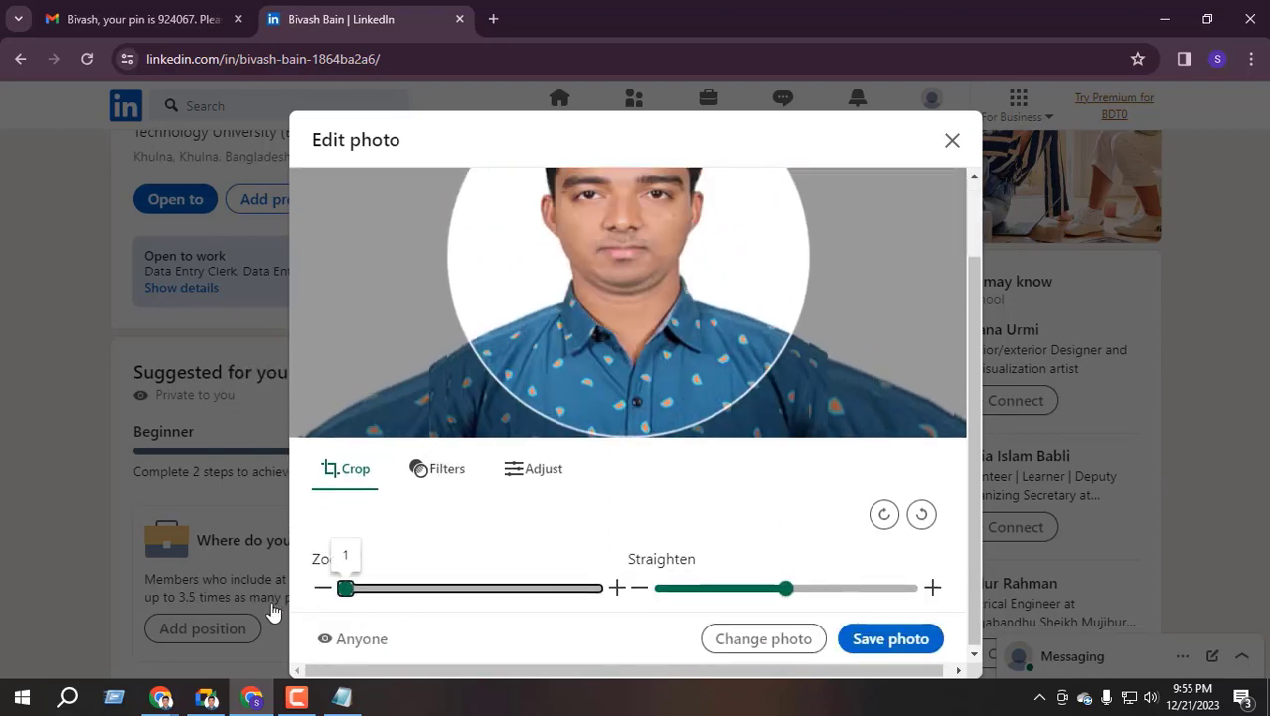
scroll(478, 527, "up", 1)
scroll(597, 566, "down", 1)
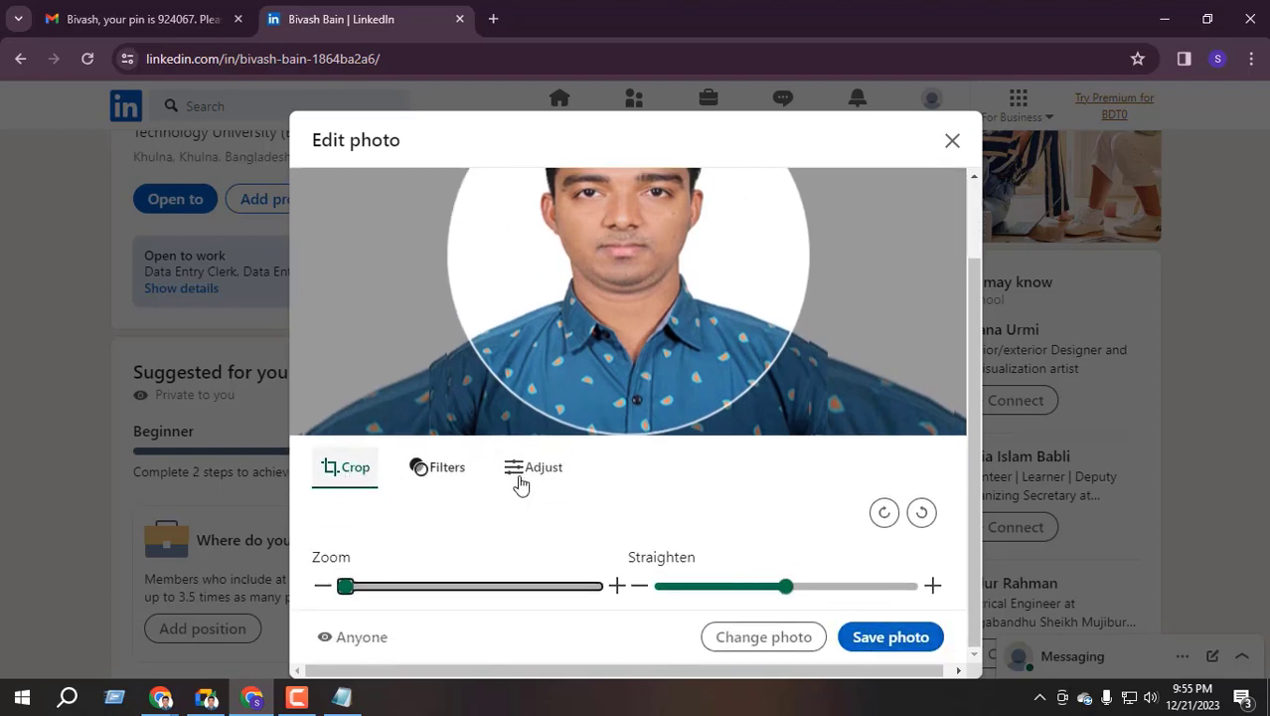
scroll(622, 462, "up", 1)
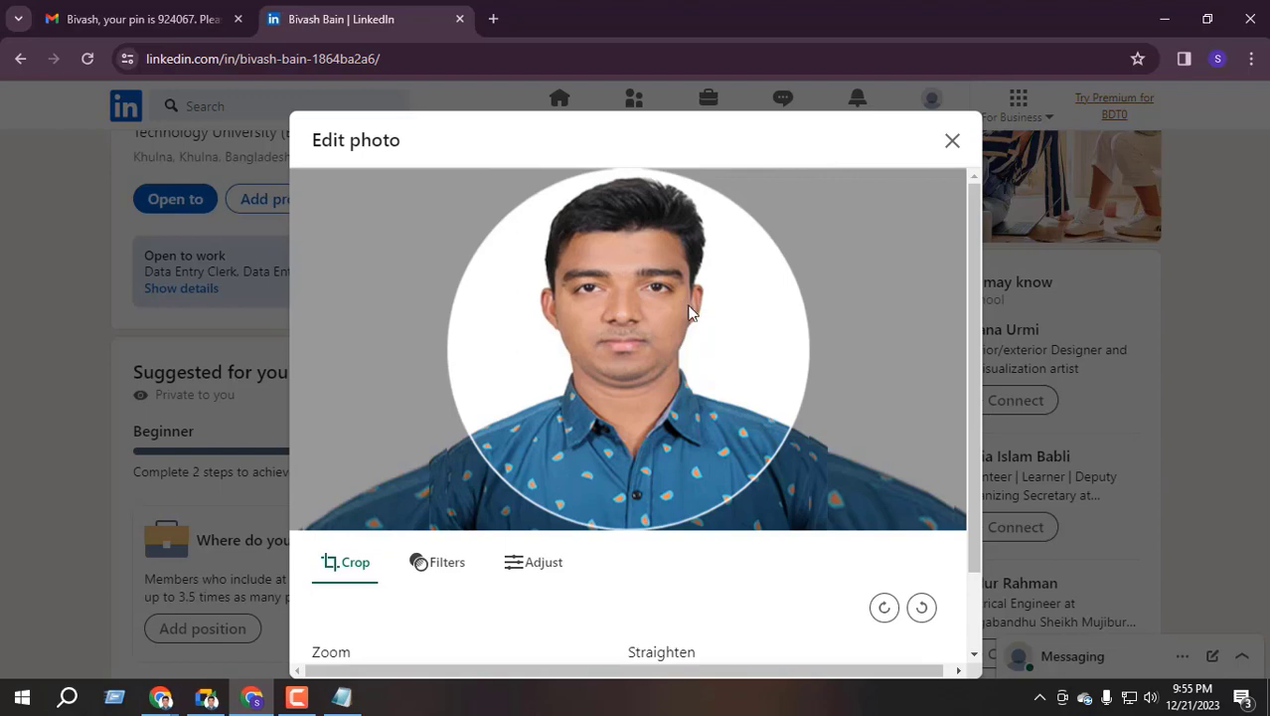
scroll(726, 547, "down", 1)
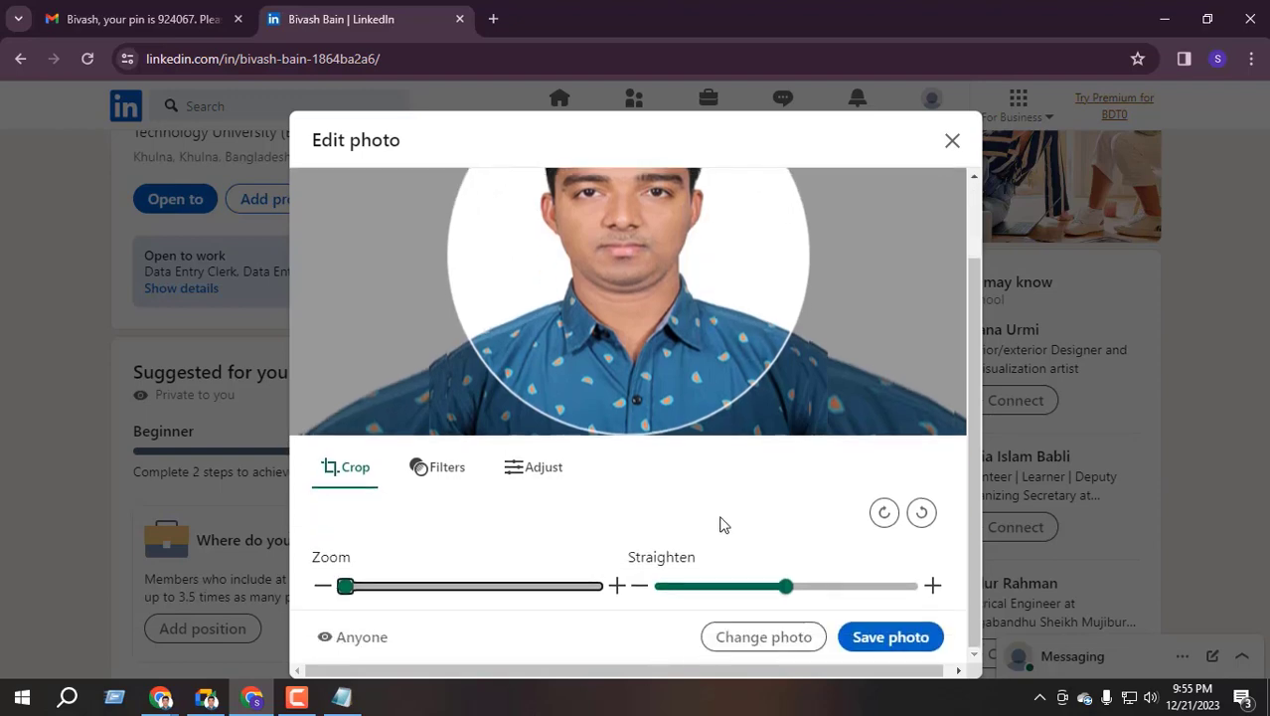
left_click(892, 640)
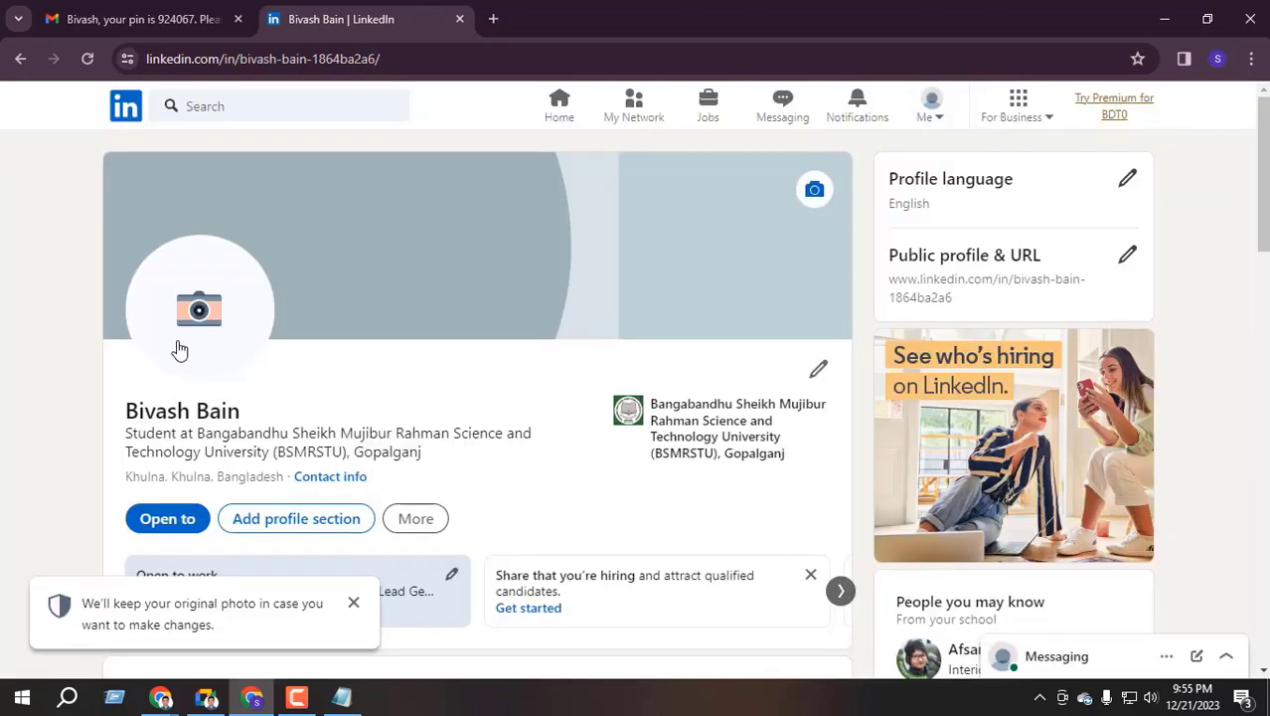
left_click(88, 59)
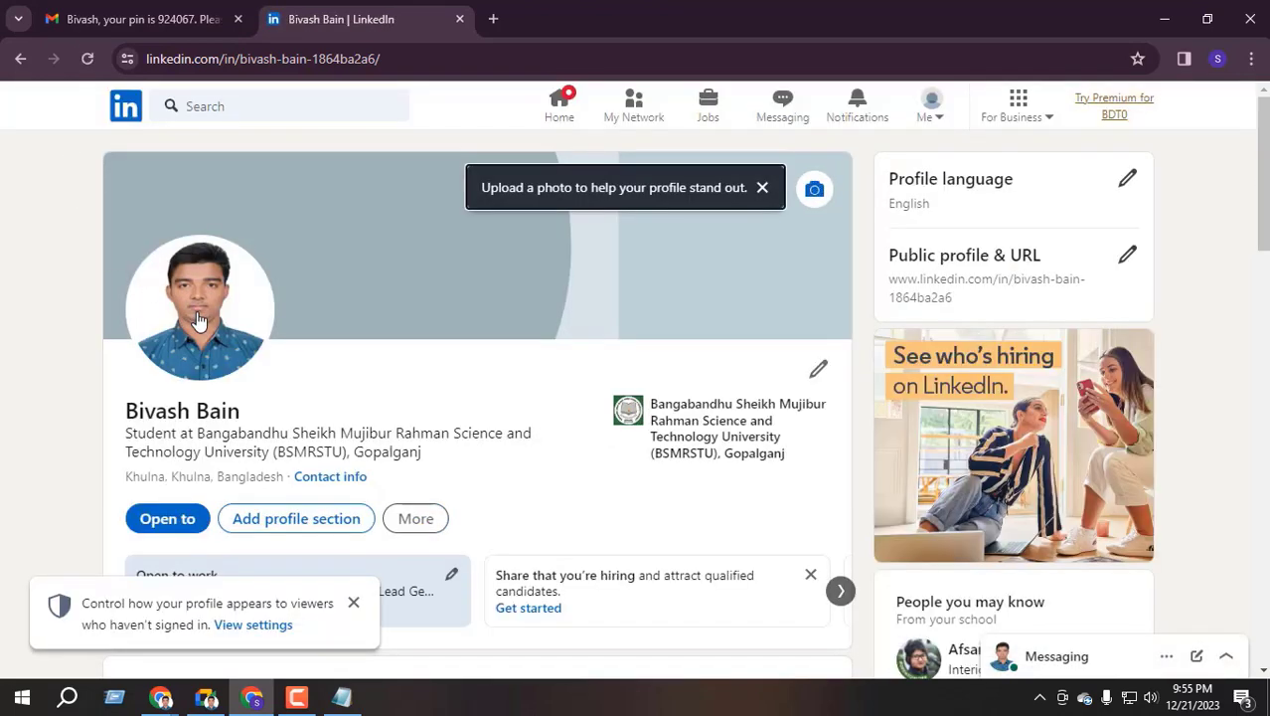
Scroll through the refreshed profile with the new headshot and dismiss the profile-visibility notice
scroll(338, 328, "down", 1)
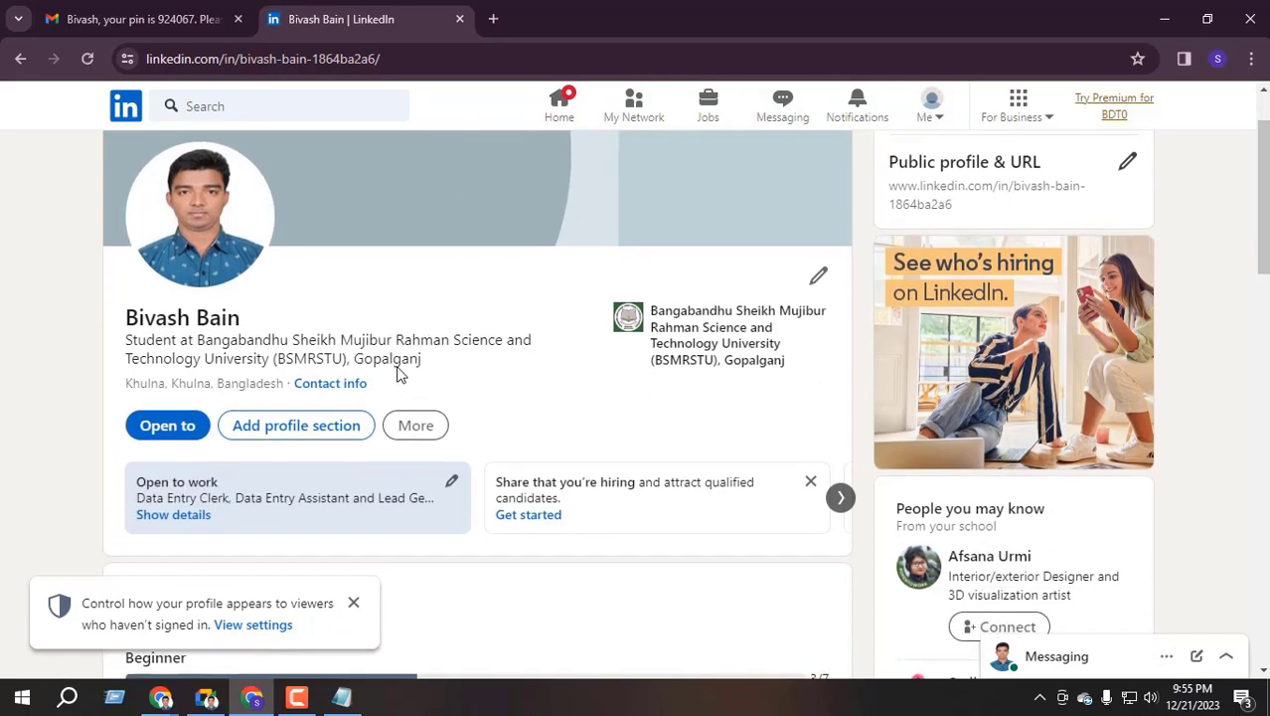
scroll(294, 382, "down", 4)
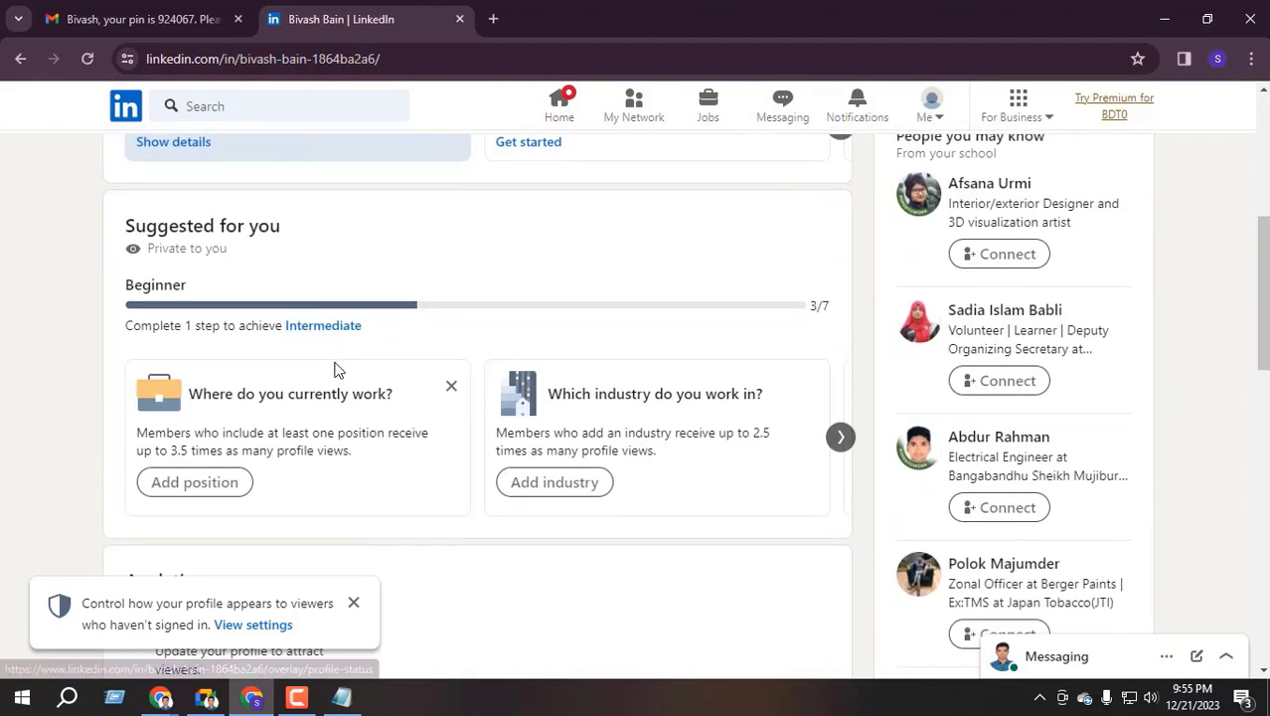
left_click_drag(126, 284, 204, 297)
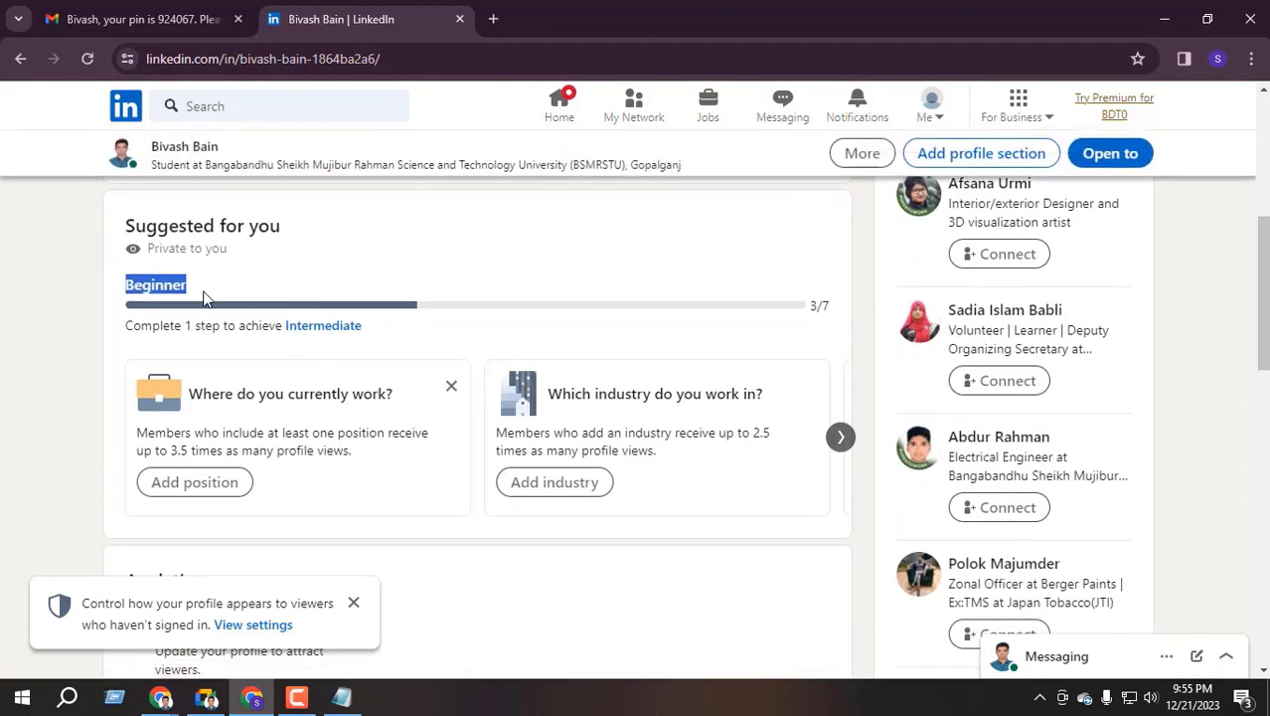
scroll(246, 329, "down", 4)
scroll(159, 298, "up", 1)
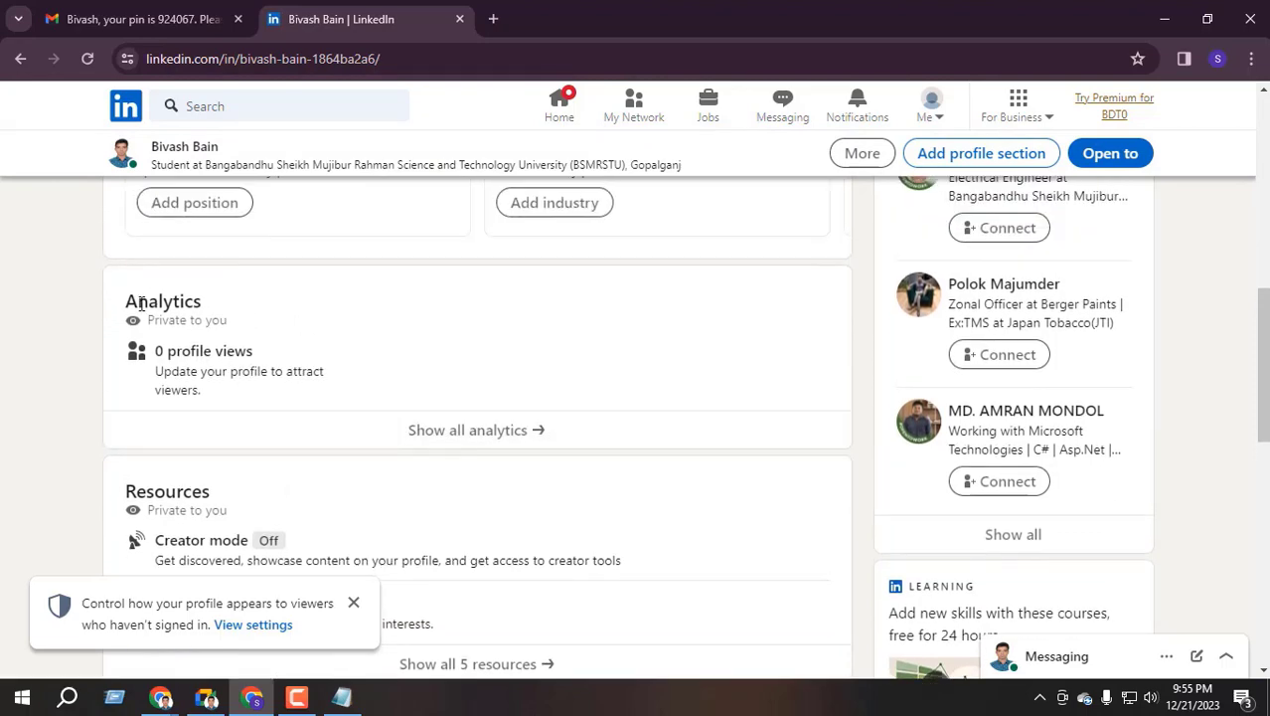
scroll(237, 338, "down", 2)
scroll(199, 309, "down", 5)
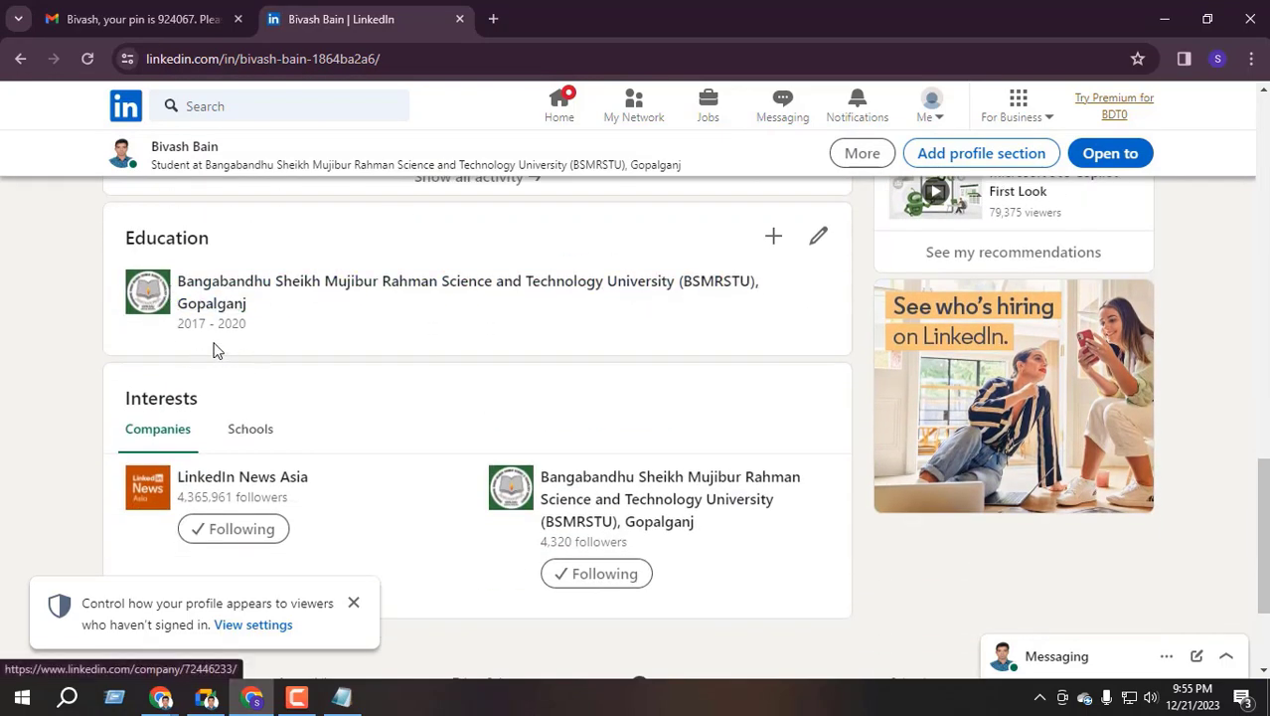
scroll(369, 358, "up", 7)
scroll(369, 358, "up", 3)
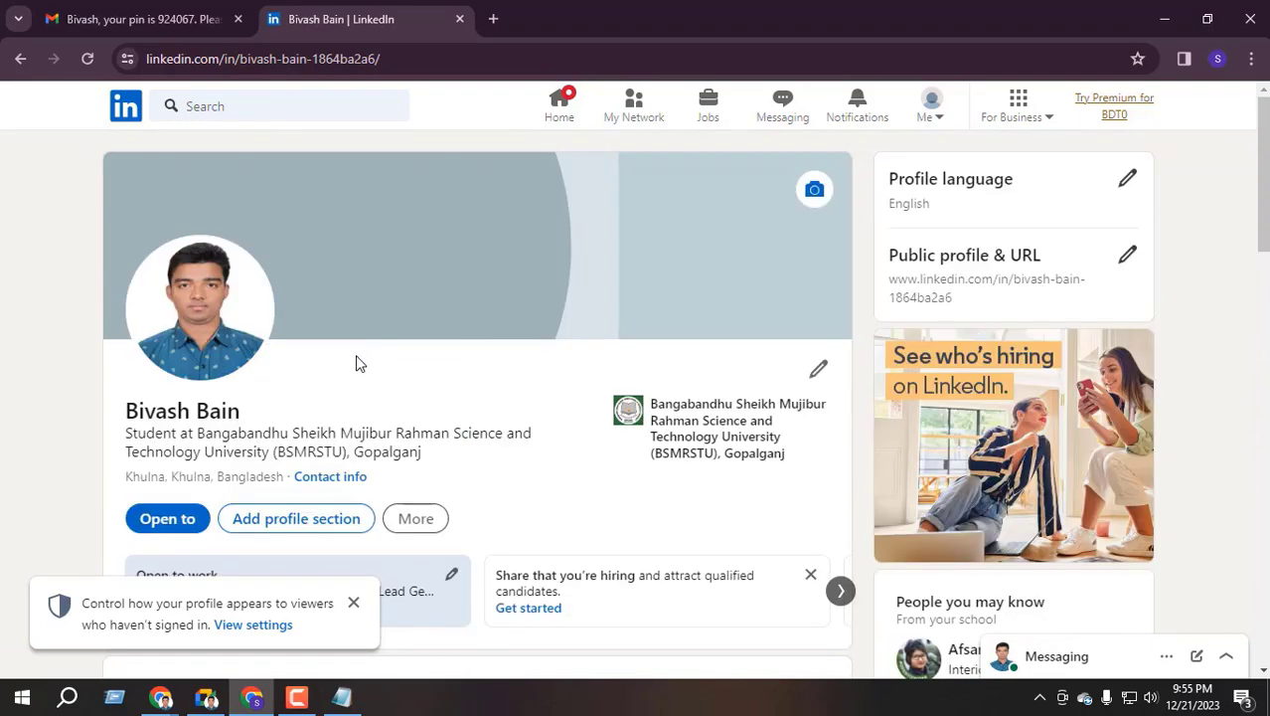
scroll(358, 363, "down", 1)
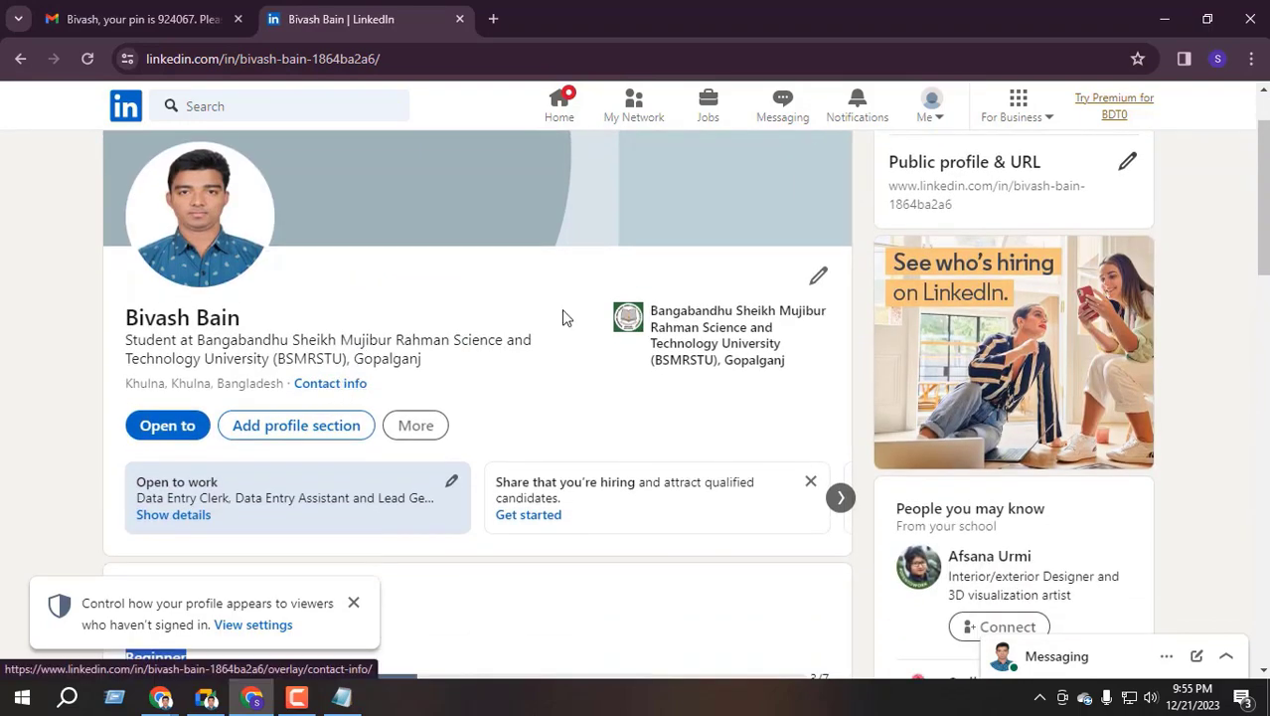
scroll(448, 309, "up", 1)
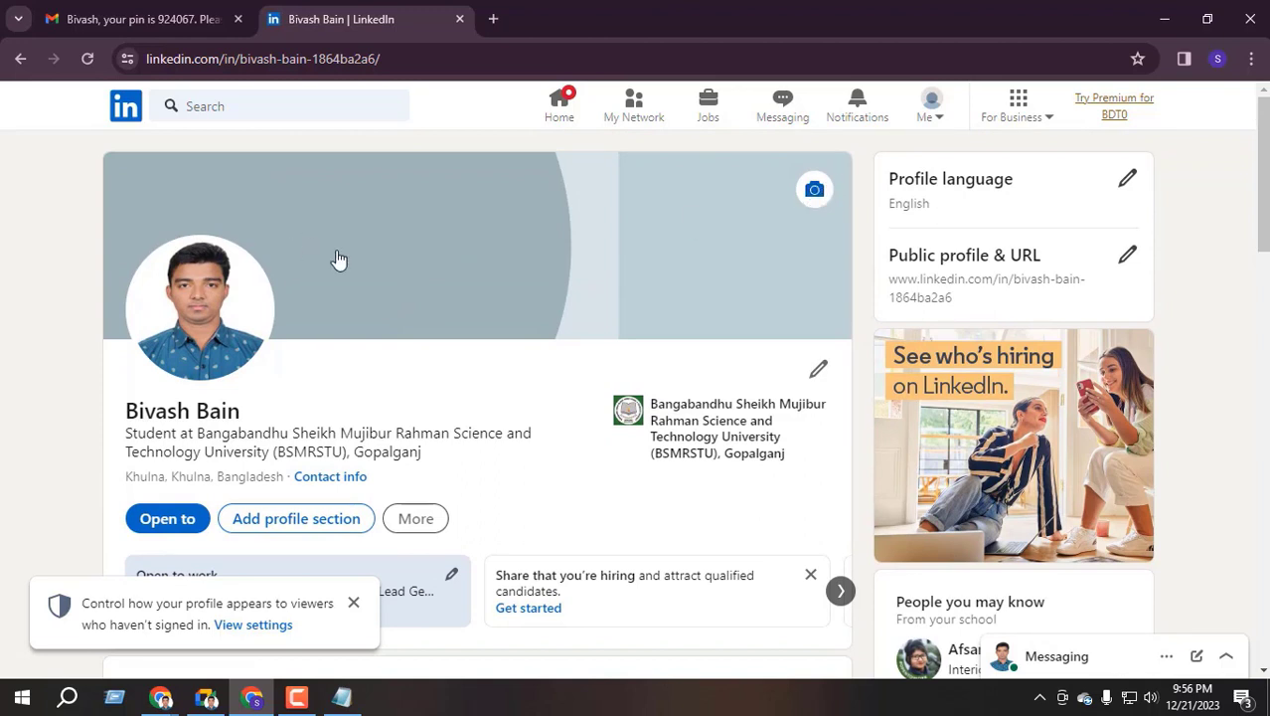
left_click(354, 604)
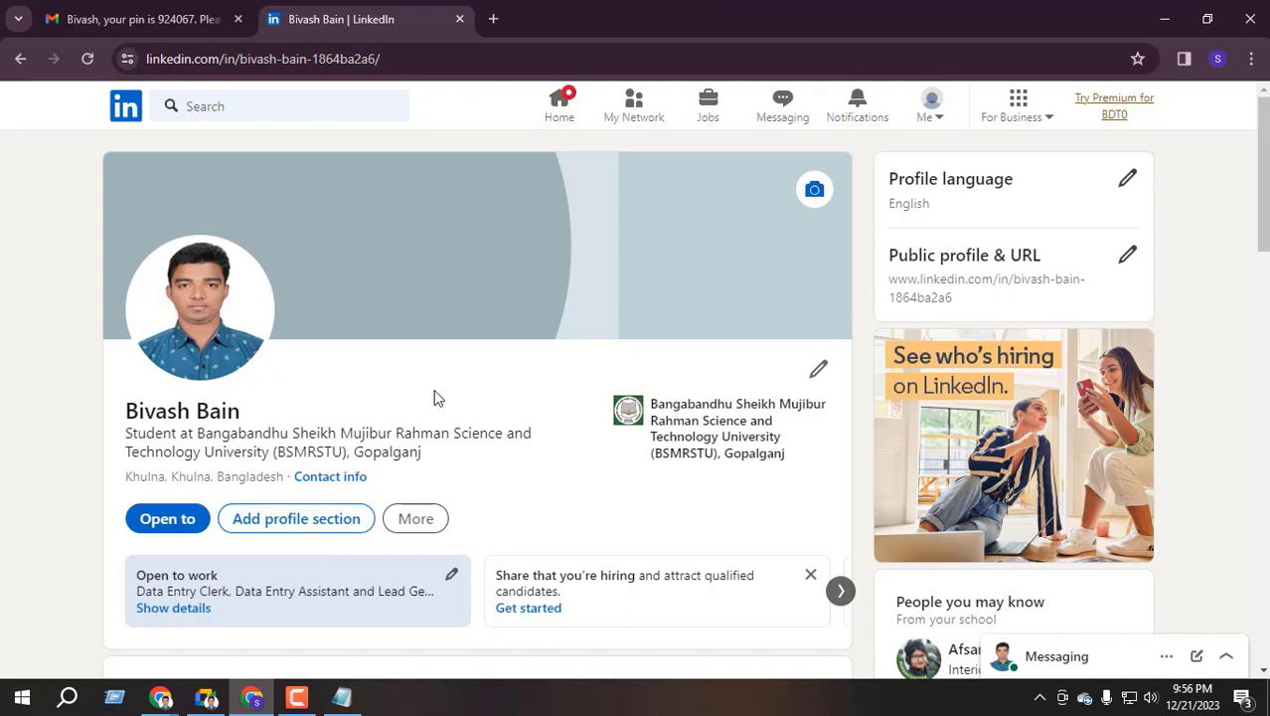
scroll(325, 422, "down", 1)
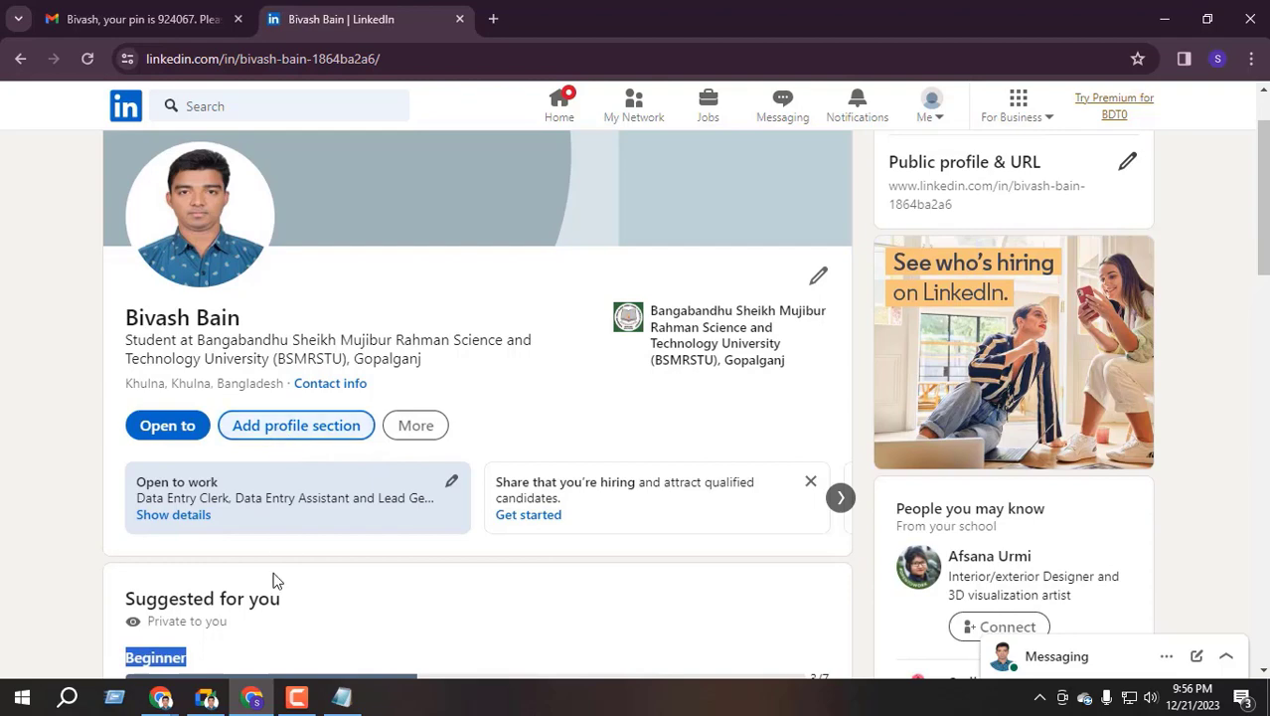
Switch to the Google Meet window, bring up the recorder controls, and return to LinkedIn
key("alt+Tab")
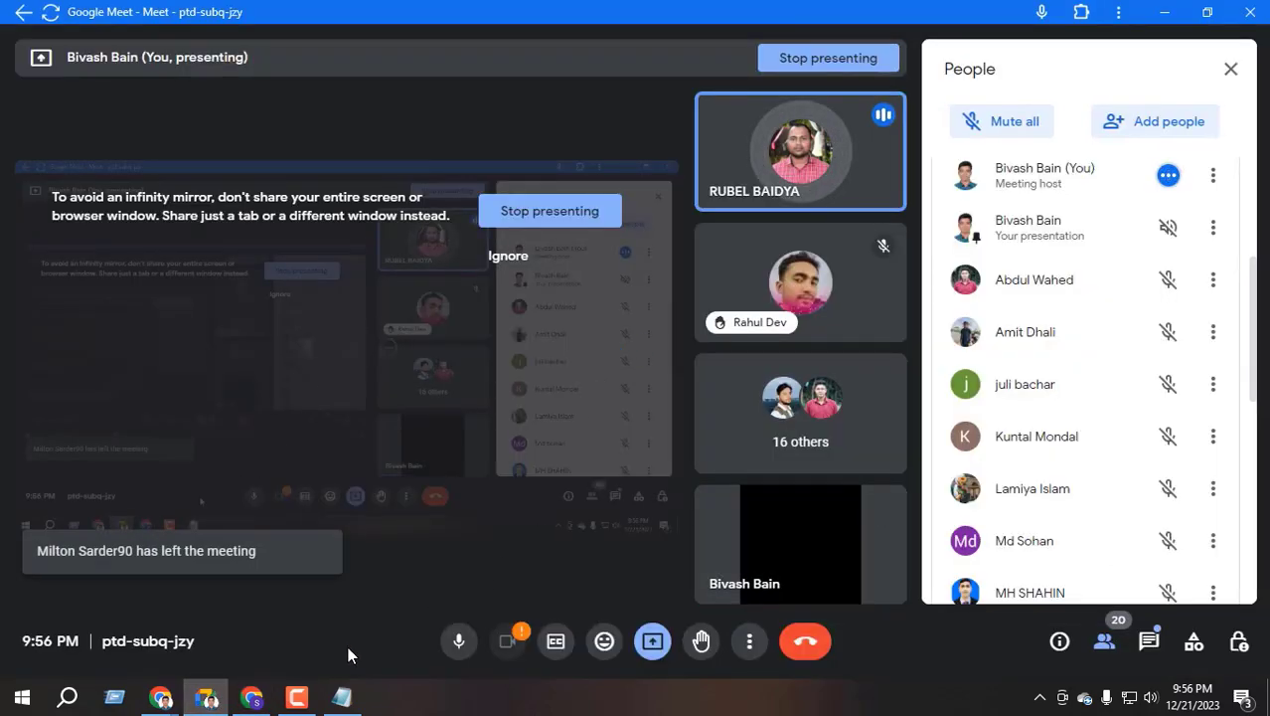
left_click(296, 696)
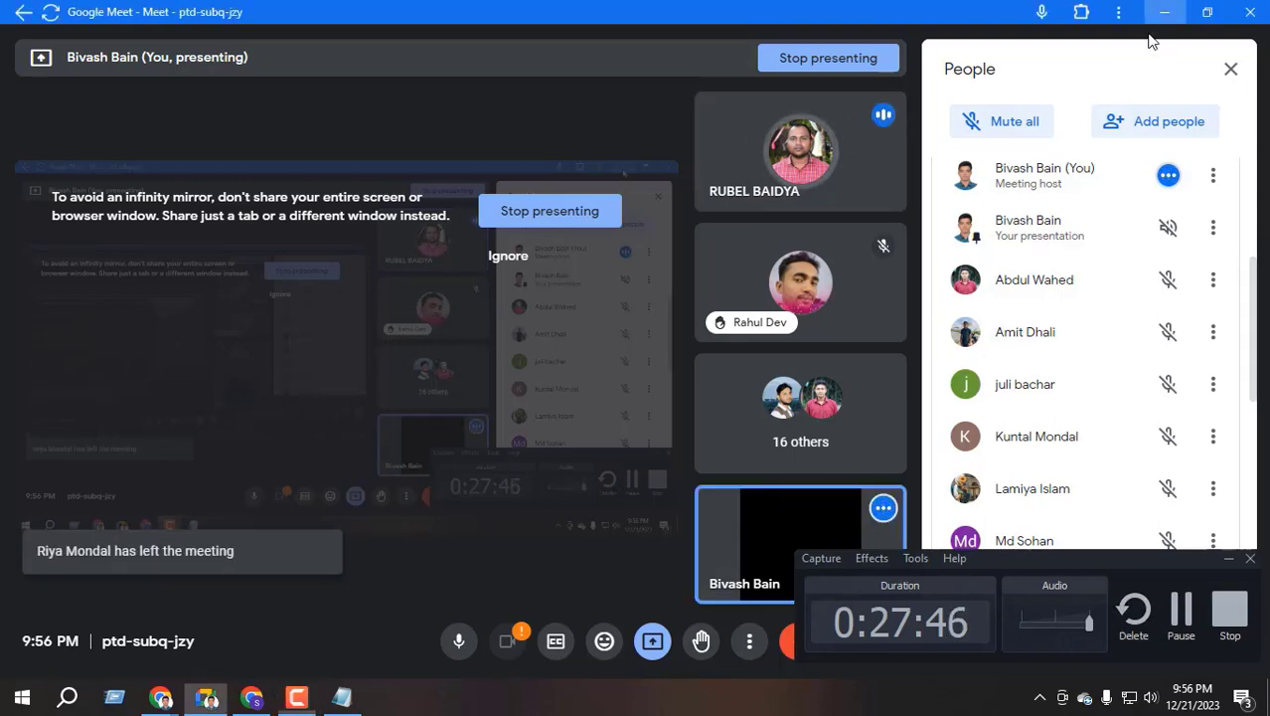
key("alt+Tab")
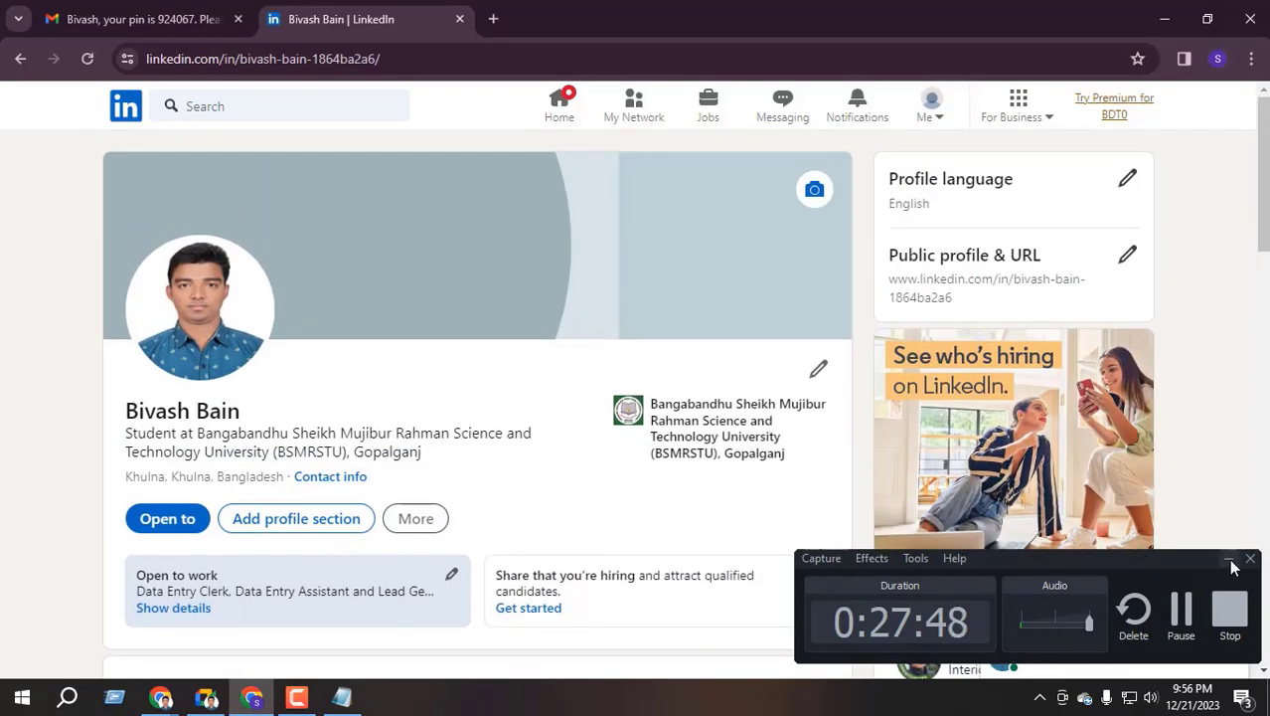
Hide the recorder controls and choose Add education from the Core group of profile sections
left_click(1229, 559)
scroll(314, 353, "down", 2)
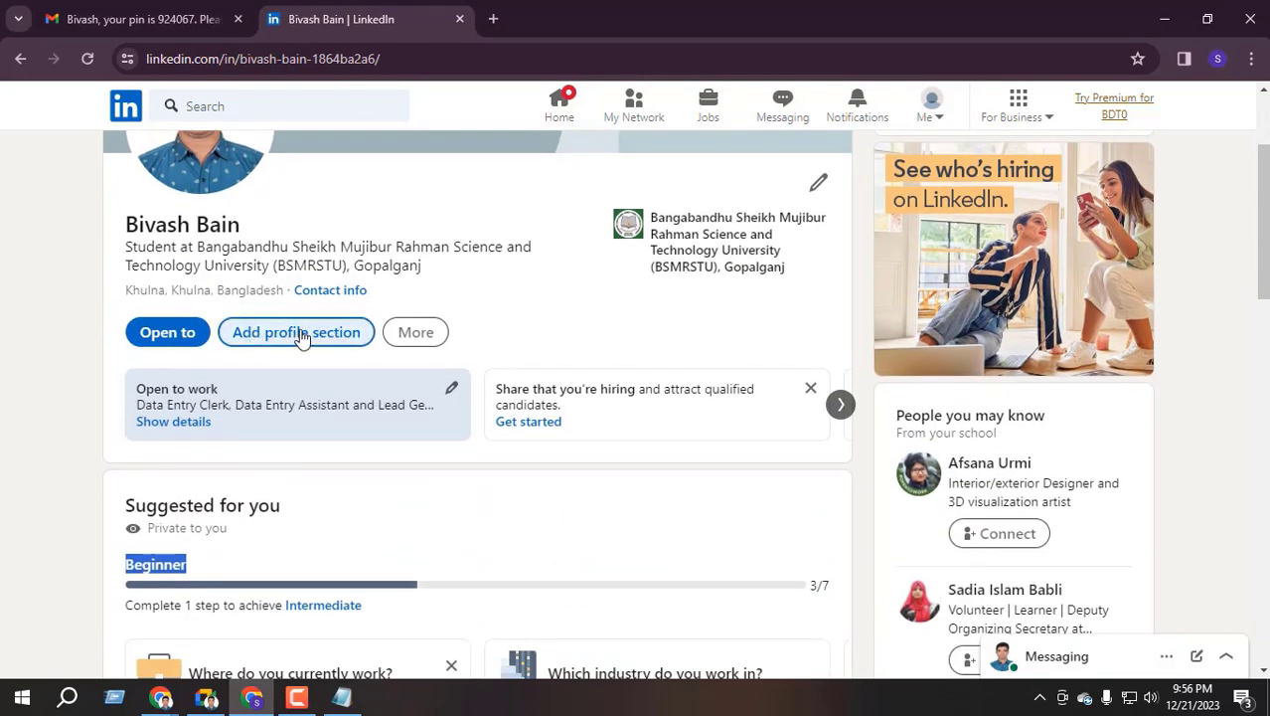
left_click(299, 334)
left_click(845, 192)
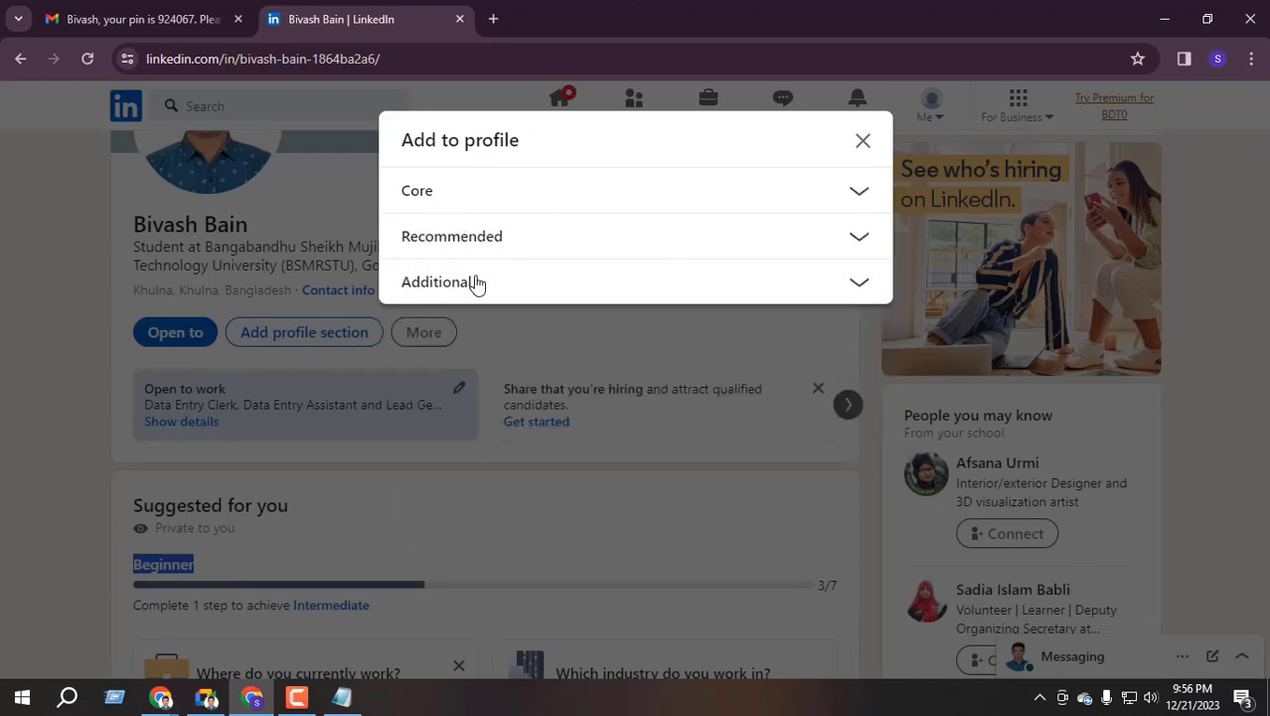
left_click(857, 194)
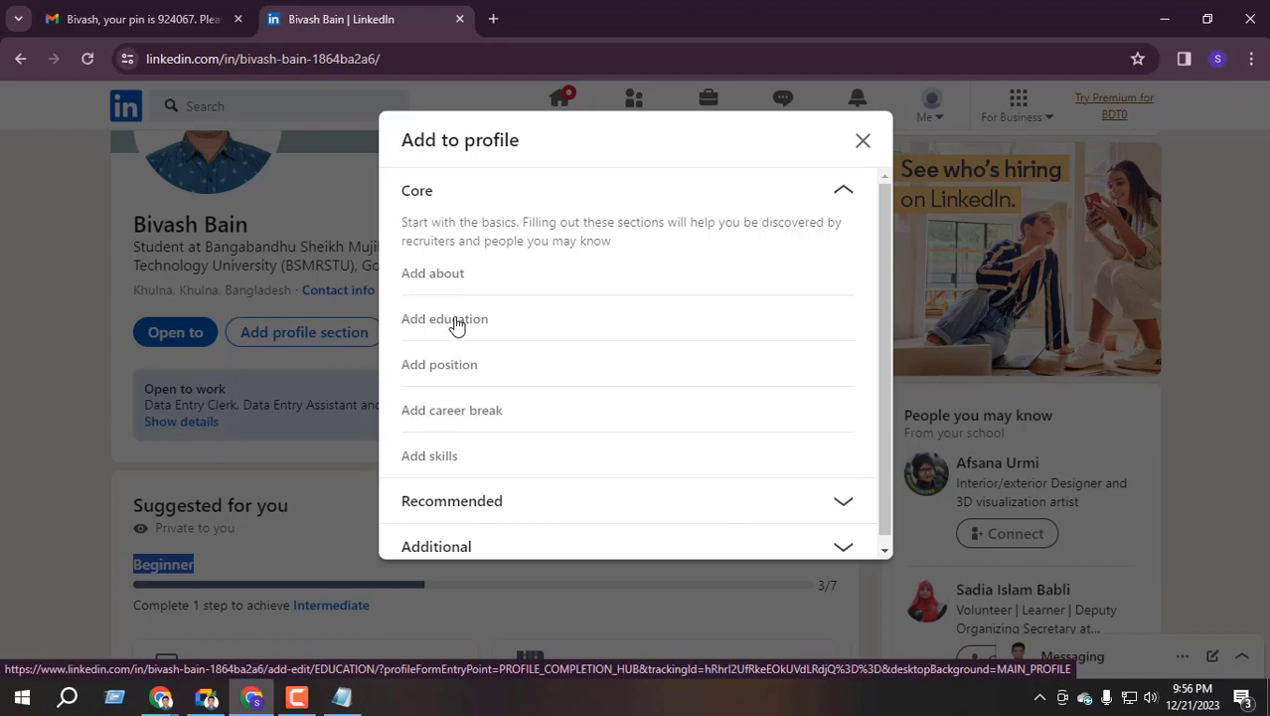
left_click(456, 319)
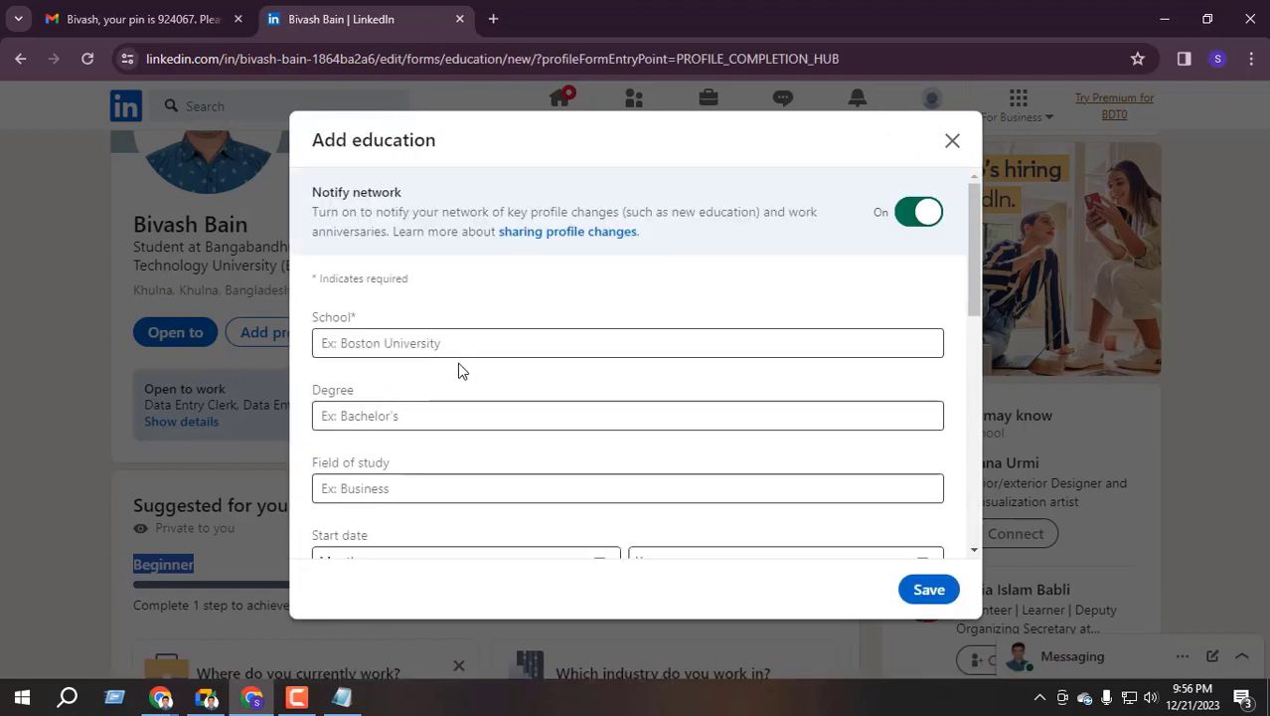
Close the new Add education form without saving anything
left_click(414, 348)
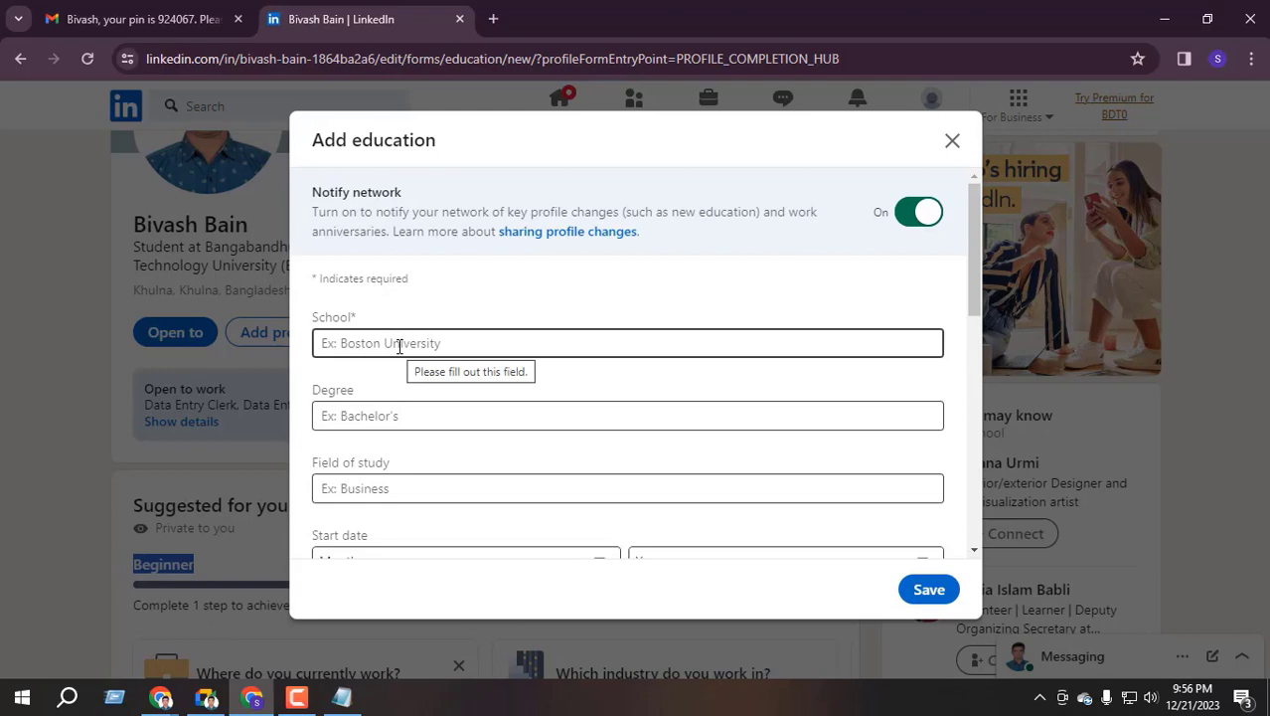
scroll(402, 318, "down", 2)
scroll(396, 229, "up", 3)
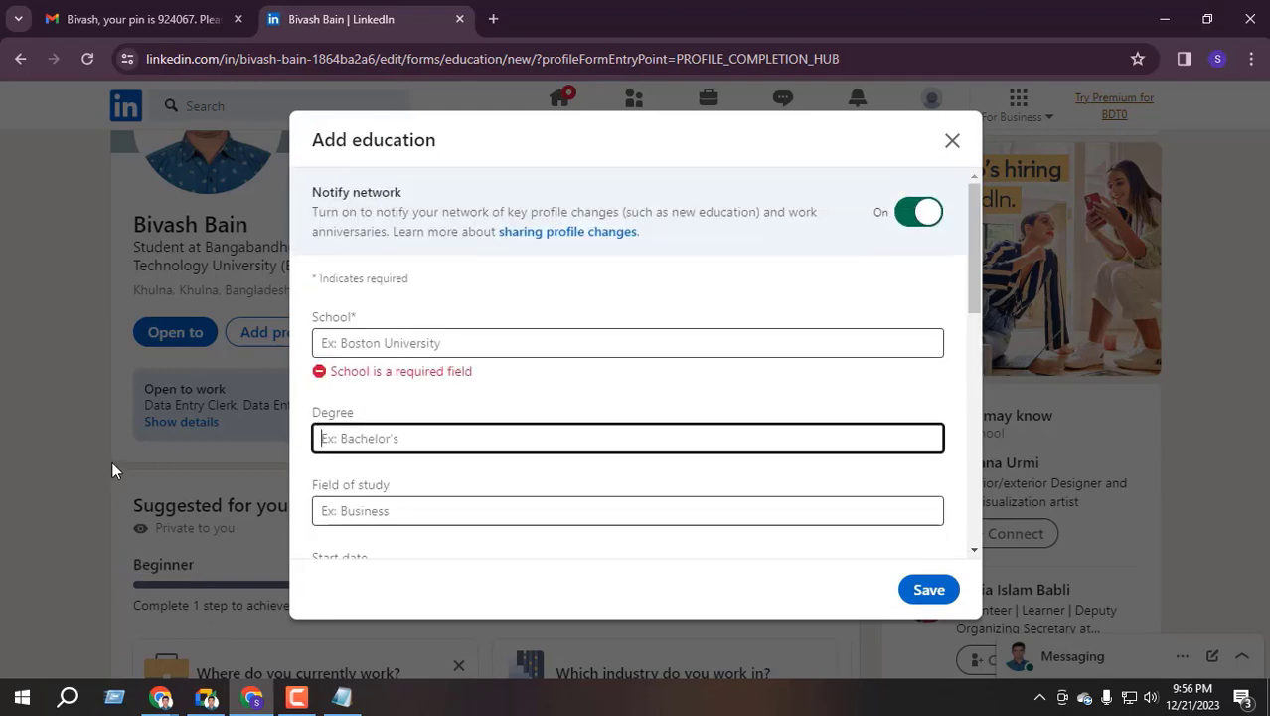
left_click(951, 141)
Open the Education list and start editing the existing BSMRSTU entry
scroll(296, 451, "down", 10)
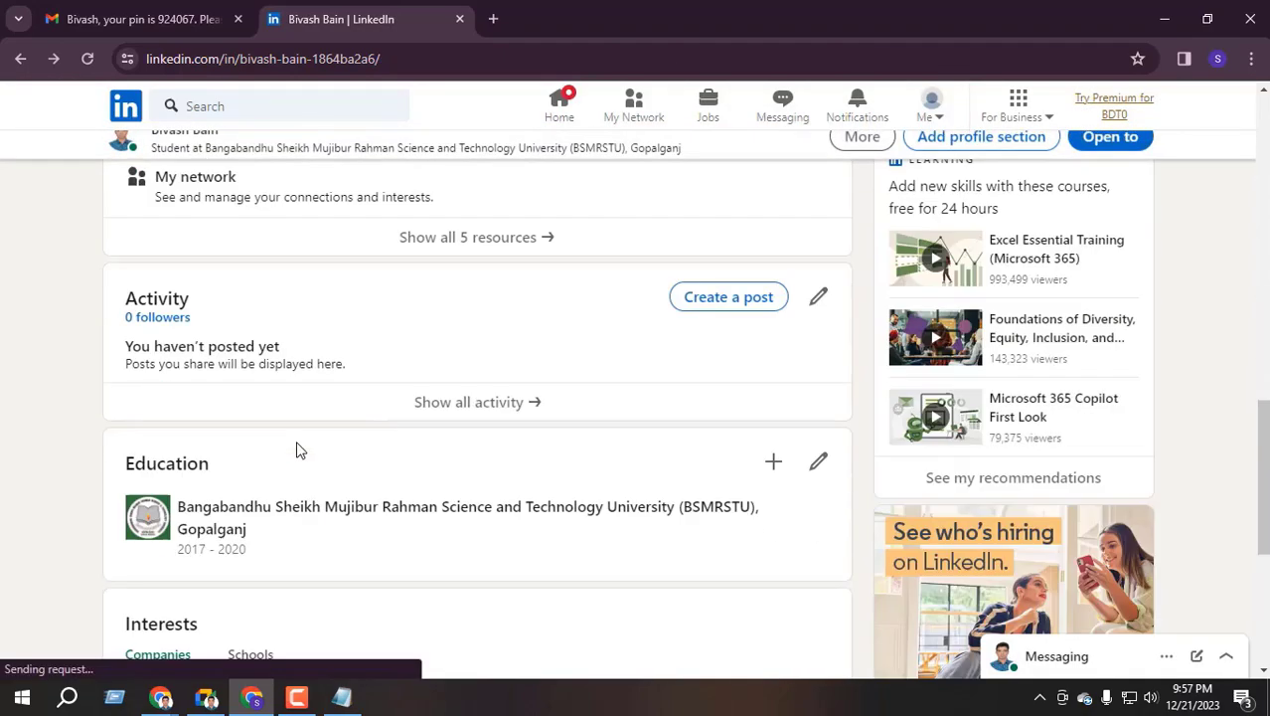
scroll(284, 442, "down", 3)
scroll(113, 462, "up", 2)
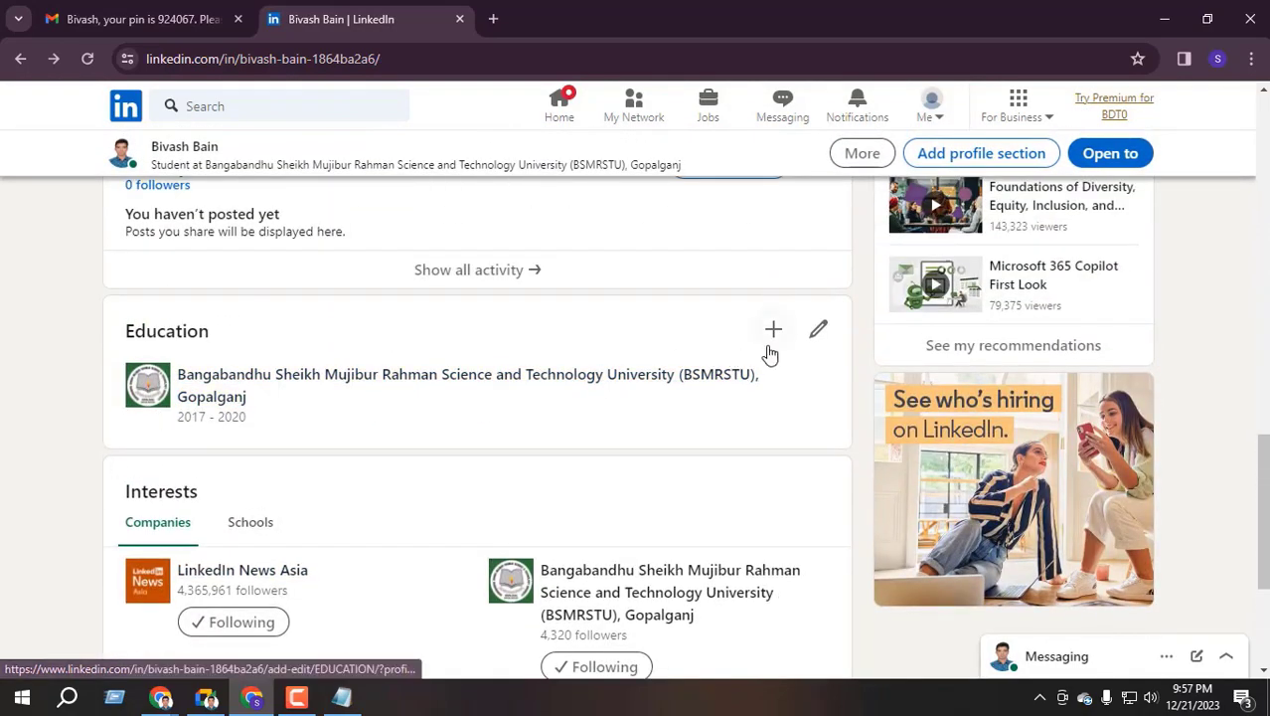
left_click(817, 331)
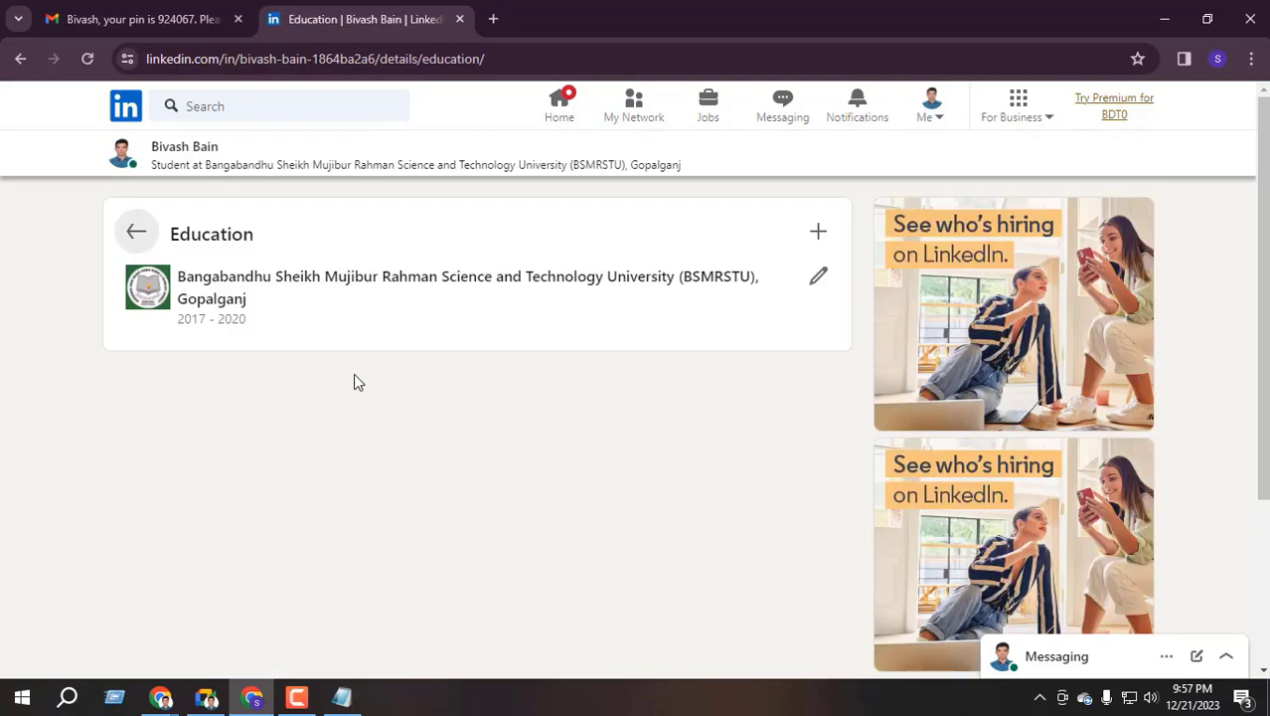
left_click(21, 61)
scroll(352, 329, "down", 6)
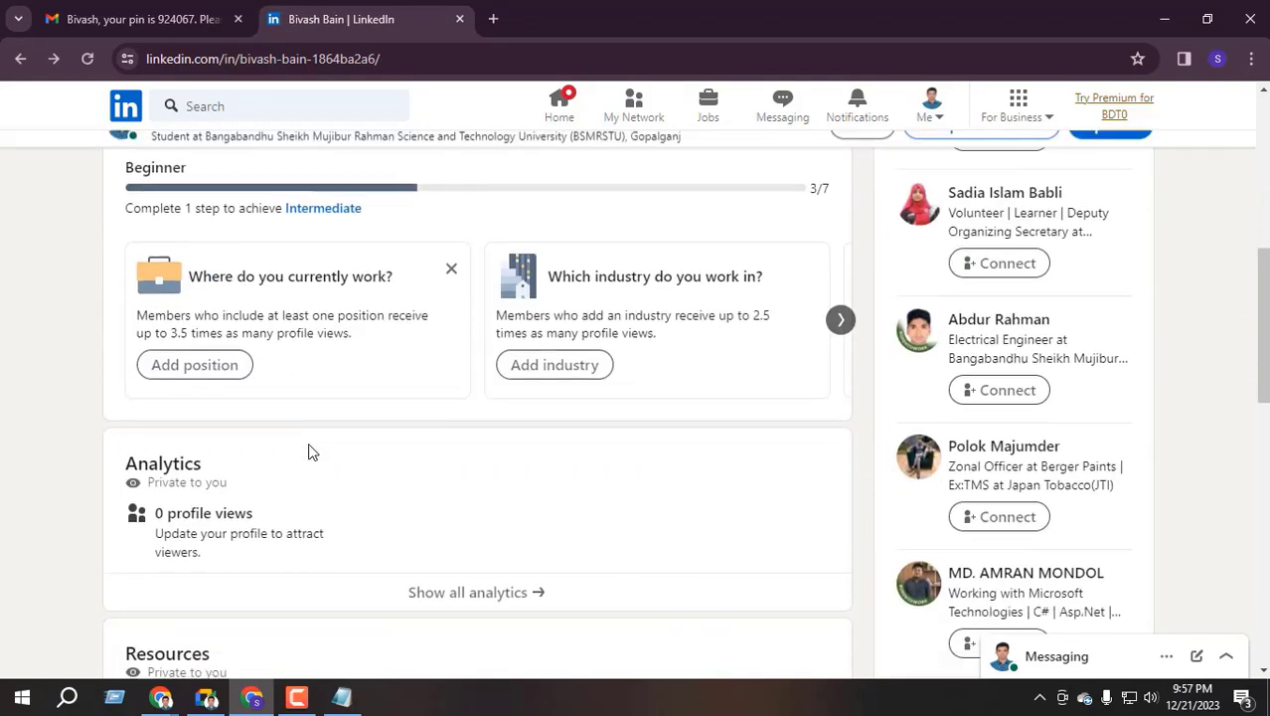
scroll(308, 453, "down", 10)
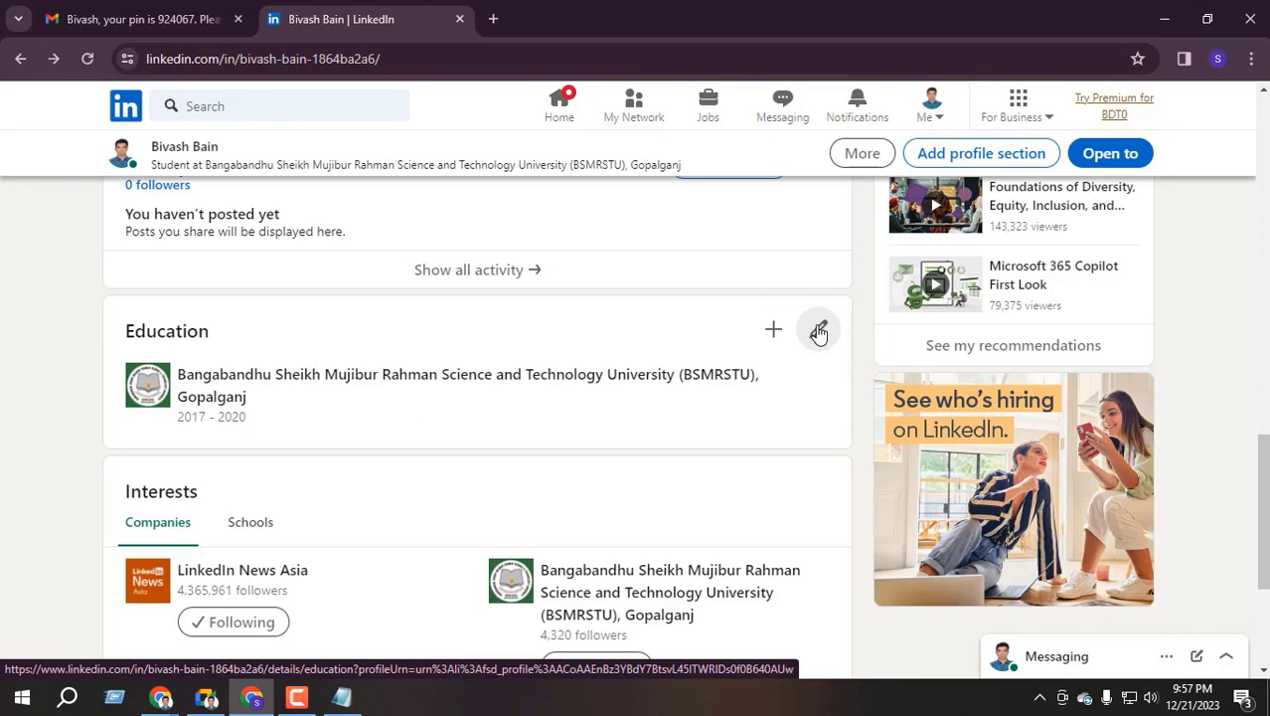
left_click(819, 333)
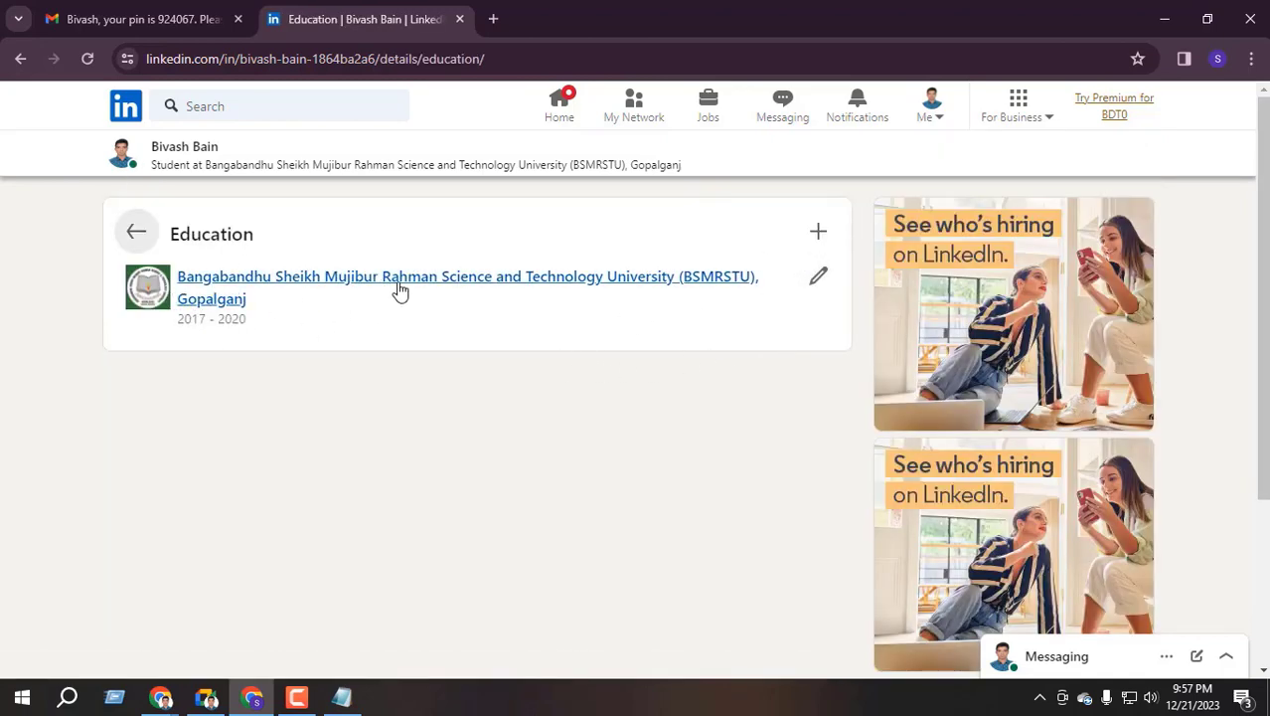
left_click(815, 282)
Enter B.Sc as the education entry's degree
scroll(400, 401, "down", 1)
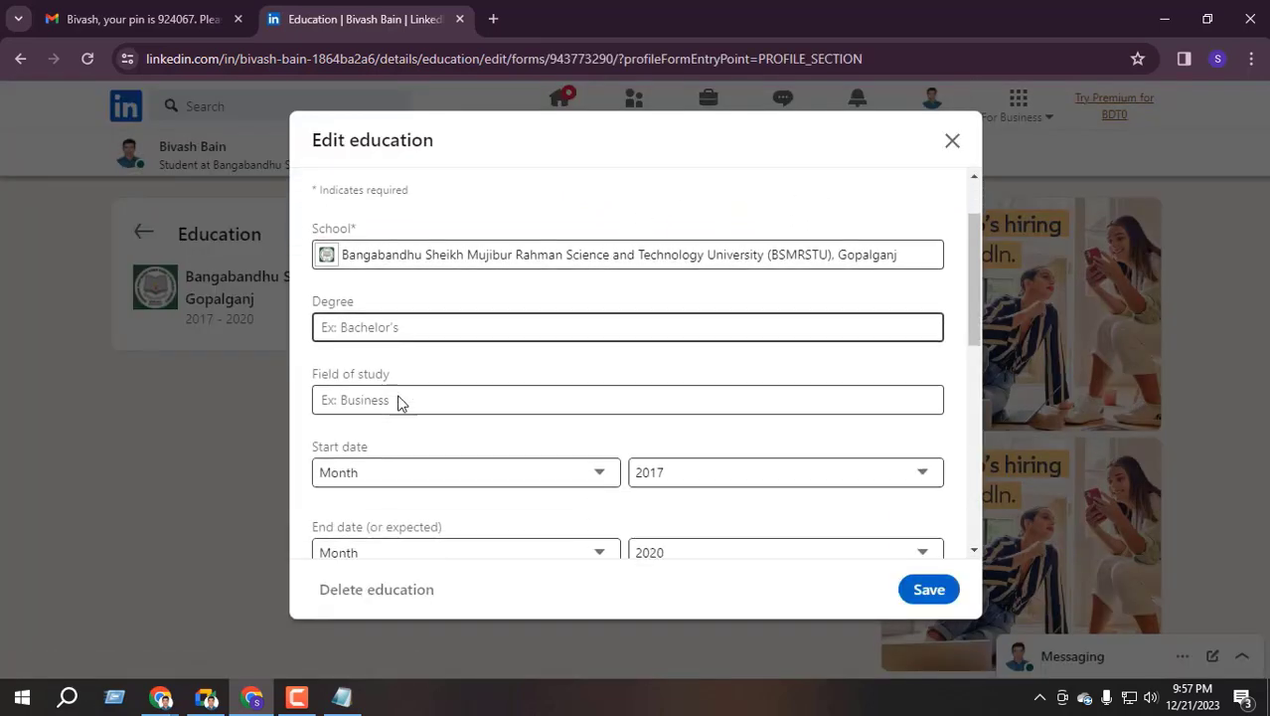
scroll(378, 318, "up", 1)
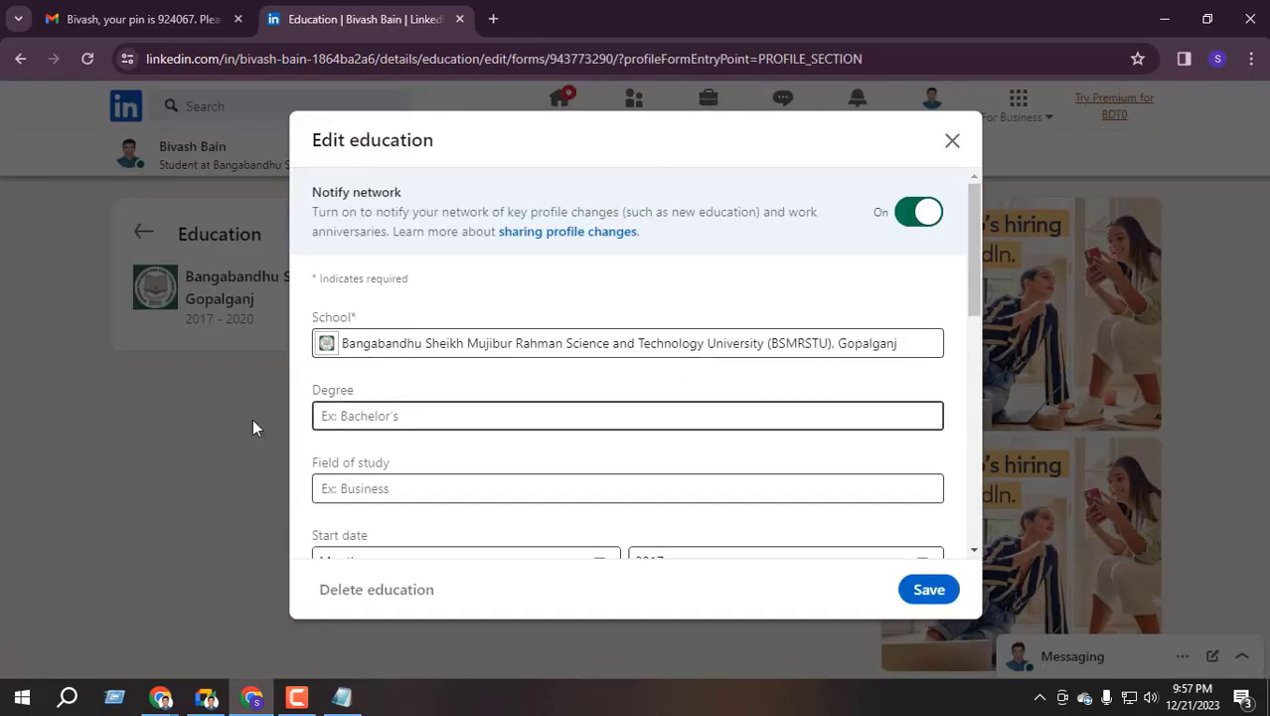
left_click_drag(323, 398, 377, 393)
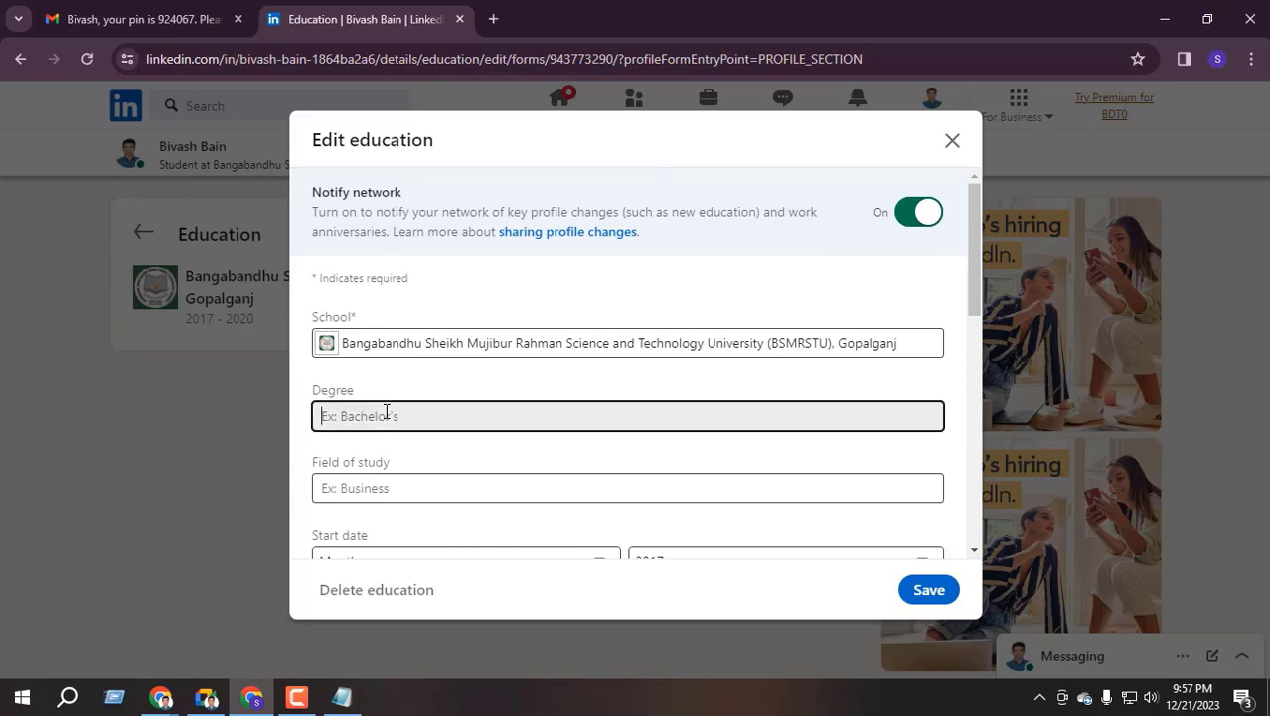
left_click(385, 413)
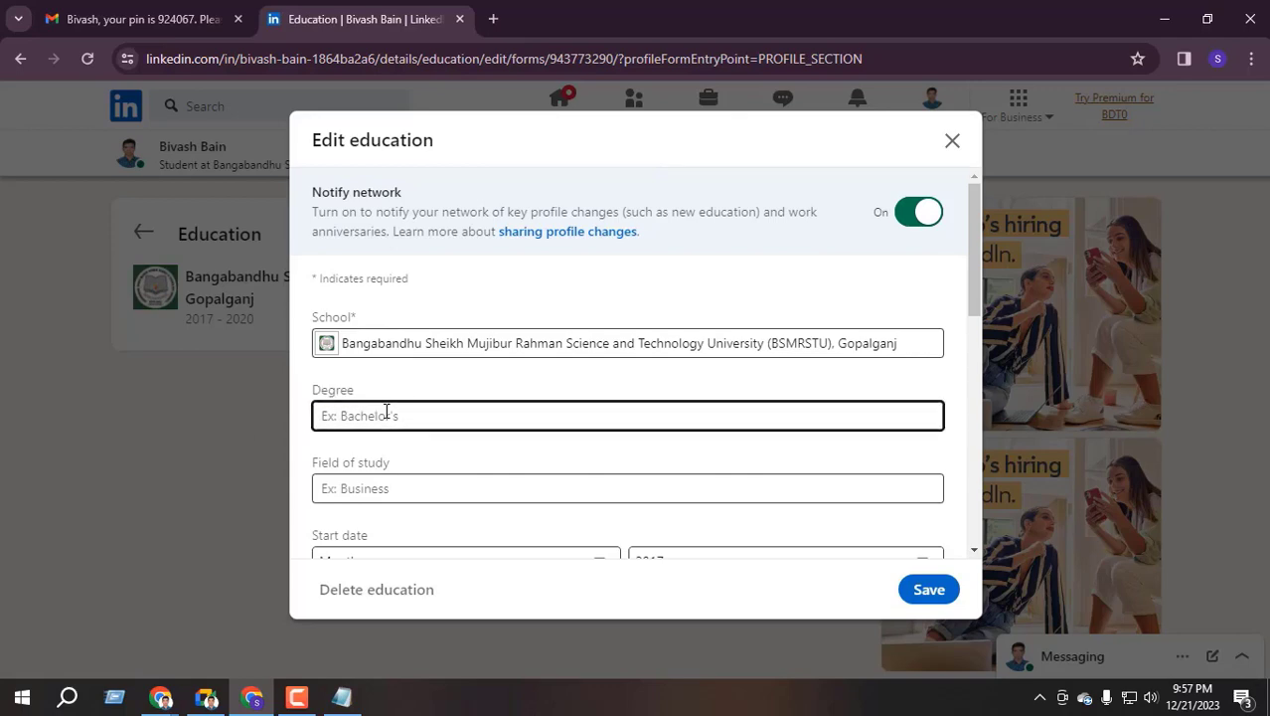
type("B.S")
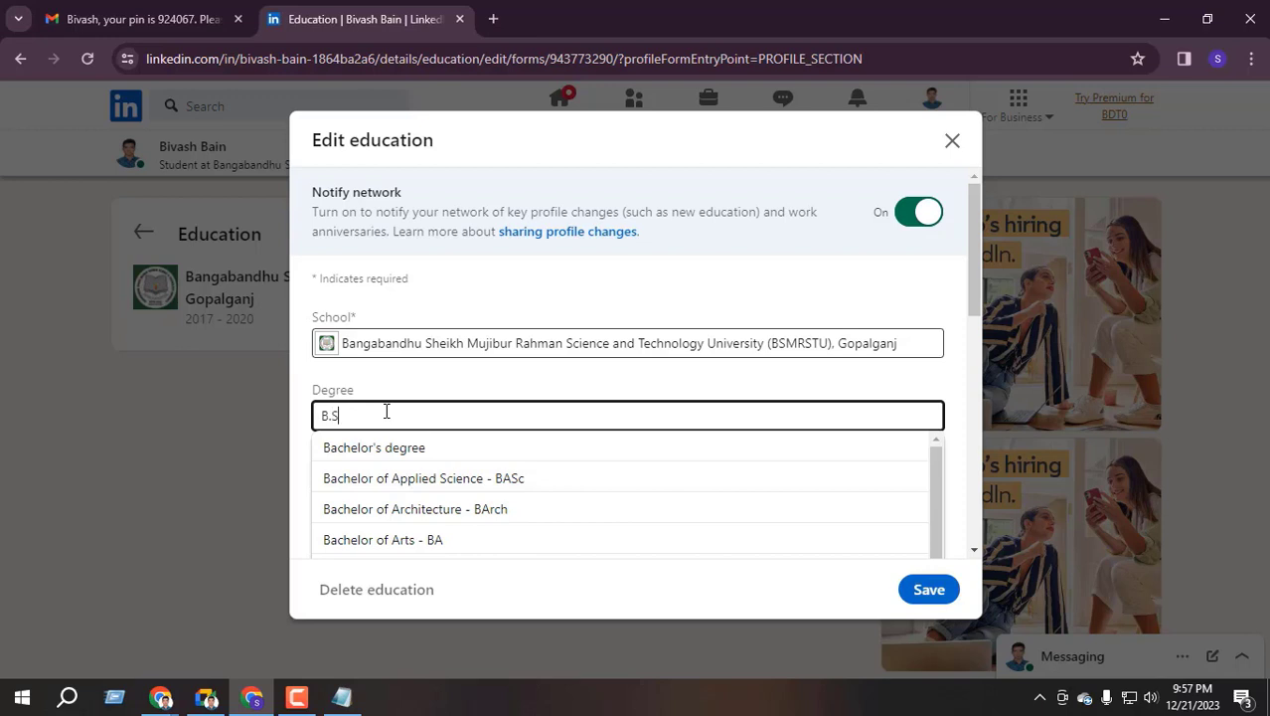
type("c")
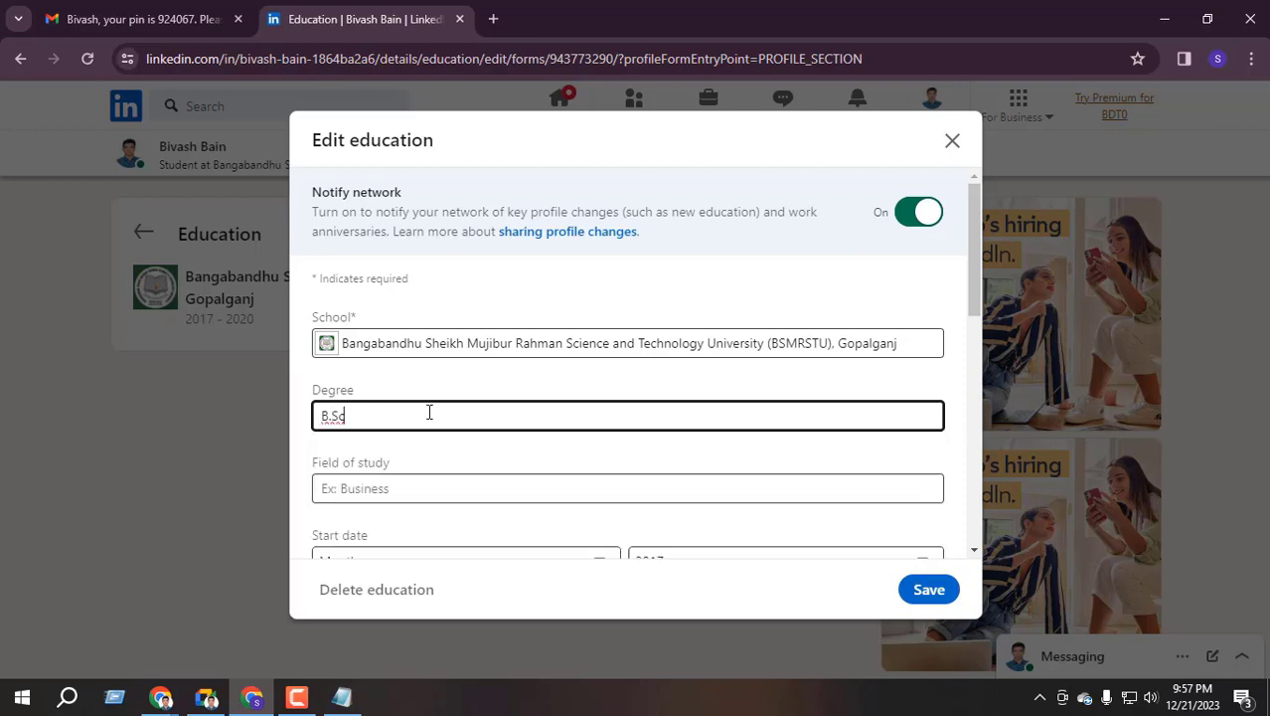
Choose Environmental Science from the suggestions as the field of study
scroll(429, 412, "down", 1)
left_click(368, 395)
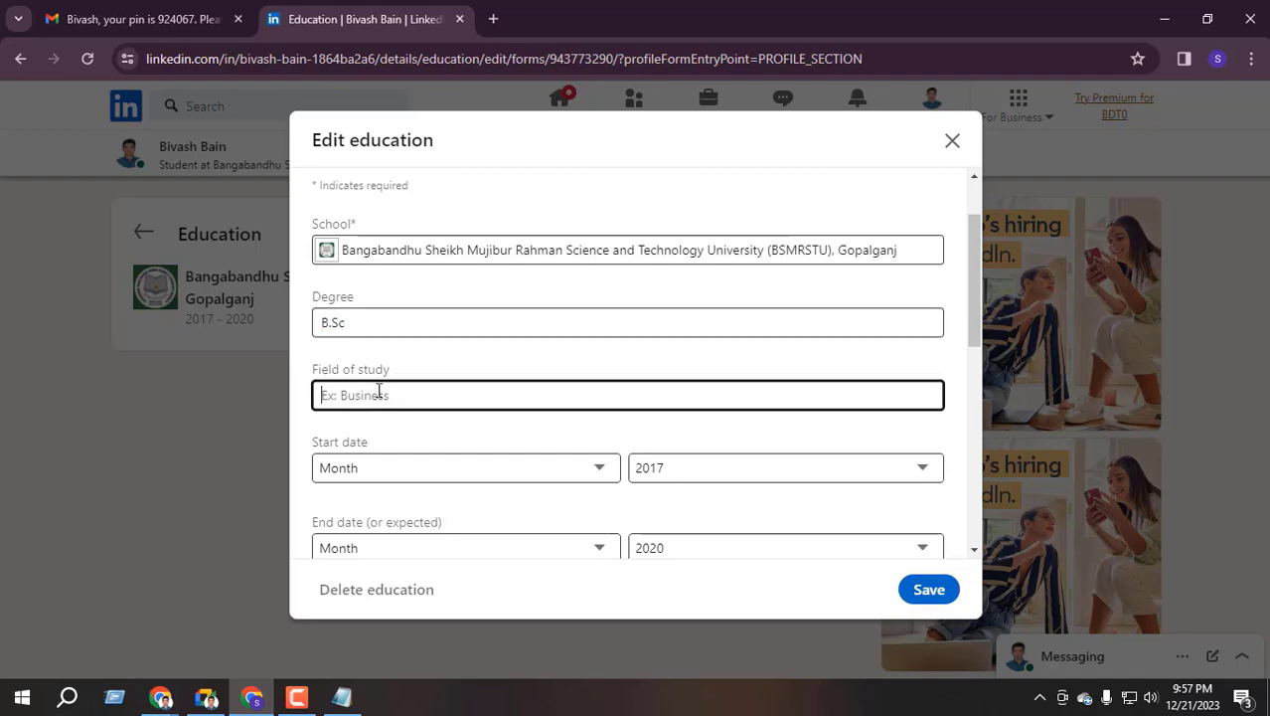
type("En")
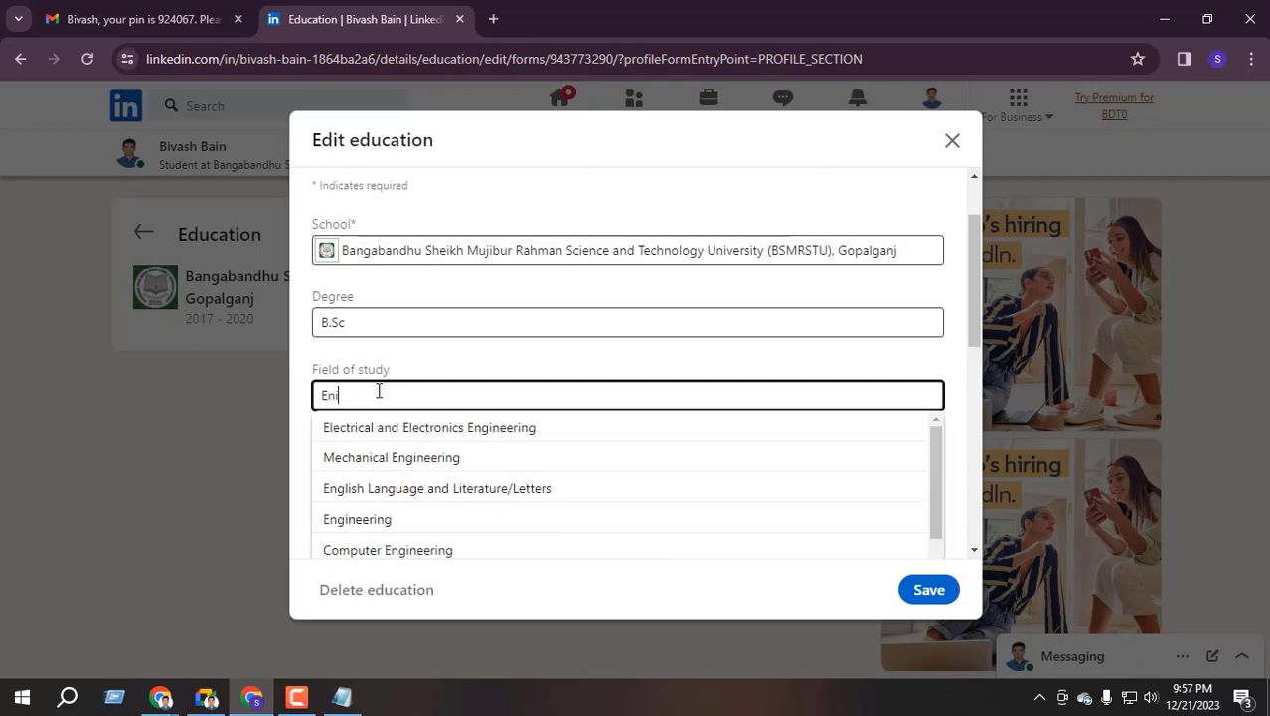
key("Escape")
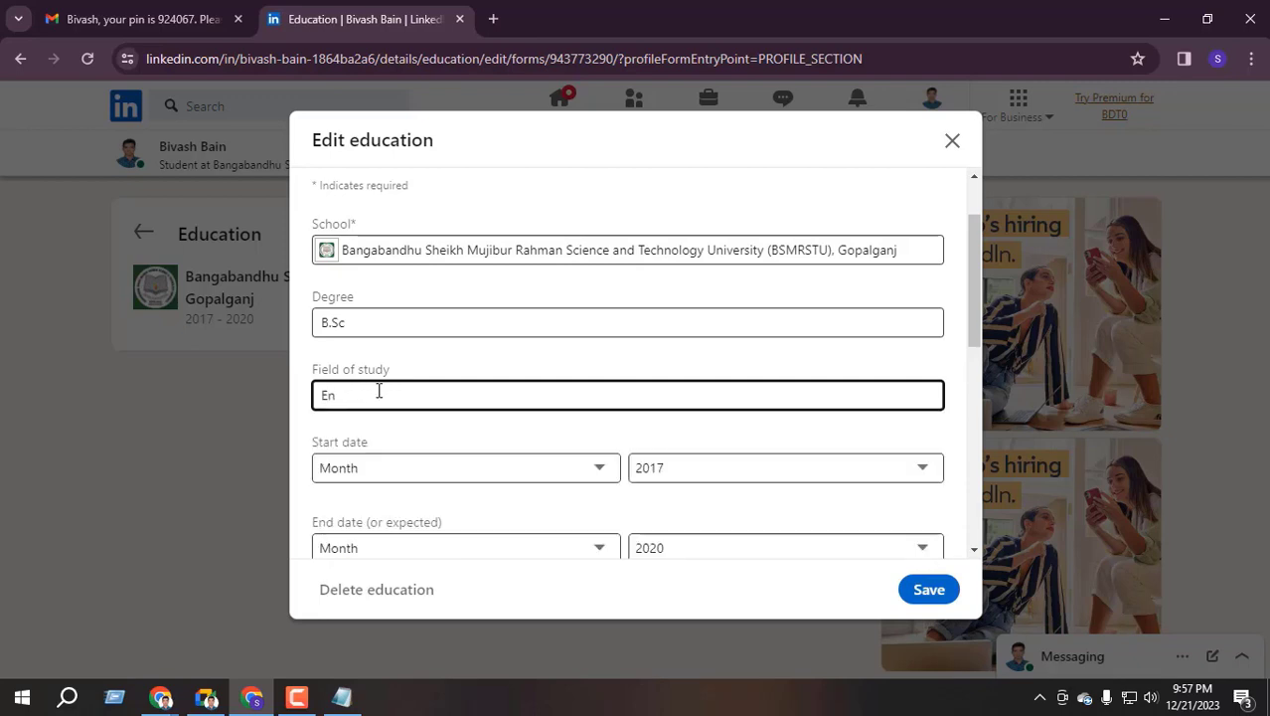
type("nvironmental")
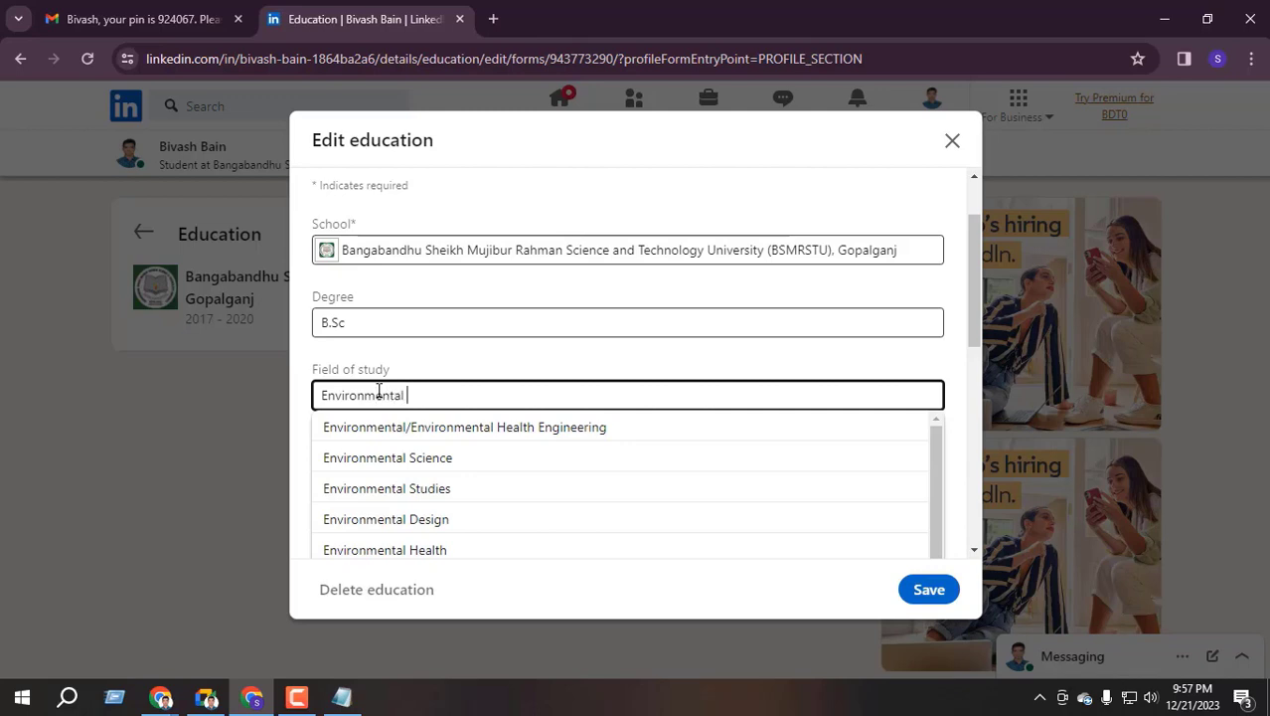
scroll(340, 509, "down", 10)
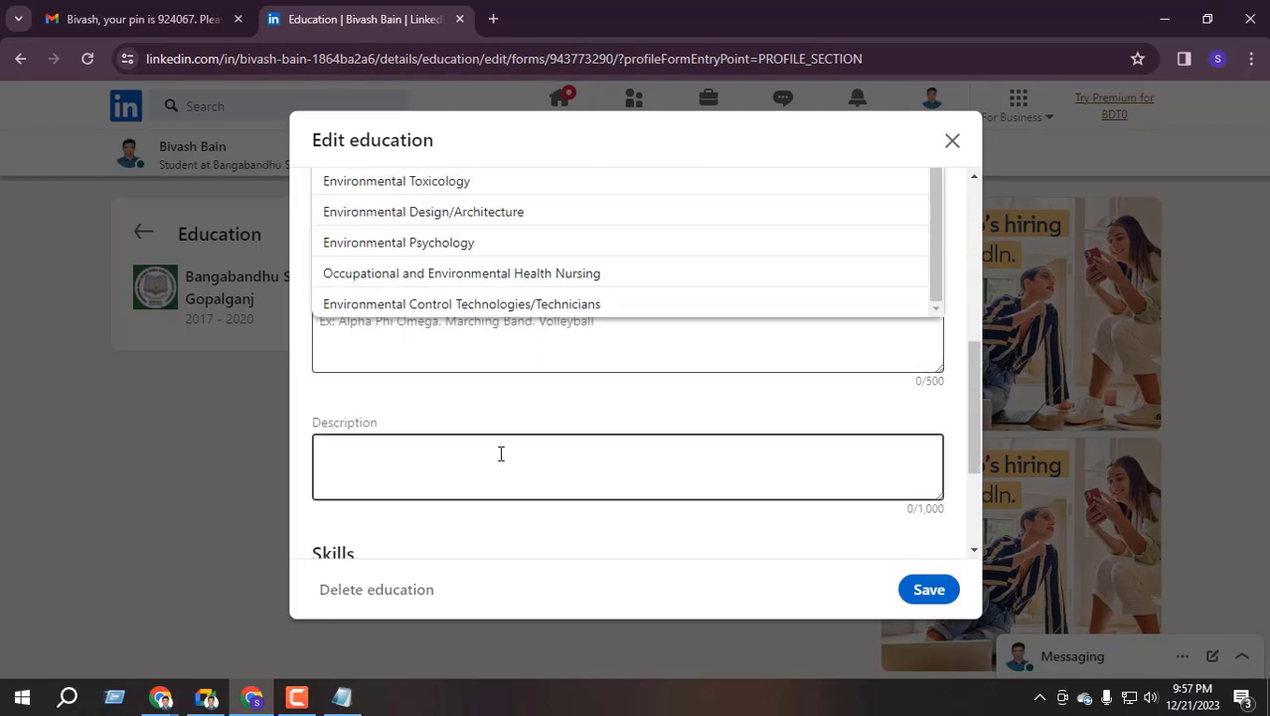
scroll(505, 371, "up", 10)
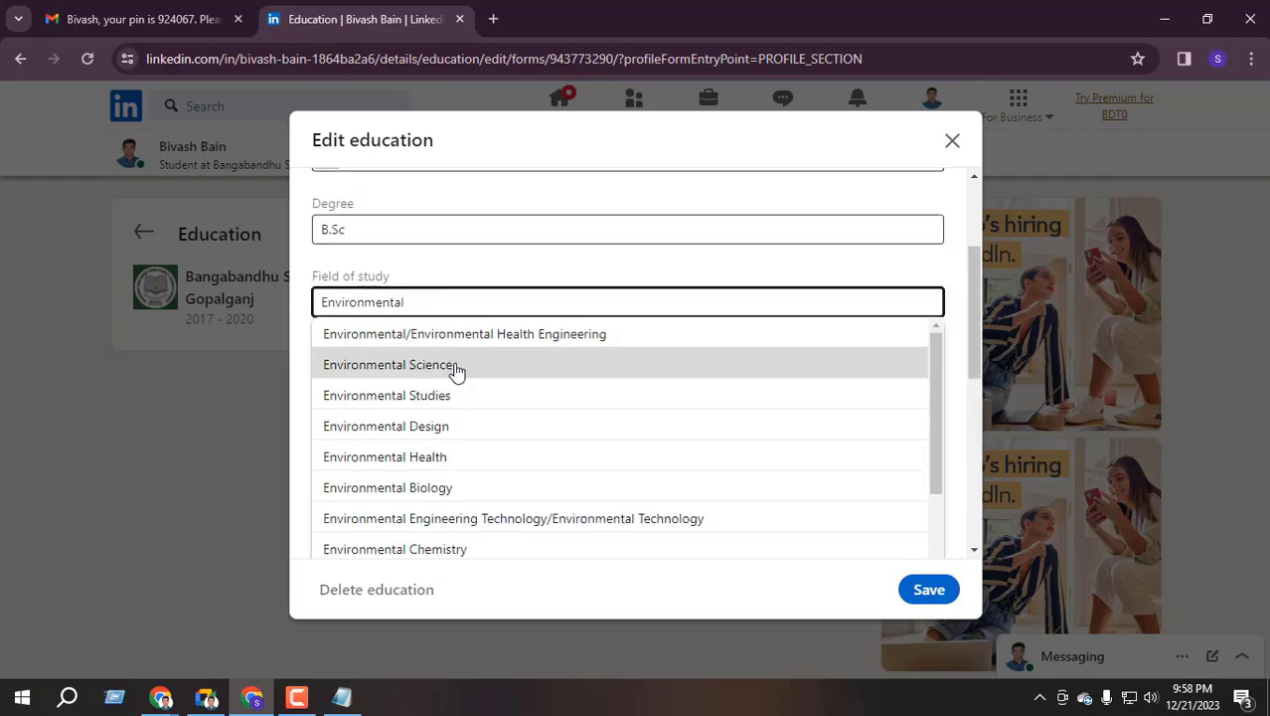
left_click(456, 366)
left_click(420, 378)
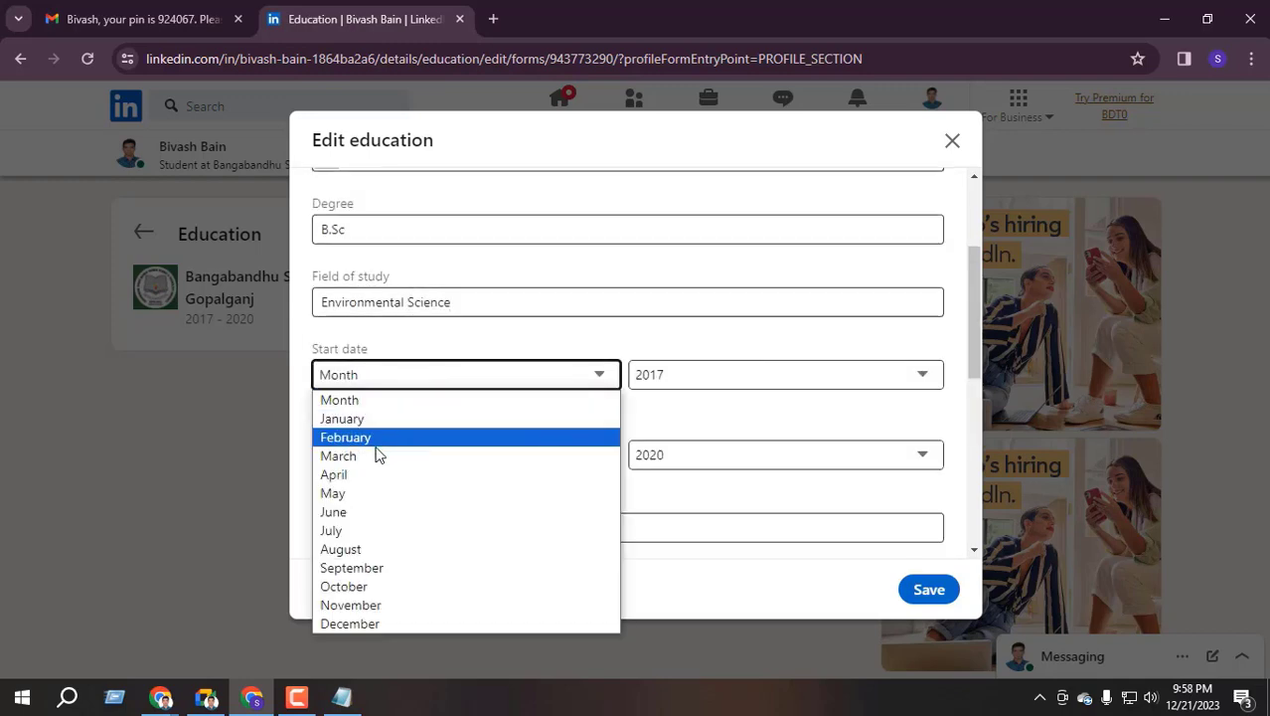
Set the education start date to January 2017
key("Escape")
key("Down")
left_click(711, 378)
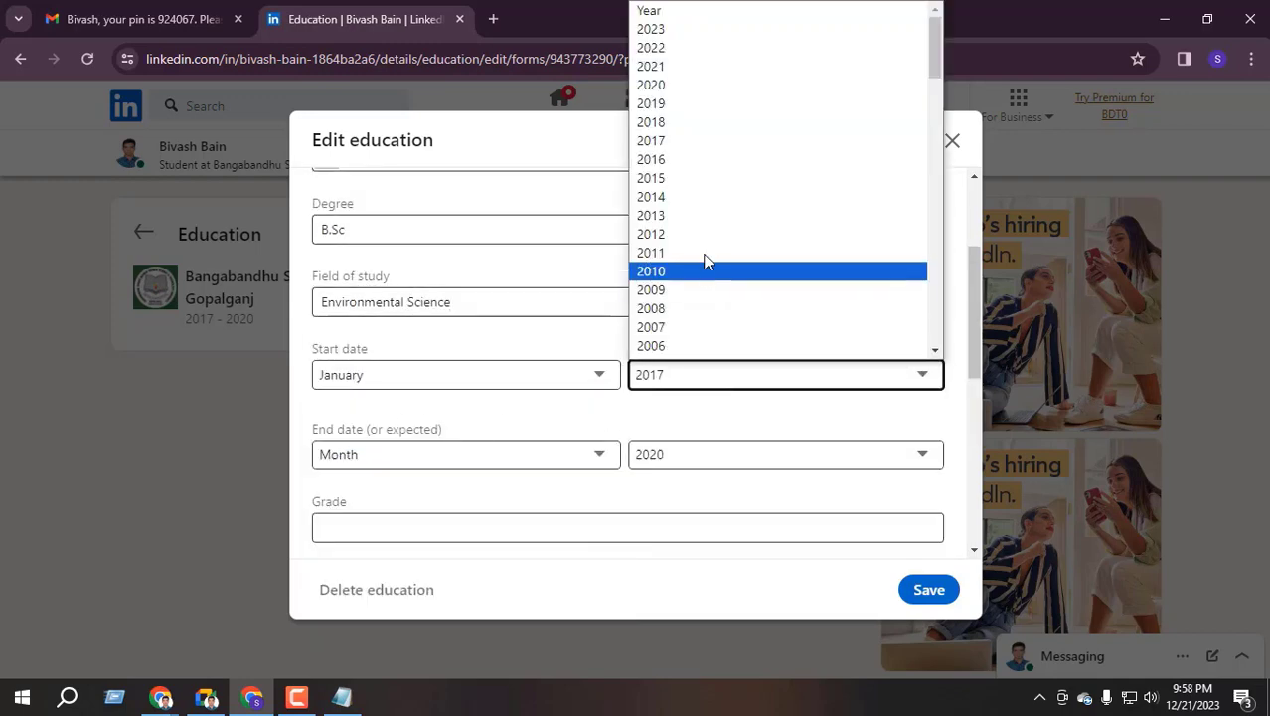
left_click(683, 141)
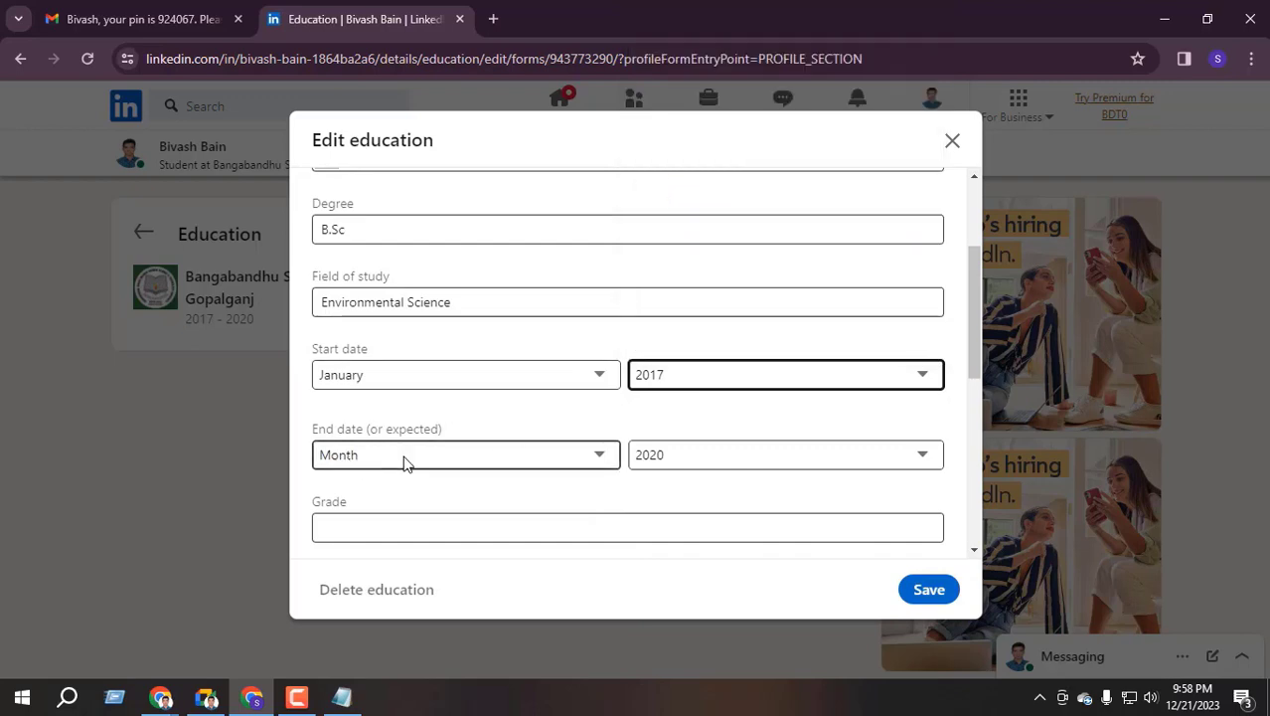
Try the end month and end year dropdowns, leaving the end year blank
left_click(519, 448)
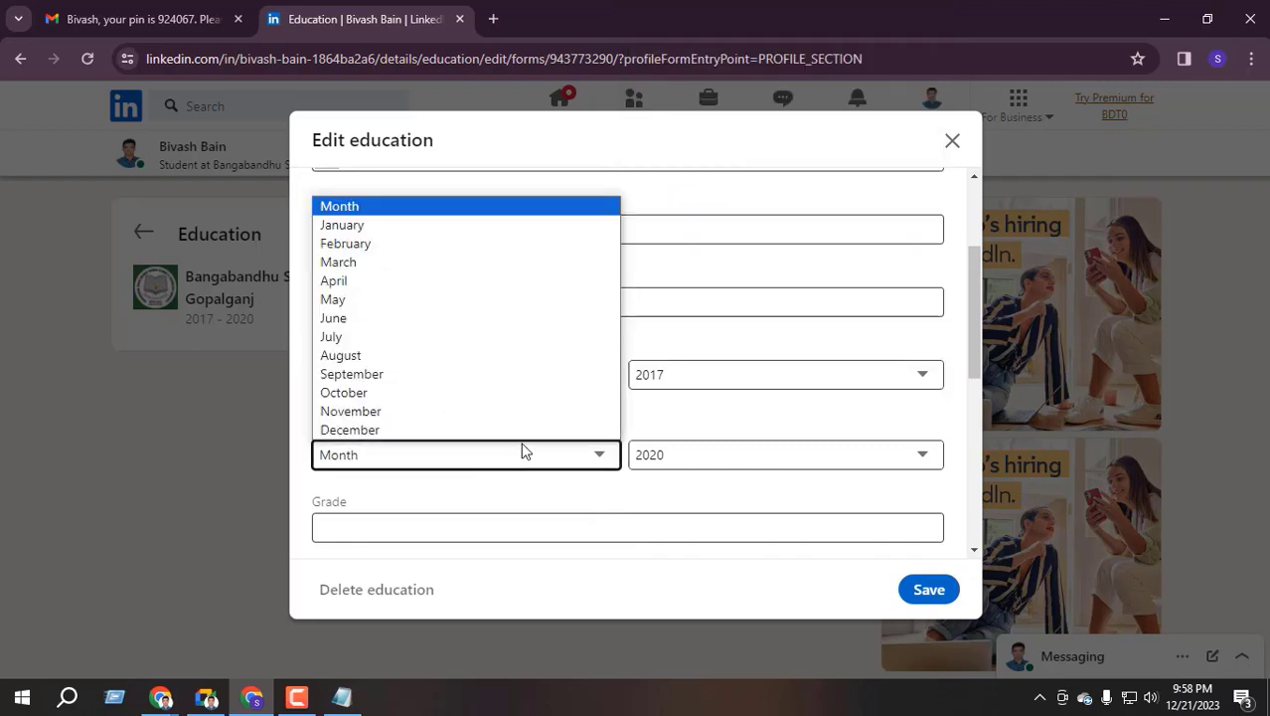
left_click(673, 426)
scroll(570, 423, "down", 1)
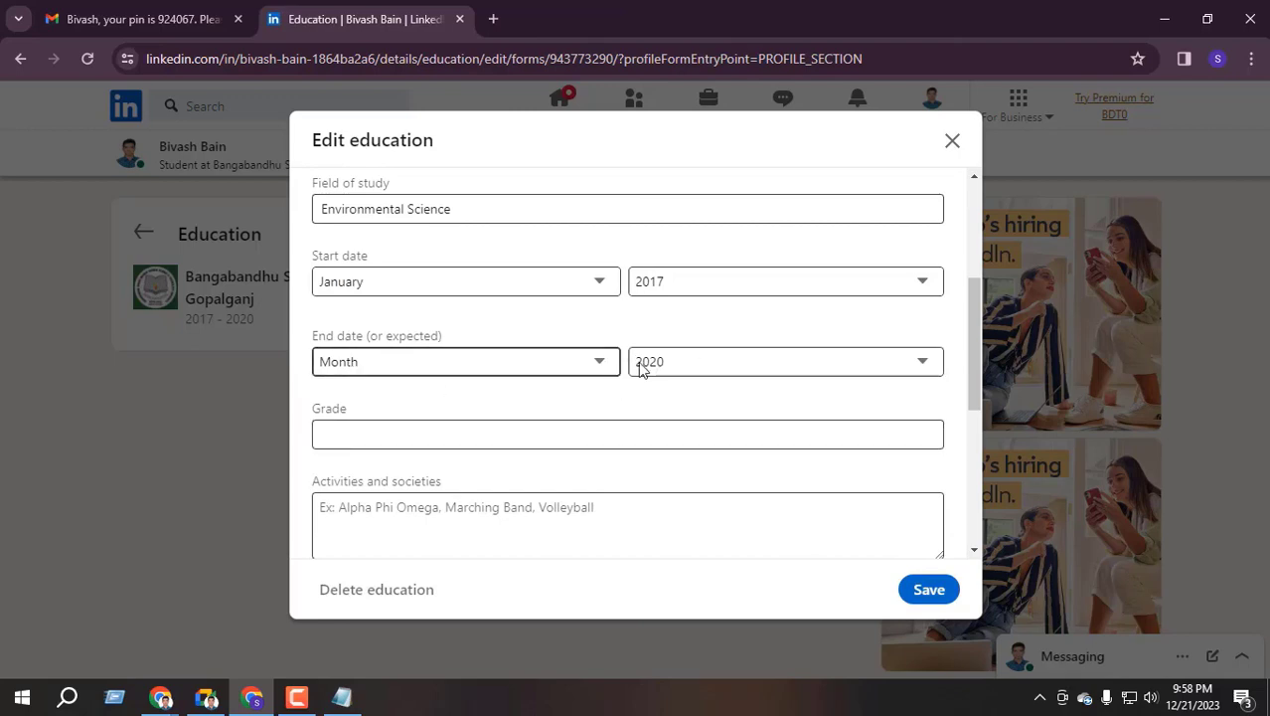
left_click(700, 370)
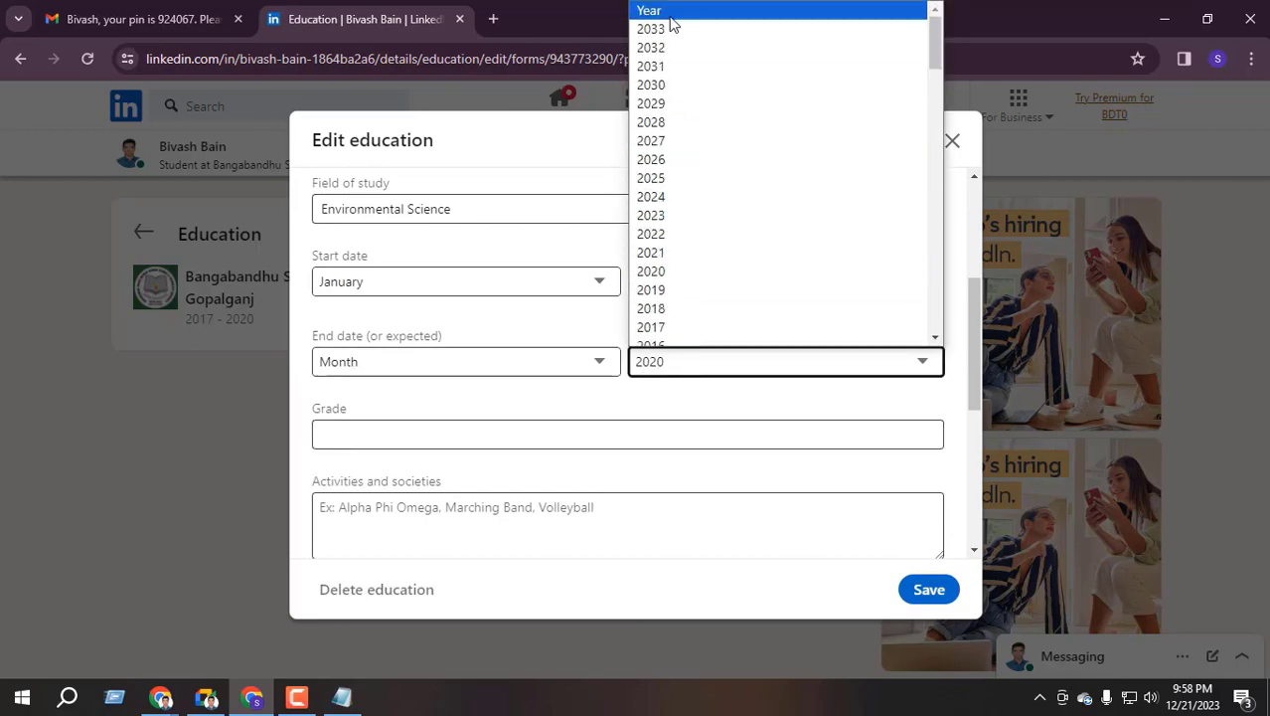
left_click(676, 65)
scroll(506, 363, "up", 2)
scroll(532, 425, "down", 2)
left_click(692, 368)
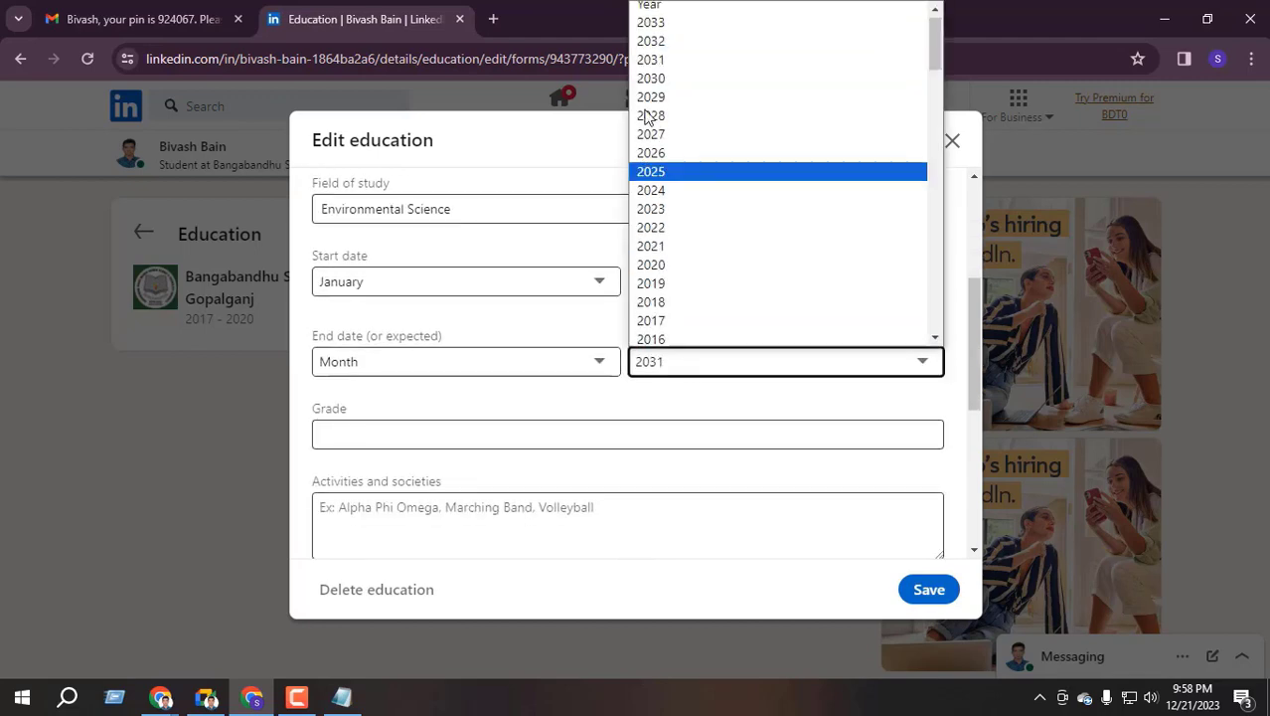
left_click(665, 15)
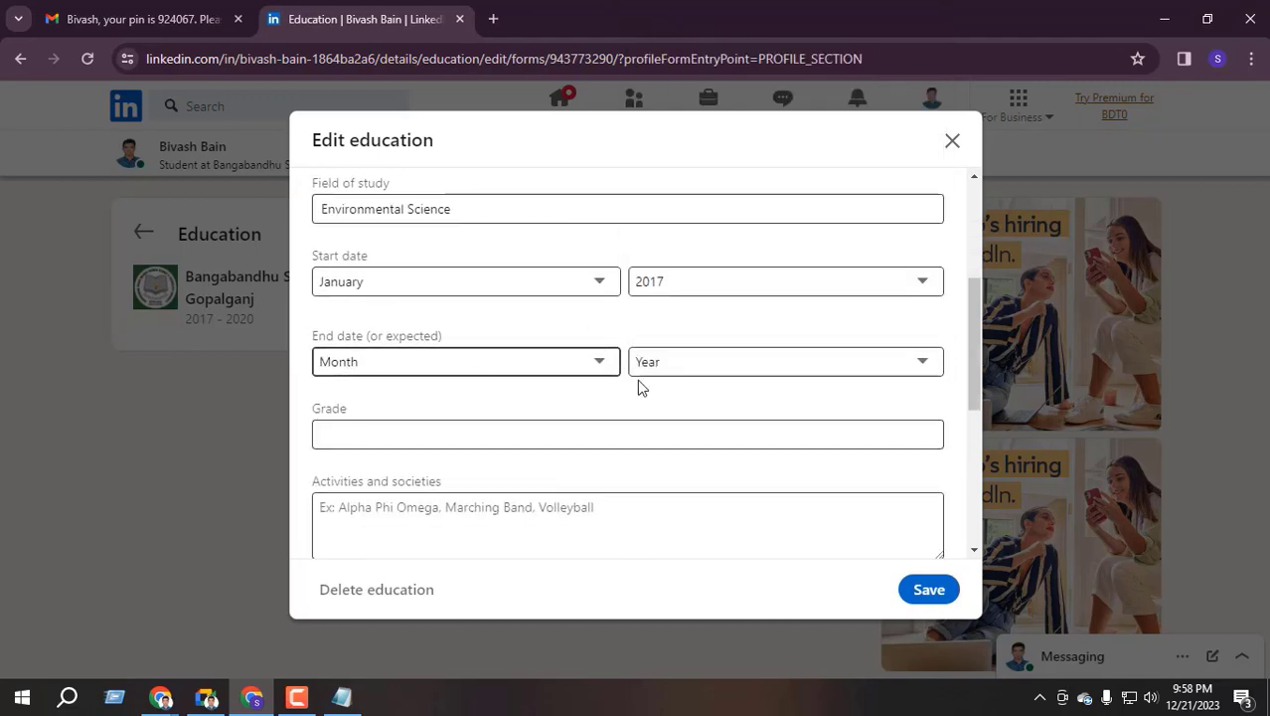
Set the education end date to December 2020
left_click(409, 366)
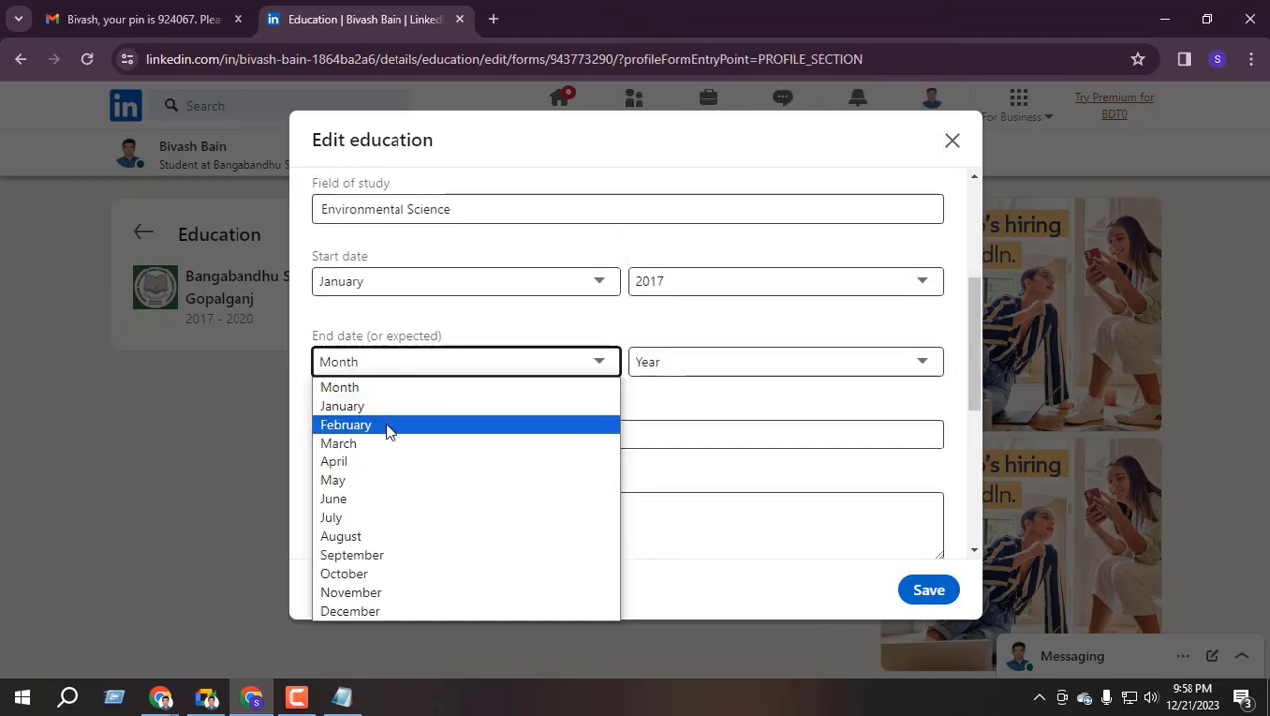
left_click(378, 608)
left_click(696, 370)
scroll(708, 298, "down", 8)
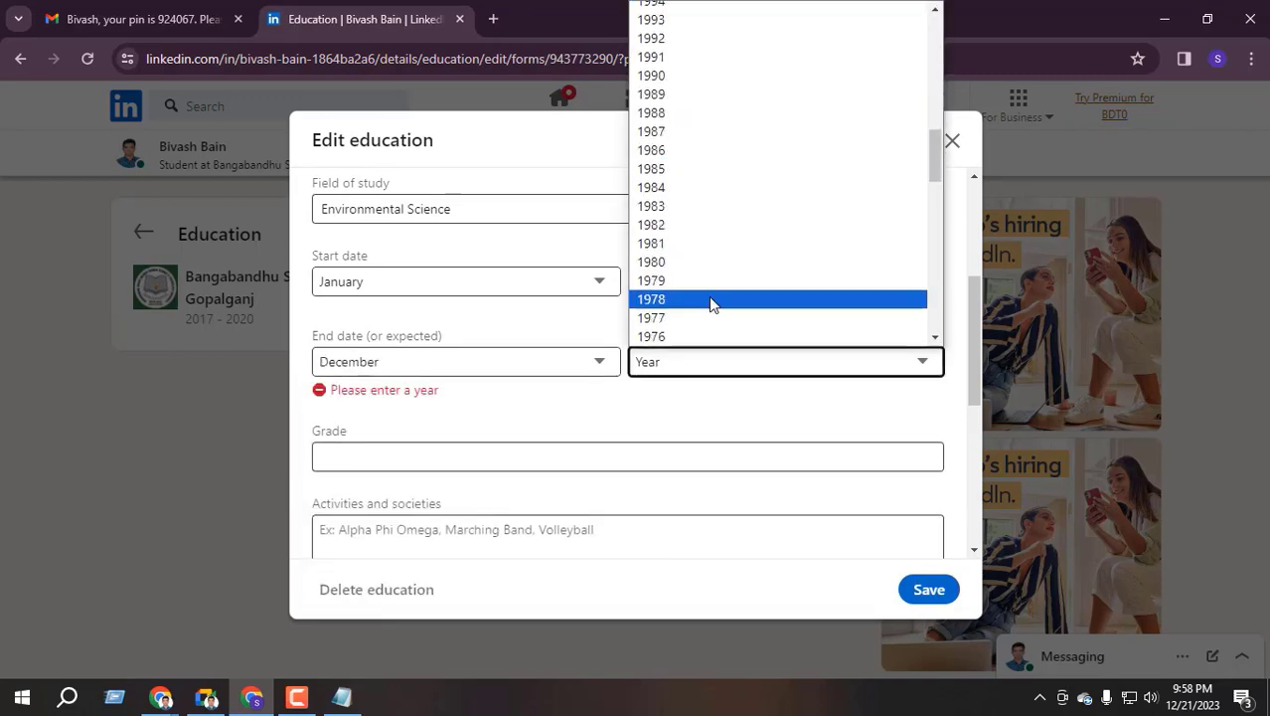
scroll(708, 297, "up", 8)
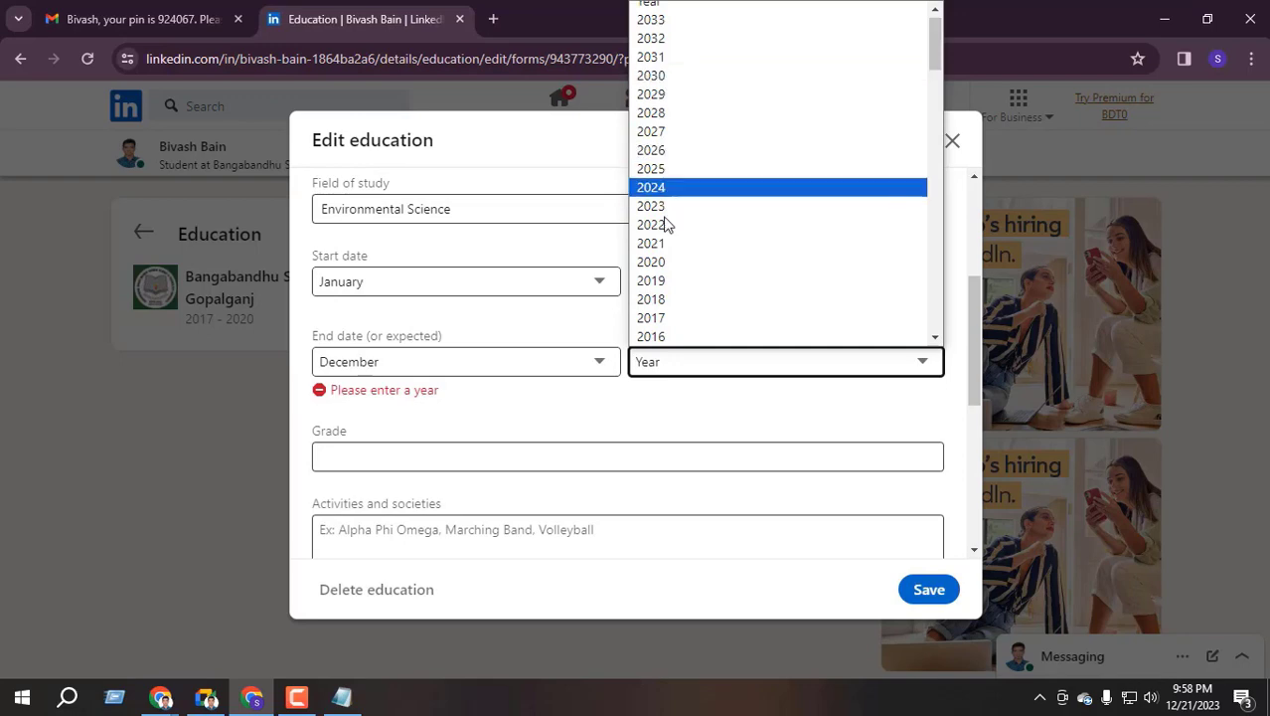
left_click(648, 262)
scroll(528, 423, "down", 1)
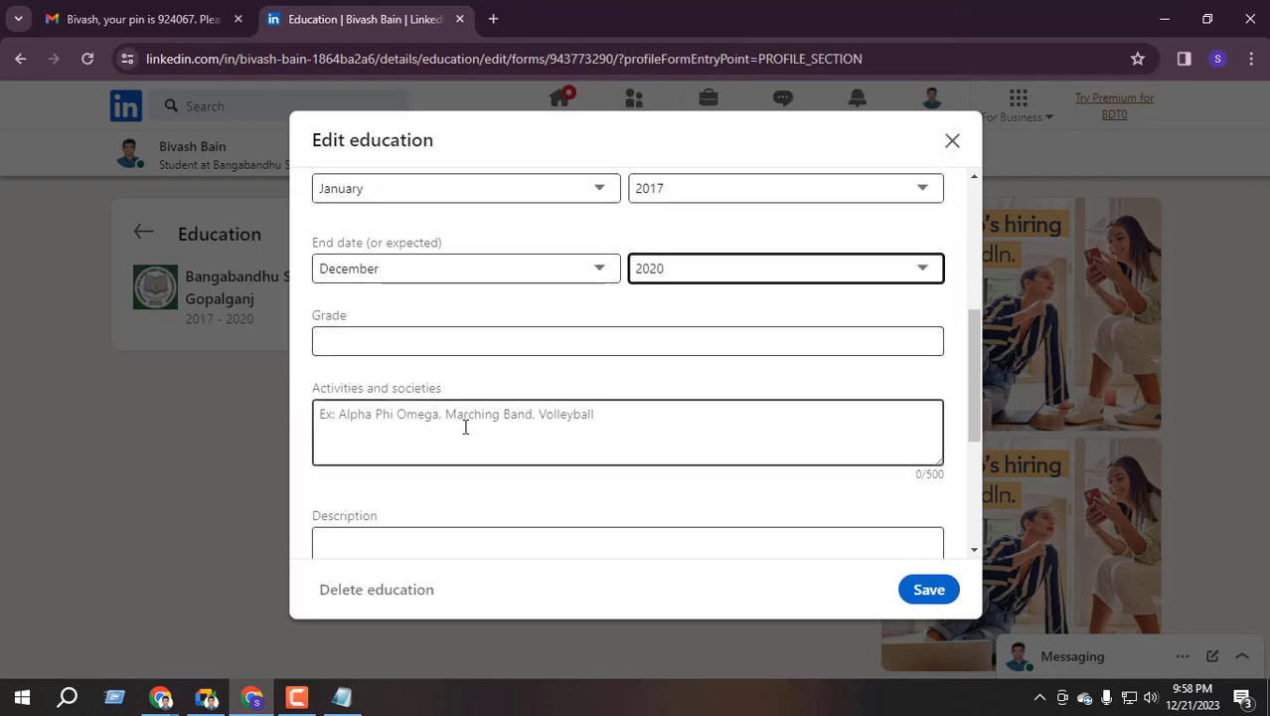
left_click(358, 341)
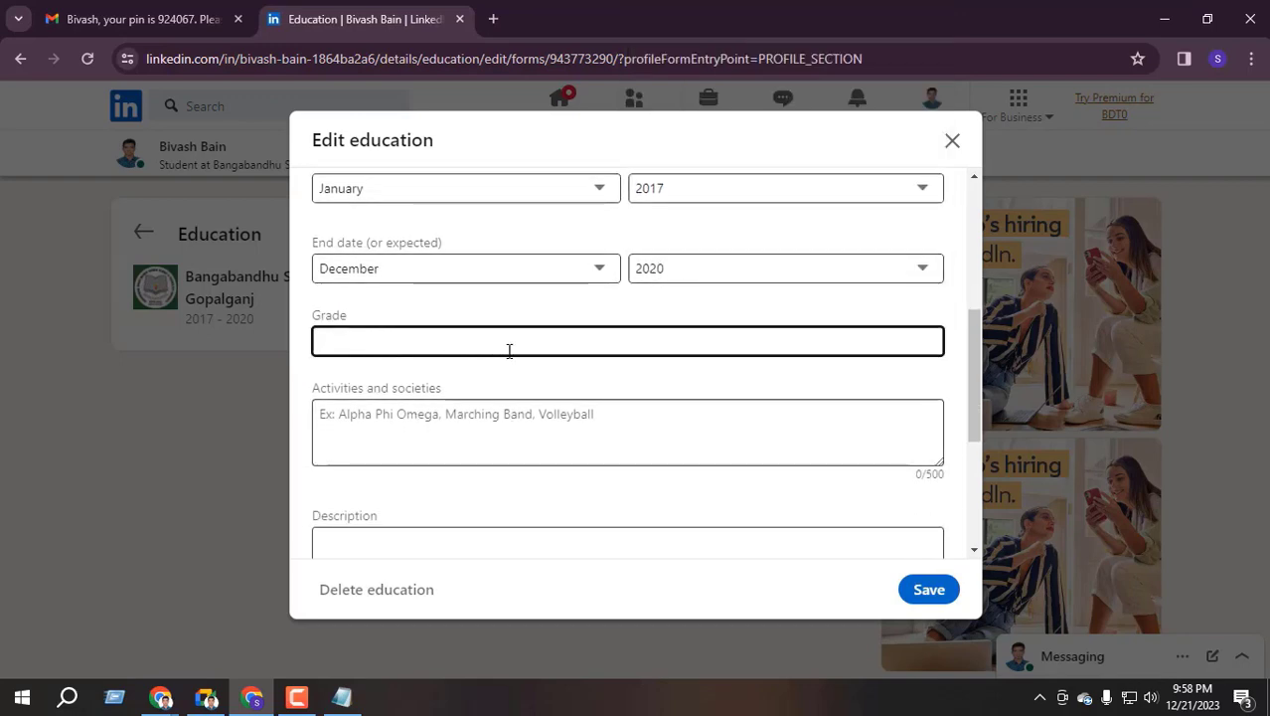
Scroll down past the Activities and societies field to the skills area
scroll(516, 365, "down", 1)
left_click(397, 346)
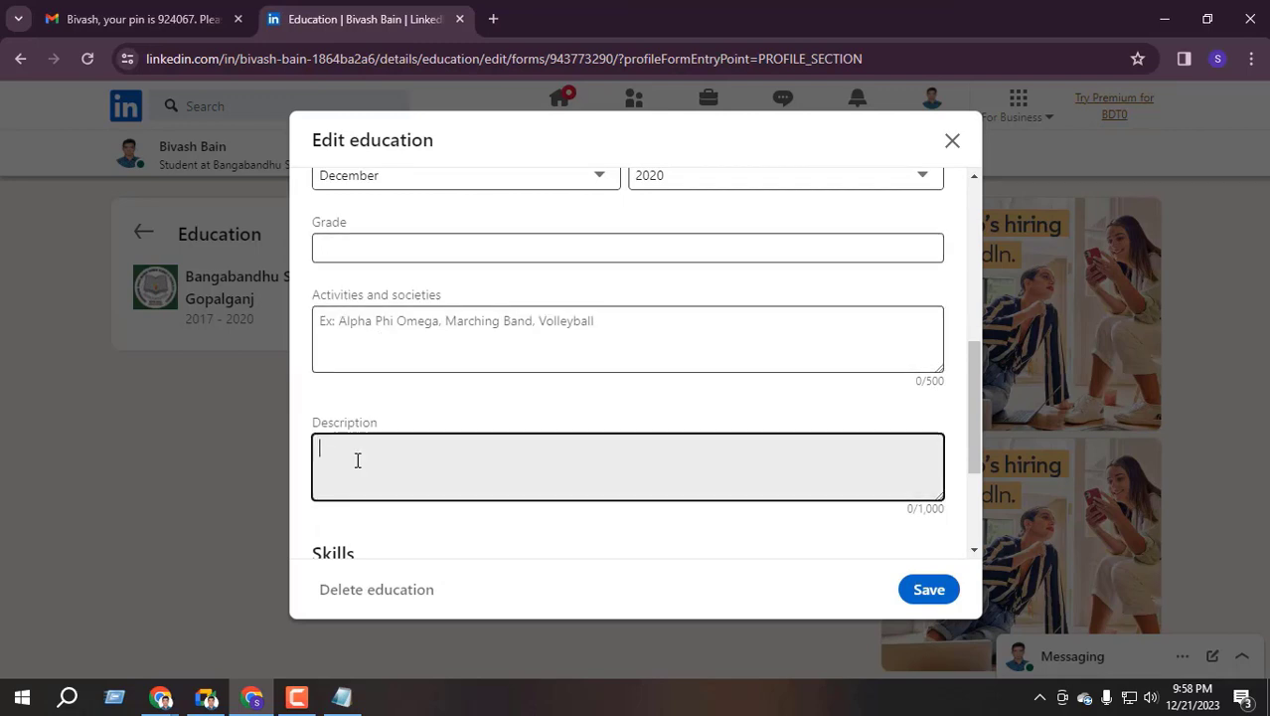
scroll(490, 442, "down", 2)
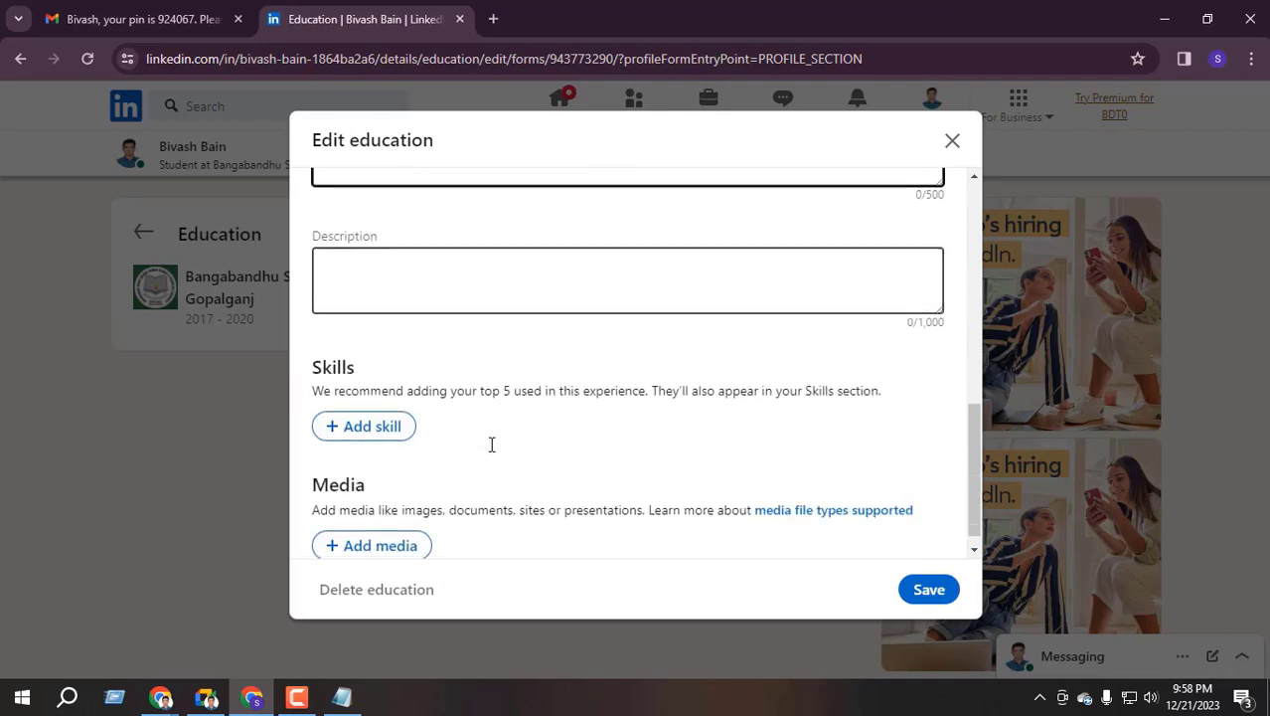
scroll(490, 442, "down", 1)
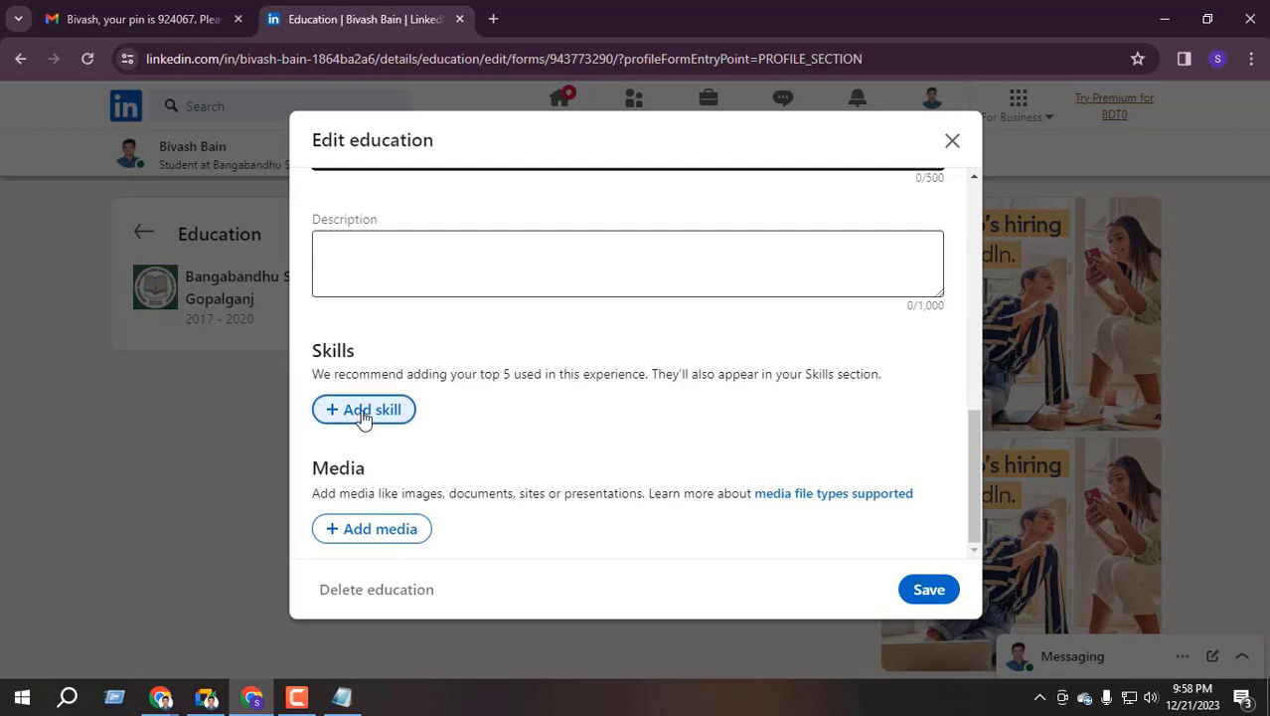
left_click_drag(474, 374, 648, 374)
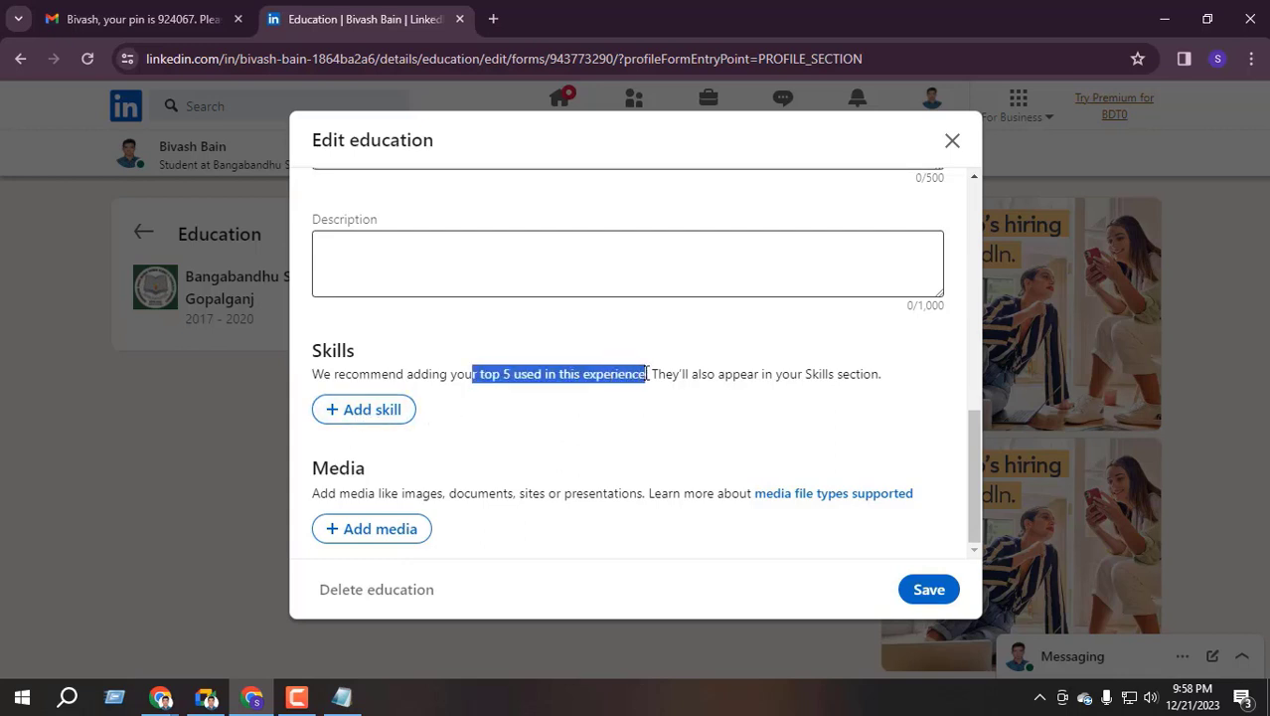
left_click(546, 374)
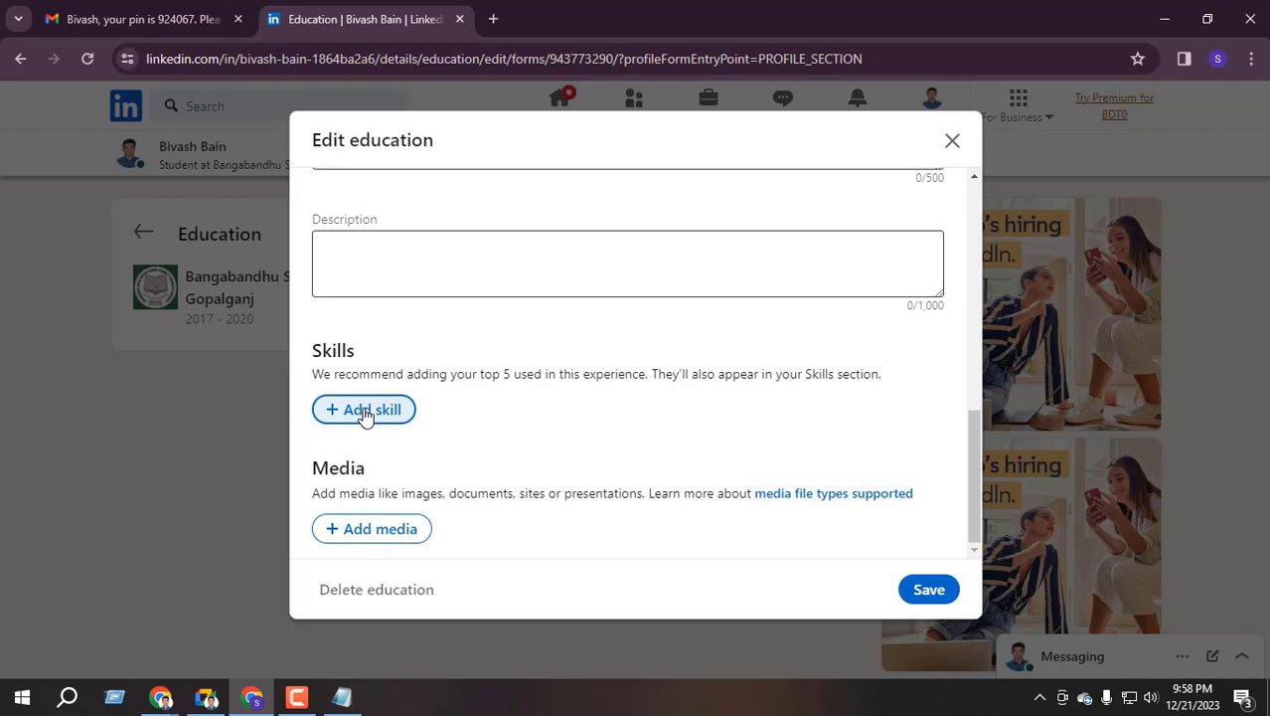
Add Microsoft Word as a skill and save the education entry
left_click(365, 412)
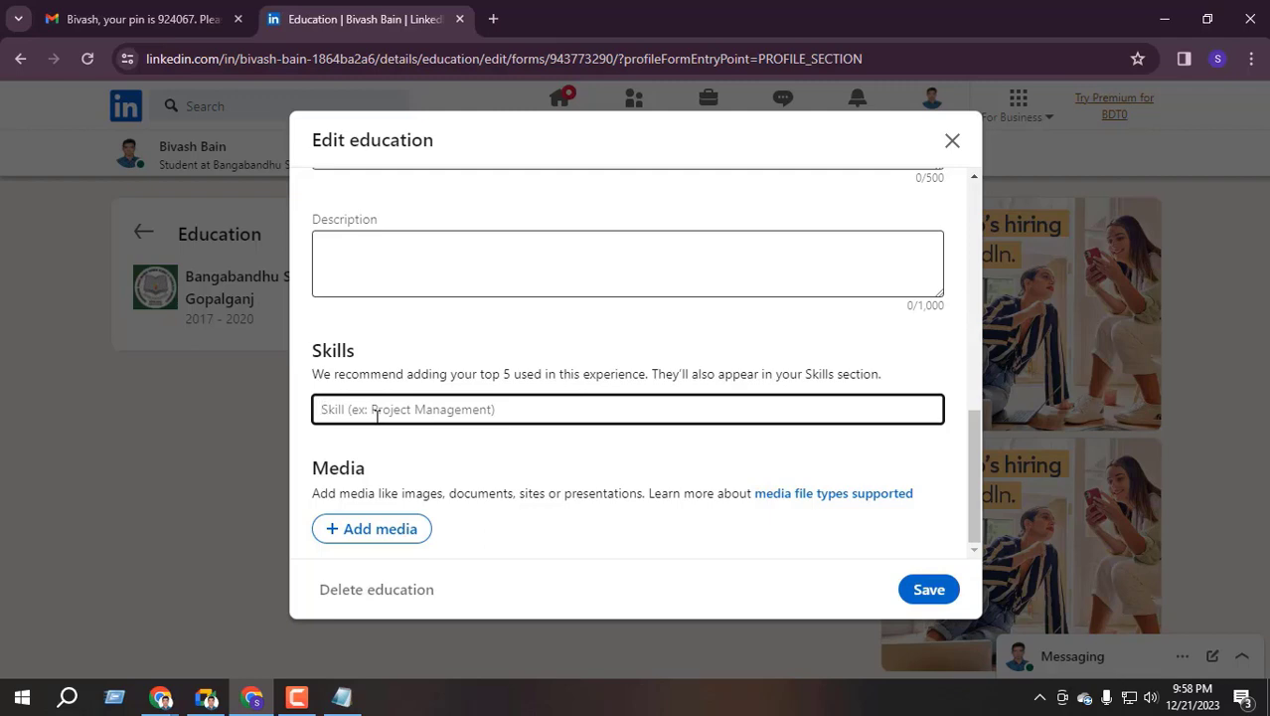
type("micro")
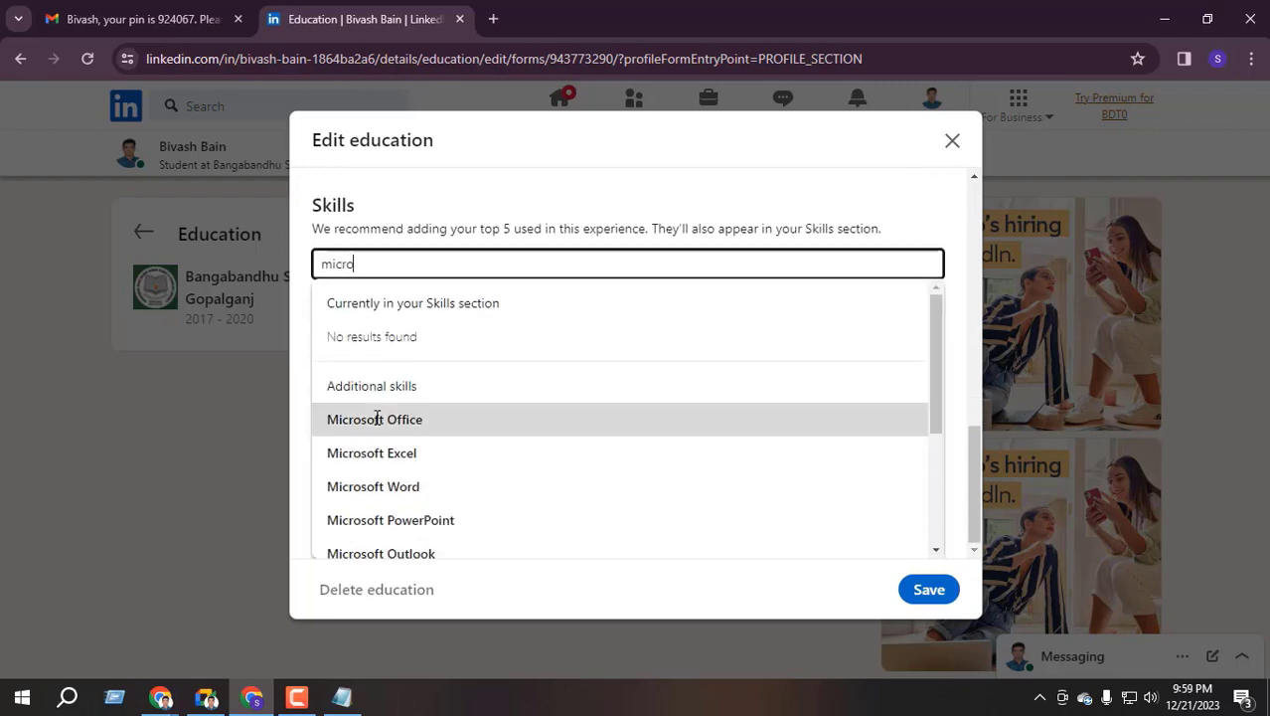
type("soft word")
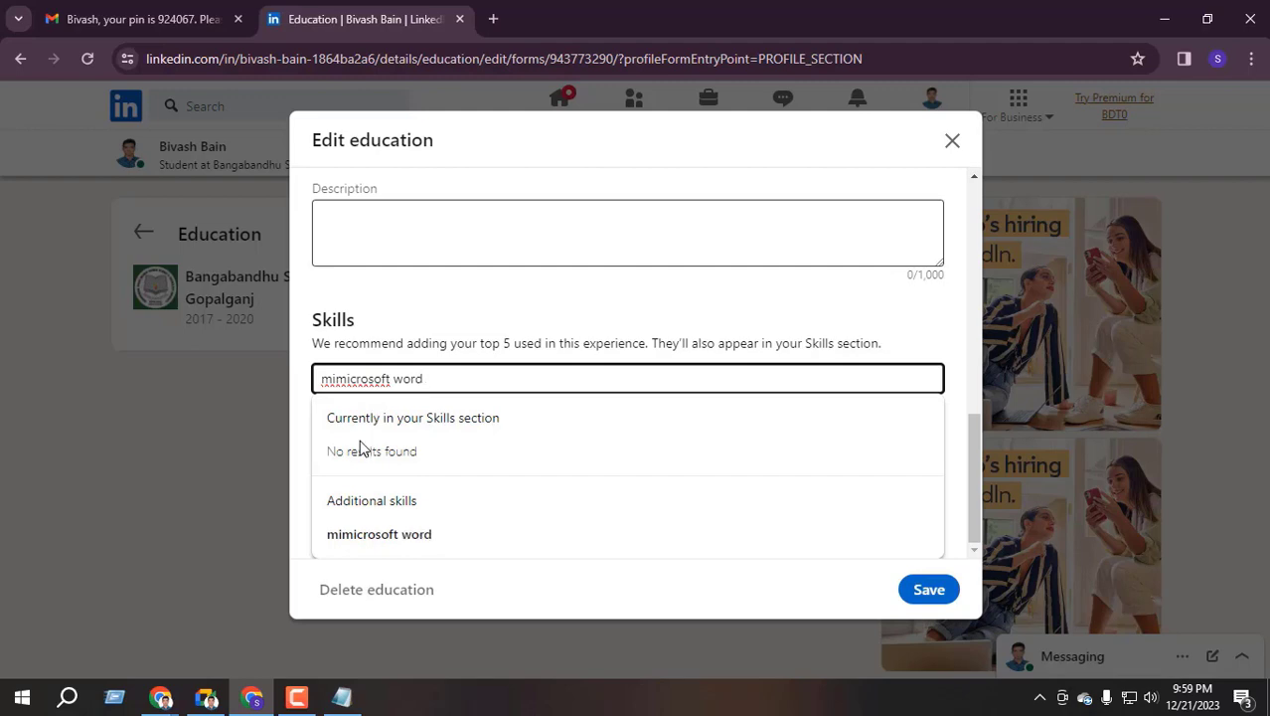
key("BackSpace")
key("BackSpace")
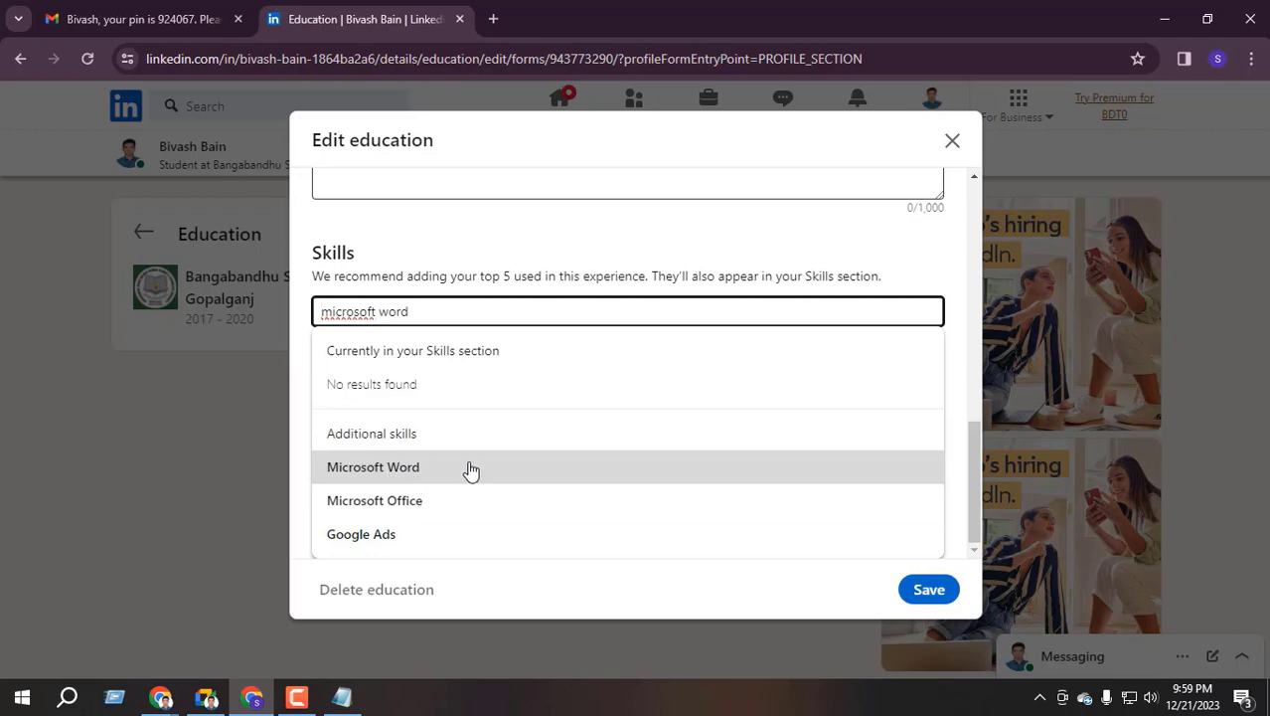
left_click(425, 466)
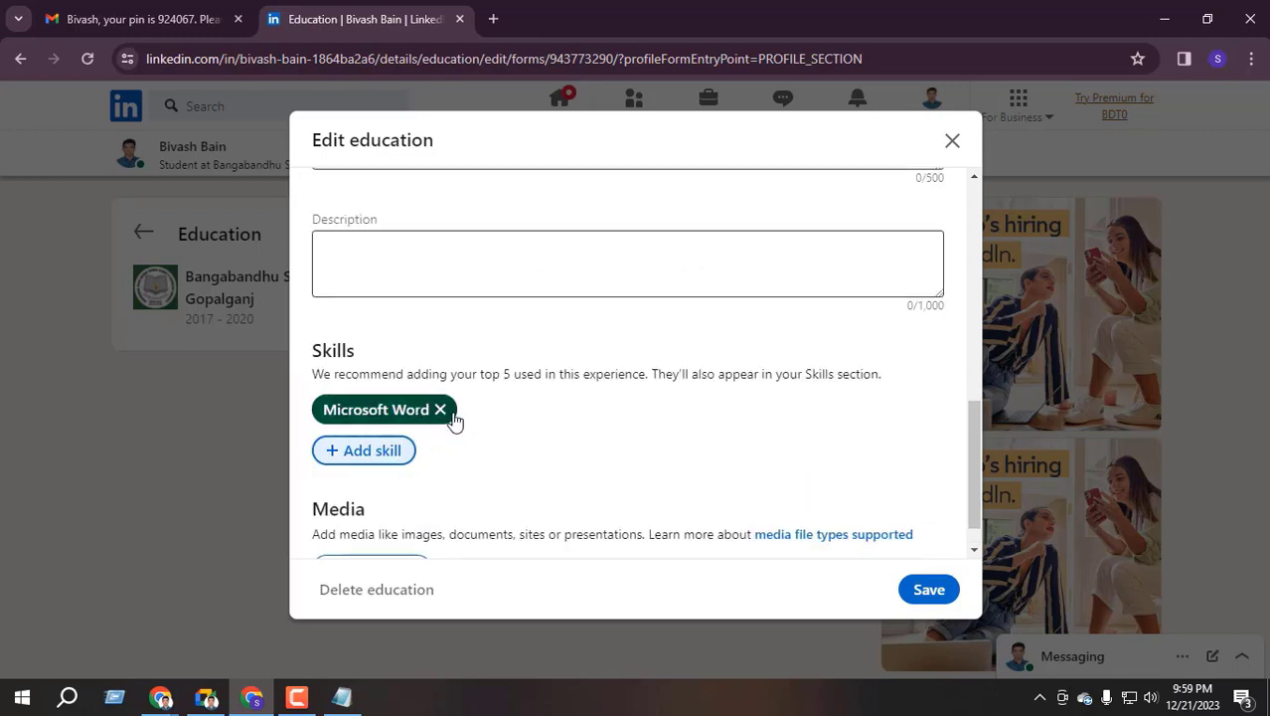
scroll(432, 227, "up", 5)
scroll(412, 361, "down", 5)
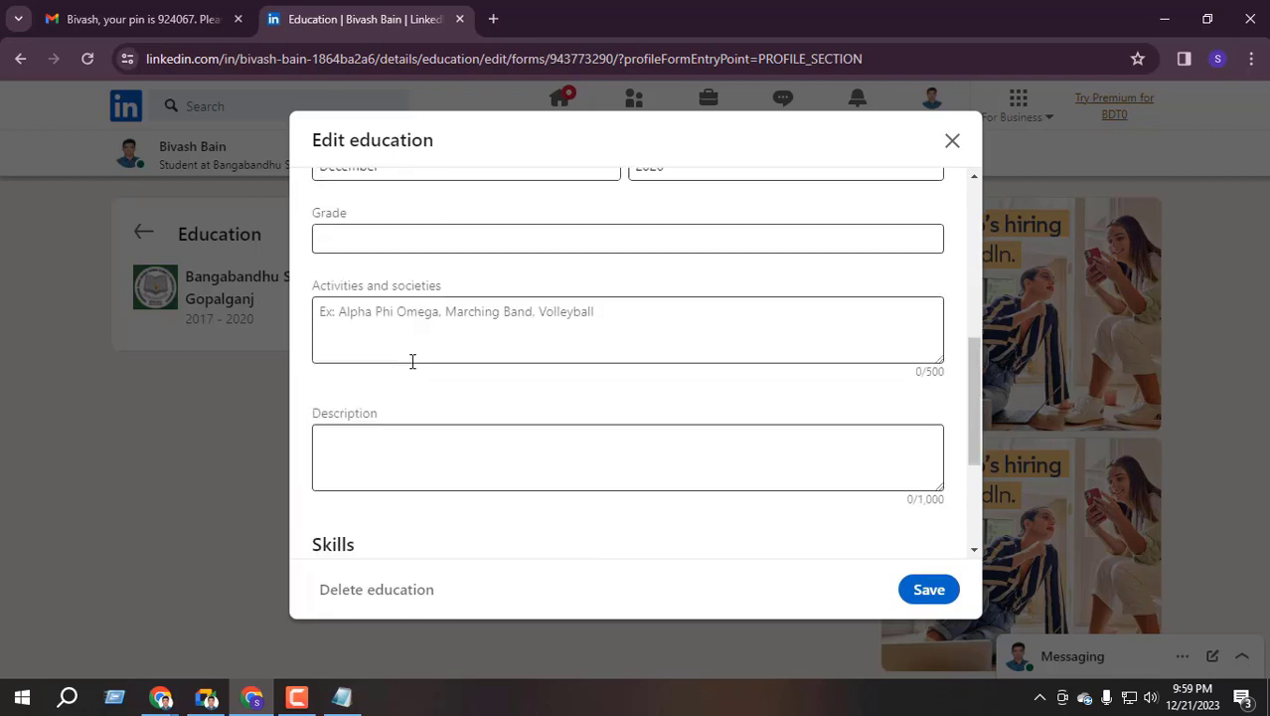
left_click(394, 410)
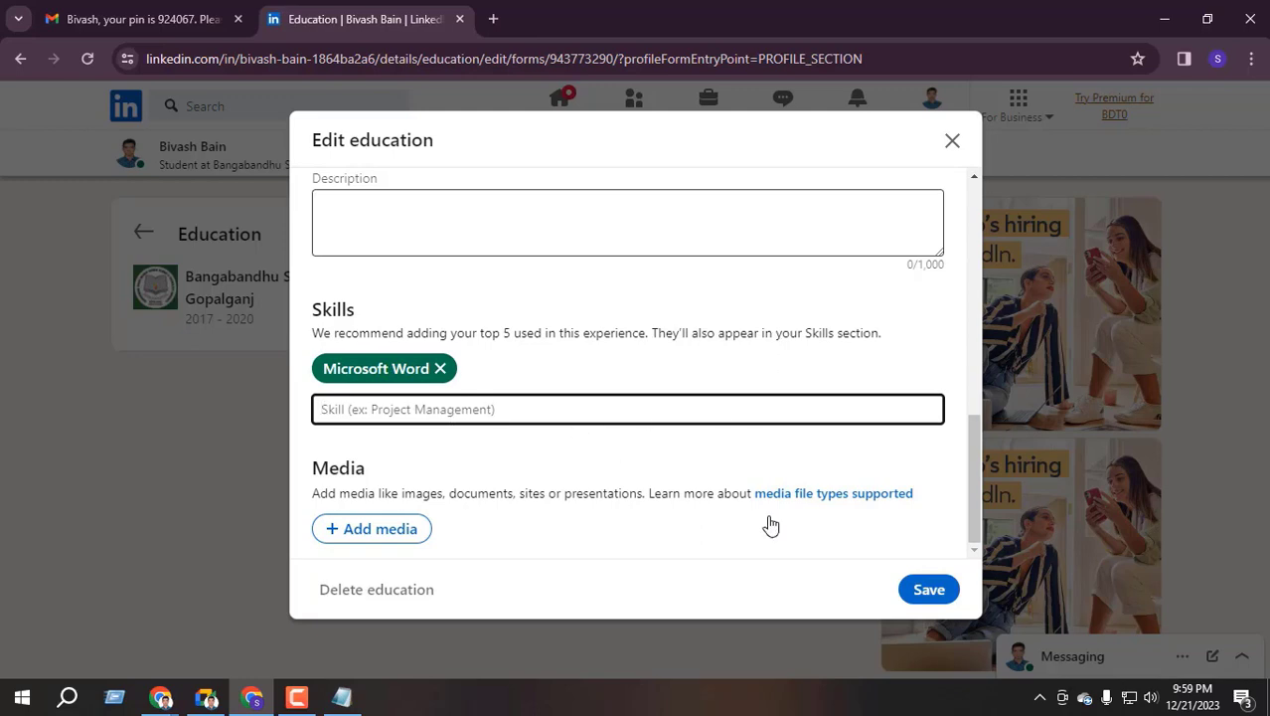
left_click(928, 589)
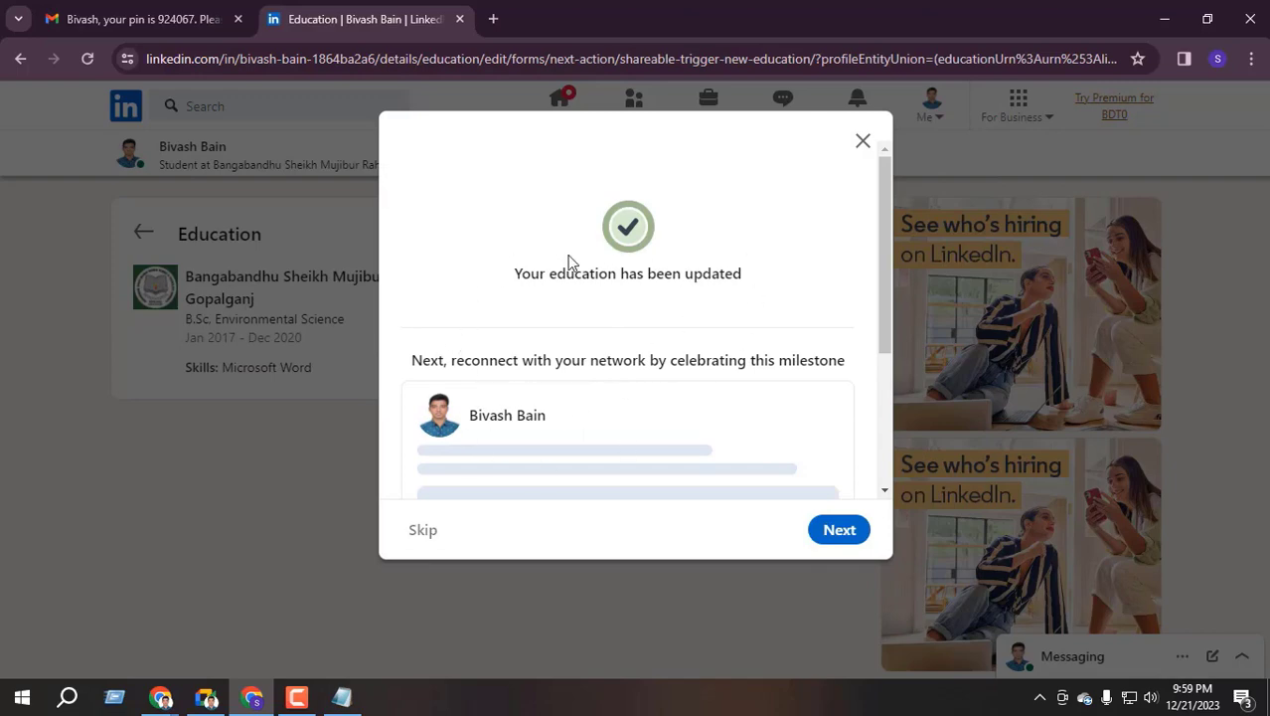
Skip sharing the education milestone and skip the people-you-may-know suggestions
scroll(519, 355, "down", 3)
scroll(590, 392, "up", 3)
scroll(527, 435, "down", 3)
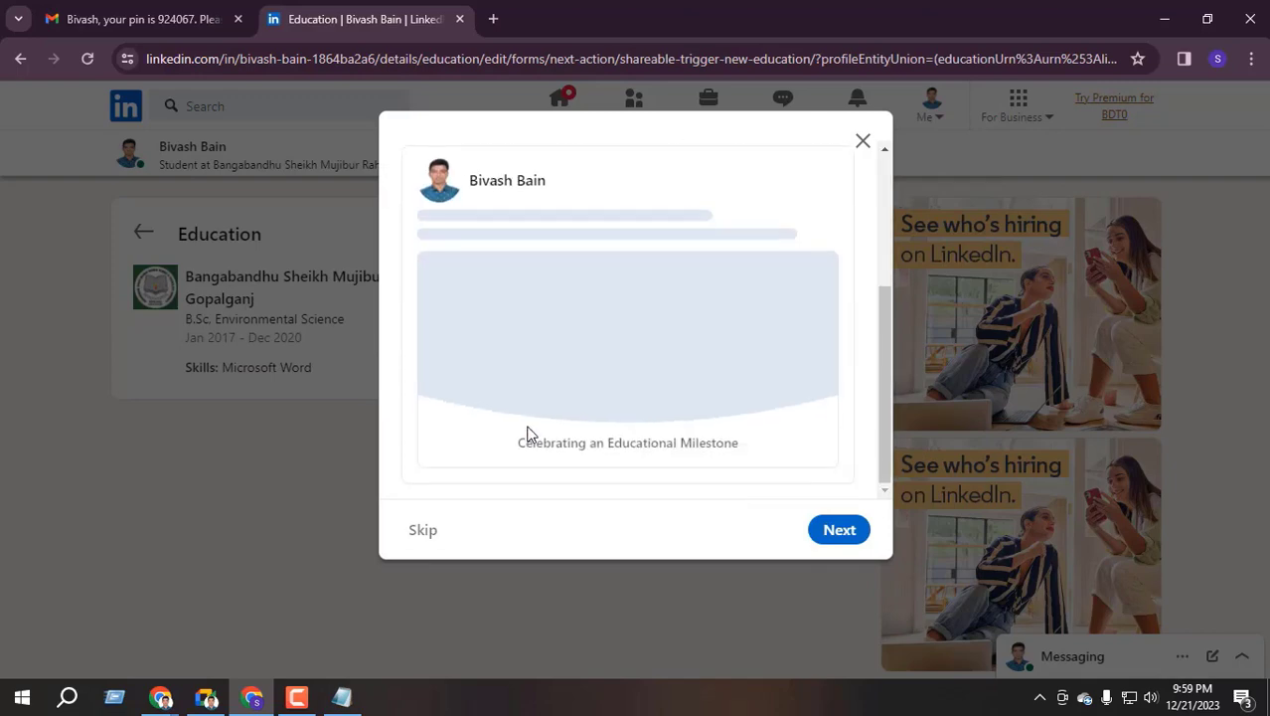
scroll(557, 314, "up", 3)
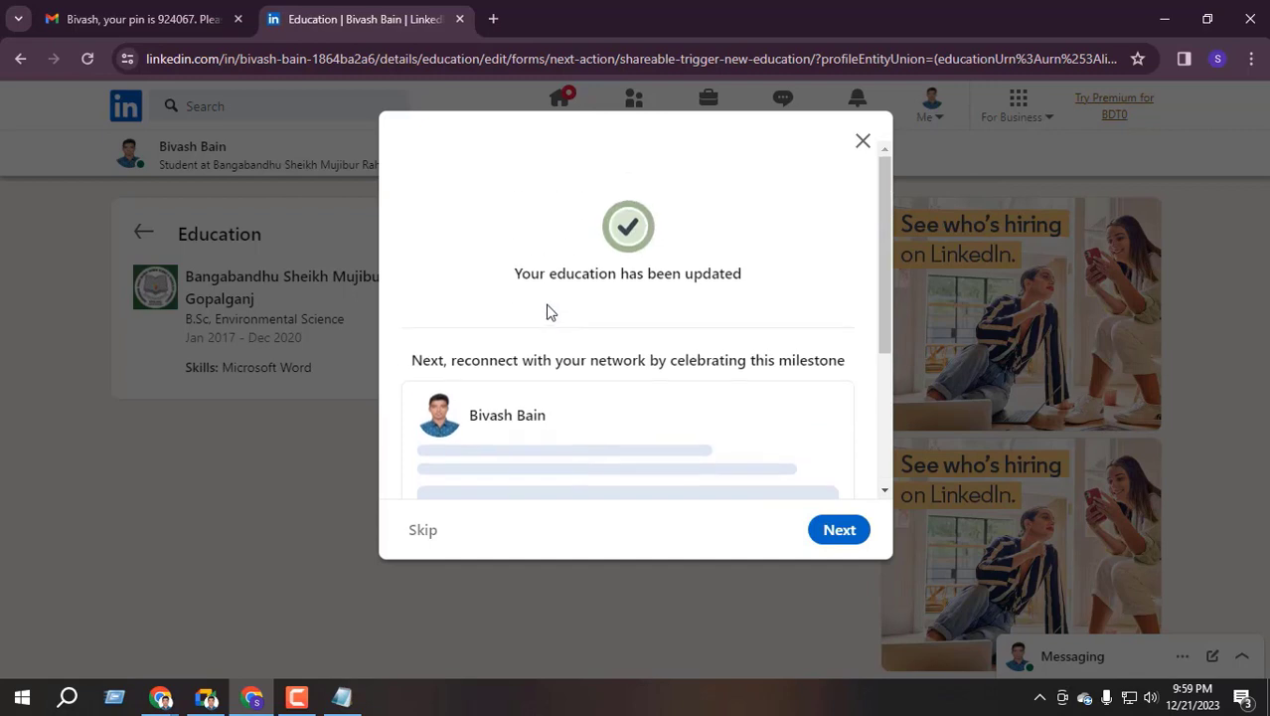
scroll(596, 361, "down", 3)
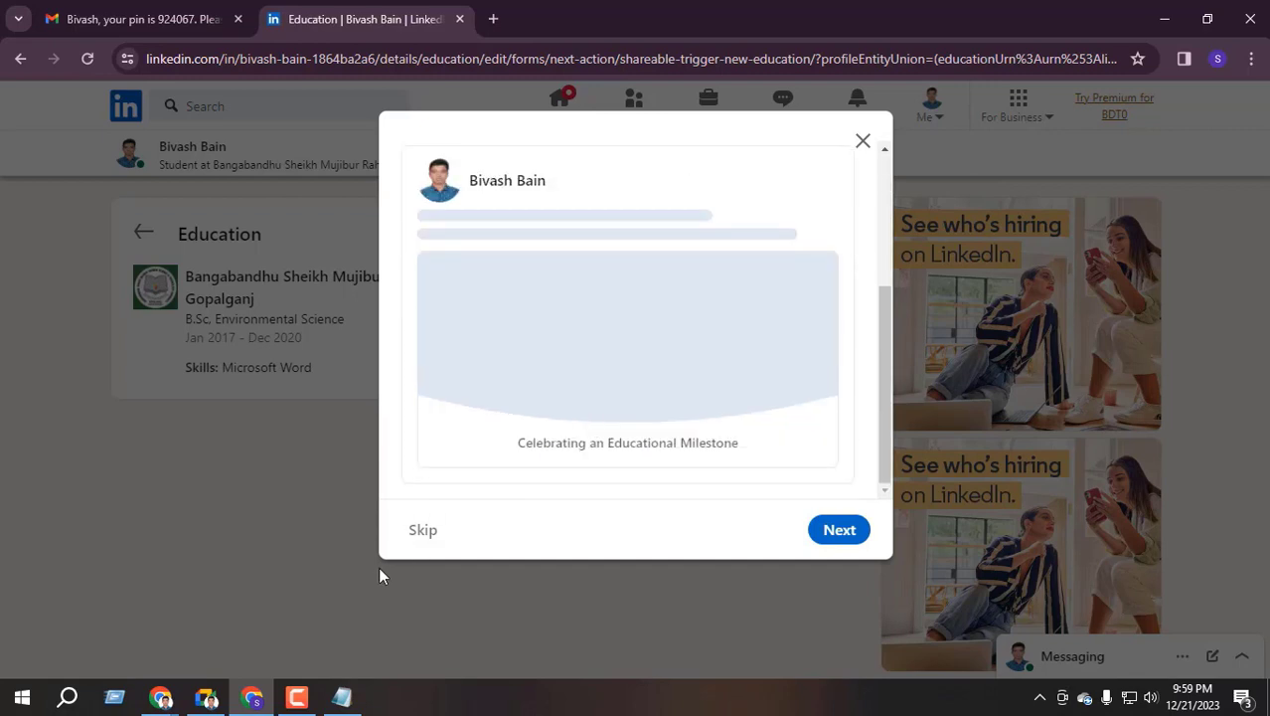
left_click(423, 531)
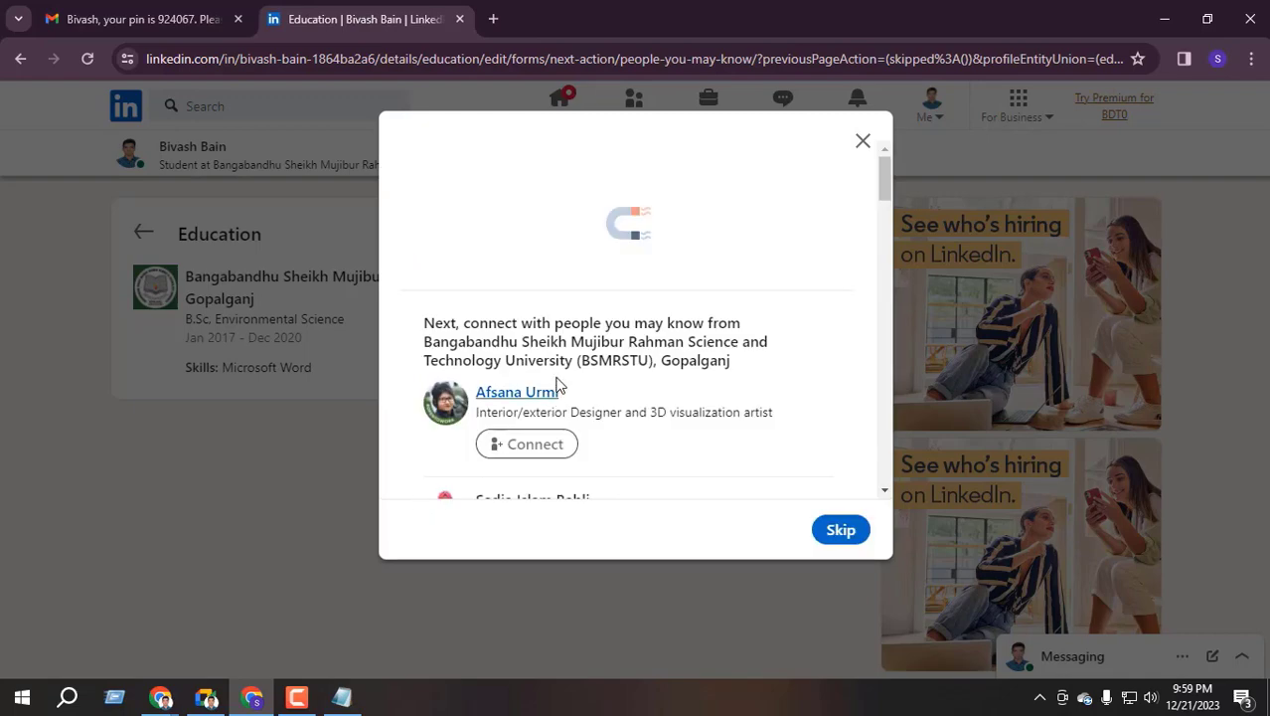
scroll(541, 417, "down", 2)
left_click(841, 530)
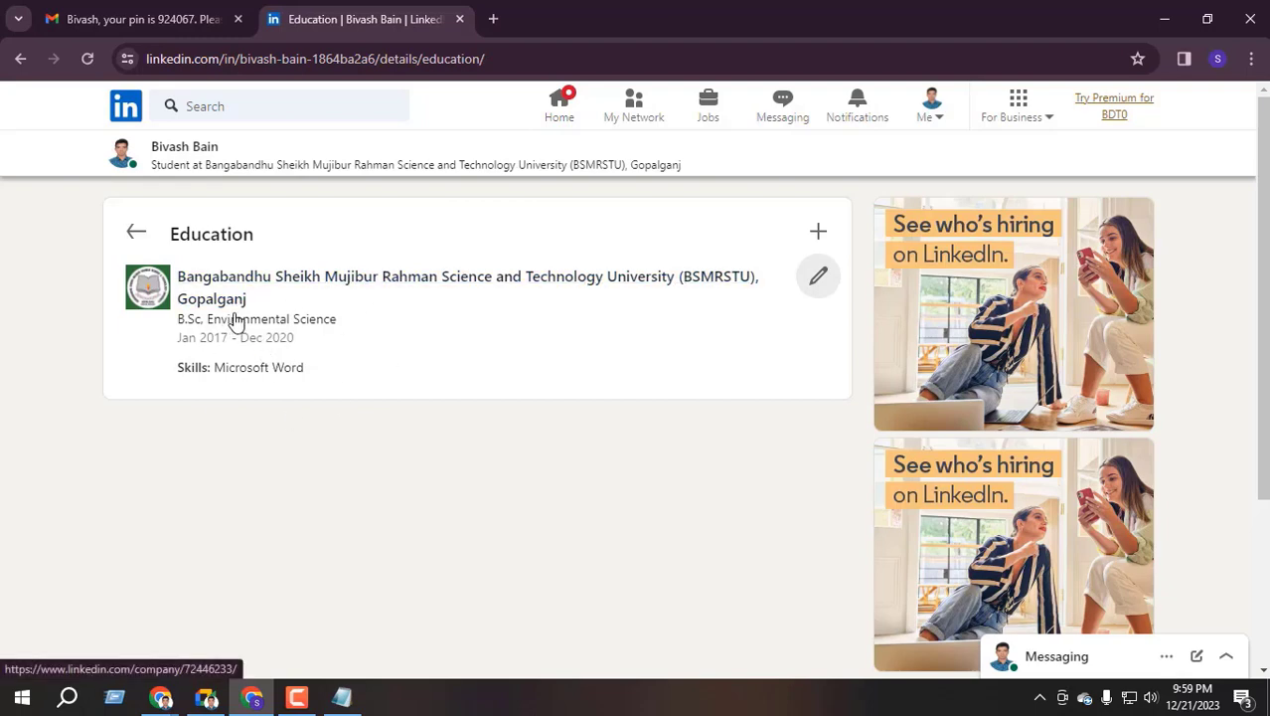
From the home feed, go to the profile and choose Add position under Core profile sections
left_click(560, 105)
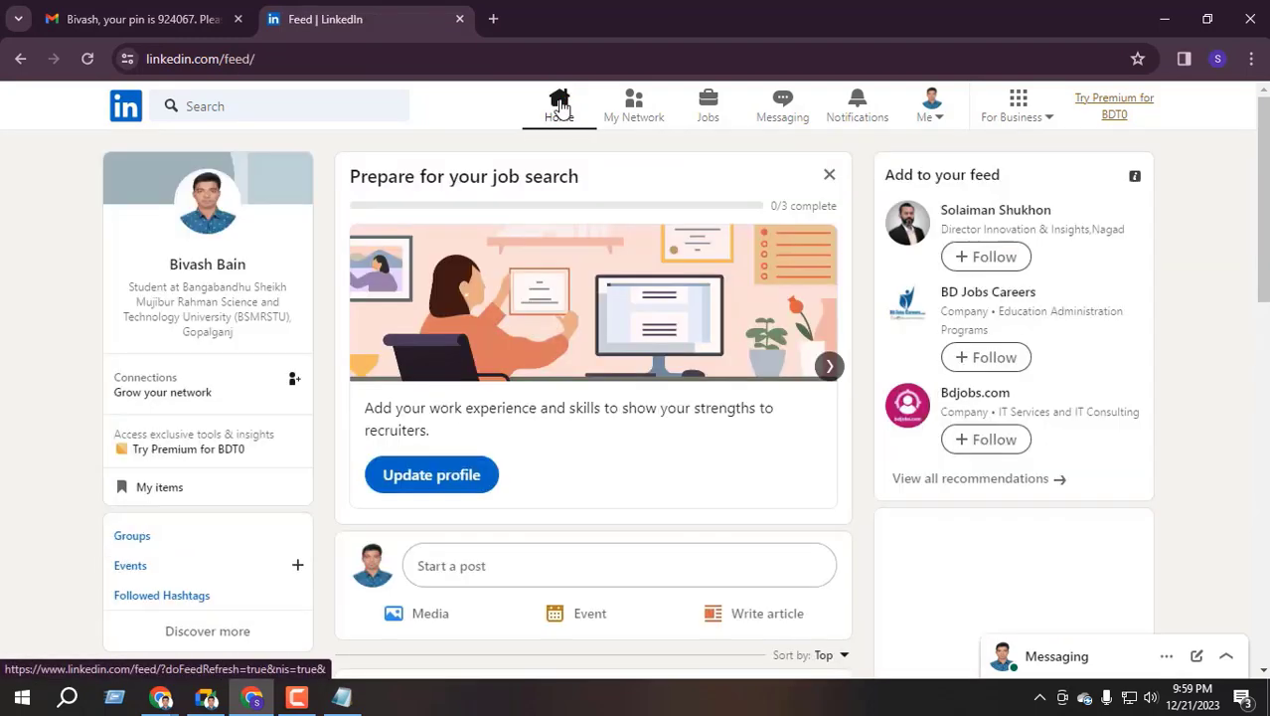
left_click(192, 266)
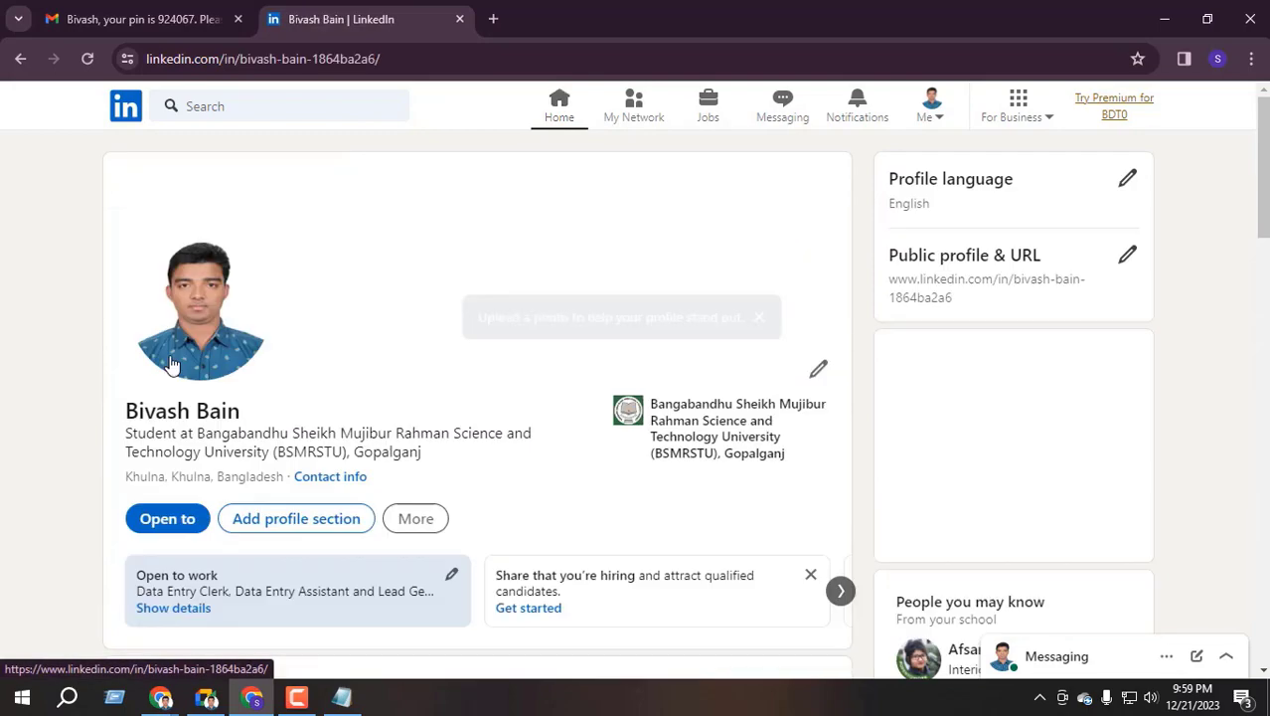
scroll(298, 477, "down", 2)
scroll(313, 467, "down", 5)
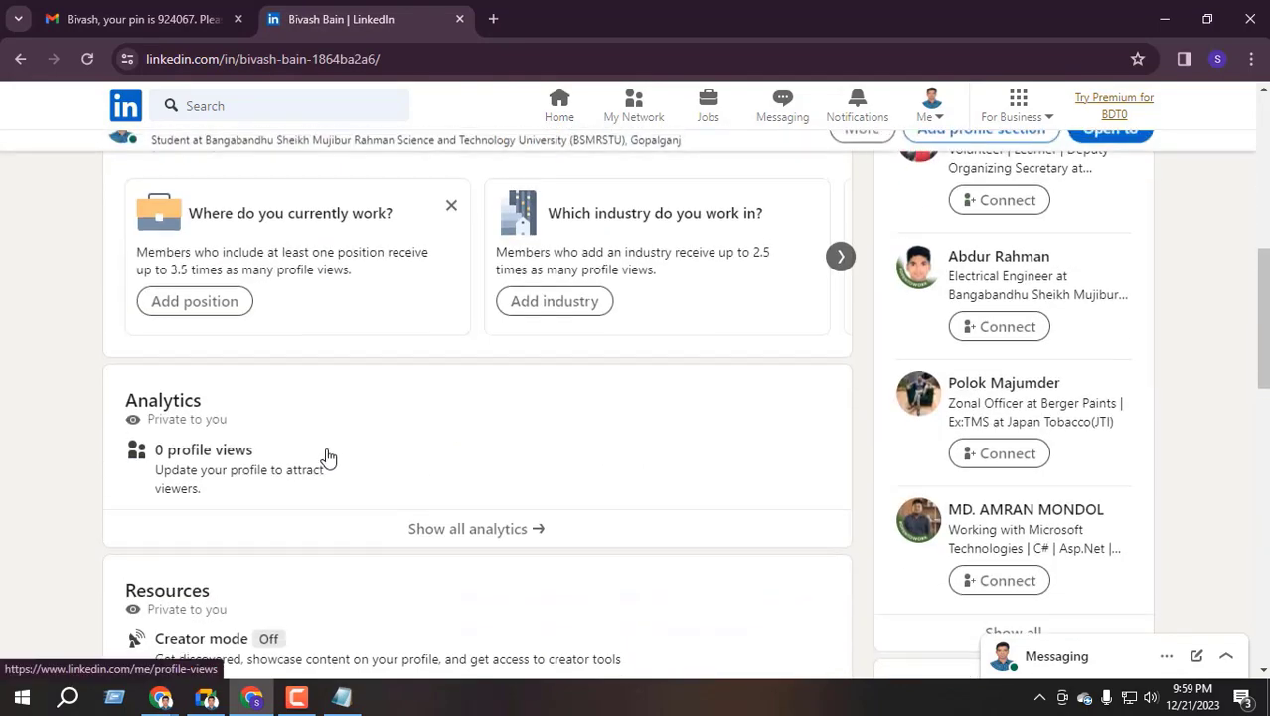
scroll(326, 453, "up", 5)
left_click(310, 336)
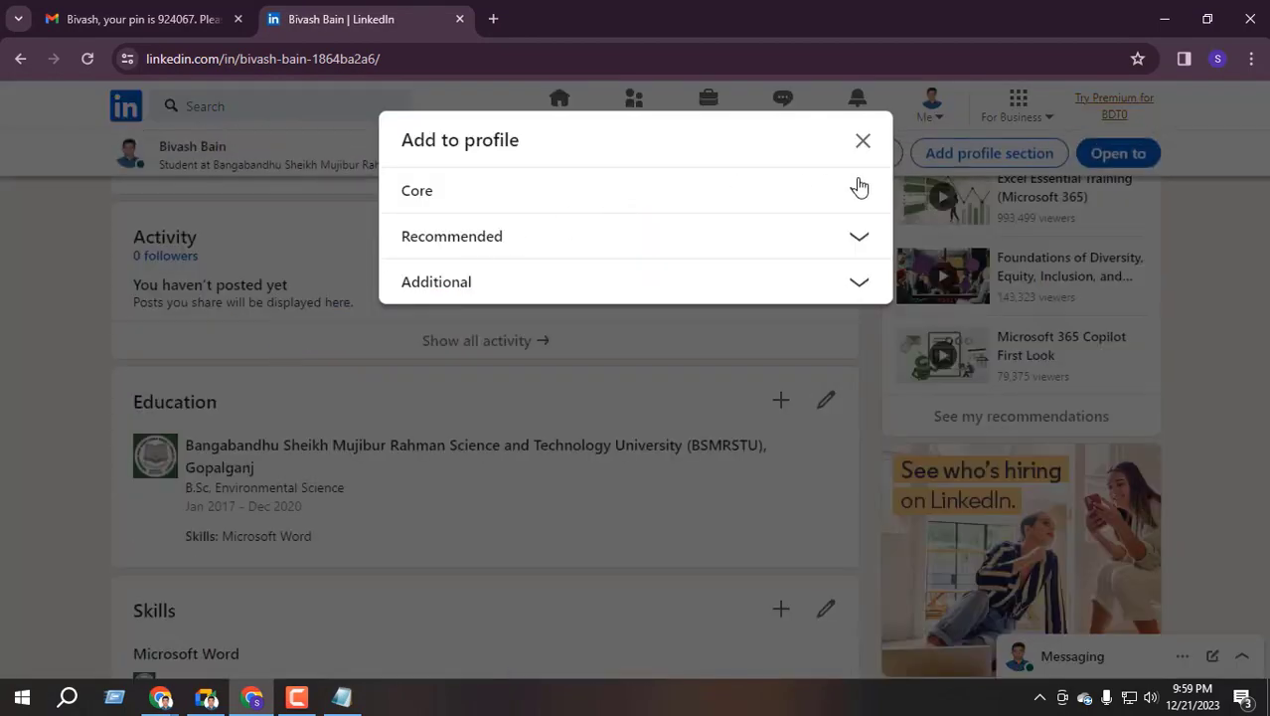
left_click(859, 191)
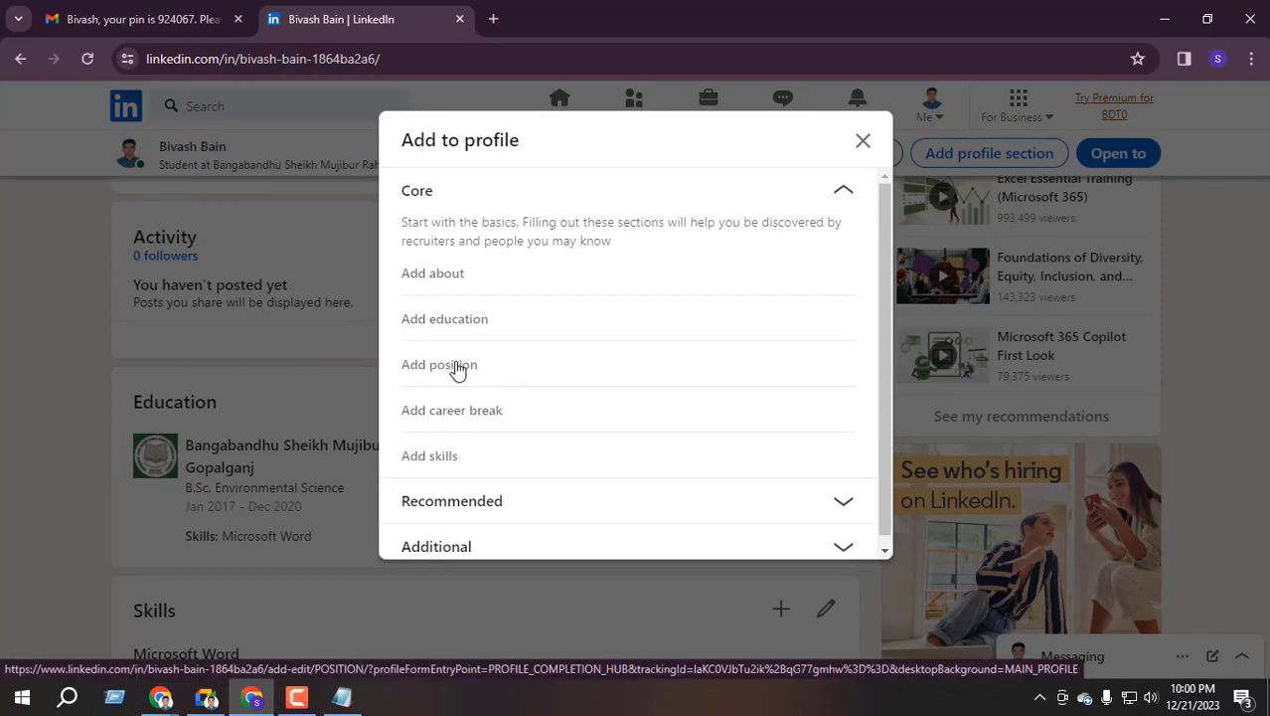
left_click(456, 367)
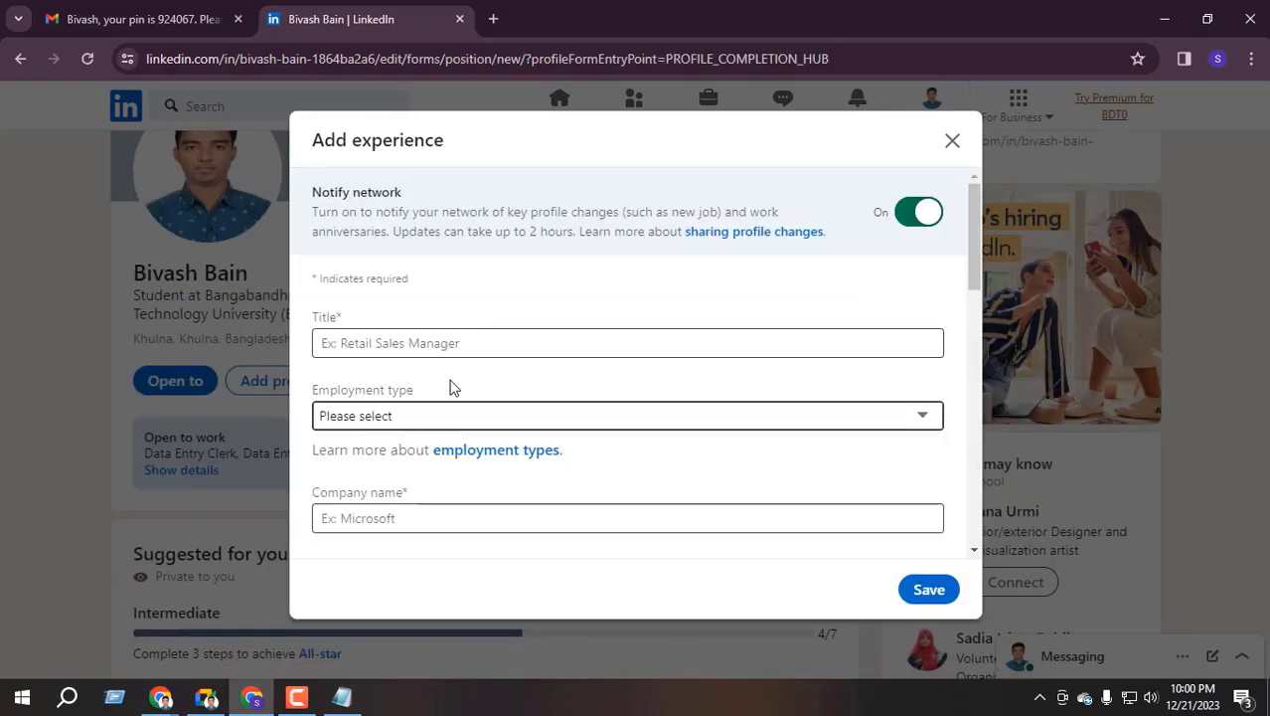
scroll(496, 308, "down", 3)
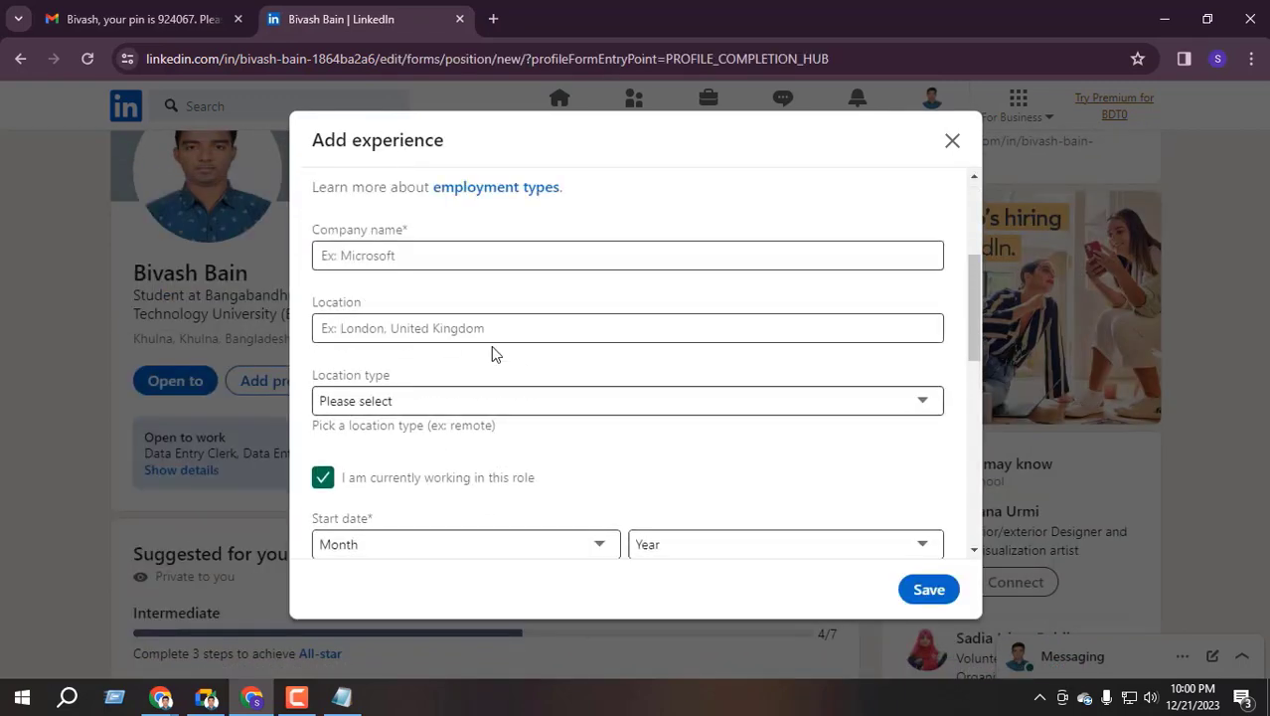
scroll(490, 353, "up", 3)
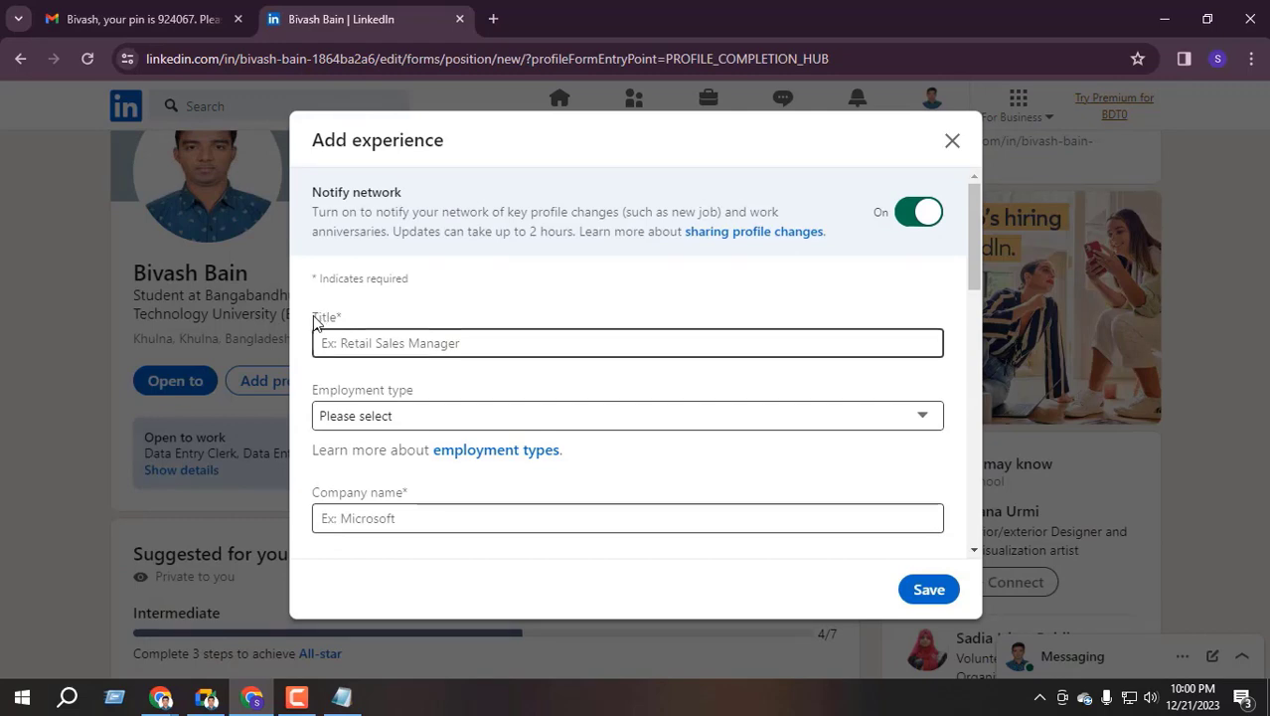
left_click_drag(313, 316, 430, 311)
scroll(378, 333, "down", 3)
left_click_drag(315, 400, 425, 404)
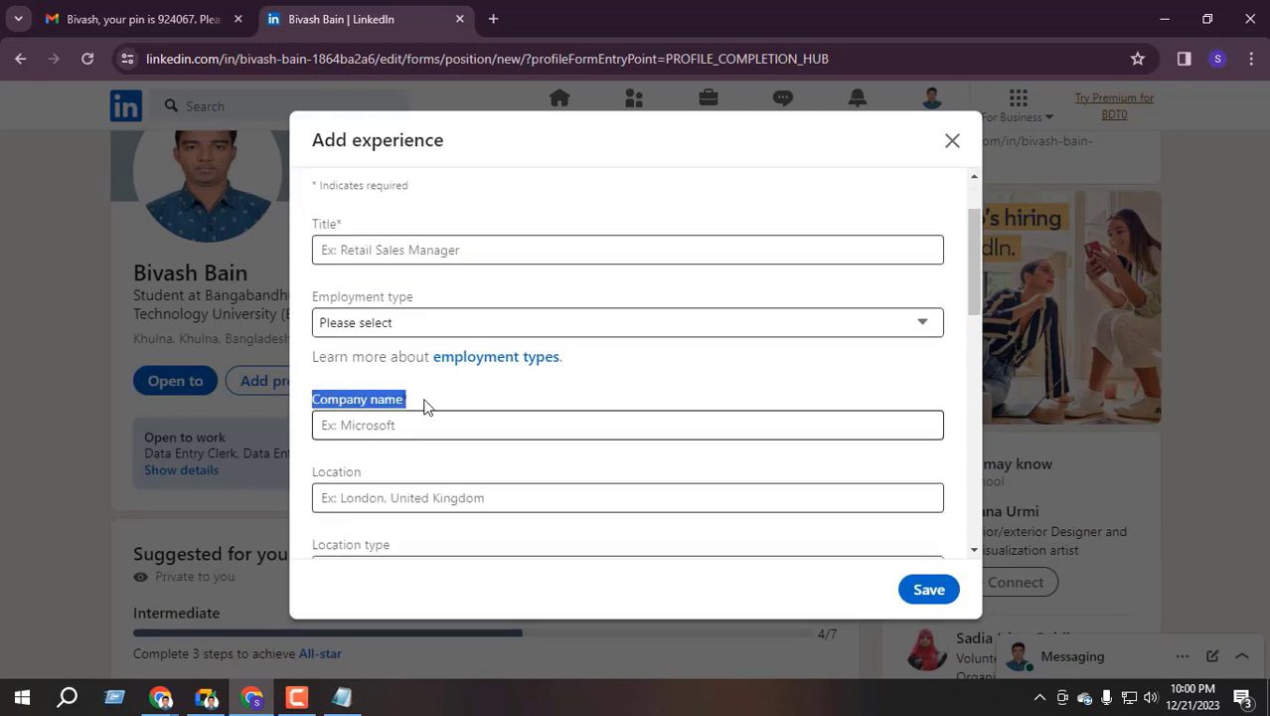
left_click(371, 404)
scroll(388, 415, "up", 1)
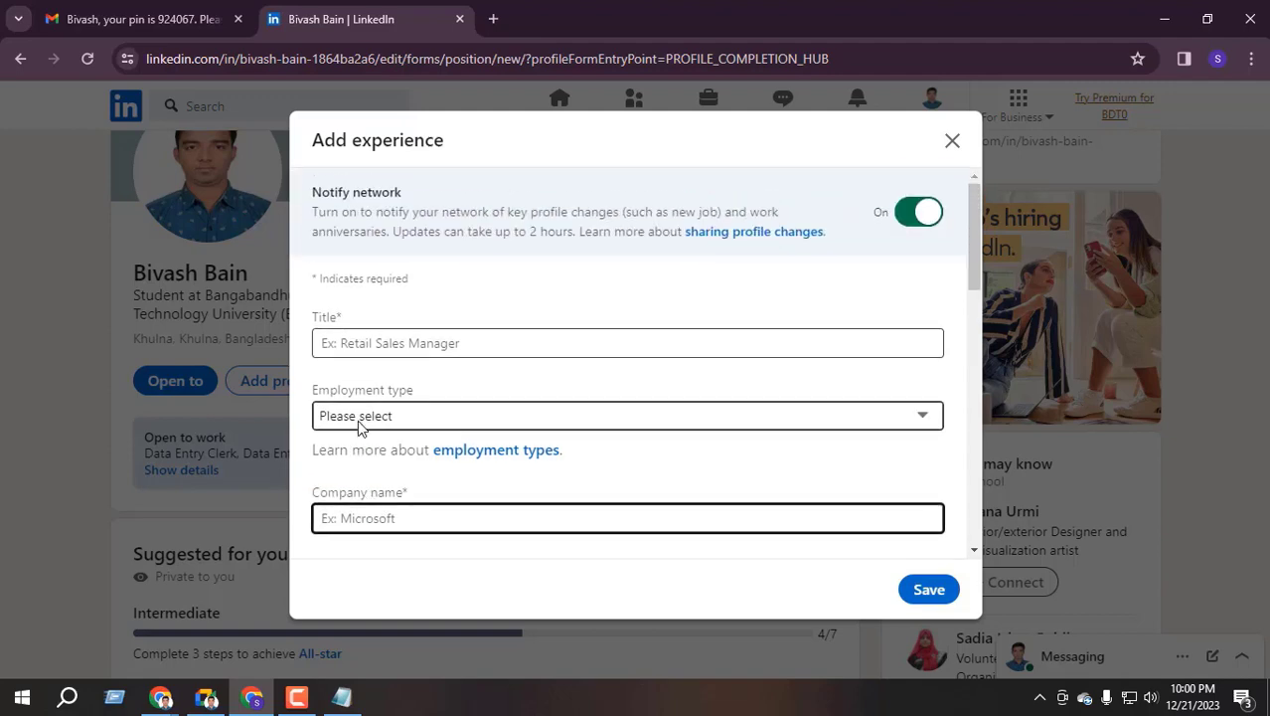
left_click(356, 347)
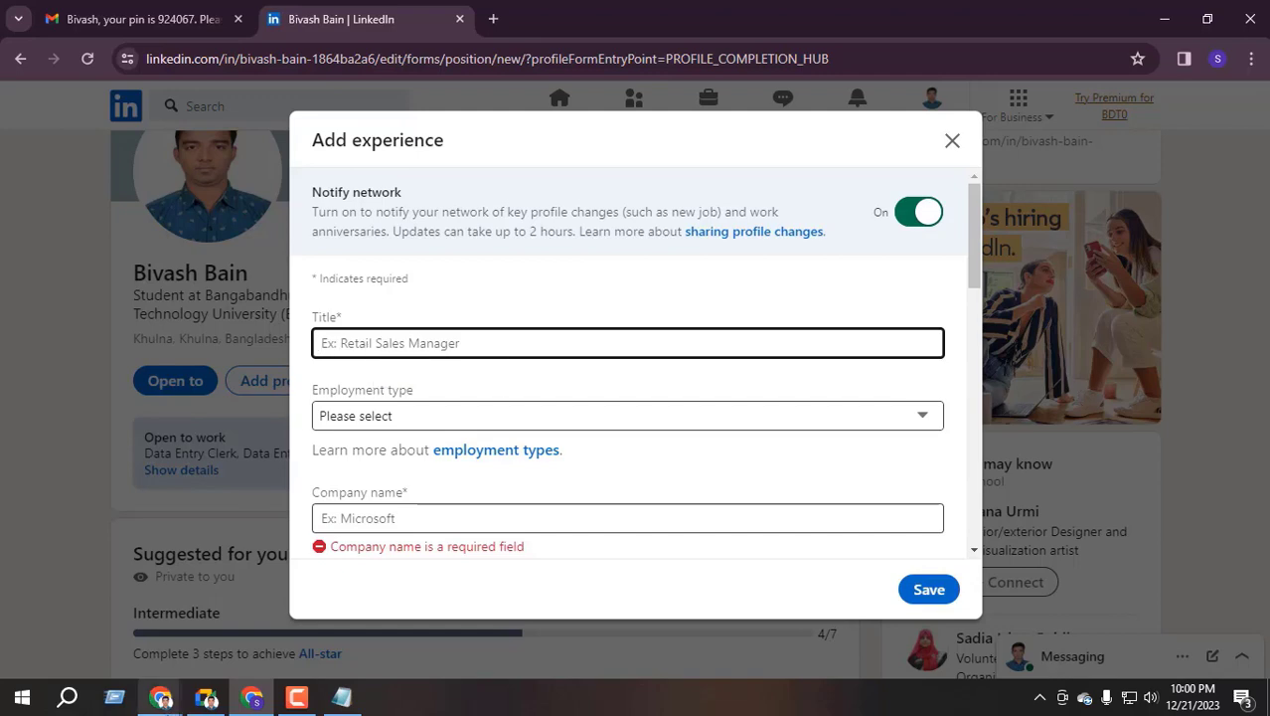
left_click(207, 697)
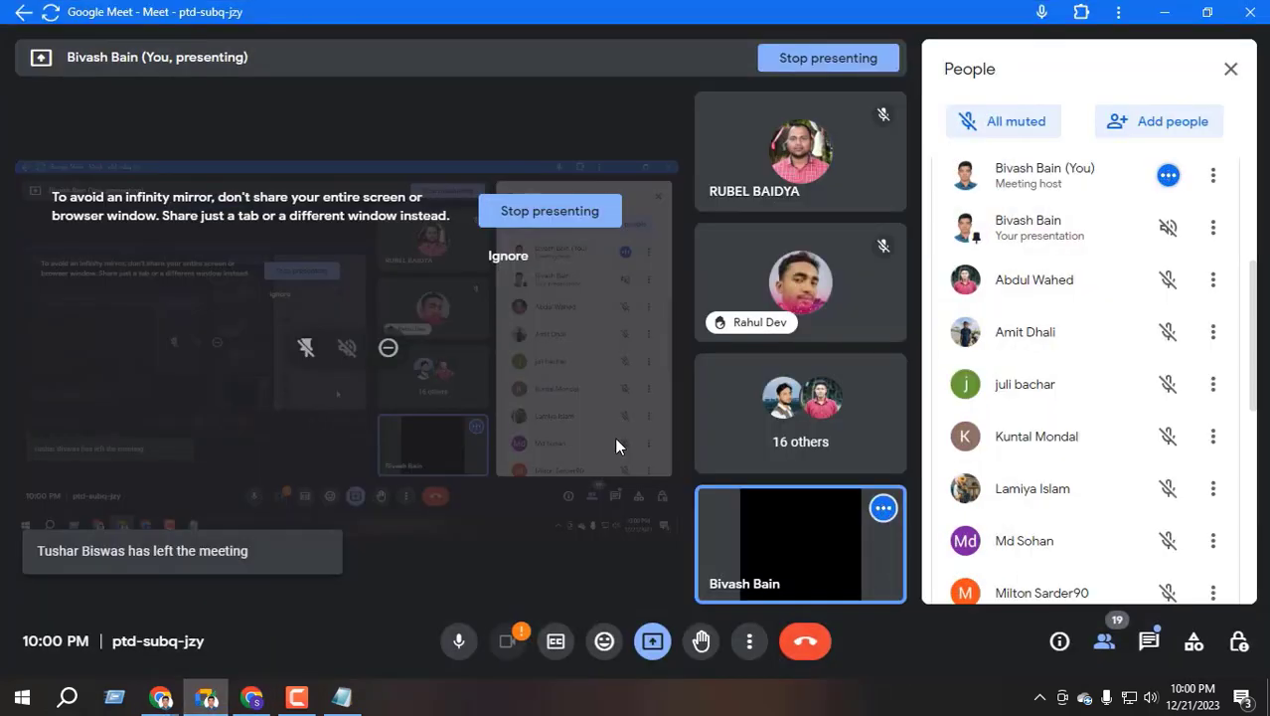
scroll(979, 338, "up", 3)
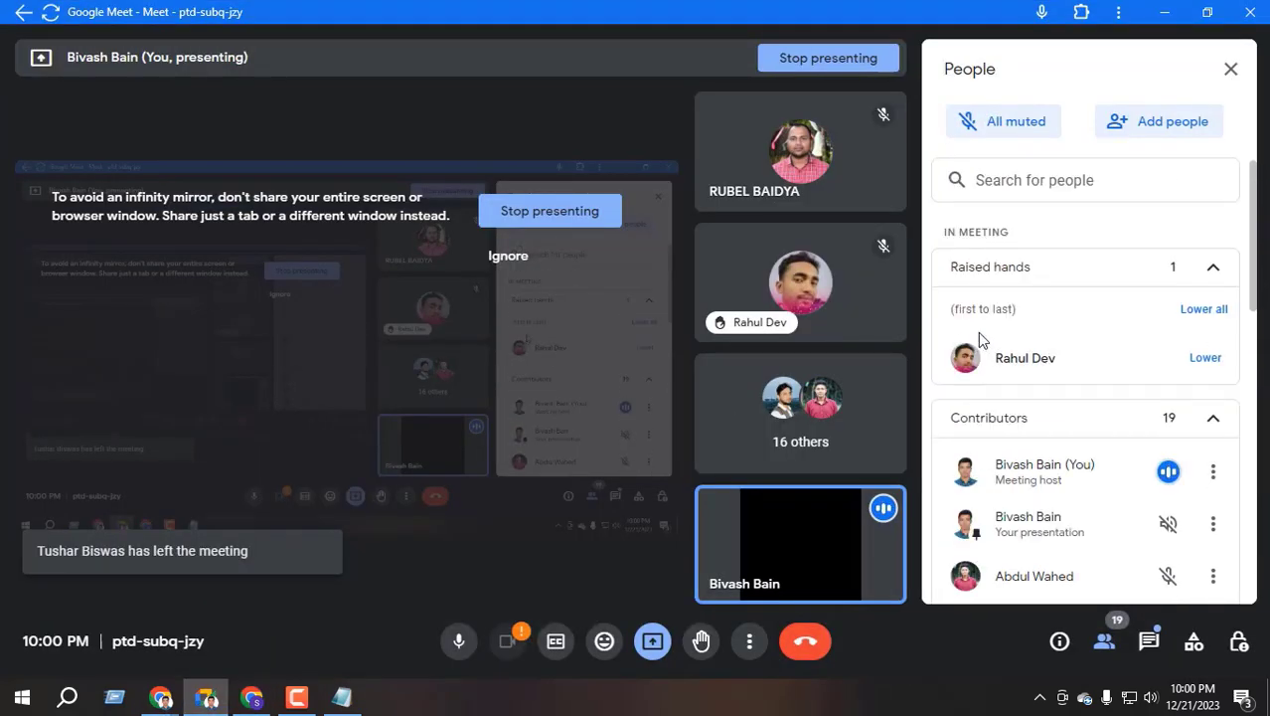
left_click(1165, 12)
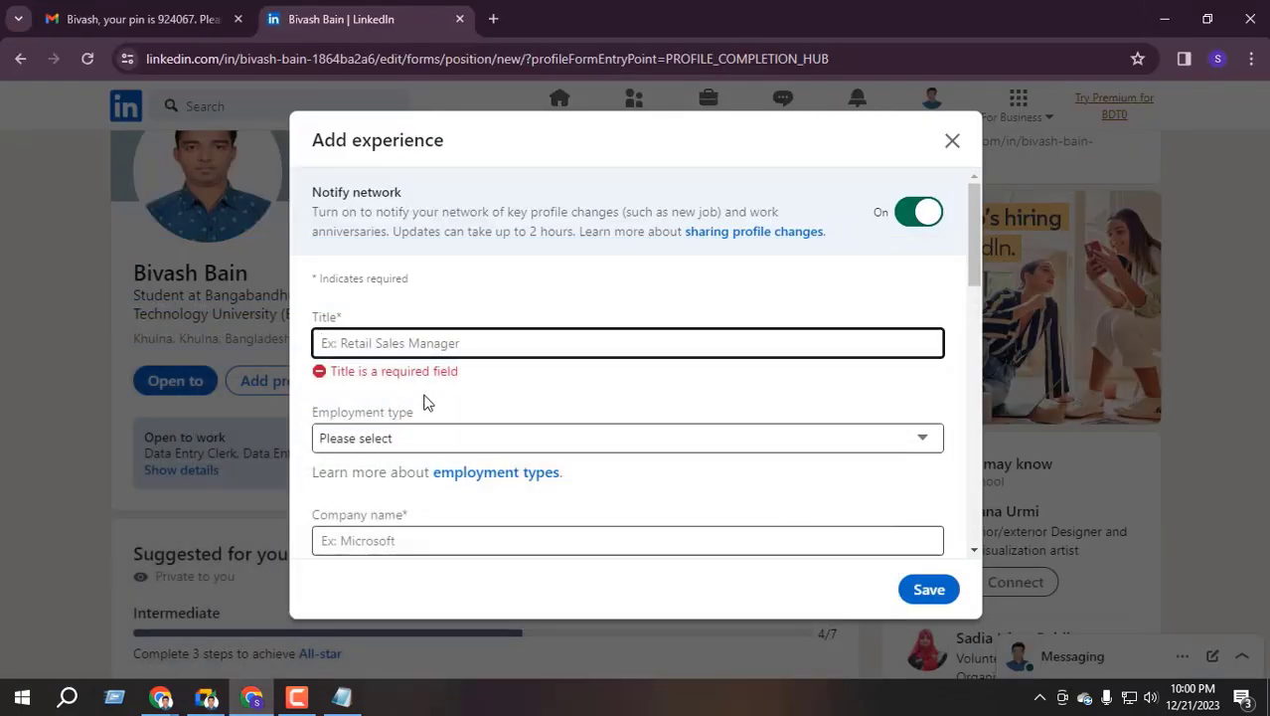
Set the job title to Data Entry Specialist and employment type to Full-time
type("Data E")
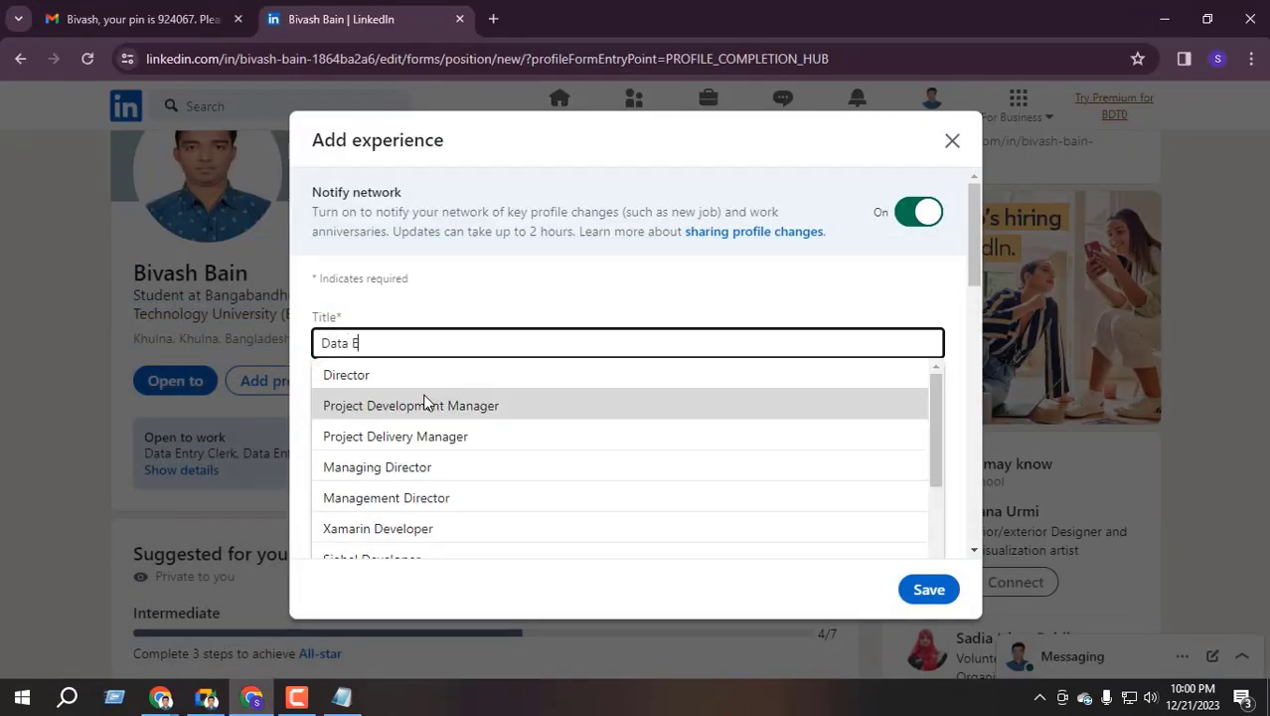
type("NTRY")
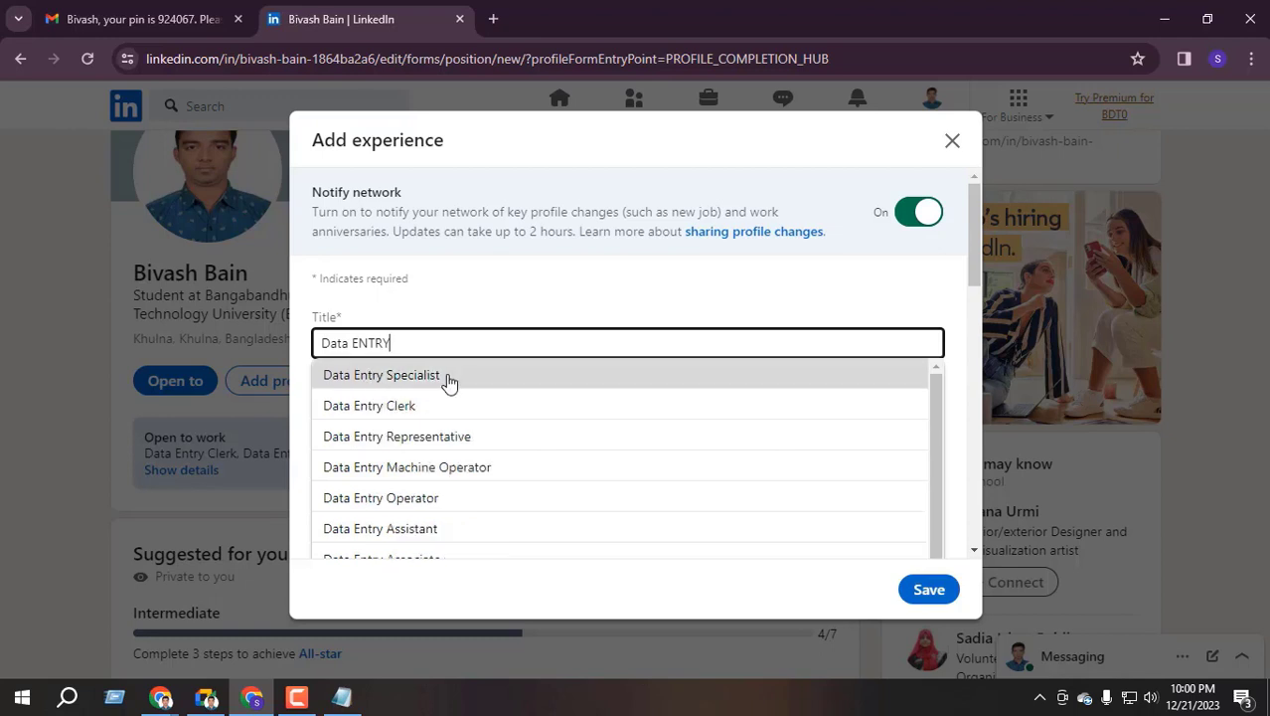
left_click(467, 383)
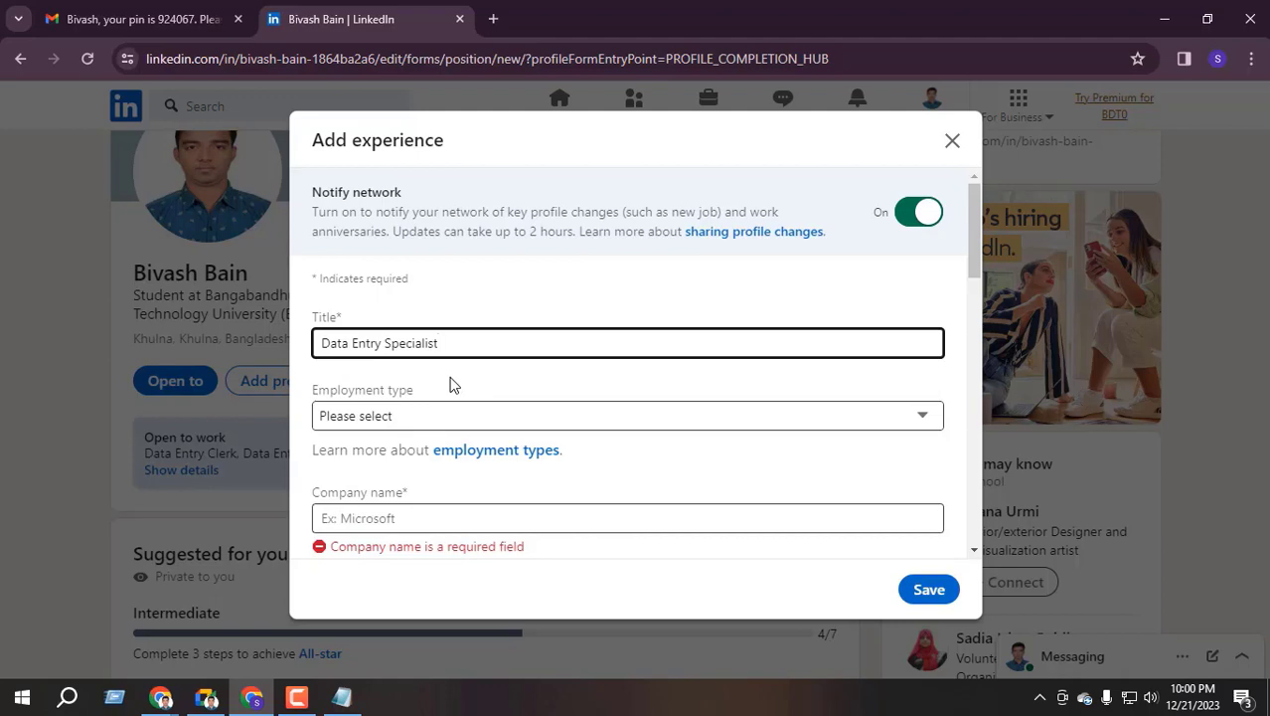
left_click(389, 417)
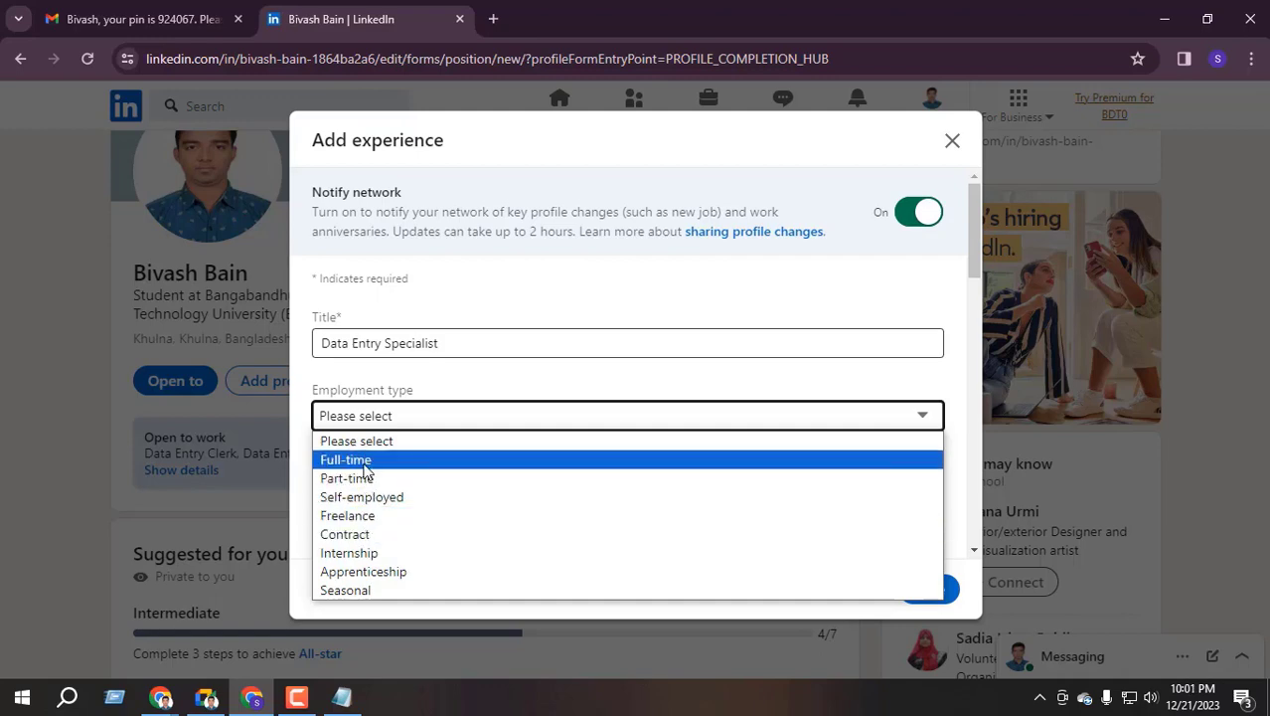
left_click(365, 465)
scroll(387, 456, "down", 1)
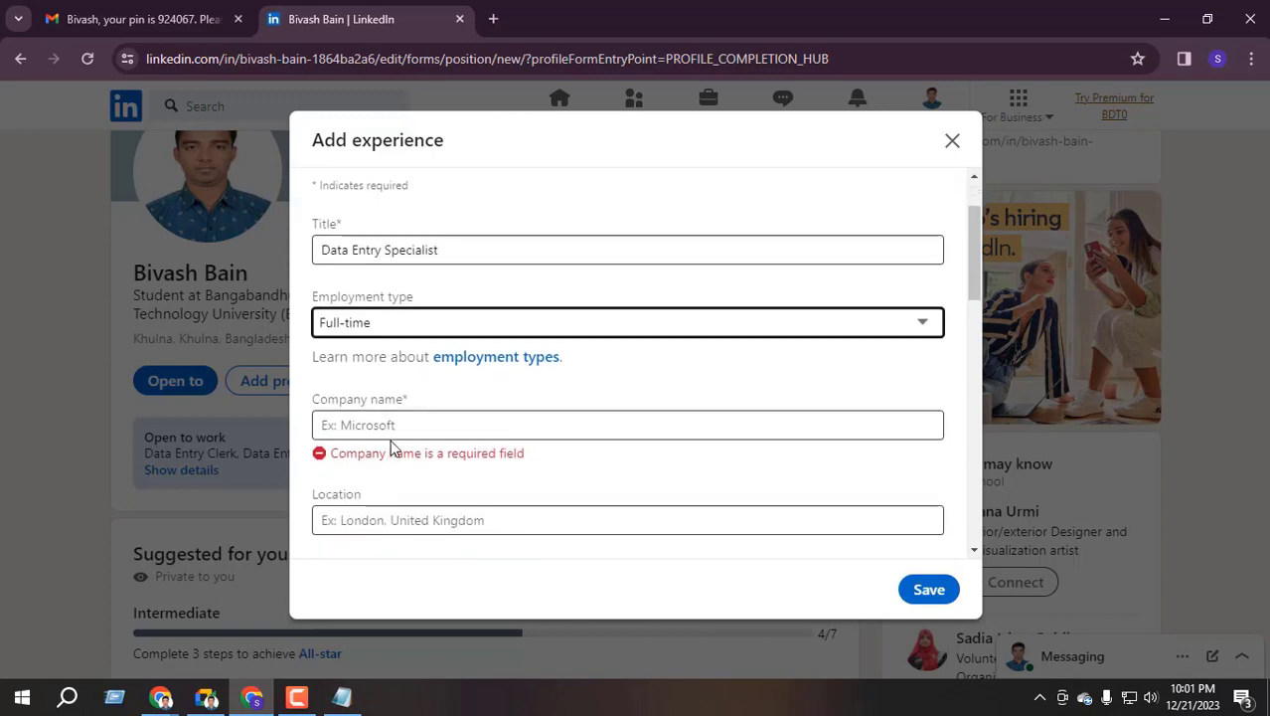
Enter 'Fiverr' as the company name, clearing and retyping the mistyped entry
left_click(391, 424)
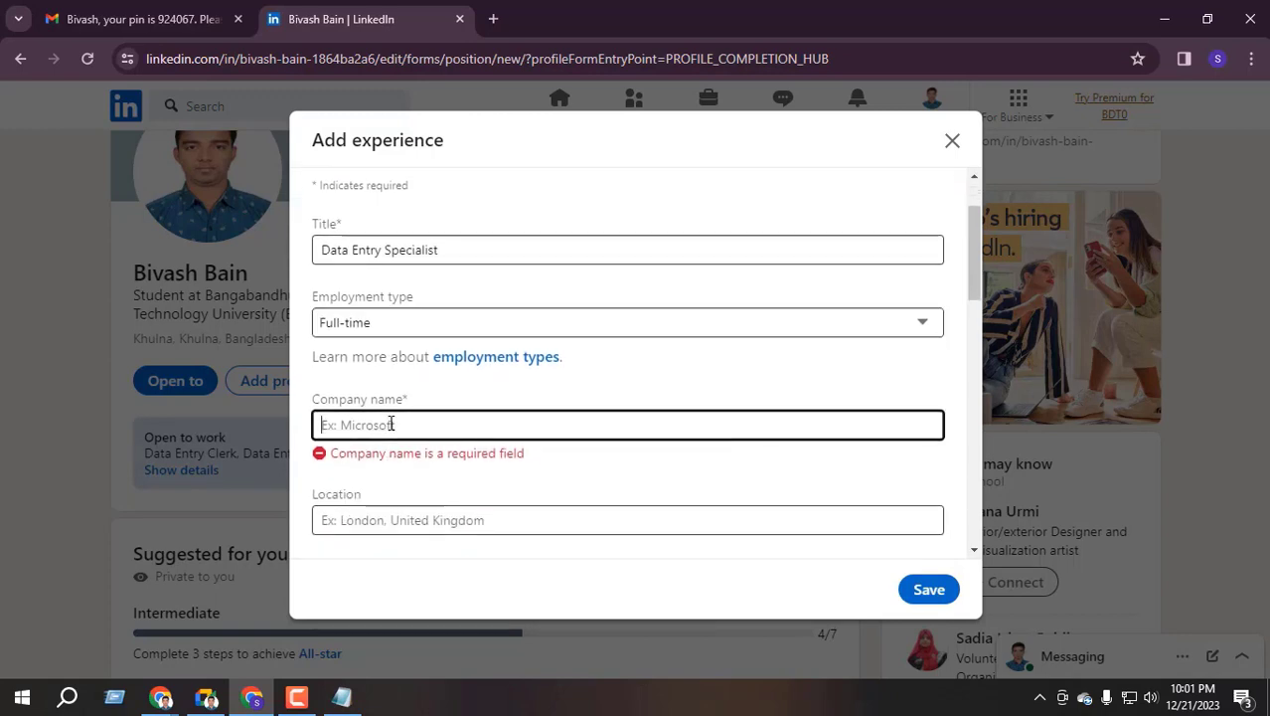
type("fIVERR")
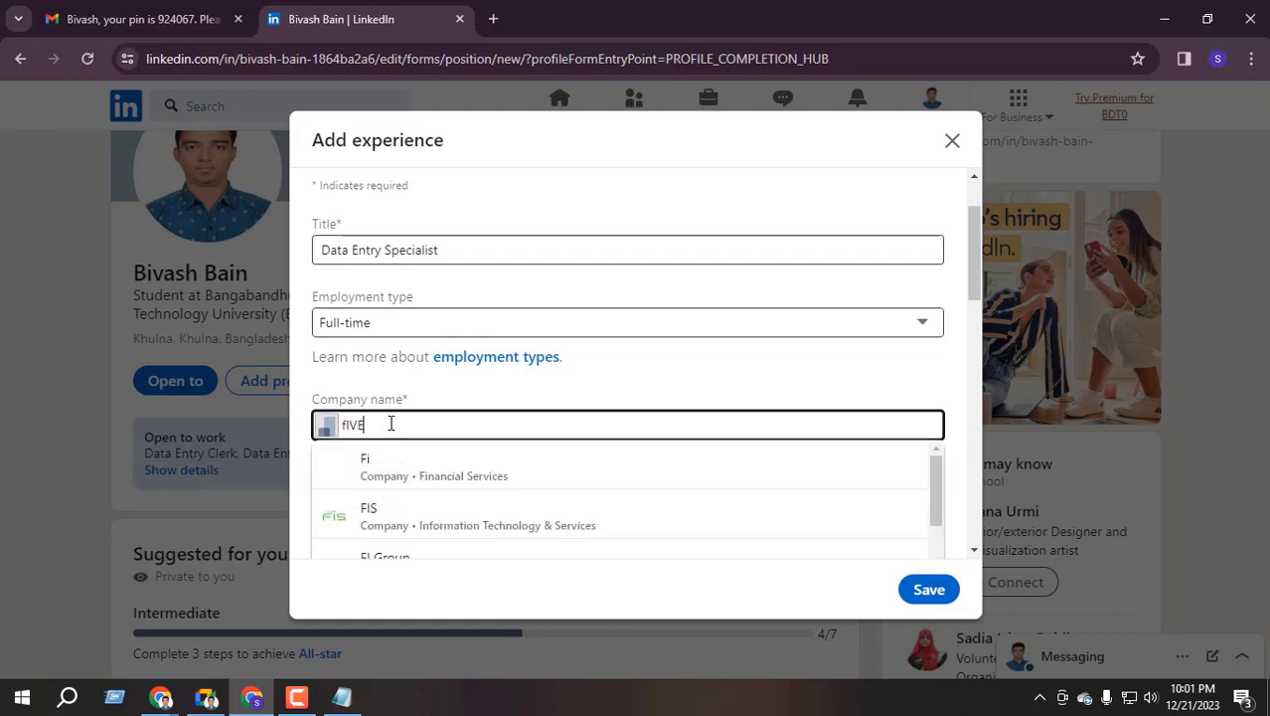
left_click(408, 455)
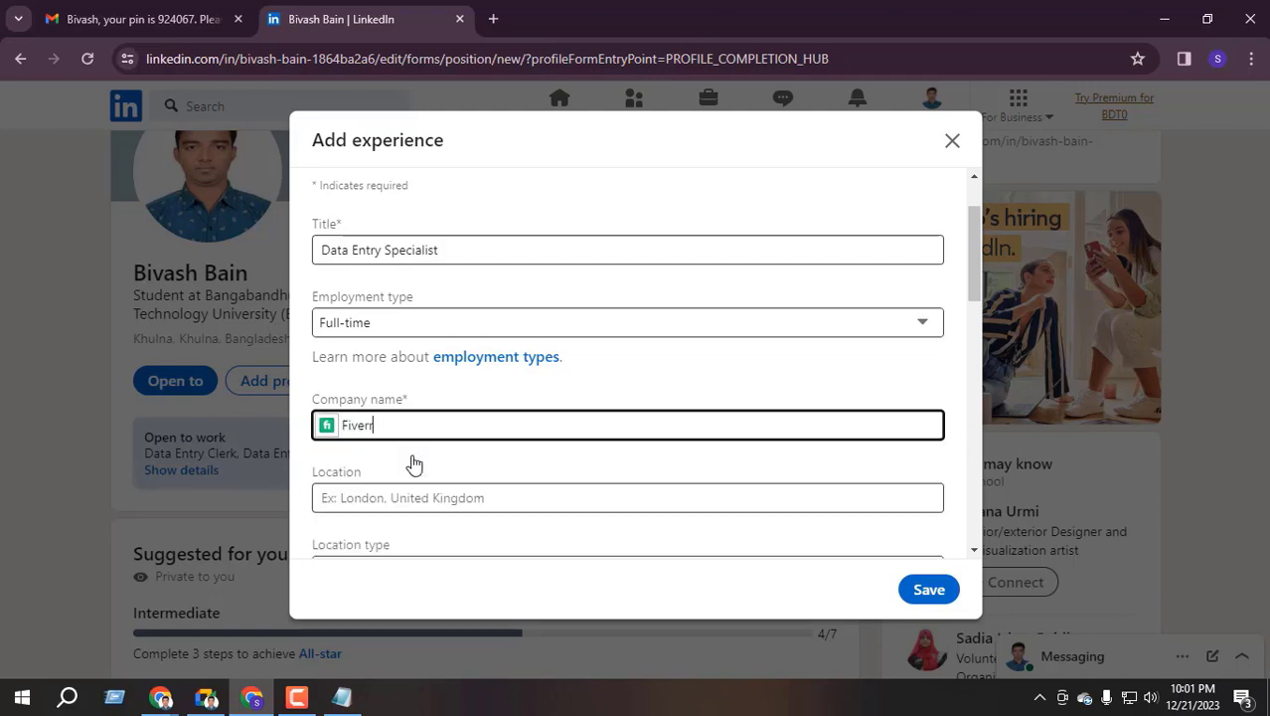
double_click(374, 426)
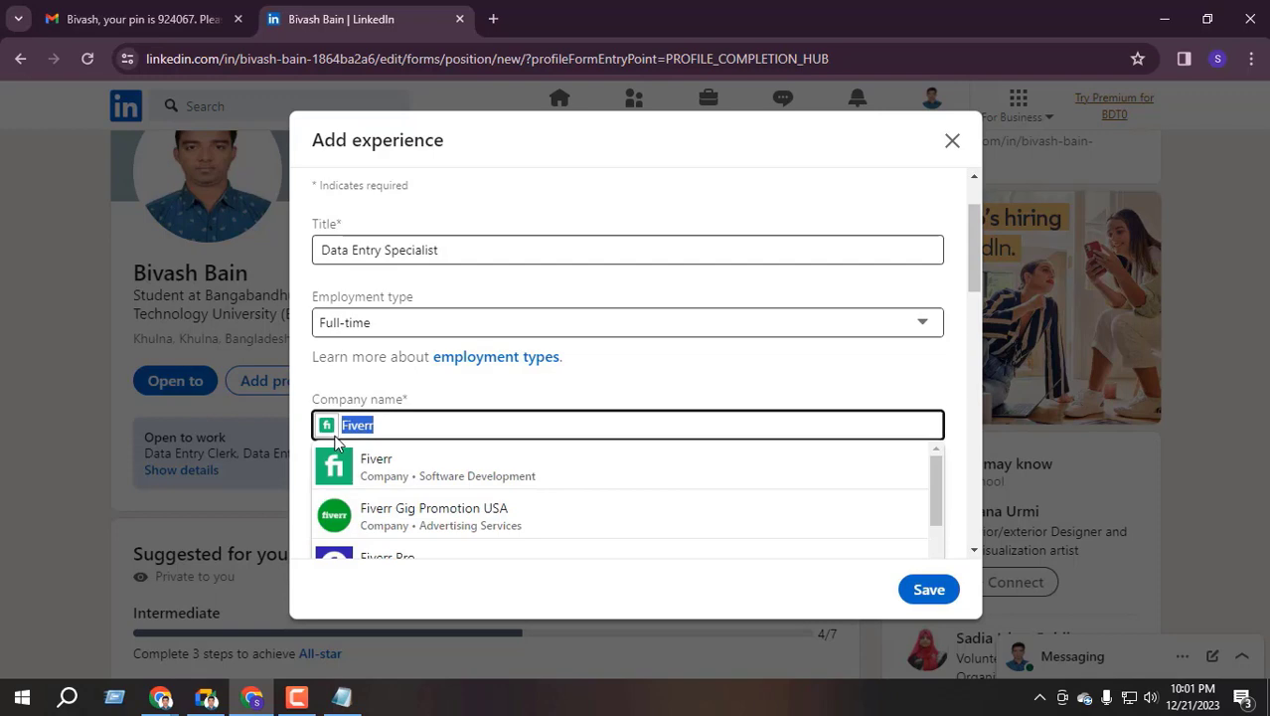
key("BackSpace")
type("f")
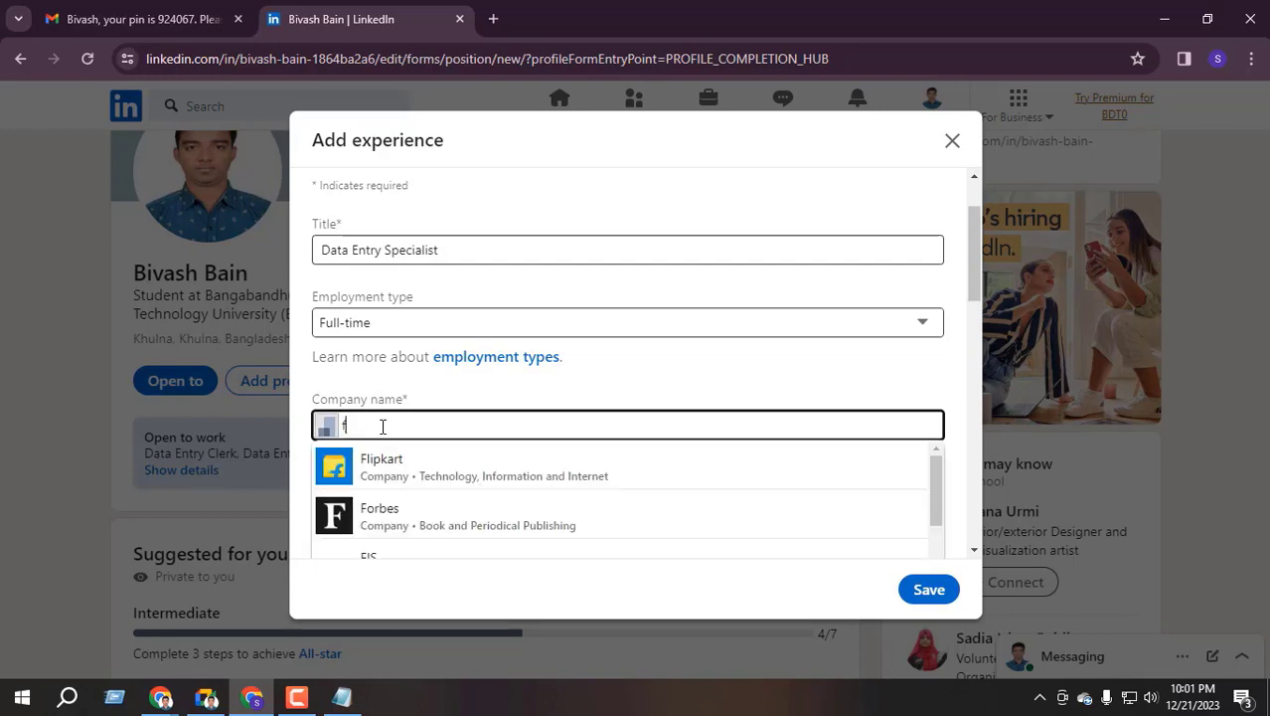
type("ivER")
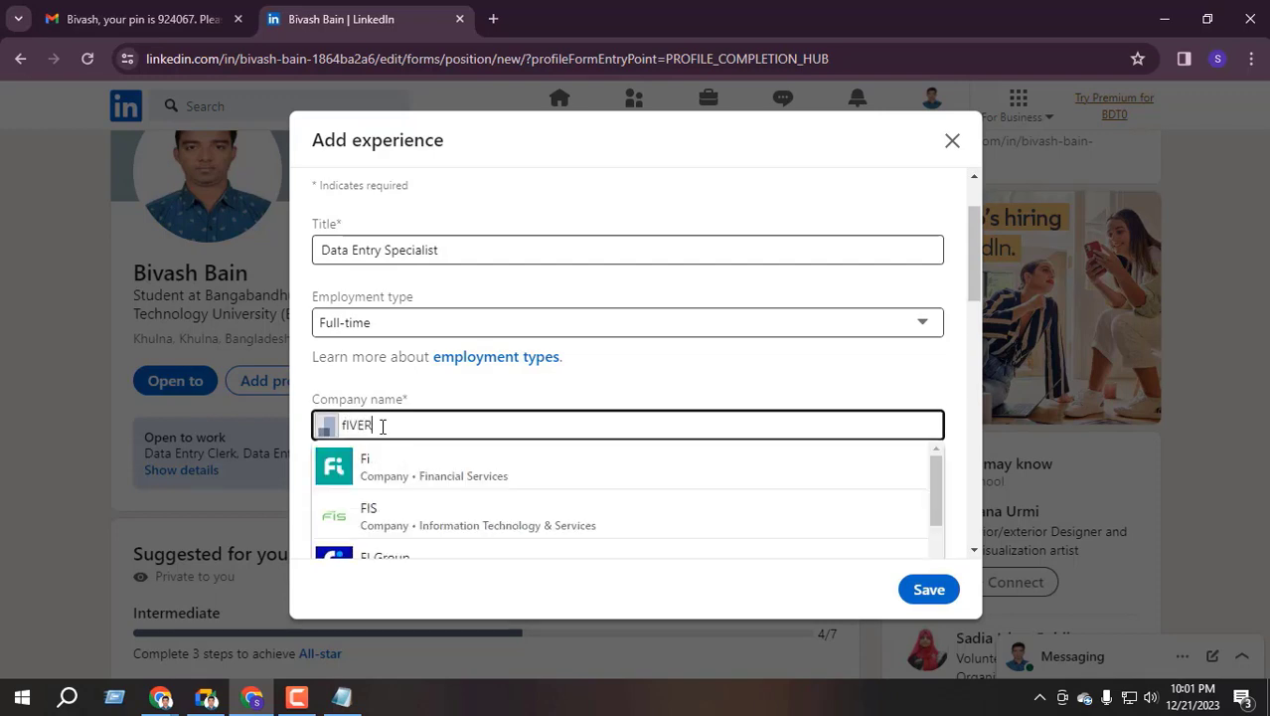
type("R")
key("ctrl+a")
key("BackSpace")
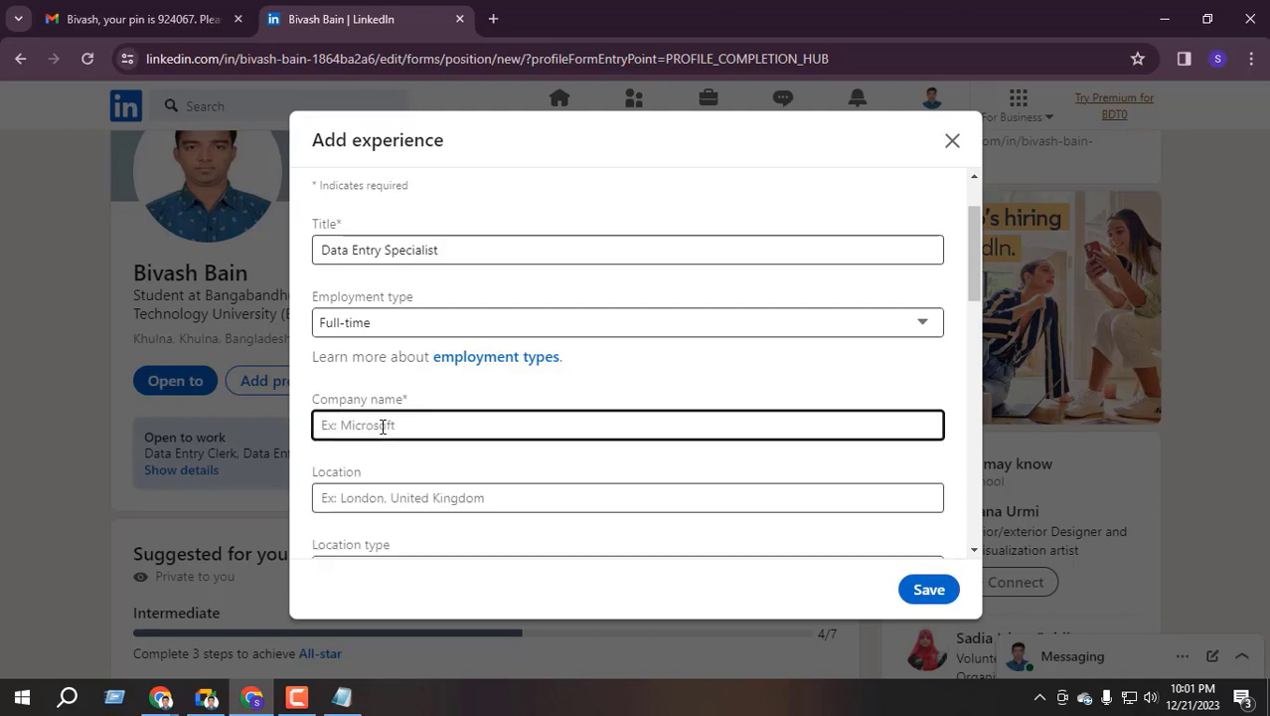
type("Five")
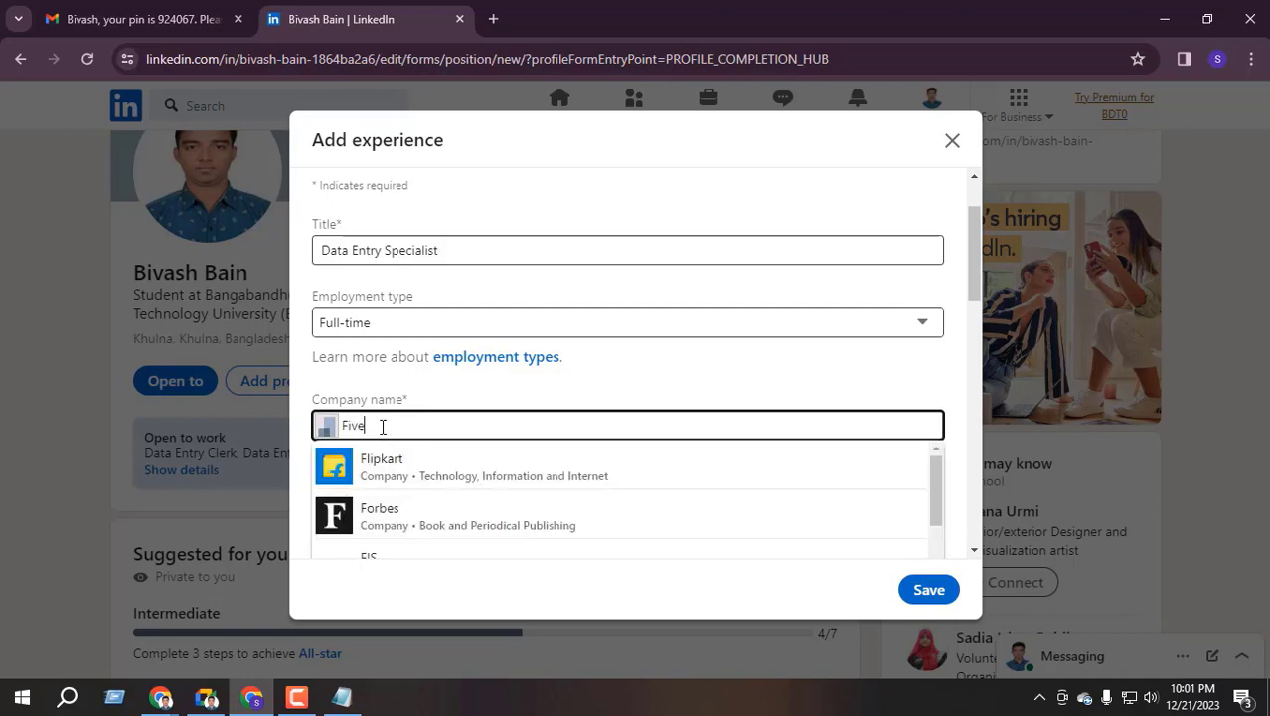
type("rr")
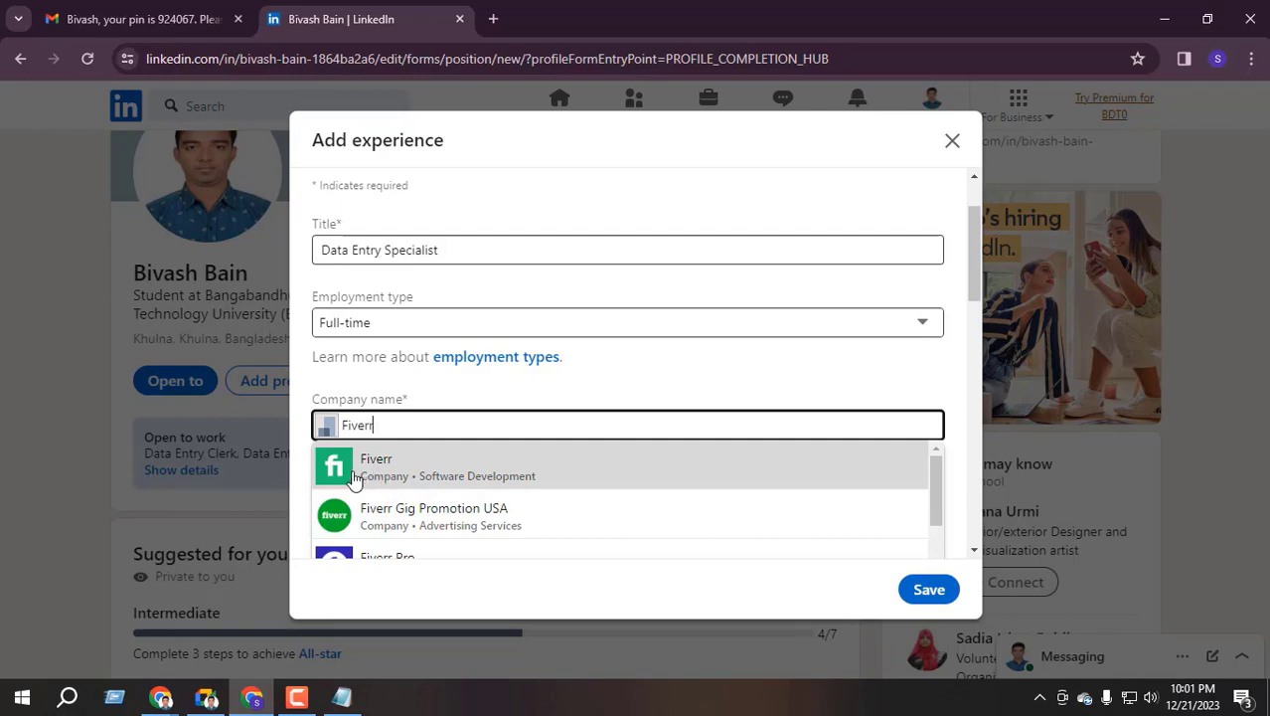
Pick Fiverr (Software Development) from the company suggestions
scroll(403, 498, "down", 3)
scroll(406, 498, "up", 5)
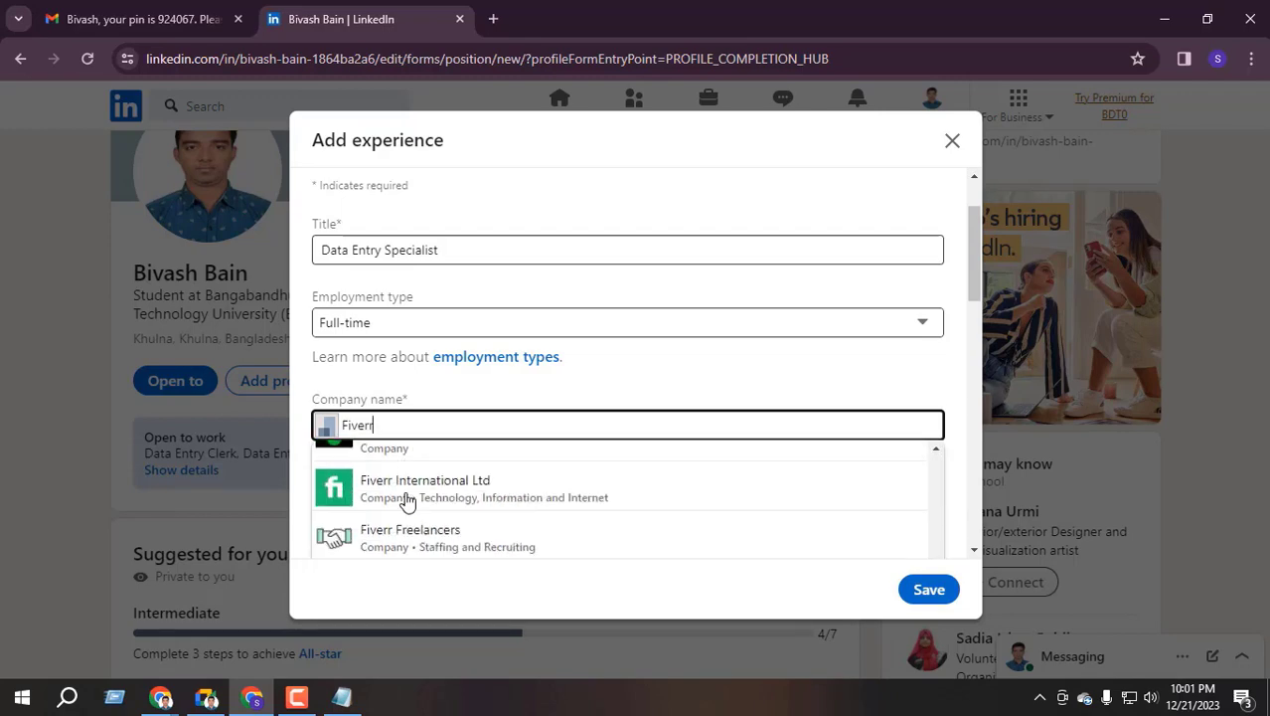
scroll(405, 500, "down", 4)
scroll(397, 512, "up", 4)
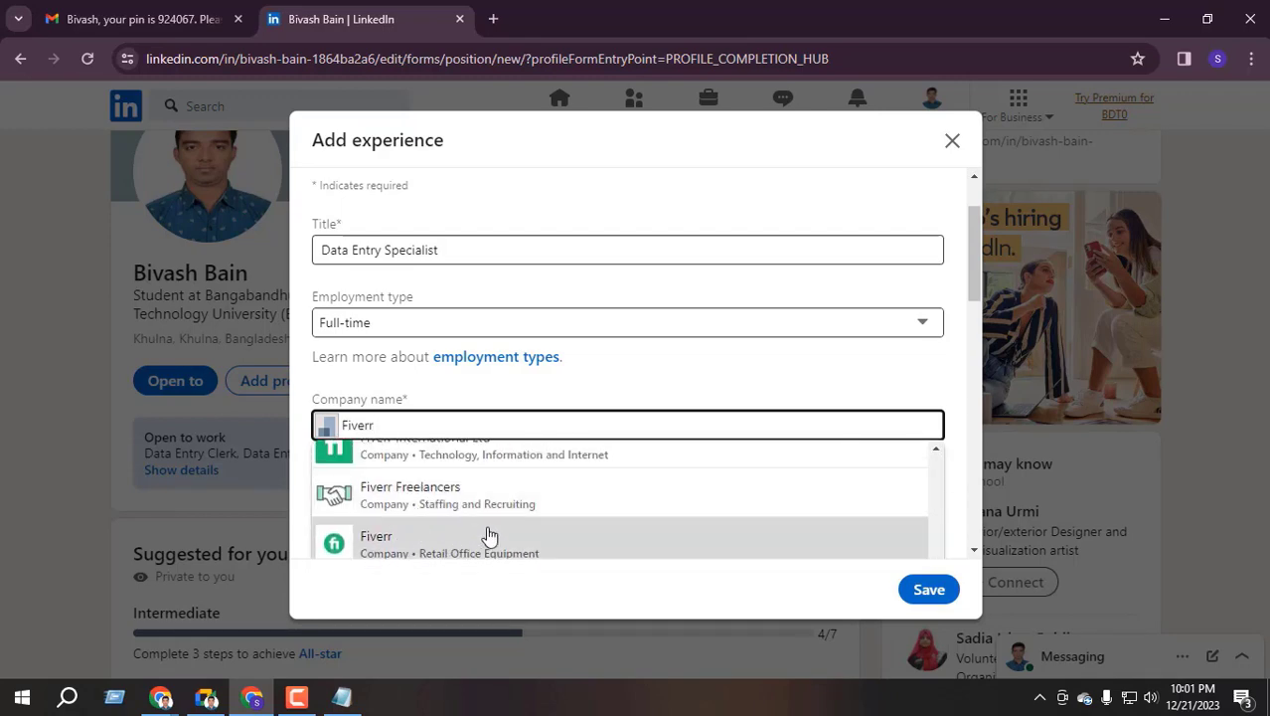
scroll(488, 531, "down", 4)
scroll(414, 499, "up", 5)
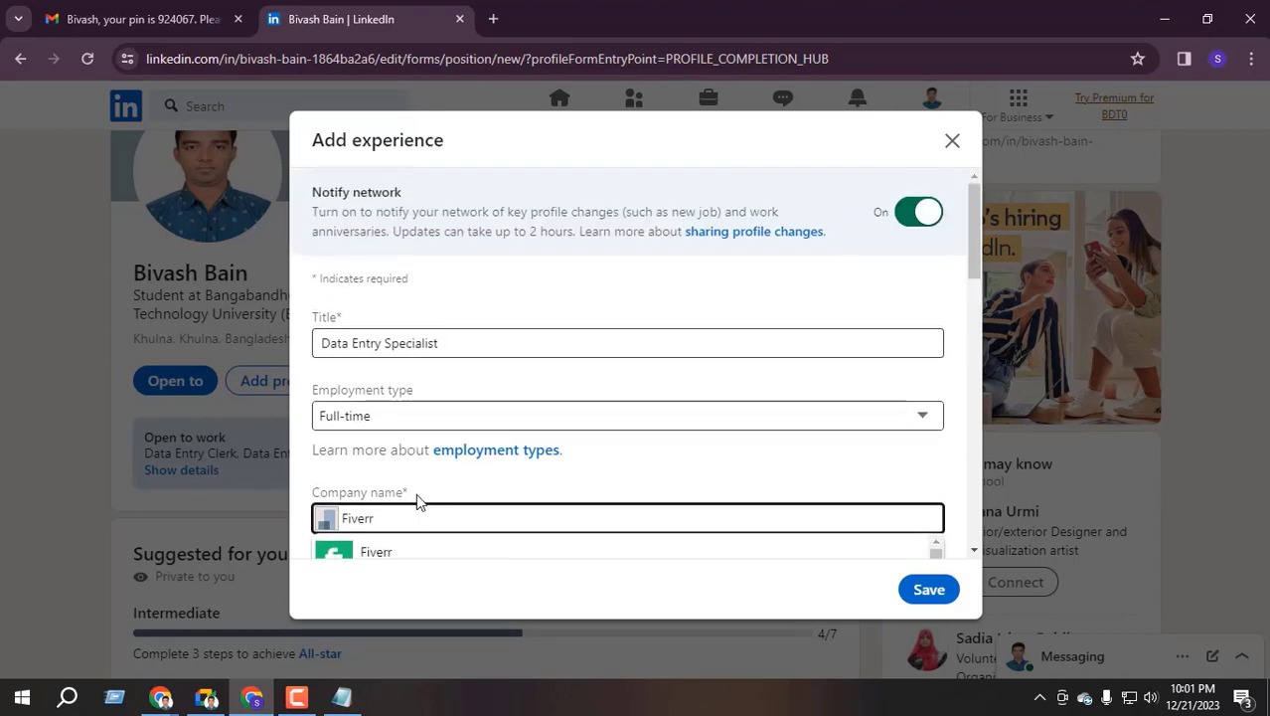
scroll(442, 499, "down", 3)
left_click(415, 375)
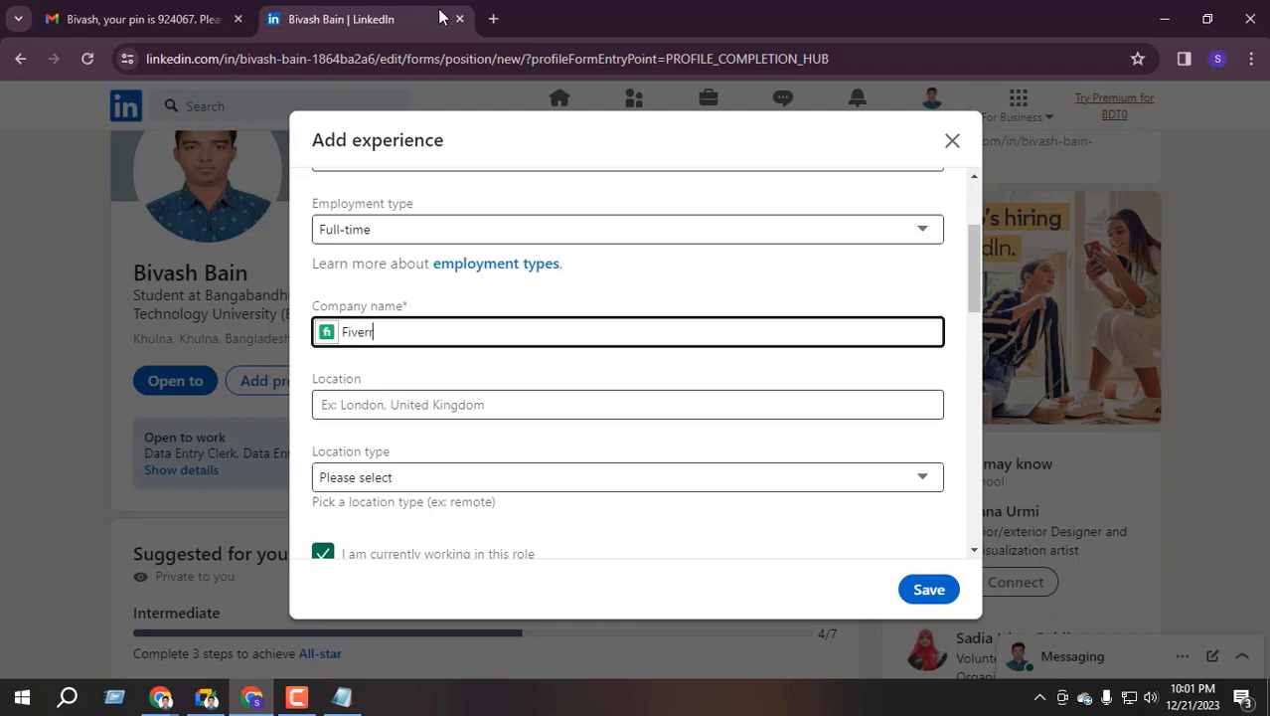
left_click(493, 19)
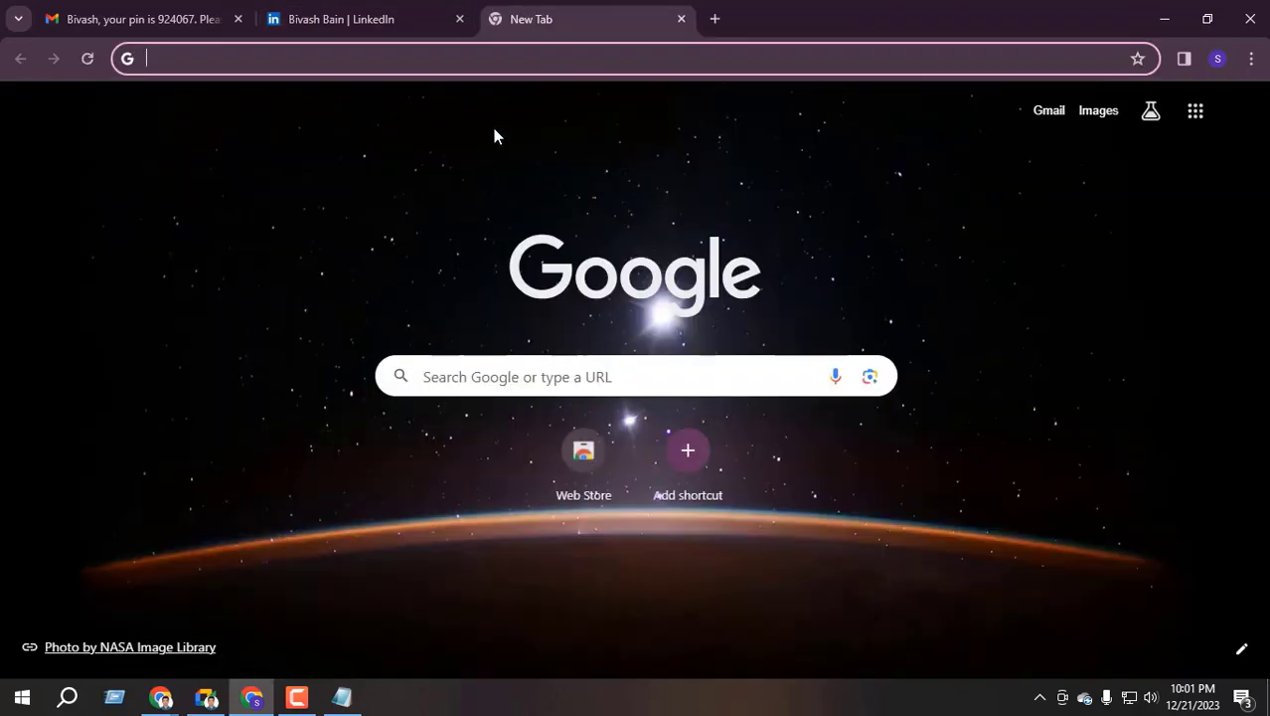
In the new tab, reach LinkedIn via Google and open the Fiverr company page
type("f")
key("BackSpace")
type("li")
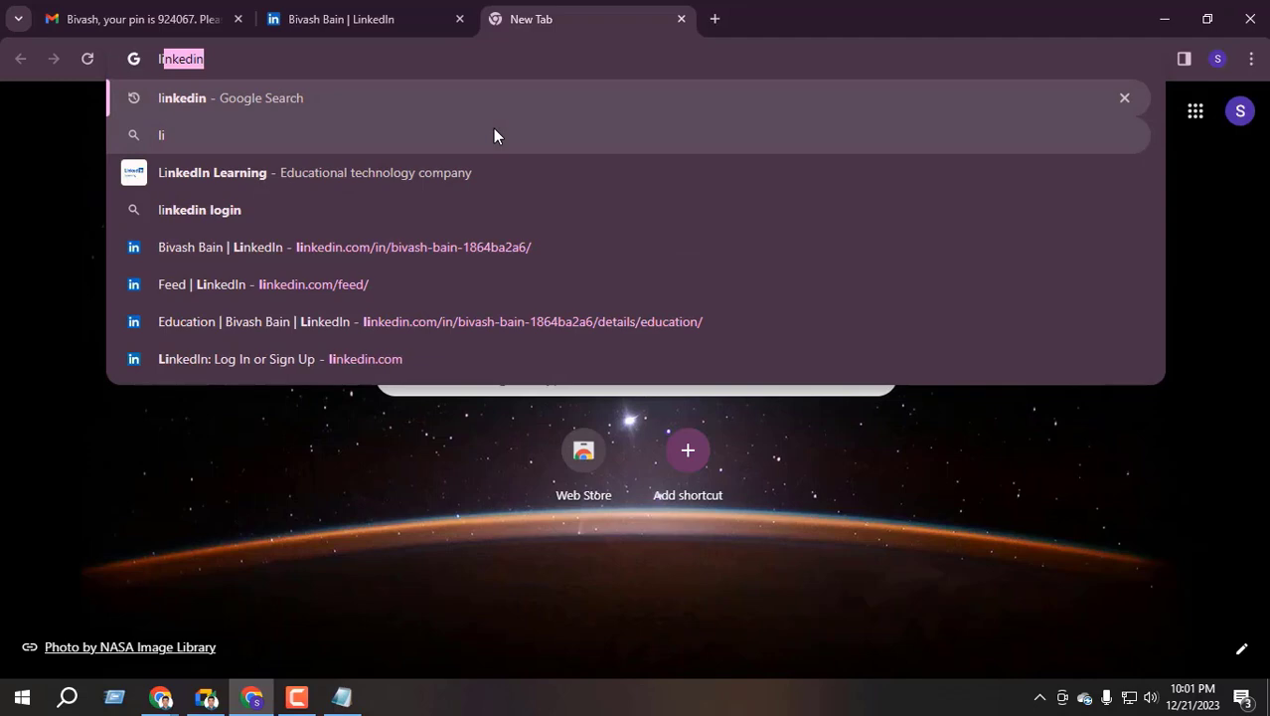
key("Return")
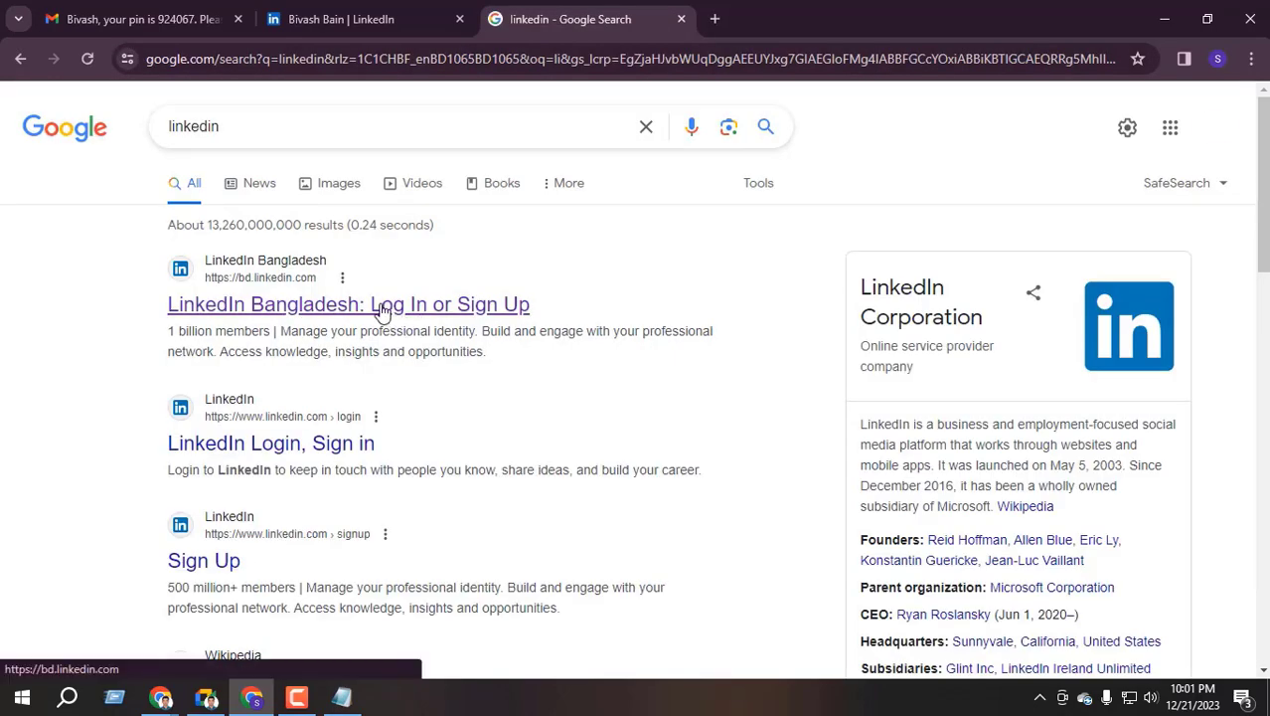
left_click(383, 309)
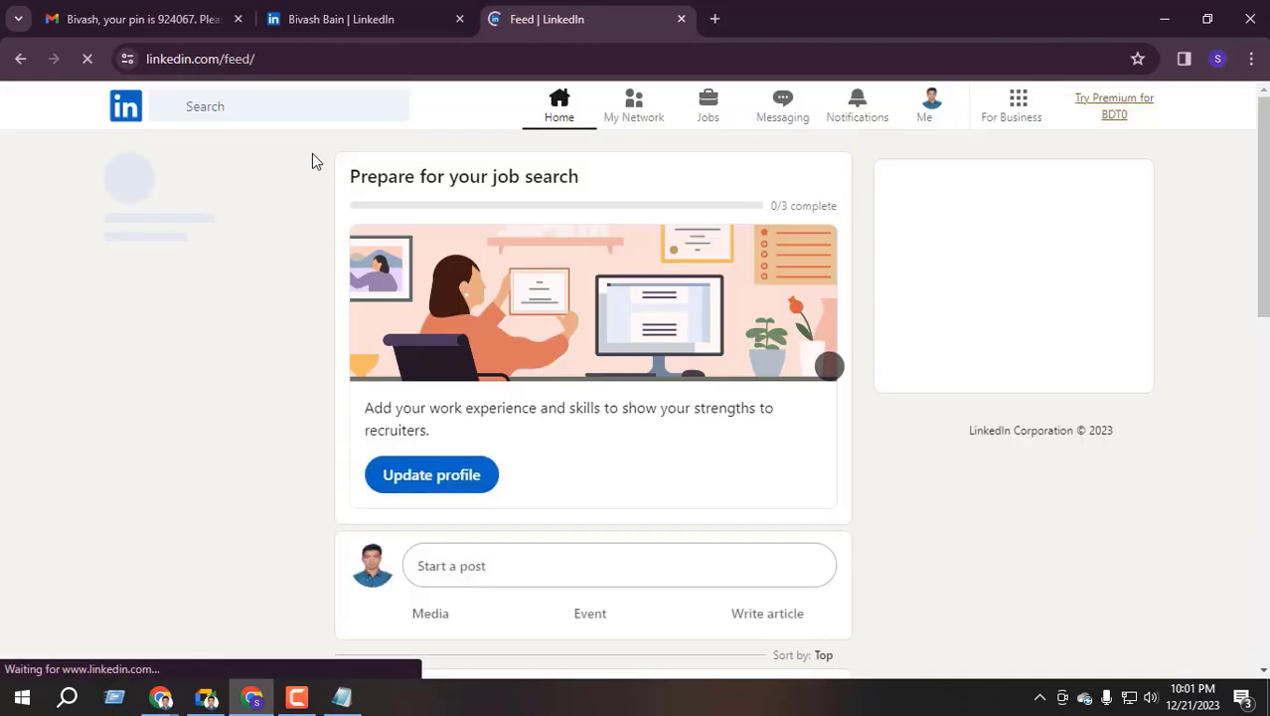
left_click(270, 112)
type("f")
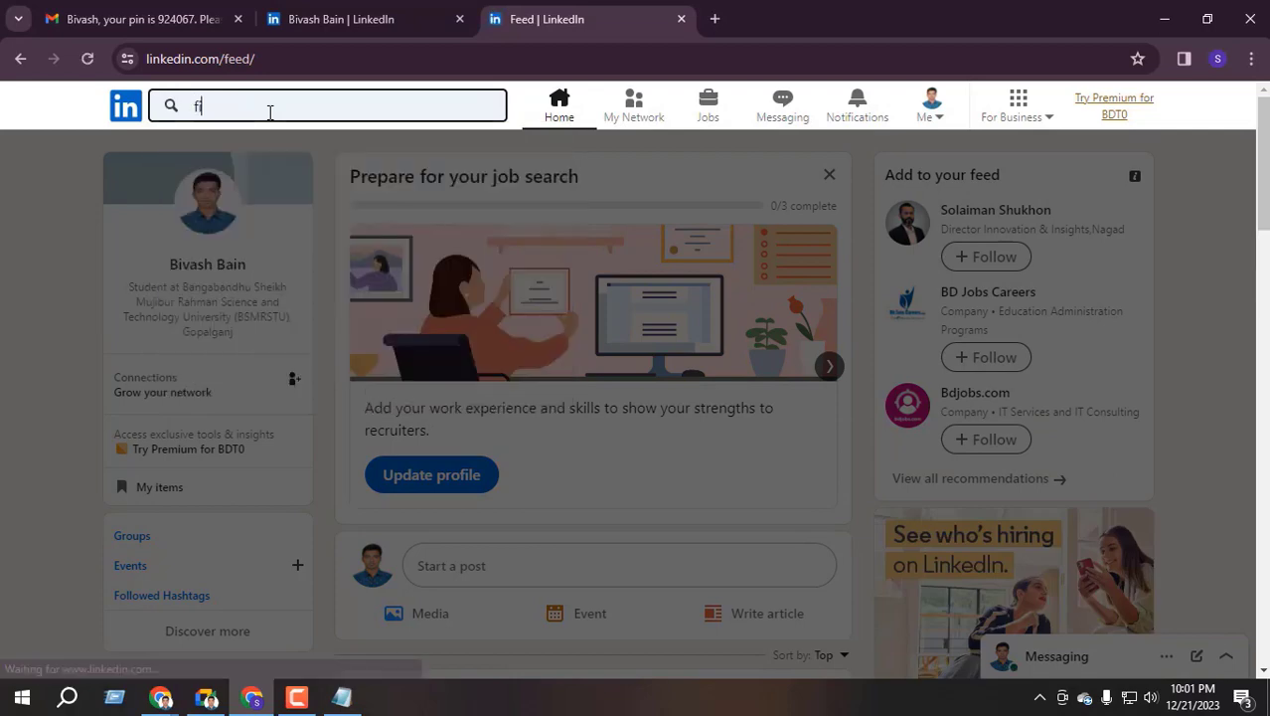
type("iverr")
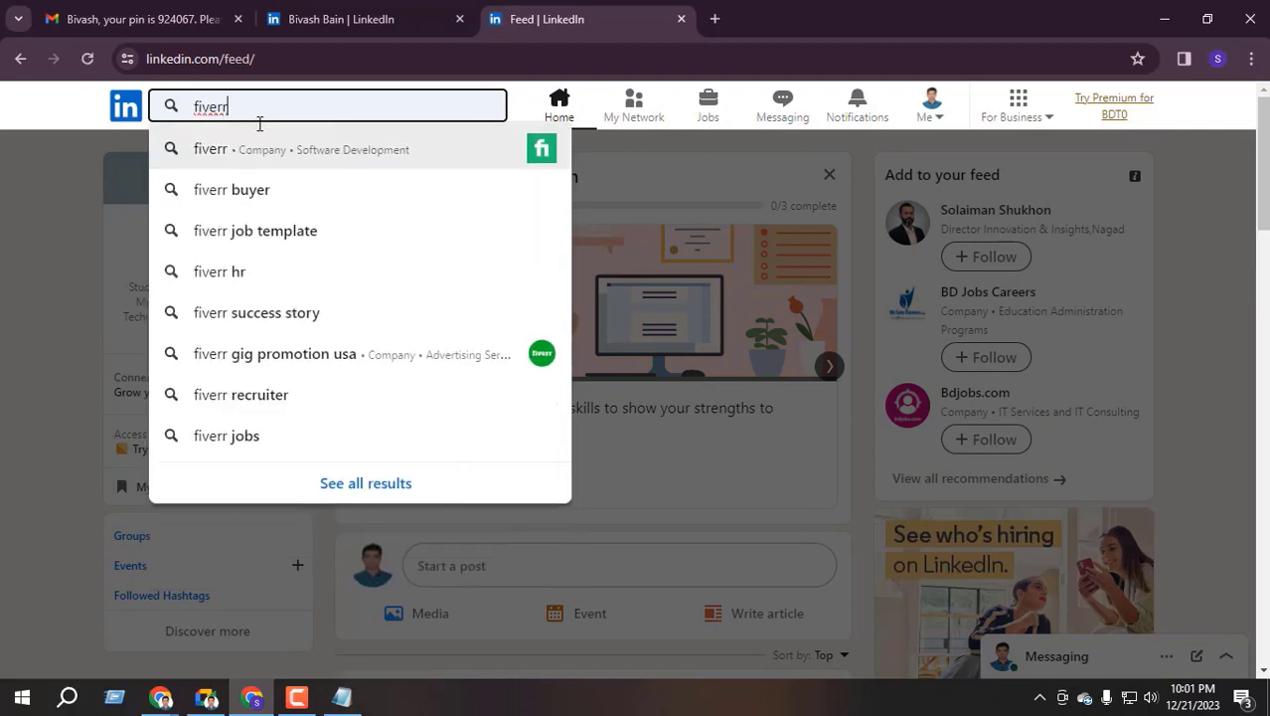
left_click(352, 157)
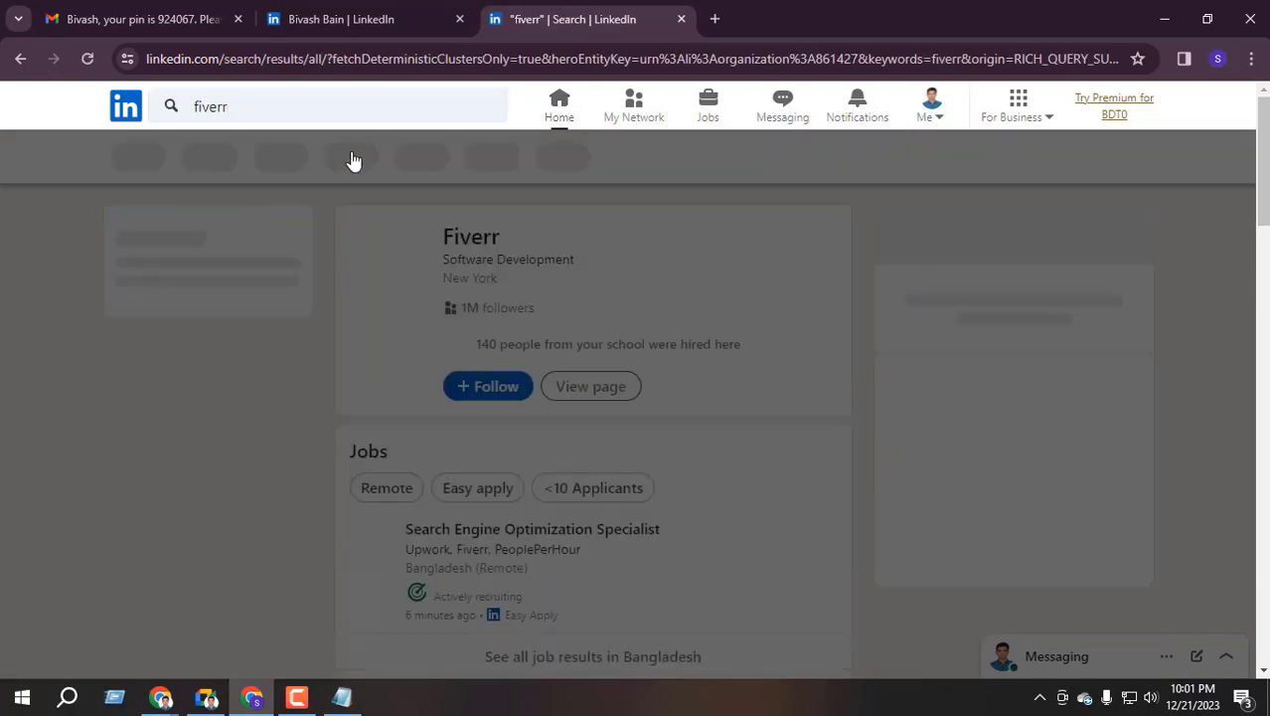
left_click(471, 239)
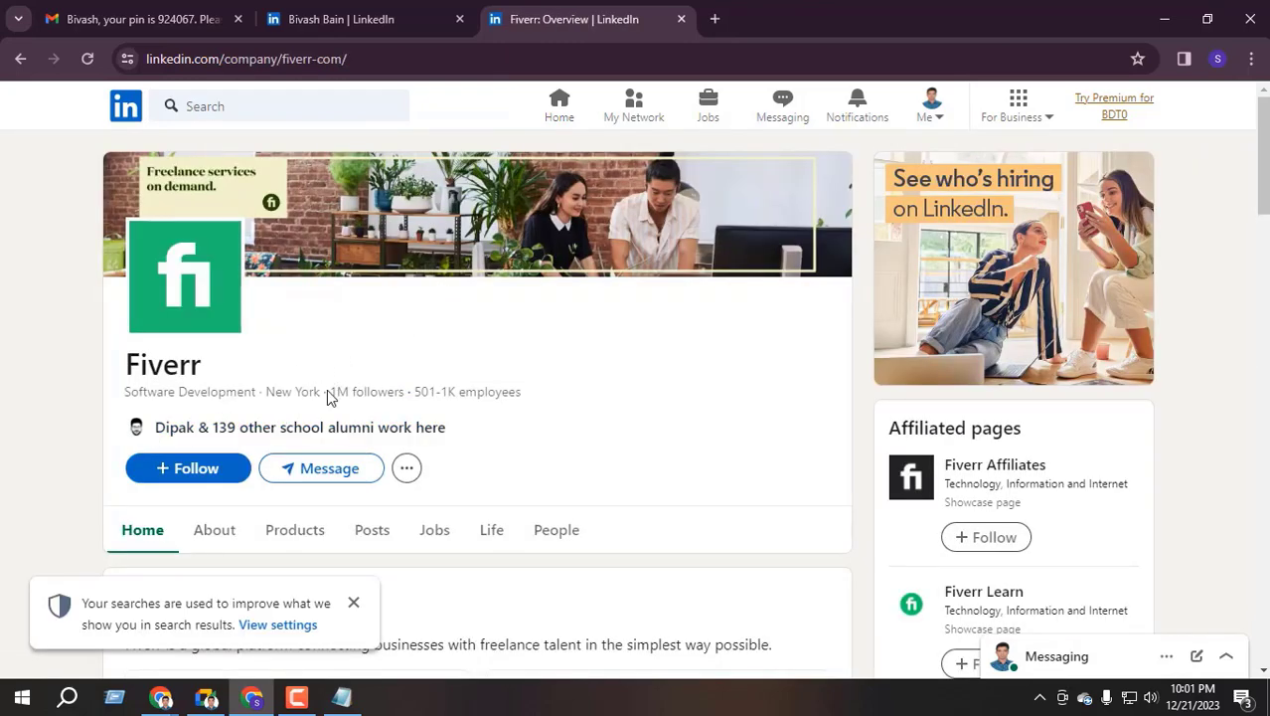
Review Fiverr's follower counts and industry, then view its People page with 192,047 members
left_click_drag(331, 396, 558, 400)
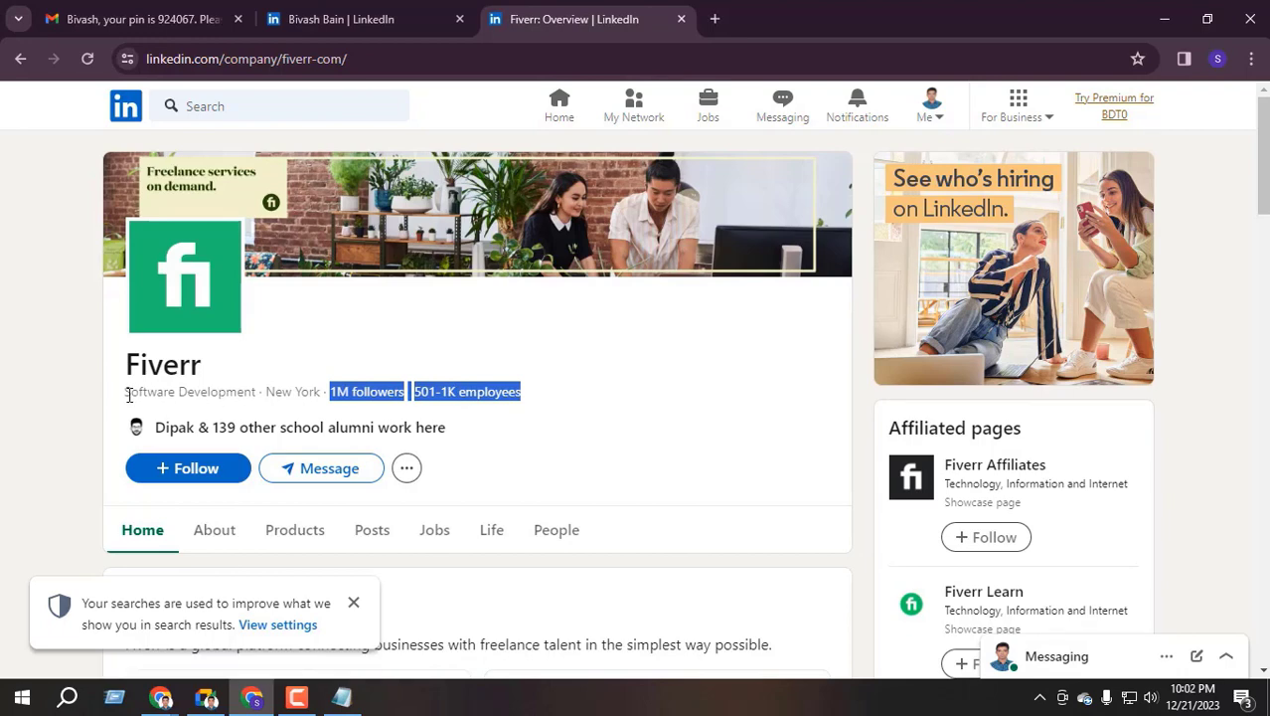
left_click_drag(129, 394, 254, 397)
left_click(244, 395)
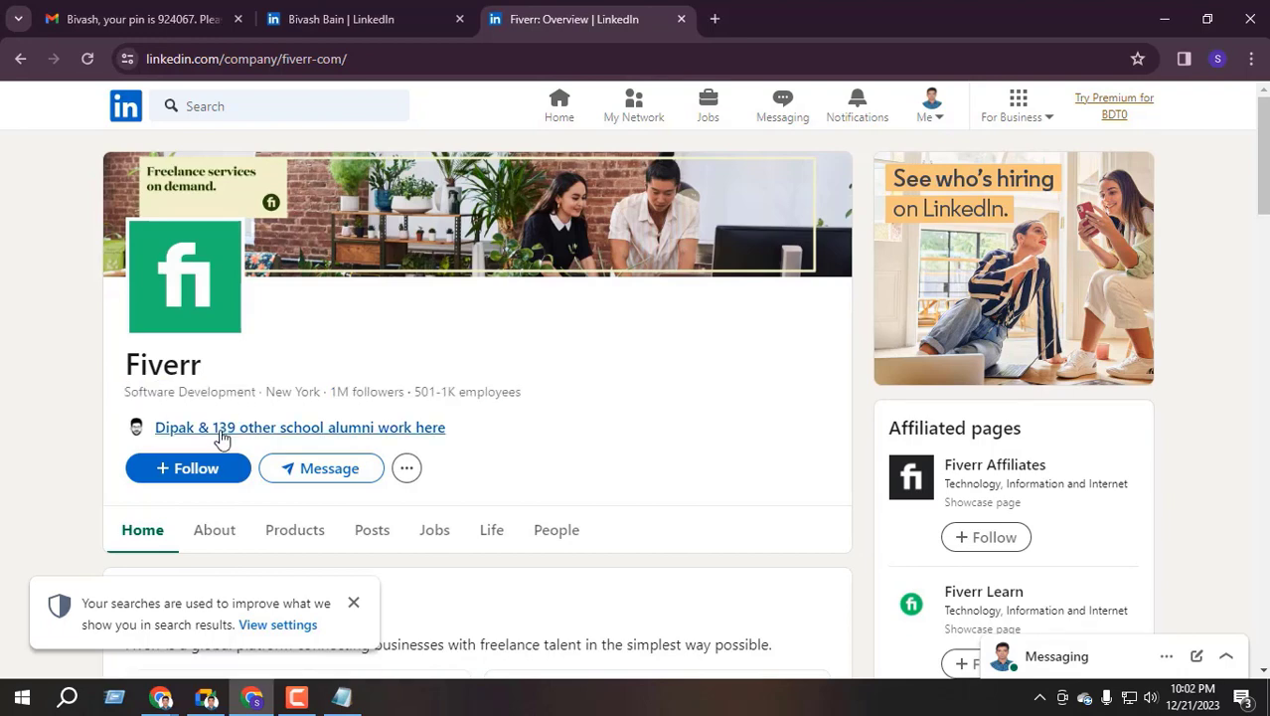
scroll(298, 428, "down", 2)
left_click(559, 346)
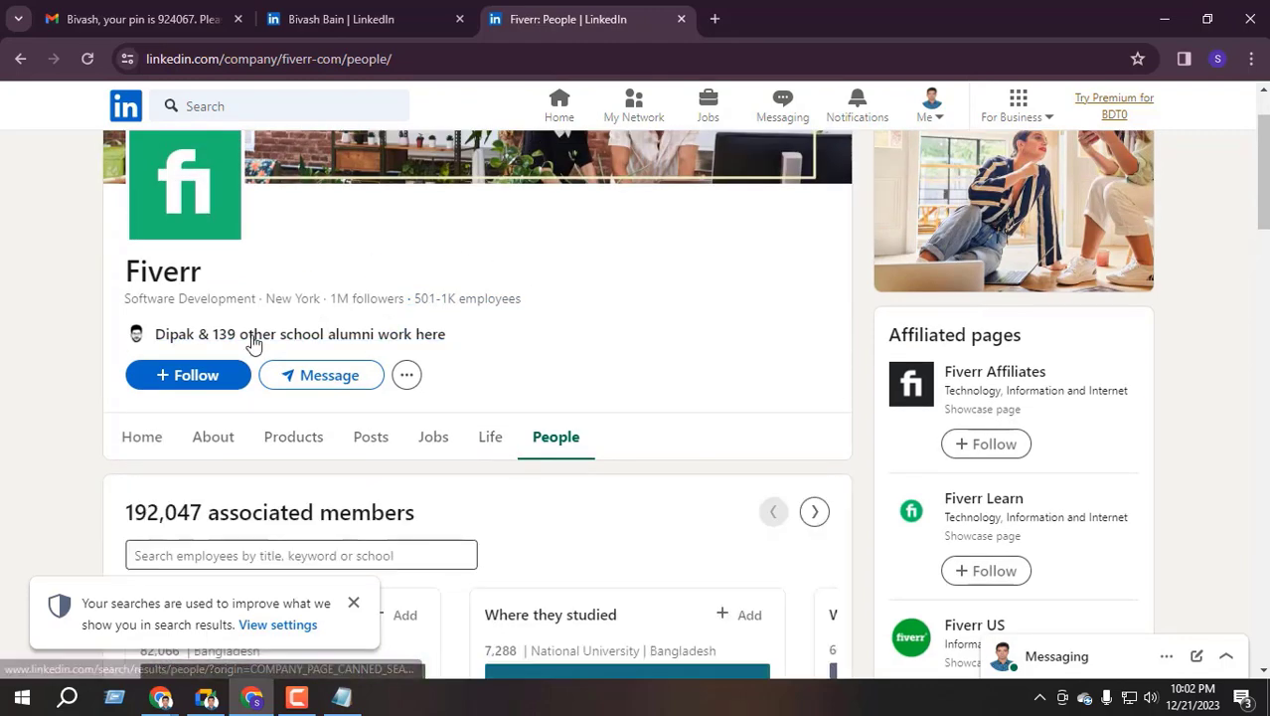
scroll(328, 336, "down", 10)
scroll(417, 330, "up", 10)
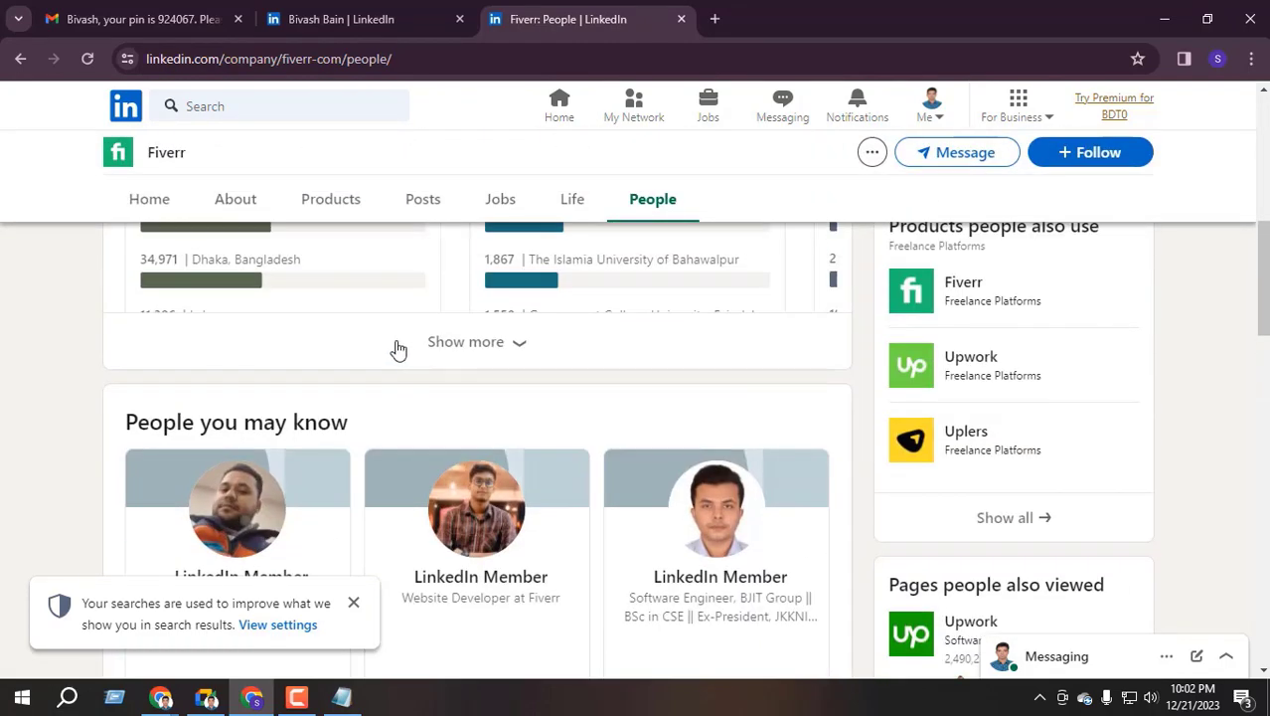
left_click_drag(130, 326, 373, 328)
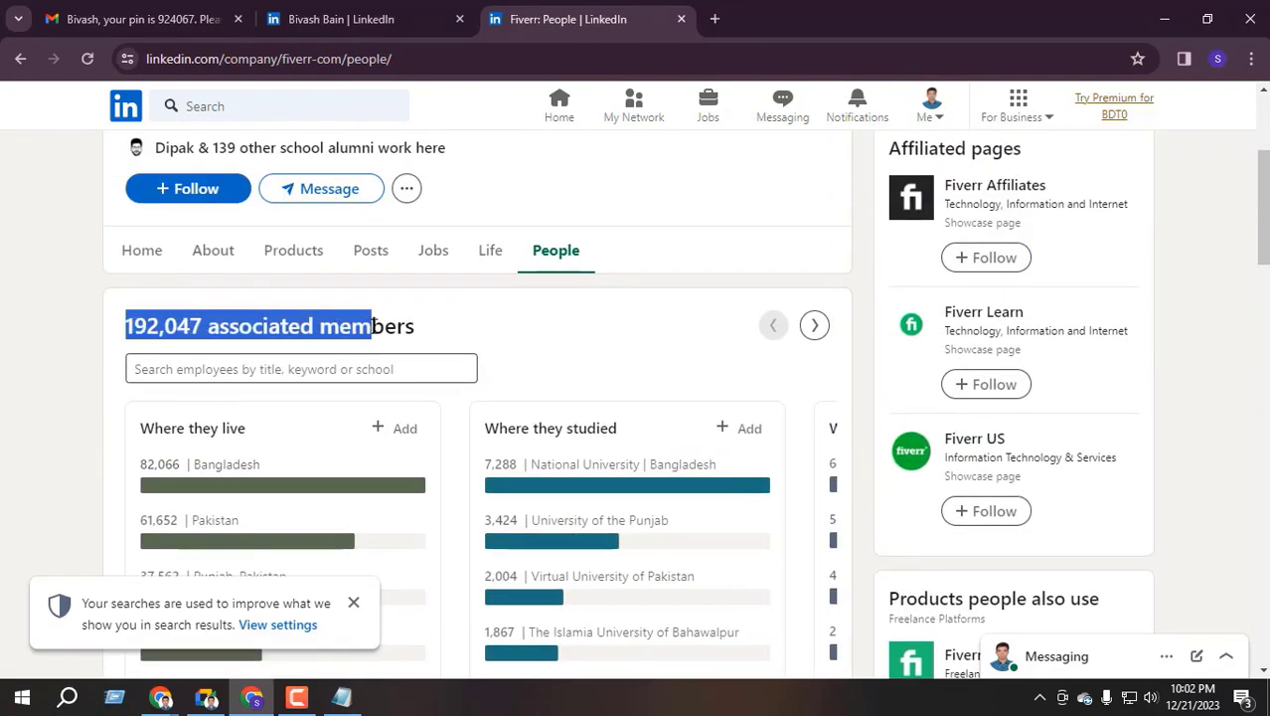
Back in the experience form, set the location to Khulna, Bangladesh
left_click(681, 18)
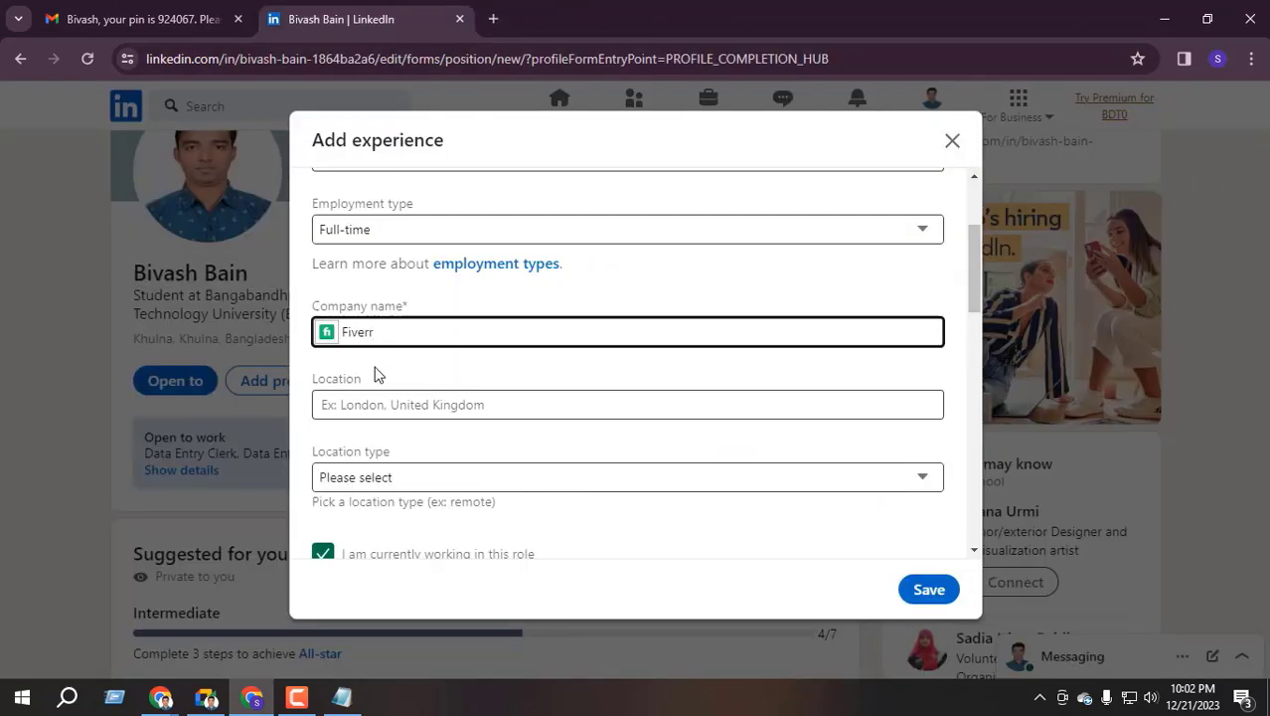
left_click(397, 406)
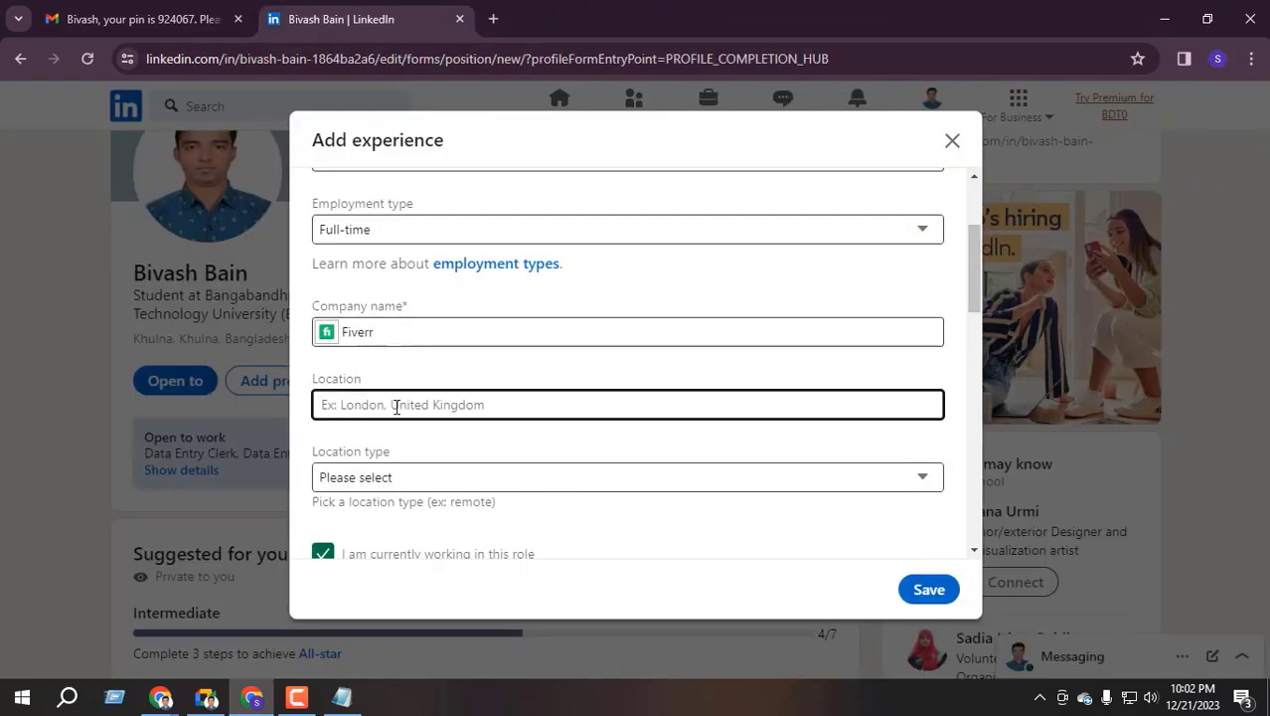
type("Kh")
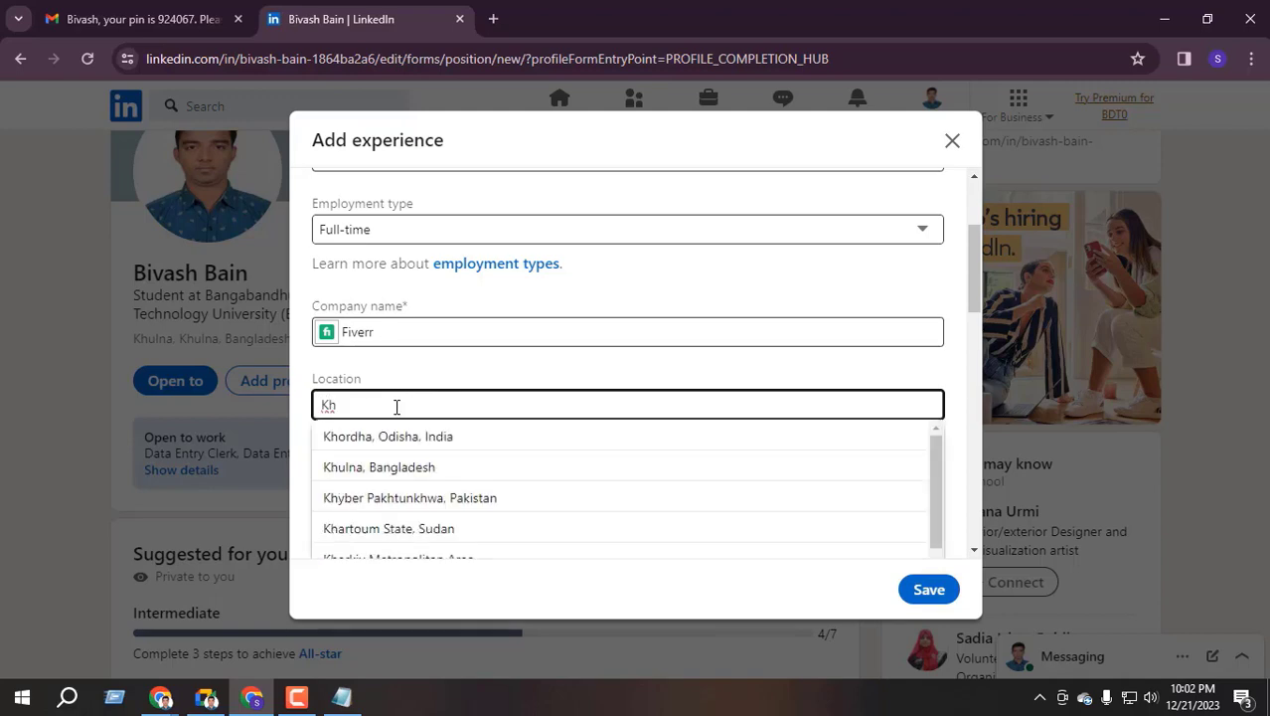
type("ulna")
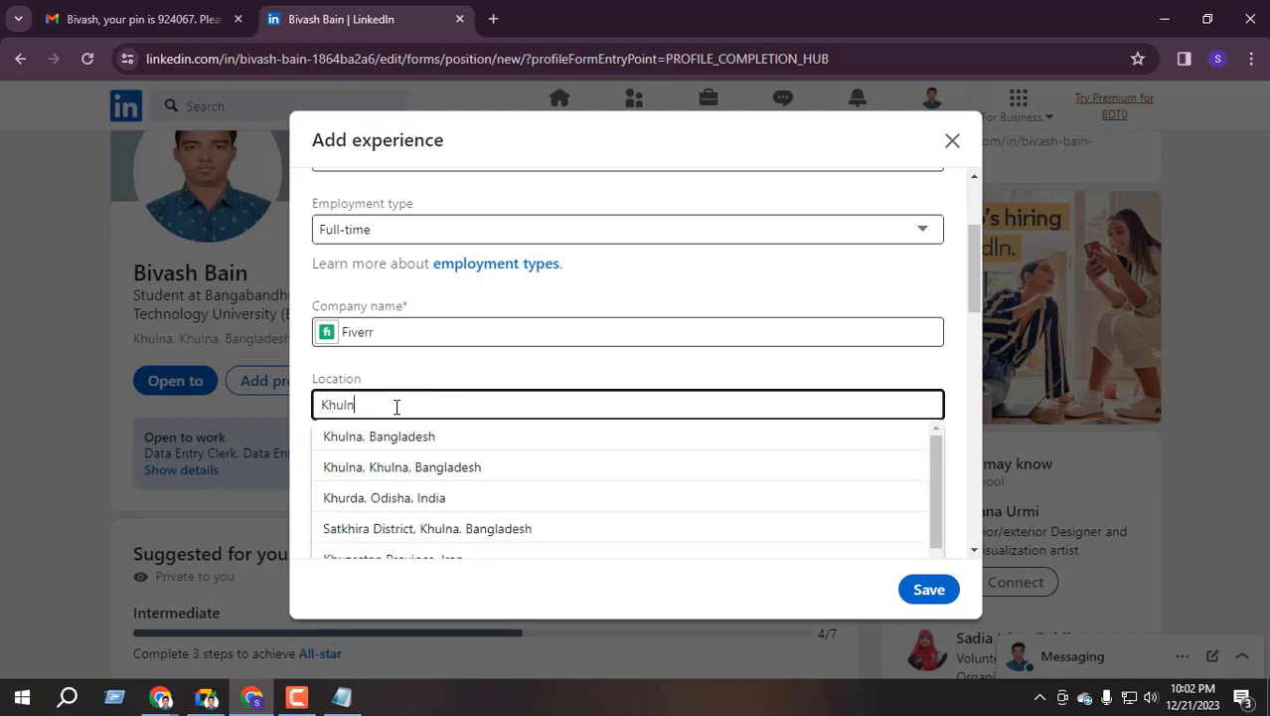
left_click(406, 438)
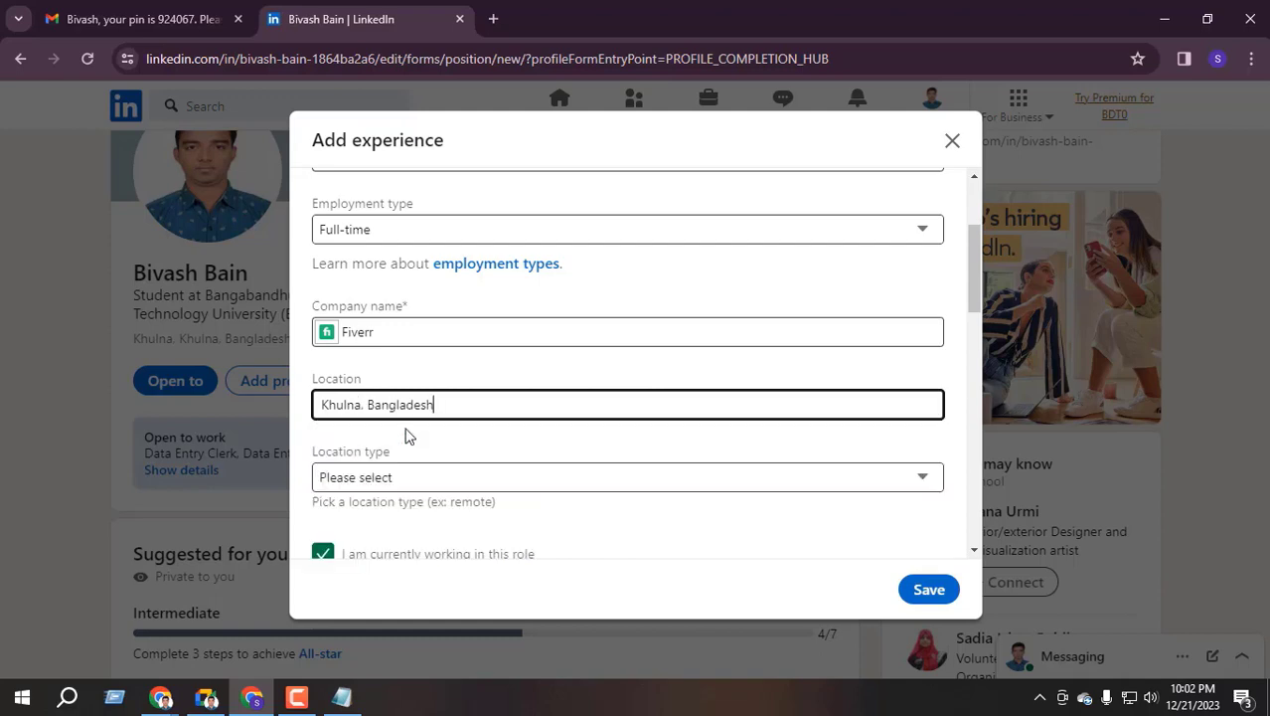
Set location type to Remote and keep 'I am currently working in this role' checked
scroll(408, 434, "down", 1)
left_click(379, 386)
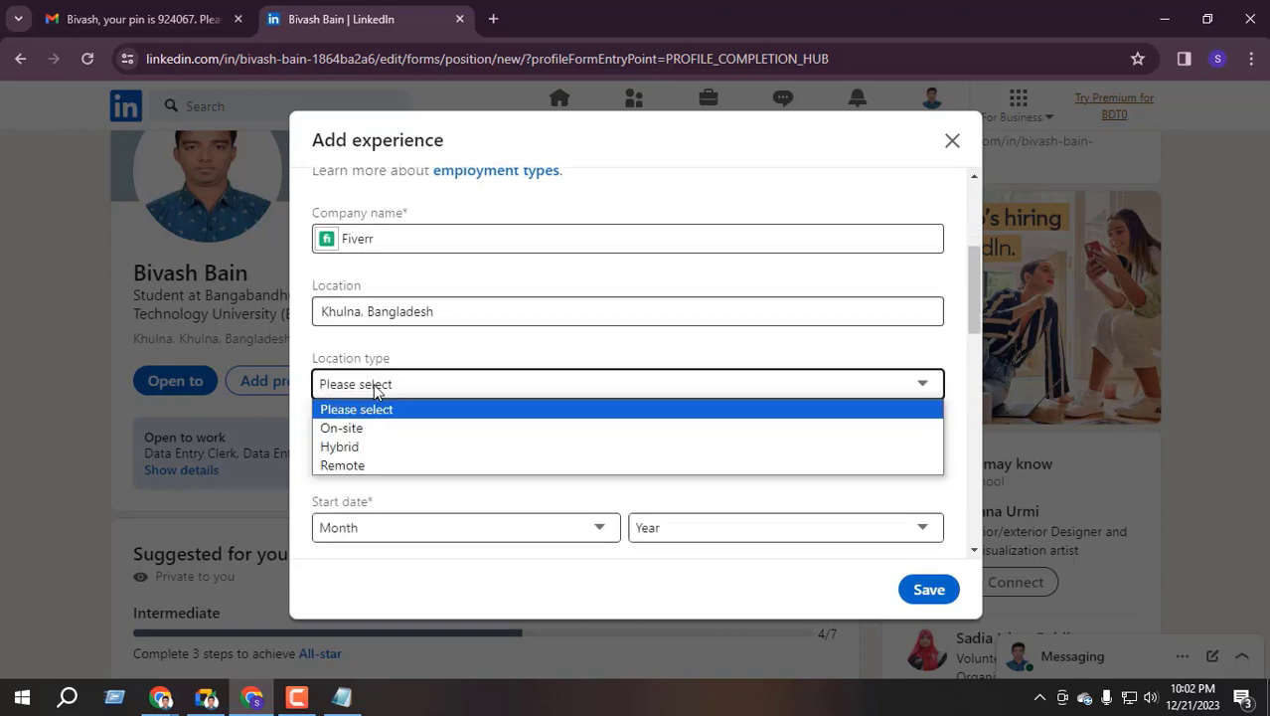
left_click(358, 467)
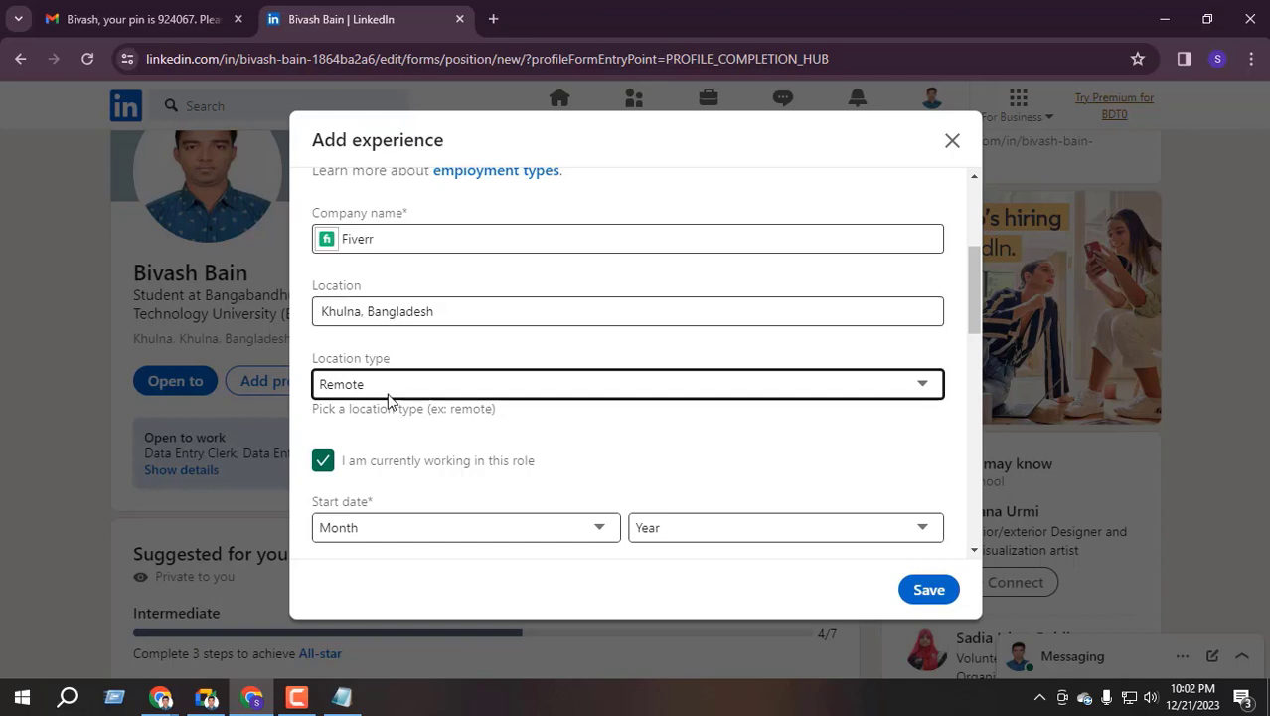
scroll(433, 482, "down", 2)
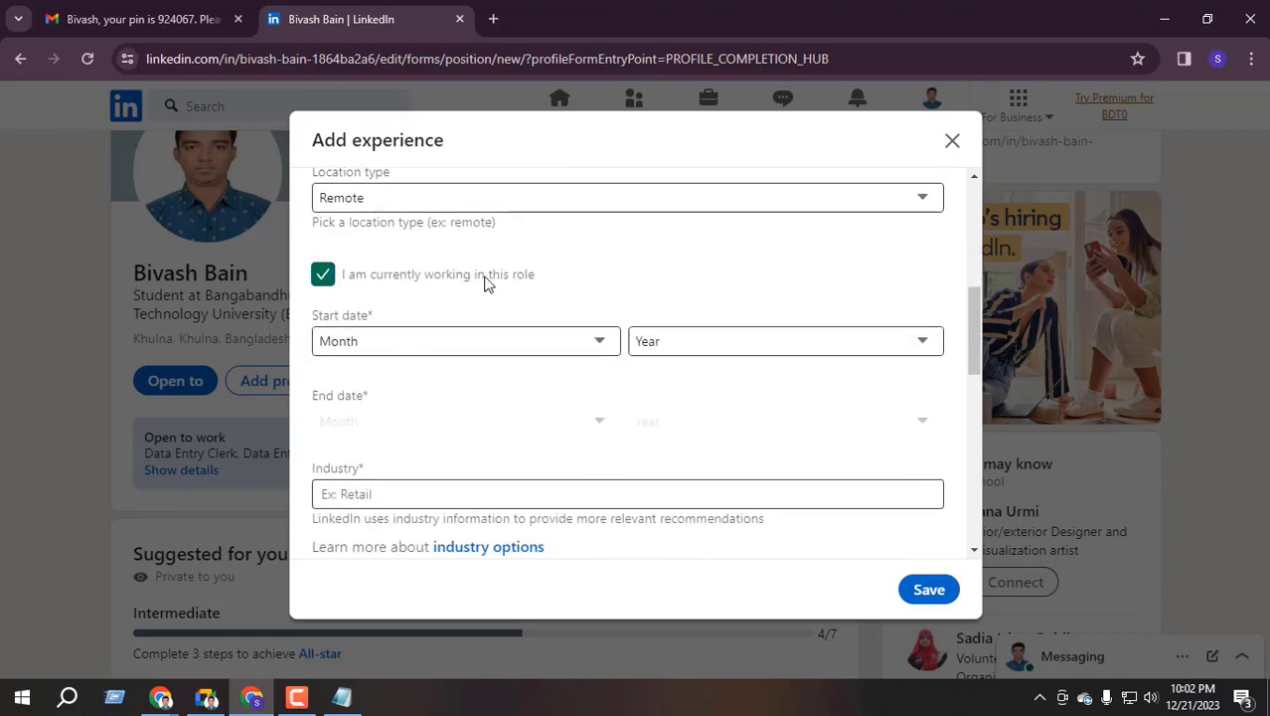
left_click(322, 276)
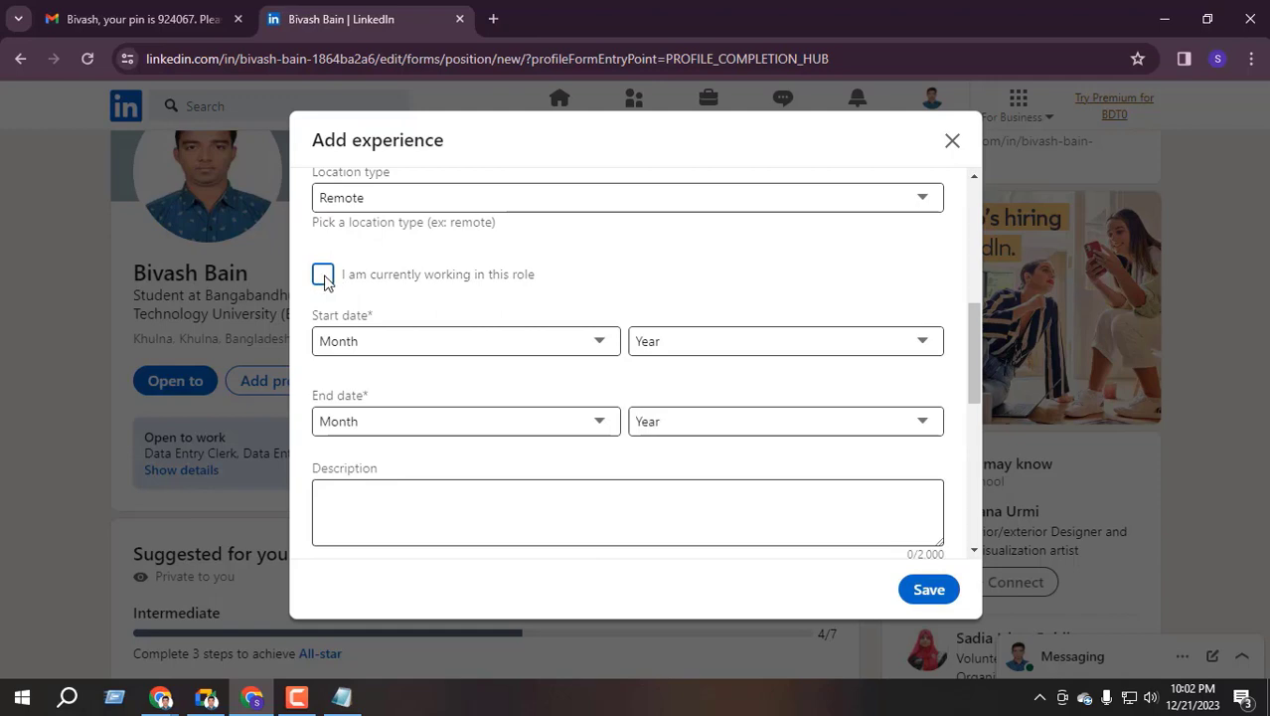
left_click(322, 278)
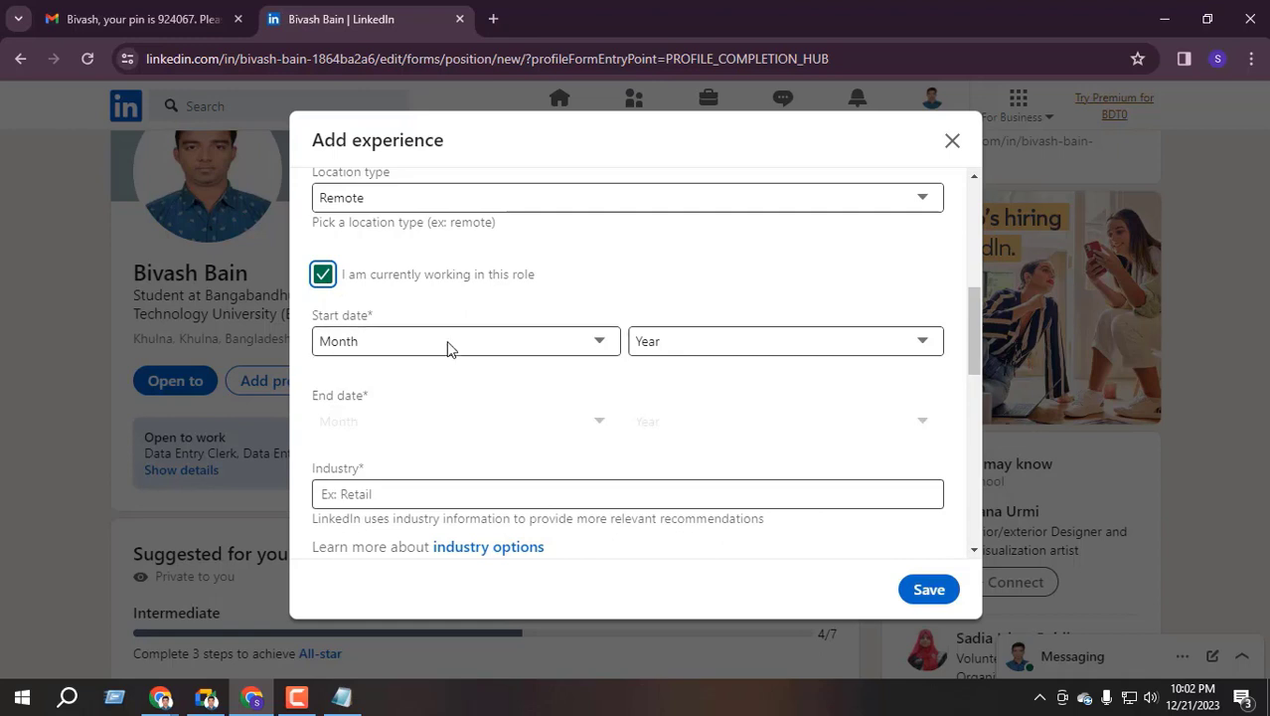
Choose January as the start month and 2023 as the start year for the Fiverr role
left_click(548, 344)
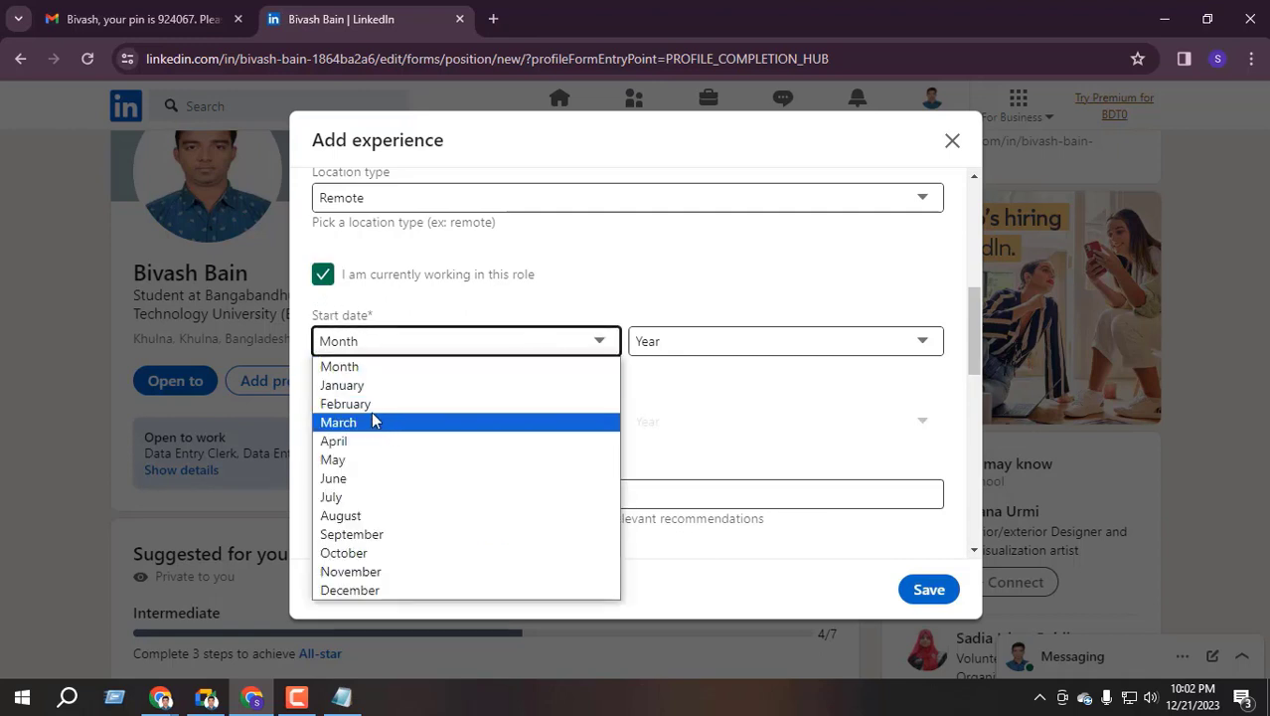
left_click(619, 297)
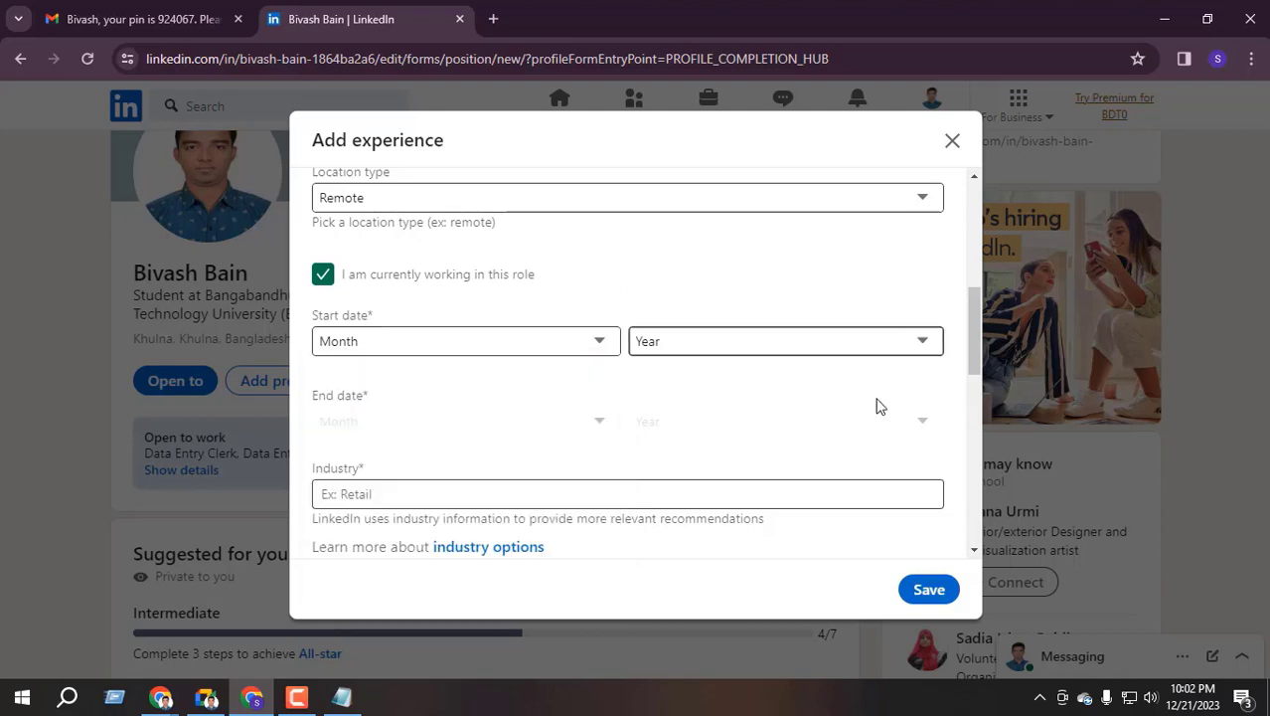
left_click(1191, 696)
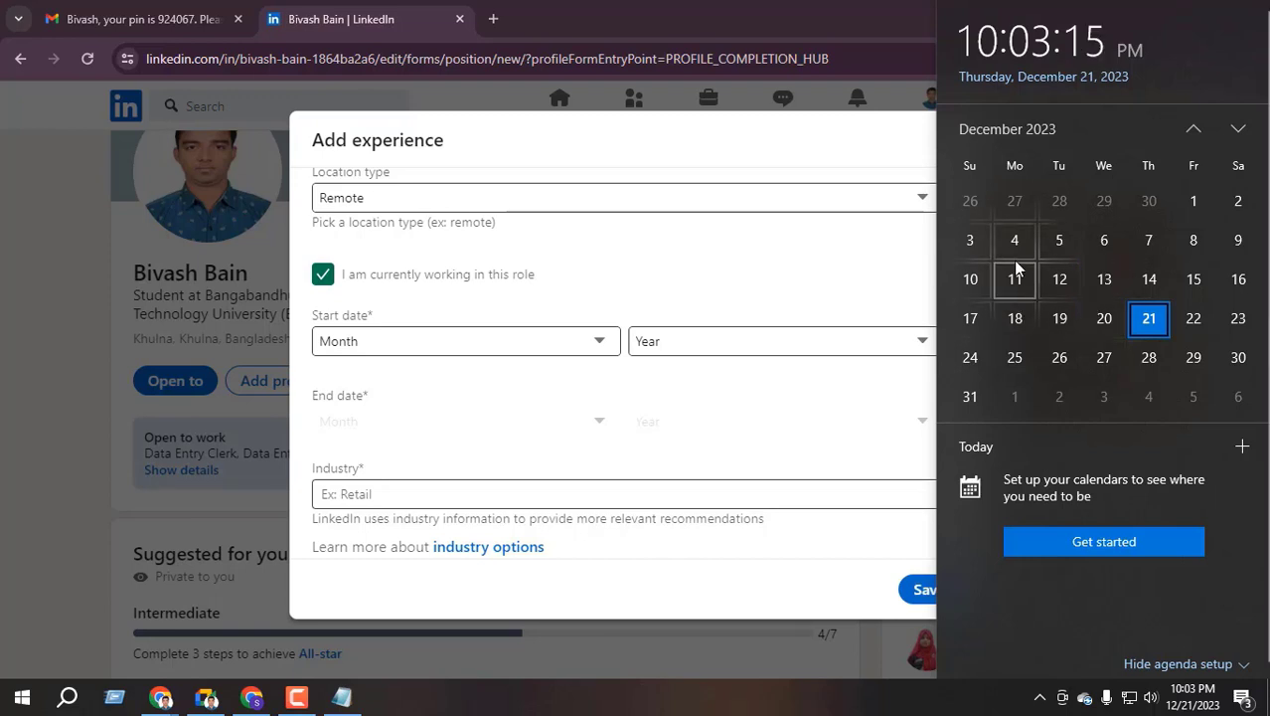
left_click(446, 343)
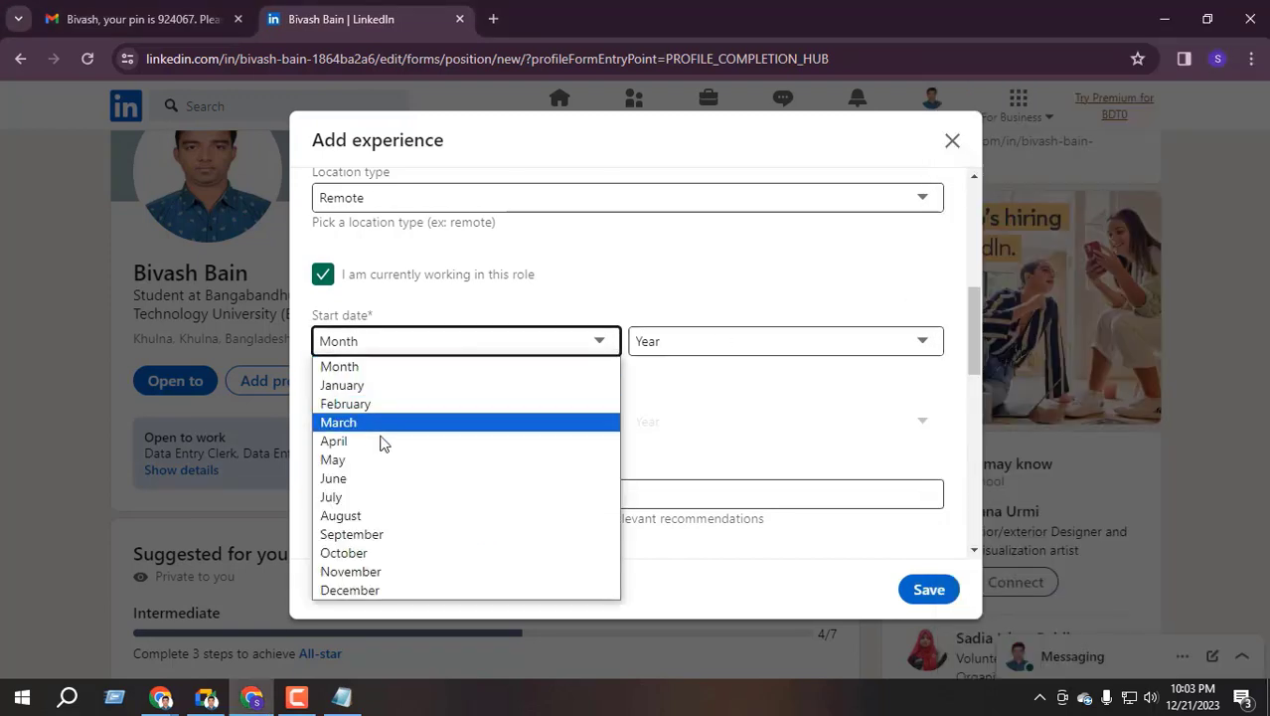
left_click(369, 385)
left_click(689, 344)
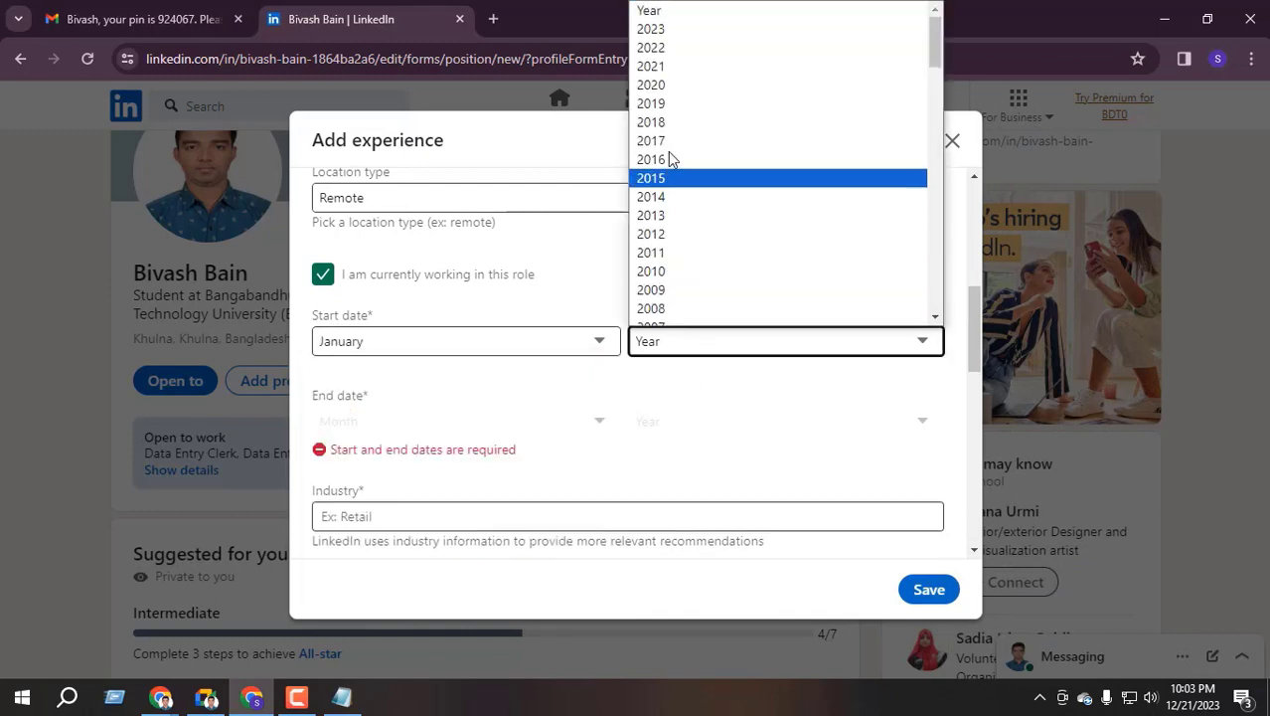
left_click(678, 32)
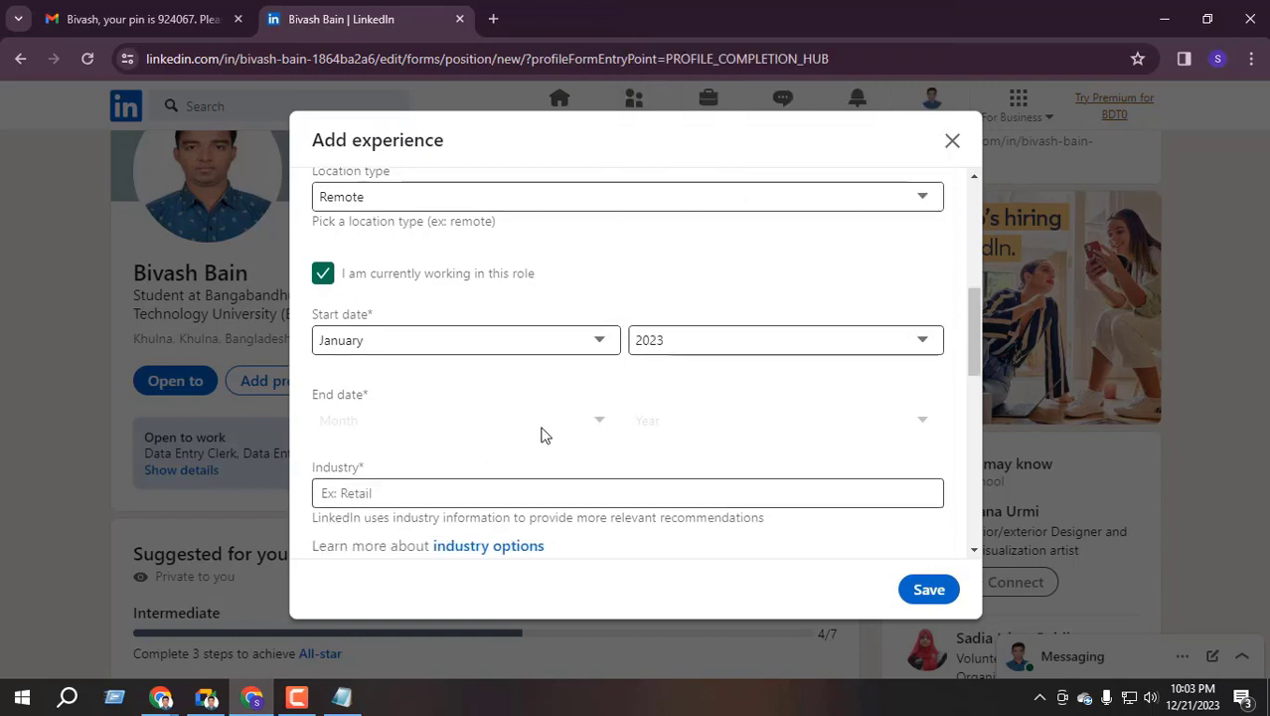
scroll(544, 435, "down", 1)
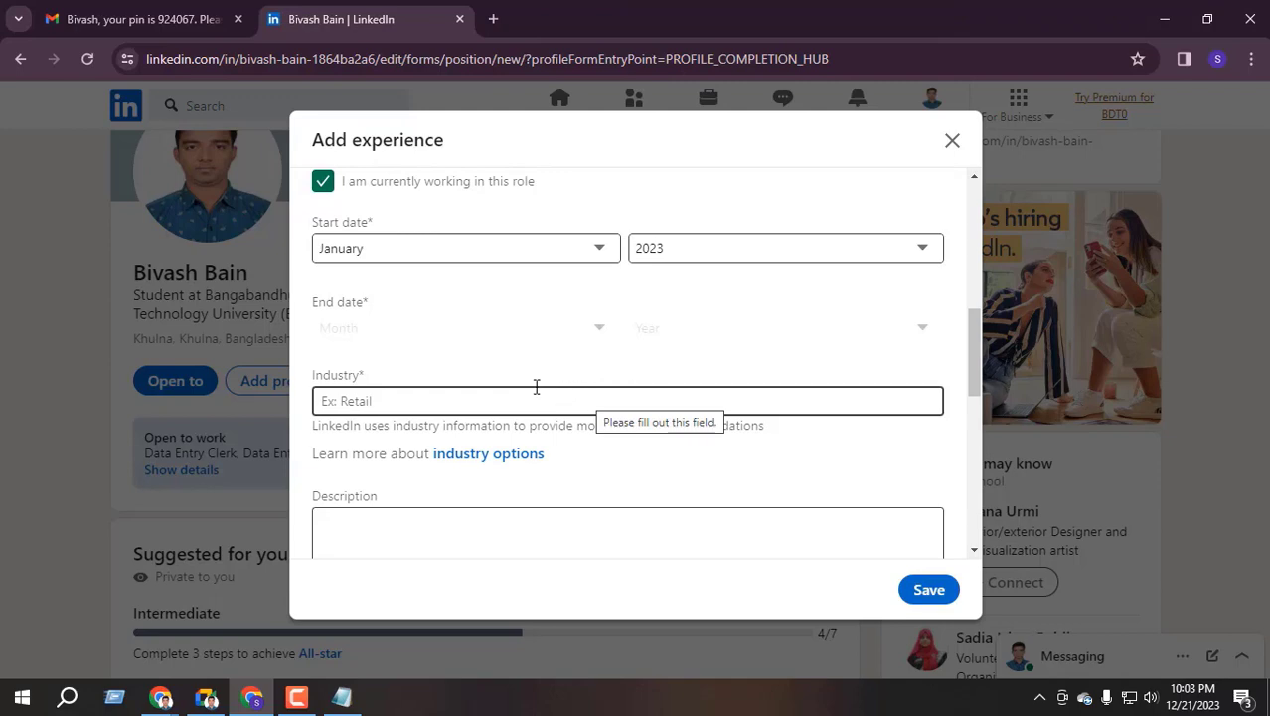
scroll(607, 360, "up", 4)
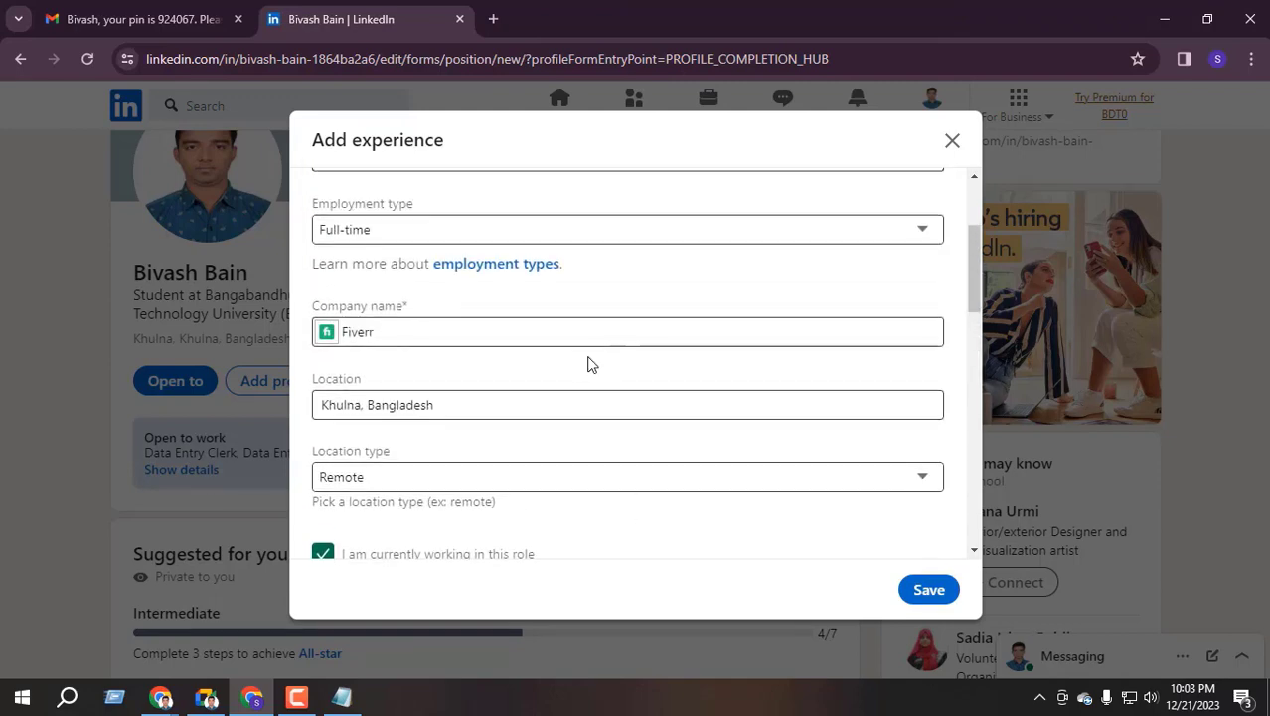
scroll(582, 366, "up", 3)
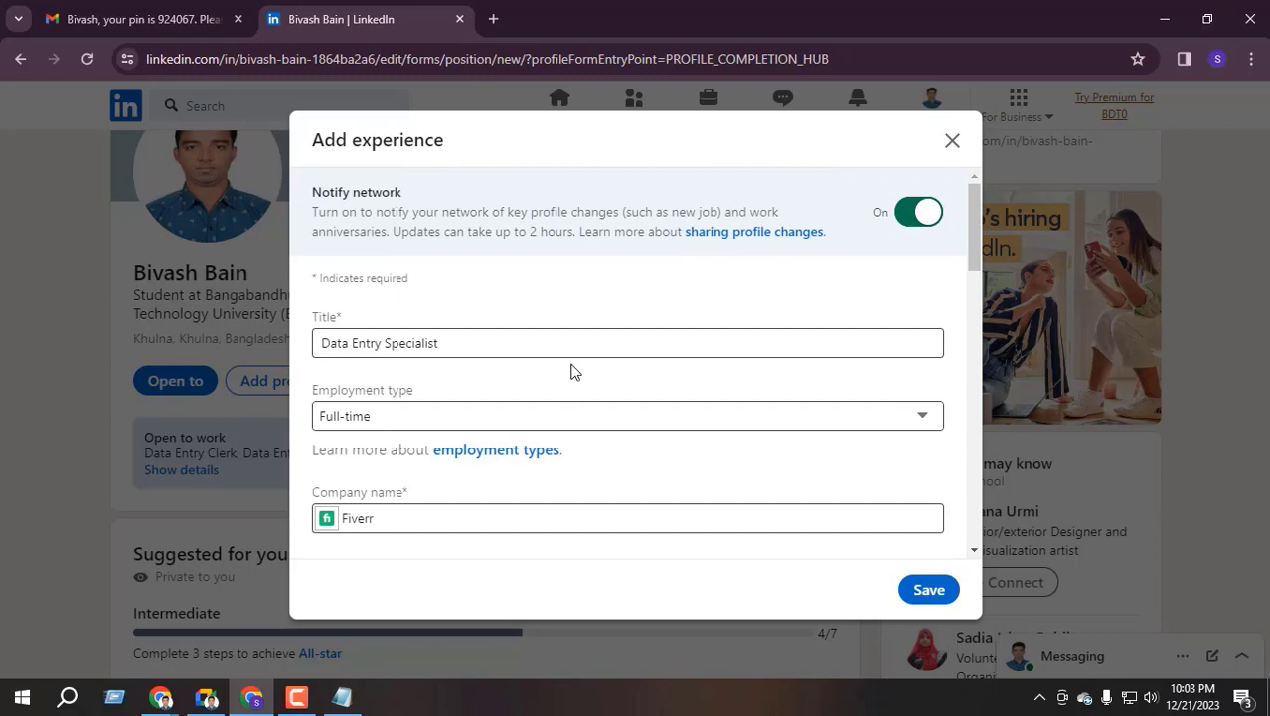
scroll(572, 374, "down", 4)
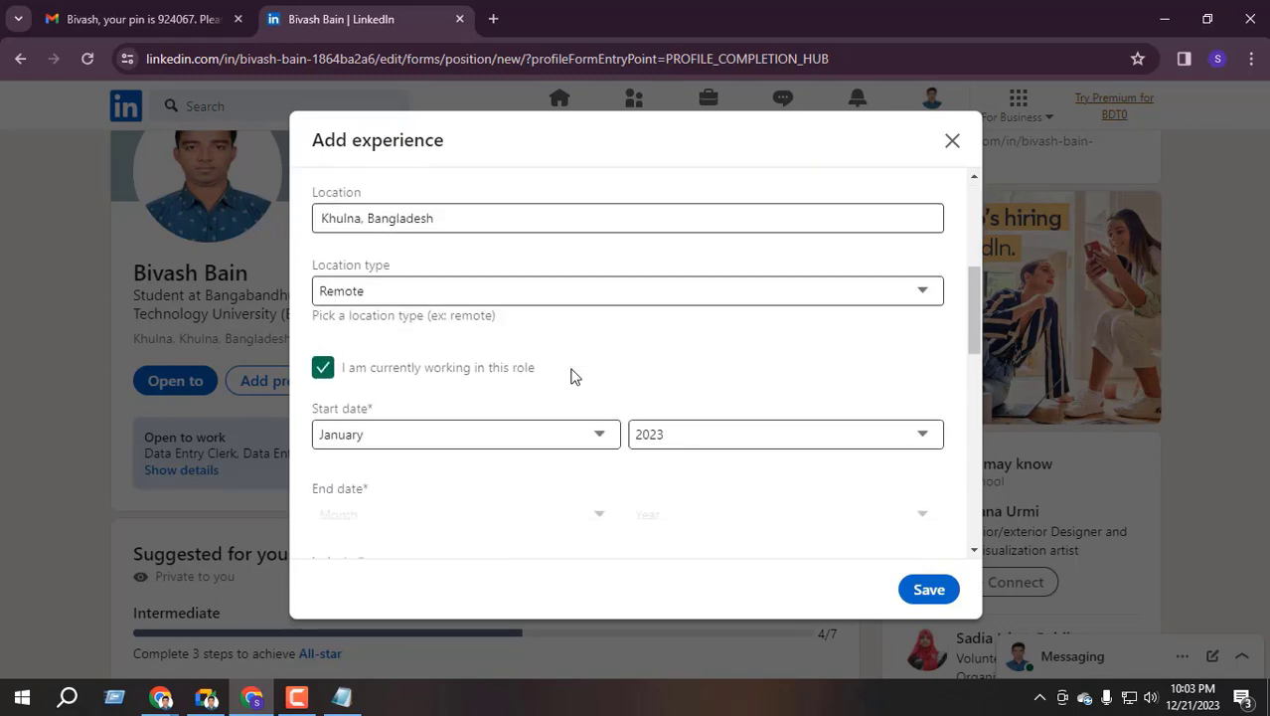
scroll(517, 308, "up", 2)
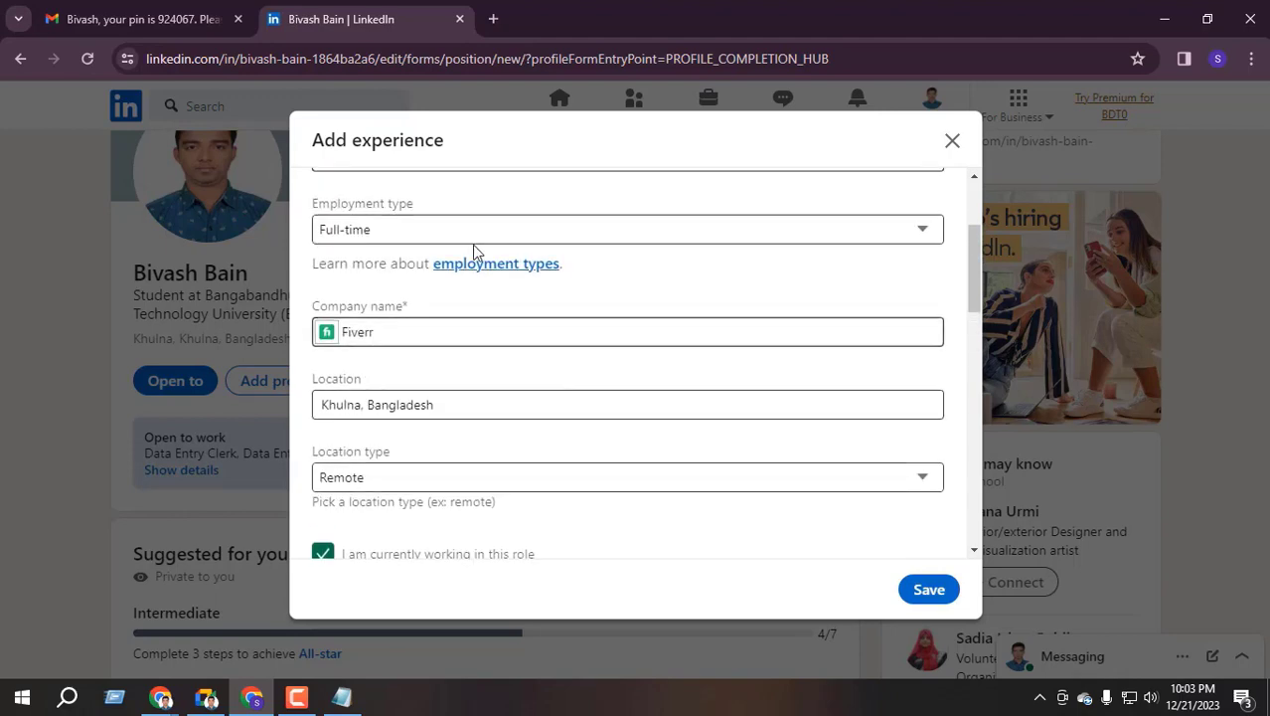
scroll(433, 417, "down", 2)
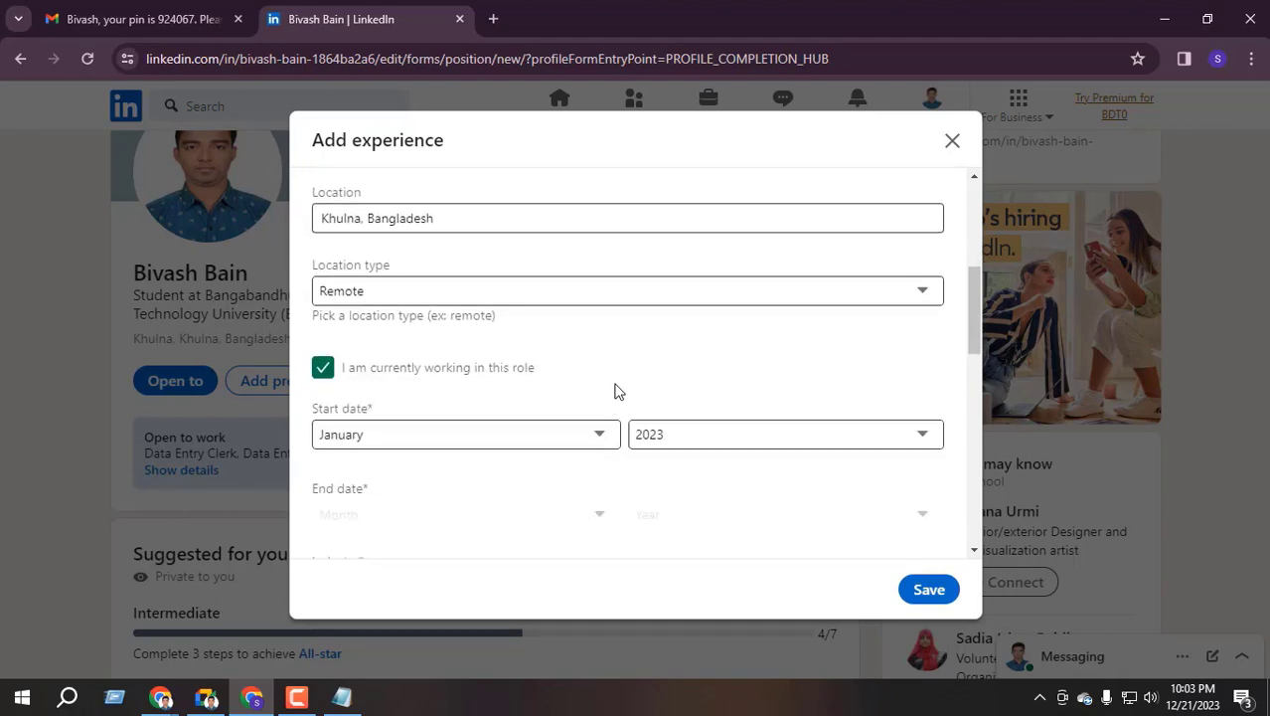
scroll(597, 378, "down", 3)
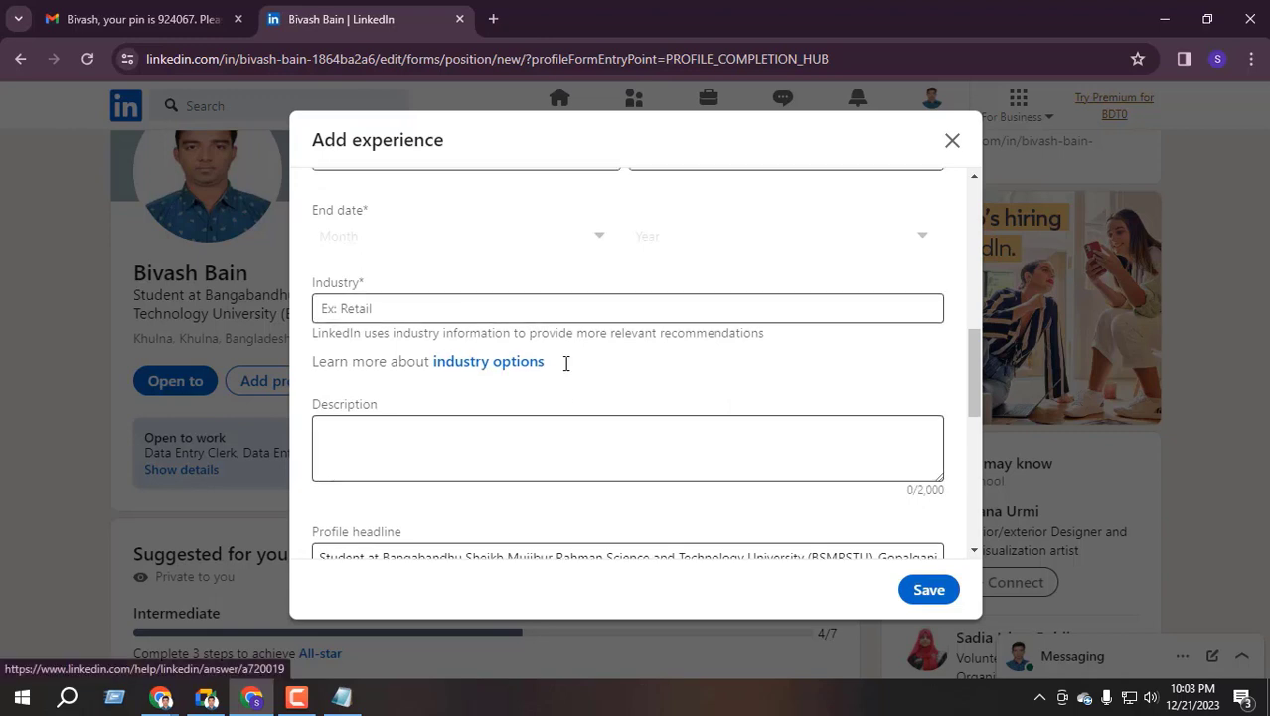
scroll(565, 363, "up", 2)
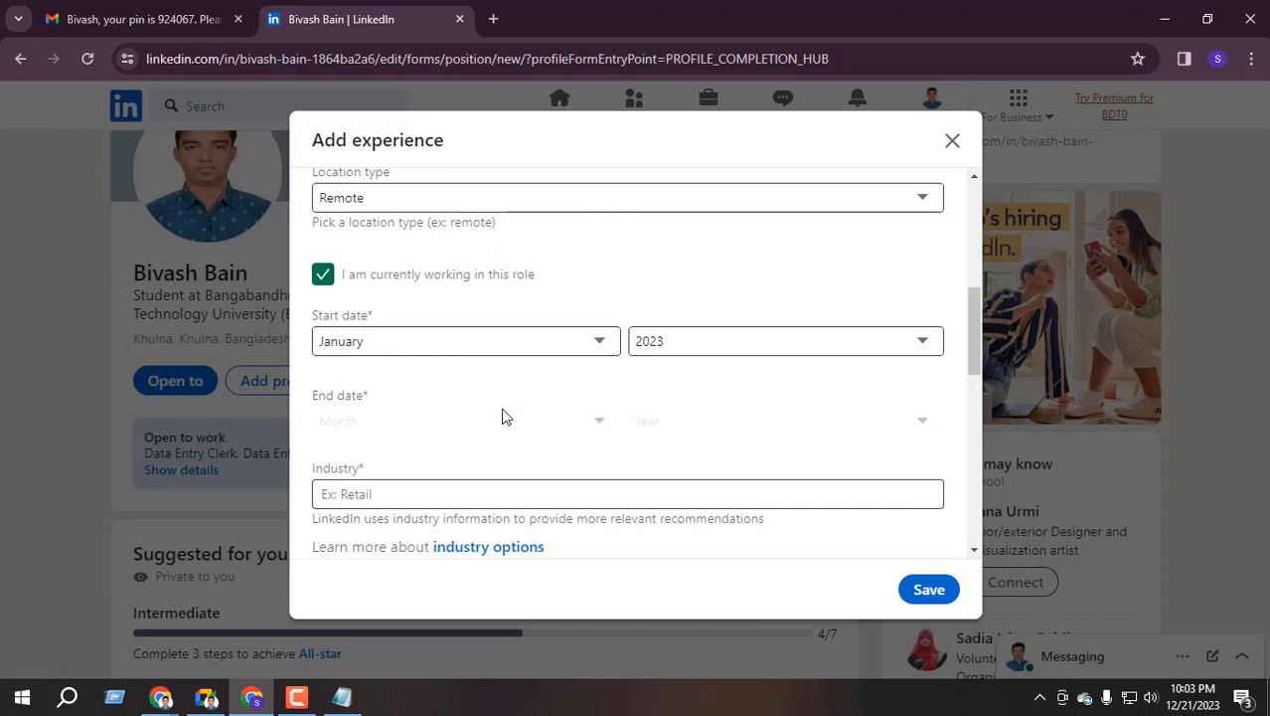
scroll(502, 416, "down", 2)
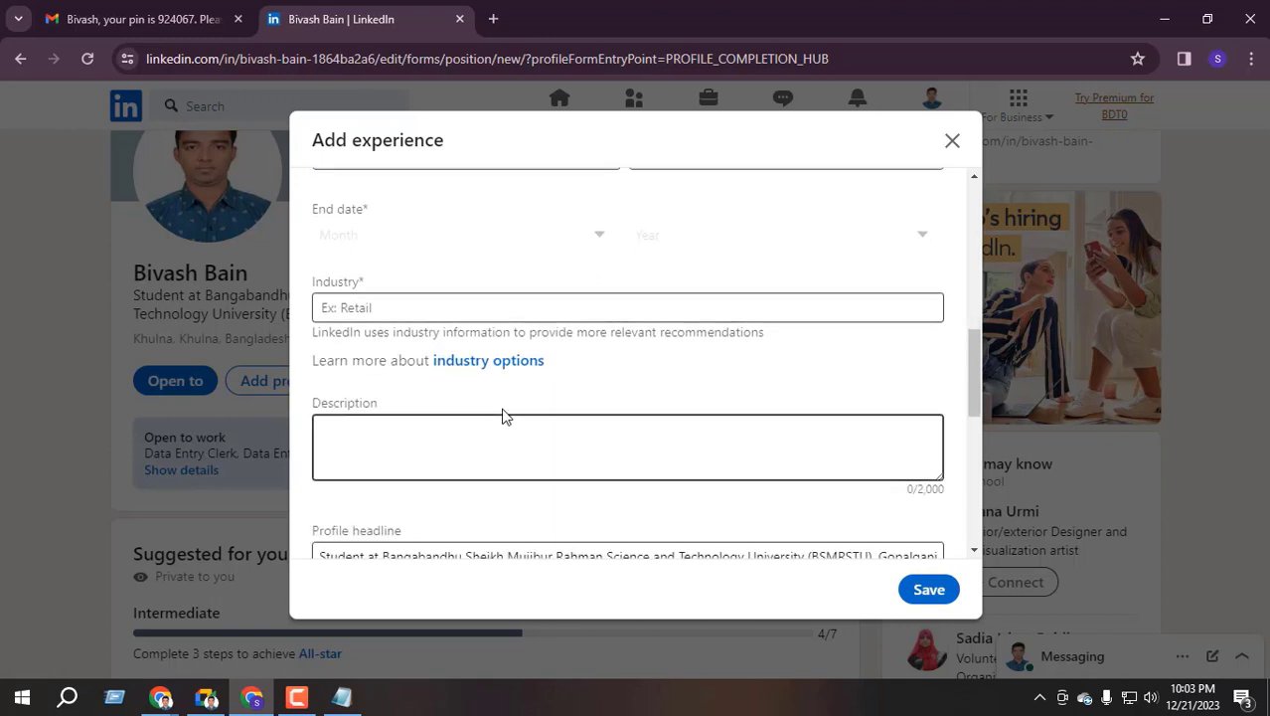
scroll(559, 540, "down", 1)
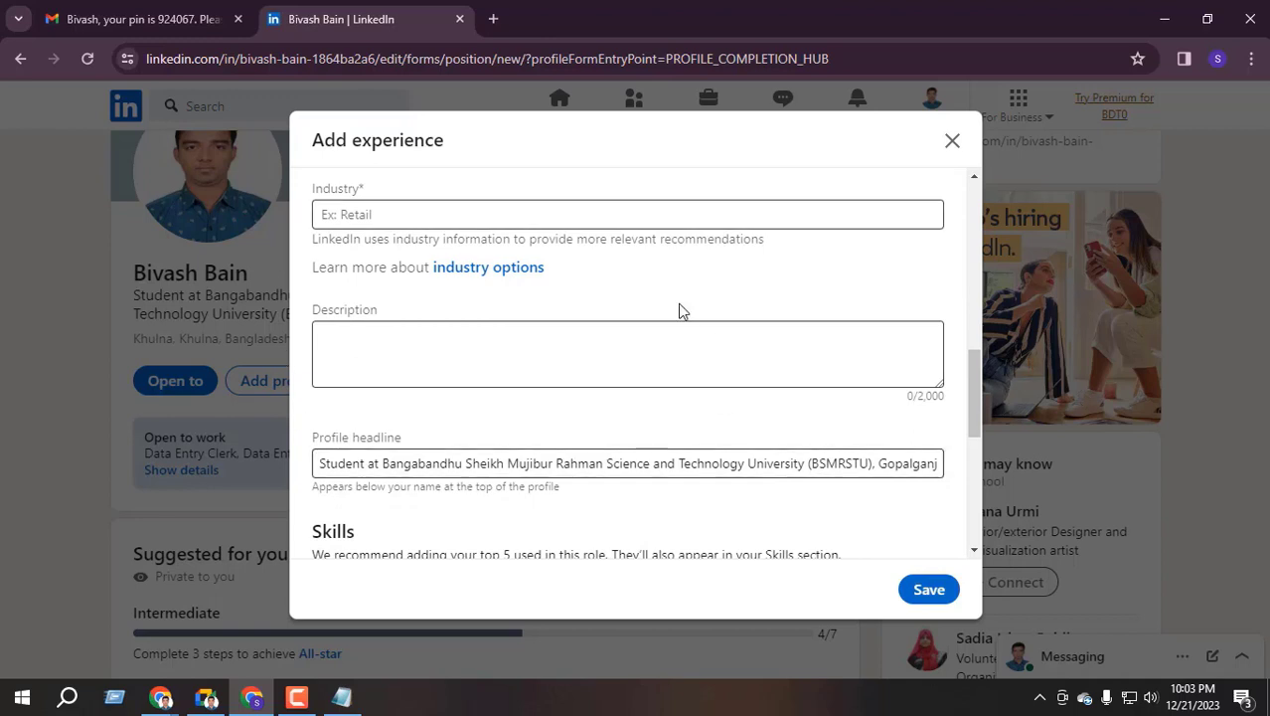
scroll(488, 472, "down", 2)
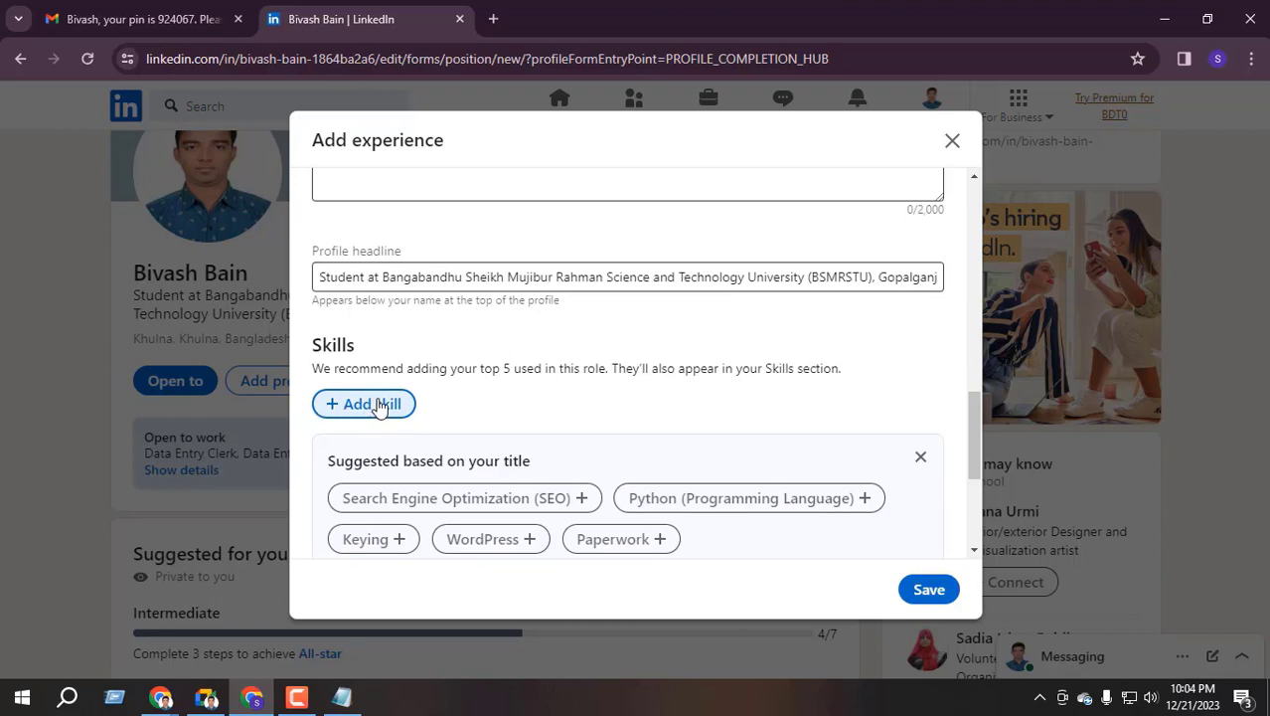
Add Data Entry, b2b lead and Lead Generation as skills for this role
left_click(378, 408)
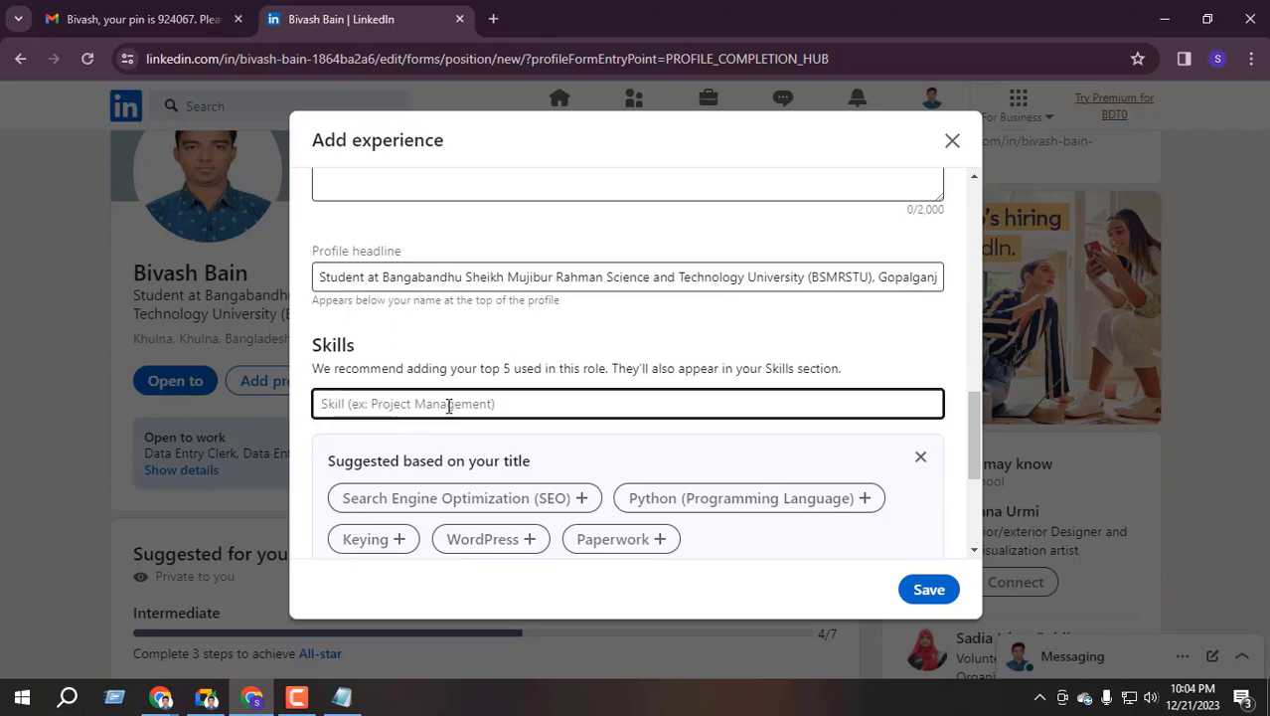
type("data entr")
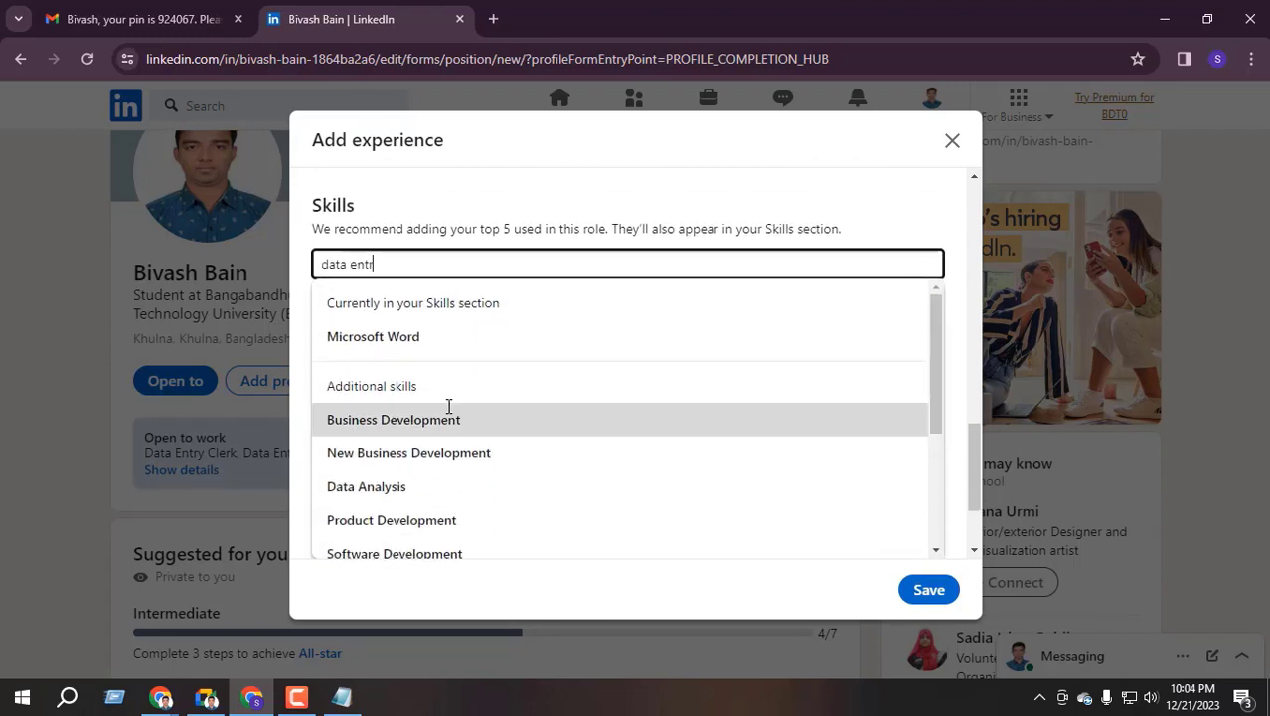
type("y")
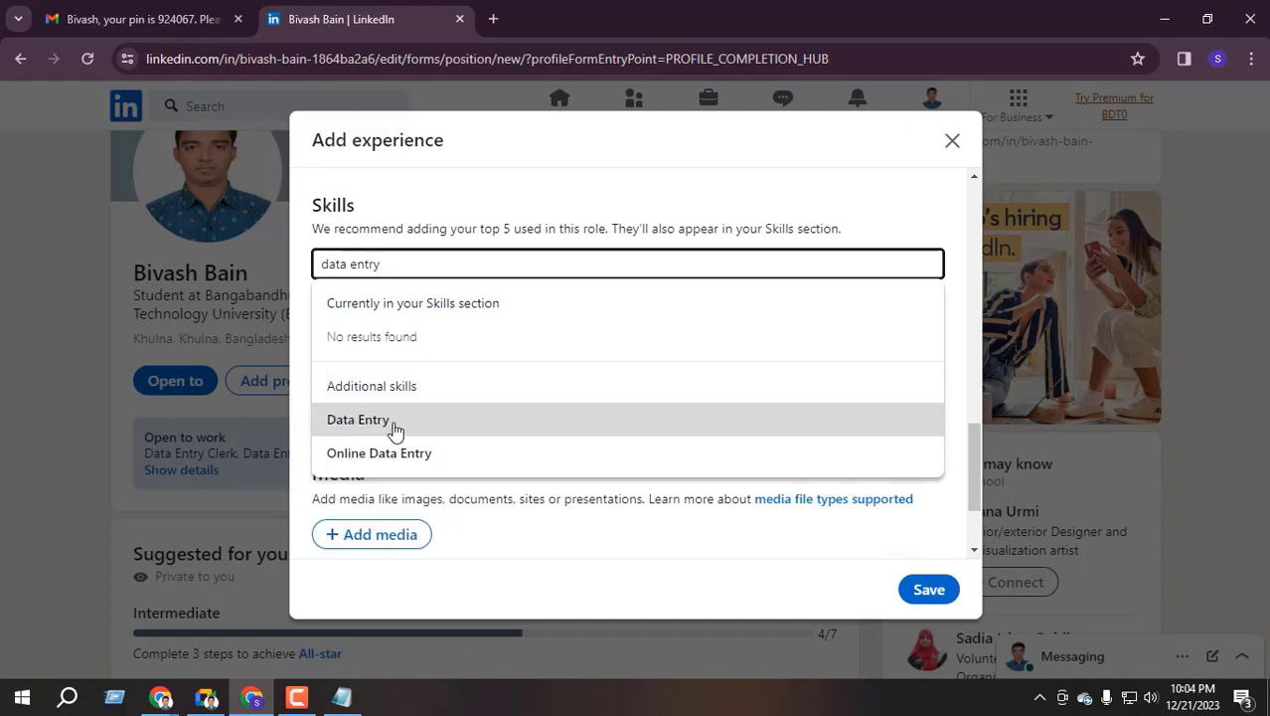
left_click(396, 421)
scroll(385, 329, "up", 2)
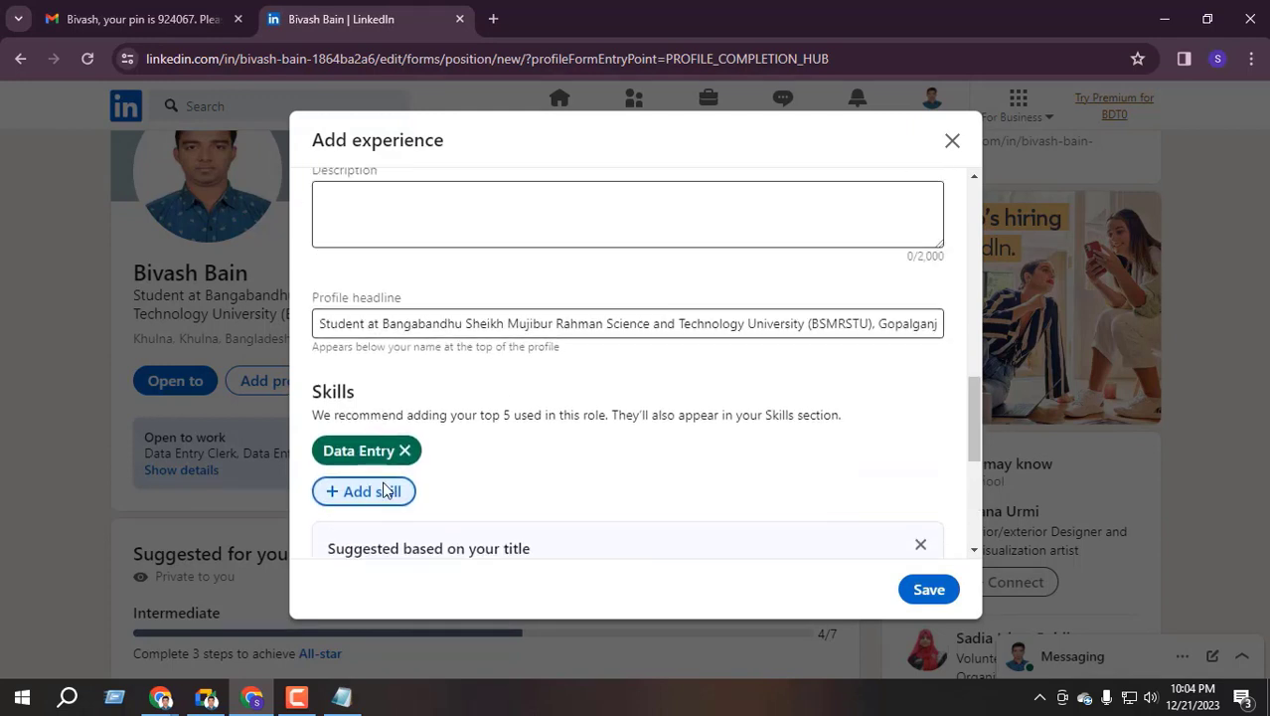
left_click(380, 494)
type("b2b lead")
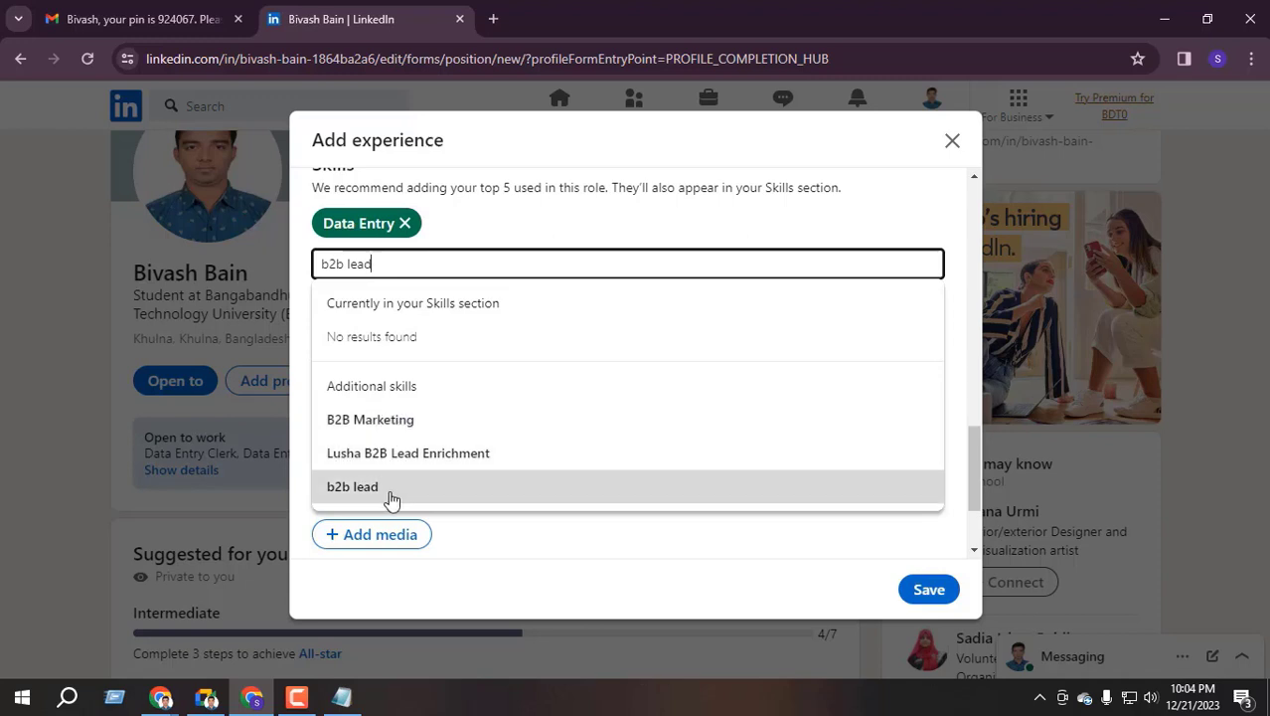
left_click(399, 491)
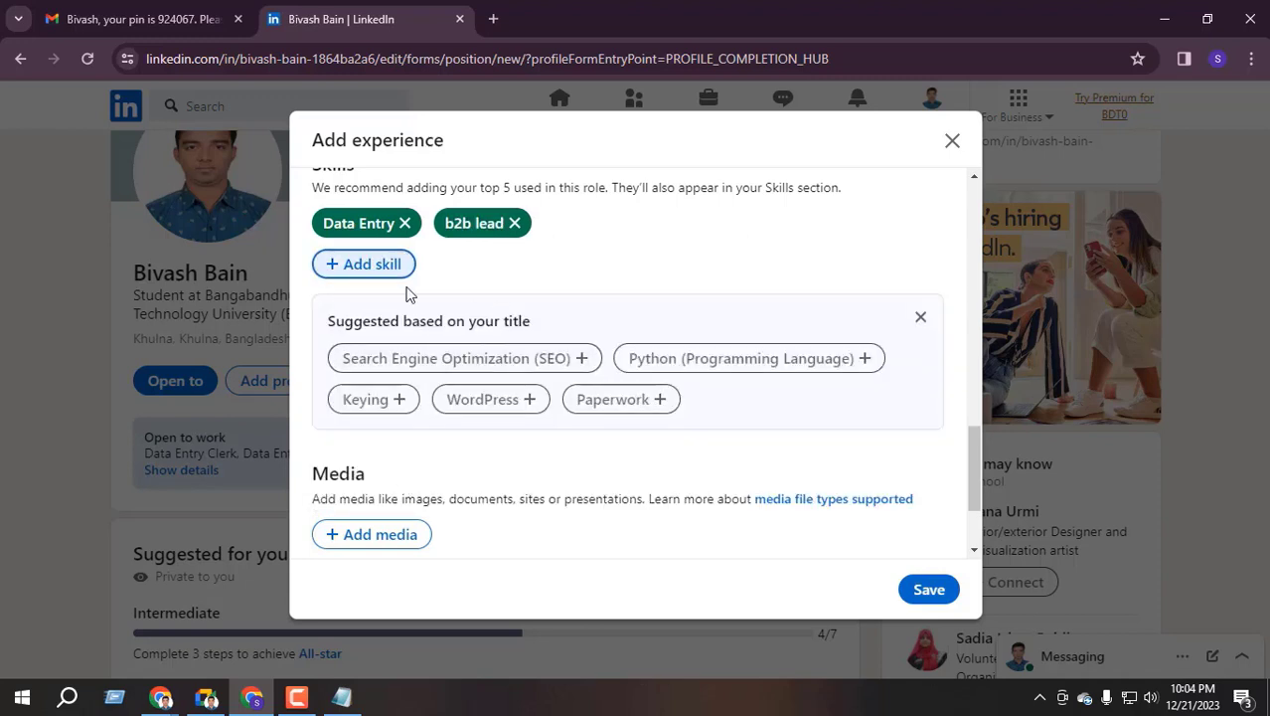
left_click(358, 271)
type("lead genera")
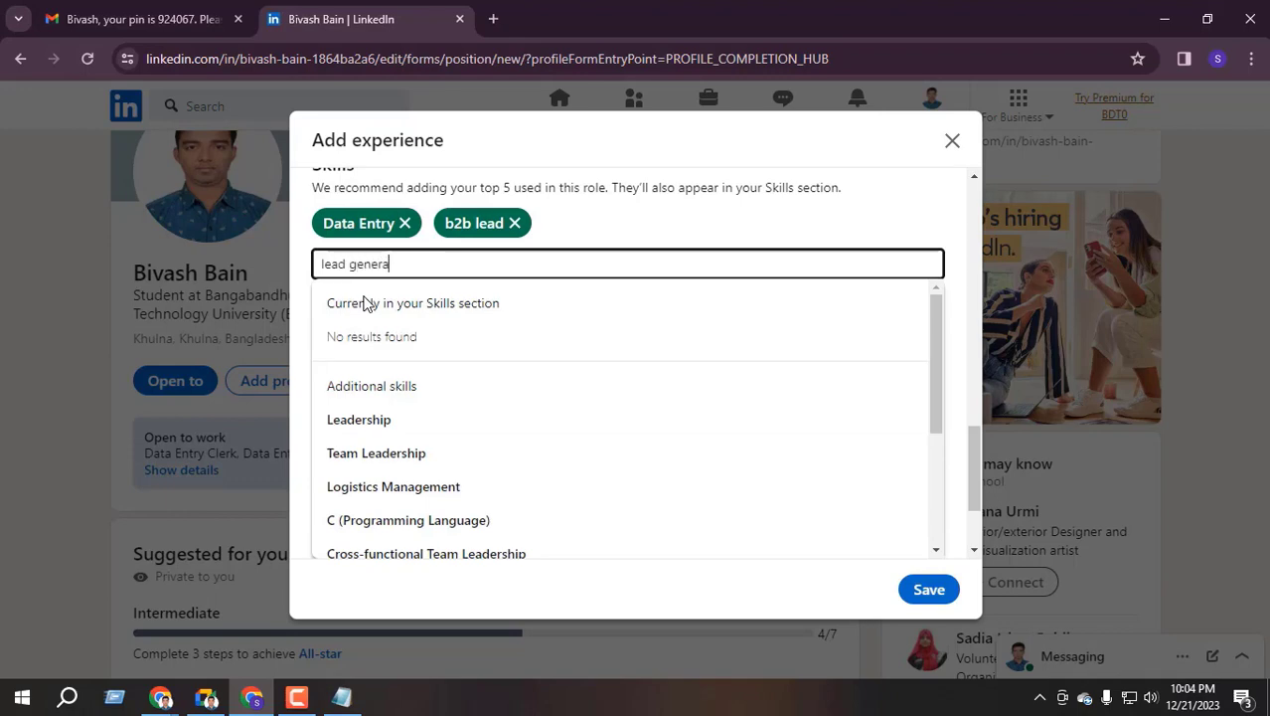
left_click(420, 420)
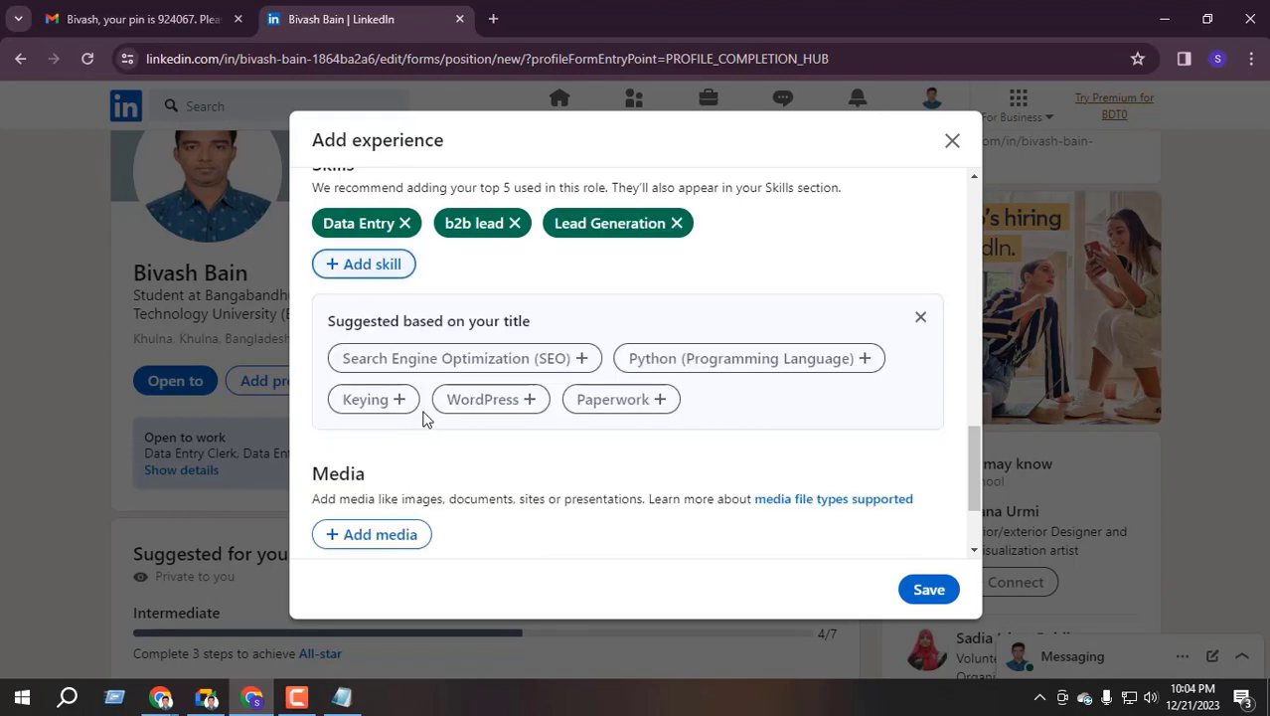
Add web research and Microsoft Excel as further skills
left_click(400, 266)
type("web")
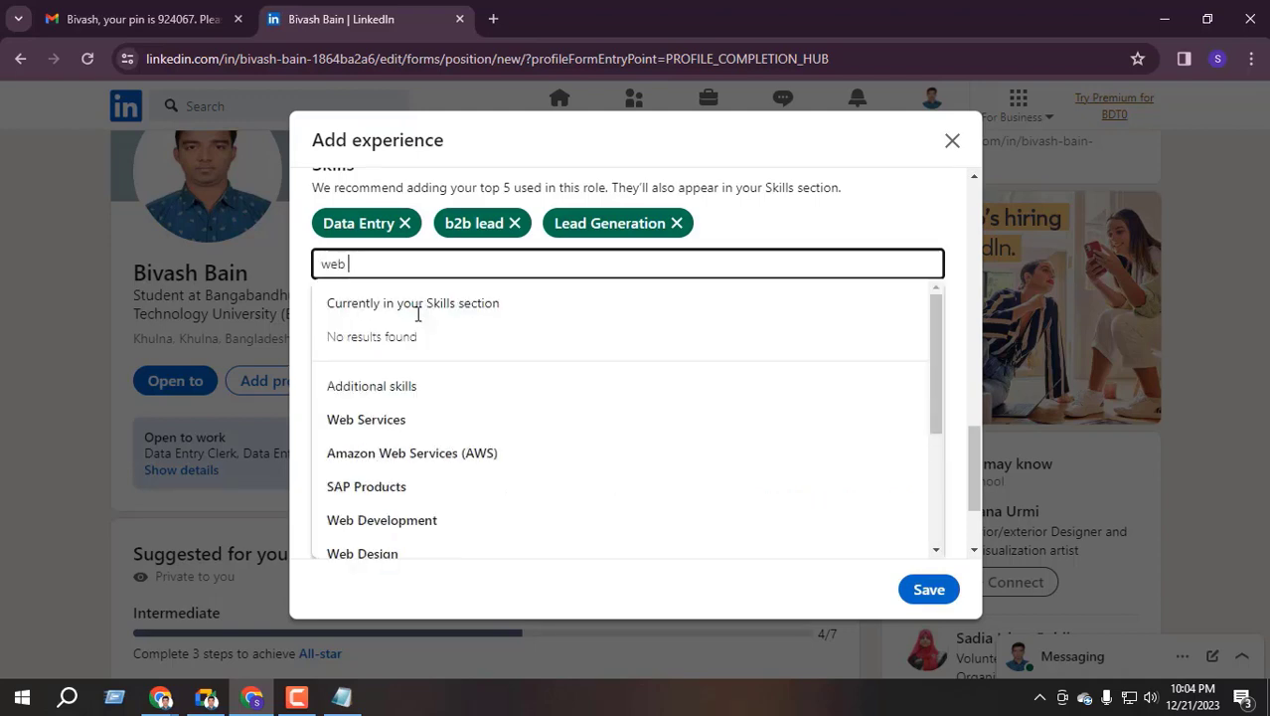
type(" s")
key("BackSpace")
type("r")
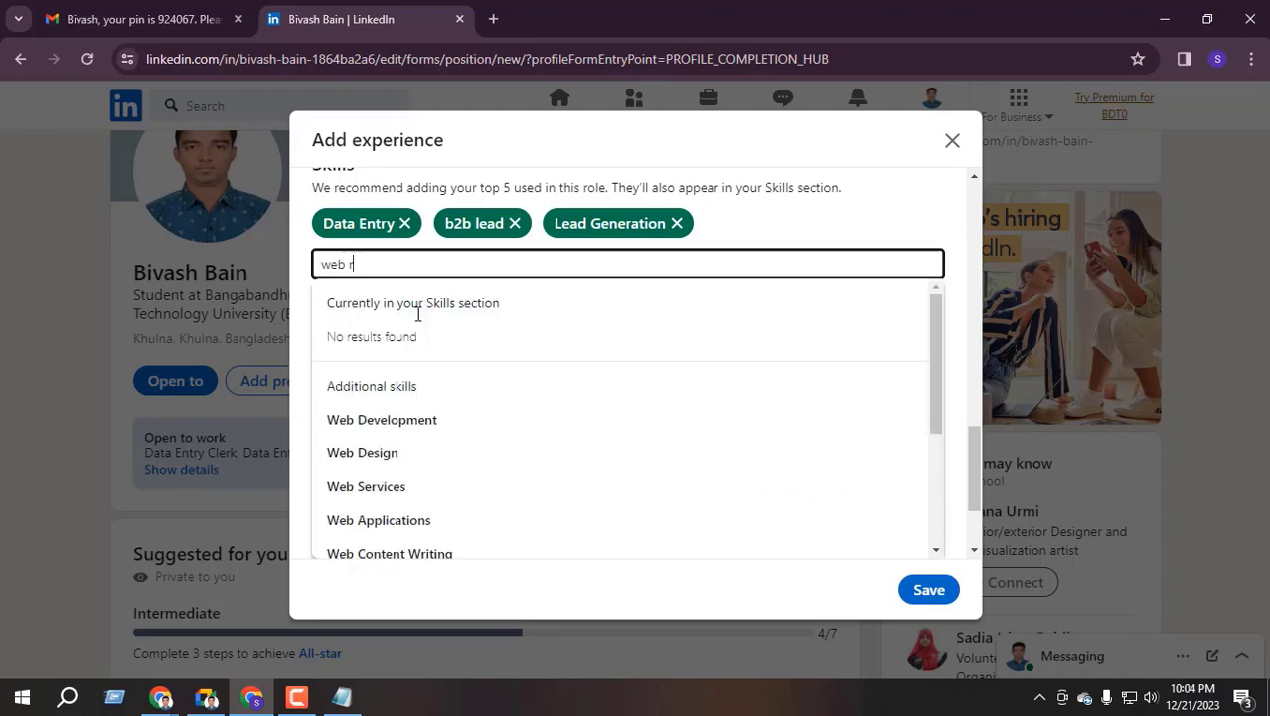
type("esearch")
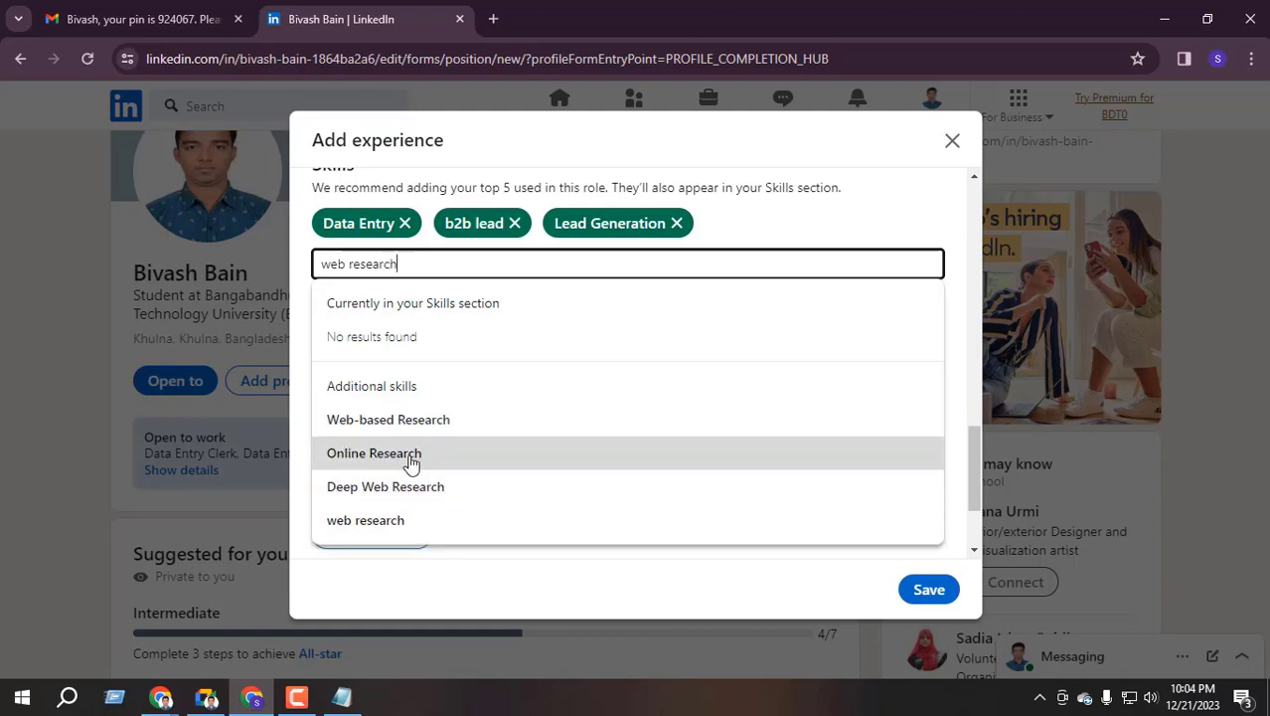
left_click(390, 425)
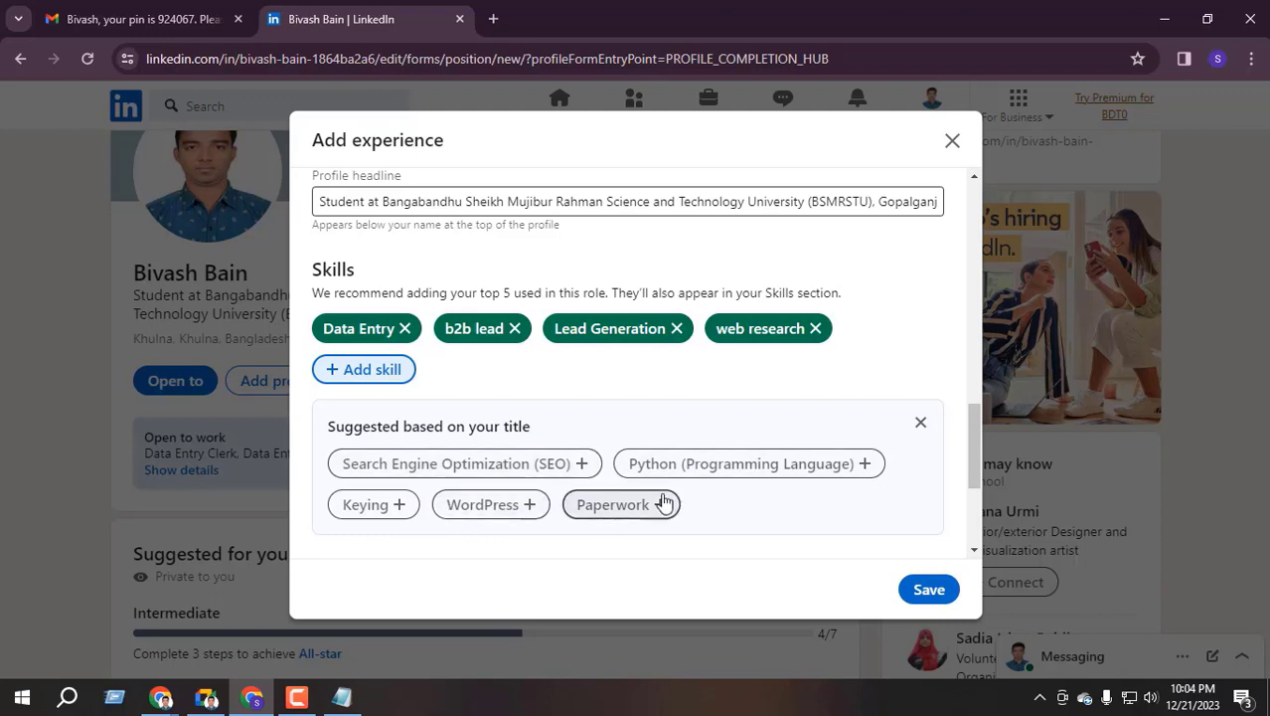
left_click(369, 375)
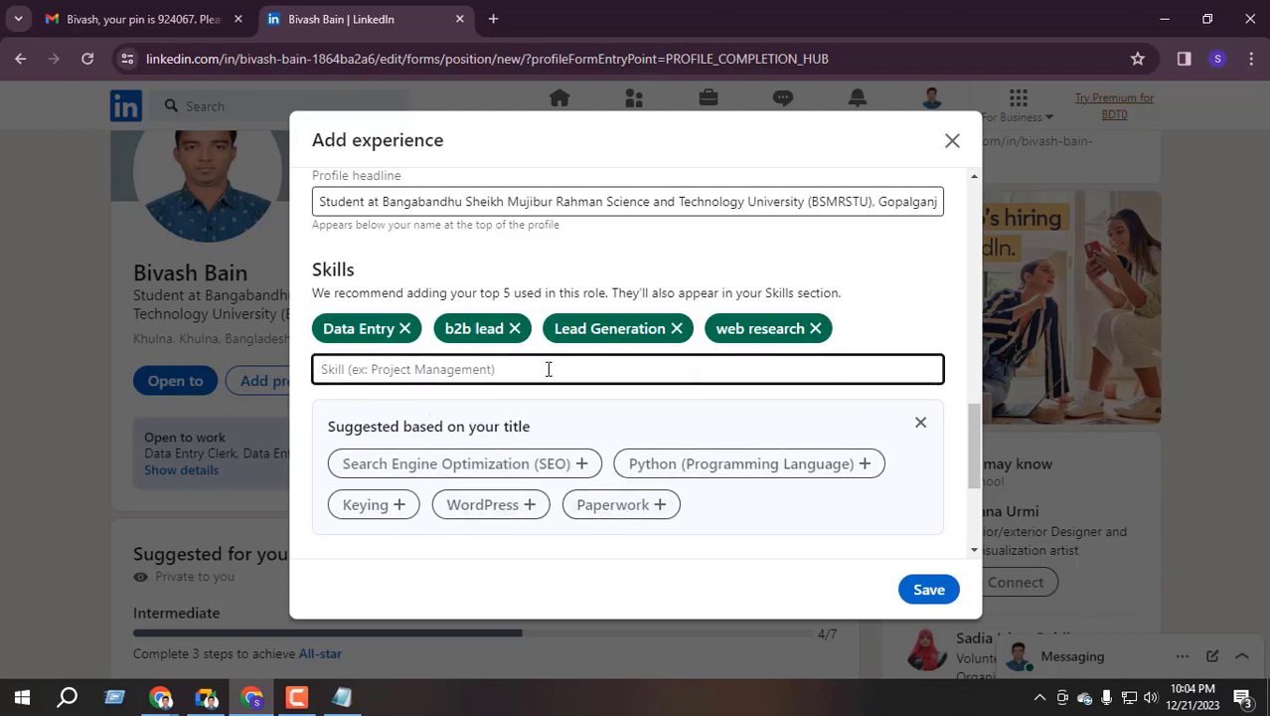
type("mi")
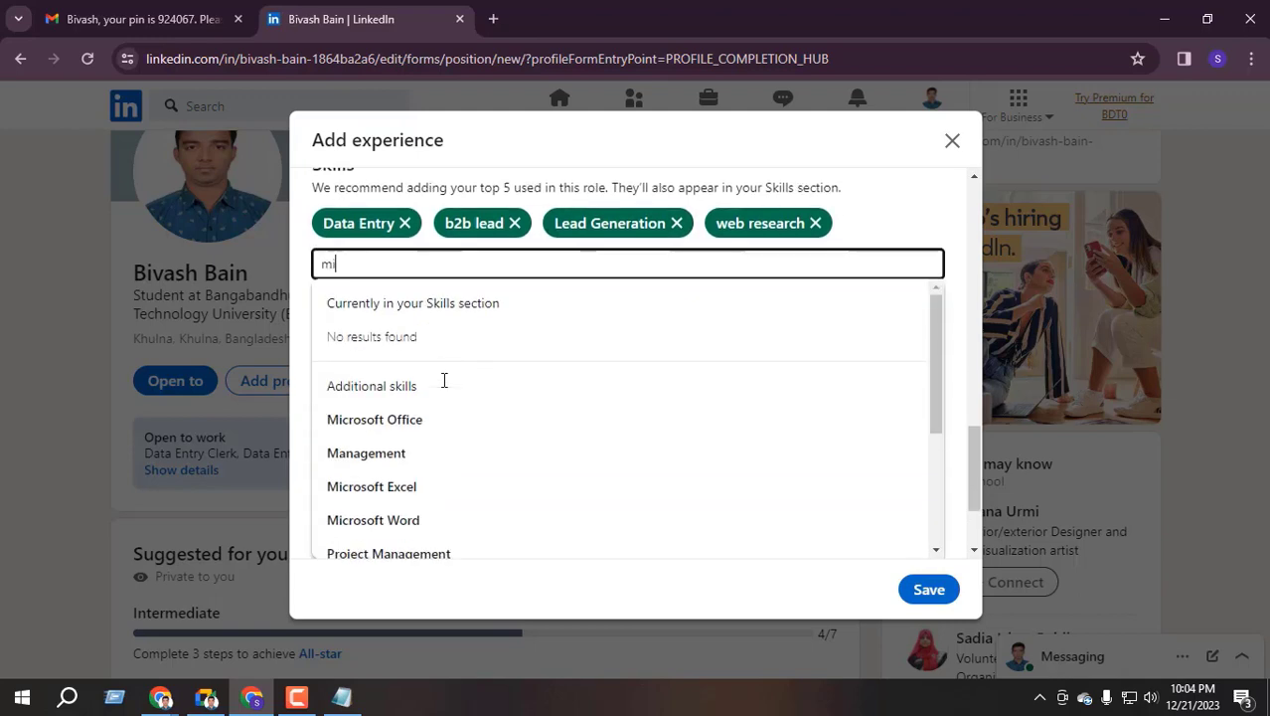
type("crosoft ")
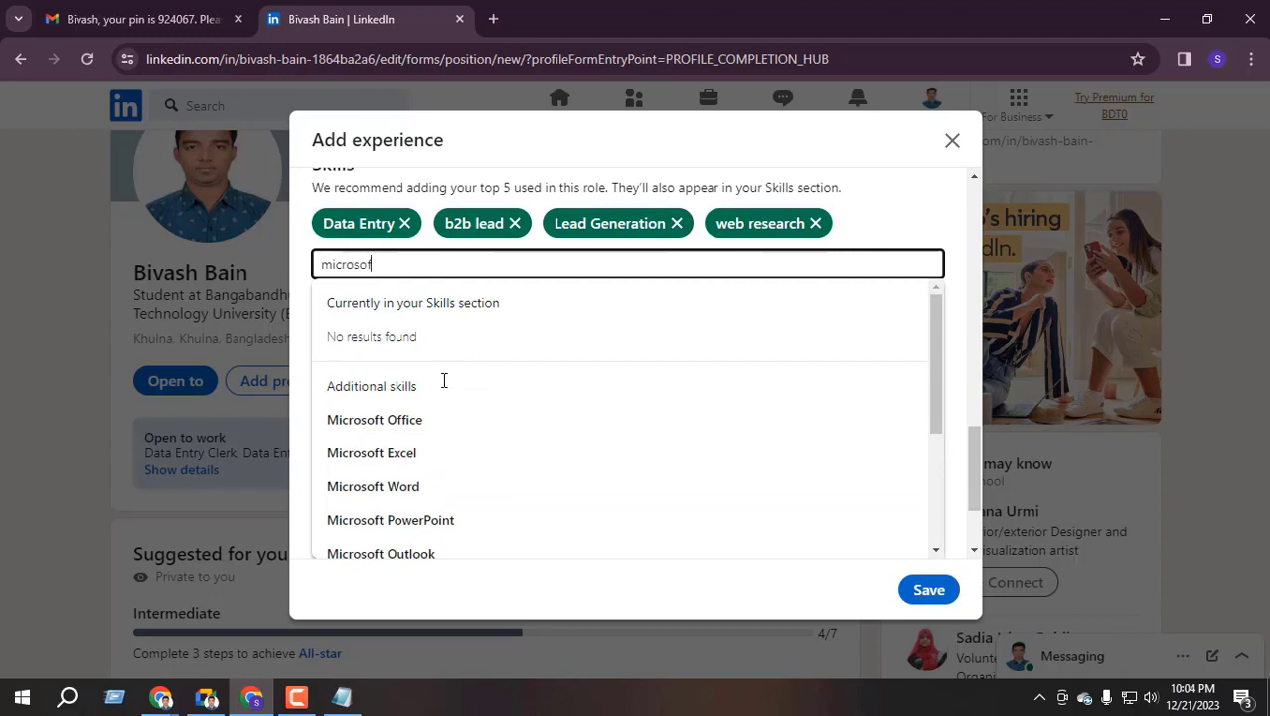
type("excel")
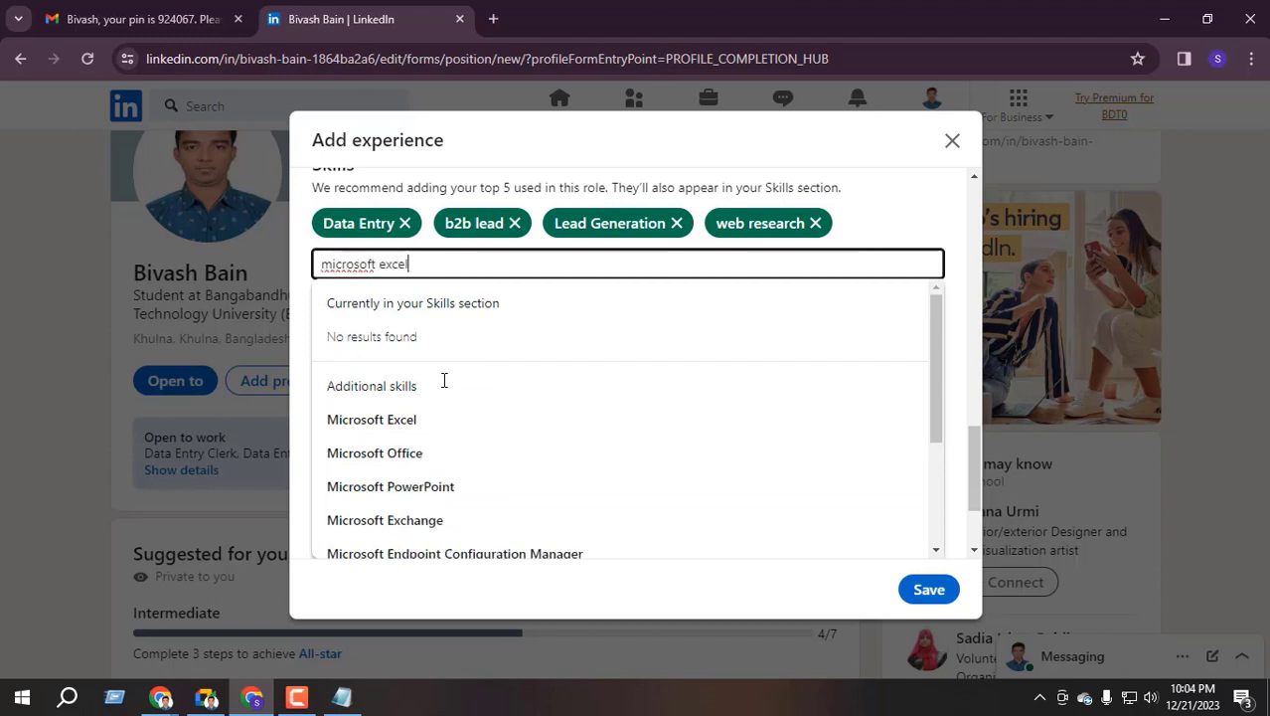
left_click(422, 430)
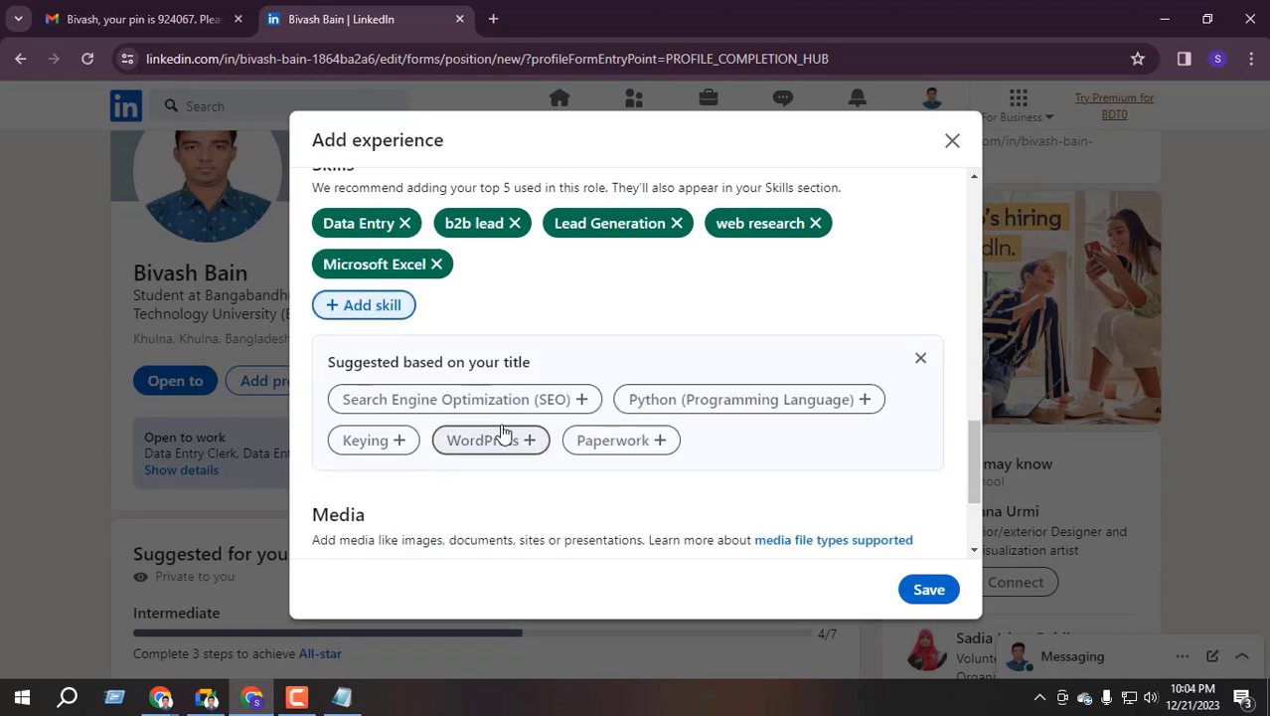
scroll(548, 317, "up", 2)
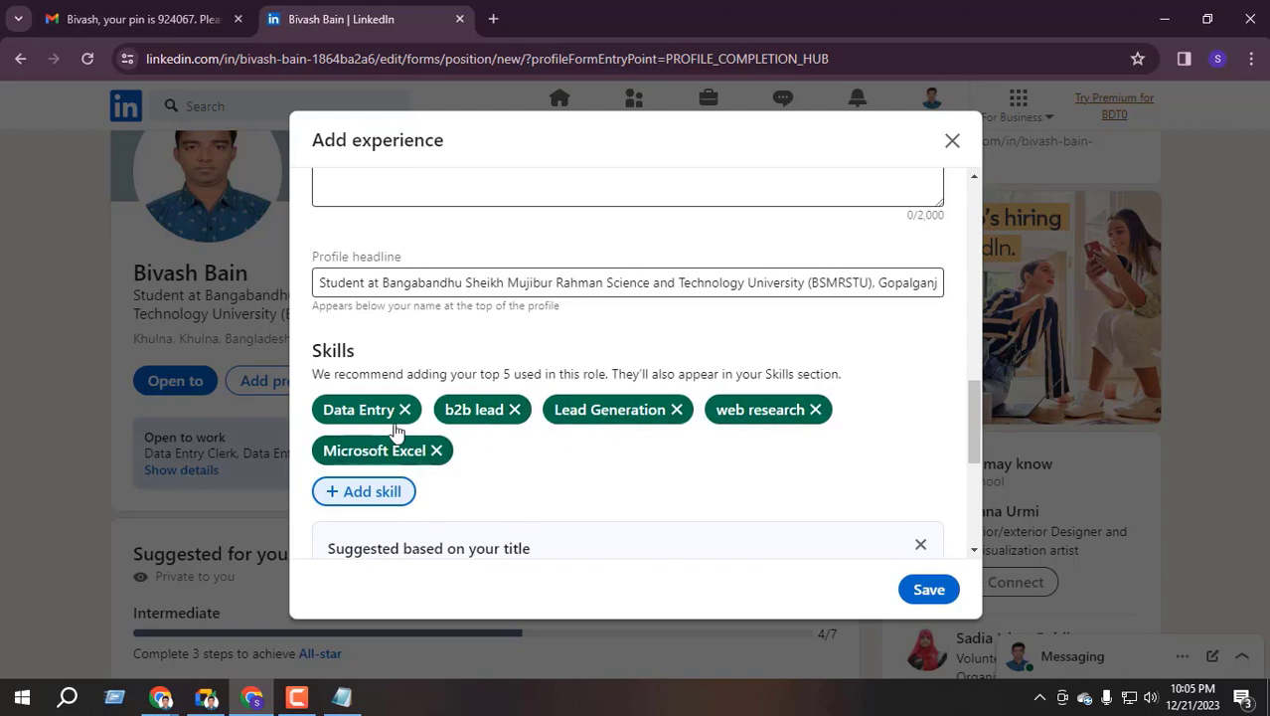
scroll(397, 428, "down", 2)
Fill in the required industry as Outsourcing and Offshoring Consulting and save the Fiverr position
left_click(930, 589)
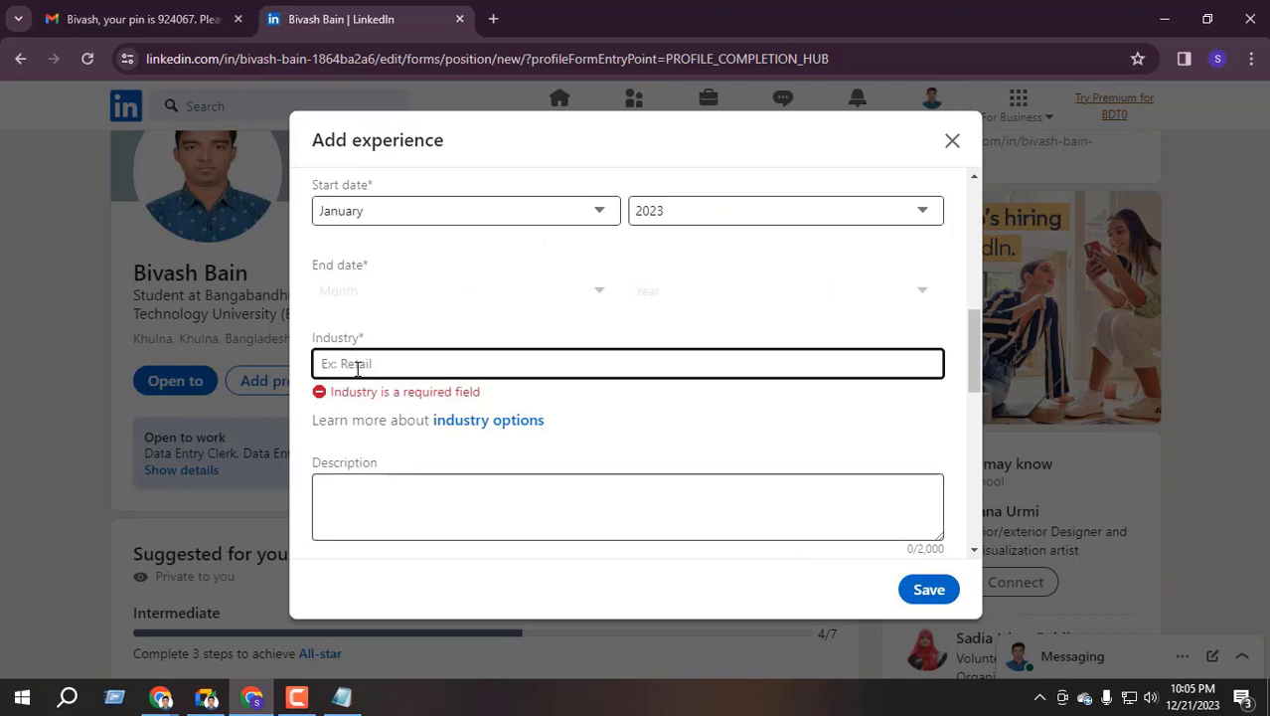
scroll(357, 368, "up", 1)
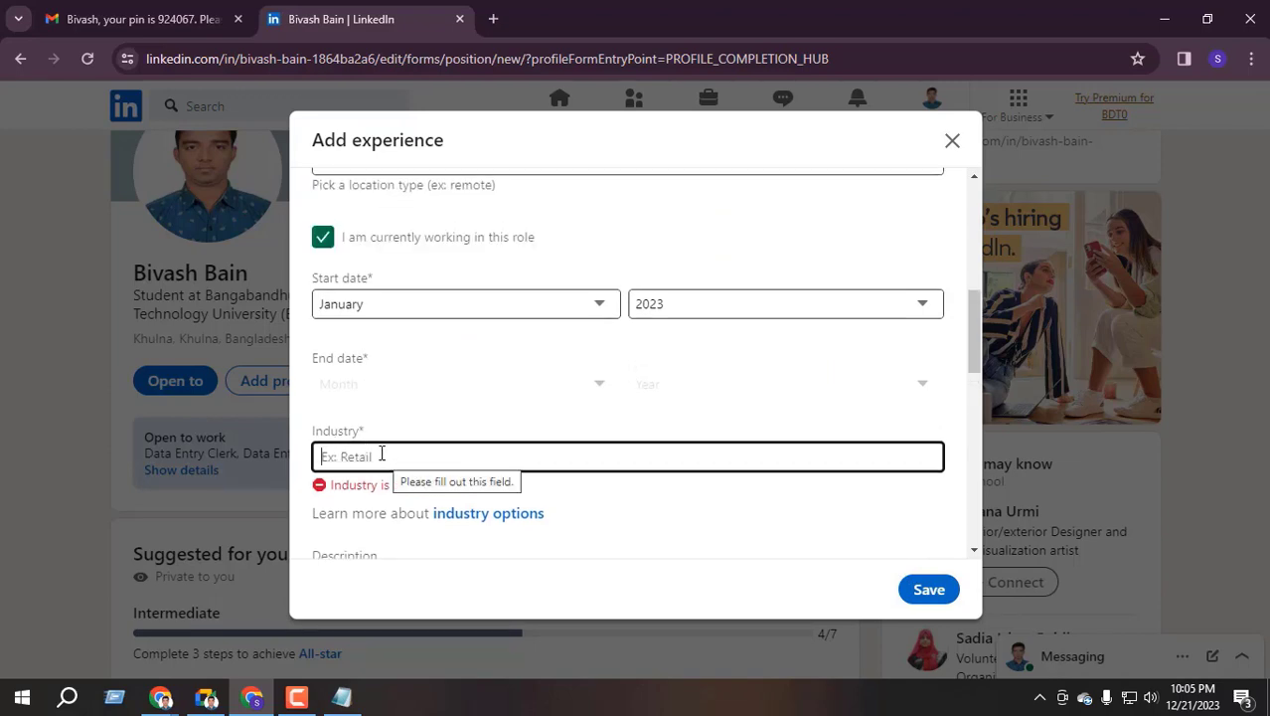
type("out")
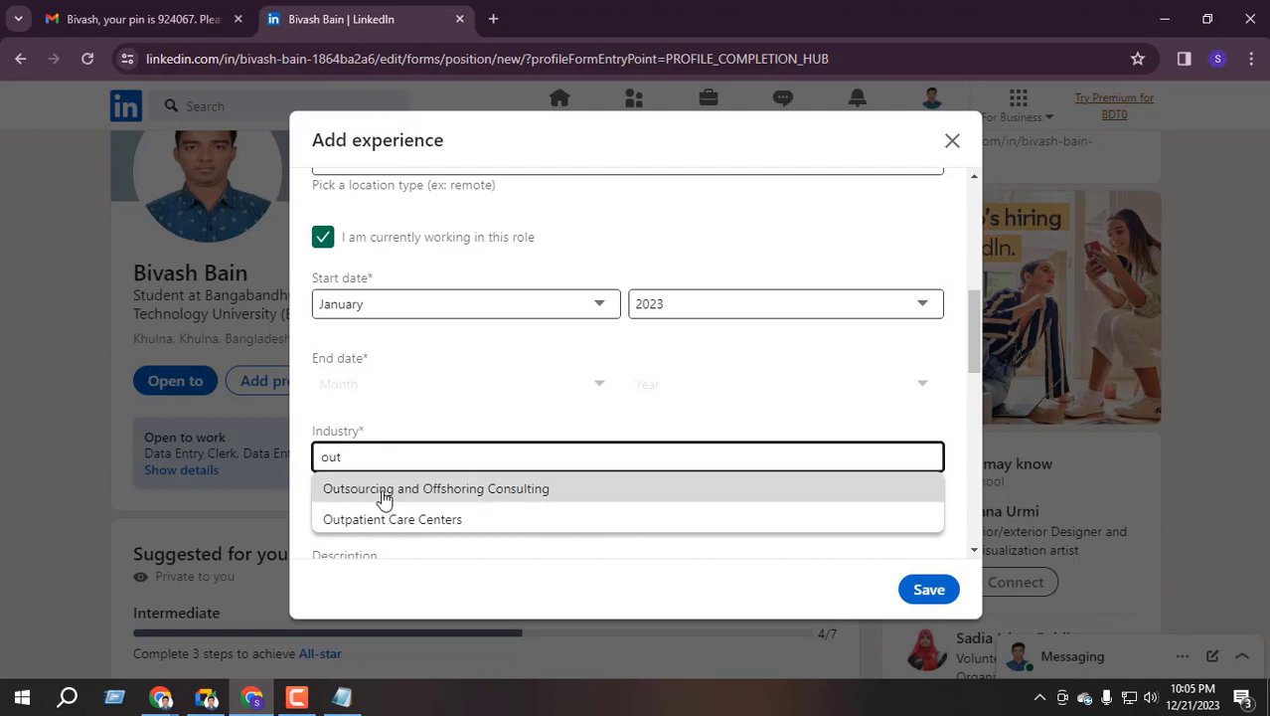
left_click(411, 489)
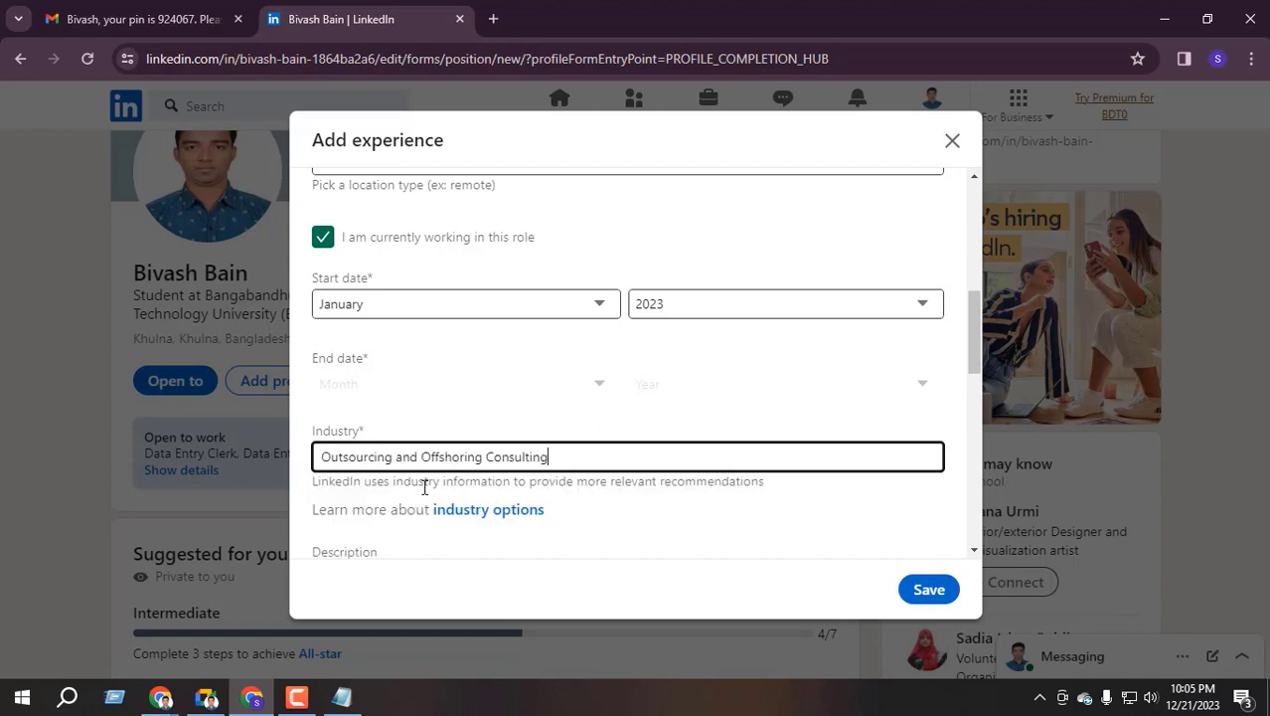
scroll(806, 528, "down", 1)
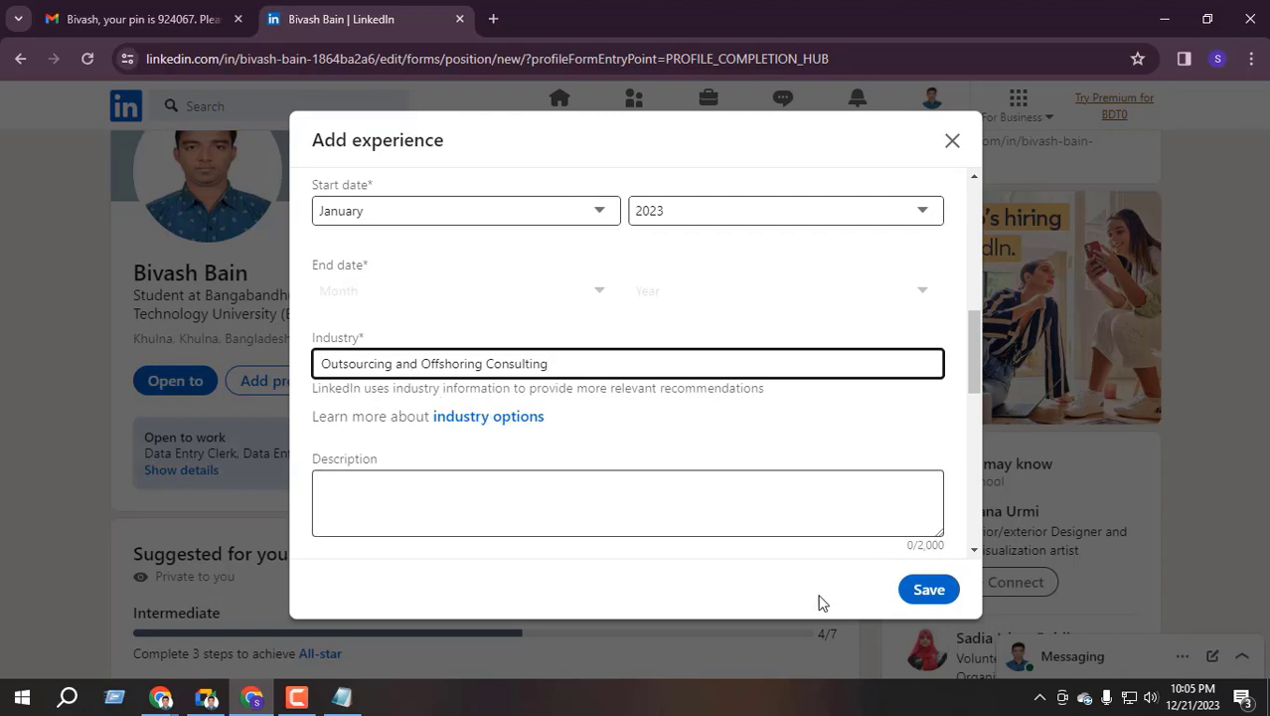
left_click(930, 591)
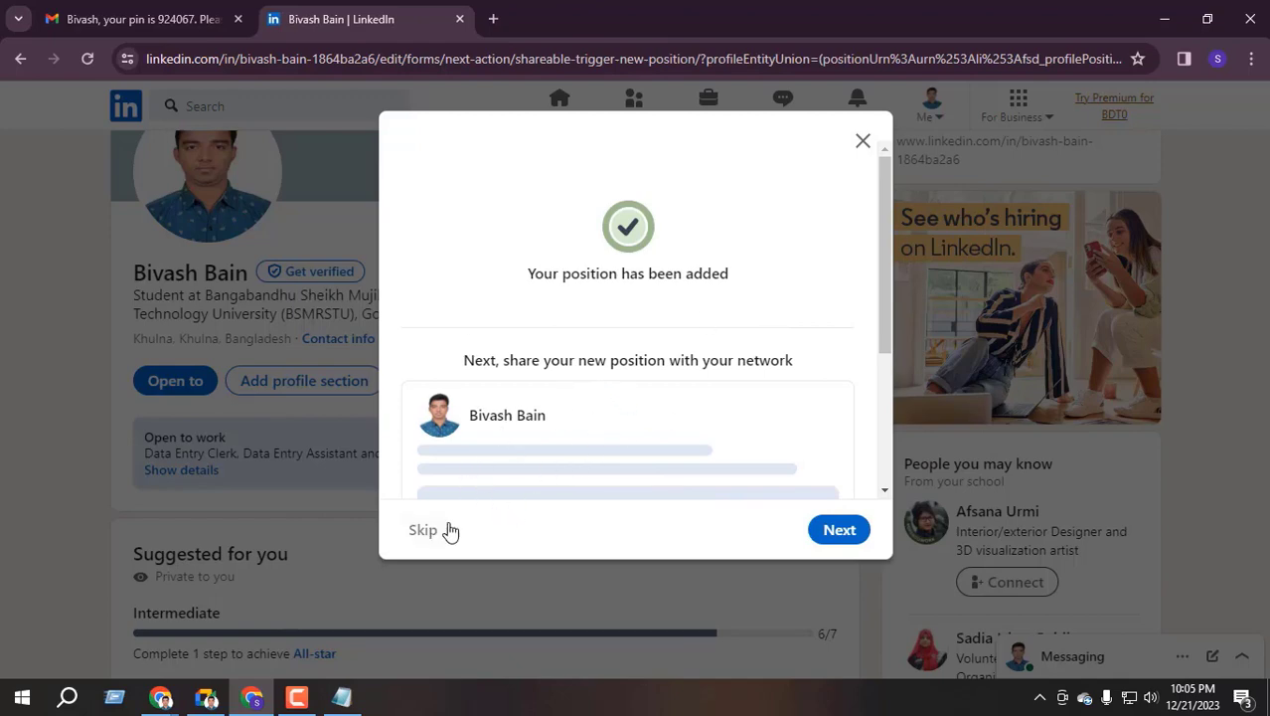
Skip sharing the Fiverr position and close the 'Did you find this job on LinkedIn?' question
scroll(597, 338, "down", 1)
scroll(606, 352, "up", 1)
scroll(615, 366, "down", 1)
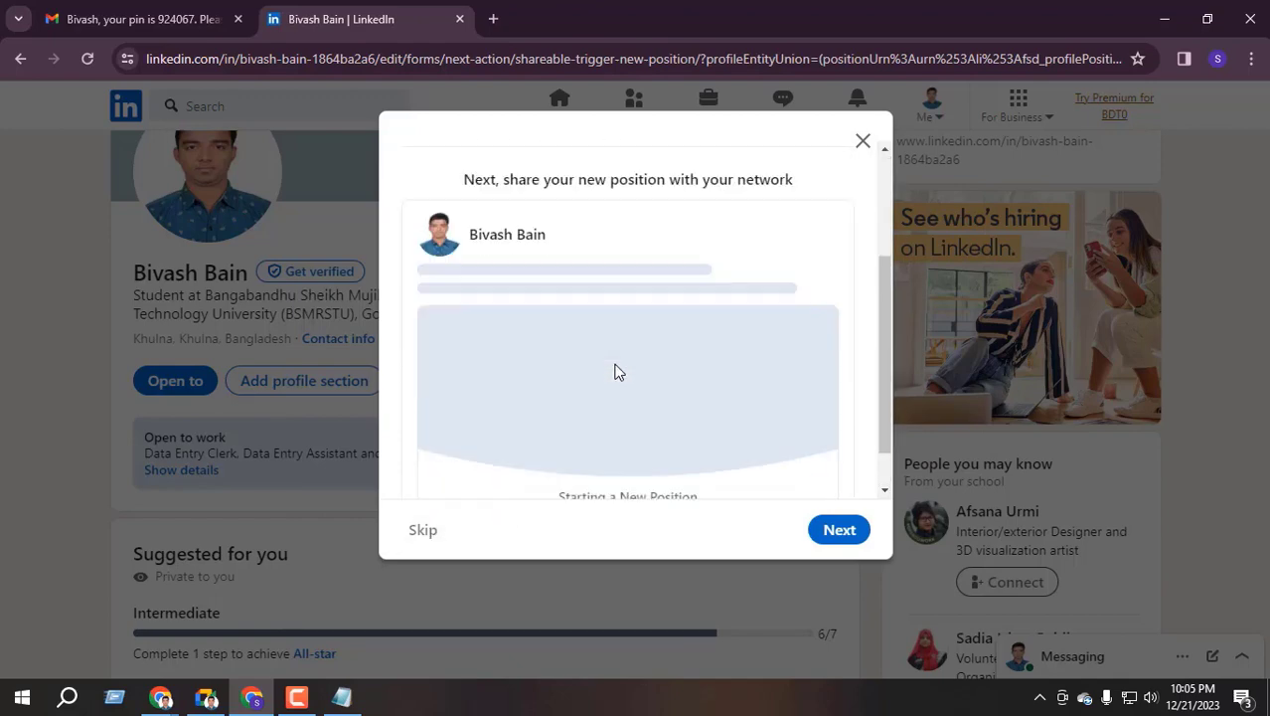
scroll(615, 369, "up", 1)
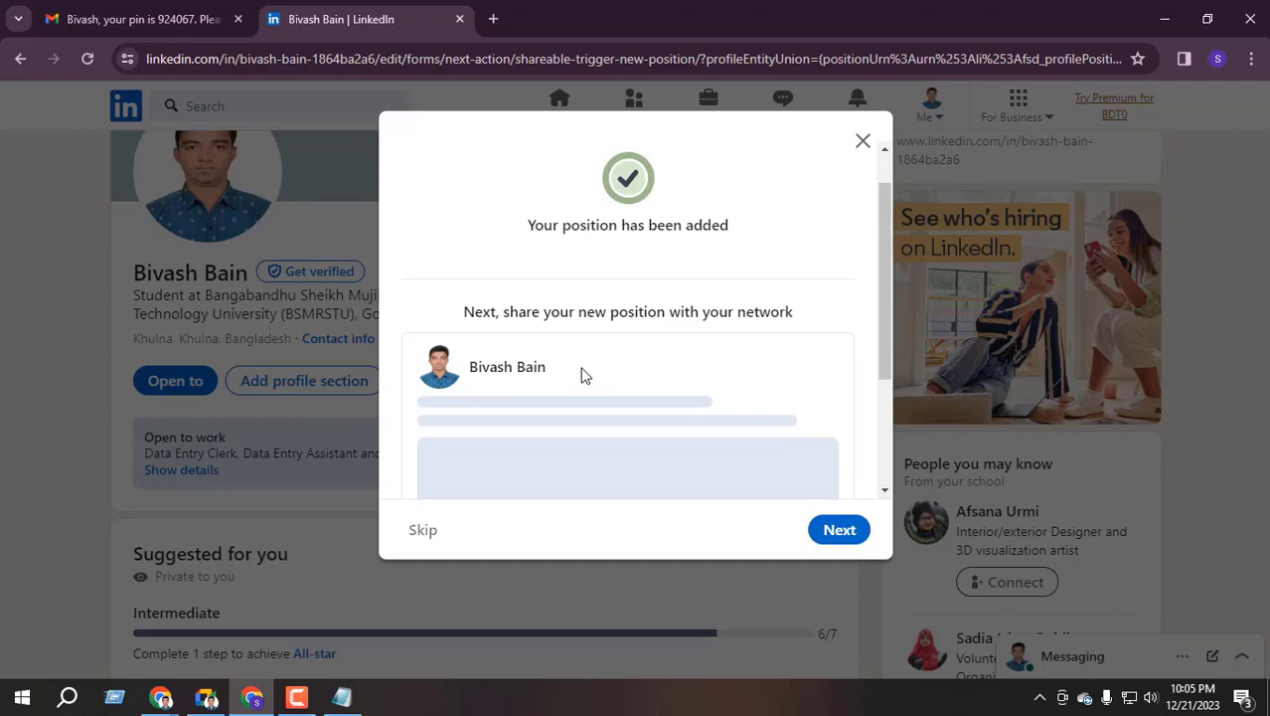
left_click(420, 532)
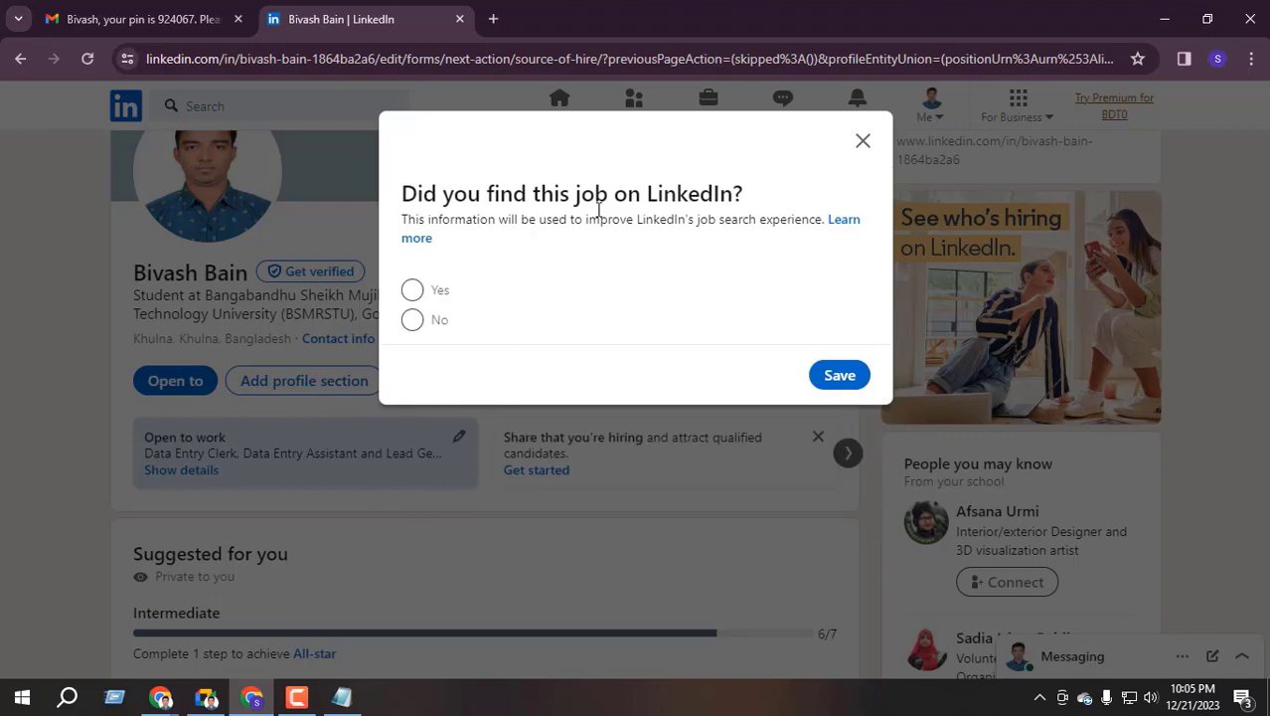
left_click(863, 140)
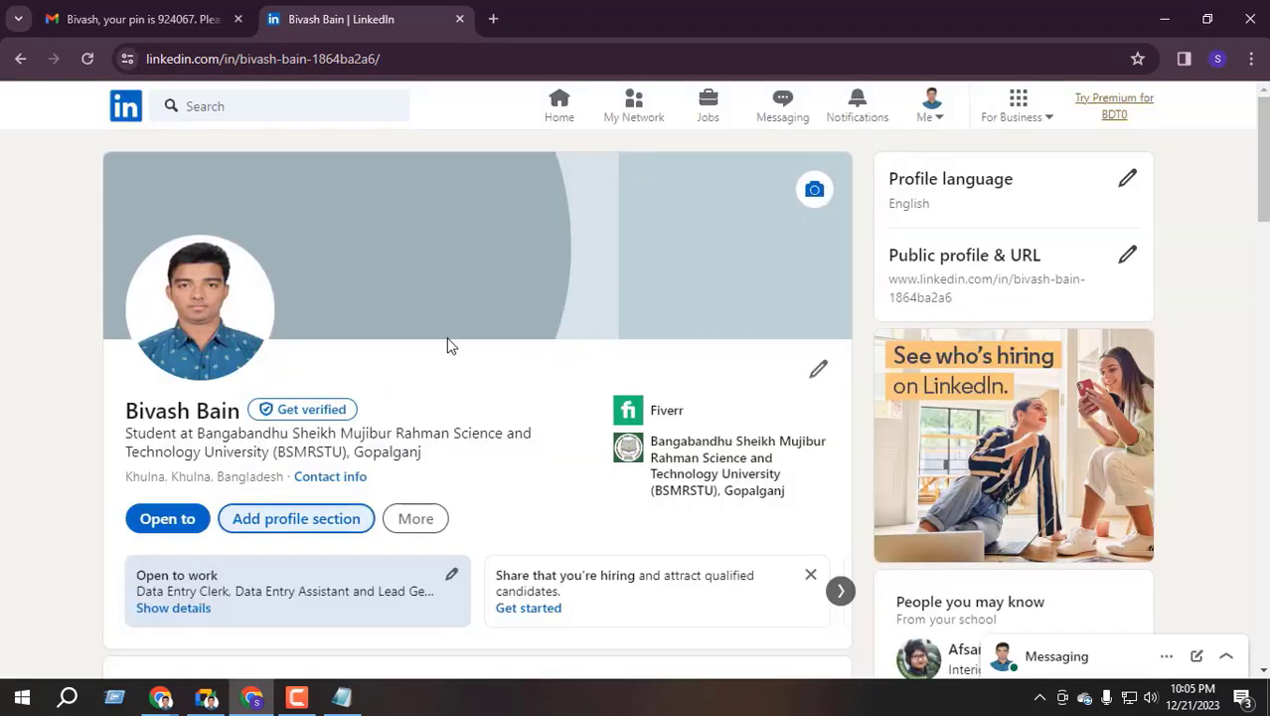
Reload the profile, check the Fiverr Data Entry Specialist experience, then switch to Google Meet
left_click(85, 60)
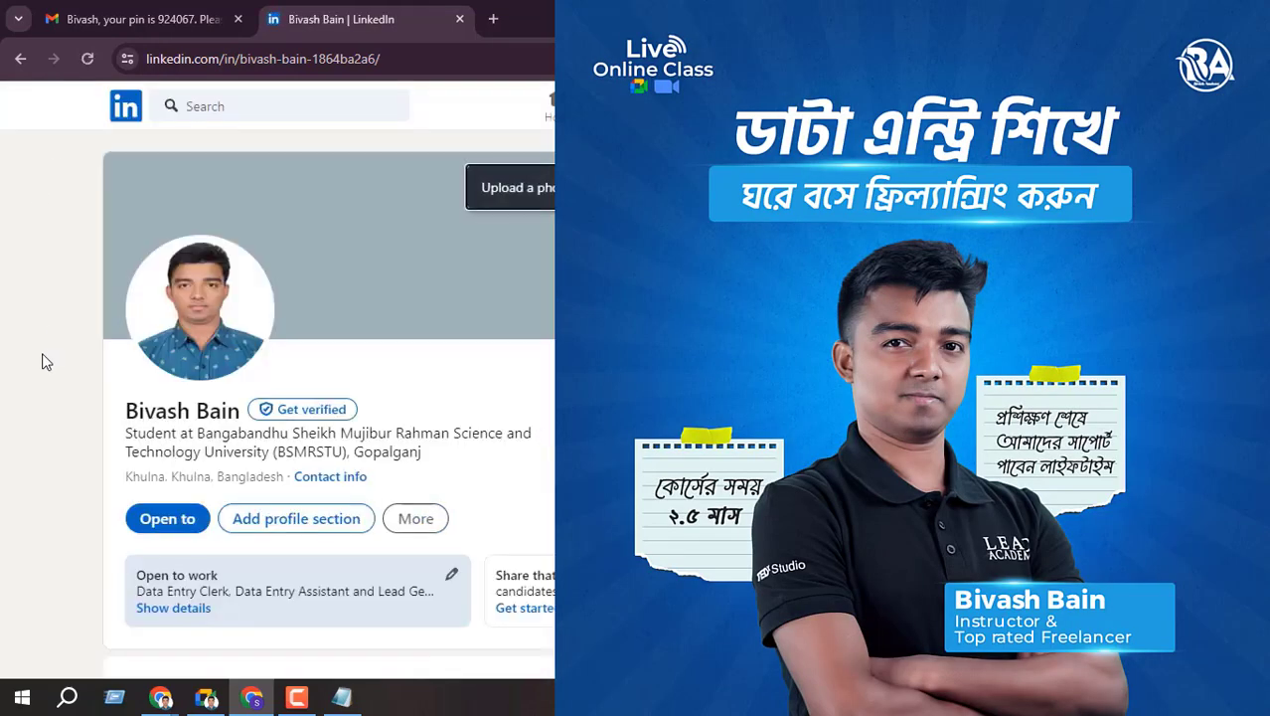
scroll(465, 376, "down", 3)
scroll(462, 374, "down", 10)
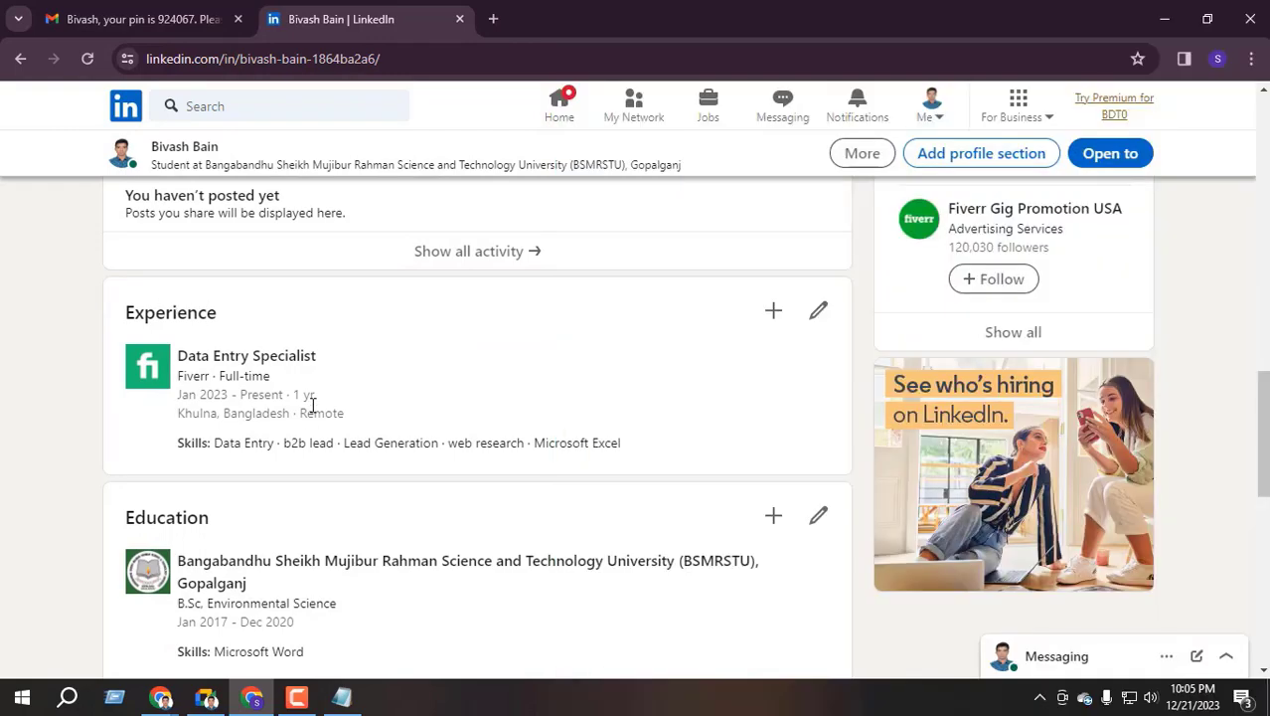
left_click(210, 699)
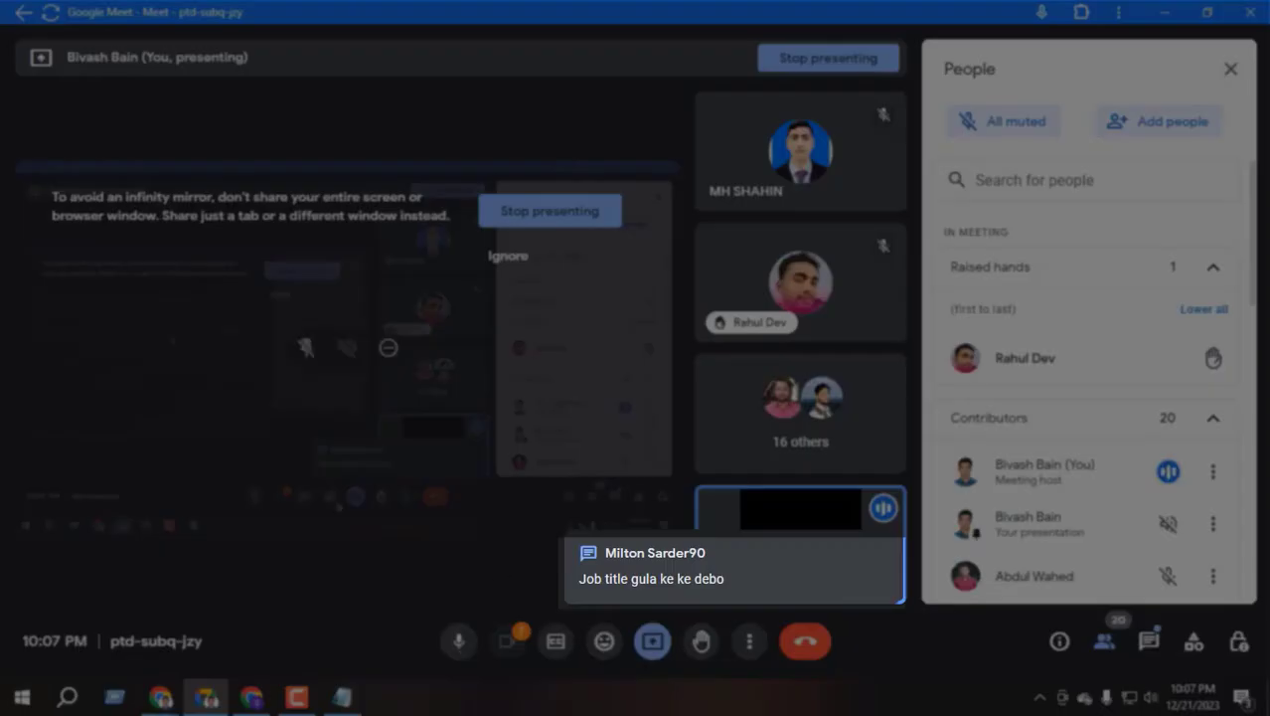
Open the Google Meet in-call messages, then return to the profile's Data Entry Specialist title
left_click(1150, 641)
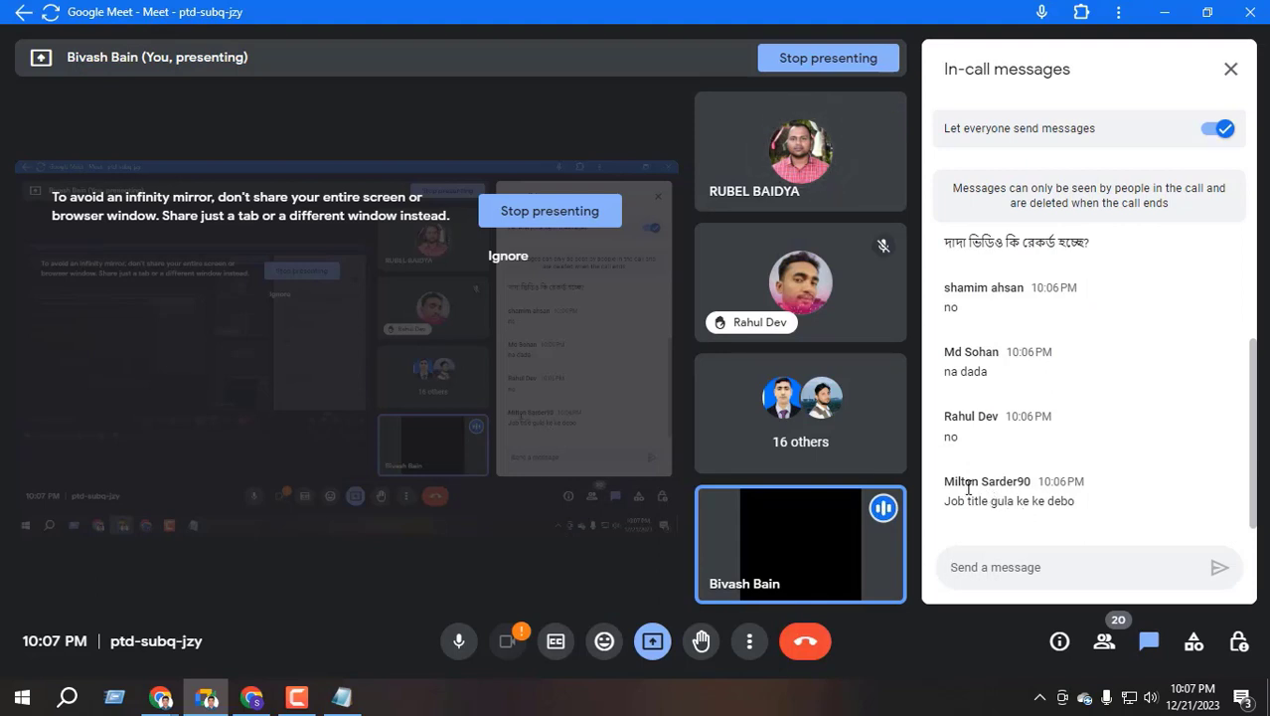
left_click(253, 697)
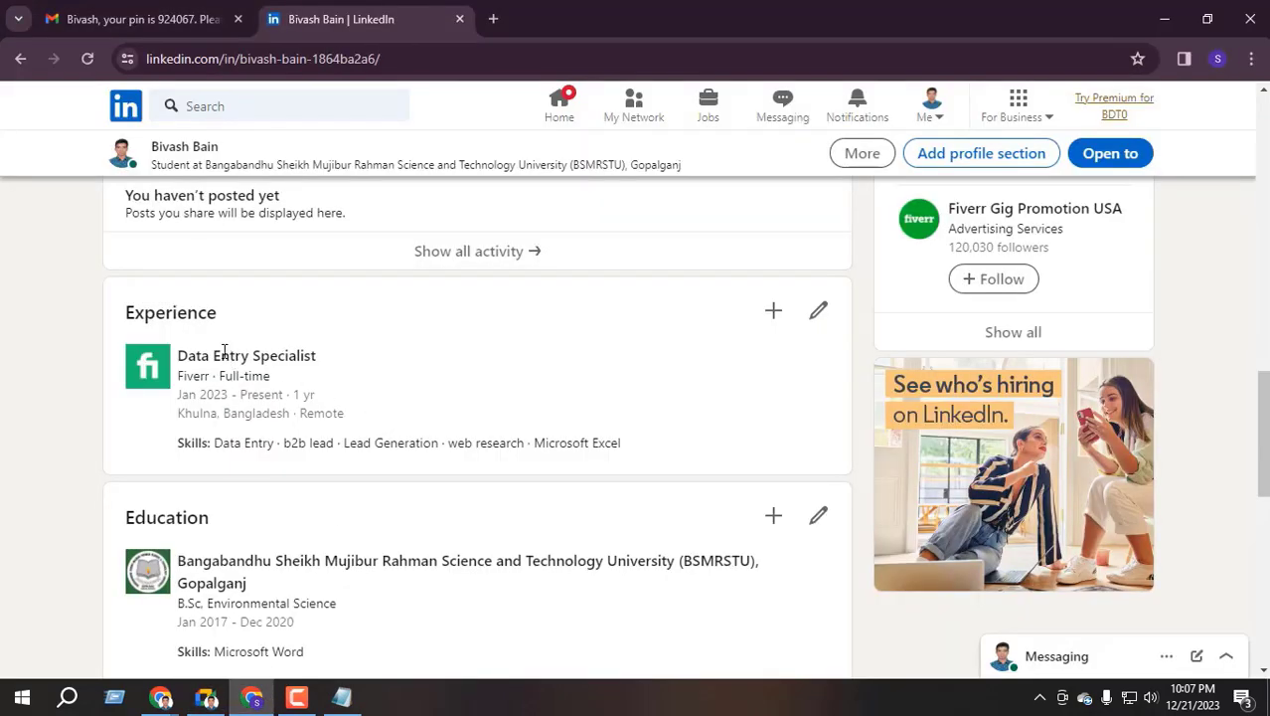
left_click_drag(220, 355, 359, 361)
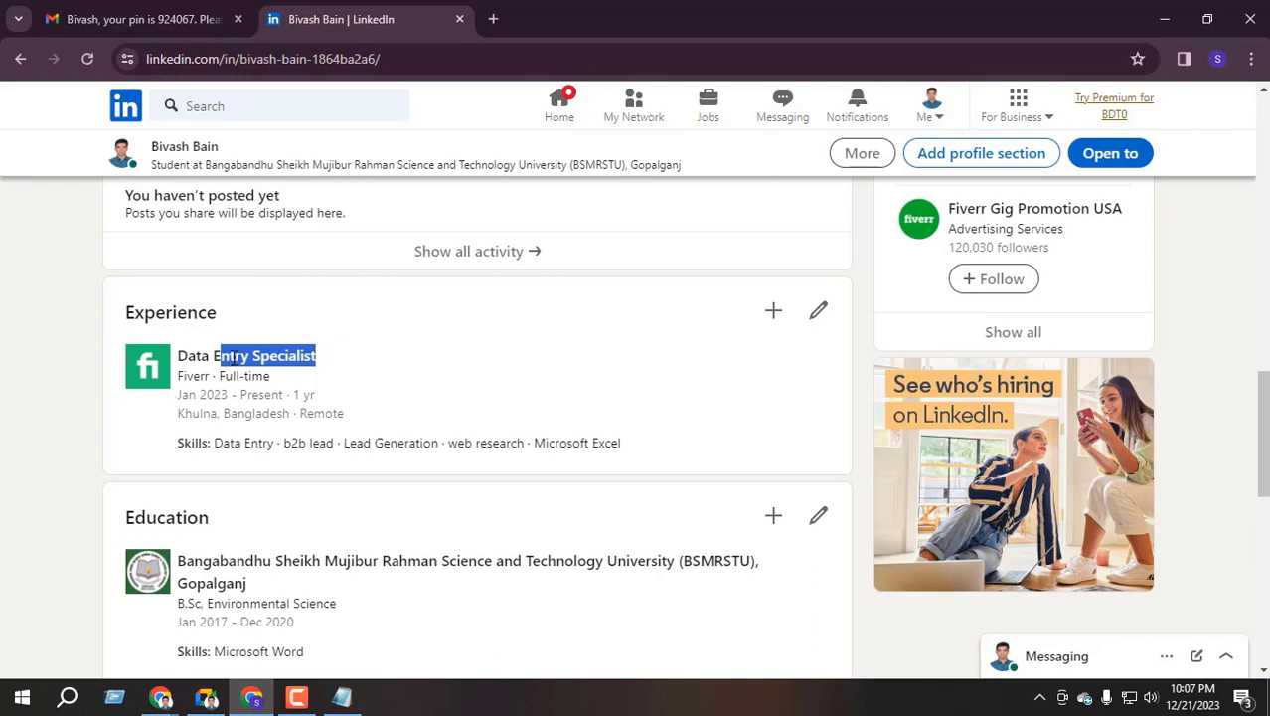
left_click(221, 356)
Minimize Google Meet to reveal the Fiverr Data Entry Specialist experience on the profile
left_click(206, 697)
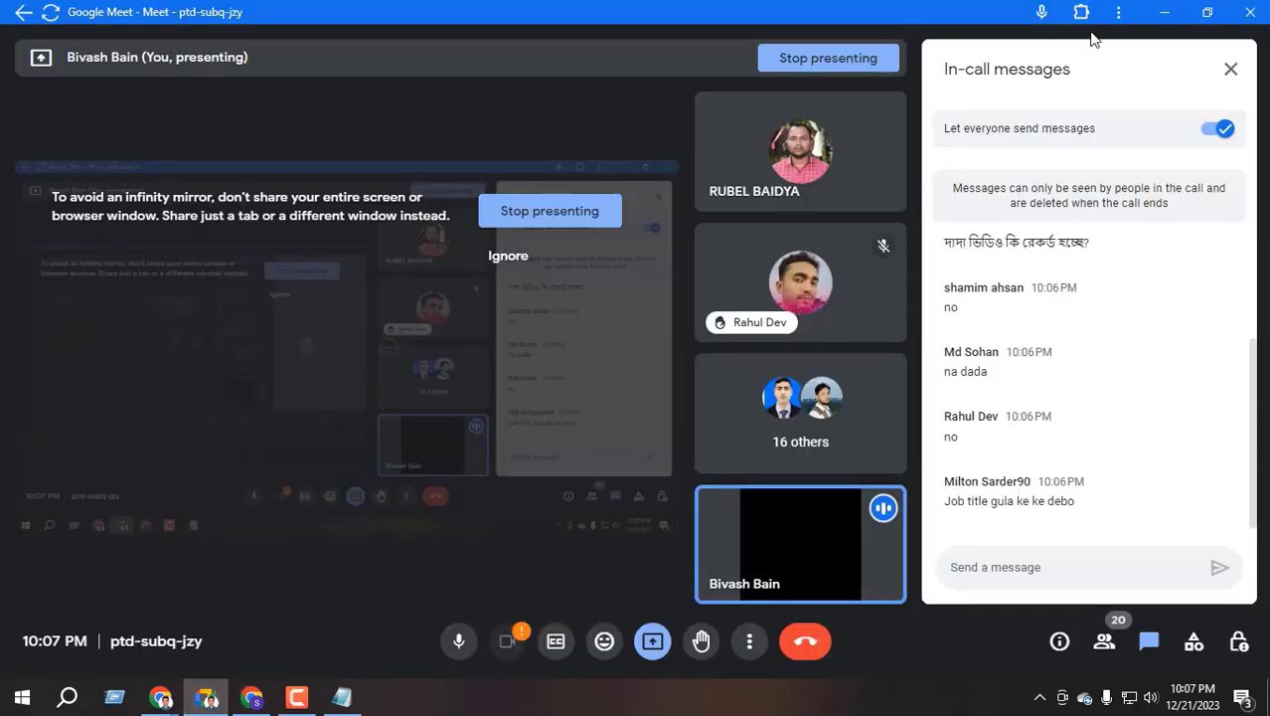
left_click(1165, 12)
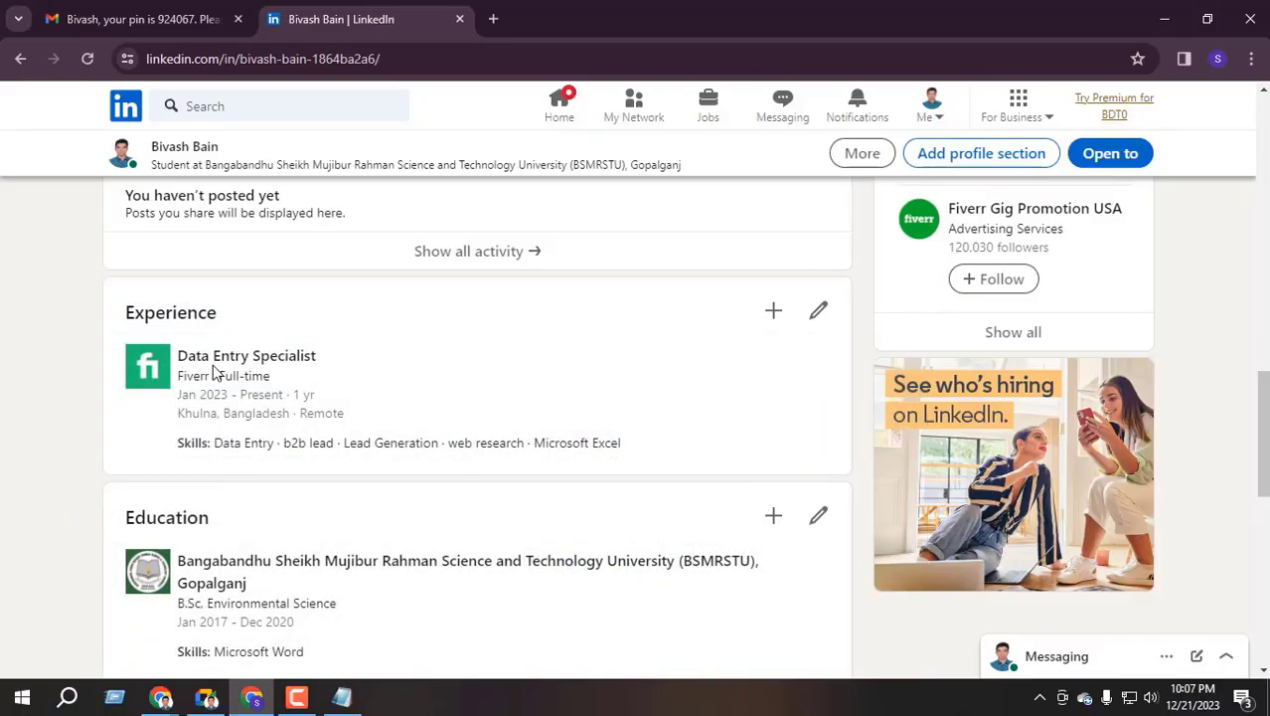
left_click_drag(179, 355, 321, 365)
left_click(253, 355)
left_click(206, 700)
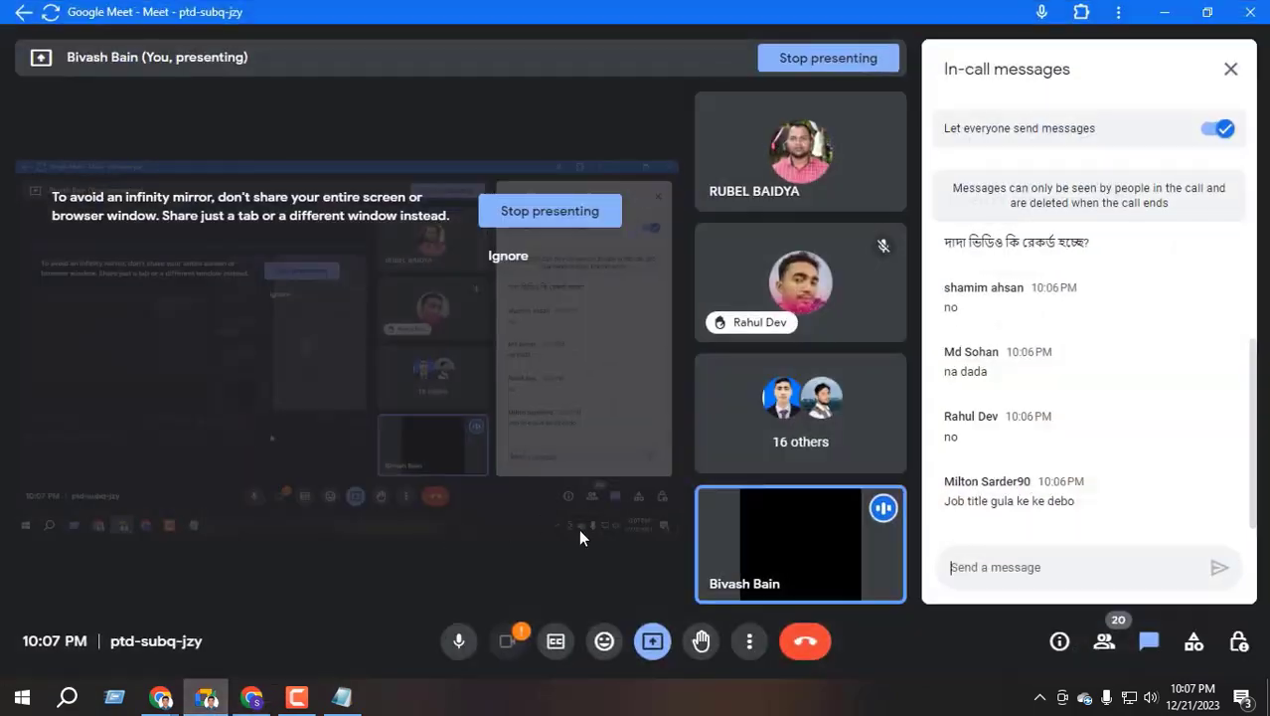
left_click(1165, 12)
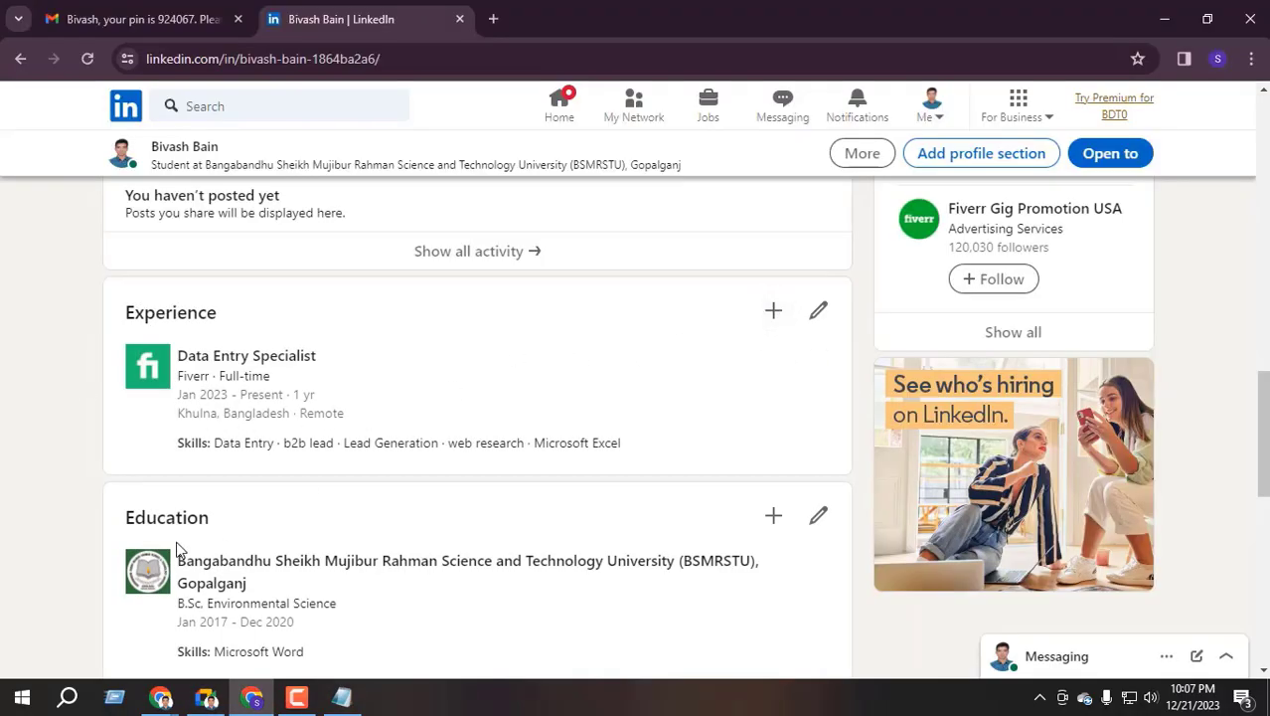
left_click_drag(177, 353, 378, 366)
left_click(358, 362)
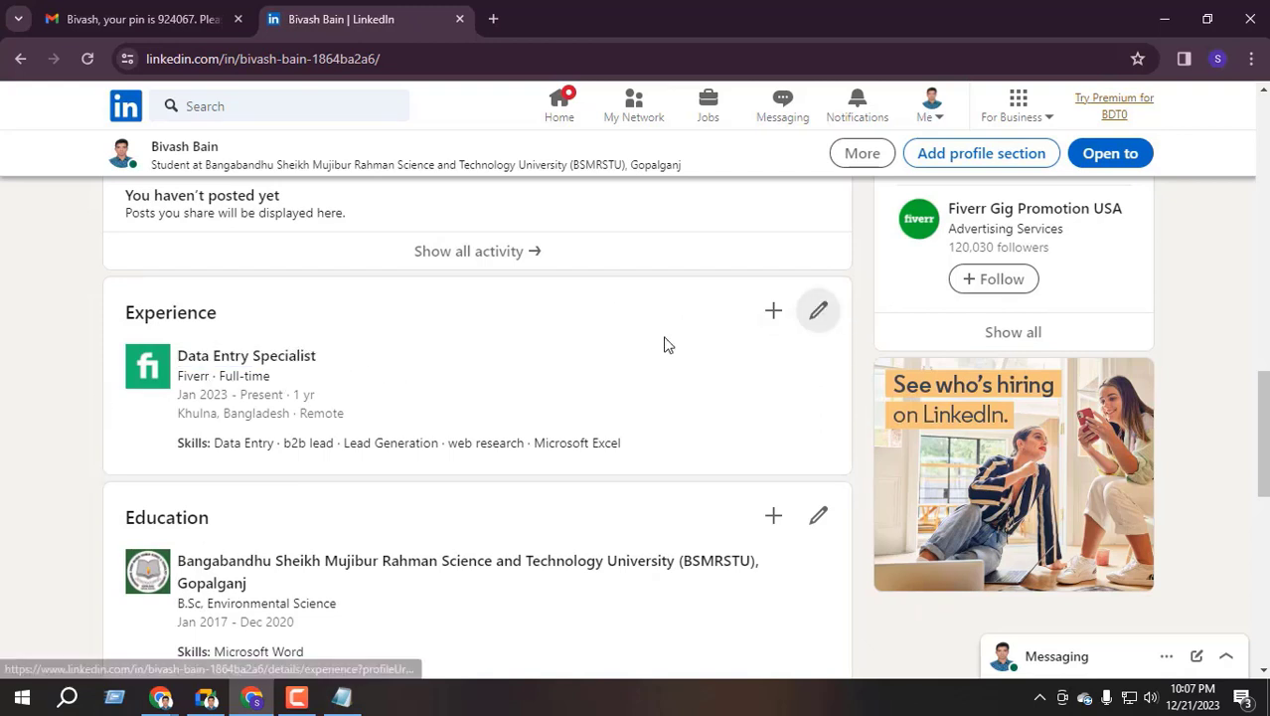
left_click(818, 313)
left_click(841, 528)
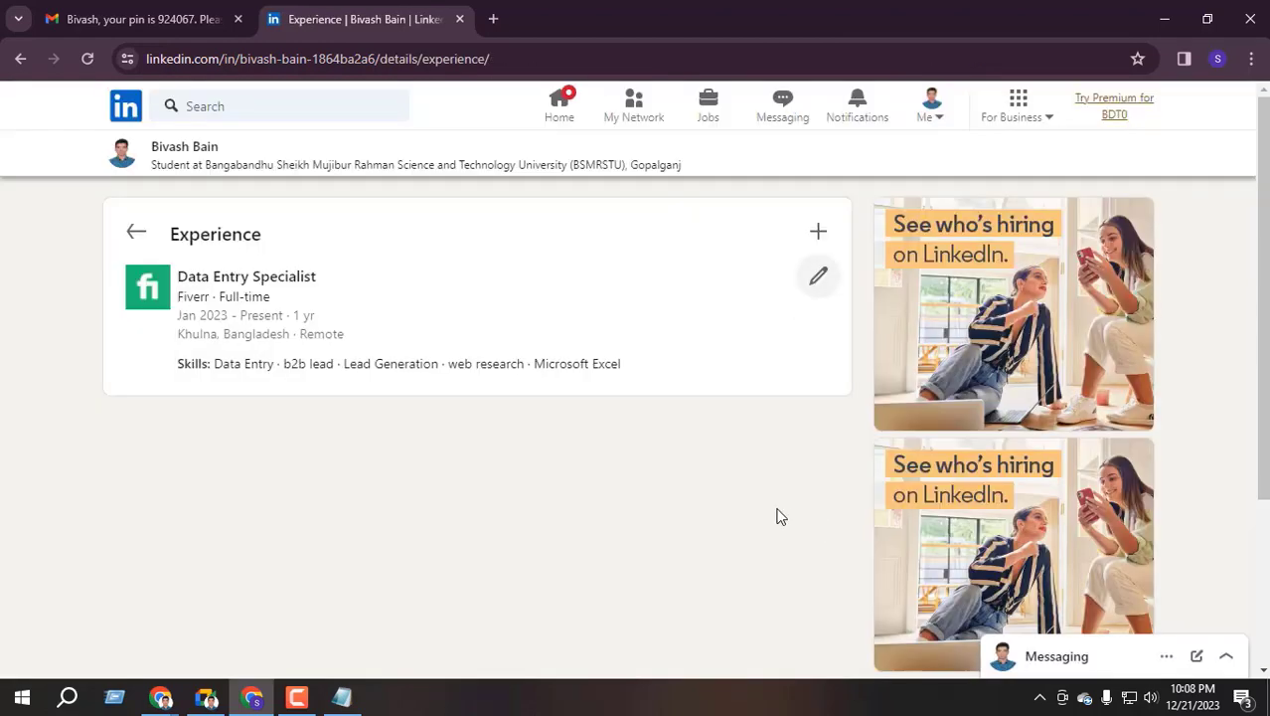
left_click(209, 698)
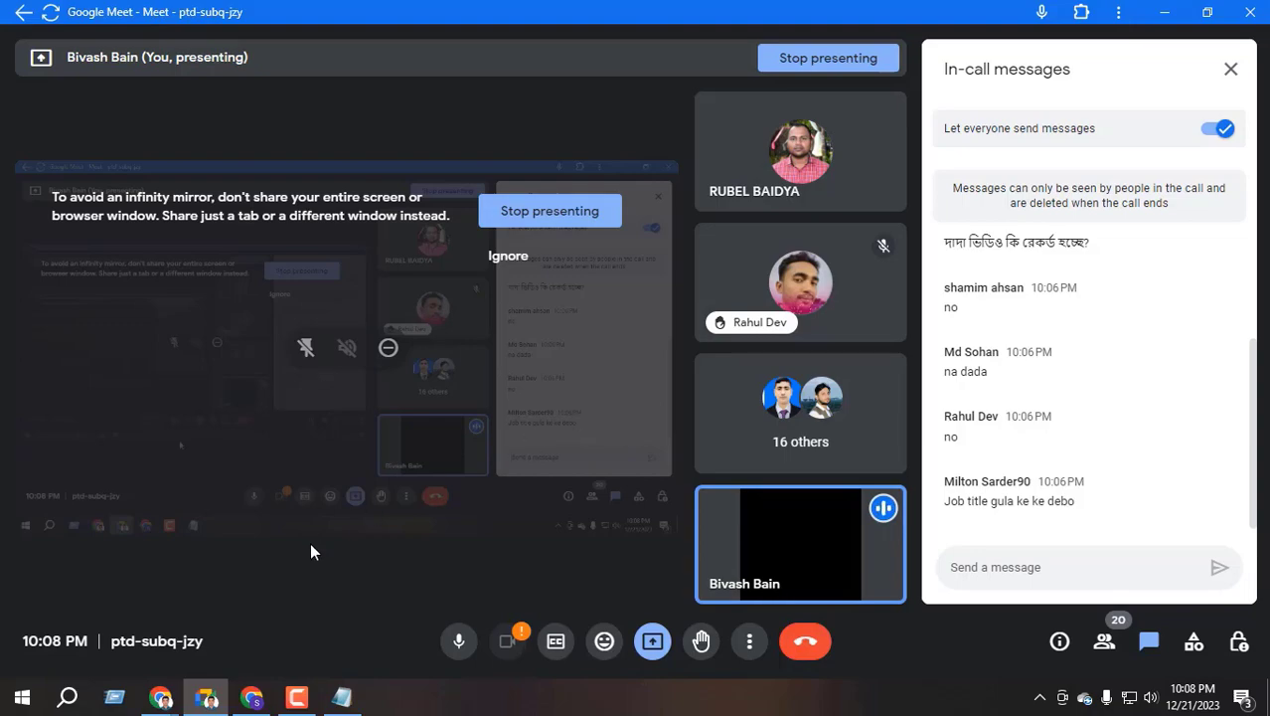
left_click(251, 696)
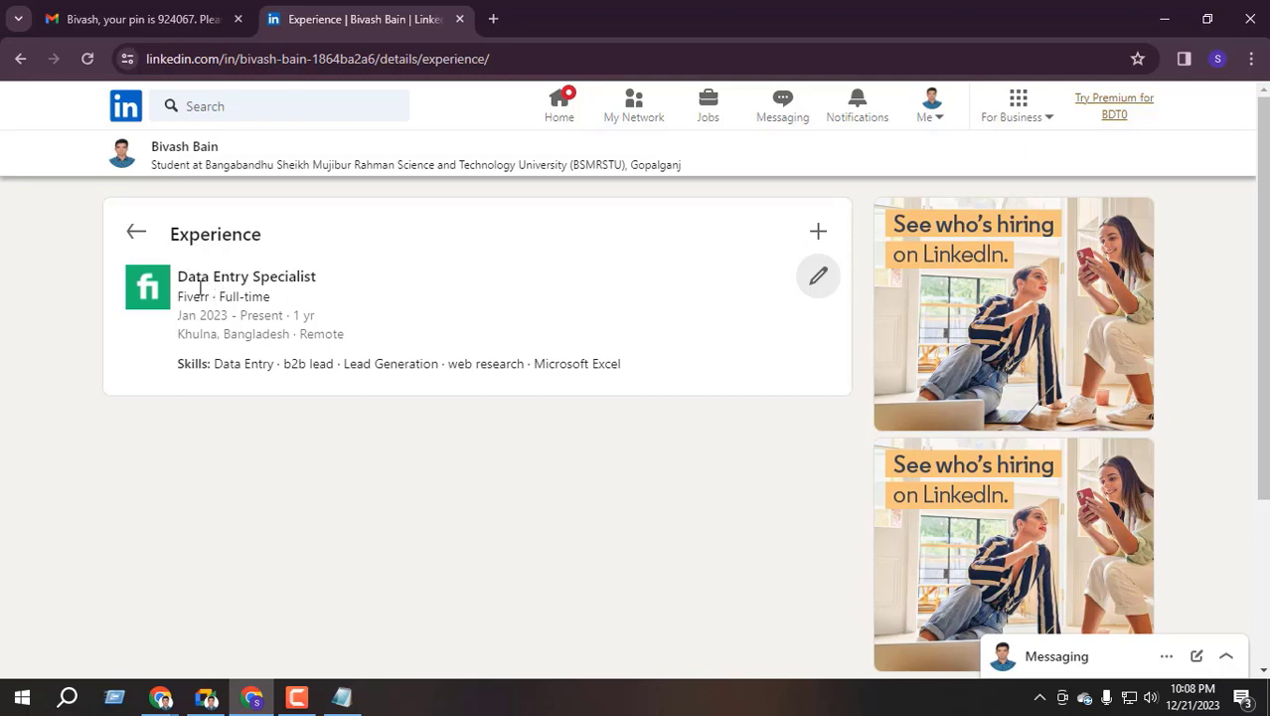
left_click_drag(179, 278, 338, 289)
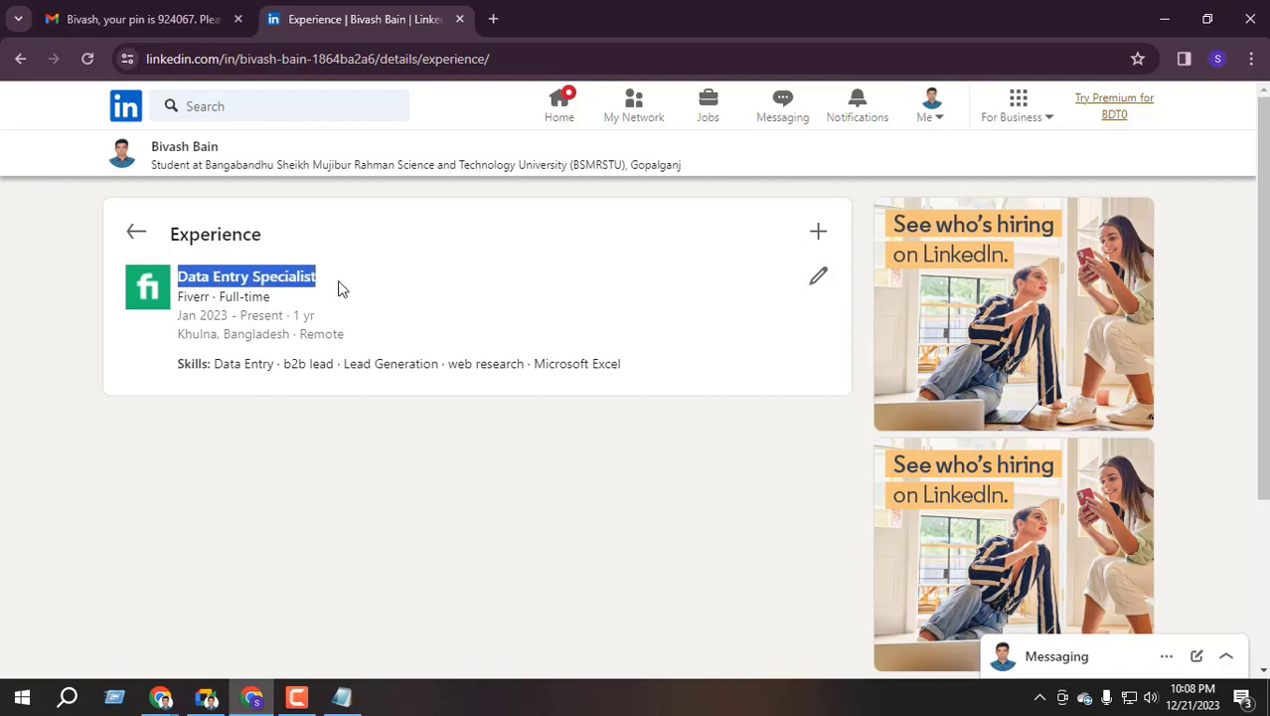
left_click(272, 283)
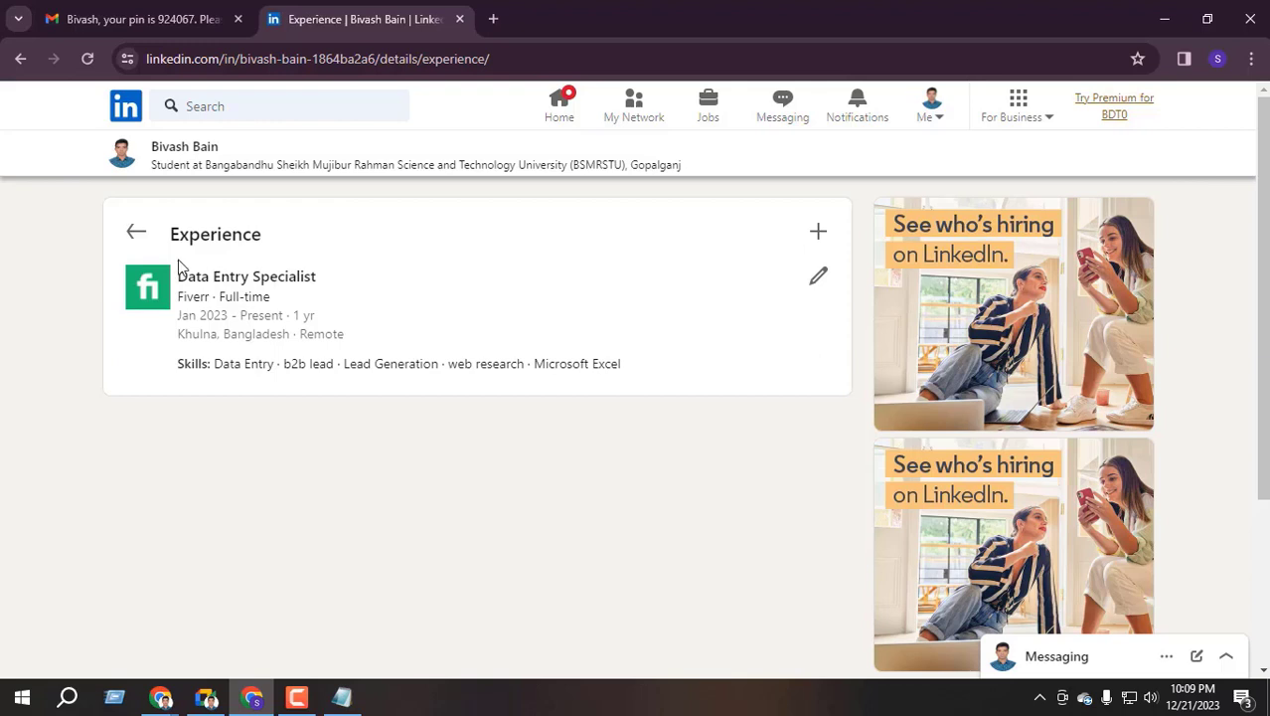
left_click(139, 235)
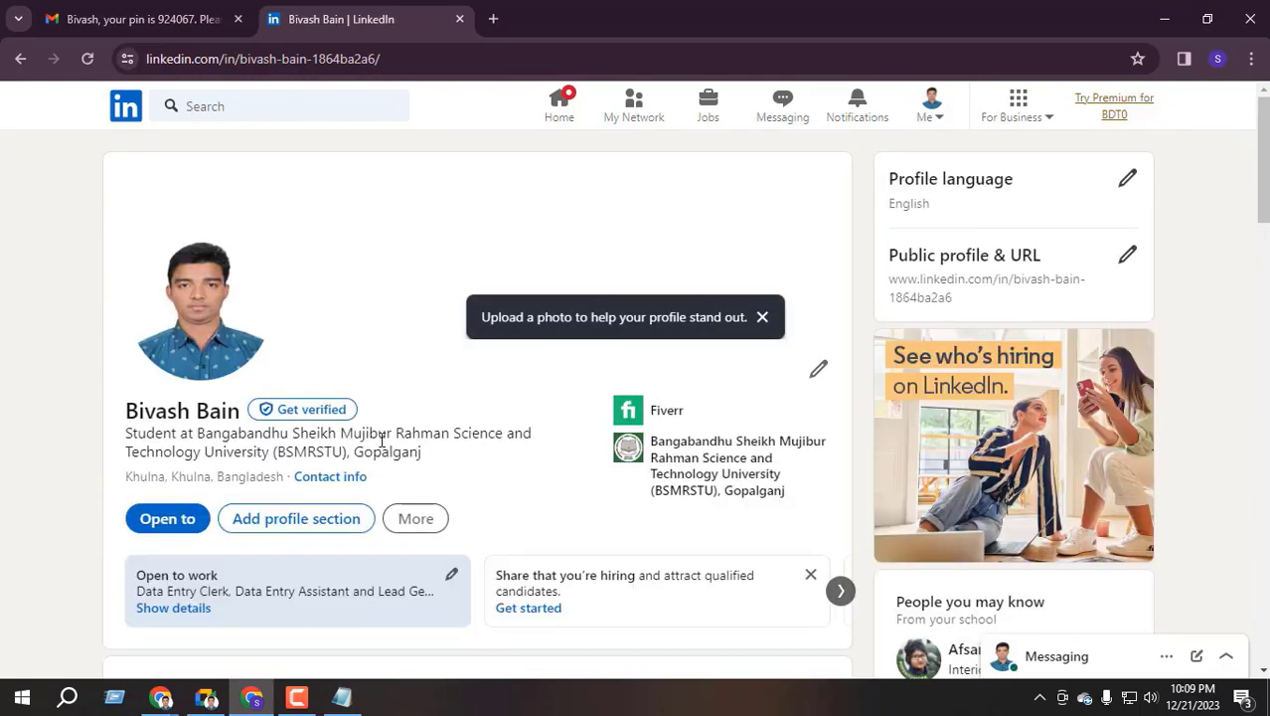
Scroll the profile down to the Experience section showing the Fiverr Data Entry Specialist entry
scroll(376, 466, "down", 10)
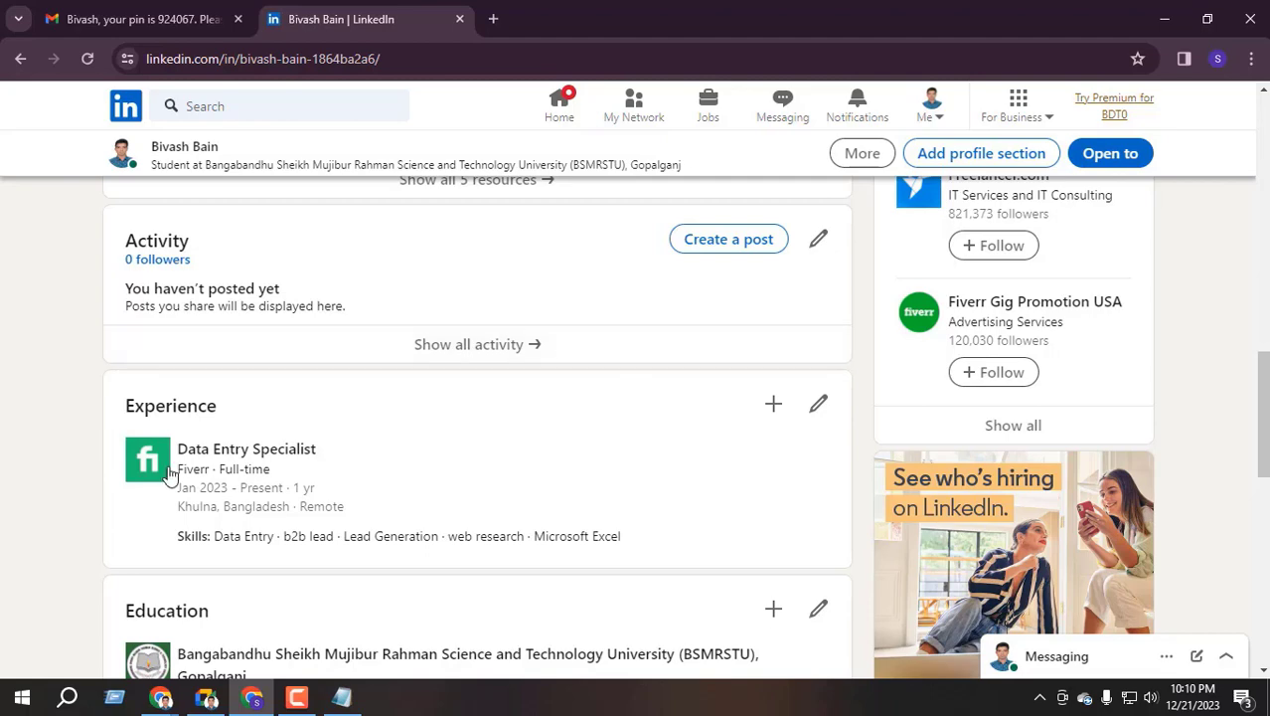
scroll(335, 446, "up", 5)
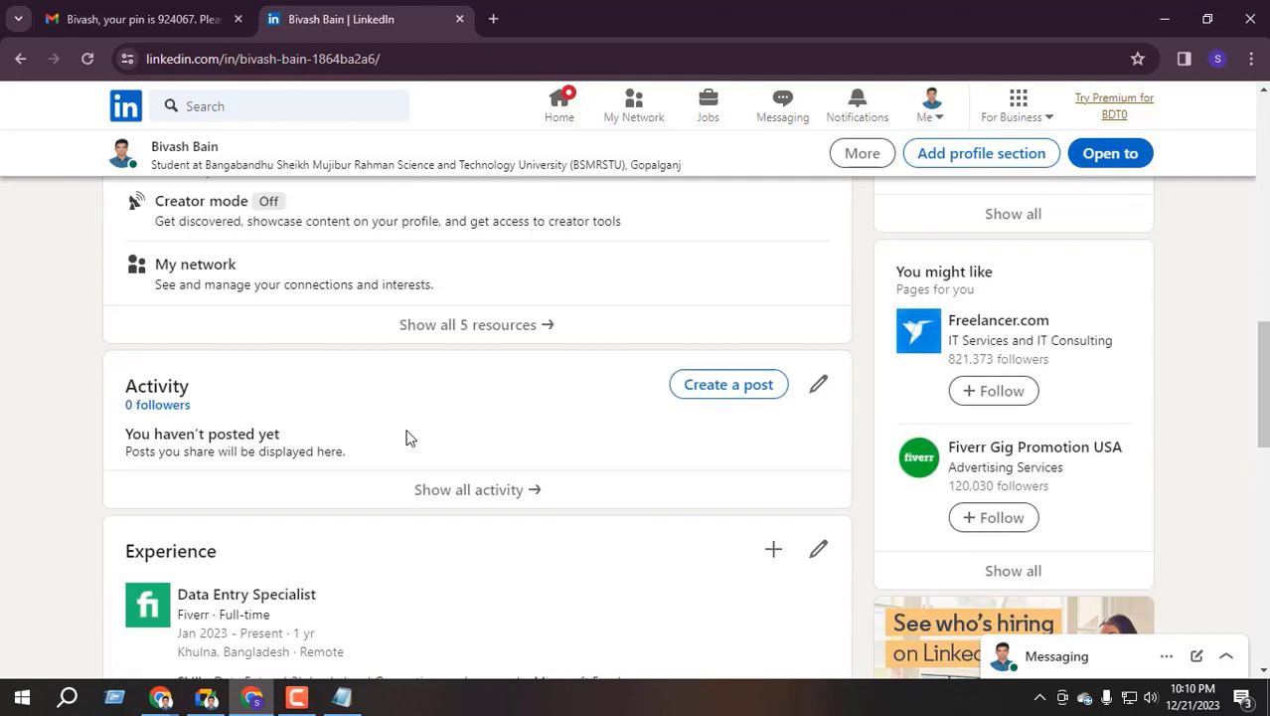
scroll(488, 422, "down", 5)
scroll(766, 496, "down", 1)
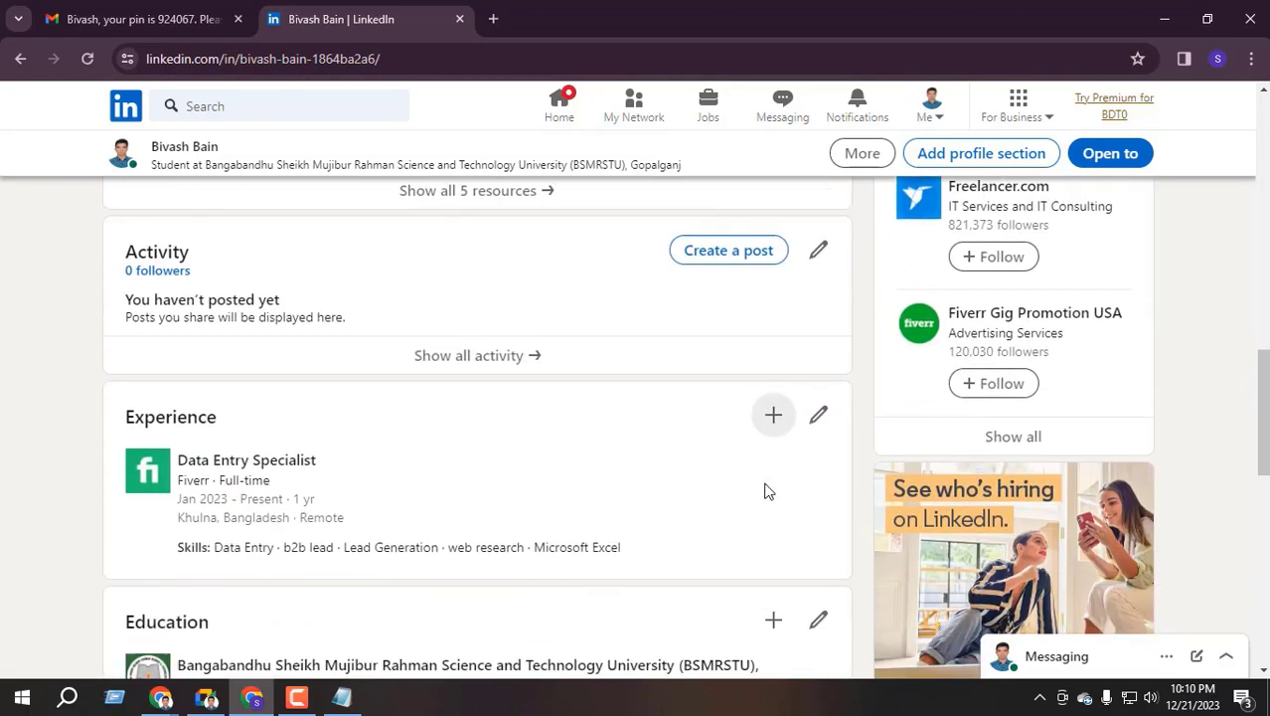
Add a new position and pick 'Lead Generation Specialist' from the 'lead generation' title suggestions
left_click(776, 401)
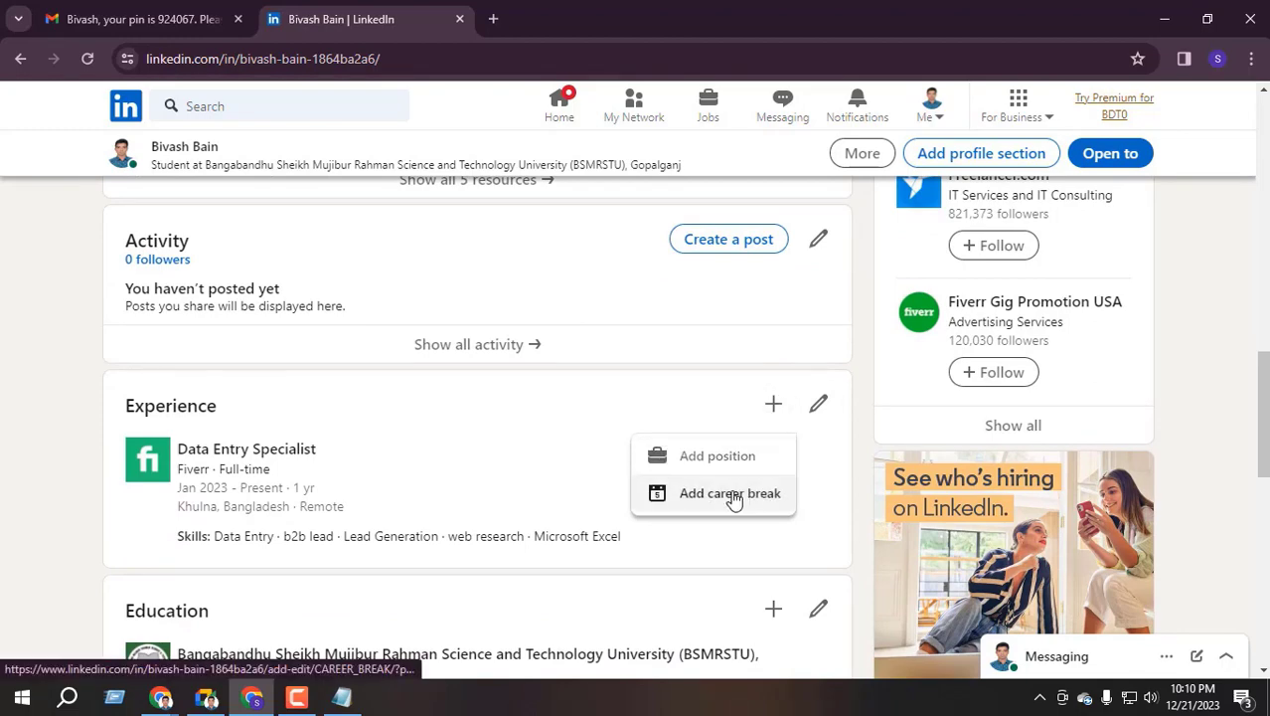
left_click(718, 460)
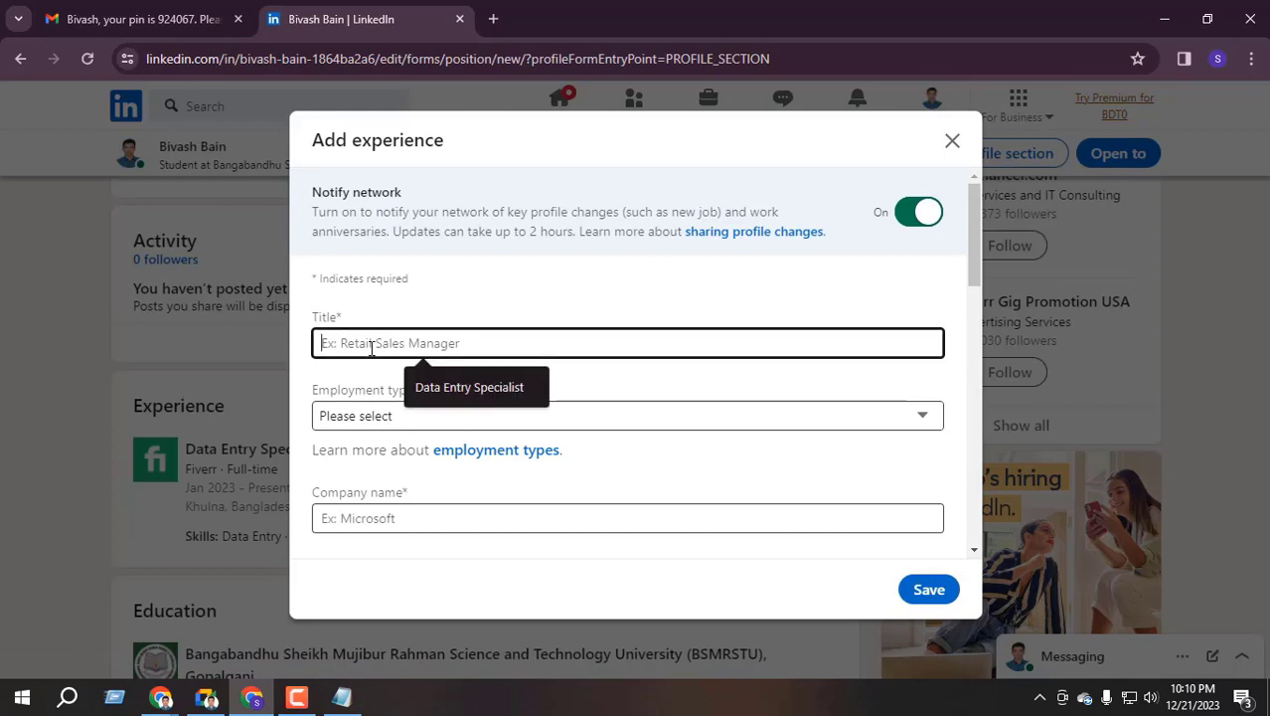
type("lea")
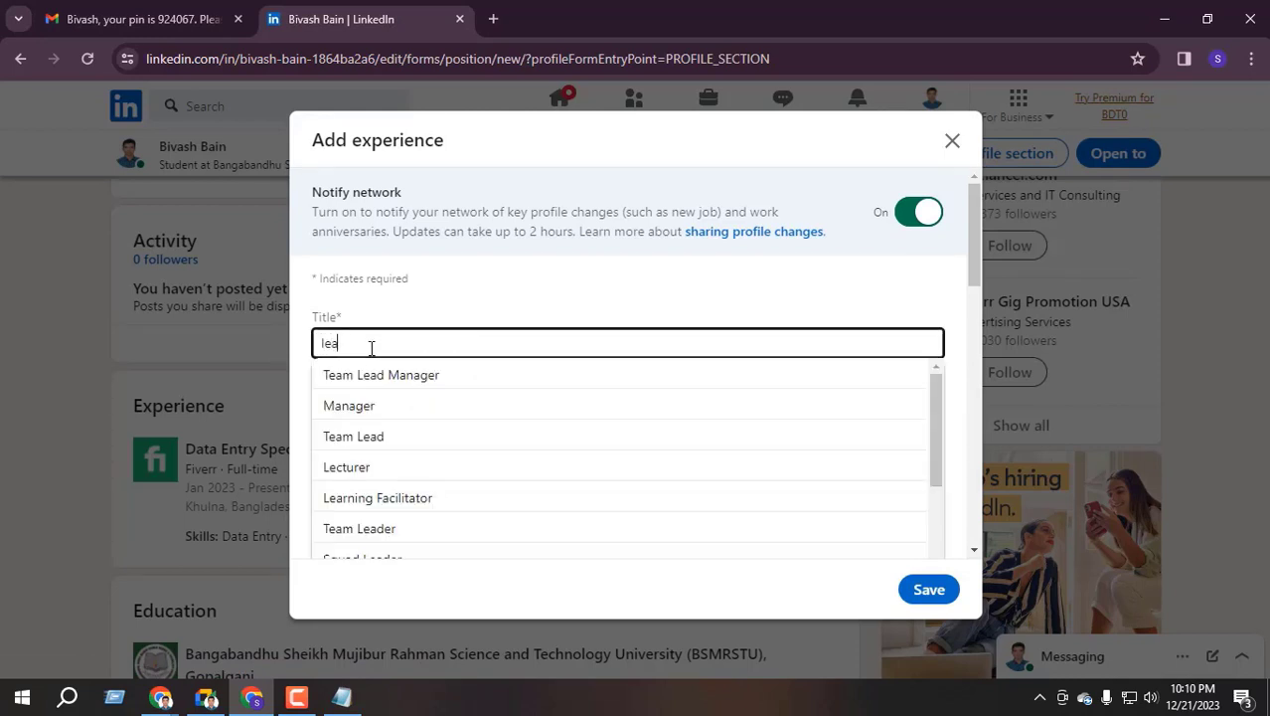
type("d genera")
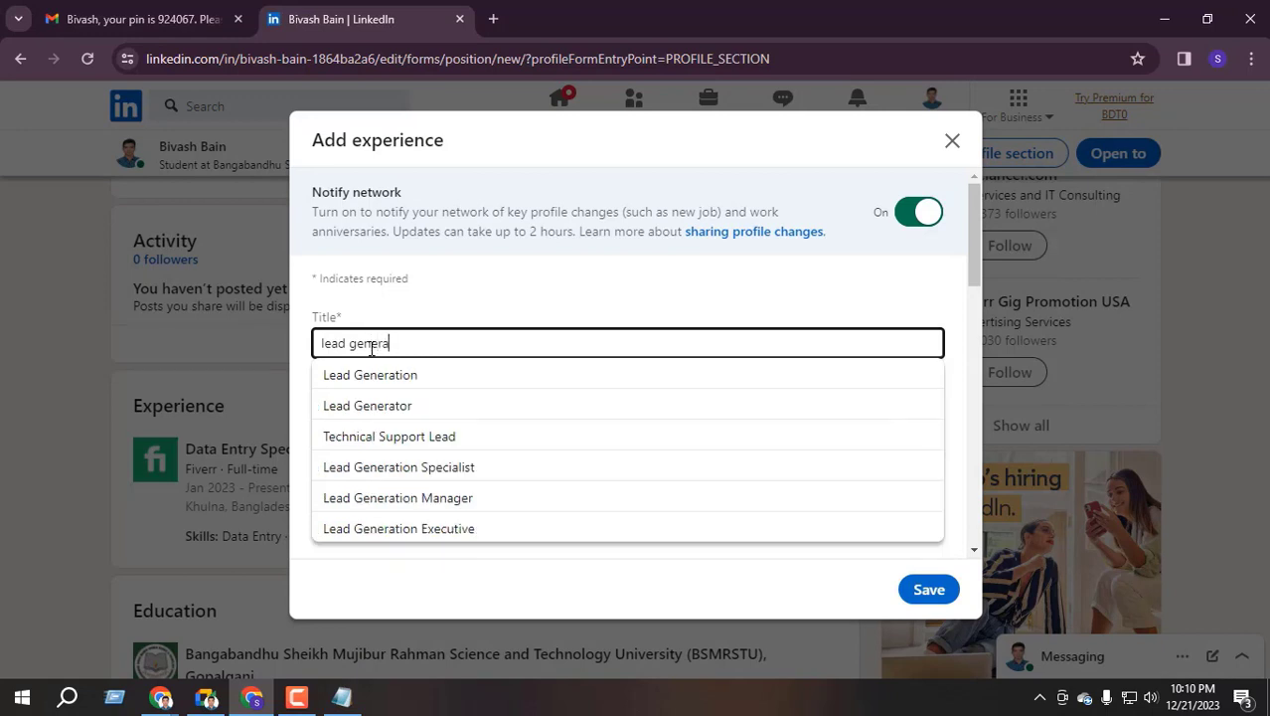
type("tion")
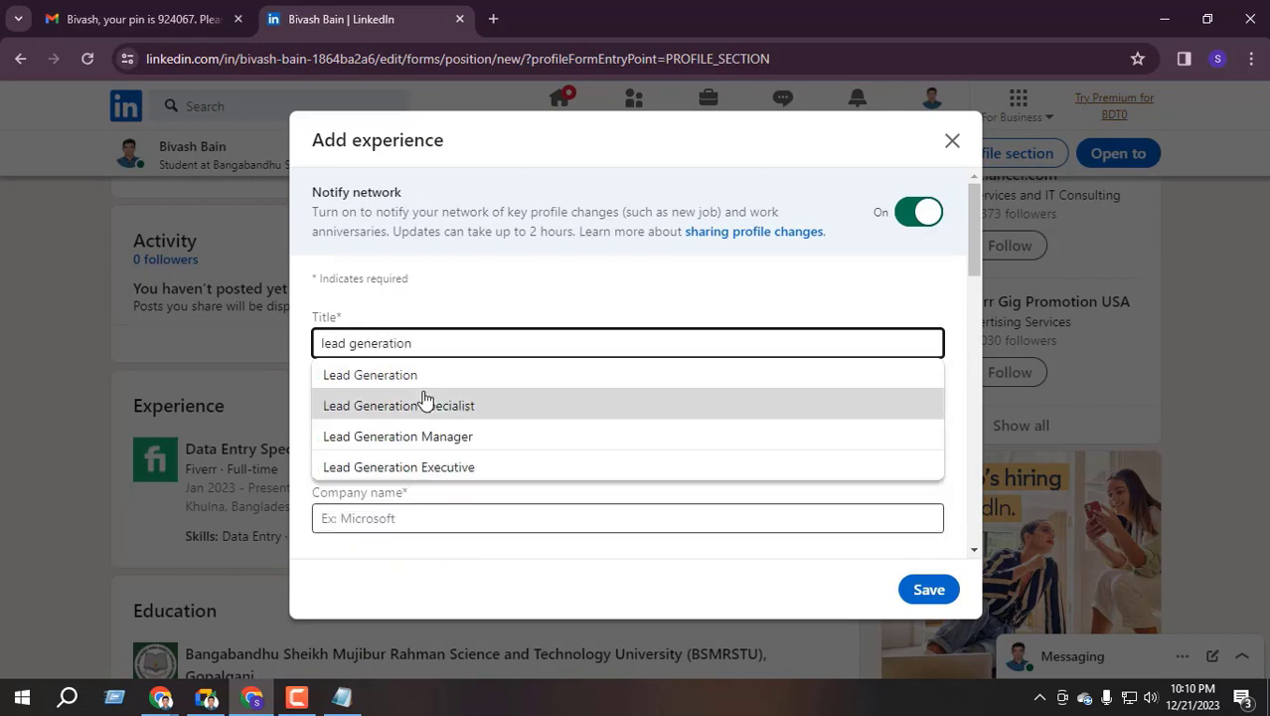
left_click(480, 399)
scroll(437, 368, "down", 1)
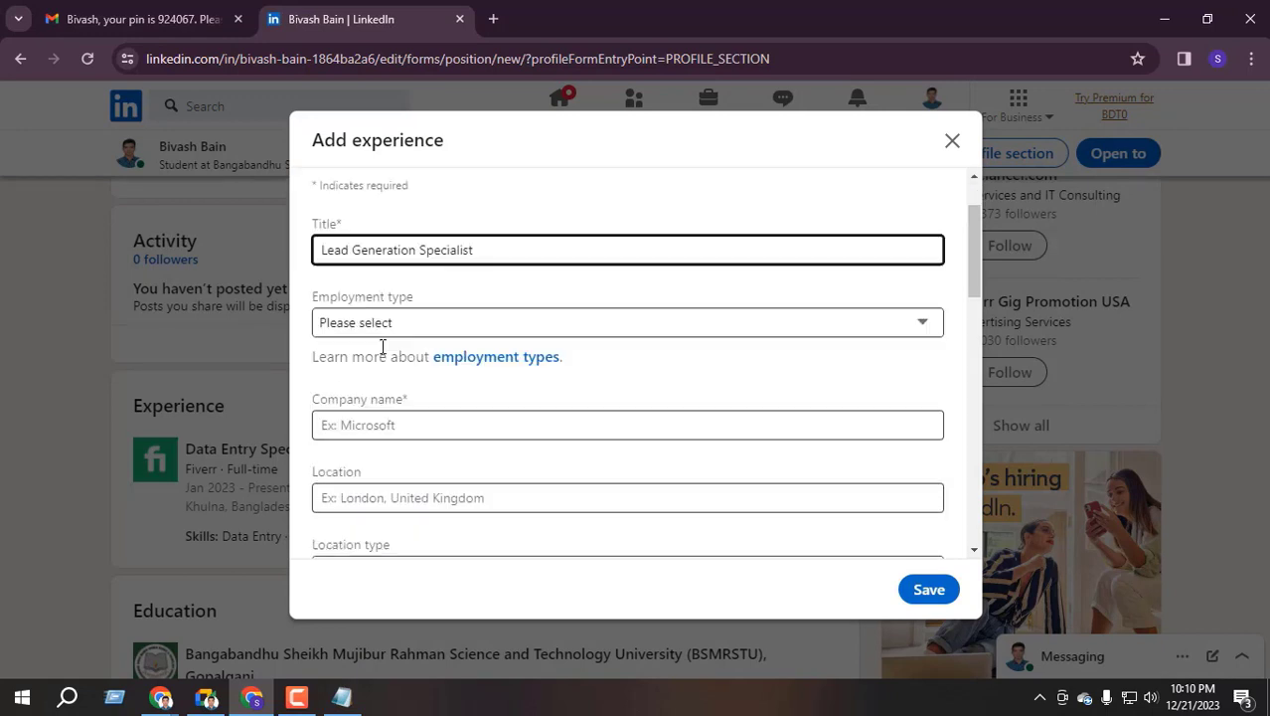
Set employment type to Full-time, company to Fiverr, and location to Khulna, Bangladesh
left_click(383, 331)
left_click(343, 367)
scroll(398, 360, "down", 1)
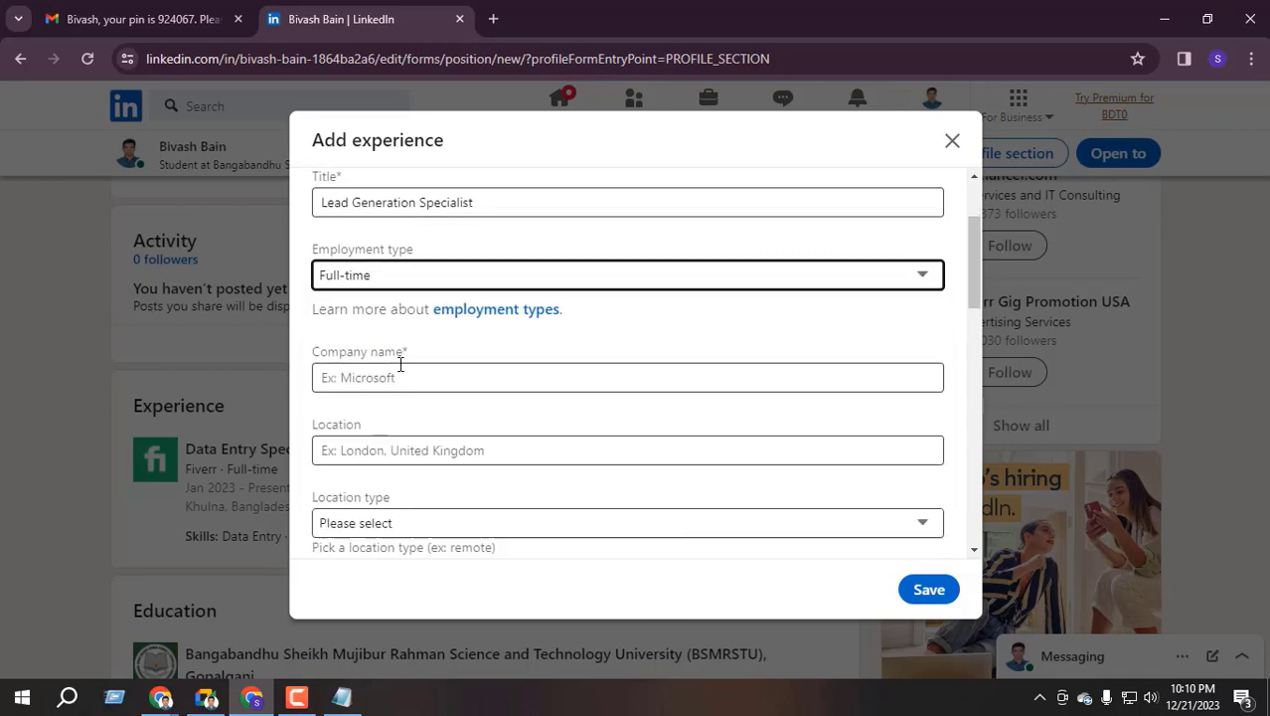
left_click(390, 337)
left_click(418, 374)
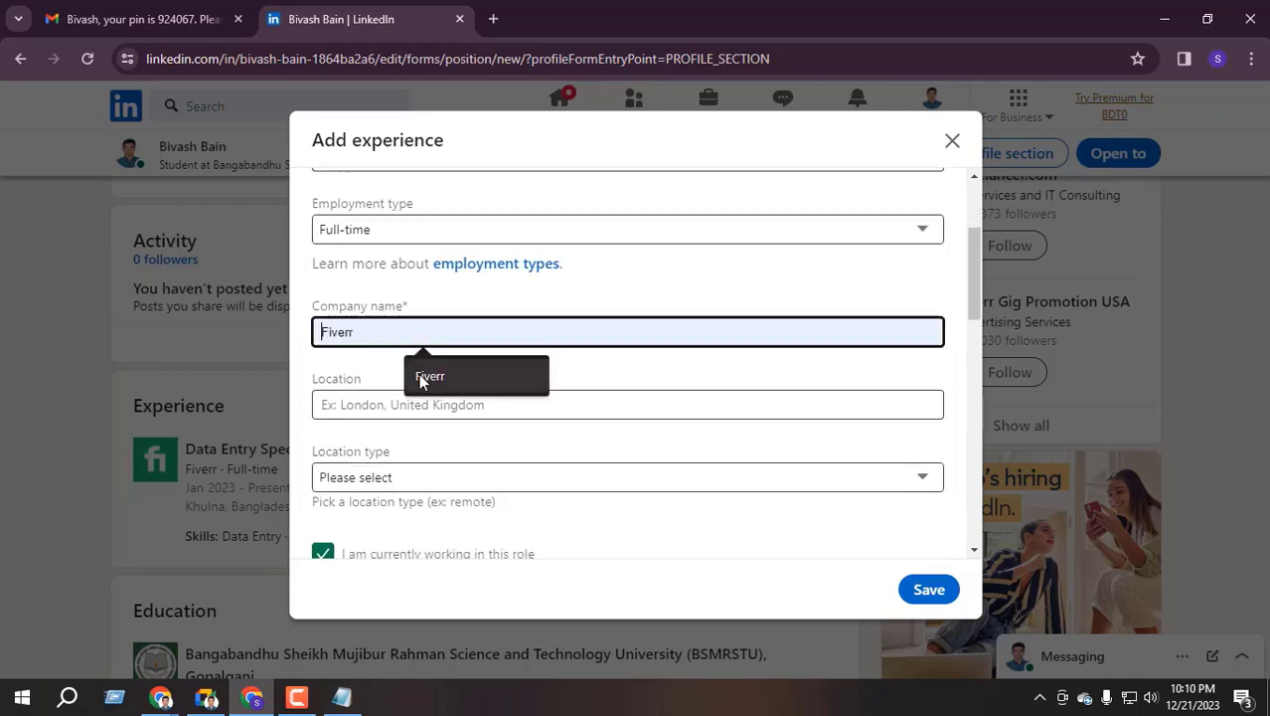
left_click(385, 364)
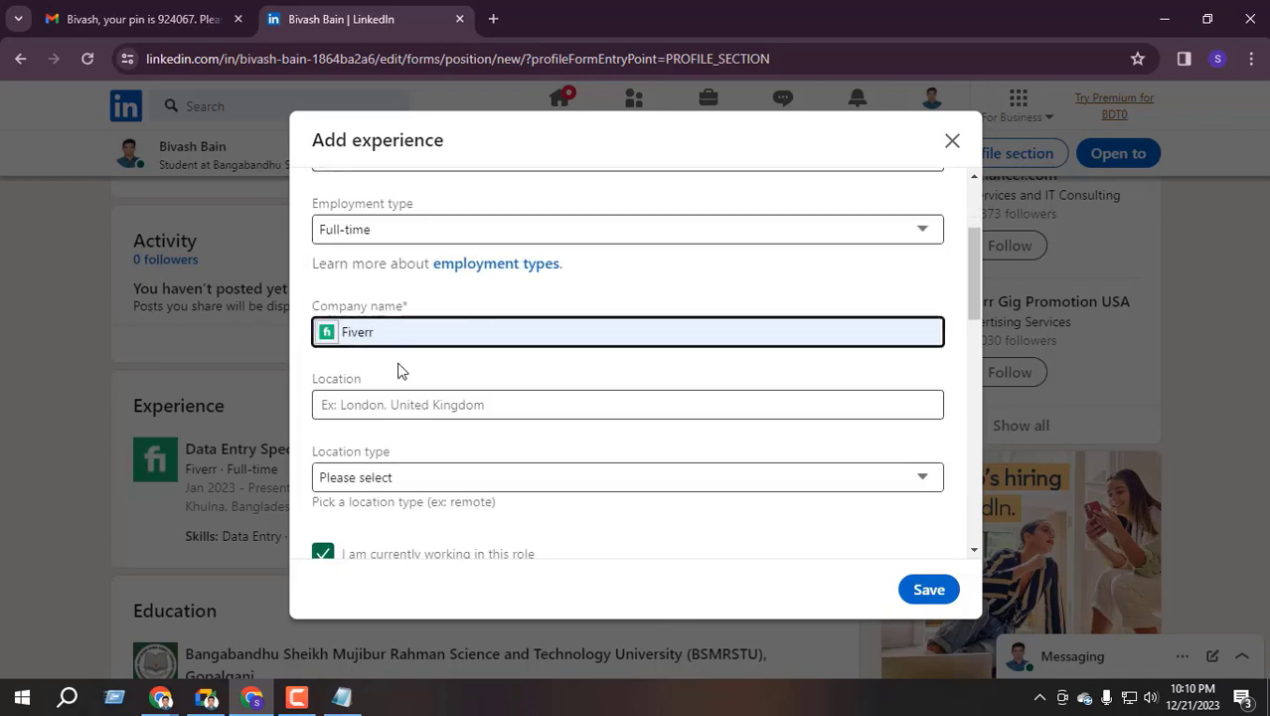
left_click(382, 413)
left_click(440, 444)
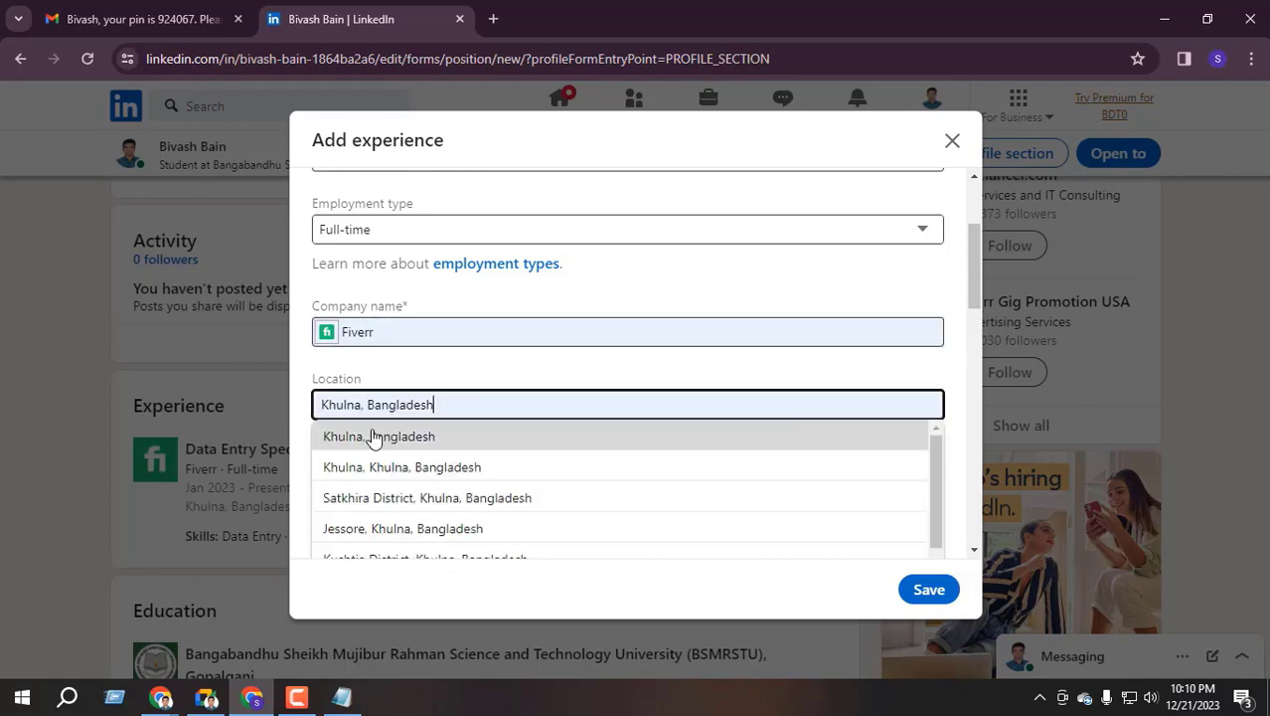
scroll(423, 420, "down", 2)
scroll(420, 447, "up", 2)
left_click(408, 439)
scroll(406, 437, "down", 1)
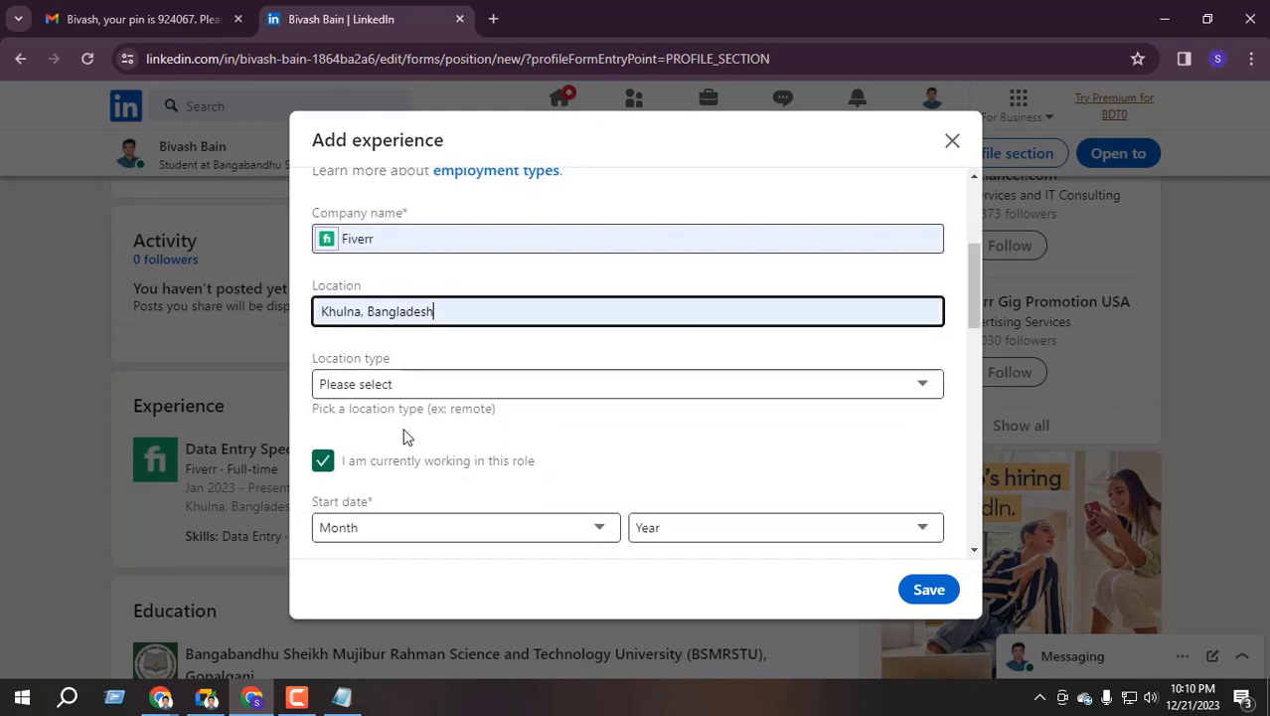
Set location type to Remote and the start date to January 2023
left_click(385, 385)
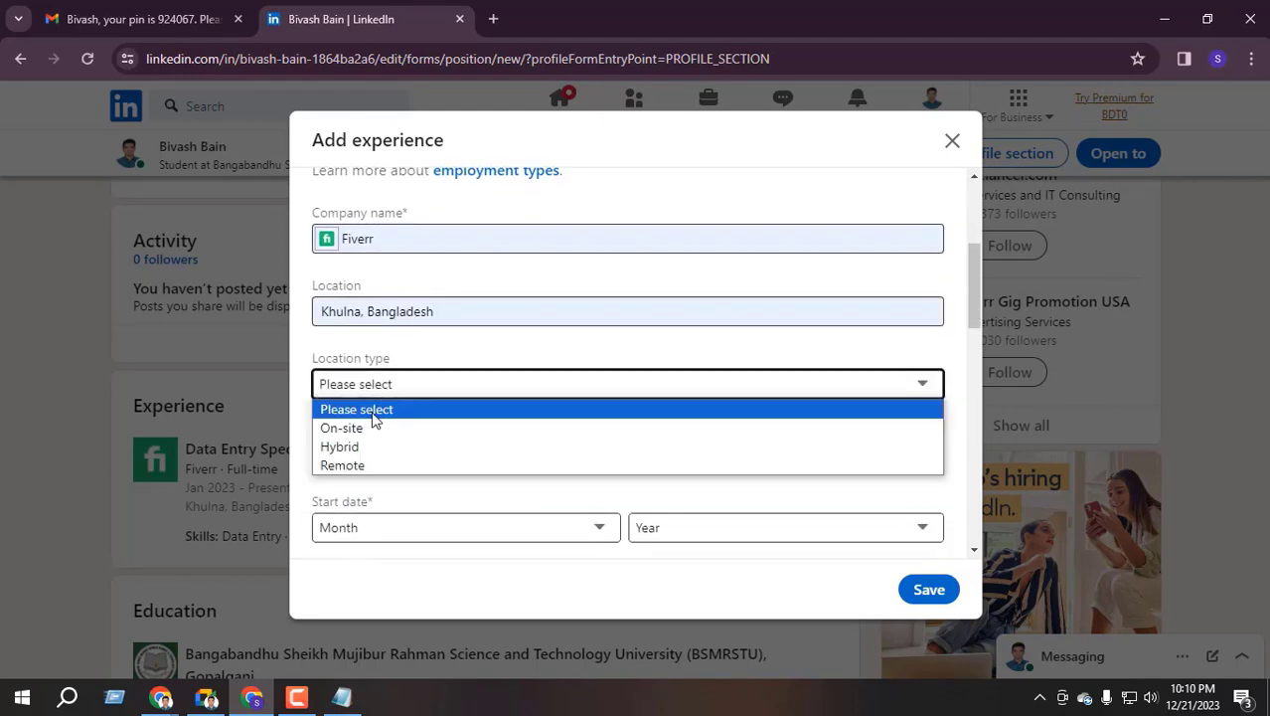
left_click(368, 467)
scroll(397, 459, "down", 1)
left_click(381, 438)
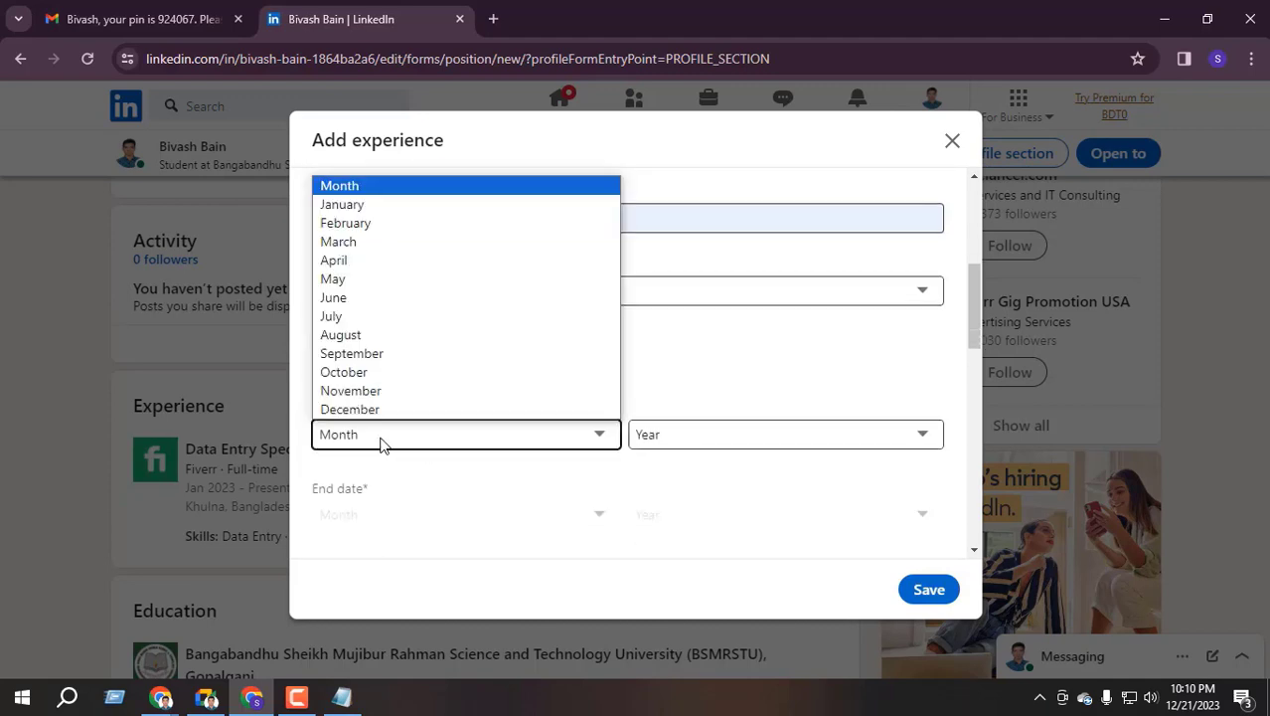
left_click(358, 204)
left_click(667, 434)
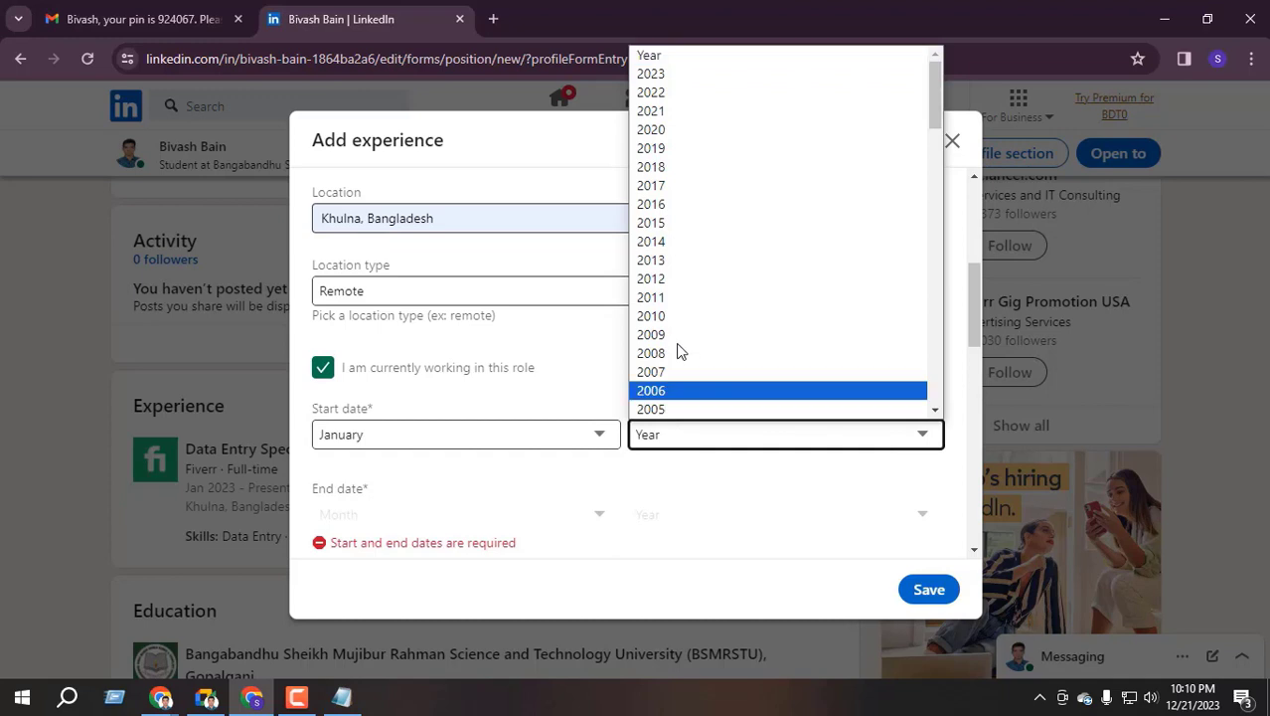
left_click(672, 75)
scroll(537, 397, "down", 3)
scroll(476, 394, "up", 1)
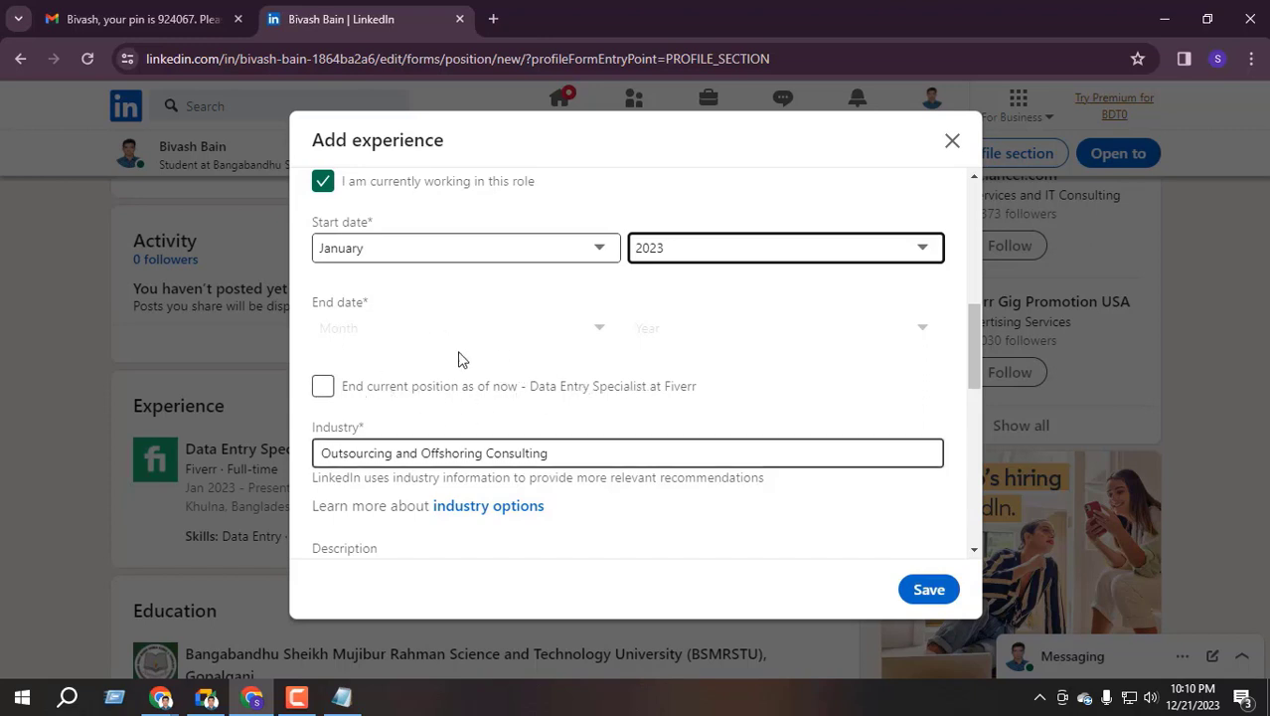
scroll(434, 408, "up", 4)
scroll(432, 402, "up", 1)
left_click(384, 428)
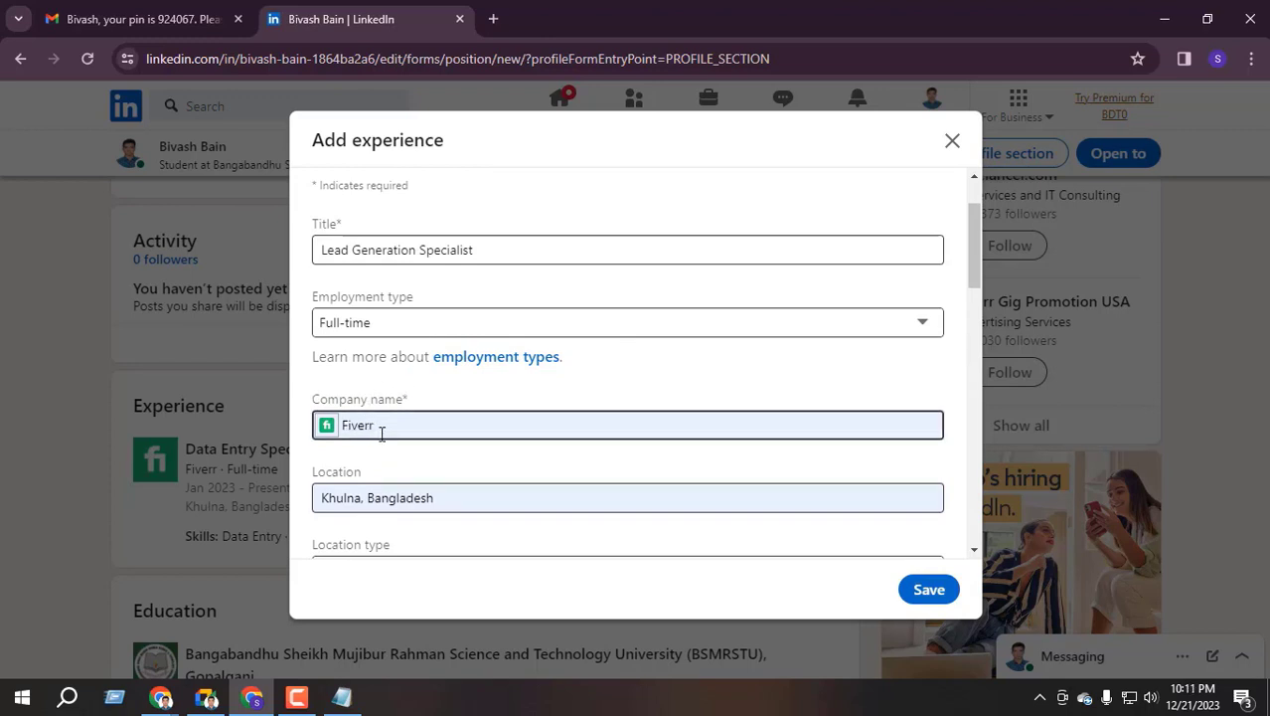
scroll(381, 430, "down", 7)
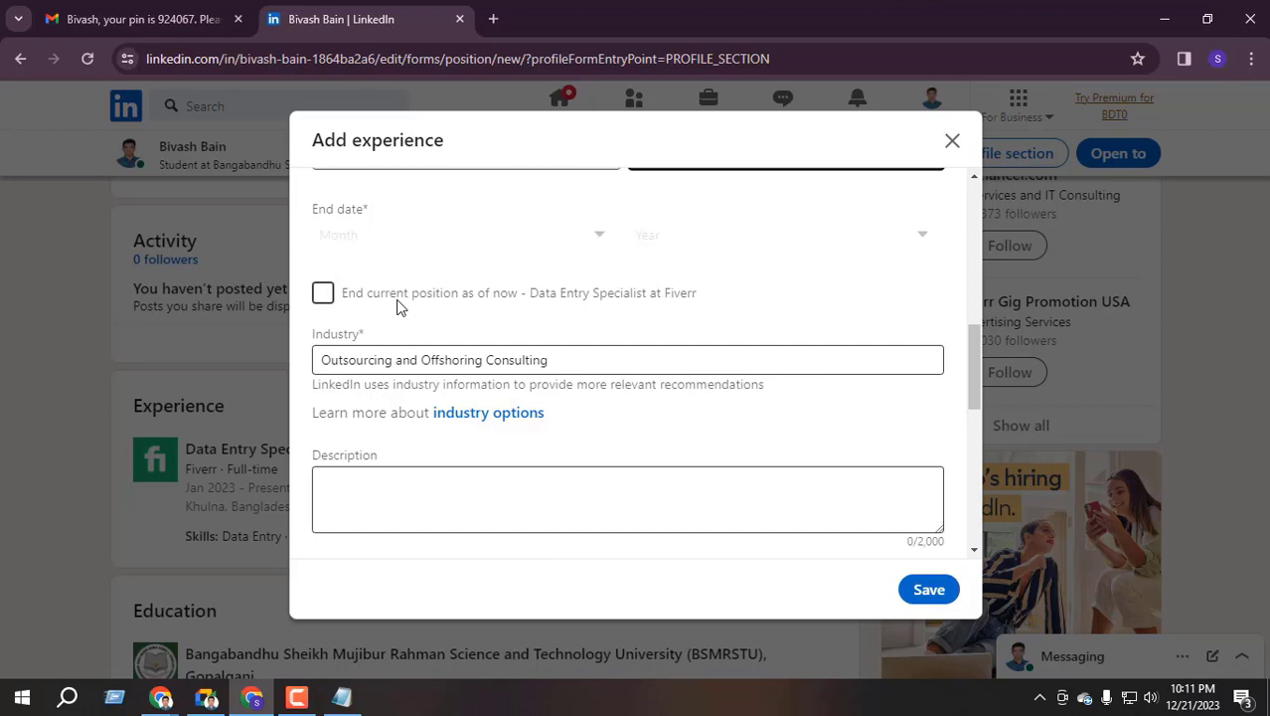
scroll(396, 307, "up", 1)
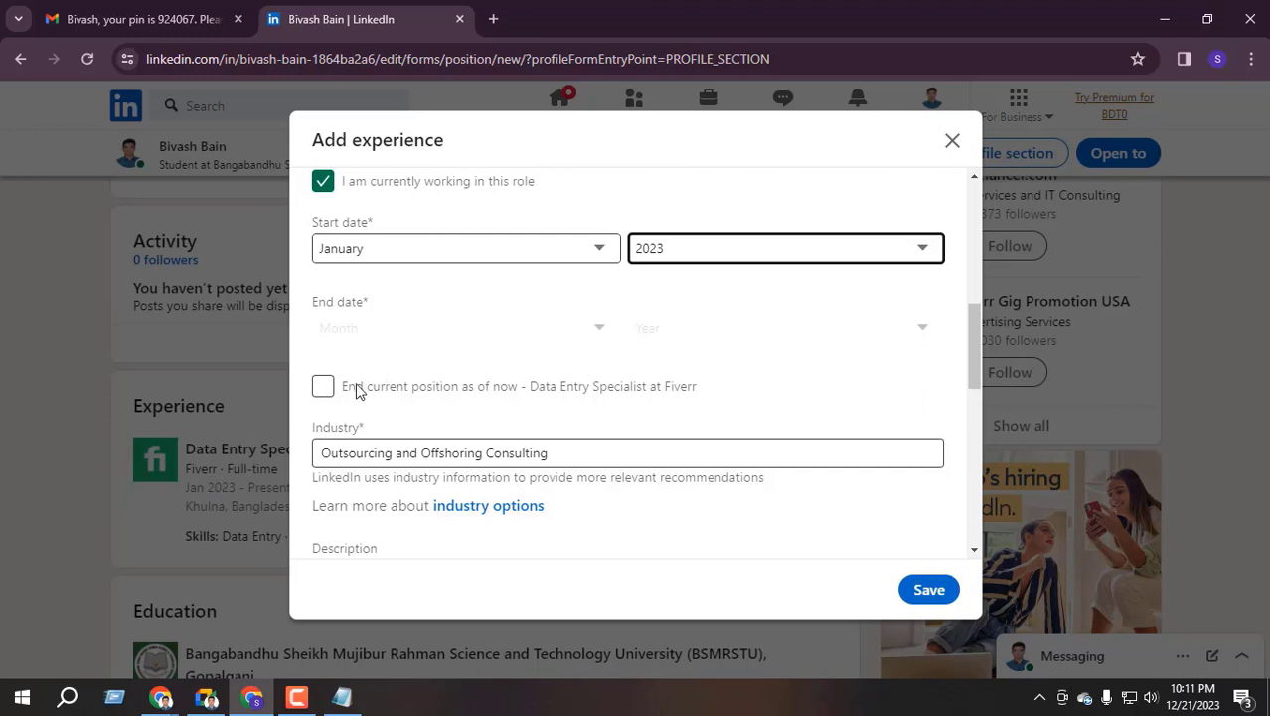
Add the skill 'b2b lead' to the experience entry
scroll(408, 372, "up", 1)
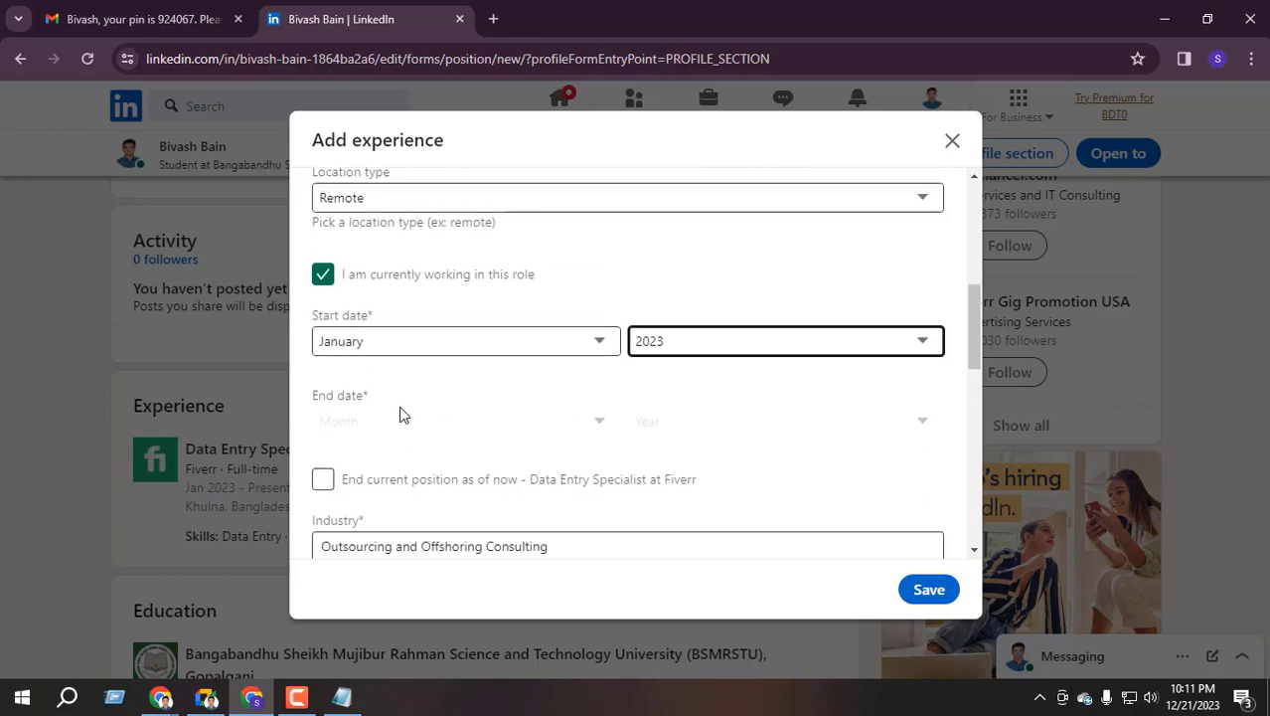
scroll(403, 414, "down", 2)
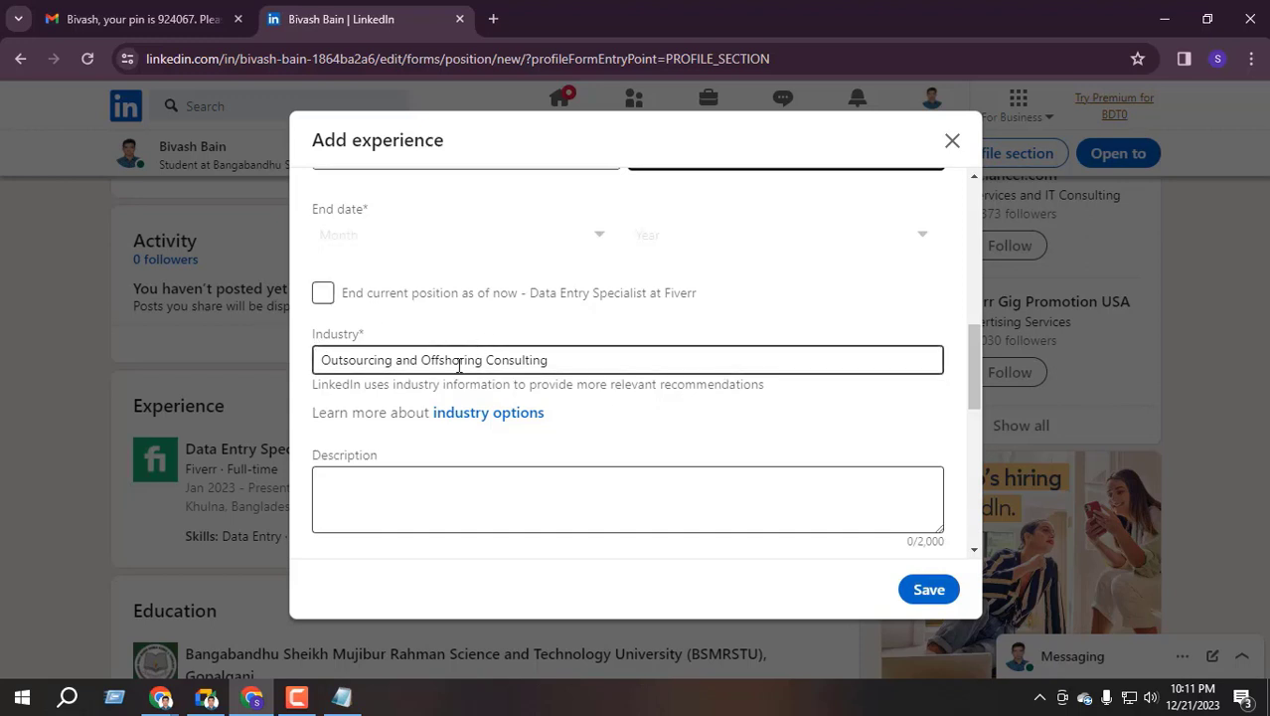
scroll(454, 328, "down", 1)
scroll(388, 358, "down", 1)
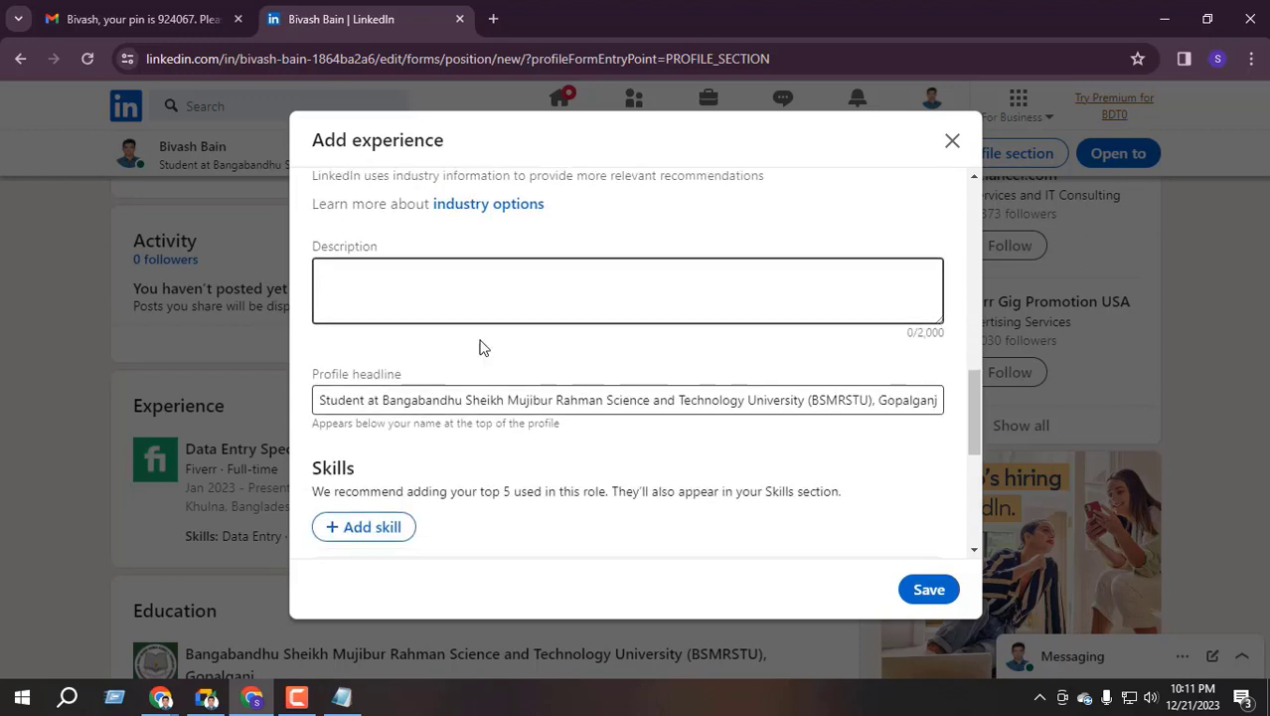
scroll(418, 333, "down", 1)
scroll(361, 358, "down", 1)
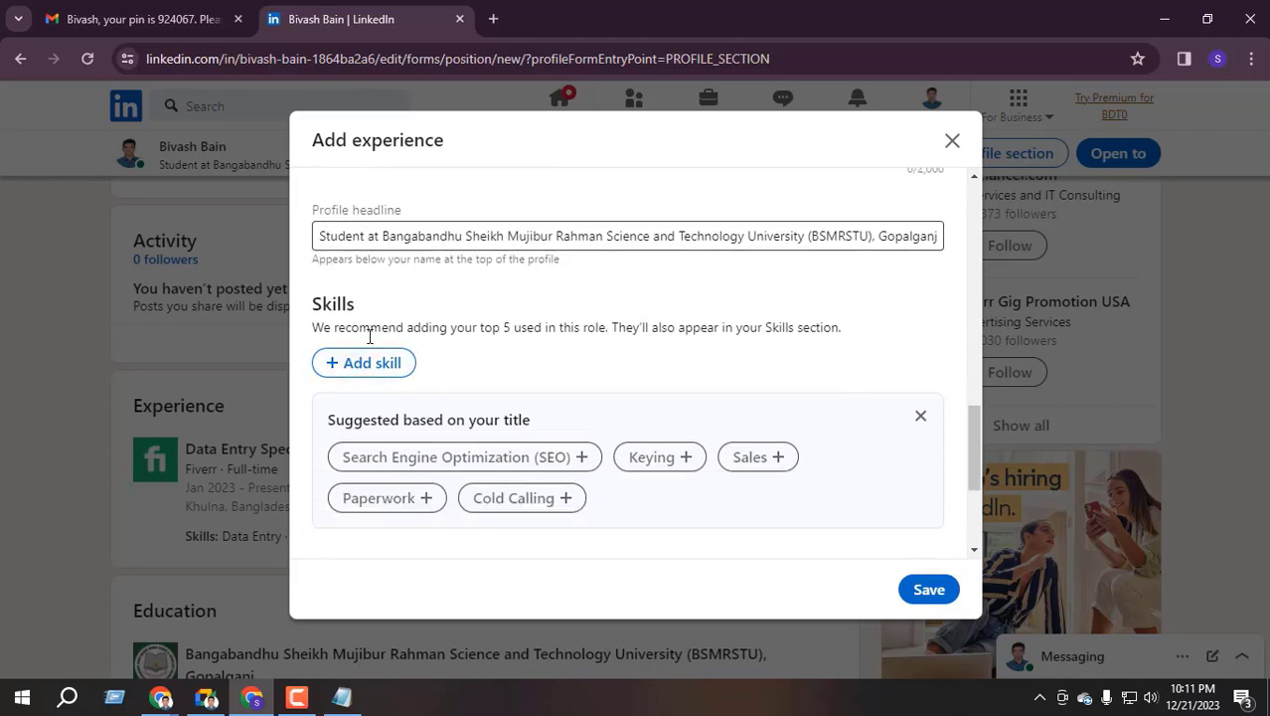
left_click(383, 363)
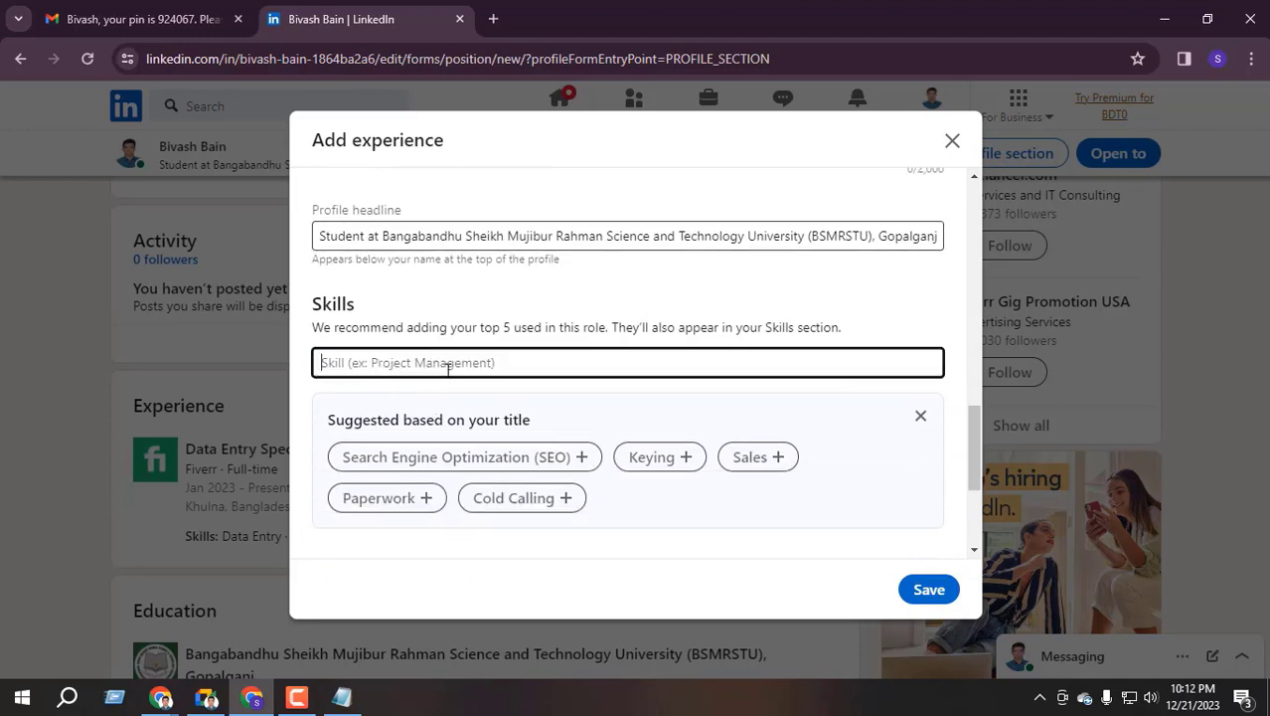
type("b2b")
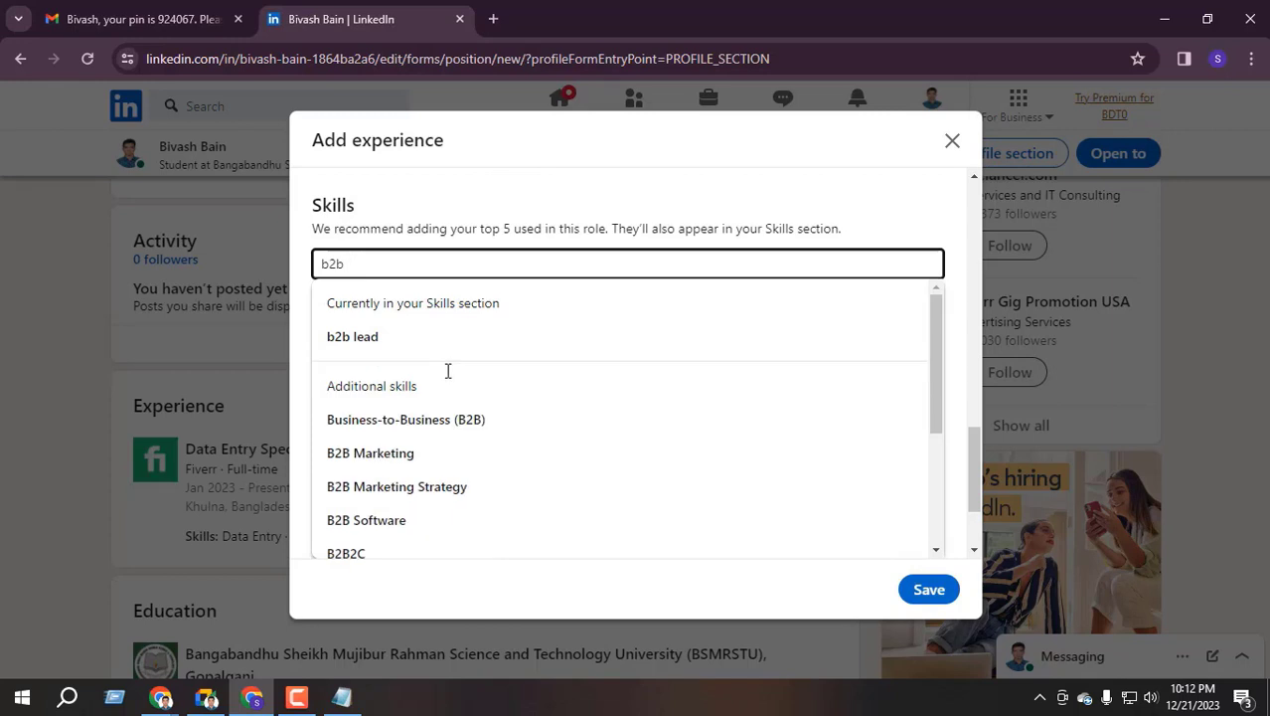
left_click(416, 343)
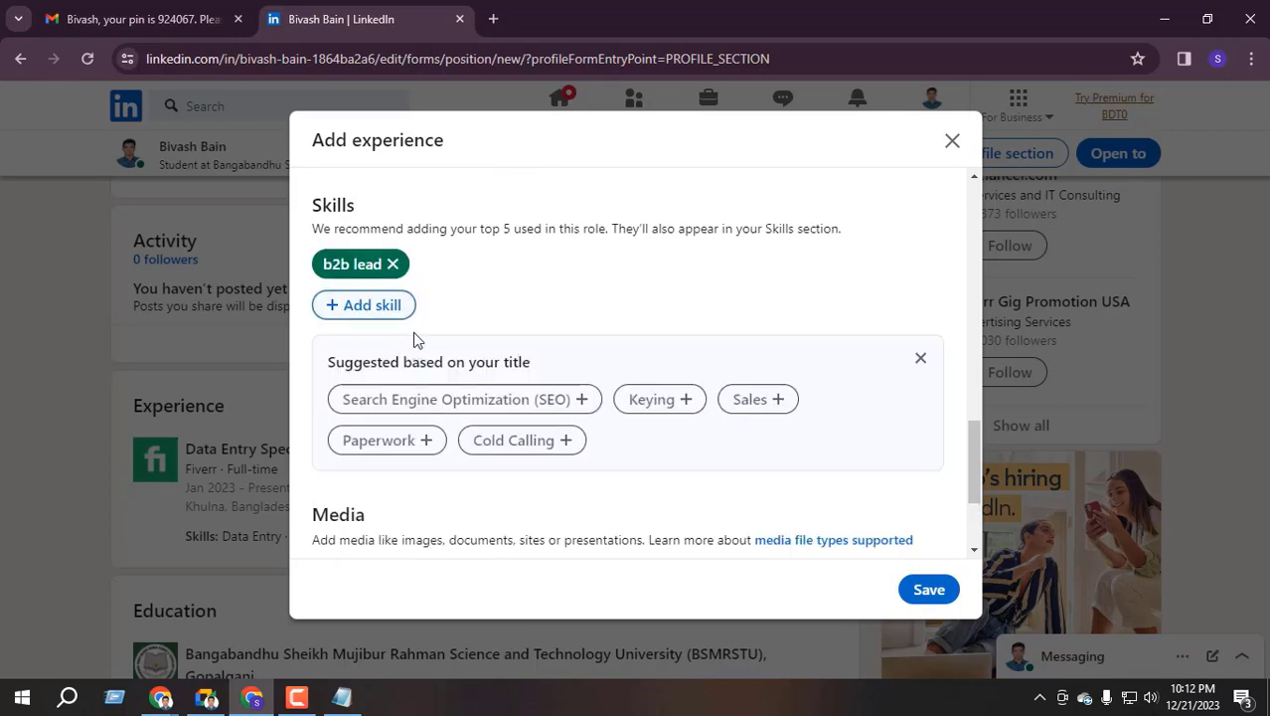
Add 'linkedin lead' as a second skill
left_click(374, 314)
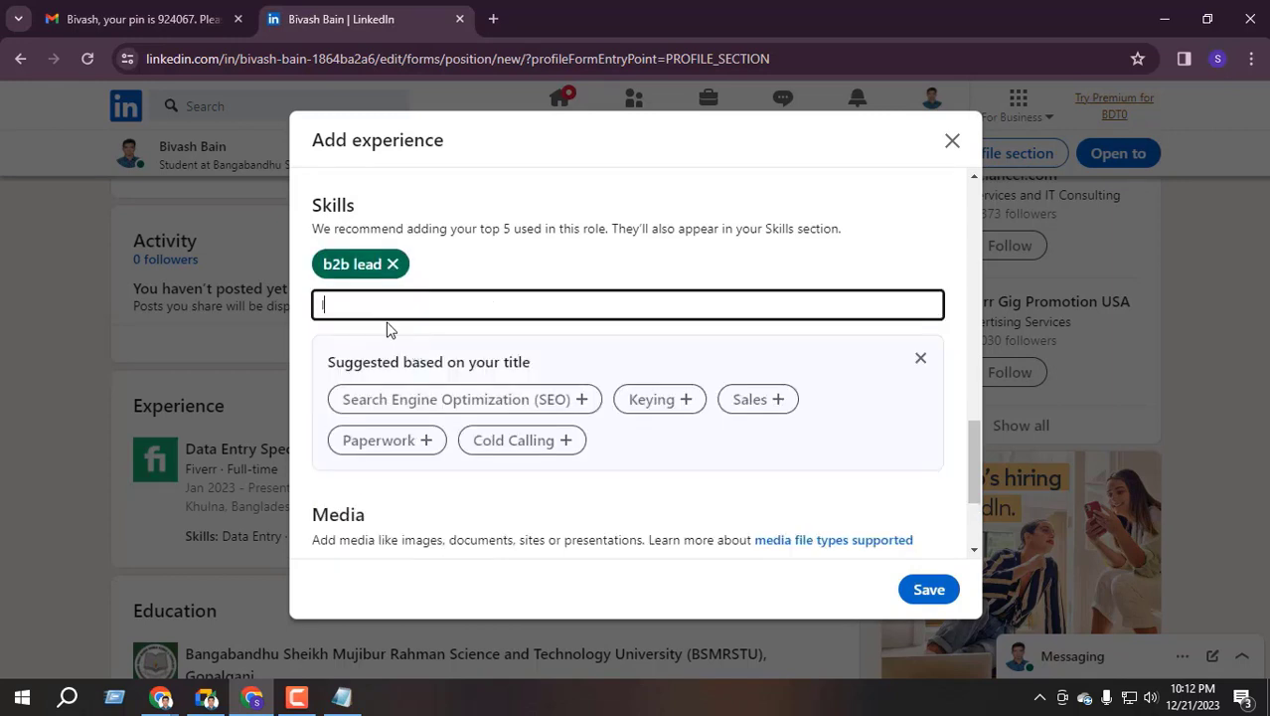
type("linked")
key("BackSpace")
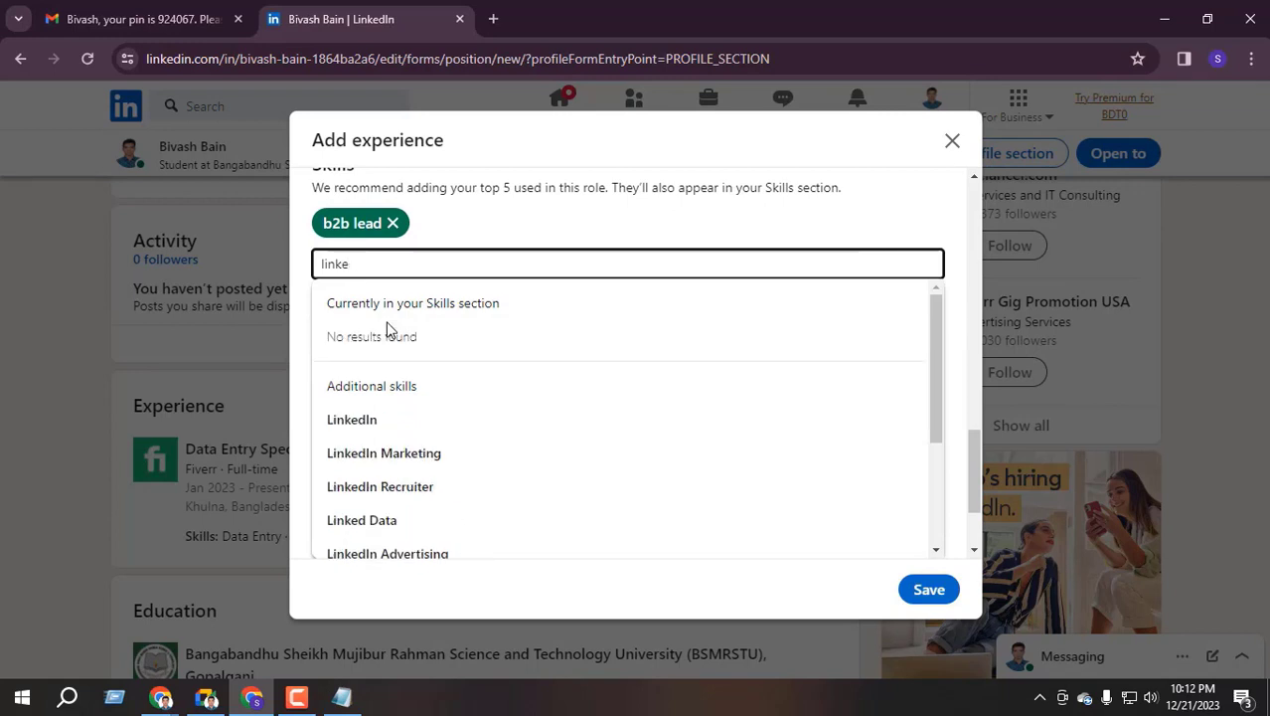
key("BackSpace")
type("lin")
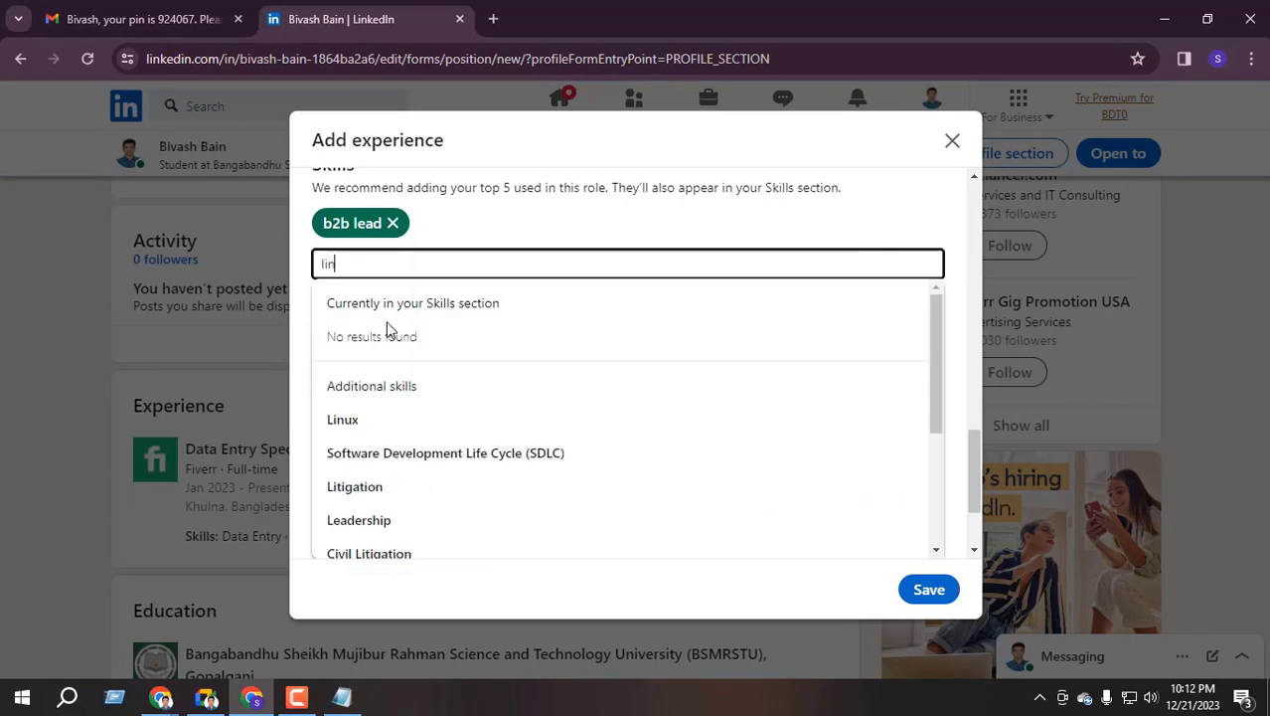
type("ked")
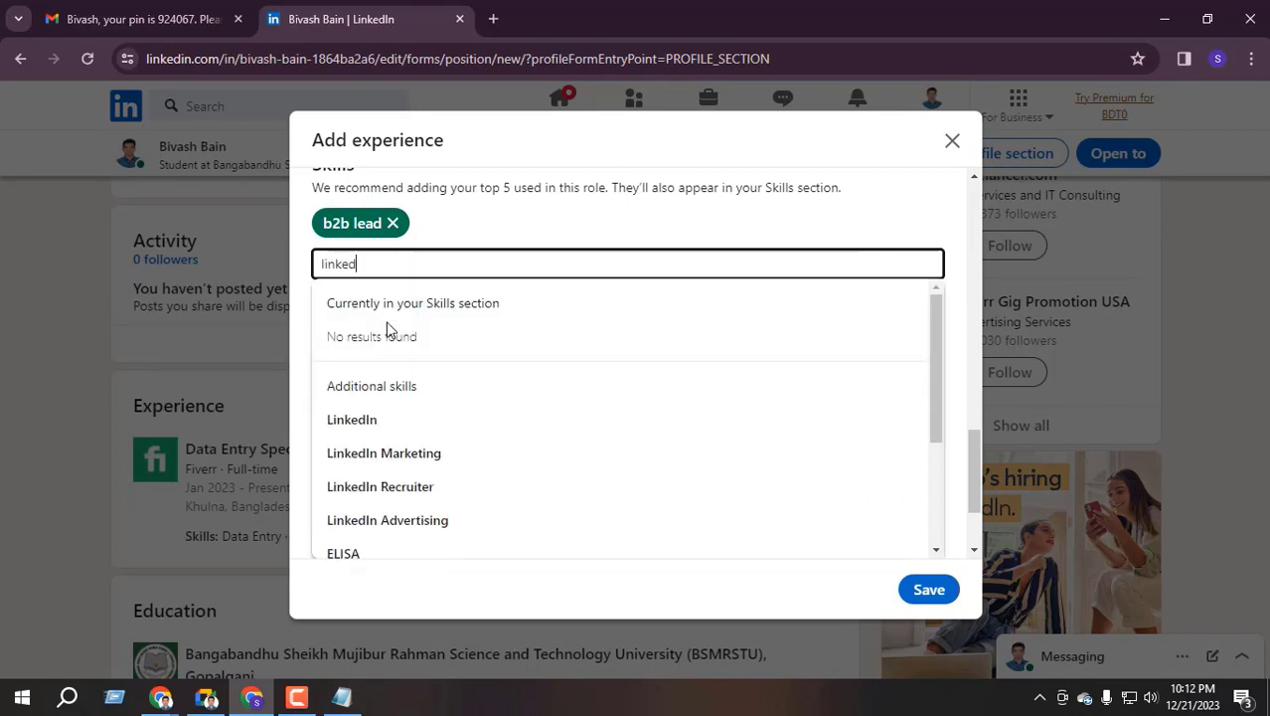
type("in lead")
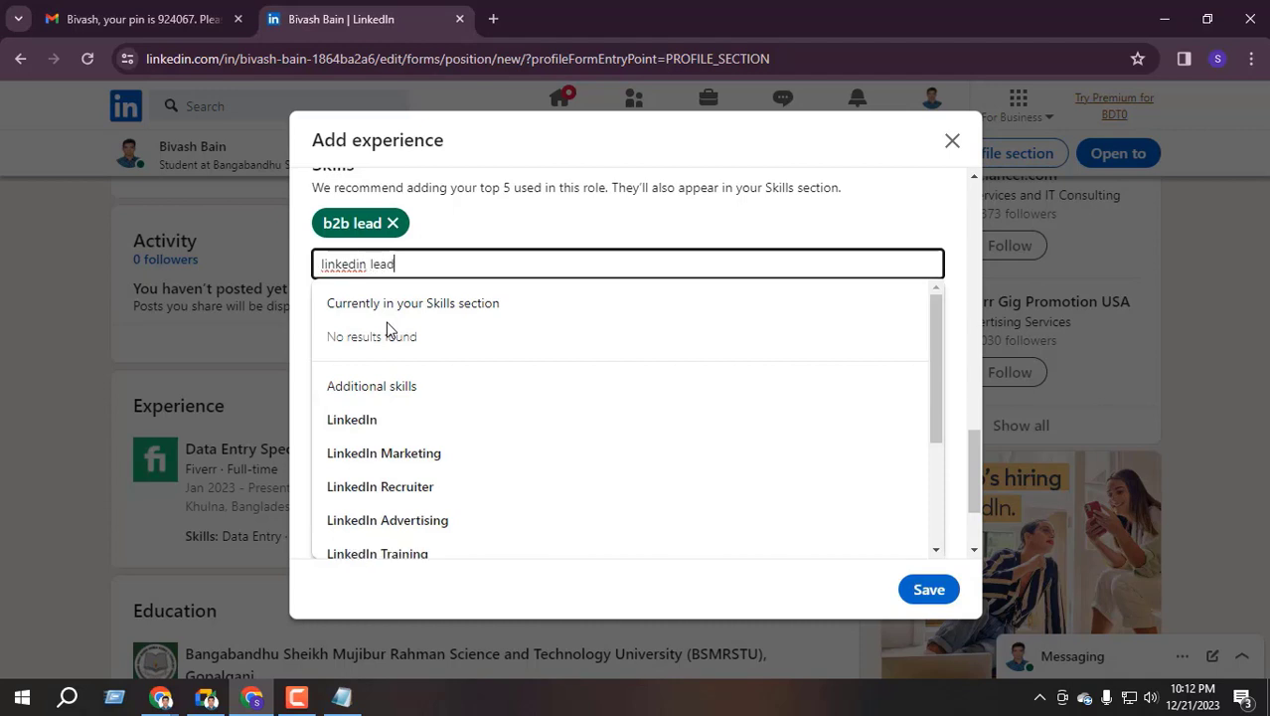
left_click(395, 419)
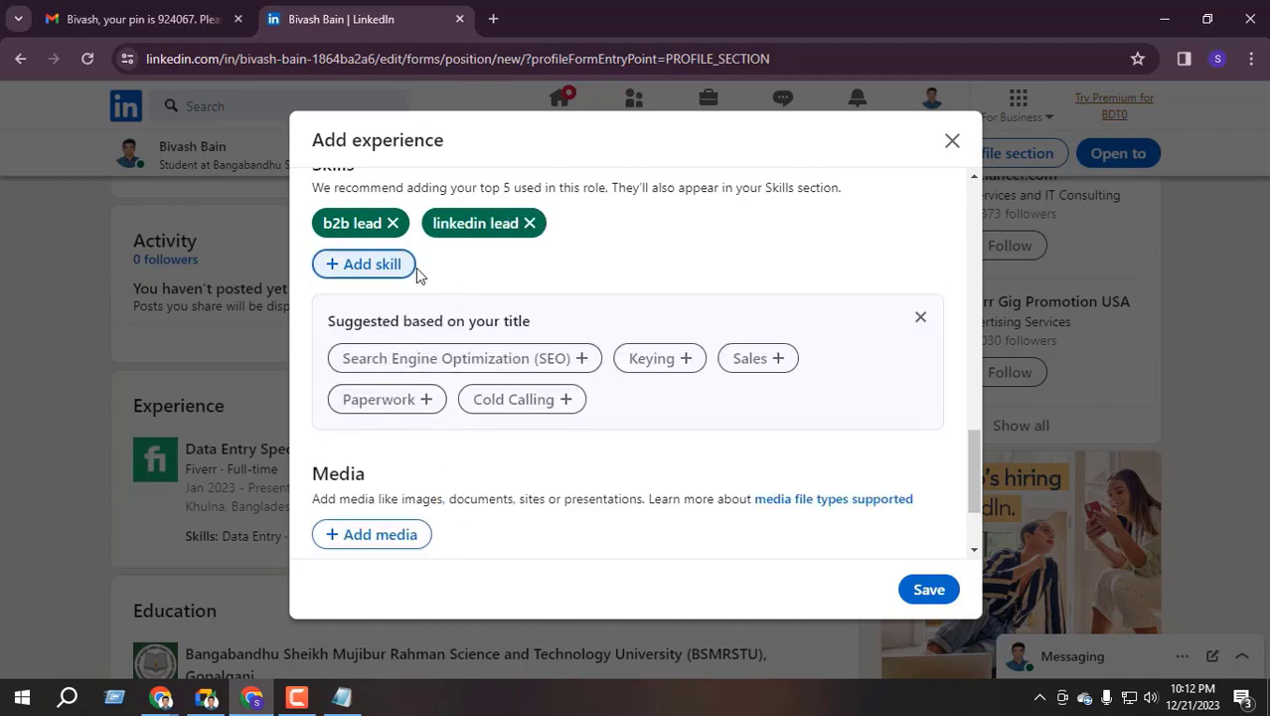
Add 'Online Lead Generation' as a third skill
left_click(393, 264)
scroll(394, 288, "up", 1)
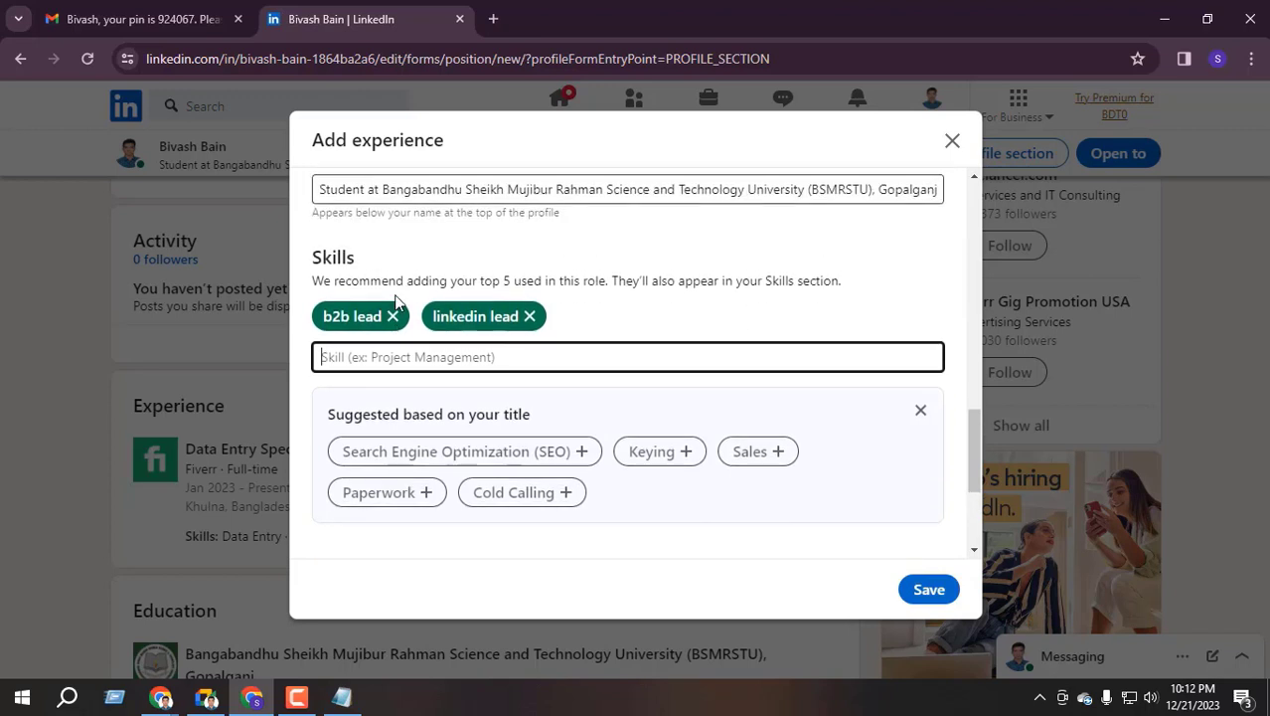
type("lead")
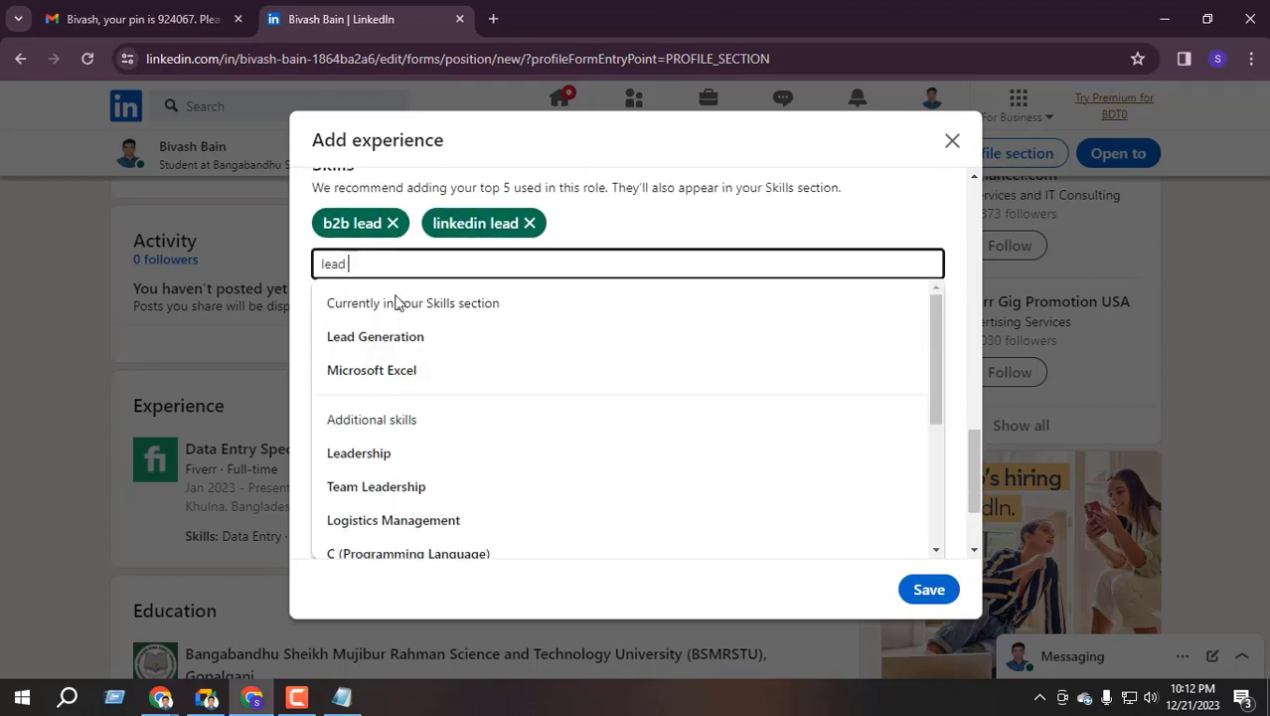
type(" gen")
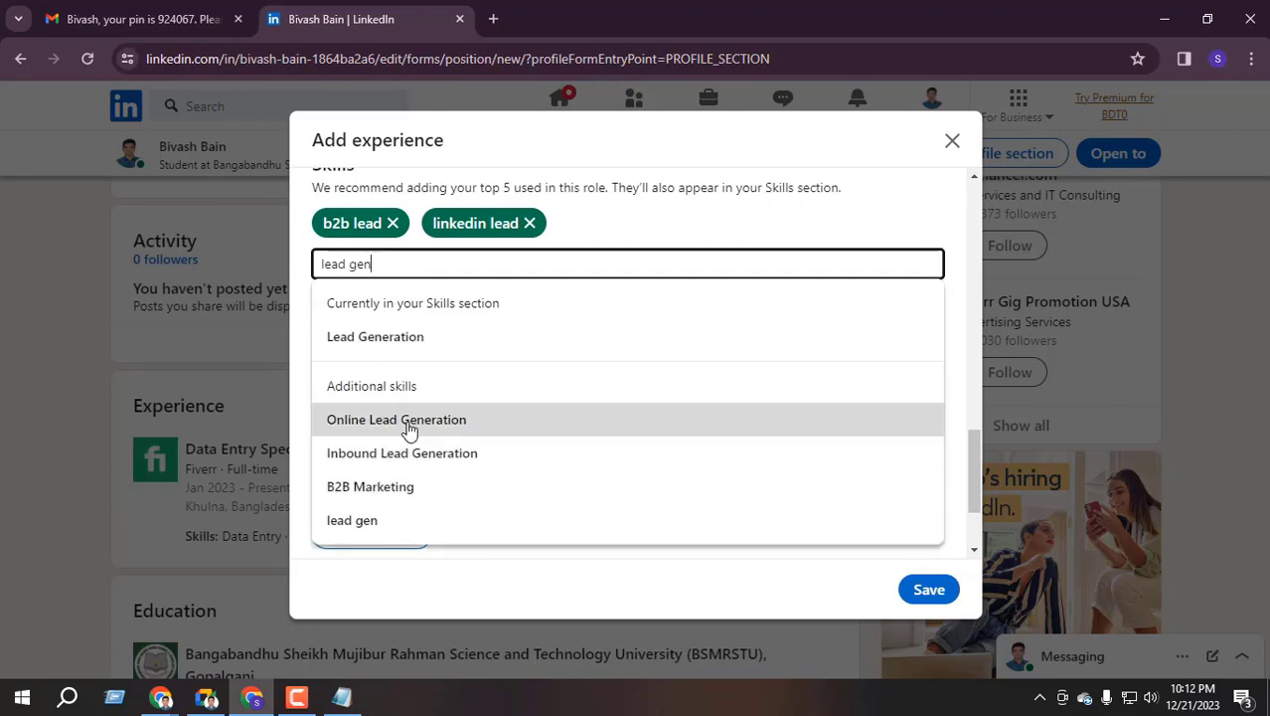
left_click(410, 422)
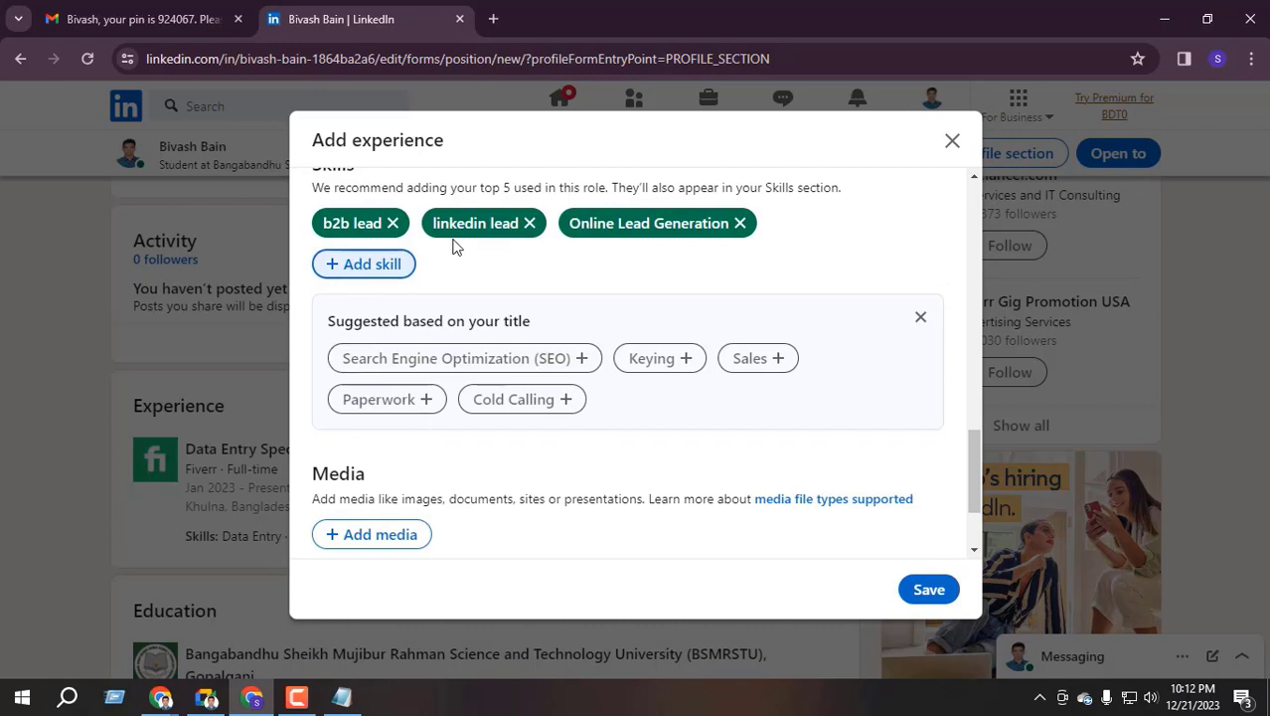
scroll(502, 253, "up", 1)
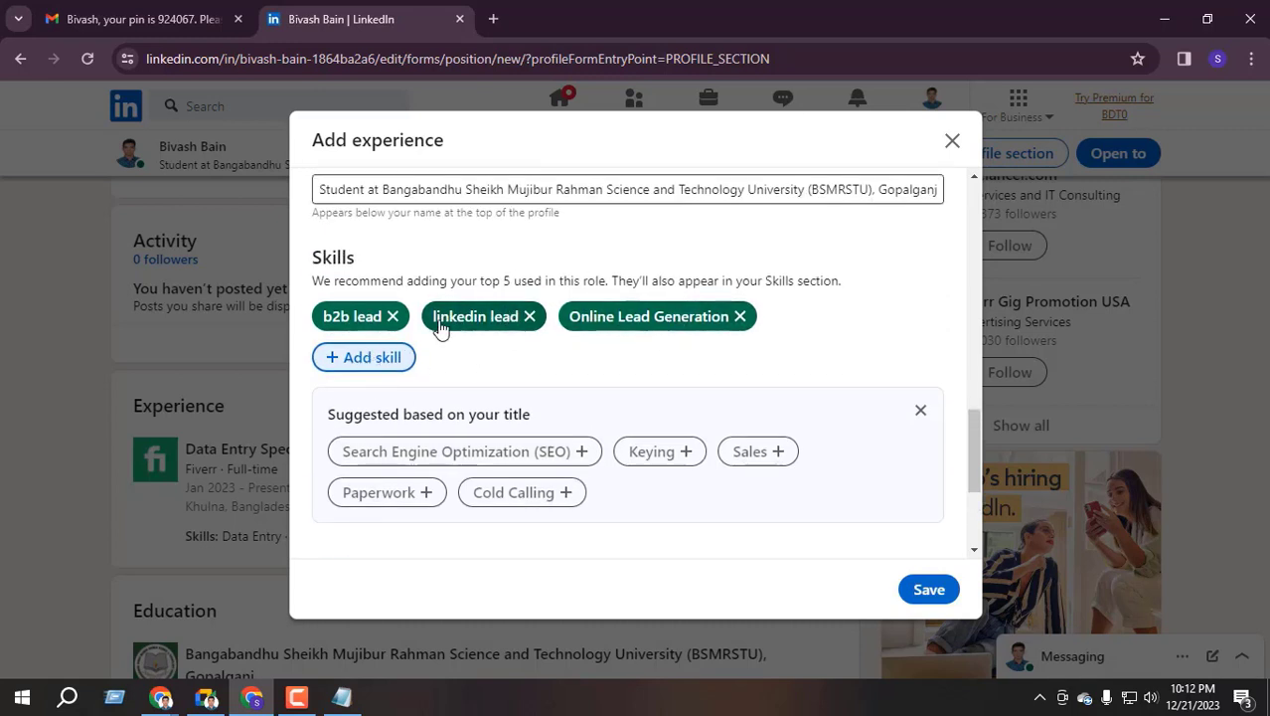
Save the Fiverr Lead Generation Specialist position and skip the share and connect prompts
scroll(447, 340, "down", 3)
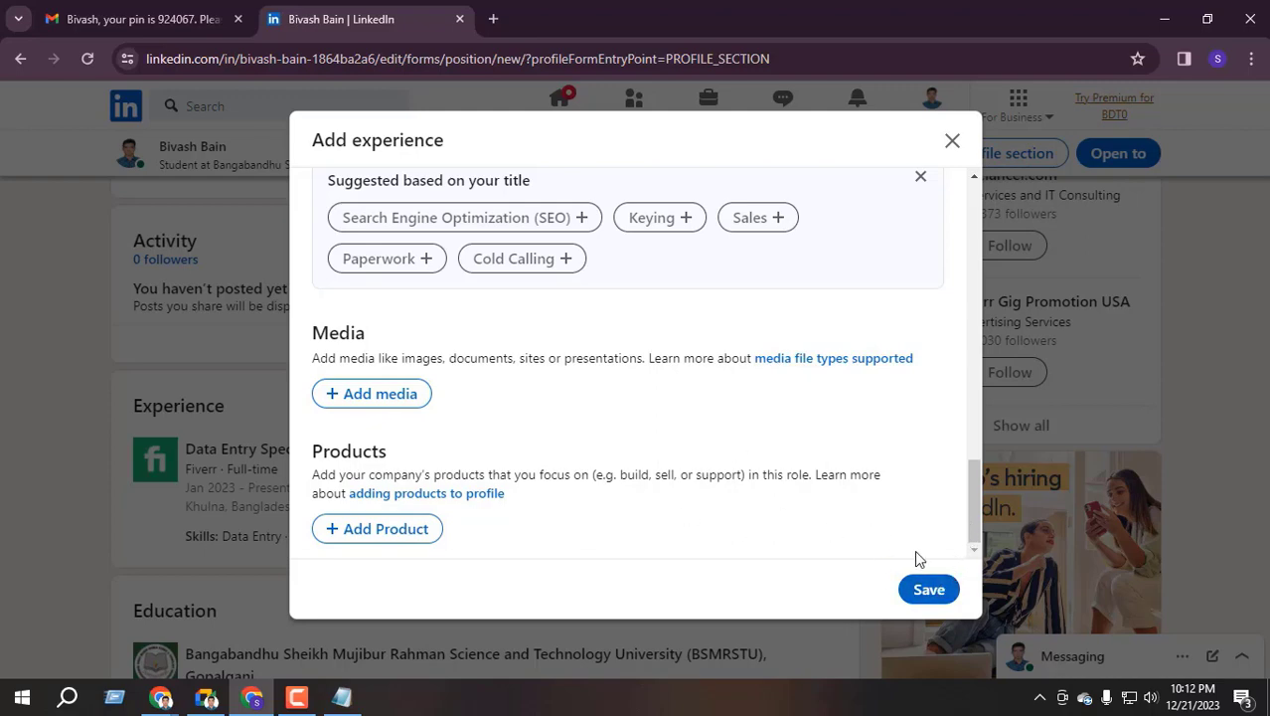
scroll(689, 400, "up", 1)
scroll(678, 415, "down", 1)
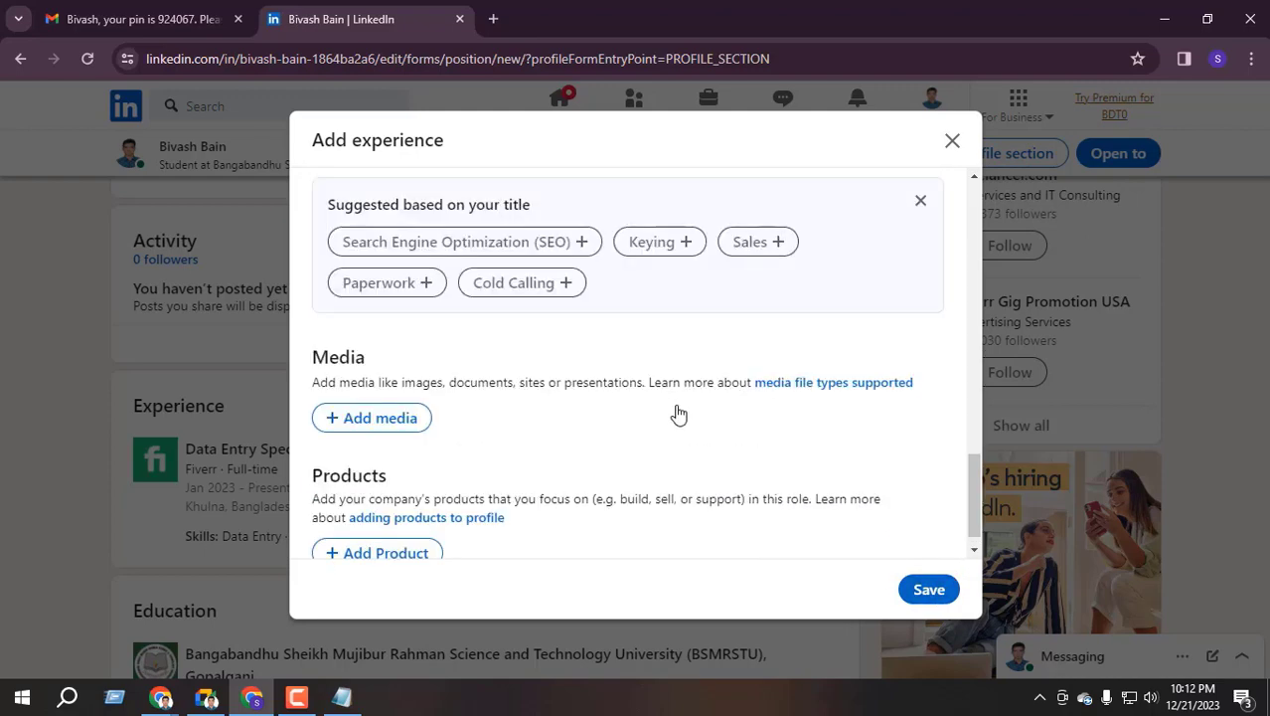
left_click(934, 589)
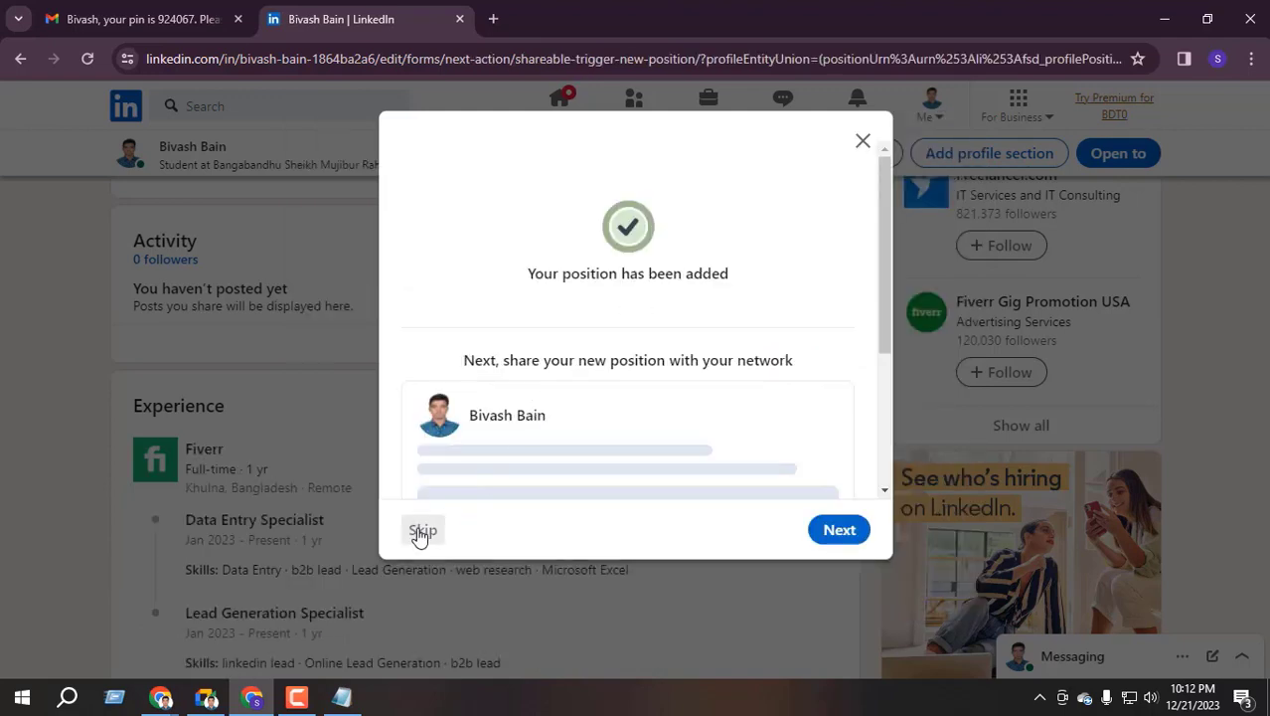
left_click(421, 531)
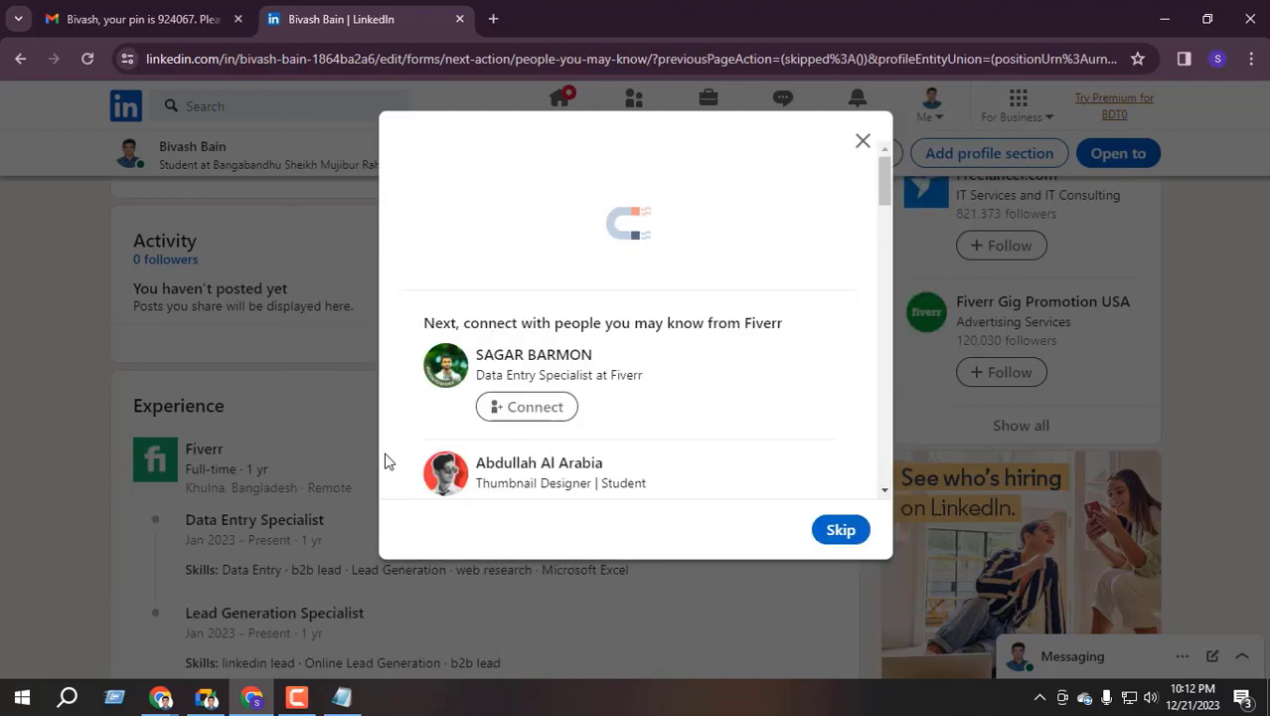
left_click(848, 519)
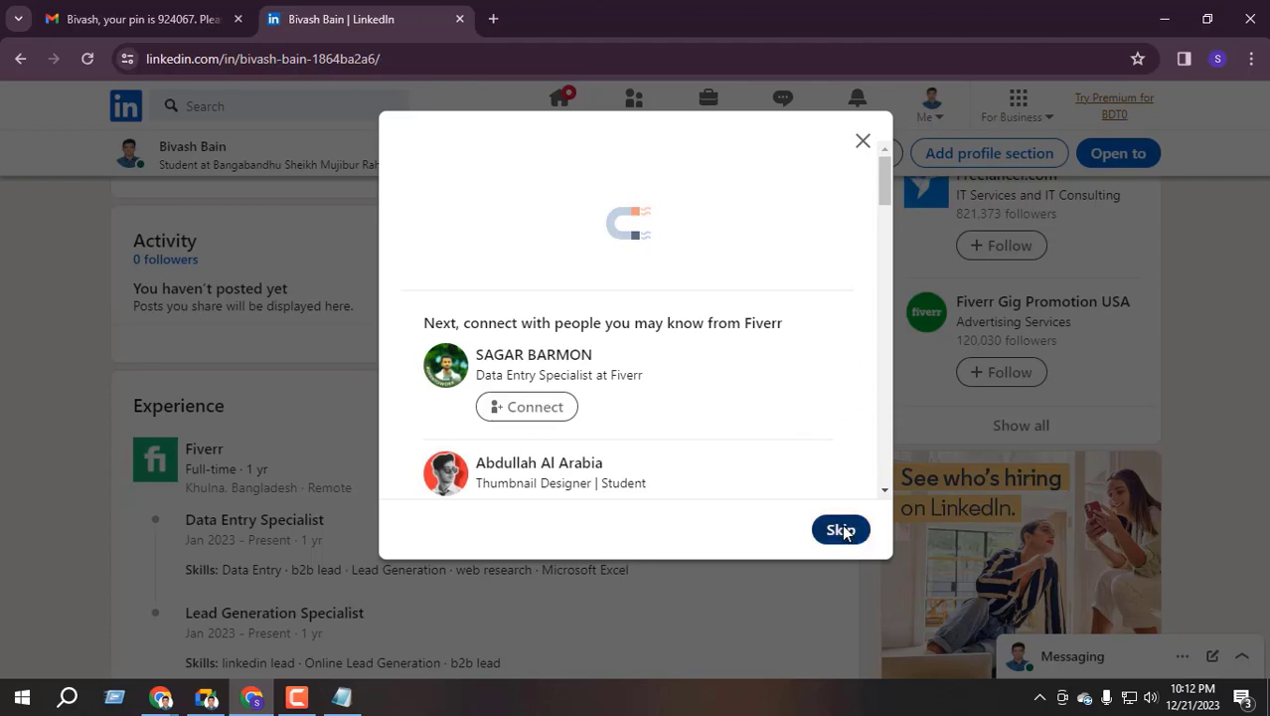
scroll(278, 417, "down", 2)
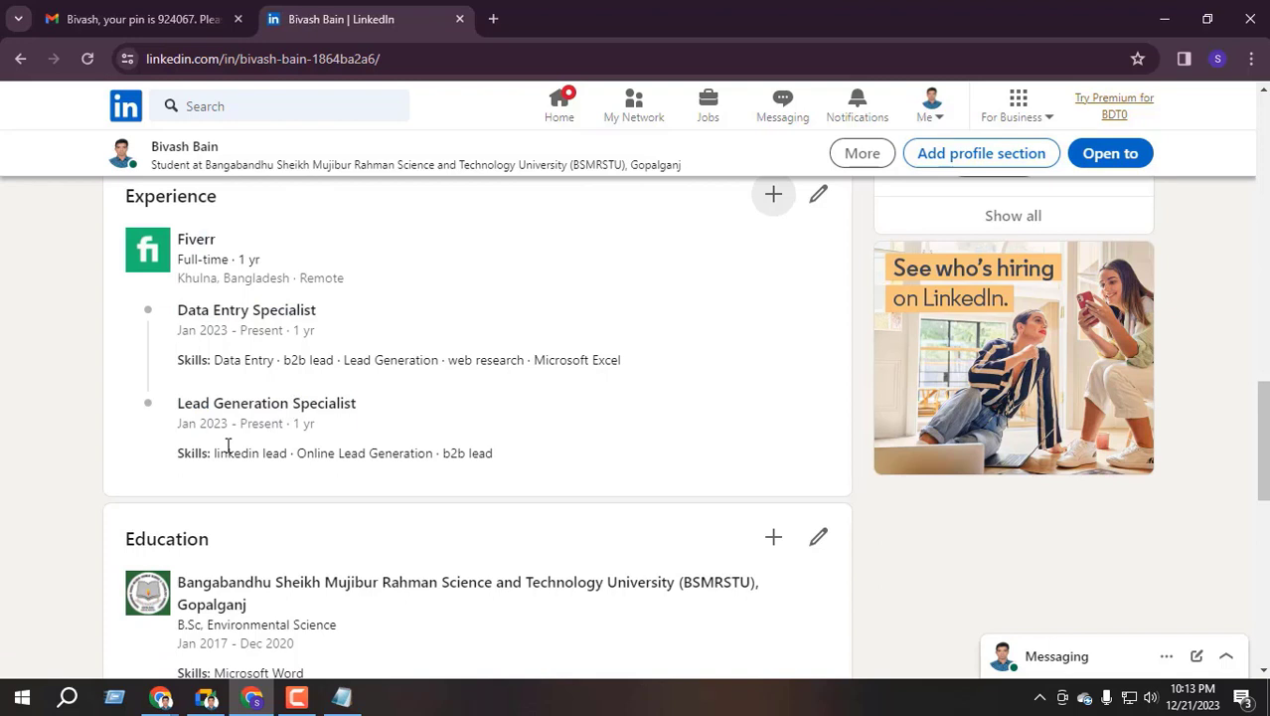
scroll(228, 447, "up", 1)
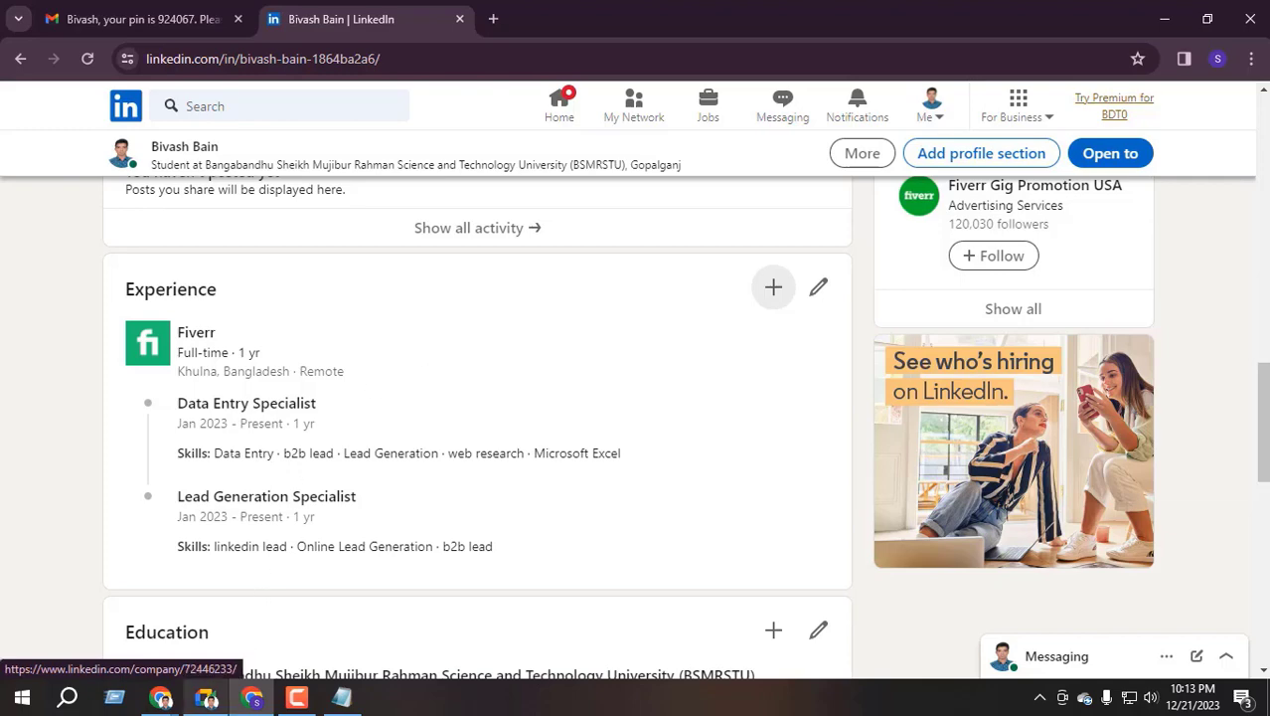
left_click(205, 697)
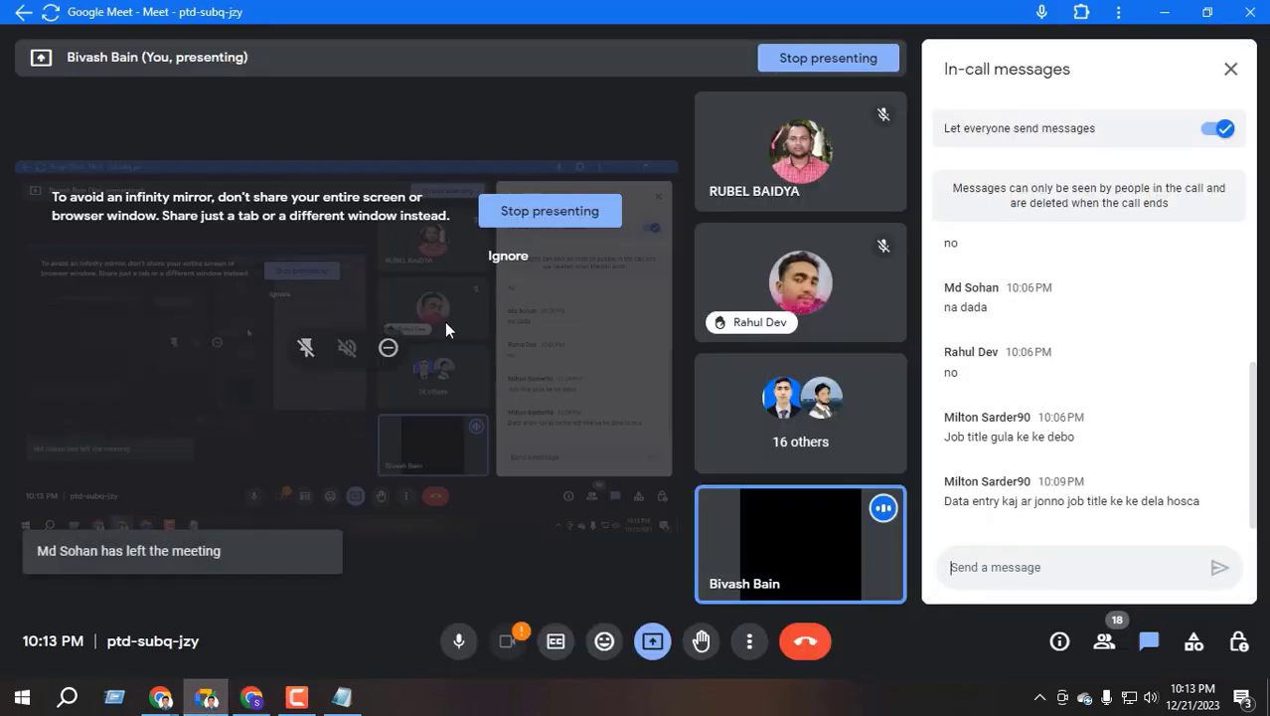
left_click(1231, 69)
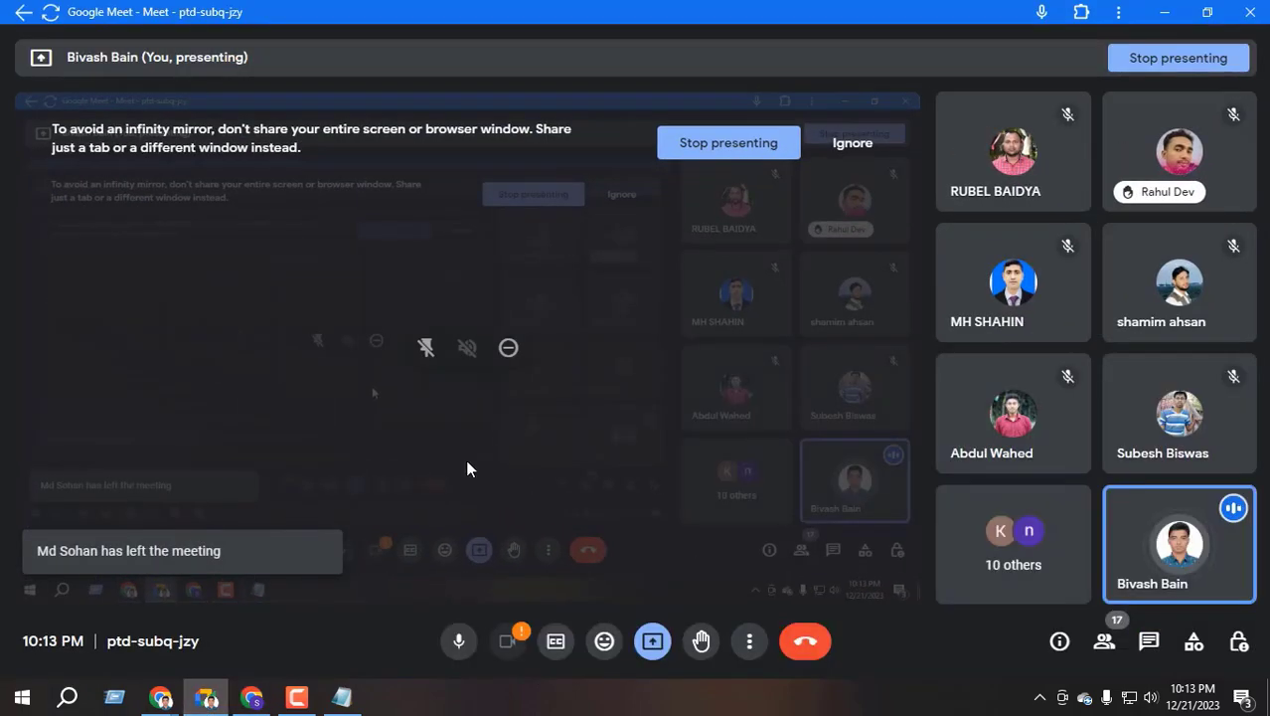
left_click(252, 696)
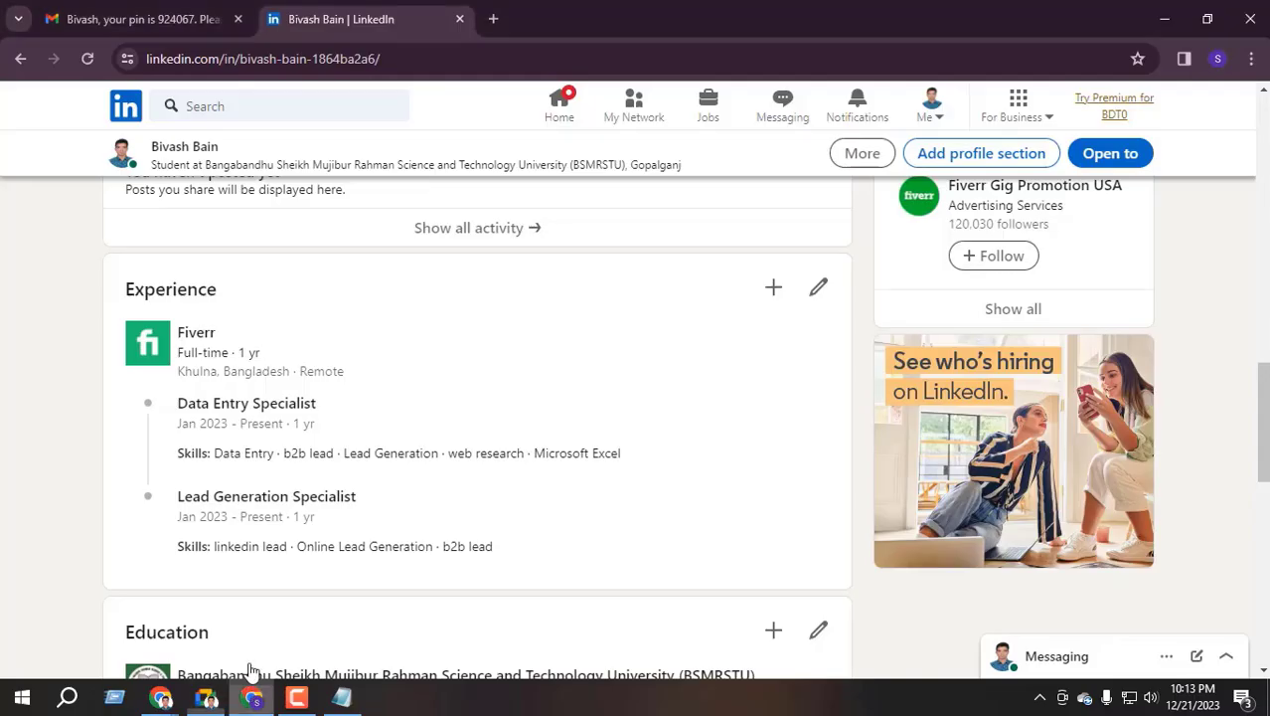
scroll(613, 344, "up", 1)
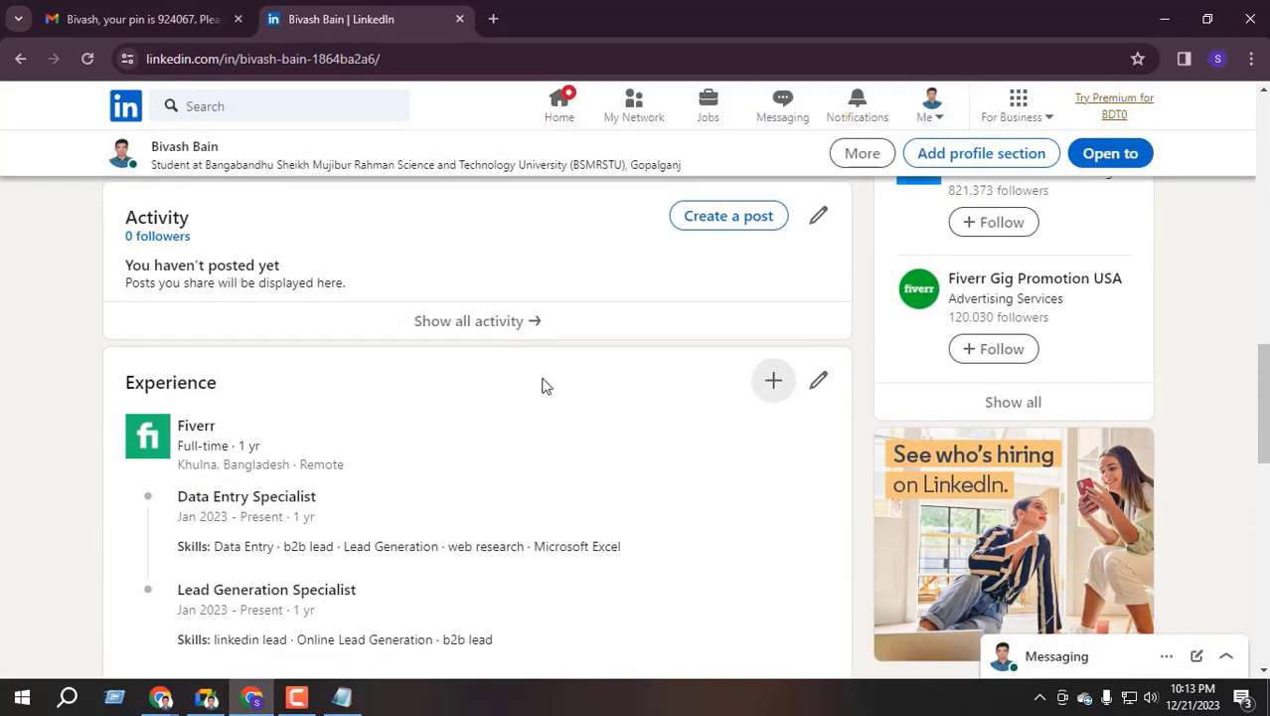
Start a new experience entry titled Student Intern with Internship employment type
left_click(773, 380)
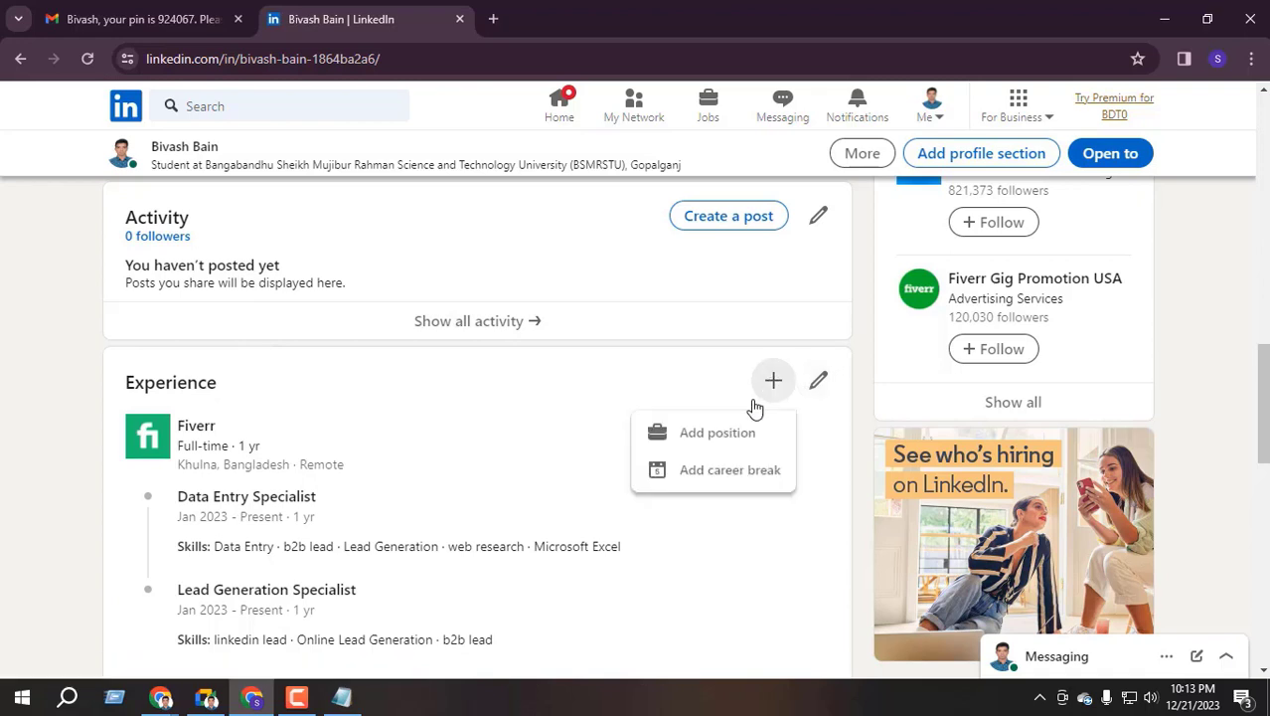
left_click(726, 438)
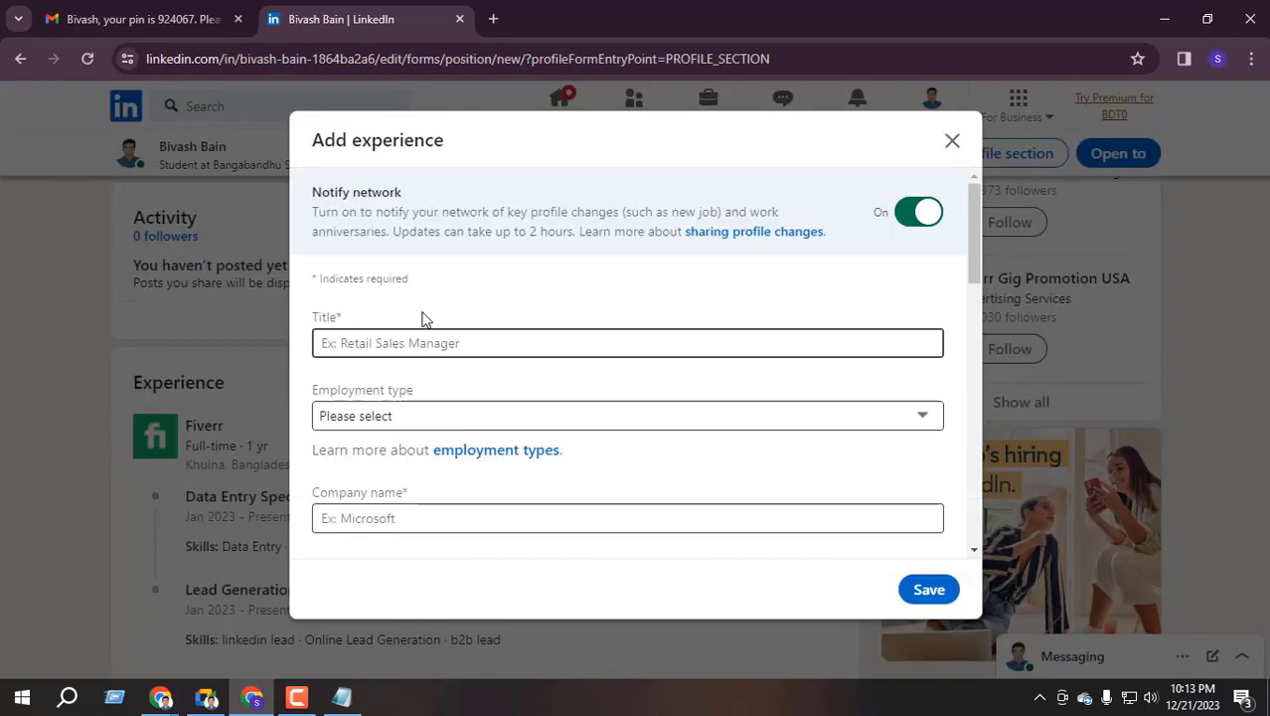
left_click(372, 344)
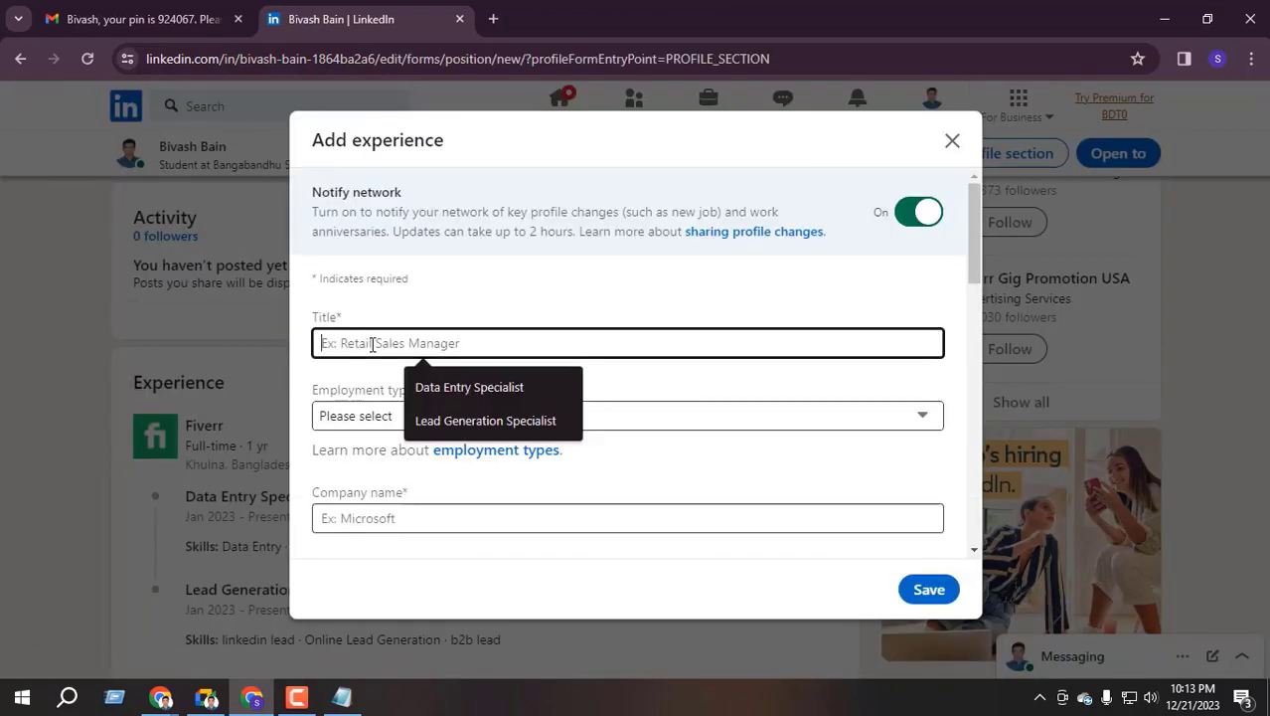
type("St")
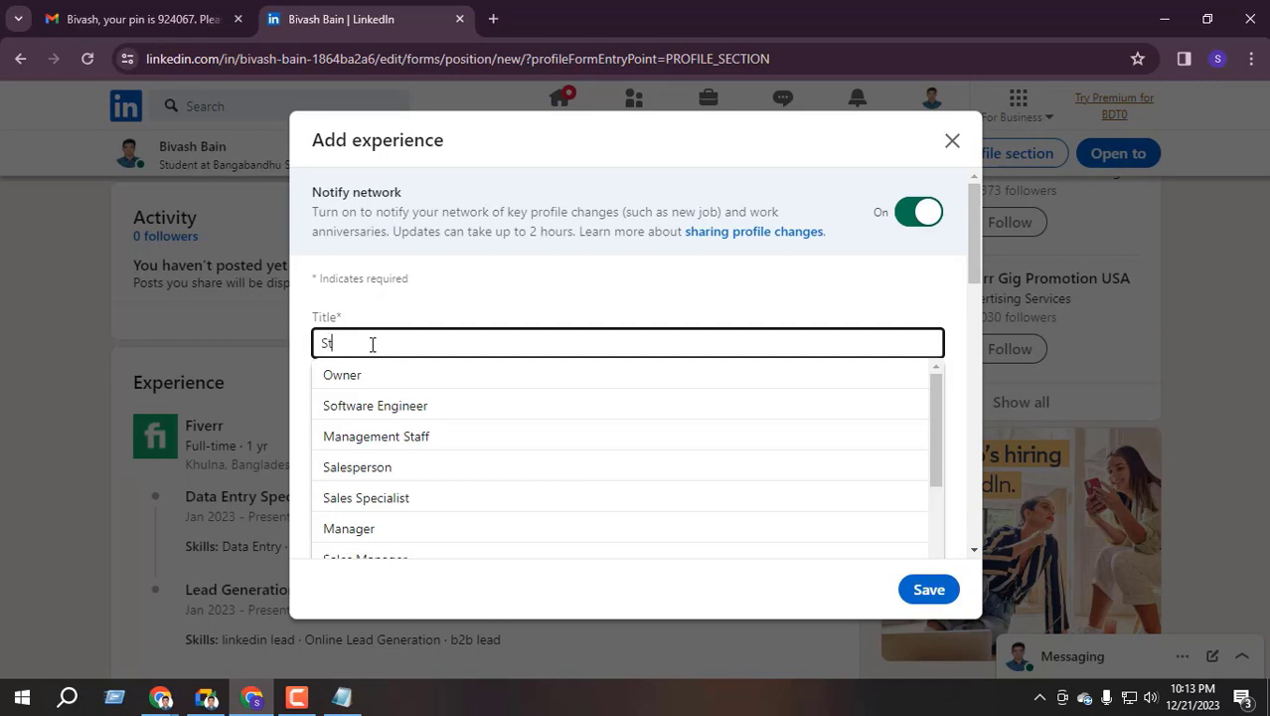
type("udent")
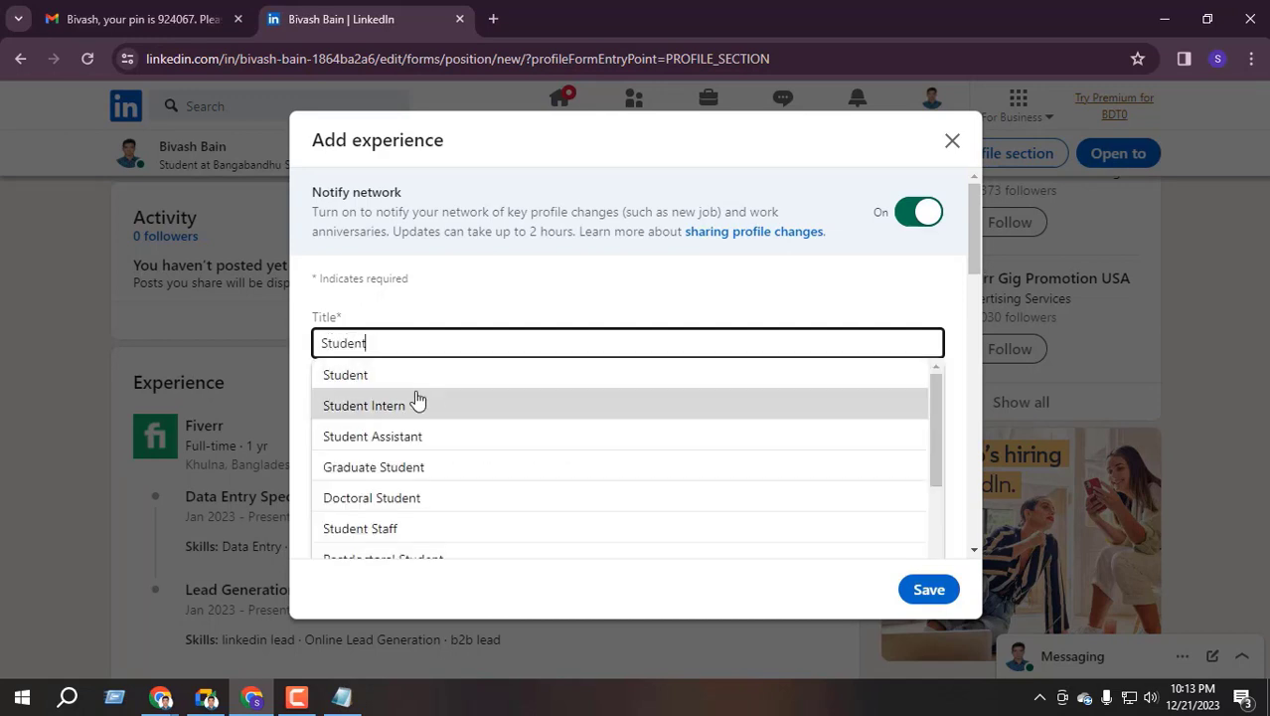
scroll(439, 407, "down", 1)
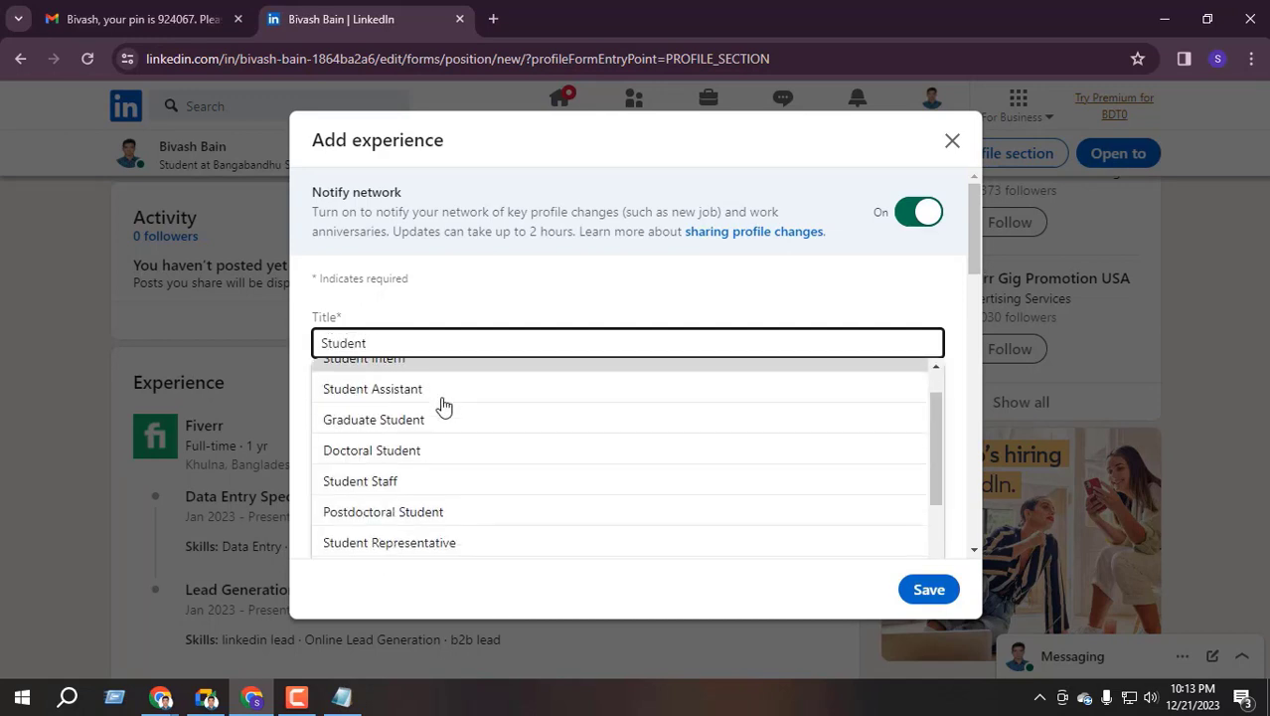
scroll(428, 427, "up", 1)
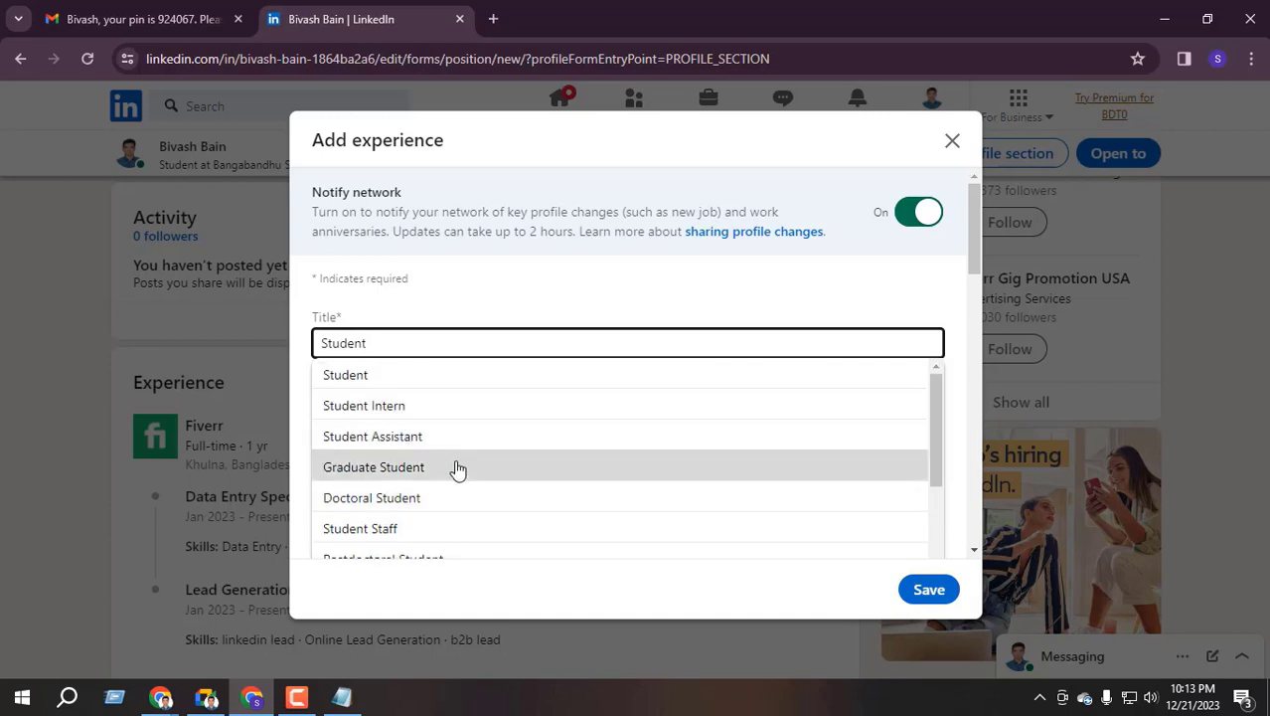
scroll(447, 462, "down", 3)
scroll(438, 452, "down", 3)
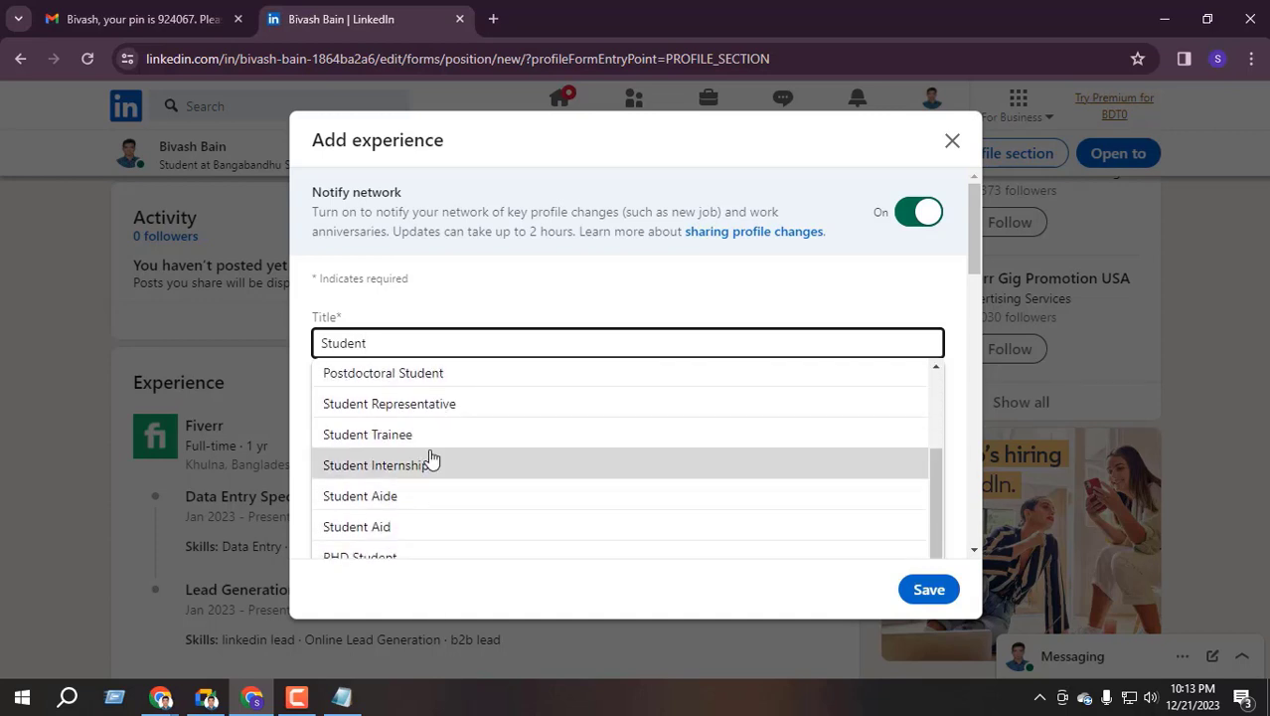
scroll(431, 460, "up", 1)
scroll(431, 460, "up", 5)
left_click(405, 413)
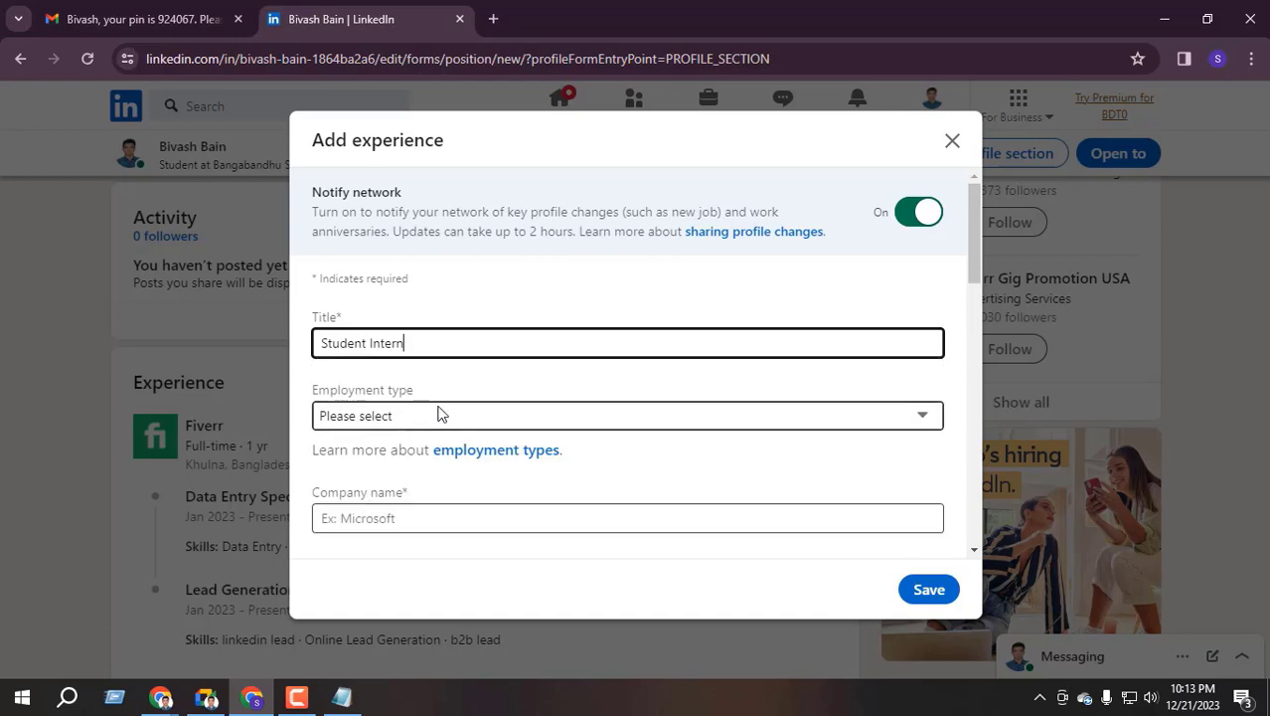
left_click(417, 418)
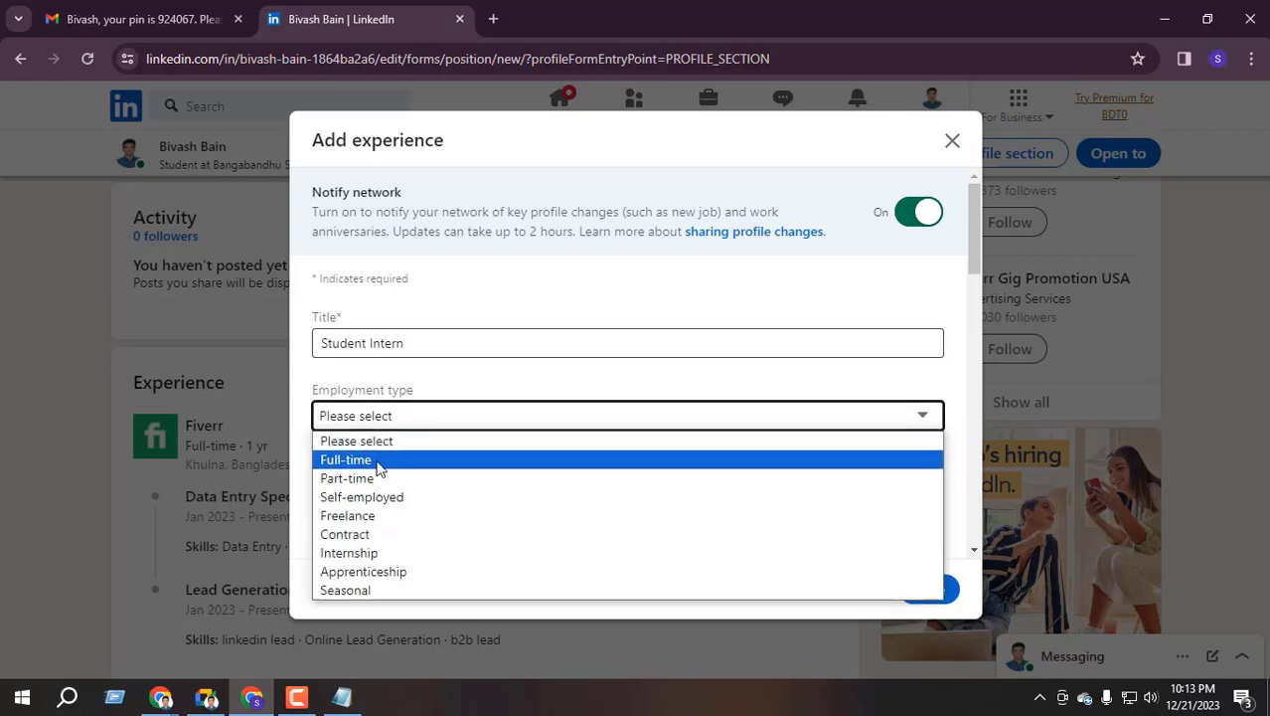
left_click(385, 559)
Set the company to the matching academy, location Khulna, Bangladesh, and location type Remote
scroll(403, 487, "down", 1)
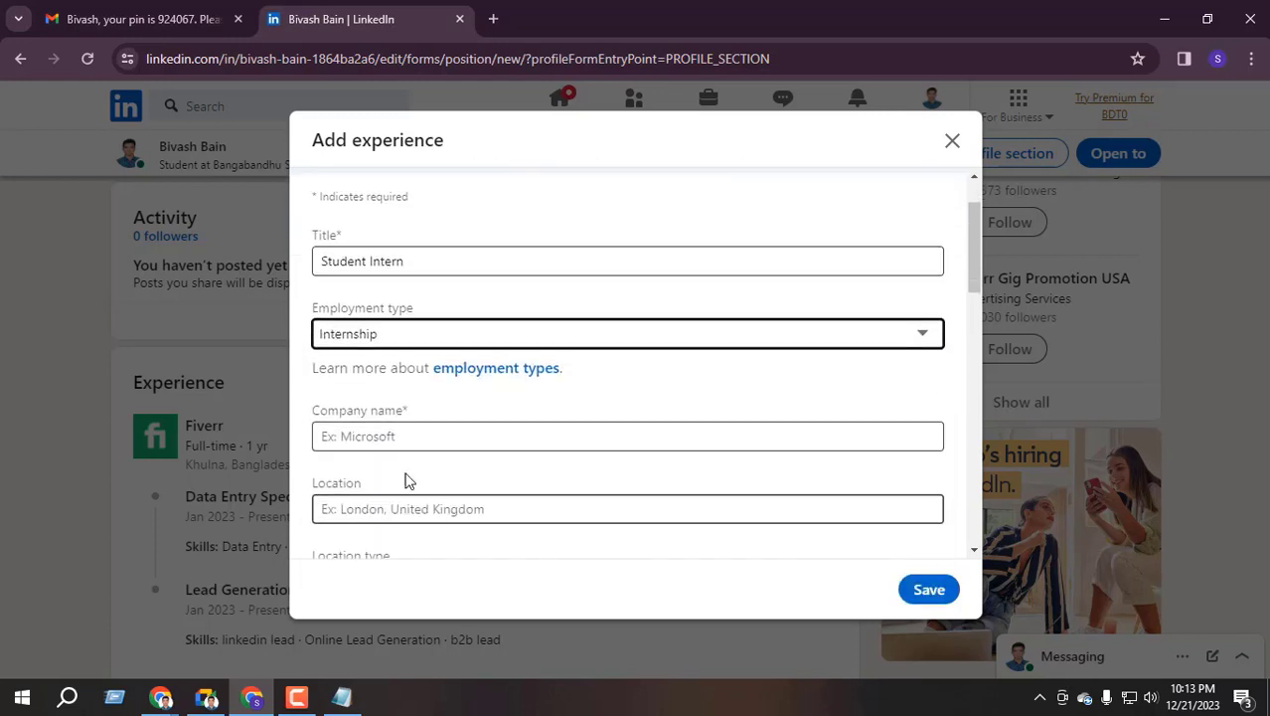
left_click(397, 423)
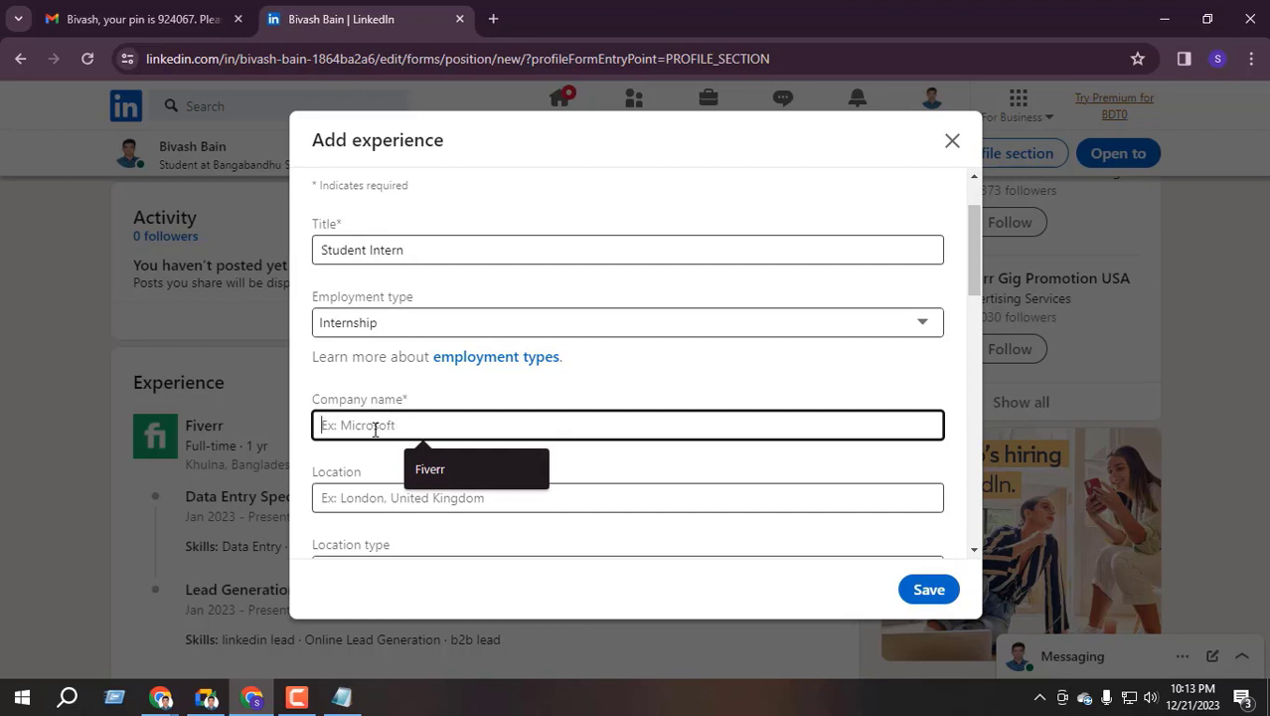
type("Bivash")
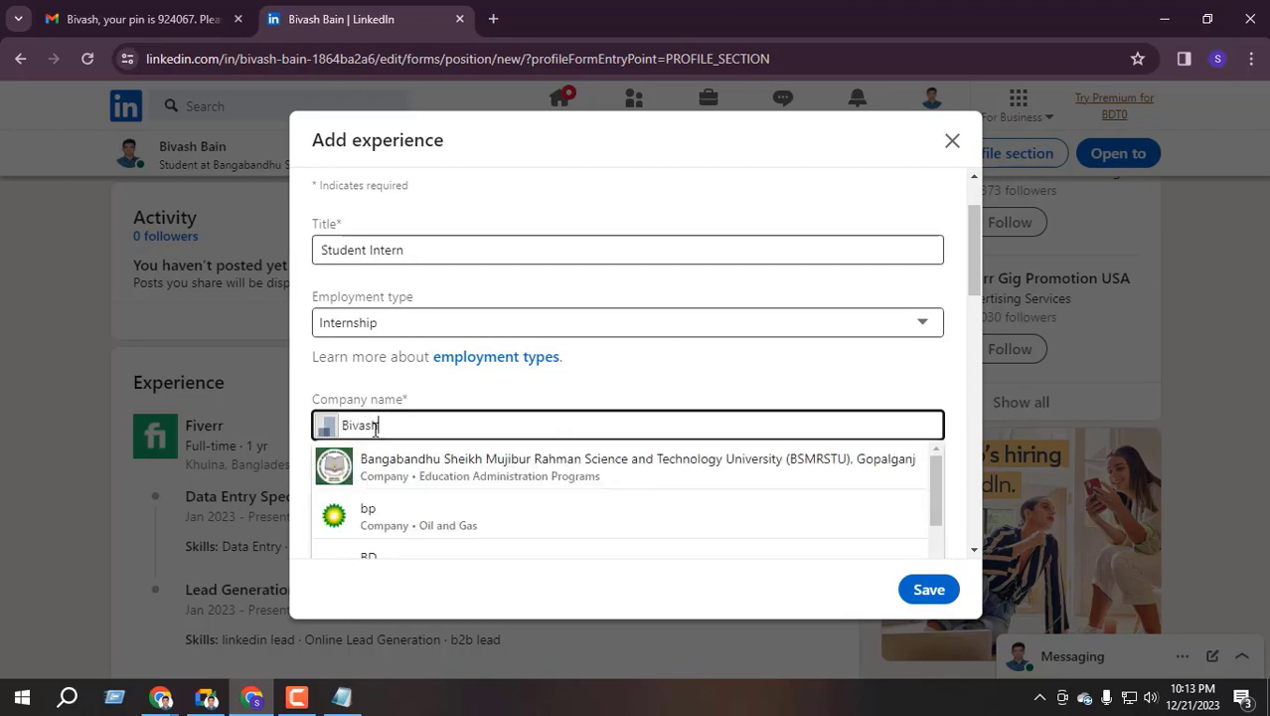
type(" Acad")
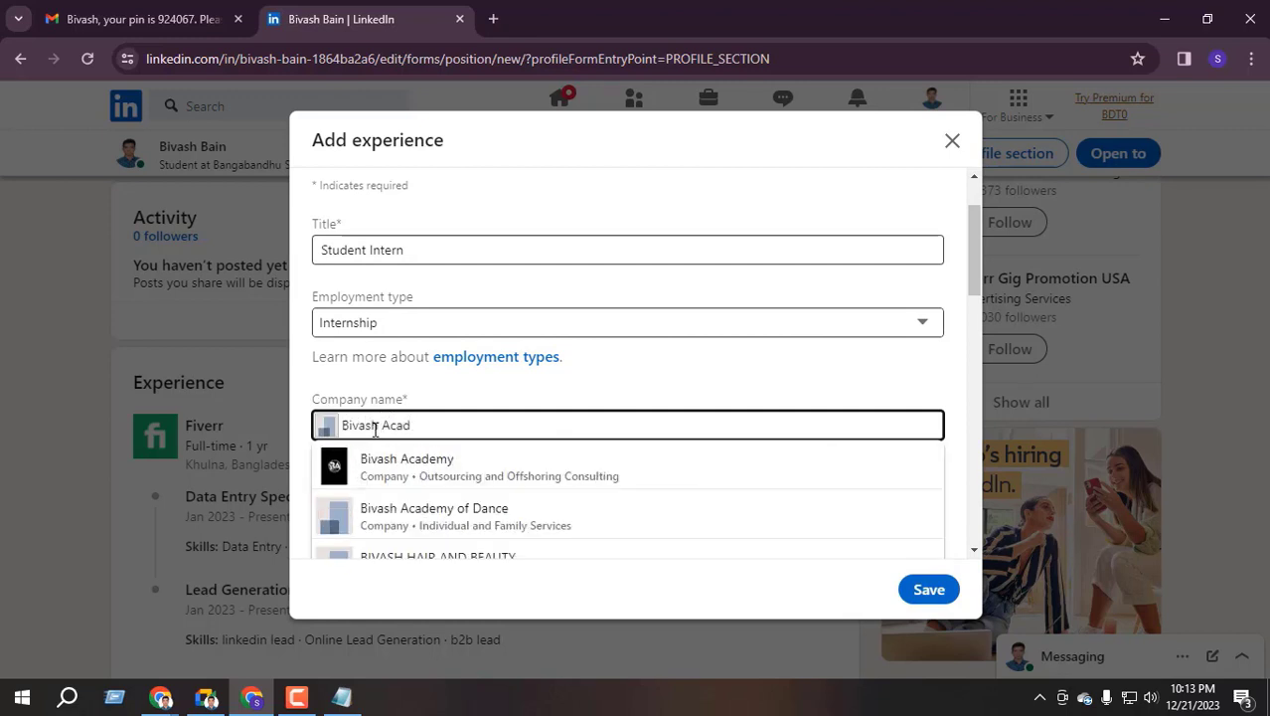
left_click(446, 466)
scroll(435, 468, "down", 1)
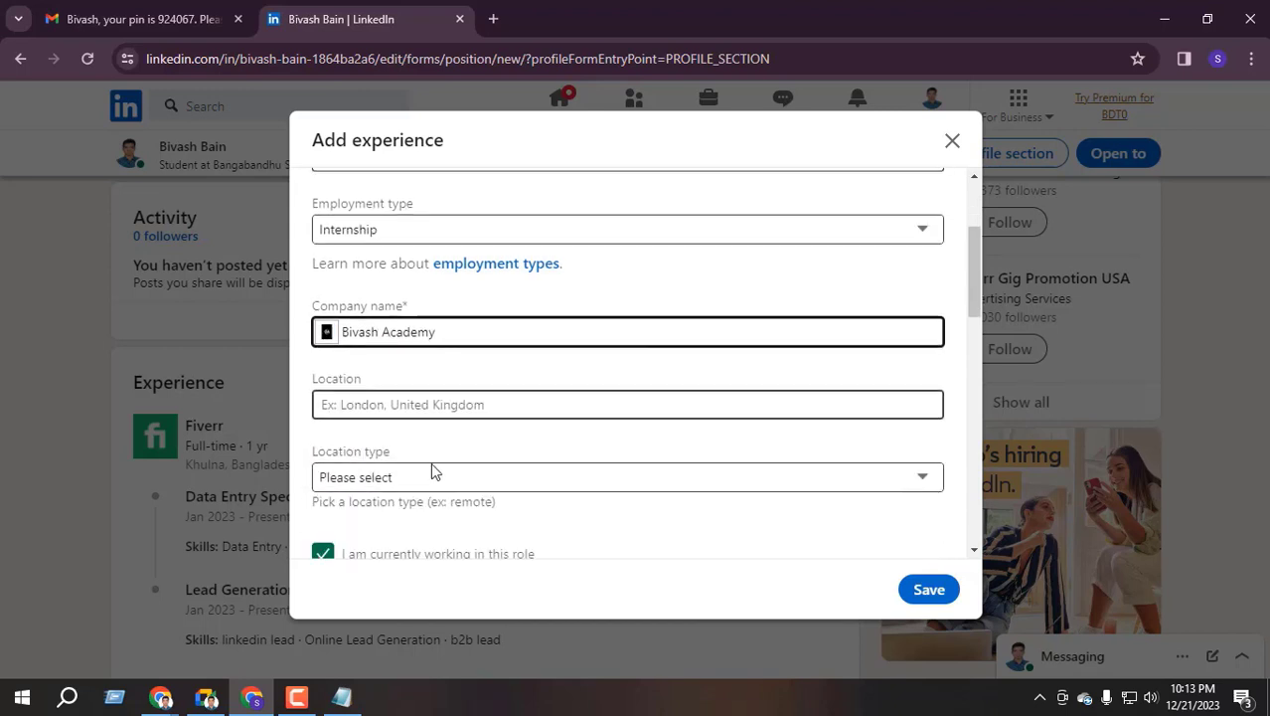
left_click(374, 403)
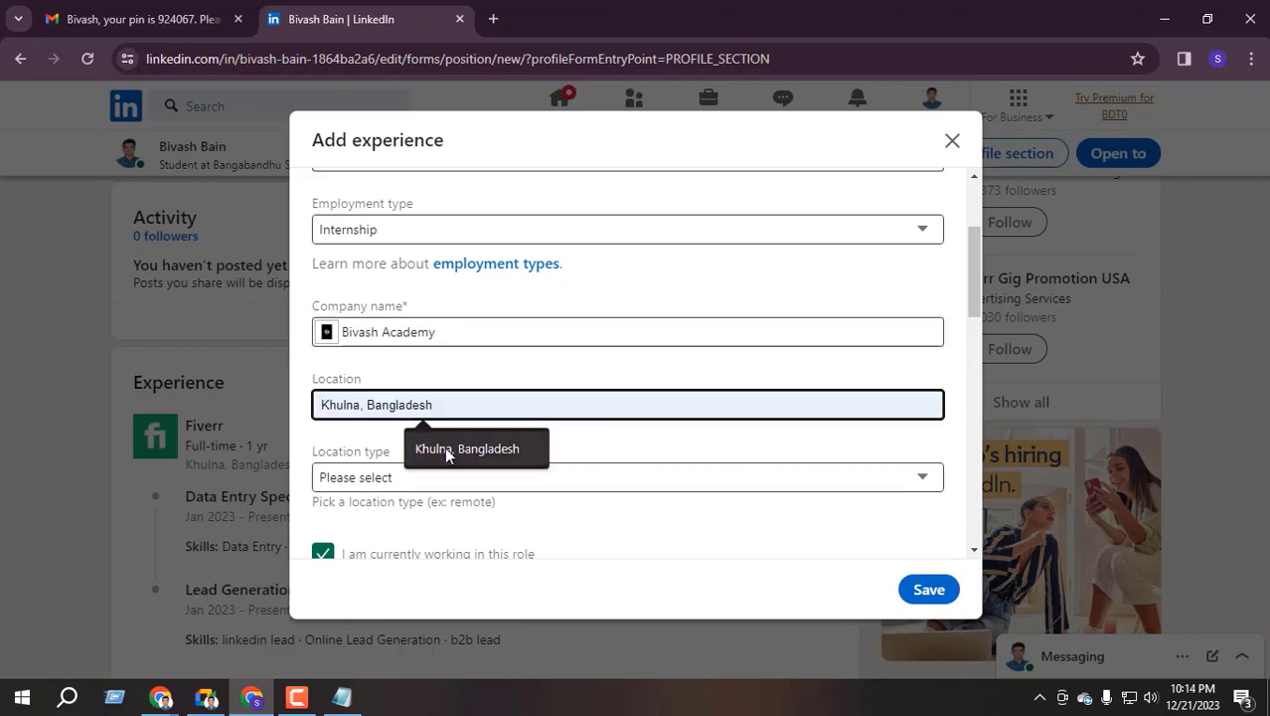
left_click(446, 450)
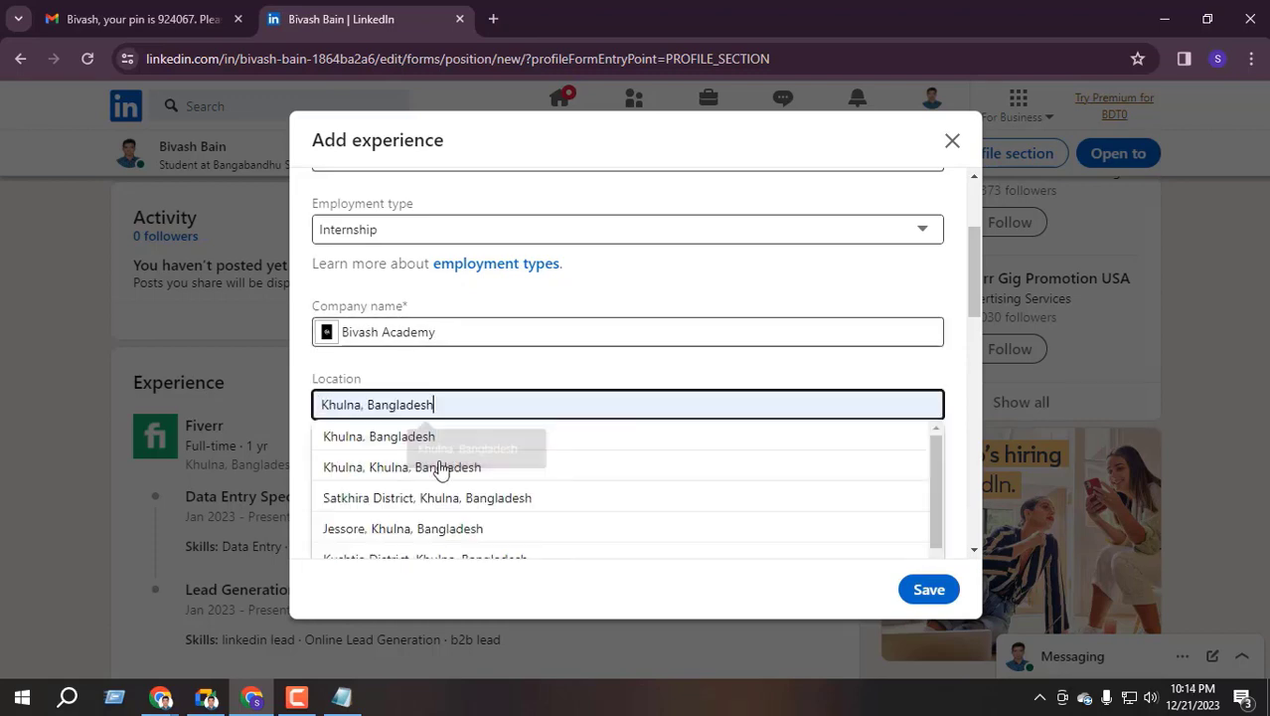
left_click(407, 444)
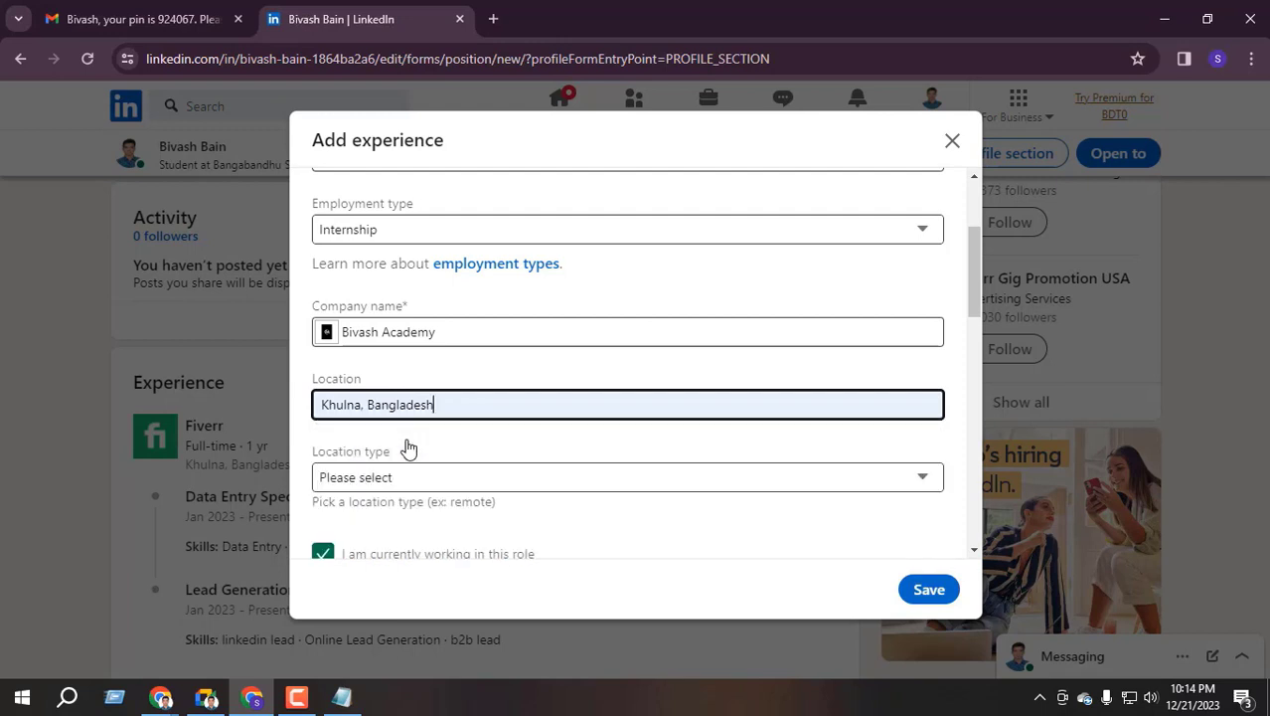
scroll(410, 423, "down", 1)
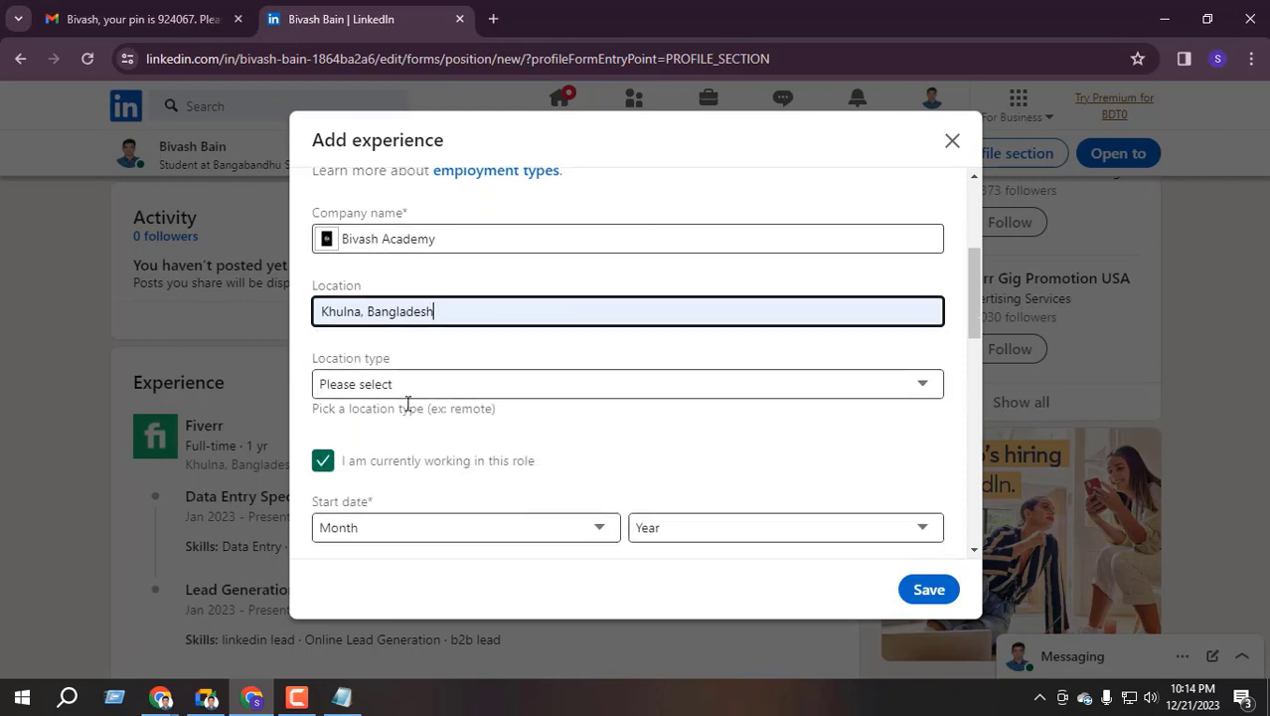
left_click(349, 384)
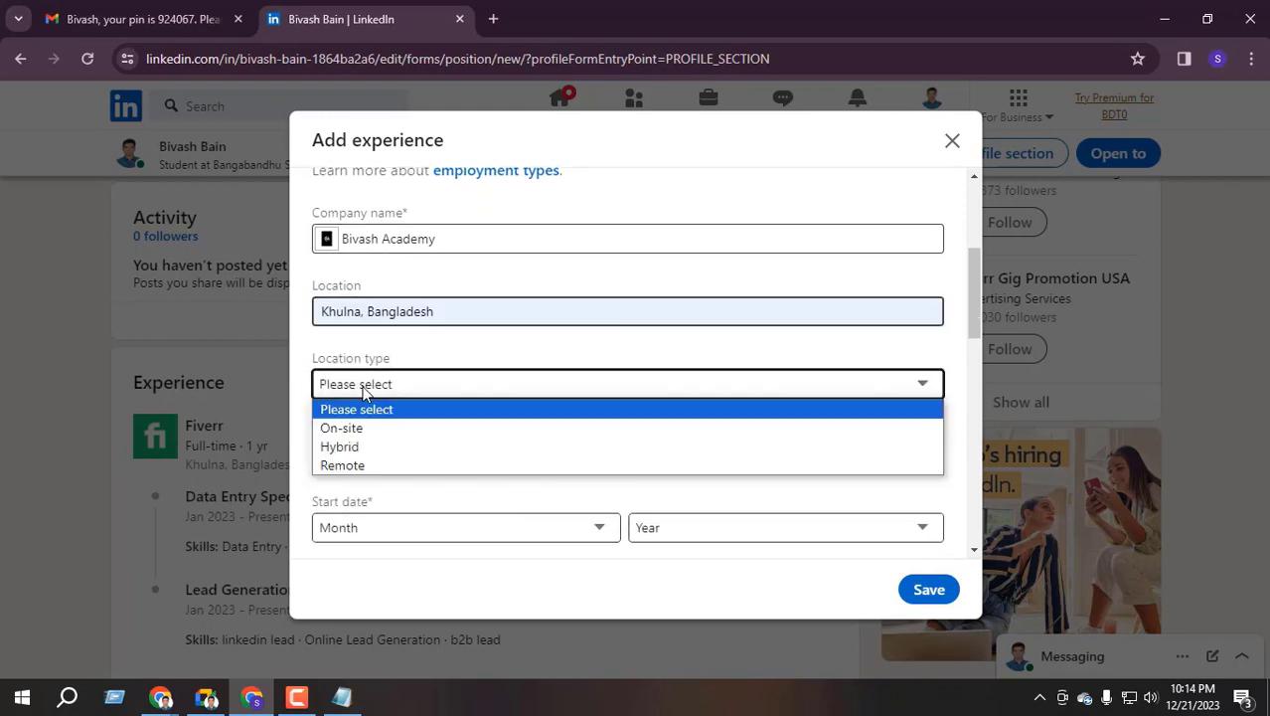
left_click(360, 466)
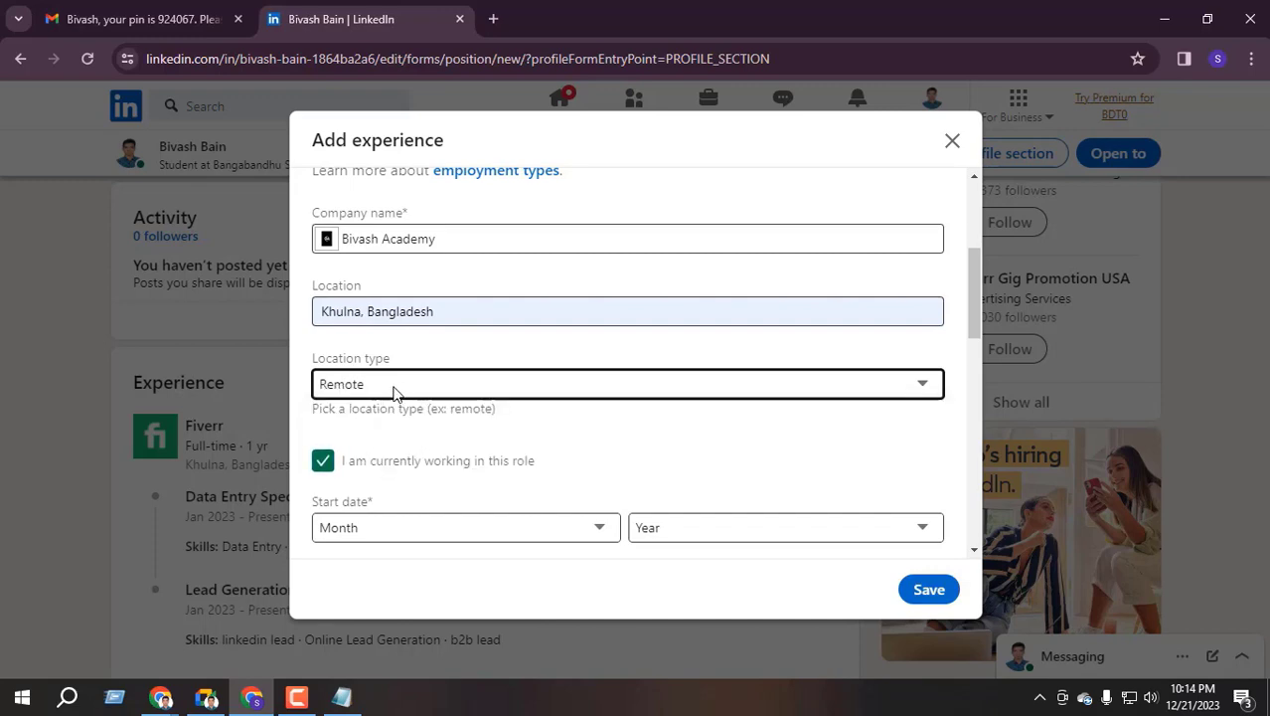
Set the start date to December 2023 and save the entry
scroll(394, 404, "down", 1)
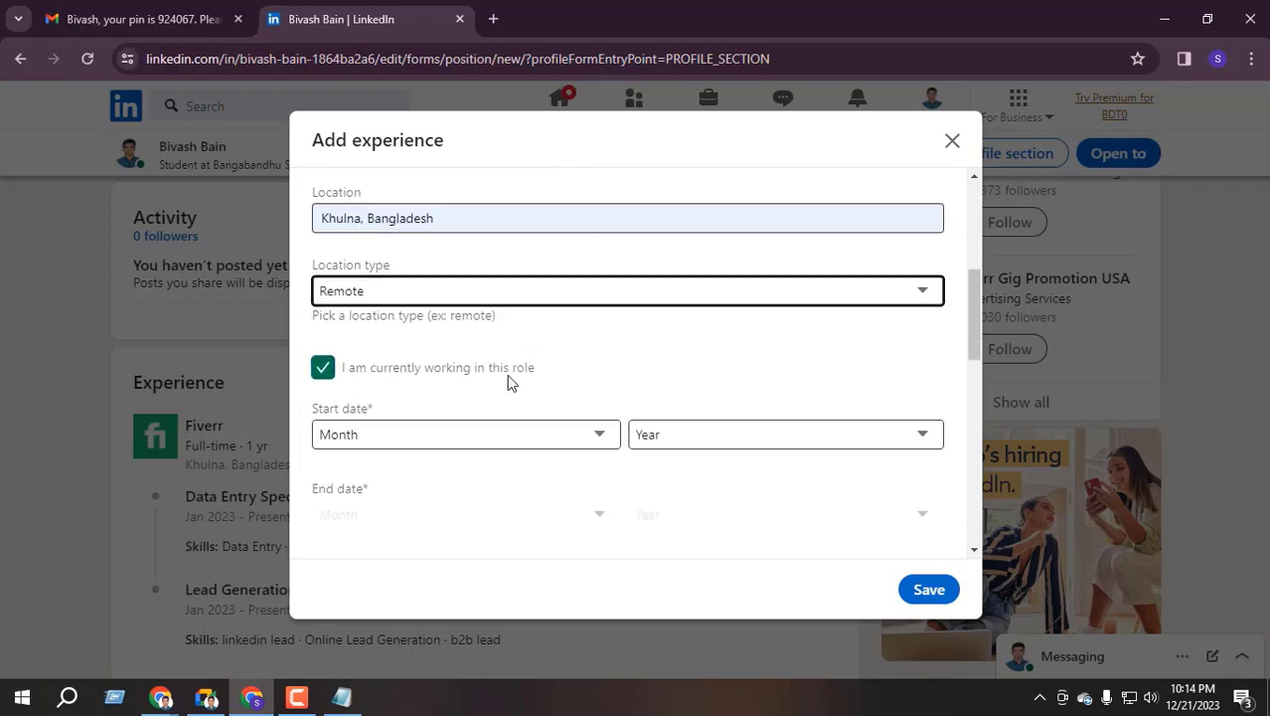
scroll(497, 378, "down", 1)
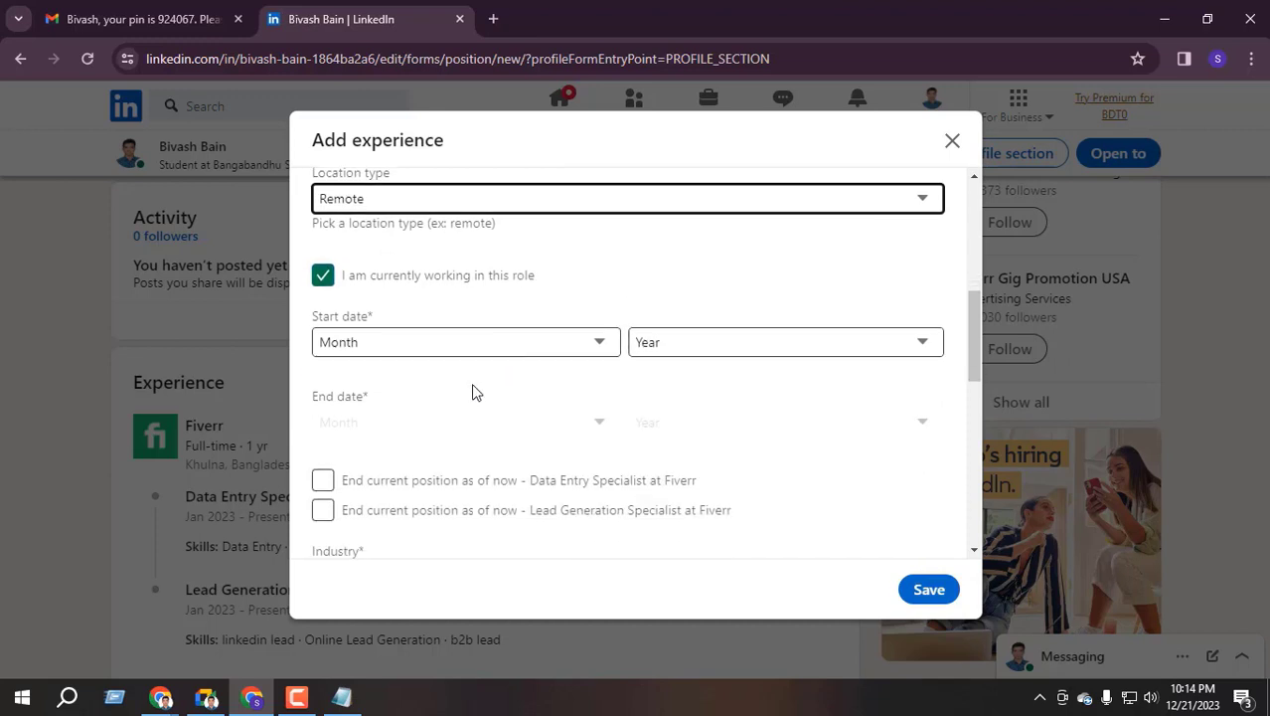
left_click(406, 346)
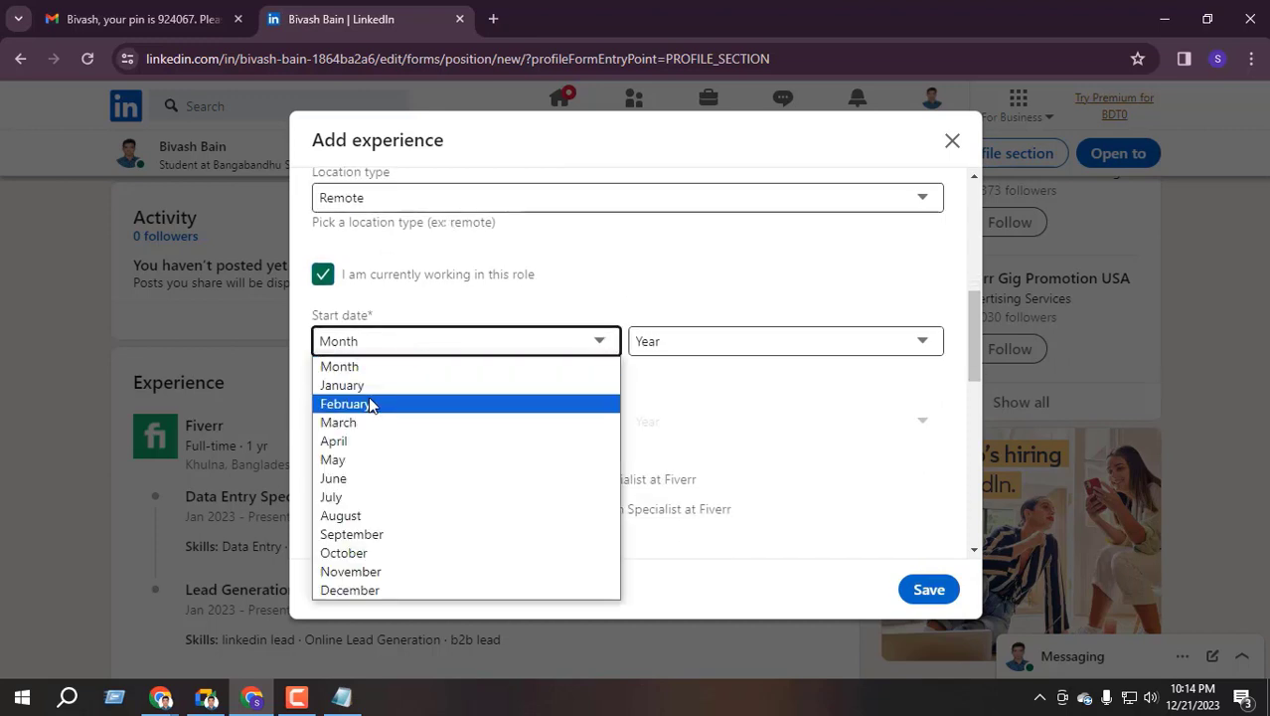
left_click(381, 594)
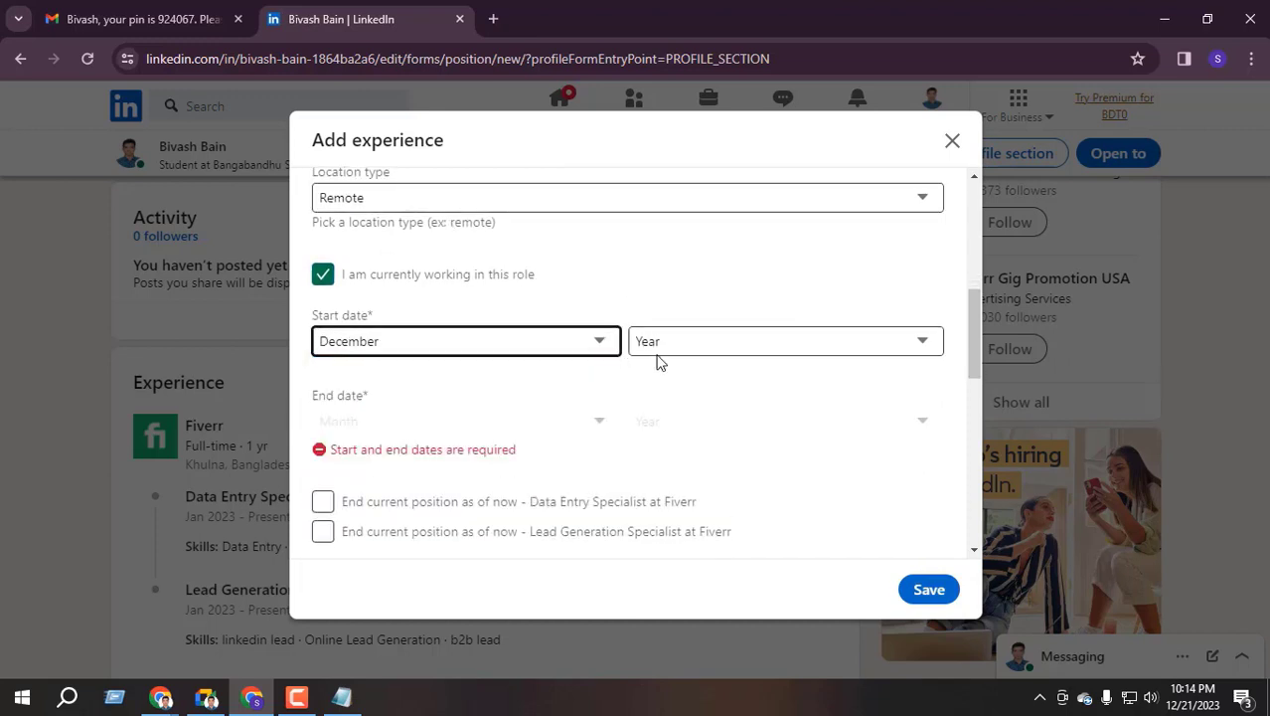
left_click(664, 350)
scroll(676, 298, "up", 3)
scroll(636, 358, "down", 3)
left_click(675, 343)
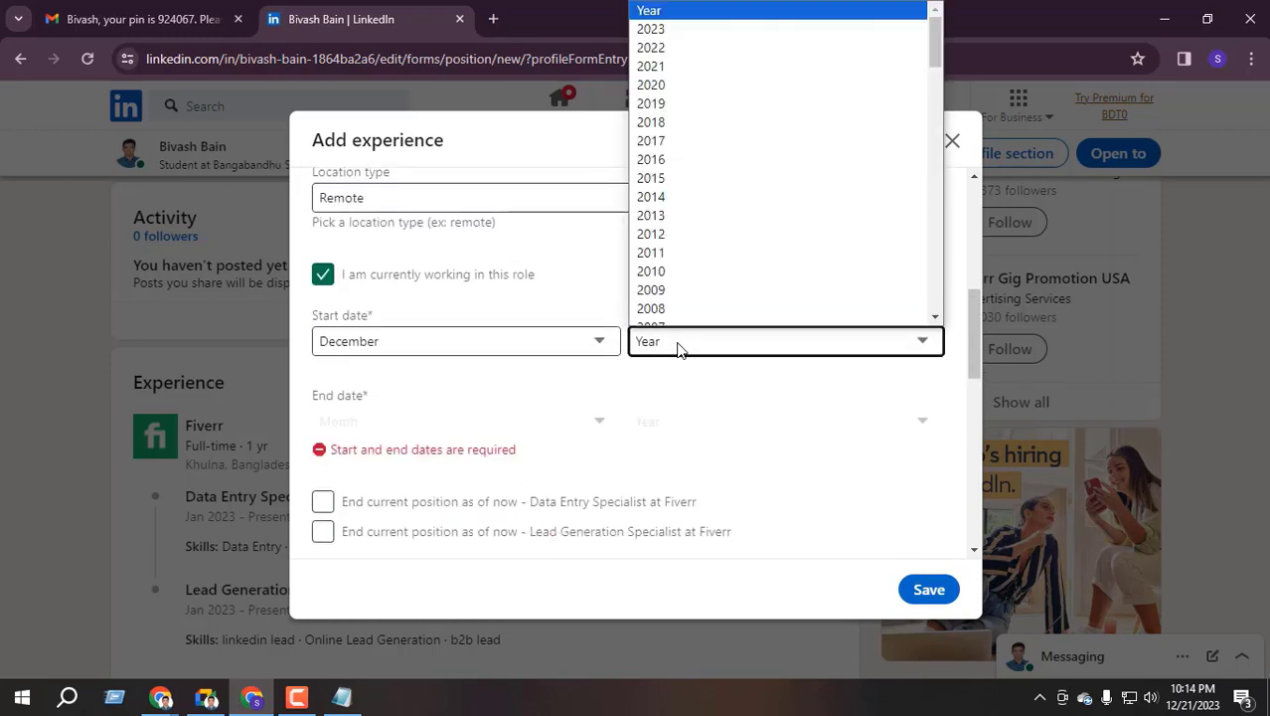
left_click(665, 37)
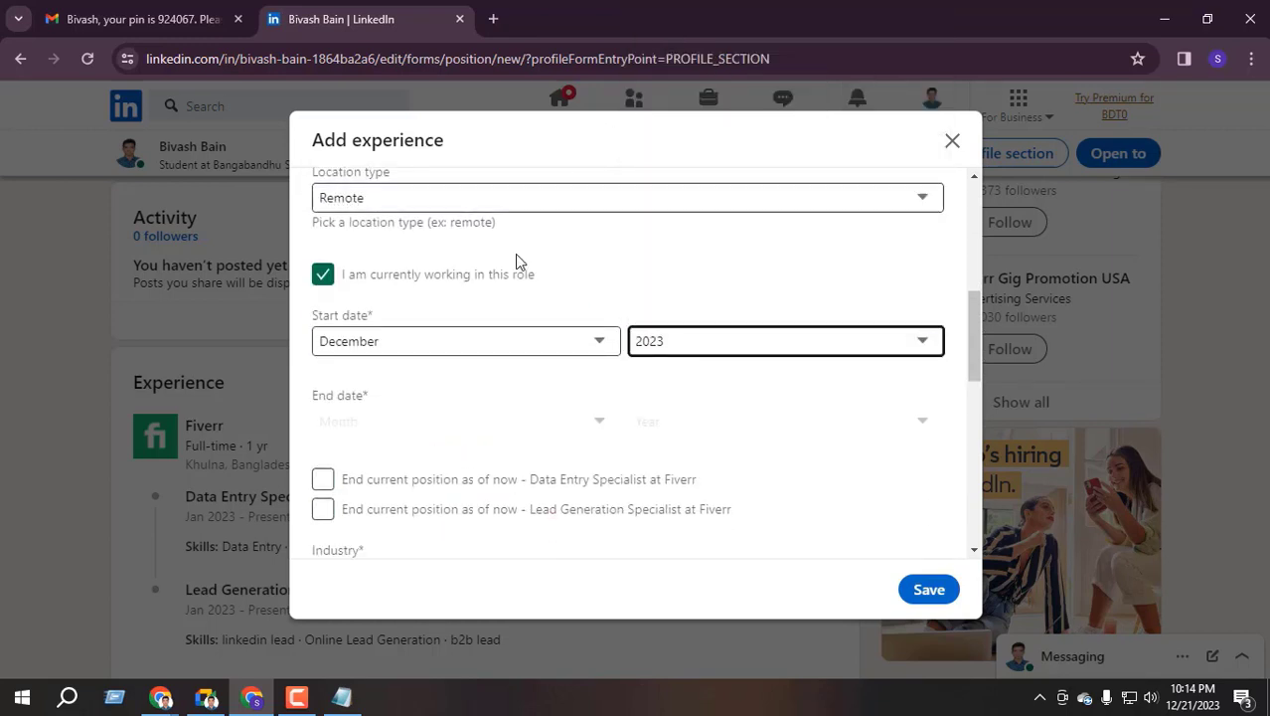
scroll(437, 308, "down", 1)
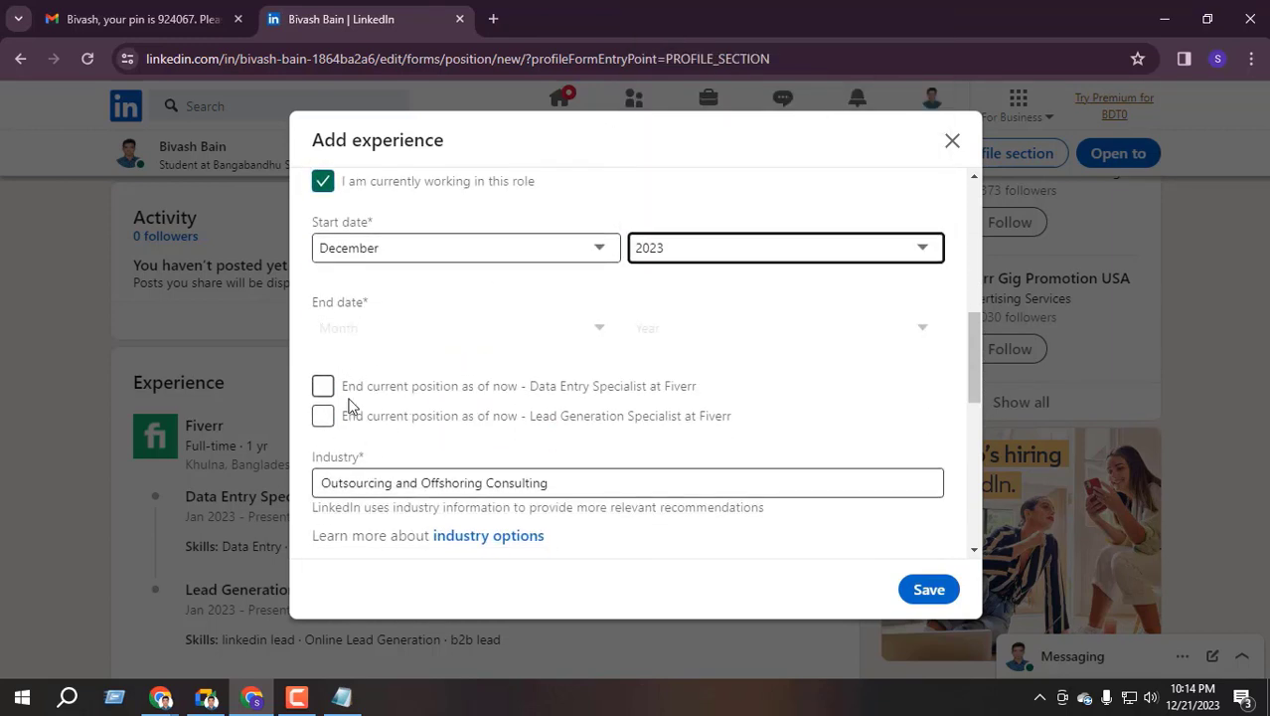
scroll(440, 417, "down", 2)
scroll(351, 441, "down", 2)
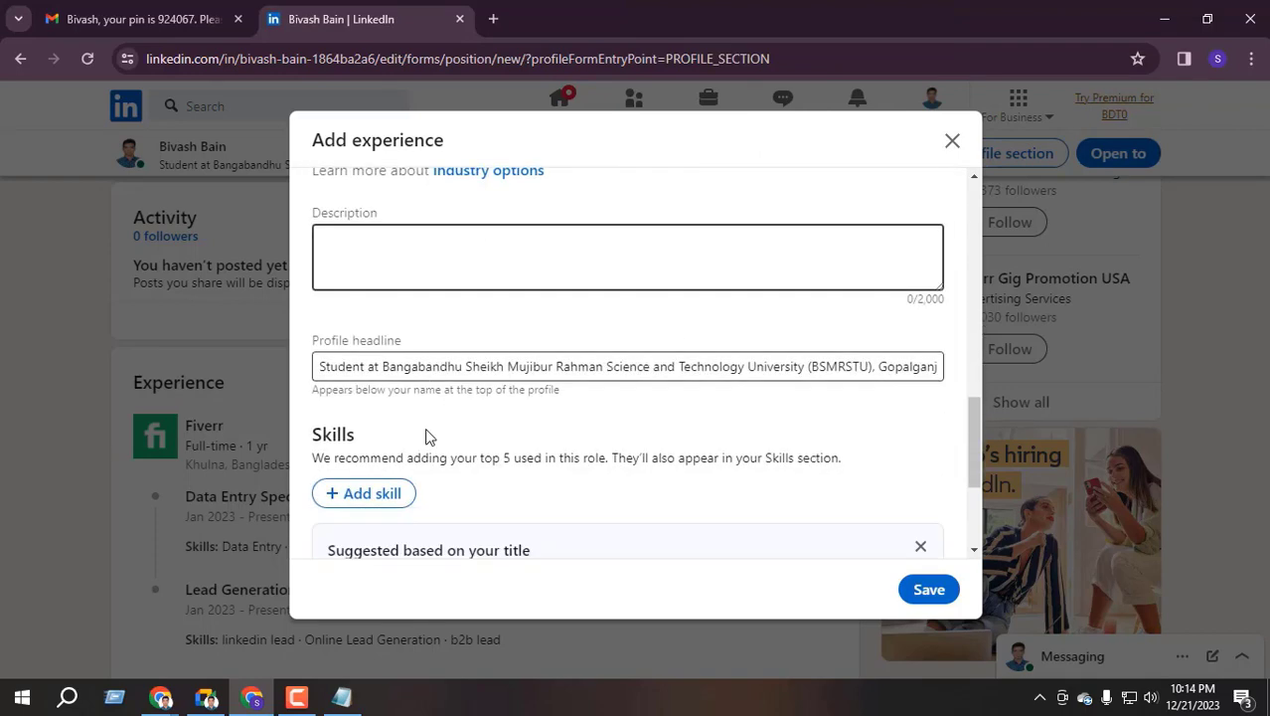
scroll(454, 389, "down", 2)
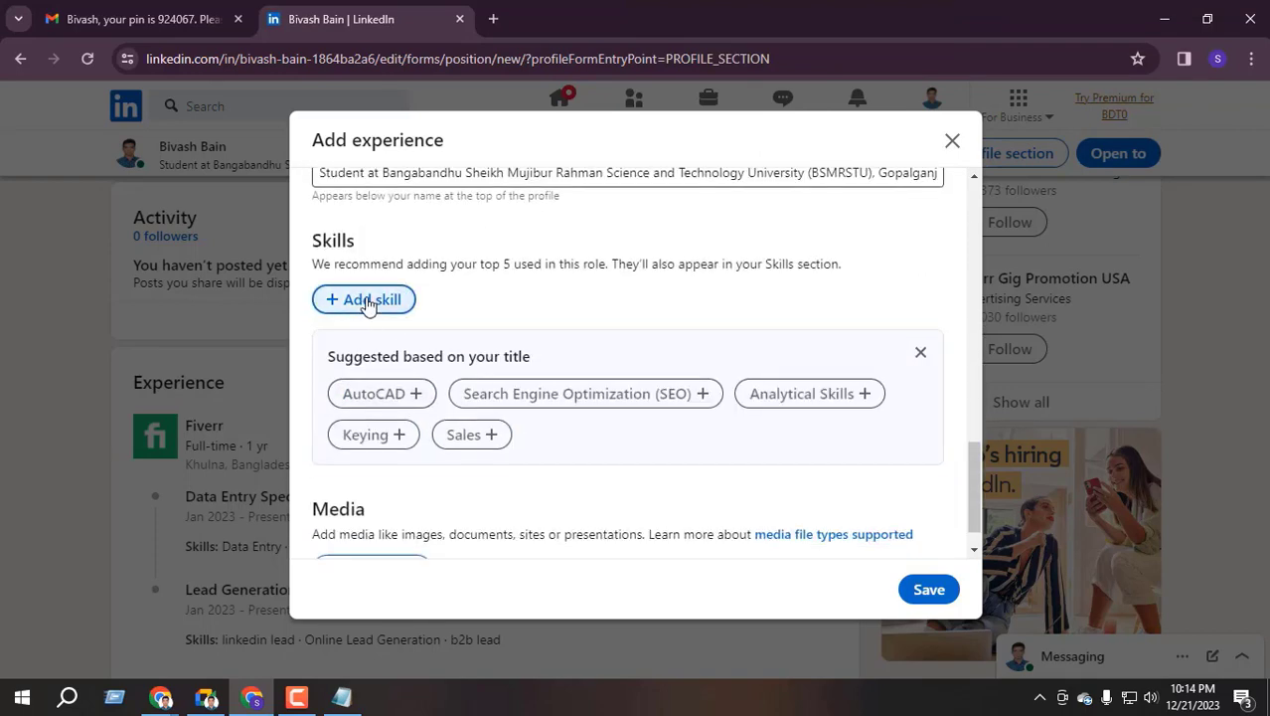
scroll(377, 448, "down", 1)
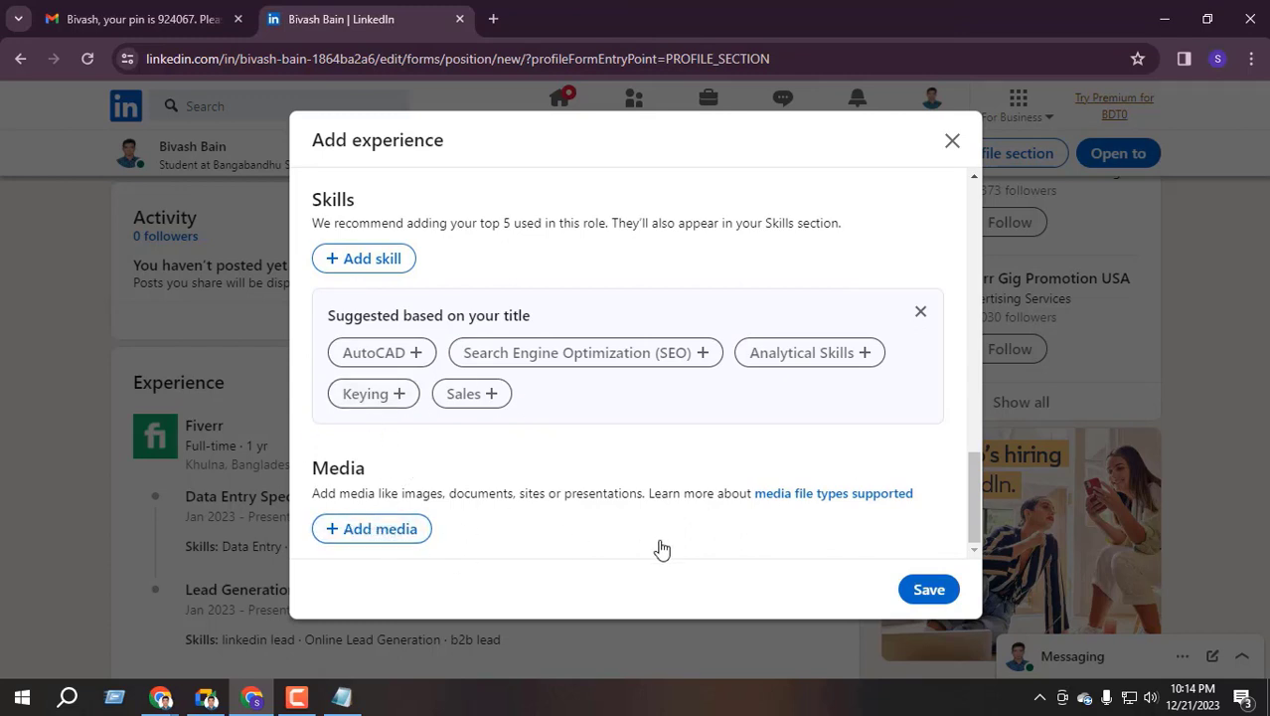
left_click(926, 596)
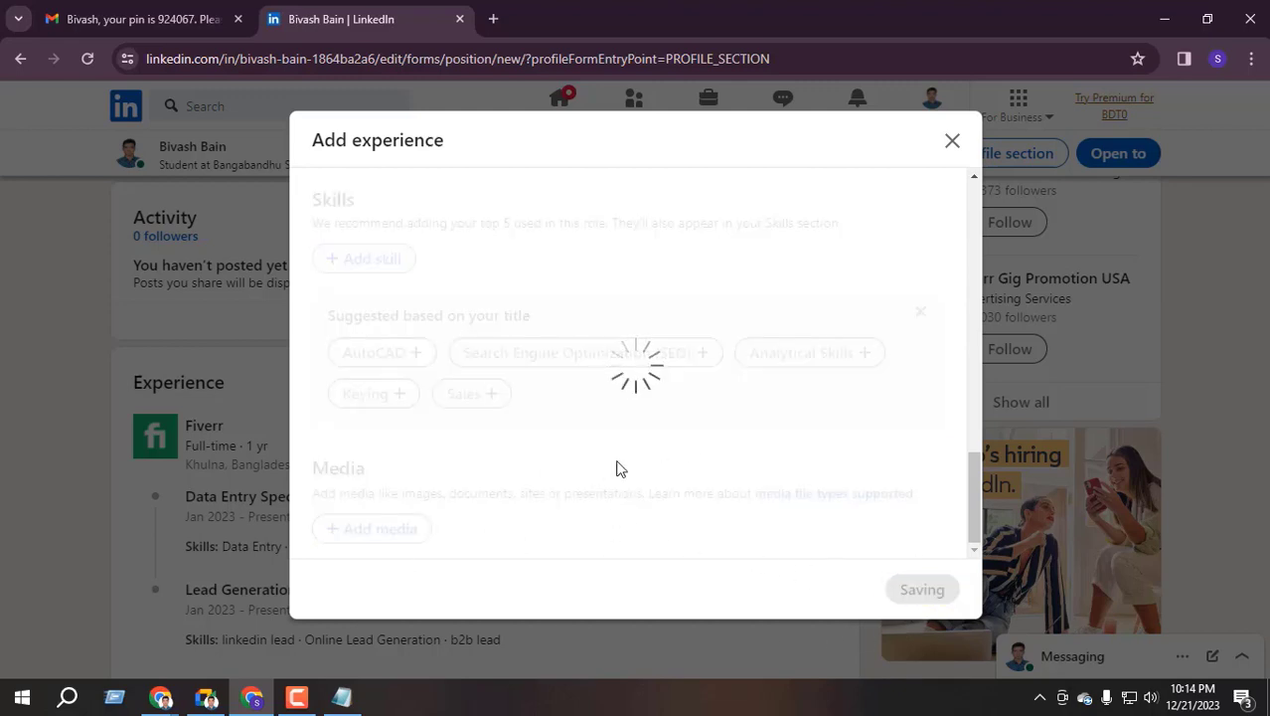
Skip sharing the new Student Intern position on the profile
left_click(428, 530)
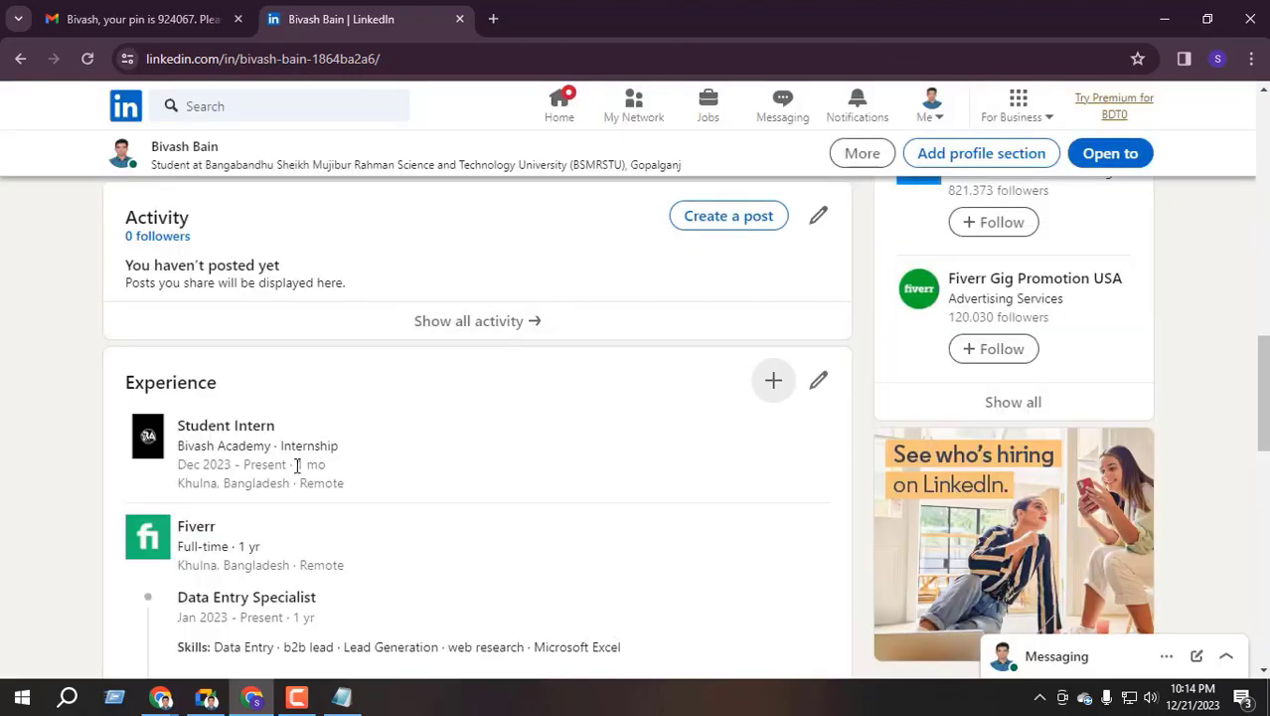
scroll(296, 465, "down", 2)
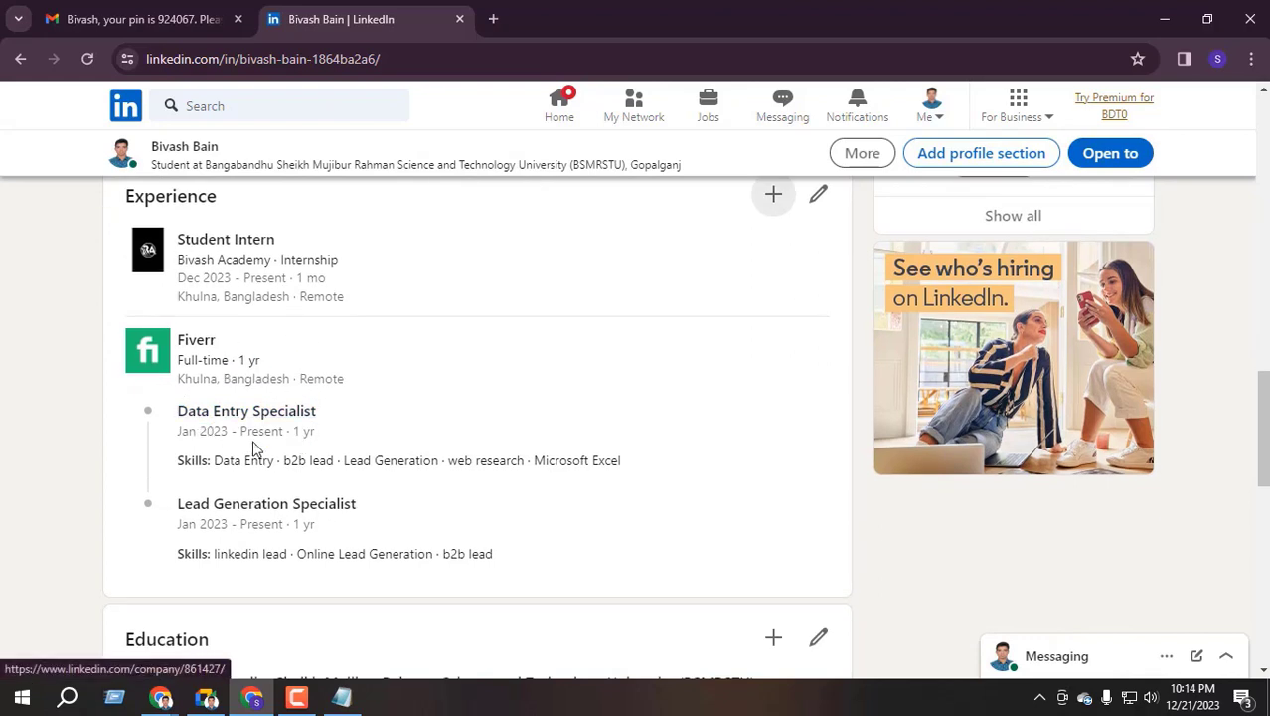
scroll(239, 454, "up", 1)
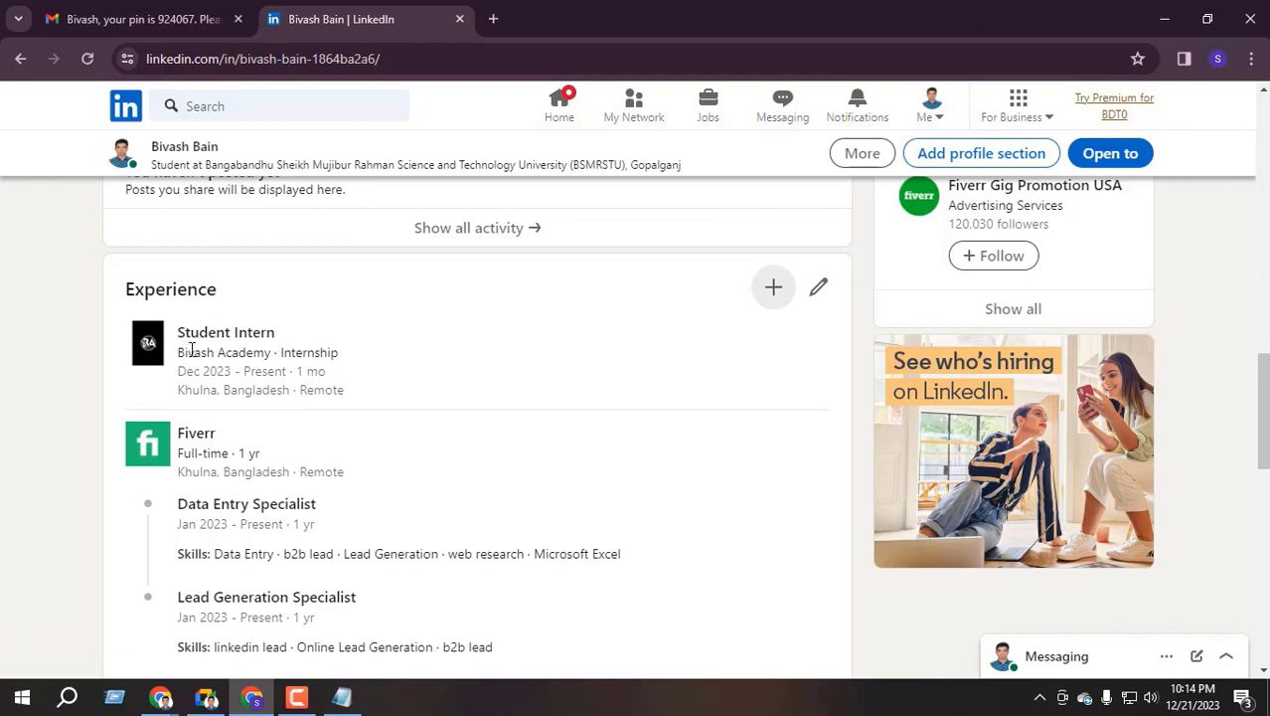
left_click_drag(188, 352, 370, 362)
left_click(66, 505)
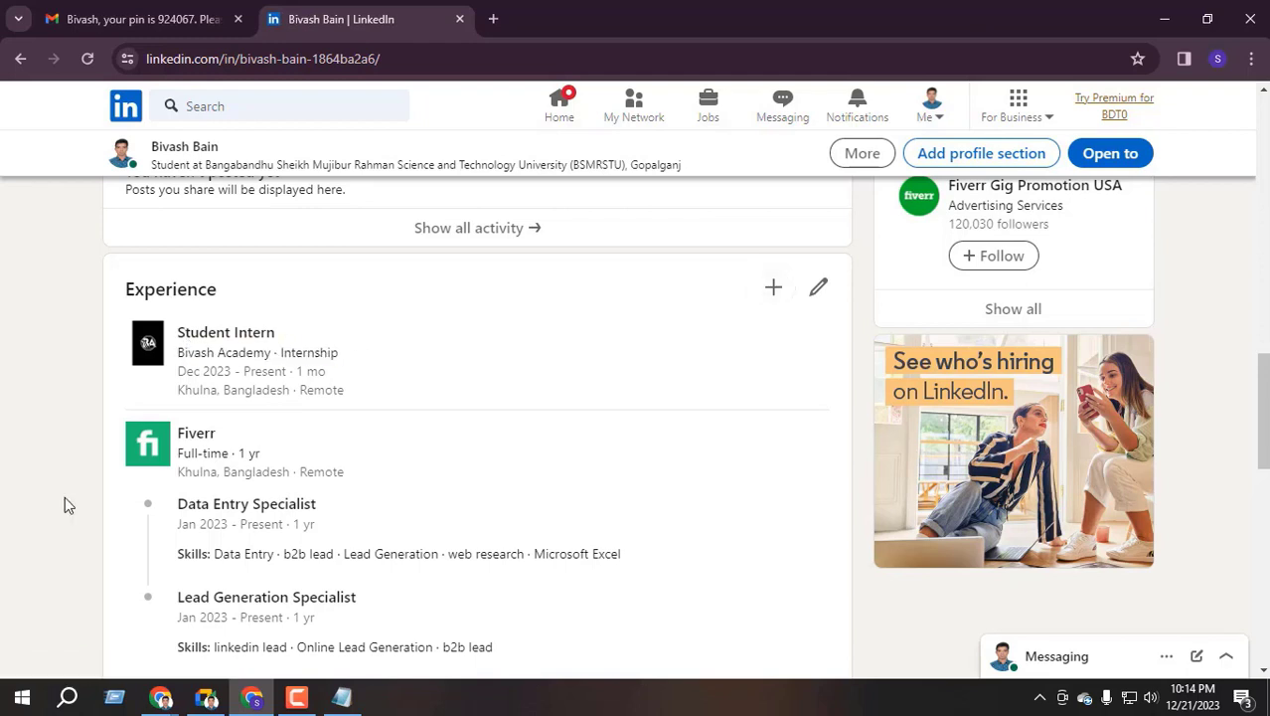
Open the Experience details page listing all positions for editing
left_click(818, 290)
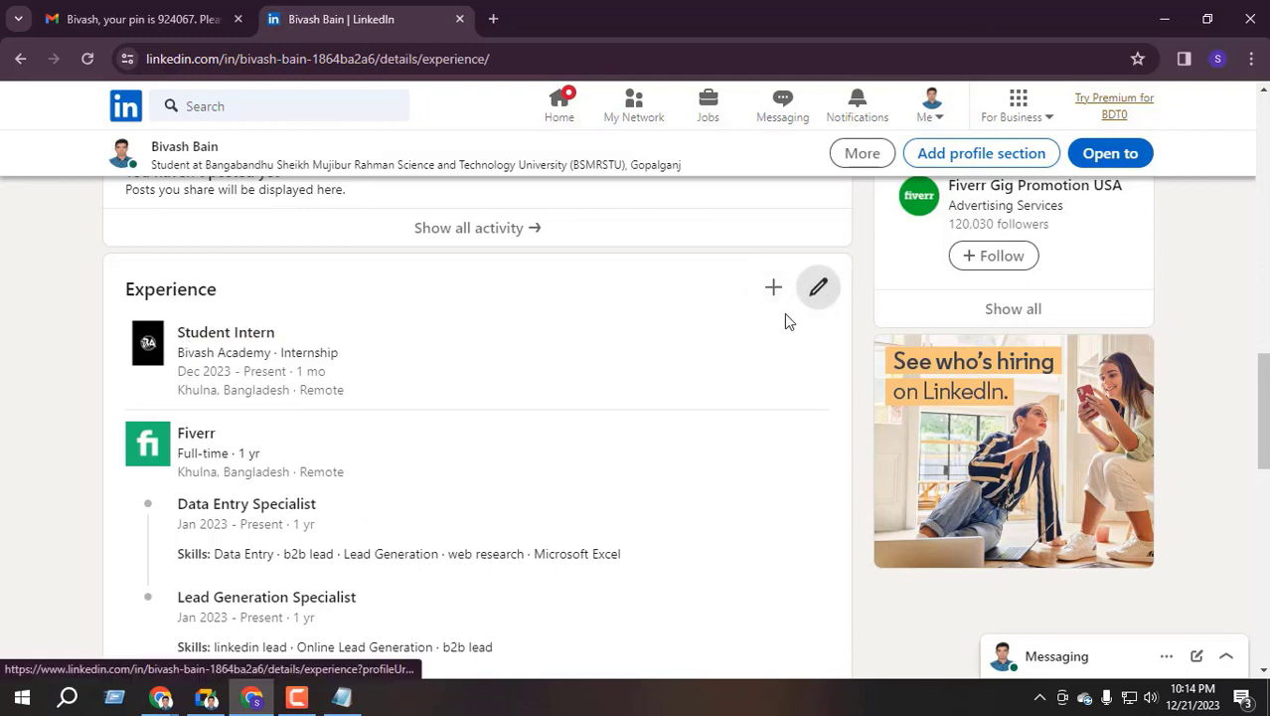
left_click(137, 231)
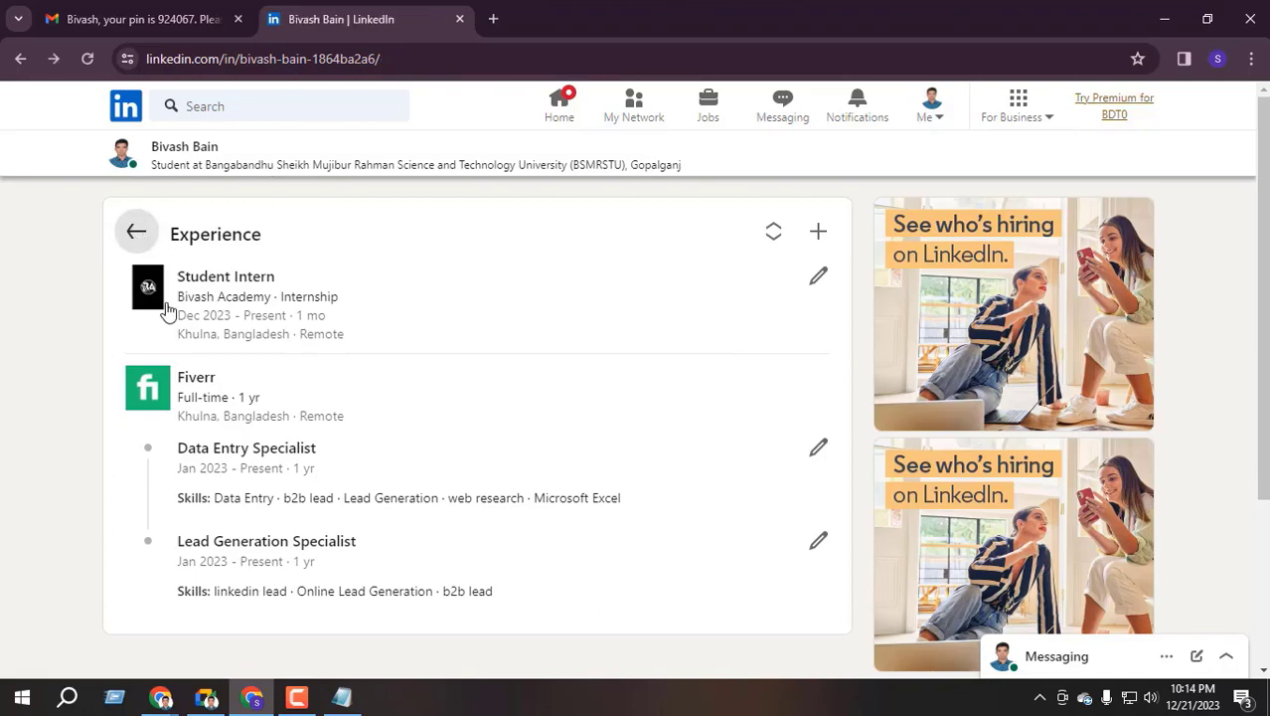
scroll(236, 451, "down", 6)
scroll(236, 451, "down", 9)
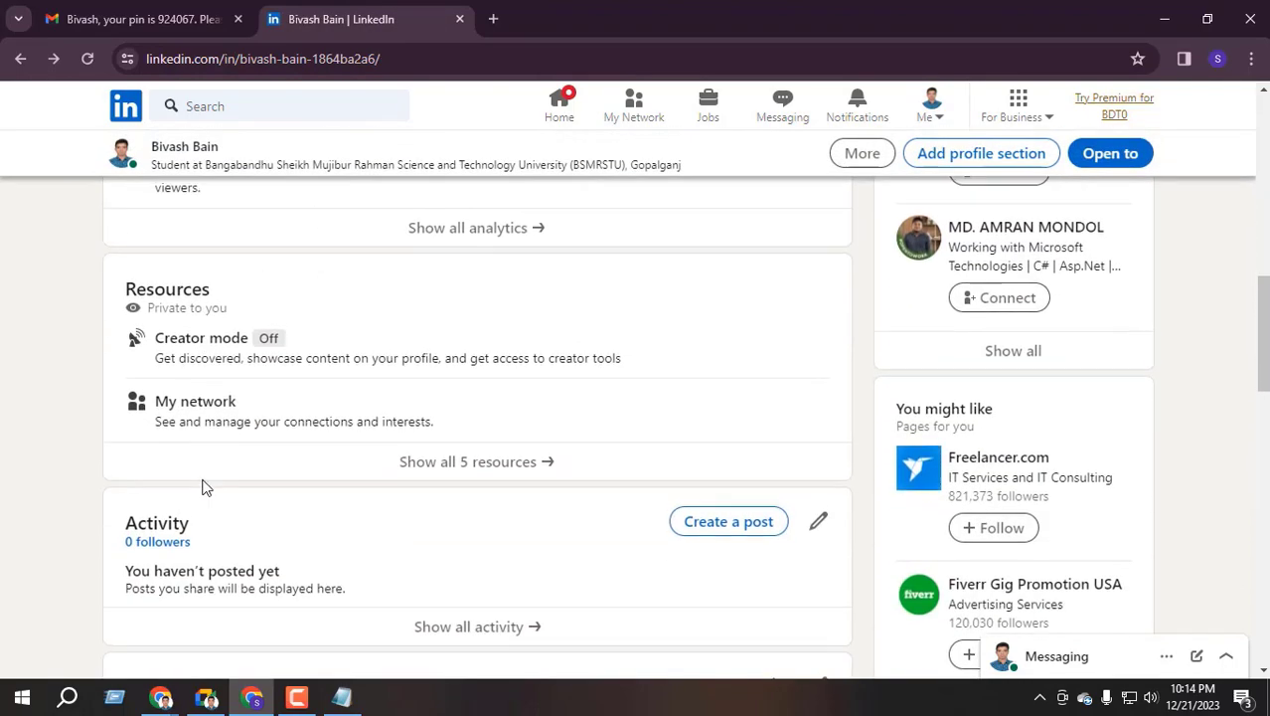
scroll(198, 298, "up", 1)
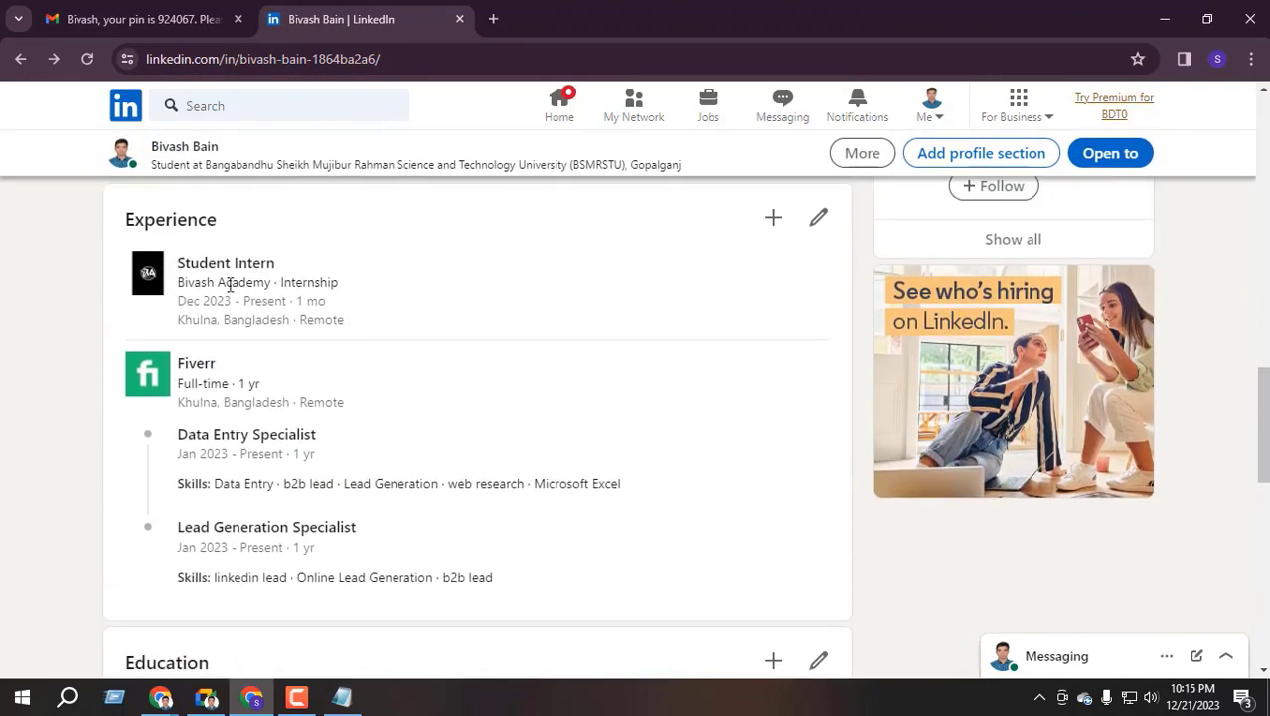
scroll(730, 336, "up", 1)
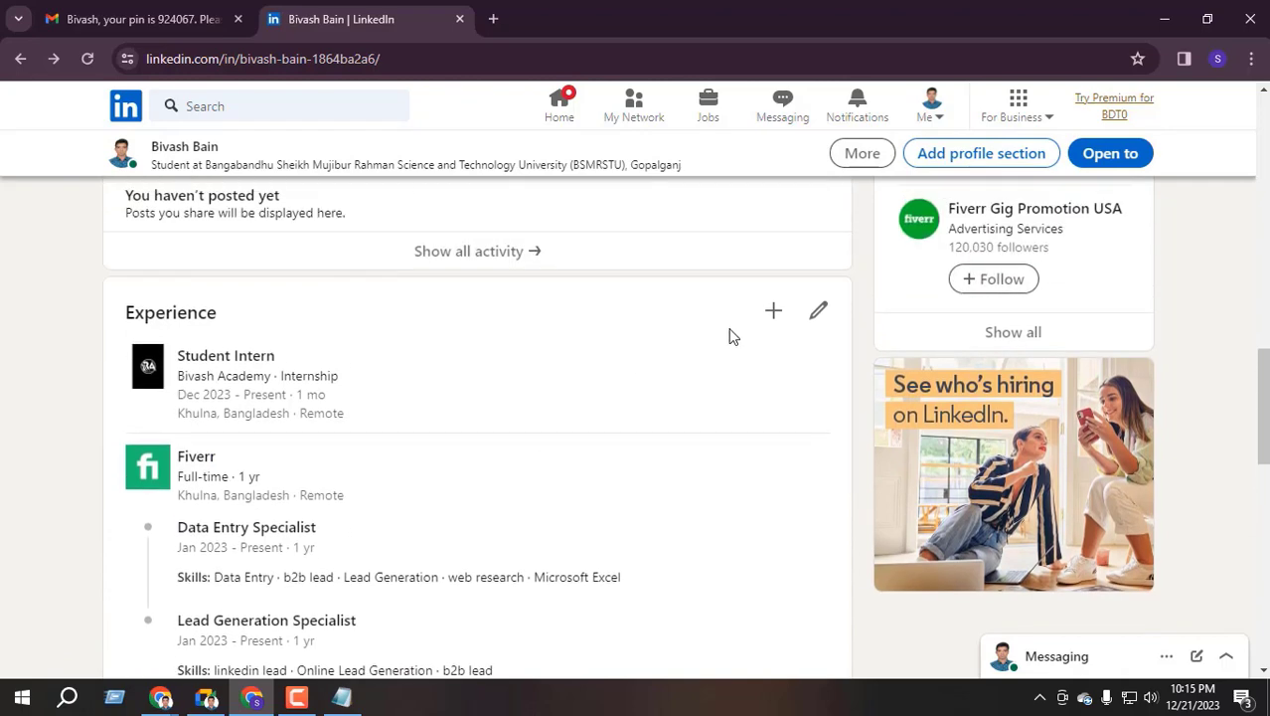
left_click(818, 310)
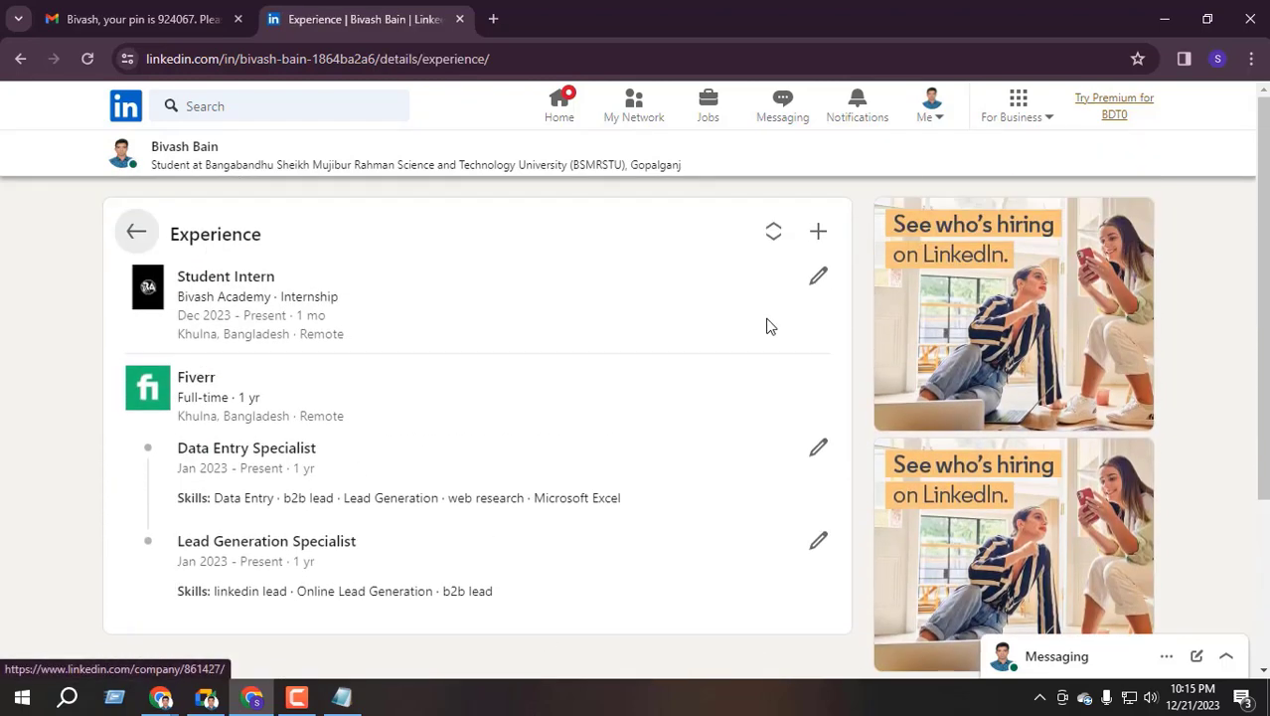
Drag Student Intern to the bottom of the Reorder list, below the Fiverr roles
left_click(775, 230)
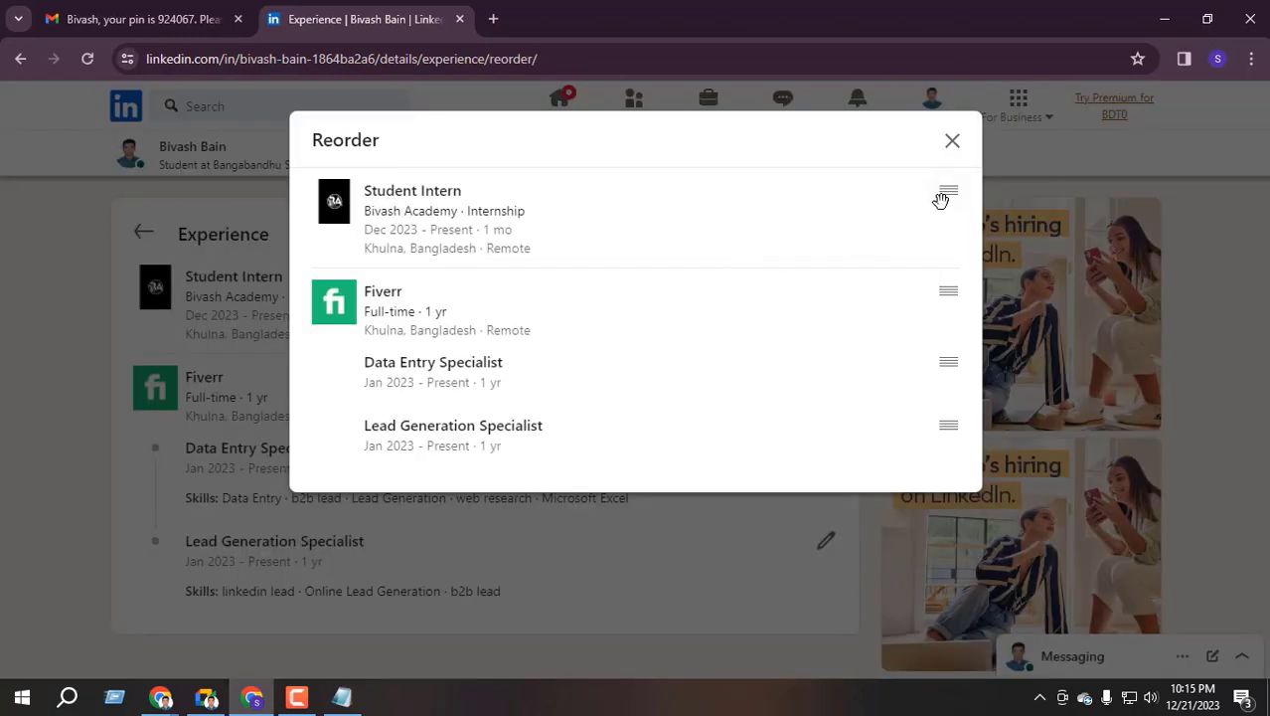
left_click_drag(948, 192, 905, 413)
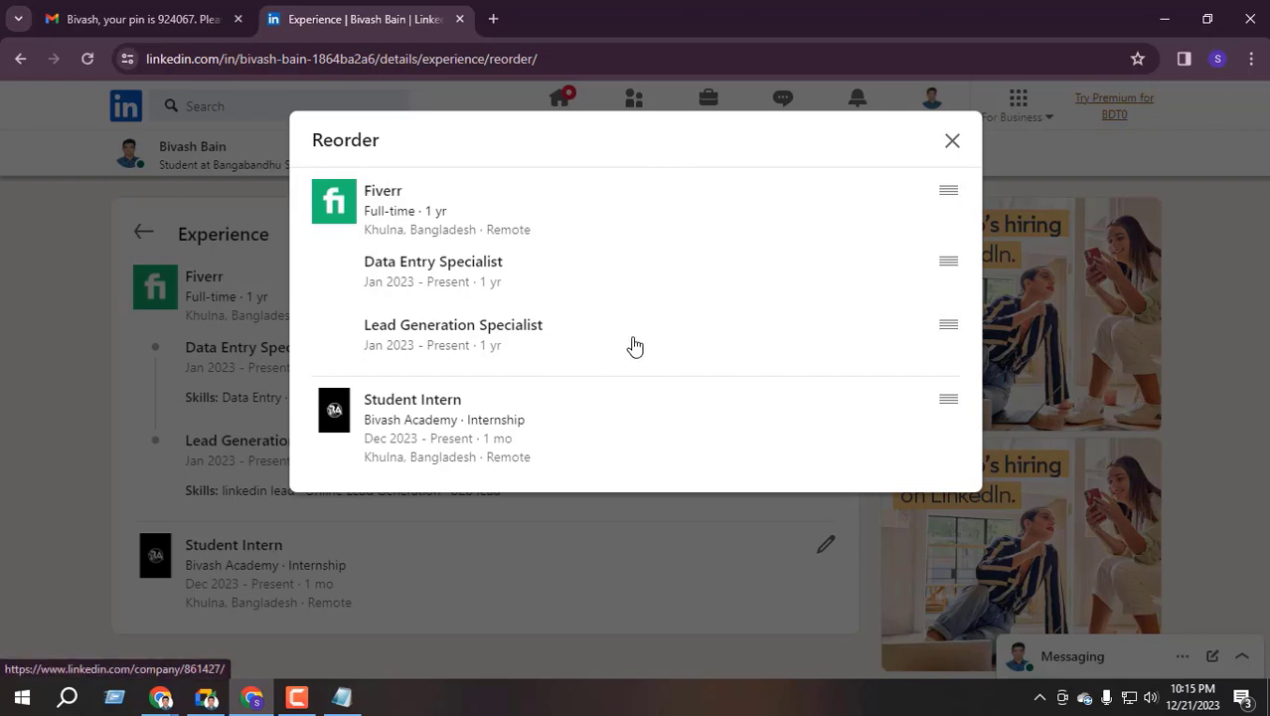
left_click(952, 140)
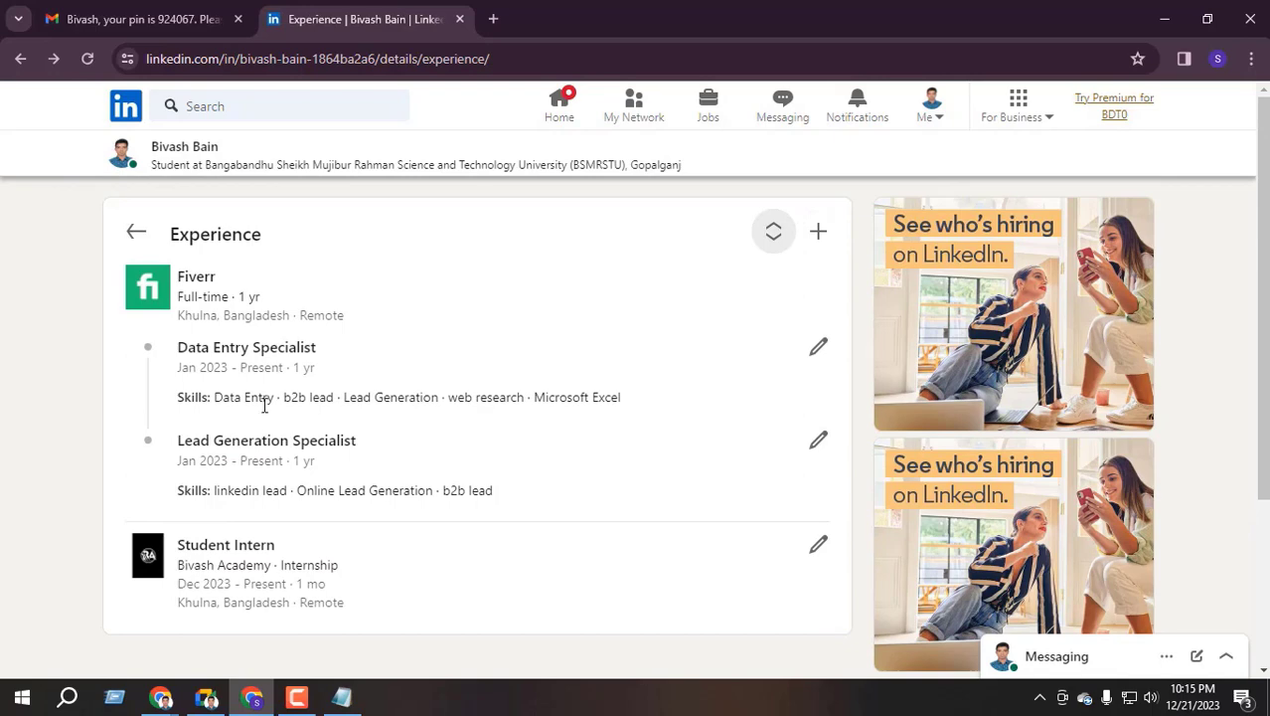
left_click(823, 234)
Start a new position titled Data Entry Specialist with Full-time employment type
left_click(783, 286)
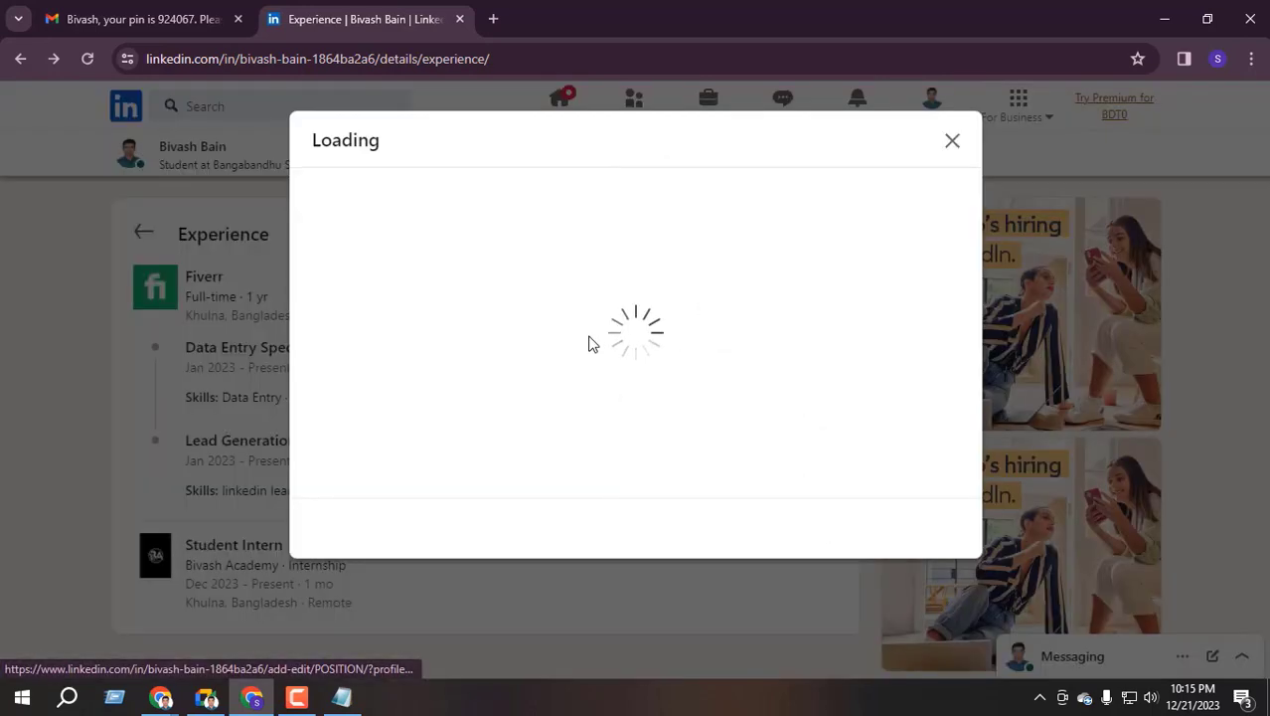
left_click(385, 348)
left_click(470, 389)
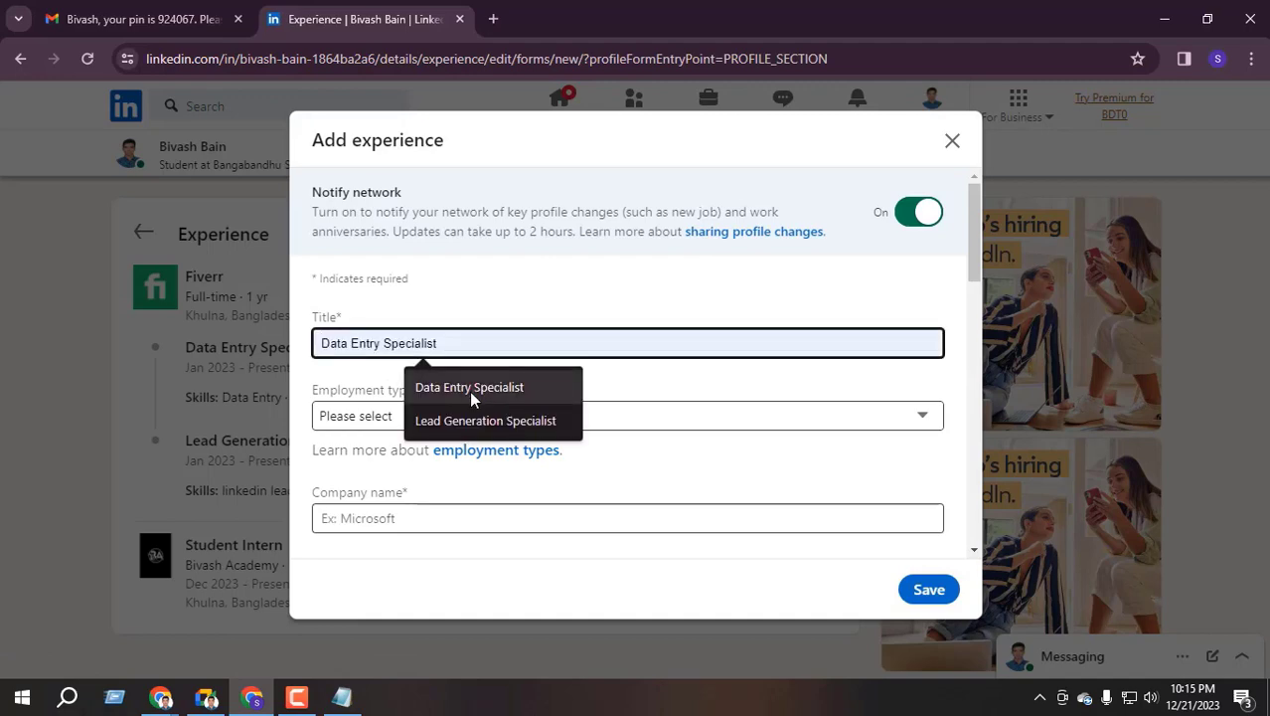
left_click(414, 416)
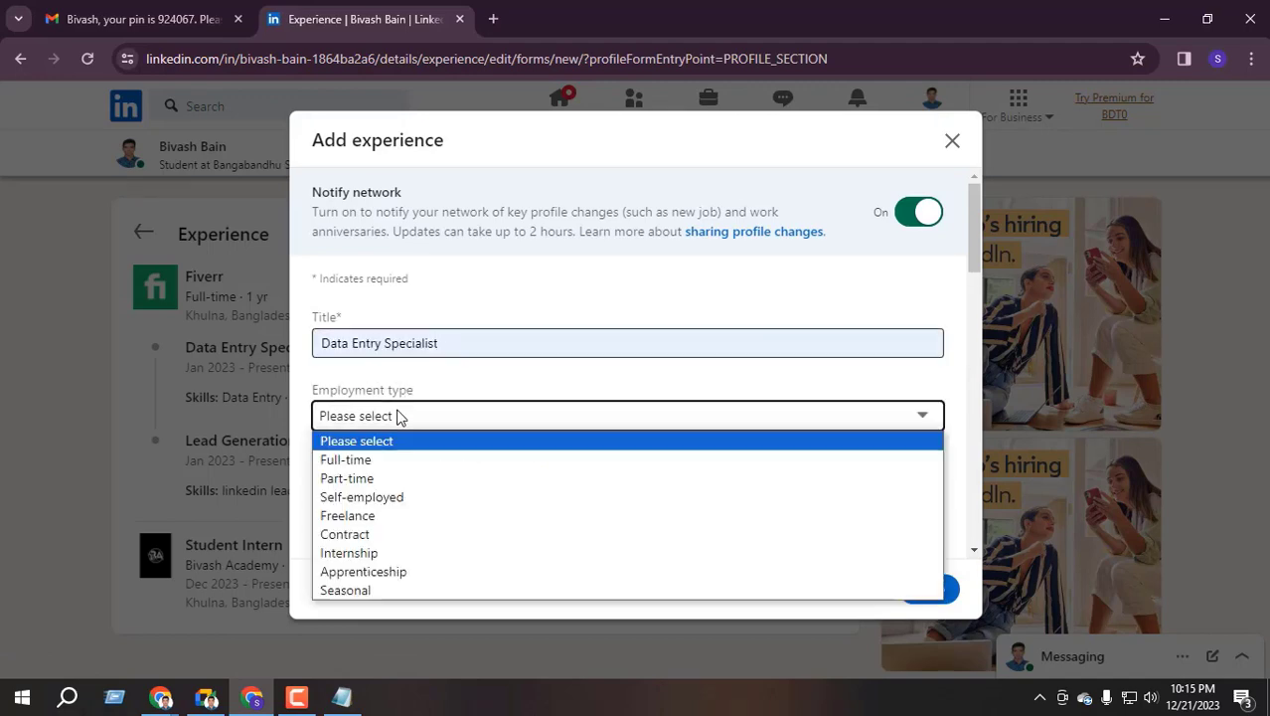
left_click(402, 465)
scroll(427, 418, "down", 1)
left_click(453, 247)
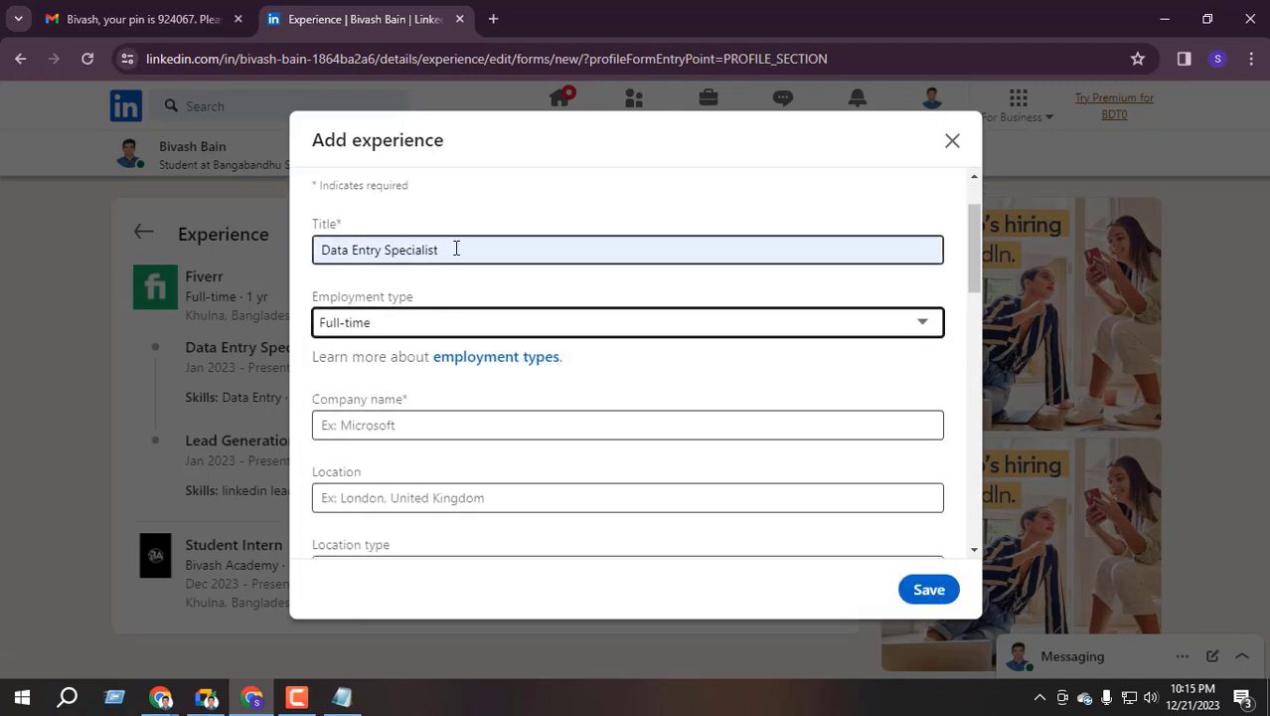
left_click(450, 290)
Set the company to Upwork, location Khulna, Bangladesh, and location type Remote
left_click(378, 427)
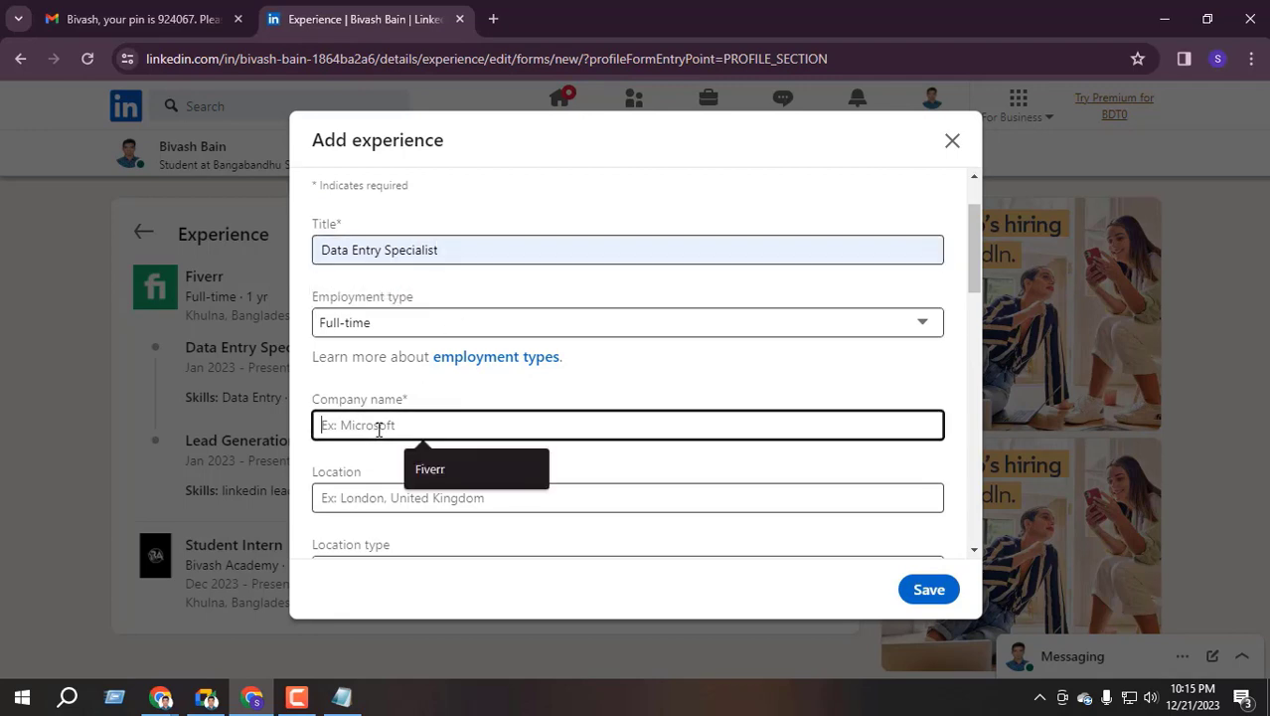
type("upwo")
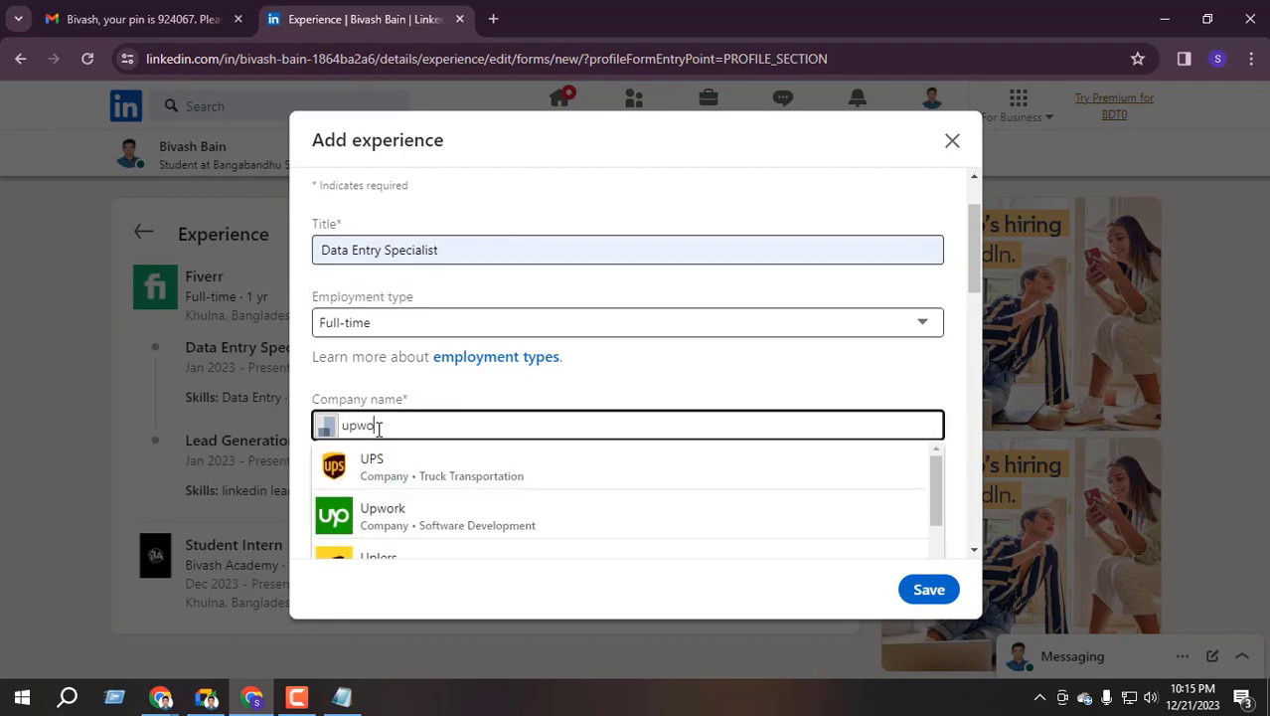
type("rk")
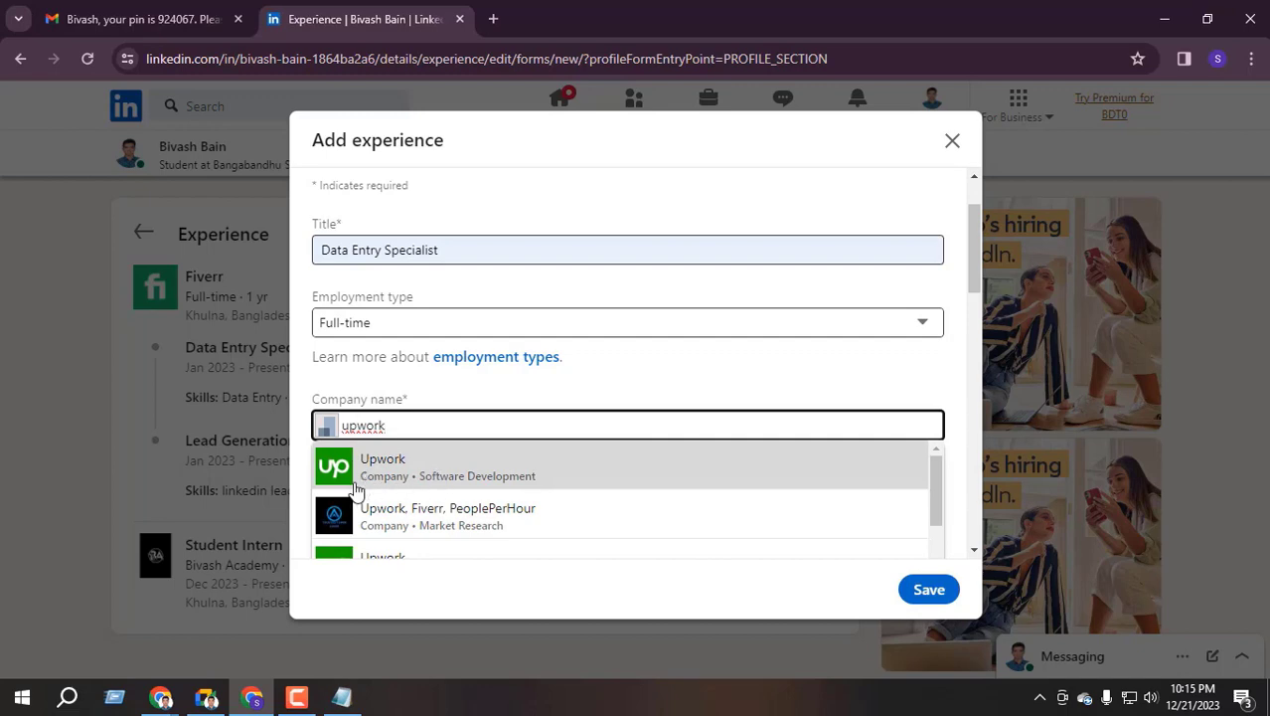
left_click(444, 479)
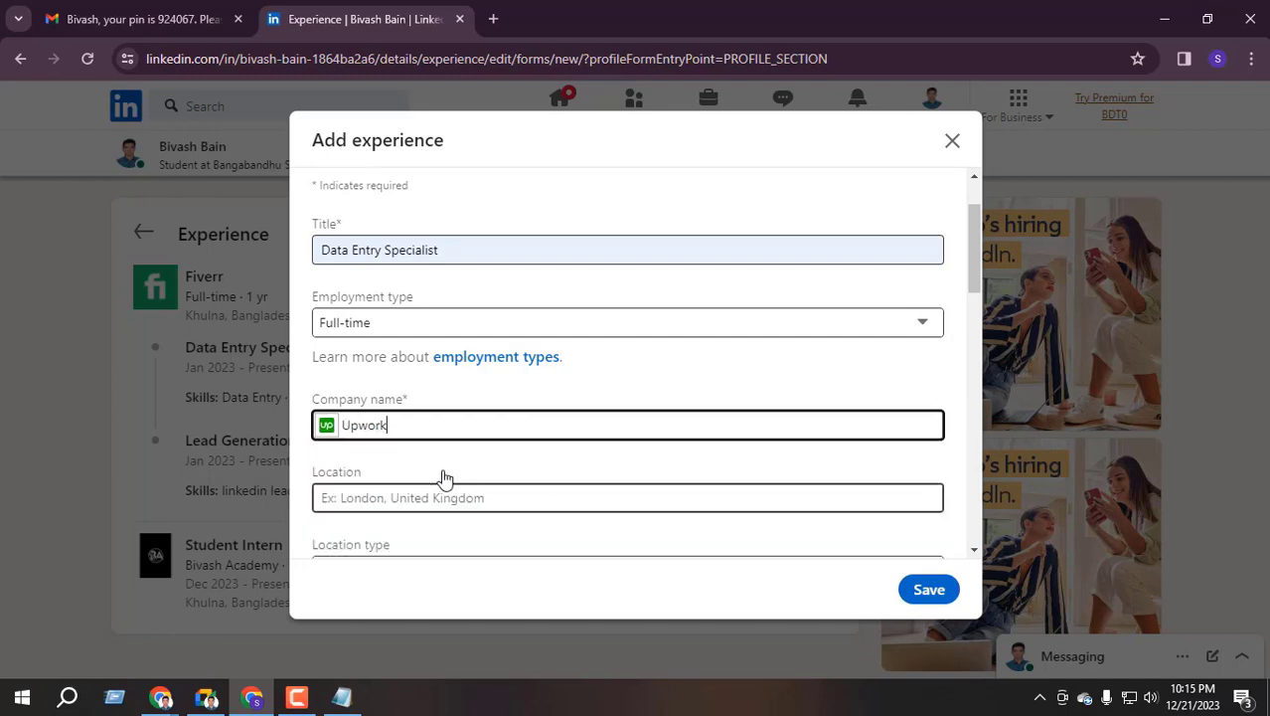
left_click(423, 494)
left_click(473, 542)
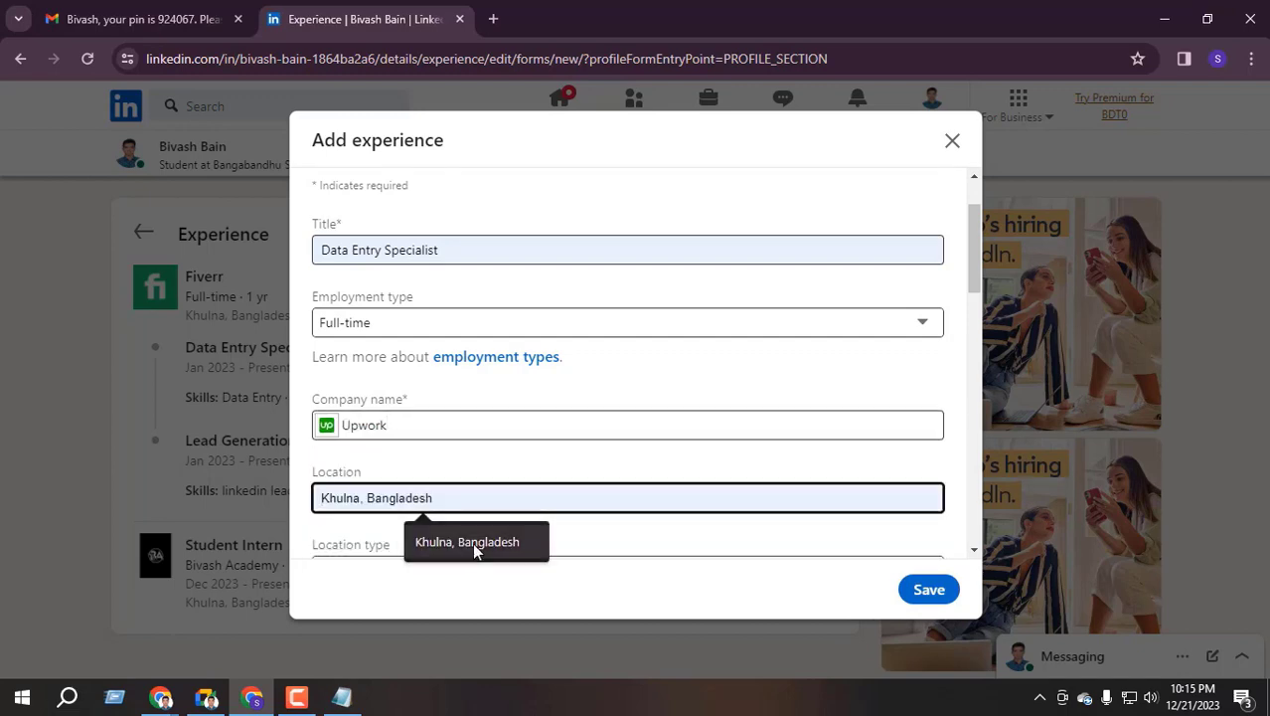
scroll(403, 542, "down", 1)
scroll(402, 542, "up", 1)
left_click(400, 542)
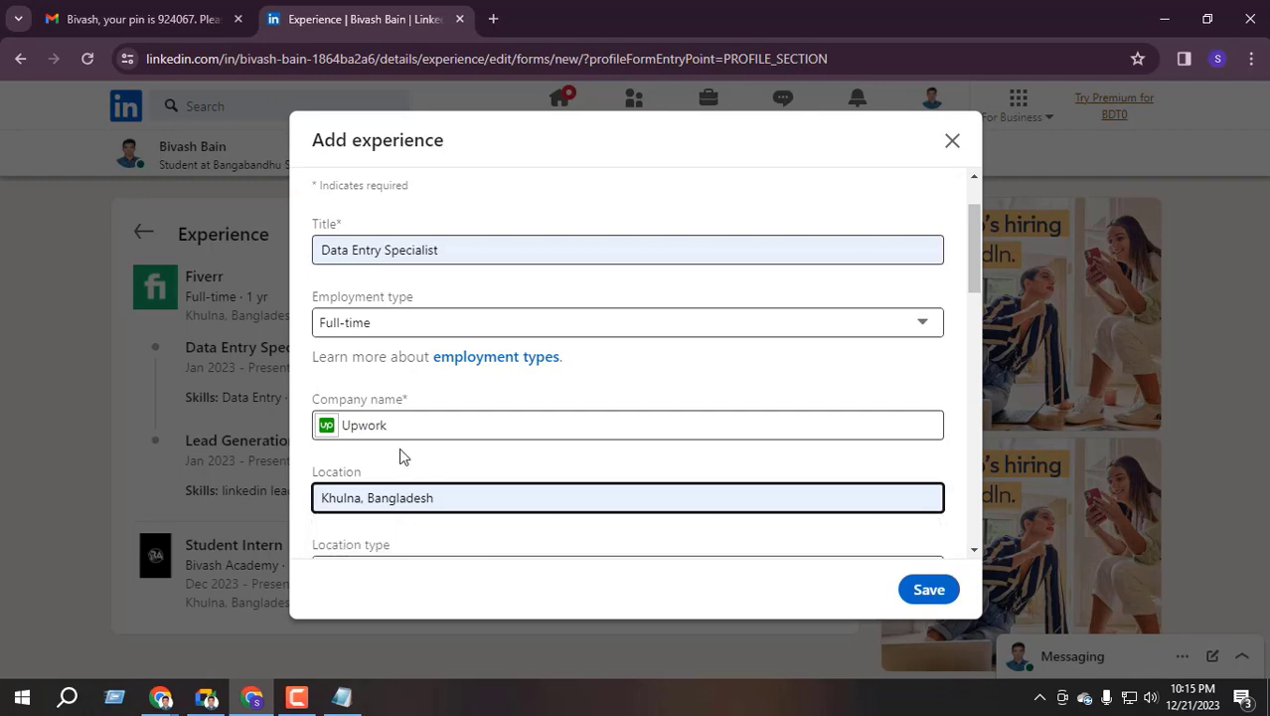
scroll(398, 448, "down", 2)
left_click(388, 384)
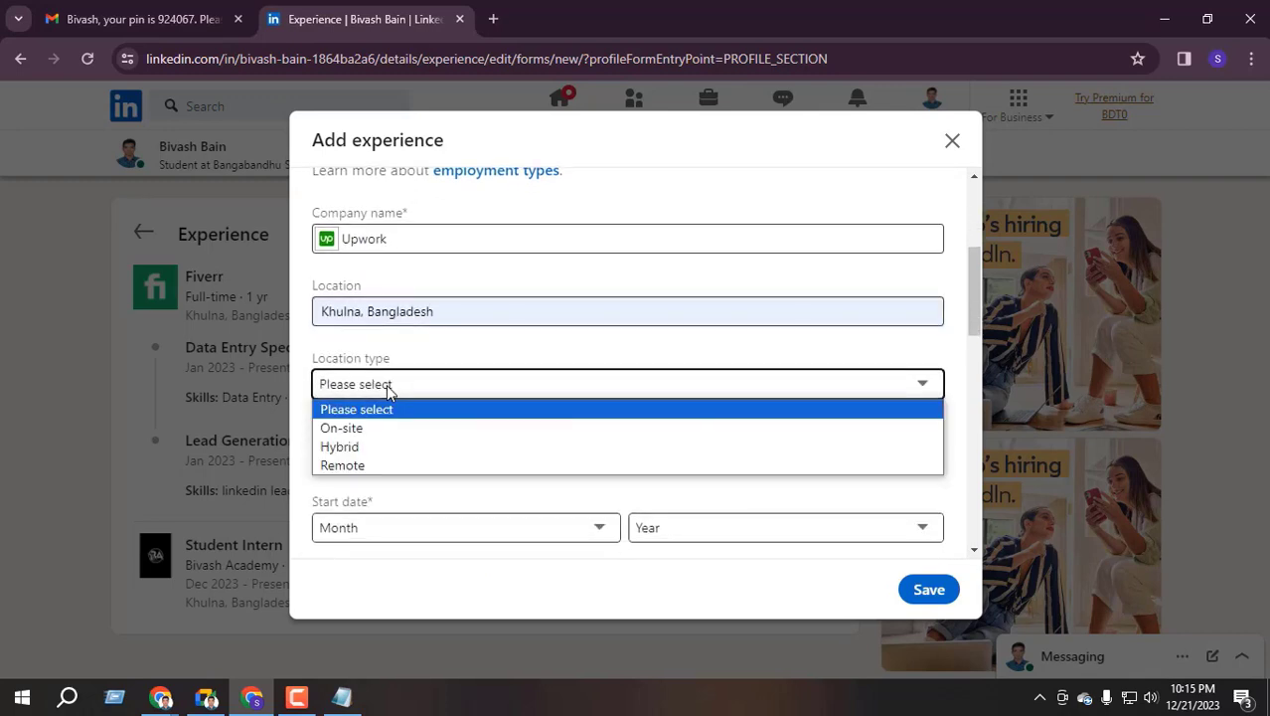
left_click(360, 463)
Set the start date to January 2023, save the position and skip sharing it
scroll(417, 418, "down", 2)
left_click(417, 343)
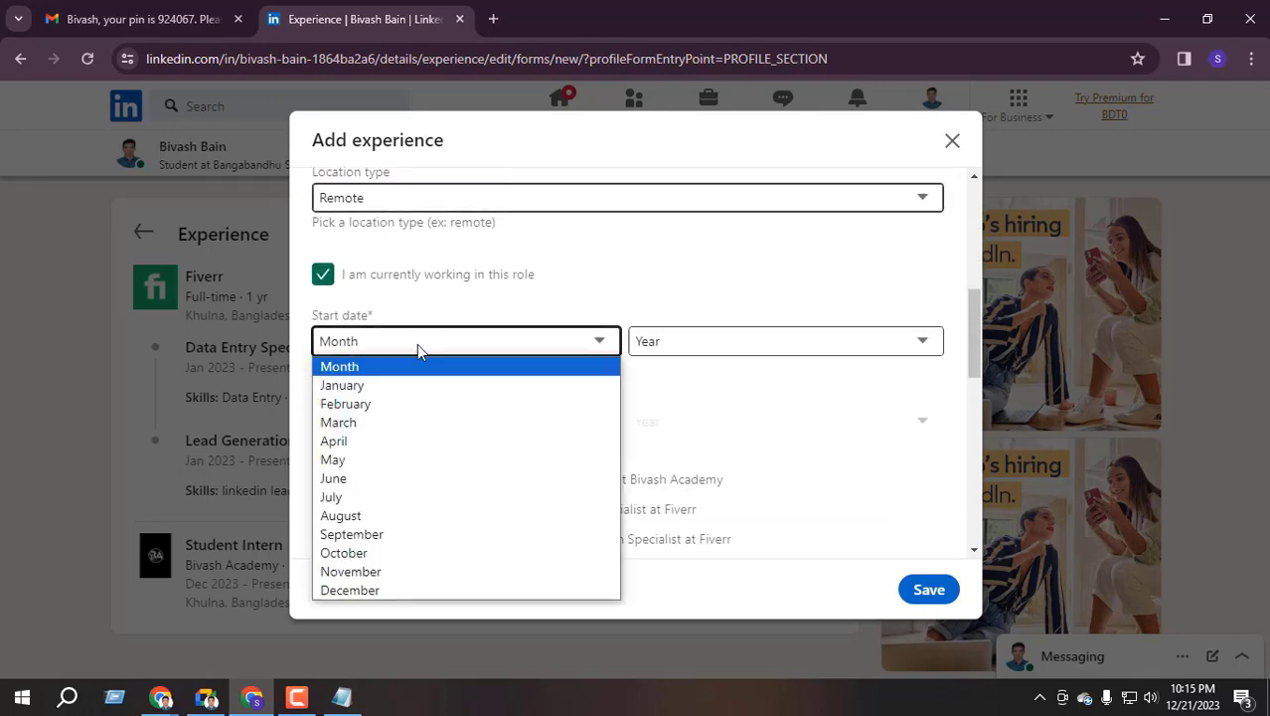
left_click(368, 390)
left_click(698, 348)
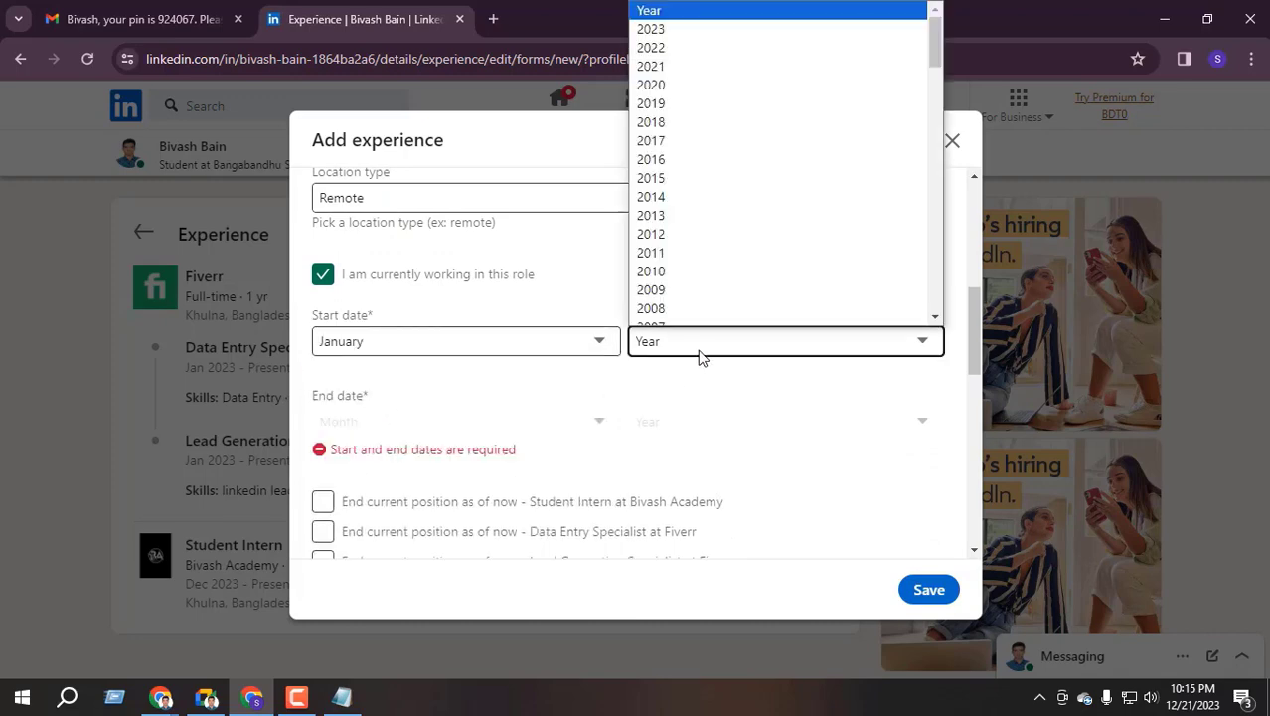
left_click(675, 33)
scroll(472, 328, "down", 2)
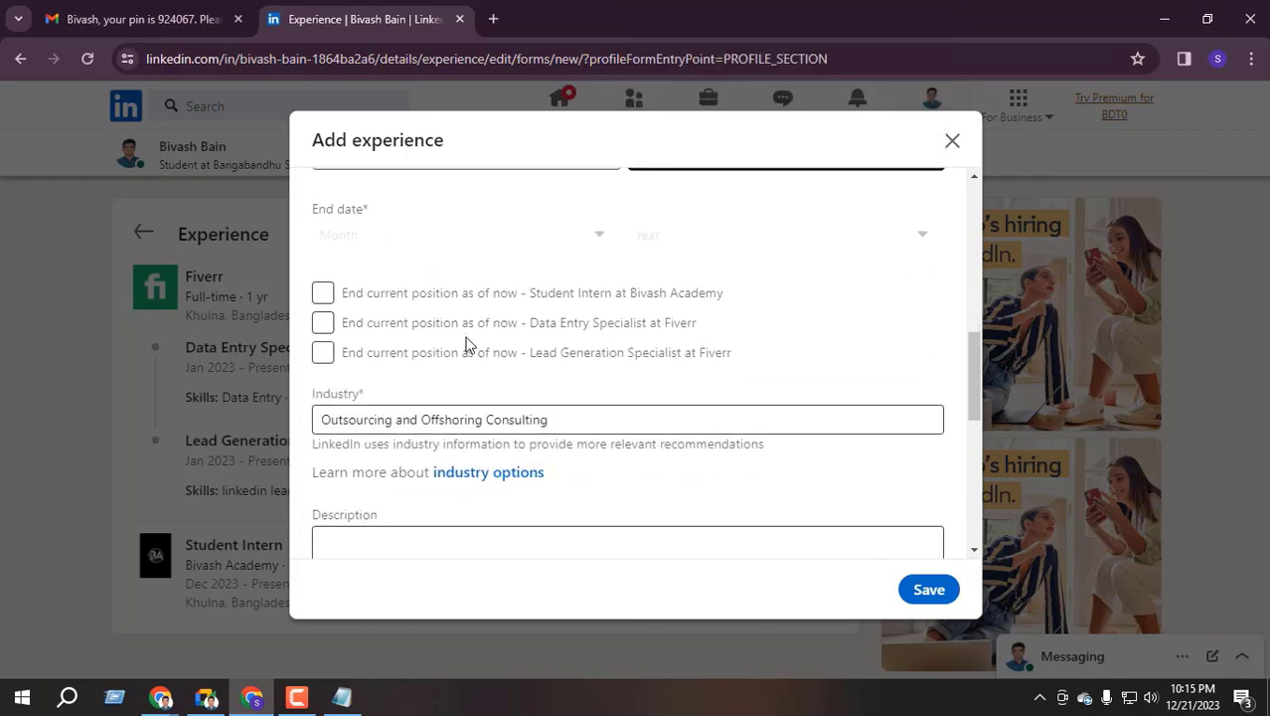
scroll(487, 358, "up", 2)
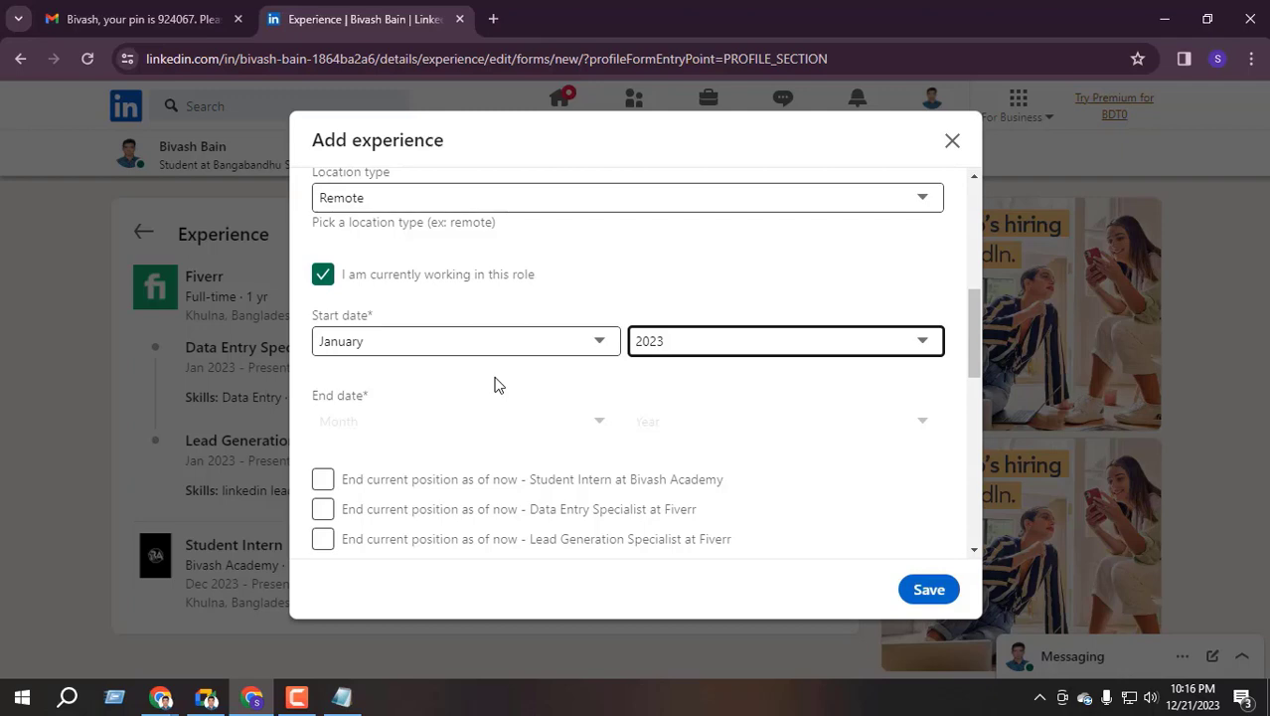
scroll(499, 388, "down", 2)
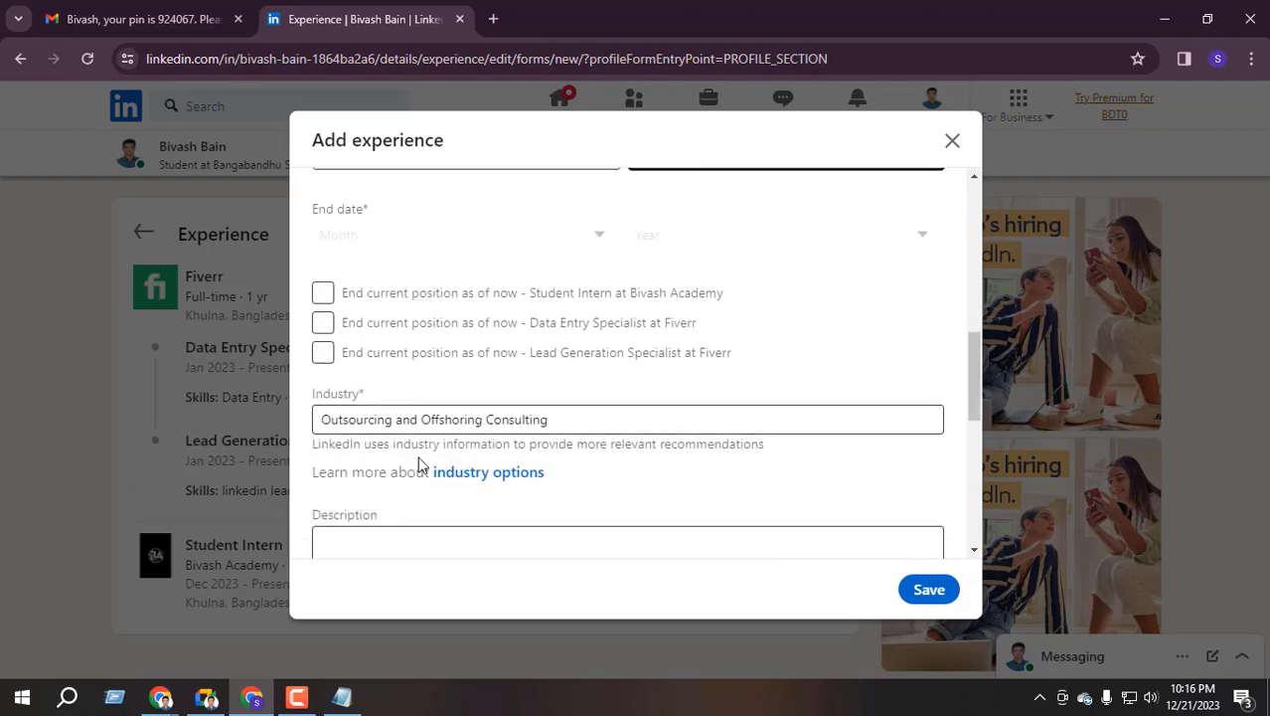
scroll(565, 406, "down", 2)
scroll(557, 437, "down", 2)
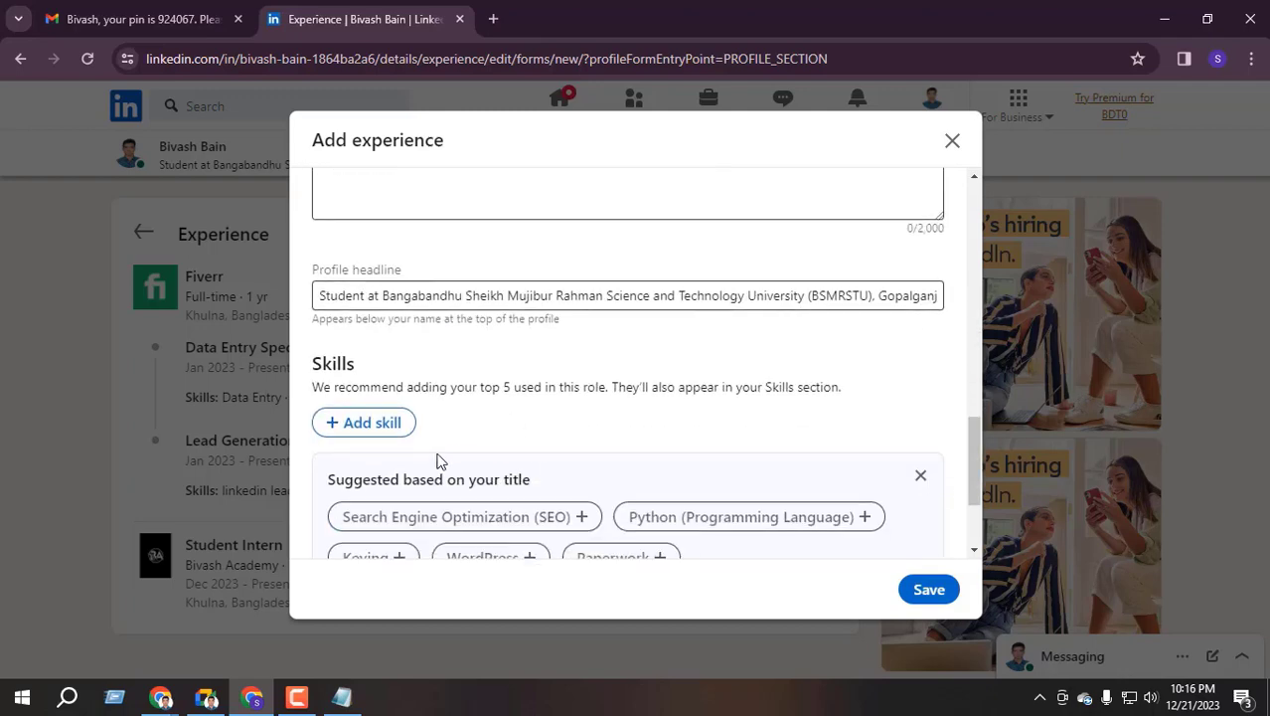
scroll(467, 452, "down", 2)
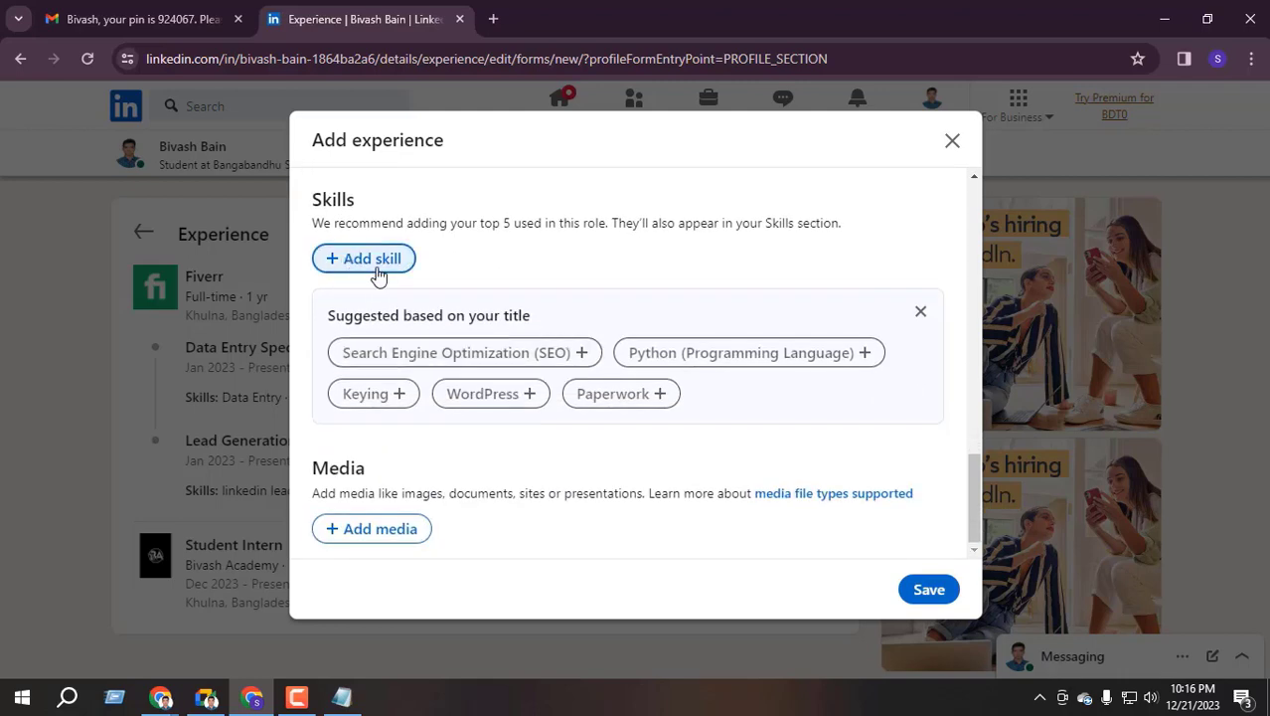
left_click(924, 592)
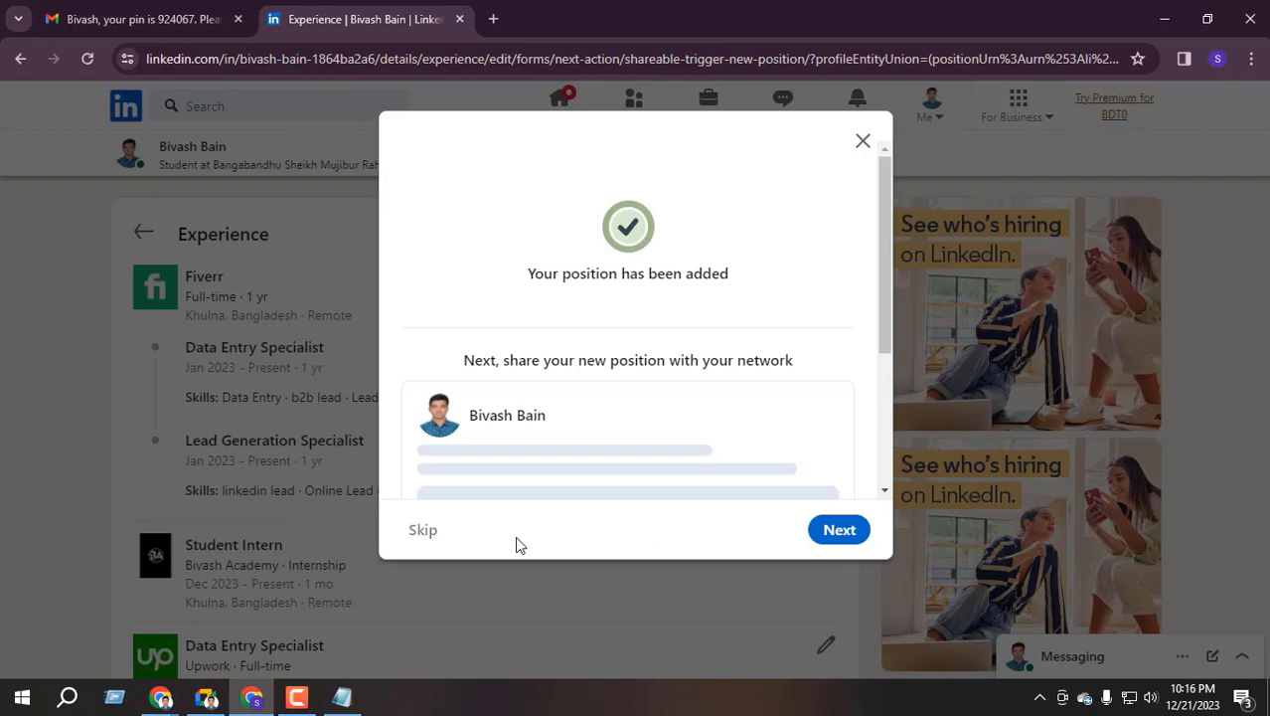
left_click(427, 534)
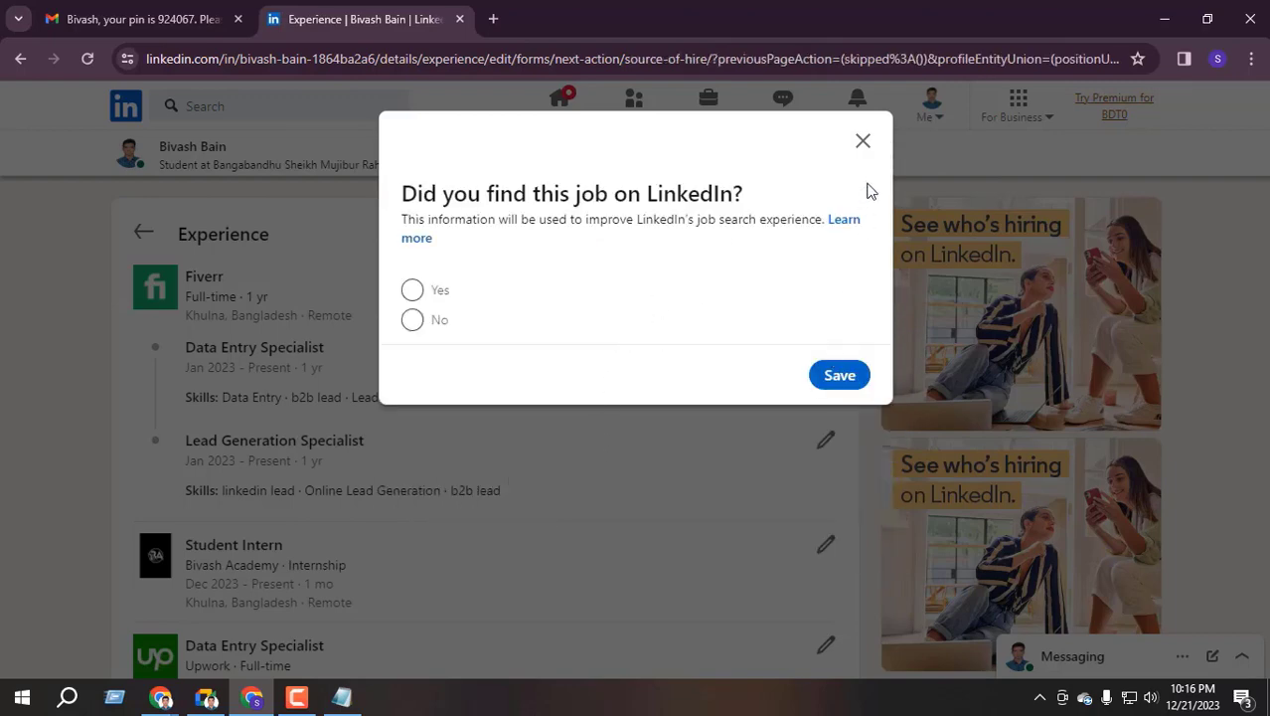
left_click(863, 141)
Return to your own profile page by way of the Home feed
scroll(281, 457, "down", 3)
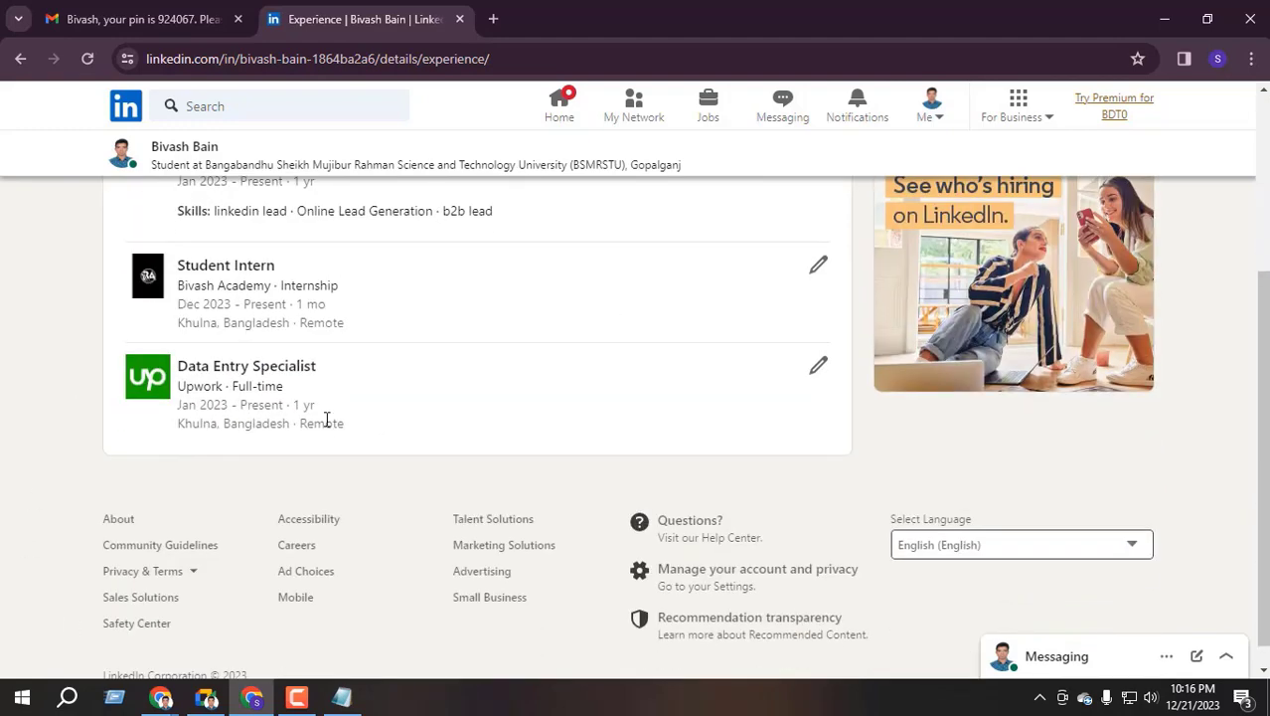
scroll(328, 422, "up", 1)
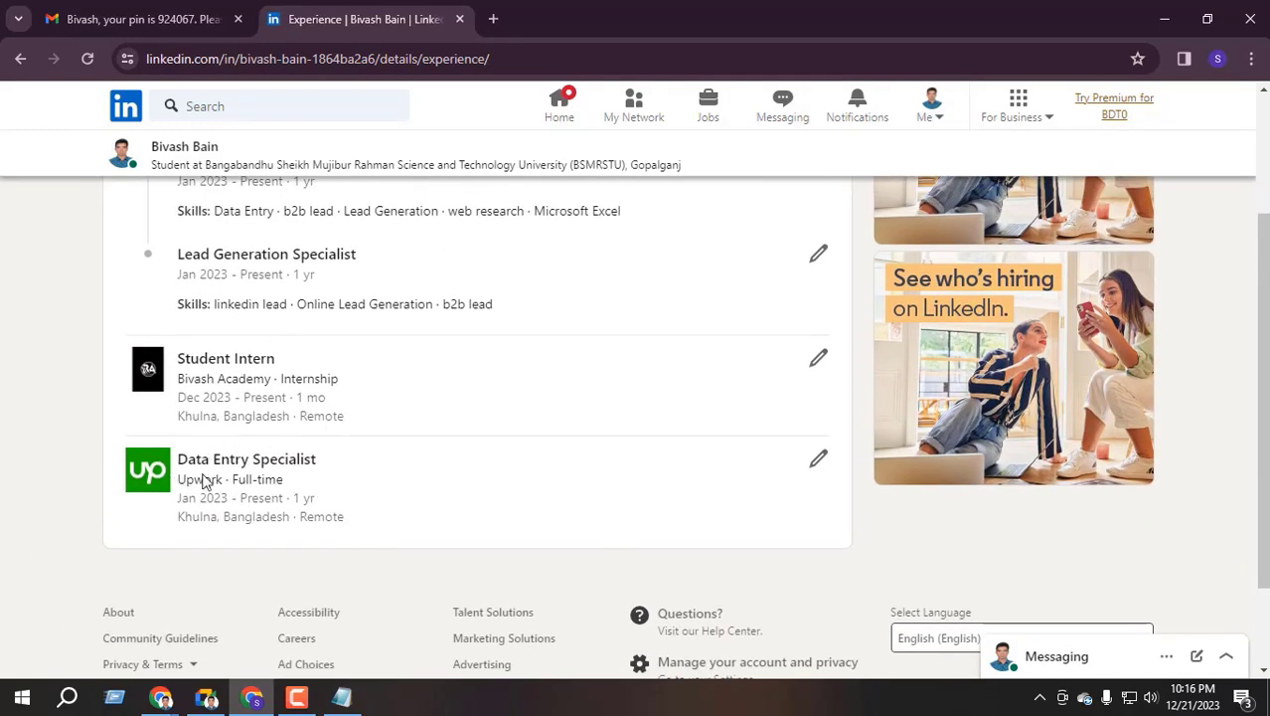
scroll(204, 481, "up", 2)
scroll(194, 556, "down", 1)
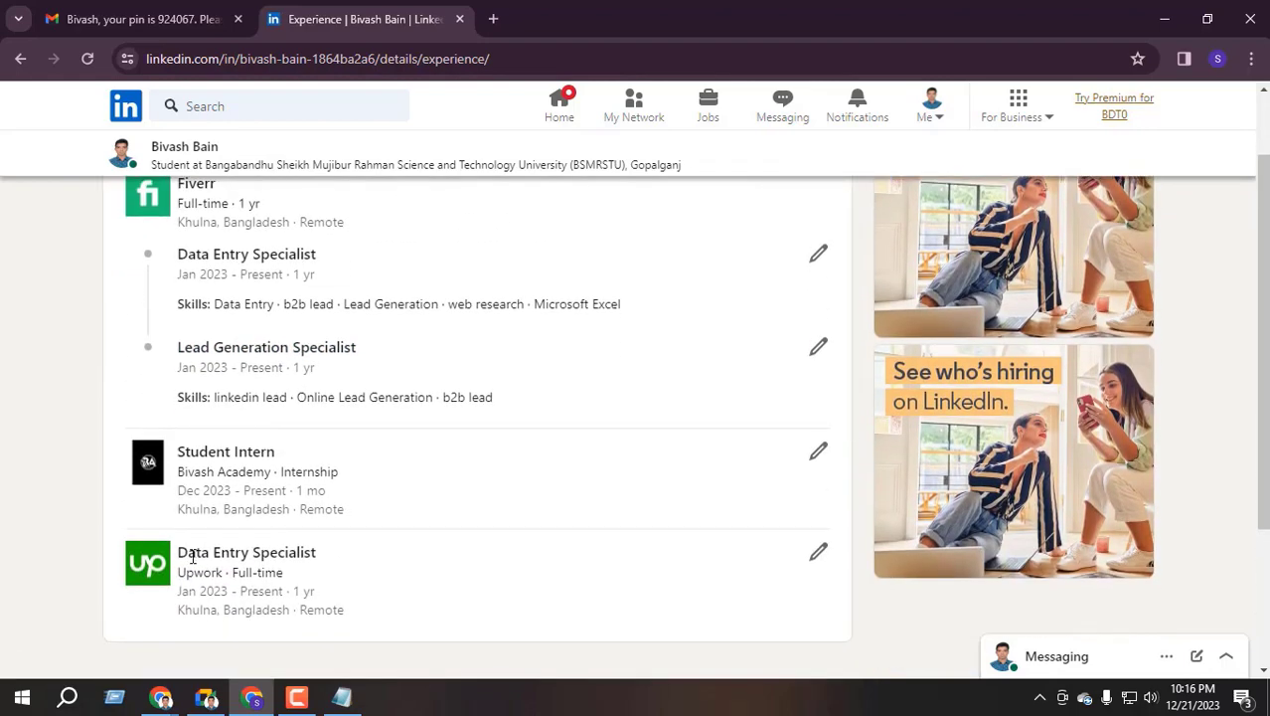
scroll(343, 508, "up", 1)
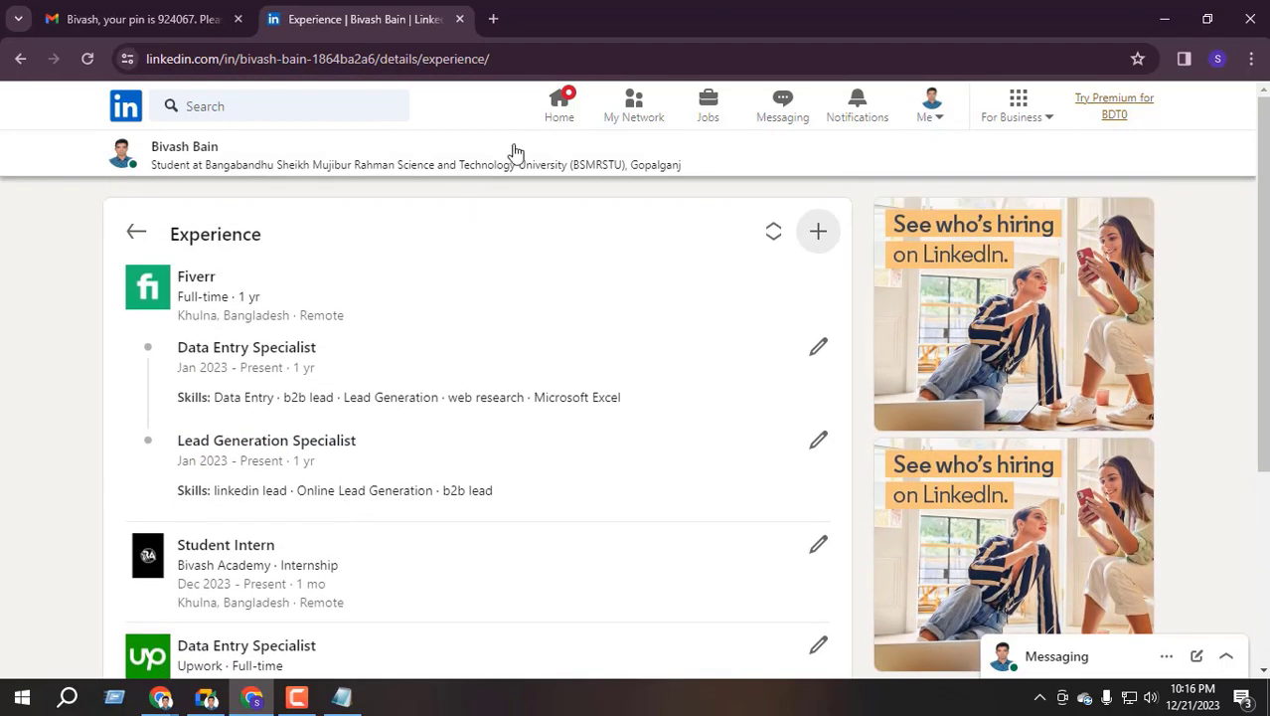
left_click(553, 109)
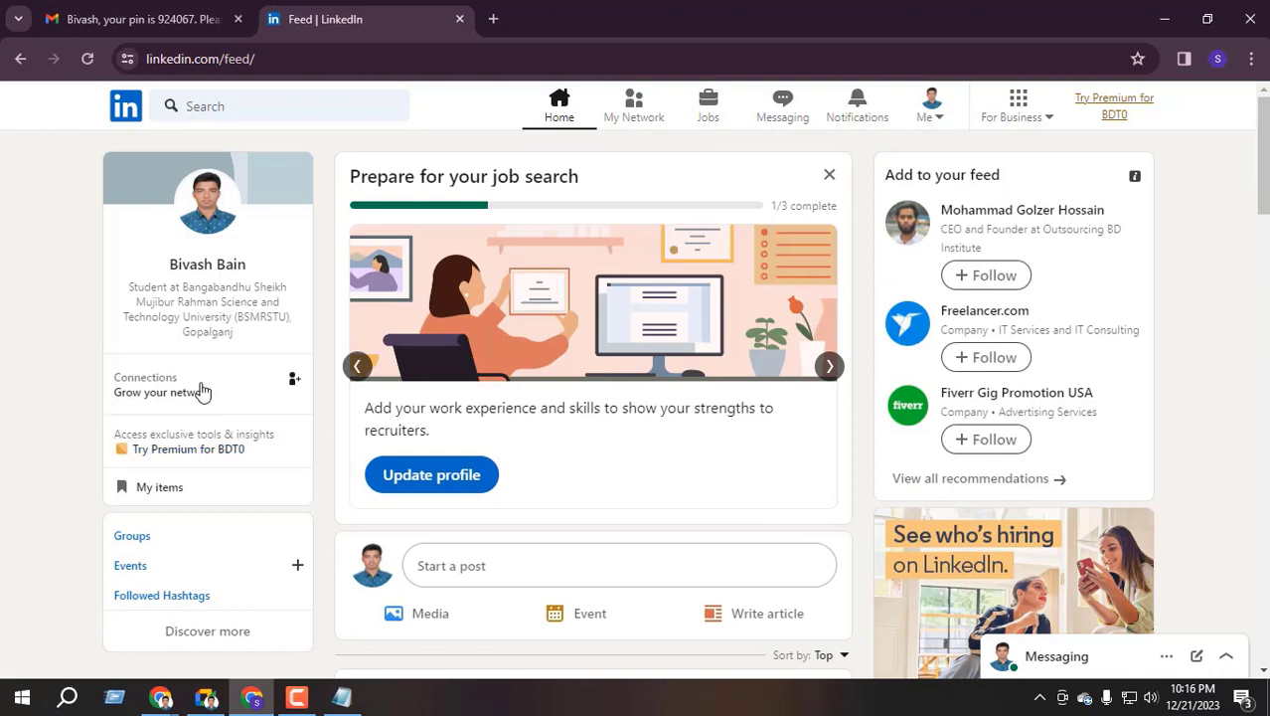
left_click(199, 262)
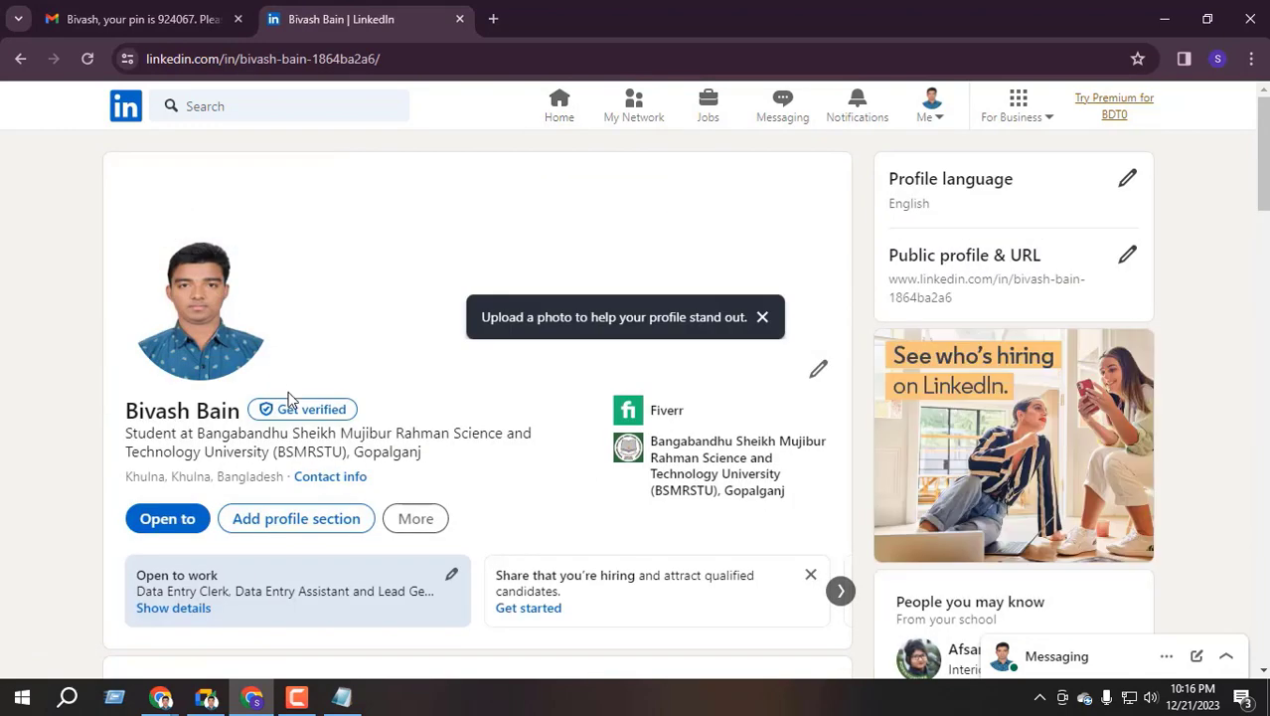
Look over the profile headline, then switch to the other Chrome window
scroll(376, 374, "down", 1)
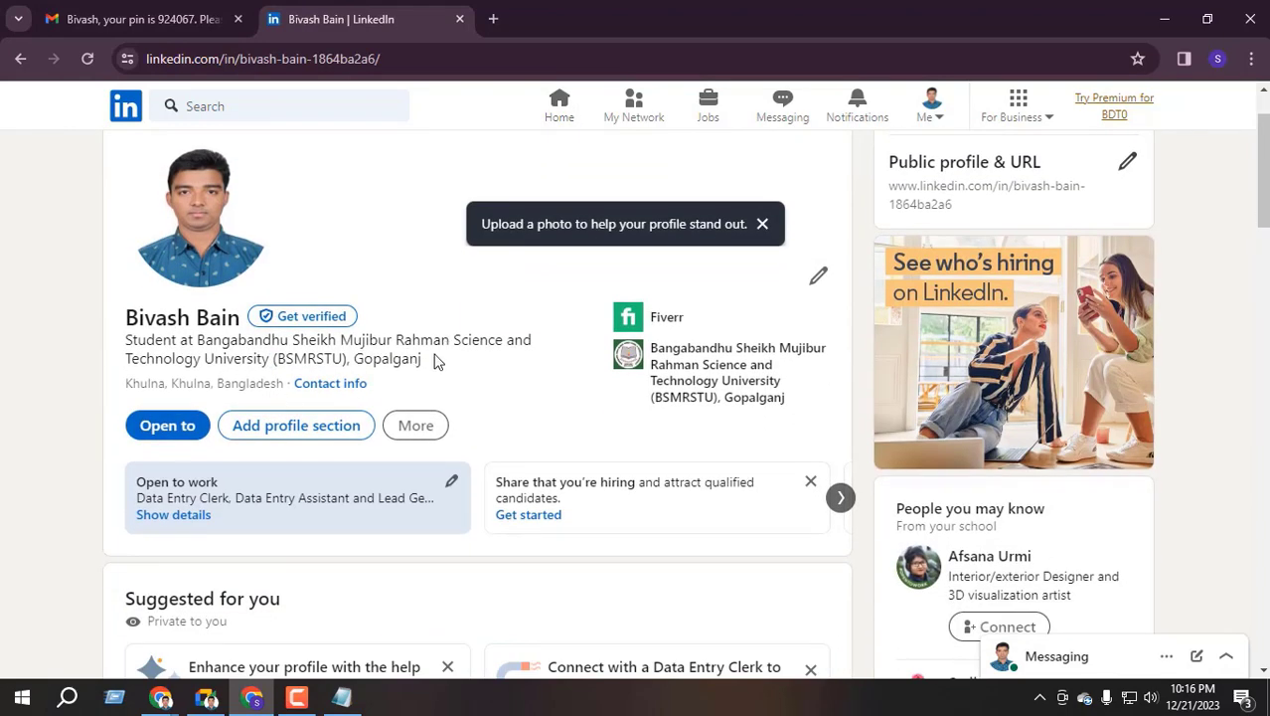
left_click_drag(434, 362, 113, 344)
scroll(170, 348, "down", 10)
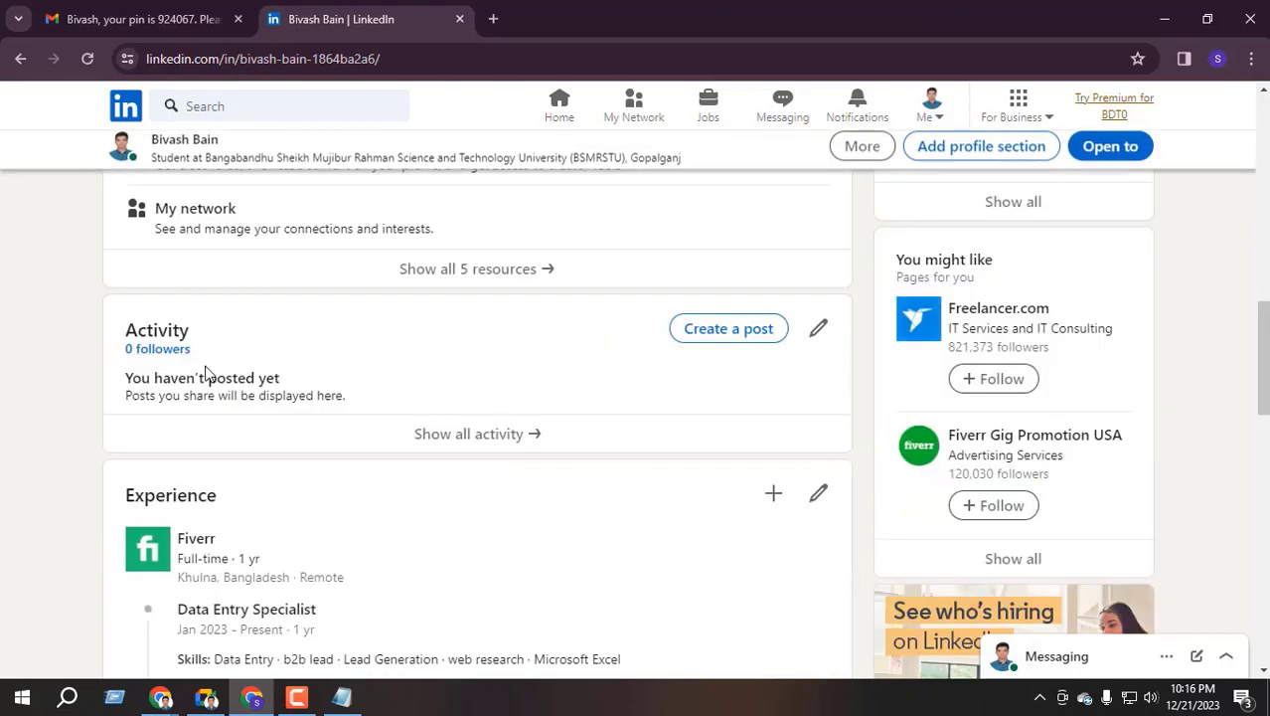
scroll(205, 372, "up", 10)
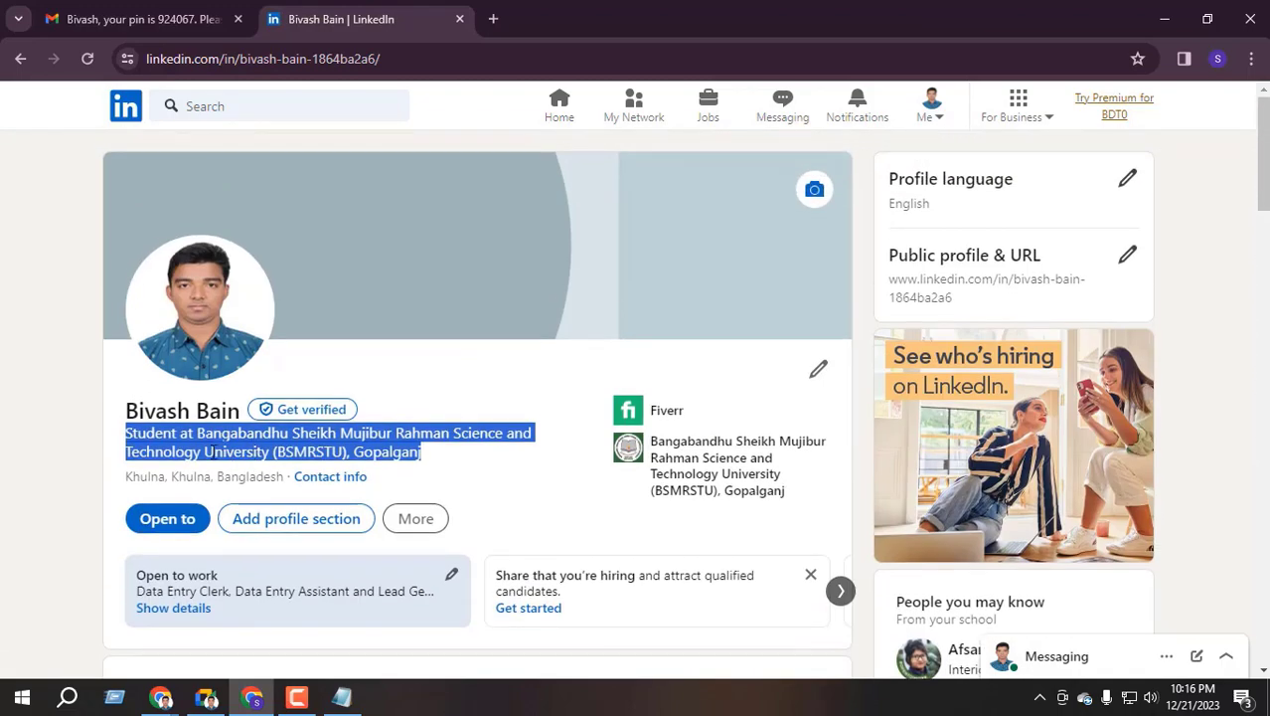
left_click_drag(138, 435, 453, 459)
left_click(278, 448)
left_click_drag(195, 439, 338, 453)
left_click(250, 449)
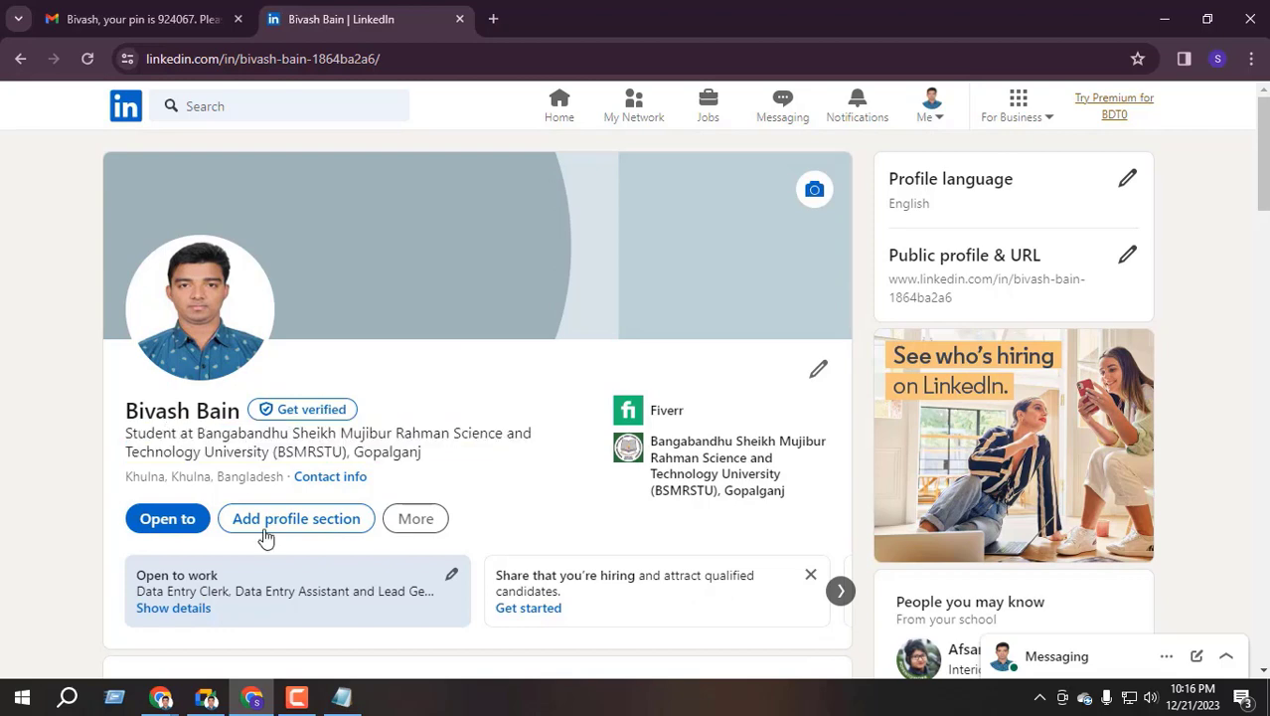
mouse_move(206, 696)
left_click(120, 596)
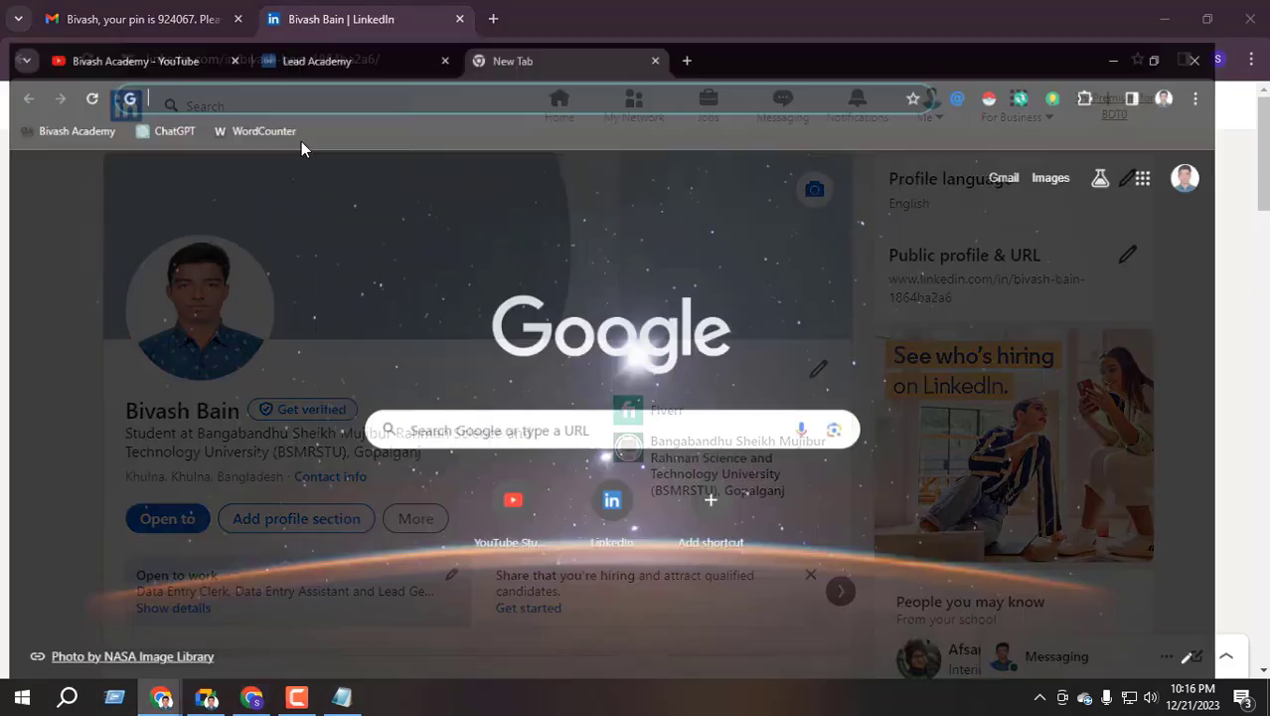
Open the example LinkedIn profile, review its 'Professional Freelancer' headline, then return to the first window
left_click(637, 483)
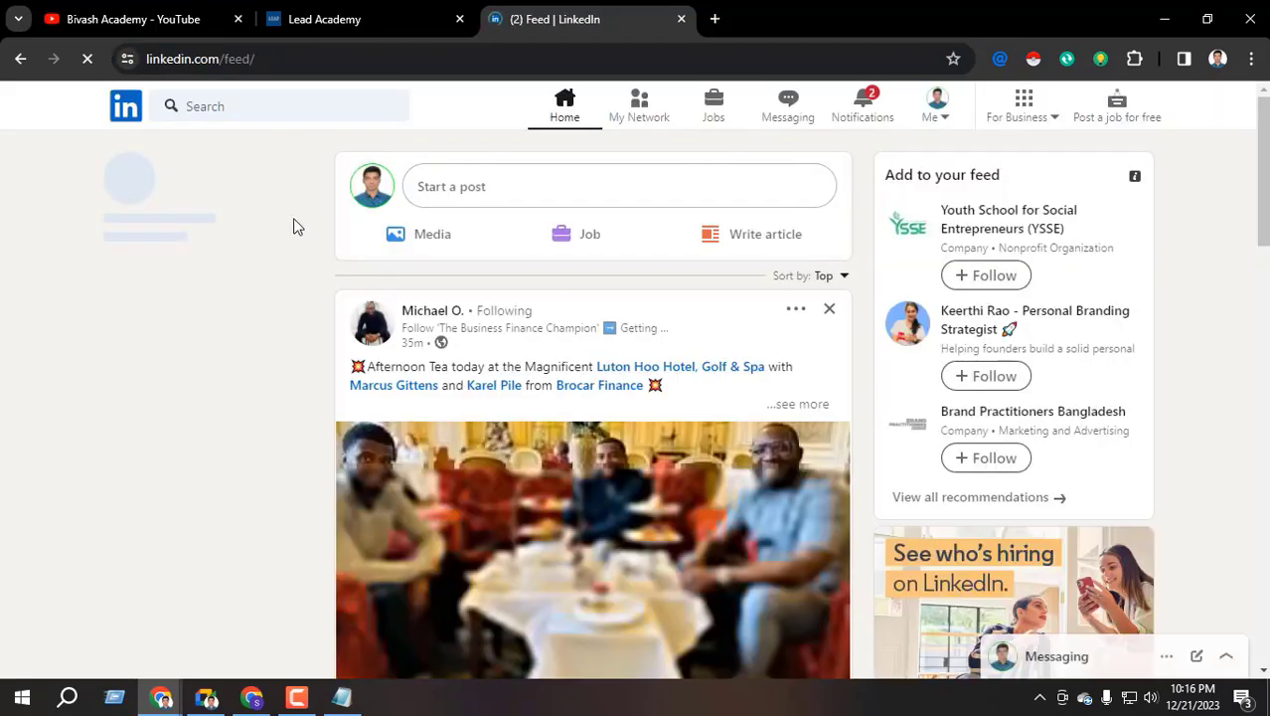
left_click(204, 264)
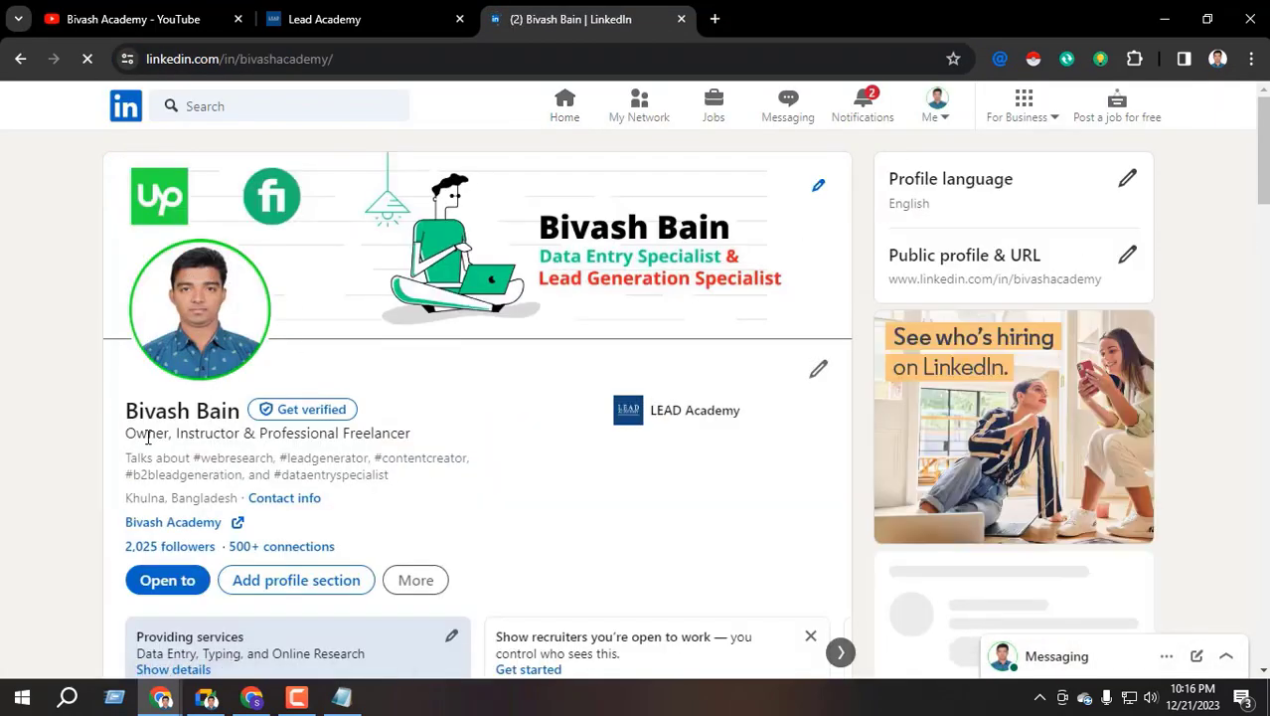
left_click_drag(125, 434, 431, 446)
left_click(265, 437)
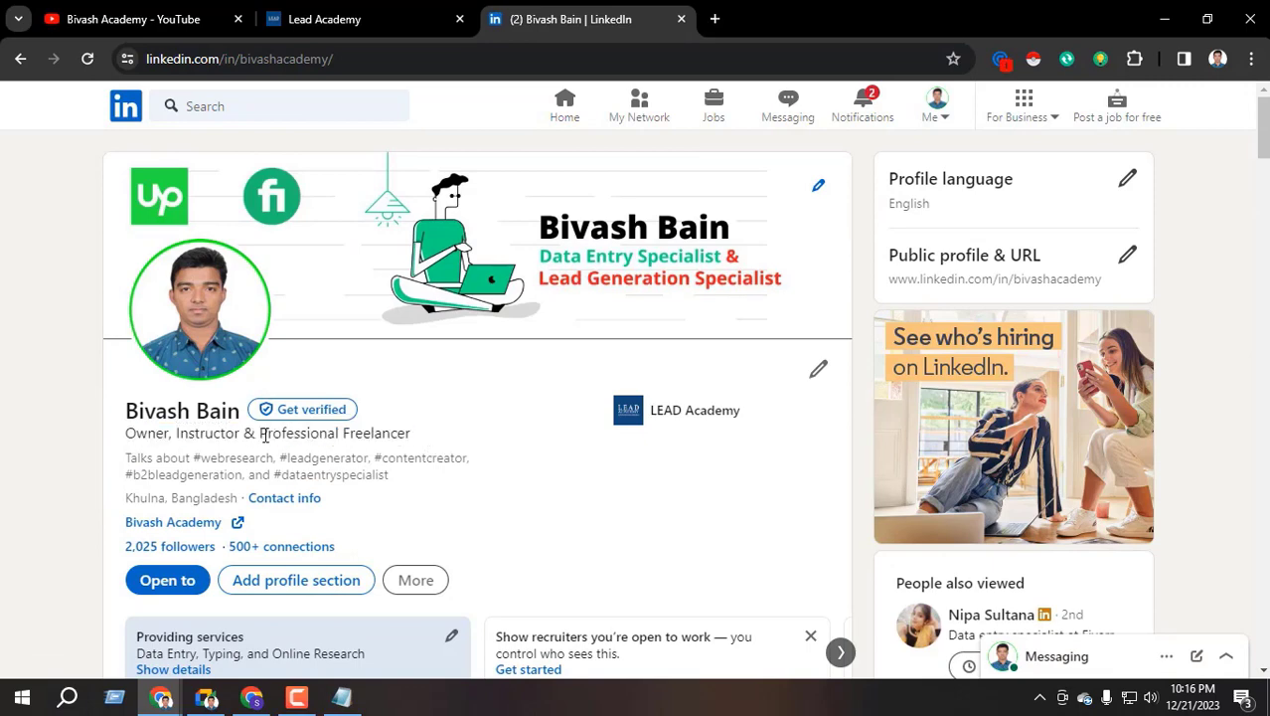
left_click_drag(263, 435, 426, 439)
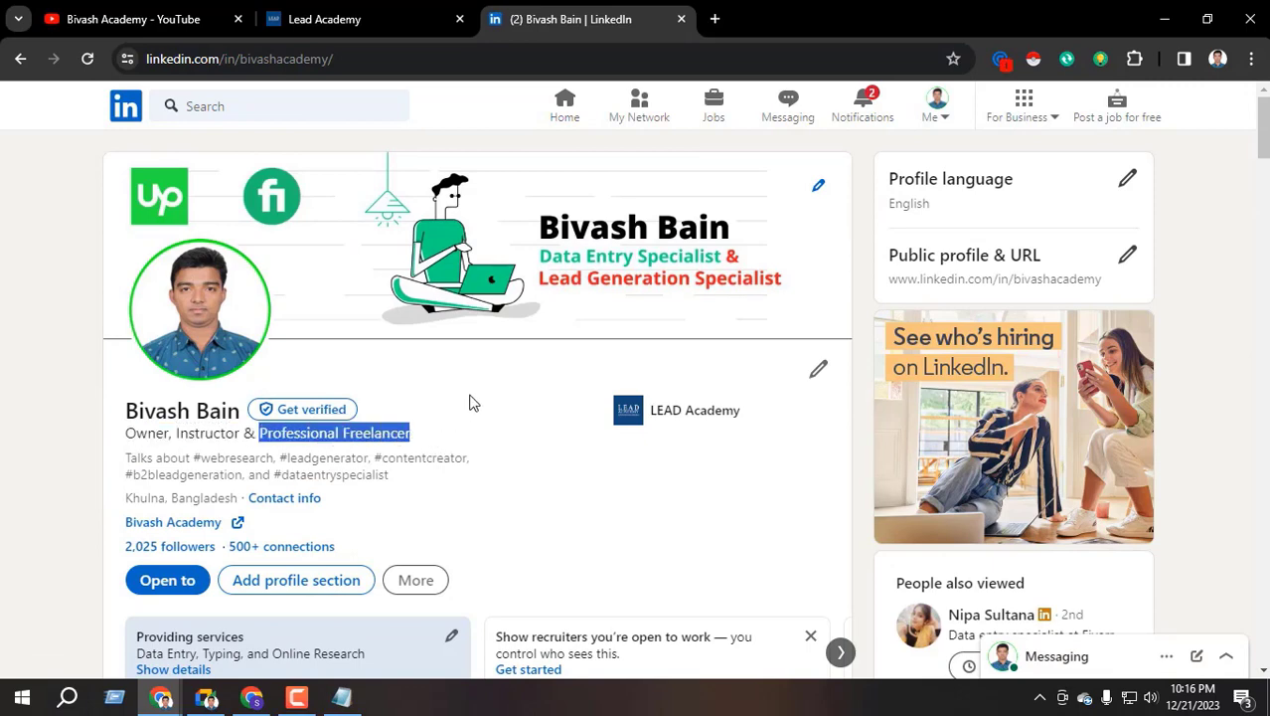
left_click(285, 433)
left_click_drag(258, 434, 419, 430)
left_click(390, 457)
left_click(252, 697)
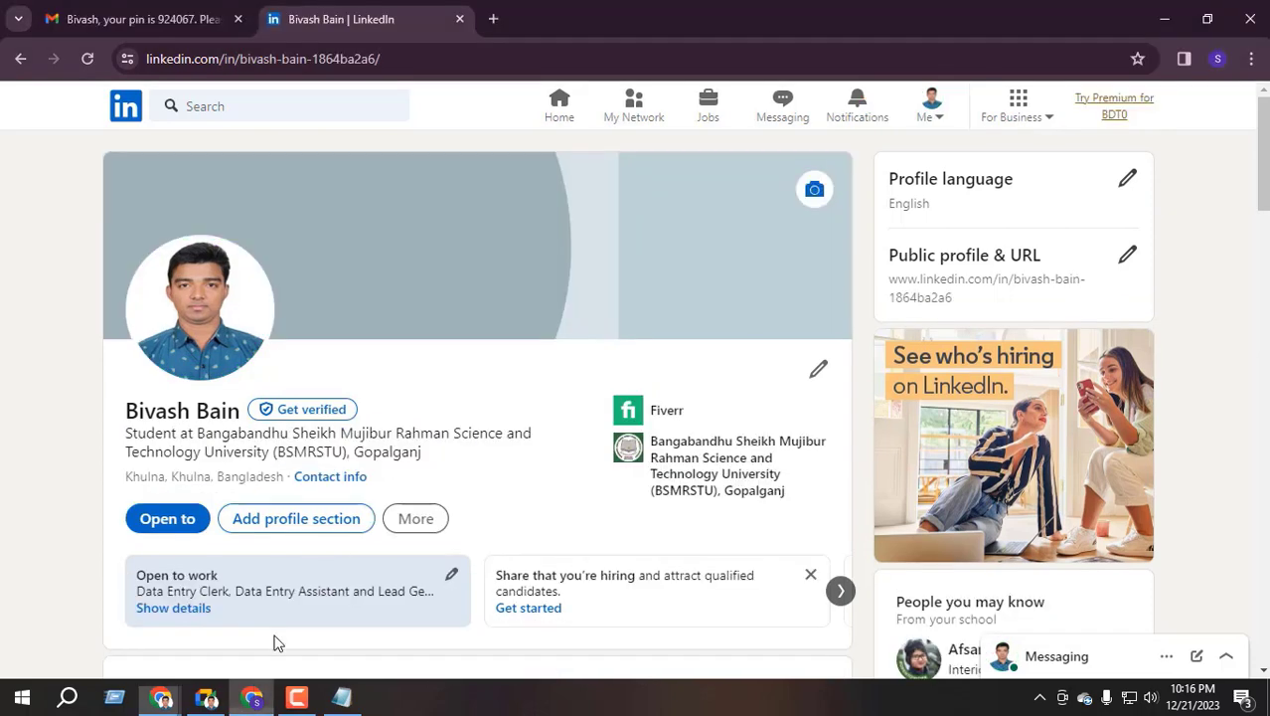
Browse the Add profile section list and close it without adding anything
scroll(411, 353, "down", 1)
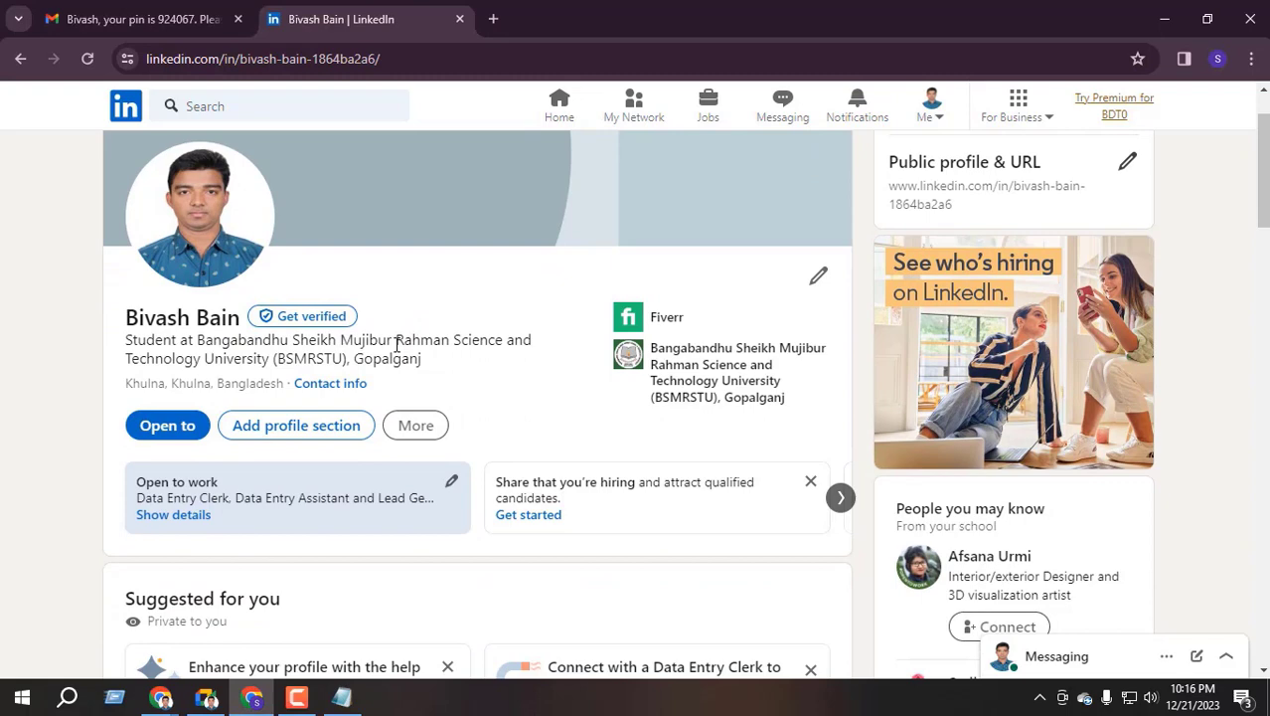
left_click(289, 435)
left_click(695, 280)
scroll(695, 323, "down", 5)
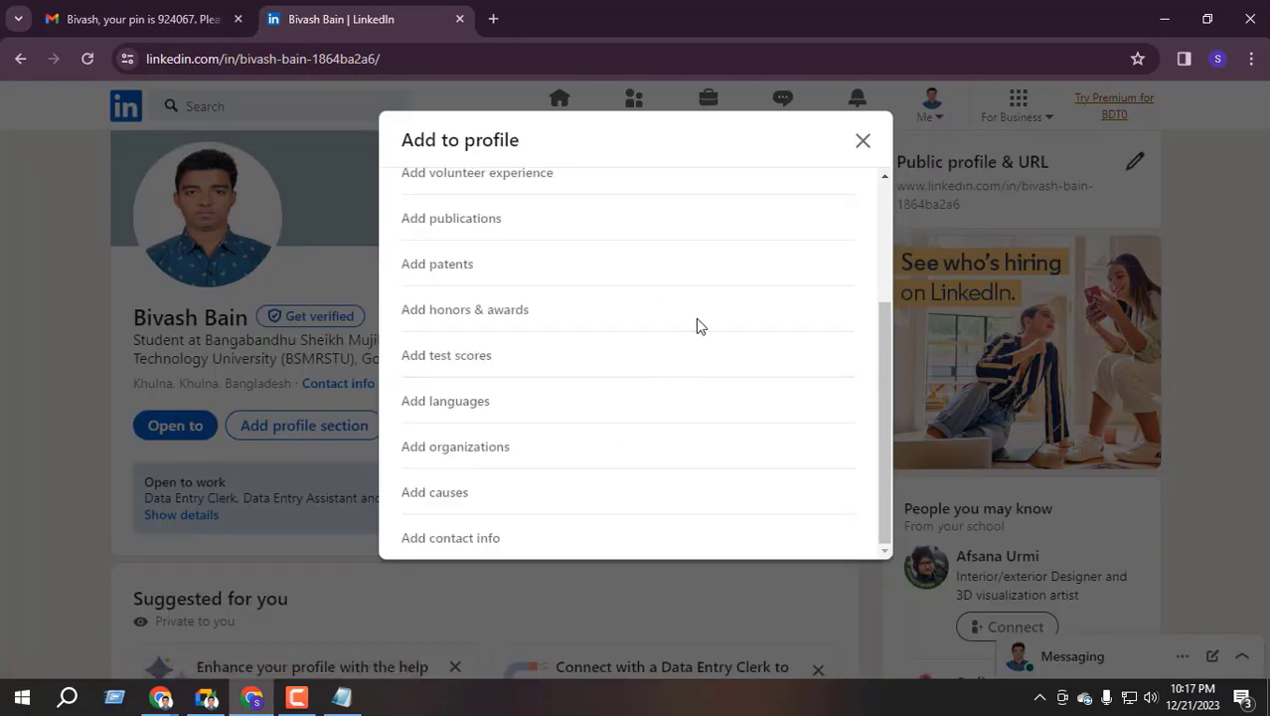
left_click(863, 139)
scroll(547, 338, "up", 1)
scroll(596, 319, "down", 2)
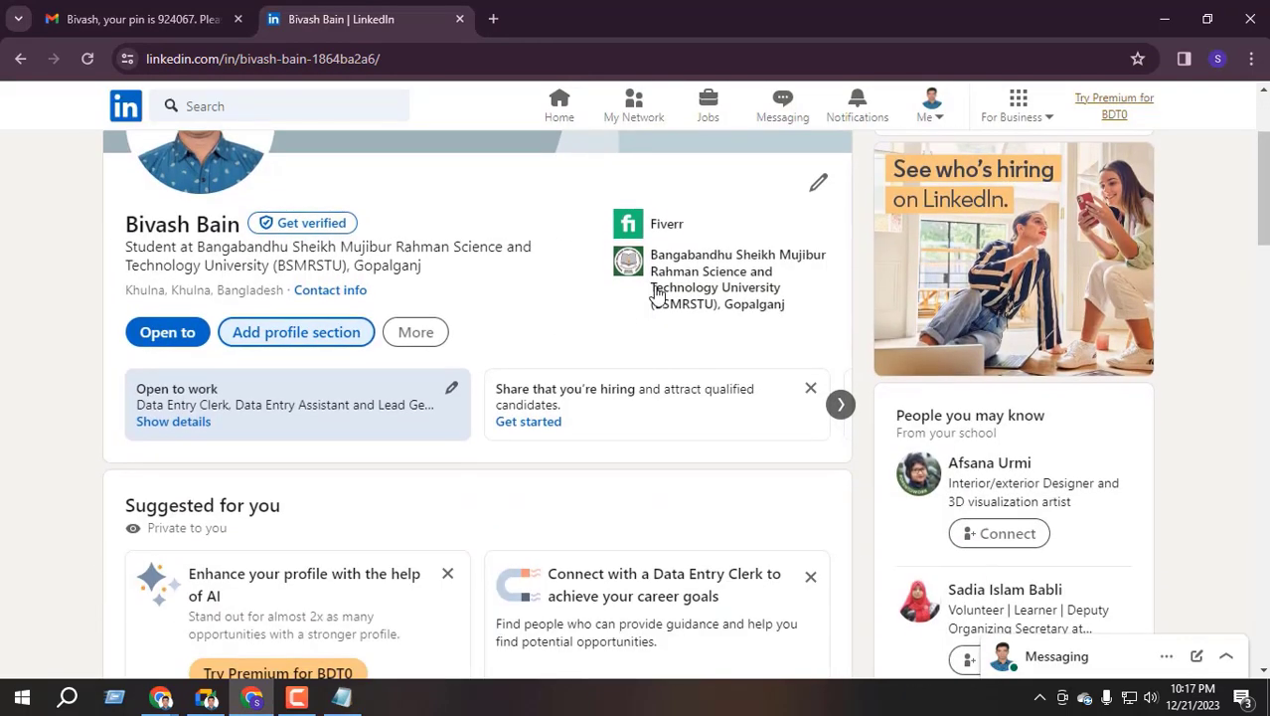
scroll(807, 288, "up", 2)
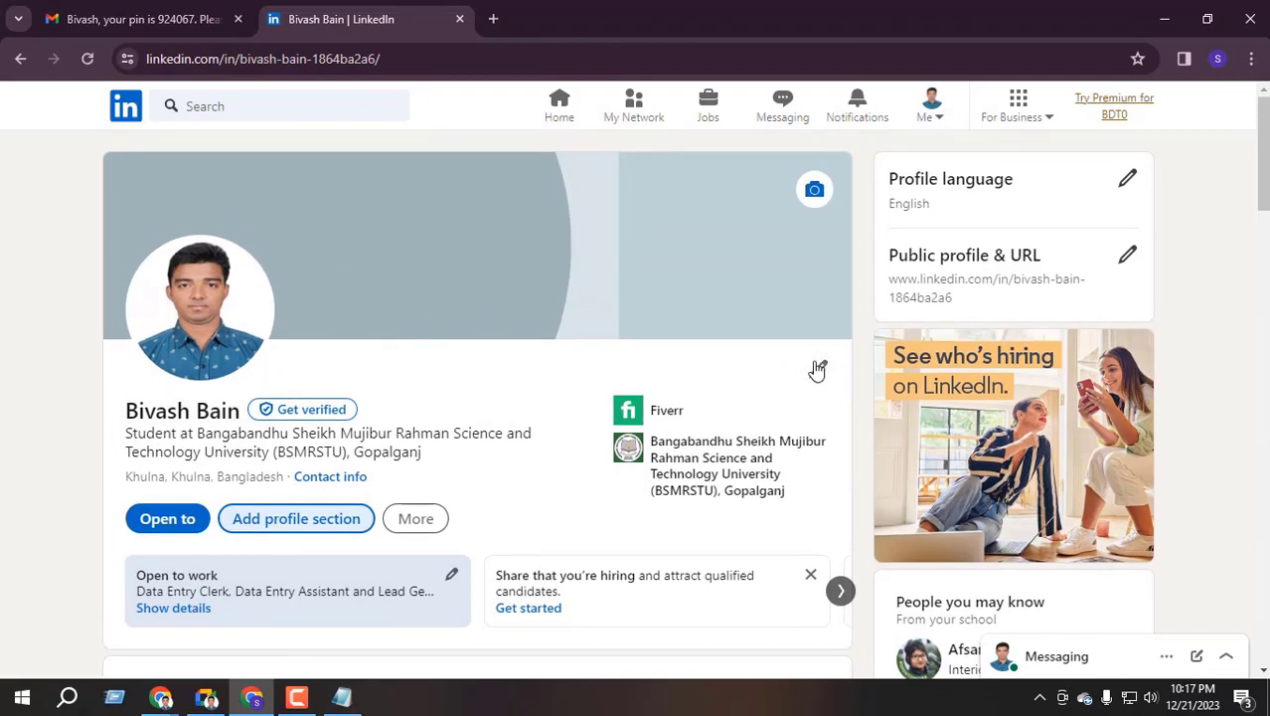
Open Edit intro and select the current headline text, dismissing the location-data notice
left_click(818, 370)
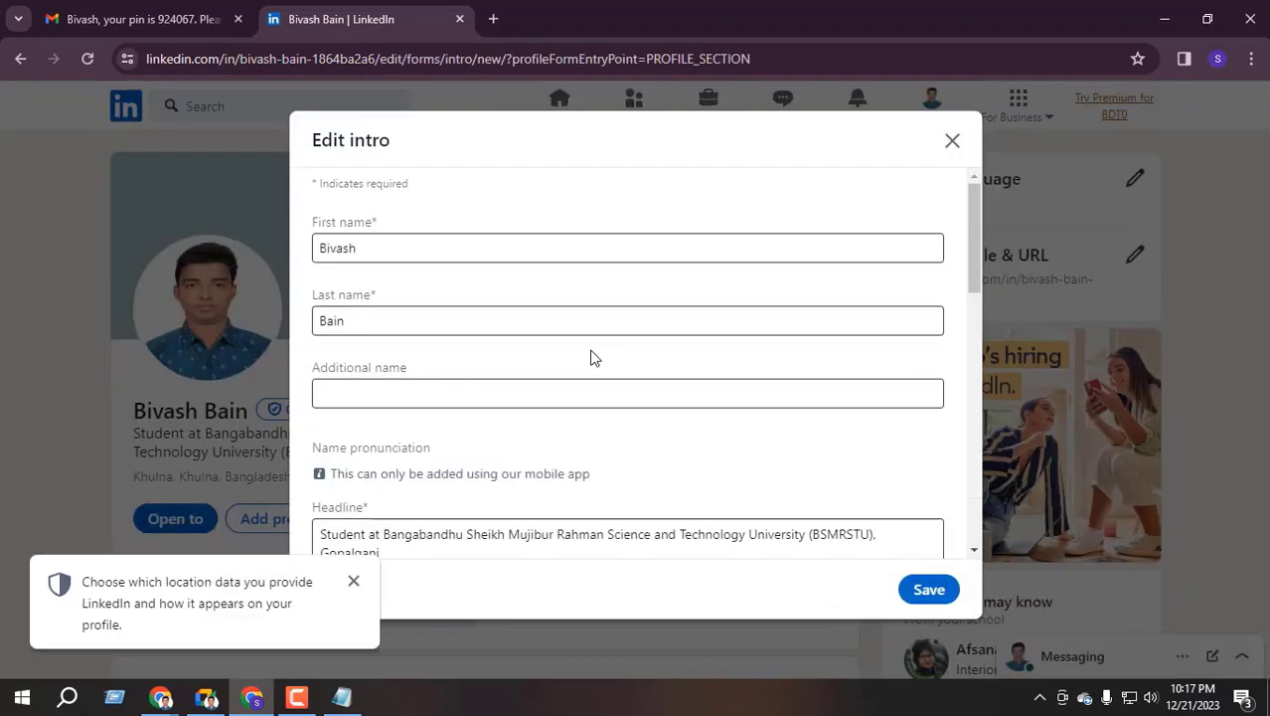
scroll(487, 363, "down", 1)
scroll(504, 350, "down", 3)
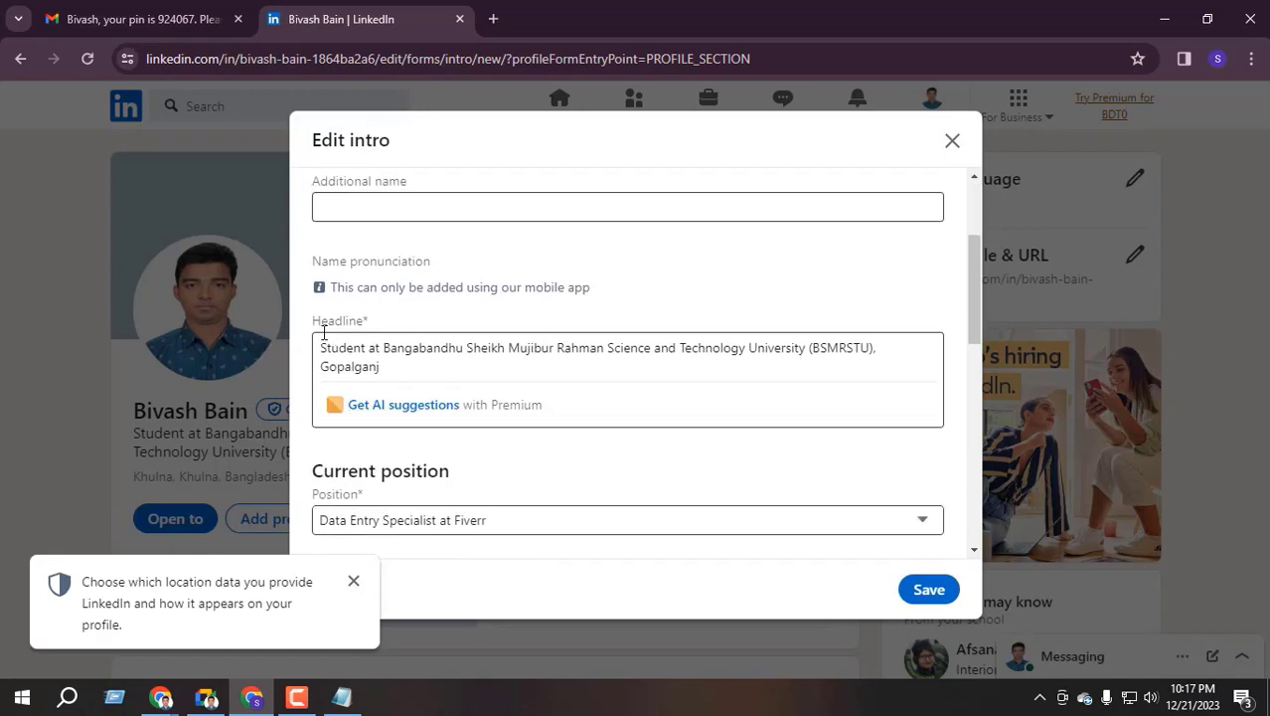
left_click_drag(315, 321, 393, 328)
left_click(329, 324)
double_click(327, 321)
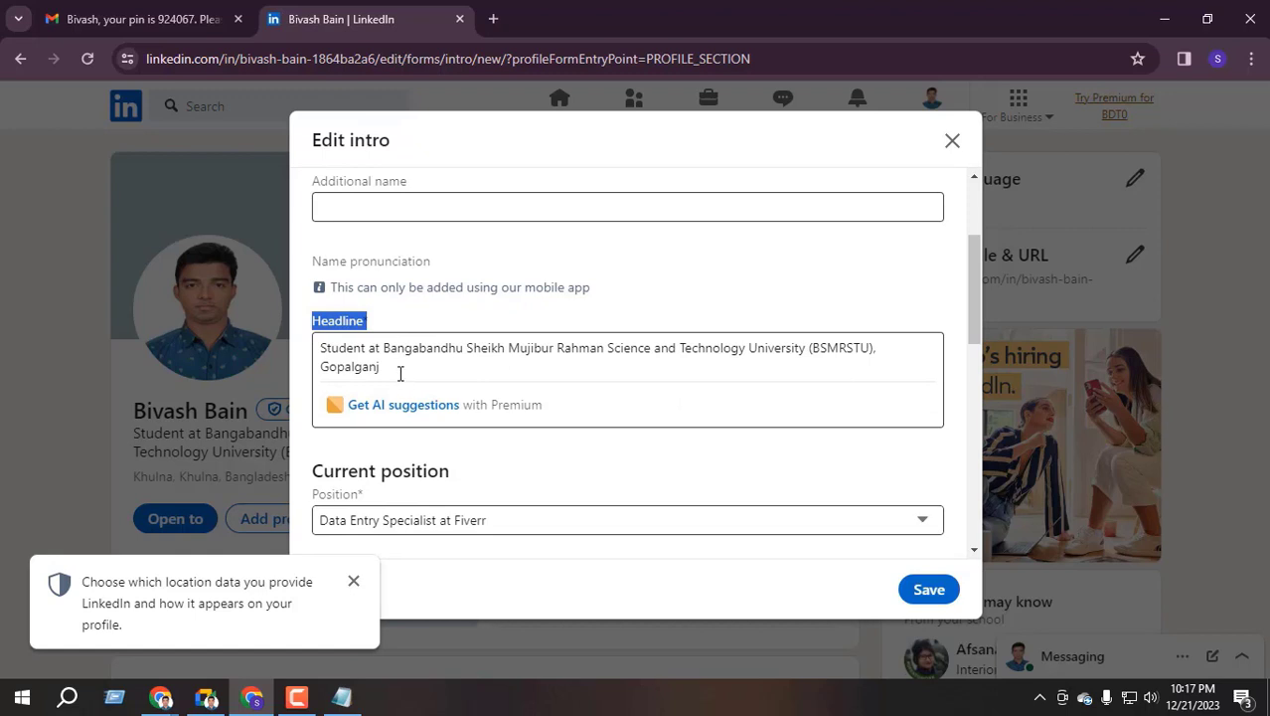
left_click_drag(400, 372, 302, 342)
left_click(353, 581)
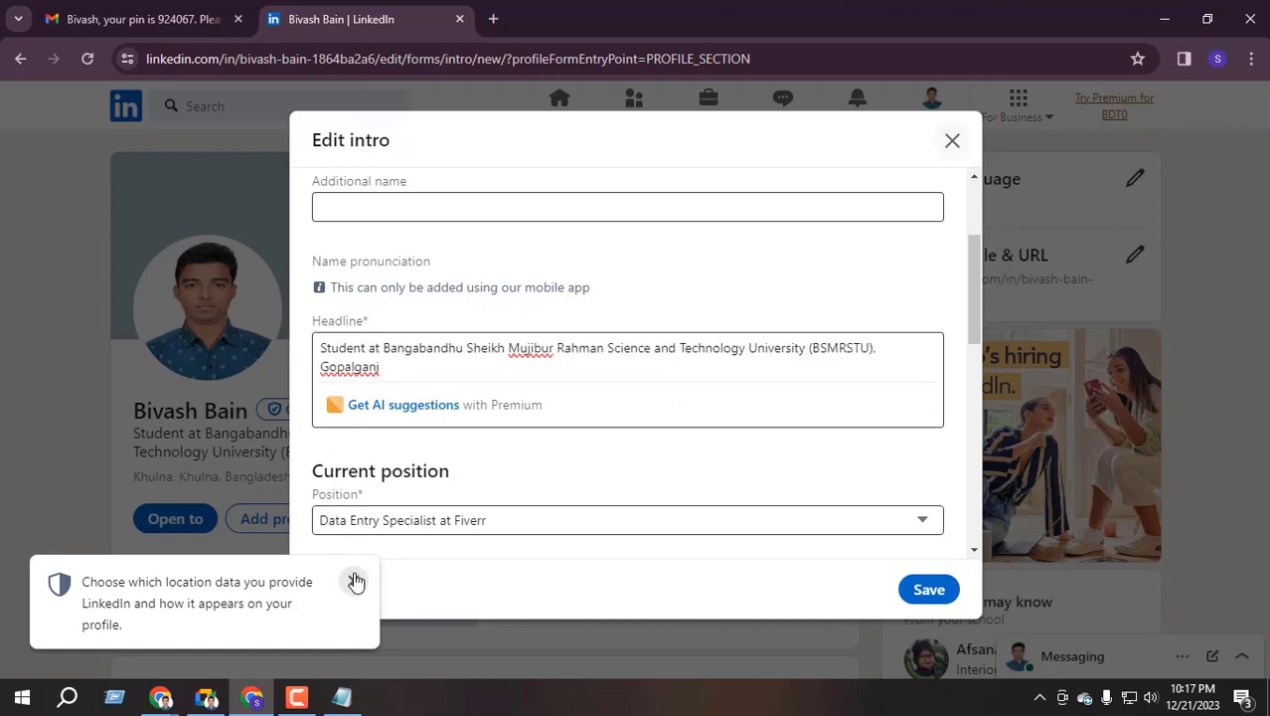
triple_click(398, 365)
left_click_drag(403, 366, 373, 365)
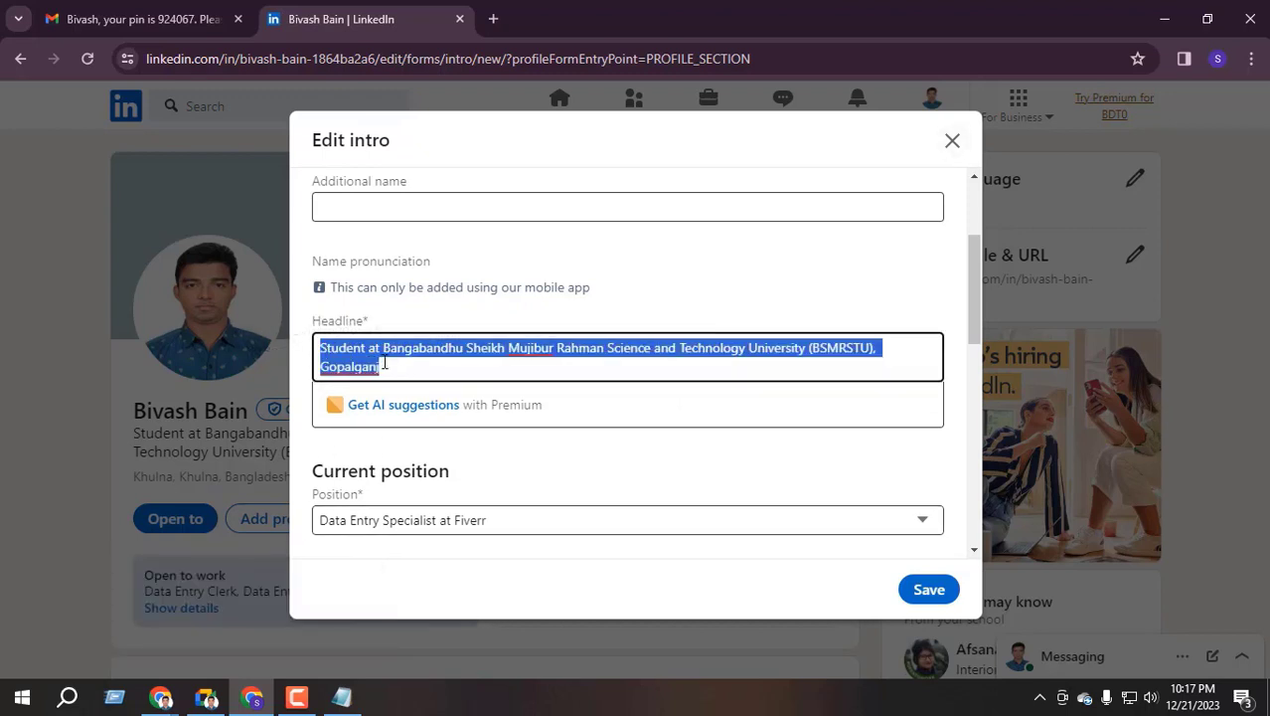
Fix the 'Laed' typo so the headline reads 'Data Entry & B2B Lead Generation Specialist'
type("D")
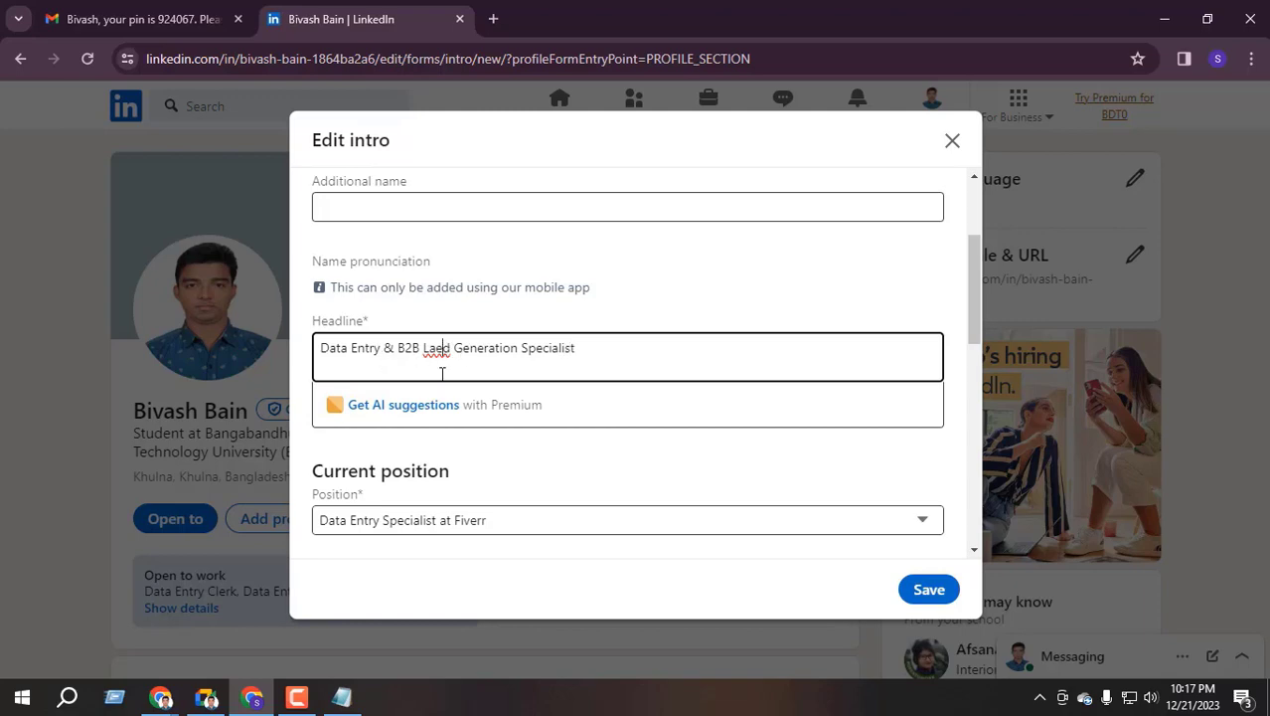
key("BackSpace")
key("BackSpace")
type("ea")
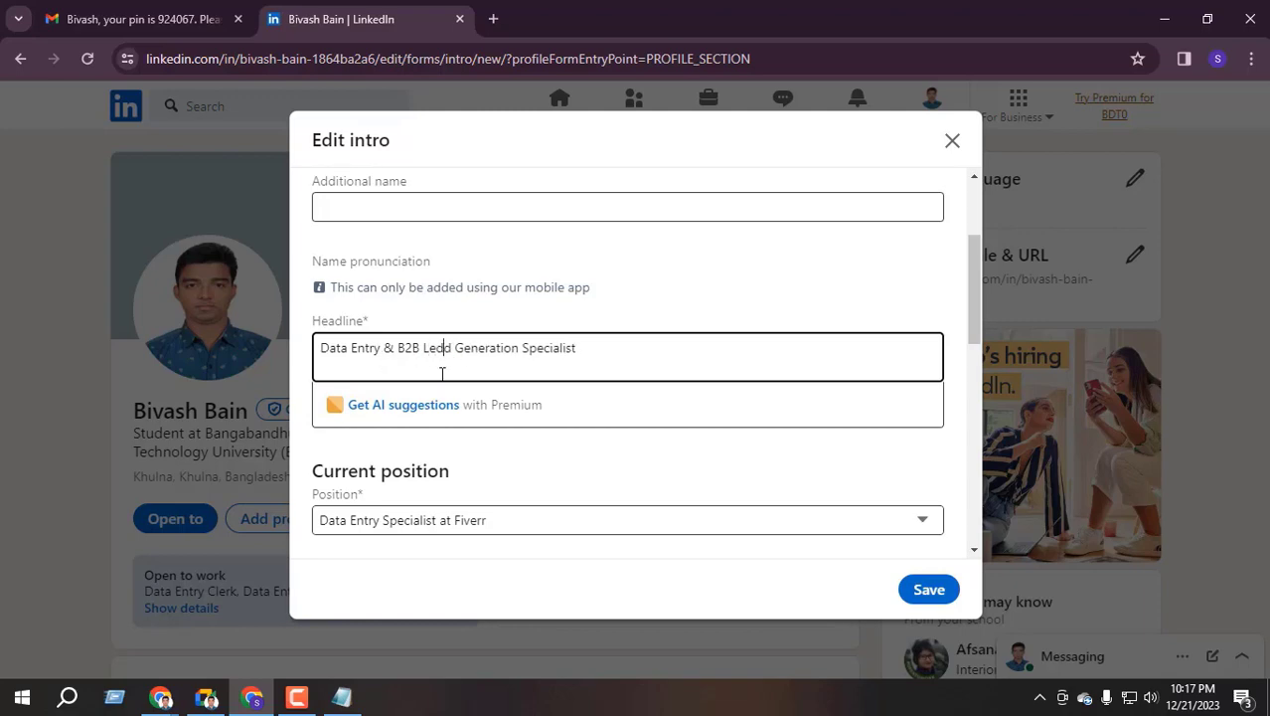
key("BackSpace")
type("a")
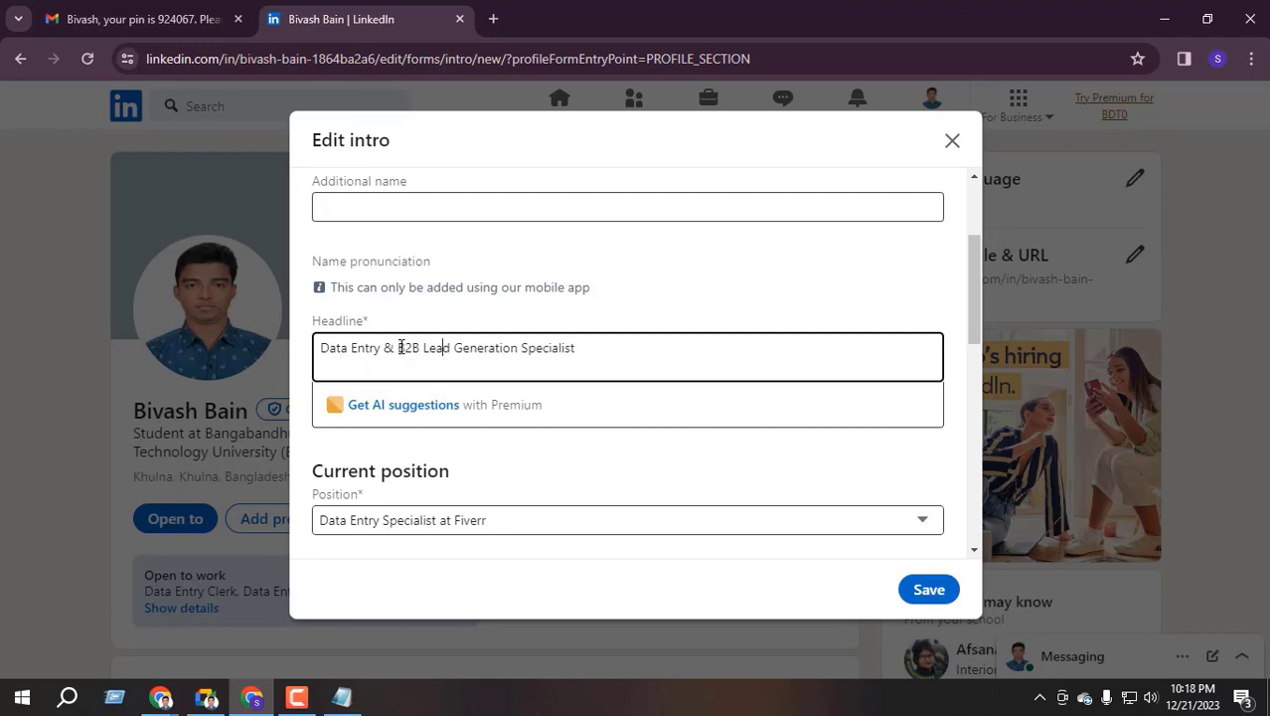
left_click_drag(414, 348, 425, 348)
left_click(462, 358)
left_click_drag(321, 350, 610, 342)
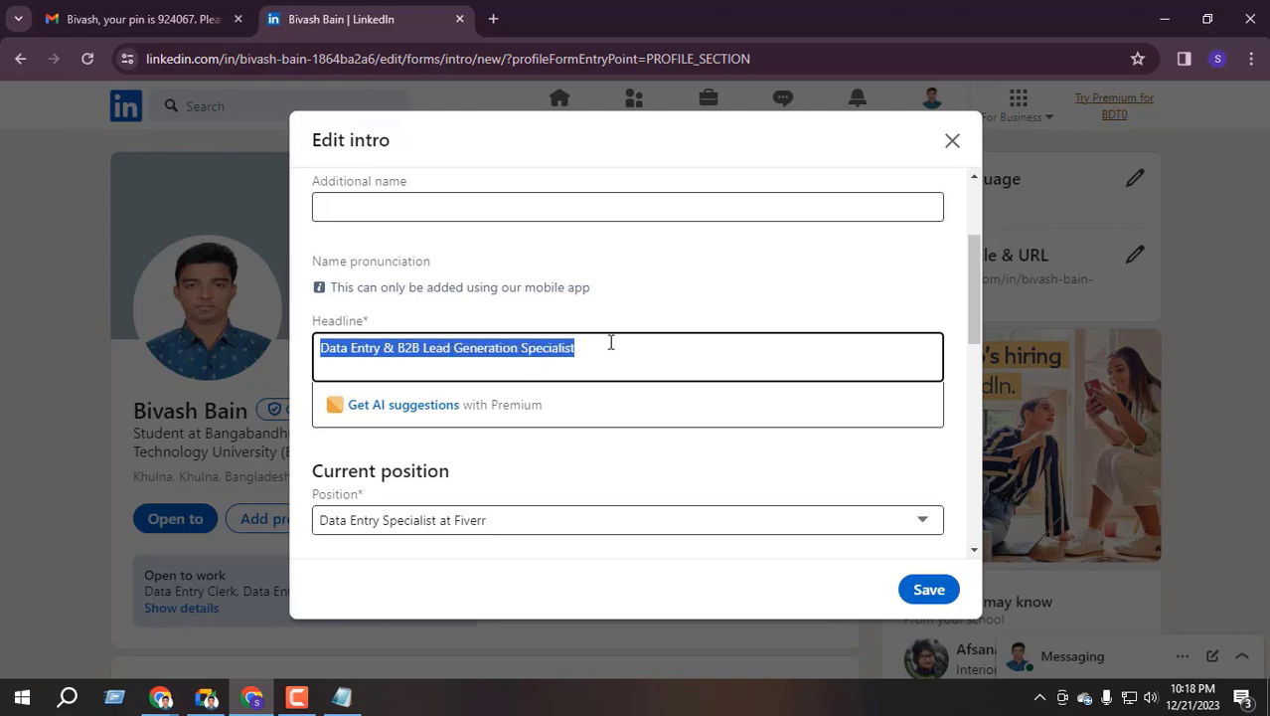
left_click(521, 355)
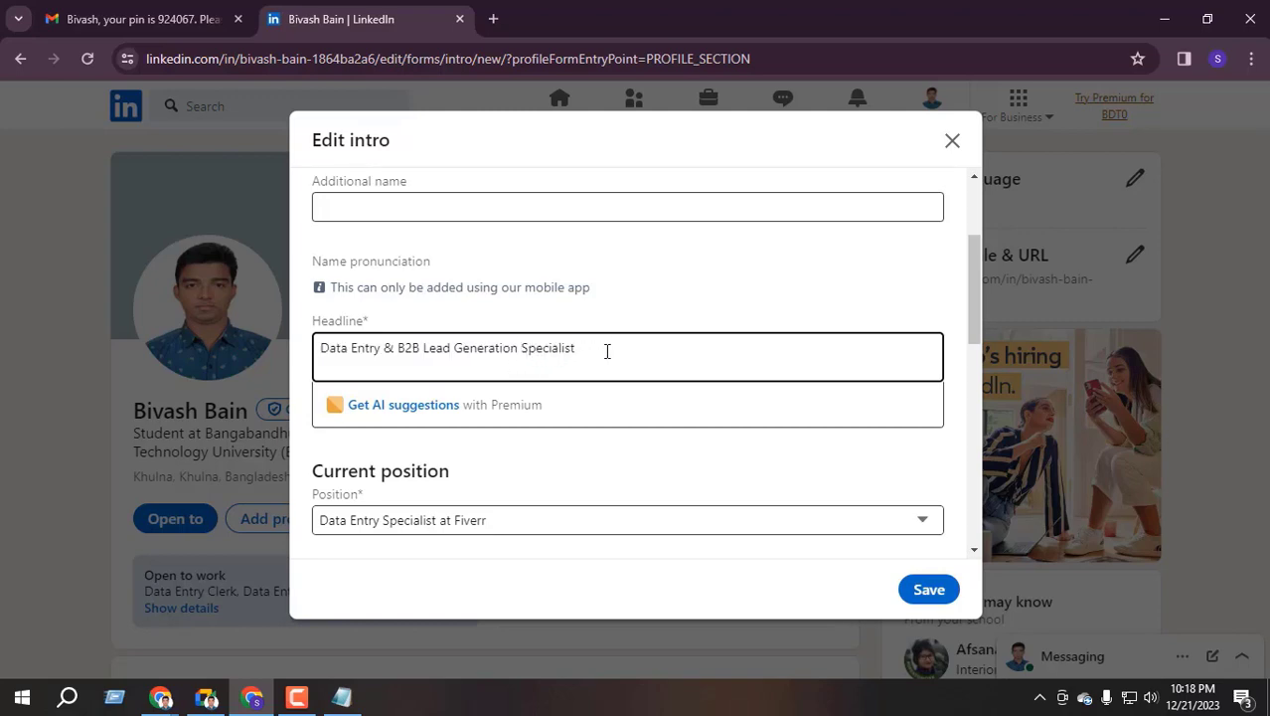
Save the corrected intro
scroll(615, 338, "down", 1)
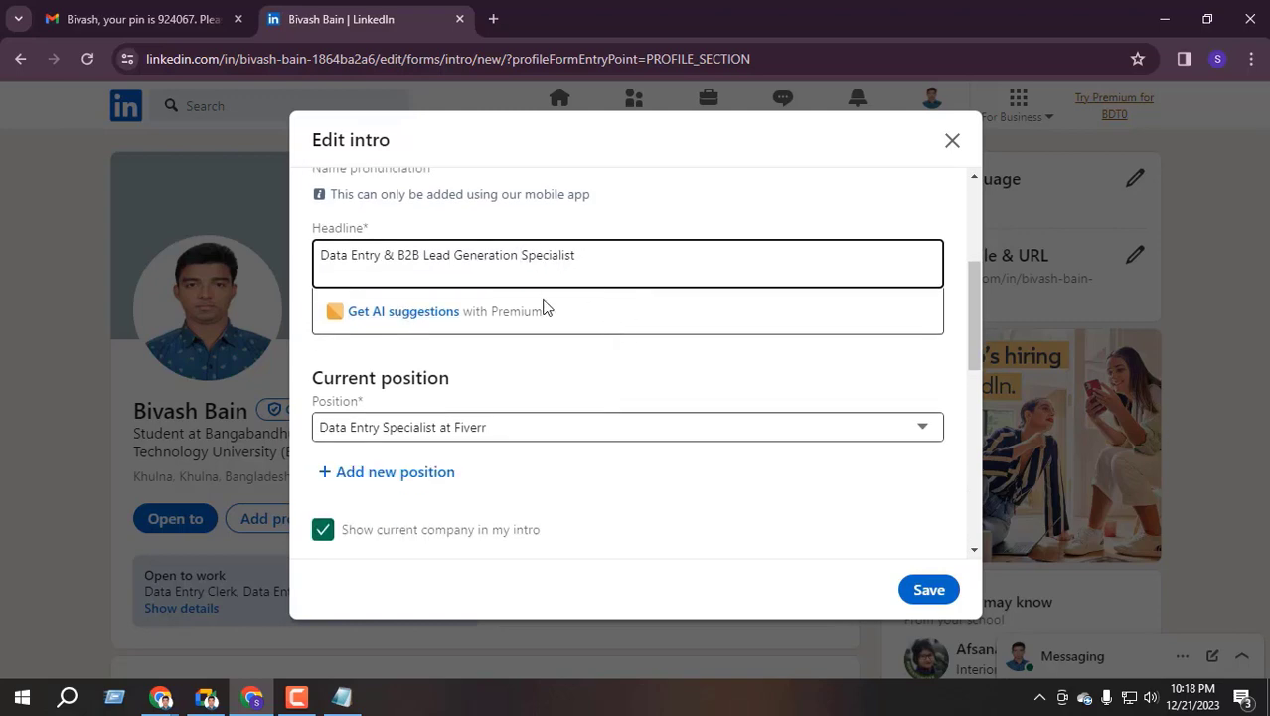
scroll(388, 439, "down", 2)
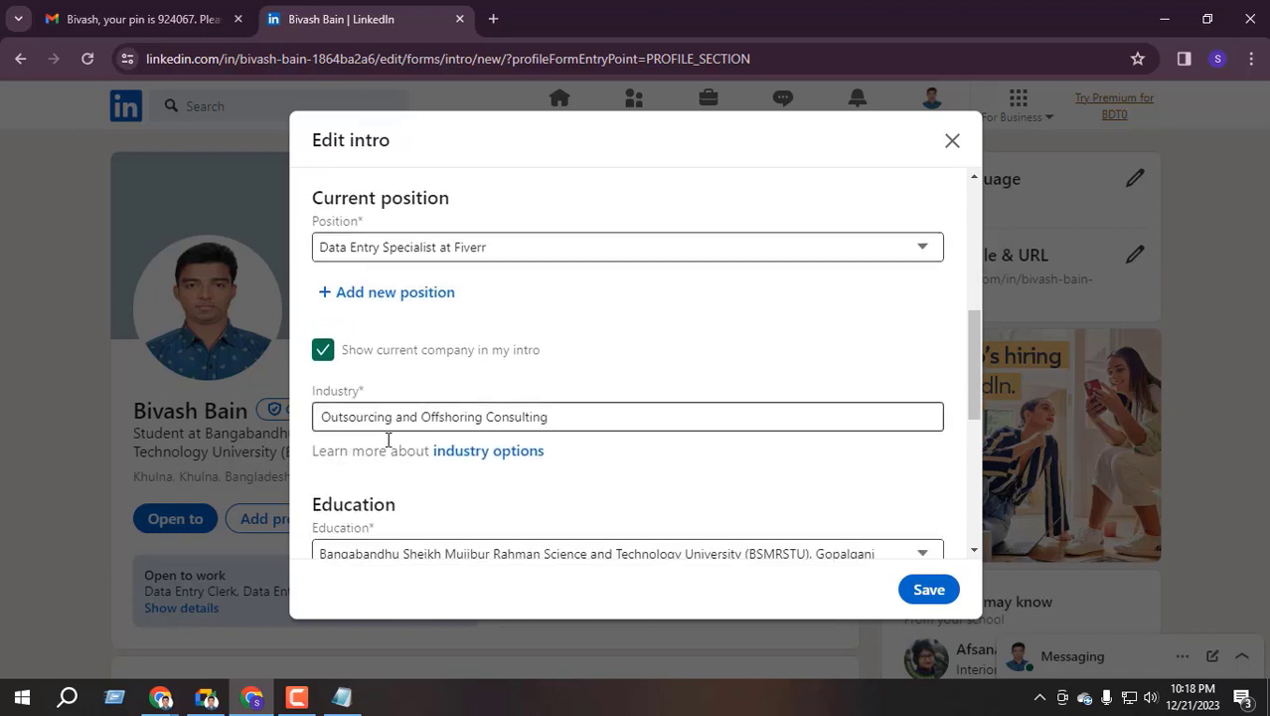
scroll(432, 366, "down", 3)
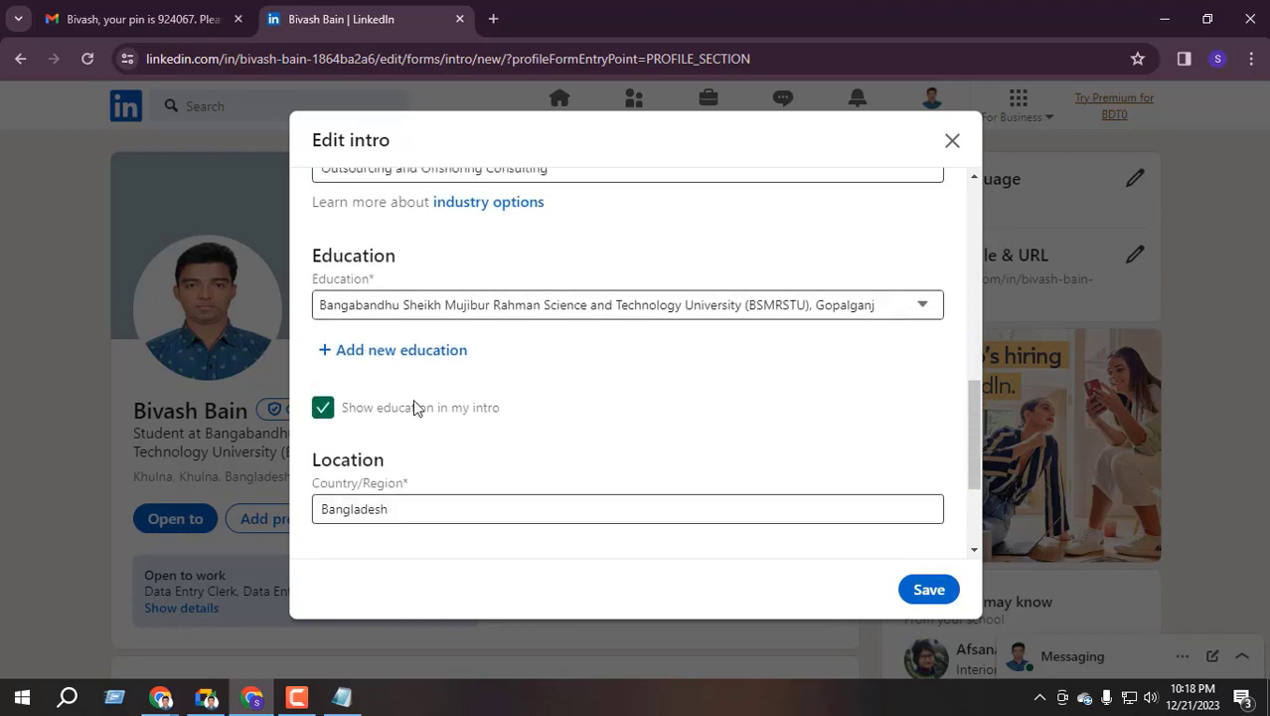
scroll(397, 383, "down", 2)
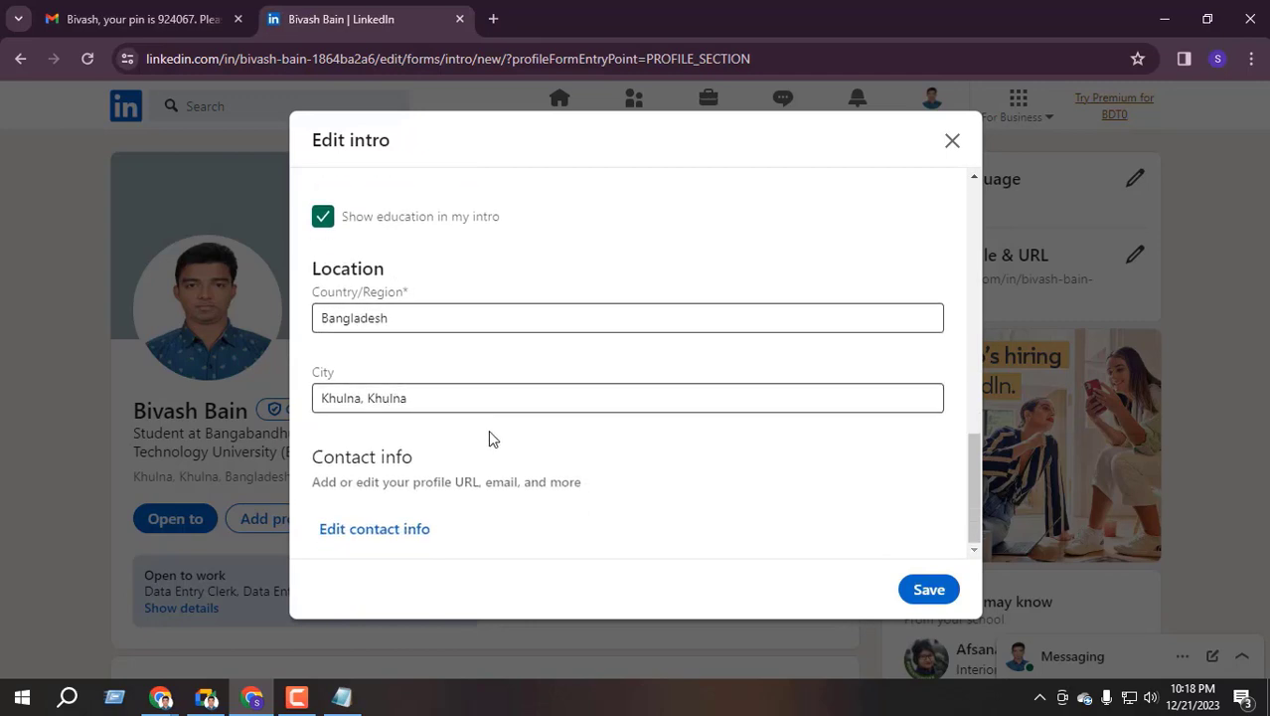
left_click(915, 587)
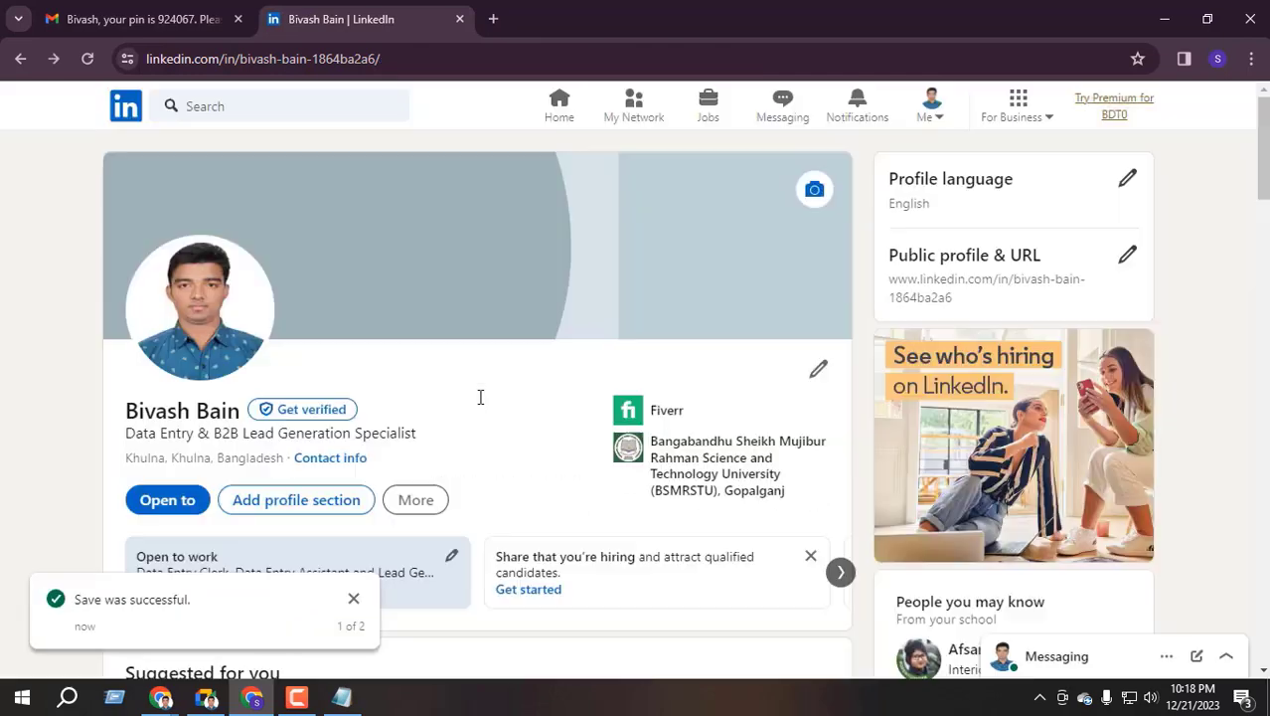
Dismiss the 'Save was successful' and profile privacy notices, then reopen the intro editor
scroll(217, 449, "down", 1)
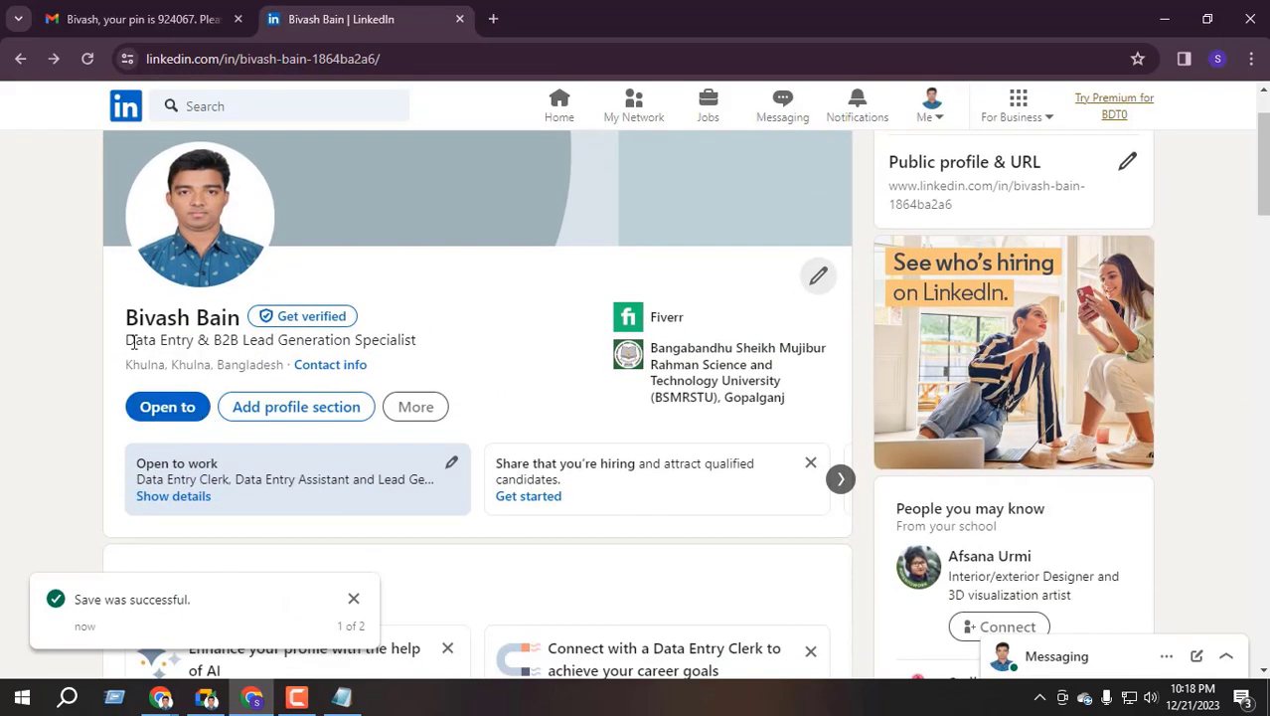
left_click_drag(128, 340, 436, 347)
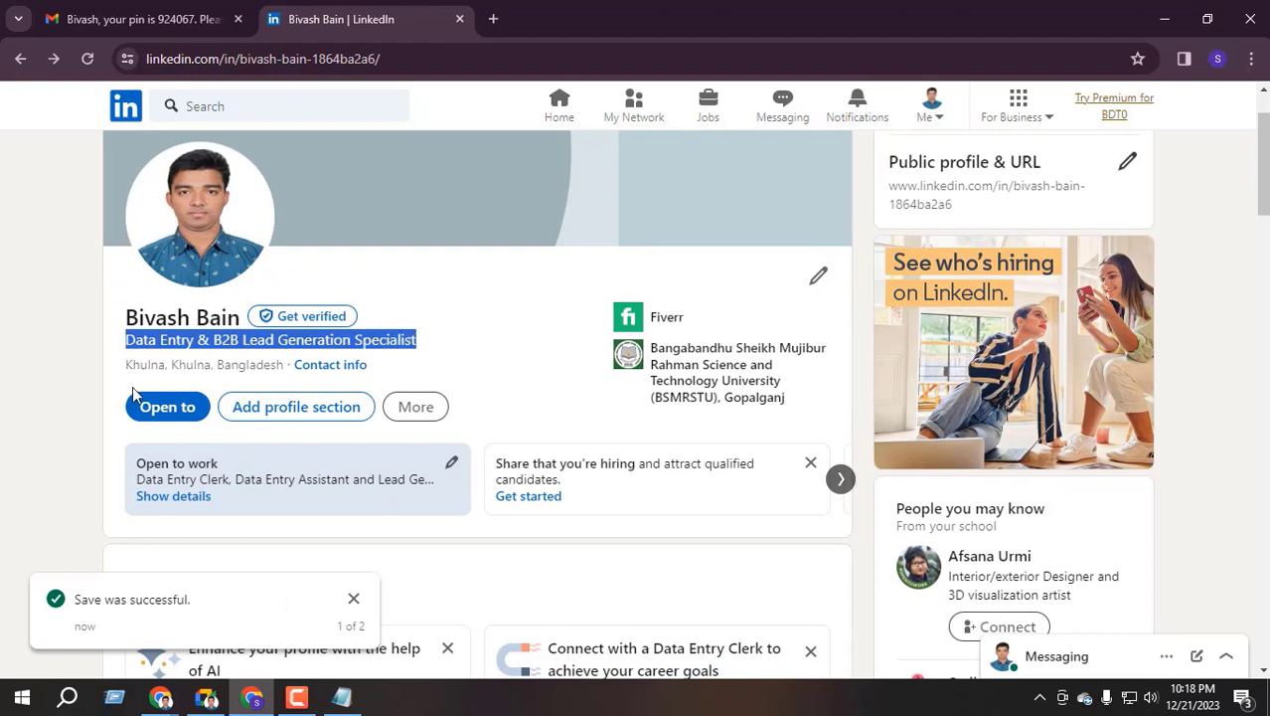
left_click(14, 394)
scroll(85, 401, "up", 1)
scroll(129, 415, "down", 1)
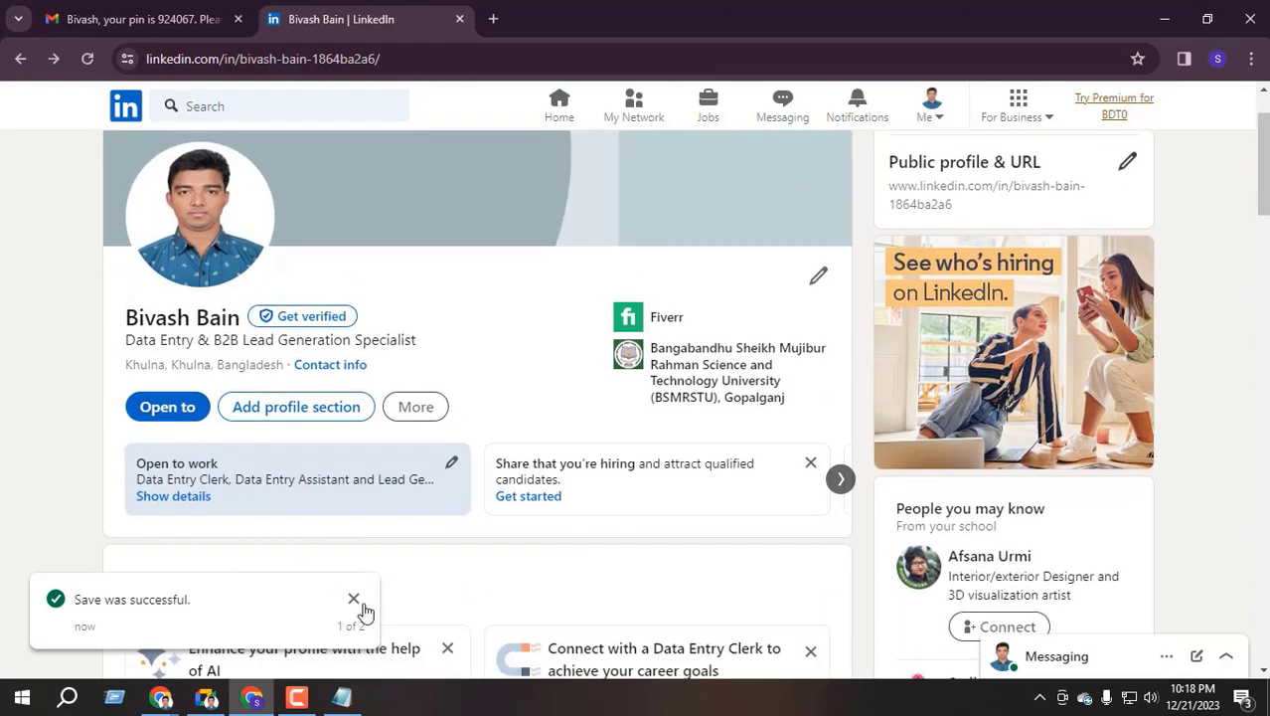
left_click(354, 600)
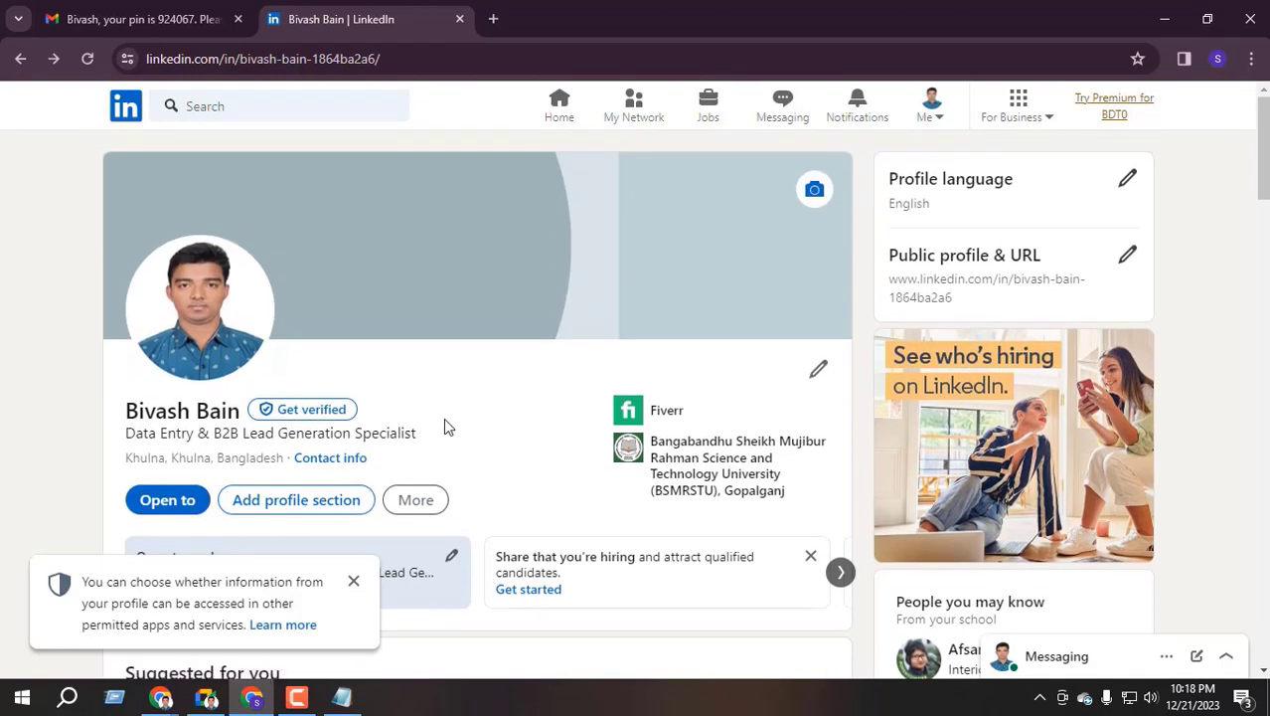
scroll(442, 423, "down", 5)
scroll(442, 423, "up", 5)
left_click(354, 582)
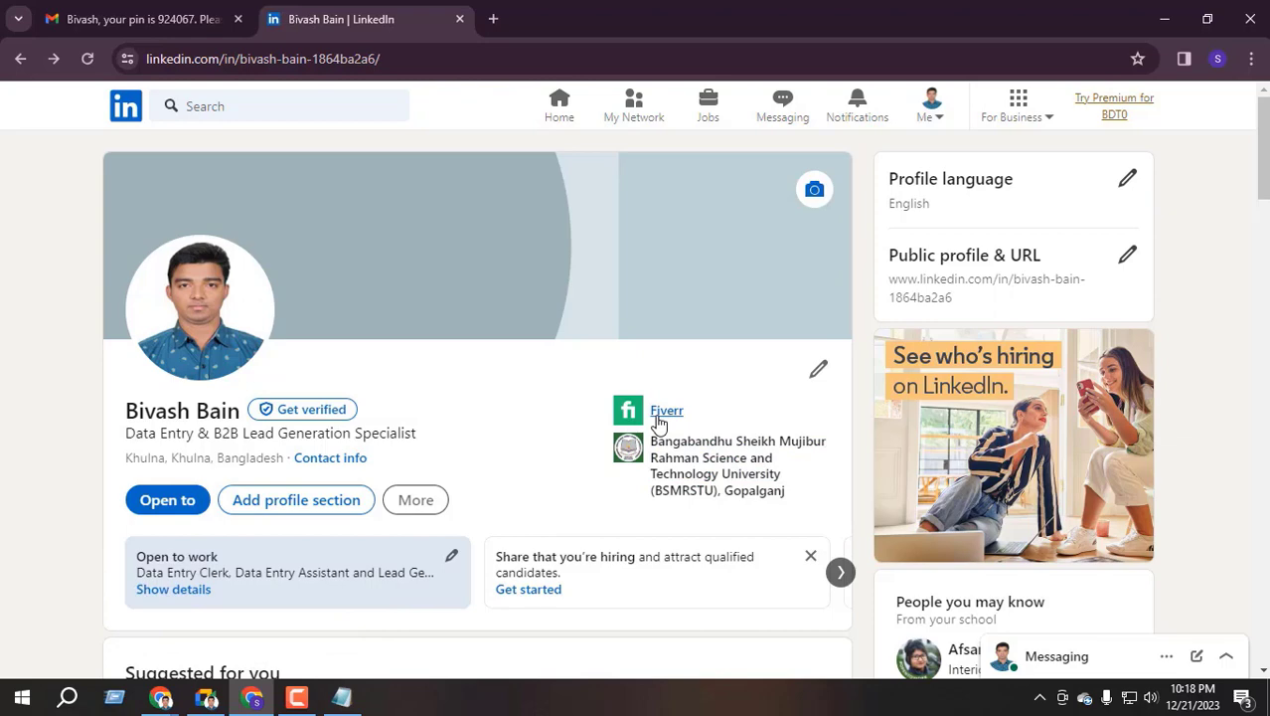
scroll(416, 435, "down", 1)
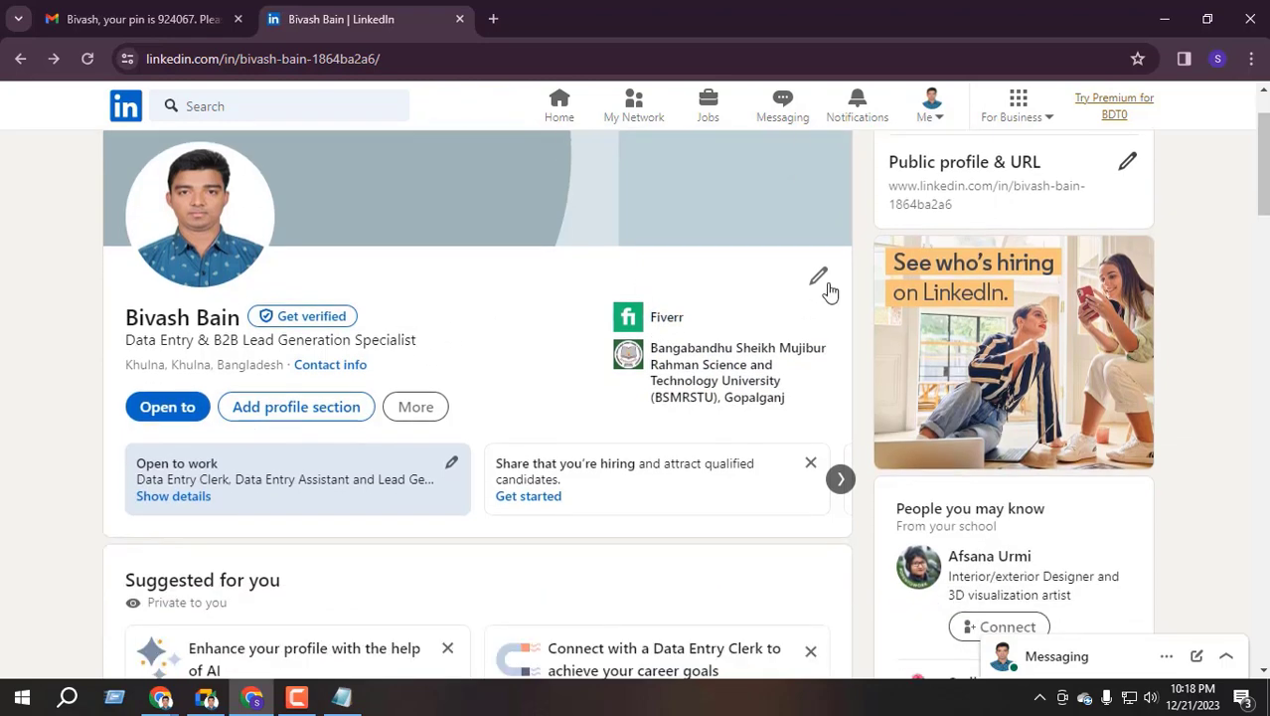
left_click(820, 279)
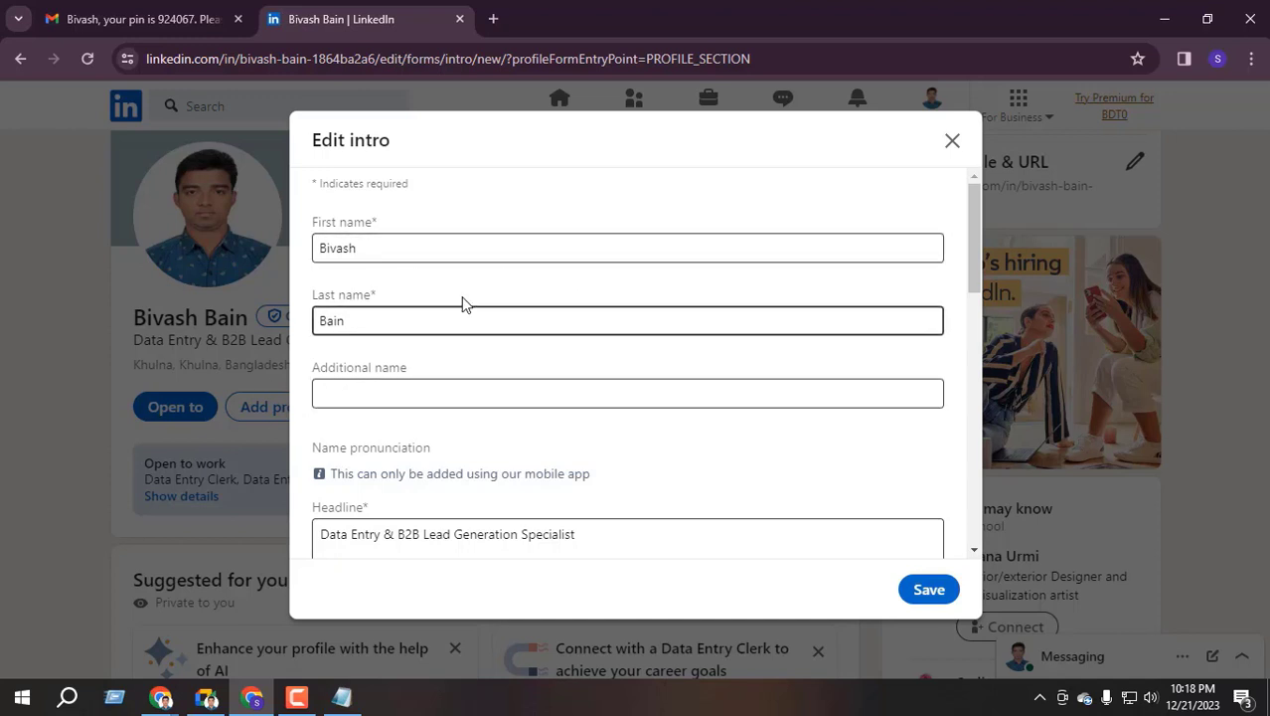
Check the Current position dropdown without choosing, close Edit intro unsaved, and reopen it
scroll(388, 377, "down", 2)
scroll(407, 380, "down", 1)
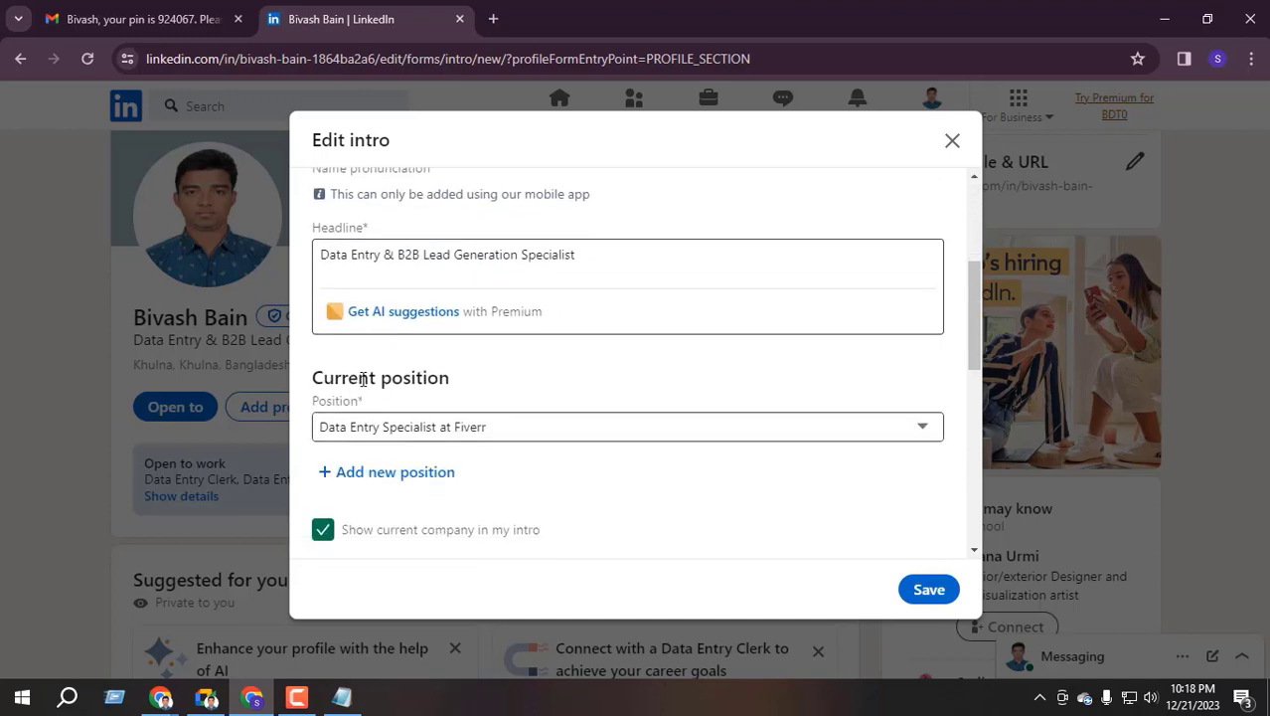
left_click_drag(334, 379, 453, 386)
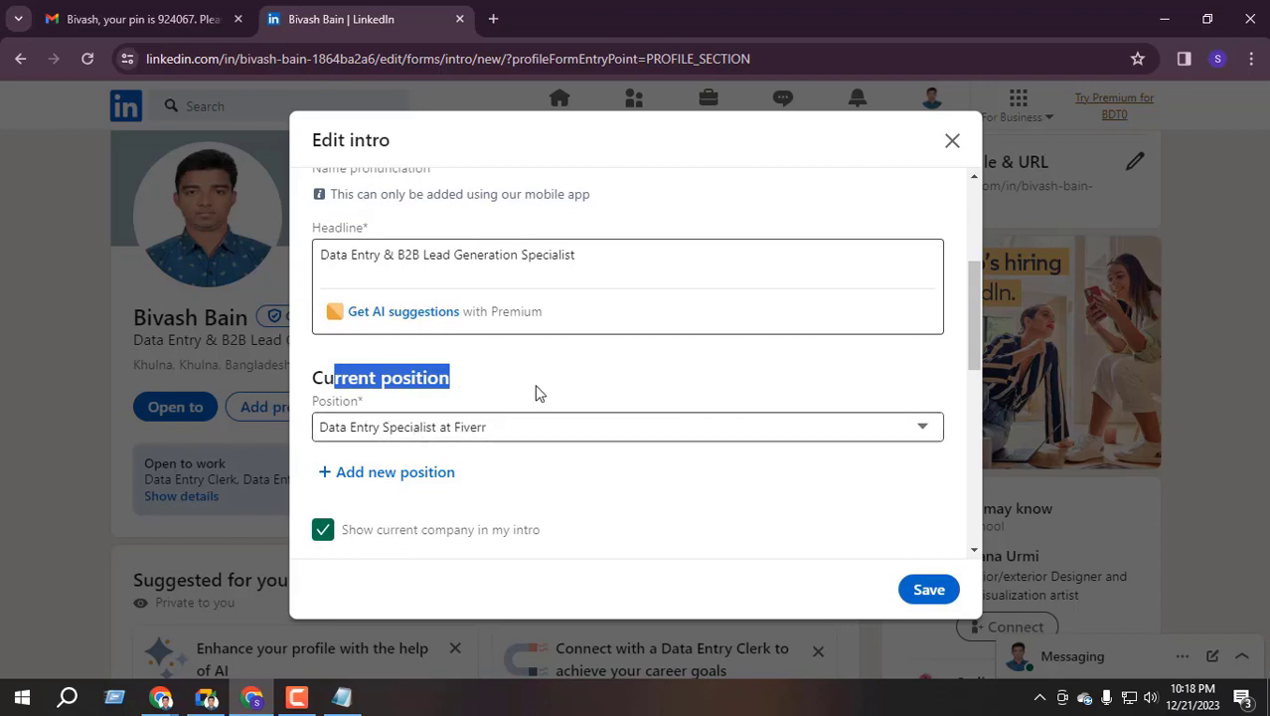
scroll(674, 371, "down", 1)
left_click(626, 343)
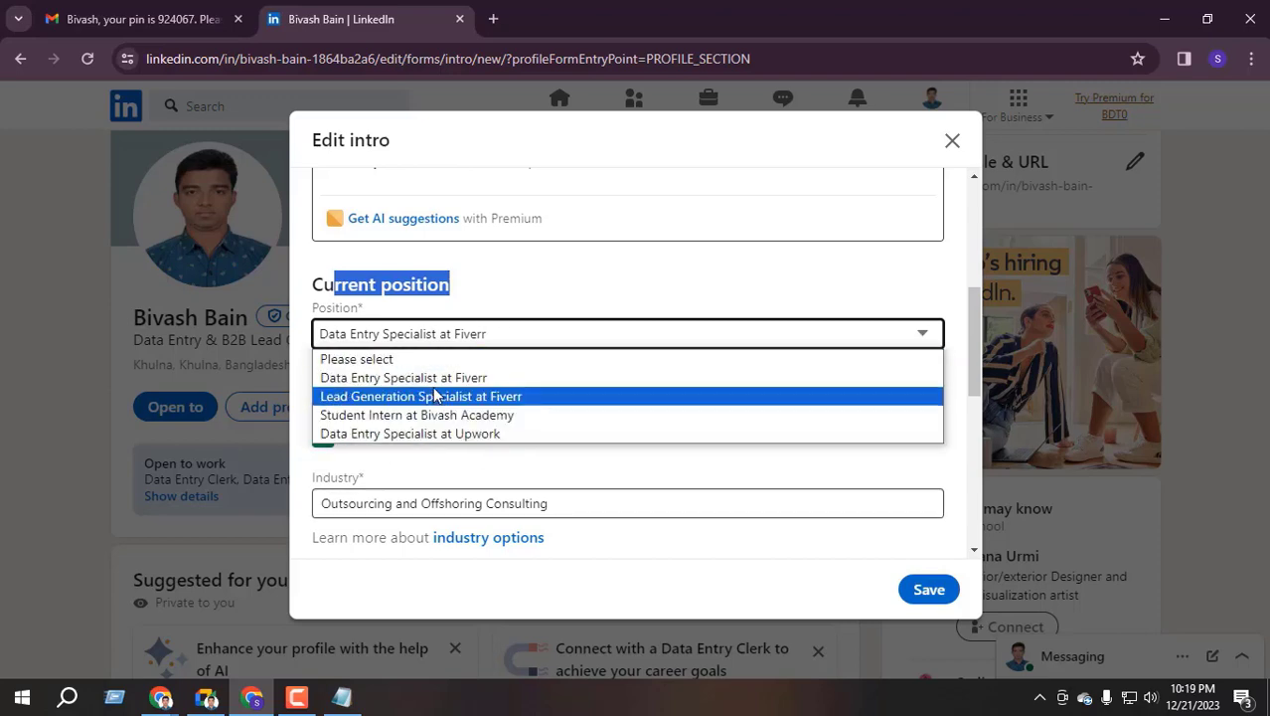
left_click(831, 336)
scroll(831, 336, "up", 3)
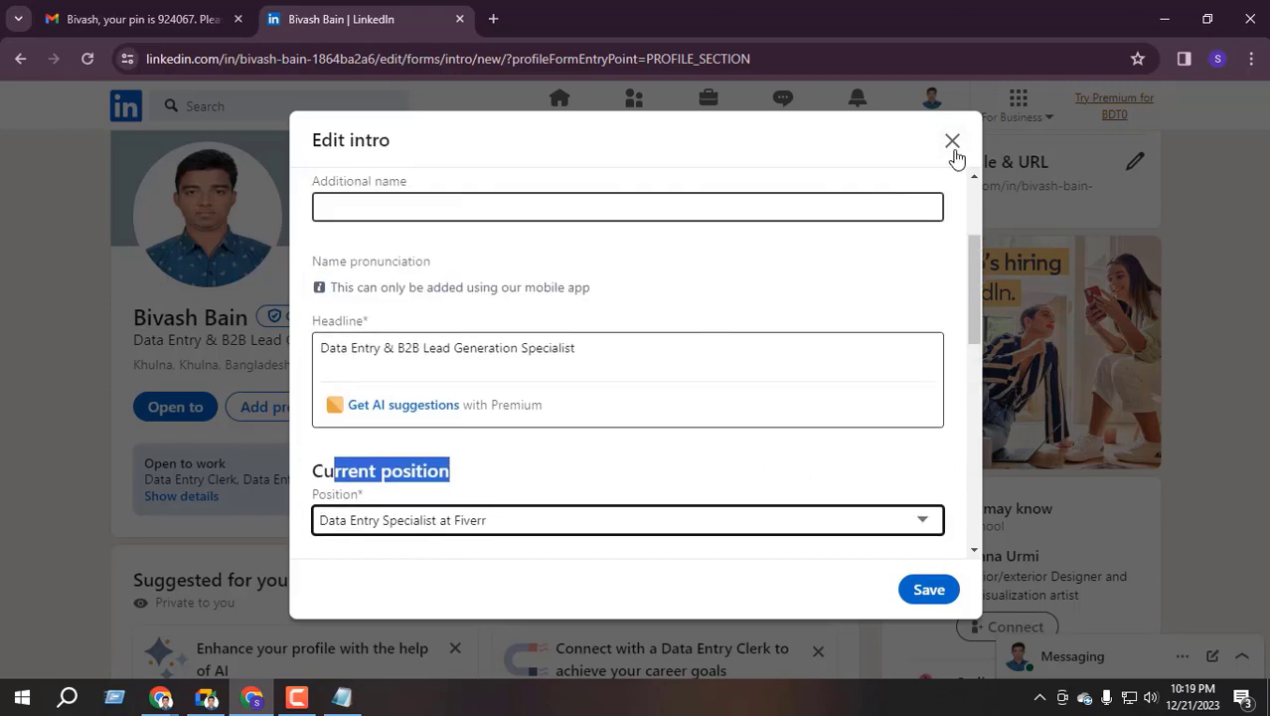
left_click(952, 140)
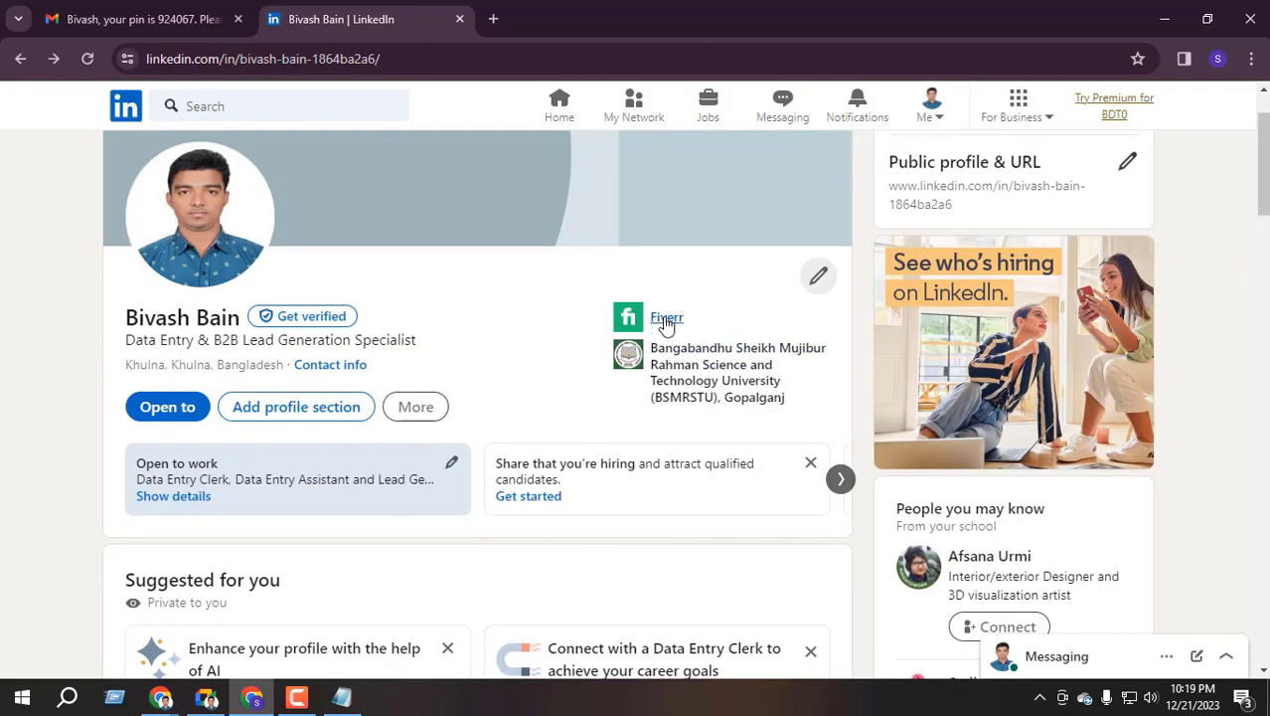
left_click(816, 280)
Choose 'Data Entry Specialist at Upwork' as the position, save the intro, and skip suggestions
scroll(452, 329, "down", 2)
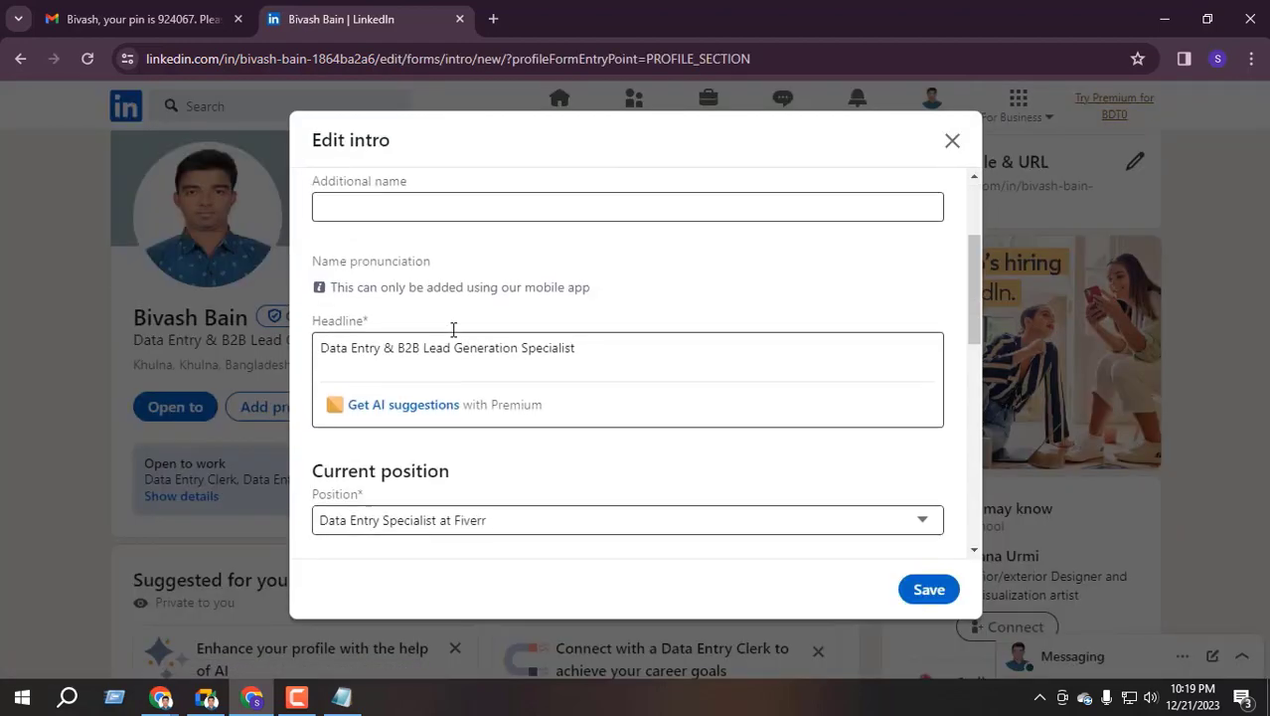
scroll(453, 329, "down", 2)
left_click(519, 336)
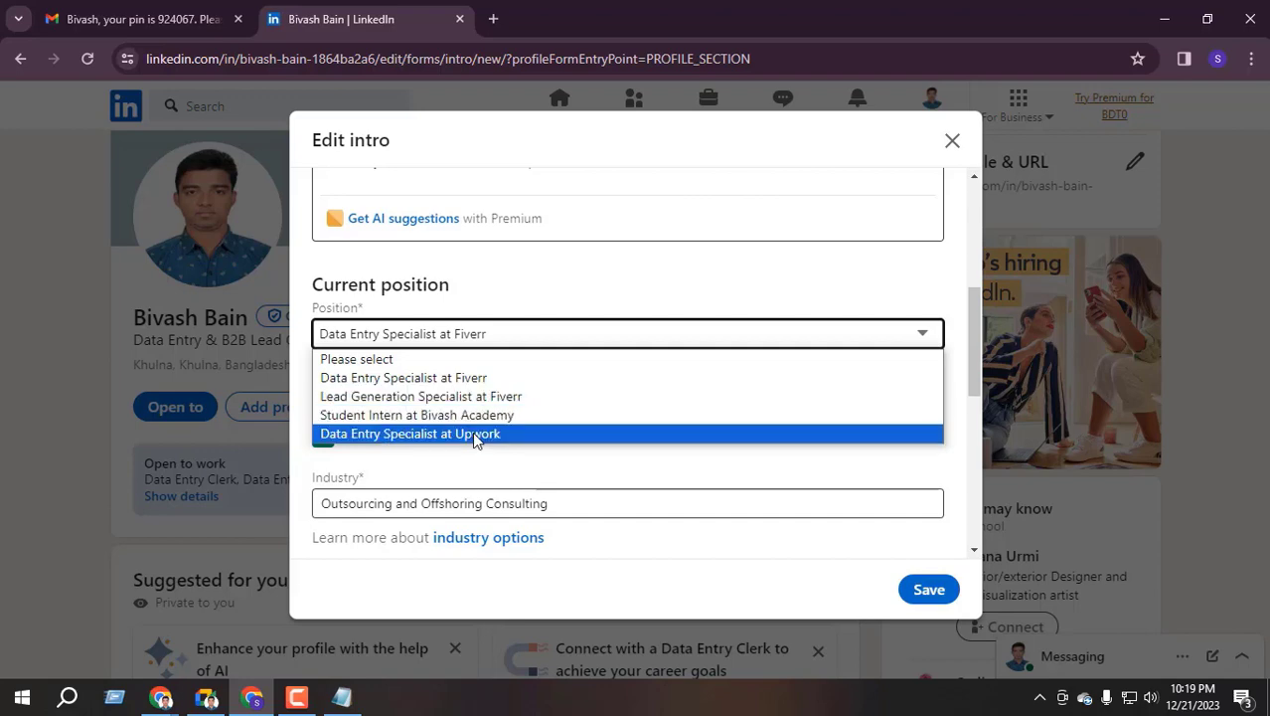
left_click(474, 435)
scroll(529, 392, "down", 2)
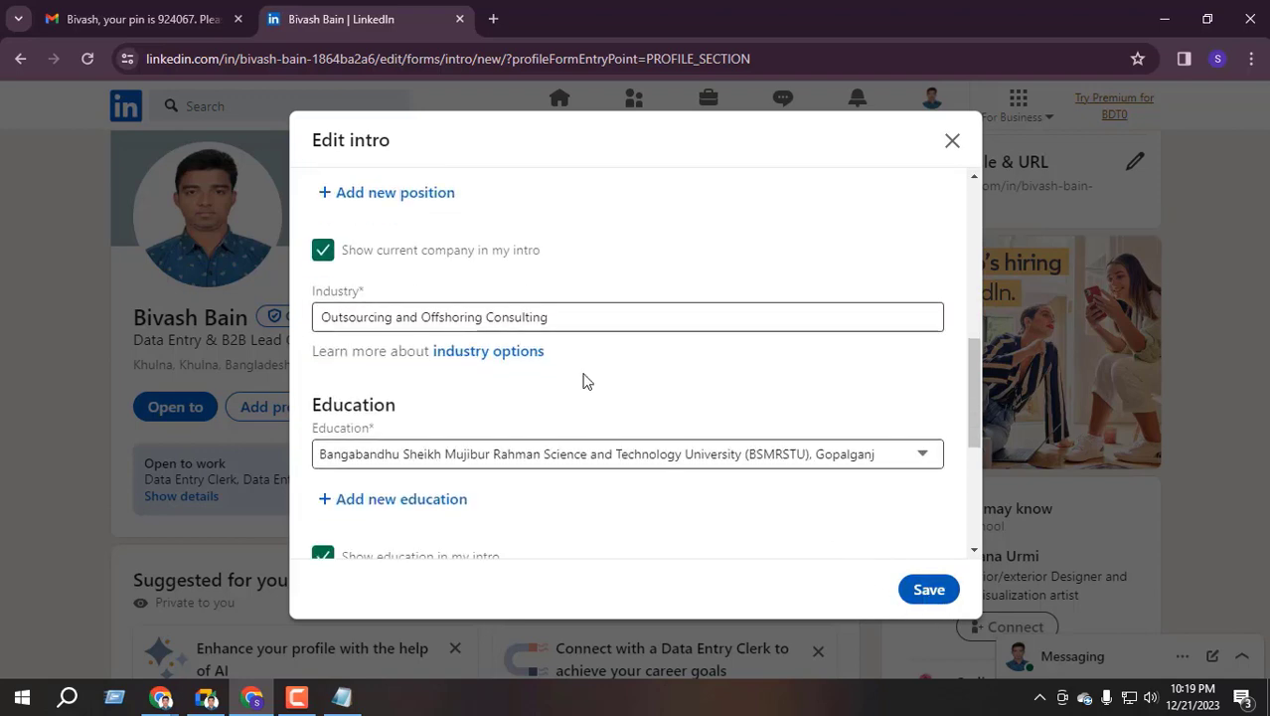
scroll(482, 255, "up", 1)
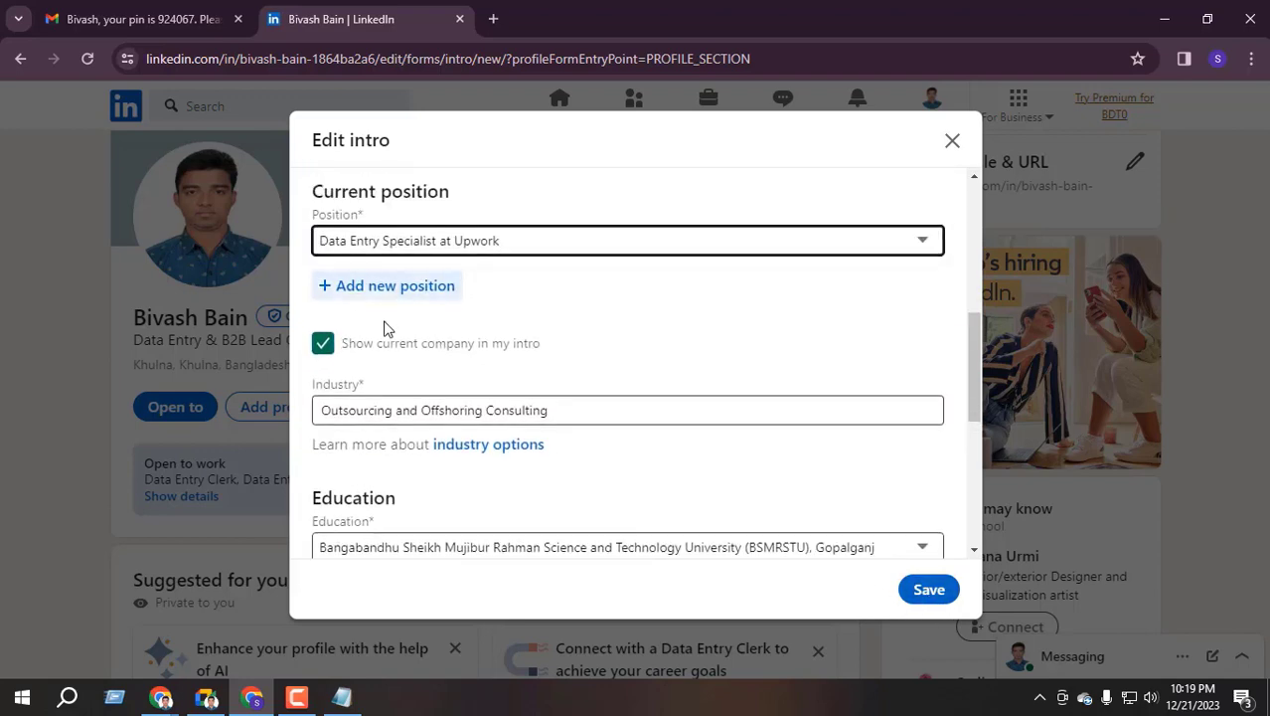
left_click(929, 590)
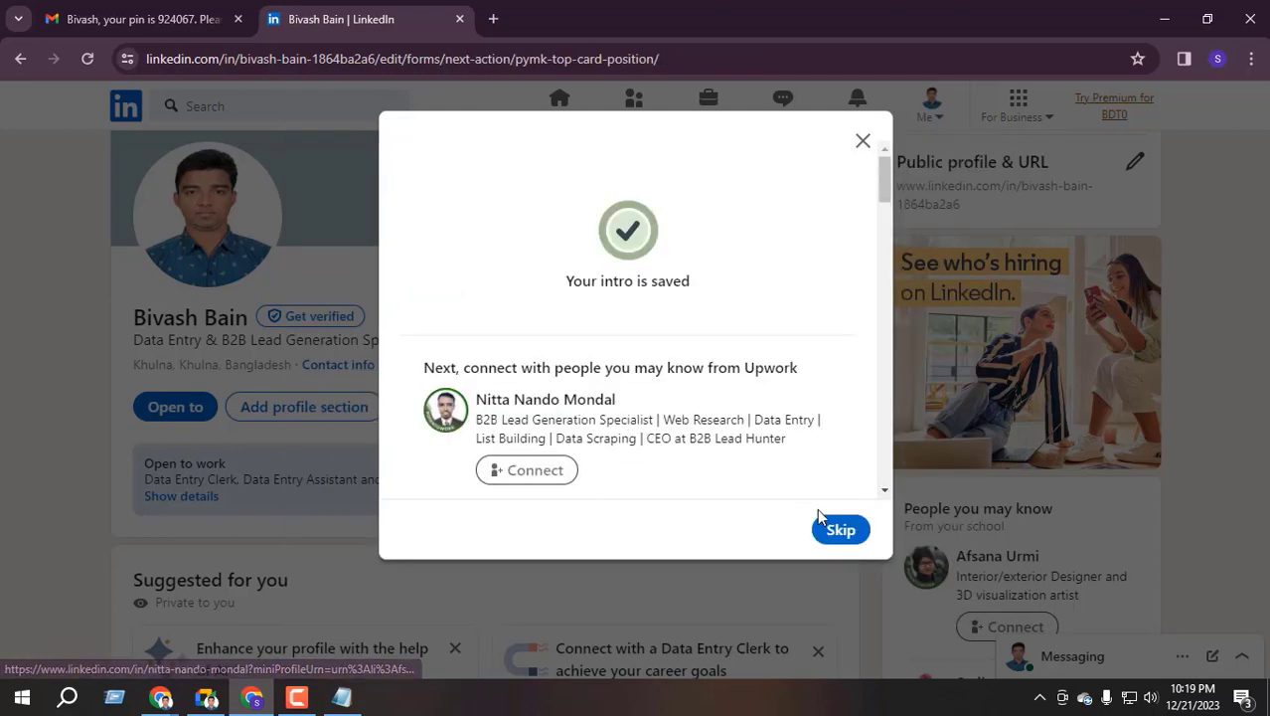
left_click(837, 531)
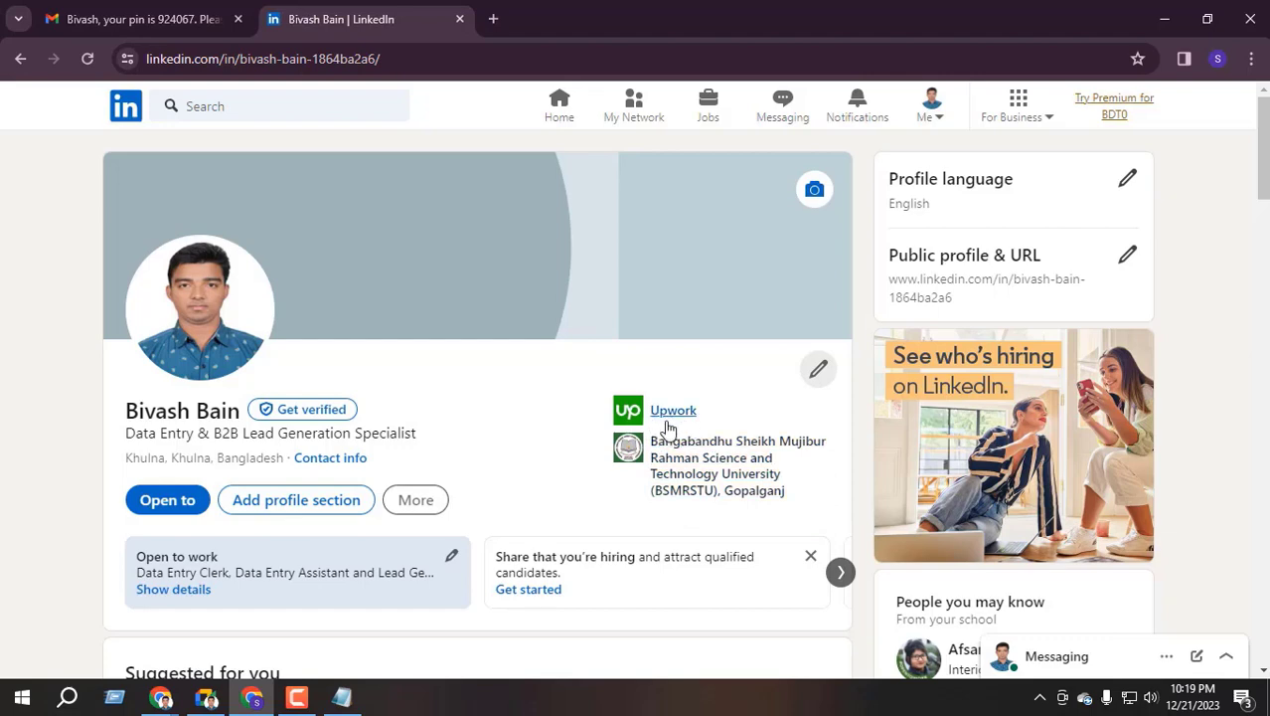
Reopen Edit intro and check the education dropdown, keeping the university
left_click(820, 370)
scroll(505, 328, "down", 5)
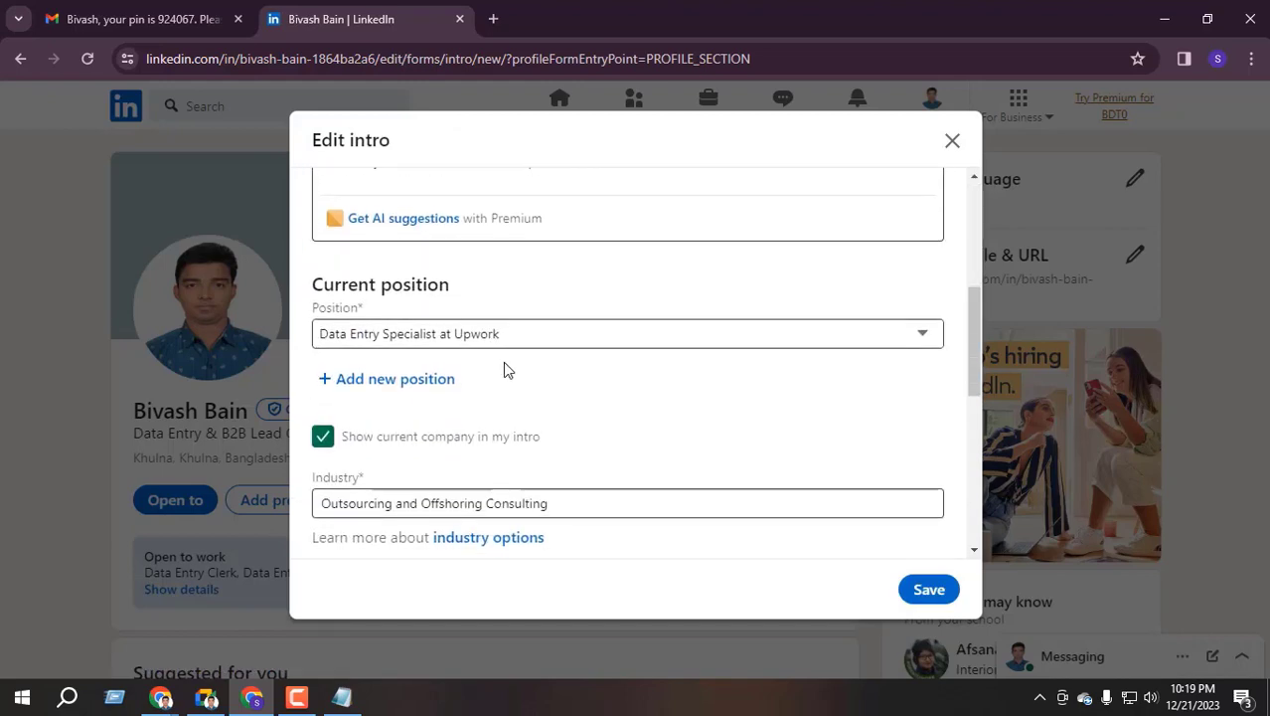
scroll(509, 355, "down", 1)
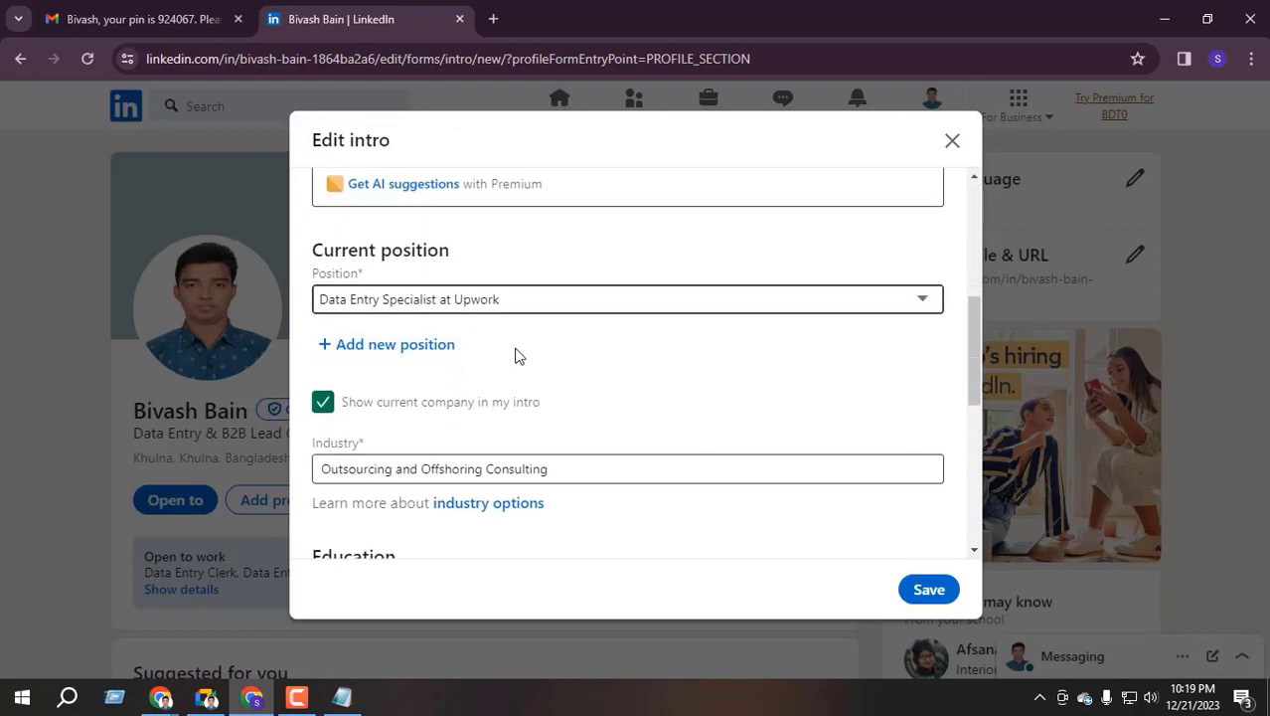
scroll(513, 424, "down", 1)
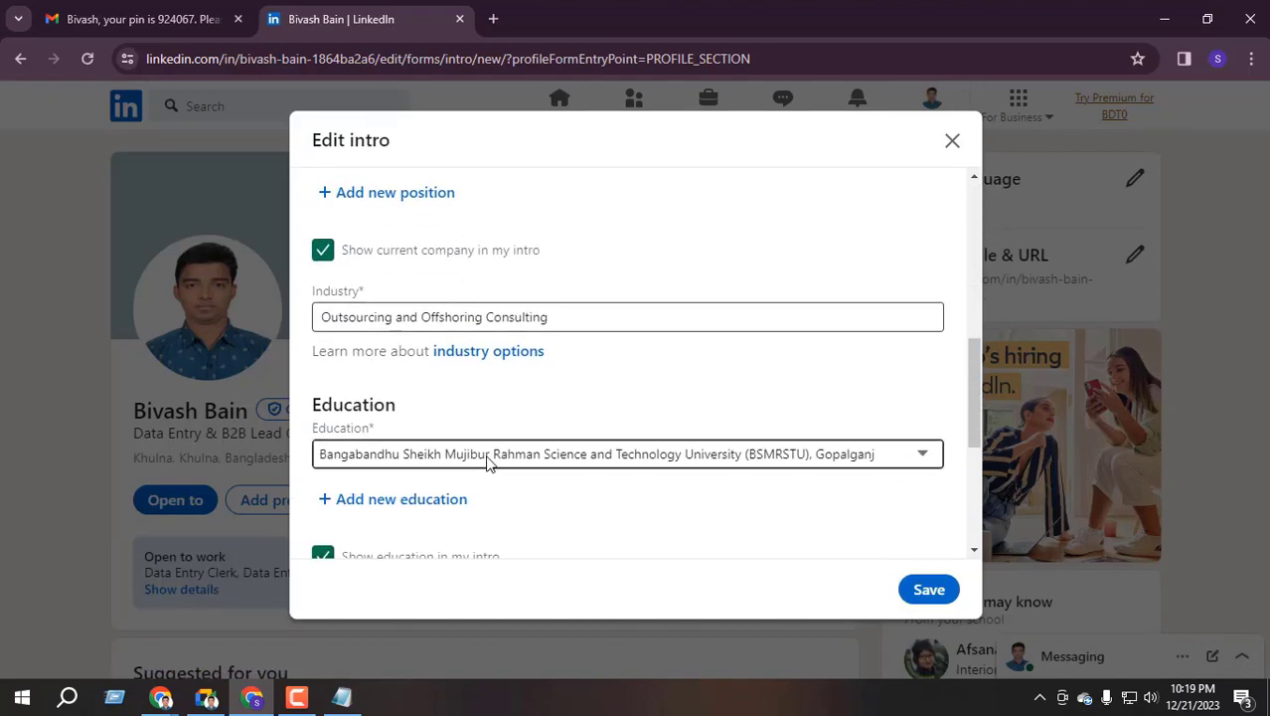
scroll(502, 452, "down", 1)
left_click(572, 366)
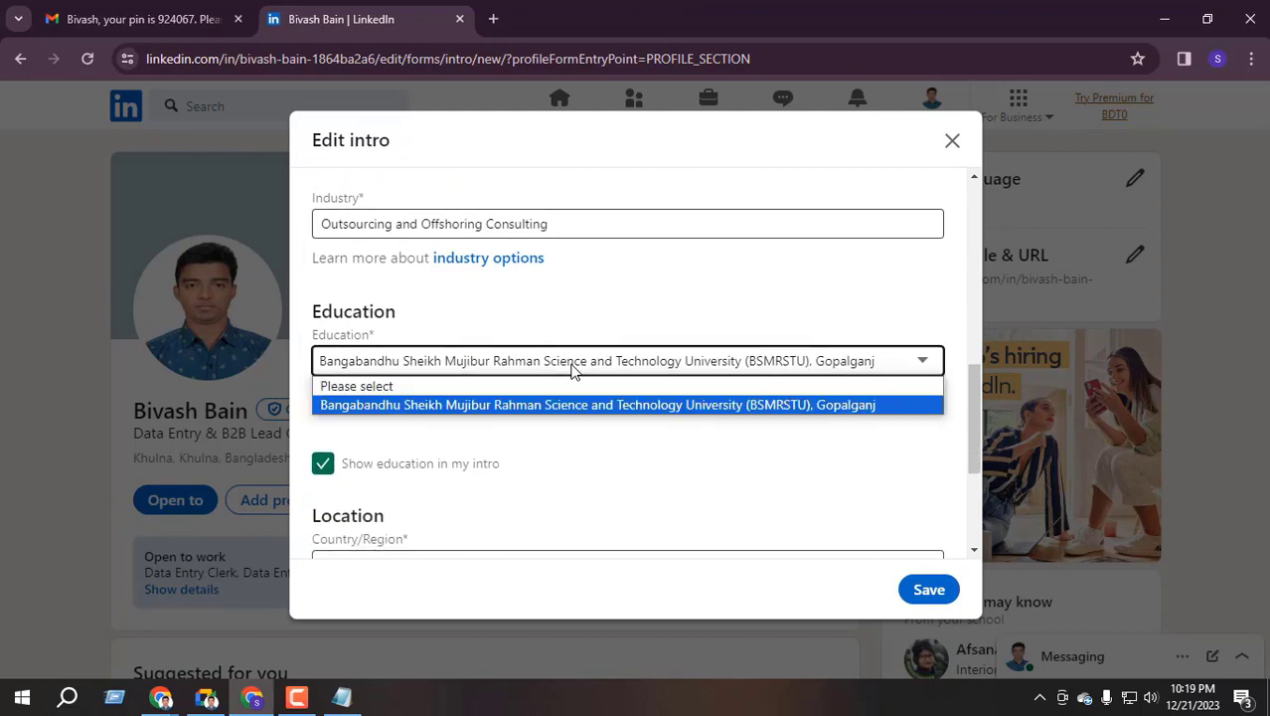
left_click(473, 405)
Review the Khulna, Khulna, Bangladesh location and close the editor without saving
scroll(427, 397, "down", 1)
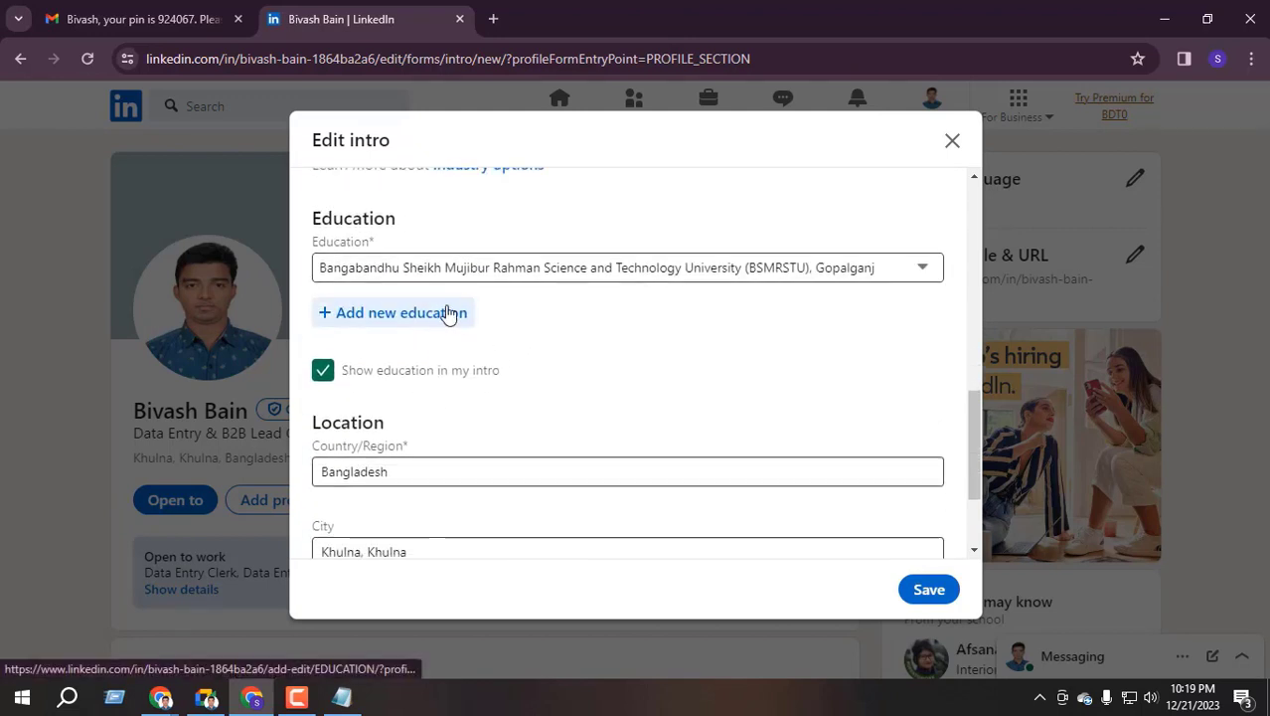
scroll(476, 334, "down", 1)
scroll(476, 334, "up", 2)
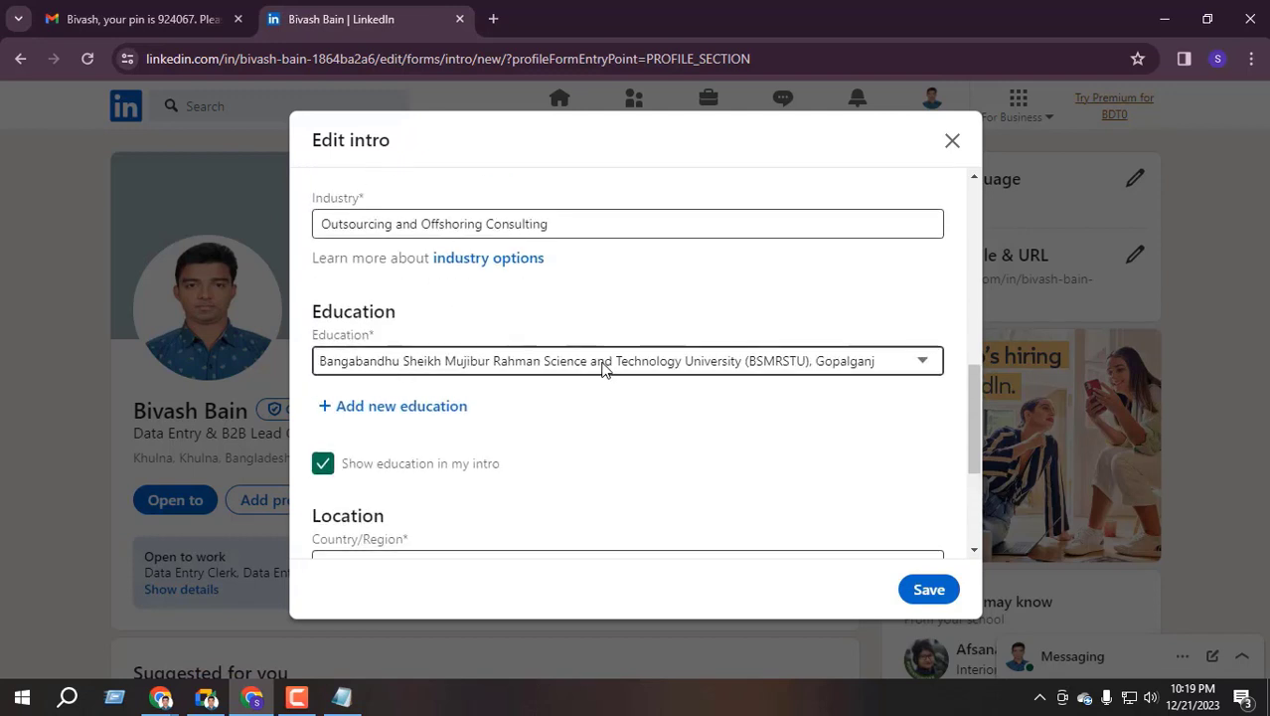
scroll(537, 411, "down", 3)
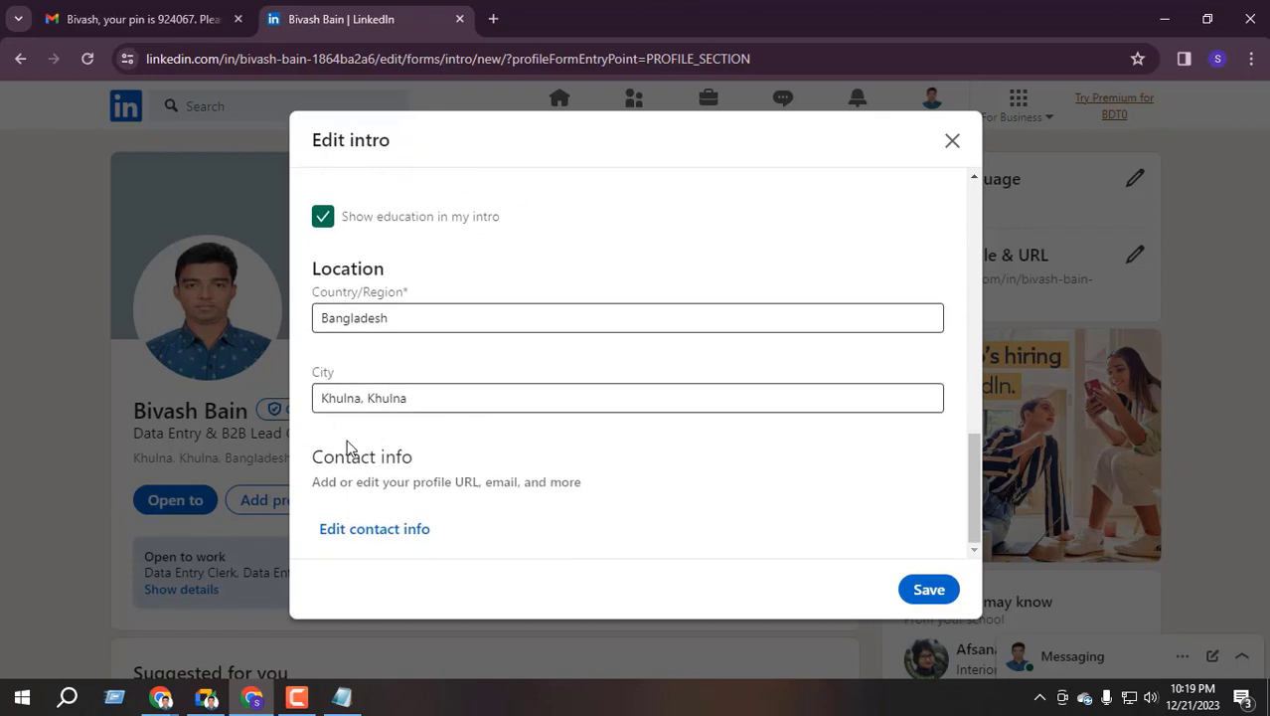
left_click_drag(462, 395, 241, 433)
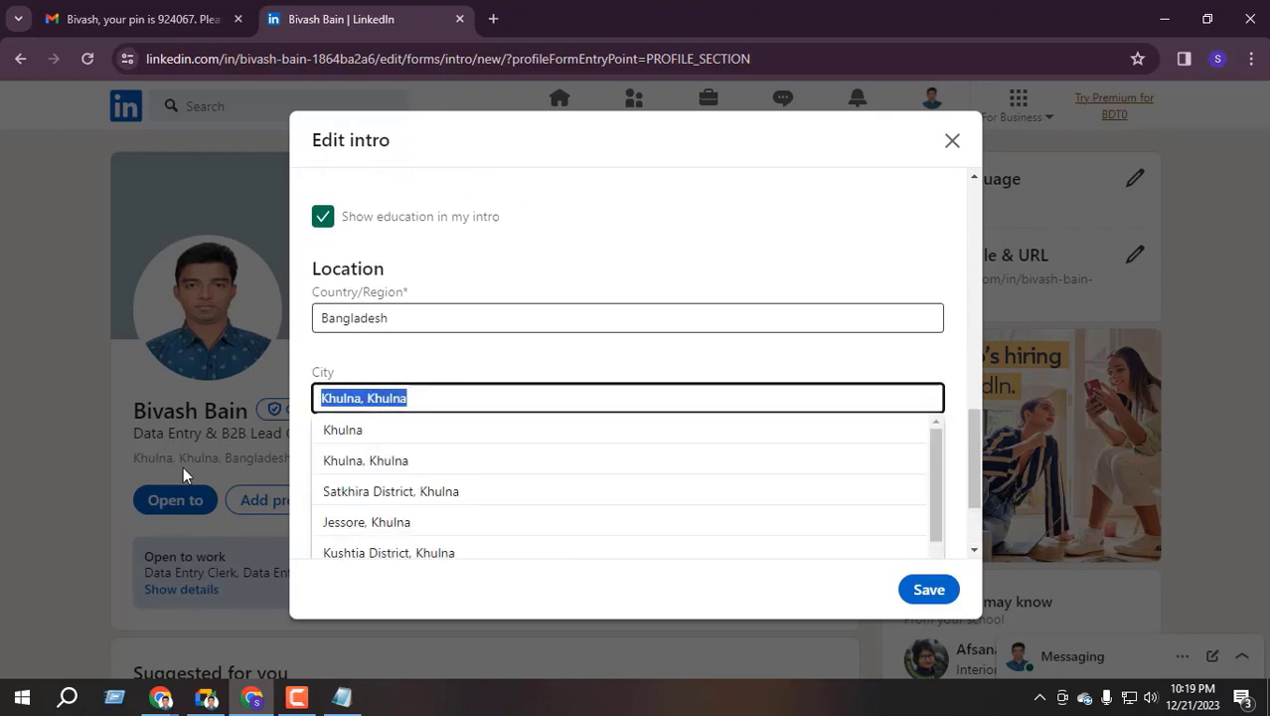
left_click(950, 142)
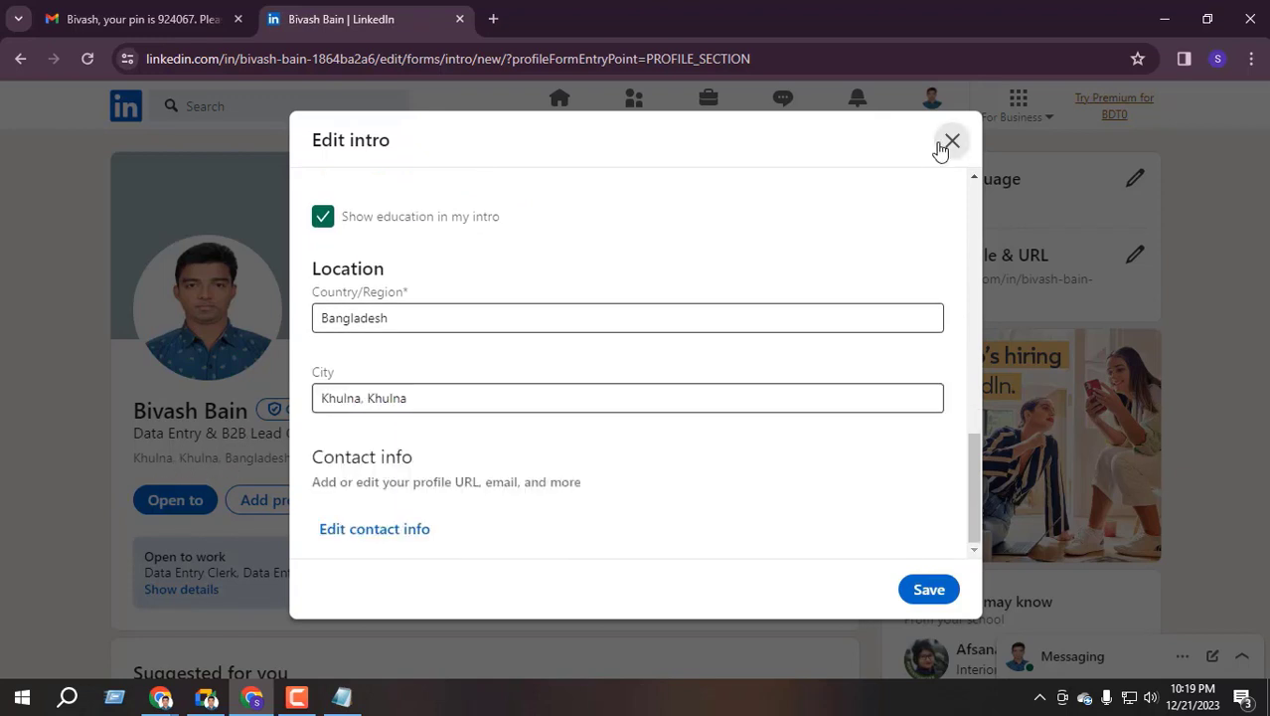
left_click_drag(135, 453, 237, 458)
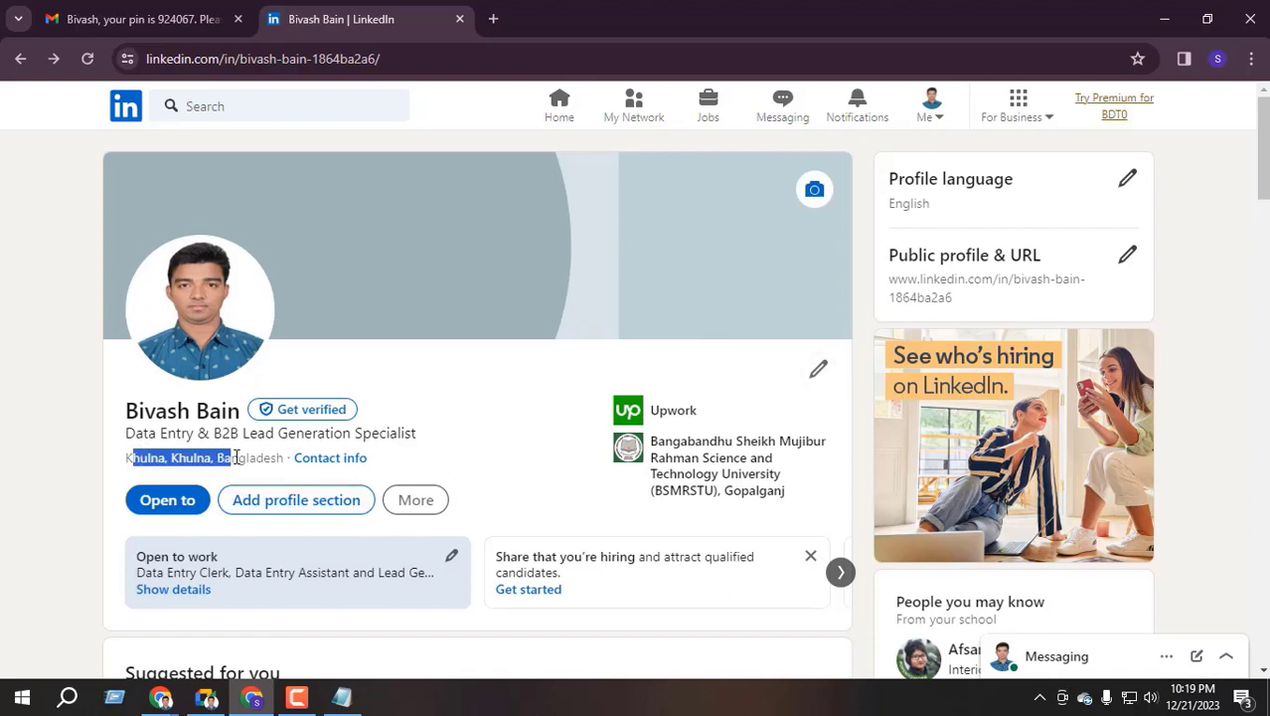
left_click(152, 456)
Replace the intro city by typing 'Khulna, Banglades' and picking Khulna, then open contact info
left_click(820, 369)
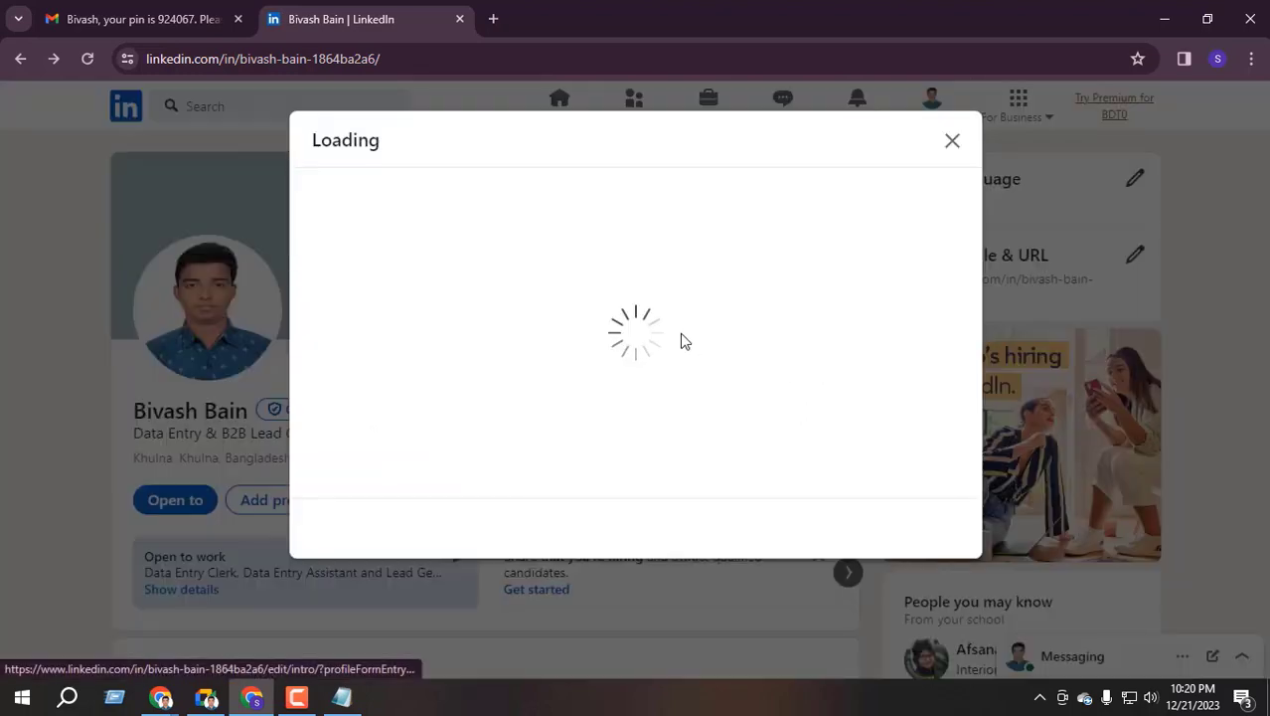
scroll(445, 368, "down", 5)
scroll(444, 398, "down", 5)
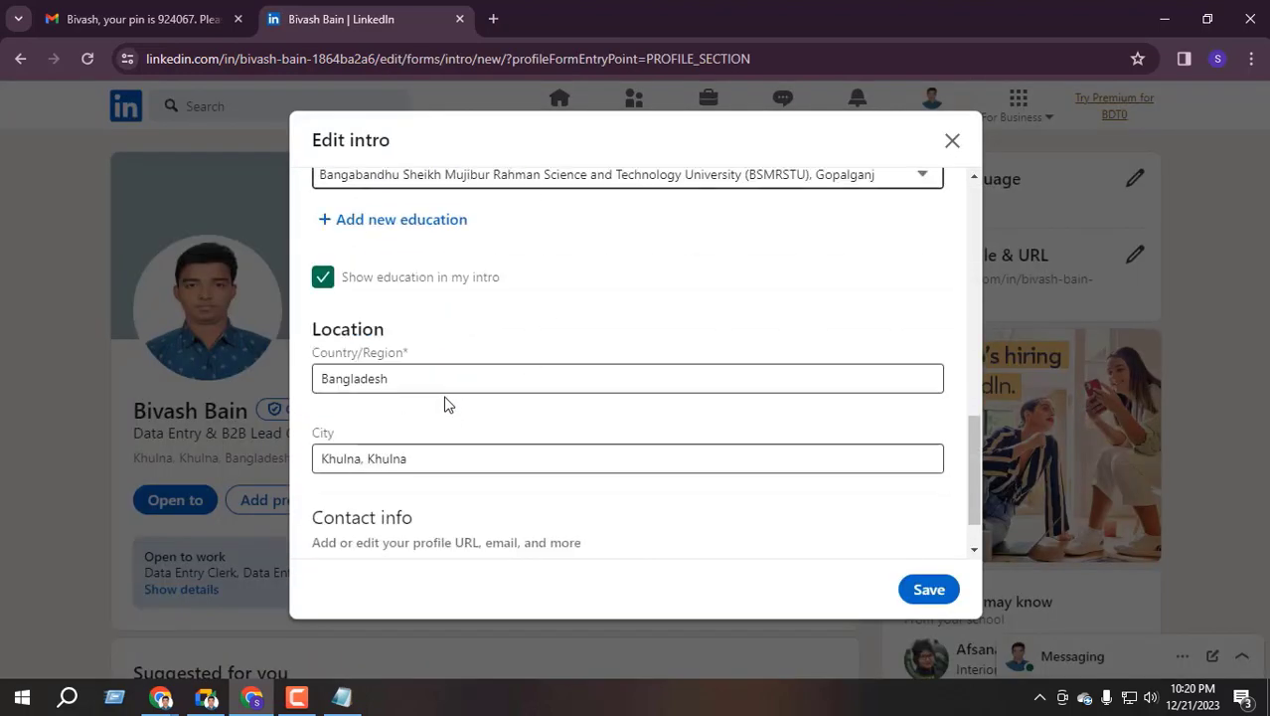
left_click(421, 408)
left_click_drag(448, 397, 319, 403)
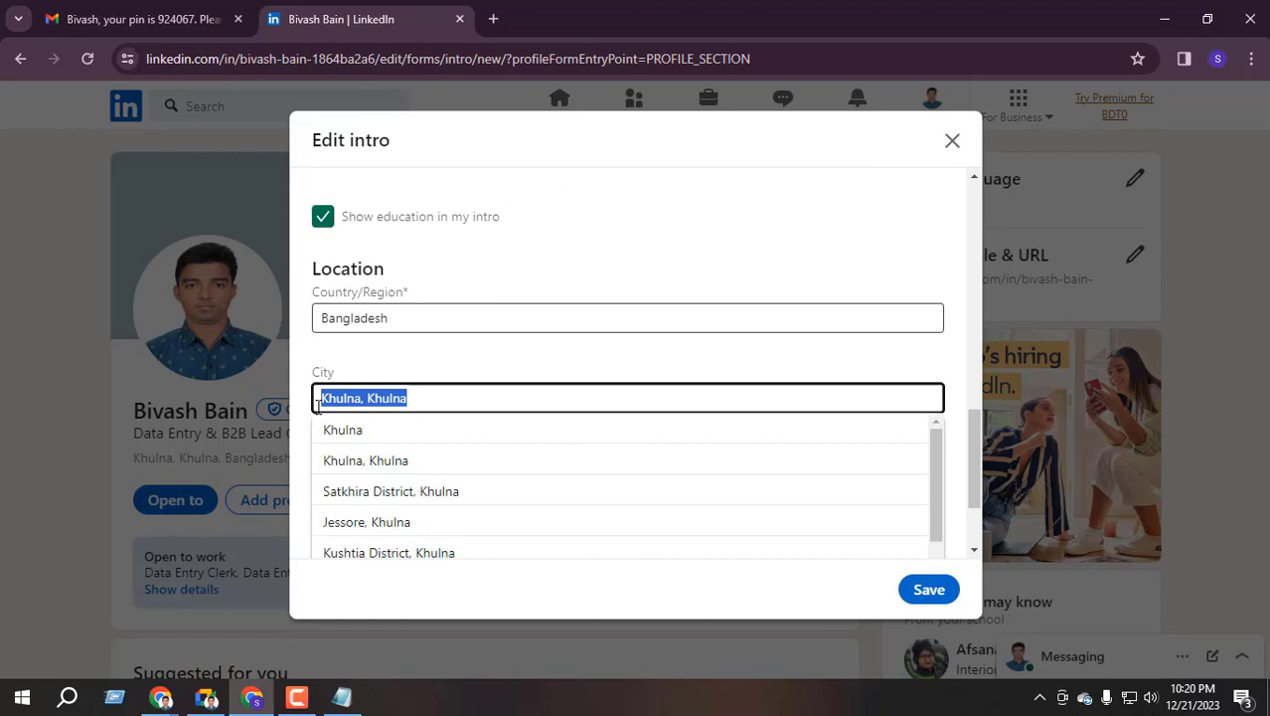
type("Khulna")
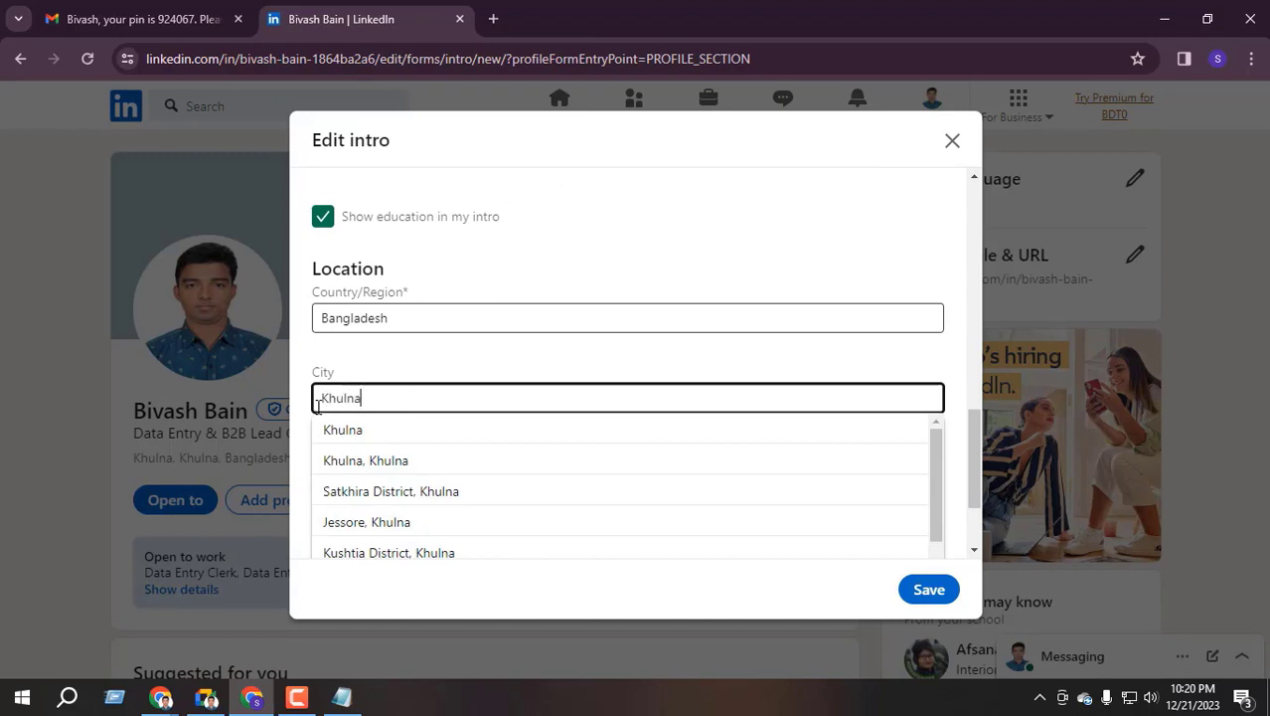
type(", Banglades")
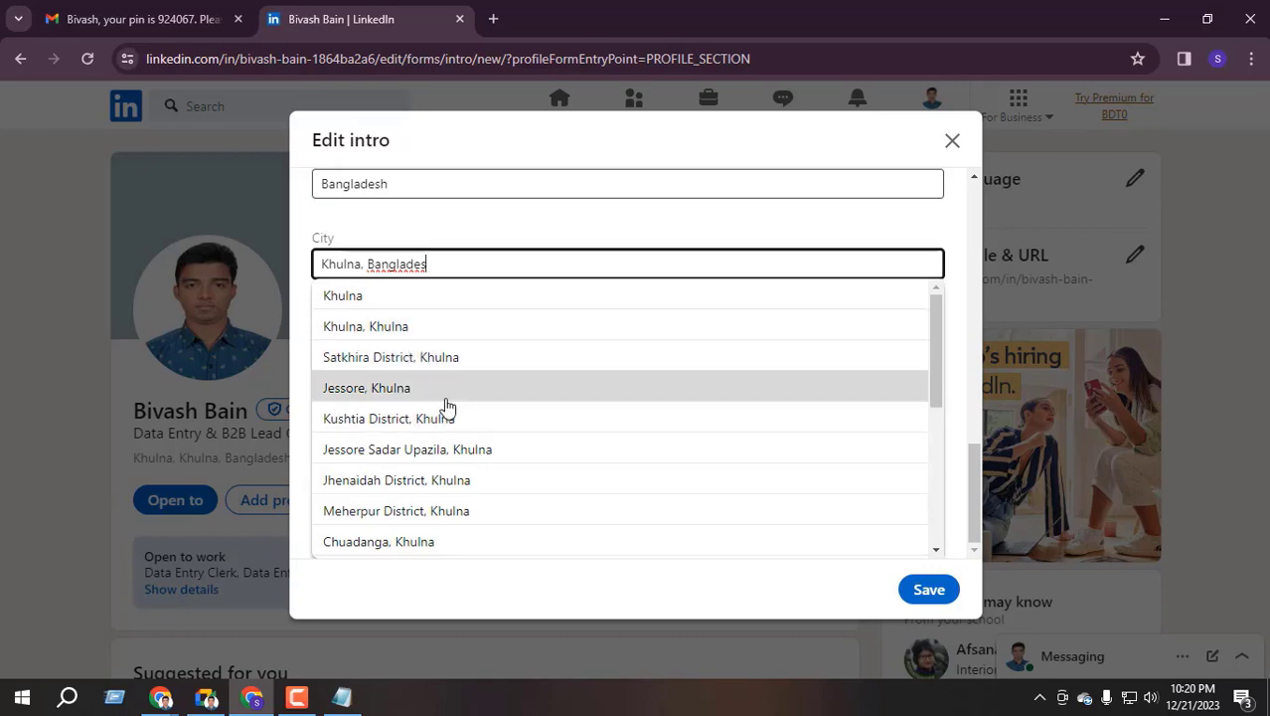
scroll(447, 406, "down", 5)
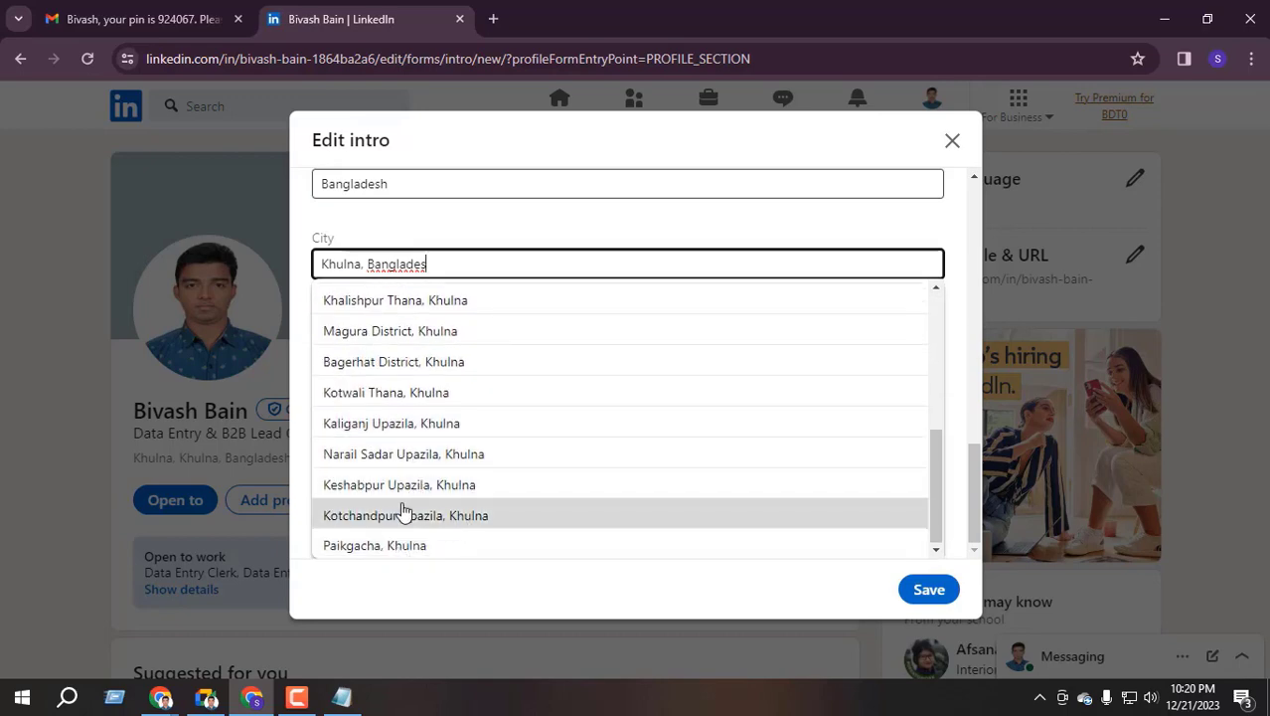
scroll(403, 511, "up", 5)
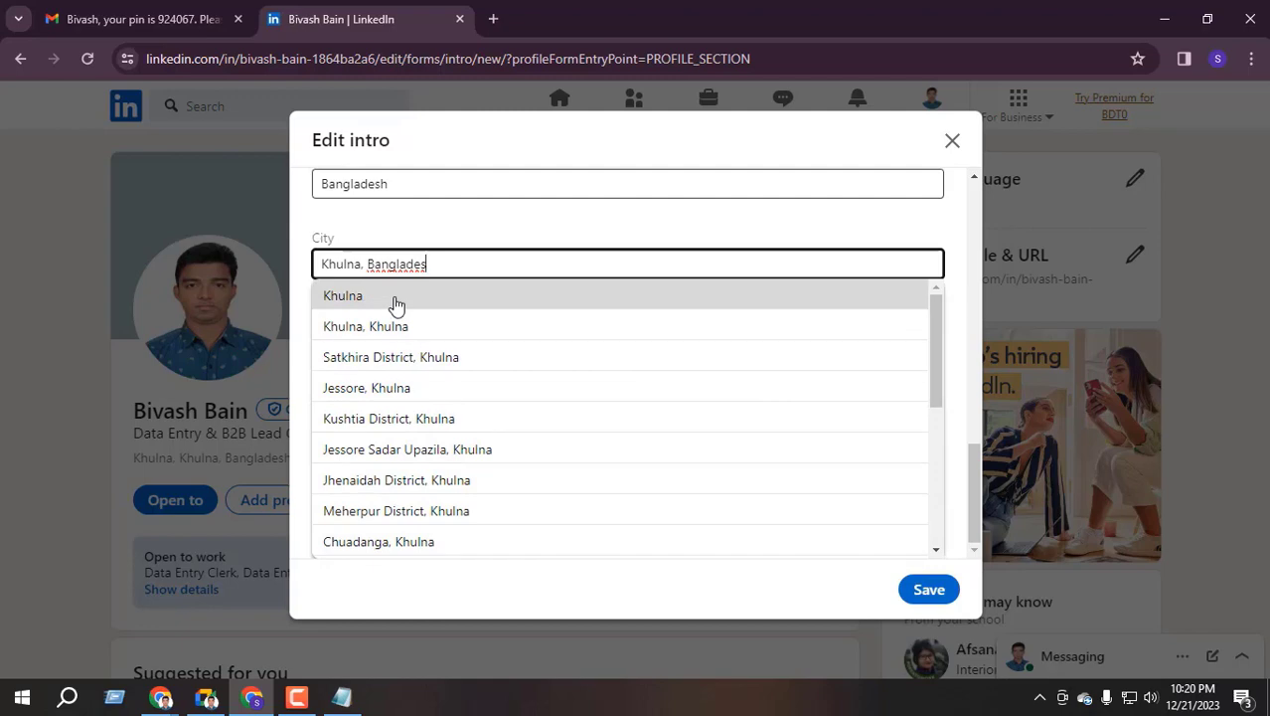
left_click(408, 298)
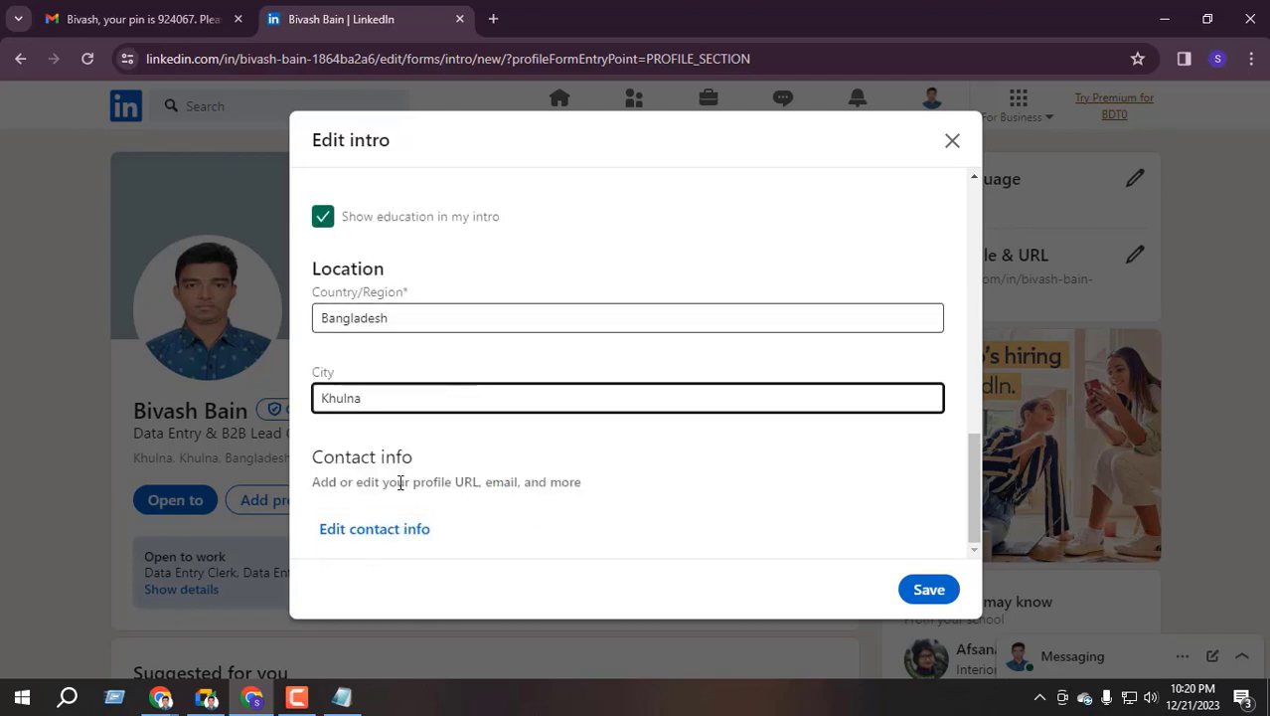
left_click_drag(314, 459, 446, 461)
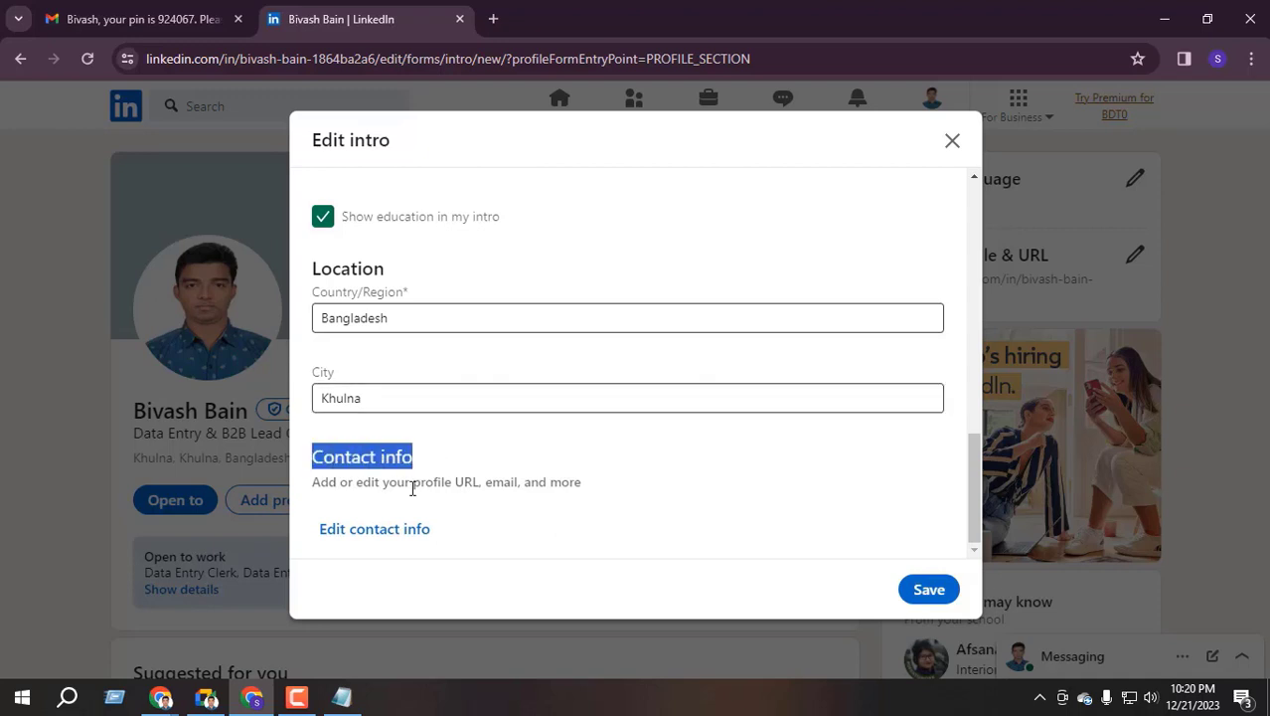
left_click(370, 532)
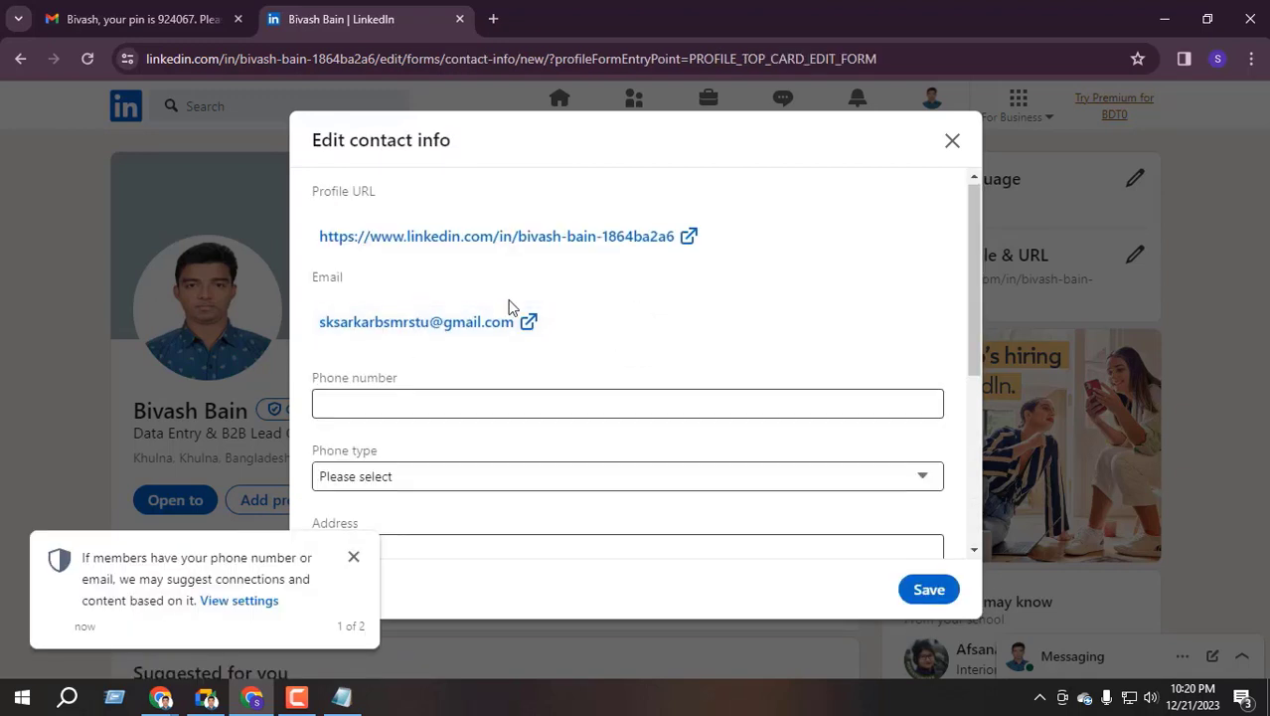
Dismiss the first contact-settings notice and check the email shown in the Gmail tab
scroll(376, 316, "down", 1)
left_click(376, 316)
left_click(353, 556)
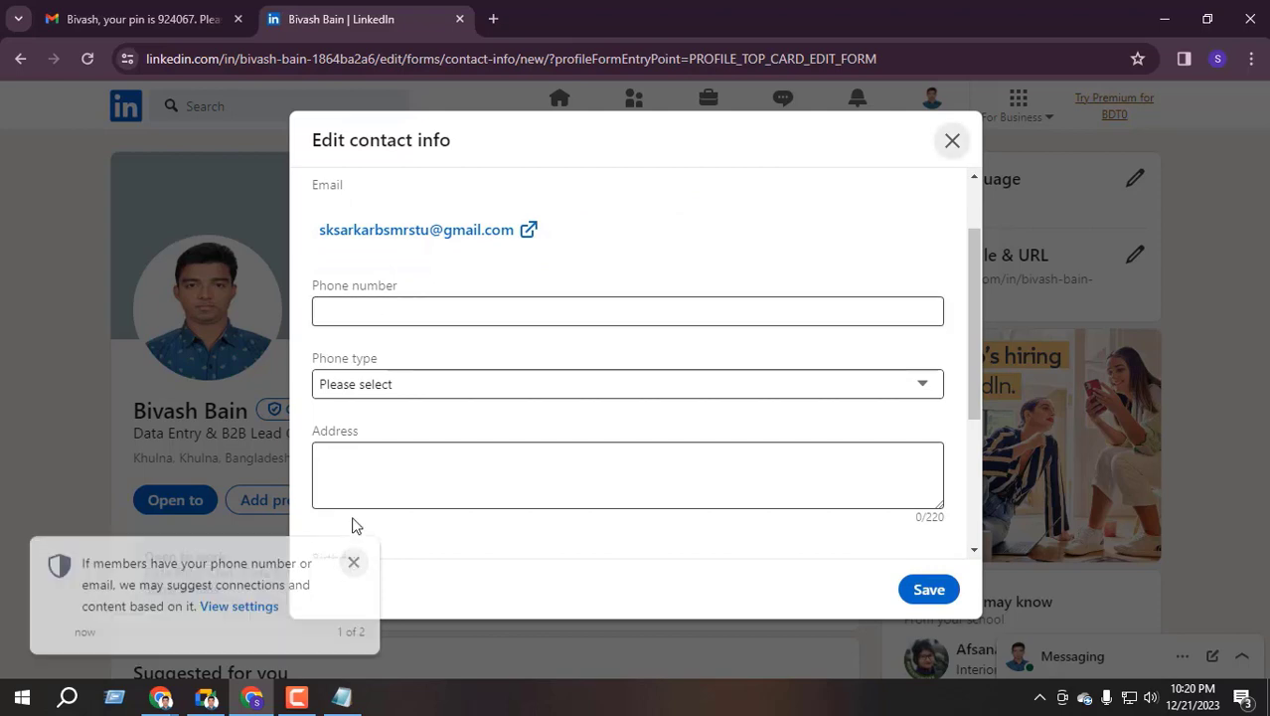
scroll(390, 350, "down", 1)
scroll(391, 350, "up", 1)
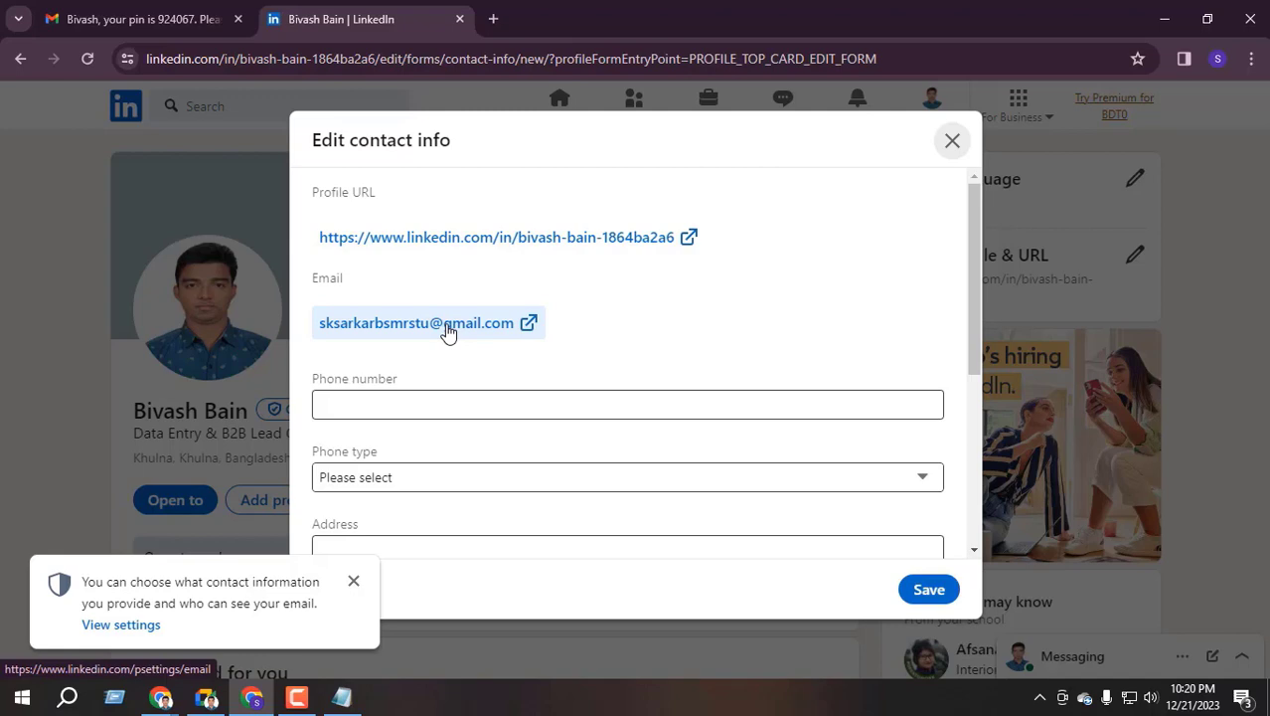
left_click(140, 19)
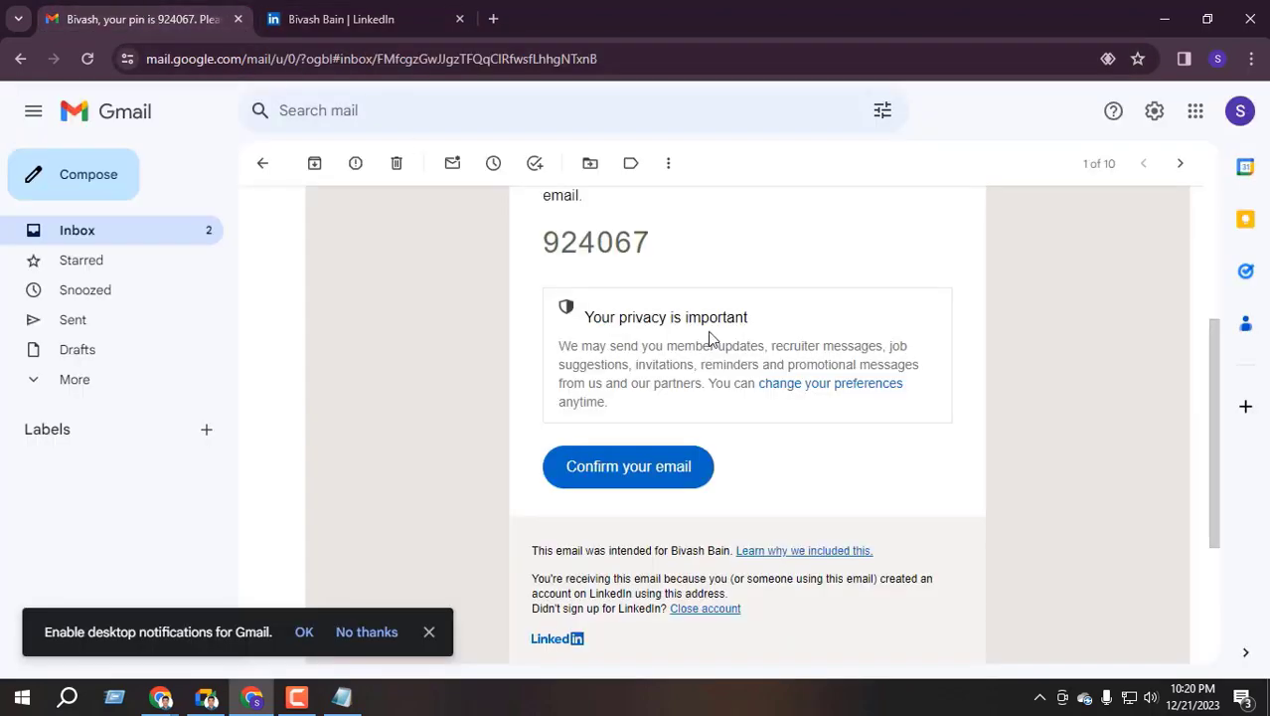
left_click(341, 19)
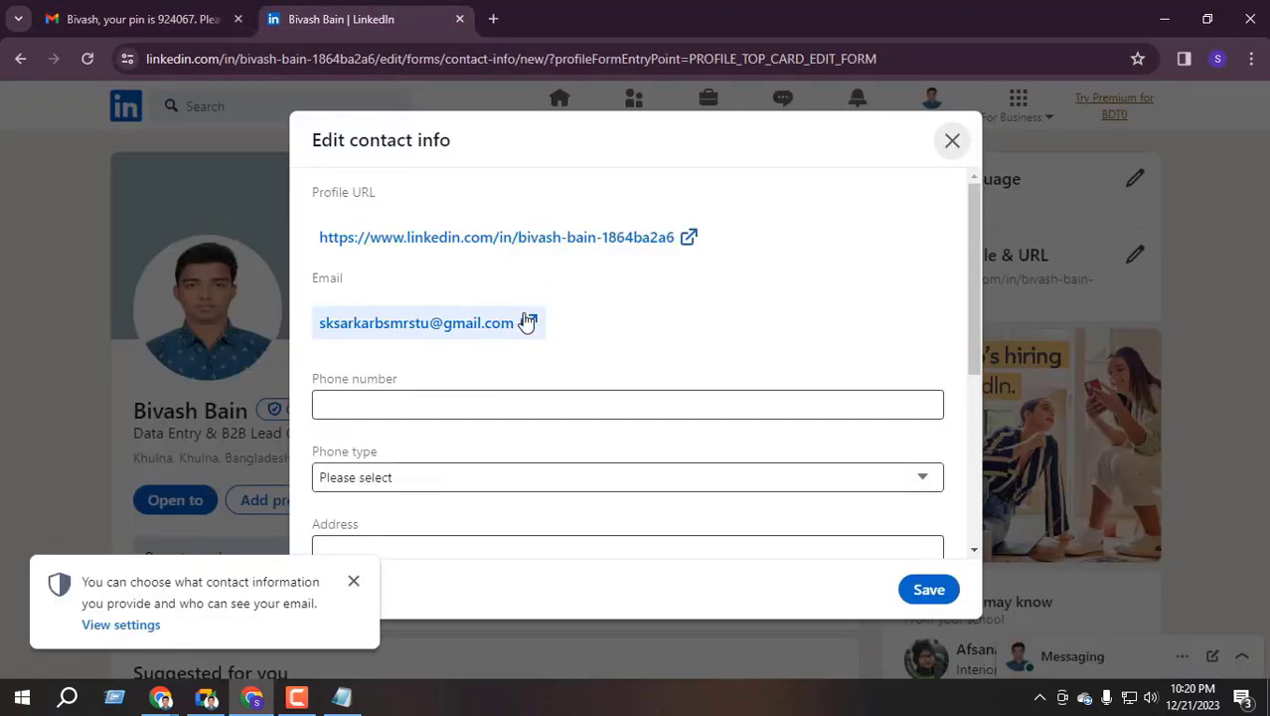
scroll(528, 360, "down", 2)
scroll(464, 359, "up", 1)
Set the phone type to Work and dismiss the contact-privacy notice
left_click(362, 310)
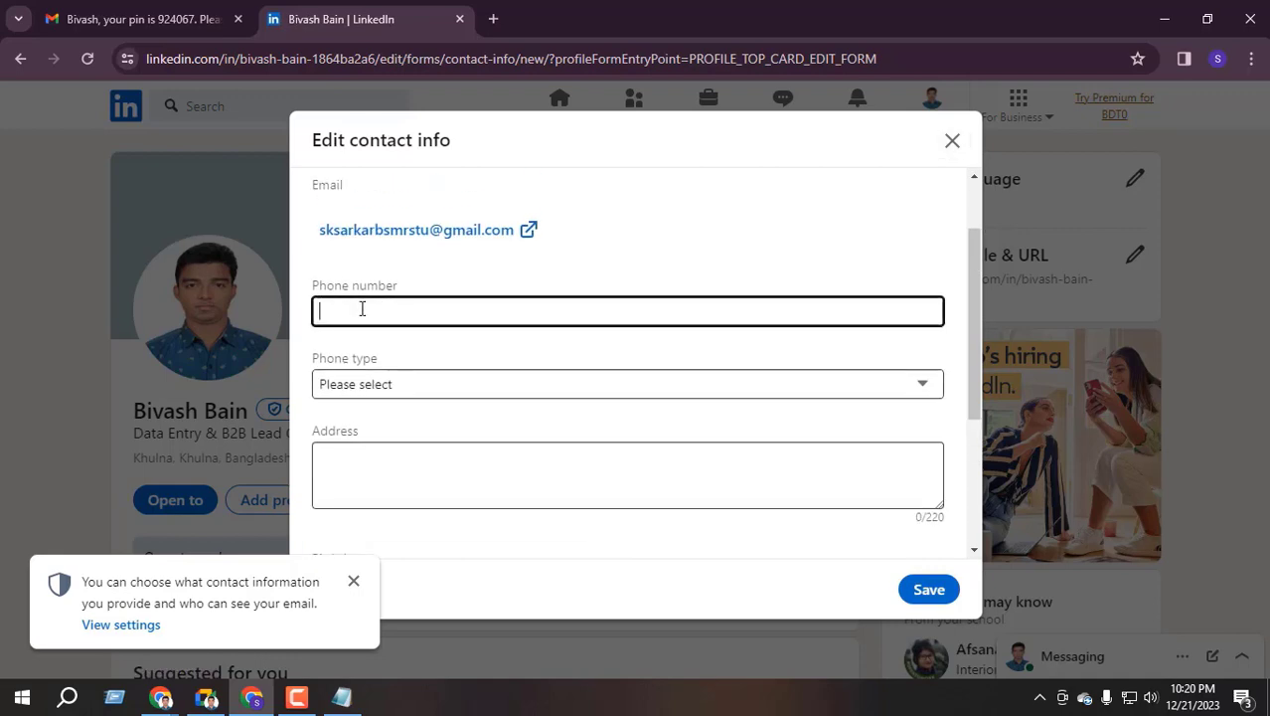
left_click(360, 390)
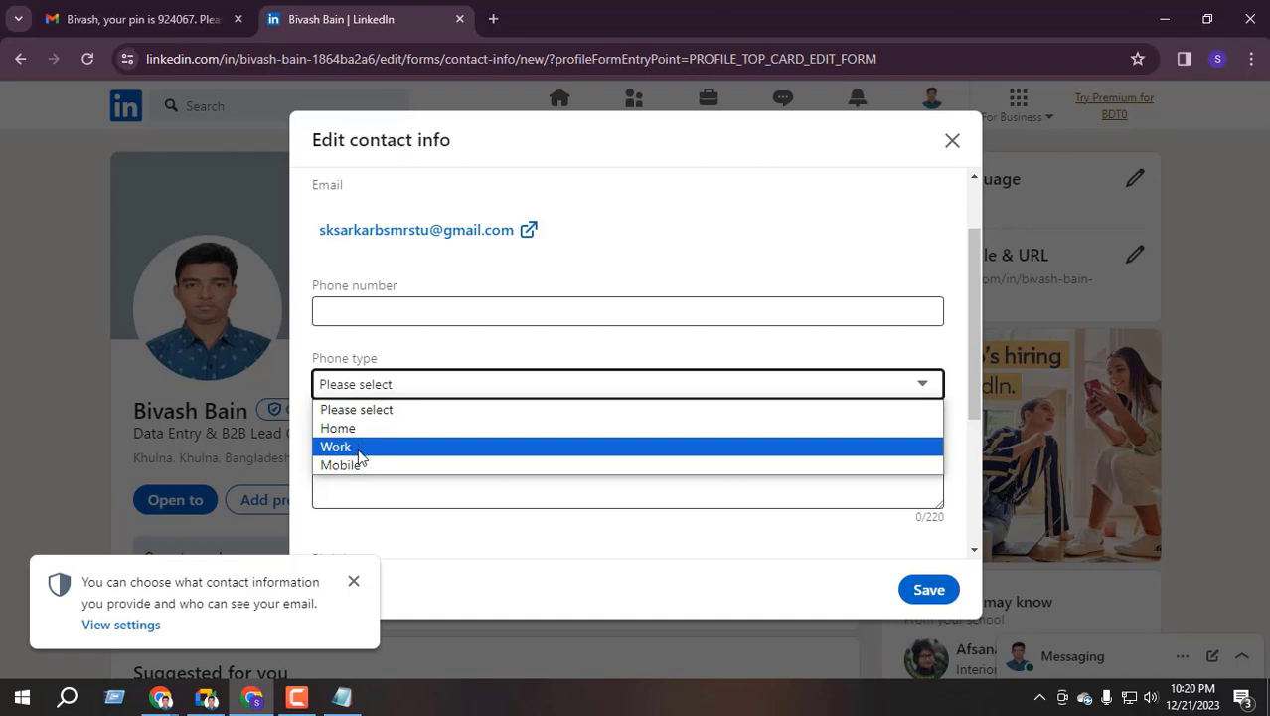
left_click(358, 452)
left_click(353, 314)
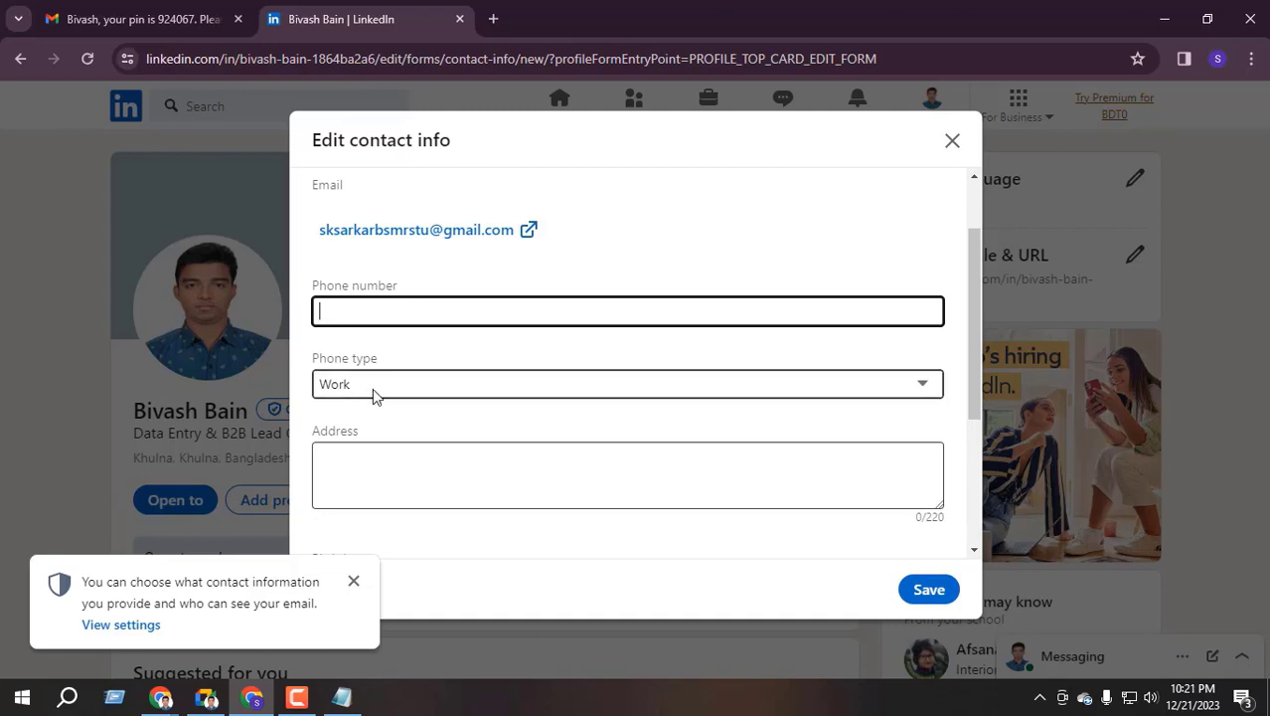
left_click(353, 580)
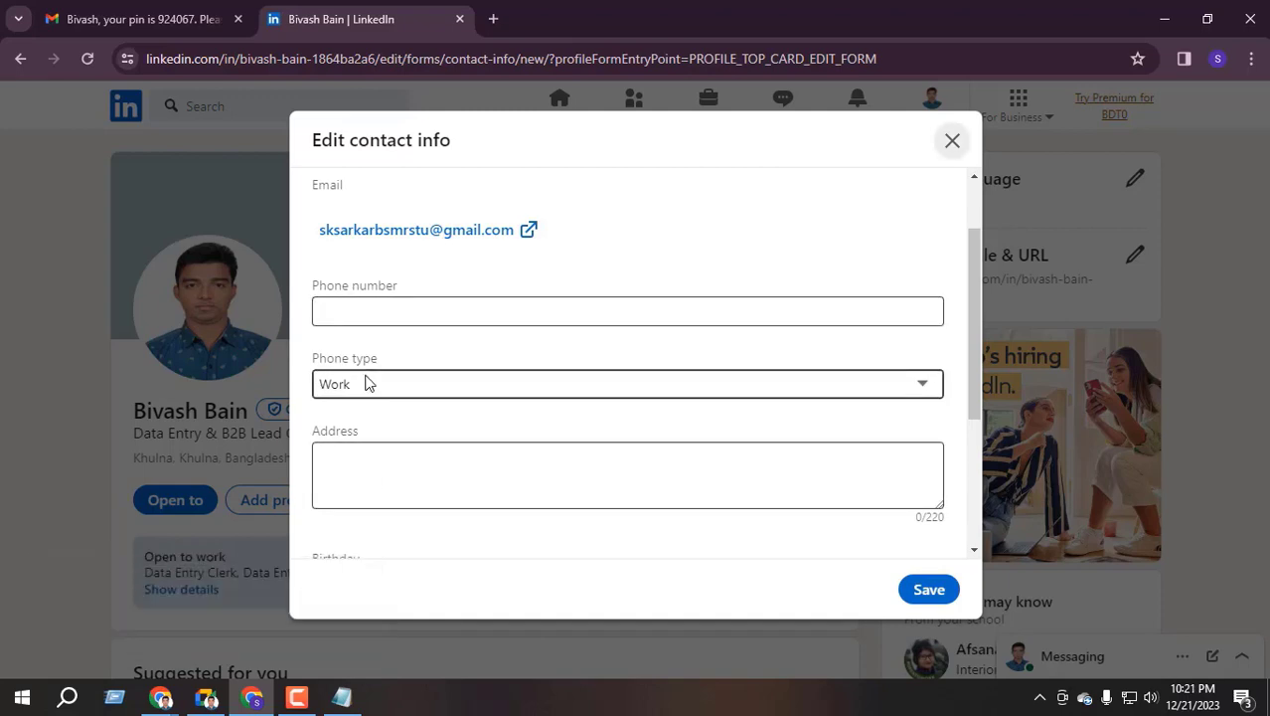
scroll(409, 358, "down", 1)
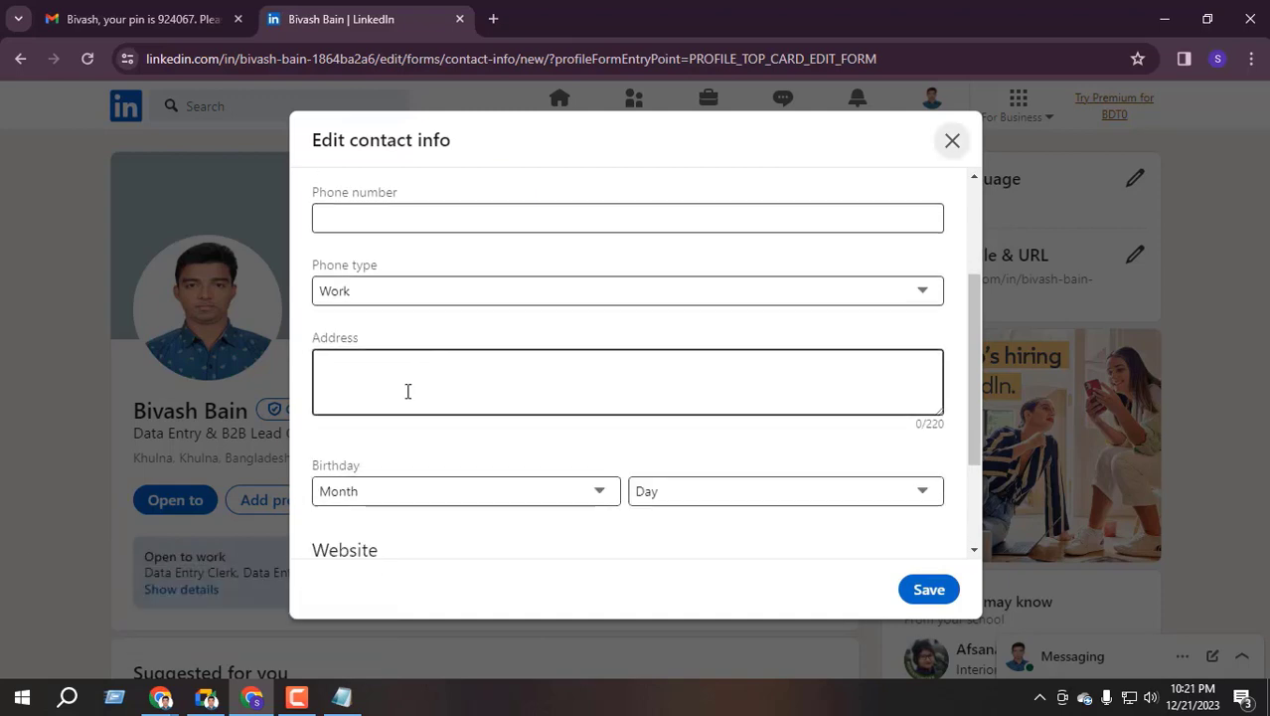
scroll(407, 390, "up", 2)
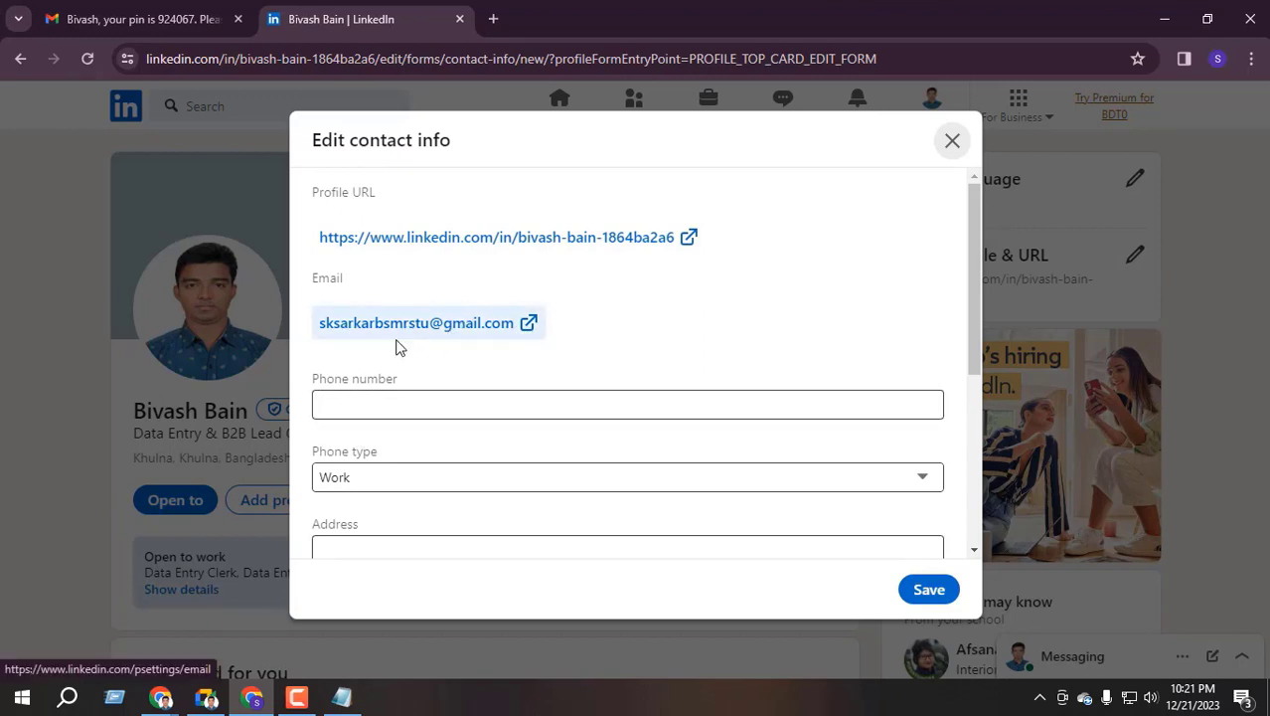
scroll(395, 397, "down", 2)
Set the contact info birthday to November 15
left_click(352, 380)
scroll(388, 368, "down", 2)
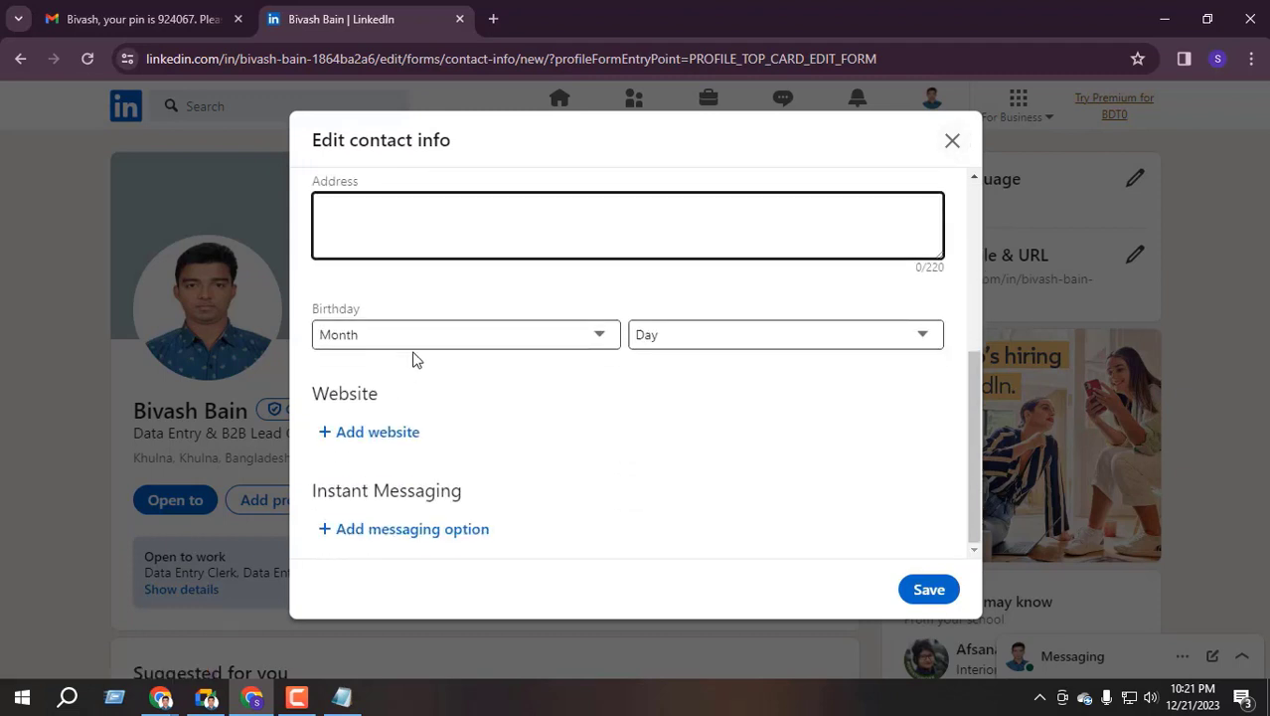
left_click(412, 337)
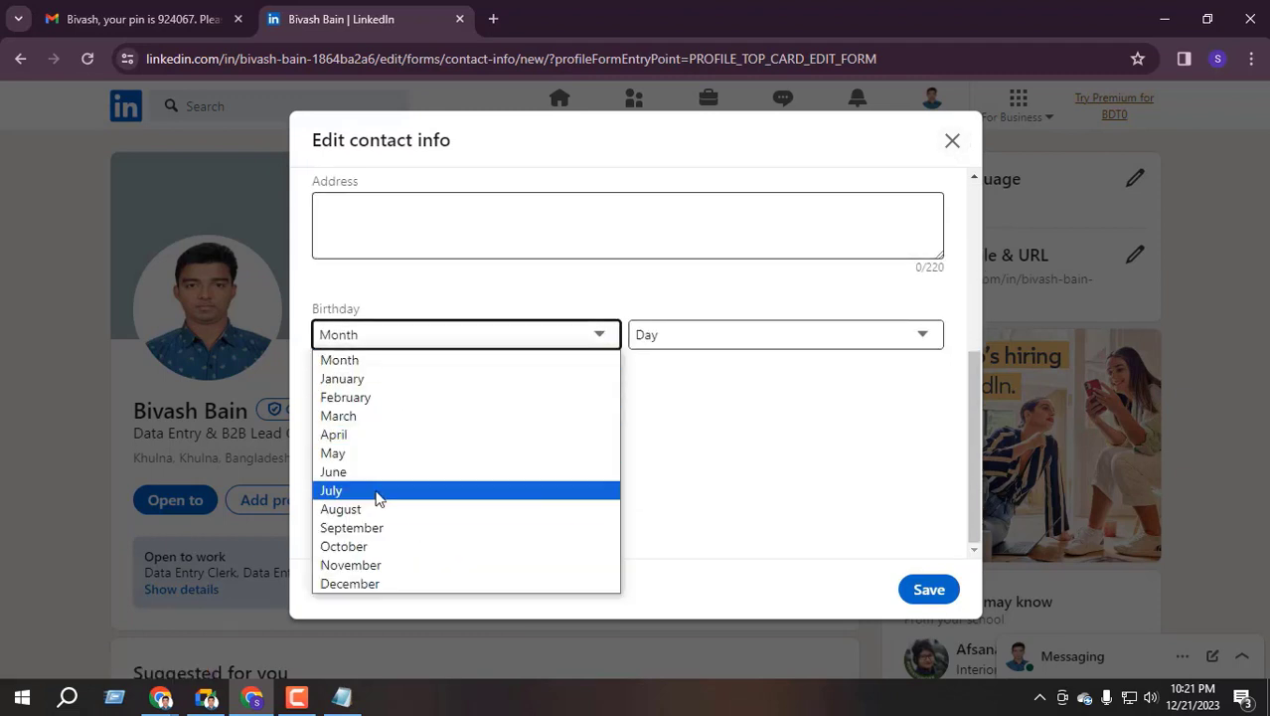
left_click(374, 565)
left_click(688, 343)
scroll(676, 427, "down", 3)
scroll(666, 467, "up", 2)
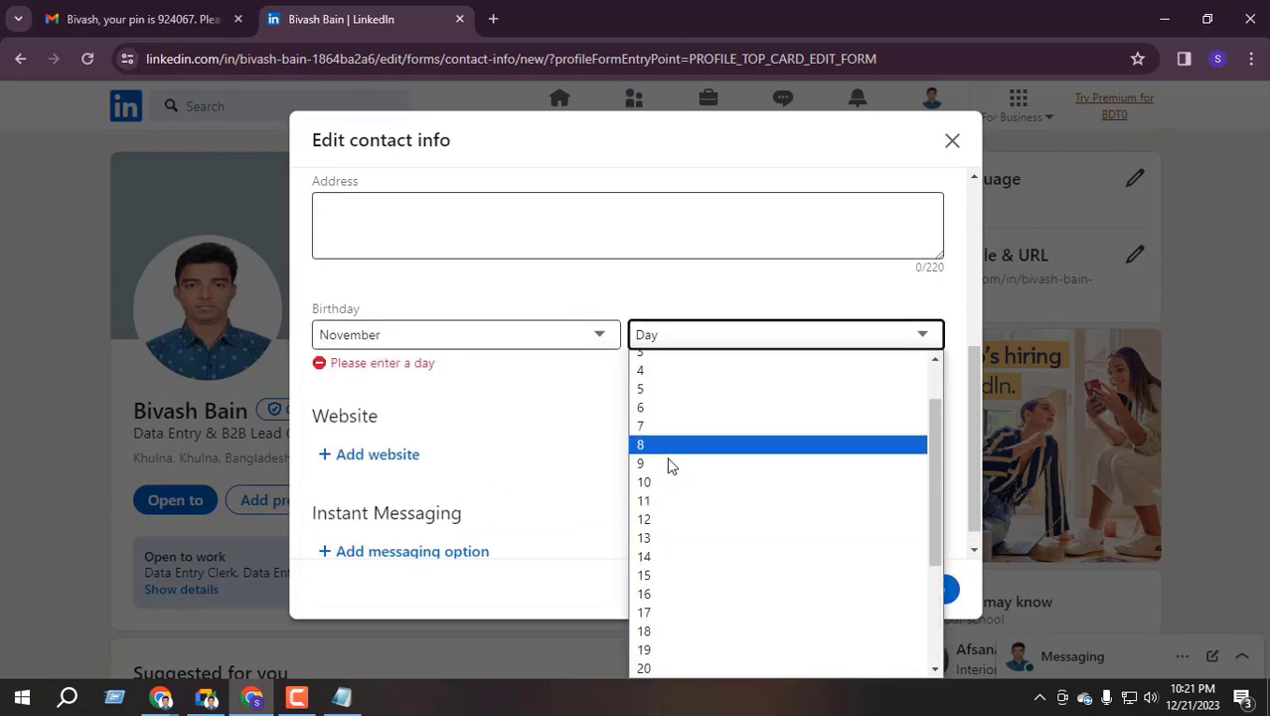
scroll(661, 536, "down", 3)
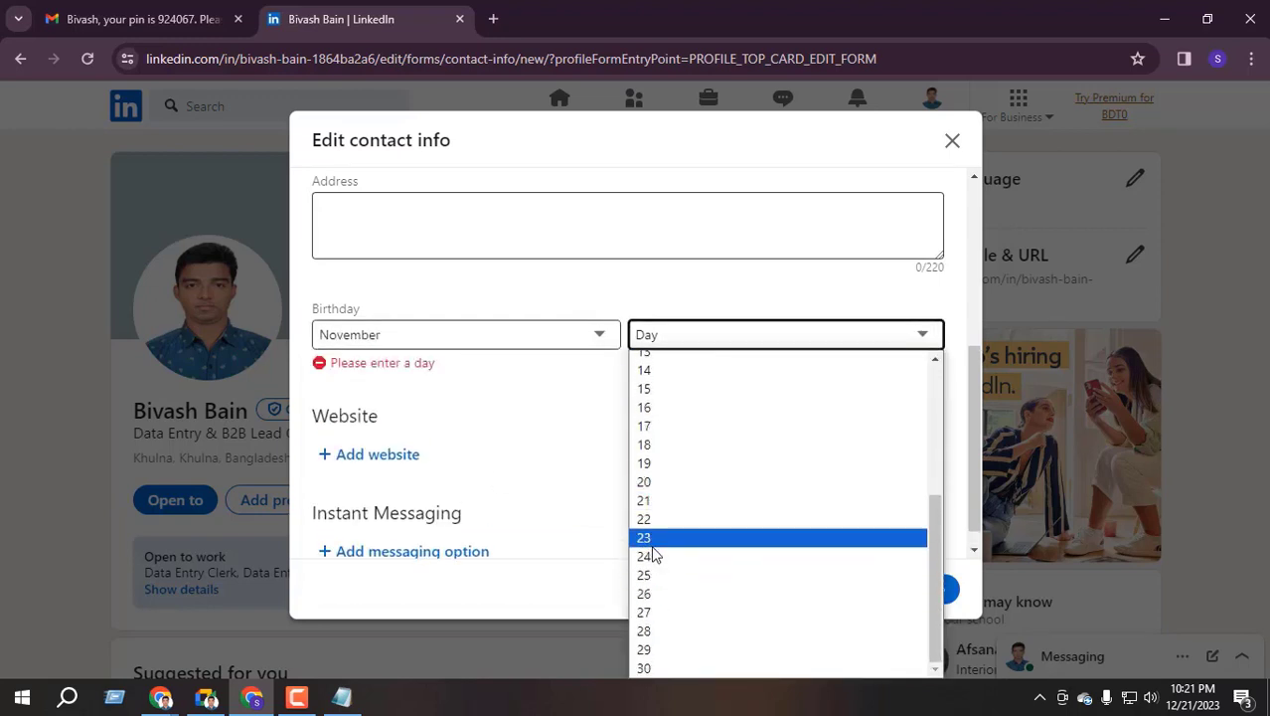
scroll(681, 505, "up", 3)
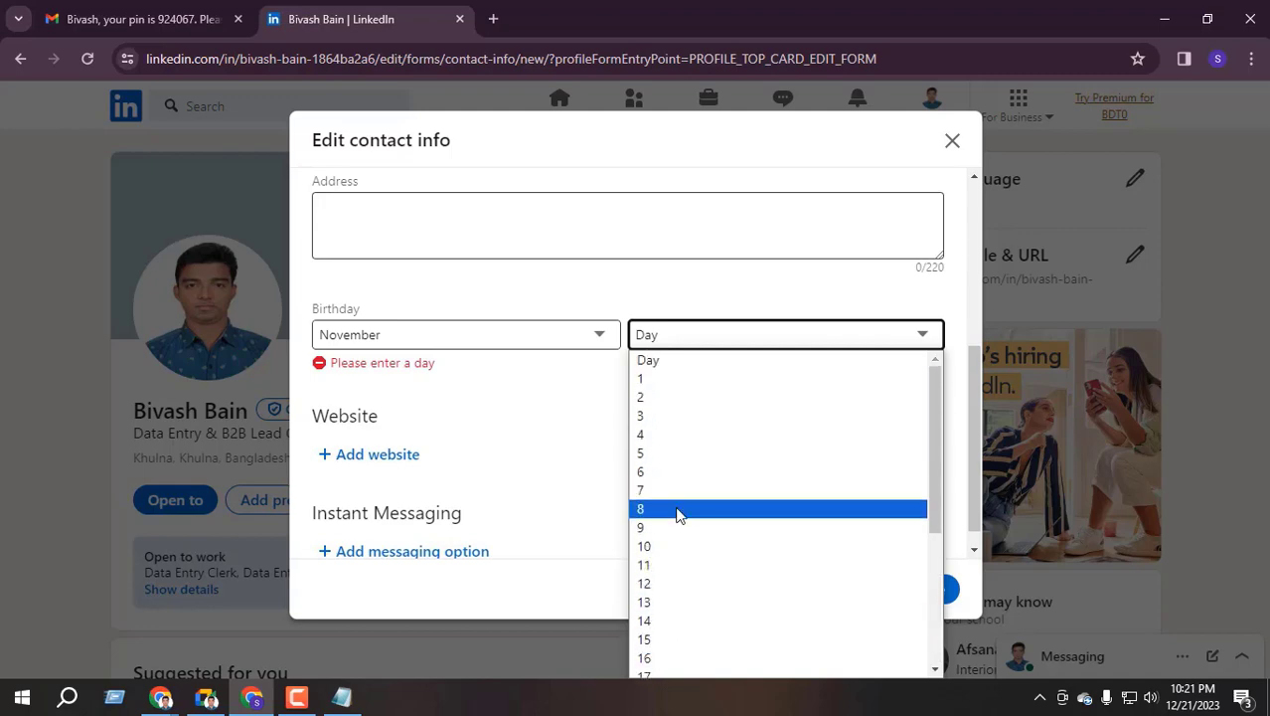
scroll(682, 517, "down", 2)
left_click(656, 454)
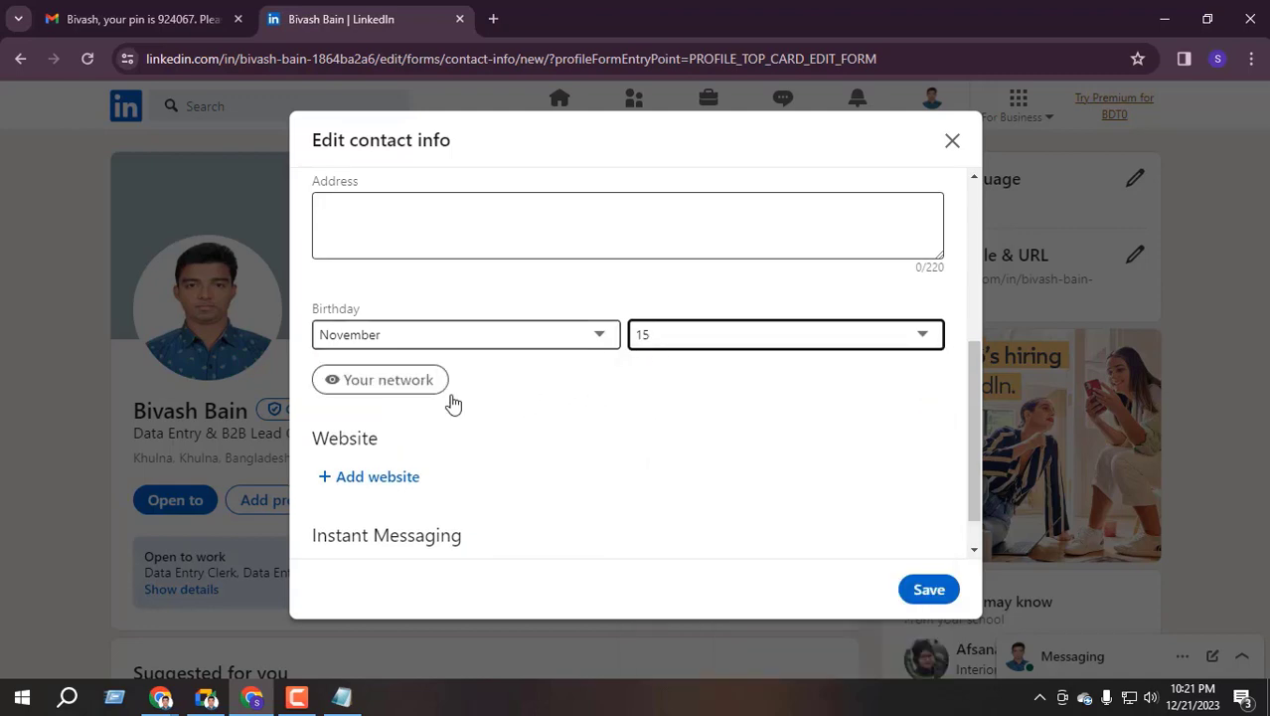
Add an empty website entry to the contact info, then open a new Chrome tab
scroll(597, 442, "down", 1)
left_click(375, 434)
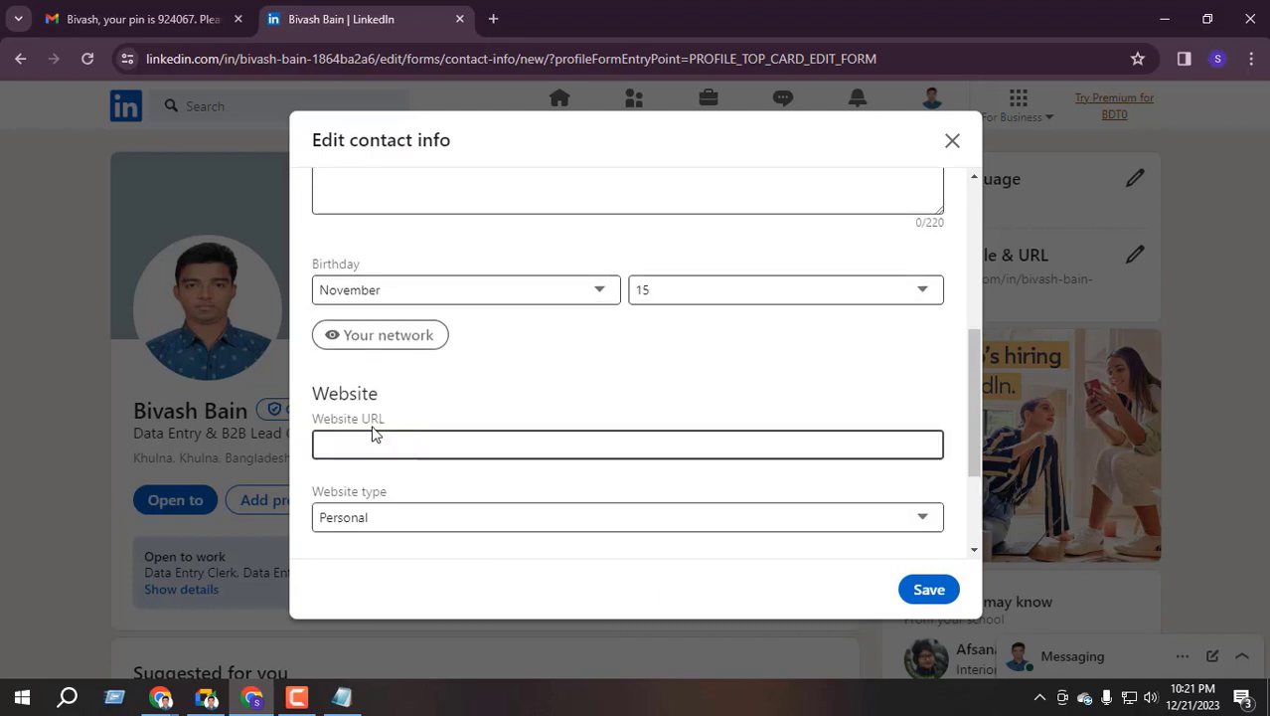
scroll(383, 443, "down", 1)
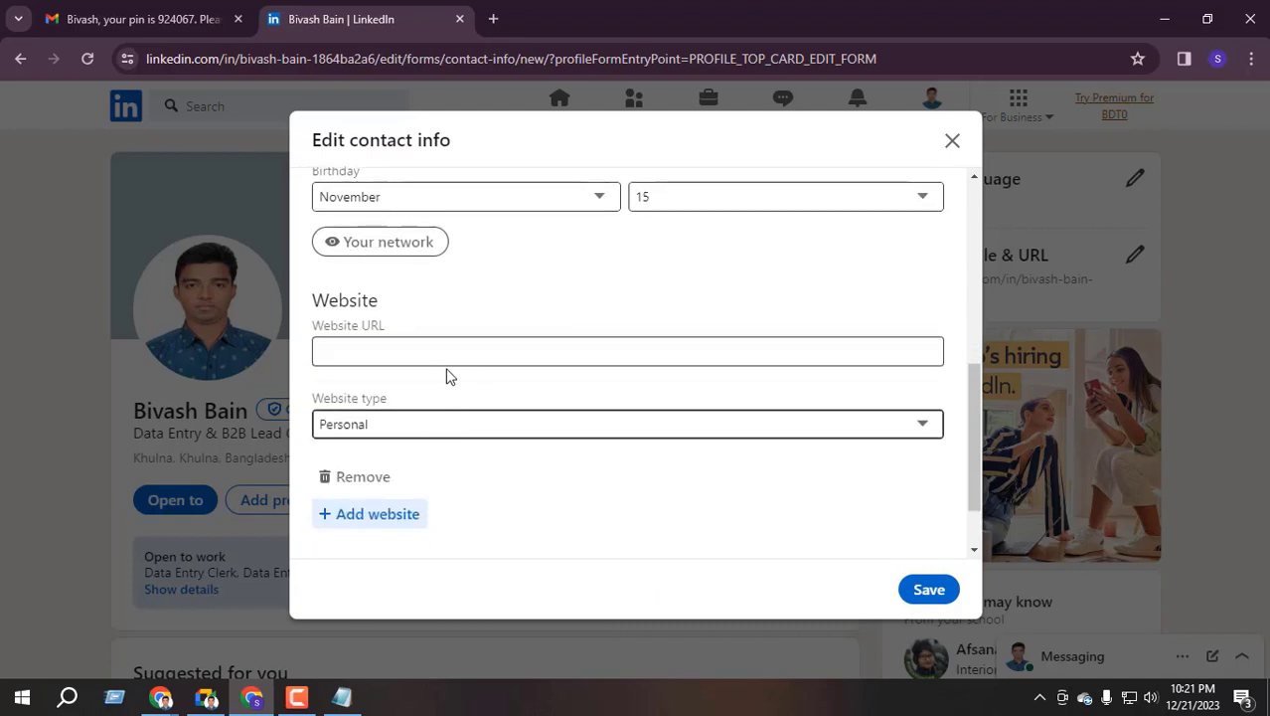
left_click(328, 351)
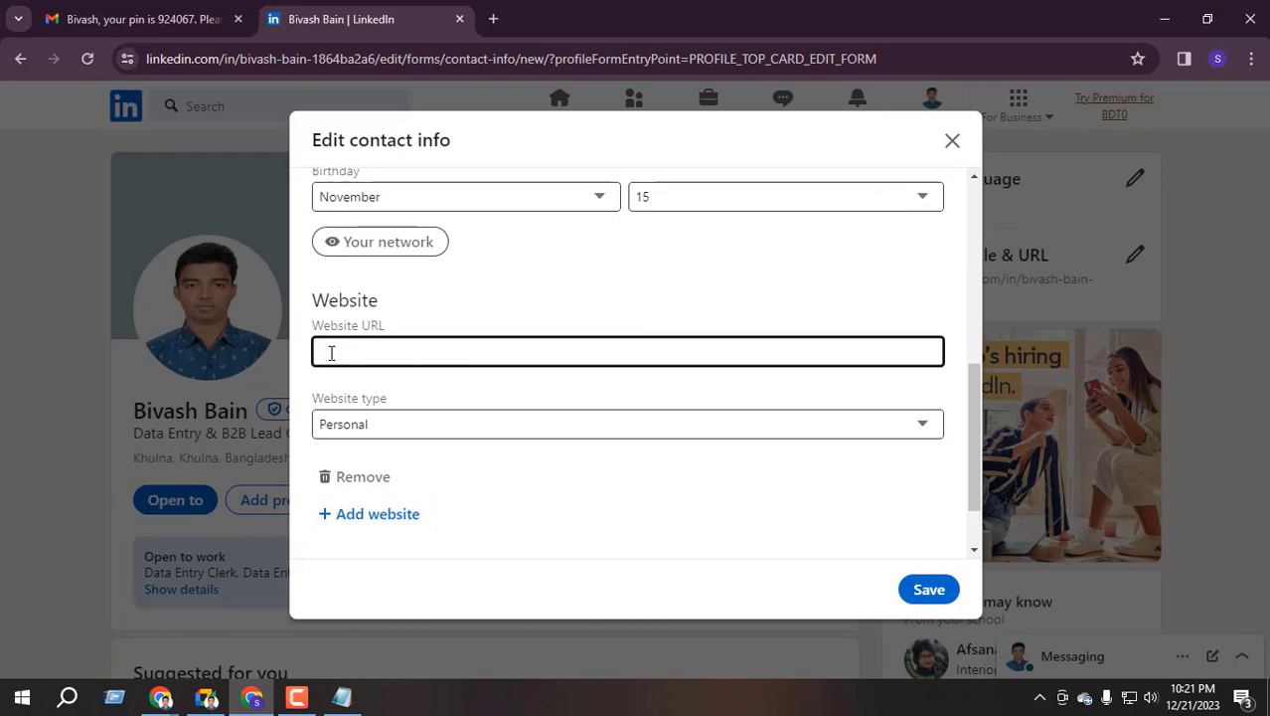
left_click(205, 696)
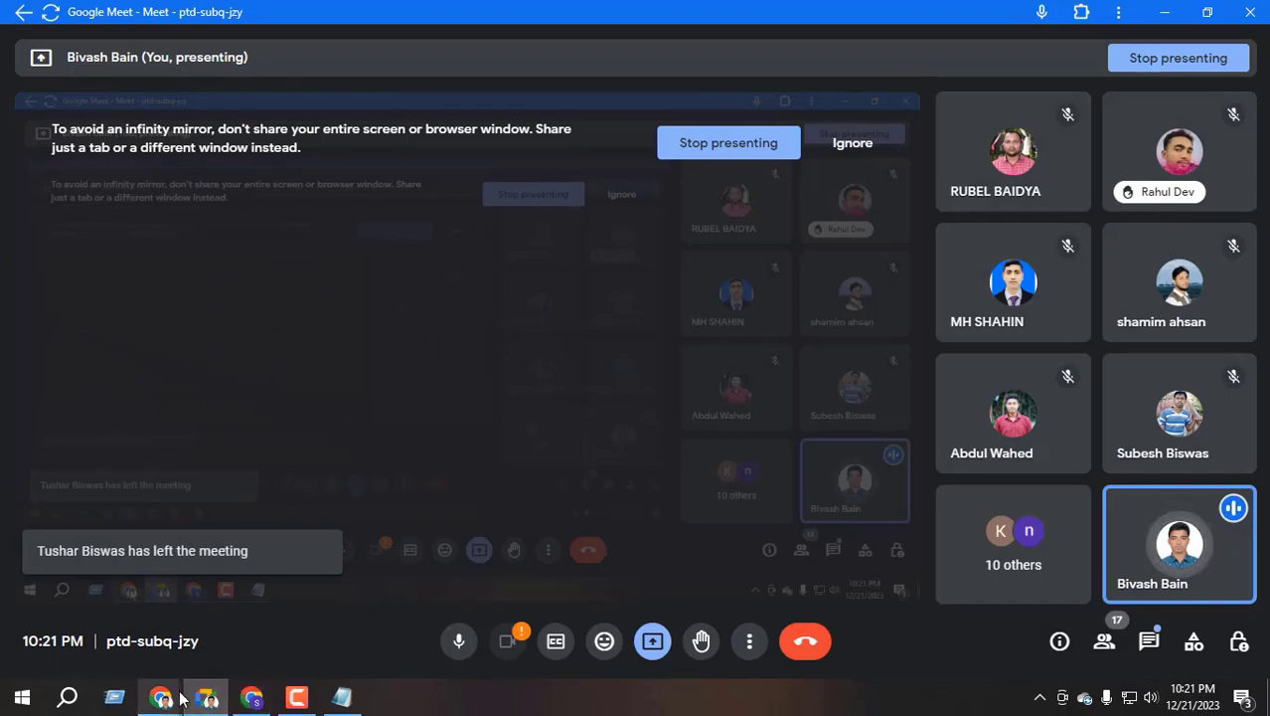
left_click(251, 697)
key("ctrl+t")
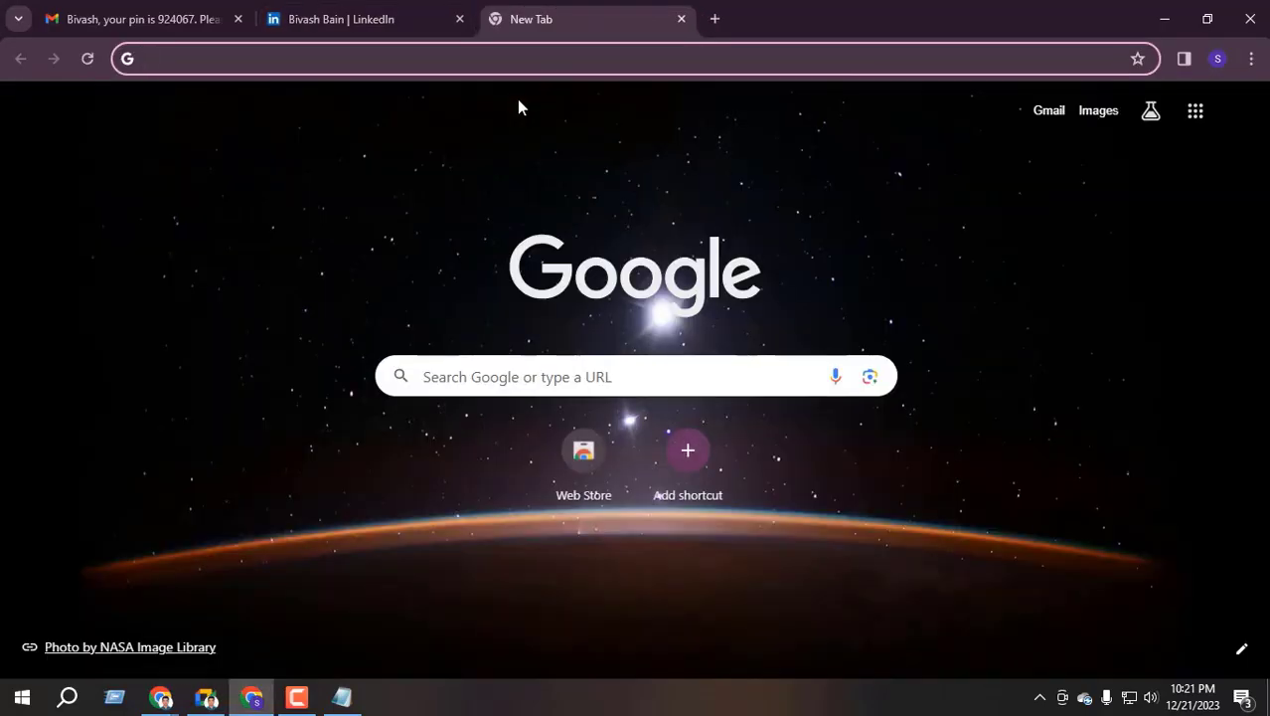
Search Google for 'fiverr' and open the Fiverr homepage, dismissing the sign-in prompt
type("fiverr")
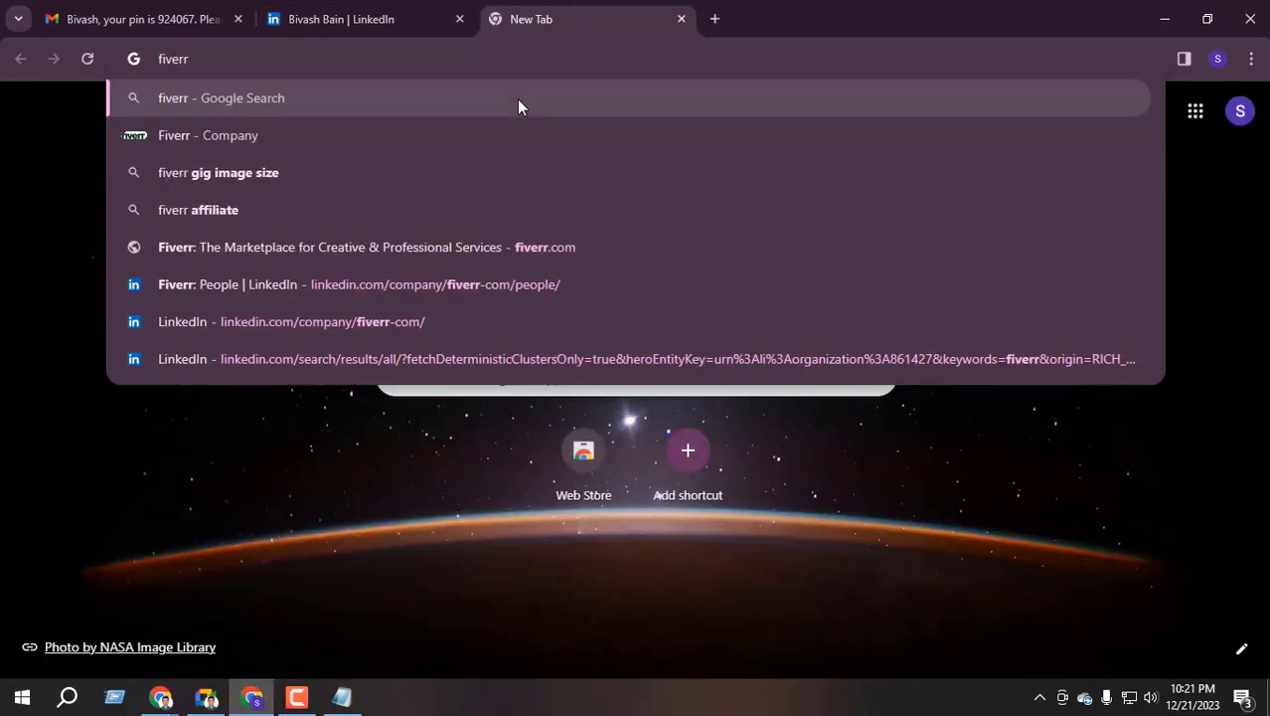
key("Return")
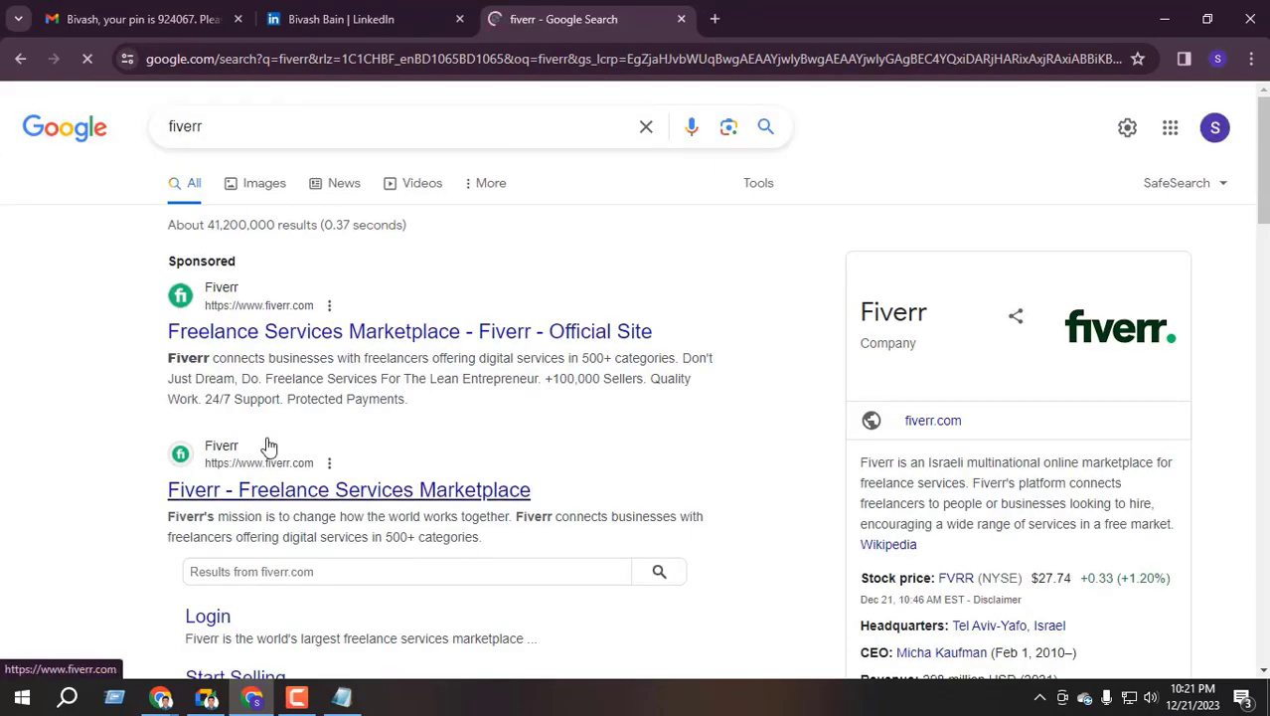
scroll(286, 397, "down", 1)
left_click(286, 397)
scroll(326, 434, "down", 6)
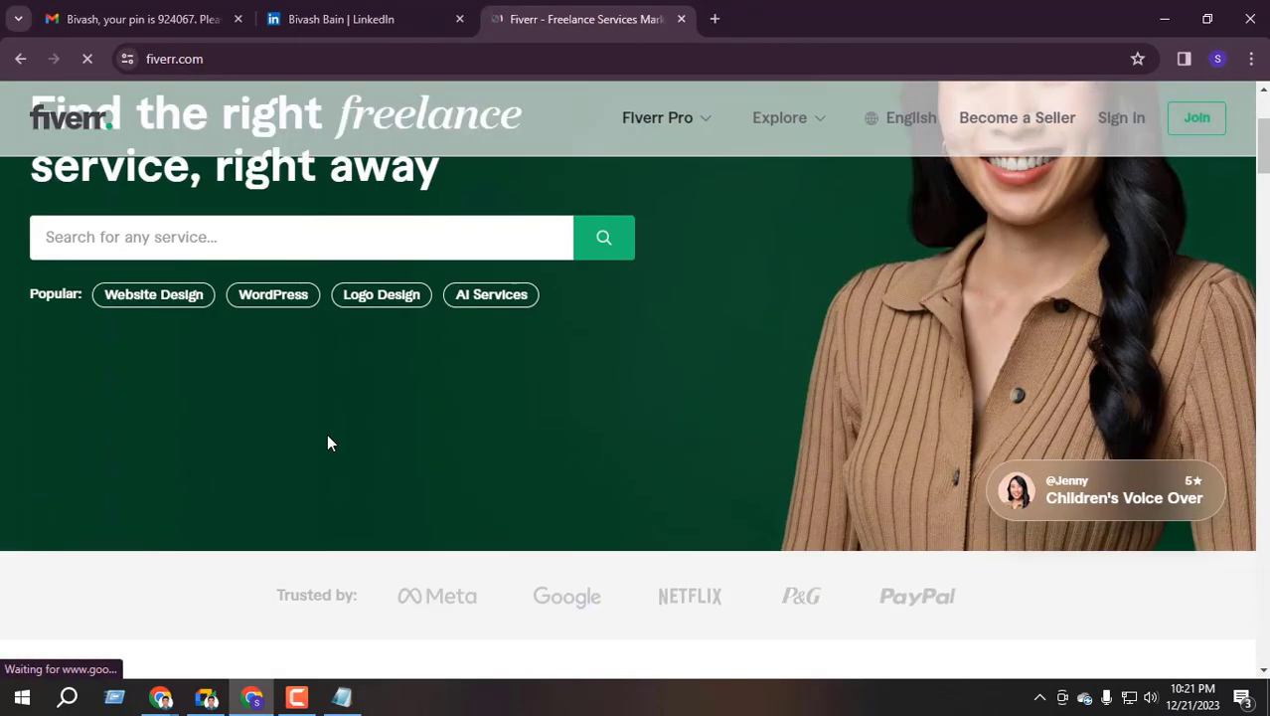
scroll(323, 460, "up", 6)
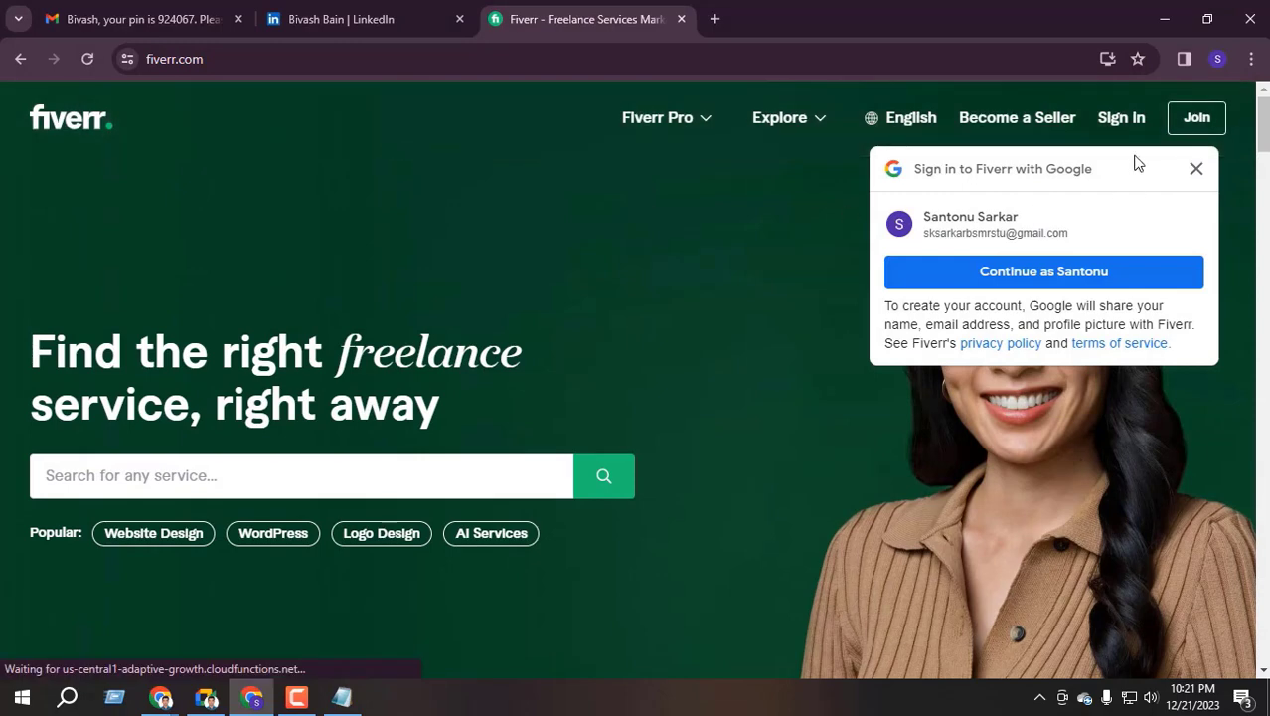
left_click(1197, 169)
Search Fiverr for 'data entry' and open a top-rated seller's profile
left_click(96, 479)
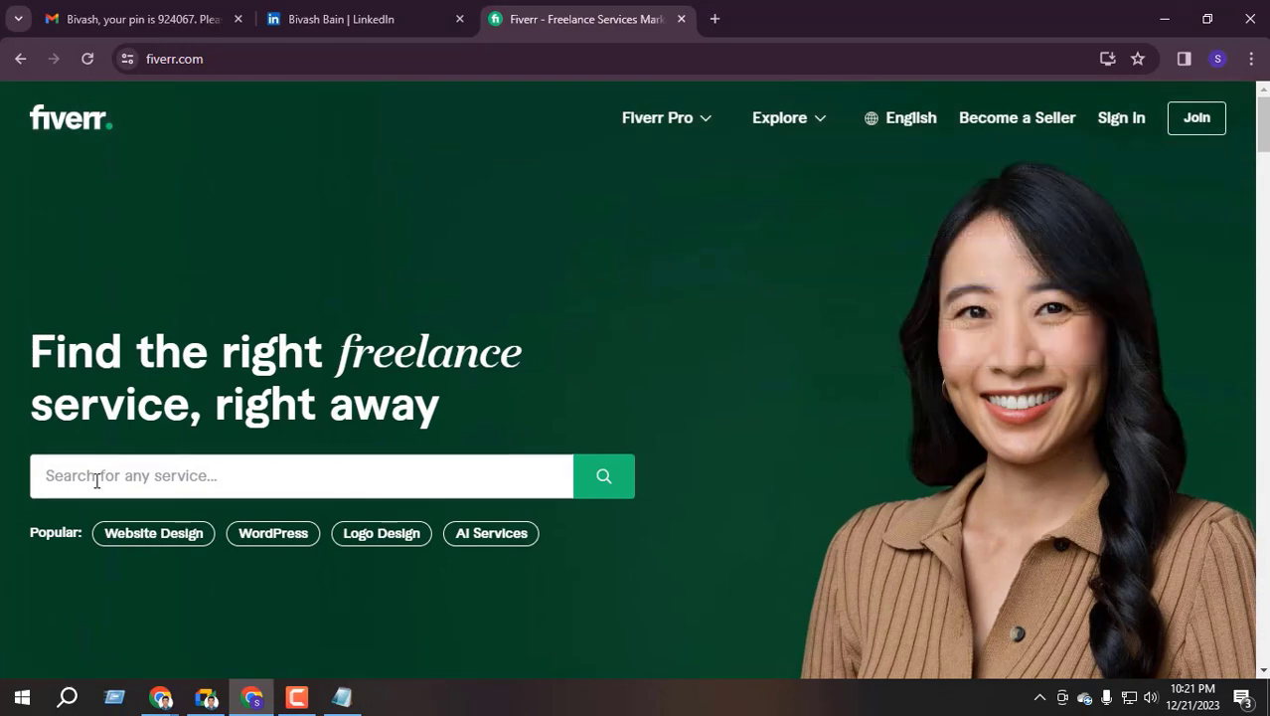
type("data entry")
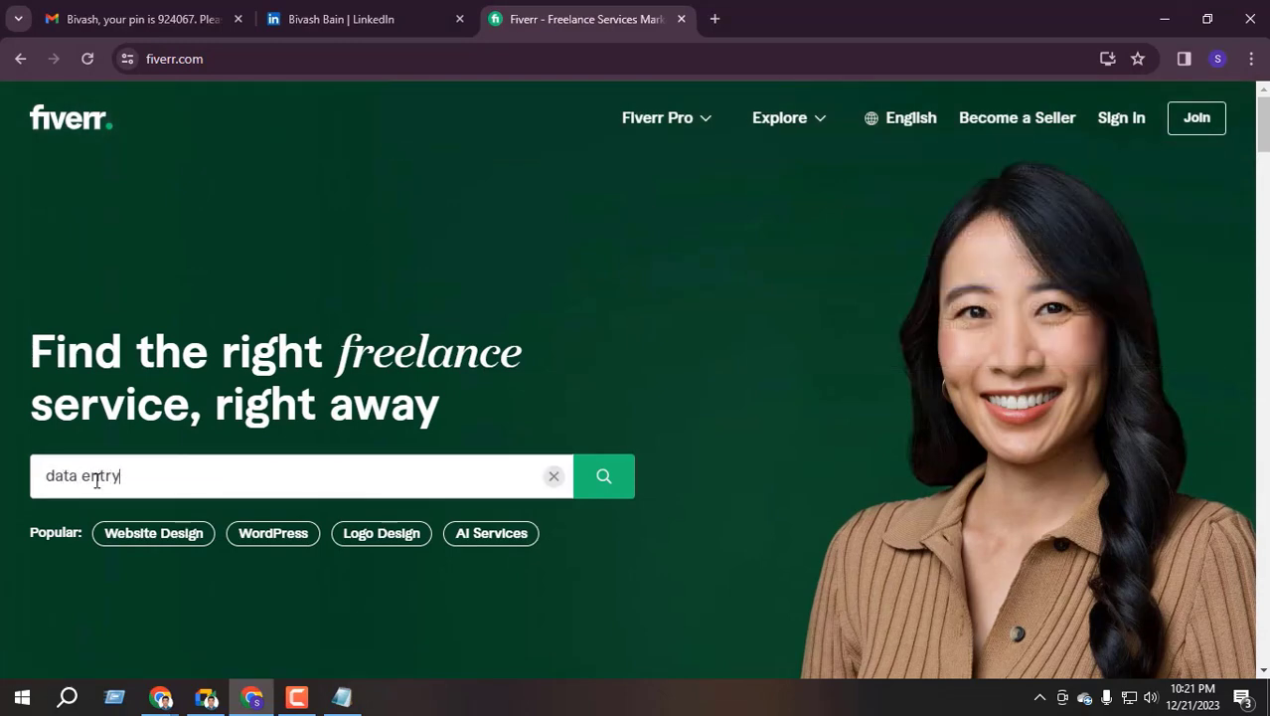
scroll(176, 473, "down", 1)
left_click(189, 459)
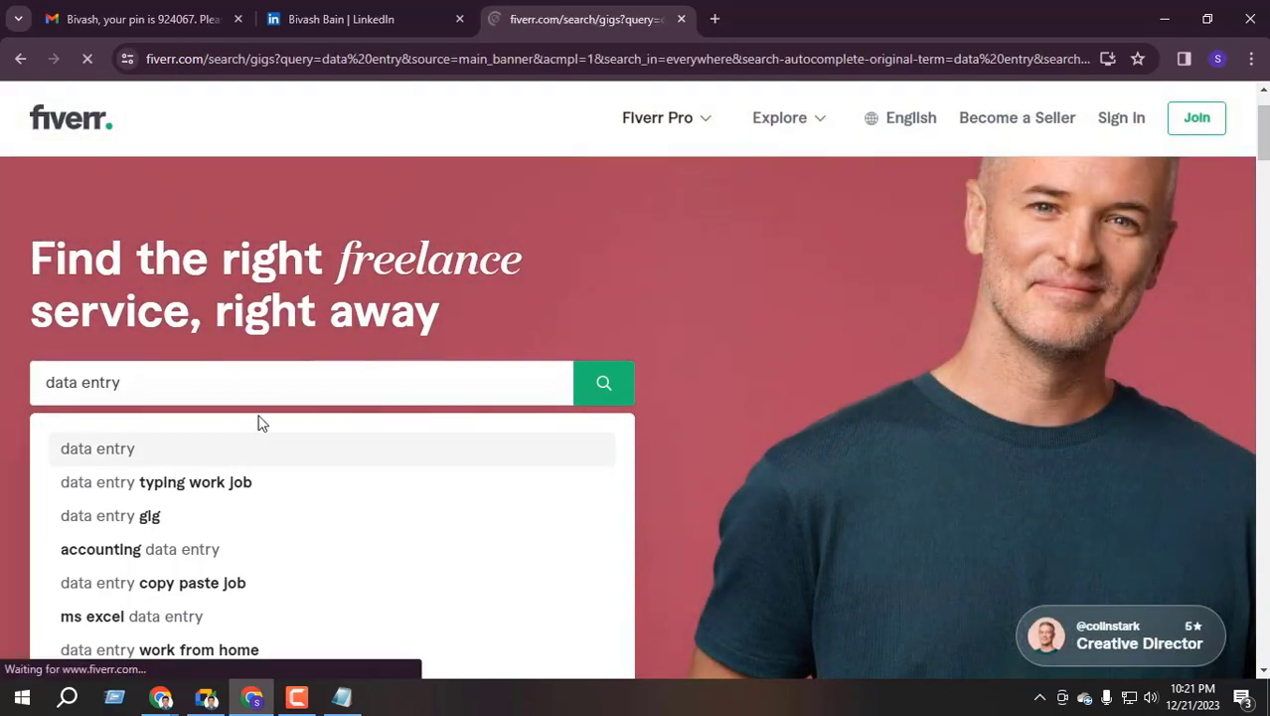
scroll(313, 374, "down", 4)
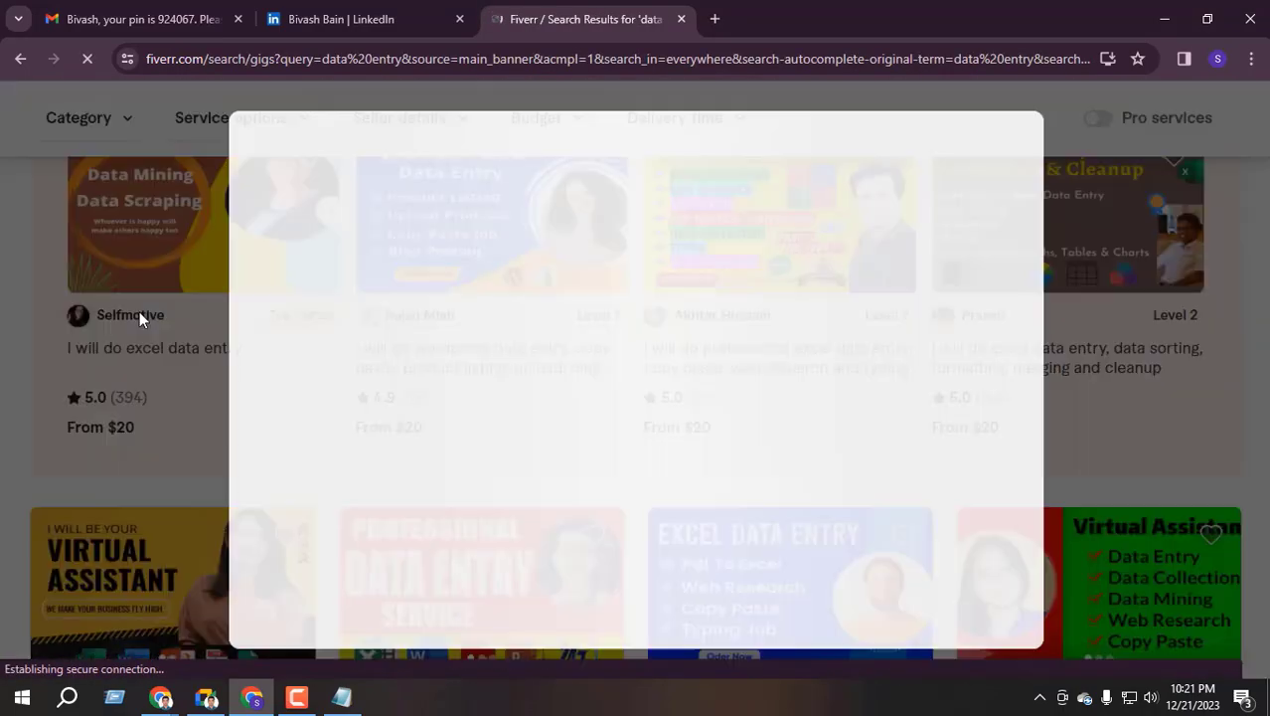
left_click(20, 340)
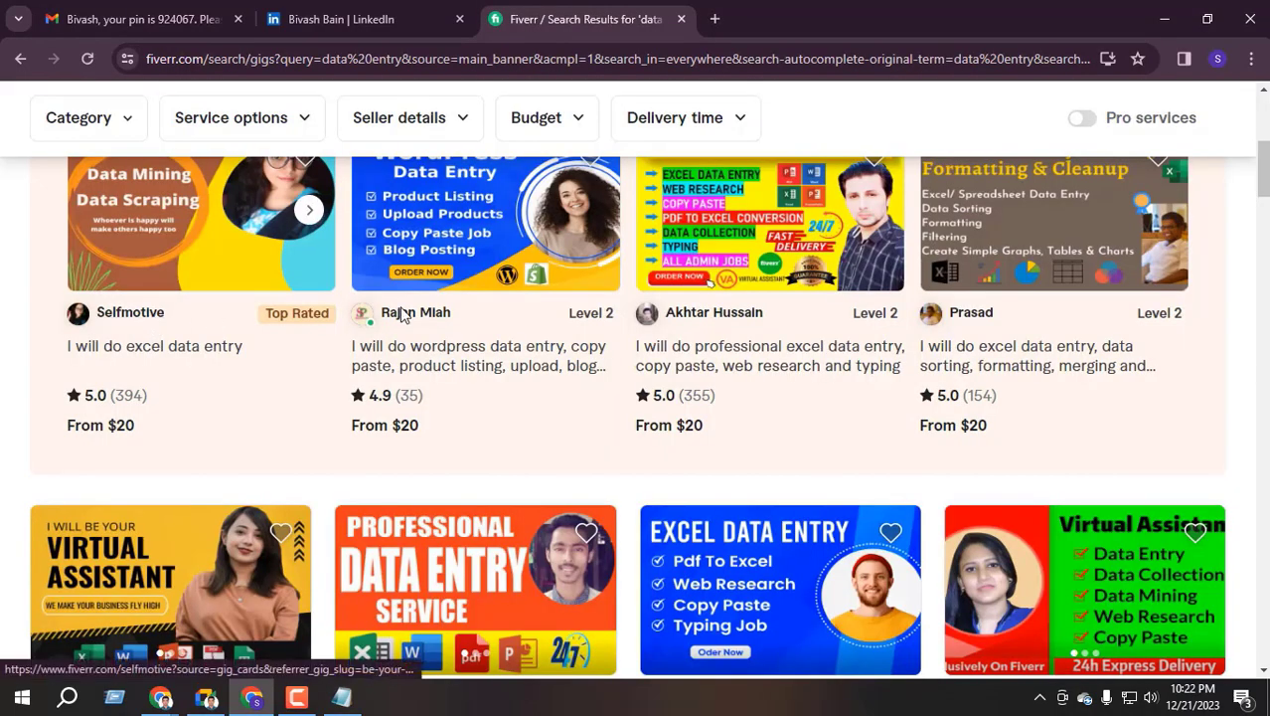
left_click(151, 320)
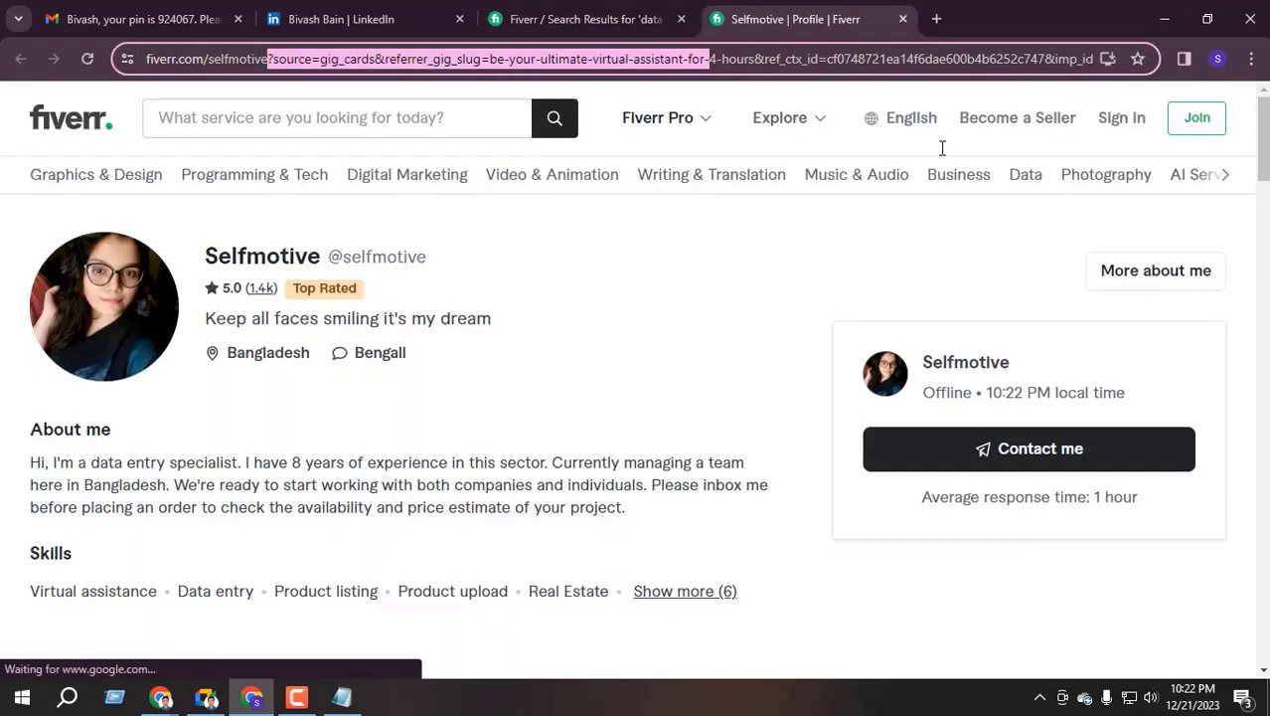
Copy the seller profile's web address from the address bar
left_click_drag(942, 147, 979, 250)
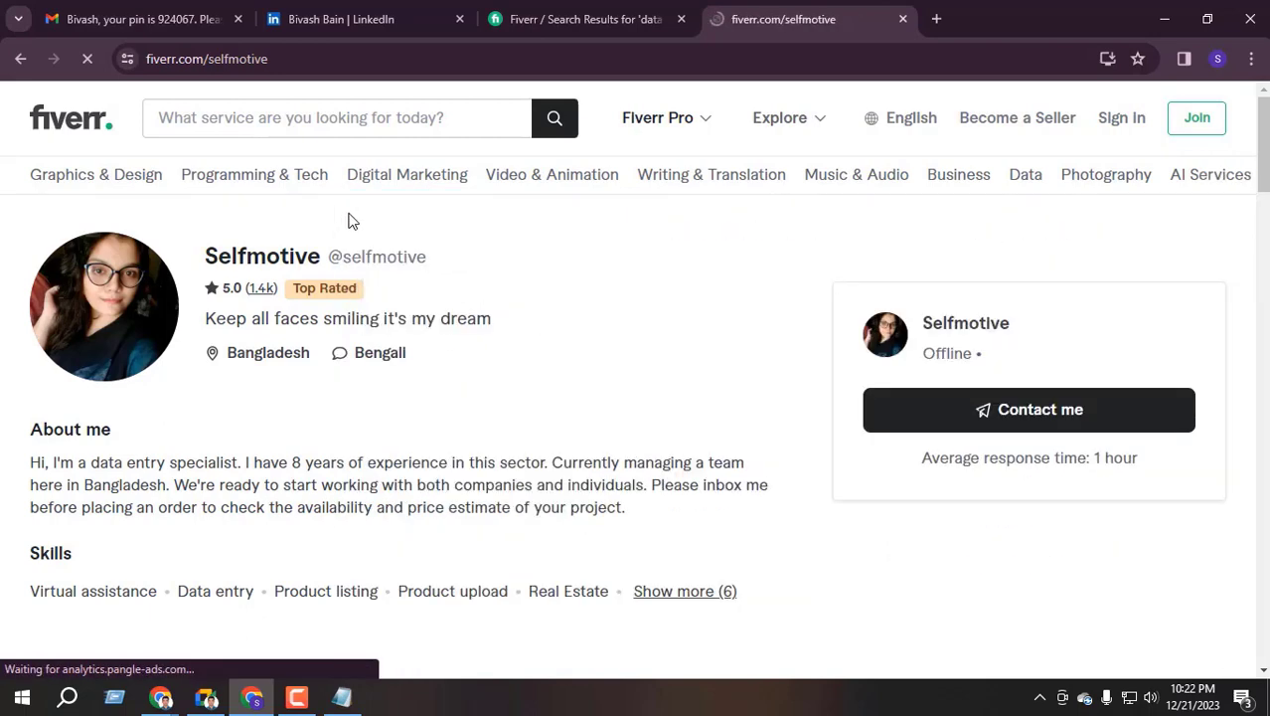
right_click(310, 74)
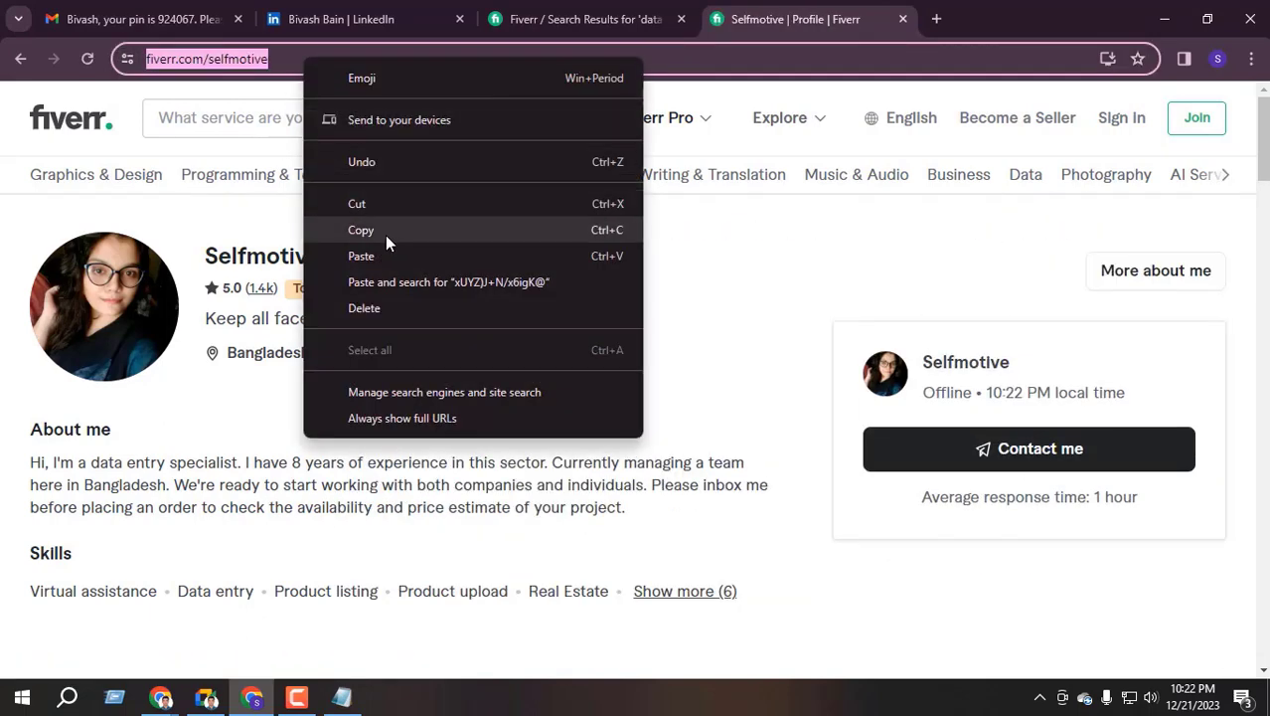
left_click(379, 230)
Paste the Fiverr profile address as the first website, with type Personal
left_click(338, 19)
left_click(452, 338)
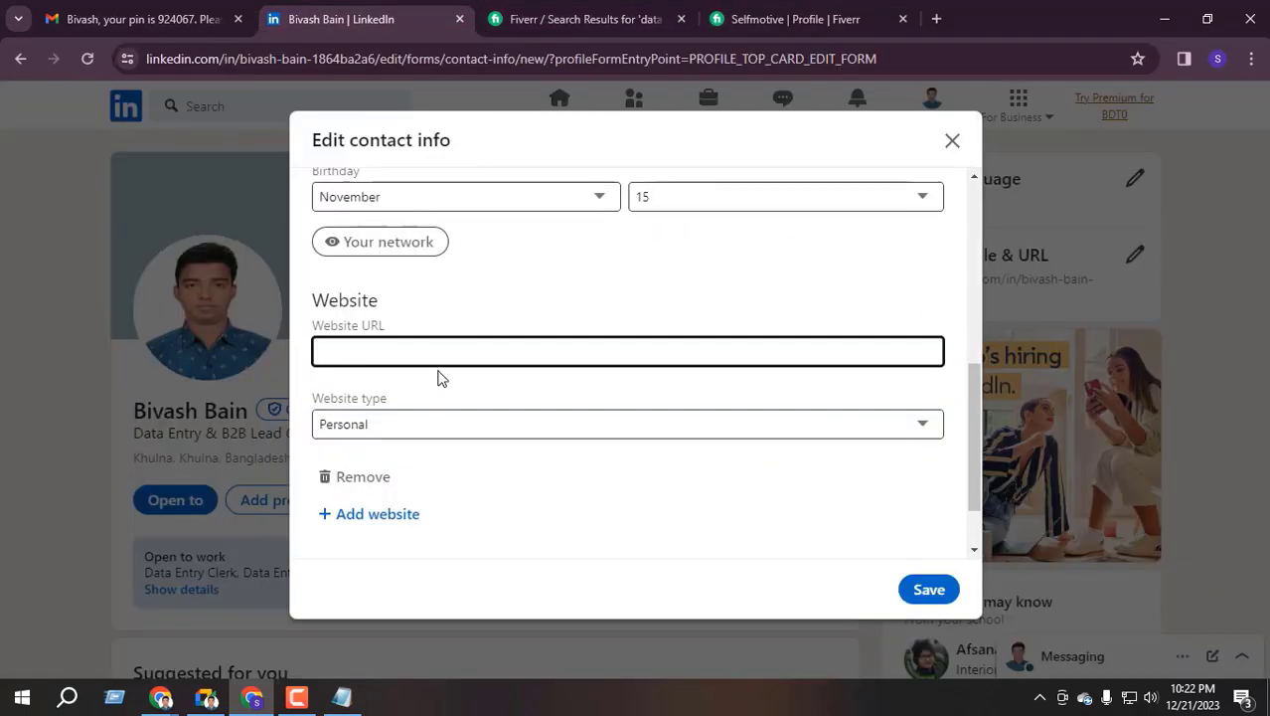
key("ctrl+v")
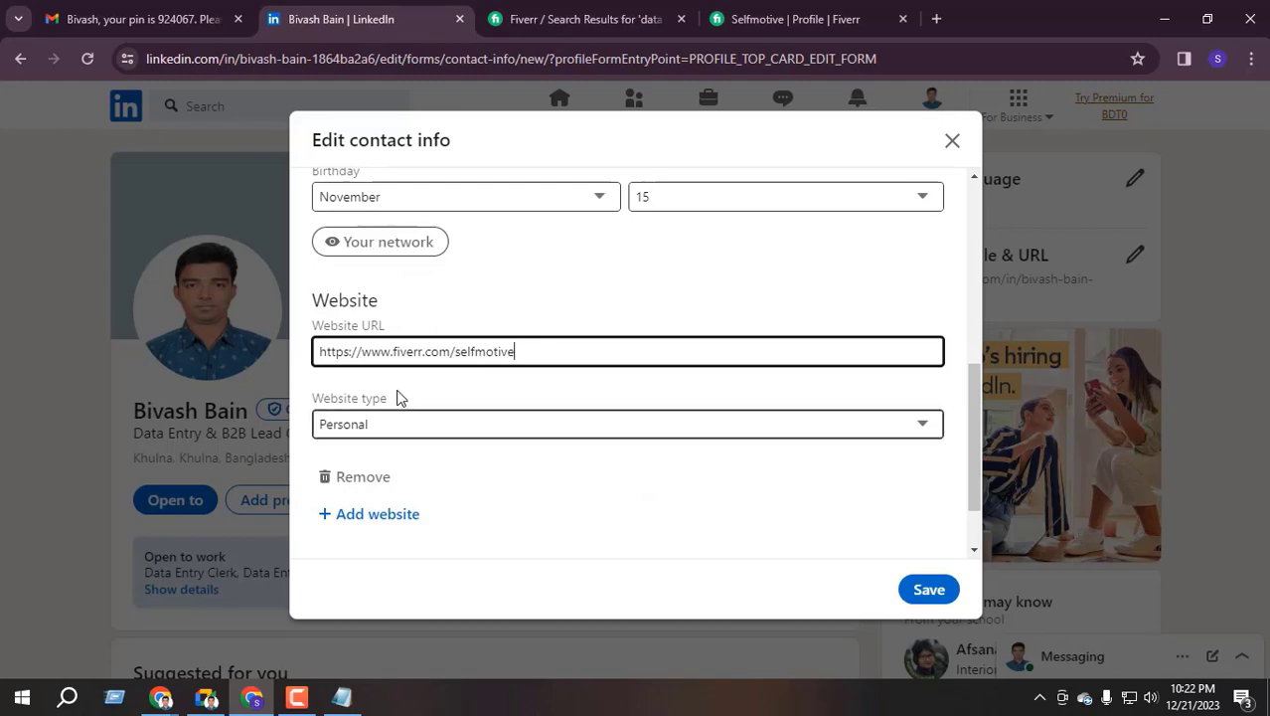
key("Tab")
left_click(388, 434)
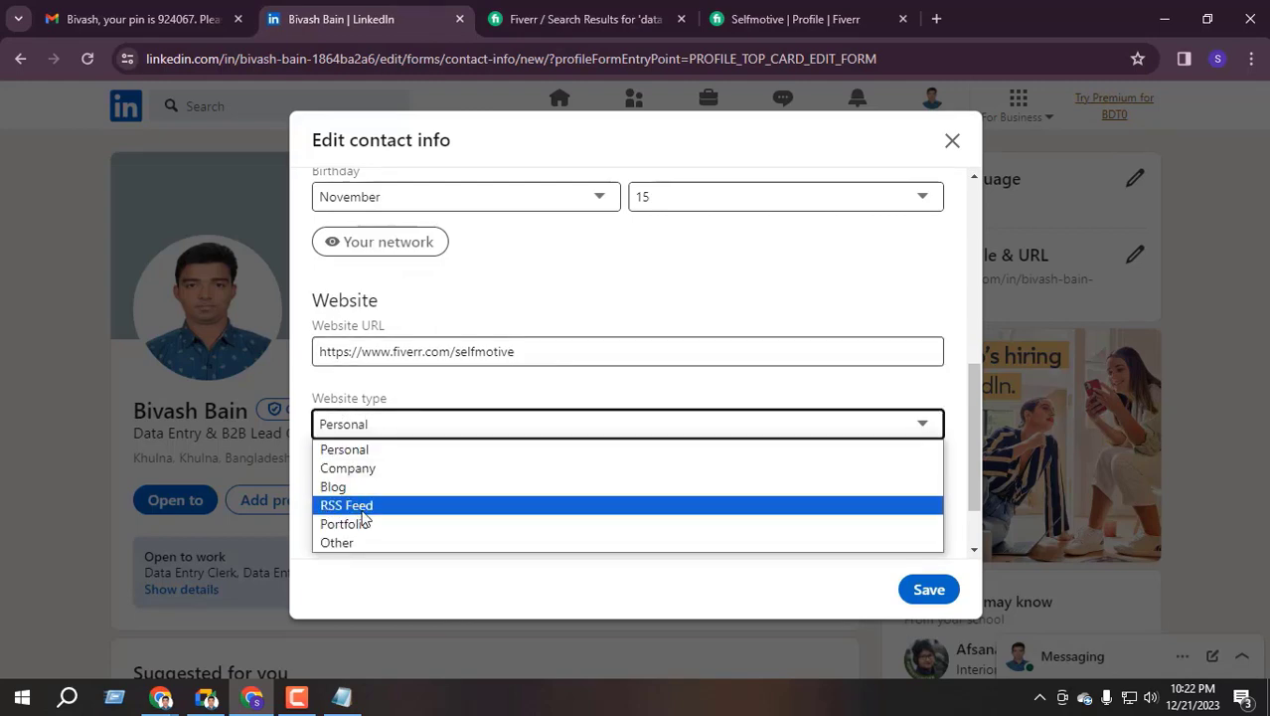
left_click(366, 453)
Add a second website entry with the same Fiverr address, type Personal
scroll(444, 397, "down", 1)
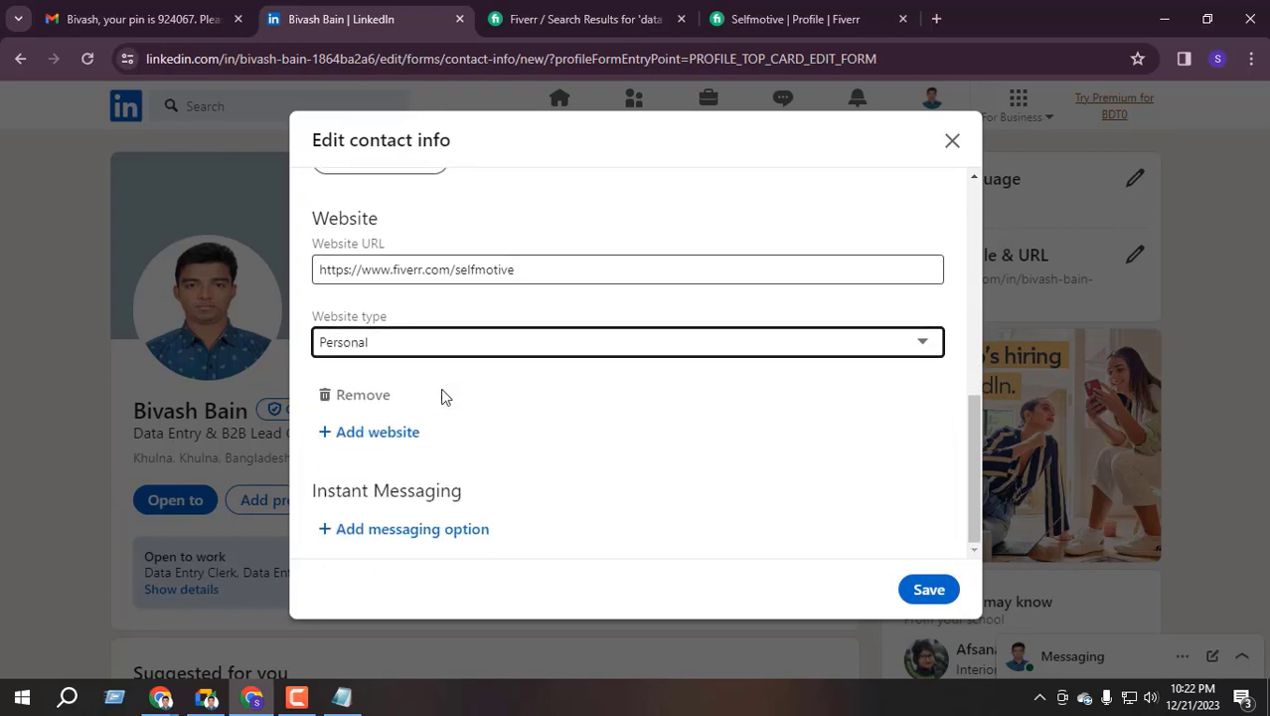
left_click(377, 439)
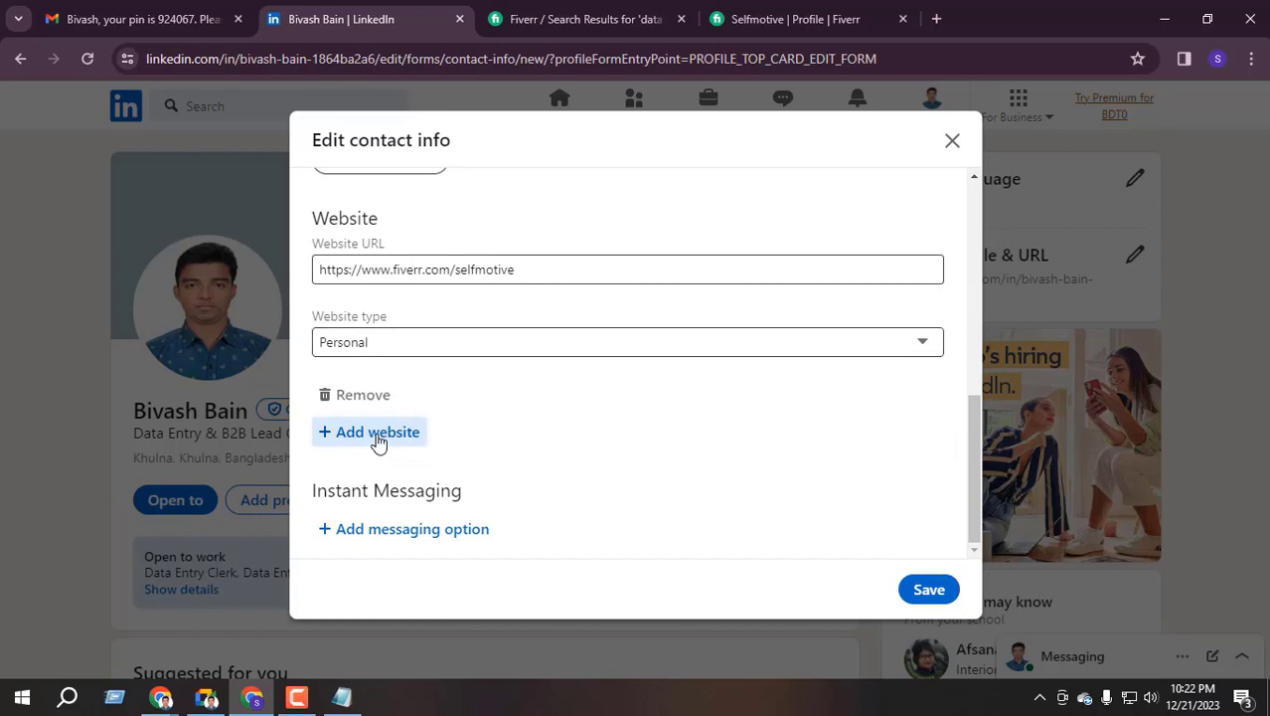
scroll(359, 470, "down", 1)
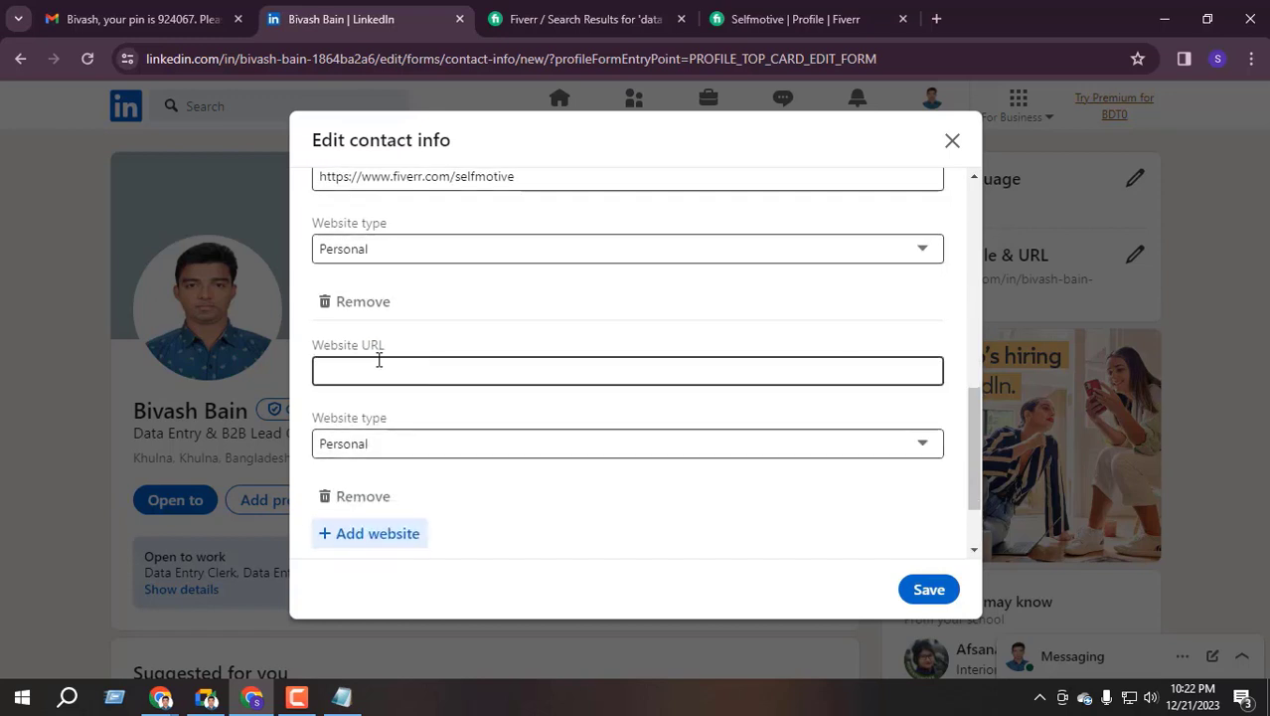
left_click(378, 367)
scroll(382, 418, "up", 1)
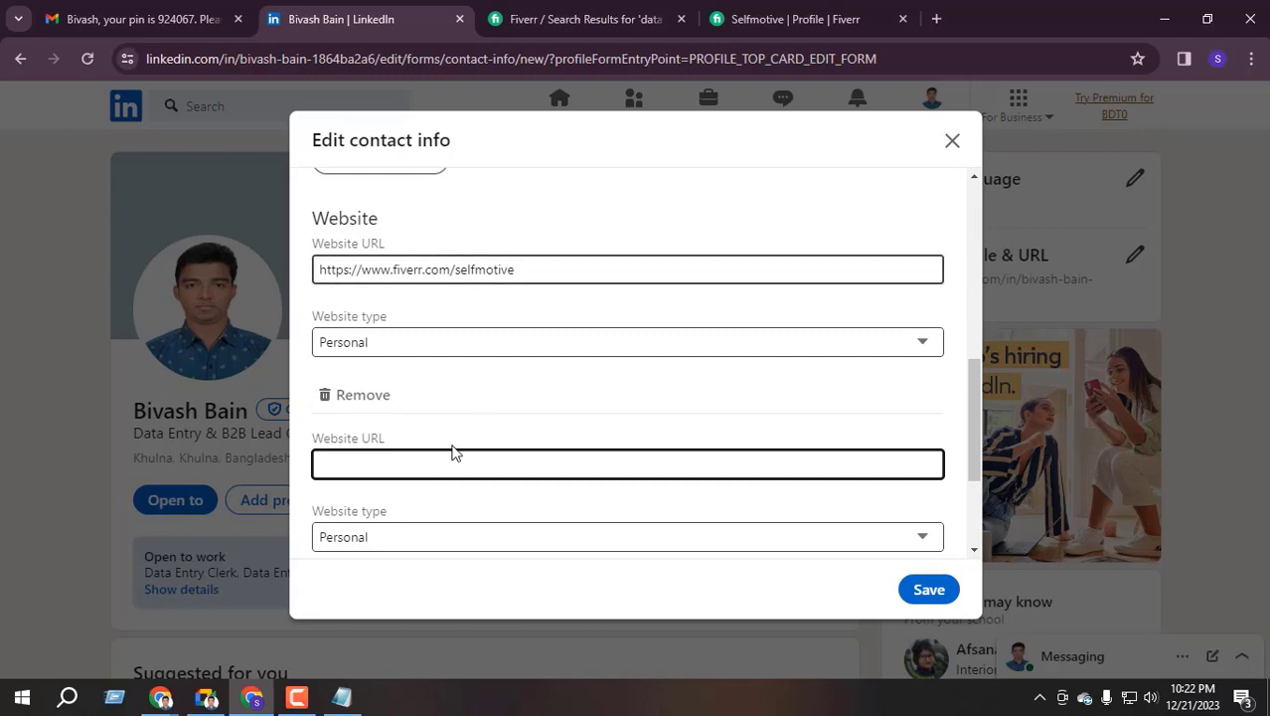
key("ctrl+v")
scroll(464, 434, "down", 1)
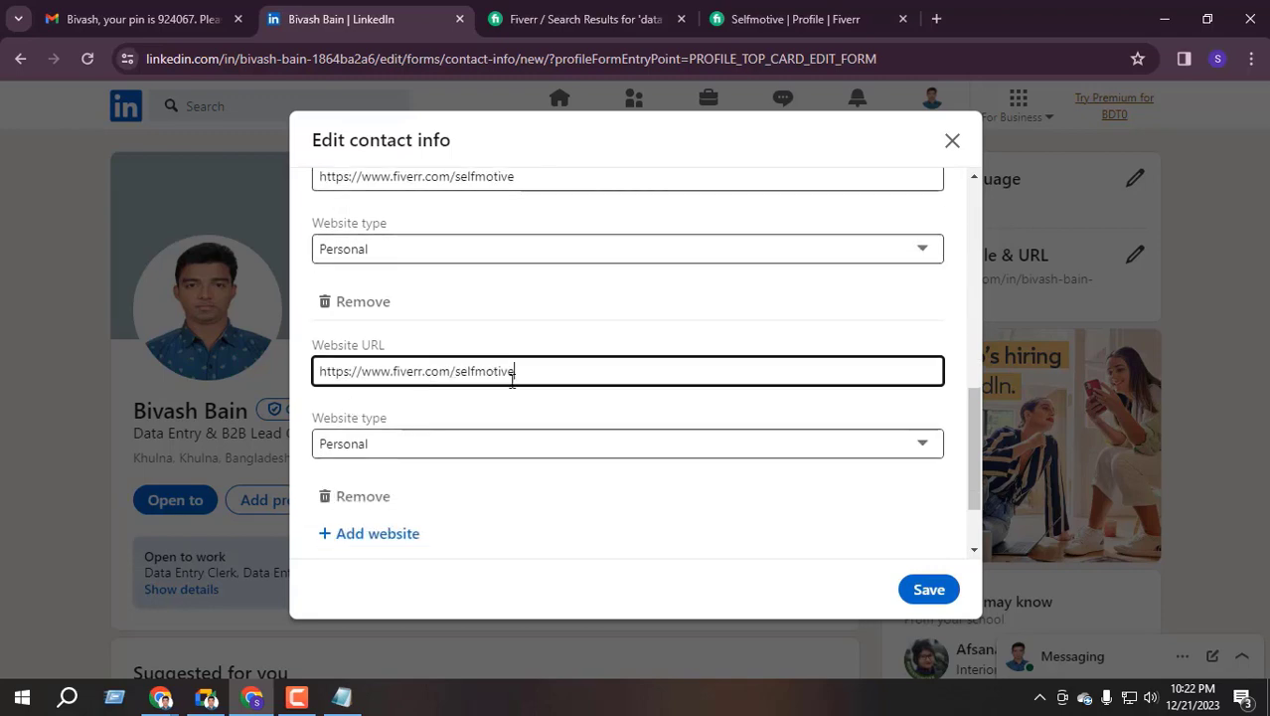
left_click(385, 447)
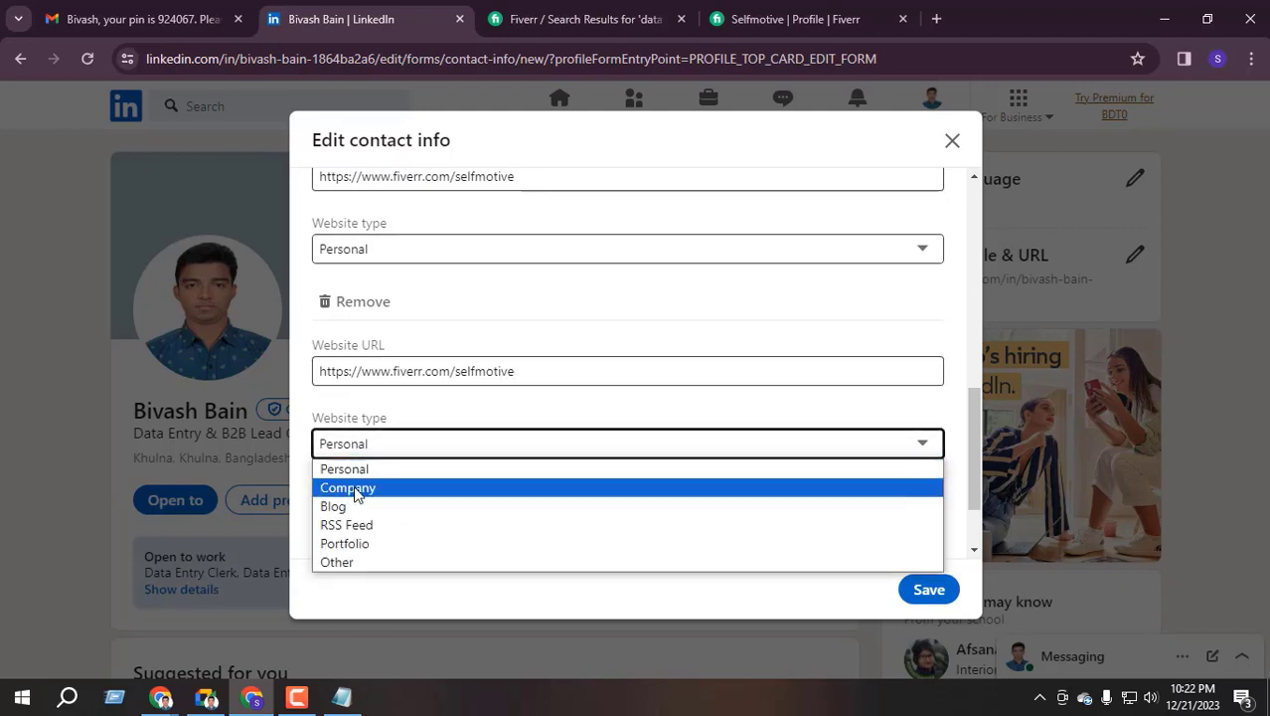
left_click(368, 445)
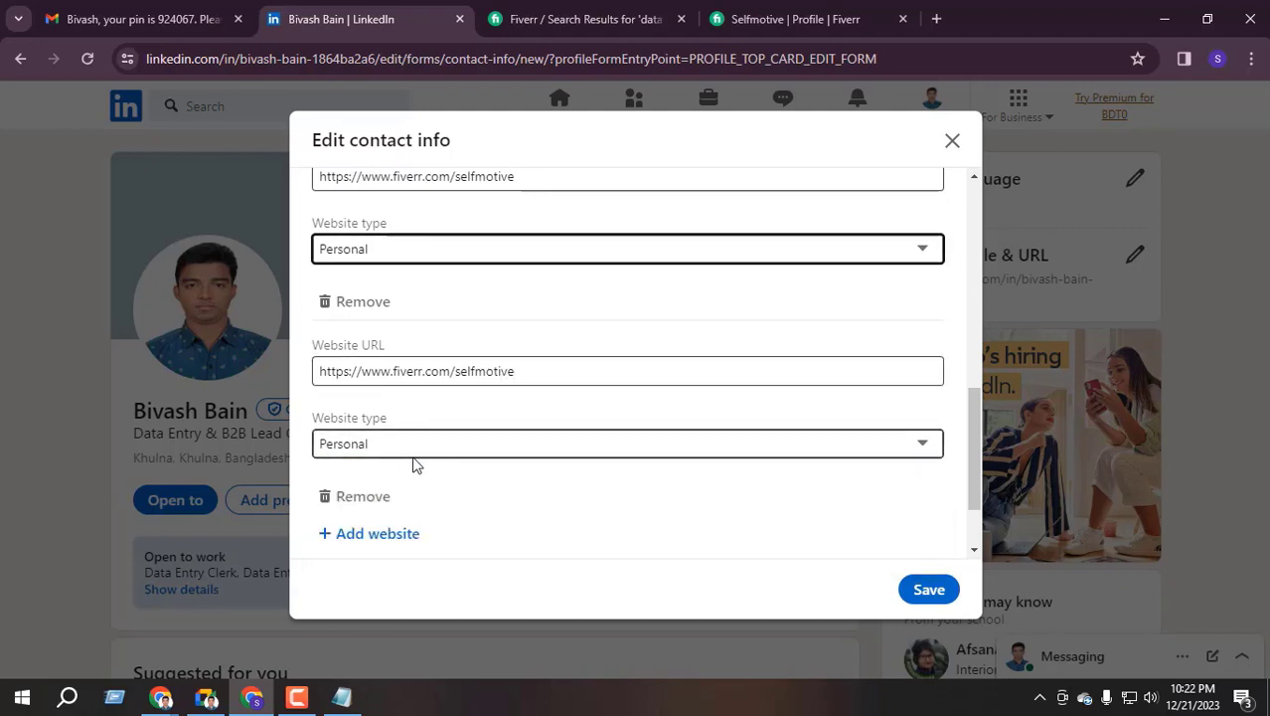
Review both website entries and save the contact info
scroll(417, 462, "down", 1)
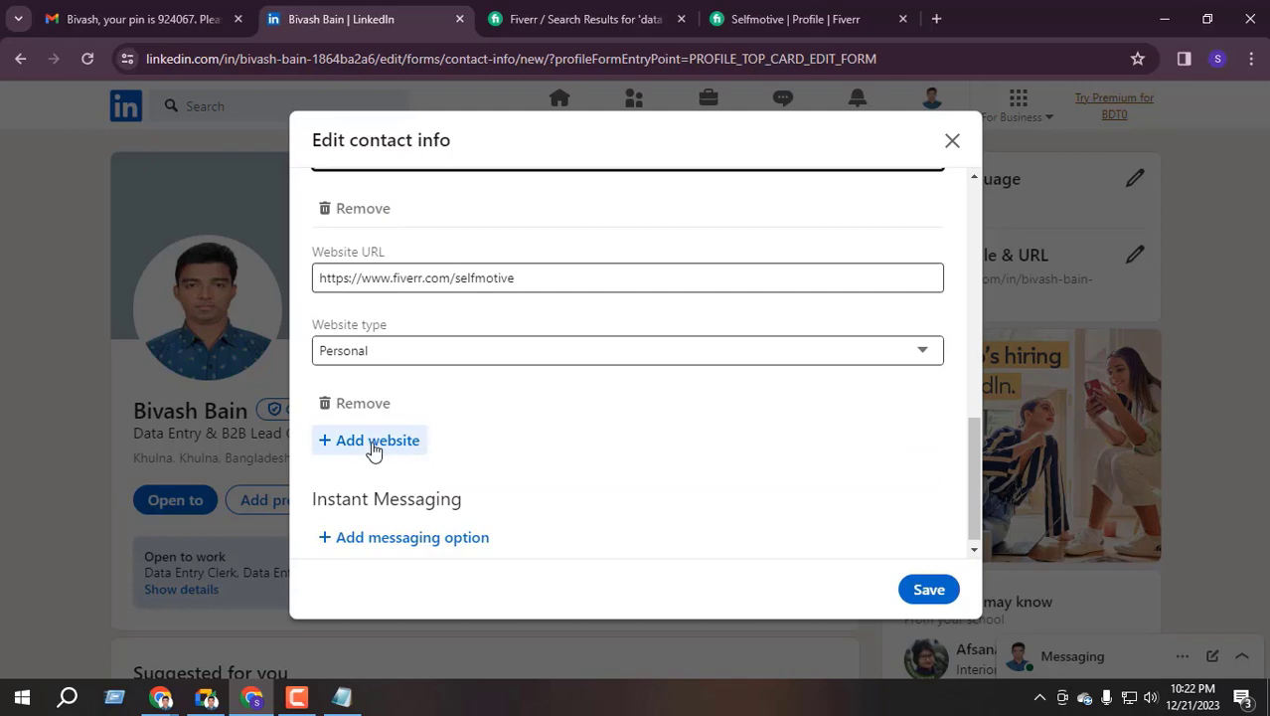
scroll(480, 422, "up", 2)
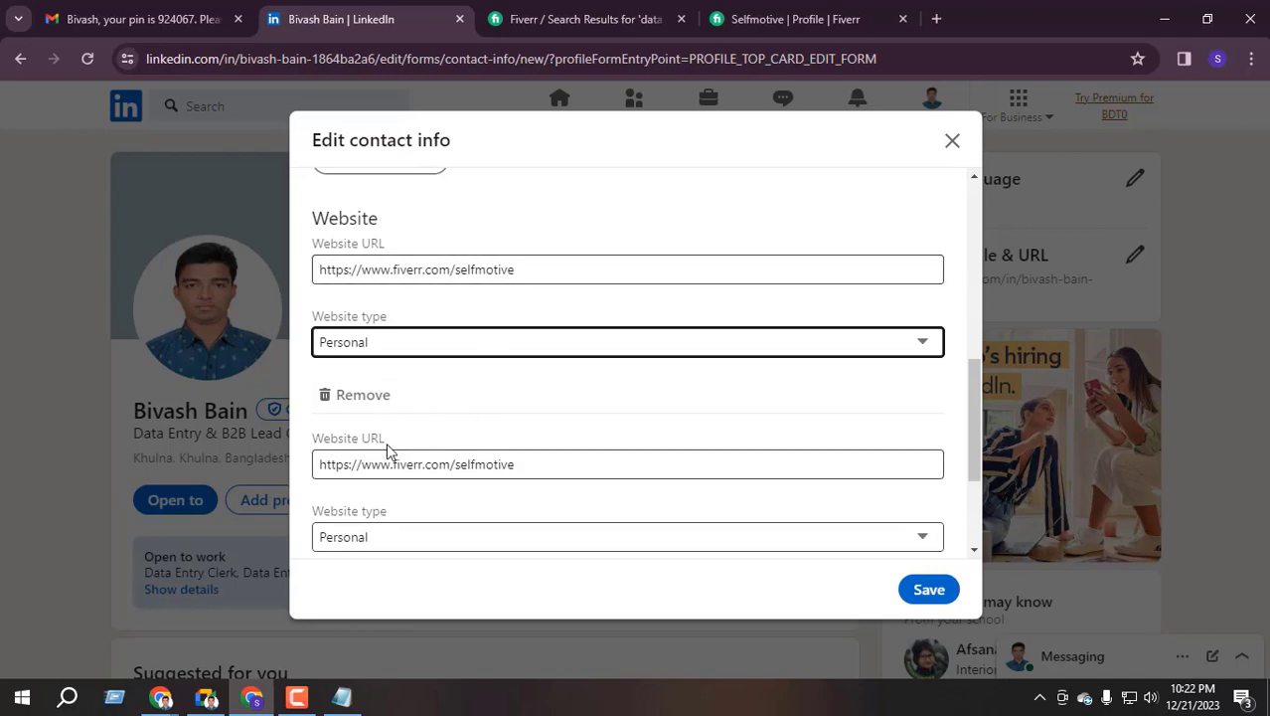
scroll(387, 451, "down", 2)
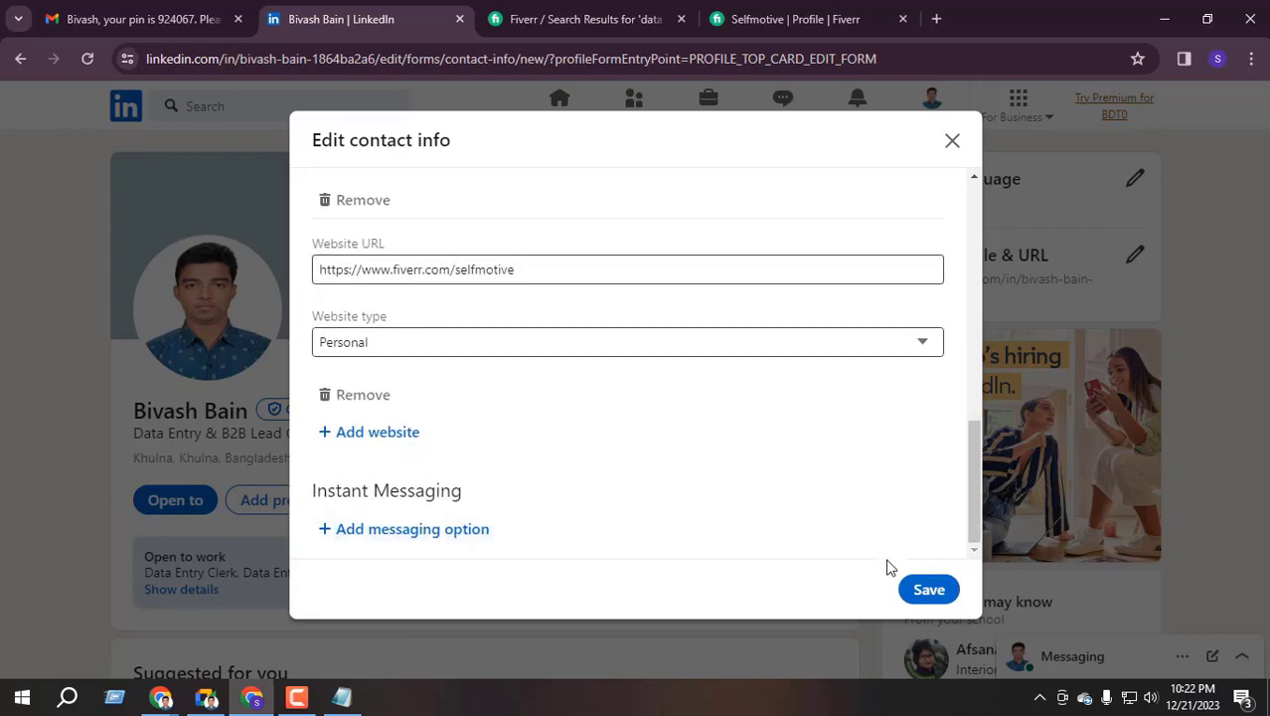
left_click(927, 592)
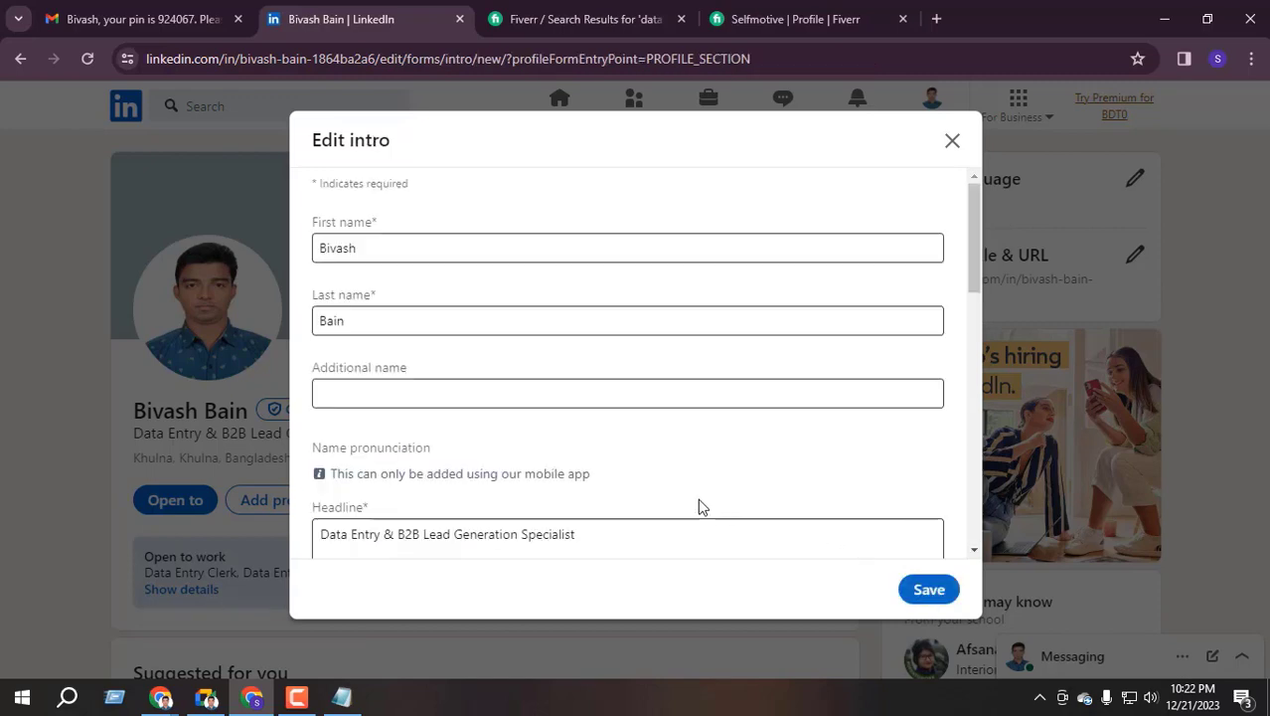
Attempt to save the intro with the Upwork position
scroll(517, 427, "down", 2)
scroll(525, 447, "down", 3)
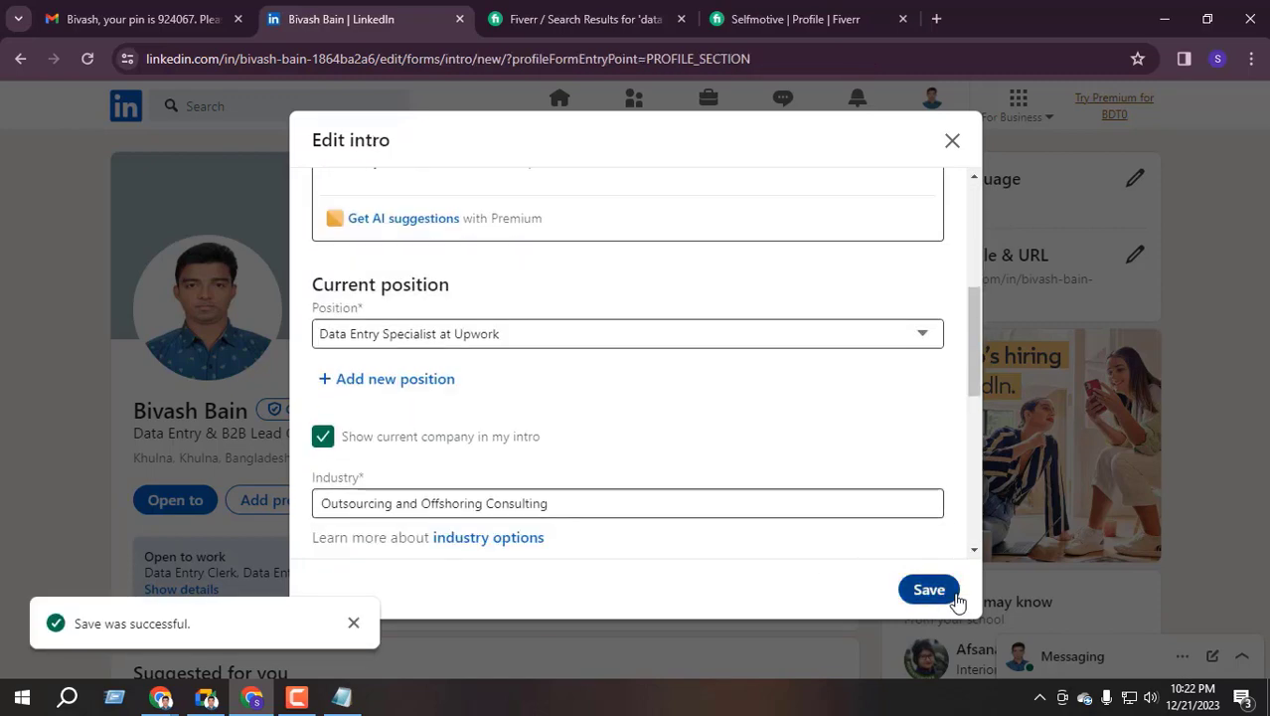
left_click(928, 590)
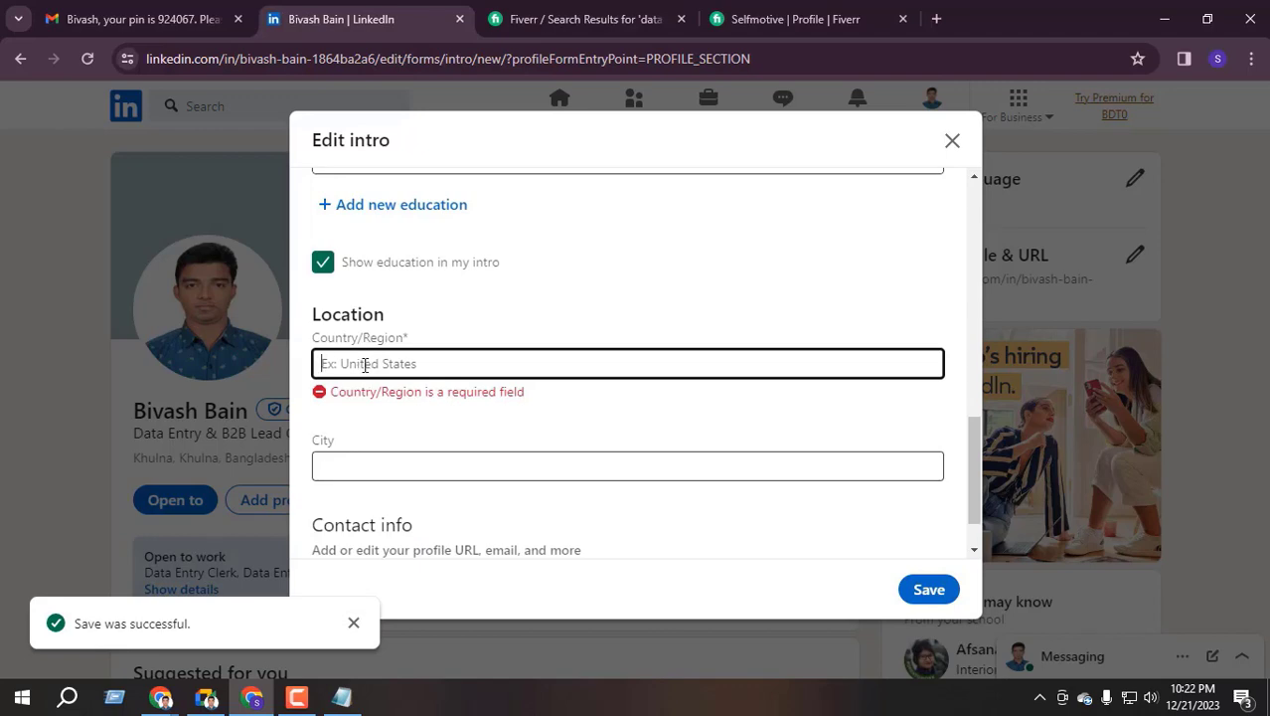
Set the country to Bangladesh and the city to Khulna, then save the intro
scroll(377, 335, "up", 9)
scroll(388, 318, "down", 3)
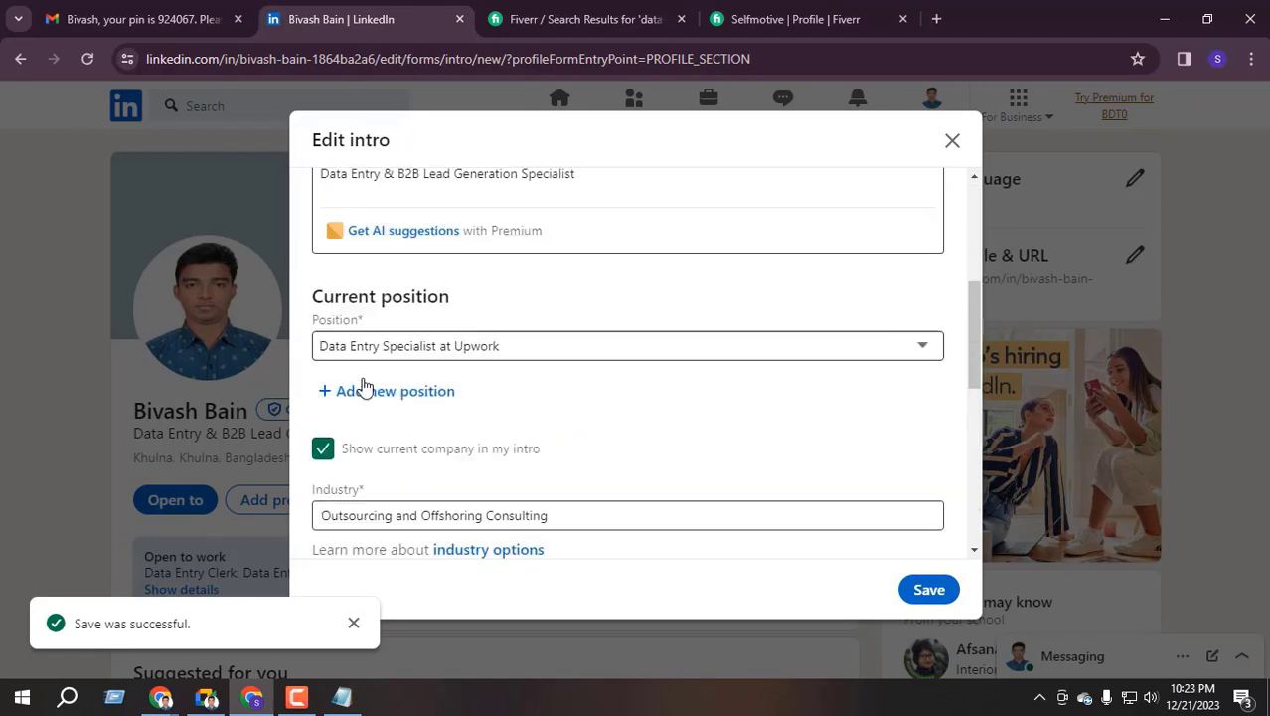
scroll(363, 388, "down", 4)
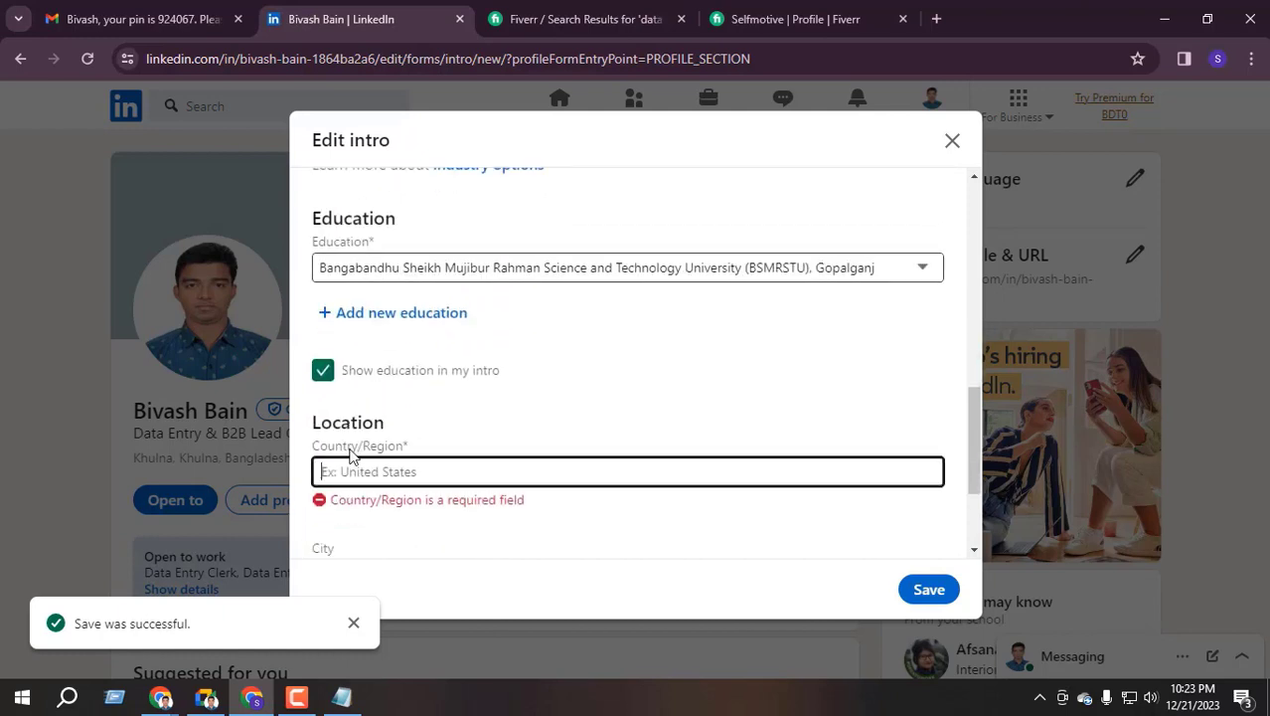
scroll(350, 456, "down", 1)
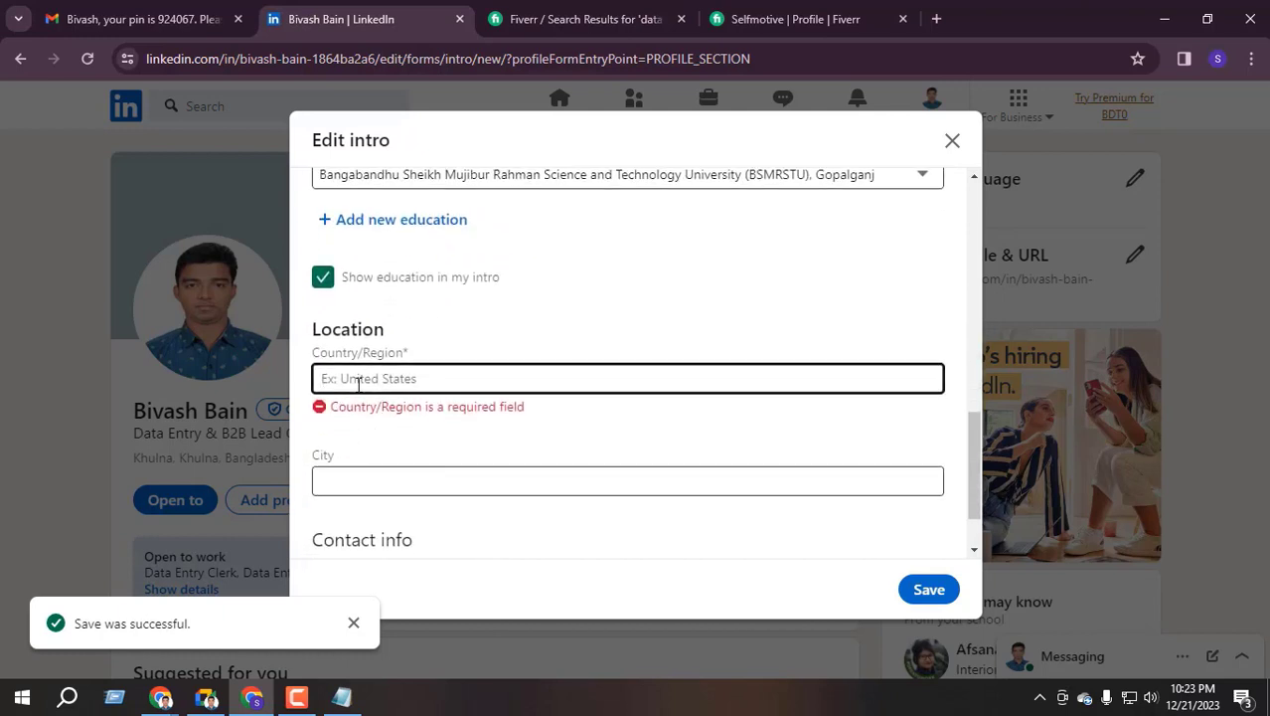
type("Bang")
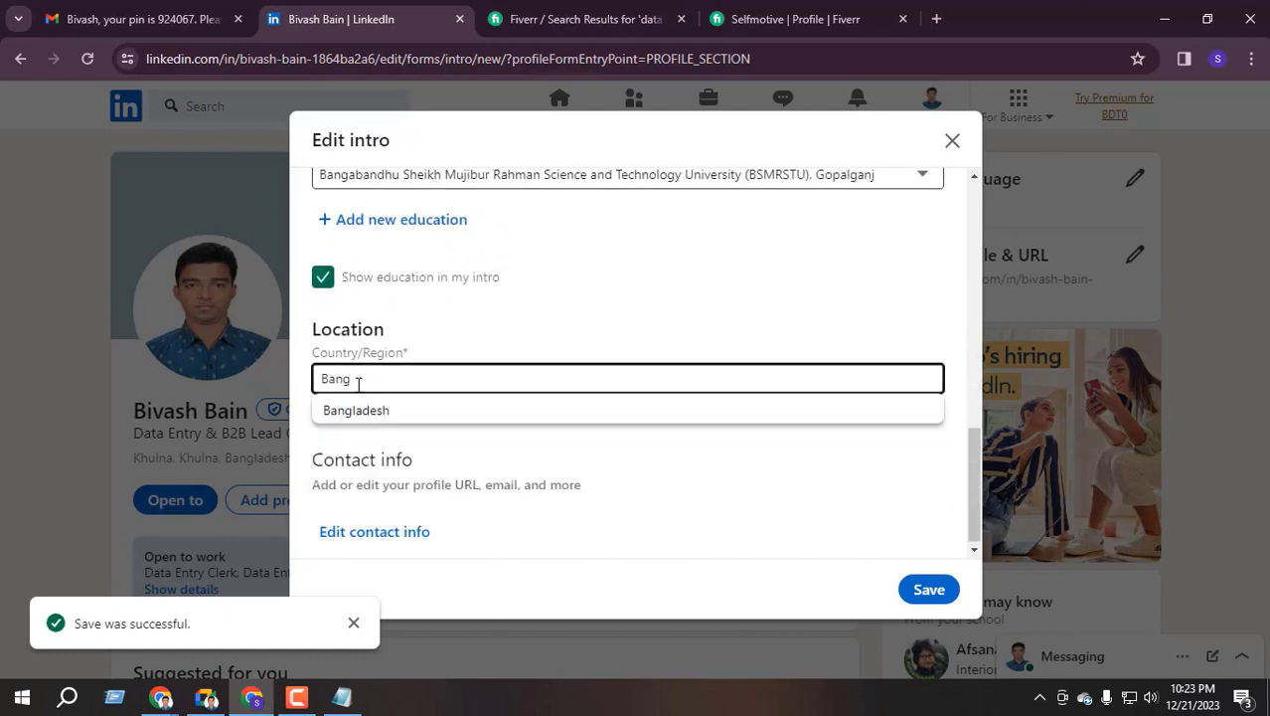
left_click(416, 408)
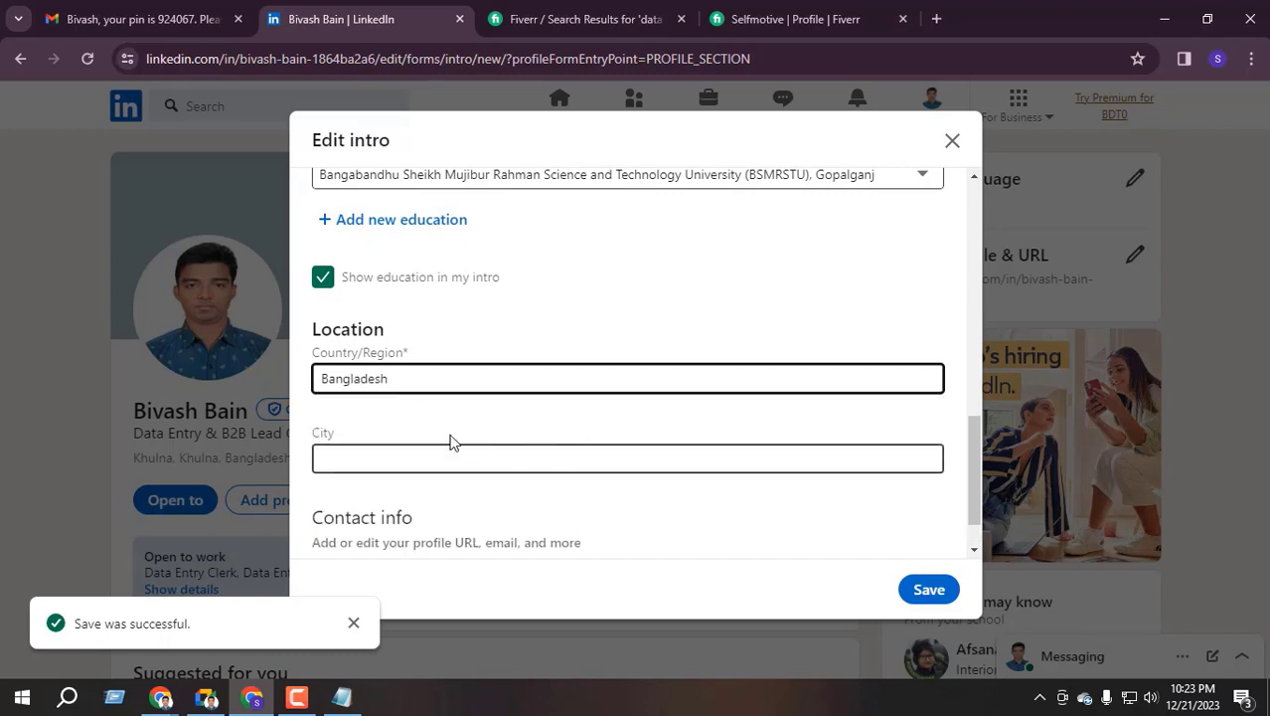
left_click(380, 452)
type("Kh")
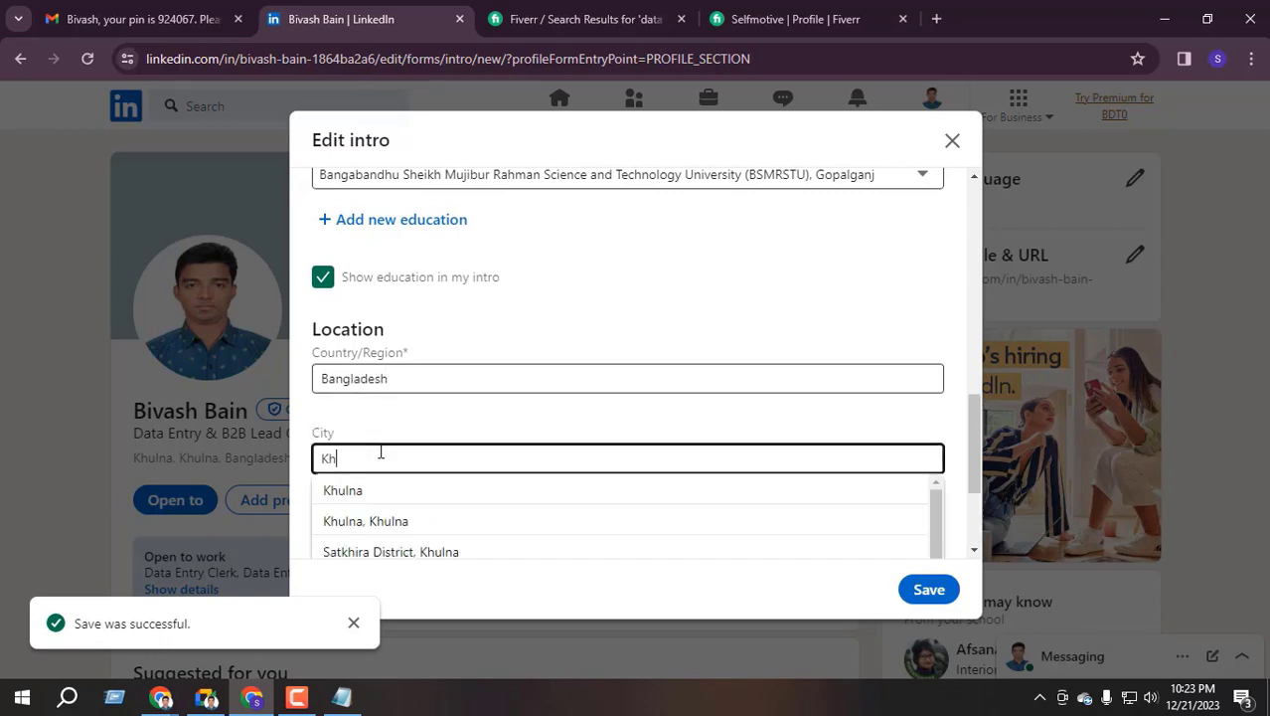
type("ulna")
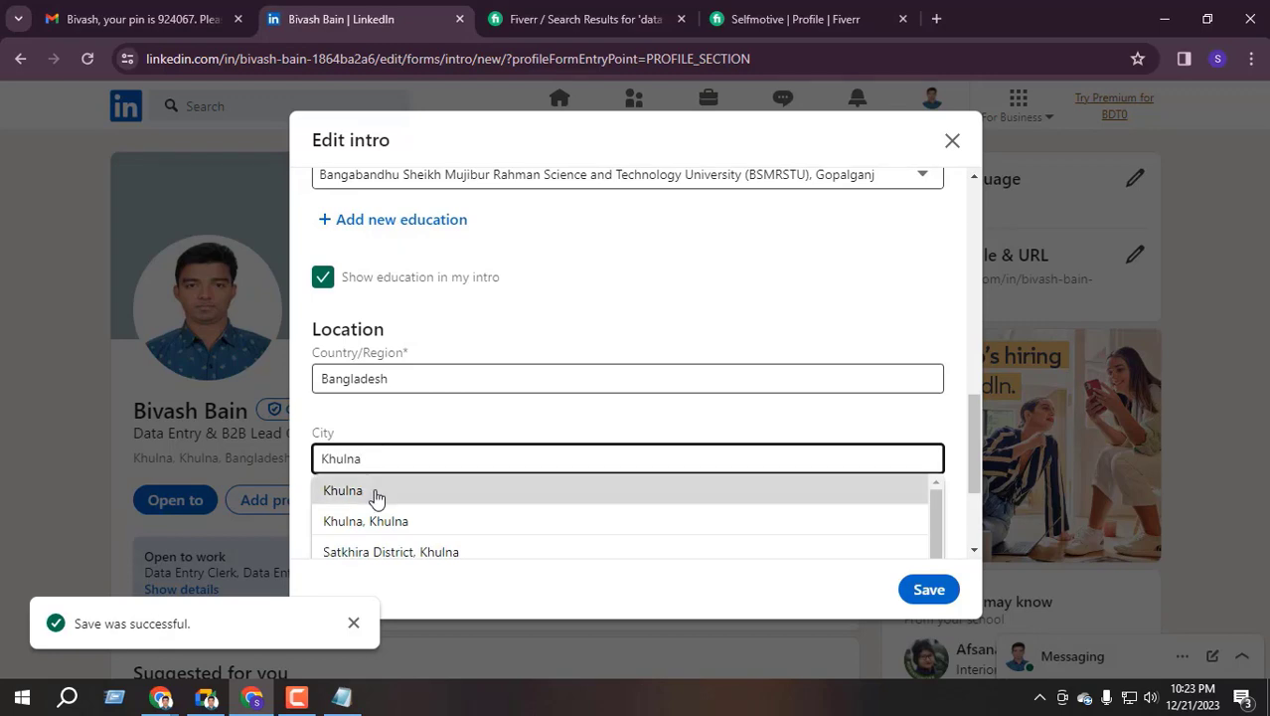
left_click(372, 493)
left_click(930, 587)
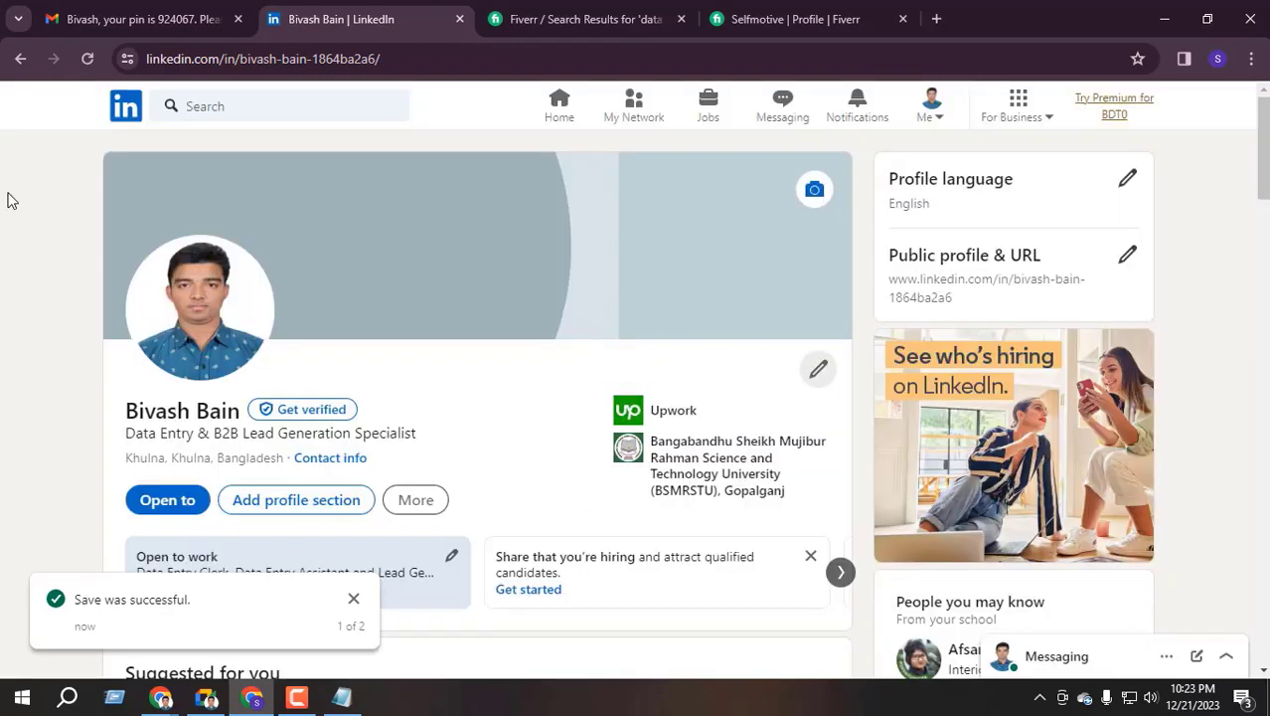
Reload the profile and check the headline and Khulna, Bangladesh location
left_click(88, 58)
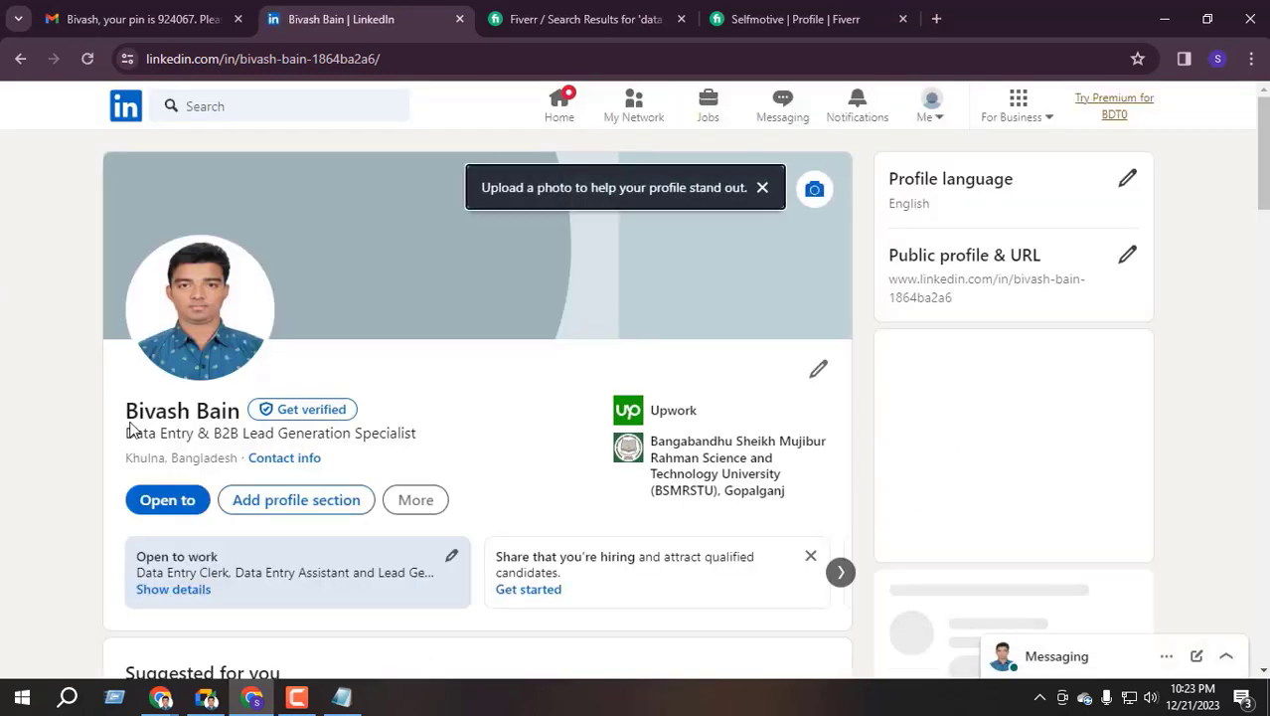
left_click_drag(126, 461, 239, 458)
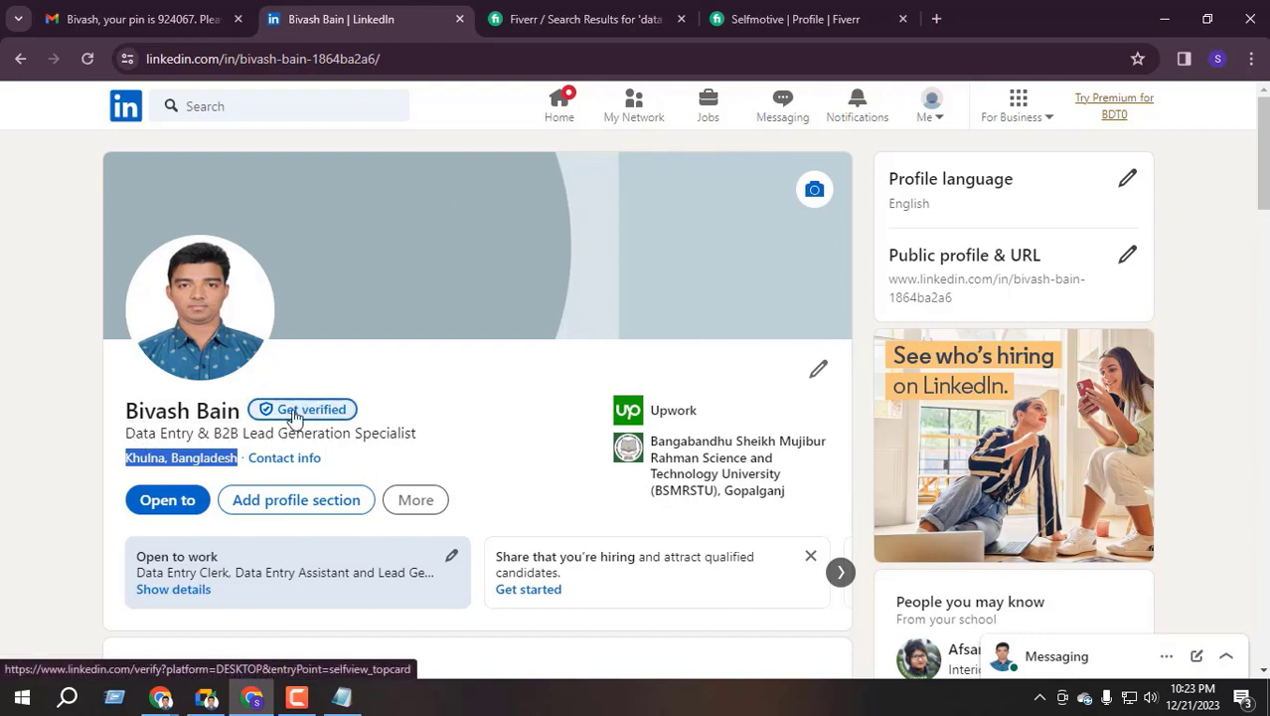
triple_click(194, 432)
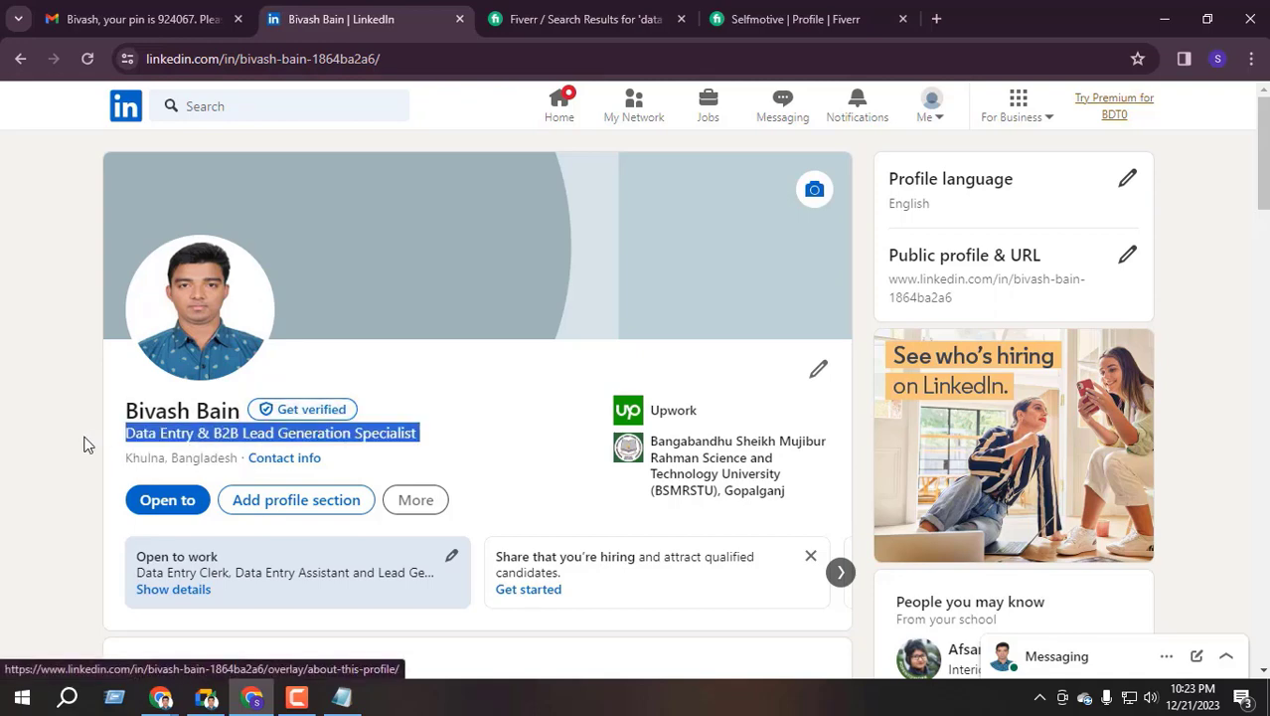
left_click(151, 437)
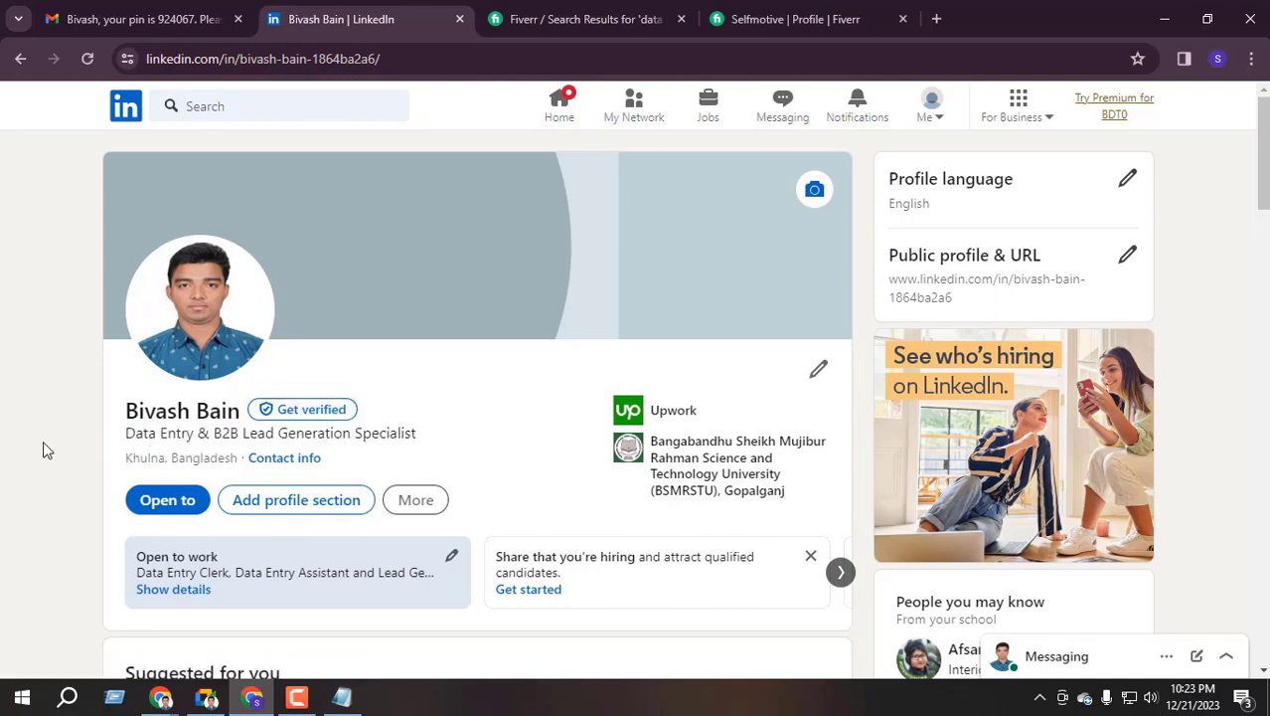
scroll(260, 425, "down", 10)
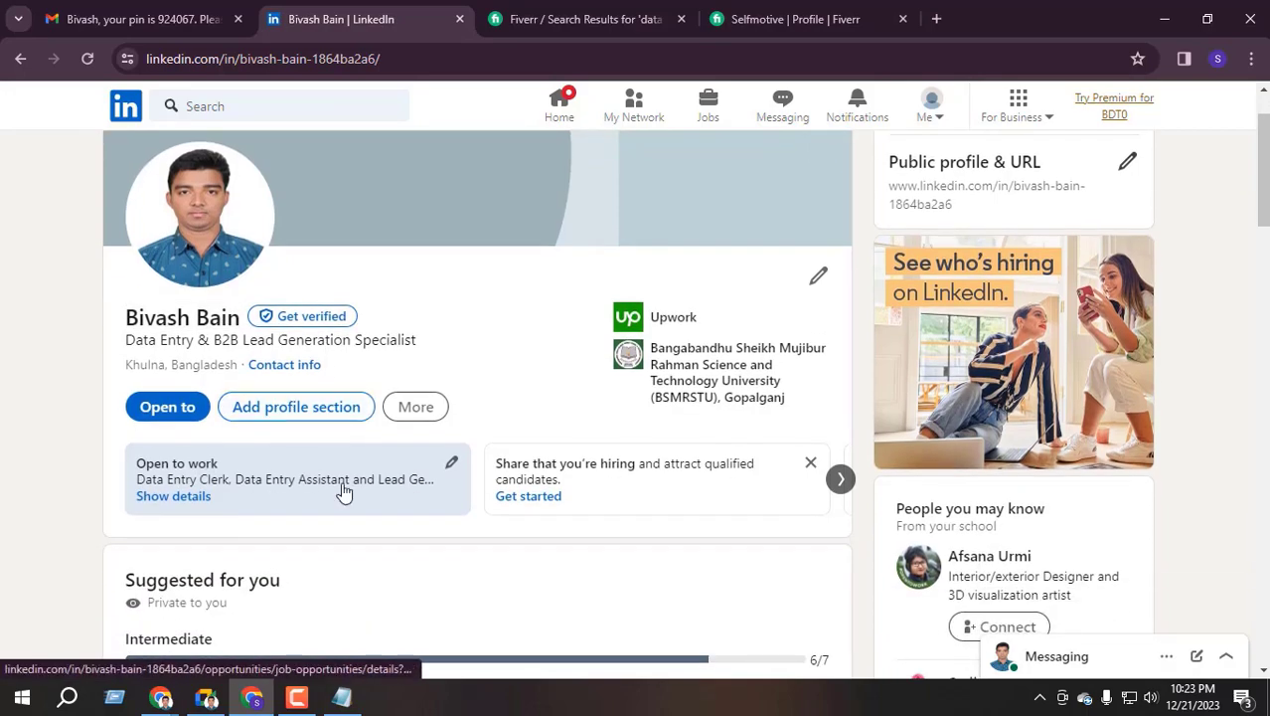
scroll(324, 440, "down", 5)
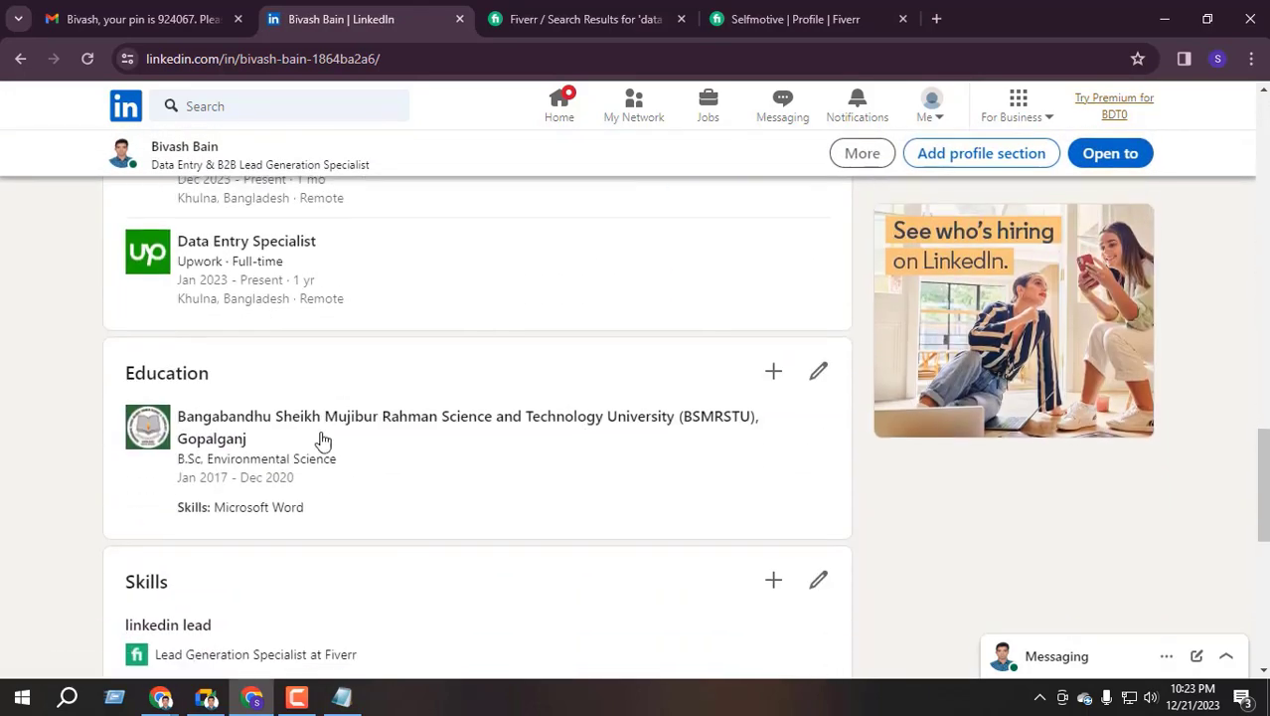
scroll(320, 440, "up", 4)
scroll(303, 544, "down", 4)
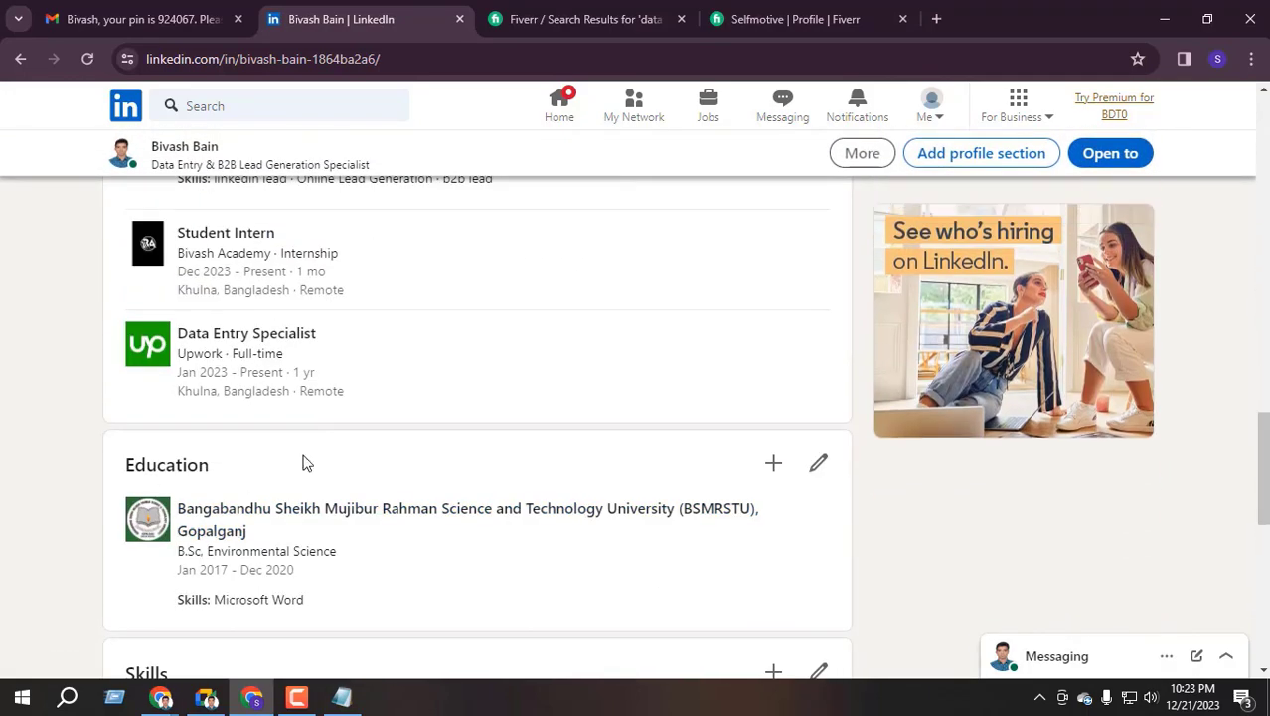
scroll(304, 467, "up", 5)
scroll(303, 467, "up", 8)
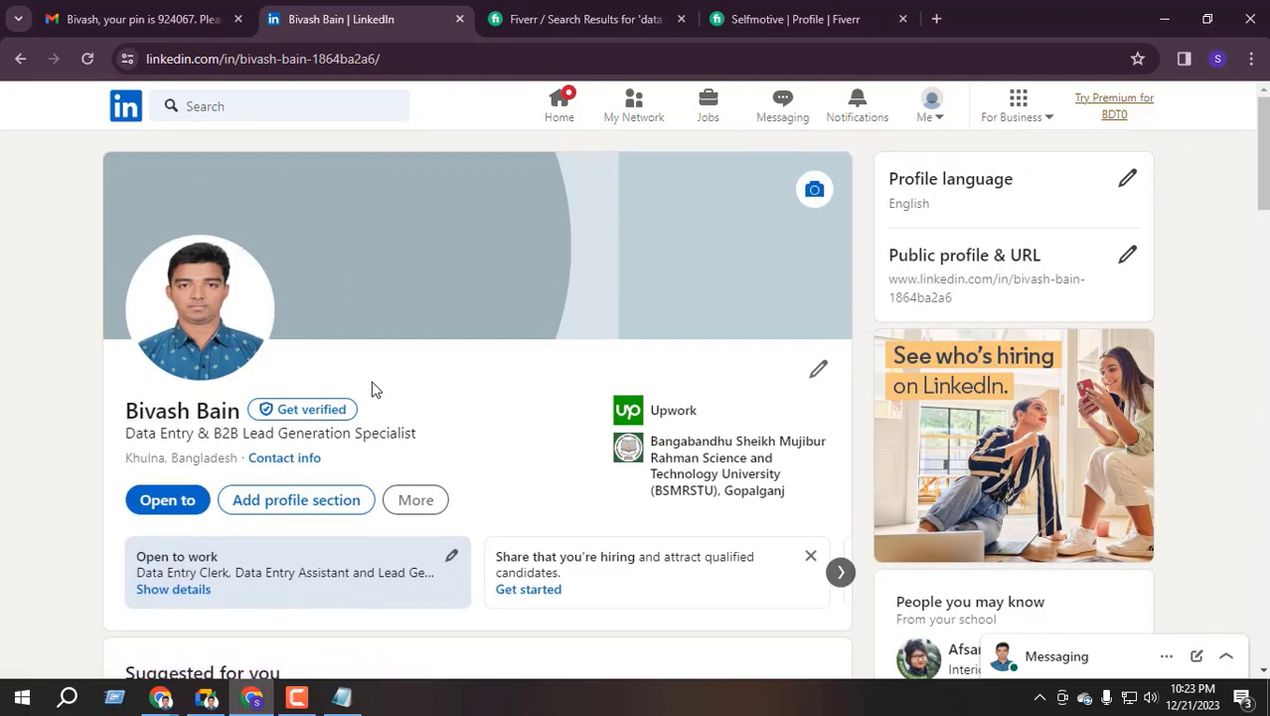
Open Contact info to view the two Fiverr website links and the birthday
left_click(285, 458)
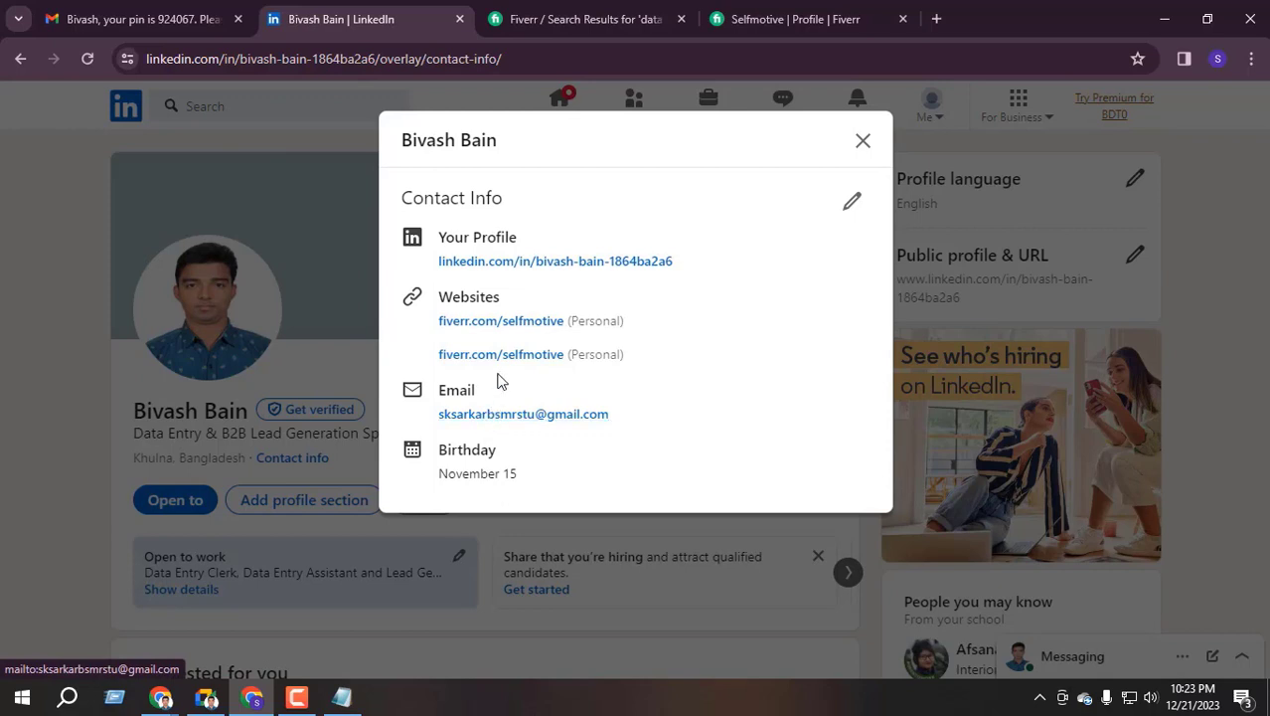
double_click(453, 296)
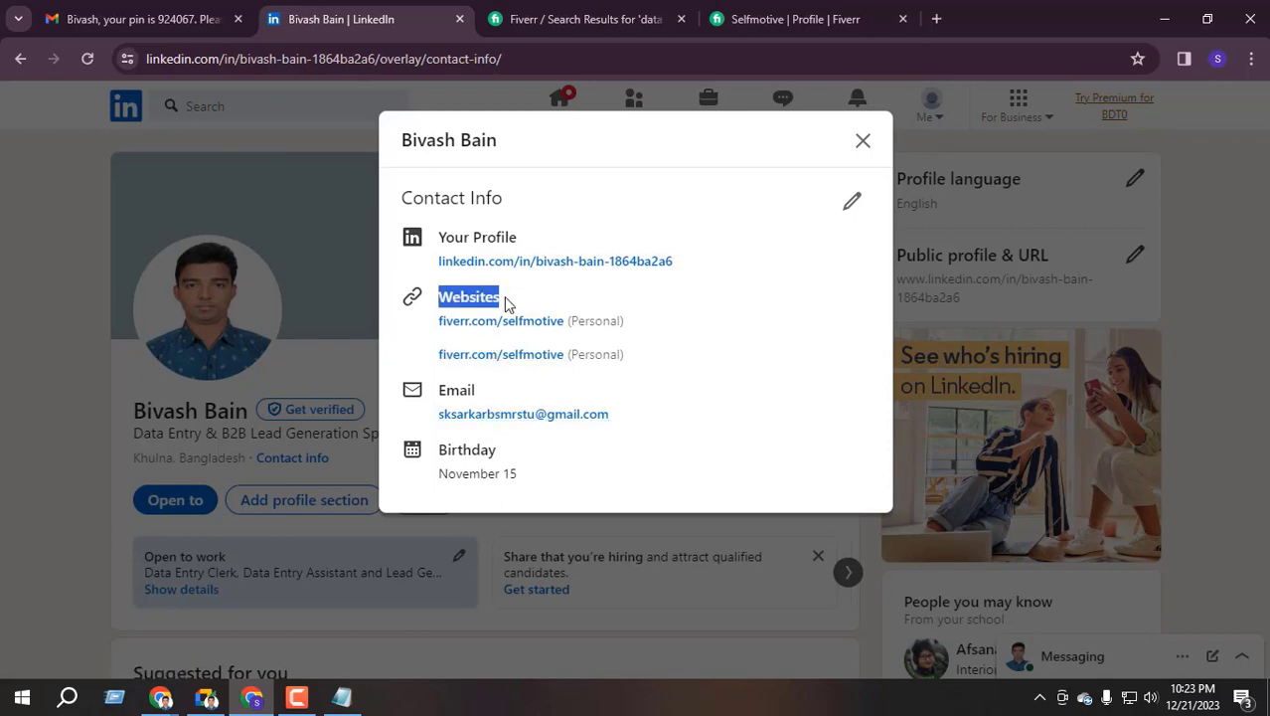
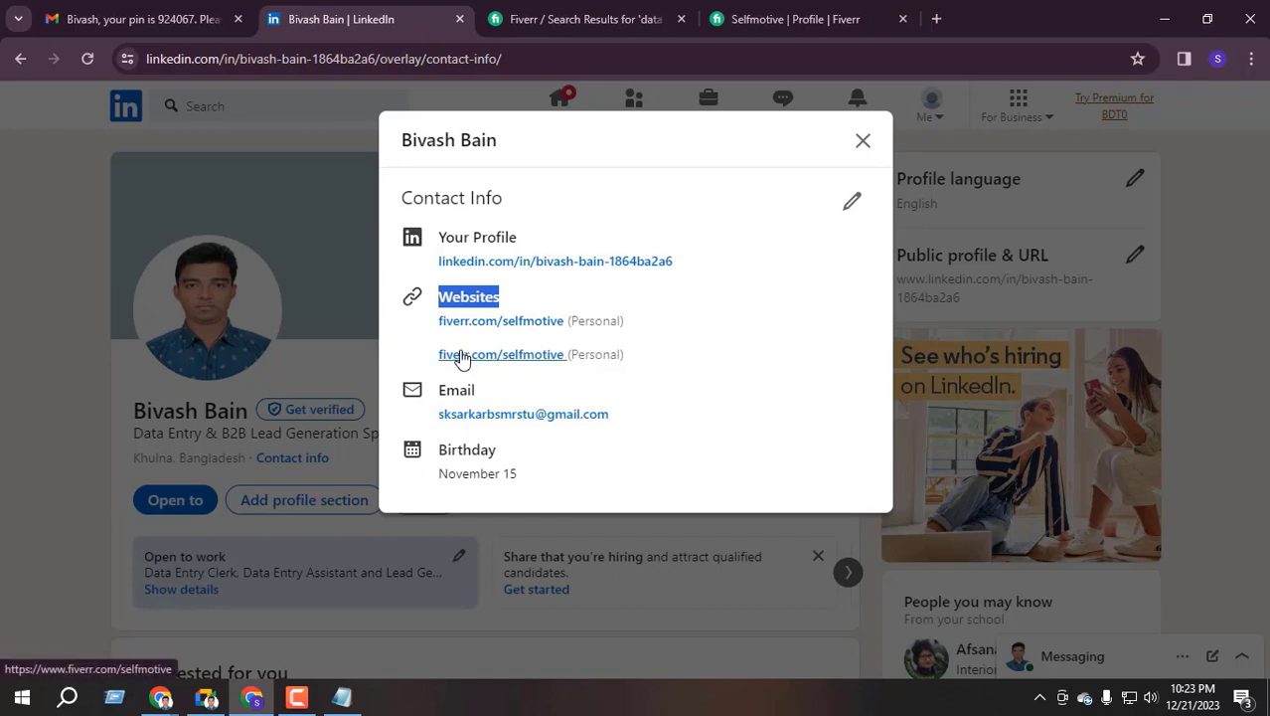
Close the Contact info overlay and check this profile's web address
left_click(861, 145)
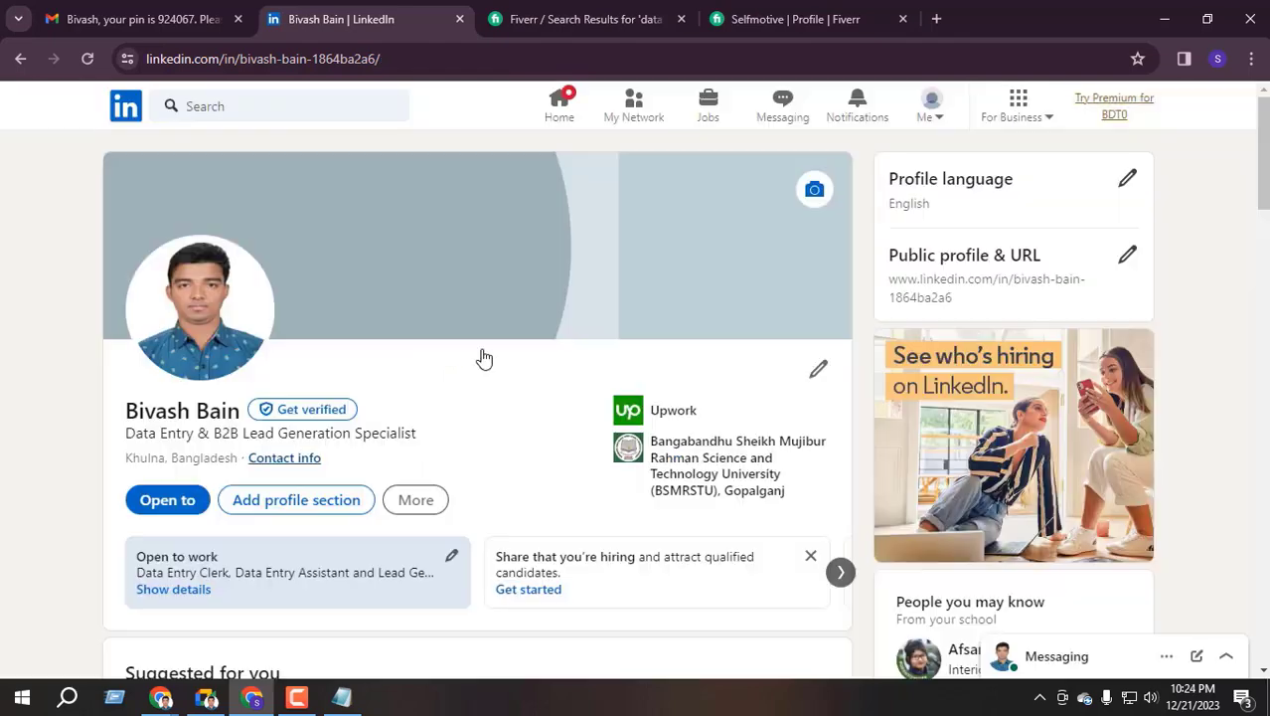
left_click(495, 58)
left_click(105, 492)
Inspect the custom part of the other profile's URL in the second window, then return
mouse_move(162, 698)
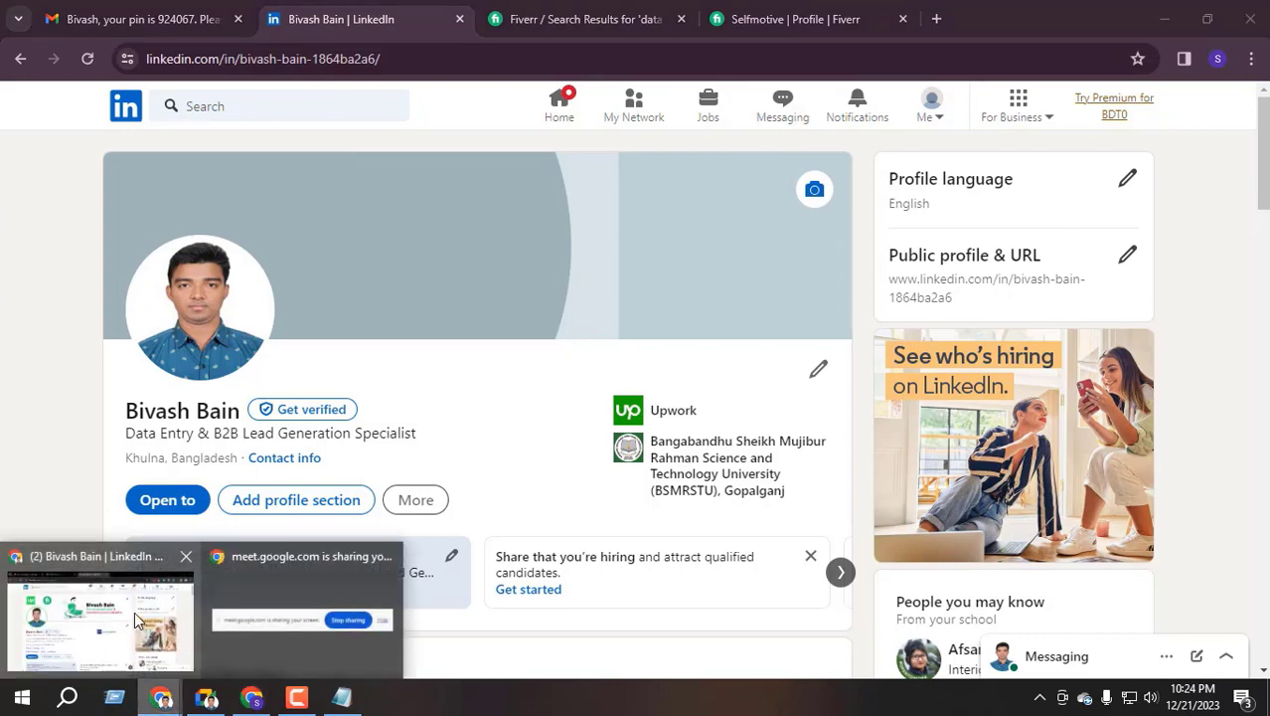
left_click(105, 617)
double_click(357, 59)
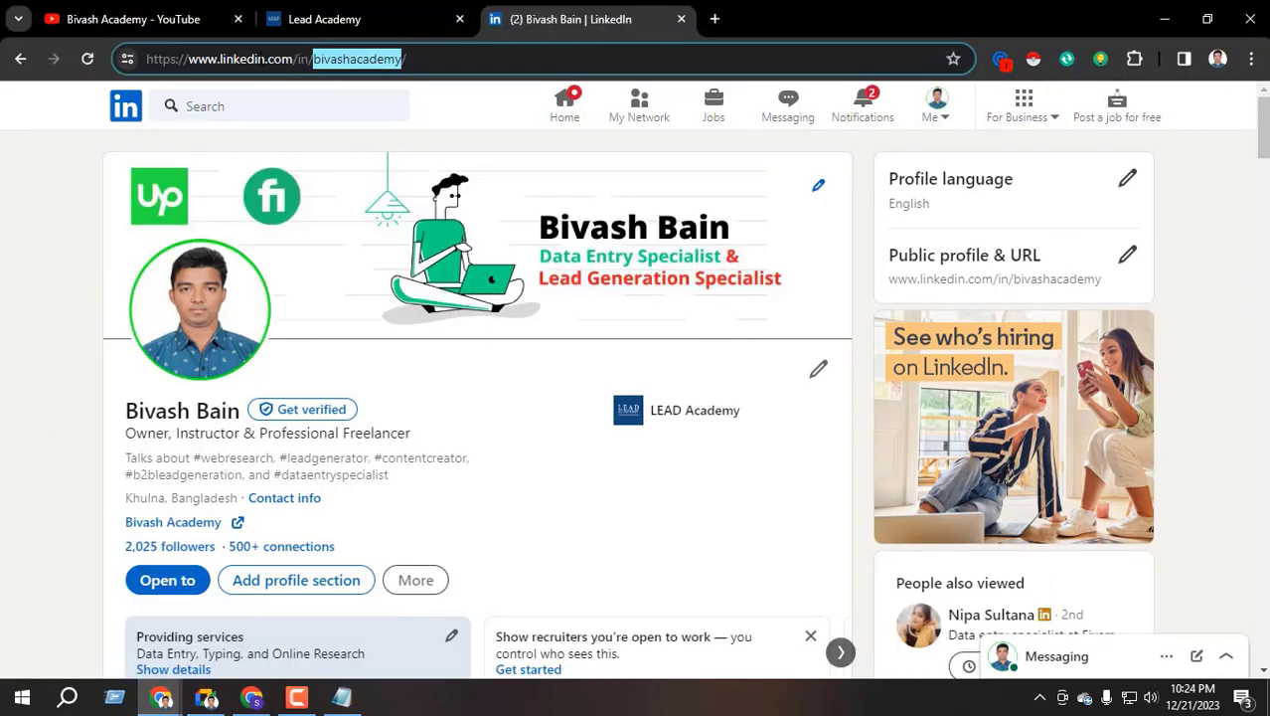
left_click(380, 59)
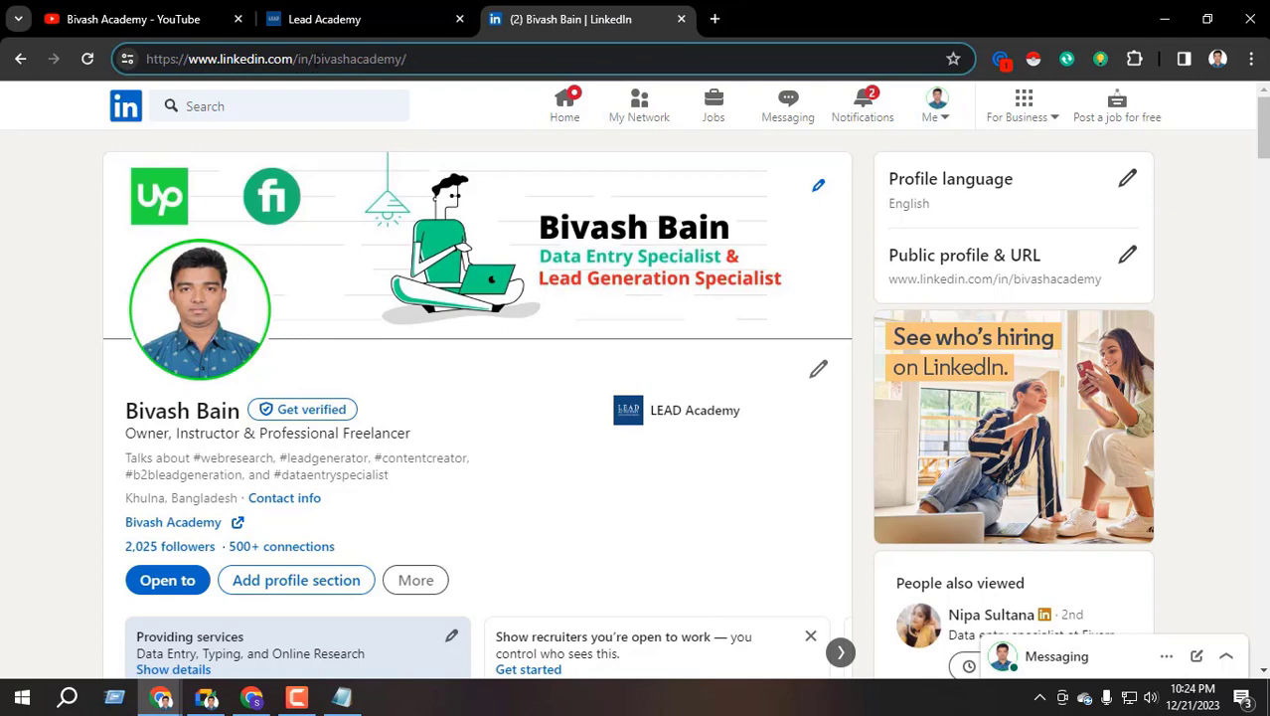
left_click_drag(314, 58, 405, 59)
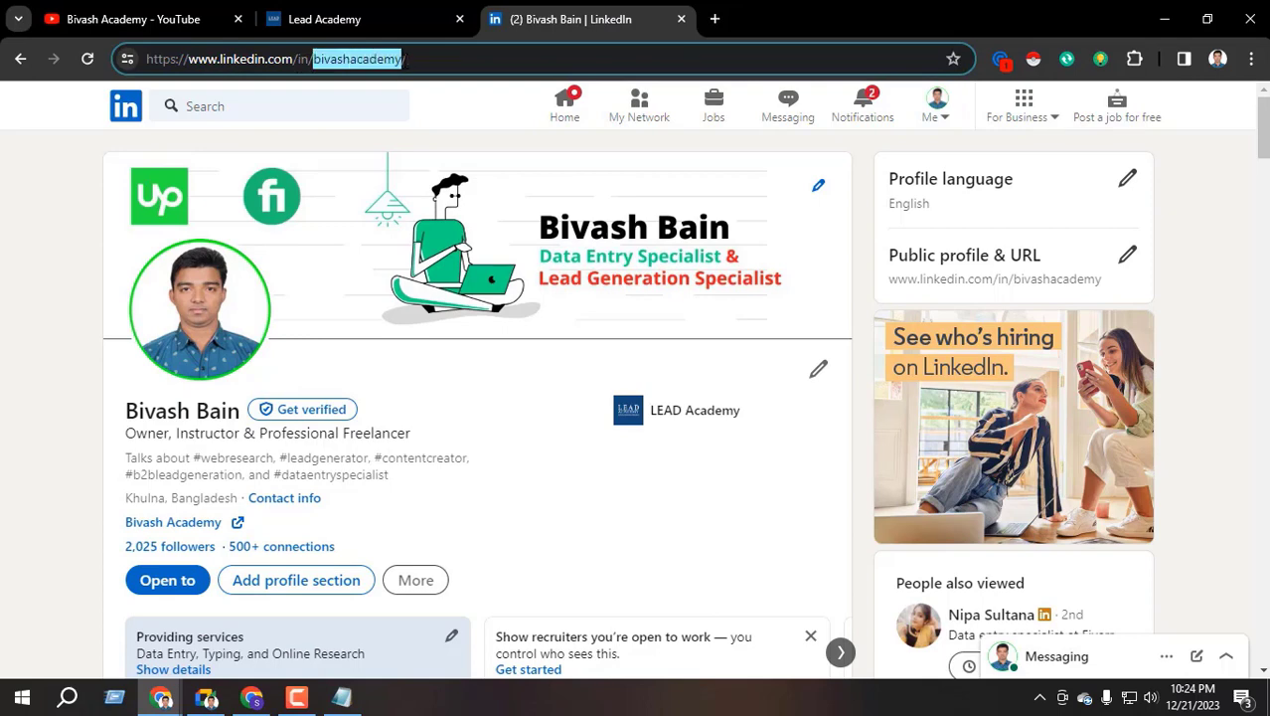
left_click_drag(314, 59, 396, 59)
left_click(331, 59)
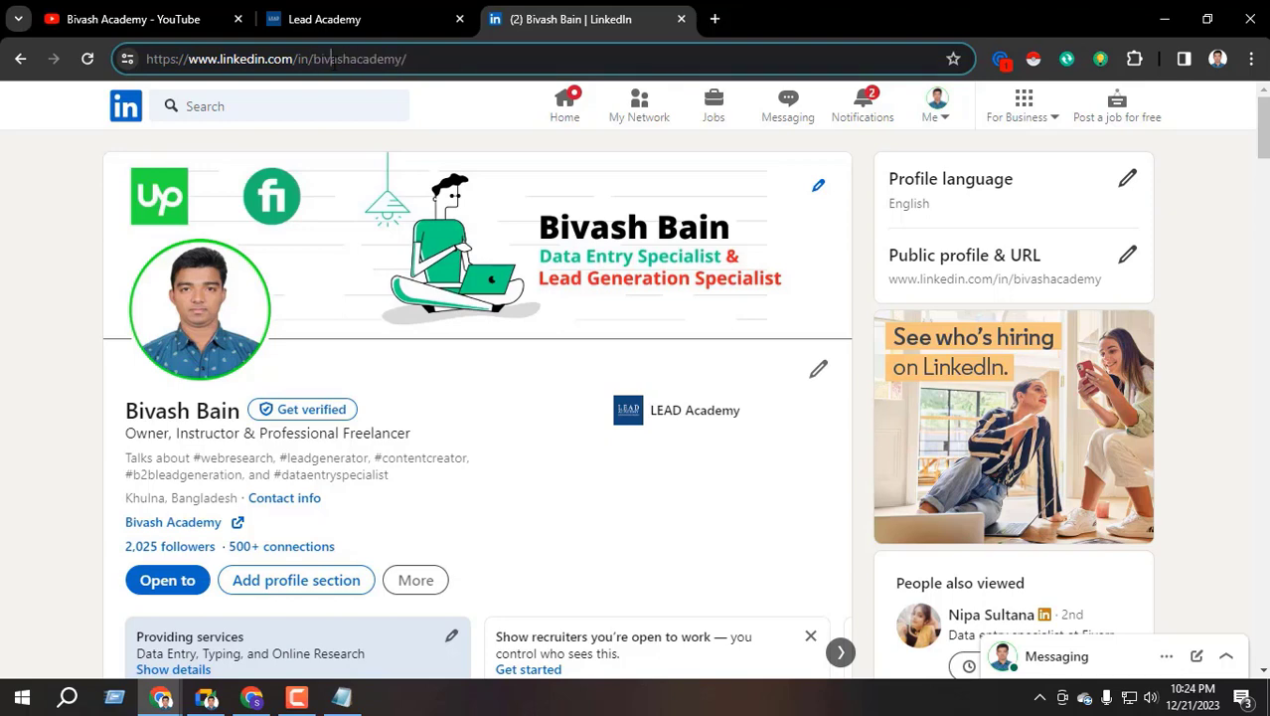
left_click_drag(314, 59, 396, 59)
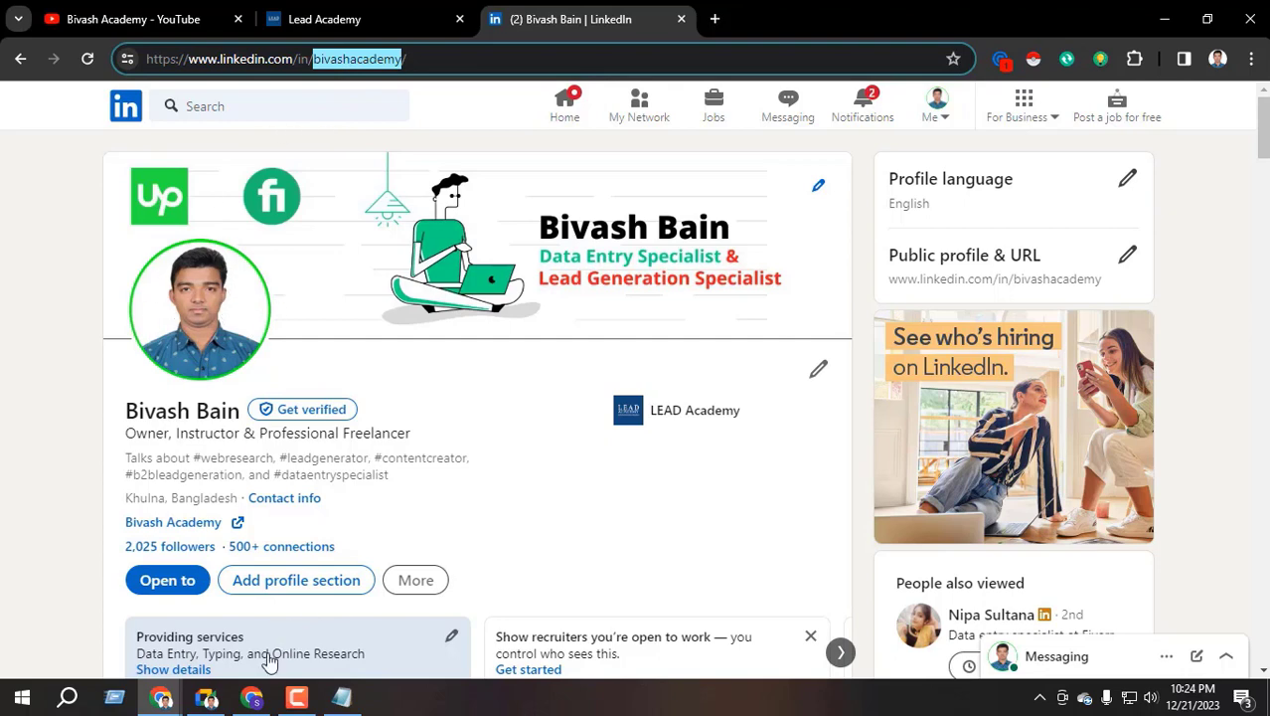
left_click(252, 697)
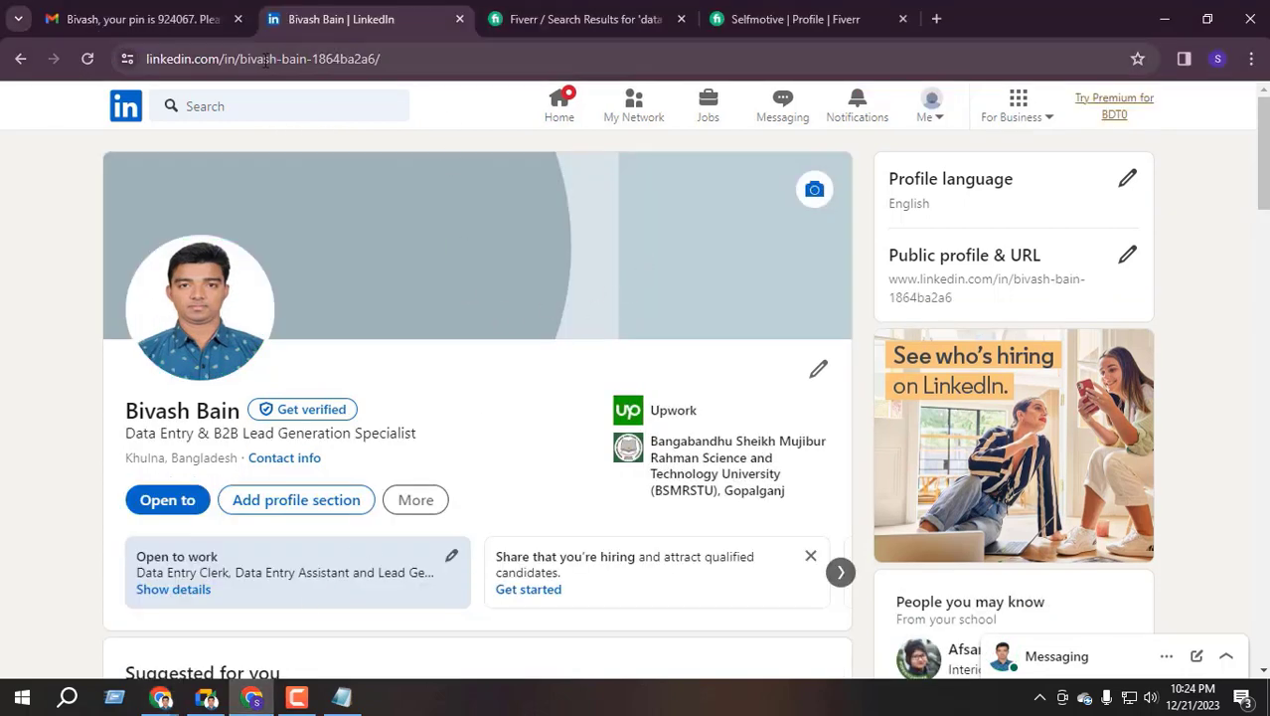
Inspect the full profile address and its identifier
left_click(229, 59)
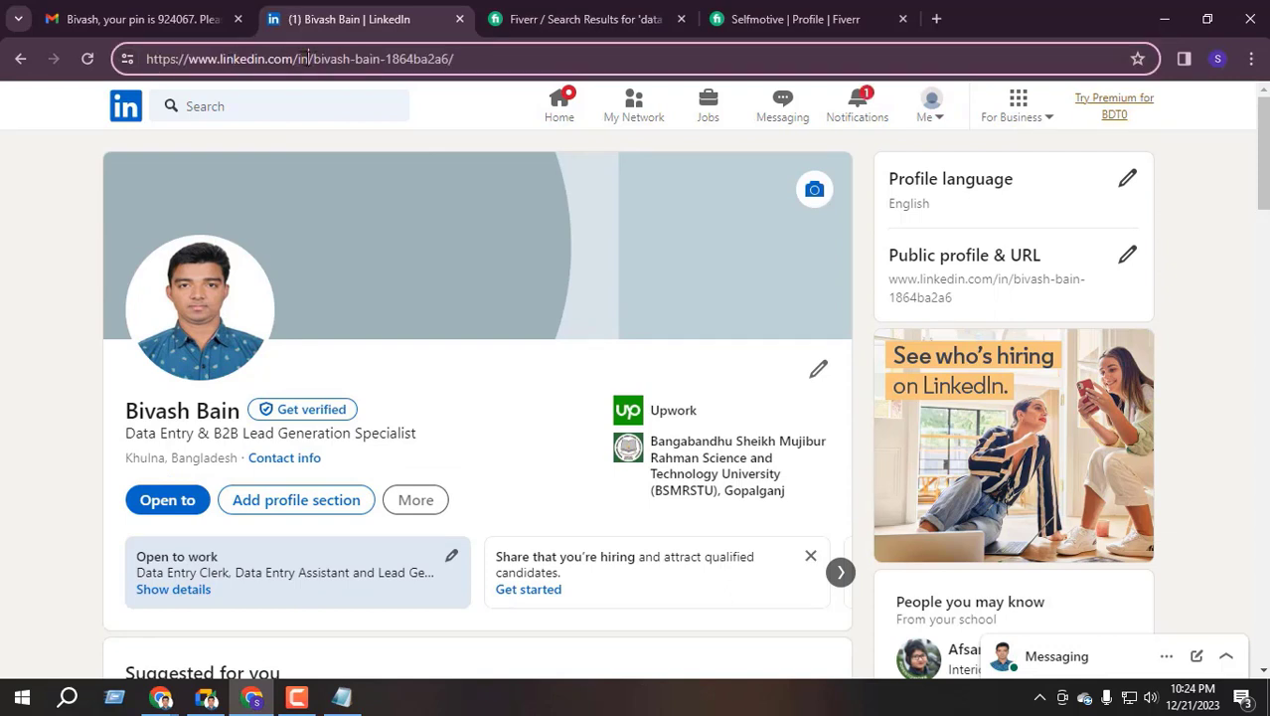
left_click_drag(314, 56, 452, 59)
left_click(376, 59)
left_click_drag(314, 57, 453, 59)
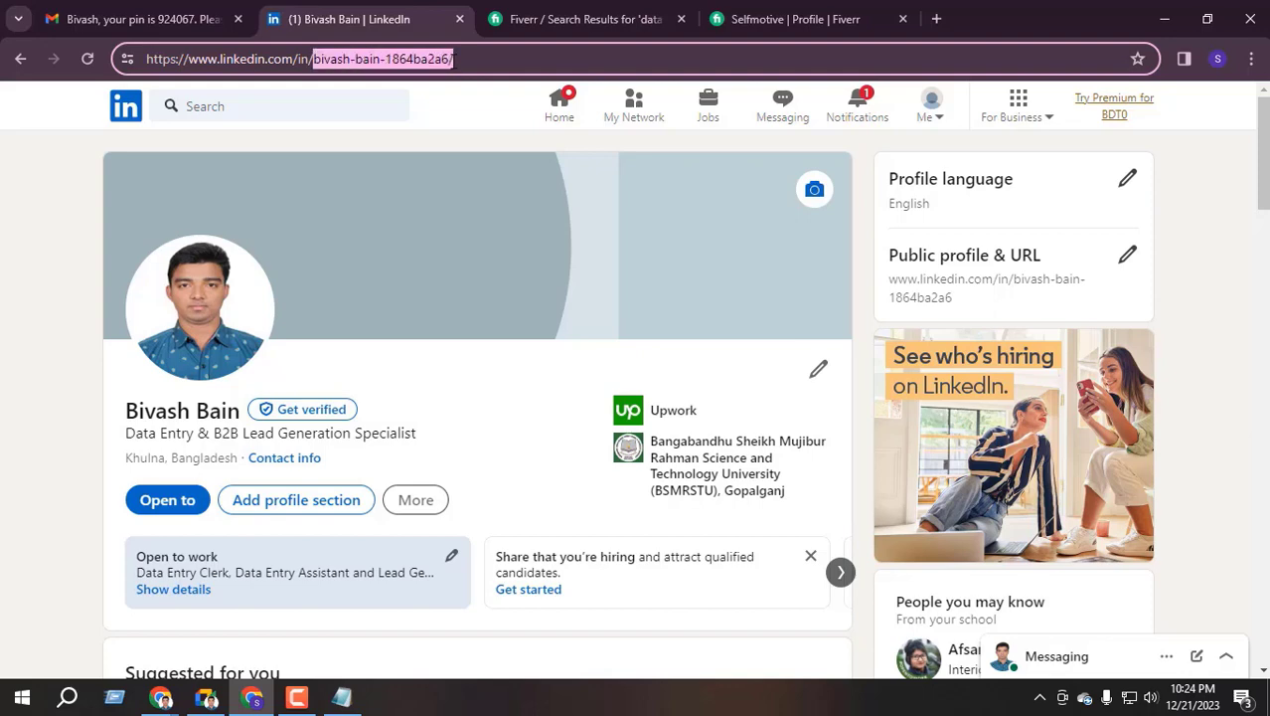
left_click(996, 259)
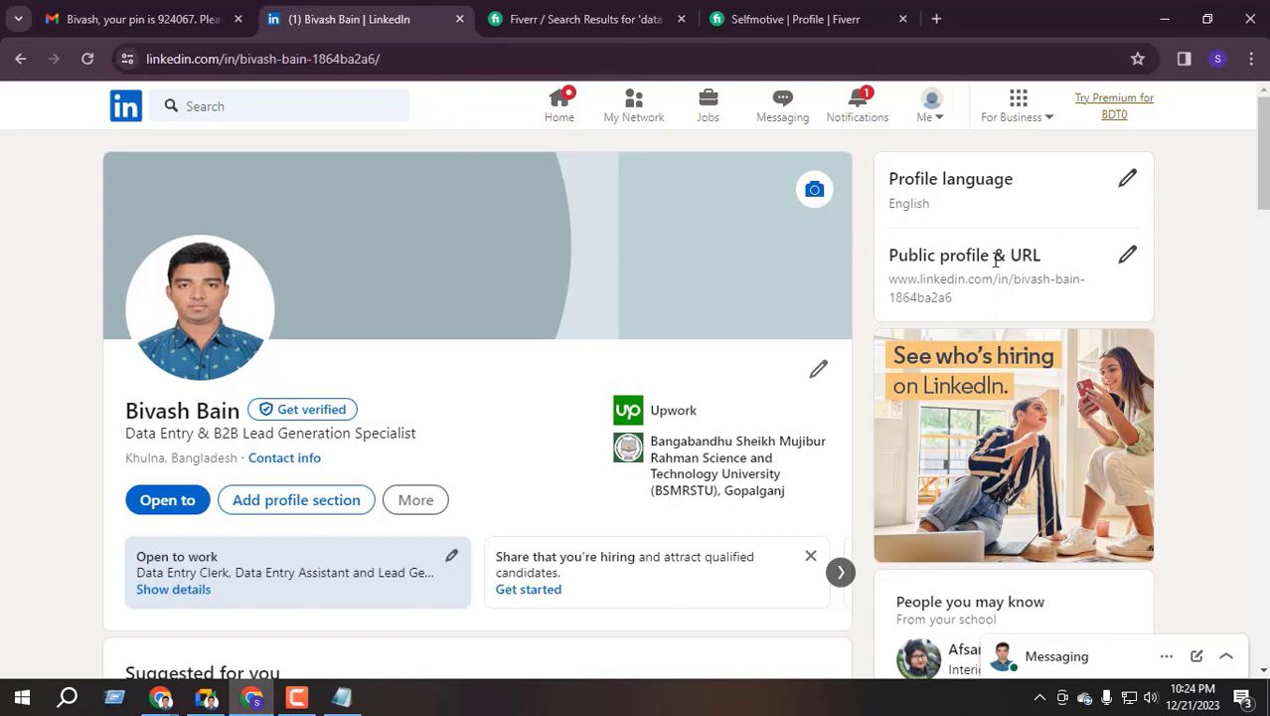
Open the Public profile & URL settings and close the Fiverr tabs
left_click(1128, 263)
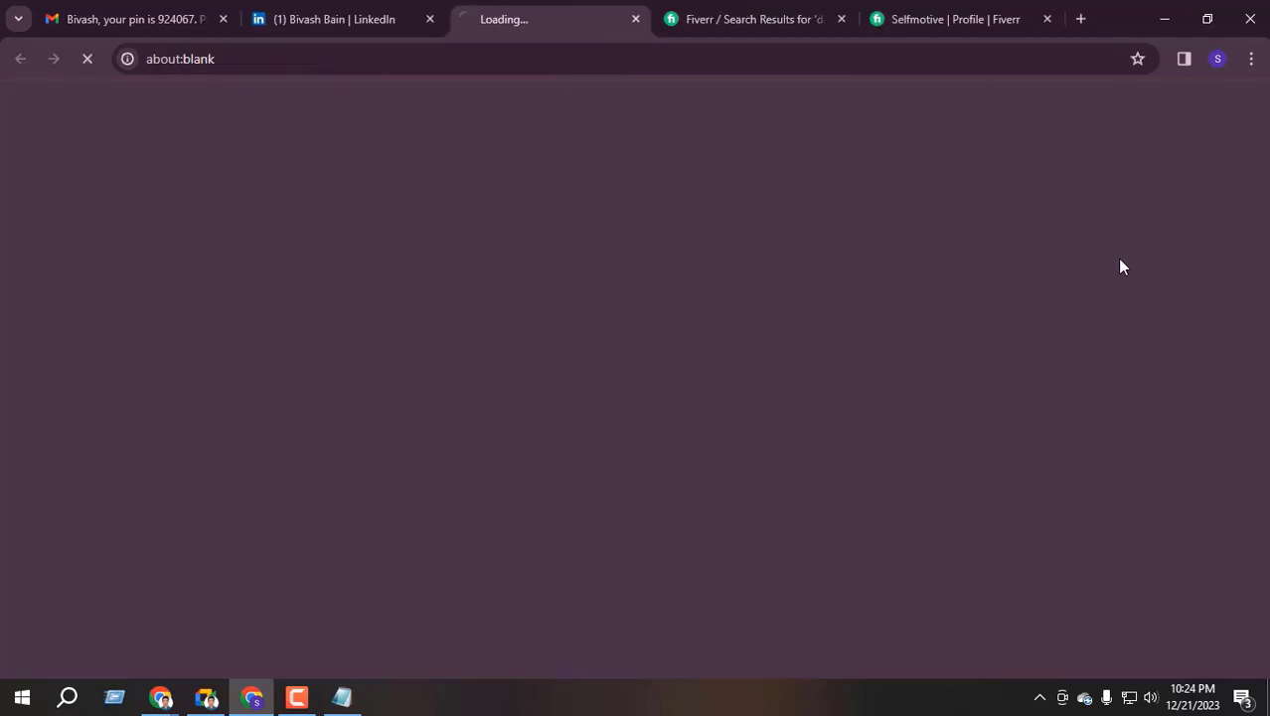
left_click(756, 18)
left_click(837, 17)
key("ctrl+w")
key("ctrl+w")
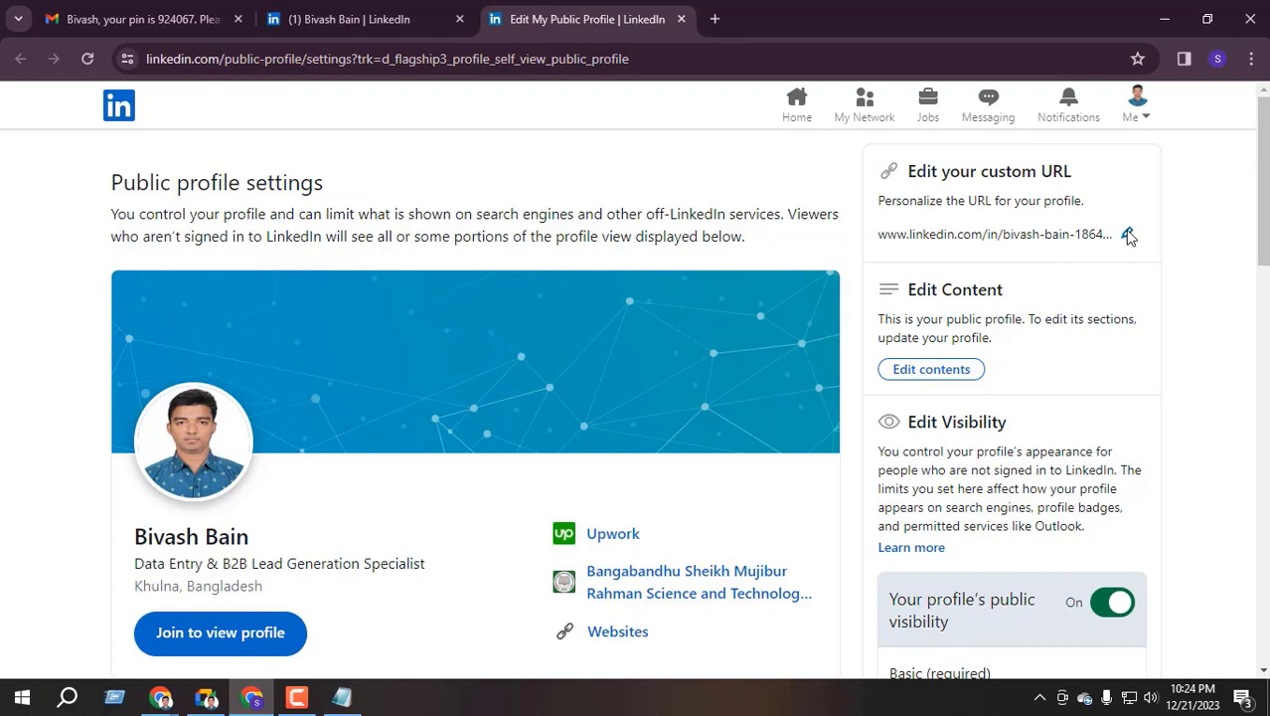
Open the custom URL editor and select the whole existing auto-generated URL
left_click(1128, 234)
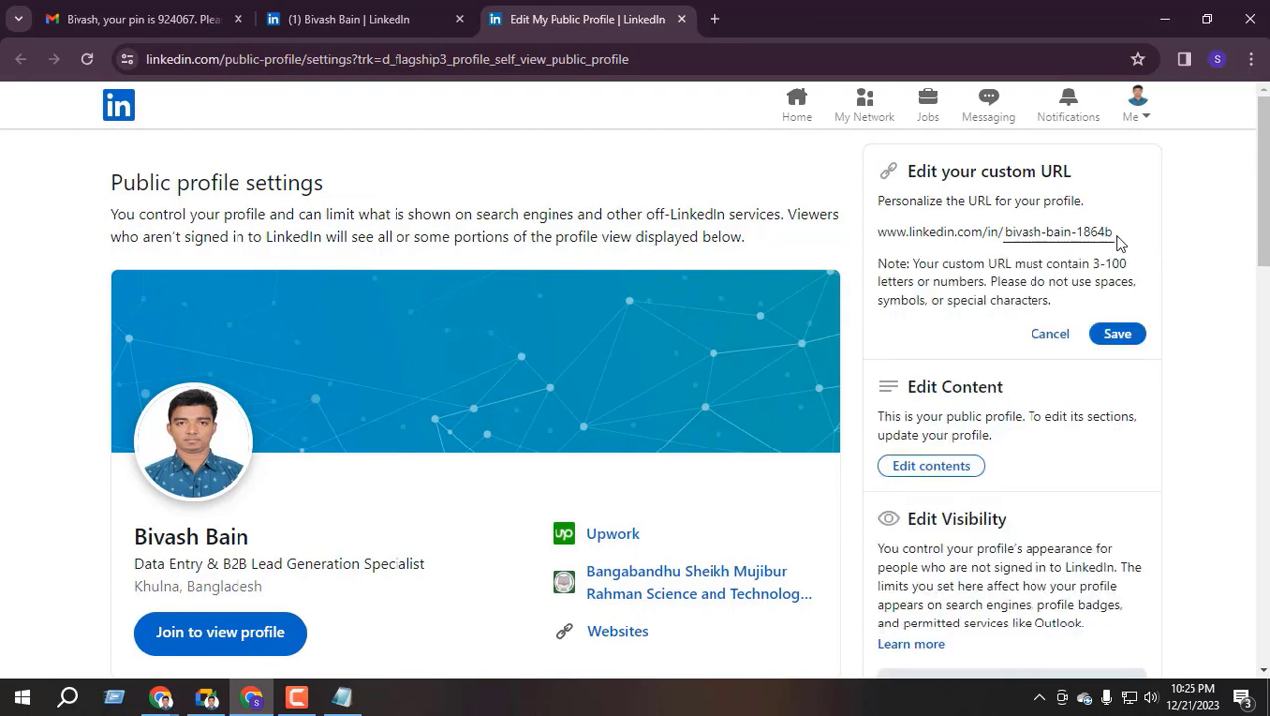
triple_click(1040, 234)
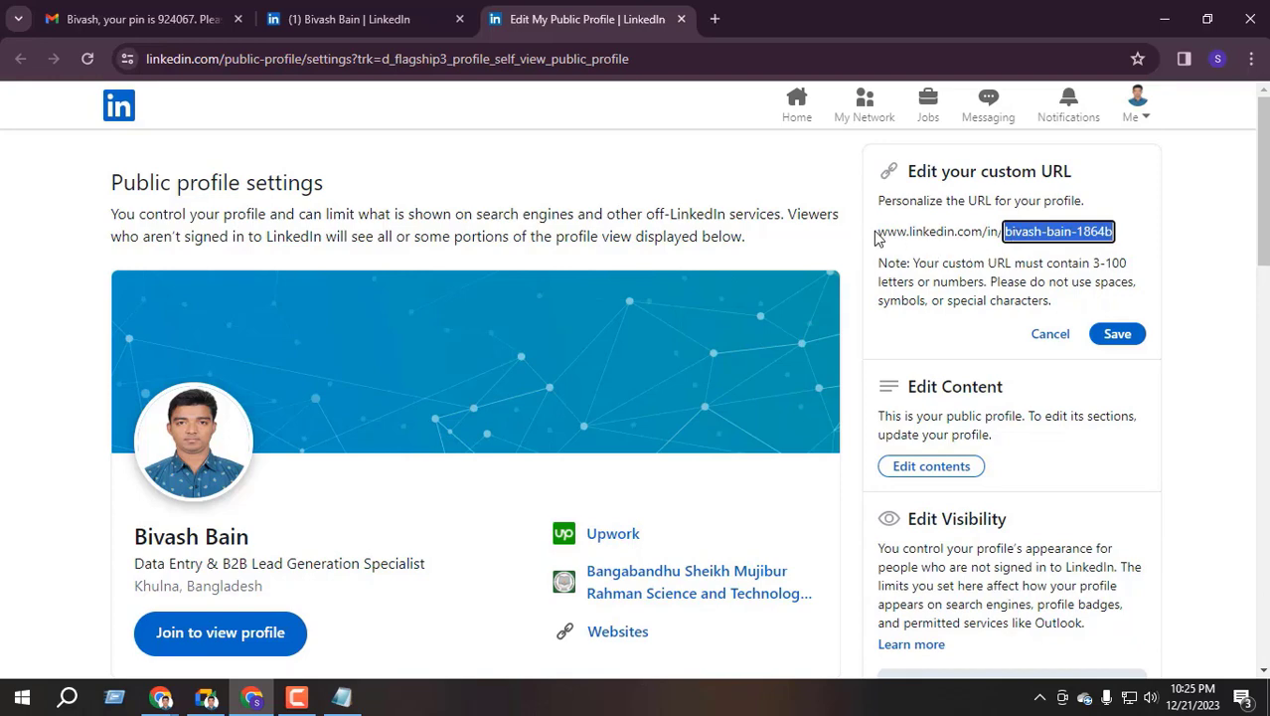
left_click_drag(877, 237, 986, 232)
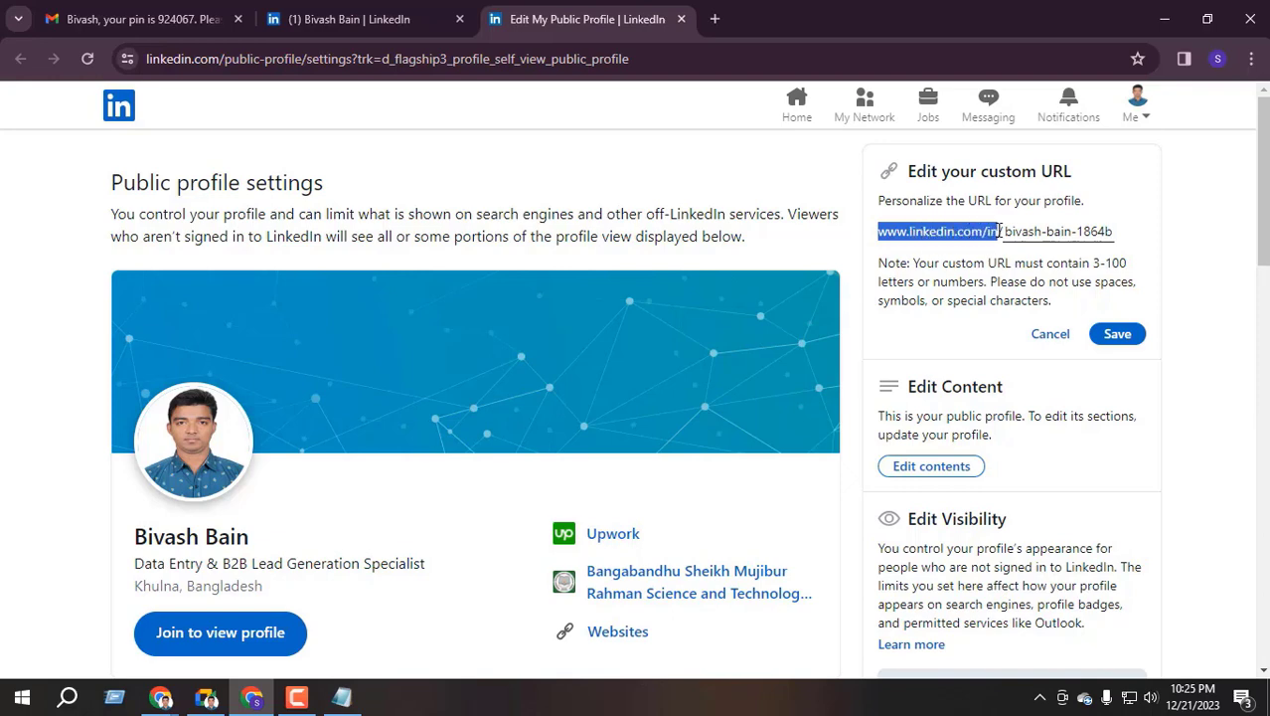
triple_click(1065, 231)
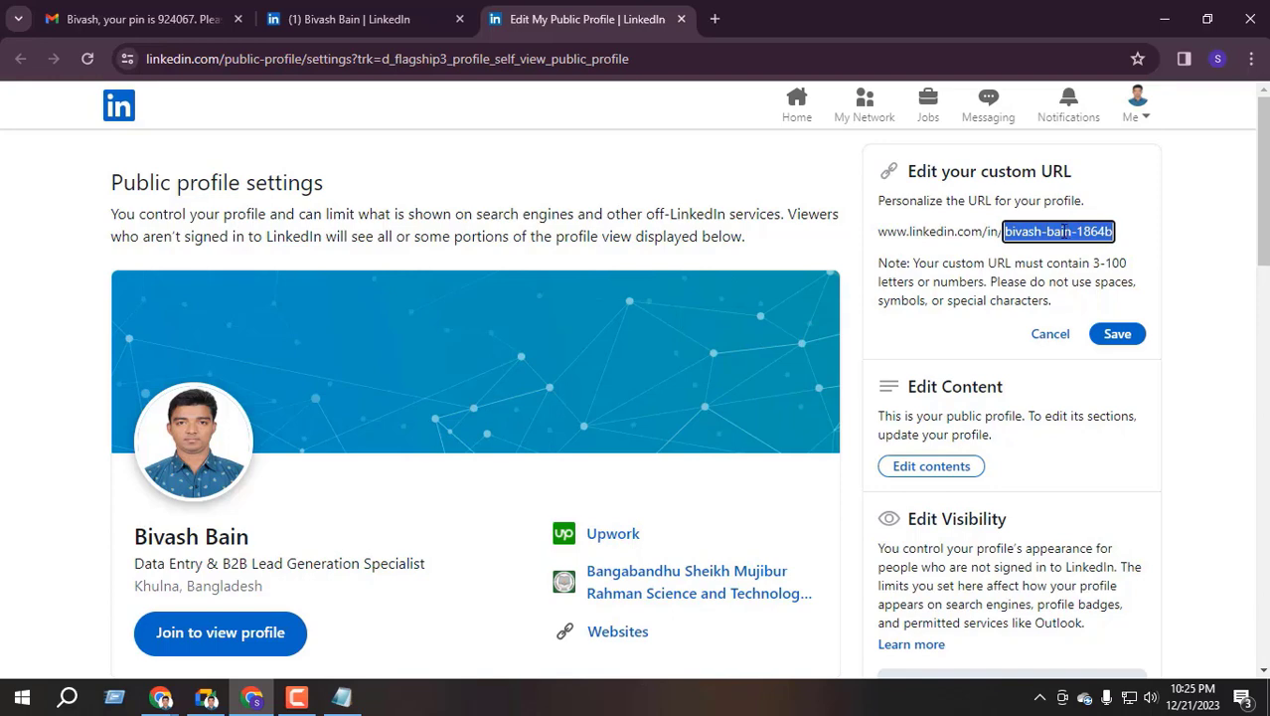
triple_click(1062, 231)
left_click(363, 18)
left_click(296, 459)
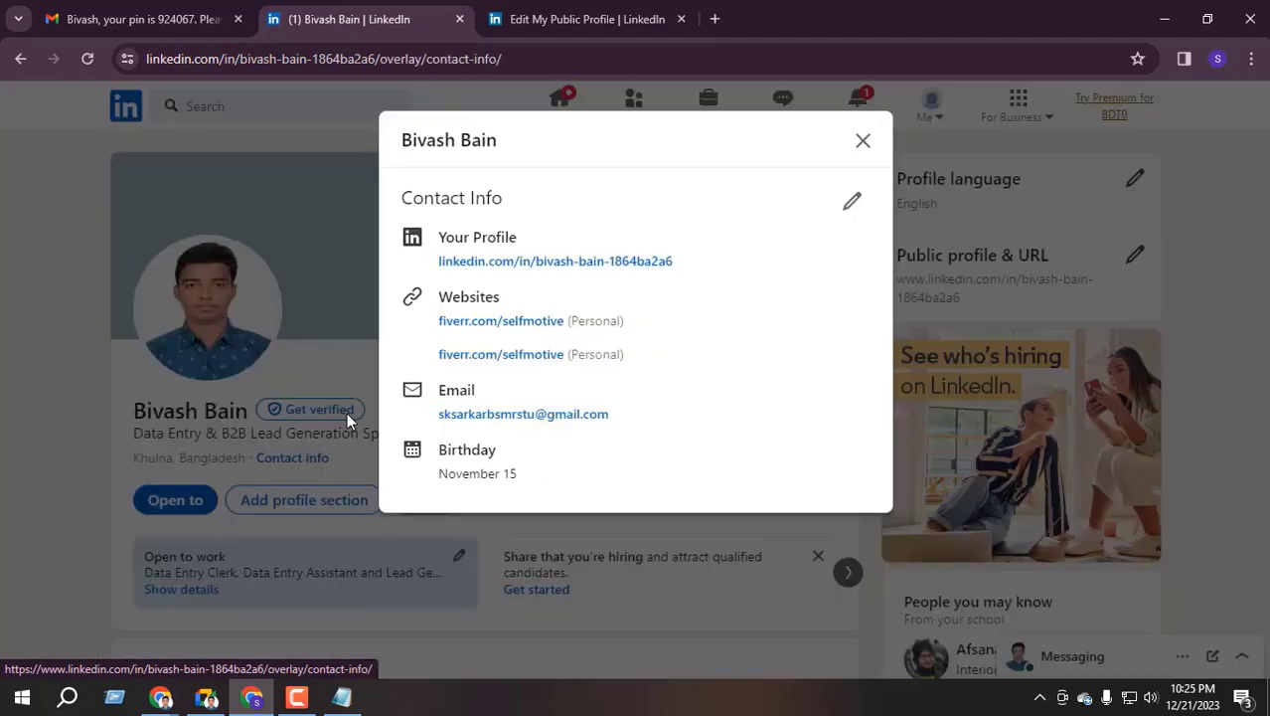
right_click(533, 328)
left_click(613, 338)
left_click(596, 19)
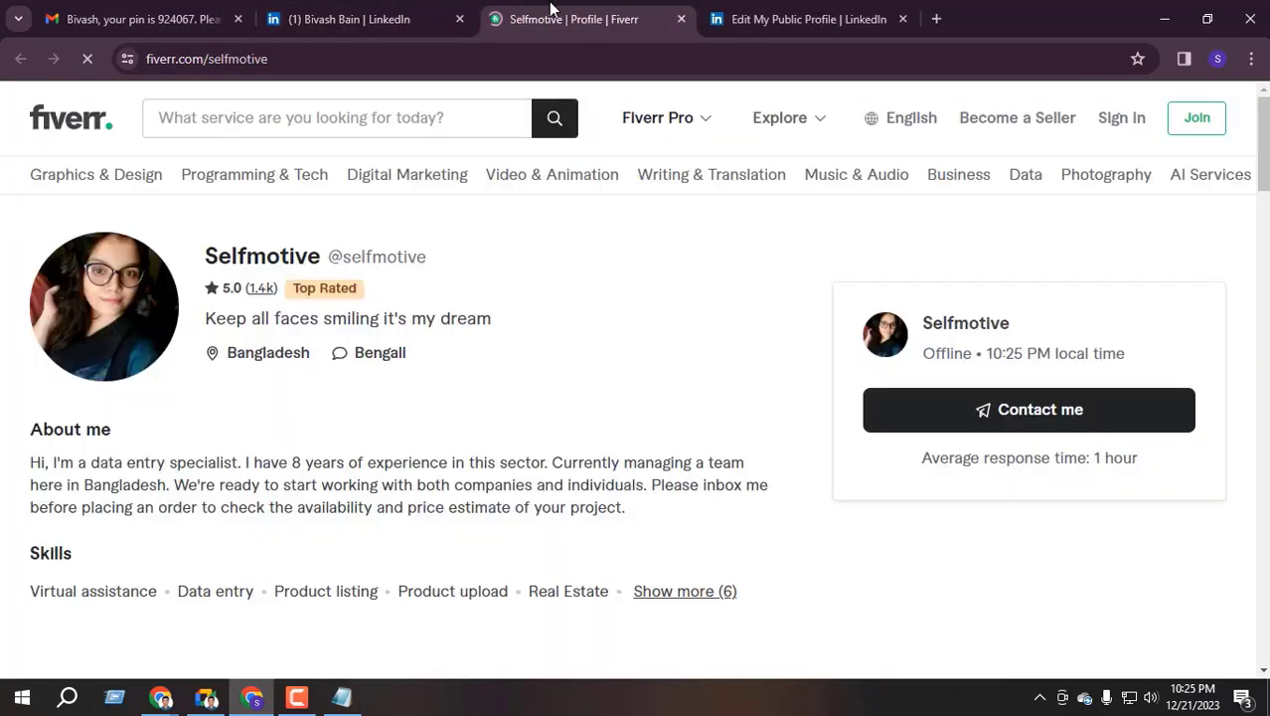
left_click_drag(596, 19, 812, 75)
left_click_drag(207, 248, 322, 262)
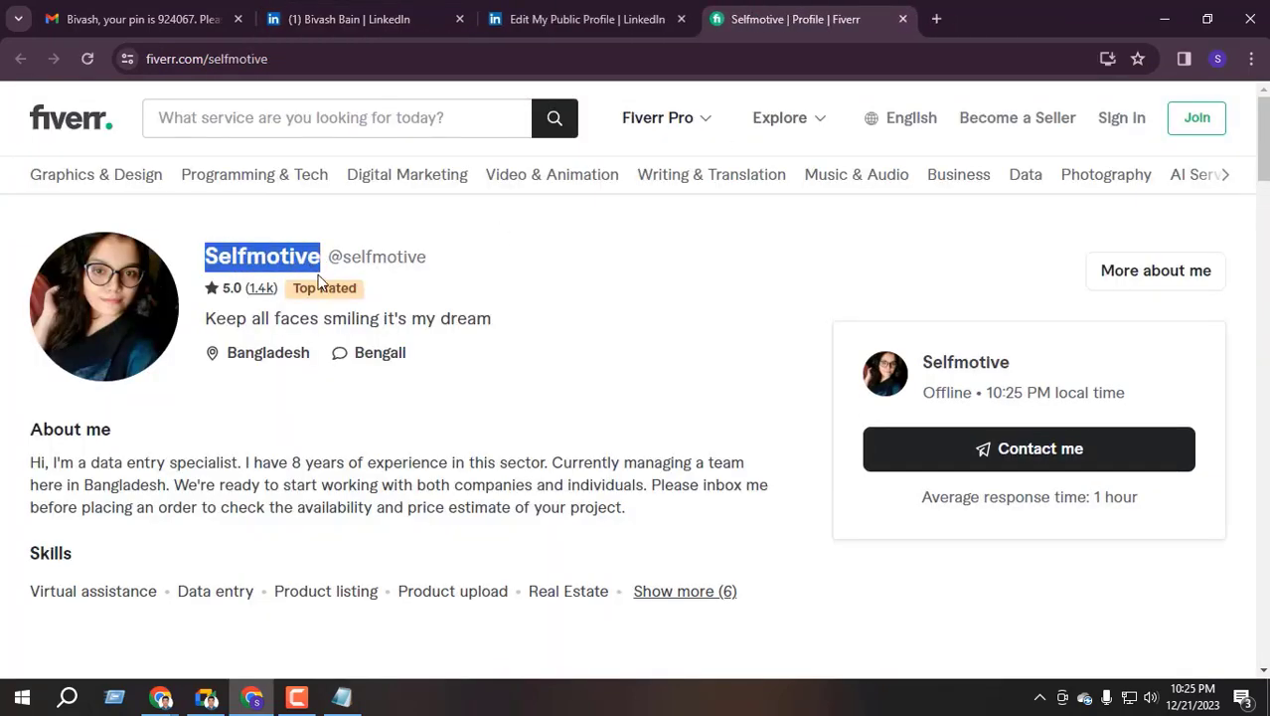
left_click(252, 262)
scroll(252, 261, "down", 6)
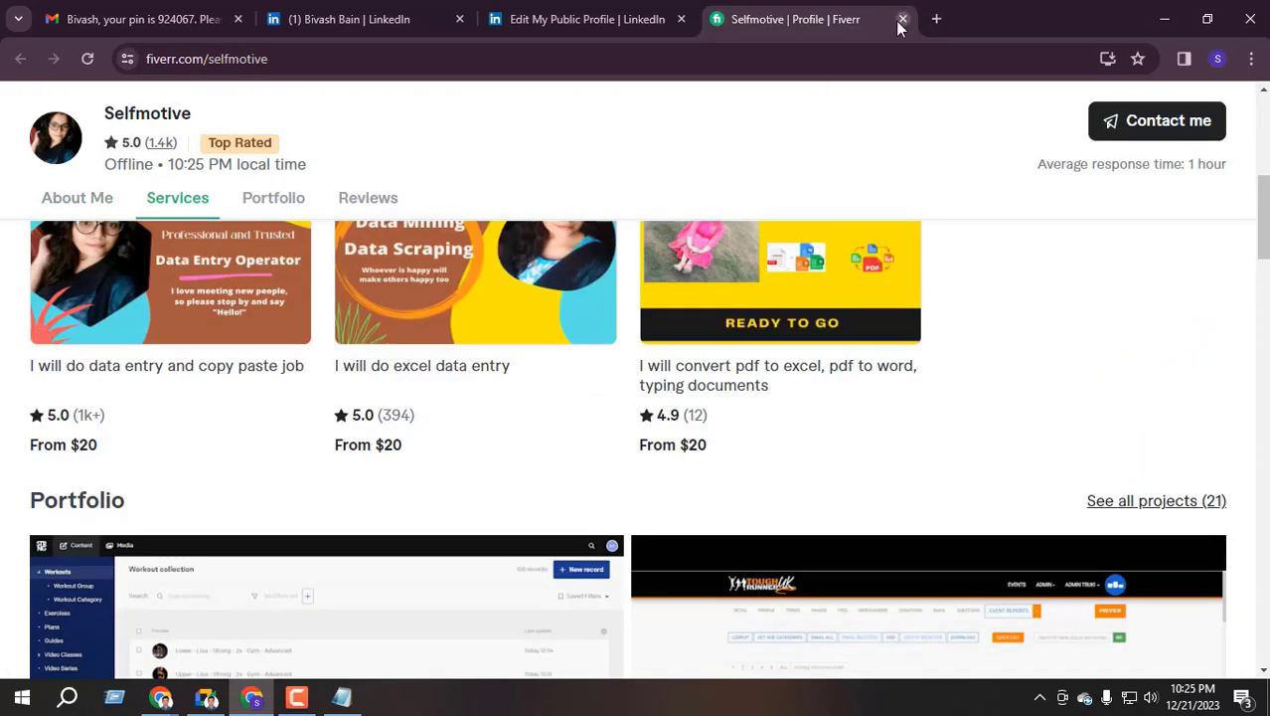
left_click(903, 19)
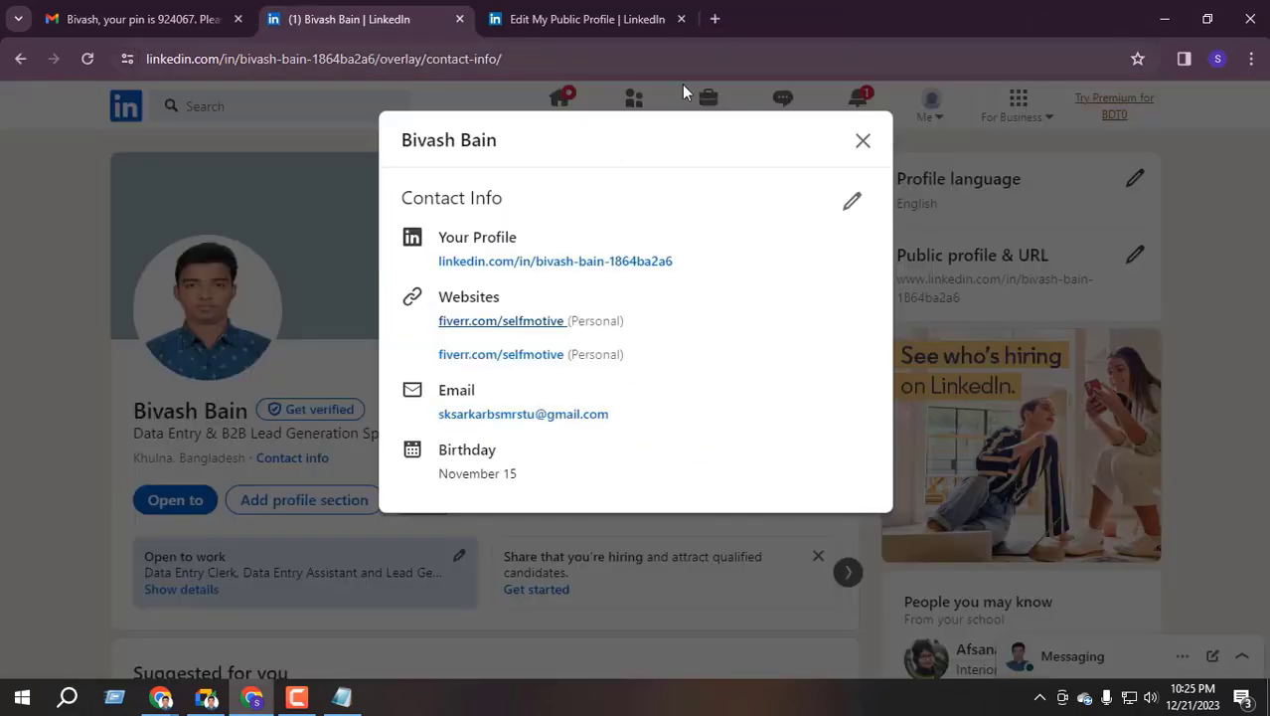
left_click(861, 145)
left_click(585, 12)
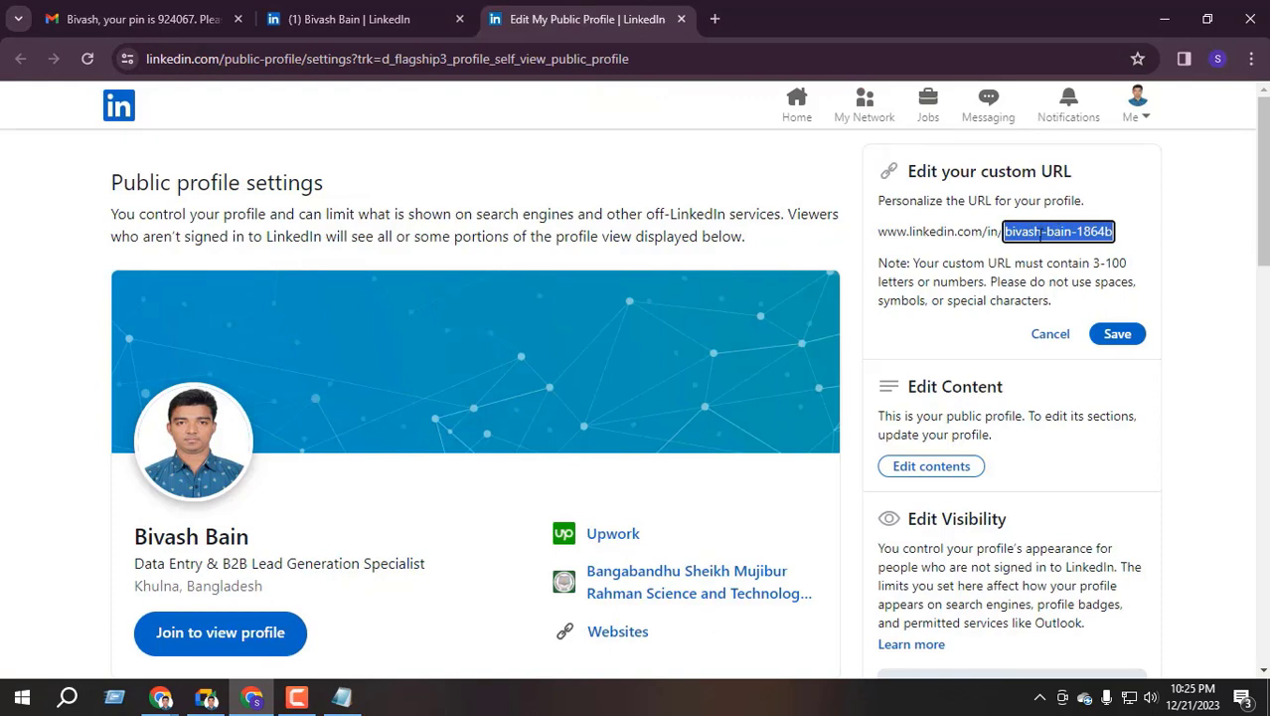
Try replacing the custom URL with a new handle and saving it
left_click(1015, 237)
triple_click(1029, 231)
type("b")
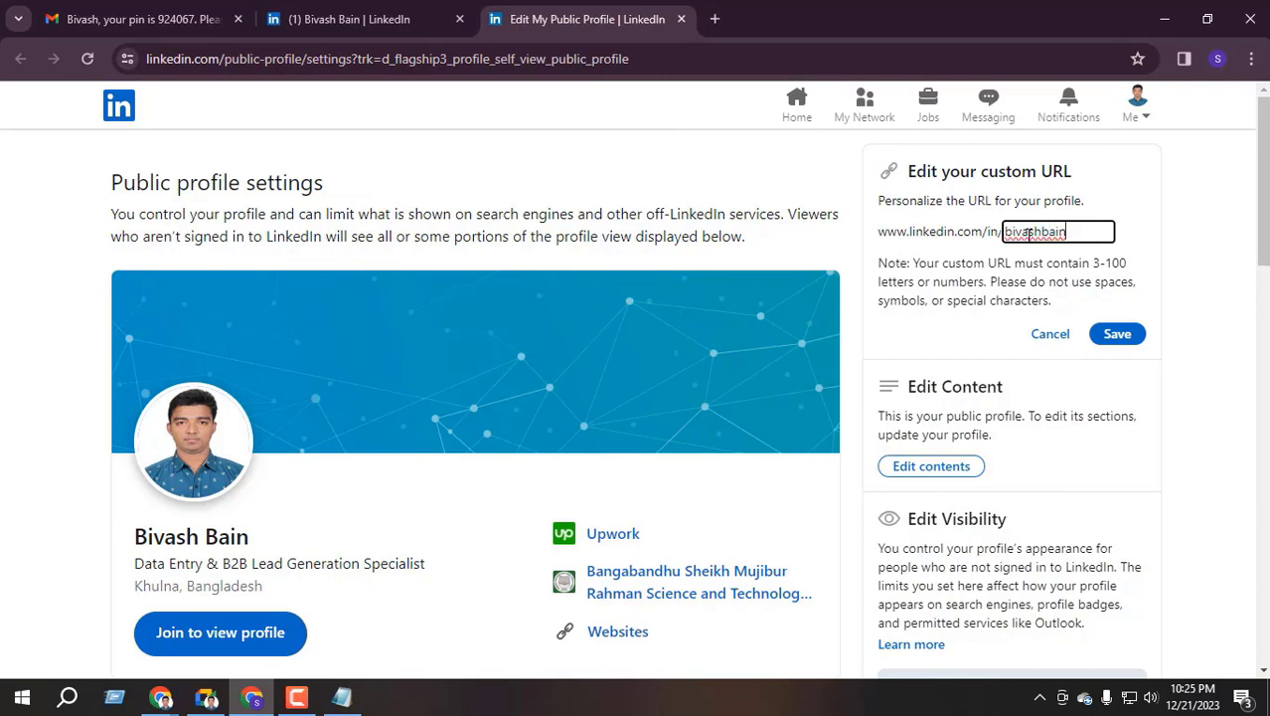
left_click(1118, 335)
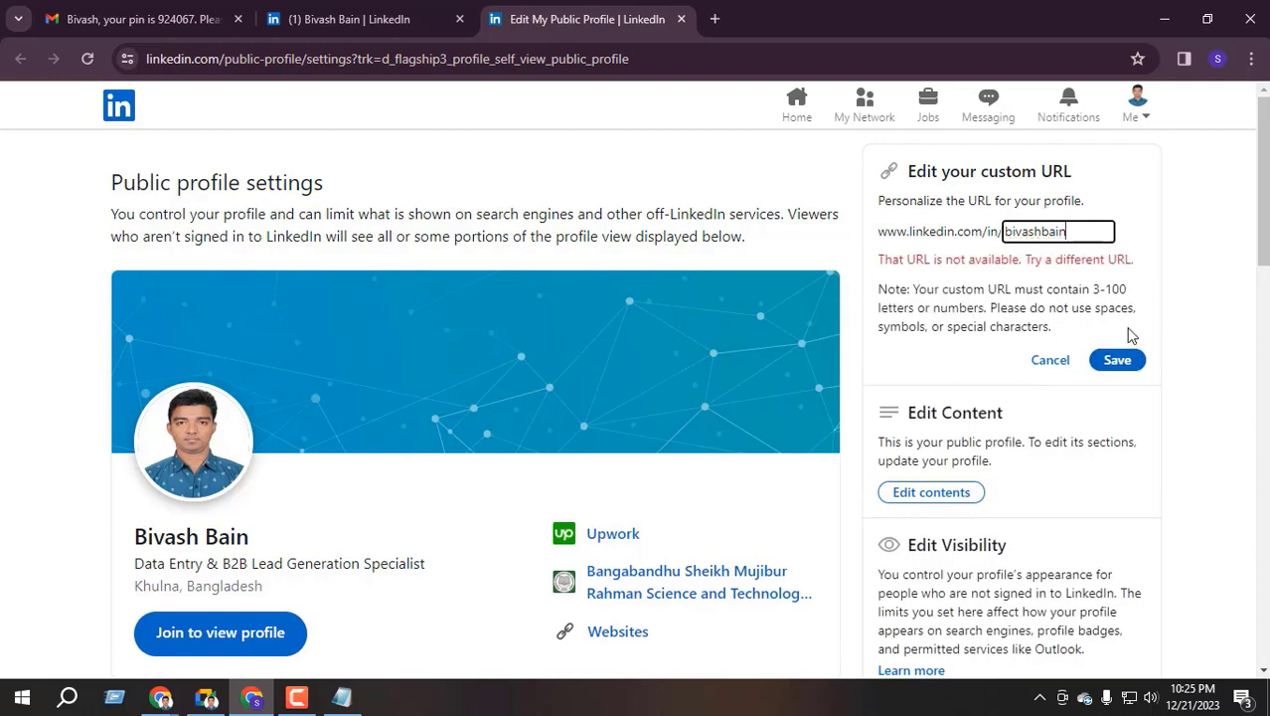
Append '1' to the taken handle and save the new custom URL
left_click_drag(1083, 231, 1000, 252)
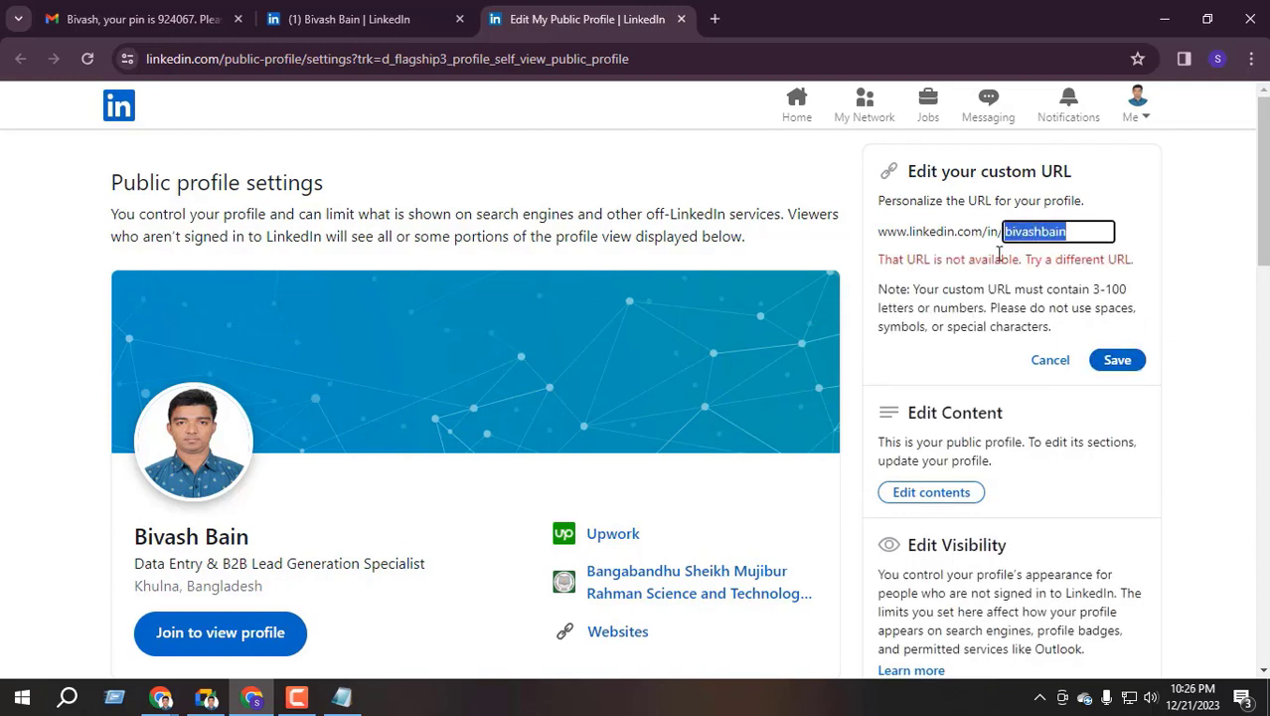
left_click(1074, 240)
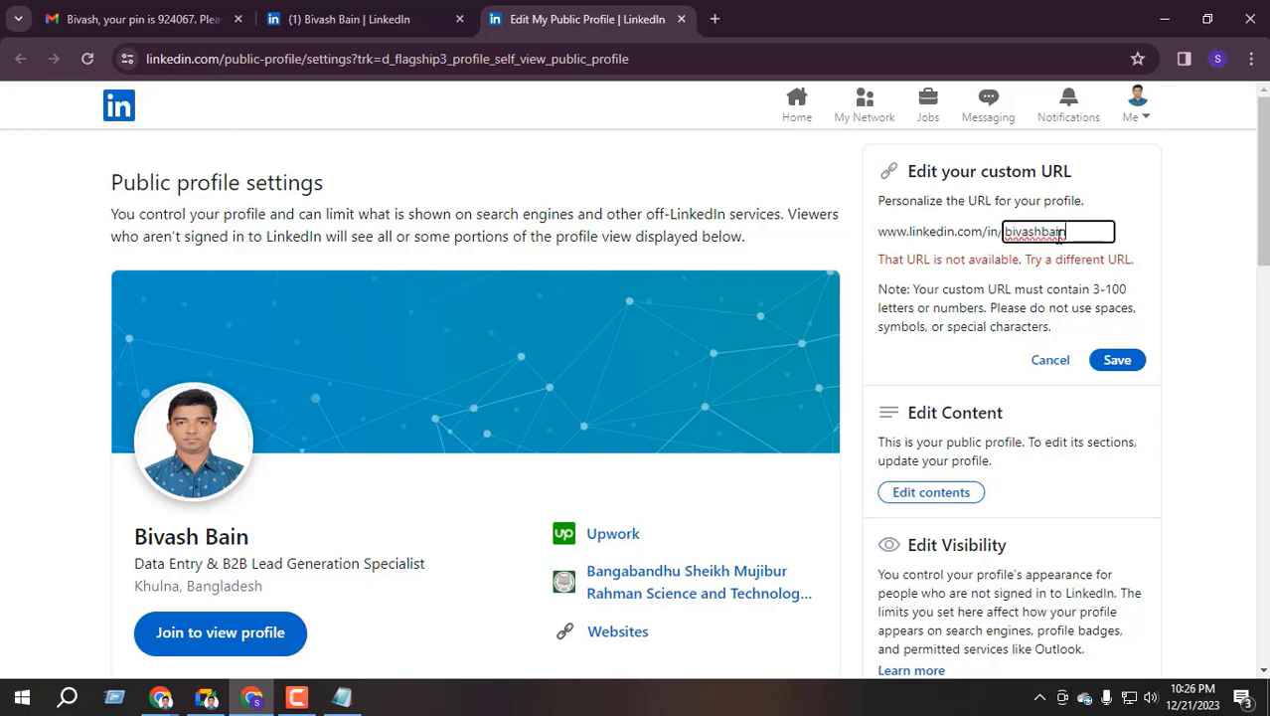
left_click_drag(1064, 232, 987, 248)
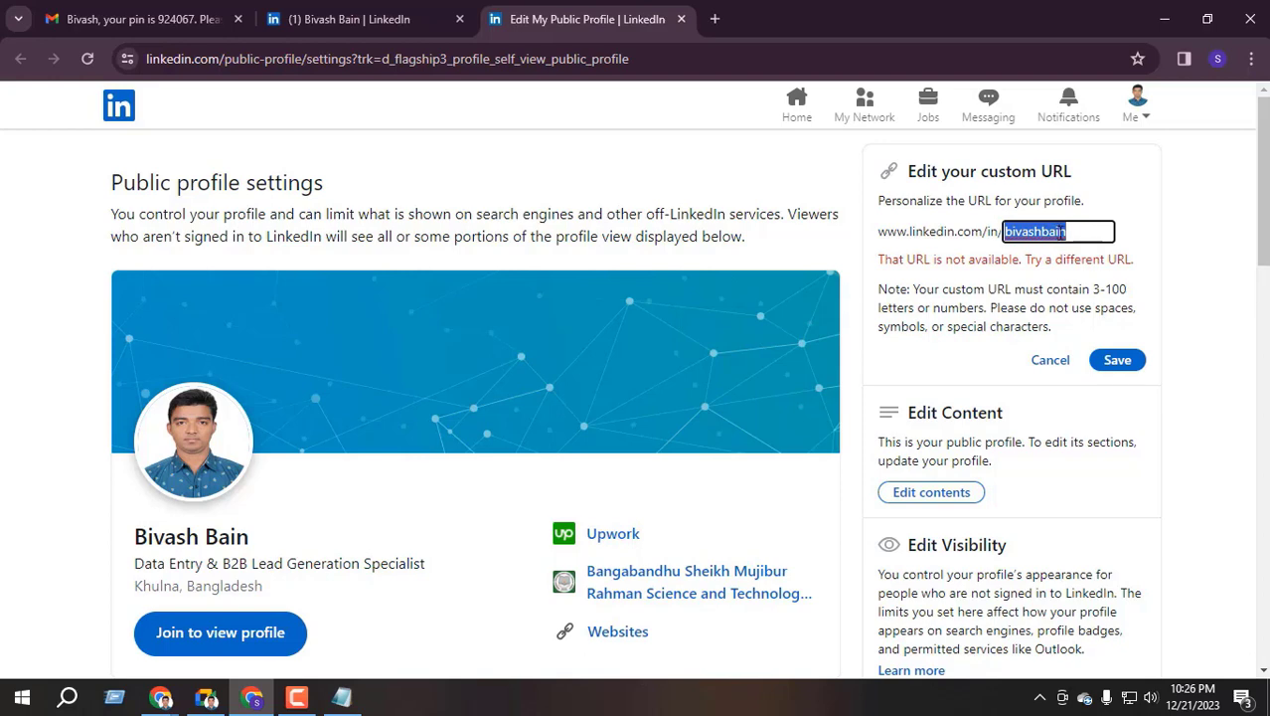
left_click(1076, 233)
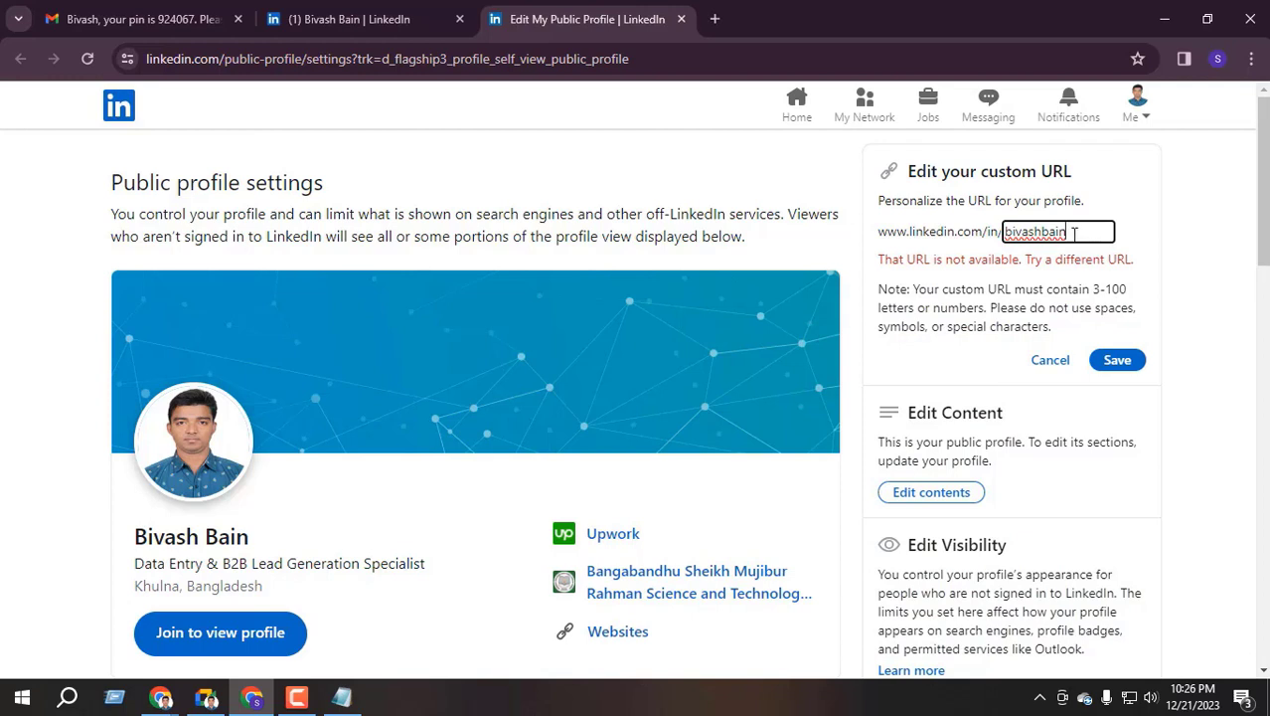
type("1")
double_click(1081, 233)
left_click(1055, 233)
left_click(1124, 362)
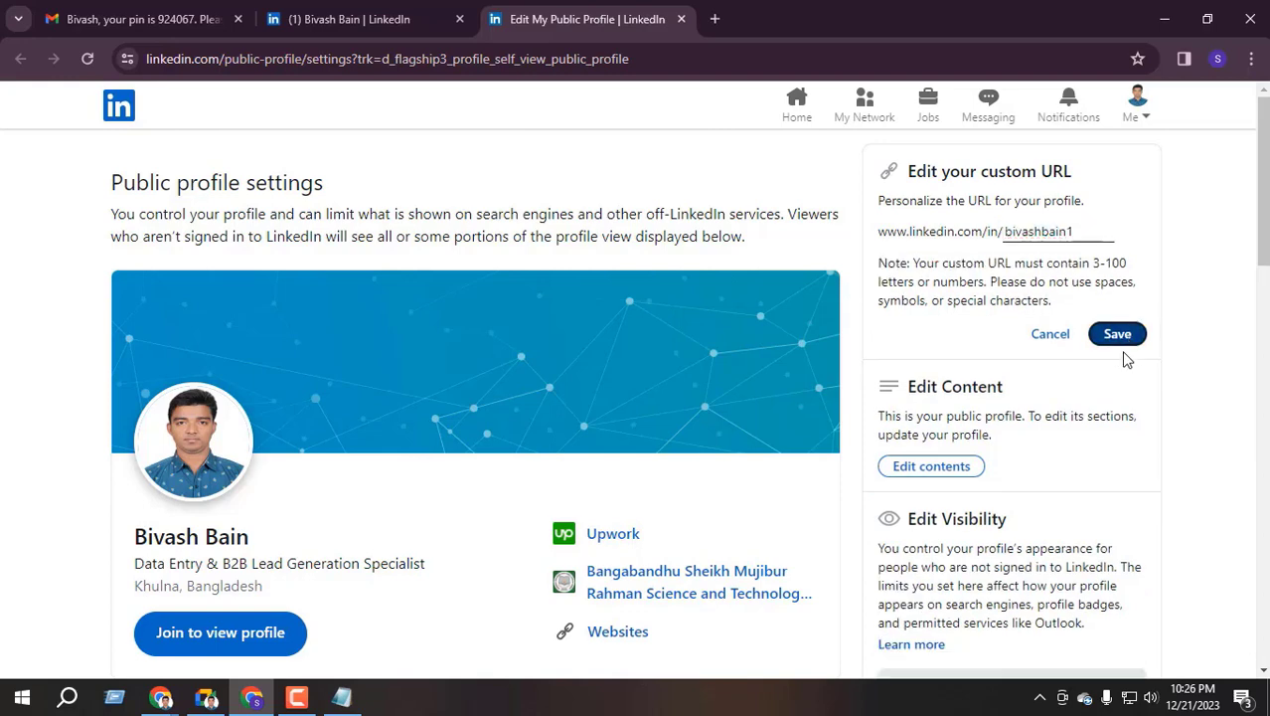
left_click_drag(942, 238, 1052, 241)
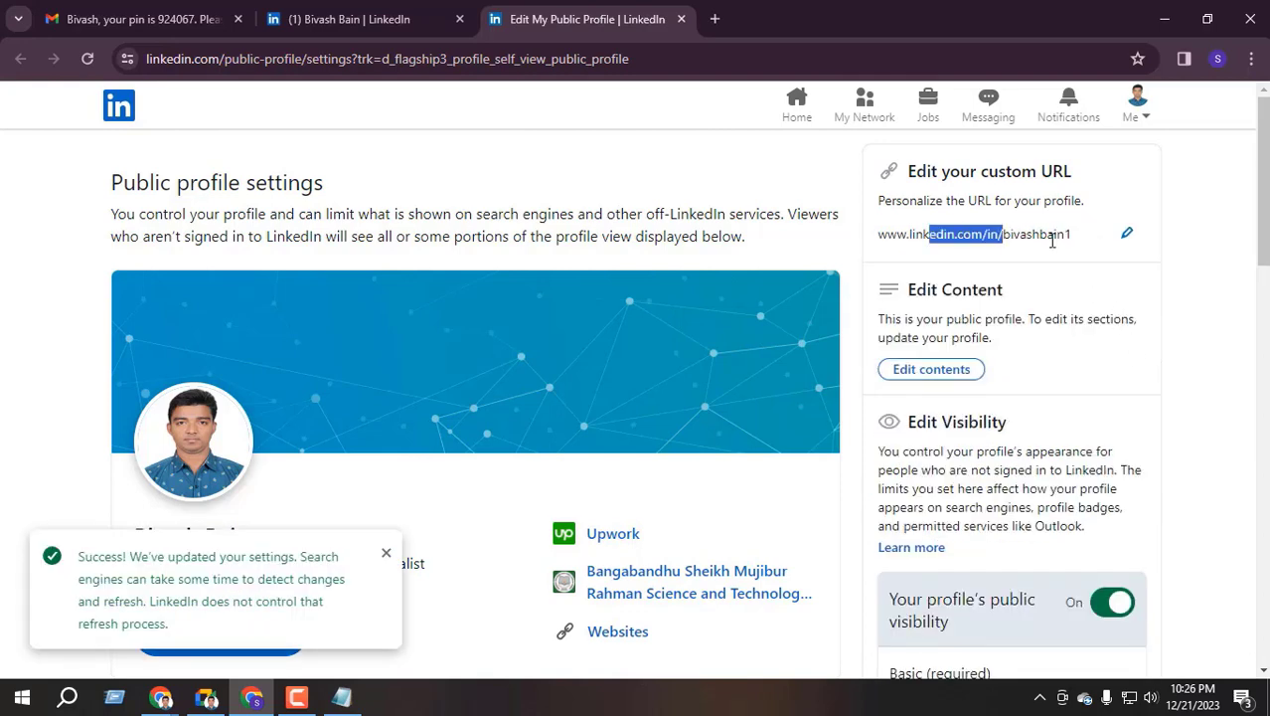
left_click(1206, 277)
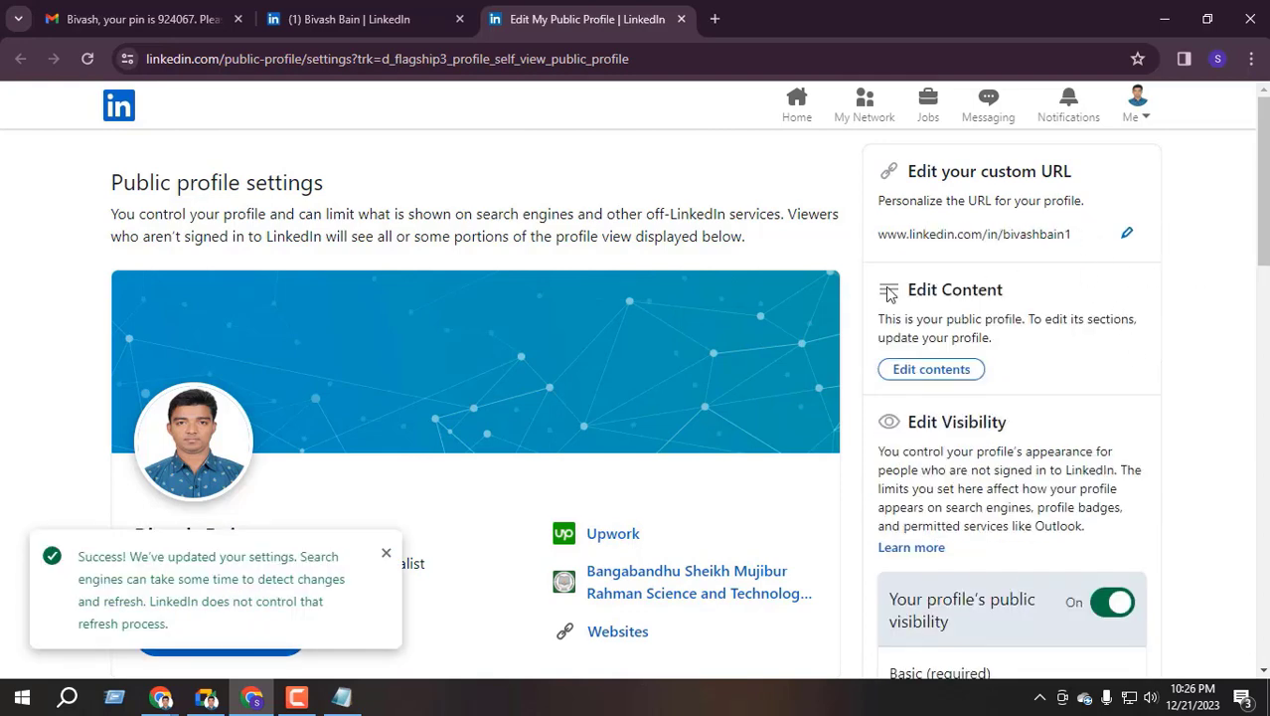
Close the settings page, open the profile from the feed, reload it, then close that tab
left_click(681, 19)
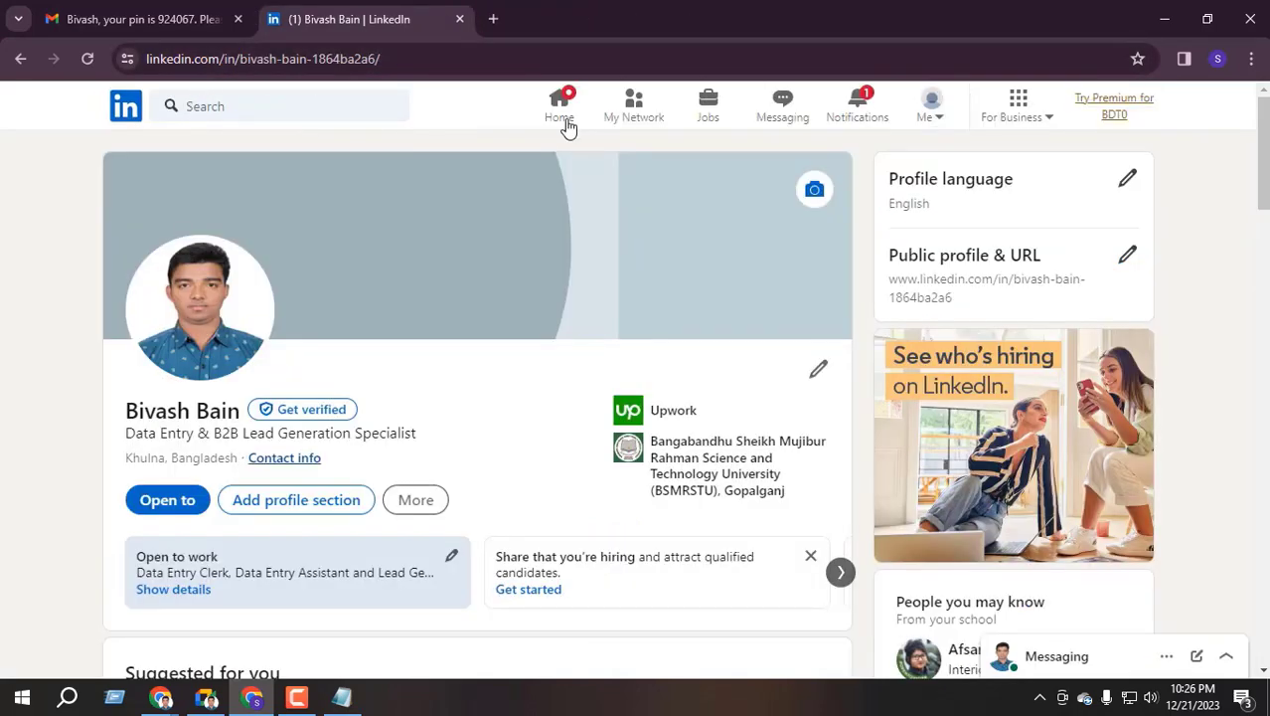
left_click(564, 121)
left_click(202, 266)
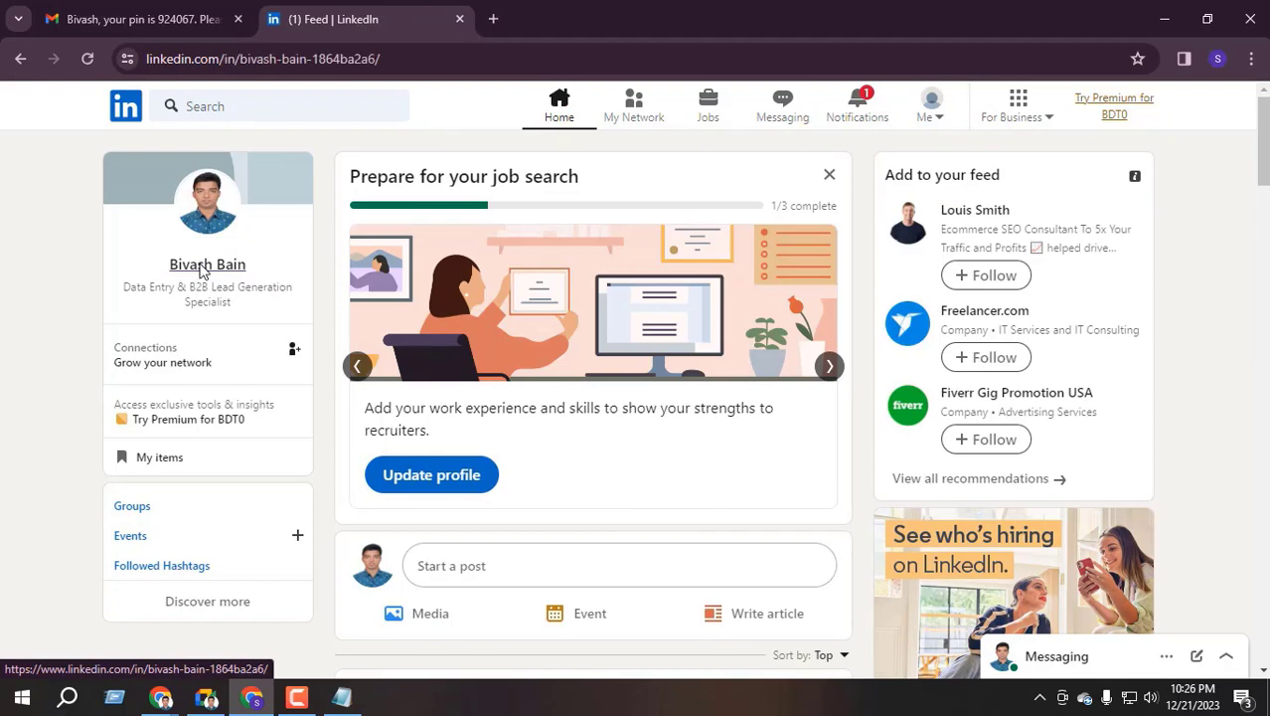
left_click(88, 59)
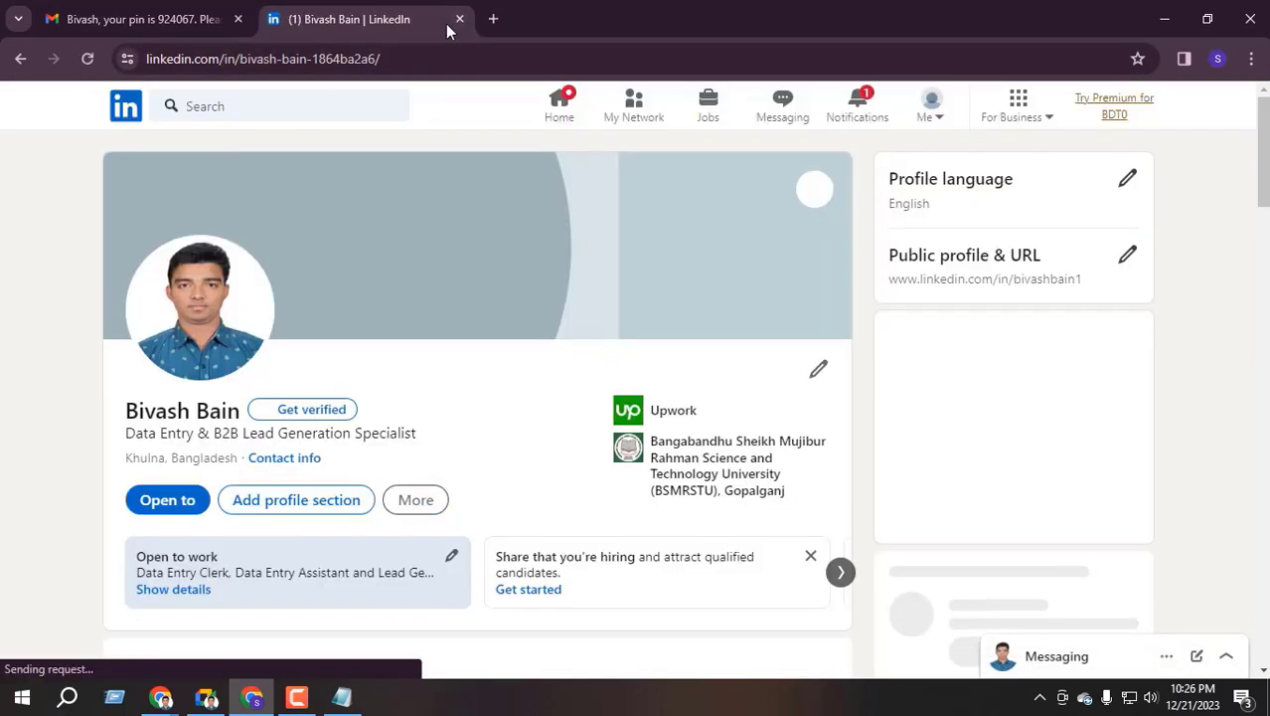
left_click(459, 19)
Search Google for 'li' and reopen the profile from LinkedIn at its new URL
left_click(264, 19)
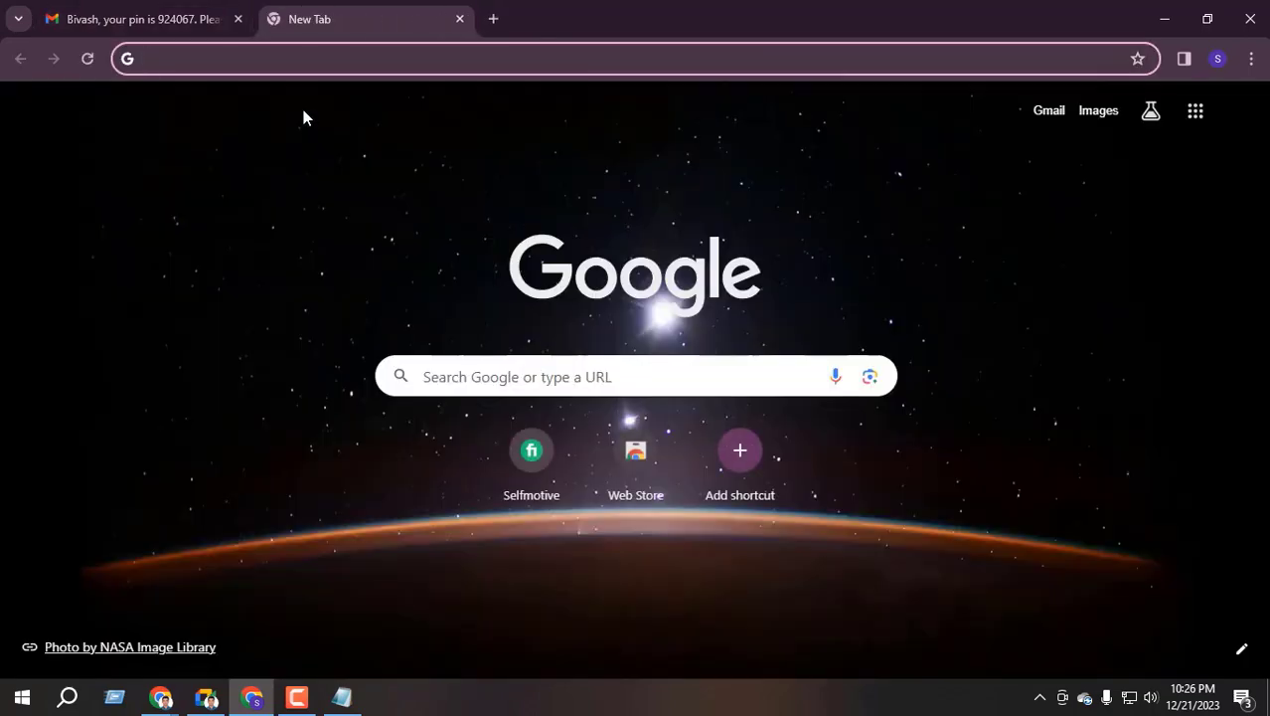
type("li")
key("Return")
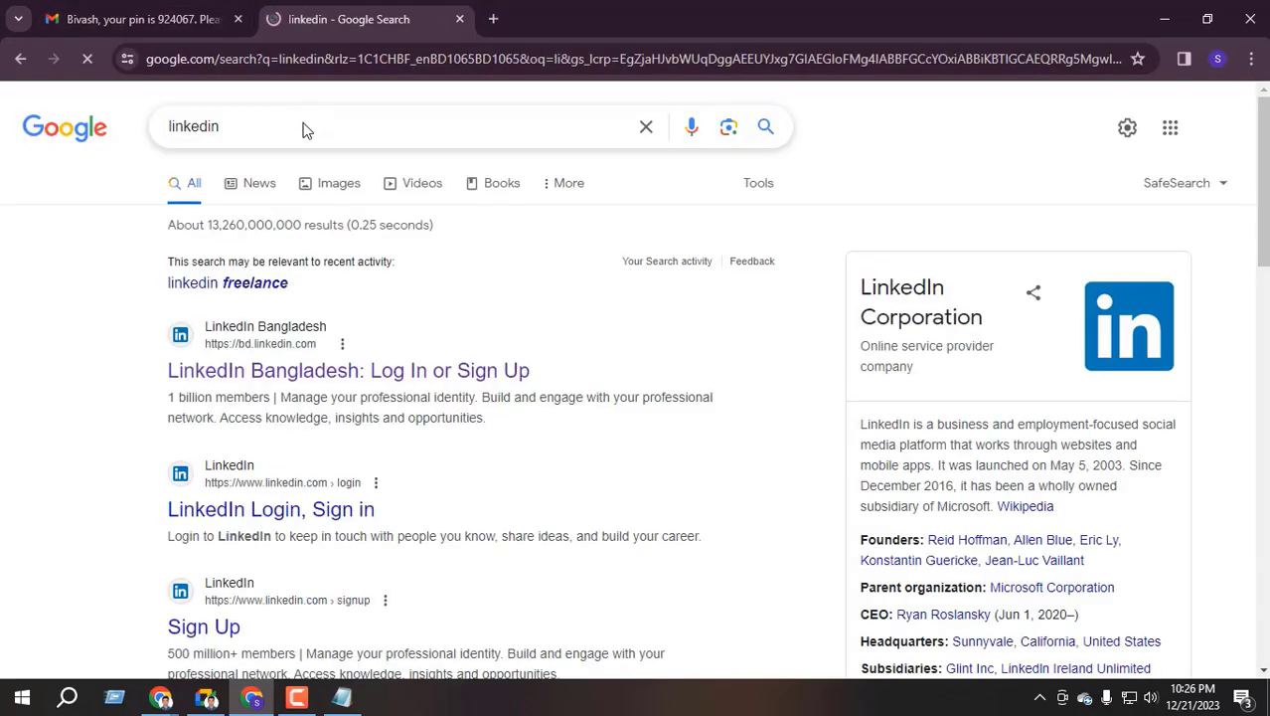
left_click(292, 370)
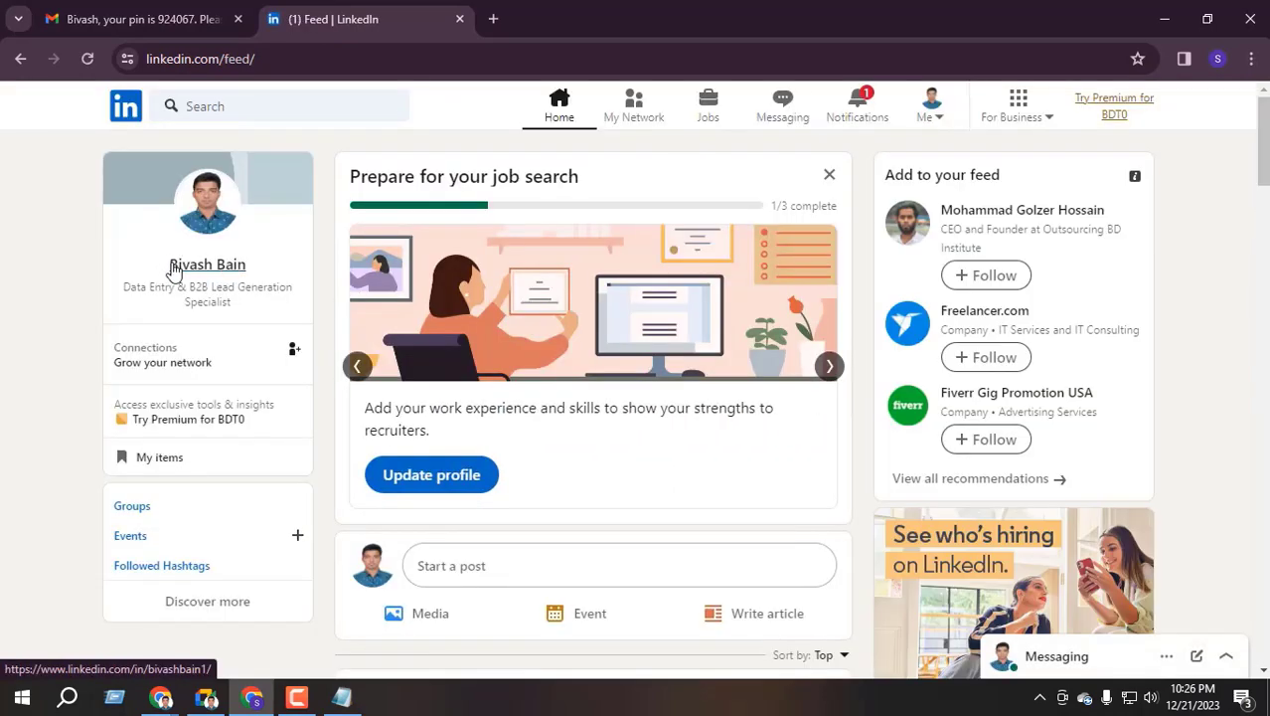
left_click(172, 267)
Check the new handle in the address and scroll down to the Skills section
left_click_drag(239, 59, 295, 59)
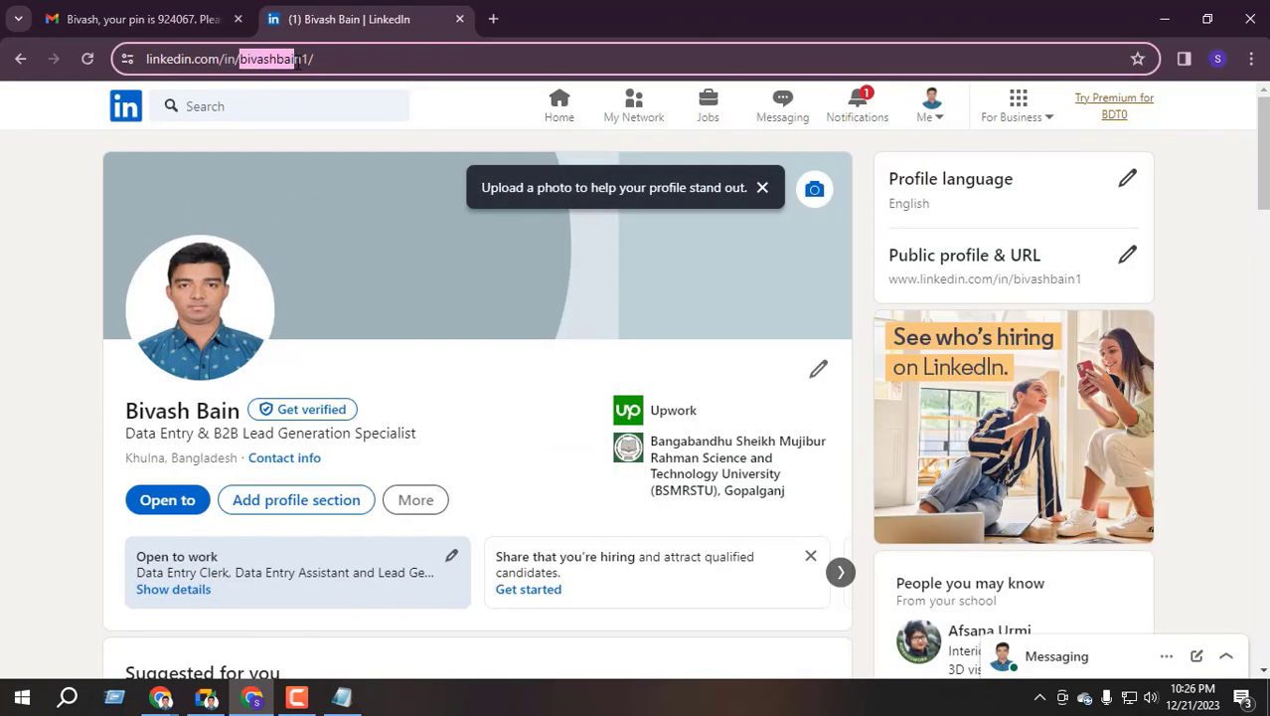
left_click(90, 412)
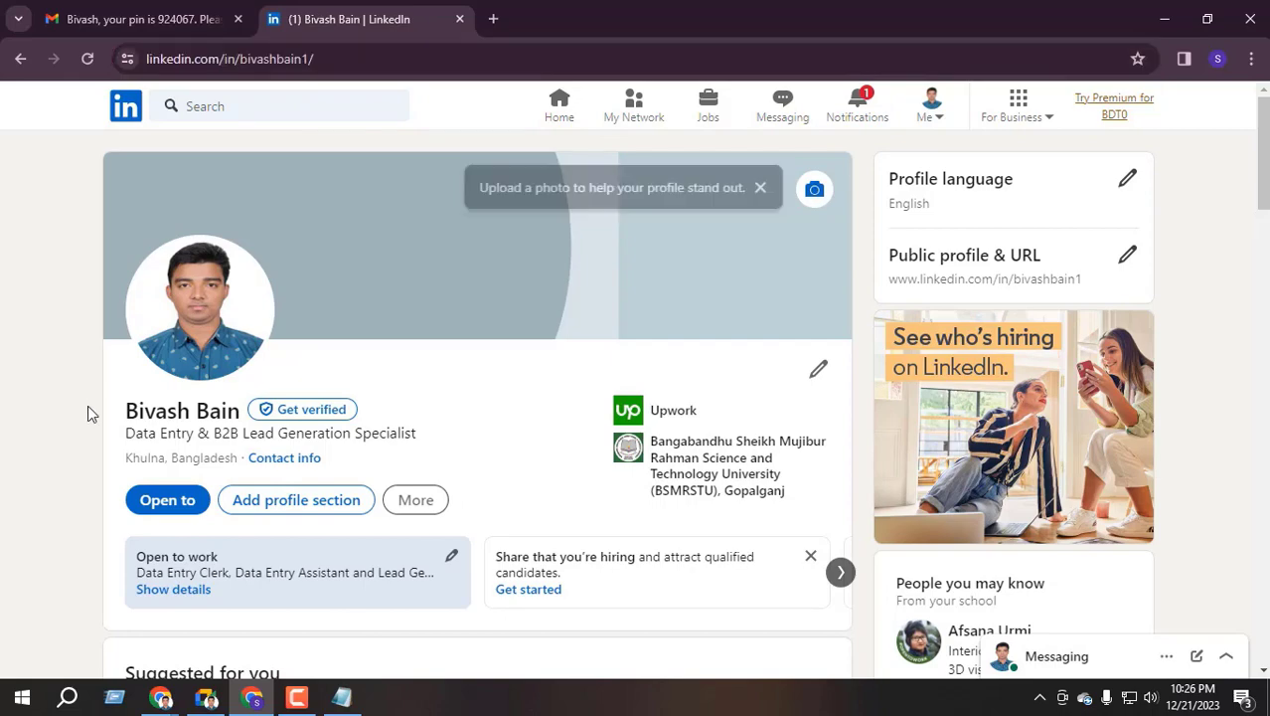
scroll(409, 445, "down", 12)
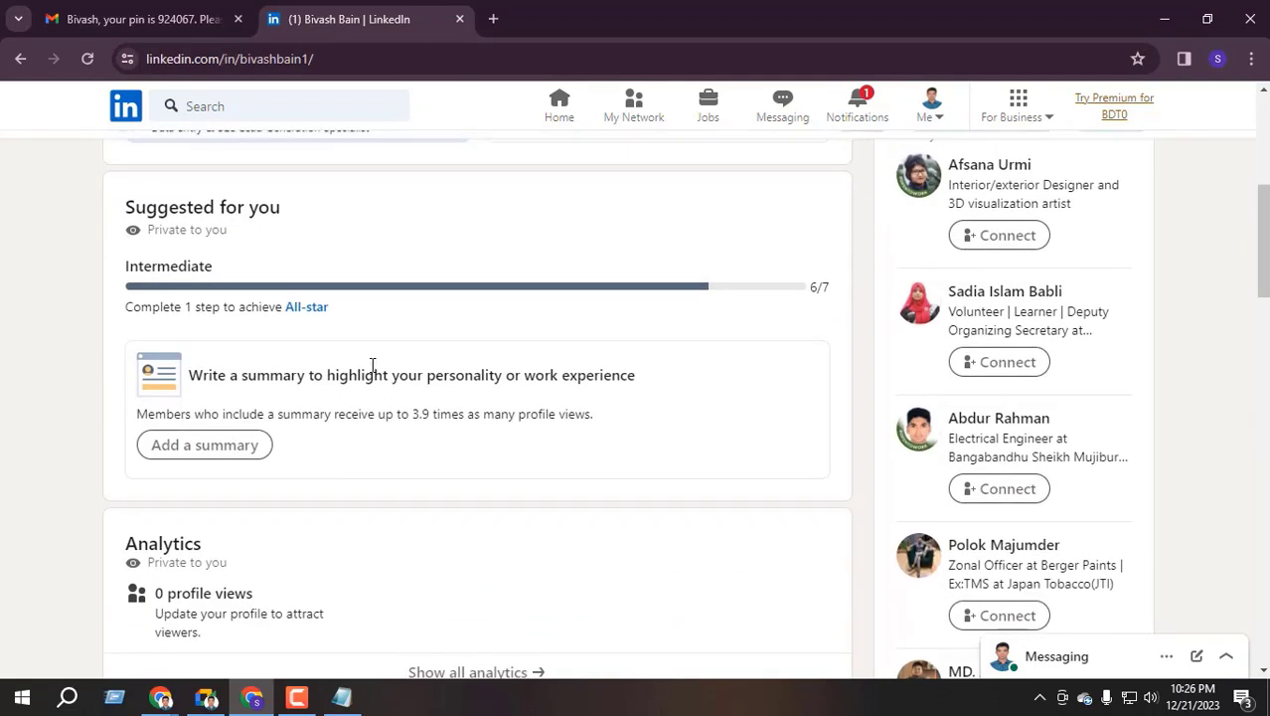
scroll(333, 440, "down", 5)
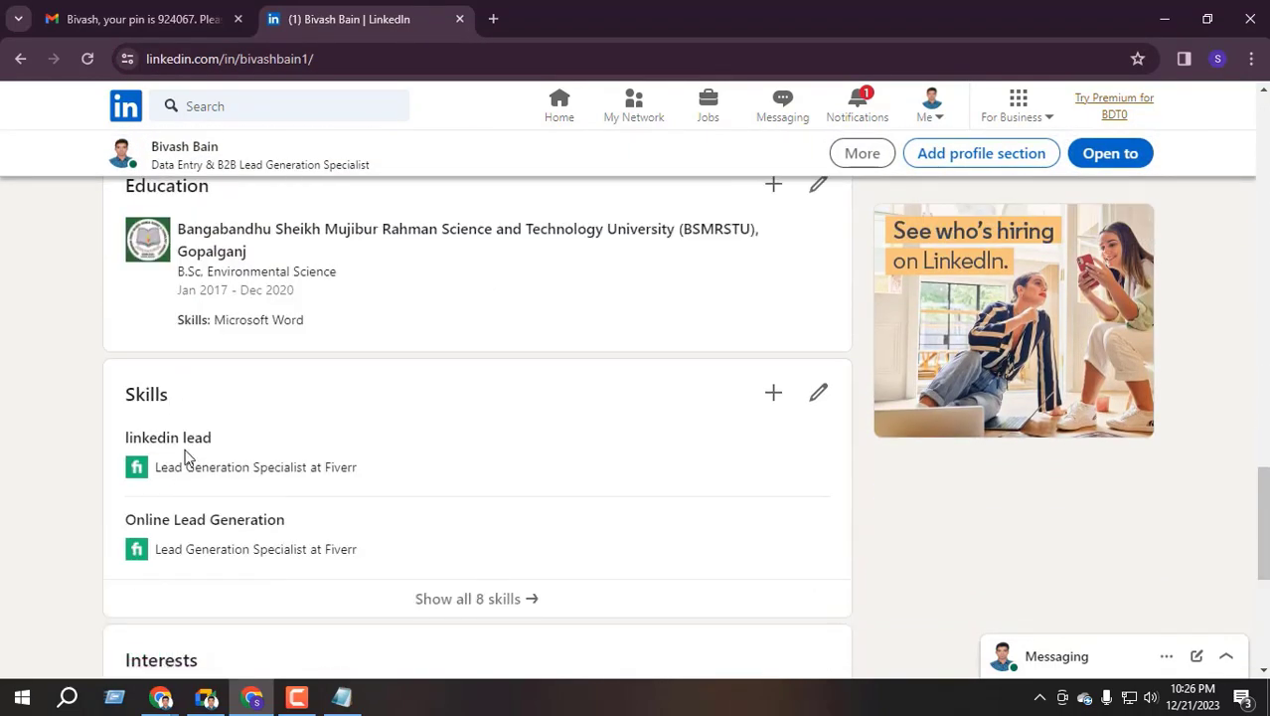
scroll(295, 314, "down", 2)
scroll(369, 391, "up", 1)
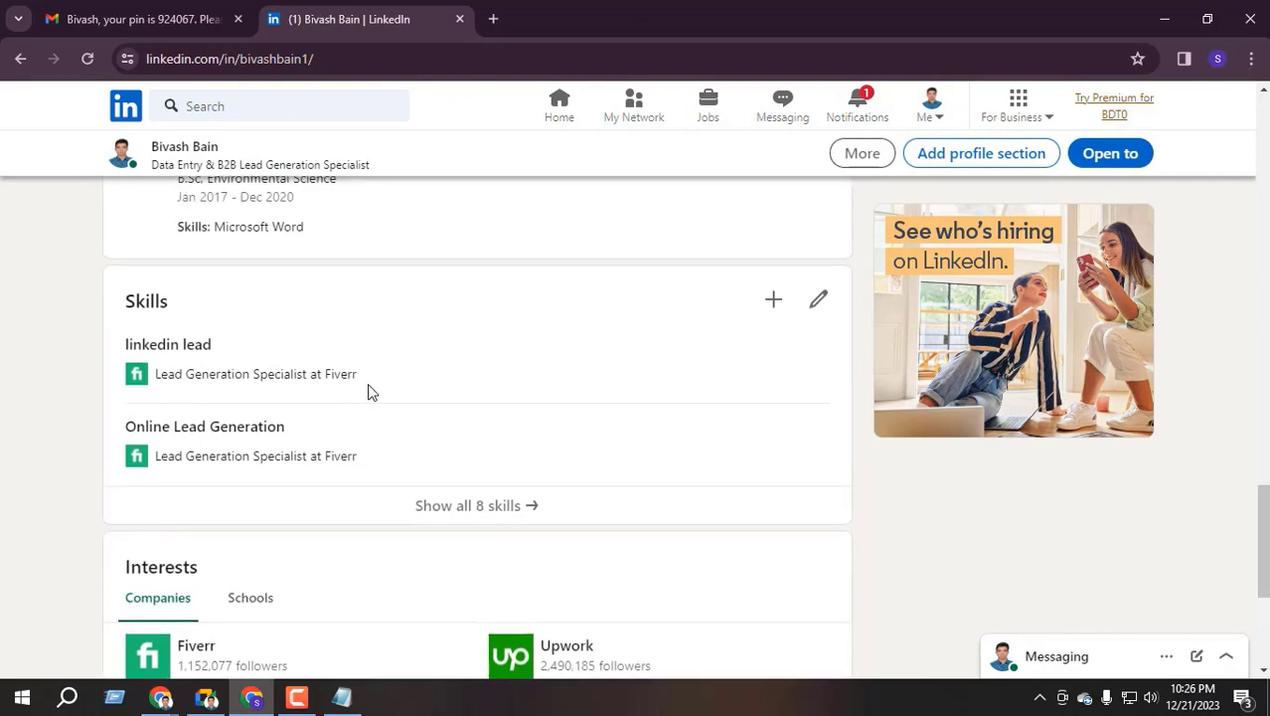
scroll(380, 411, "down", 1)
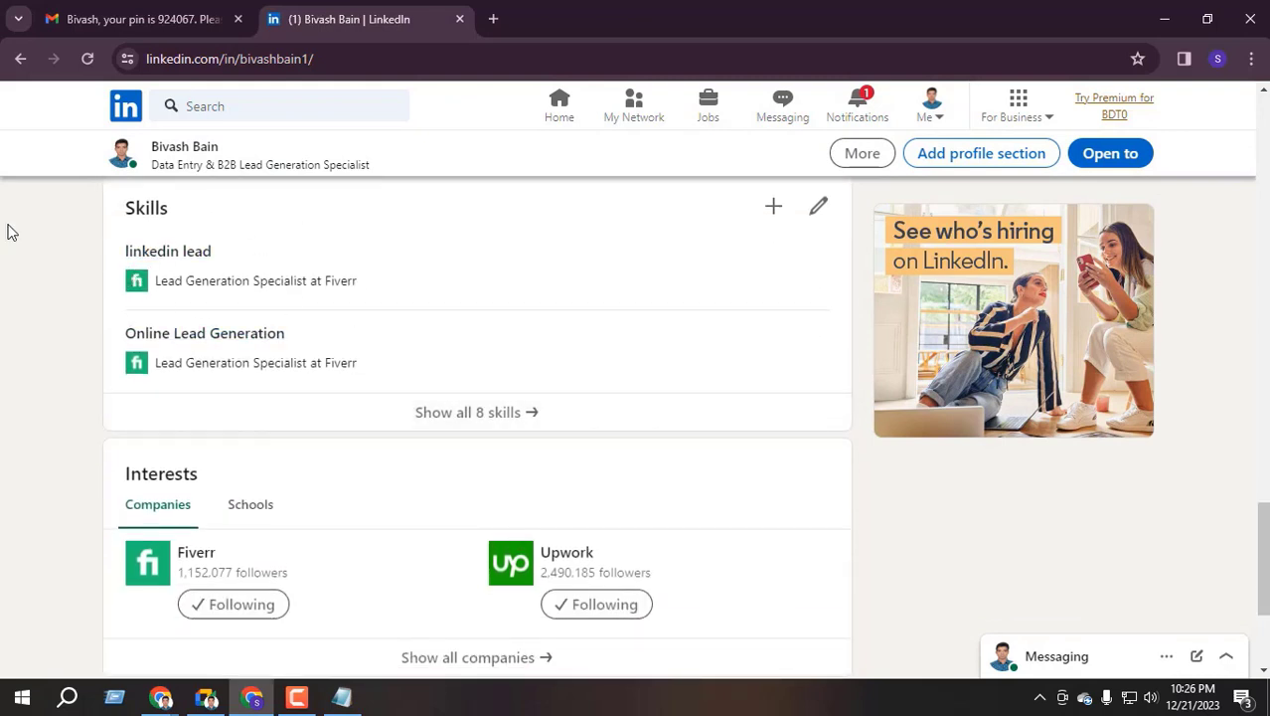
left_click(474, 422)
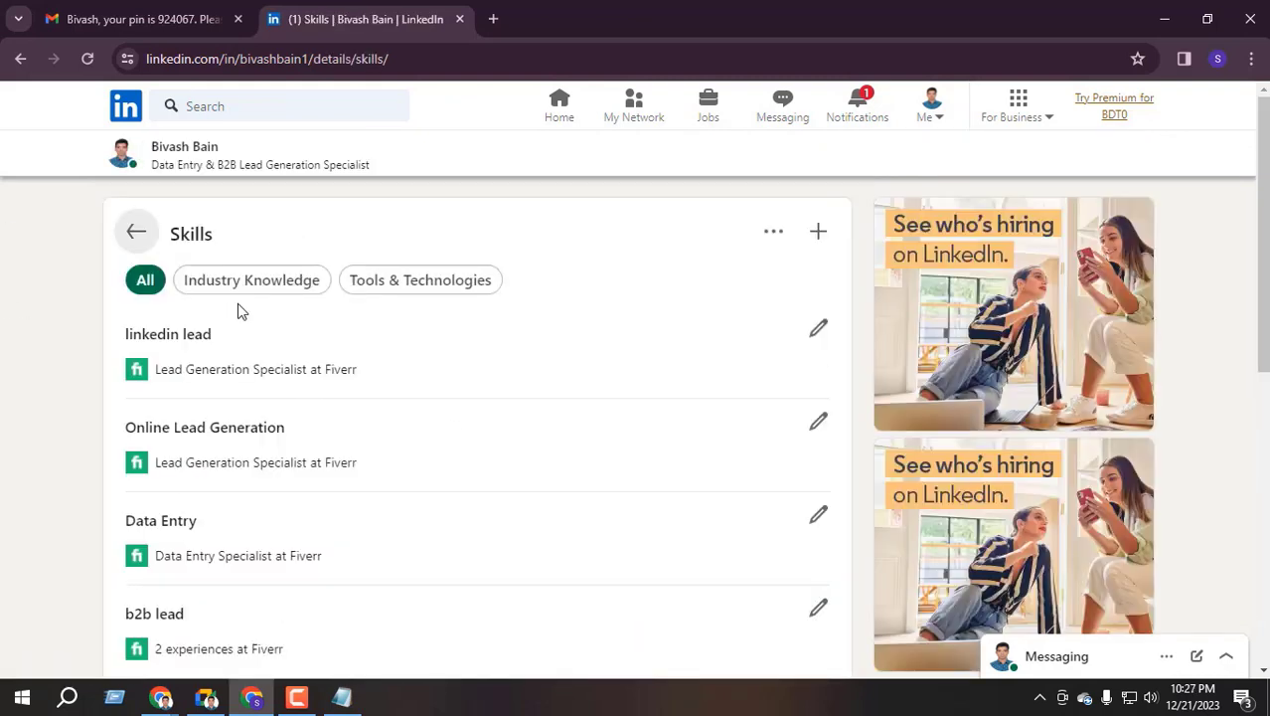
scroll(176, 381, "down", 3)
scroll(179, 388, "down", 3)
scroll(193, 405, "up", 6)
left_click(136, 232)
scroll(582, 387, "down", 15)
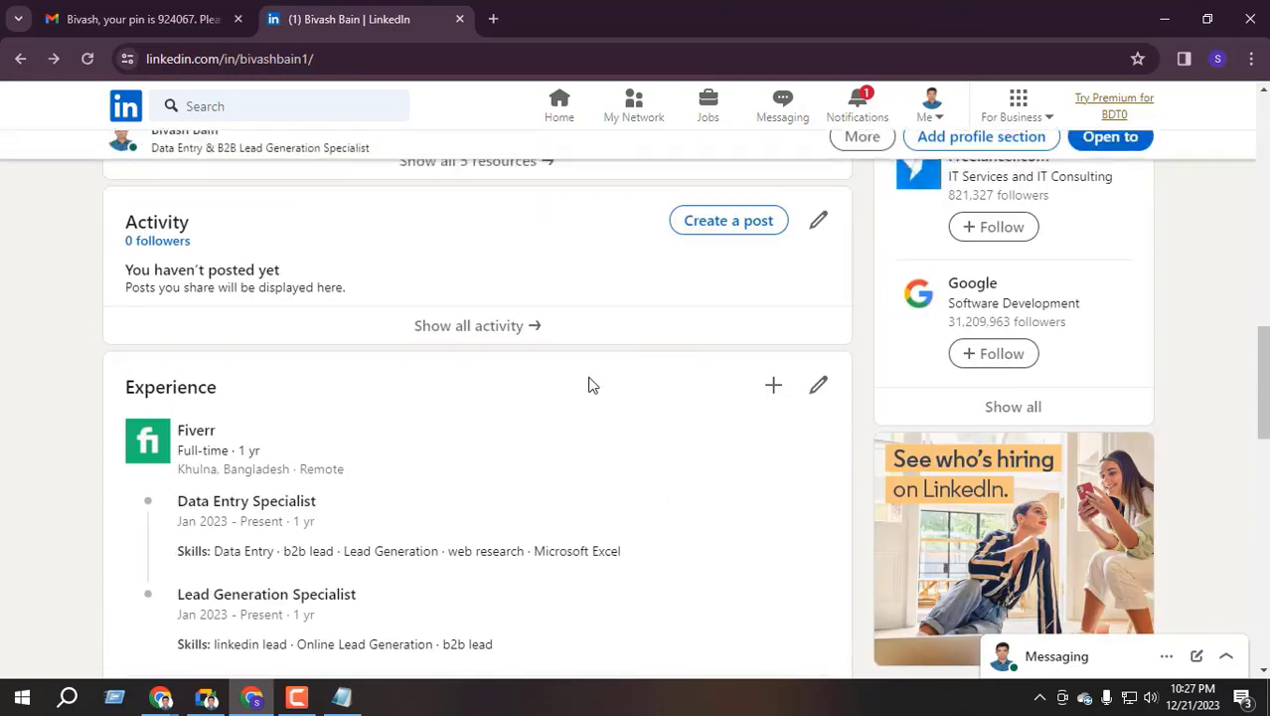
scroll(434, 424, "down", 2)
scroll(432, 426, "up", 3)
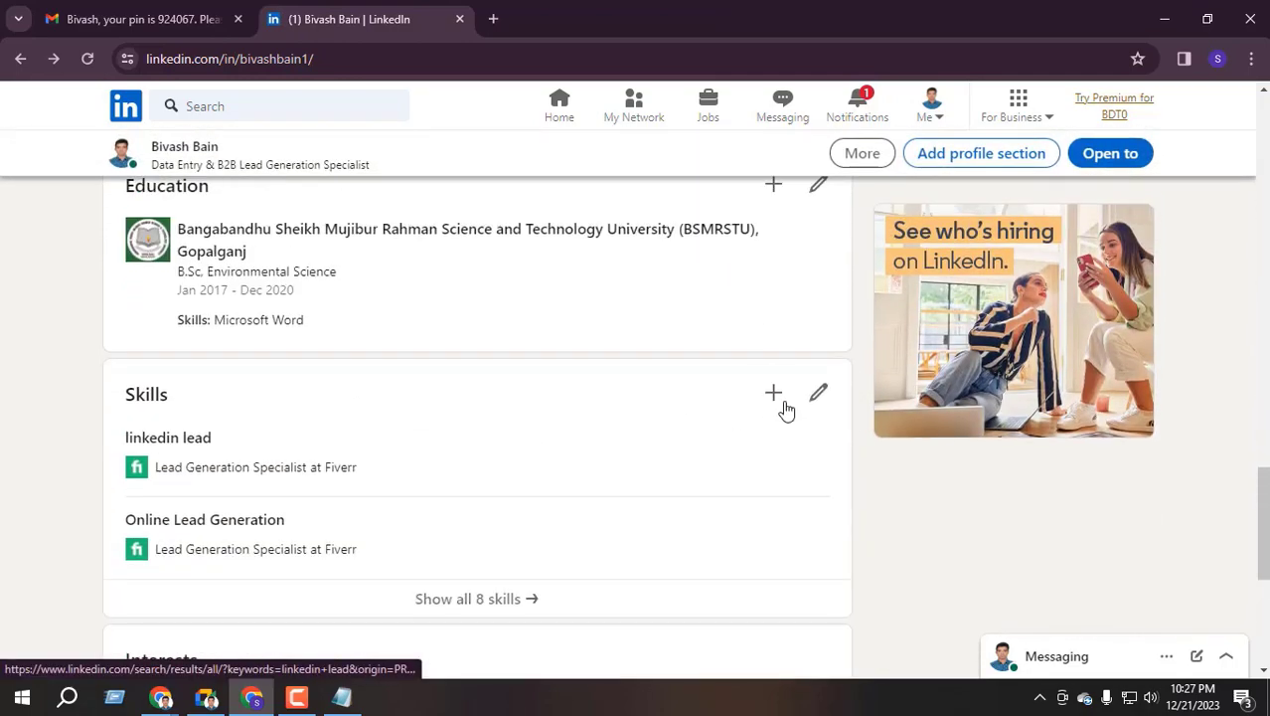
left_click(773, 394)
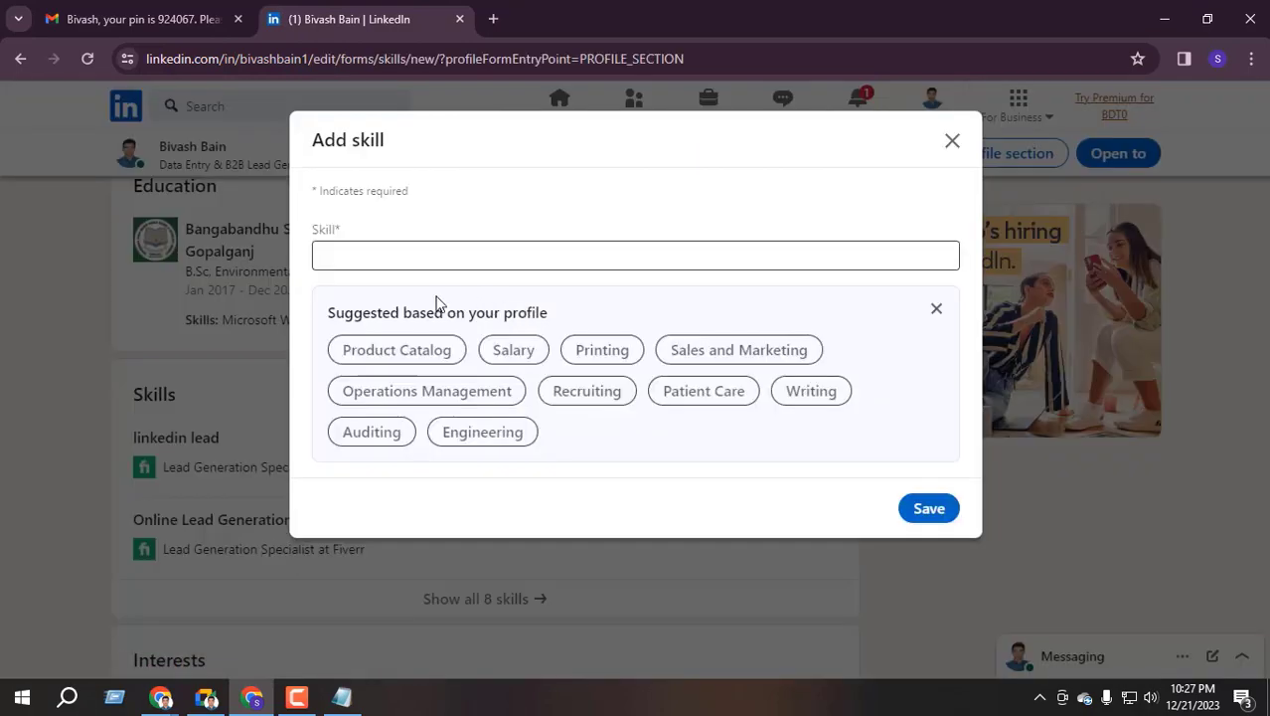
left_click(338, 258)
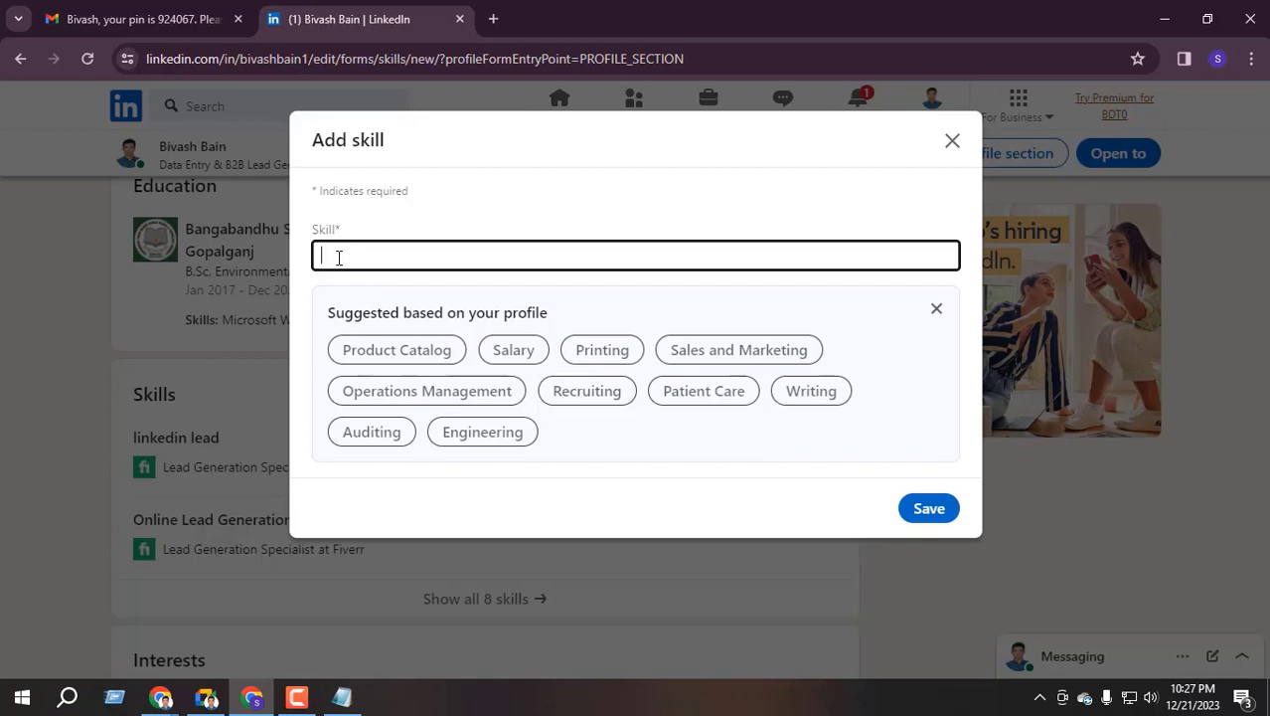
left_click(953, 140)
mouse_move(164, 701)
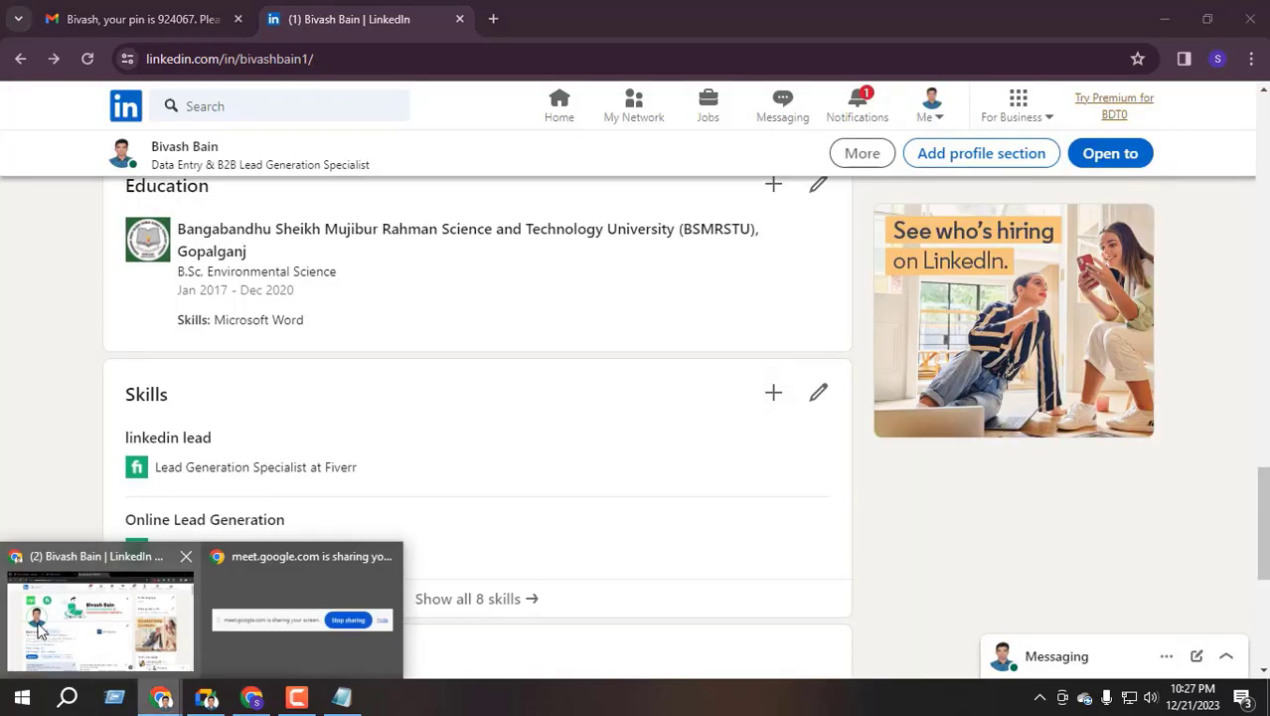
left_click(45, 627)
left_click(718, 115)
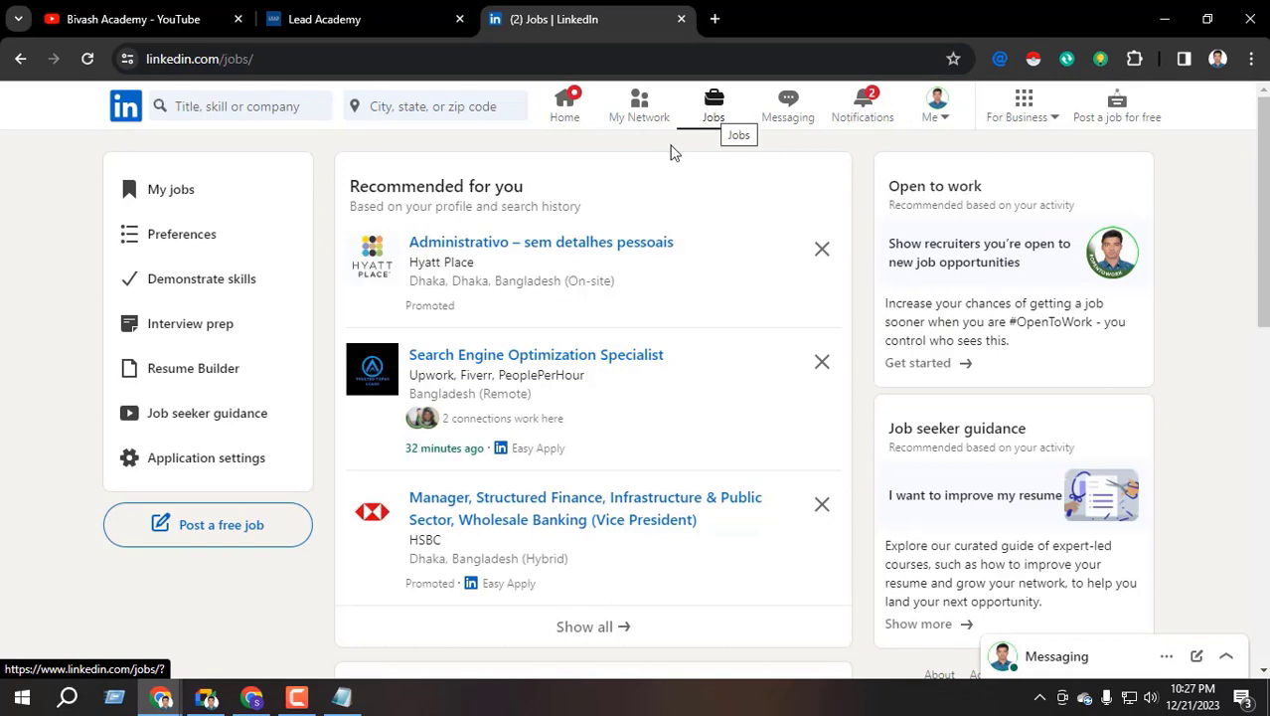
scroll(448, 375, "down", 5)
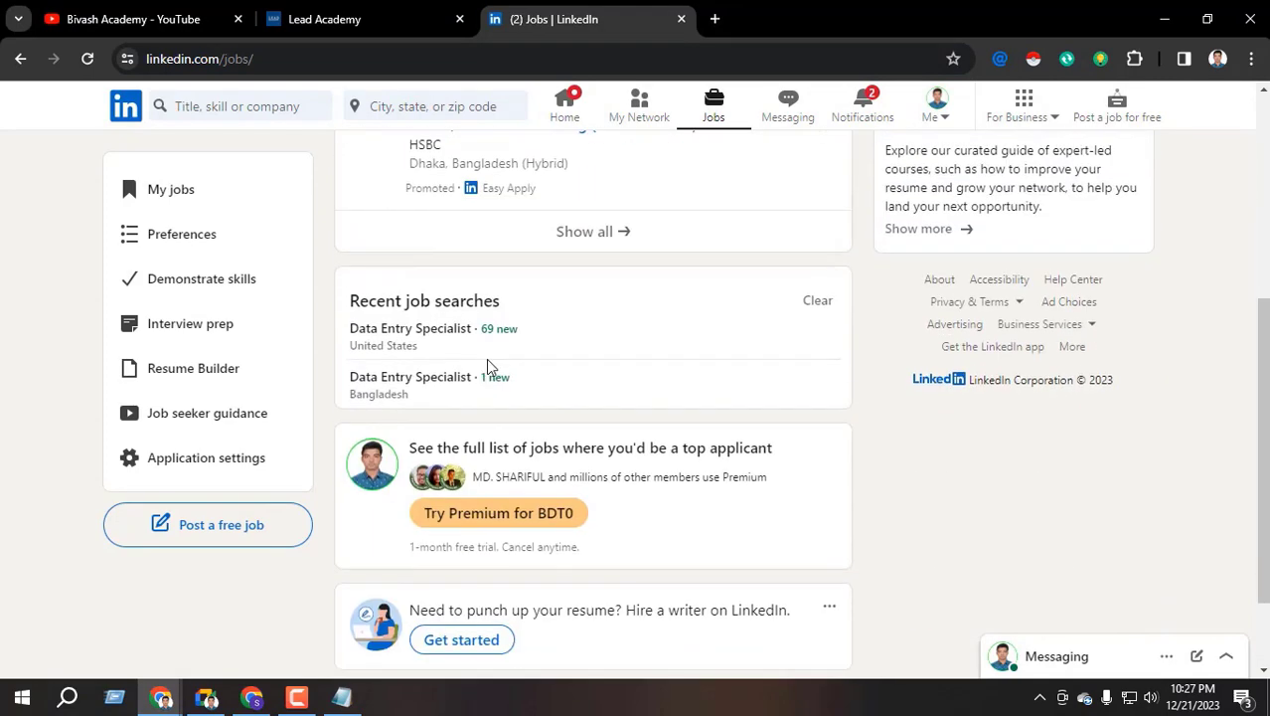
scroll(489, 360, "up", 5)
scroll(489, 360, "up", 1)
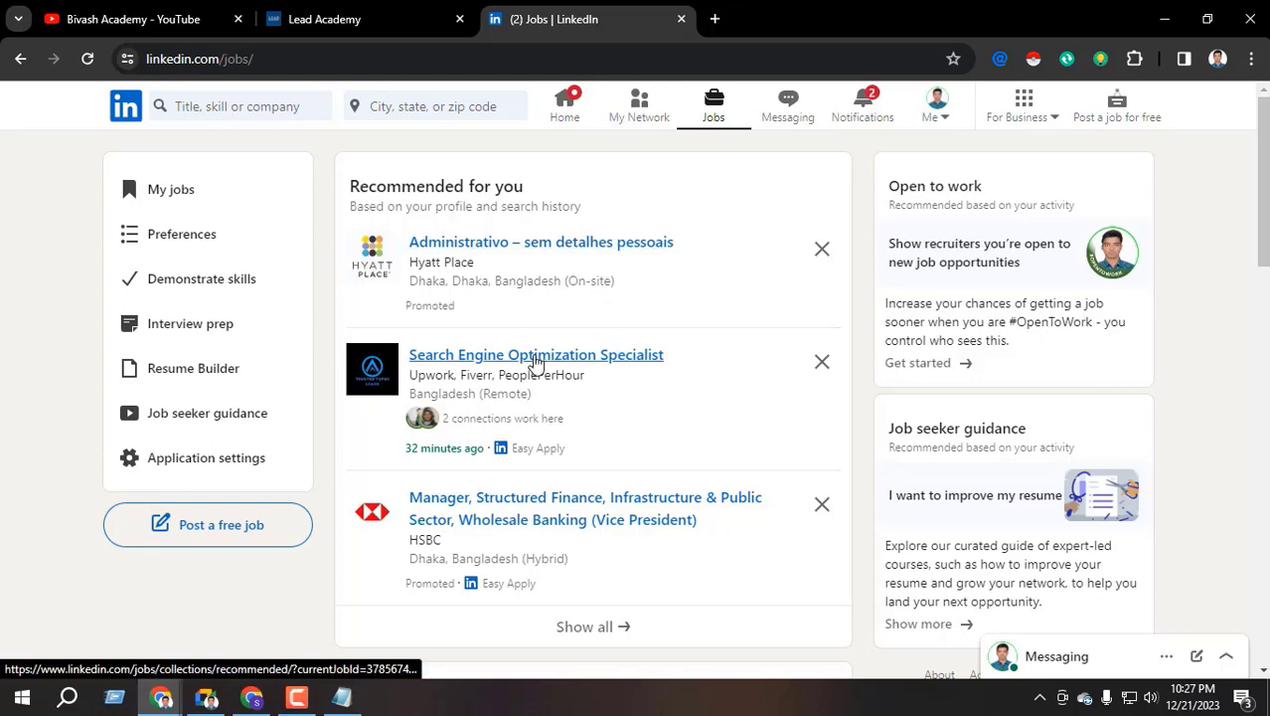
left_click(252, 697)
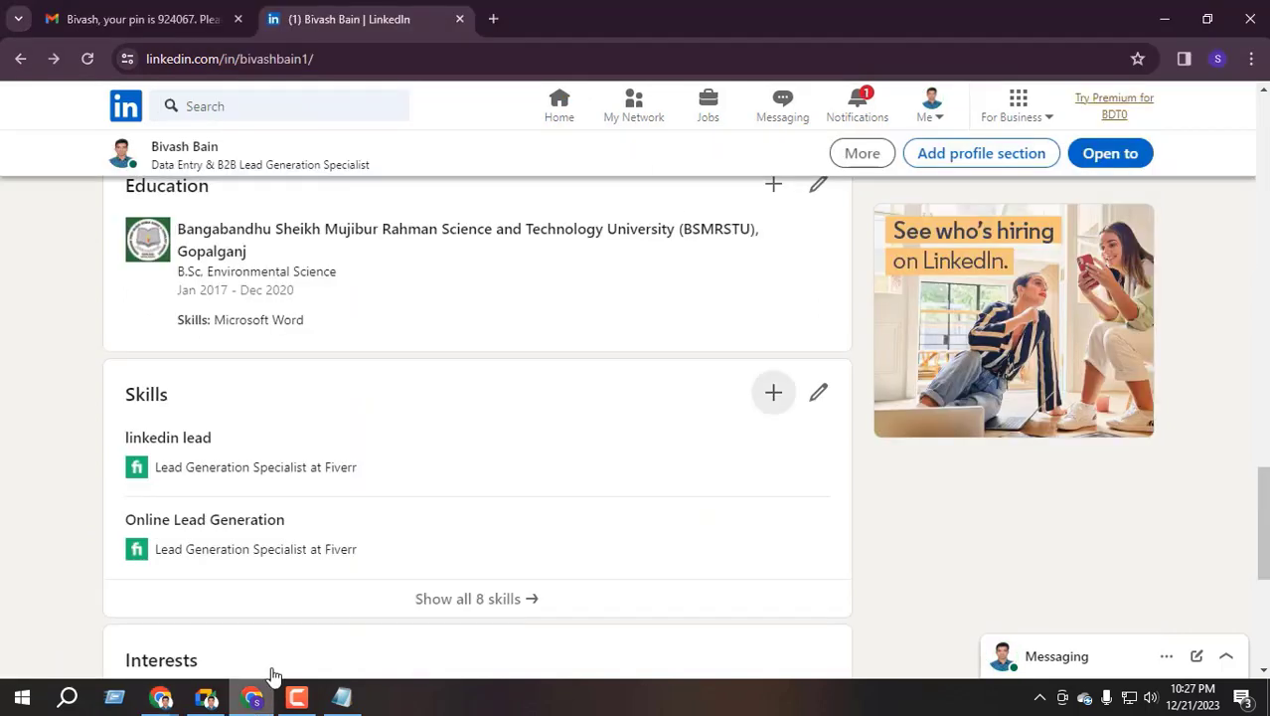
Scroll to the Skills section and start adding a new skill with +
scroll(588, 423, "down", 1)
scroll(588, 423, "down", 1)
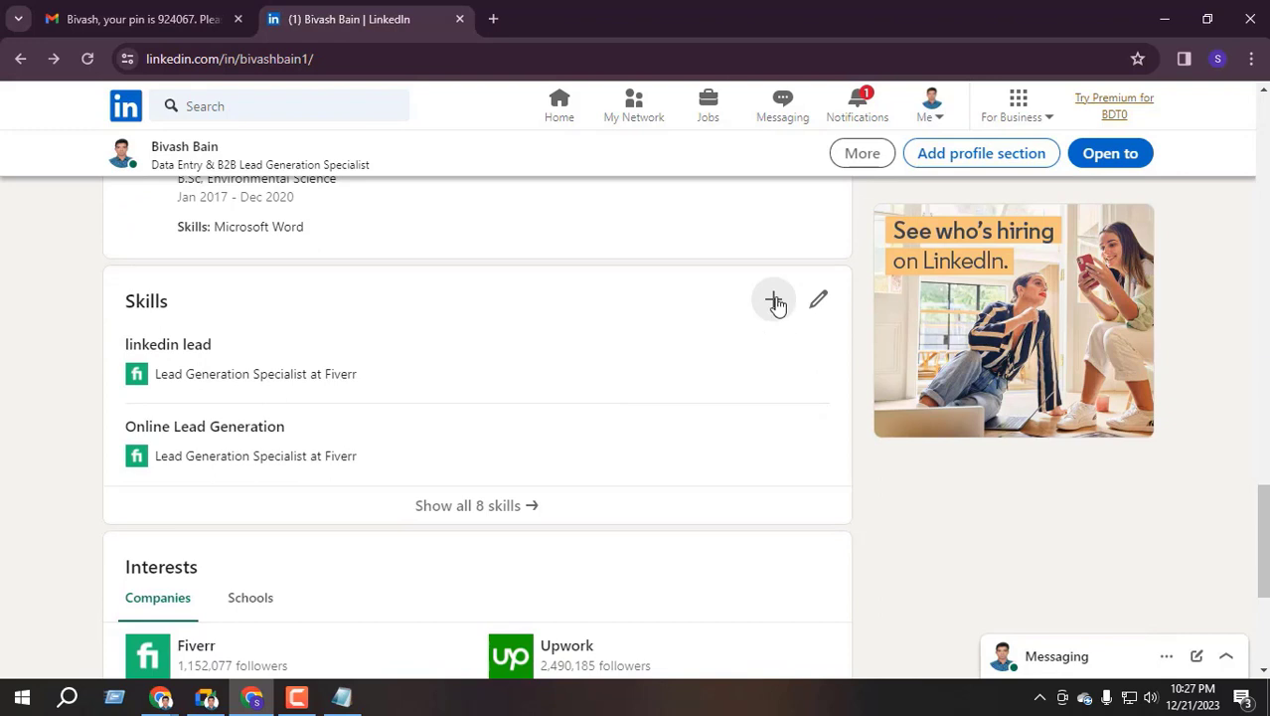
left_click(774, 300)
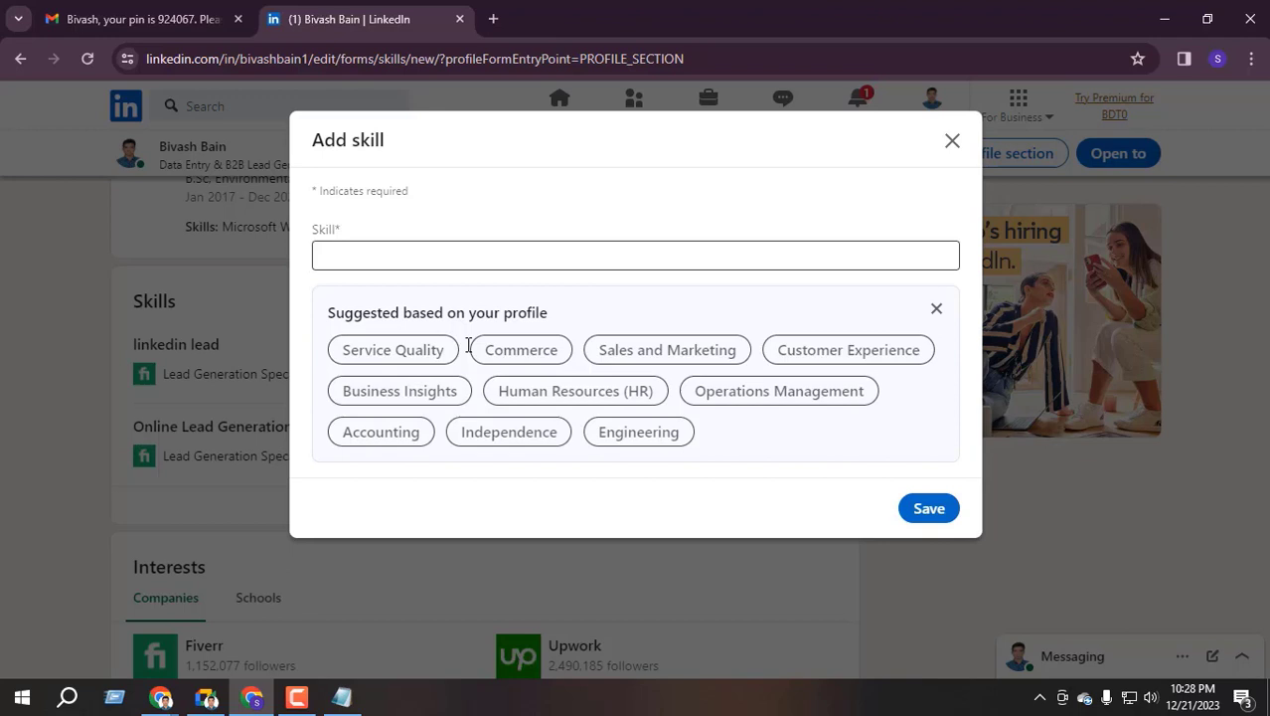
Type 'data entry' as the skill and choose Online Data Entry
left_click(420, 256)
type("d")
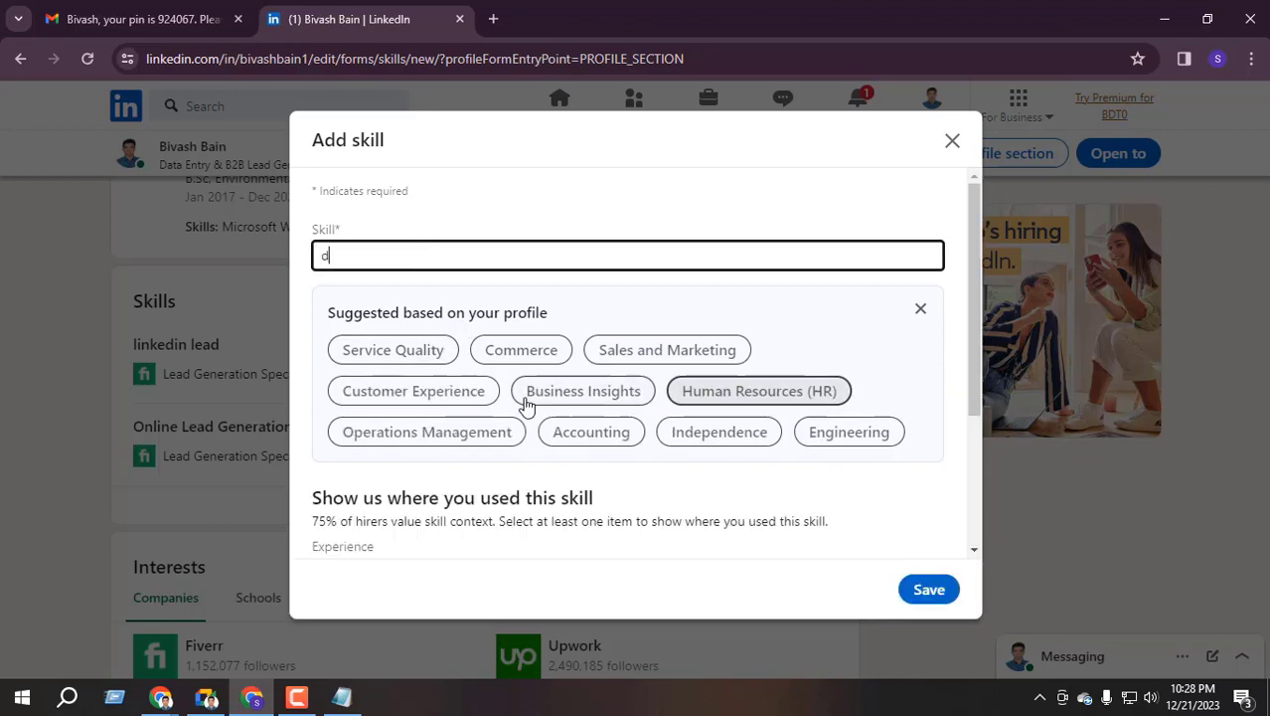
type("ata entry")
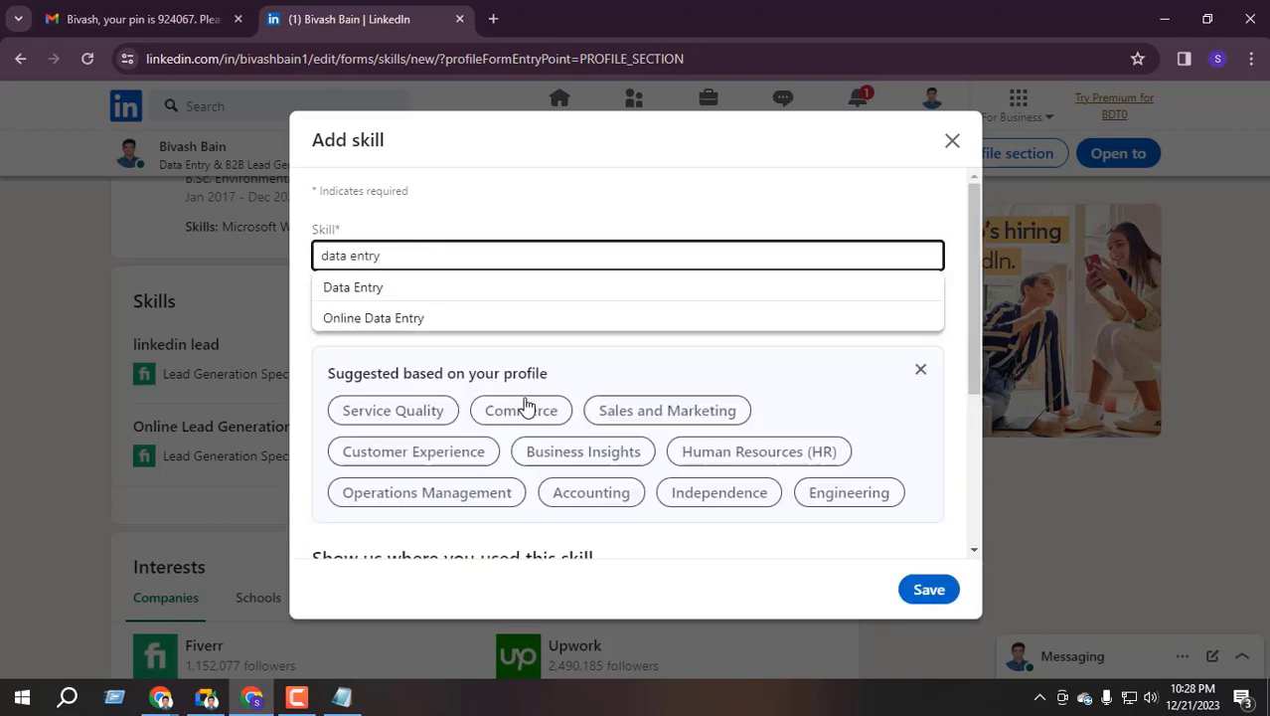
left_click(396, 318)
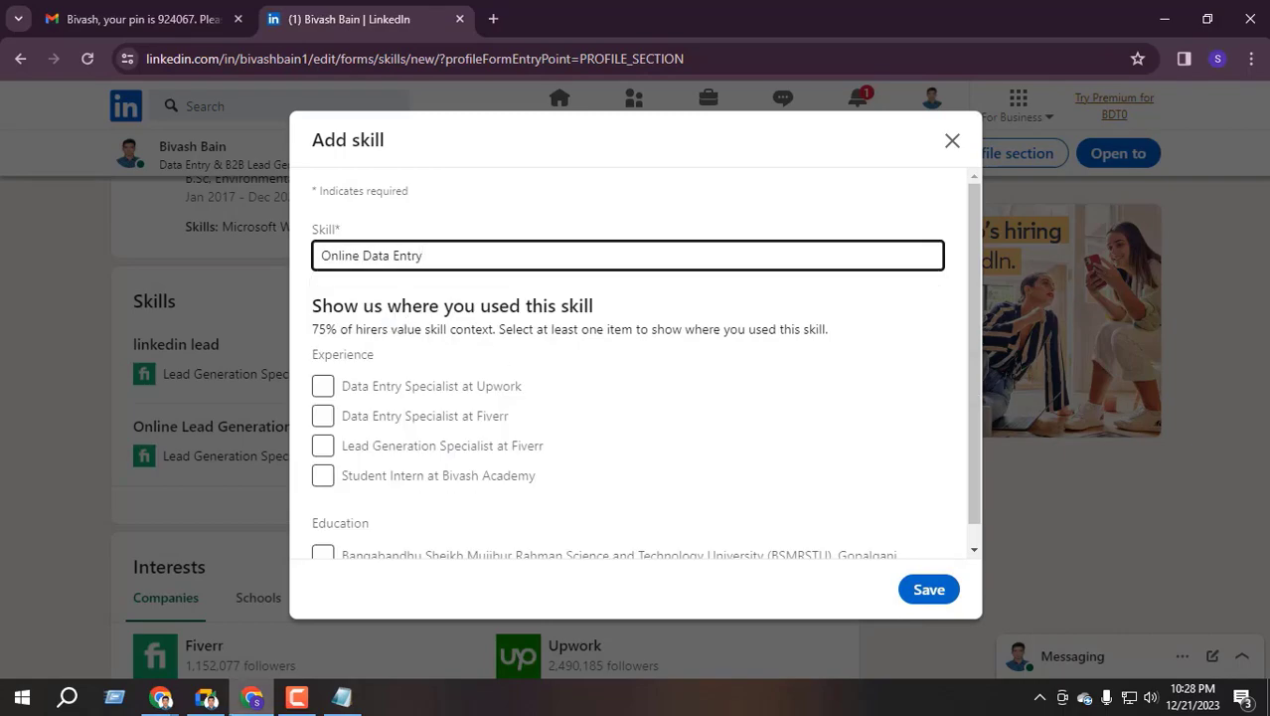
Admit the waiting person into the video call and hide the call window
key("alt+Tab")
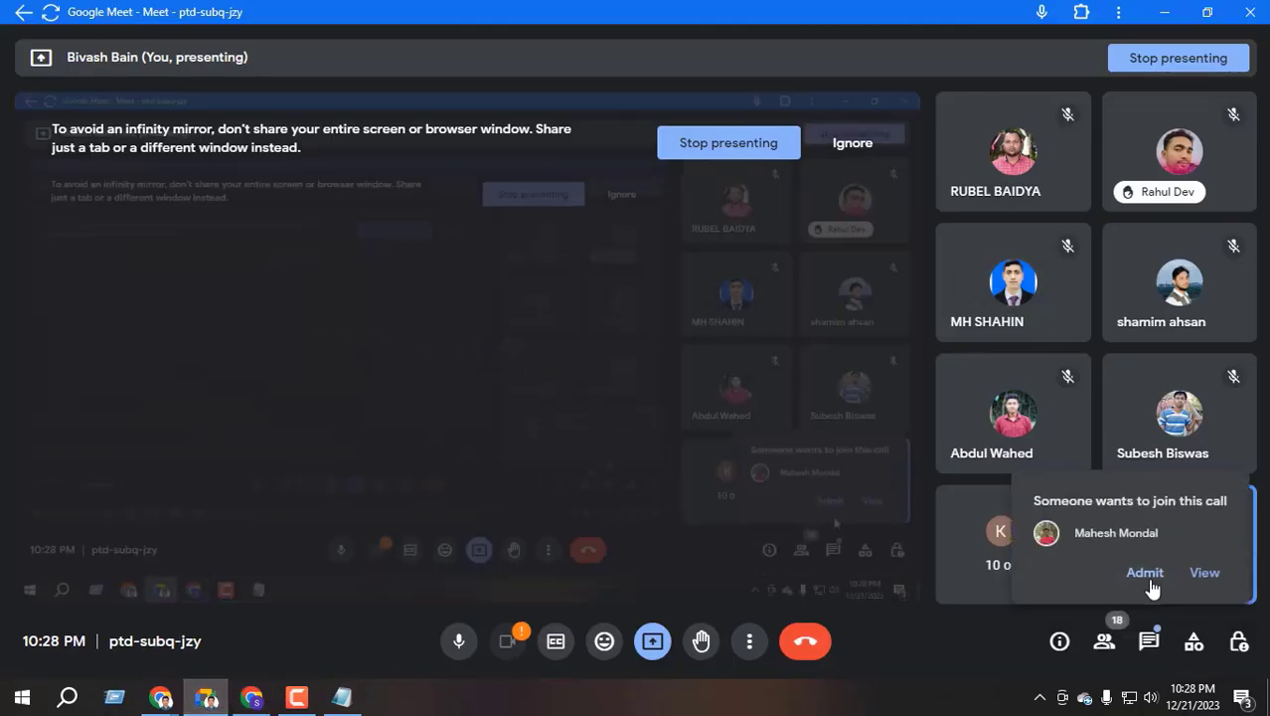
left_click(1145, 573)
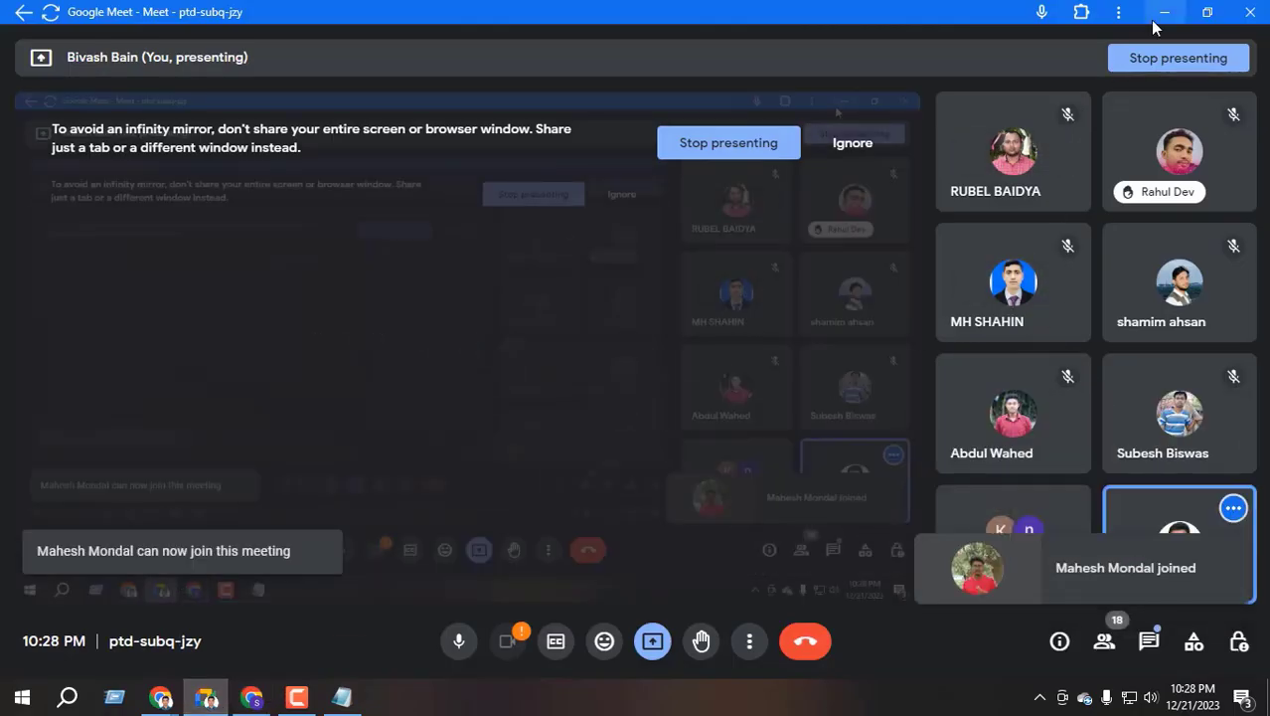
left_click(1164, 13)
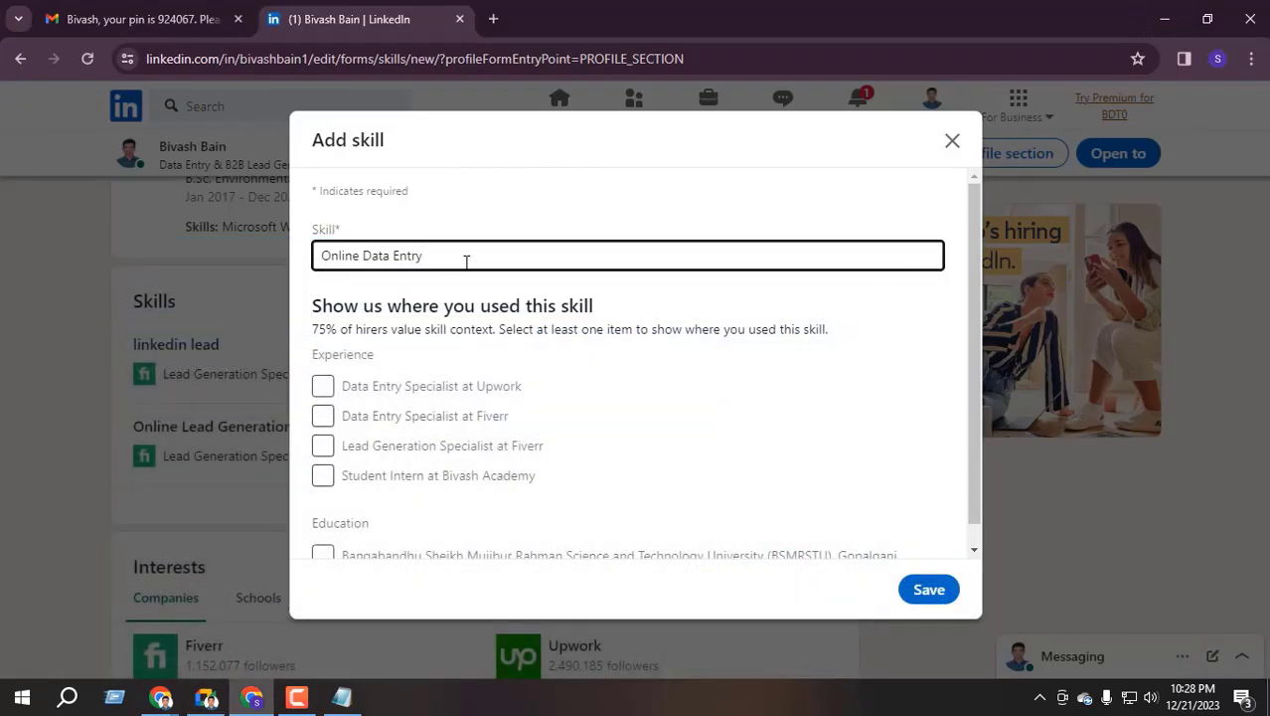
Save the Online Data Entry skill and start a fresh add-skill form
scroll(466, 262, "down", 1)
left_click(919, 590)
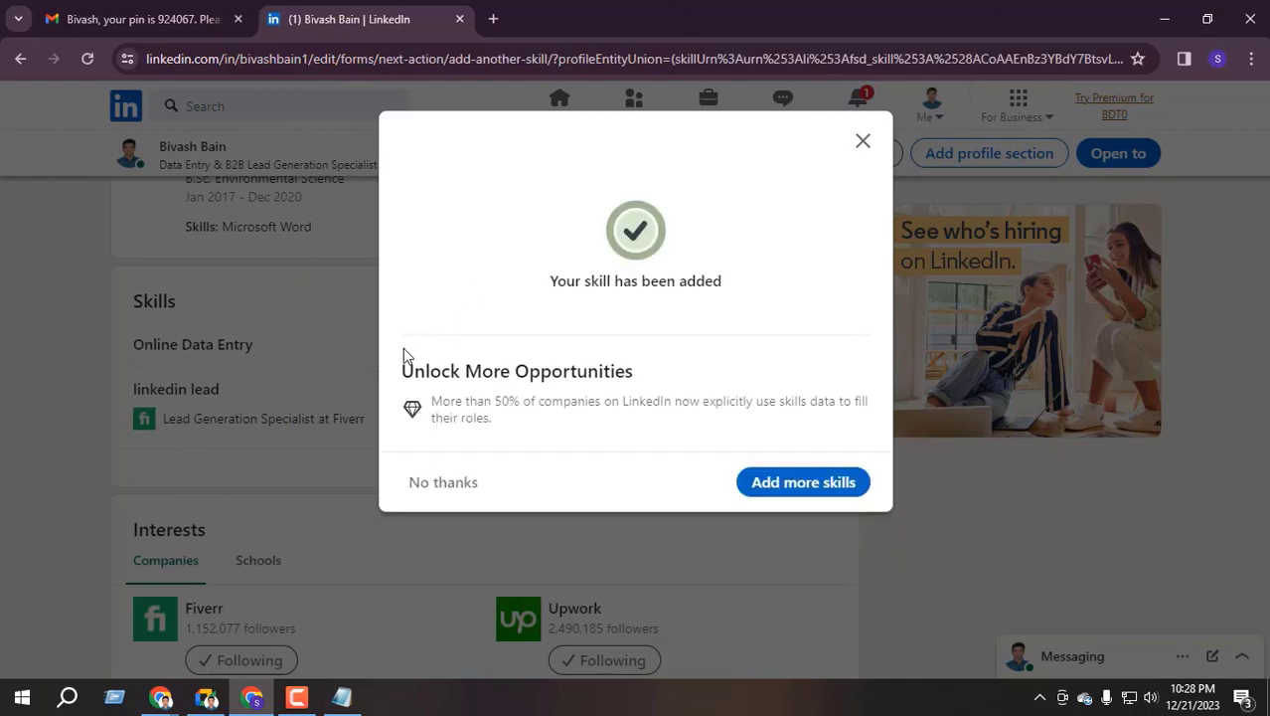
left_click(779, 484)
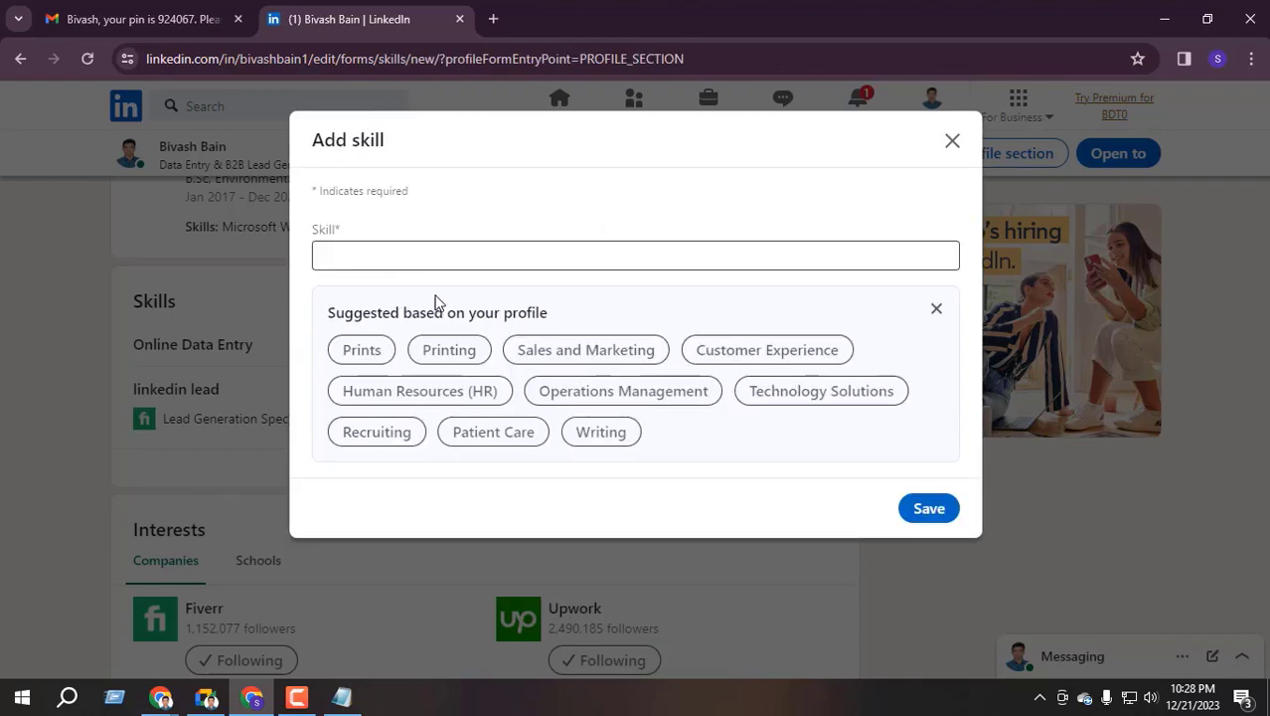
Type 'data scraping', choose Data Scraping from the suggestions and save it
left_click(426, 261)
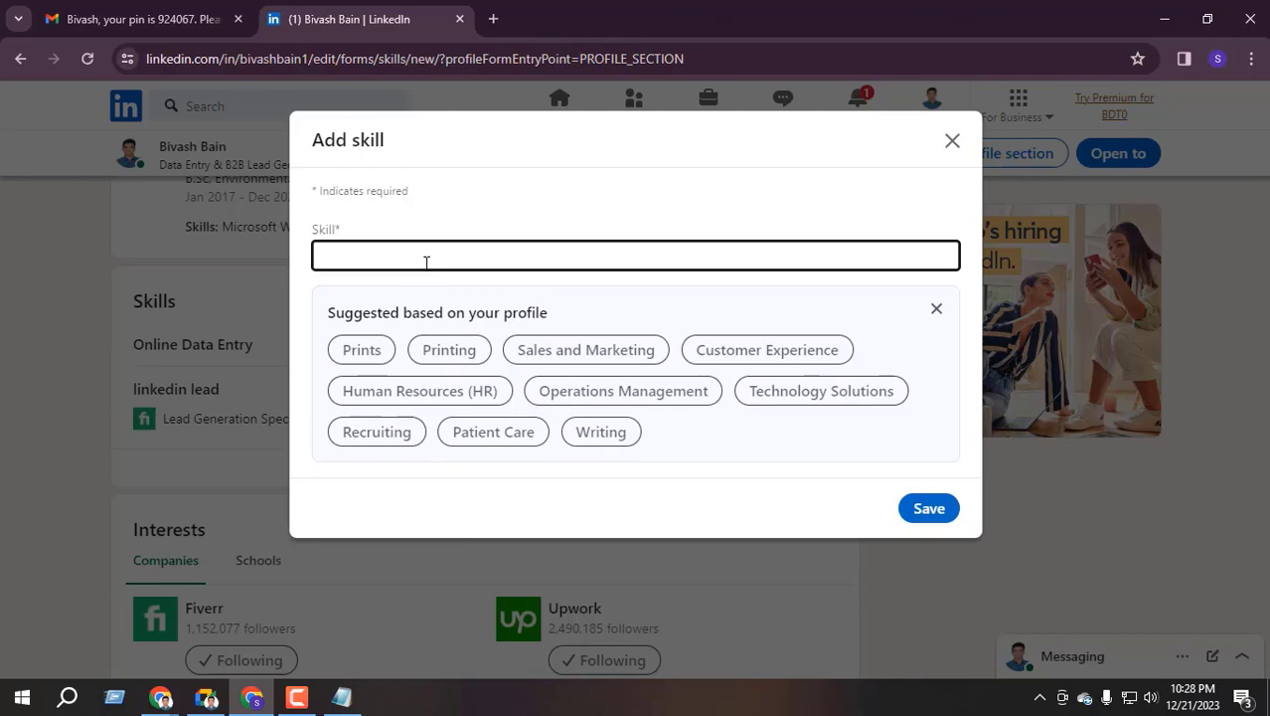
type("data")
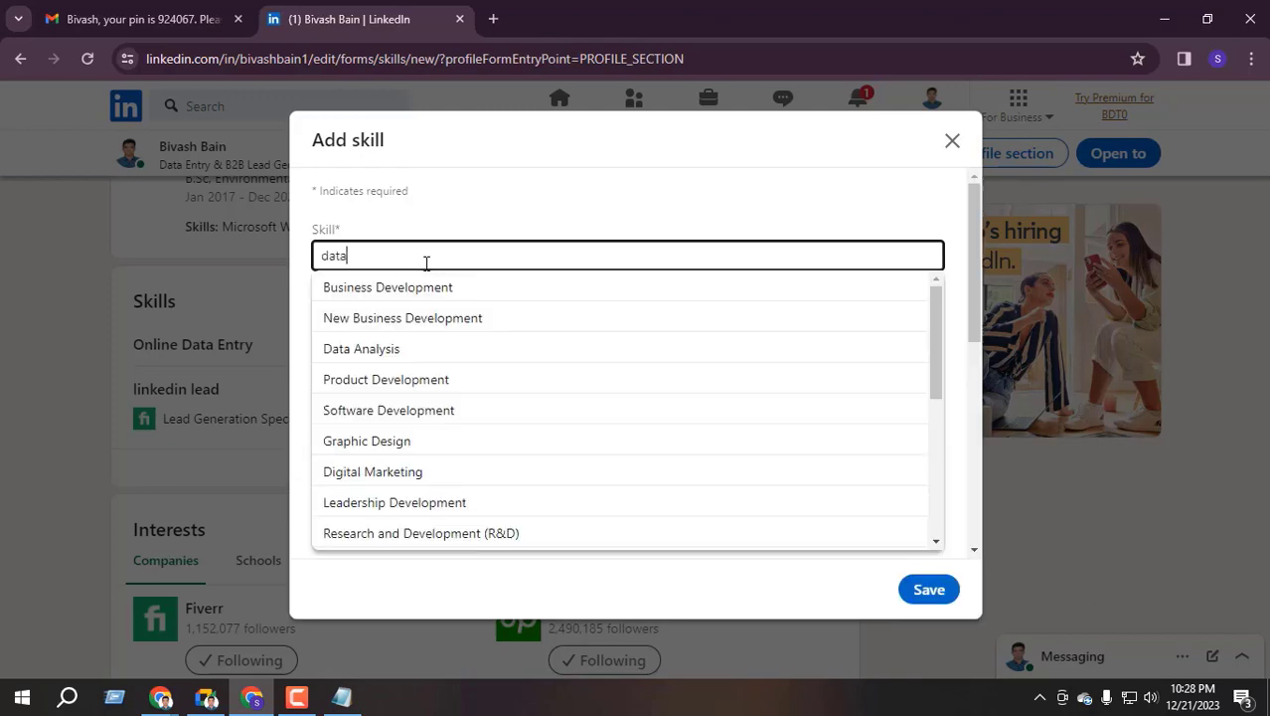
type(" scr")
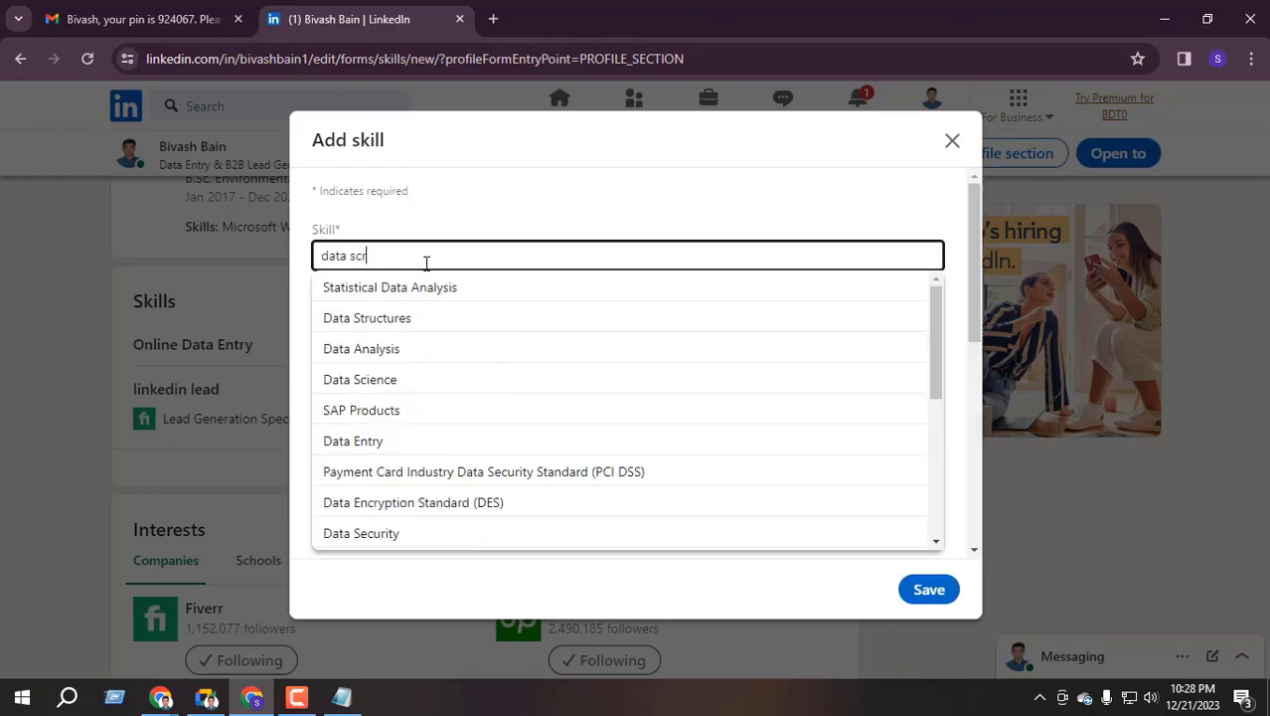
type("aping")
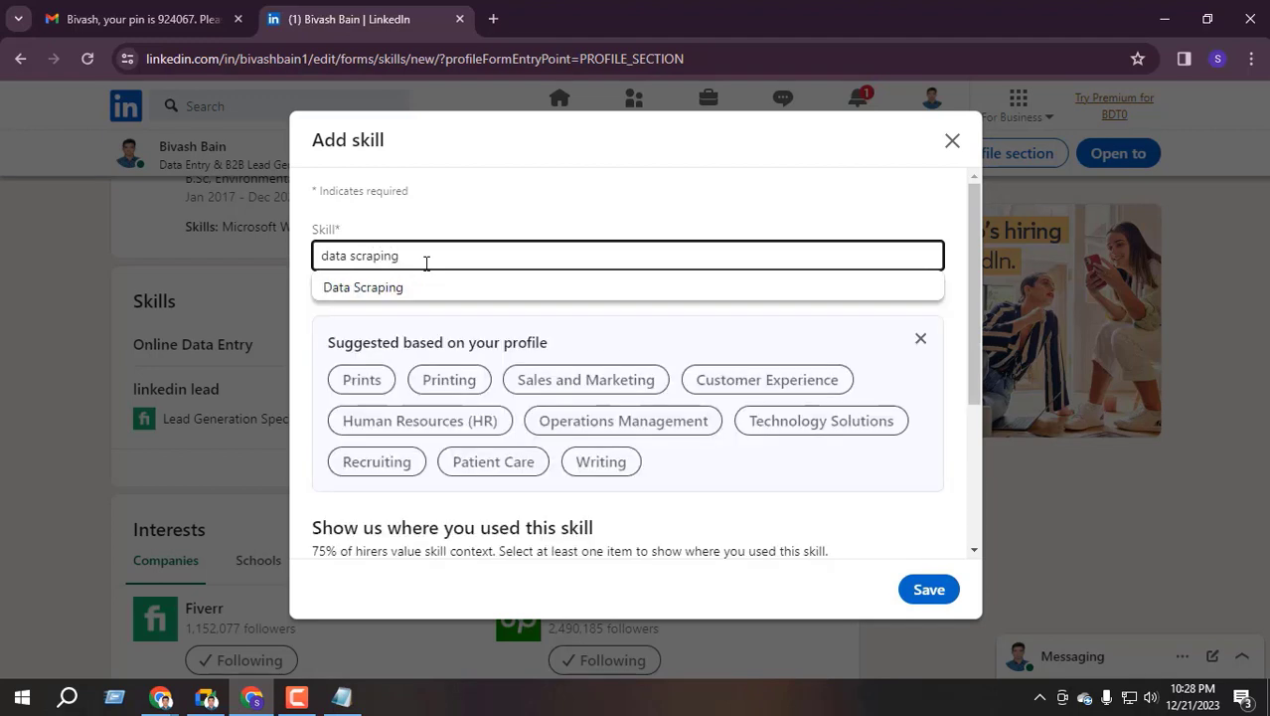
left_click(402, 287)
left_click(913, 590)
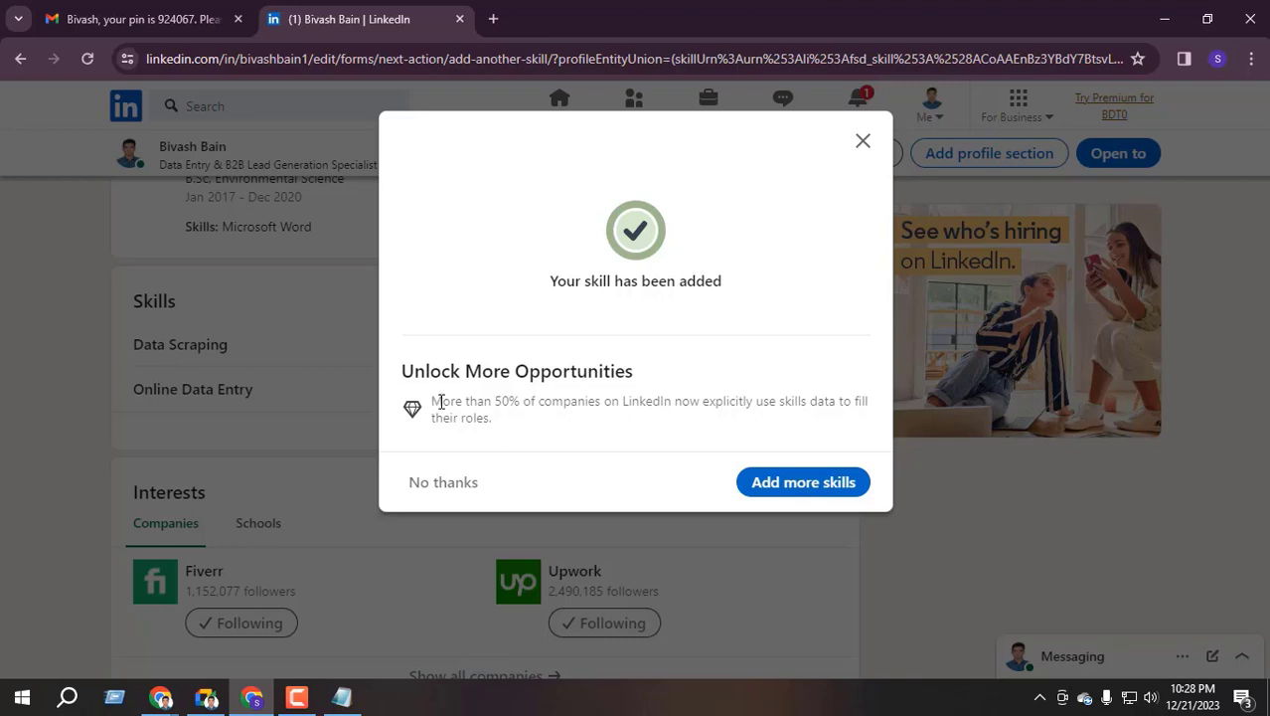
left_click_drag(442, 401, 839, 434)
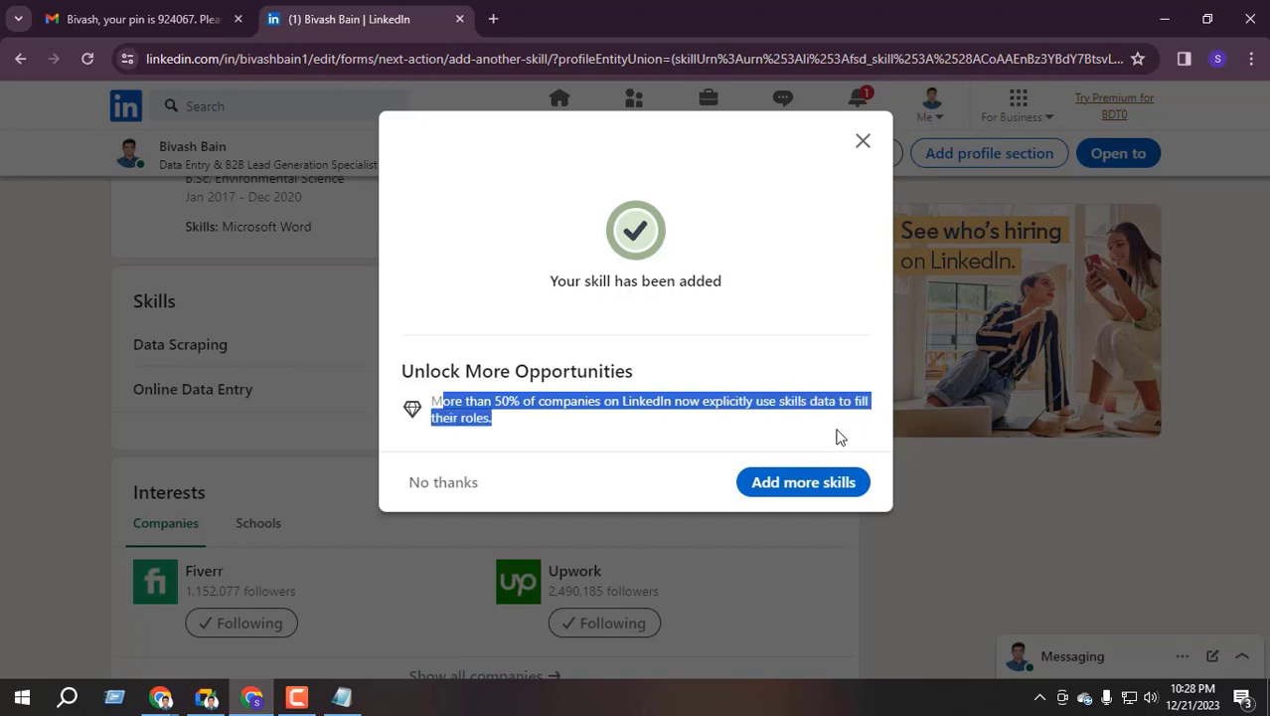
left_click(545, 406)
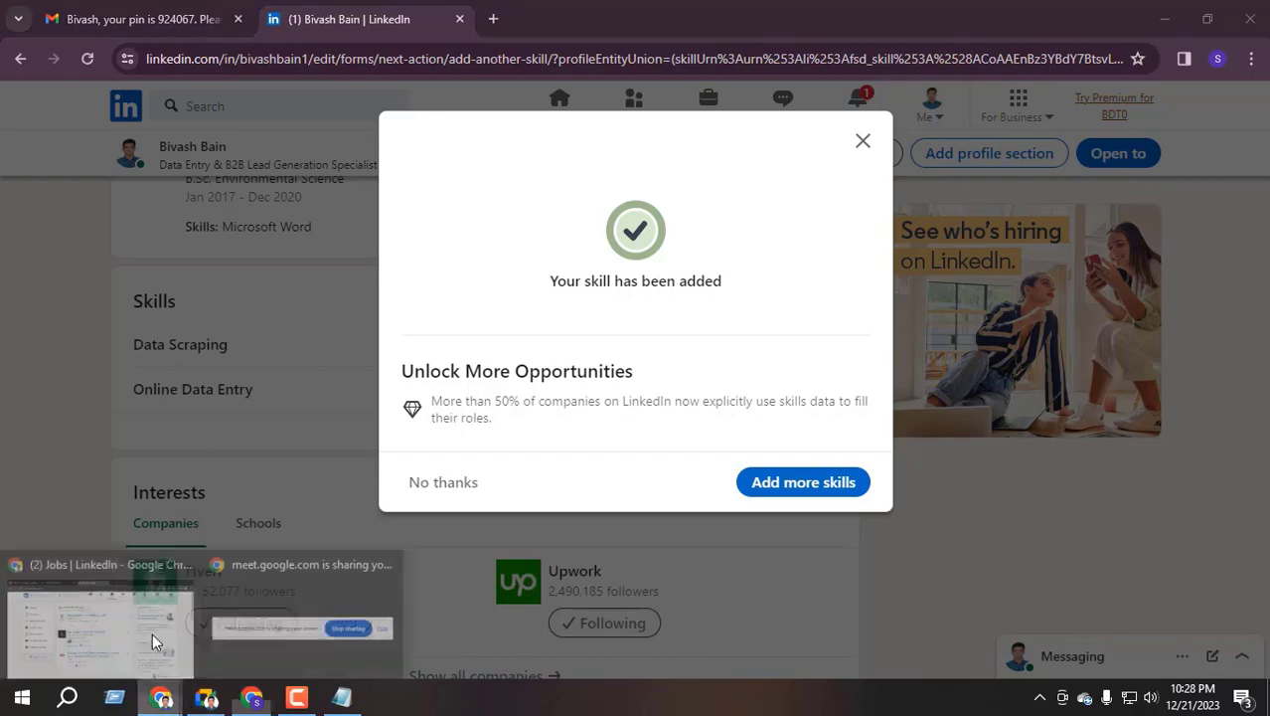
left_click(124, 598)
left_click(552, 123)
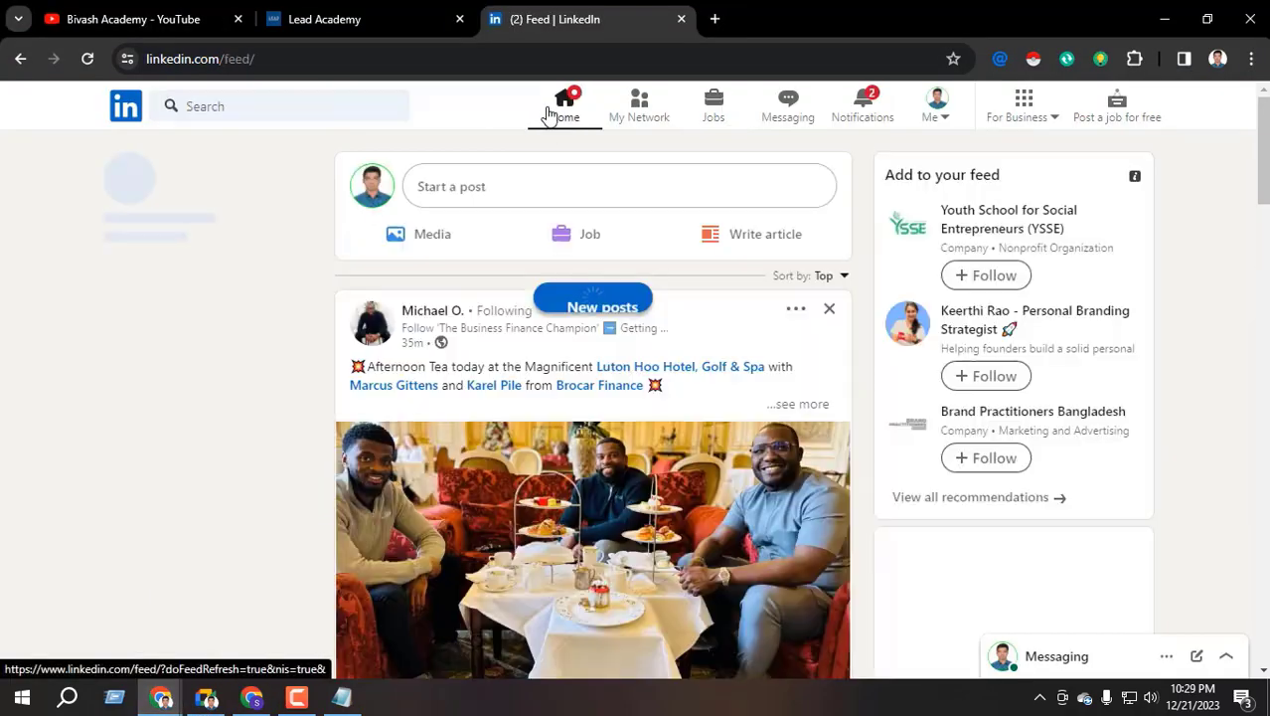
left_click(643, 120)
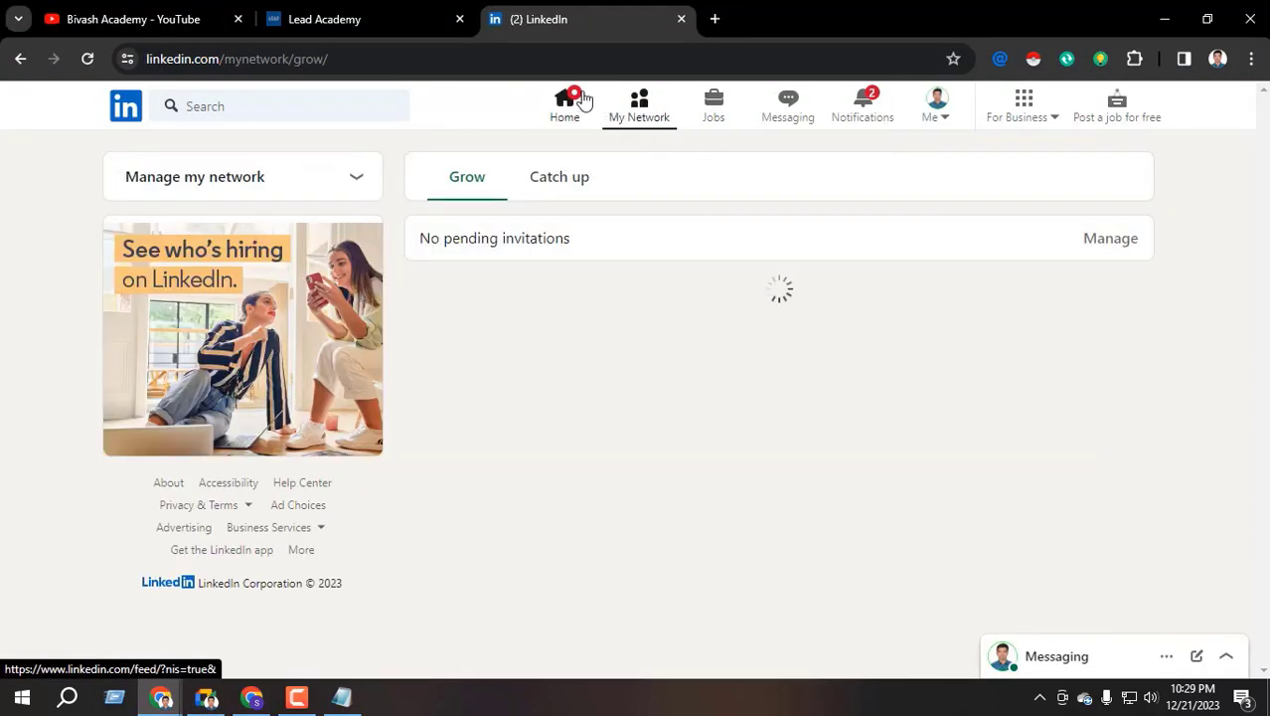
left_click(260, 108)
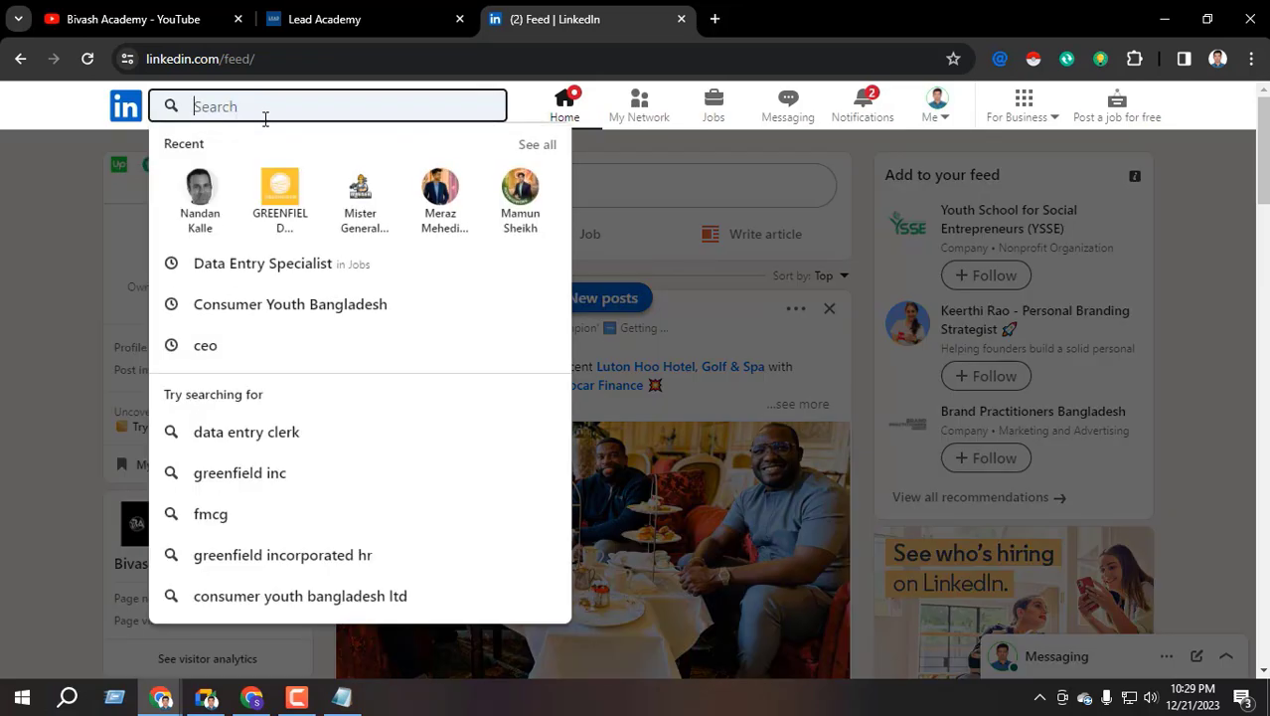
type("ceo")
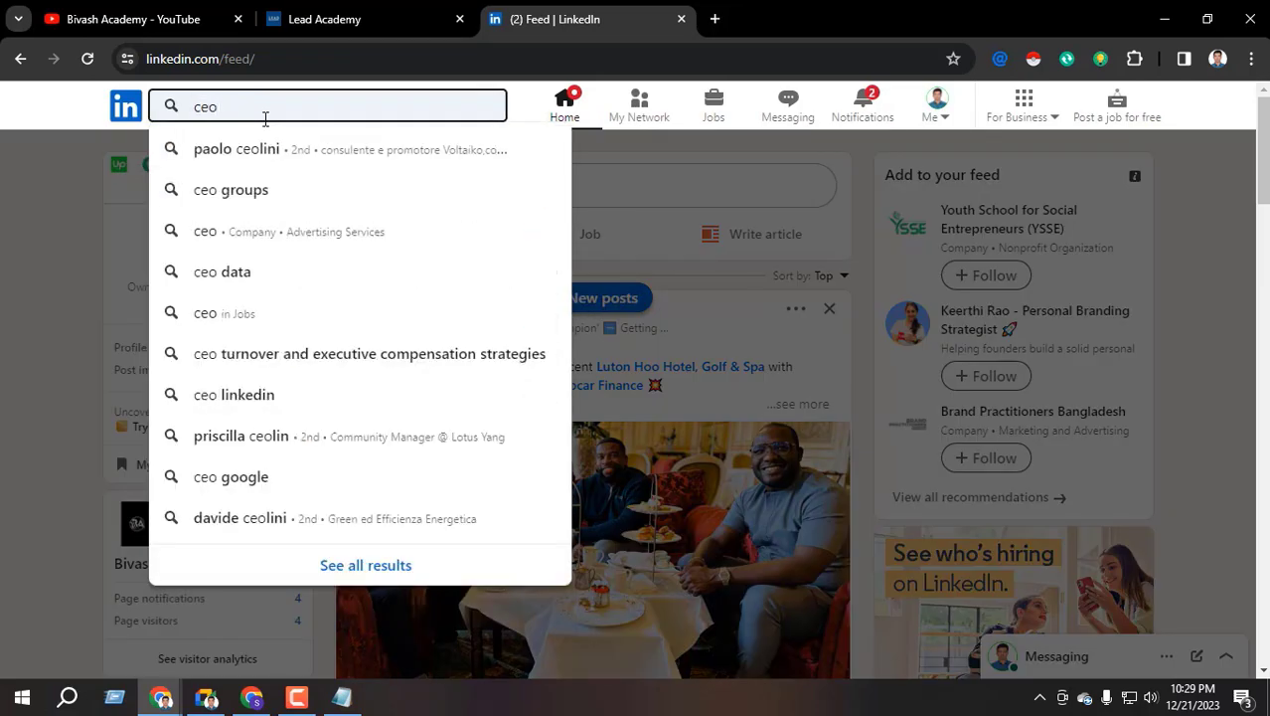
key("Return")
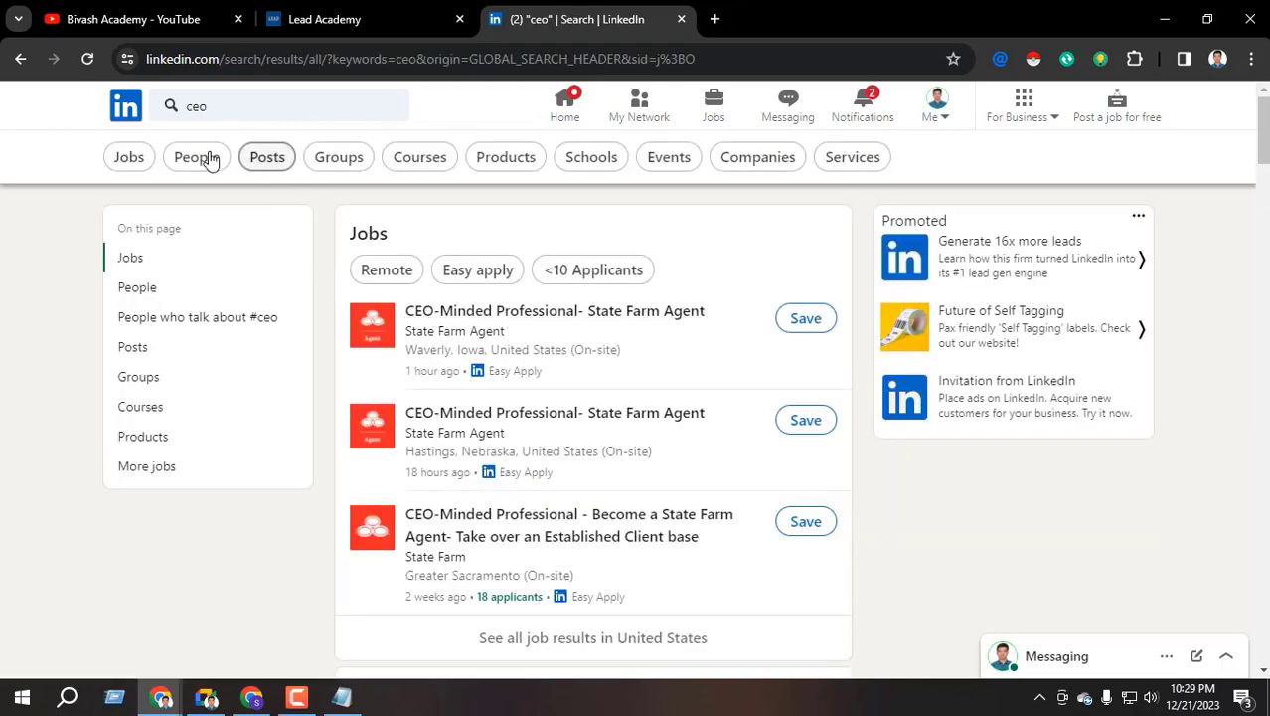
left_click(197, 159)
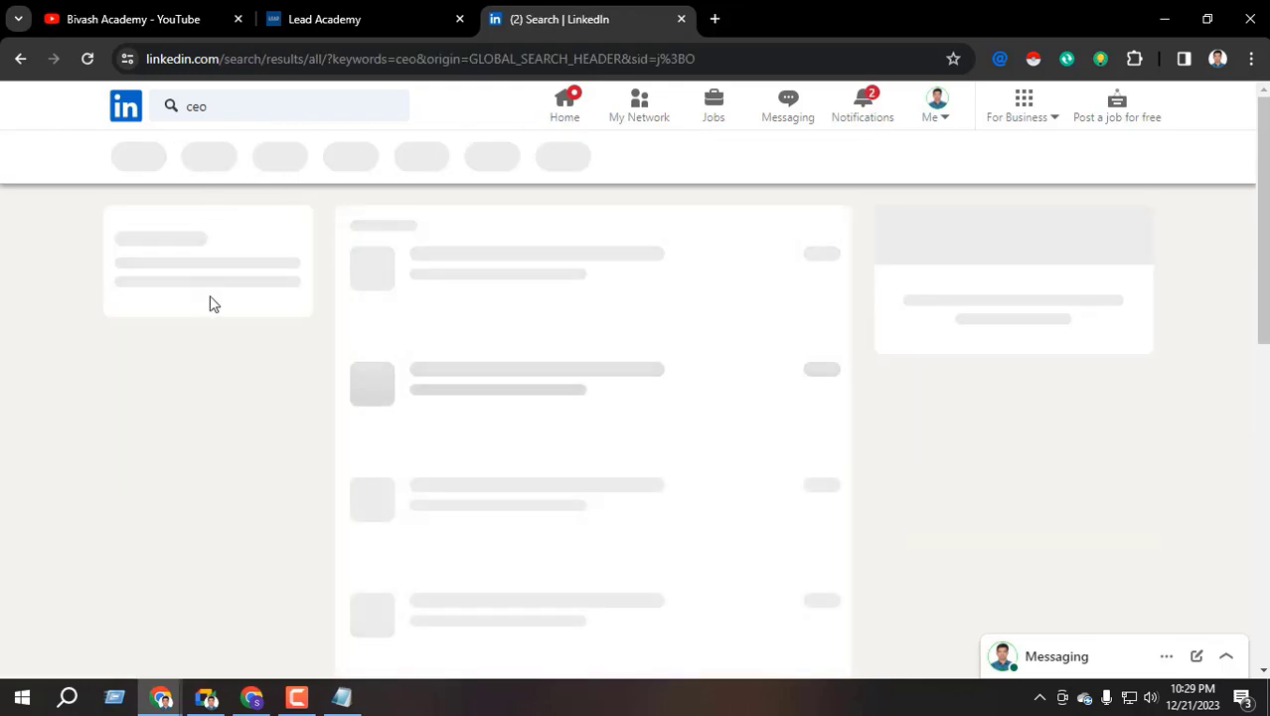
scroll(176, 360, "down", 8)
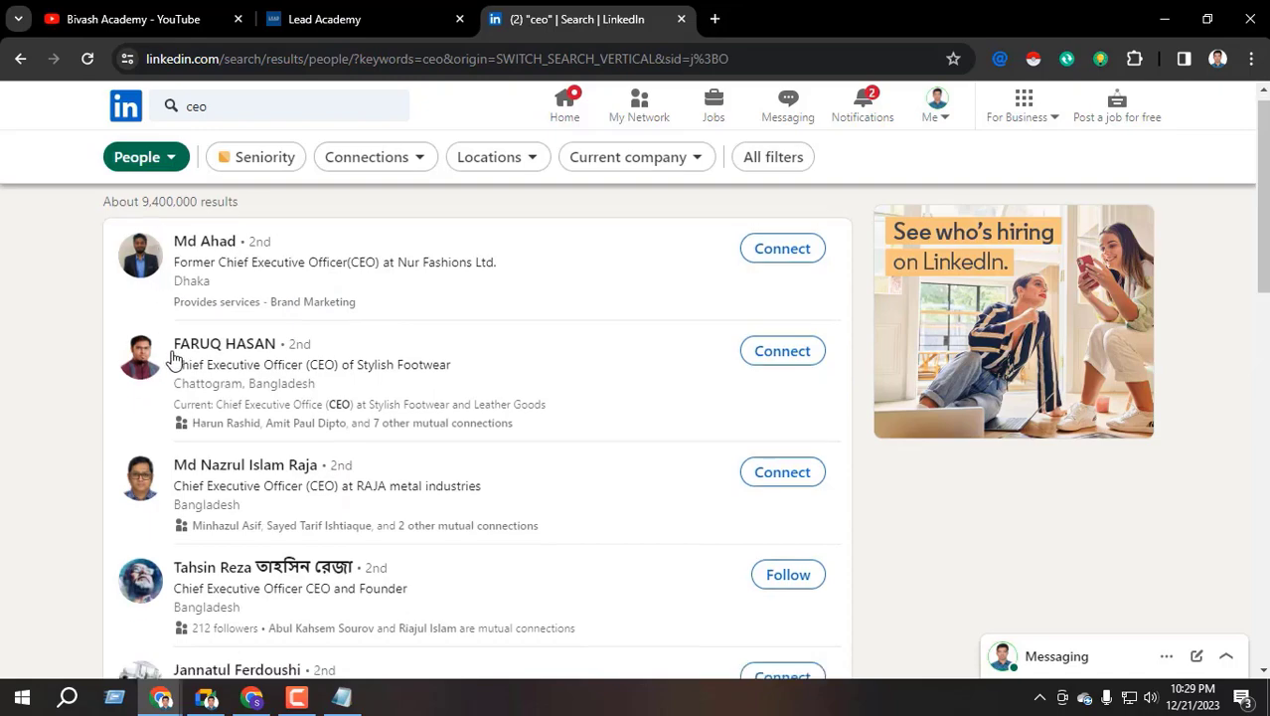
scroll(210, 407, "down", 4)
scroll(204, 403, "up", 12)
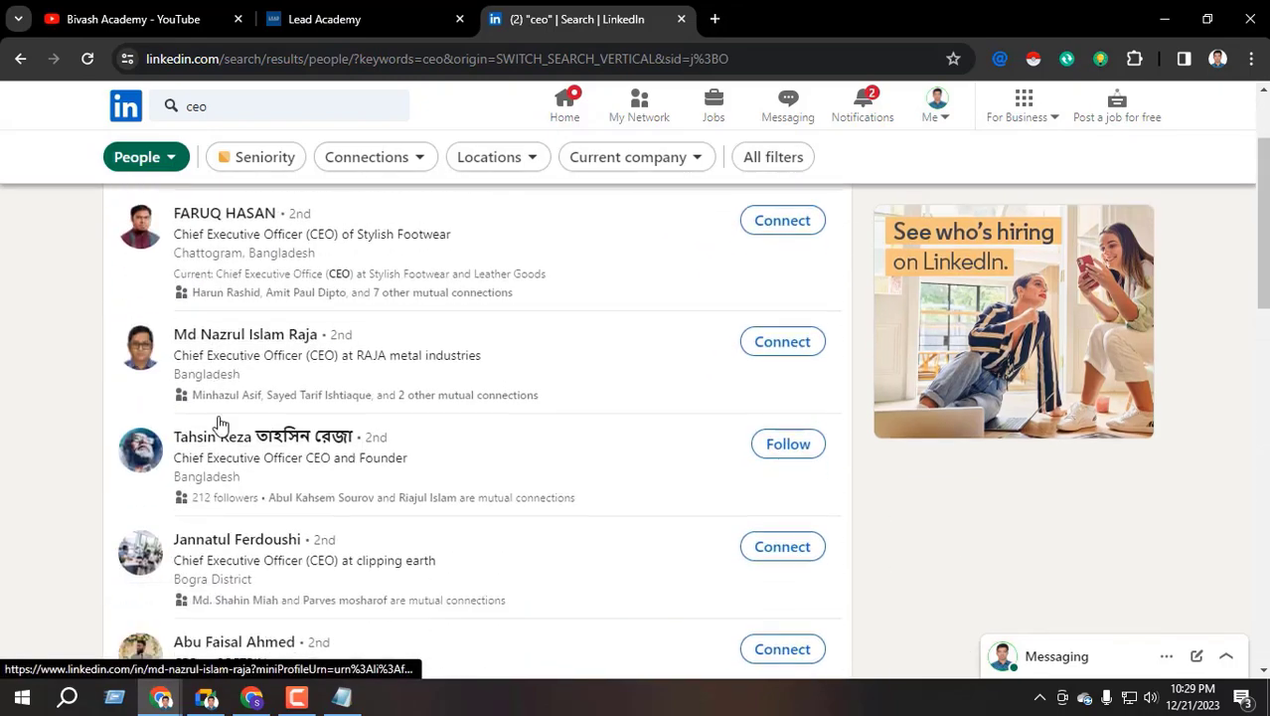
scroll(204, 372, "down", 4)
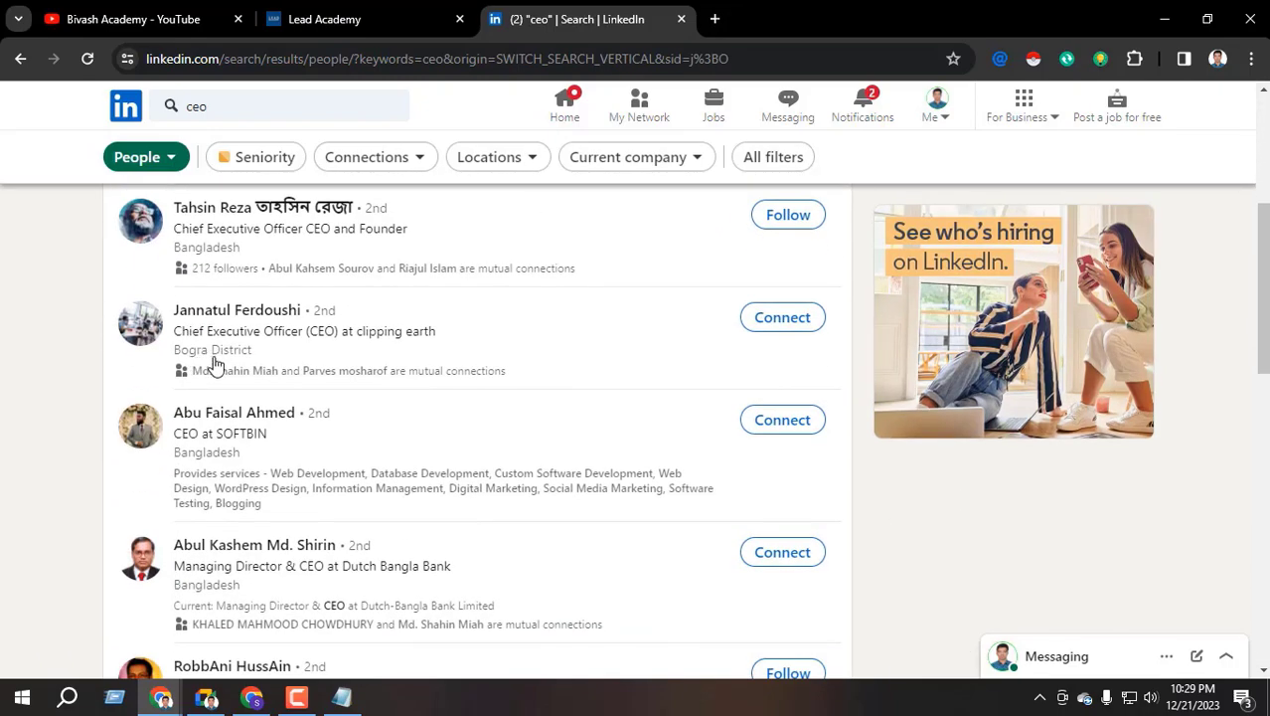
scroll(224, 320, "down", 1)
left_click(252, 697)
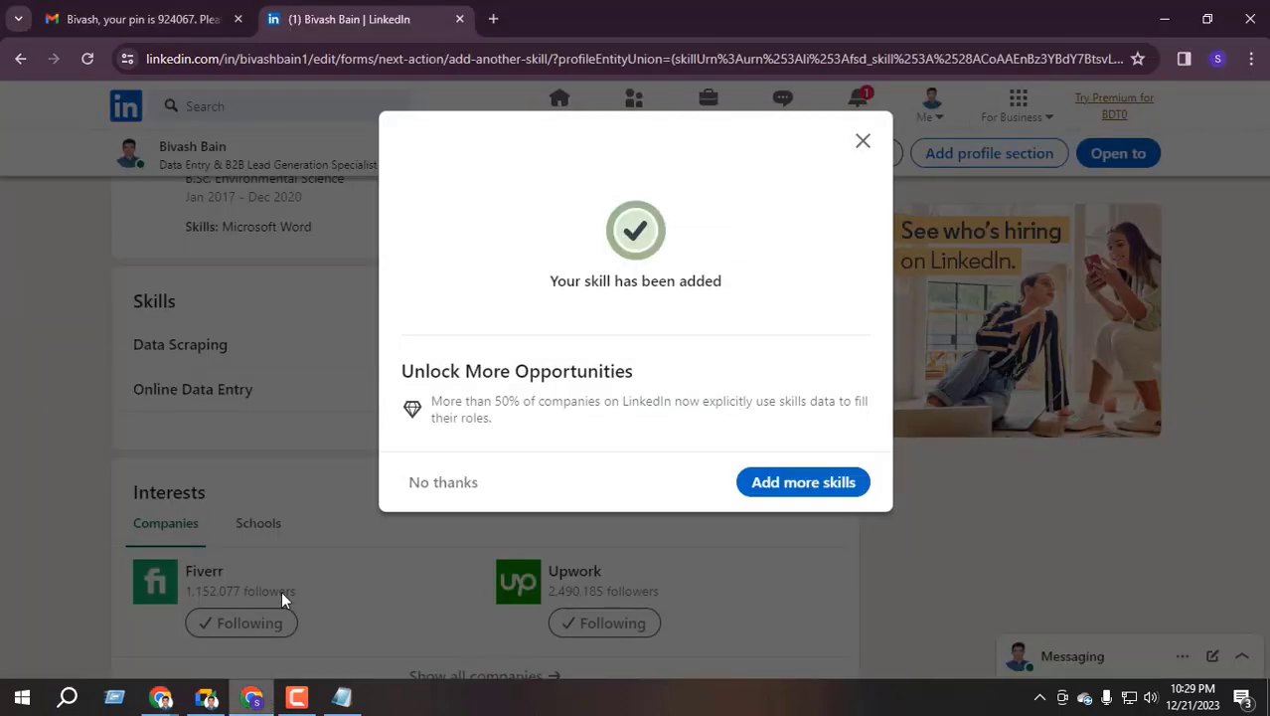
Search LinkedIn for 'ceo' and filter the results to People
left_click(435, 482)
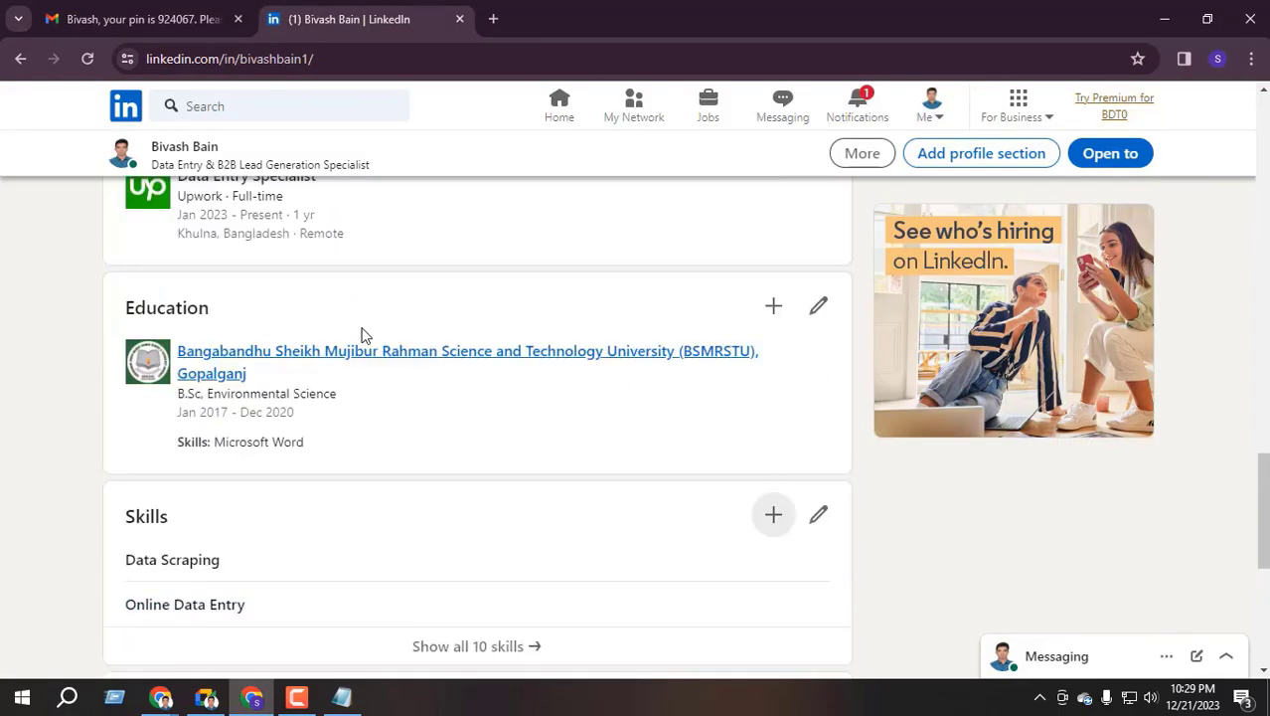
left_click(219, 116)
type("ceo")
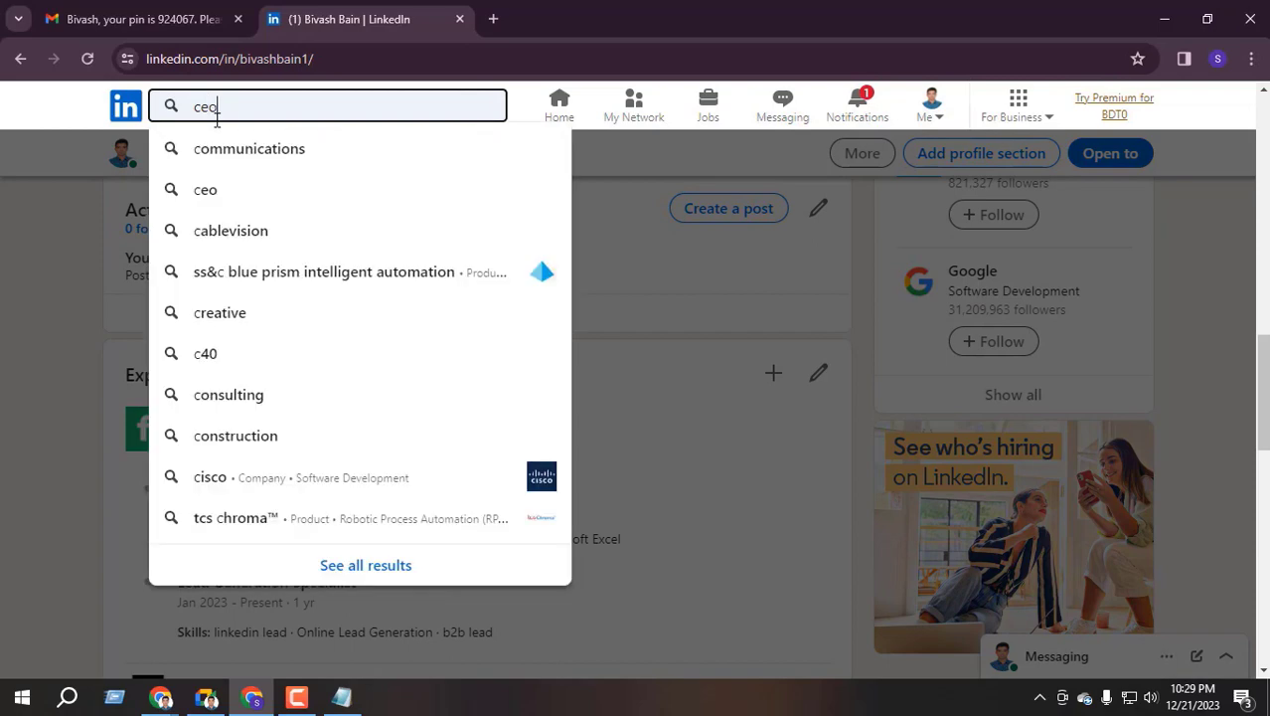
key("Return")
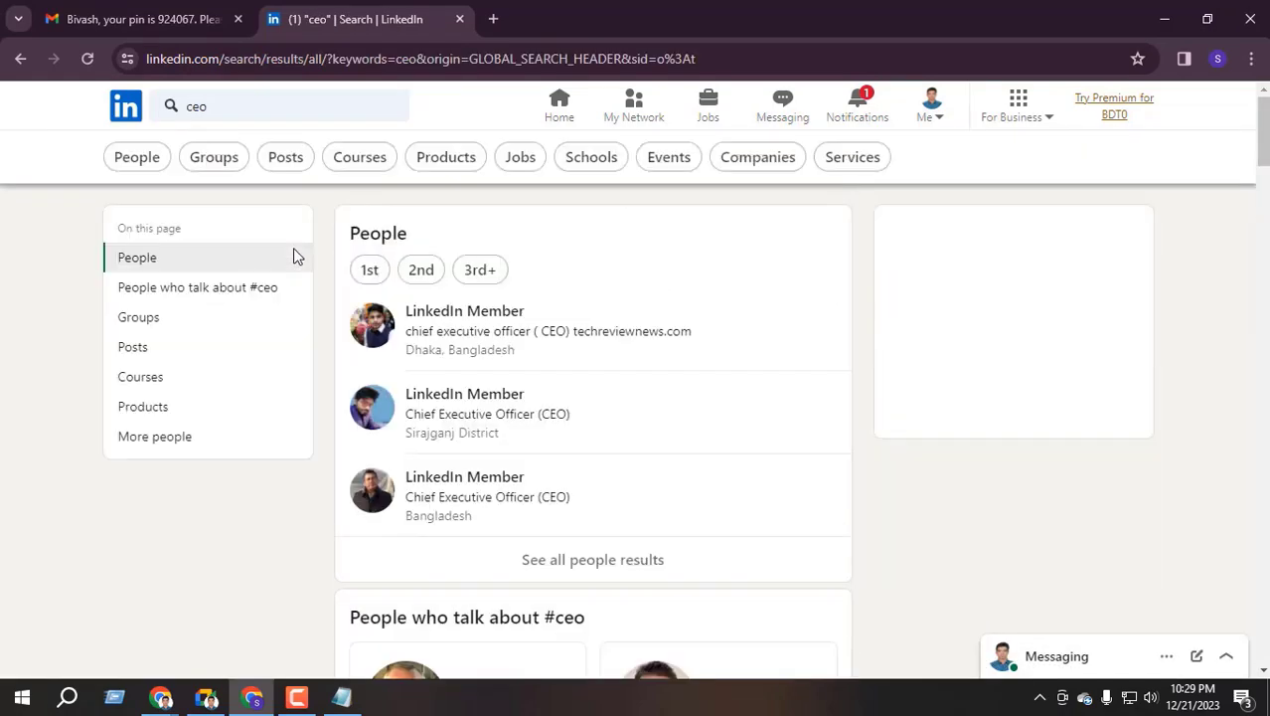
left_click(149, 157)
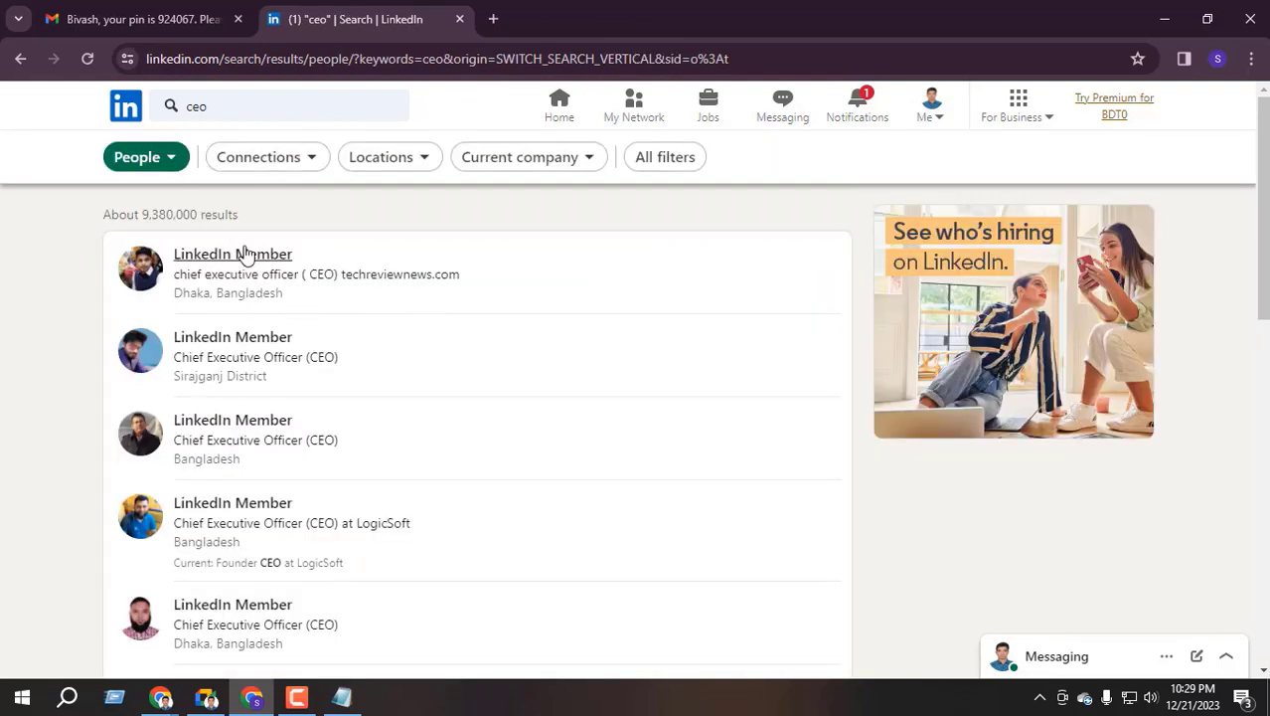
scroll(224, 339, "down", 5)
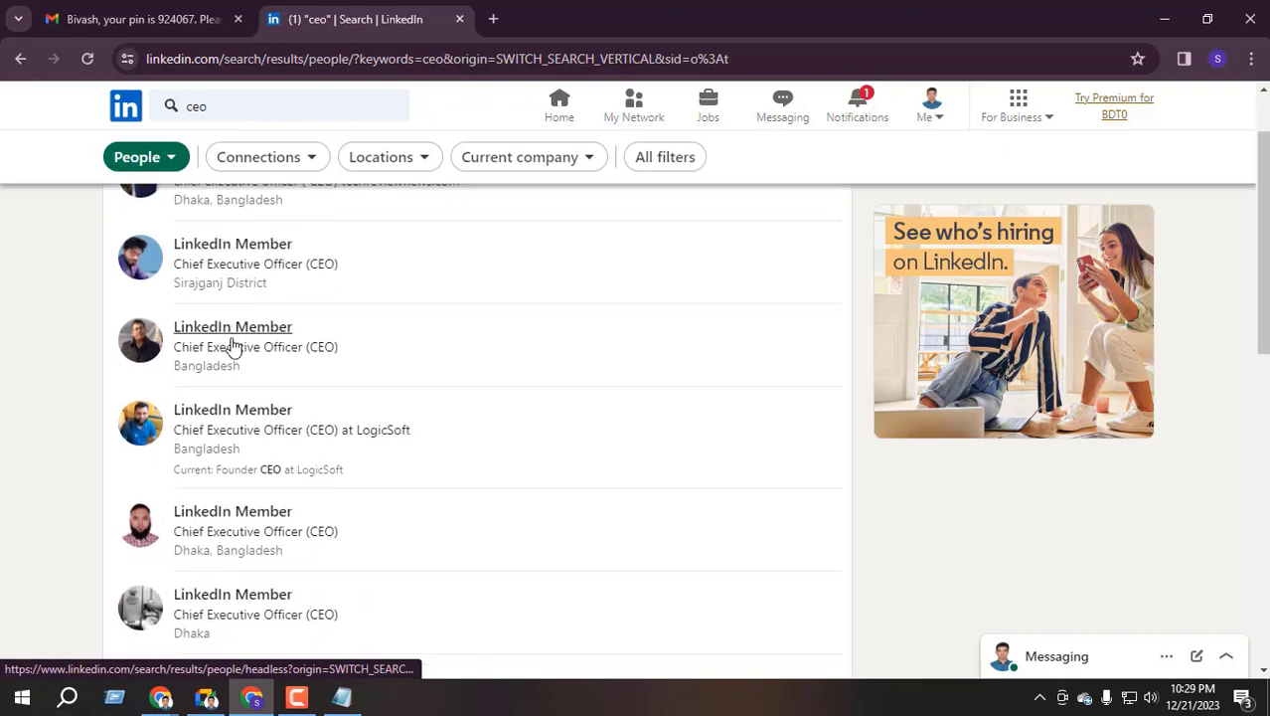
scroll(231, 332, "down", 2)
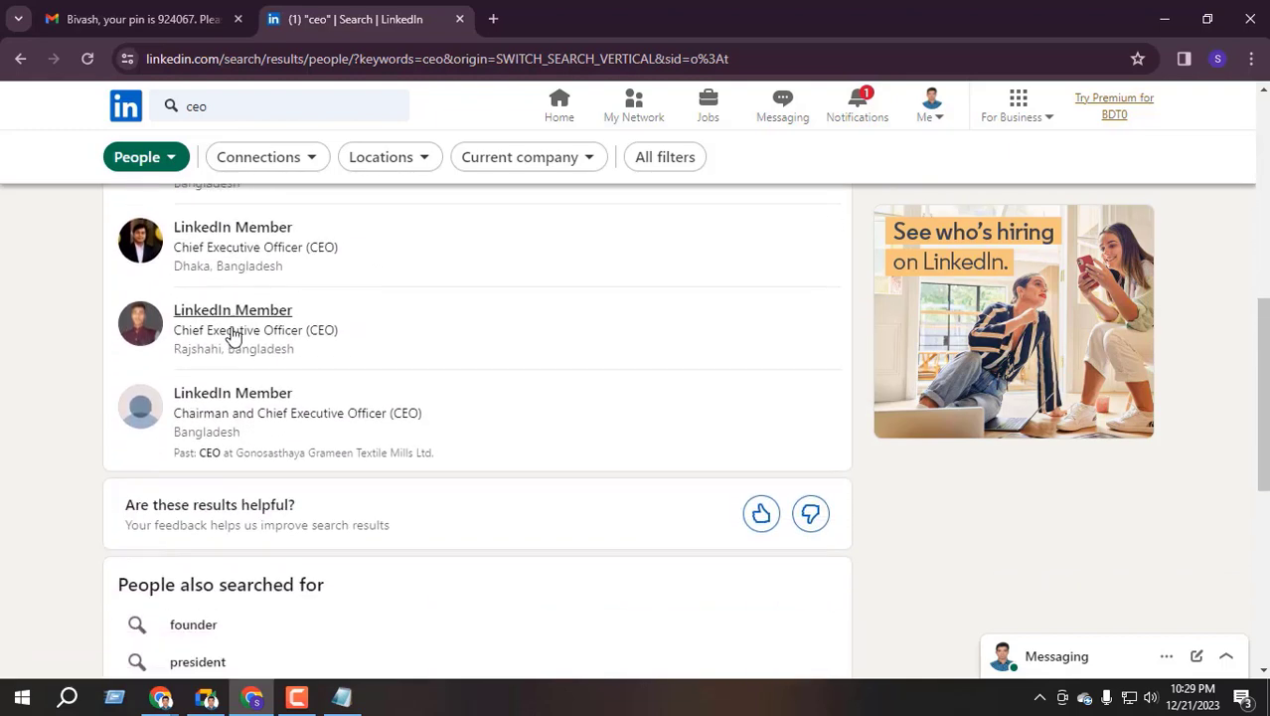
scroll(286, 329, "up", 7)
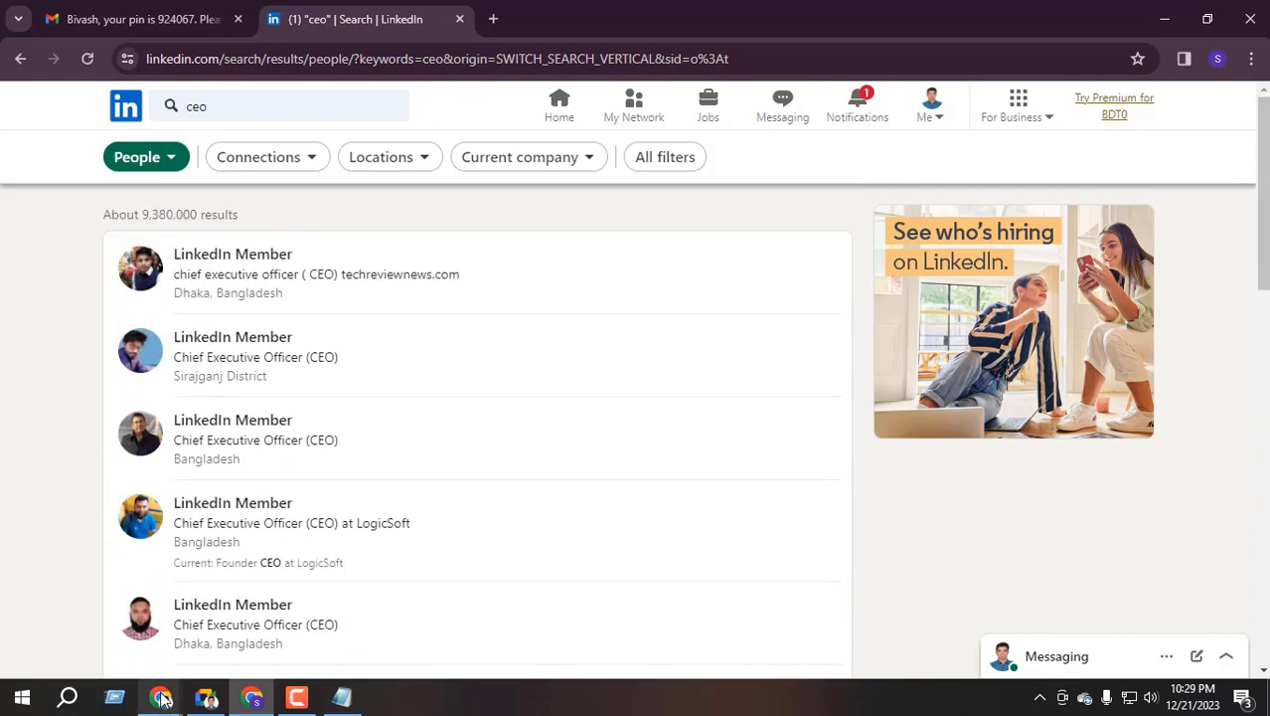
In the other browser window, open the account's own profile from the home feed
mouse_move(160, 697)
left_click(114, 646)
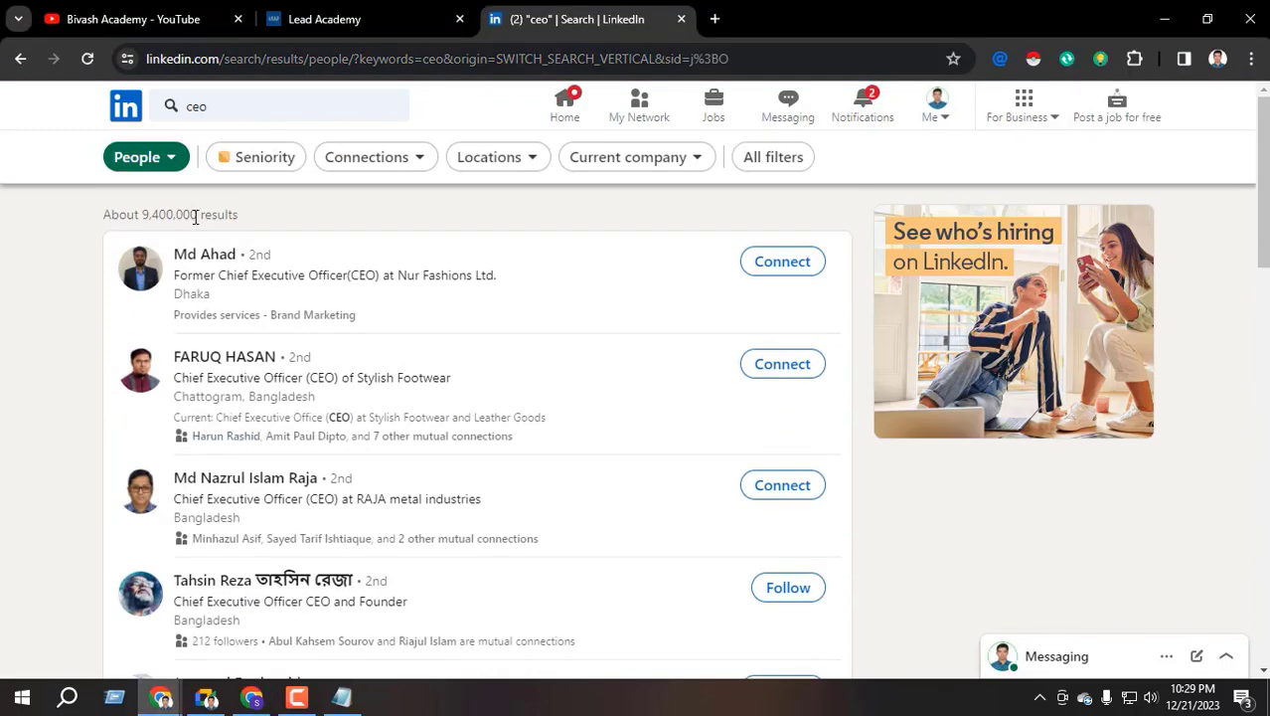
left_click(253, 697)
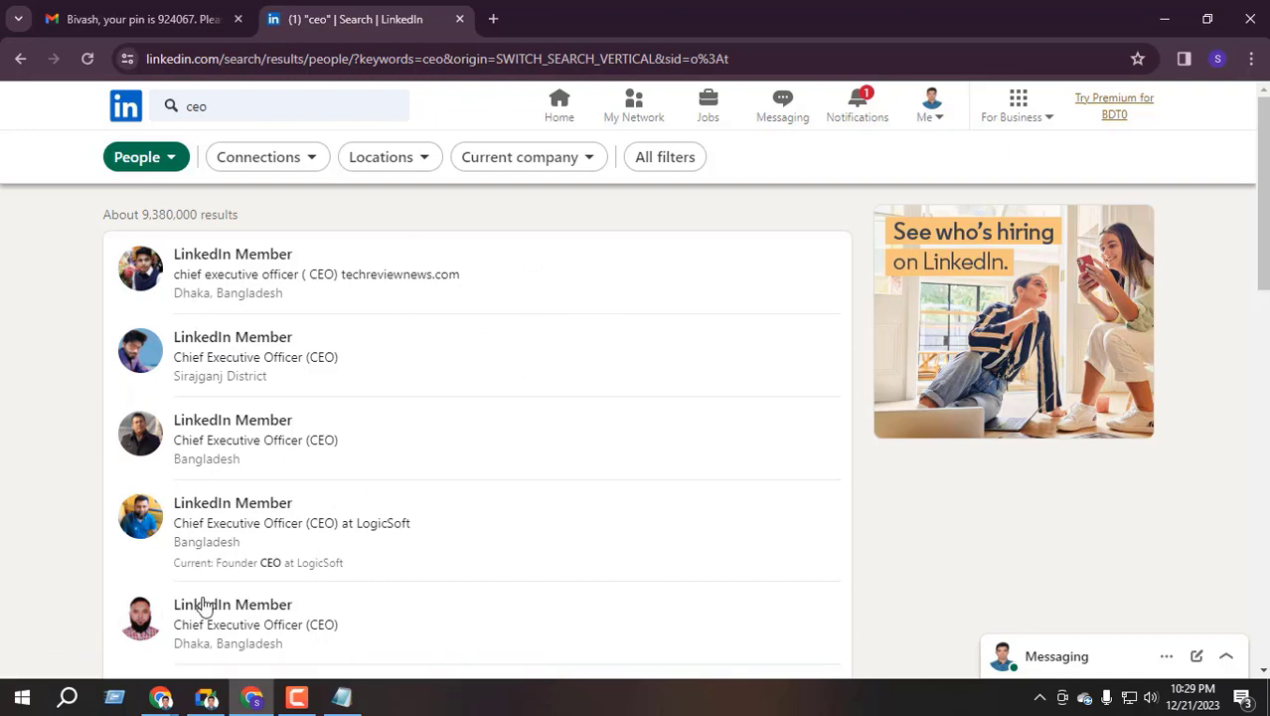
left_click(160, 696)
left_click(99, 636)
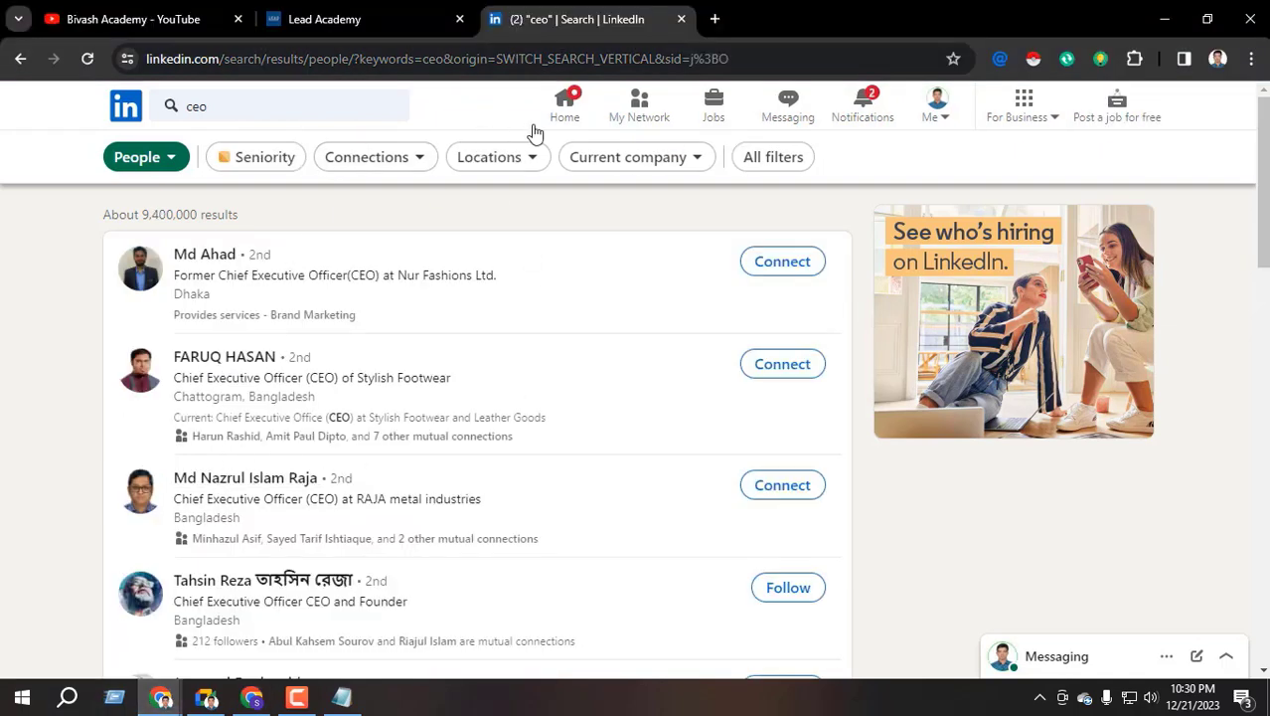
left_click(566, 111)
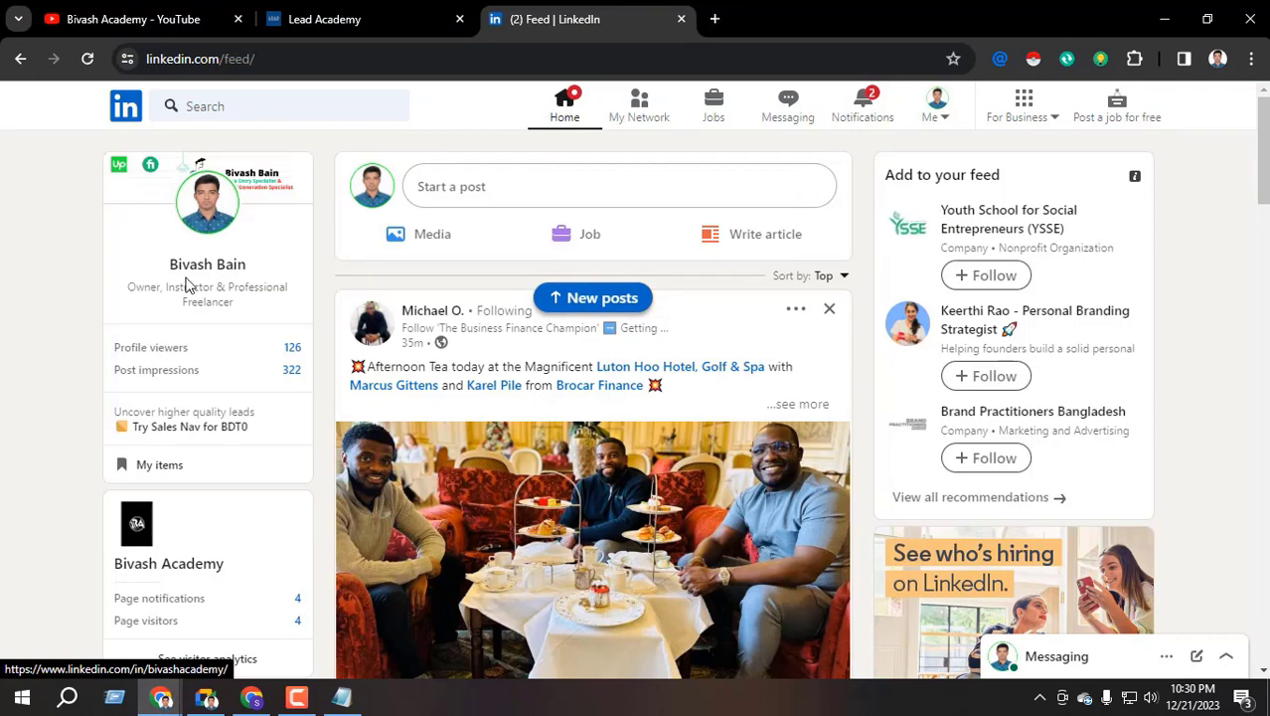
left_click(195, 278)
scroll(256, 398, "down", 2)
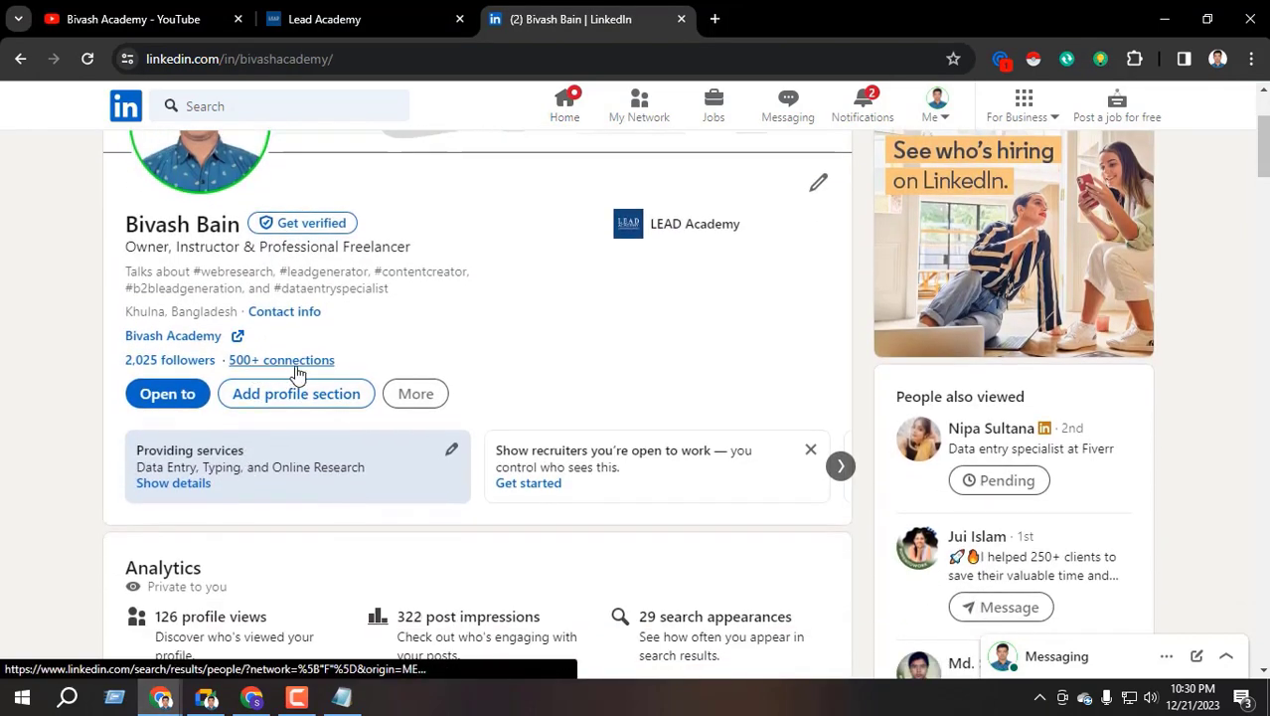
scroll(295, 373, "up", 1)
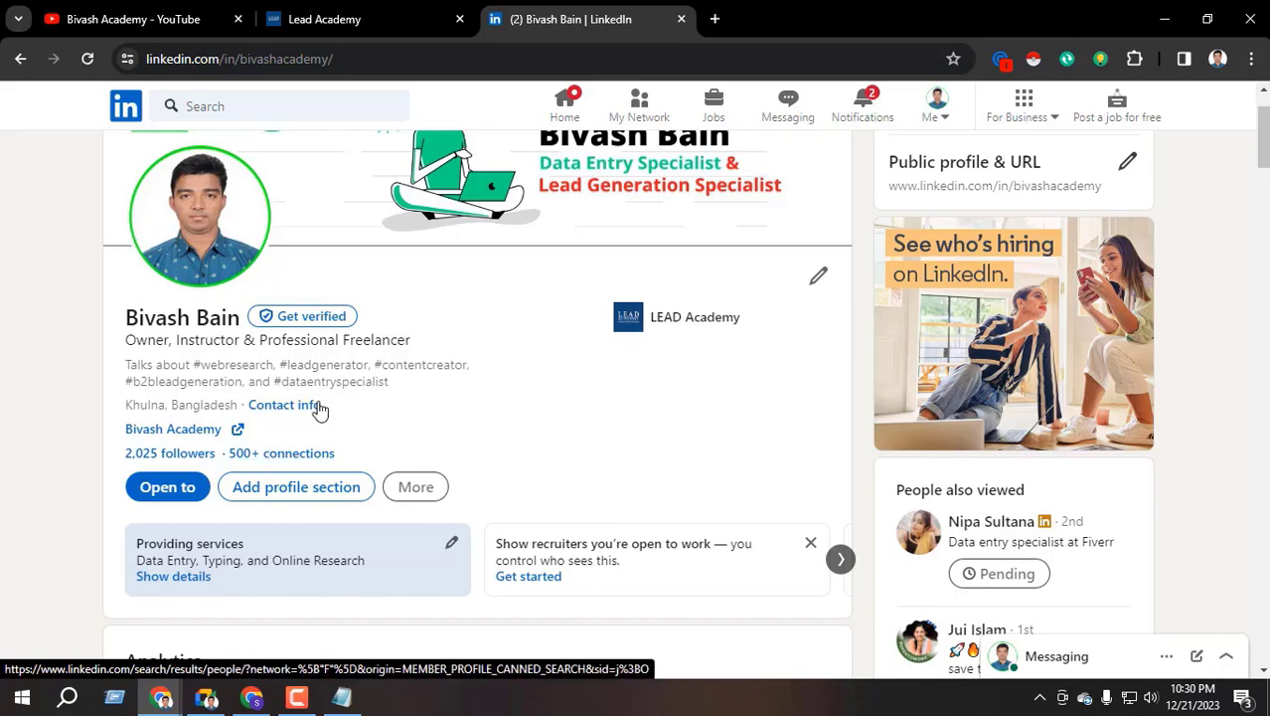
Open this window's own profile, dismiss the photo tip and open a new blank tab
left_click(251, 695)
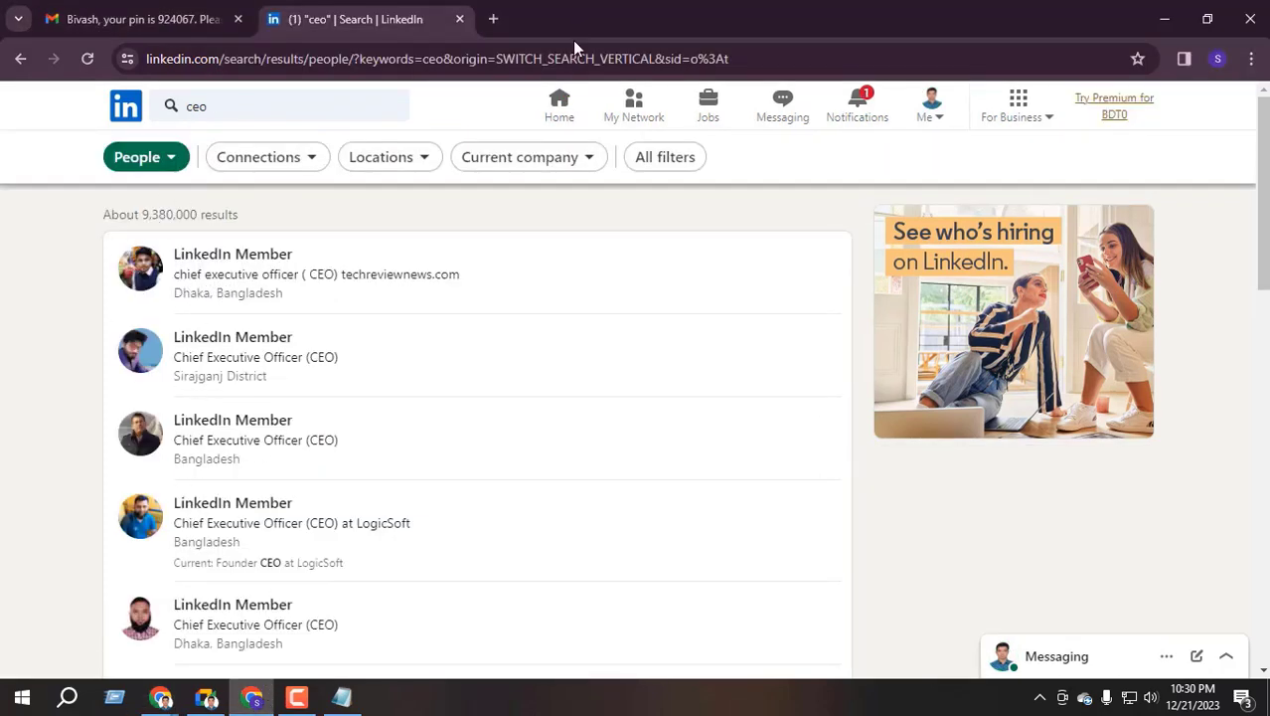
left_click(559, 105)
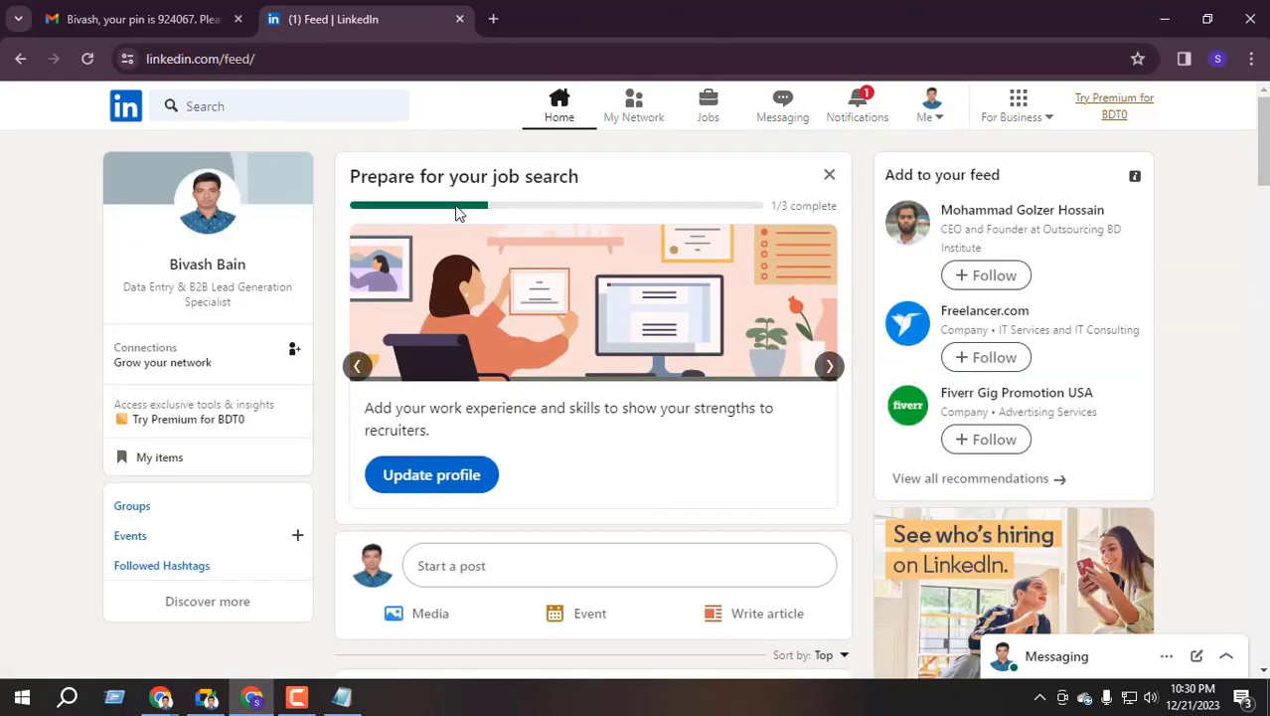
left_click(225, 266)
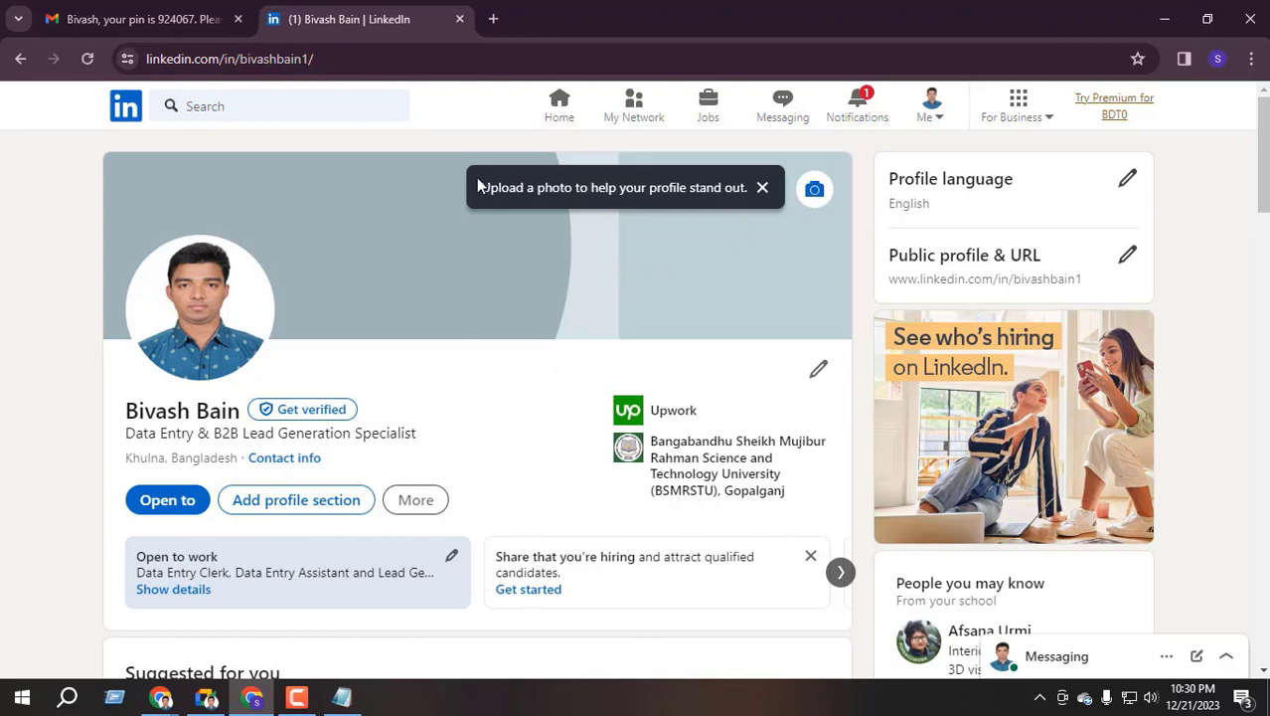
left_click(761, 188)
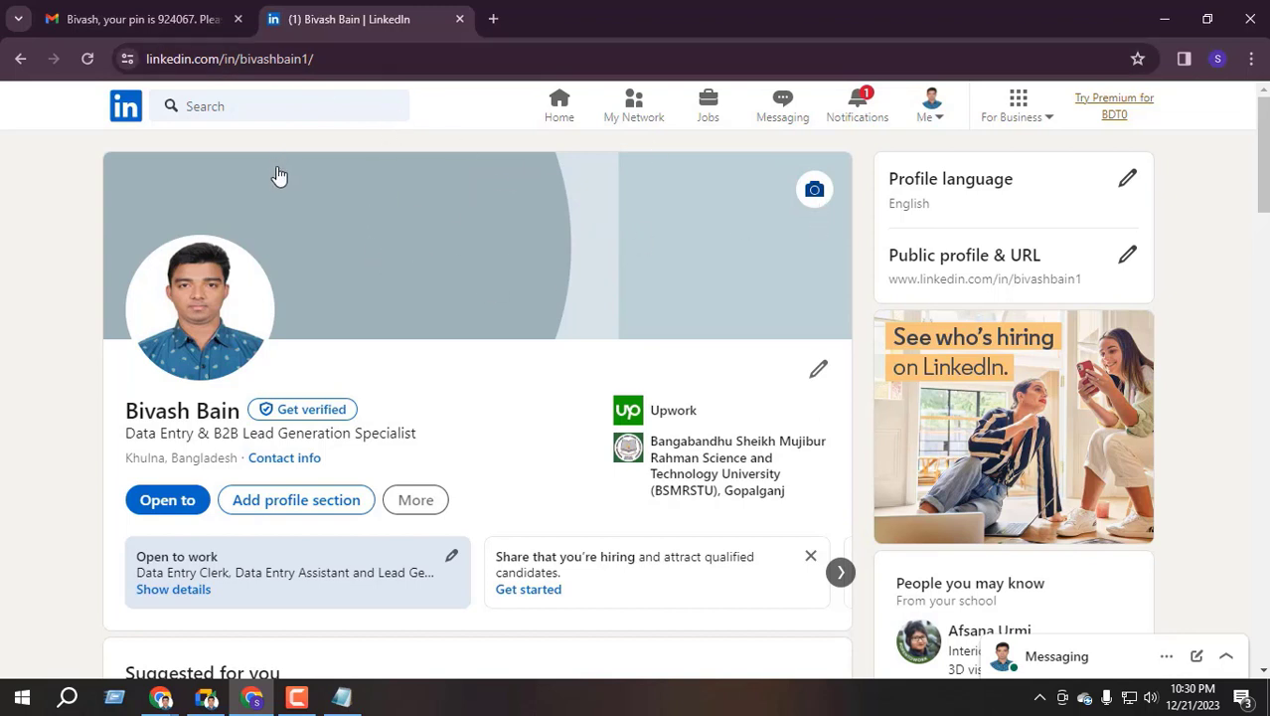
left_click(495, 18)
left_click(388, 15)
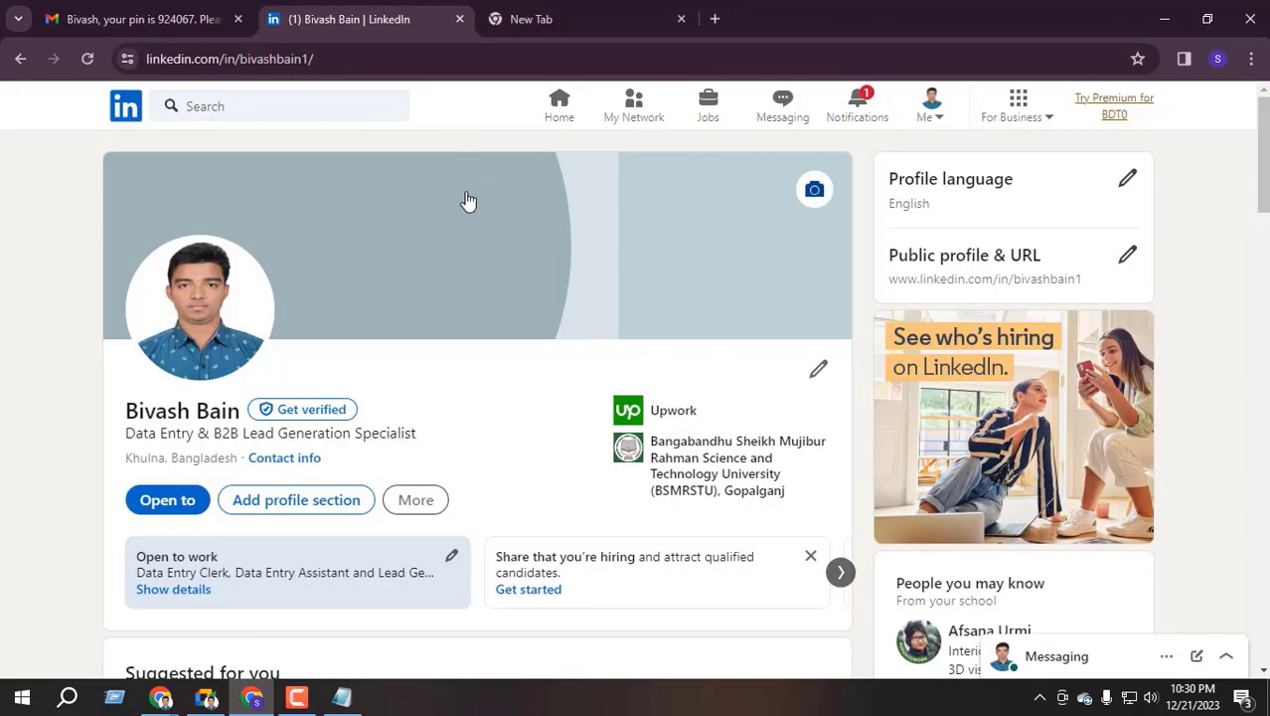
Search for 'canva', open the Canva site and choose to sign up with email
left_click(562, 8)
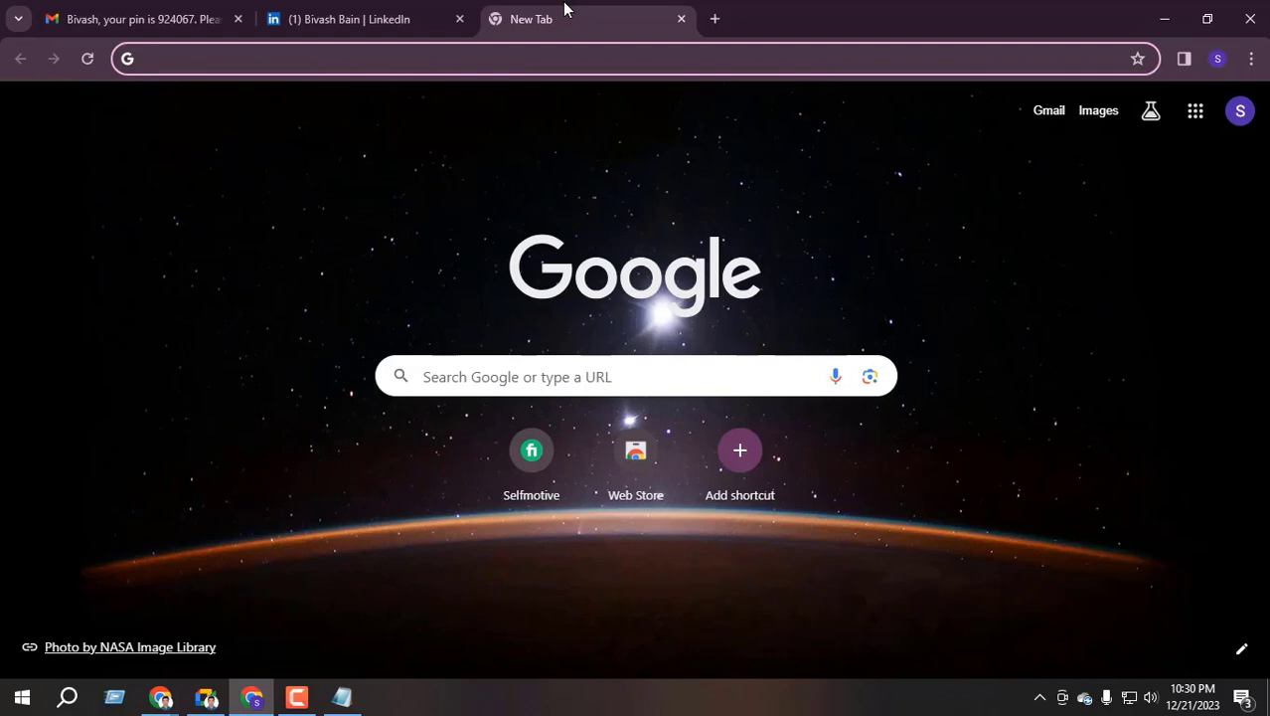
type("canva")
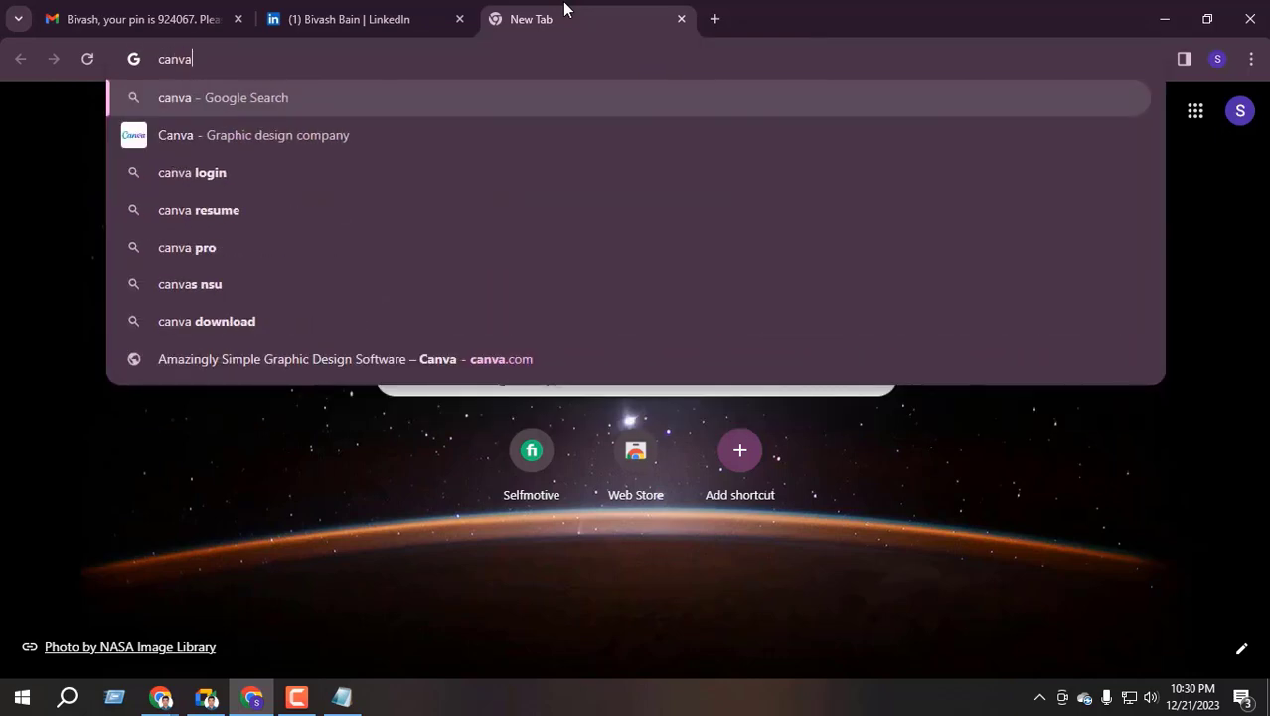
key("Return")
left_click(338, 294)
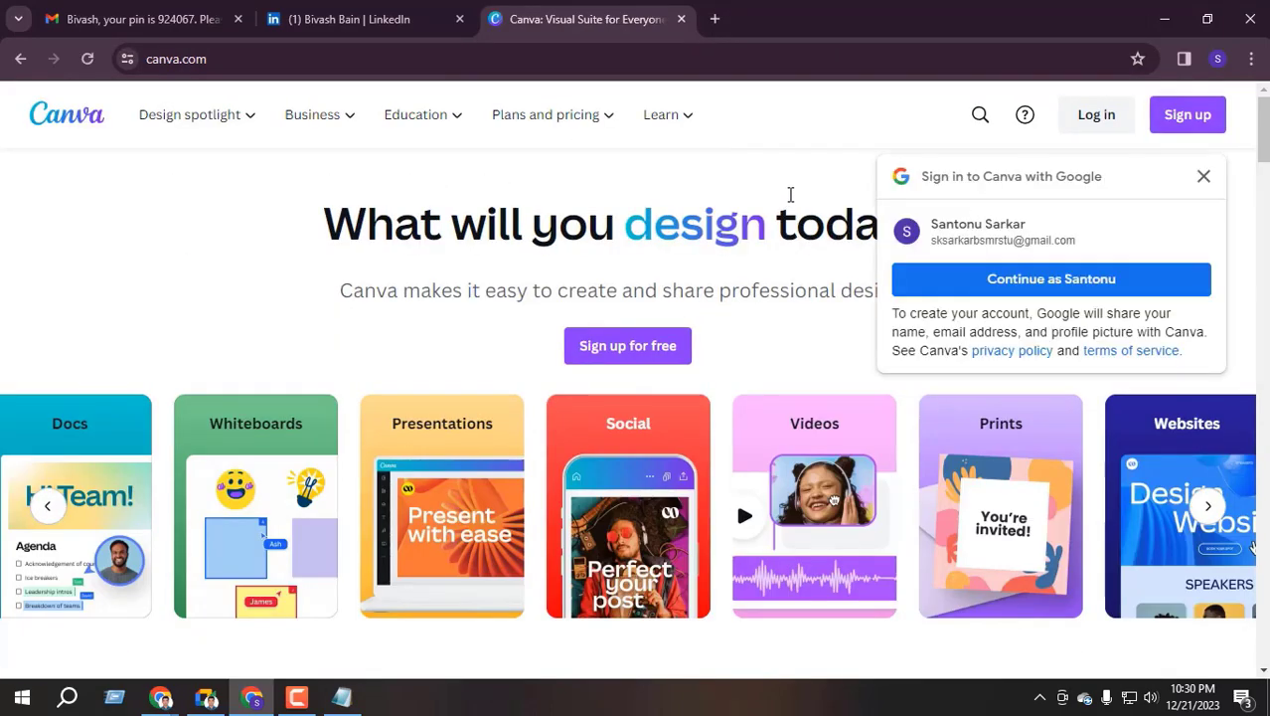
left_click(1204, 176)
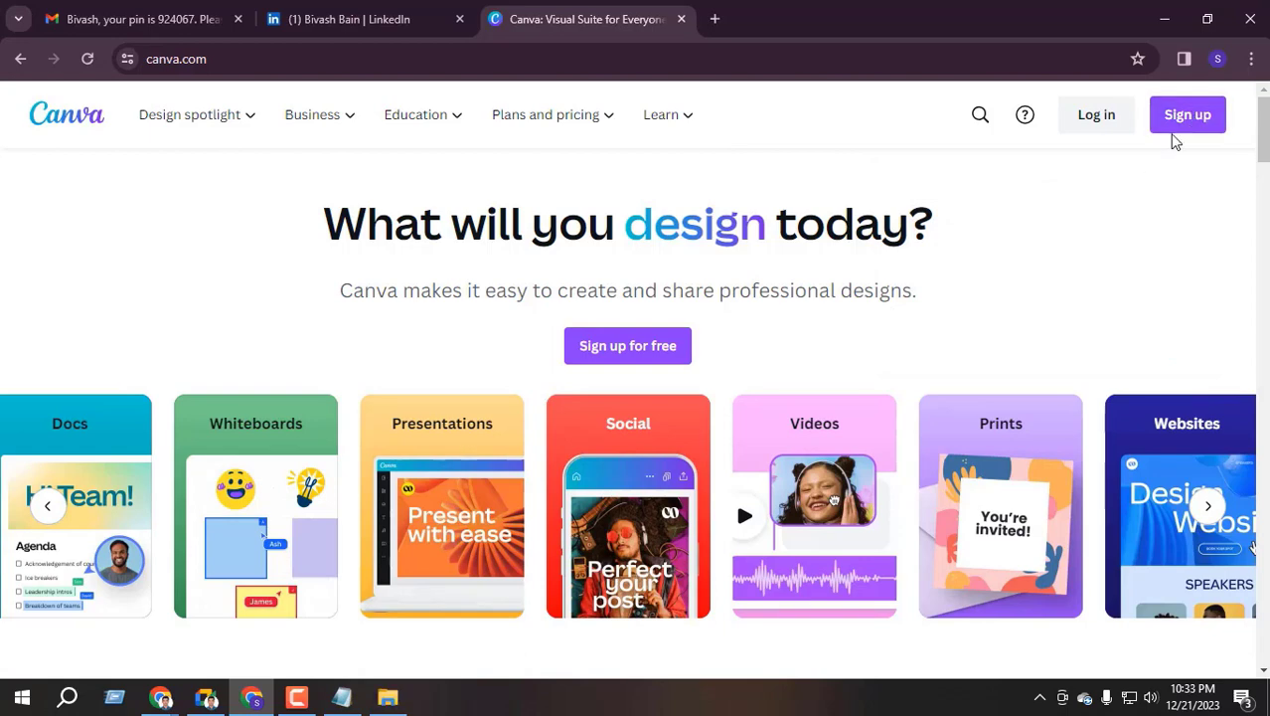
left_click(1183, 115)
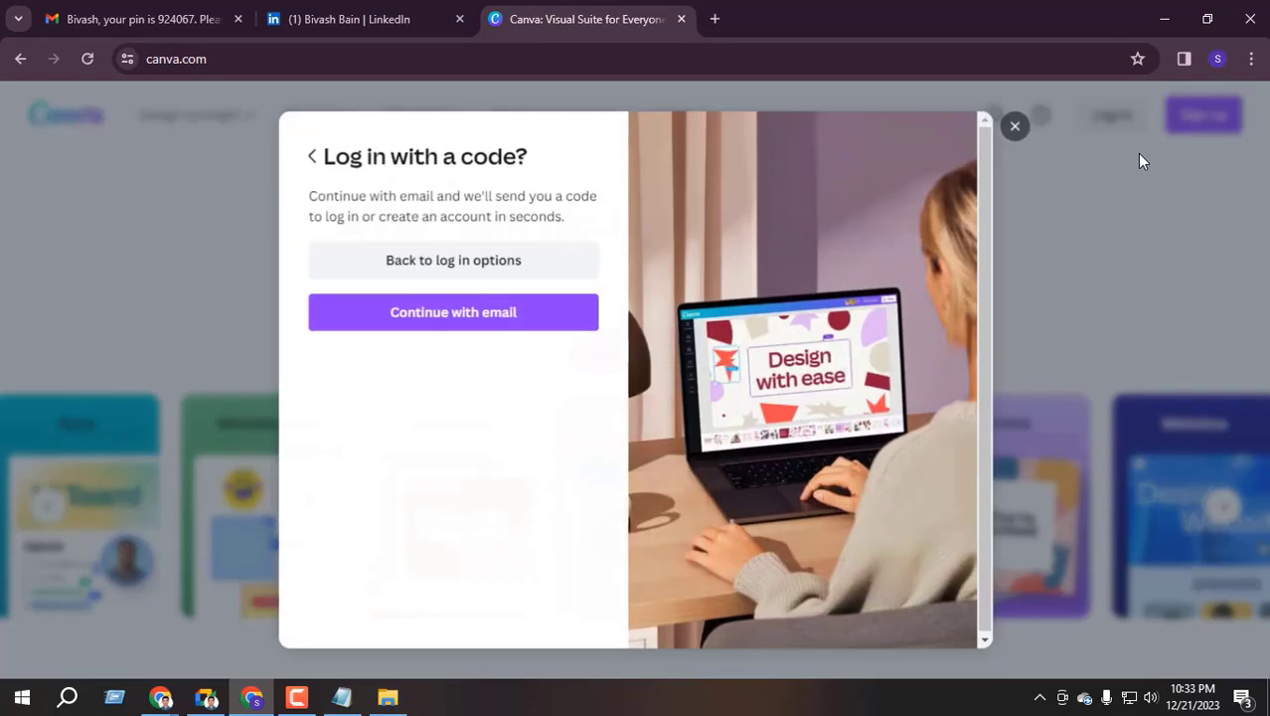
left_click(463, 314)
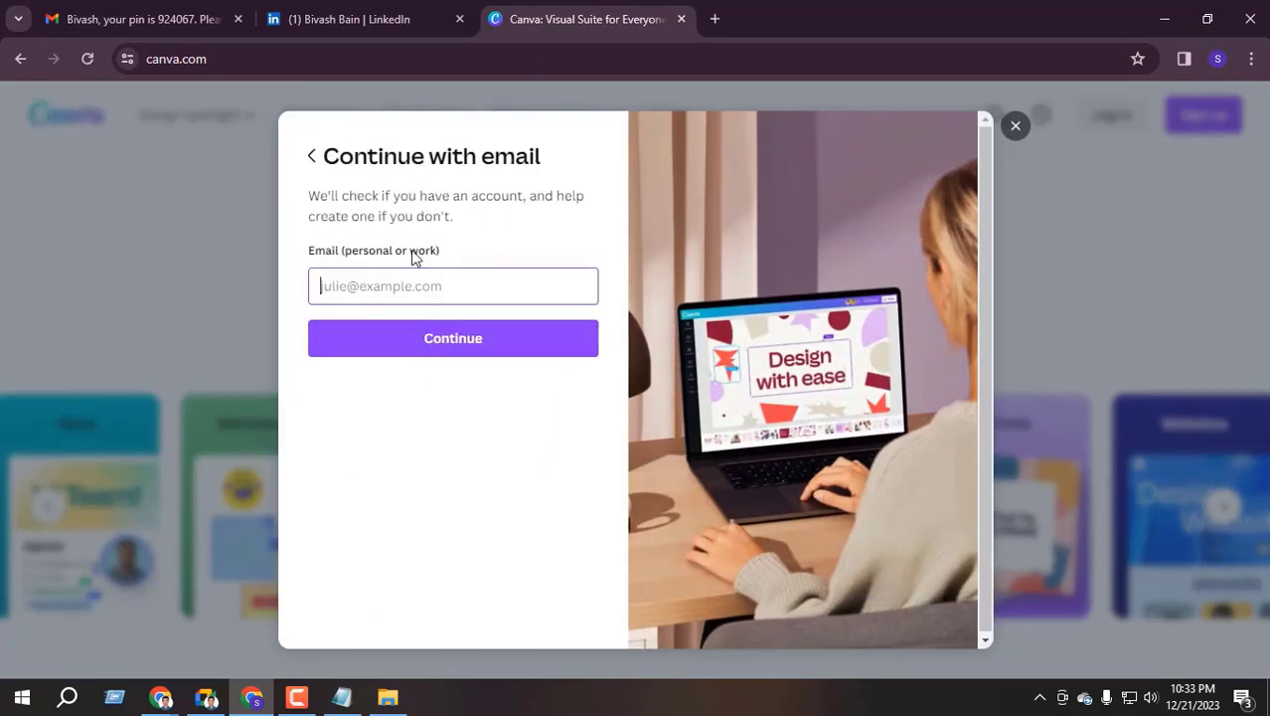
Copy the Gmail account's e-mail address and submit it in the Canva sign-up form
key("ctrl+1")
scroll(974, 219, "up", 5)
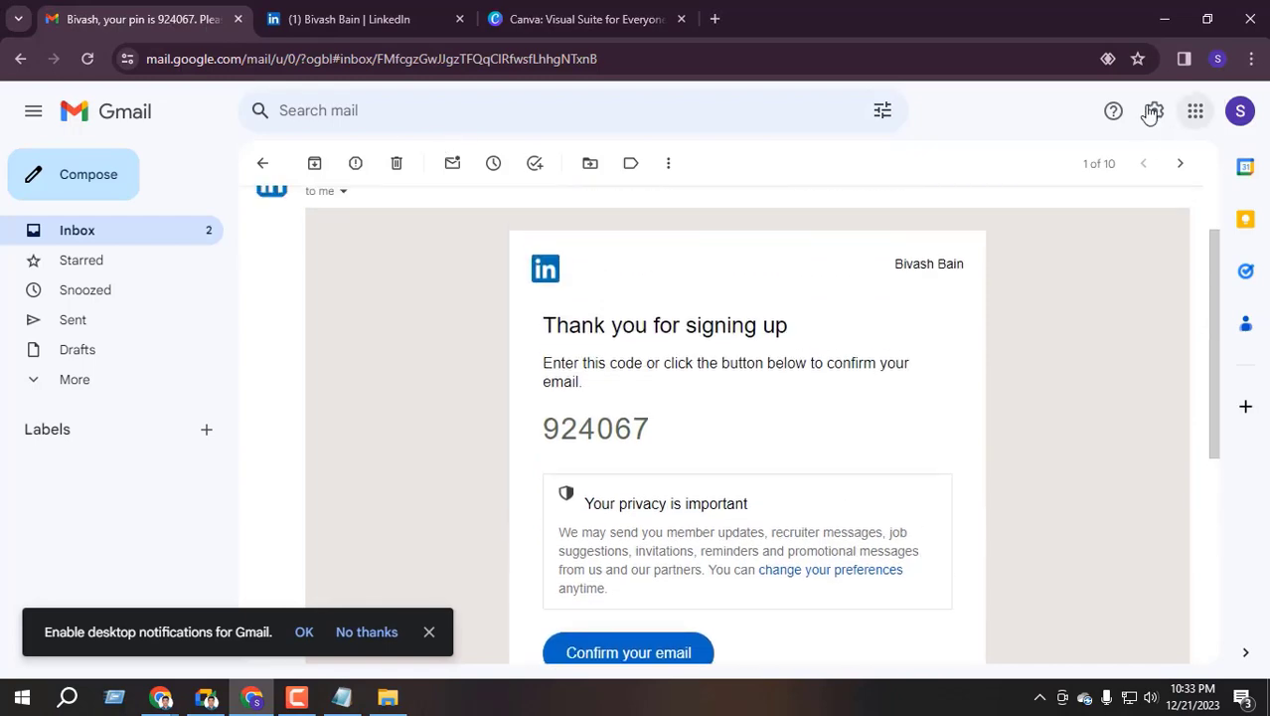
left_click(49, 235)
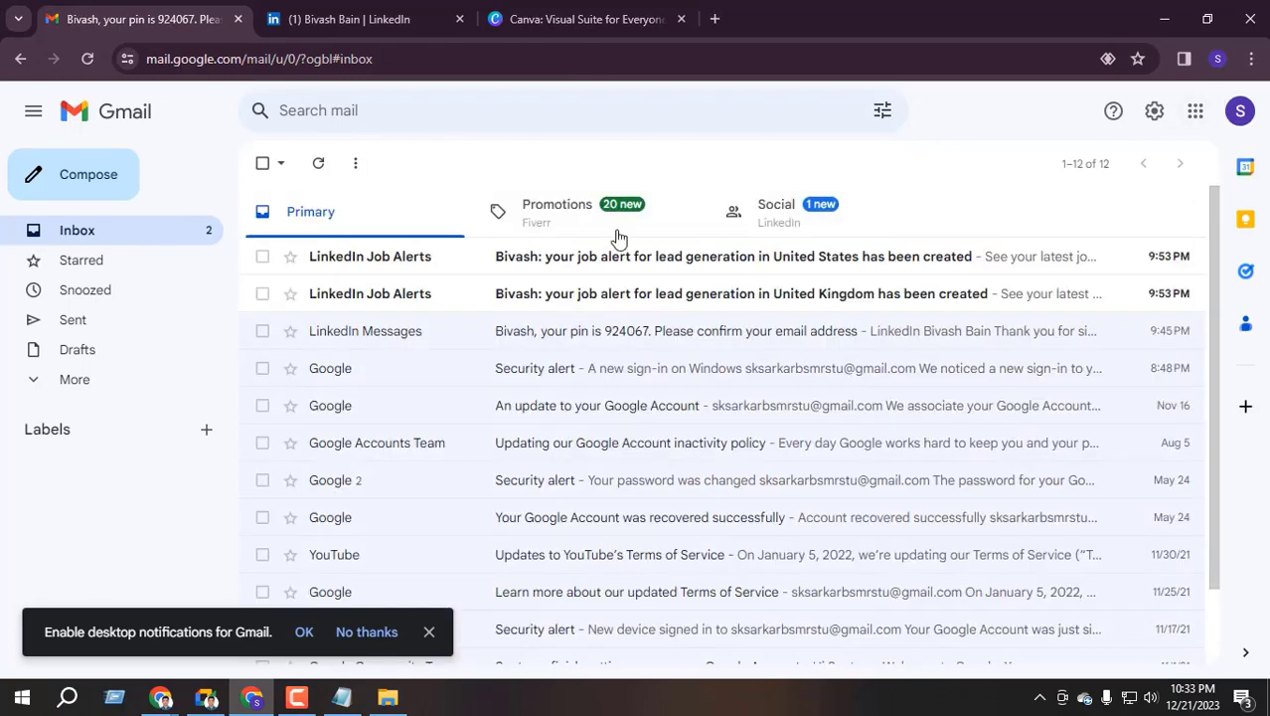
left_click(1241, 110)
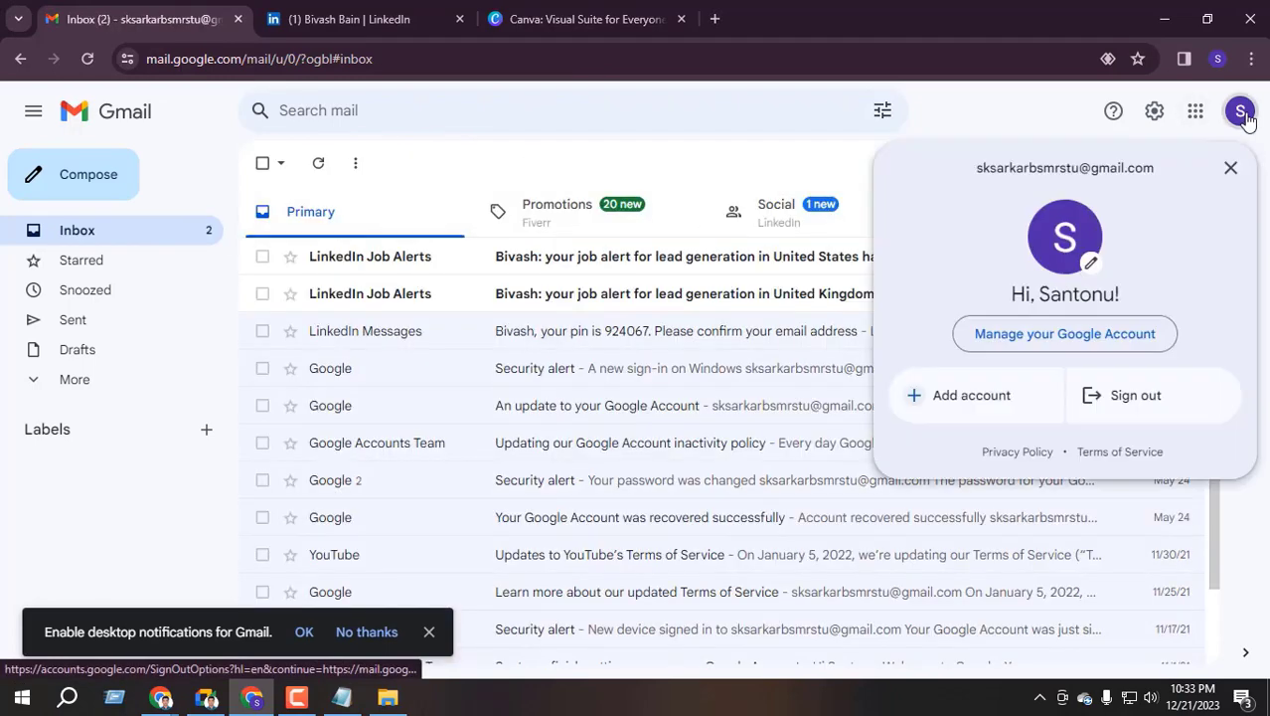
triple_click(1066, 168)
key("ctrl+c")
left_click(584, 19)
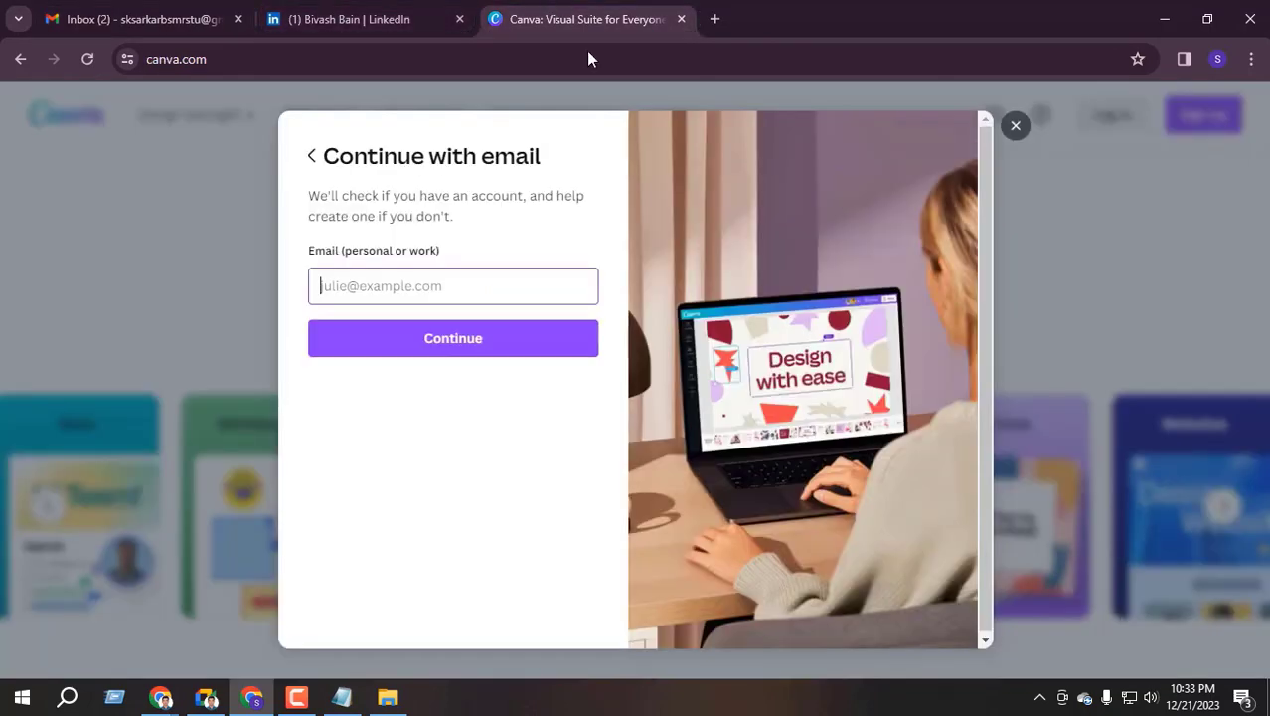
key("ctrl+v")
left_click(454, 338)
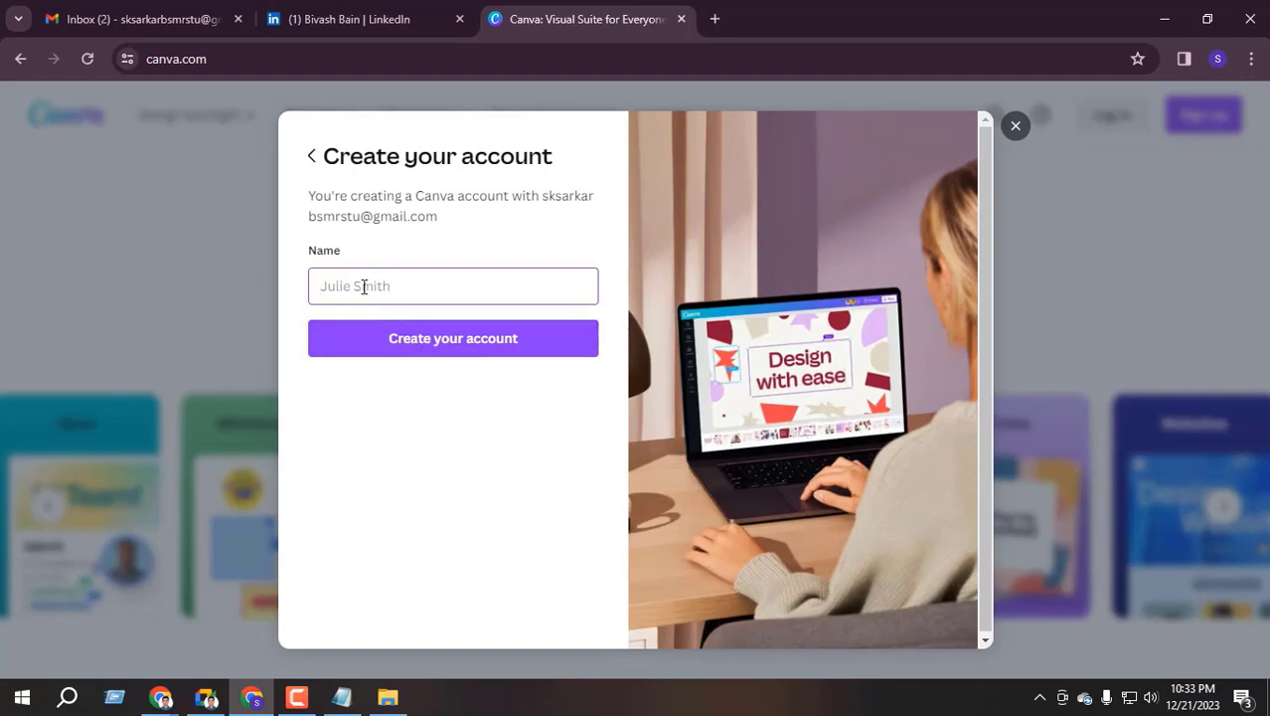
Enter a name, create the account, and submit the verification code copied from Gmail
left_click(491, 348)
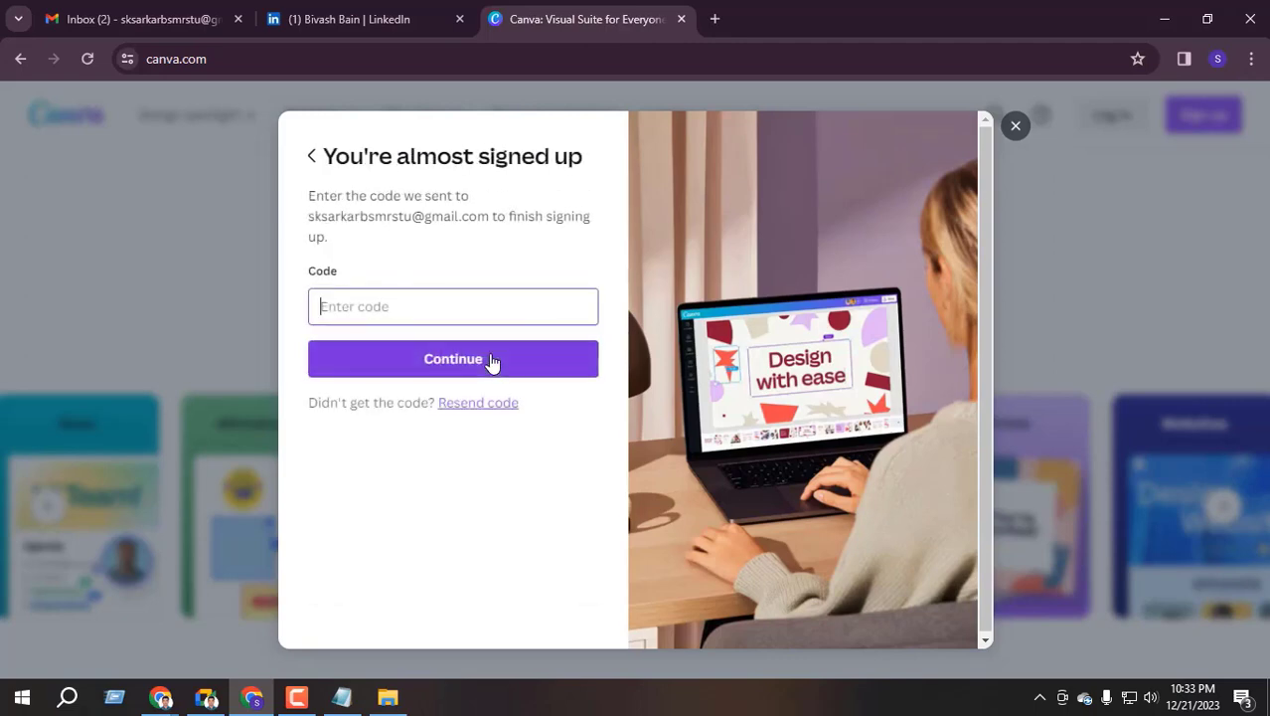
left_click(139, 19)
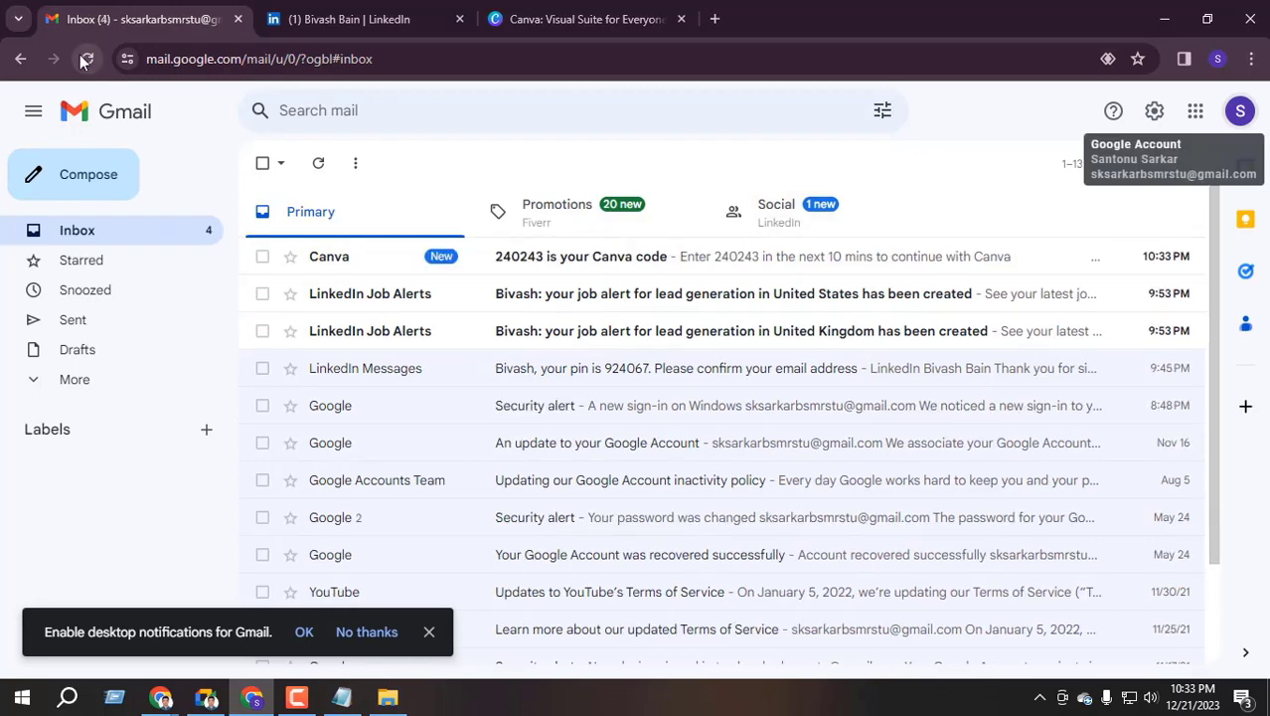
left_click(642, 255)
double_click(737, 424)
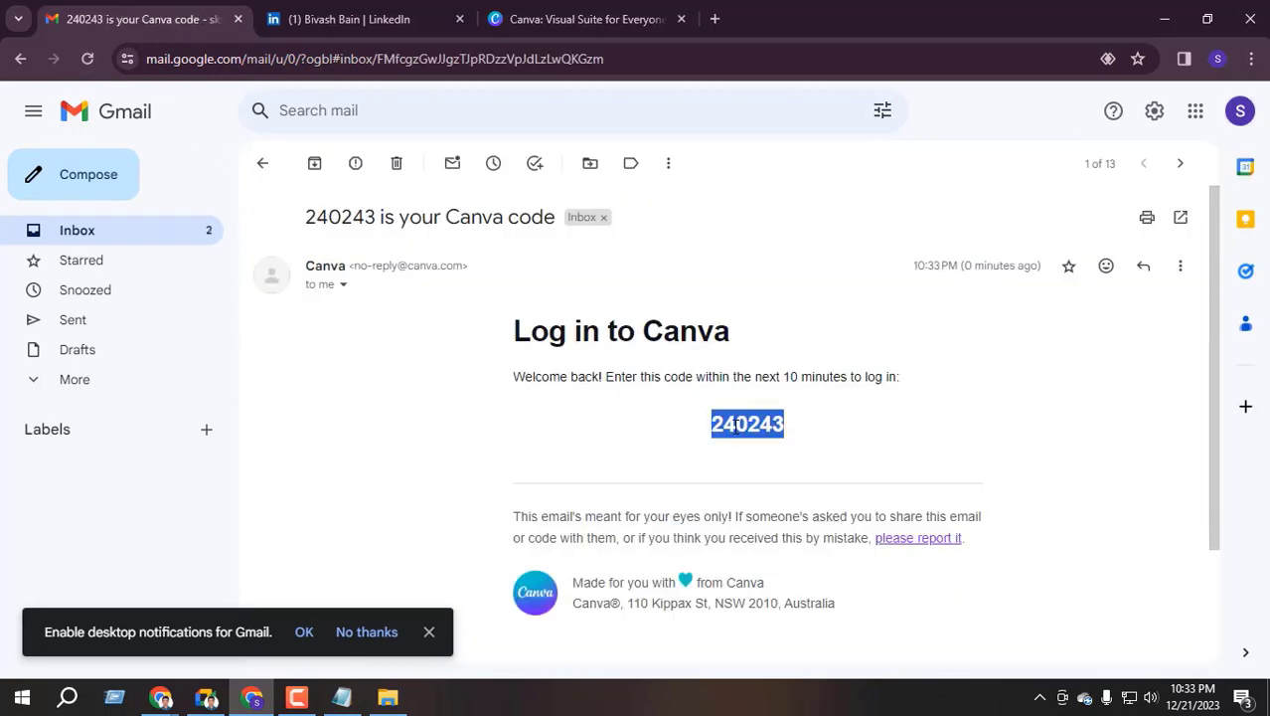
key("ctrl+c")
left_click(587, 19)
key("ctrl+v")
left_click(414, 362)
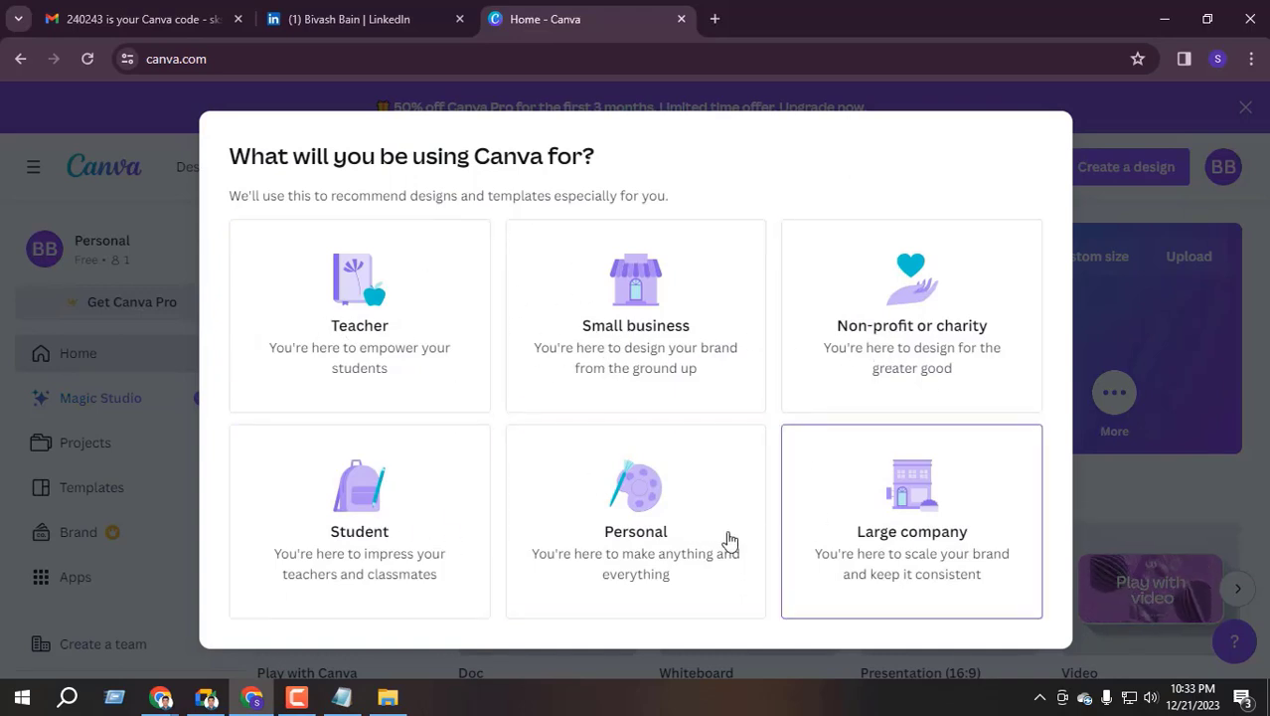
Choose personal use, dismiss the Canva Pro offer and check the LinkedIn profile
left_click(653, 516)
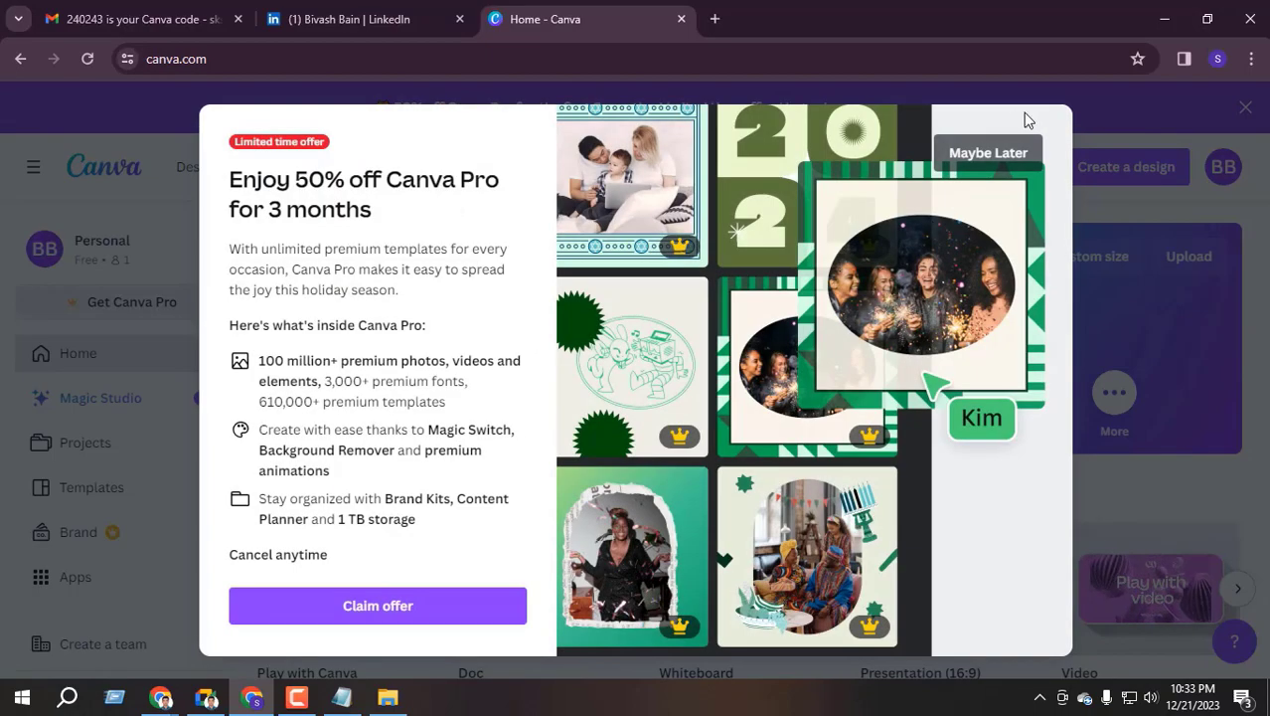
left_click(977, 159)
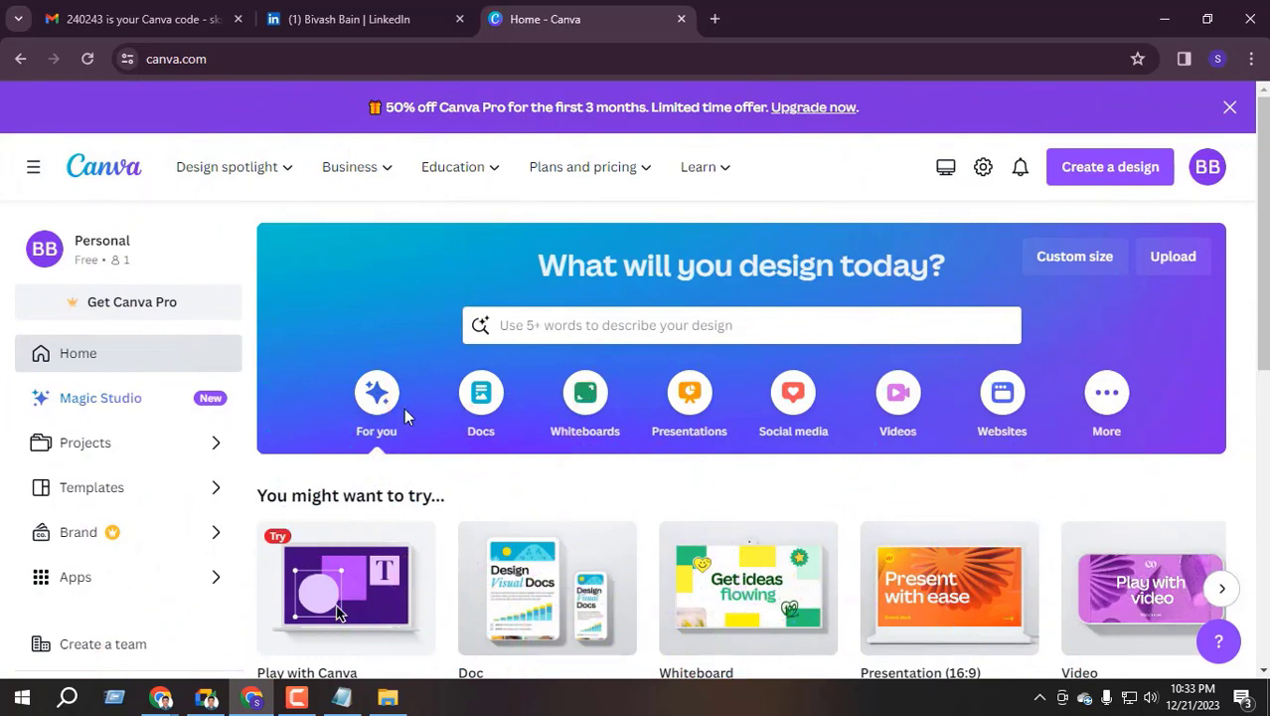
left_click(348, 19)
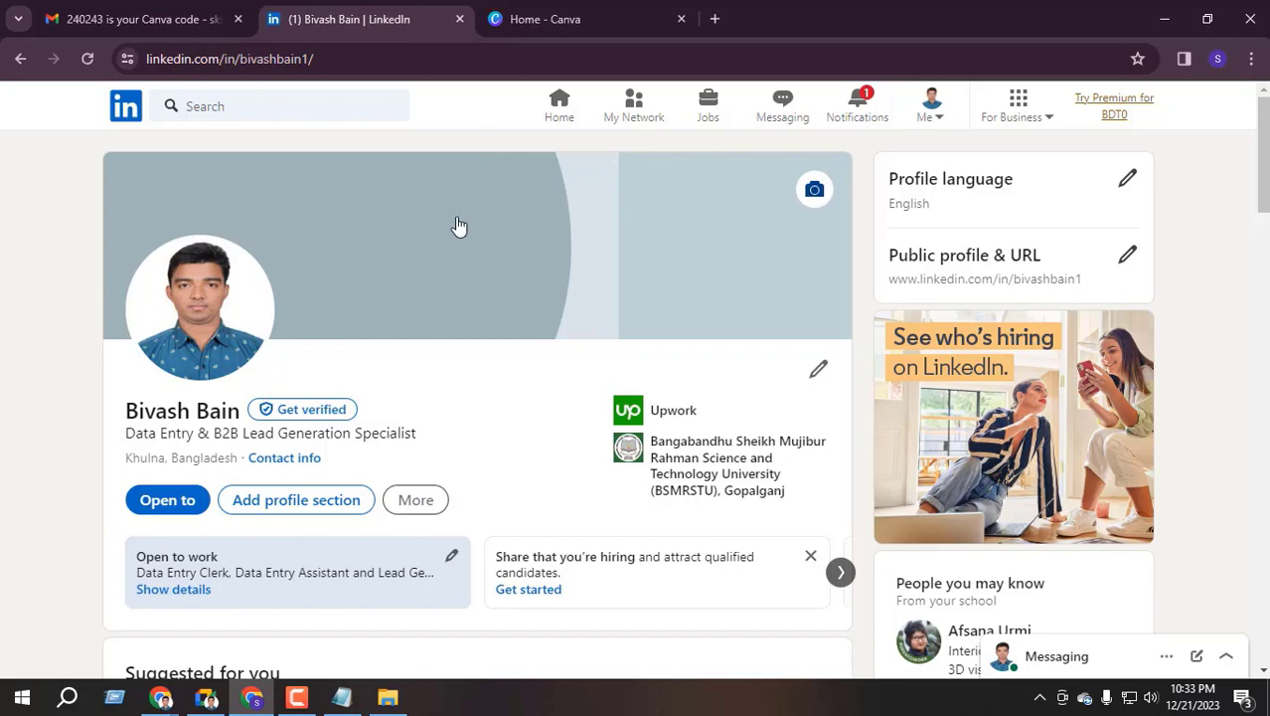
Search 'linkedin cover' and create a blank LinkedIn Article Cover Image design
left_click(553, 8)
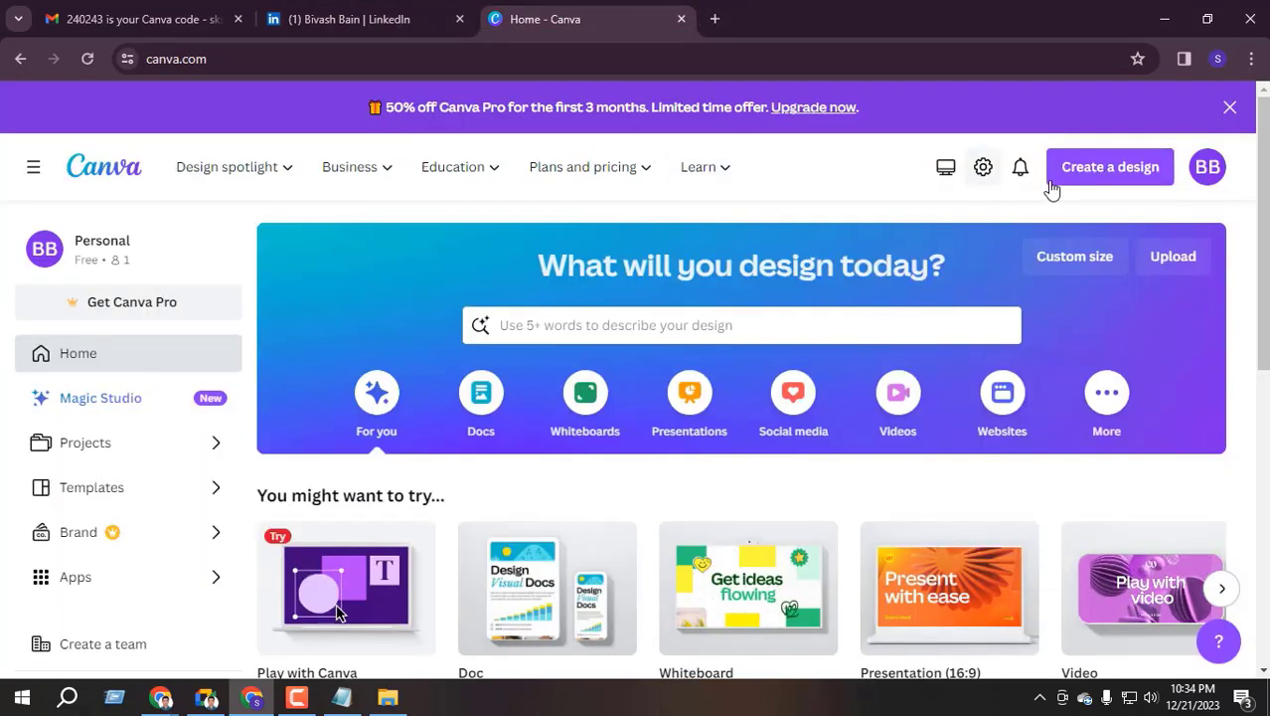
left_click(1126, 173)
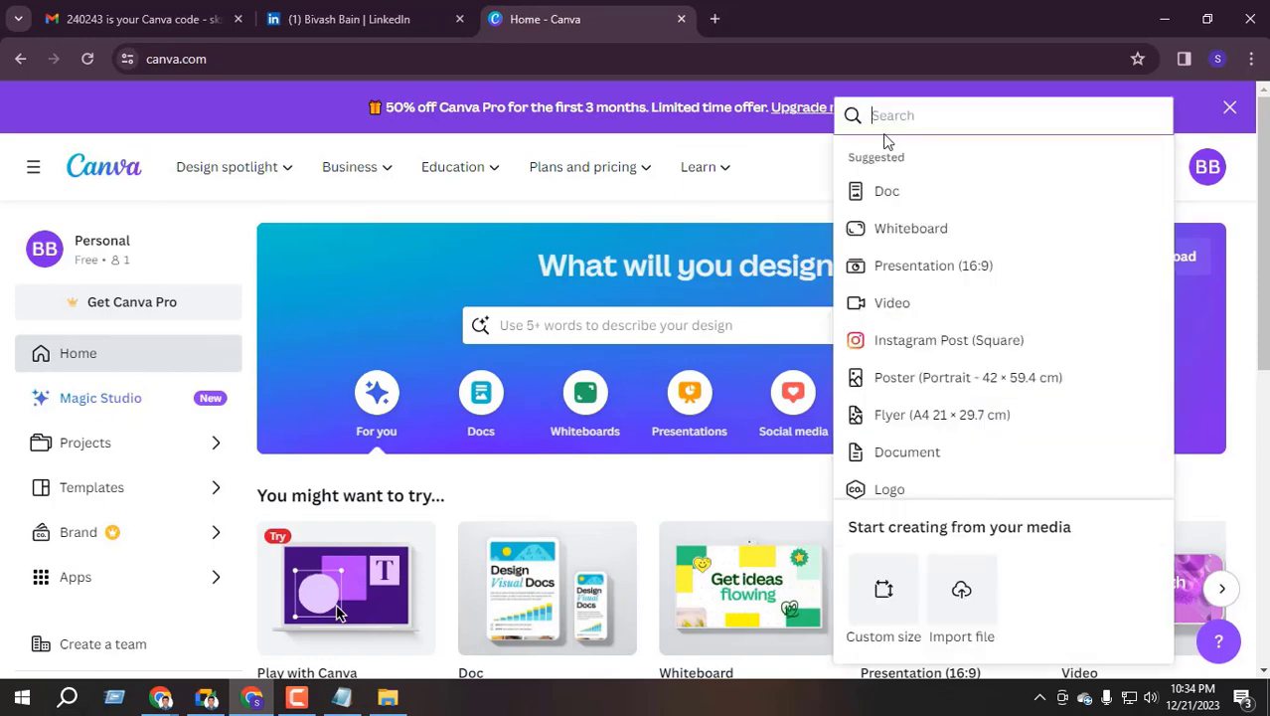
type("linkedi")
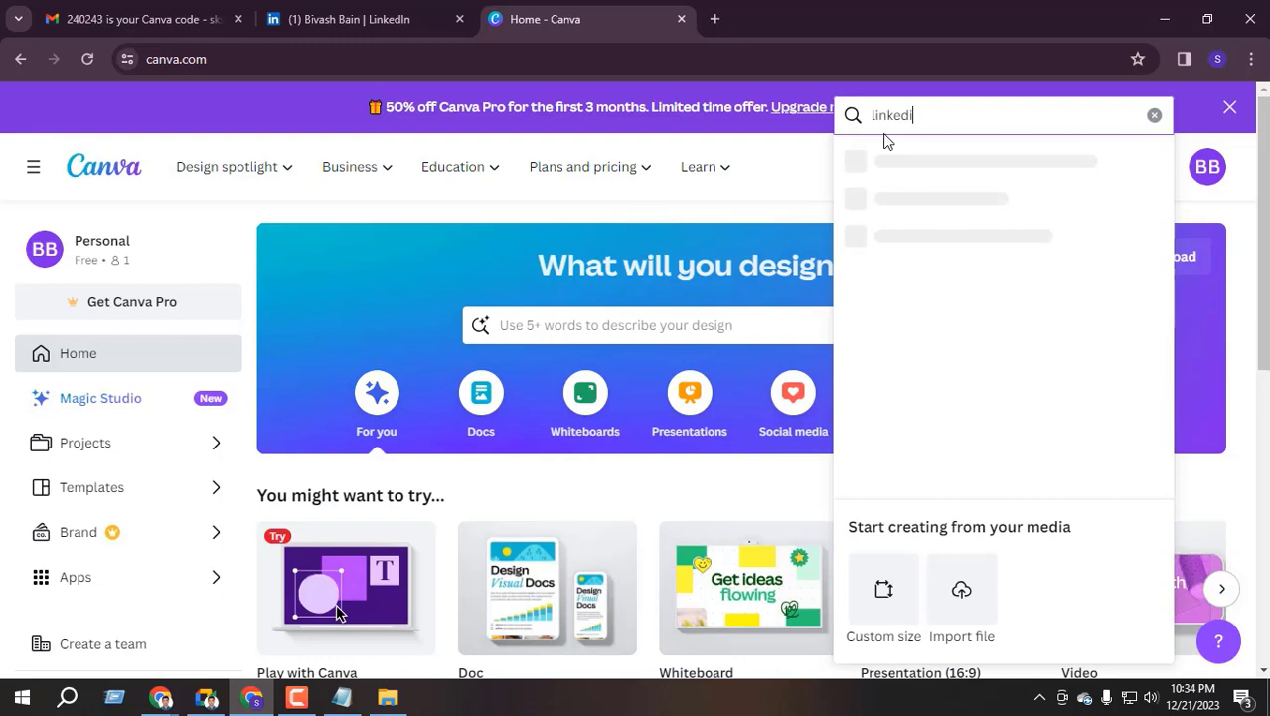
type("n cover")
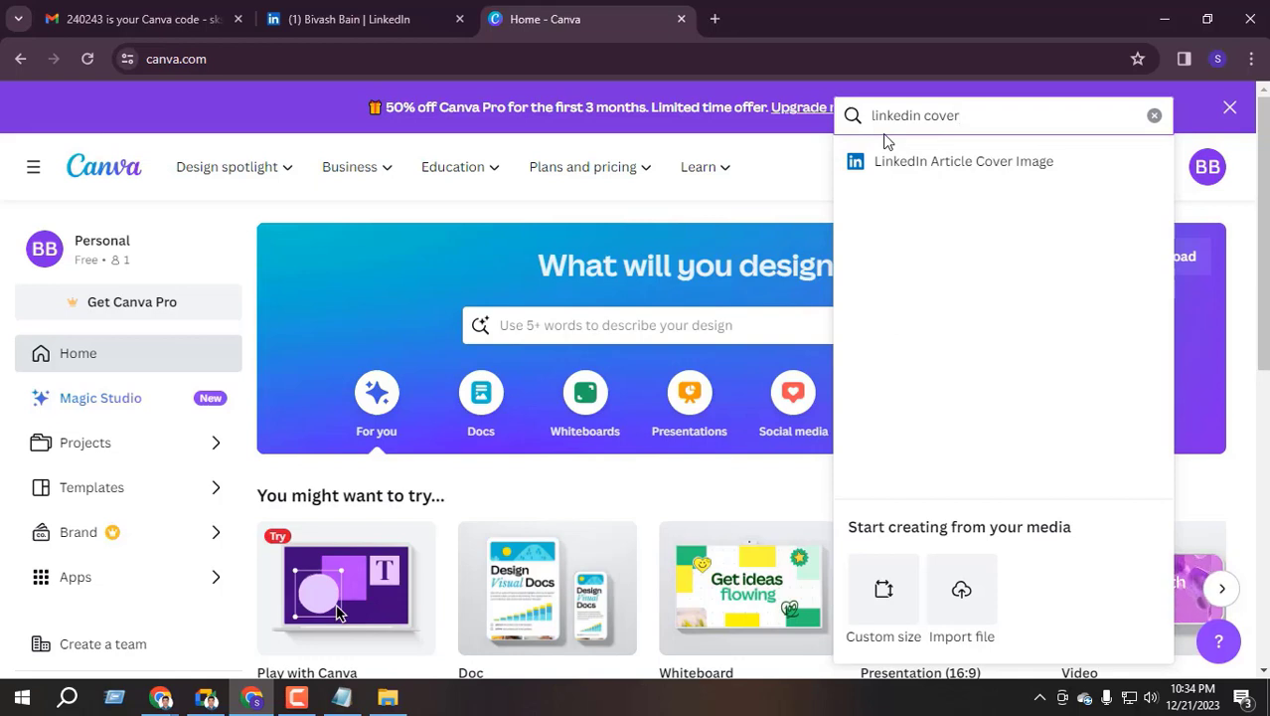
left_click(970, 171)
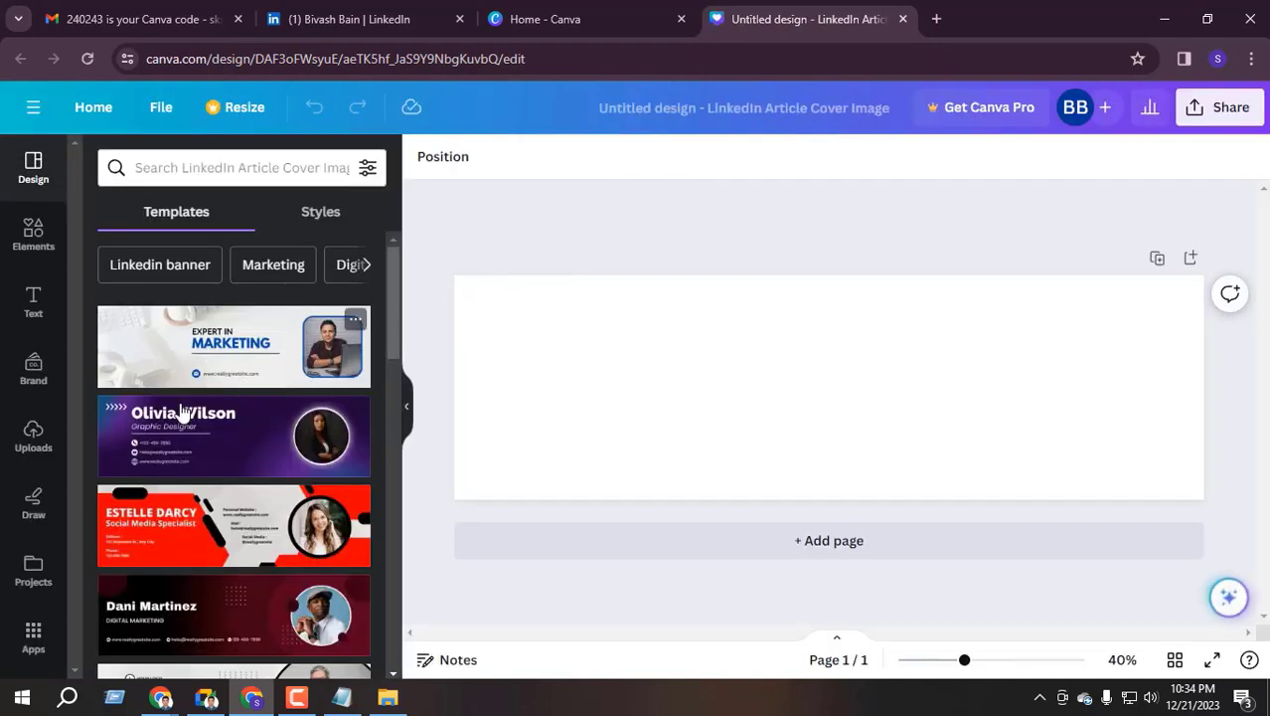
scroll(264, 398, "down", 3)
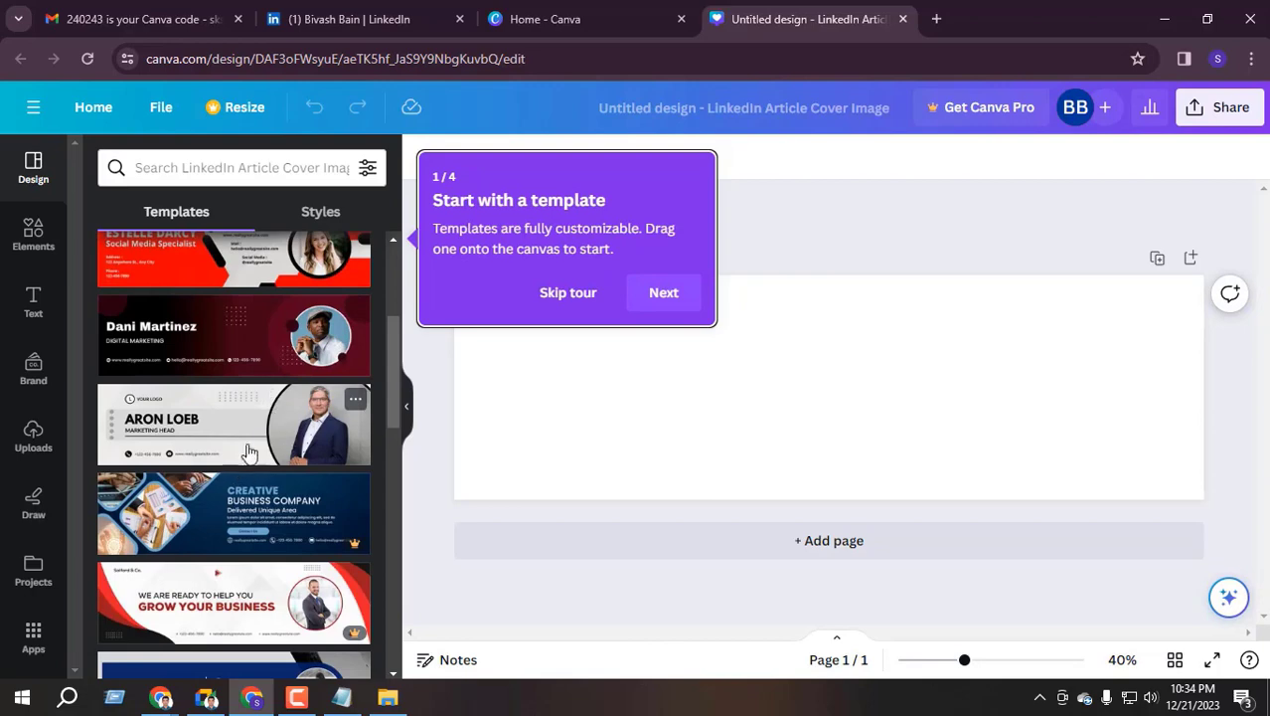
On the Canva home page, clear the search and start a Custom size design
left_click(562, 19)
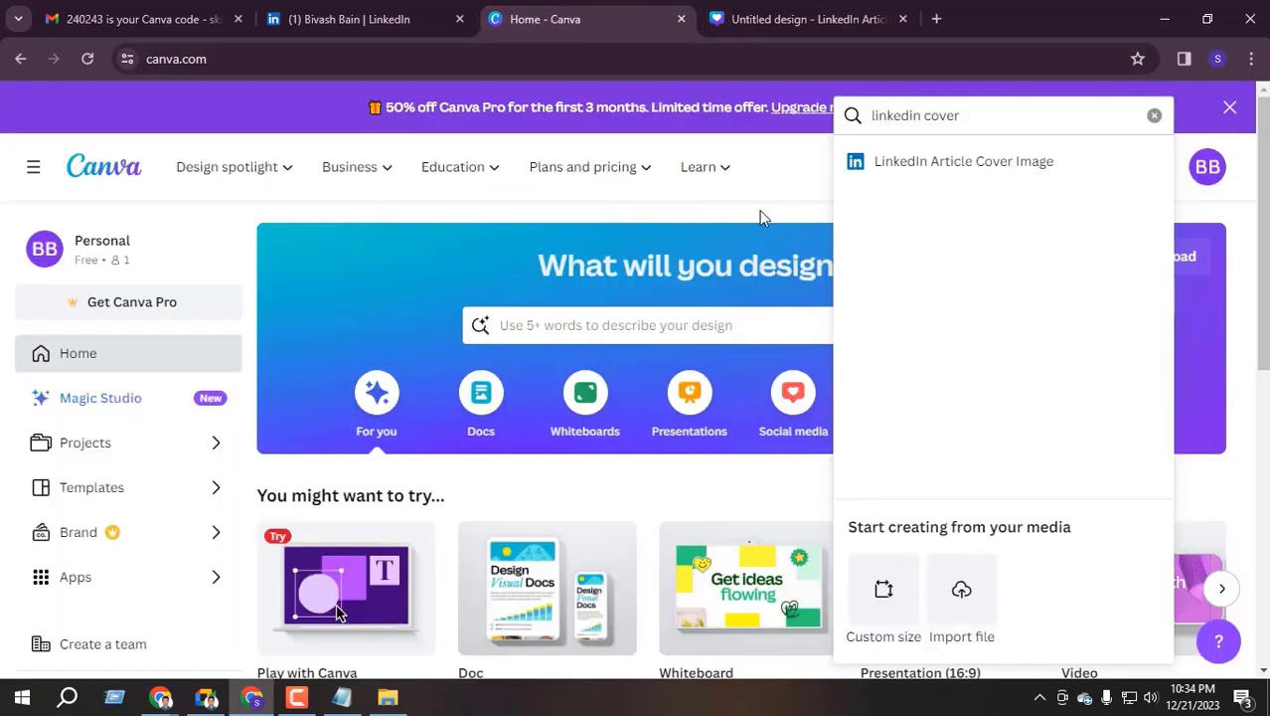
left_click(1155, 116)
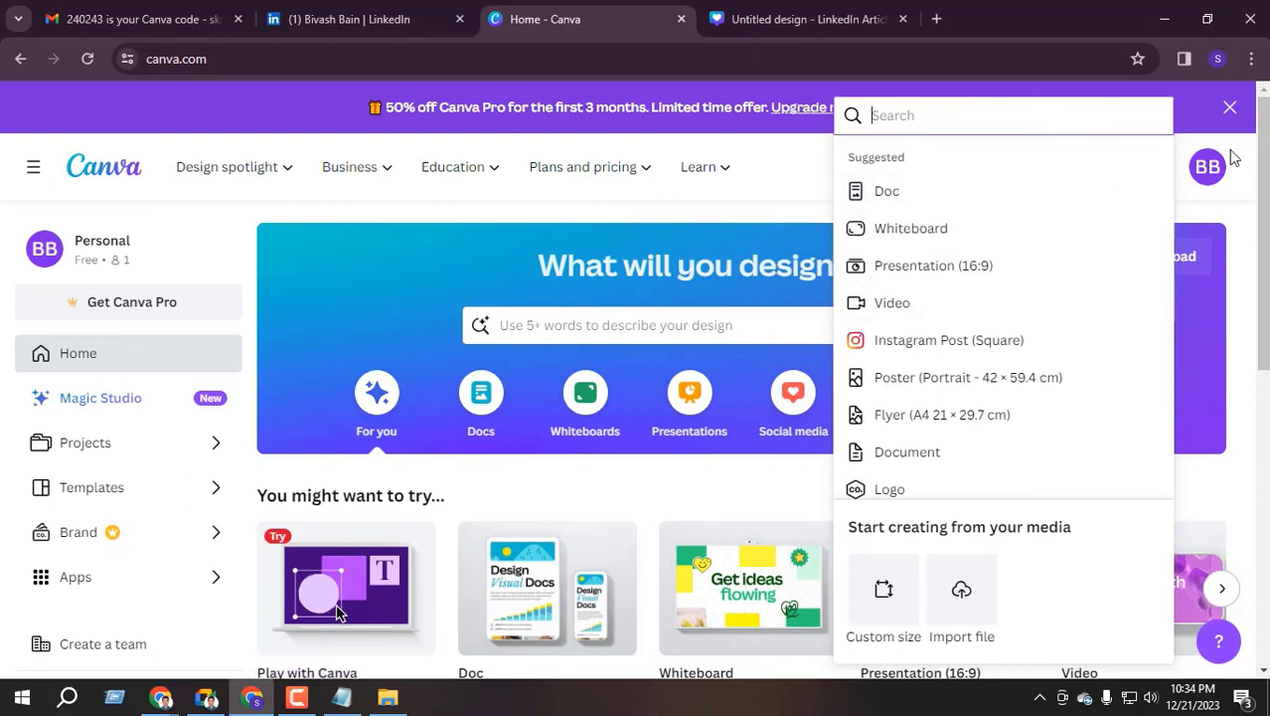
left_click(1208, 177)
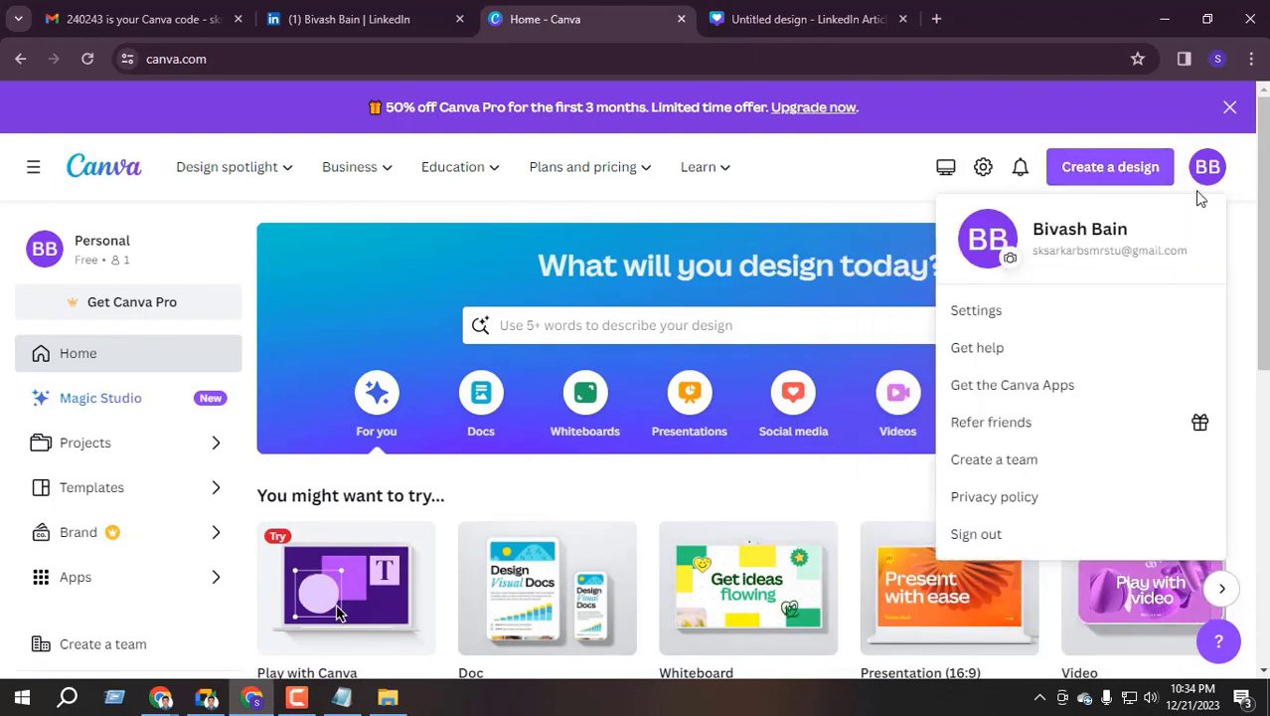
left_click(1110, 169)
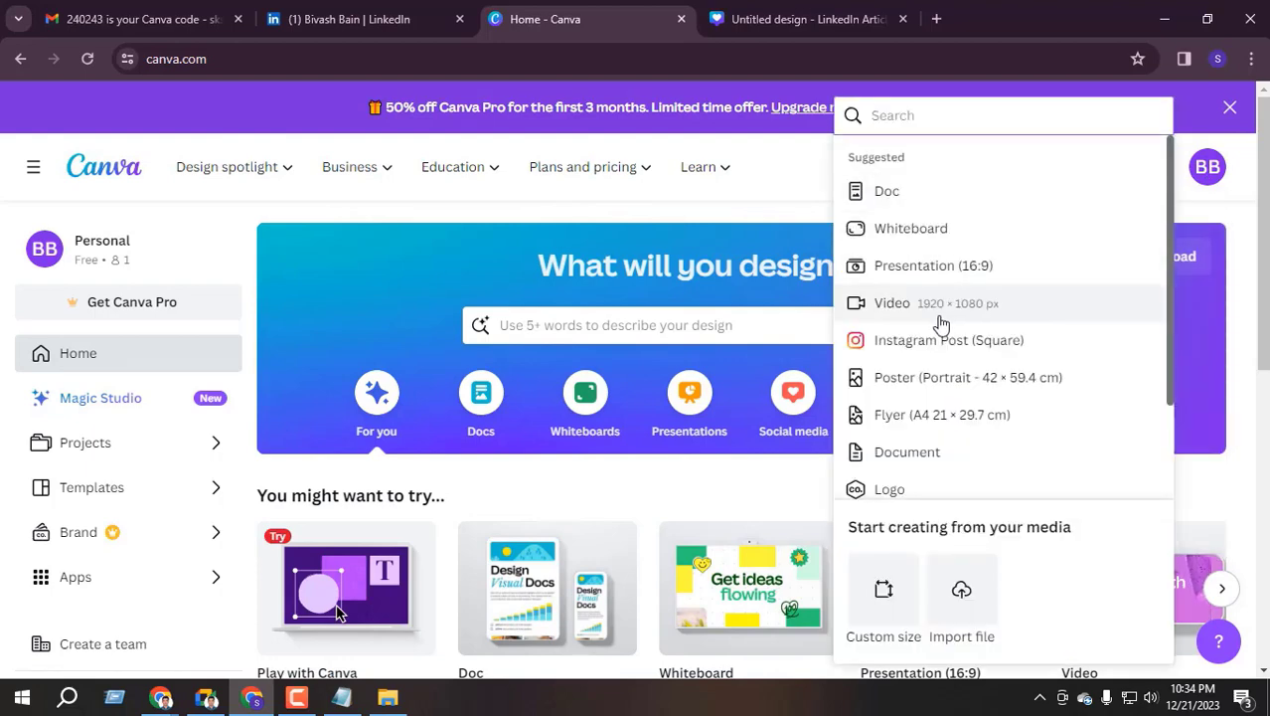
scroll(867, 298, "down", 2)
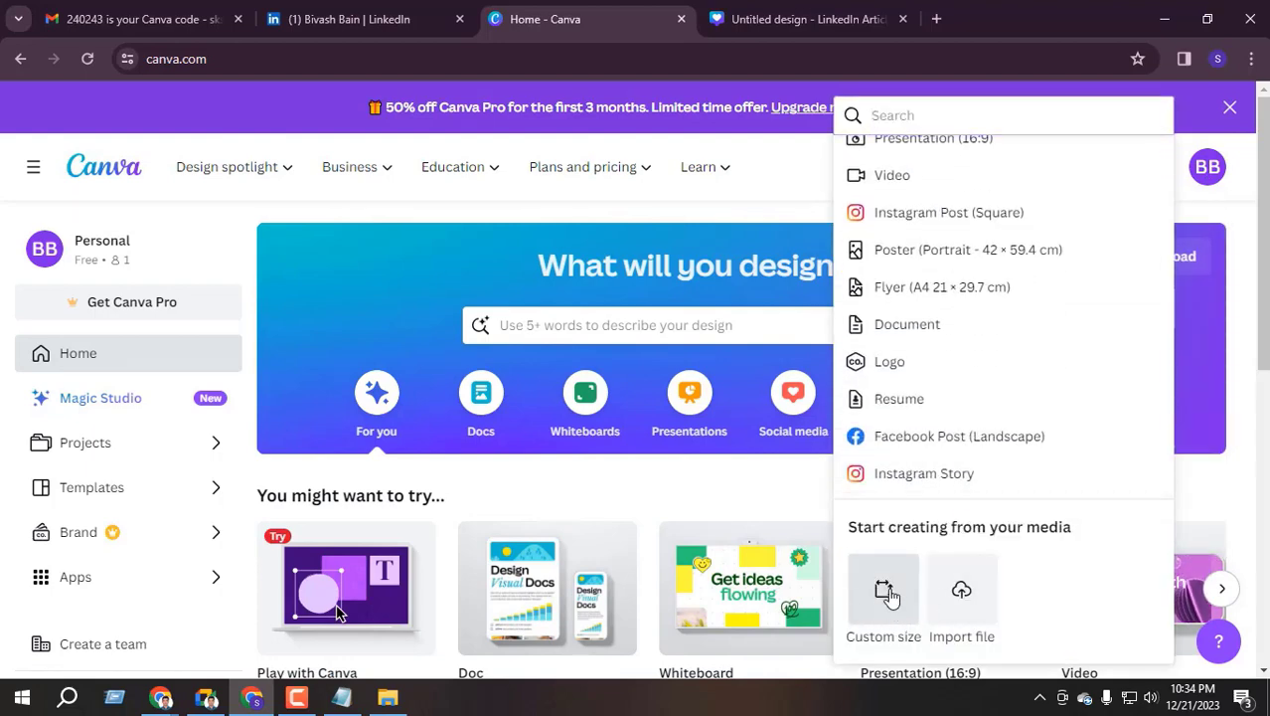
left_click(886, 596)
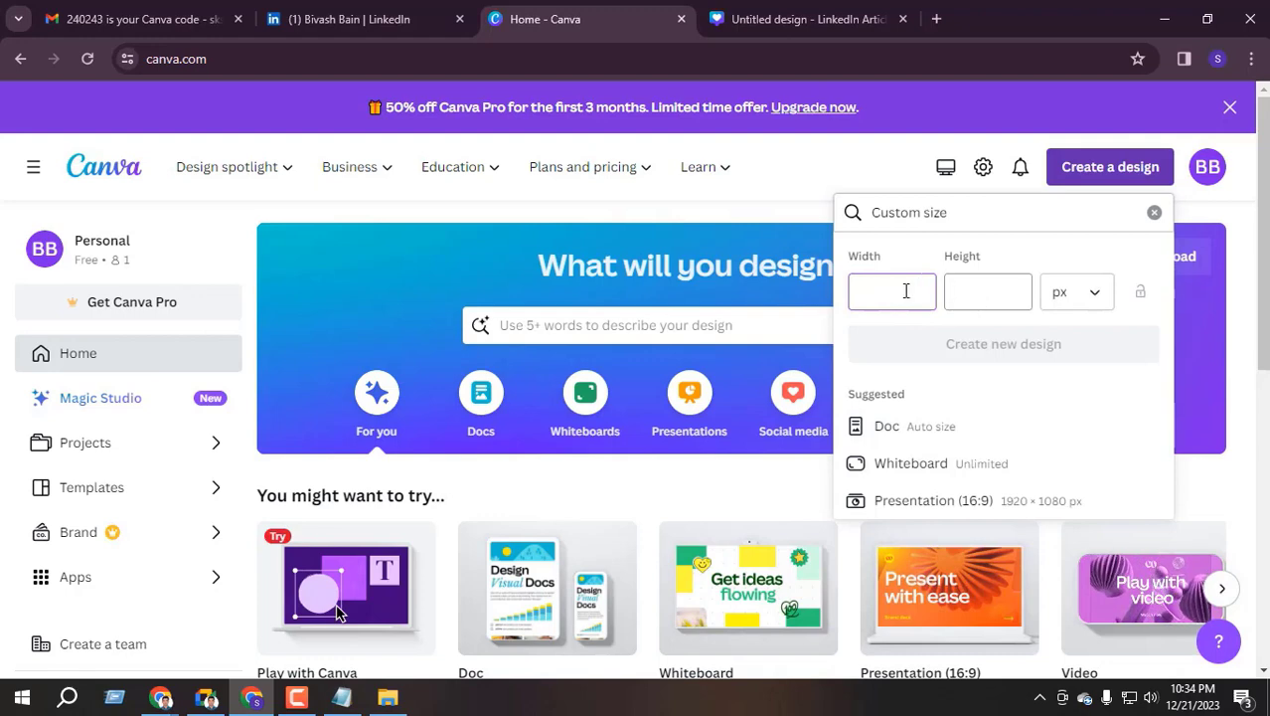
left_click(383, 19)
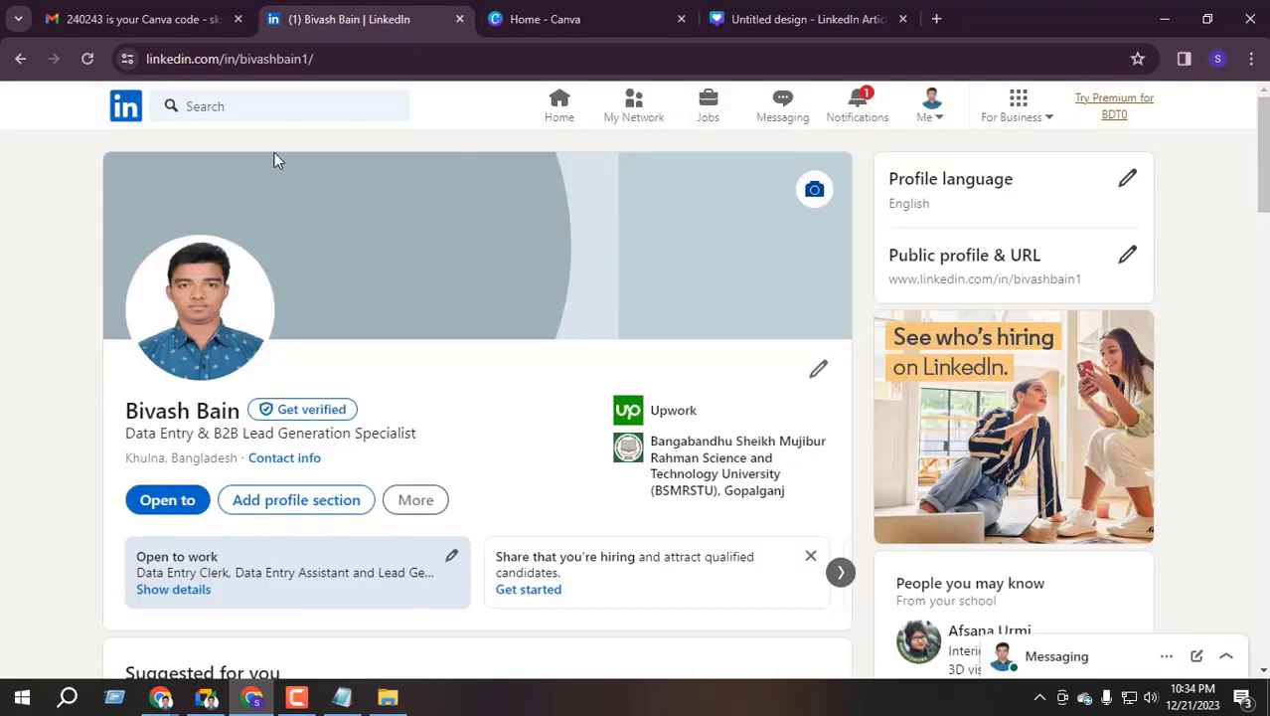
Google 'linkedin cover banner size' and select the 1128 width from the 1128×191 pixels answer
left_click(940, 19)
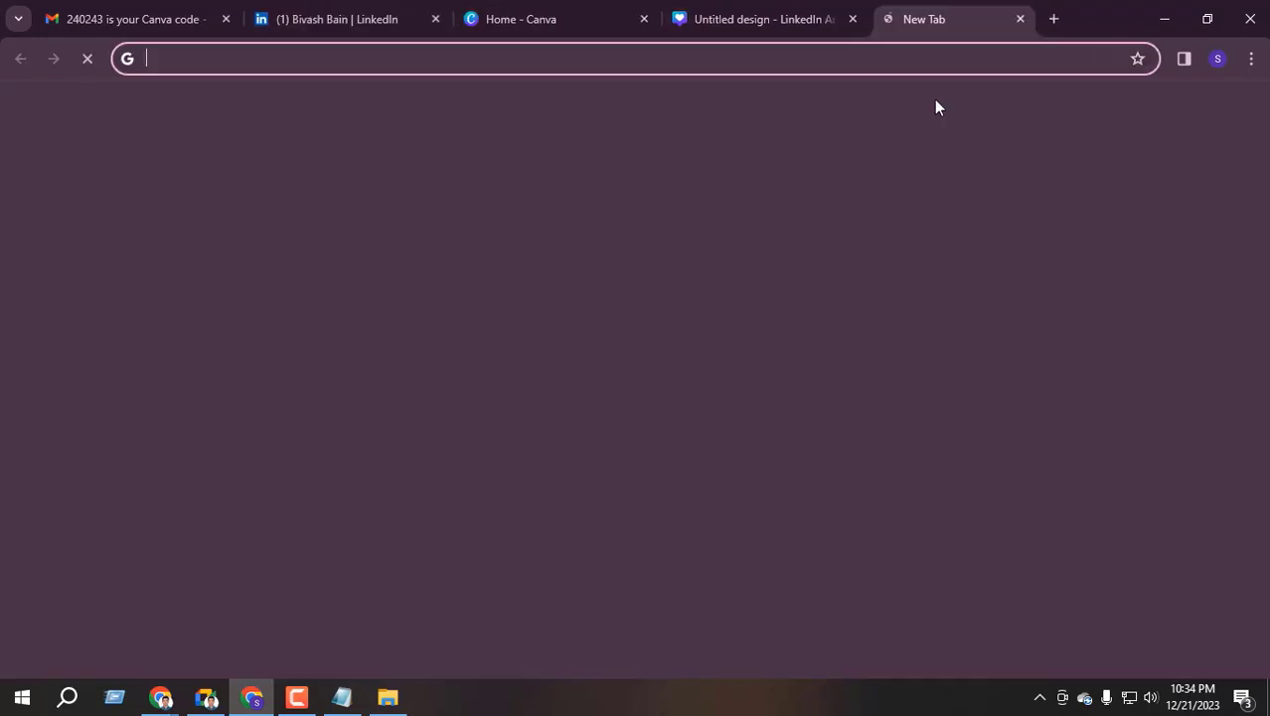
type("lin")
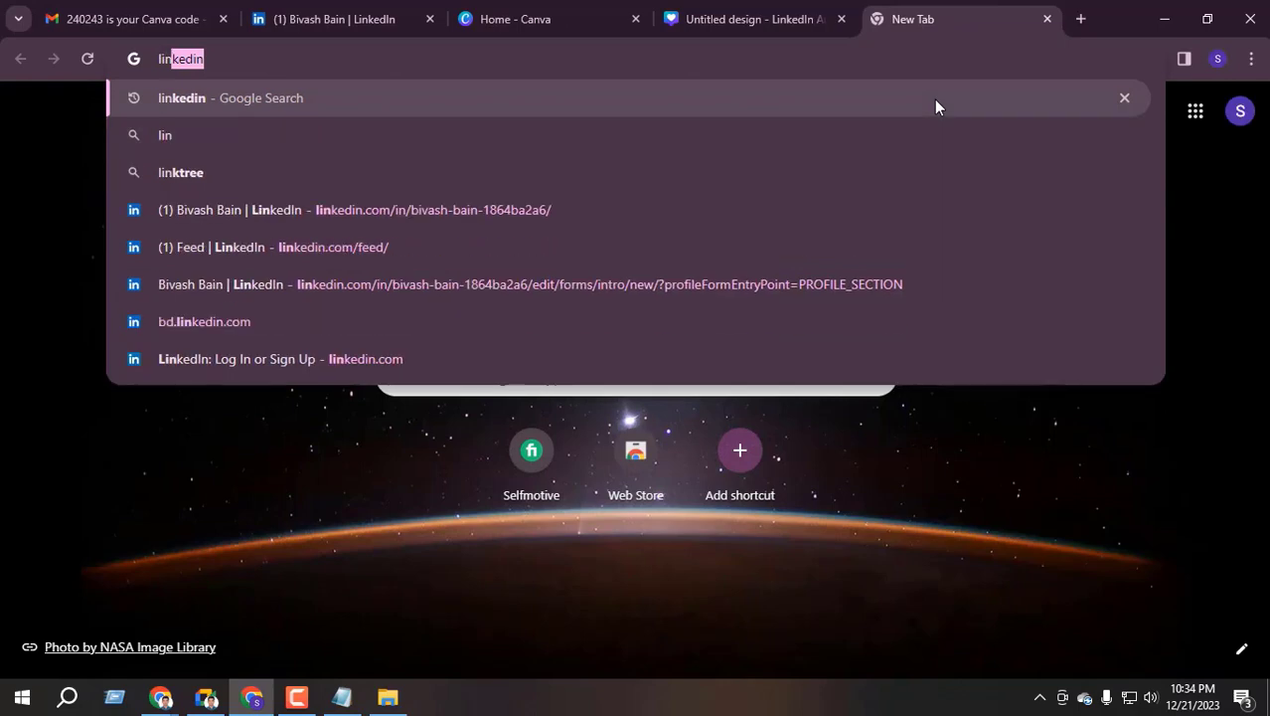
type("kedin cover banar size")
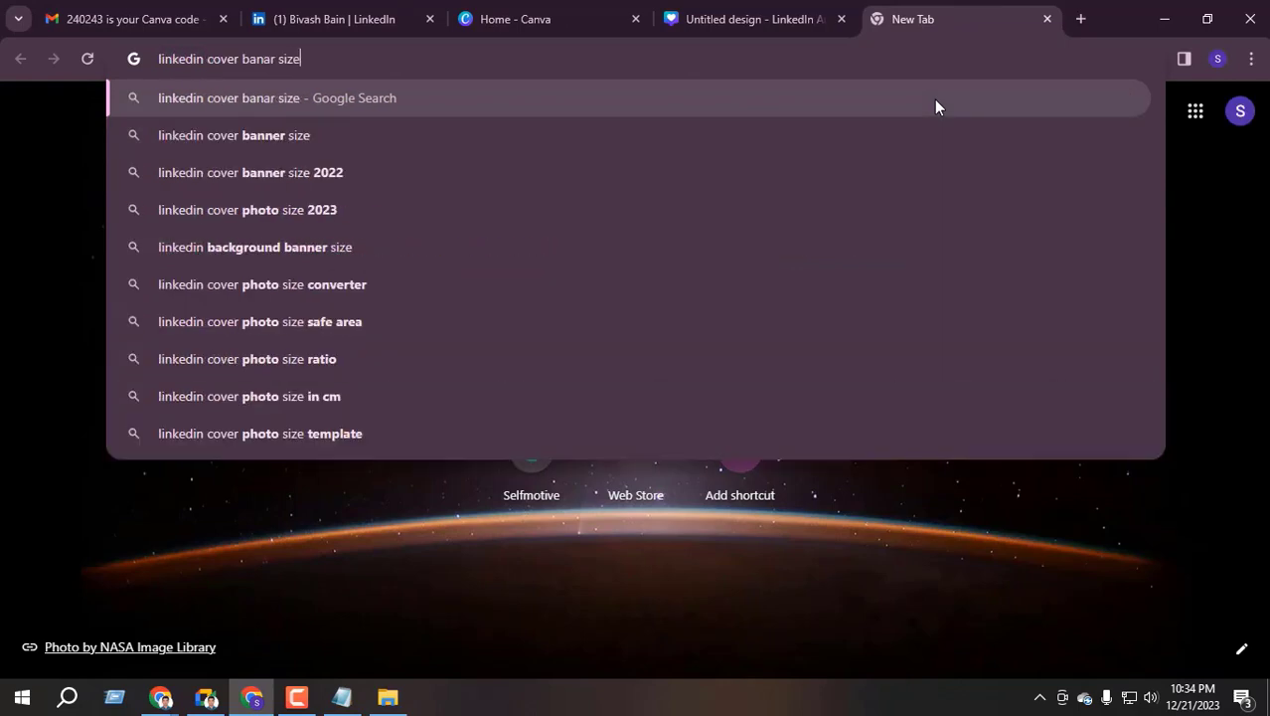
key("Return")
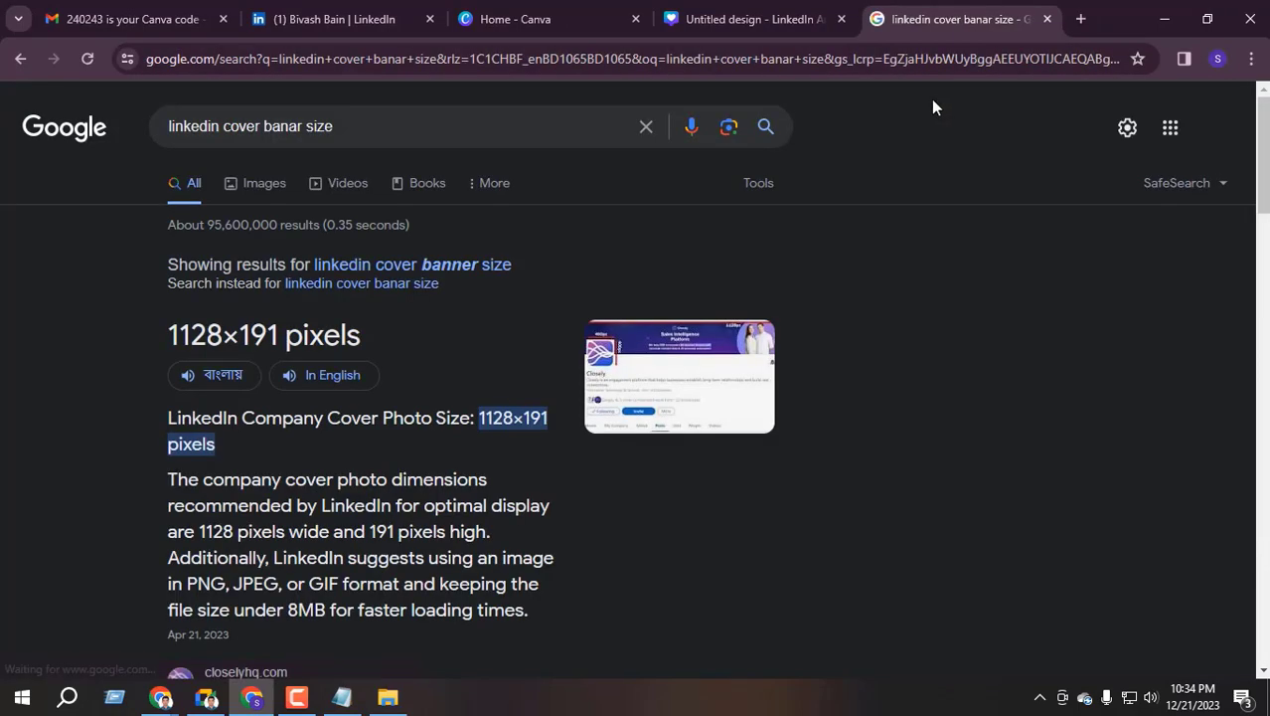
left_click(426, 266)
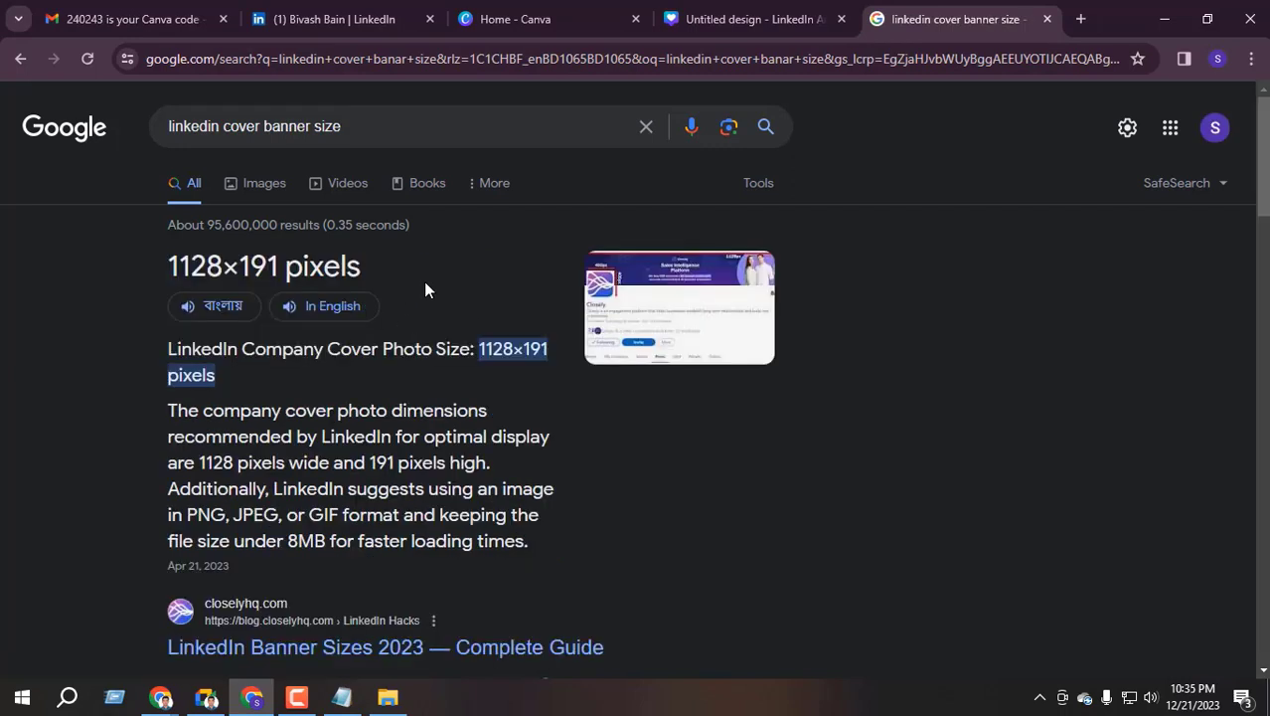
left_click_drag(168, 265, 279, 265)
left_click_drag(177, 264, 212, 264)
key("ctrl+c")
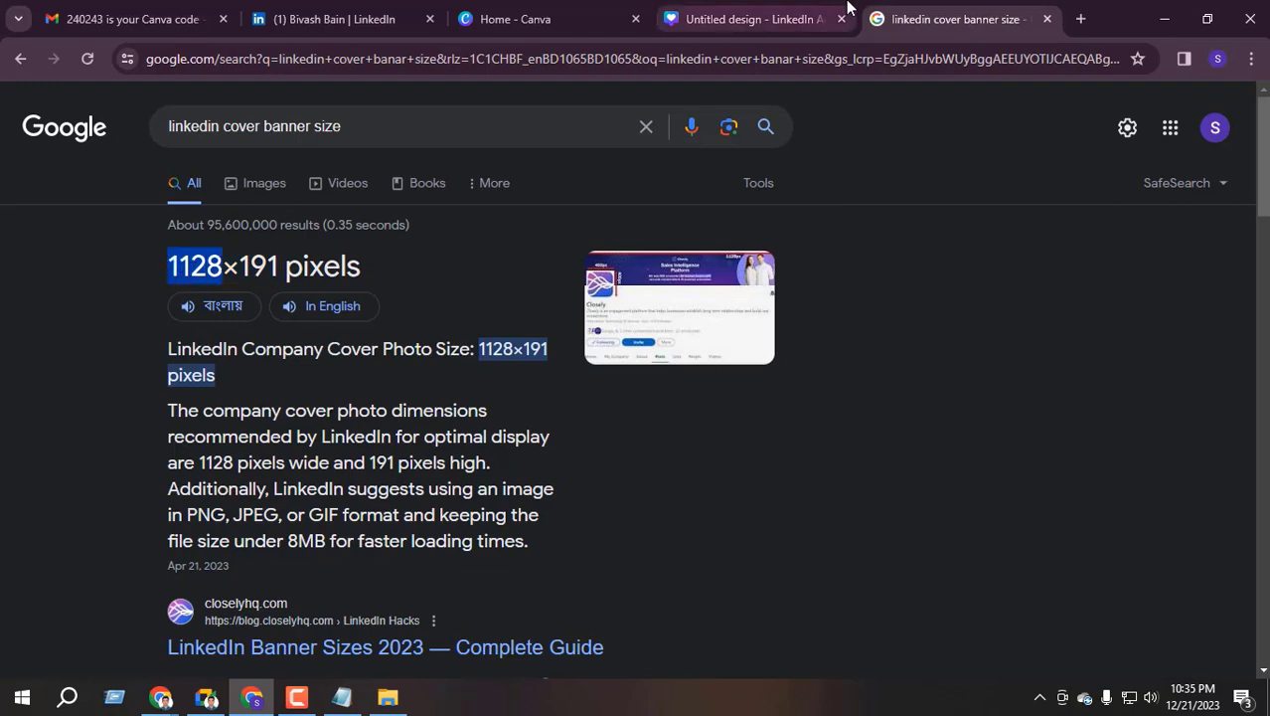
left_click(755, 19)
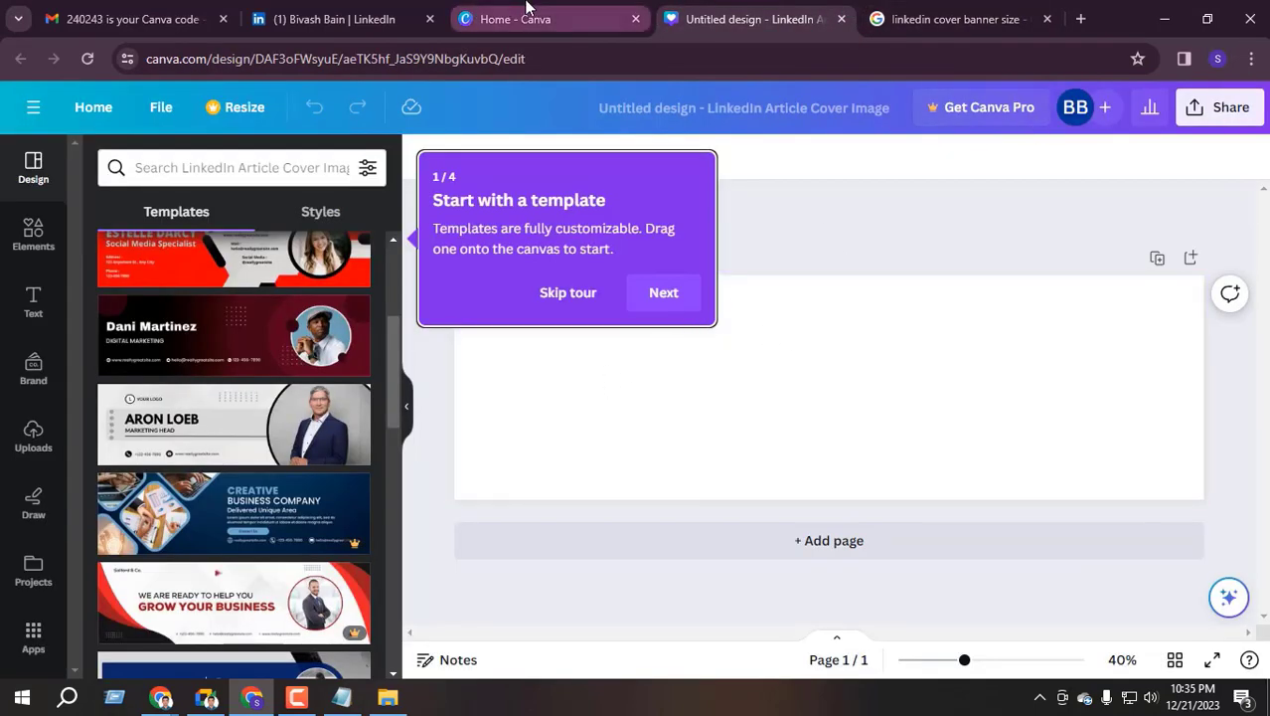
Create a custom-size design of 1128 × 191 px using the values from the search results
left_click(516, 19)
key("ctrl+v")
left_click(987, 289)
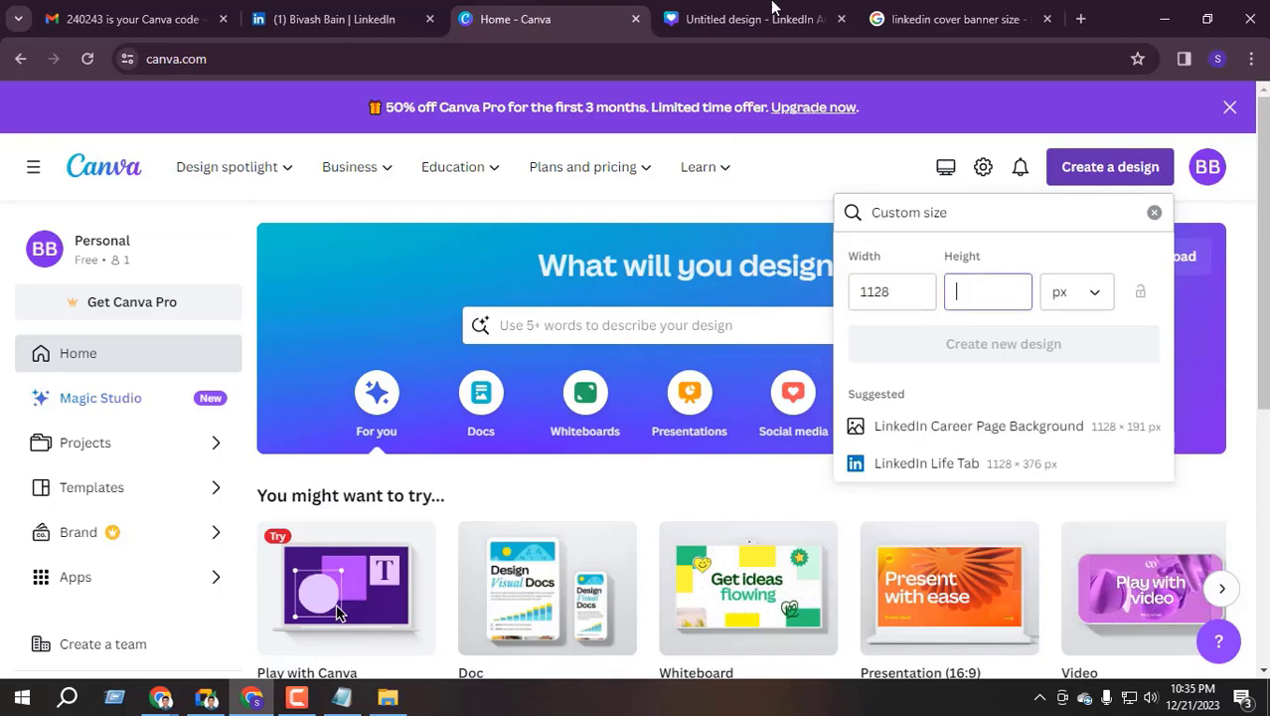
key("ctrl+Tab")
key("ctrl+Tab")
double_click(256, 264)
key("ctrl+c")
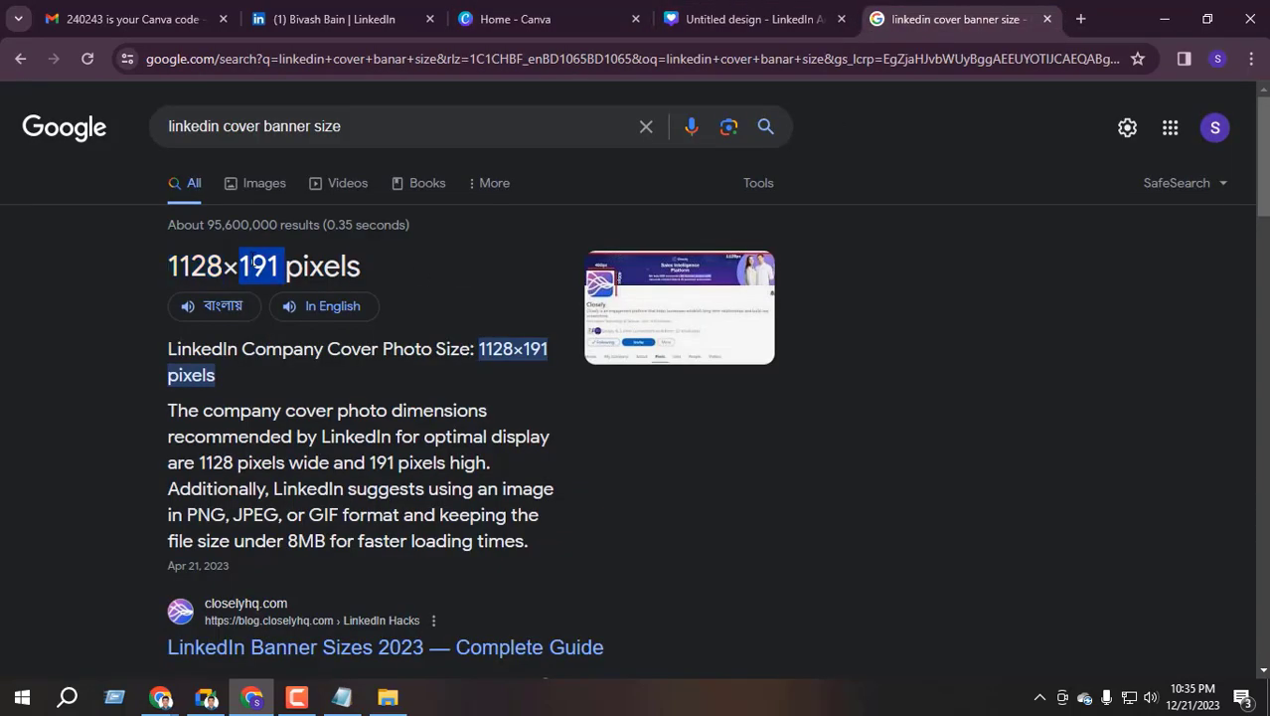
left_click(597, 18)
key("ctrl+v")
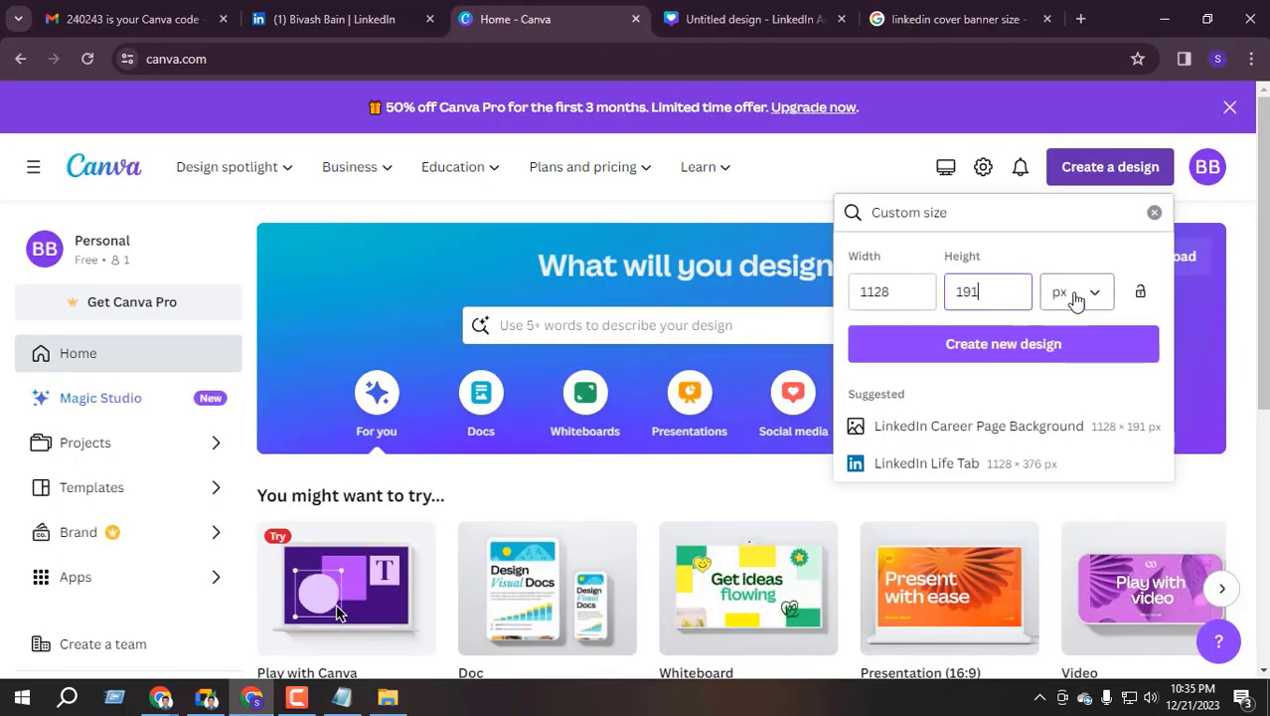
left_click(1024, 346)
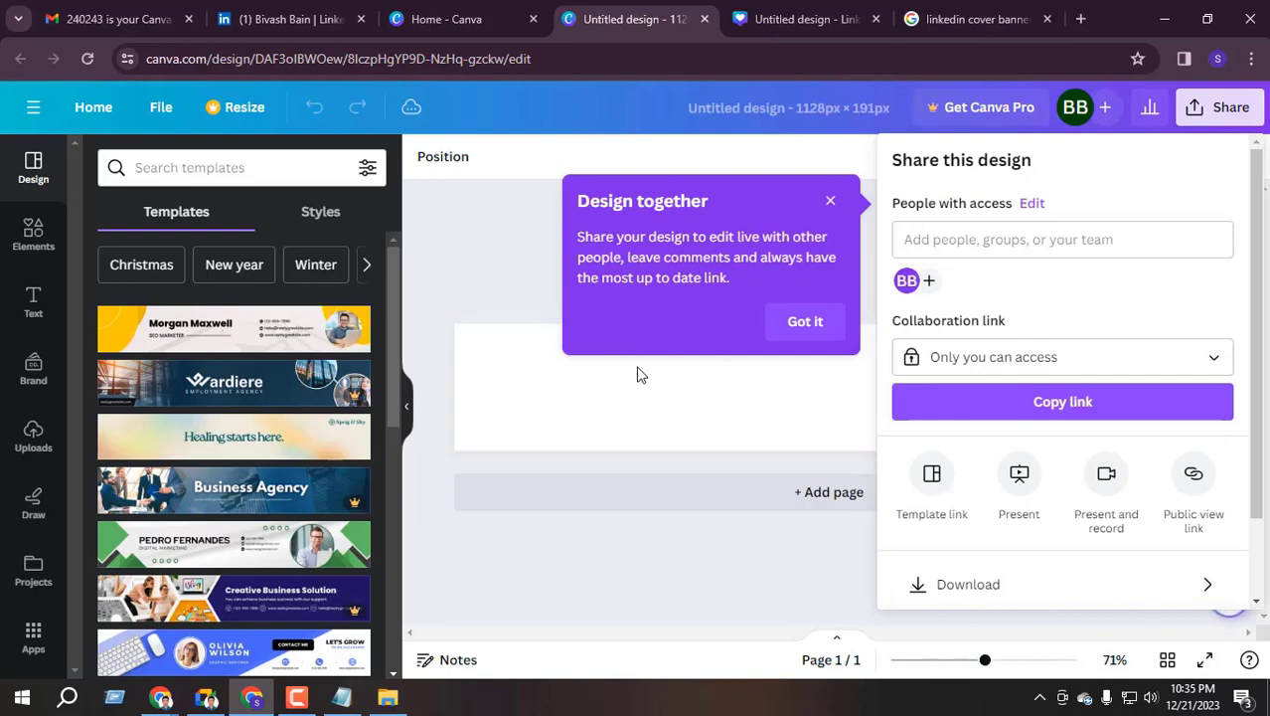
Close the unused LinkedIn cover design and search results tabs, and dismiss the design-together tip
left_click(848, 20)
left_click(877, 20)
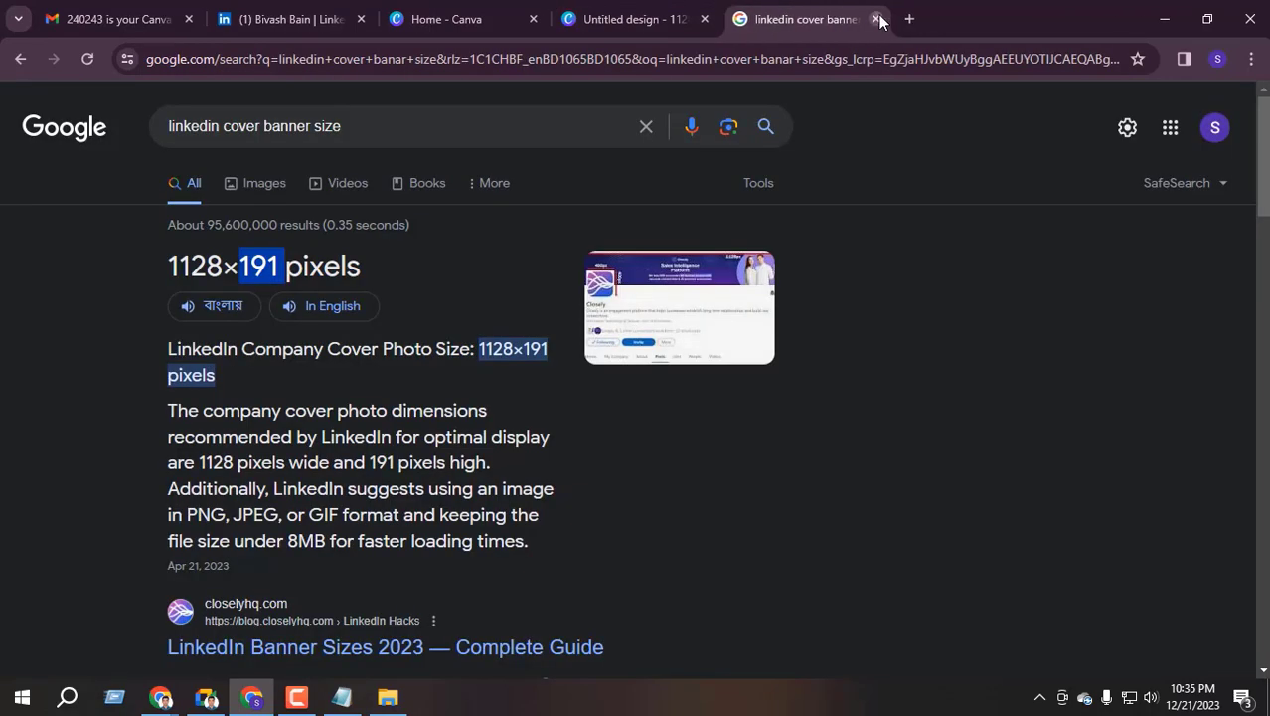
left_click(877, 20)
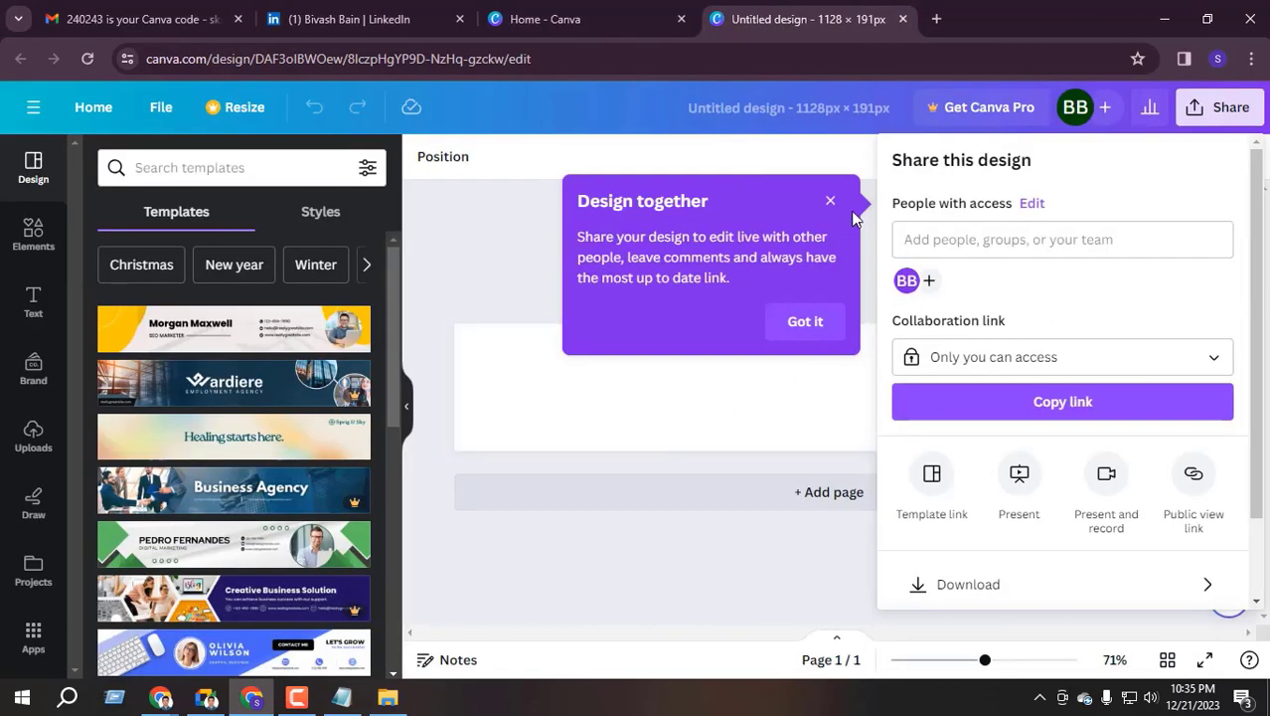
left_click(803, 321)
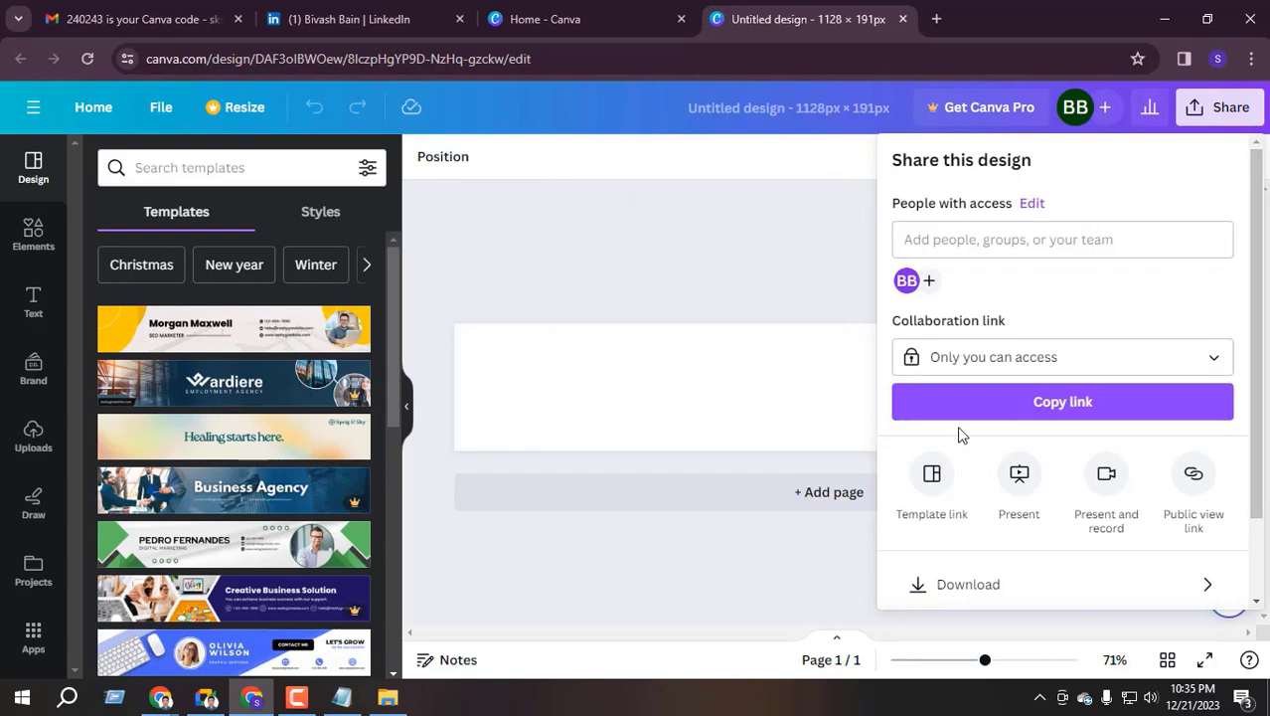
Try the yellow and white marketing banner template and inspect its photo, name and title elements
left_click(807, 216)
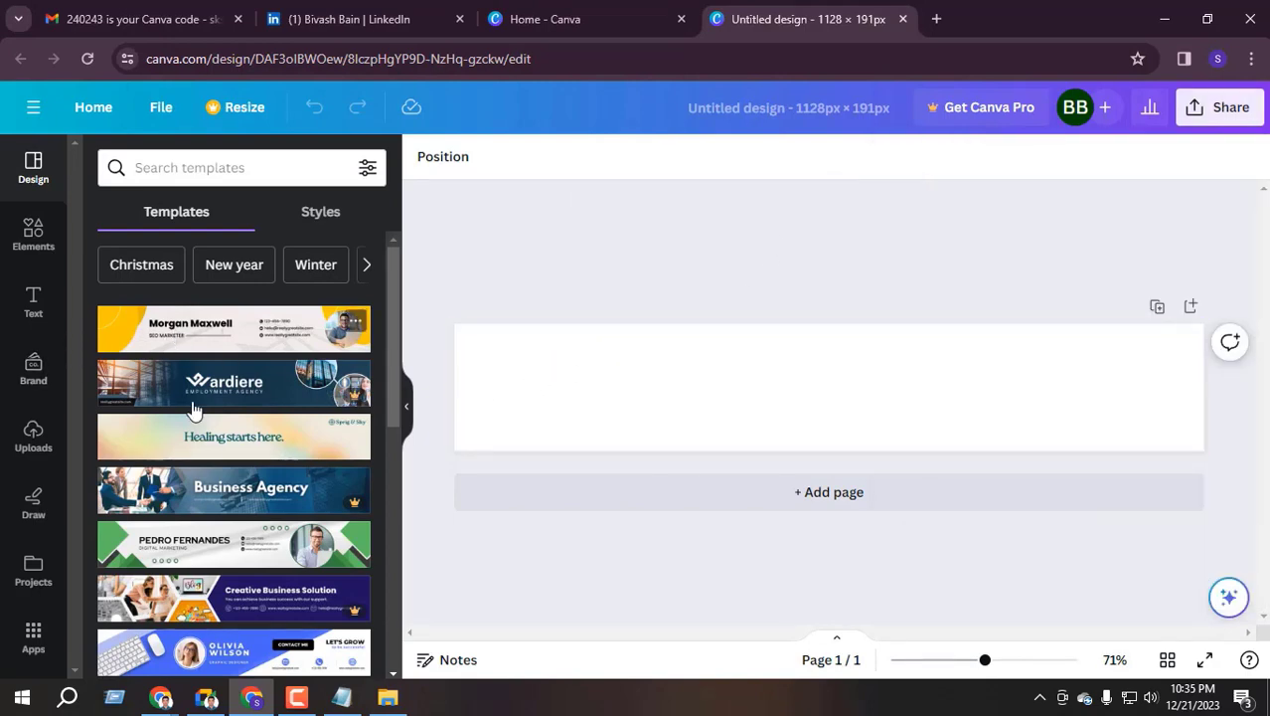
scroll(210, 453, "down", 10)
scroll(210, 452, "up", 10)
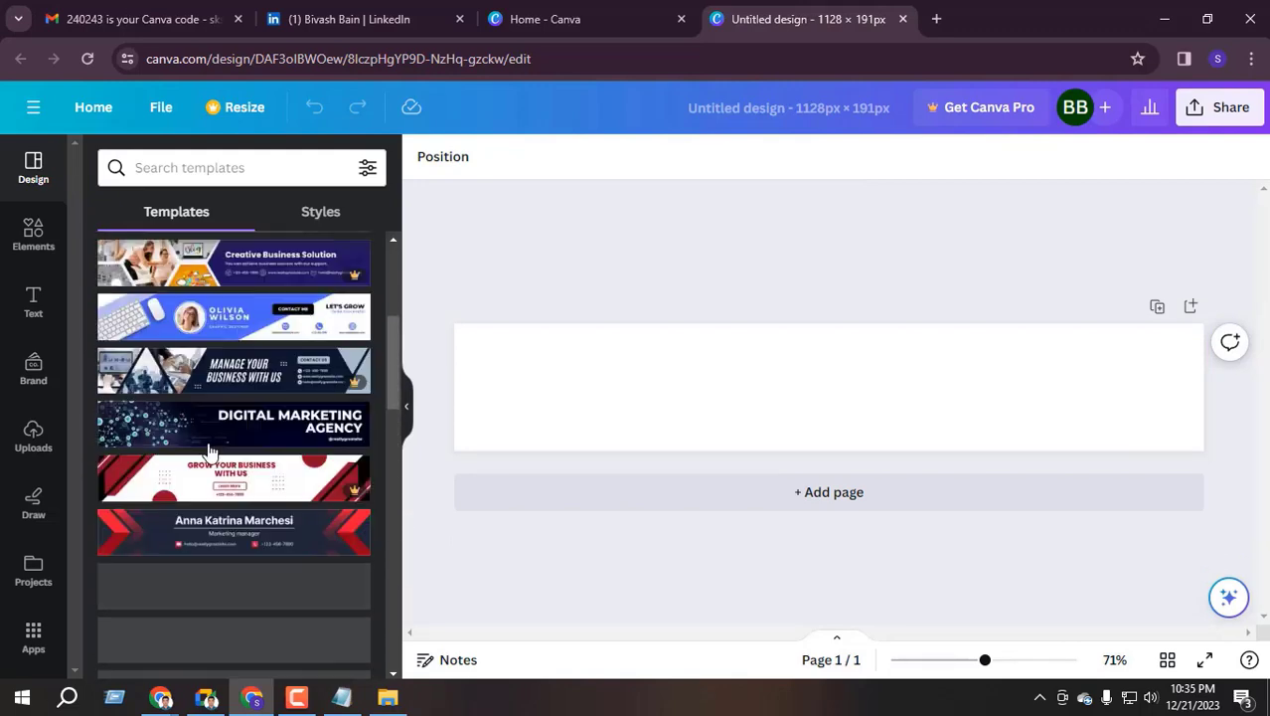
left_click(218, 330)
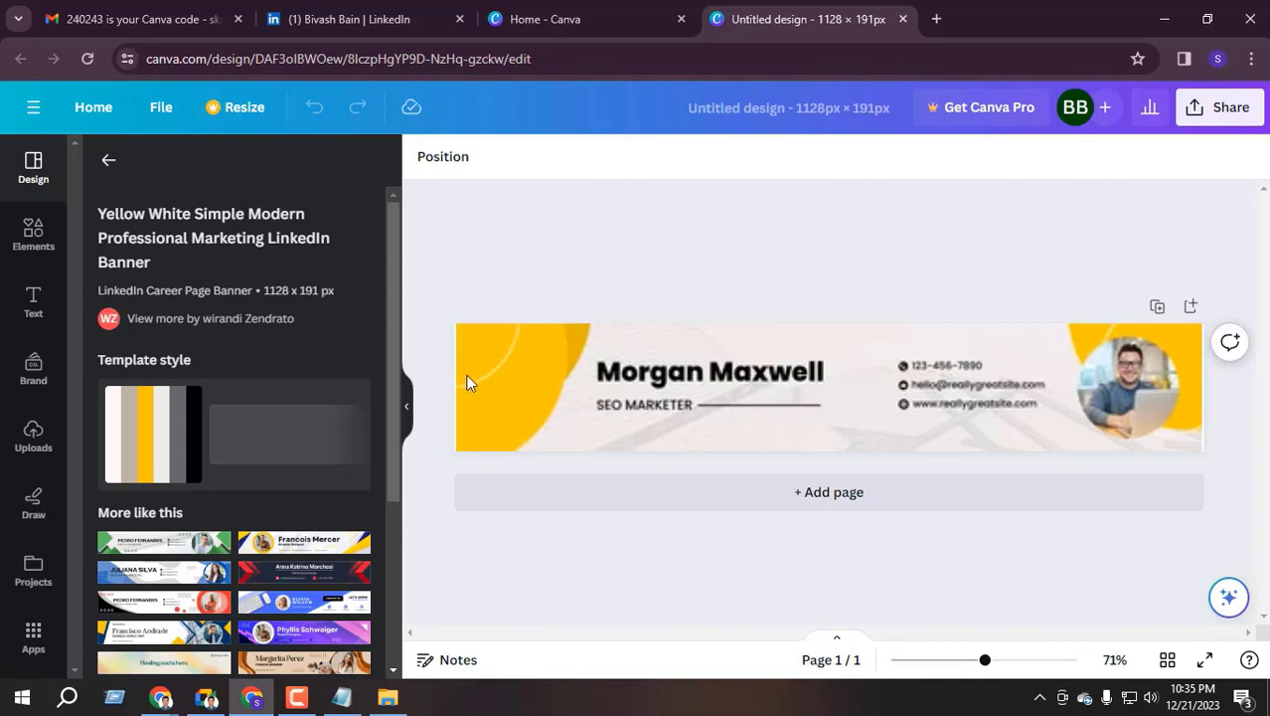
left_click(644, 384)
left_click(647, 378)
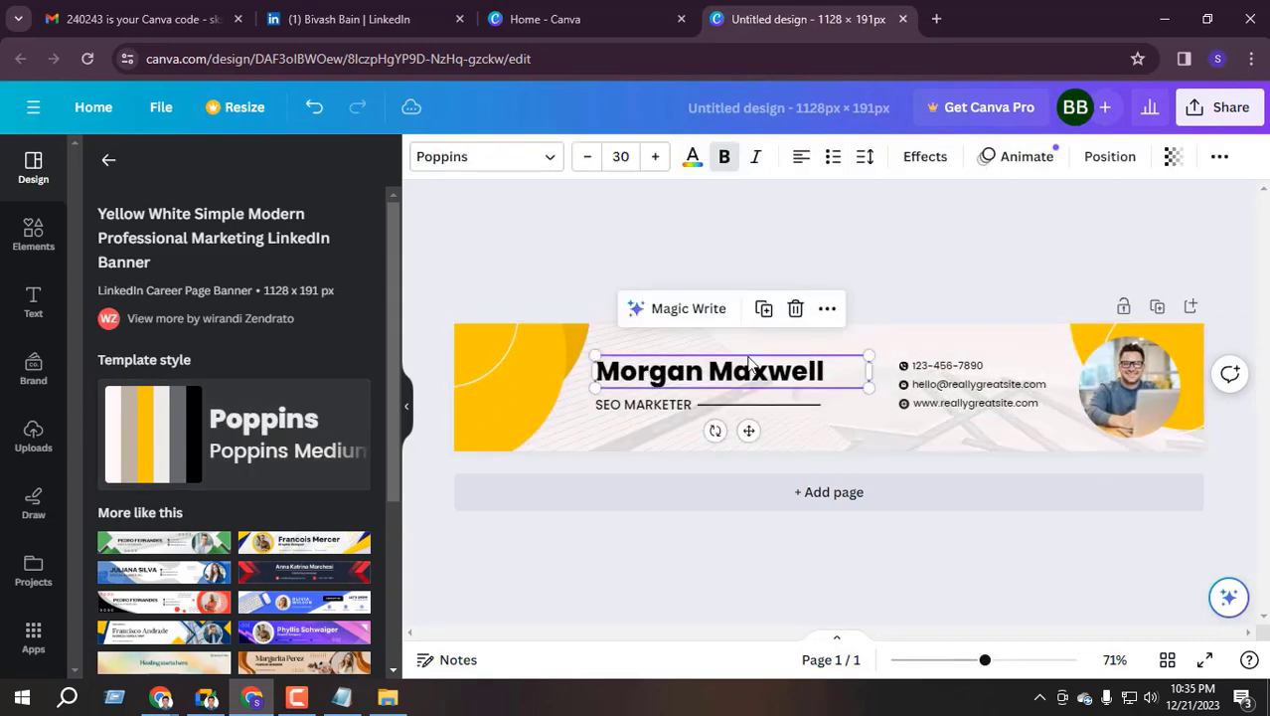
left_click(642, 408)
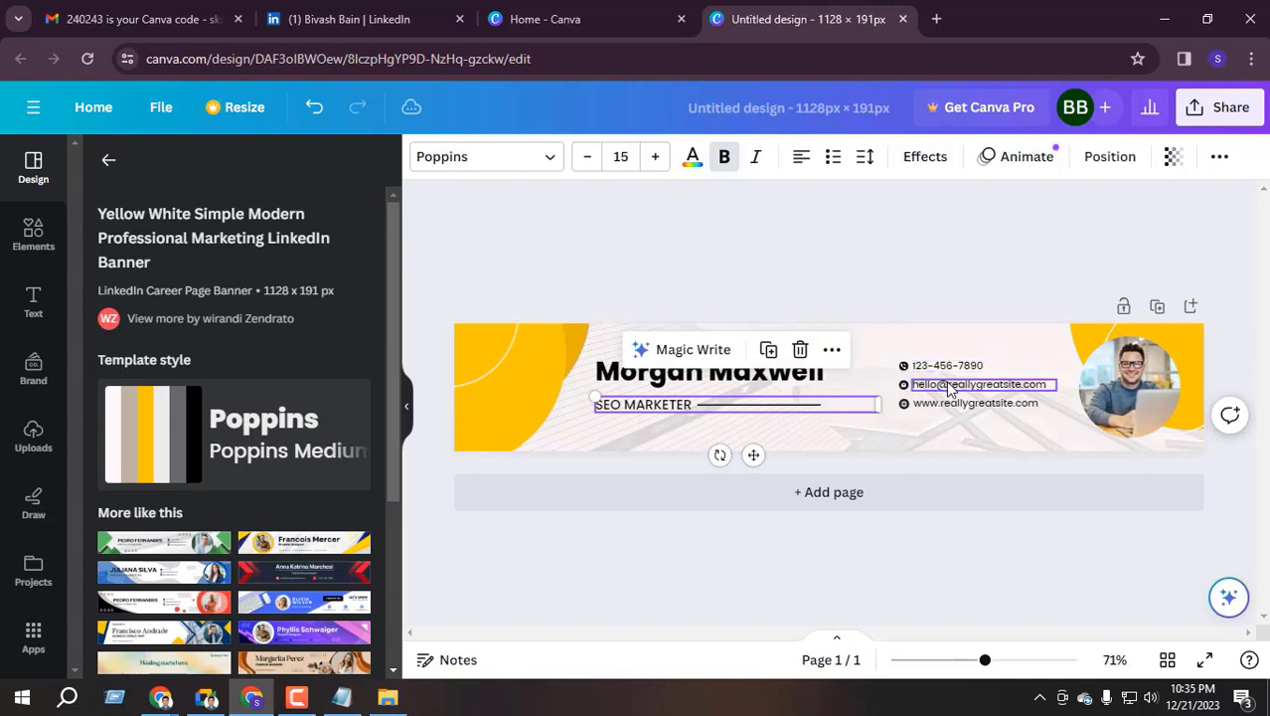
left_click(1141, 381)
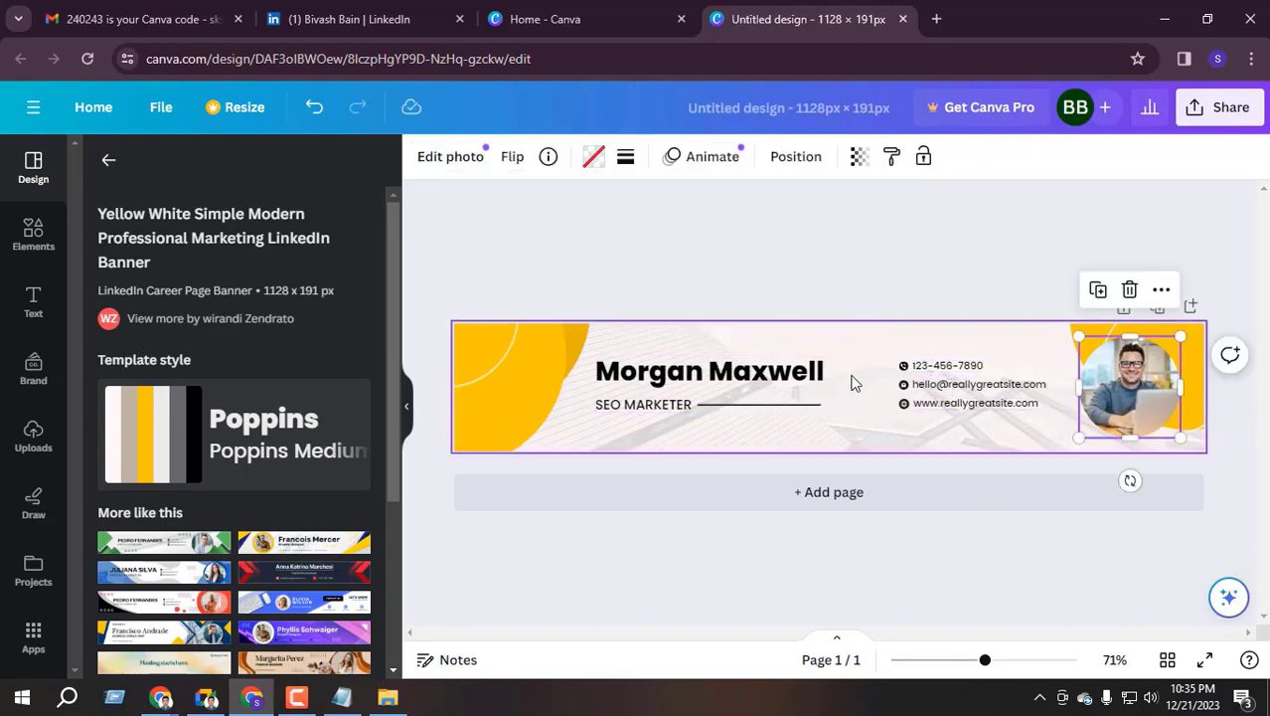
scroll(139, 430, "down", 2)
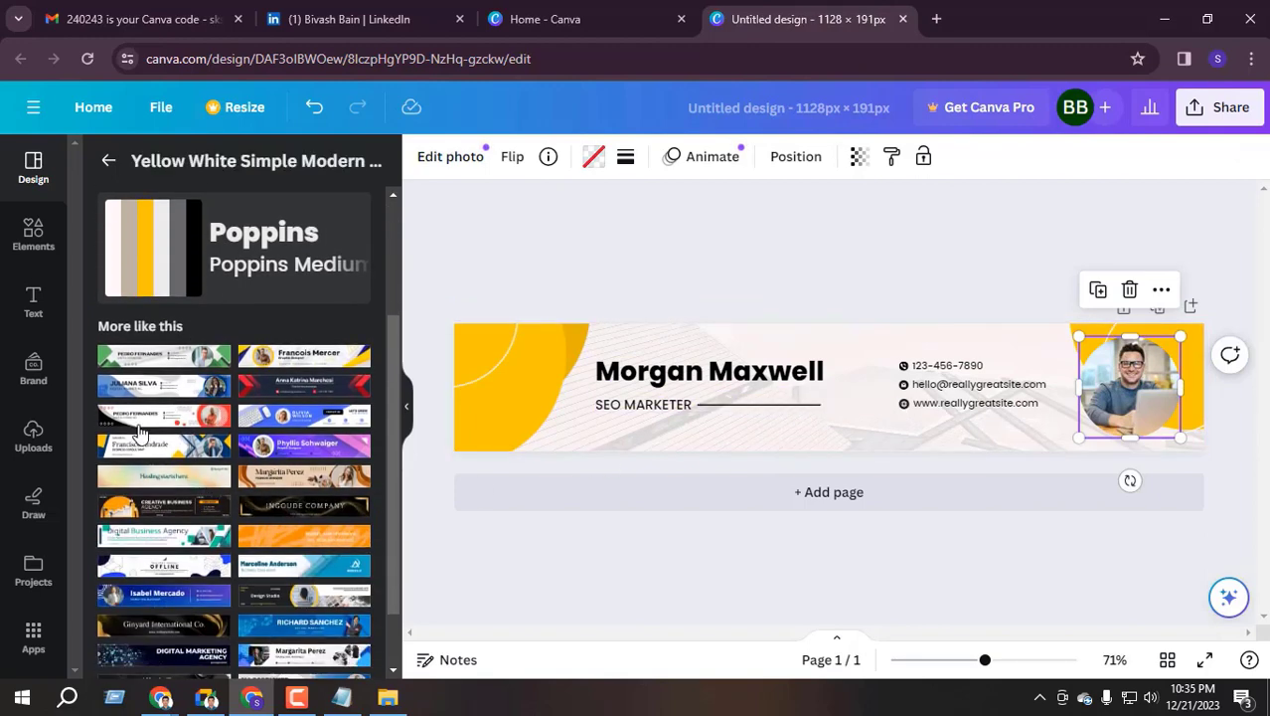
scroll(238, 426, "down", 2)
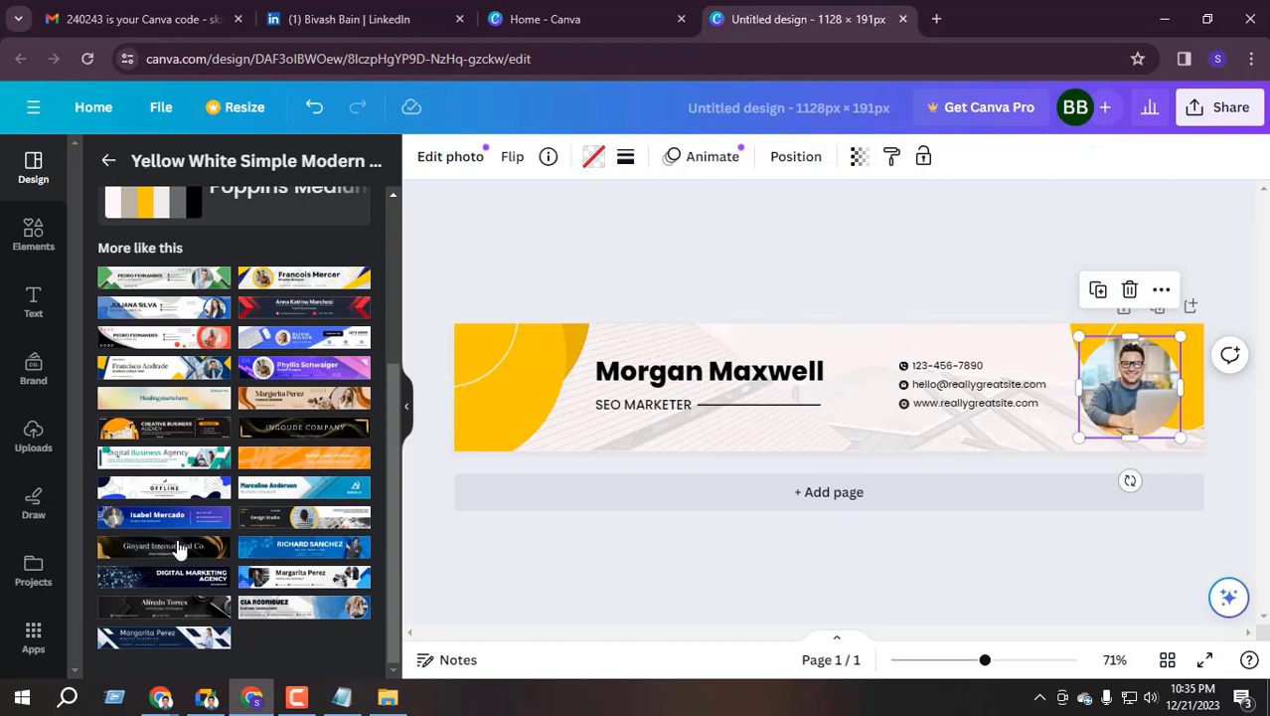
Compare the white-and-blue illustrative template, then apply Blue Modern Digital Marketing LinkedIn Banner
left_click(274, 550)
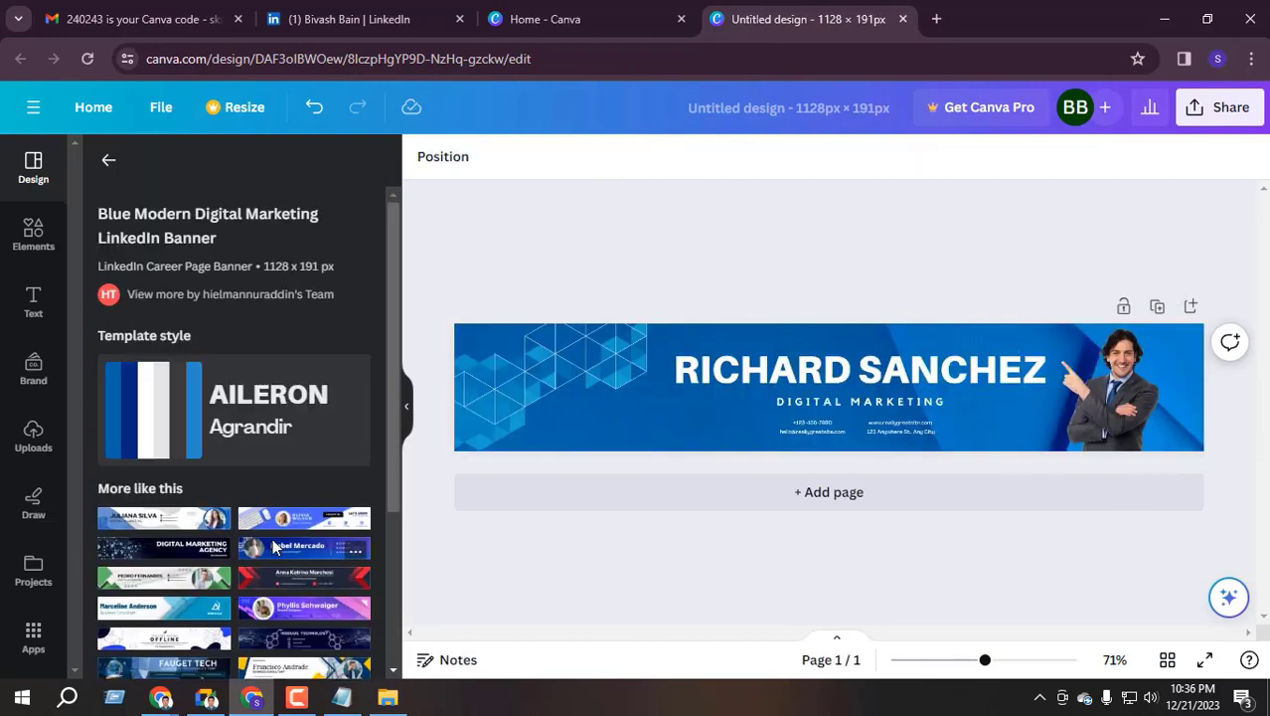
left_click(275, 547)
scroll(258, 497, "down", 3)
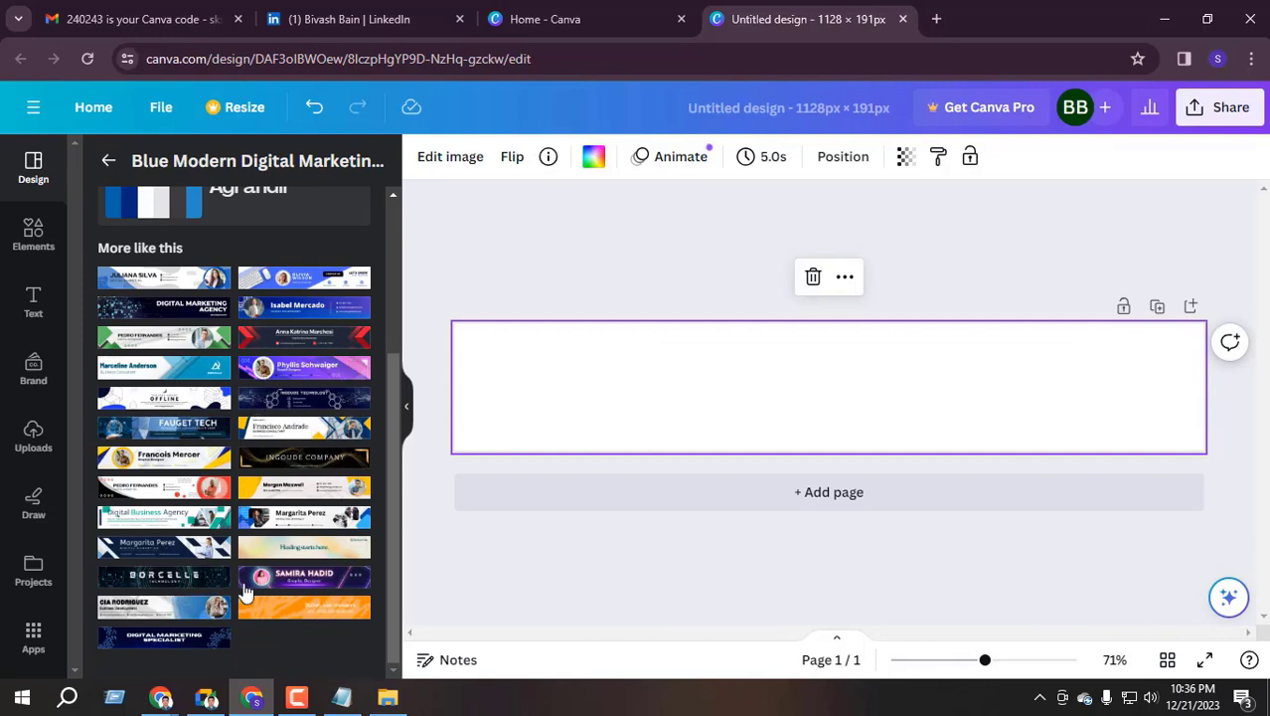
scroll(169, 616, "up", 3)
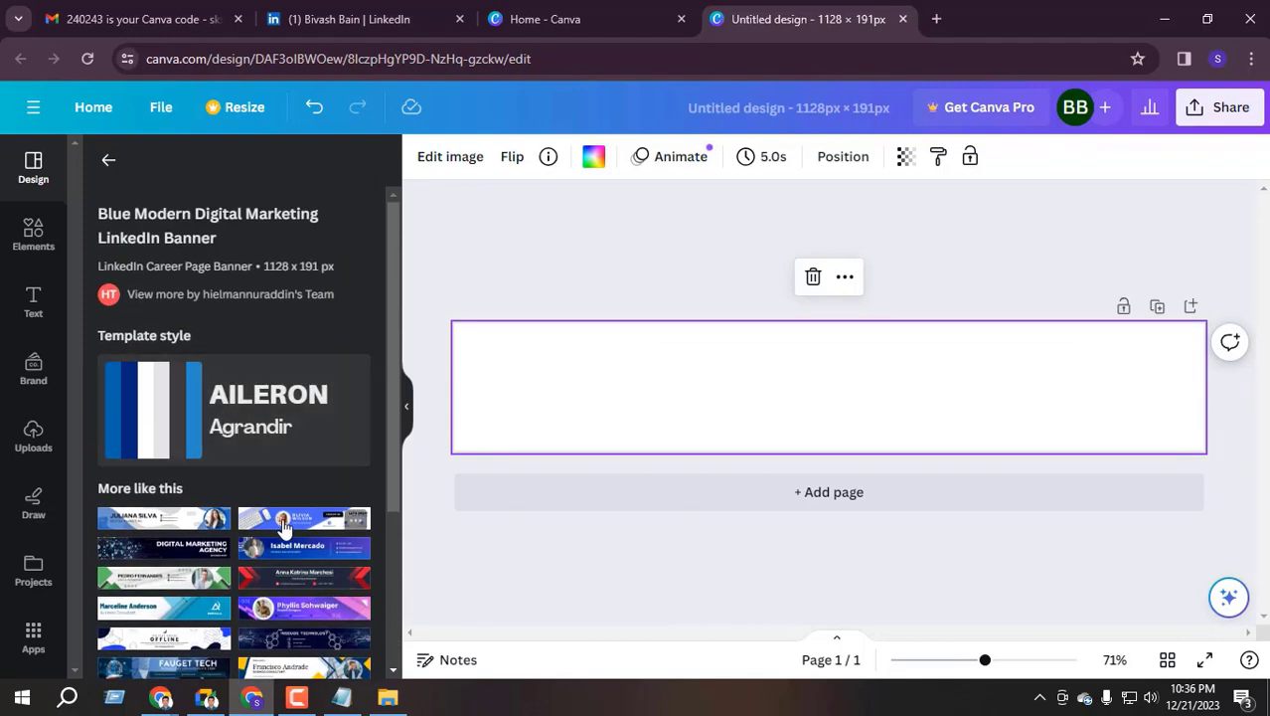
left_click(182, 524)
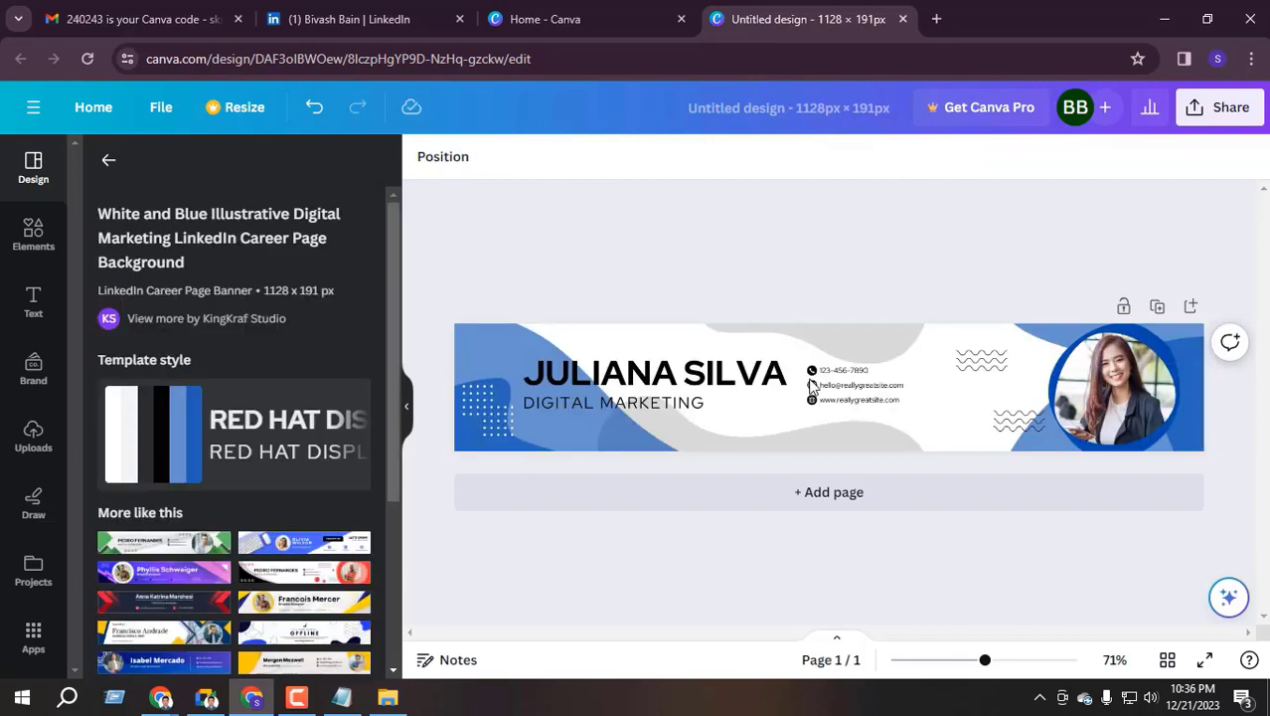
scroll(243, 563, "down", 3)
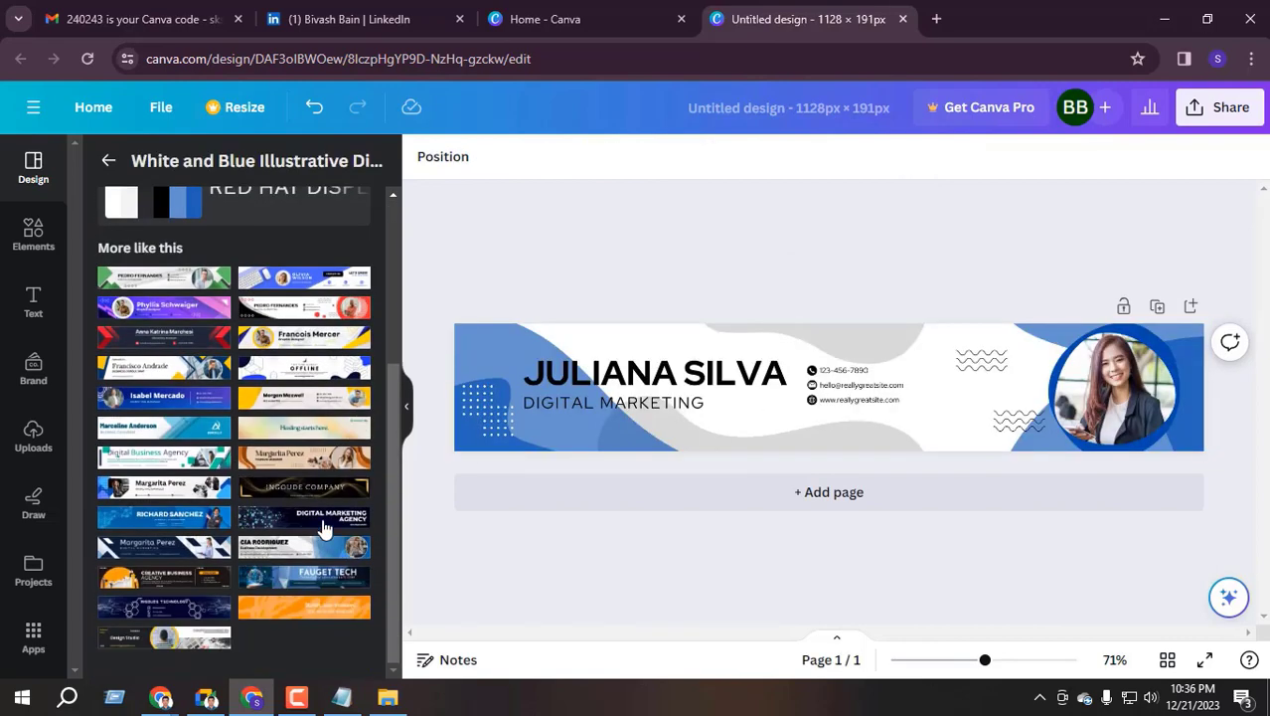
left_click(275, 524)
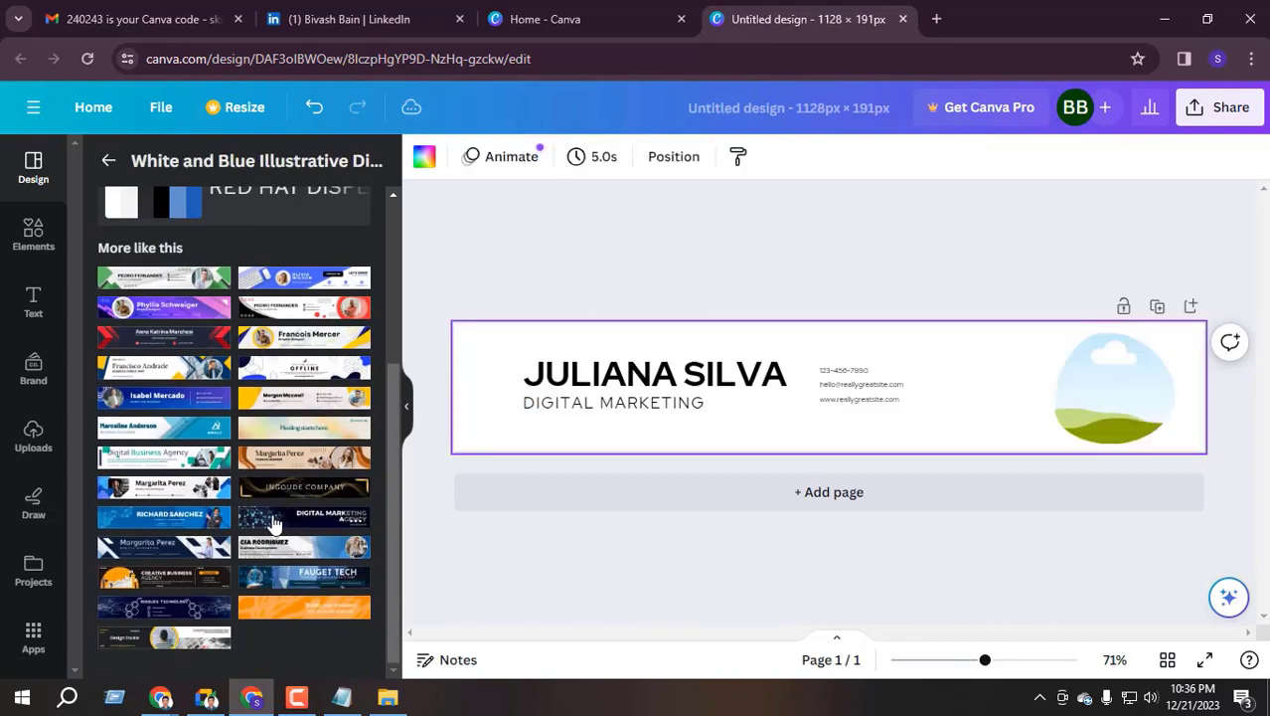
left_click(182, 525)
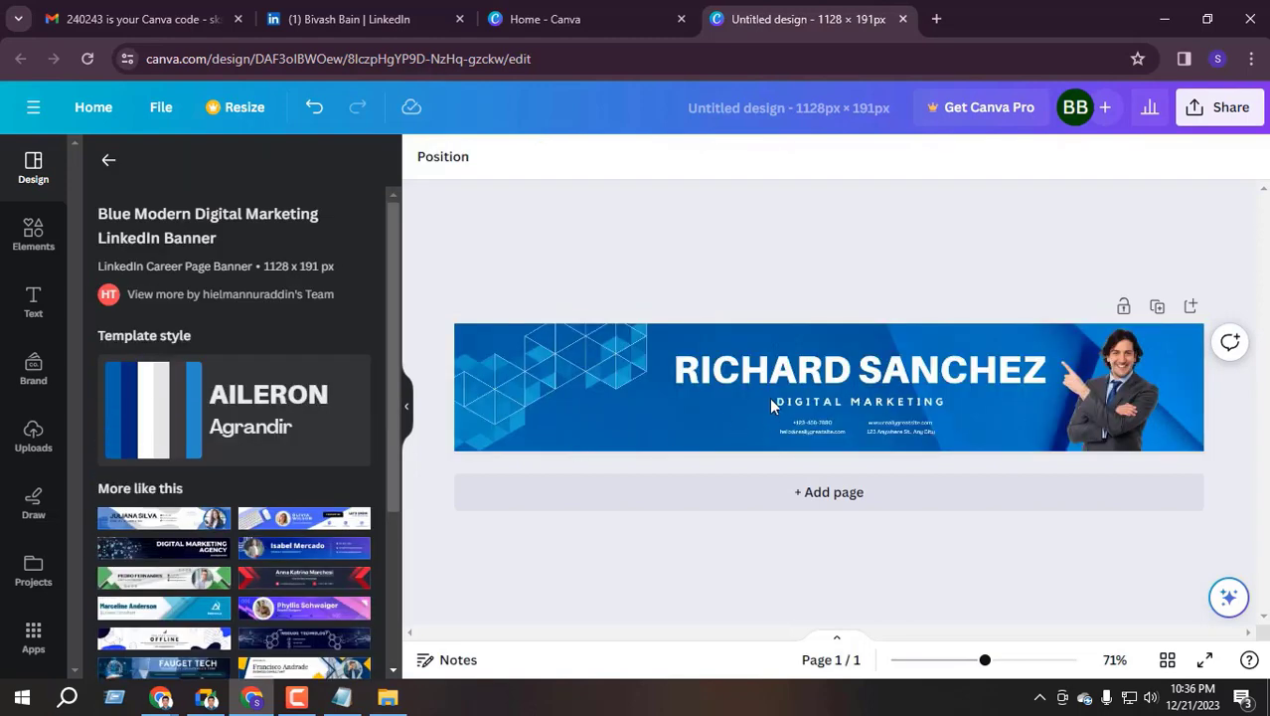
Replace the sample name heading with the user's full name
left_click(807, 376)
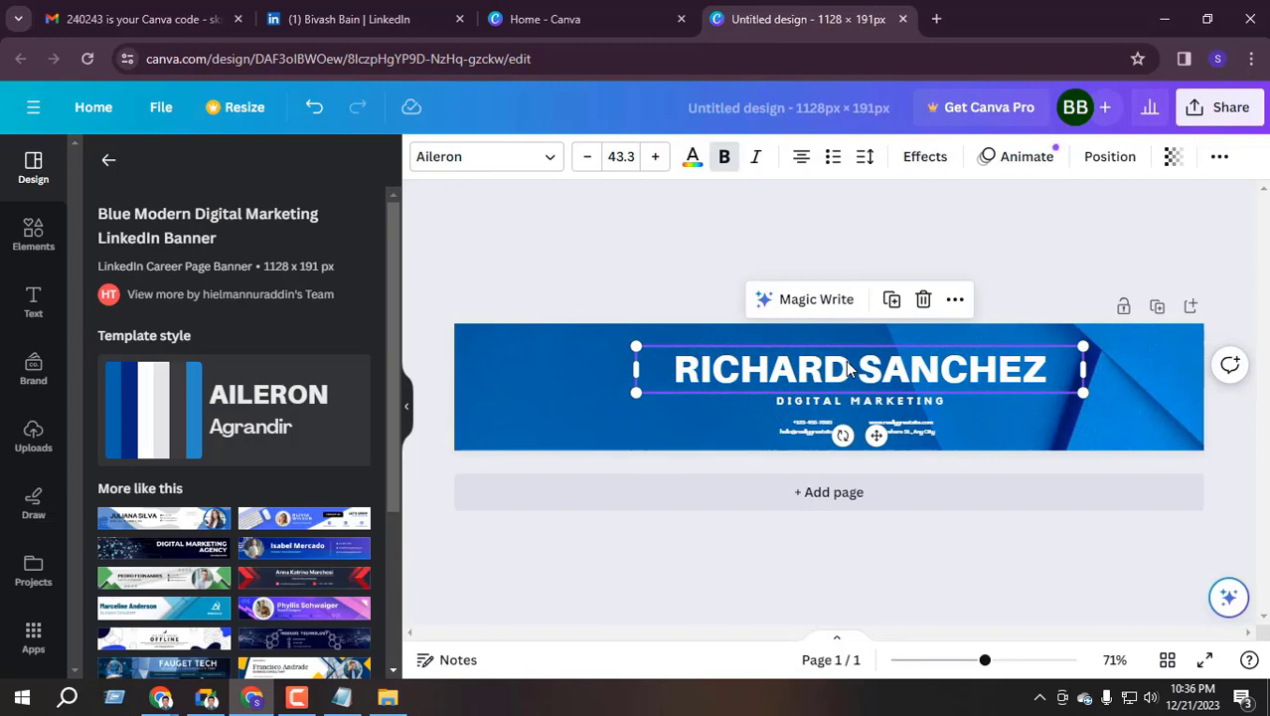
double_click(848, 368)
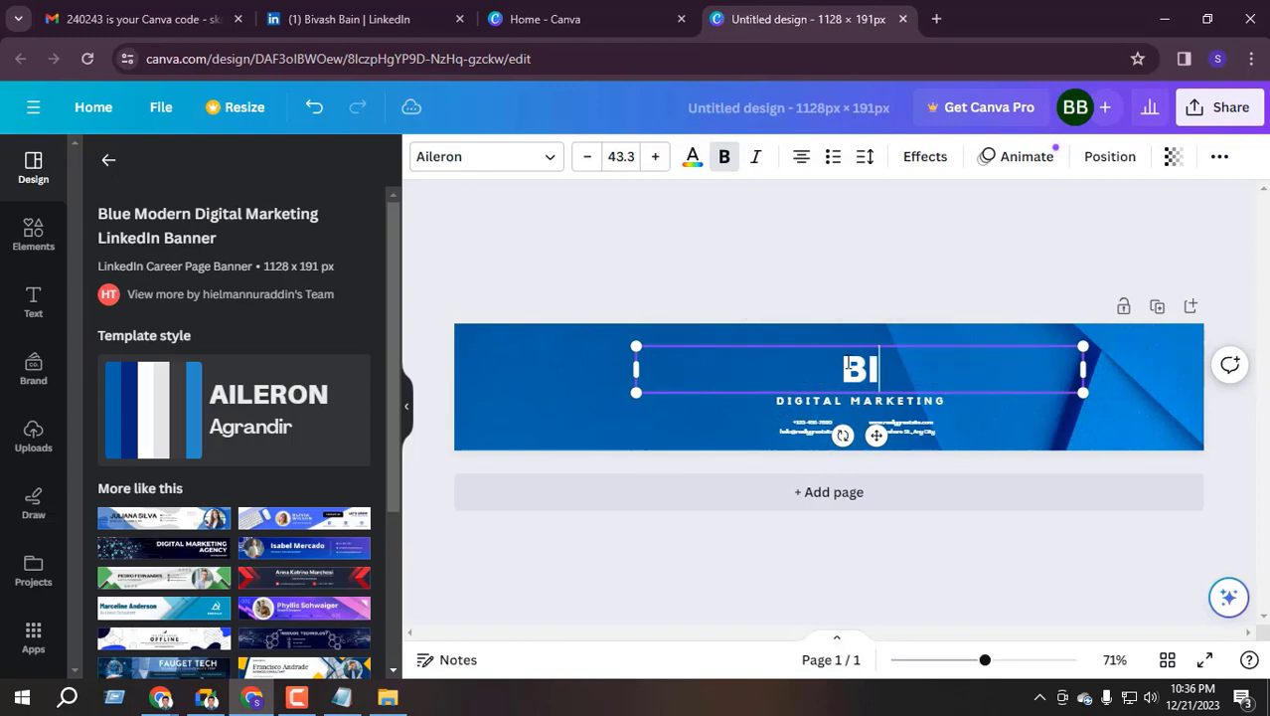
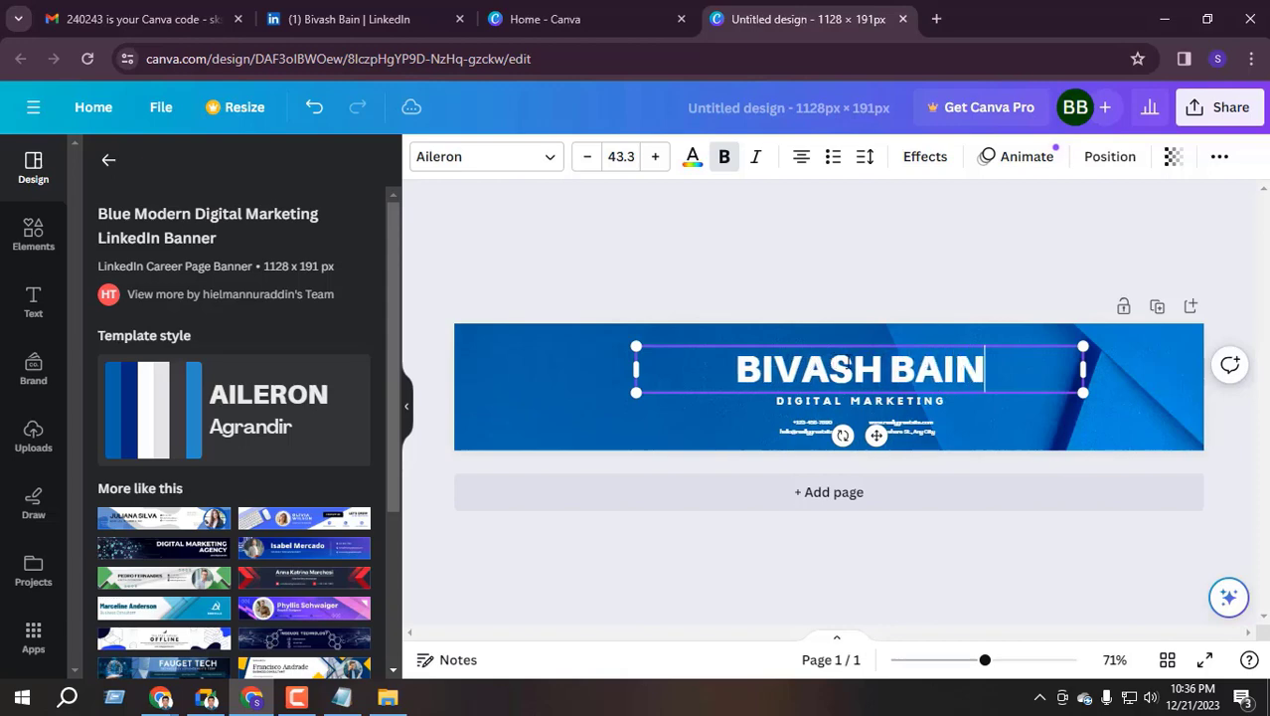
Retype the tagline as 'DATA ENTRY & B2B LEAD GENERATION'
left_click(863, 407)
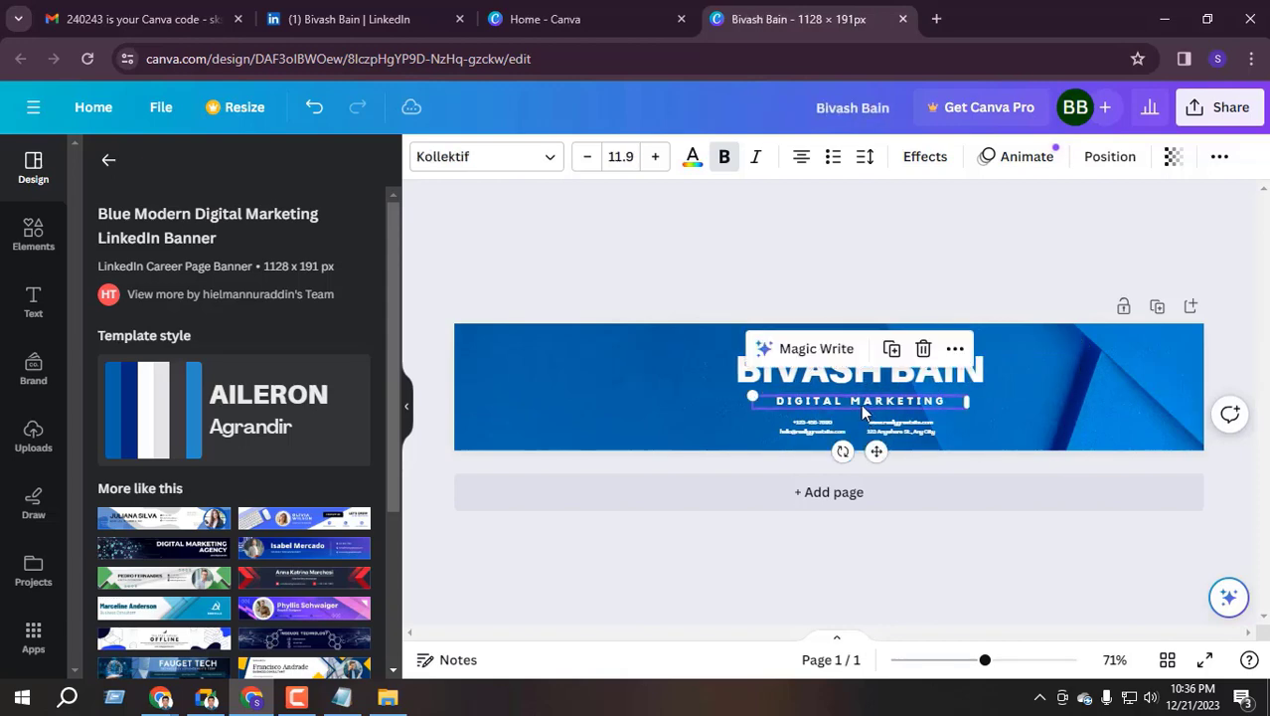
left_click(722, 418)
left_click(835, 408)
type("D")
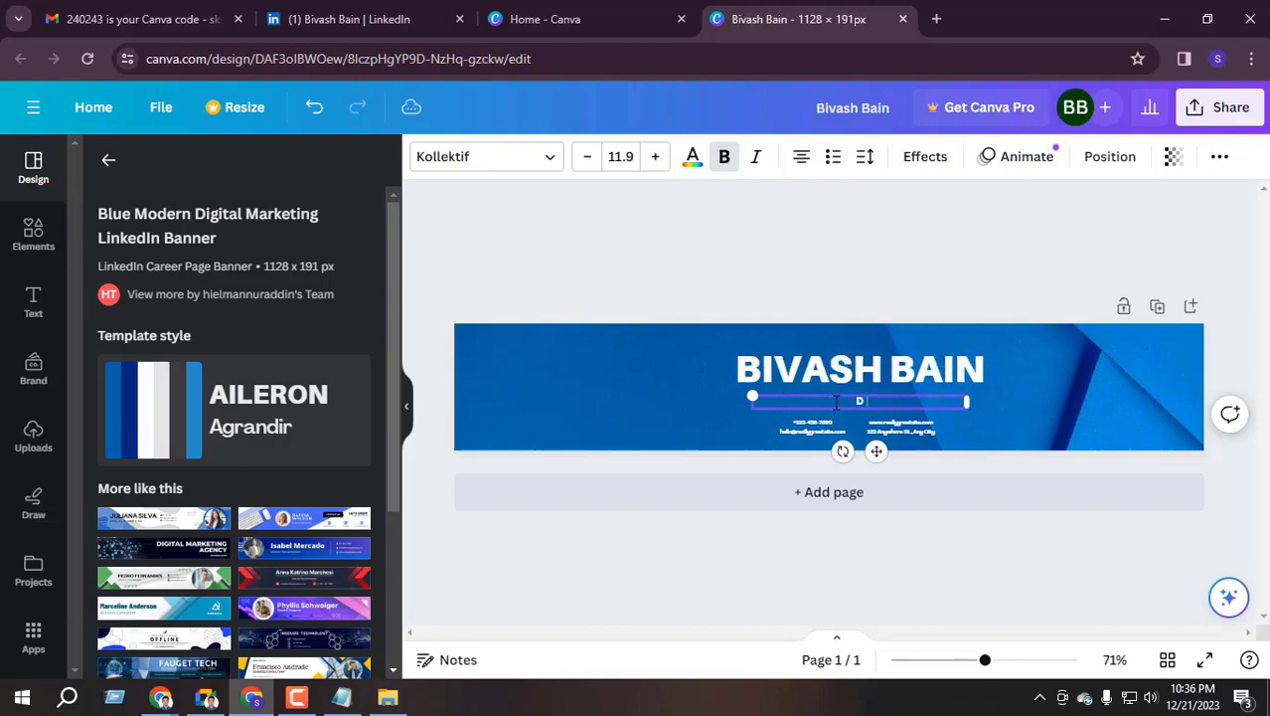
type("ATA ENTRY & B2B LEAD GENERAT")
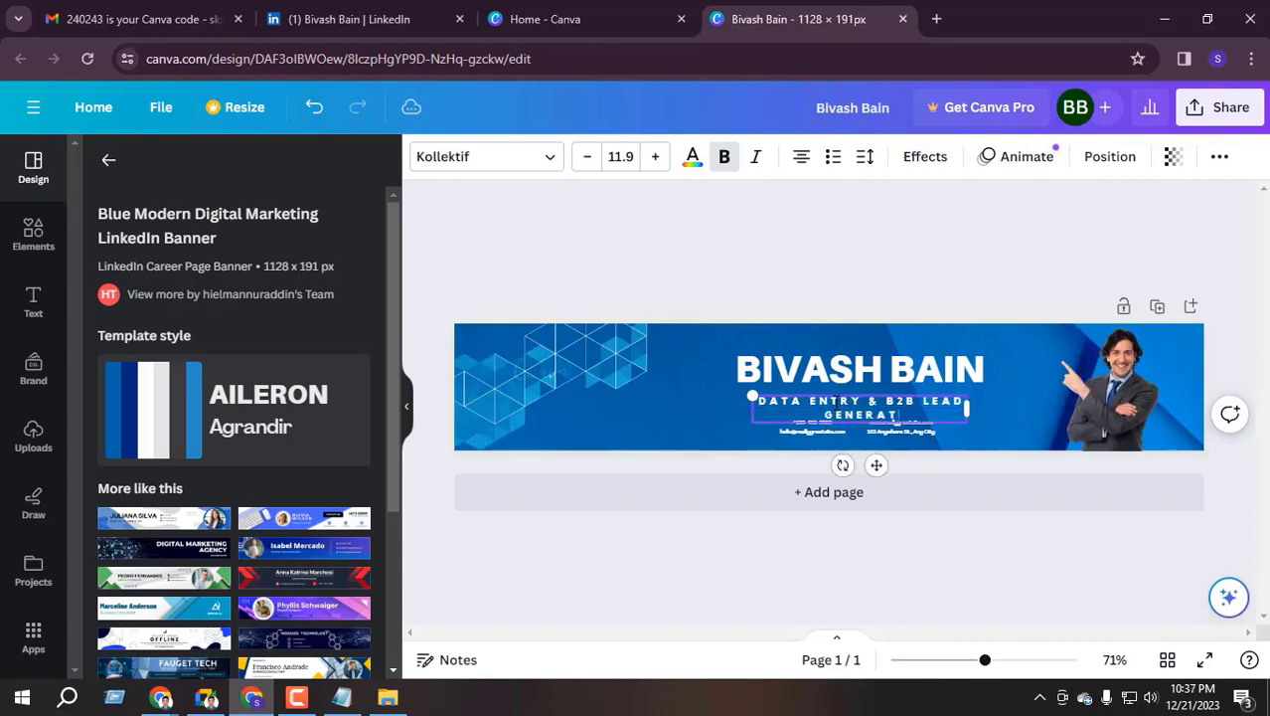
type("ION")
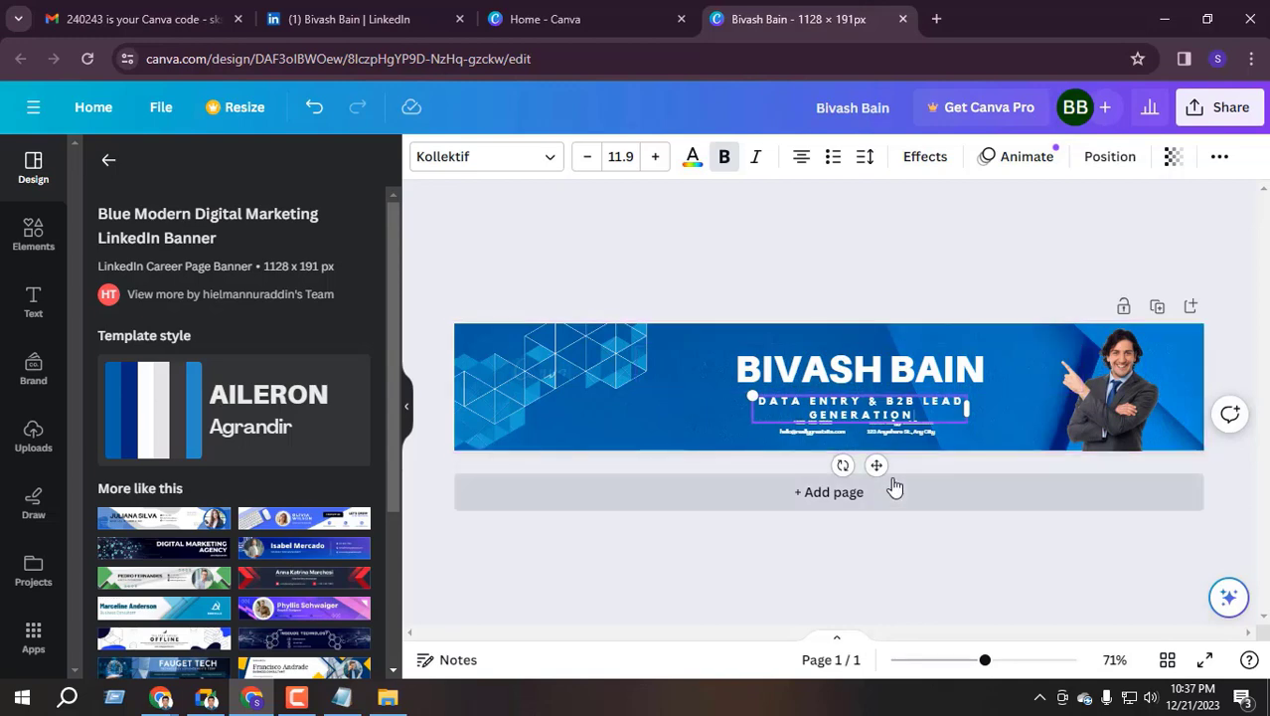
Nudge the name heading slightly up and to the left
left_click(830, 373)
left_click_drag(835, 373, 823, 355)
left_click(827, 386)
Change the tagline's font from Alice to Georgia Pro
left_click(857, 401)
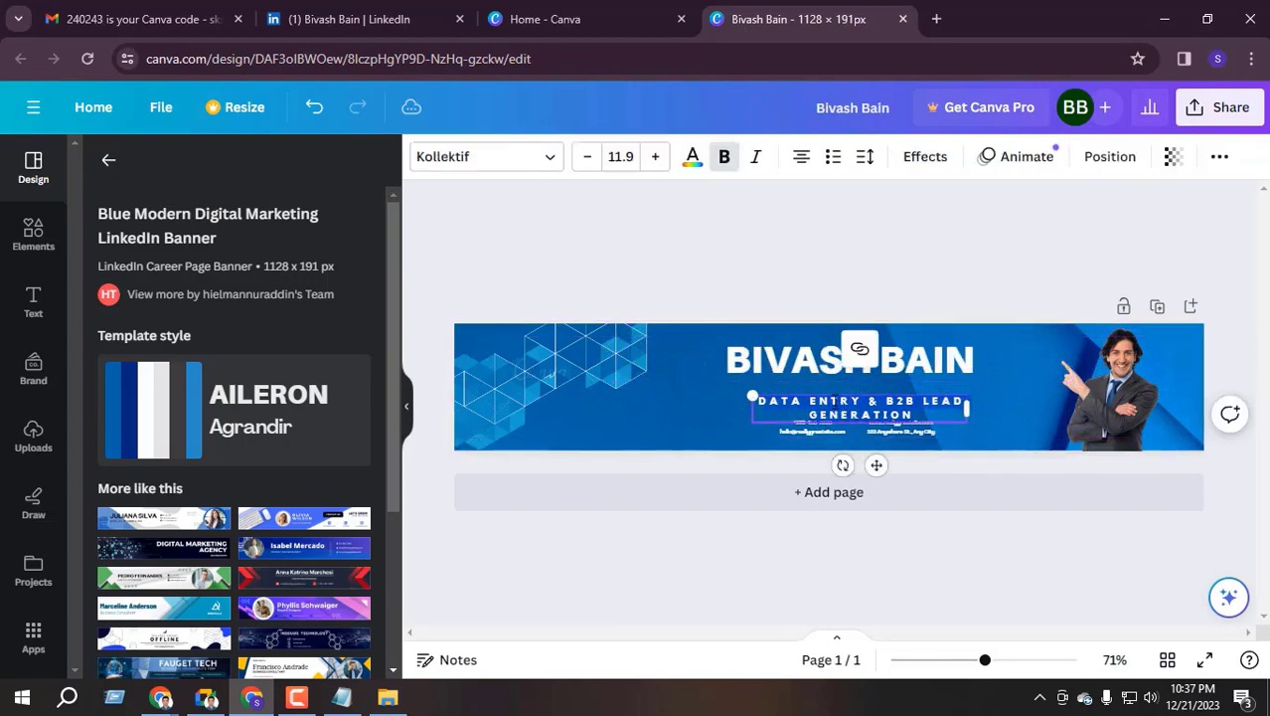
left_click(545, 165)
scroll(239, 363, "down", 3)
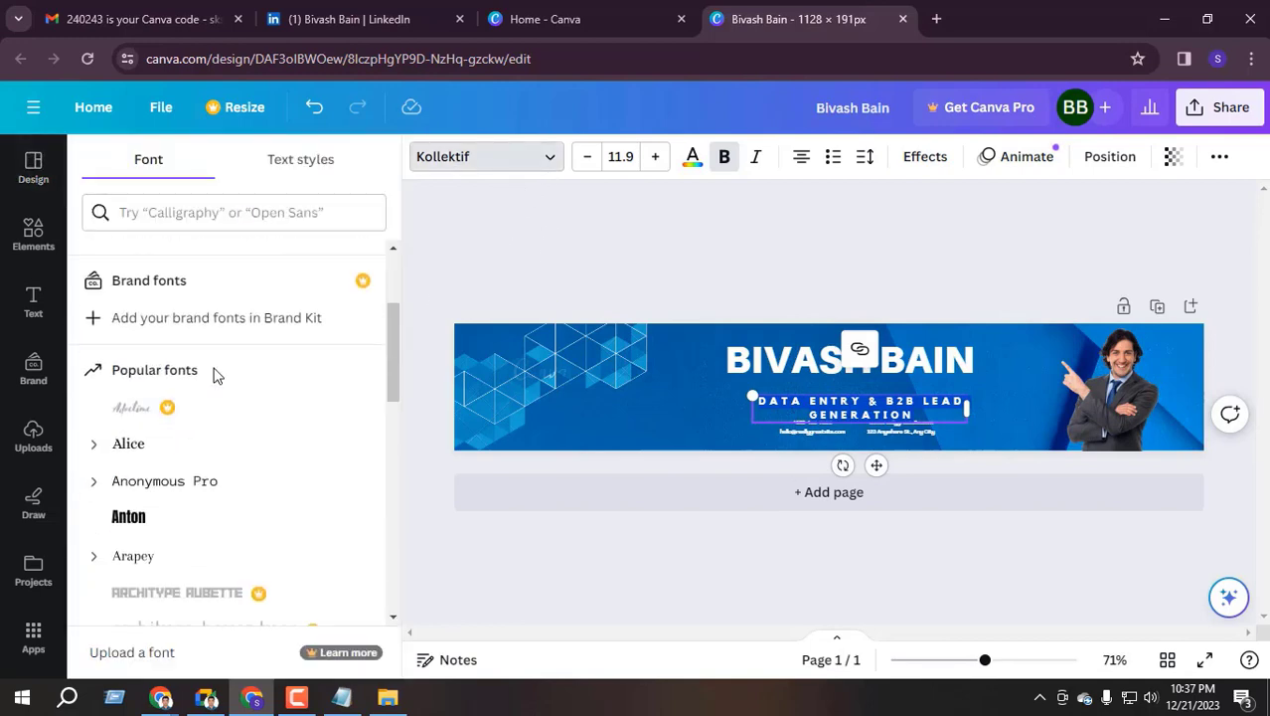
scroll(217, 375, "down", 10)
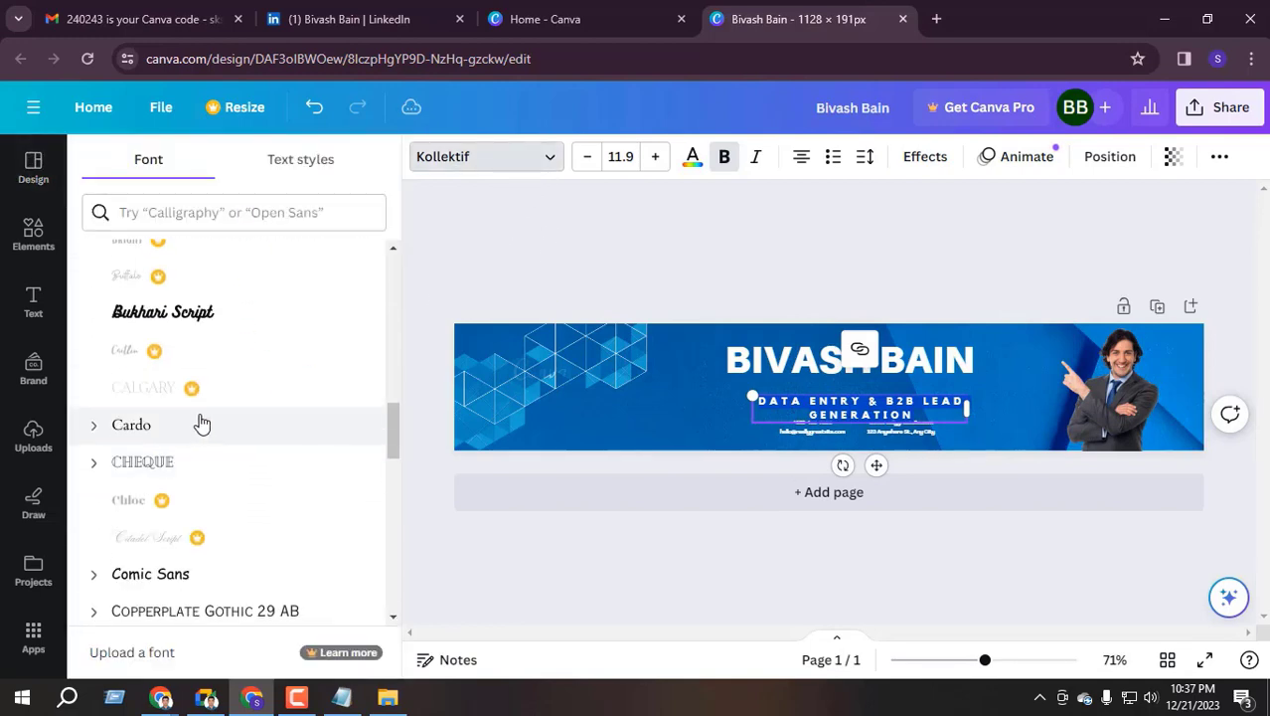
scroll(202, 424, "up", 15)
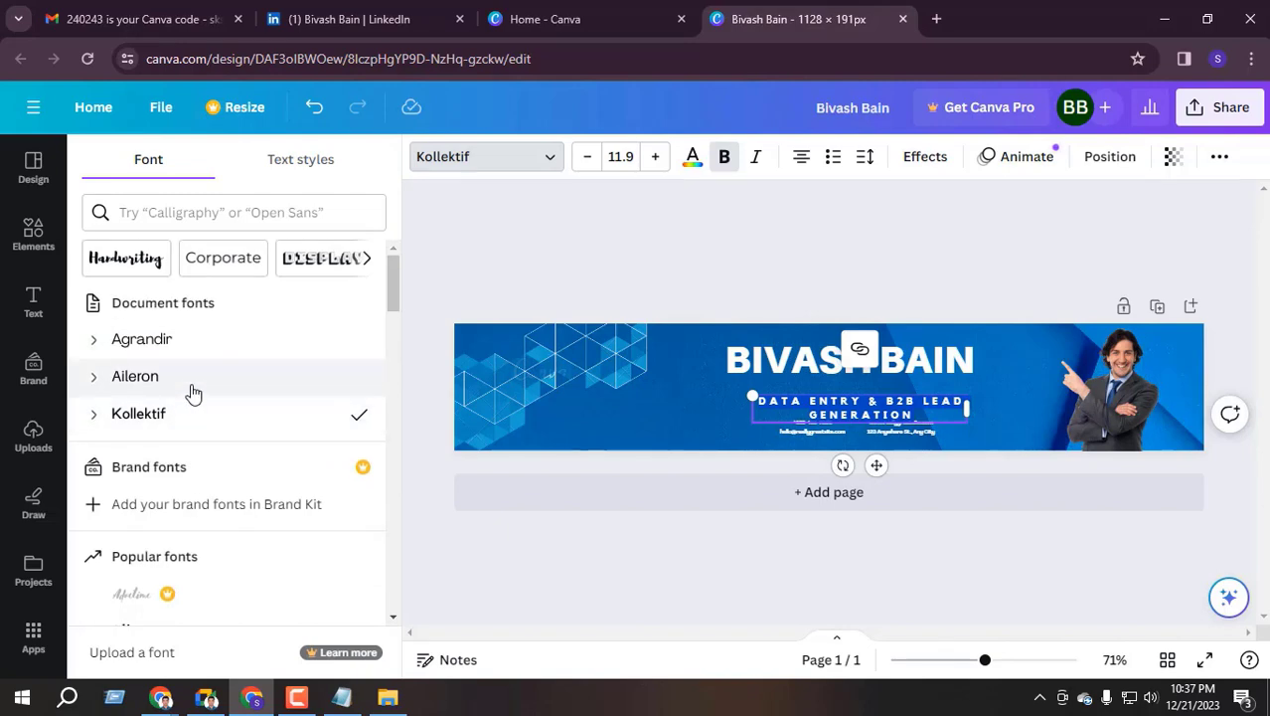
key("ctrl+z")
scroll(204, 476, "down", 3)
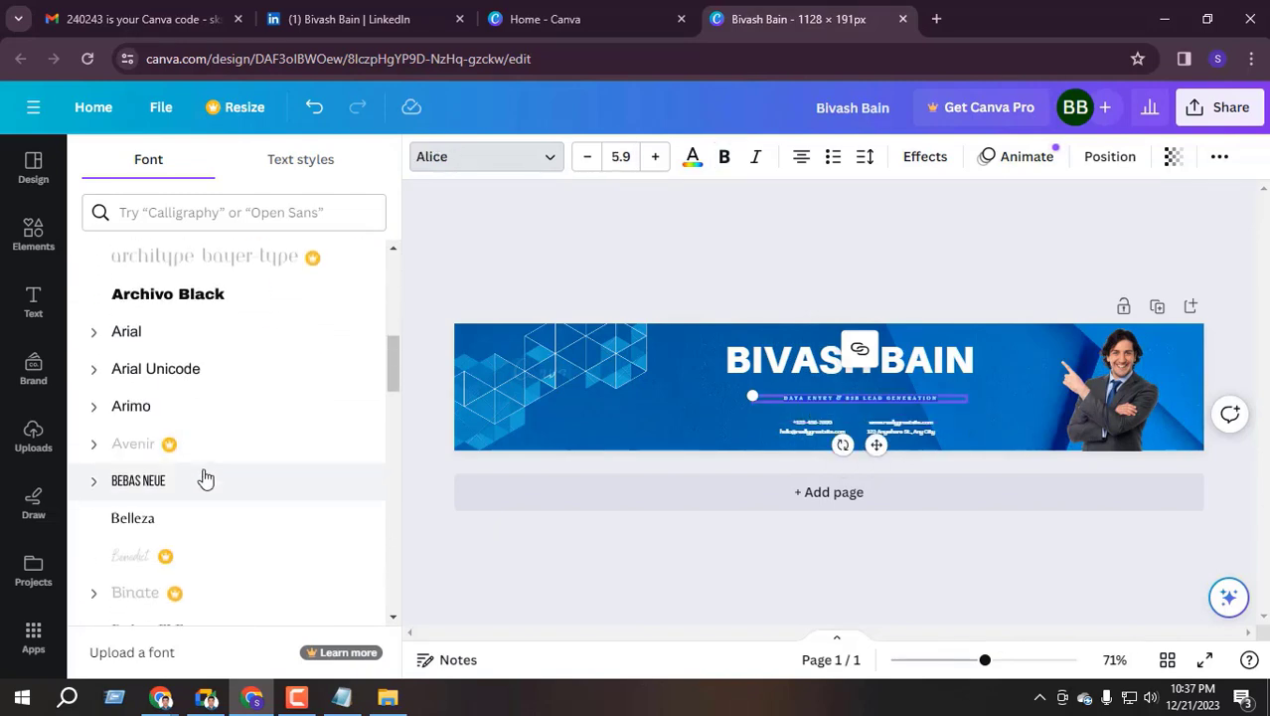
scroll(162, 367, "down", 10)
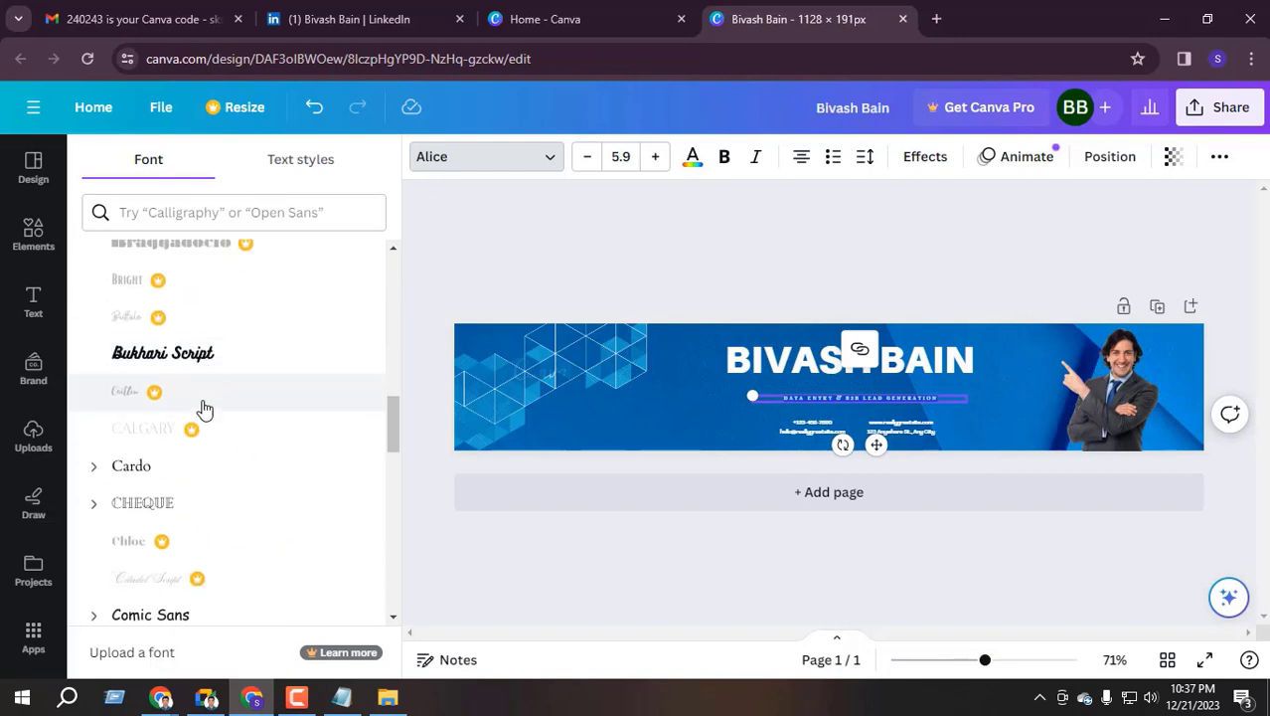
scroll(206, 431, "down", 5)
scroll(206, 431, "up", 5)
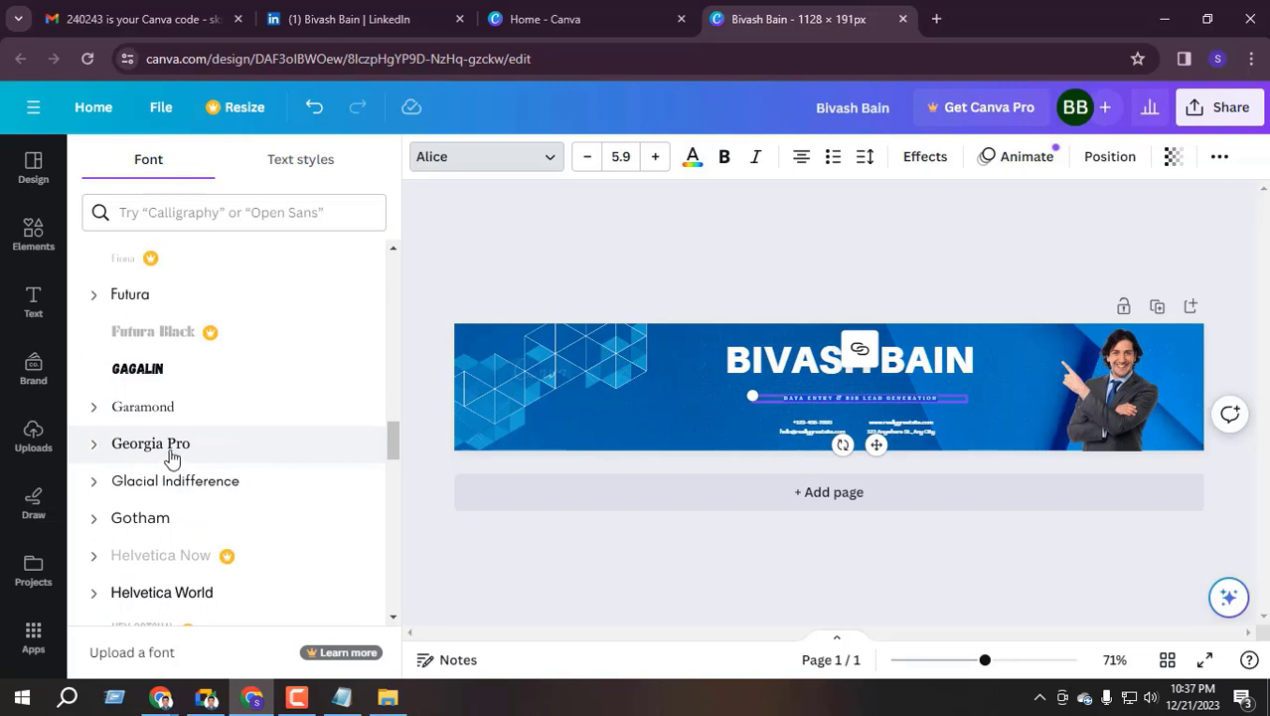
left_click(184, 447)
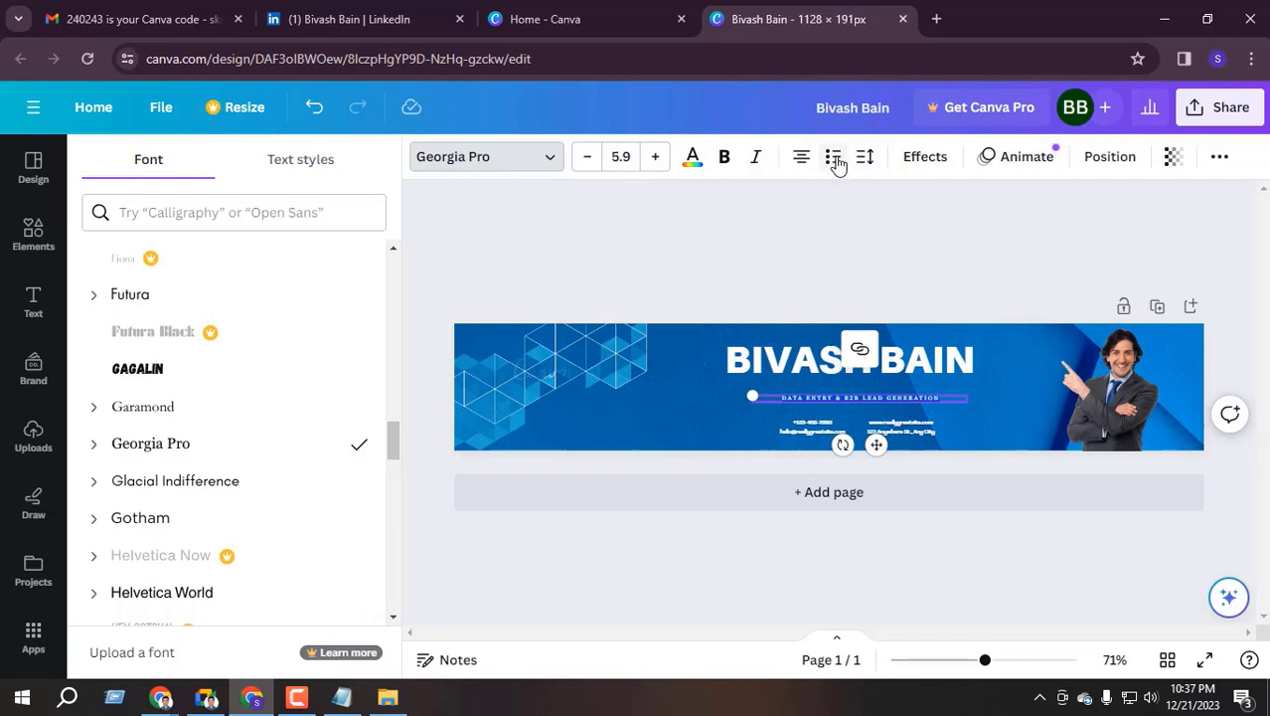
Raise the tagline size to 12.9, then lower it one step to 11.9
left_click(655, 159)
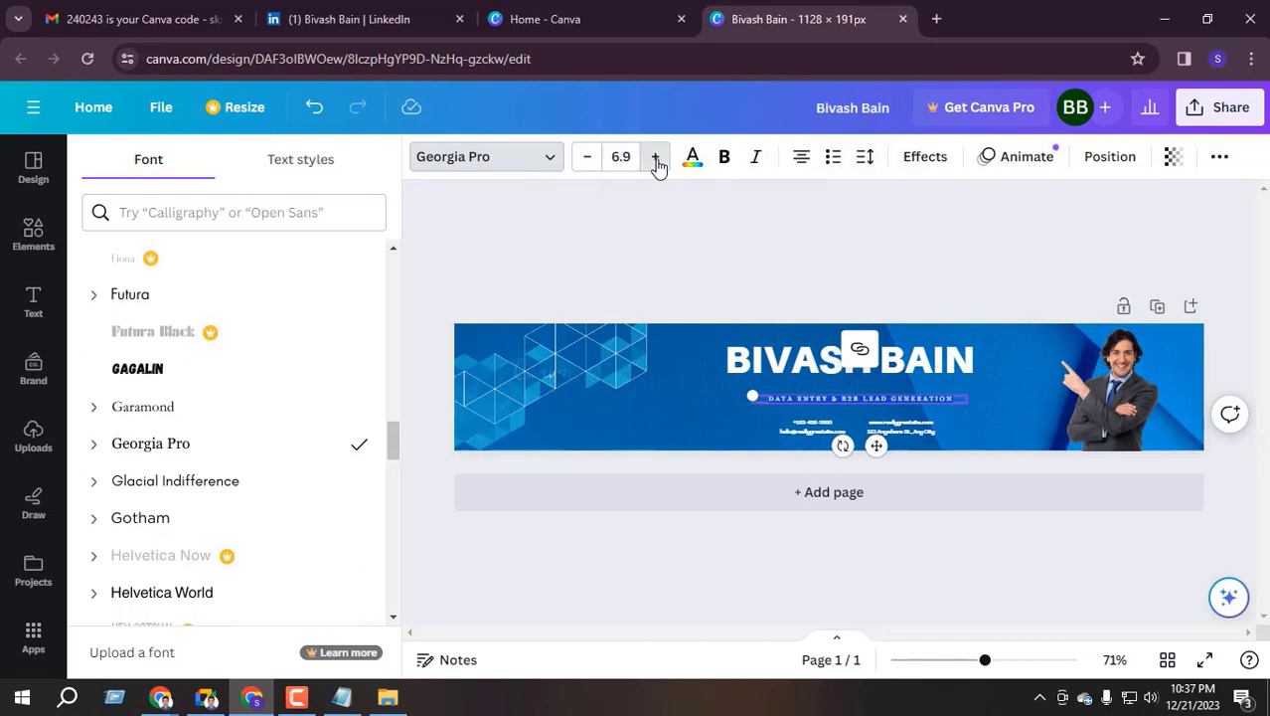
left_click(656, 159)
left_click(655, 159)
left_click(655, 159)
left_click(655, 160)
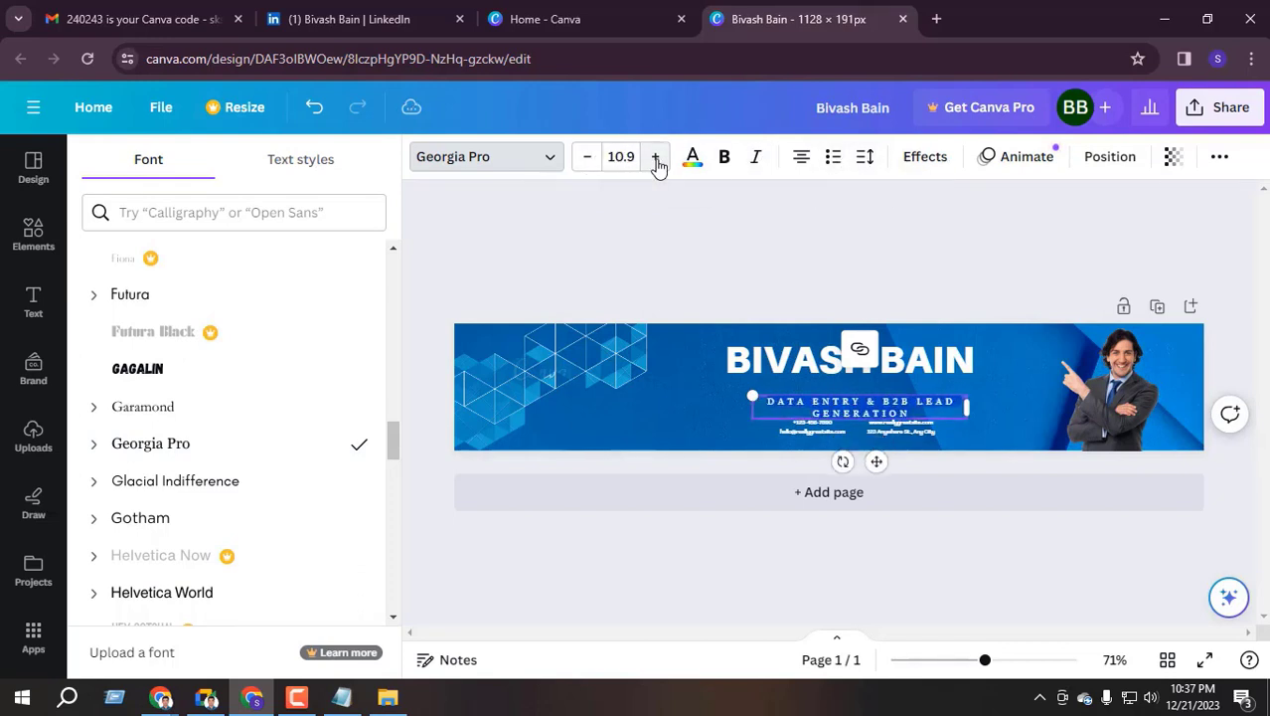
left_click(655, 160)
left_click(655, 160)
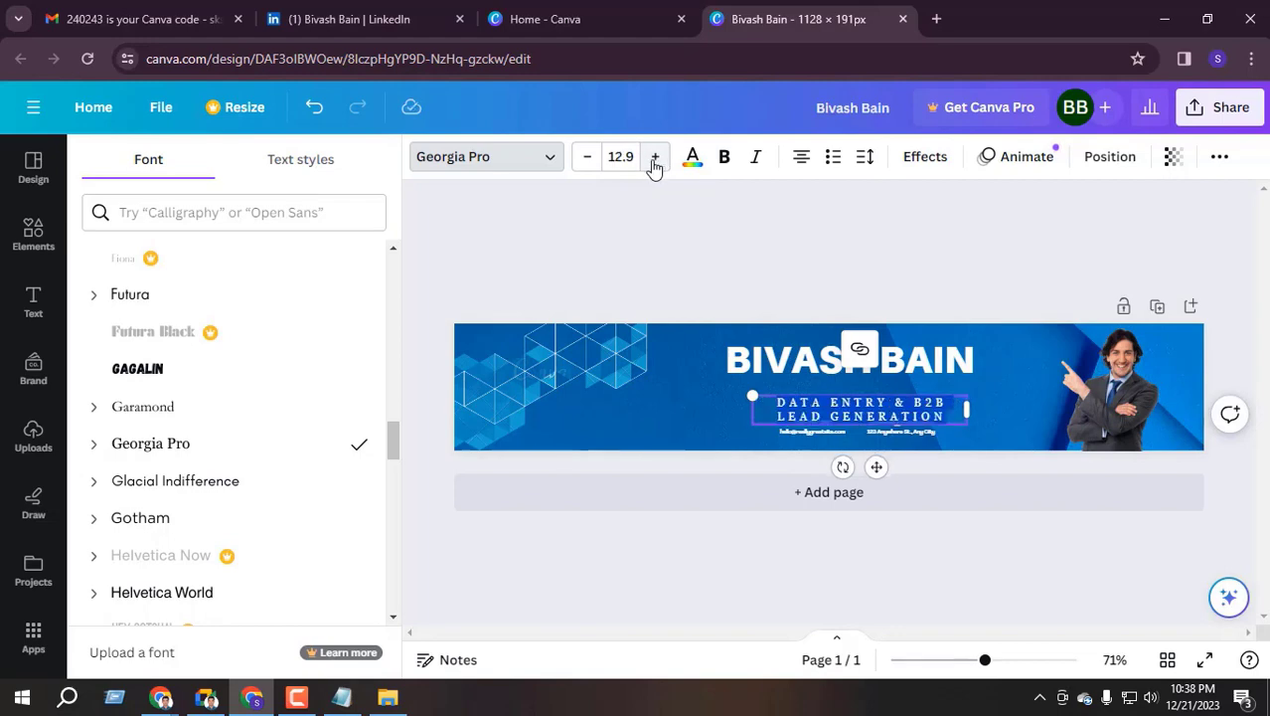
left_click(587, 157)
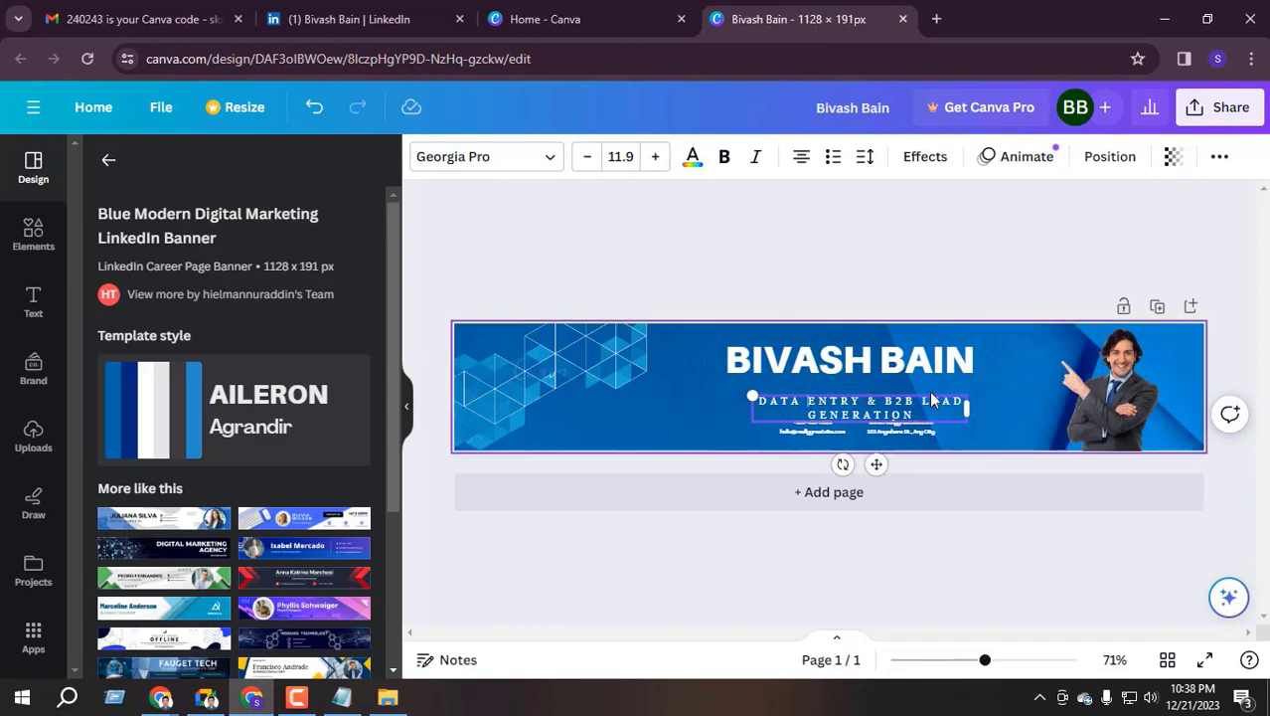
Scale the tagline box up, then shrink it to 10.5 so it fits one line under the name
left_click(855, 401)
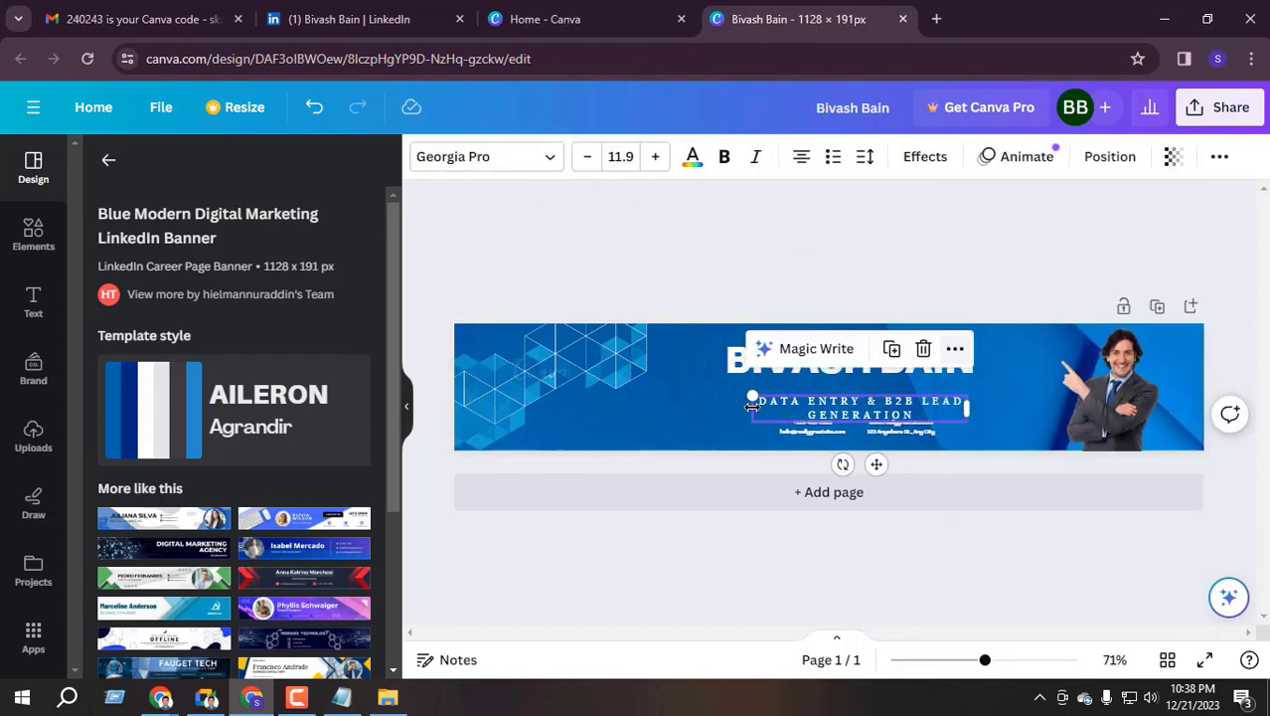
left_click_drag(753, 396, 702, 386)
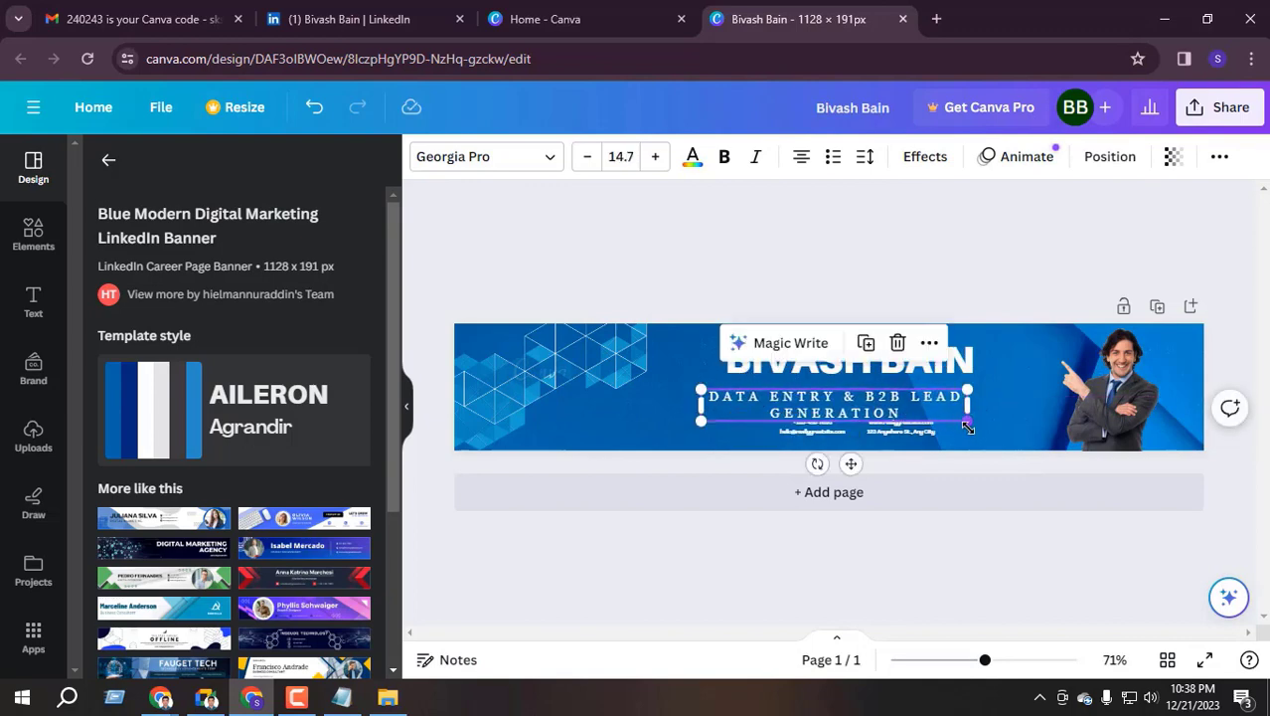
left_click_drag(969, 428, 997, 419)
left_click(809, 433)
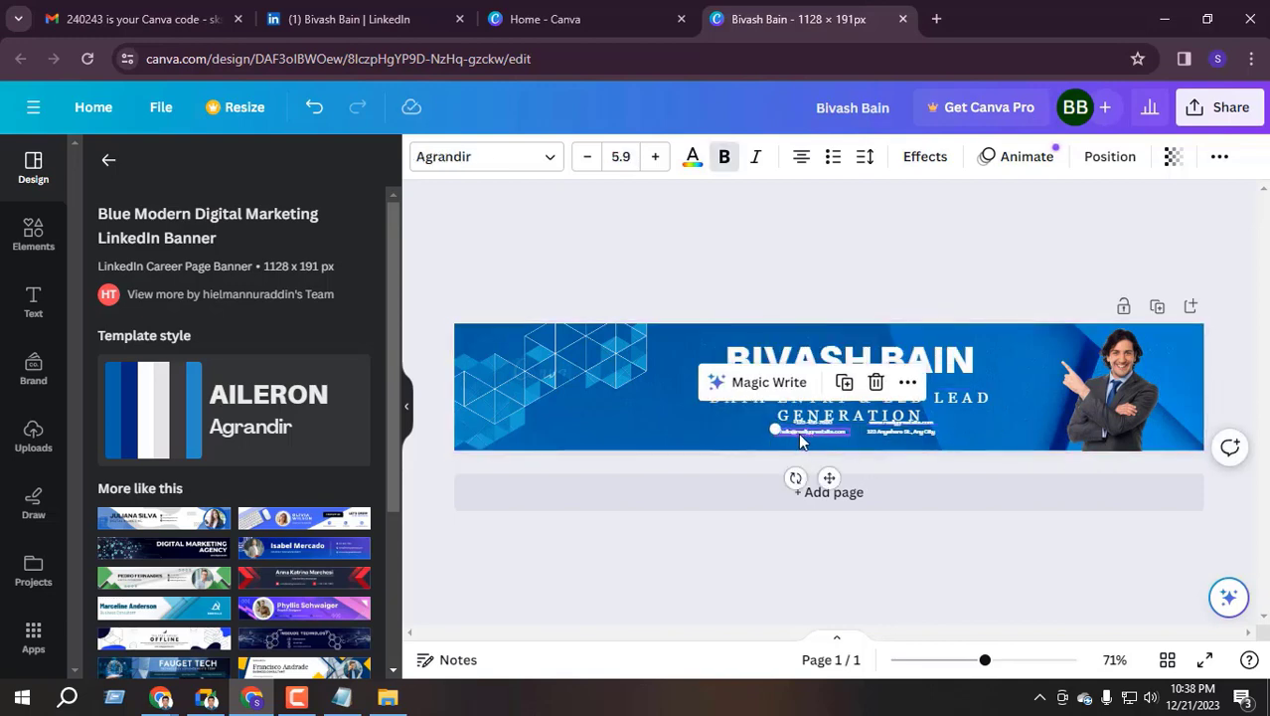
left_click(840, 564)
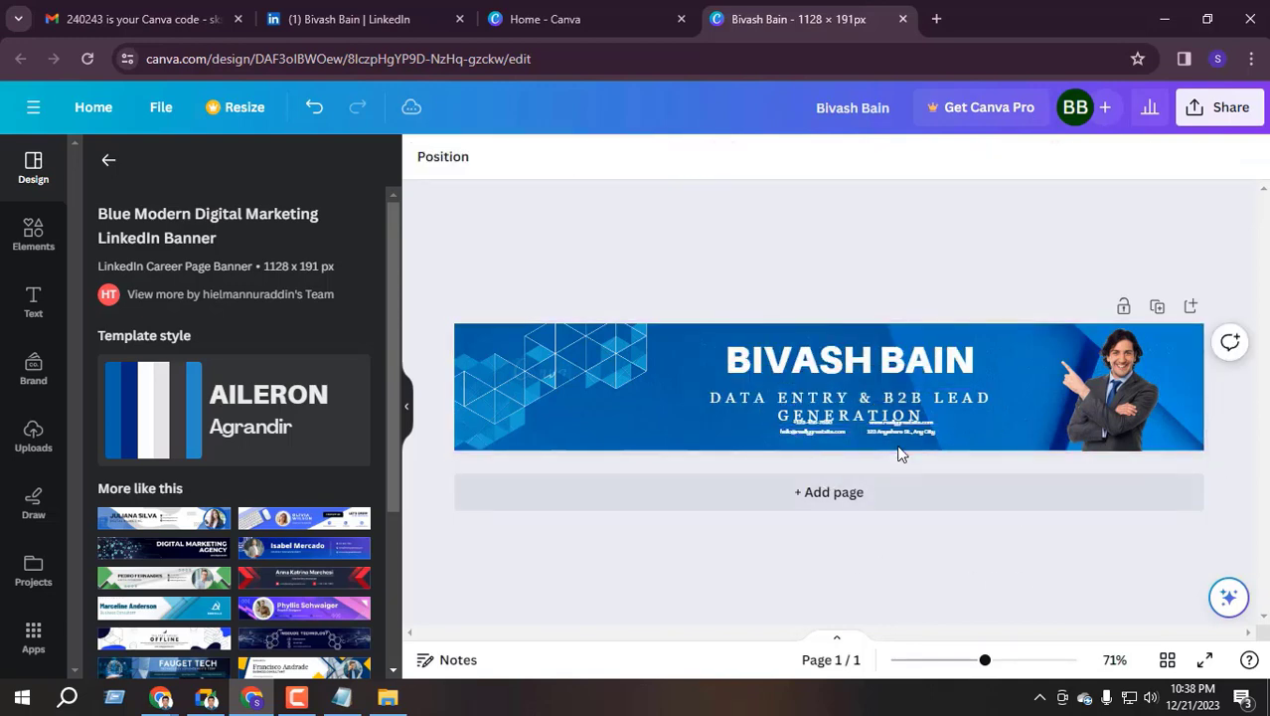
left_click(799, 430)
left_click(807, 424)
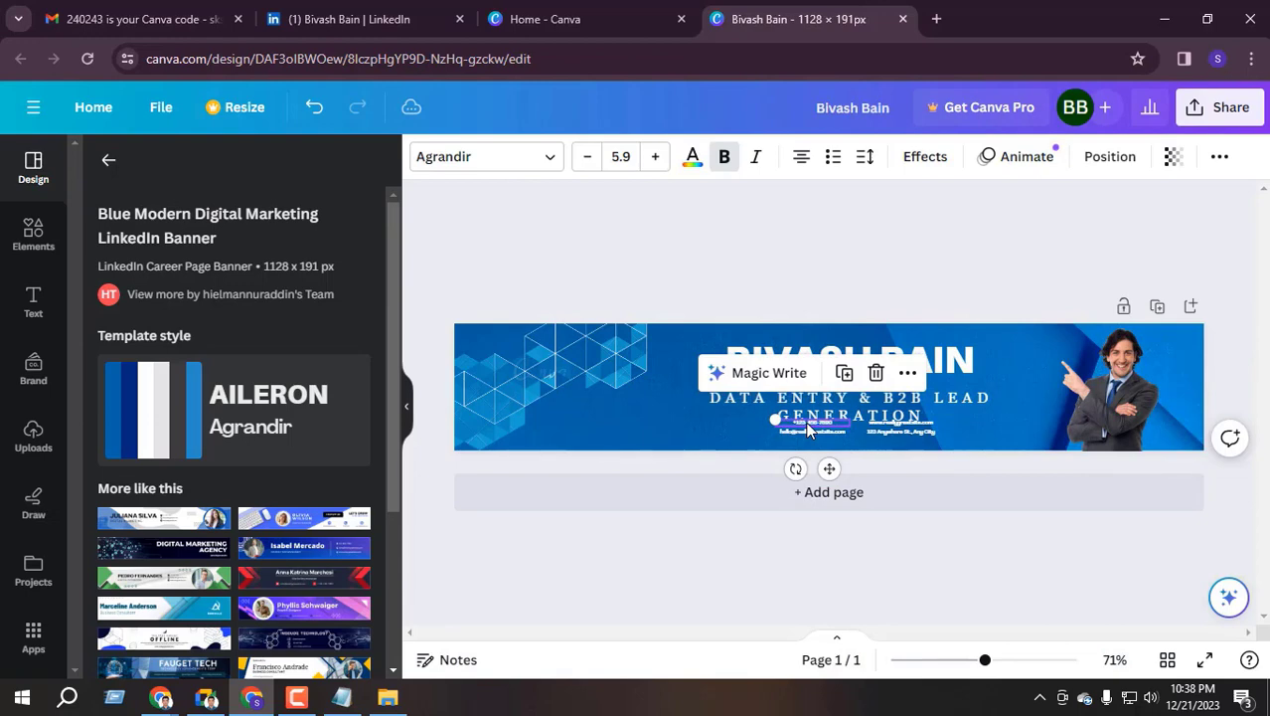
left_click(940, 406)
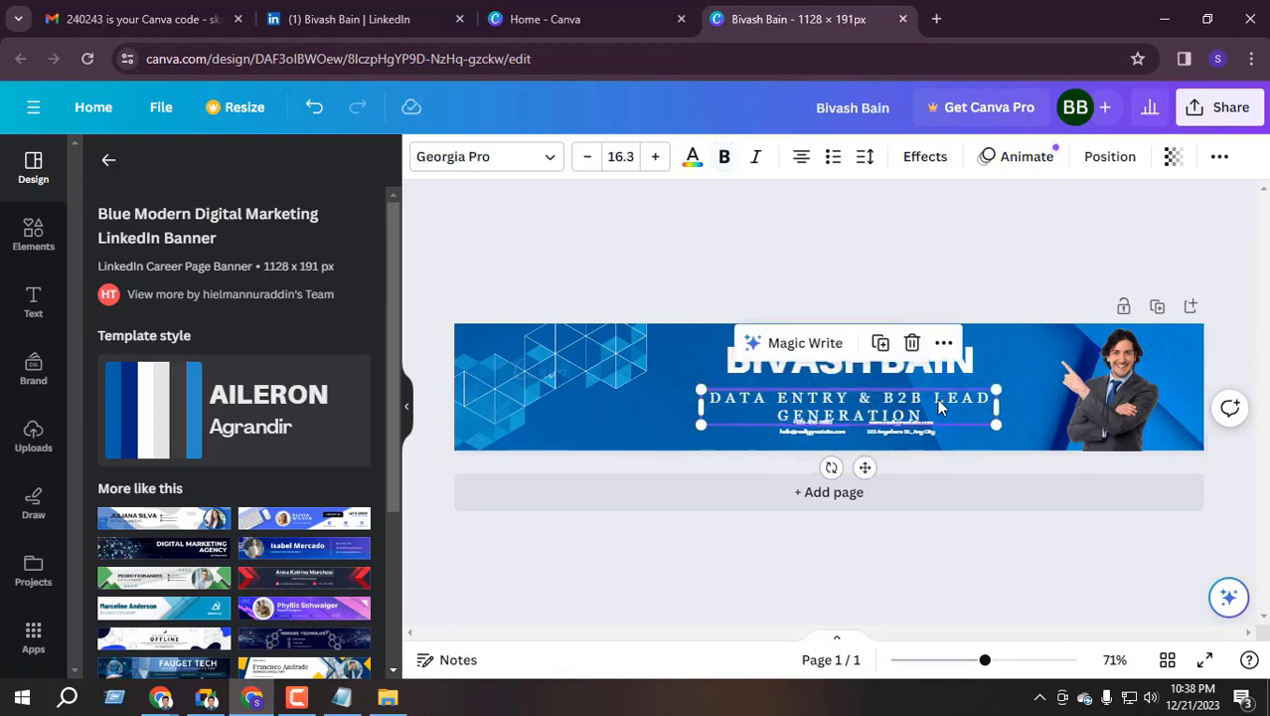
left_click_drag(1000, 425, 1008, 391)
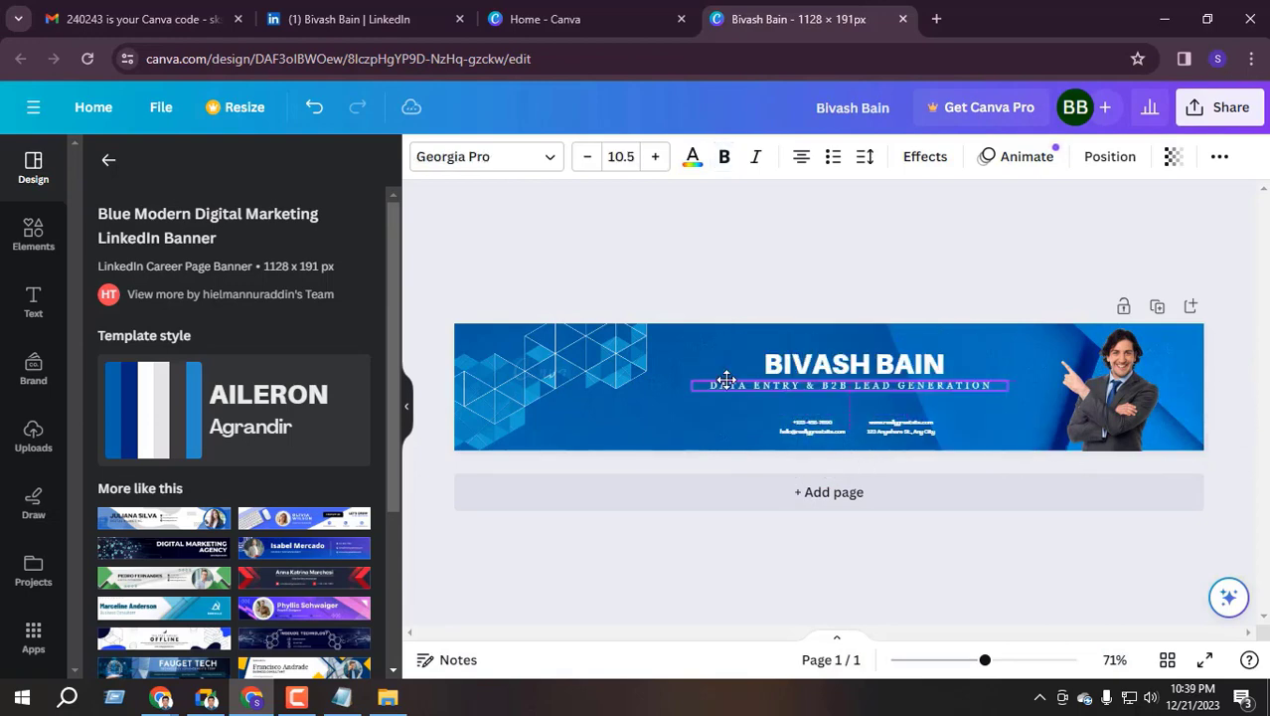
left_click(825, 425)
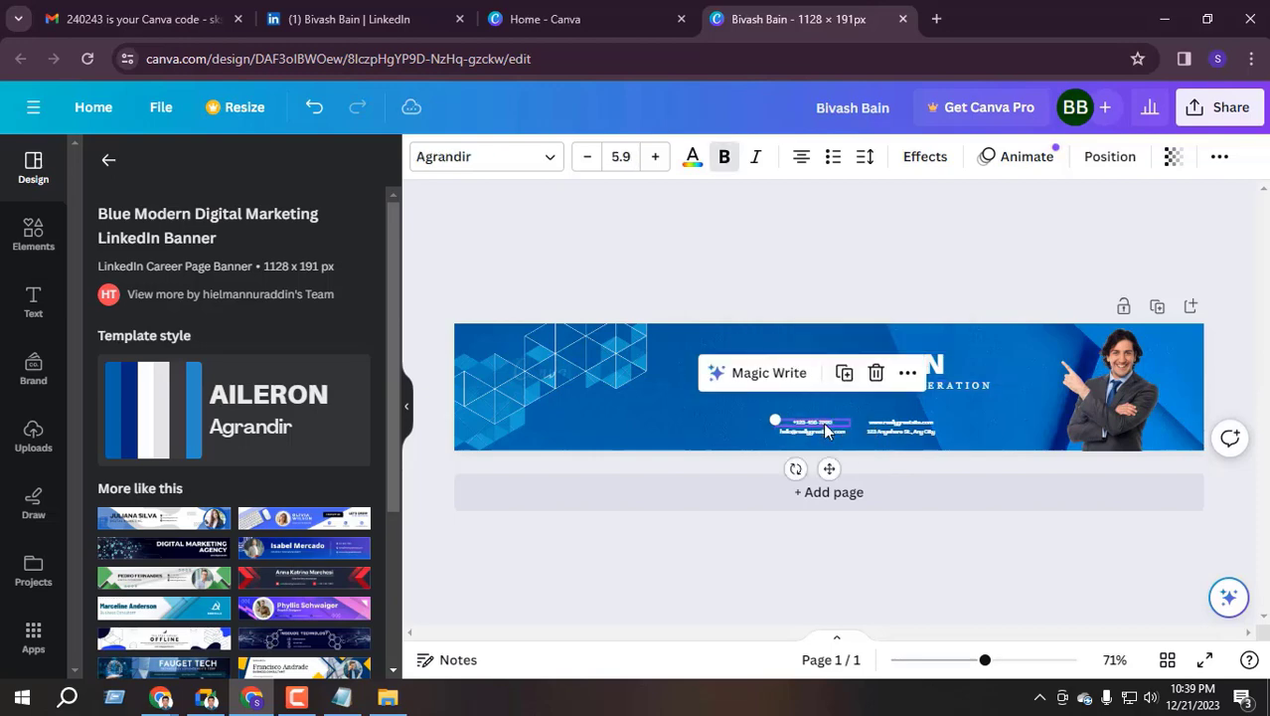
Replace the phone line with the user's own number, sized to 17.3 on one line
left_click(819, 425)
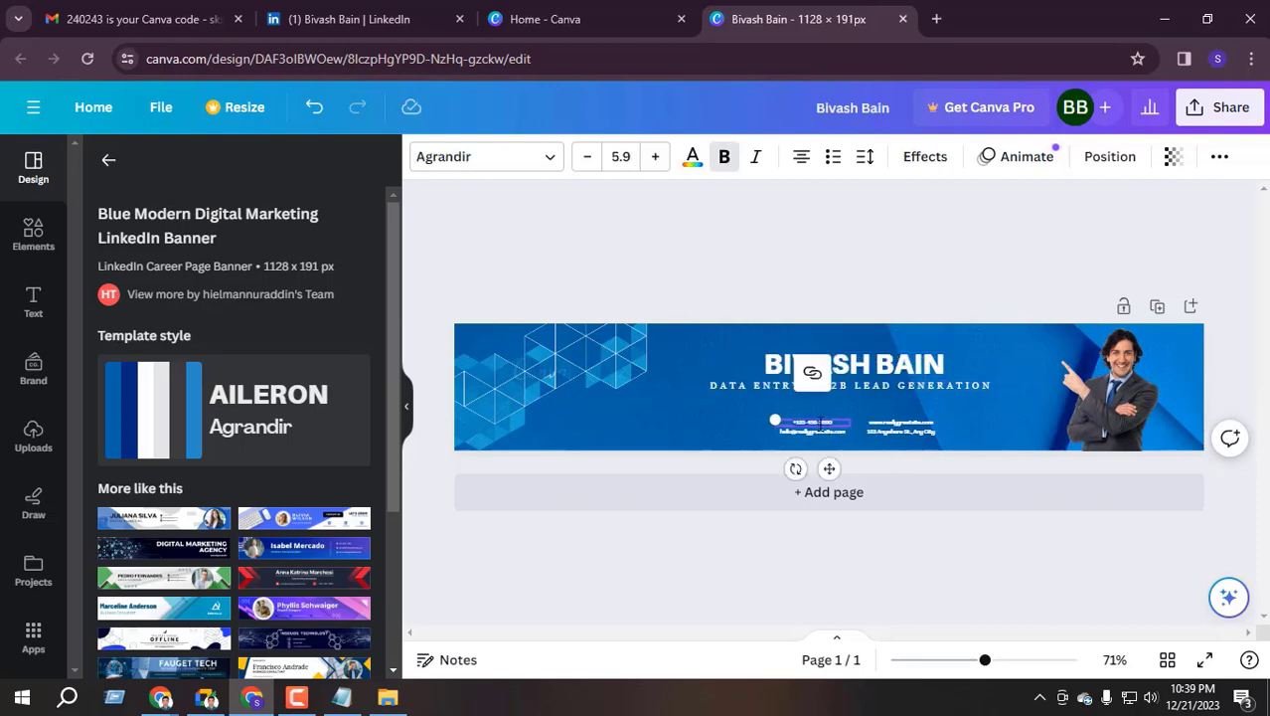
triple_click(819, 423)
left_click(658, 156)
left_click(658, 156)
left_click(658, 157)
left_click(658, 156)
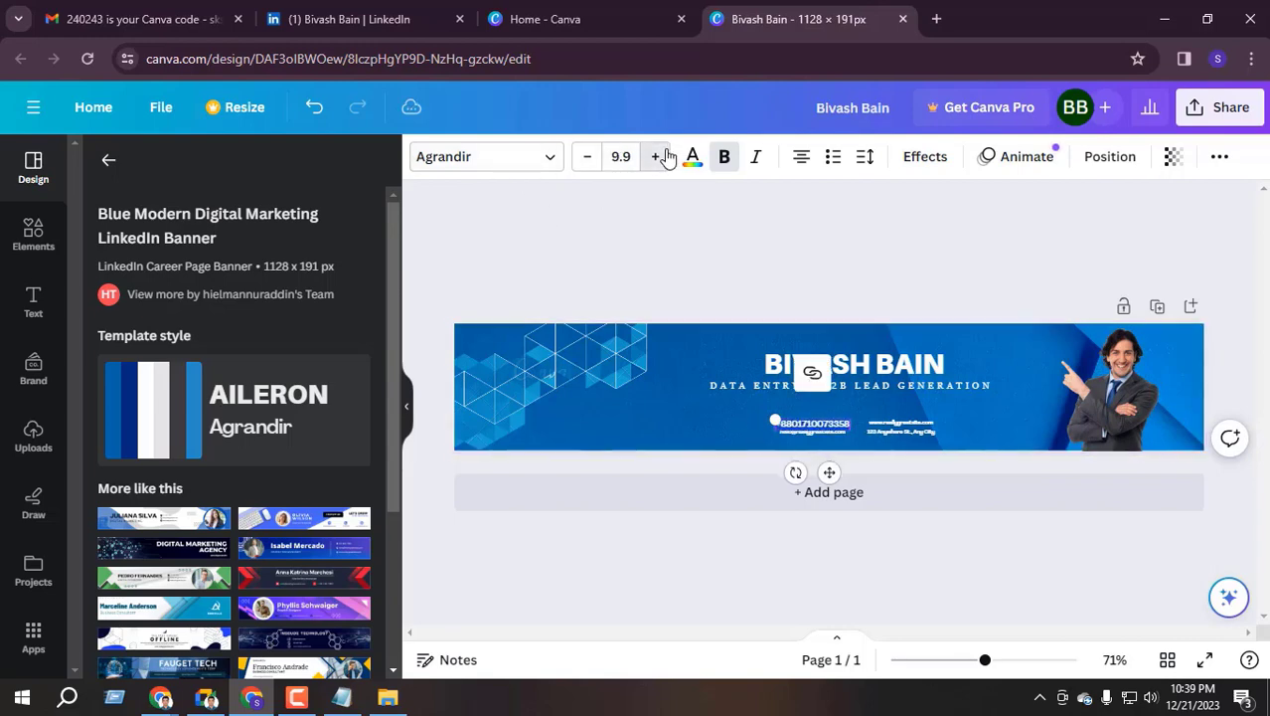
left_click(664, 157)
left_click_drag(772, 414, 704, 396)
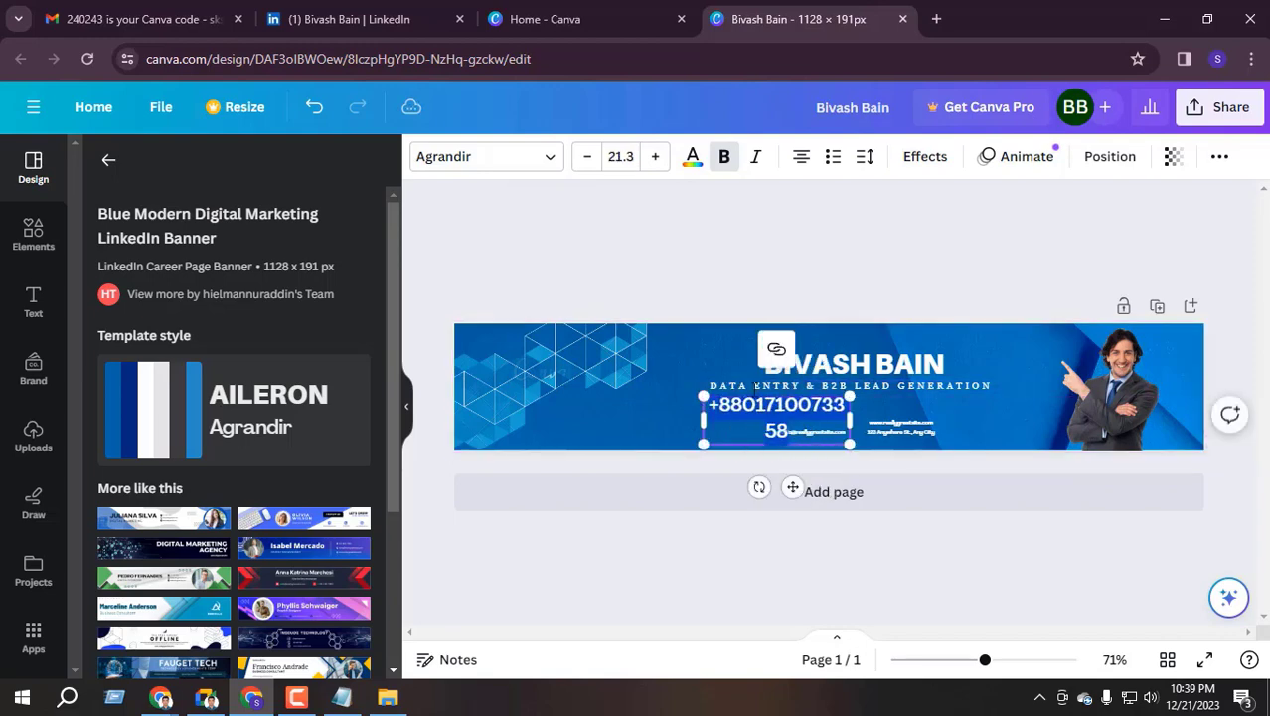
left_click(588, 157)
left_click(589, 157)
left_click(588, 157)
left_click(589, 157)
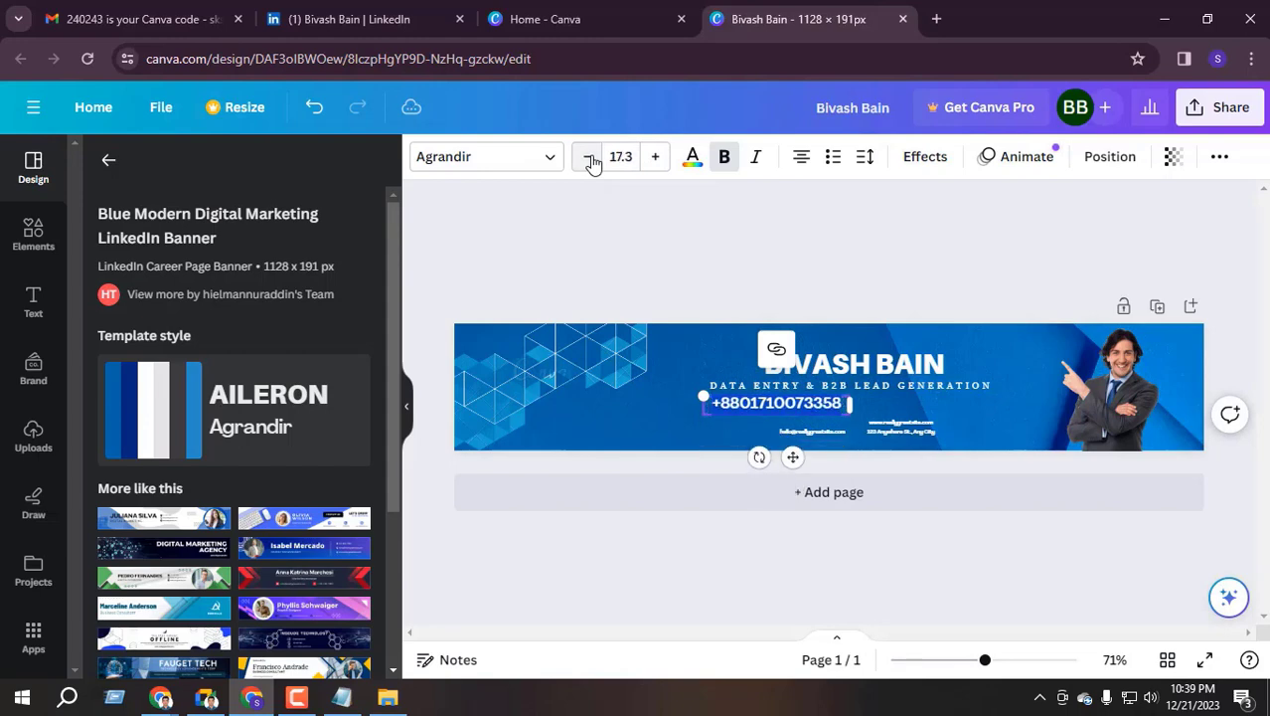
Copy the account's e-mail address from the Gmail tab and return to the banner design
left_click(817, 435)
left_click(813, 432)
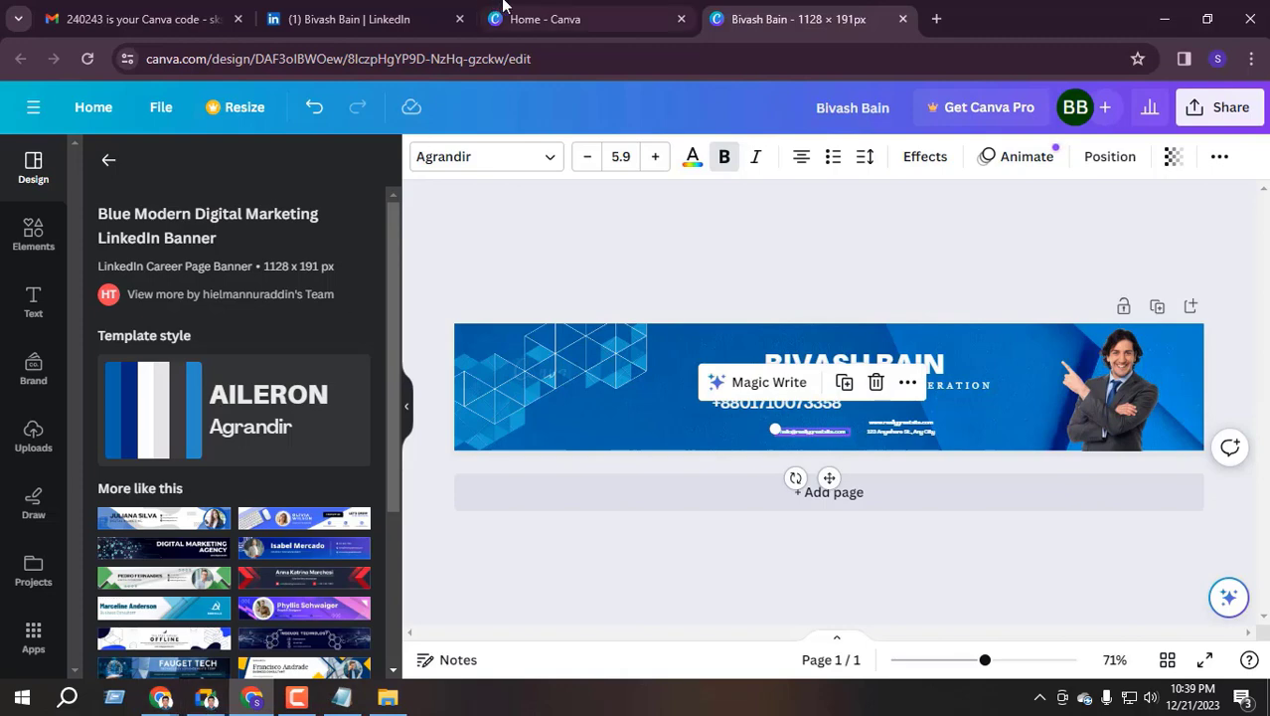
left_click(545, 19)
left_click(298, 12)
left_click(119, 14)
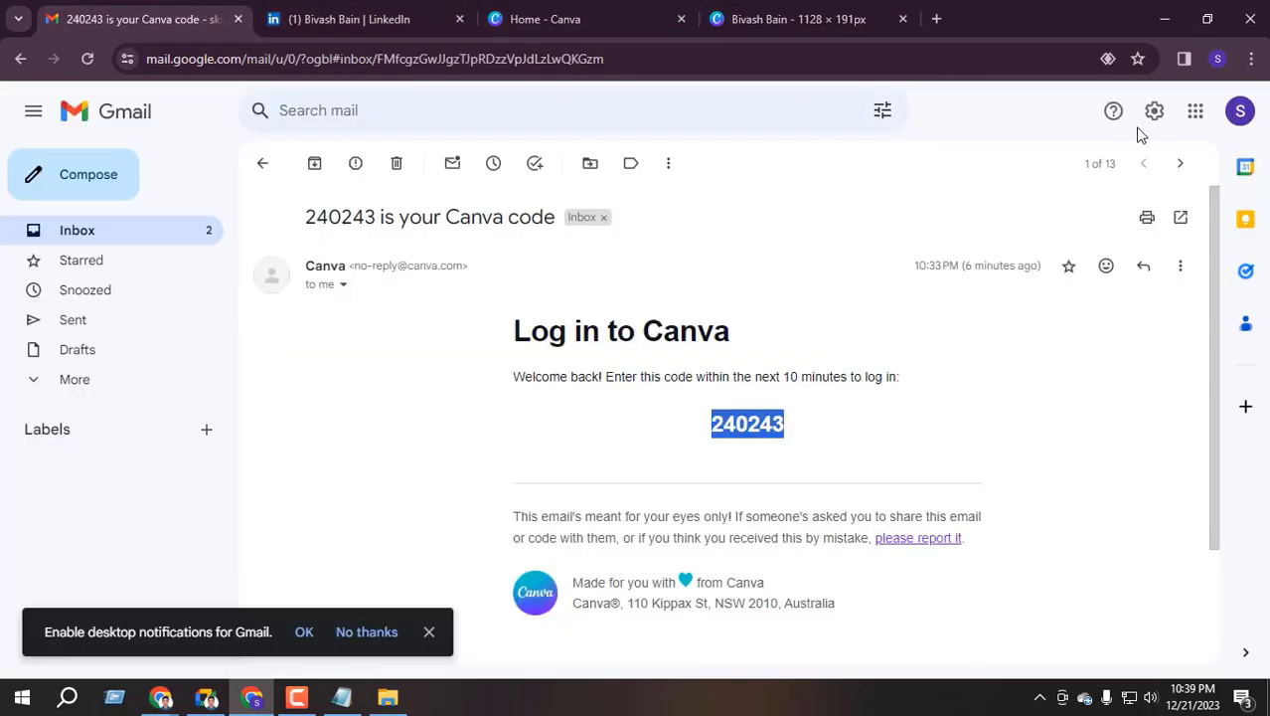
left_click(1240, 110)
triple_click(1059, 167)
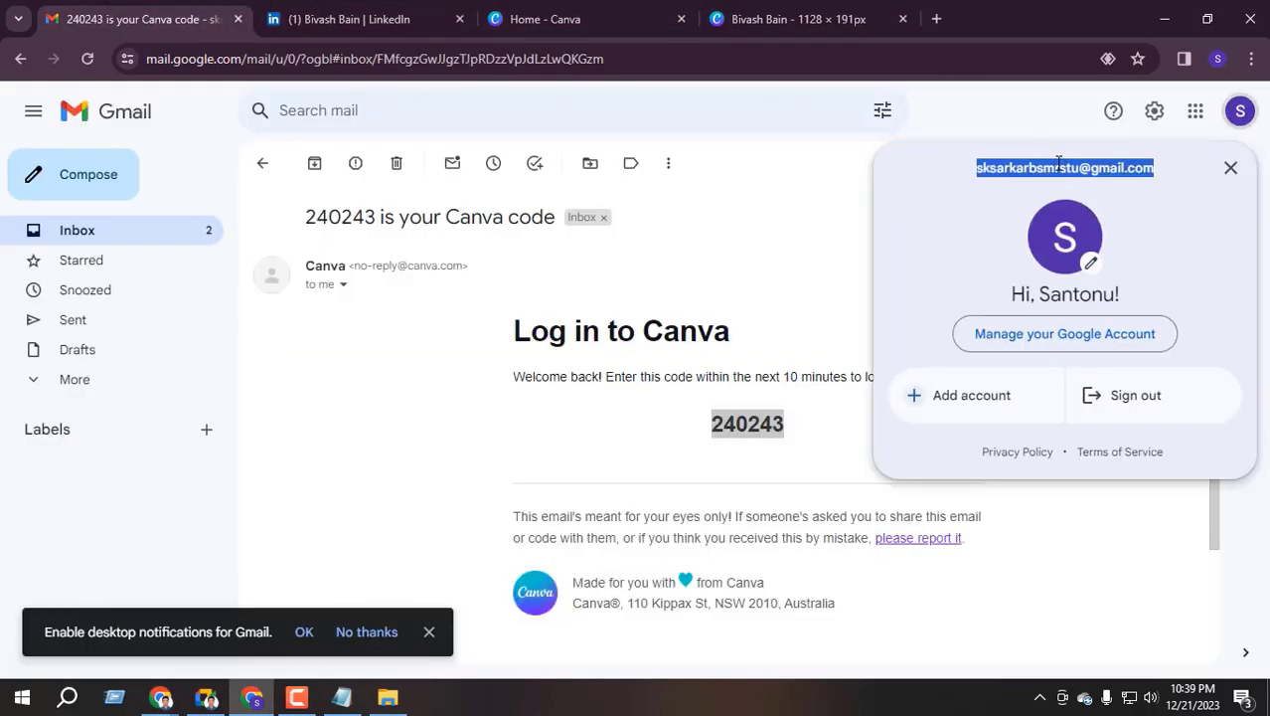
left_click(790, 19)
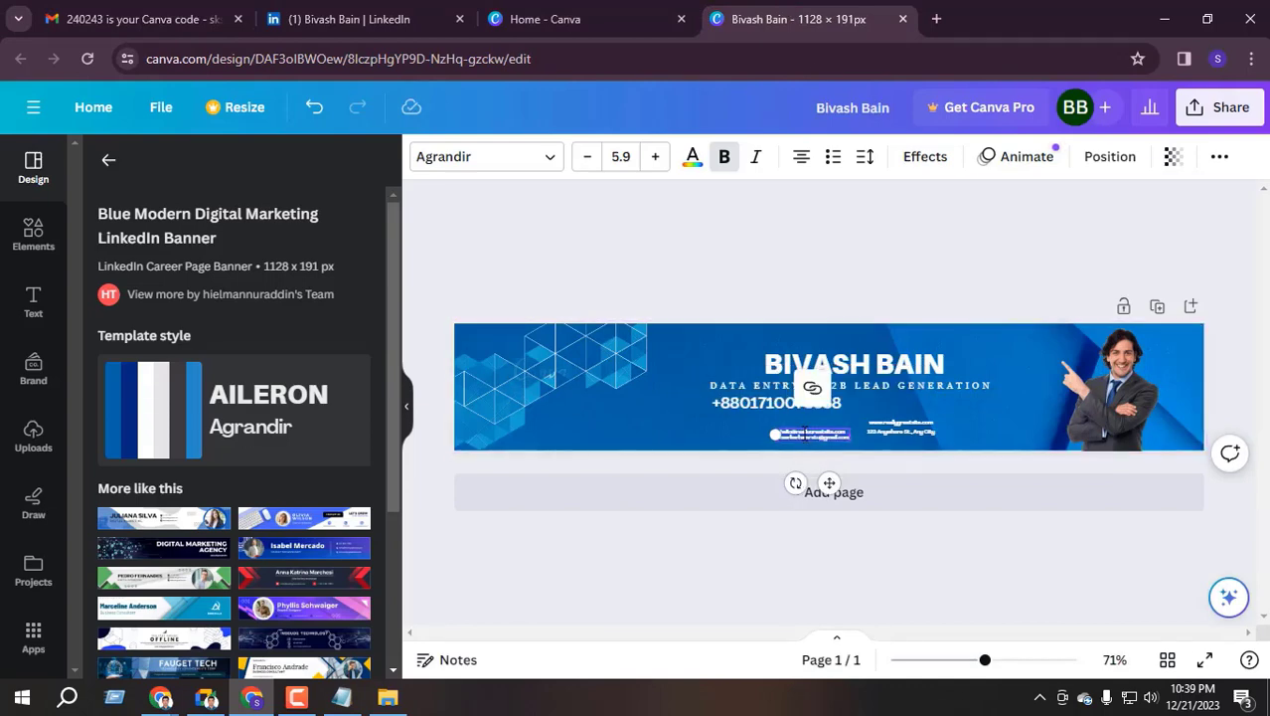
Select all the e-mail line's text, enlarge it and scale its box up
left_click(665, 527)
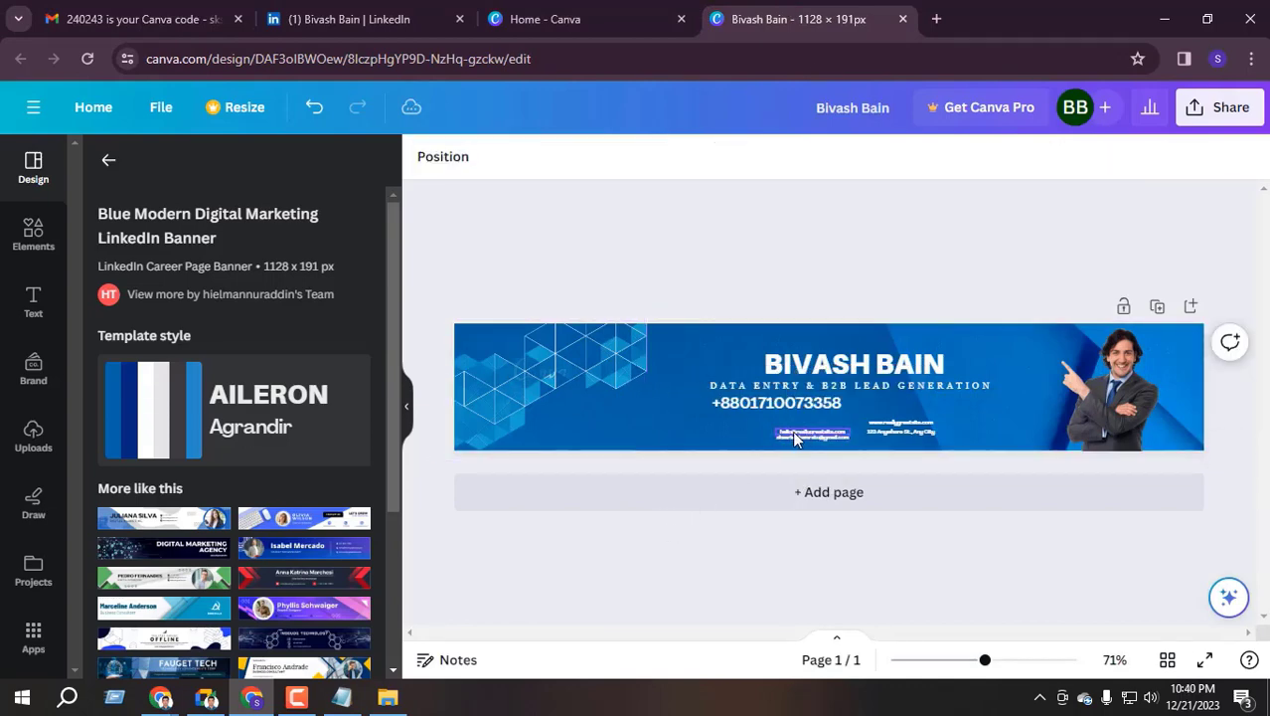
left_click(807, 439)
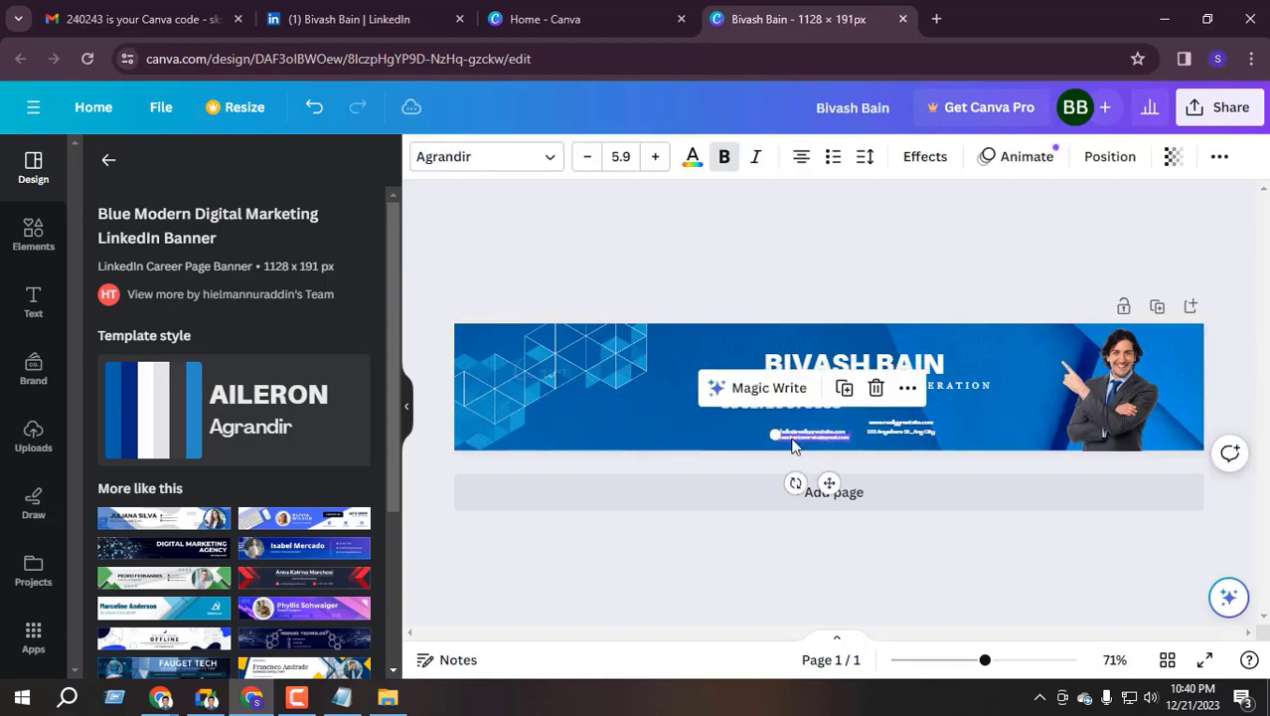
left_click(792, 444)
left_click(798, 434)
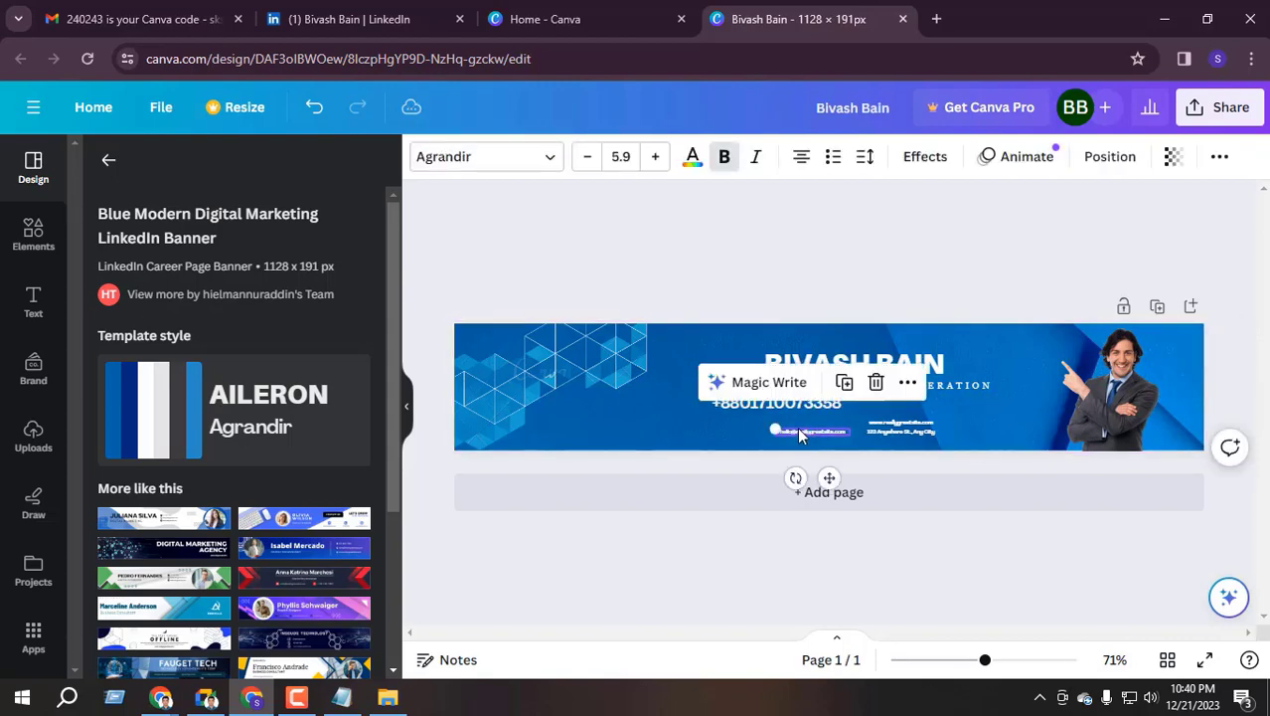
left_click(800, 430)
left_click(800, 429)
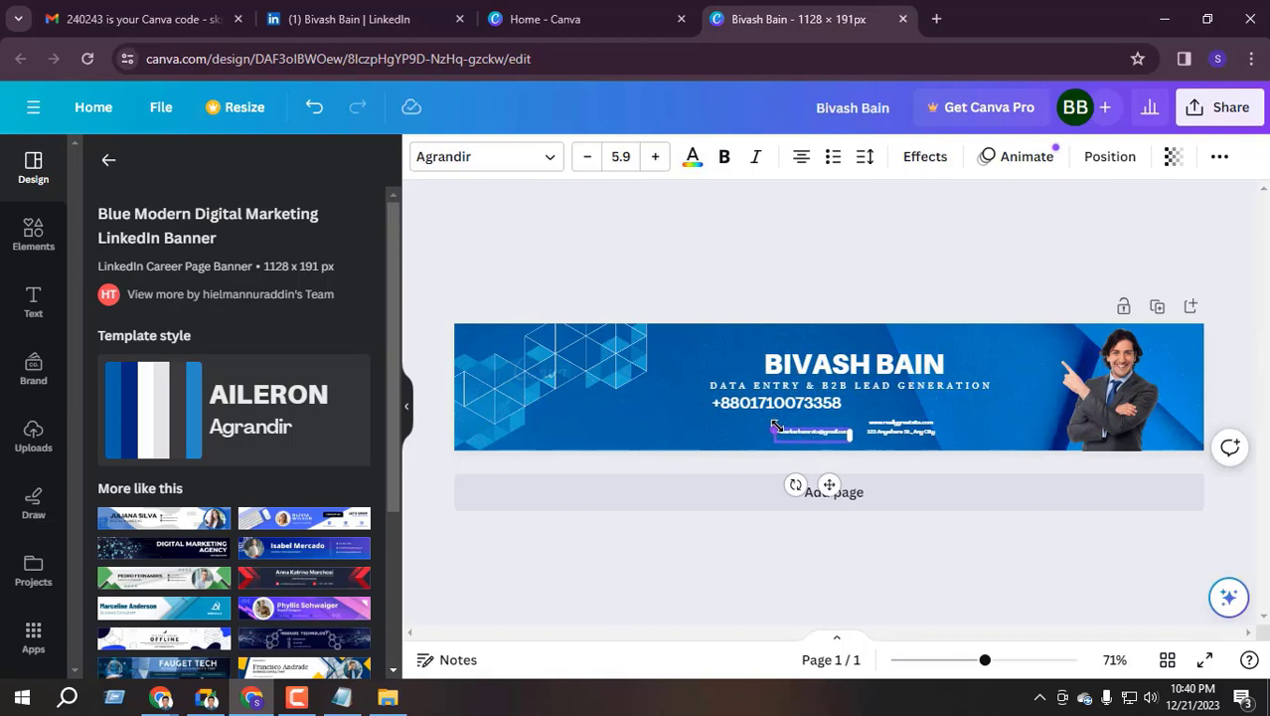
key("ctrl+a")
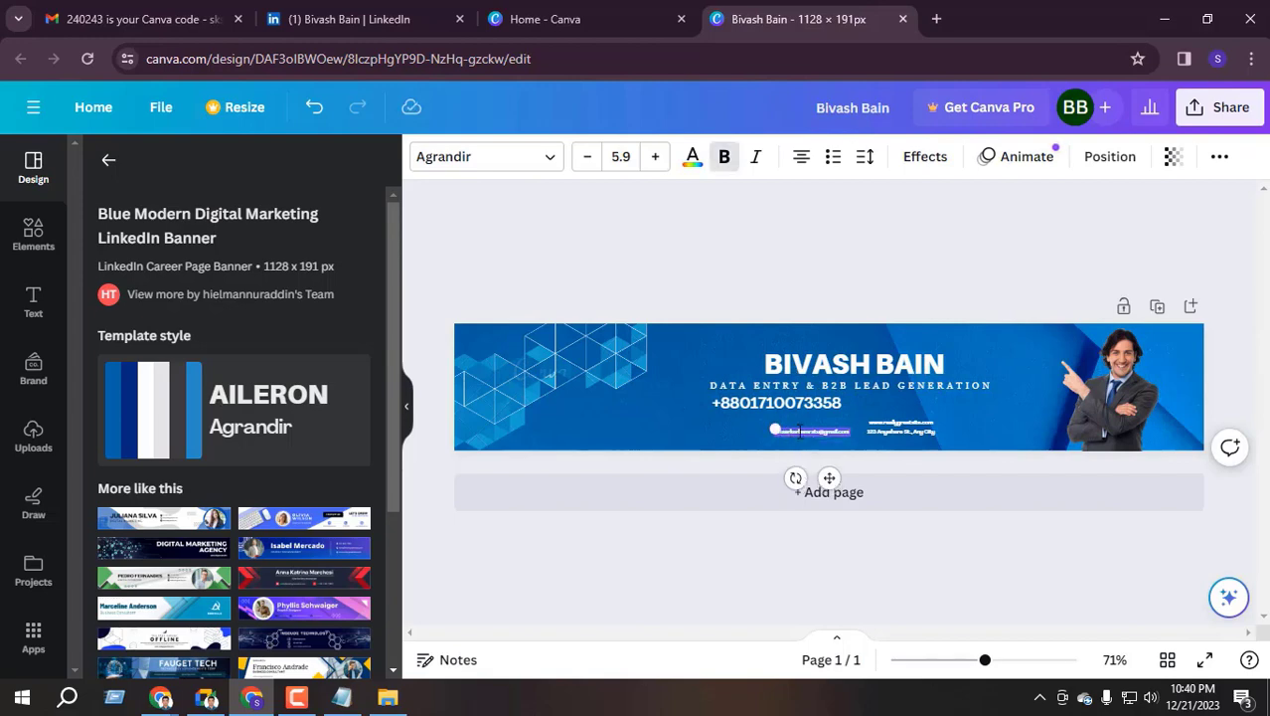
left_click(655, 156)
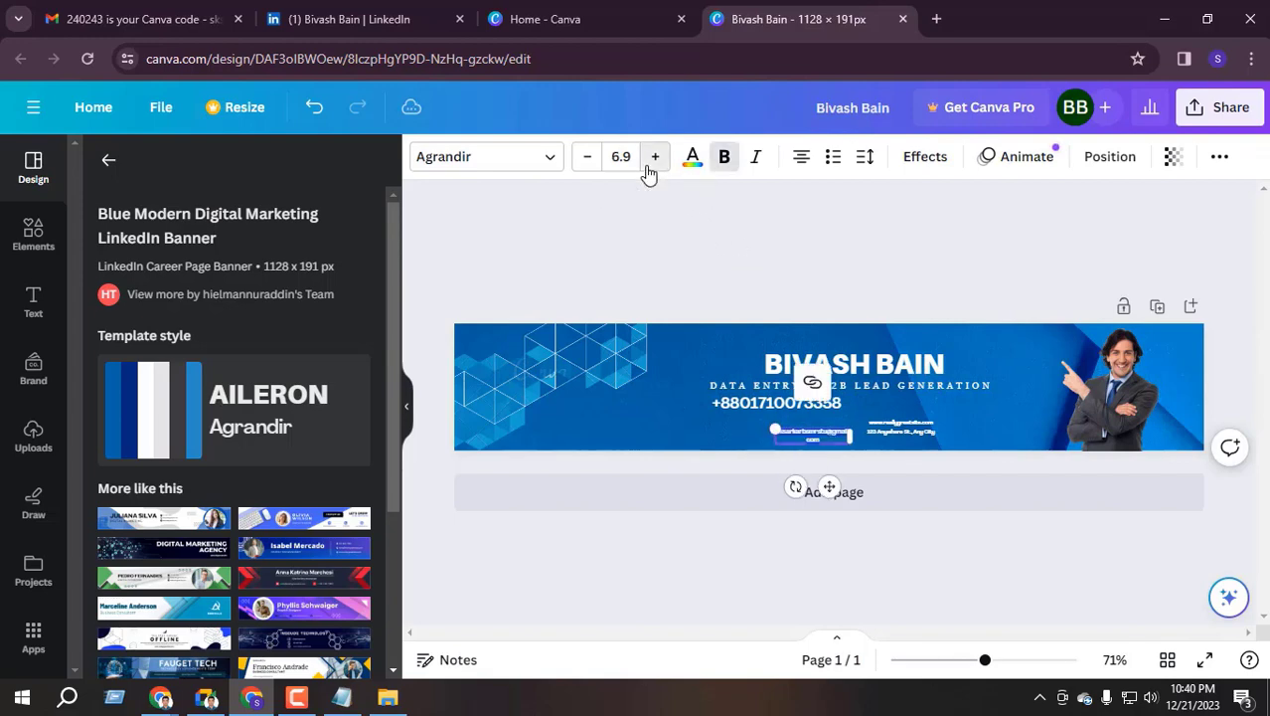
left_click(655, 156)
left_click(655, 156)
left_click(655, 156)
left_click_drag(773, 427, 649, 391)
left_click_drag(850, 452, 894, 464)
Reduce the e-mail font size to 19.3 so it fits on one line
left_click(589, 157)
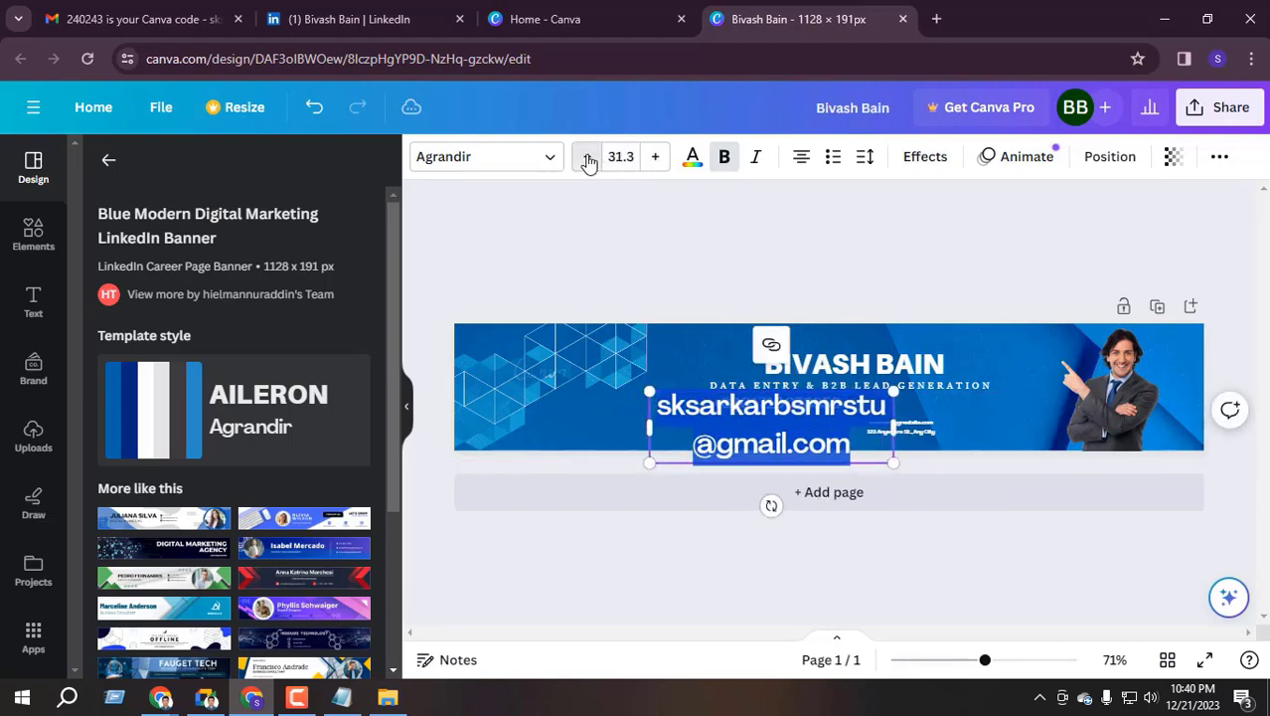
left_click(589, 157)
left_click(589, 157)
left_click(589, 157)
left_click(588, 157)
left_click(589, 157)
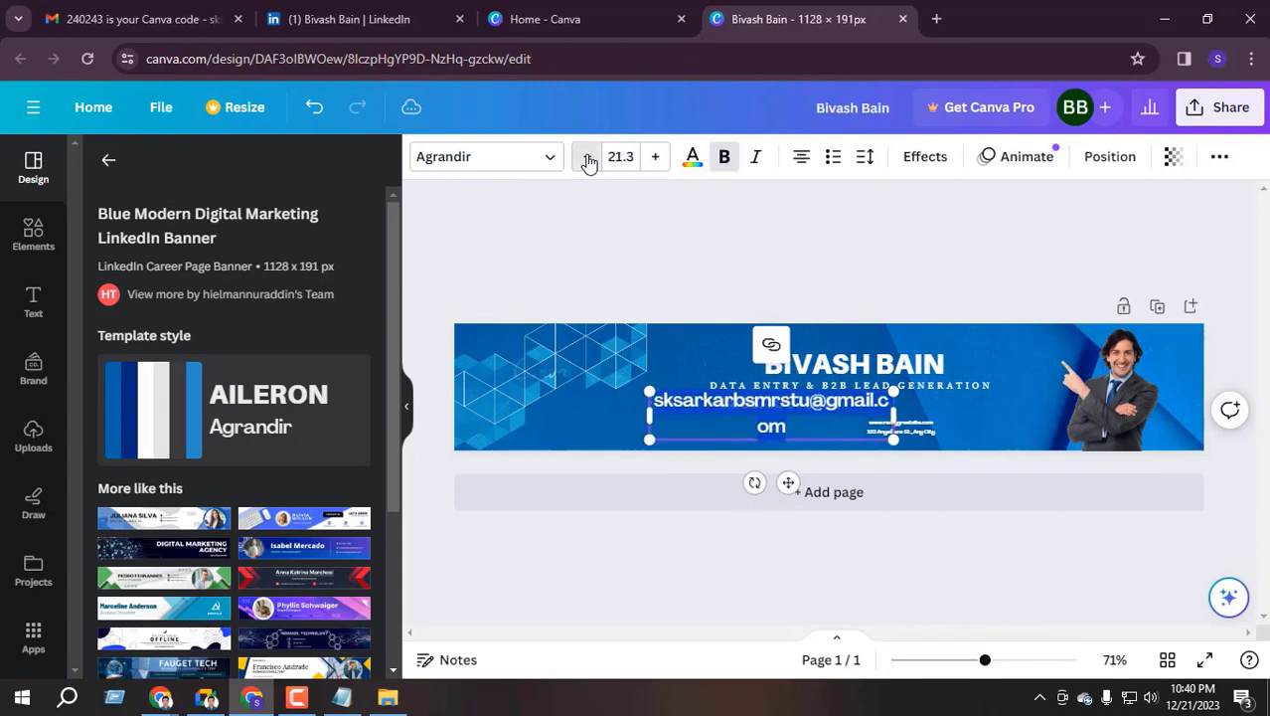
left_click(588, 157)
left_click(588, 157)
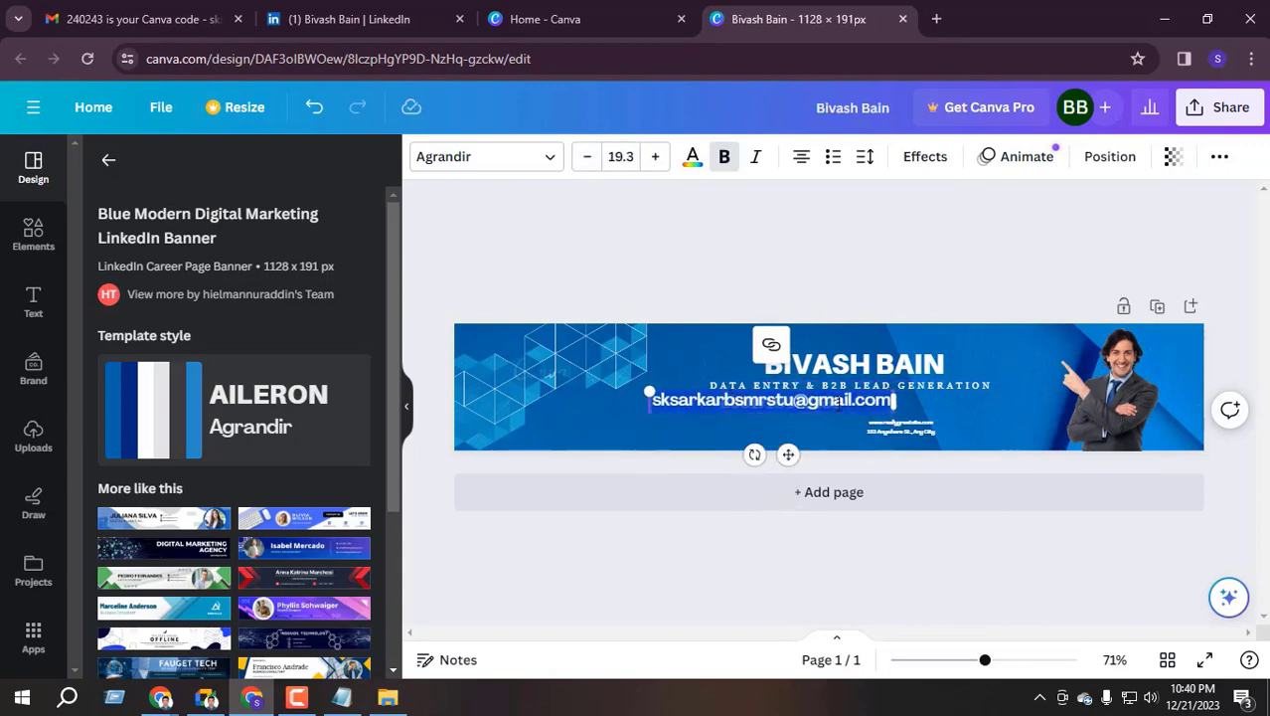
left_click(723, 459)
Move the e-mail under the phone number and delete the small address text
left_click(673, 402)
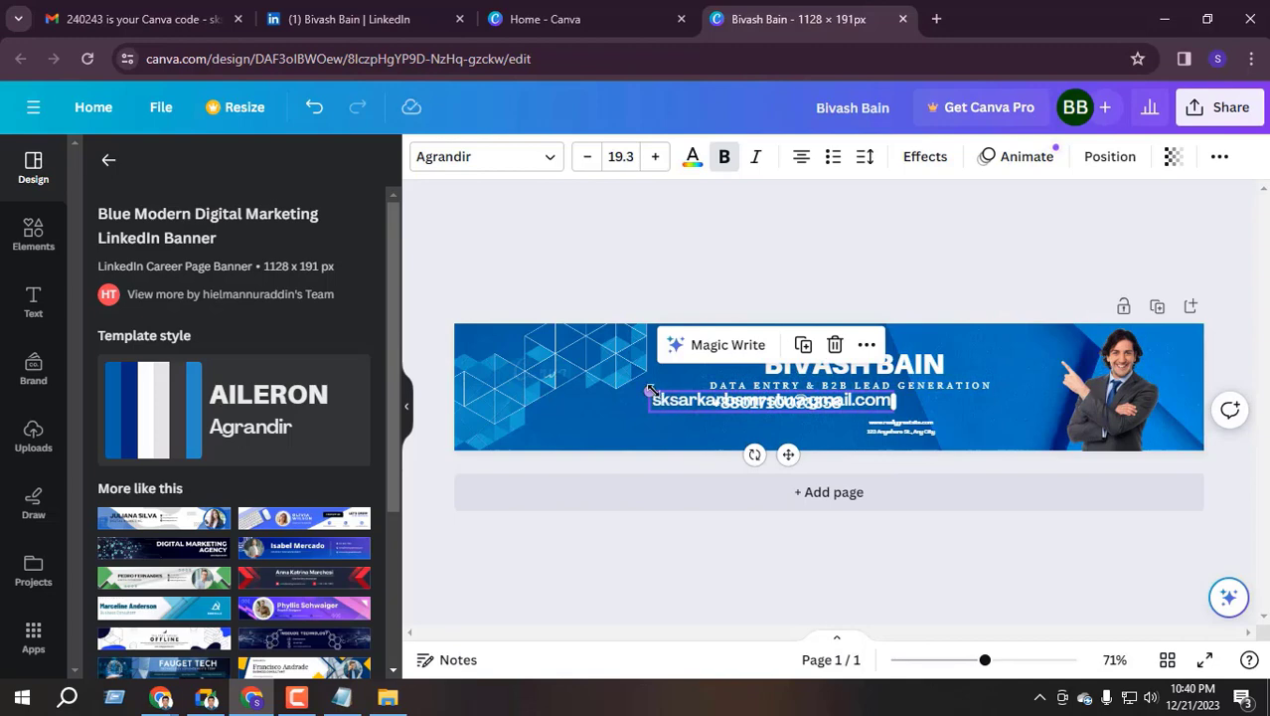
mouse_move(693, 401)
left_mouse_down()
mouse_move(690, 427)
mouse_move(630, 419)
mouse_move(702, 415)
left_mouse_up()
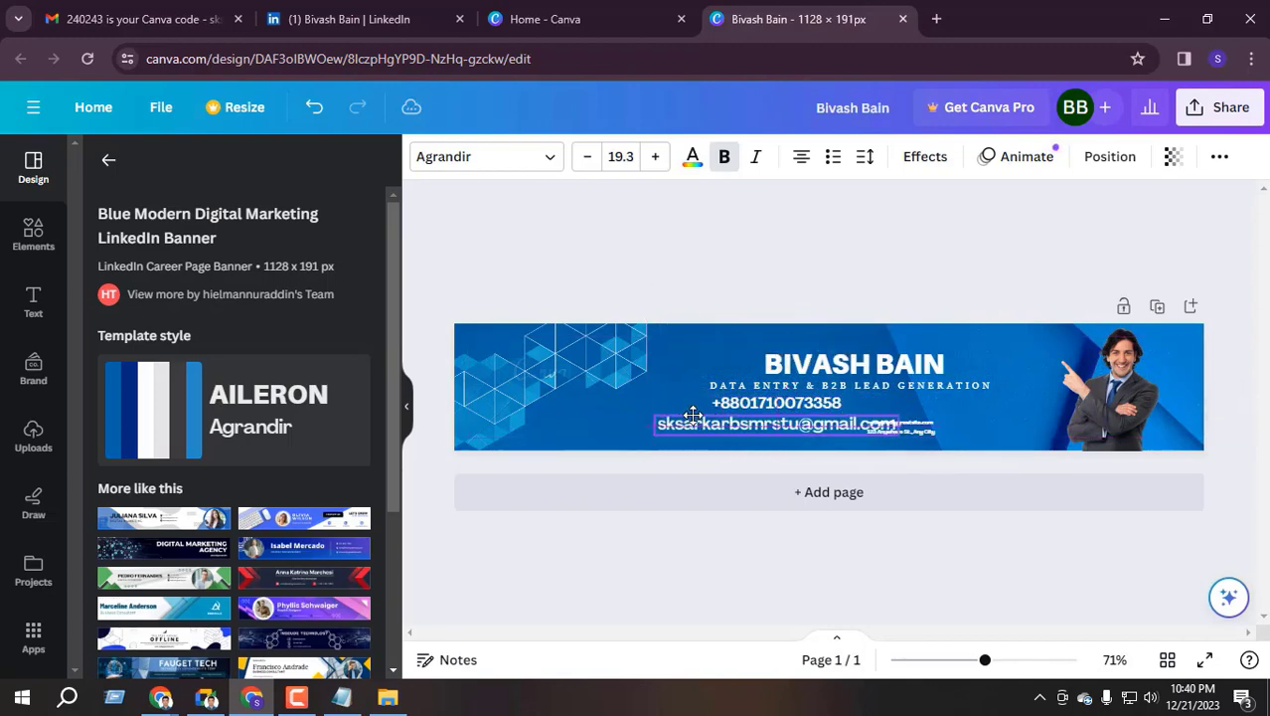
left_click(903, 433)
left_click(902, 432)
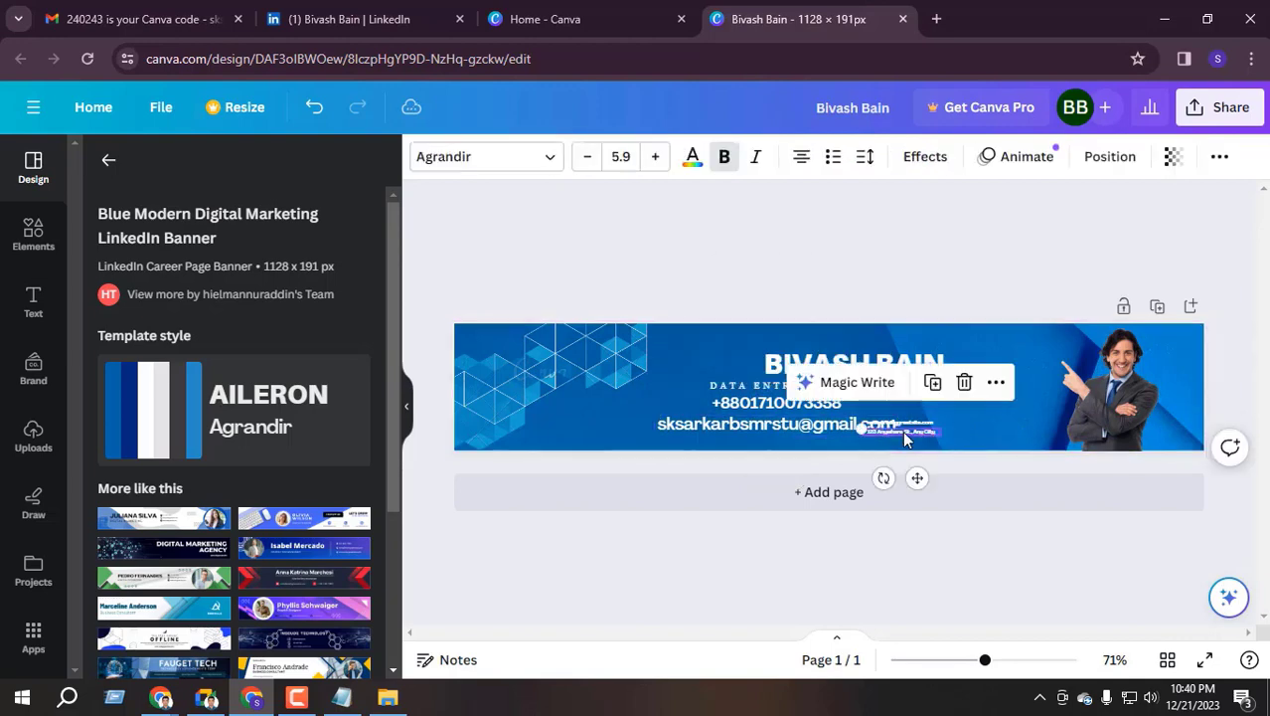
key("Delete")
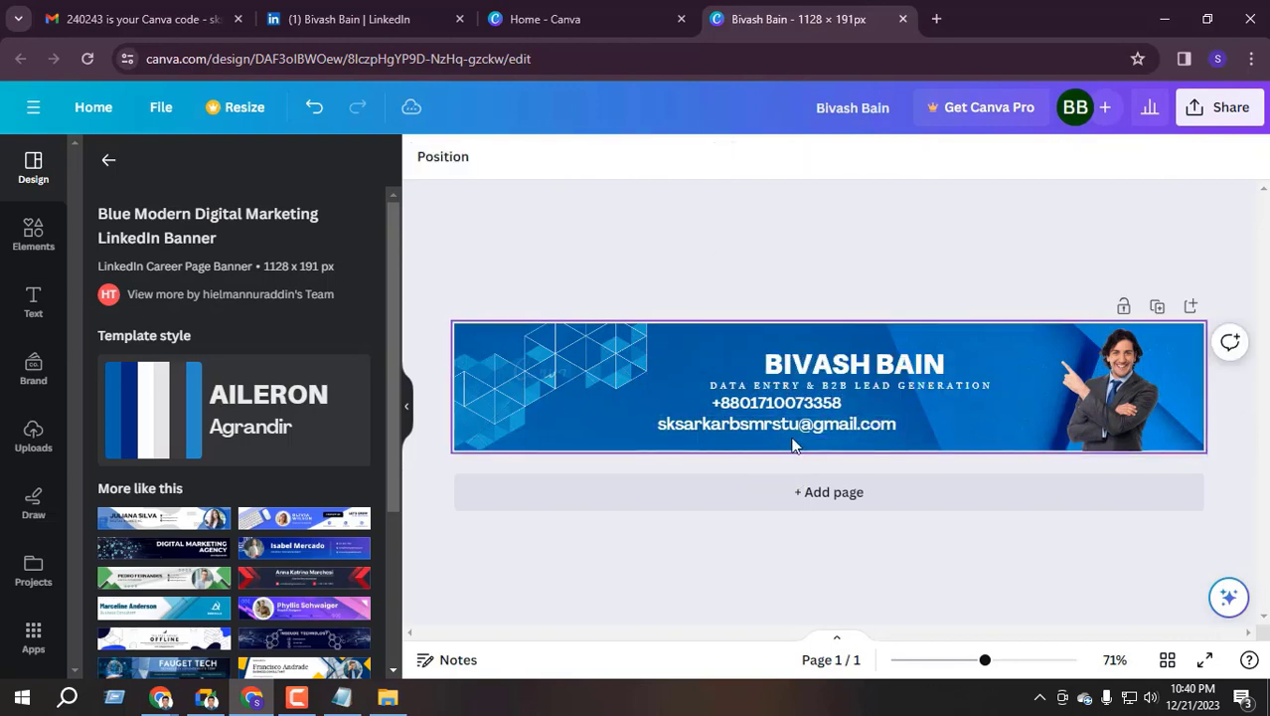
left_click(695, 434)
left_click_drag(673, 421, 721, 421)
Select the suited man's photo and put it into crop mode
left_click(1127, 375)
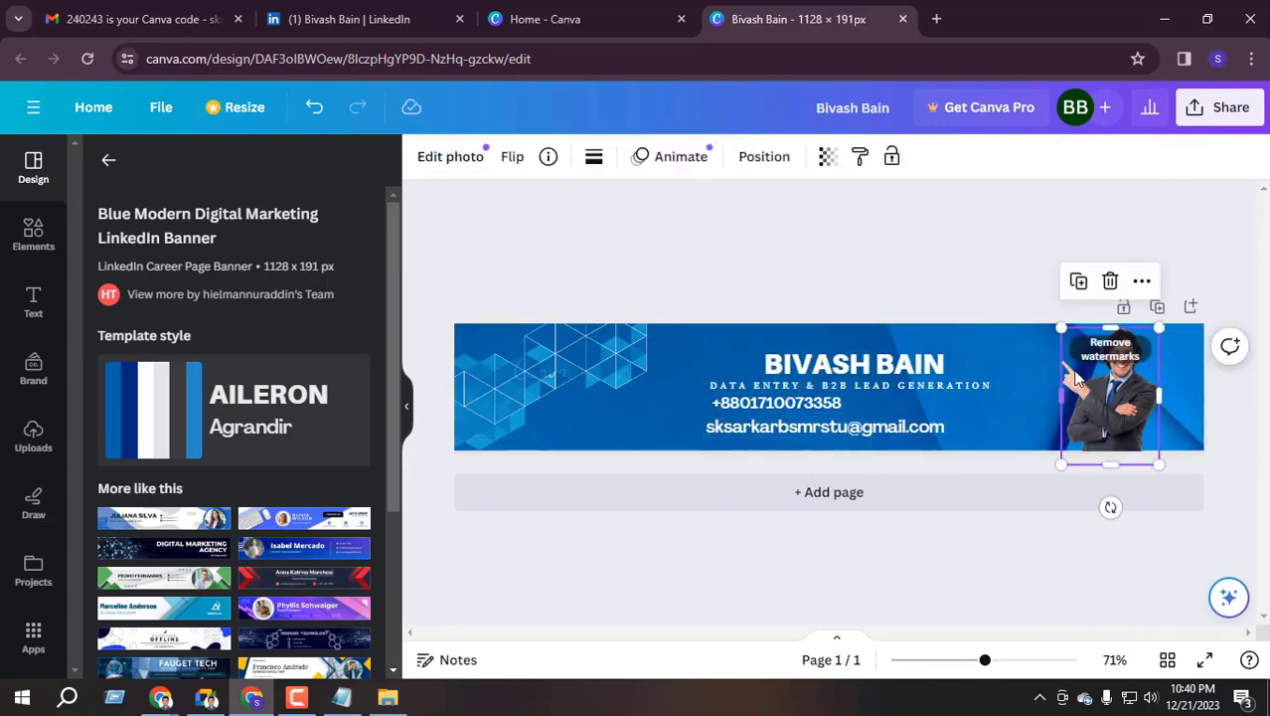
double_click(1110, 358)
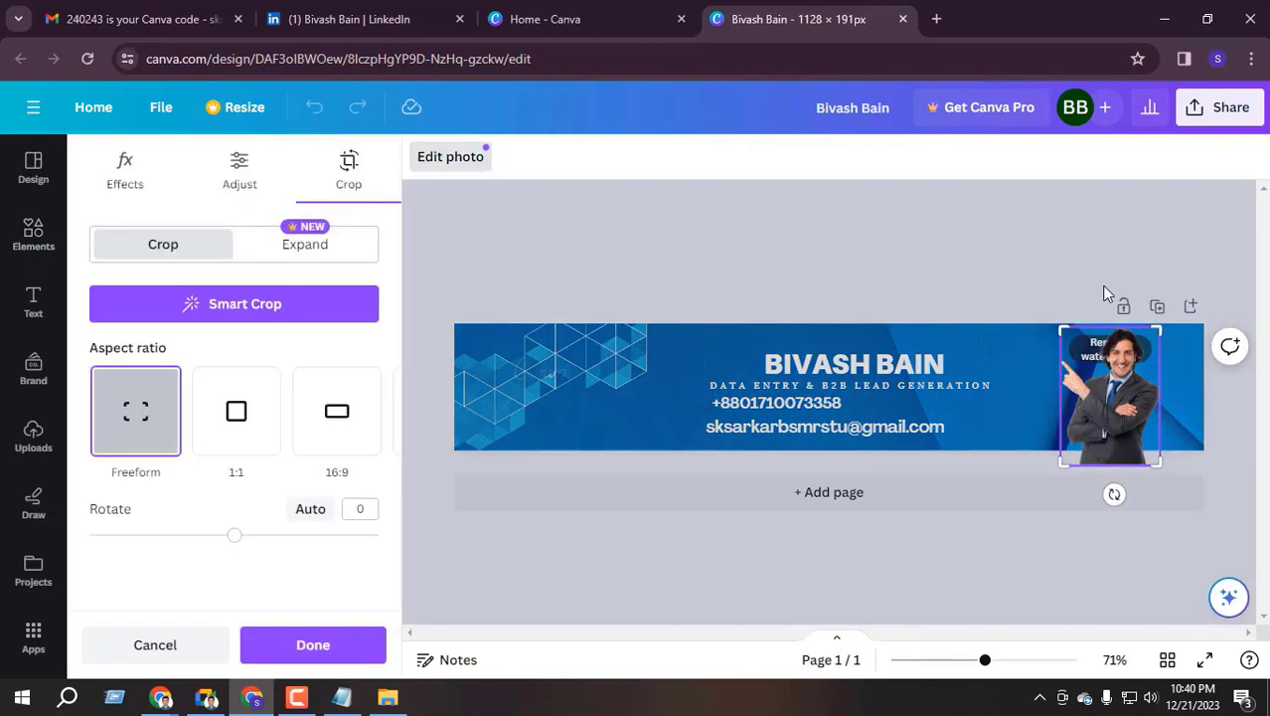
left_click(1114, 405)
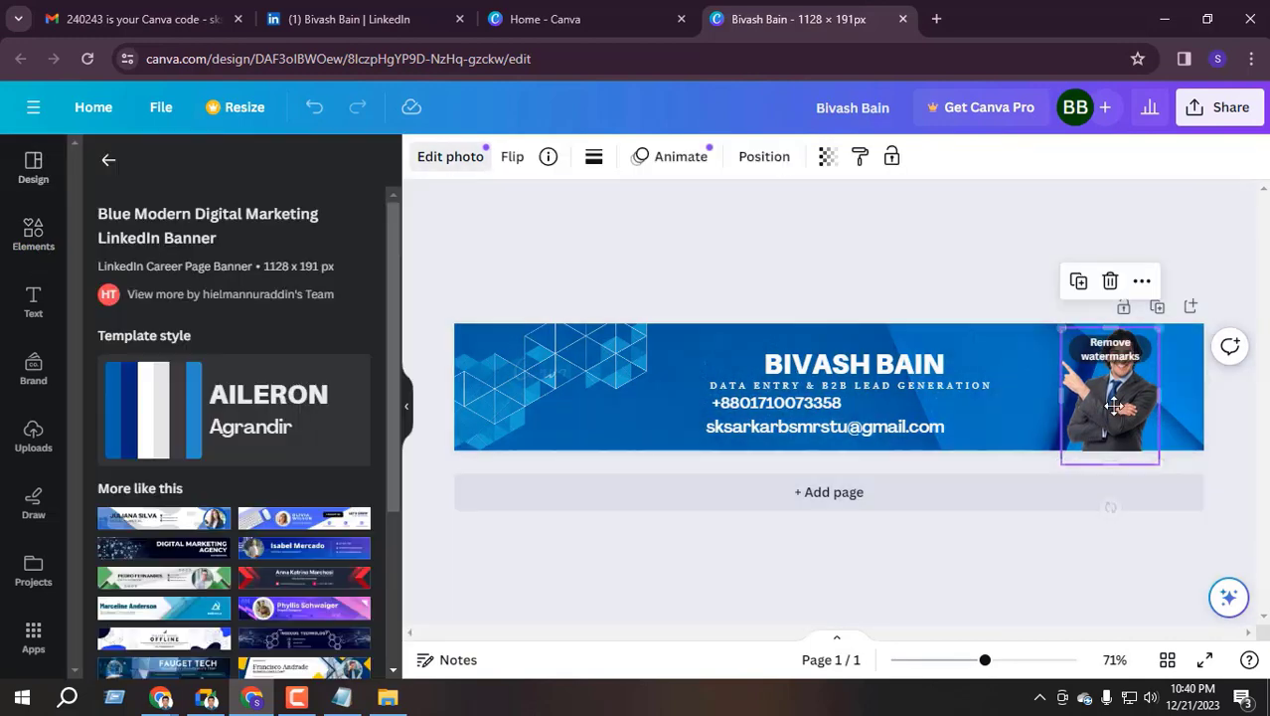
double_click(1103, 378)
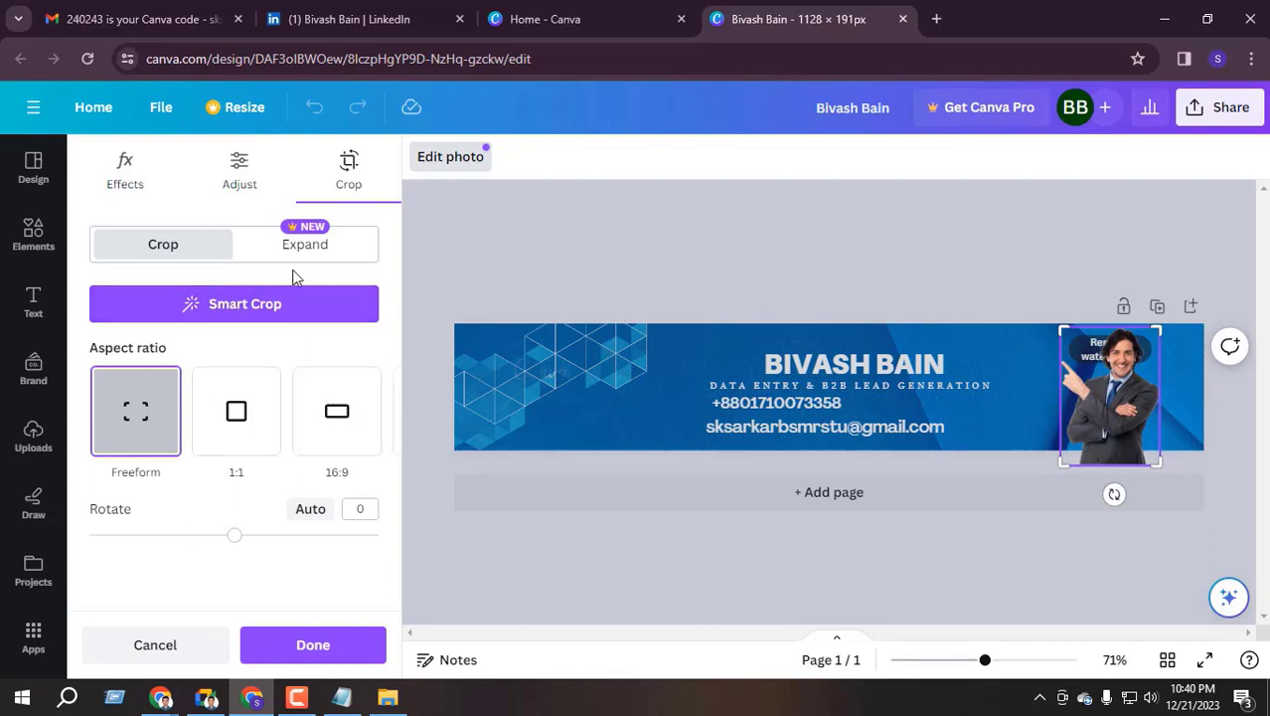
Check the photo's Effects, Adjust and Crop options, which are locked as premium
left_click(127, 171)
left_click(230, 179)
scroll(292, 326, "down", 2)
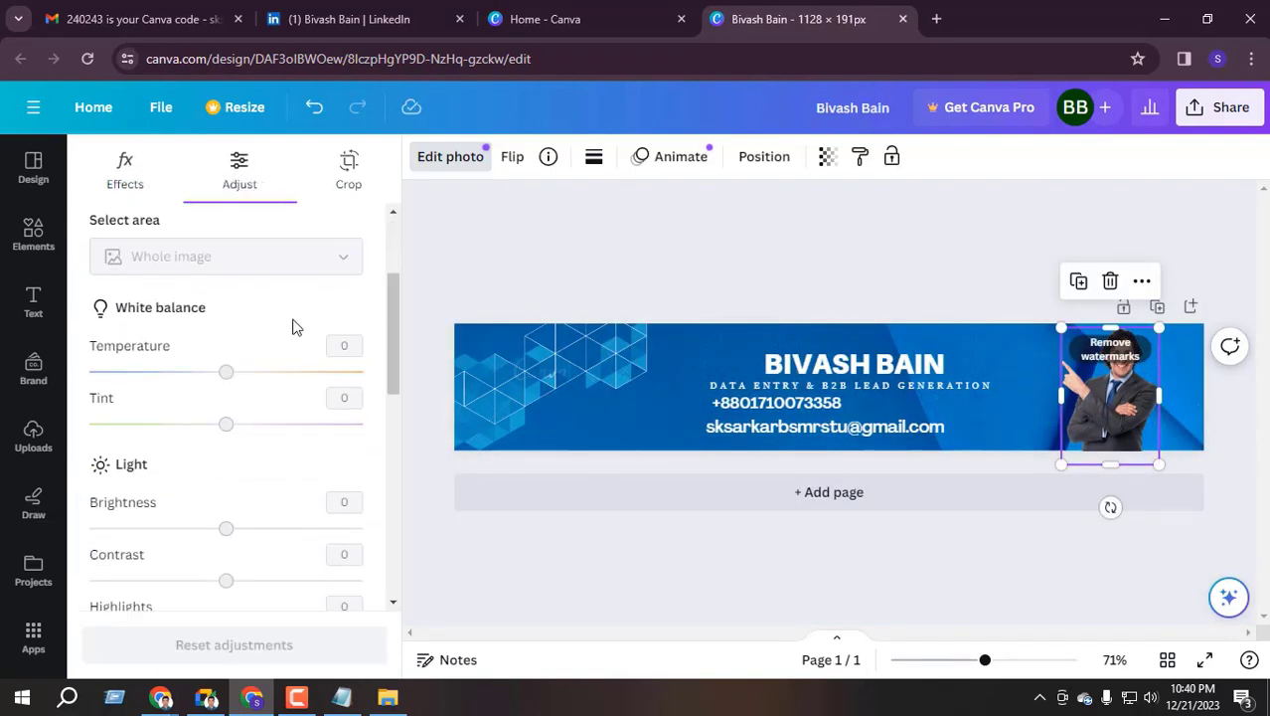
left_click(345, 170)
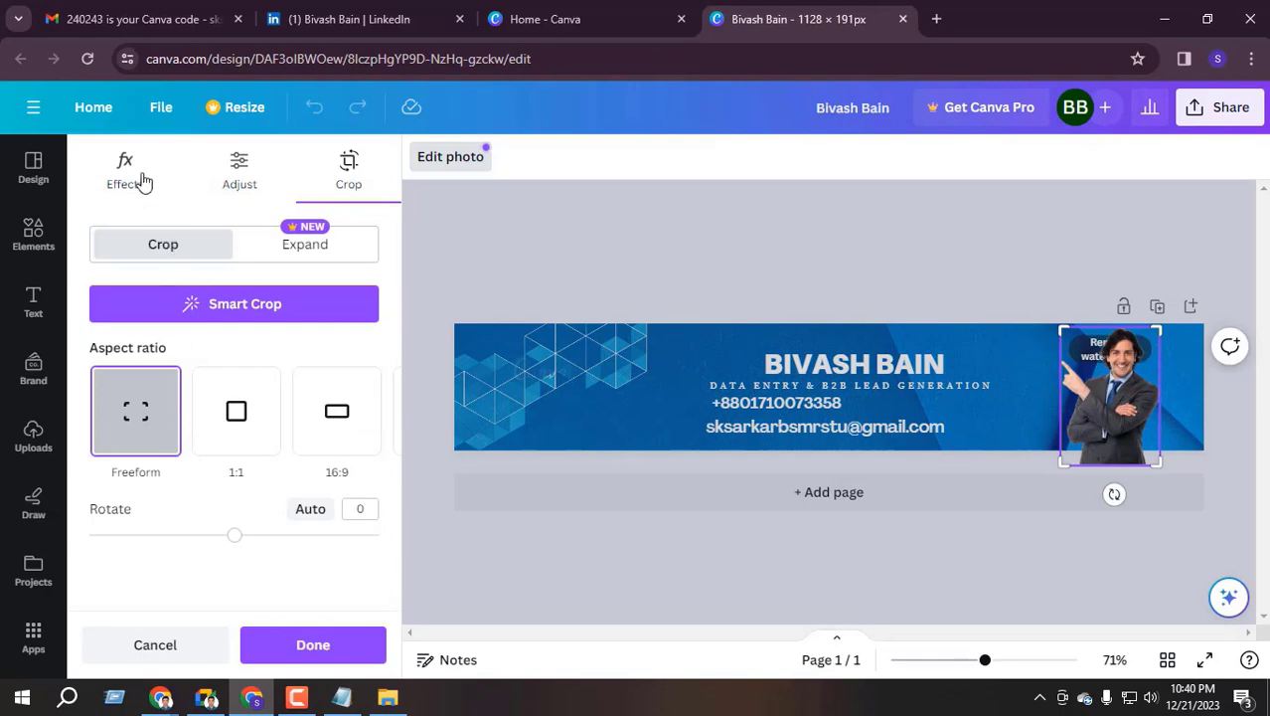
left_click(130, 174)
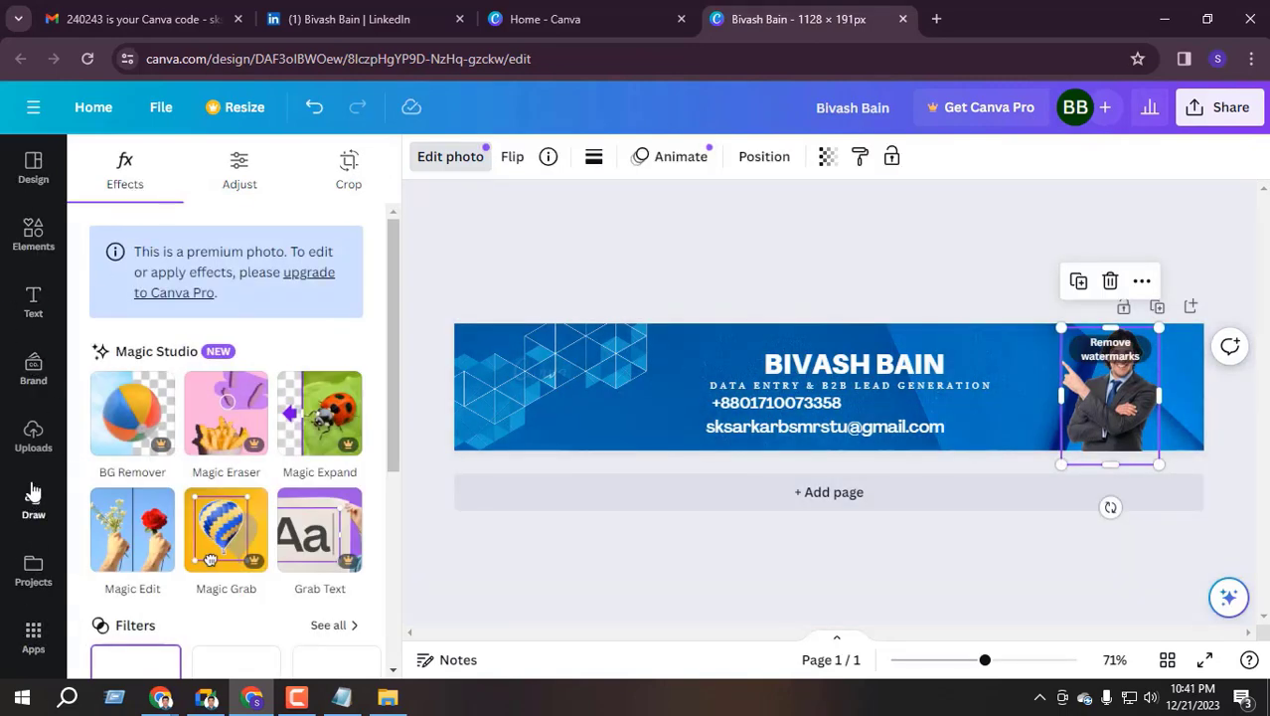
left_click(32, 440)
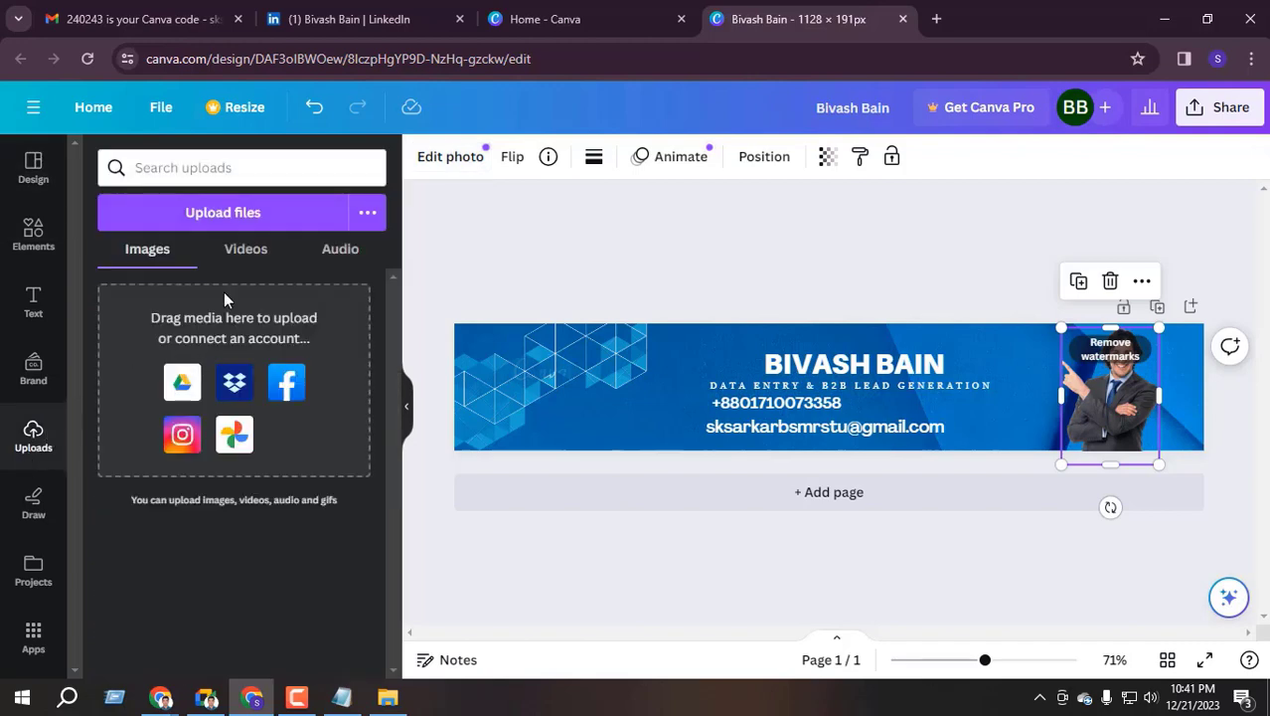
Upload the headshot JPG from Desktop > Course File into the Uploads library
left_click(254, 214)
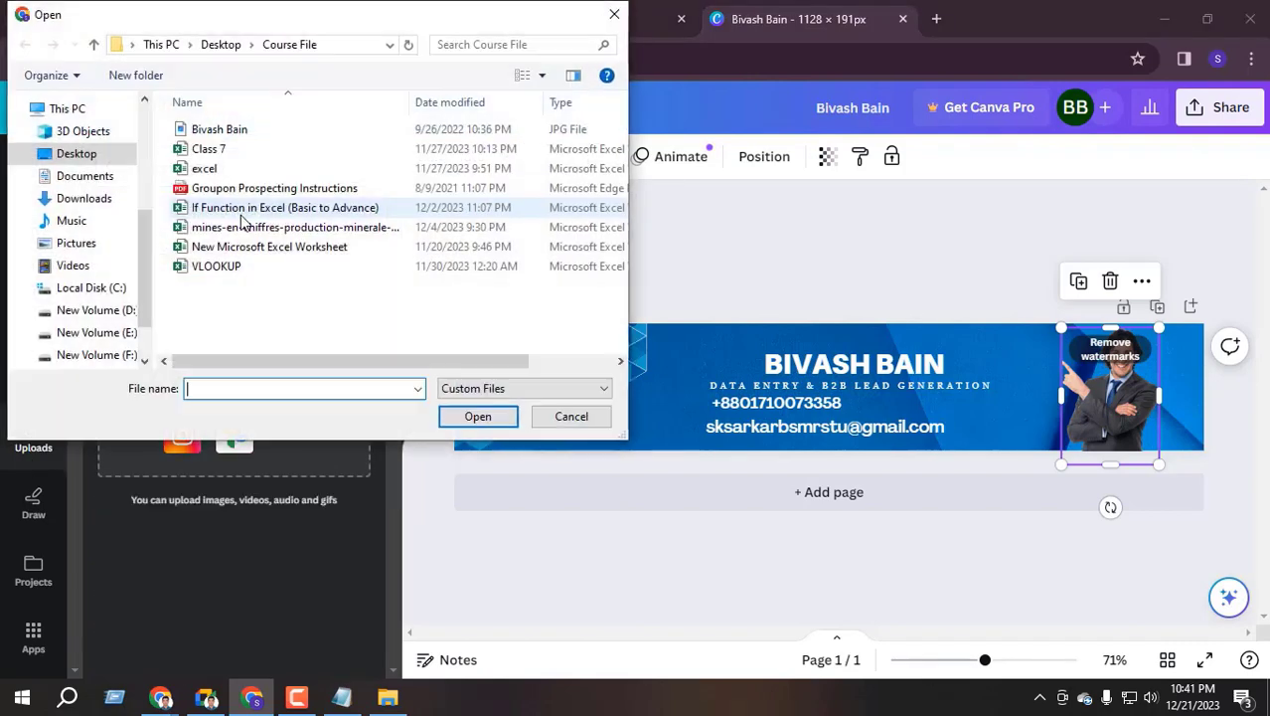
left_click(233, 129)
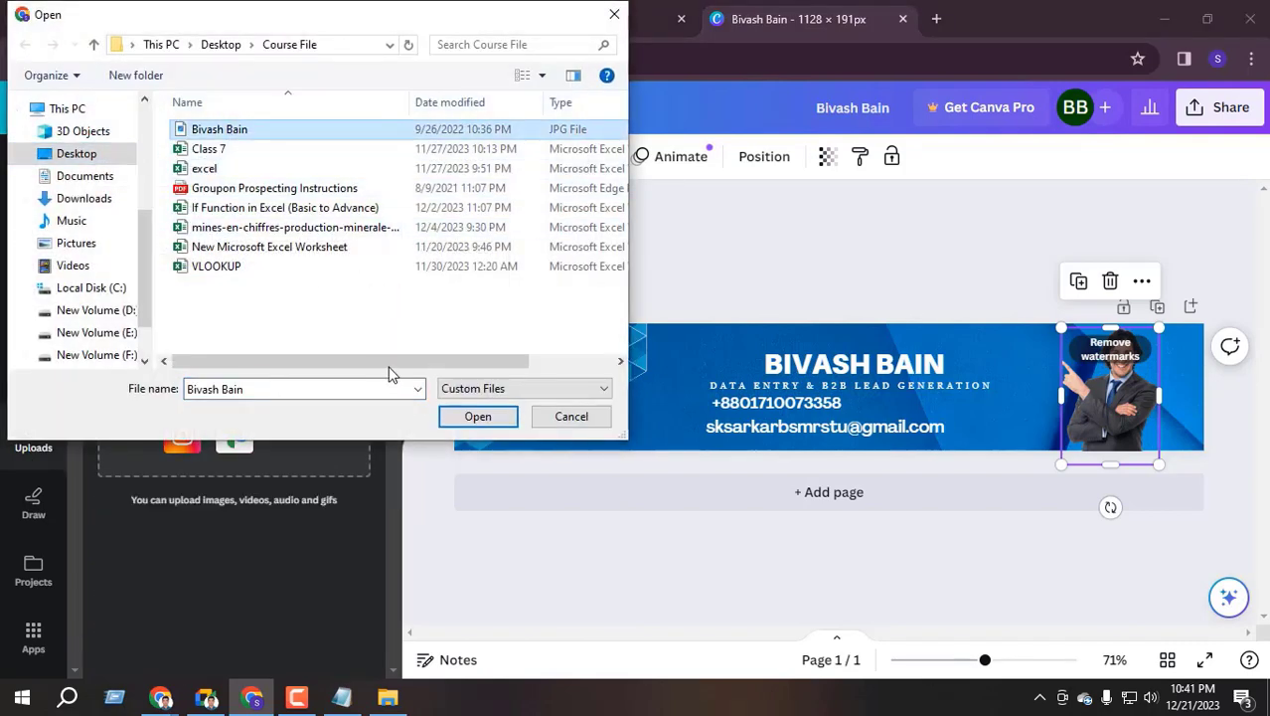
left_click(475, 418)
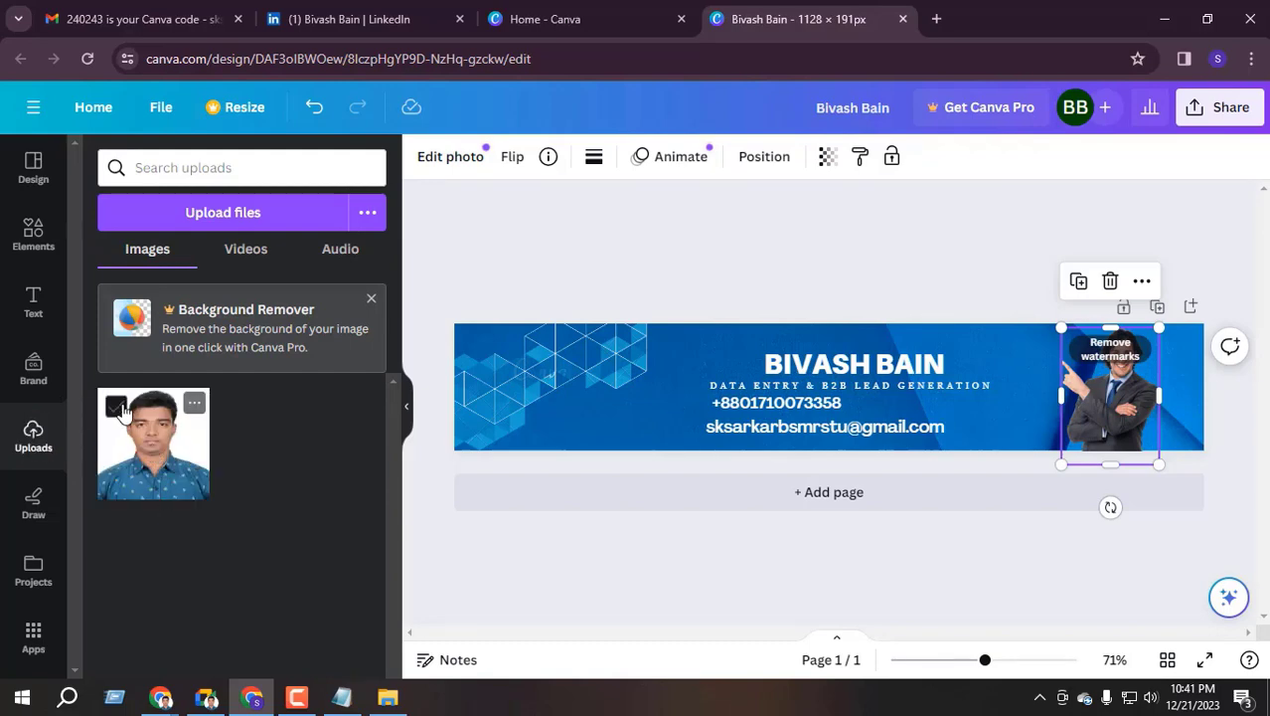
left_click(116, 406)
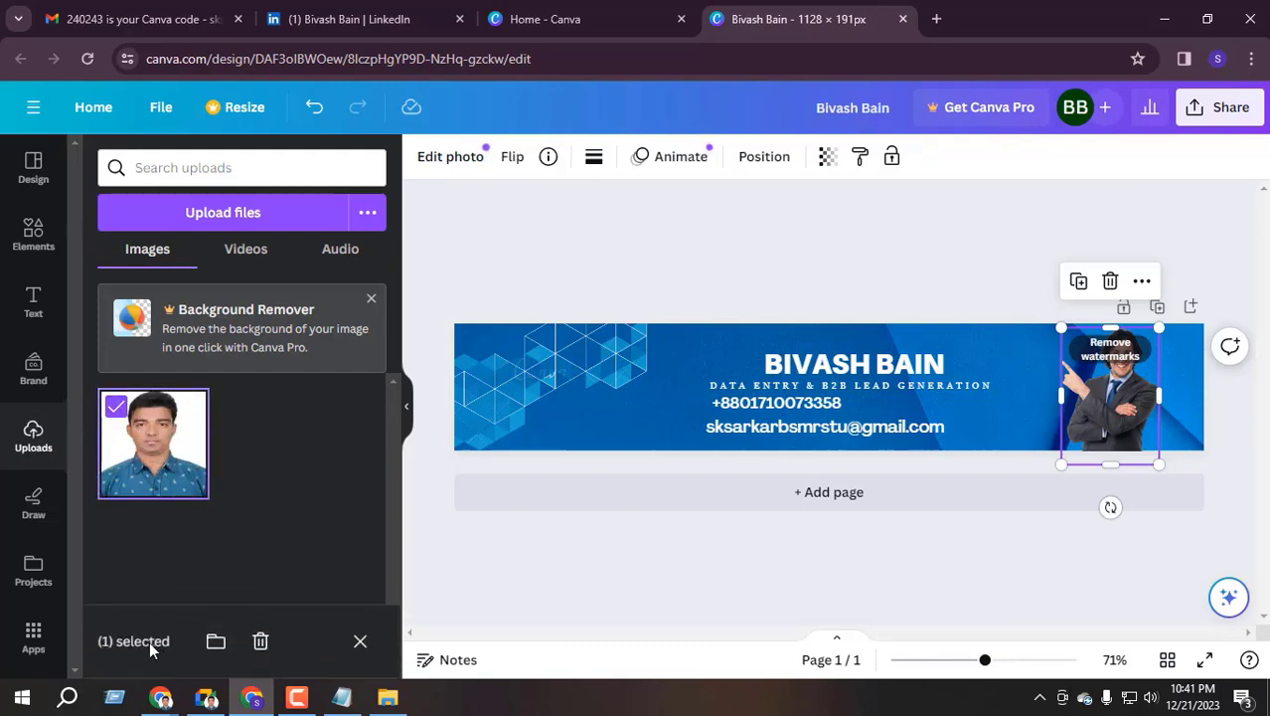
left_click(173, 431)
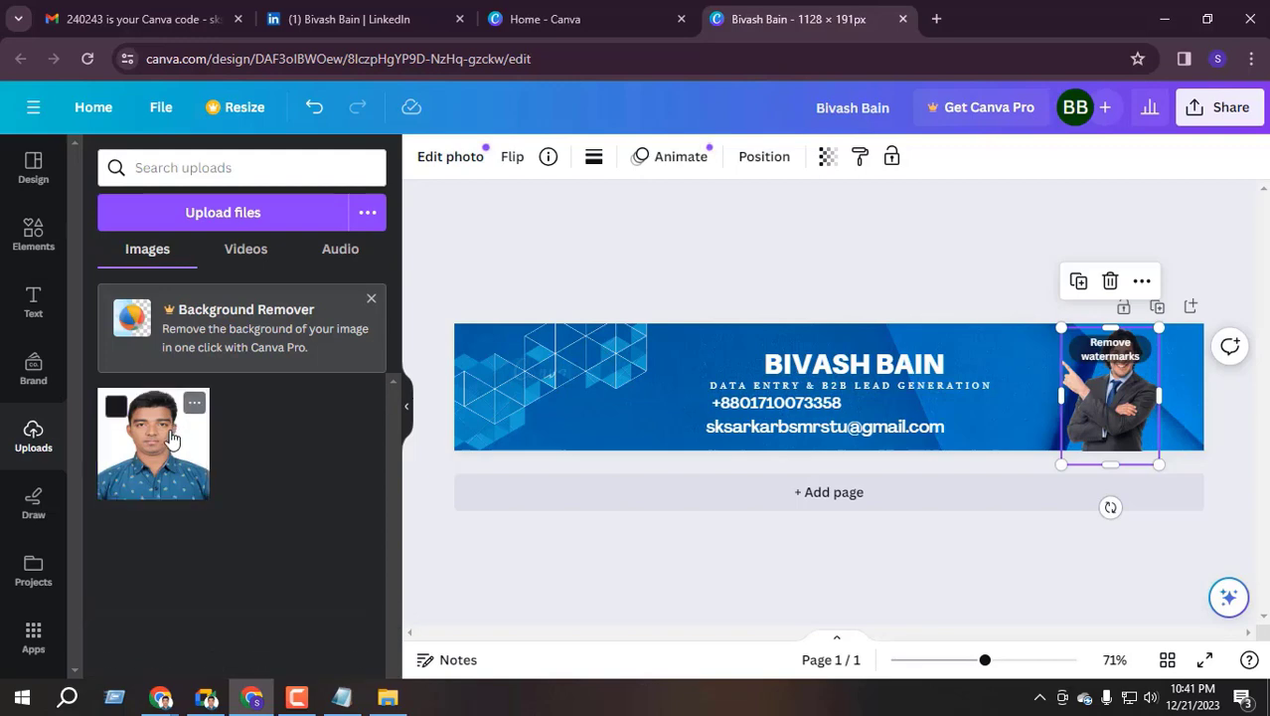
Add the uploaded headshot, scale it to 191×191 and place it over the suited model
left_click(371, 302)
left_click(156, 358)
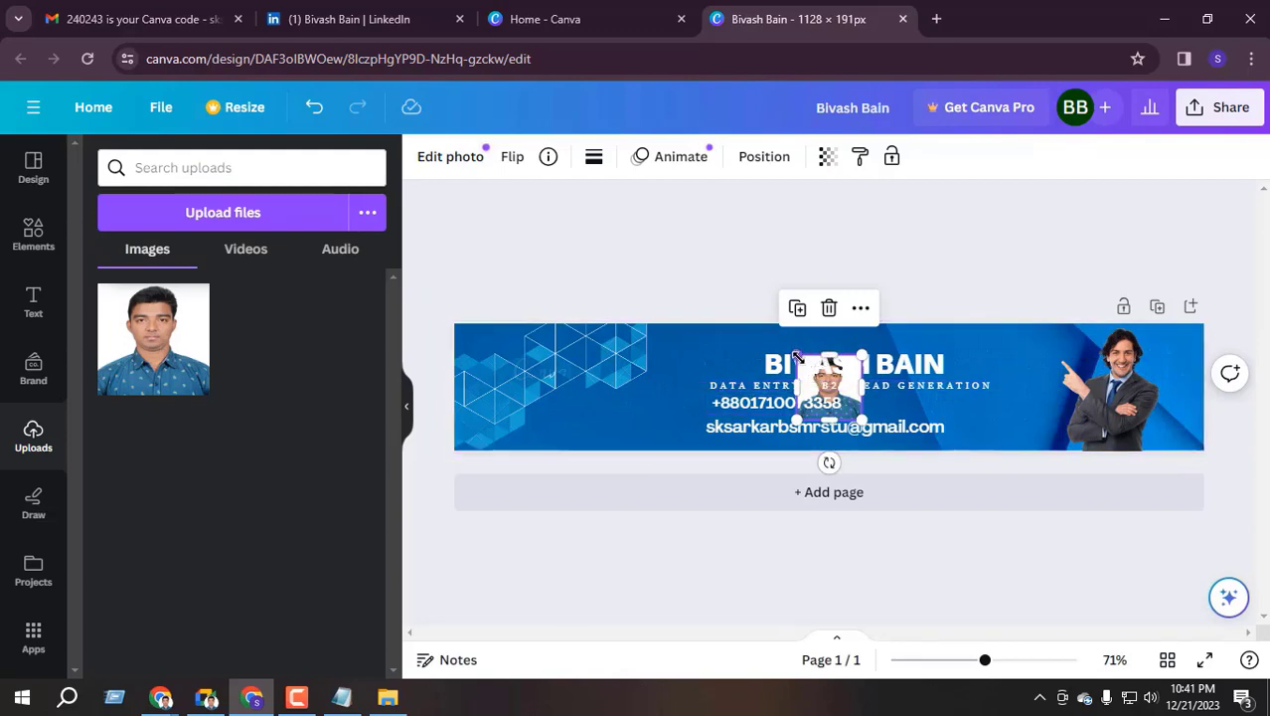
left_click_drag(798, 355, 743, 300)
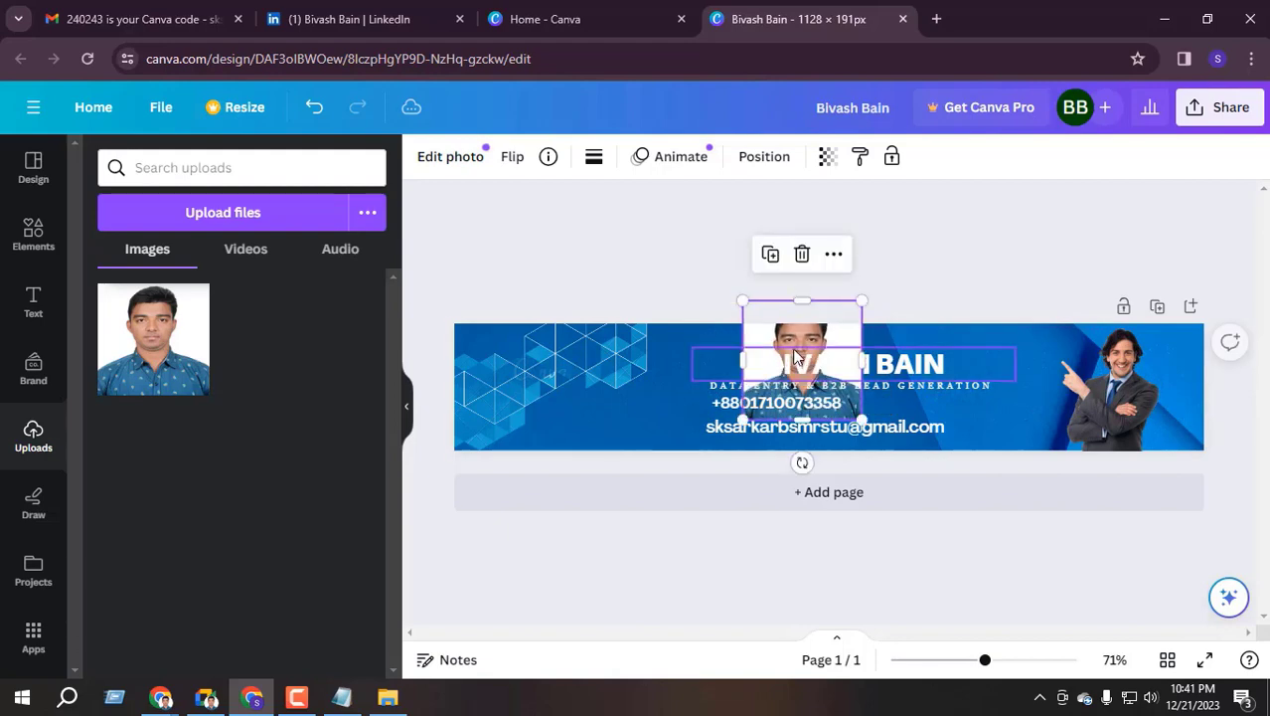
left_click_drag(838, 334, 1153, 372)
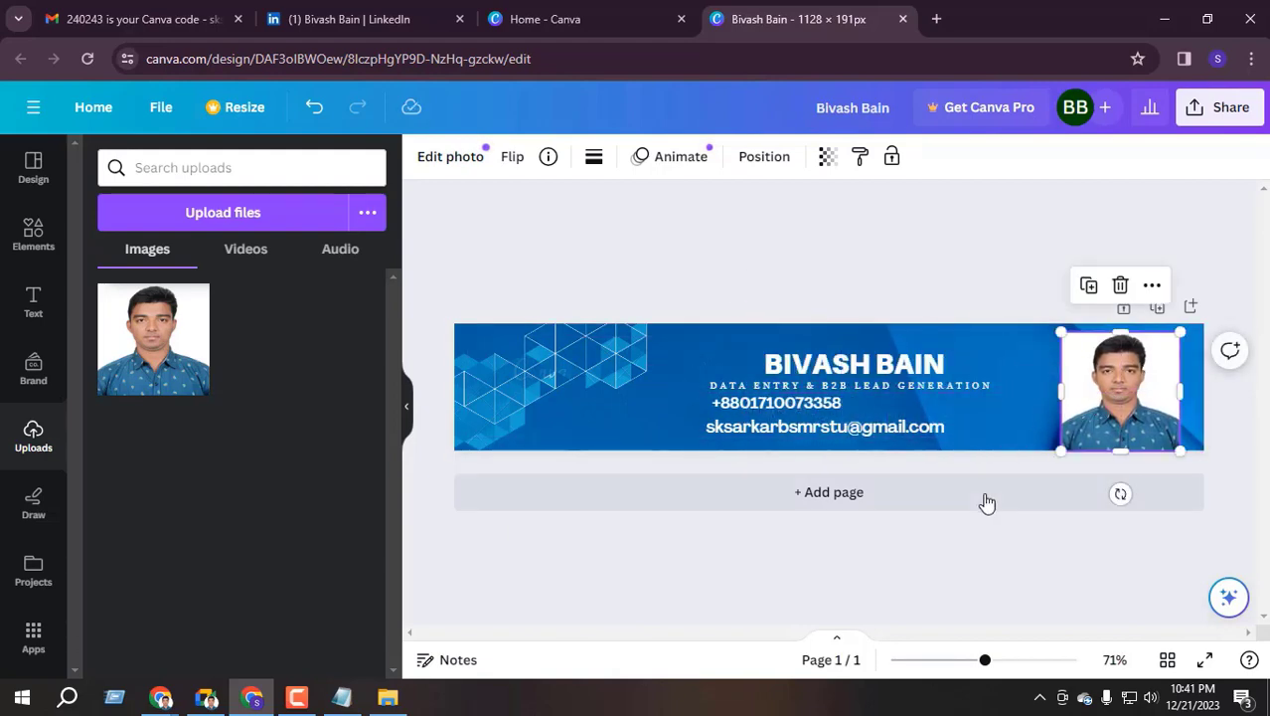
left_click_drag(1056, 333, 1051, 327)
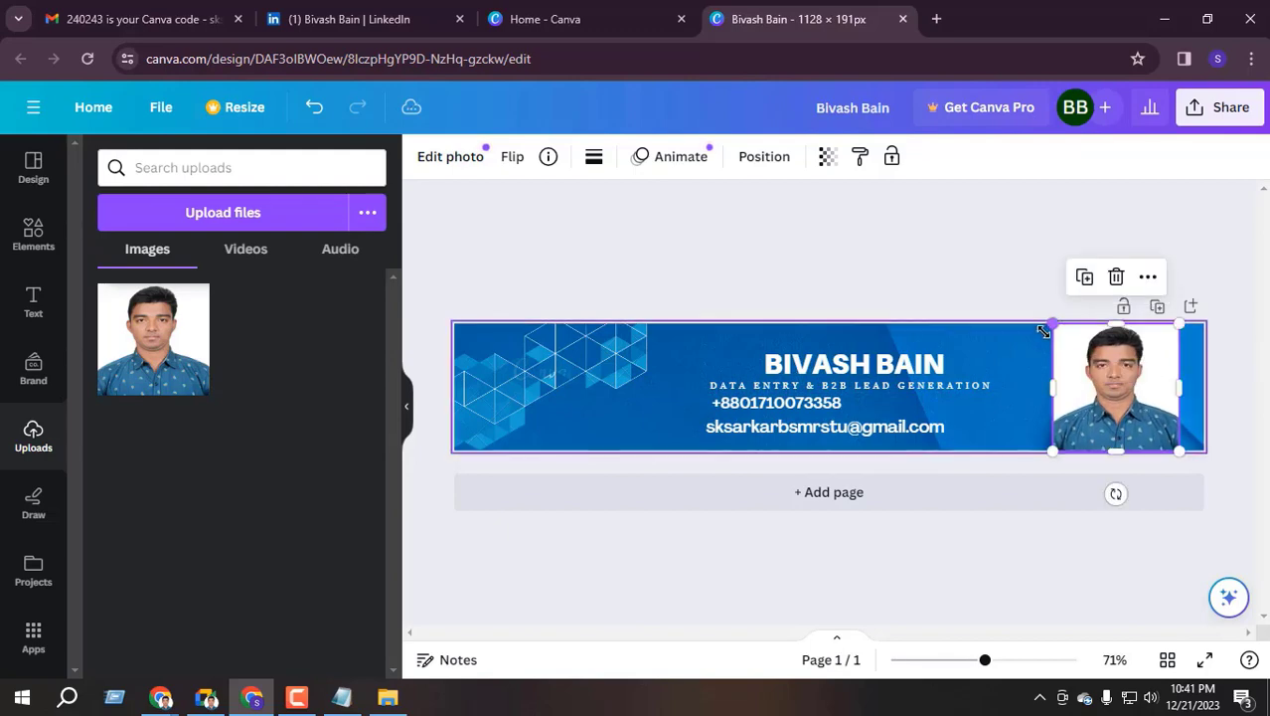
left_click(991, 542)
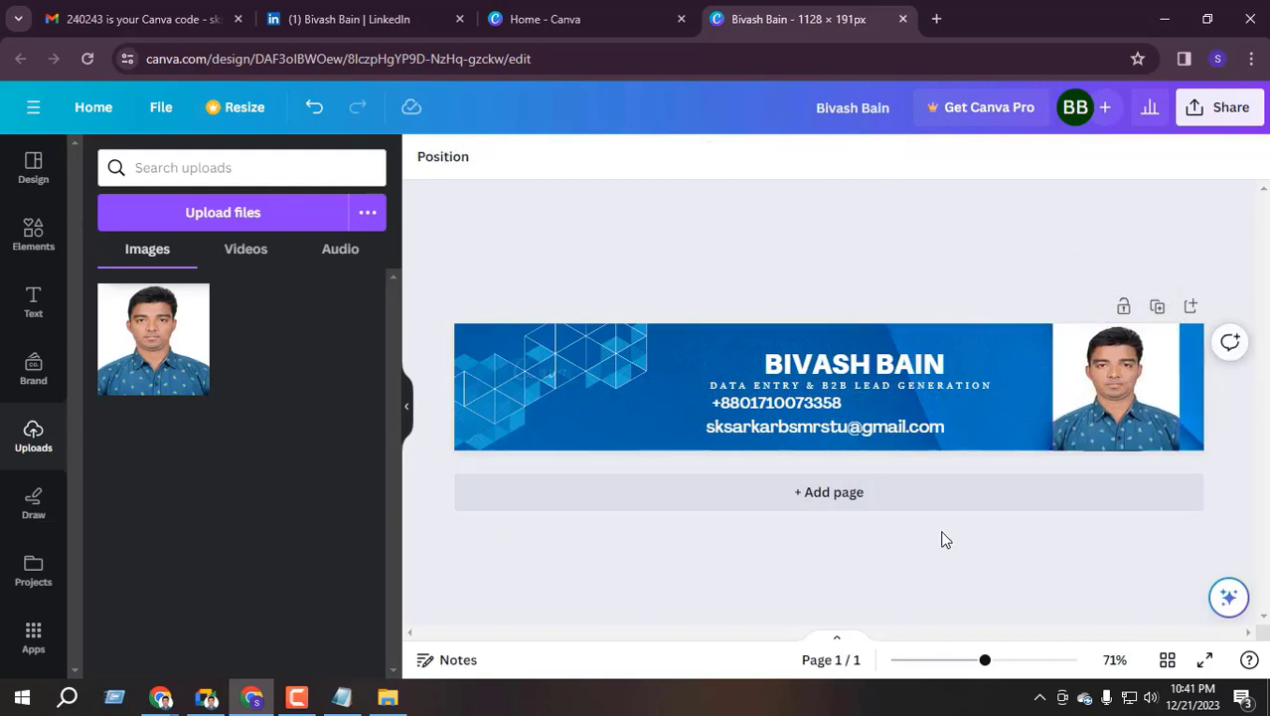
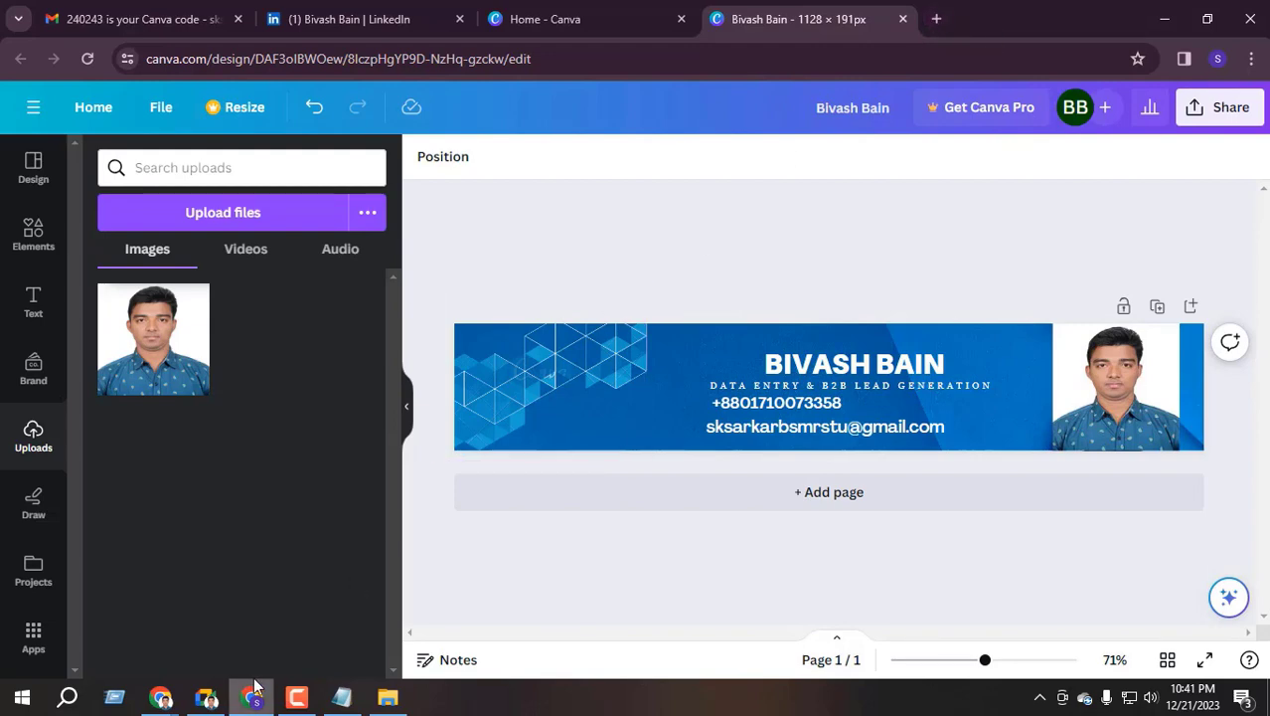
Back in Chrome, search 'BACKGROUND REMOVAL' in a new tab and open remove.bg from the results
left_click(205, 697)
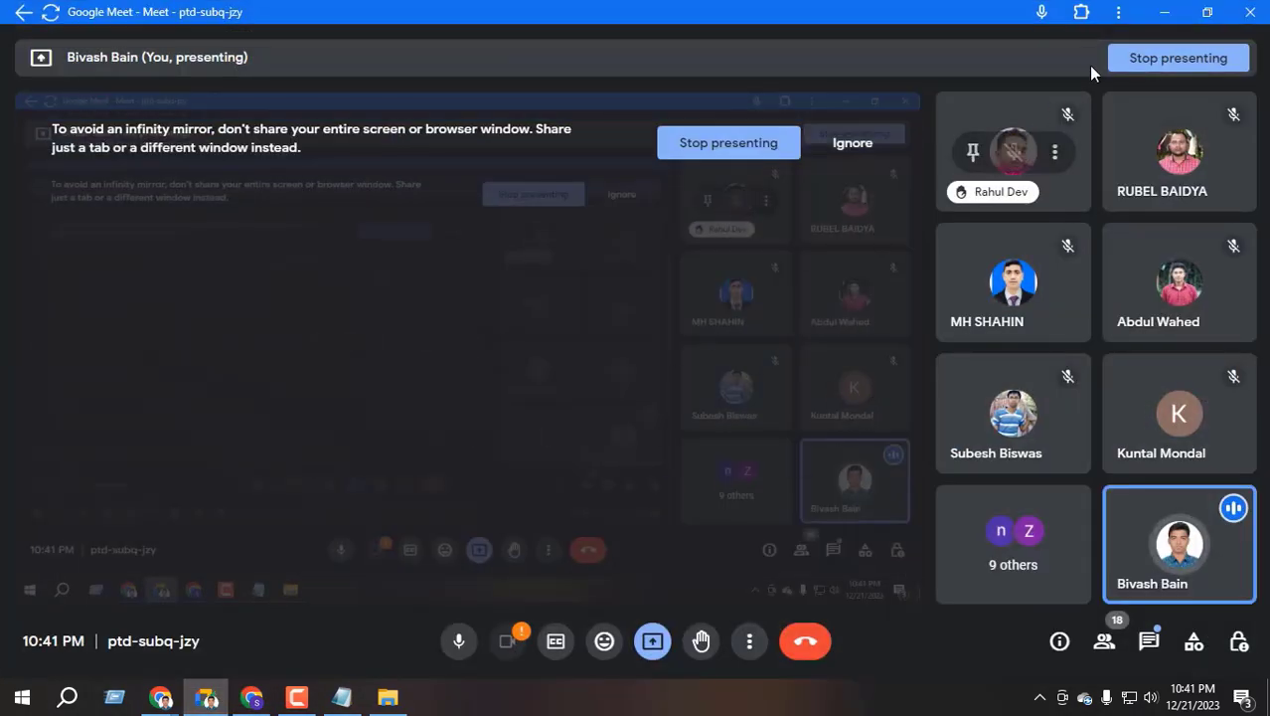
left_click(1105, 641)
key("alt+Tab")
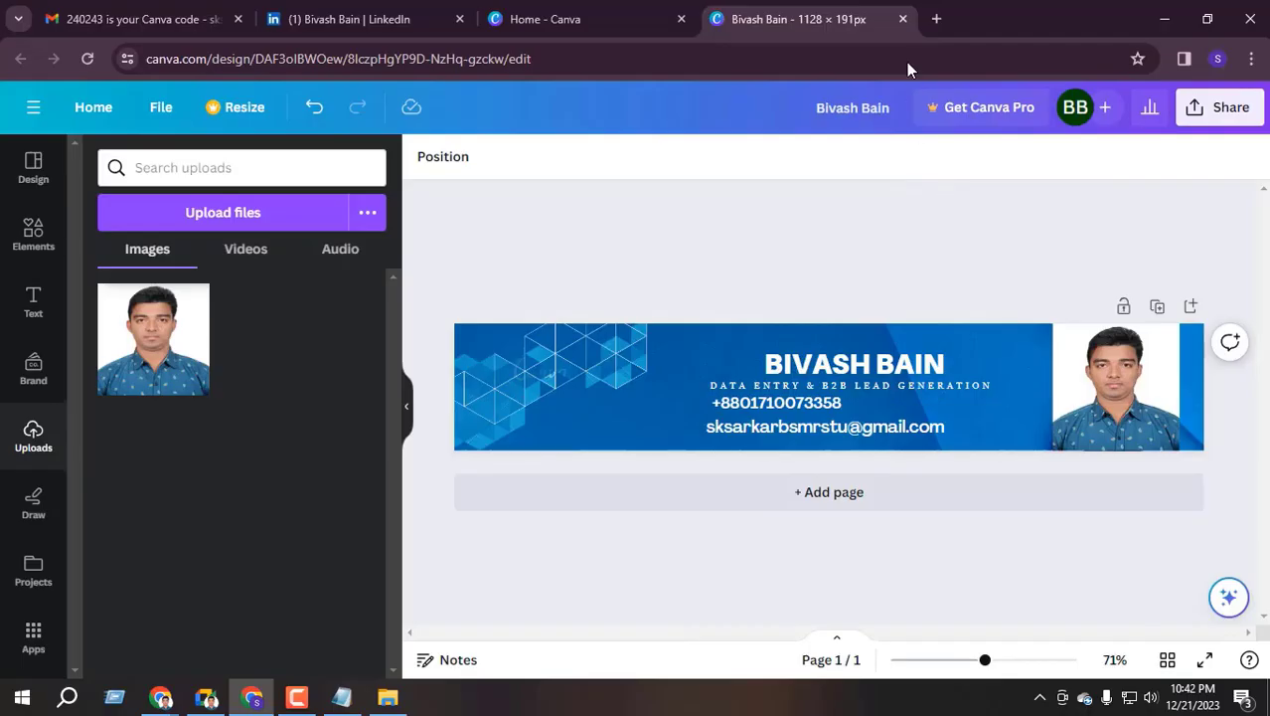
left_click(935, 17)
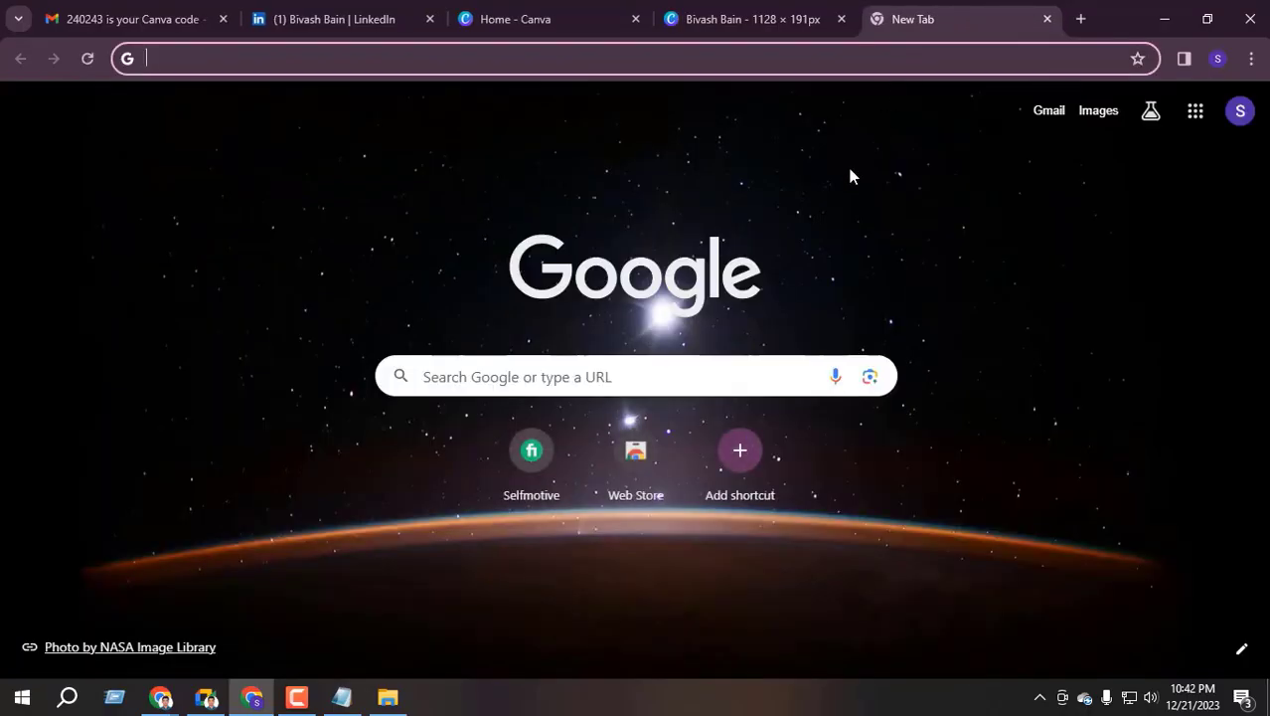
type("BA")
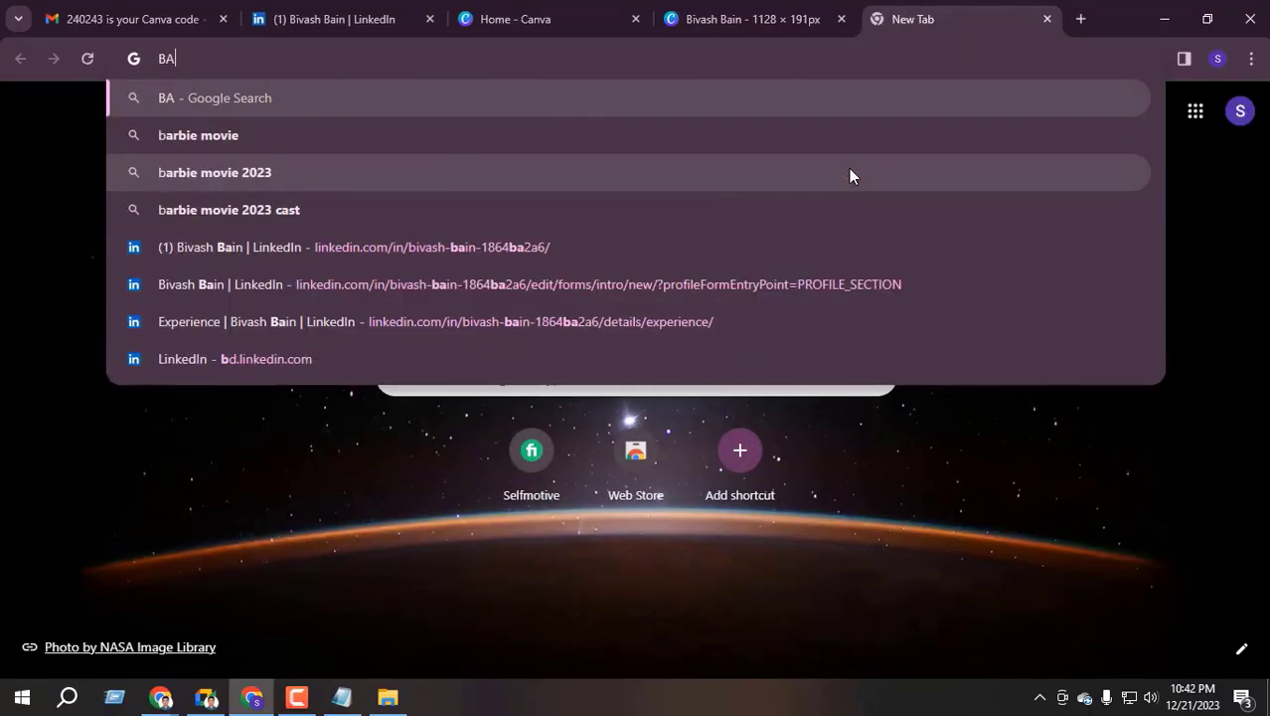
type("CKGROU")
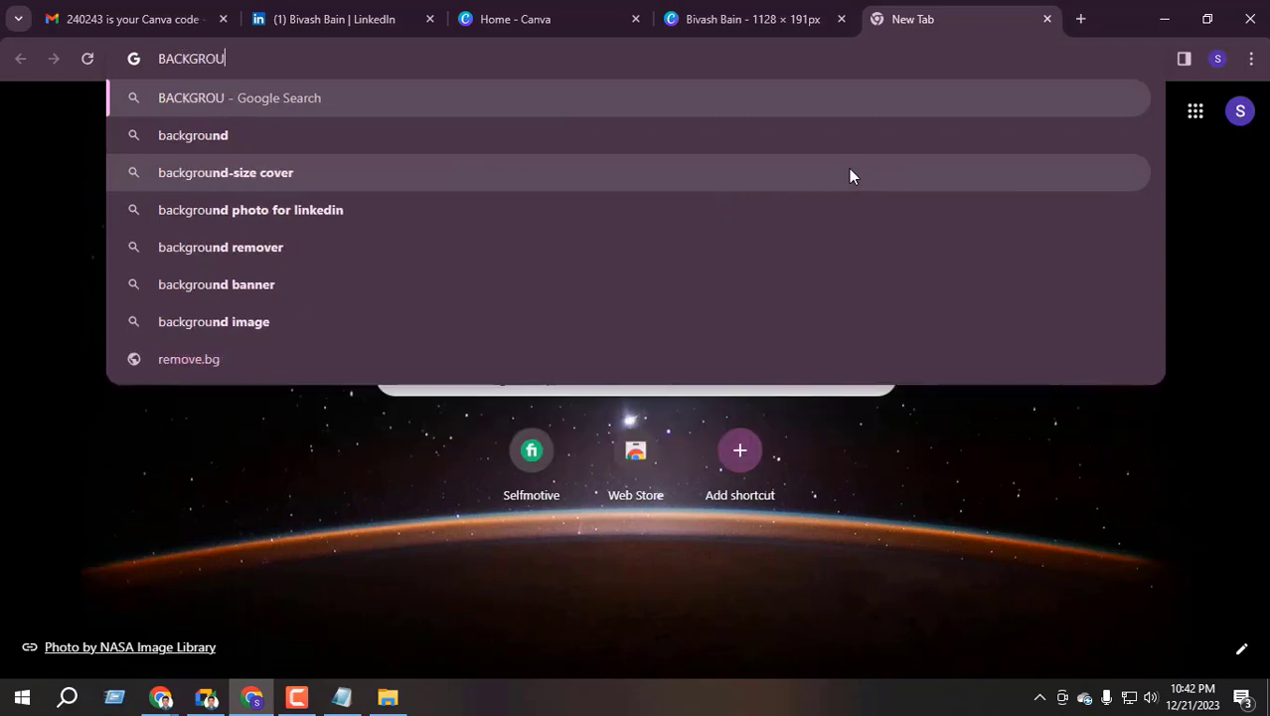
type("ND REMOVAL")
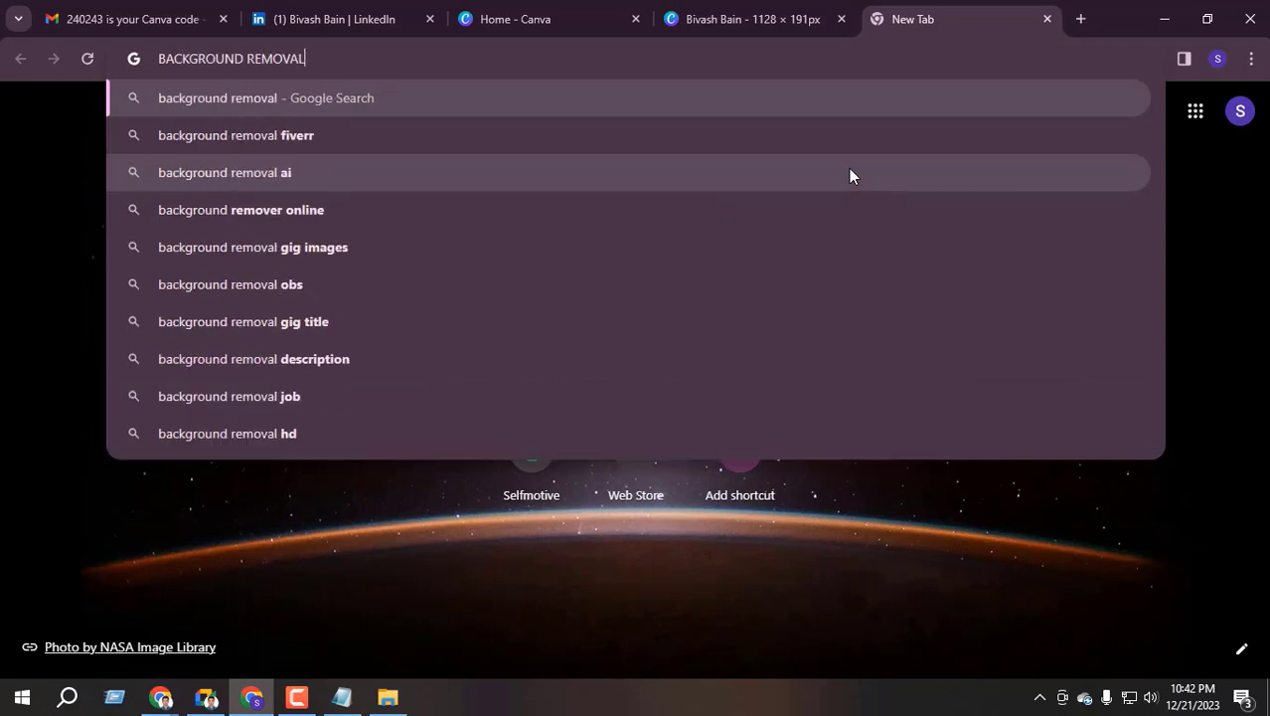
key("Return")
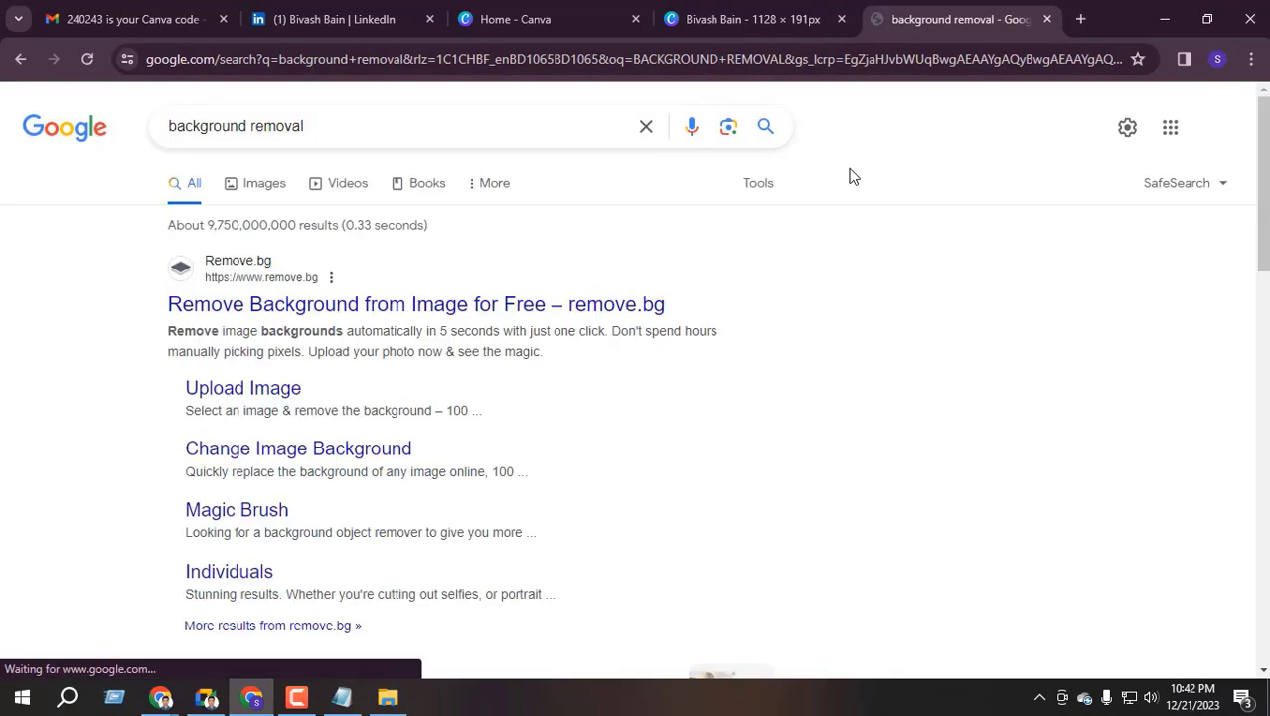
left_click(378, 306)
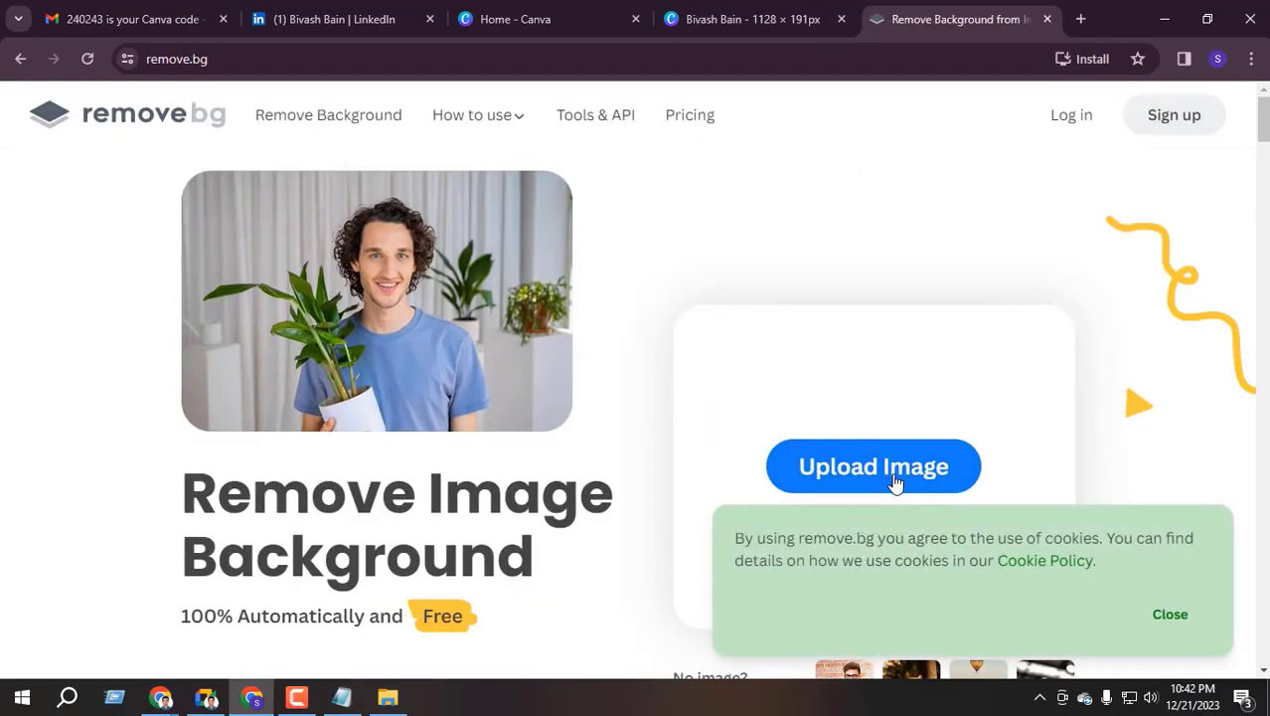
Upload the portrait photo to remove.bg, retrying the upload after dismissing the cookie notice
left_click(894, 480)
left_click(217, 147)
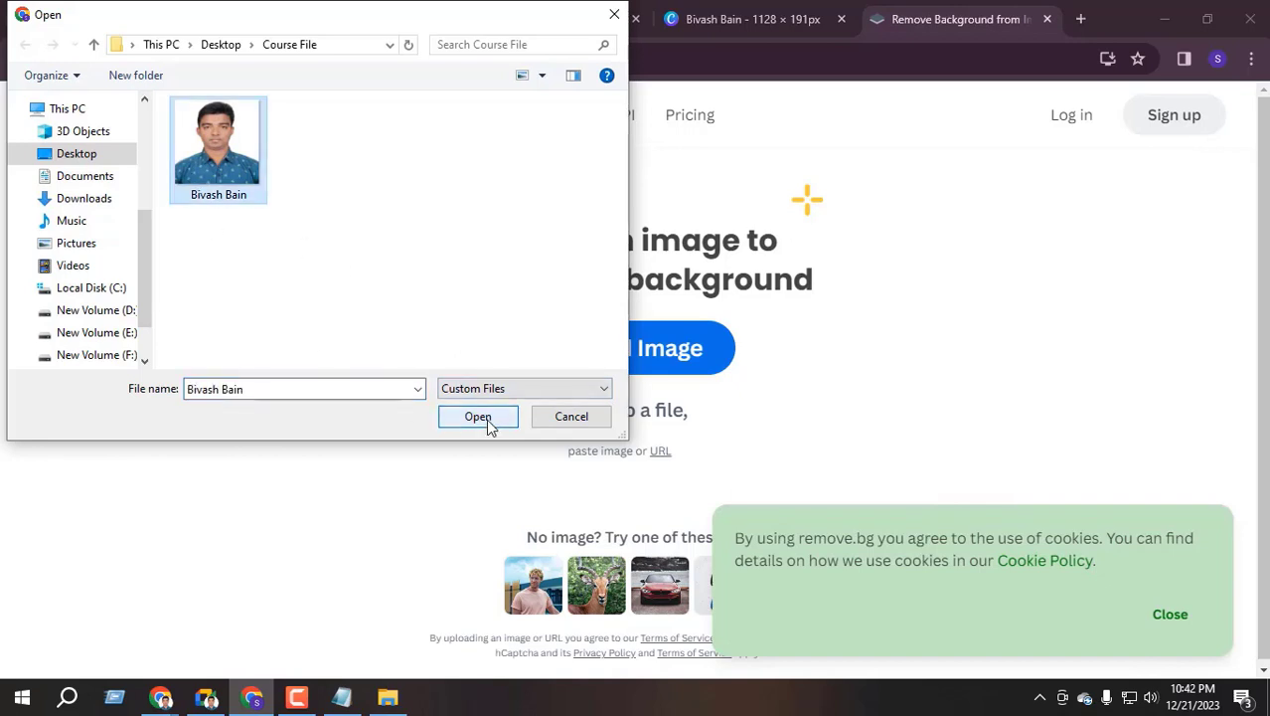
left_click(482, 418)
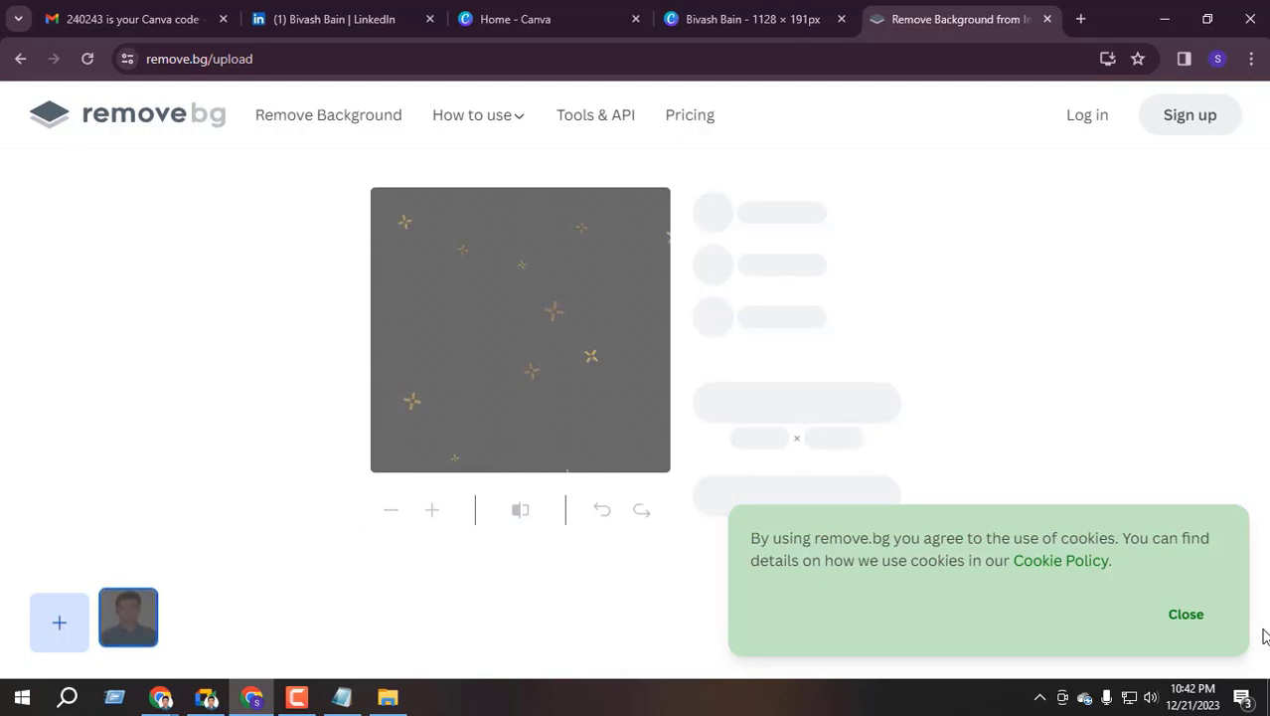
left_click(1183, 613)
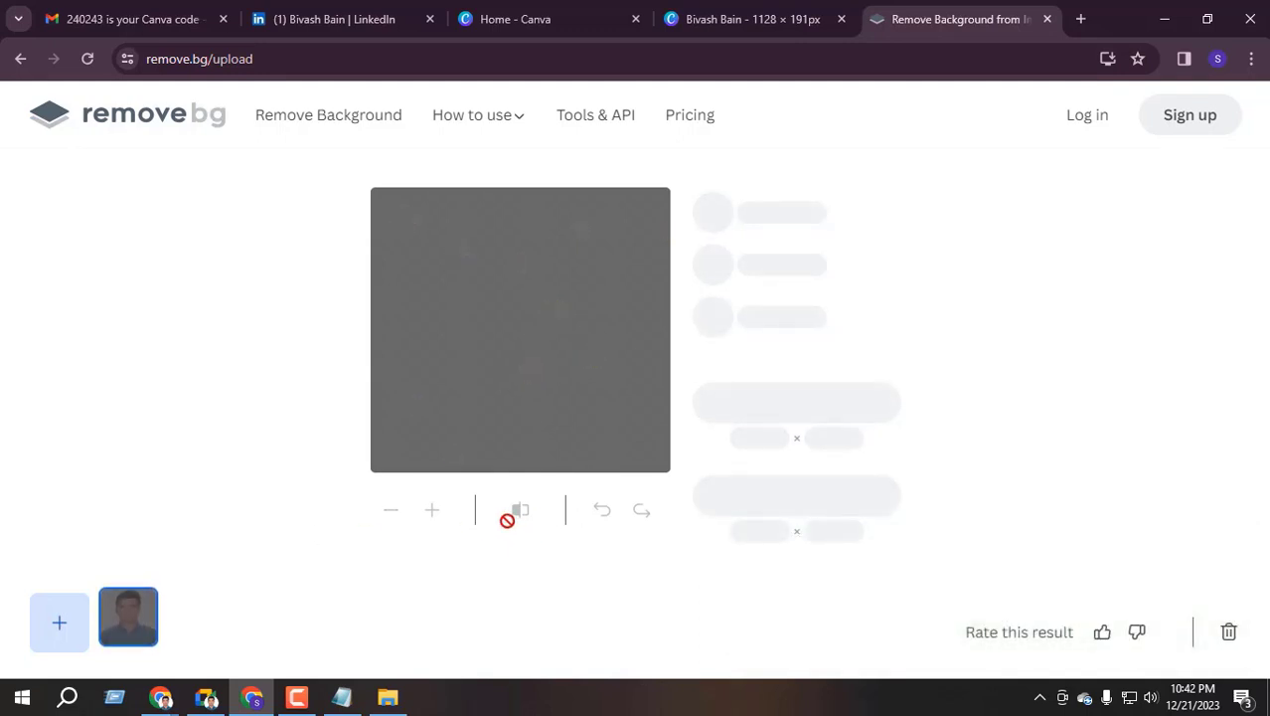
left_click(330, 116)
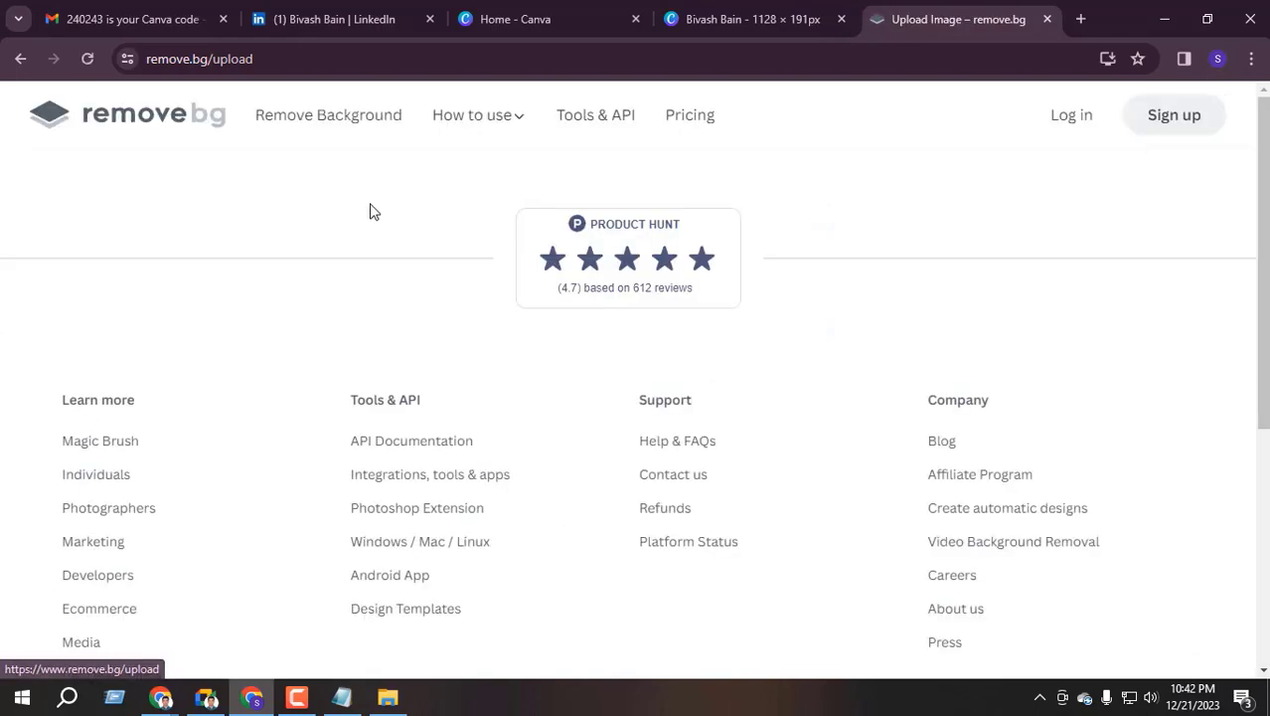
left_click(651, 356)
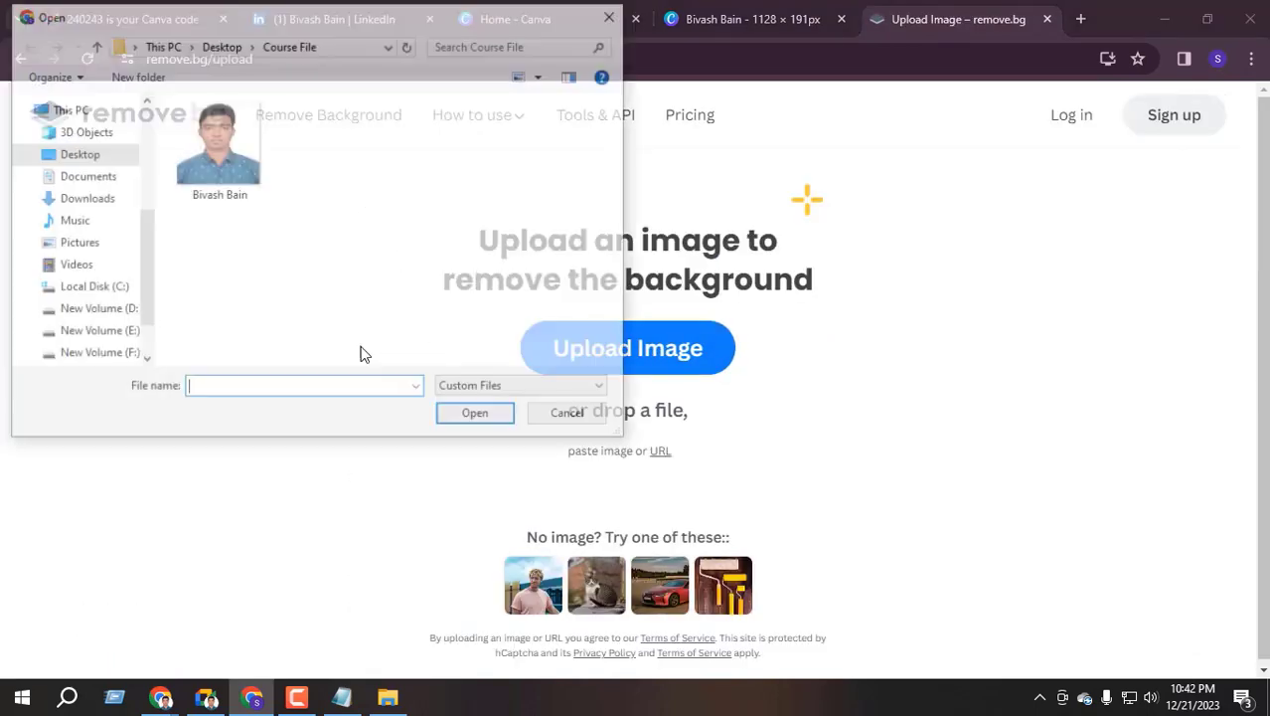
left_click(229, 157)
left_click(481, 424)
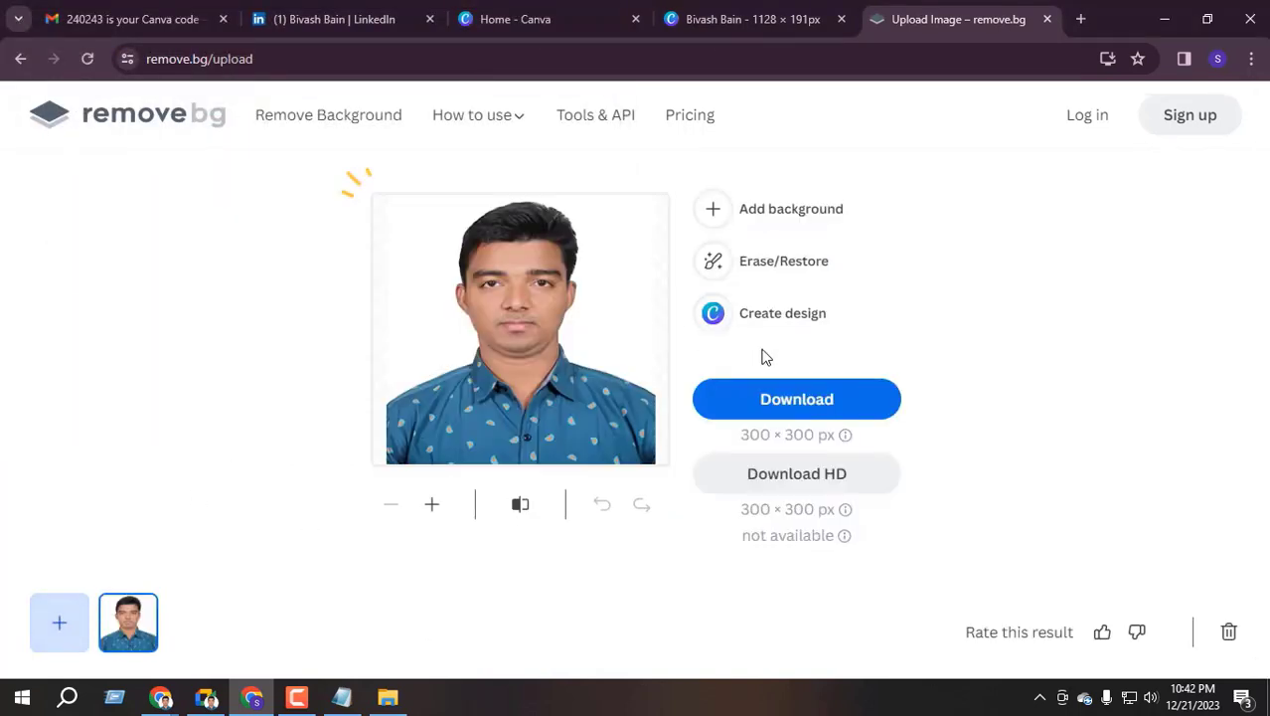
Download the background-free 300 × 300 px portrait PNG and check it in the image viewer
left_click(790, 415)
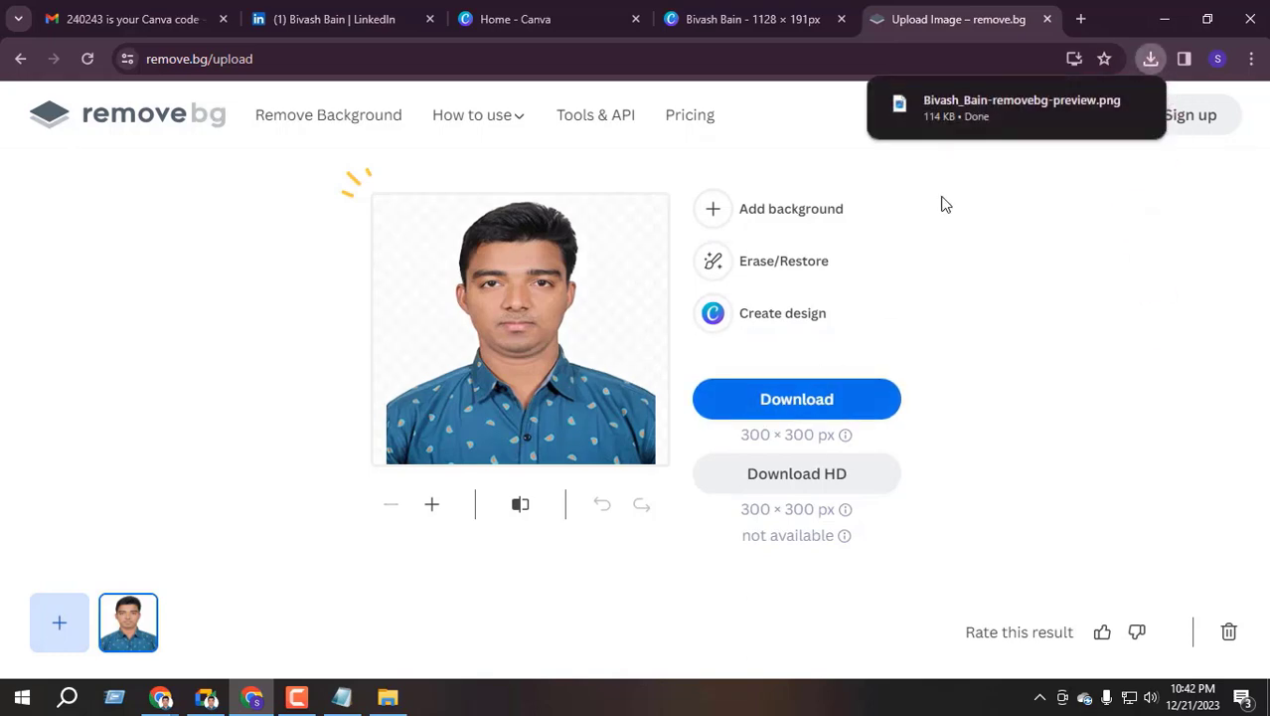
left_click(978, 113)
scroll(679, 301, "up", 4)
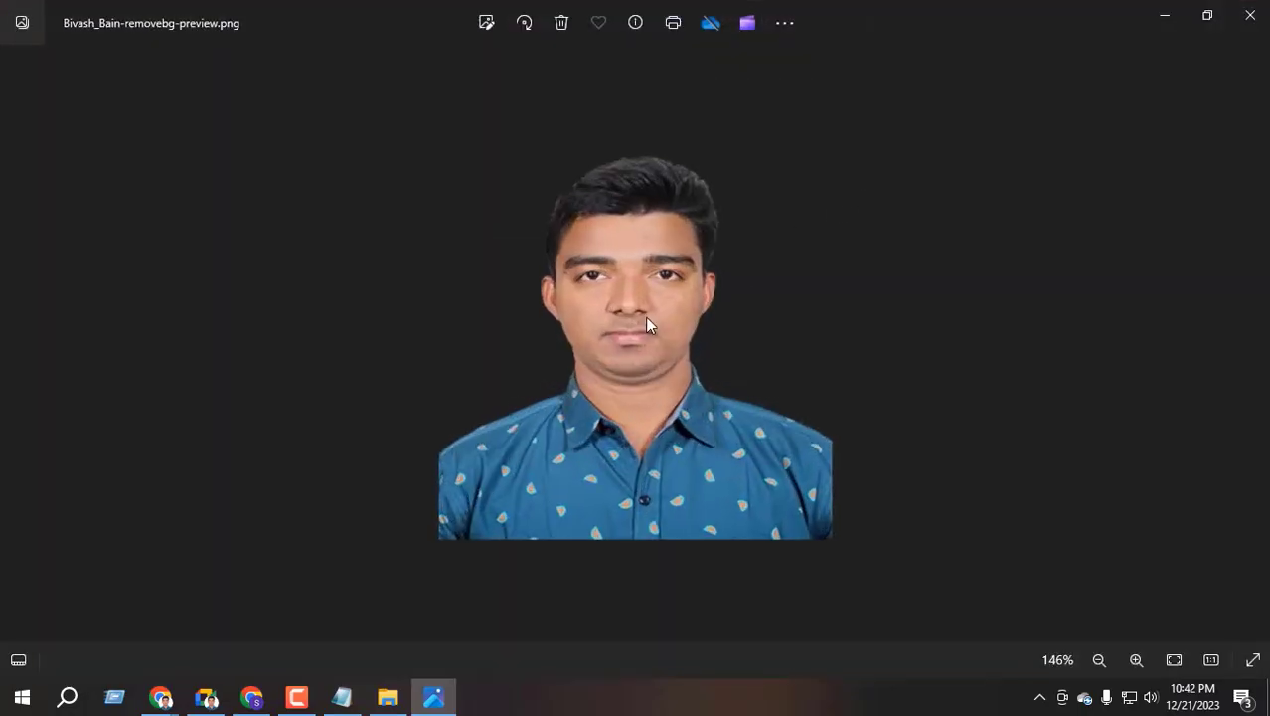
scroll(629, 301, "down", 2)
scroll(630, 301, "down", 2)
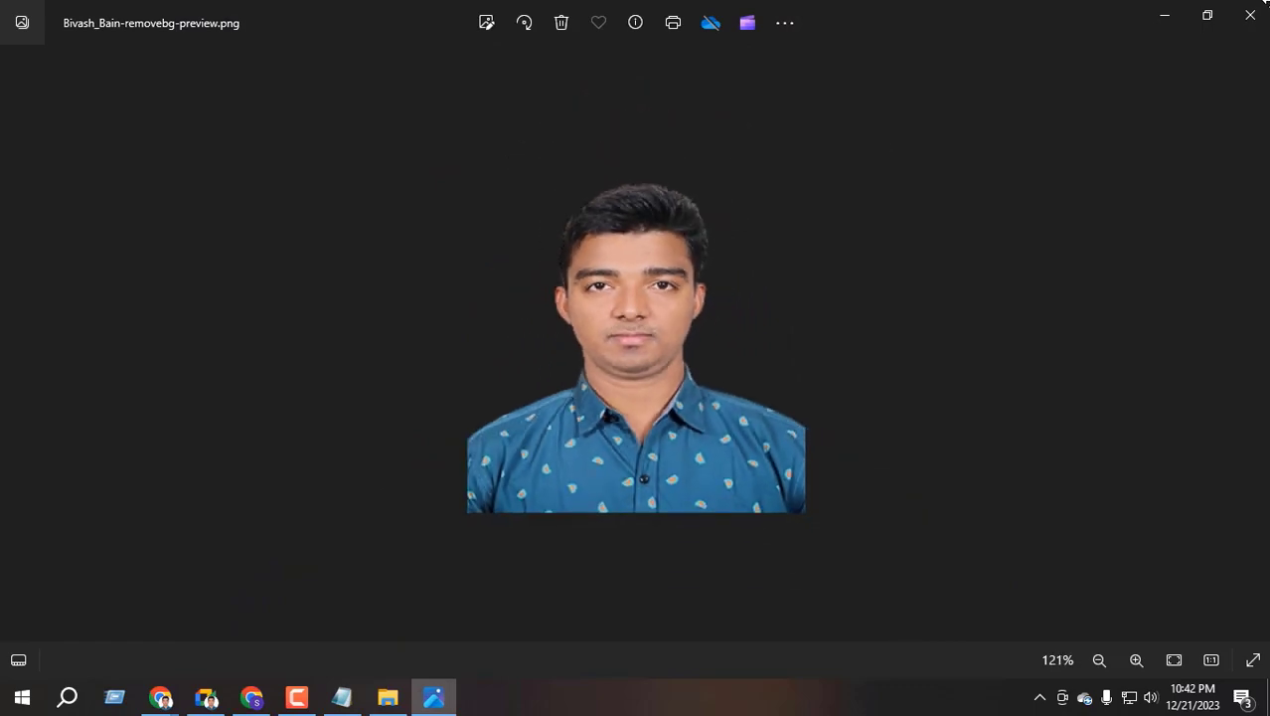
left_click(1251, 14)
Try the Canva banner's PNG download, hit the 2-premium-image block, and close the download panel
left_click(784, 10)
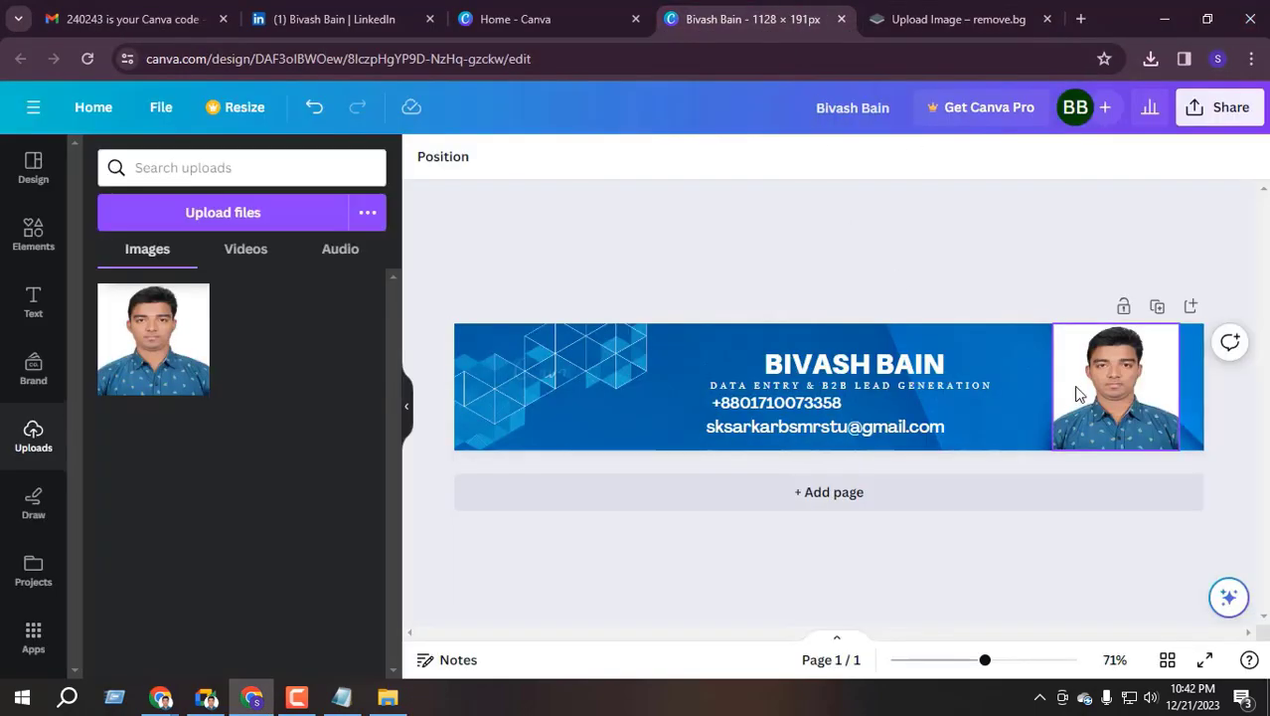
left_click(1204, 116)
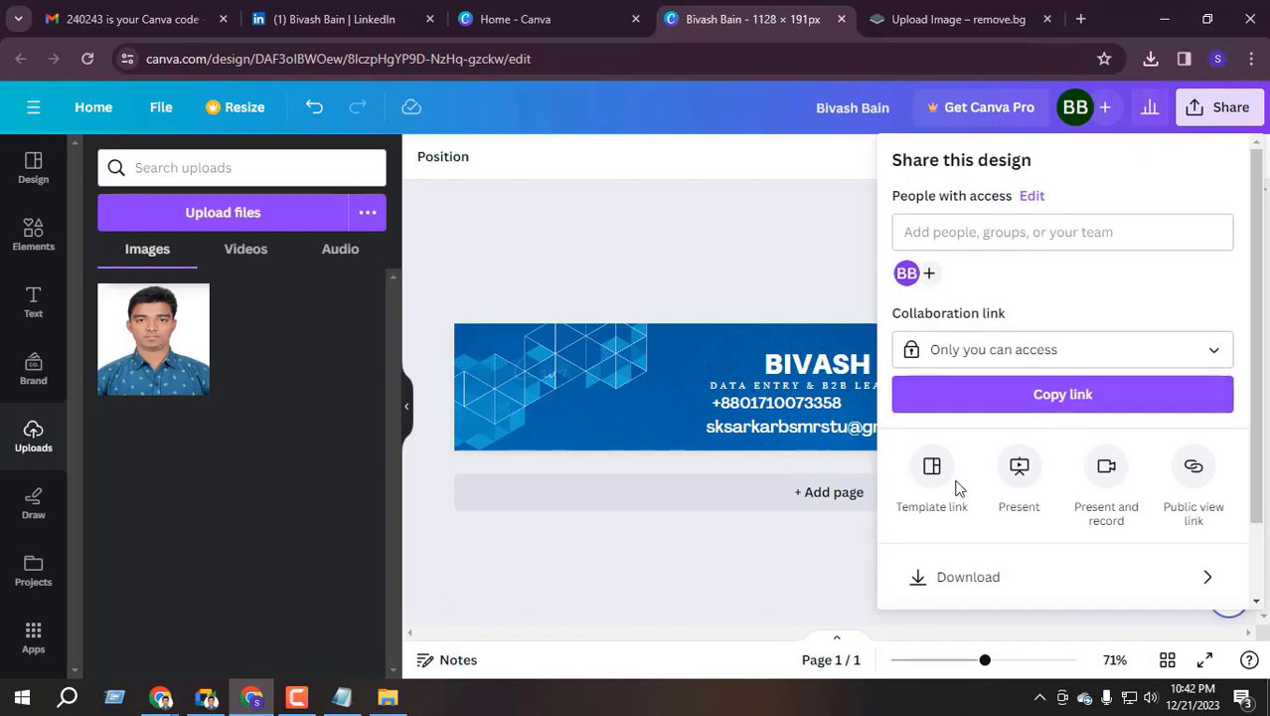
left_click(672, 587)
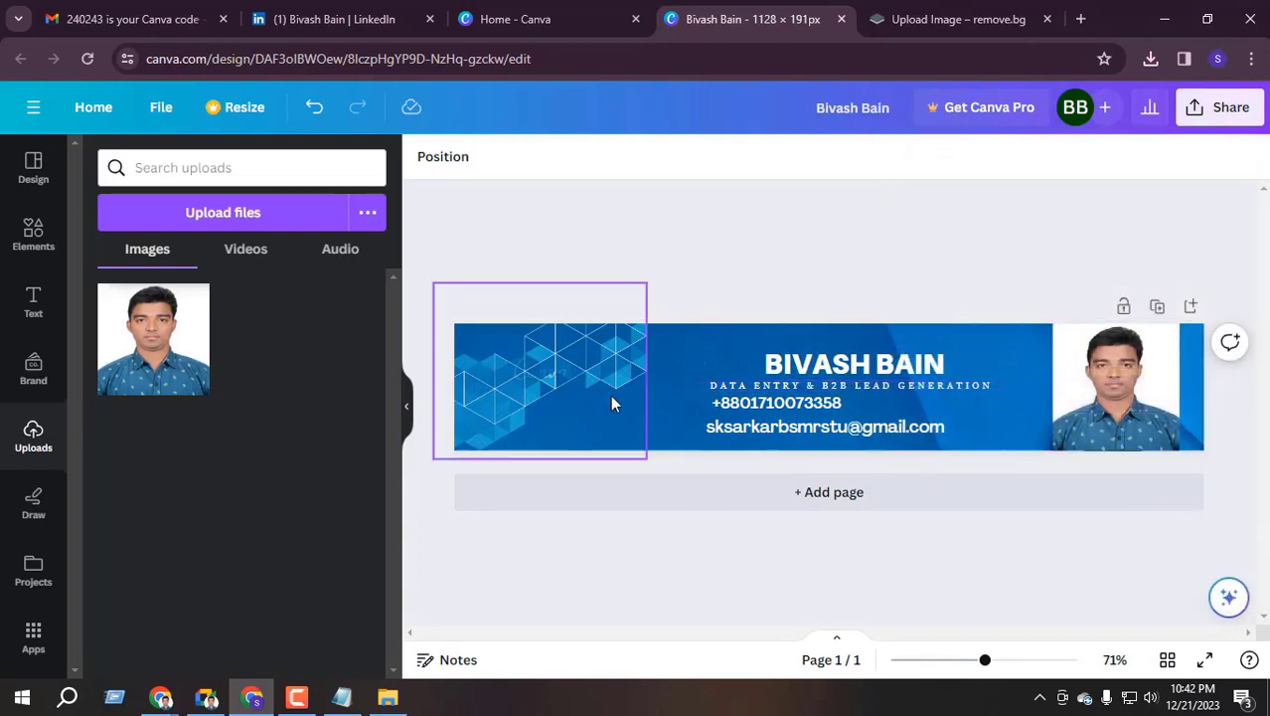
left_click(1229, 116)
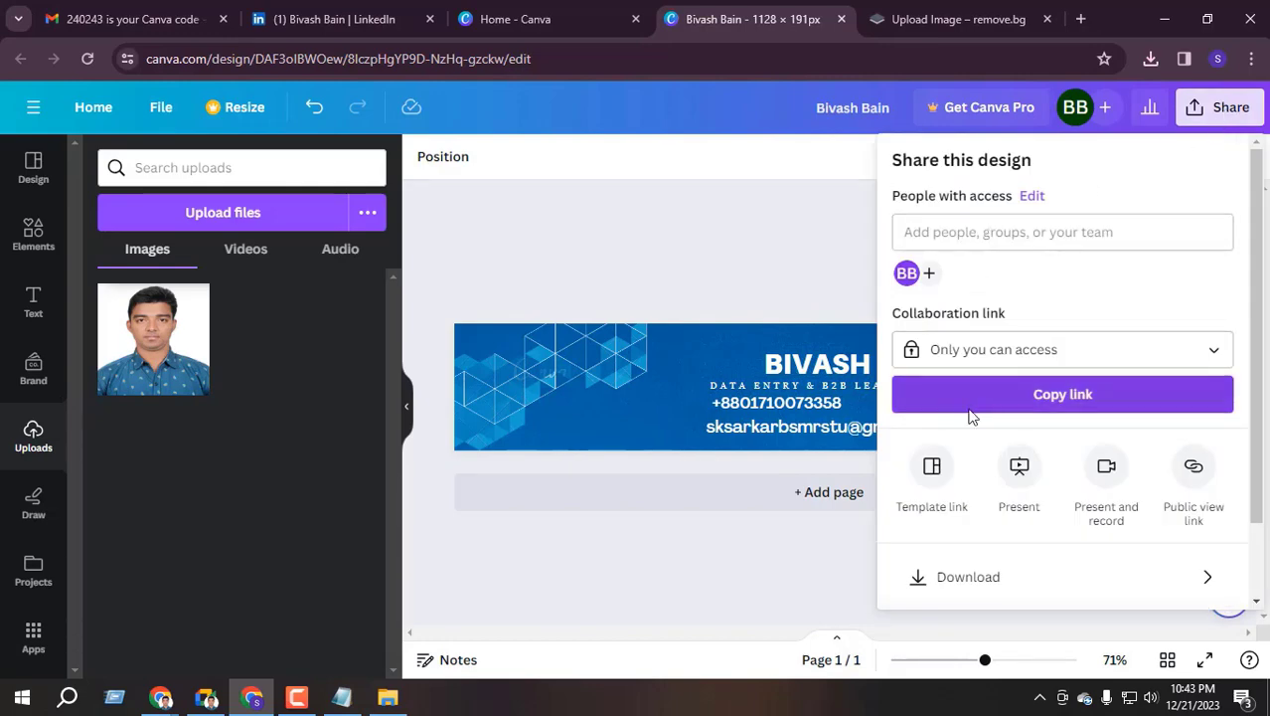
scroll(964, 448, "down", 2)
left_click(1058, 488)
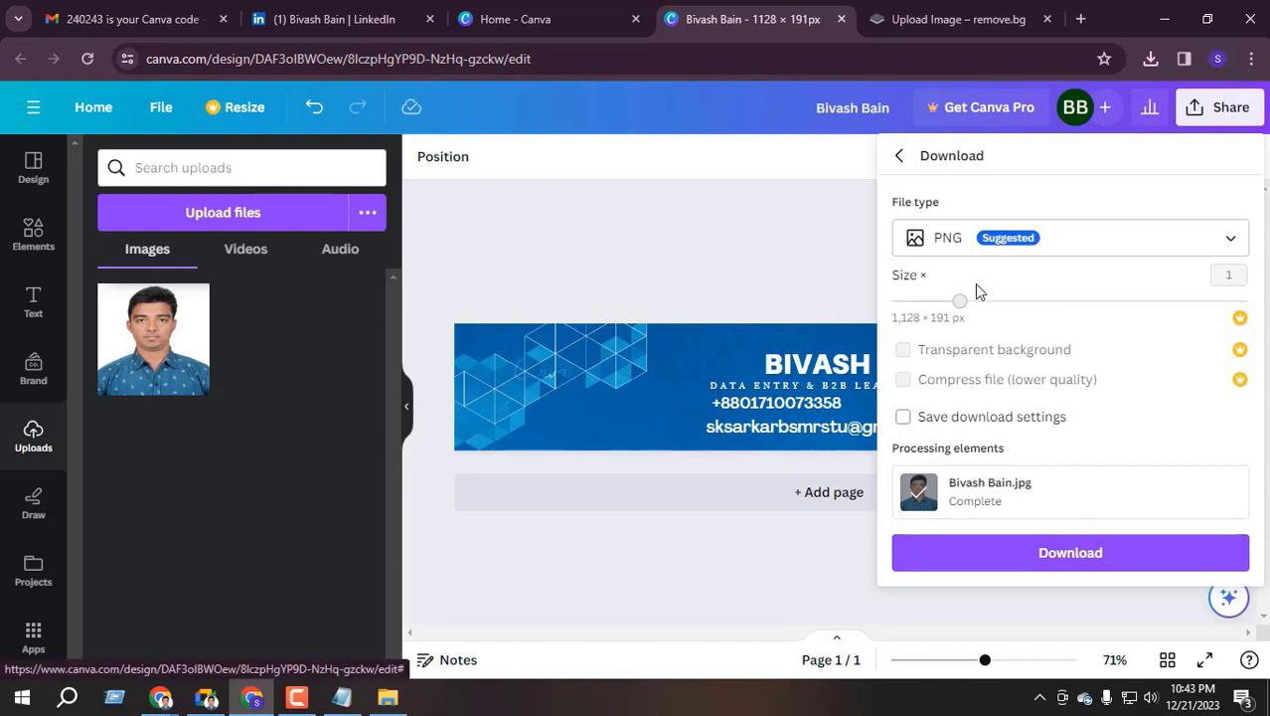
left_click(1229, 415)
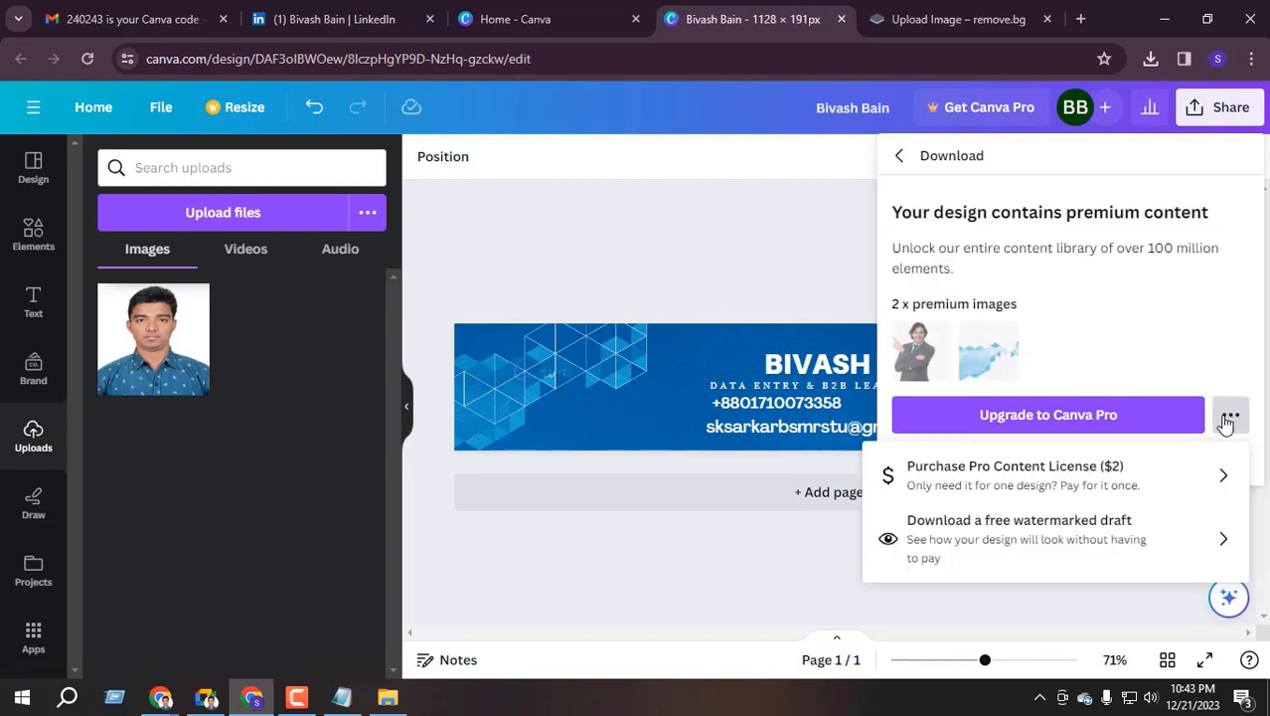
left_click(741, 233)
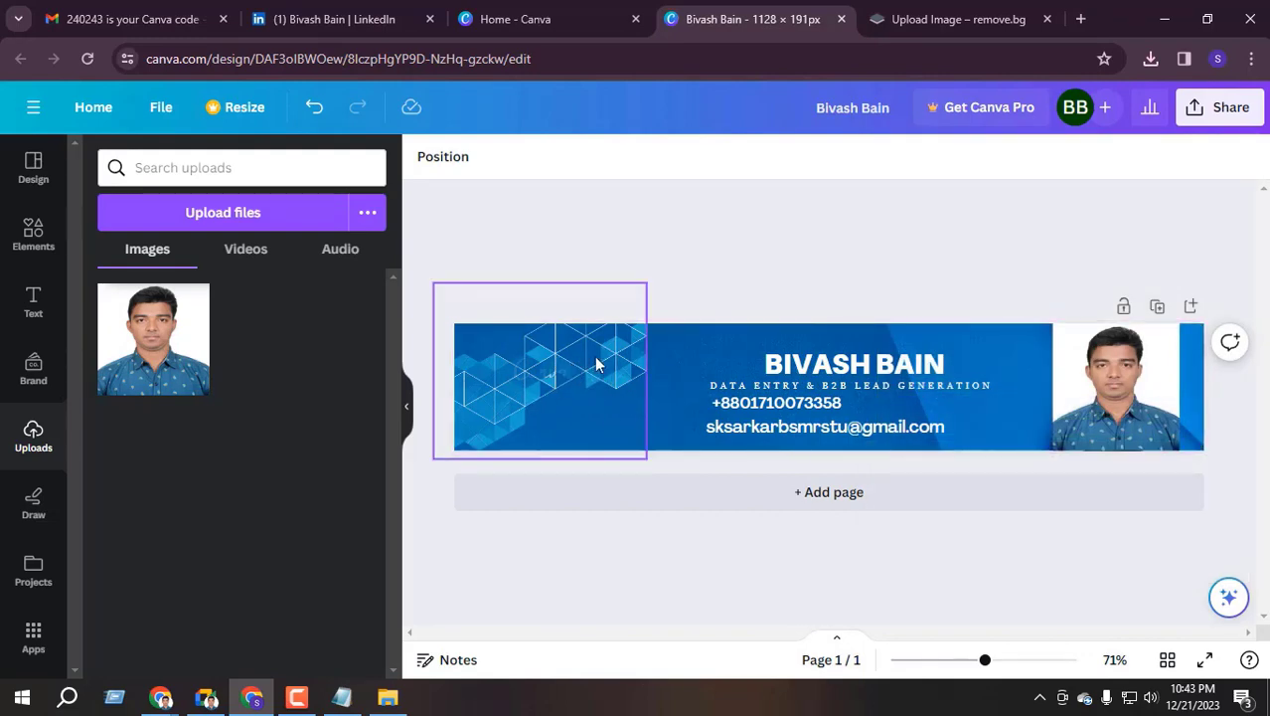
Select the banner's e-mail line and add a blank second page to the design
left_click(775, 403)
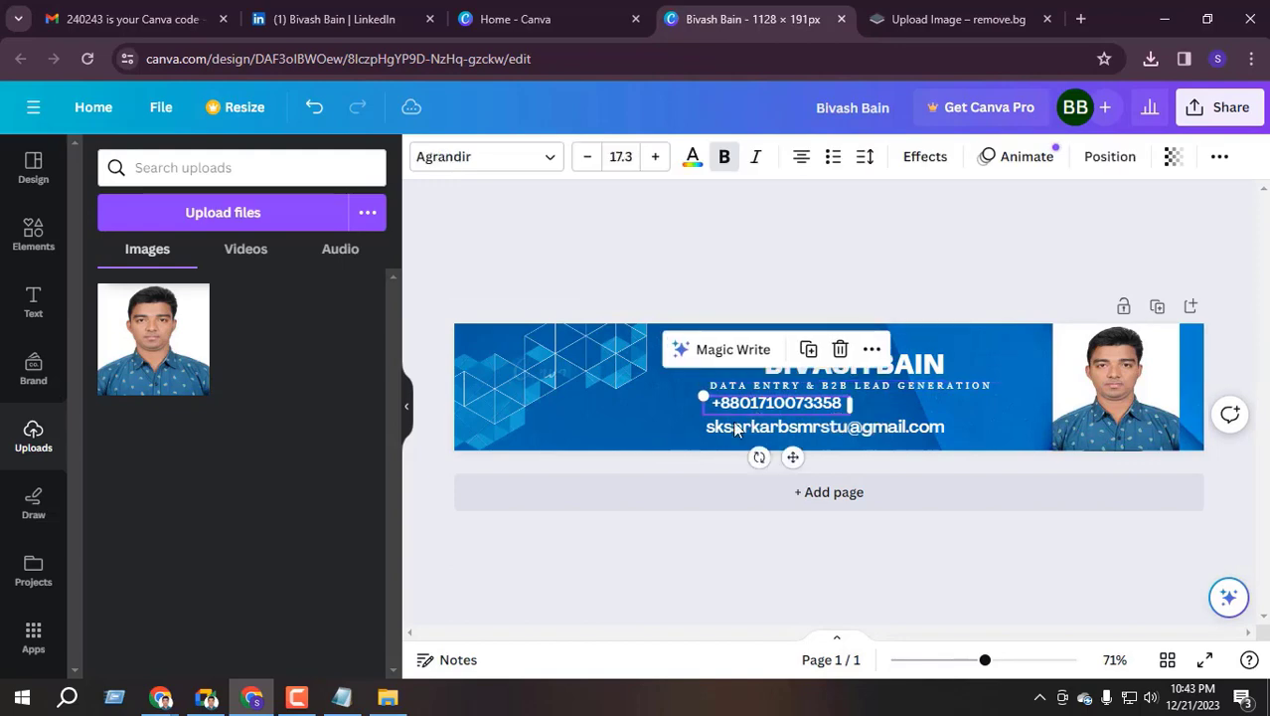
double_click(796, 430)
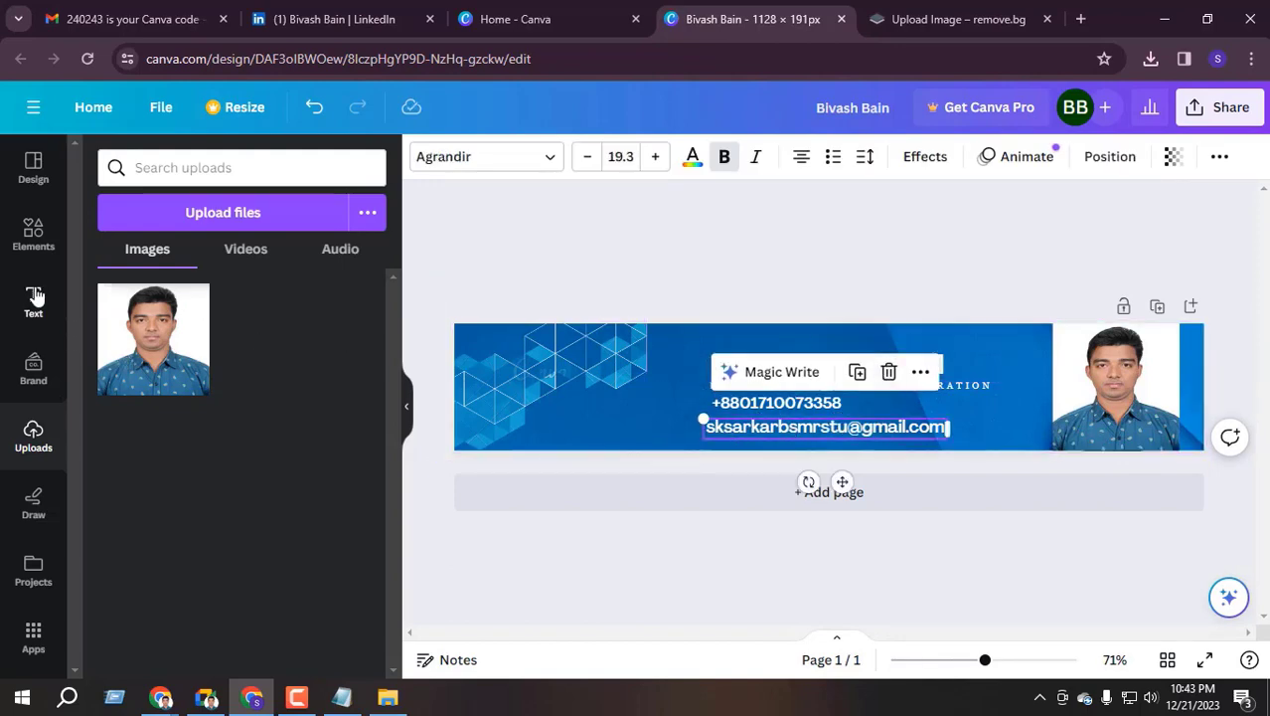
left_click(840, 493)
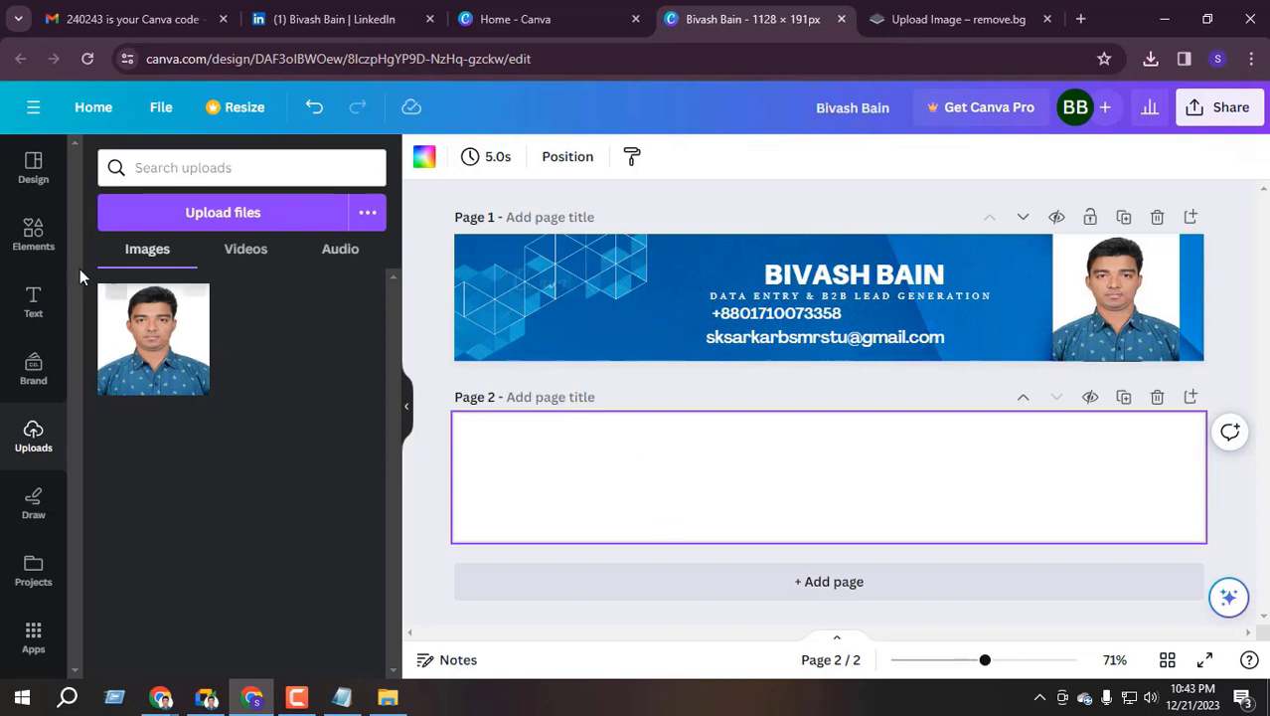
Browse the current template's details and the LinkedIn banner template list, then open Share
left_click(37, 165)
scroll(223, 492, "down", 2)
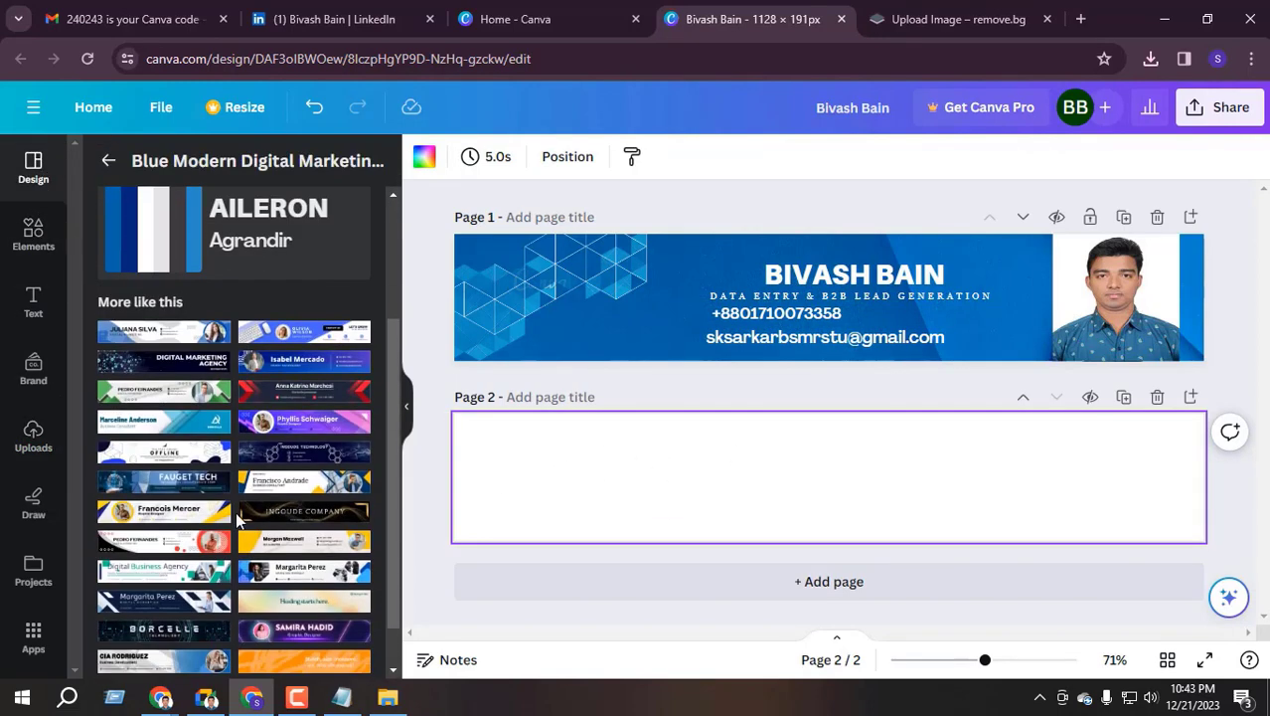
scroll(248, 502, "down", 1)
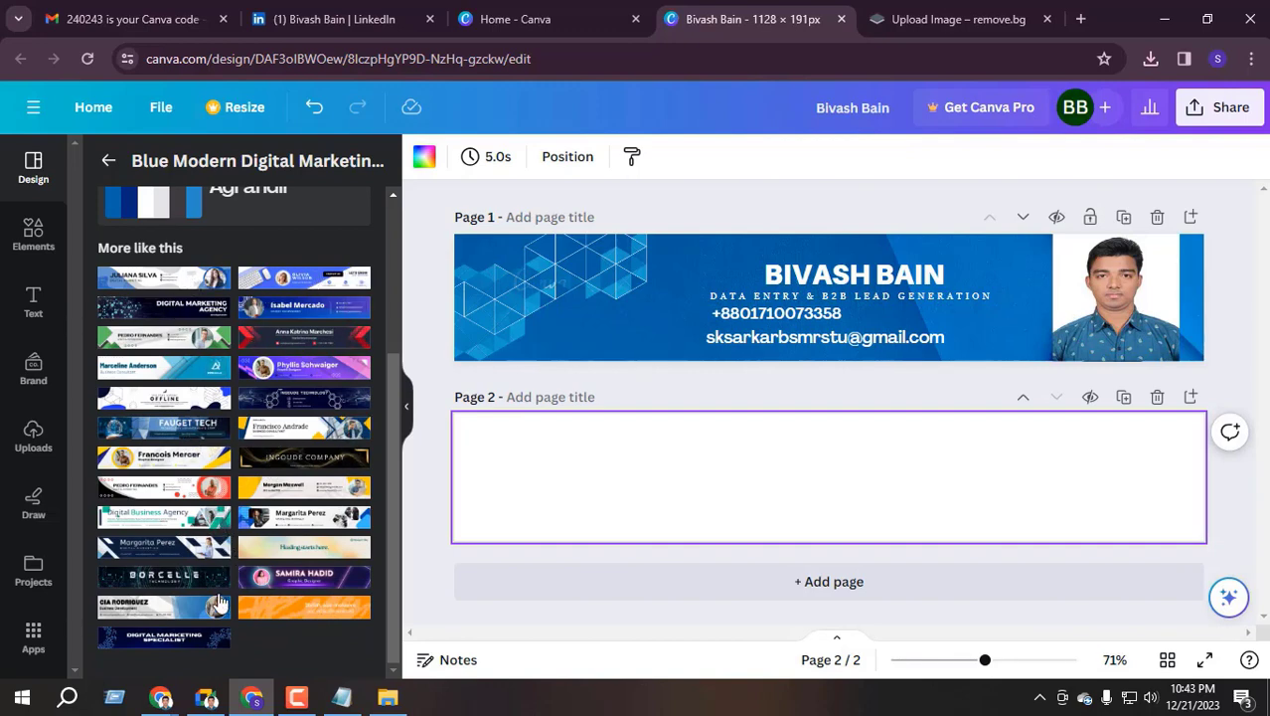
scroll(219, 603, "up", 3)
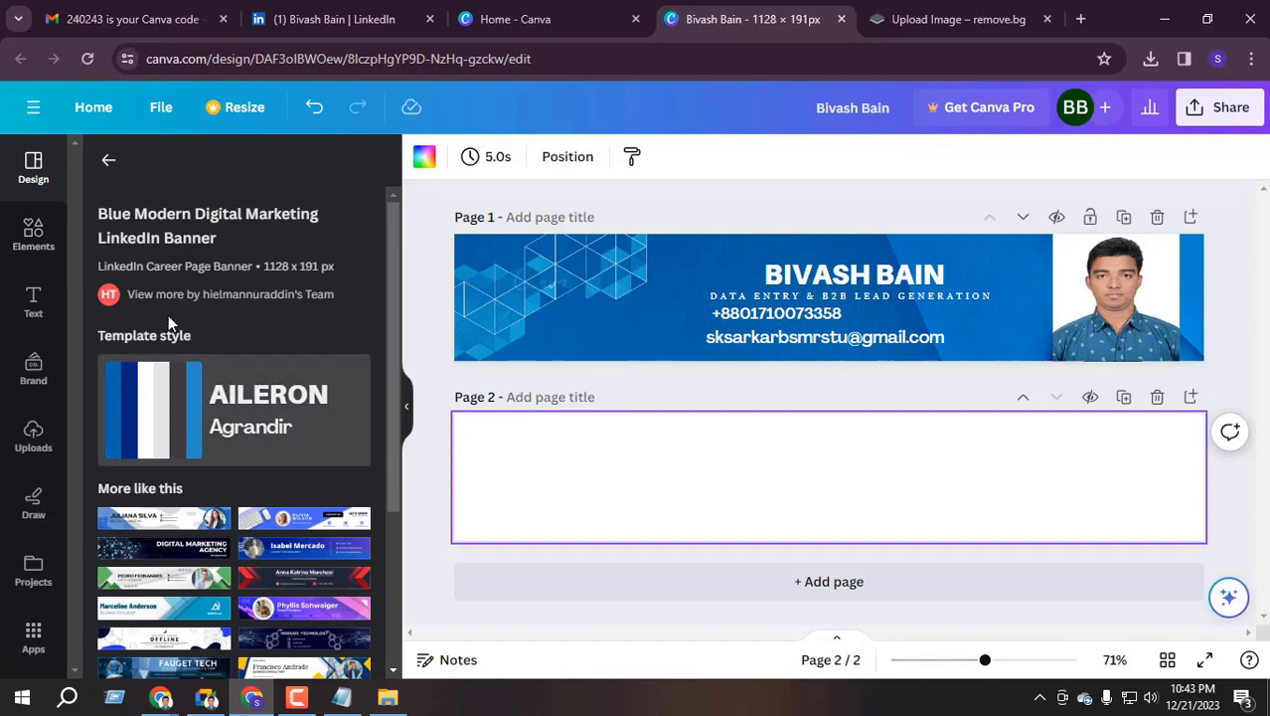
left_click(110, 163)
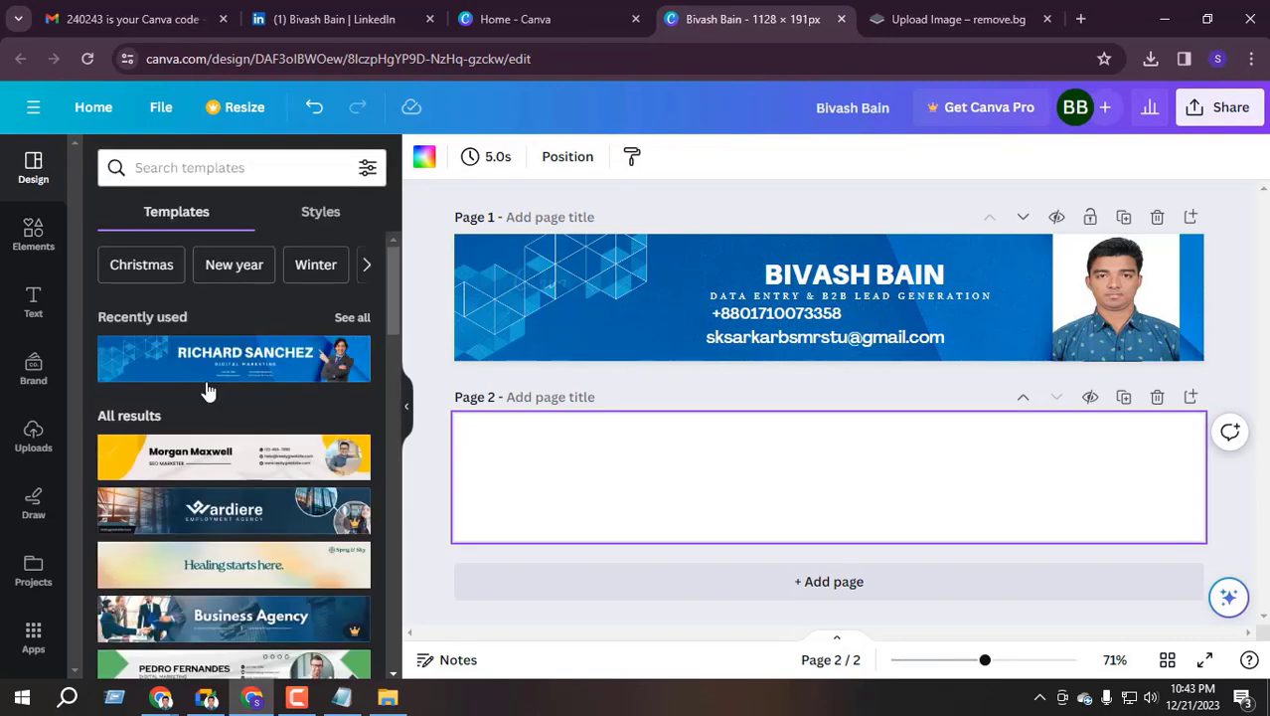
scroll(207, 363, "down", 1)
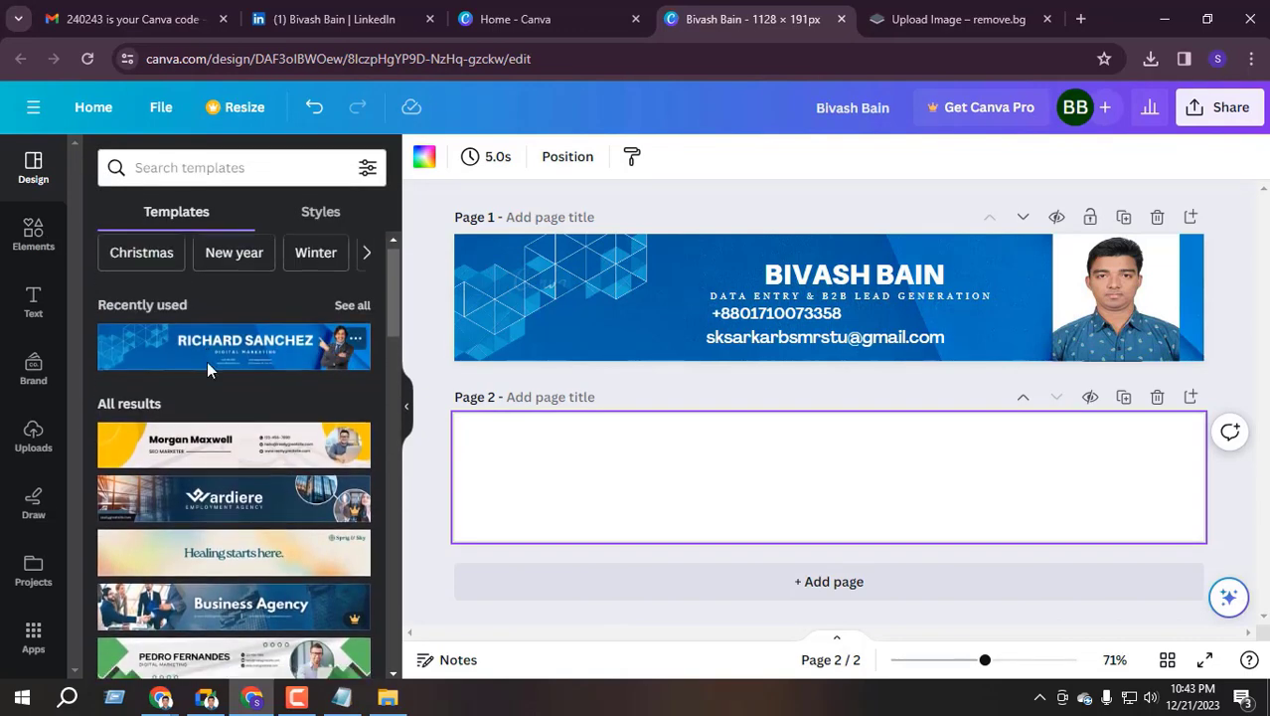
scroll(209, 369, "down", 4)
scroll(346, 371, "up", 3)
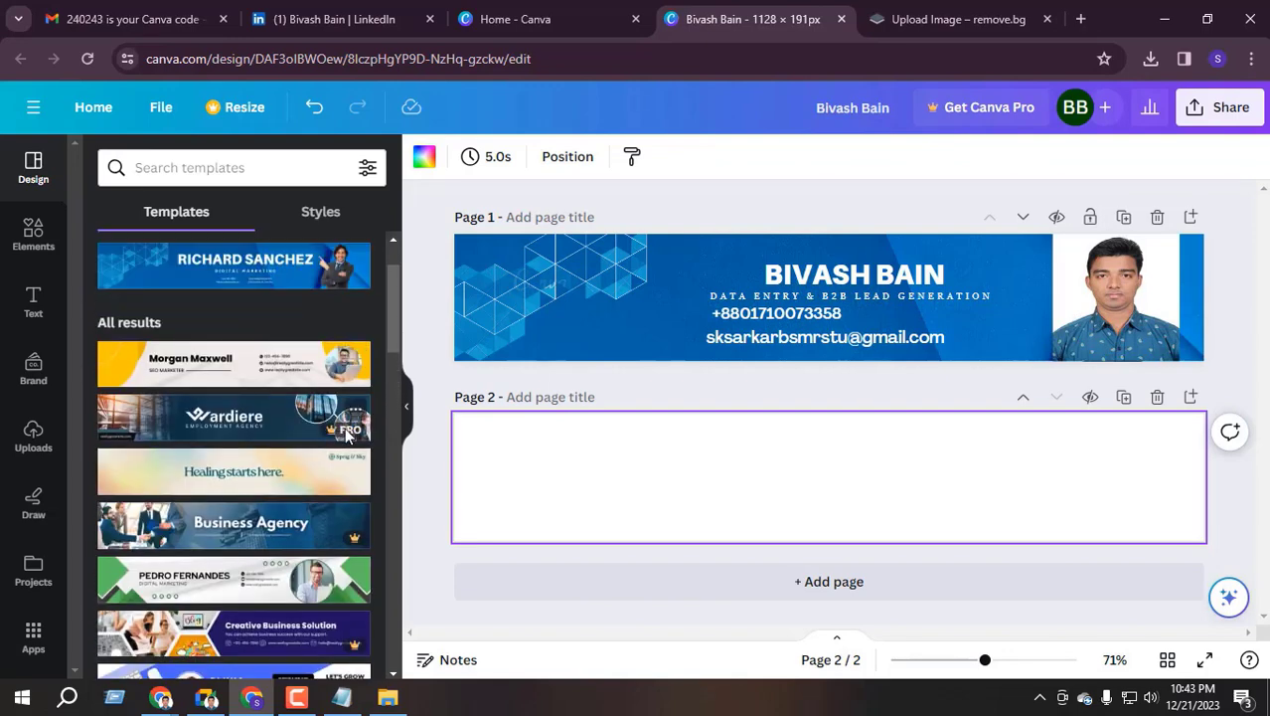
scroll(328, 435, "down", 2)
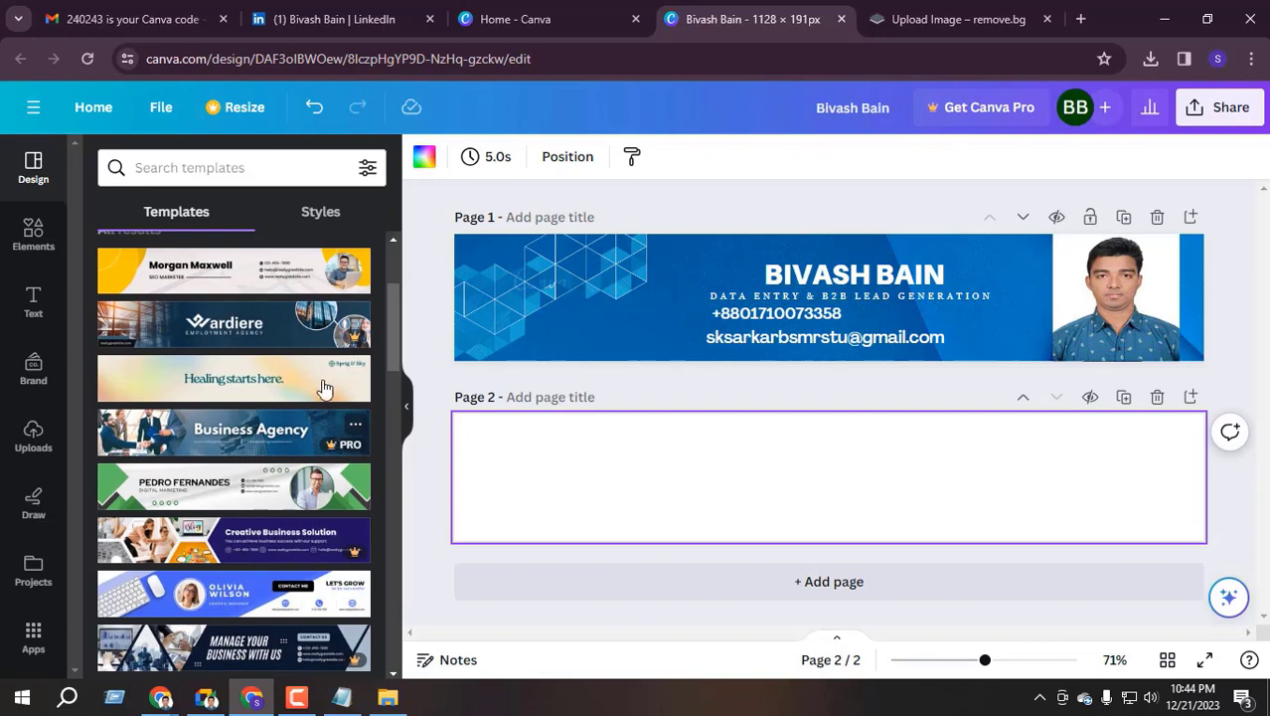
scroll(328, 388, "down", 5)
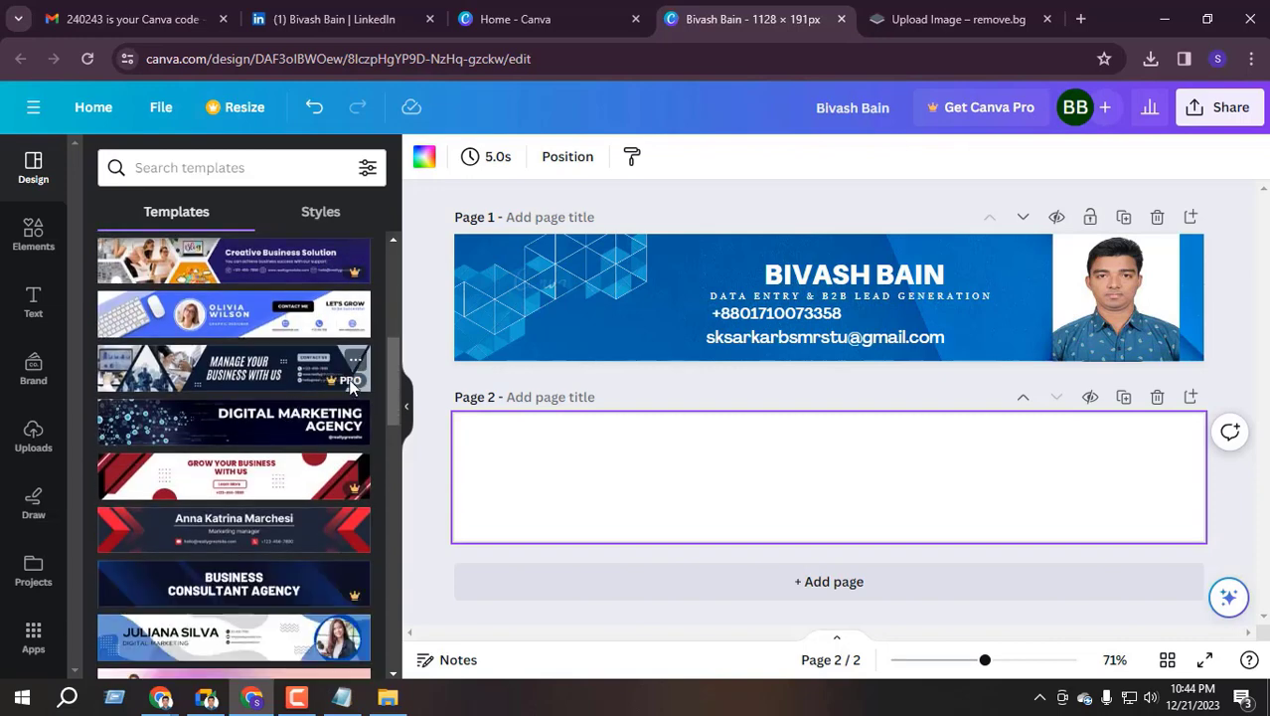
left_click(1217, 106)
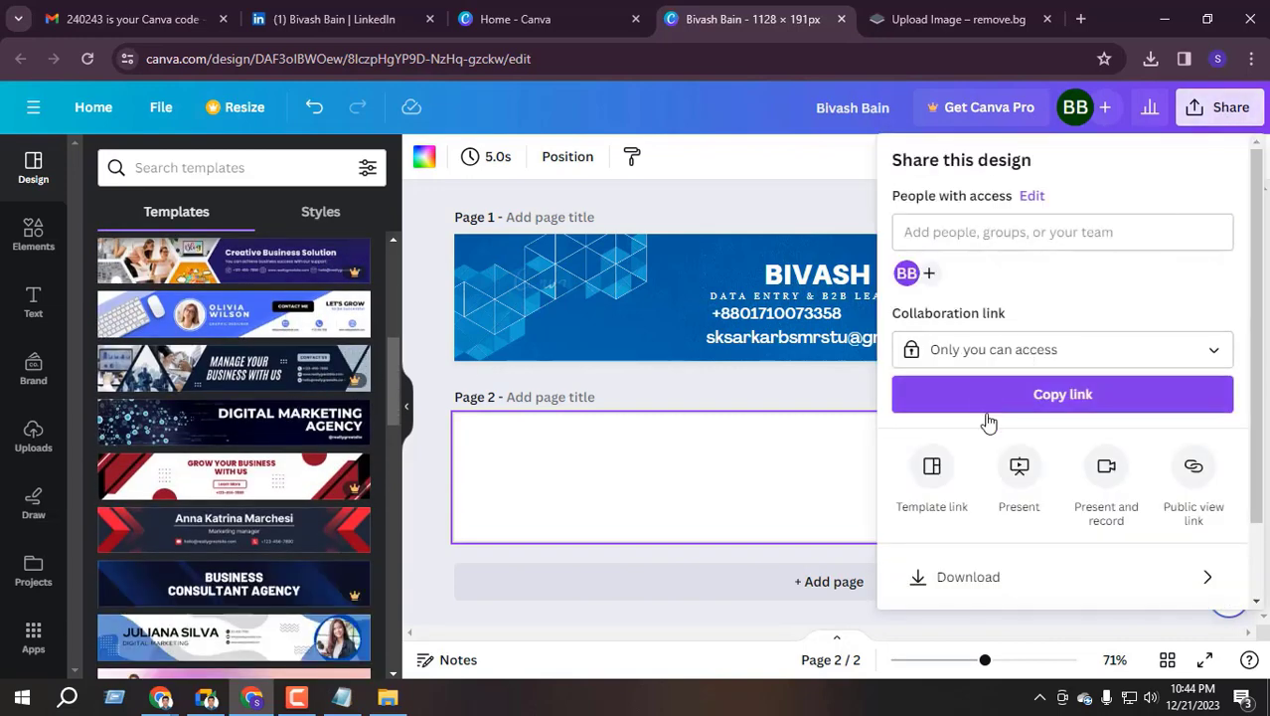
Retry the two-page PNG download, back out of the 2-premium-image warning, and close the panel
scroll(995, 458, "down", 2)
left_click(1001, 487)
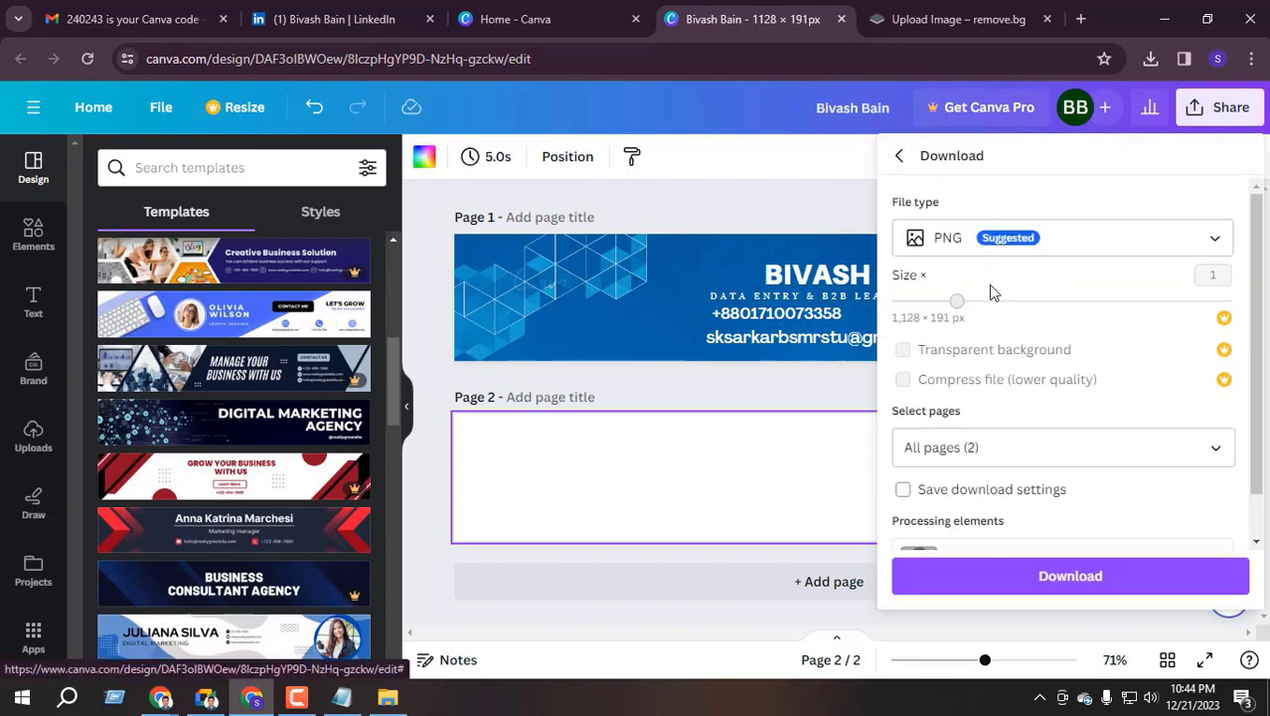
scroll(986, 447, "down", 1)
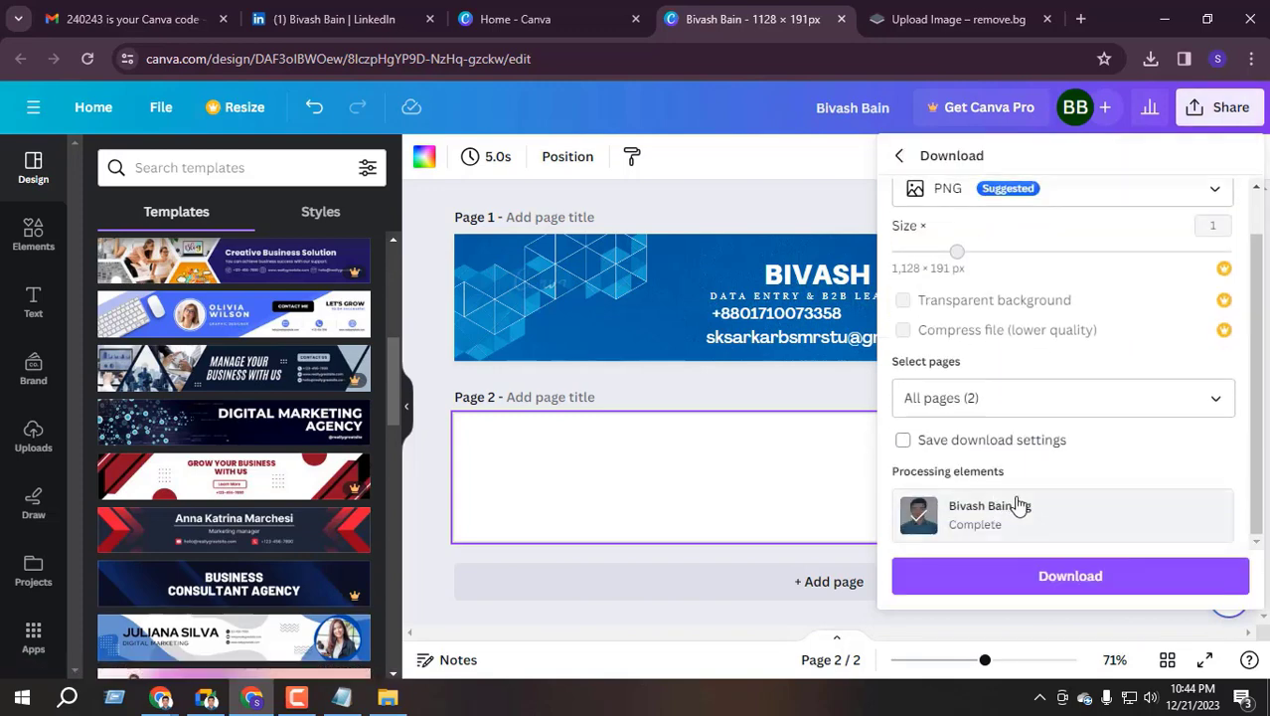
left_click(1050, 579)
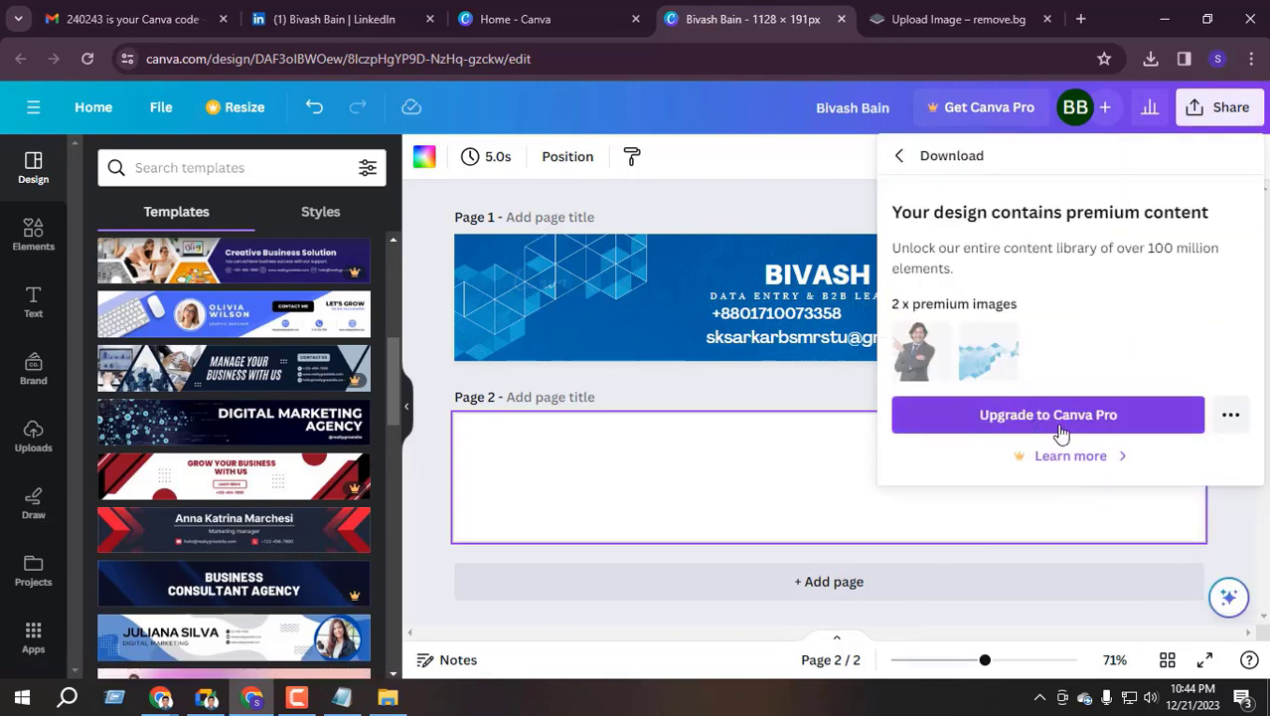
left_click(901, 157)
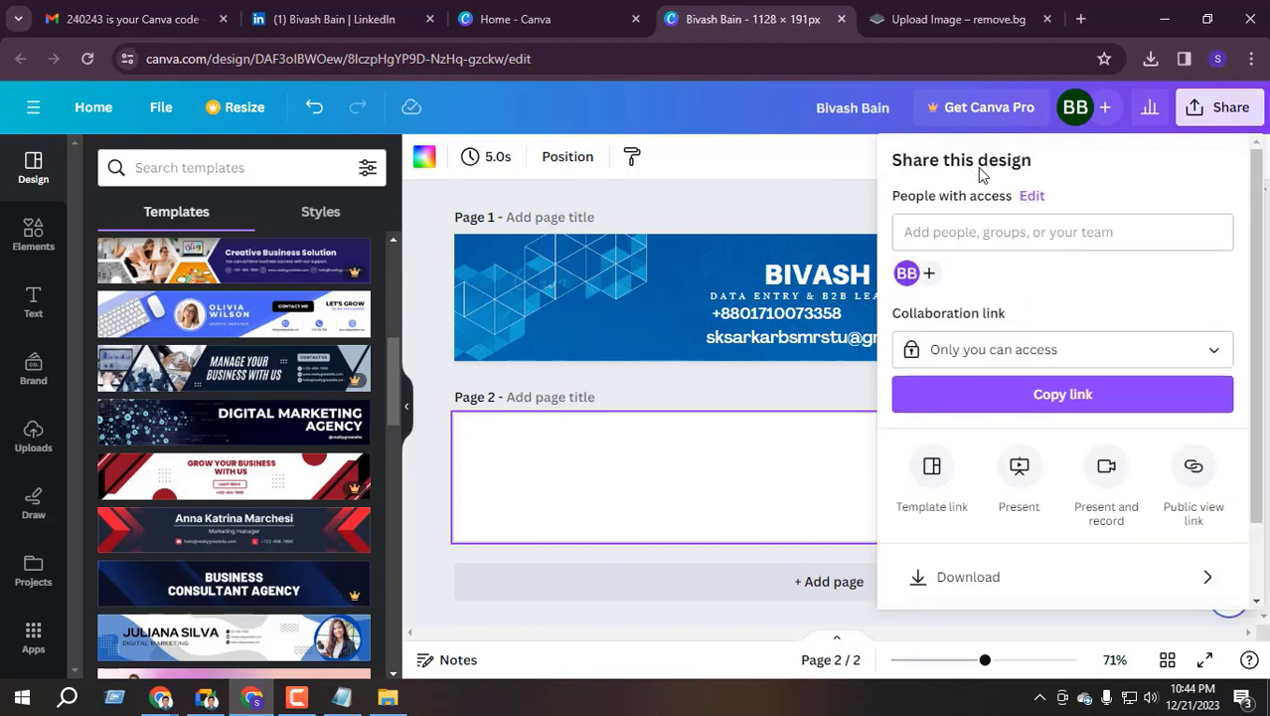
left_click(751, 199)
scroll(338, 350, "down", 3)
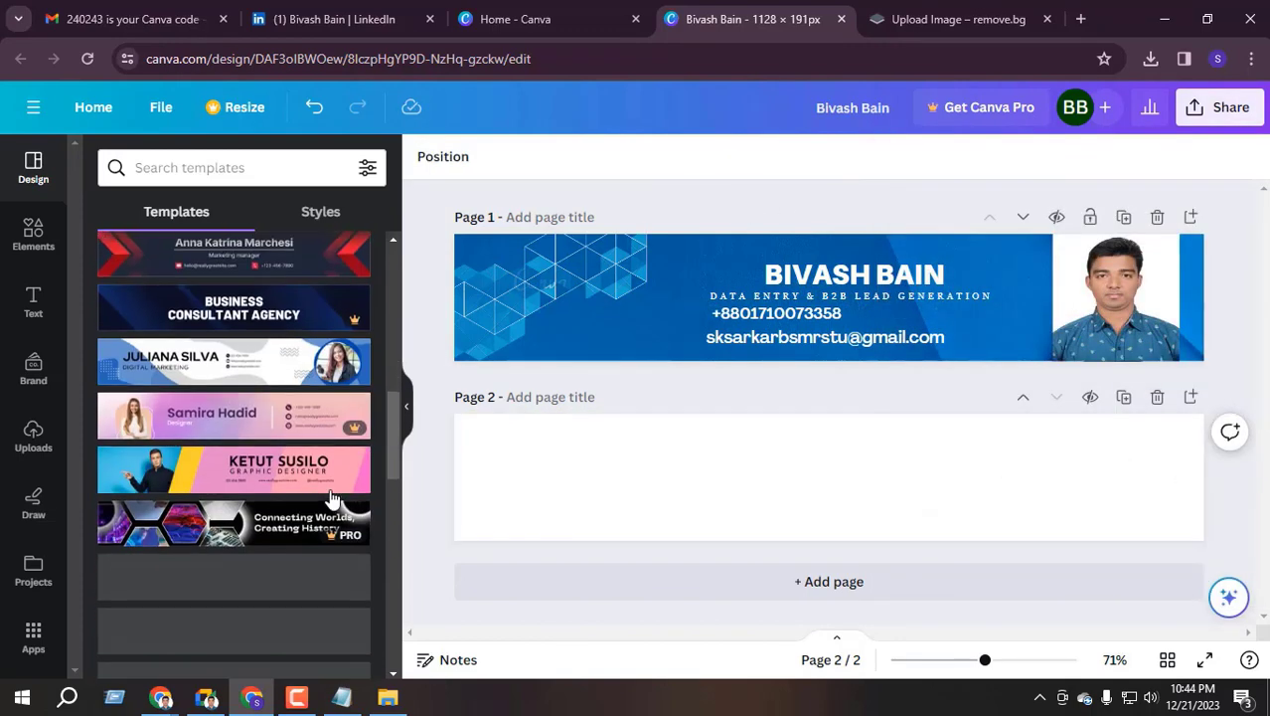
scroll(338, 350, "down", 3)
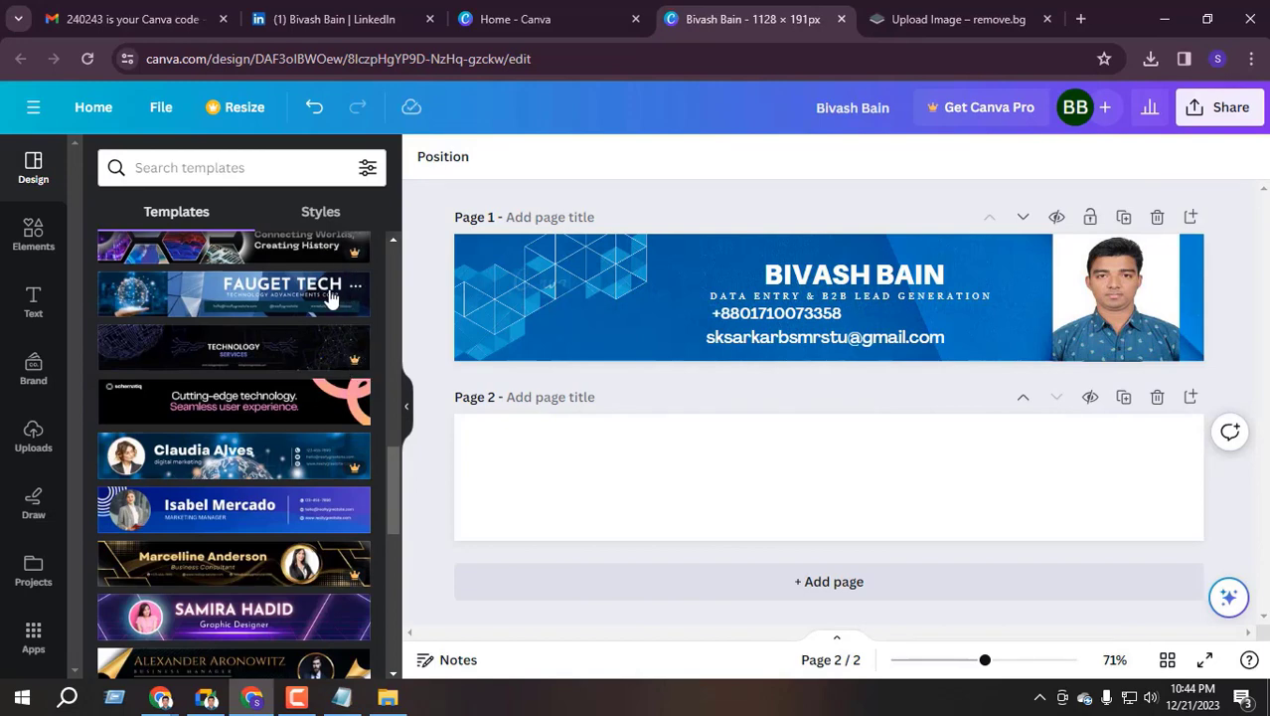
scroll(215, 329, "down", 3)
scroll(269, 419, "down", 5)
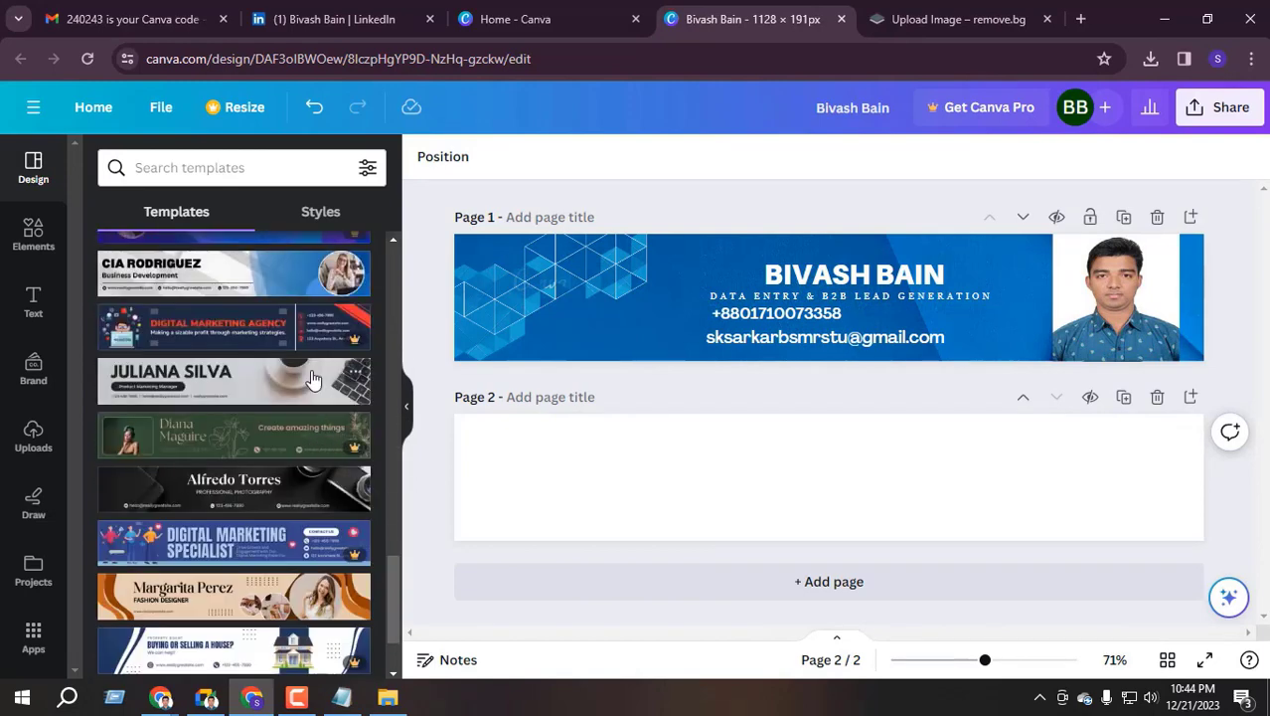
Apply the White Minimalist Personal LinkedIn Banner to page 2 and delete the premium page 1
left_click(211, 383)
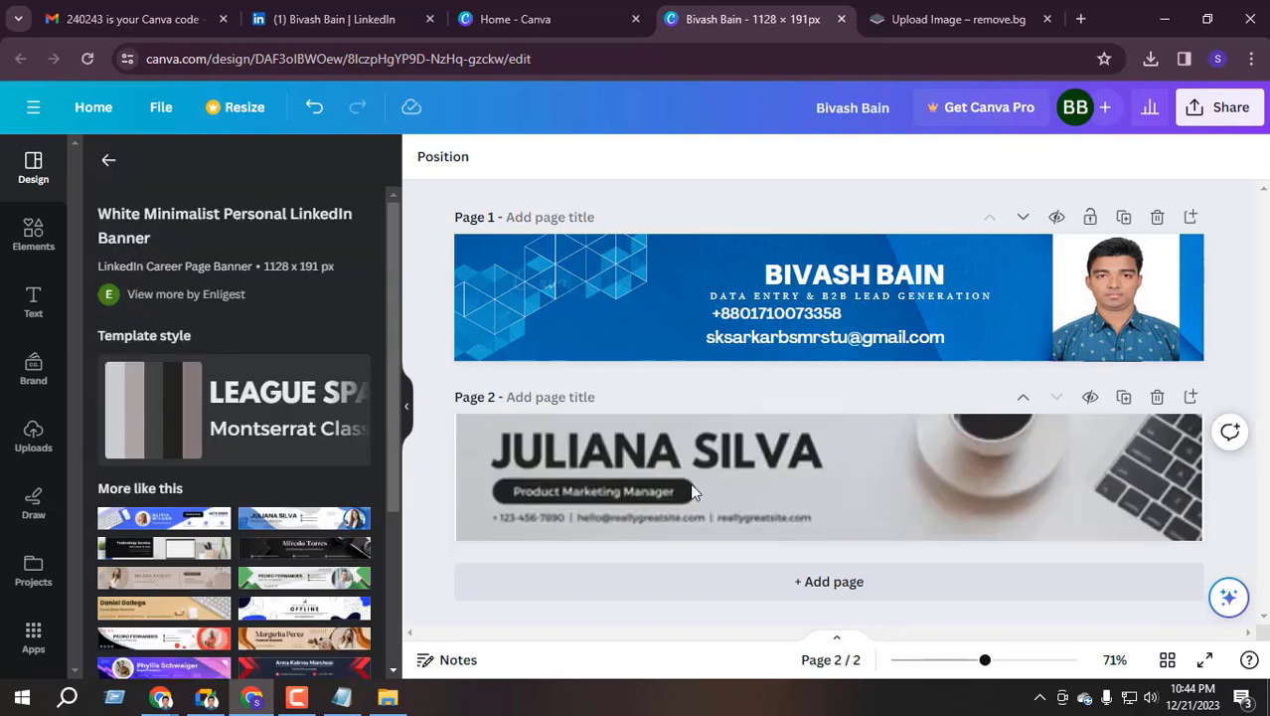
left_click(696, 493)
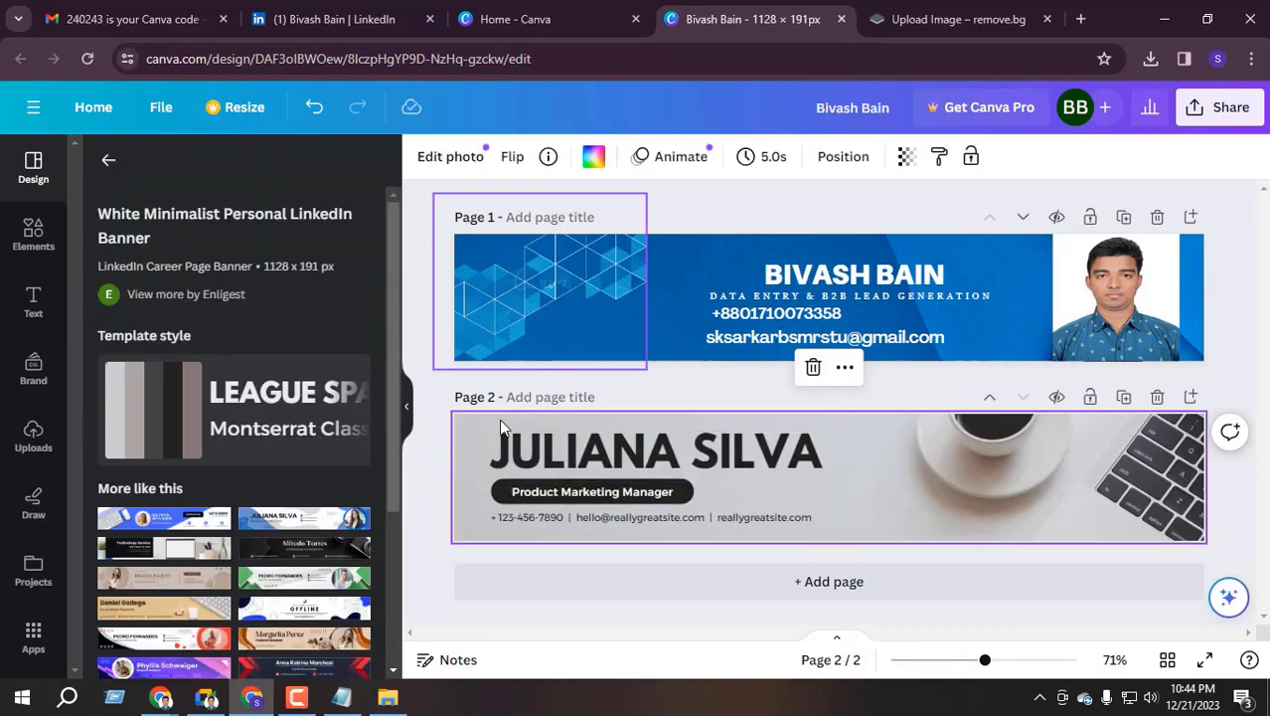
left_click(855, 288)
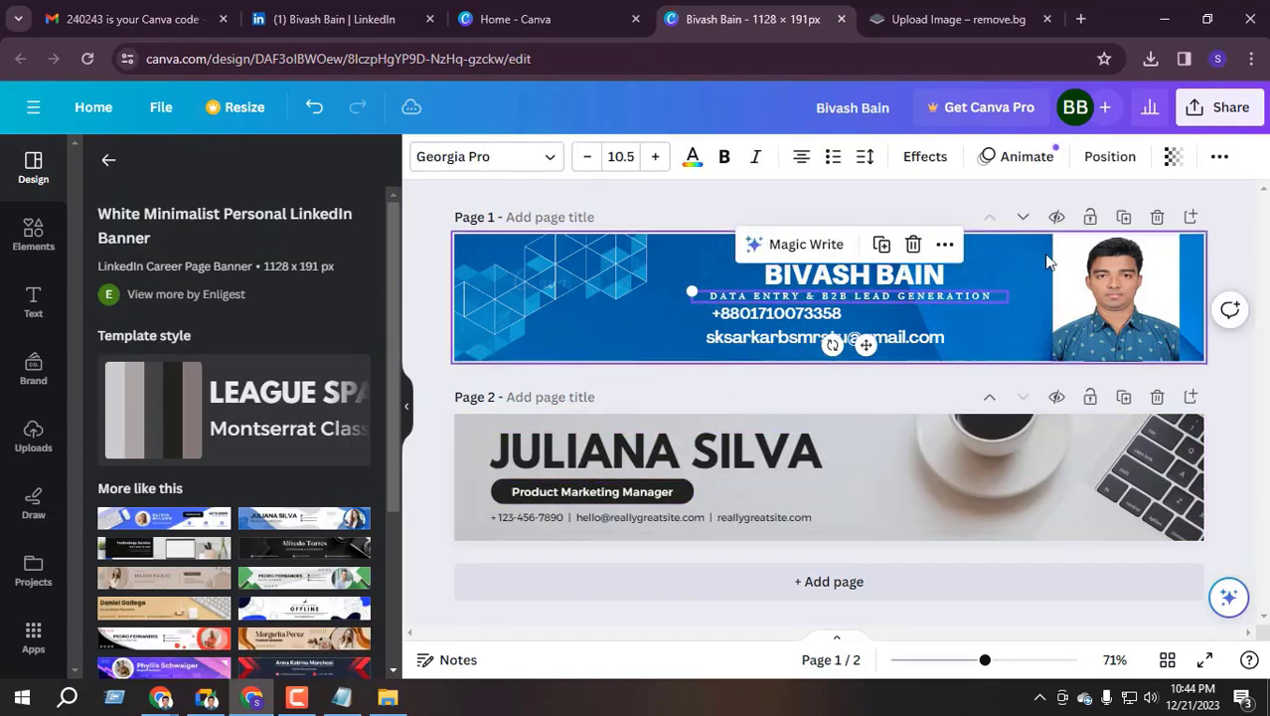
left_click(1103, 289)
left_click(974, 248)
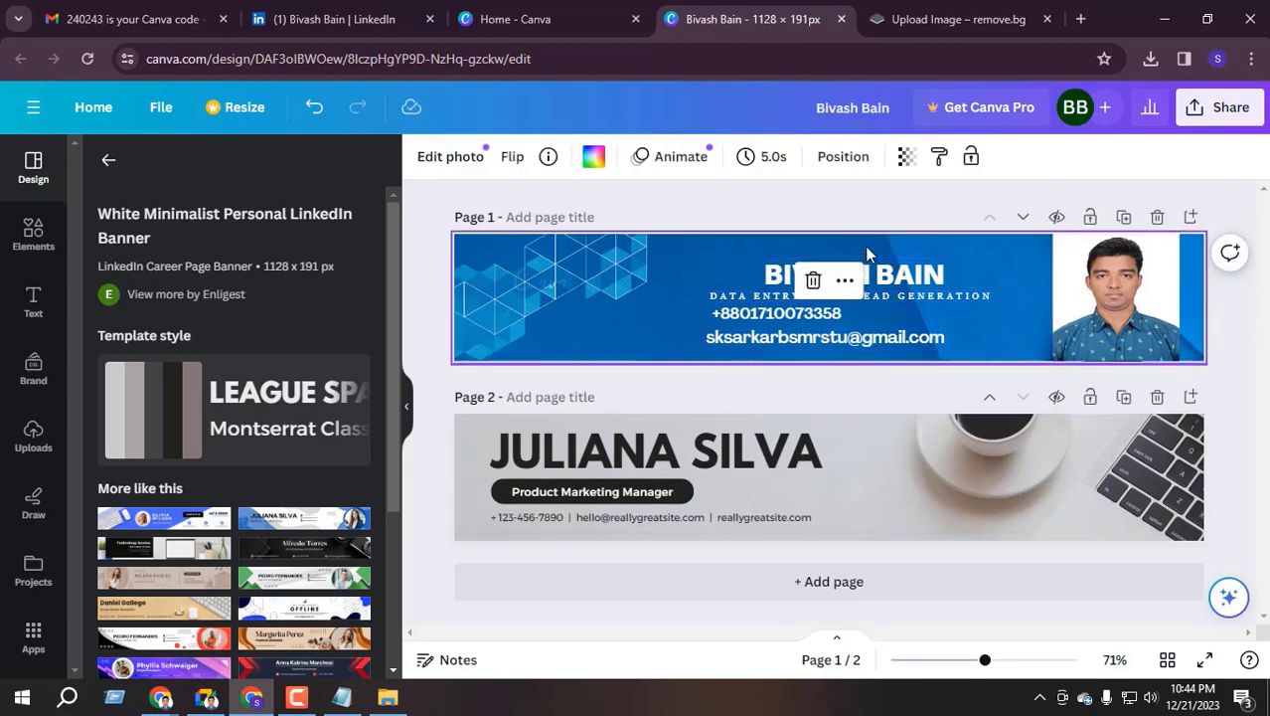
left_click(1158, 219)
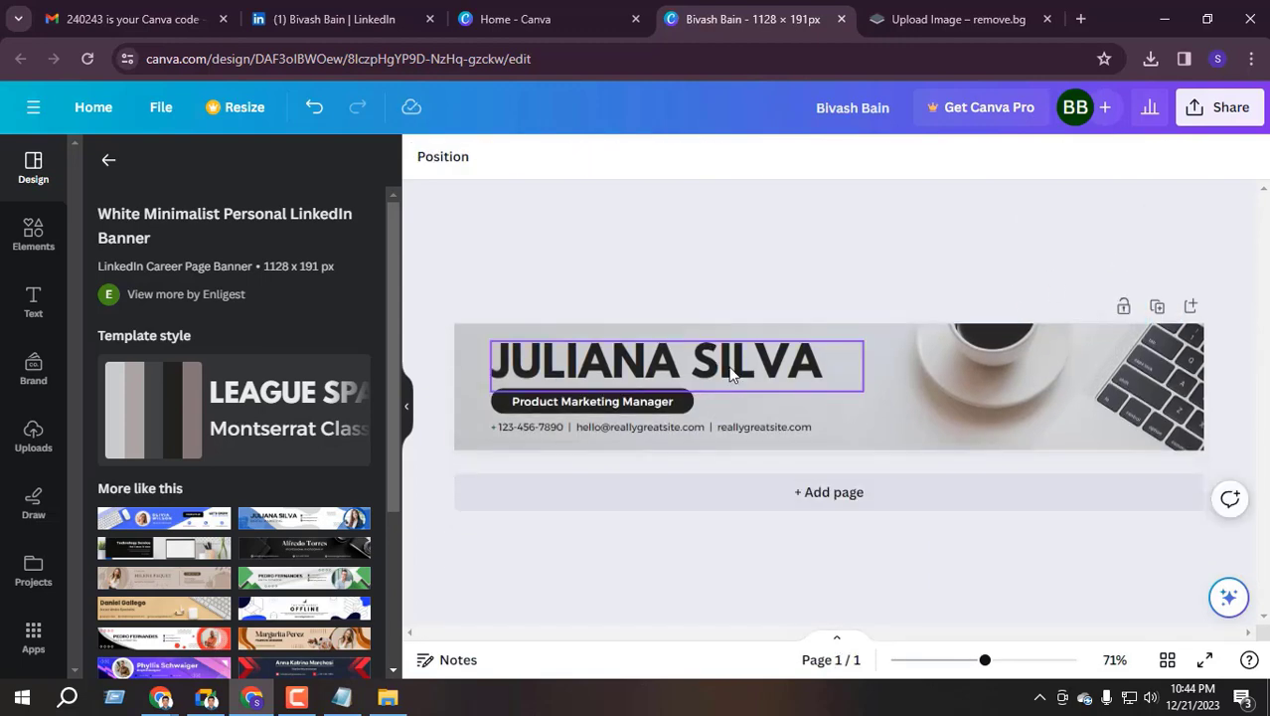
left_click(587, 366)
left_click(578, 402)
left_click(600, 427)
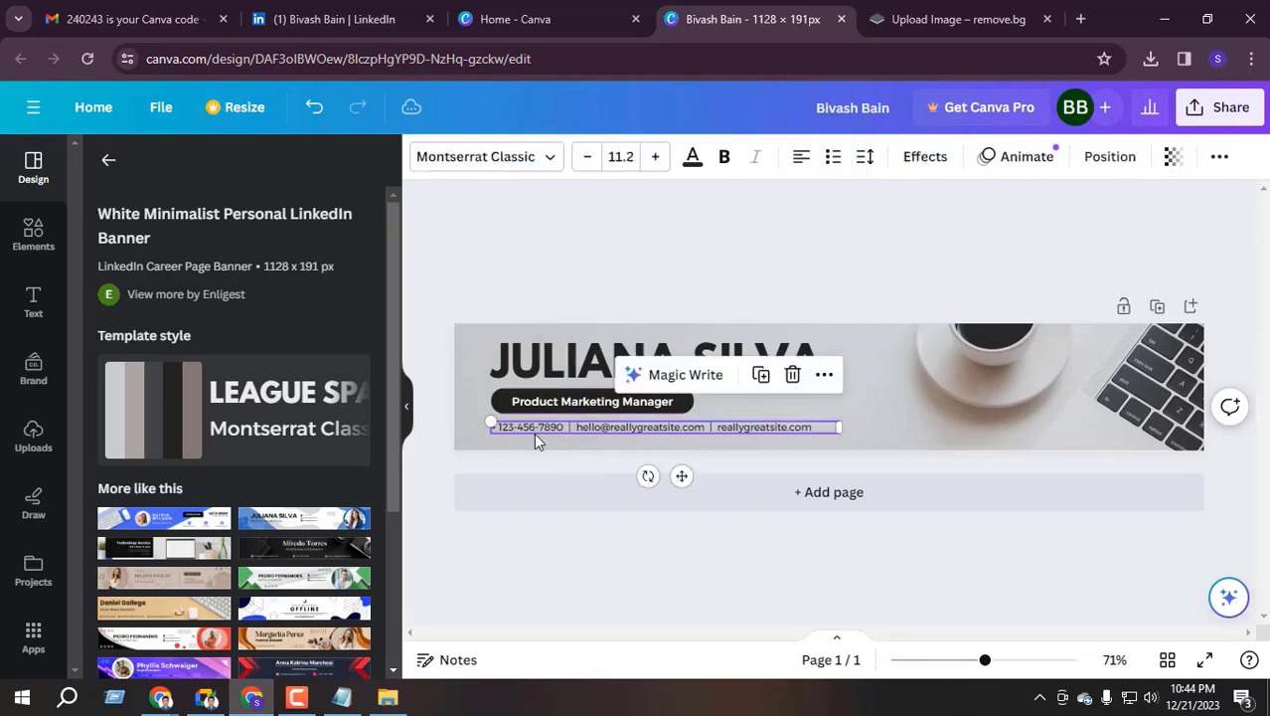
Download the single-page banner as a 210 KB PNG and check it in the viewer
left_click(1233, 106)
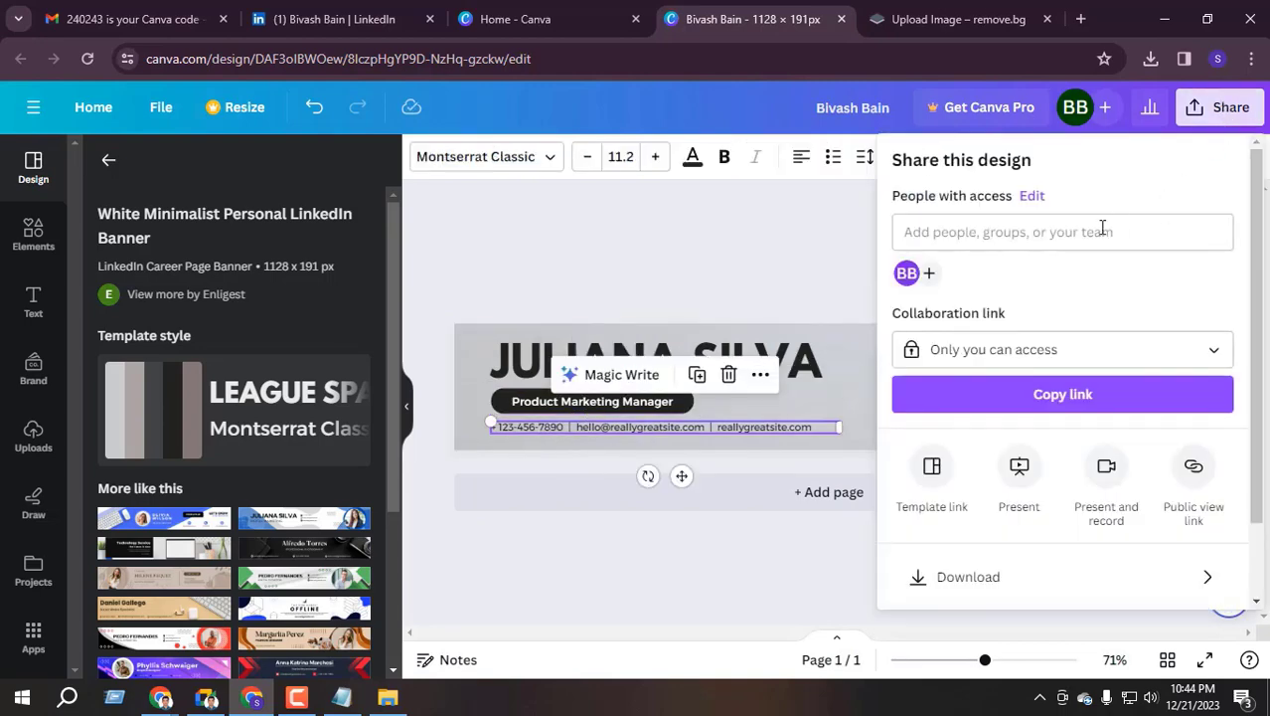
scroll(1016, 507, "down", 2)
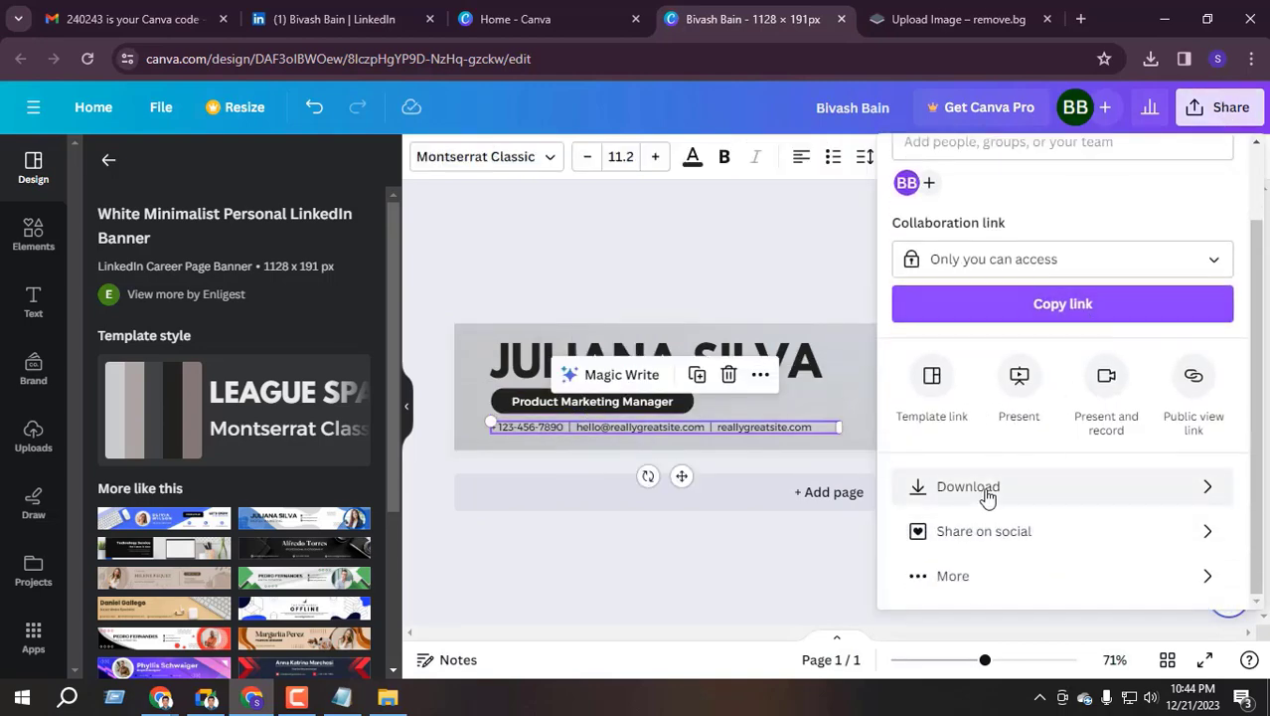
left_click(949, 487)
left_click(1066, 457)
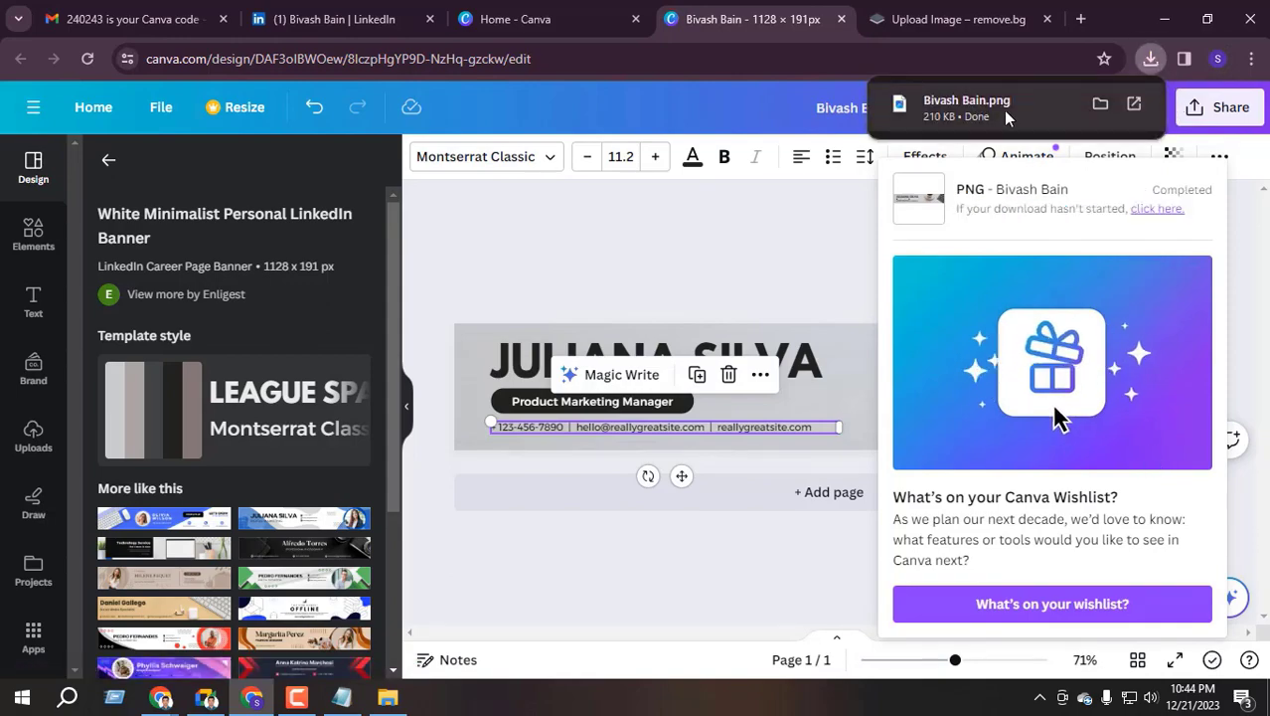
left_click(1007, 116)
scroll(667, 260, "up", 4)
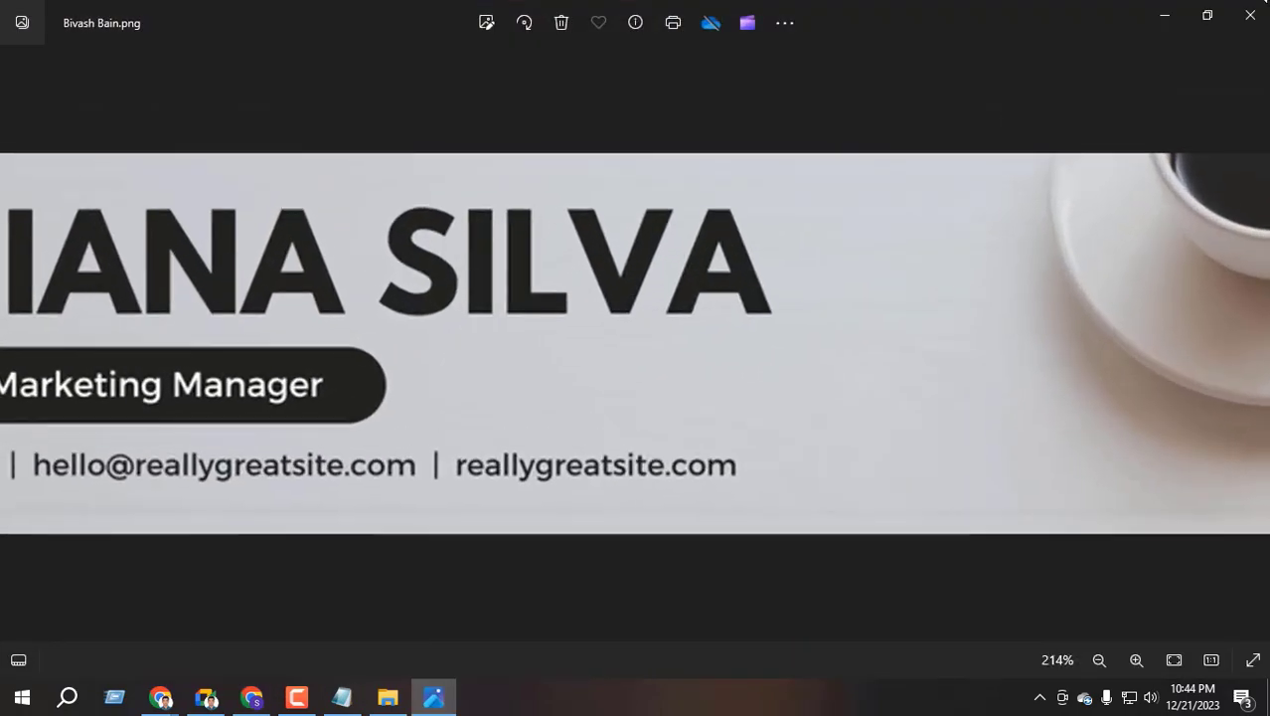
left_click(1251, 15)
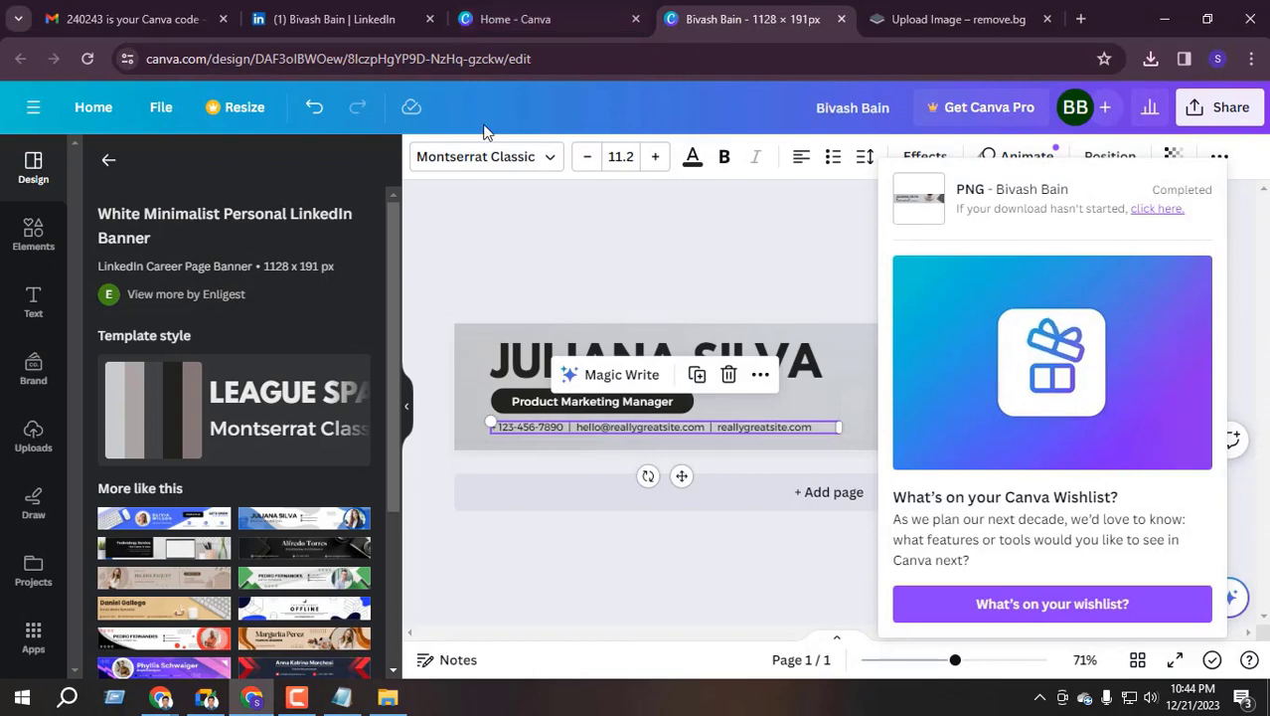
left_click(343, 19)
Upload the Canva banner PNG from Downloads as LinkedIn background, centred on the name, and apply
left_click(815, 191)
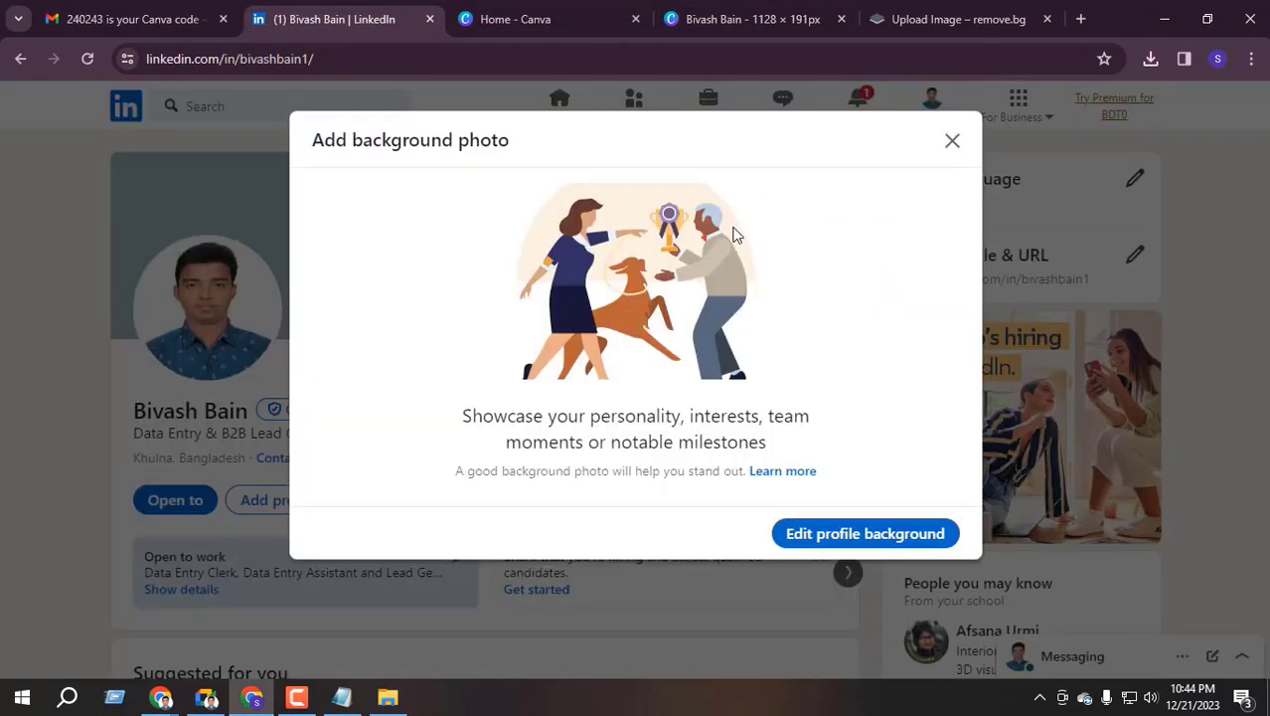
left_click(840, 534)
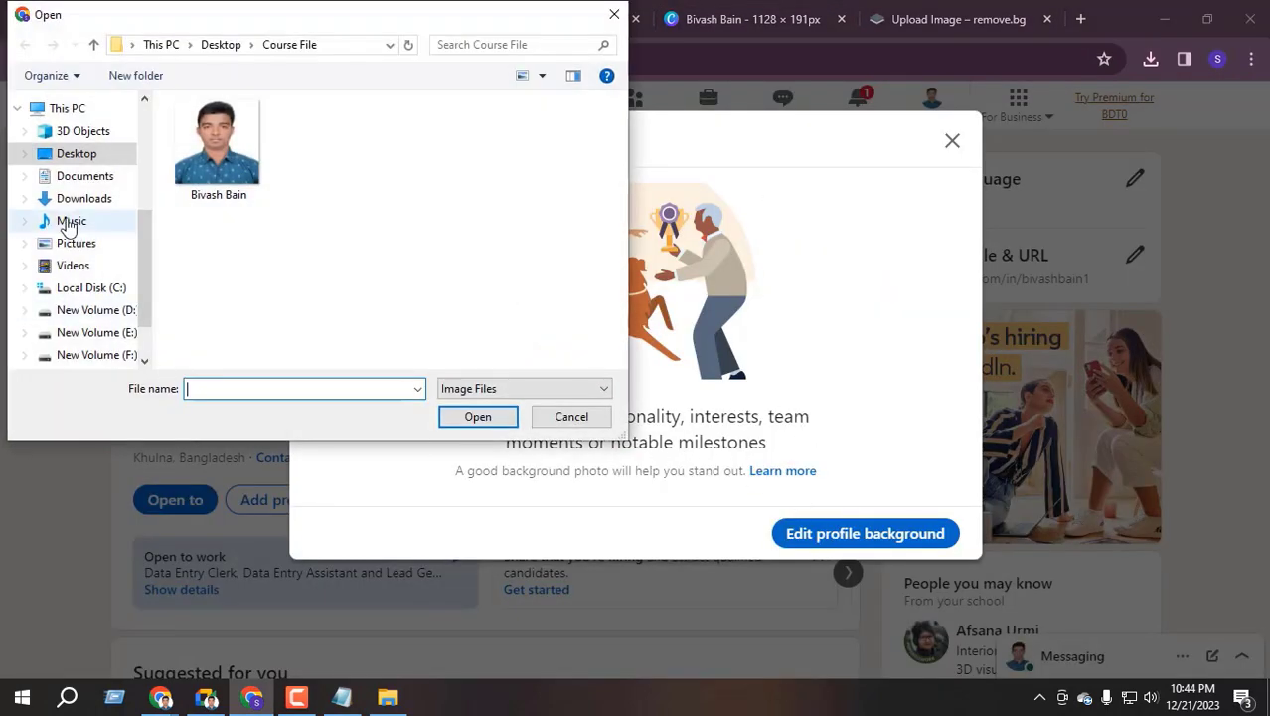
left_click(85, 199)
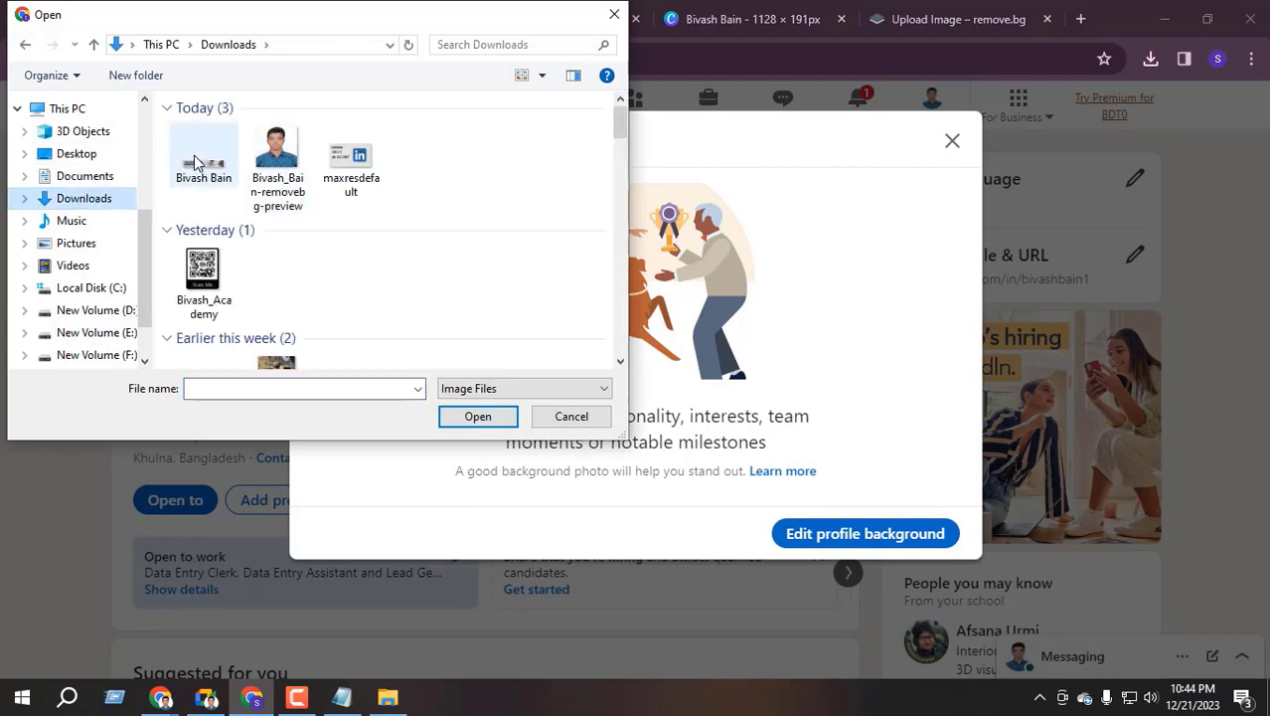
left_click(204, 157)
key("Return")
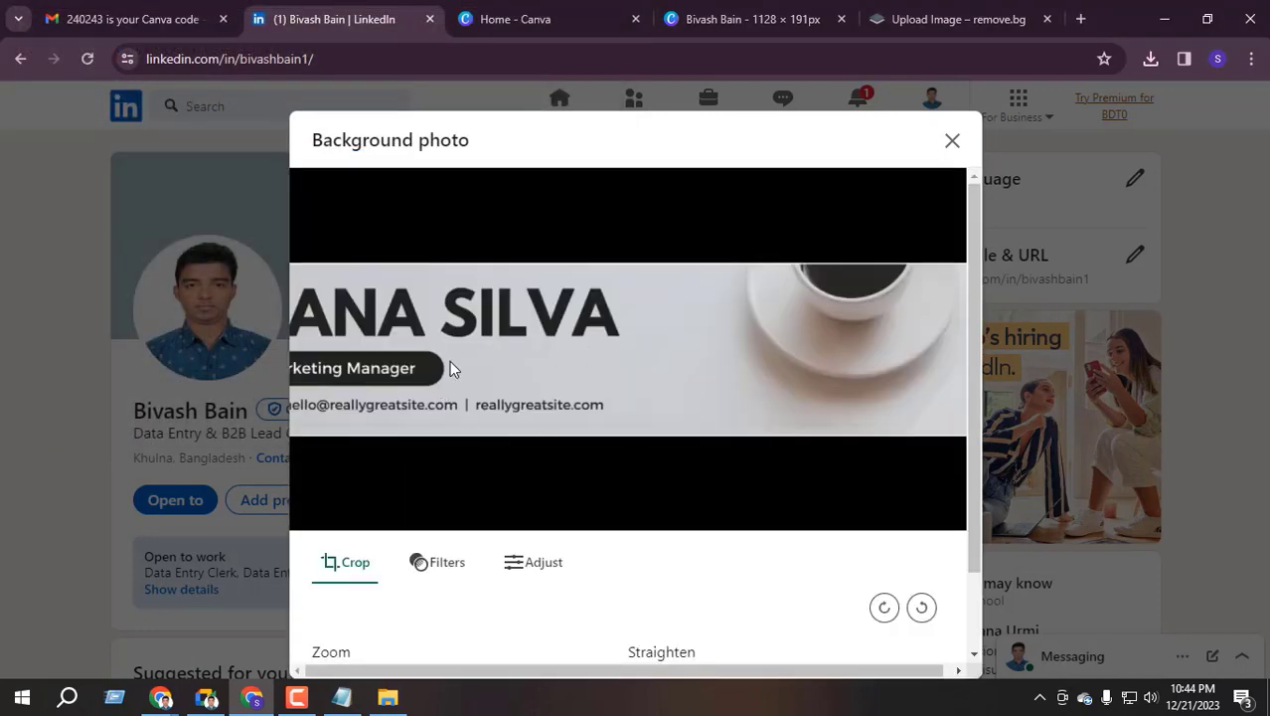
left_click_drag(469, 316, 693, 304)
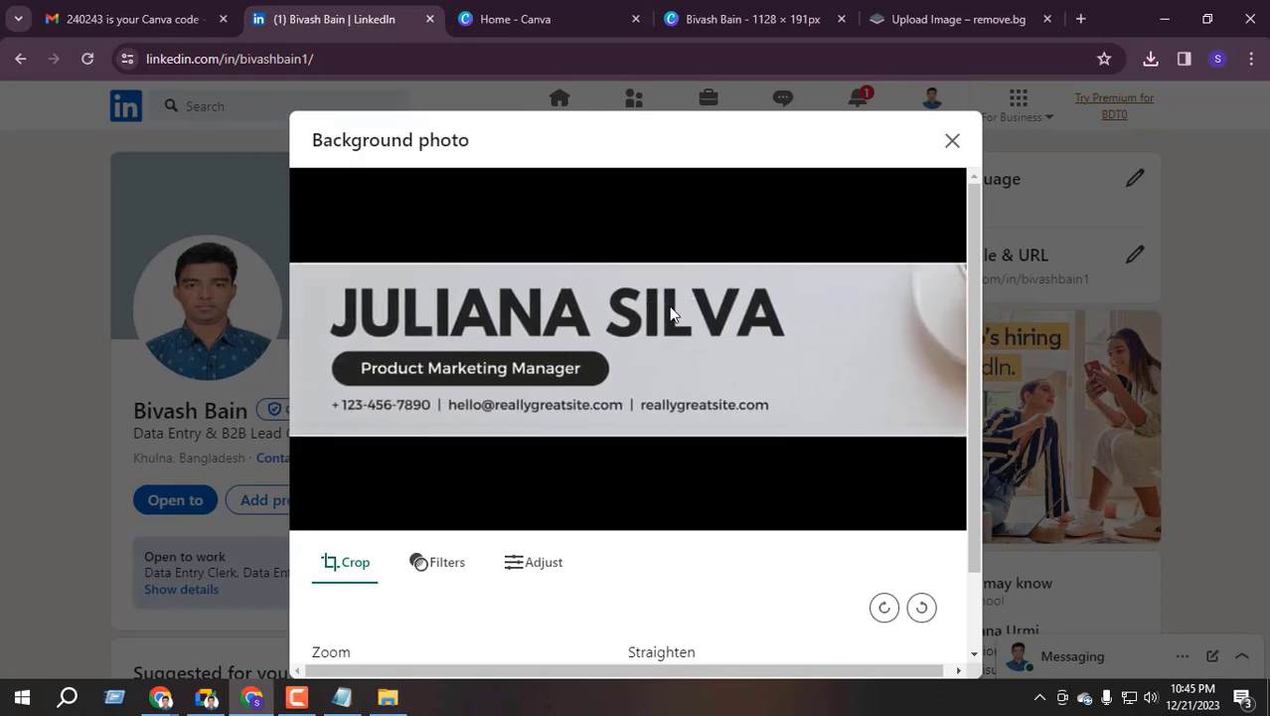
scroll(669, 553, "down", 1)
left_click(909, 639)
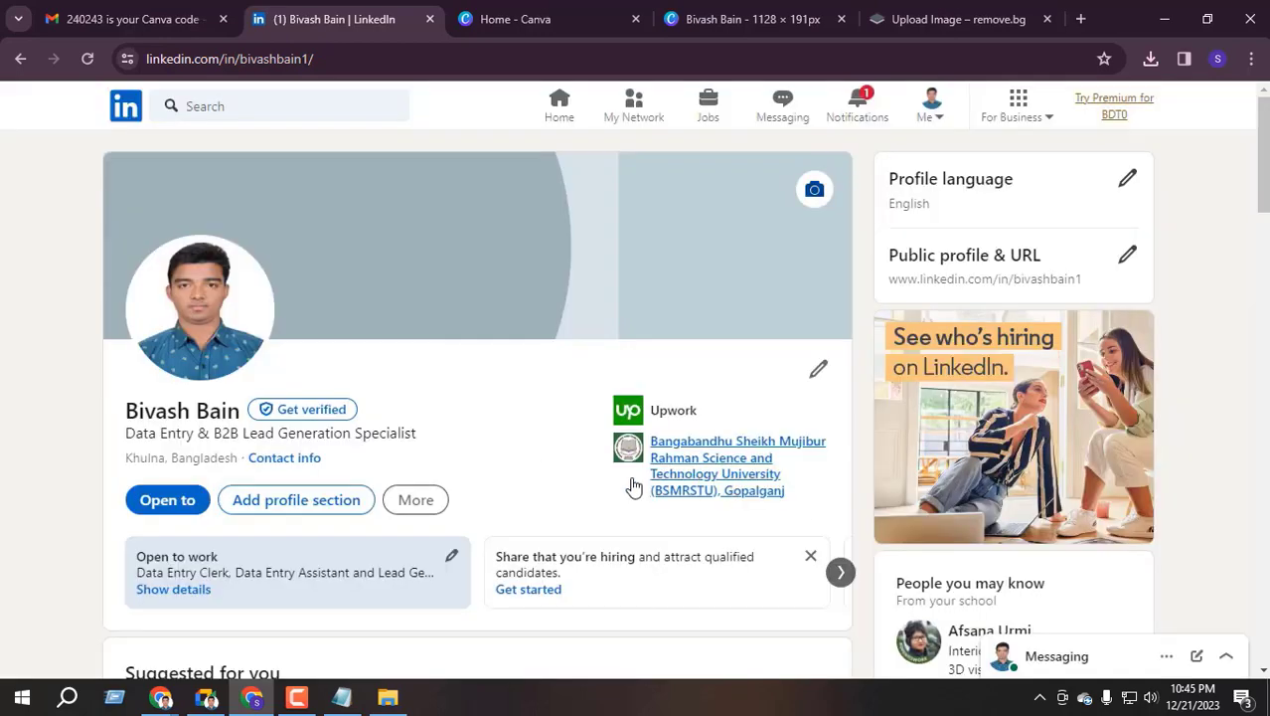
left_click(88, 58)
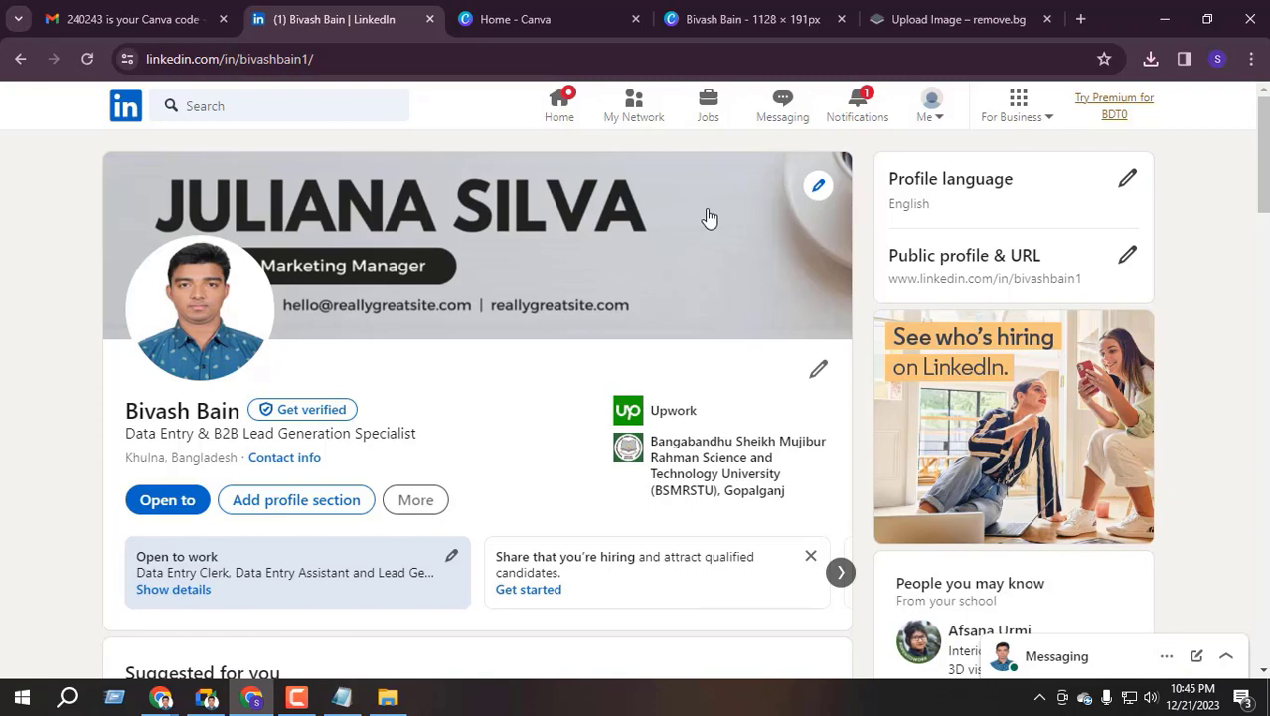
Close the old Canva and remove.bg tabs, then search 'CAN' and open the Canva website
left_click(623, 19)
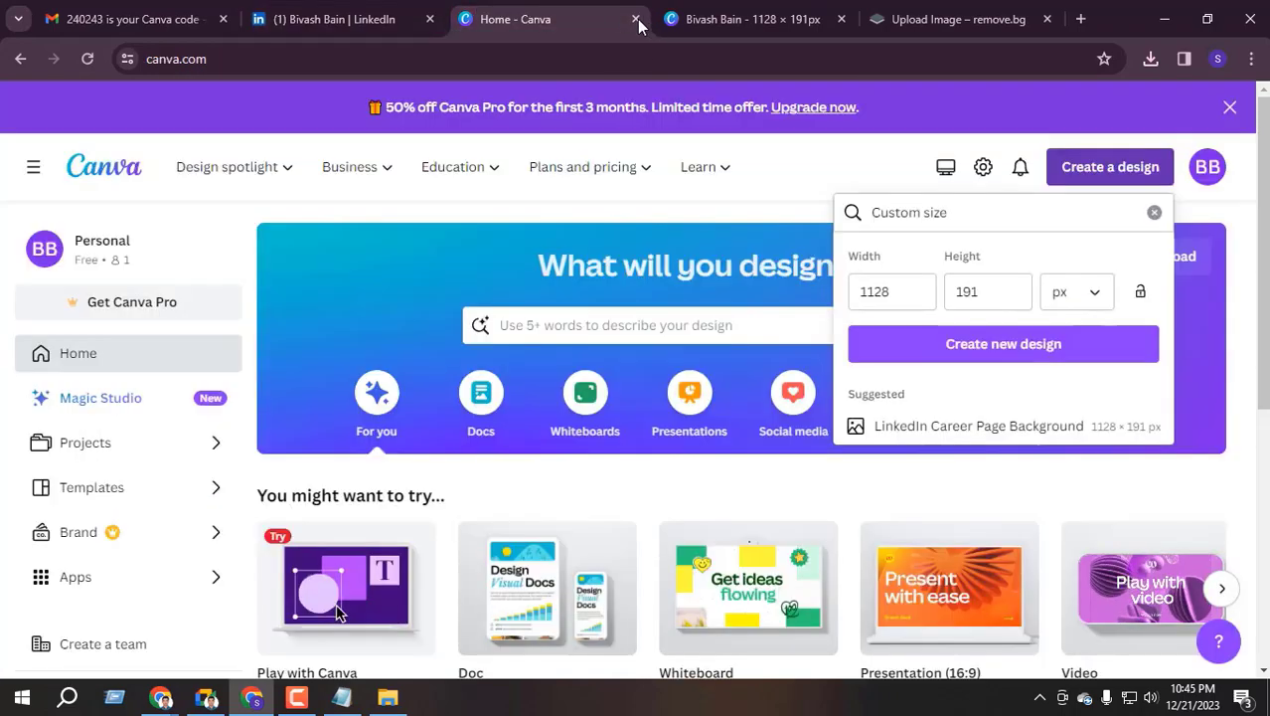
left_click(636, 19)
left_click(636, 19)
left_click(636, 19)
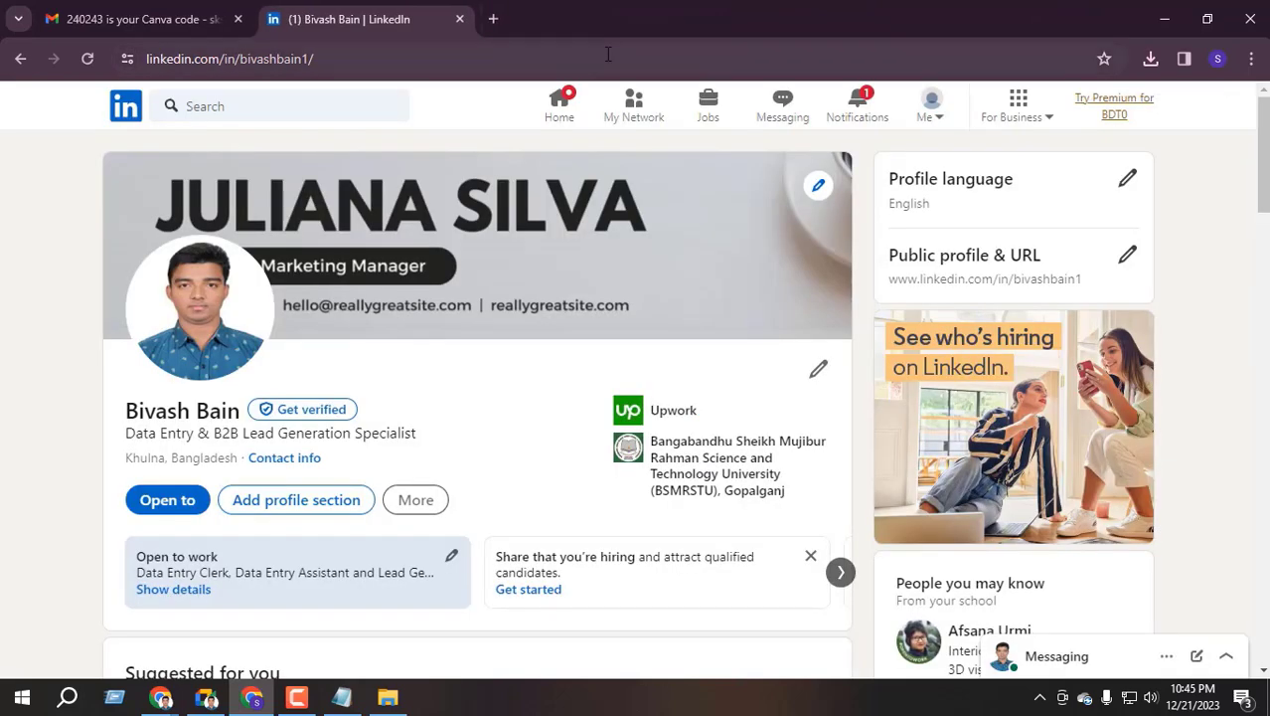
left_click(493, 19)
type("CAN")
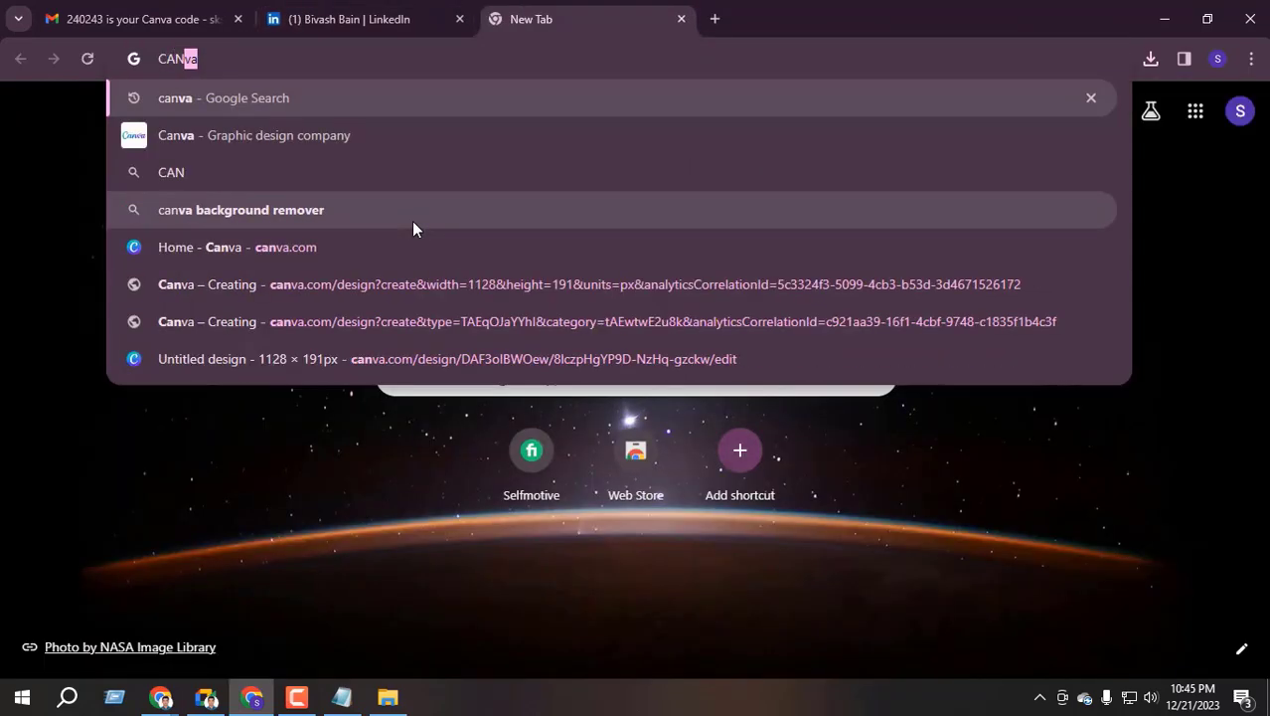
key("Return")
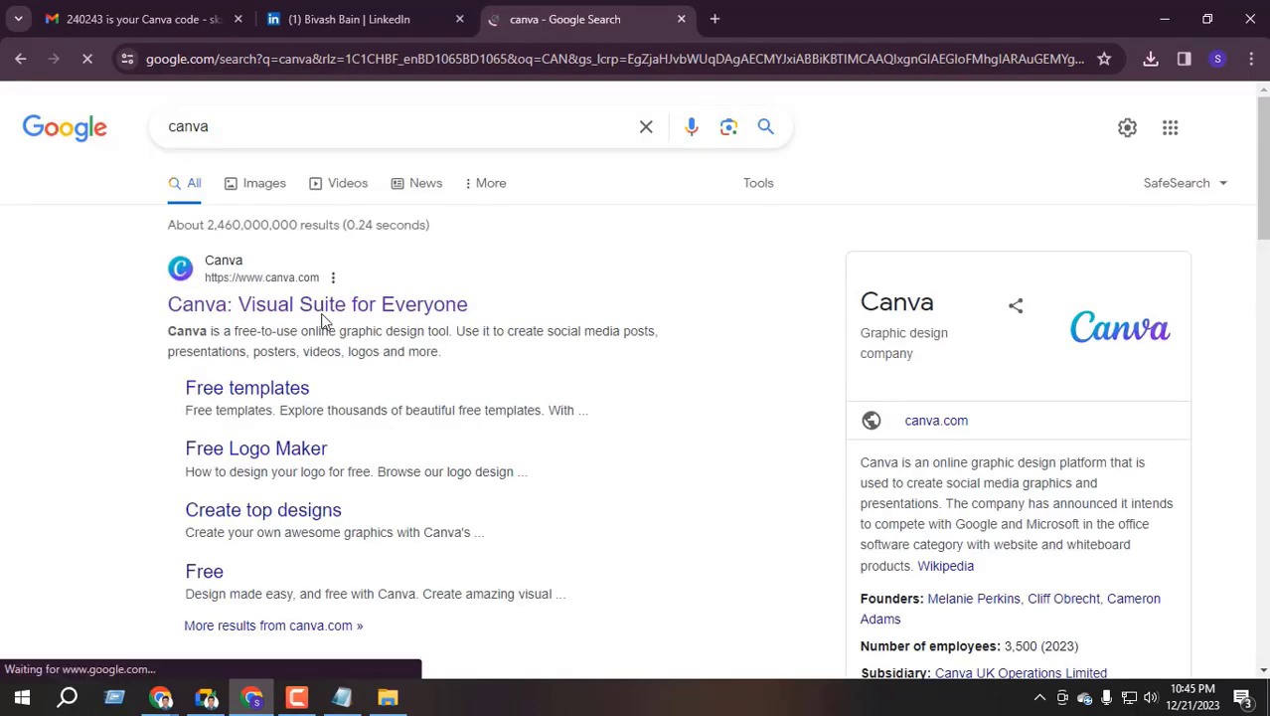
left_click(320, 305)
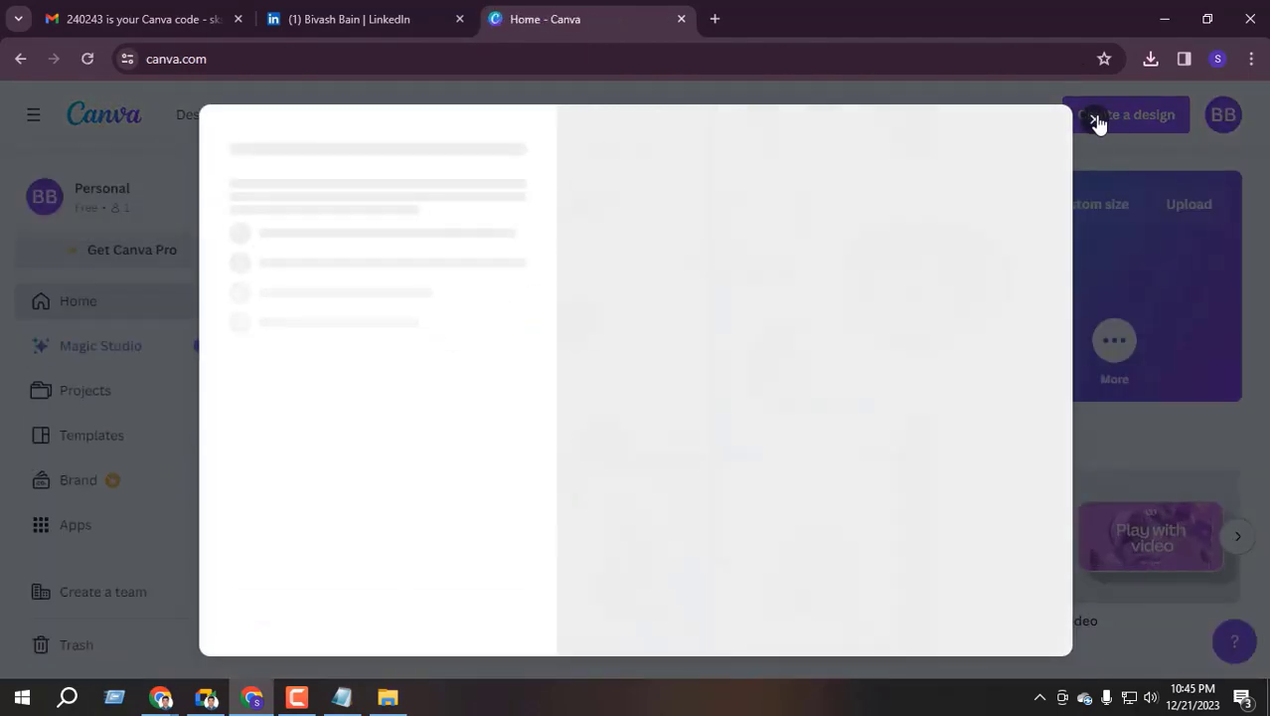
Create a new design by searching 'LINKEDIN' and choosing LinkedIn Article Cover Image
left_click(1097, 120)
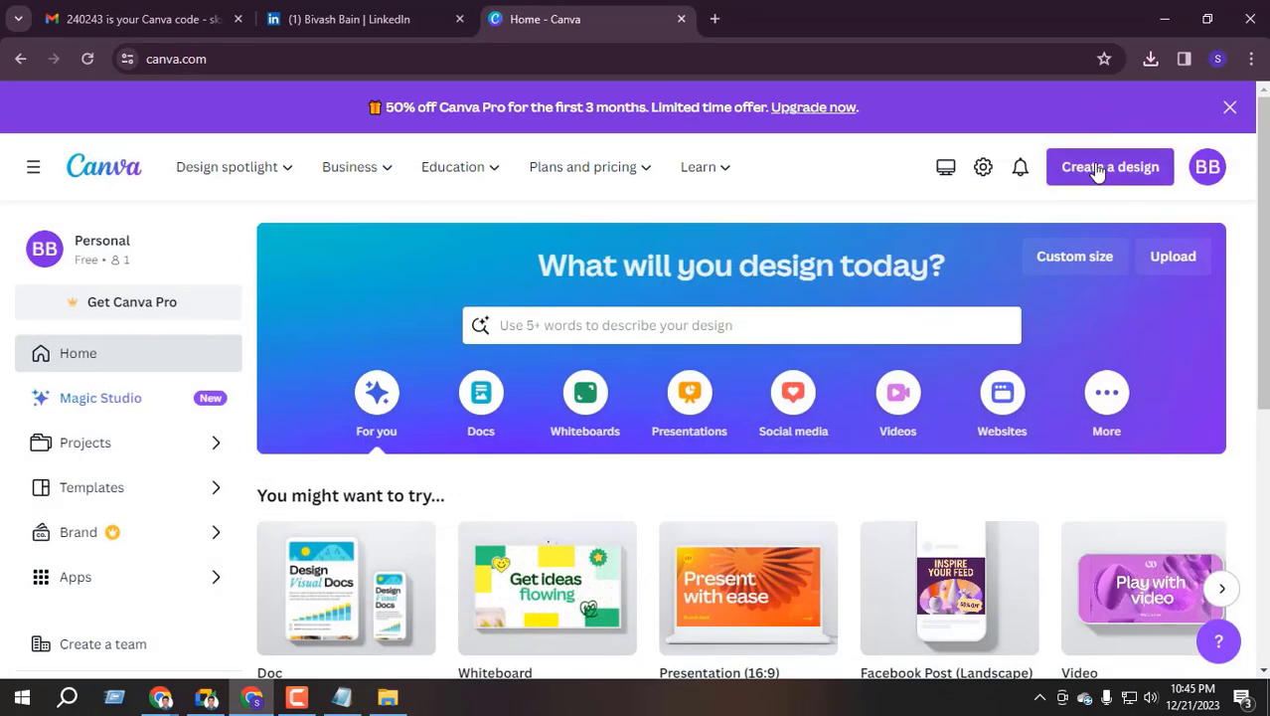
left_click(1100, 169)
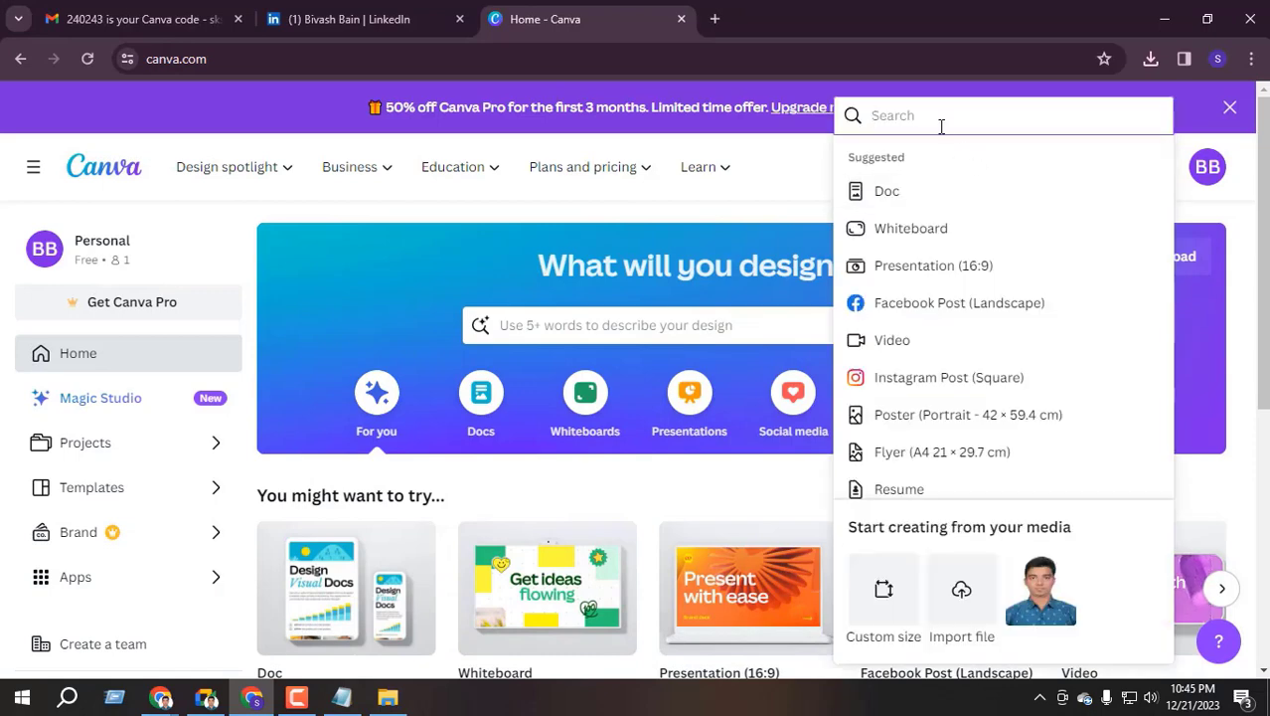
type("LINKEDIN")
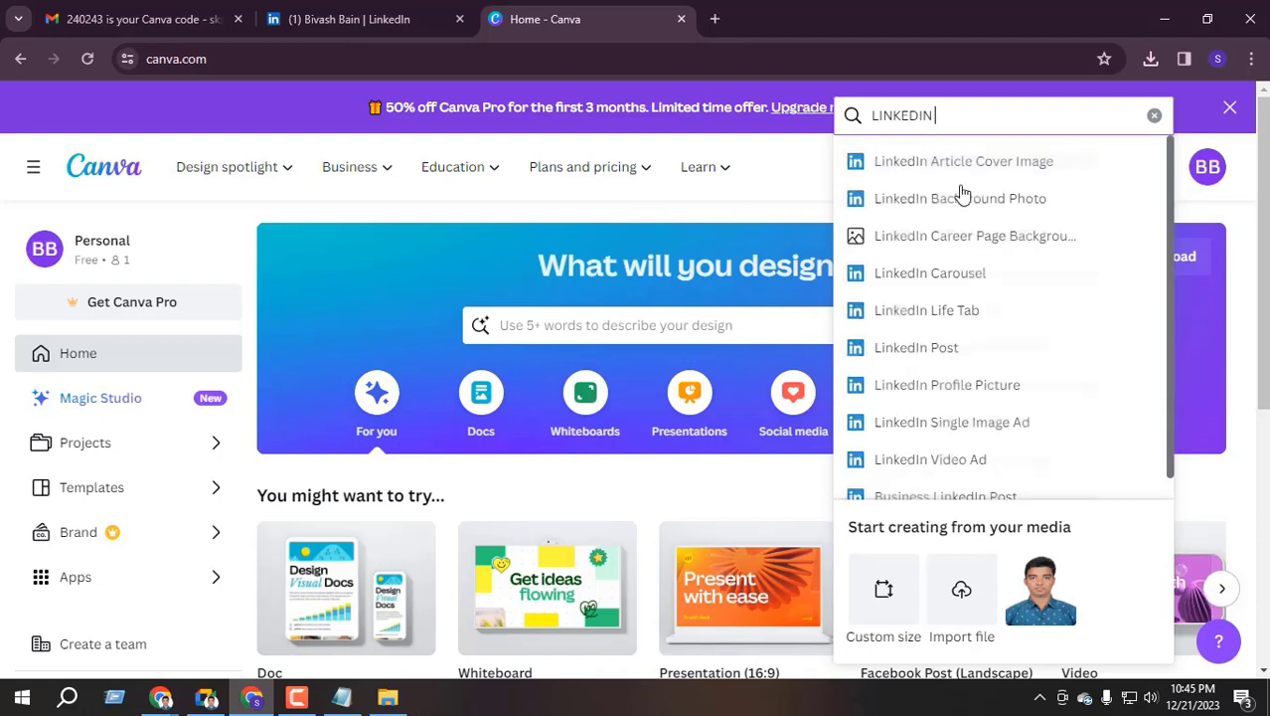
scroll(939, 393, "down", 1)
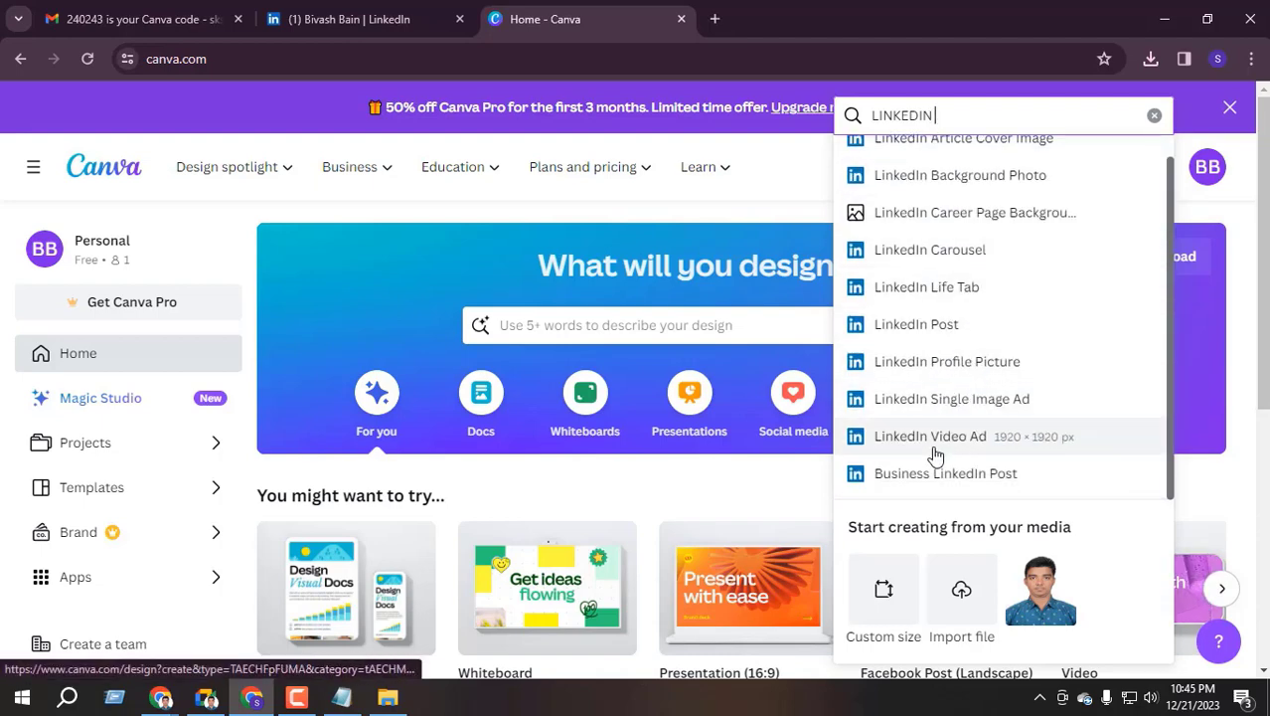
scroll(964, 348, "up", 1)
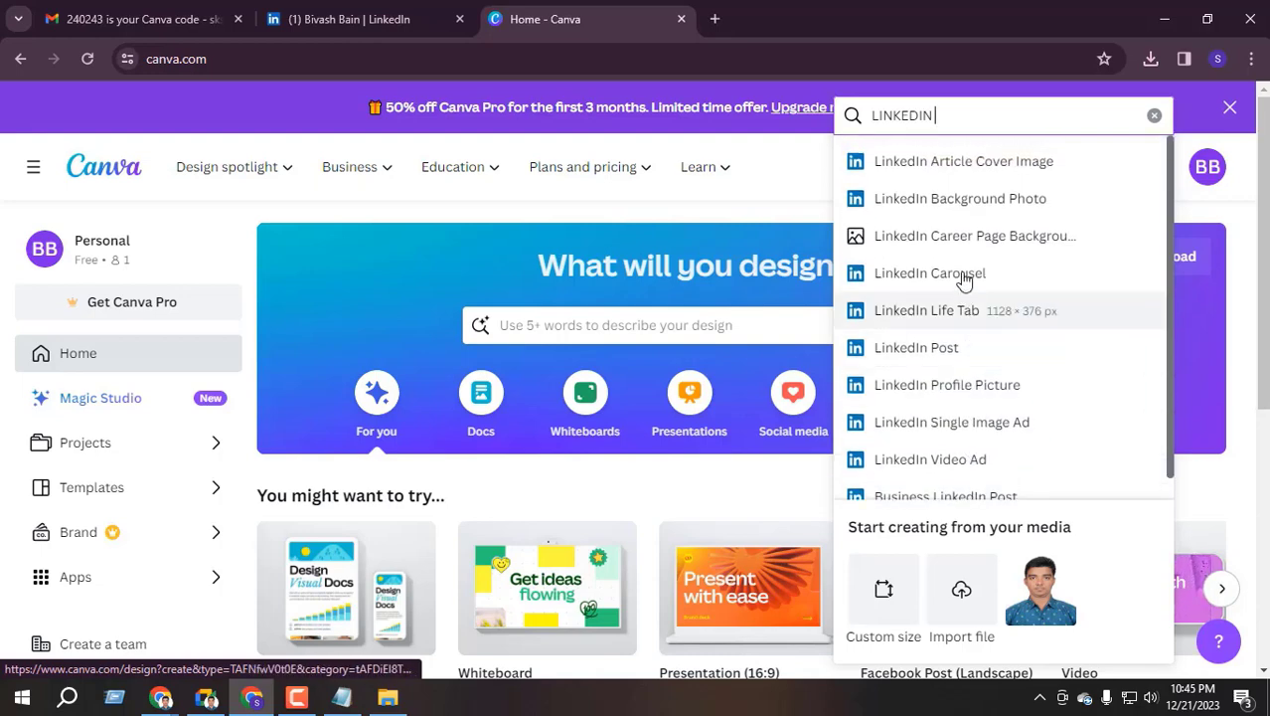
left_click(974, 164)
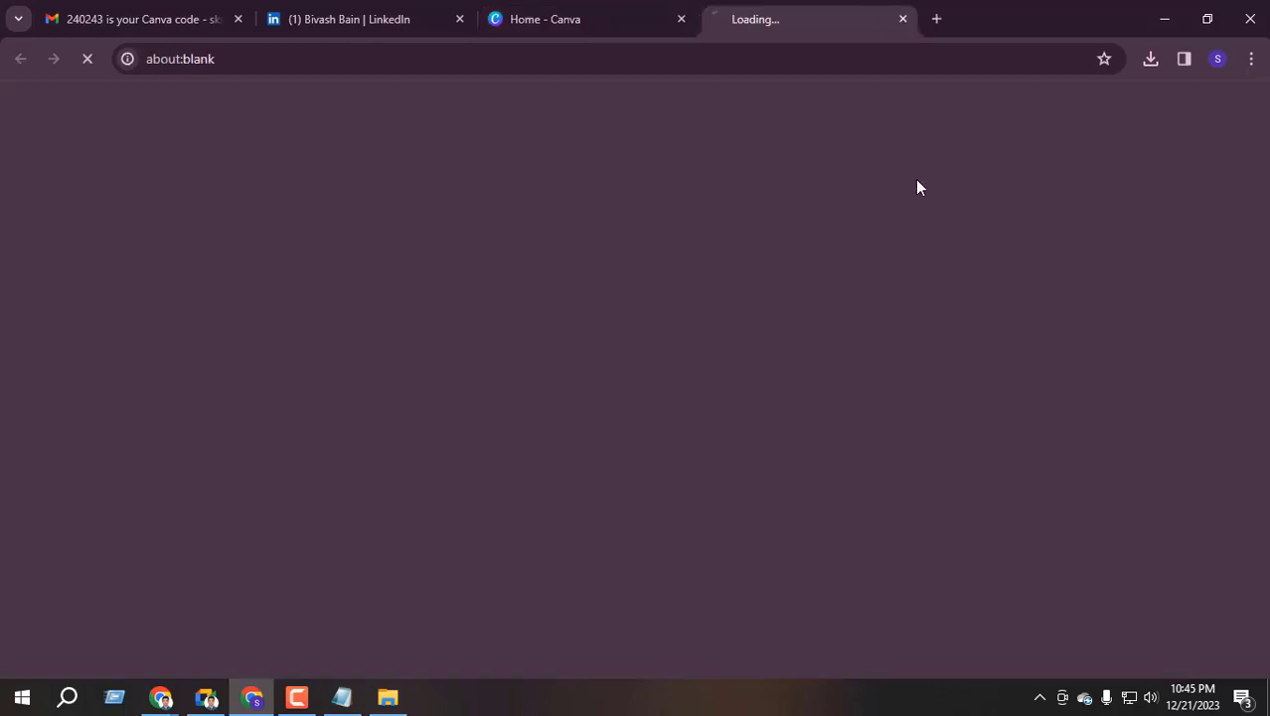
left_click(681, 19)
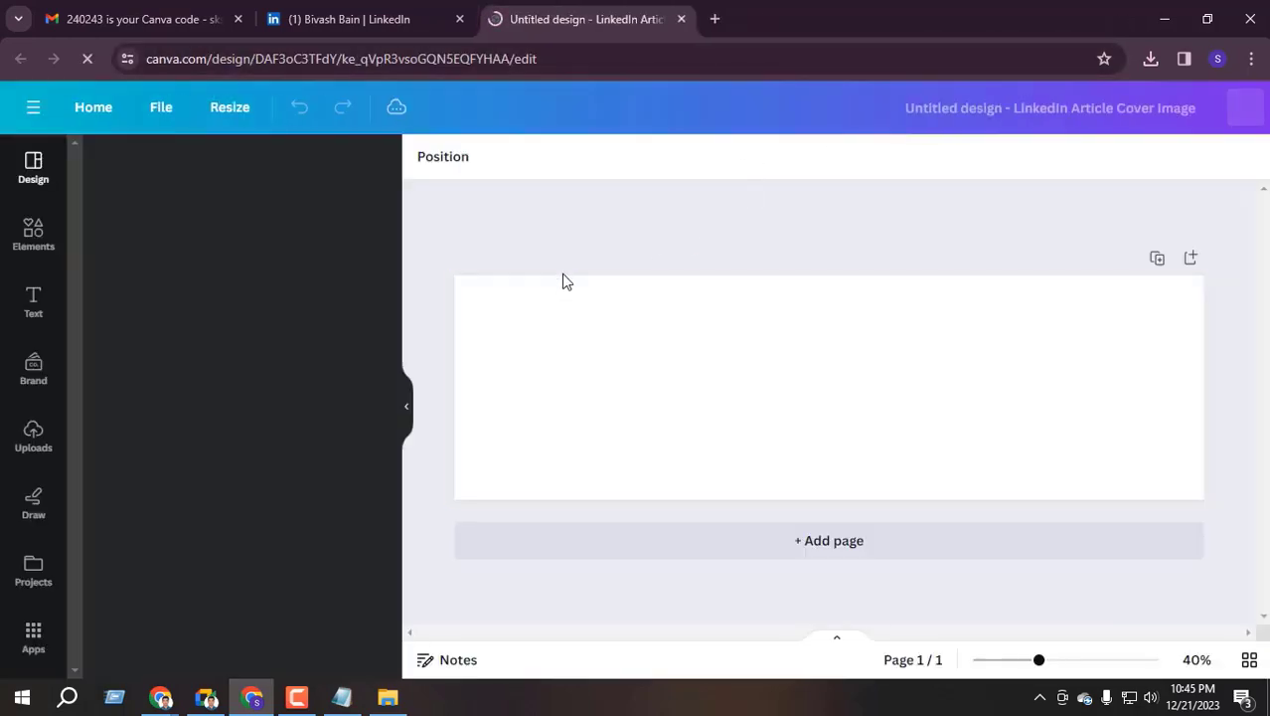
Apply the Brown and White Modern Designer template to the blank cover image
scroll(229, 497, "down", 5)
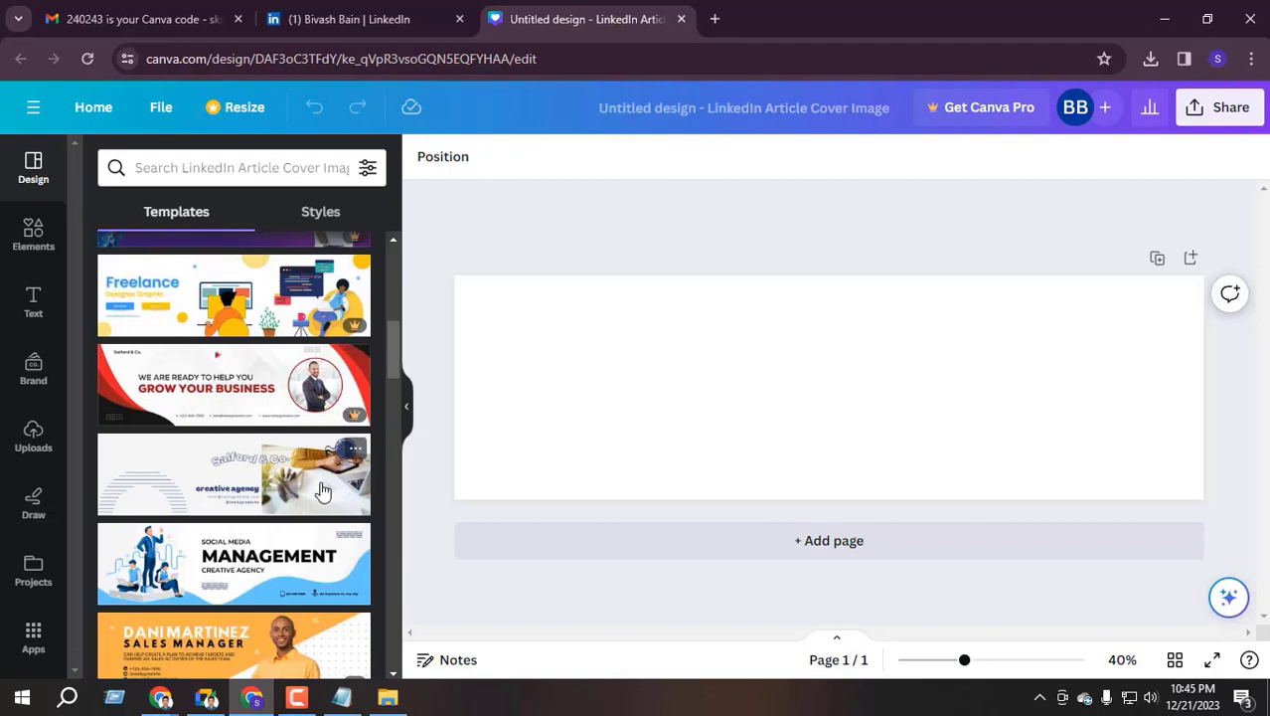
scroll(277, 502, "down", 10)
scroll(280, 500, "down", 3)
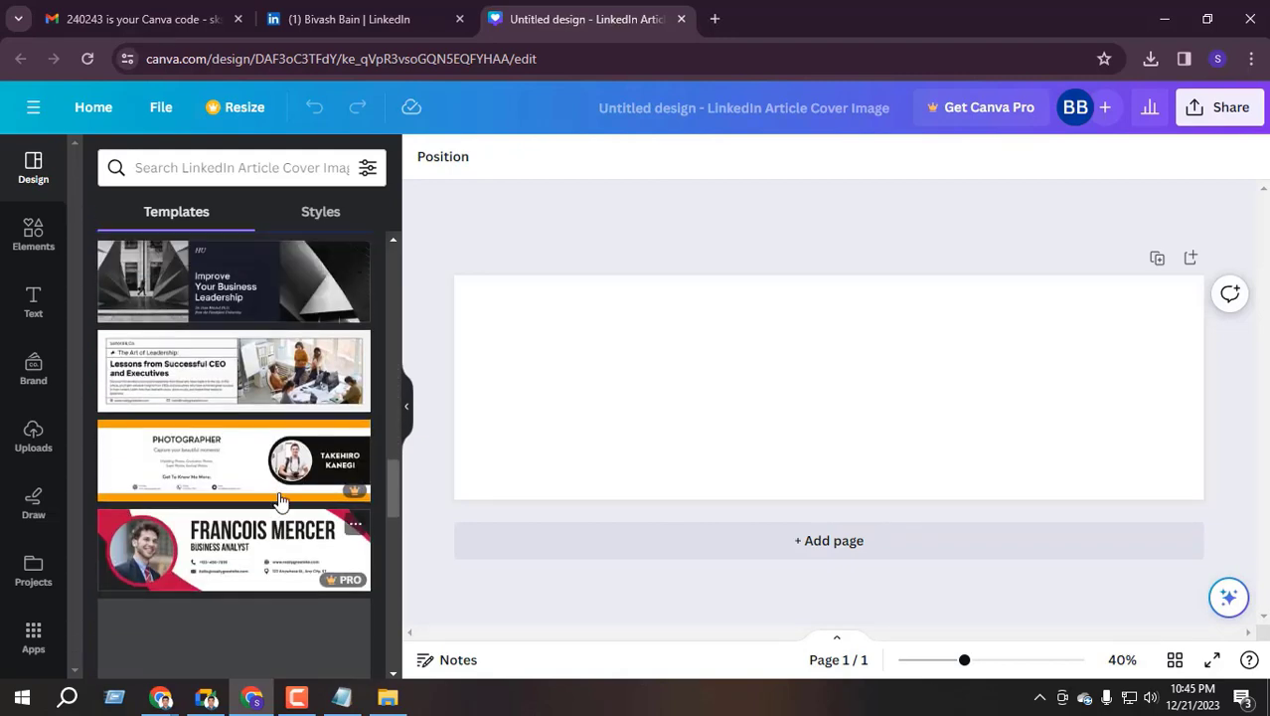
scroll(278, 504, "up", 20)
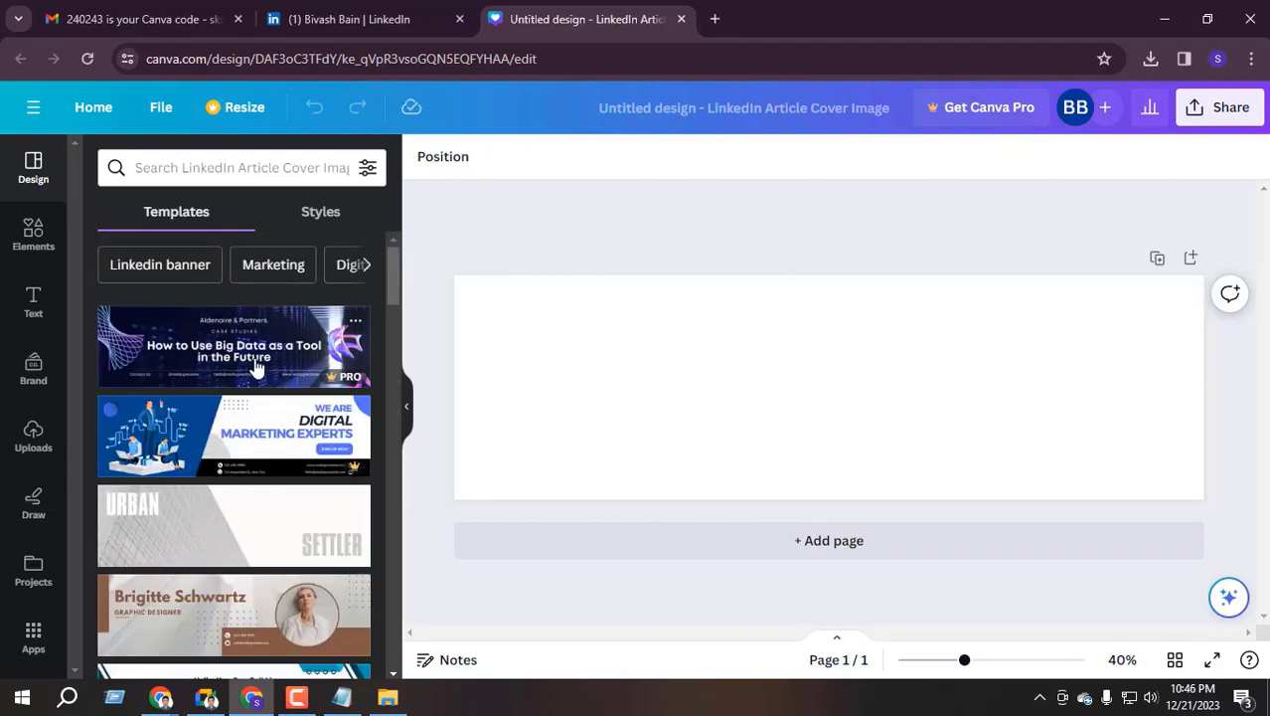
scroll(350, 444, "down", 1)
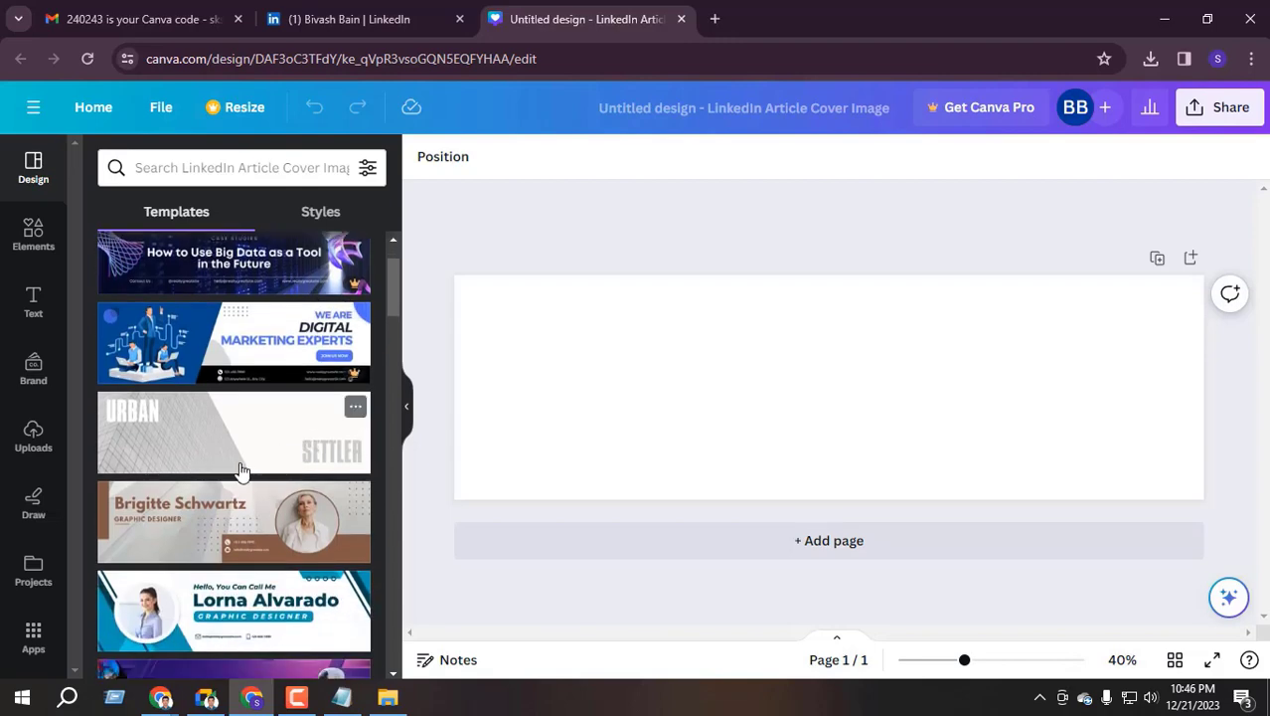
scroll(305, 441, "down", 1)
left_click(257, 439)
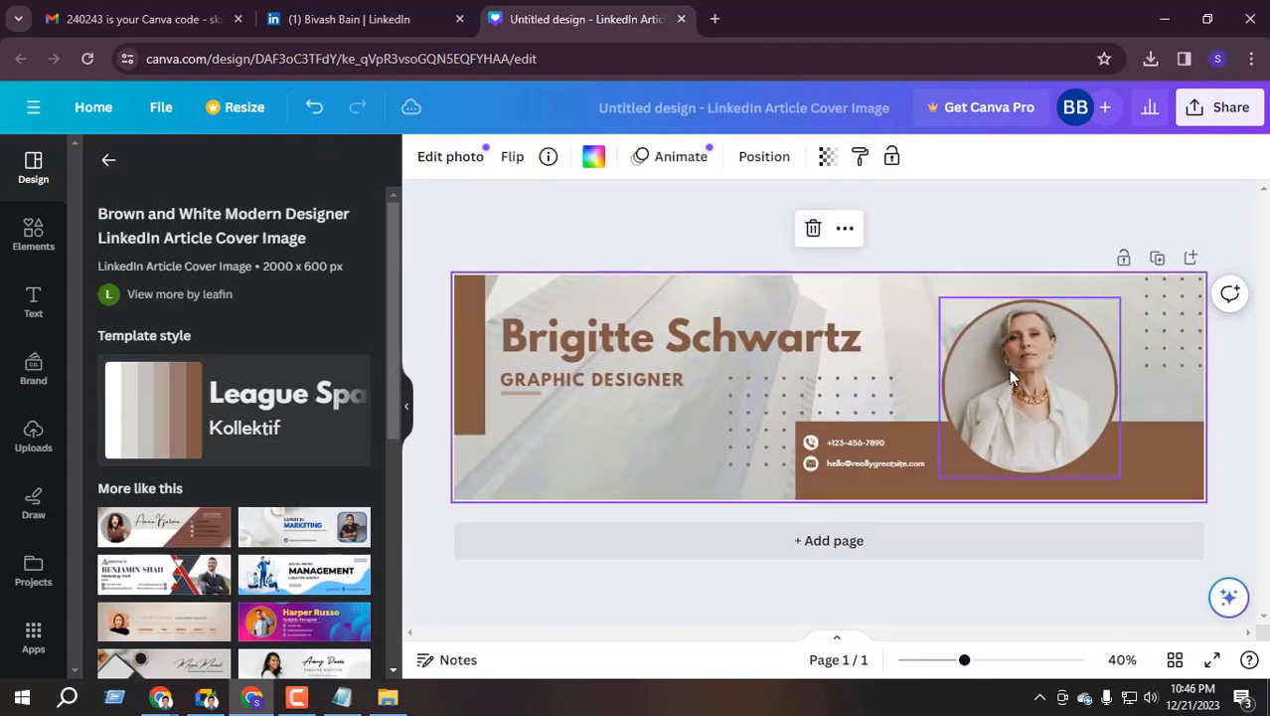
Select the cover's name title and start editing the GRAPHIC DESIGNER subtitle text
left_click(630, 338)
left_click(600, 390)
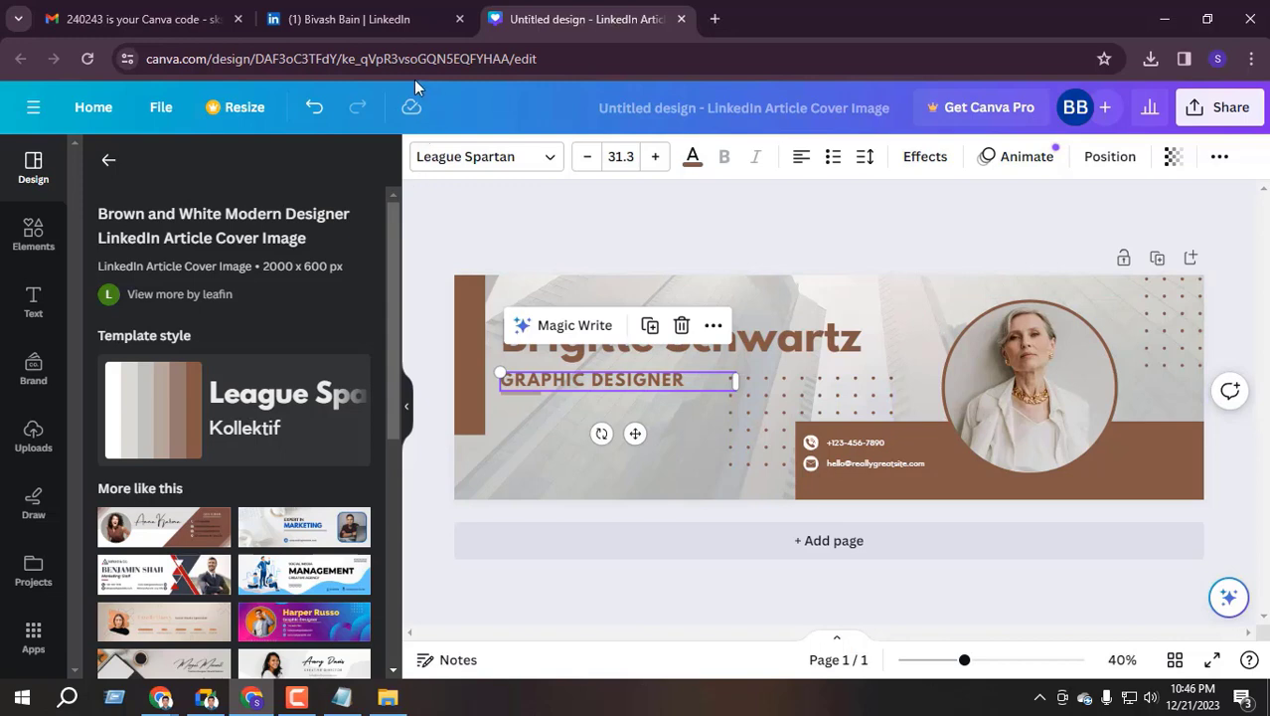
left_click(738, 335)
left_click(562, 379)
double_click(548, 383)
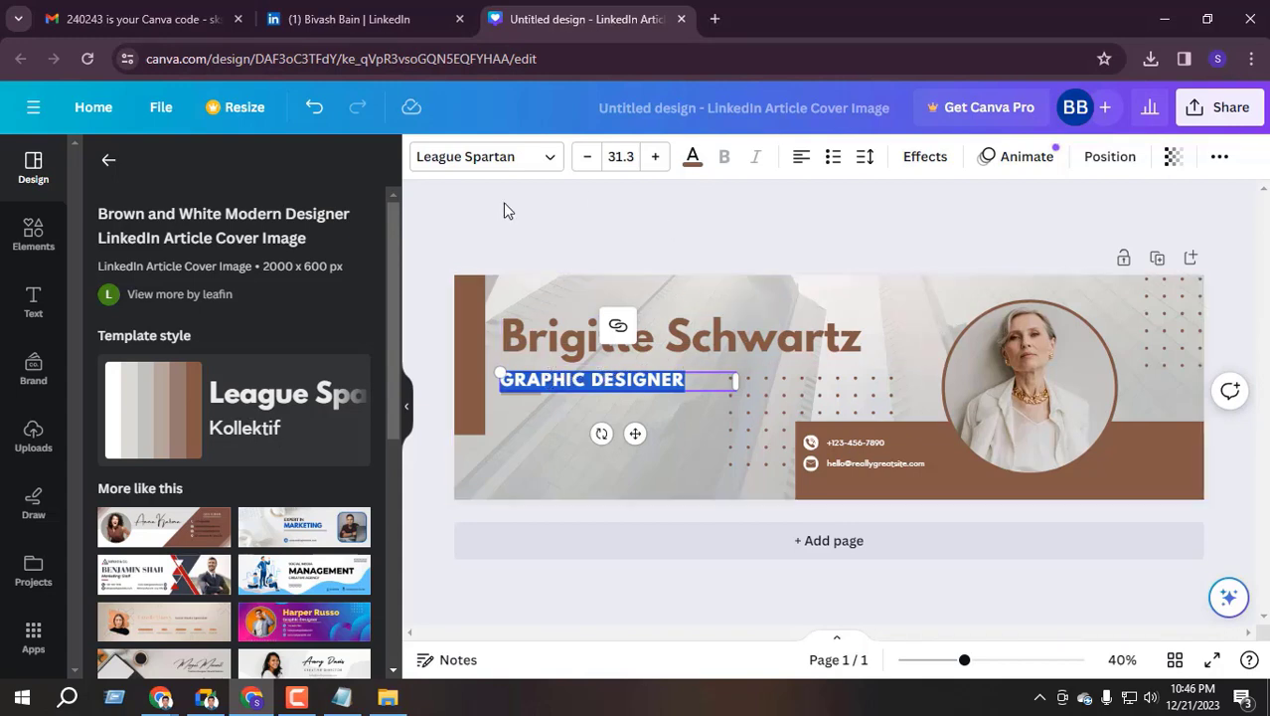
left_click(368, 19)
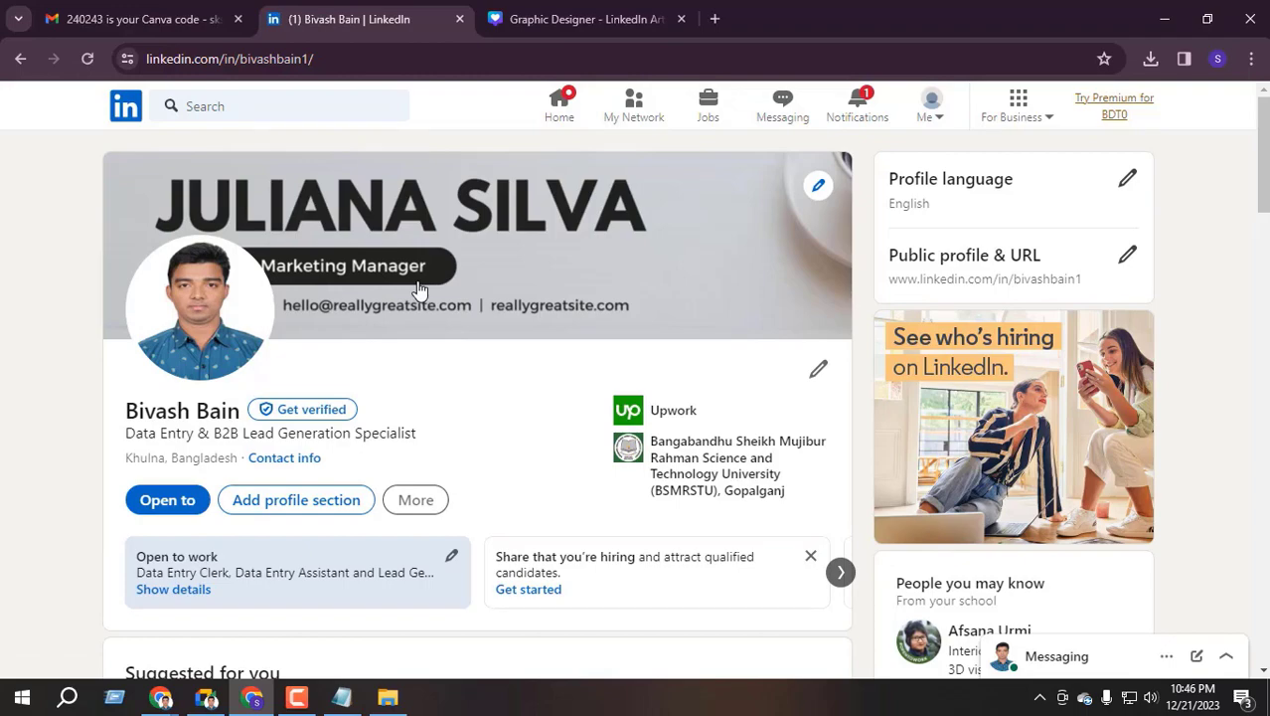
Close the Canva tab and open the new-position post from LinkedIn notifications
scroll(283, 432, "down", 10)
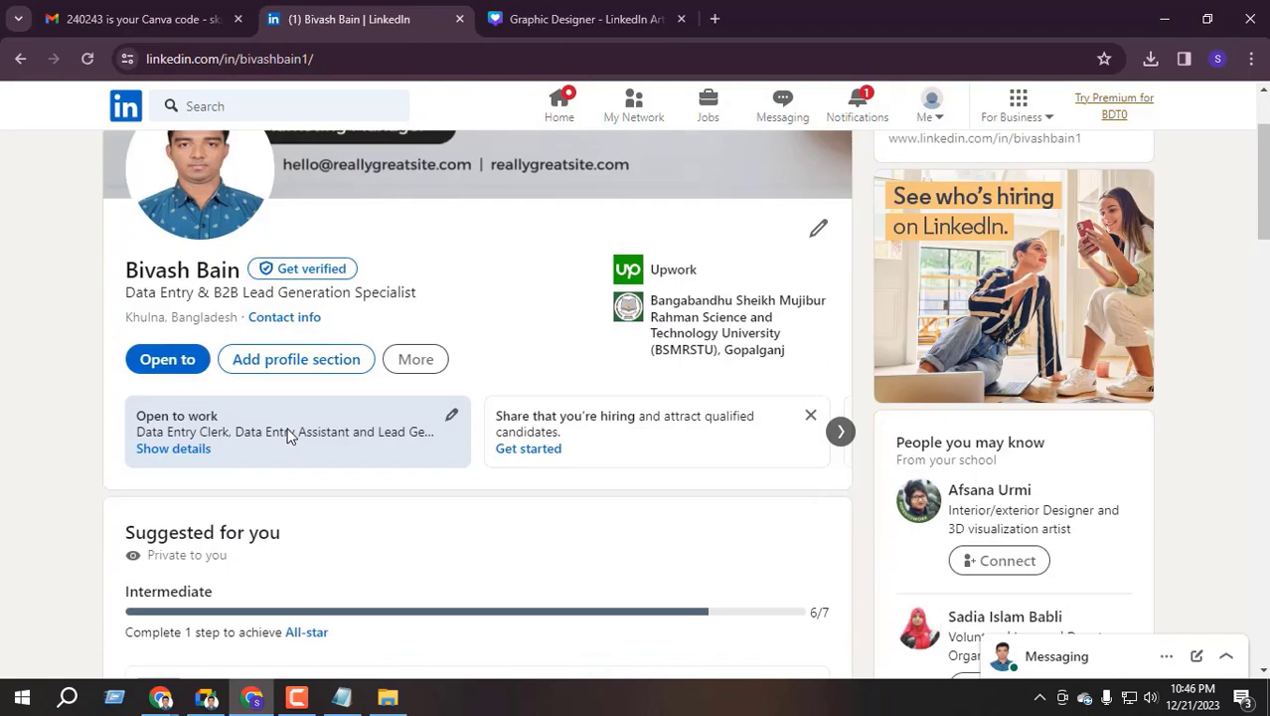
scroll(324, 408, "up", 10)
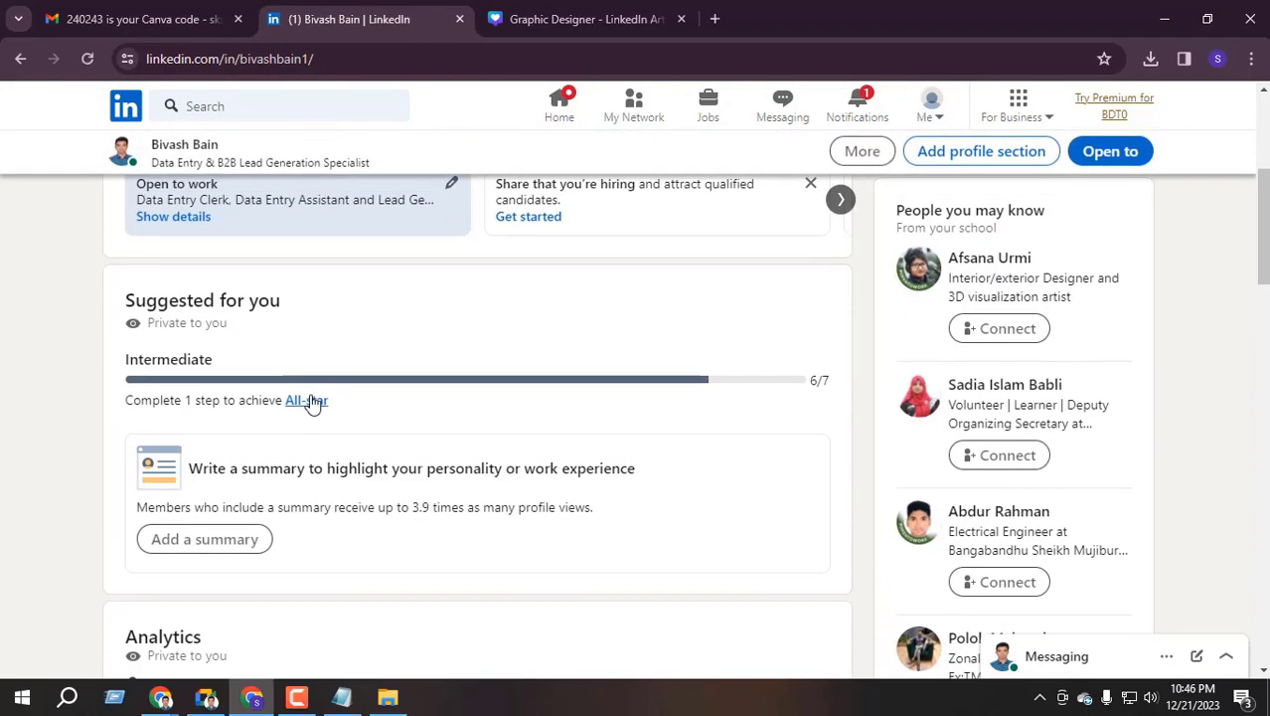
scroll(229, 408, "up", 1)
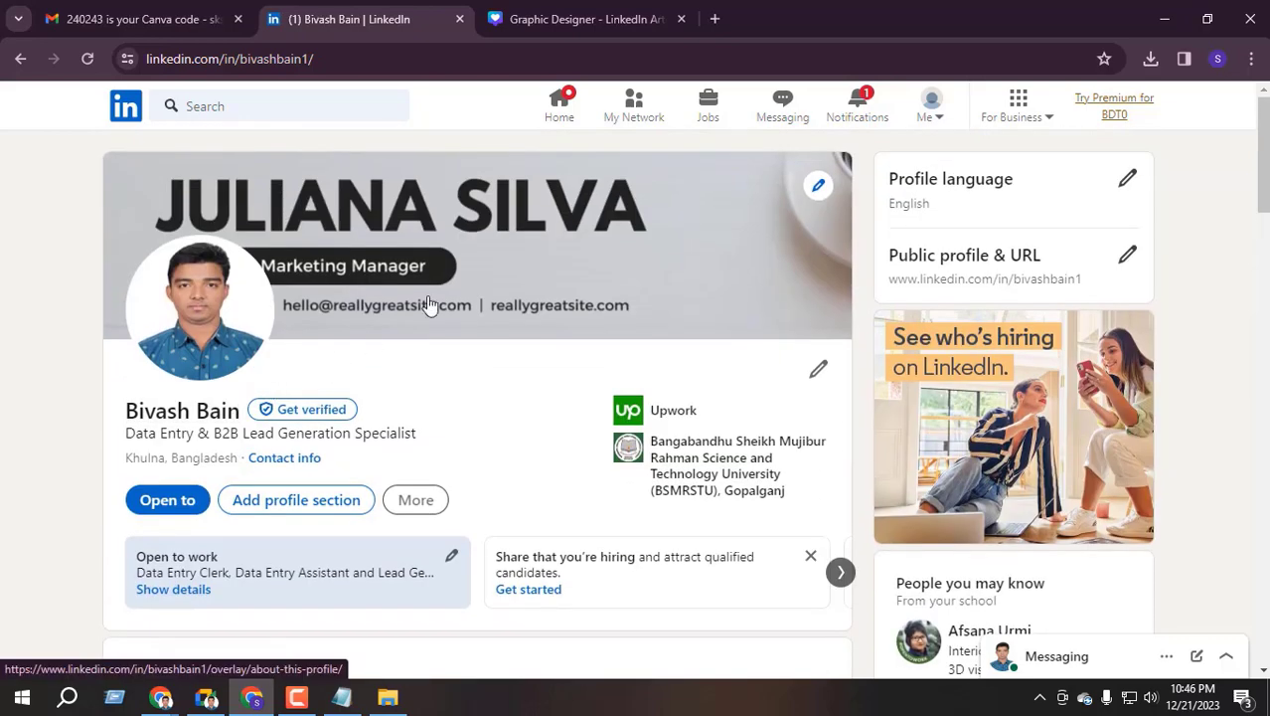
left_click(681, 19)
left_click(853, 108)
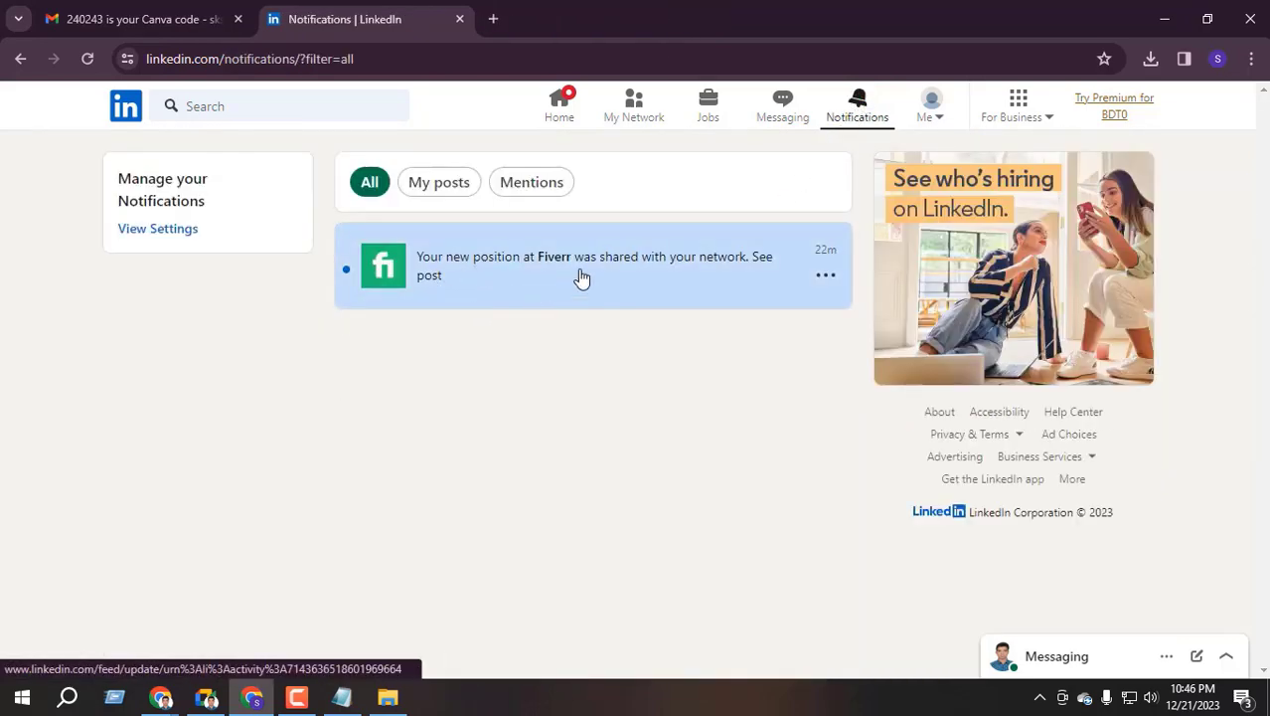
left_click(496, 281)
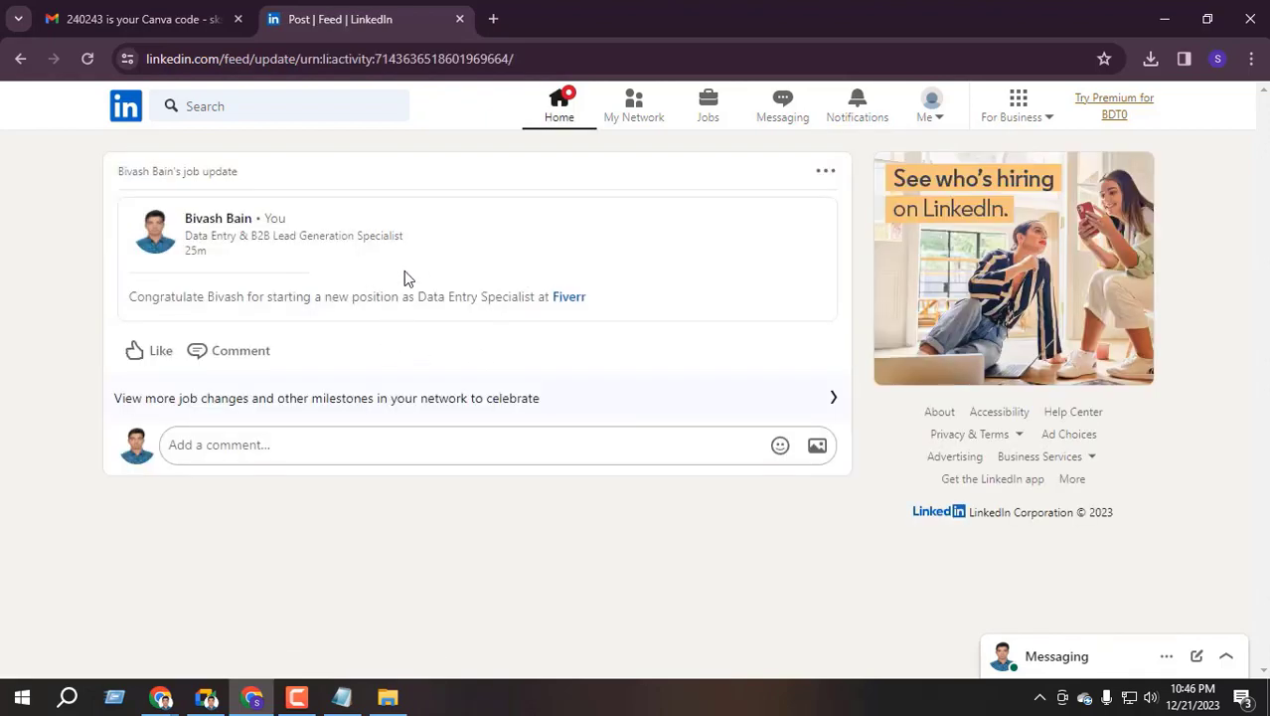
Return to your profile via Home and review the new banner and Intermediate profile strength
left_click(553, 129)
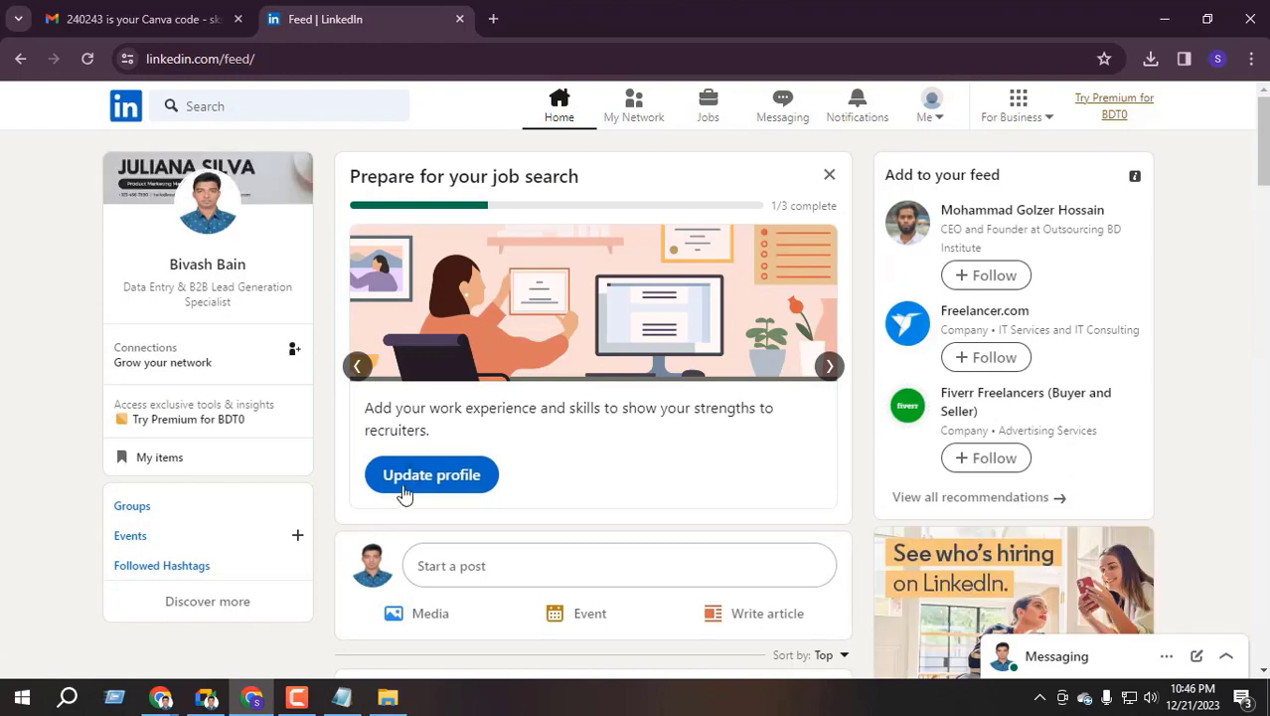
left_click(207, 265)
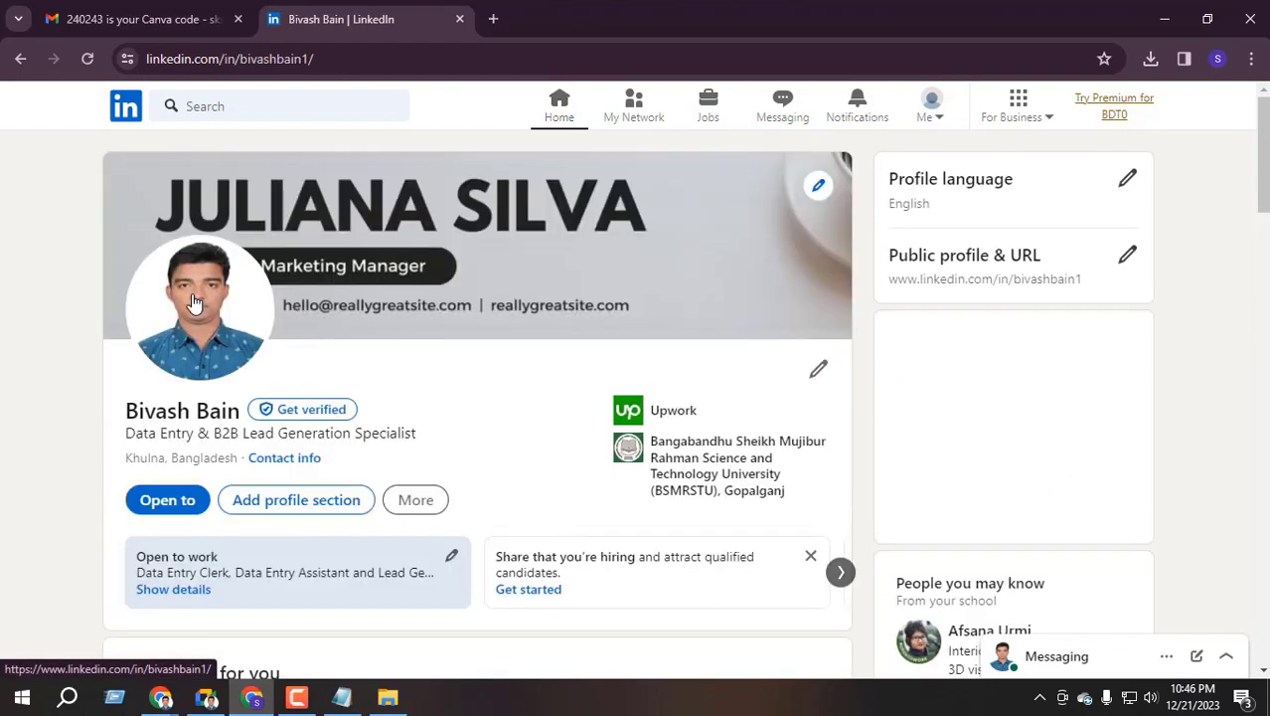
scroll(427, 416, "down", 10)
scroll(320, 431, "down", 5)
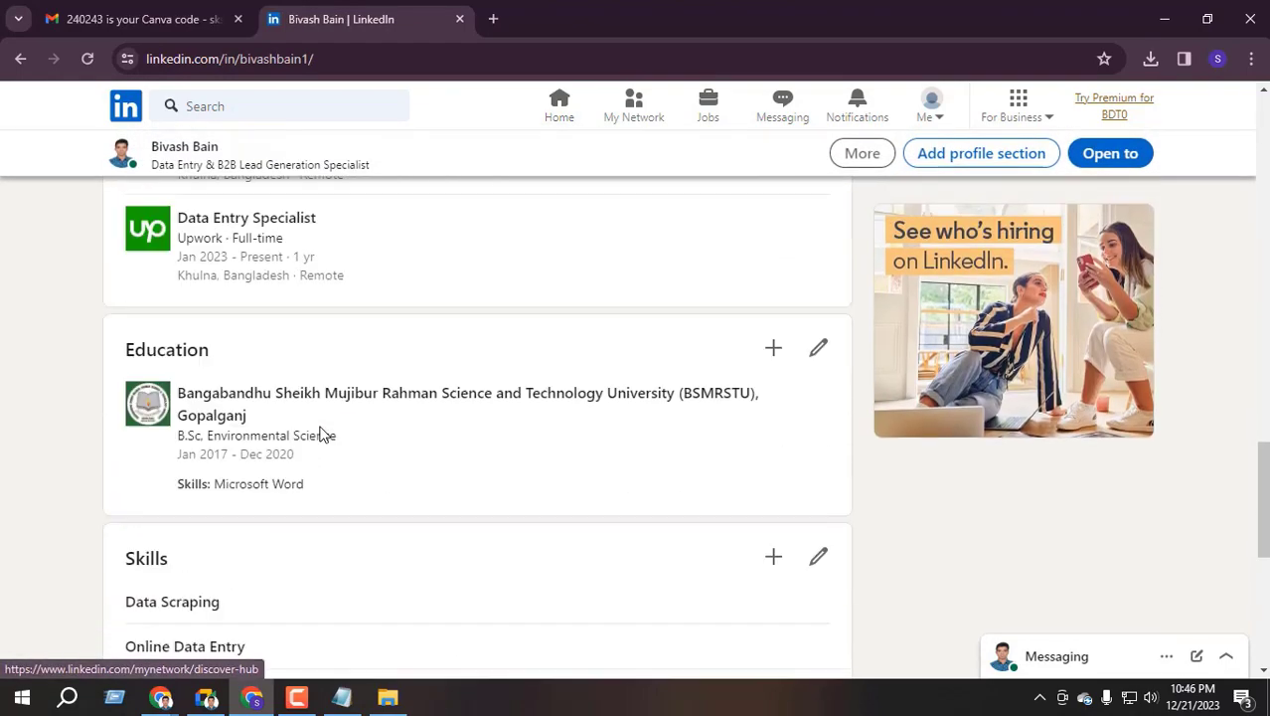
scroll(320, 431, "up", 5)
scroll(275, 404, "down", 5)
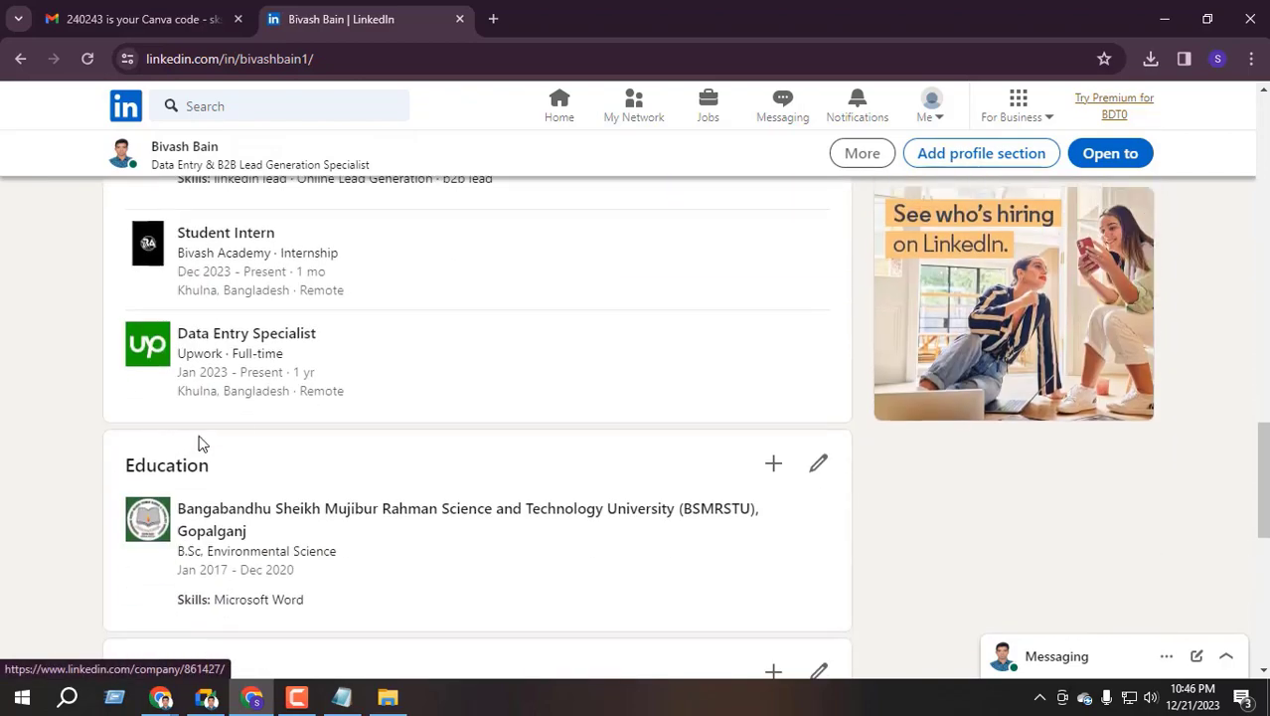
scroll(223, 481, "up", 10)
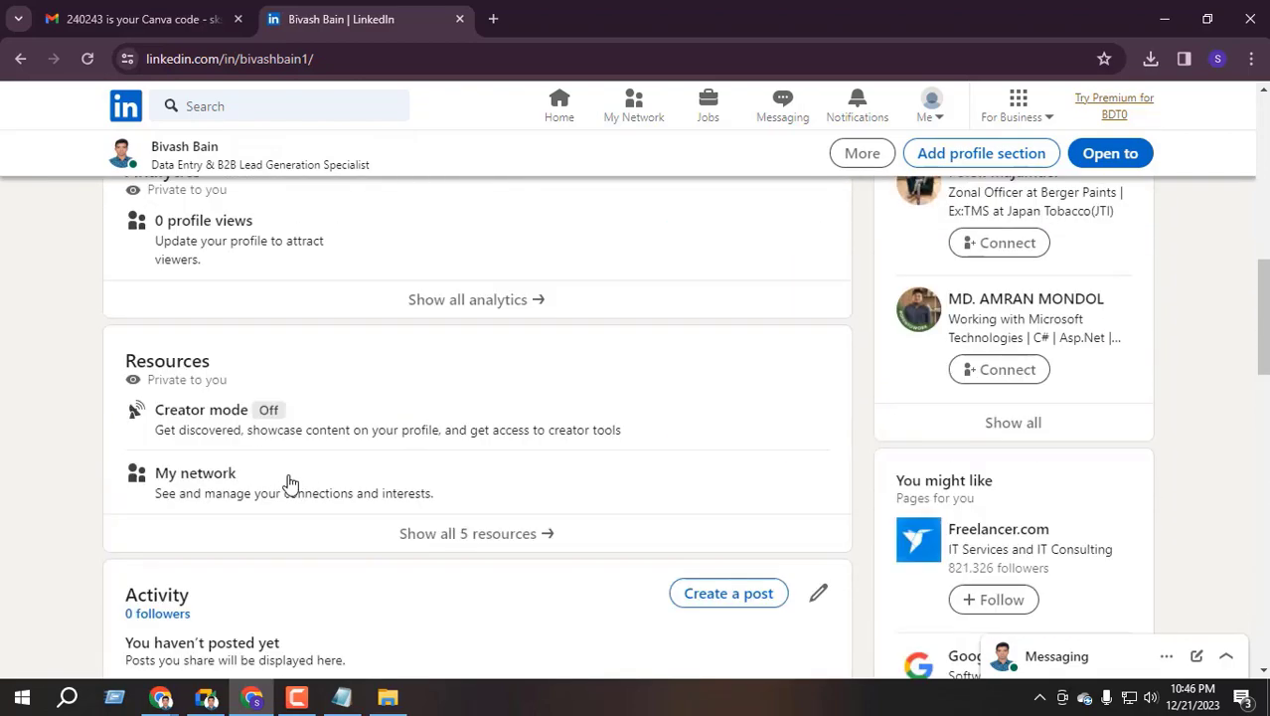
scroll(278, 527, "up", 3)
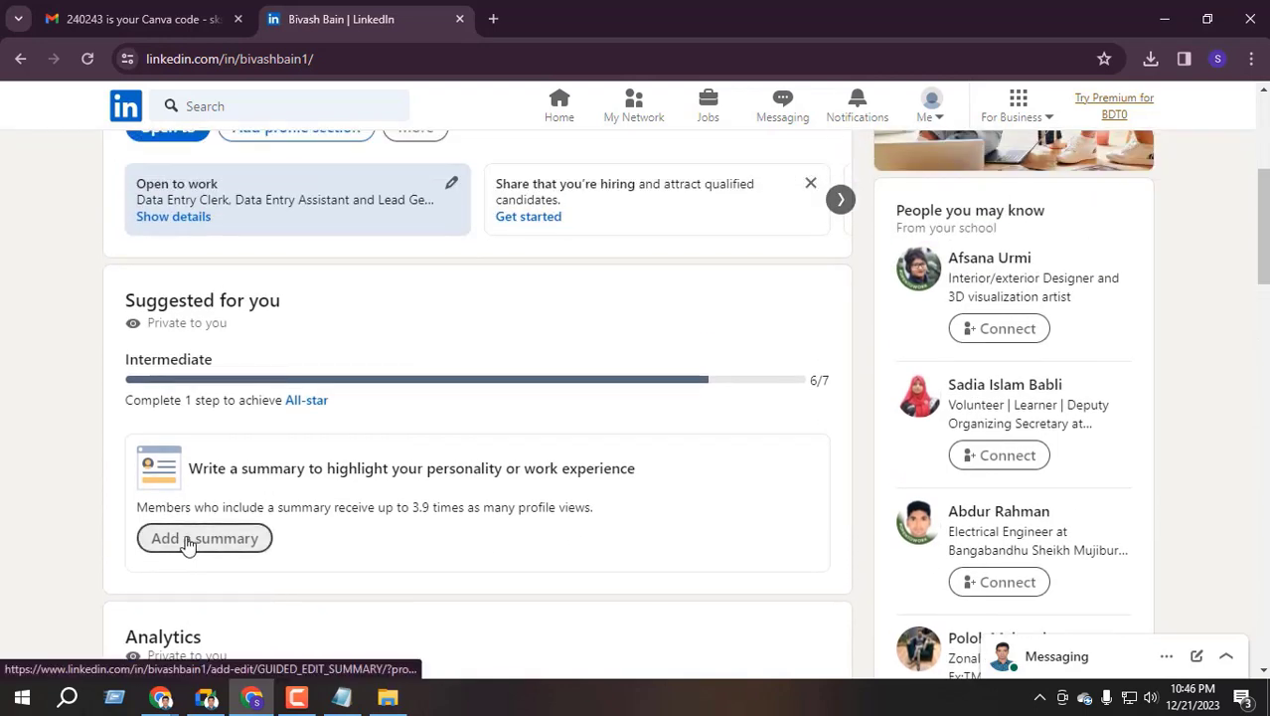
Start a profile summary form, then close it unfinished
left_click(212, 543)
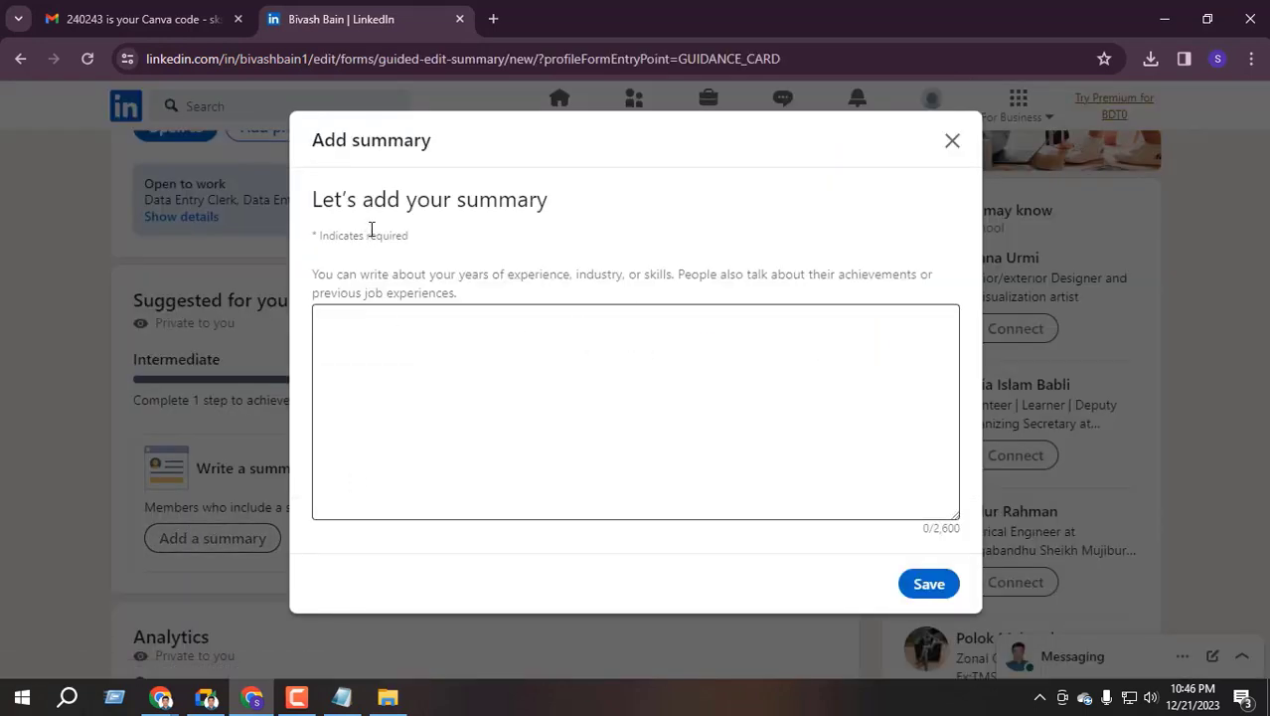
left_click_drag(347, 204, 547, 255)
left_click(489, 360)
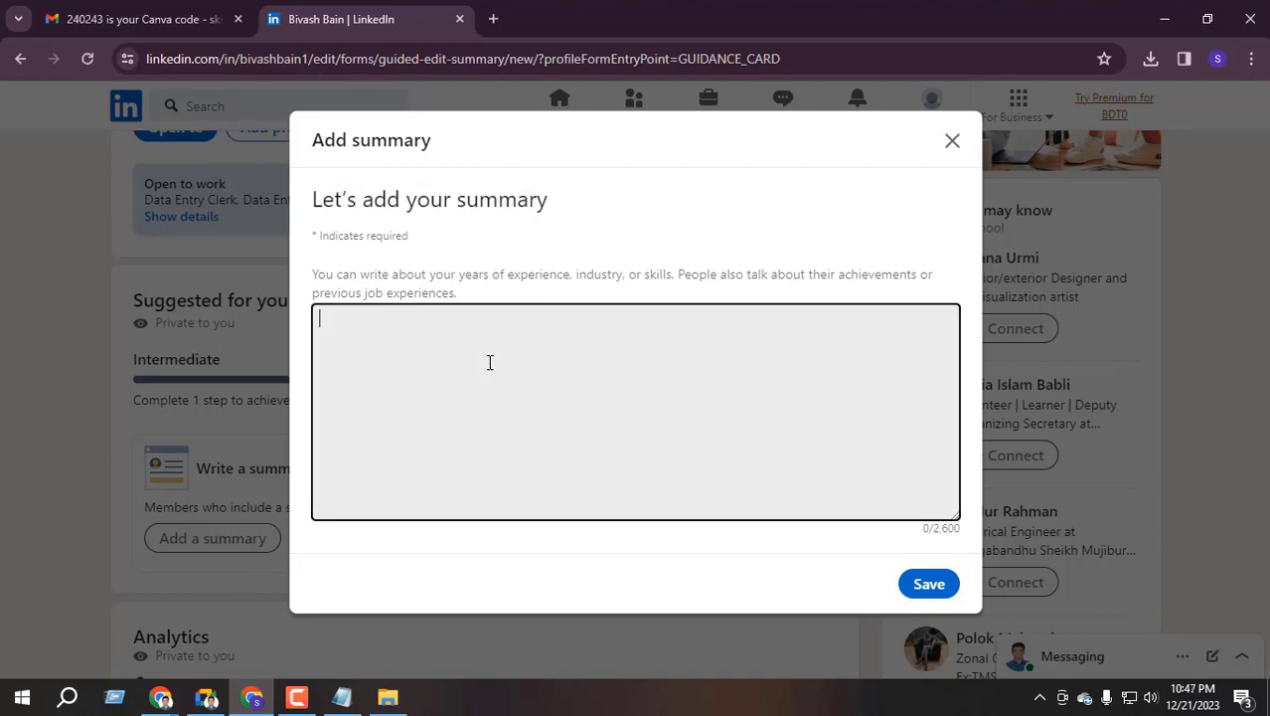
left_click(953, 144)
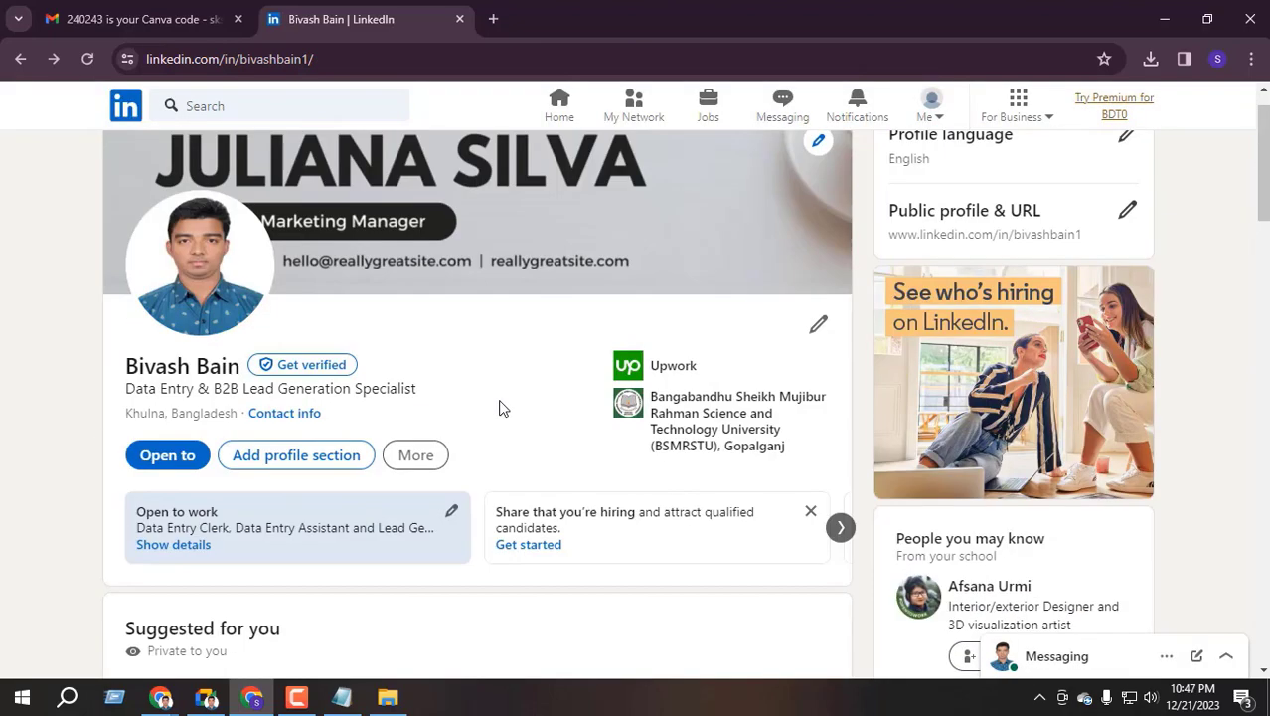
Add an About section from the Core profile sections and place the caret in its text box
left_click(290, 501)
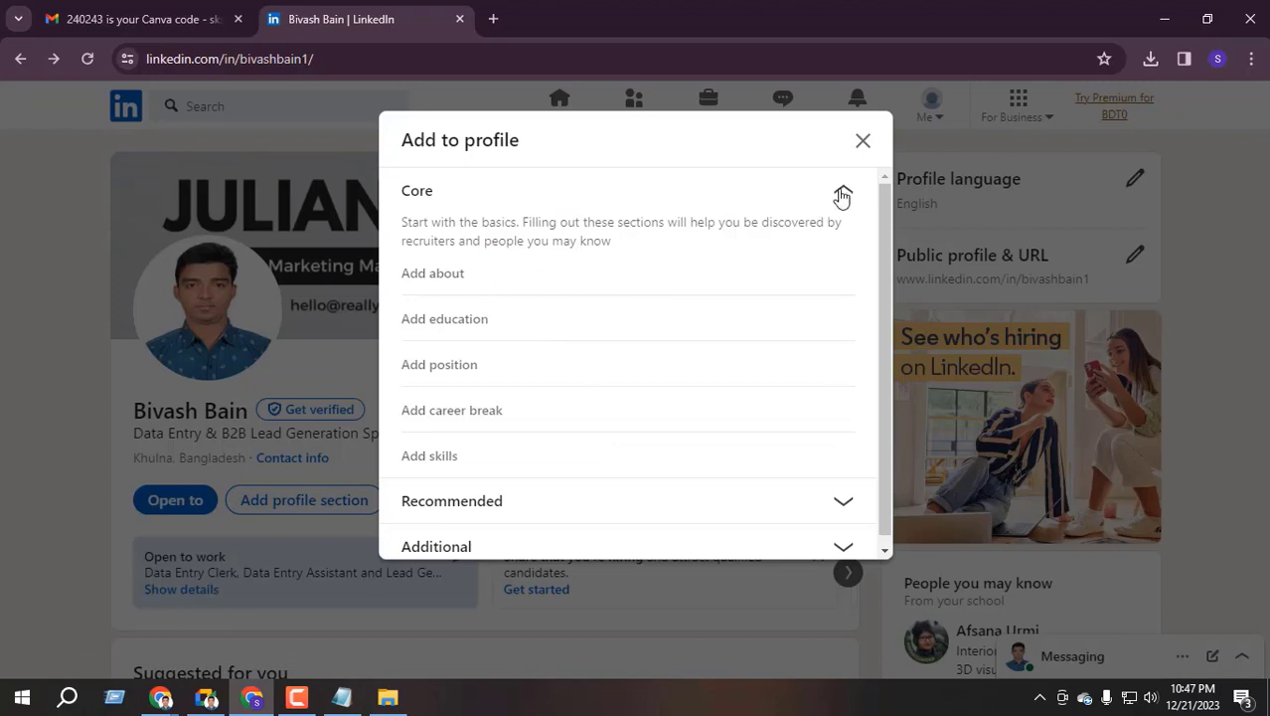
left_click(840, 192)
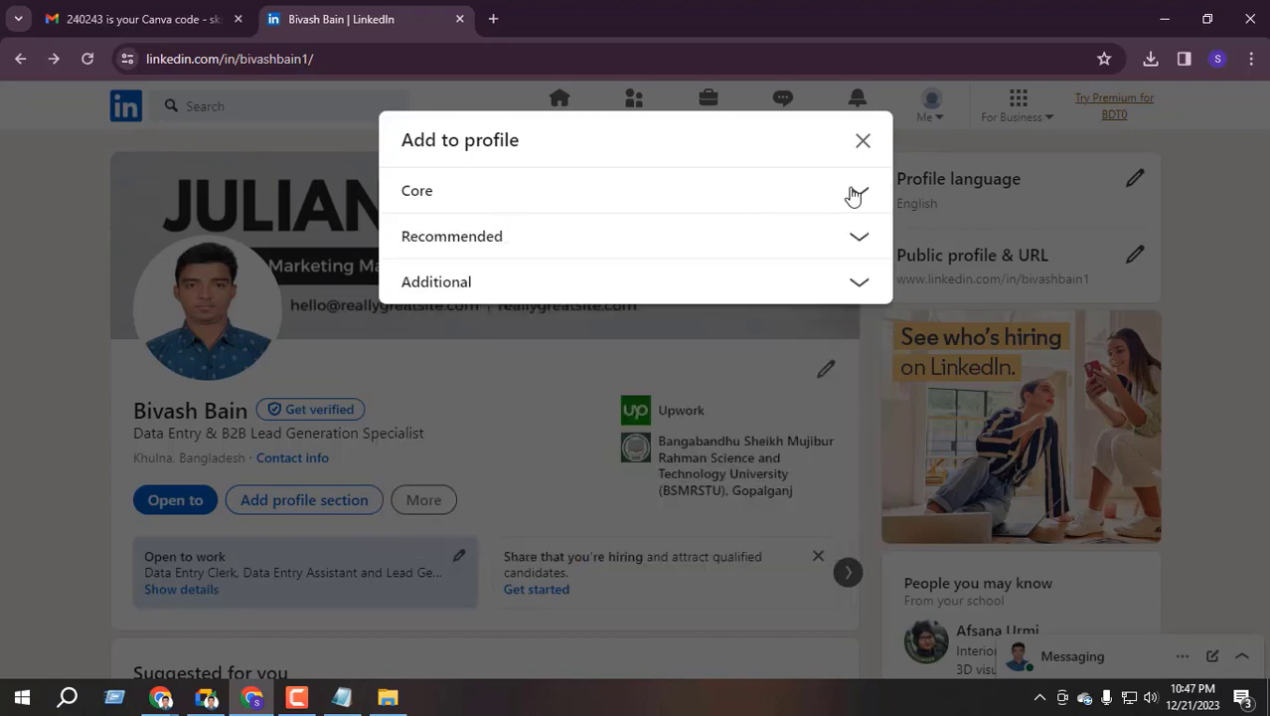
left_click(854, 190)
left_click(450, 274)
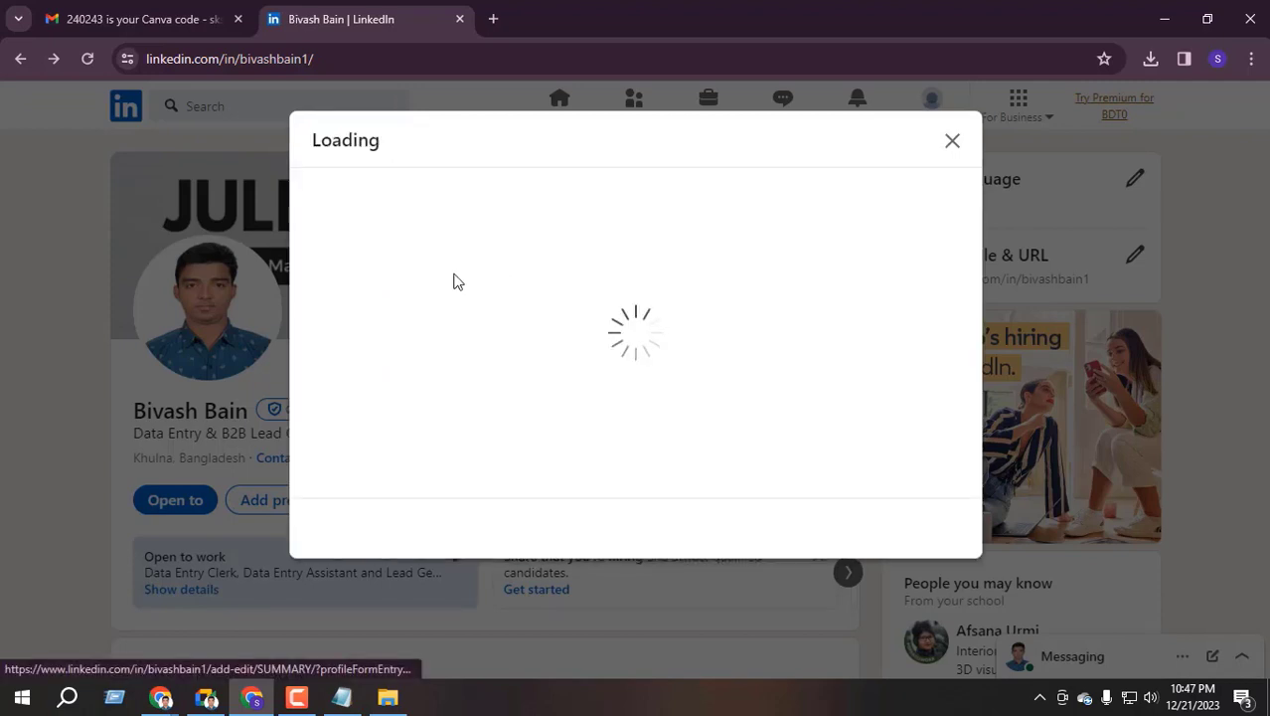
left_click(376, 255)
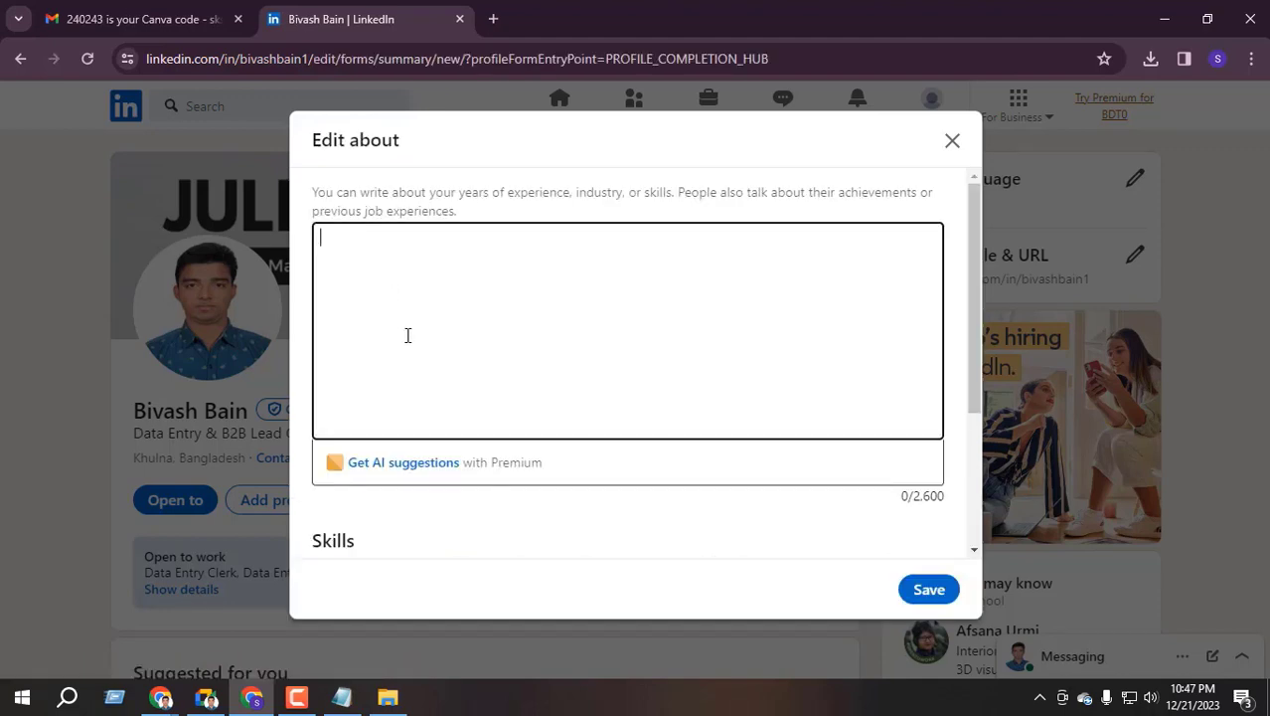
scroll(407, 335, "down", 3)
scroll(508, 368, "up", 3)
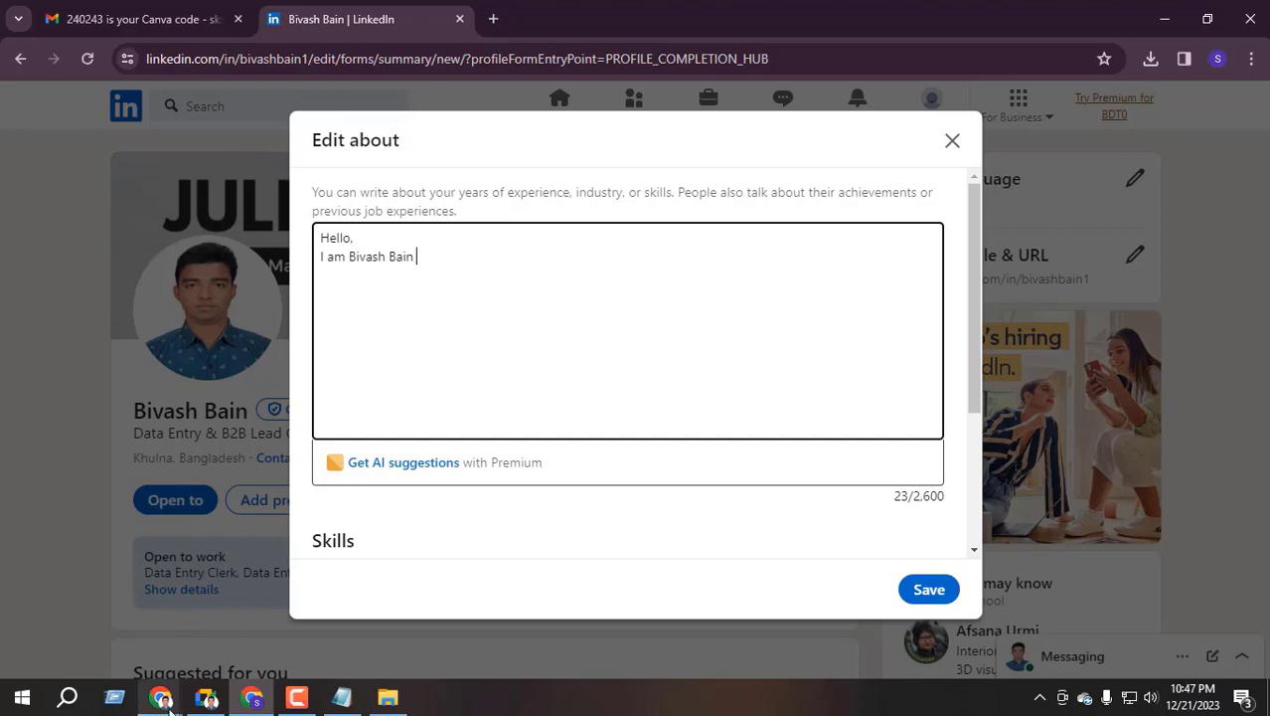
Copy the reference profile's About introduction and bullet list through the Copy Paste bullet
mouse_move(160, 696)
left_click(104, 607)
scroll(316, 338, "down", 5)
scroll(310, 348, "down", 6)
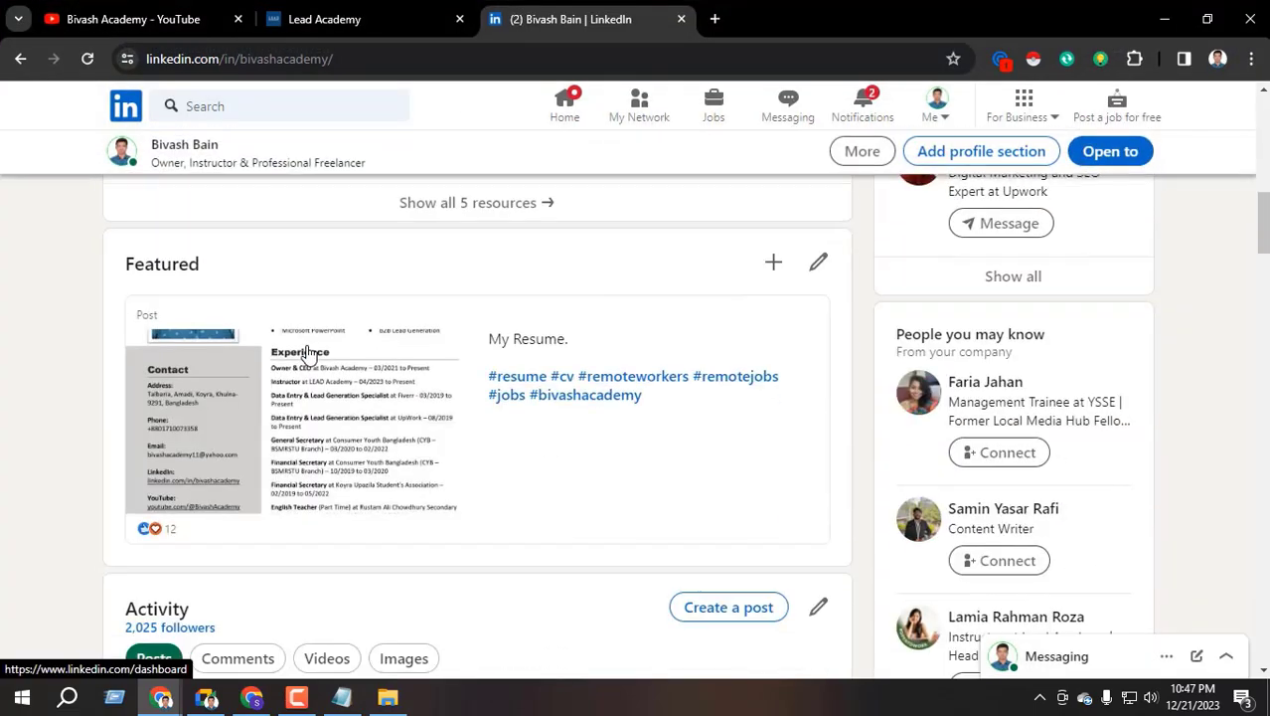
scroll(304, 353, "up", 6)
scroll(299, 356, "down", 10)
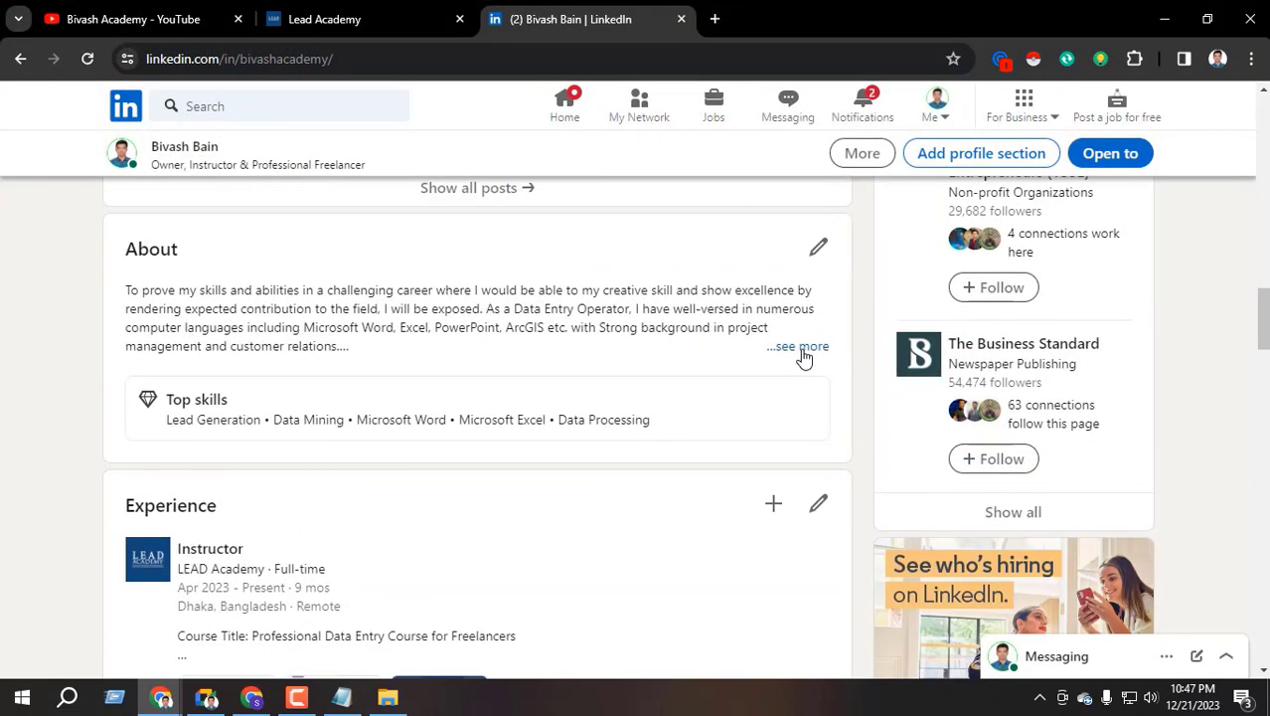
left_click(801, 346)
double_click(232, 297)
triple_click(231, 297)
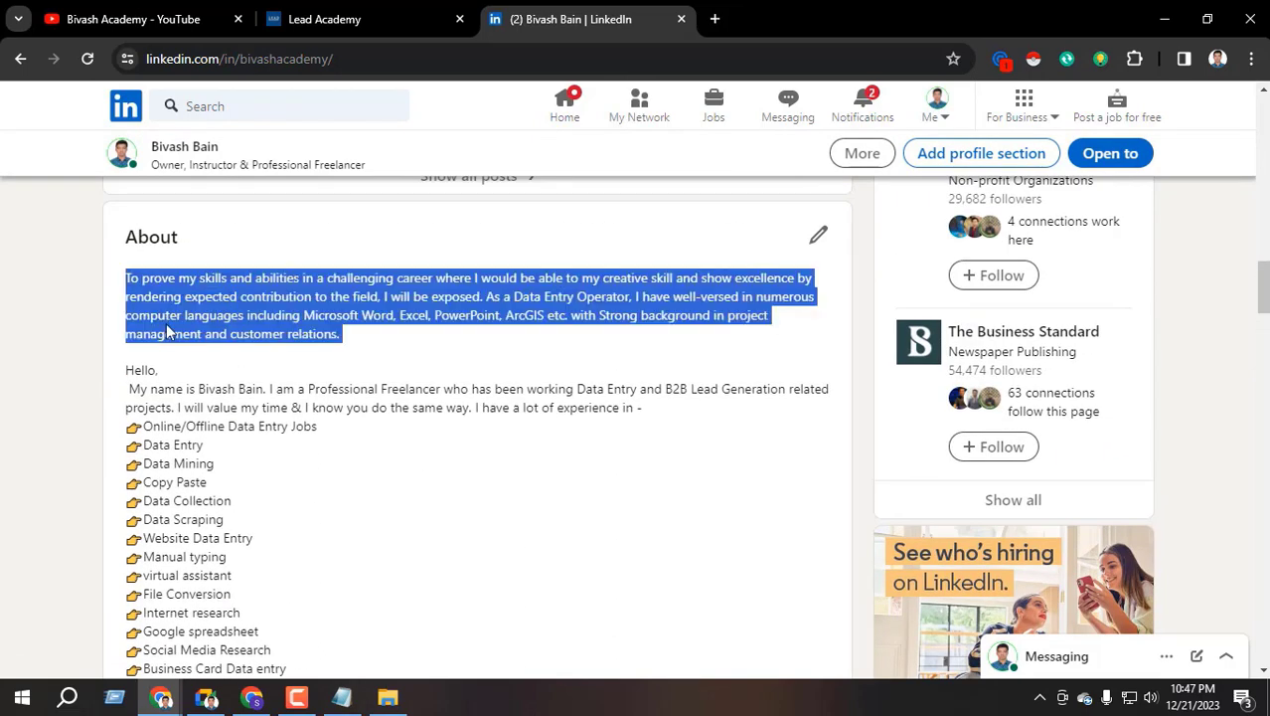
left_click_drag(127, 370, 248, 489)
key("ctrl+c")
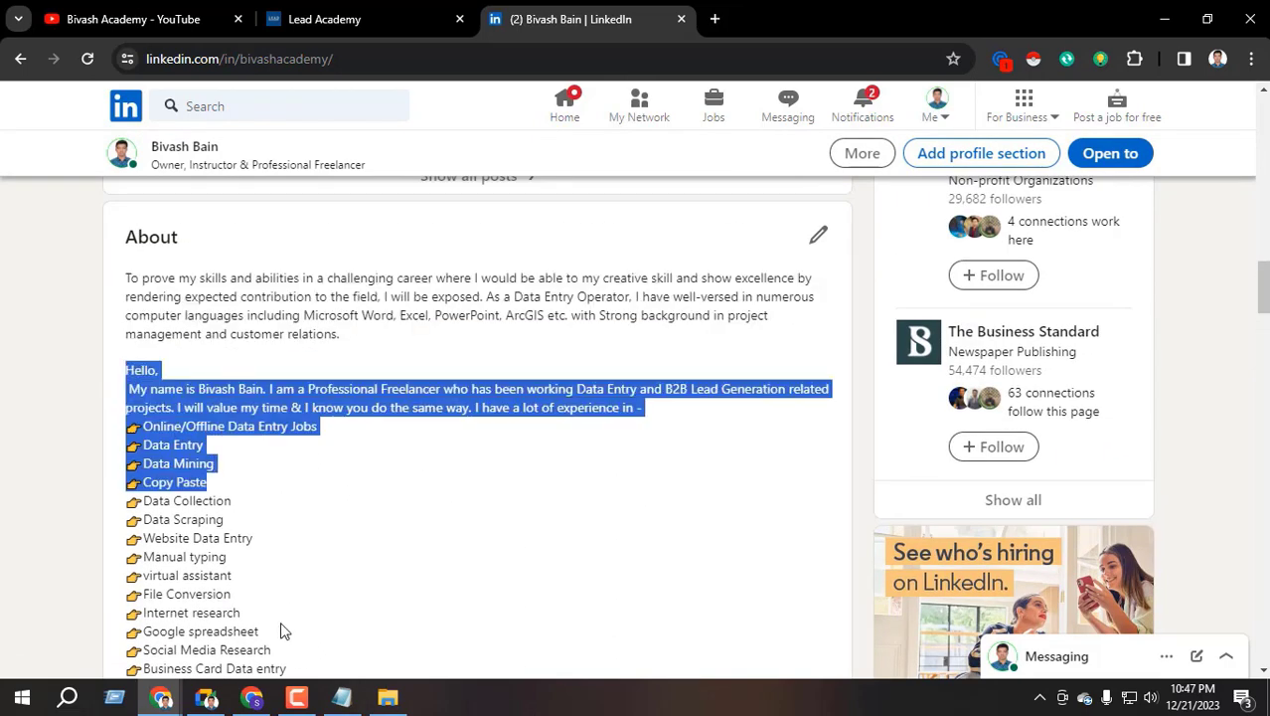
Replace the typed introduction line with the copied text and save the About section
left_click(252, 697)
left_click_drag(415, 256, 293, 253)
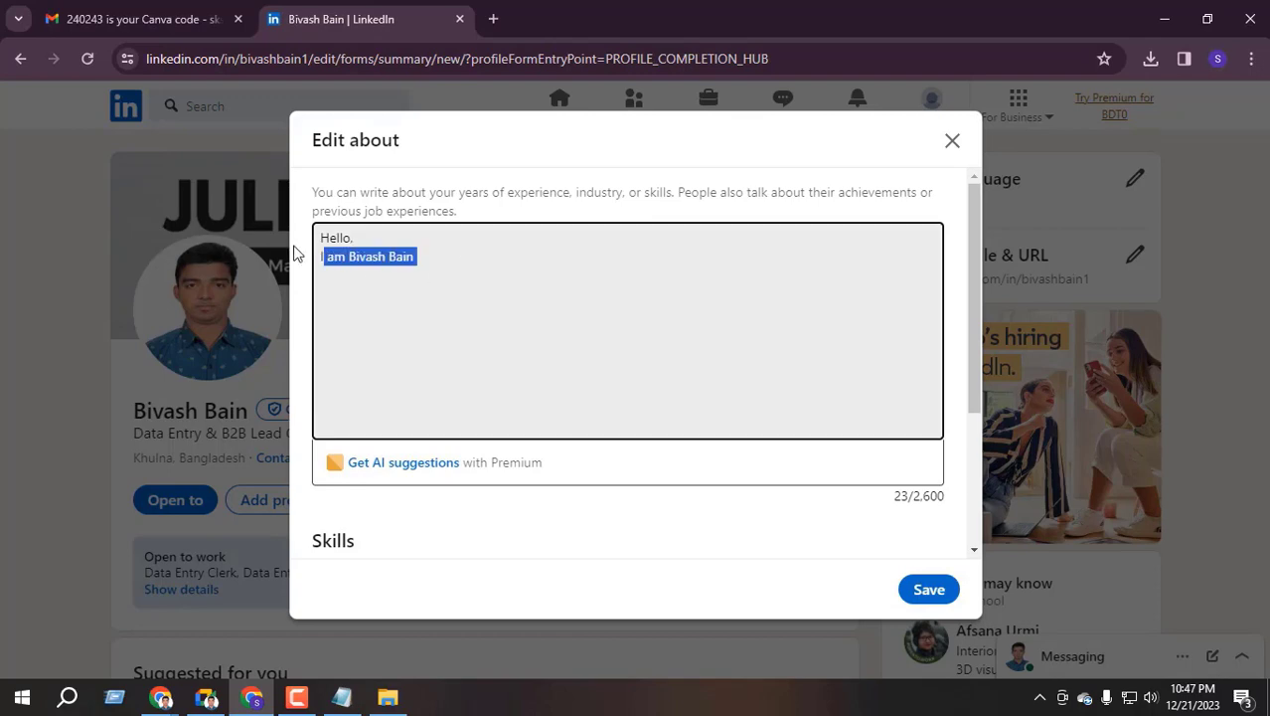
key("ctrl+v")
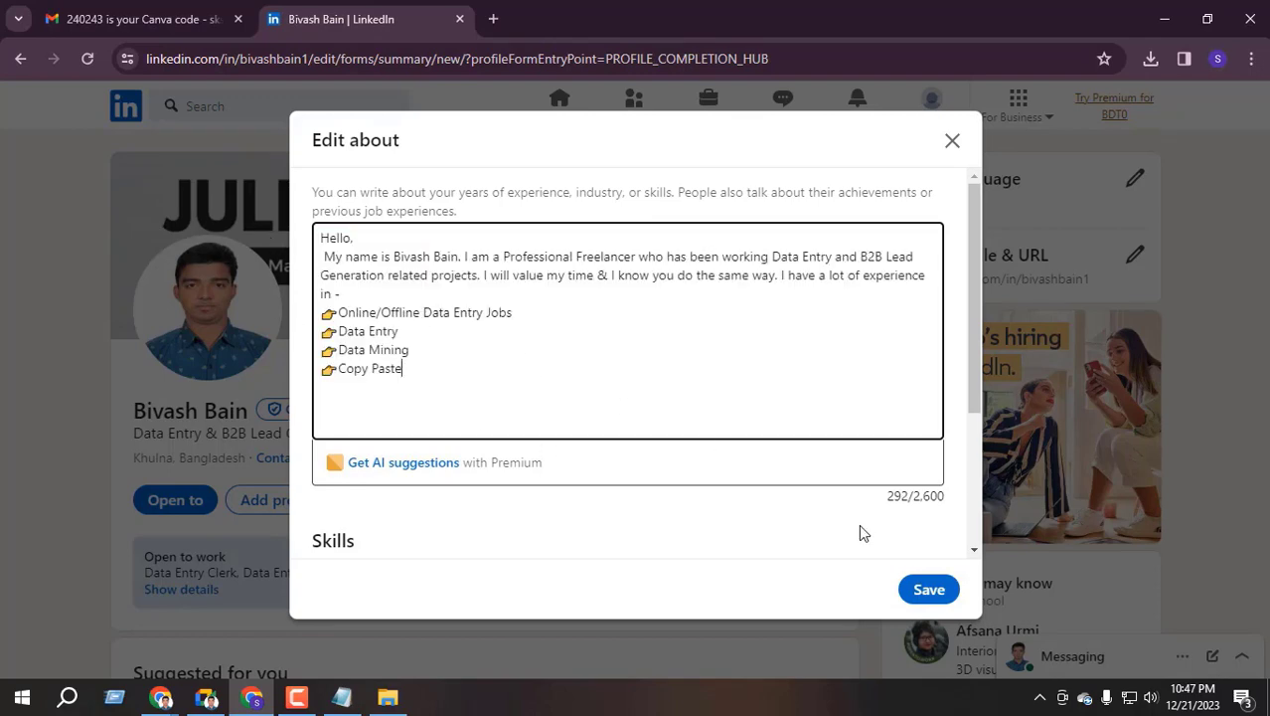
left_click(923, 589)
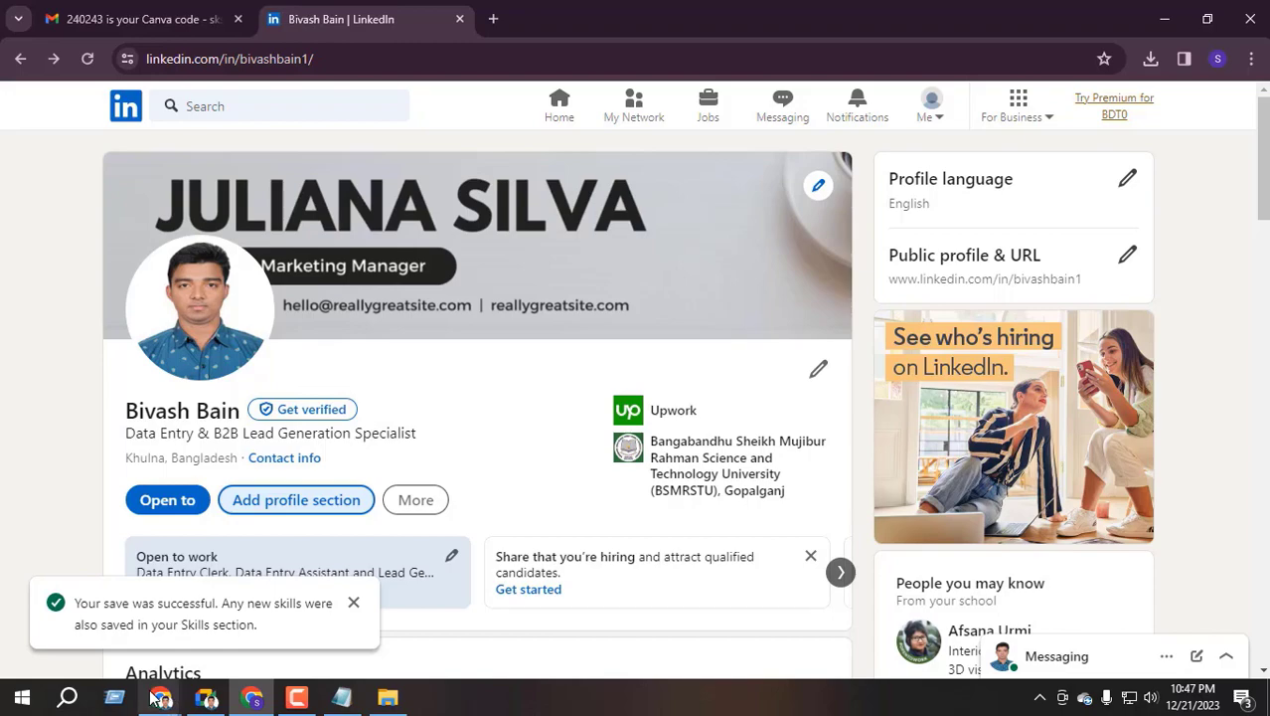
Review the reference About's contact lines, then dismiss the save confirmation on the edited profile
left_click(161, 697)
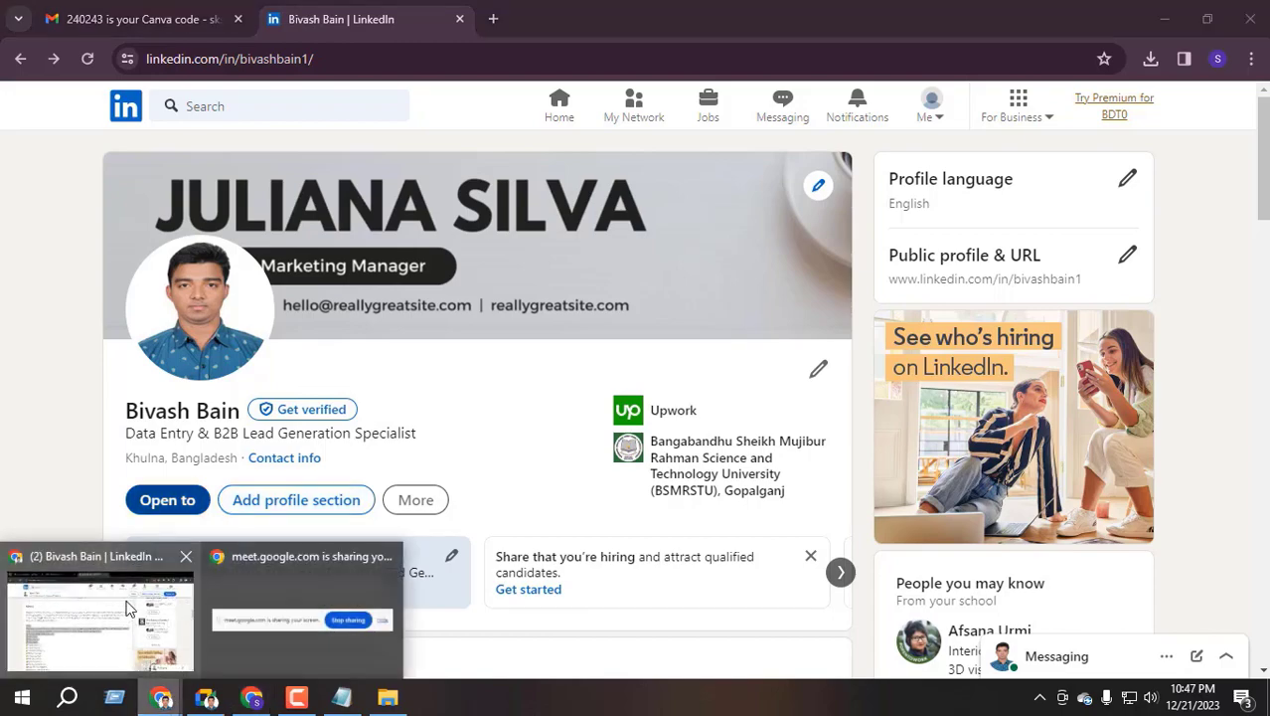
left_click(126, 608)
scroll(380, 454, "down", 10)
scroll(298, 427, "up", 1)
scroll(250, 419, "down", 1)
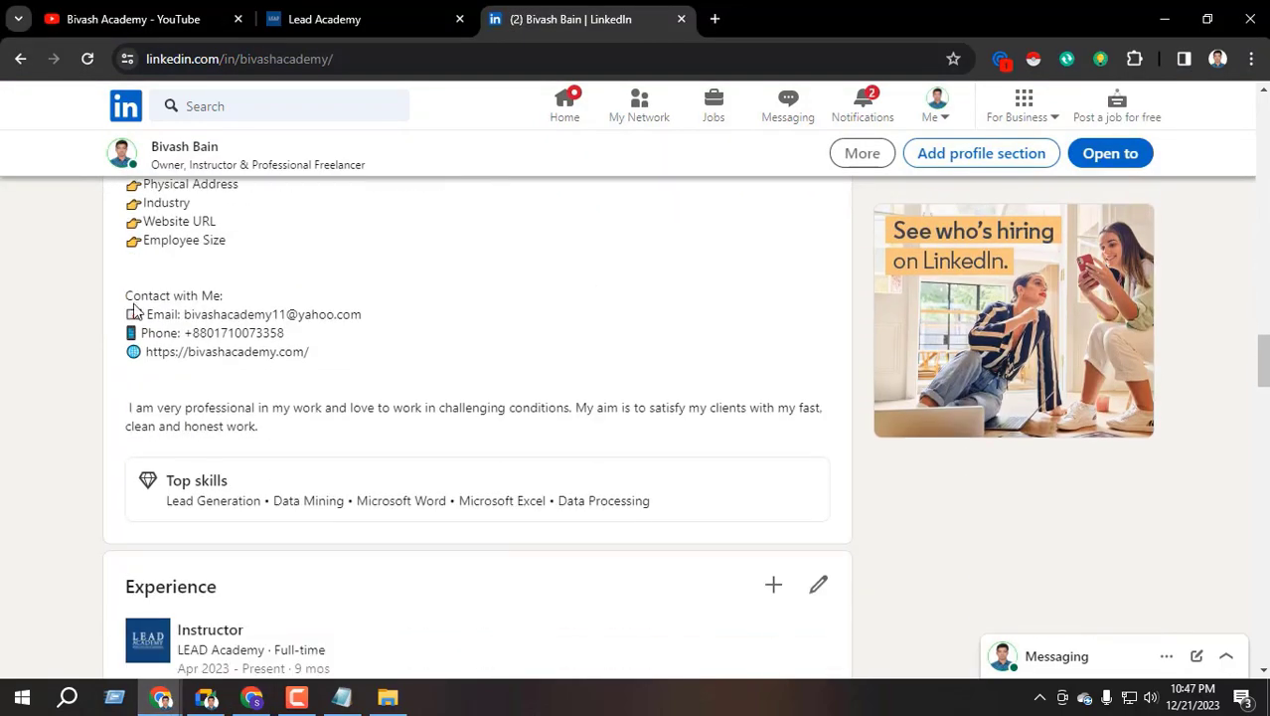
left_click_drag(127, 296, 275, 349)
left_click(241, 345)
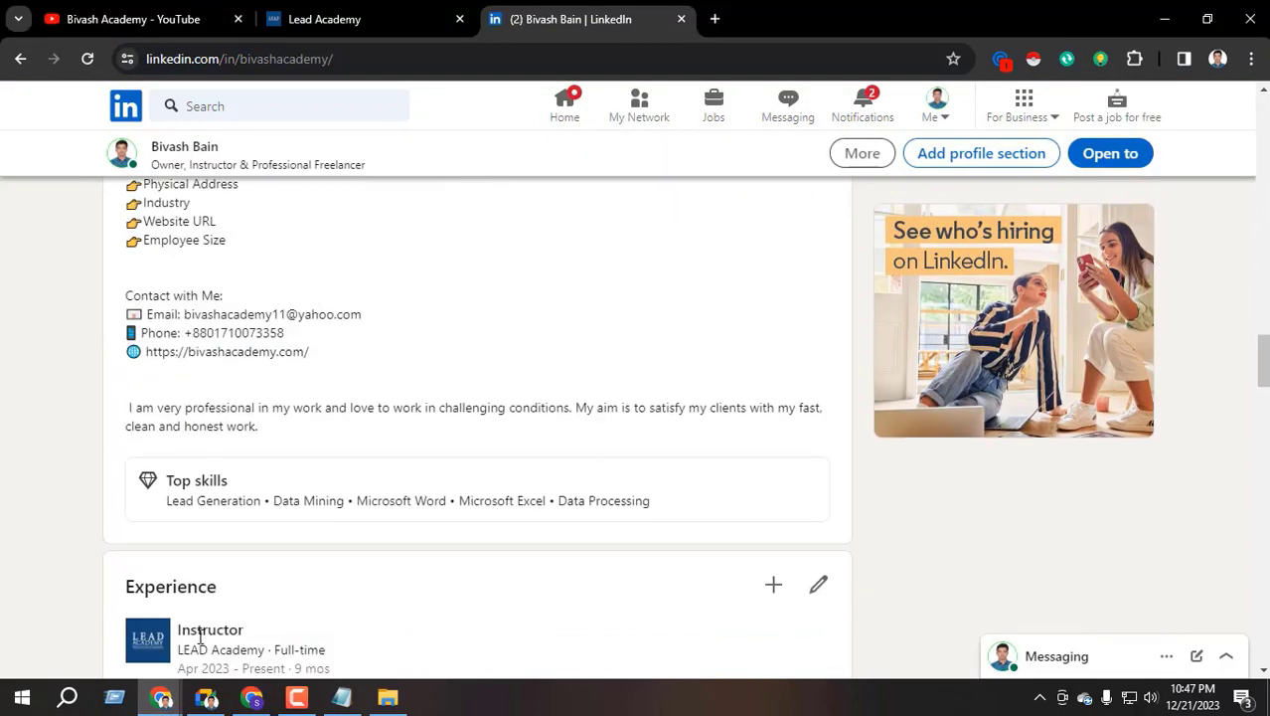
left_click(241, 701)
scroll(423, 419, "down", 3)
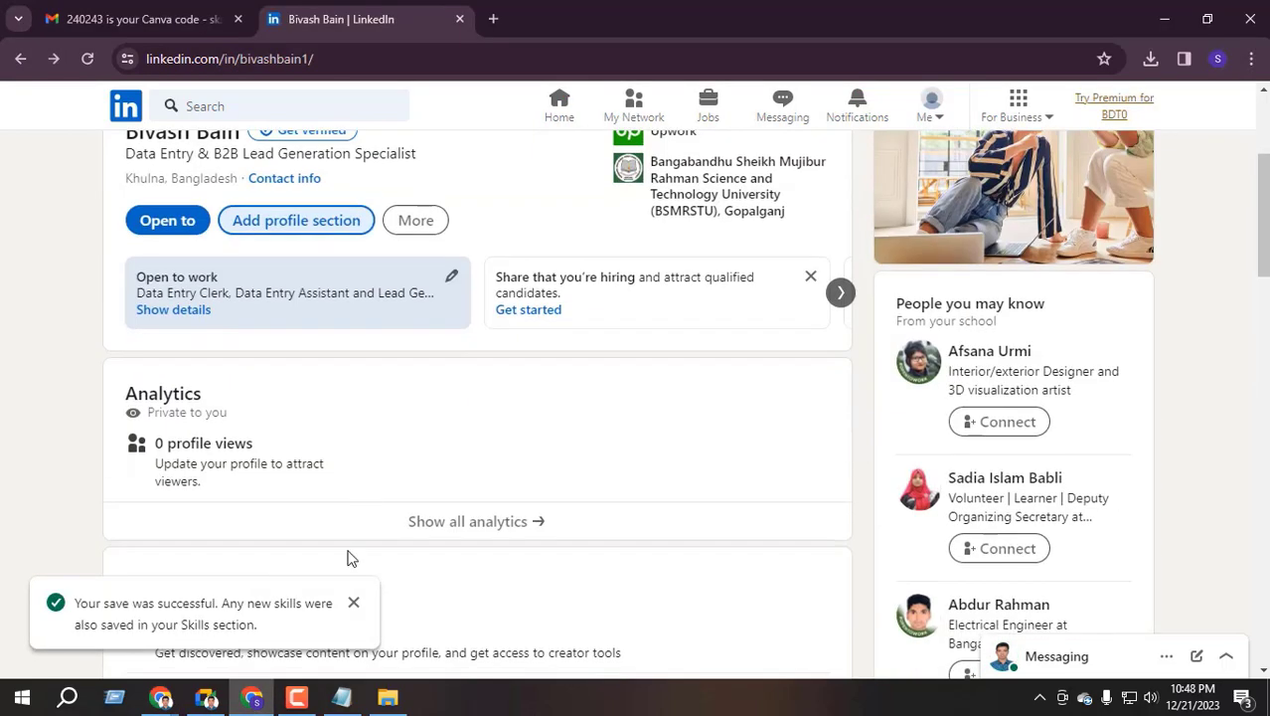
left_click(353, 605)
scroll(307, 489, "up", 3)
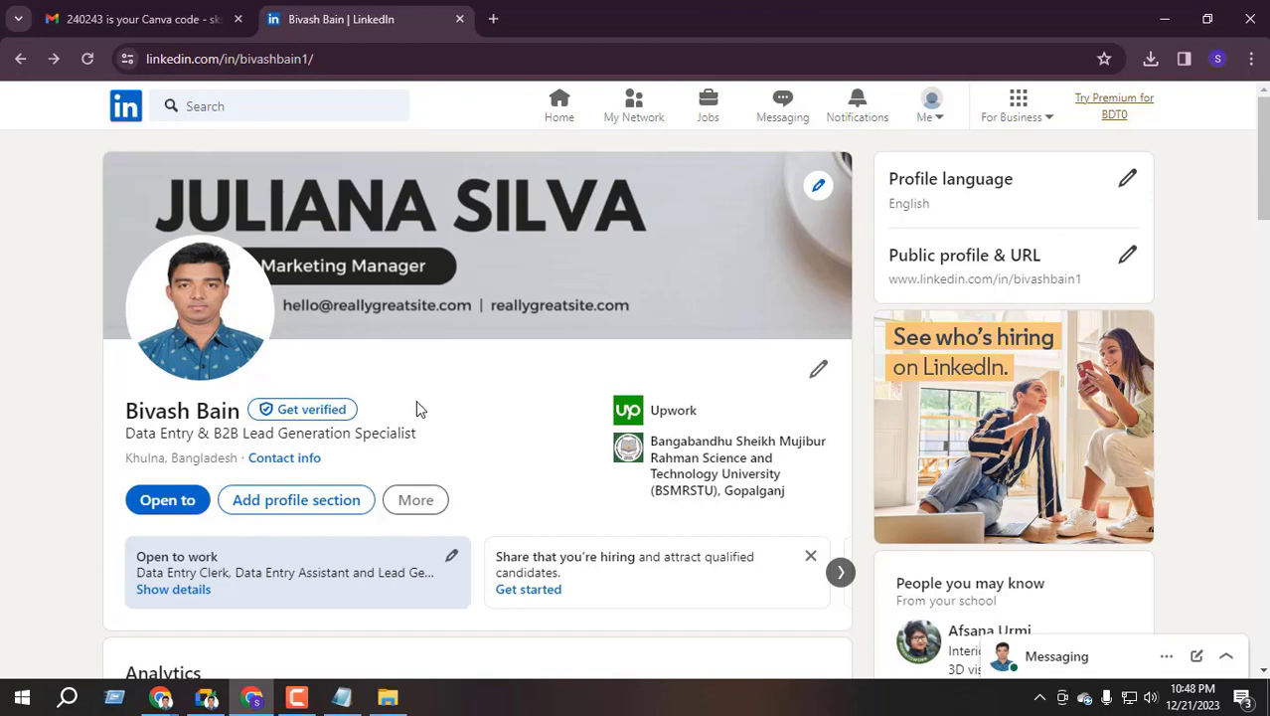
Search LinkedIn for 'data entry specialist' and filter the results to People
left_click(199, 107)
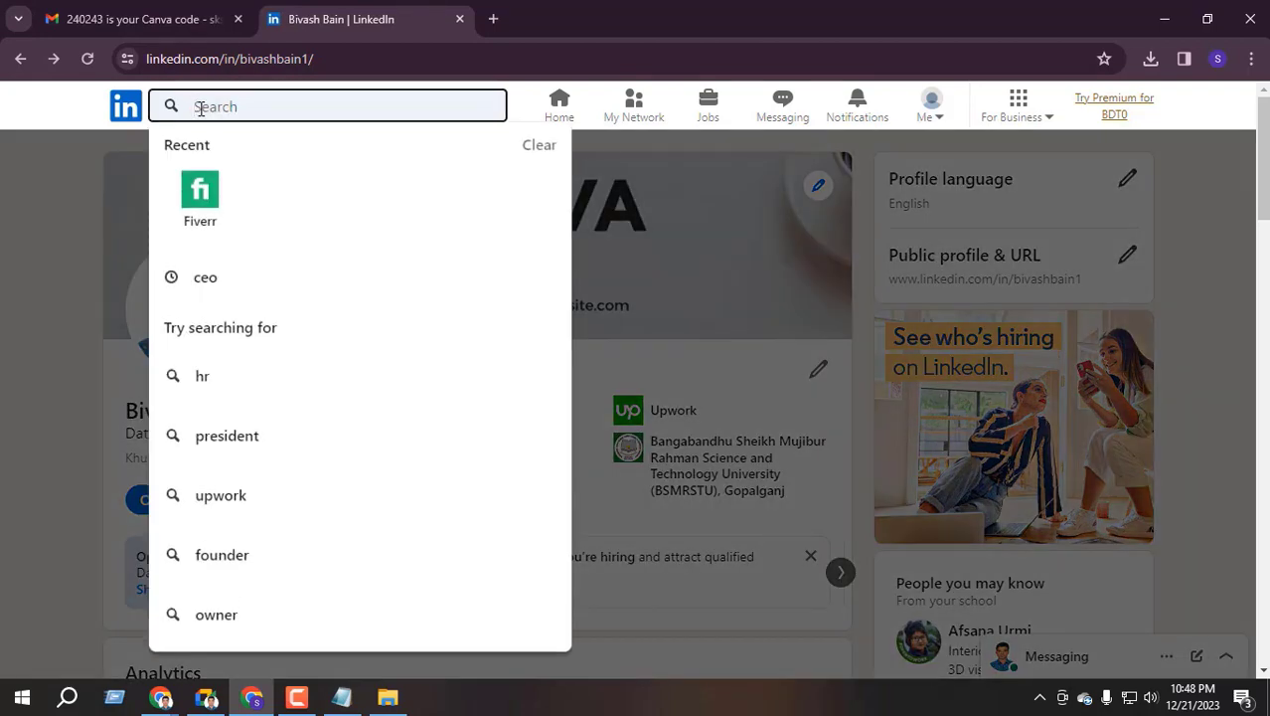
type("data entry")
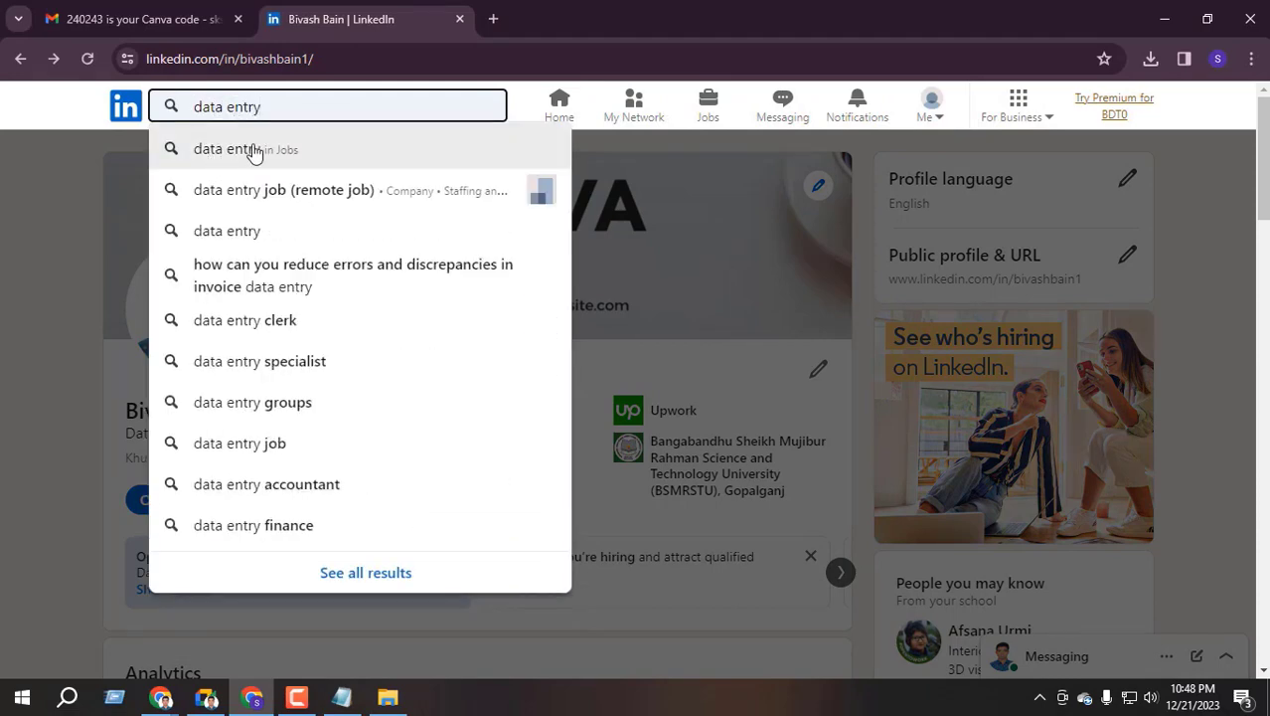
type(" s")
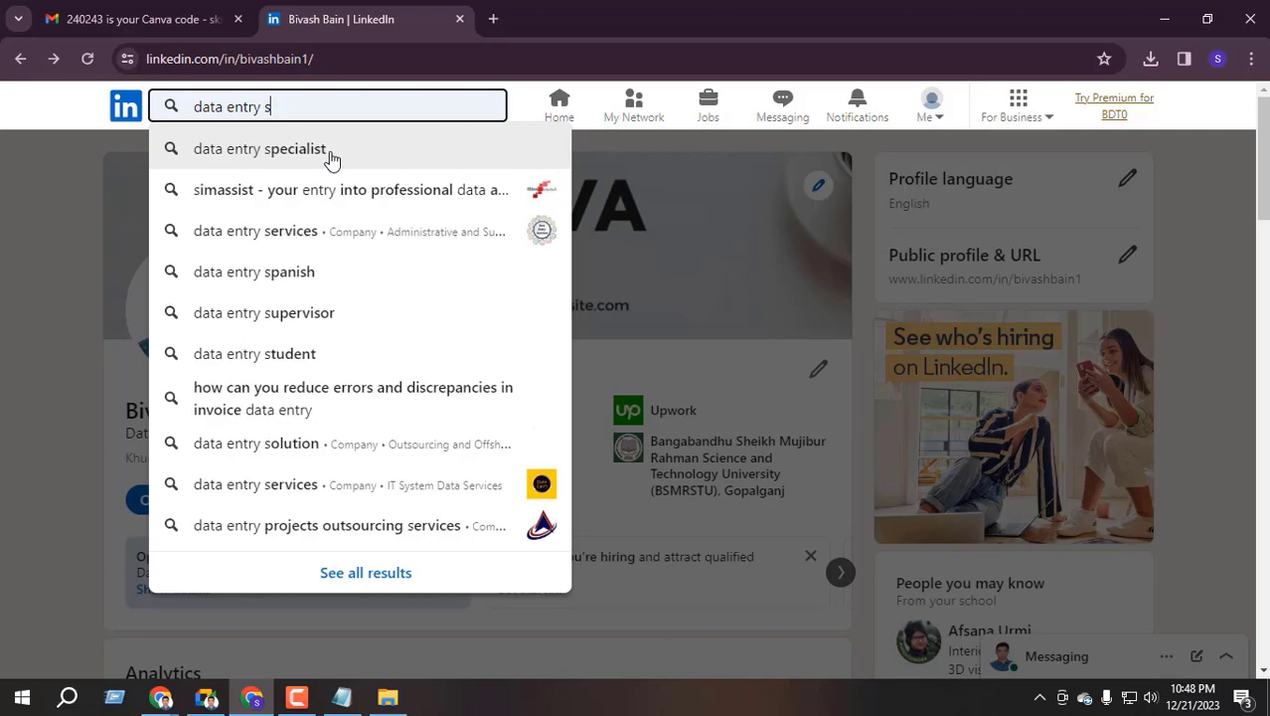
left_click(330, 150)
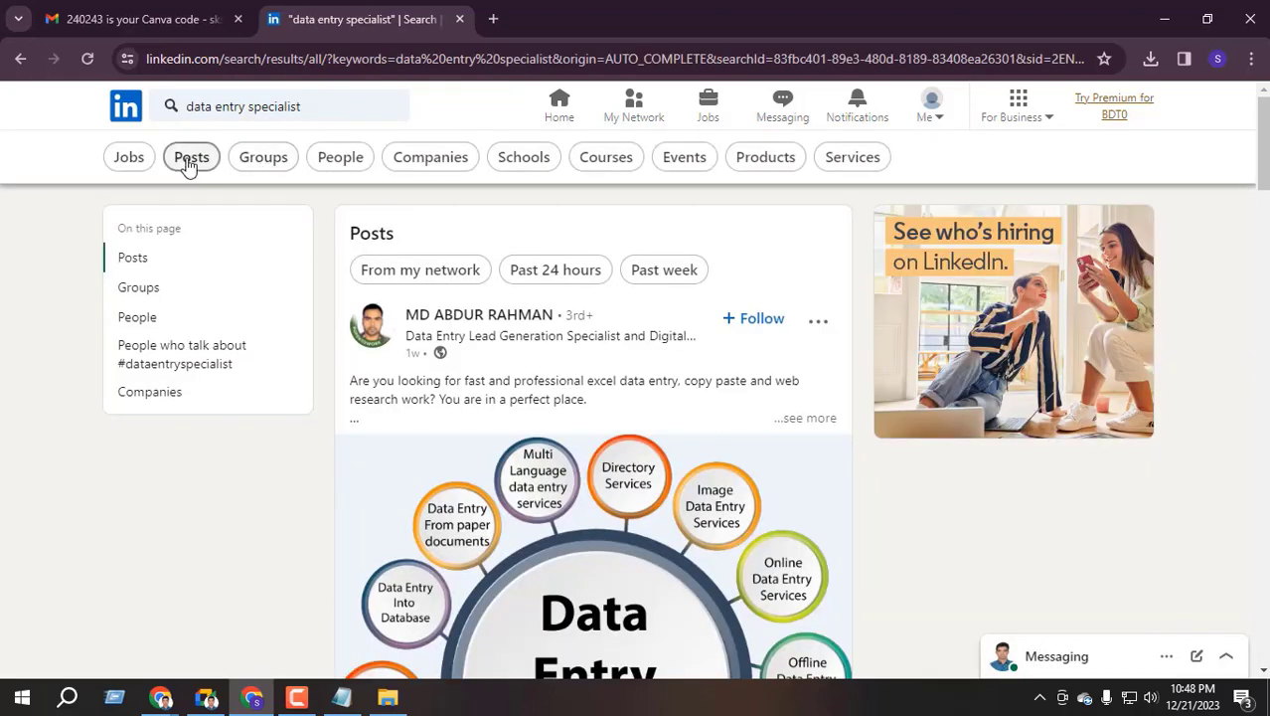
left_click(341, 159)
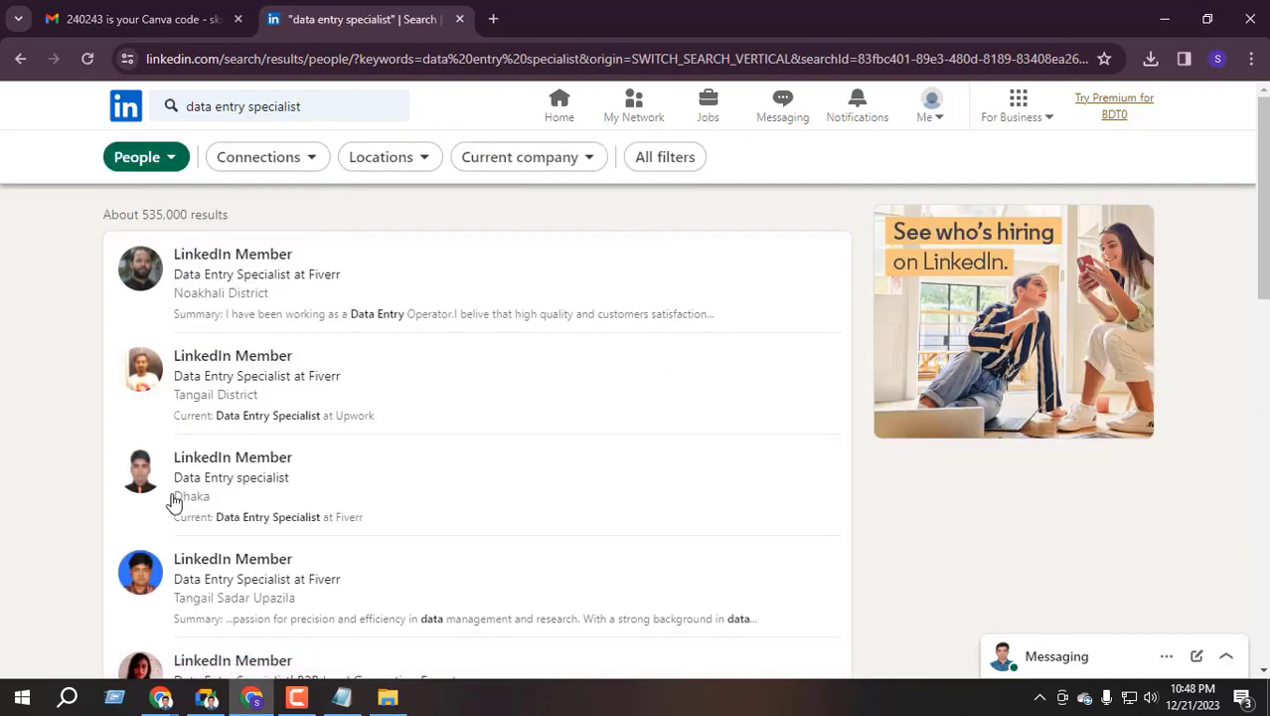
scroll(184, 556, "down", 2)
scroll(243, 512, "down", 3)
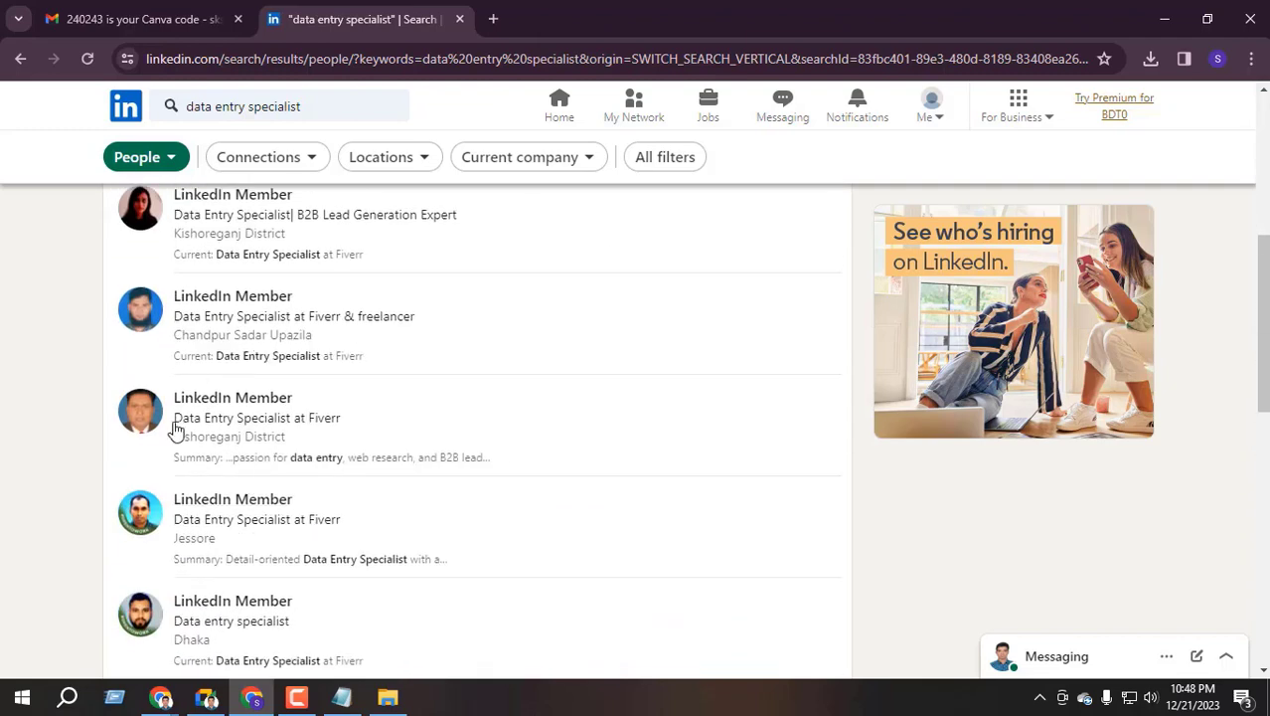
scroll(224, 426, "down", 3)
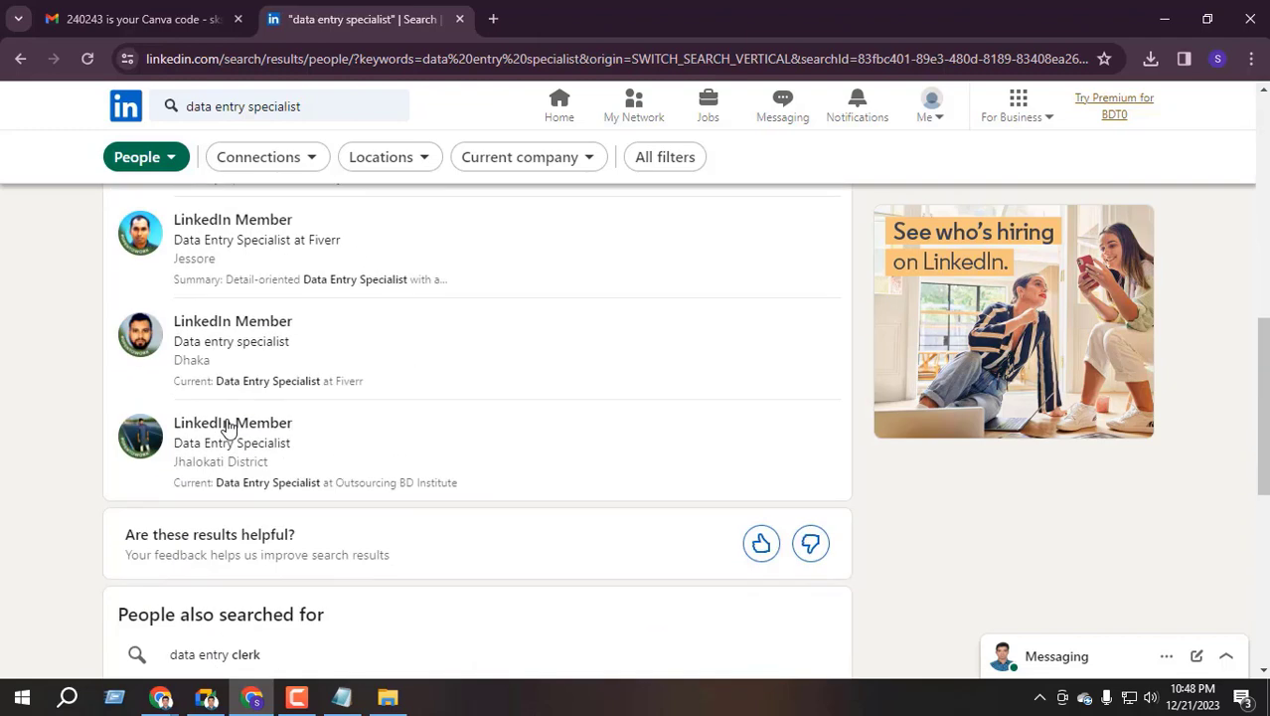
scroll(189, 298, "up", 8)
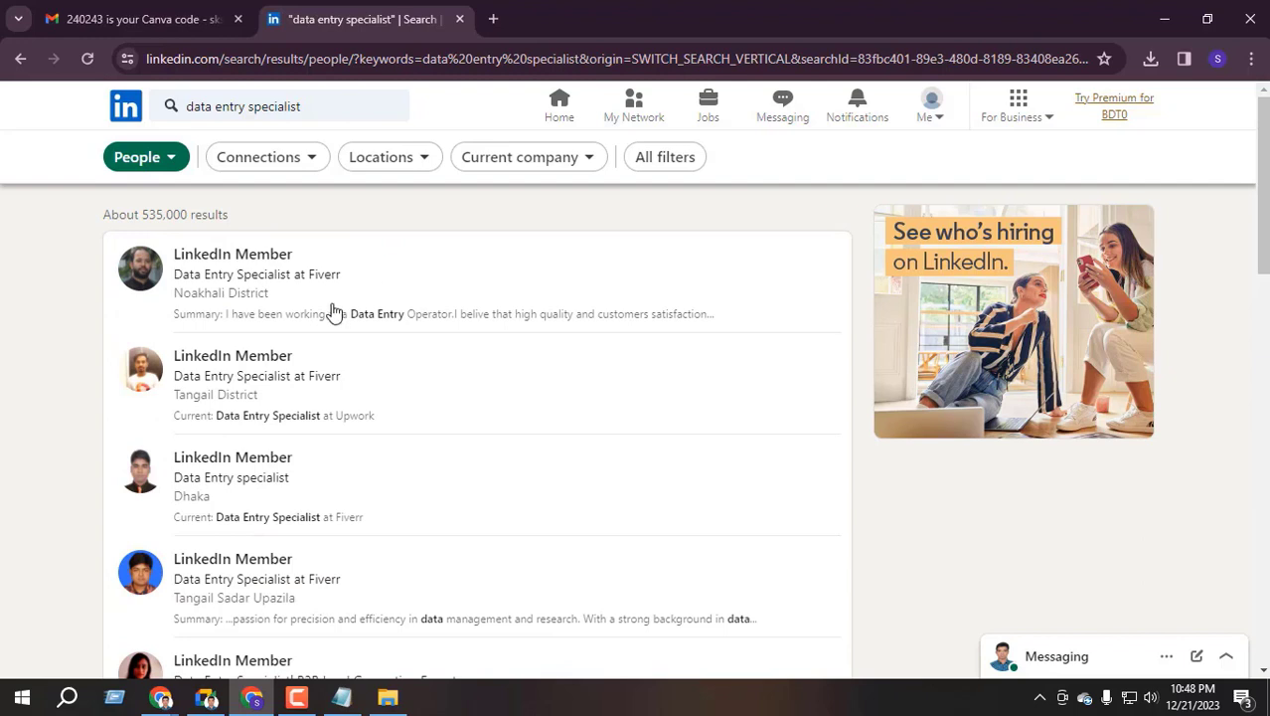
Select the first result's headline 'Data Entry Specialist at Fiverr'
left_click_drag(169, 281, 342, 279)
left_click(78, 316)
left_click_drag(172, 276, 343, 276)
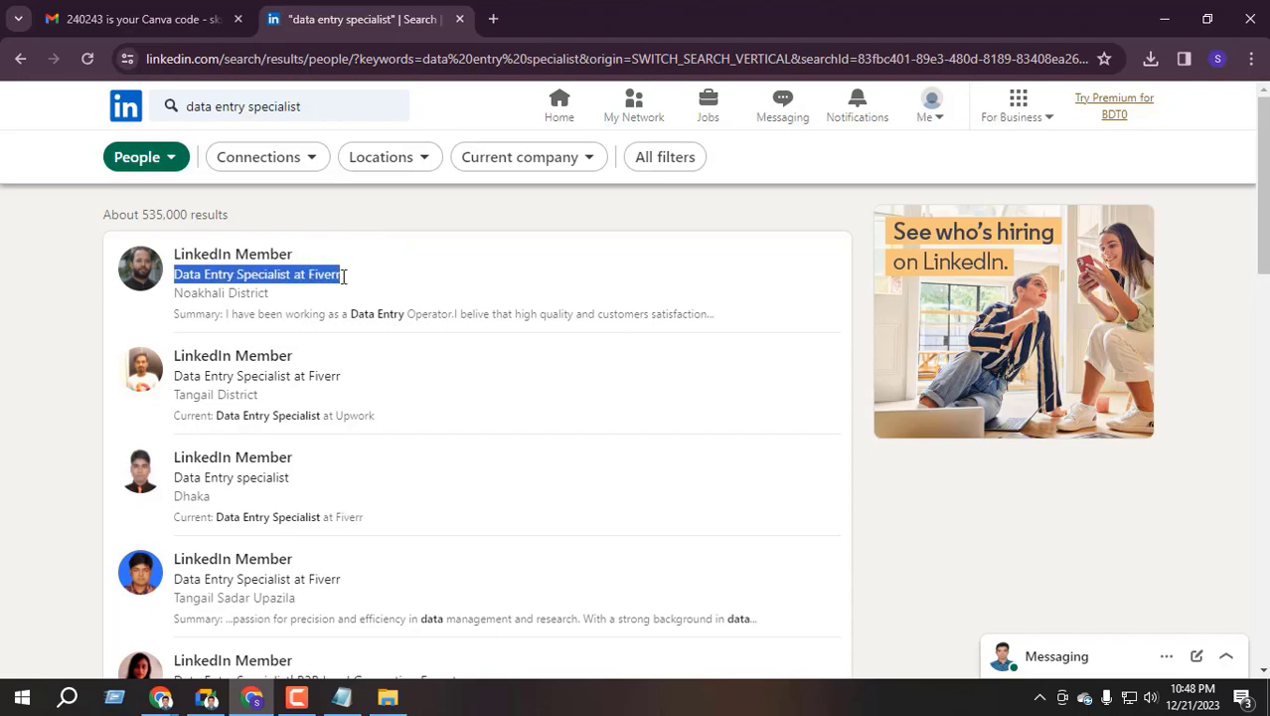
Google 'Data Entry Specialist at Fiverr' and open a freelancer's LinkedIn profile from the results
right_click(311, 275)
left_click(430, 348)
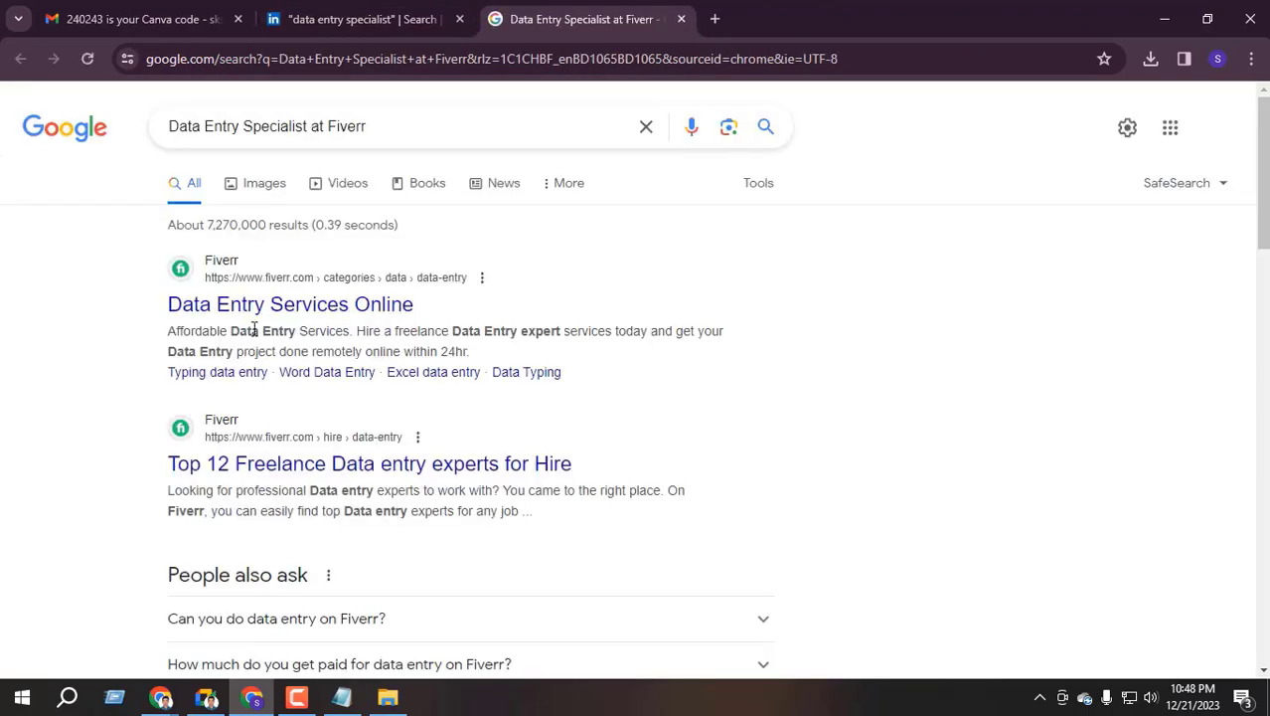
scroll(309, 328, "down", 15)
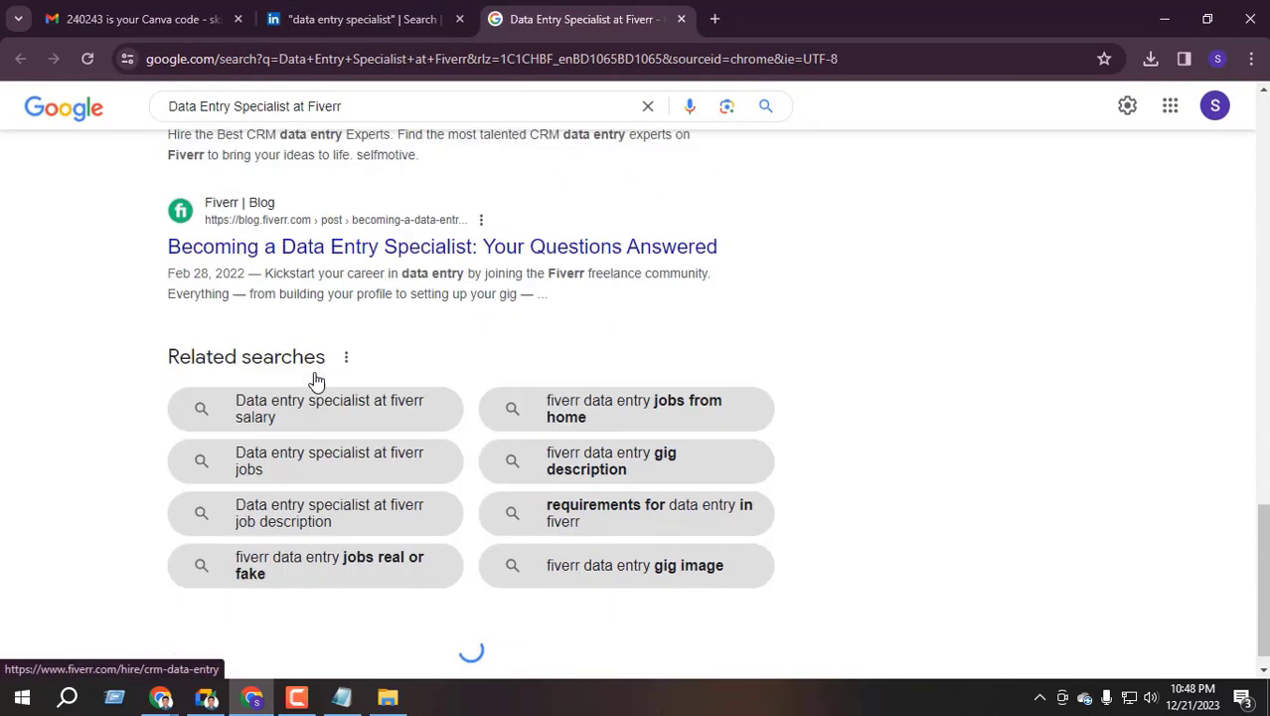
scroll(316, 388, "down", 8)
scroll(313, 395, "up", 2)
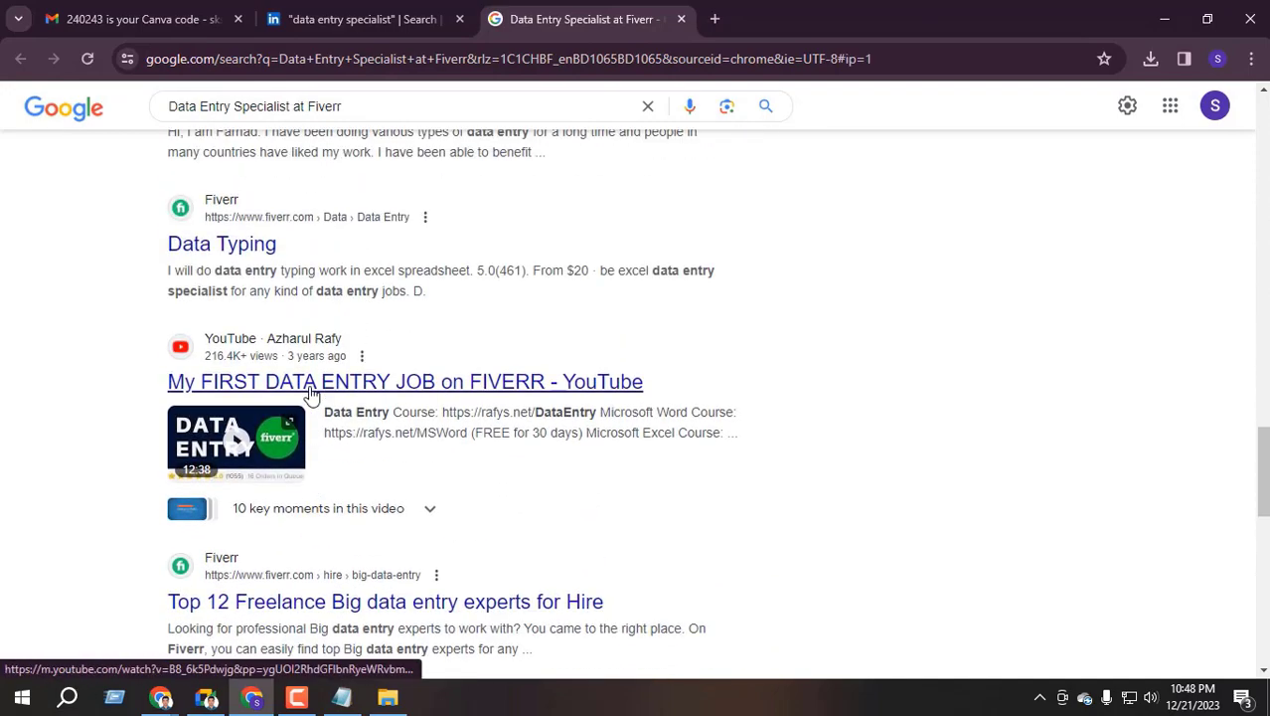
scroll(311, 395, "up", 2)
scroll(200, 393, "down", 6)
scroll(196, 393, "up", 5)
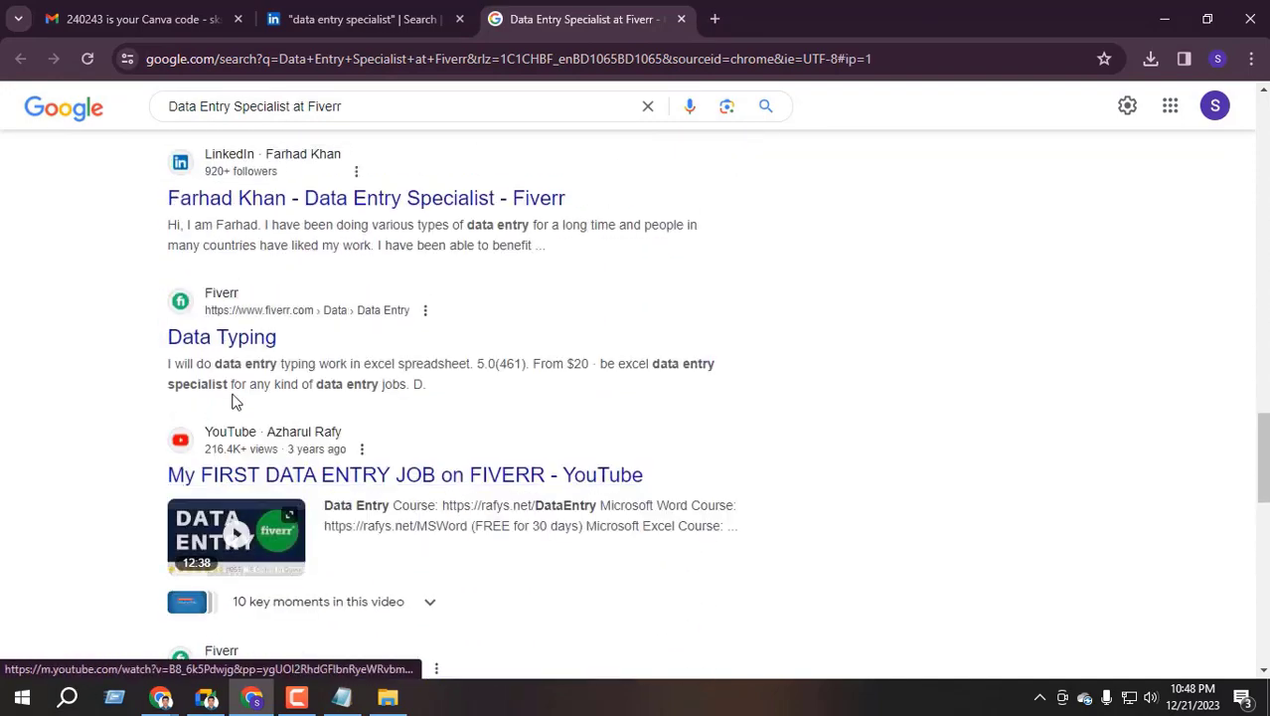
left_click(290, 196)
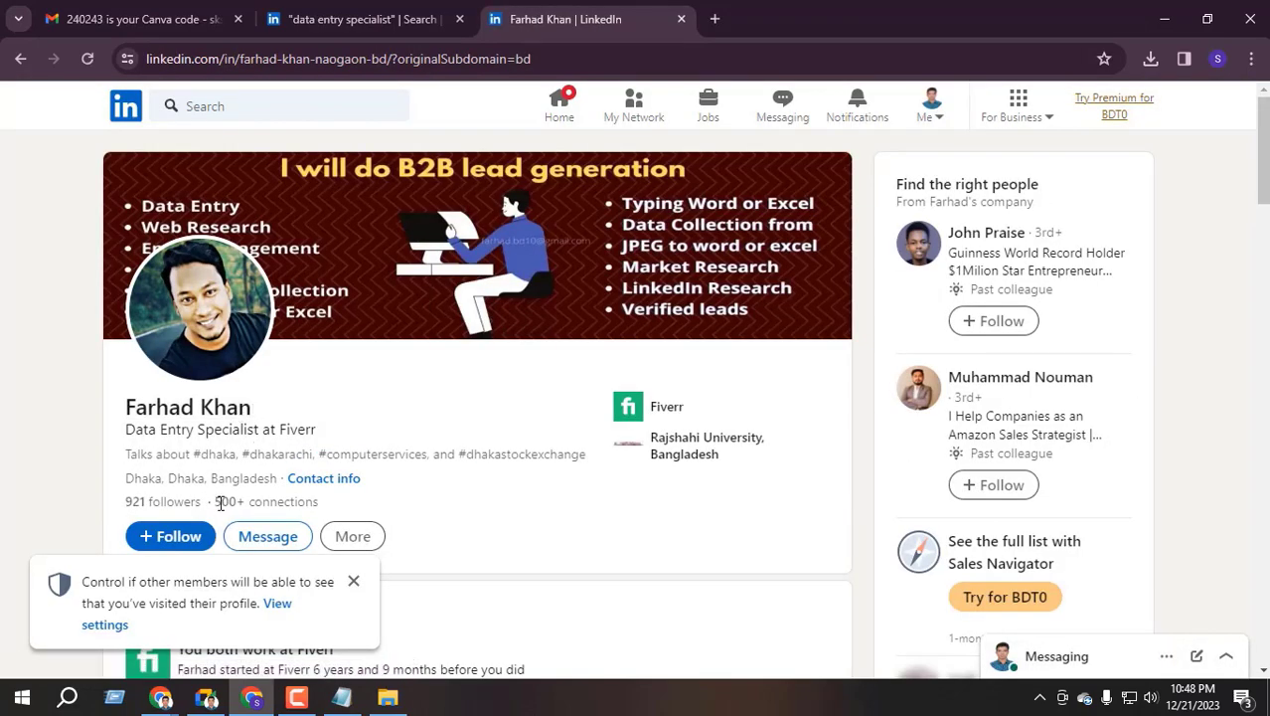
Expand the freelancer's full About text, select it from 'Hi' to 'Thank you', then switch to Google Meet
left_click_drag(217, 502, 255, 502)
scroll(332, 418, "down", 2)
scroll(351, 397, "up", 2)
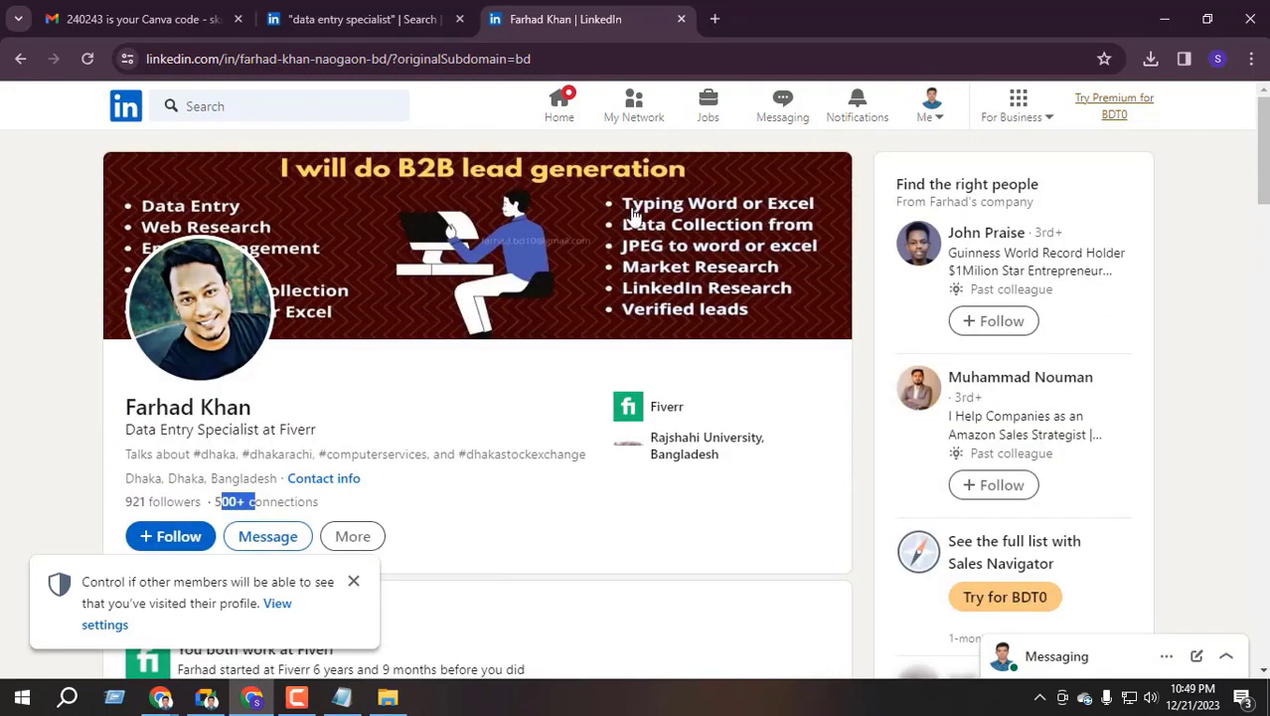
scroll(227, 308, "down", 10)
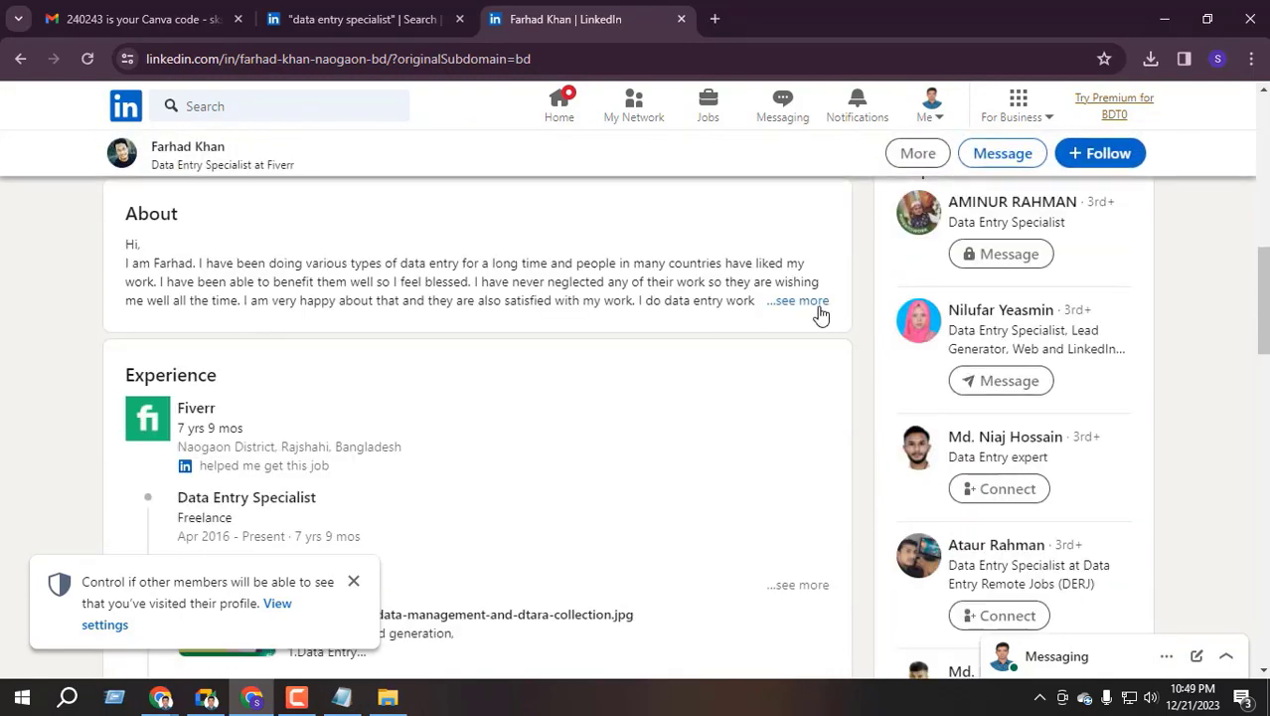
left_click(798, 301)
left_click_drag(129, 244, 336, 379)
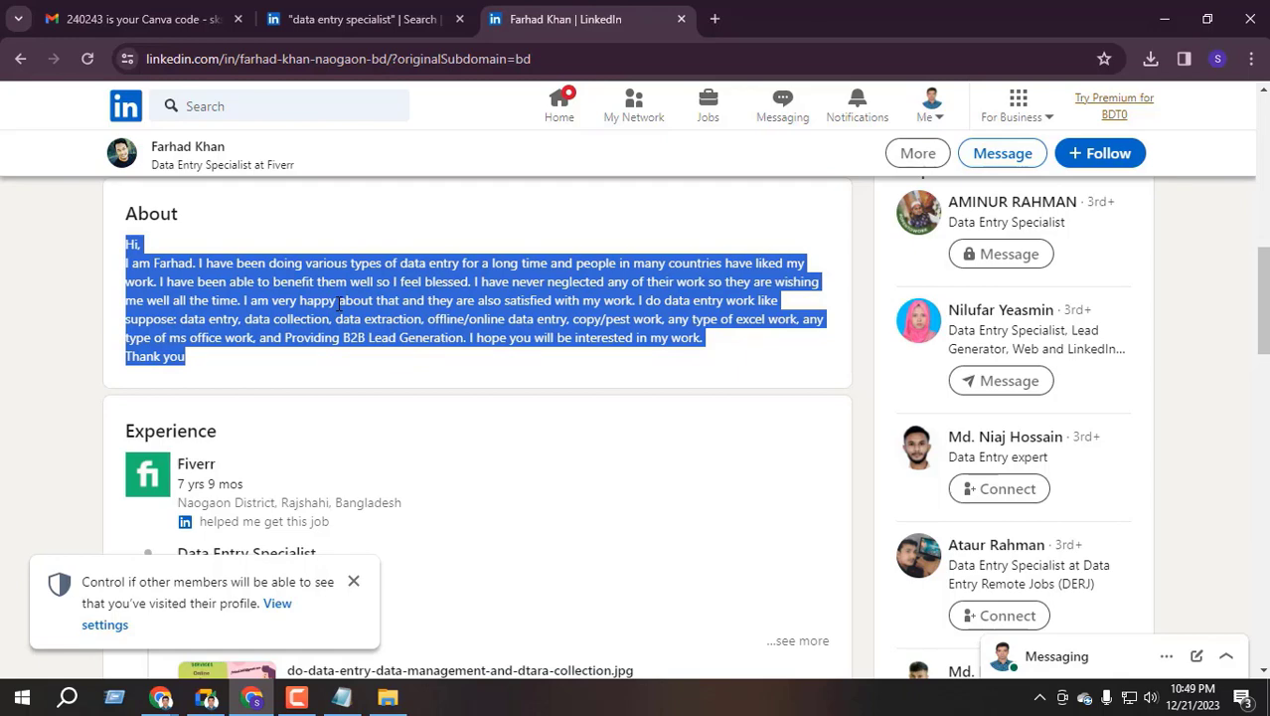
key("alt+Tab")
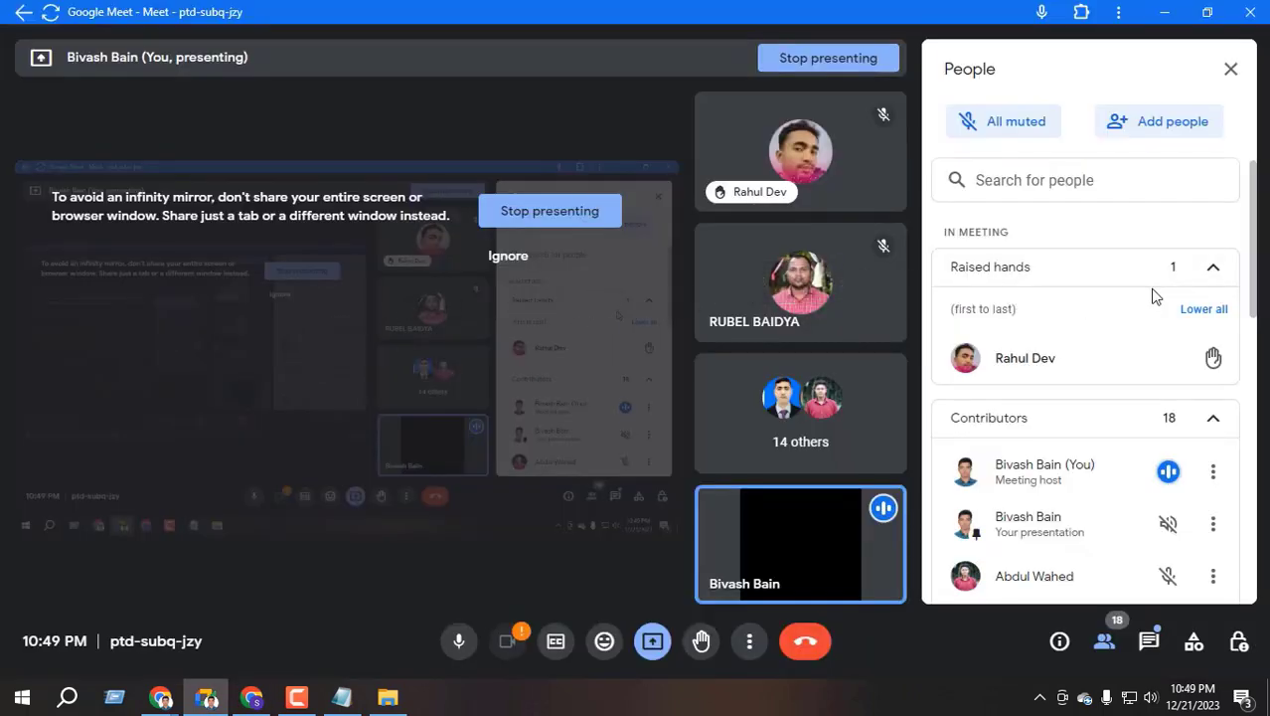
Collapse the Raised hands and Contributors lists in the People panel, then return to LinkedIn
left_click(1212, 269)
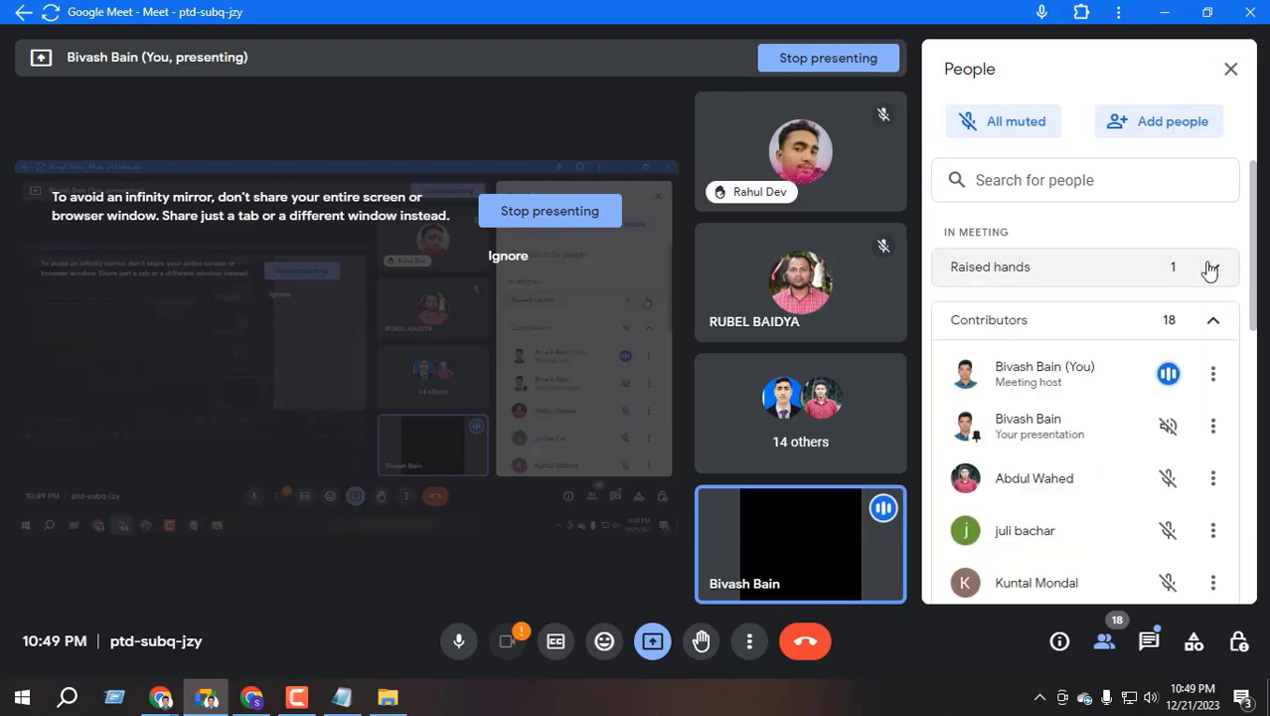
scroll(1091, 508, "down", 7)
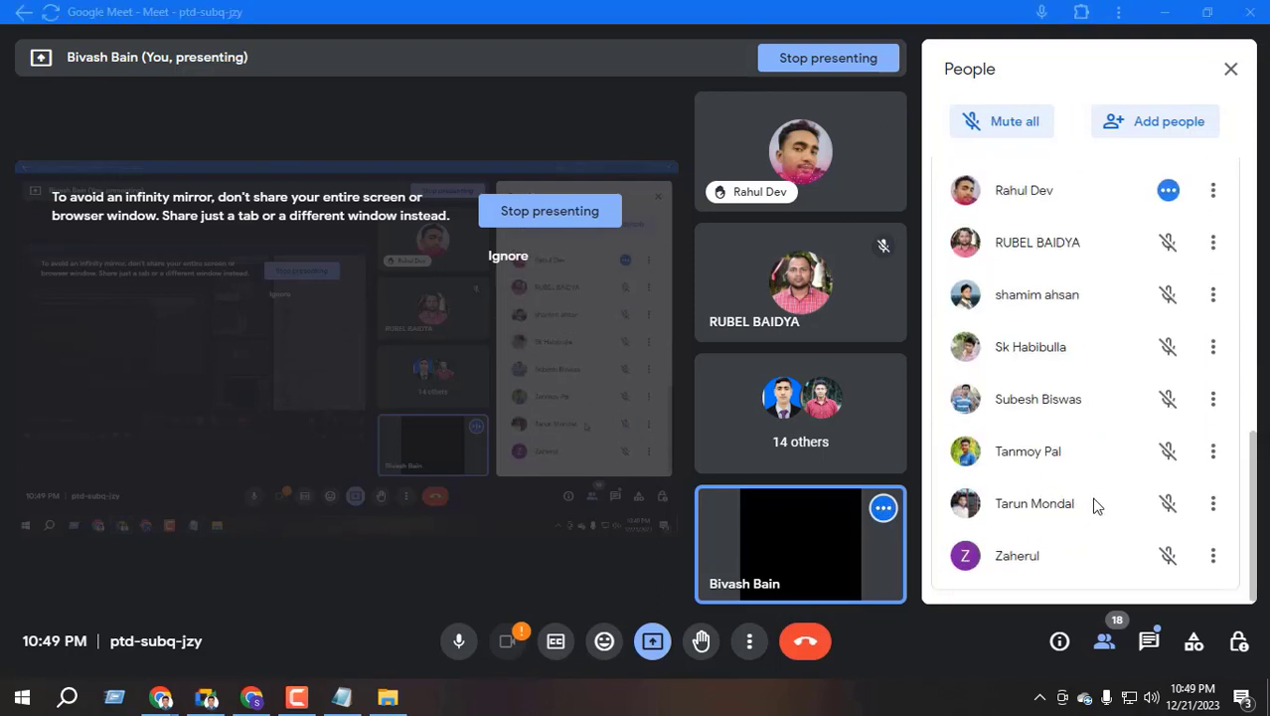
scroll(1074, 472, "up", 8)
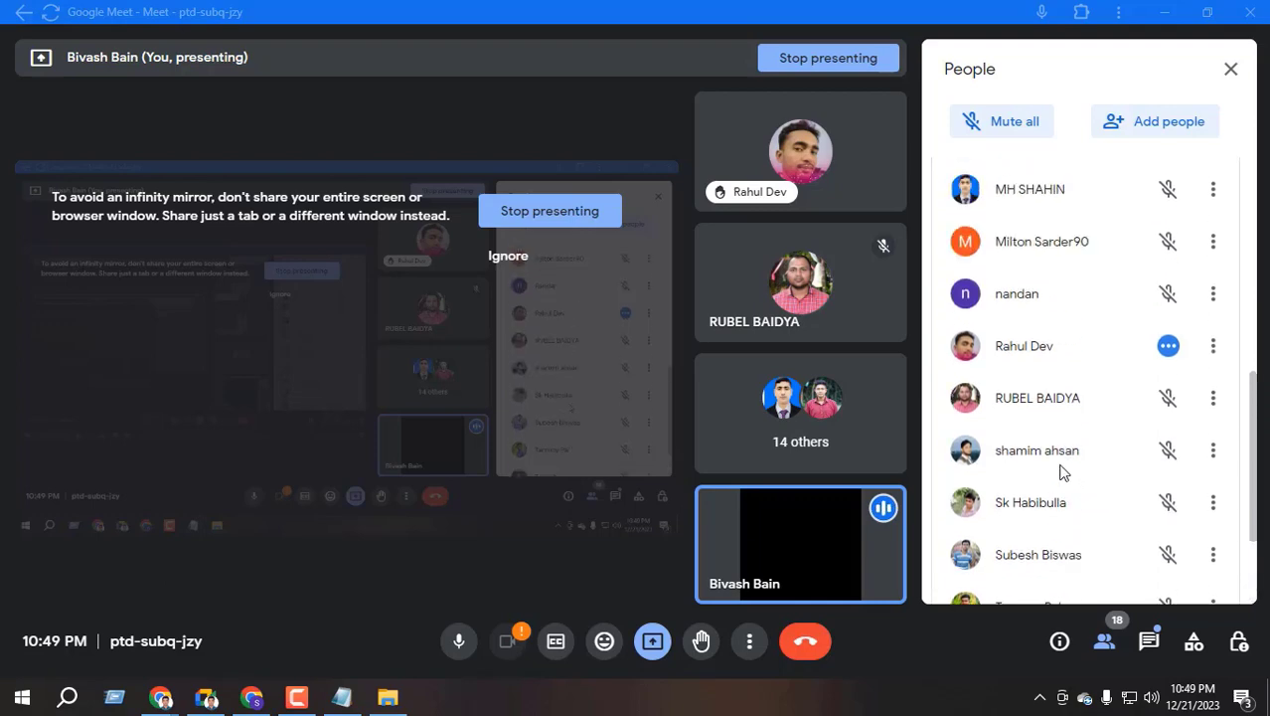
left_click(1112, 332)
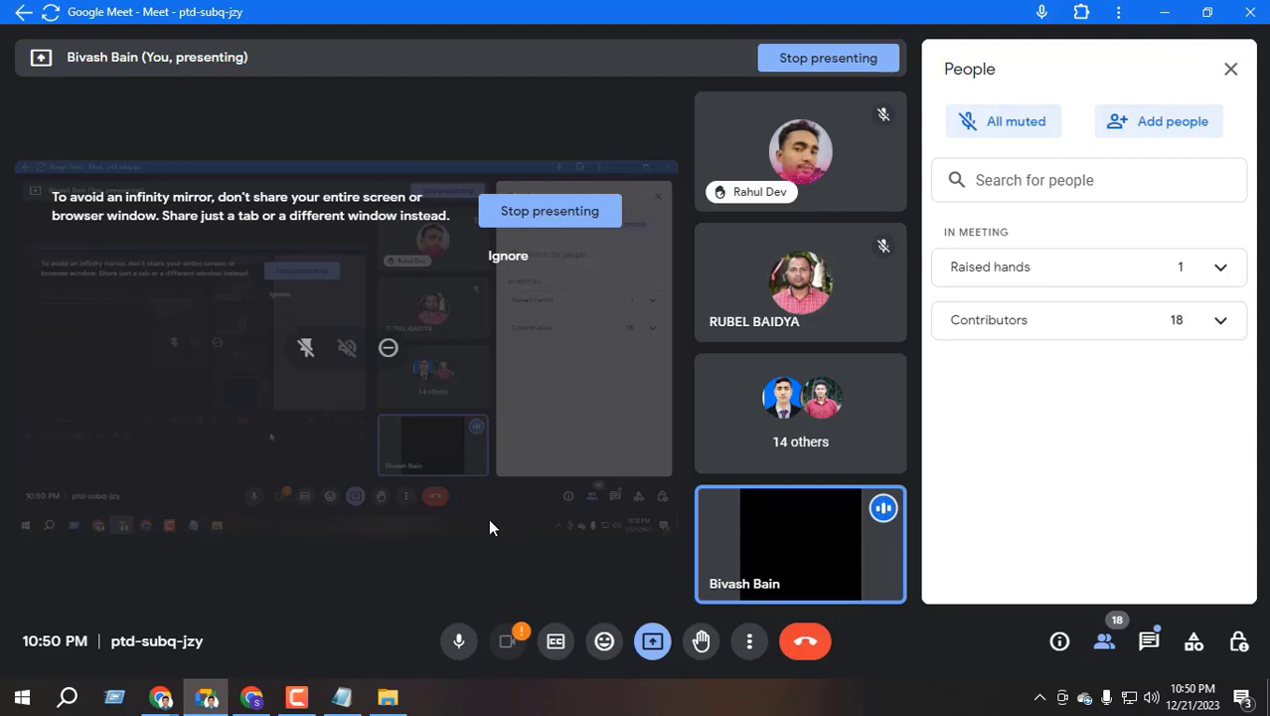
left_click(251, 697)
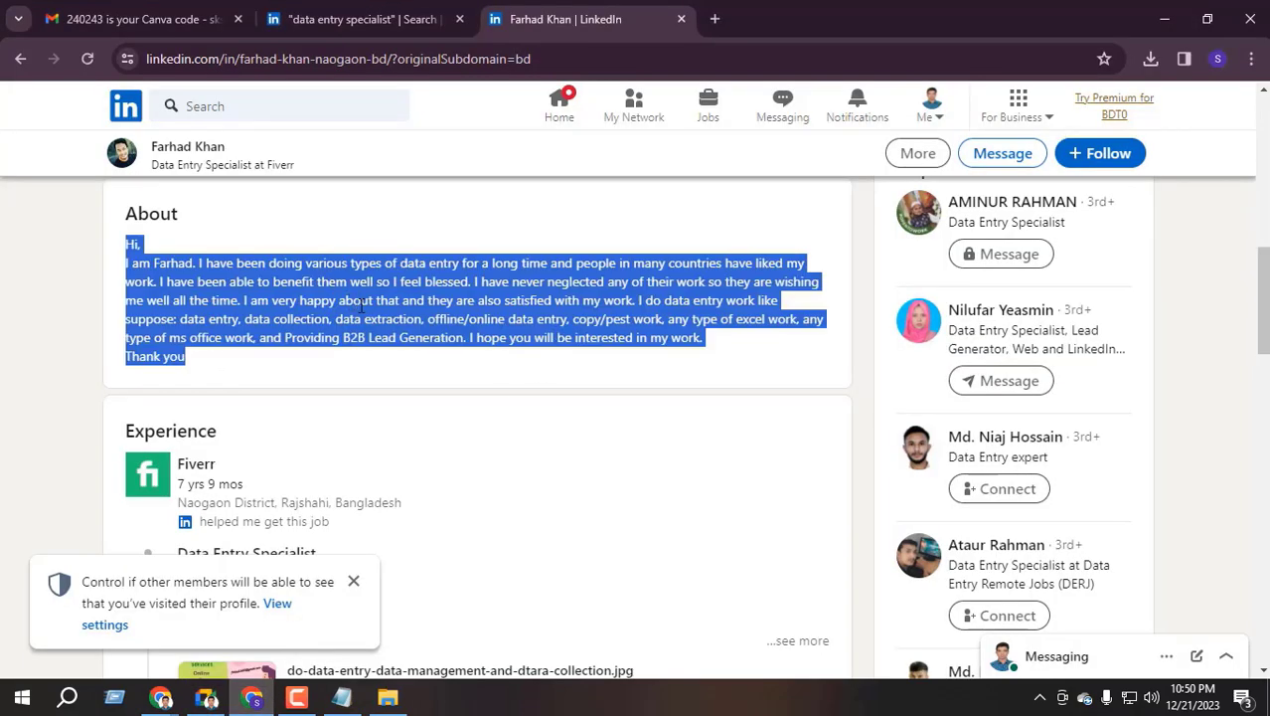
Load ChatGPT in a new tab of the other Chrome window, then return to the Meet call
mouse_move(160, 697)
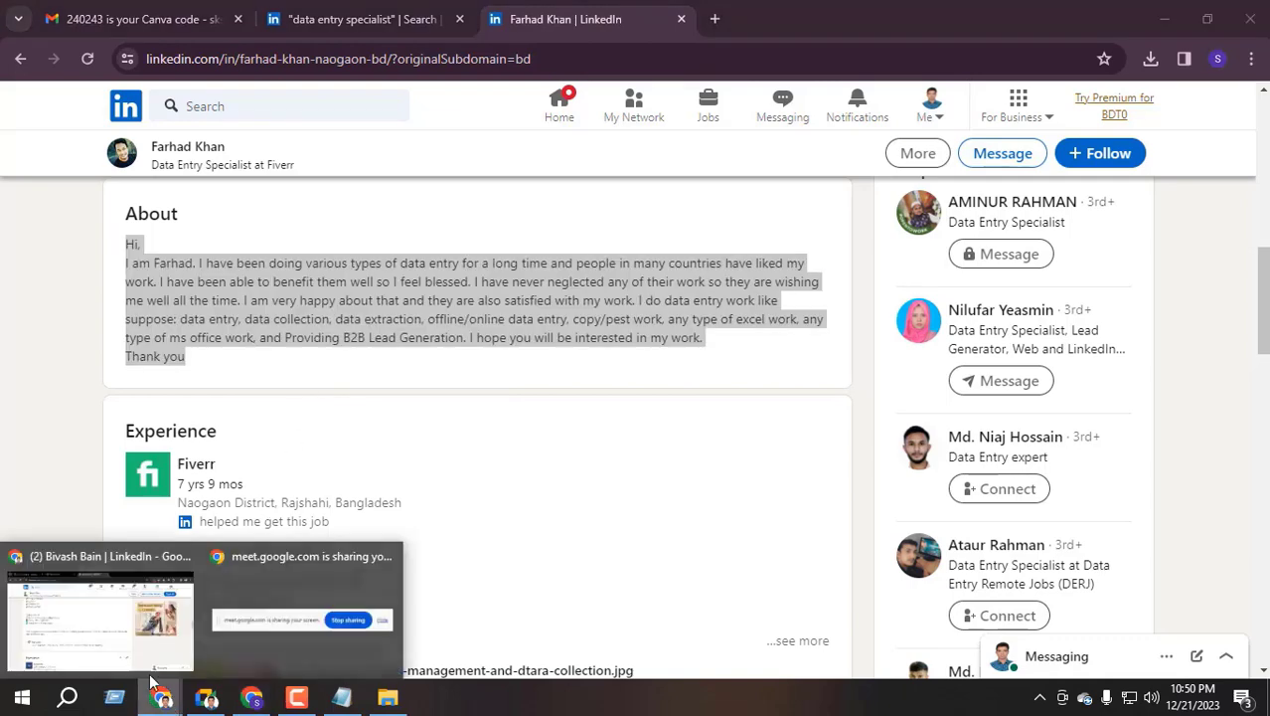
left_click(114, 587)
left_click(714, 20)
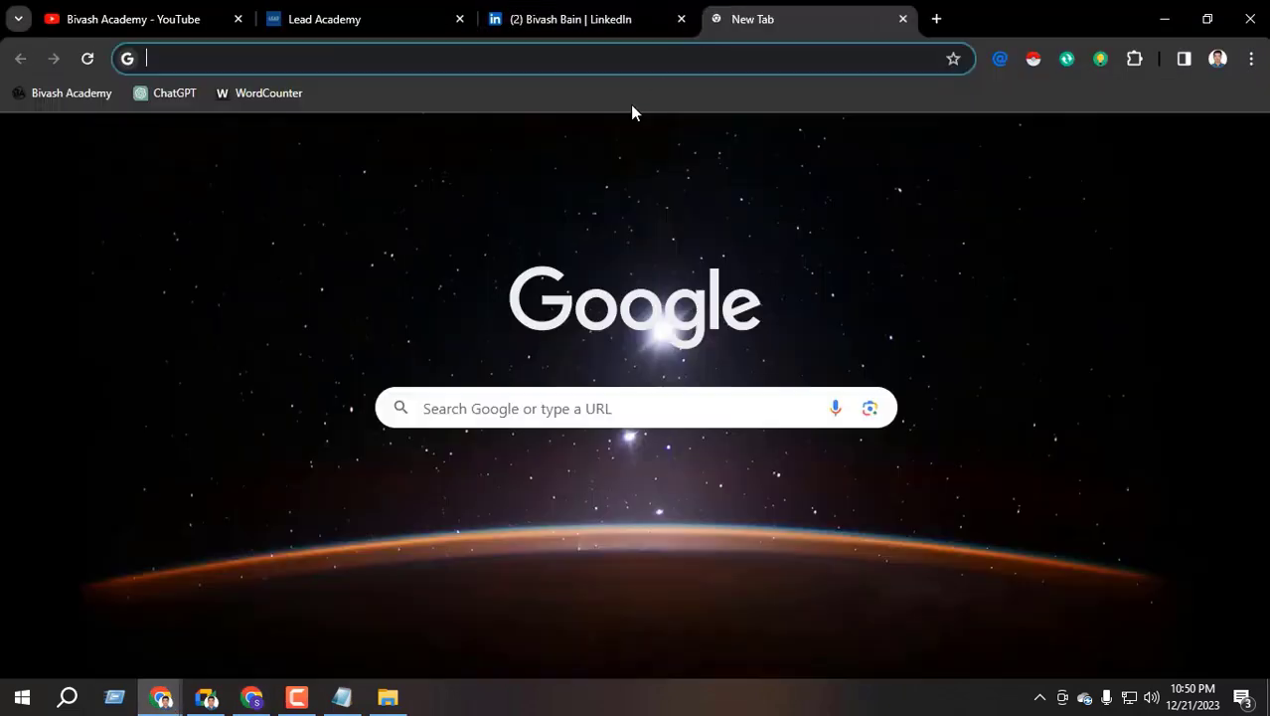
left_click(166, 100)
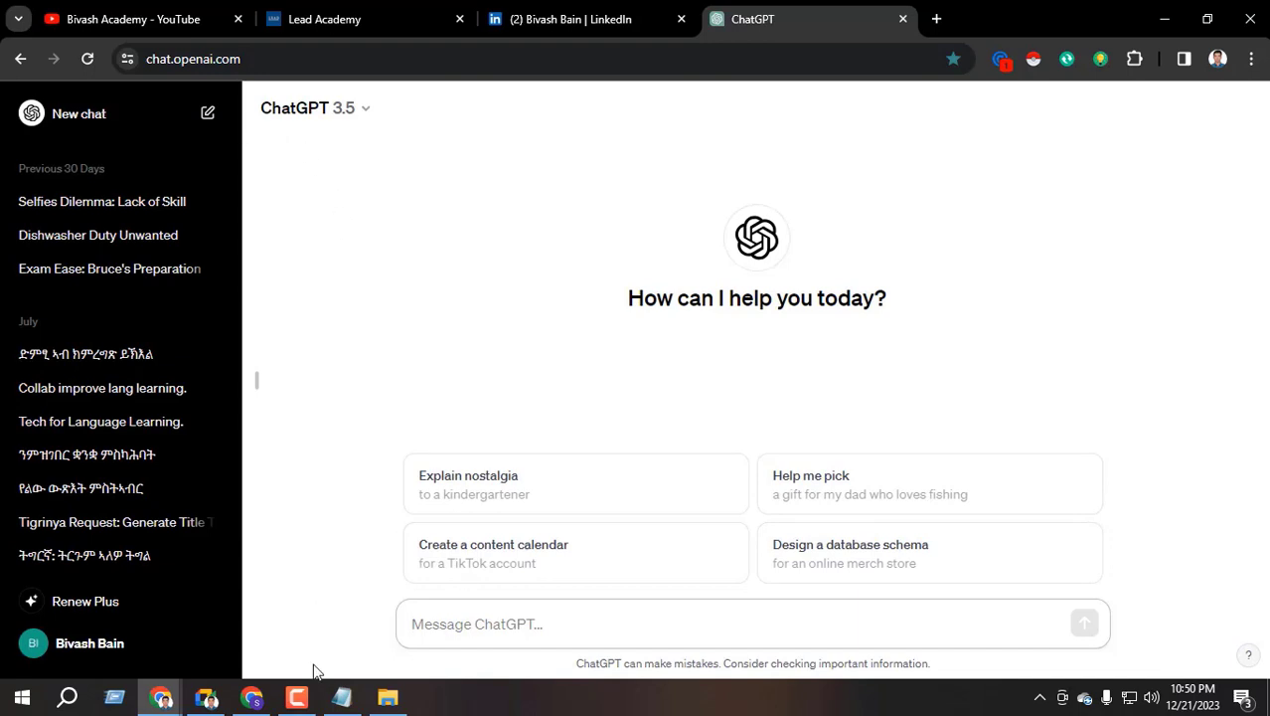
left_click(208, 698)
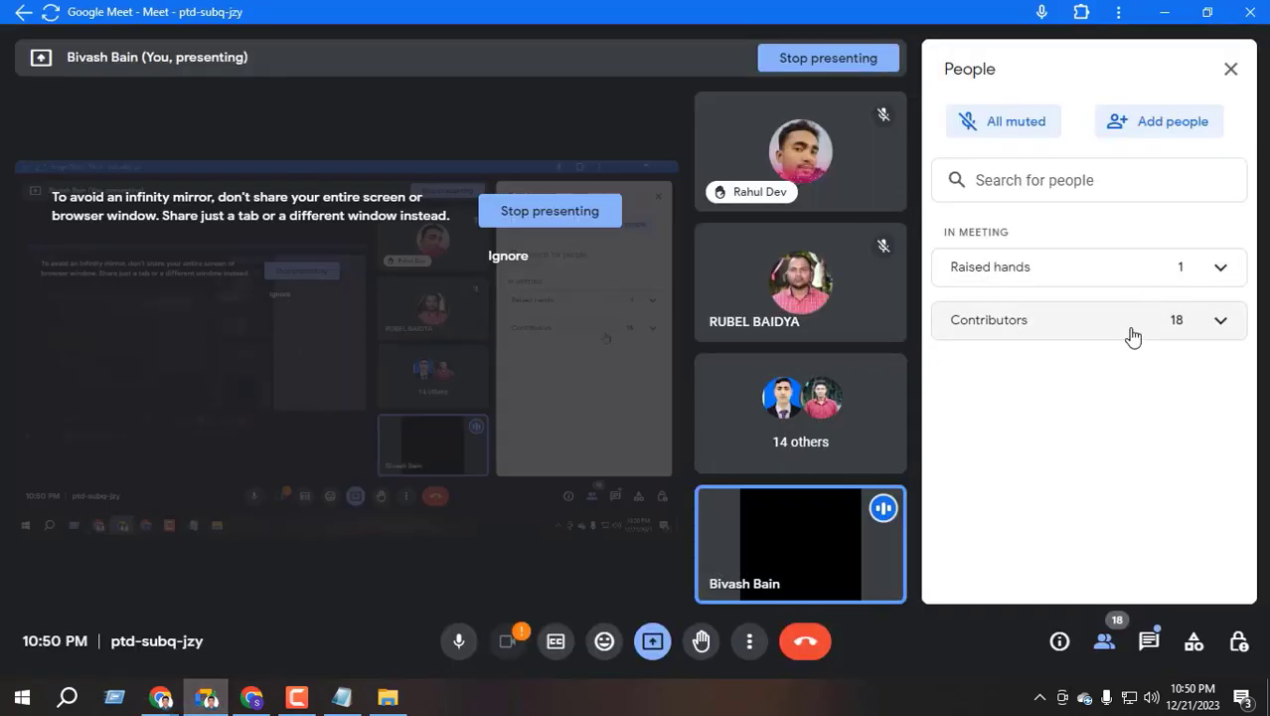
Expand the Contributors list and scroll through all 18 participants
left_click(1052, 328)
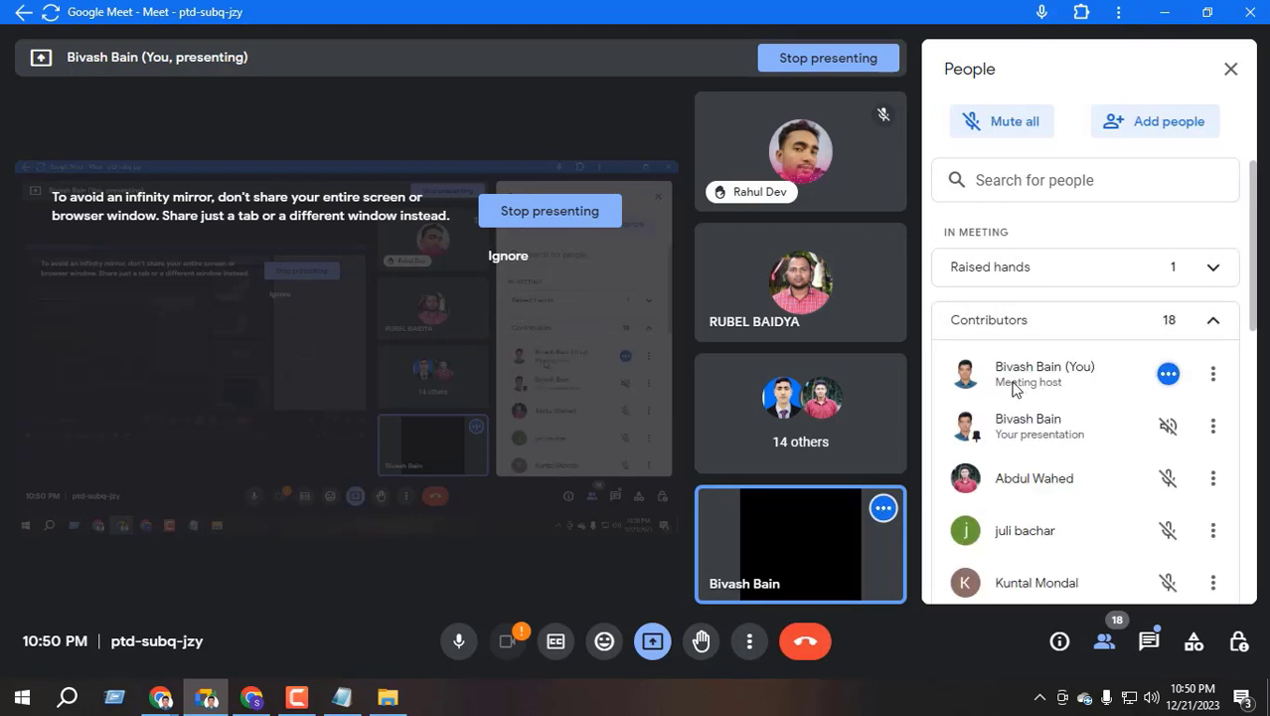
scroll(1015, 388, "down", 3)
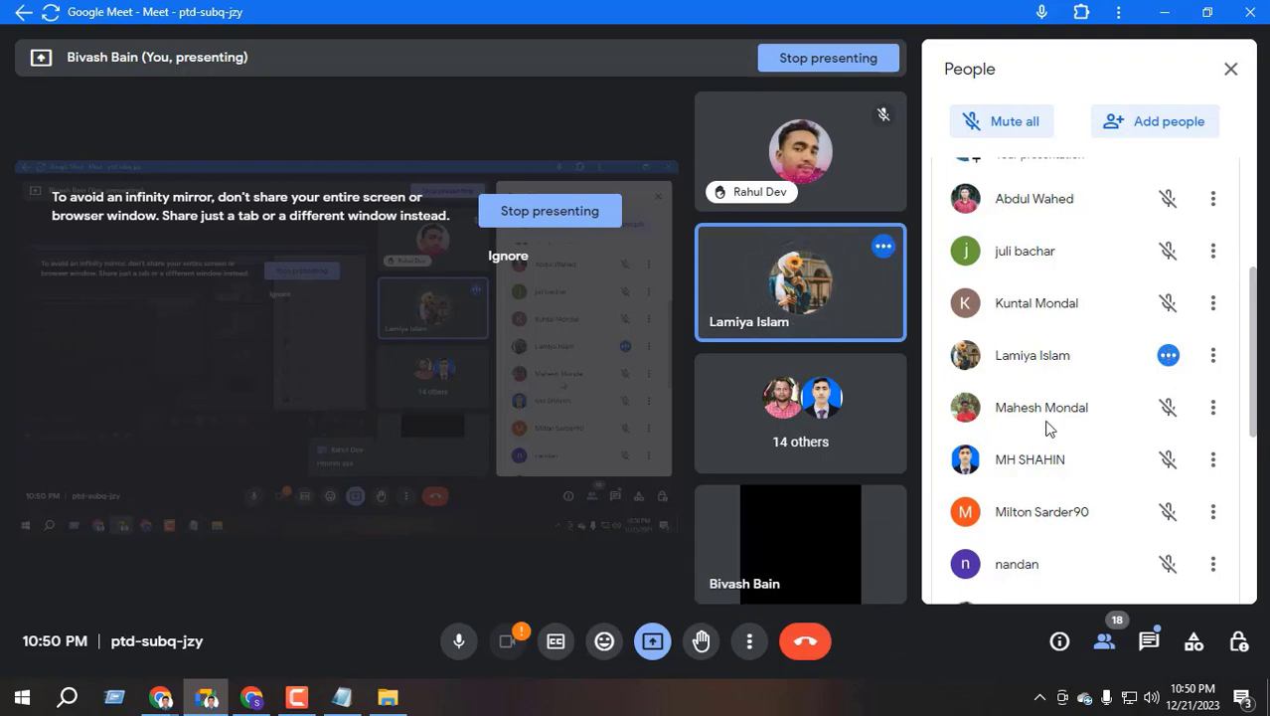
scroll(1047, 428, "down", 4)
scroll(1047, 428, "up", 4)
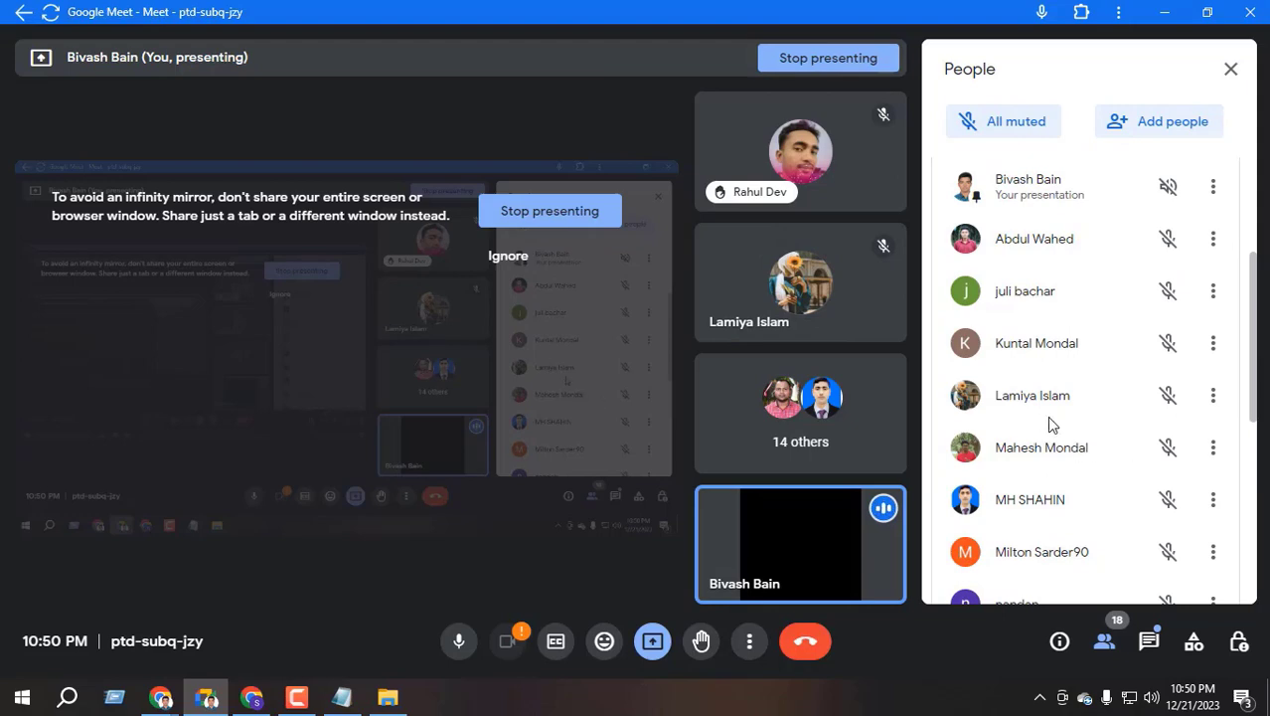
scroll(1049, 427, "up", 3)
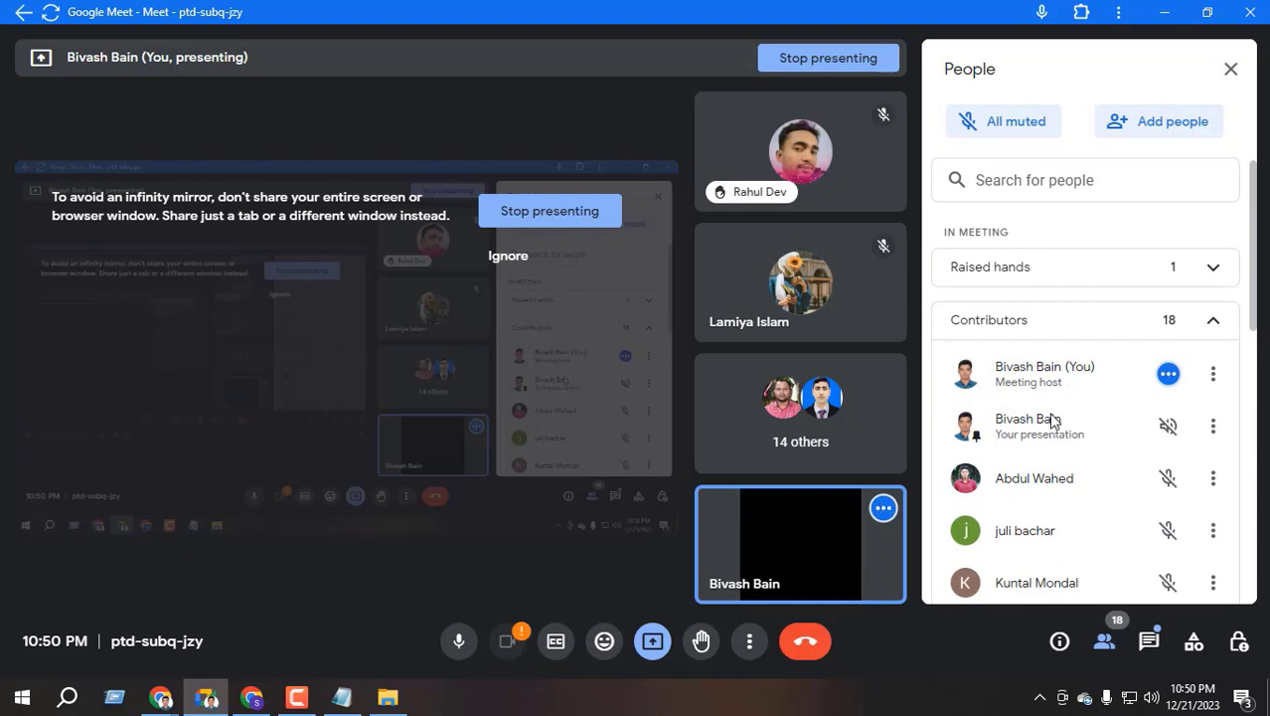
scroll(1054, 421, "down", 8)
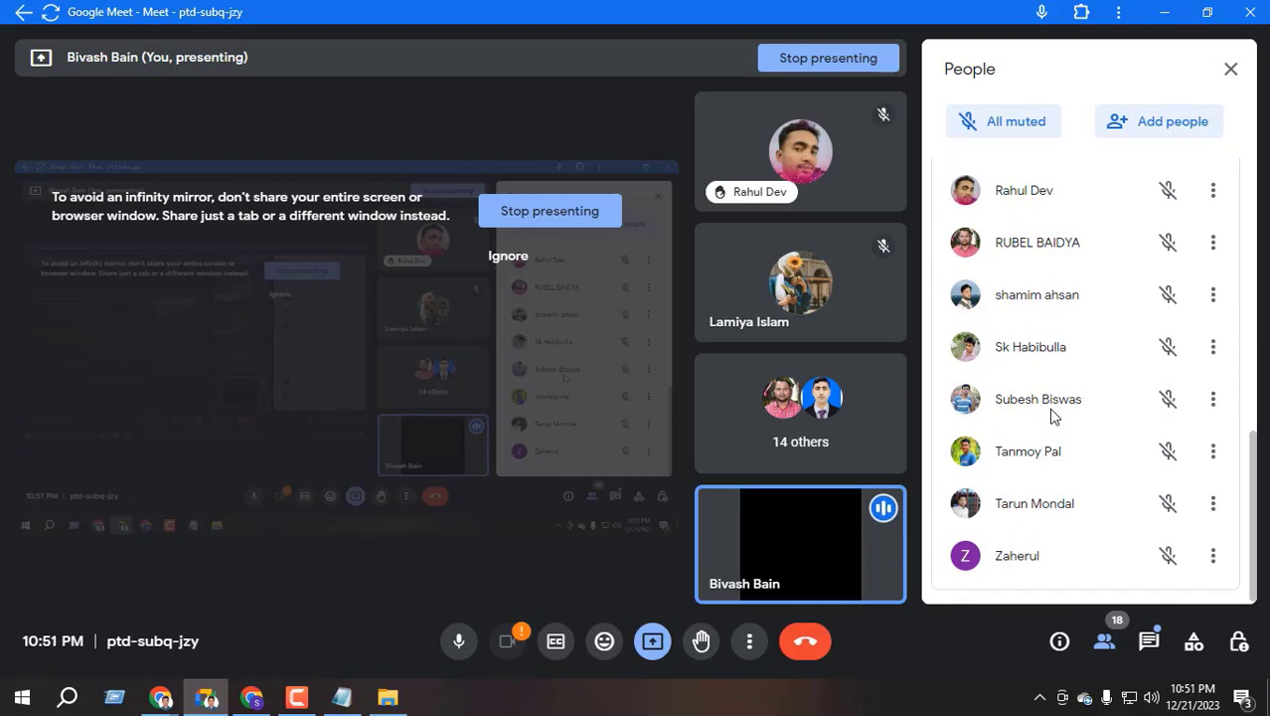
scroll(1054, 418, "up", 8)
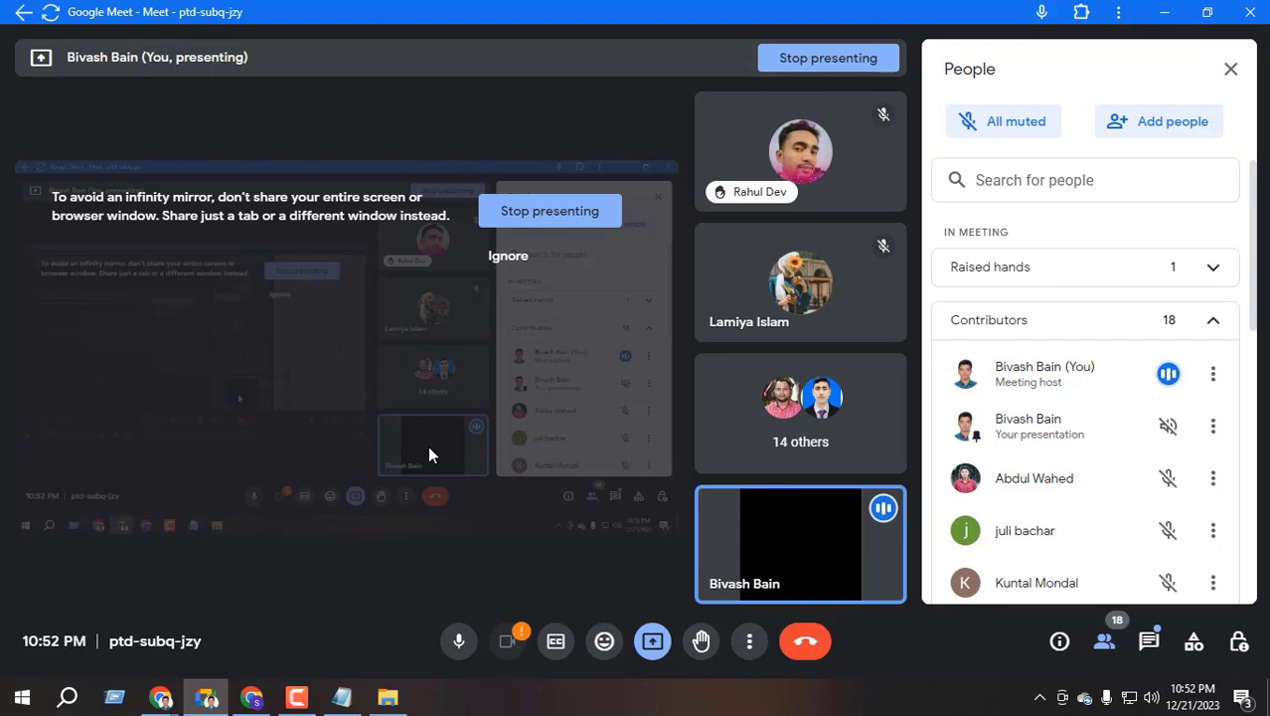
mouse_move(161, 696)
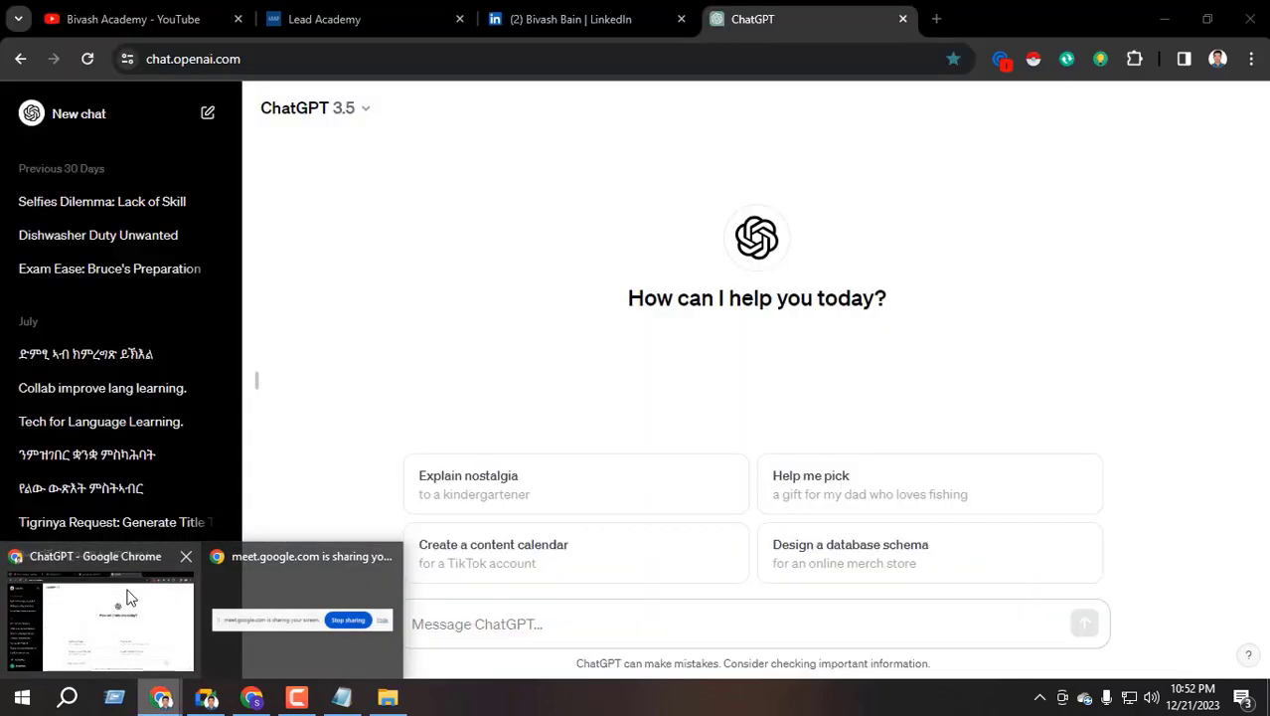
Bring the ChatGPT window forward and open its model choices
left_click(127, 597)
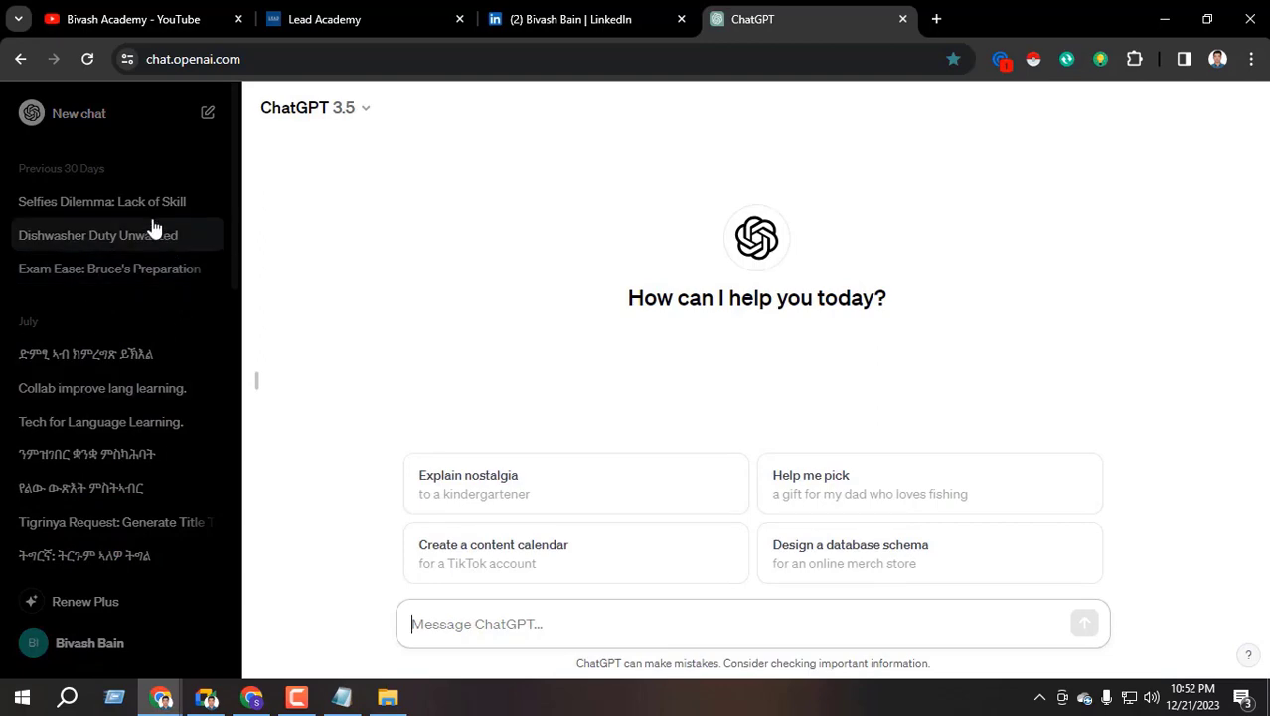
scroll(80, 482, "down", 15)
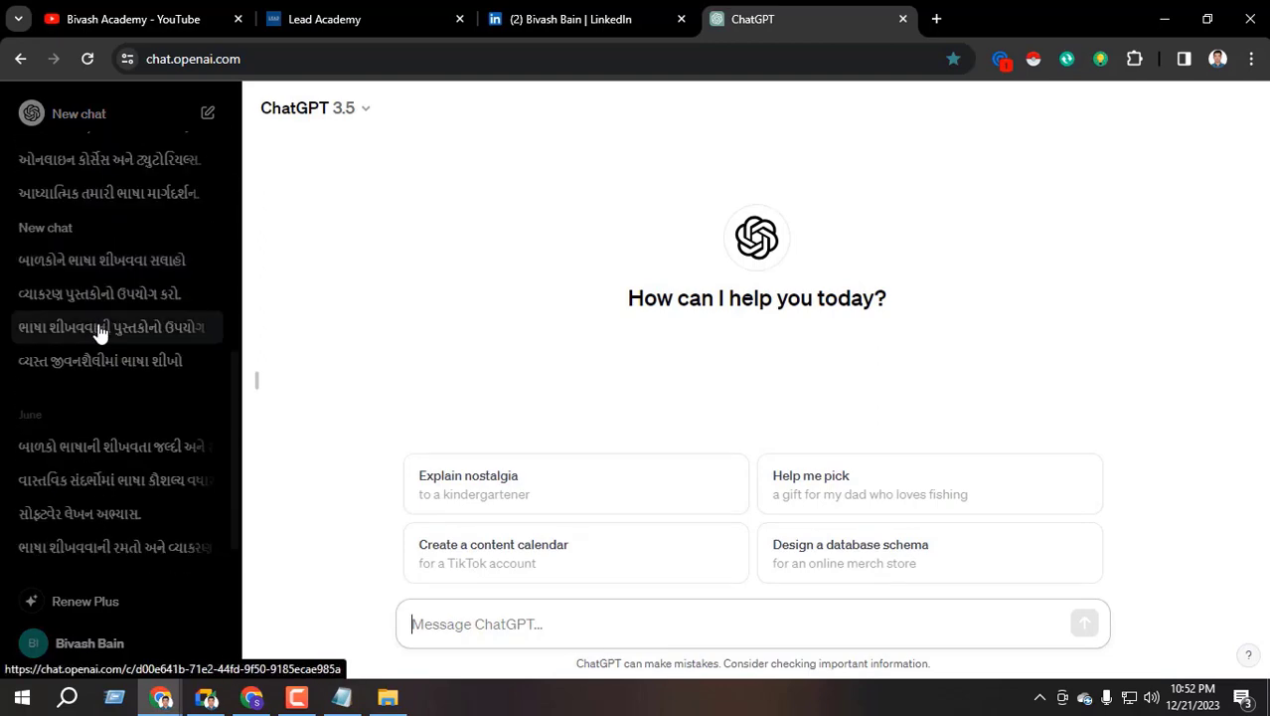
scroll(99, 333, "down", 10)
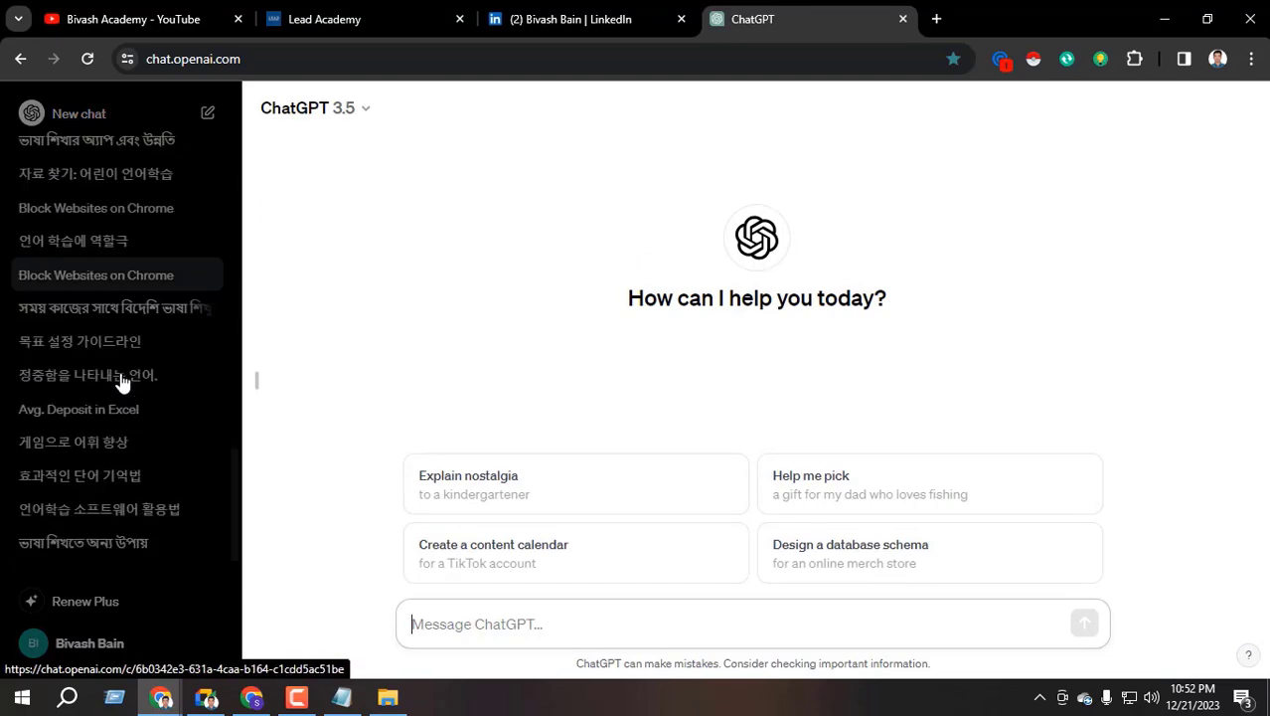
scroll(109, 377, "up", 20)
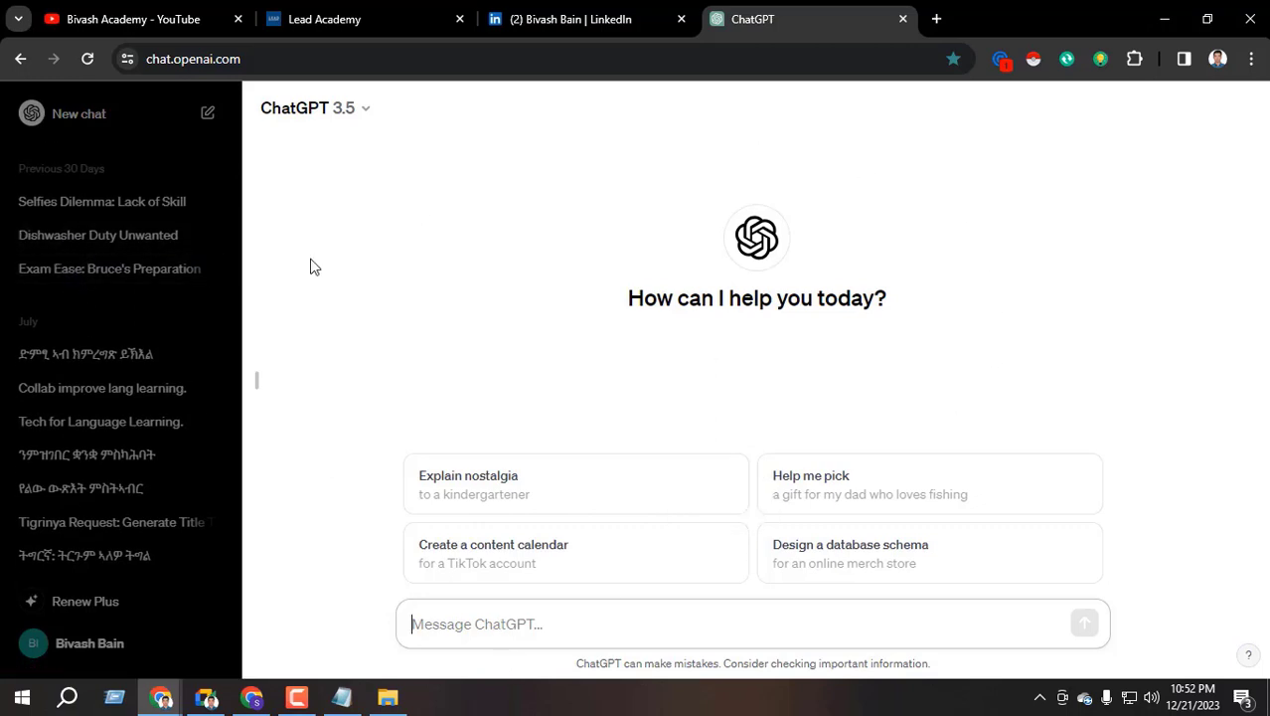
left_click(356, 104)
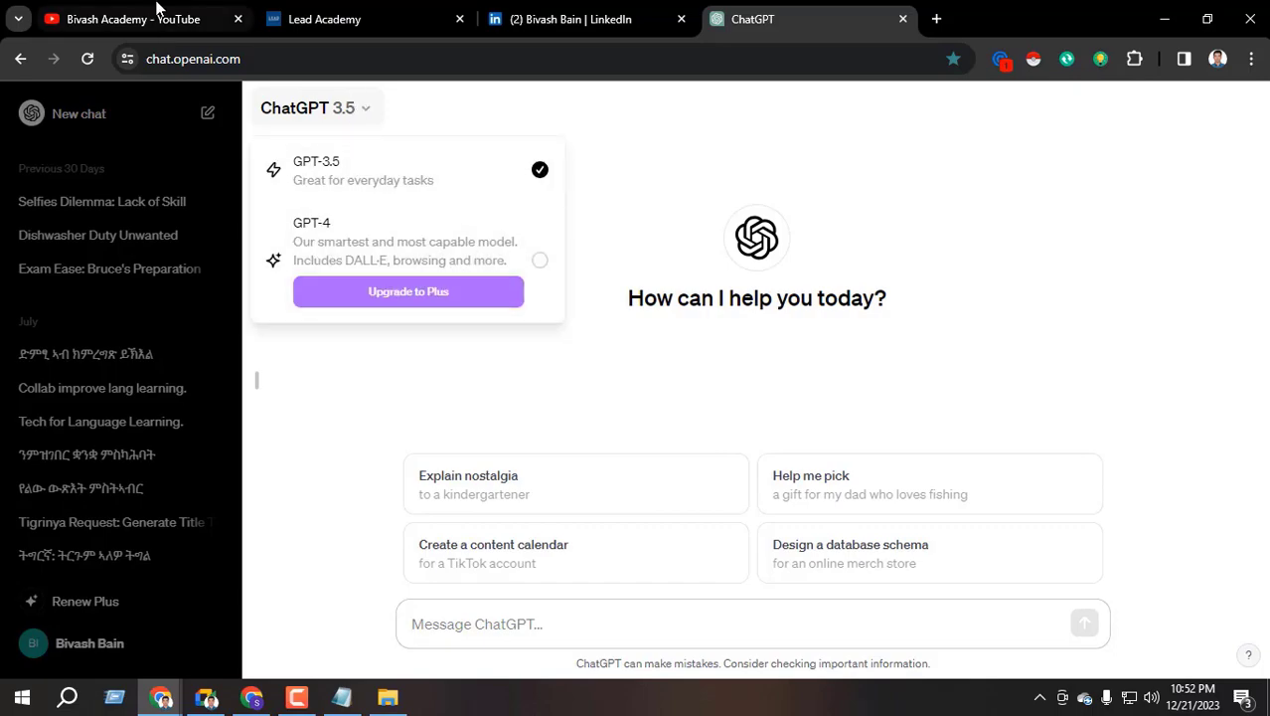
Browse the YouTube channel's videos tab, then return to the ChatGPT tab with Ctrl+4
left_click(156, 10)
scroll(430, 528, "down", 8)
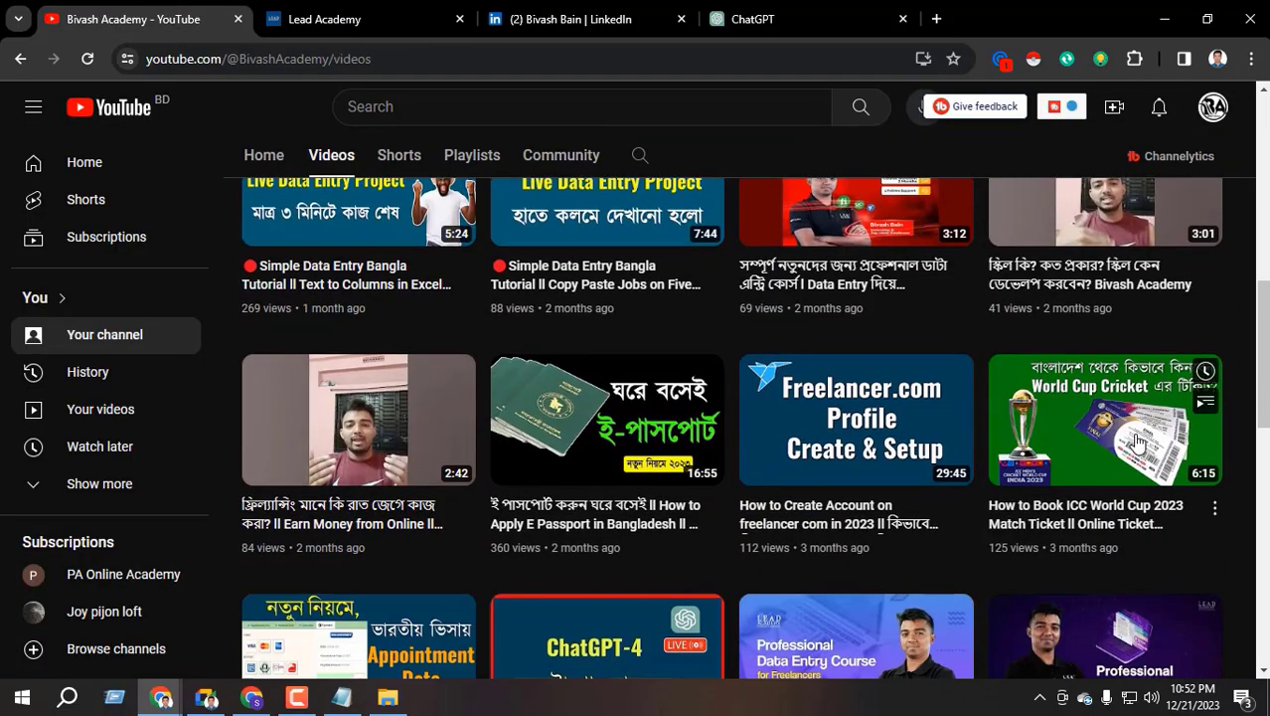
scroll(1138, 441, "down", 2)
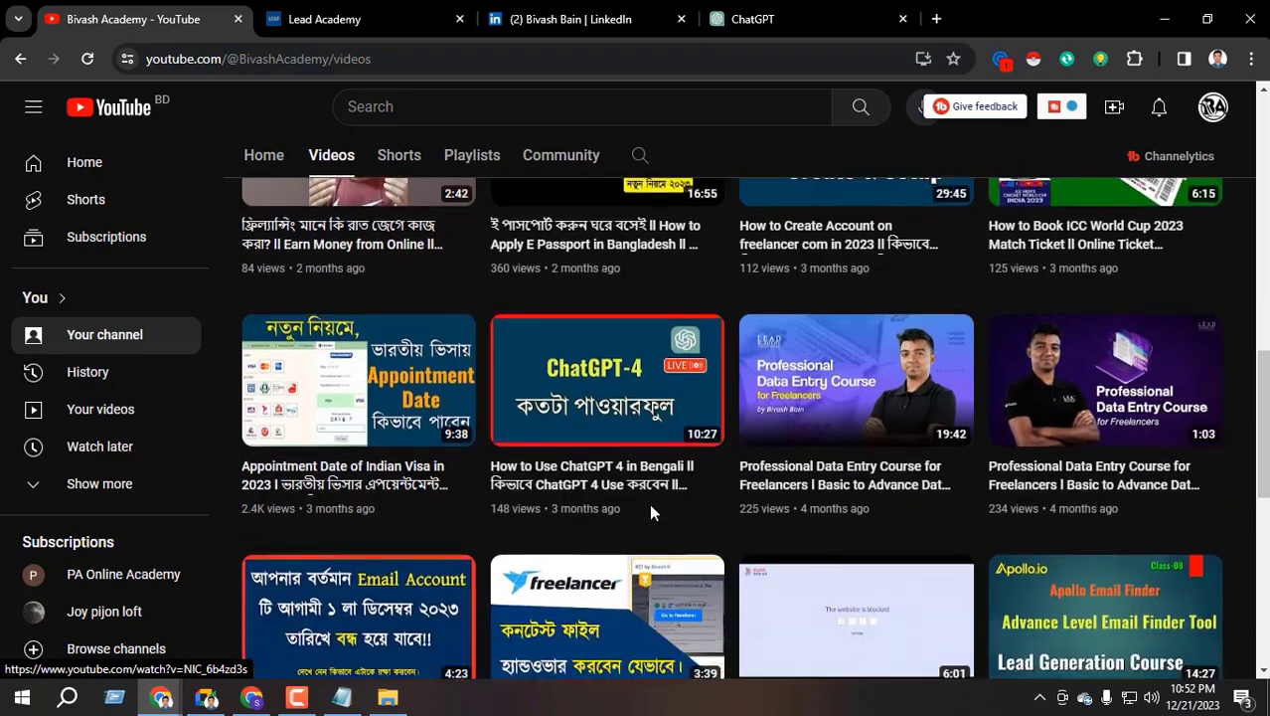
mouse_move(574, 486)
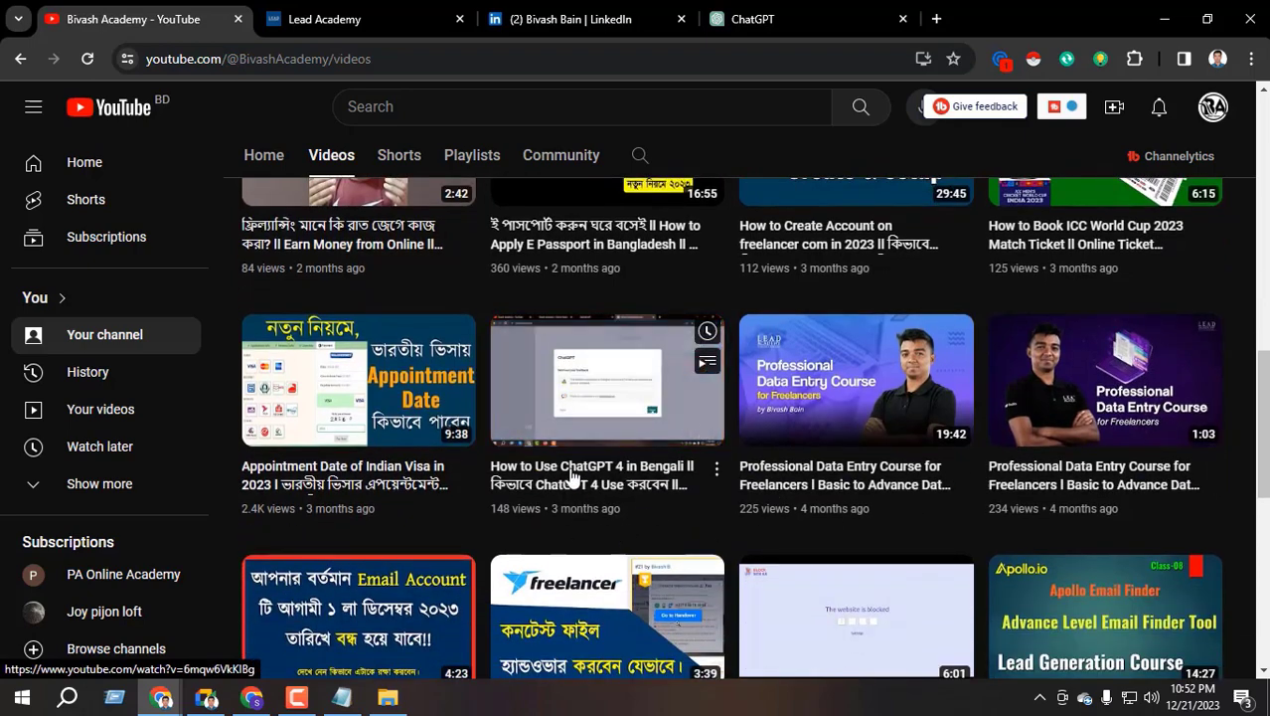
scroll(1261, 355, "up", 1)
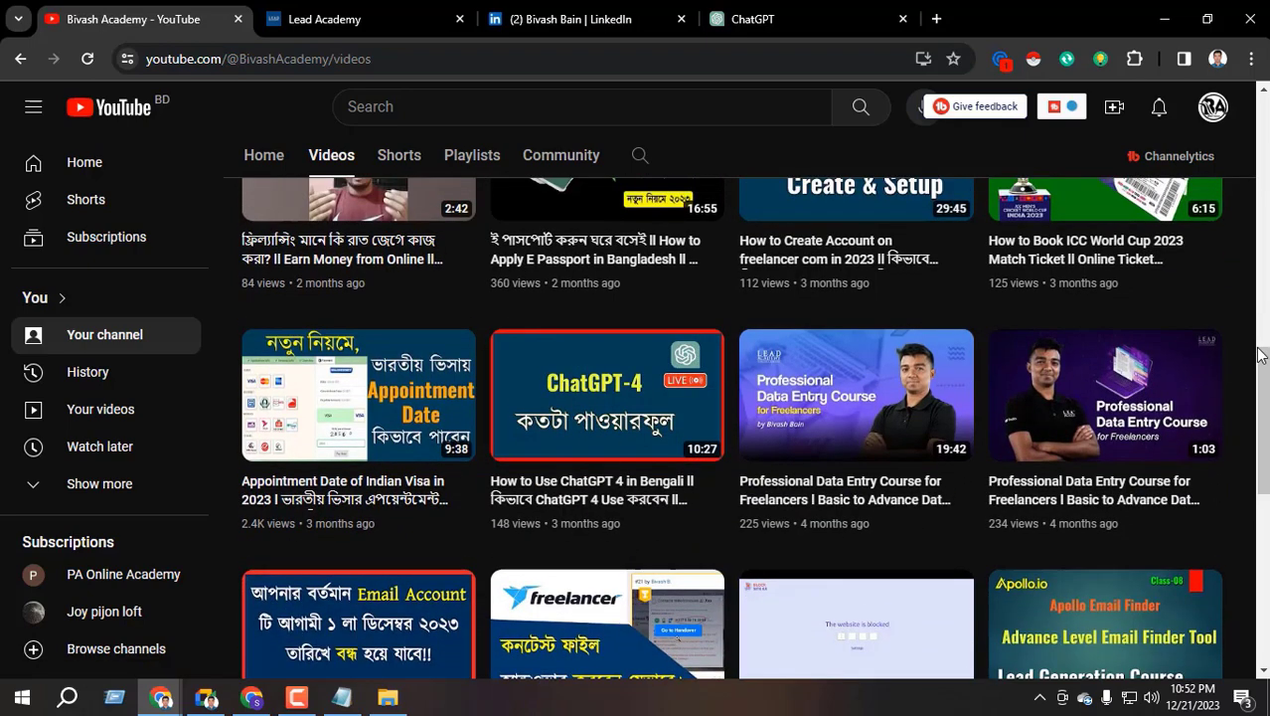
scroll(1255, 358, "up", 10)
key("ctrl+4")
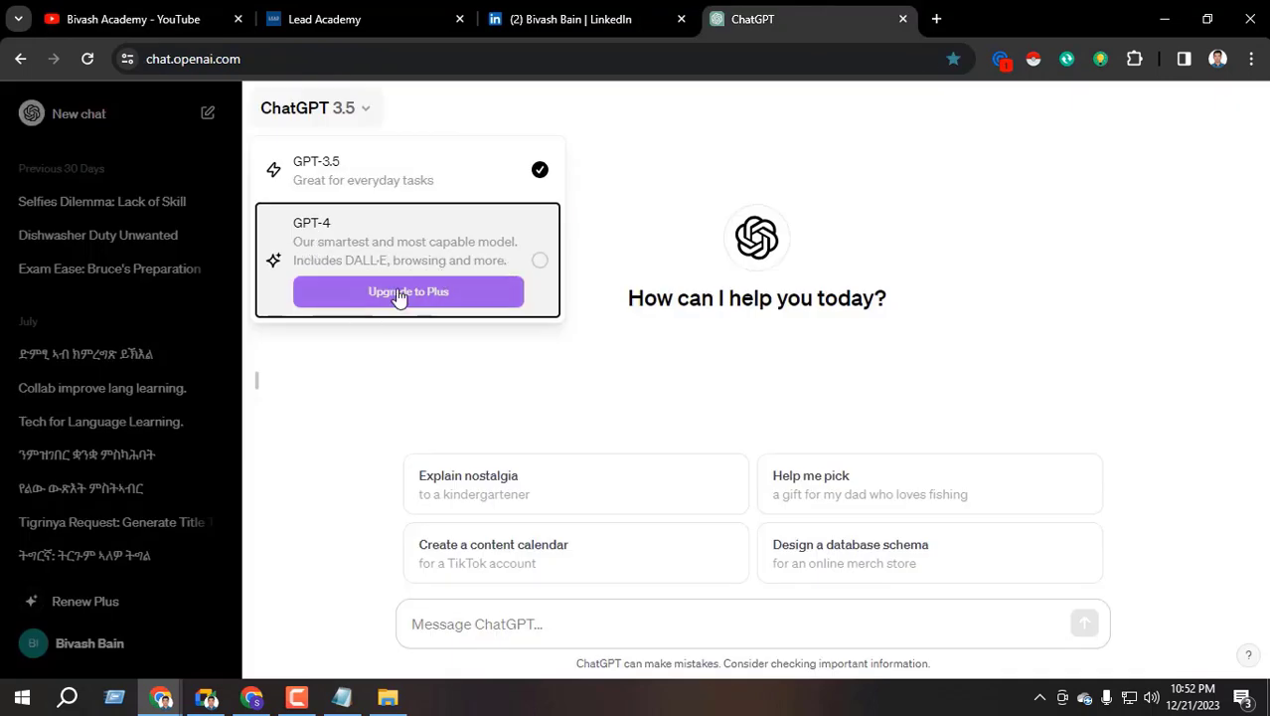
Close the model choices keeping GPT-3.5 and put the caret in the message box
left_click(647, 190)
left_click(326, 117)
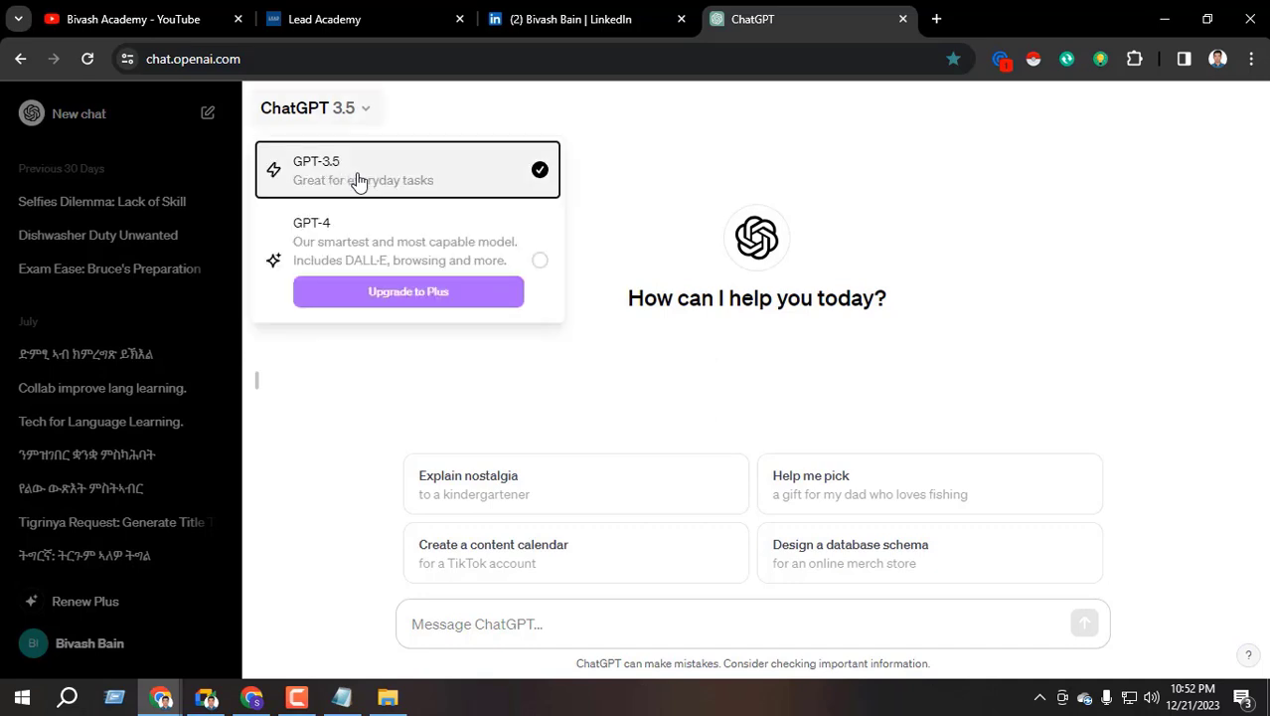
left_click(635, 155)
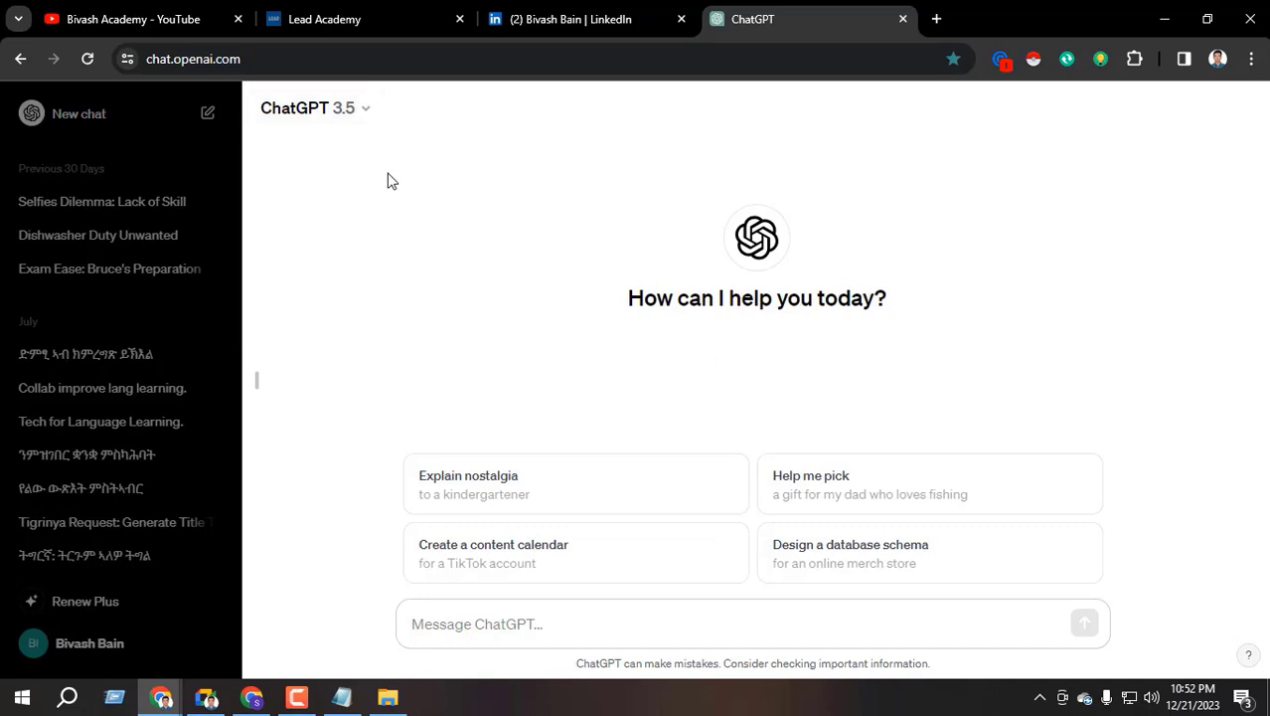
left_click(470, 623)
Type 'write an about for my Linkedin profile where my skills are Data Entry, B2B Lead Generation, Microsoft'
type("write")
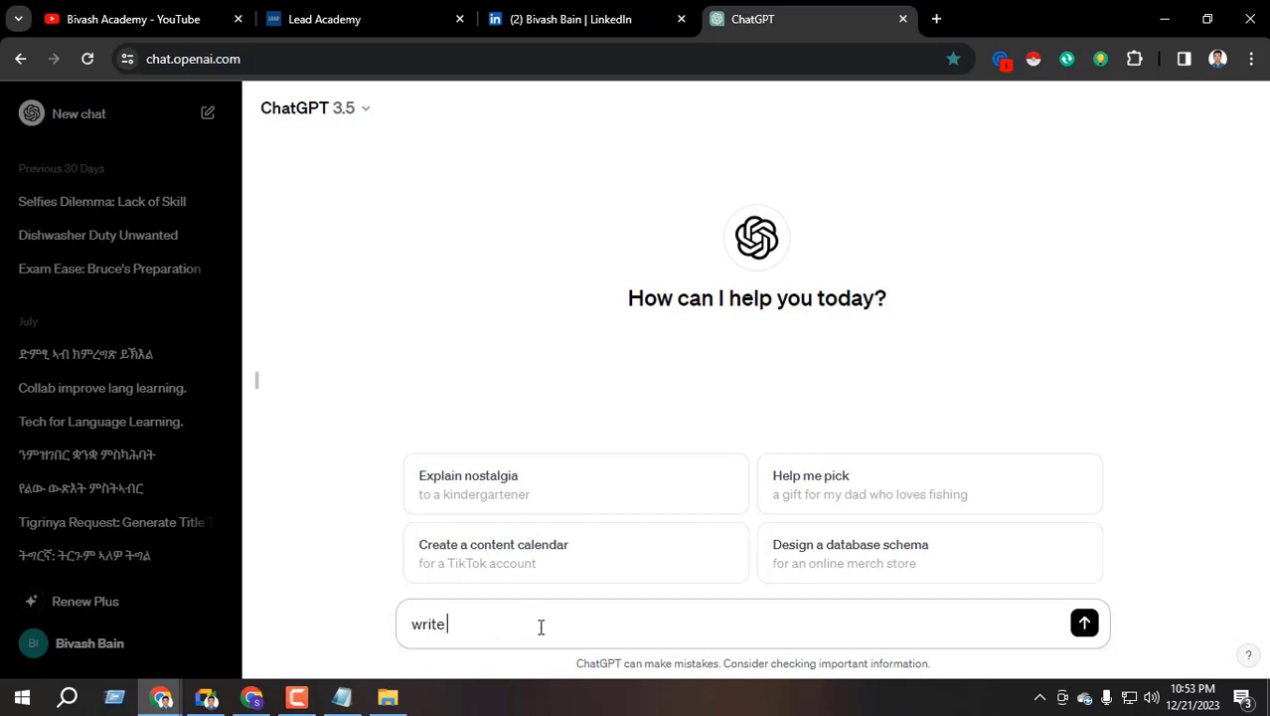
type(" an")
key("BackSpace")
type("abo")
key("BackSpace")
key("BackSpace")
key("BackSpace")
key("BackSpace")
type("n about for my Linkedin")
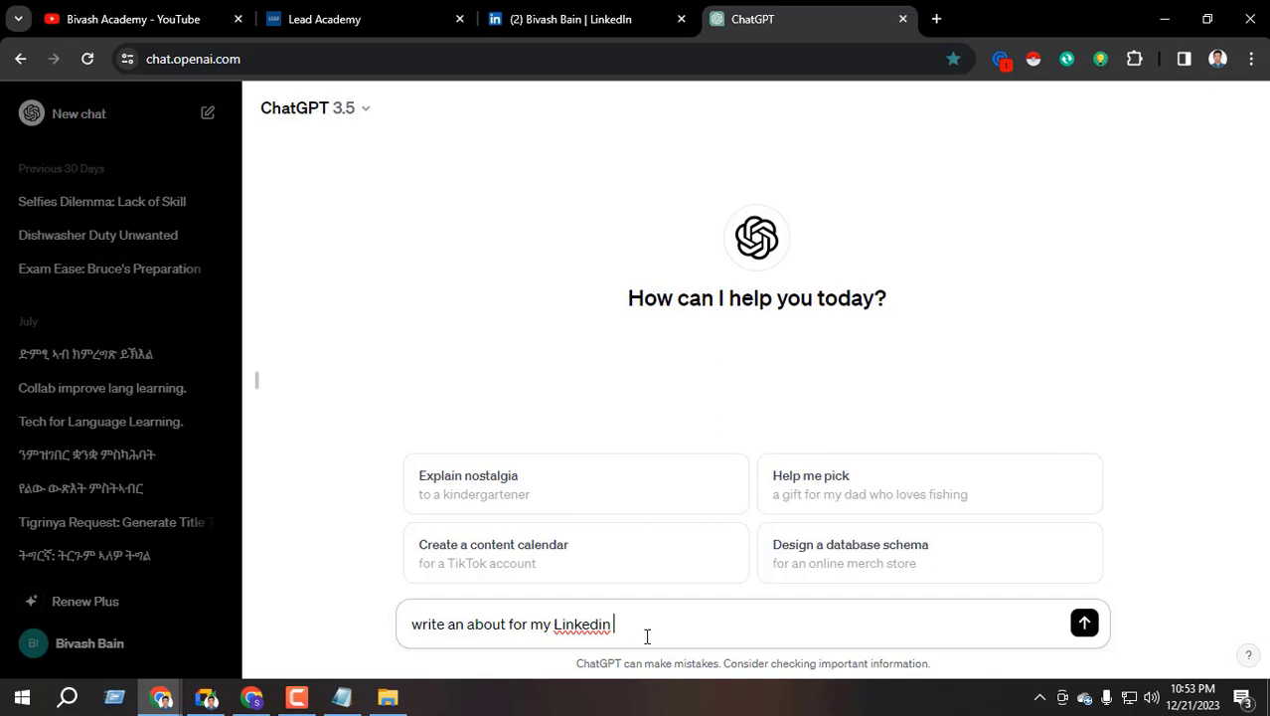
type(" profile where my skills a")
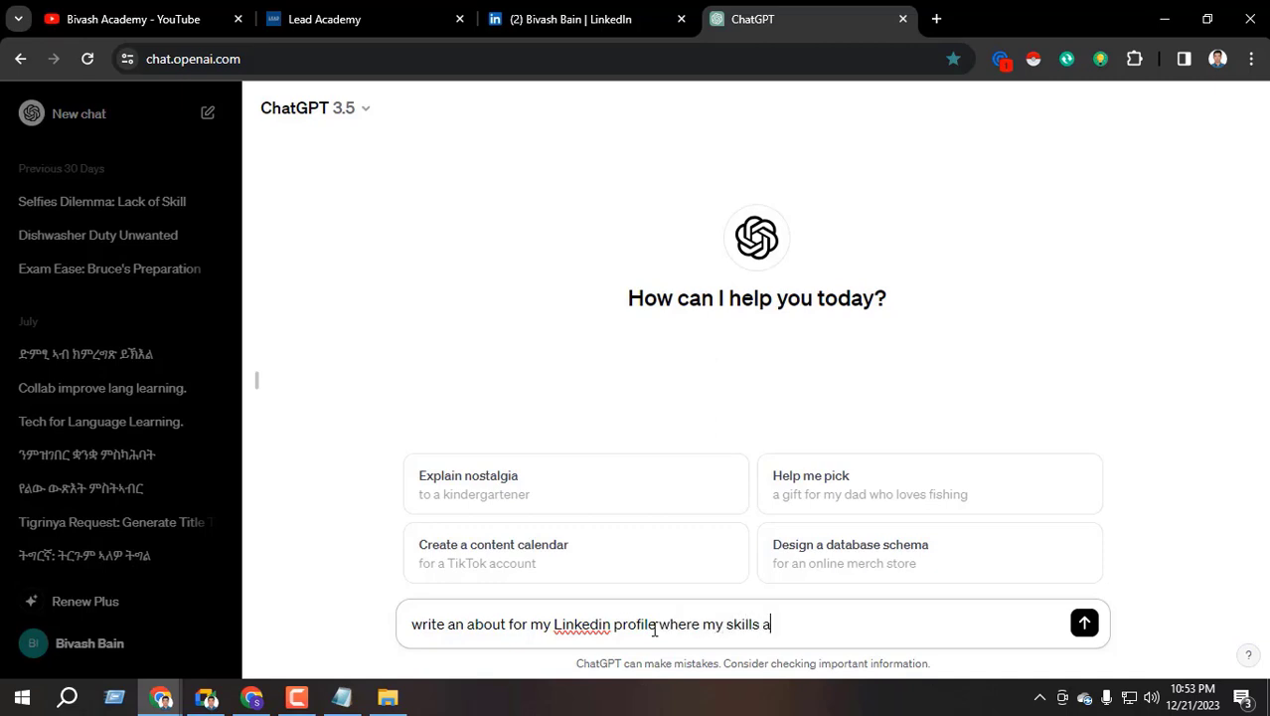
type("re Data Entry")
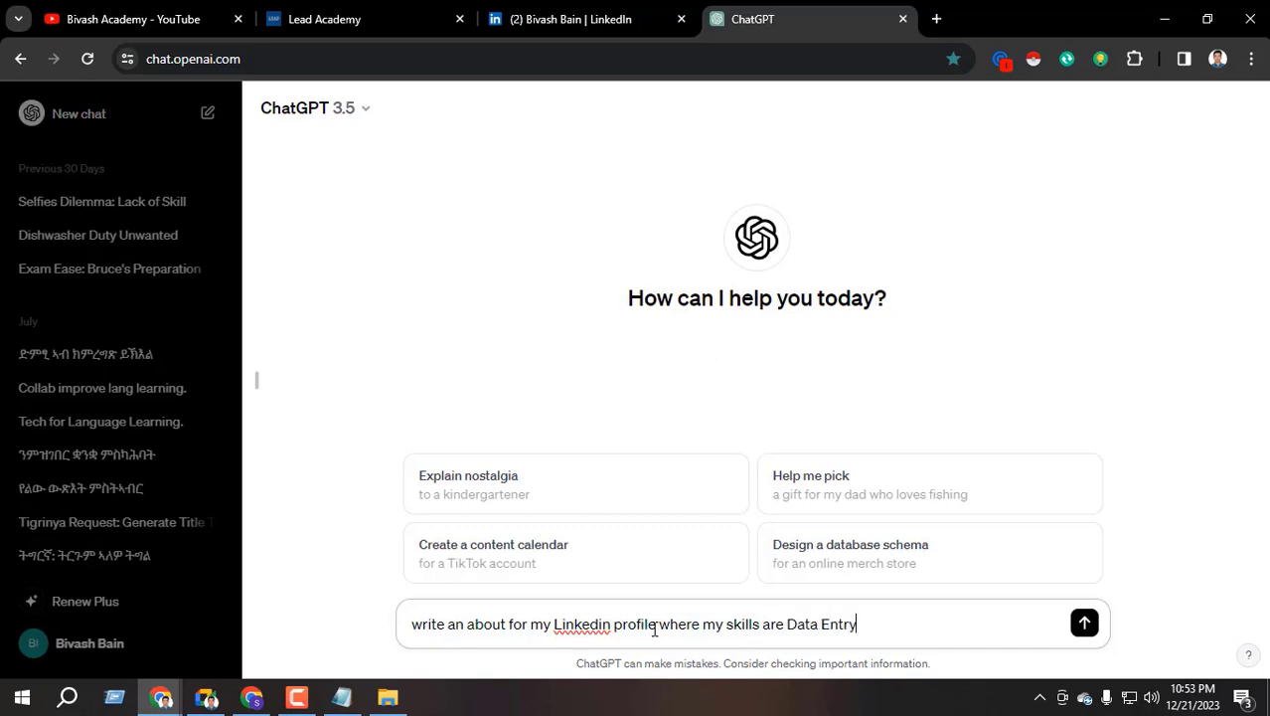
type(", B2B Lead Genera")
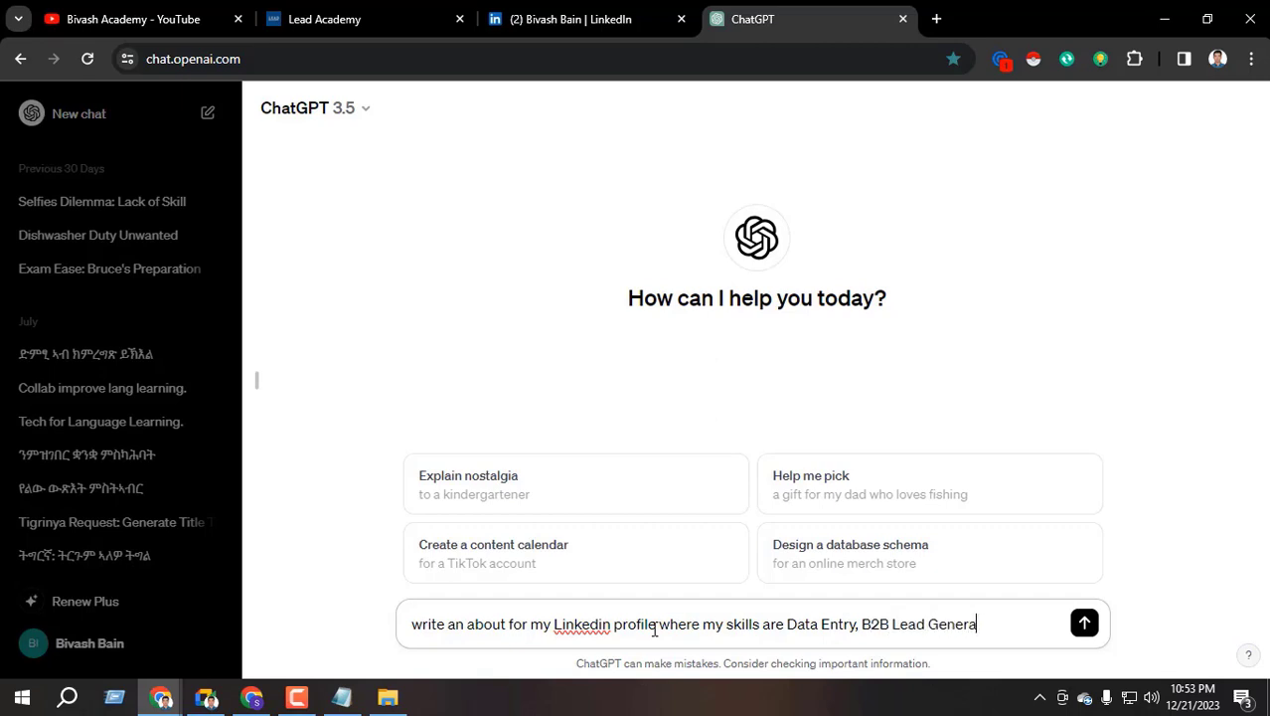
type("tion, Microsoft")
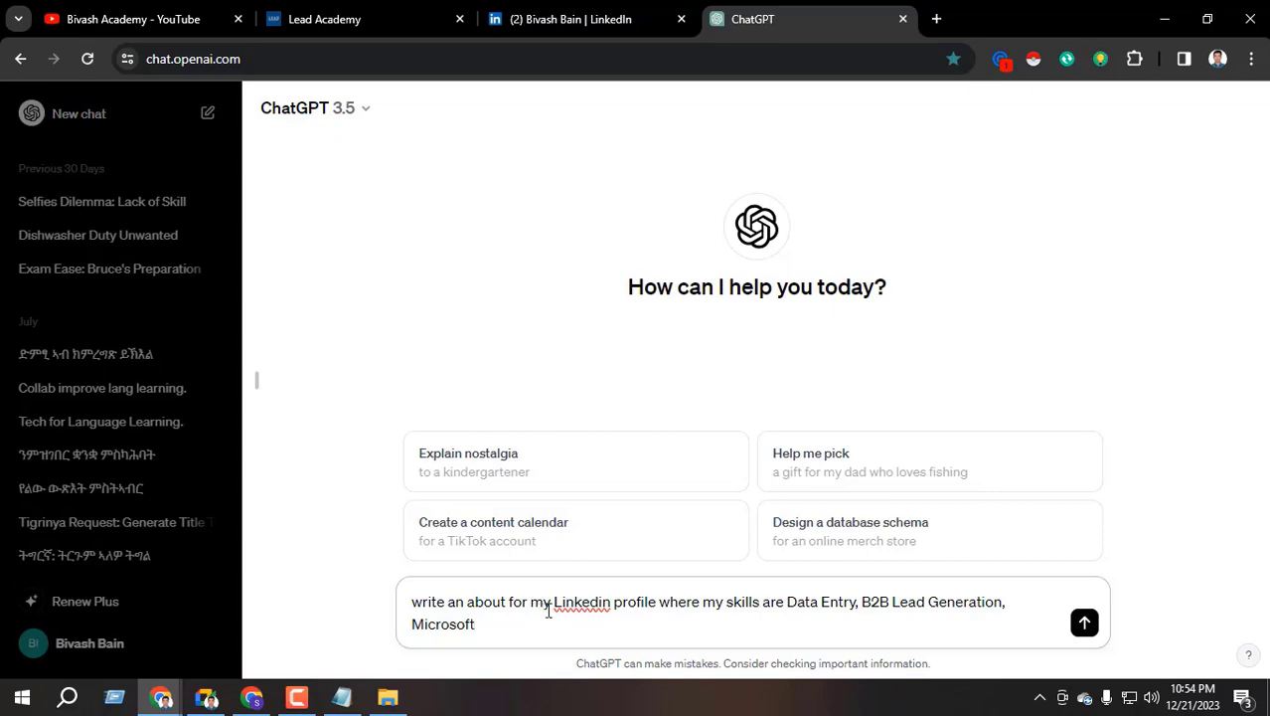
Load the LinkedIn home feed in the second Chrome window's search-results tab, then return to ChatGPT
left_click(251, 697)
scroll(252, 355, "up", 5)
scroll(329, 420, "up", 3)
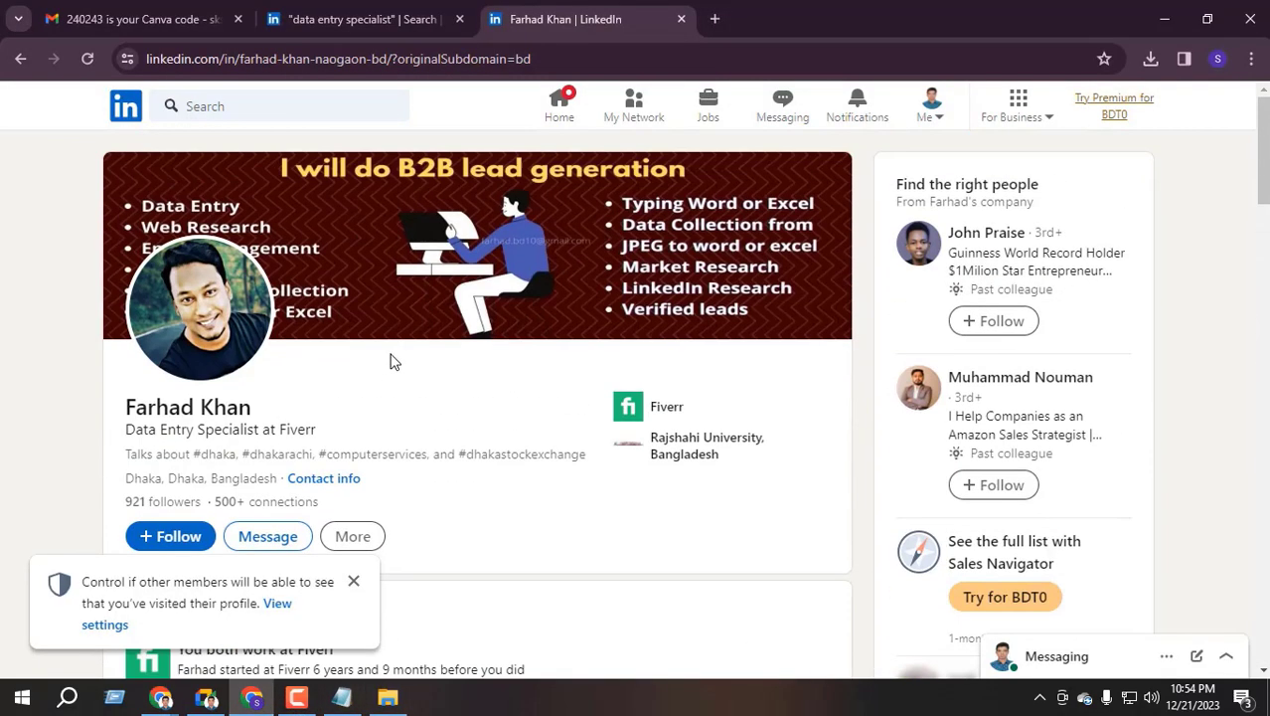
left_click(384, 11)
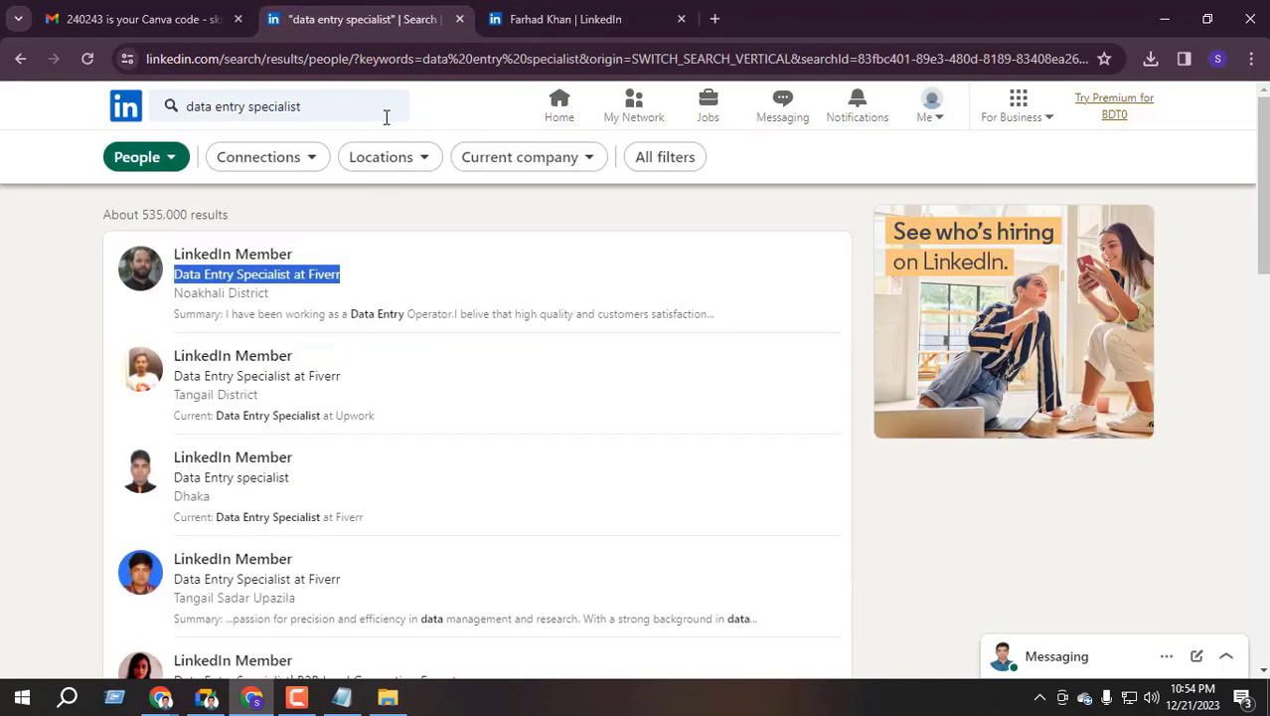
left_click(558, 107)
mouse_move(157, 703)
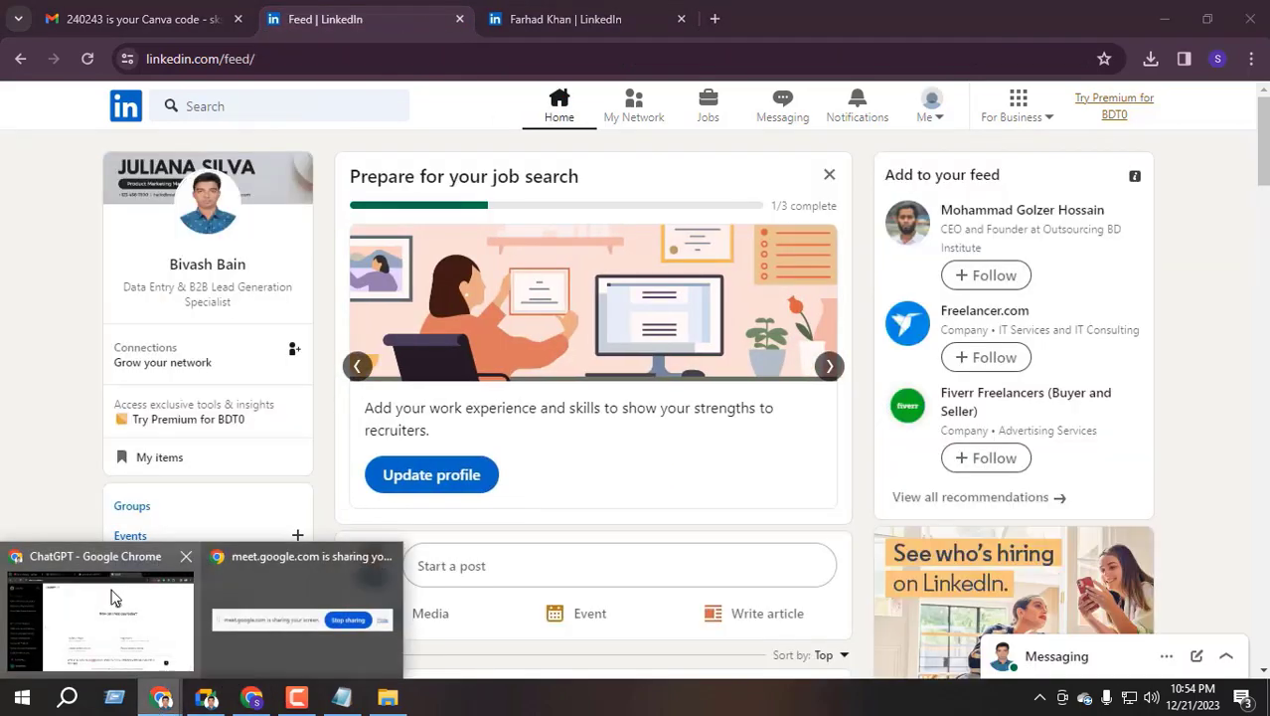
left_click(94, 609)
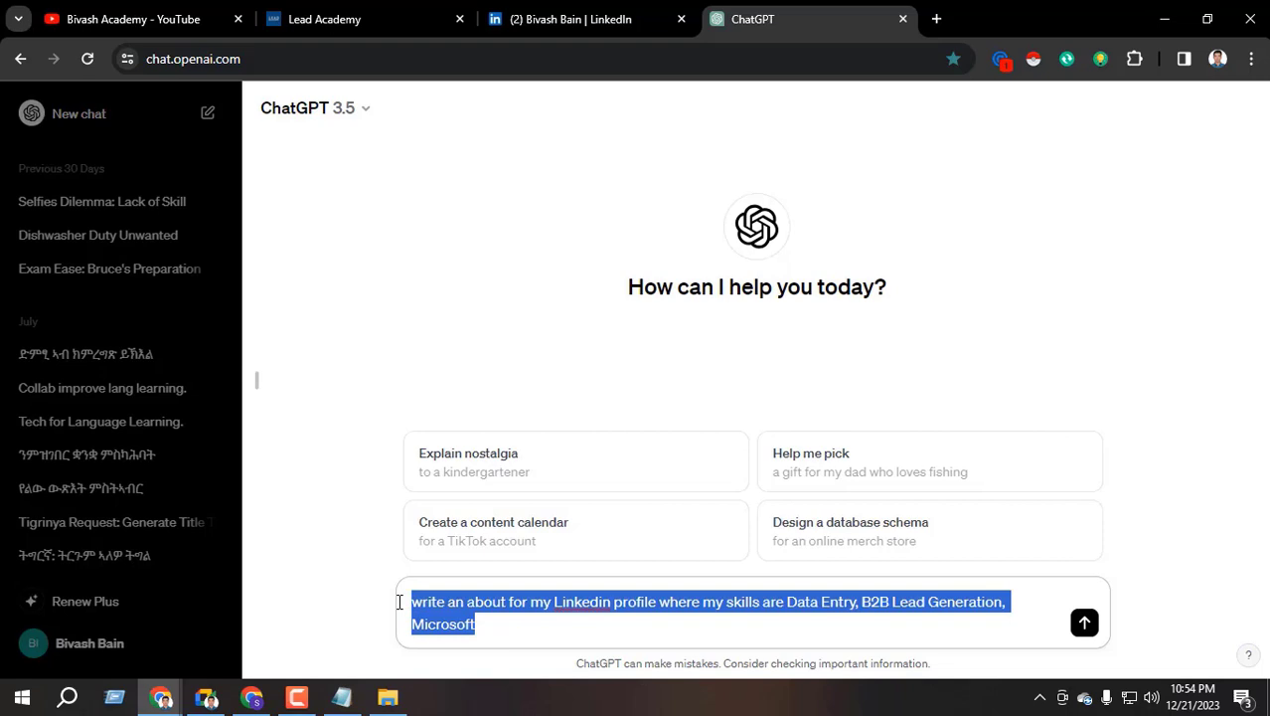
Paste and send the LinkedIn About request in the Google Meet in-call chat
left_click(205, 697)
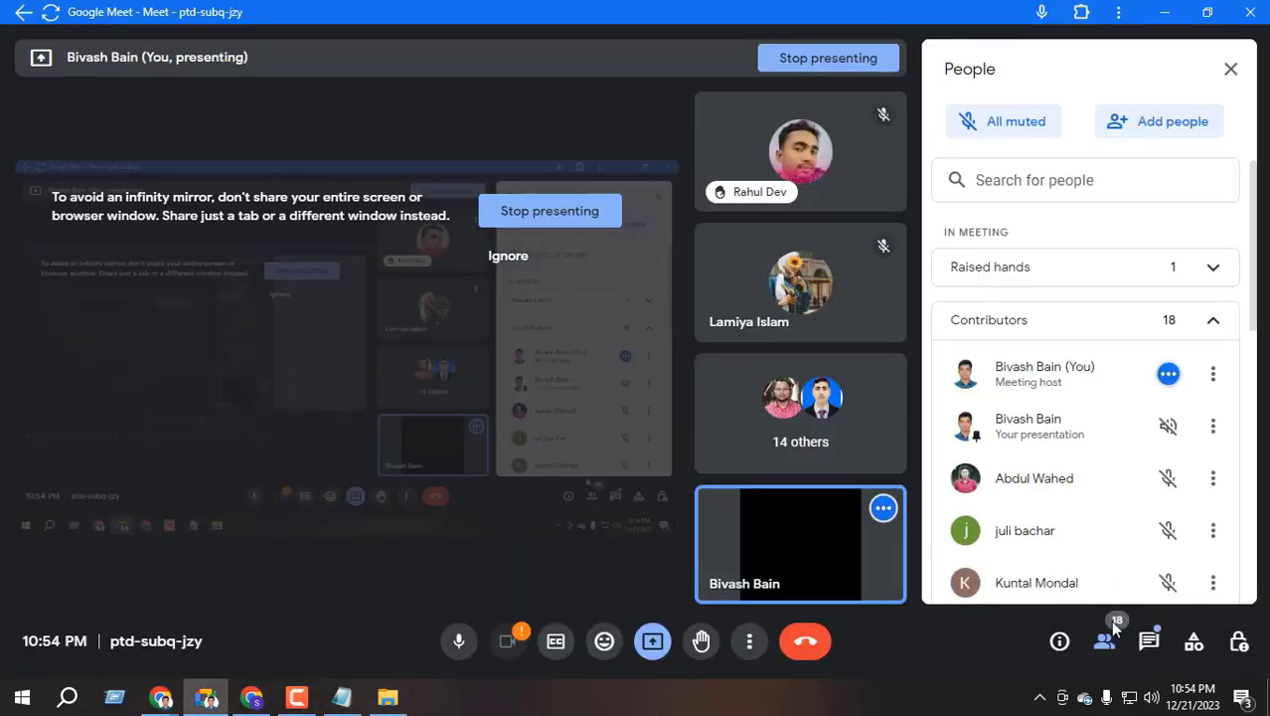
left_click(1149, 641)
type("write an about for my Linkedin profile where my skills are Data Entry, B2B Lead Generation, Microsoft")
left_click(1219, 567)
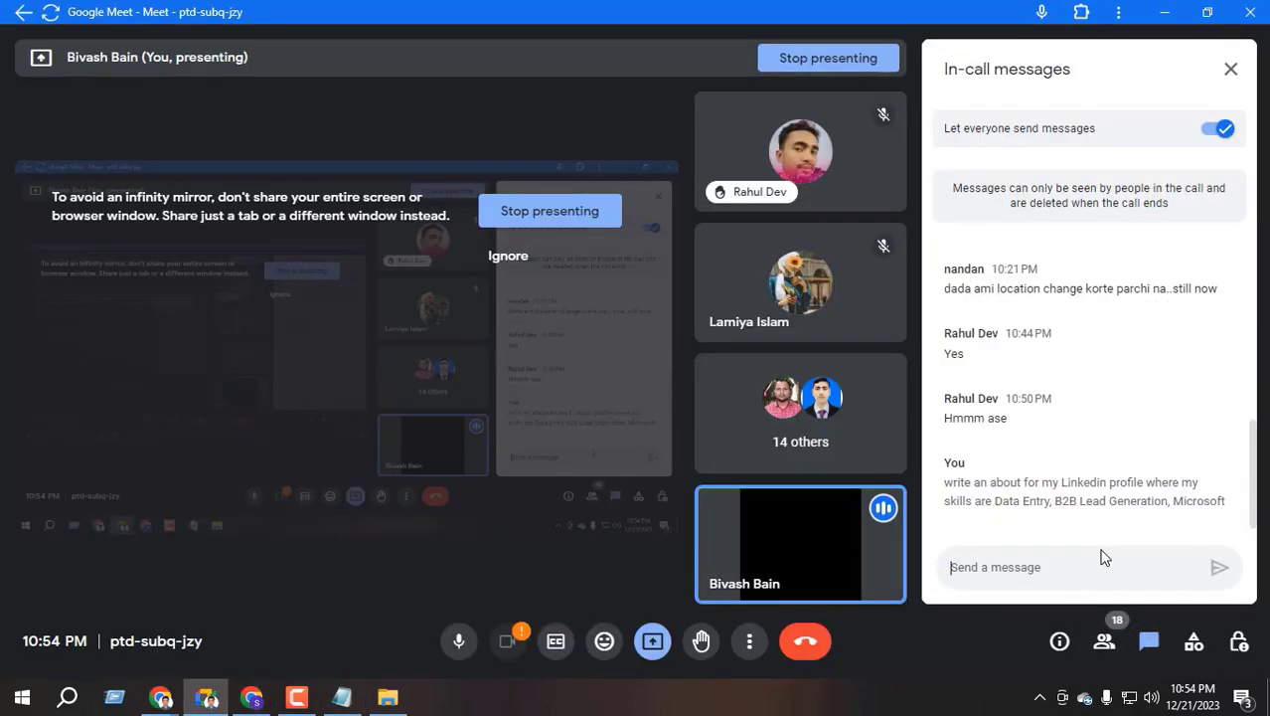
Return to the ChatGPT window and deselect the drafted request text
mouse_move(160, 696)
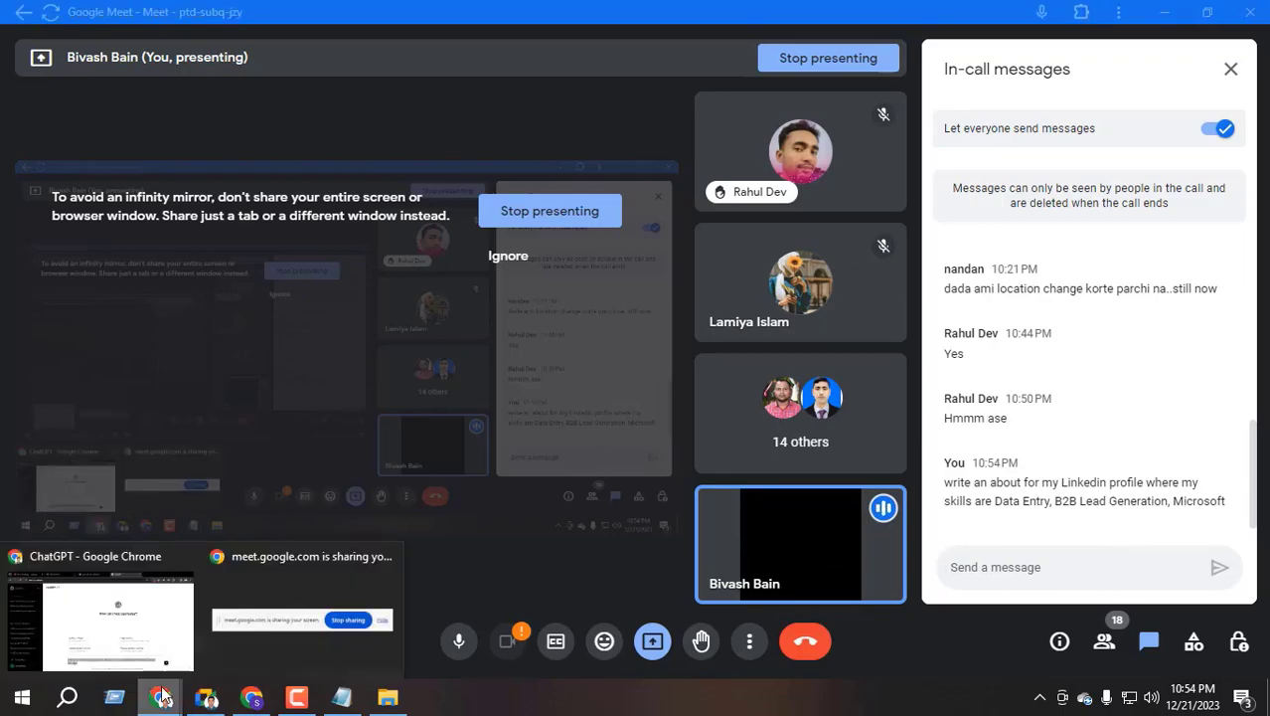
left_click(139, 612)
left_click(530, 630)
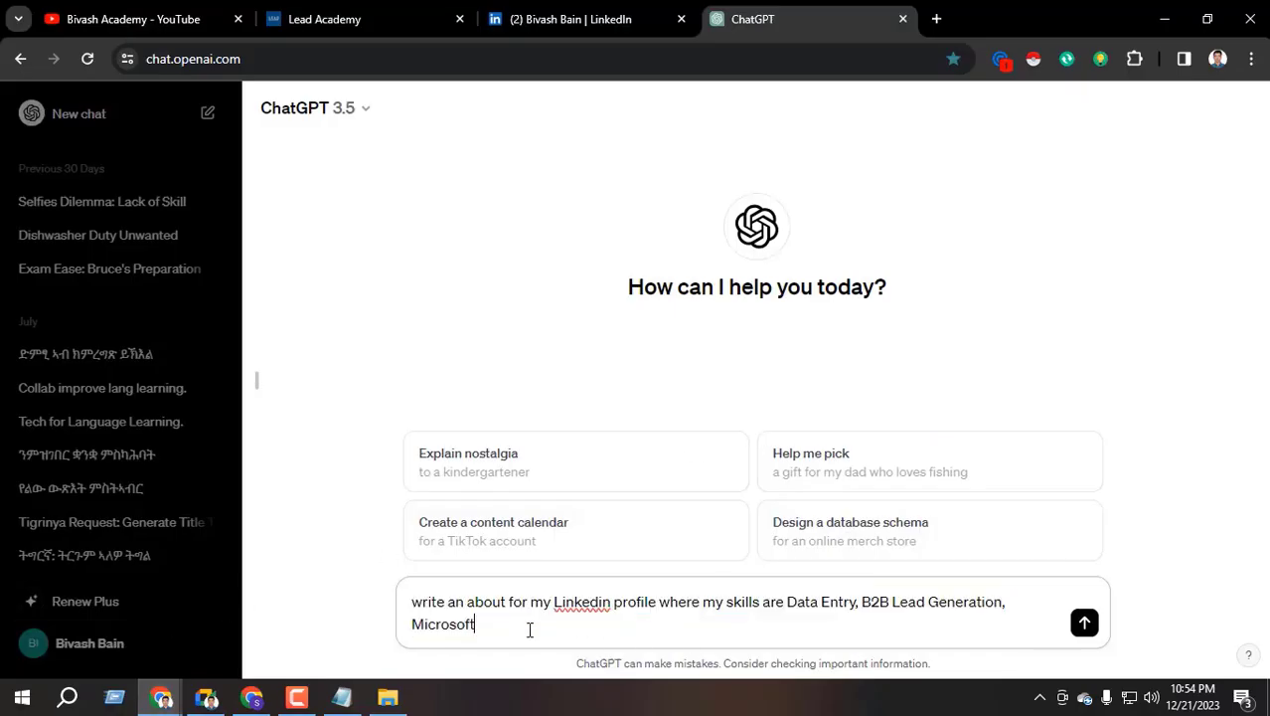
Send the About-section request to ChatGPT twice to get two separate drafts
key("Return")
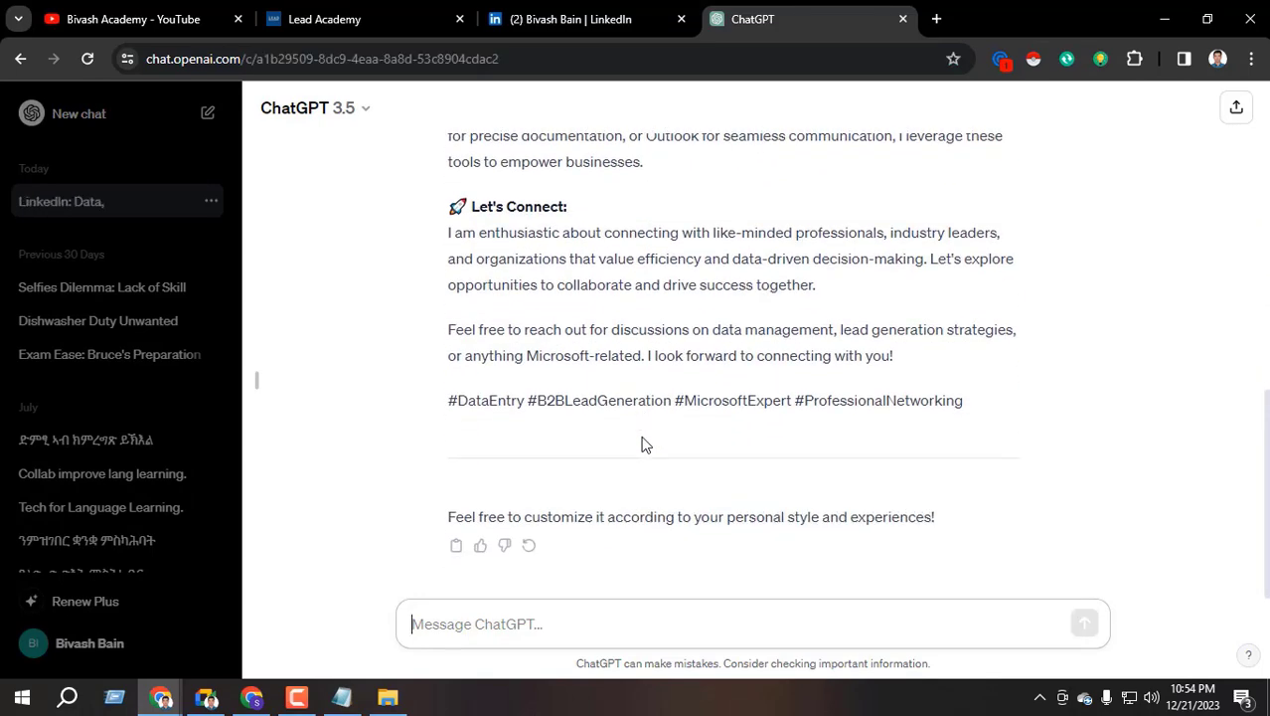
scroll(630, 355, "up", 10)
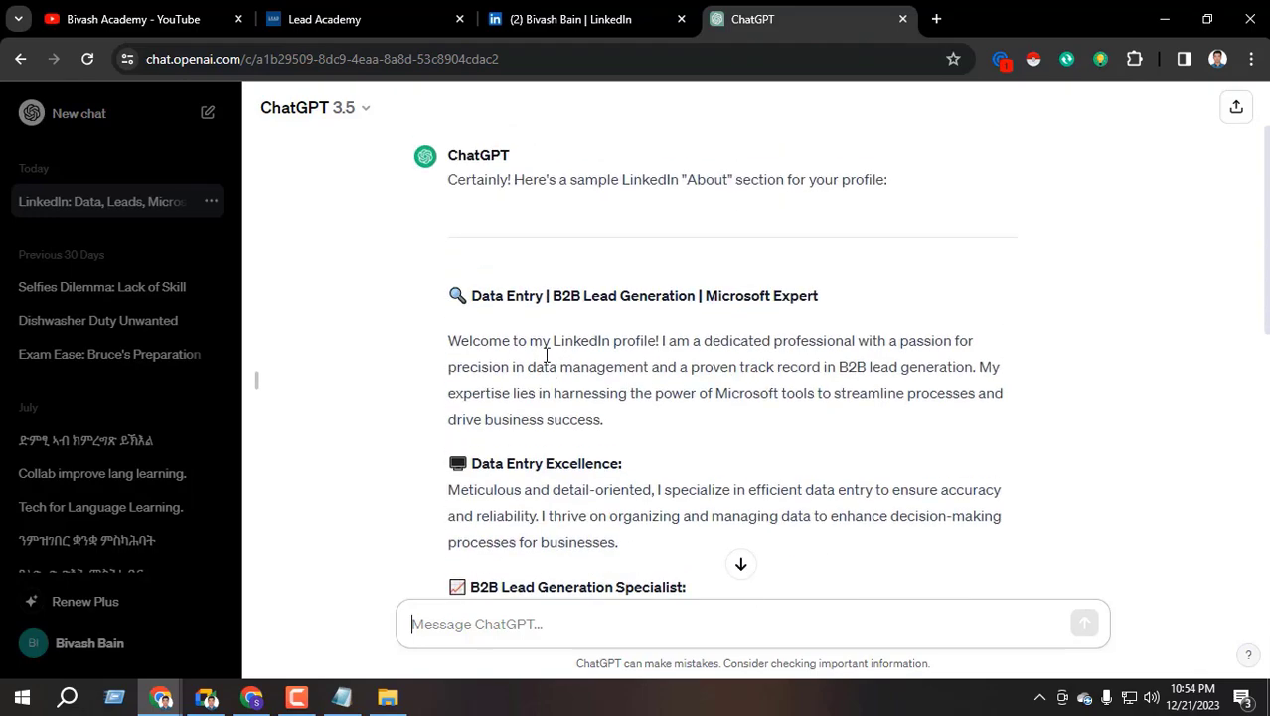
scroll(513, 264, "up", 1)
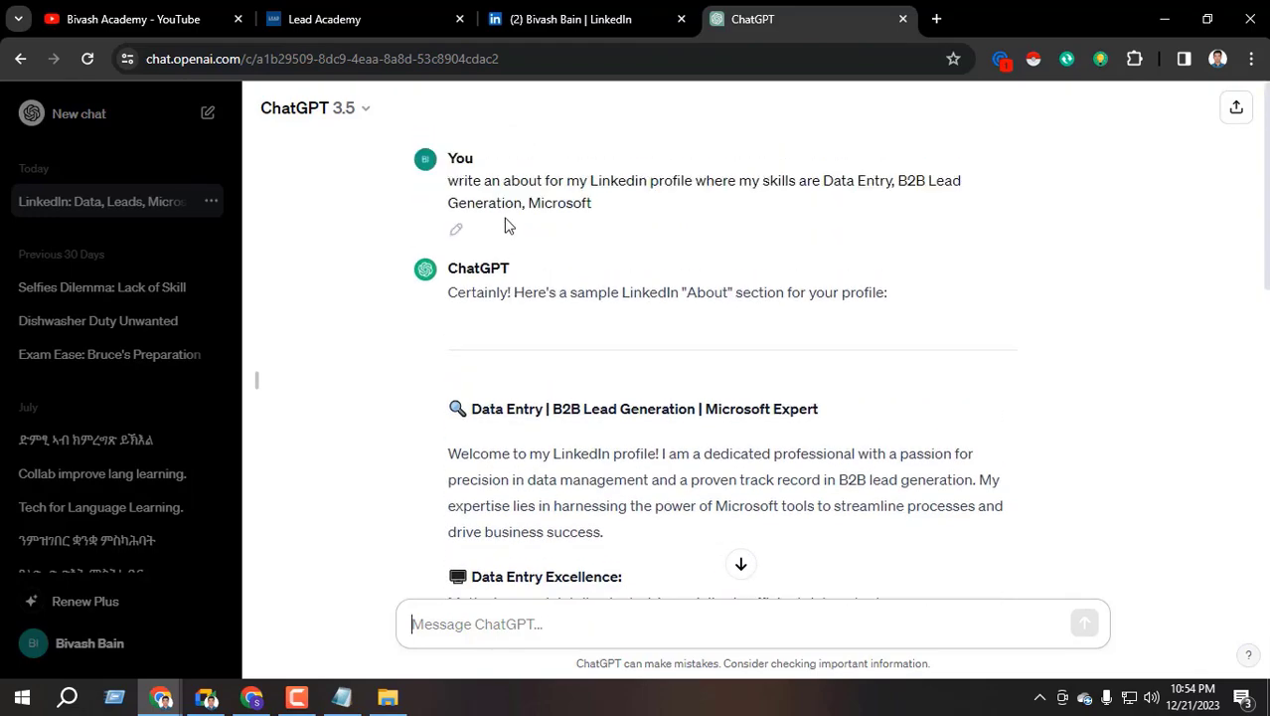
scroll(575, 545, "down", 8)
type("write an about for my Linkedin profile where my skills are Data Entry, B2B Lead Generation, Microsoft")
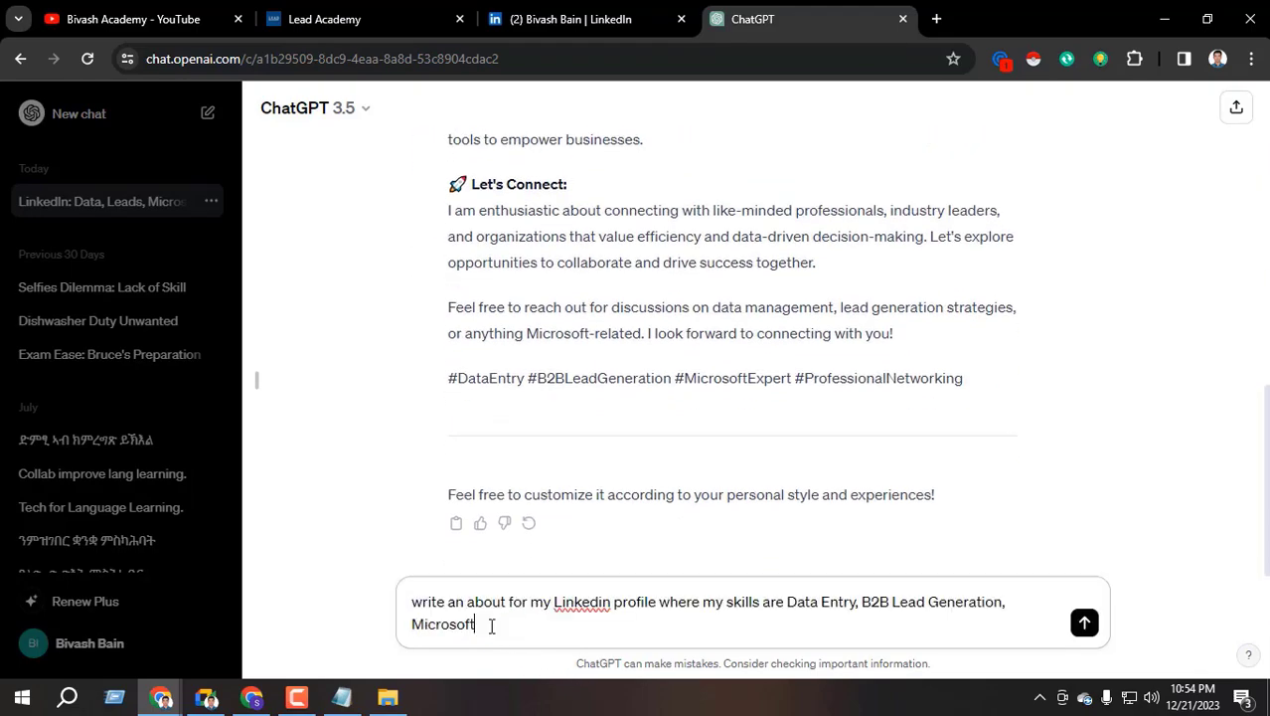
key("Return")
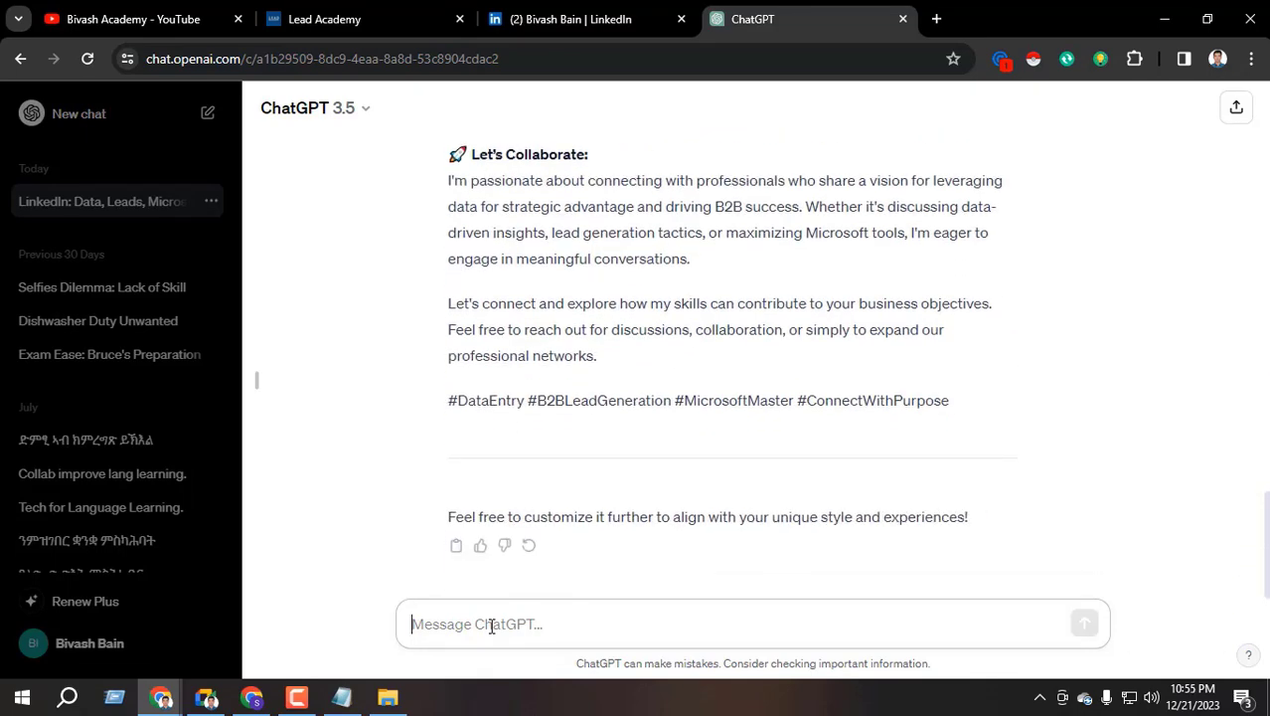
Review the 'Microsoft Expert' and 'Microsoft Maestro' drafts by selecting their opening paragraphs
scroll(680, 376, "up", 10)
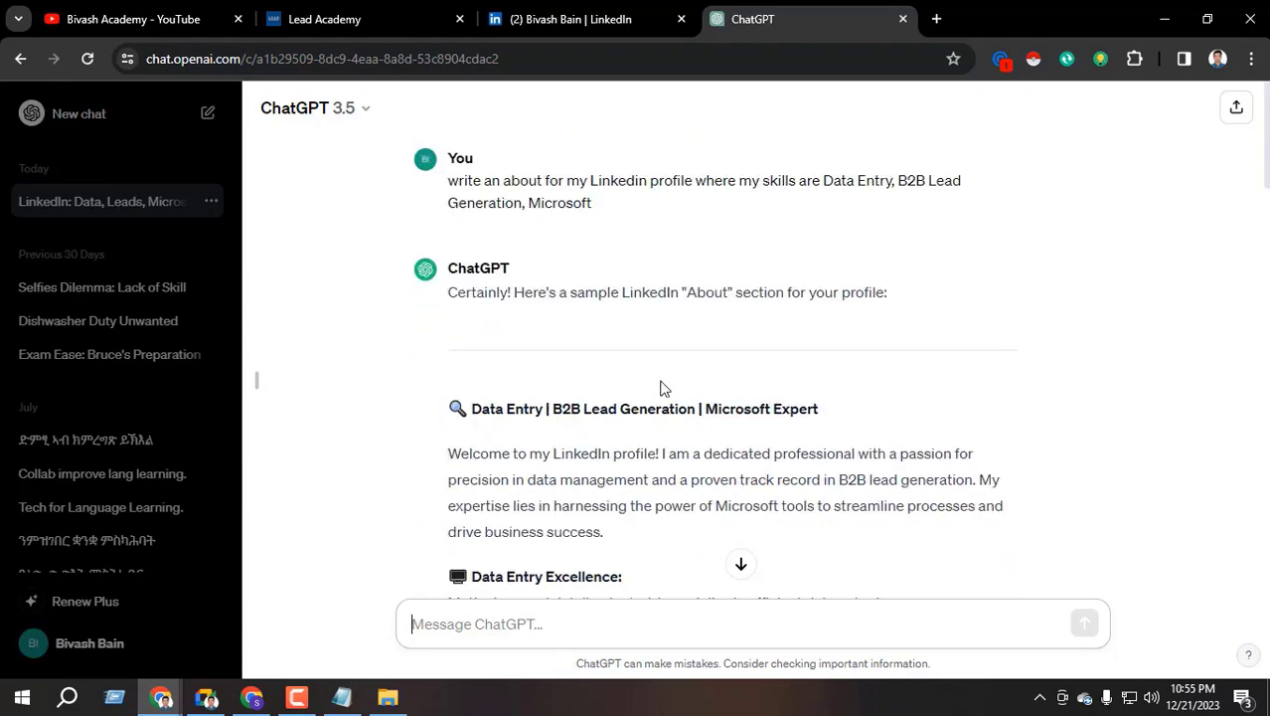
scroll(539, 360, "down", 1)
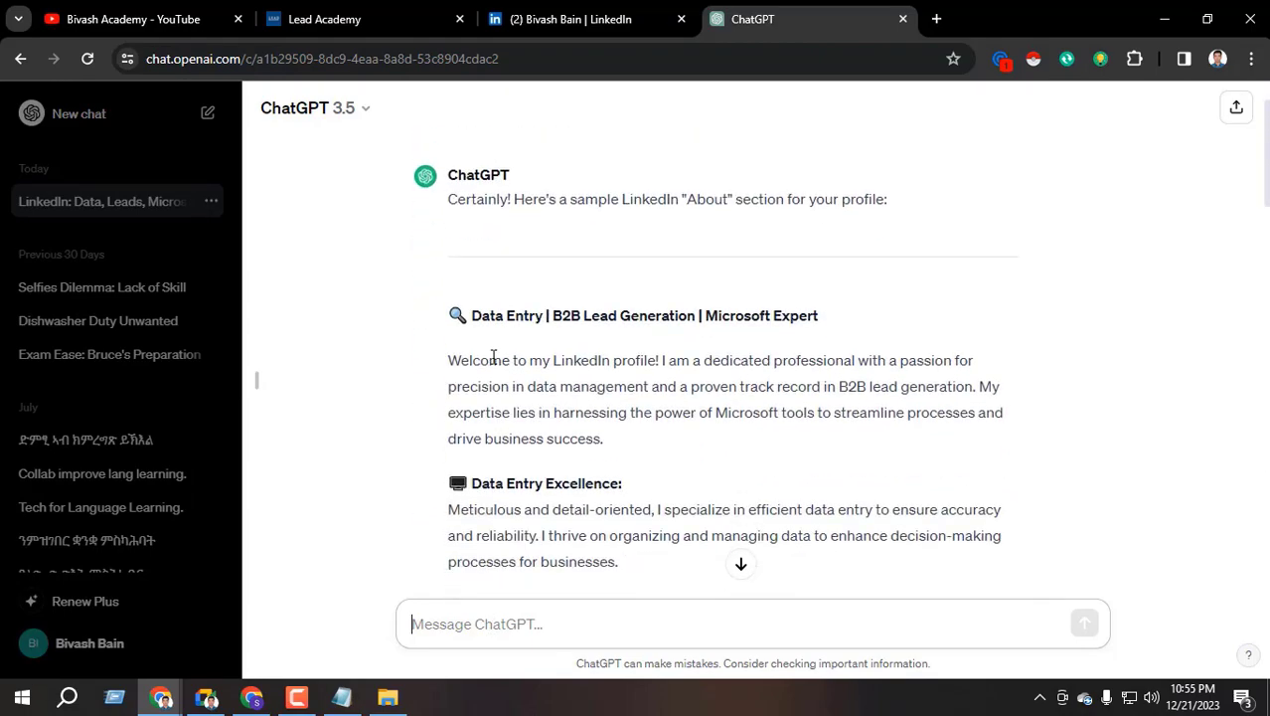
scroll(545, 364, "down", 1)
scroll(531, 293, "up", 2)
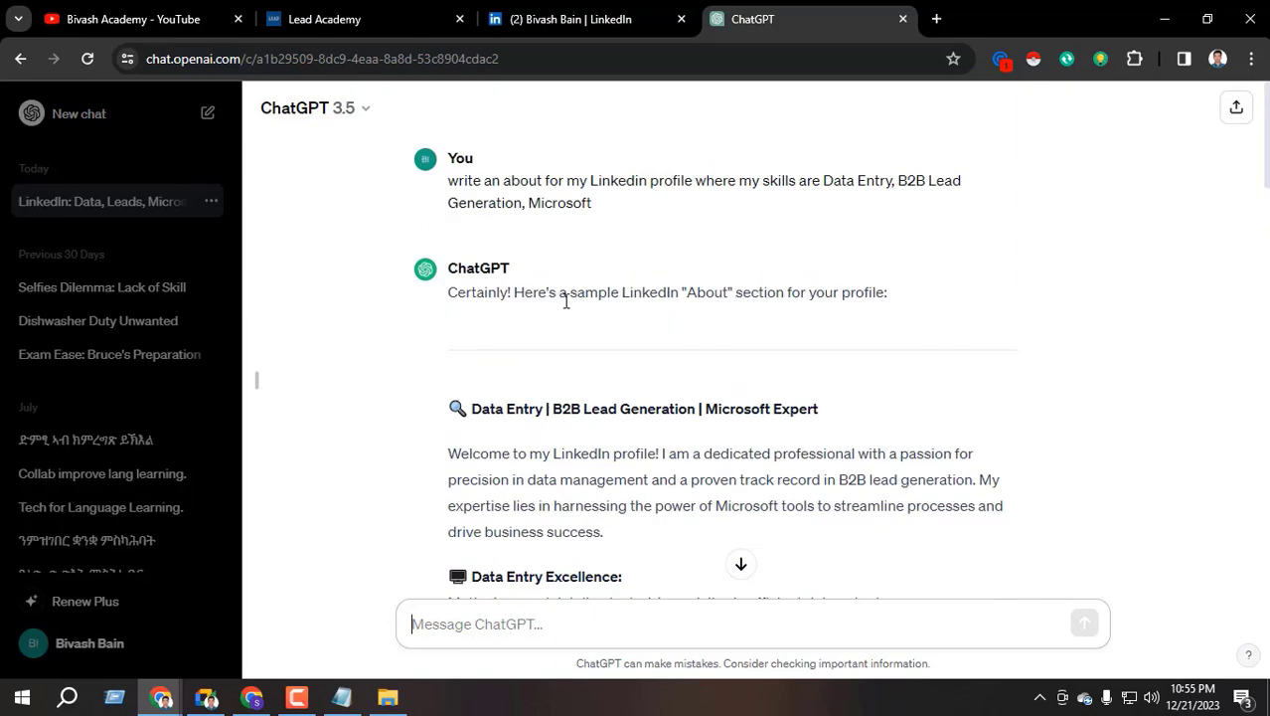
scroll(523, 294, "down", 2)
left_click_drag(450, 266, 932, 328)
left_click(664, 343)
scroll(651, 338, "down", 12)
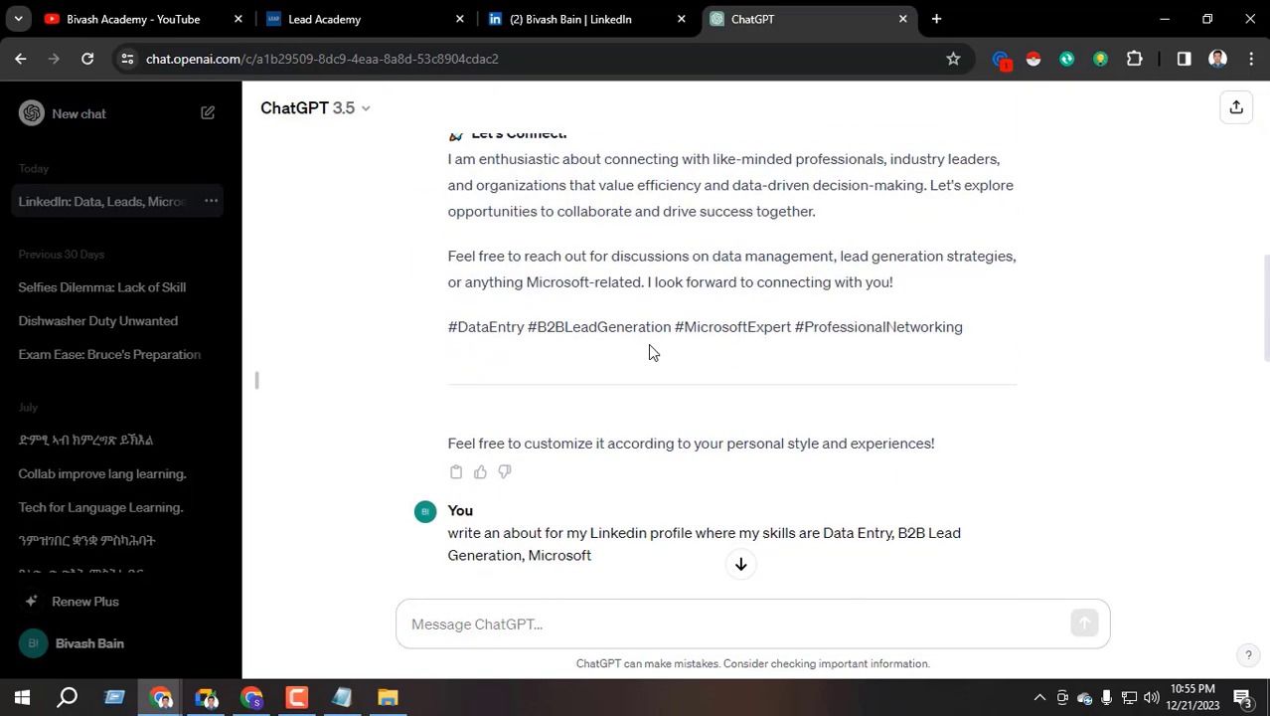
scroll(636, 348, "down", 1)
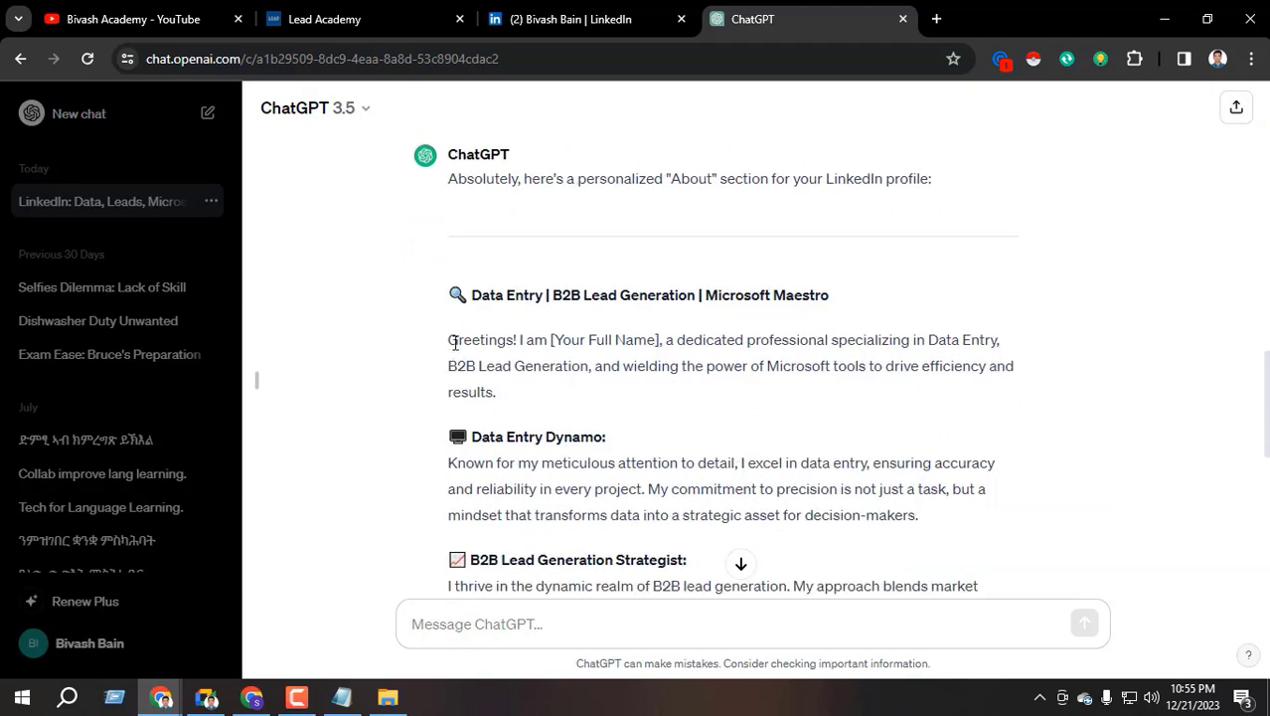
left_click_drag(454, 343, 655, 360)
left_click_drag(553, 343, 718, 431)
left_click(596, 392)
Select the entire text of the first About draft
scroll(648, 412, "down", 4)
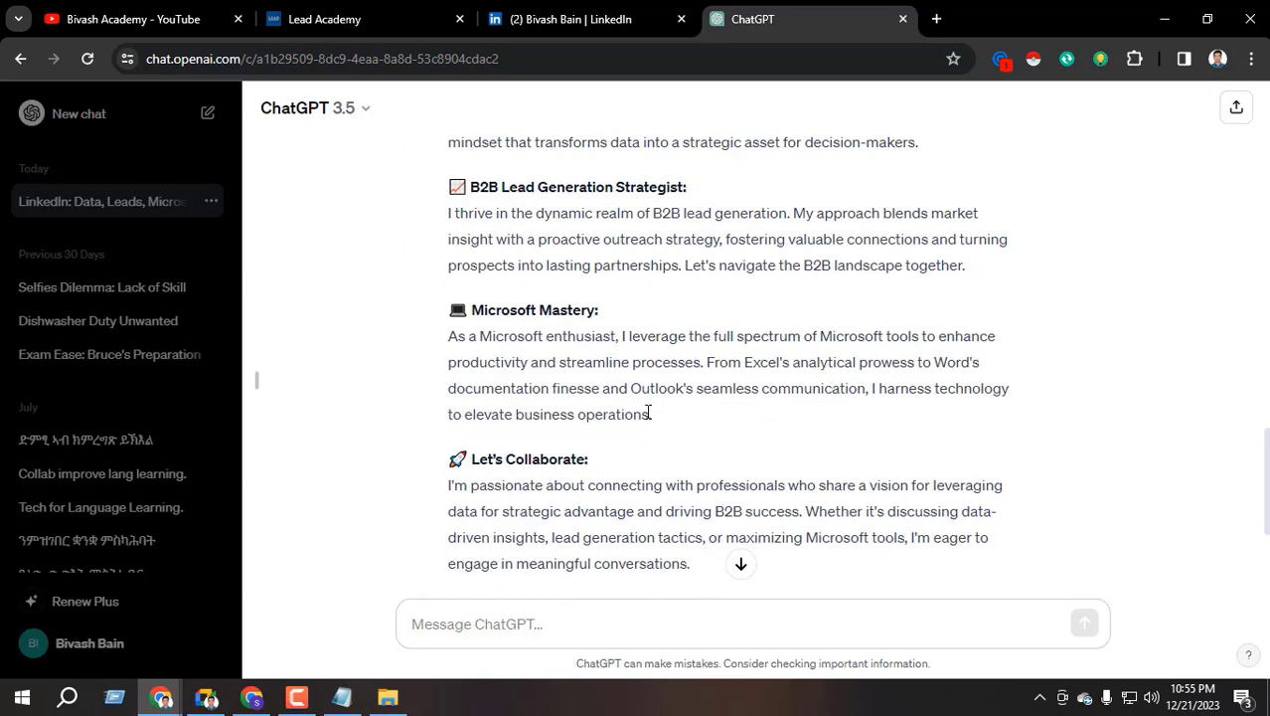
scroll(648, 413, "down", 3)
scroll(637, 418, "up", 15)
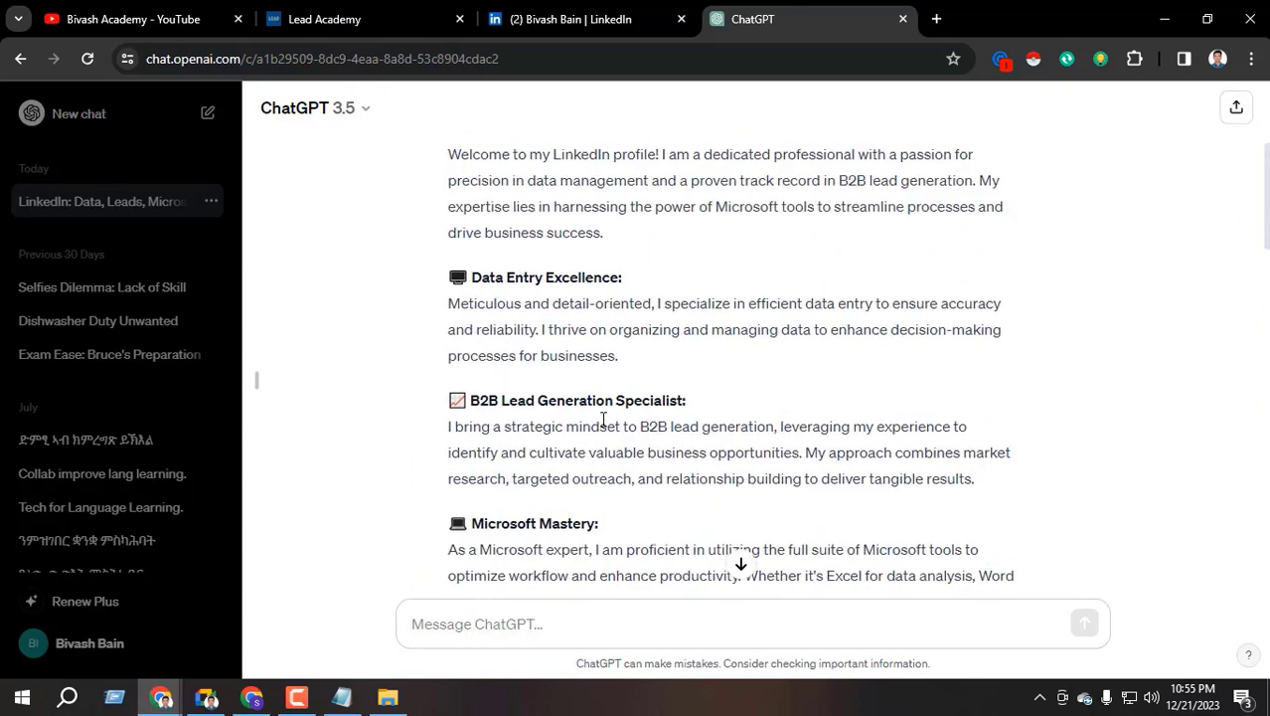
scroll(597, 417, "up", 3)
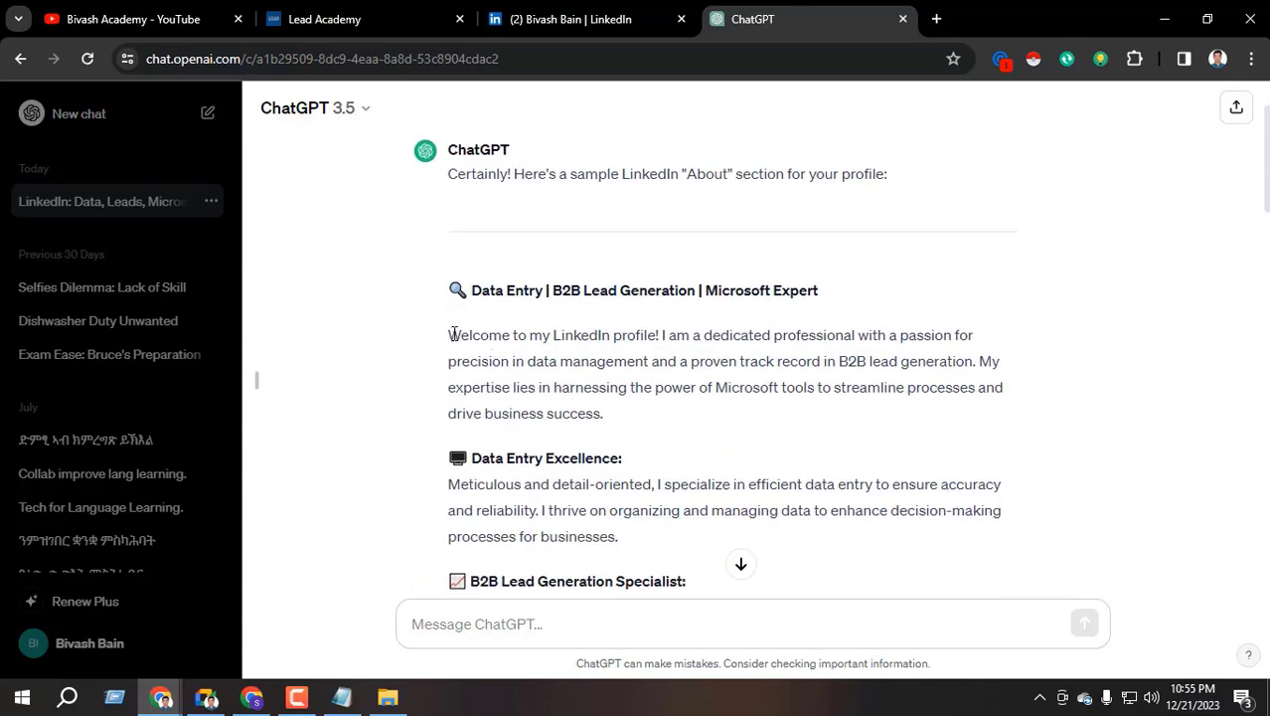
left_click_drag(453, 334, 947, 549)
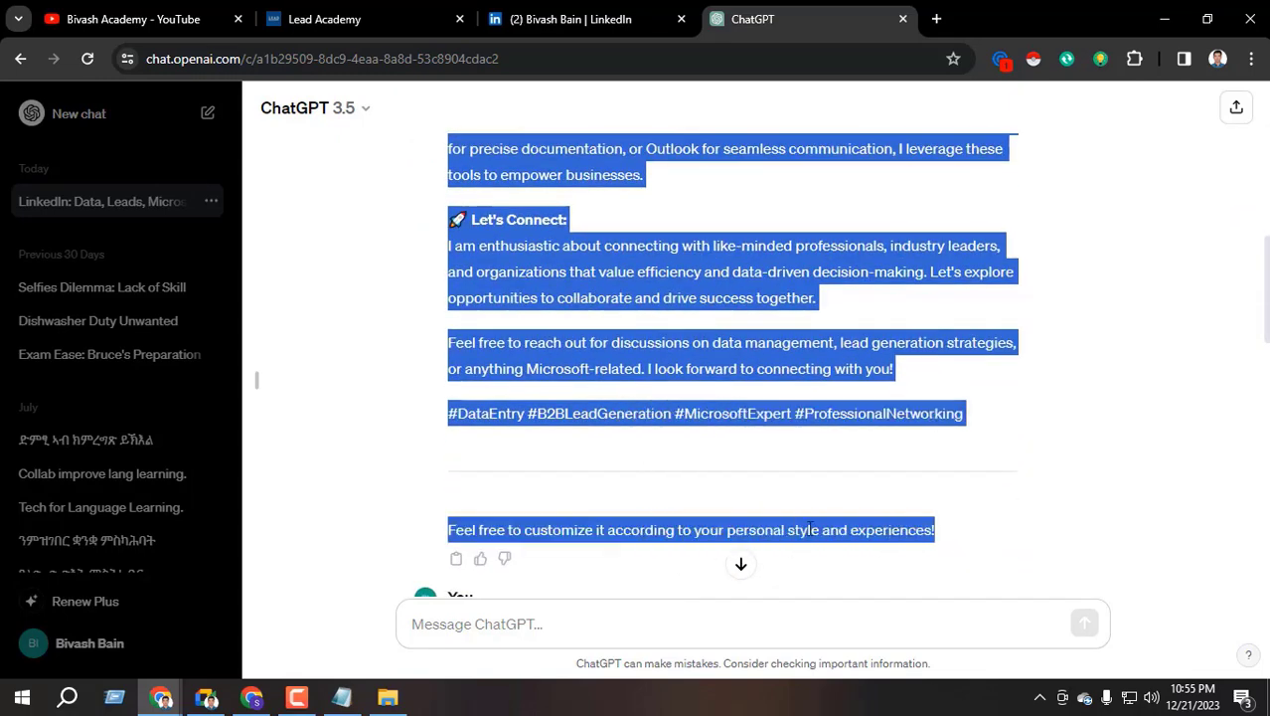
Open your own LinkedIn profile and start editing the About section
left_click(251, 697)
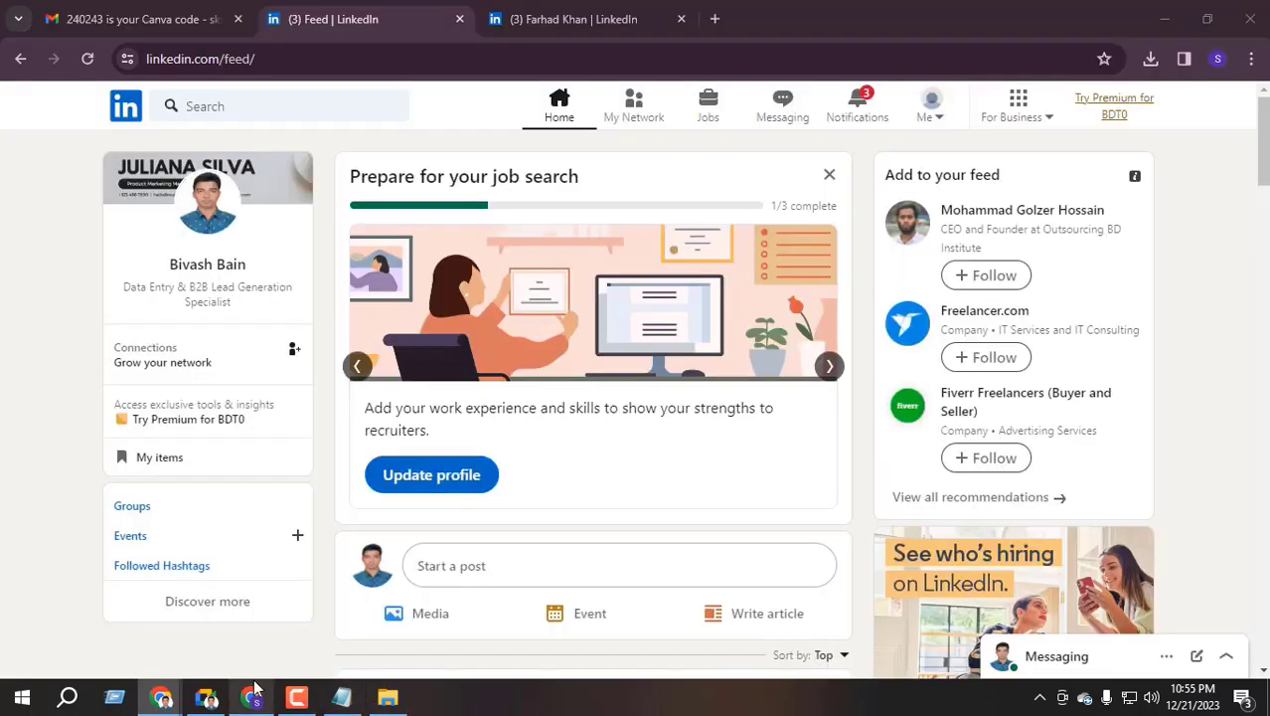
left_click(225, 266)
scroll(388, 377, "down", 2)
scroll(298, 417, "down", 8)
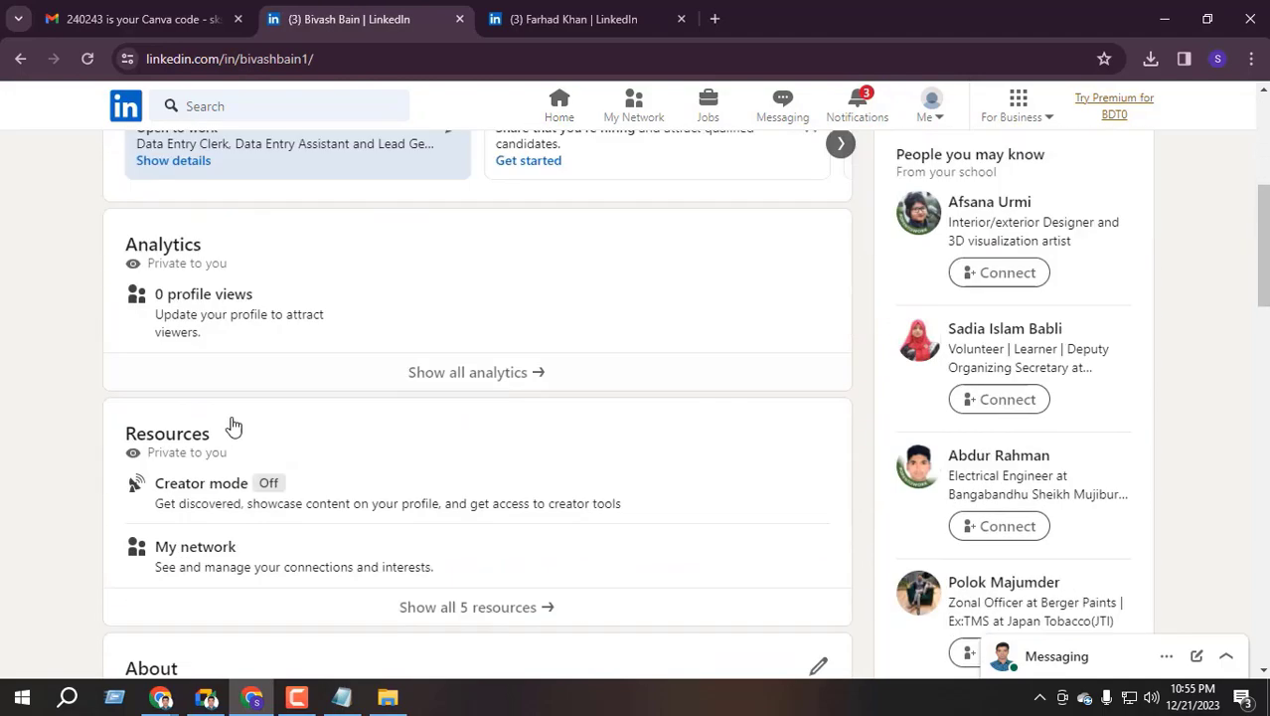
scroll(286, 408, "up", 1)
left_click(810, 449)
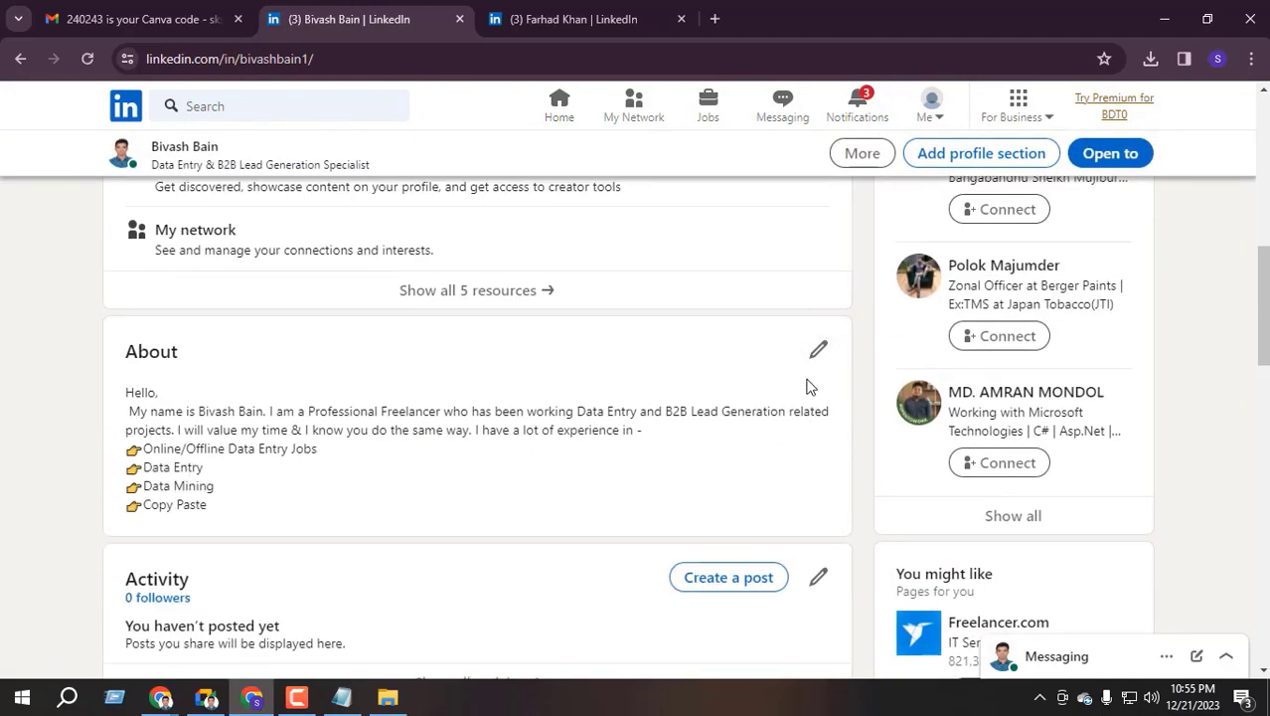
left_click(818, 349)
Replace the old About text with the ChatGPT draft, add a paragraph break, and save
left_click_drag(422, 396, 310, 234)
key("BackSpace")
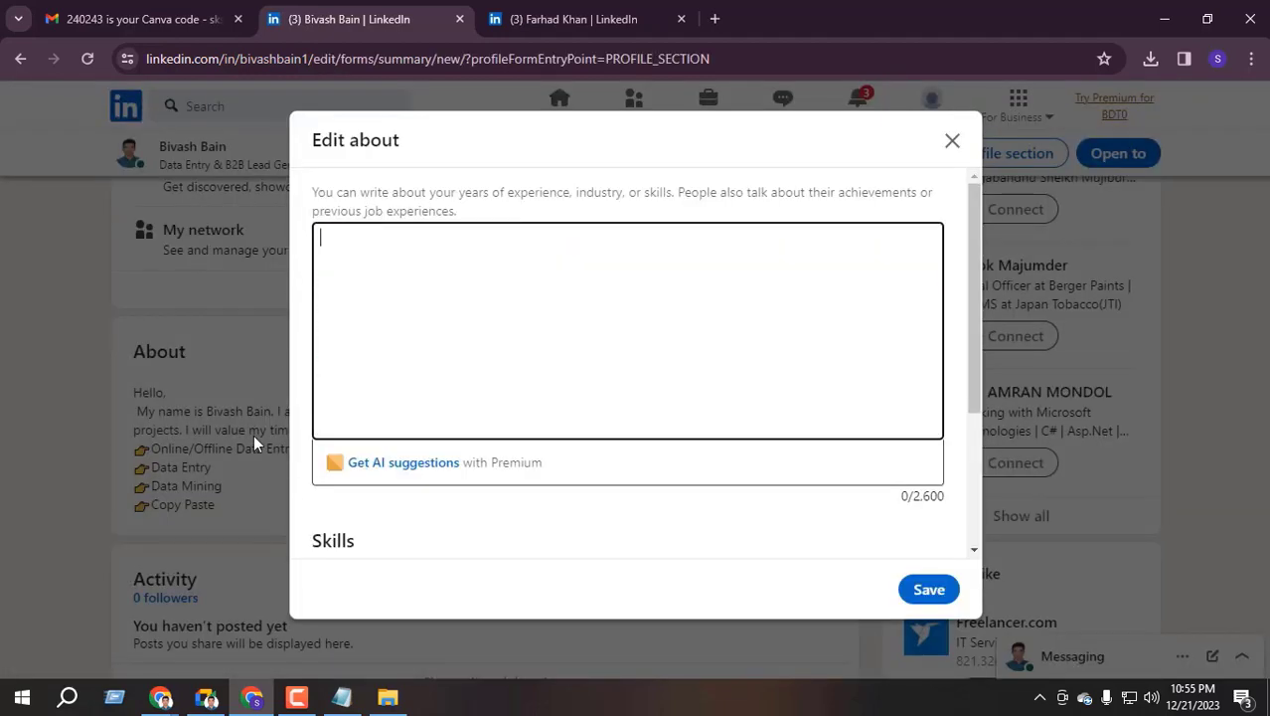
key("ctrl+v")
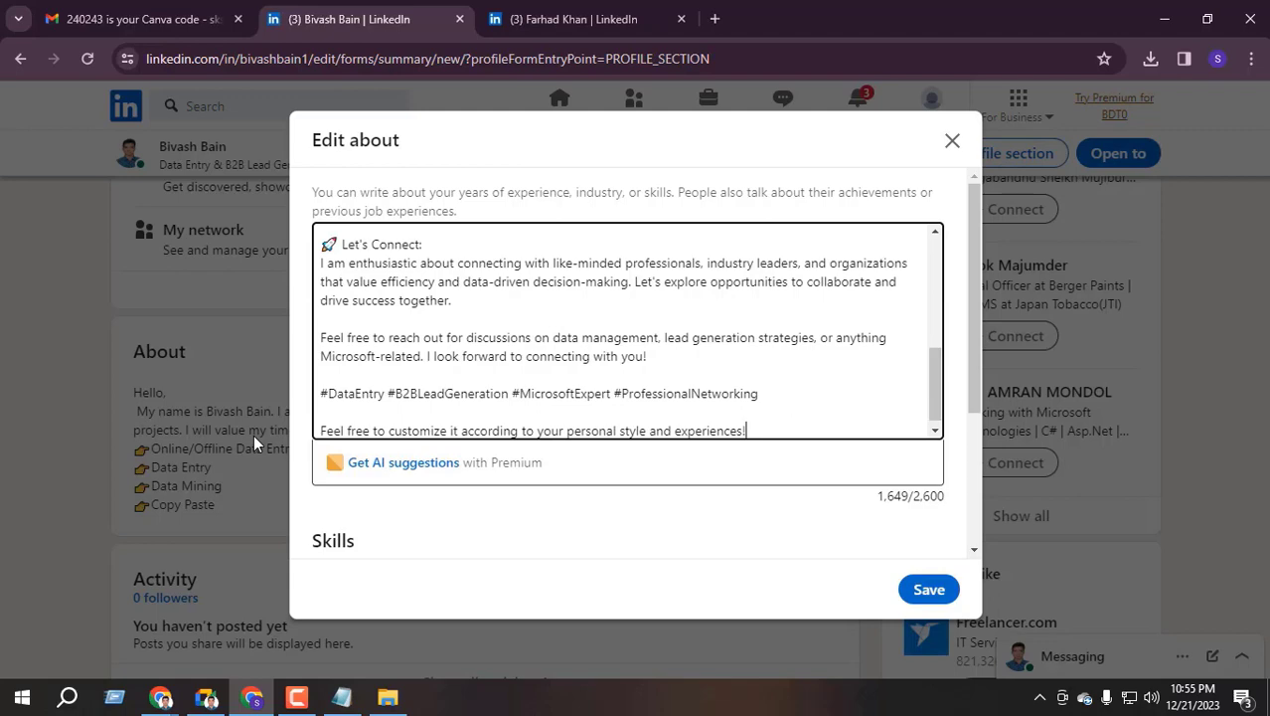
scroll(495, 350, "up", 10)
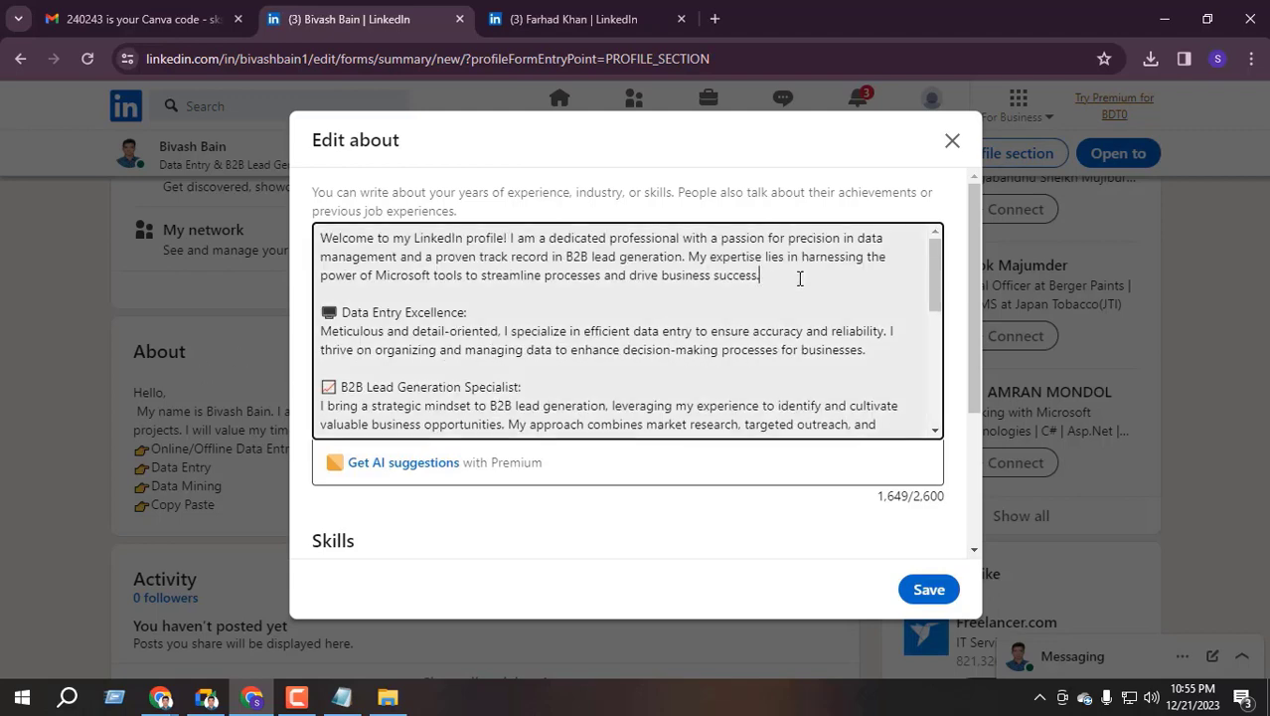
left_click(771, 299)
key("Return")
scroll(530, 350, "down", 2)
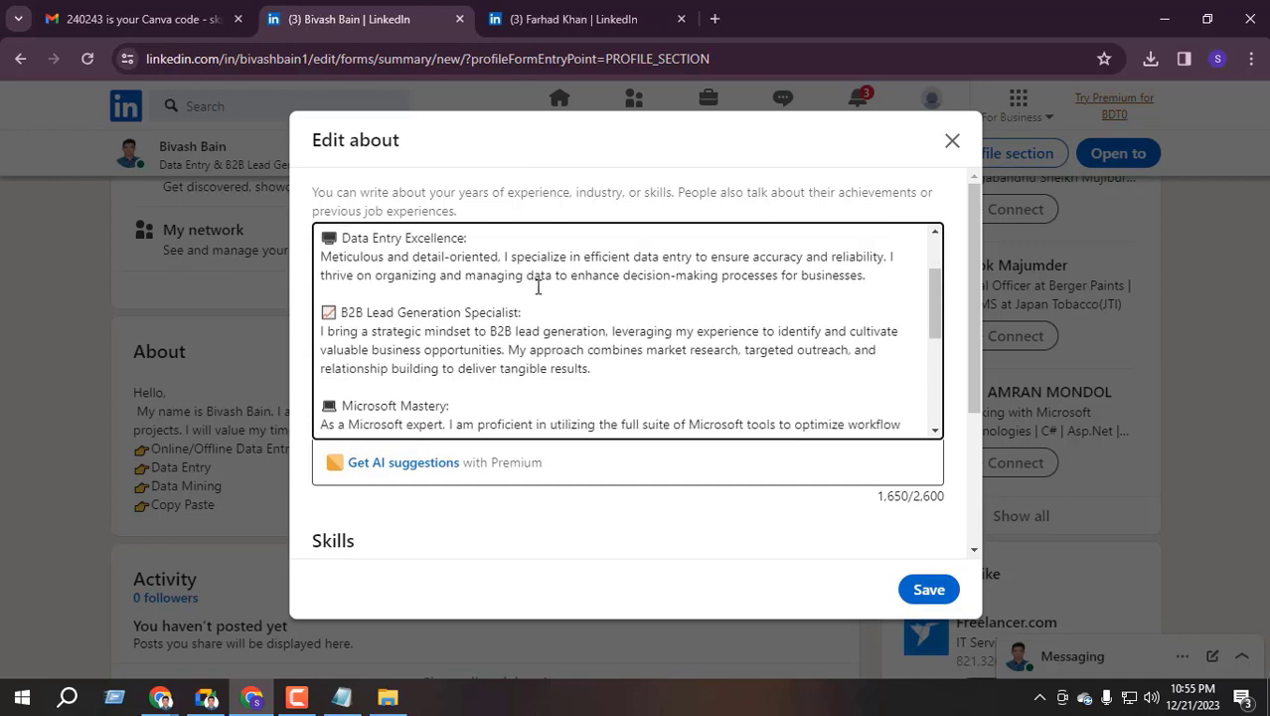
scroll(537, 286, "up", 2)
left_click(929, 589)
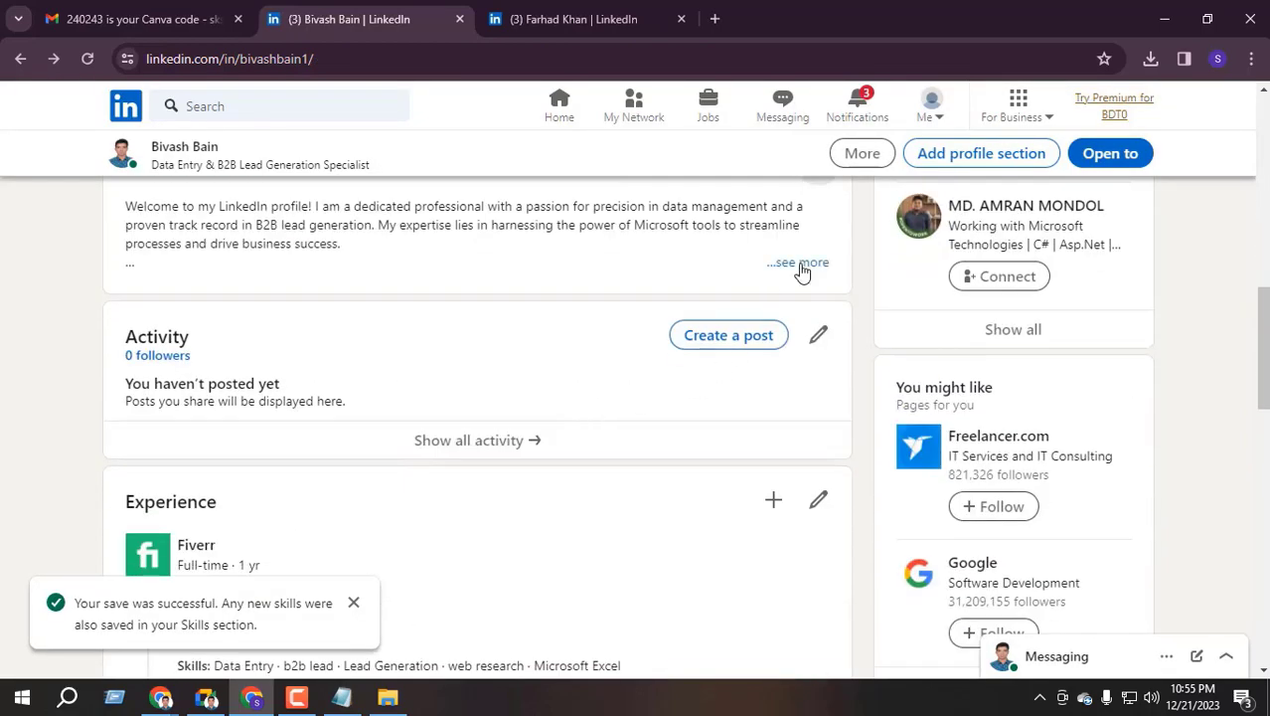
Expand the saved About section to show its full text
left_click(802, 264)
scroll(696, 298, "down", 1)
scroll(338, 418, "up", 1)
scroll(343, 422, "down", 1)
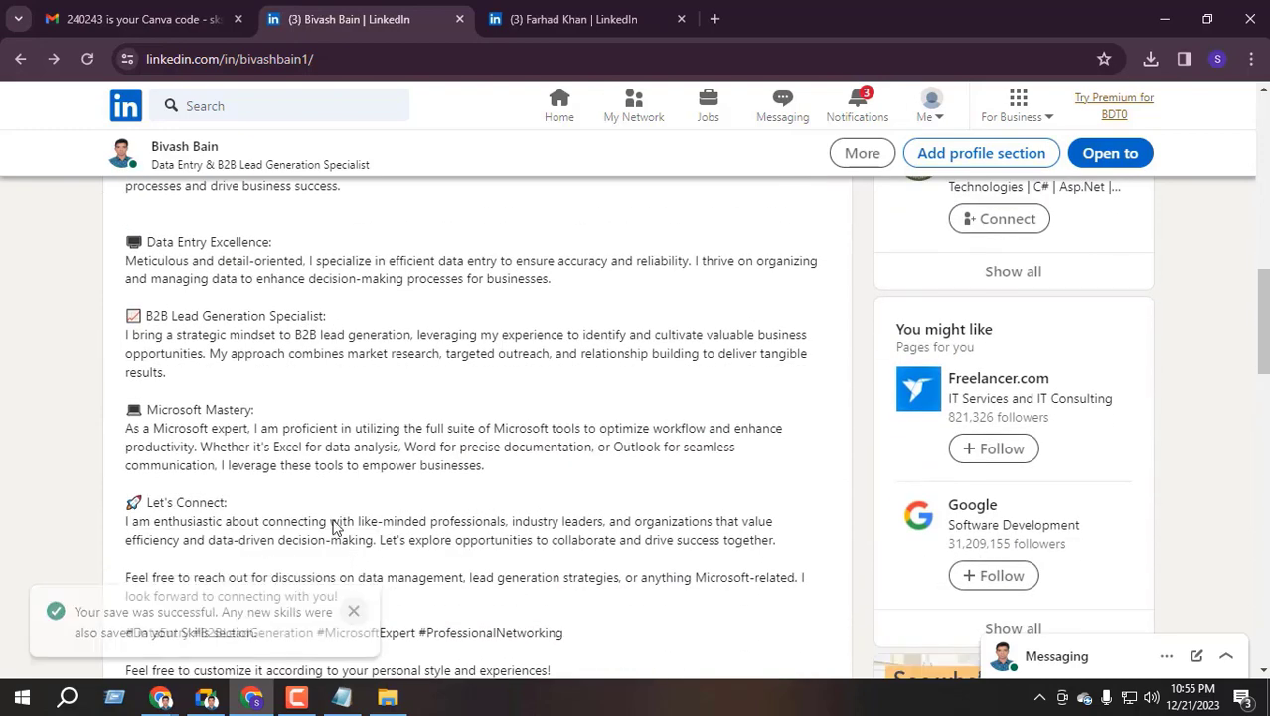
scroll(268, 406, "up", 2)
scroll(229, 333, "down", 1)
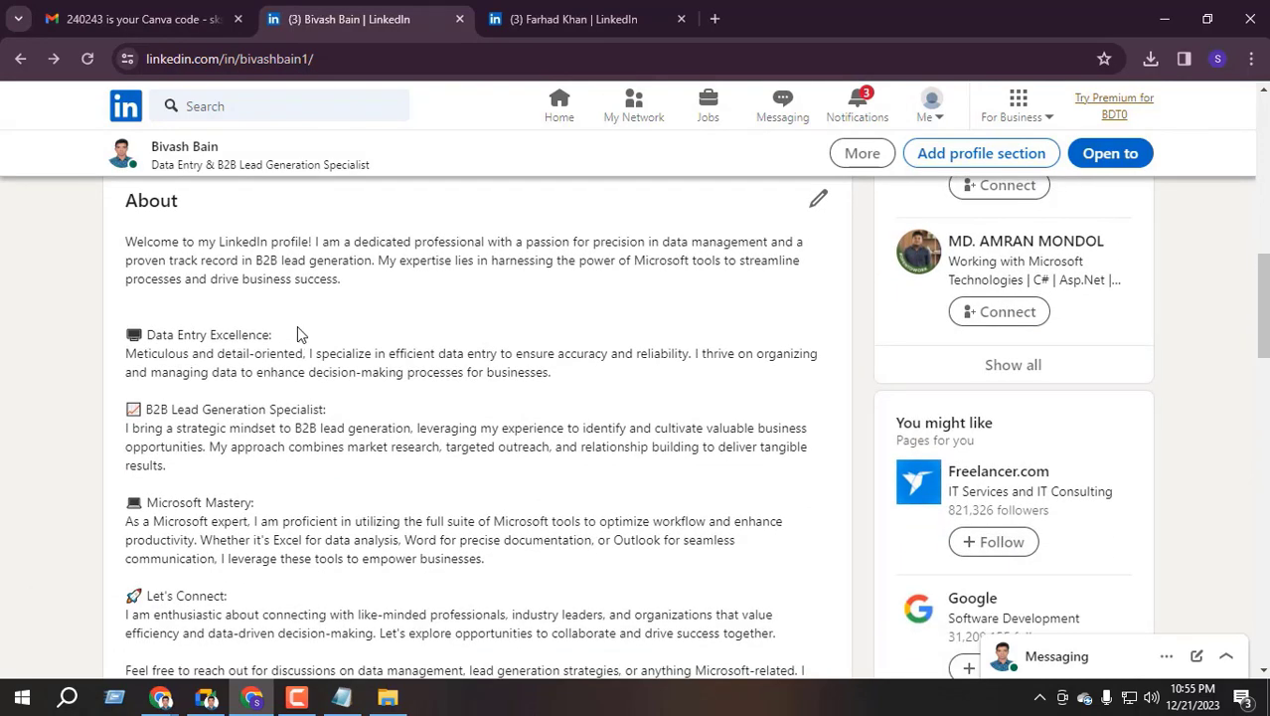
scroll(298, 334, "down", 2)
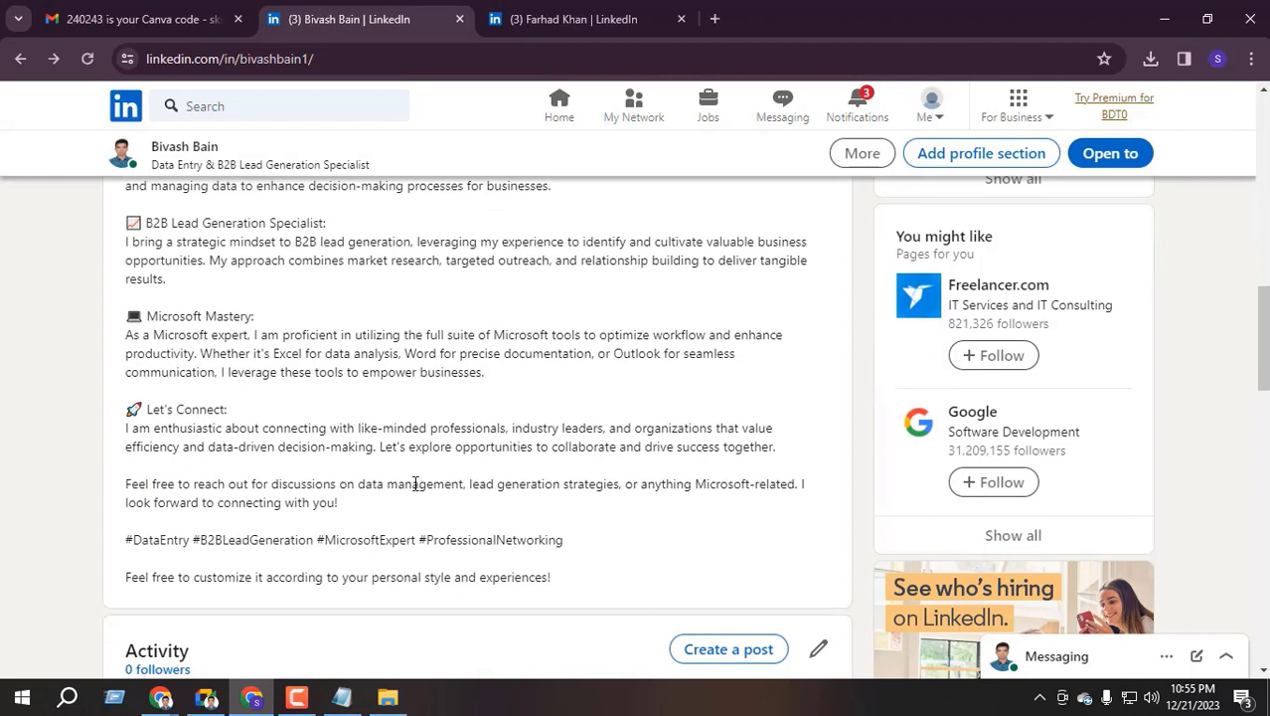
Select the Let's Connect heading and paragraph in the About text
left_click_drag(168, 433, 795, 453)
left_click(206, 427)
left_click_drag(151, 409, 298, 419)
left_click(282, 436)
left_click_drag(777, 447, 126, 440)
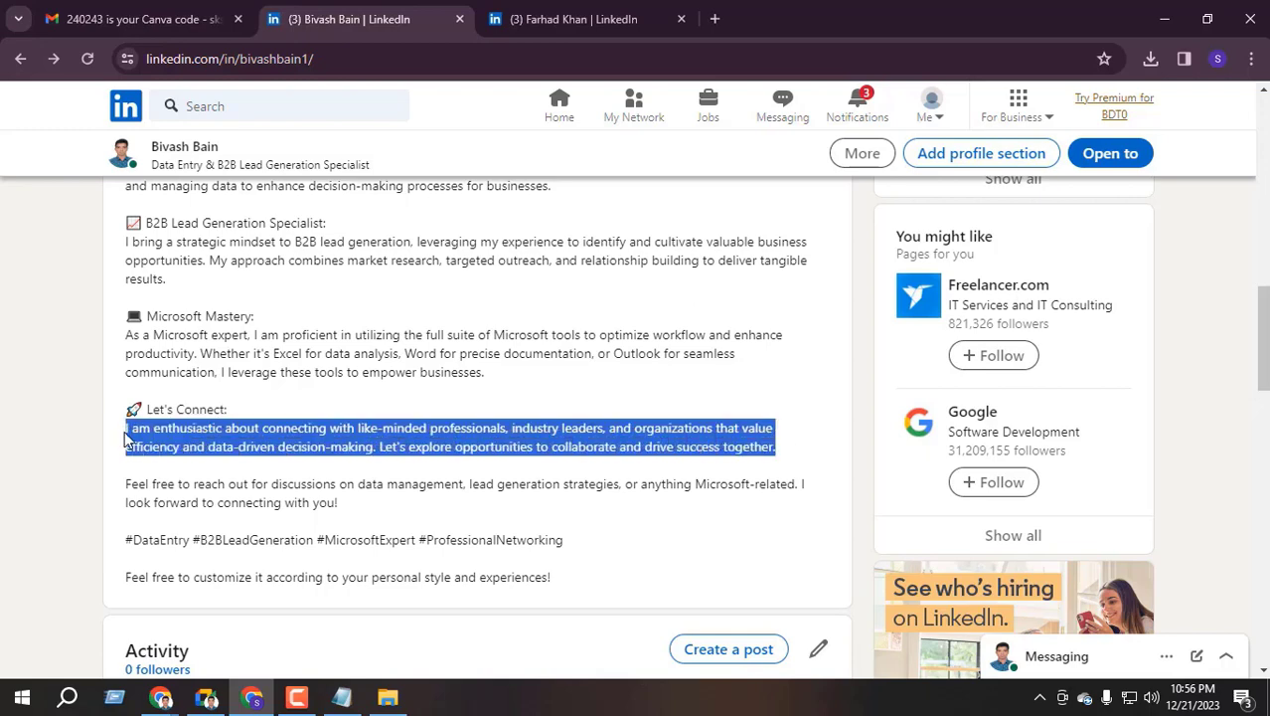
Check the Contact with Me block on the other LinkedIn profile, then return to yours
left_click(161, 697)
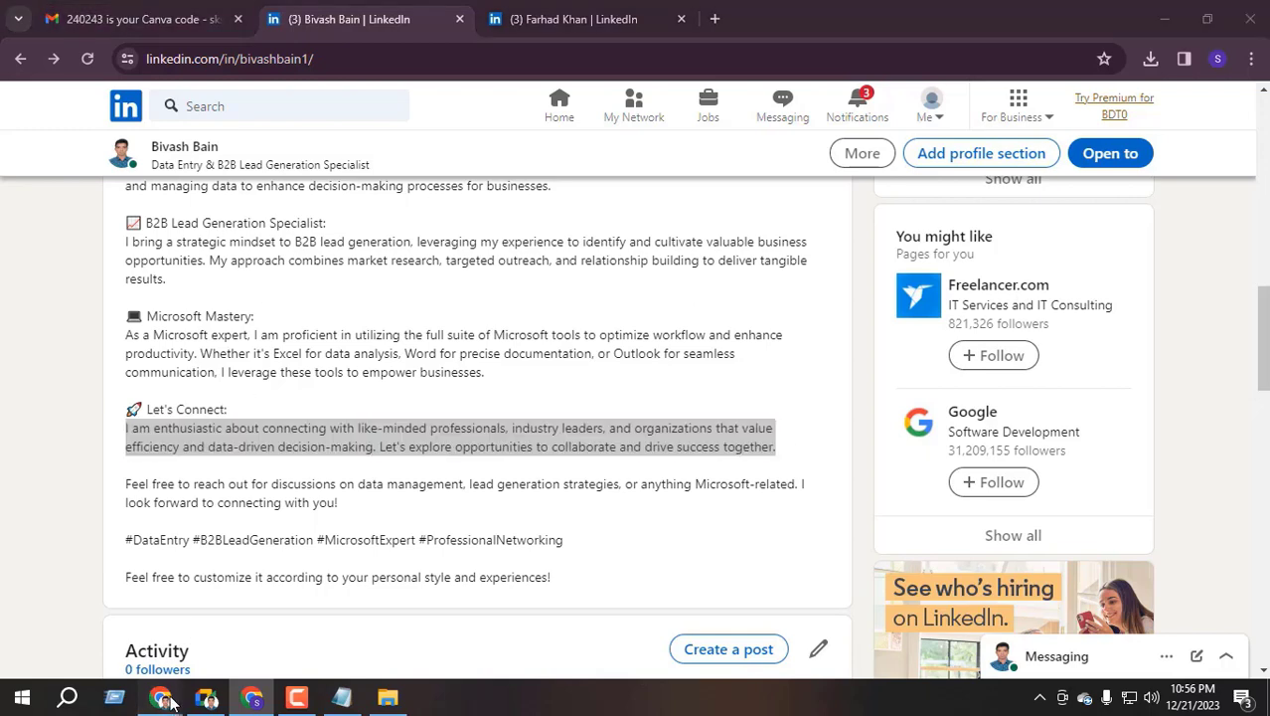
left_click(89, 601)
left_click(204, 12)
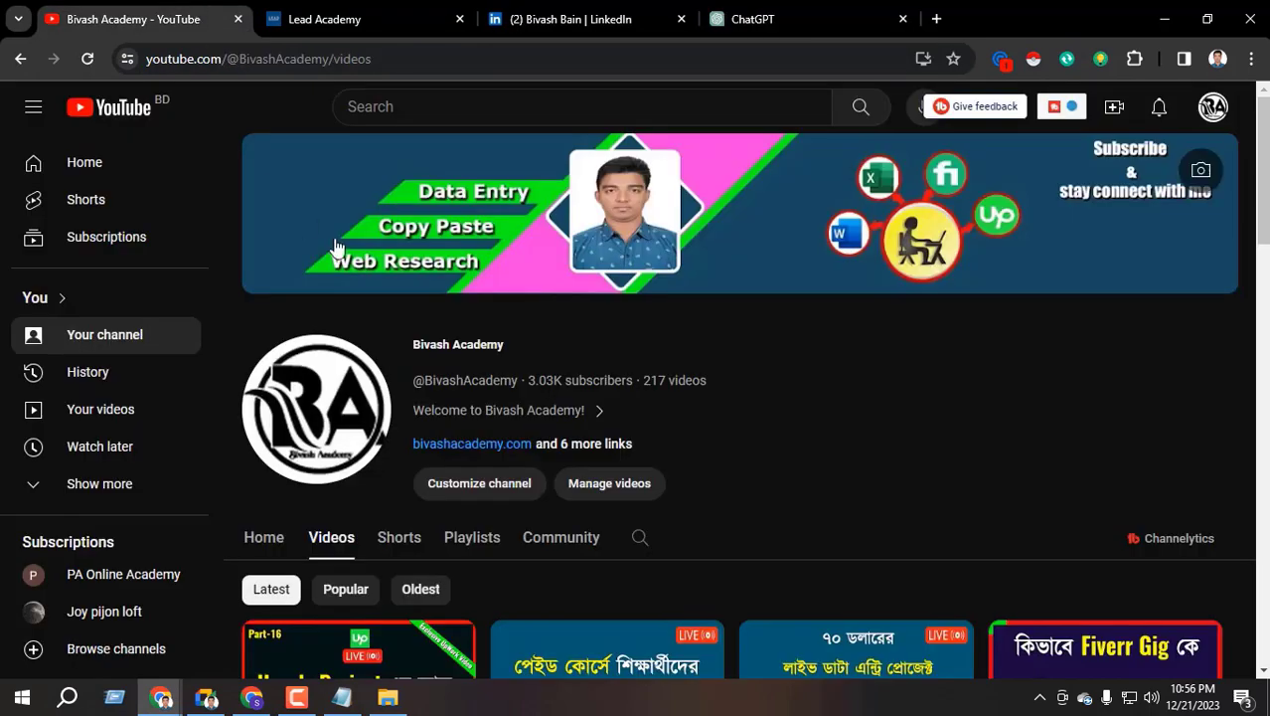
left_click(410, 8)
left_click(572, 18)
scroll(298, 447, "up", 2)
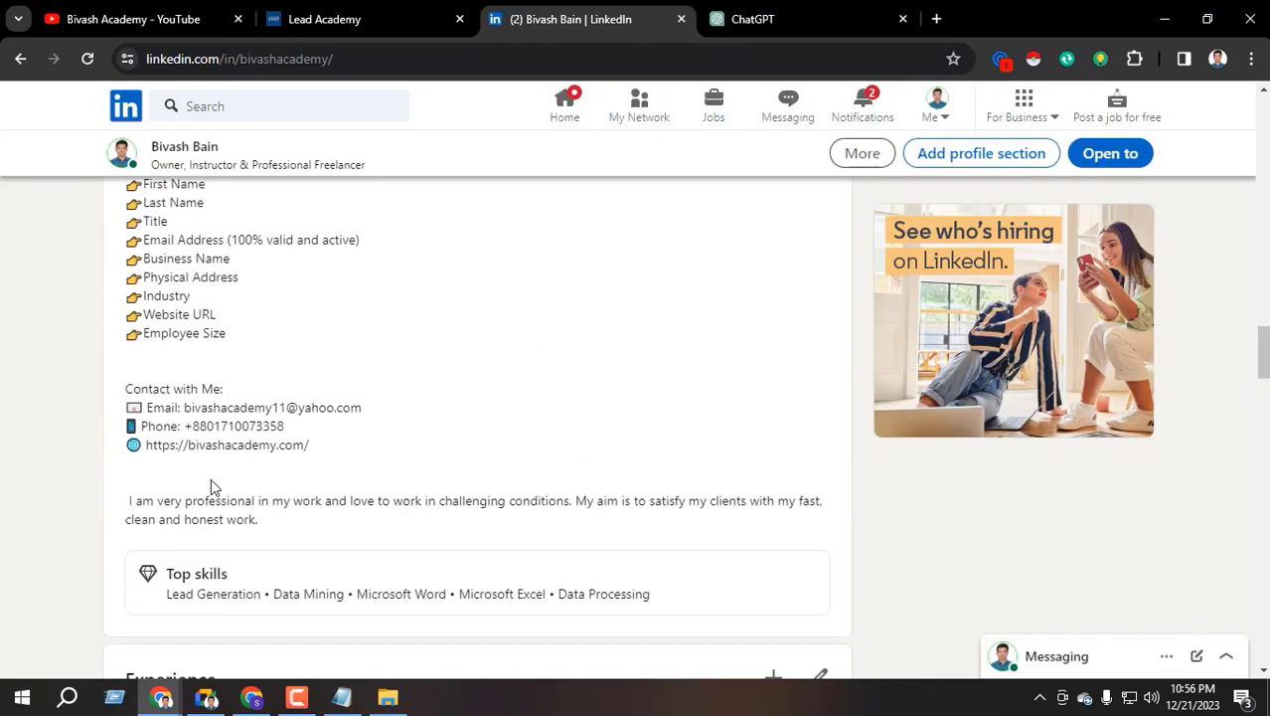
left_click_drag(338, 446, 86, 398)
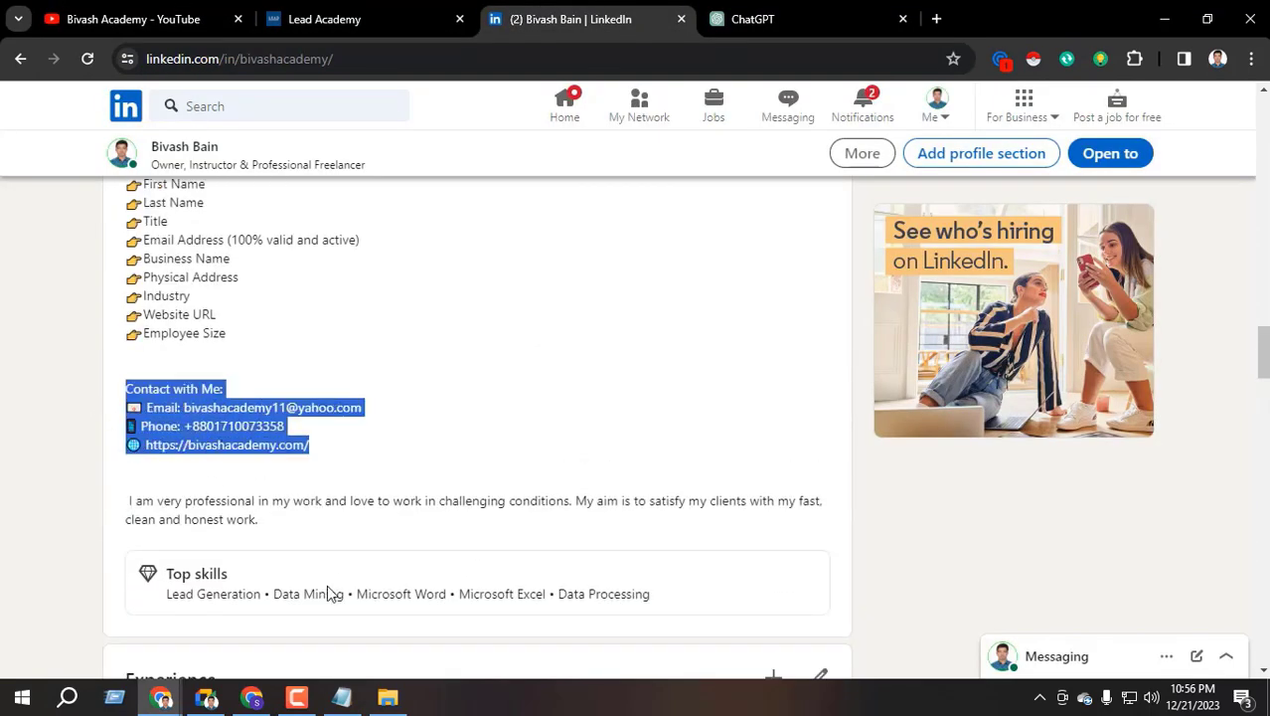
left_click(251, 696)
scroll(403, 415, "up", 4)
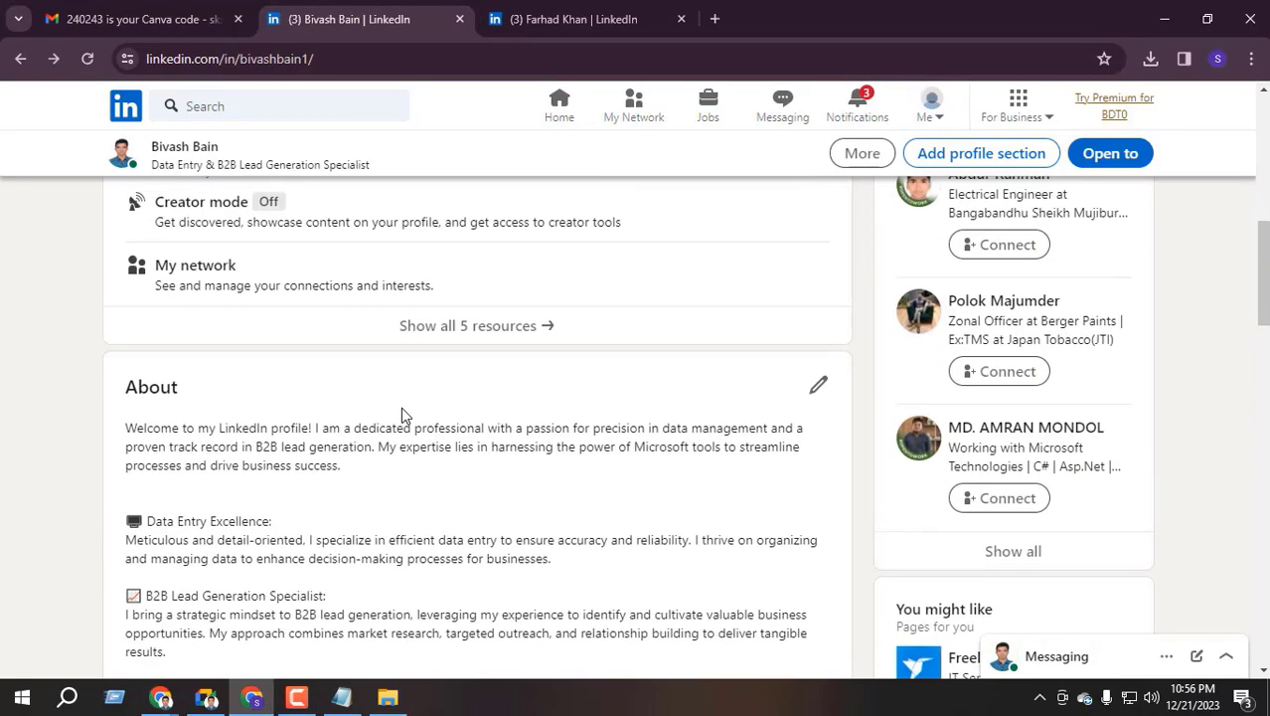
Go back to your profile via the home feed and bring up the Add profile section list
scroll(328, 427, "down", 2)
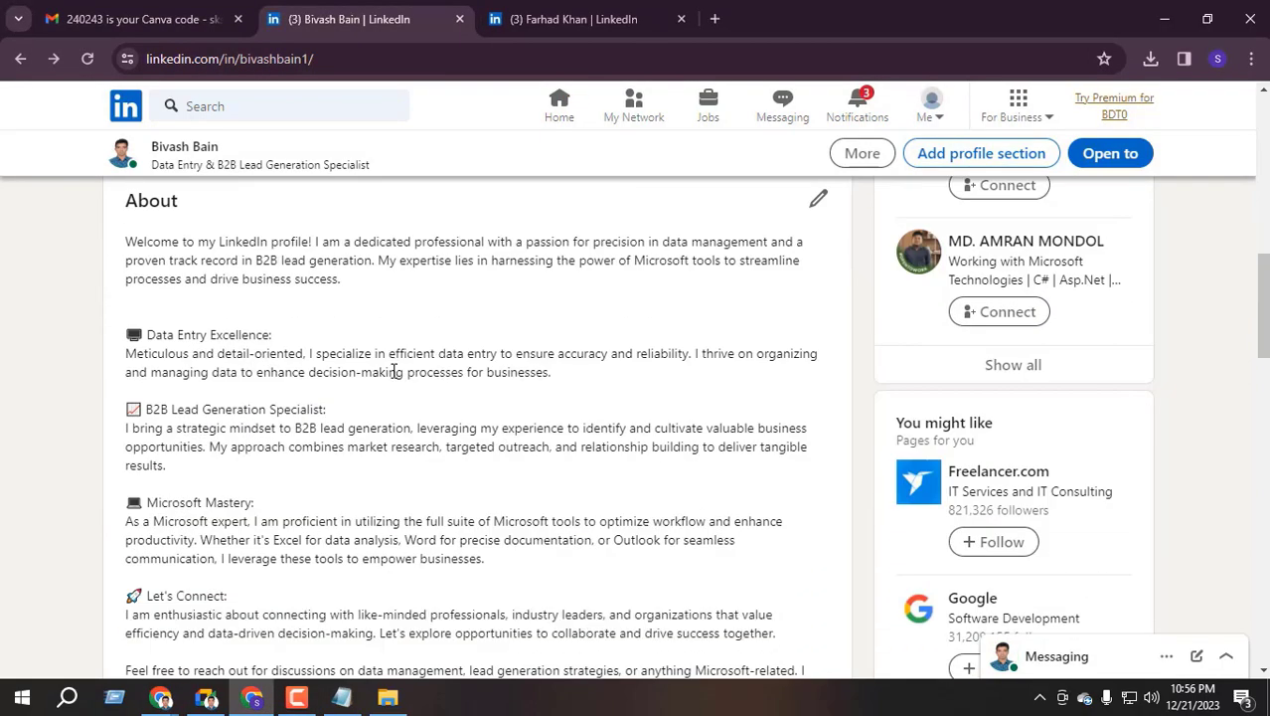
scroll(394, 371, "up", 10)
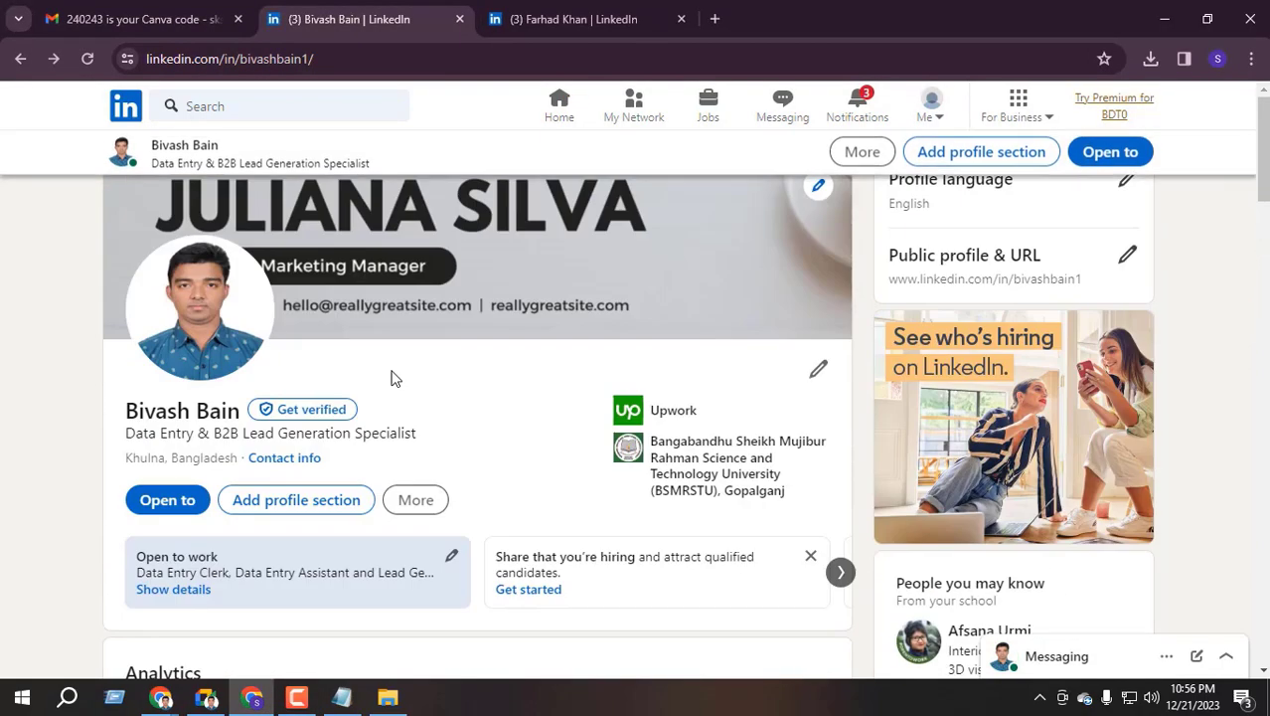
left_click(548, 134)
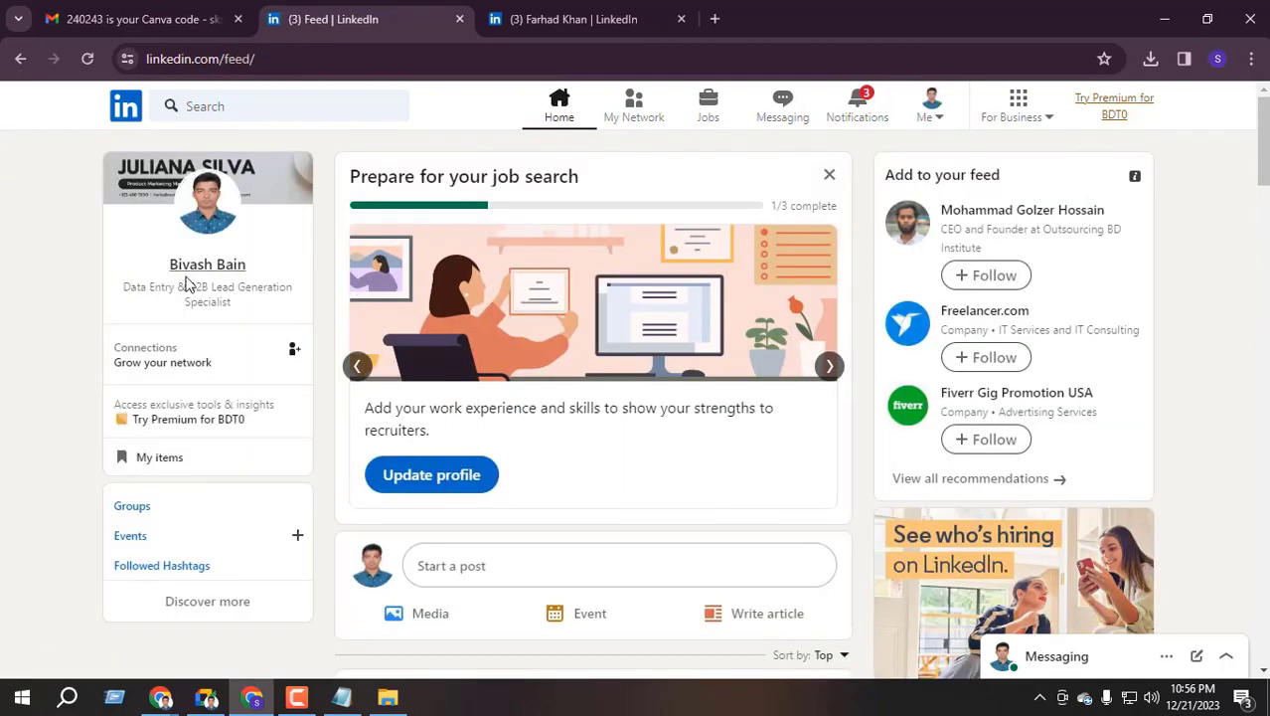
left_click(189, 286)
scroll(293, 332, "down", 2)
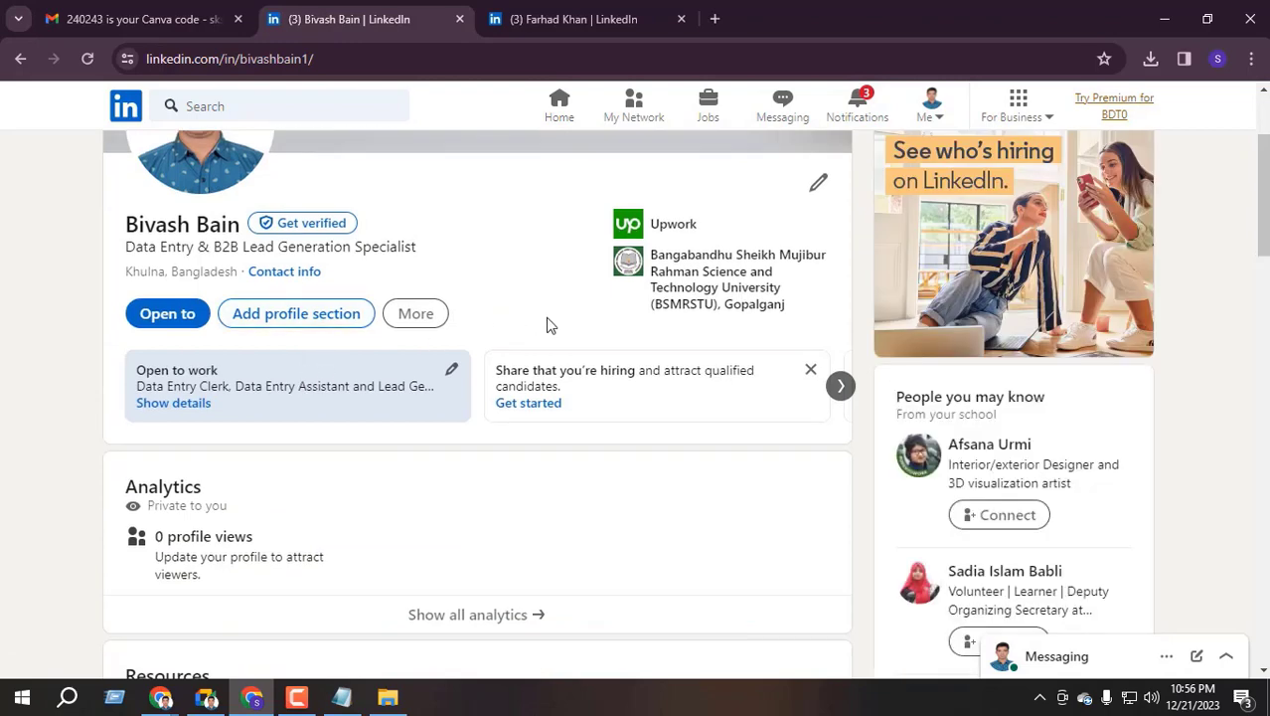
left_click(408, 316)
left_click(320, 318)
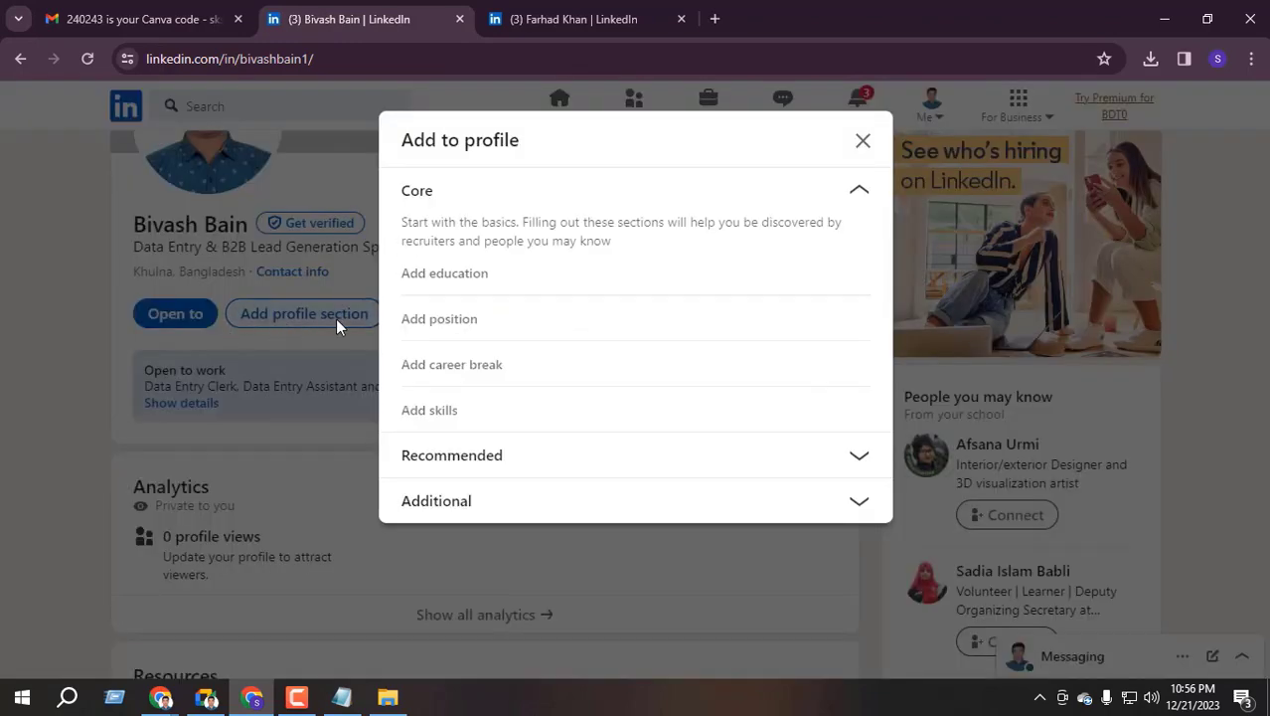
Look at the Open to options and dismiss the Providing services introduction
left_click(861, 142)
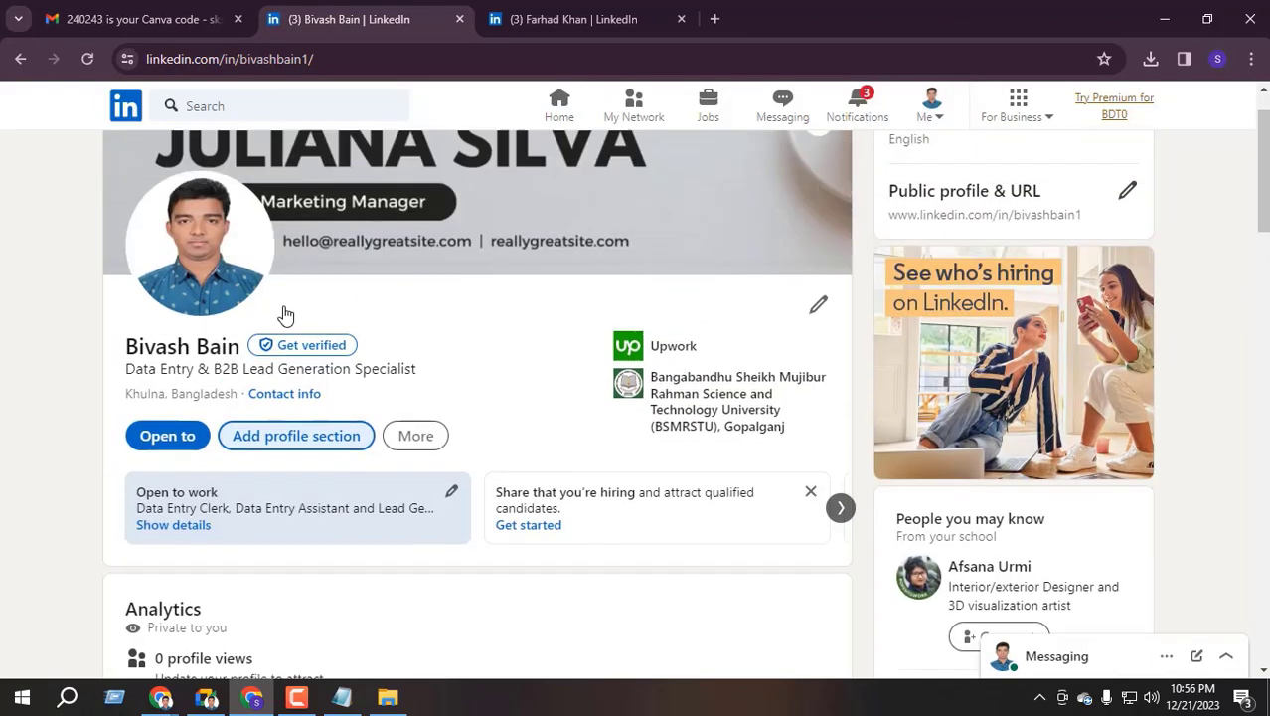
left_click(176, 320)
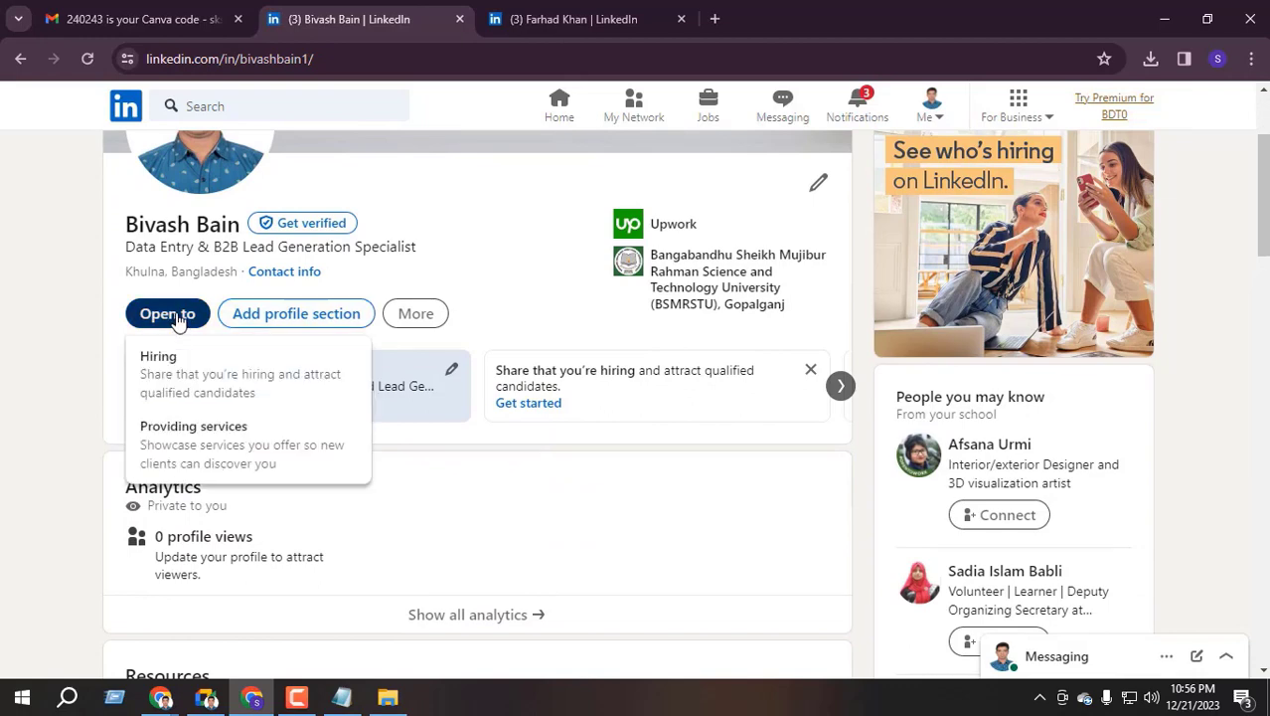
left_click(199, 432)
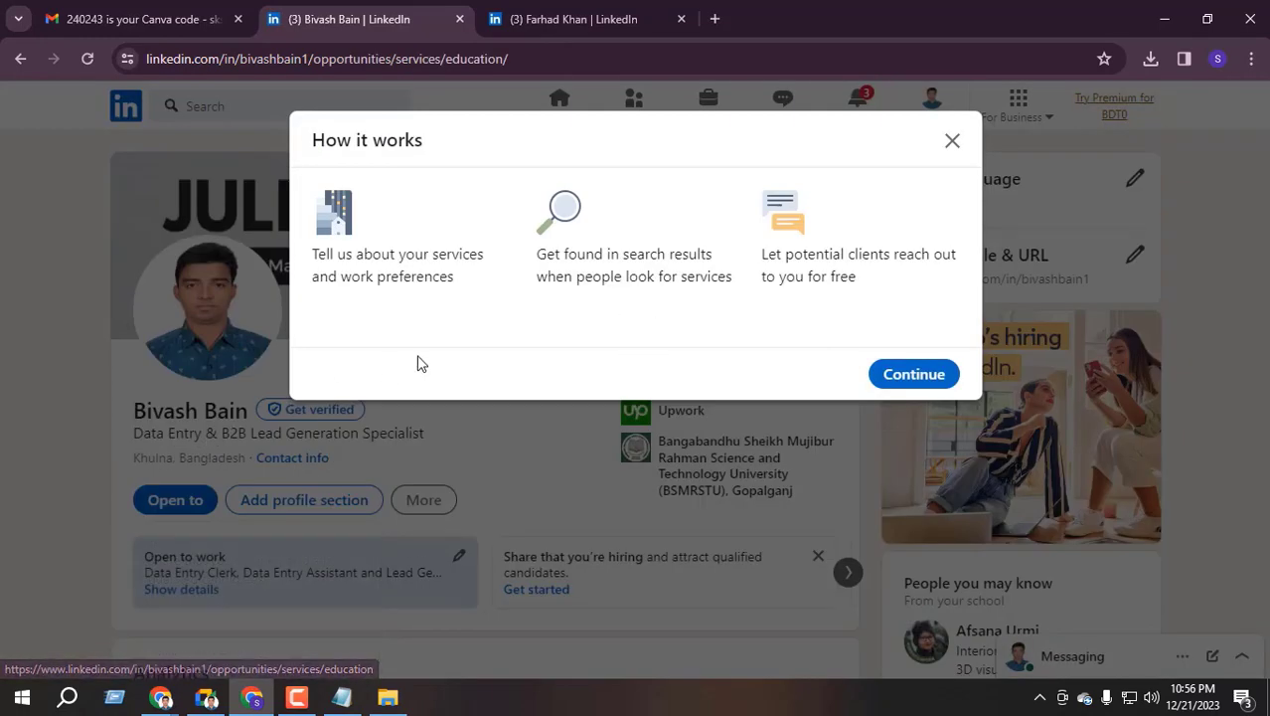
left_click(951, 141)
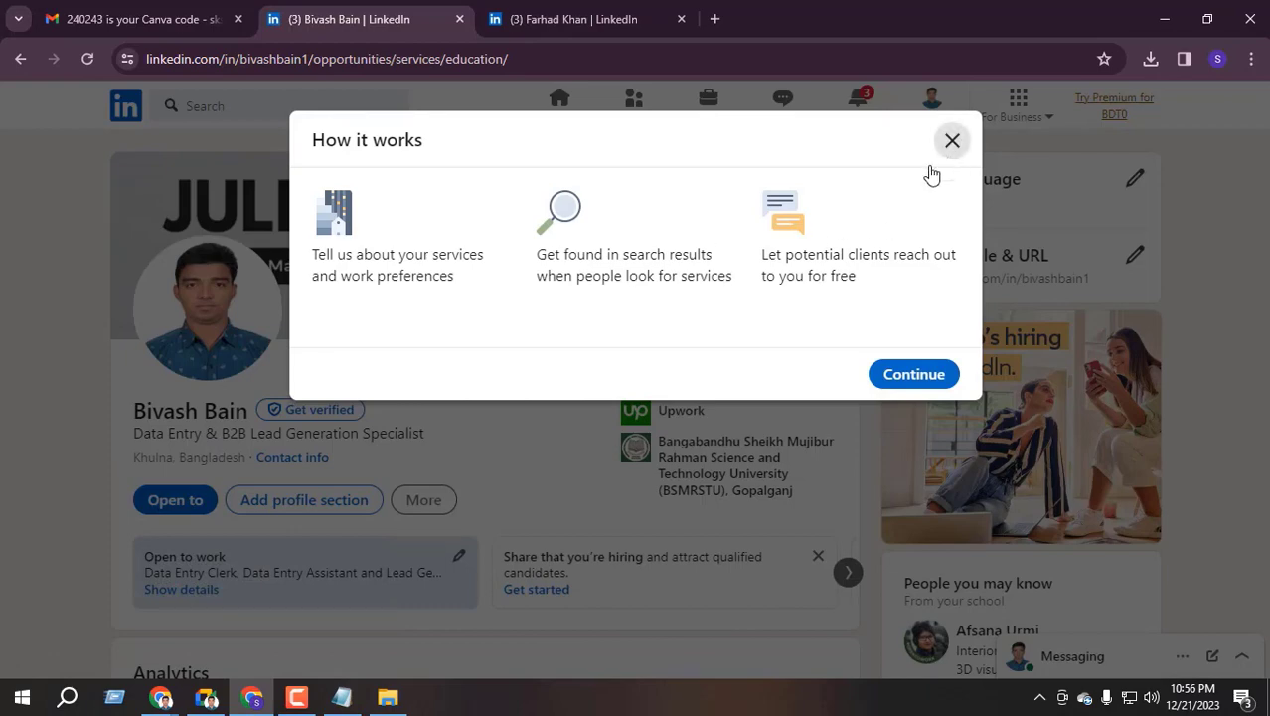
Collapse Core and expand Additional to list volunteer experience, publications, languages and causes
left_click(259, 503)
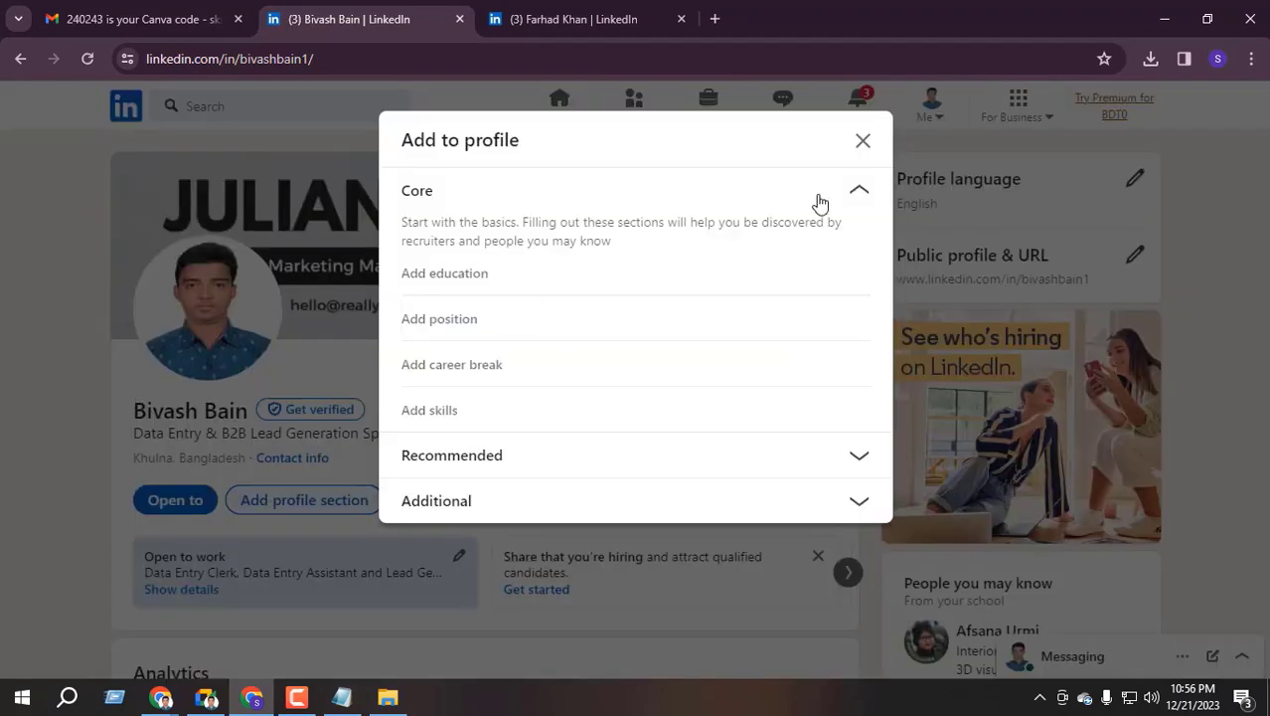
left_click(860, 192)
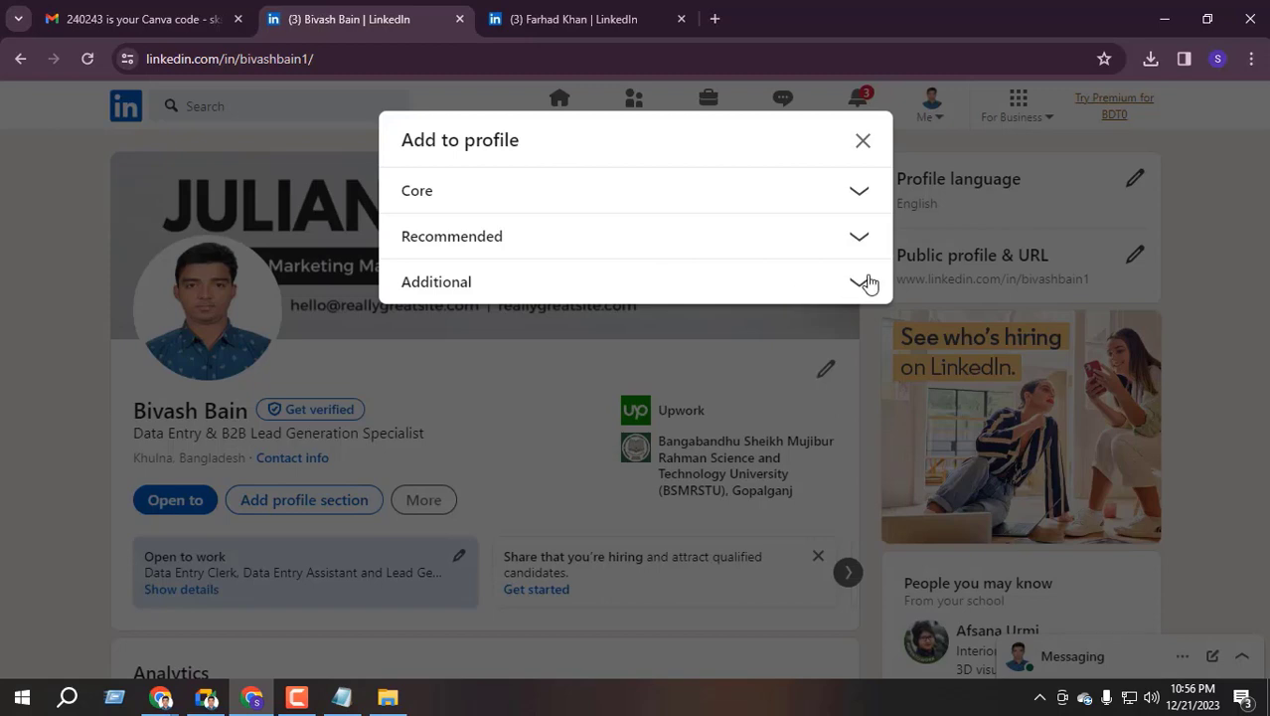
left_click(863, 283)
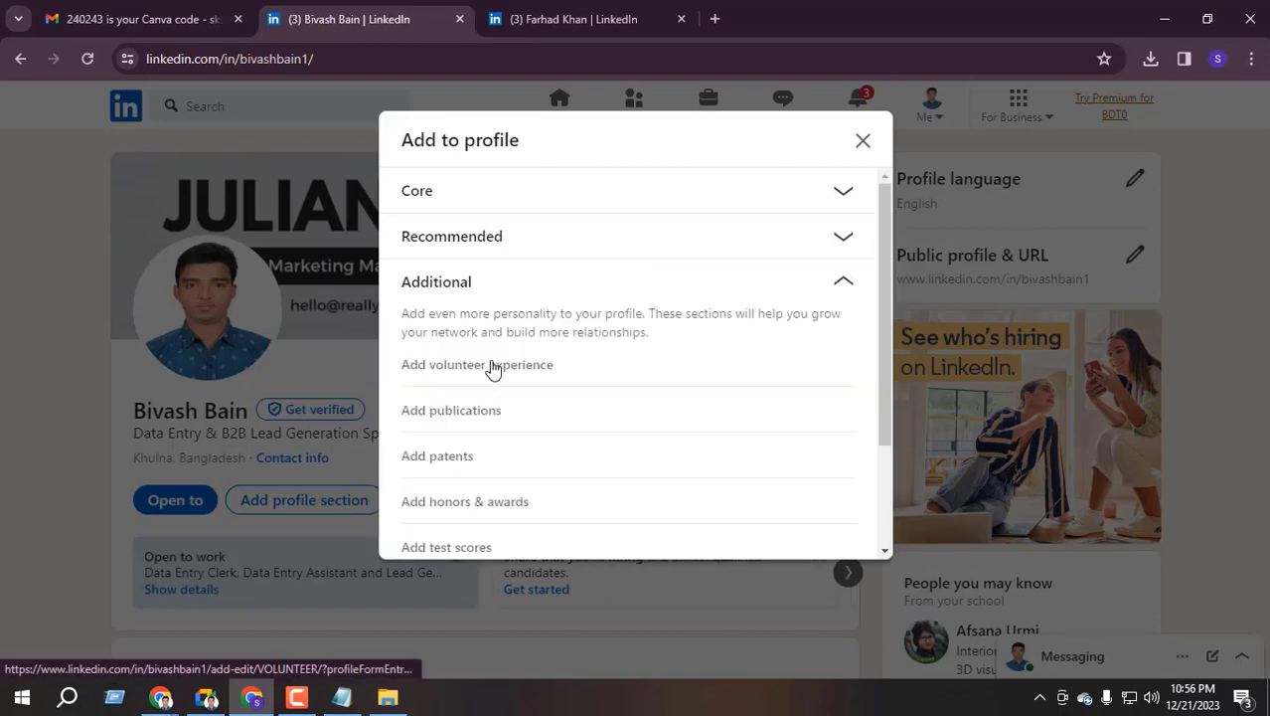
scroll(492, 338, "down", 1)
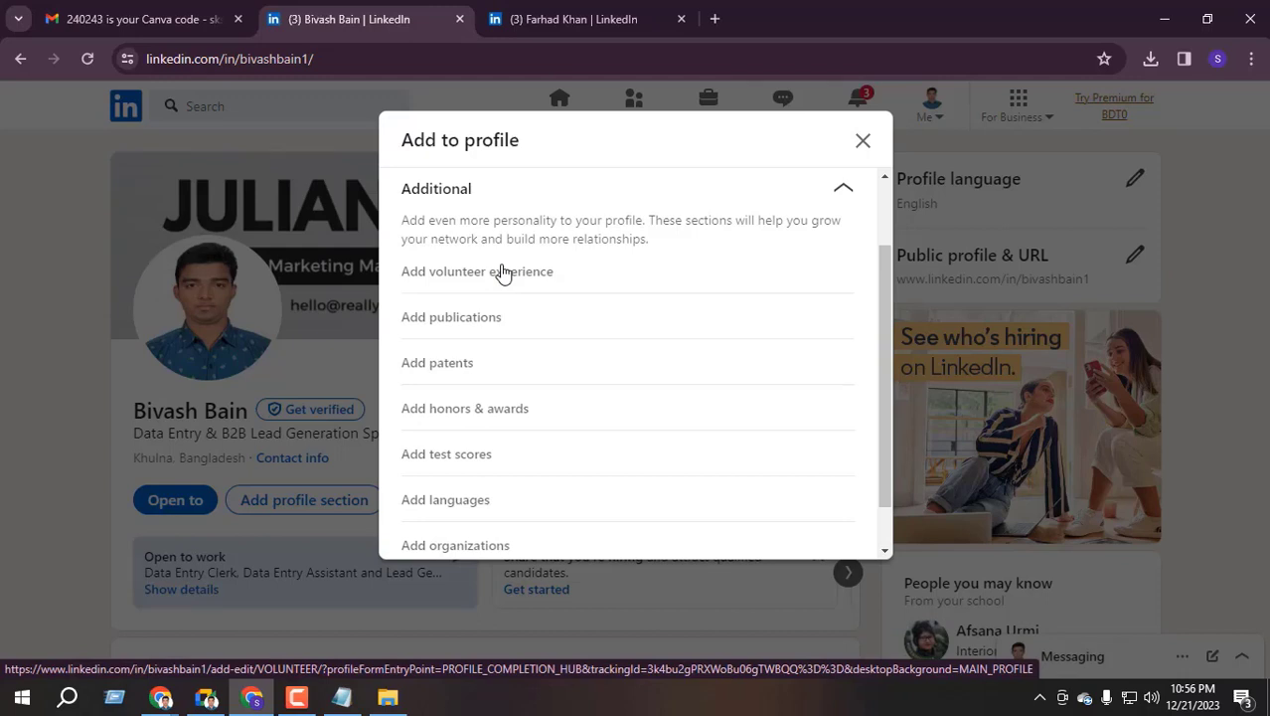
scroll(504, 273, "down", 1)
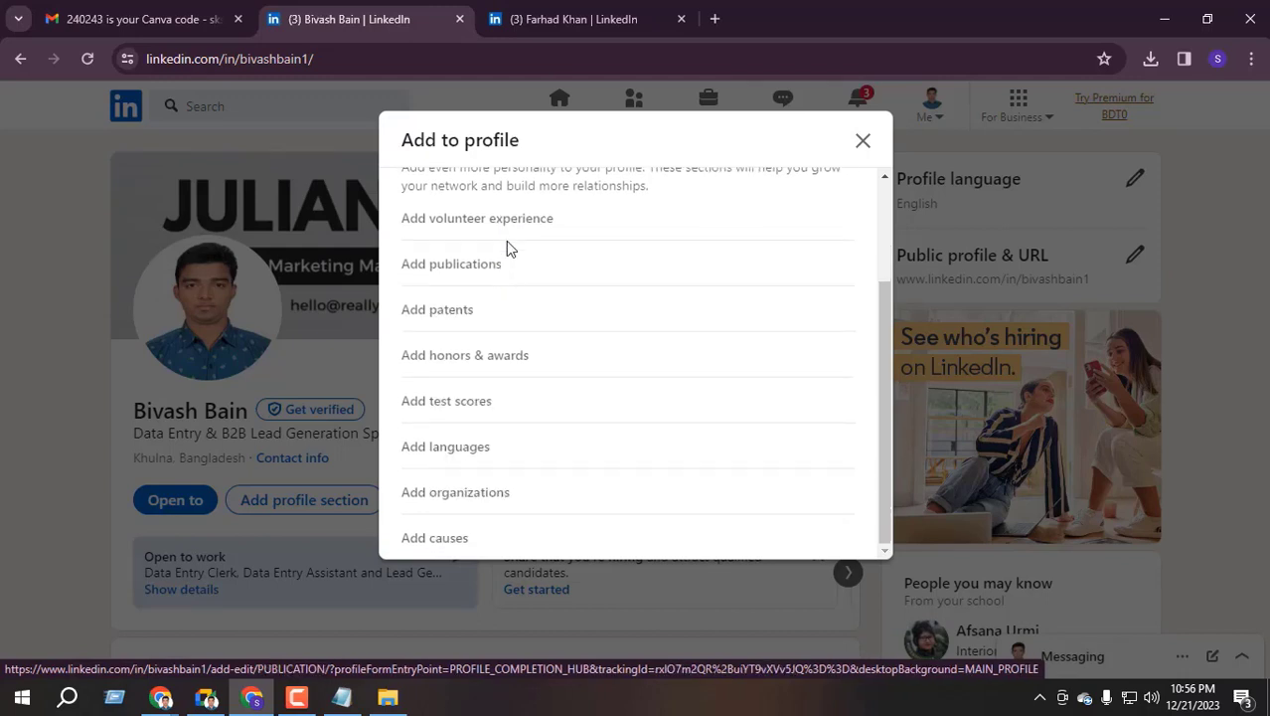
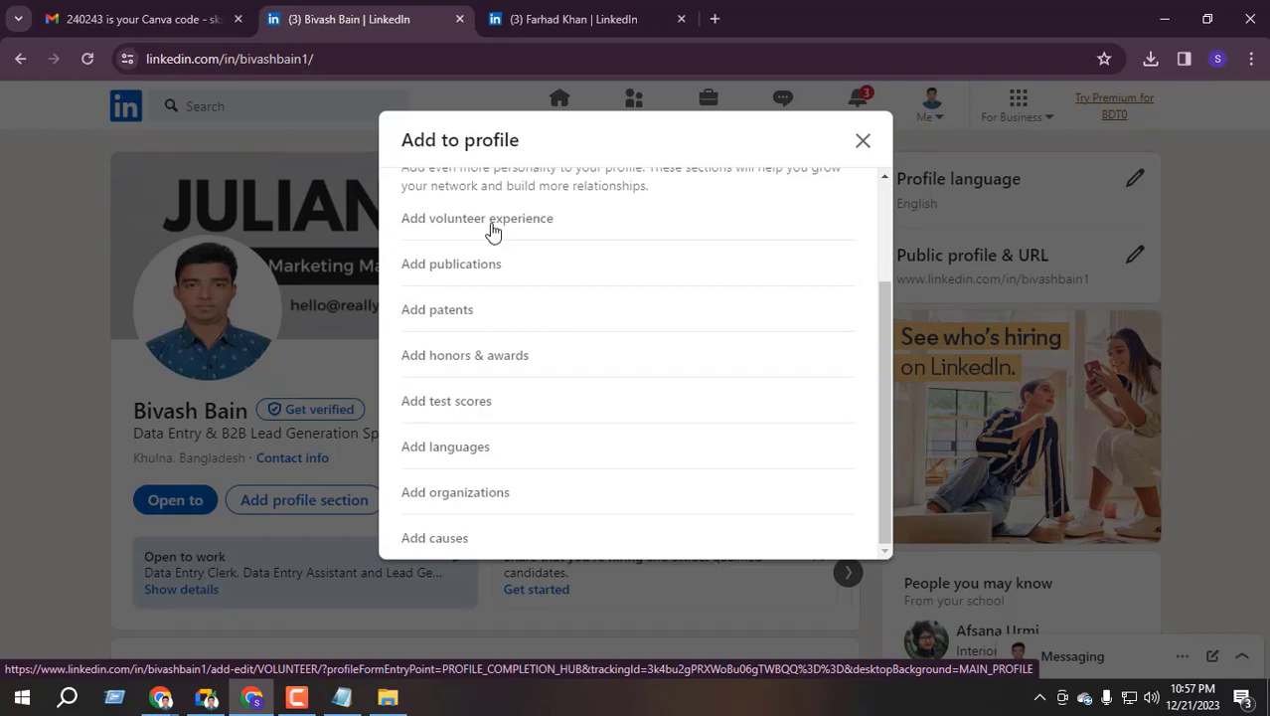
In Add to profile, collapse the Additional sections and expand Recommended
scroll(495, 244, "up", 1)
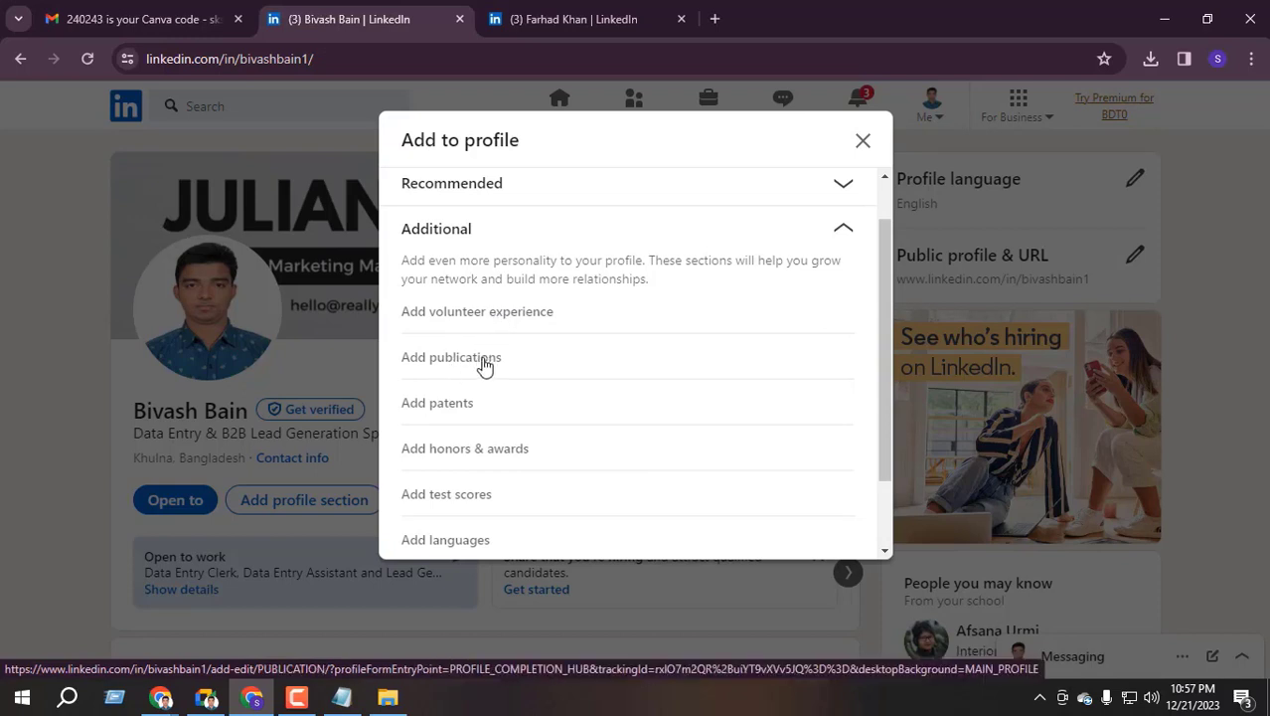
scroll(457, 366, "down", 1)
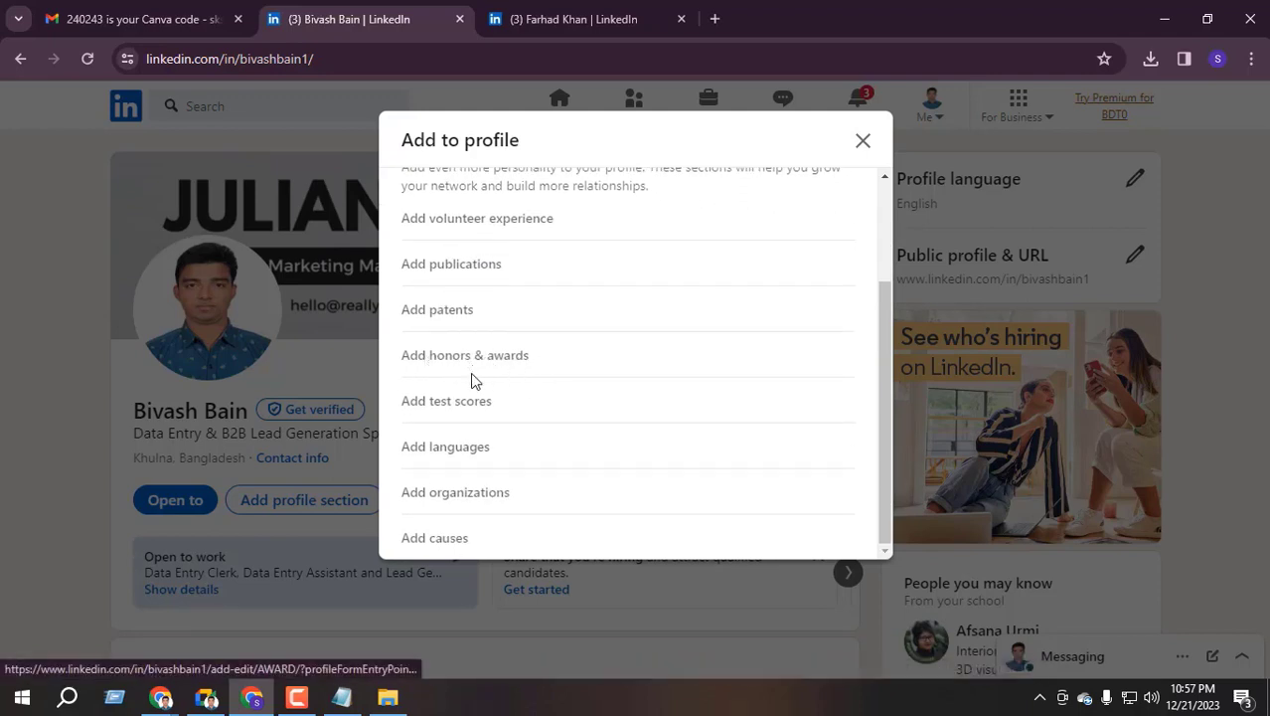
scroll(502, 383, "up", 2)
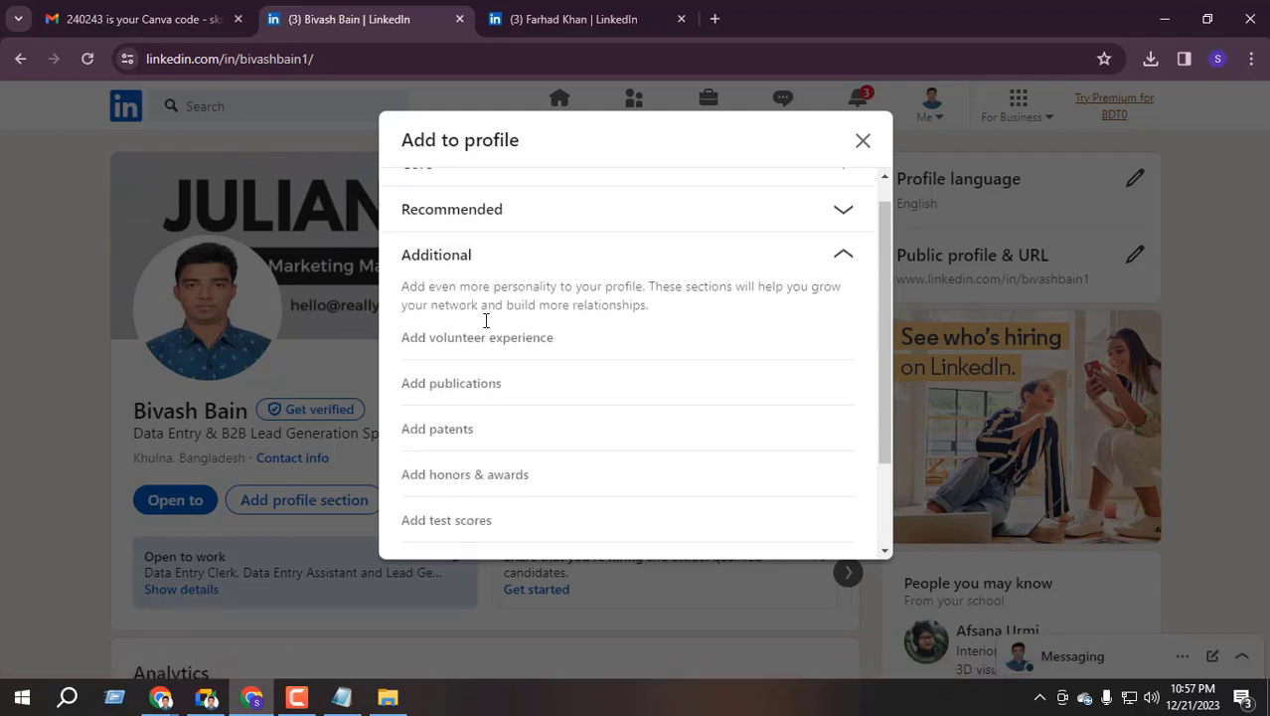
left_click(844, 287)
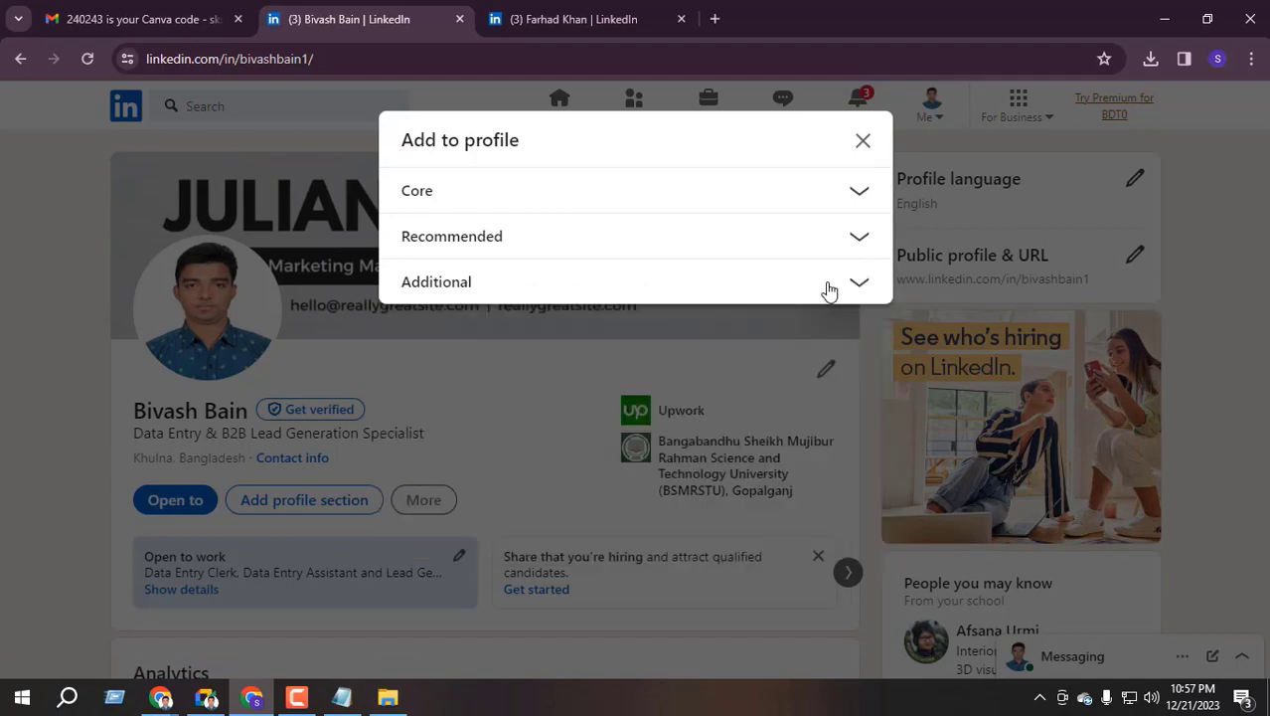
left_click(852, 244)
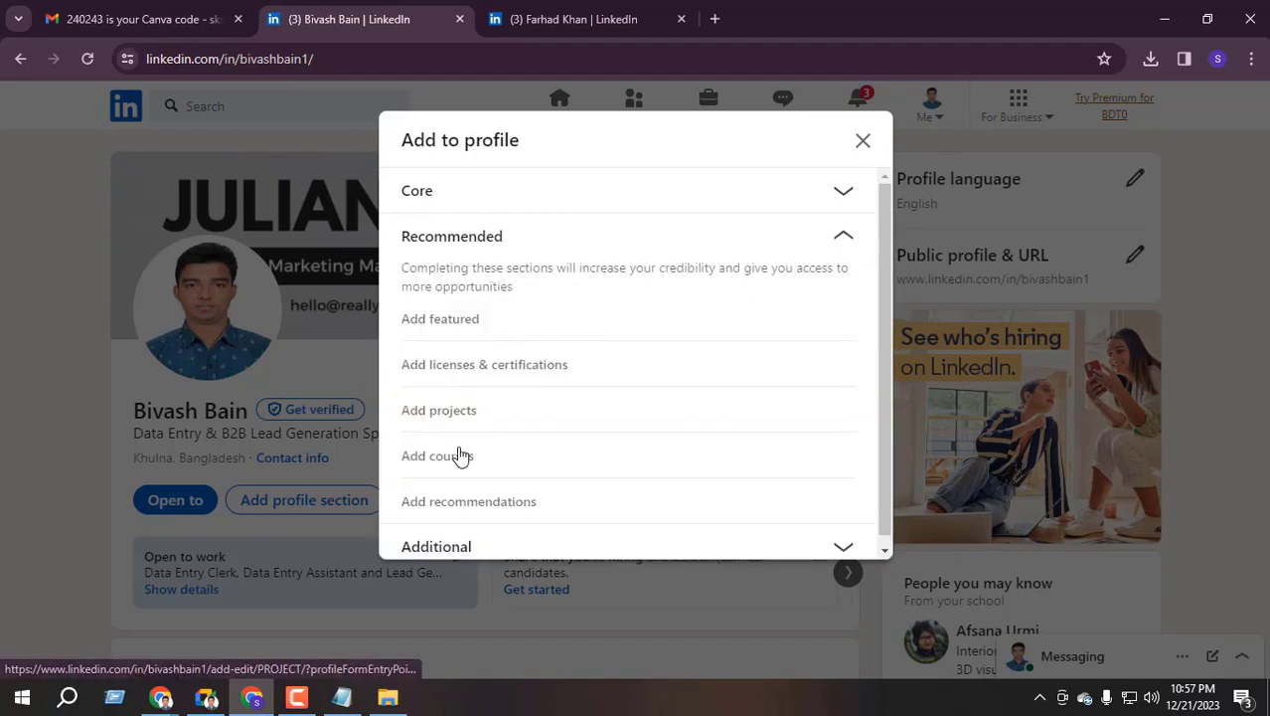
Start a Featured item, show its add options, then switch to the other LinkedIn account's window
left_click(470, 326)
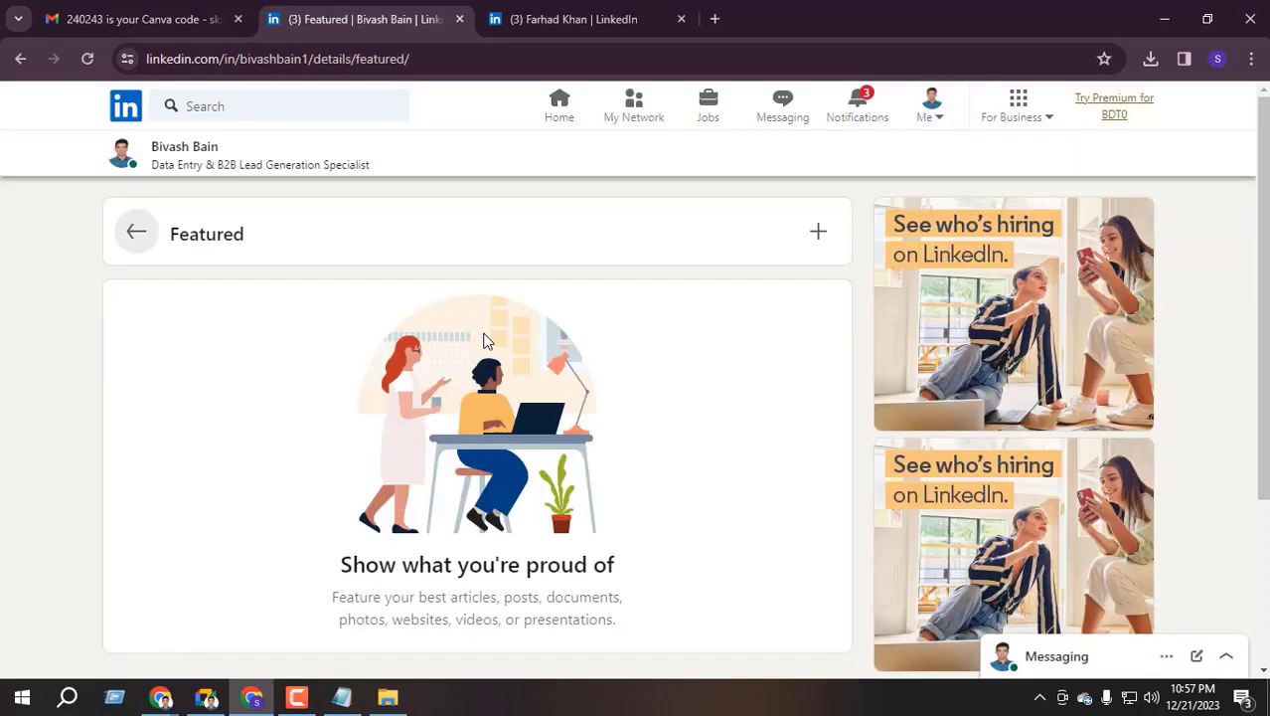
scroll(270, 275, "down", 2)
scroll(372, 352, "up", 2)
left_click(821, 238)
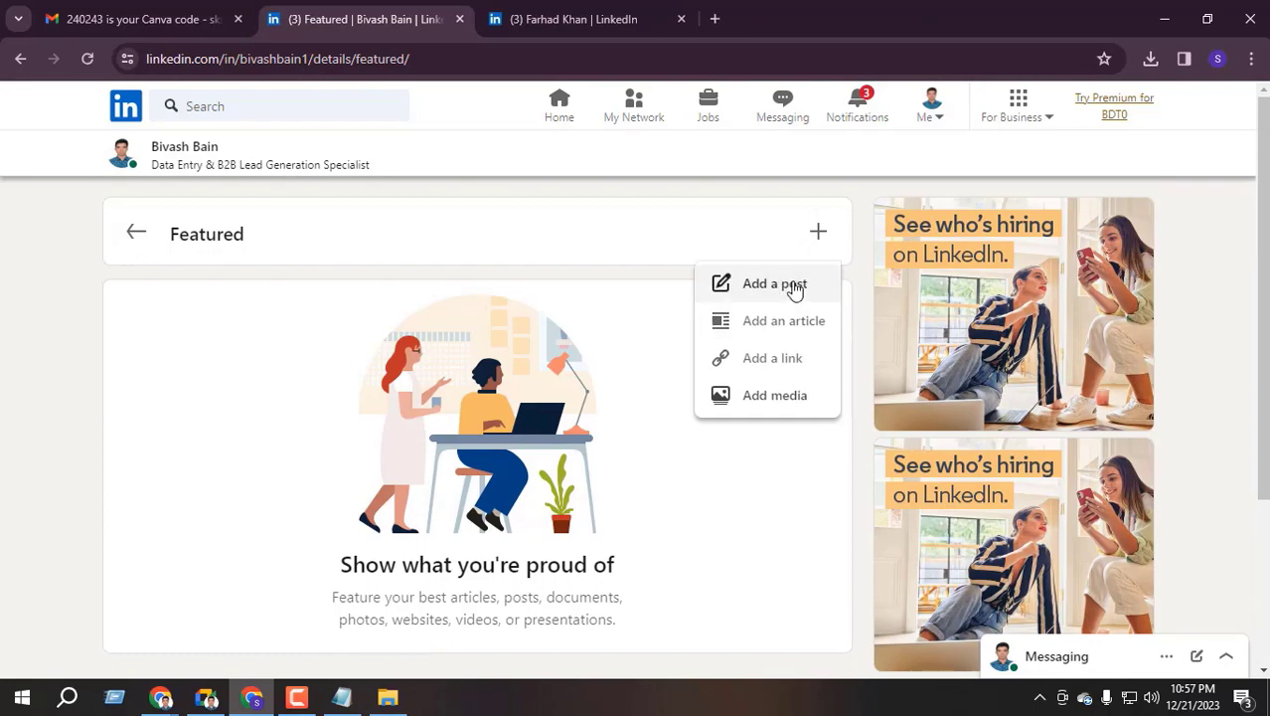
left_click(161, 697)
left_click(85, 601)
Open the other account's featured My Resume post and enlarge its image
scroll(279, 338, "down", 5)
scroll(249, 357, "up", 10)
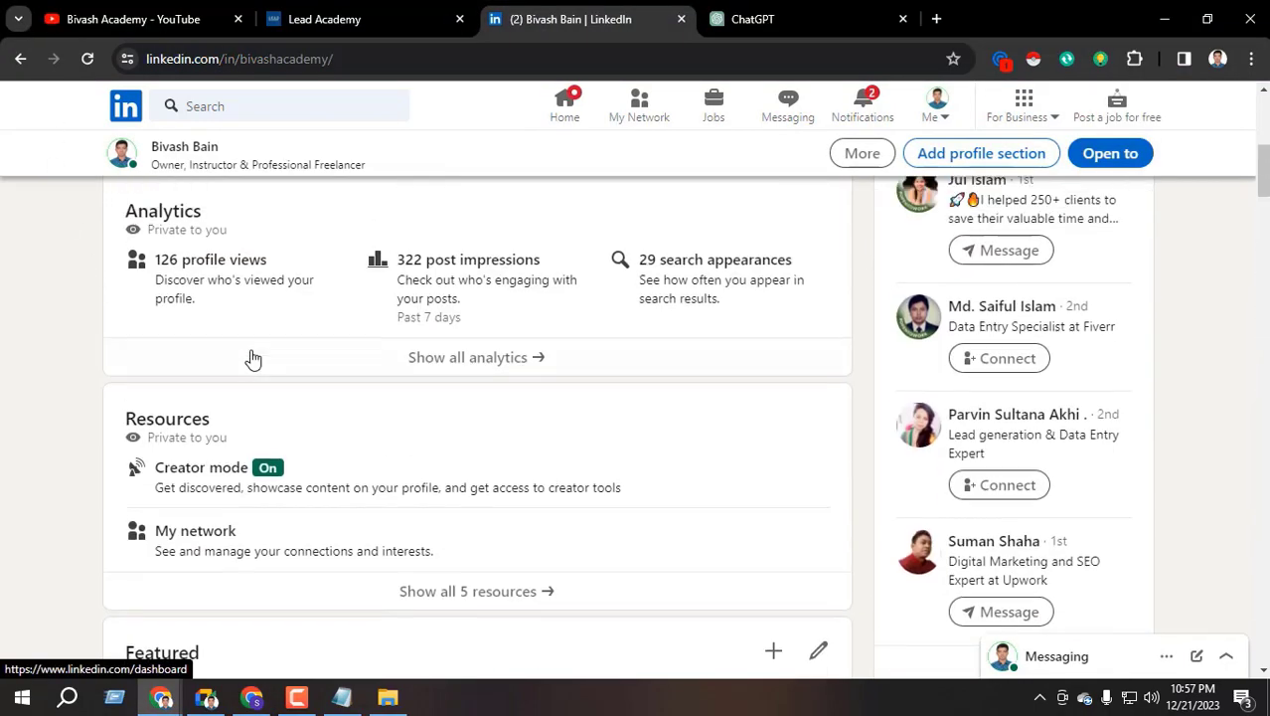
scroll(411, 348, "down", 5)
scroll(411, 348, "up", 2)
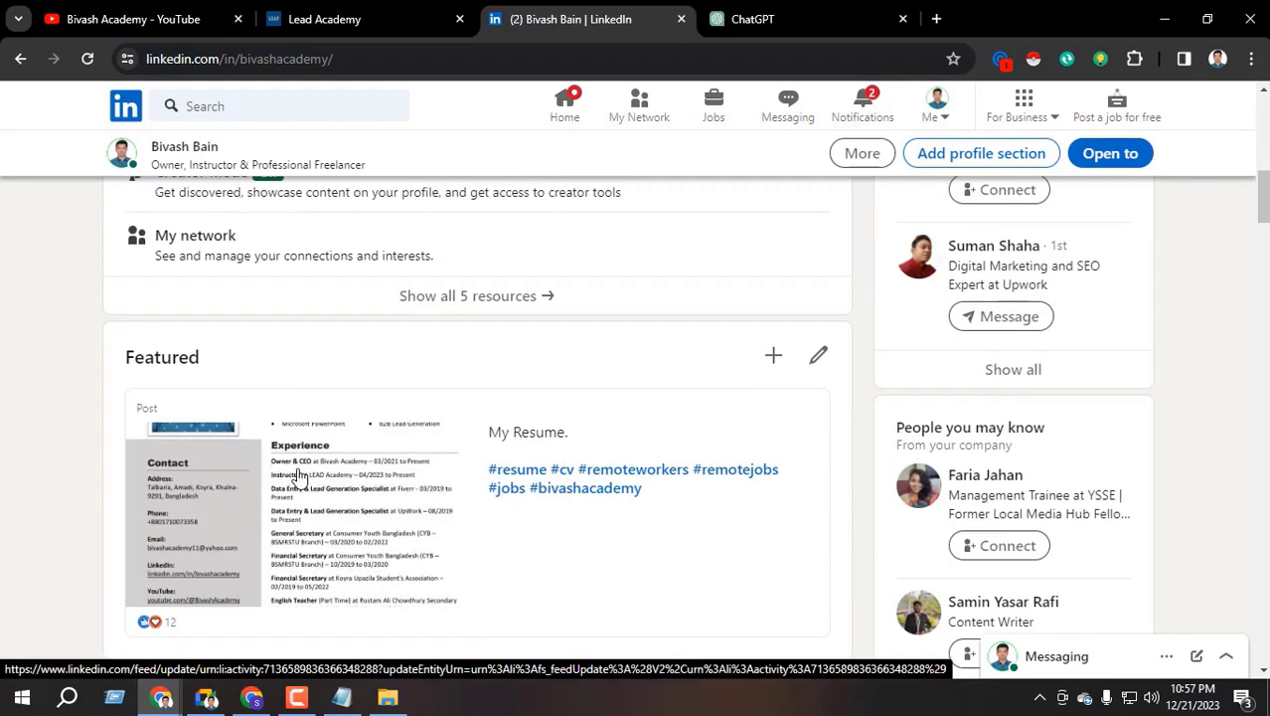
left_click(297, 480)
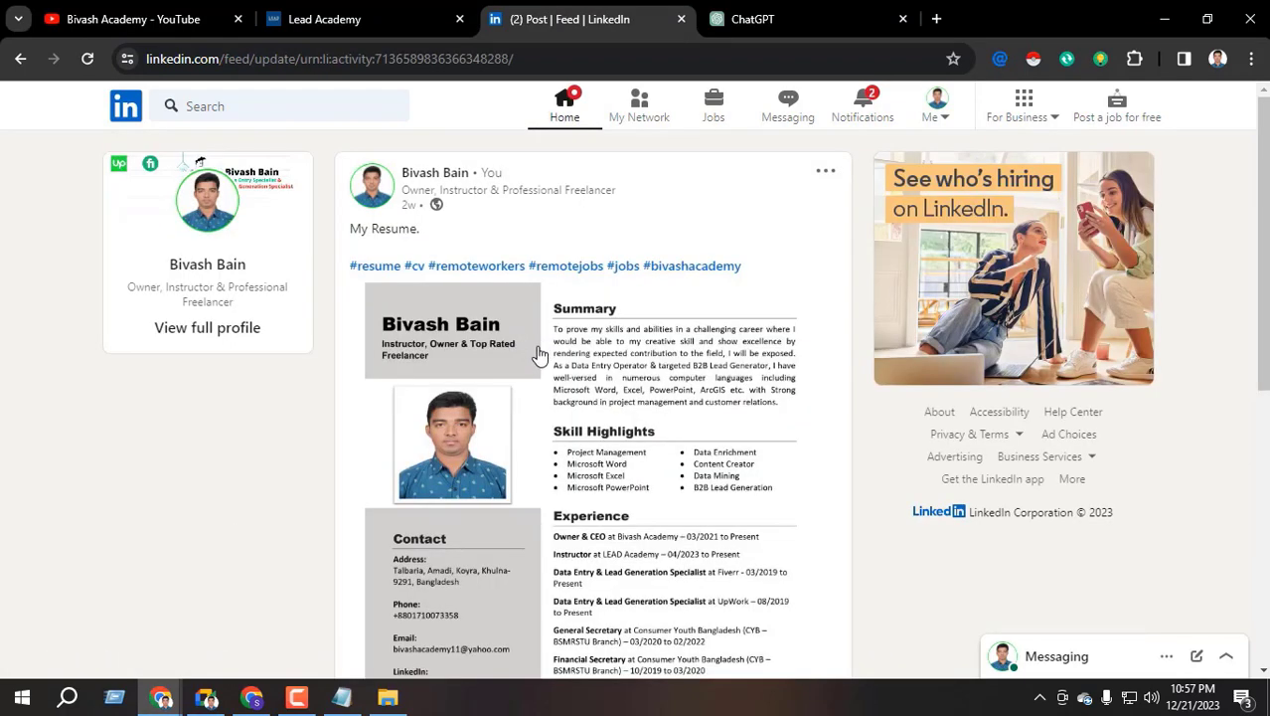
left_click(508, 390)
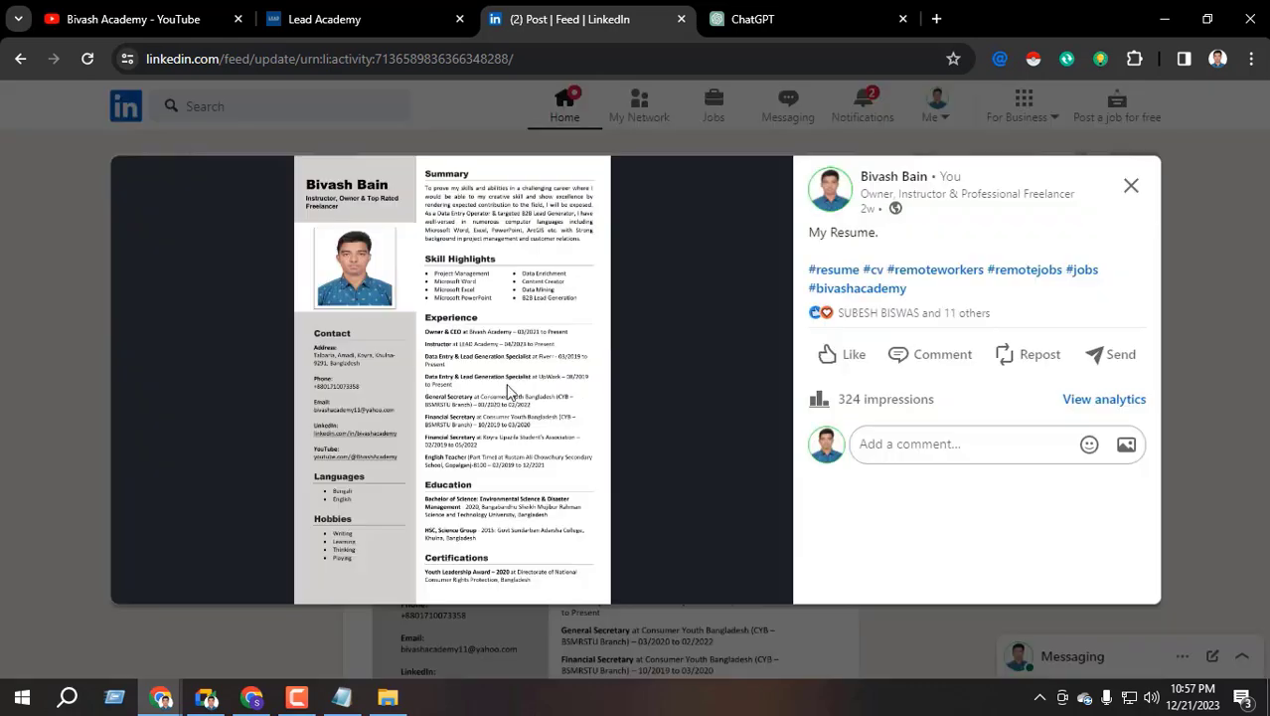
Open the resume image in a new tab and zoom in to read it
right_click(400, 300)
left_click(505, 315)
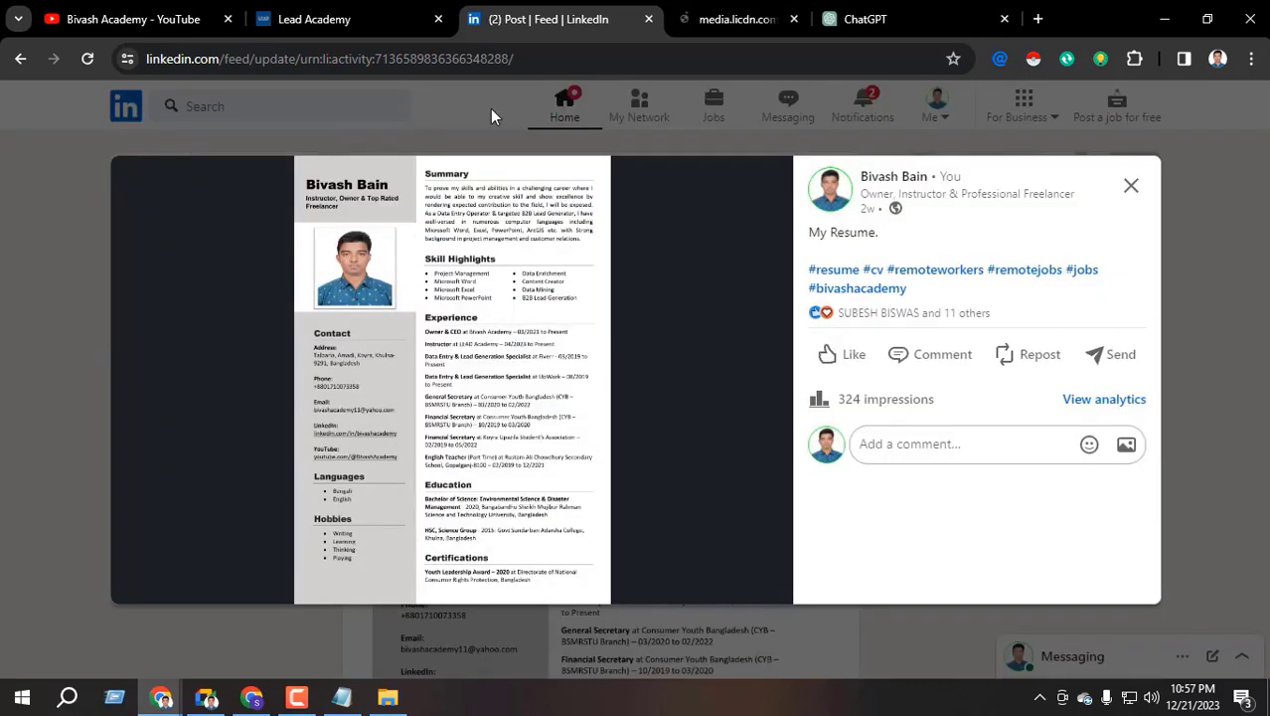
left_click(738, 19)
left_click(616, 278)
scroll(616, 278, "up", 3)
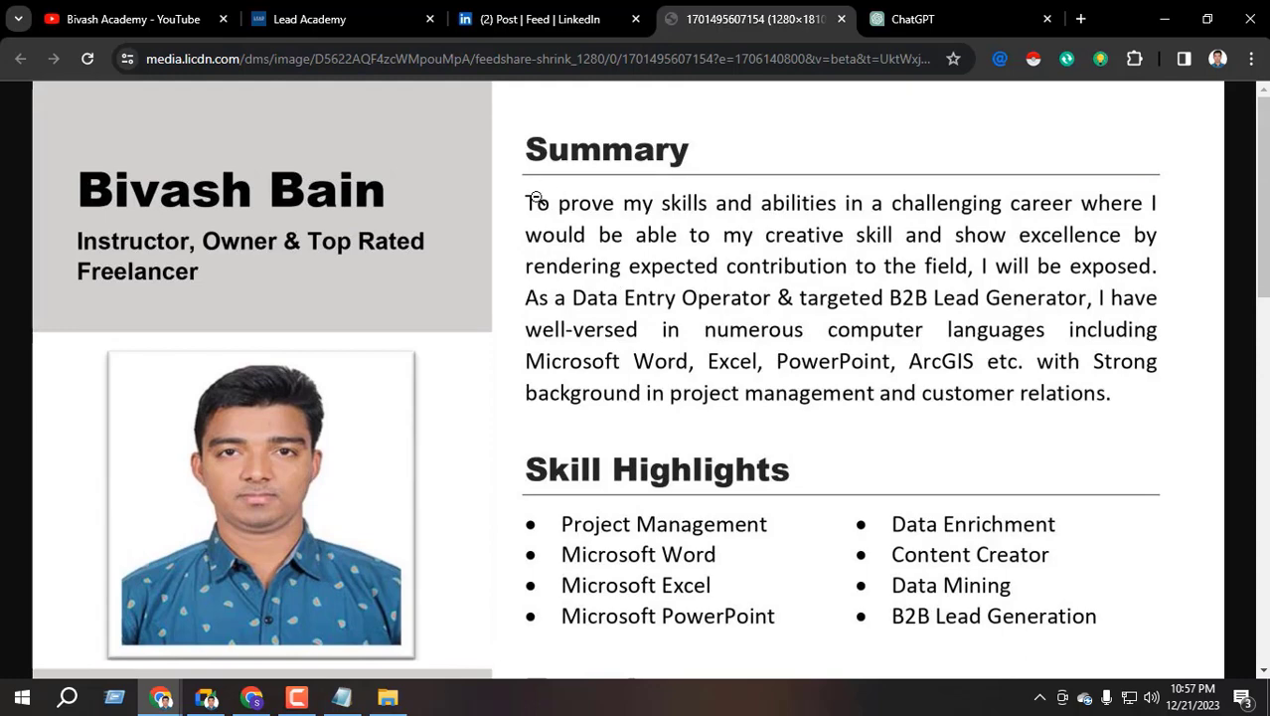
left_click_drag(81, 191, 204, 286)
scroll(199, 222, "down", 4)
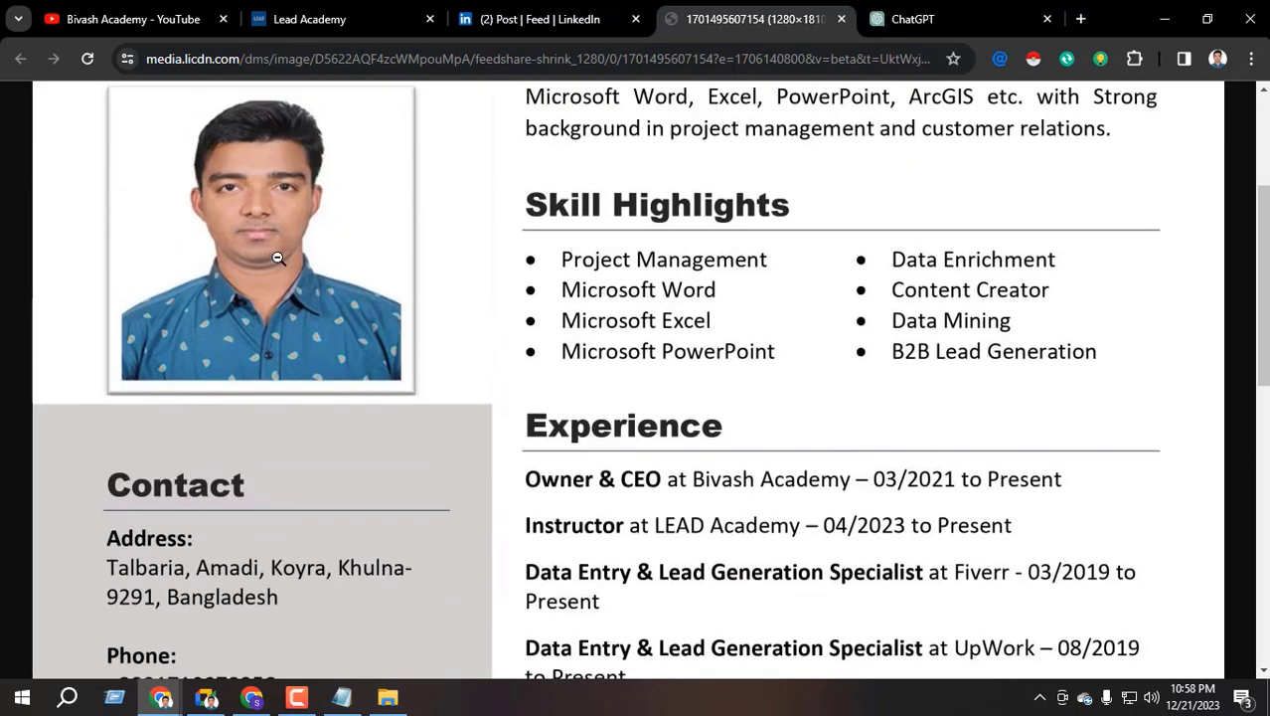
scroll(255, 330, "up", 1)
scroll(204, 326, "down", 2)
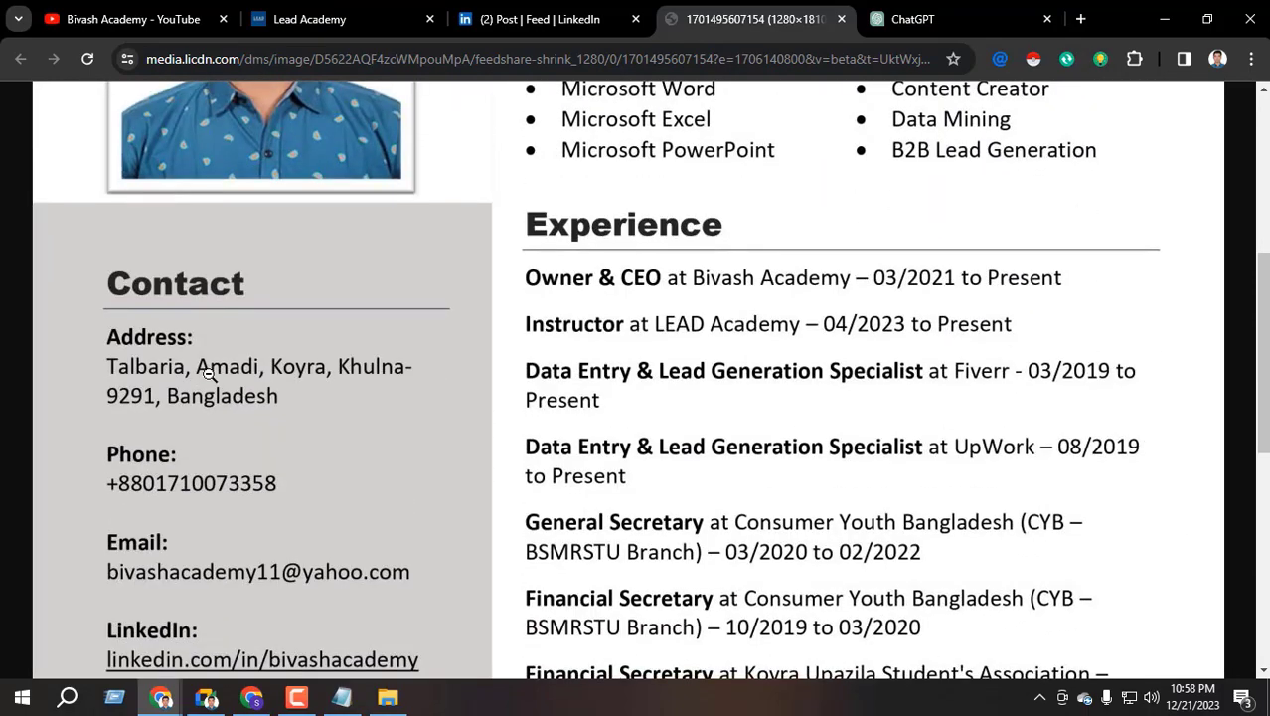
scroll(213, 403, "down", 3)
scroll(209, 427, "down", 2)
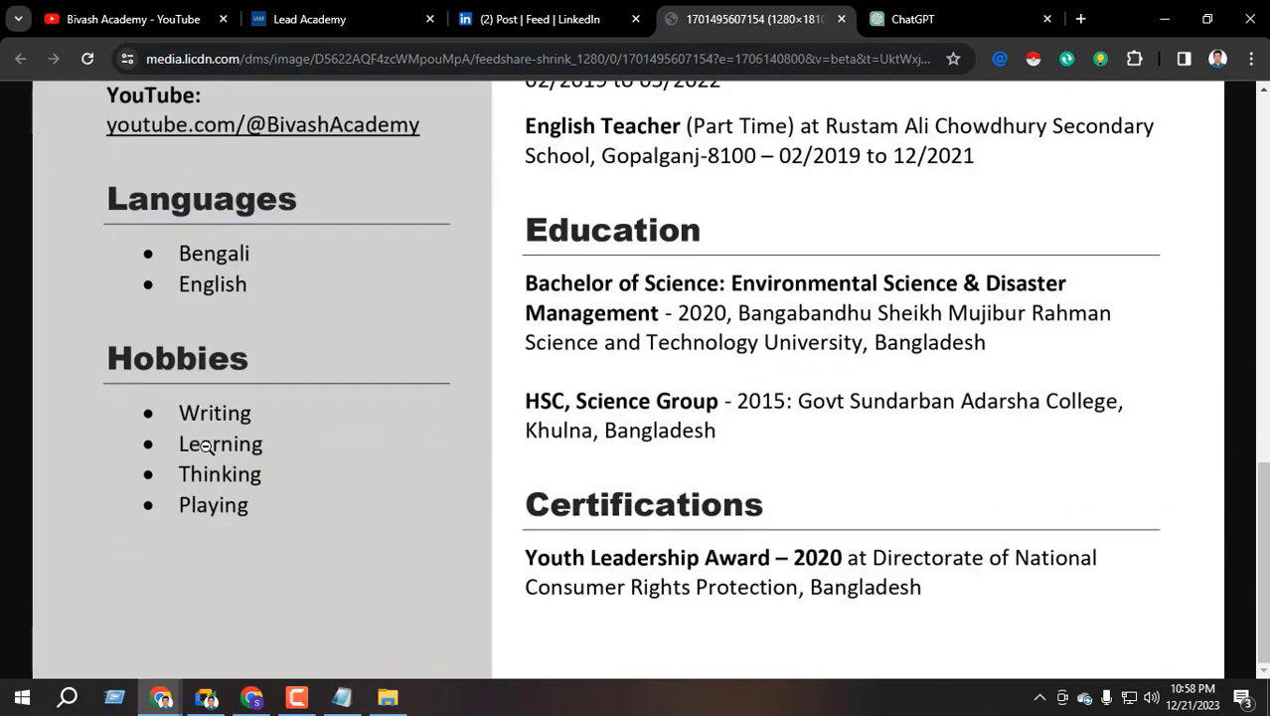
scroll(658, 397, "up", 4)
scroll(658, 396, "up", 5)
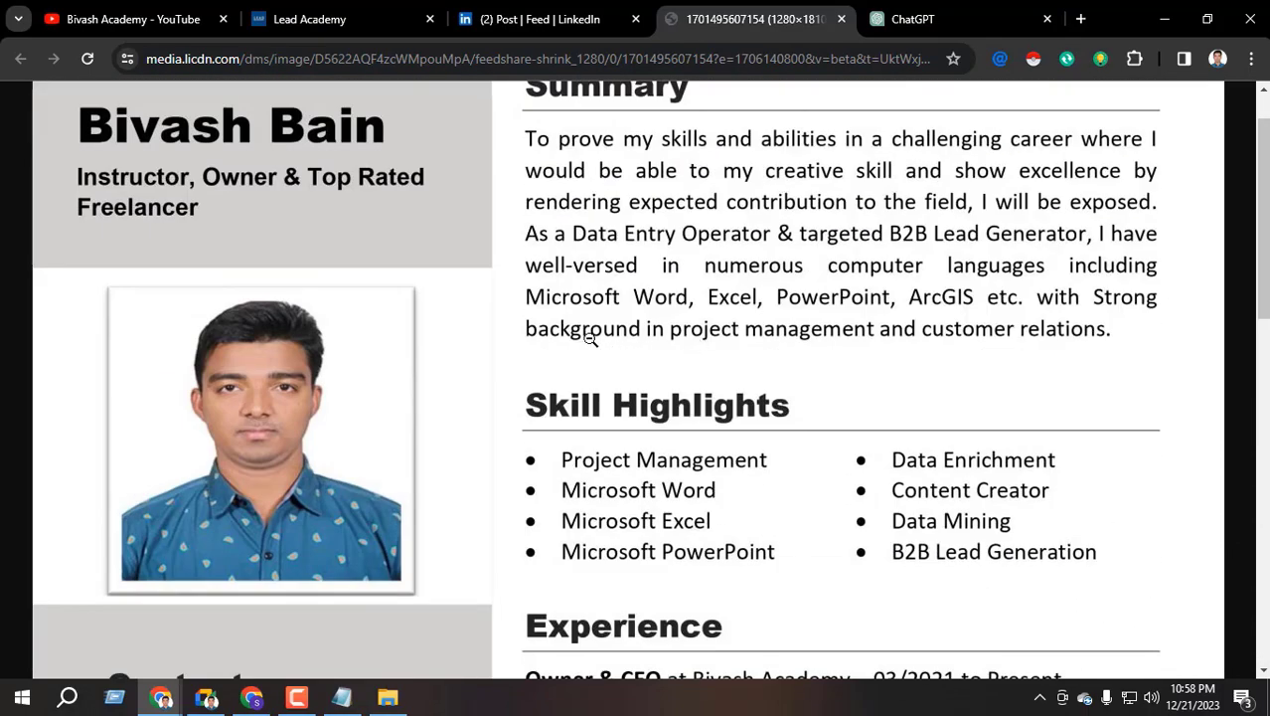
Fit the whole resume page in view, then close the image tab and enlarged view
left_click(589, 362)
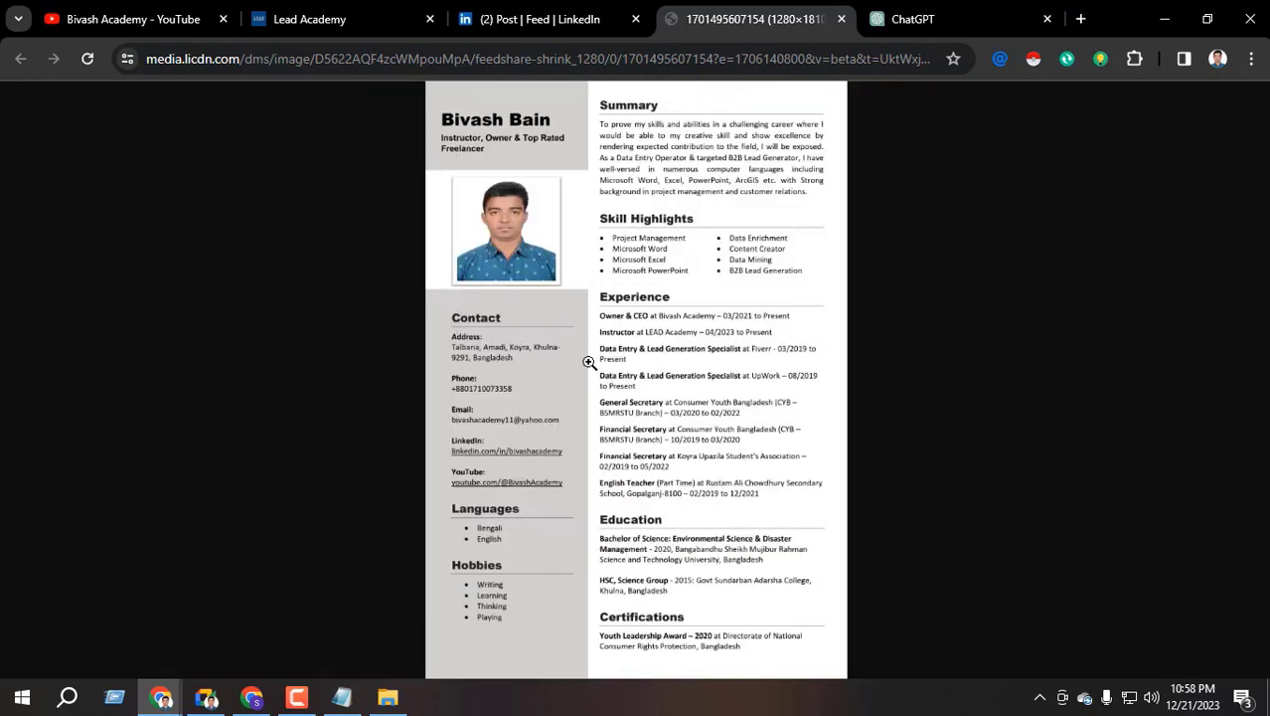
left_click(840, 20)
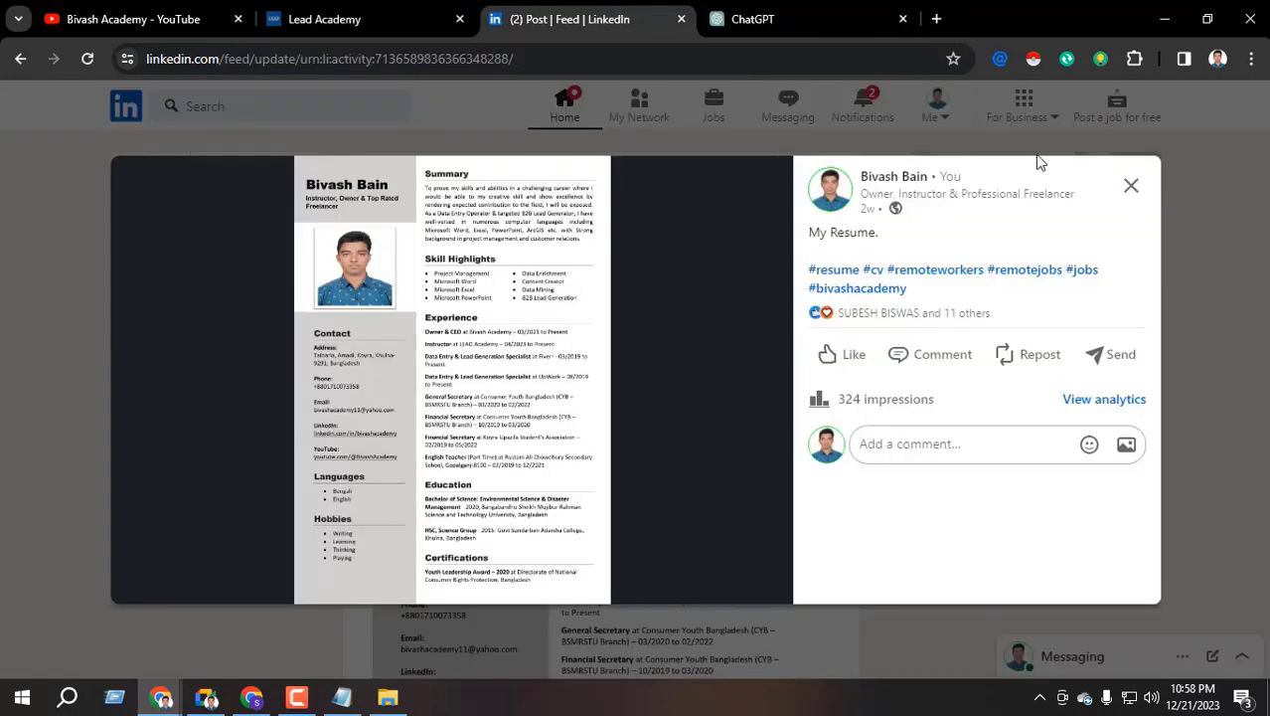
left_click(1128, 185)
scroll(527, 397, "up", 3)
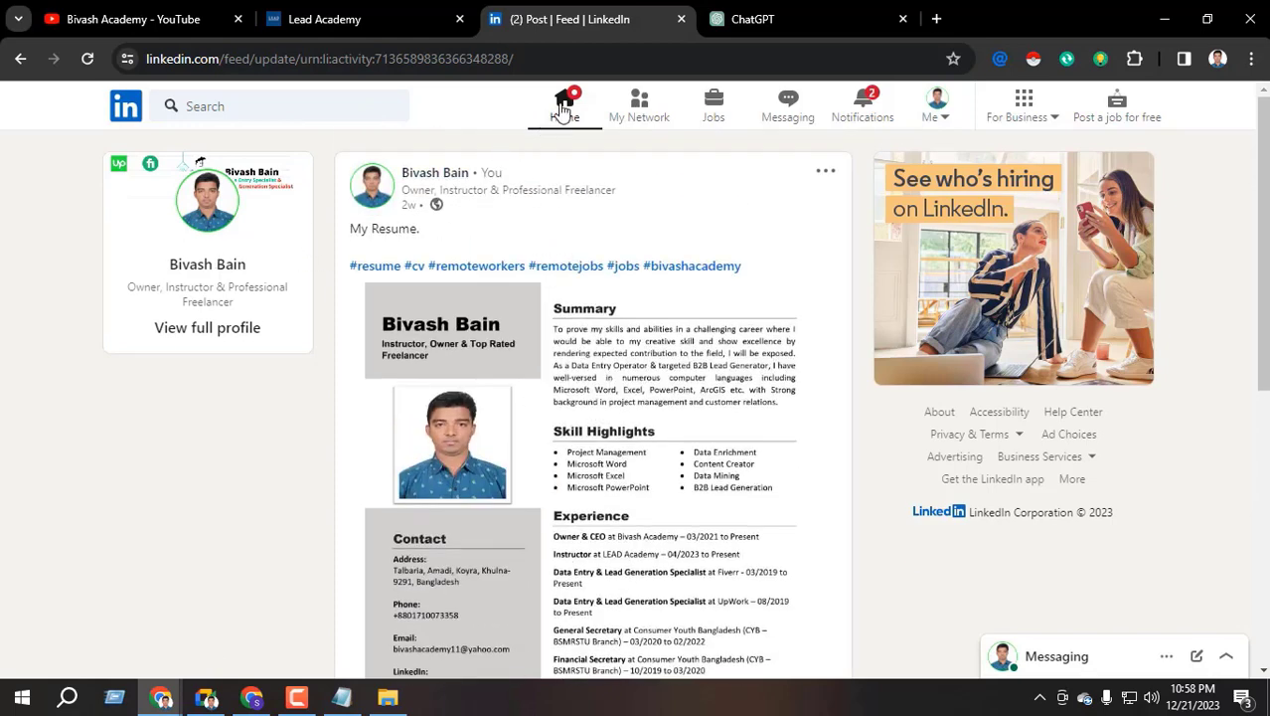
Go from Home to this account's profile, review its Featured resume post, then switch back to the first window
left_click(563, 110)
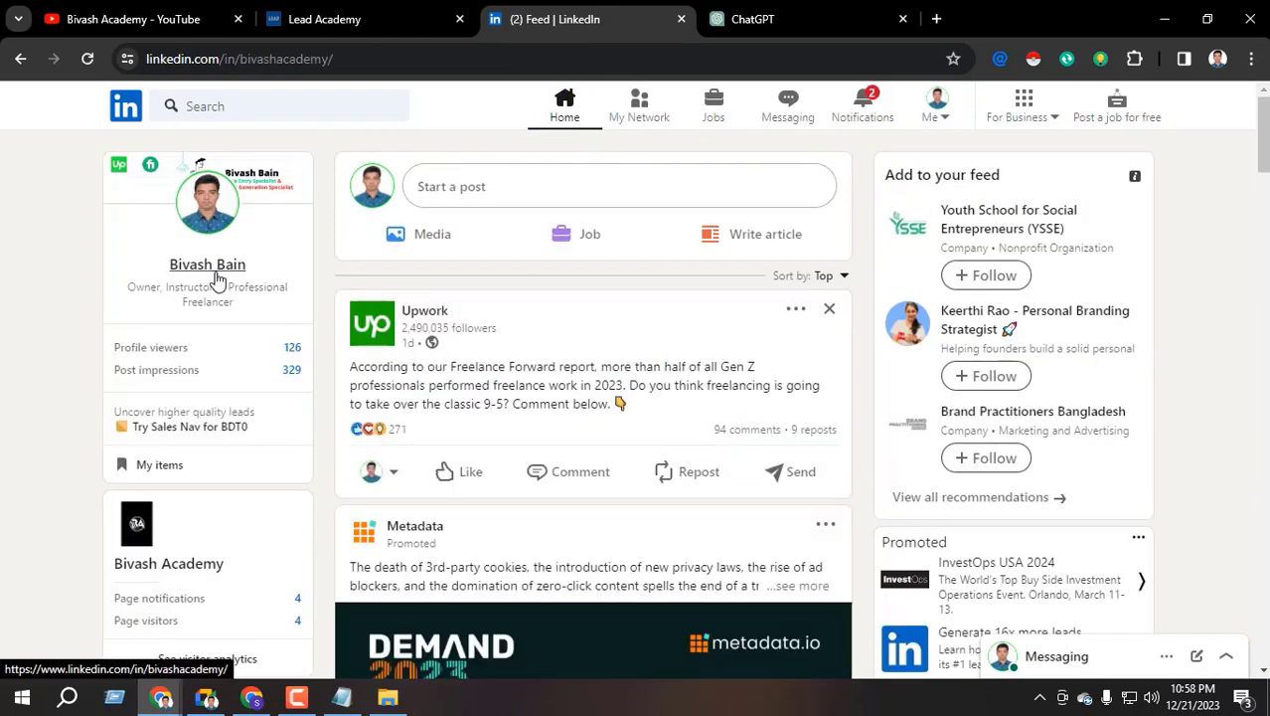
left_click(210, 265)
scroll(378, 463, "down", 6)
scroll(378, 462, "down", 3)
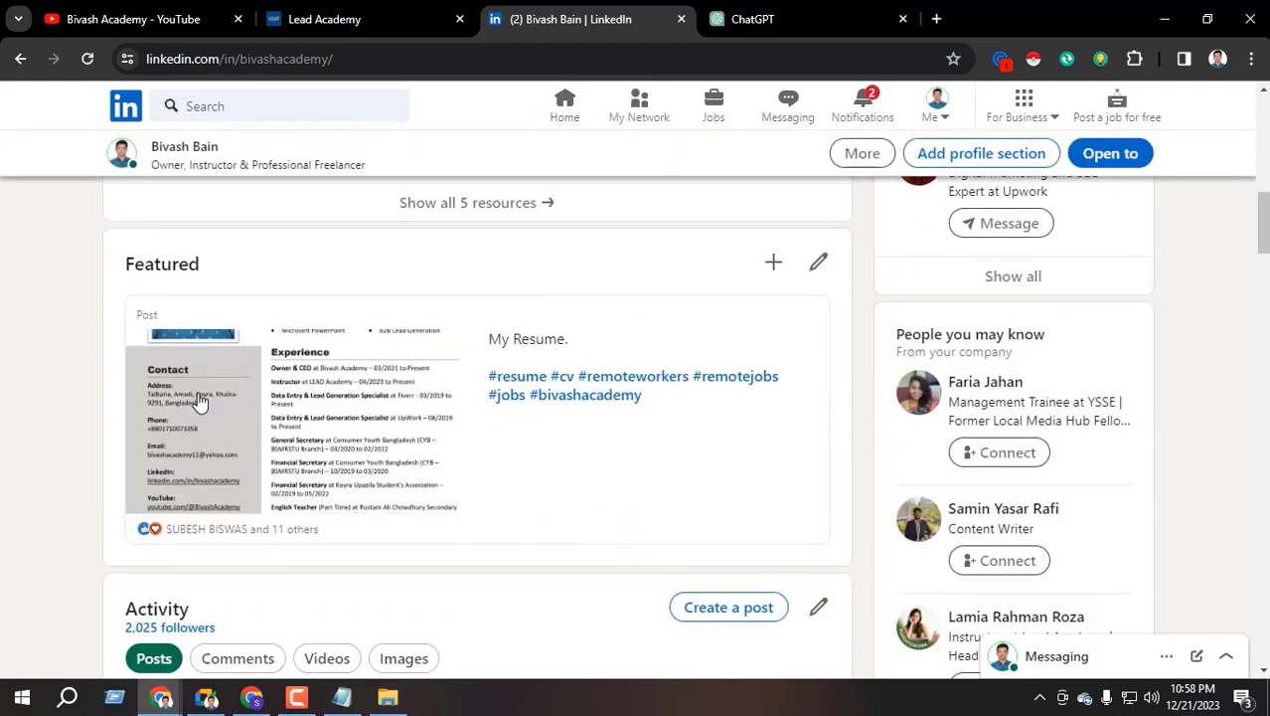
scroll(198, 417, "up", 10)
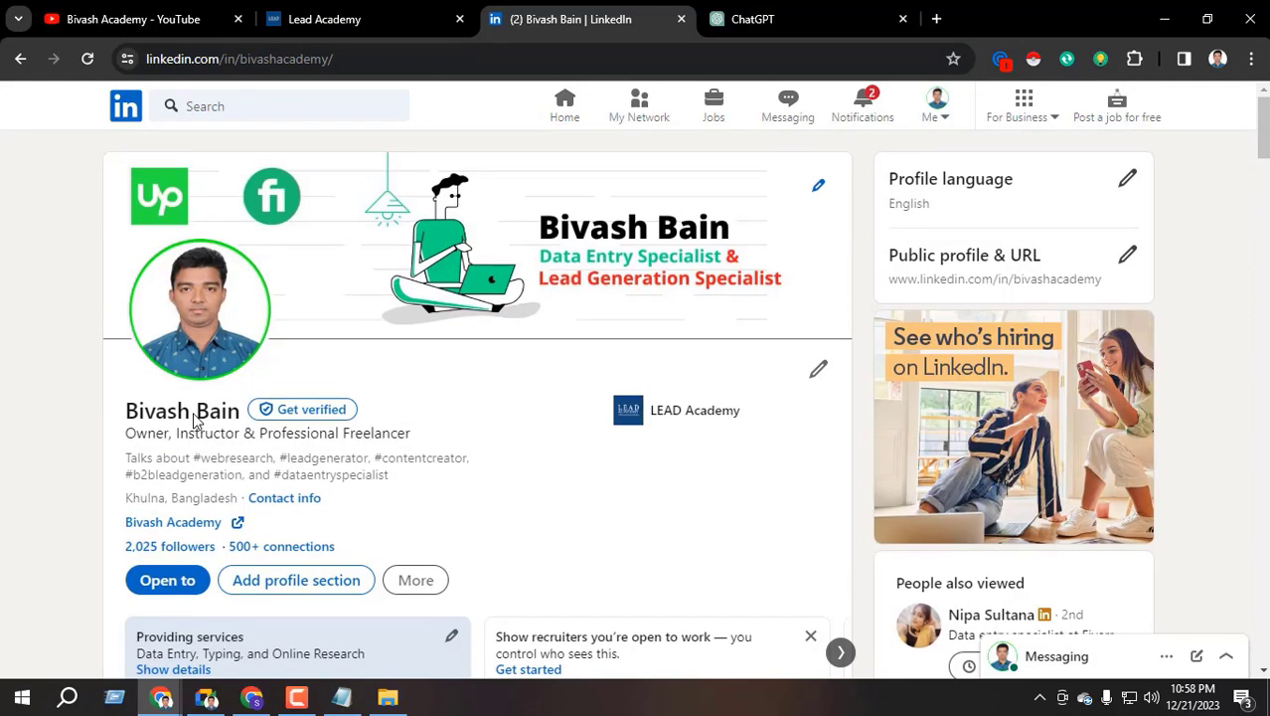
scroll(197, 421, "down", 10)
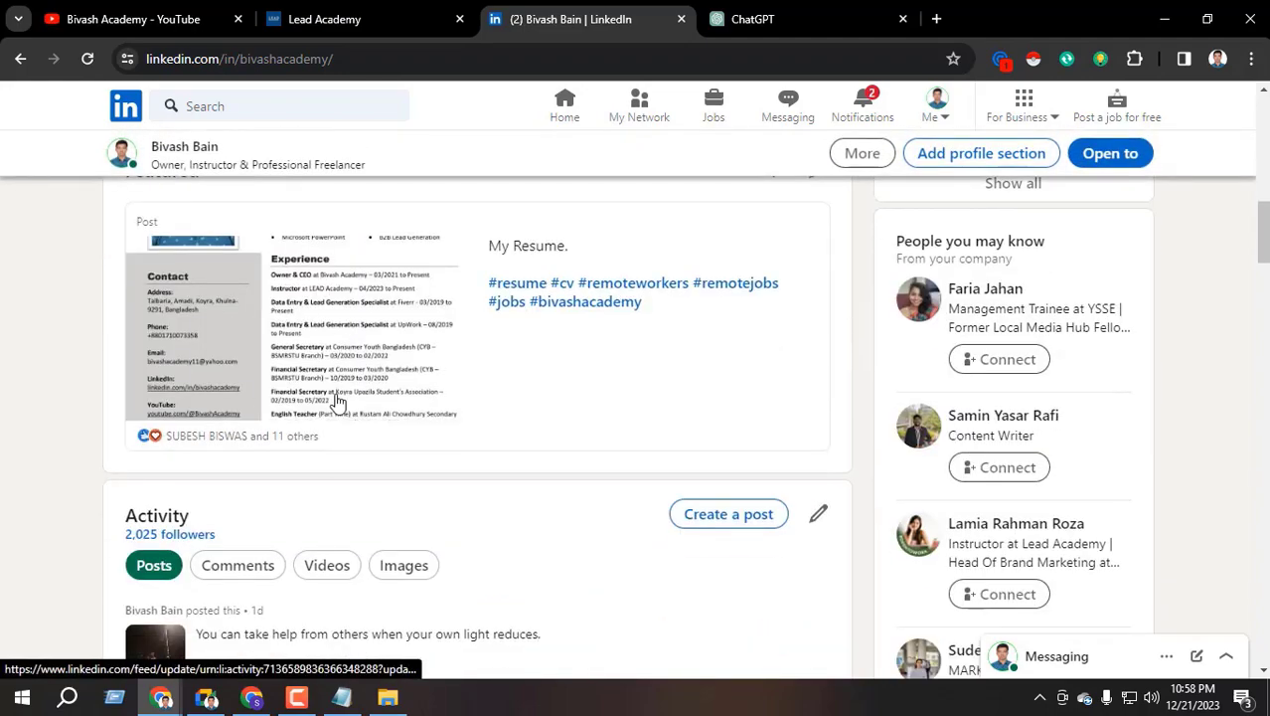
scroll(234, 394, "up", 1)
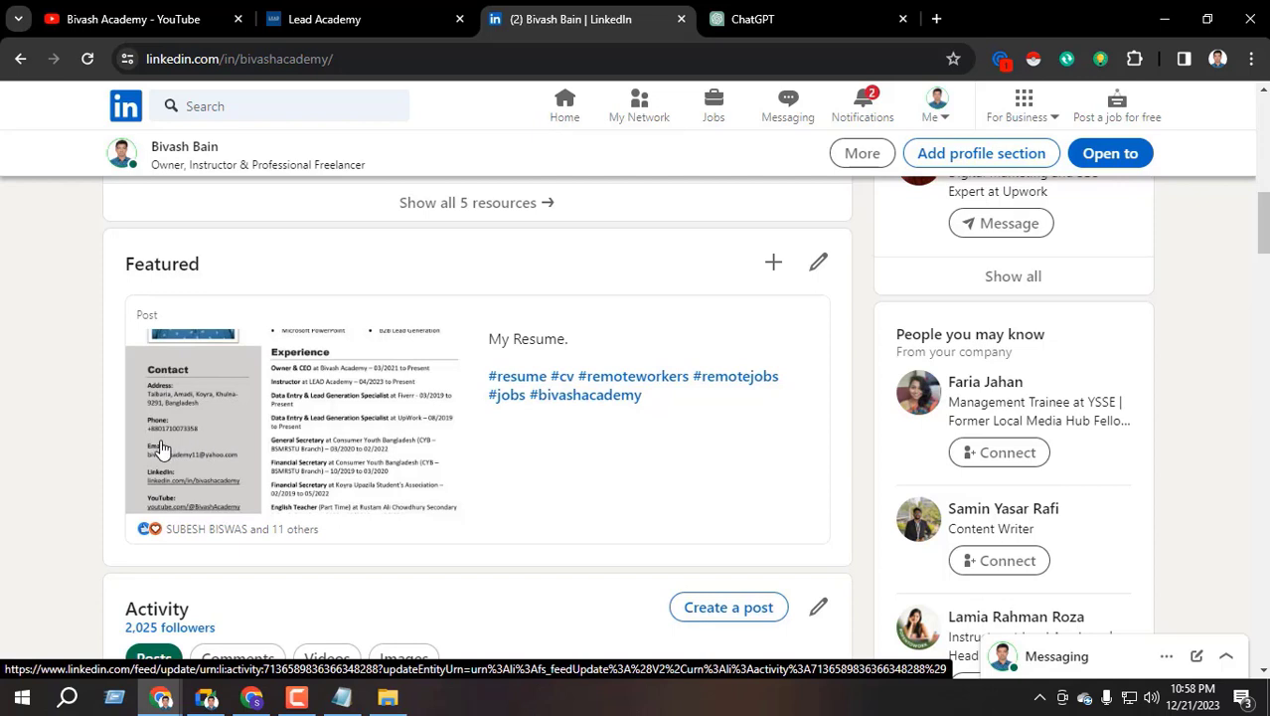
left_click(261, 702)
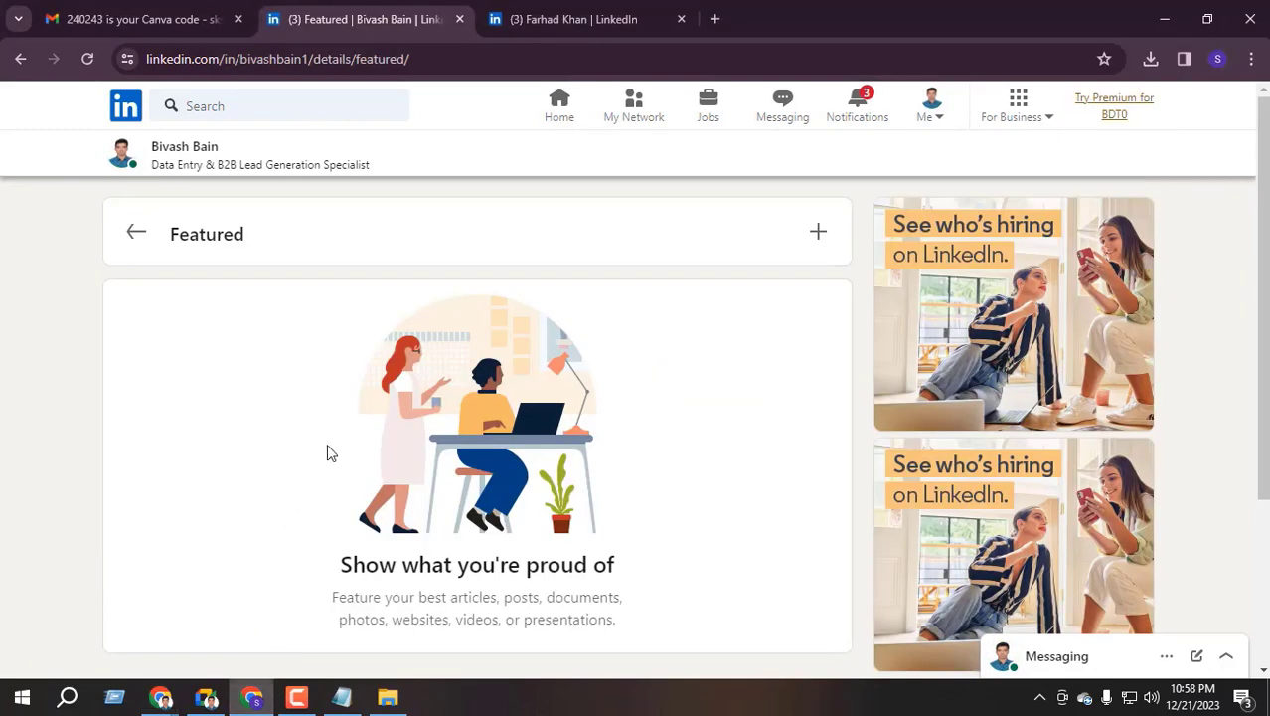
Return to the profile, open Add profile section and expand Recommended
left_click(136, 235)
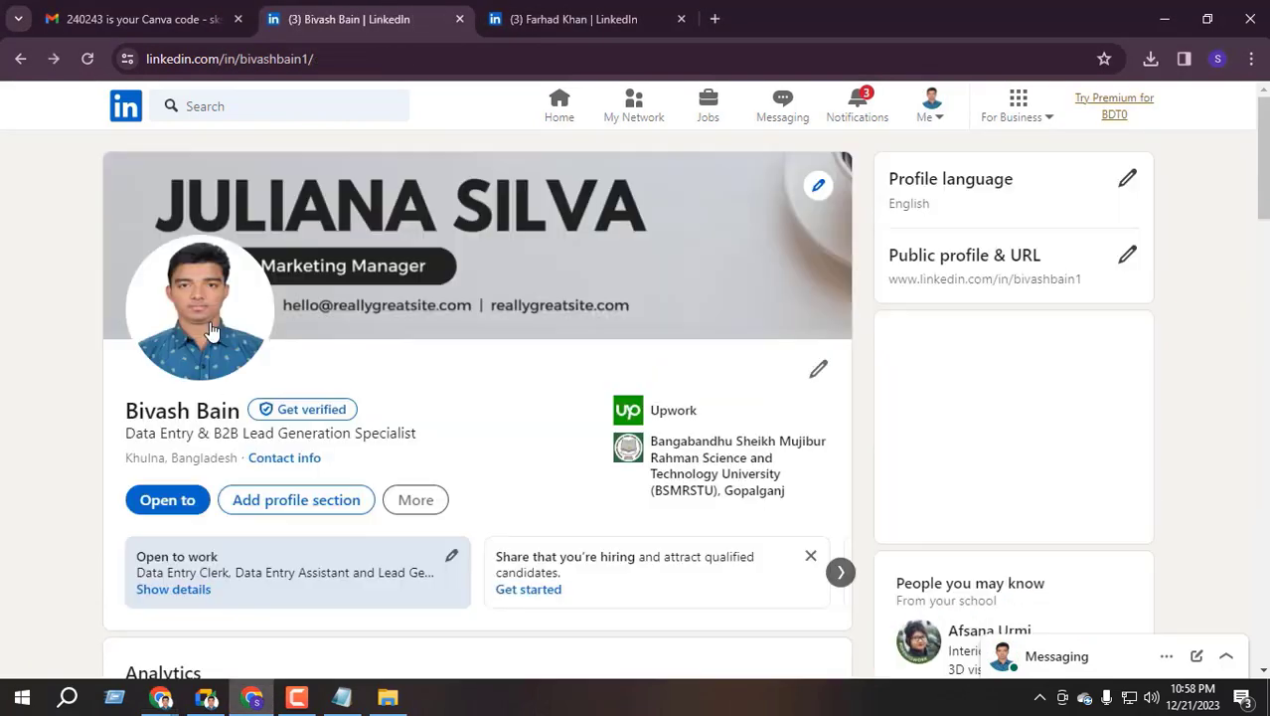
scroll(298, 368, "down", 1)
left_click(304, 417)
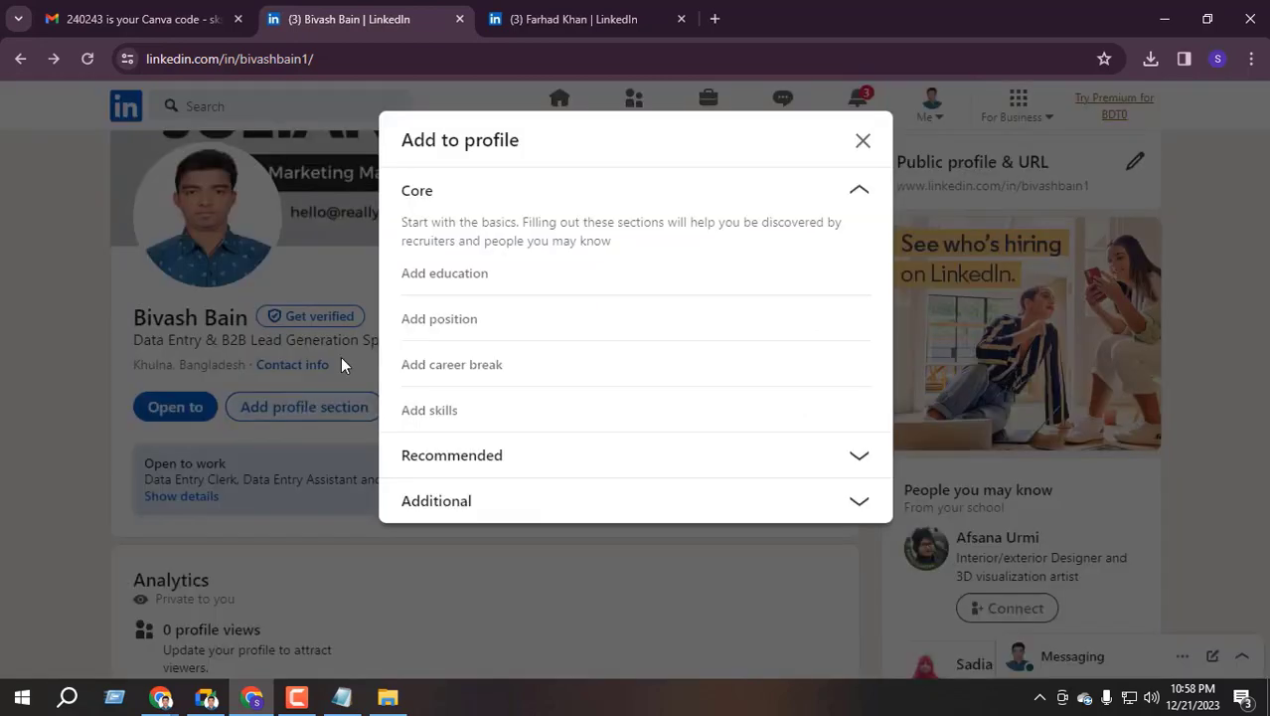
left_click(857, 194)
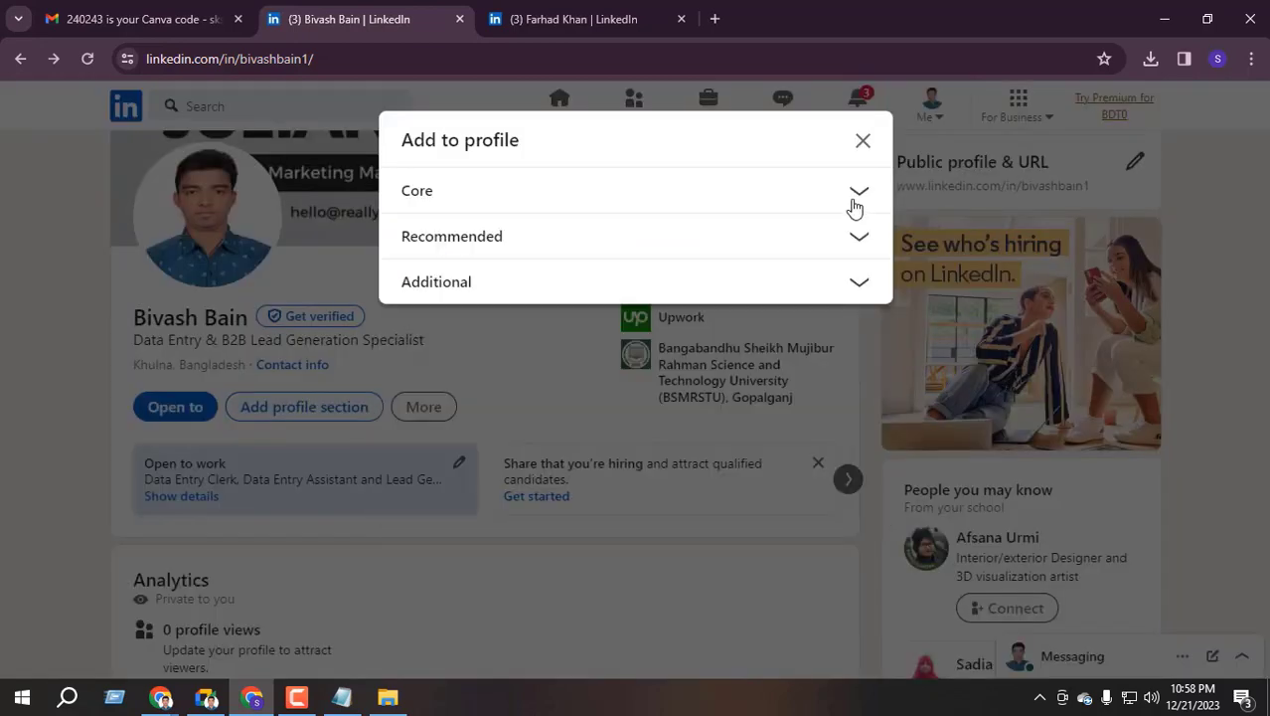
left_click(857, 194)
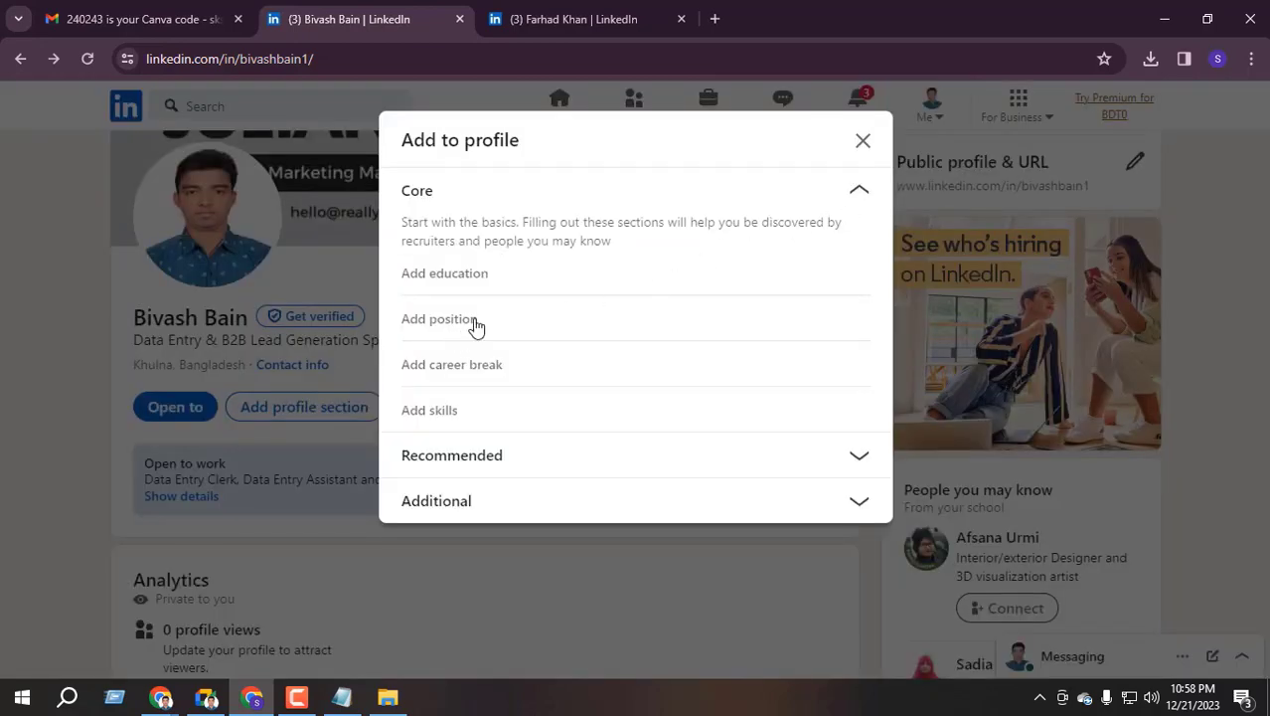
left_click(857, 191)
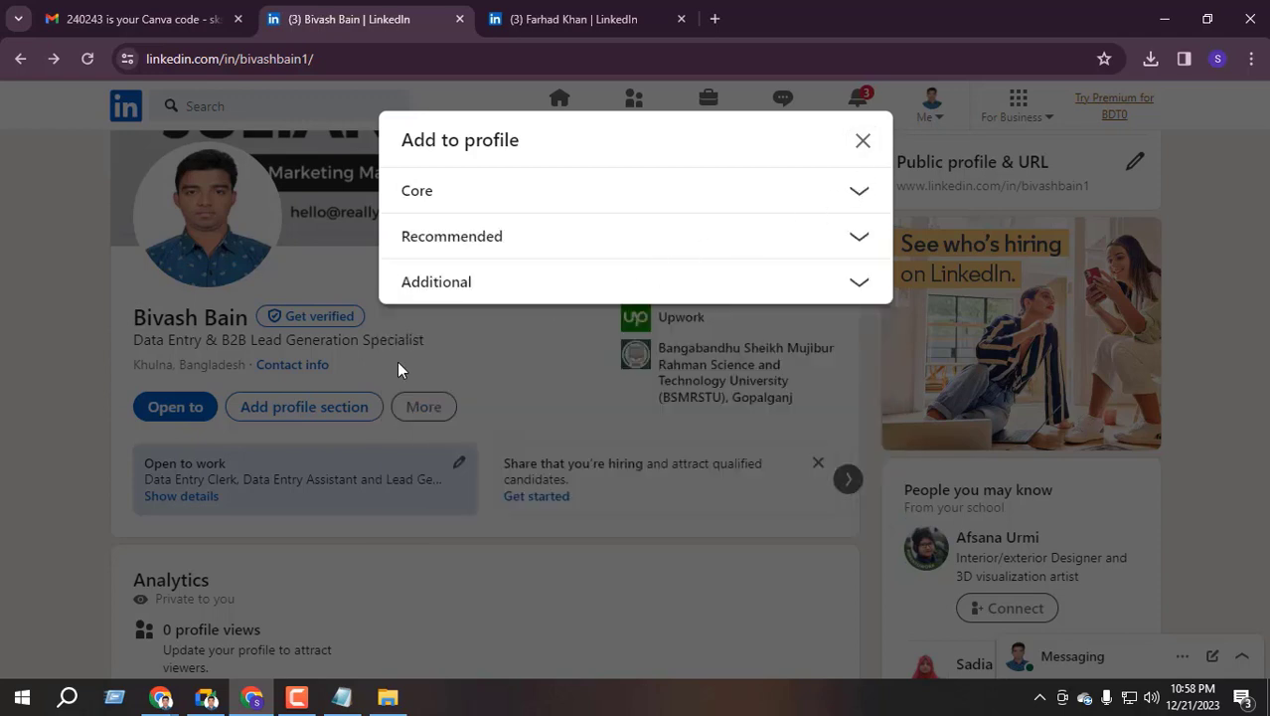
left_click(851, 234)
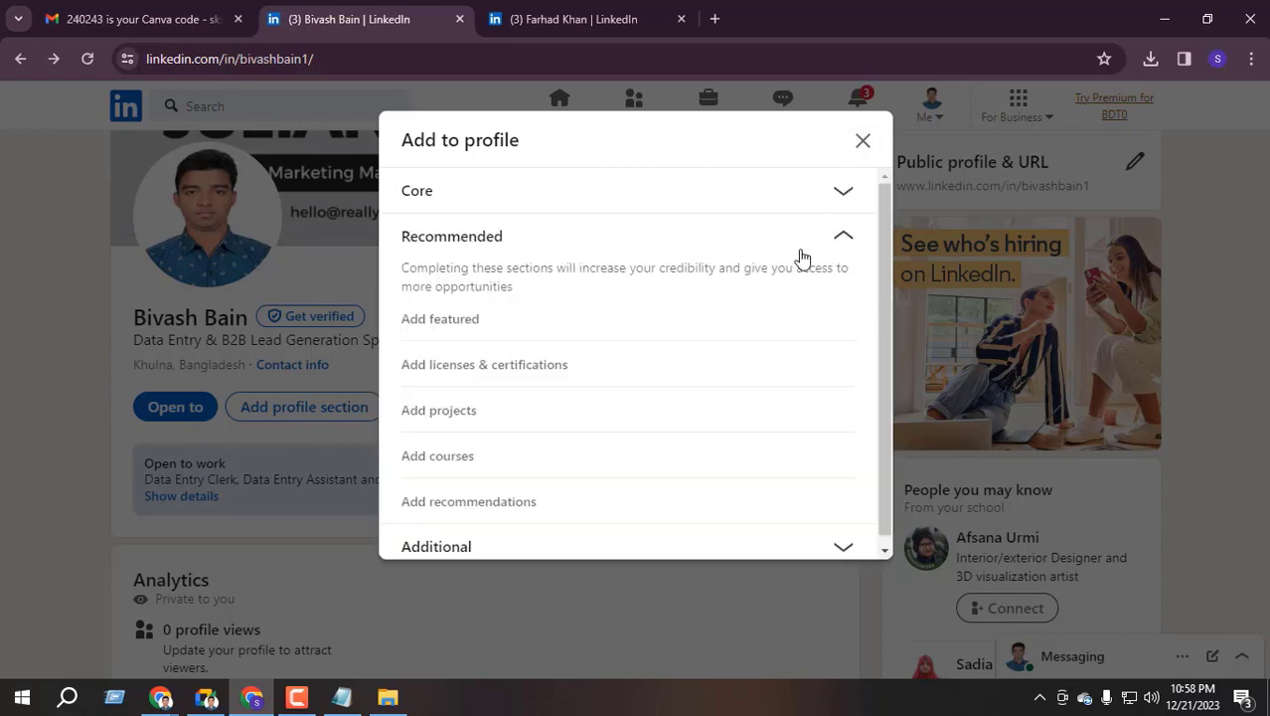
Choose Add featured, then Add media to open the file picker, and switch to the second profile window
left_click(469, 324)
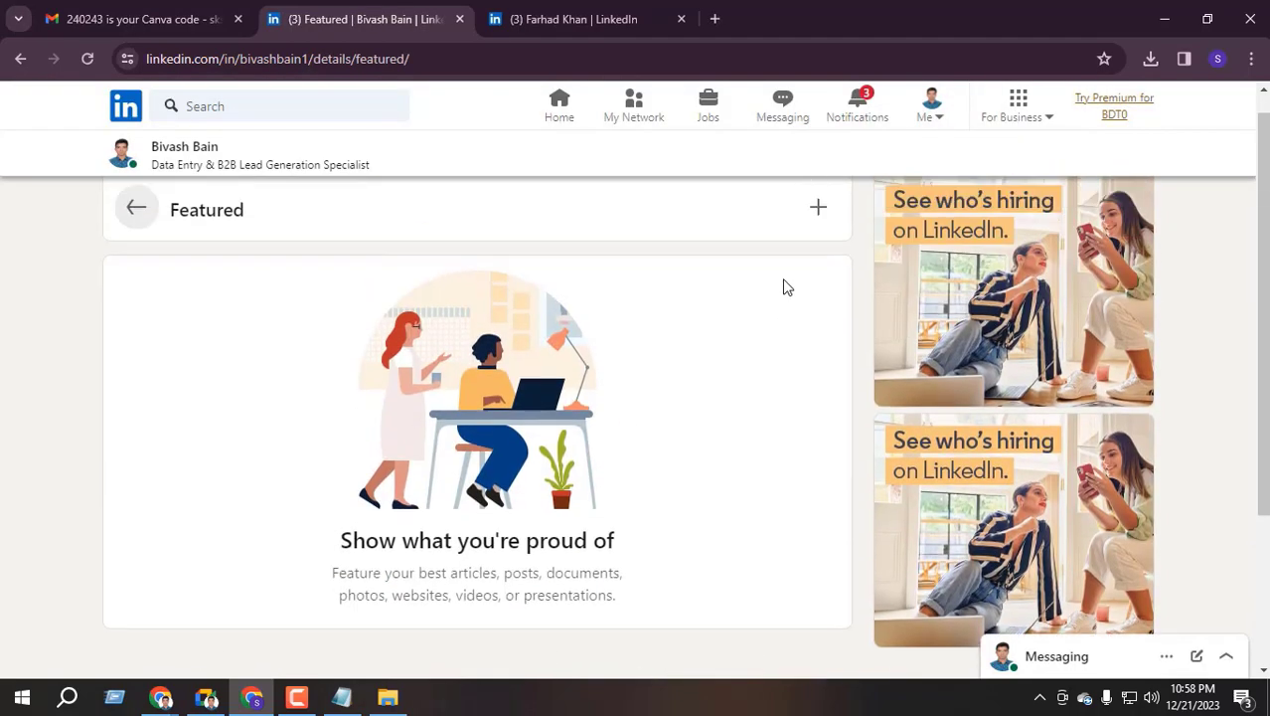
left_click(815, 239)
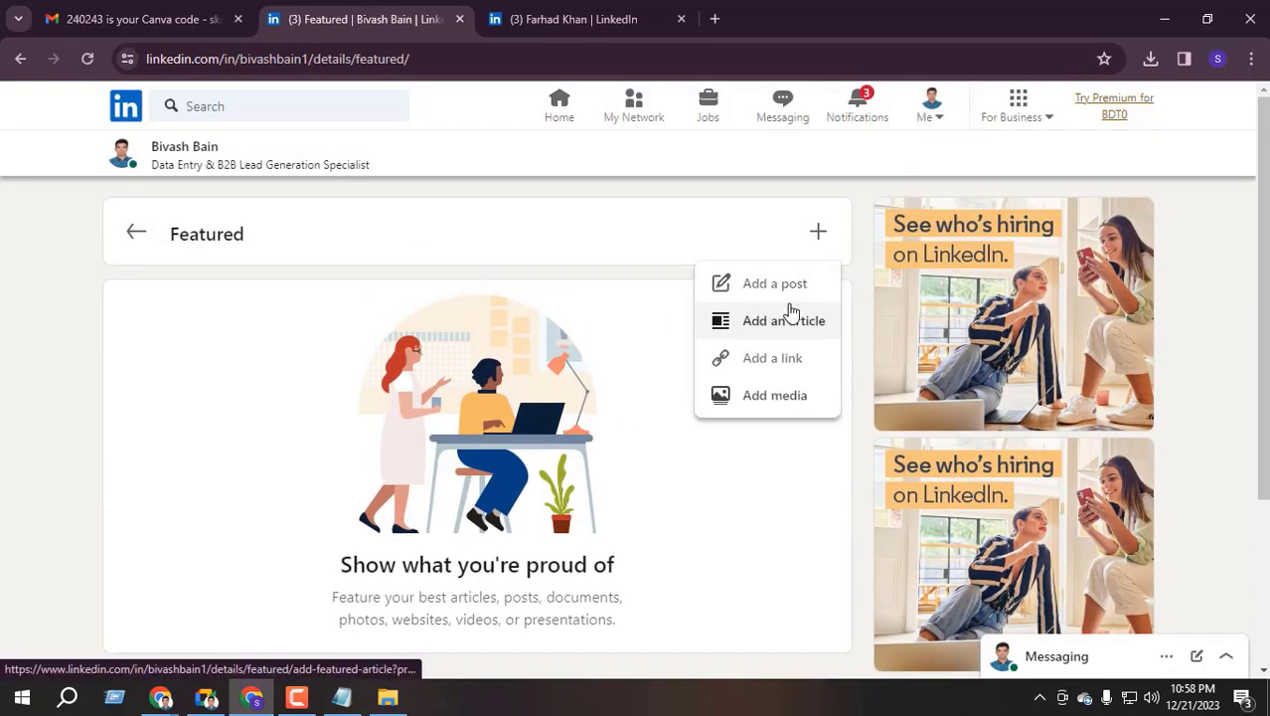
left_click(765, 395)
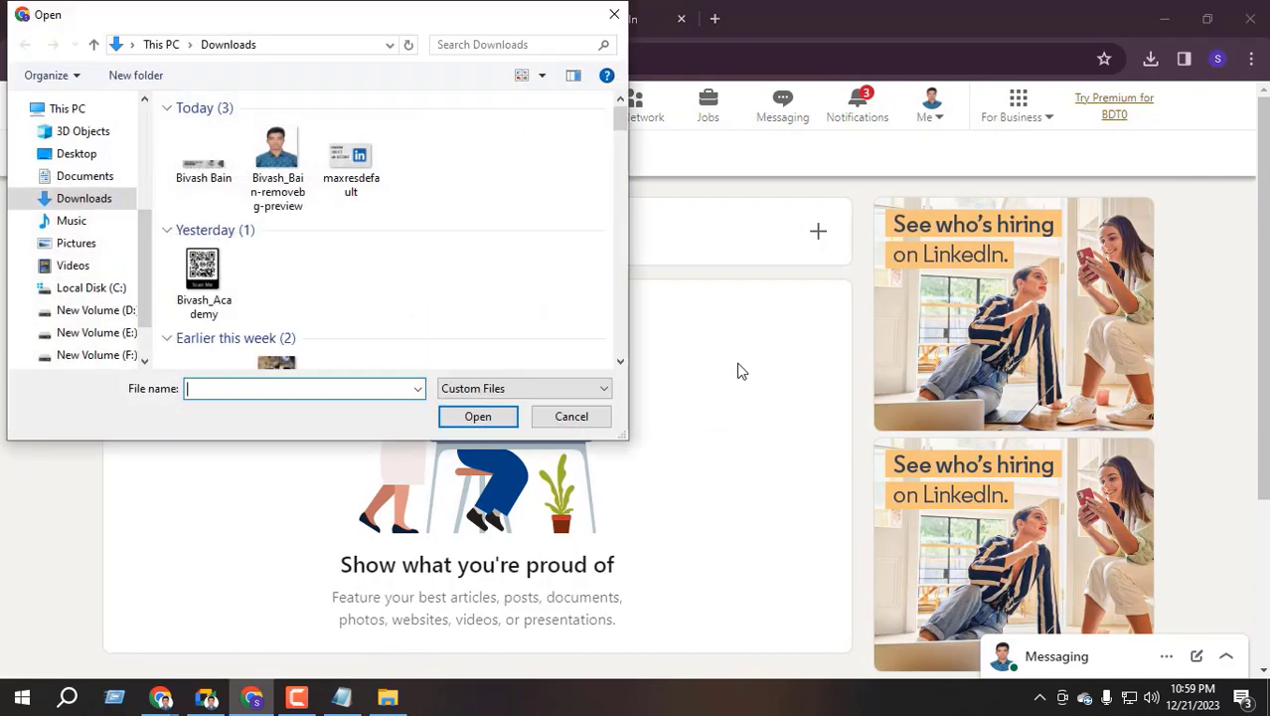
scroll(259, 248, "down", 3)
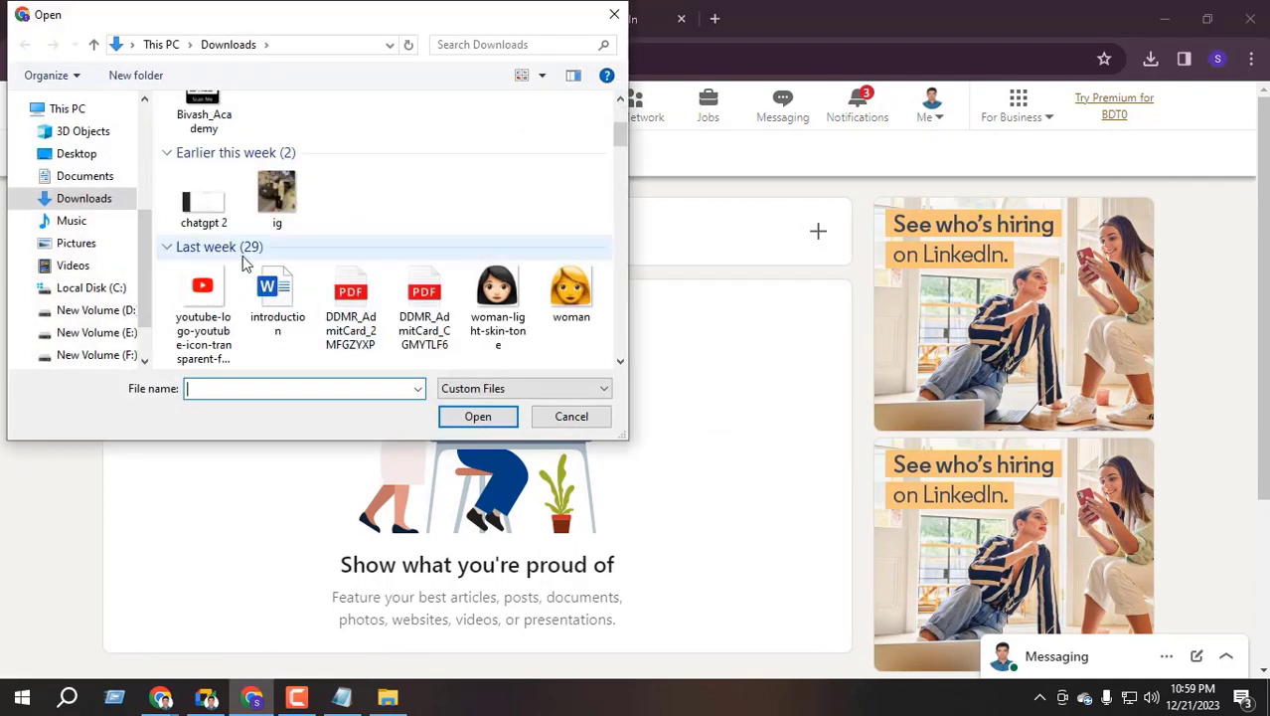
scroll(318, 308, "down", 2)
scroll(375, 286, "down", 5)
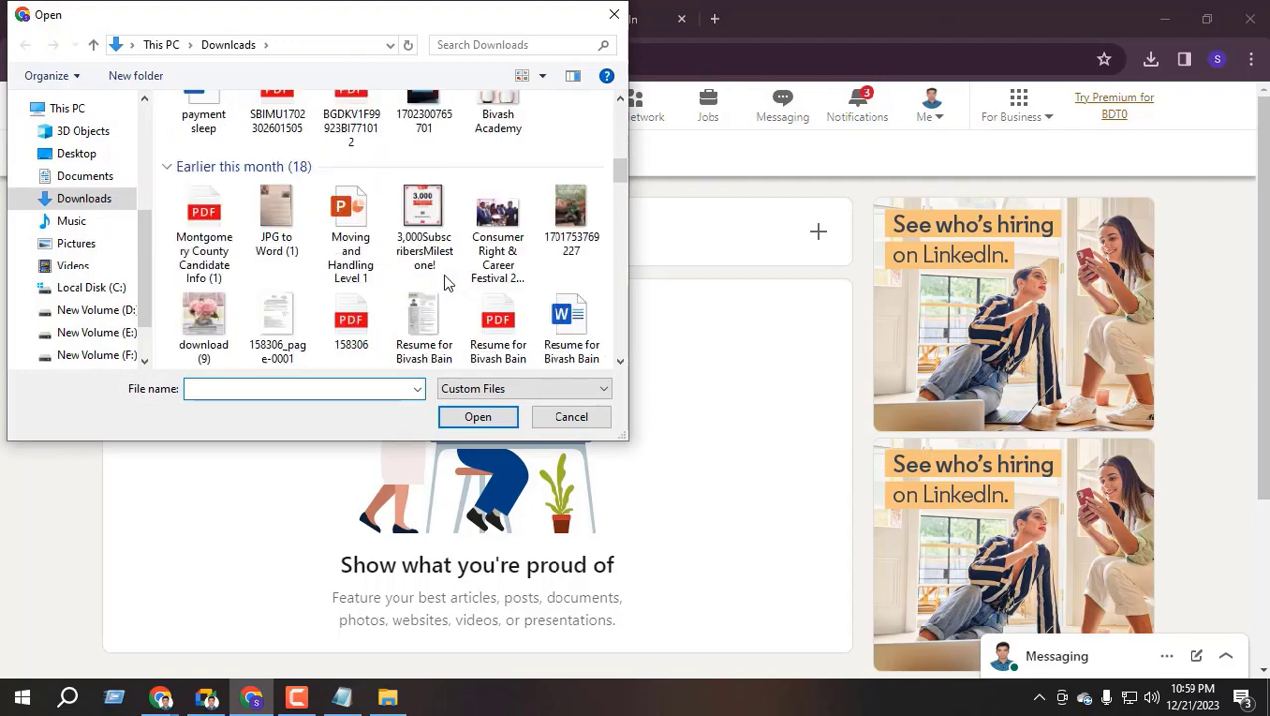
scroll(444, 281, "up", 2)
scroll(445, 282, "up", 3)
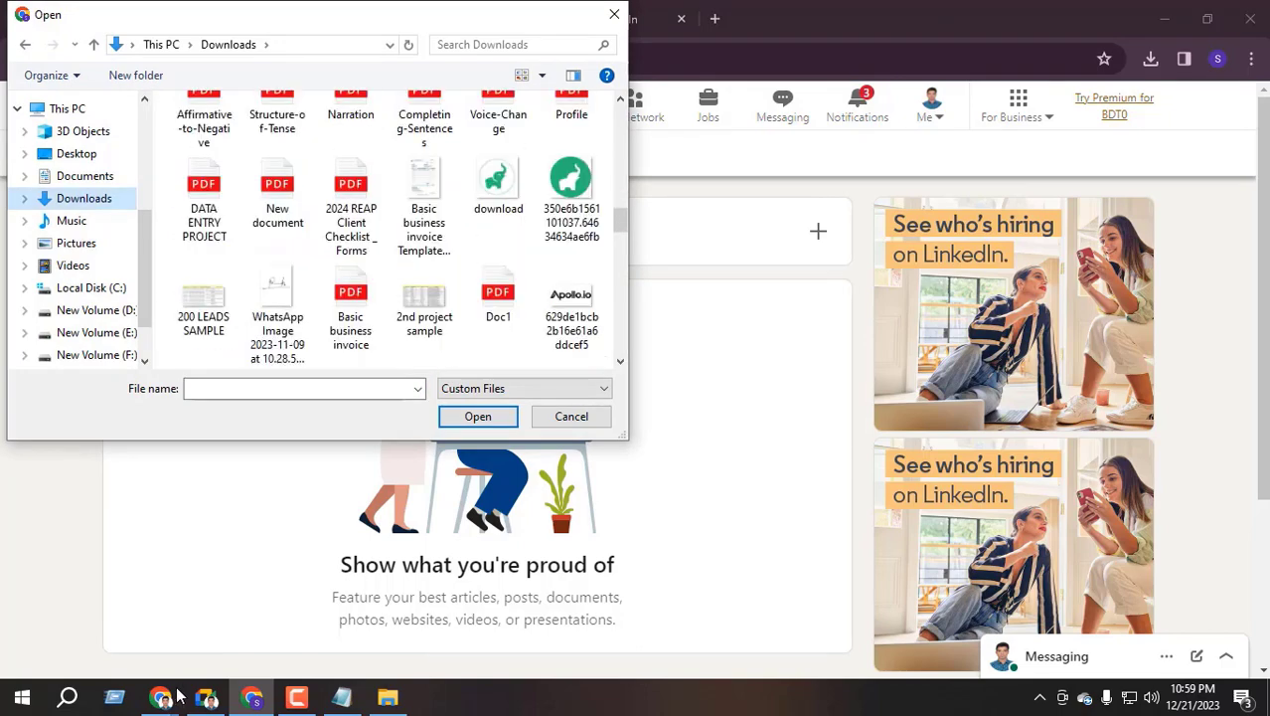
left_click(161, 697)
left_click(127, 619)
Open the Consumer Right & Career Festival 2020 certificate photo in a new tab
scroll(411, 363, "down", 10)
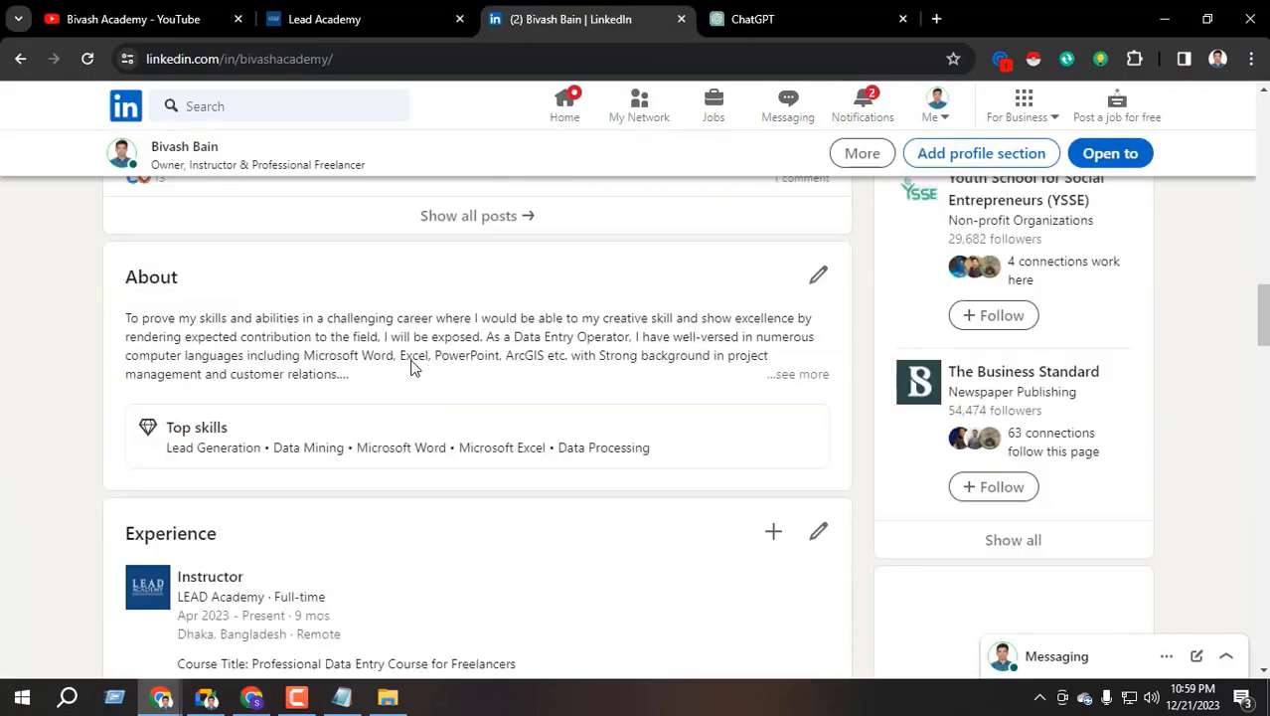
scroll(300, 398, "up", 4)
scroll(257, 461, "down", 10)
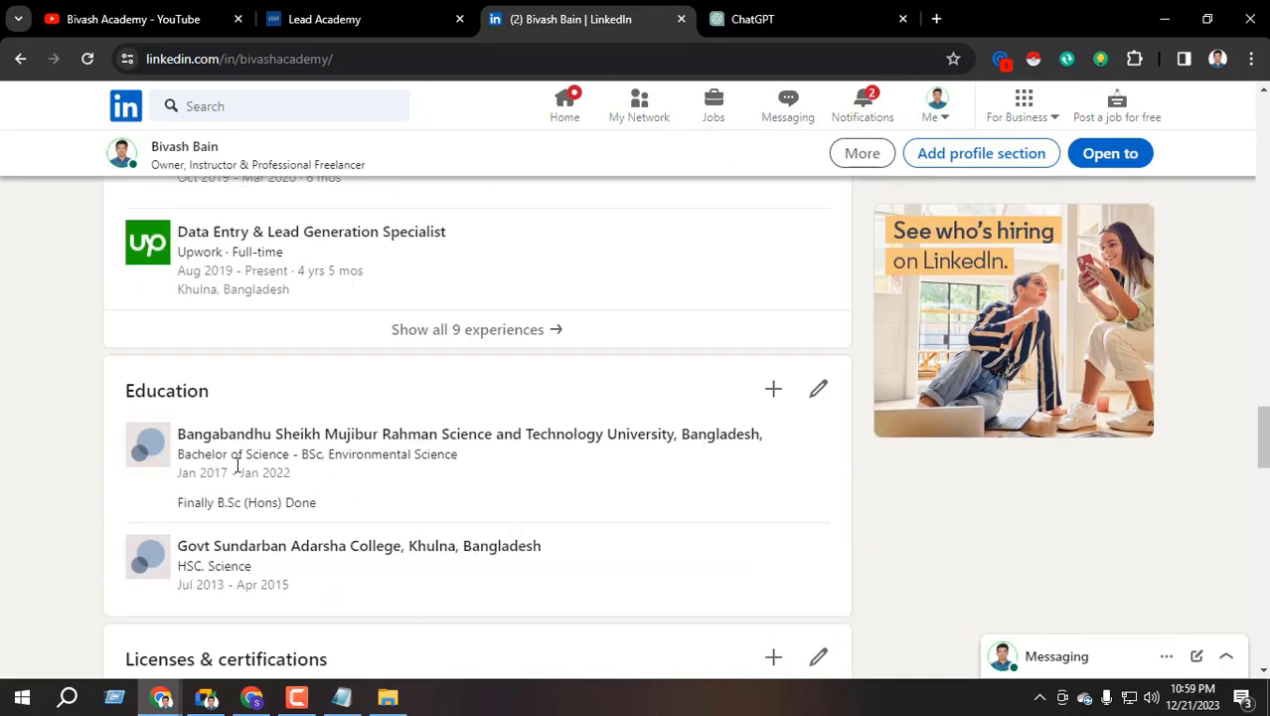
scroll(257, 460, "down", 1)
left_click(226, 281)
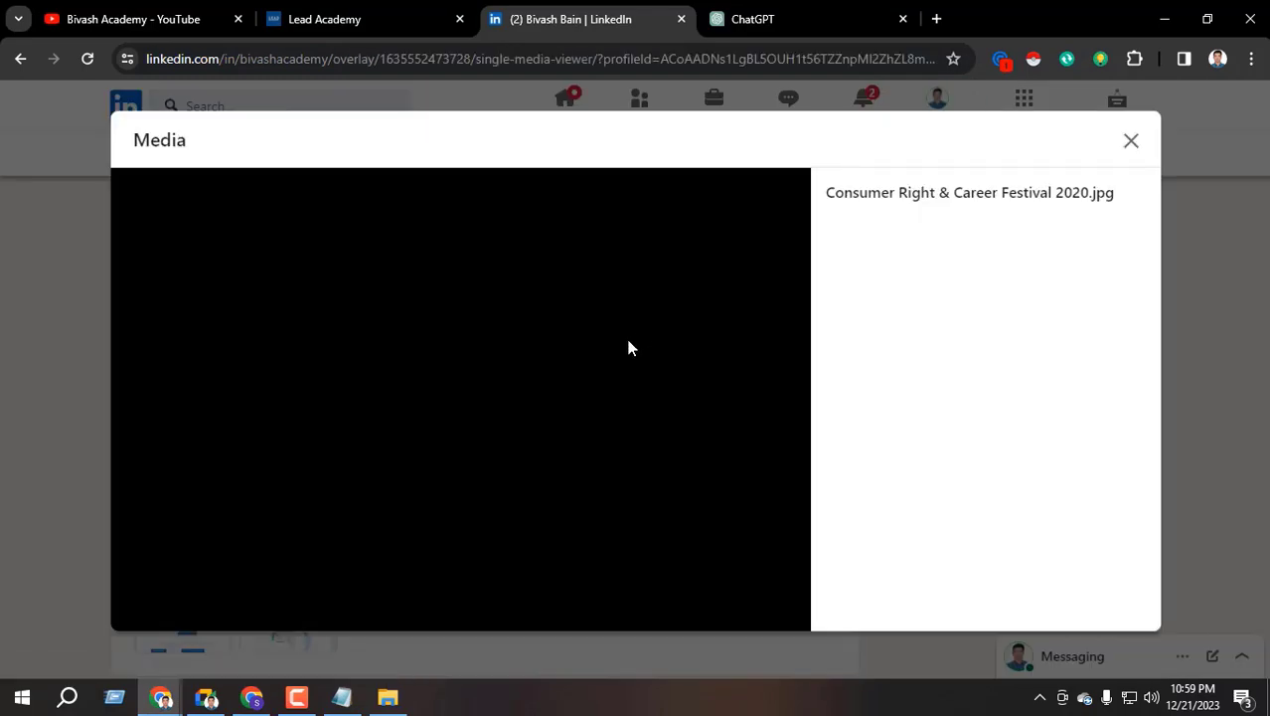
right_click(497, 324)
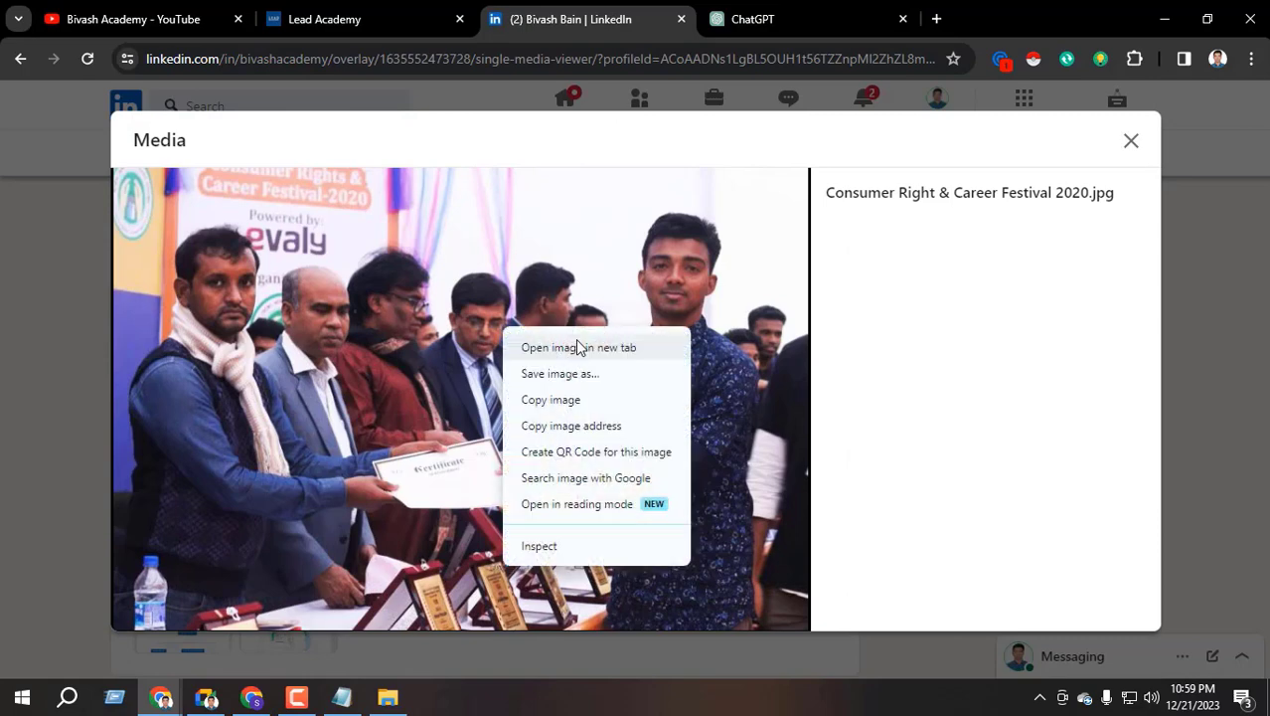
left_click(582, 344)
Copy the photo title 'Consumer Right & Career Festival 2020' without the .jpg extension
triple_click(880, 196)
right_click(881, 210)
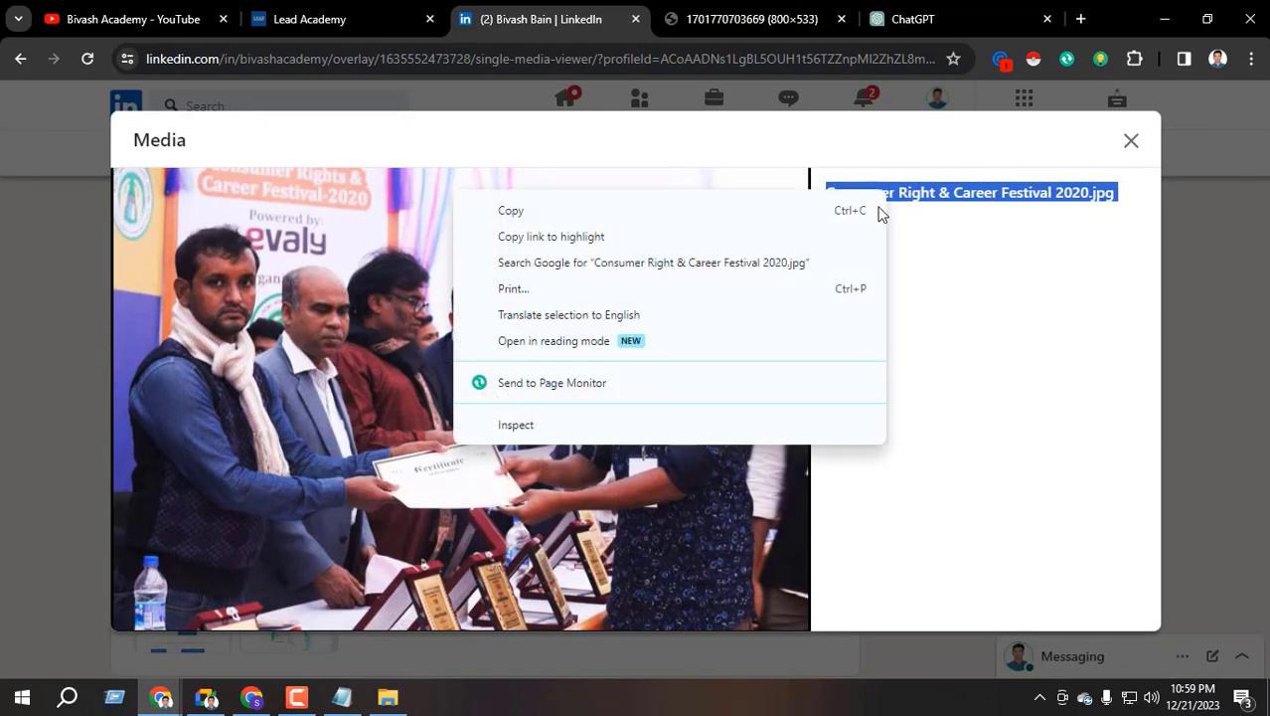
left_click(879, 208)
left_click_drag(826, 196, 1095, 196)
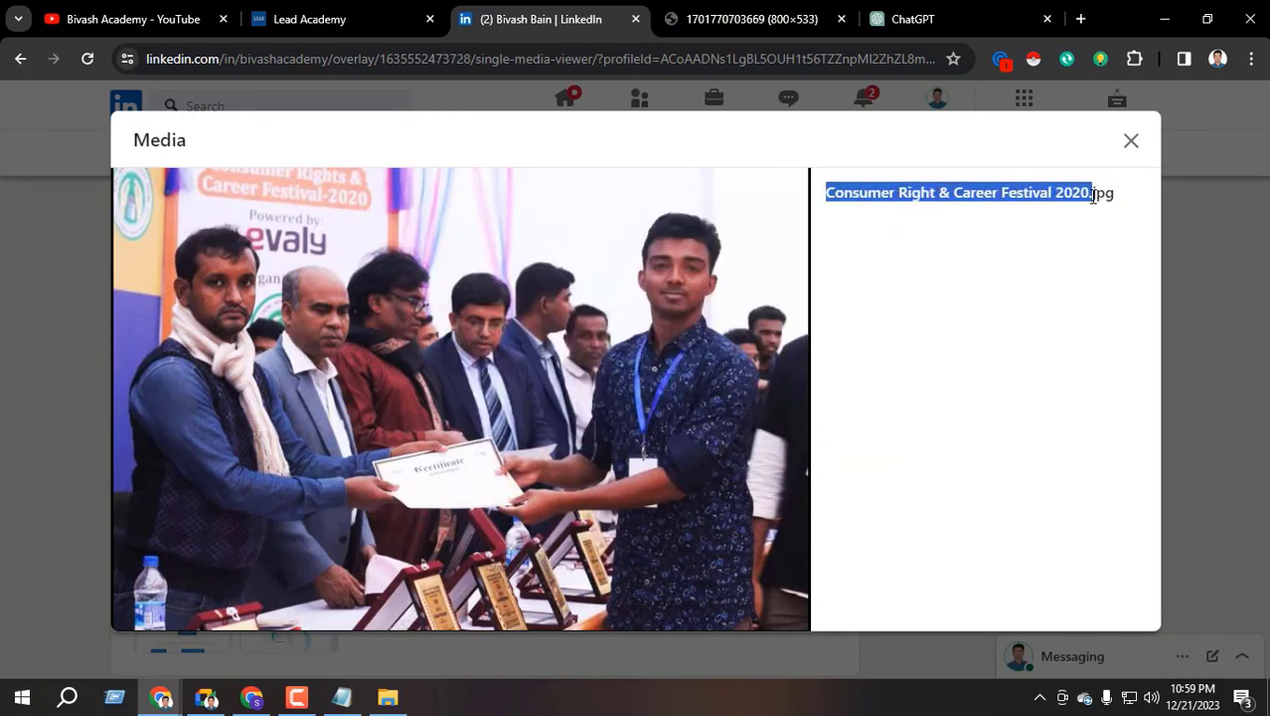
right_click(1051, 193)
left_click(916, 213)
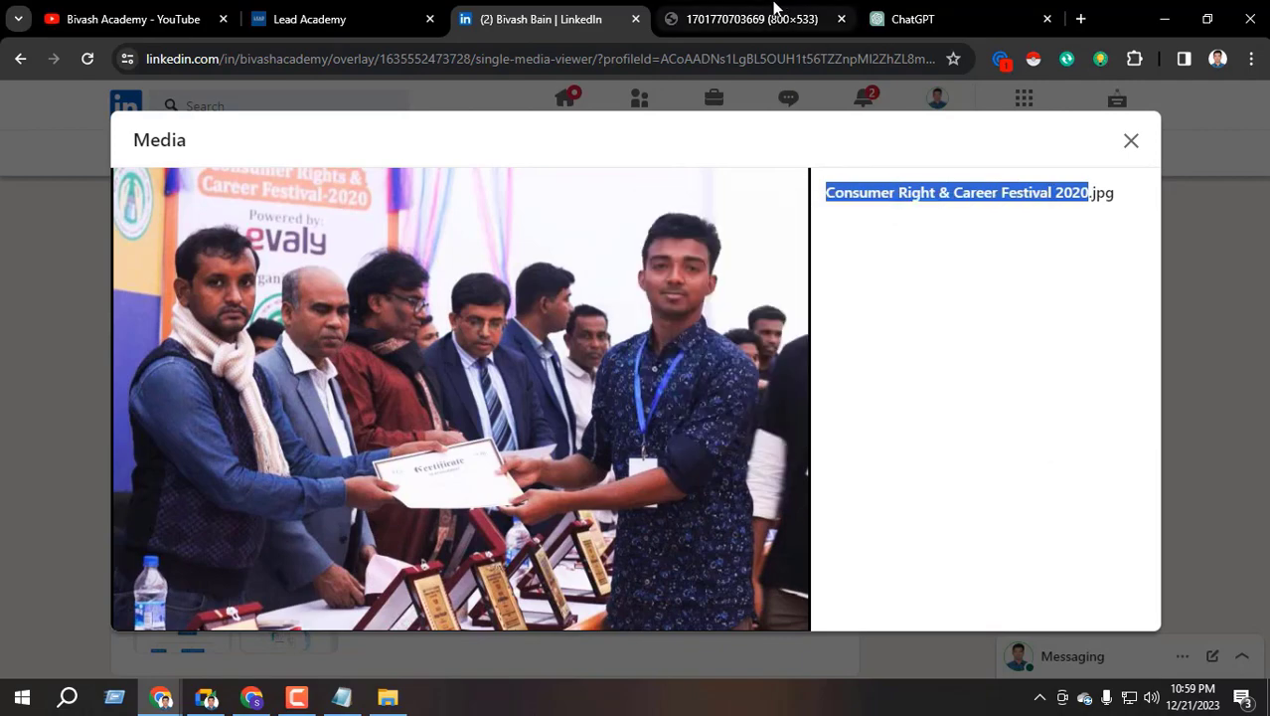
Save the full-size photo, pasting the copied title as the file name
left_click(752, 19)
right_click(574, 275)
left_click(630, 324)
key("ctrl+v")
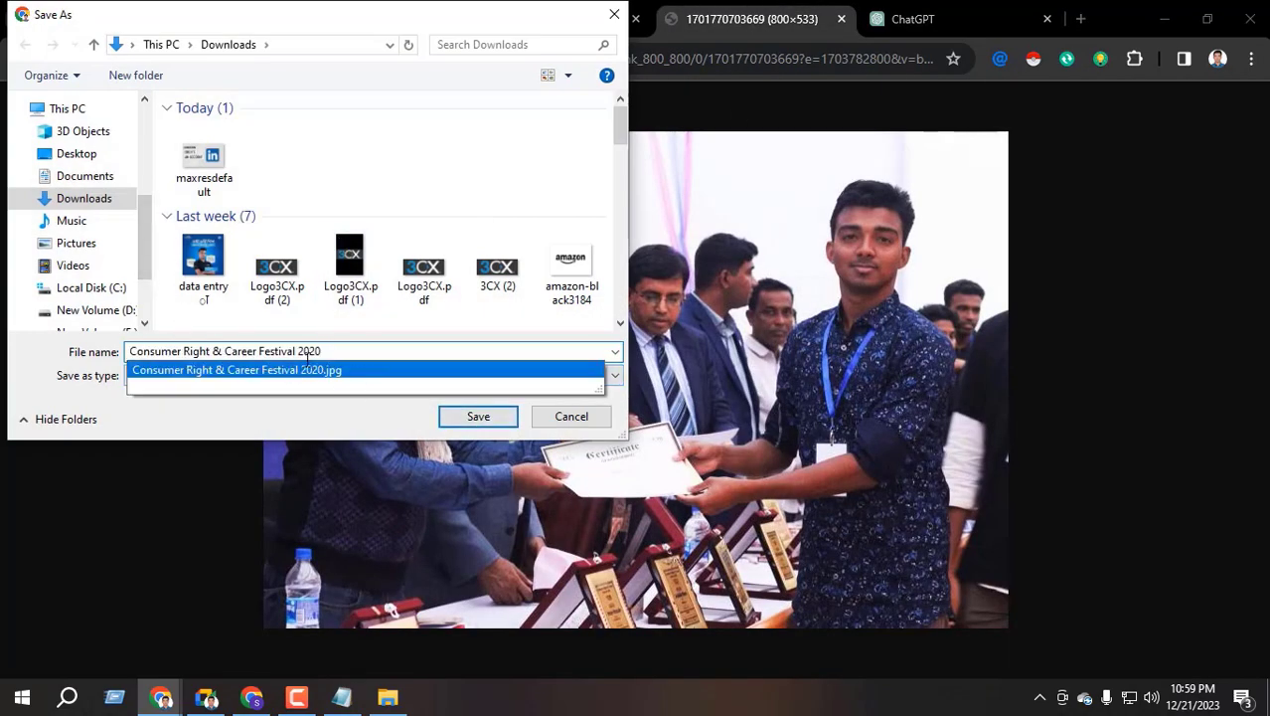
Save Consumer Right & Career Festival 2020.jpg to Downloads, confirming replacement of the existing file
scroll(360, 227, "down", 3)
scroll(388, 288, "up", 3)
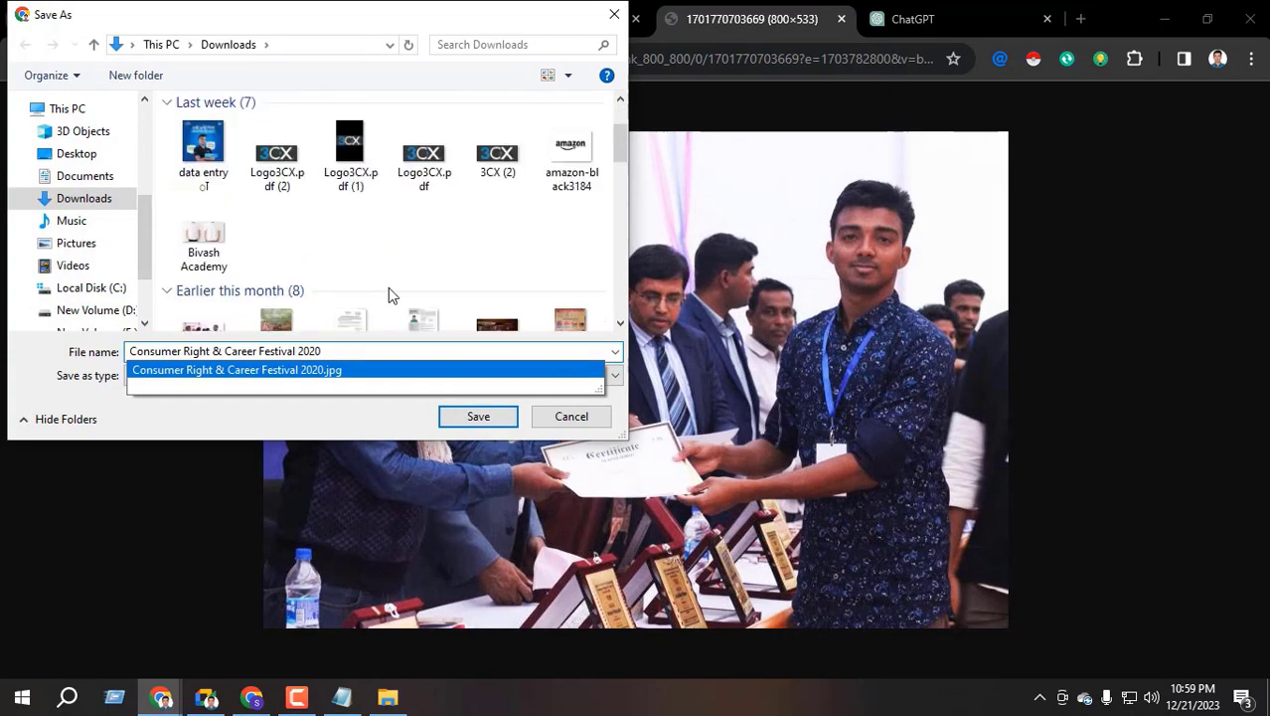
left_click(492, 416)
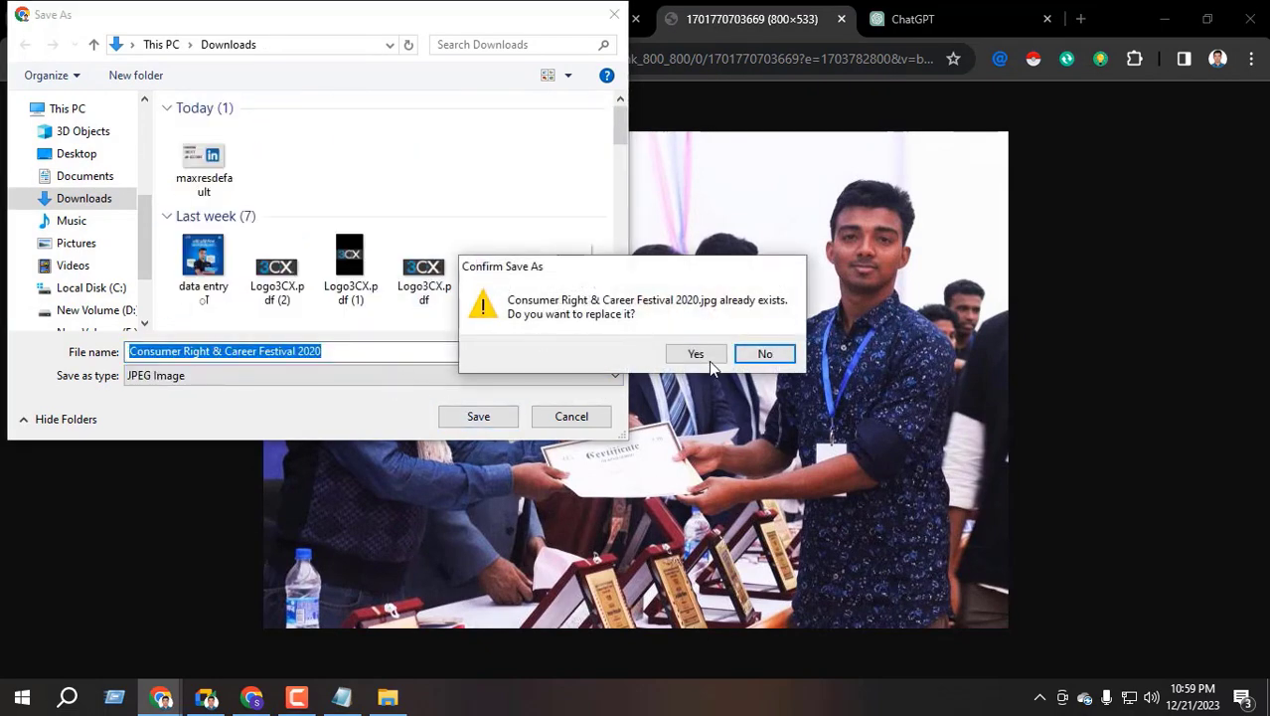
left_click(704, 356)
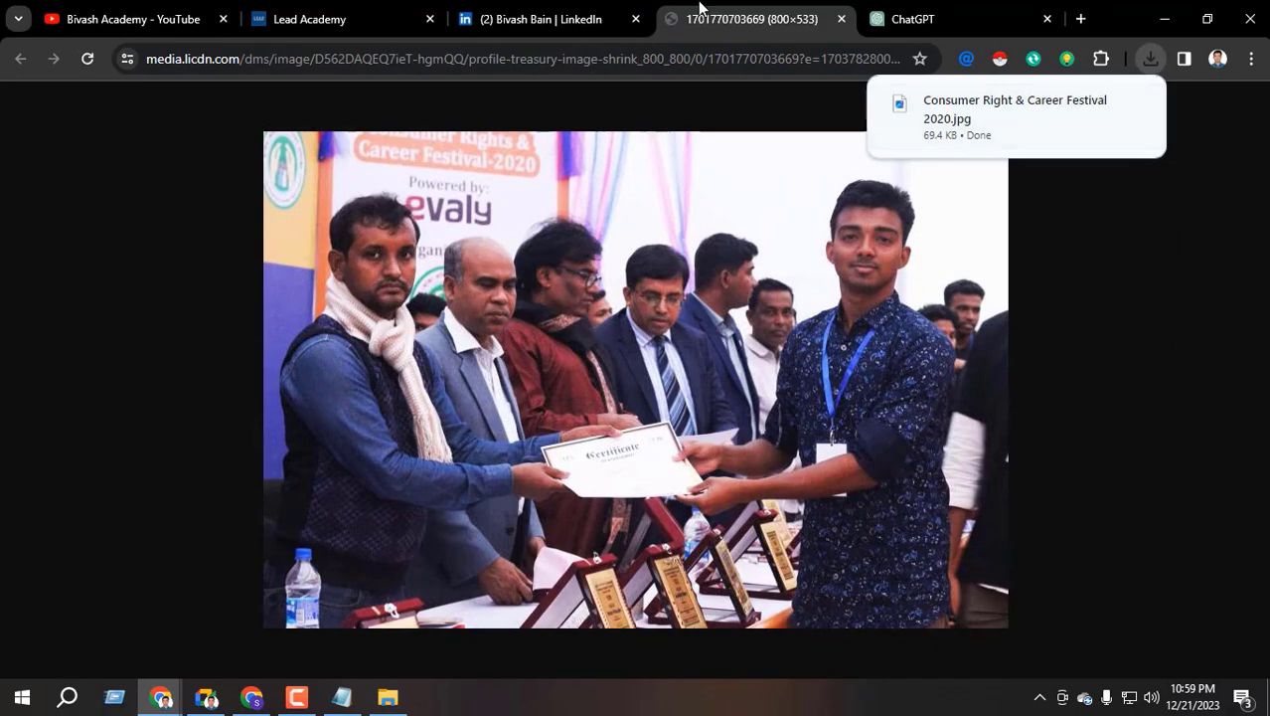
Upload the downloaded certificate photo as new Featured media
left_click(254, 696)
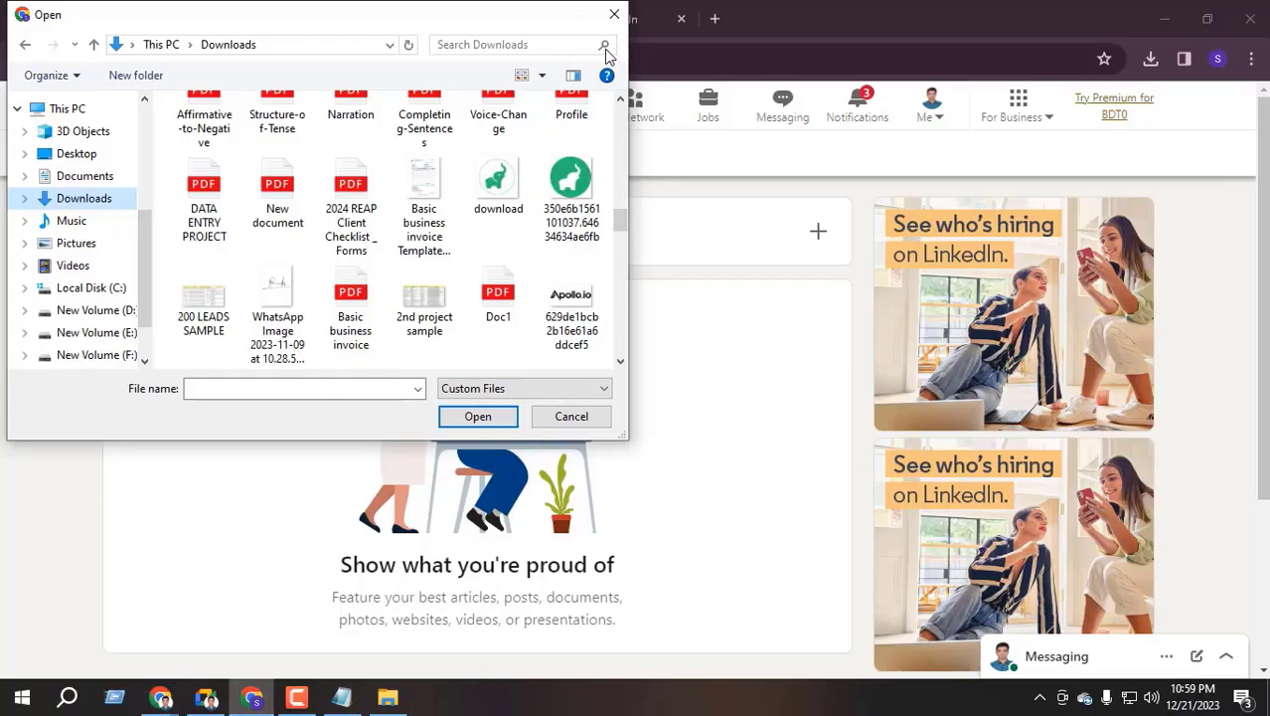
key("Escape")
left_click(814, 237)
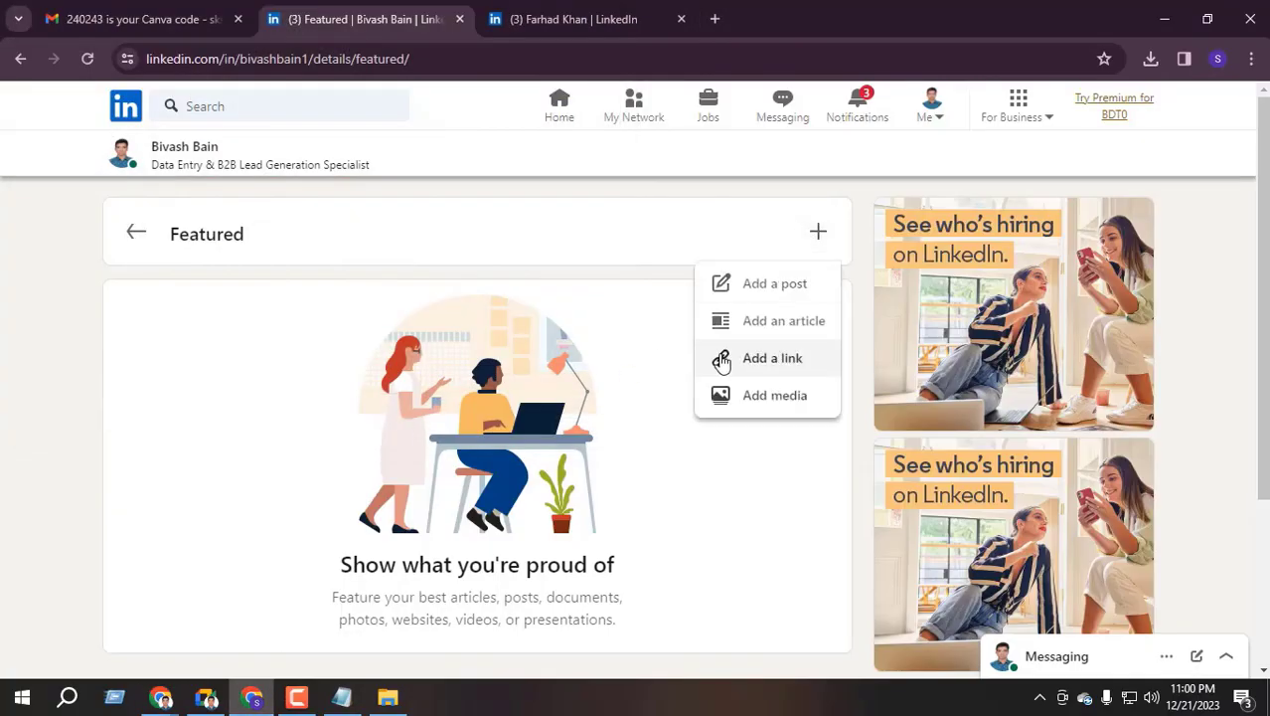
left_click(723, 396)
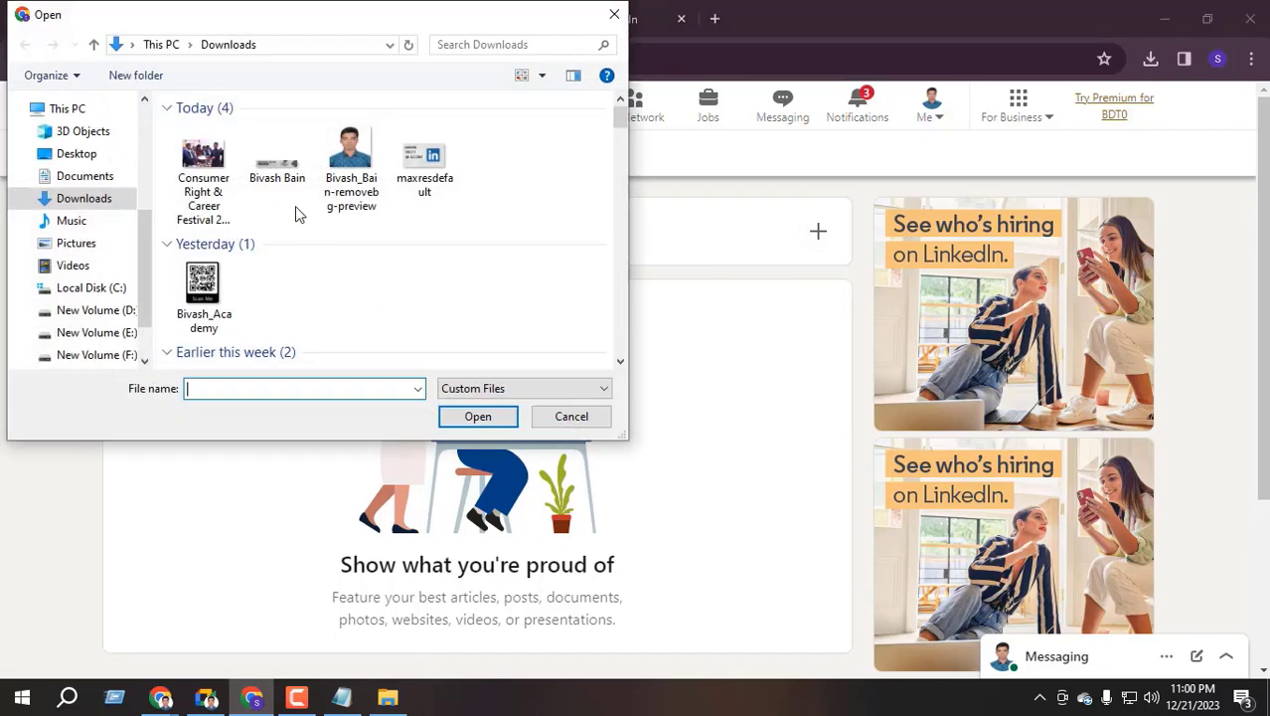
left_click(204, 179)
left_click(485, 422)
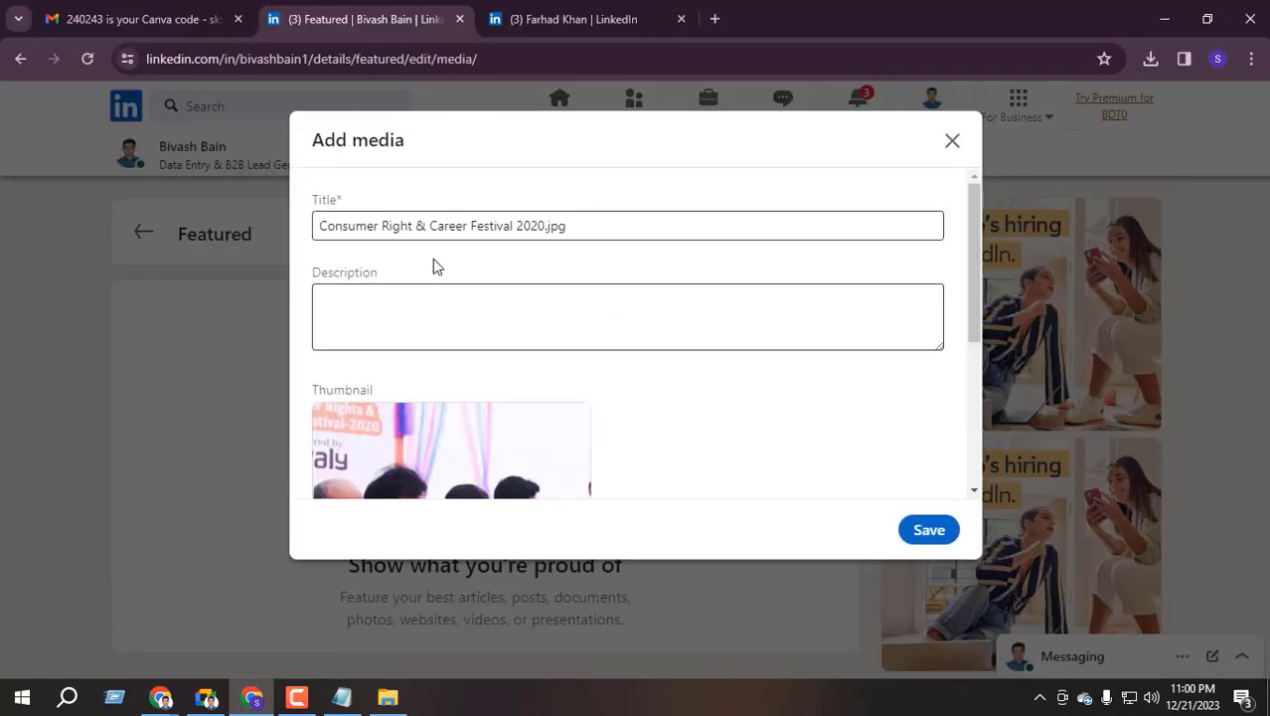
Remove the .jpg extension from the featured media title
left_click(378, 237)
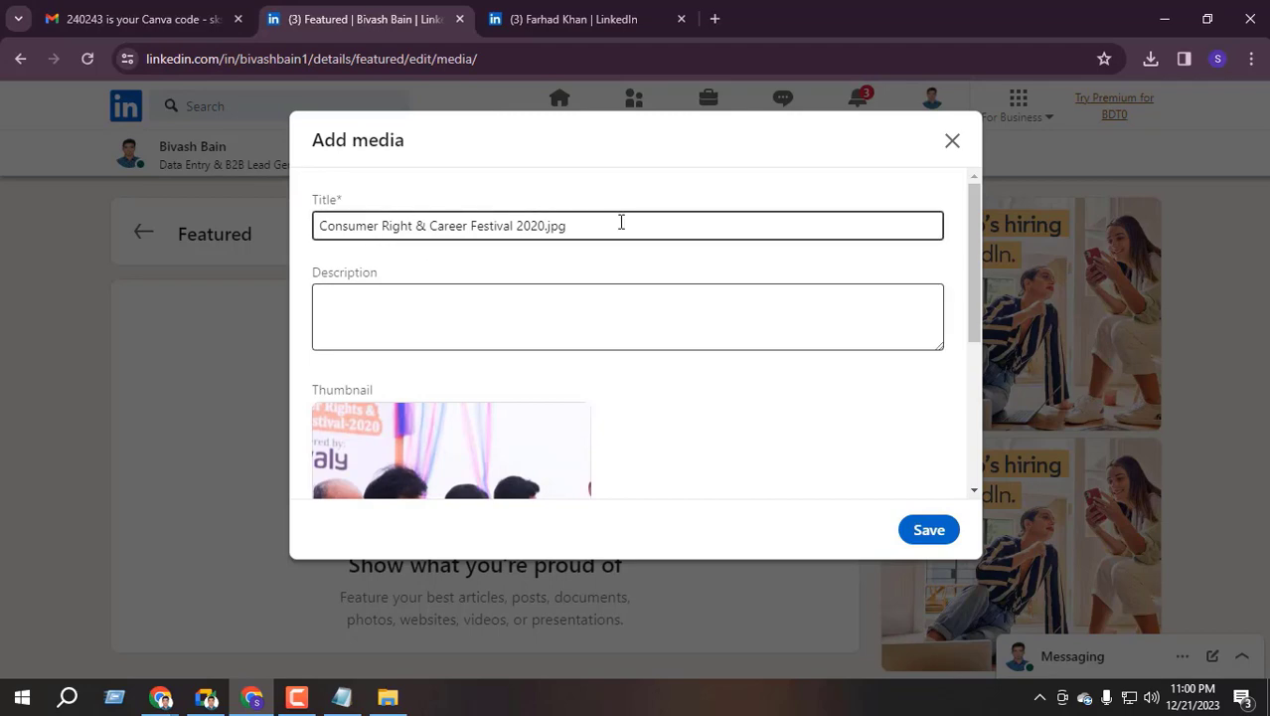
left_click_drag(621, 222, 145, 302)
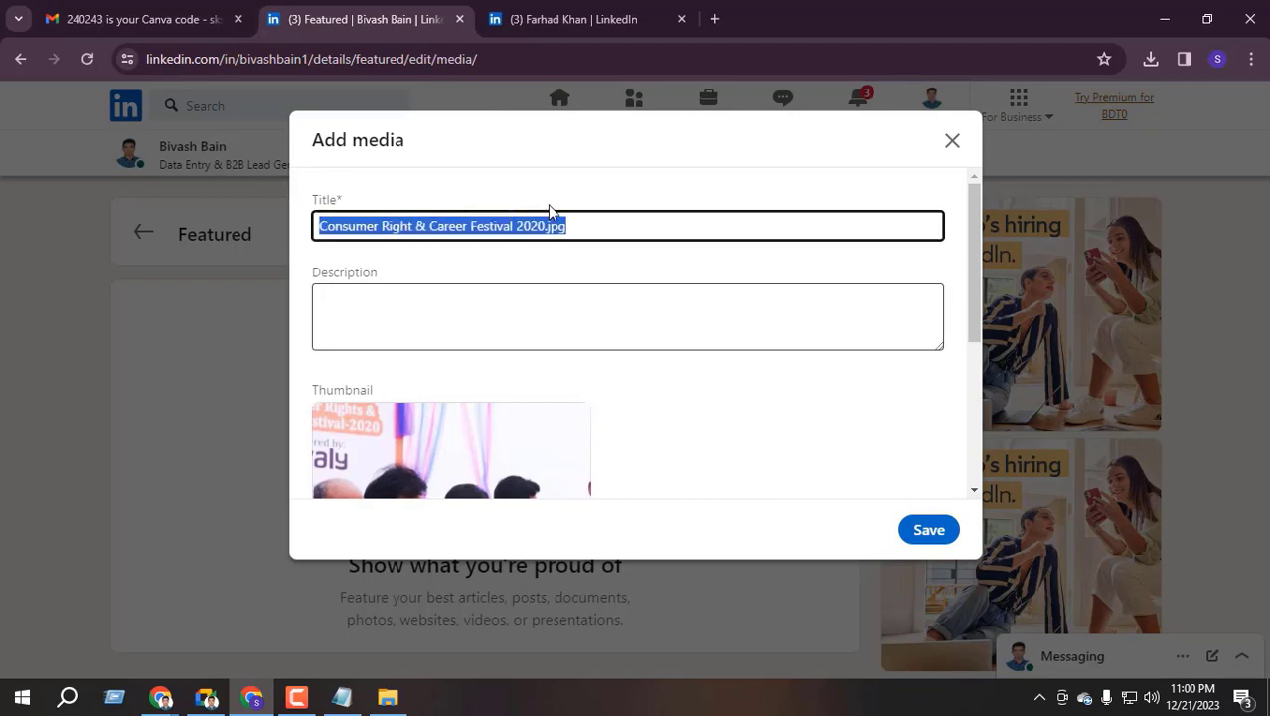
left_click(624, 227)
left_click_drag(624, 227, 549, 260)
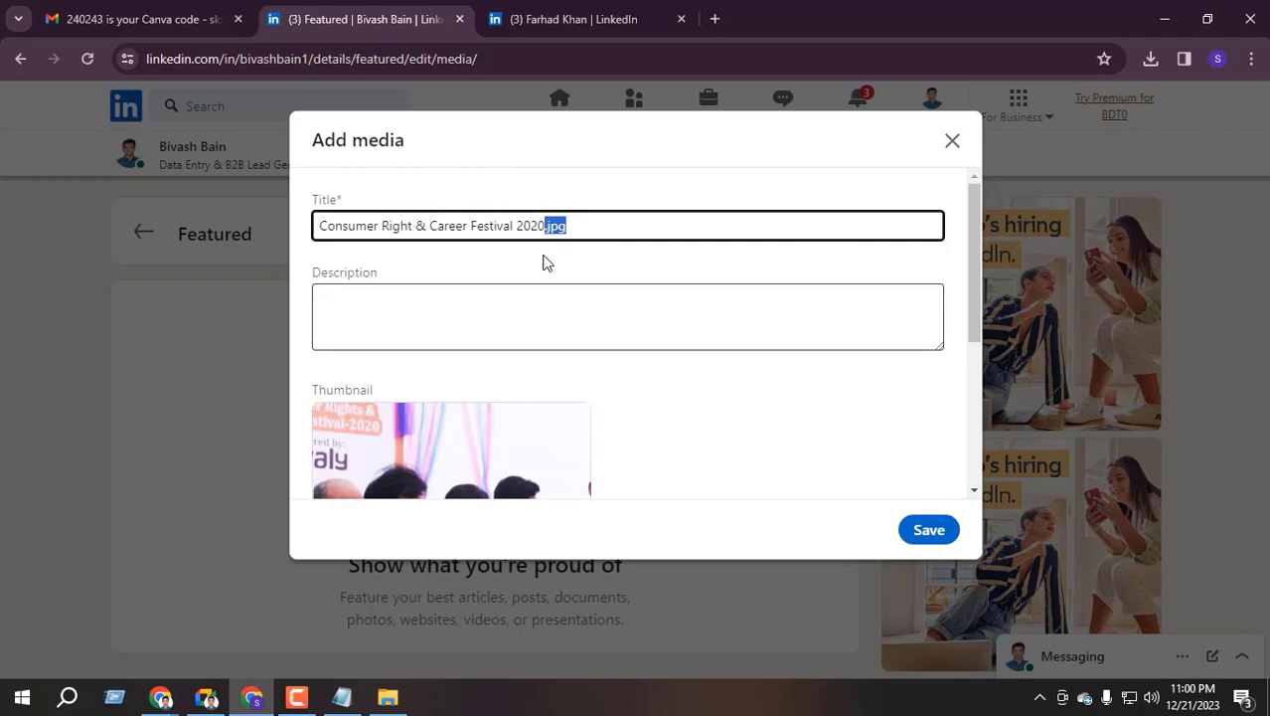
key("BackSpace")
left_click_drag(586, 225, 248, 277)
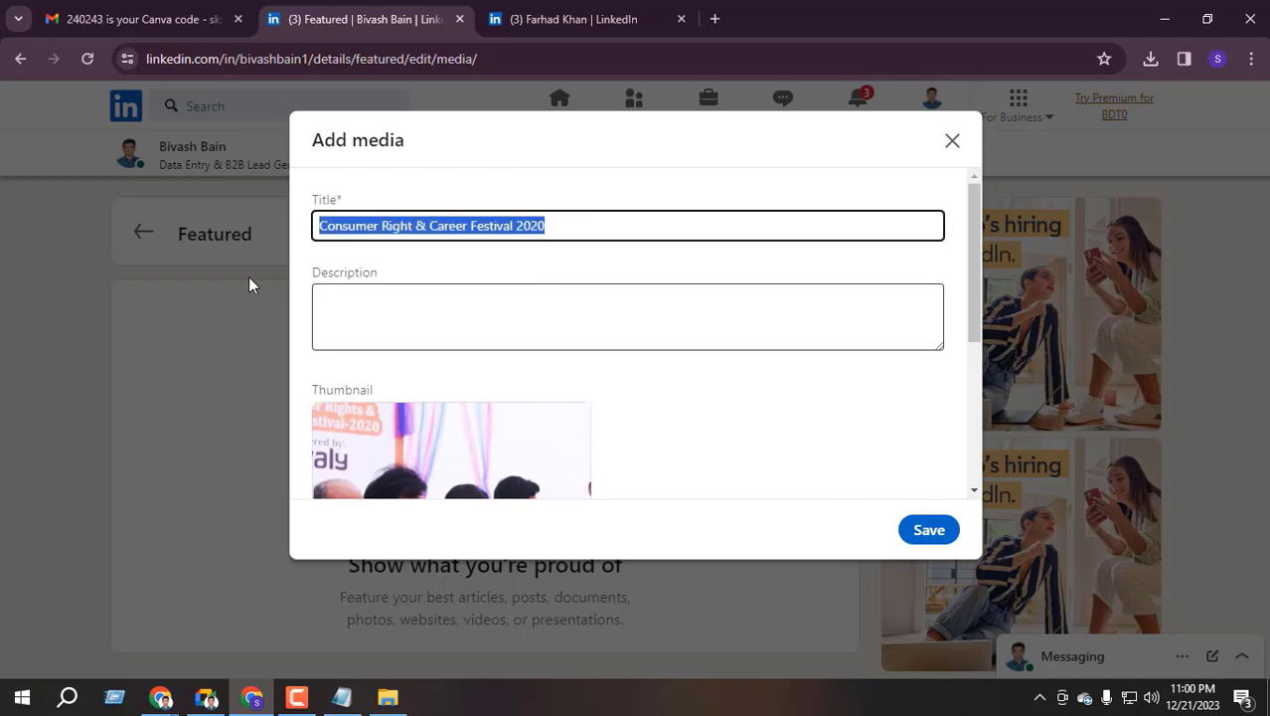
scroll(412, 248, "down", 5)
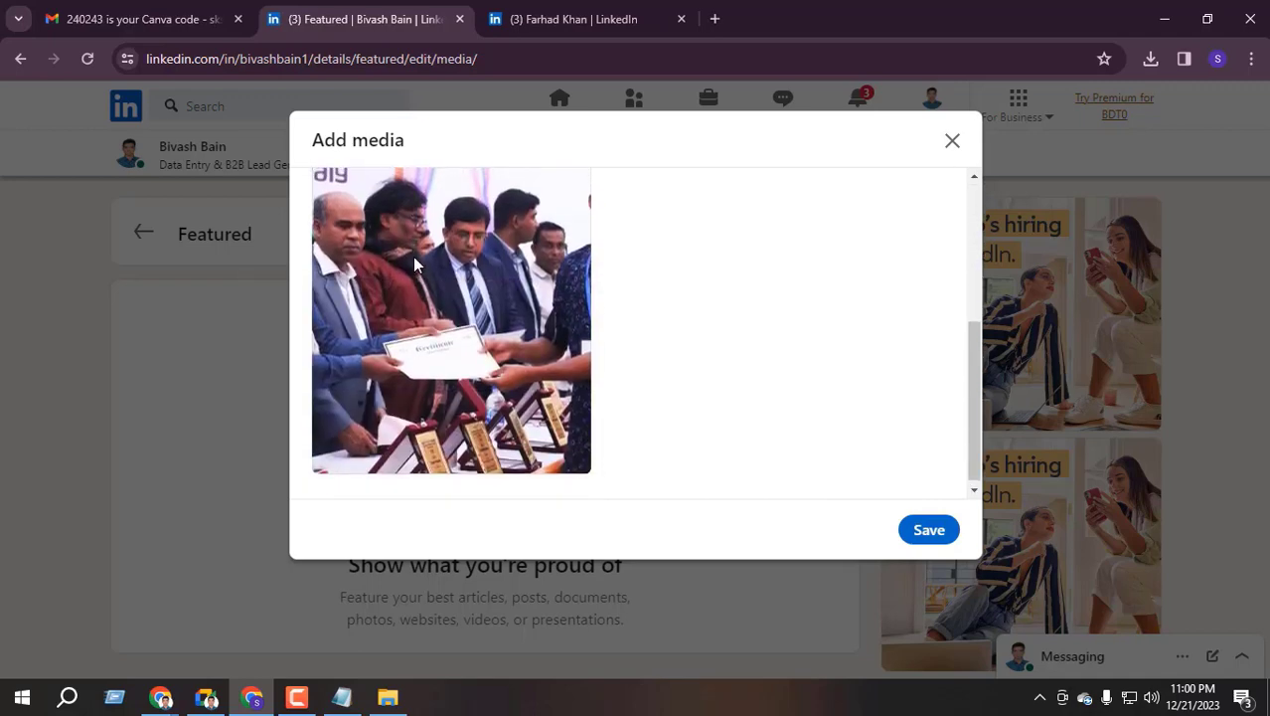
scroll(415, 259, "up", 5)
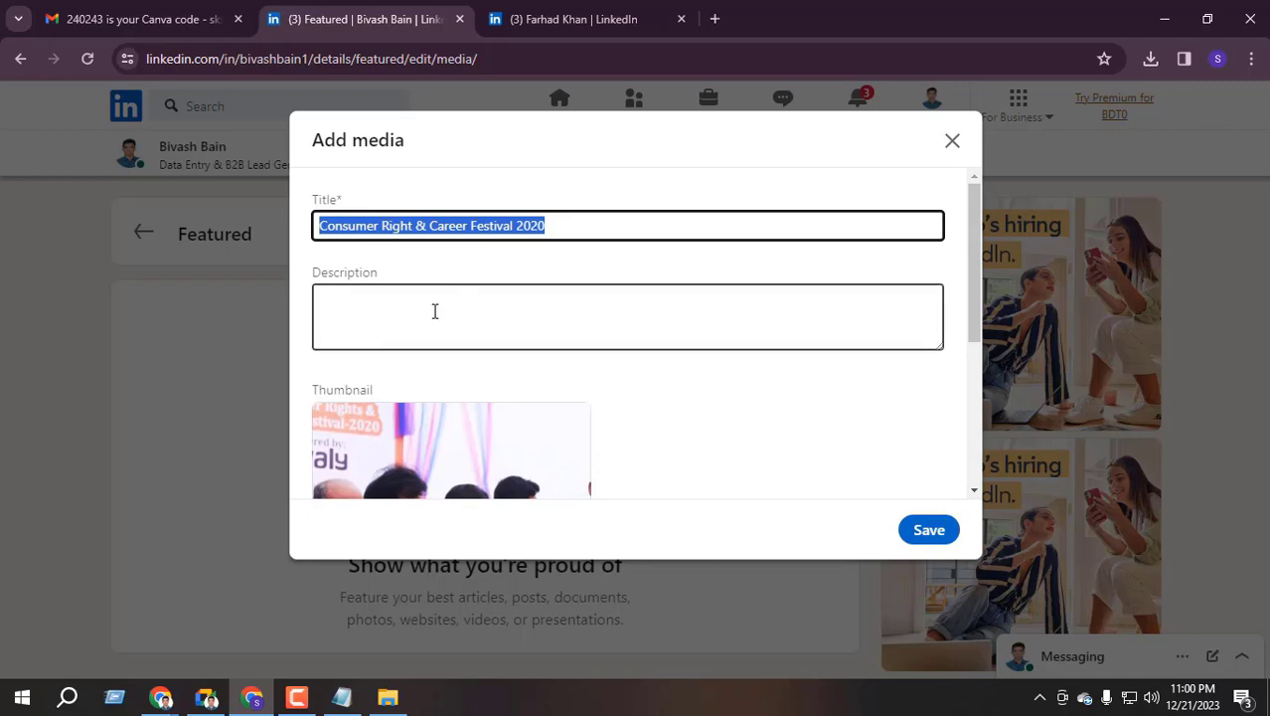
scroll(435, 311, "down", 5)
scroll(465, 340, "up", 5)
left_click(483, 227)
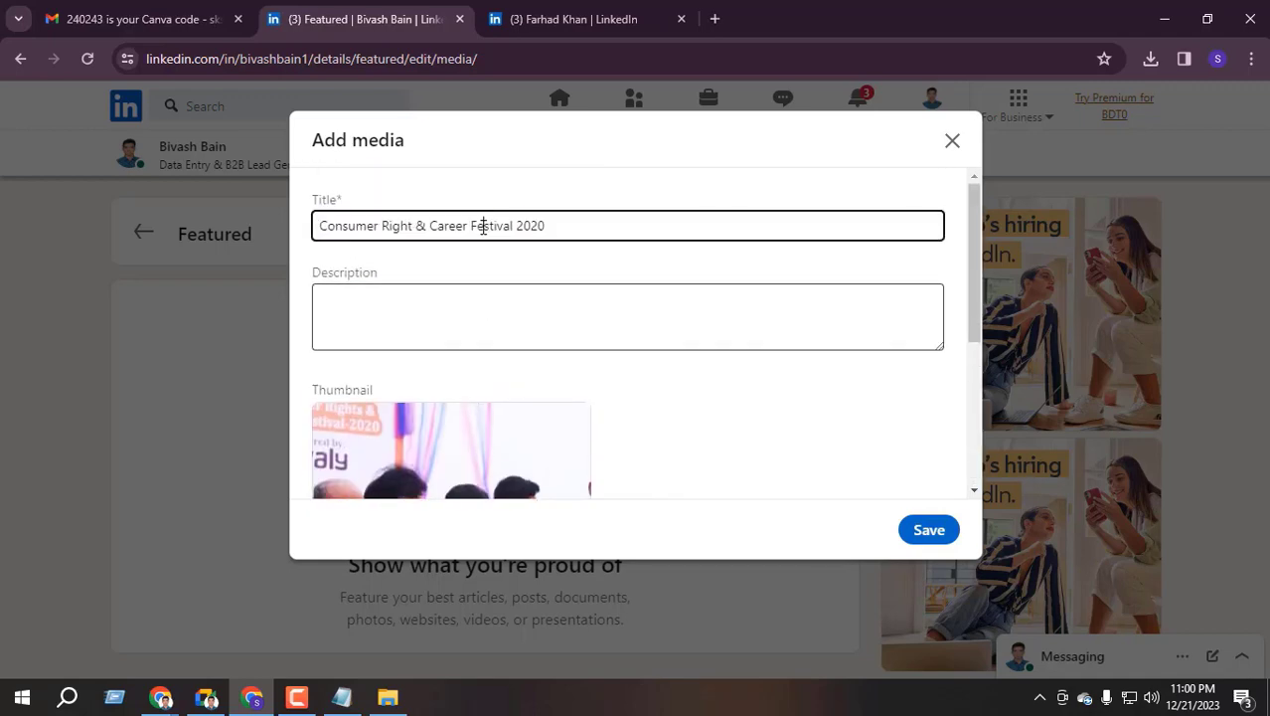
Save the Consumer Right & Career Festival 2020 featured item and return to the home feed
left_click(358, 319)
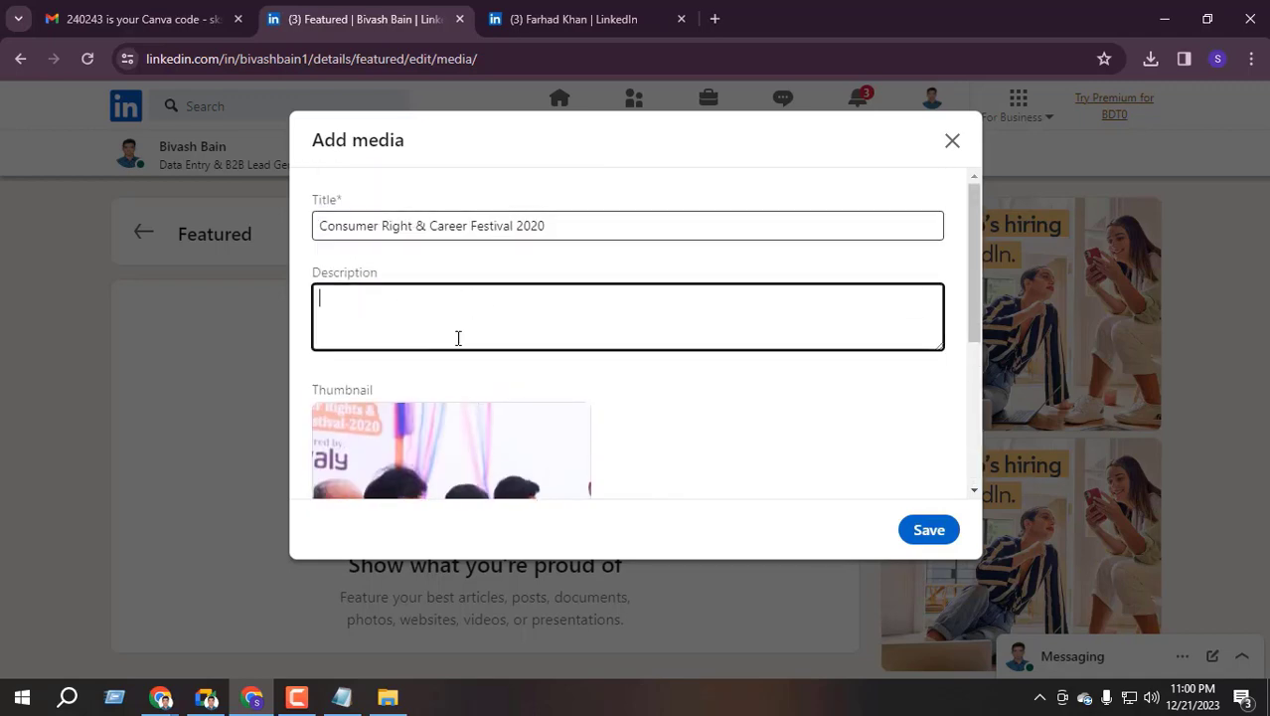
left_click(929, 529)
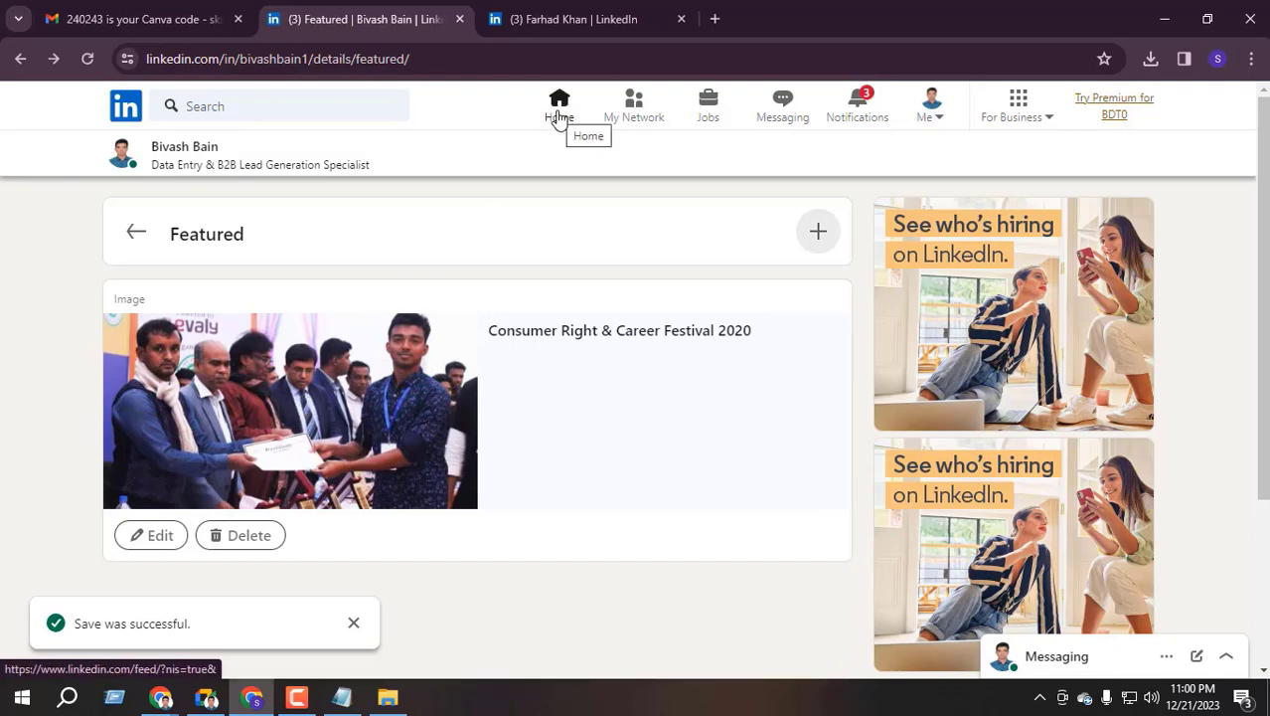
left_click(560, 112)
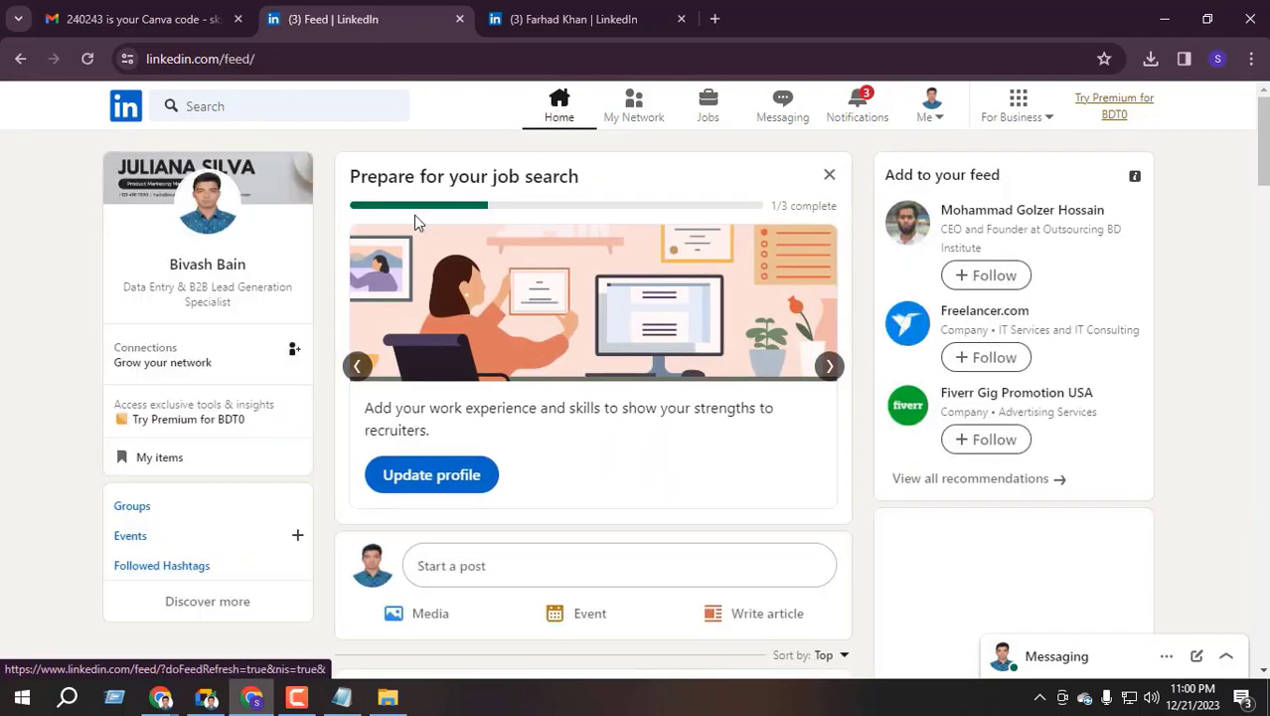
Open your profile from the feed, reload it, and bring up the Add profile section list
left_click(220, 282)
scroll(238, 477, "down", 5)
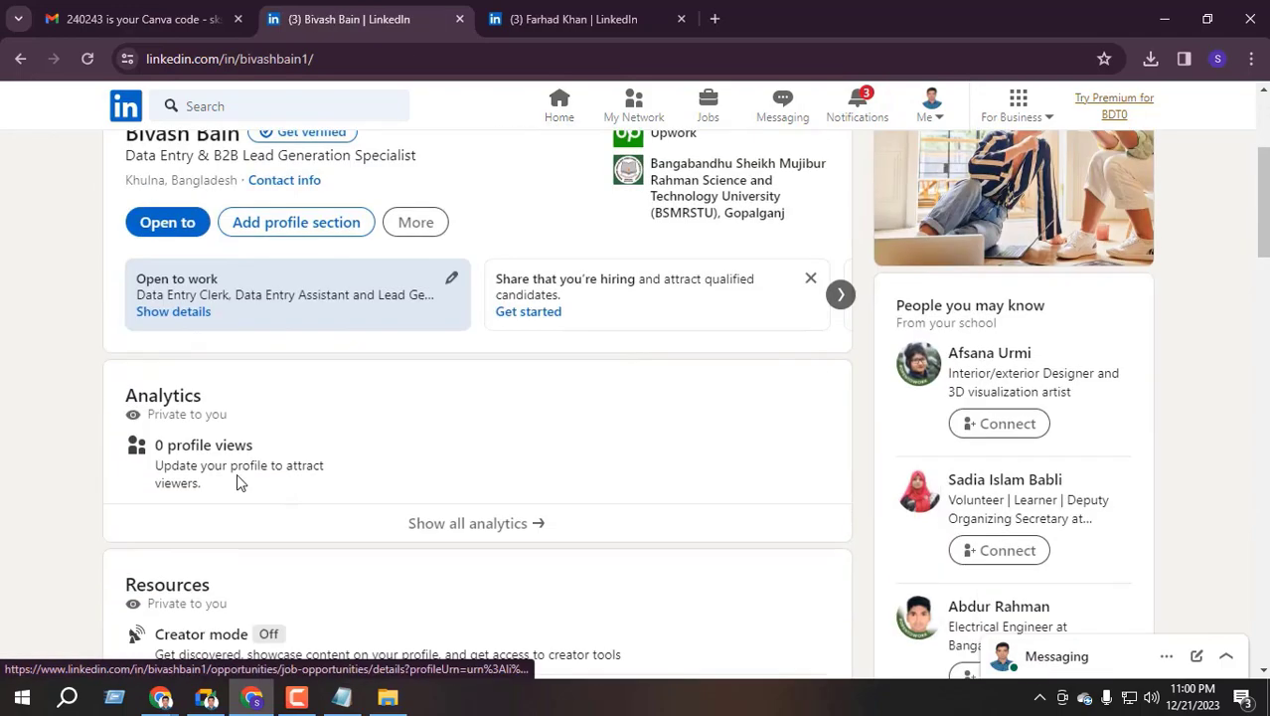
scroll(199, 318, "up", 2)
key("F5")
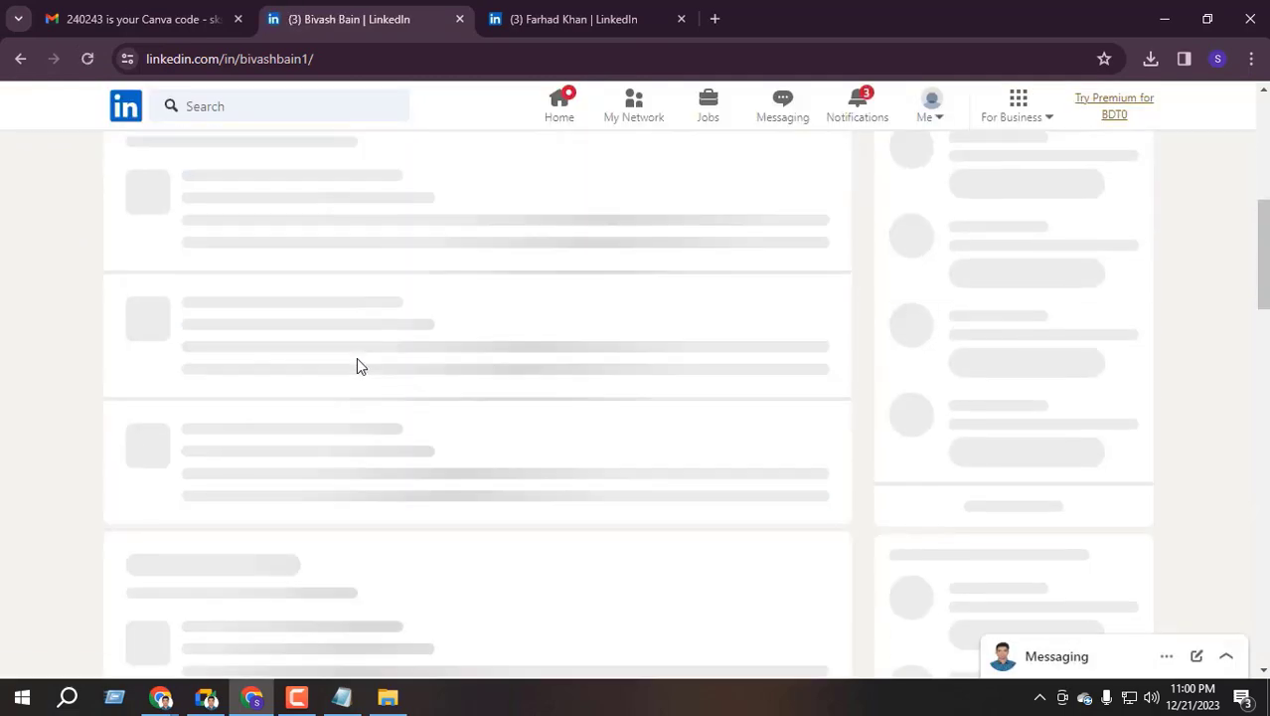
scroll(357, 361, "down", 10)
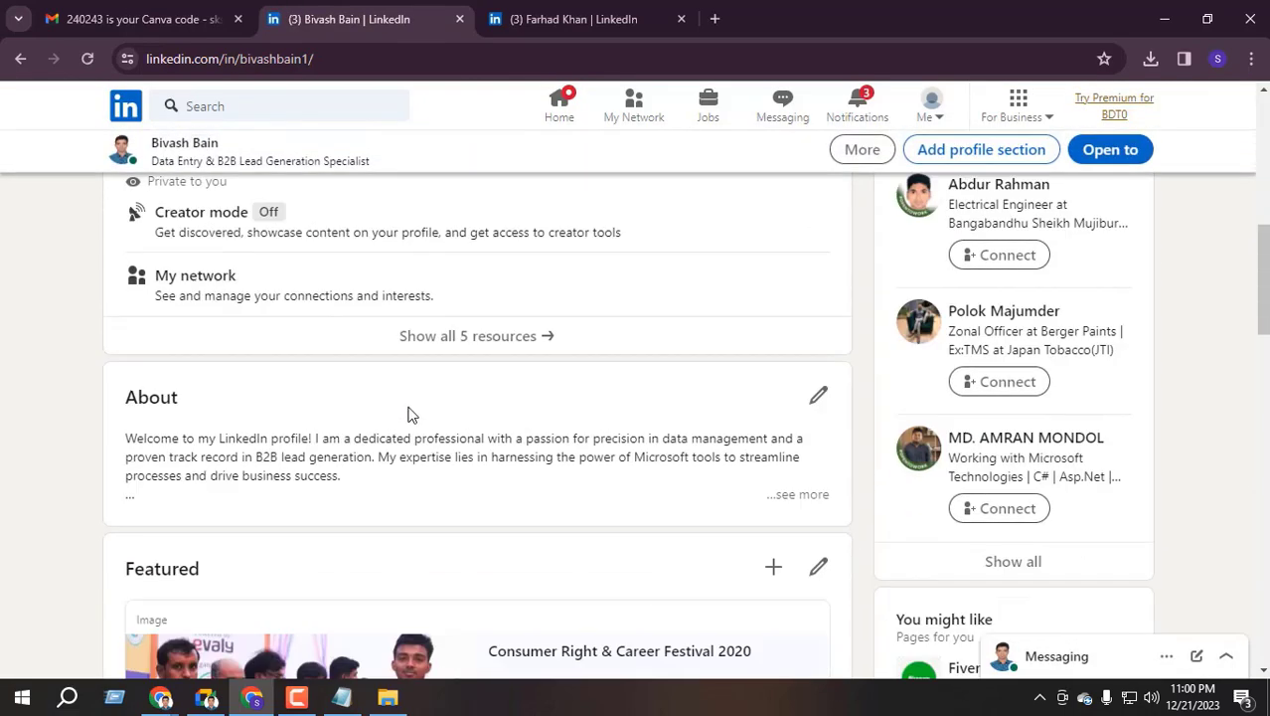
scroll(313, 328, "up", 1)
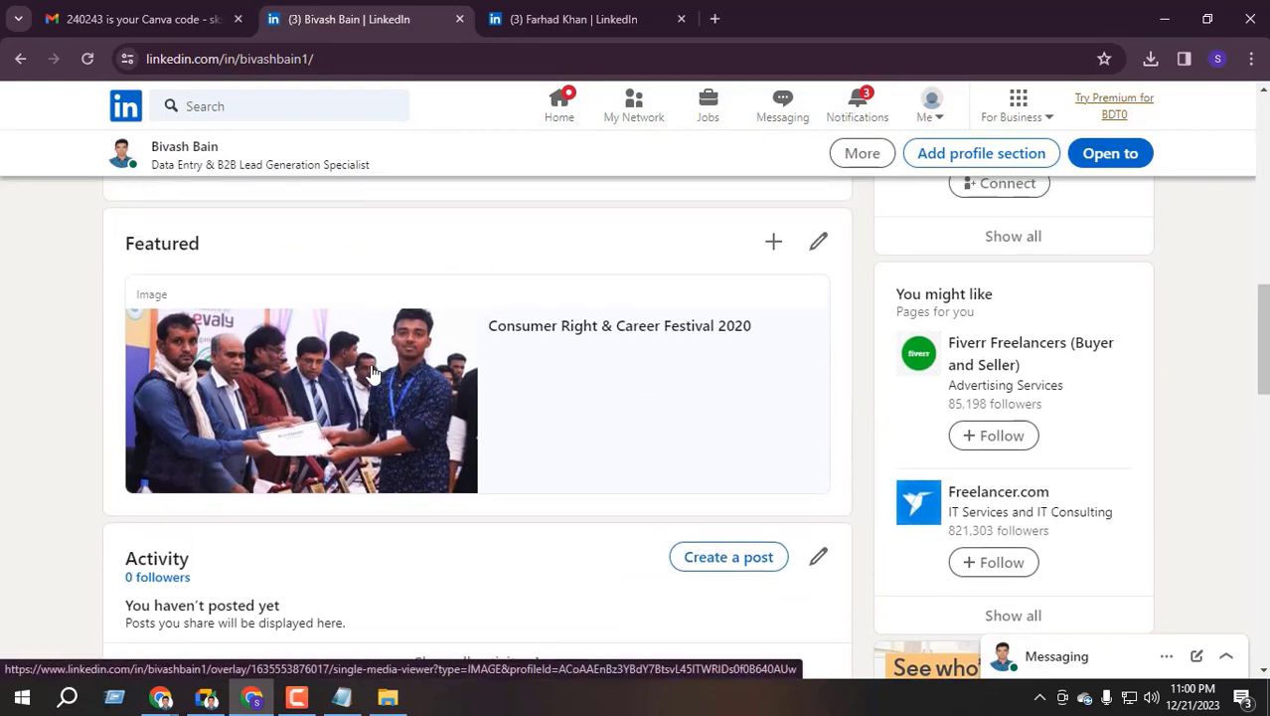
scroll(368, 373, "up", 10)
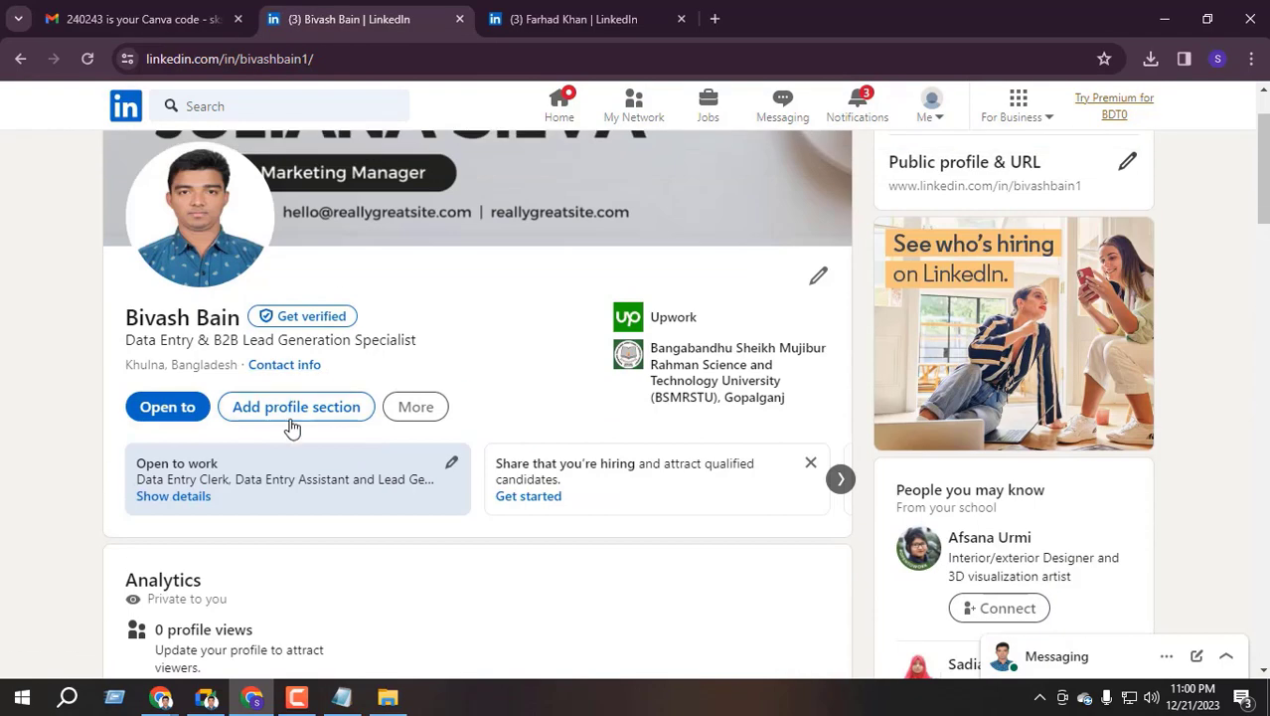
left_click(293, 408)
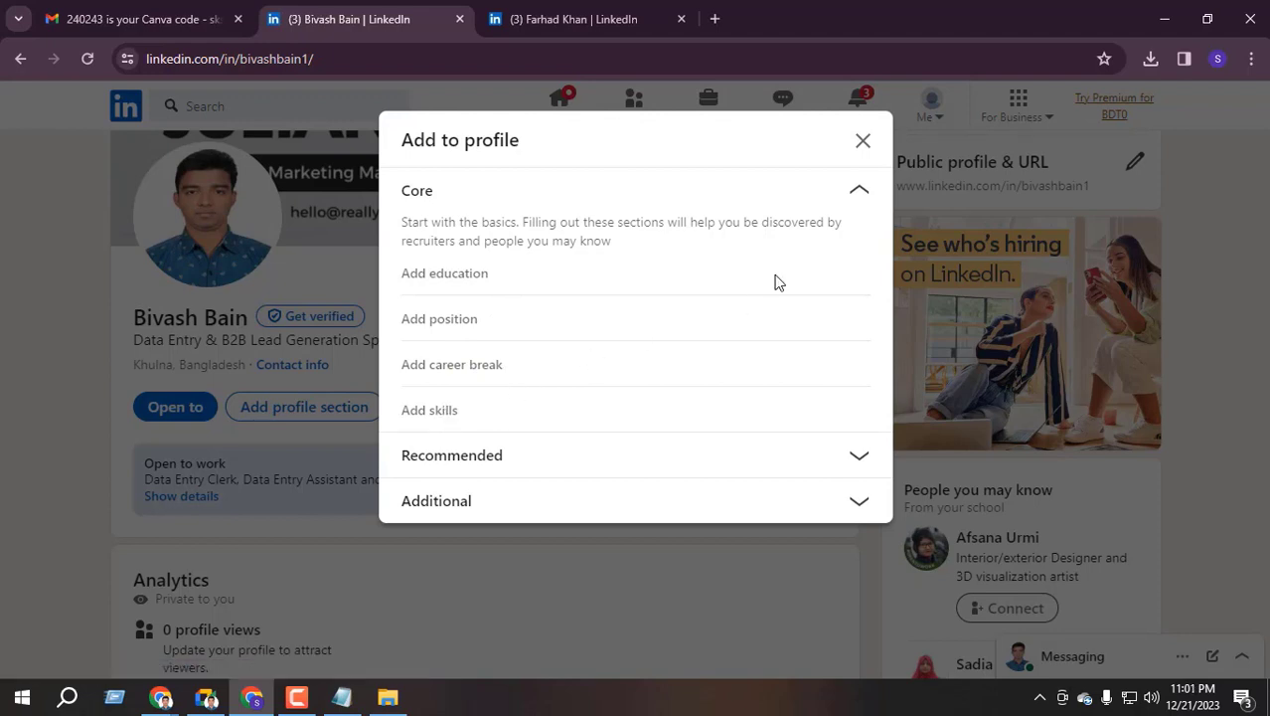
Expand Recommended sections, start a recommendation request, then abandon it
left_click(859, 191)
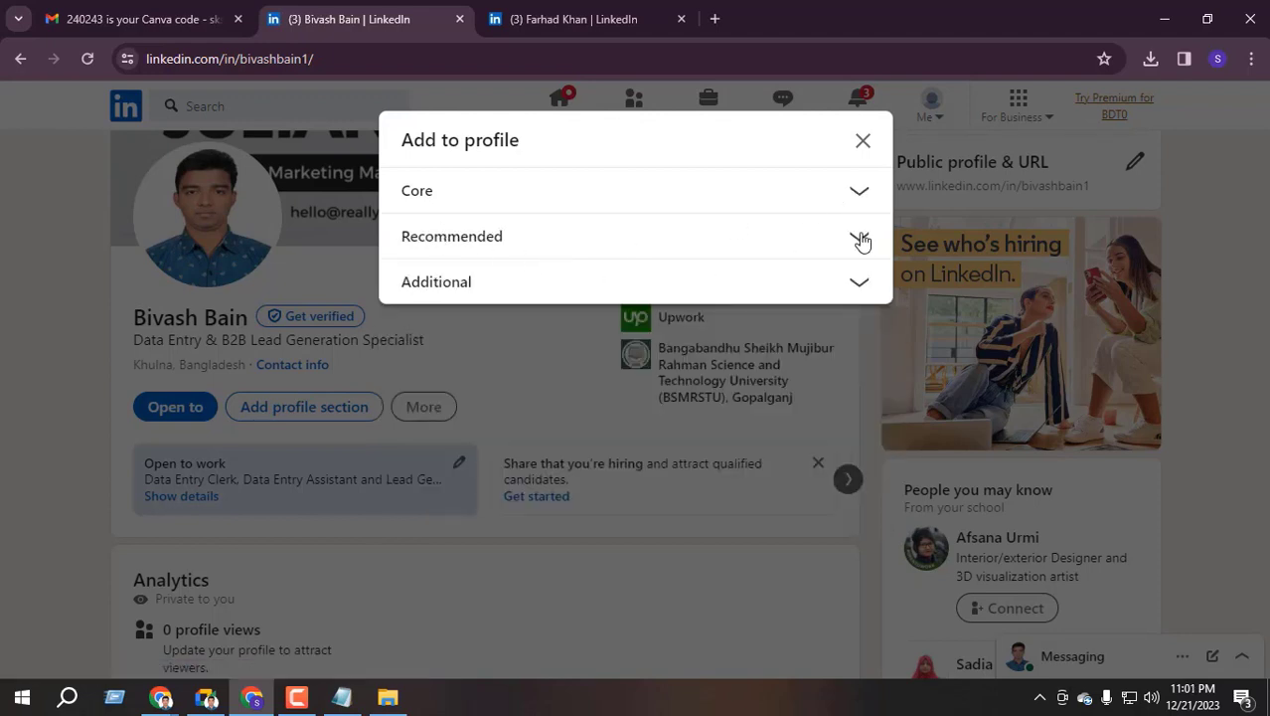
left_click(858, 237)
scroll(473, 328, "down", 1)
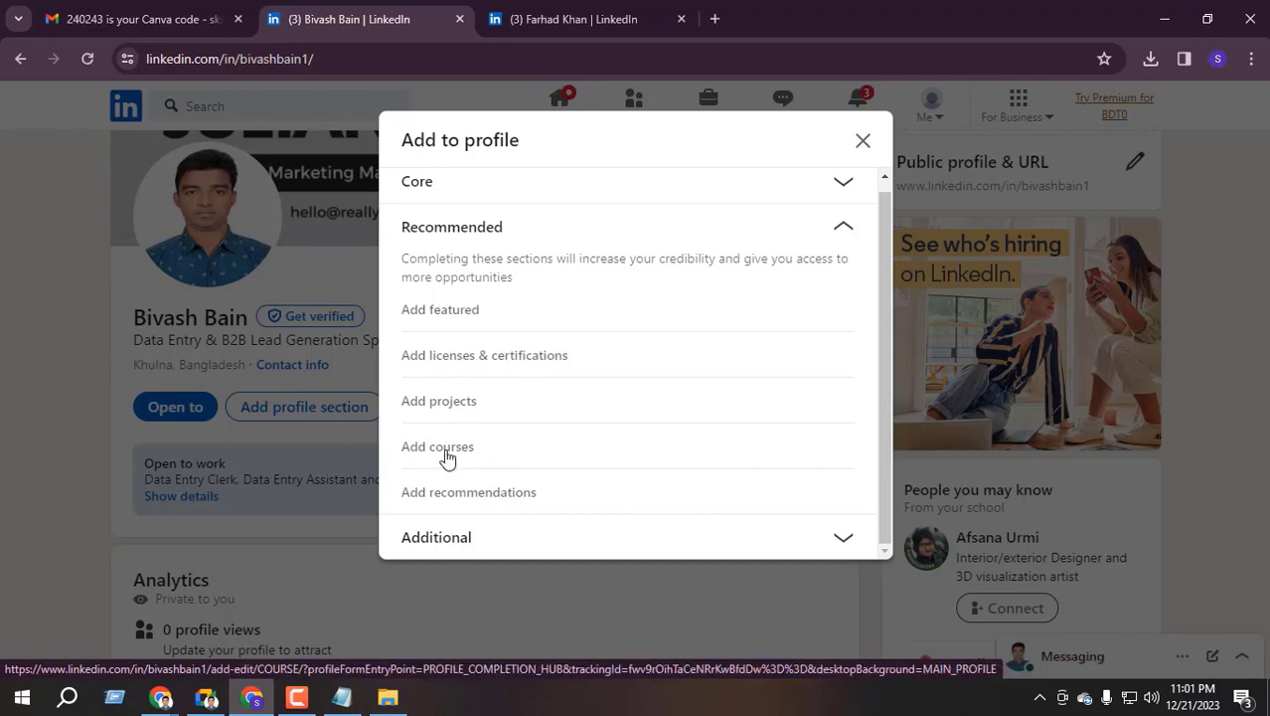
left_click(497, 493)
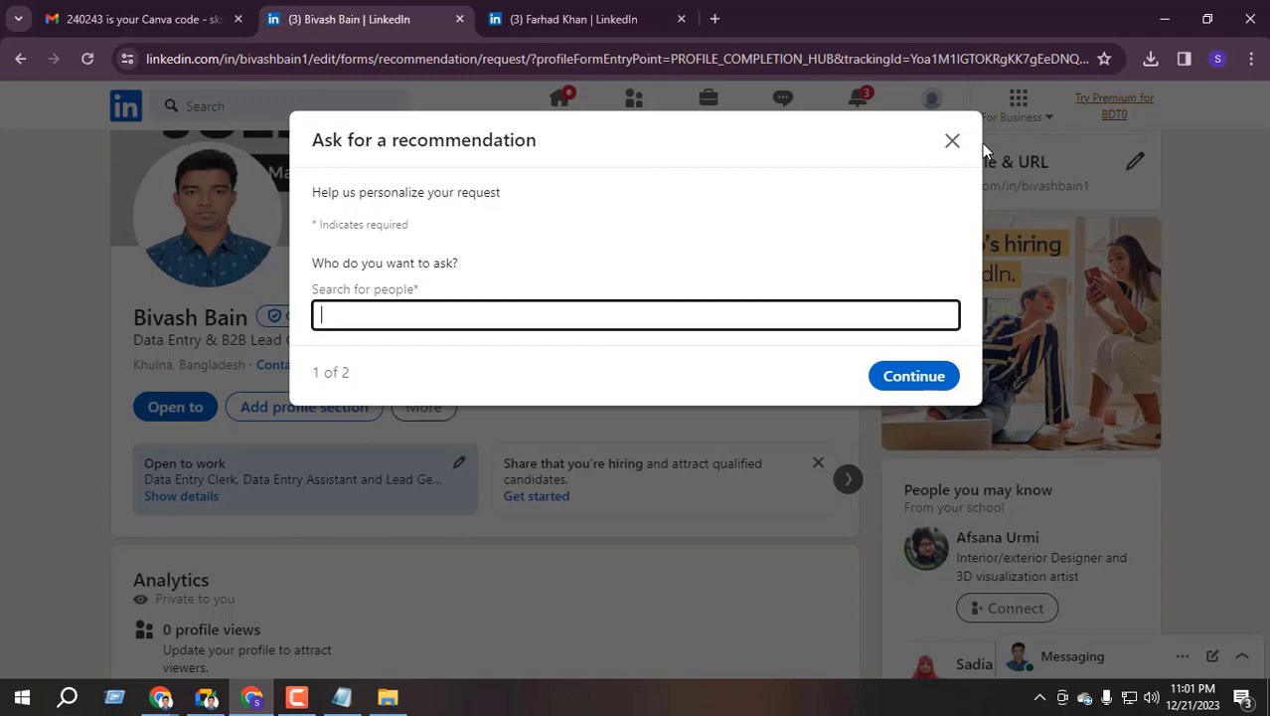
left_click(952, 140)
Reopen Add profile section, expand Additional and choose Add languages
left_click(317, 410)
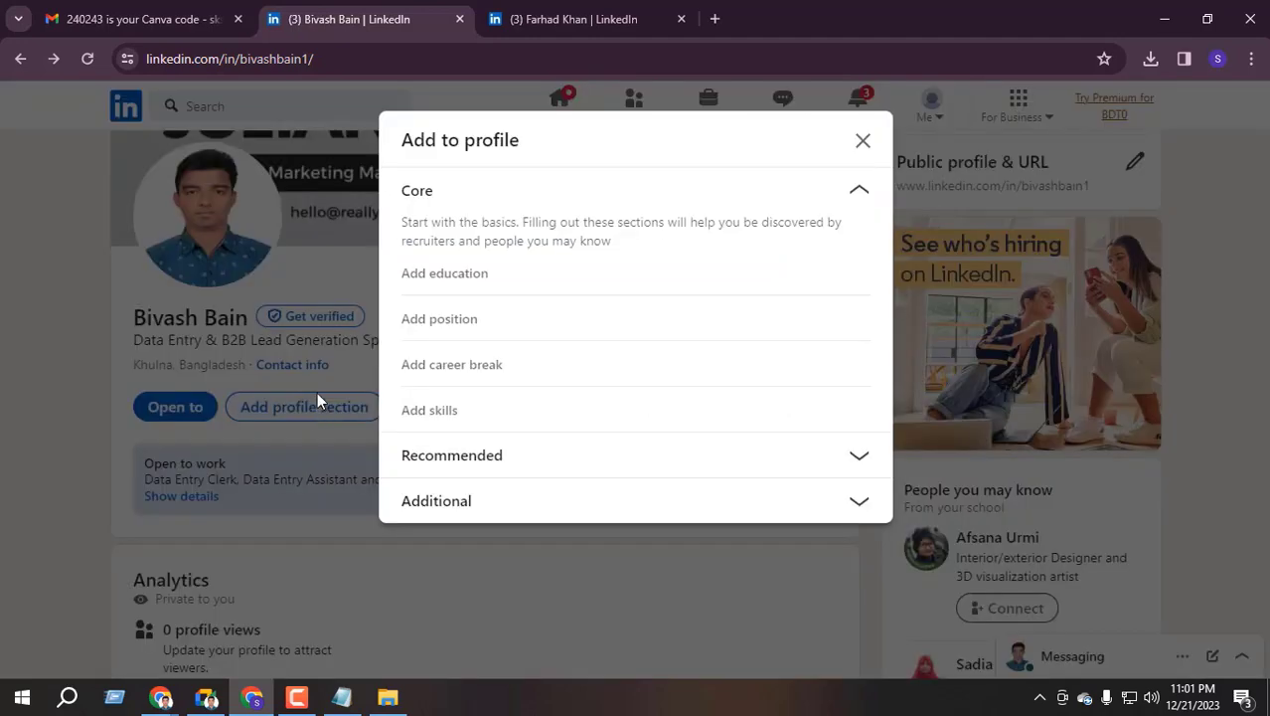
left_click(855, 204)
left_click(851, 287)
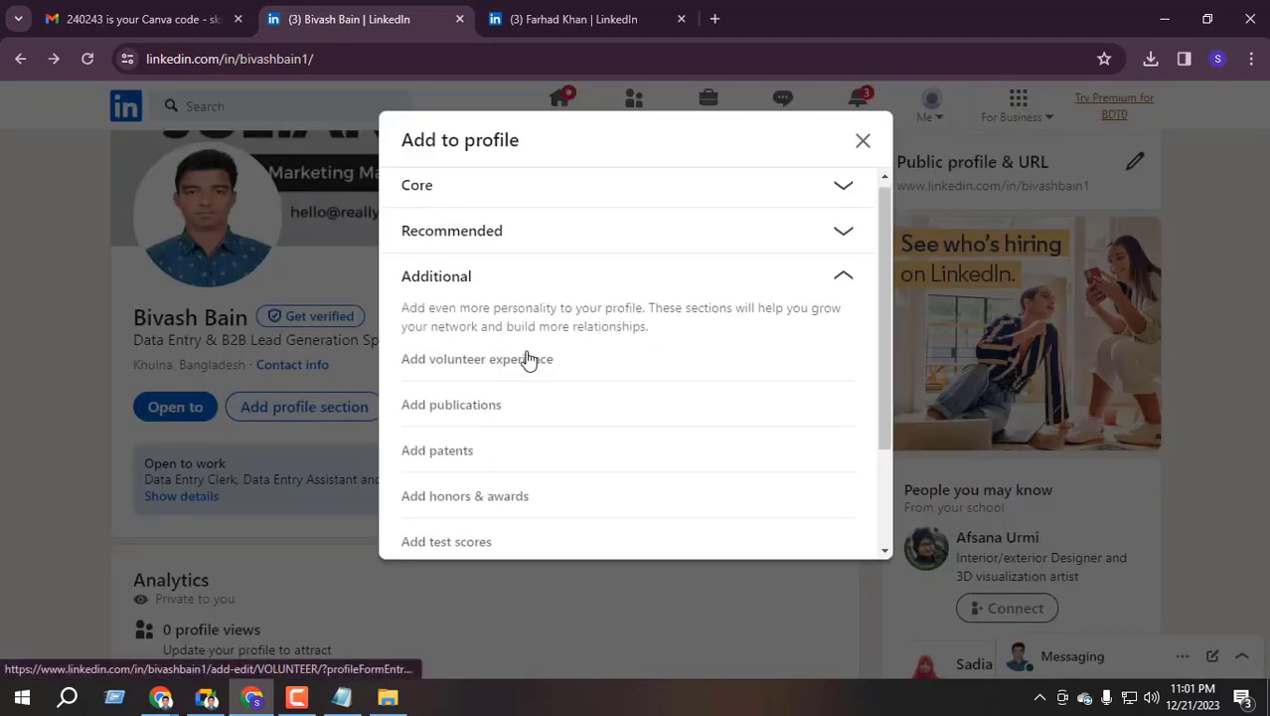
scroll(528, 360, "down", 2)
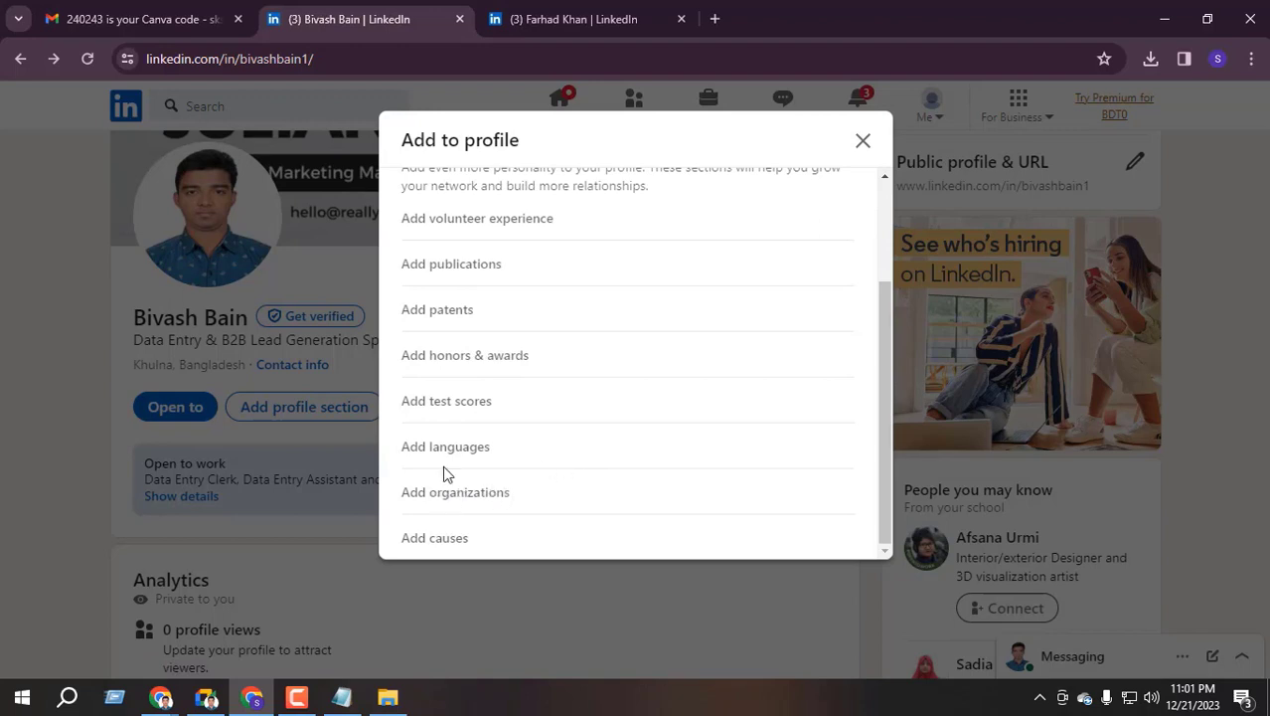
left_click(445, 447)
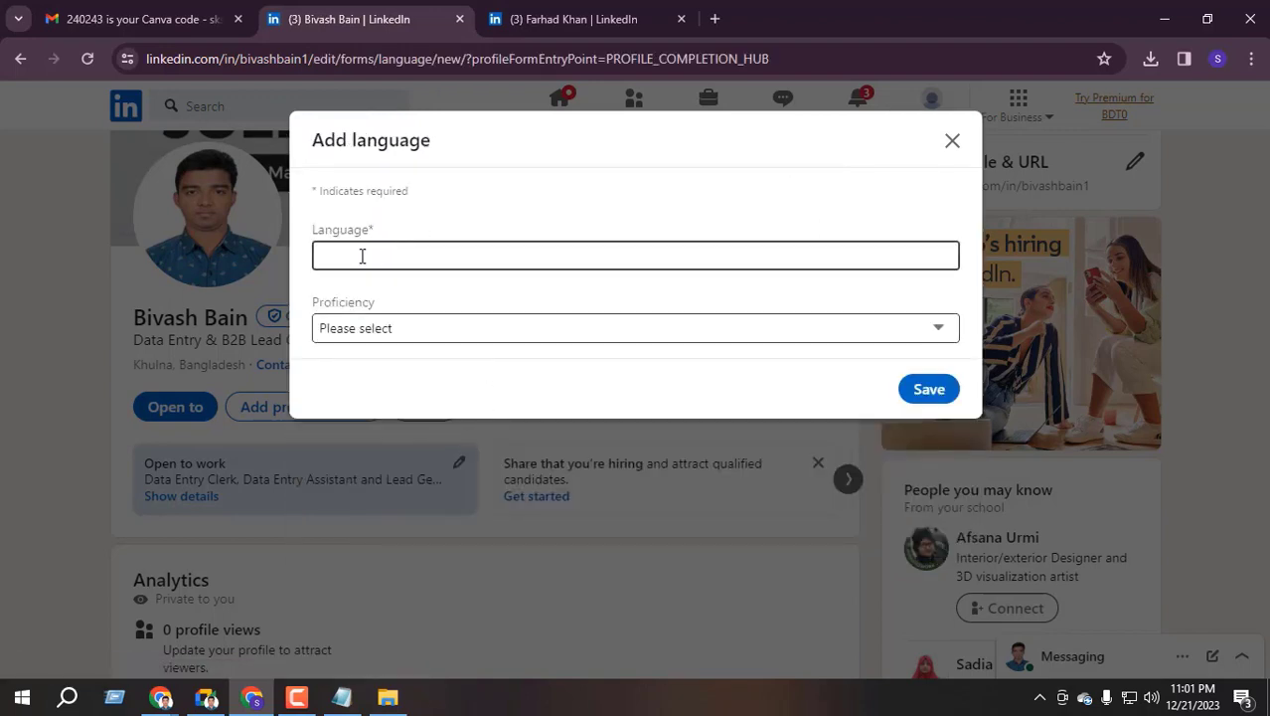
Add Bengali with Native or bilingual proficiency as a profile language and save it
left_click(367, 260)
type("B")
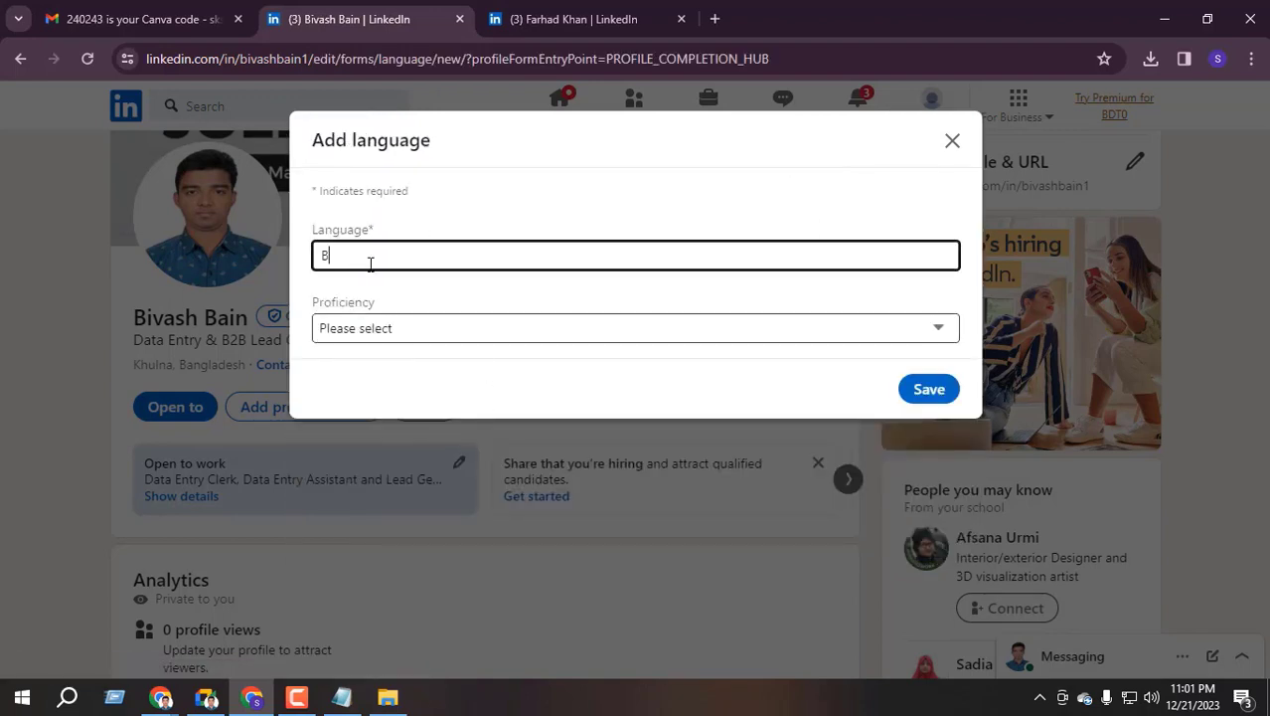
type("engali")
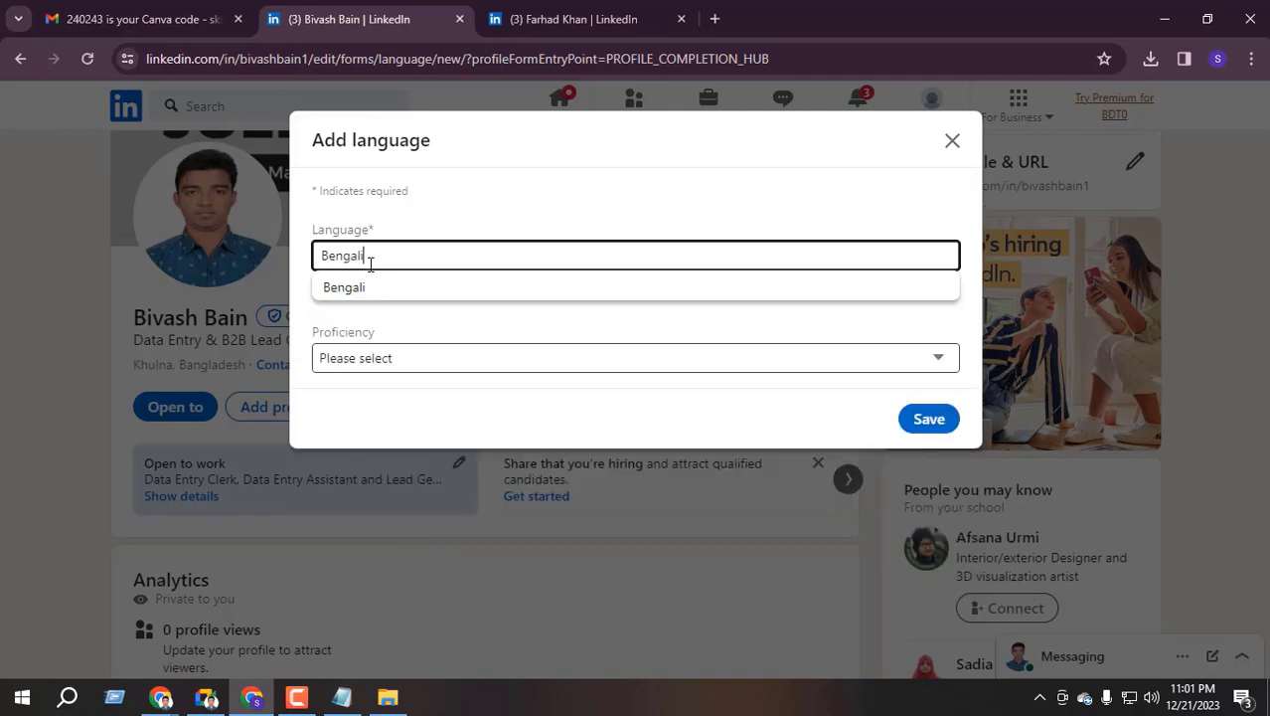
left_click(385, 290)
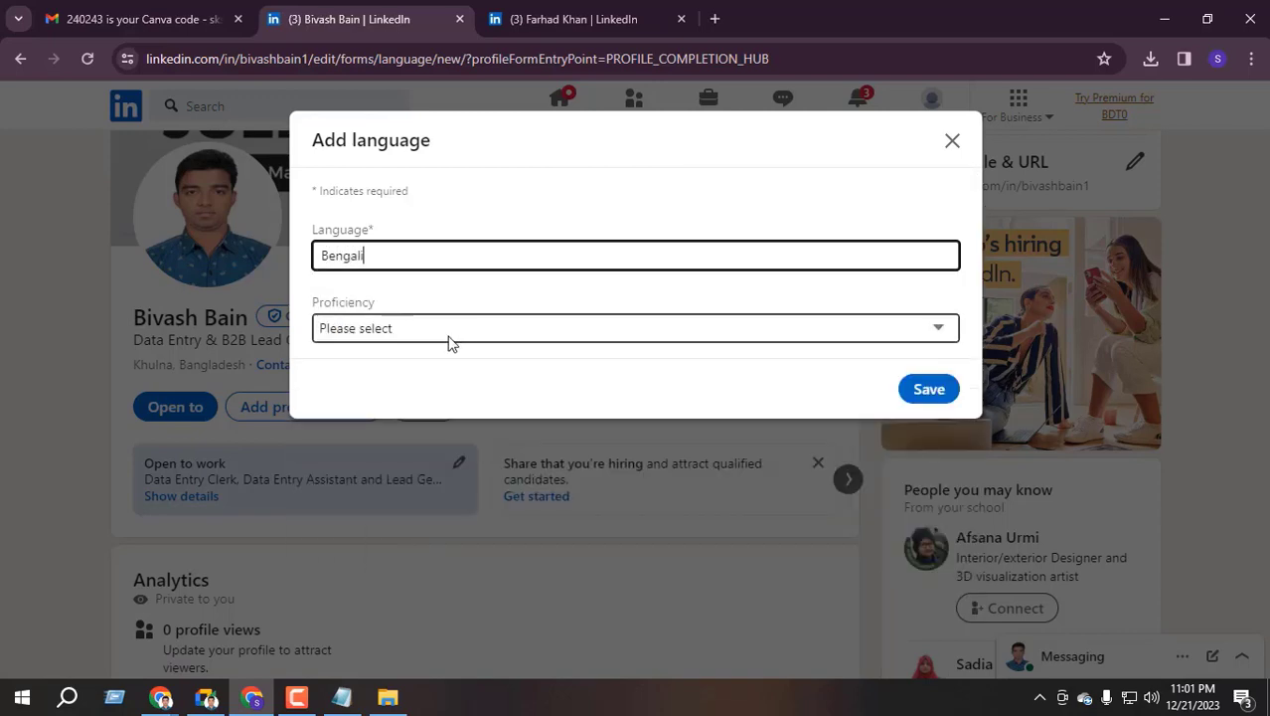
left_click(447, 331)
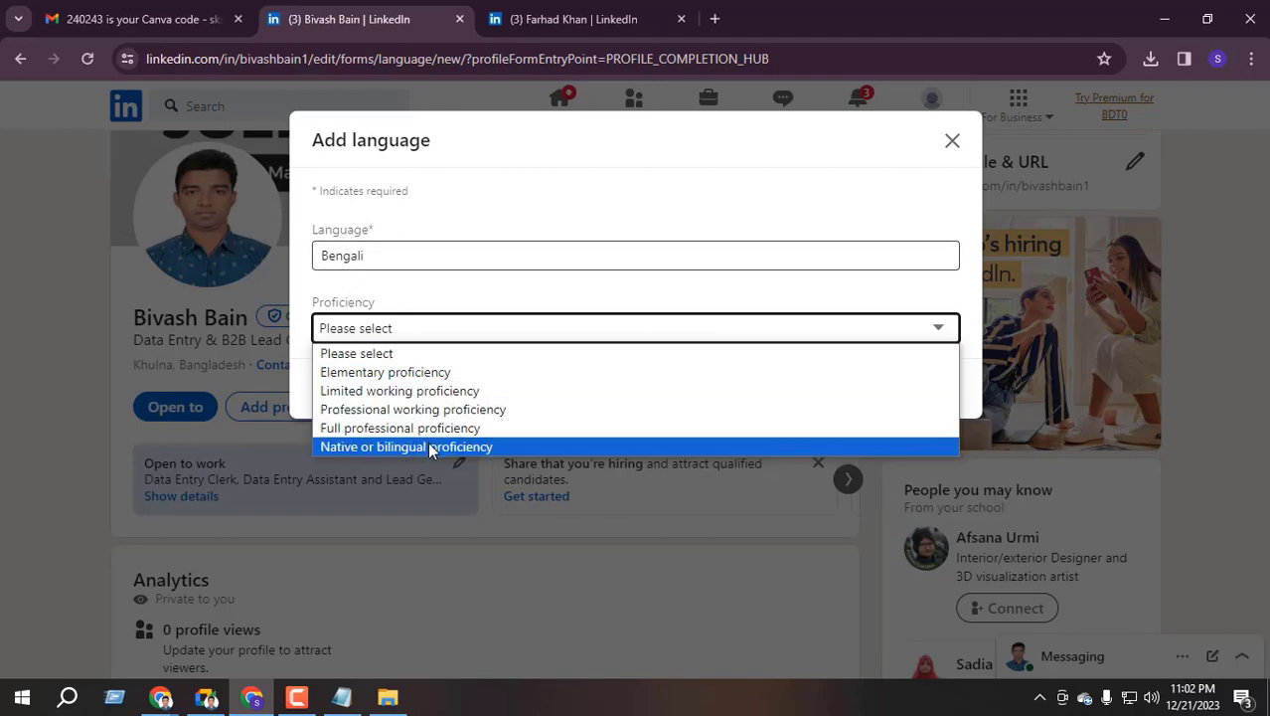
left_click(431, 448)
left_click(920, 388)
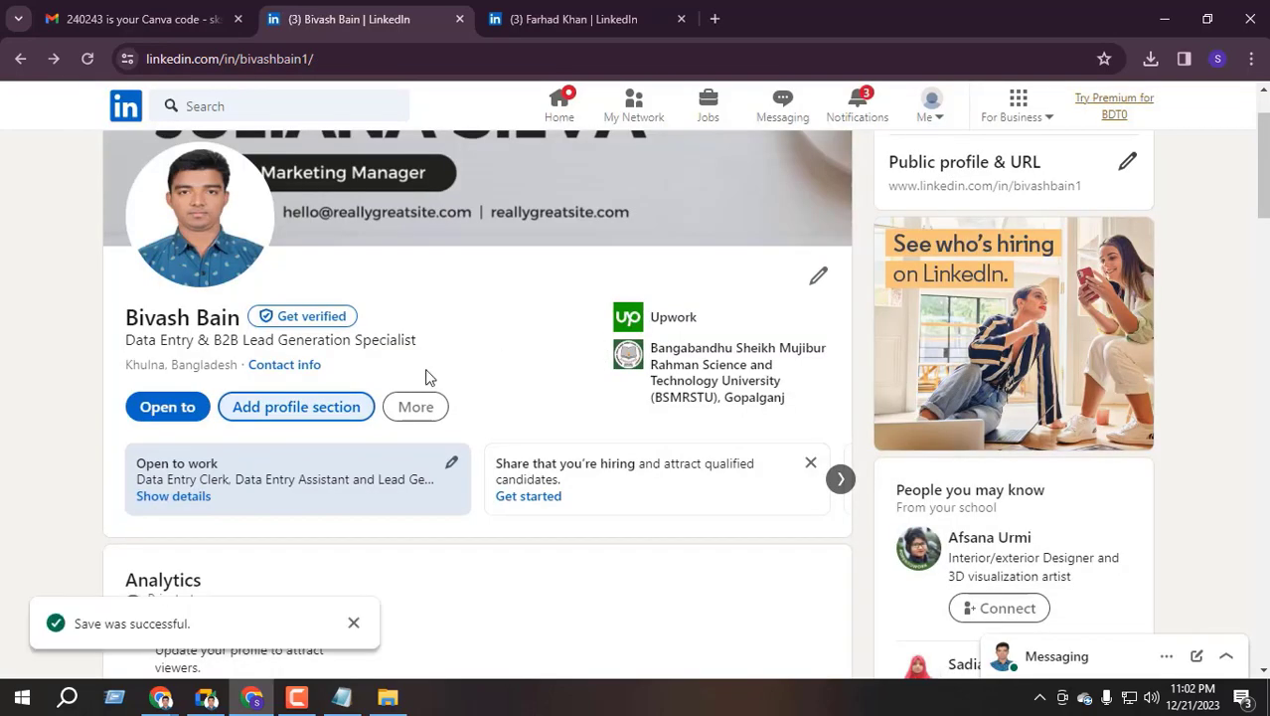
Add English at Full professional proficiency as a profile language, save it, and reload the profile
left_click(310, 416)
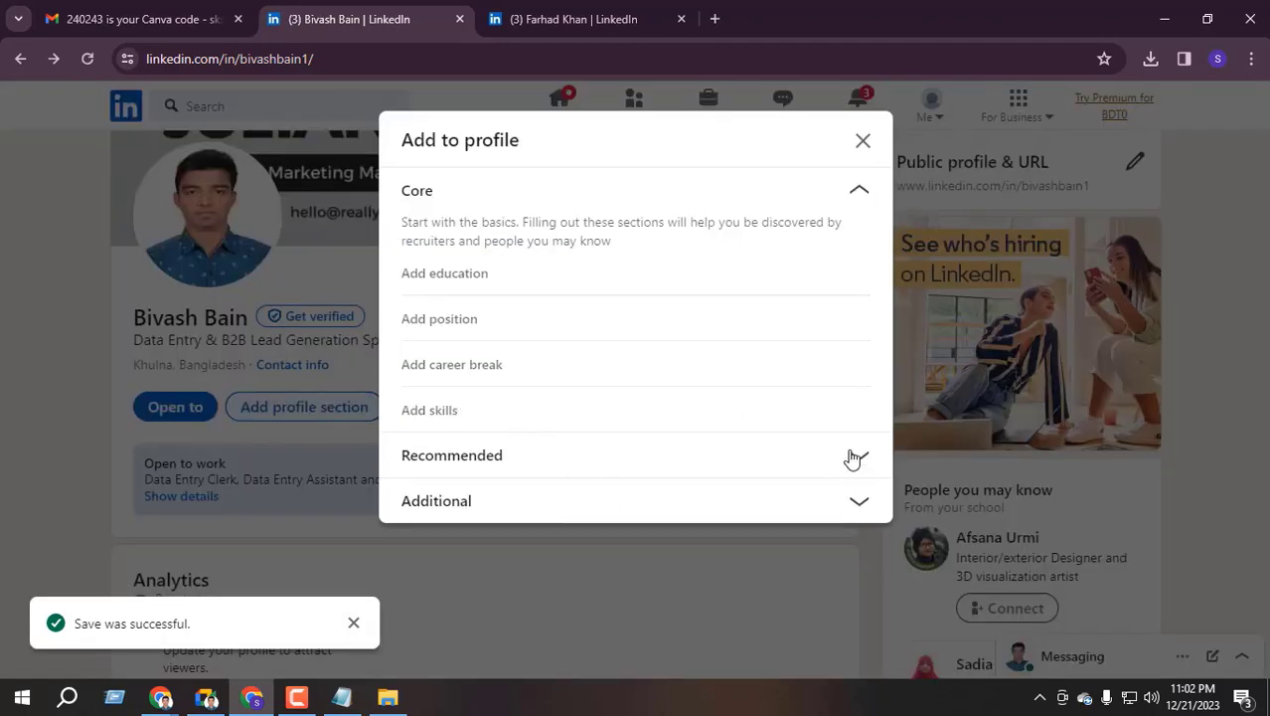
left_click(853, 186)
left_click(840, 285)
scroll(558, 389, "down", 3)
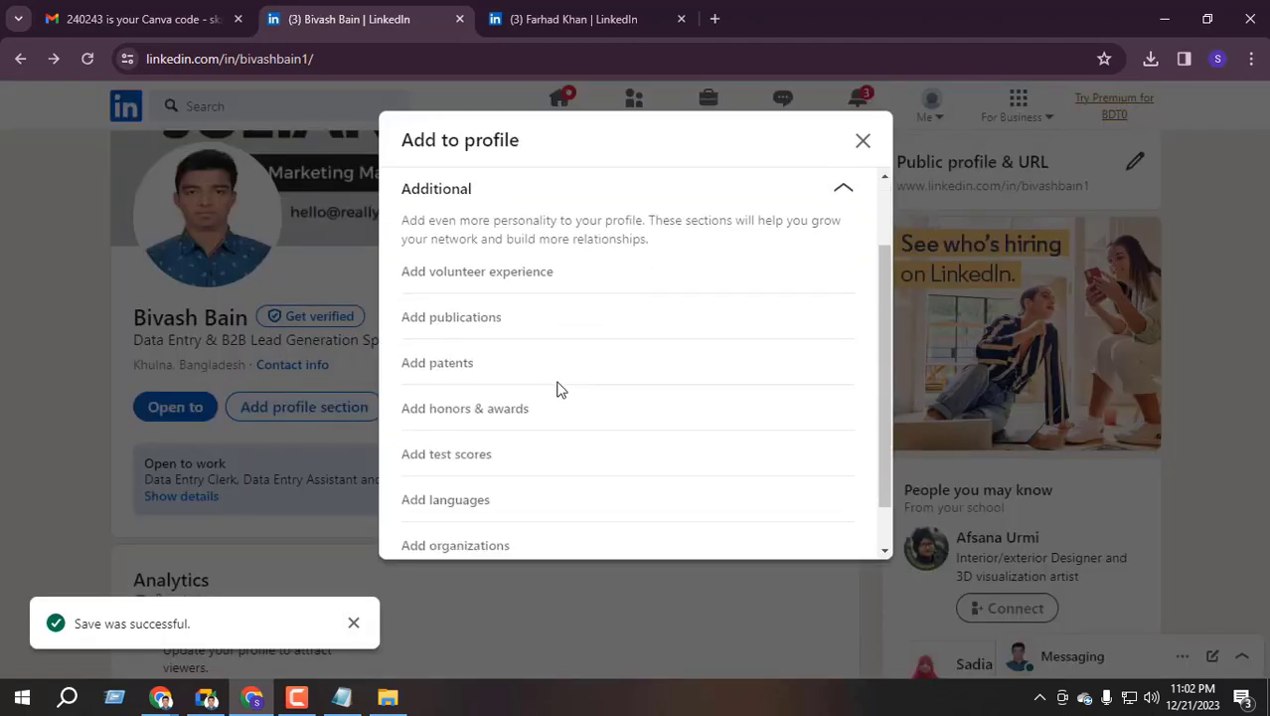
left_click(449, 453)
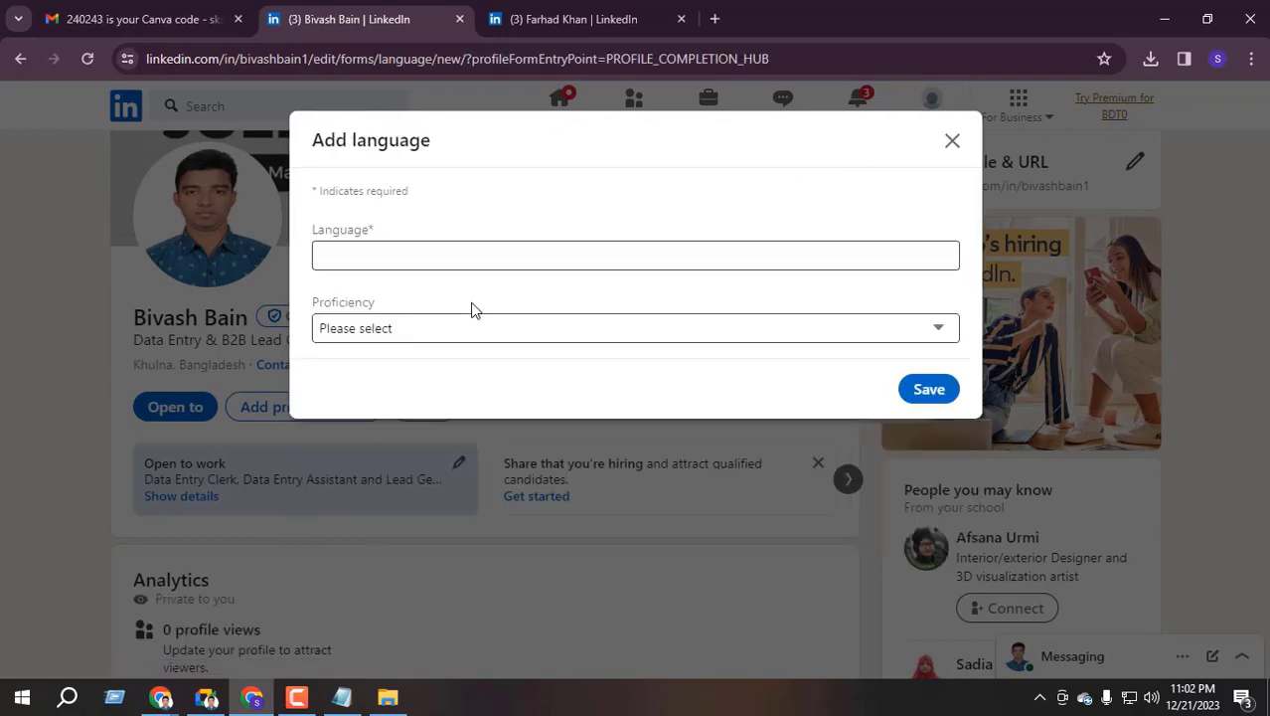
left_click(374, 251)
type("E")
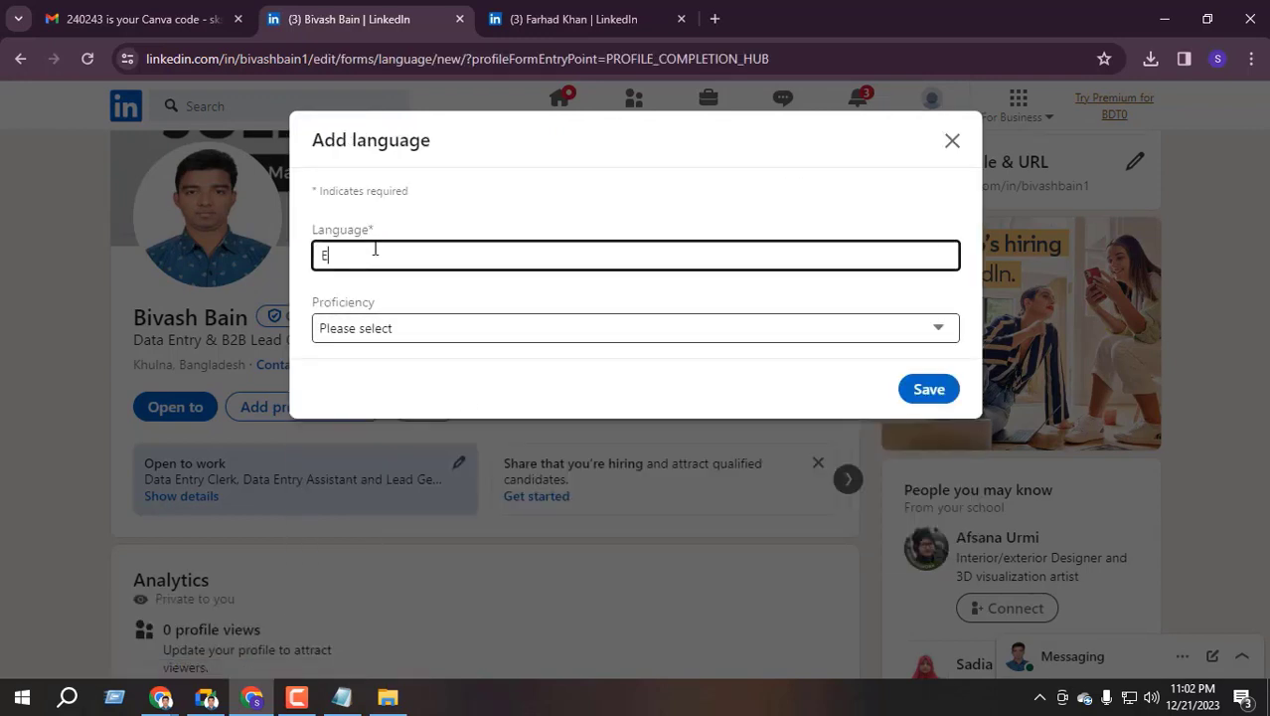
type("nglish")
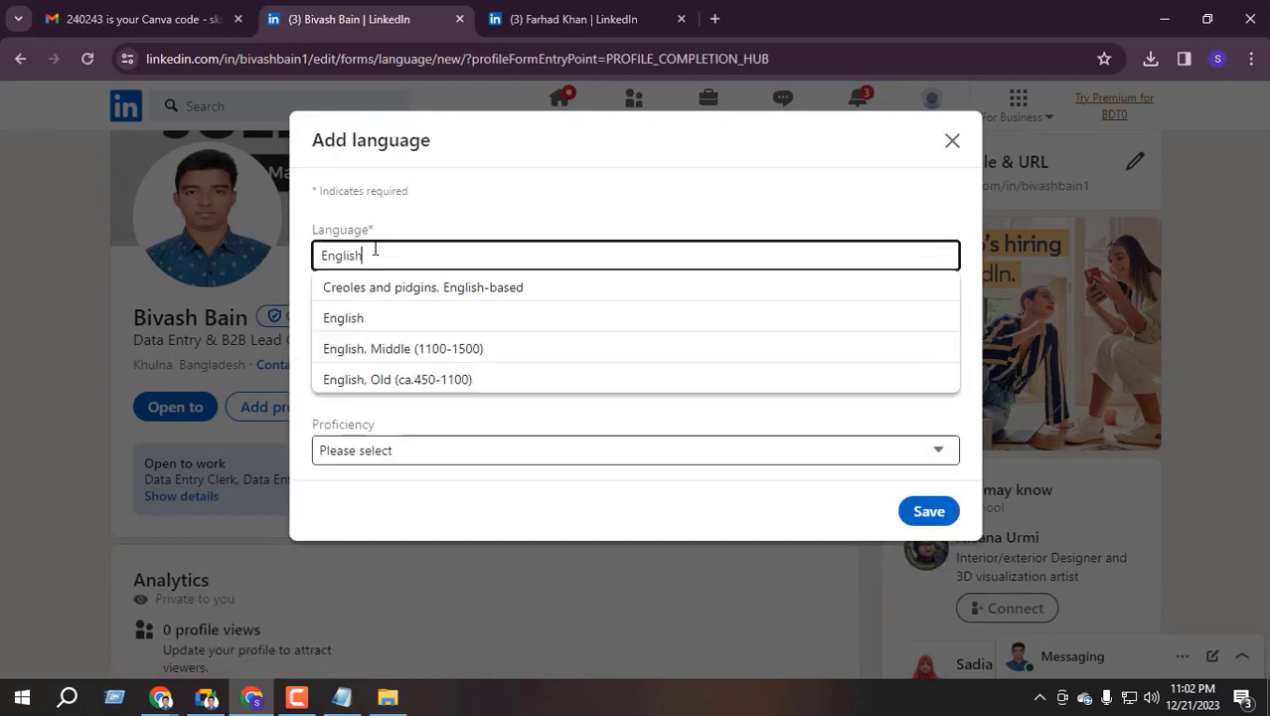
left_click(411, 320)
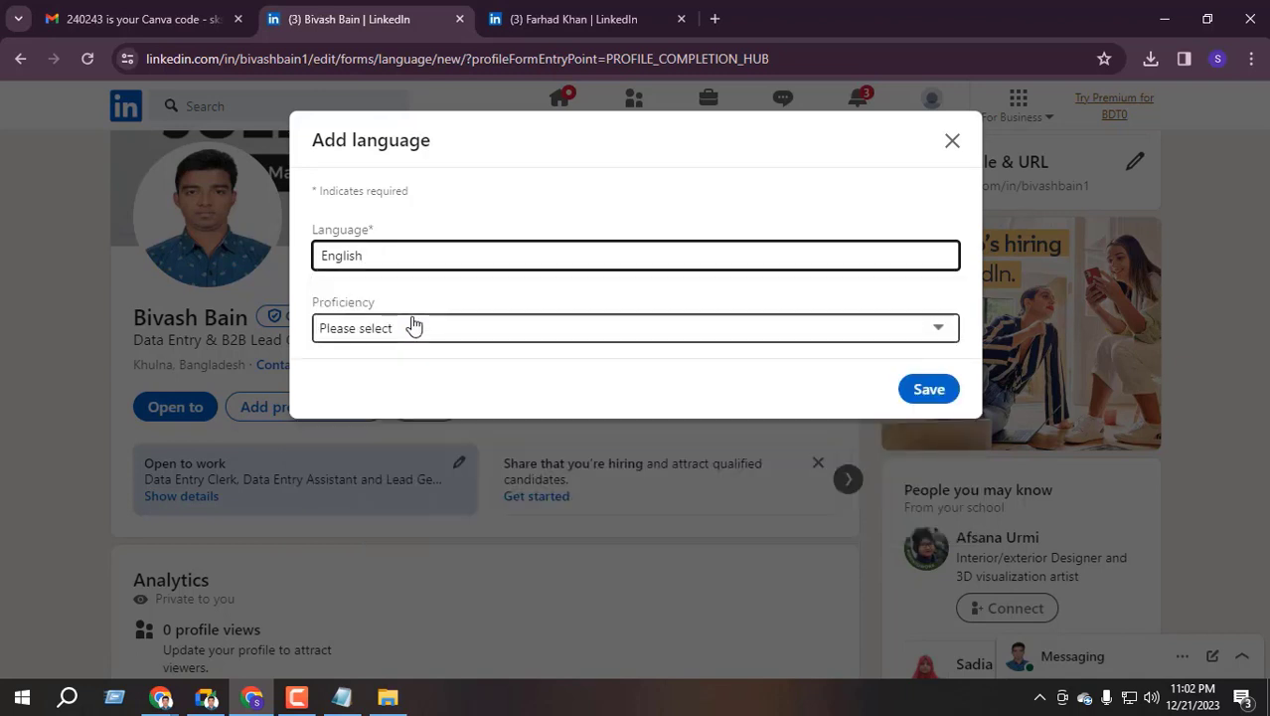
left_click(403, 338)
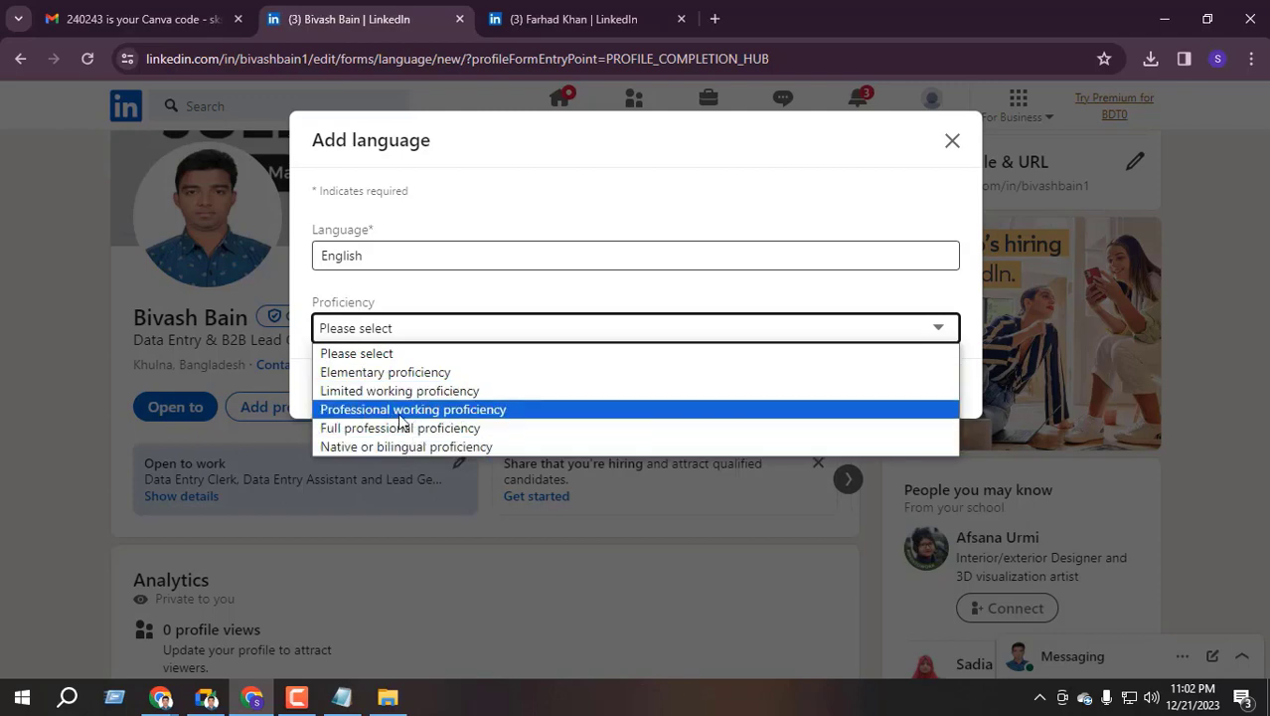
left_click(438, 430)
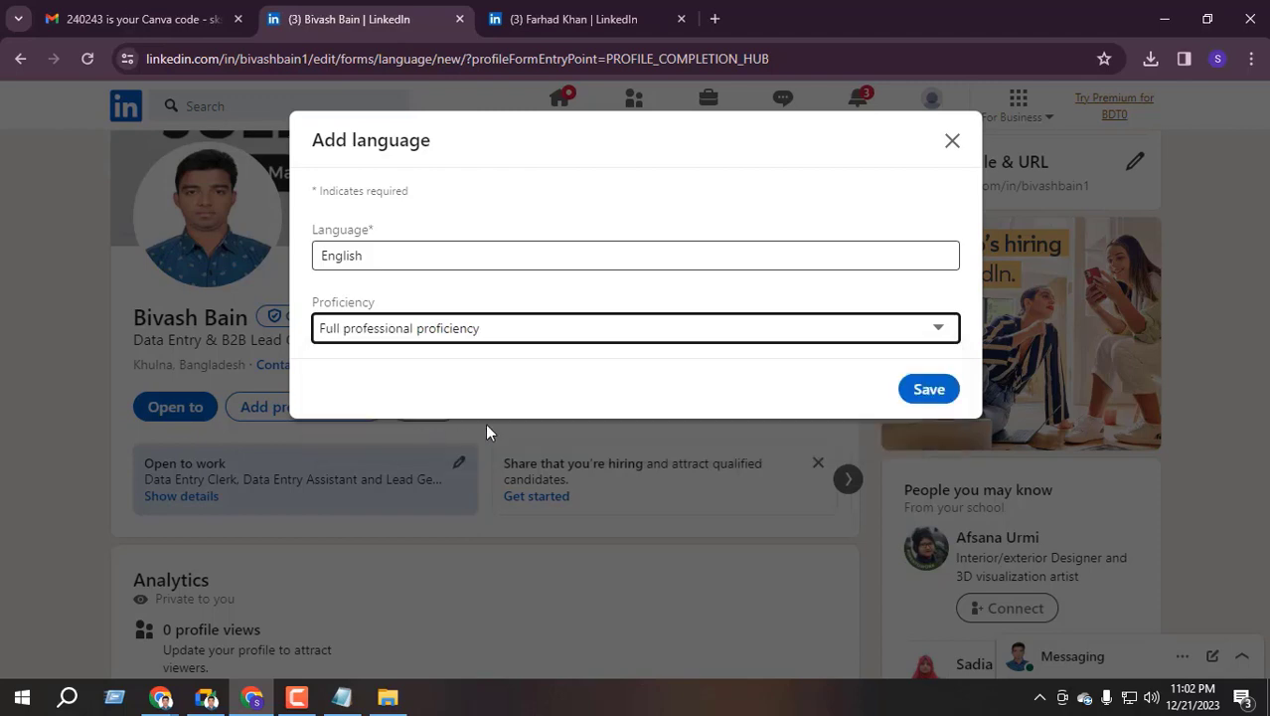
left_click(920, 386)
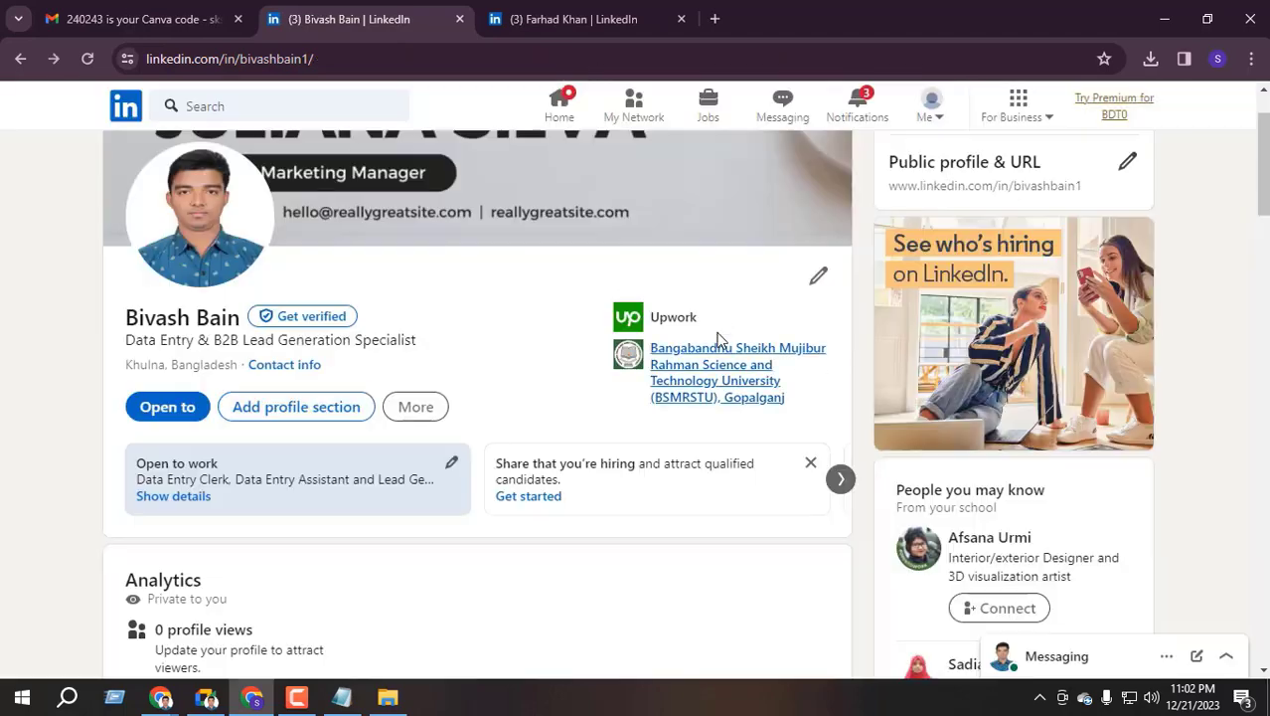
left_click(87, 58)
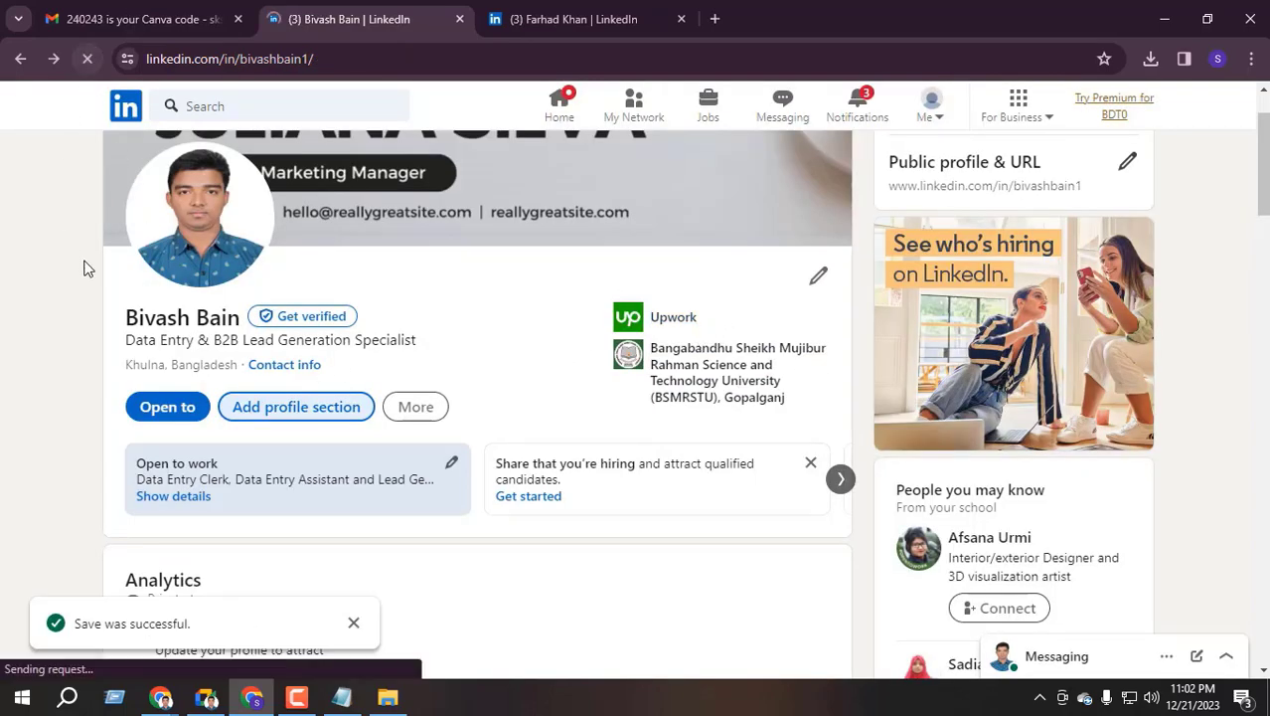
scroll(136, 313, "down", 1)
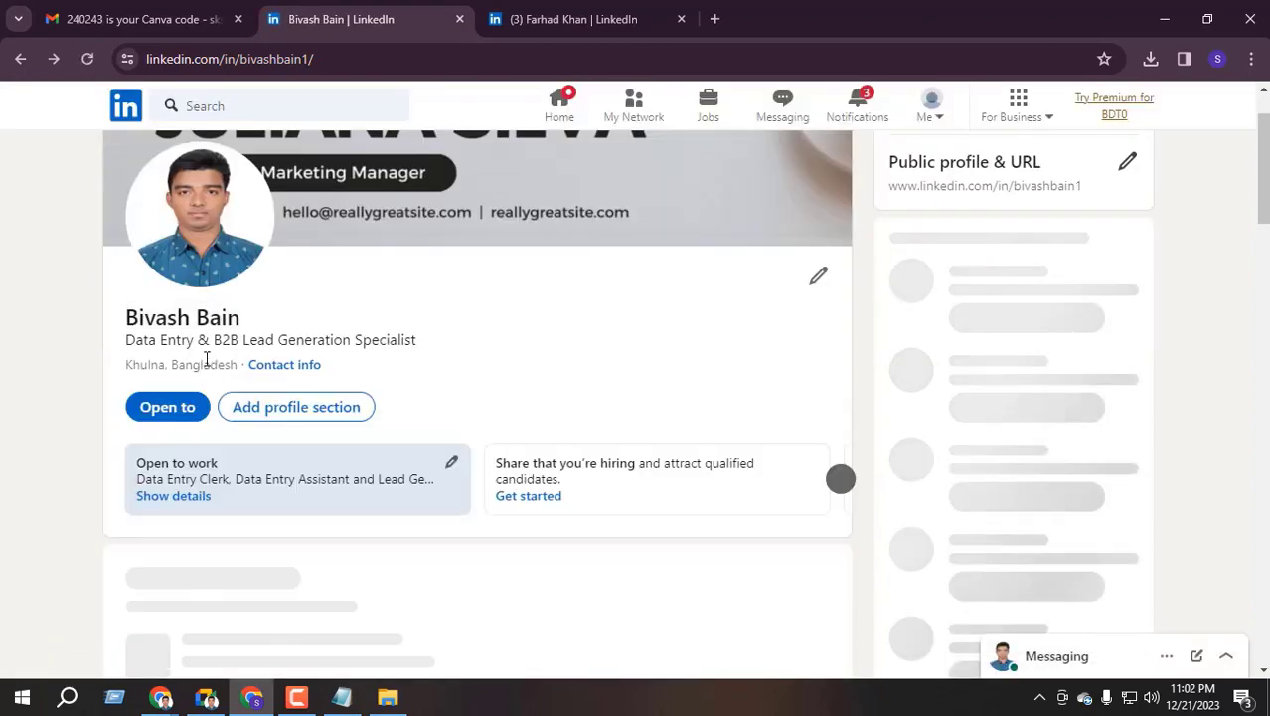
scroll(105, 387, "down", 20)
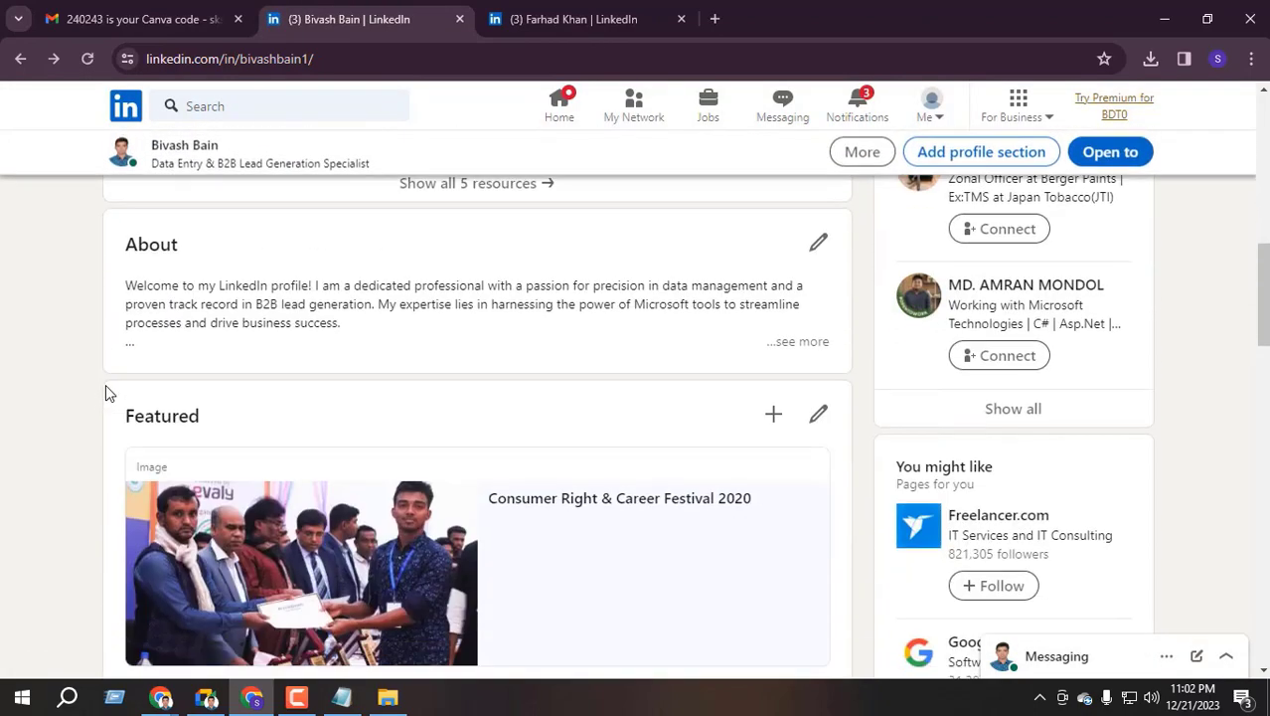
scroll(107, 398, "down", 3)
scroll(125, 389, "up", 2)
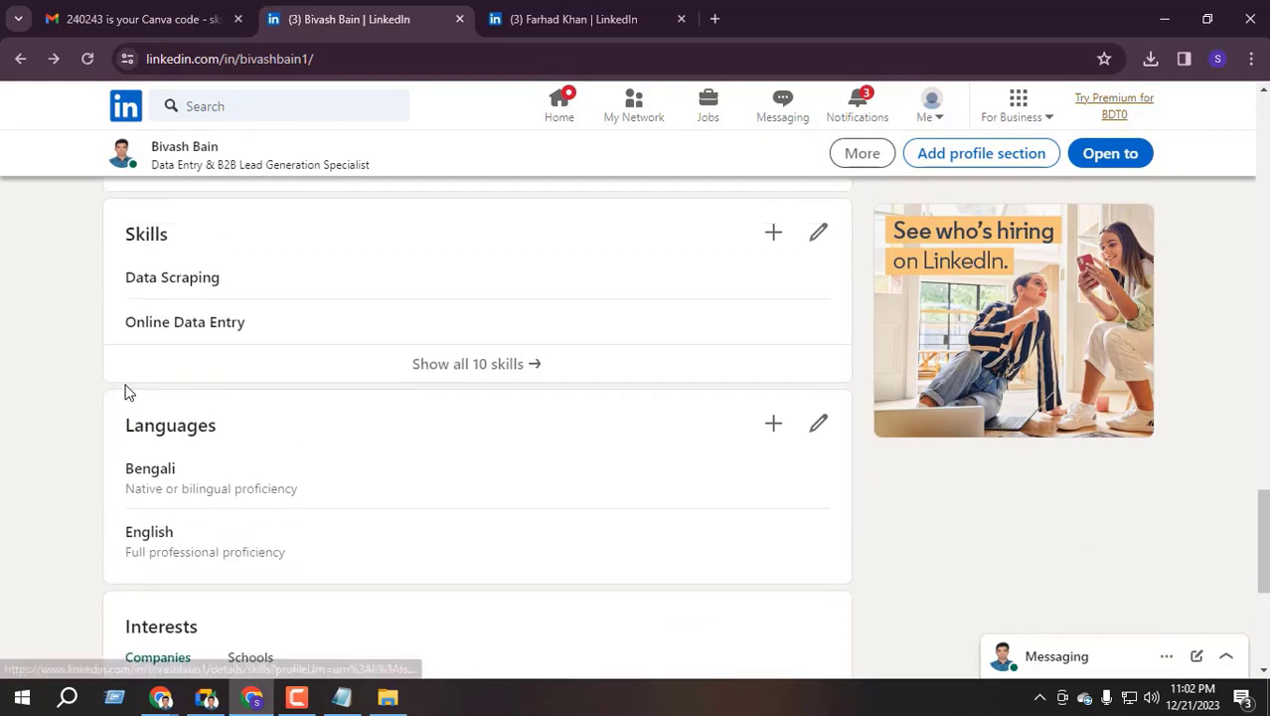
scroll(93, 380, "down", 4)
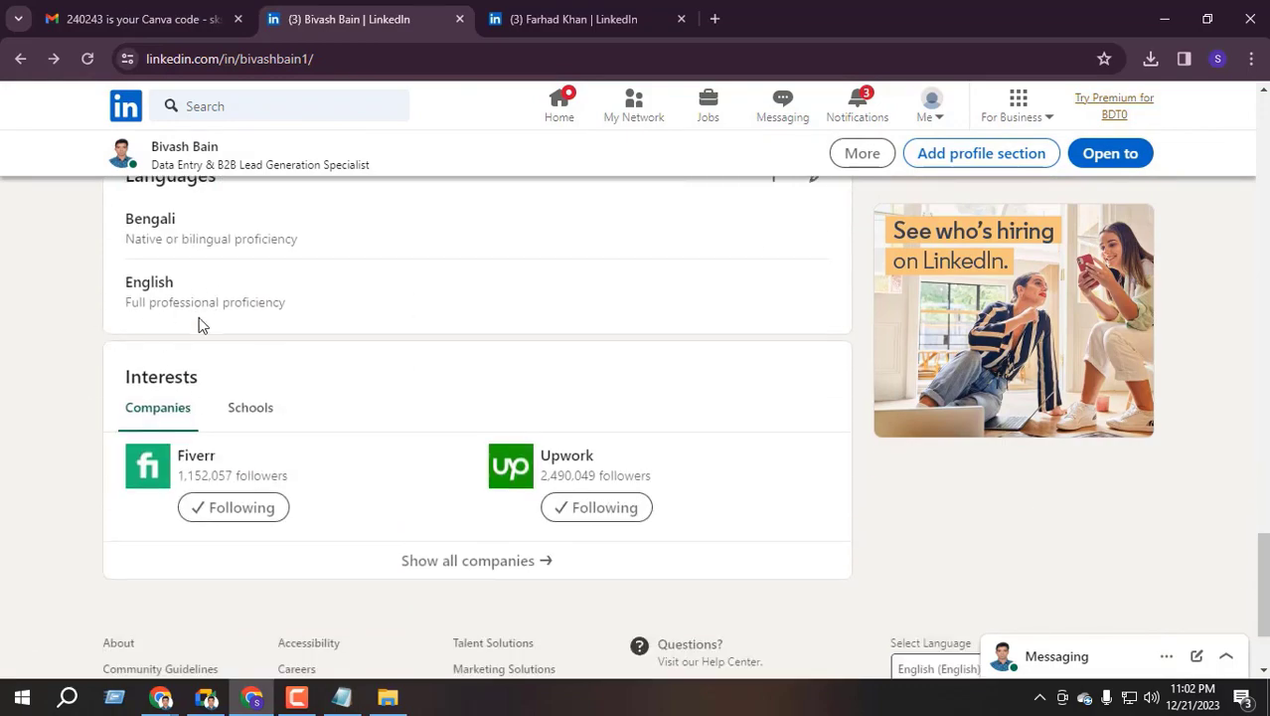
scroll(431, 343, "up", 2)
scroll(430, 343, "up", 20)
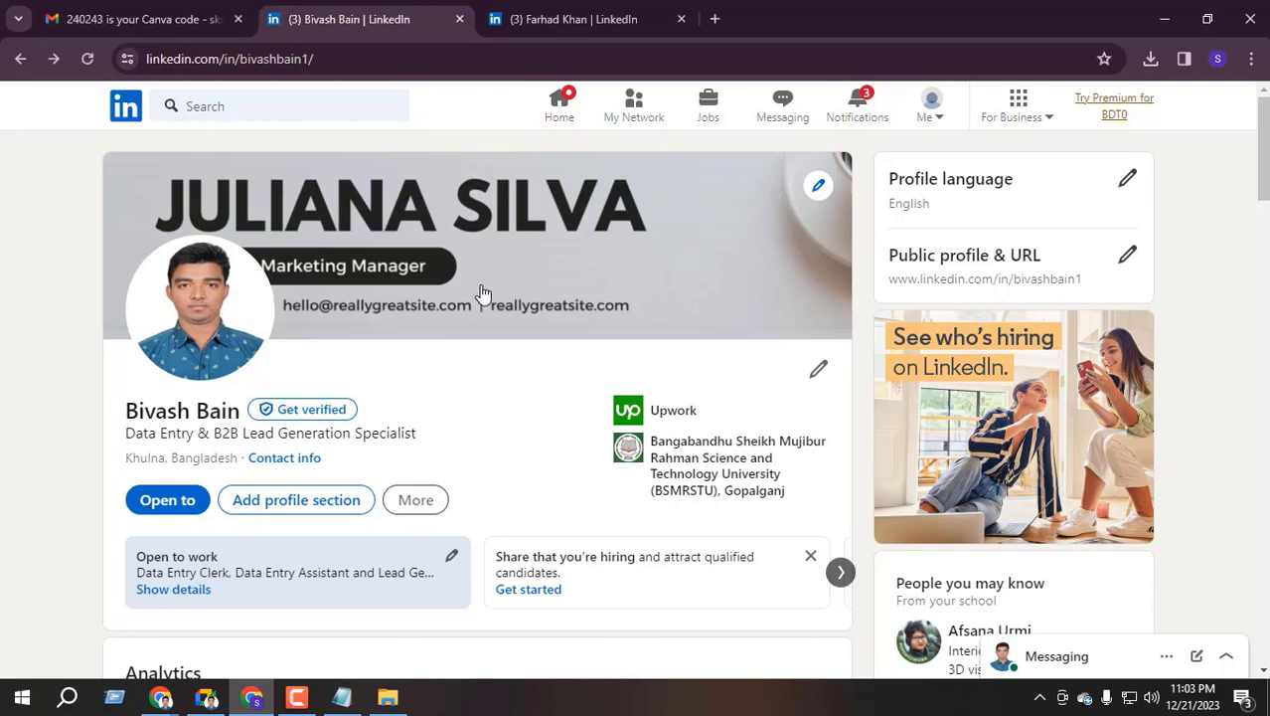
mouse_move(206, 698)
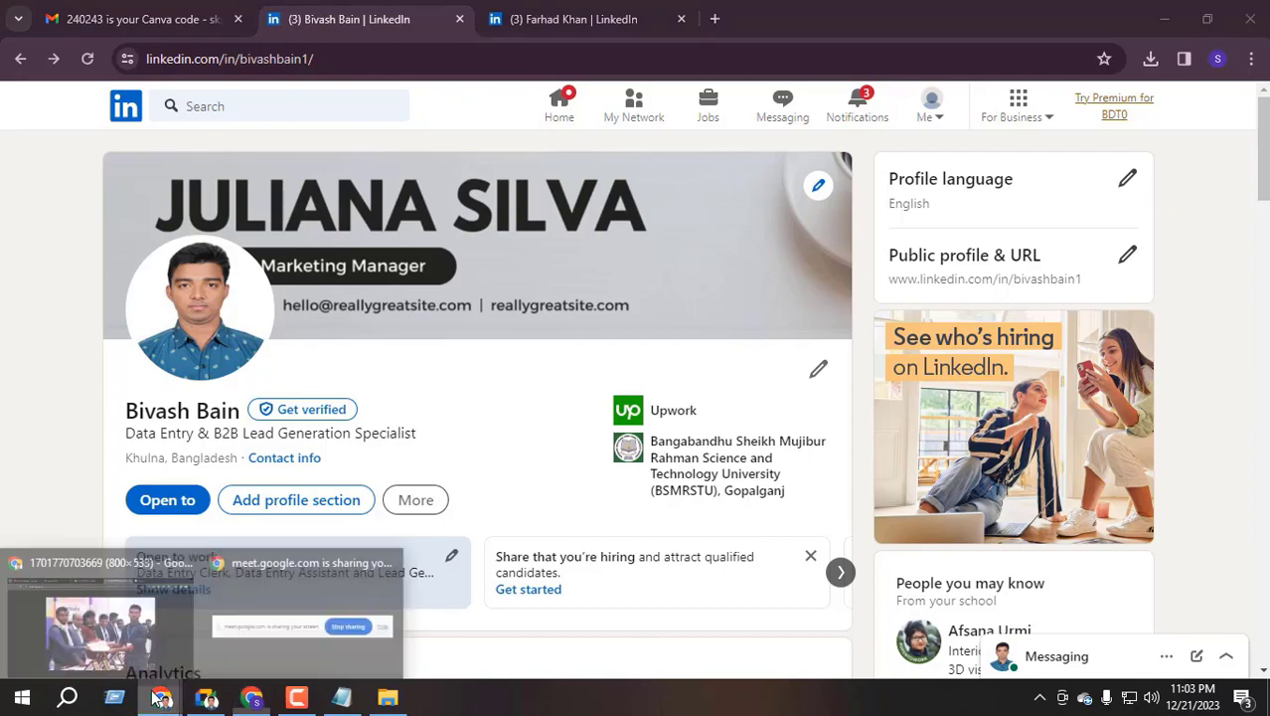
In the second window, close the standalone image tab, the ChatGPT tab and the featured media viewer
left_click(119, 608)
left_click(841, 19)
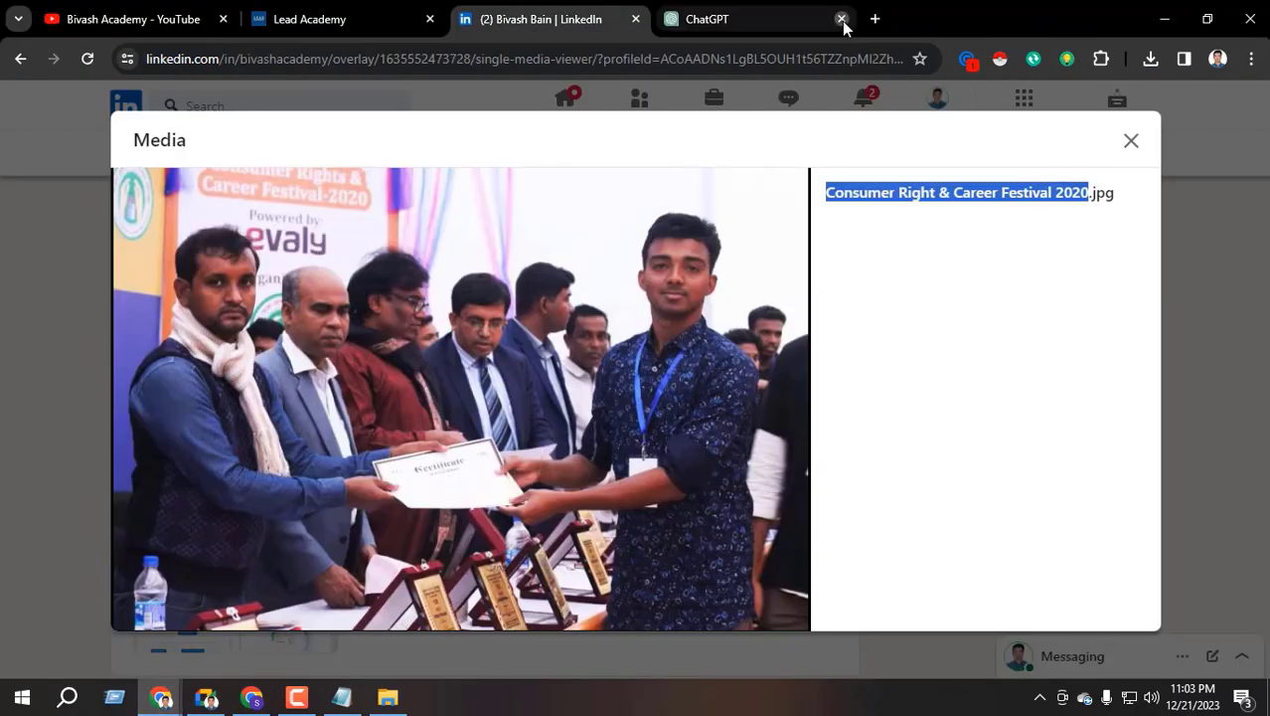
left_click(842, 20)
left_click(1131, 141)
scroll(446, 442, "up", 10)
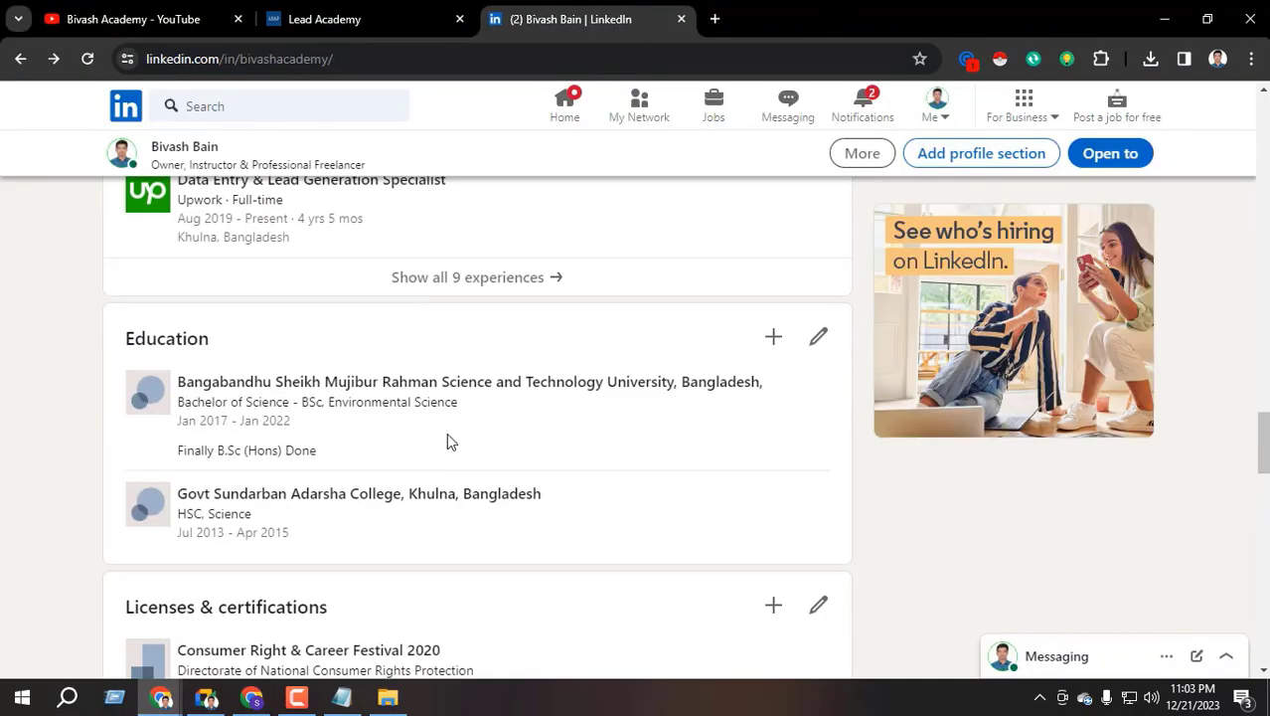
scroll(334, 471, "up", 10)
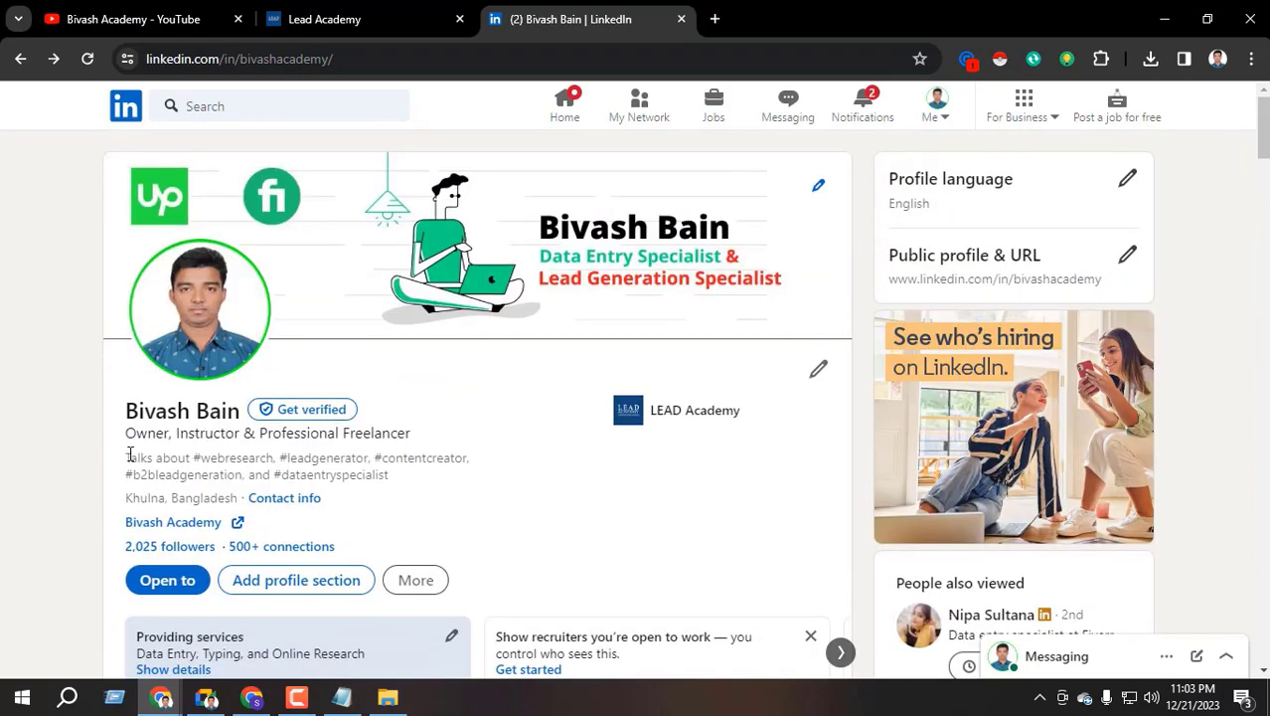
Select and review the profile's Talks about hashtag line
left_click_drag(129, 454, 399, 473)
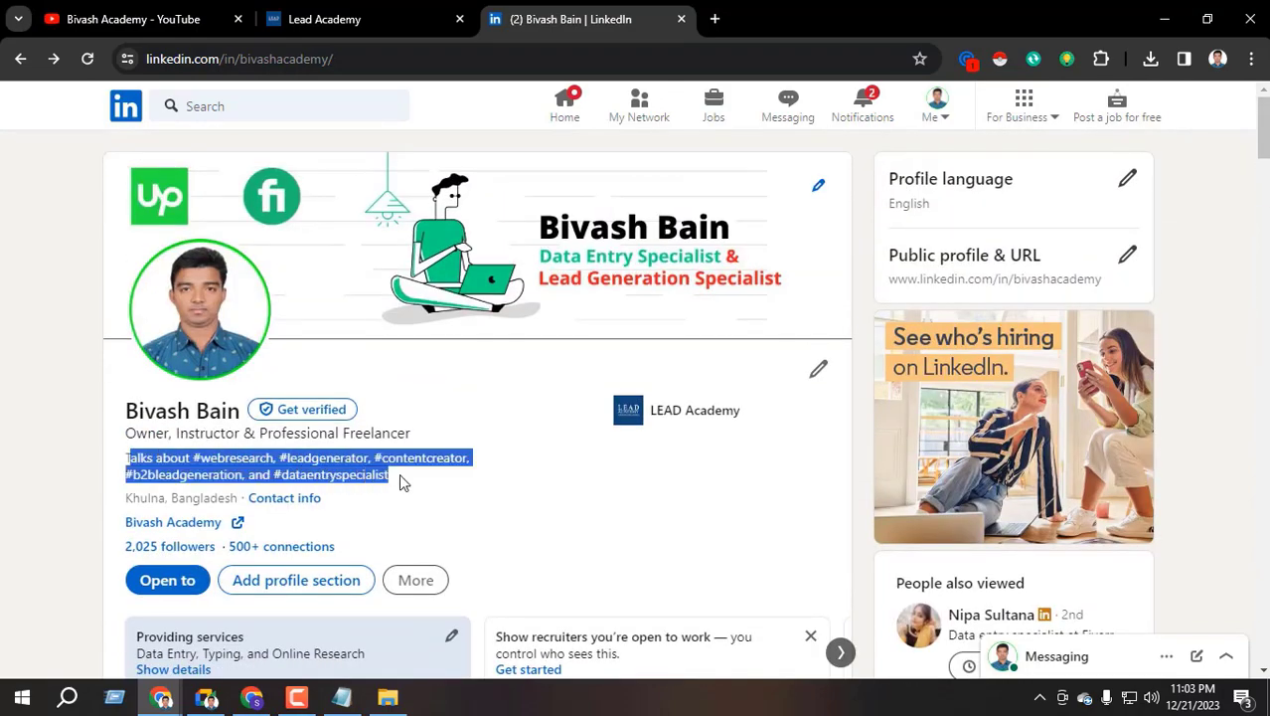
left_click(297, 469)
left_click_drag(126, 464, 422, 480)
left_click(320, 469)
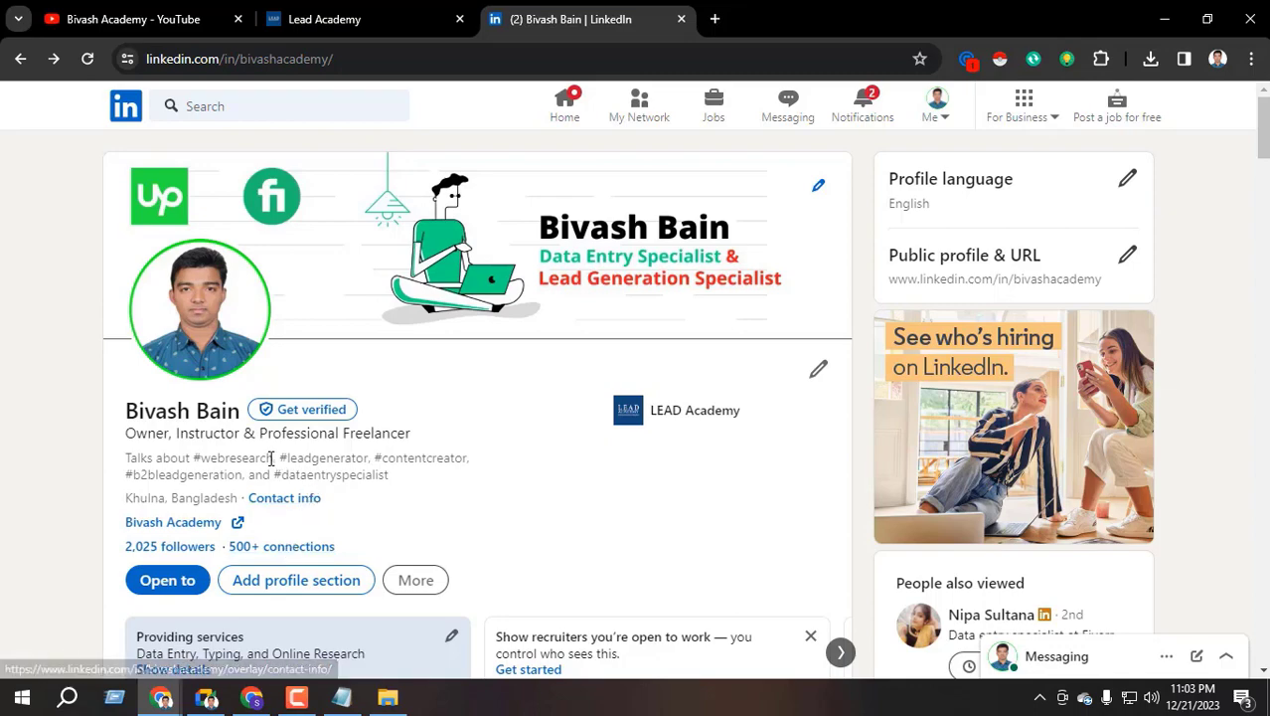
scroll(373, 529, "down", 3)
scroll(374, 530, "down", 3)
scroll(369, 528, "up", 7)
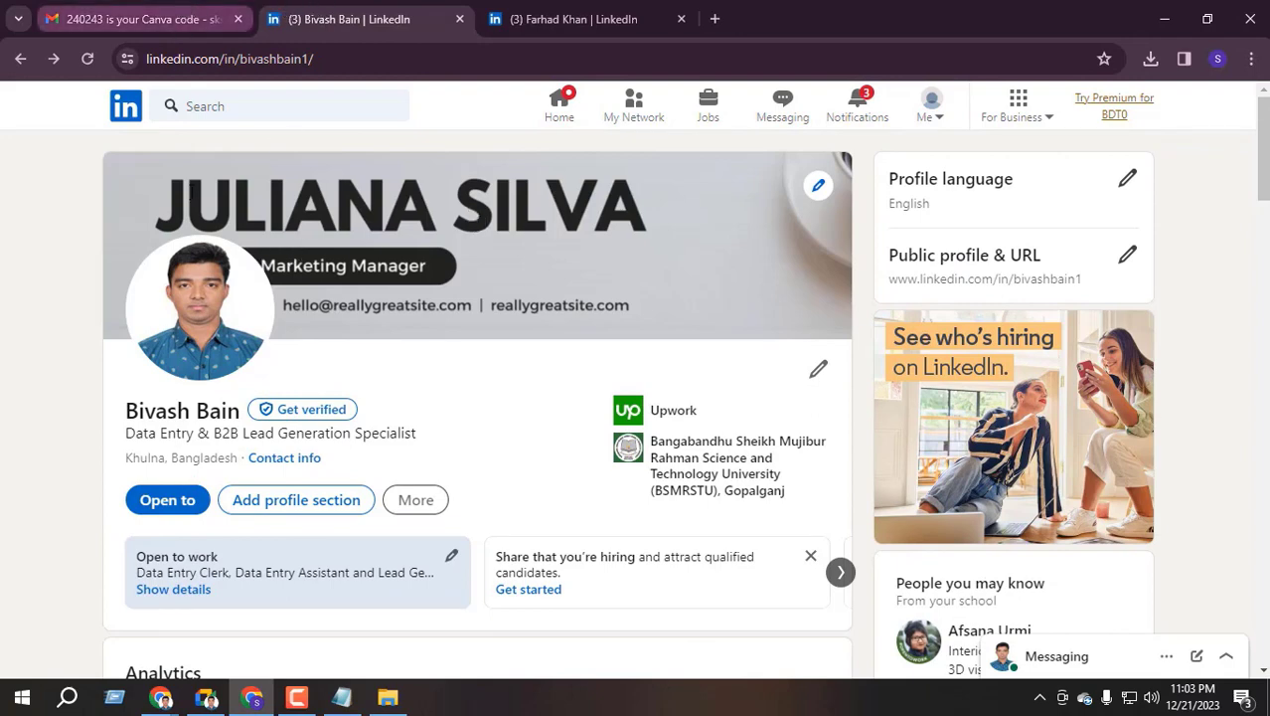
left_click(207, 696)
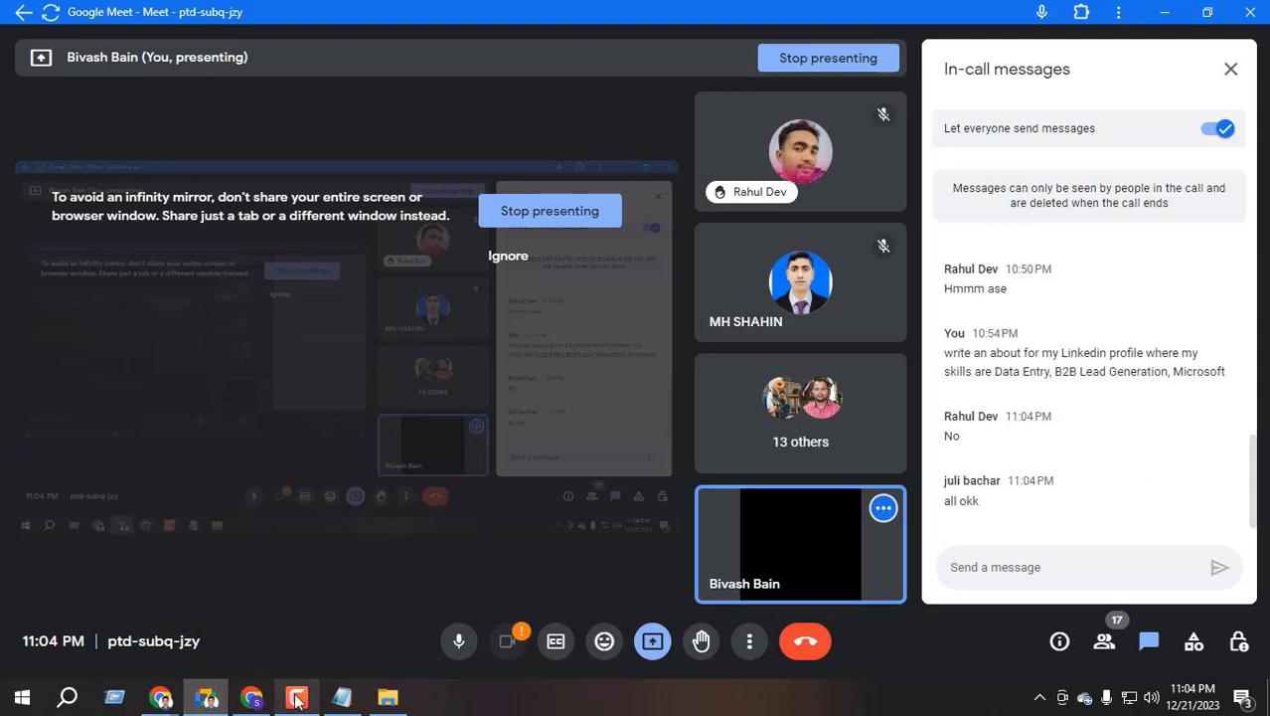
left_click(251, 697)
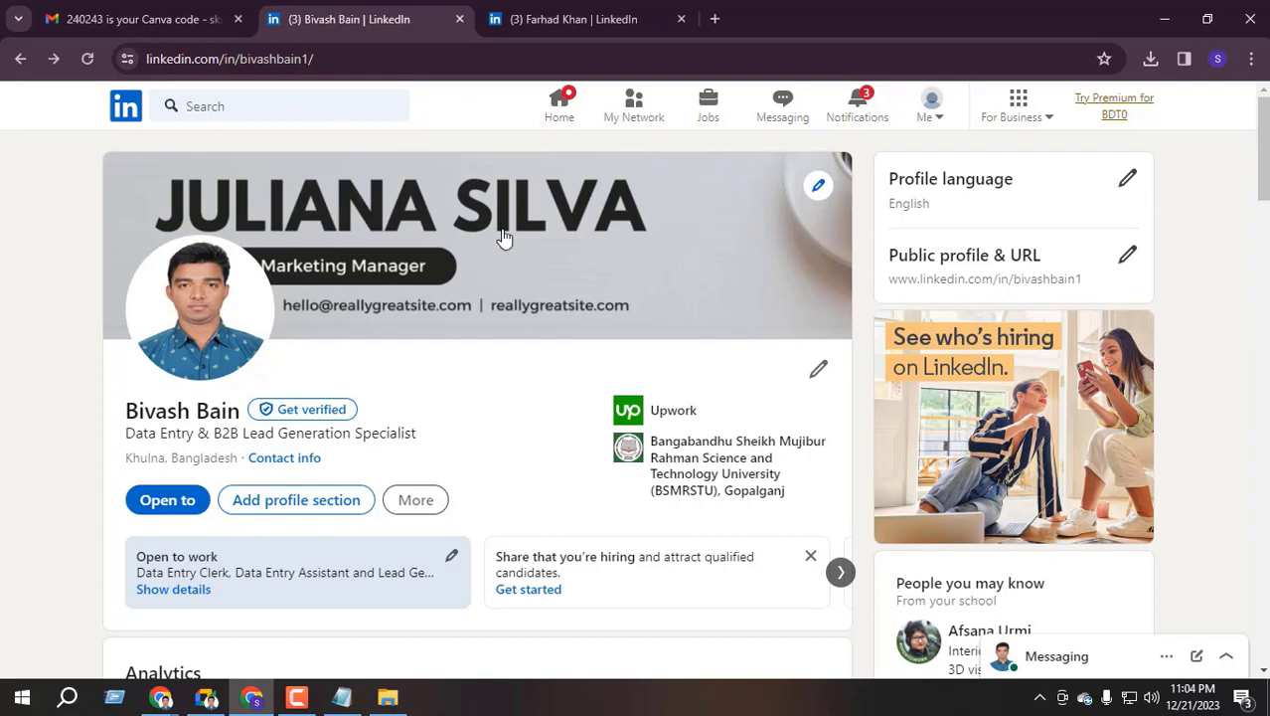
left_click(545, 20)
left_click(407, 19)
scroll(366, 443, "down", 15)
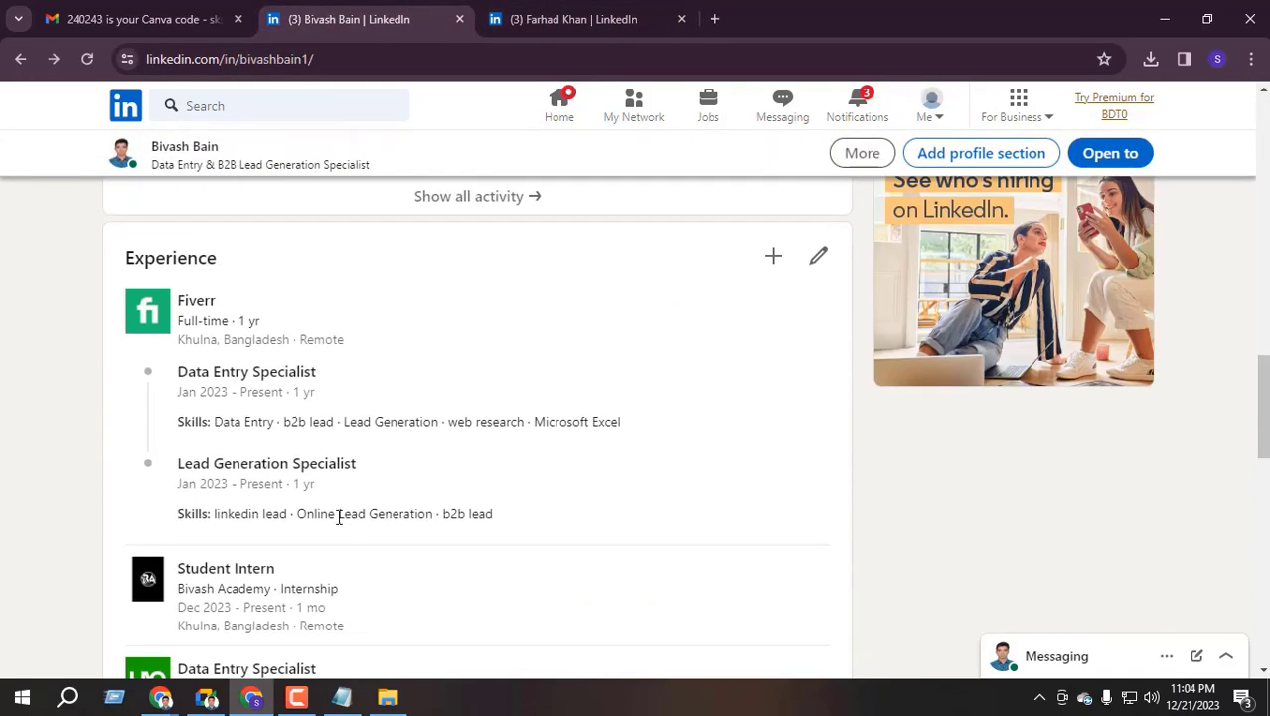
left_click_drag(135, 257, 217, 260)
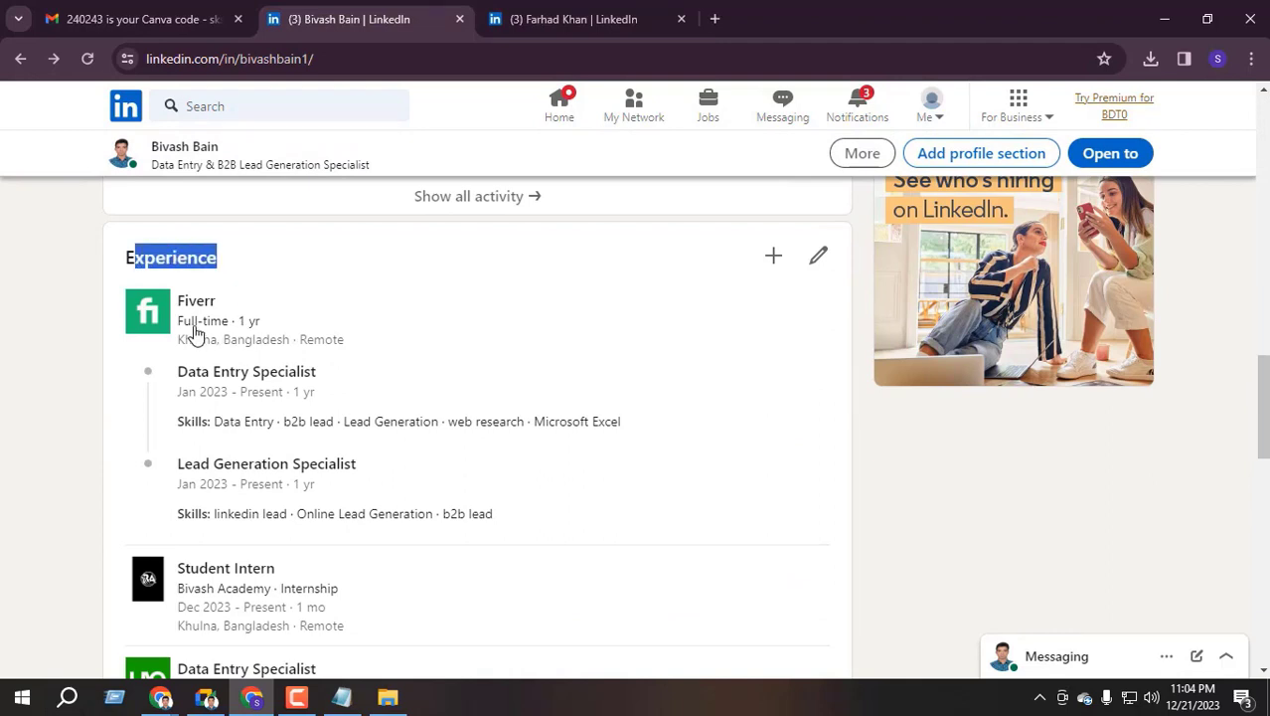
scroll(243, 410, "down", 1)
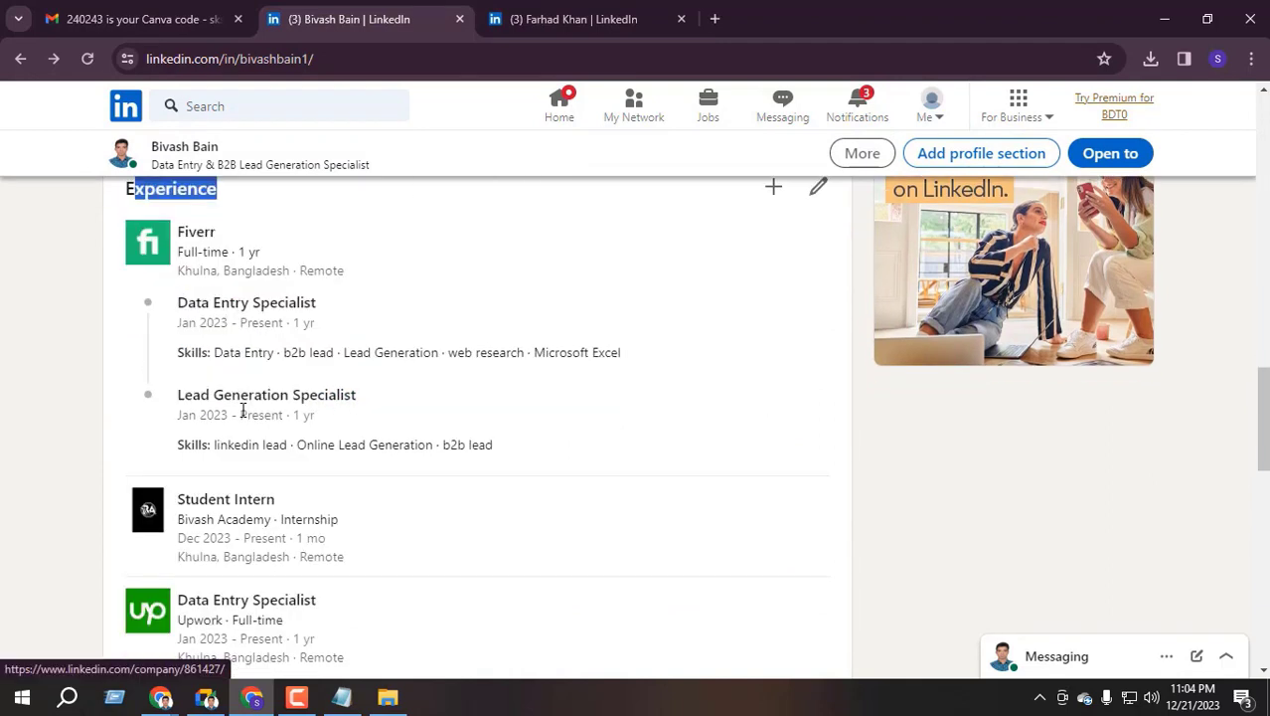
scroll(239, 452, "down", 2)
left_click_drag(181, 477, 350, 494)
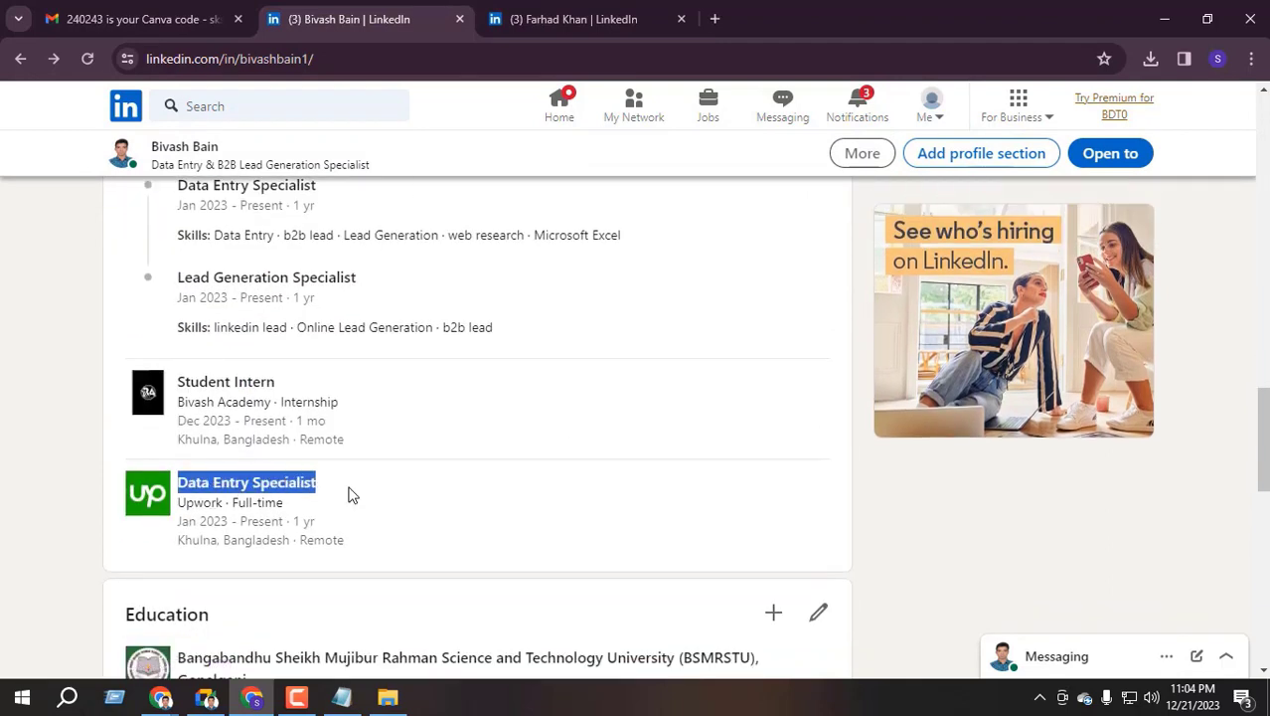
left_click_drag(185, 378, 293, 389)
scroll(338, 433, "up", 3)
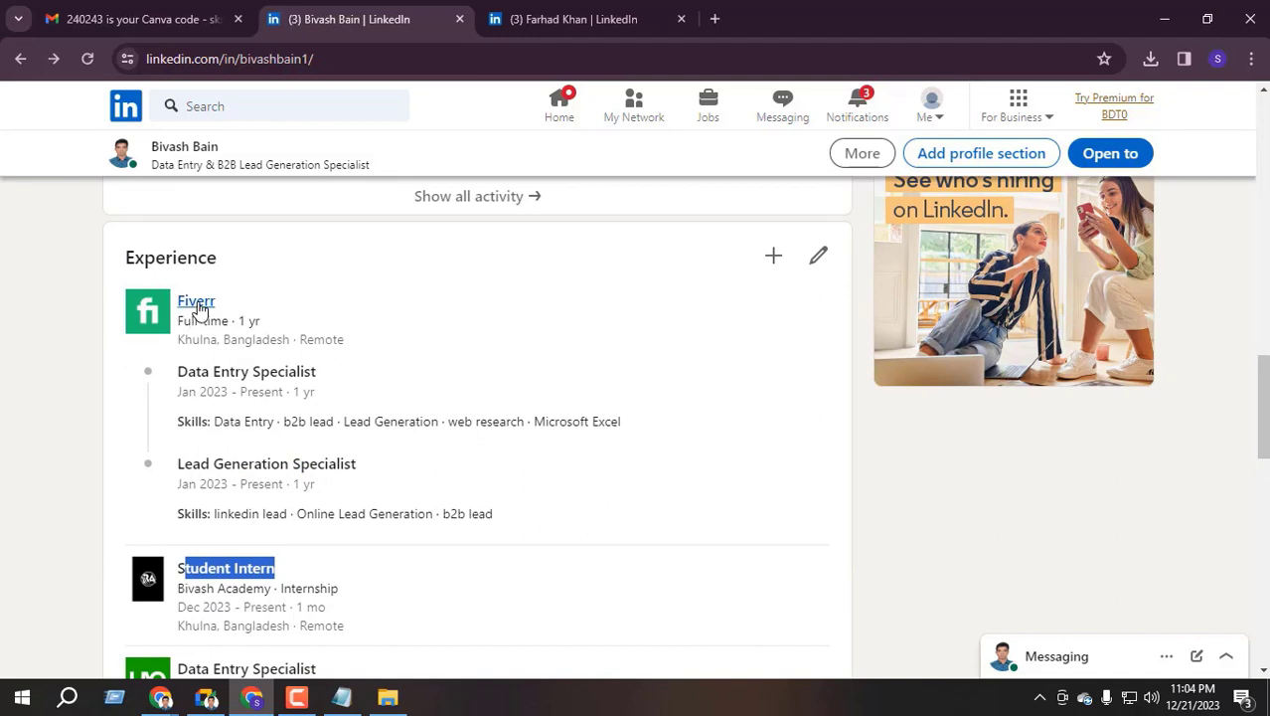
scroll(144, 540, "down", 3)
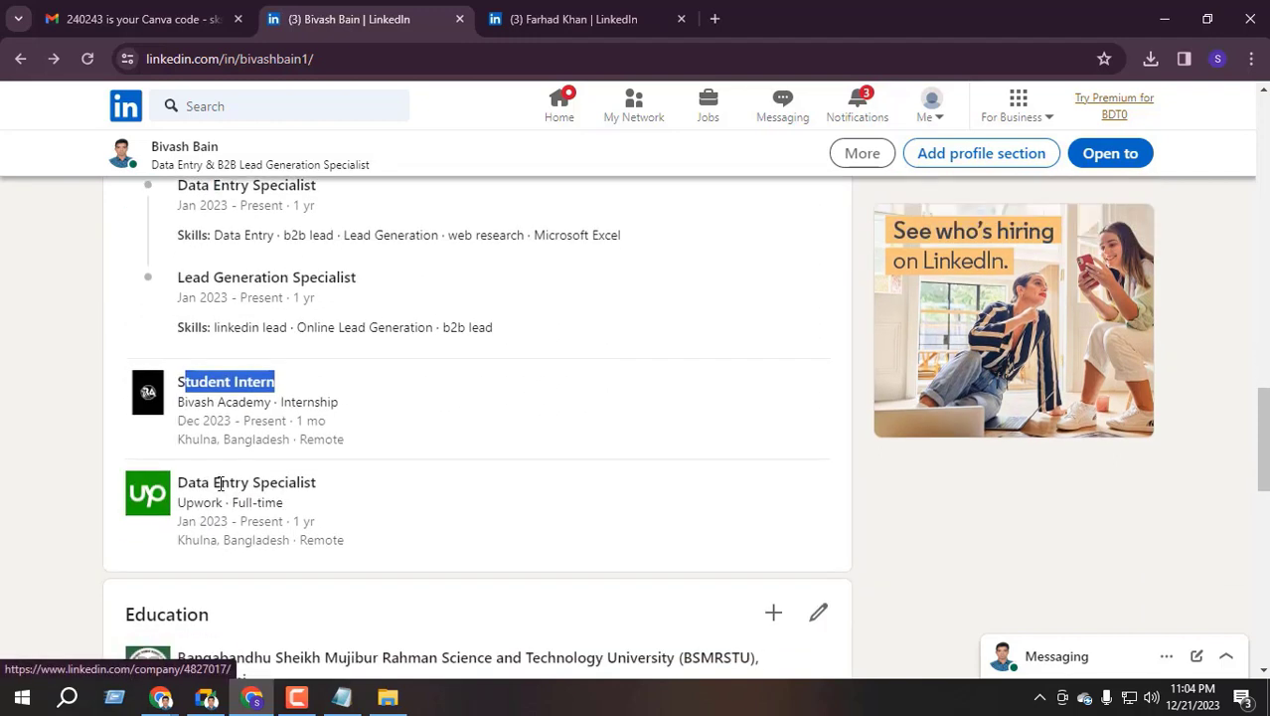
left_click_drag(195, 405, 389, 420)
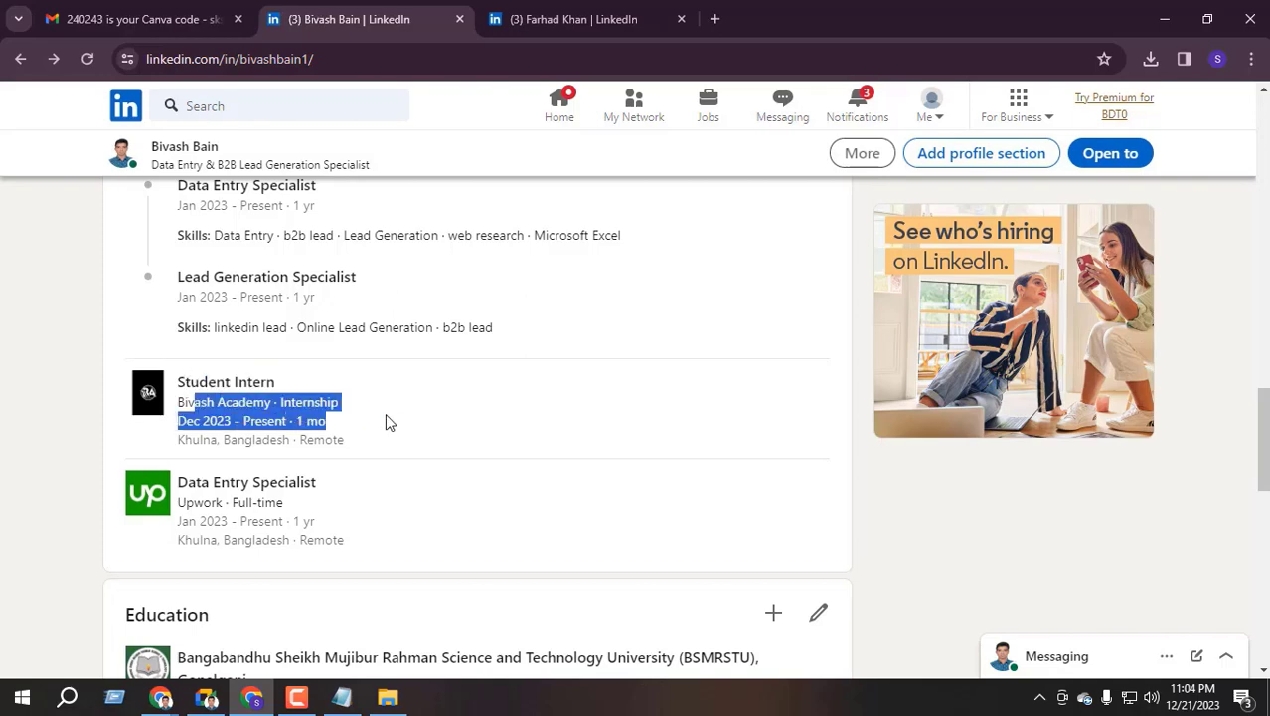
scroll(426, 422, "up", 2)
scroll(279, 482, "down", 5)
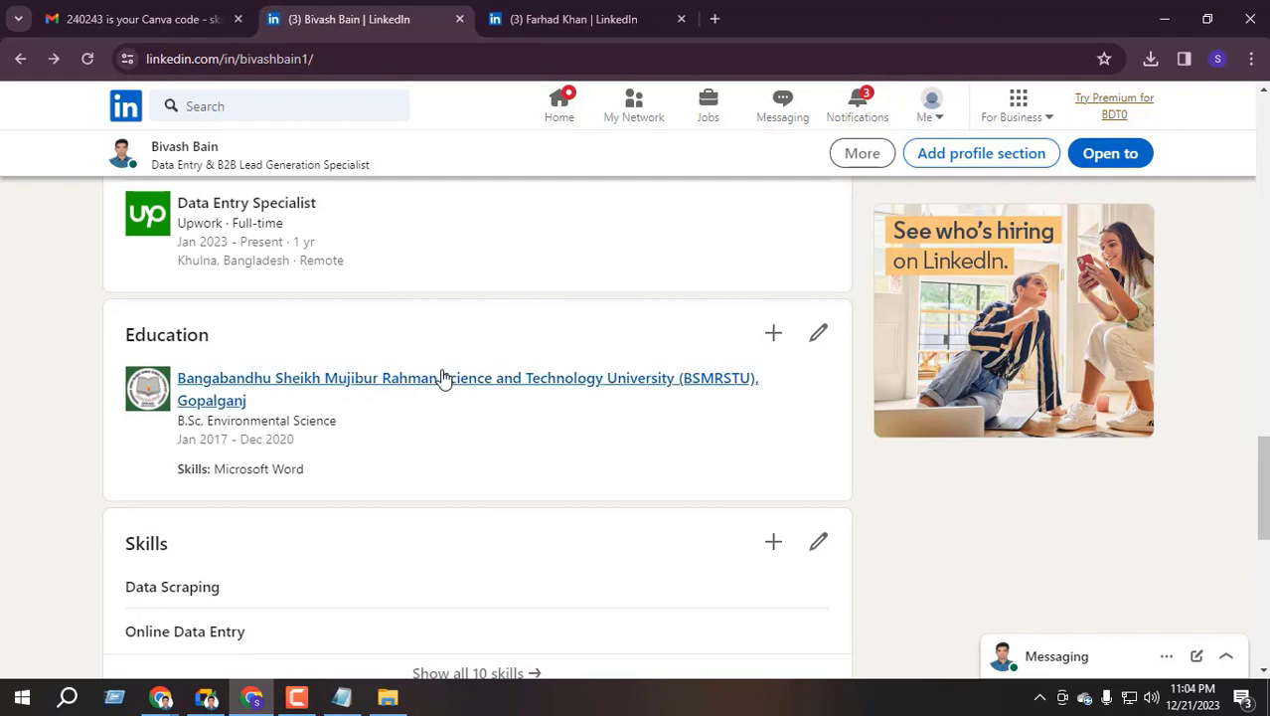
scroll(440, 376, "up", 10)
scroll(443, 375, "up", 6)
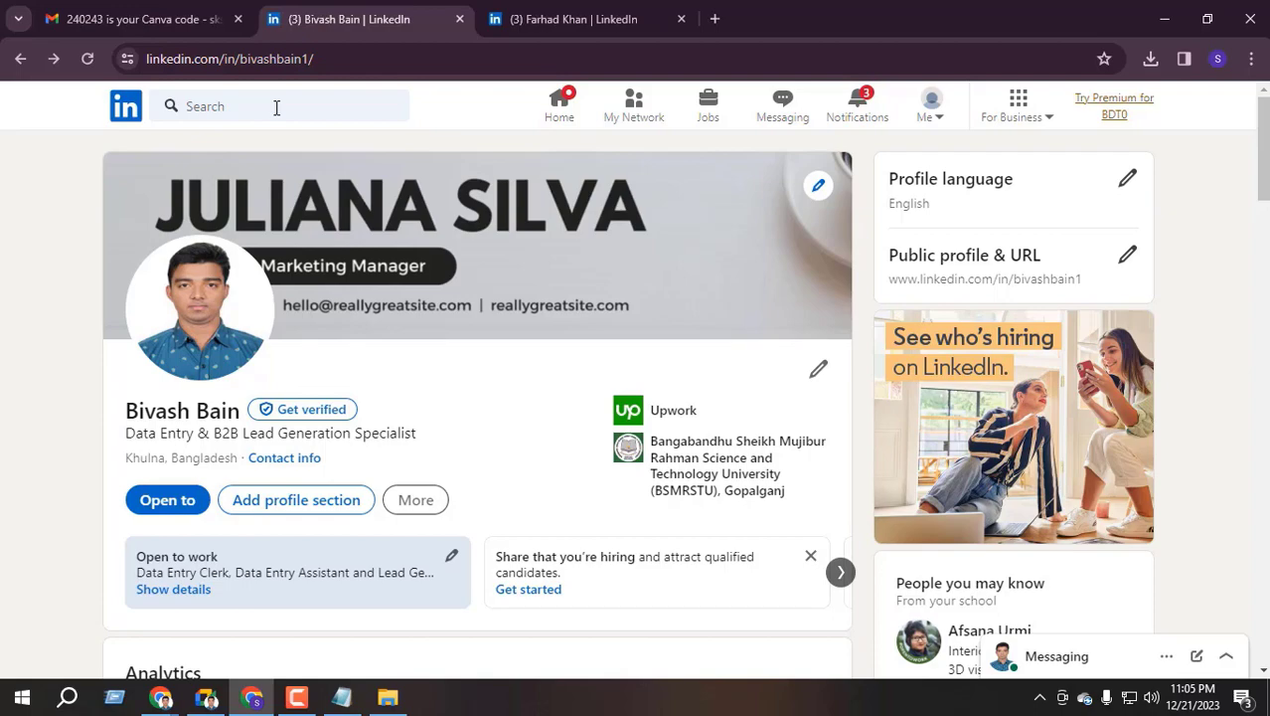
Close the other member's profile tab, leaving only your own profile open
left_click(636, 19)
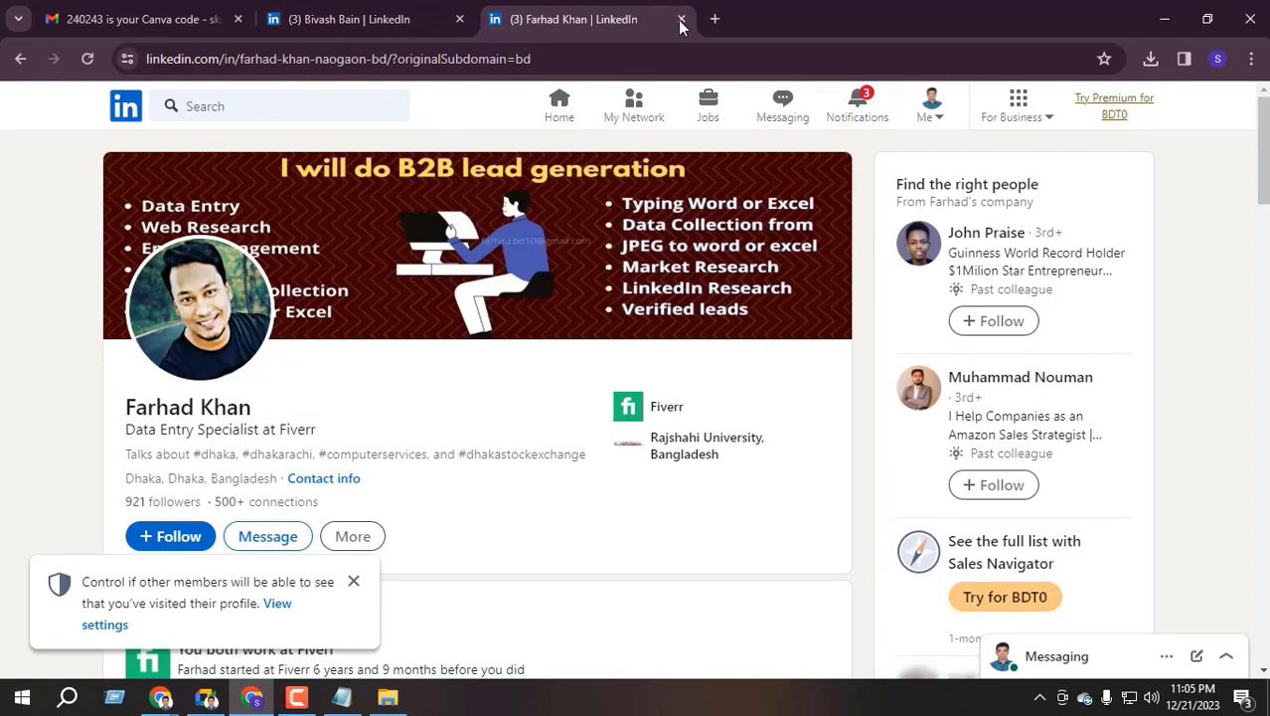
left_click(681, 19)
scroll(35, 504, "down", 3)
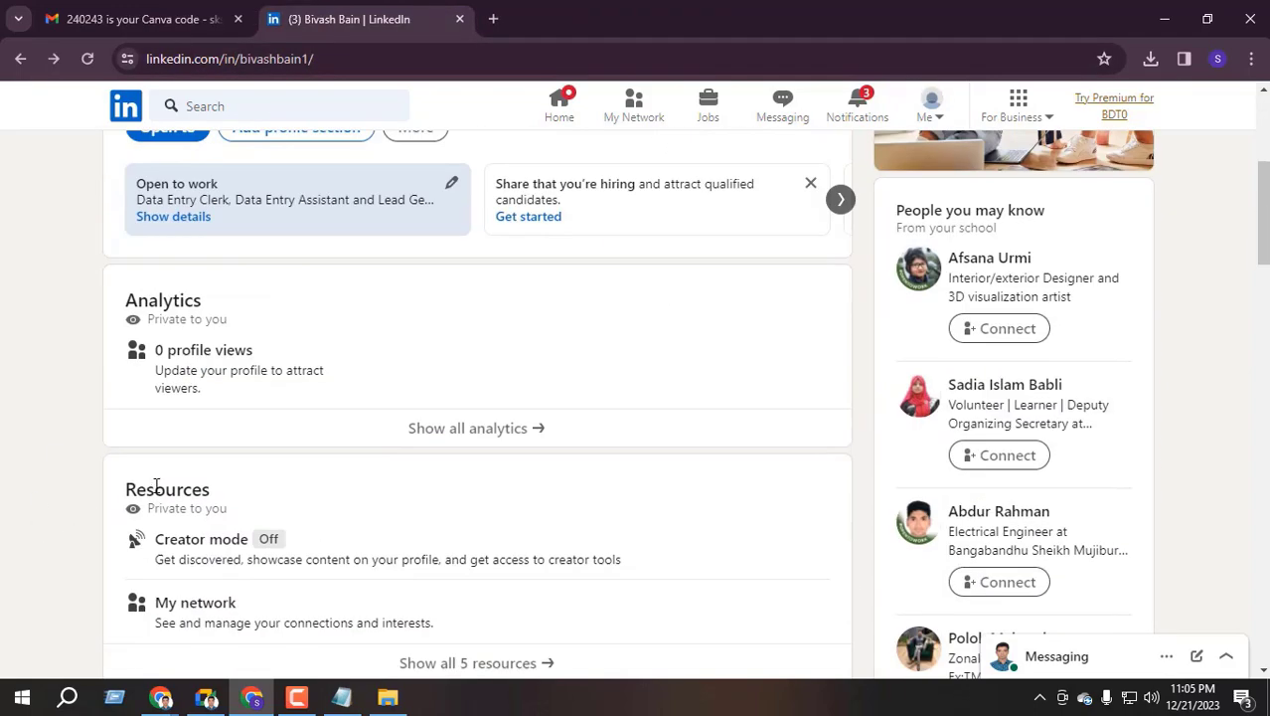
scroll(156, 486, "down", 2)
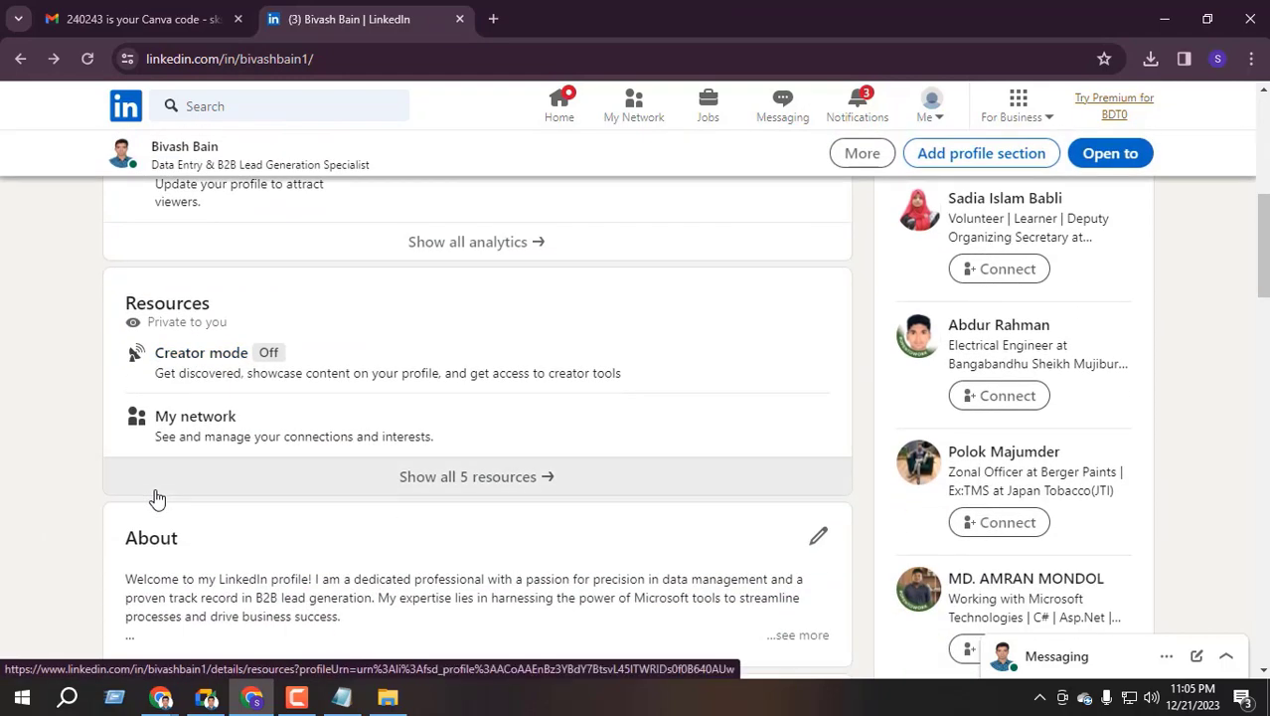
Go to the page footer and bring up the link options for Community Guidelines
scroll(1164, 292, "down", 6)
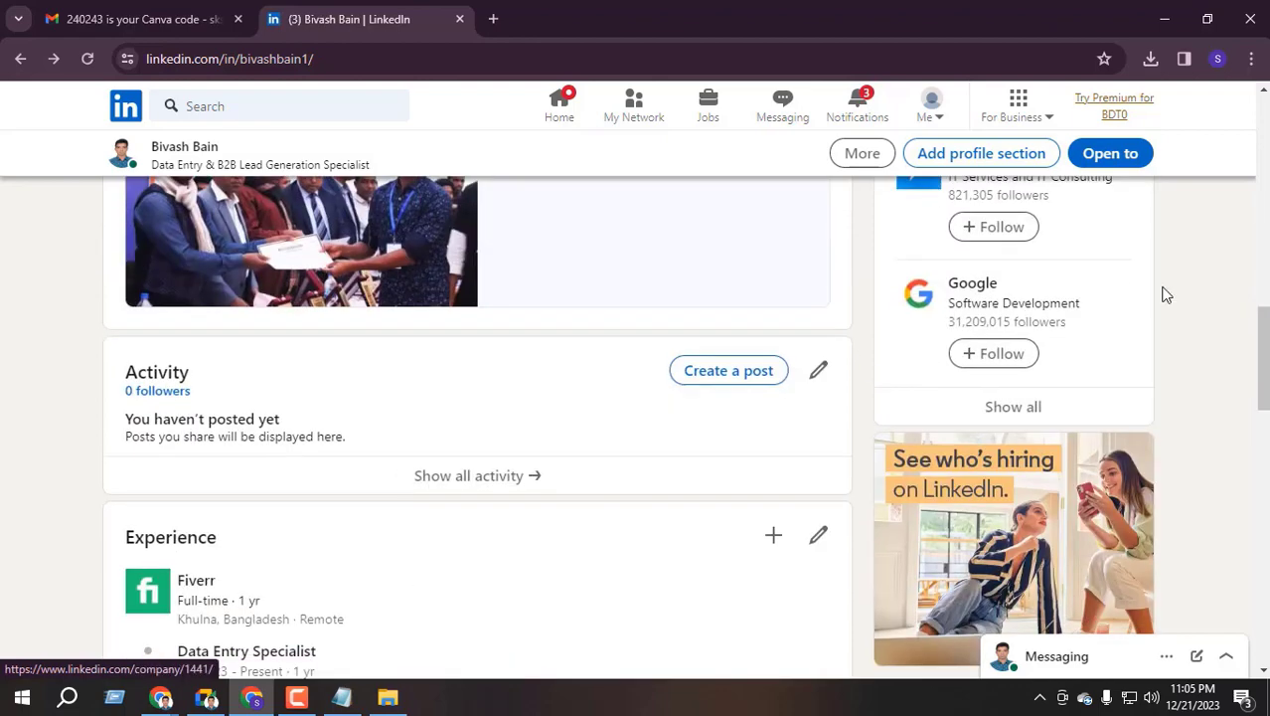
left_click_drag(1263, 348, 1263, 596)
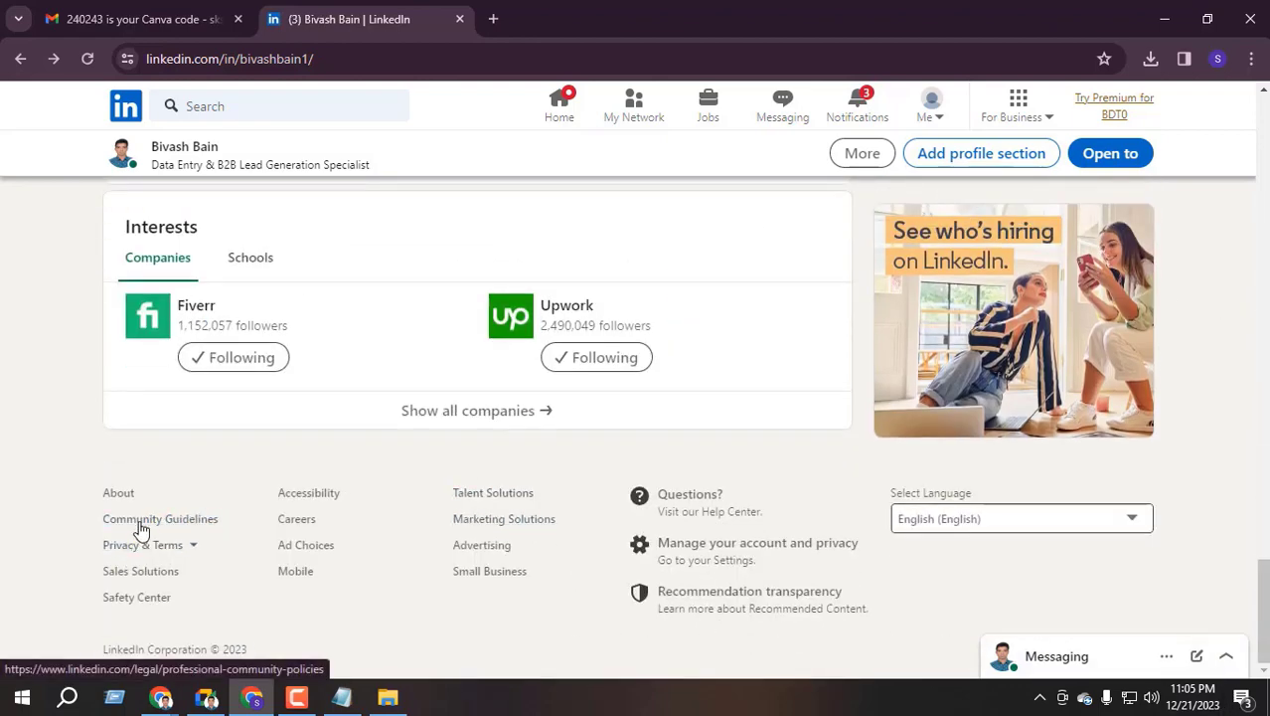
right_click(171, 527)
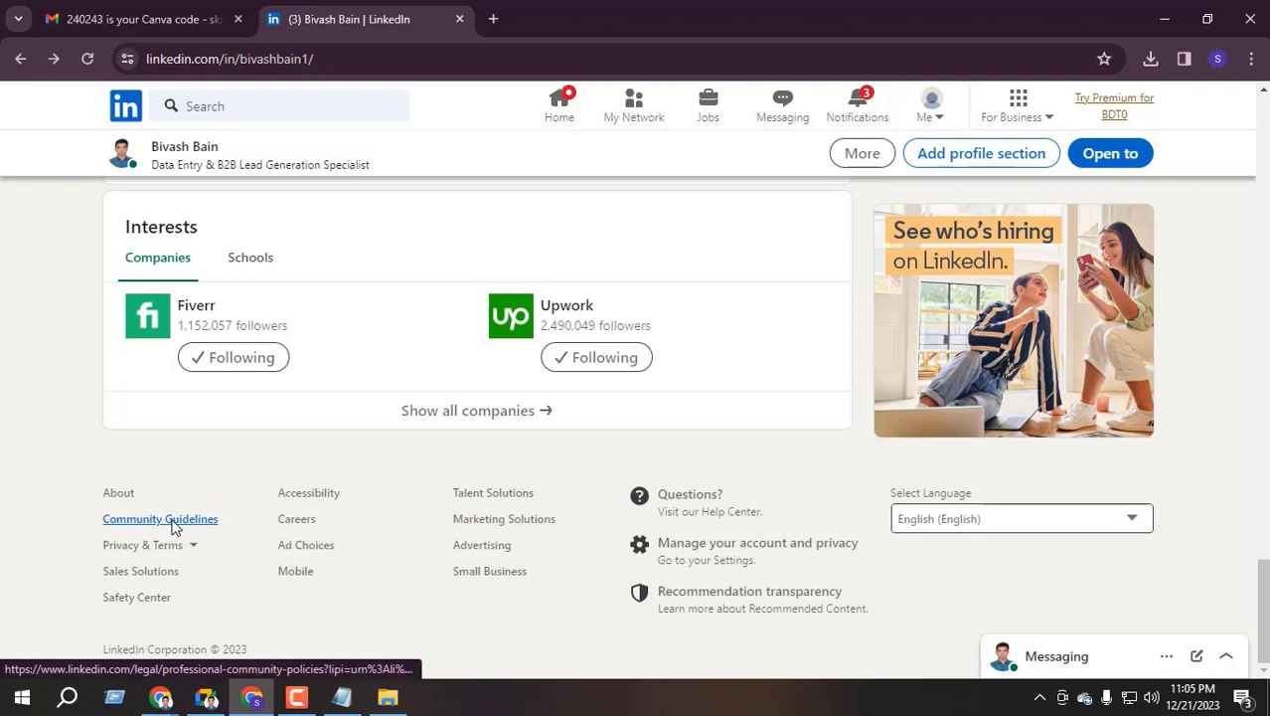
Read through the Professional Community Policies page, then close its tab
left_click(504, 8)
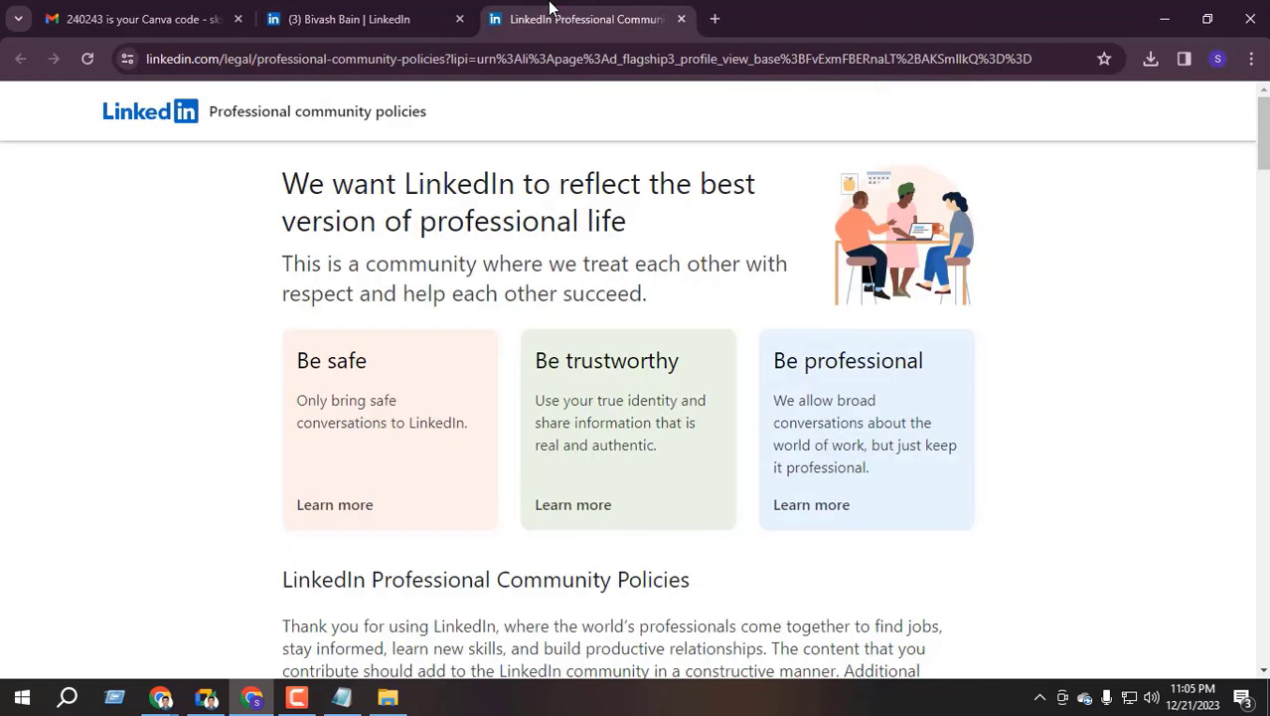
scroll(780, 388, "down", 2)
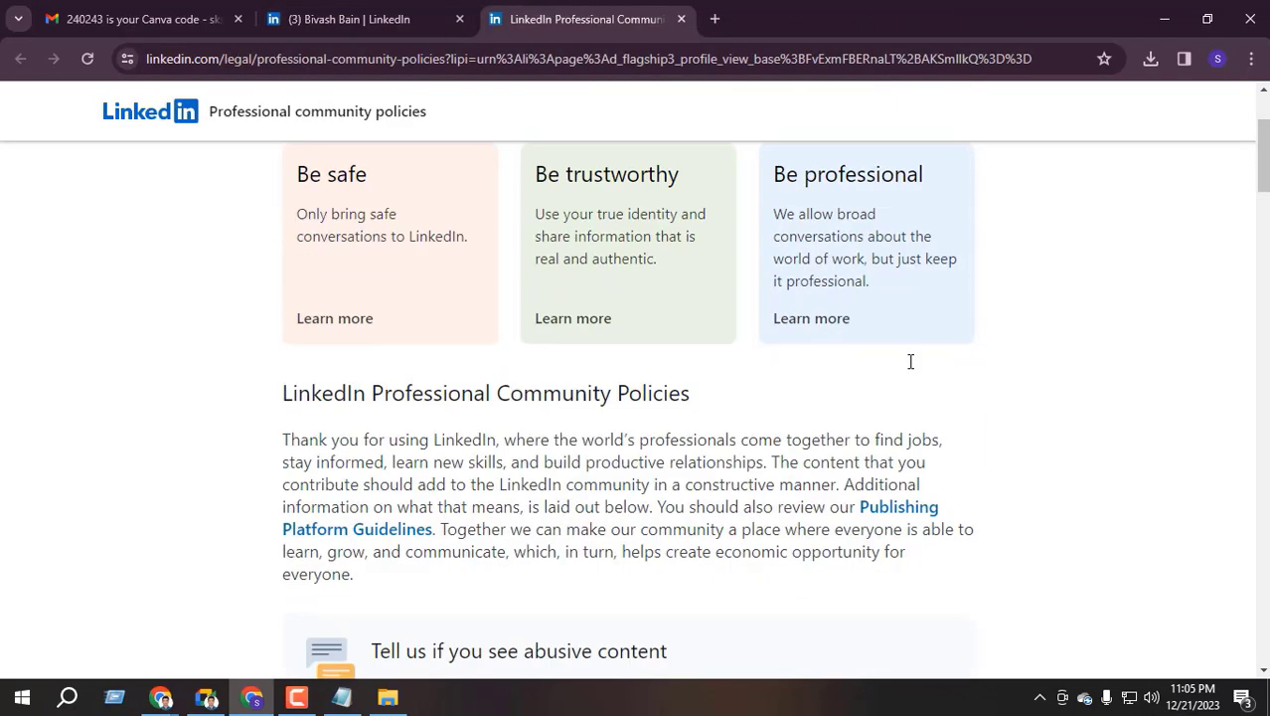
scroll(372, 454, "down", 7)
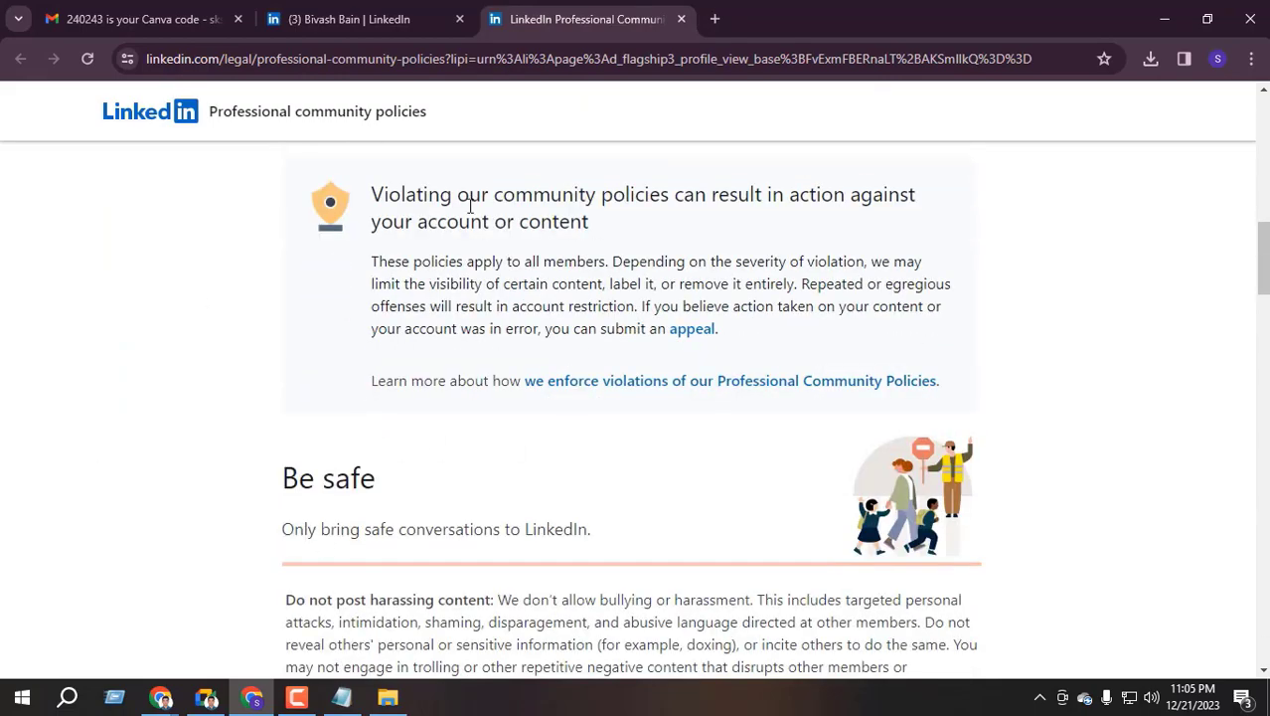
scroll(433, 433, "down", 10)
scroll(434, 434, "down", 15)
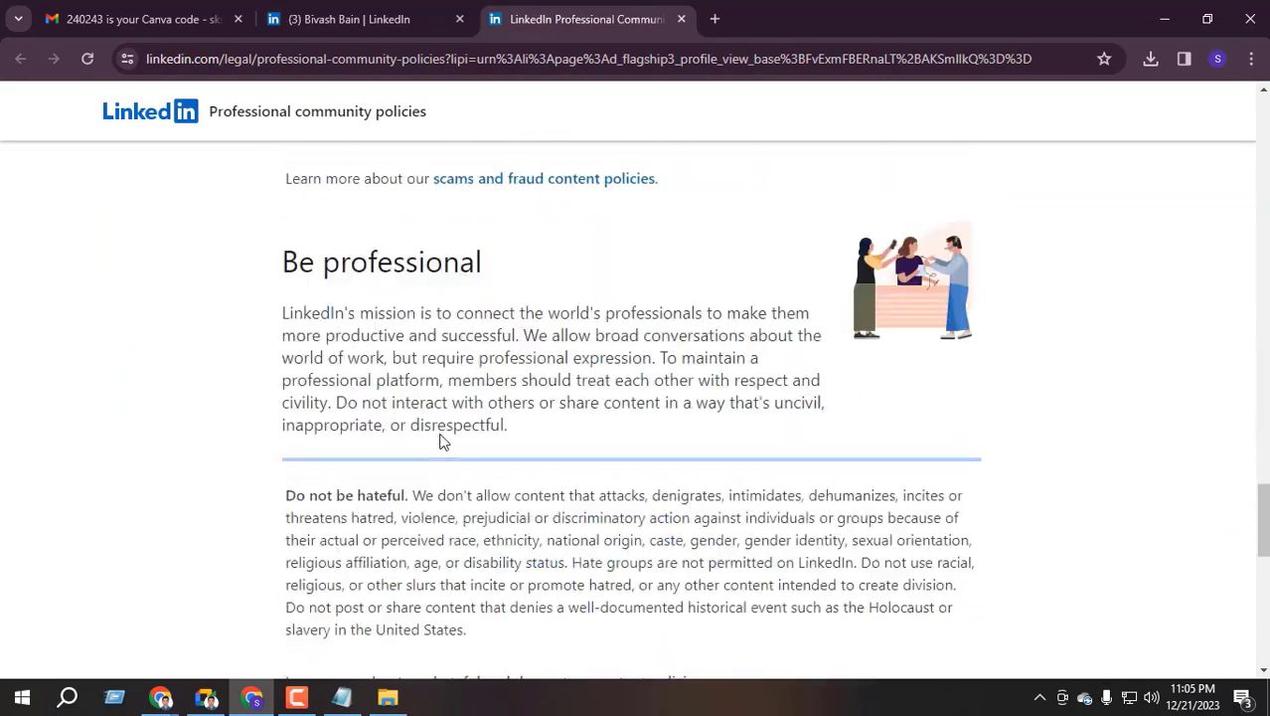
left_click(682, 20)
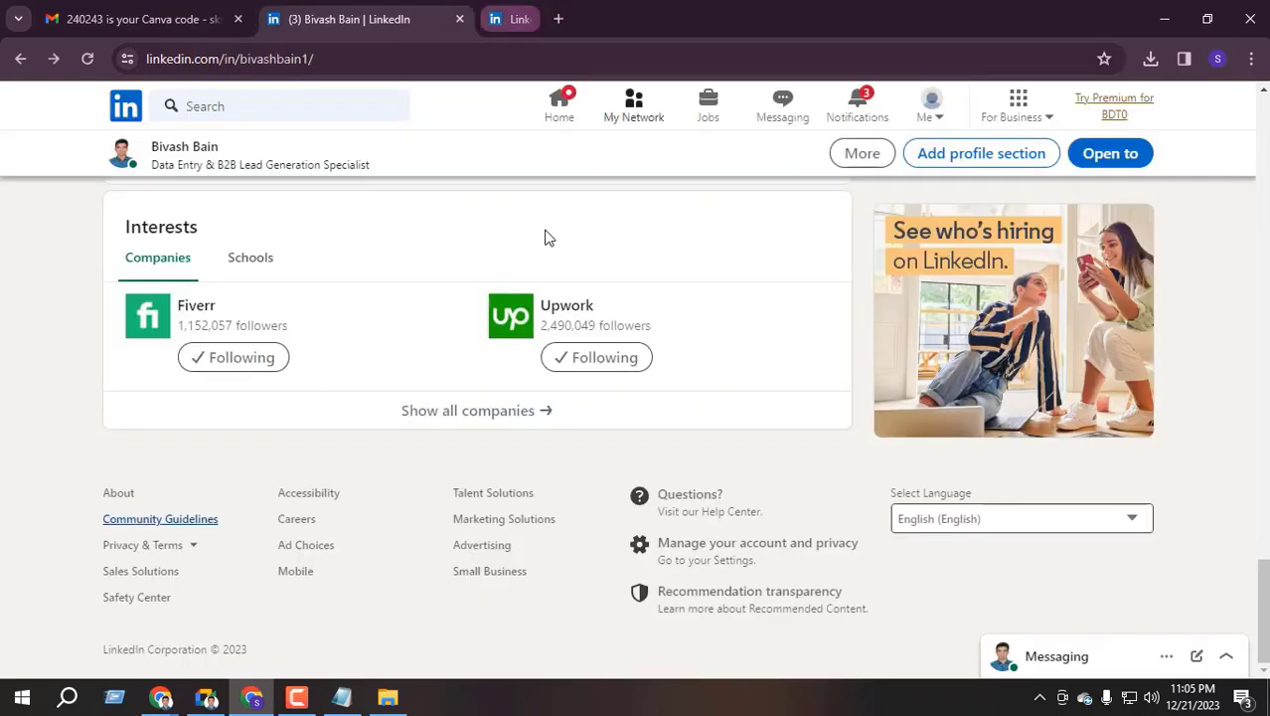
Look over the profile page, then go to the LinkedIn home feed
scroll(372, 437, "up", 10)
scroll(376, 438, "up", 5)
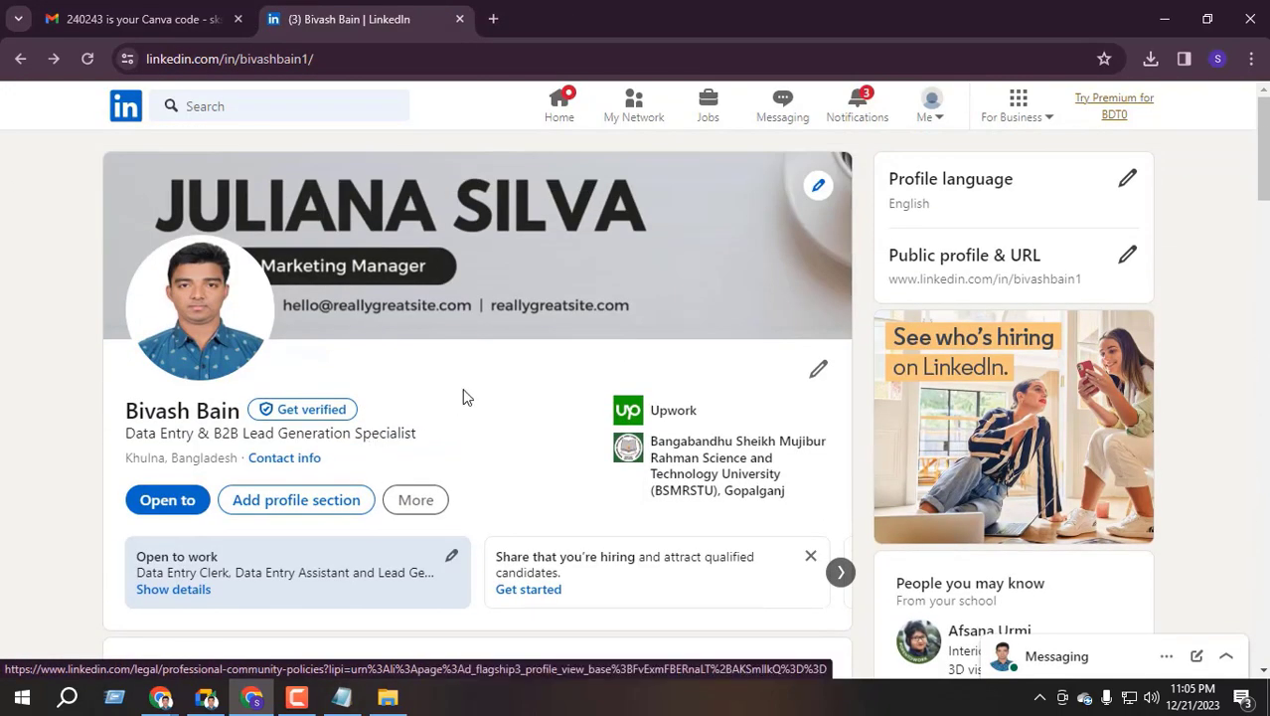
scroll(453, 394, "down", 5)
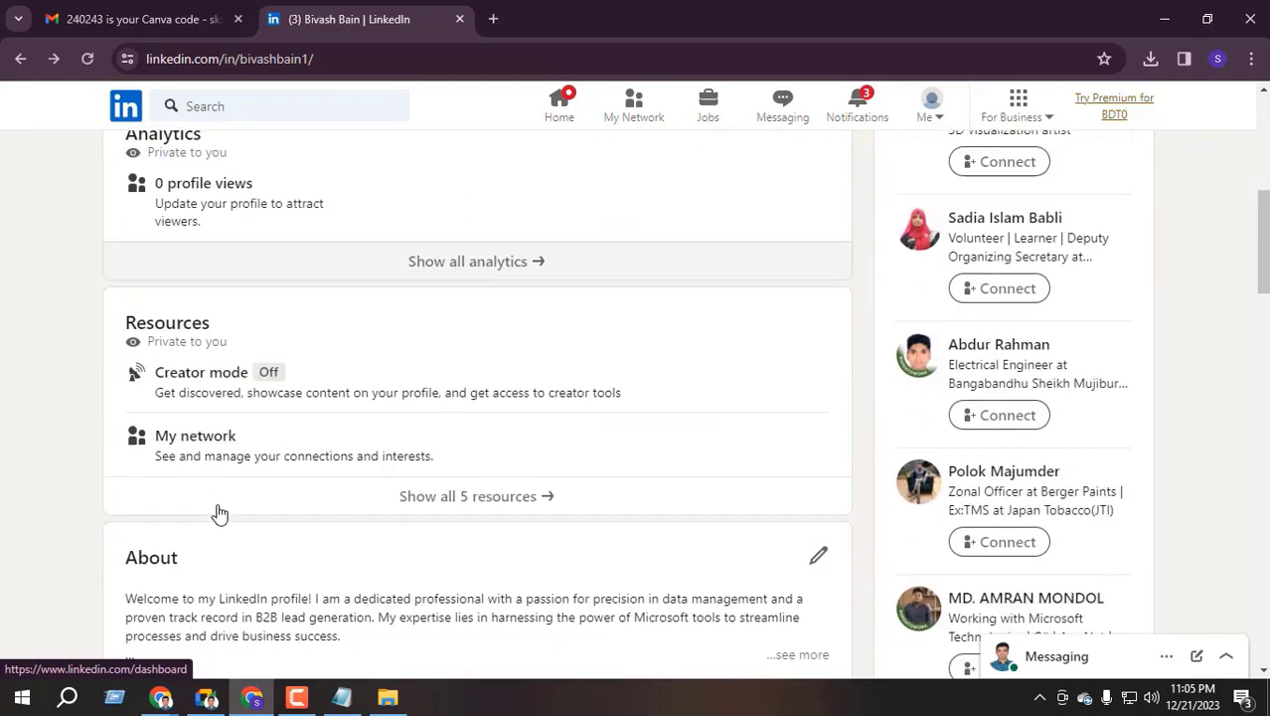
scroll(298, 497, "up", 3)
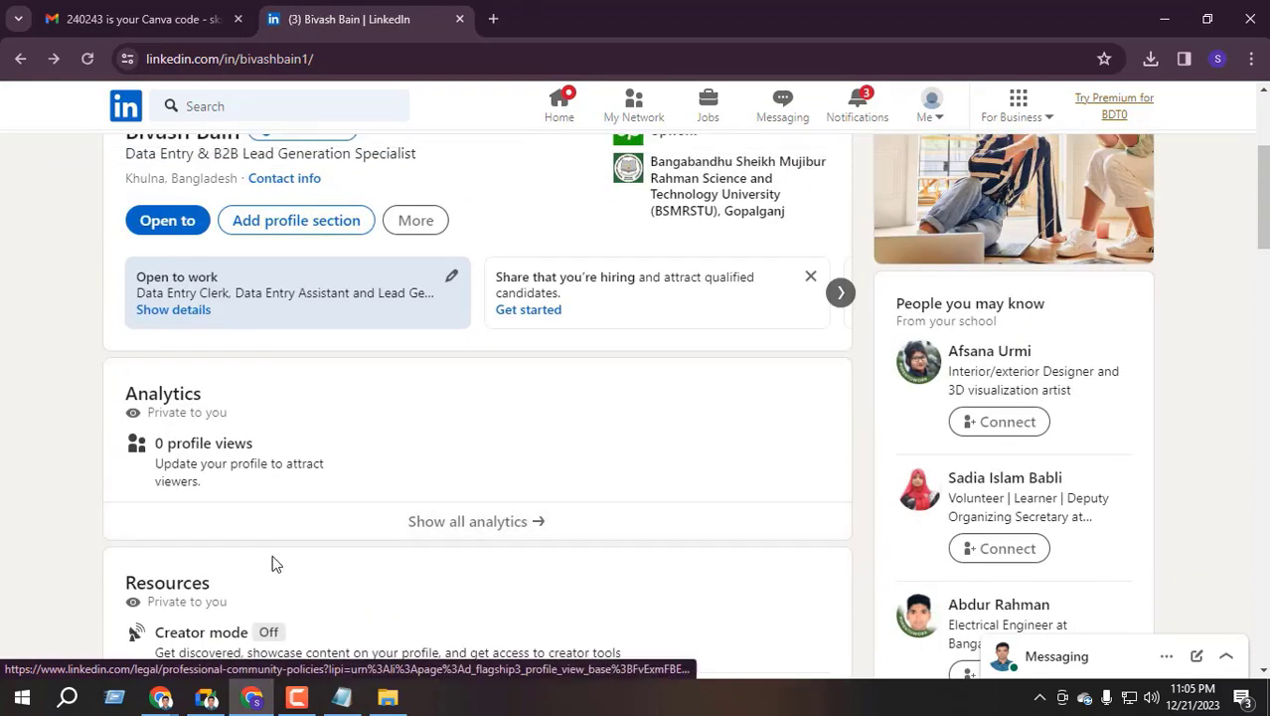
scroll(418, 376, "down", 2)
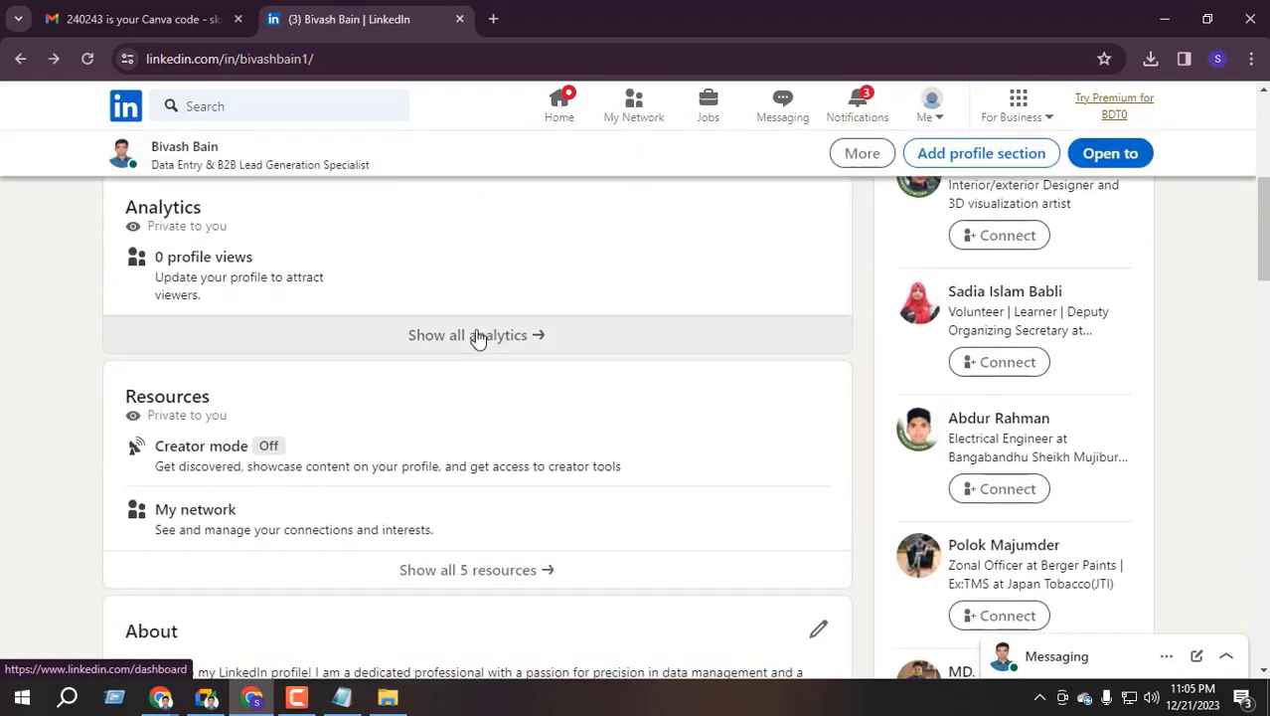
scroll(343, 435, "up", 5)
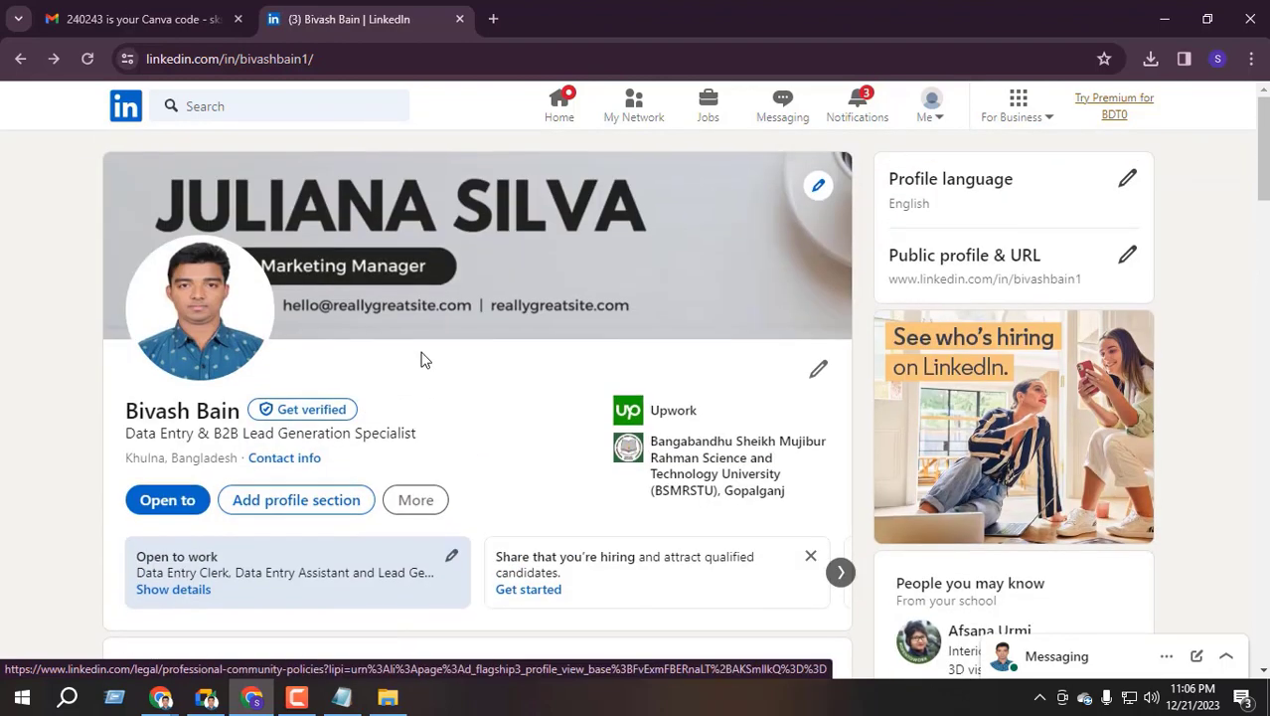
left_click(557, 105)
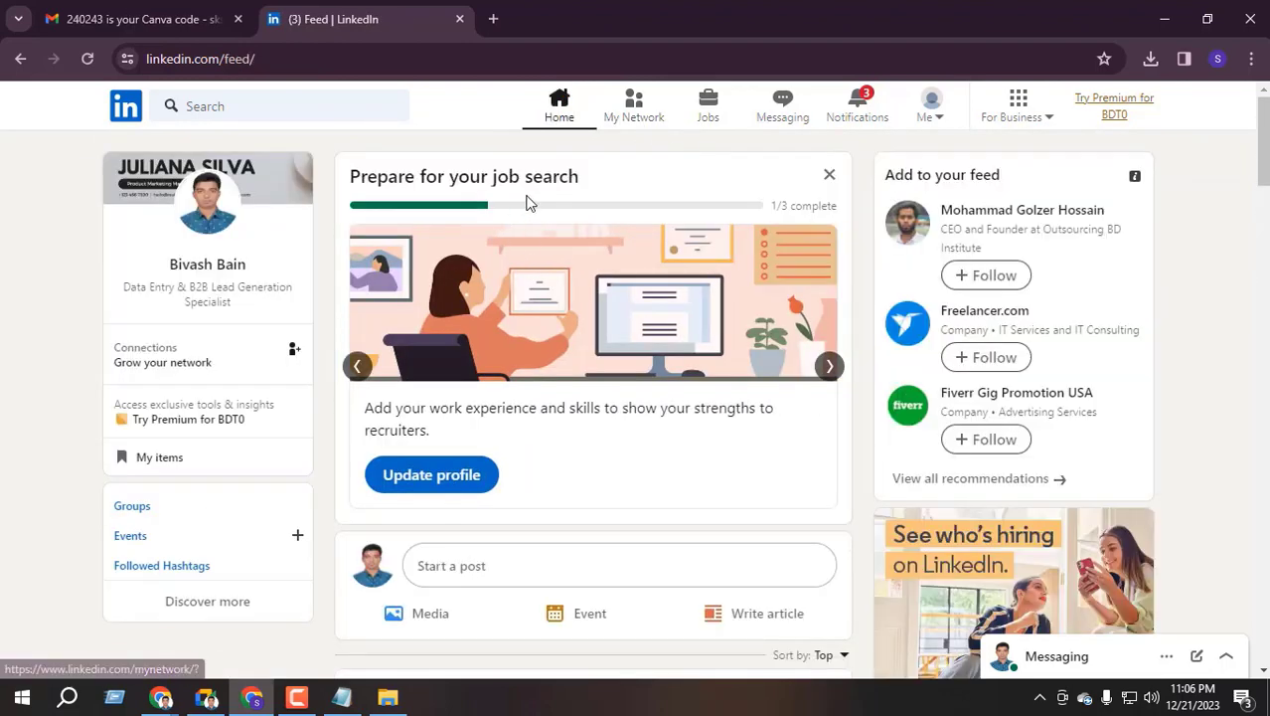
Reload the feed and start Update profile from the Prepare for your job search card
scroll(544, 432, "down", 3)
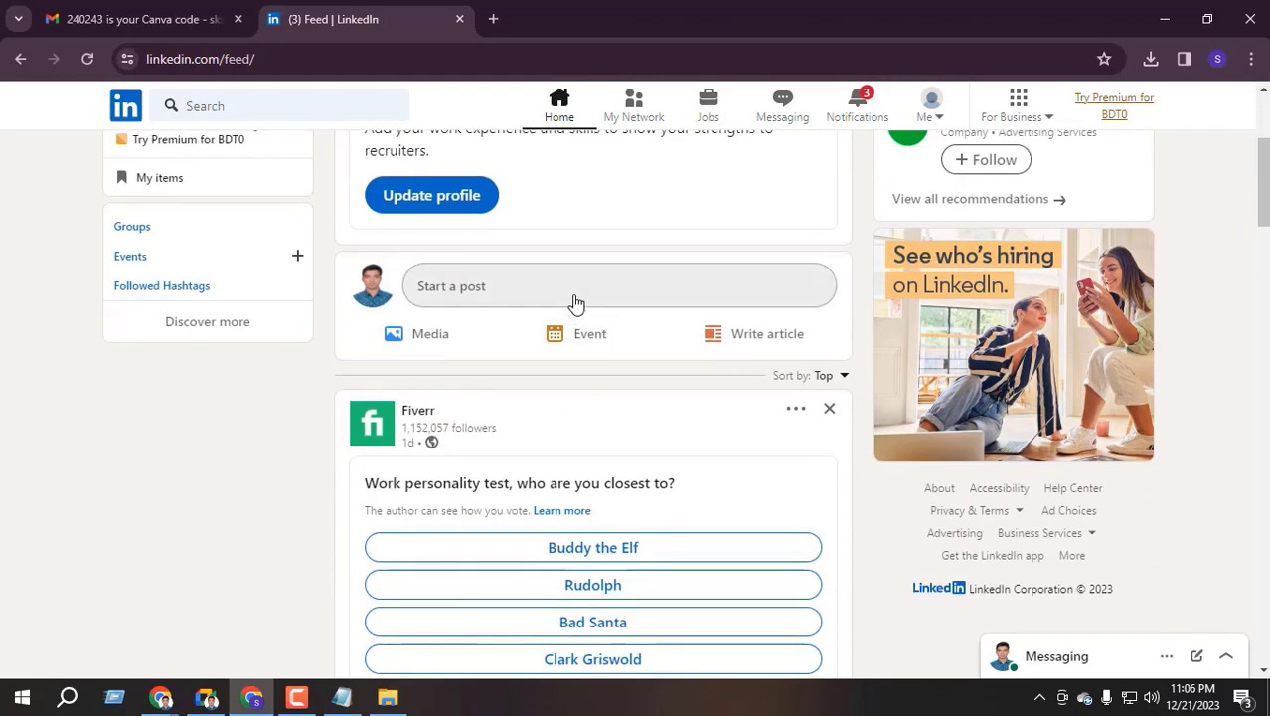
scroll(553, 320, "up", 3)
left_click(88, 60)
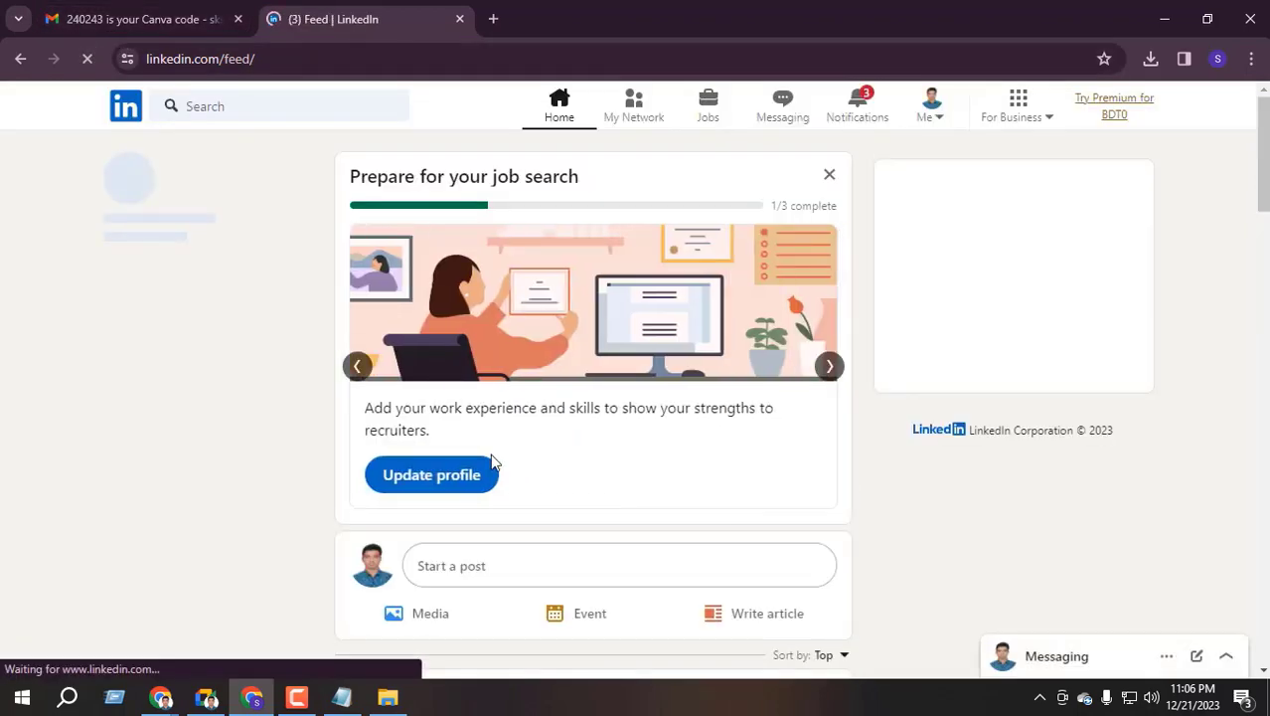
left_click(408, 473)
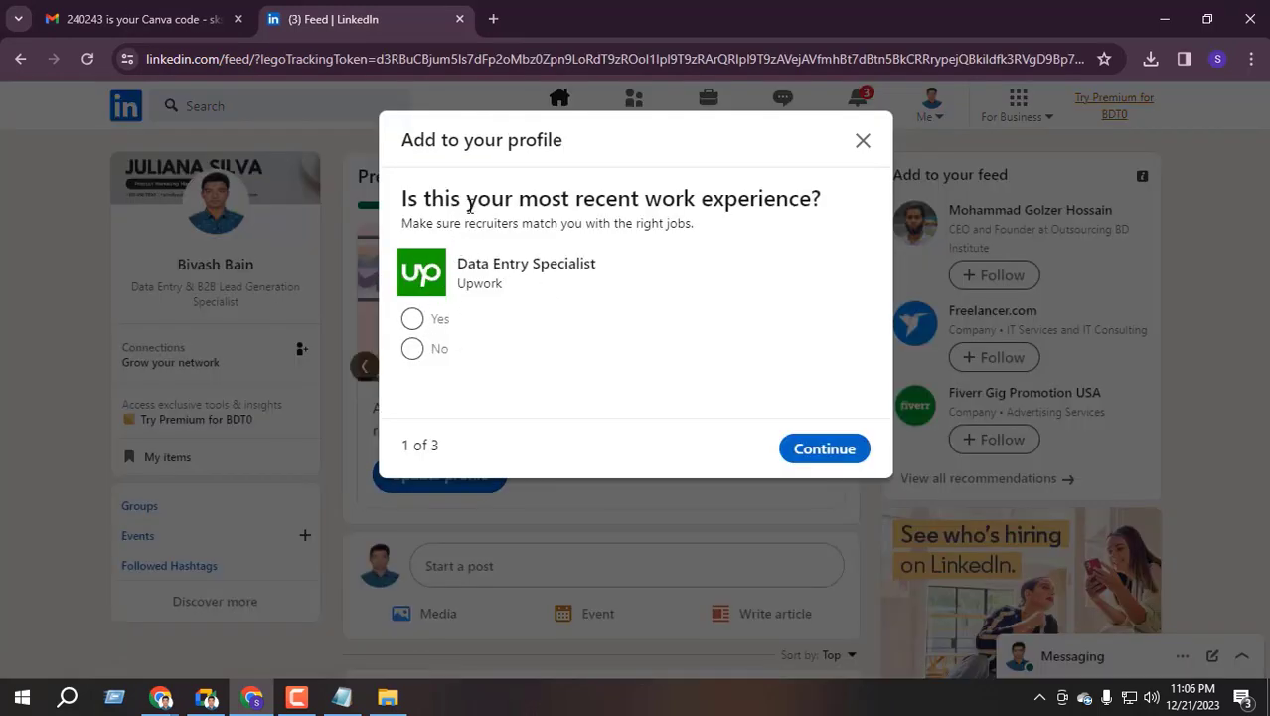
Confirm Data Entry Specialist at Upwork as the latest job, finish the skills and Khulna, Bangladesh location steps, and reload the feed
left_click_drag(469, 206, 823, 204)
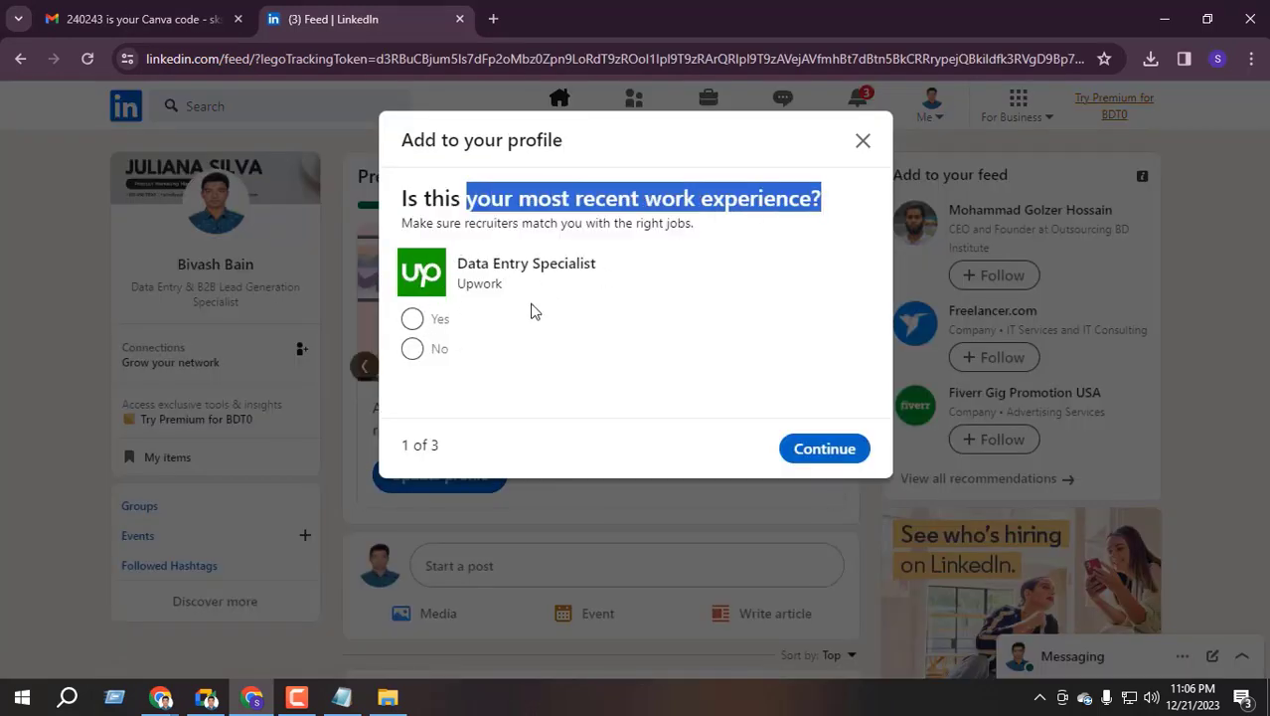
left_click(412, 318)
left_click(827, 452)
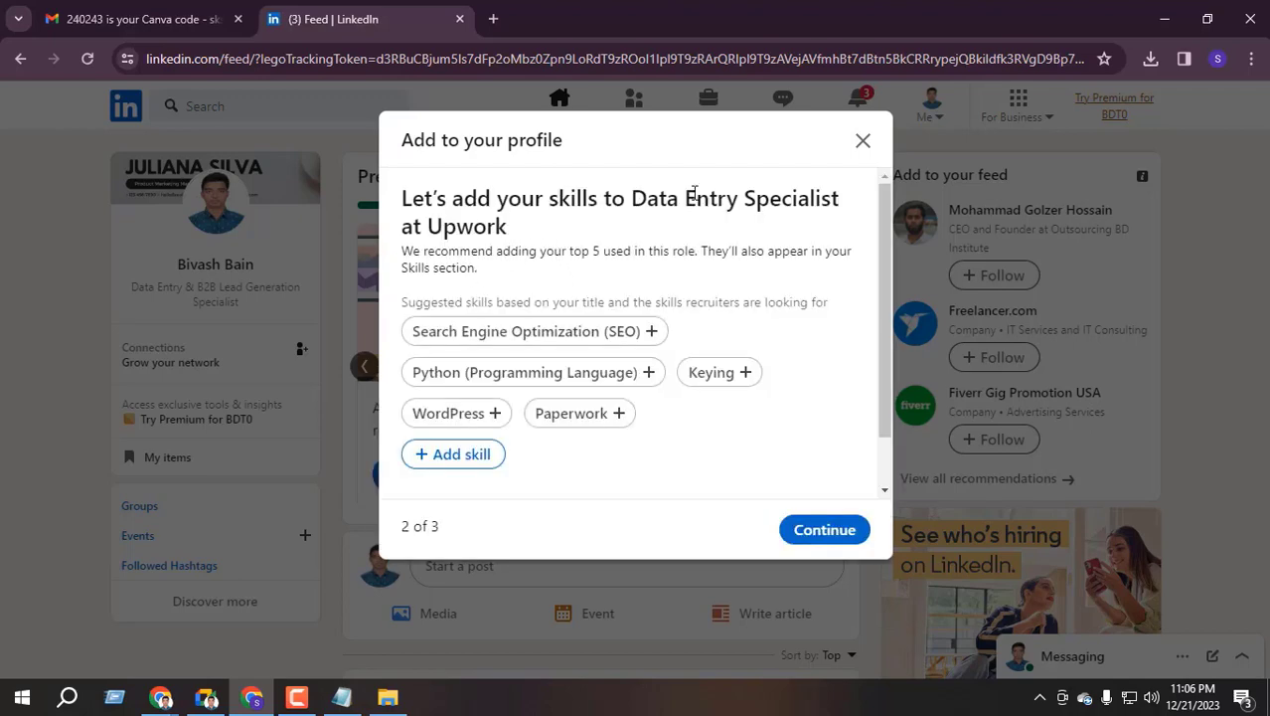
scroll(576, 459, "down", 1)
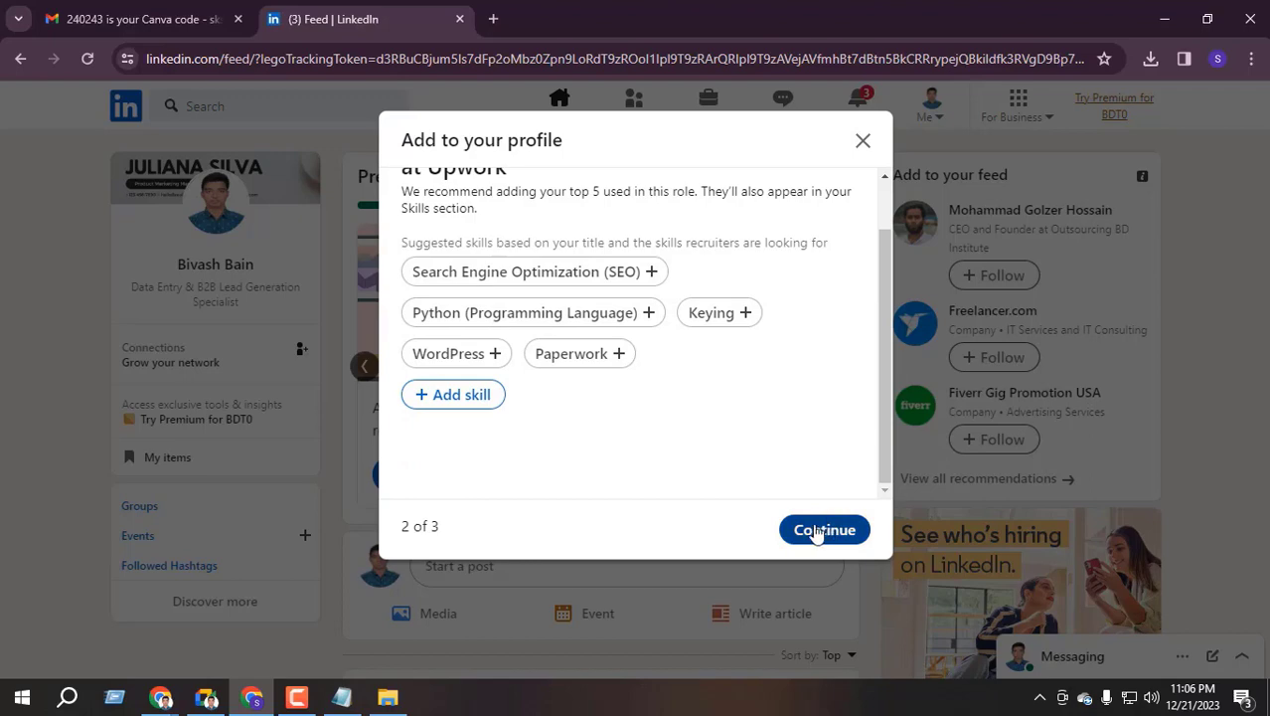
left_click(810, 531)
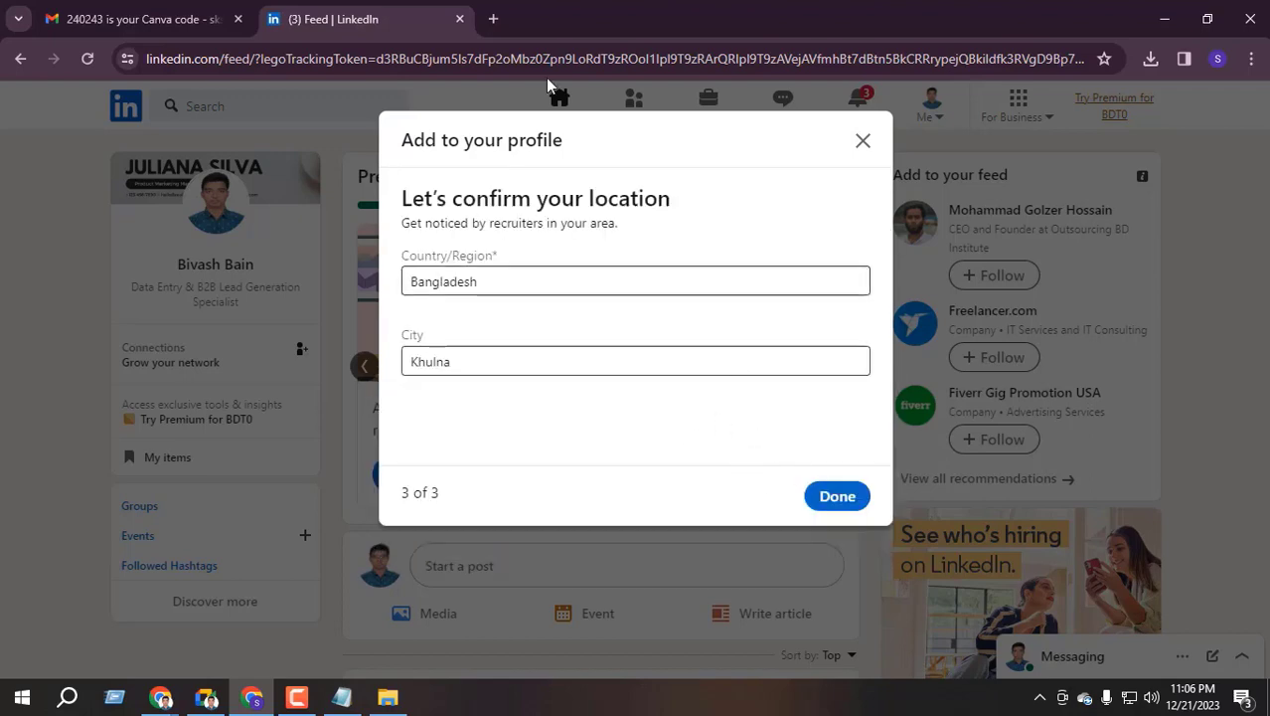
left_click(814, 495)
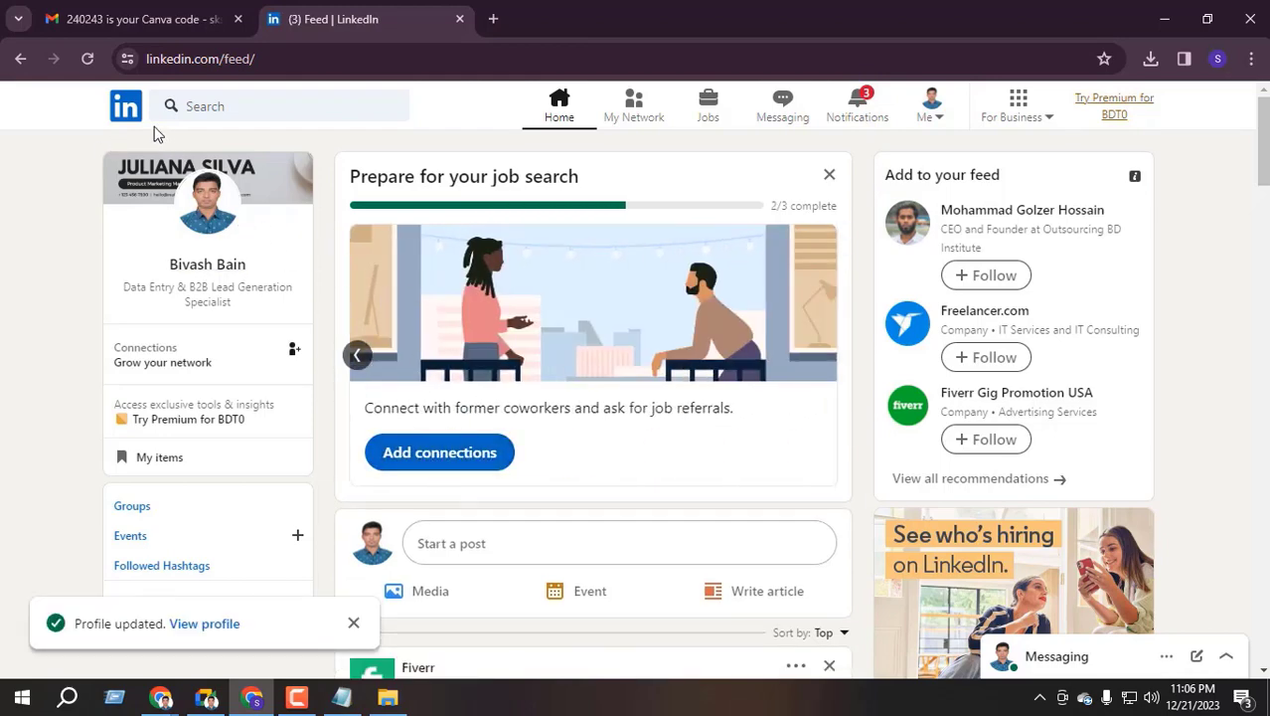
left_click(89, 60)
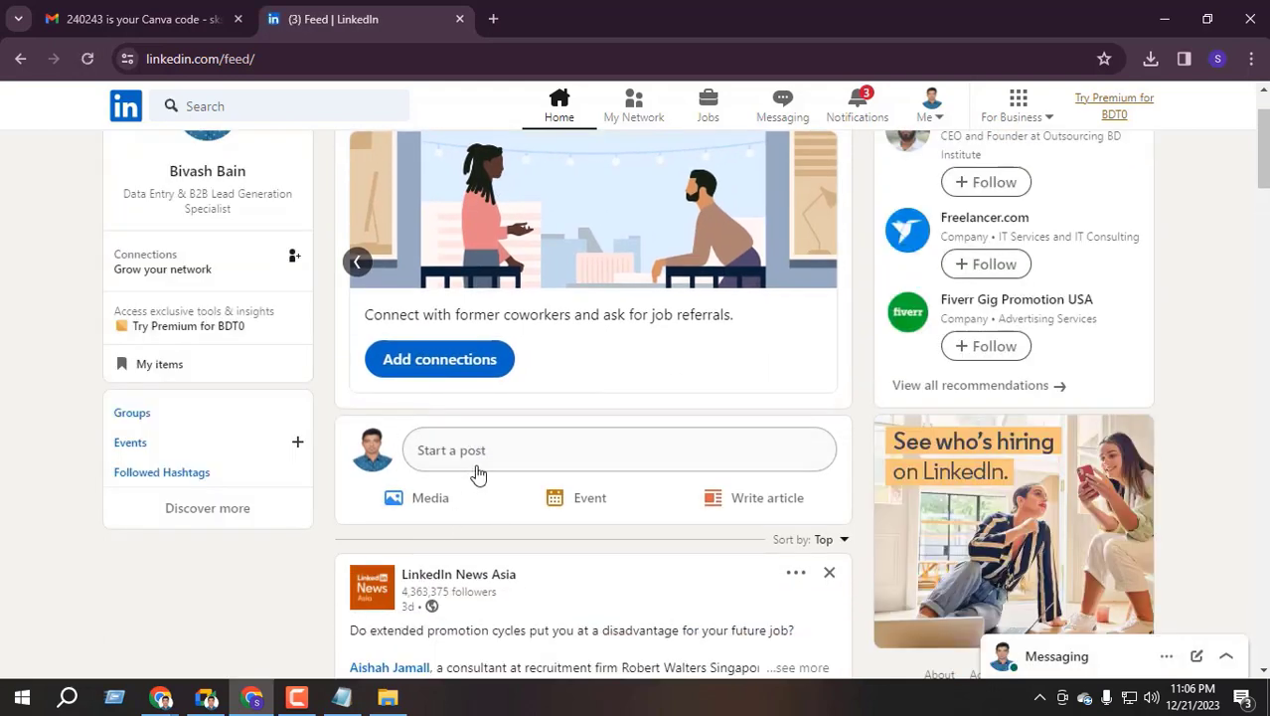
Start a post reading 'Are you looking data entry related services? You are the right place now. Please contact'
left_click(467, 449)
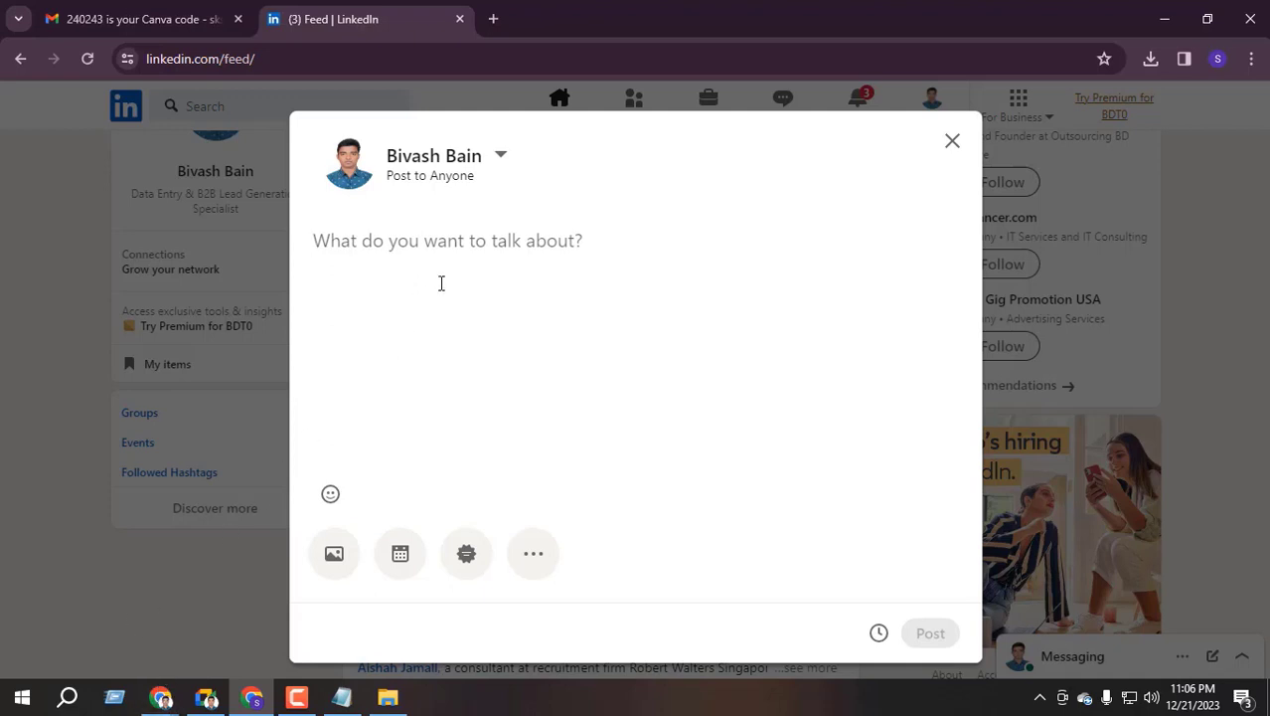
type("Are yo")
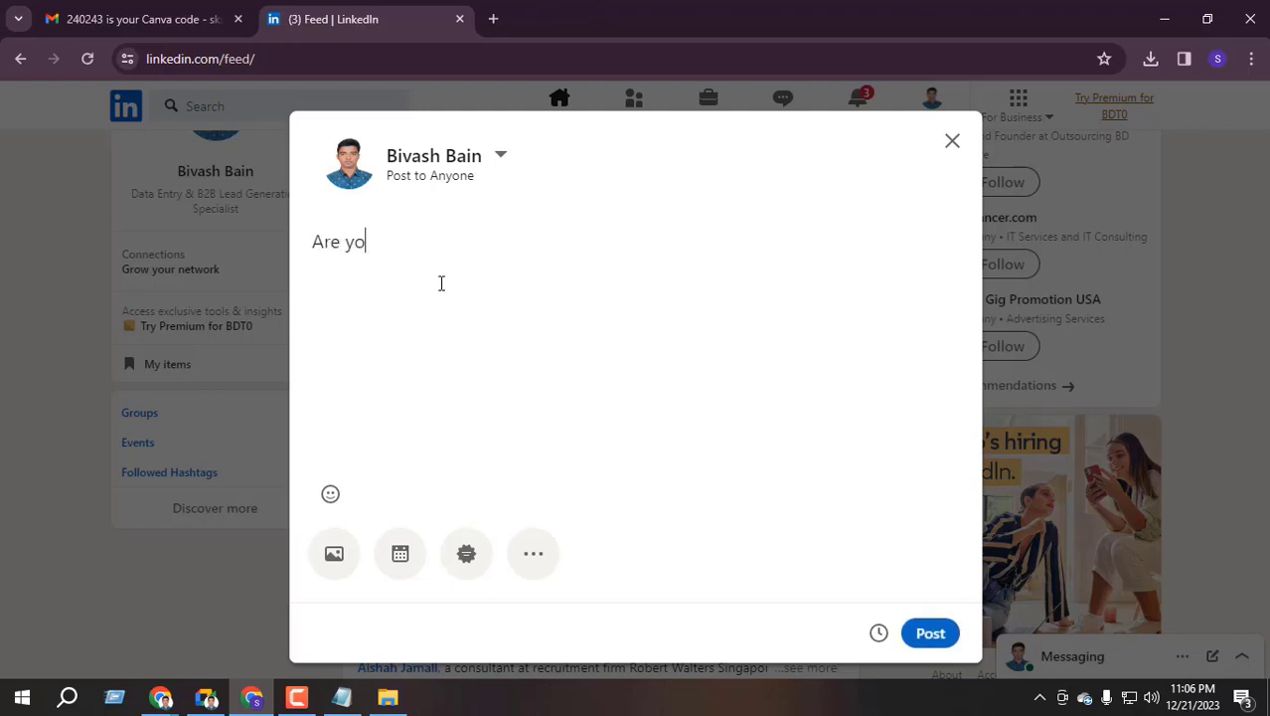
type("u looking data entr related services?")
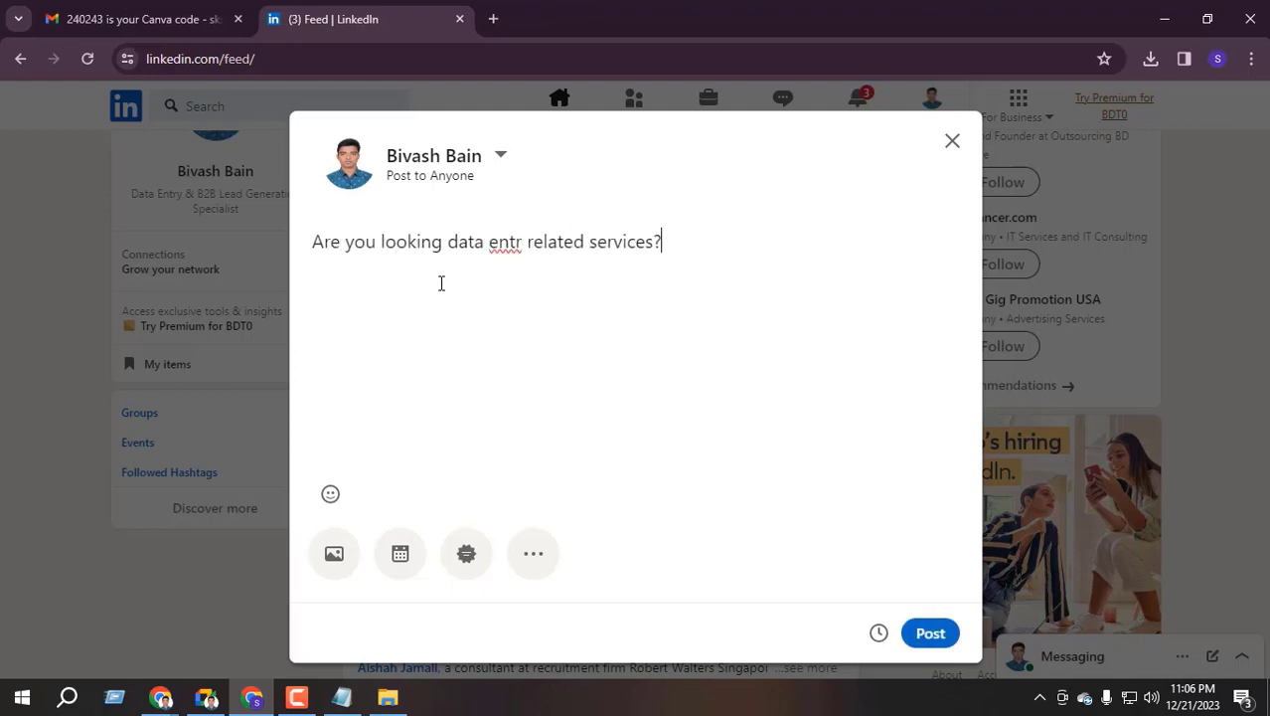
left_click(516, 256)
type("y")
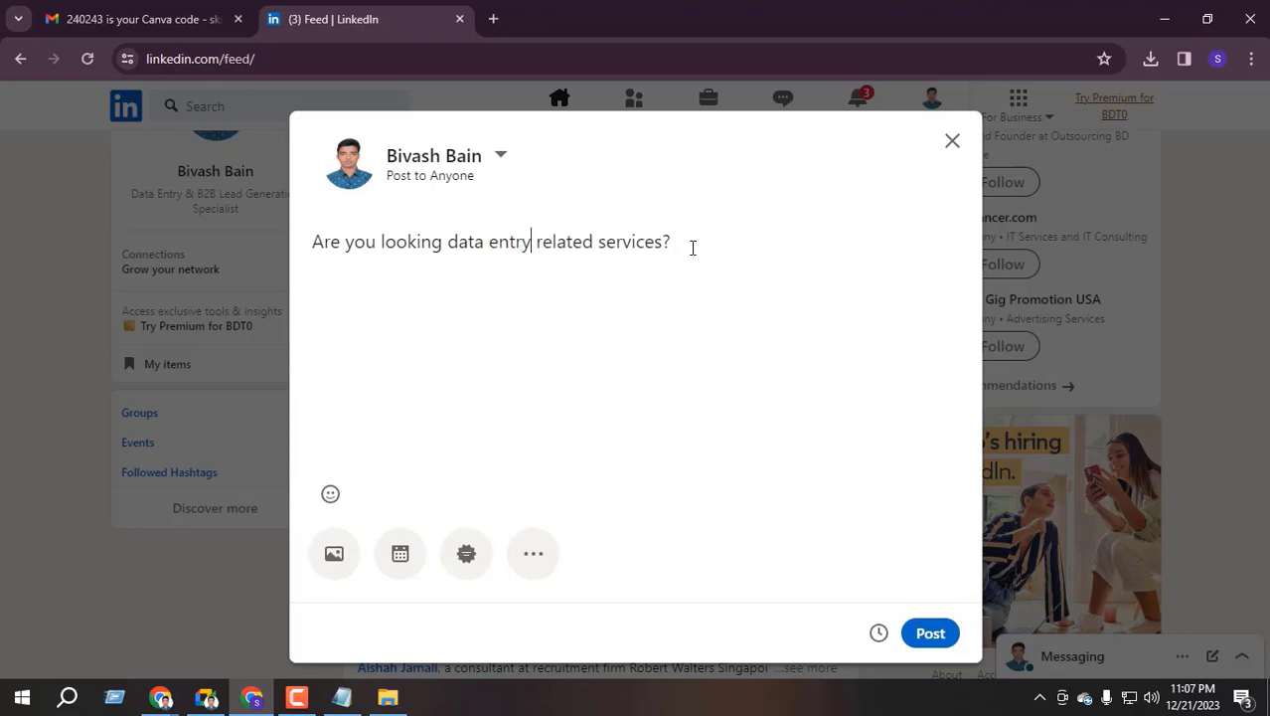
left_click(716, 250)
type("You are the right place now. Please conn")
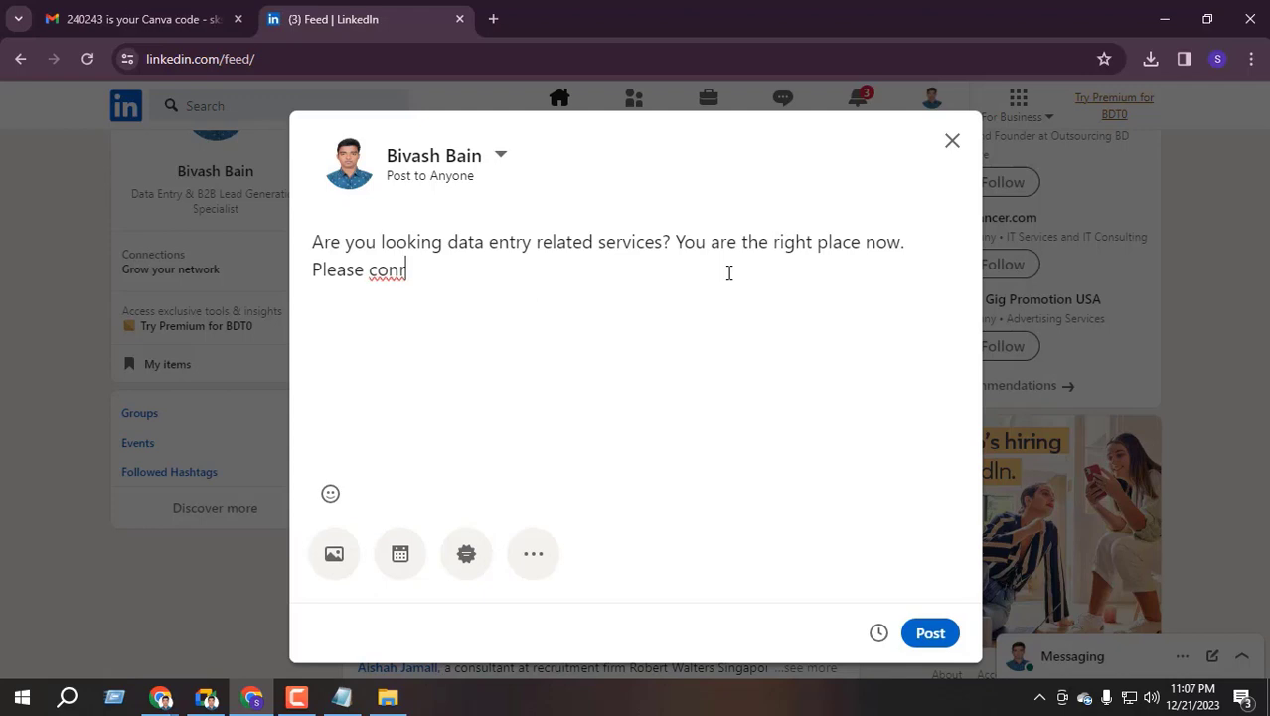
key("BackSpace")
type("tact")
key("Return")
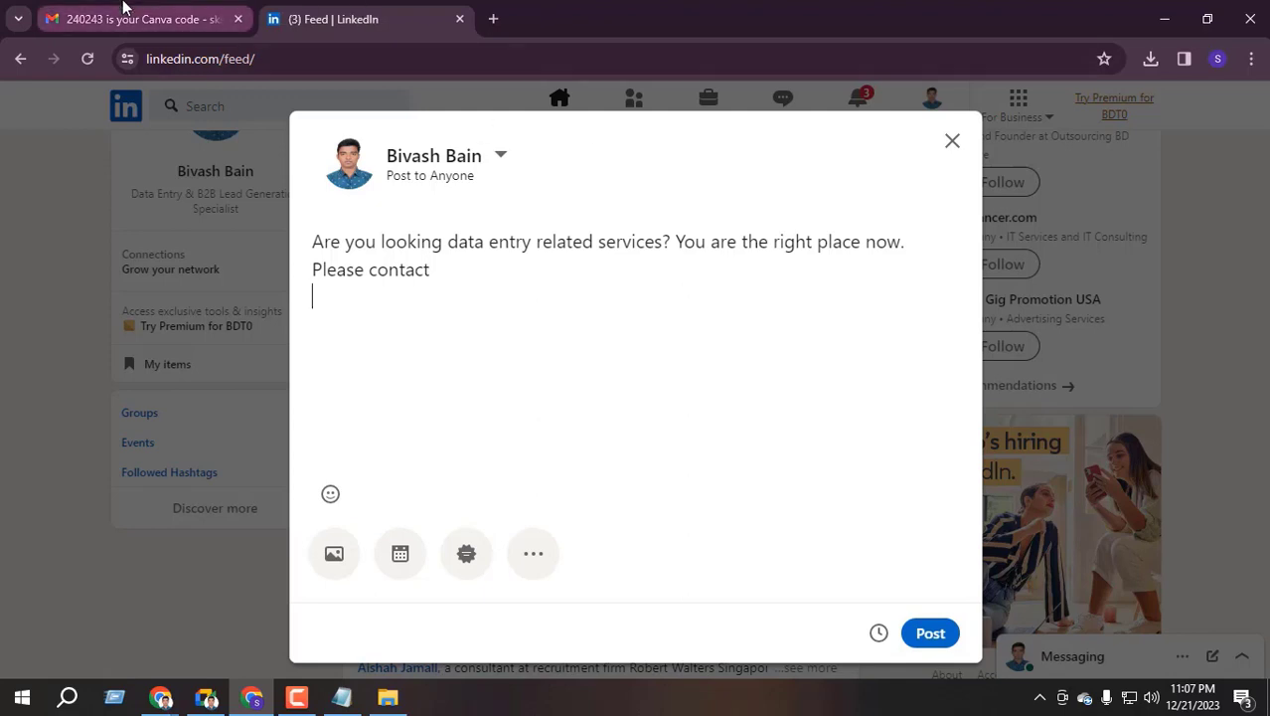
Add an 'Email:' line with the Gmail account's copied address, then bring the other LinkedIn window forward
left_click(140, 18)
left_click(1241, 110)
triple_click(1076, 169)
left_click(1075, 169)
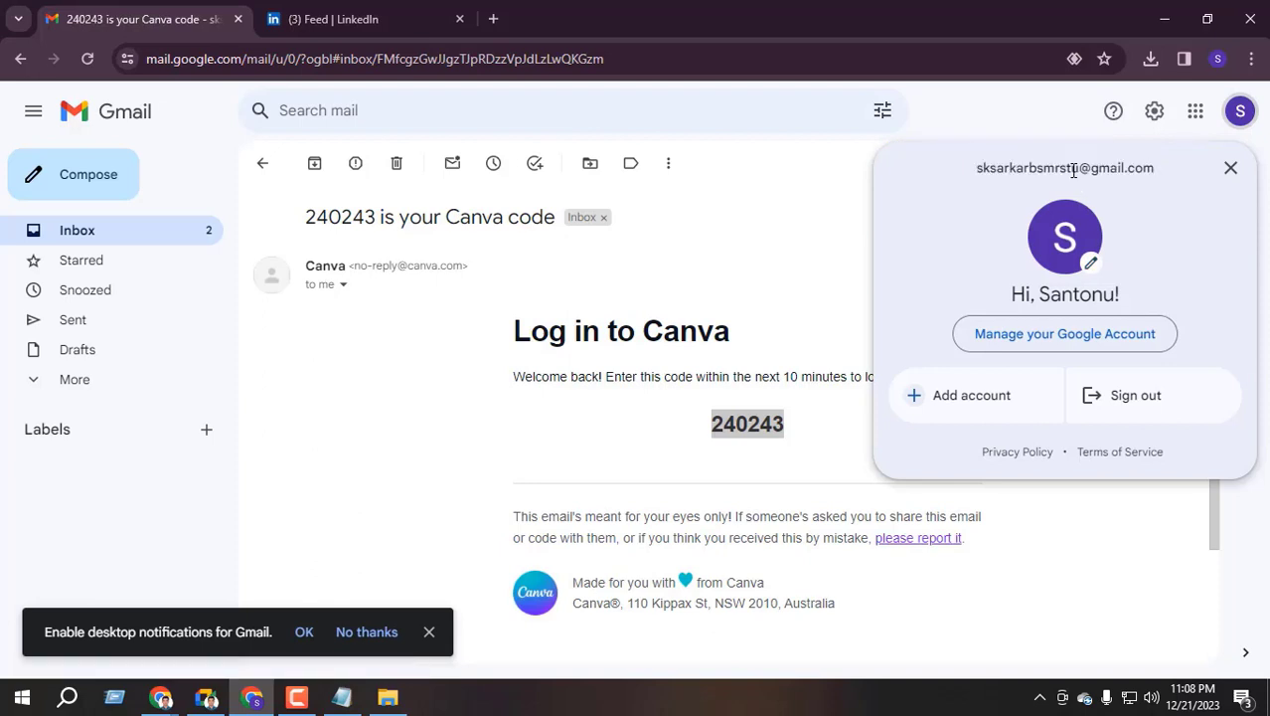
triple_click(1073, 169)
key("ctrl+c")
left_click(333, 19)
key("ctrl+v")
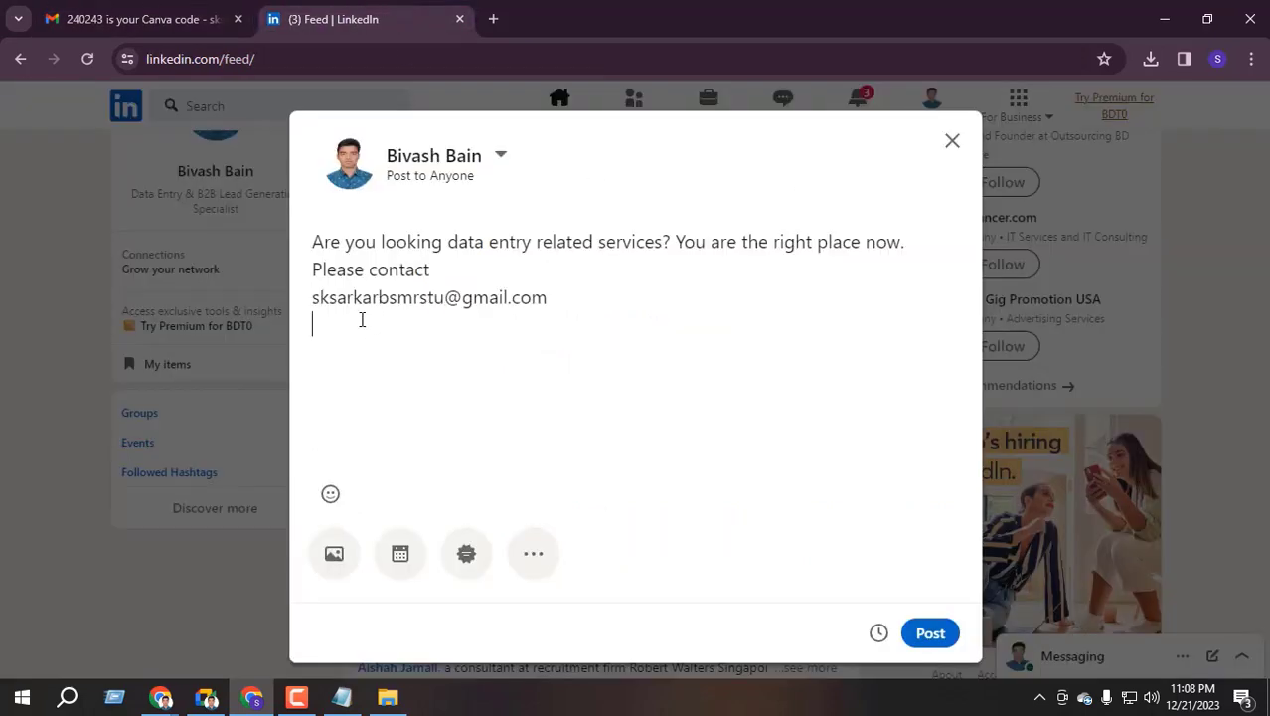
left_click(314, 300)
type("Ema")
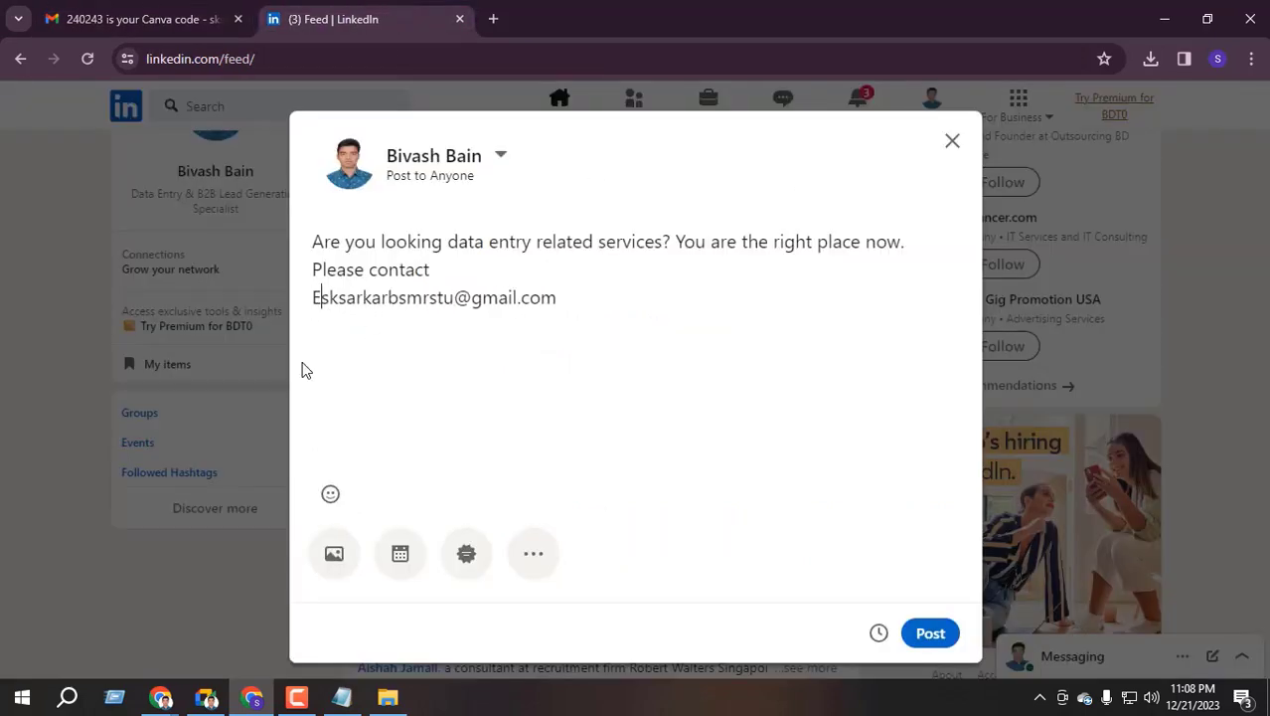
type("il:")
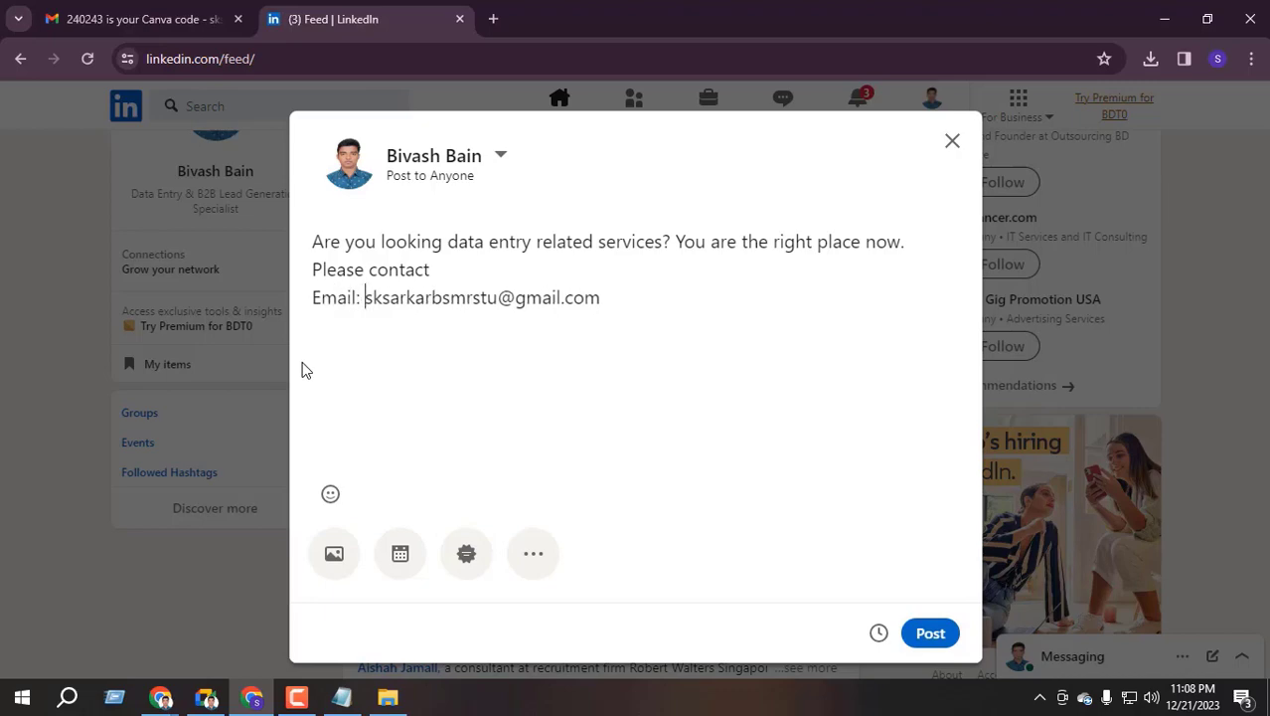
left_click(161, 697)
left_click(142, 628)
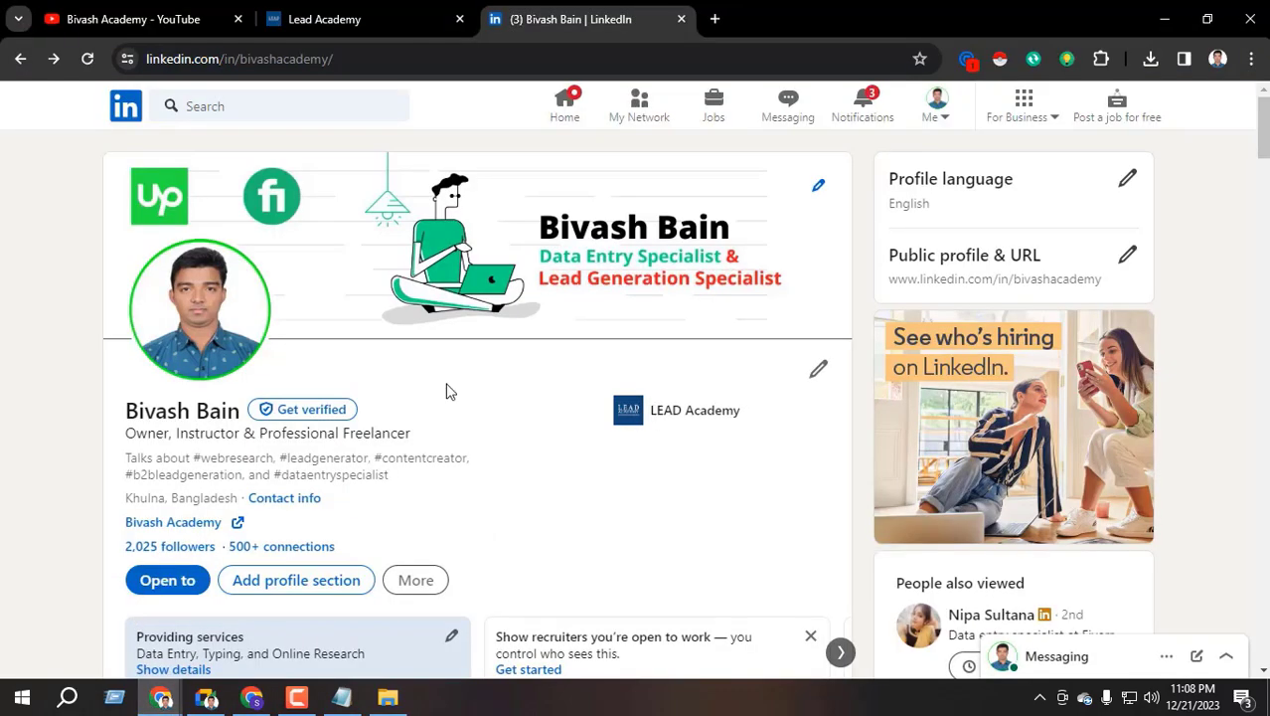
Check the Google Meet call and its messages, then return to the LinkedIn post draft
left_click(220, 700)
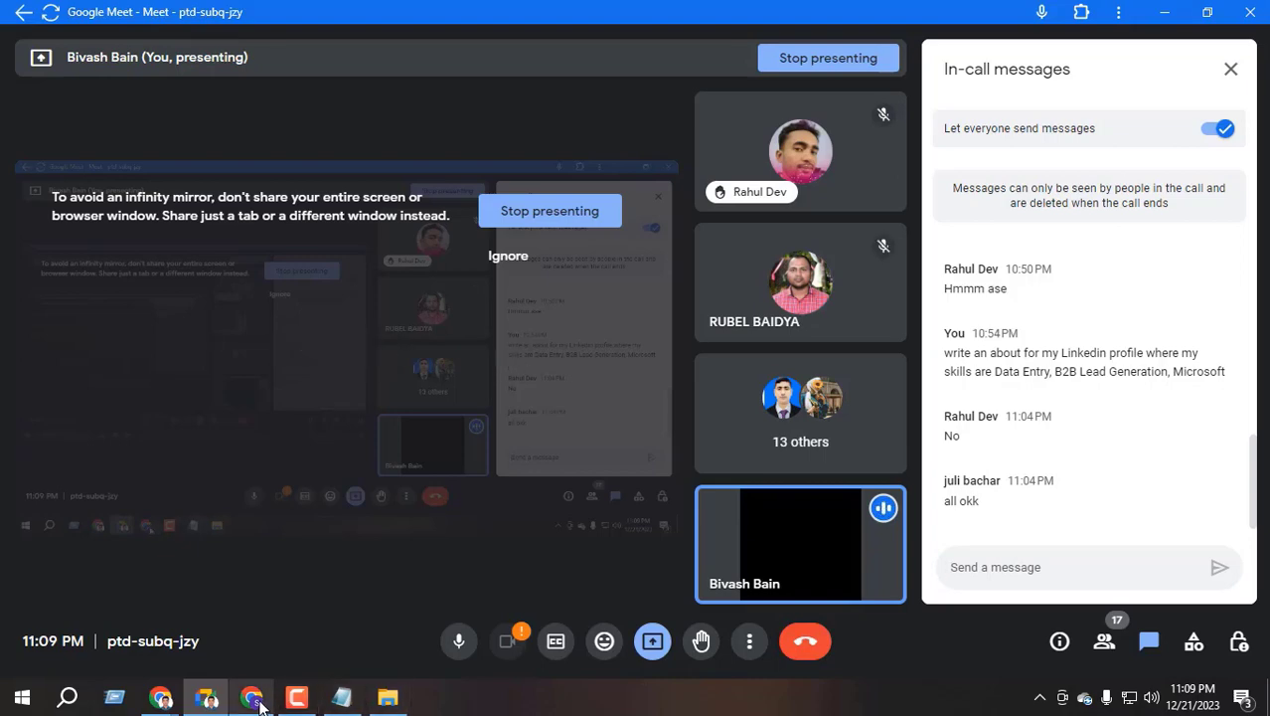
mouse_move(257, 701)
mouse_move(257, 702)
left_click(261, 609)
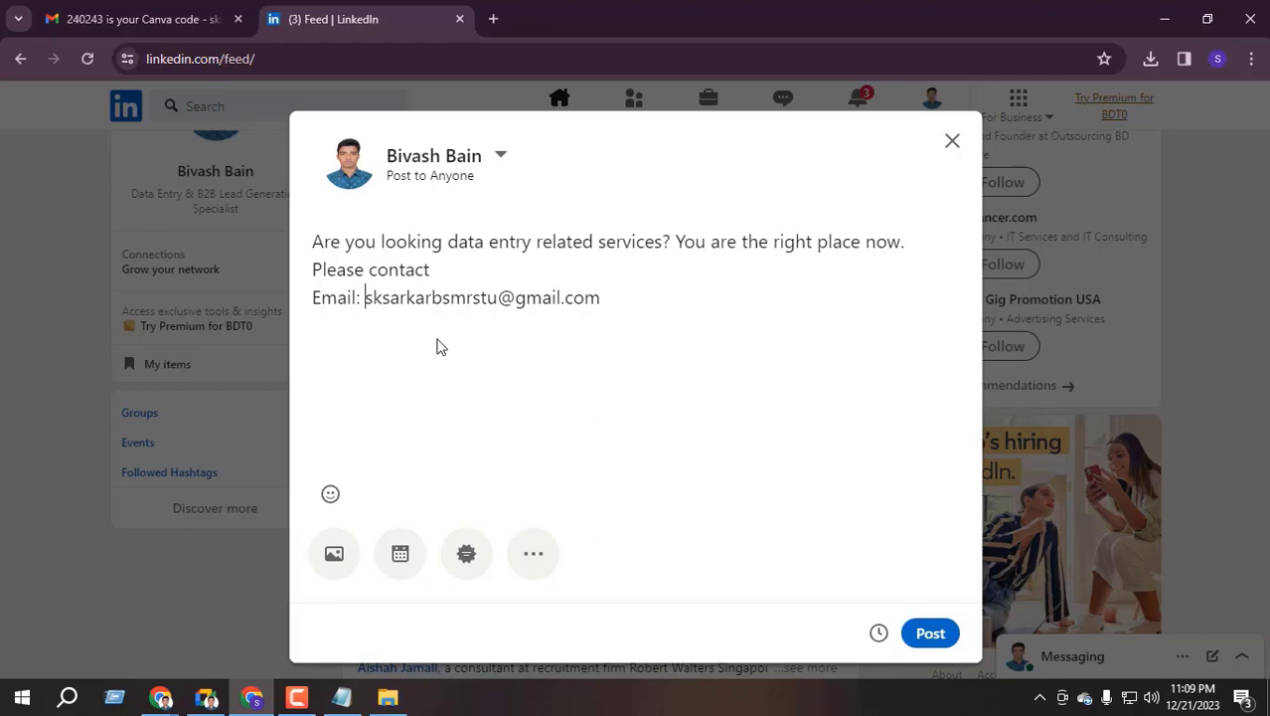
Search the web for Canva and open its home page in a new tab
left_click(494, 19)
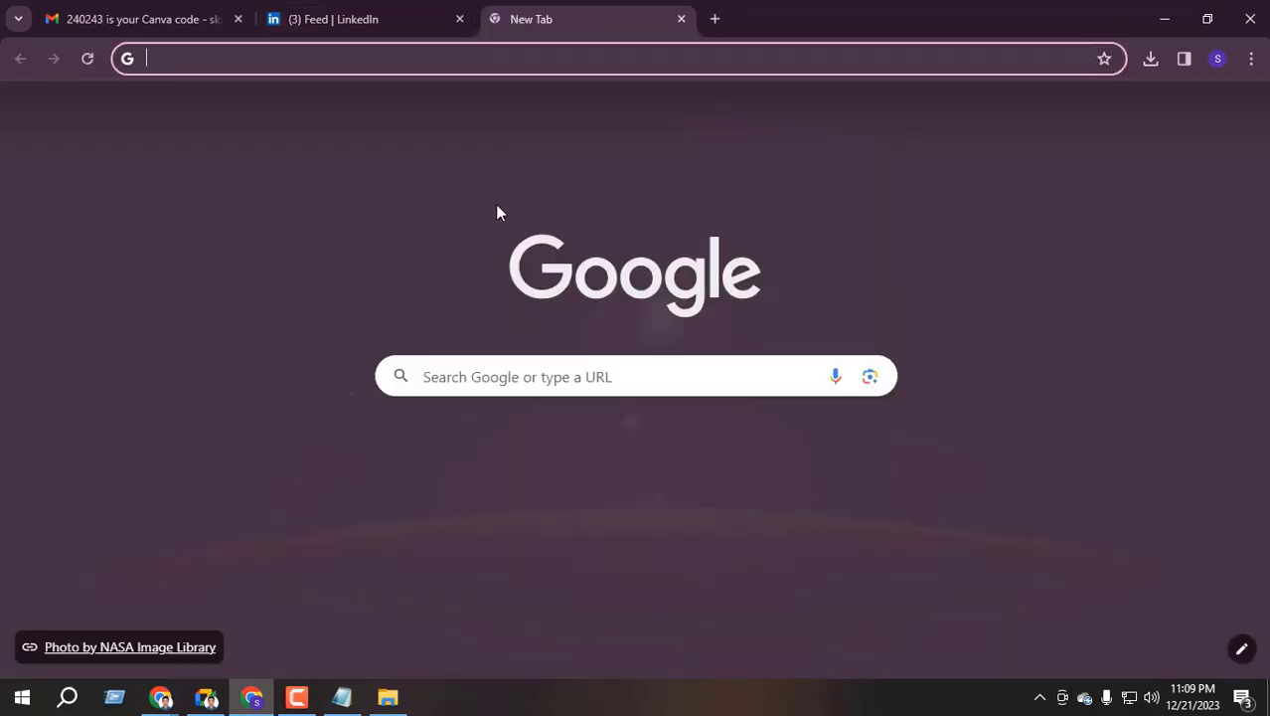
type("canva")
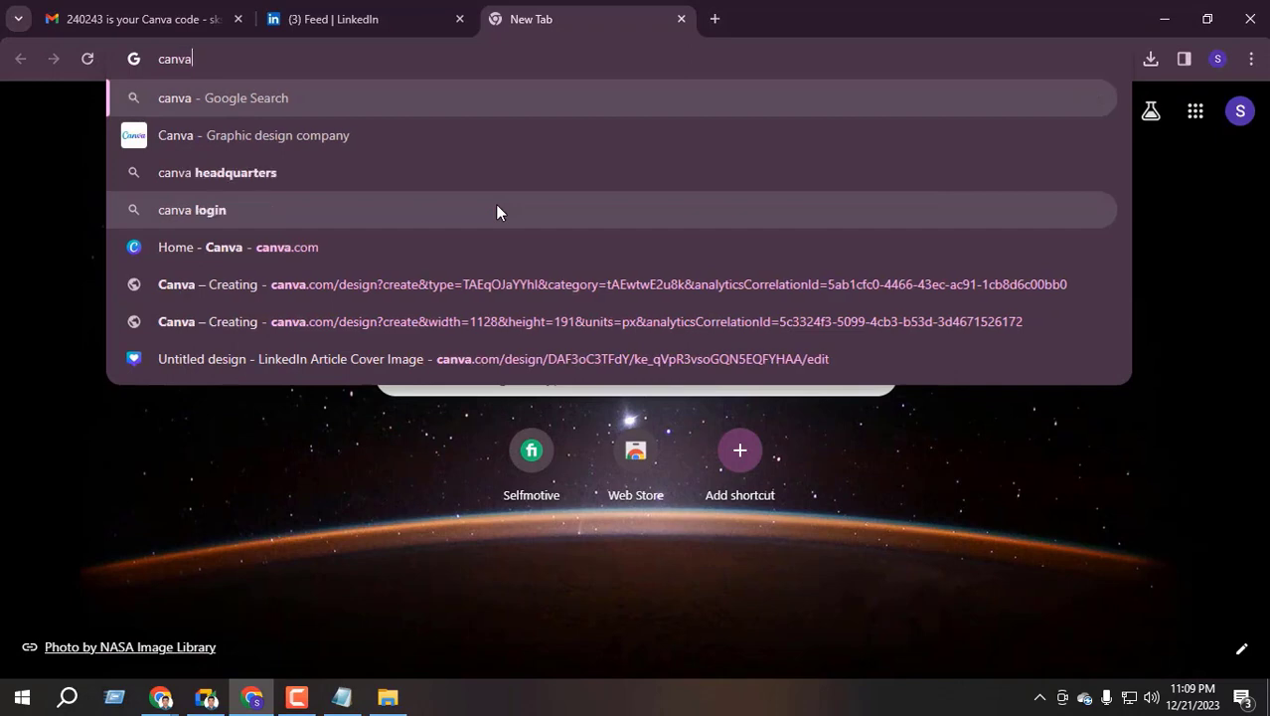
key("Return")
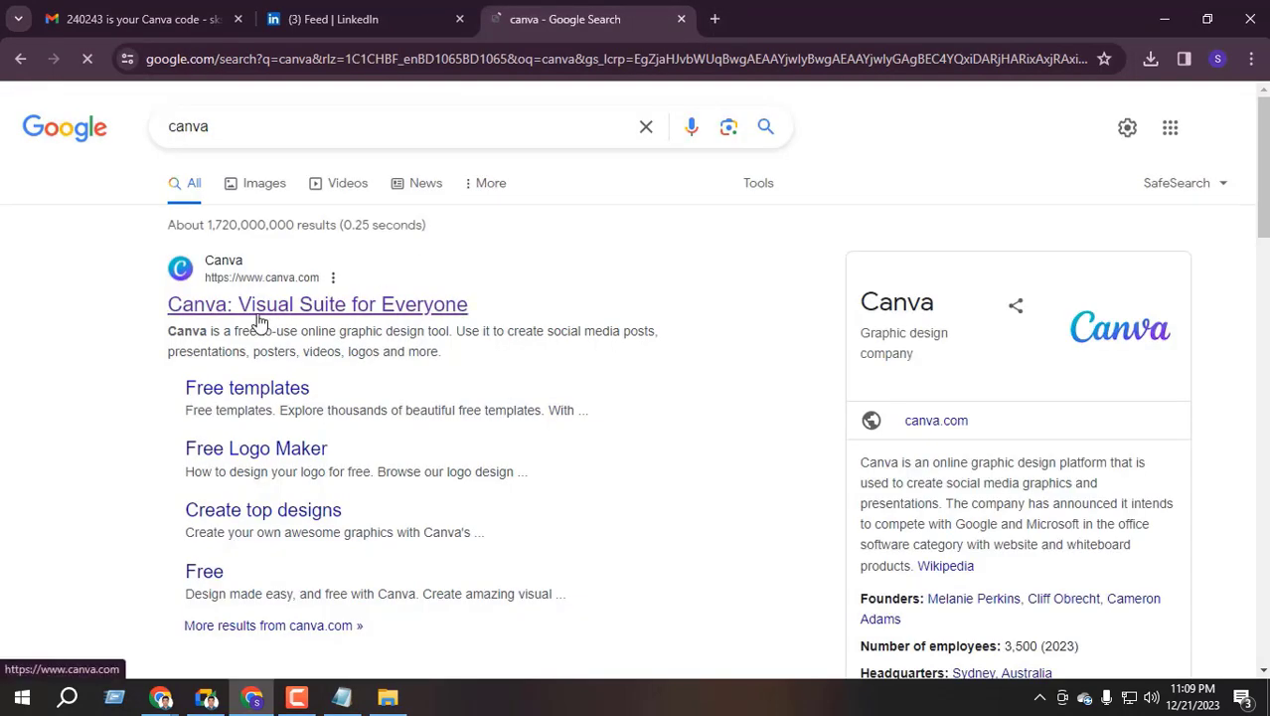
left_click(257, 309)
left_click(715, 26)
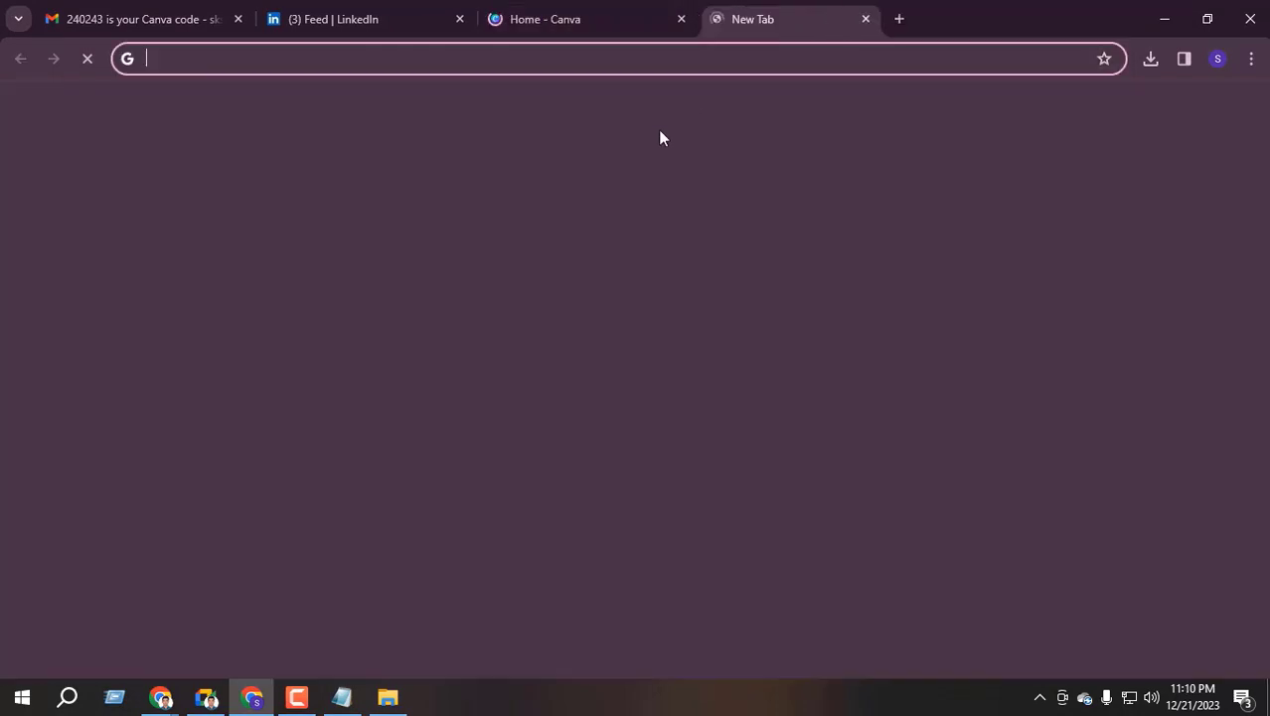
left_click(433, 16)
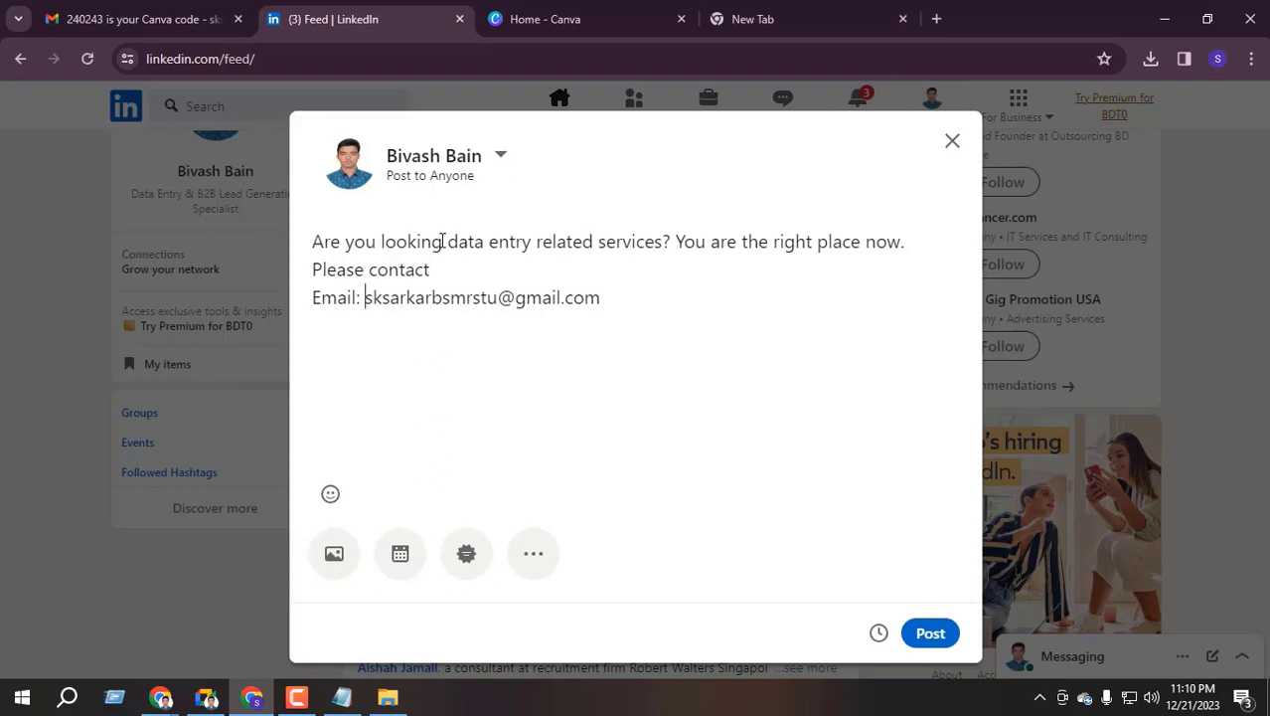
Search Google Images for 'data entry', taken from the post text
left_click_drag(448, 242, 533, 245)
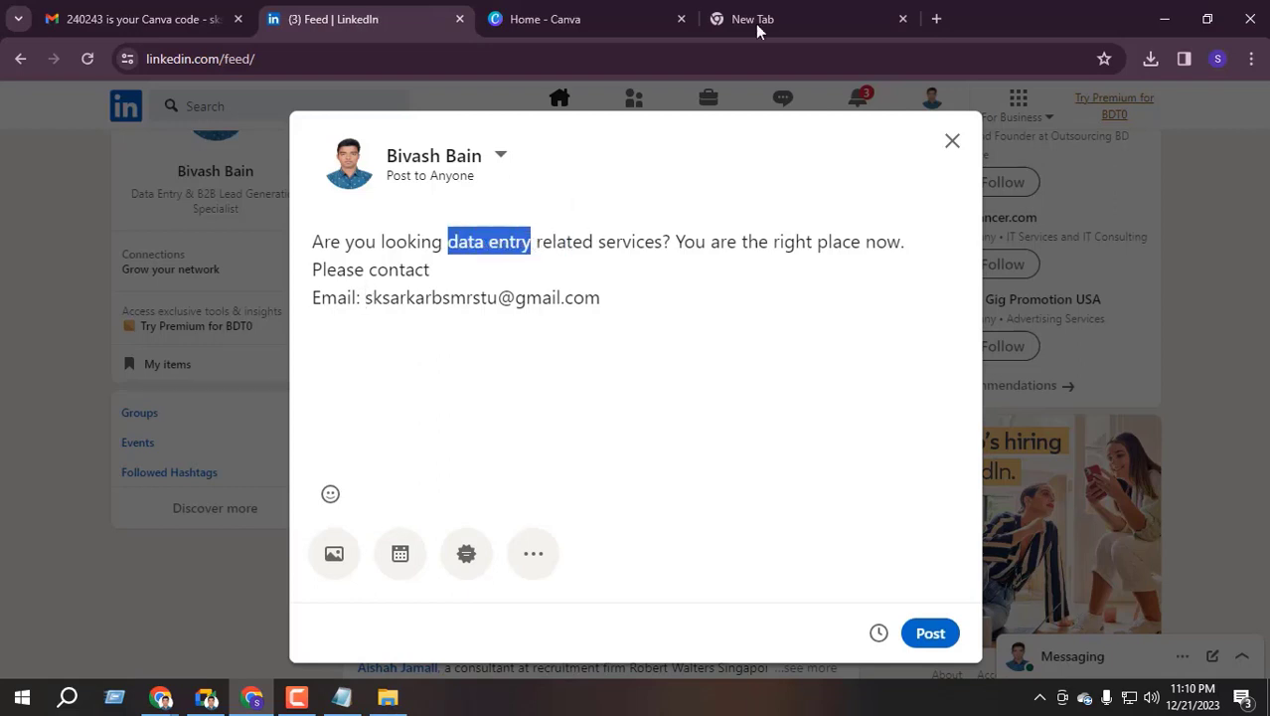
left_click(757, 23)
key("ctrl+v")
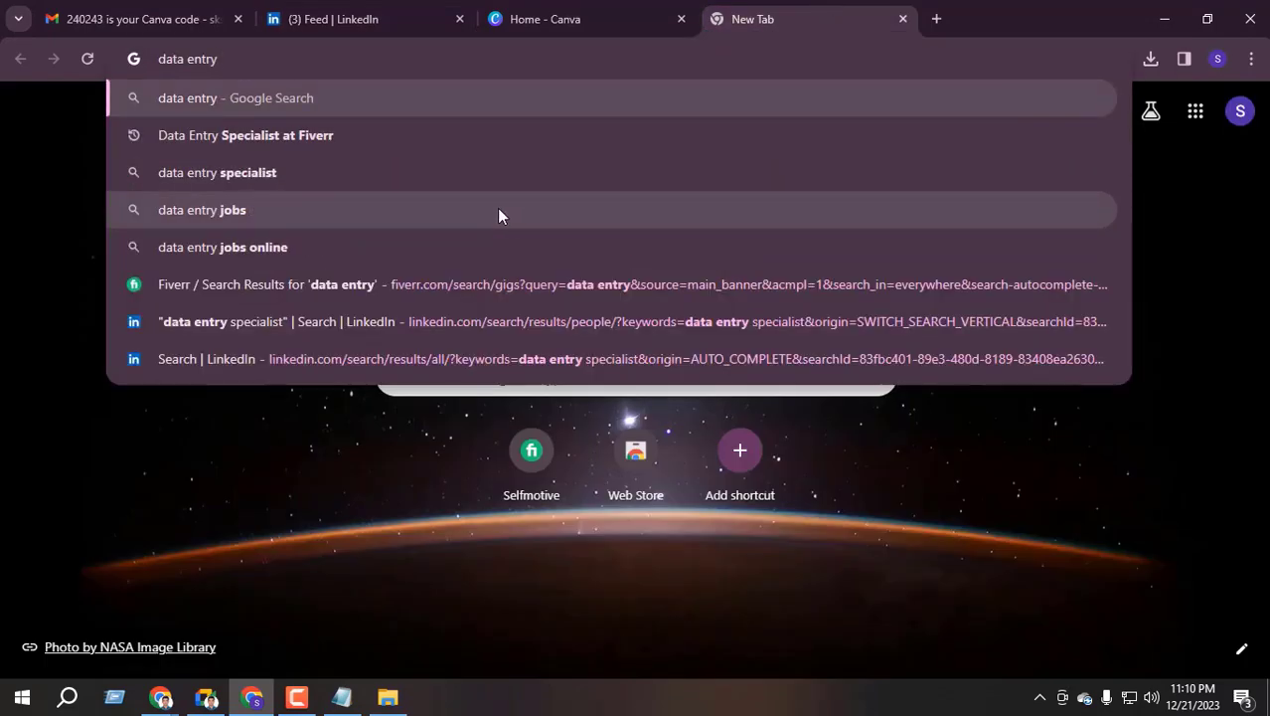
key("Return")
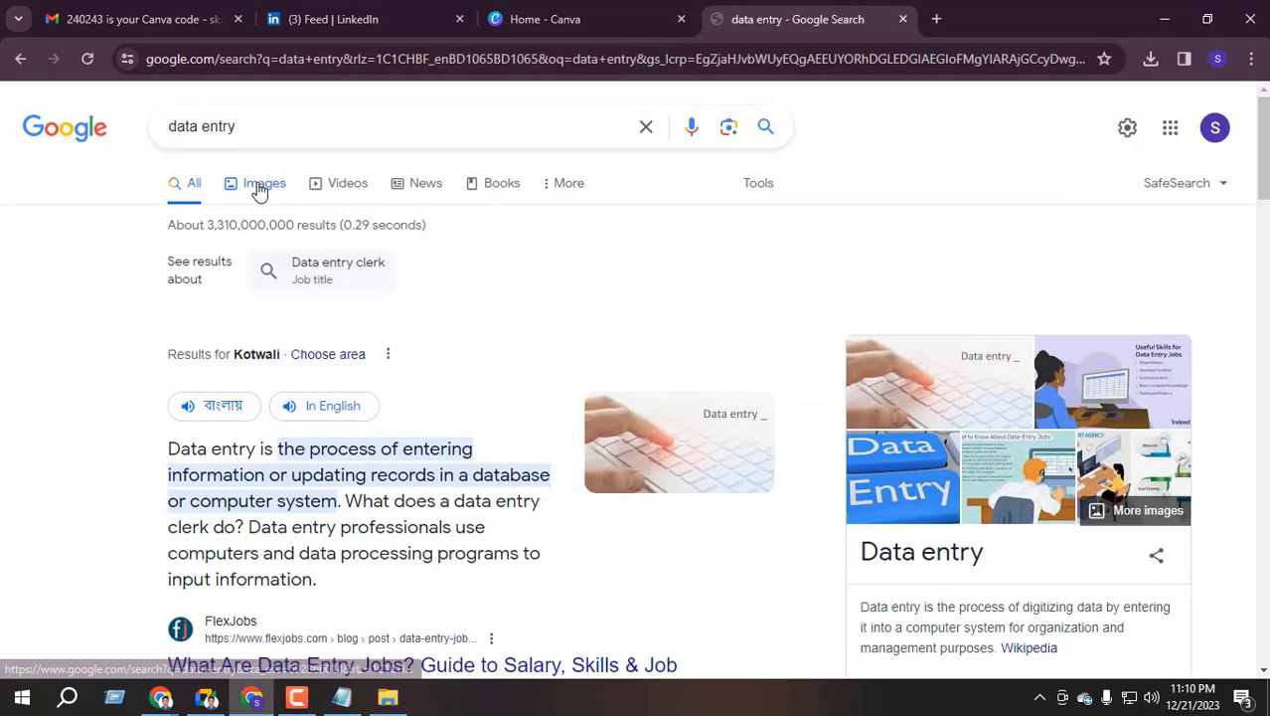
left_click(258, 187)
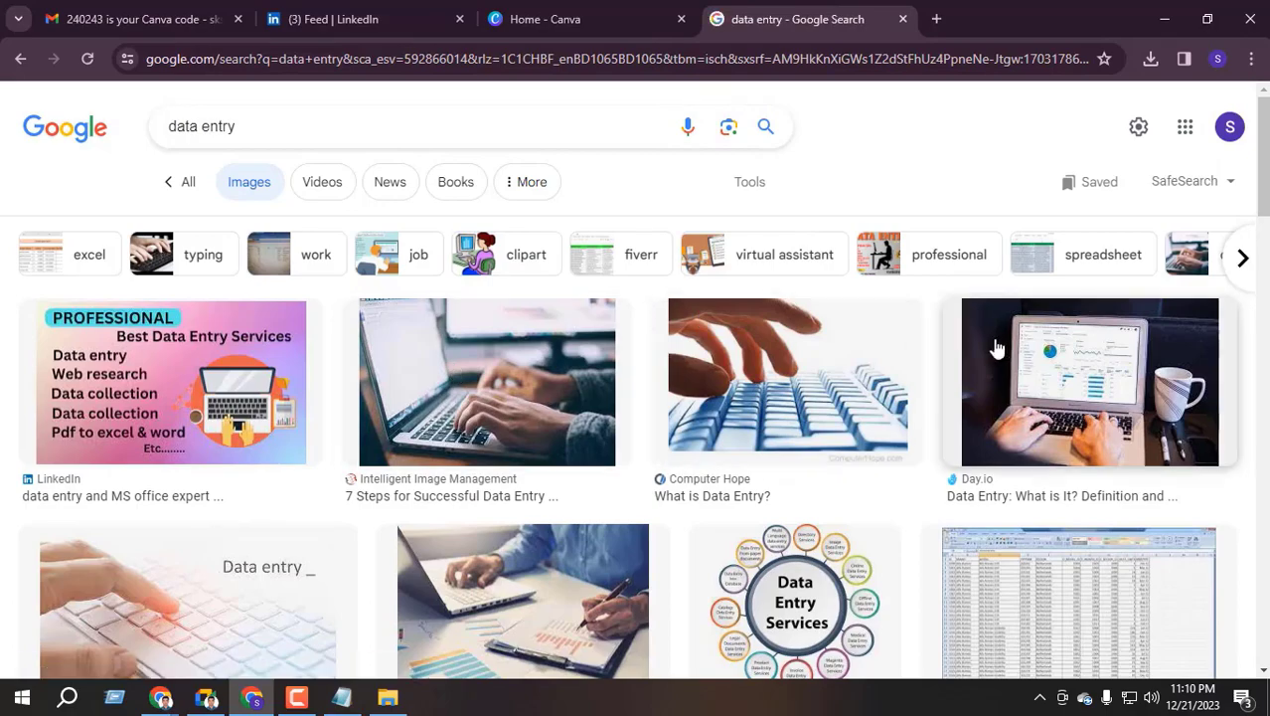
scroll(997, 347, "down", 4)
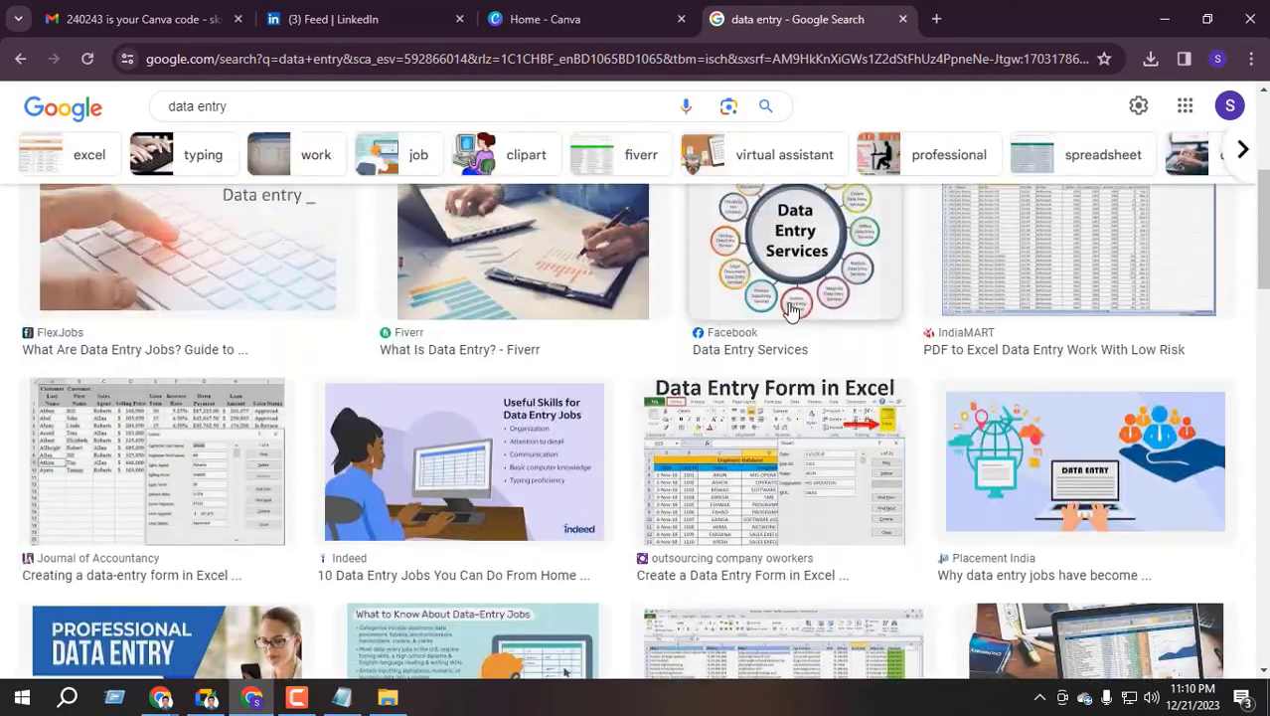
scroll(793, 310, "down", 5)
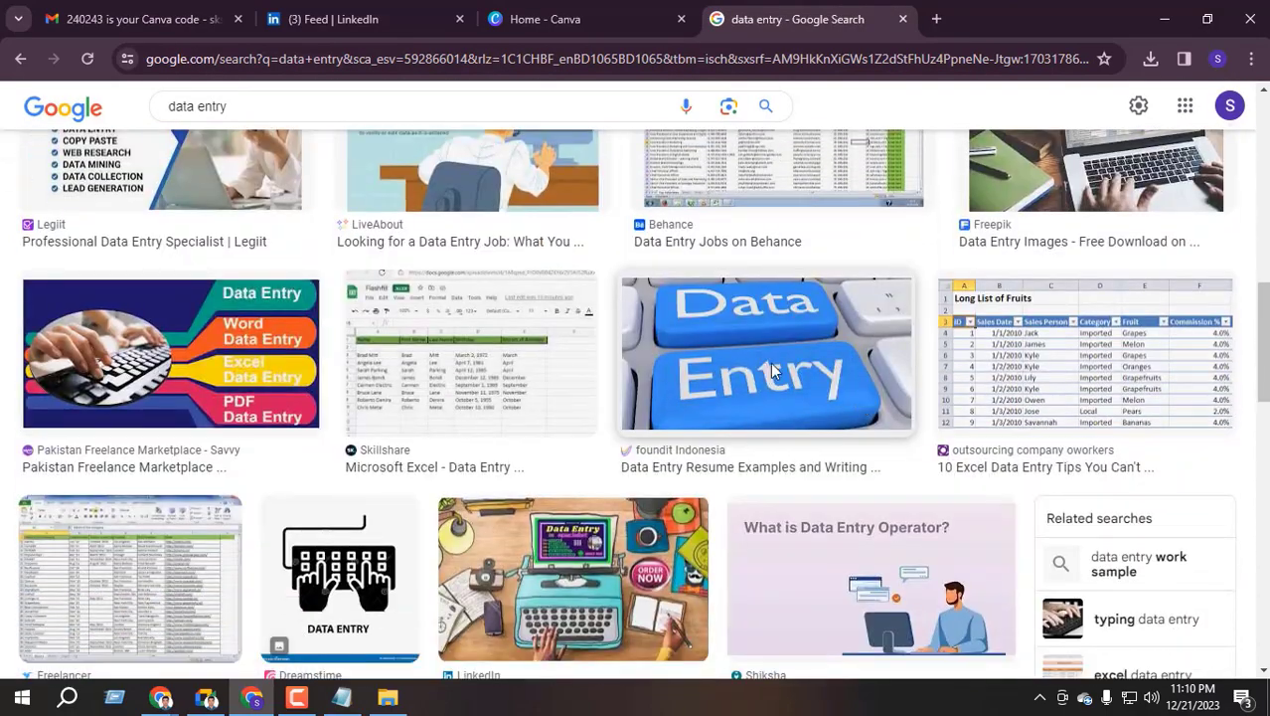
Open the blue Data Entry keyboard picture full-size and save it to Downloads
left_click(774, 370)
right_click(871, 336)
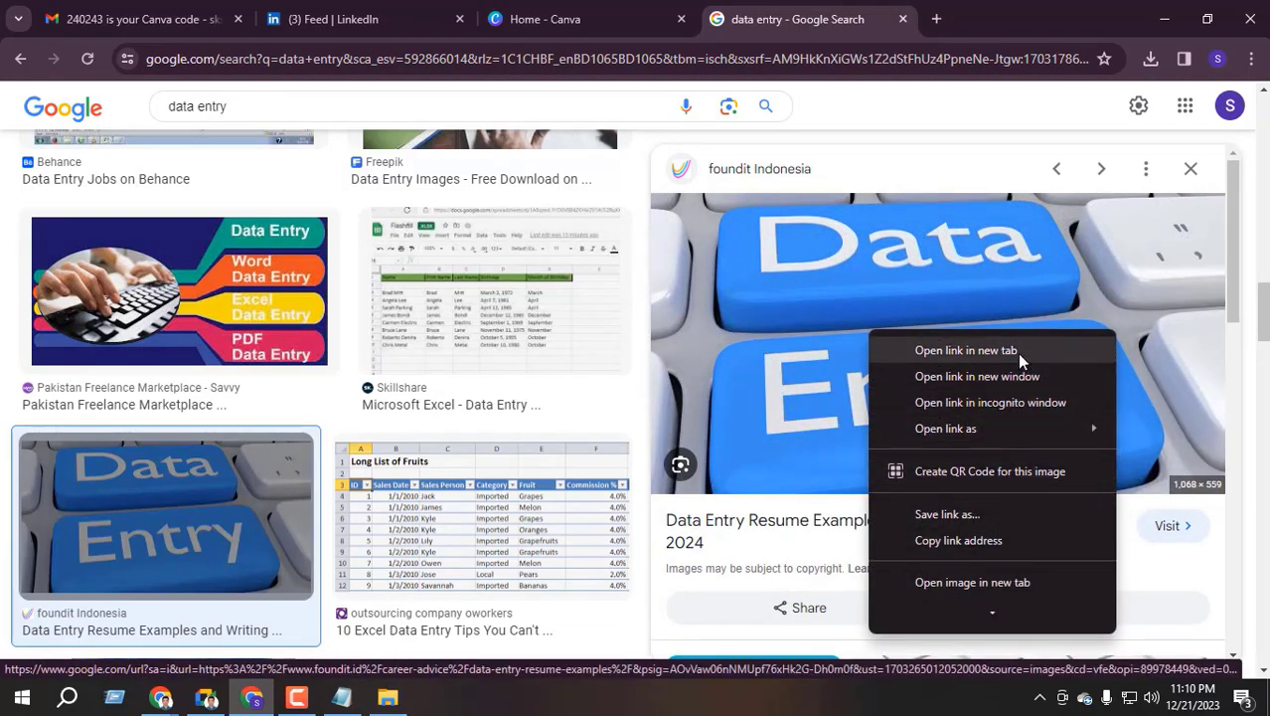
left_click(992, 580)
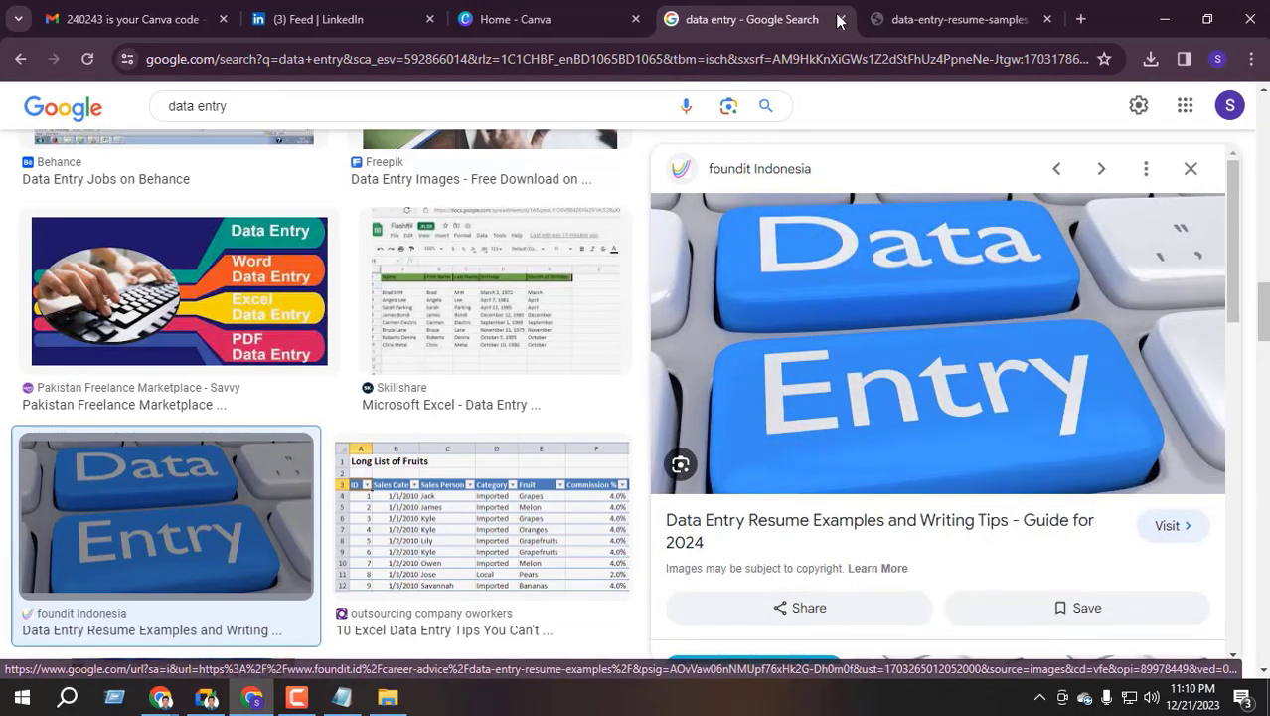
left_click(841, 19)
right_click(665, 259)
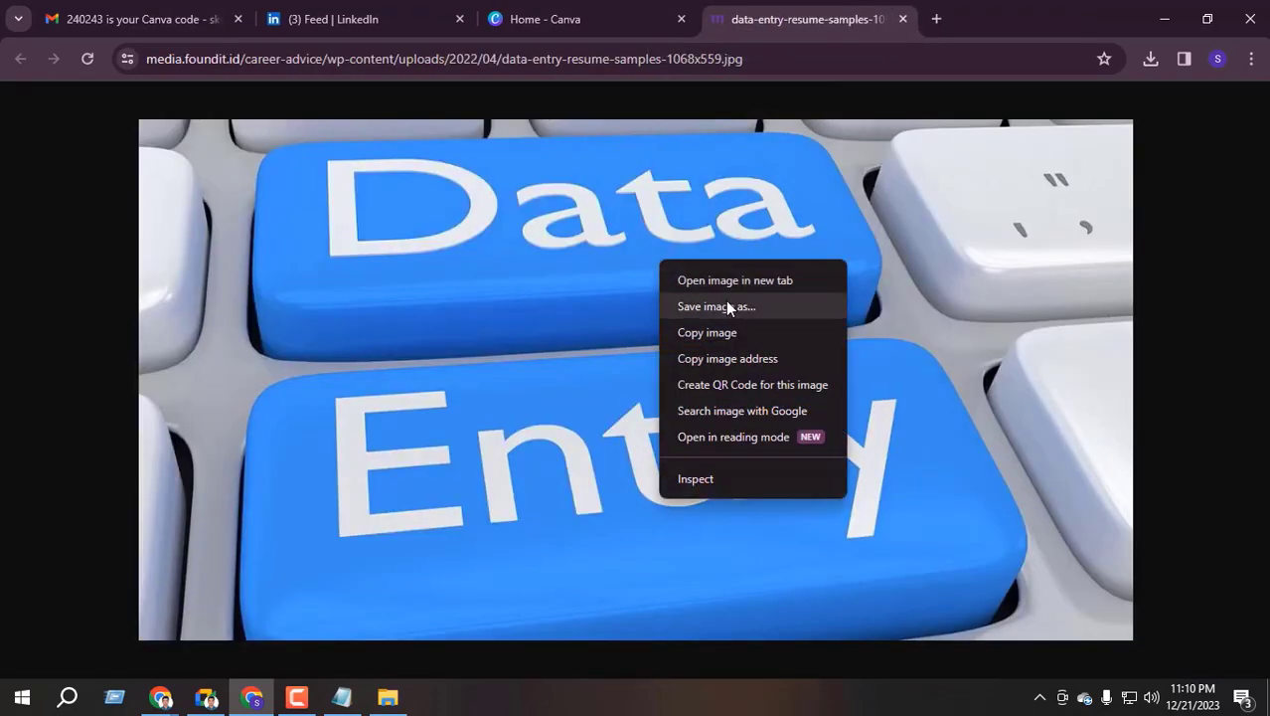
left_click(727, 307)
left_click(85, 201)
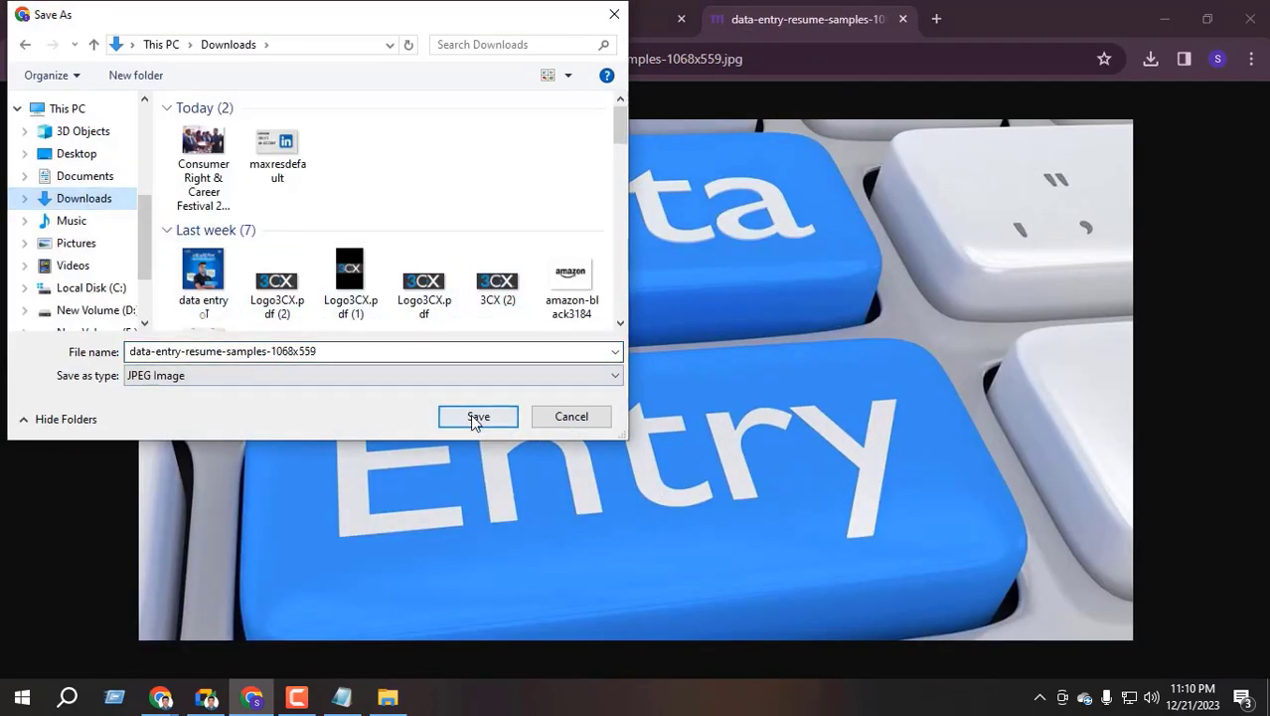
left_click(476, 422)
left_click(417, 16)
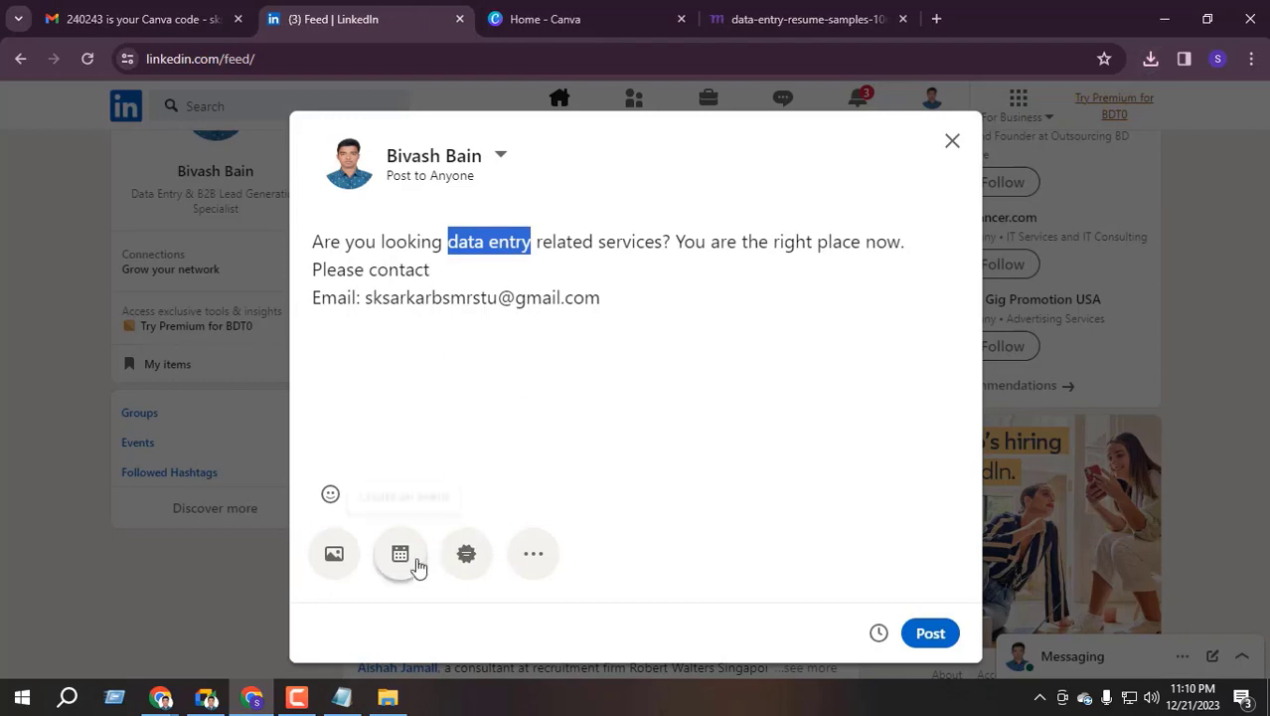
Attach data-entry-resume-samples-1068x559 from Downloads to the post, then switch to the other profile window
left_click(335, 555)
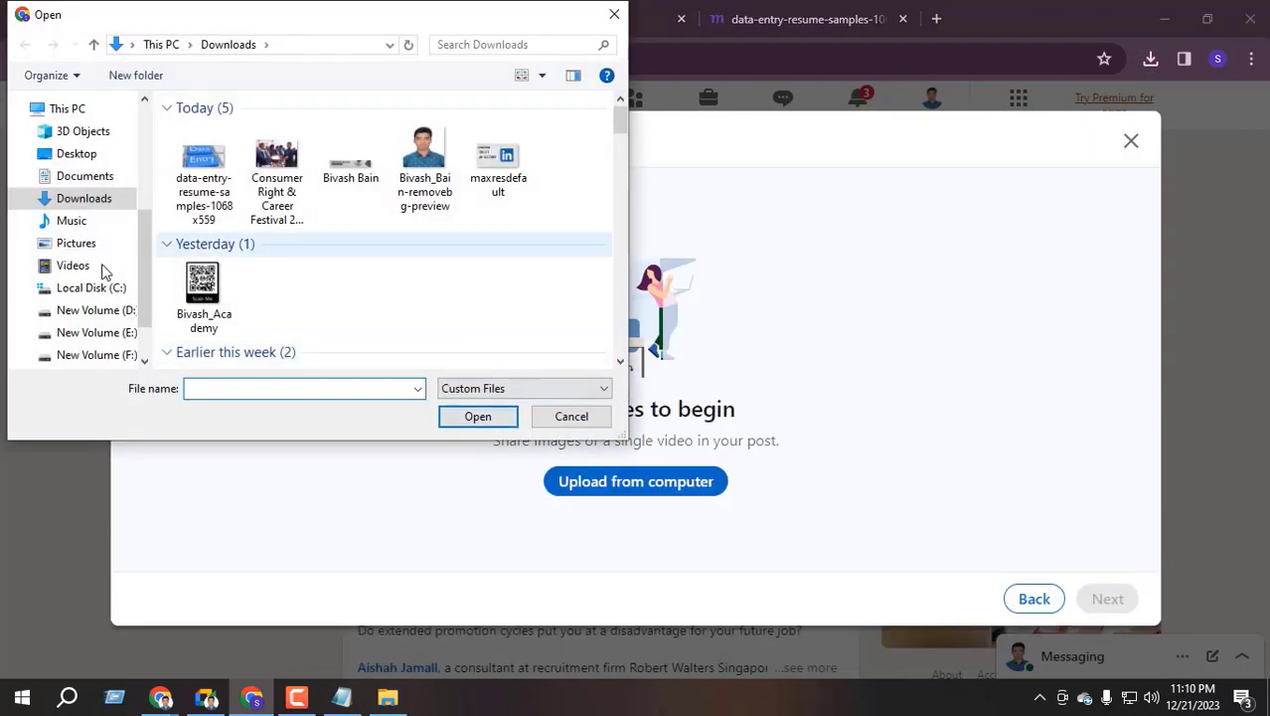
left_click(204, 174)
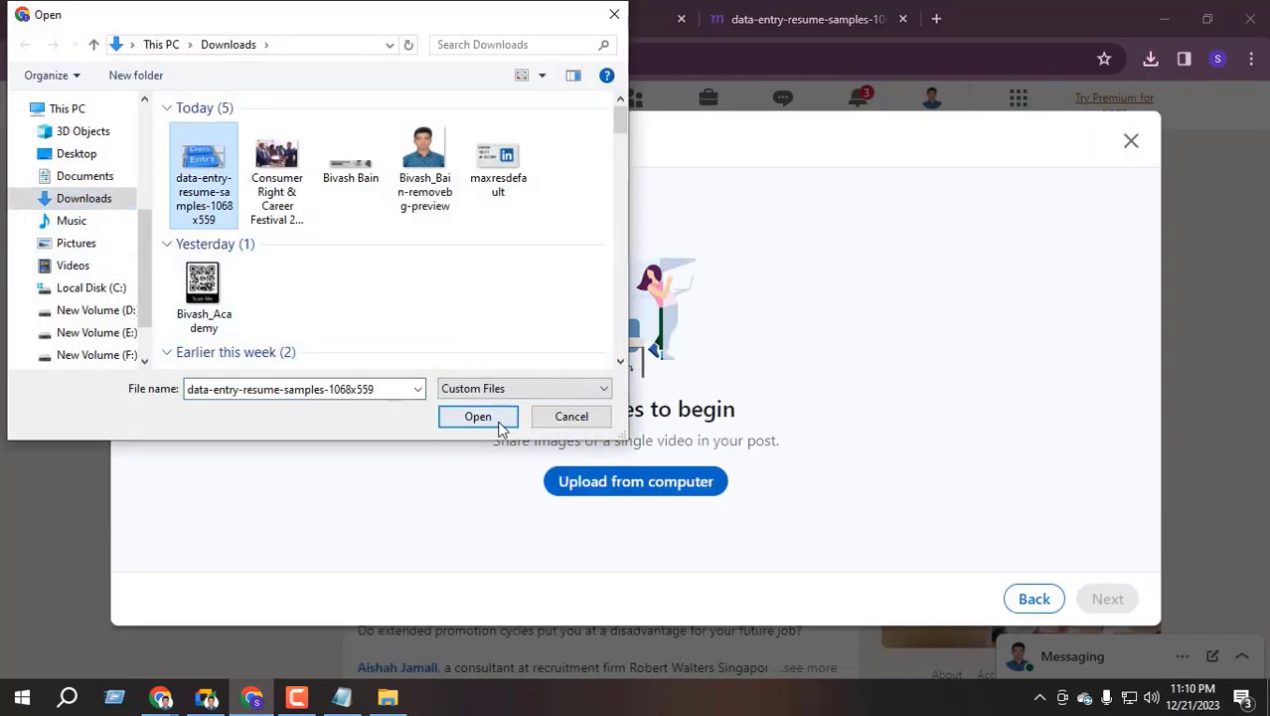
left_click(502, 425)
left_click(1107, 600)
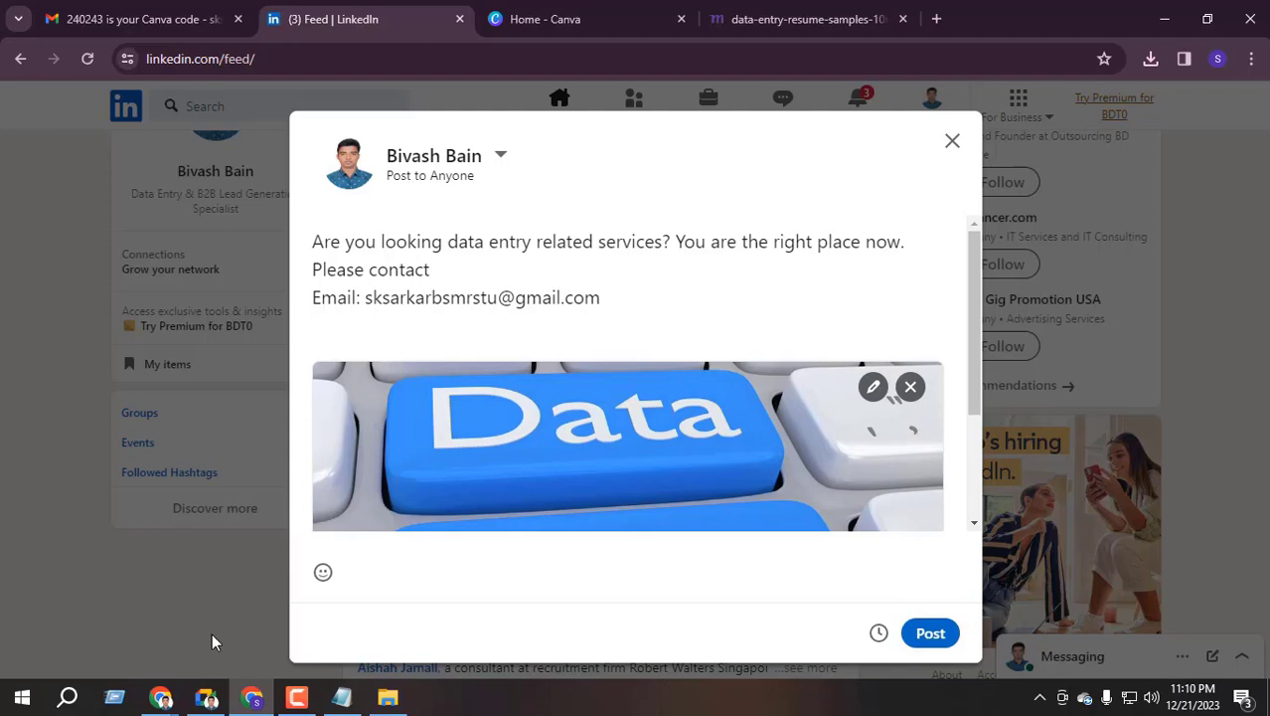
left_click(160, 698)
left_click(143, 578)
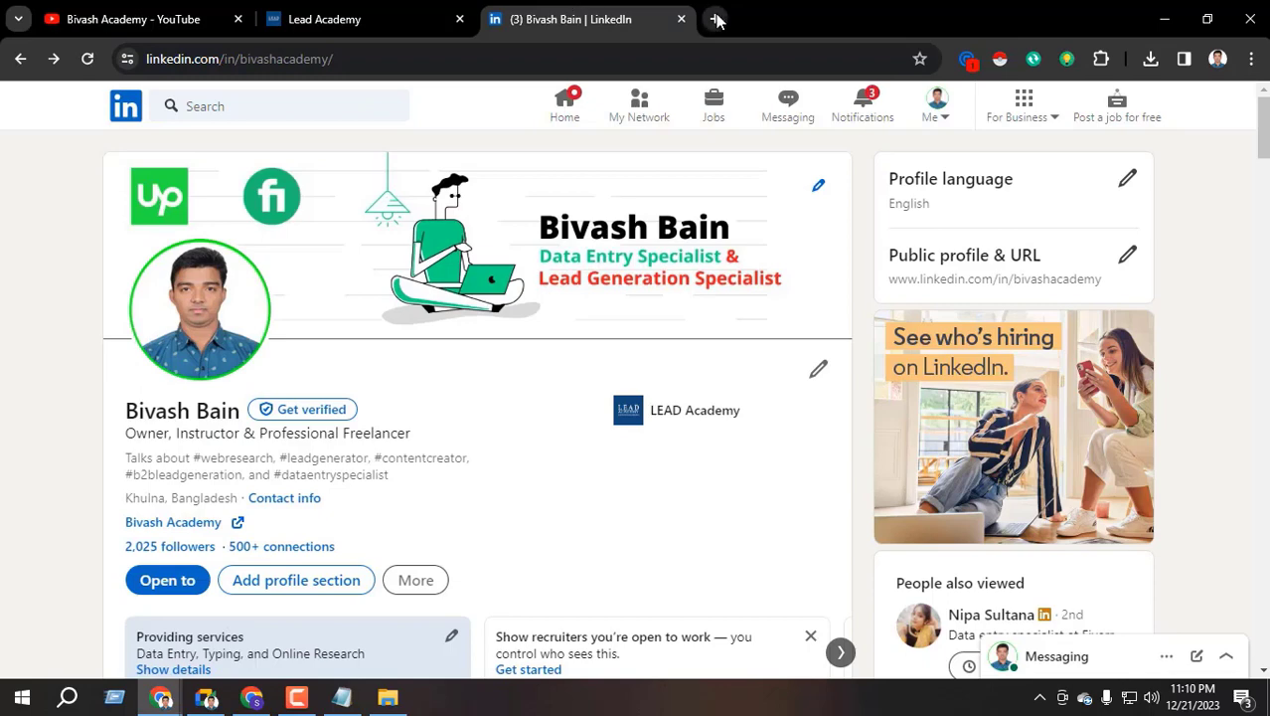
In a new tab, ask ChatGPT for popular data entry hashtags, fixing 'hastag', and select the 30-hashtag list
left_click(718, 19)
left_click(189, 94)
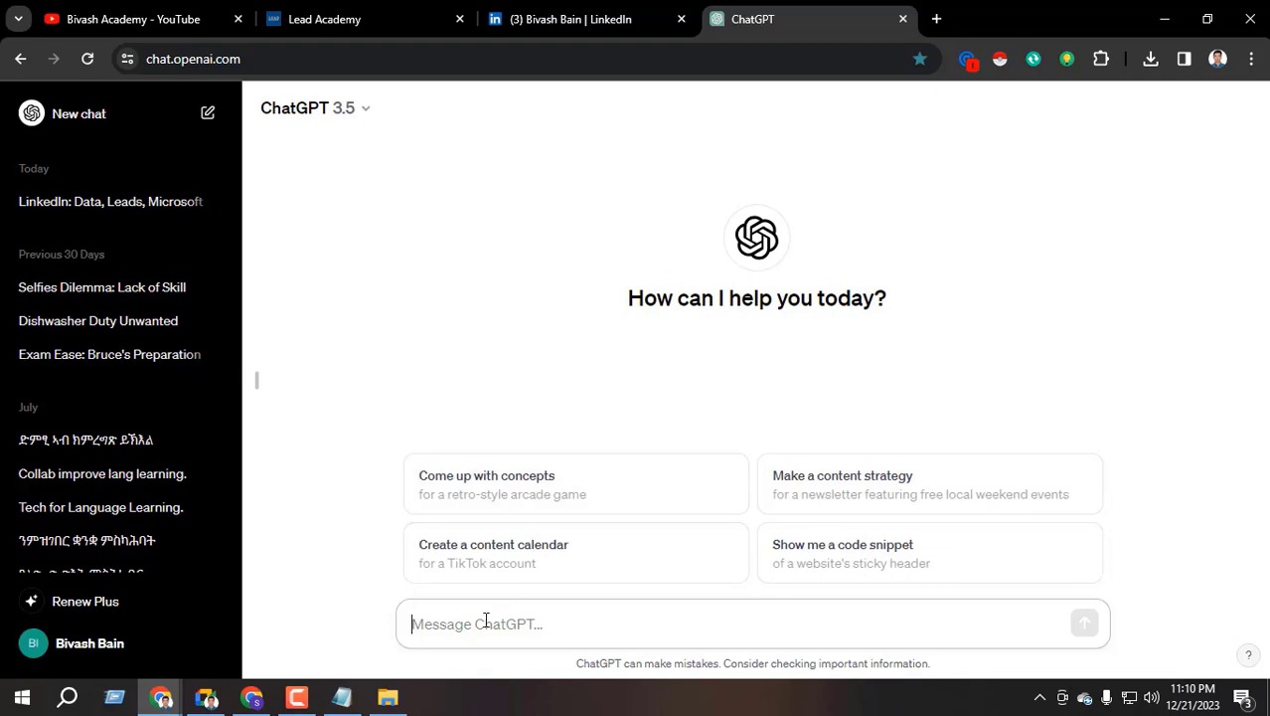
type("write some popular hastag")
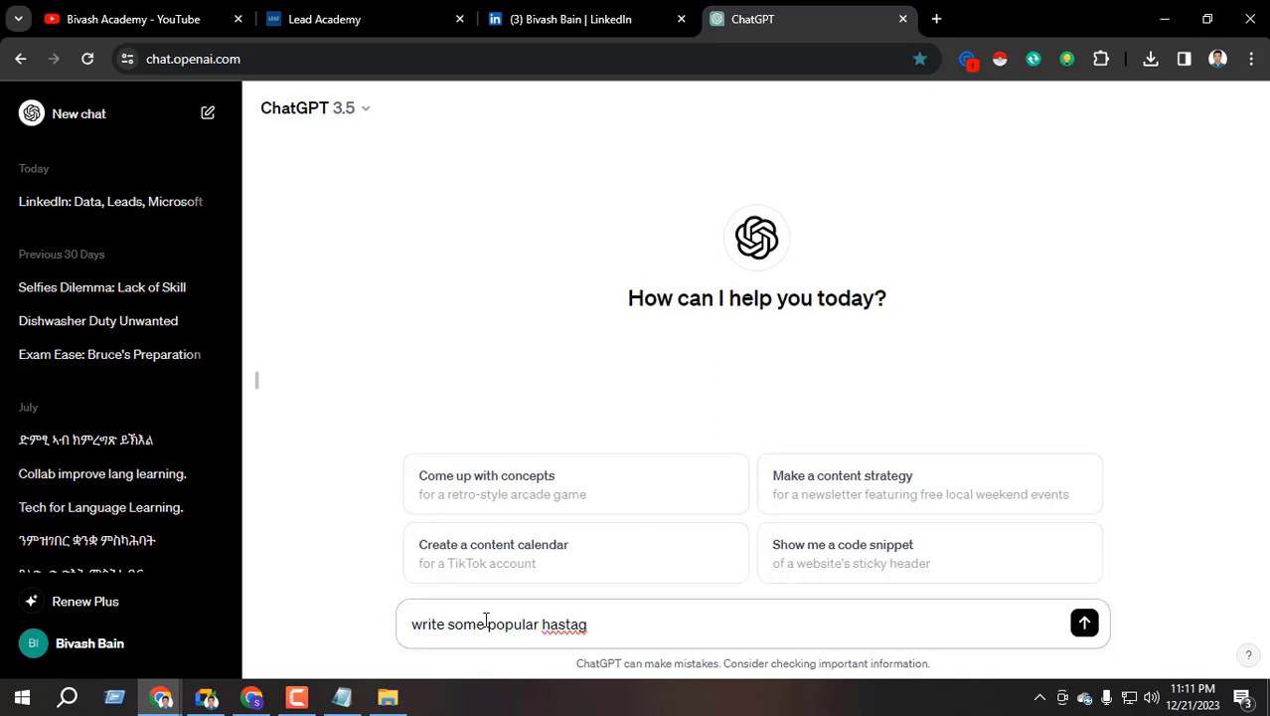
right_click(574, 624)
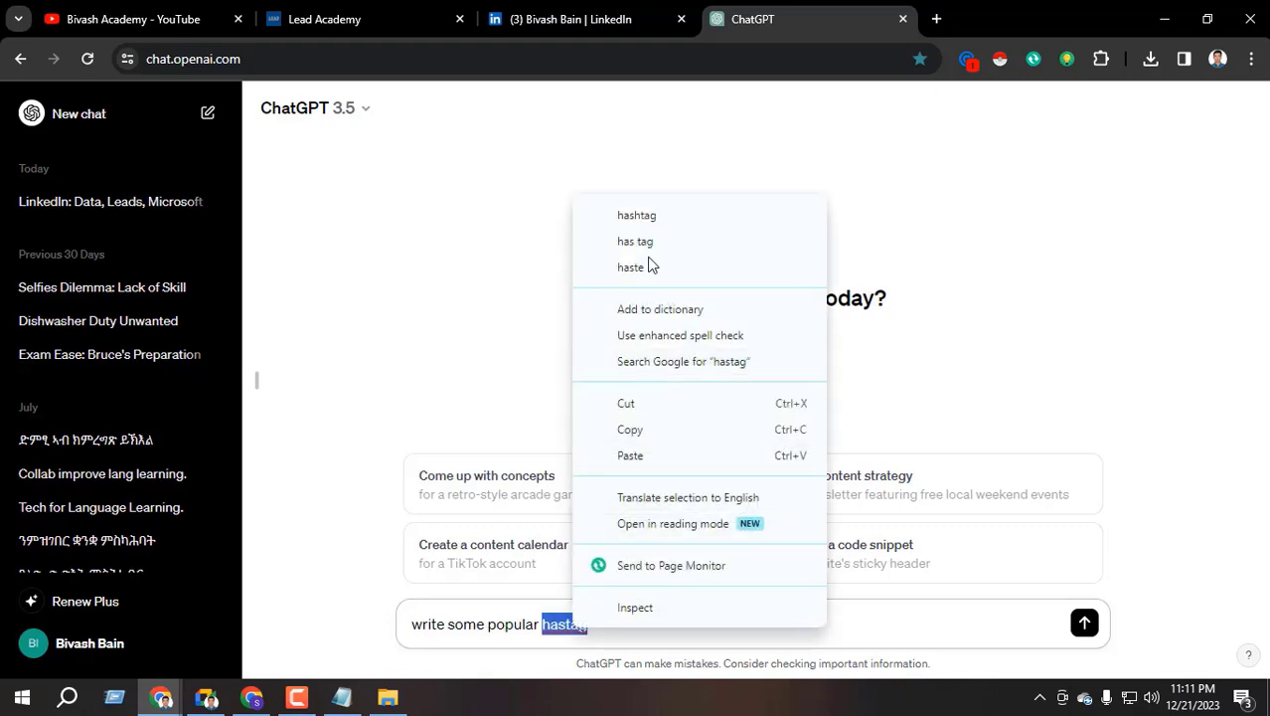
left_click(584, 216)
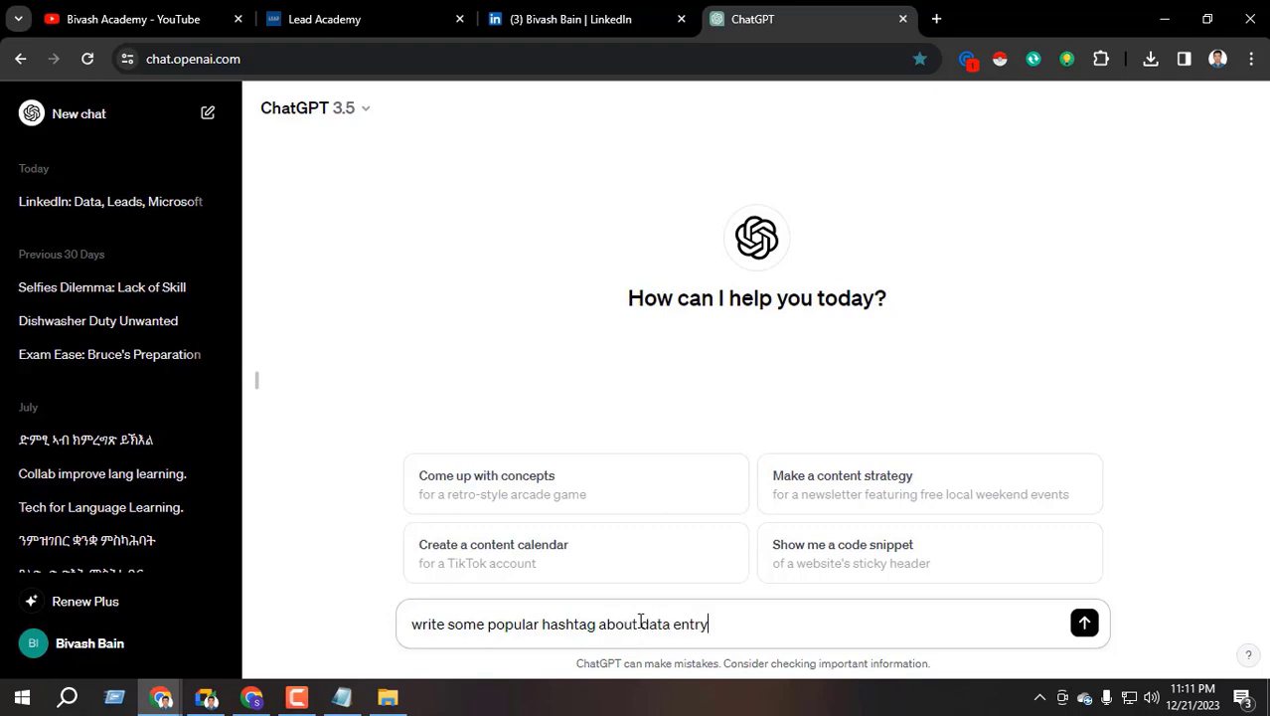
key("Return")
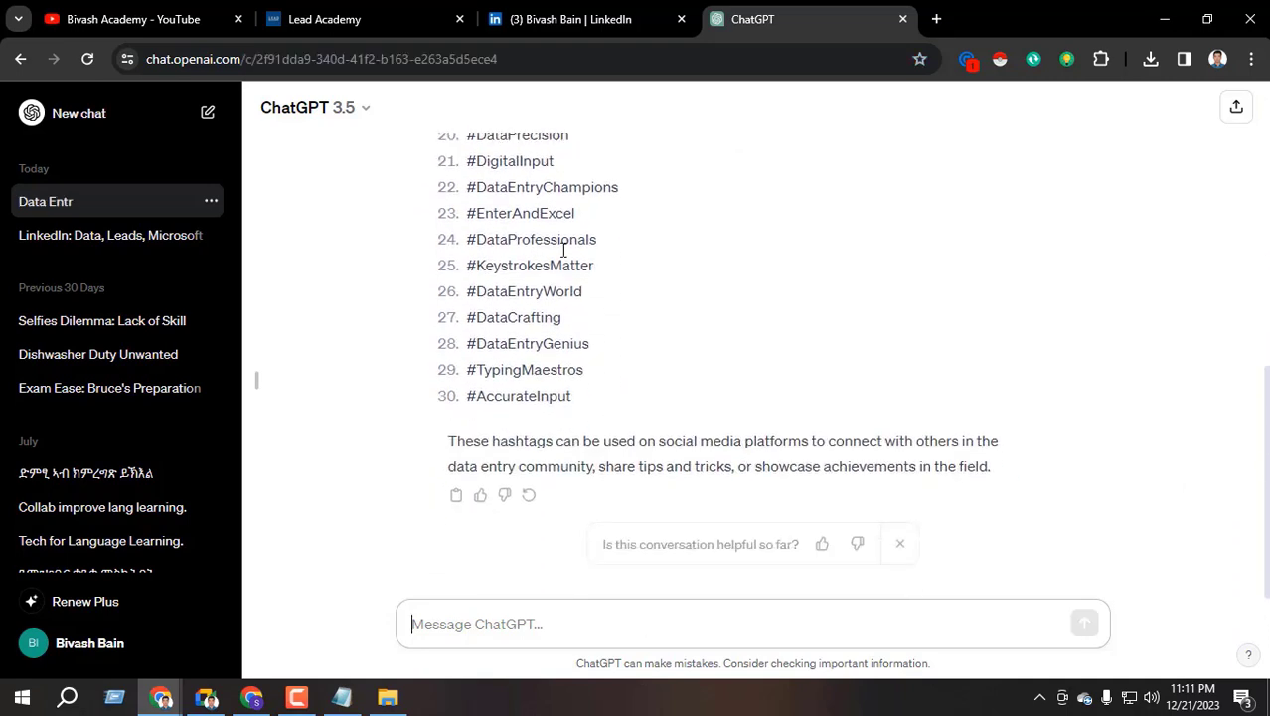
scroll(487, 398, "up", 7)
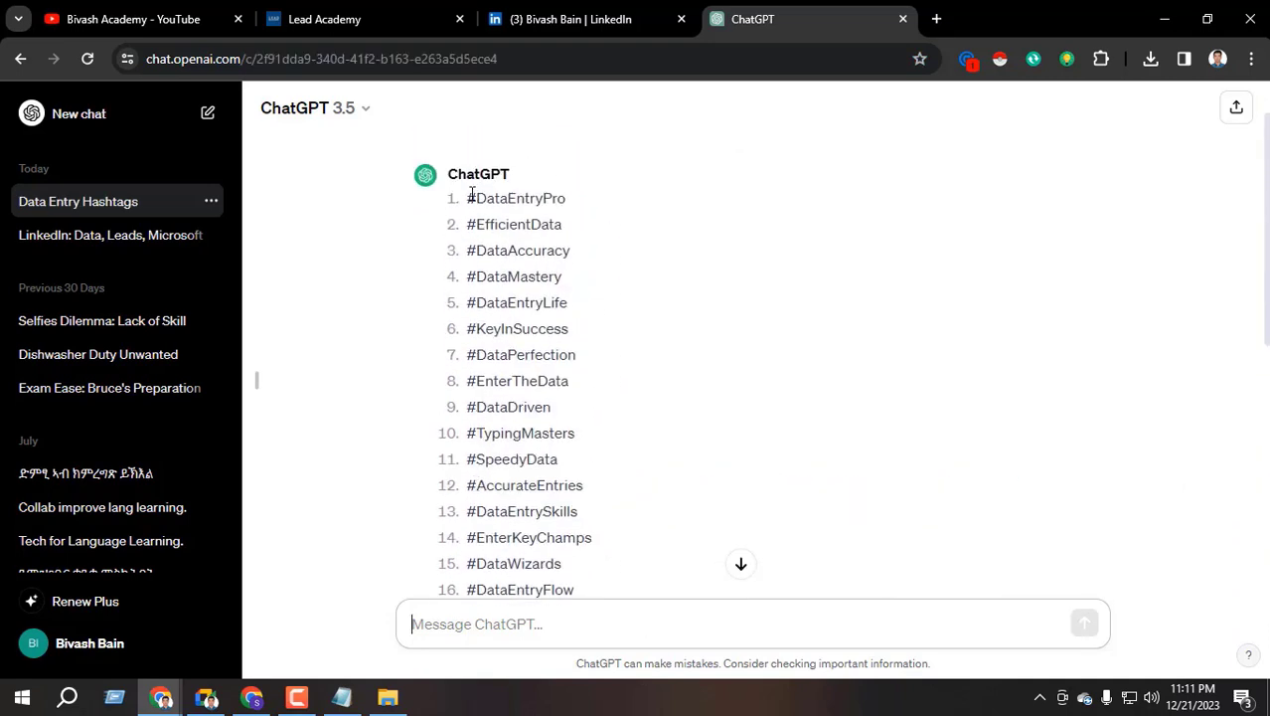
left_click_drag(473, 200, 573, 403)
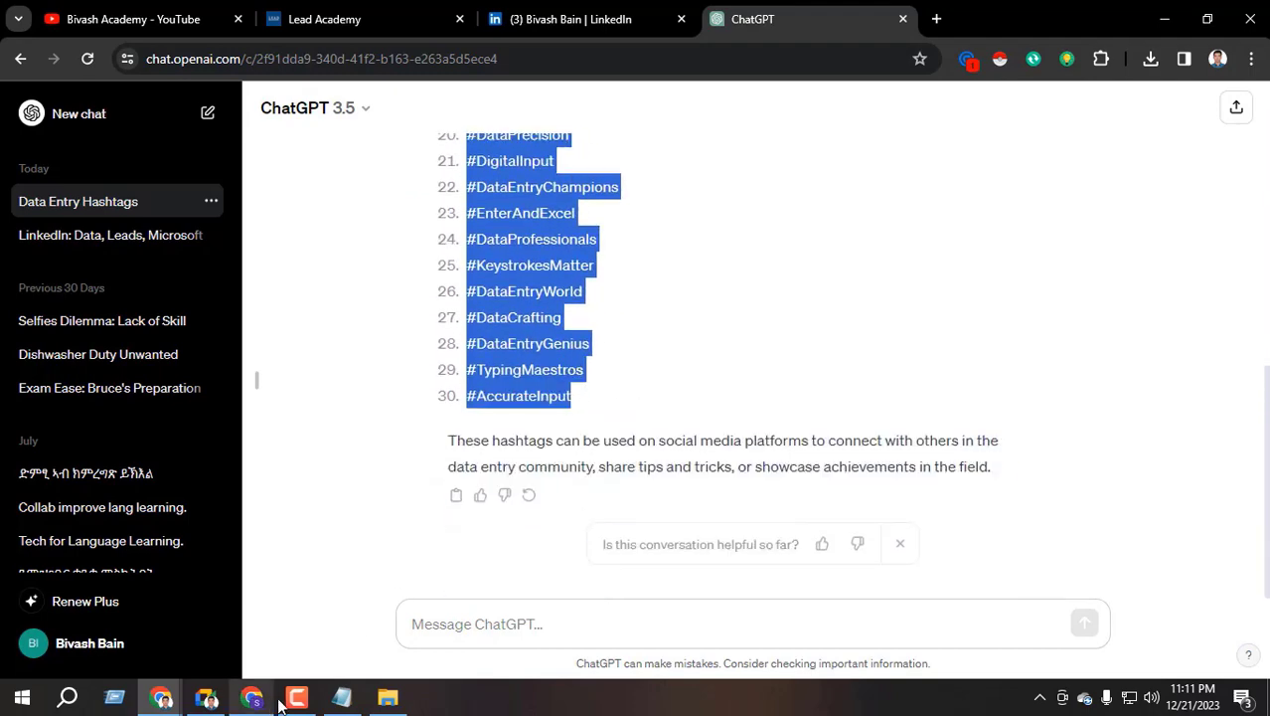
left_click(249, 702)
Paste the hashtags into the LinkedIn post and publish it
key("ctrl+v")
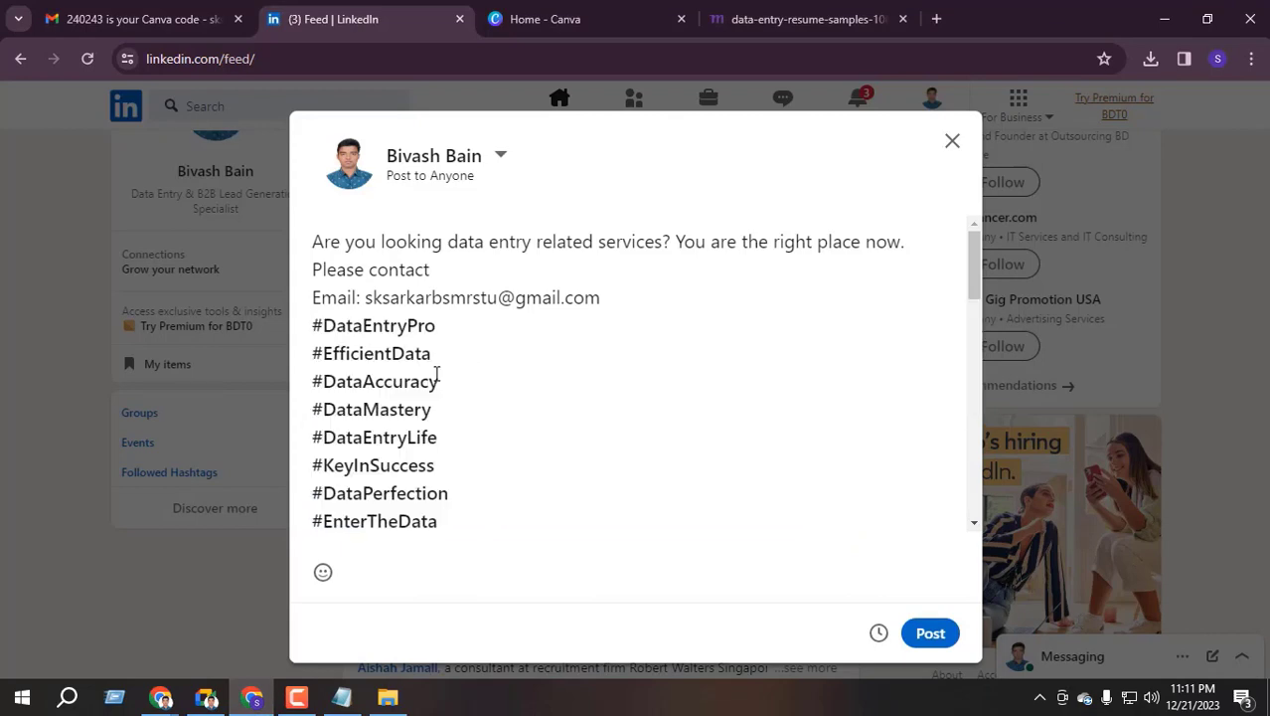
scroll(436, 373, "down", 10)
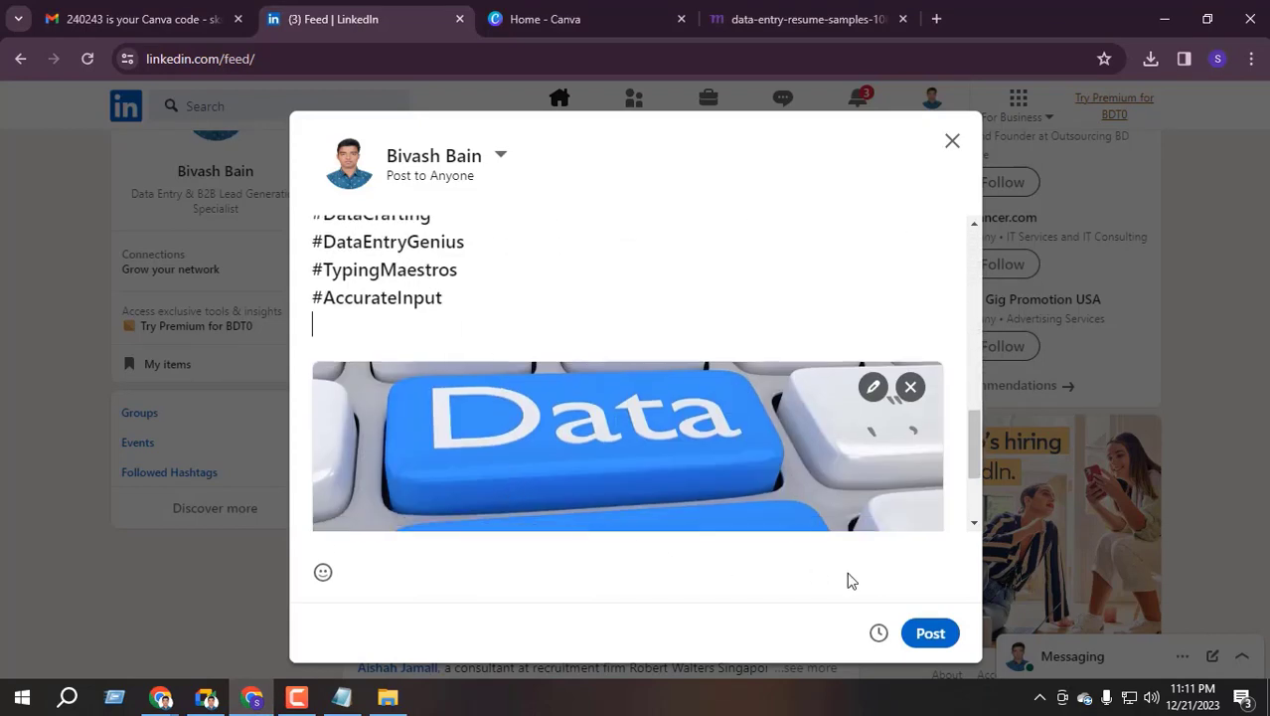
left_click(931, 633)
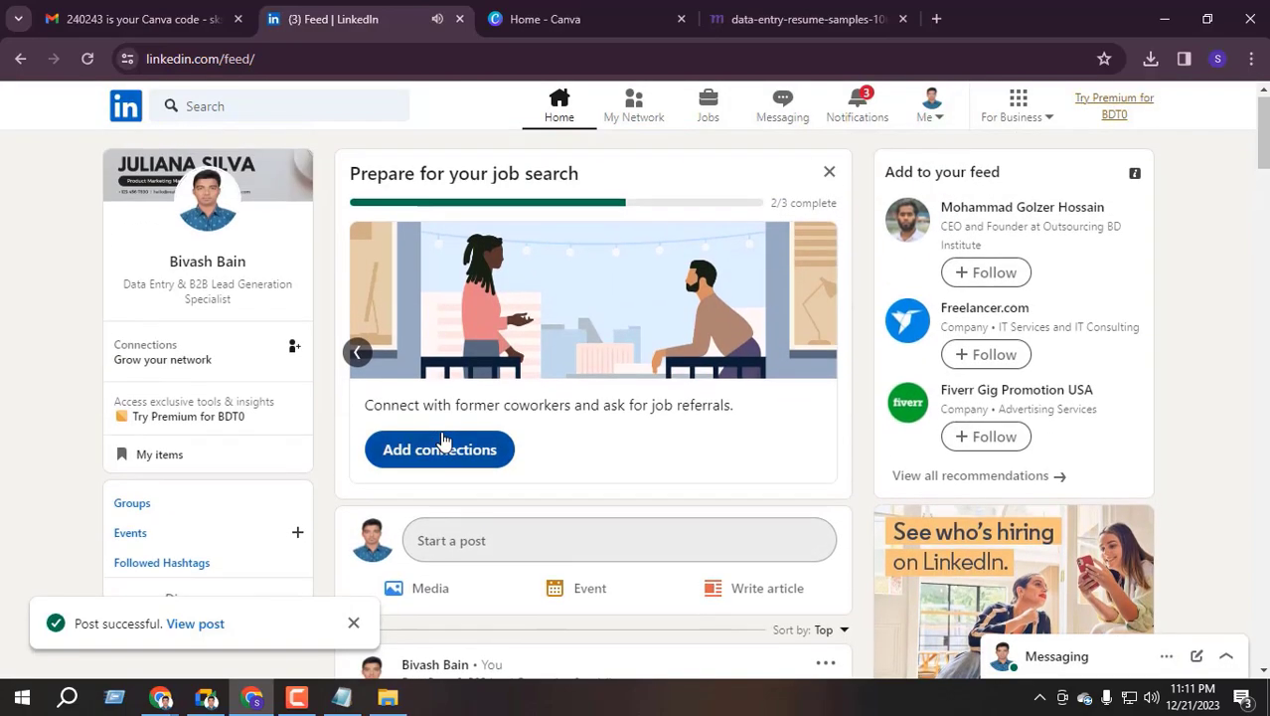
scroll(547, 420, "down", 4)
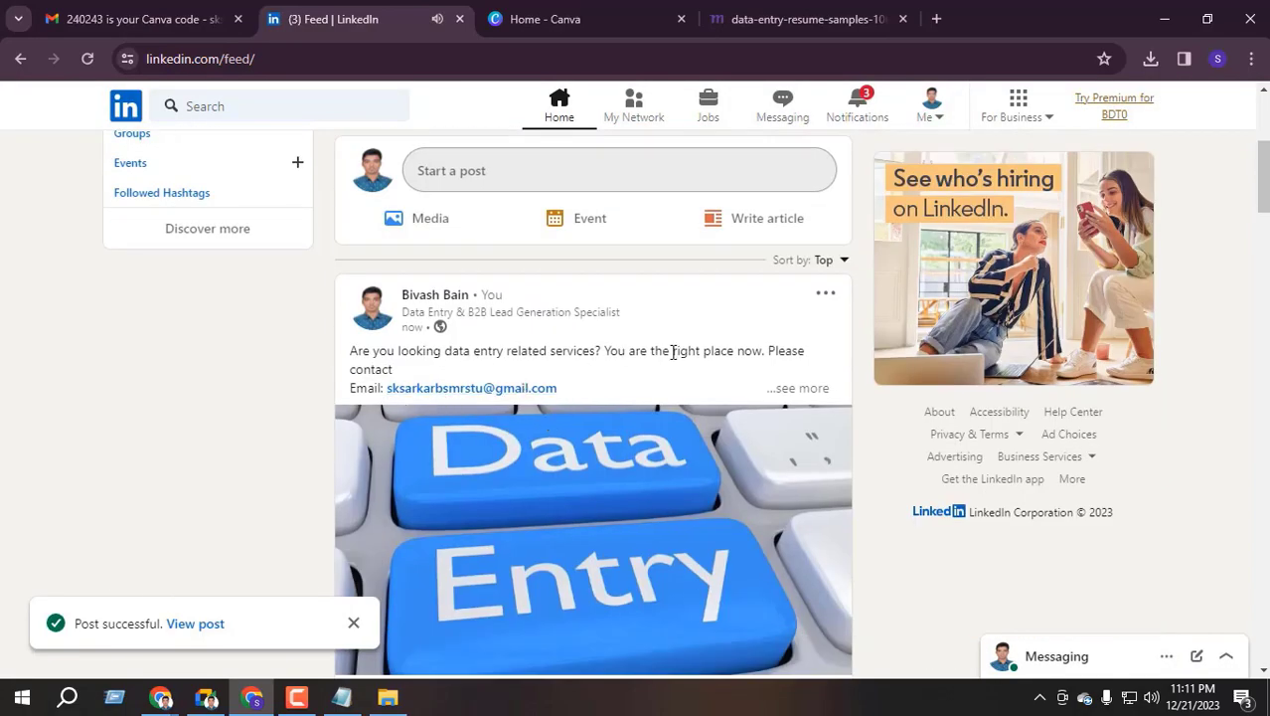
scroll(673, 352, "up", 4)
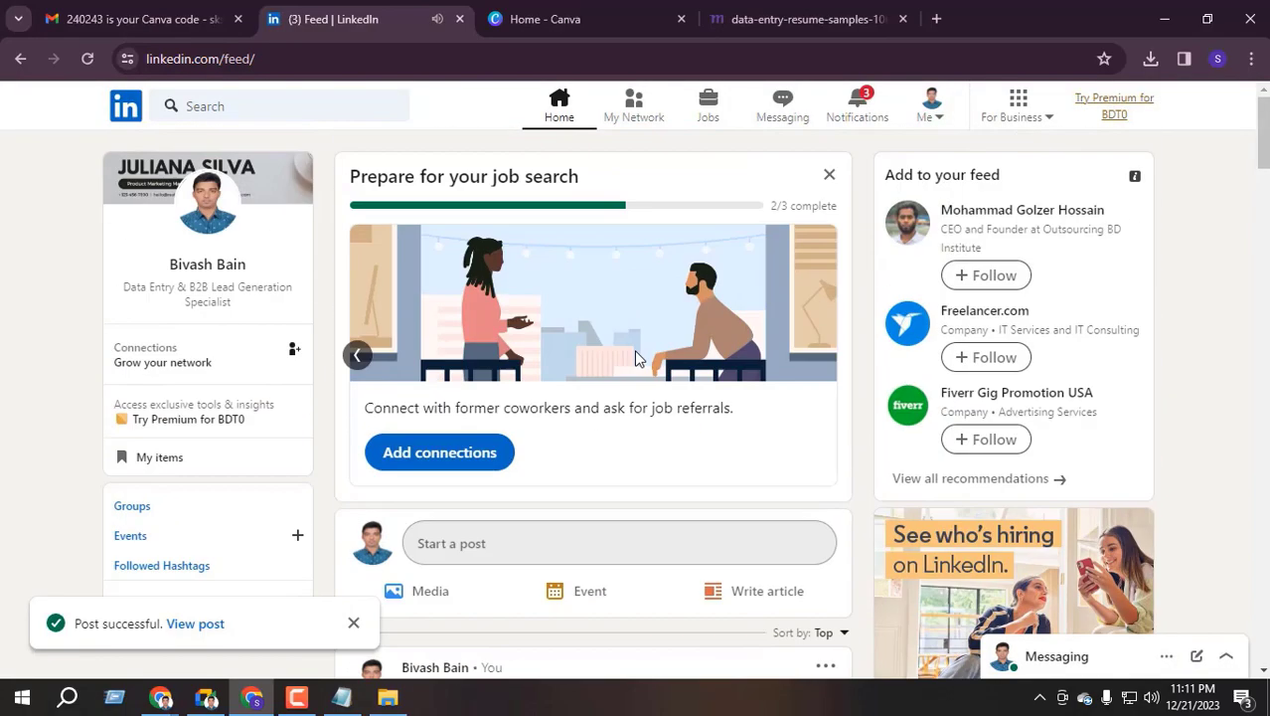
Reload the feed, go to your profile, and open the published post from Activity
left_click(87, 59)
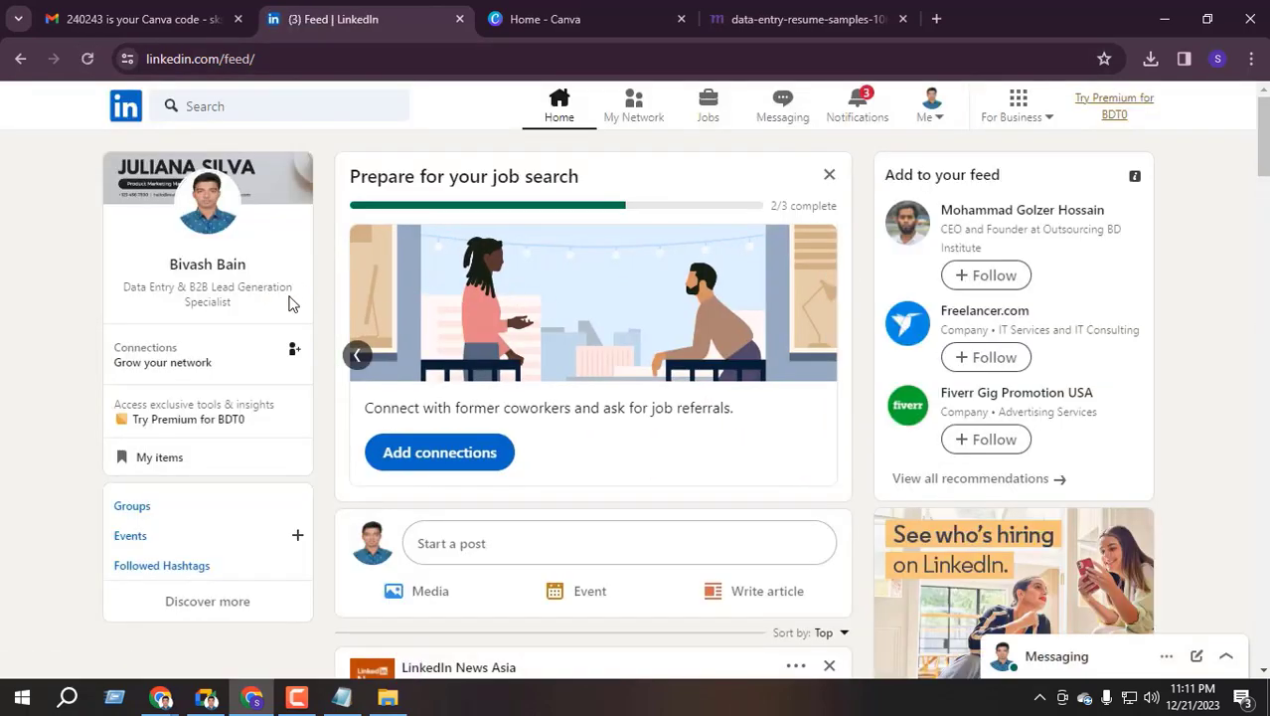
left_click(205, 287)
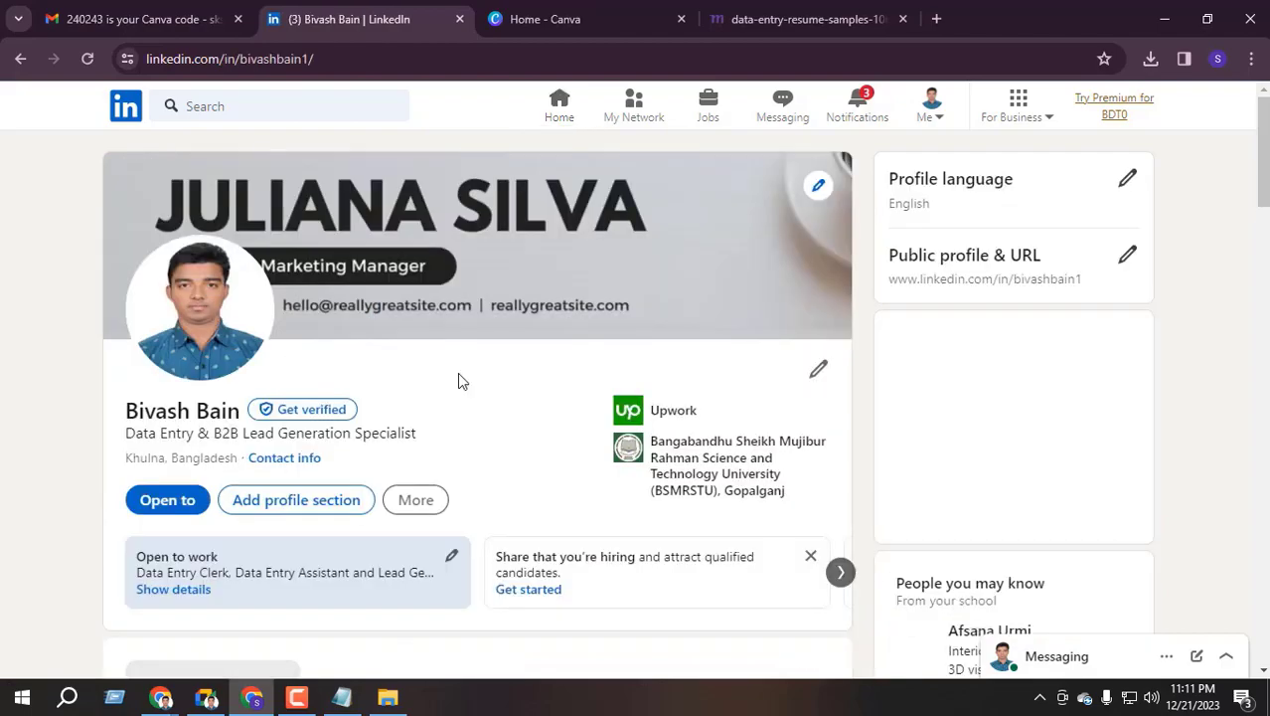
scroll(460, 376, "down", 2)
scroll(465, 386, "down", 10)
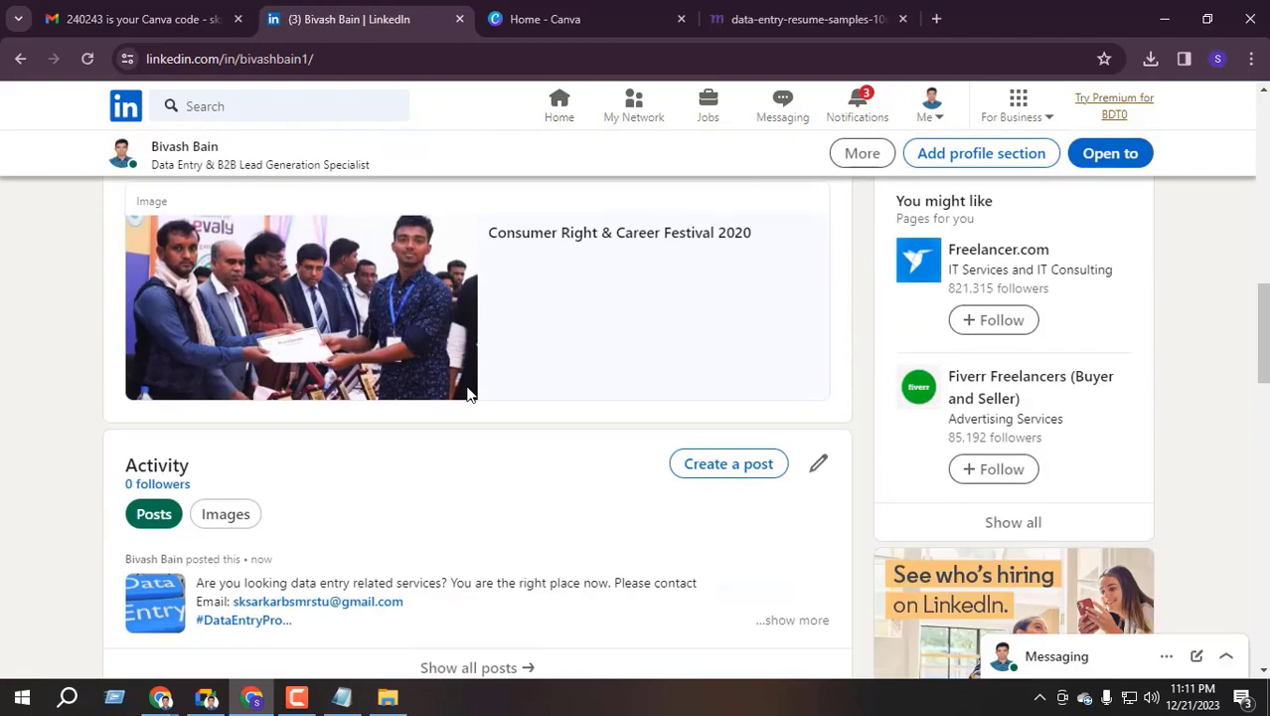
scroll(459, 392, "up", 4)
scroll(397, 417, "down", 3)
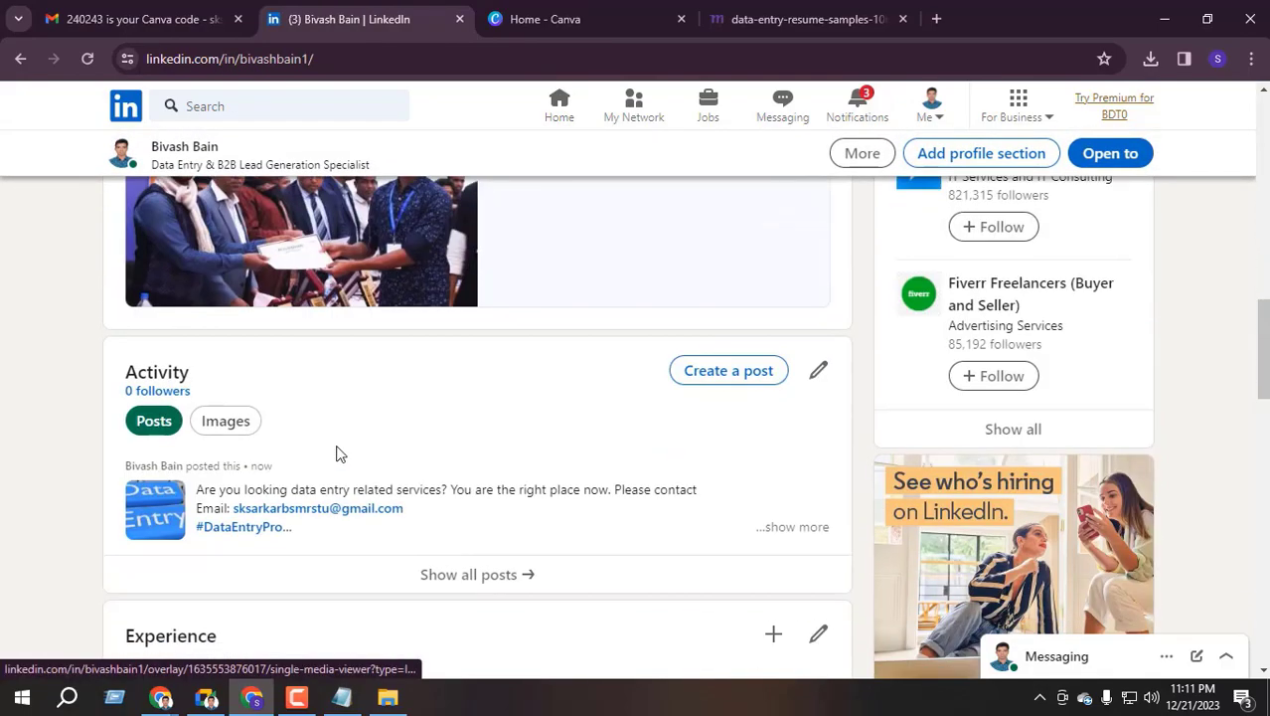
left_click(446, 483)
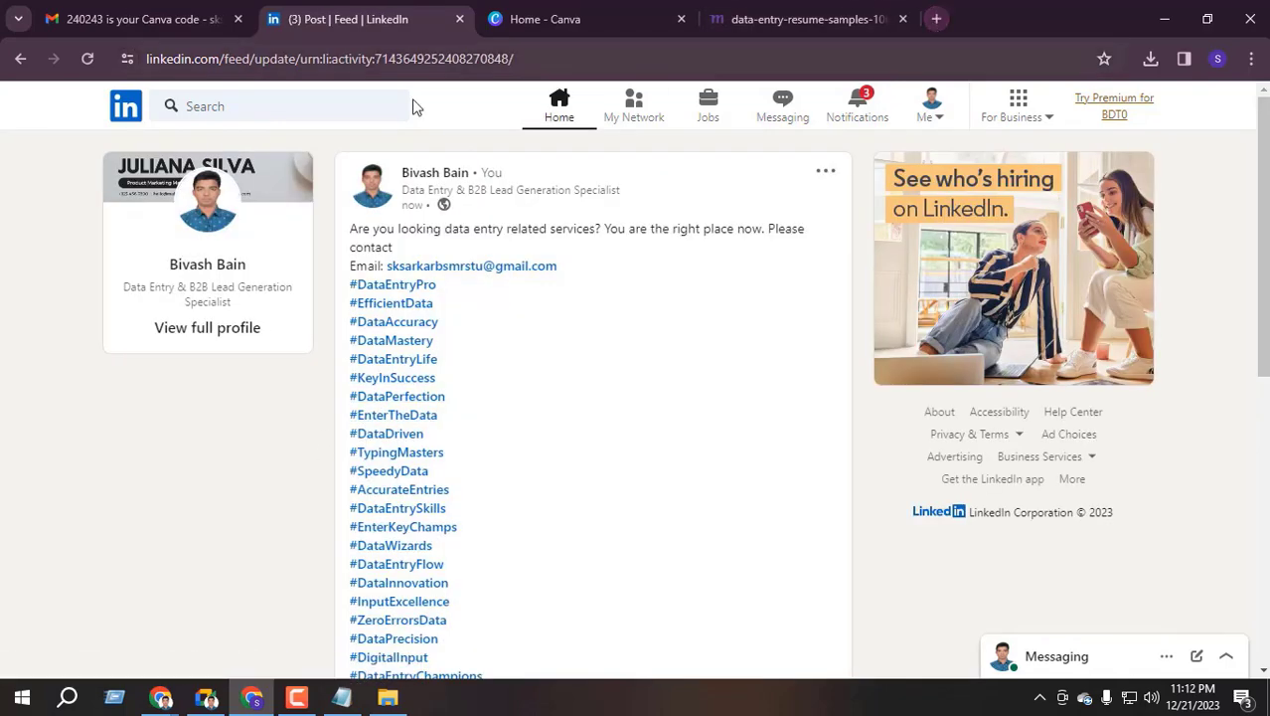
On the Lead Academy course page, expand section 10 Data Entry from Directory Sites to show its five lessons
mouse_move(159, 698)
left_click(80, 617)
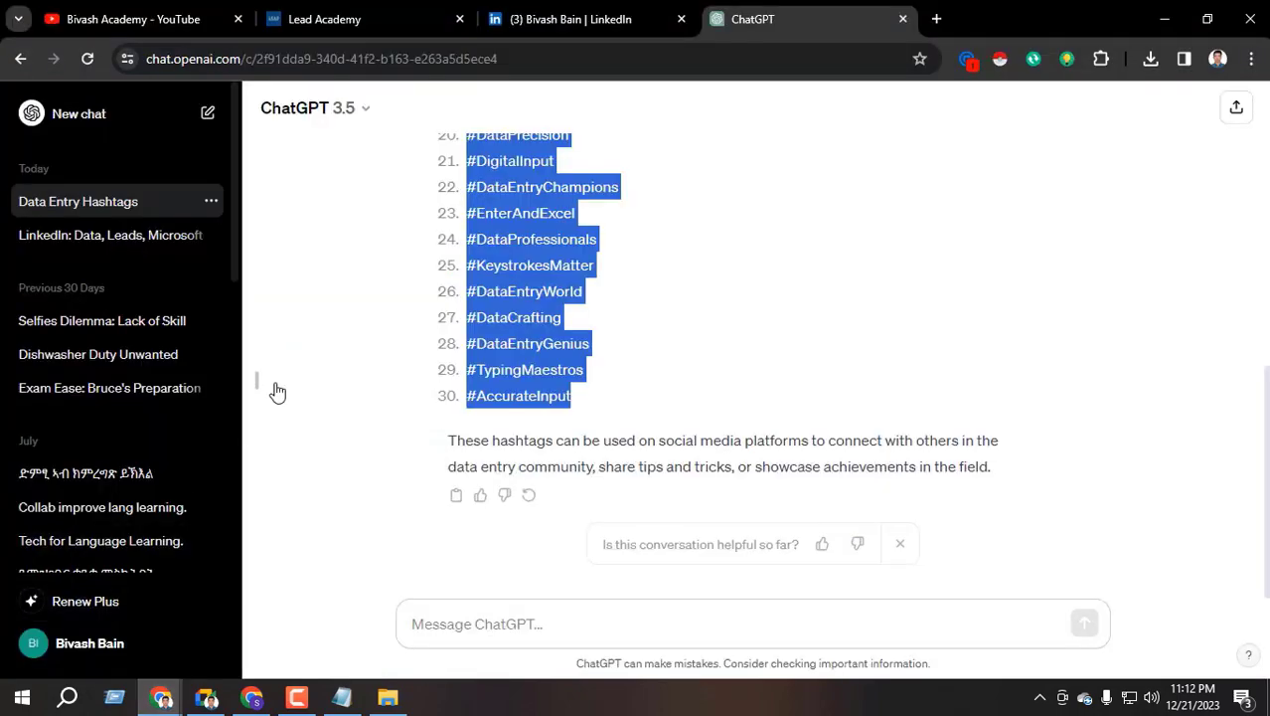
left_click(299, 19)
scroll(437, 437, "down", 20)
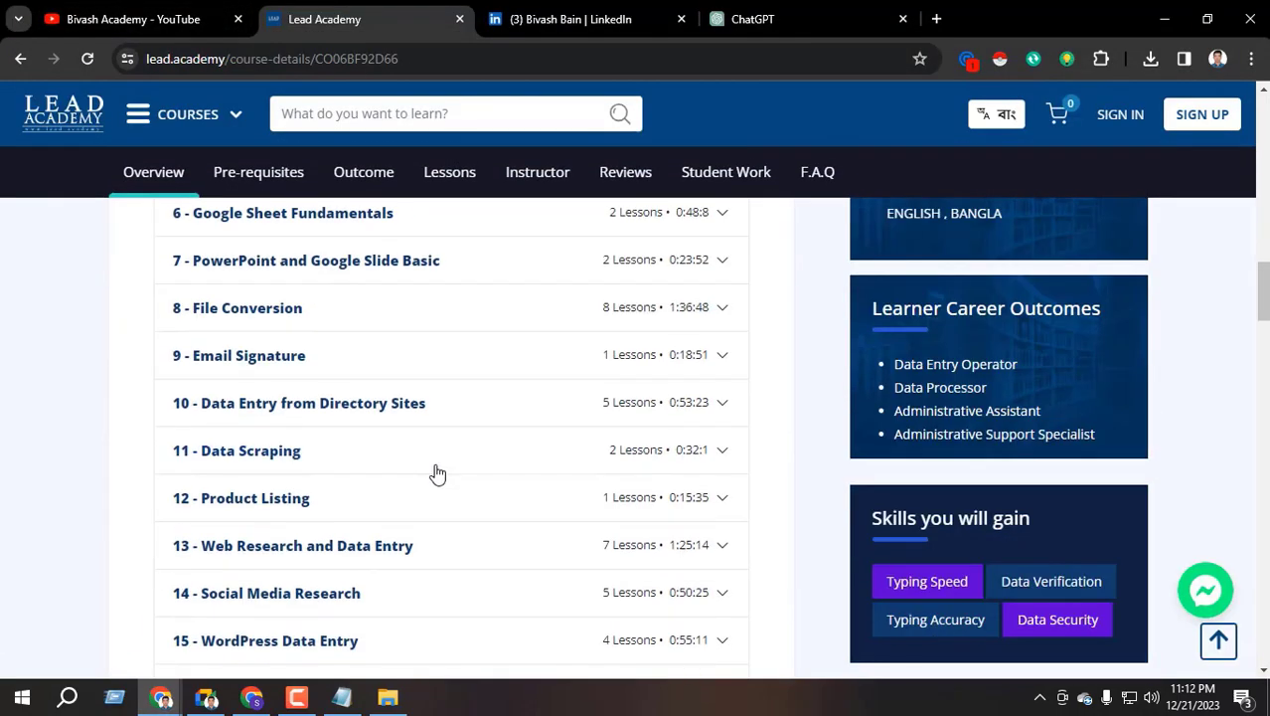
scroll(433, 477, "up", 3)
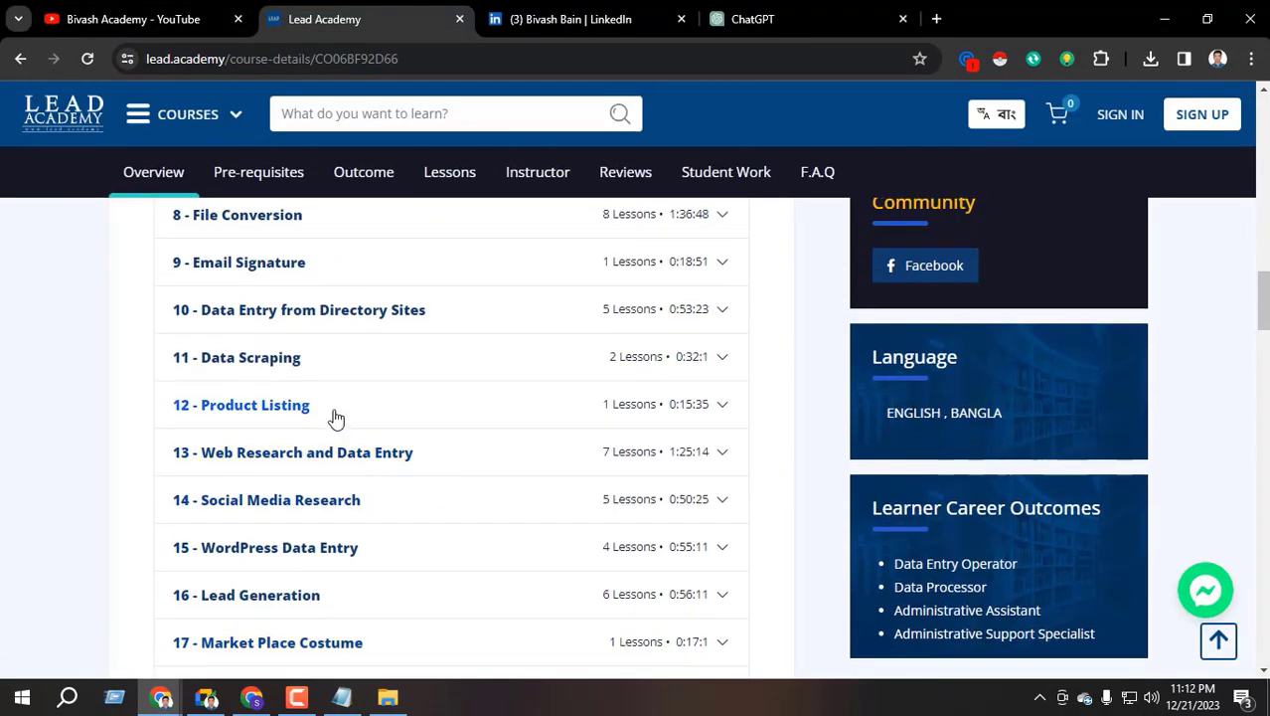
scroll(288, 383, "up", 1)
left_click(442, 405)
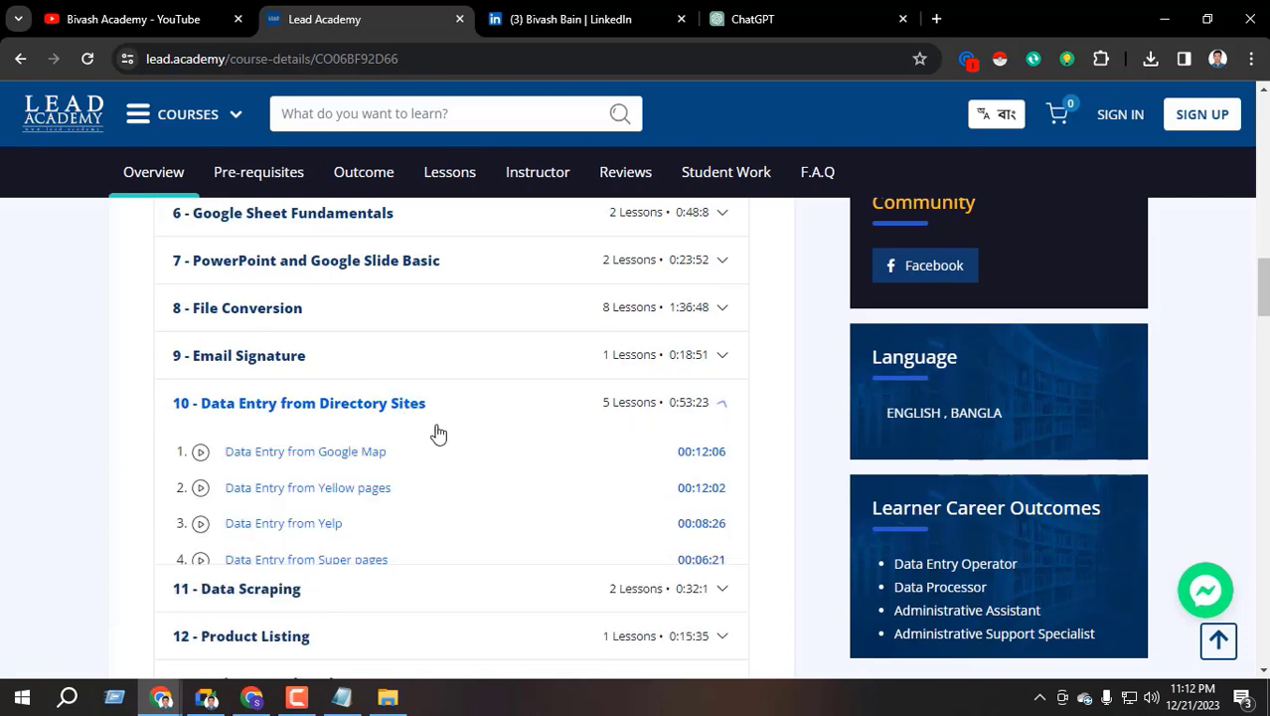
scroll(349, 488, "down", 1)
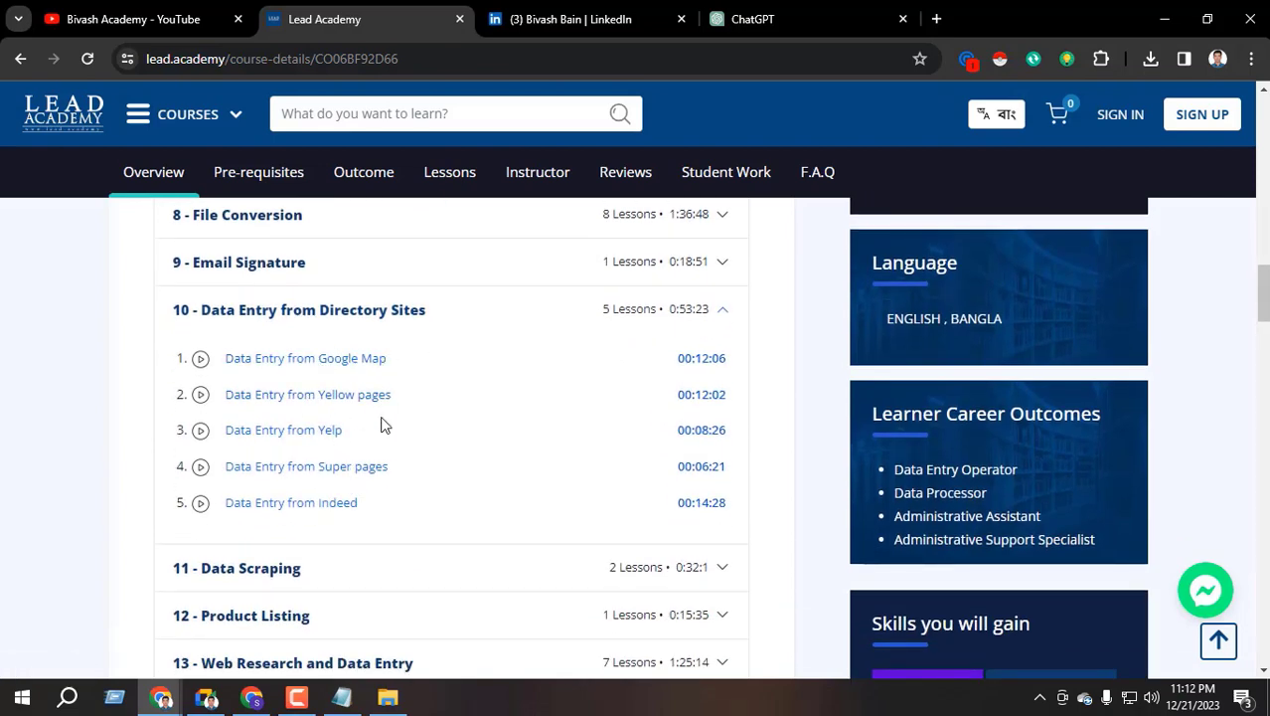
Reach the Google Sheets file list in a new tab, briefly opening List of States of the United States
left_click(937, 19)
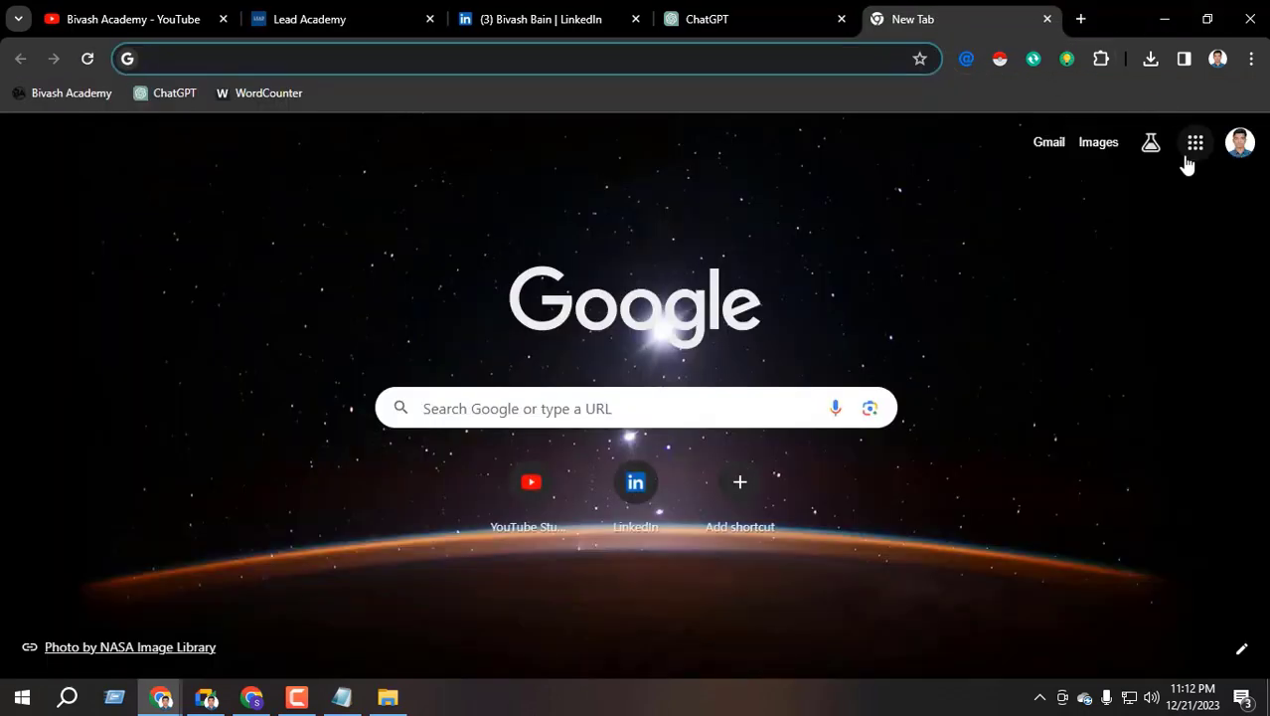
left_click(1196, 142)
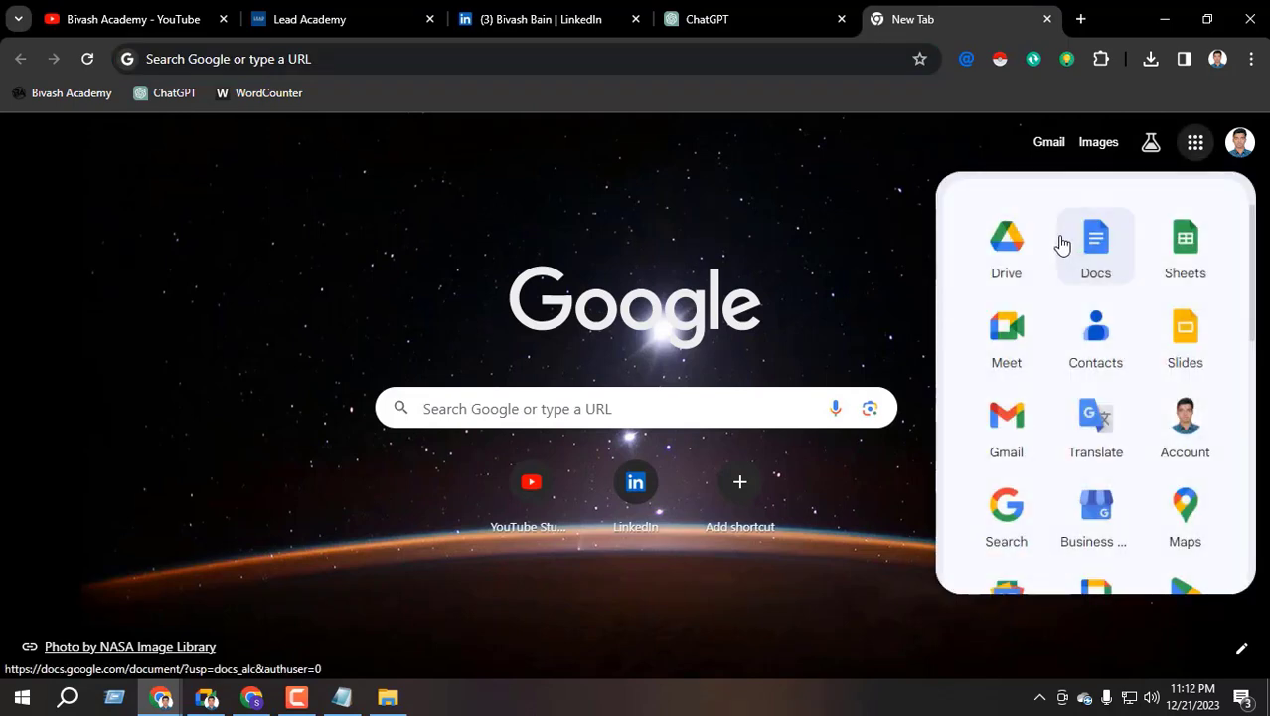
left_click(1151, 237)
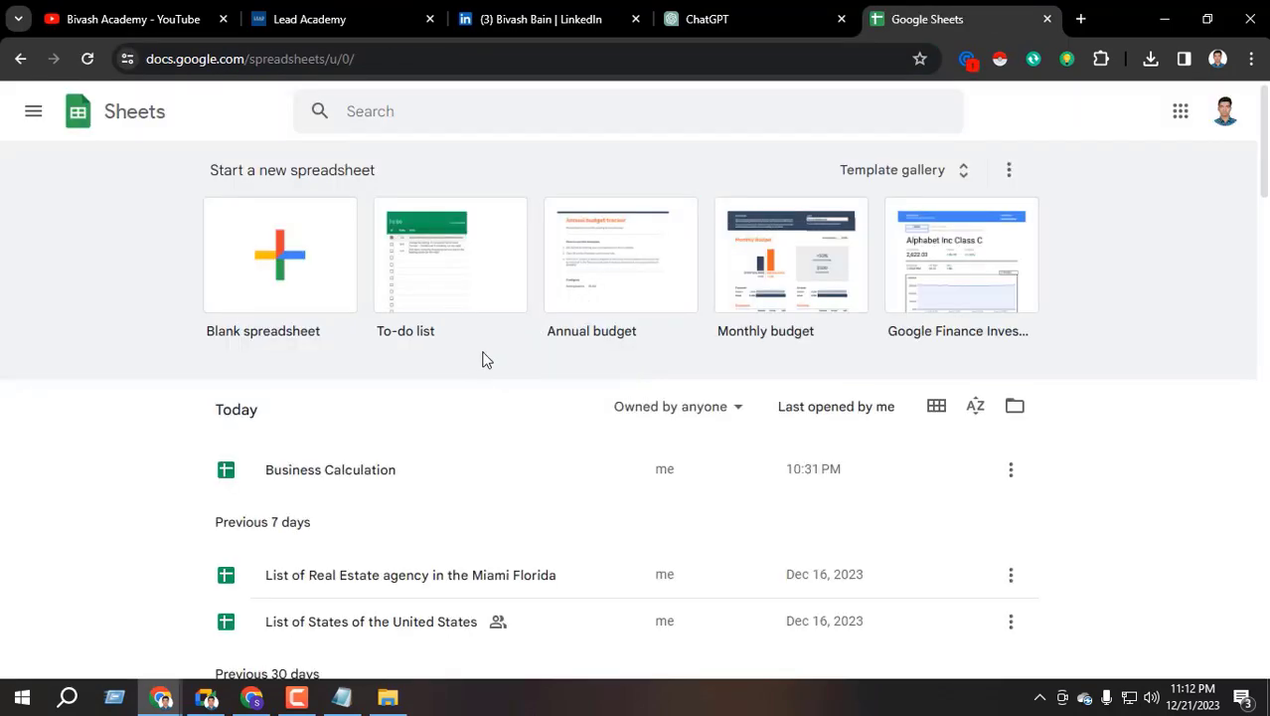
scroll(483, 357, "down", 2)
scroll(372, 462, "down", 1)
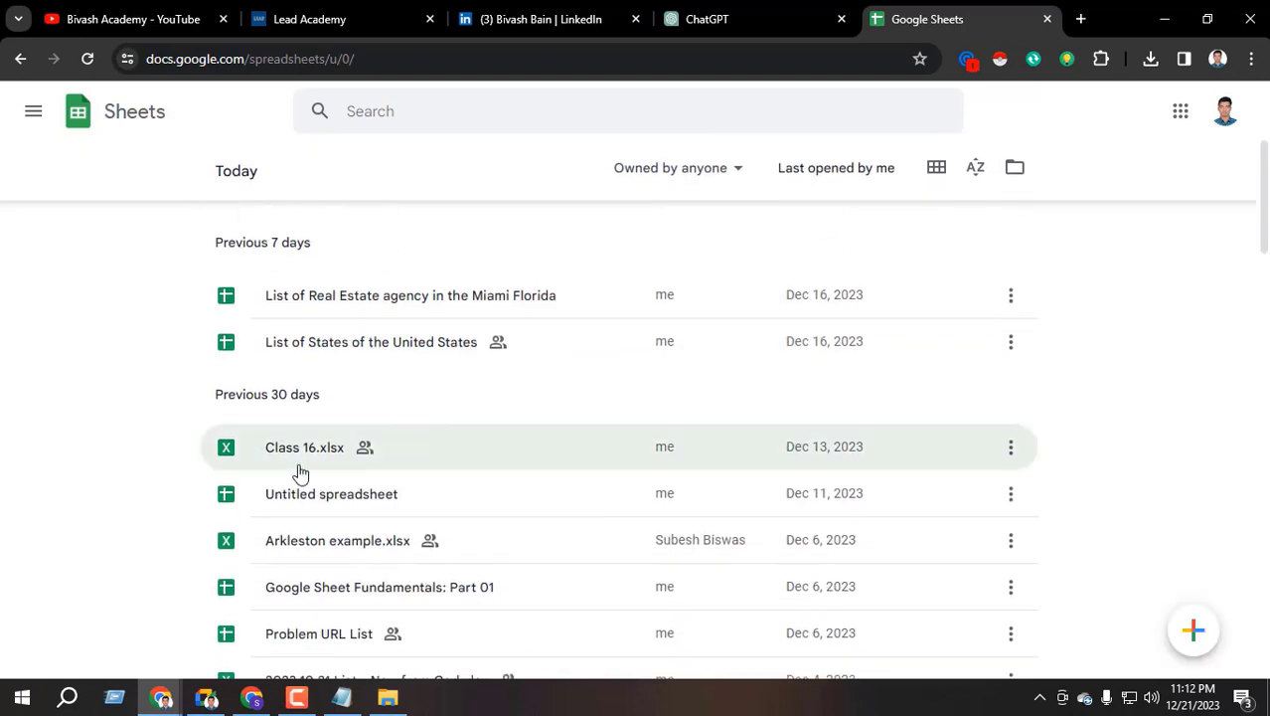
scroll(343, 501, "down", 1)
scroll(346, 517, "down", 1)
scroll(363, 496, "up", 3)
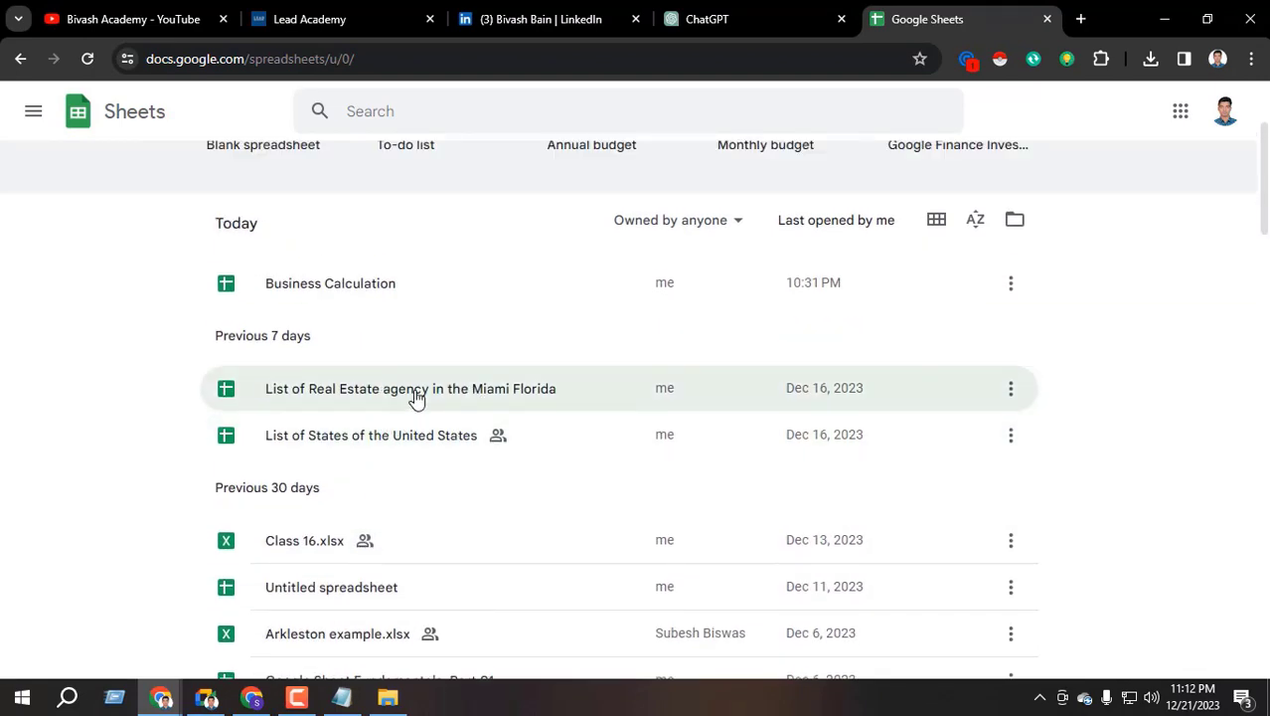
left_click(359, 445)
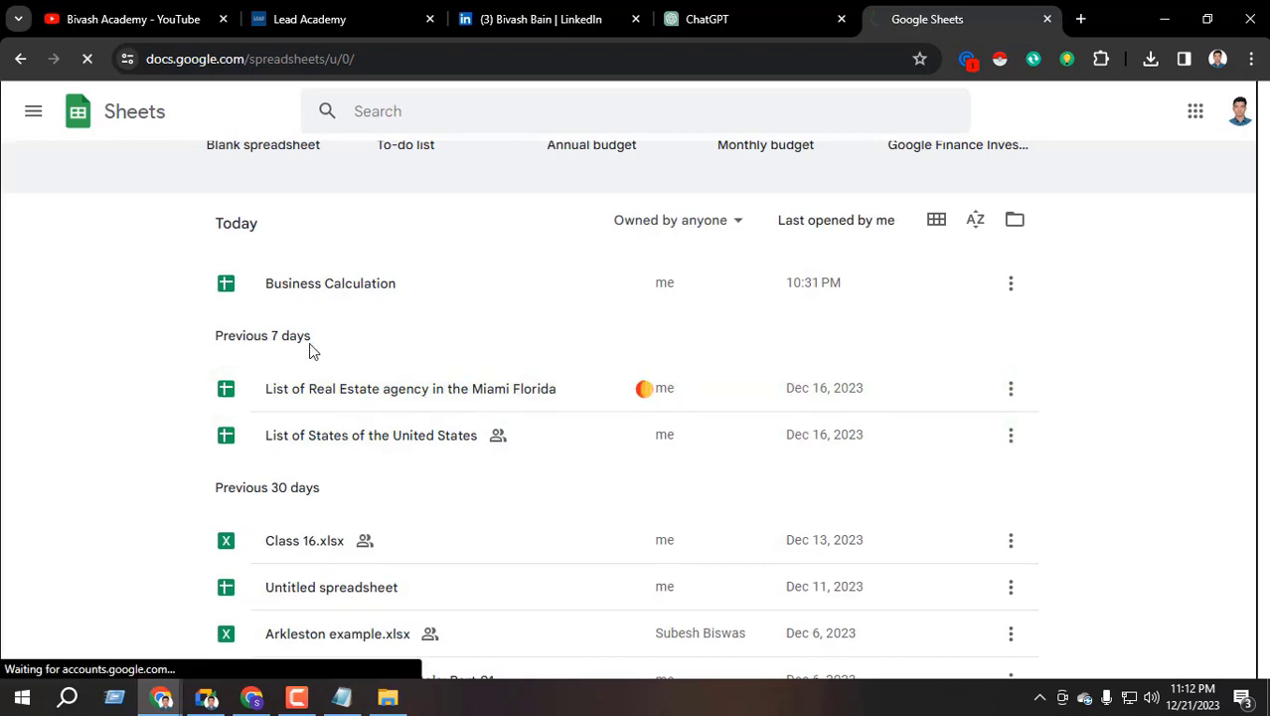
left_click(20, 59)
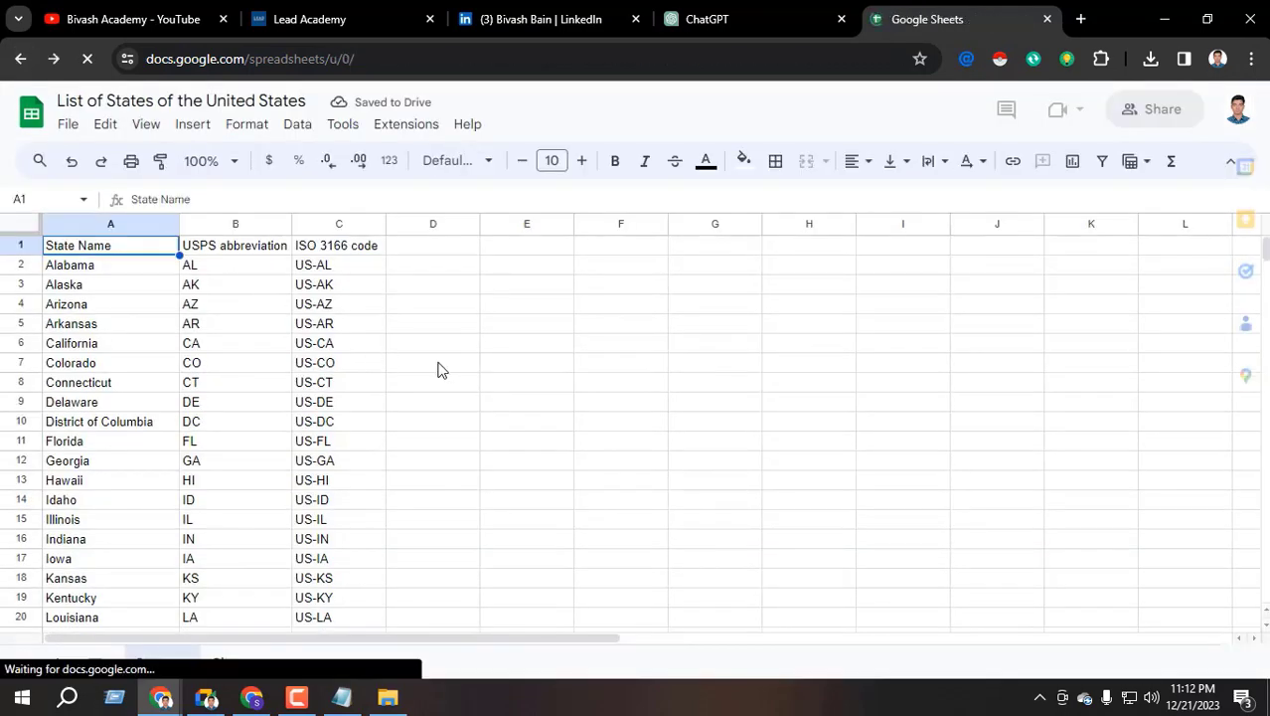
Open the 200 Leads from Germany spreadsheet from the file list
scroll(400, 428, "down", 10)
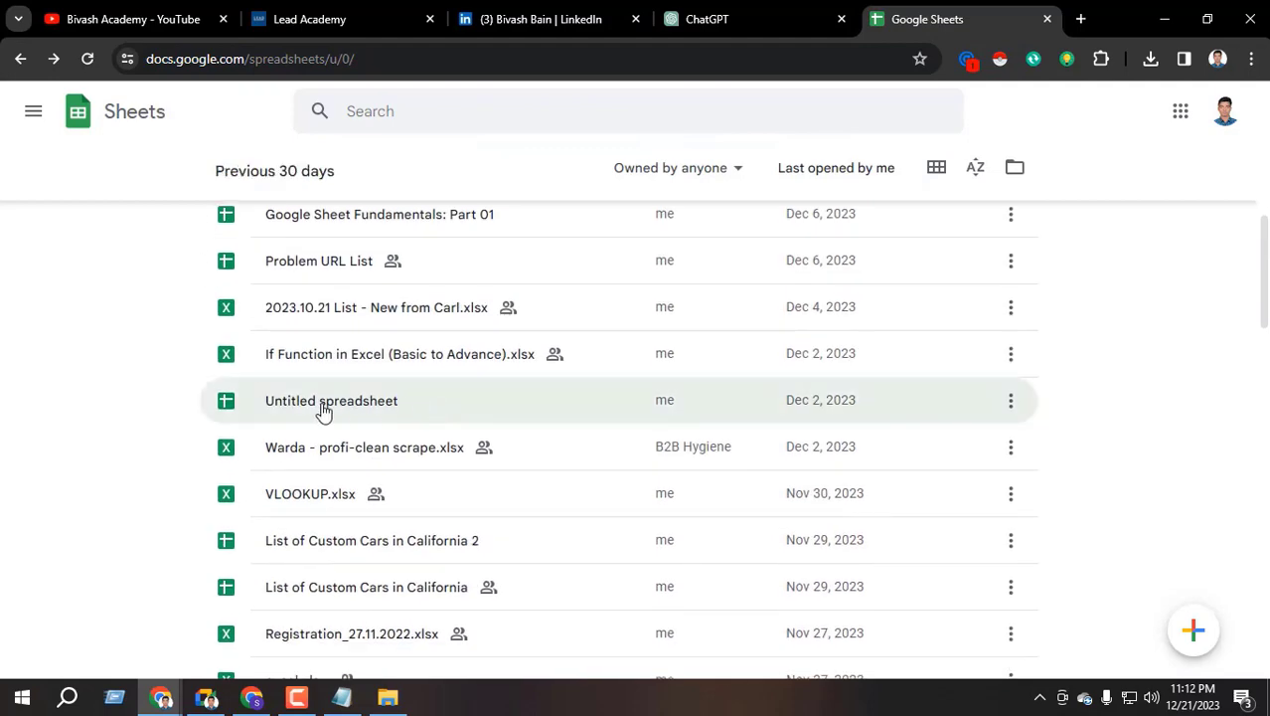
scroll(323, 411, "down", 7)
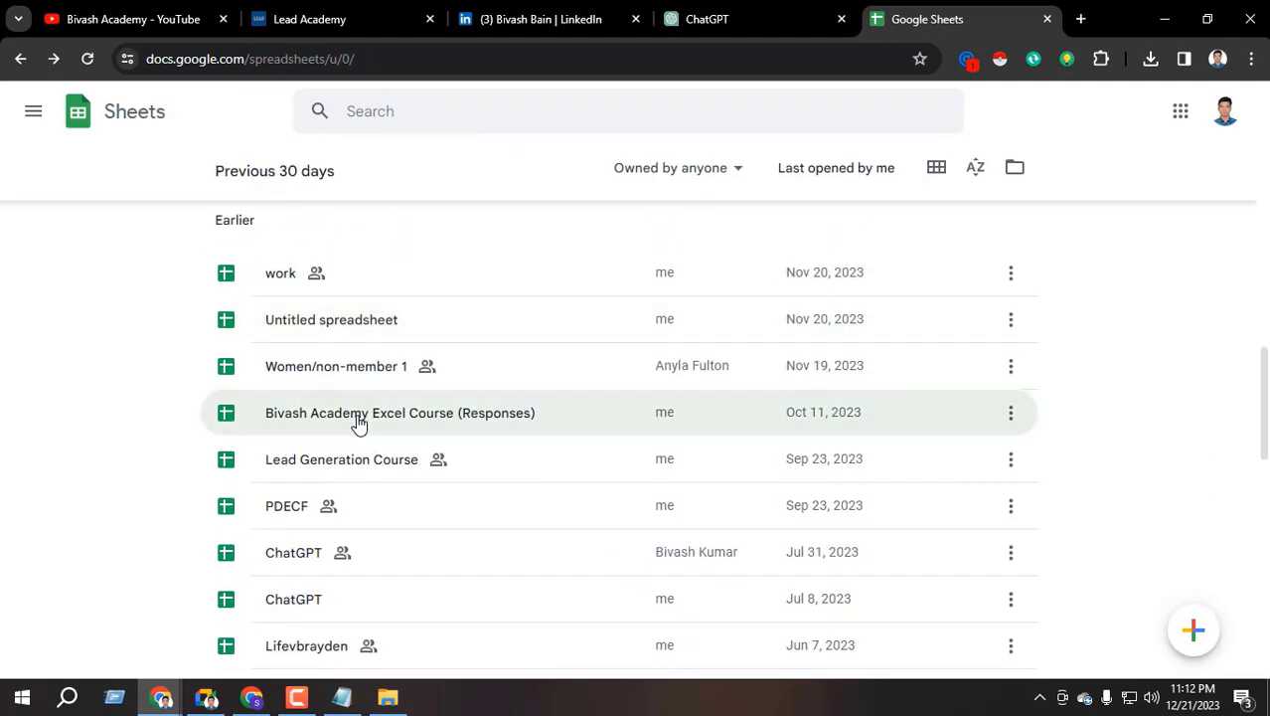
scroll(356, 426, "down", 2)
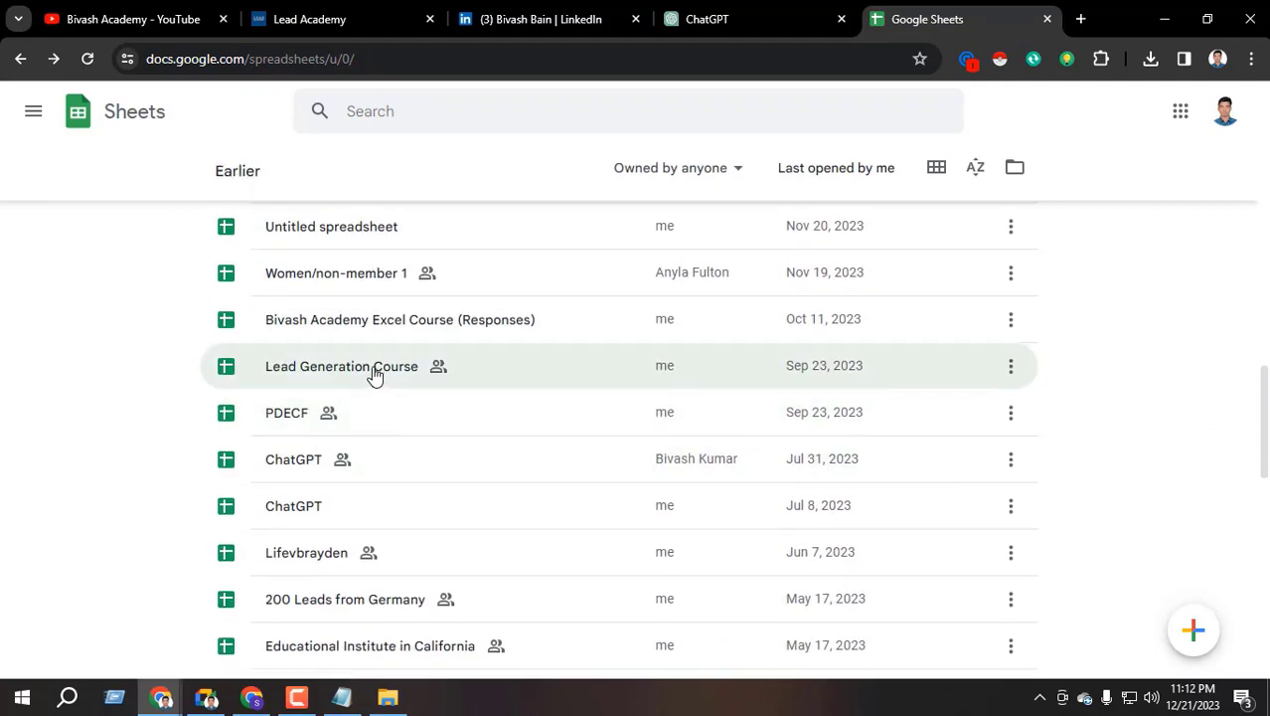
scroll(375, 374, "down", 2)
left_click(347, 438)
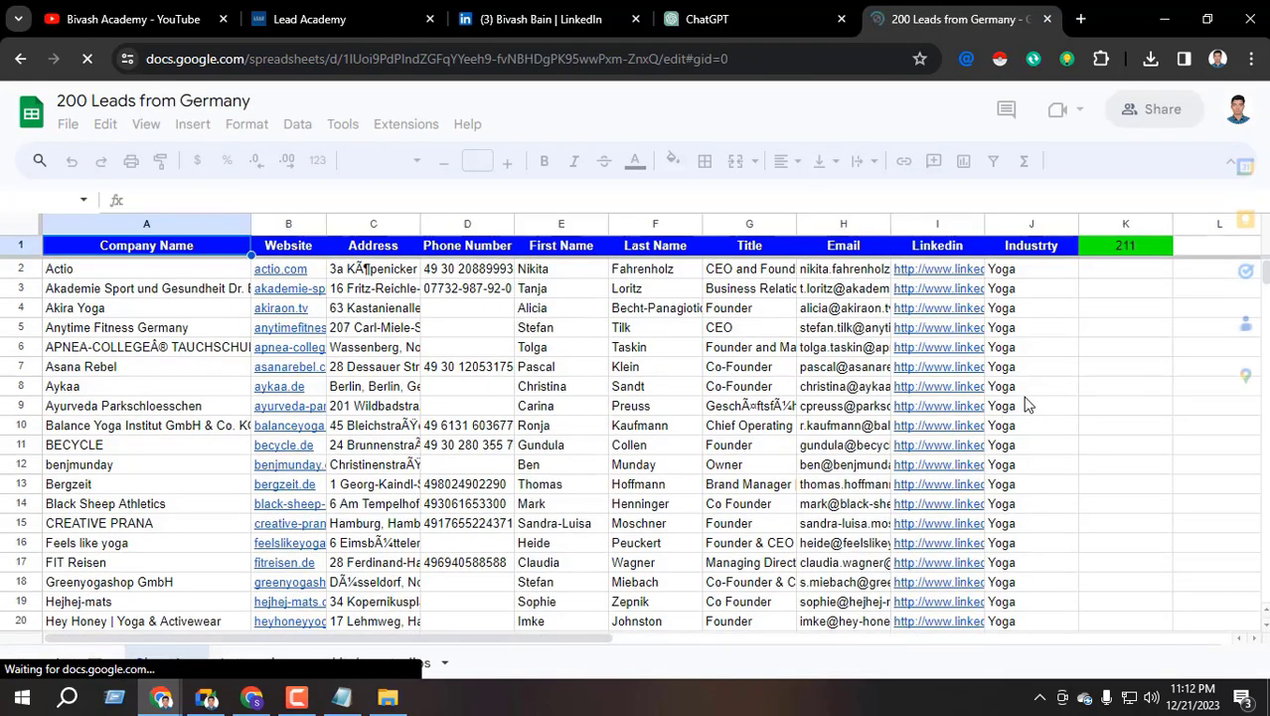
Capture the lead table area with Snipping Tool launched from the Start search
left_click(1096, 367)
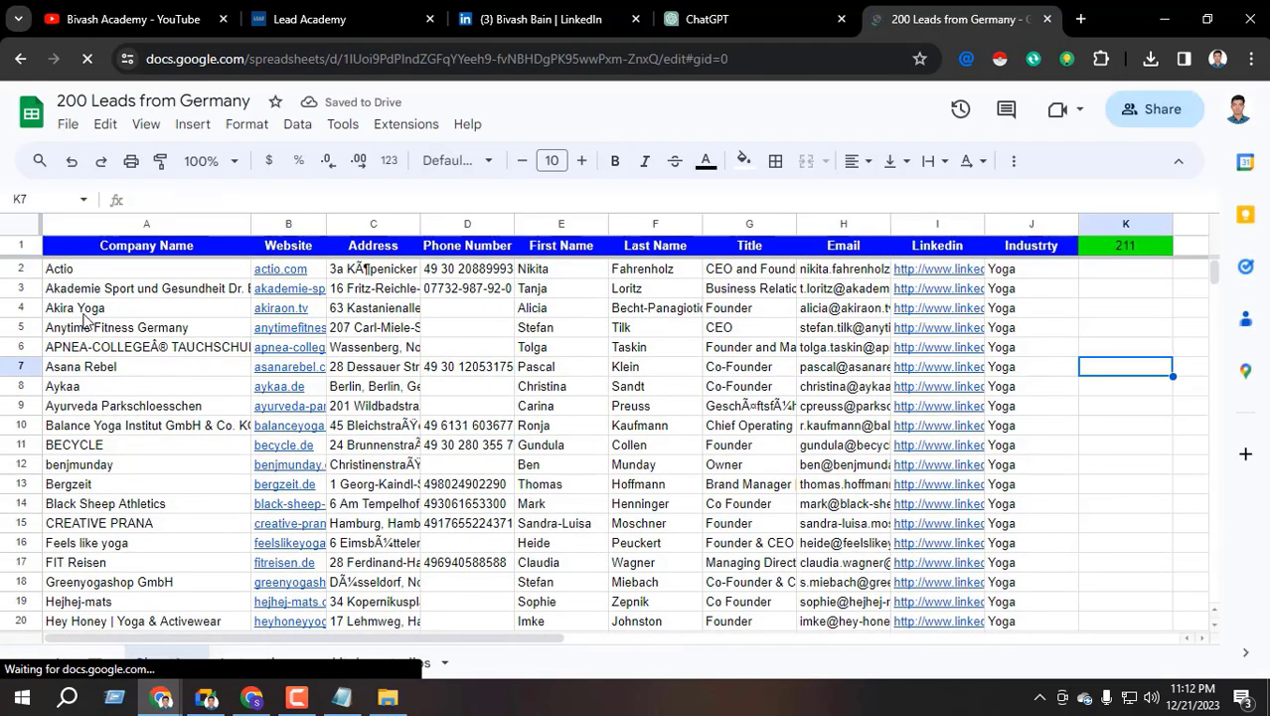
left_click(149, 308)
key("super")
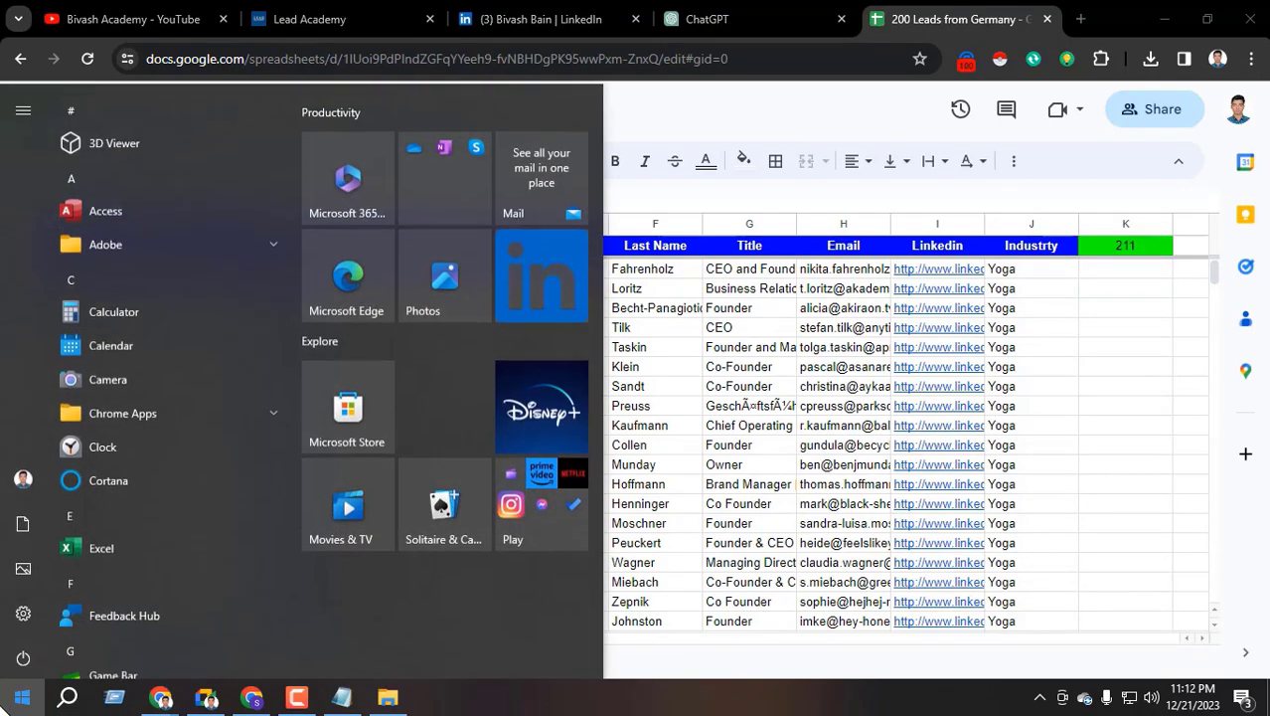
type("snip")
key("Return")
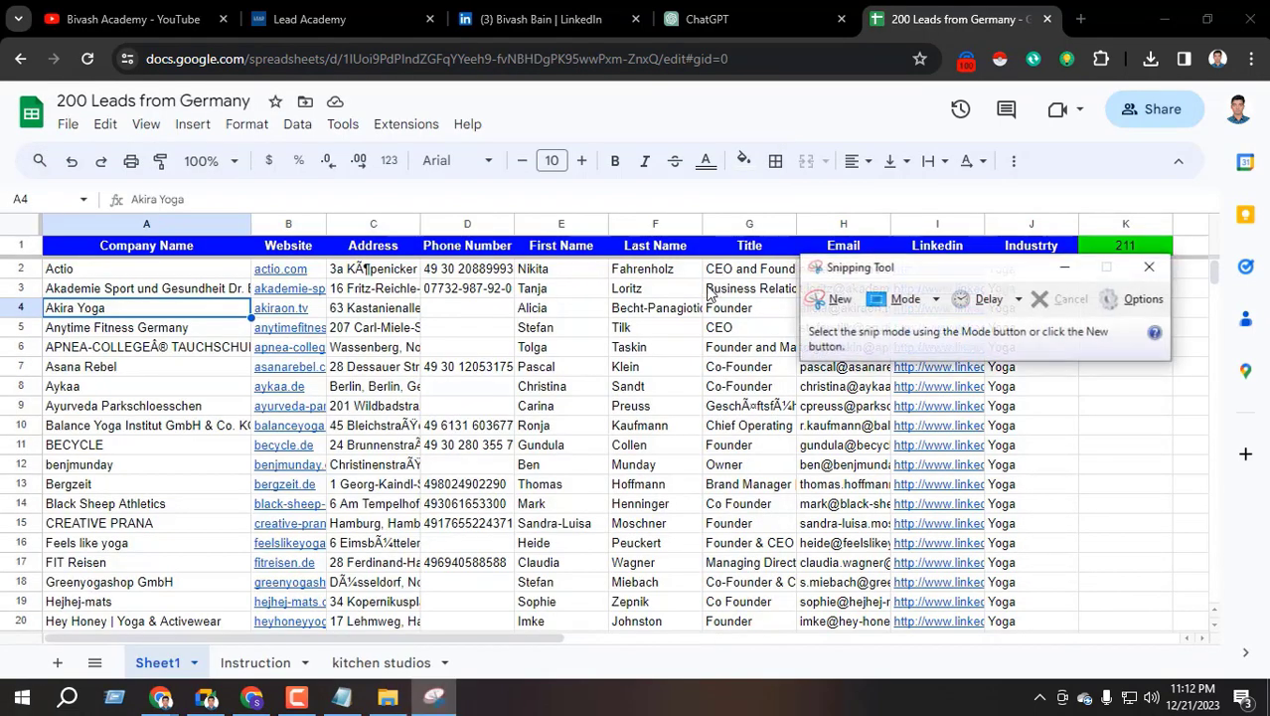
left_click(833, 299)
left_click_drag(40, 232, 1080, 632)
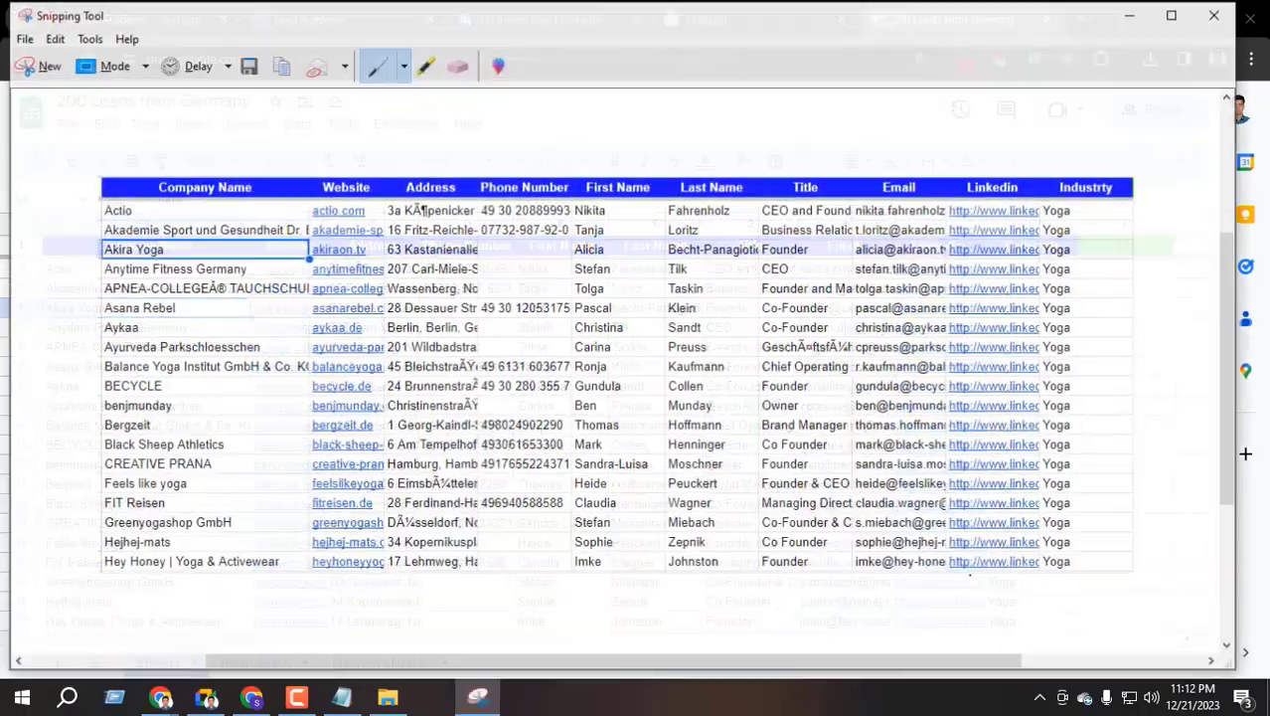
Save the capture to Downloads as 'data entry' and close Snipping Tool
left_click(247, 65)
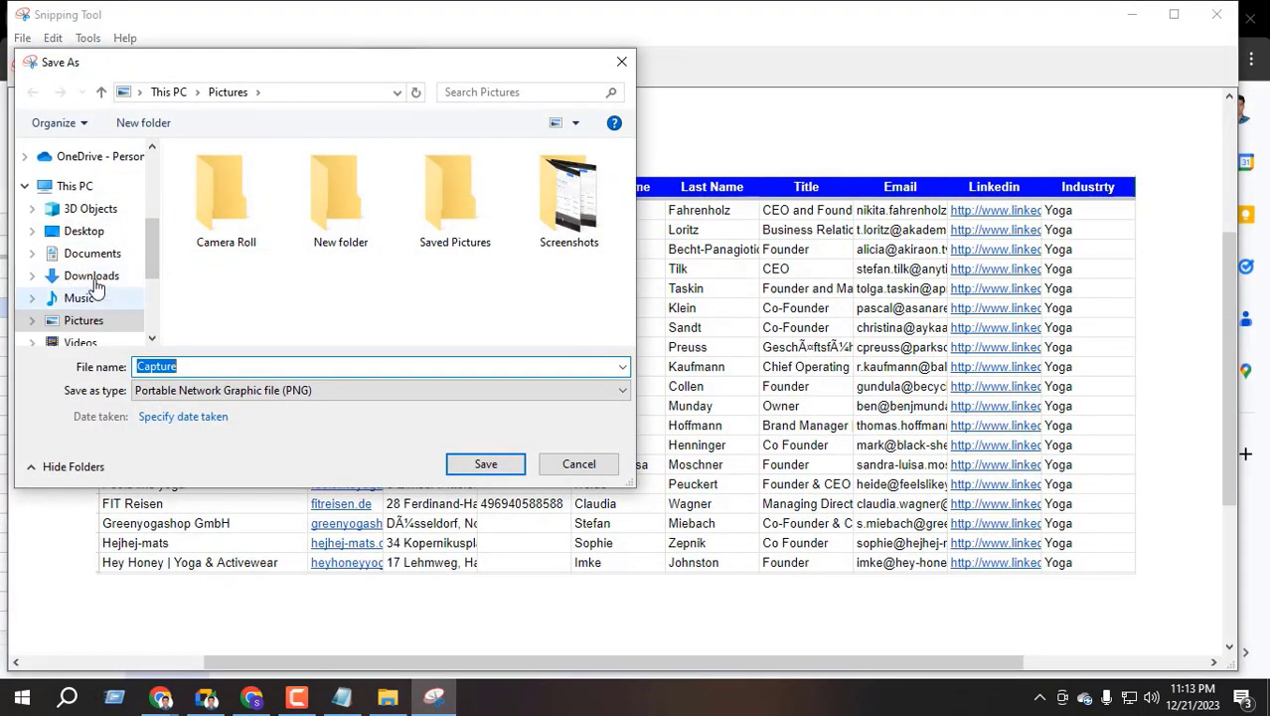
left_click(92, 276)
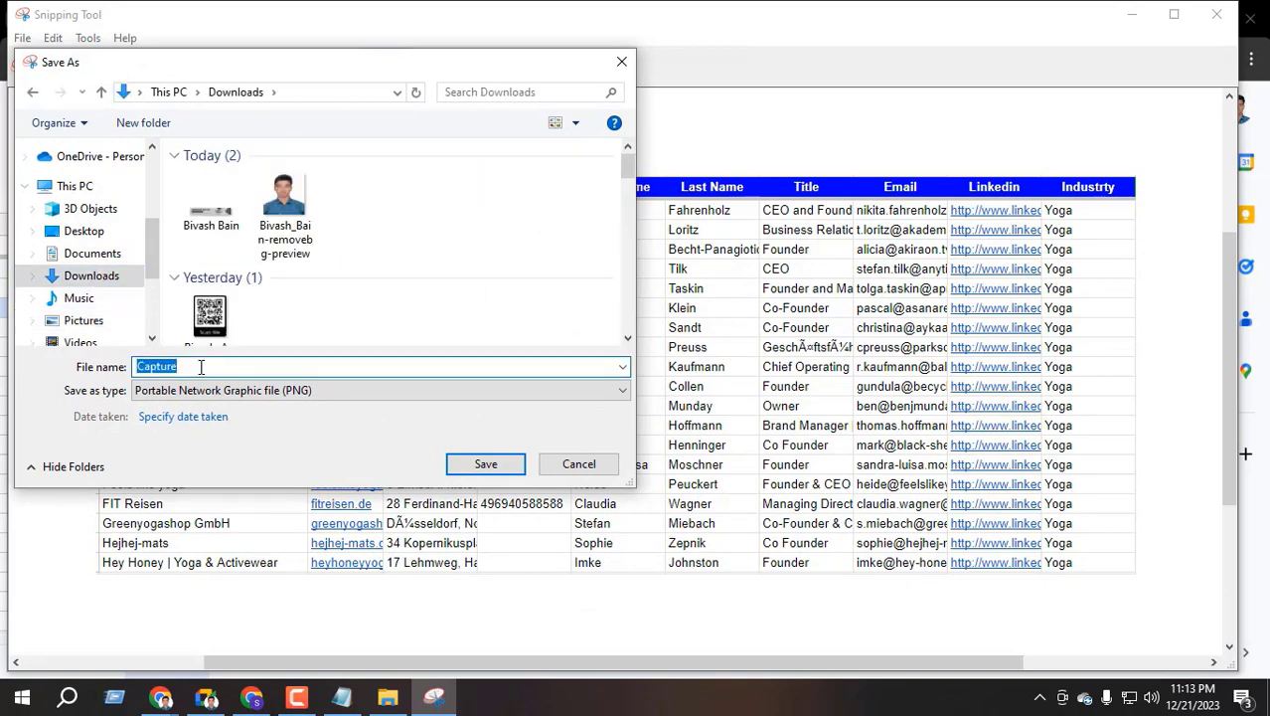
type("data entry")
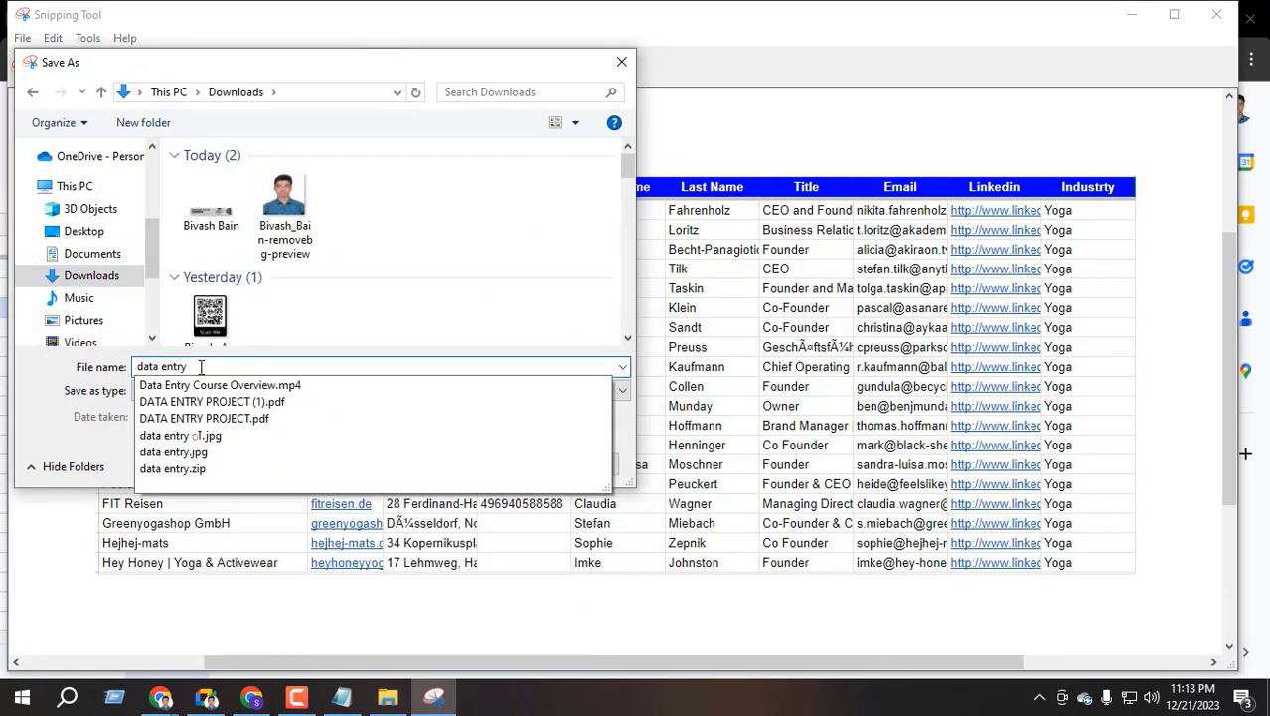
key("Return")
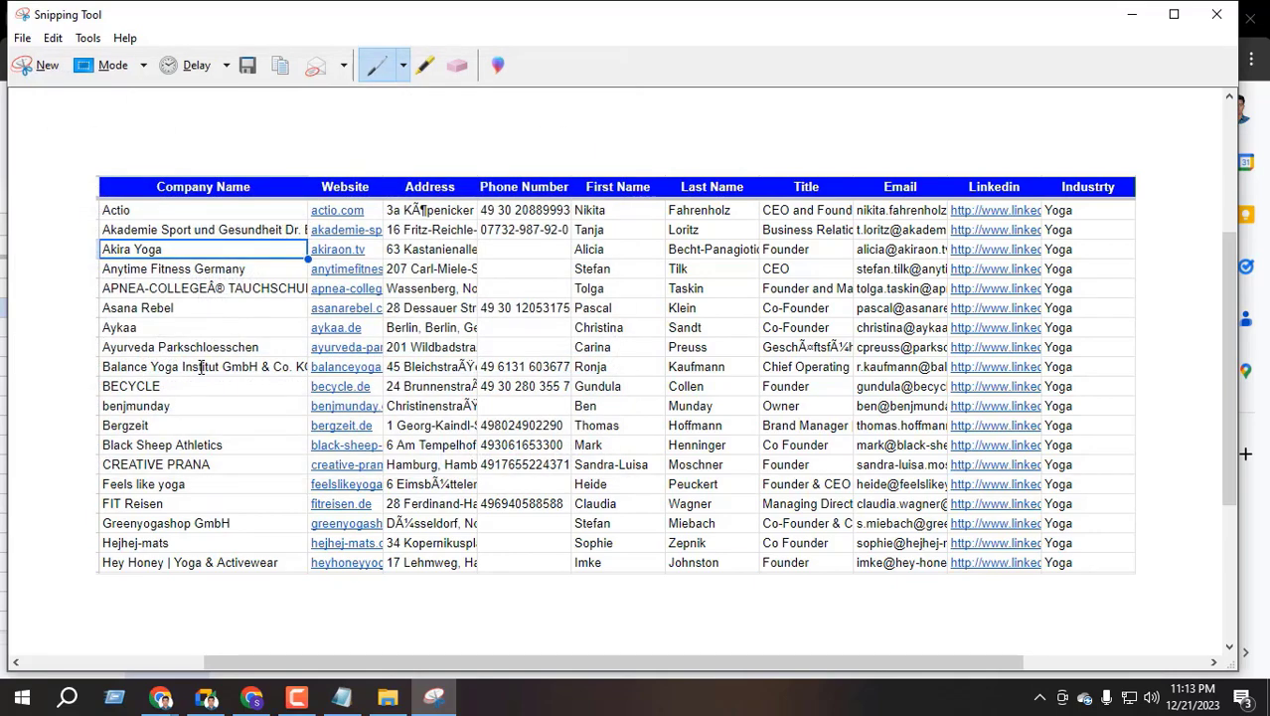
left_click(1216, 14)
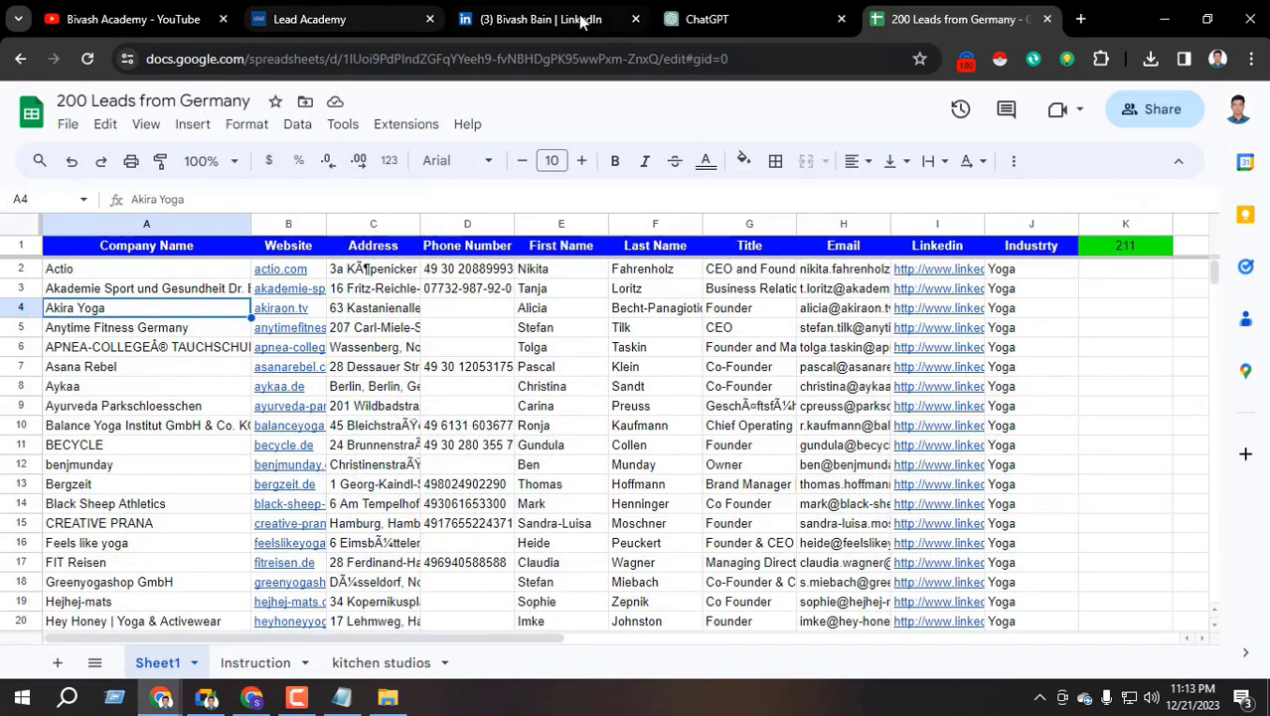
From the LinkedIn feed, start a new post with the 'data entry' screenshot attached
left_click(252, 698)
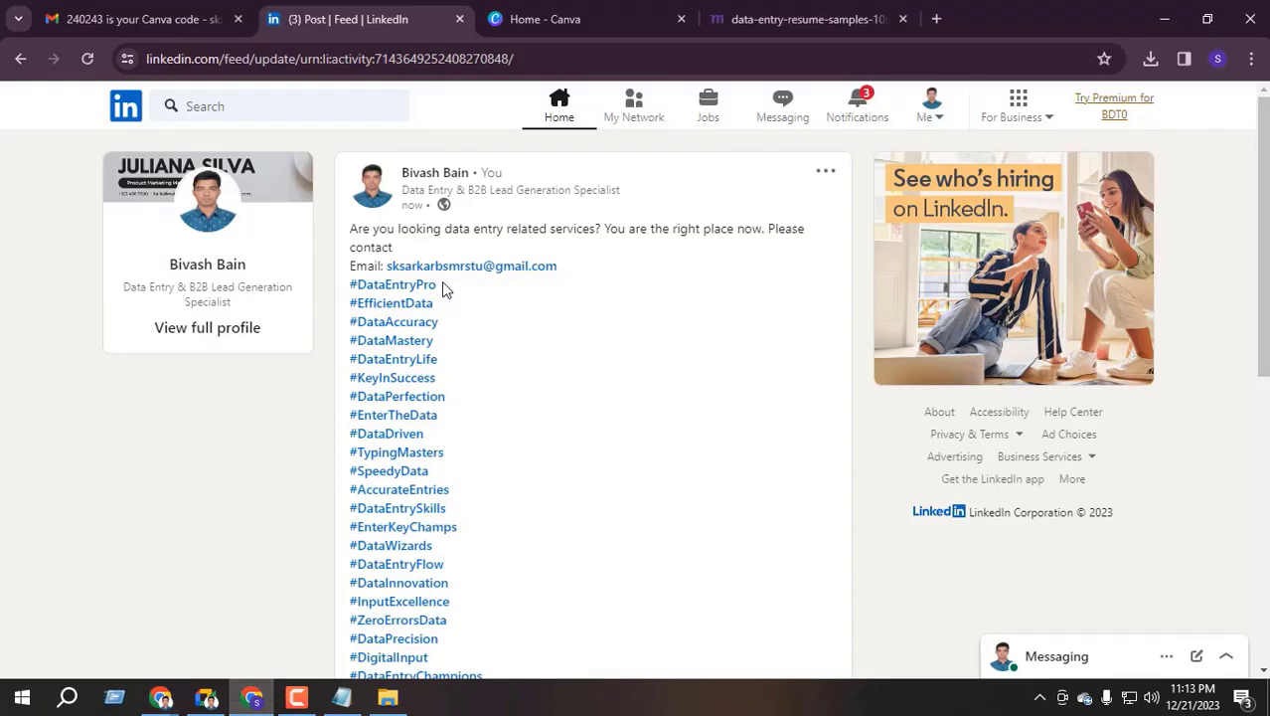
scroll(597, 298, "down", 6)
scroll(499, 439, "up", 2)
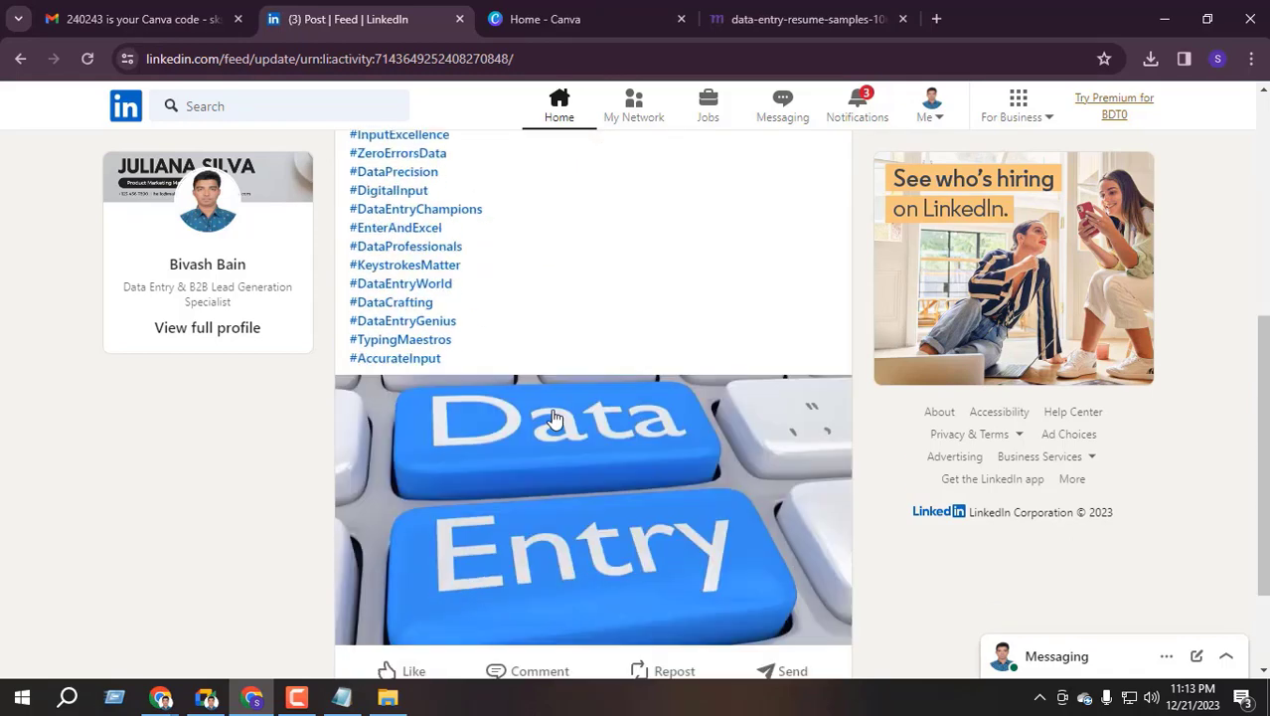
scroll(550, 417, "down", 2)
scroll(542, 407, "up", 6)
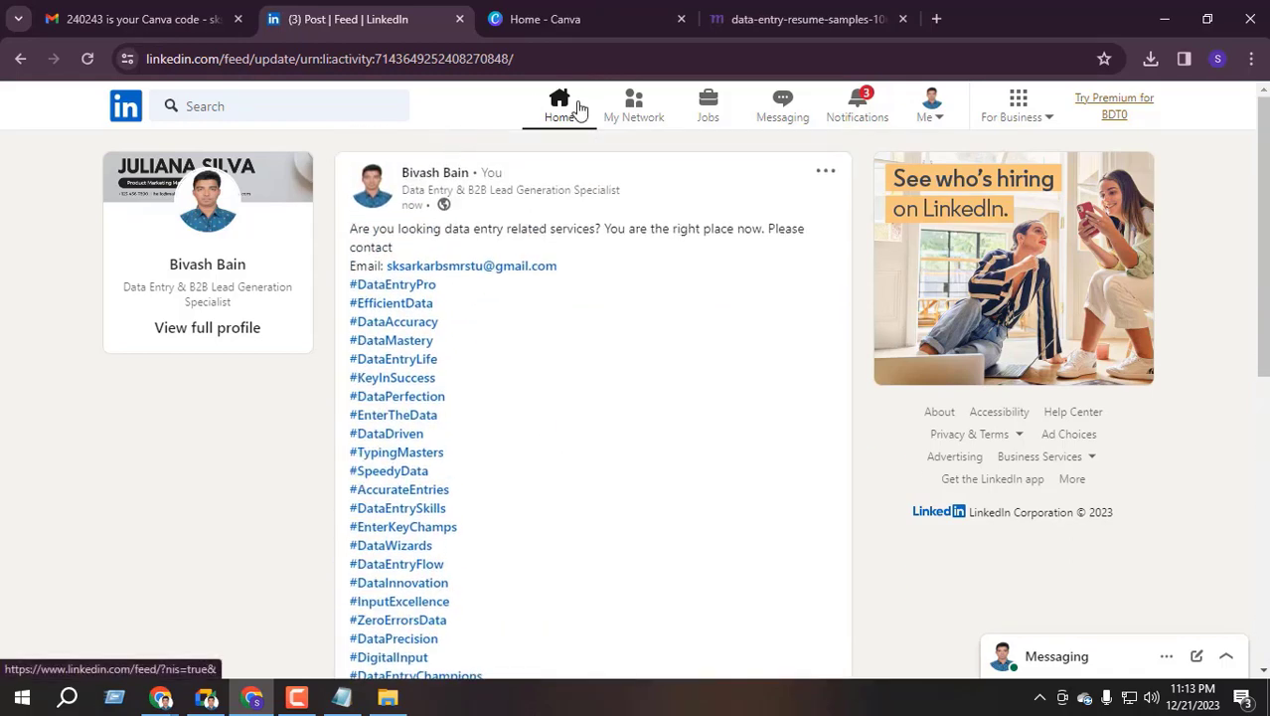
left_click(561, 117)
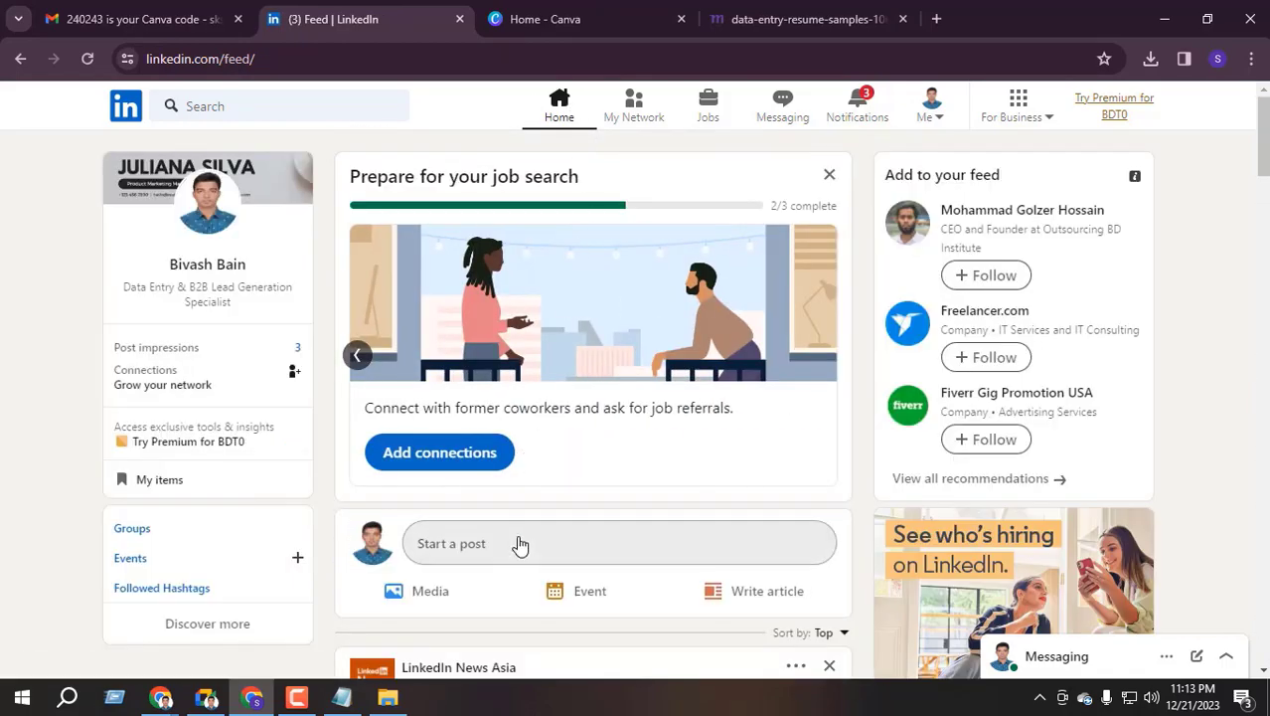
left_click(512, 543)
left_click(332, 554)
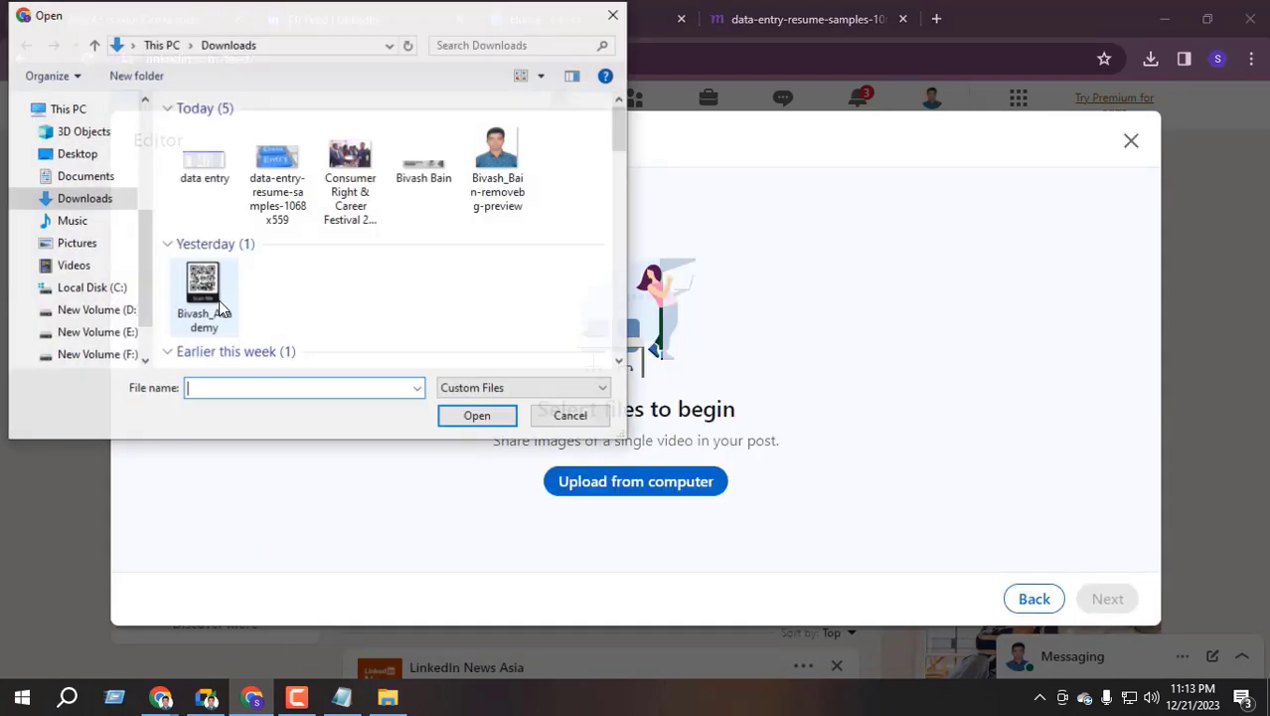
left_click(197, 184)
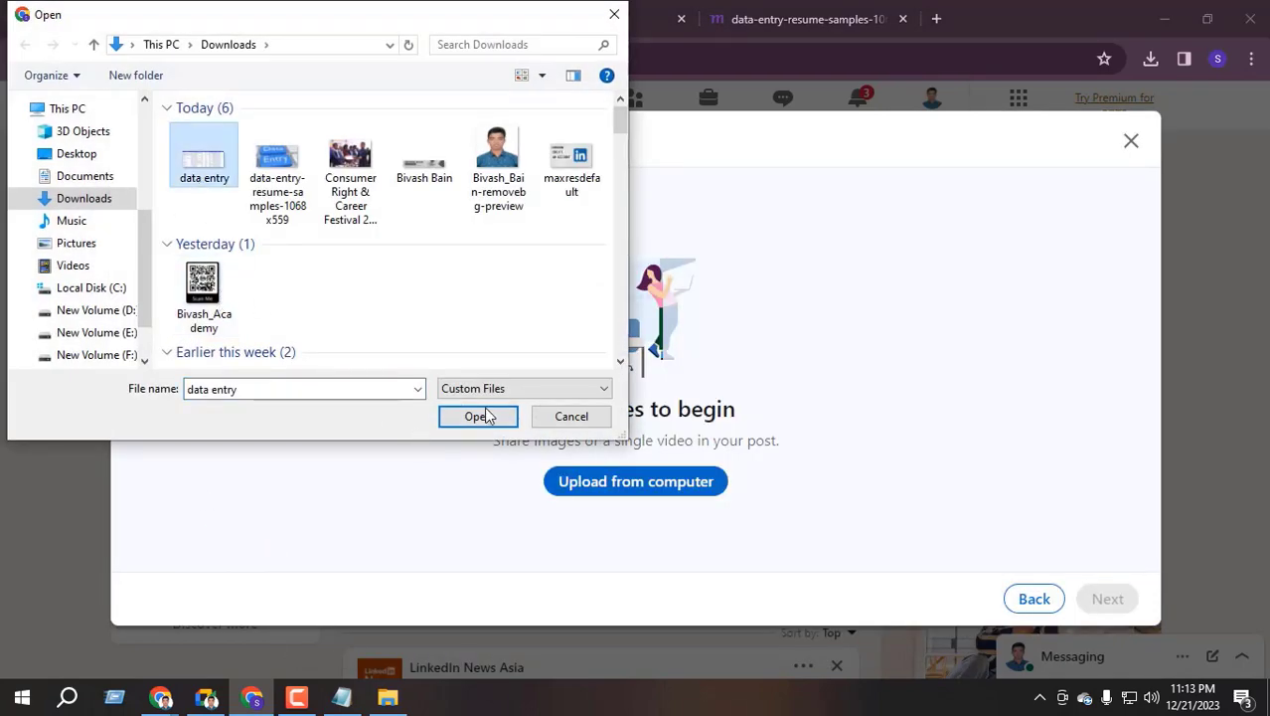
left_click(471, 416)
left_click(1106, 599)
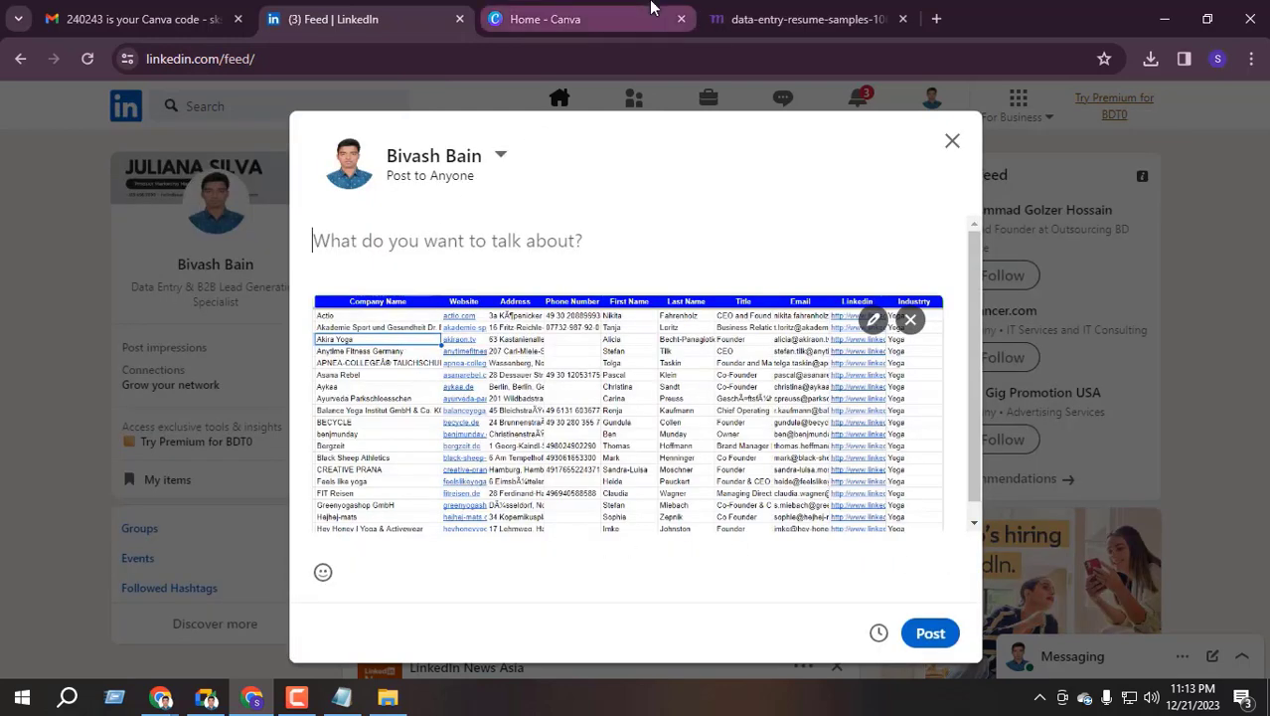
Switch through the open windows to the ChatGPT hashtag conversation
left_click(489, 17)
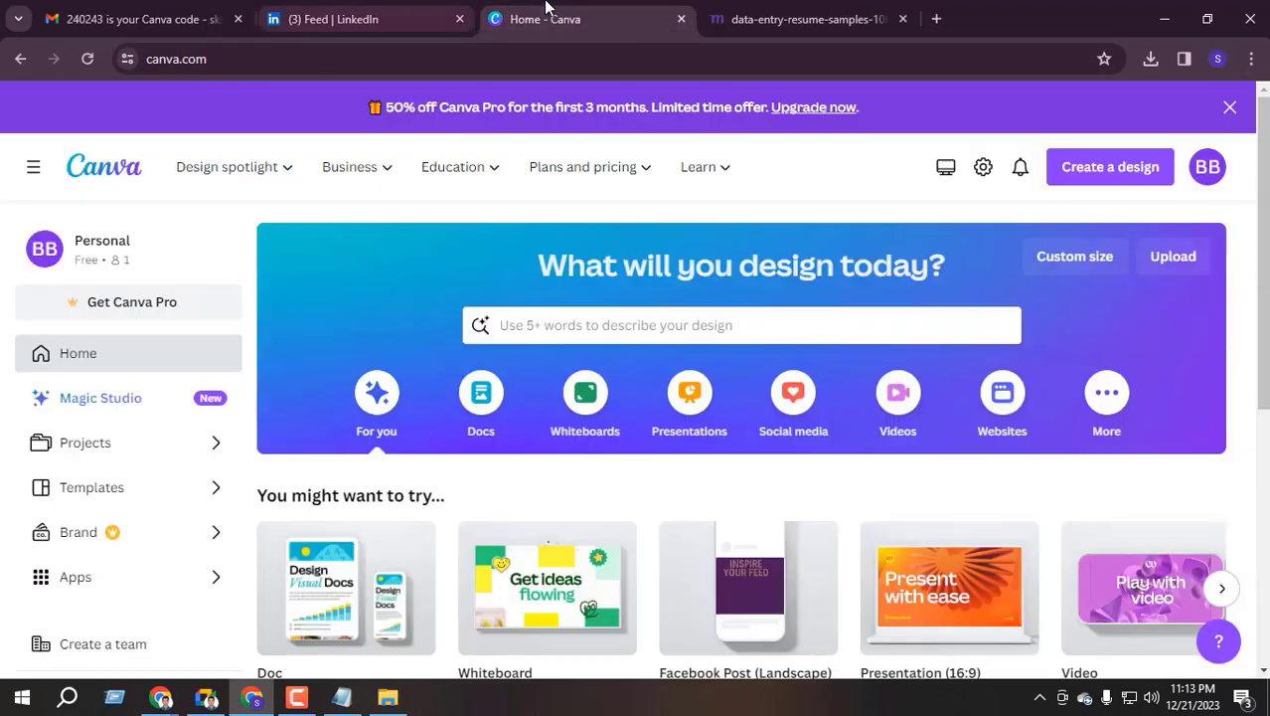
left_click(437, 18)
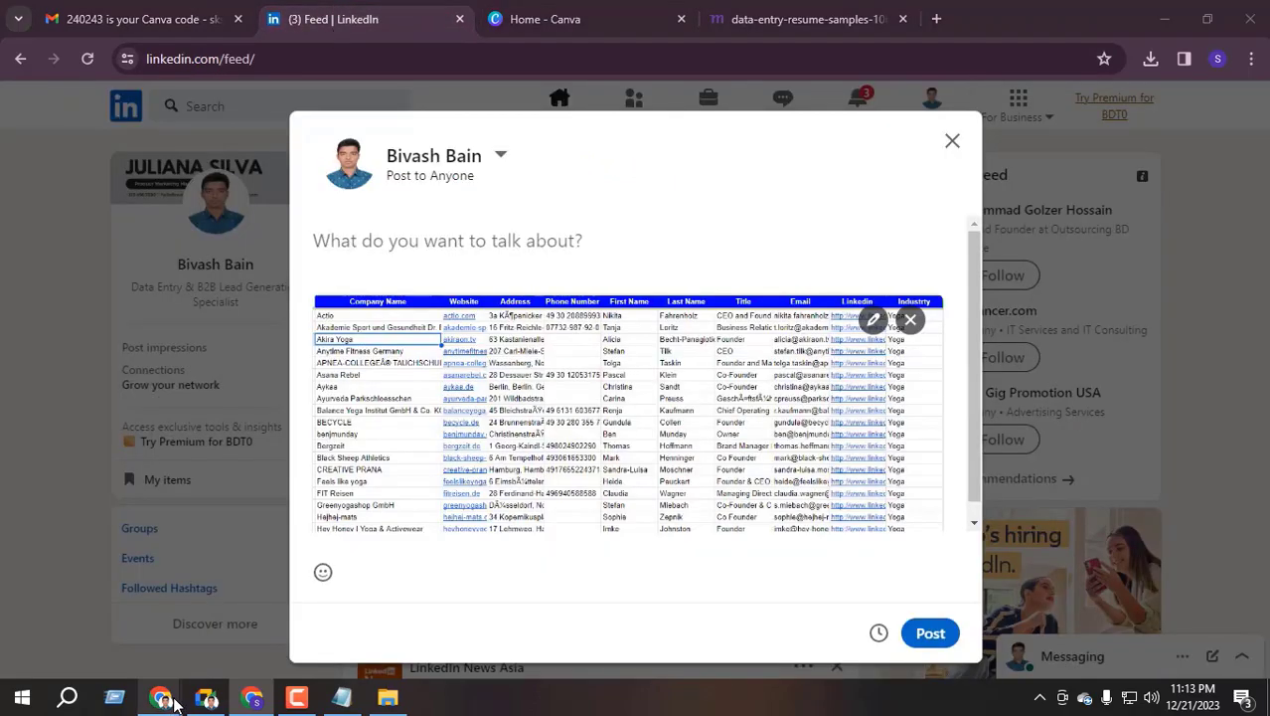
mouse_move(206, 699)
left_click(89, 602)
left_click(775, 30)
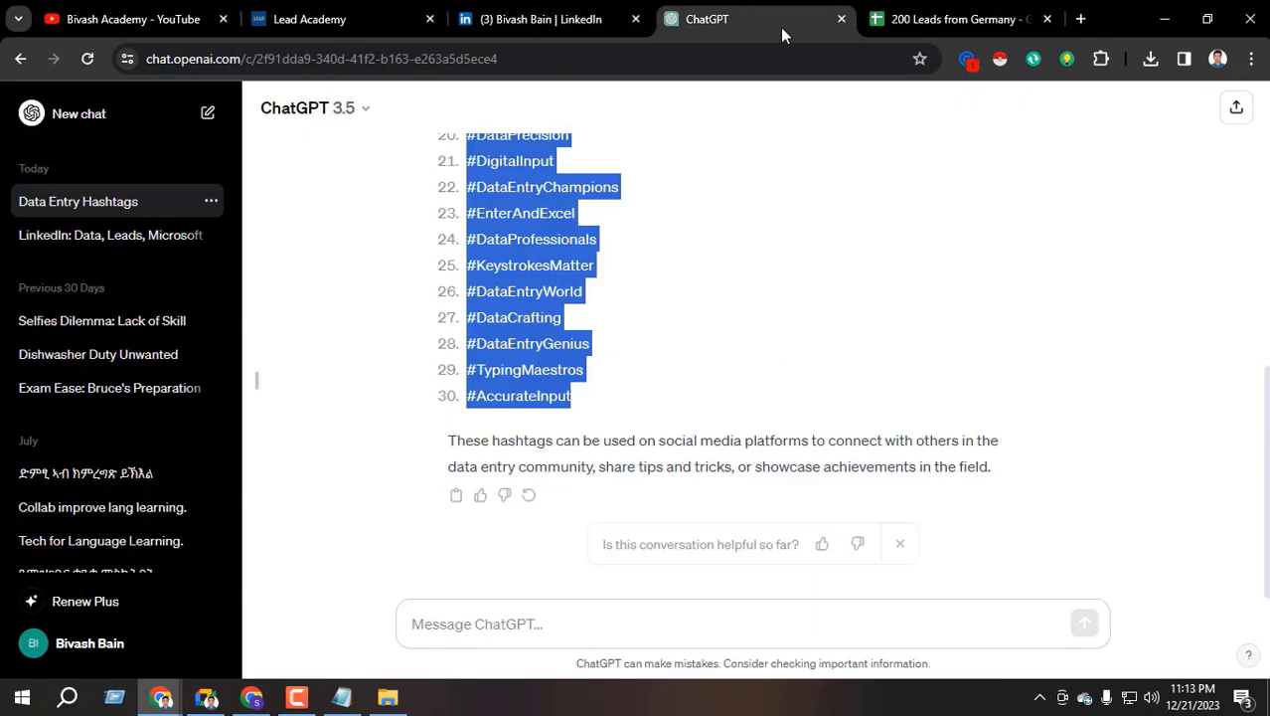
Ask ChatGPT to 'Write a linkedin post about data entry'
left_click(487, 623)
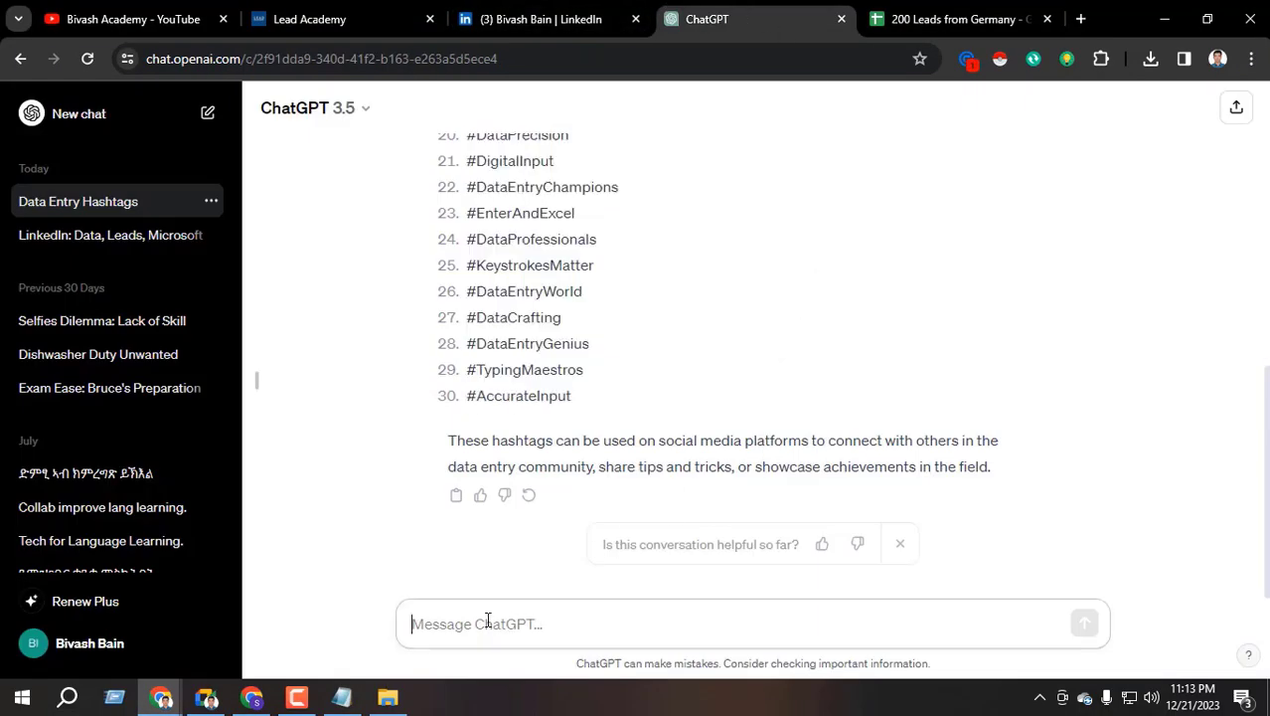
type("Write a")
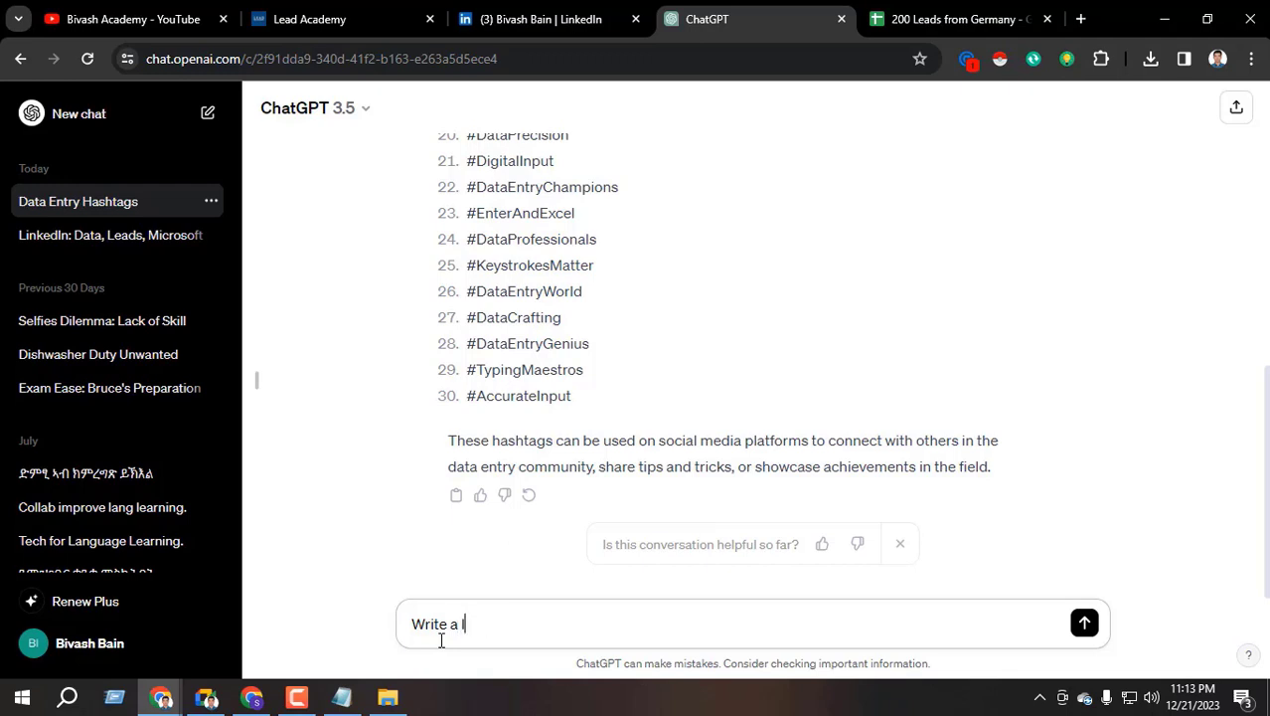
type("nkedin post about data entry")
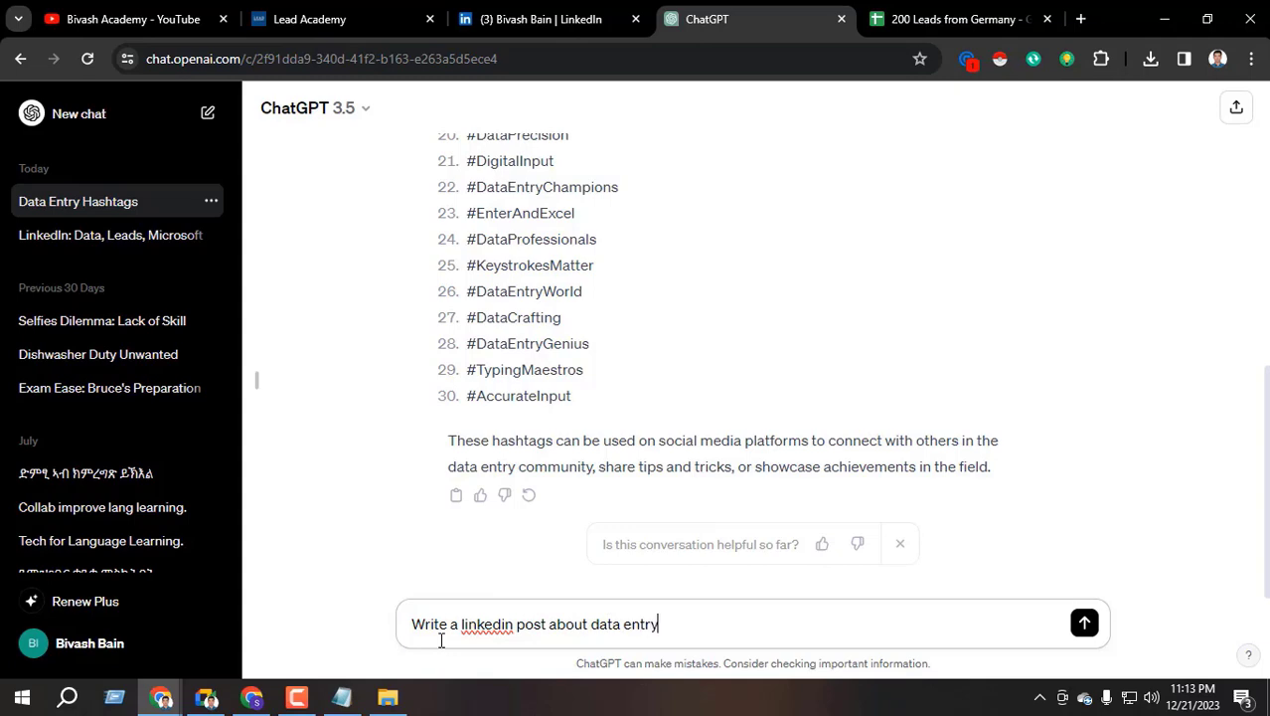
key("Return")
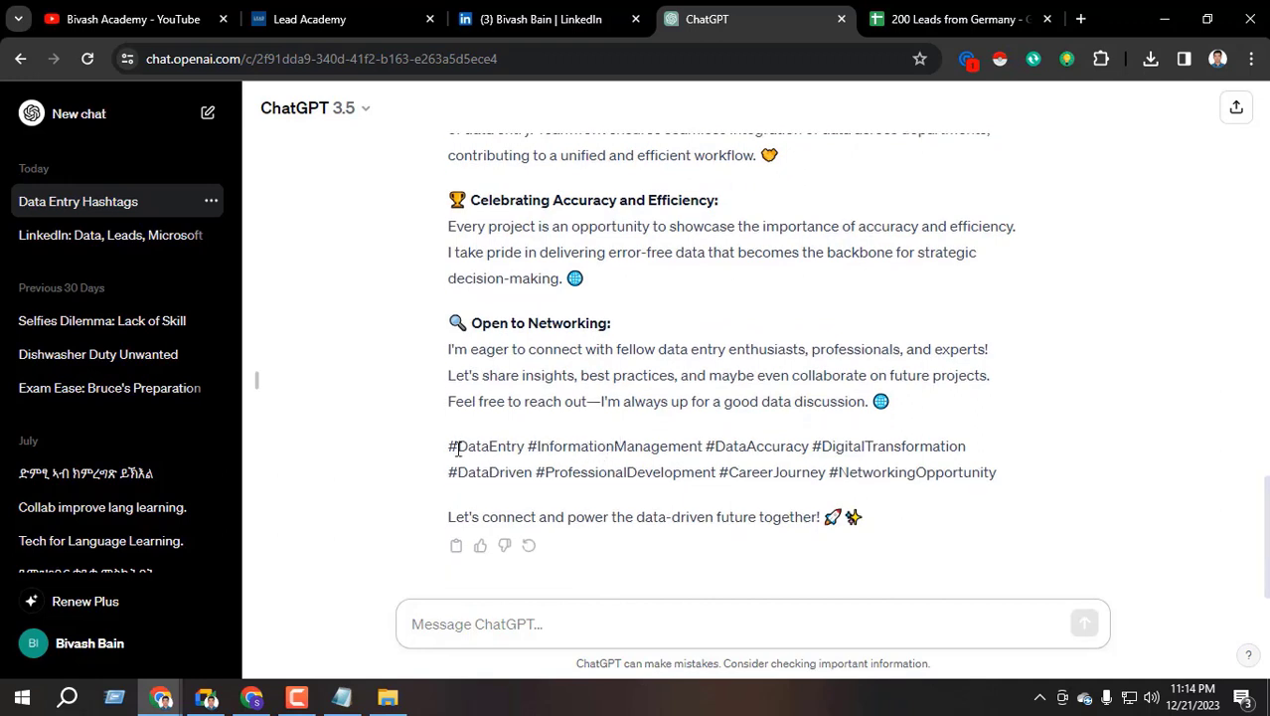
Select parts of the reply, including the hashtags and closing line, then the earlier prompt
left_click_drag(451, 446, 1006, 476)
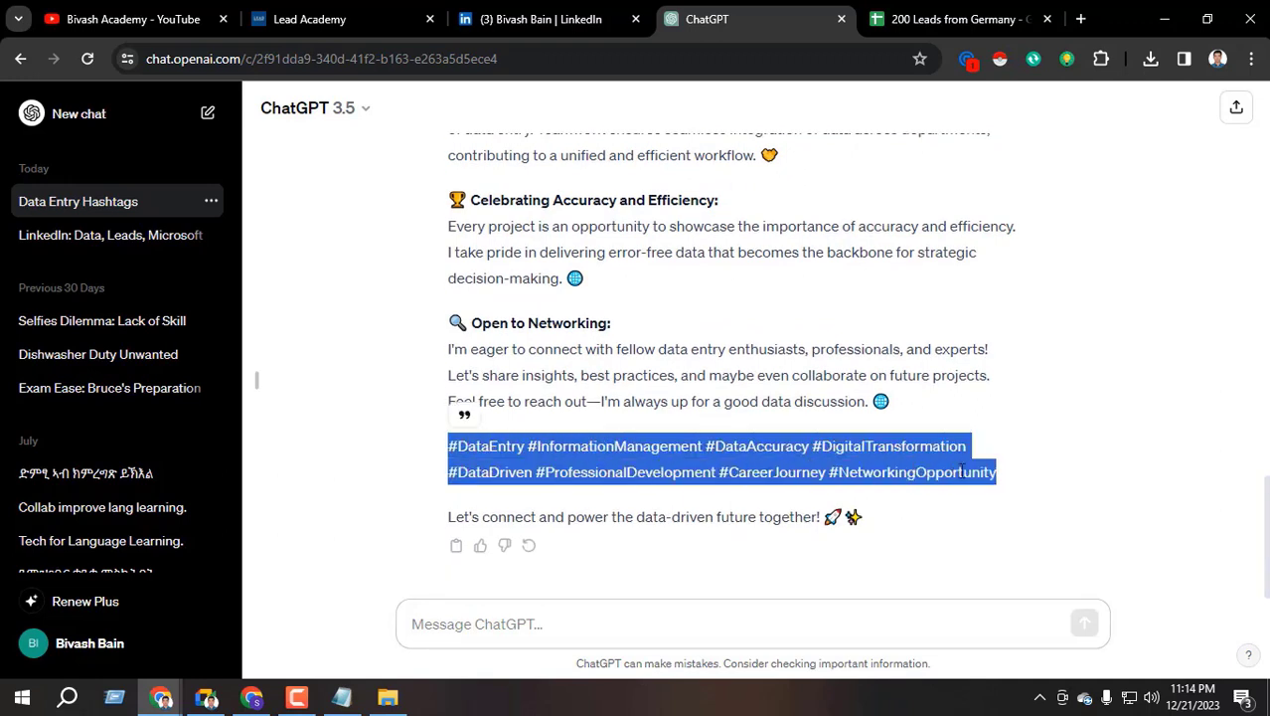
left_click(548, 477)
scroll(548, 467, "up", 10)
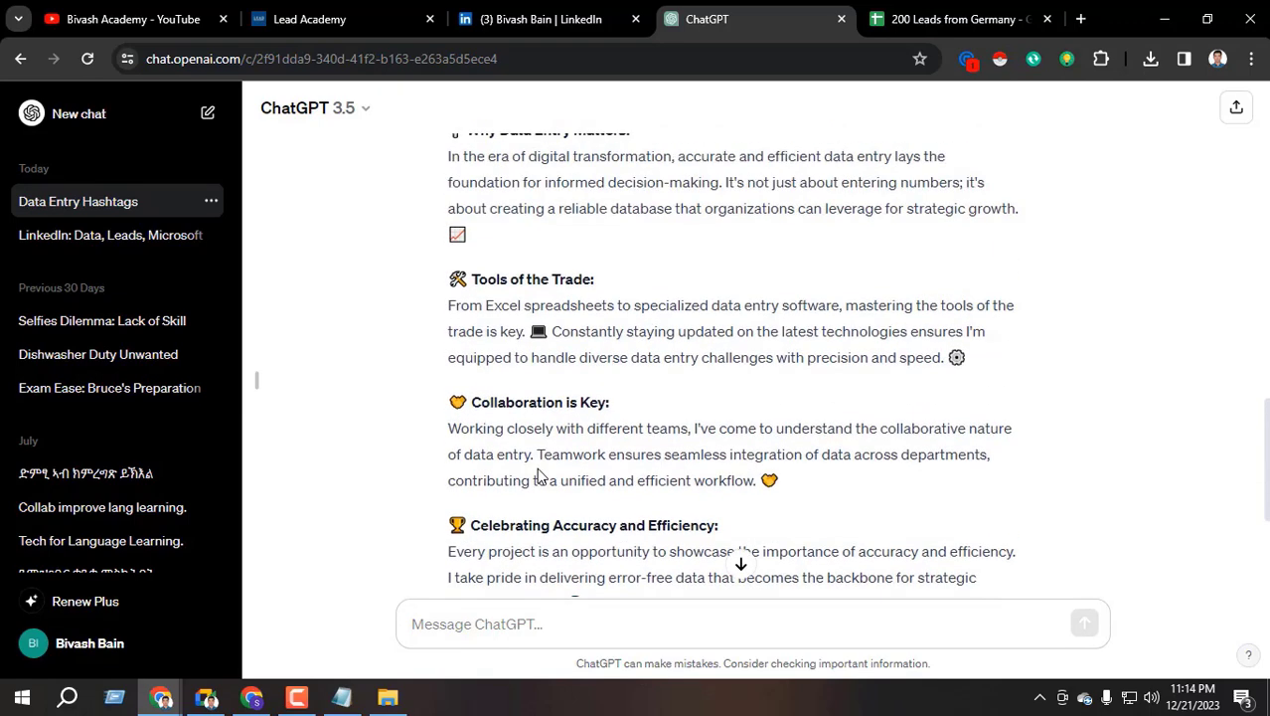
scroll(497, 249, "up", 1)
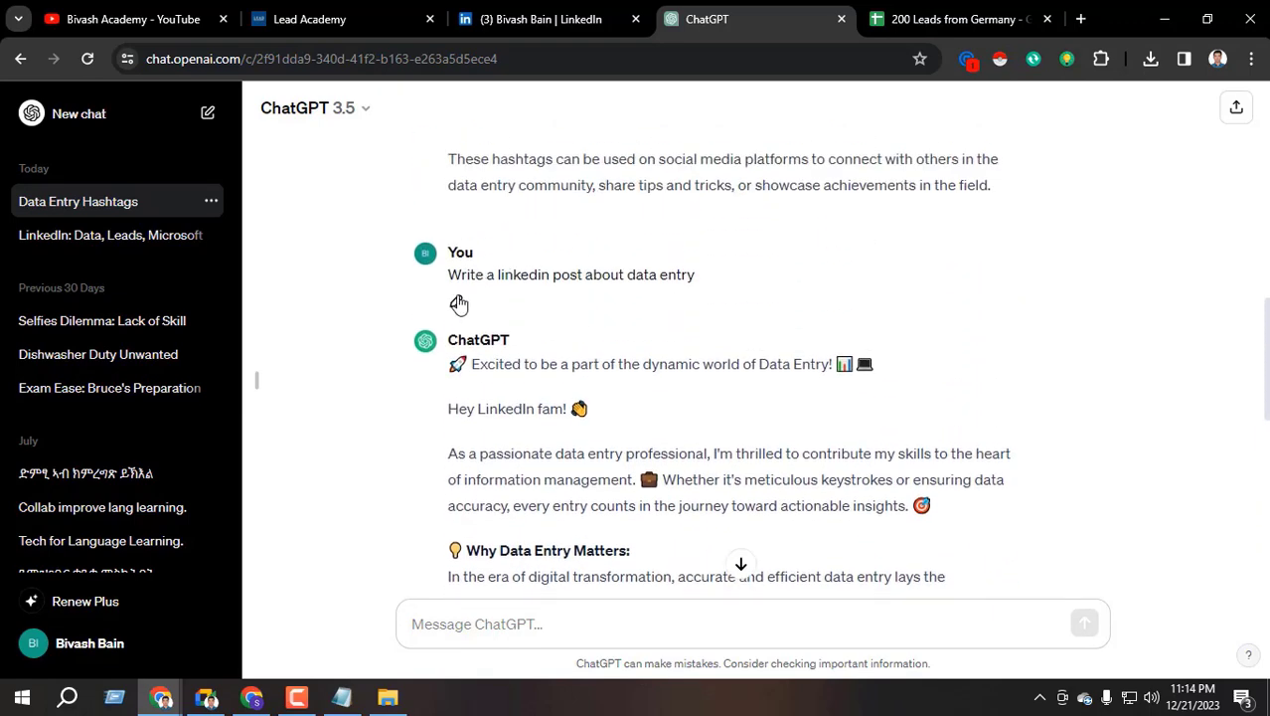
left_click_drag(461, 276, 720, 284)
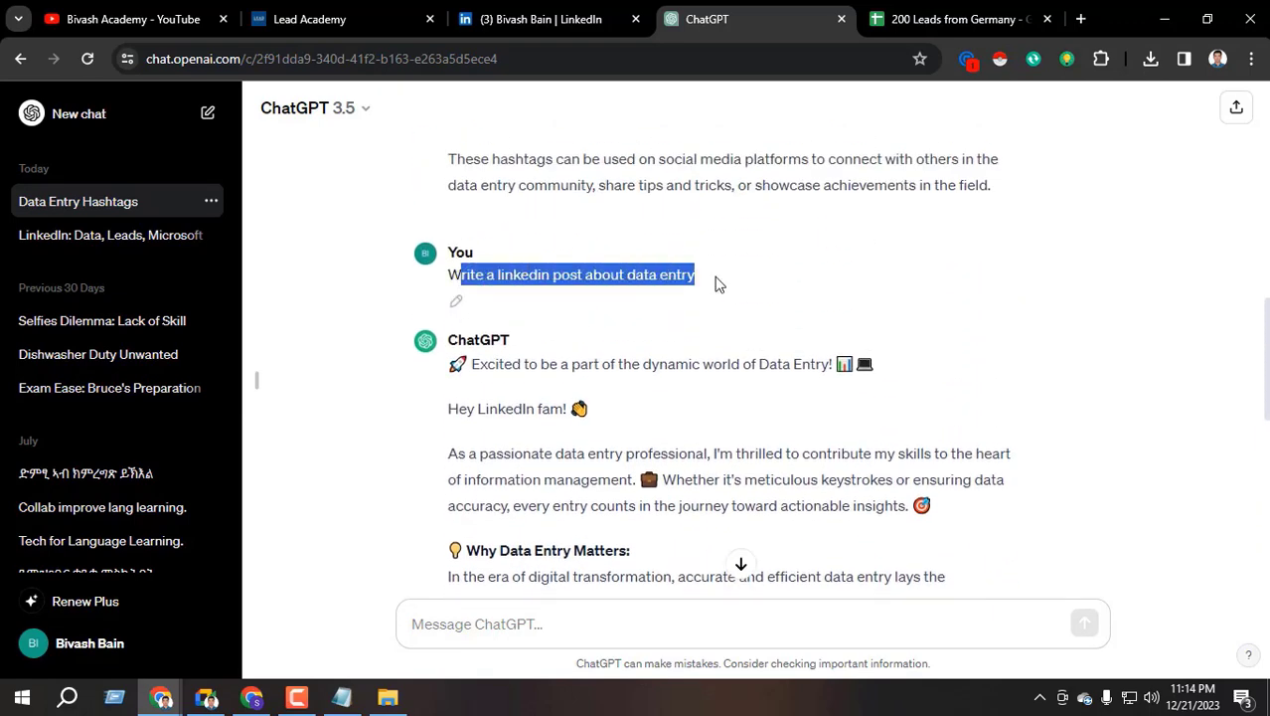
left_click(658, 281)
scroll(497, 378, "down", 10)
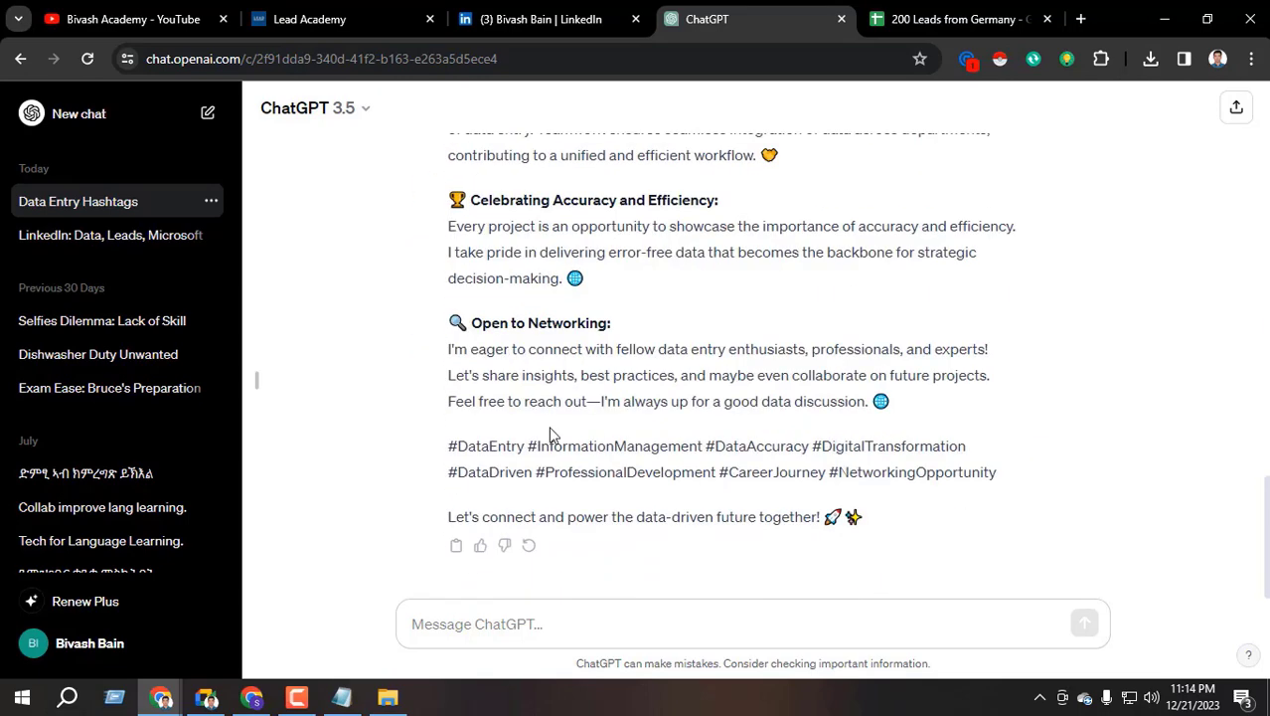
left_click_drag(447, 453, 1002, 487)
scroll(689, 456, "up", 8)
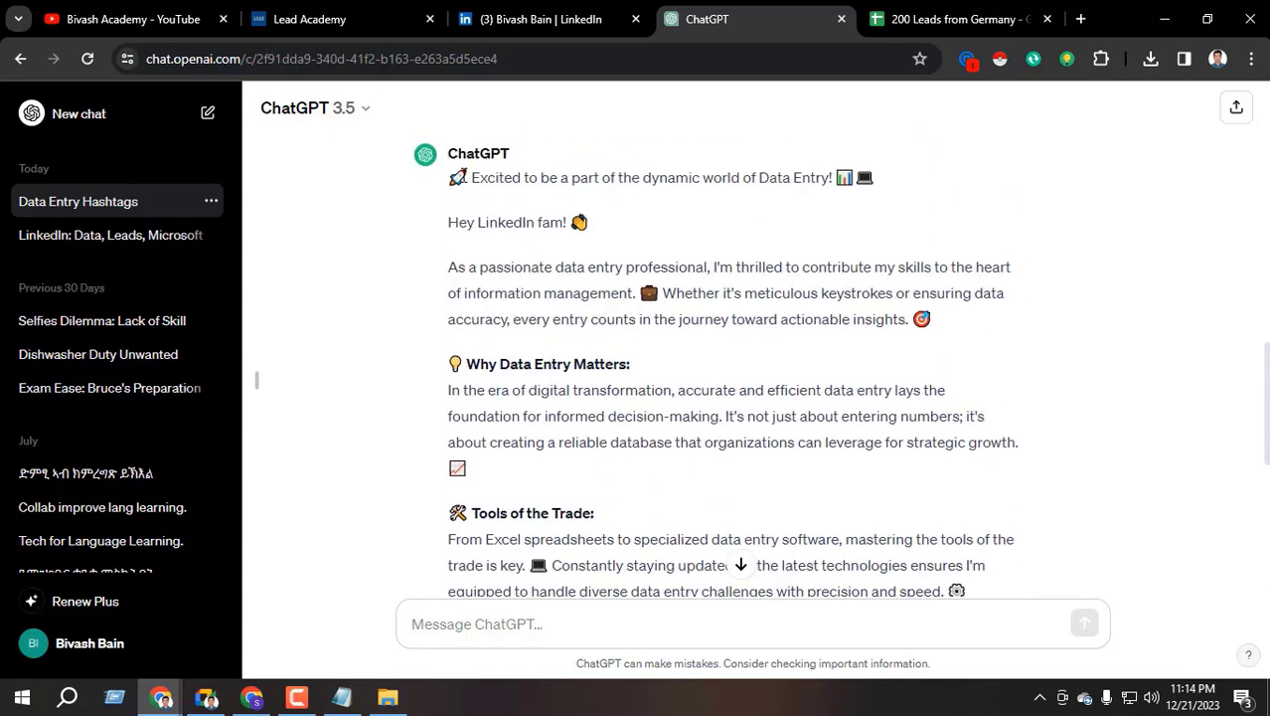
left_click_drag(469, 176, 616, 592)
scroll(596, 417, "up", 9)
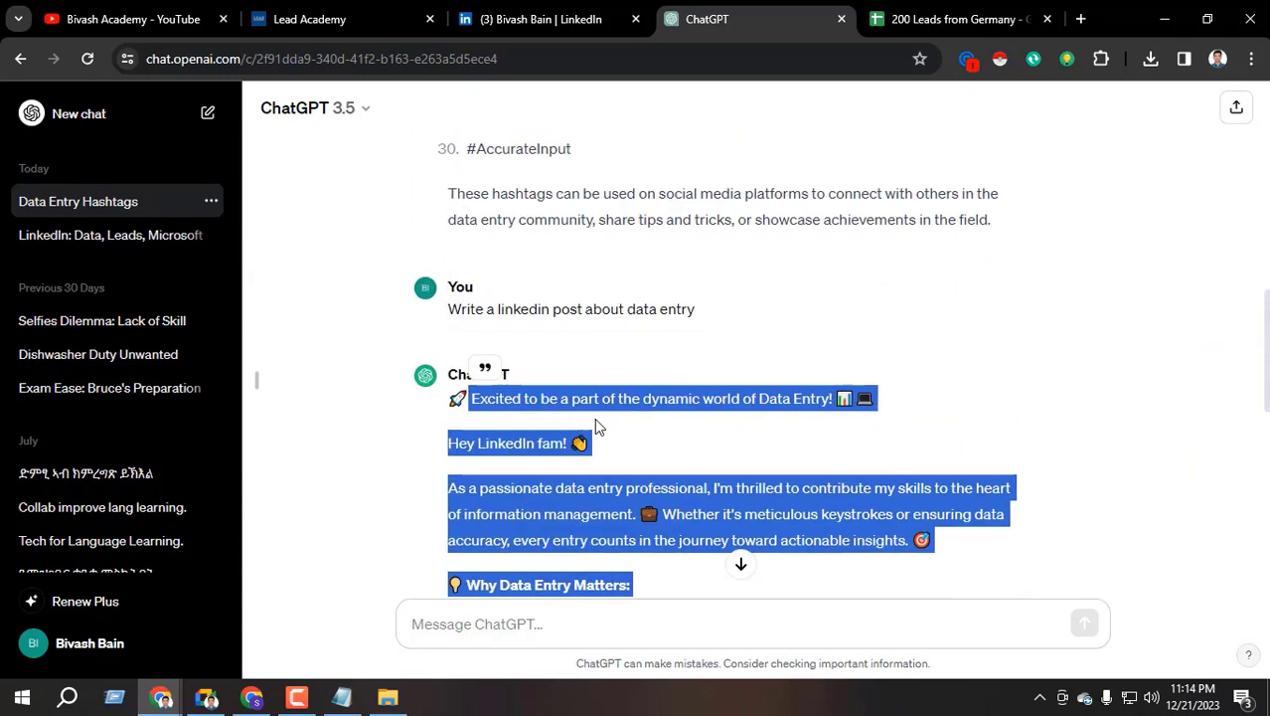
scroll(557, 358, "down", 3)
triple_click(520, 402)
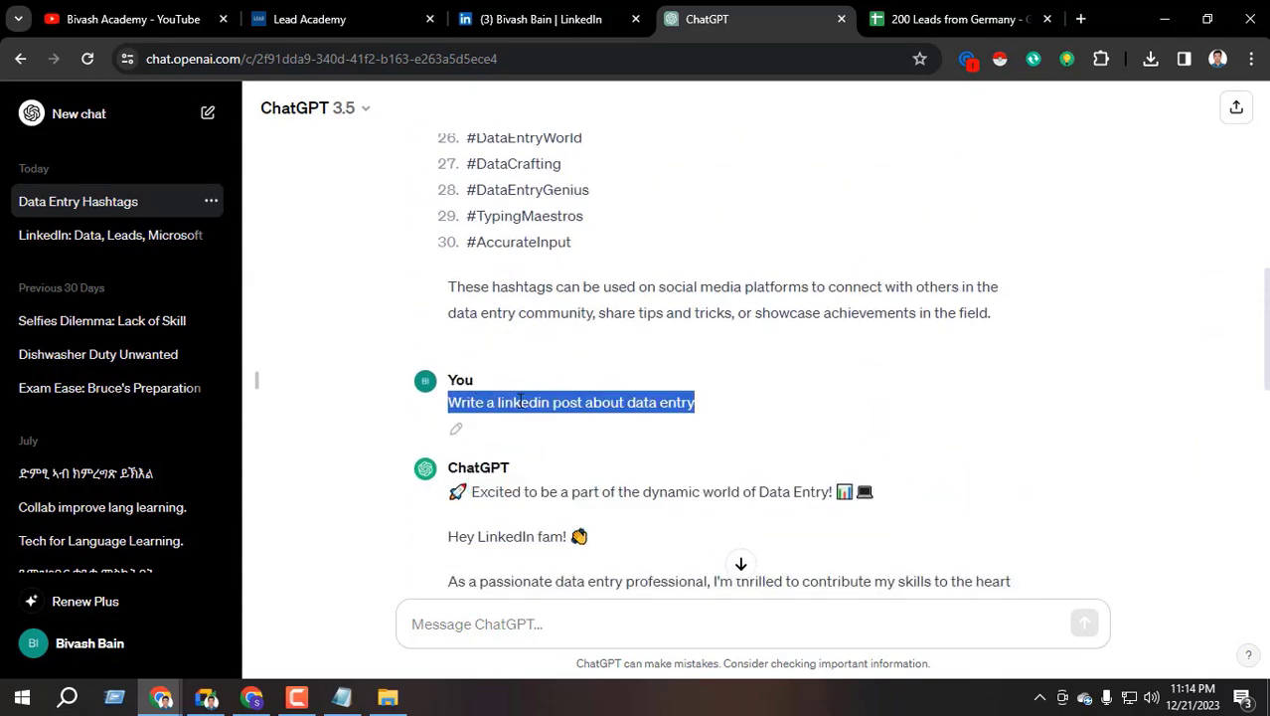
Resend the copied prompt with 'in 200 letters' added to get a shorter post
key("ctrl+c")
scroll(520, 402, "down", 4)
left_click(470, 630)
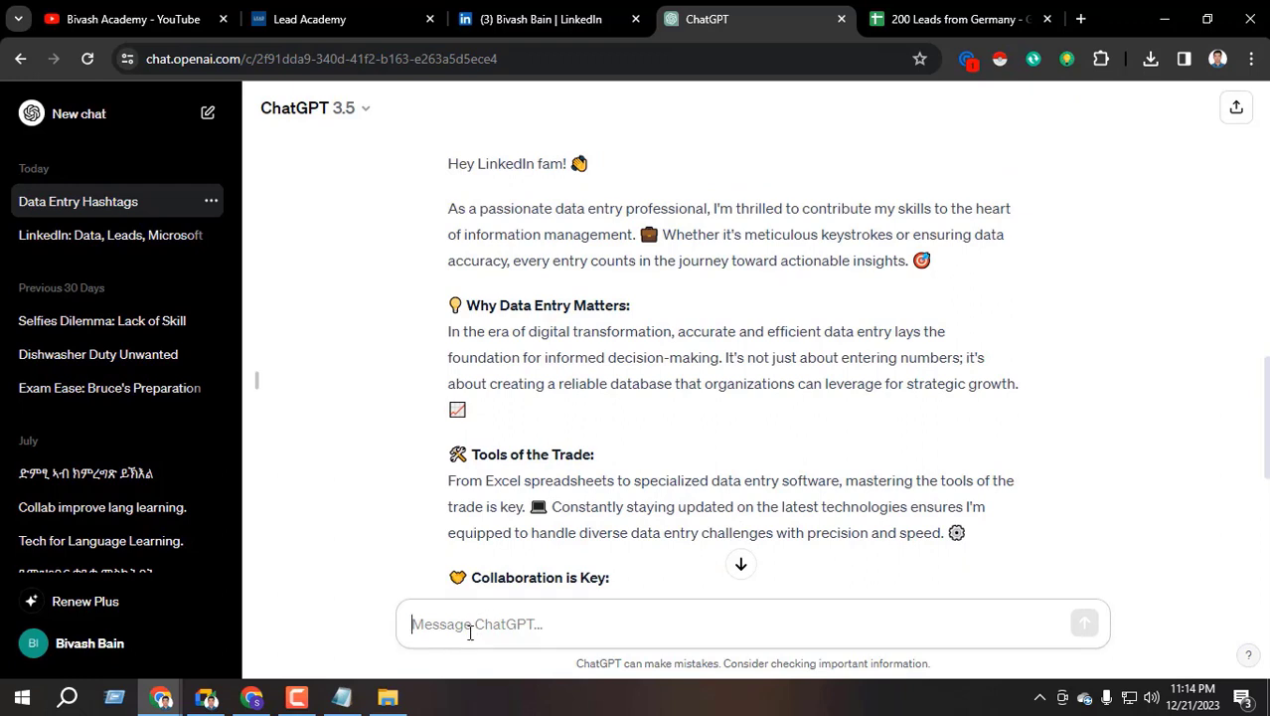
key("ctrl+v")
key("BackSpace")
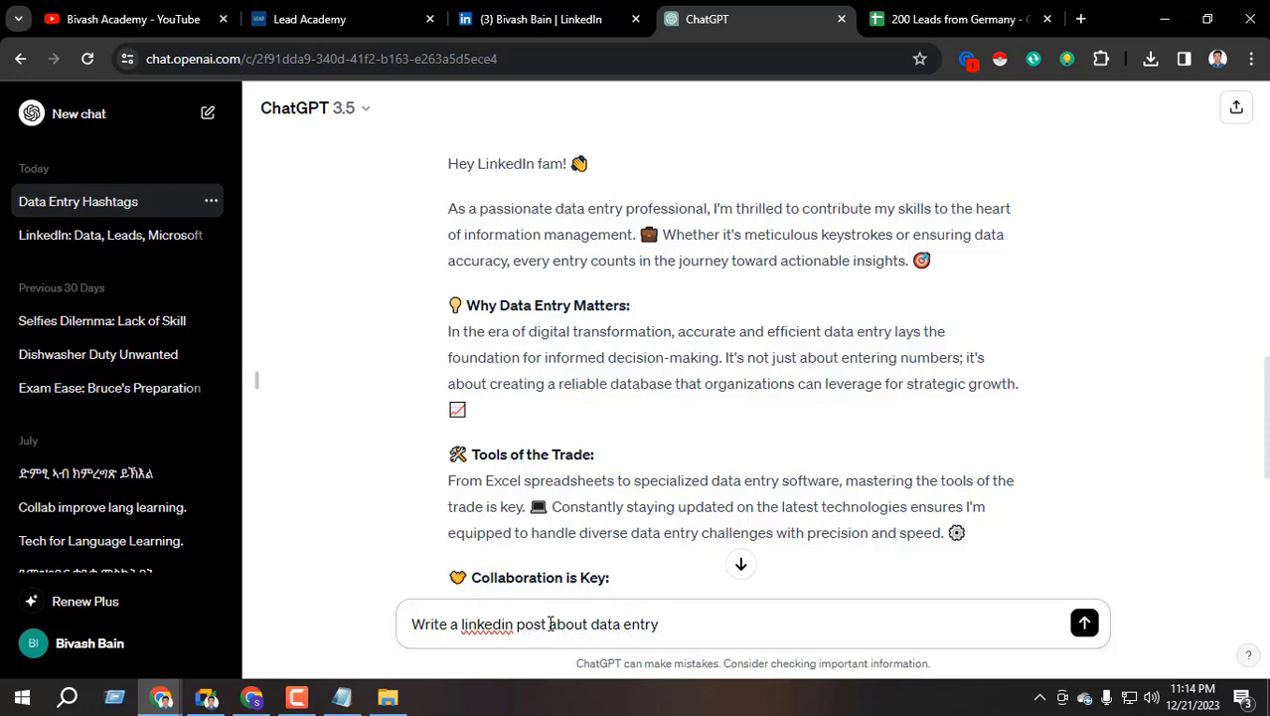
type("withon")
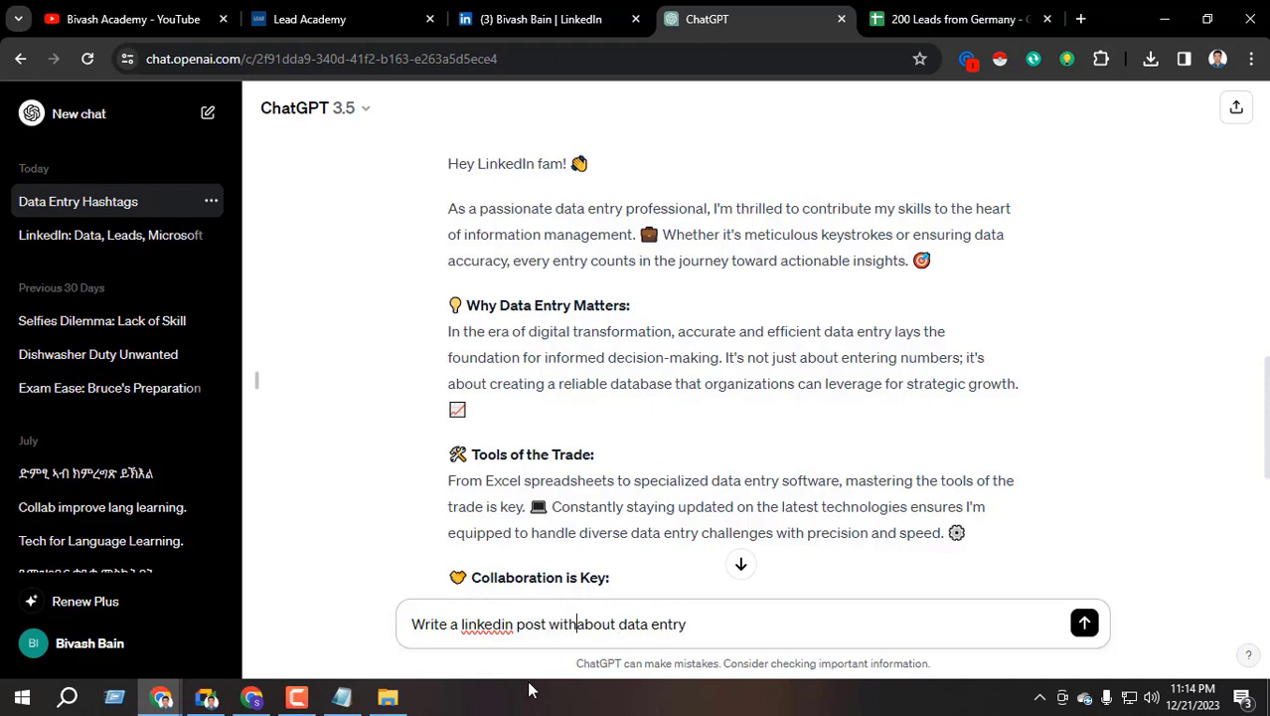
key("BackSpace")
key("BackSpace")
key("BackSpace")
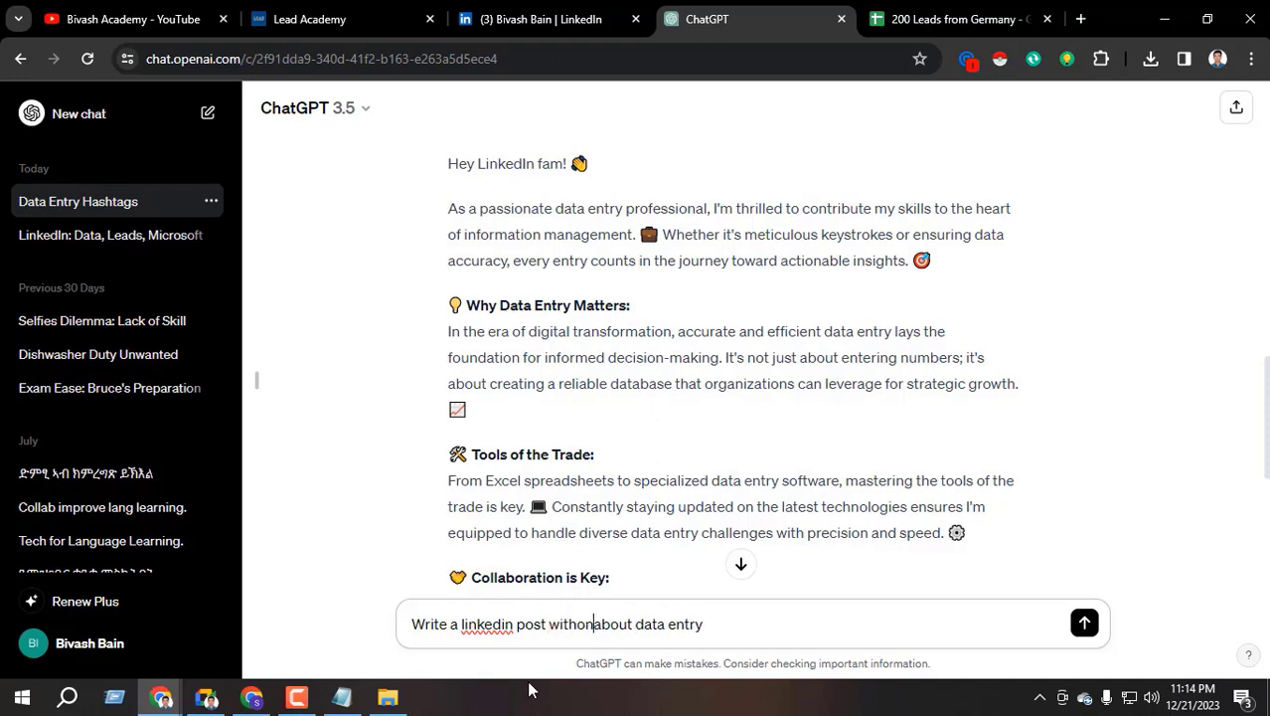
type("in 200")
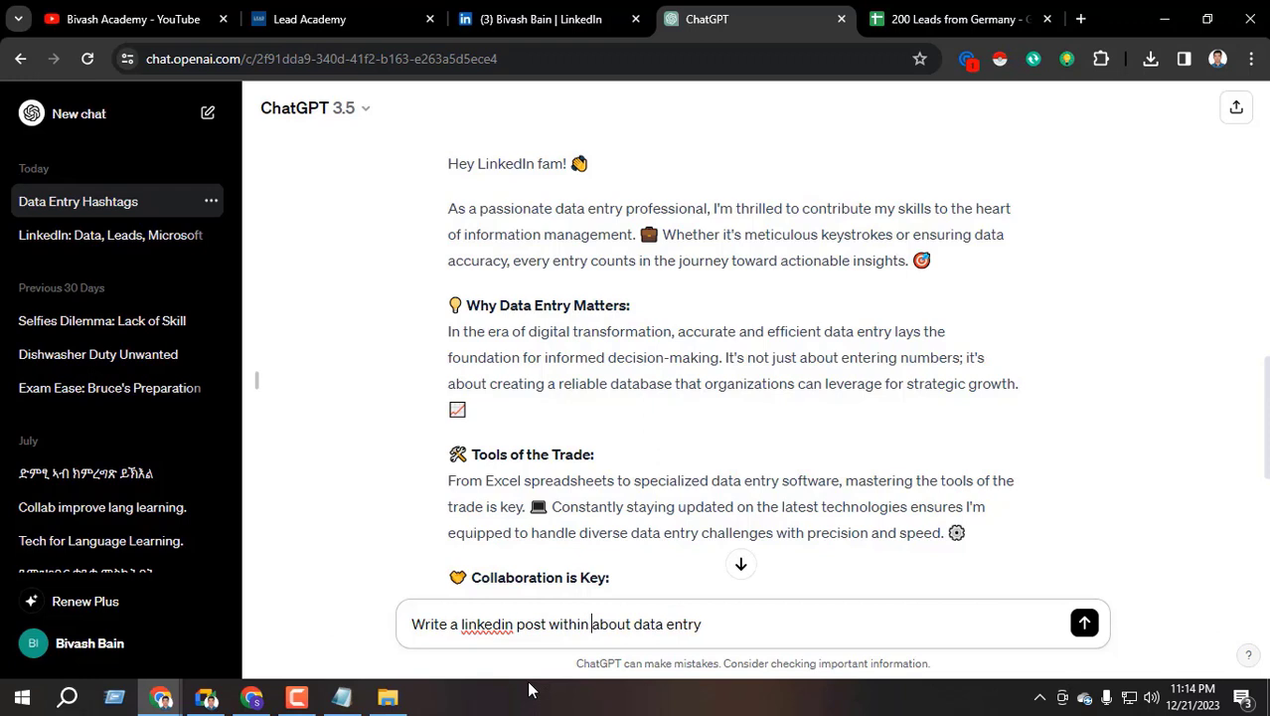
type(" letter")
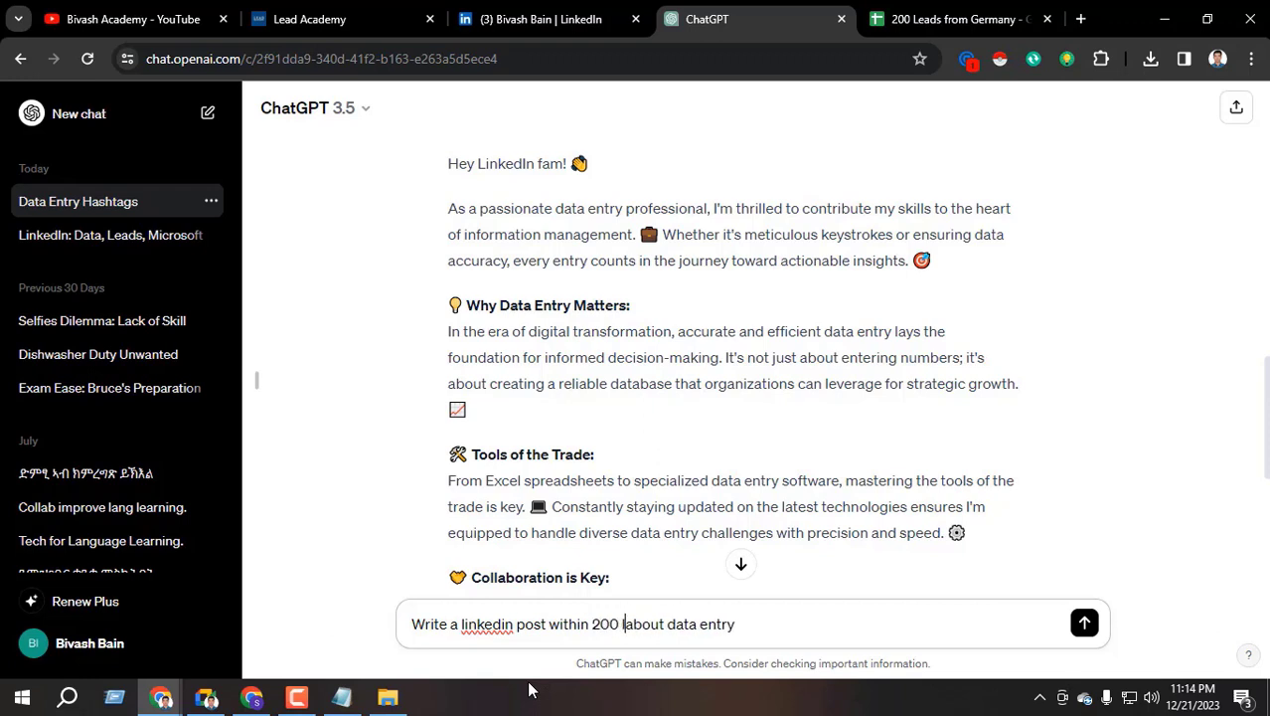
type("s")
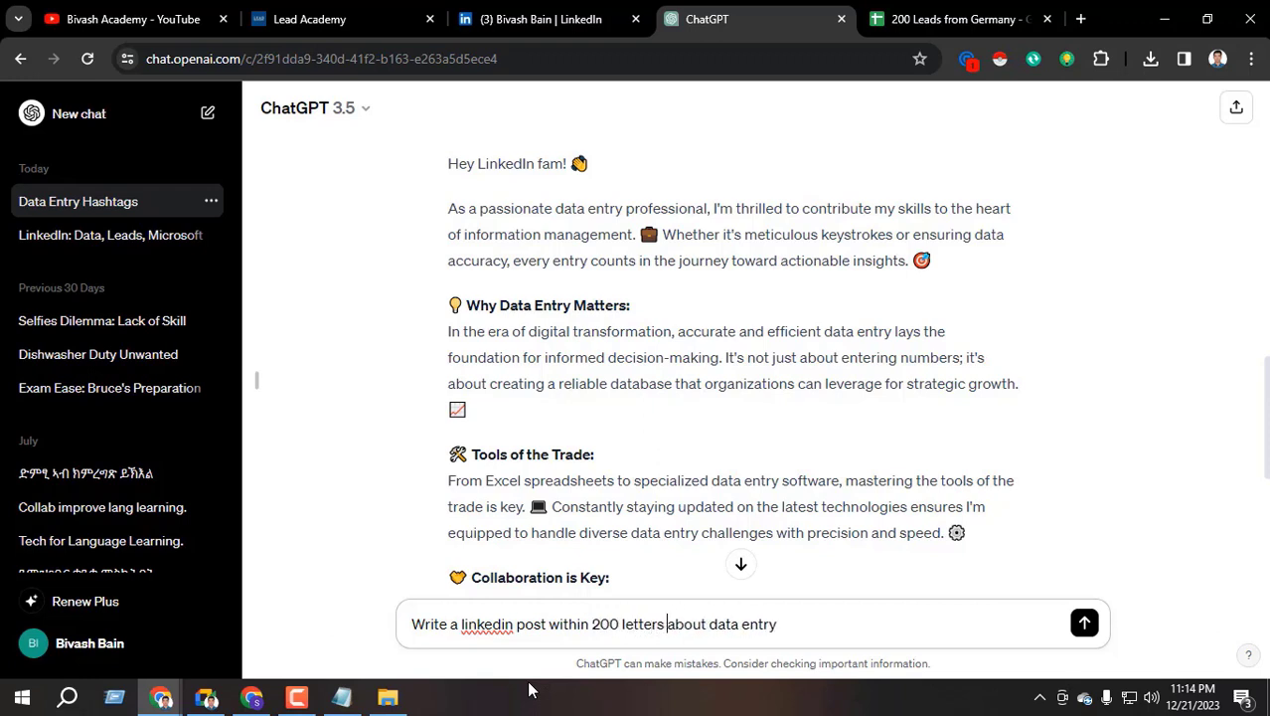
key("Return")
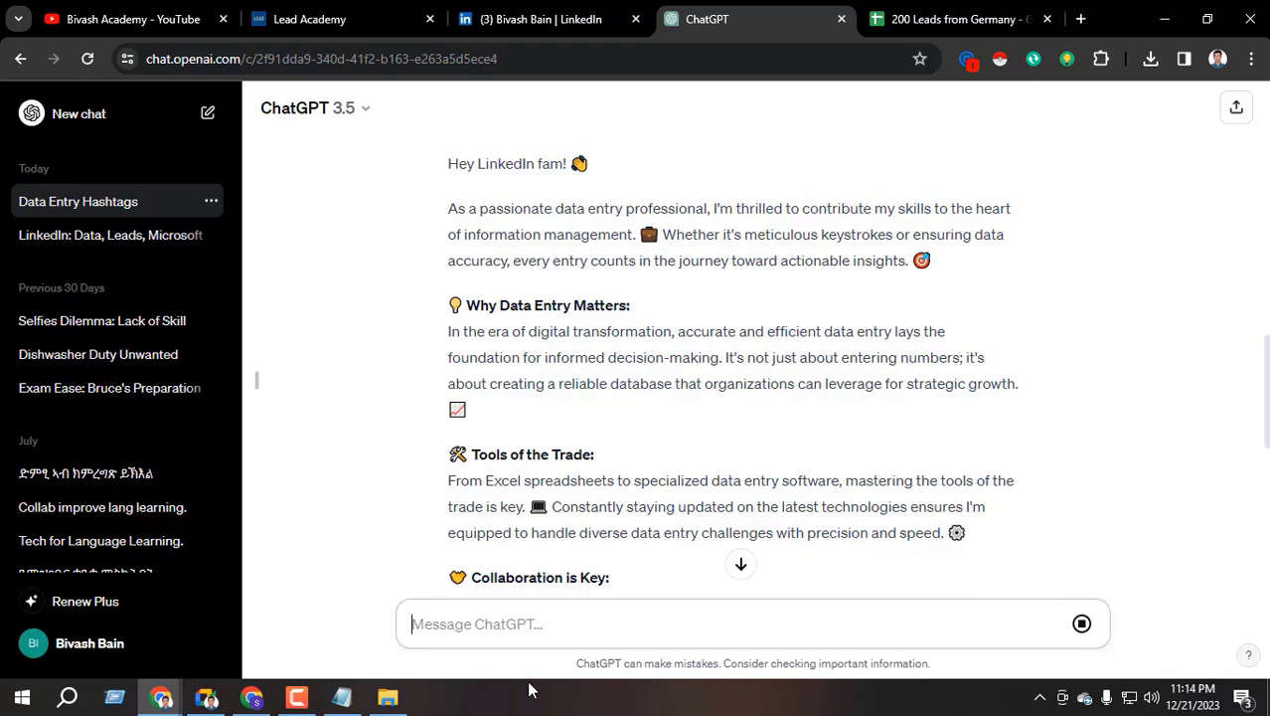
Select the whole one-line reply ending #DataEntry #EfficiencyMatters
scroll(527, 484, "down", 6)
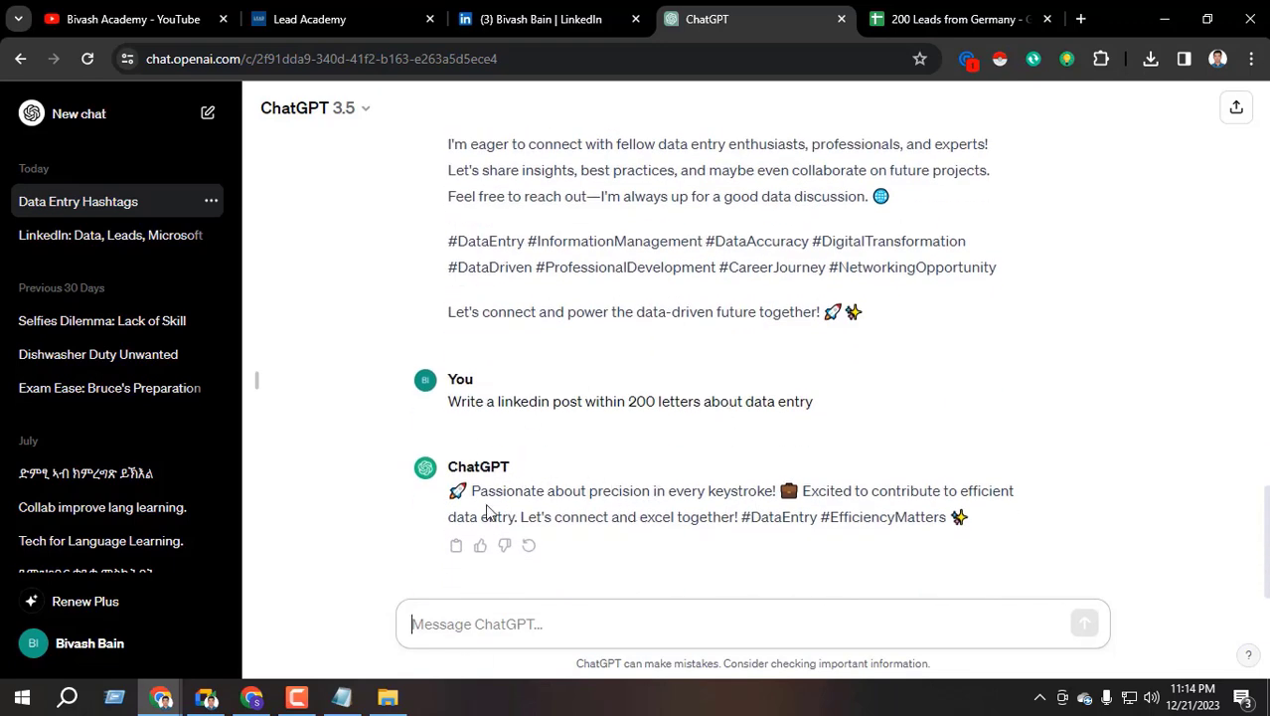
left_click_drag(511, 403, 809, 402)
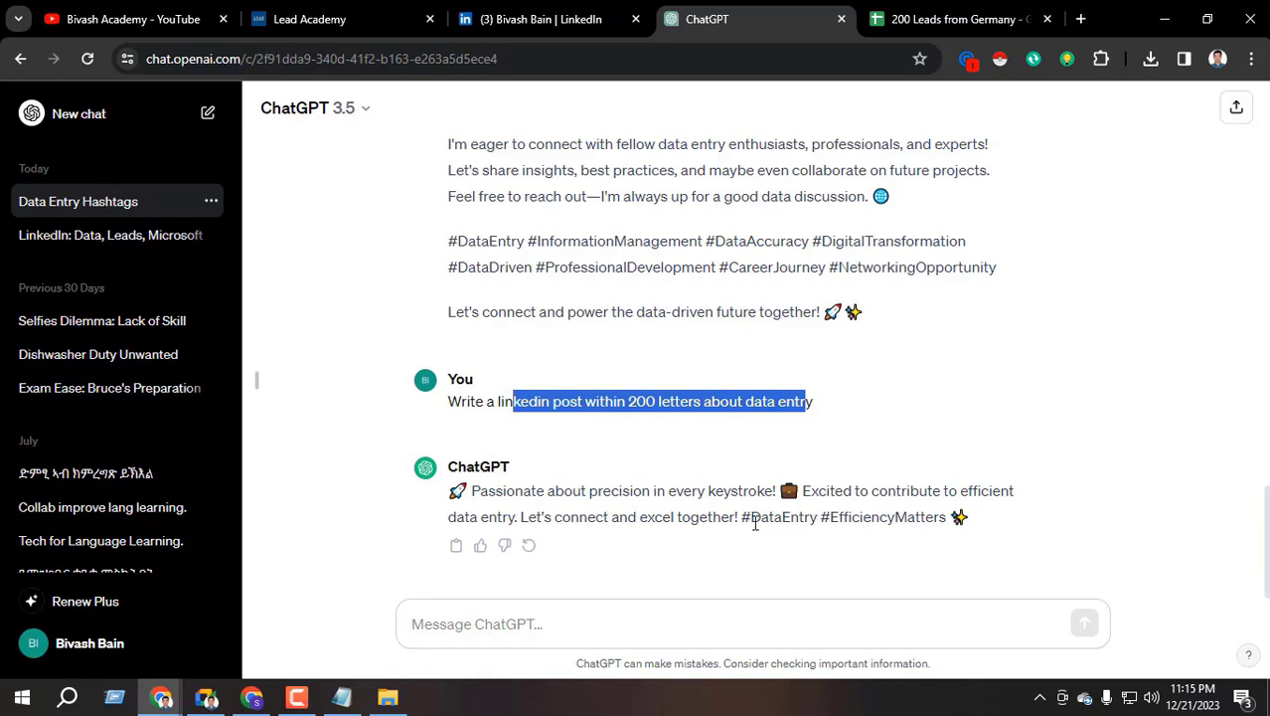
left_click_drag(742, 518, 991, 519)
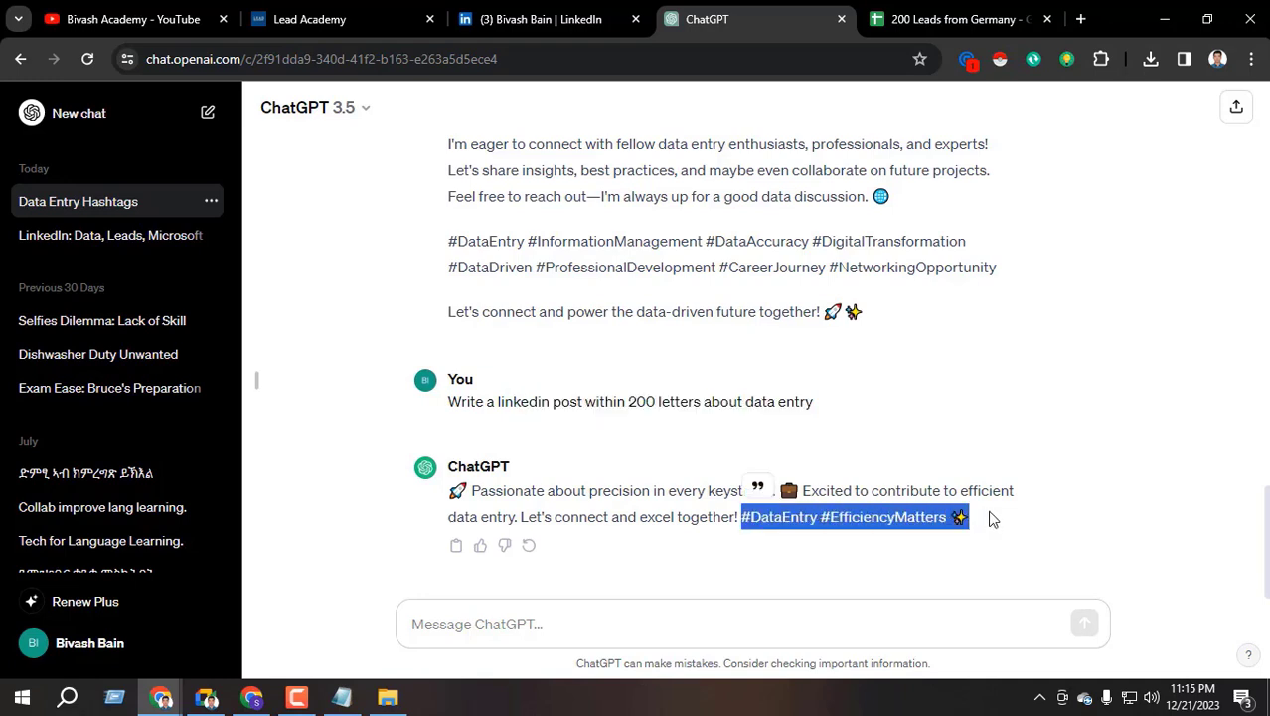
left_click(470, 494)
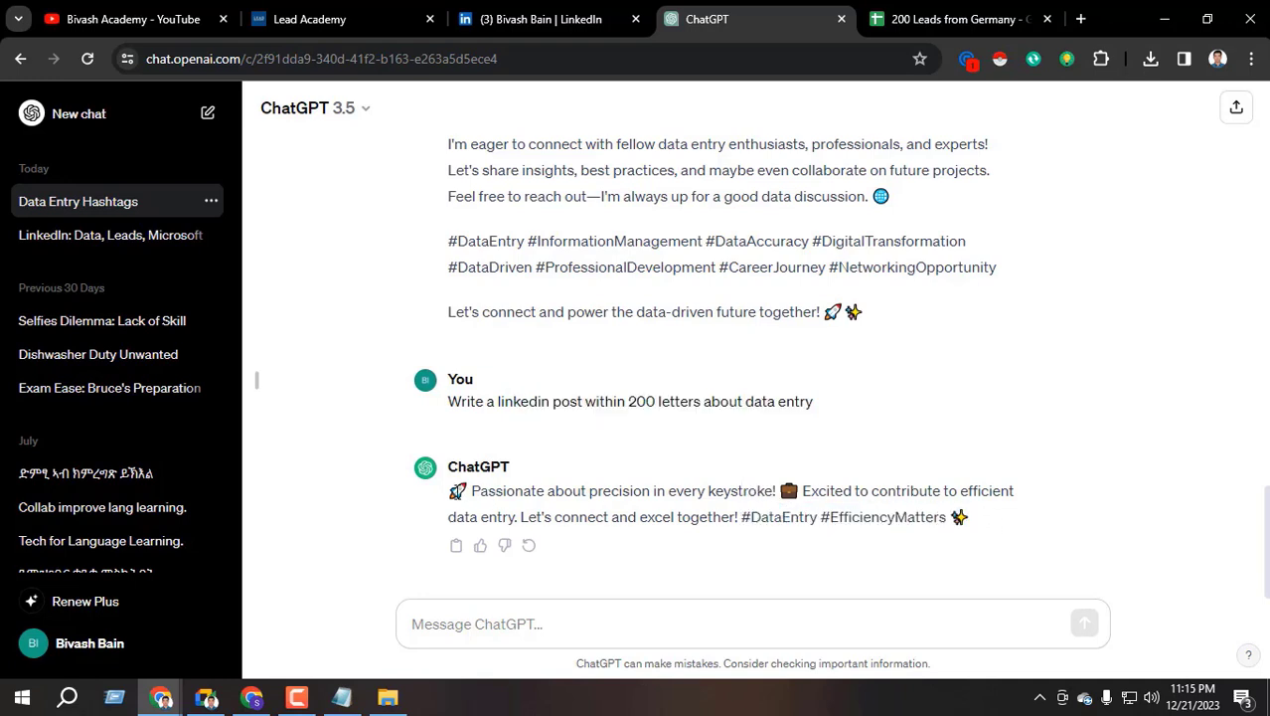
left_click_drag(471, 494, 997, 532)
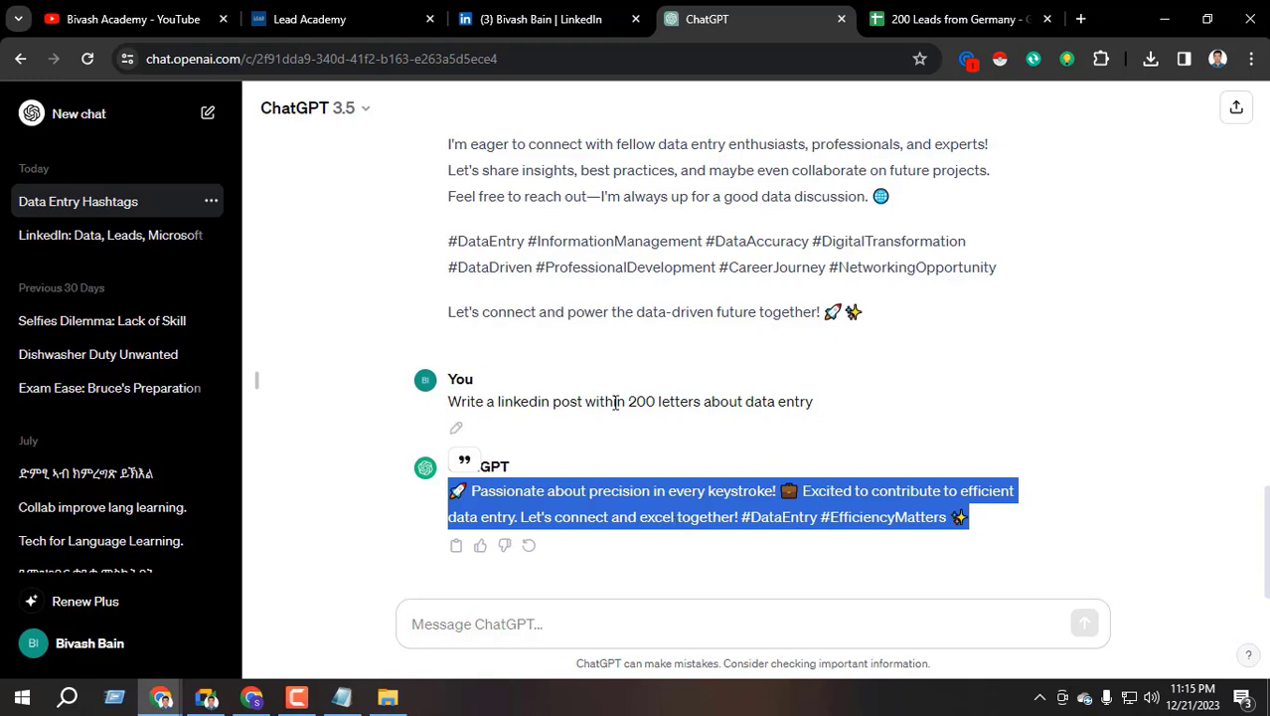
left_click_drag(606, 402, 717, 406)
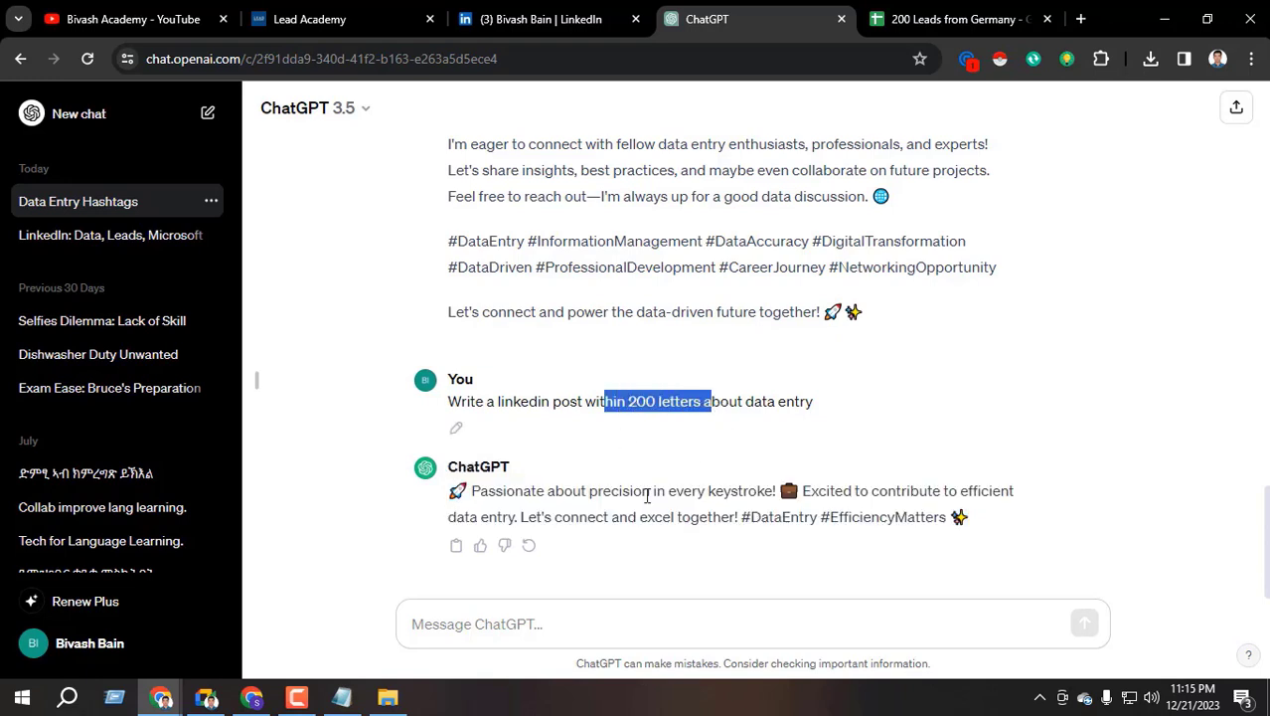
left_click_drag(449, 489, 978, 518)
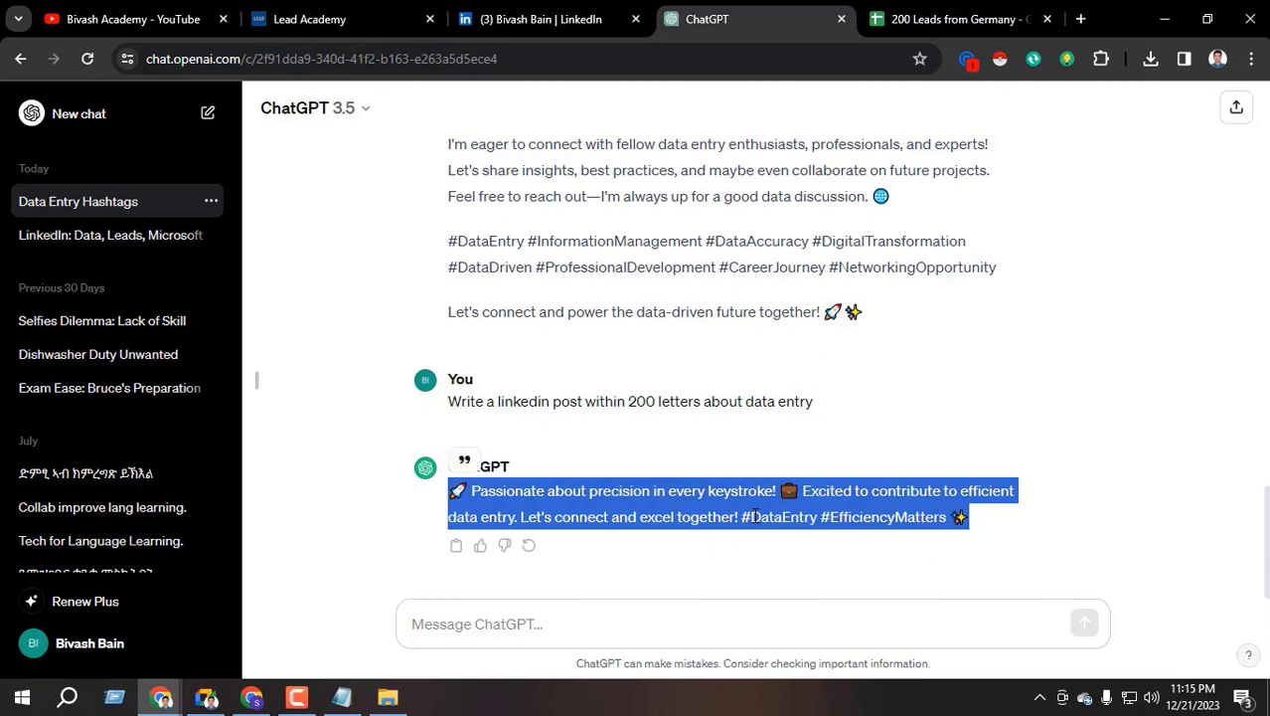
Paste the ChatGPT caption into the LinkedIn post draft and publish it
left_click(252, 698)
key("ctrl+v")
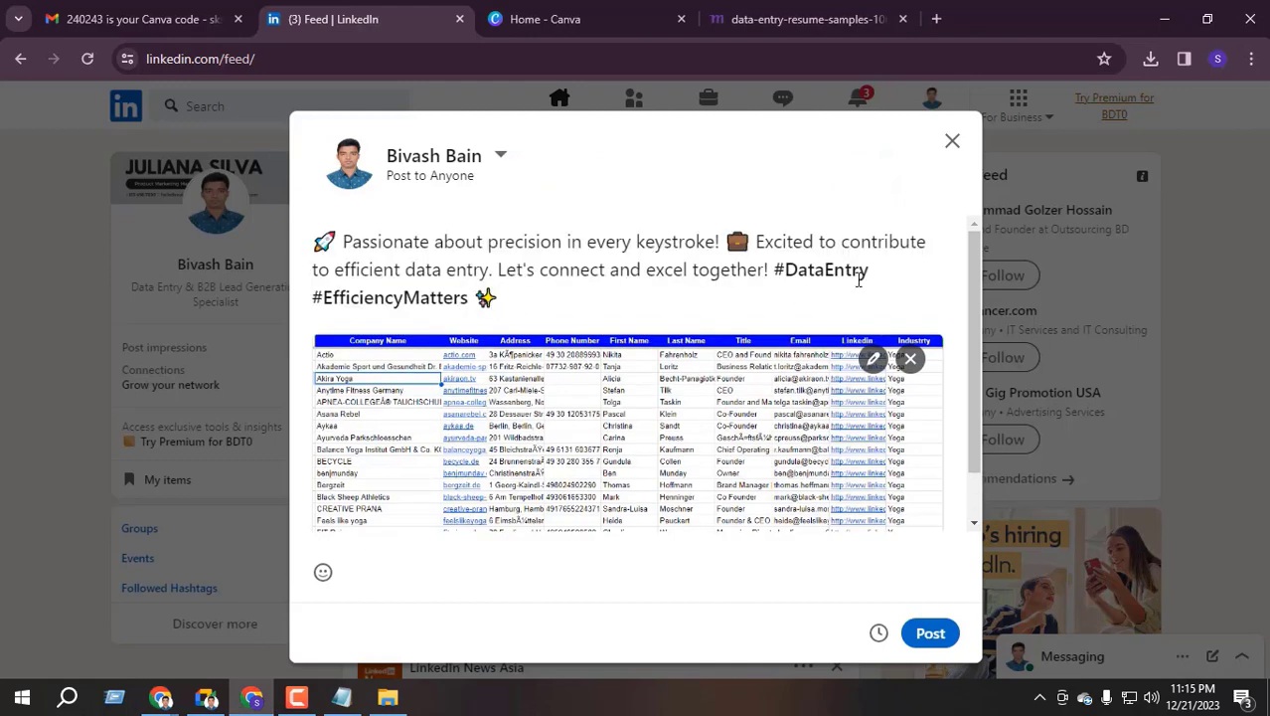
scroll(483, 446, "down", 1)
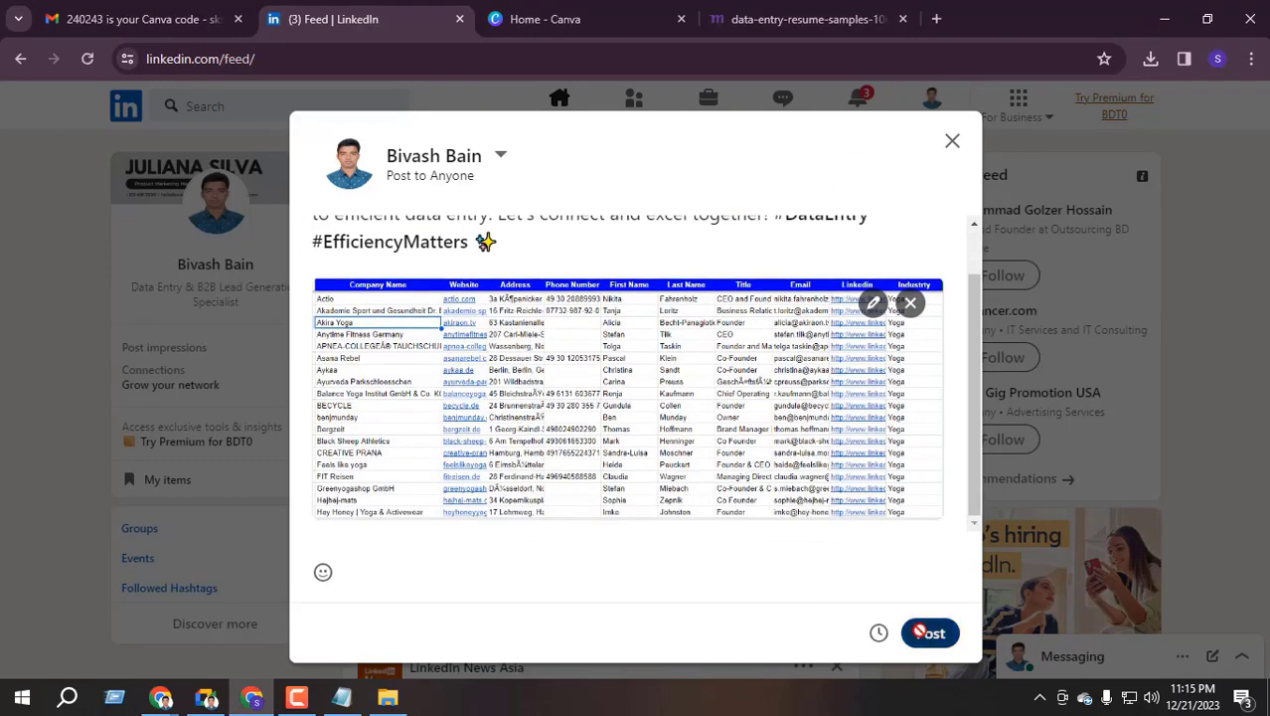
left_click(925, 631)
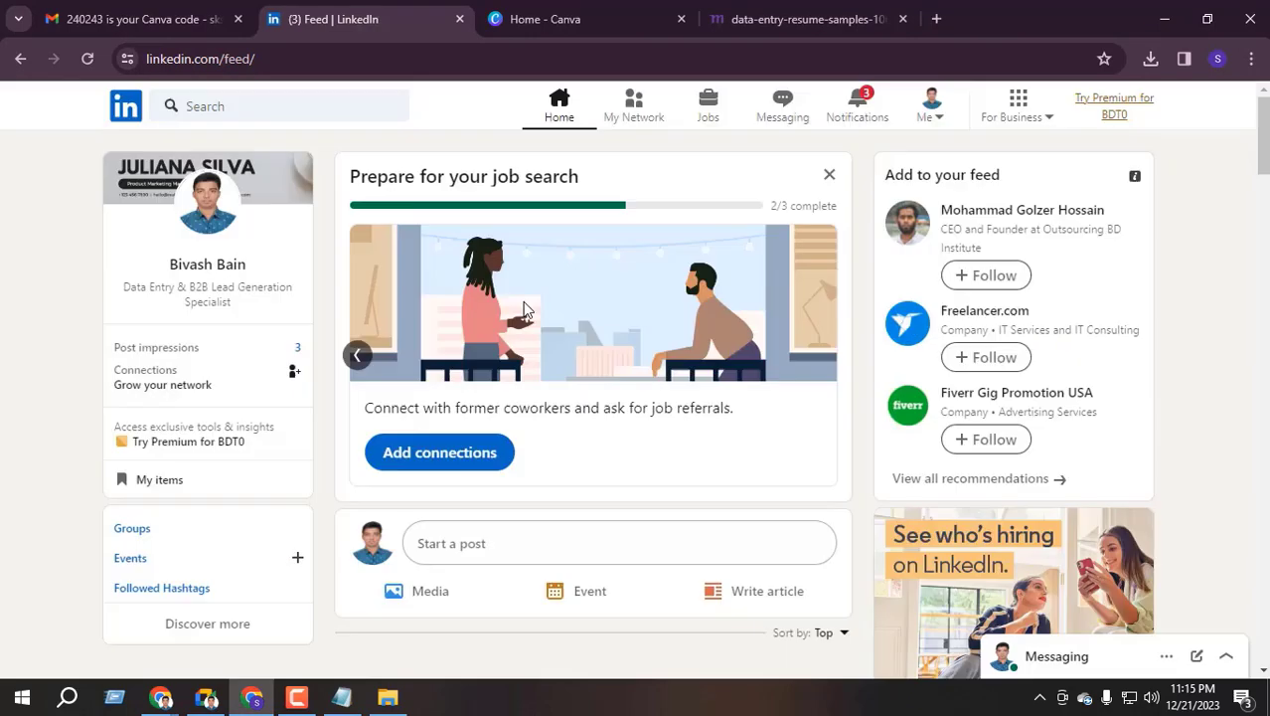
scroll(516, 491, "down", 6)
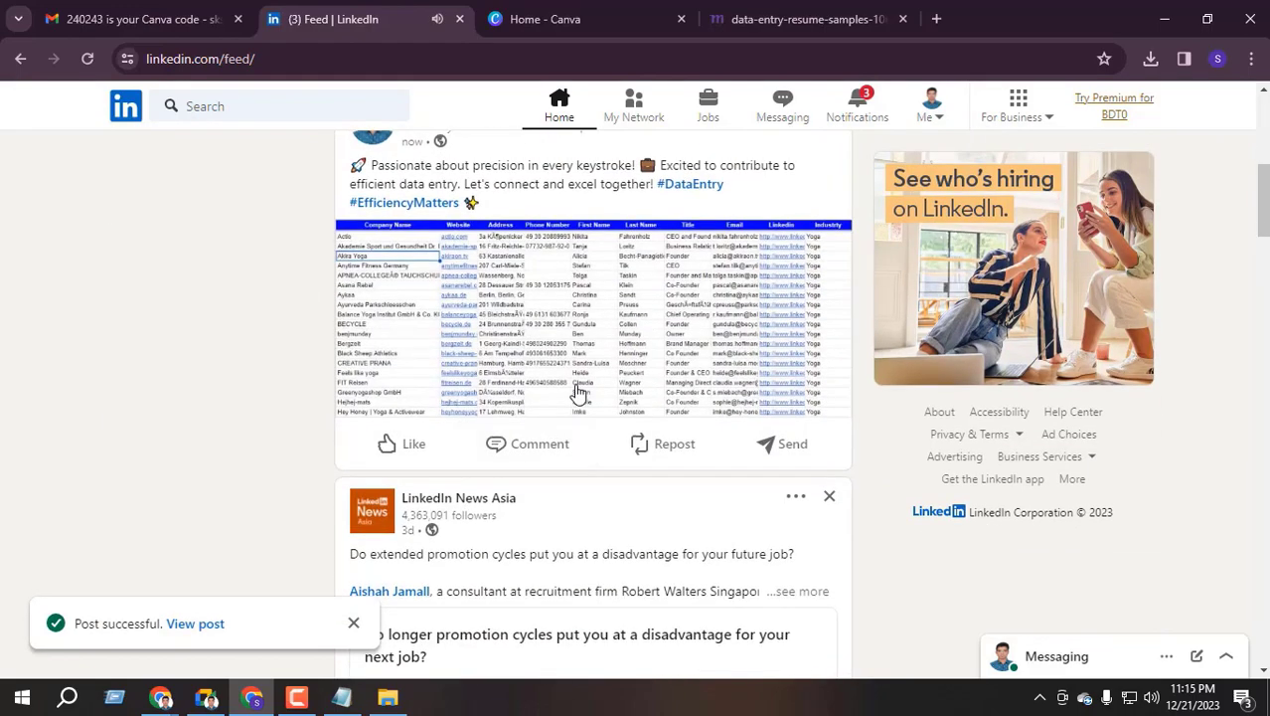
scroll(730, 430, "up", 3)
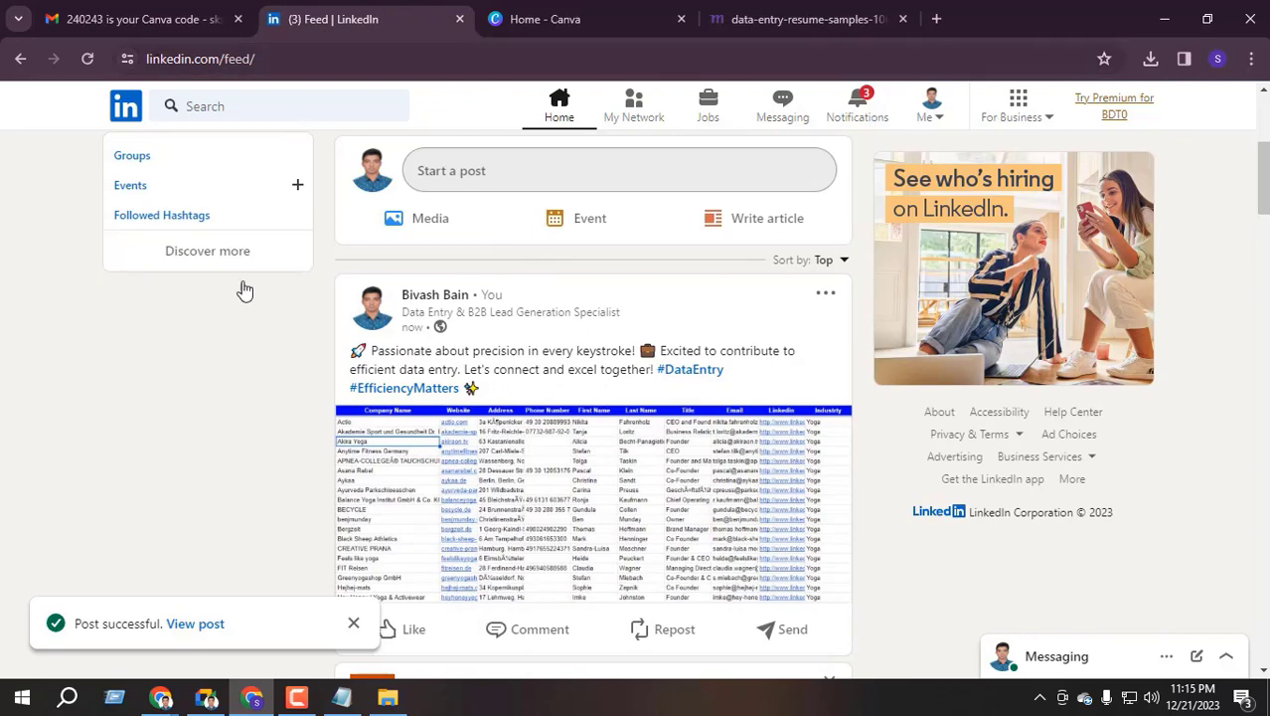
Glance at the ChatGPT window, then return to the LinkedIn feed
left_click(160, 698)
left_click(118, 625)
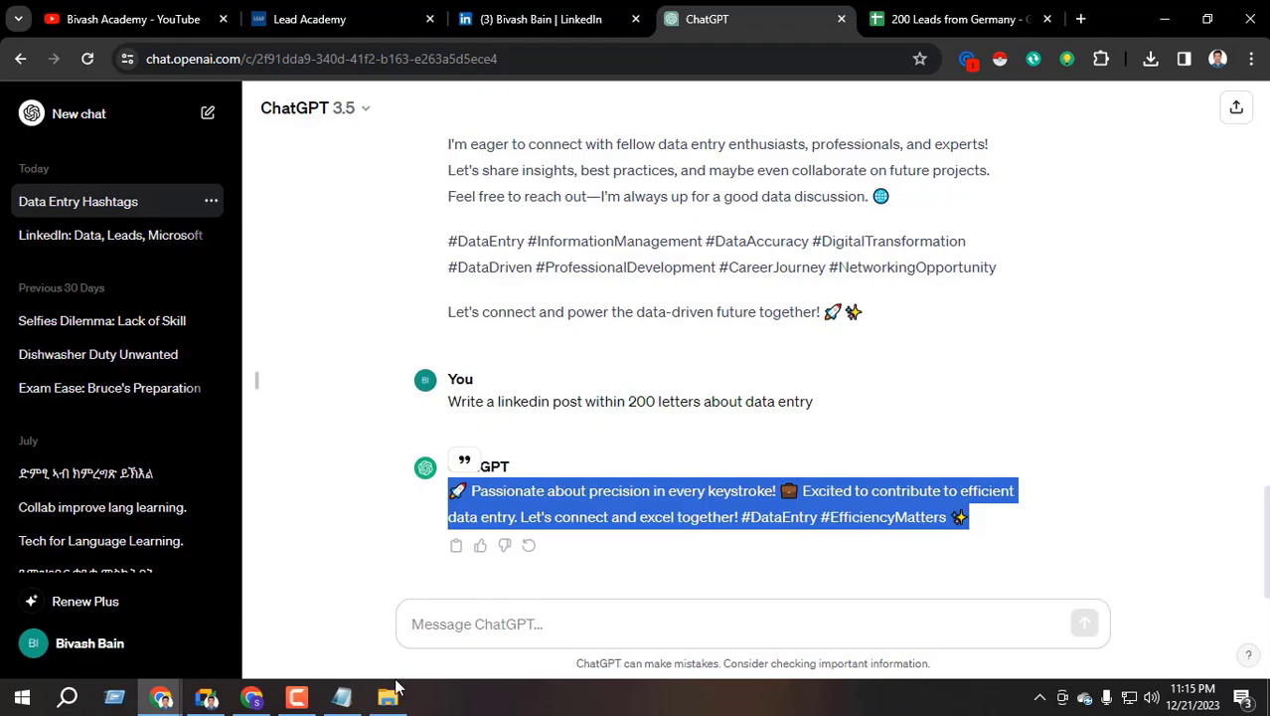
left_click(251, 698)
scroll(488, 389, "up", 3)
scroll(553, 392, "down", 10)
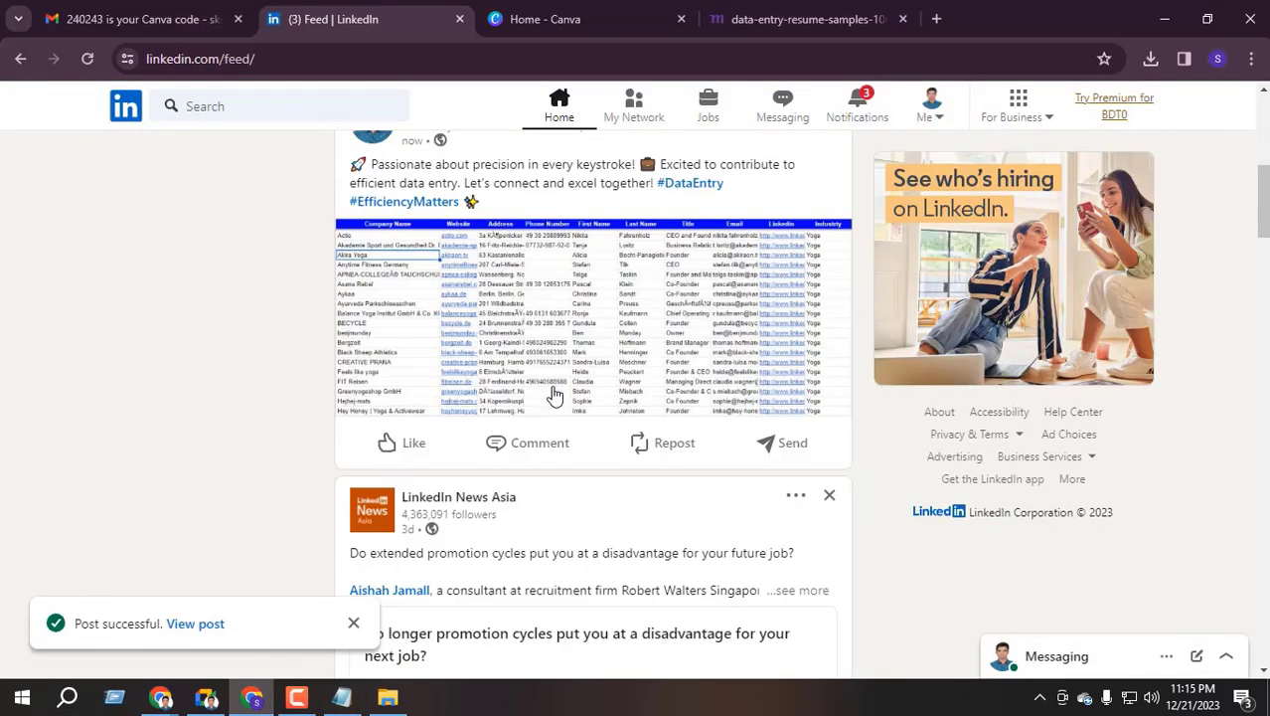
scroll(553, 399, "up", 10)
scroll(553, 407, "up", 1)
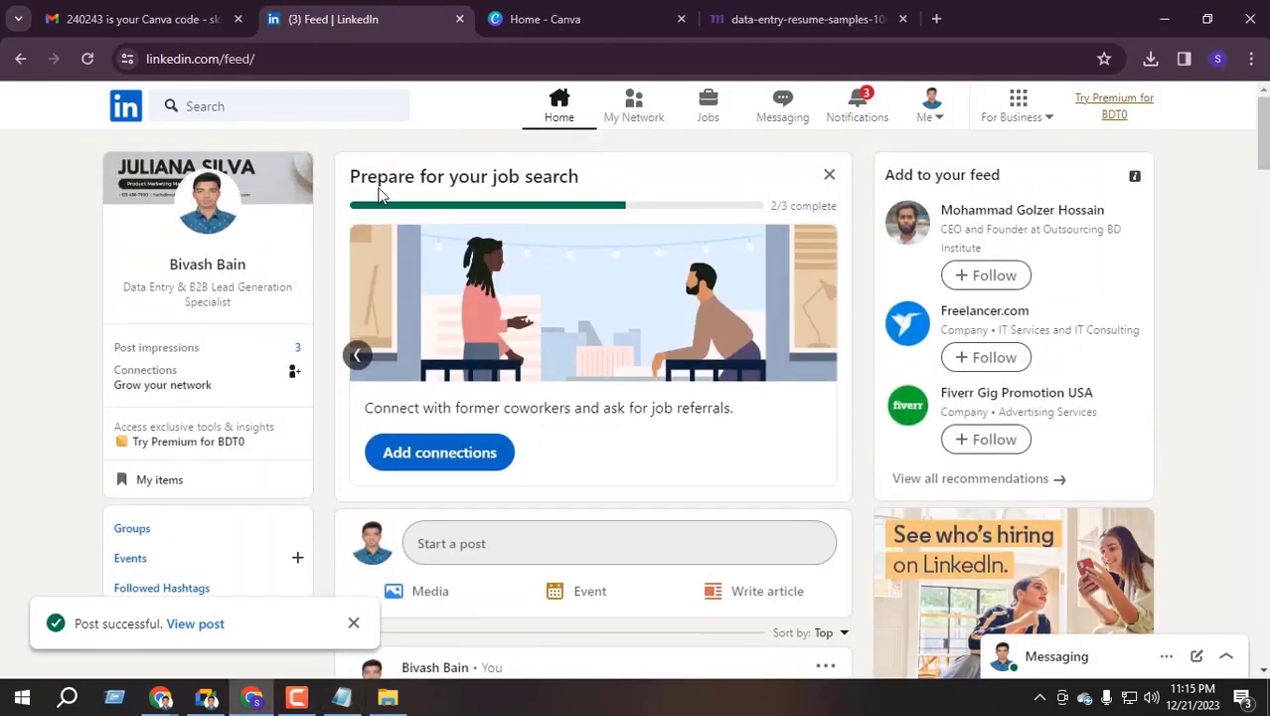
Open your profile and scroll down to the new post under Activity
left_click(193, 298)
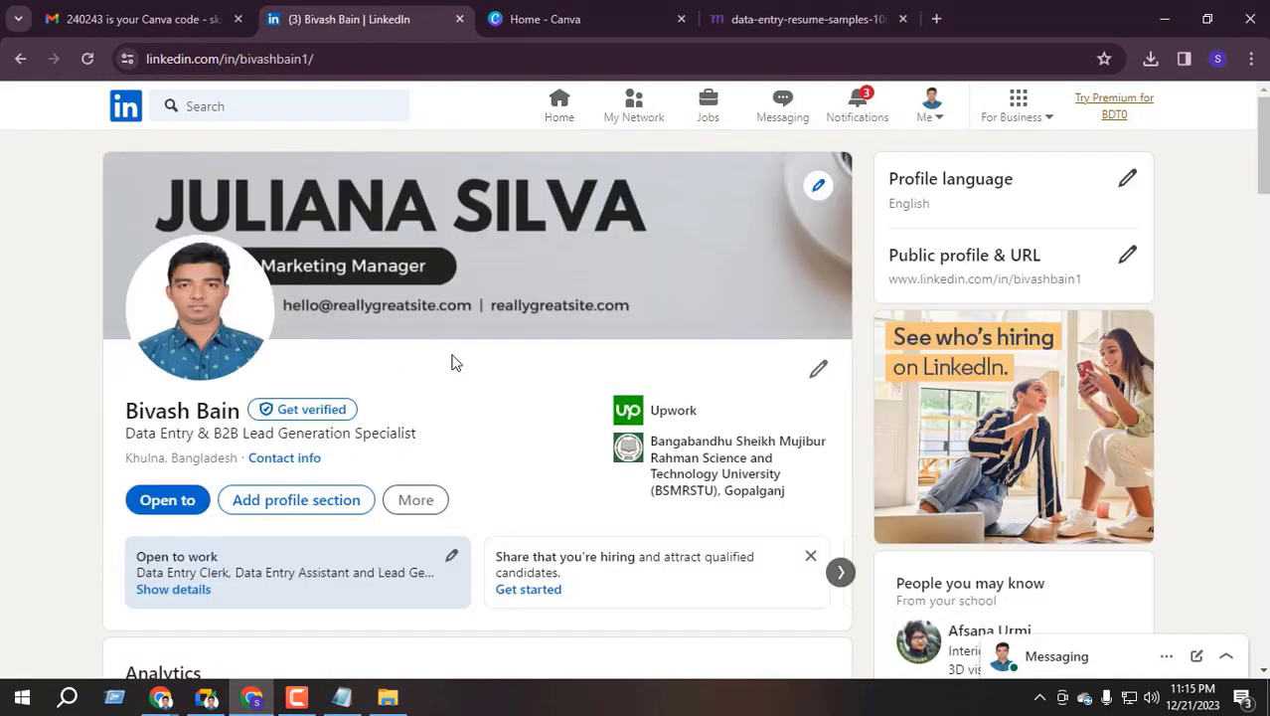
scroll(403, 391, "down", 3)
scroll(377, 472, "down", 4)
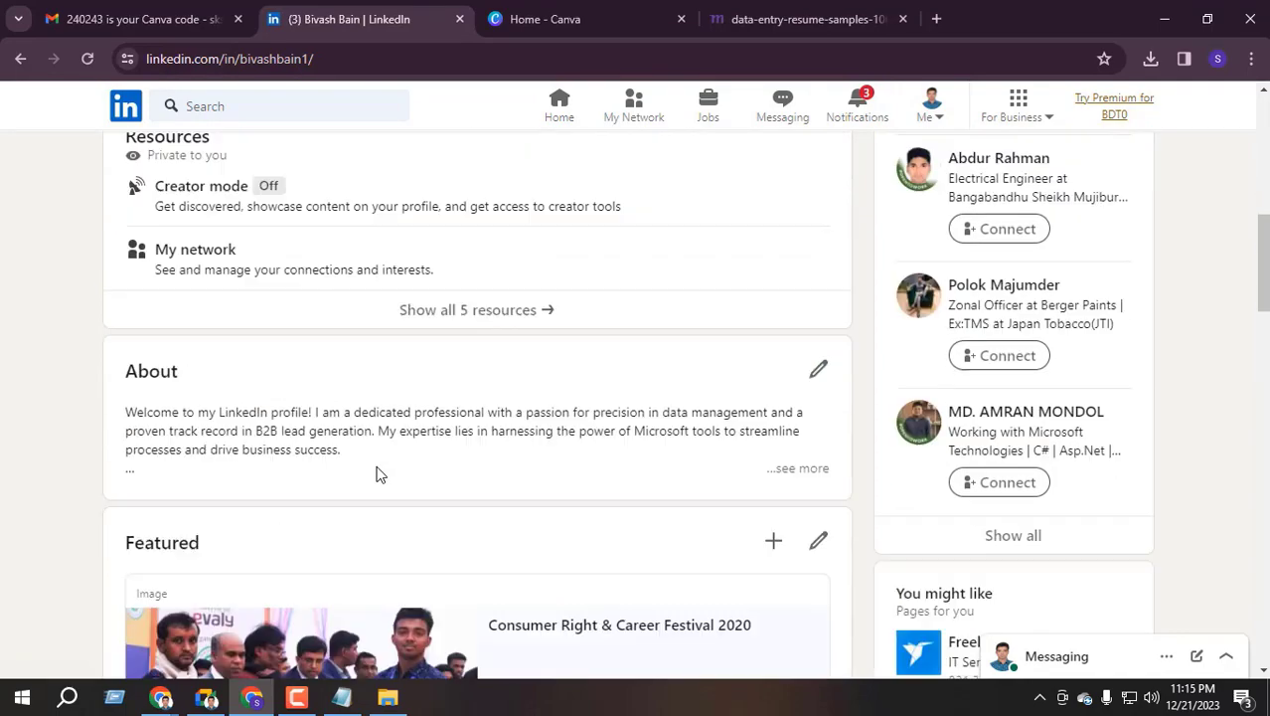
scroll(490, 429, "down", 4)
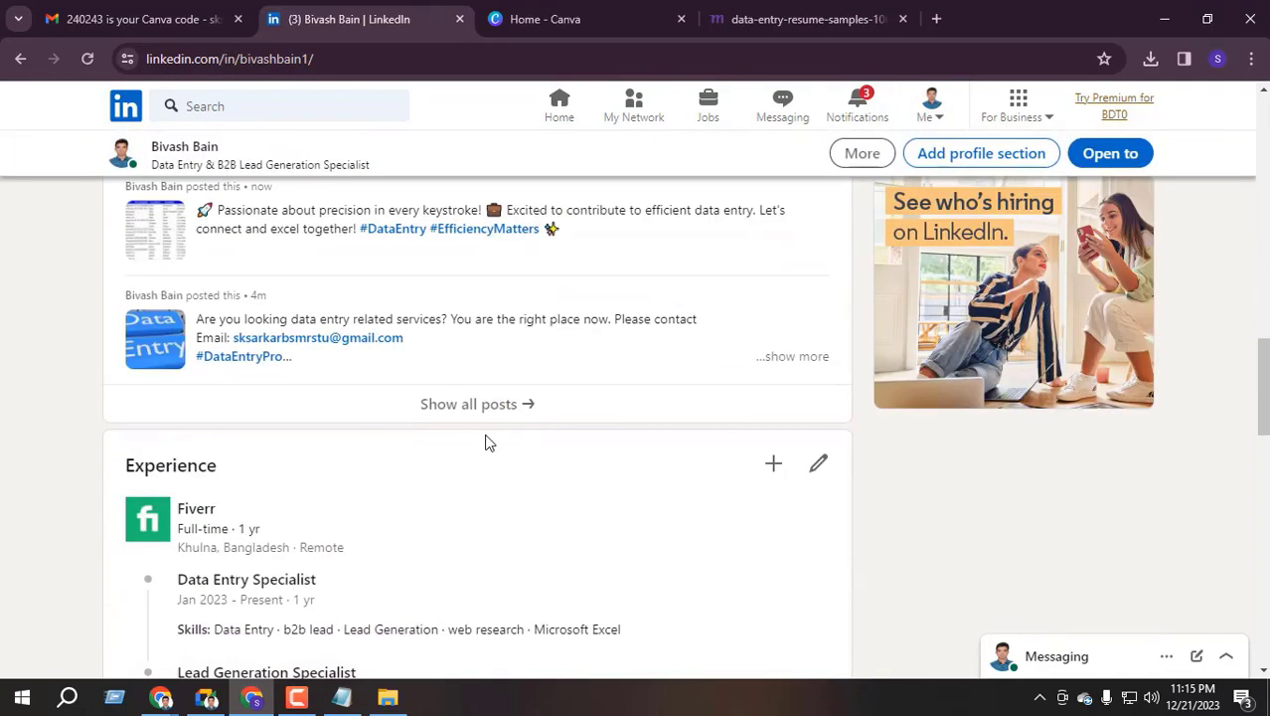
Close the Canva and resume-samples tabs and Meet's in-call messages, then return to LinkedIn
left_click(656, 15)
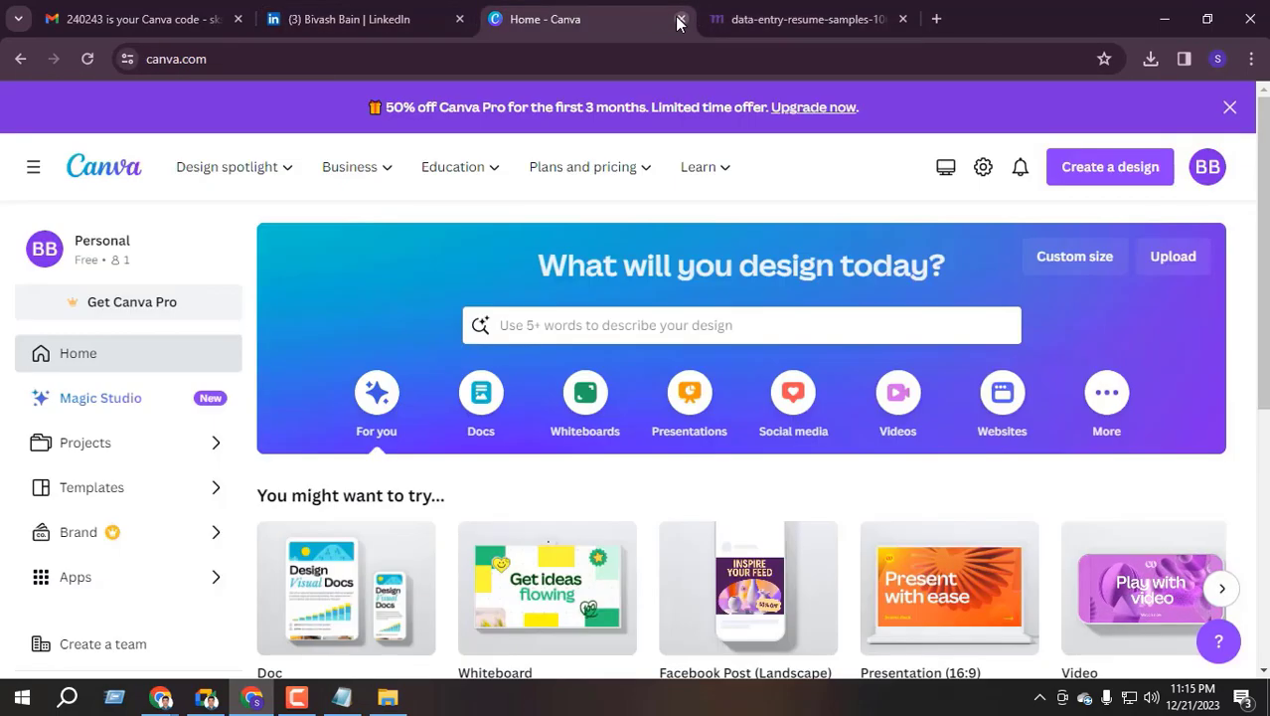
left_click(681, 19)
left_click(681, 19)
key("alt+Tab")
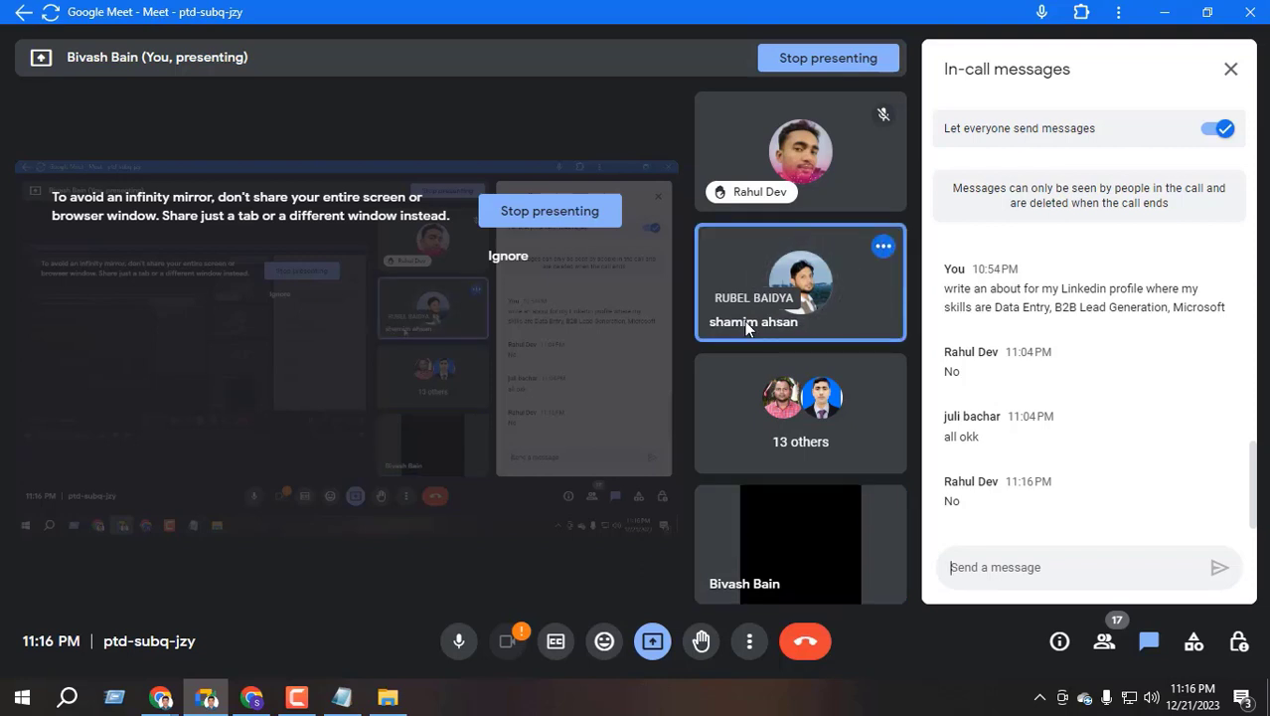
key("ctrl+alt+c")
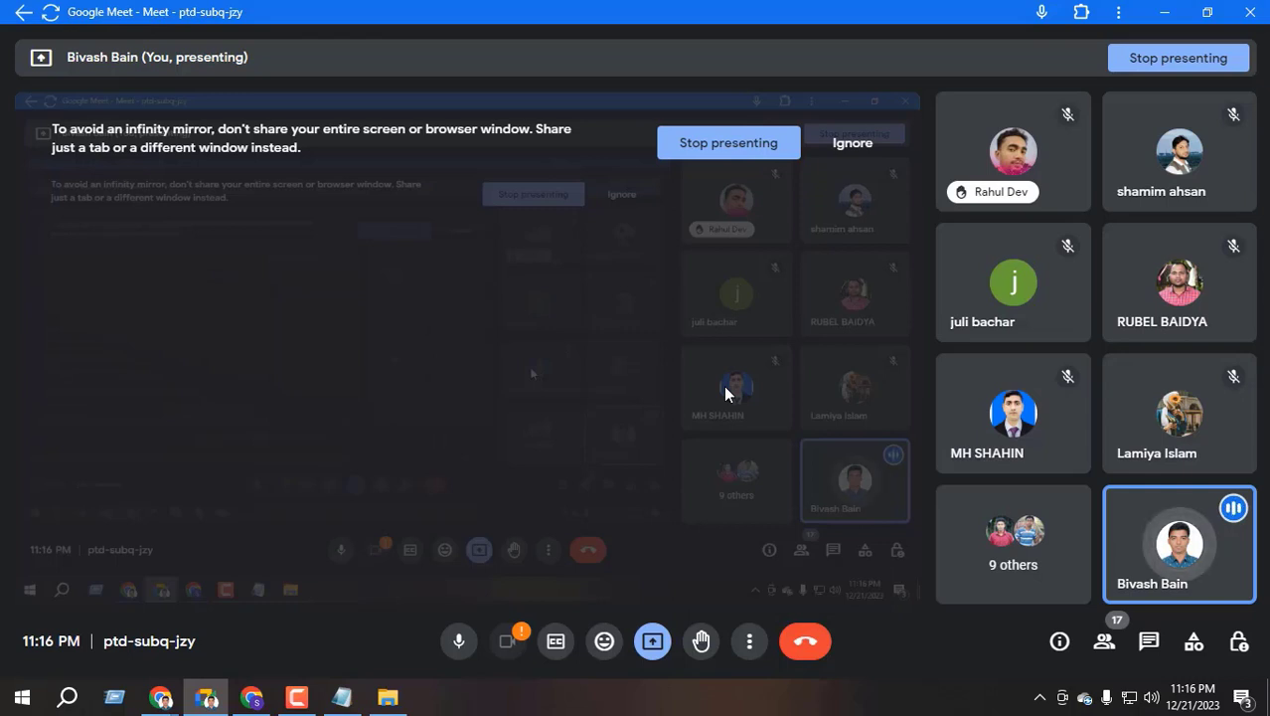
left_click(251, 697)
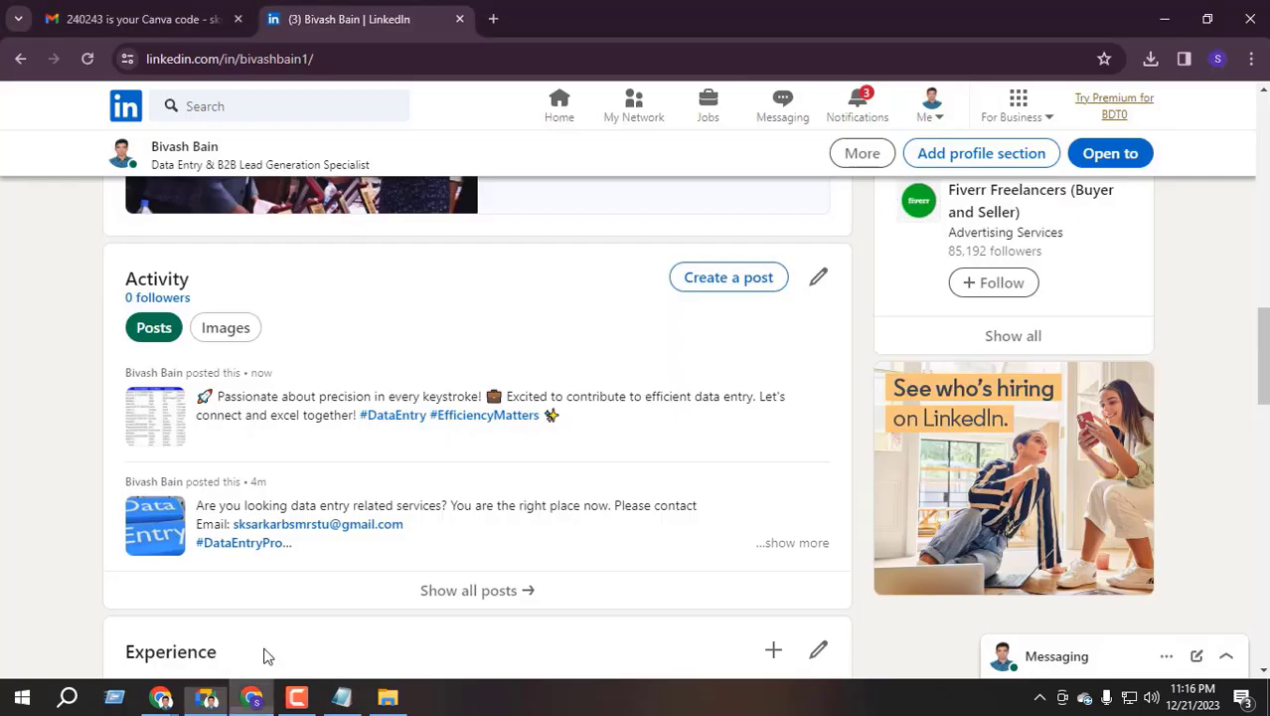
Go back to the Home feed and scroll to the new data-entry post with its lead-table screenshot
scroll(383, 414, "up", 1)
key("alt+Left")
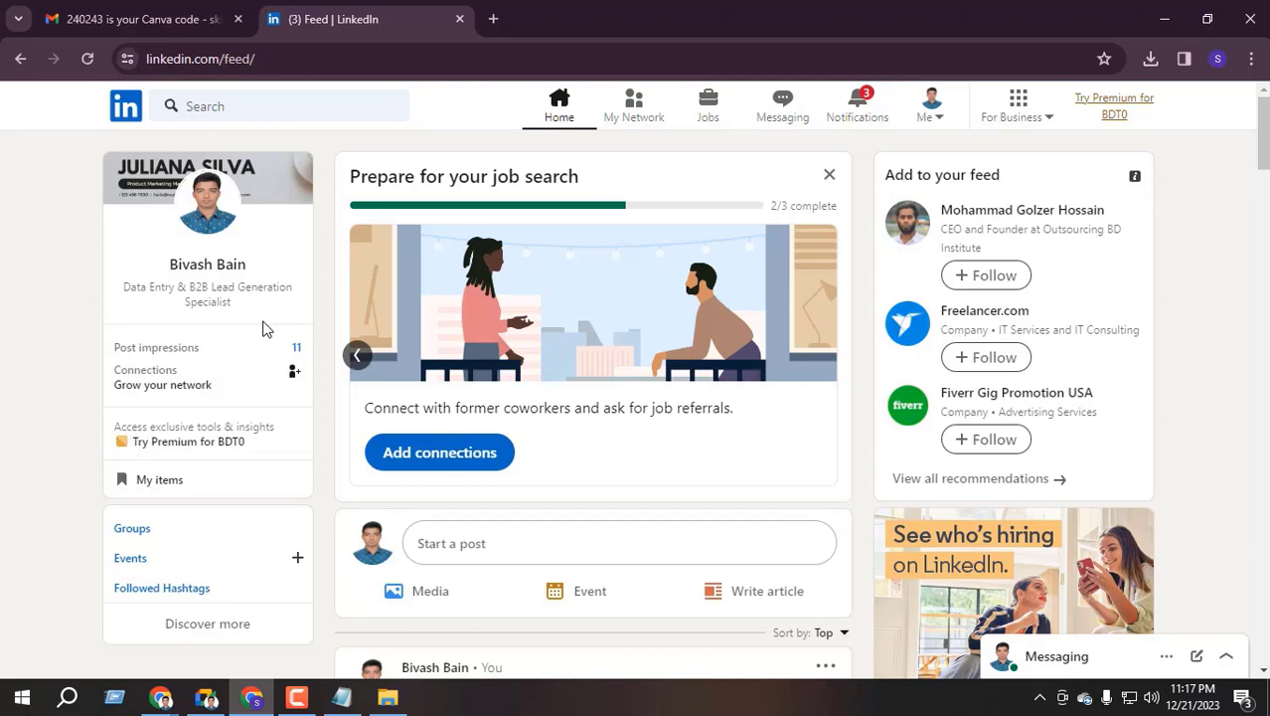
scroll(263, 330, "down", 5)
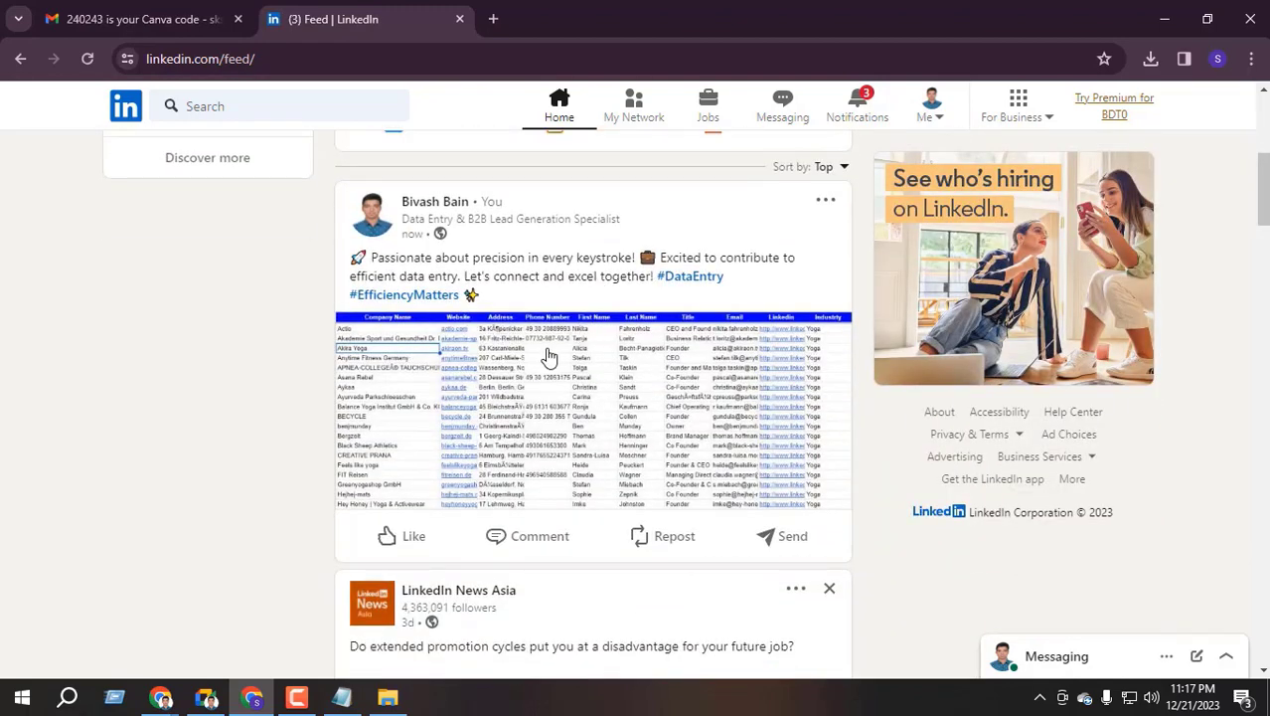
scroll(548, 356, "up", 5)
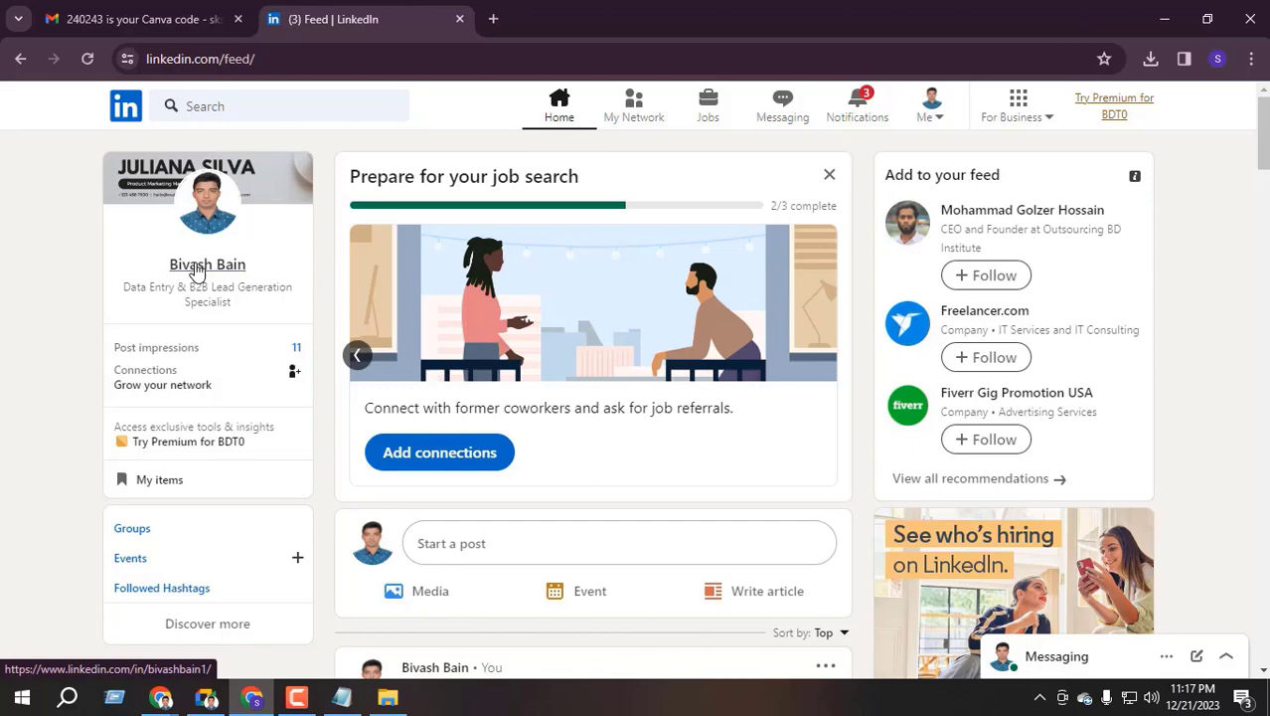
scroll(454, 294, "down", 3)
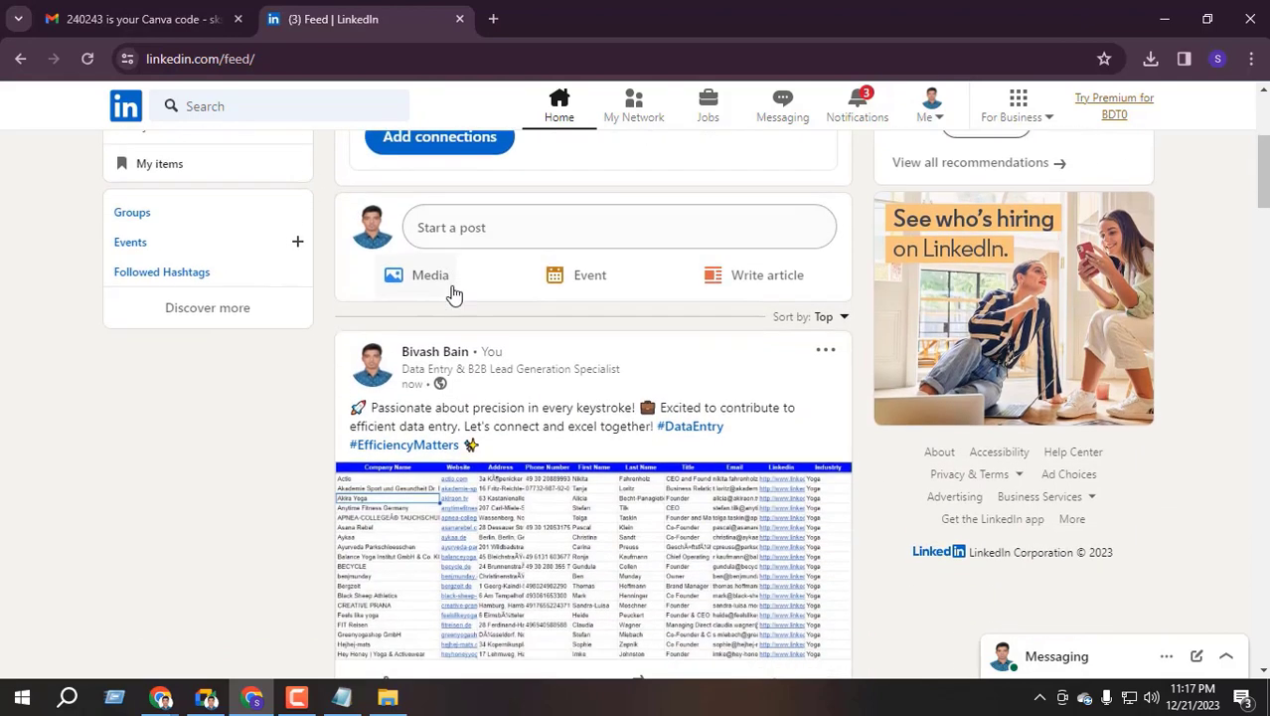
scroll(453, 295, "down", 2)
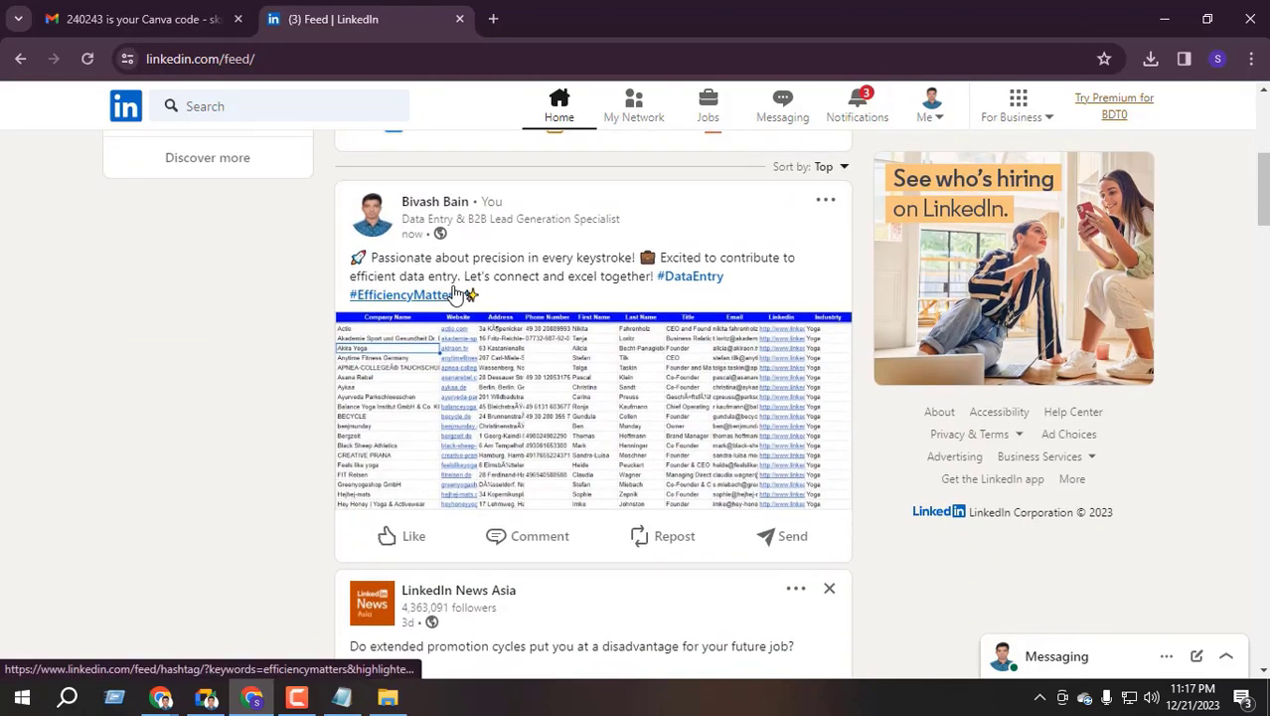
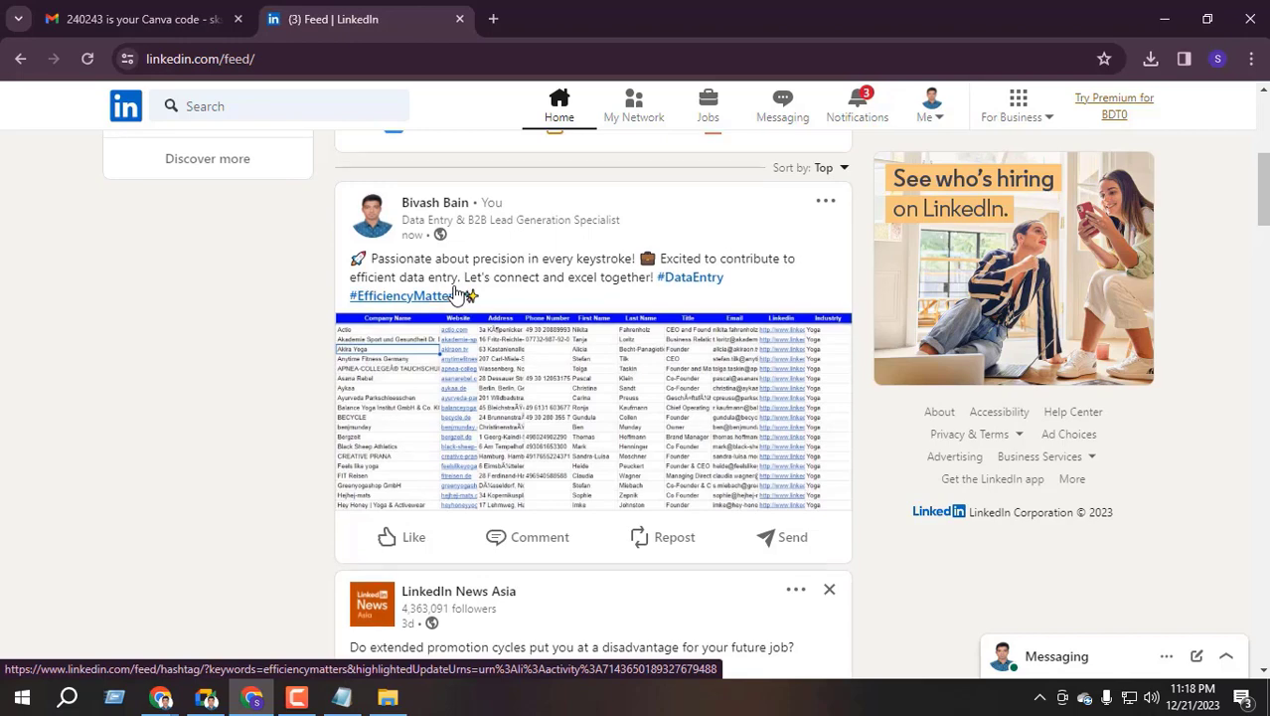
Run a LinkedIn search for the keyword 'CEO' from the search box at the top of the feed
scroll(448, 259, "up", 5)
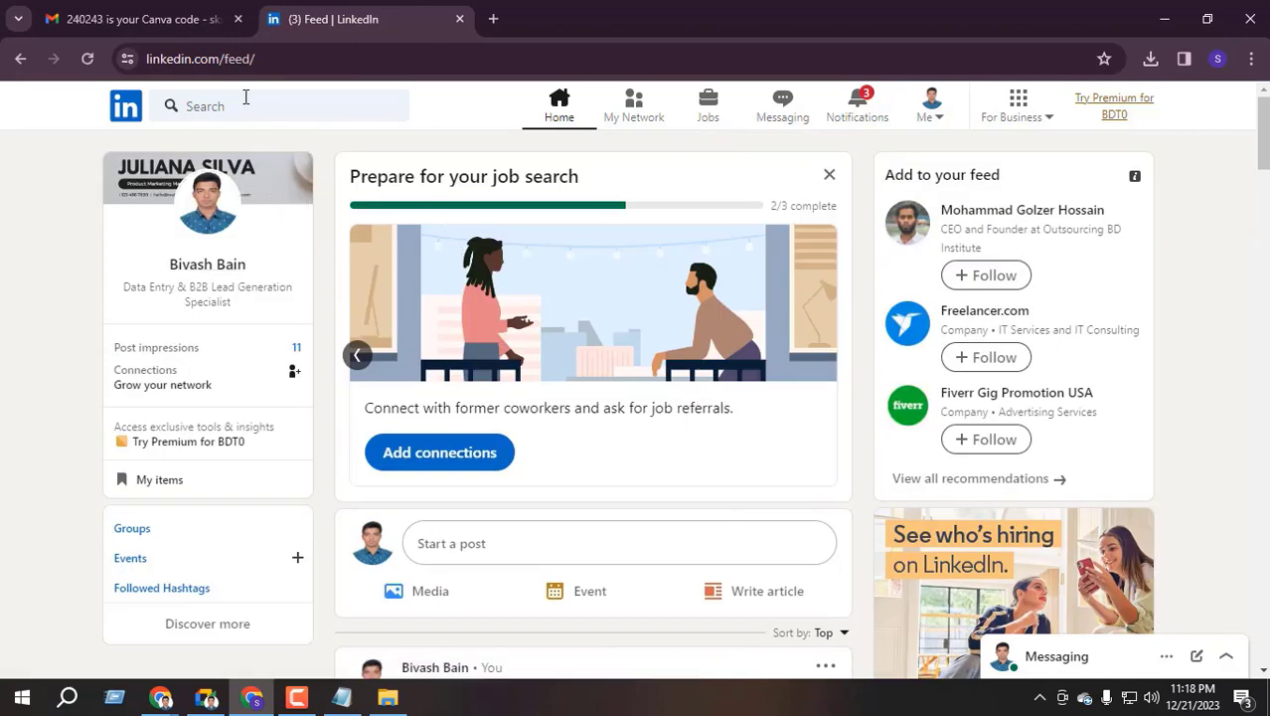
left_click(236, 105)
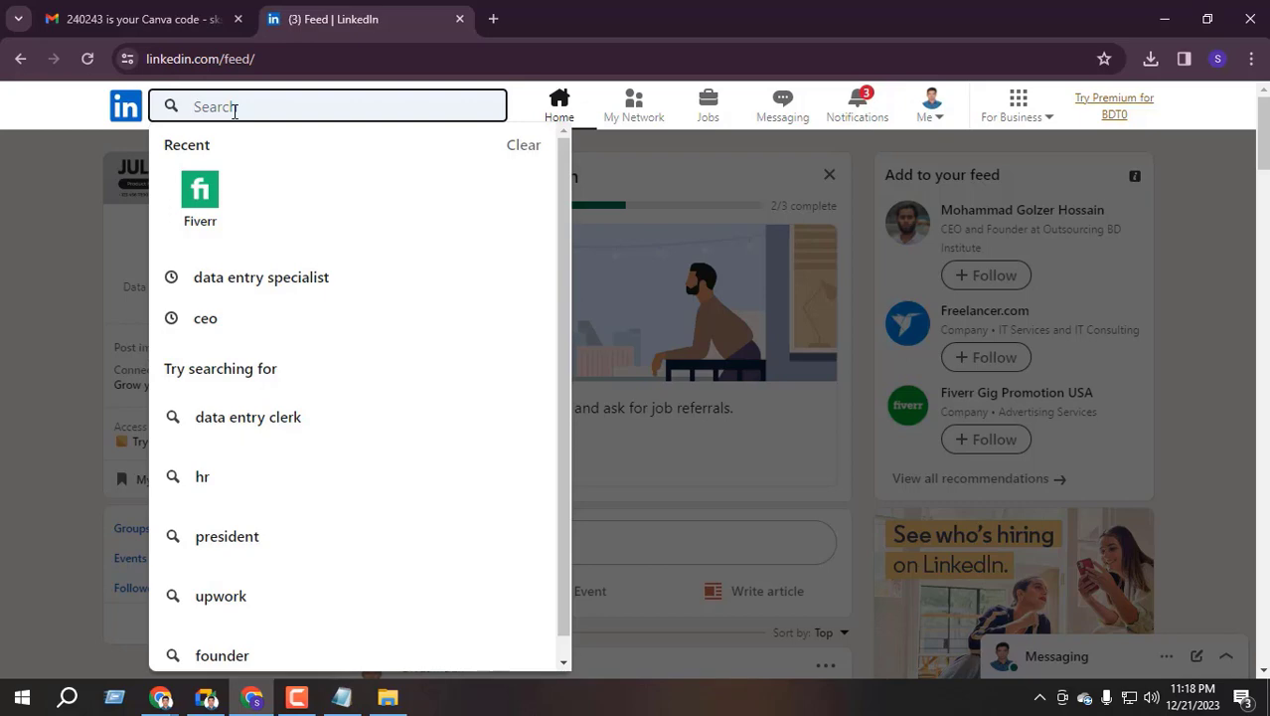
type("CEO")
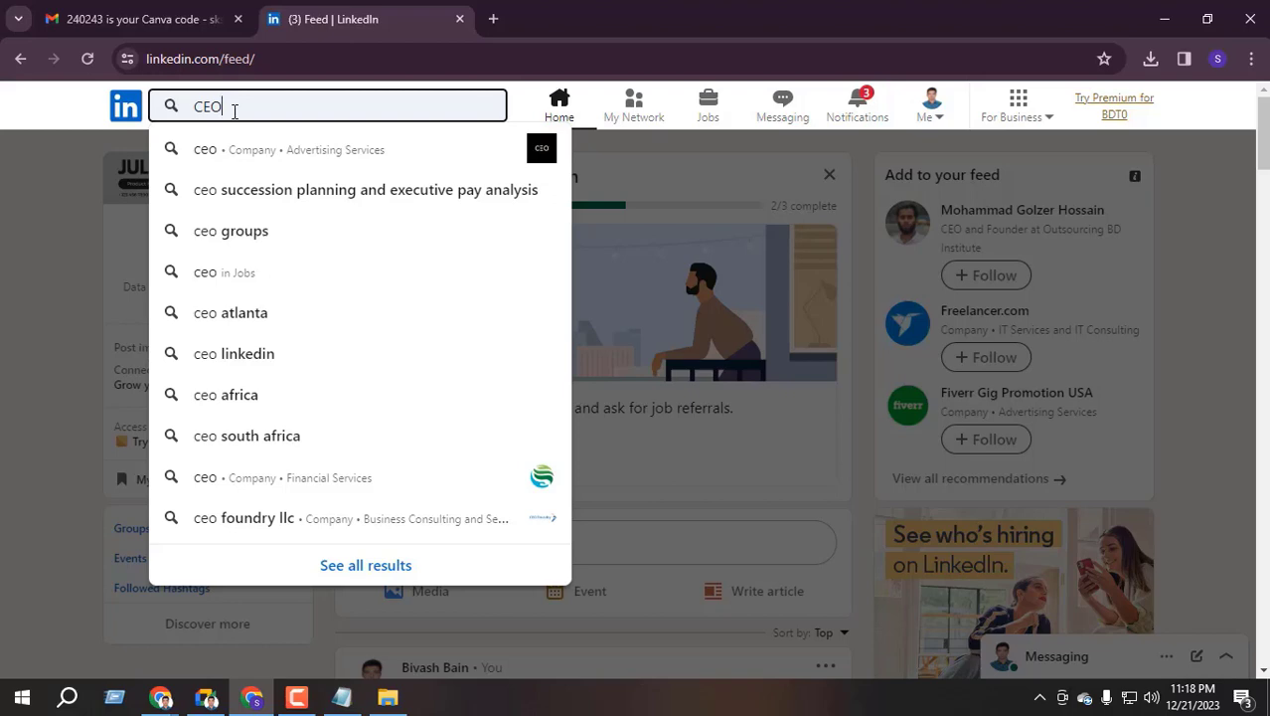
key("Return")
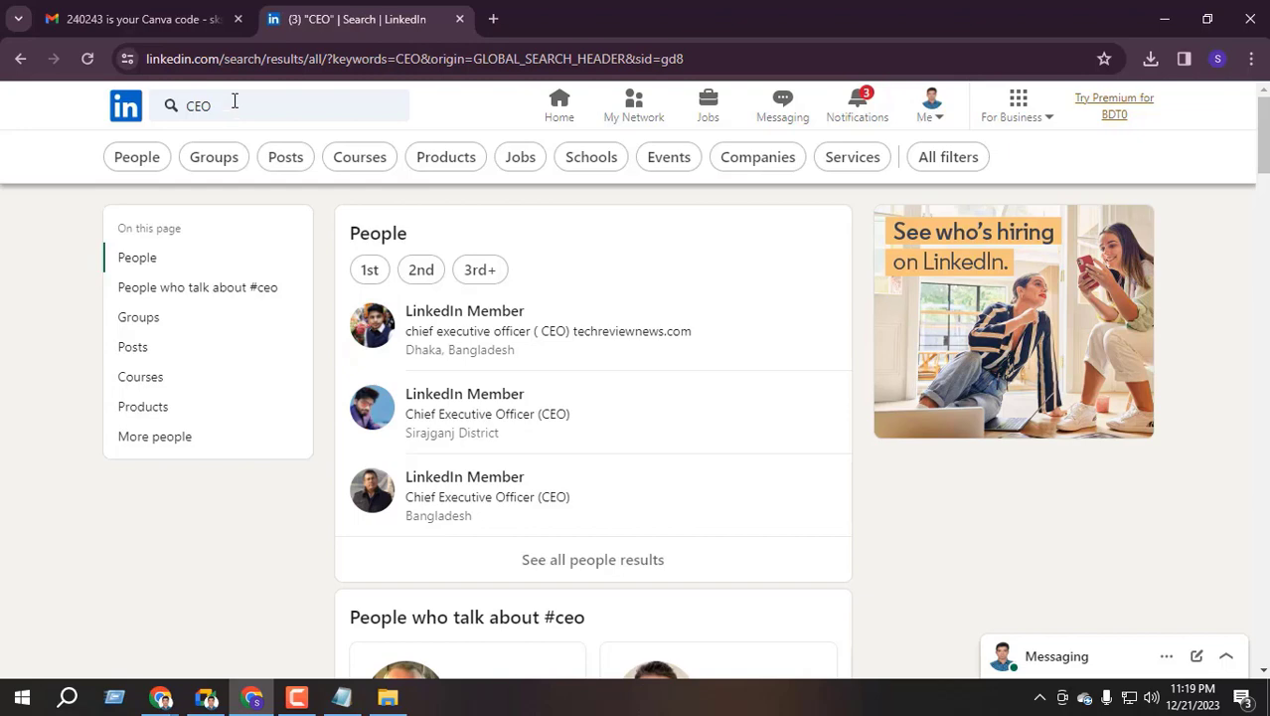
Re-run the 'CEO' search and narrow the results to People, about 9,380,000 members
left_click(237, 105)
key("Return")
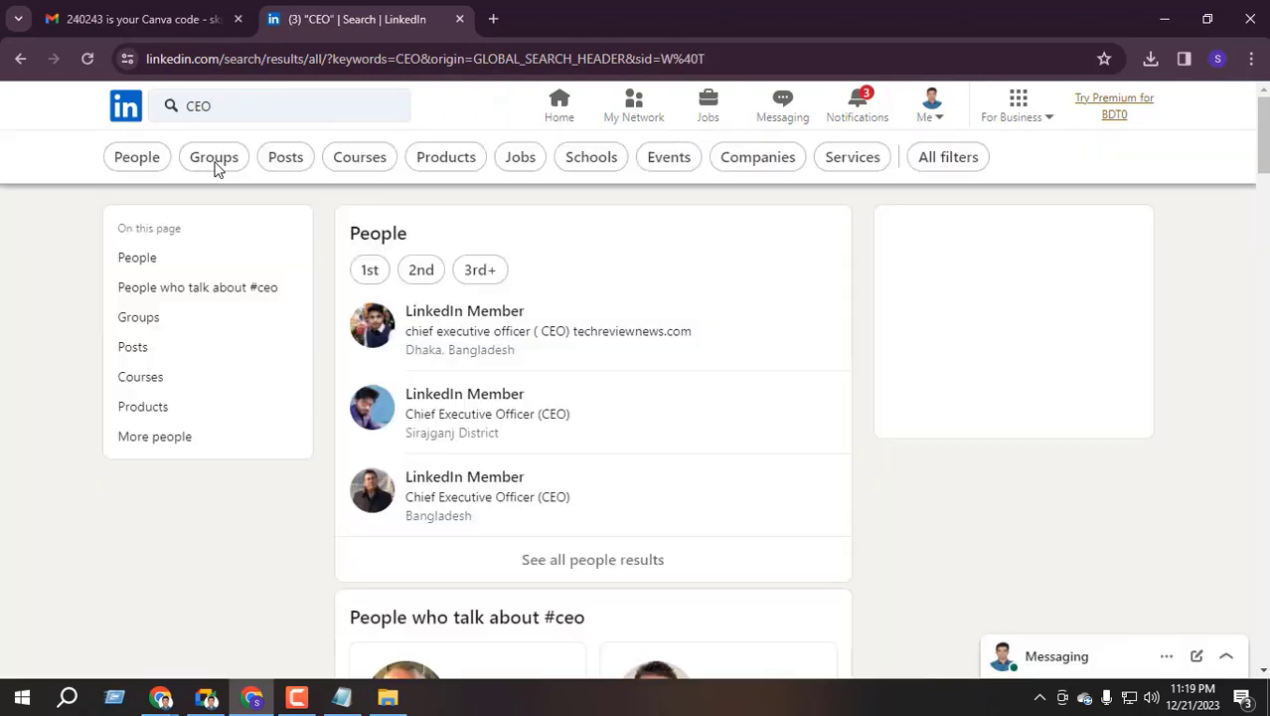
left_click(142, 159)
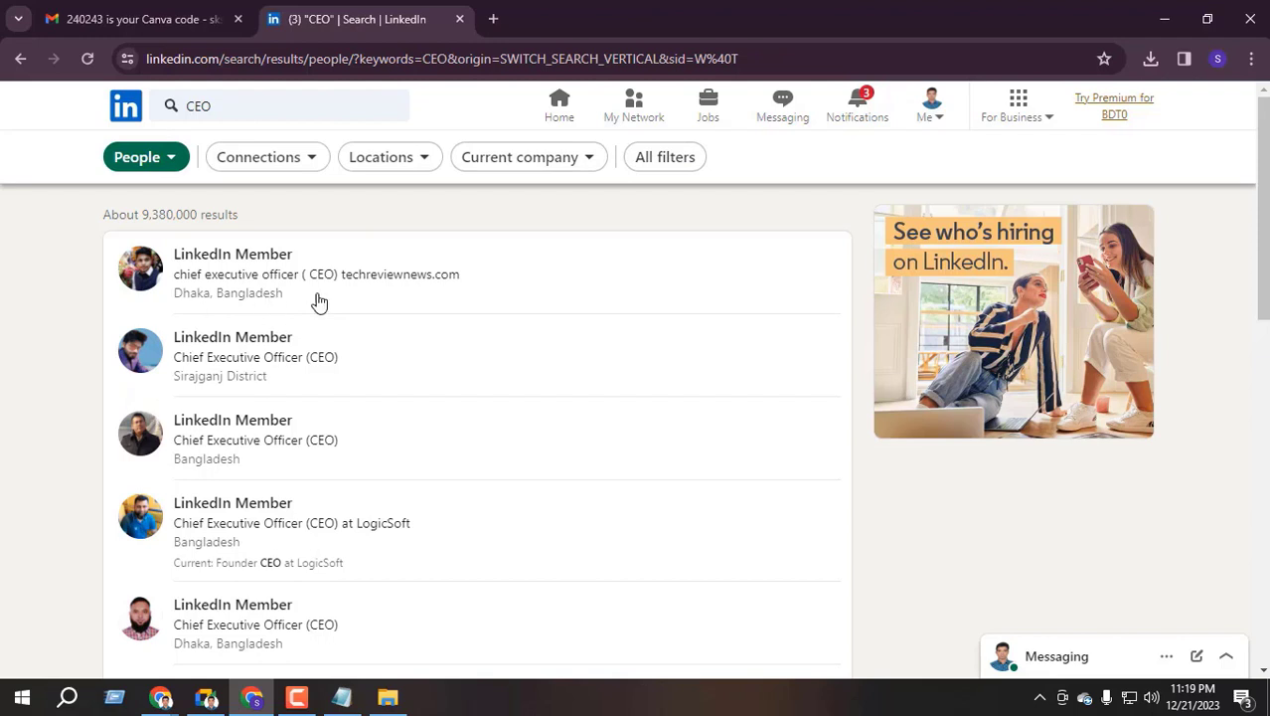
Open the All filters panel for the CEO people search and look through its sections
left_click(664, 160)
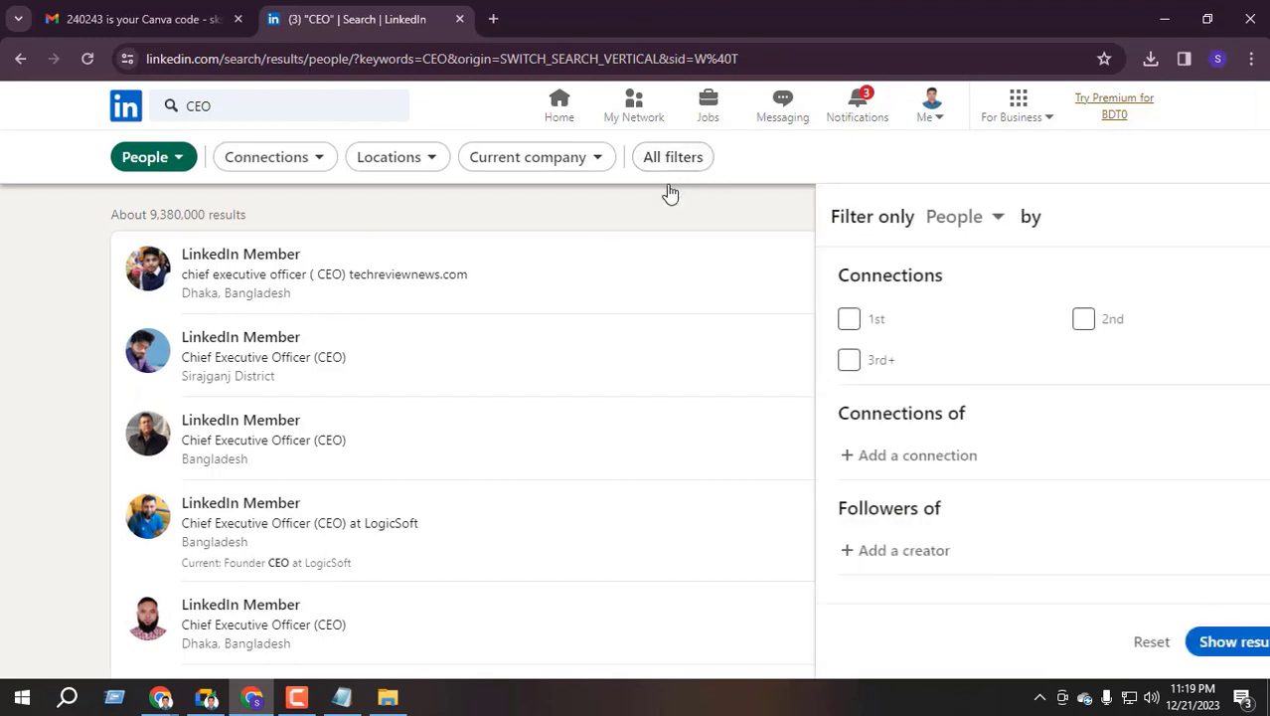
scroll(887, 389, "down", 7)
scroll(900, 393, "up", 2)
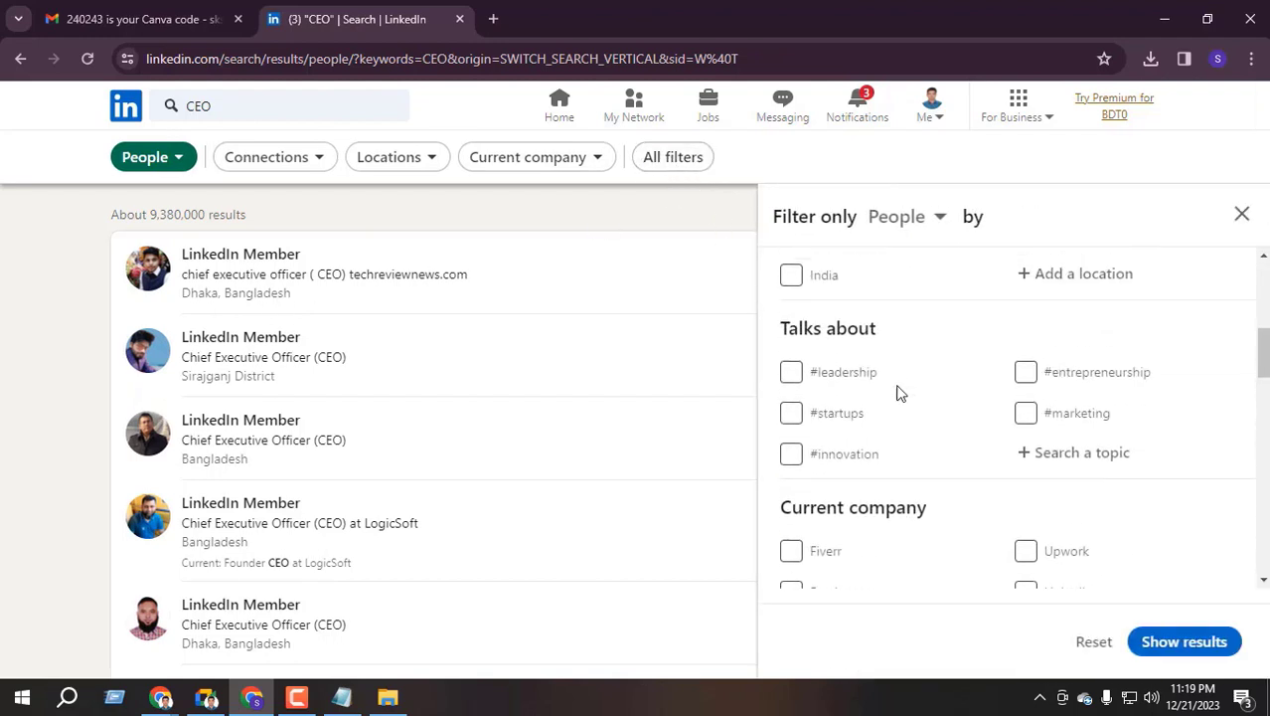
scroll(885, 378, "up", 2)
left_click_drag(794, 328, 879, 331)
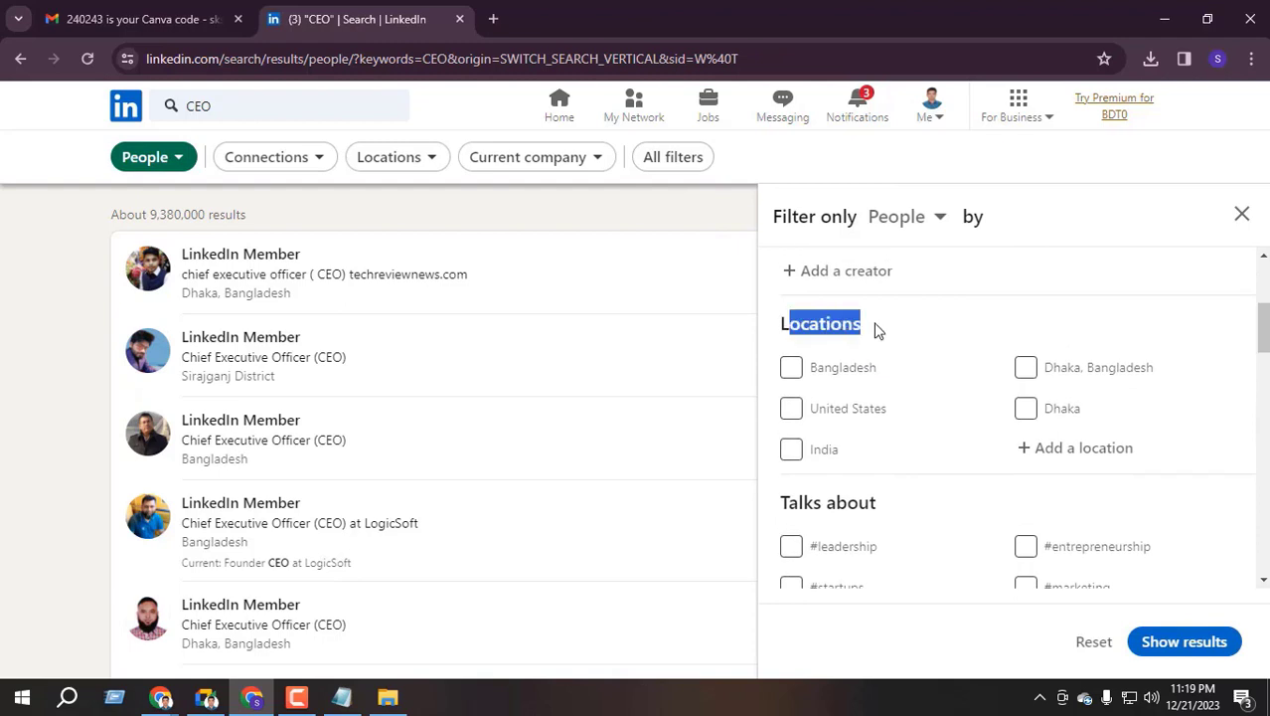
scroll(911, 359, "down", 1)
Set the Locations filter to United States, found by typing 'UNITED'
left_click(1060, 355)
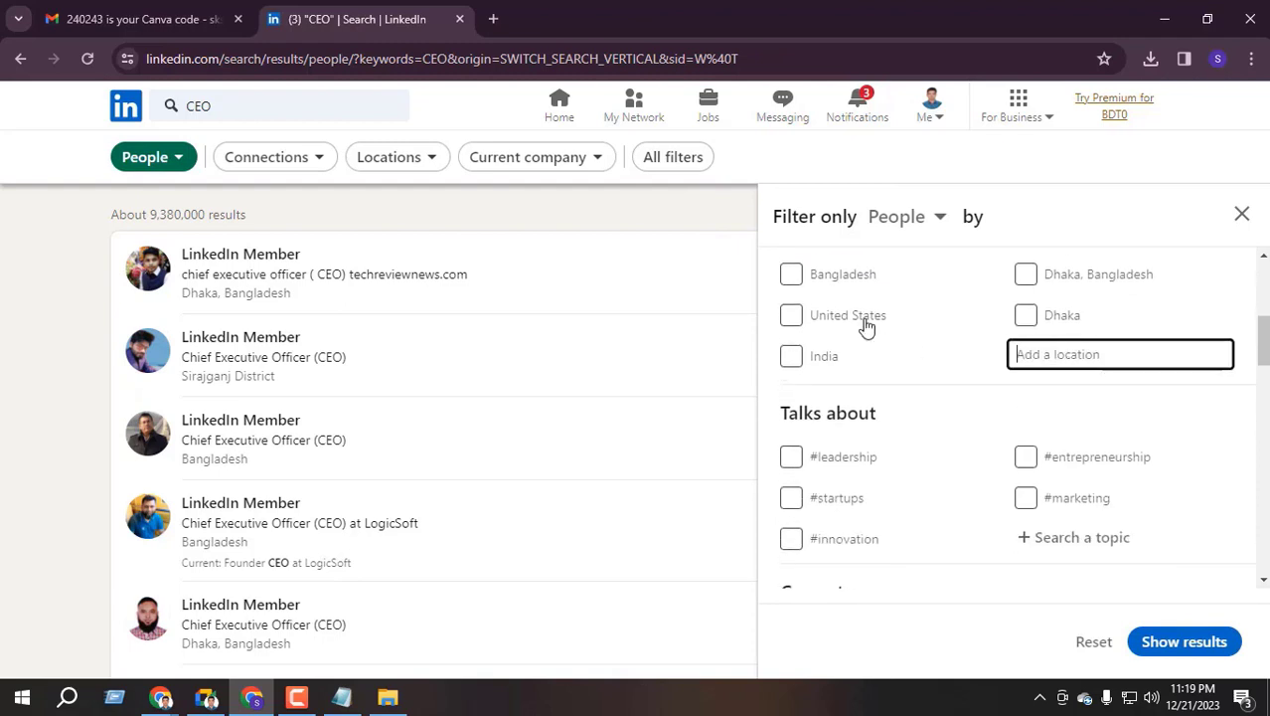
scroll(794, 318, "up", 1)
left_click(791, 409)
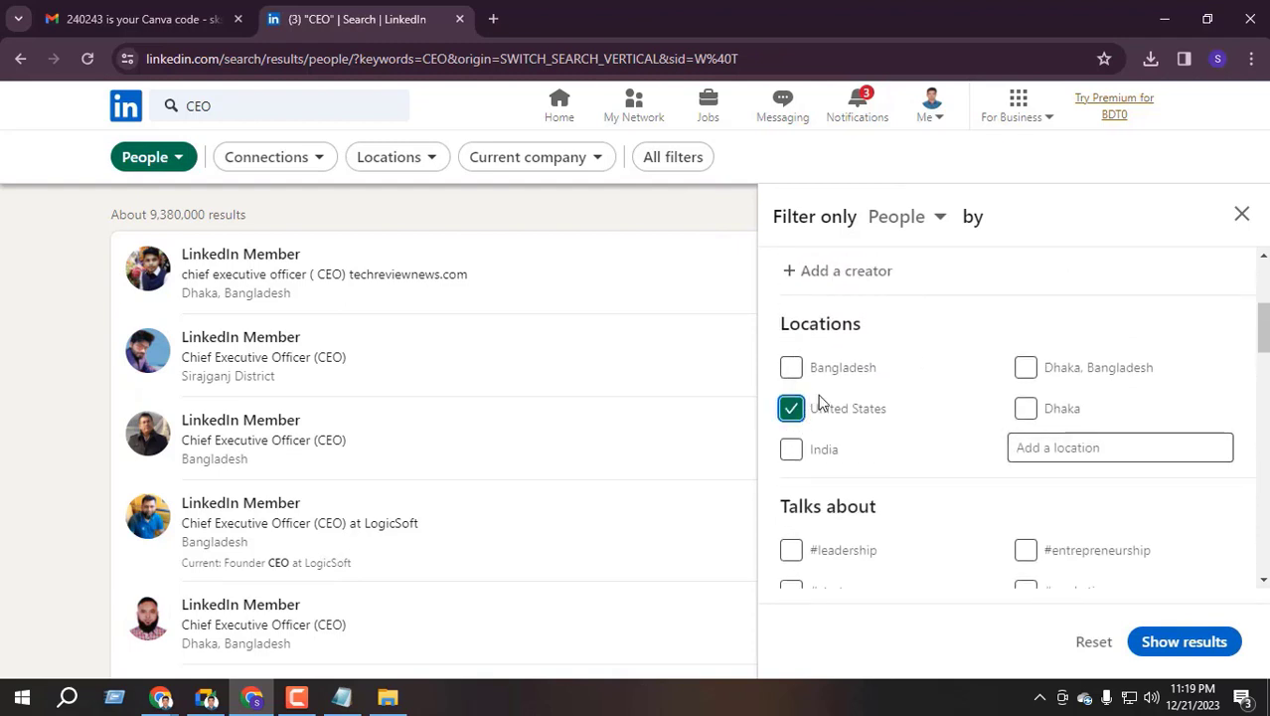
left_click(817, 410)
left_click(1032, 447)
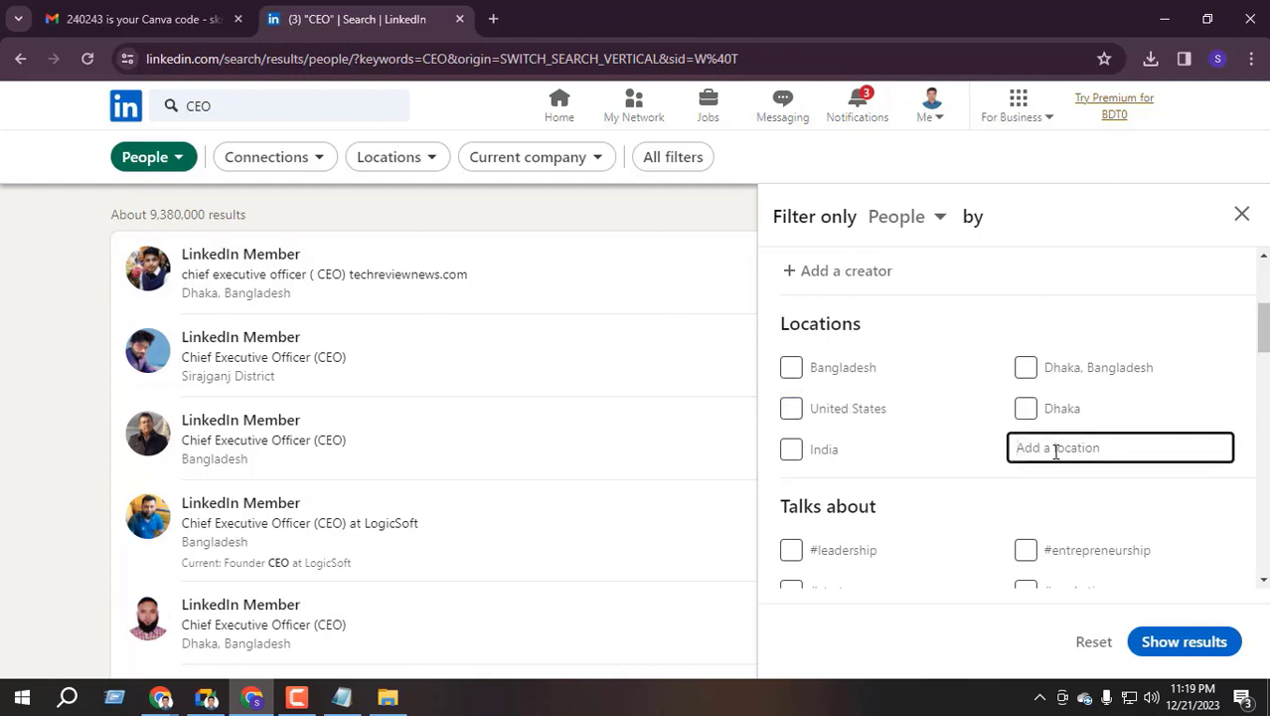
type("UNITED")
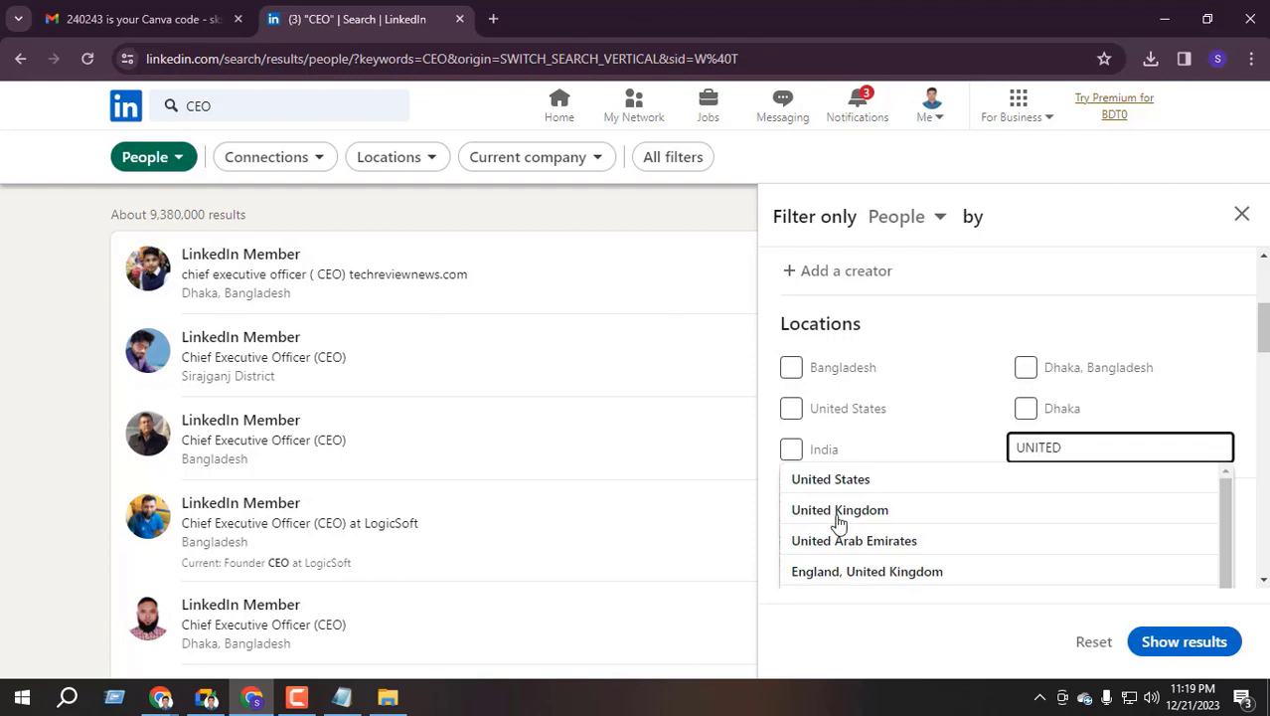
scroll(900, 535, "down", 2)
scroll(884, 517, "up", 2)
left_click(873, 485)
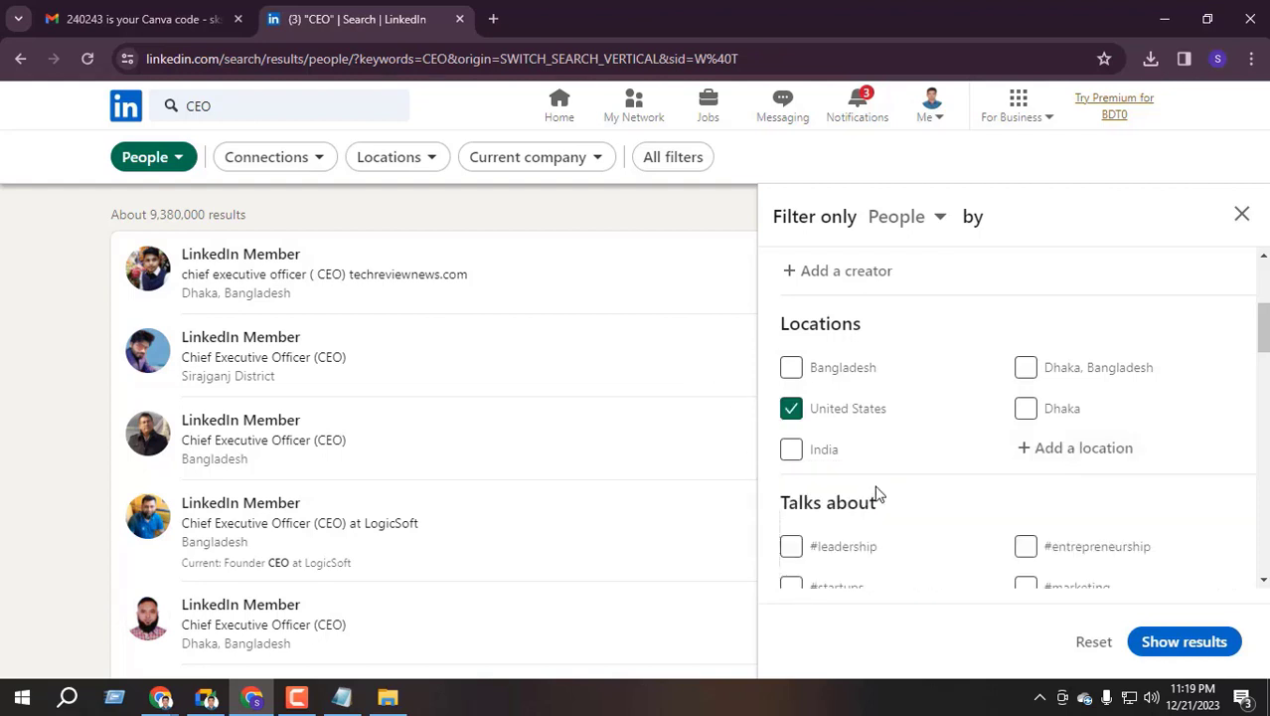
scroll(964, 453, "down", 2)
scroll(935, 398, "down", 1)
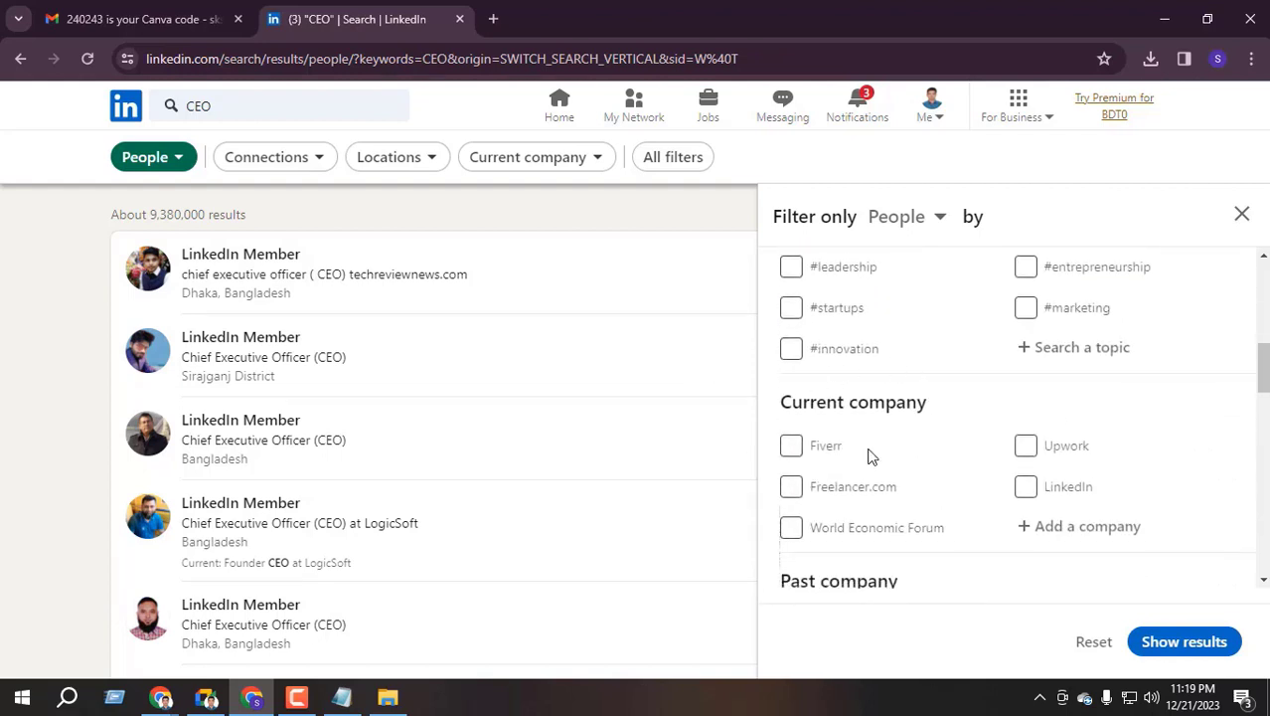
scroll(873, 408, "down", 3)
Add Marketing Services and Advertising Services to the Industry filter
scroll(873, 409, "down", 3)
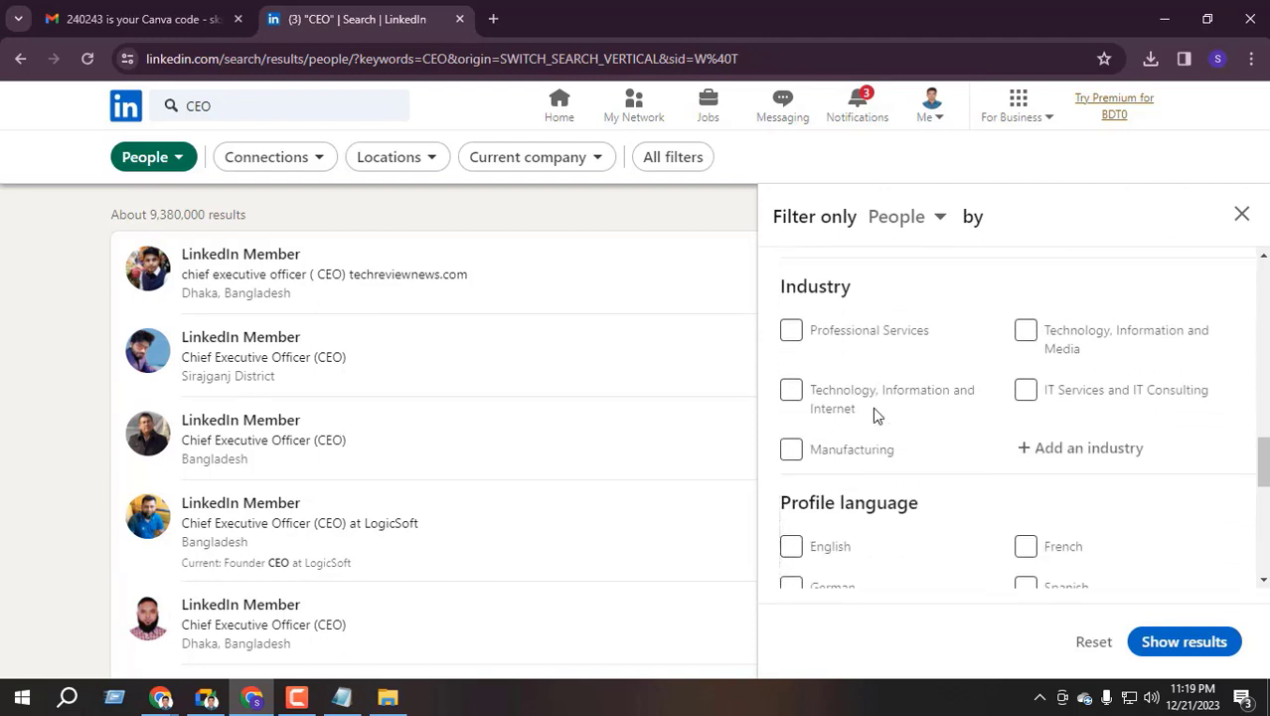
left_click_drag(781, 289, 863, 289)
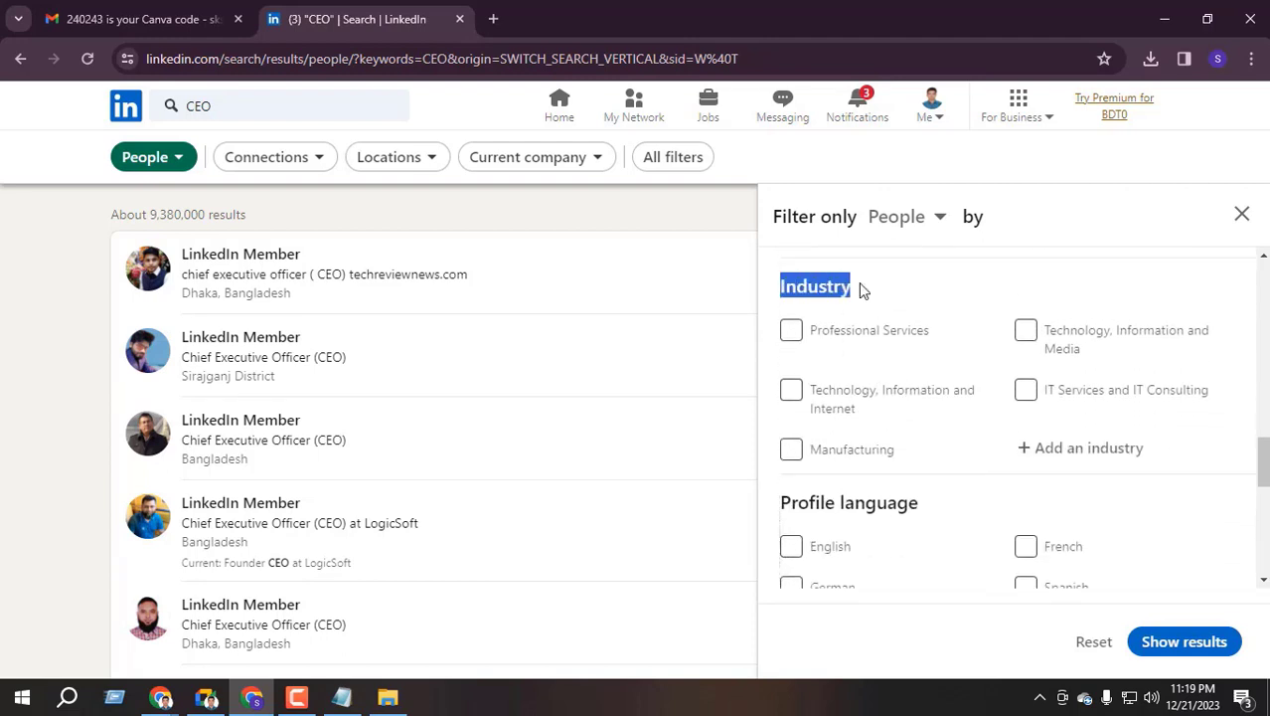
left_click(1090, 448)
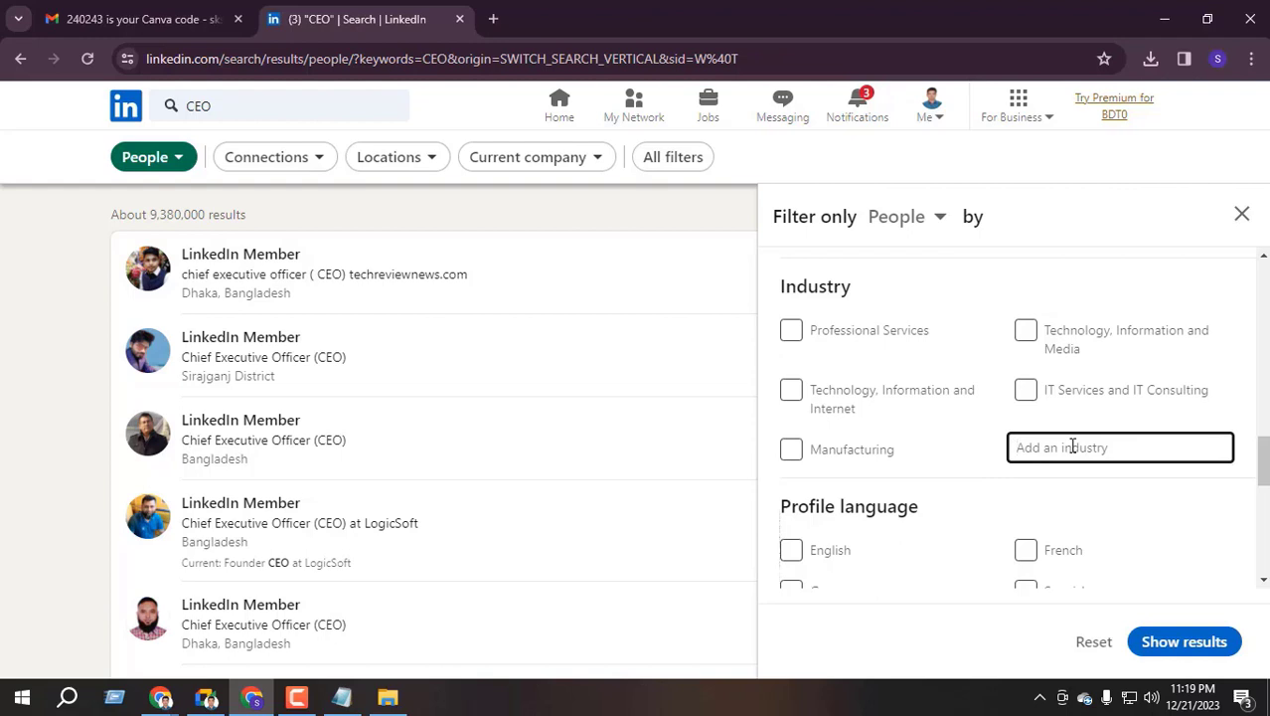
type("MARKETING")
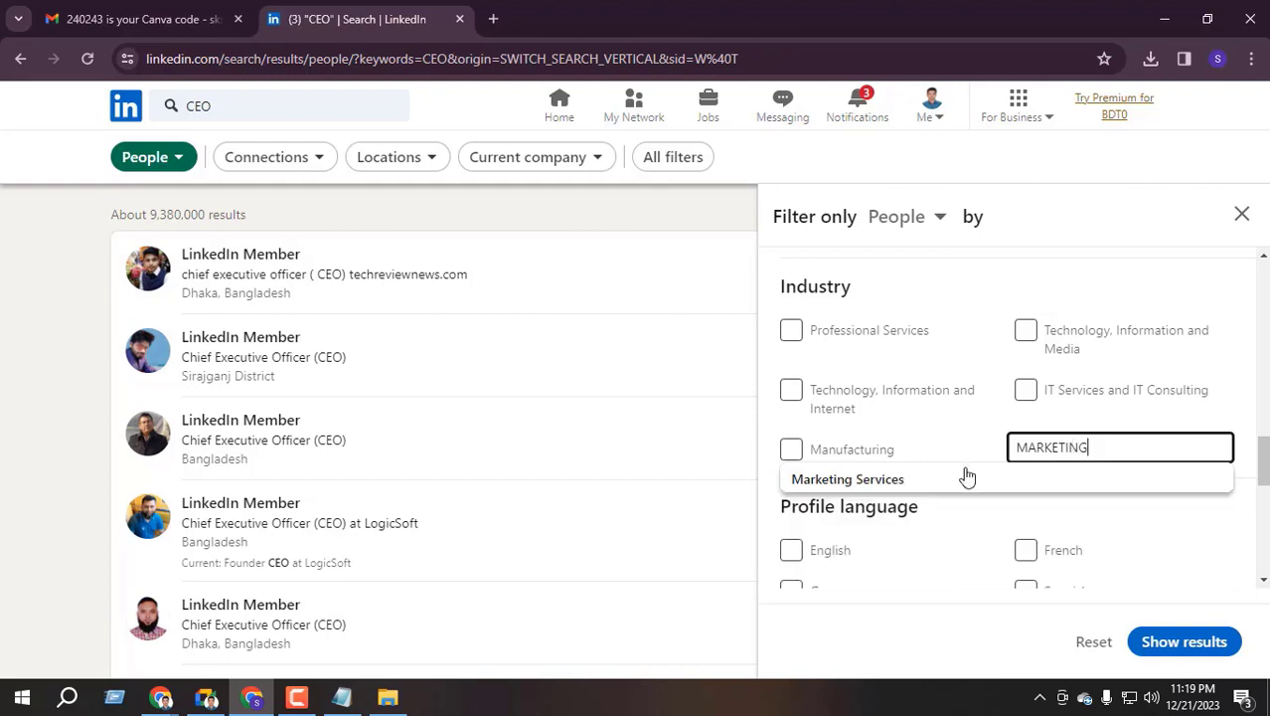
left_click(888, 480)
left_click(887, 469)
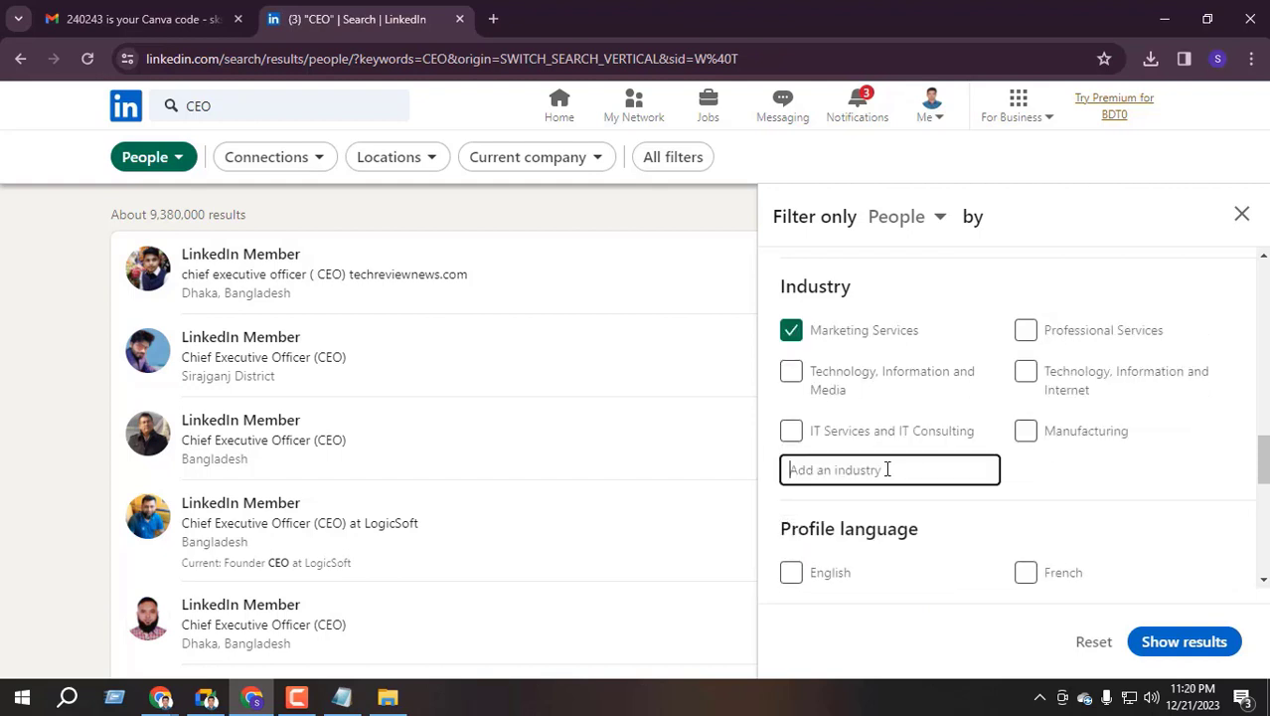
type("ADVE")
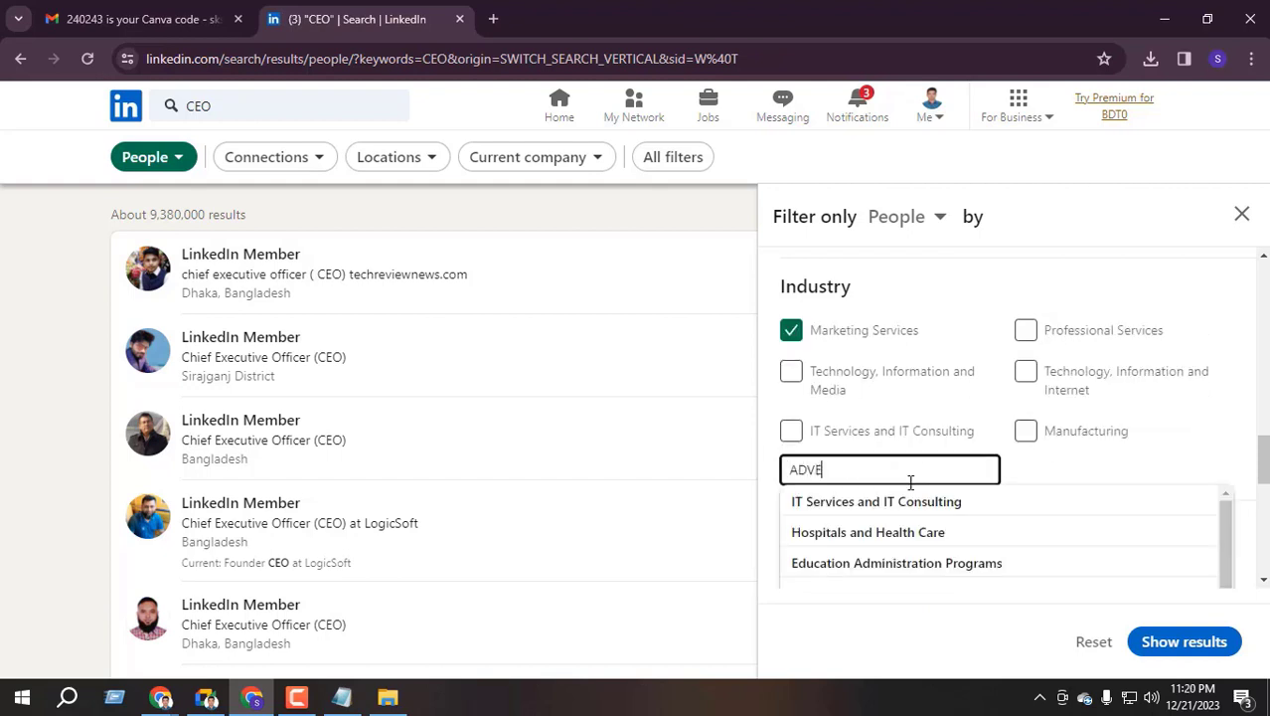
type("R")
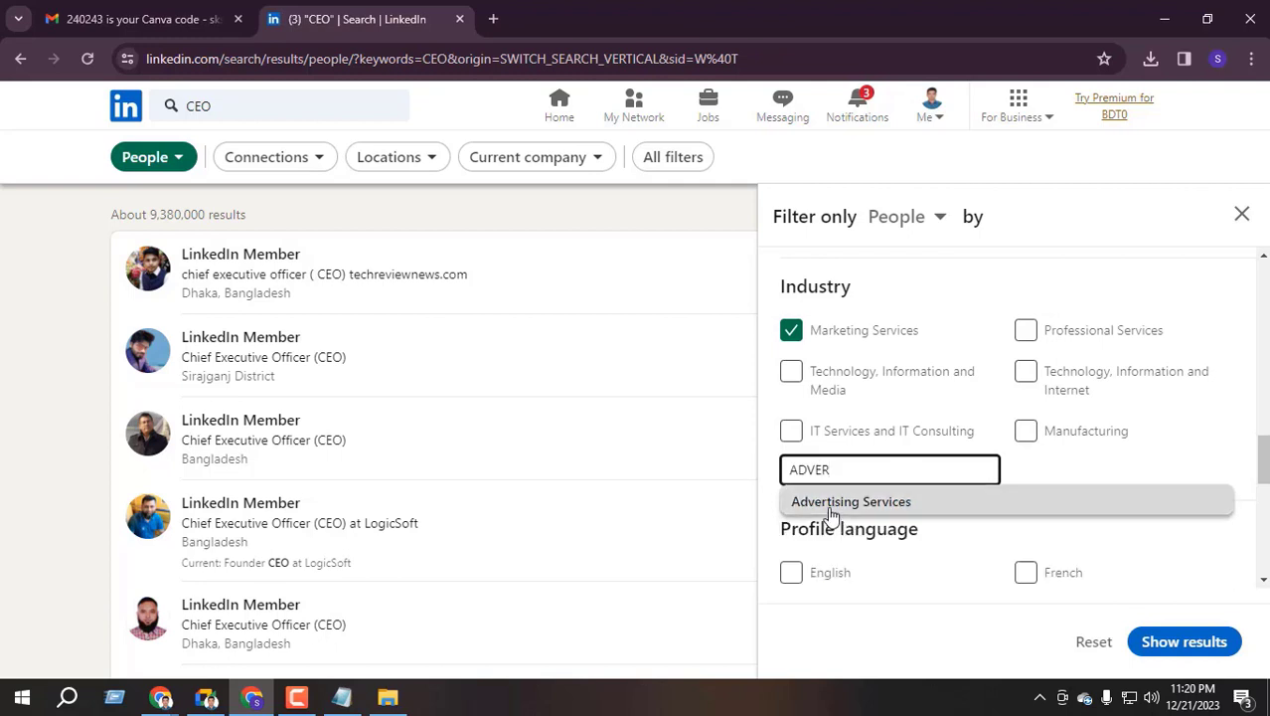
left_click(896, 503)
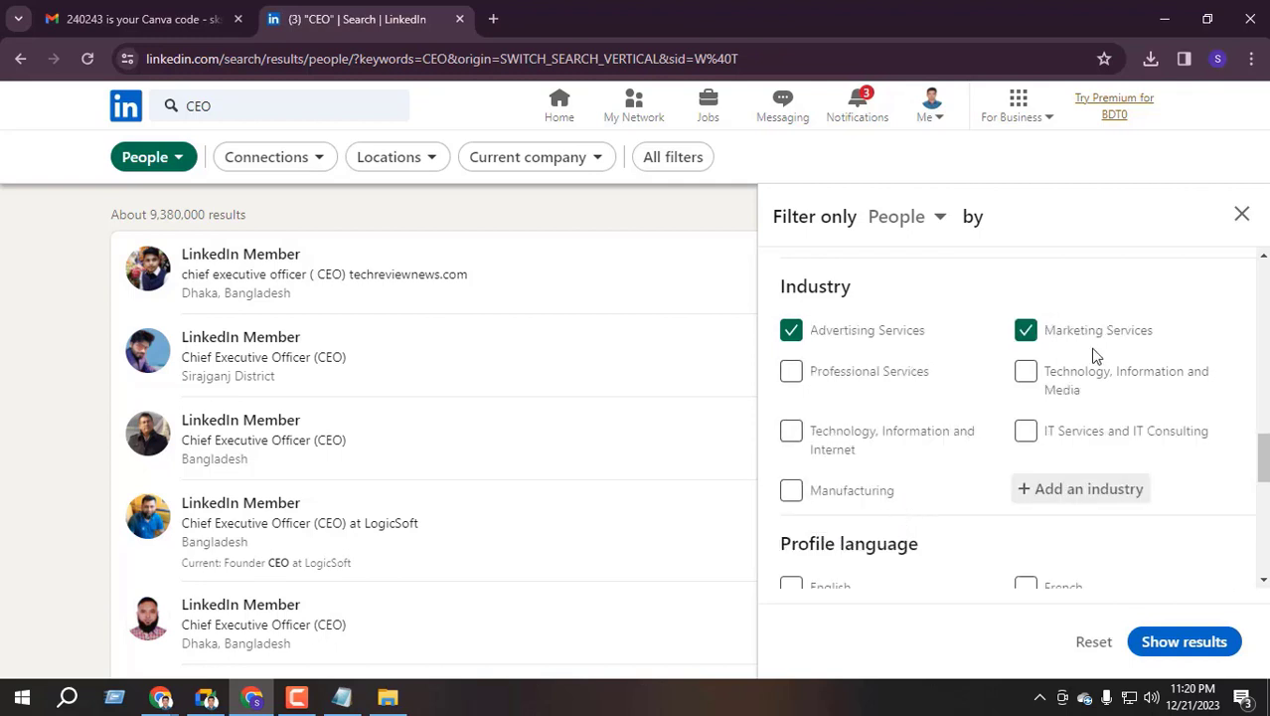
Tick Technology, Information and Internet and IT Services and IT Consulting, then show the results
left_click(792, 434)
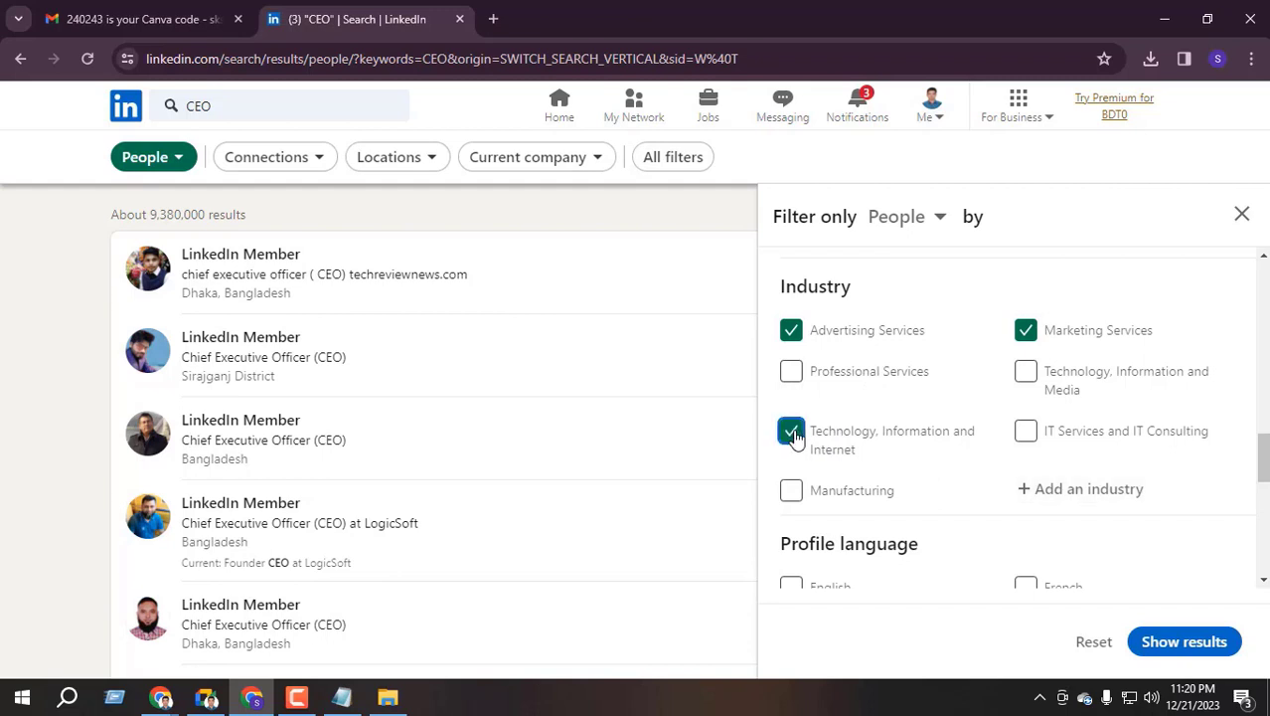
left_click(1029, 434)
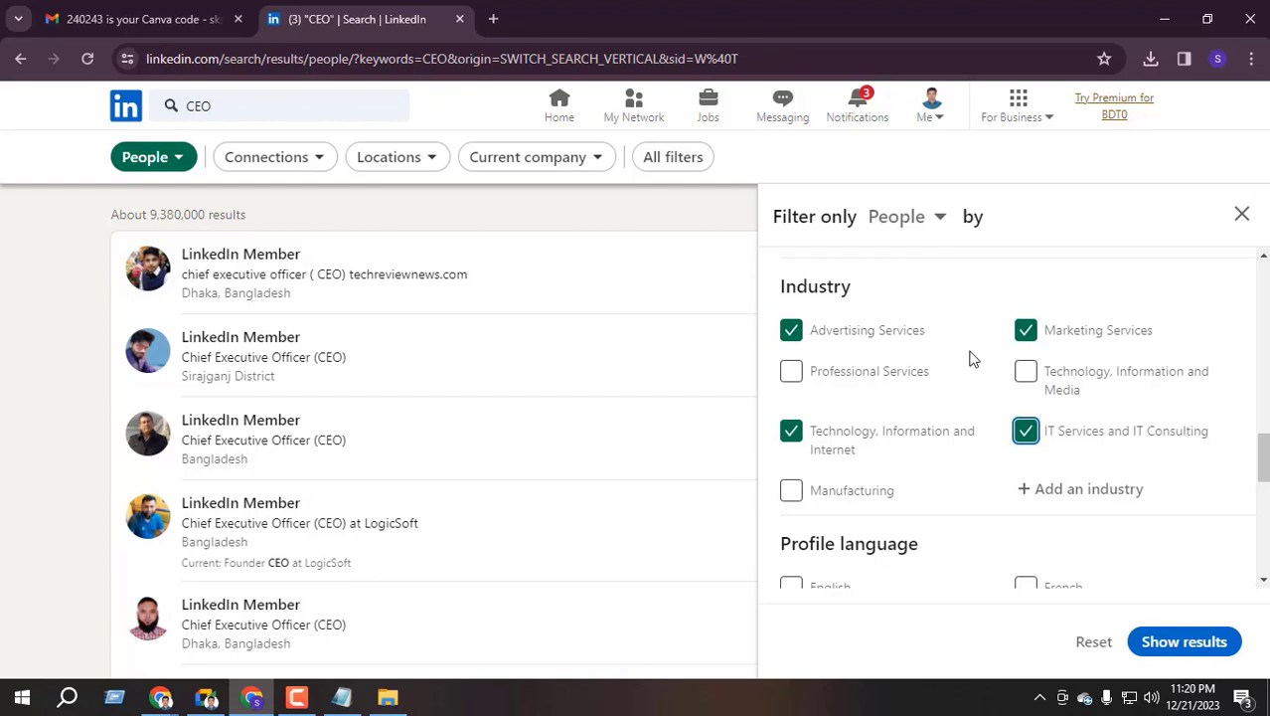
scroll(955, 369, "down", 2)
left_click(1198, 642)
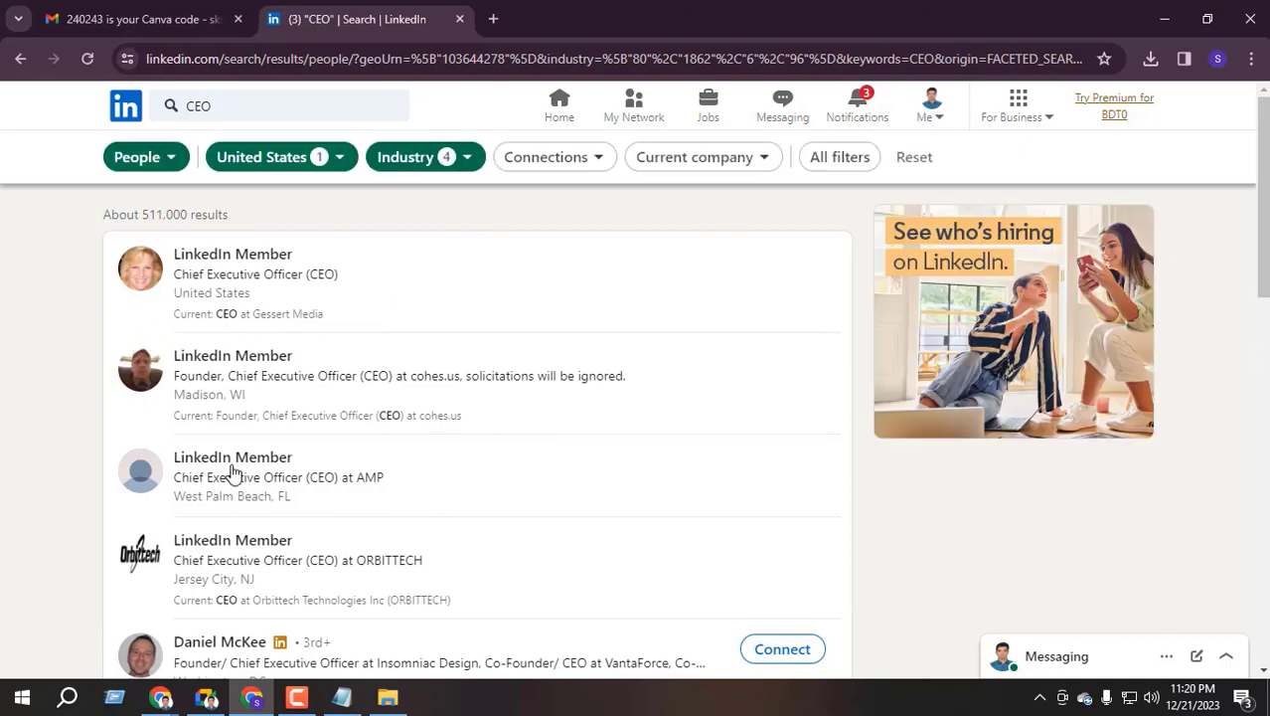
scroll(229, 487, "down", 3)
scroll(352, 459, "up", 3)
scroll(372, 340, "down", 4)
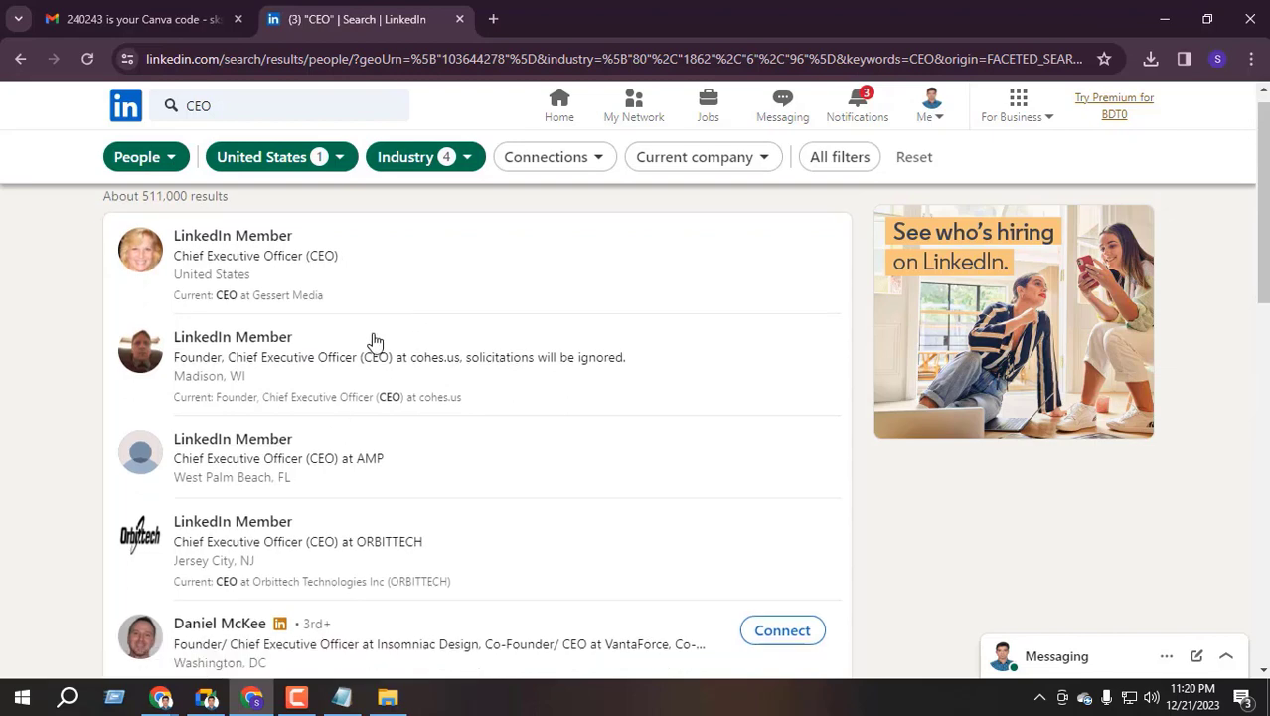
scroll(329, 380, "up", 2)
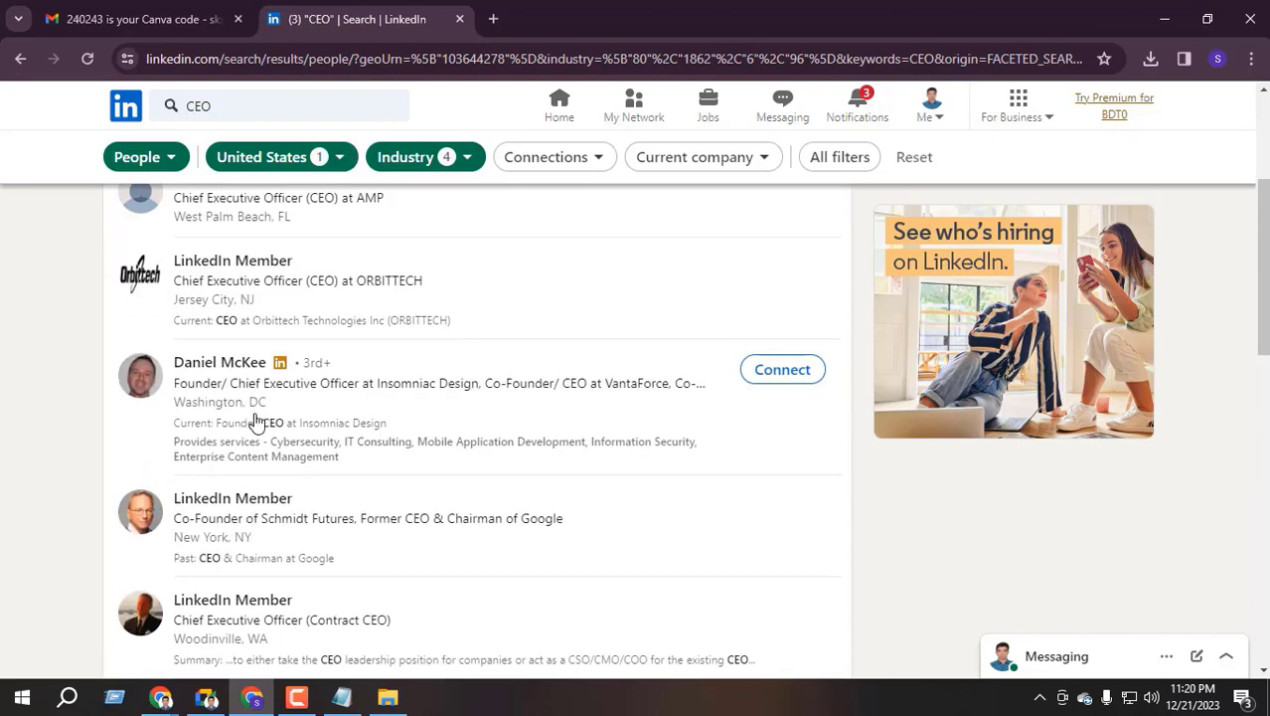
scroll(260, 428, "up", 2)
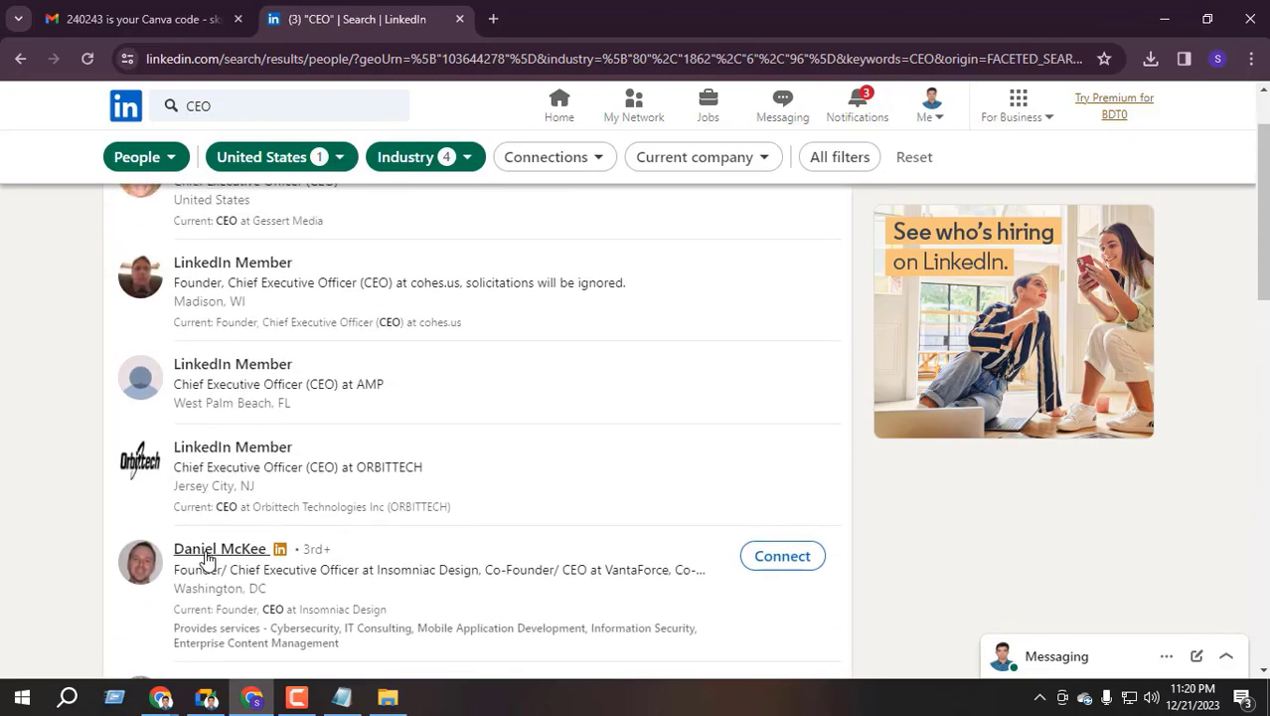
scroll(199, 559, "down", 1)
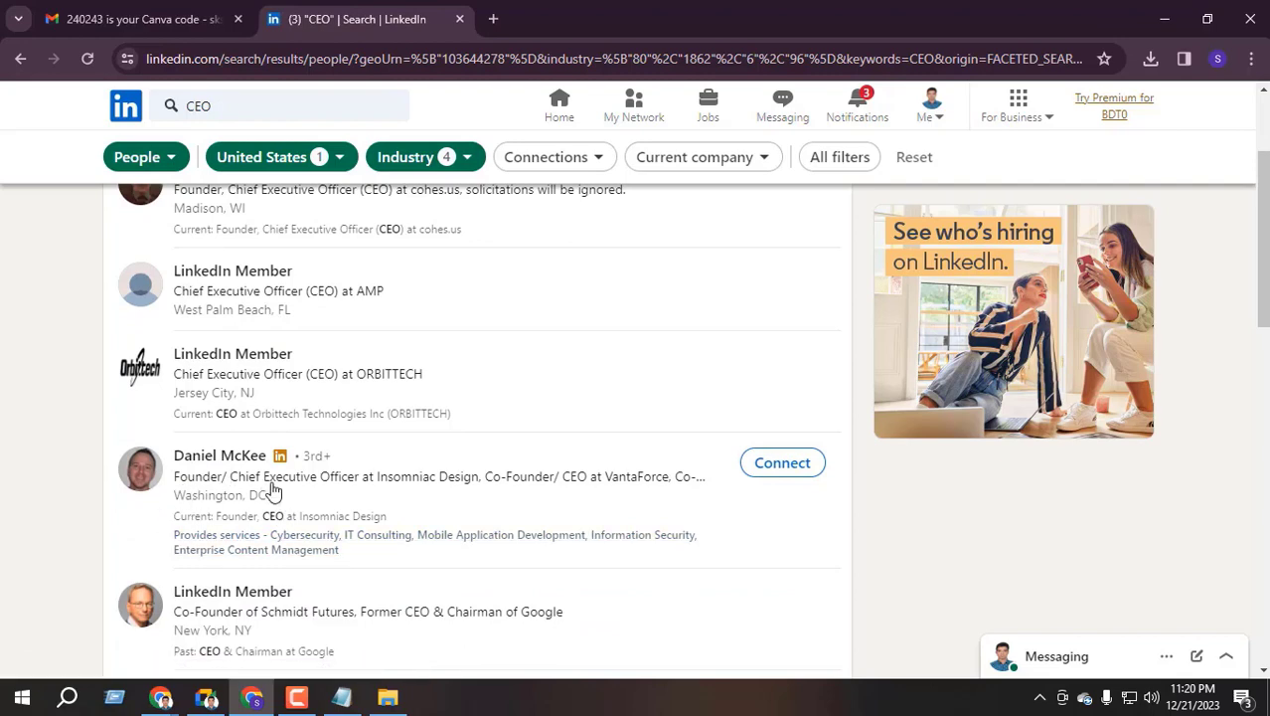
scroll(241, 492, "up", 2)
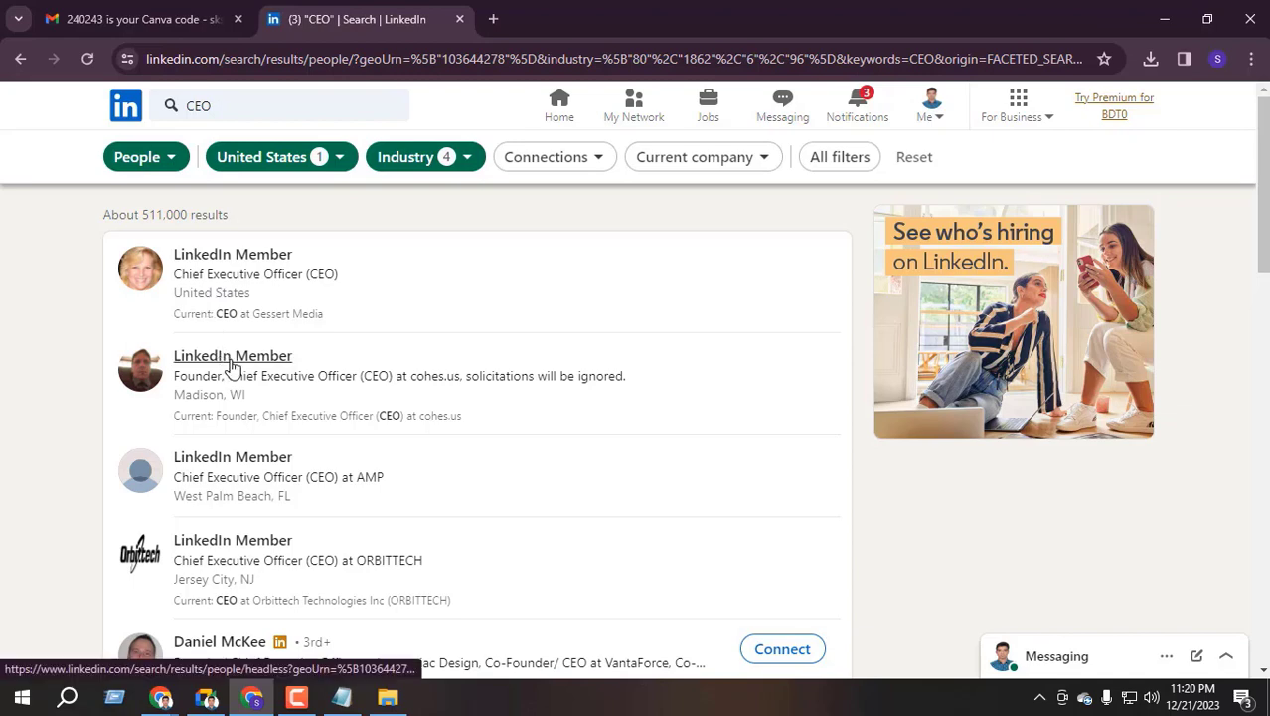
scroll(230, 366, "down", 3)
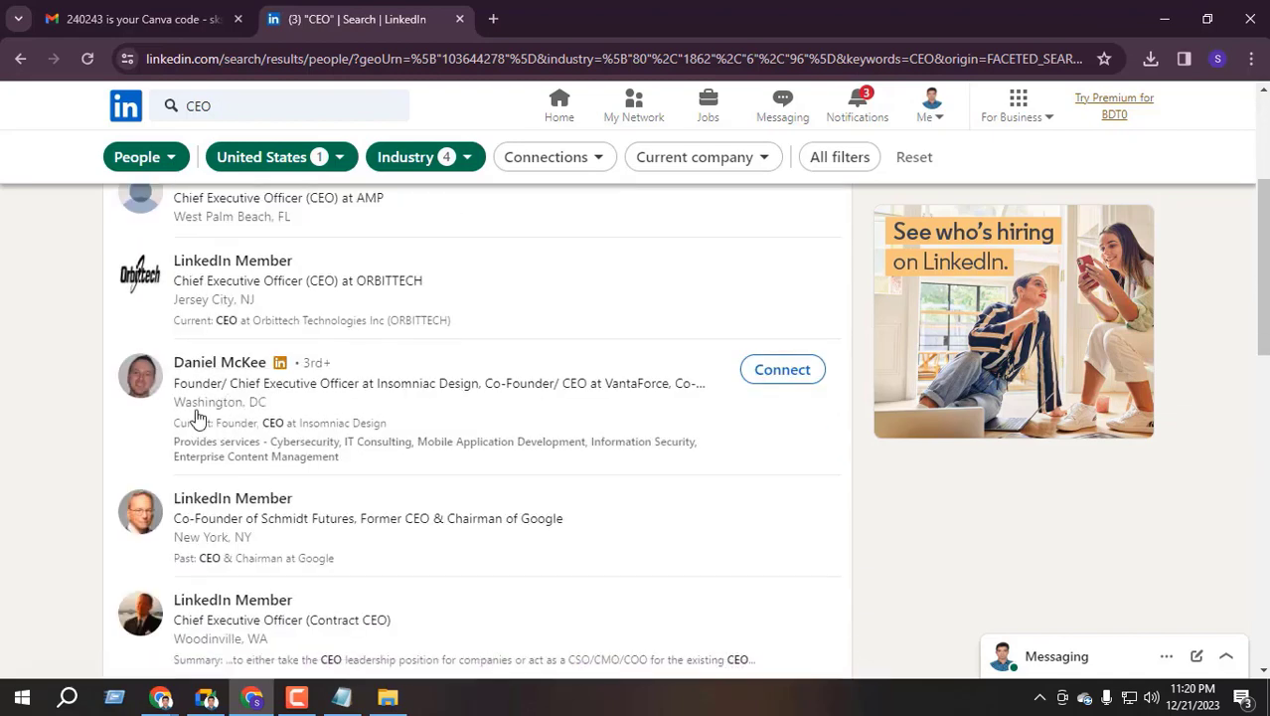
scroll(219, 391, "up", 3)
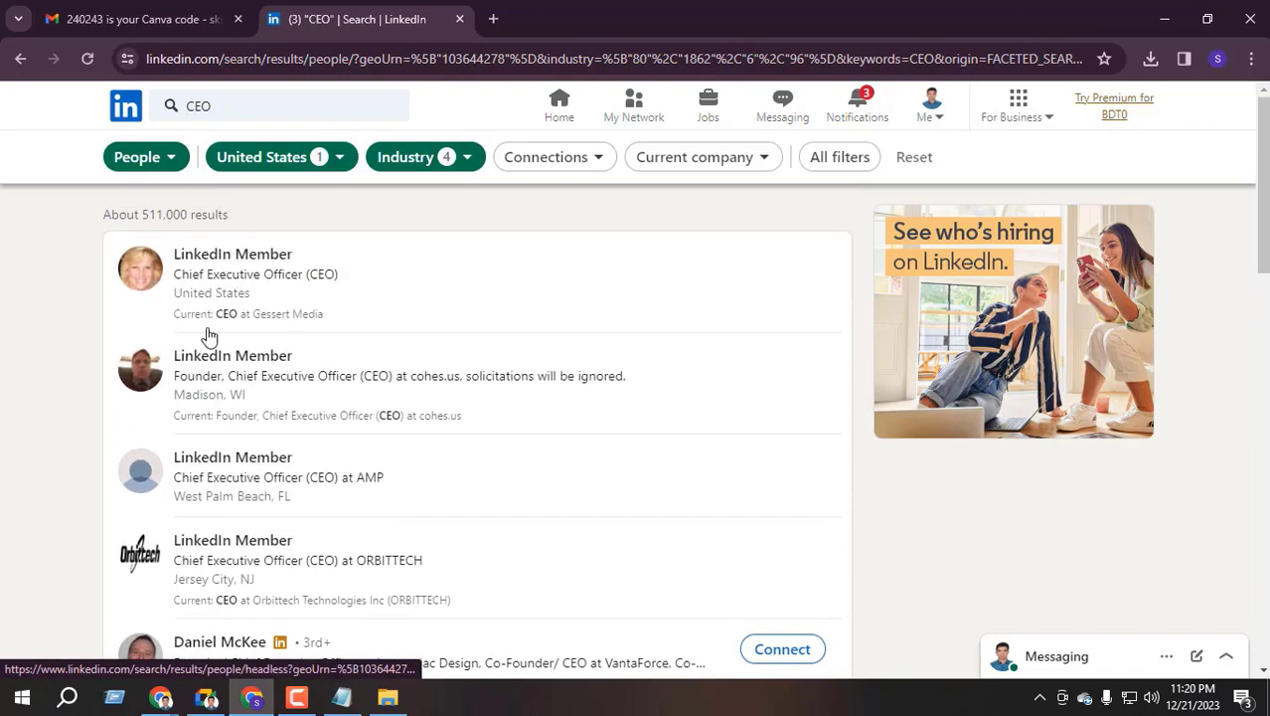
scroll(204, 360, "down", 2)
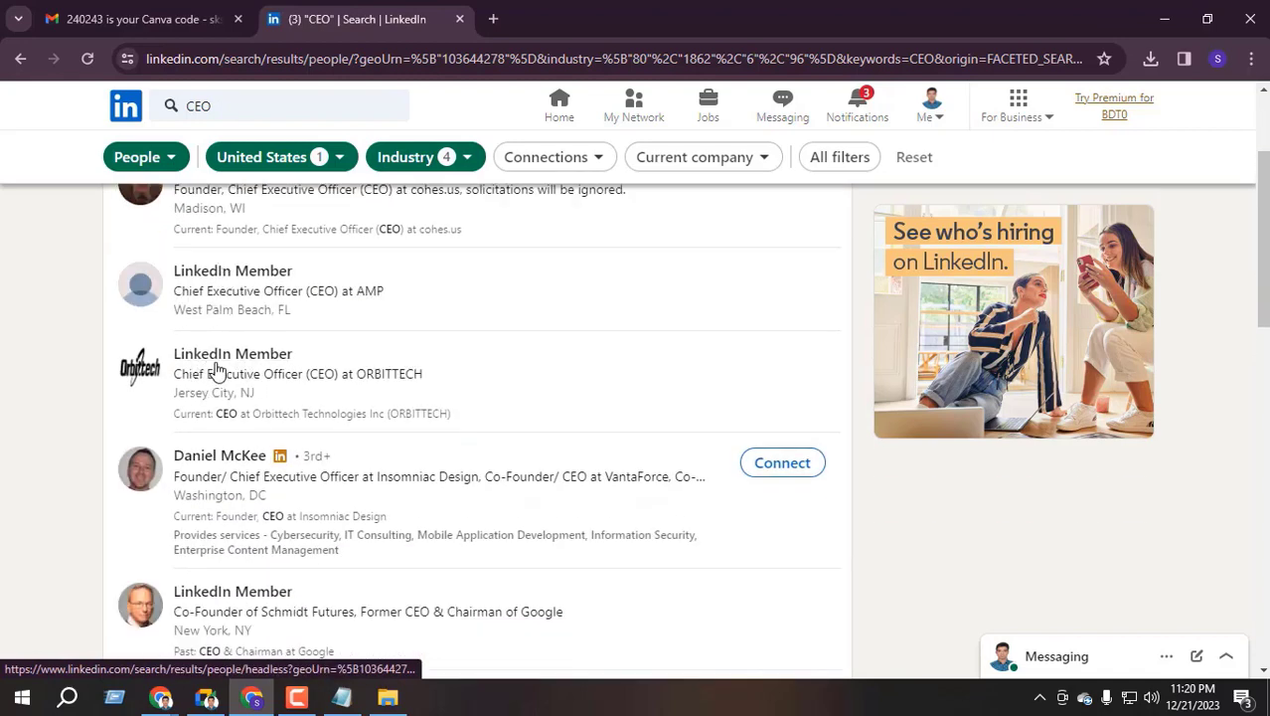
scroll(221, 366, "down", 1)
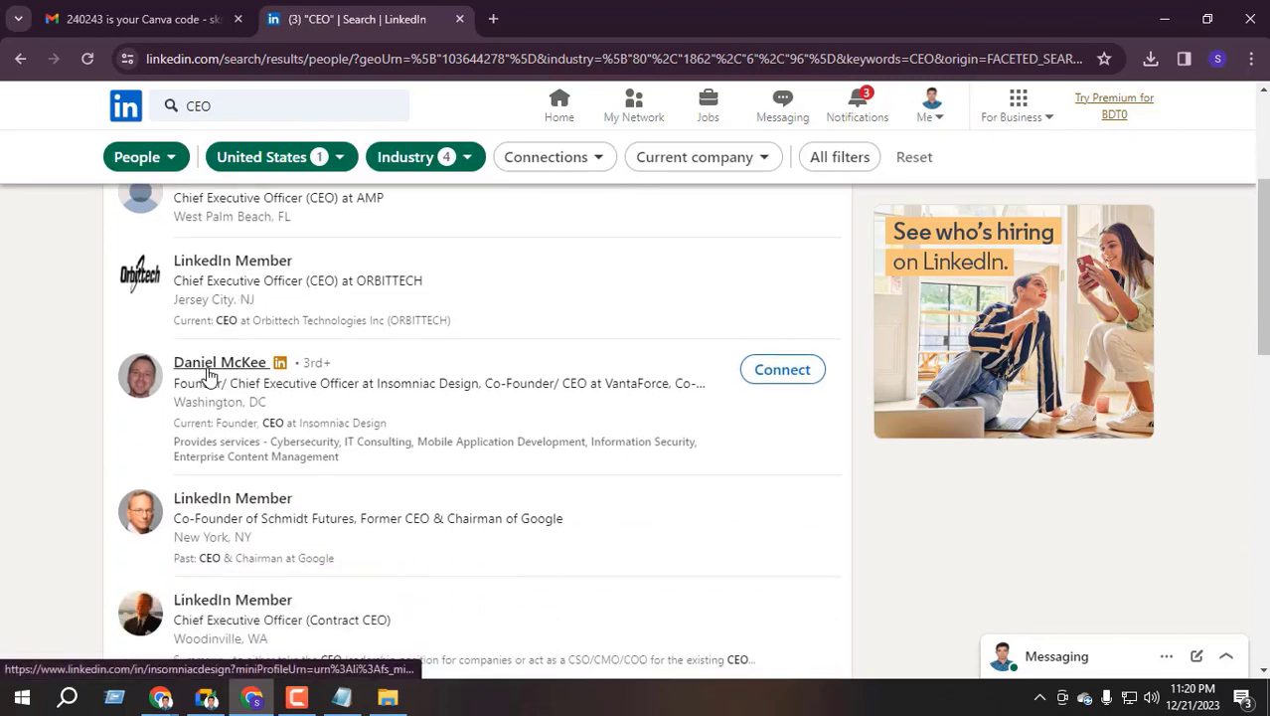
right_click(216, 372)
Open the Insomniac Design founder's profile in a new tab and view it
left_click(277, 386)
left_click(567, 15)
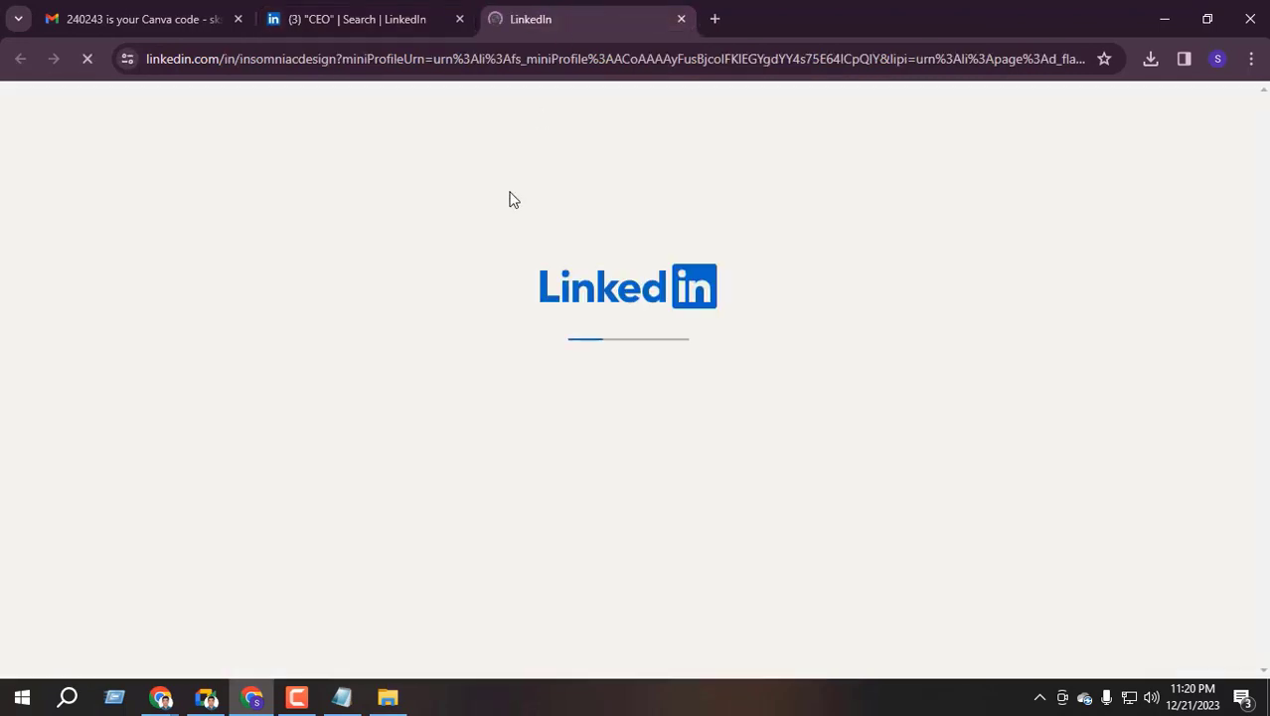
scroll(288, 388, "down", 2)
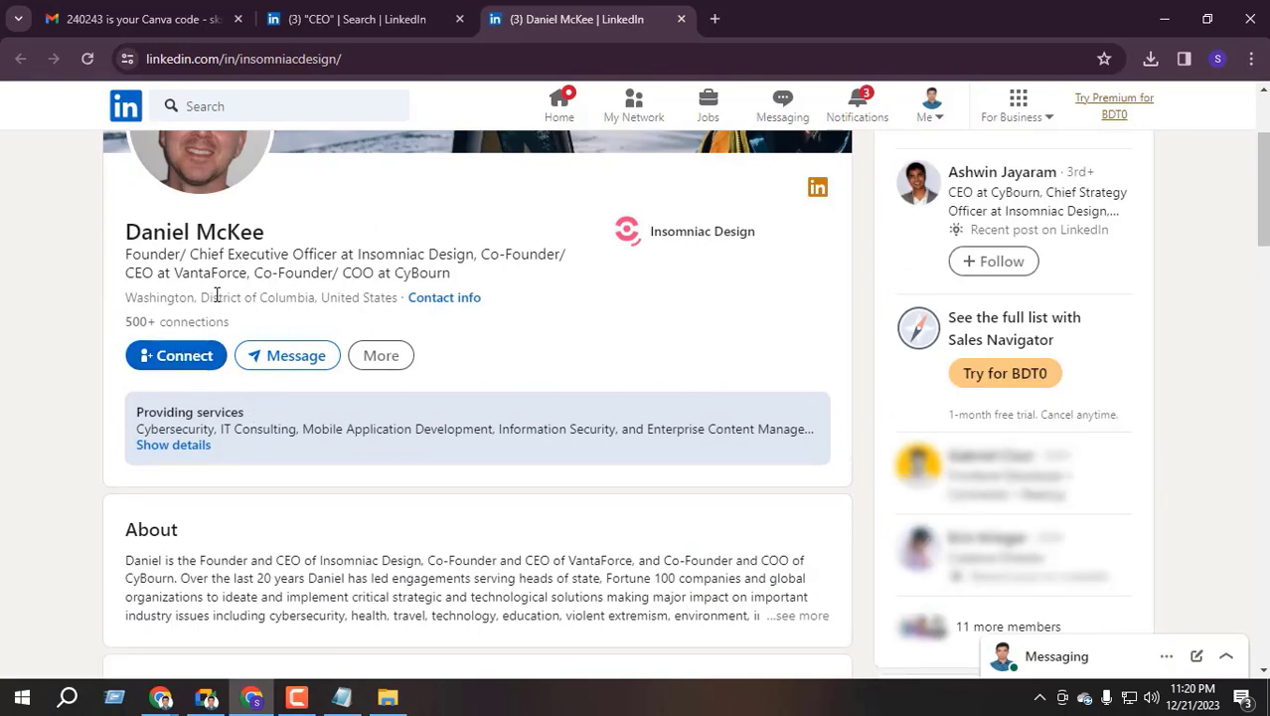
Back in the CEO results, select the hidden AMP member's headline and bring up its context menu
key("ctrl+shift+Tab")
scroll(278, 408, "up", 3)
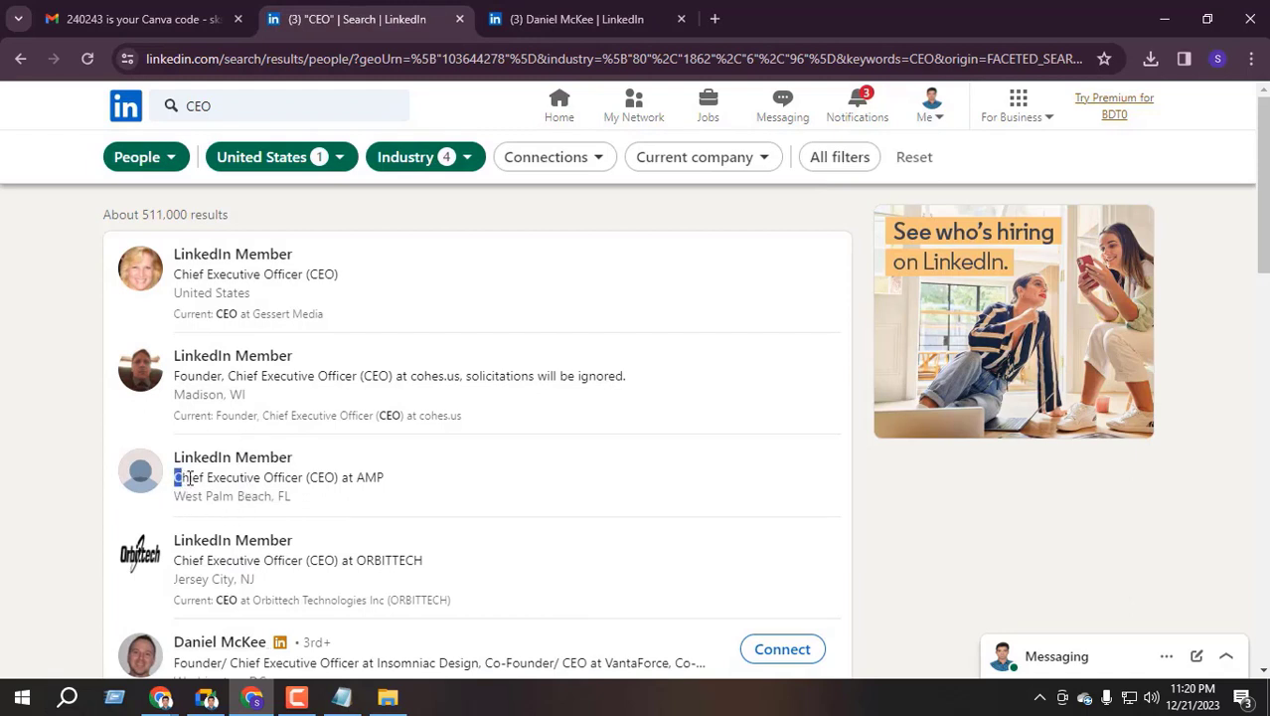
left_click_drag(190, 477, 391, 478)
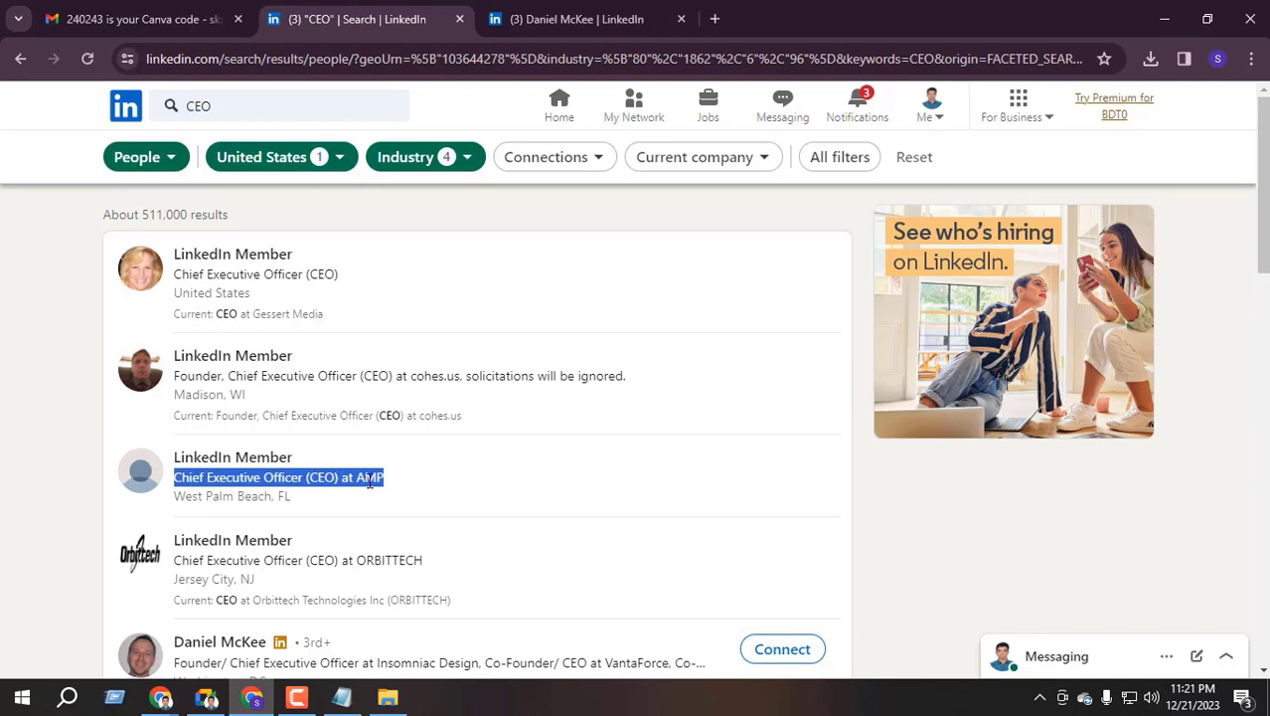
right_click(369, 480)
Search Google for the AMP member's headline and compare it with the CEO results
left_click(559, 338)
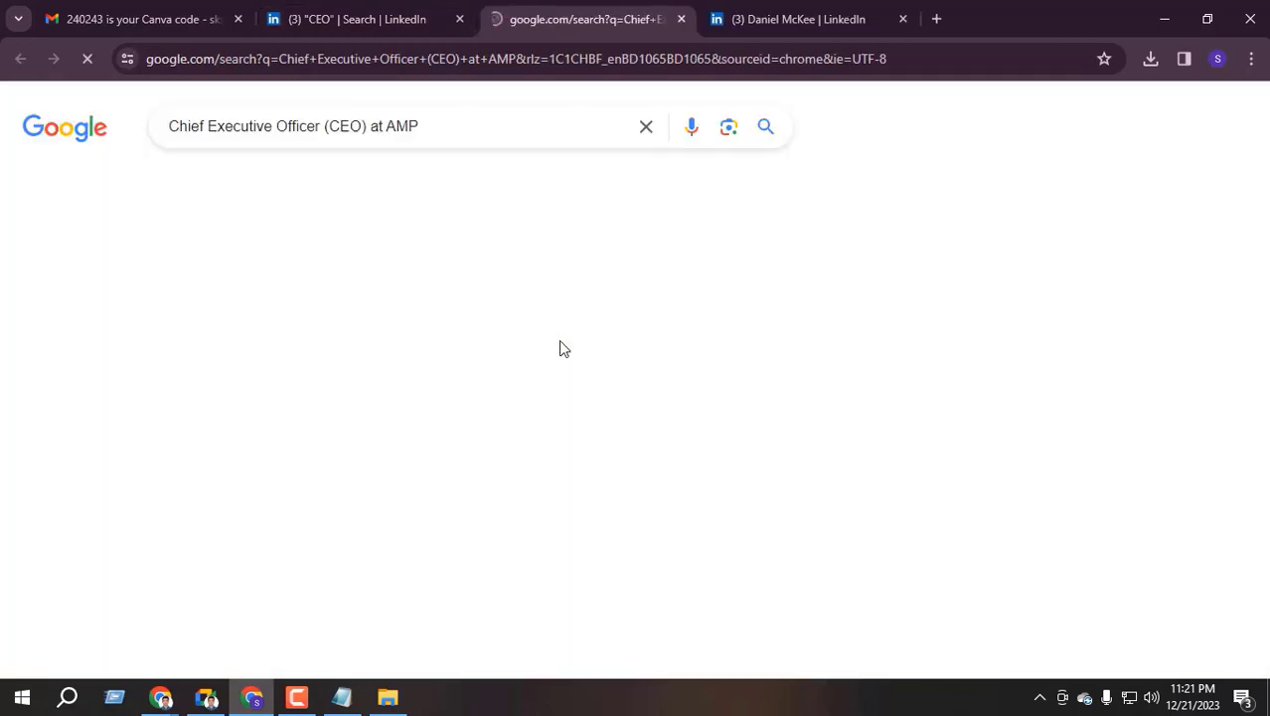
scroll(298, 408, "down", 2)
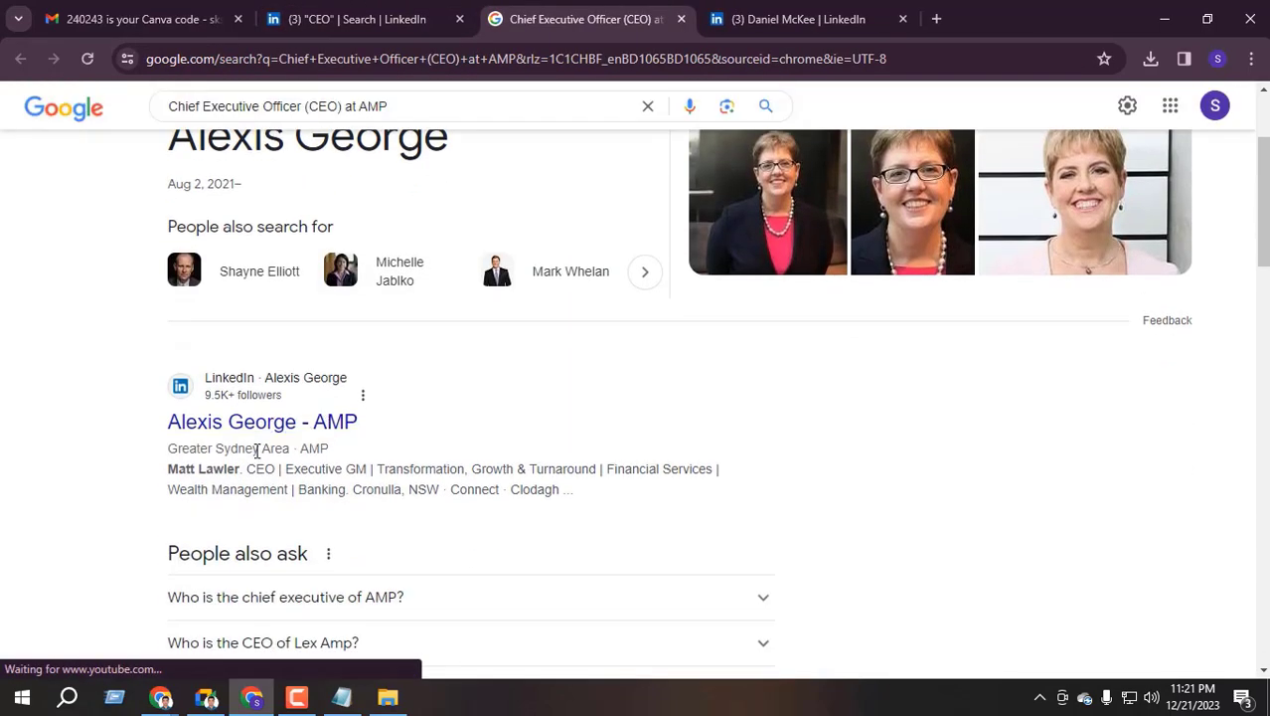
left_click(447, 12)
left_click(576, 10)
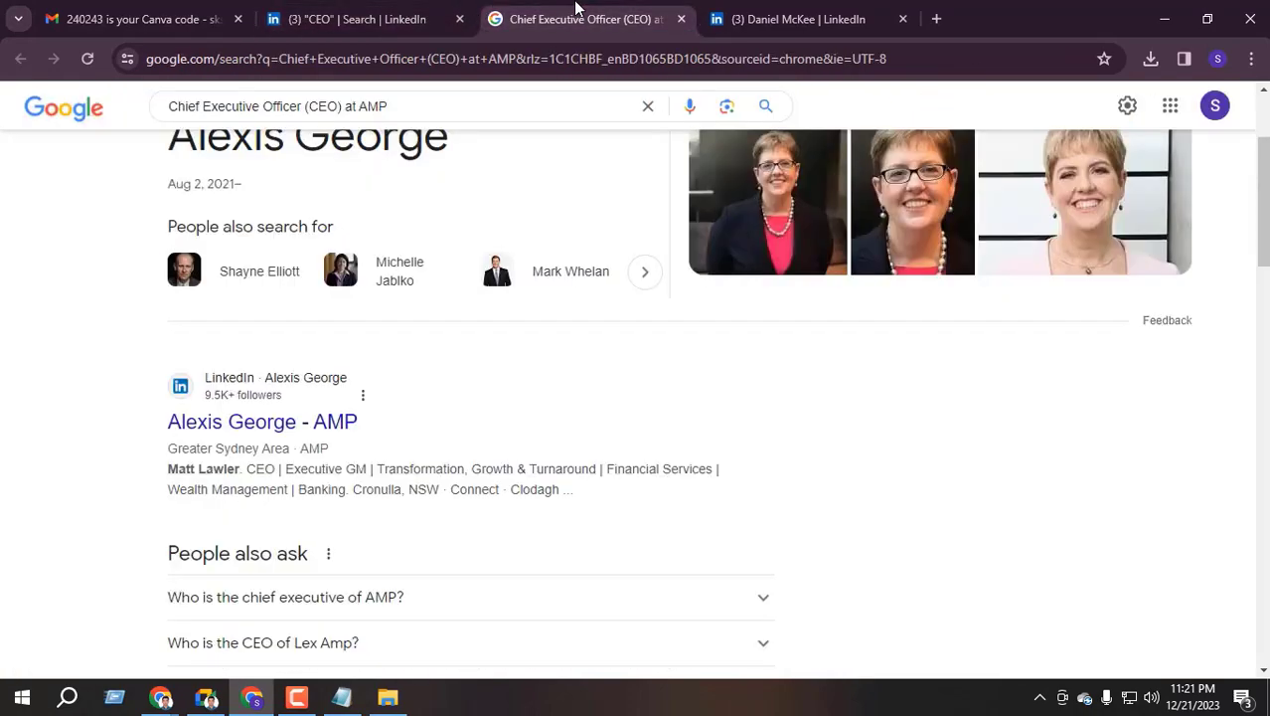
left_click(358, 19)
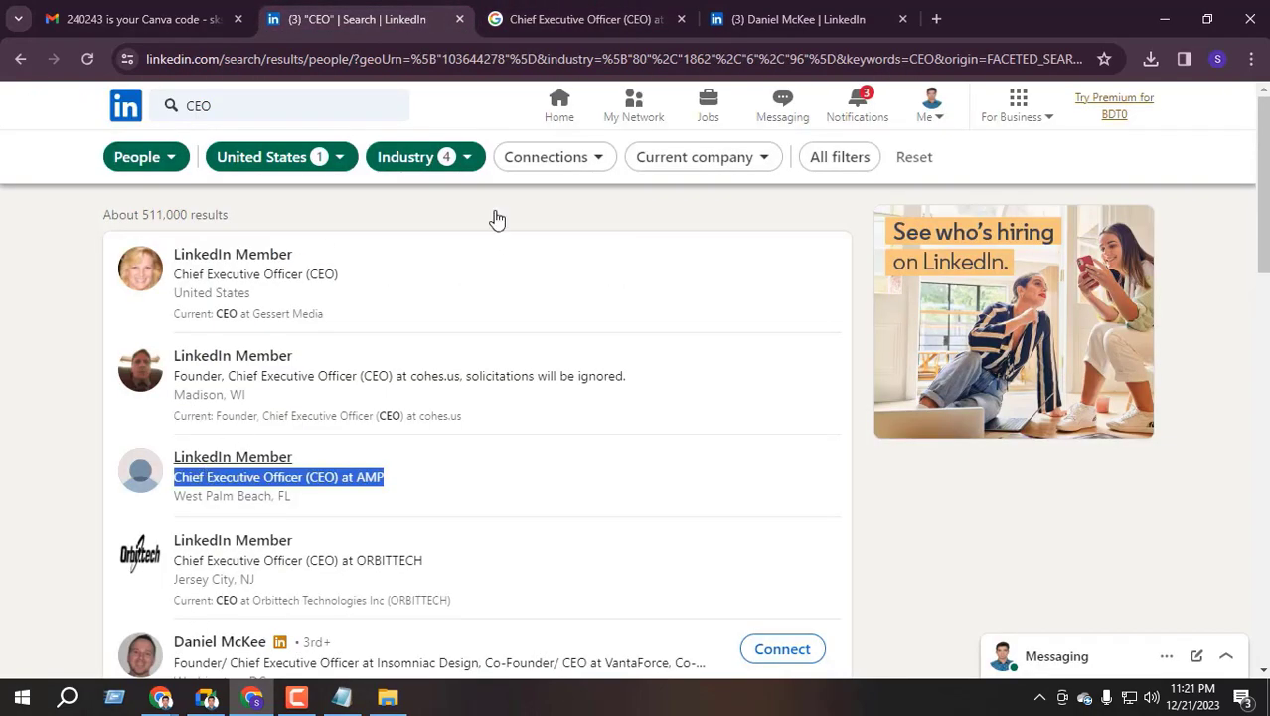
left_click(576, 19)
scroll(417, 419, "down", 4)
scroll(326, 448, "up", 4)
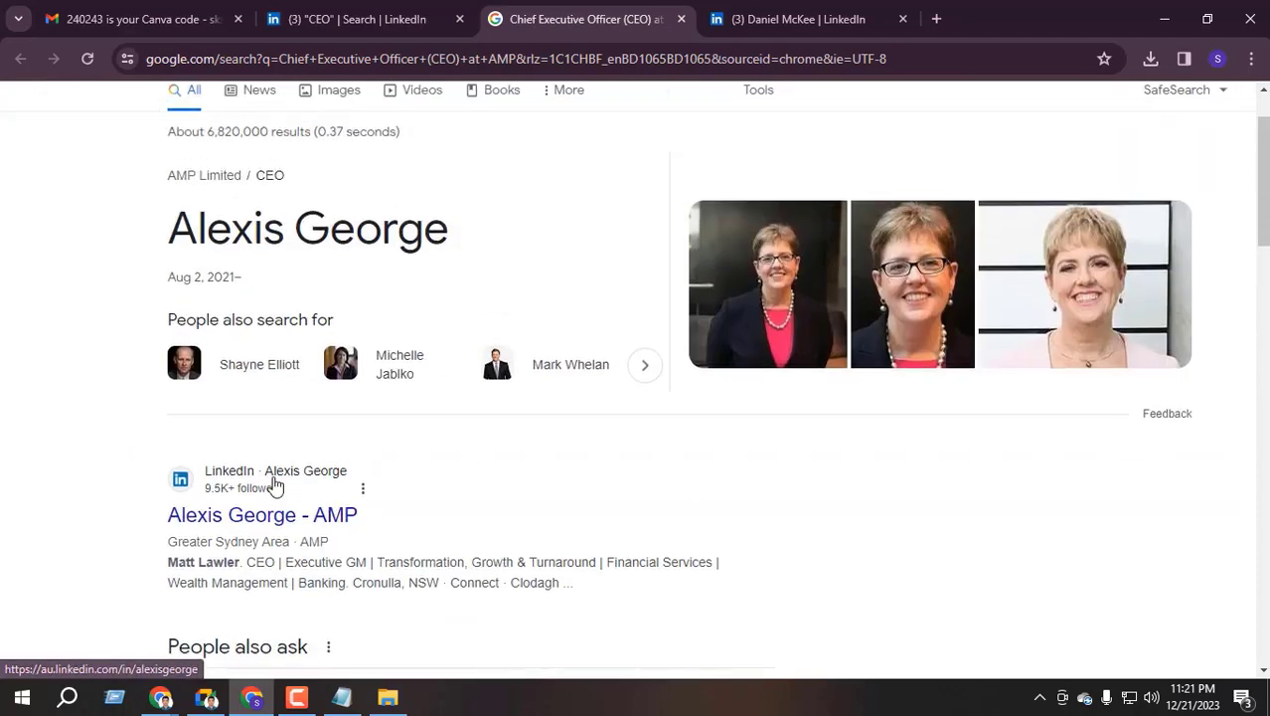
Open the AMP CEO's LinkedIn profile from Google and review the experience section
left_click(261, 515)
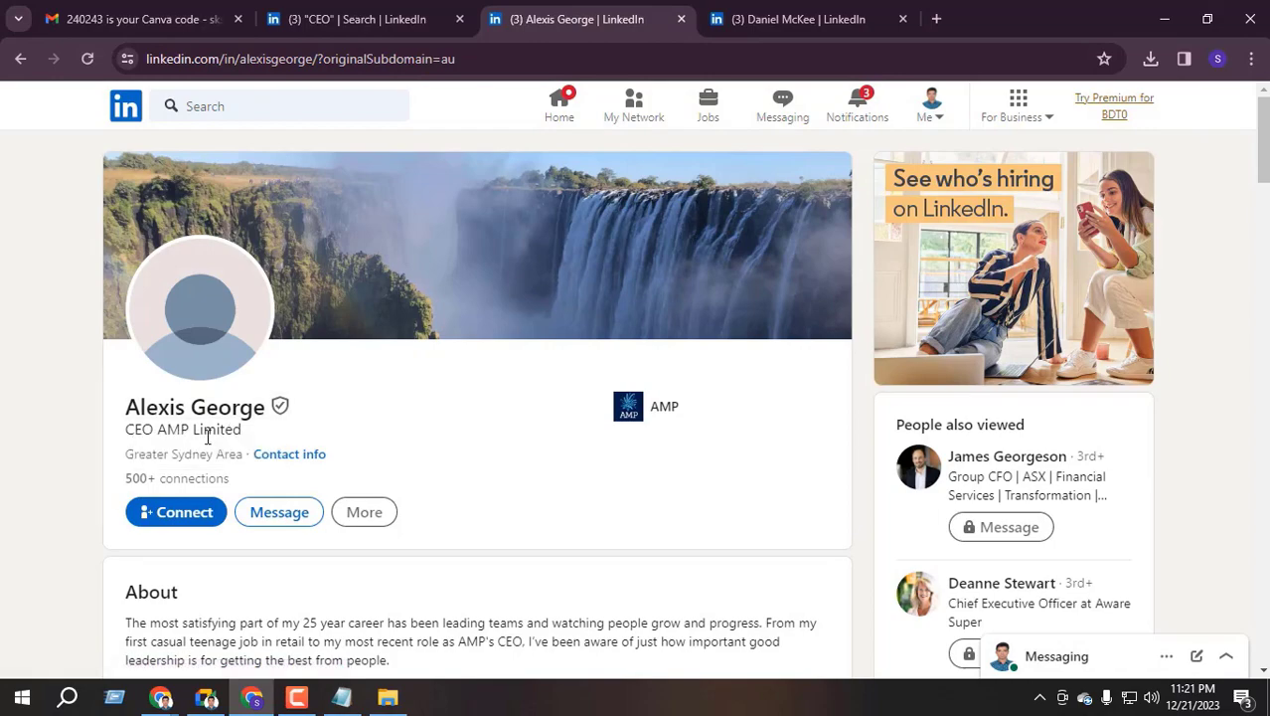
scroll(261, 437, "down", 10)
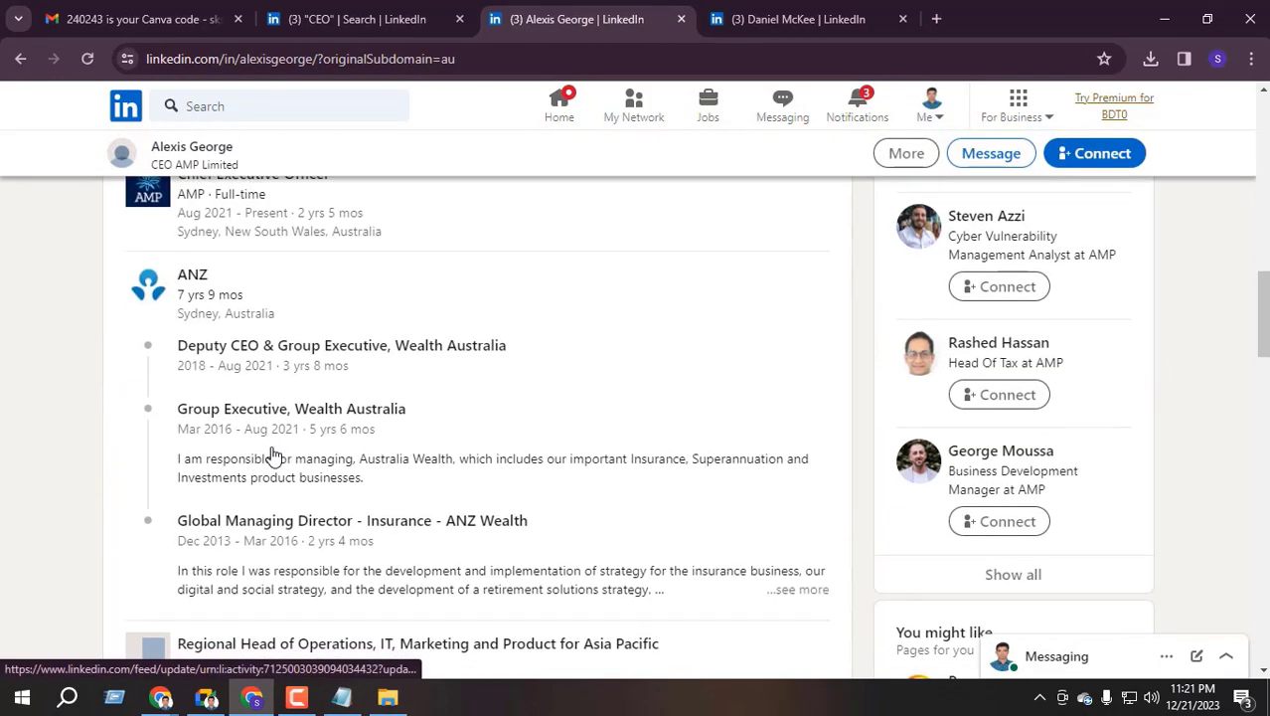
scroll(270, 448, "up", 3)
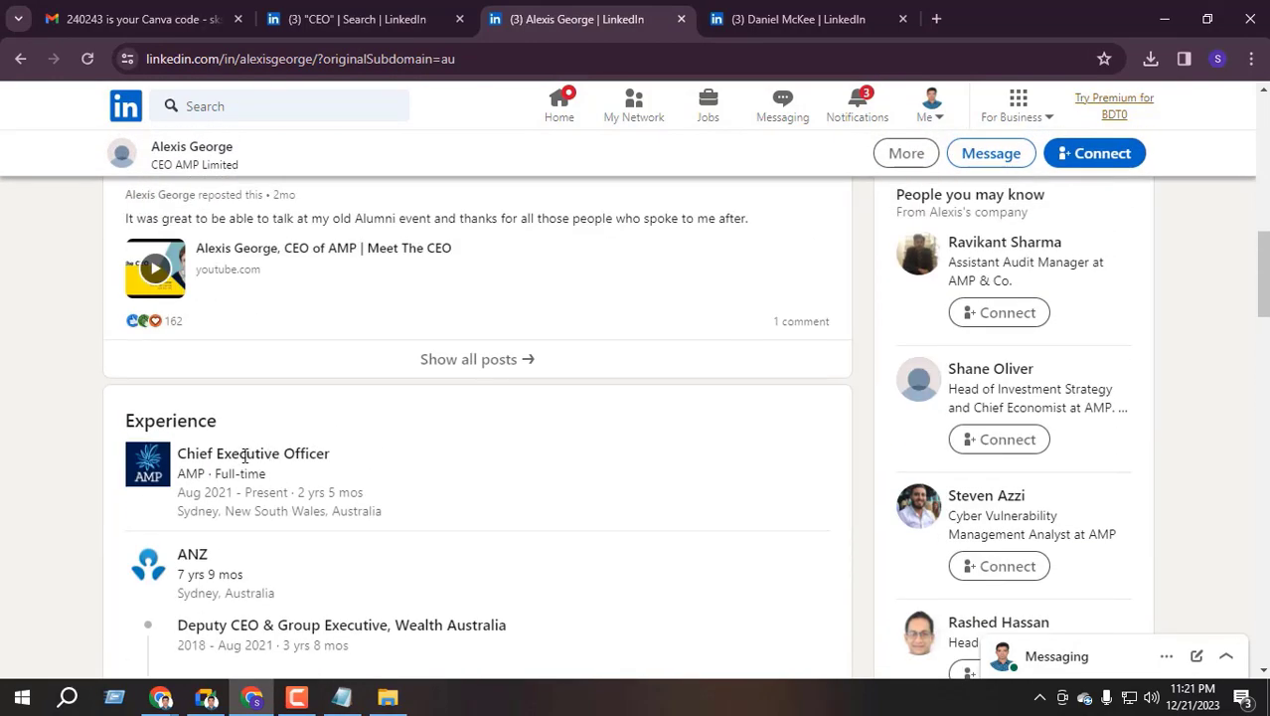
Close the AMP CEO's profile tab, leaving the CEO search results open
left_click(378, 16)
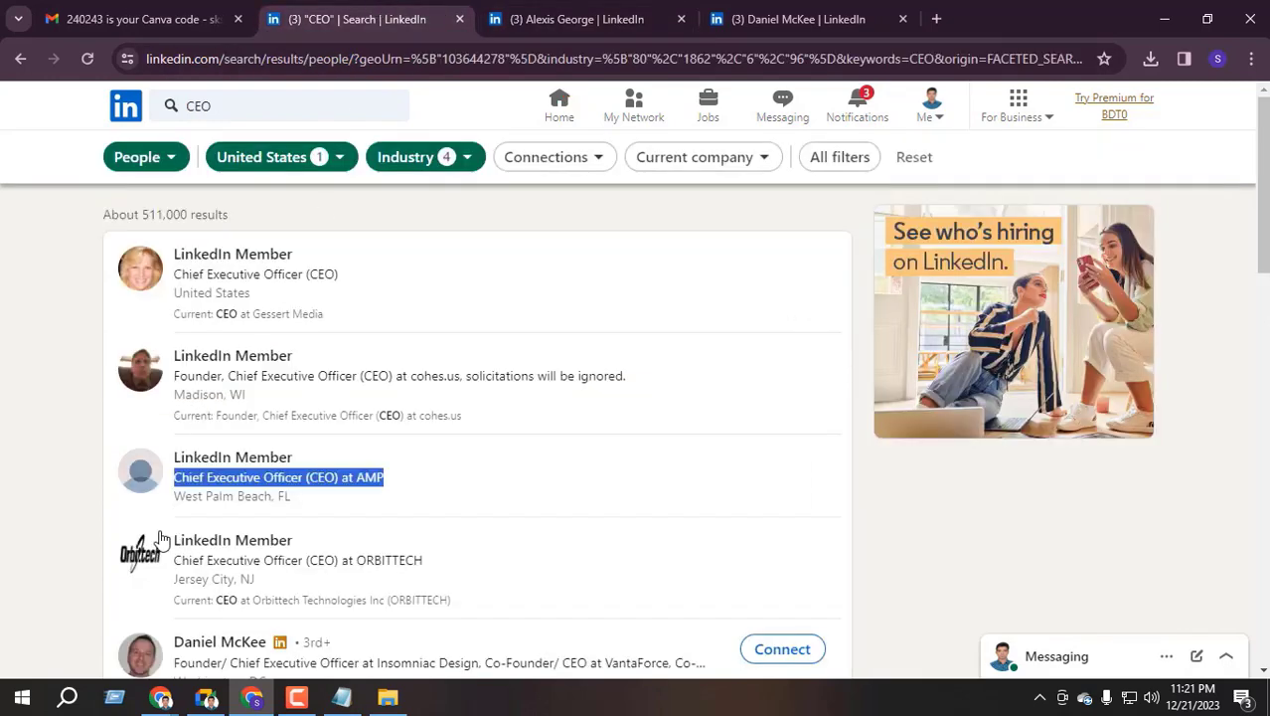
scroll(146, 485, "down", 1)
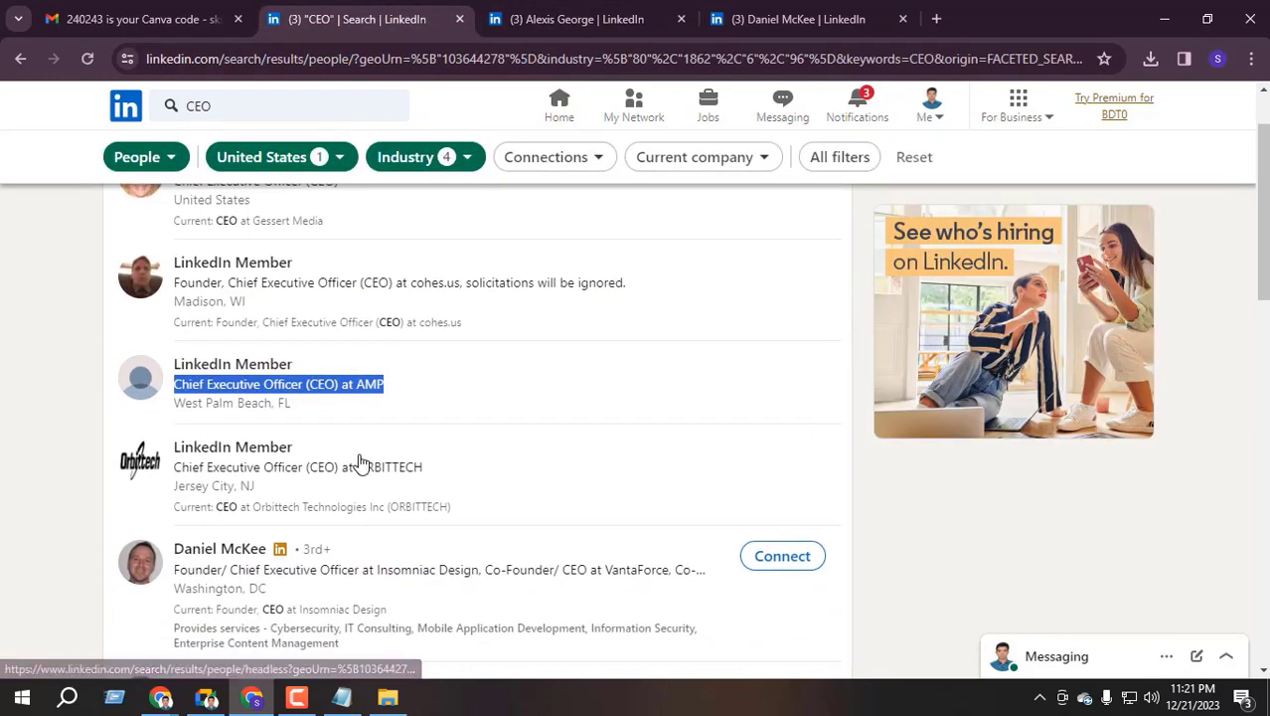
left_click(586, 16)
left_click(681, 19)
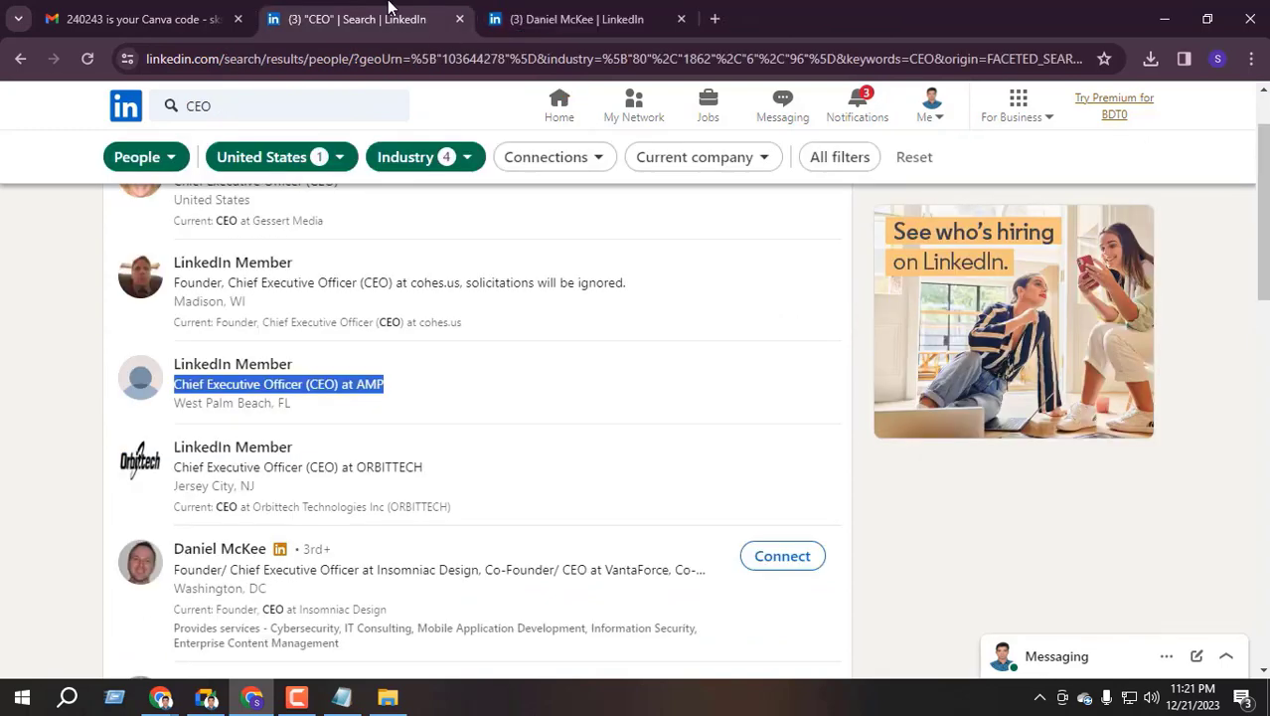
left_click_drag(358, 19, 596, 19)
Scroll the results and select the 'CEO and Co-Founder at Stark' headline
scroll(299, 458, "down", 3)
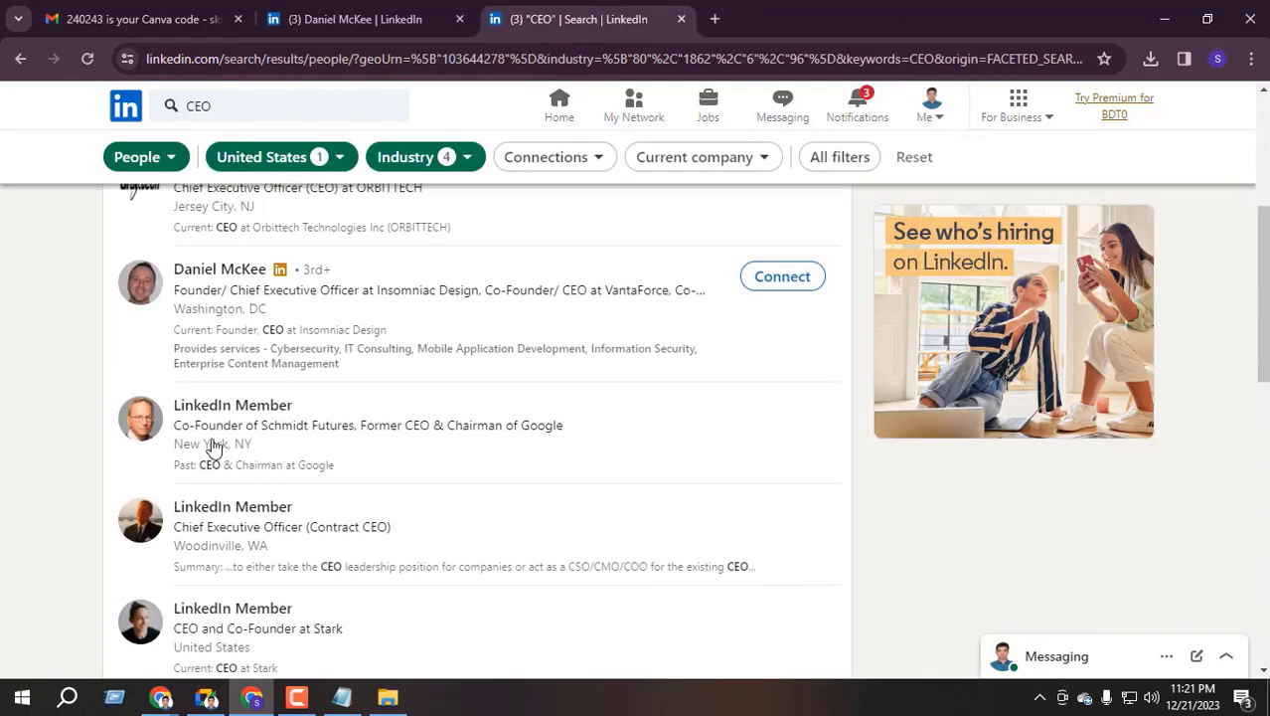
scroll(197, 454, "down", 1)
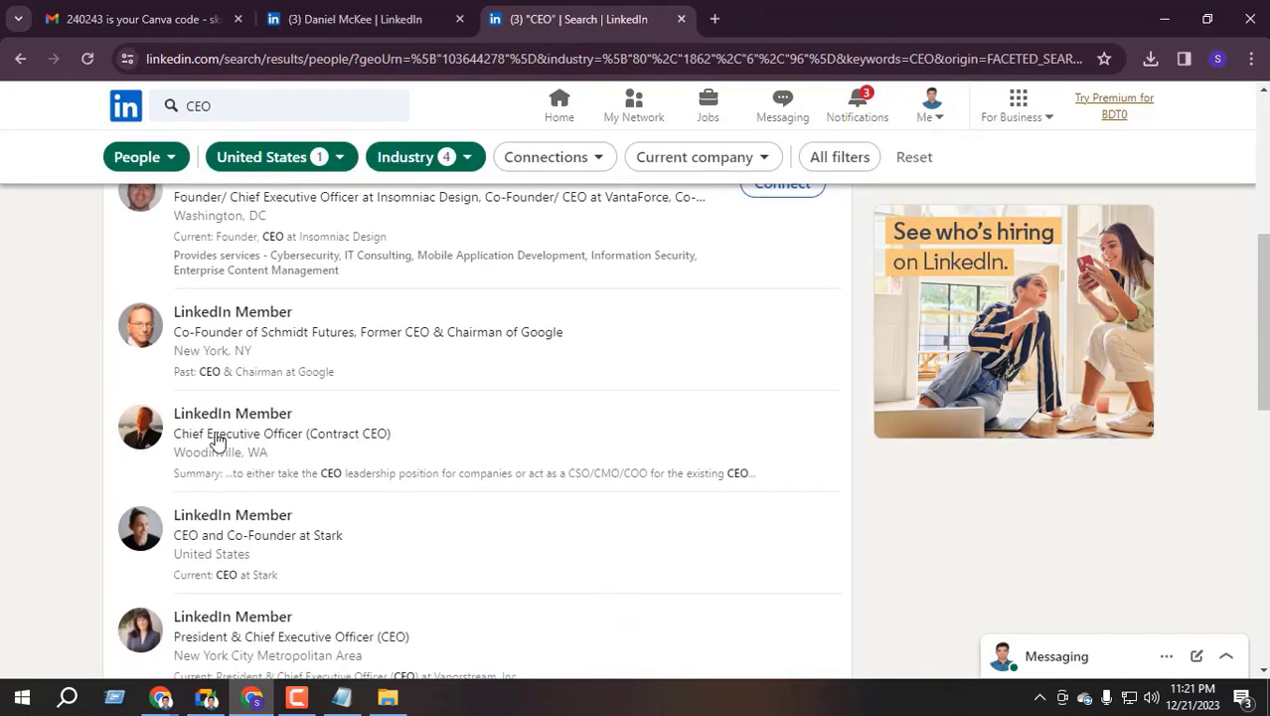
scroll(216, 439, "down", 1)
scroll(240, 456, "down", 1)
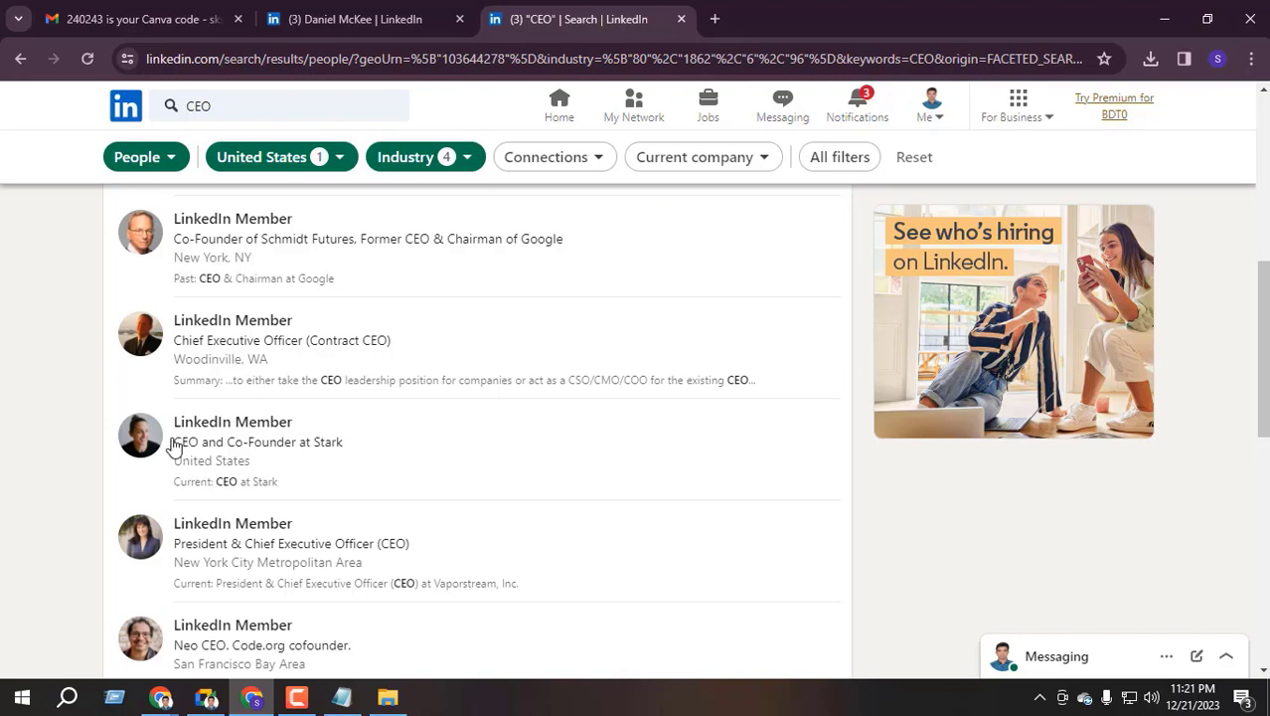
left_click_drag(174, 443, 336, 444)
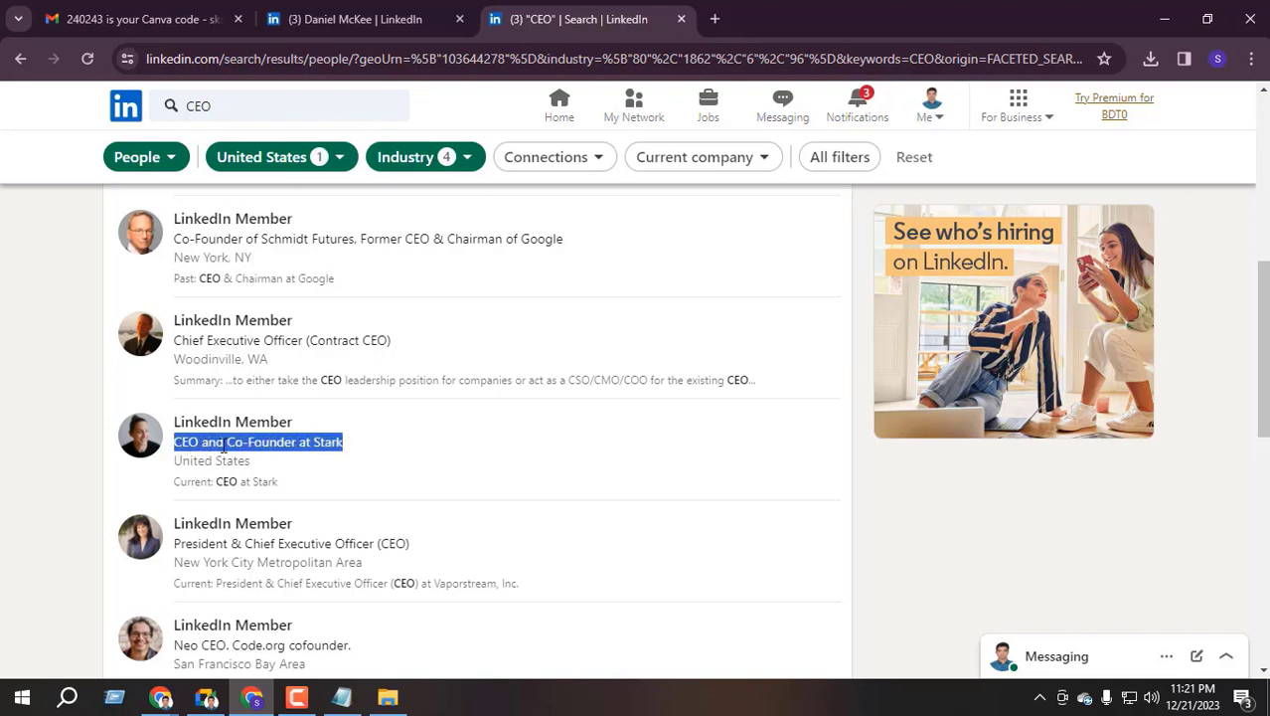
right_click(328, 446)
left_click(502, 301)
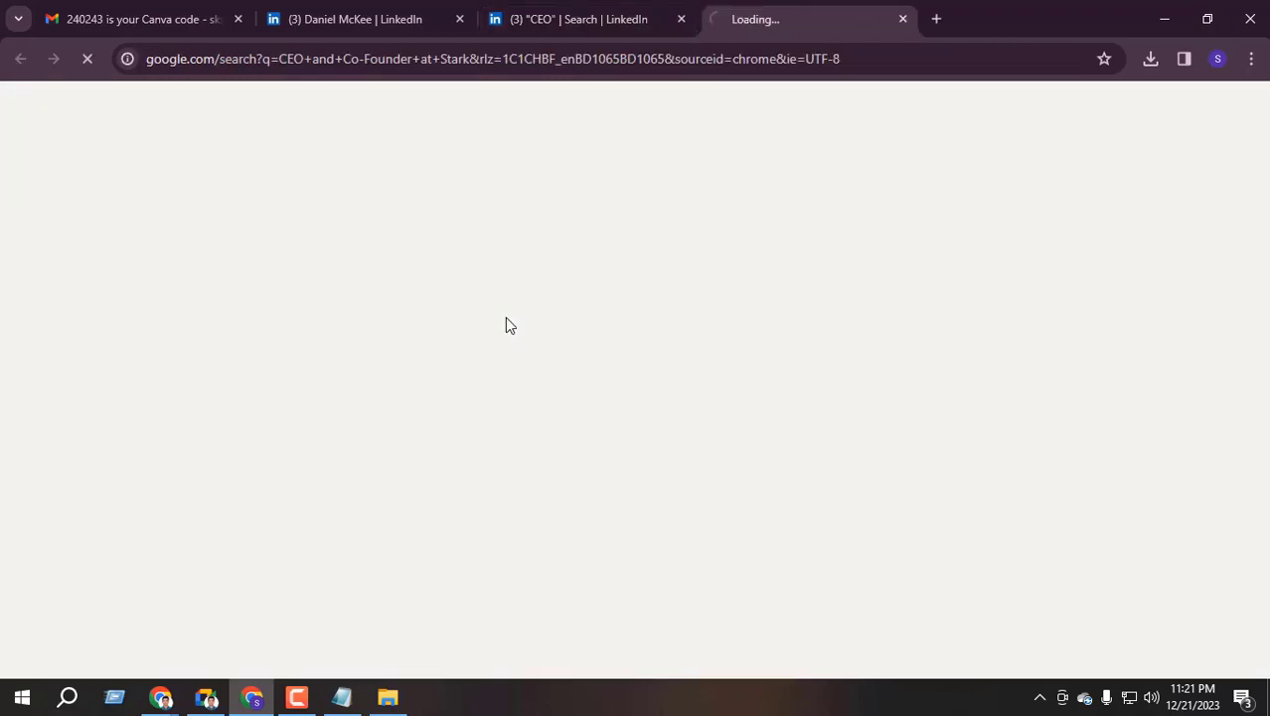
scroll(235, 597, "down", 2)
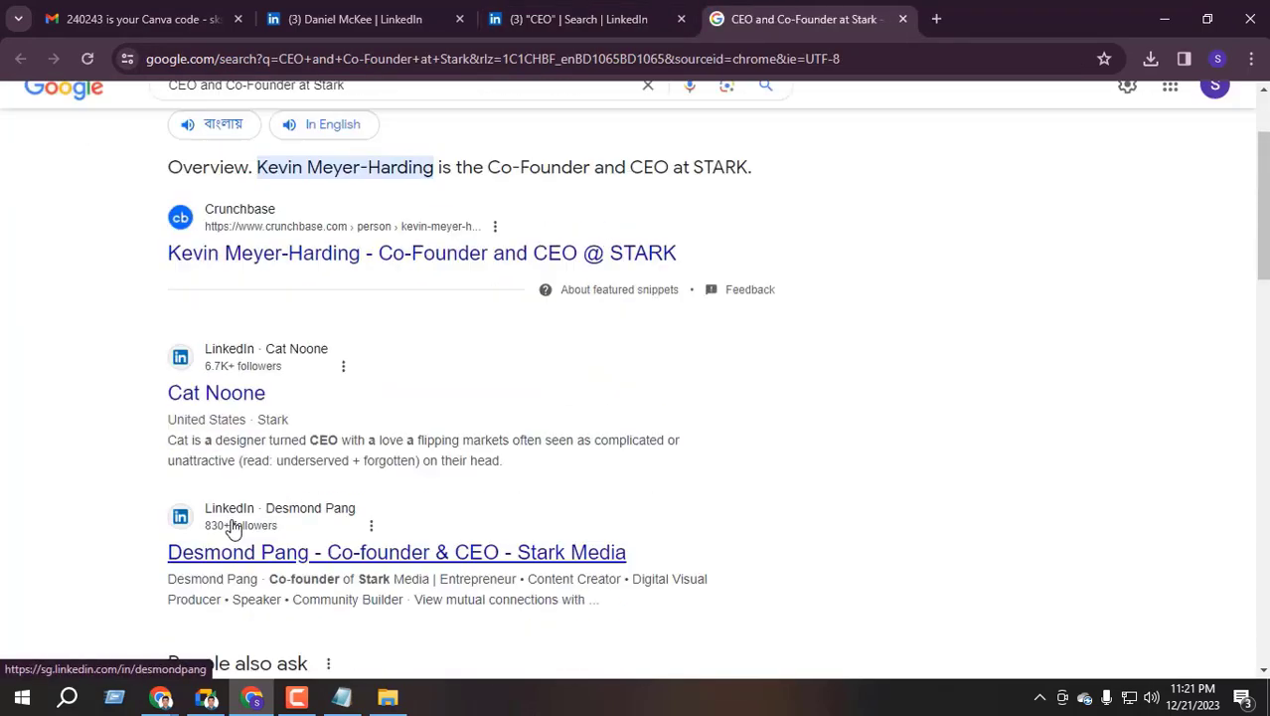
left_click(216, 348)
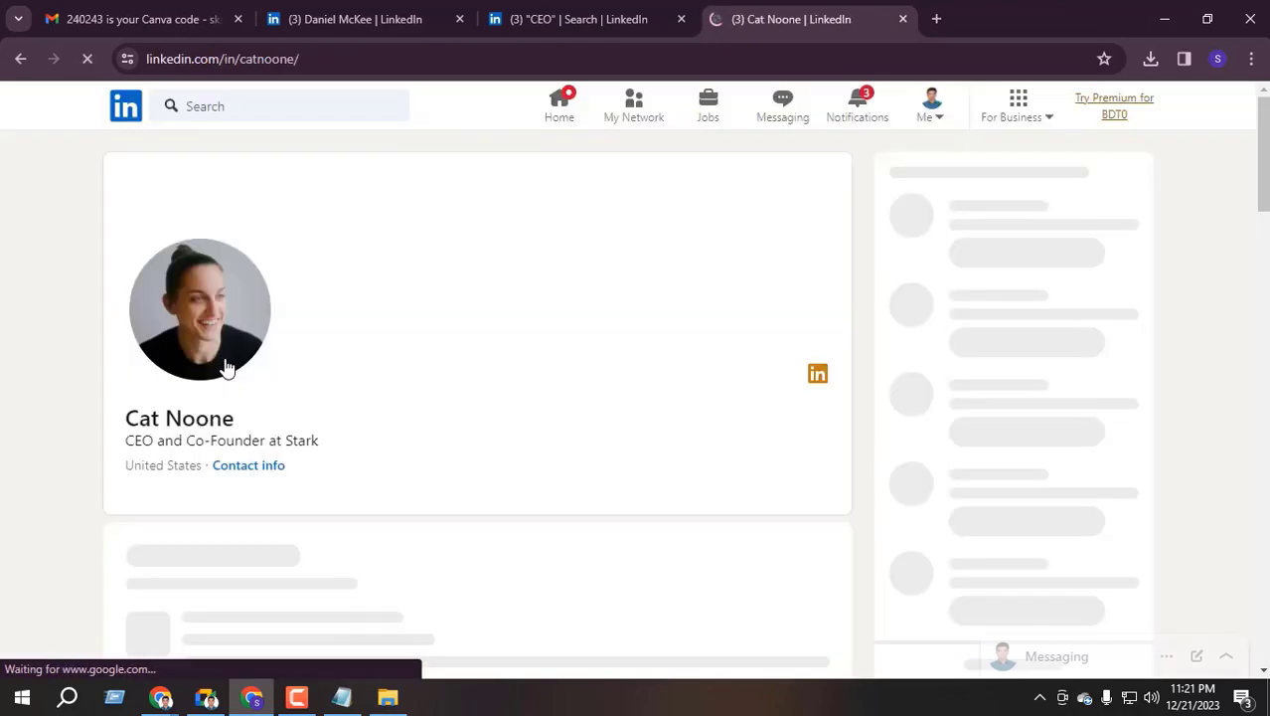
left_click(577, 19)
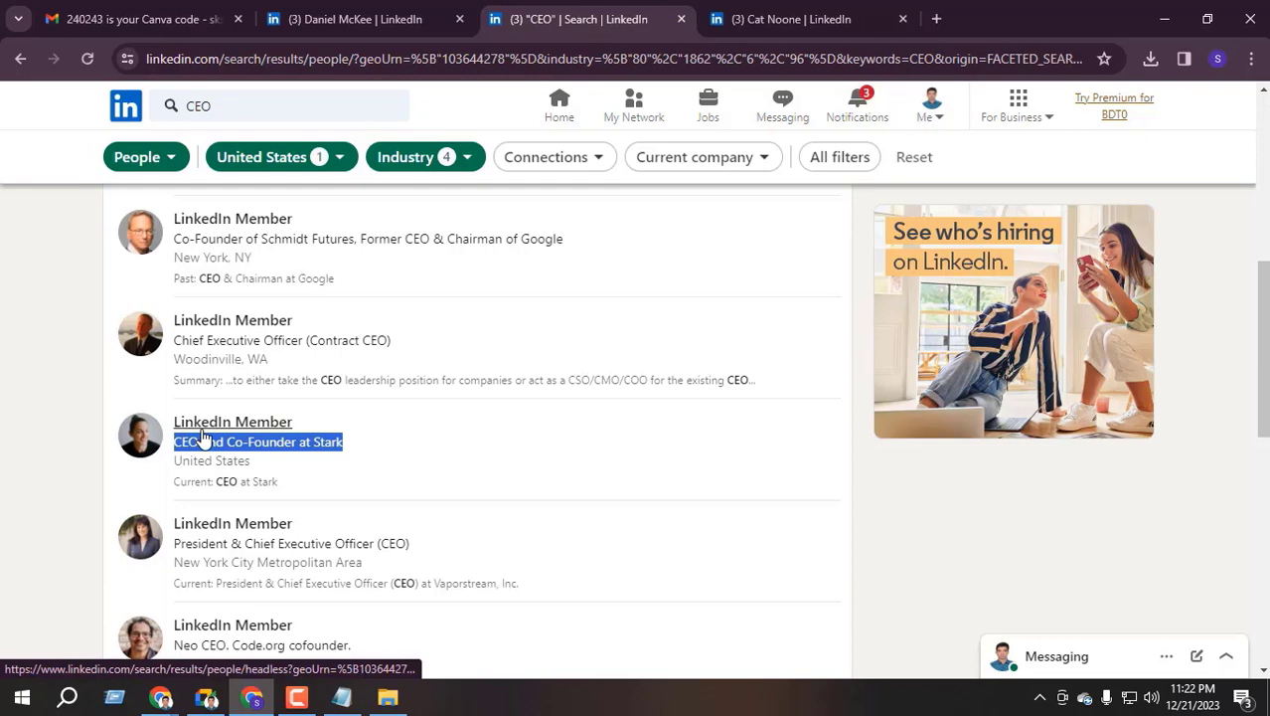
left_click(795, 19)
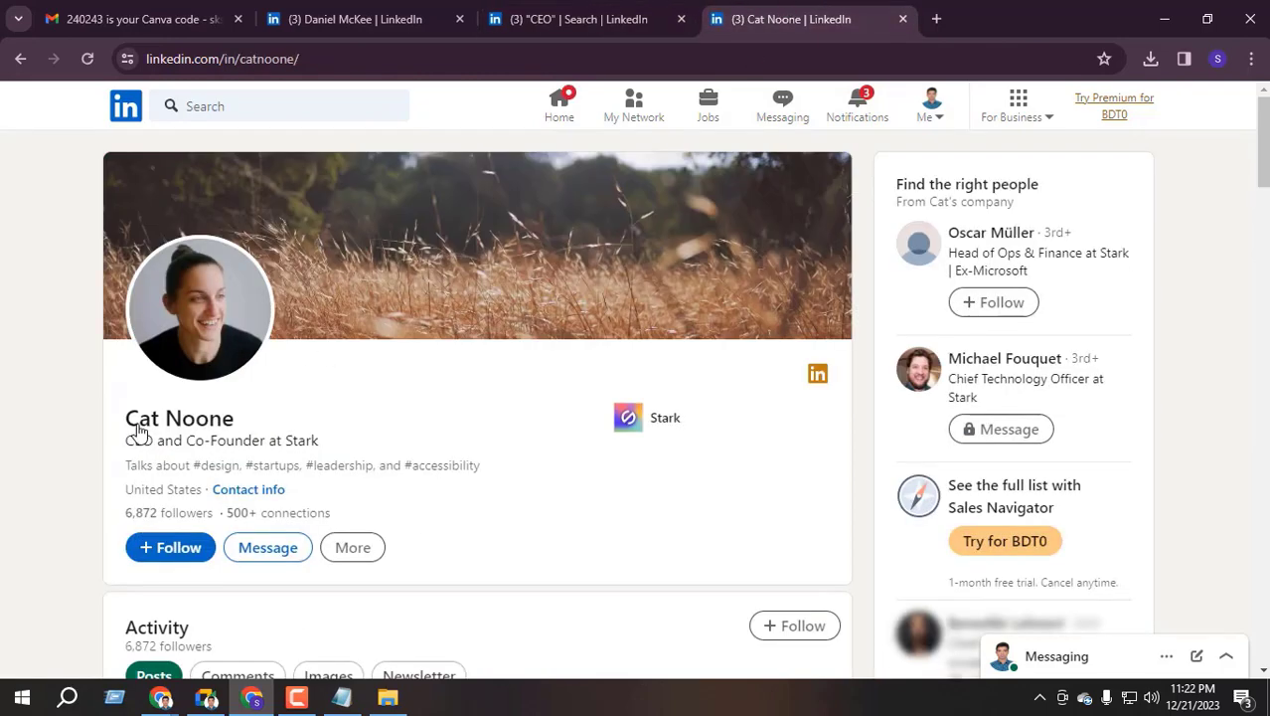
left_click_drag(111, 419, 372, 377)
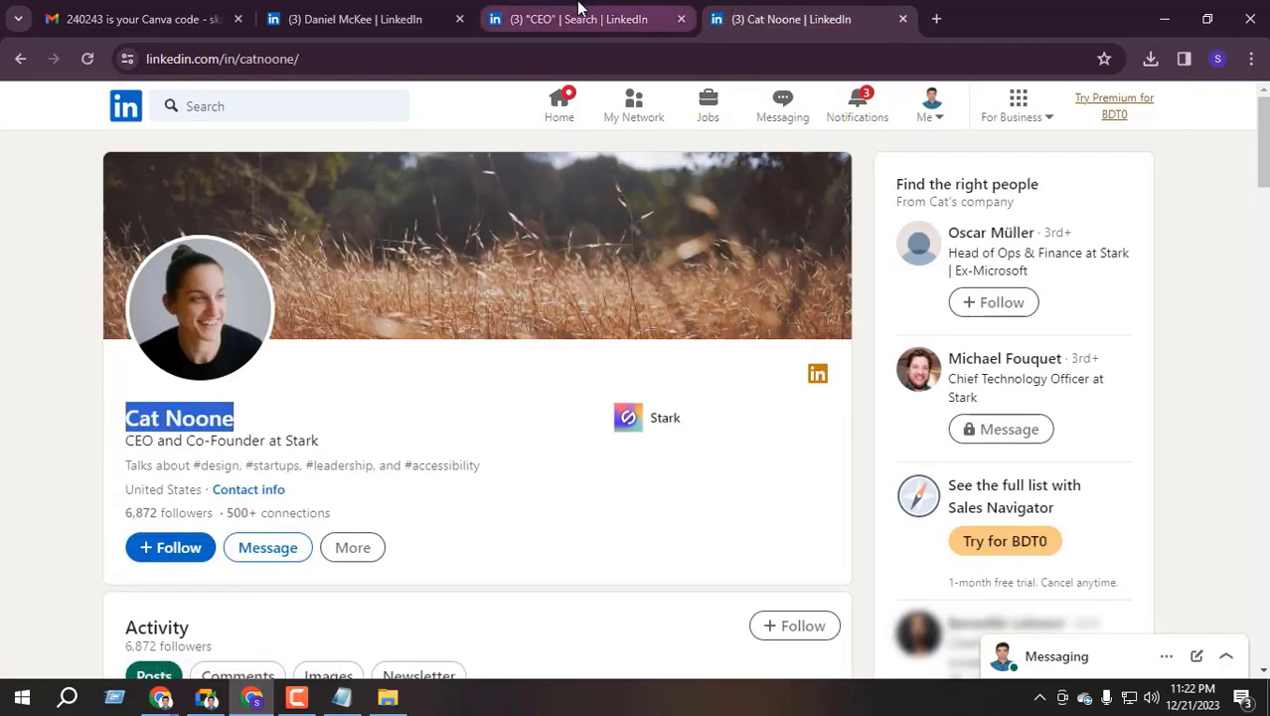
left_click(577, 19)
left_click(741, 14)
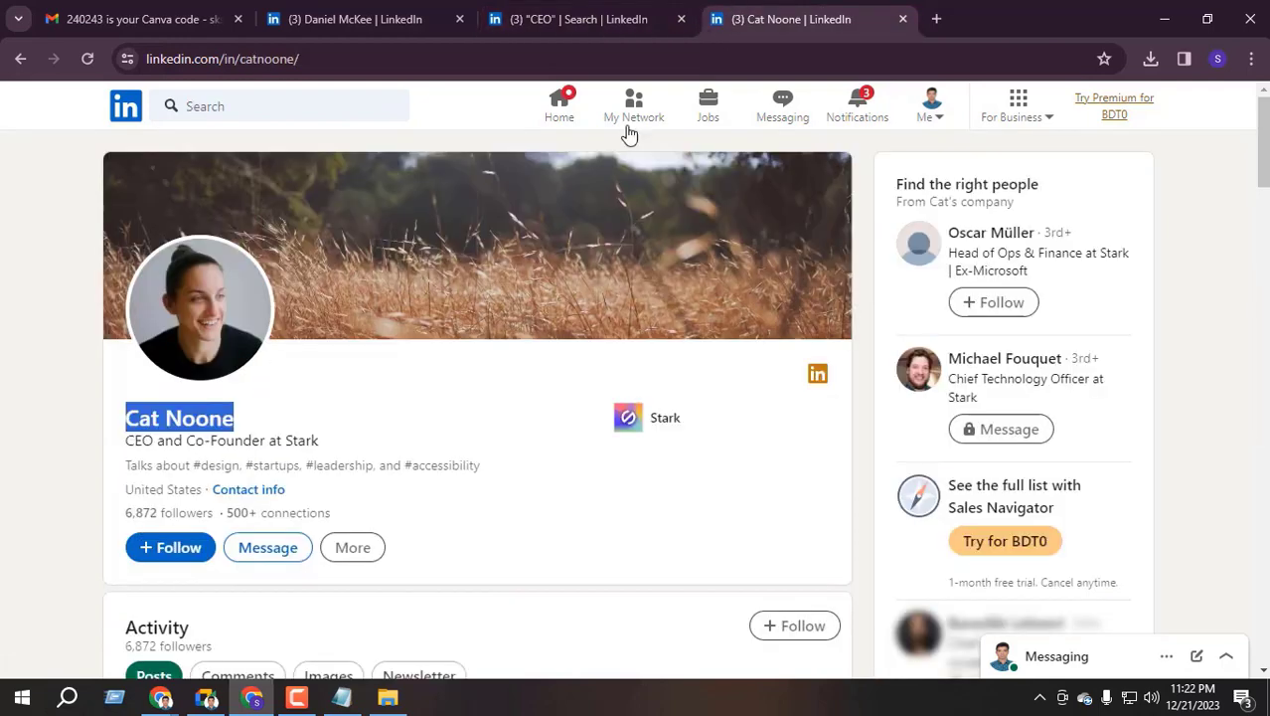
left_click(576, 19)
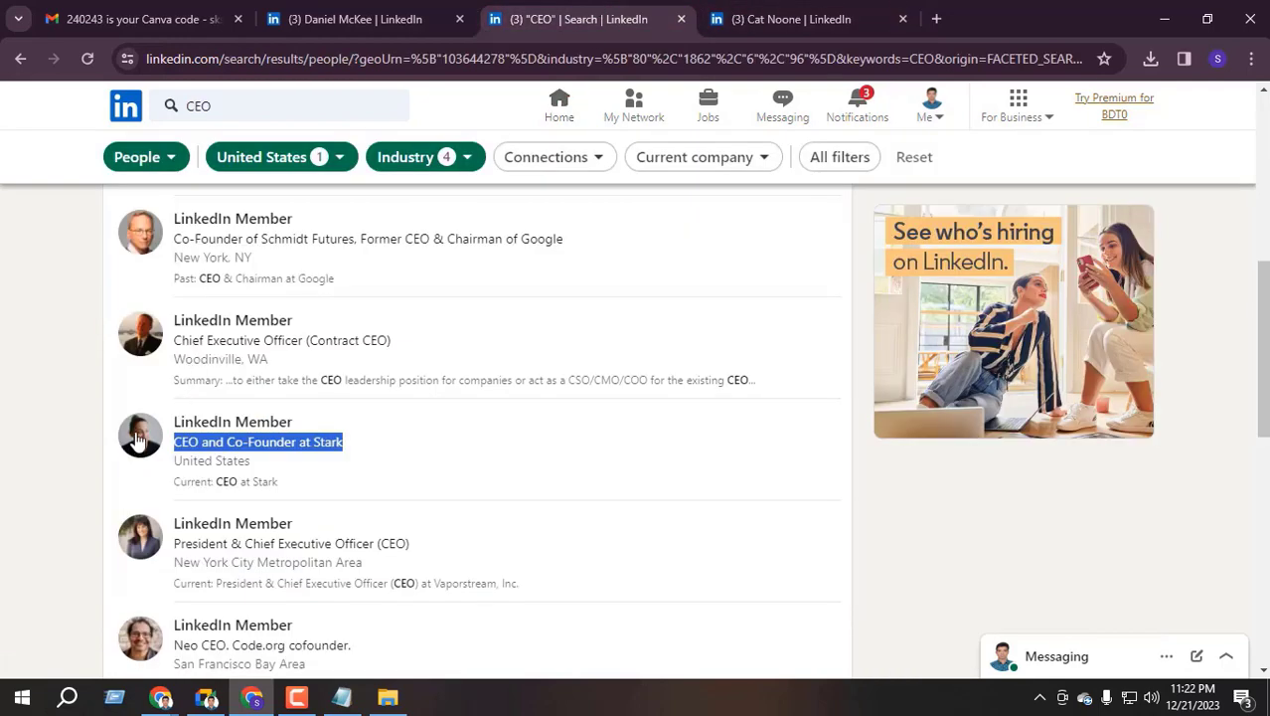
left_click(780, 10)
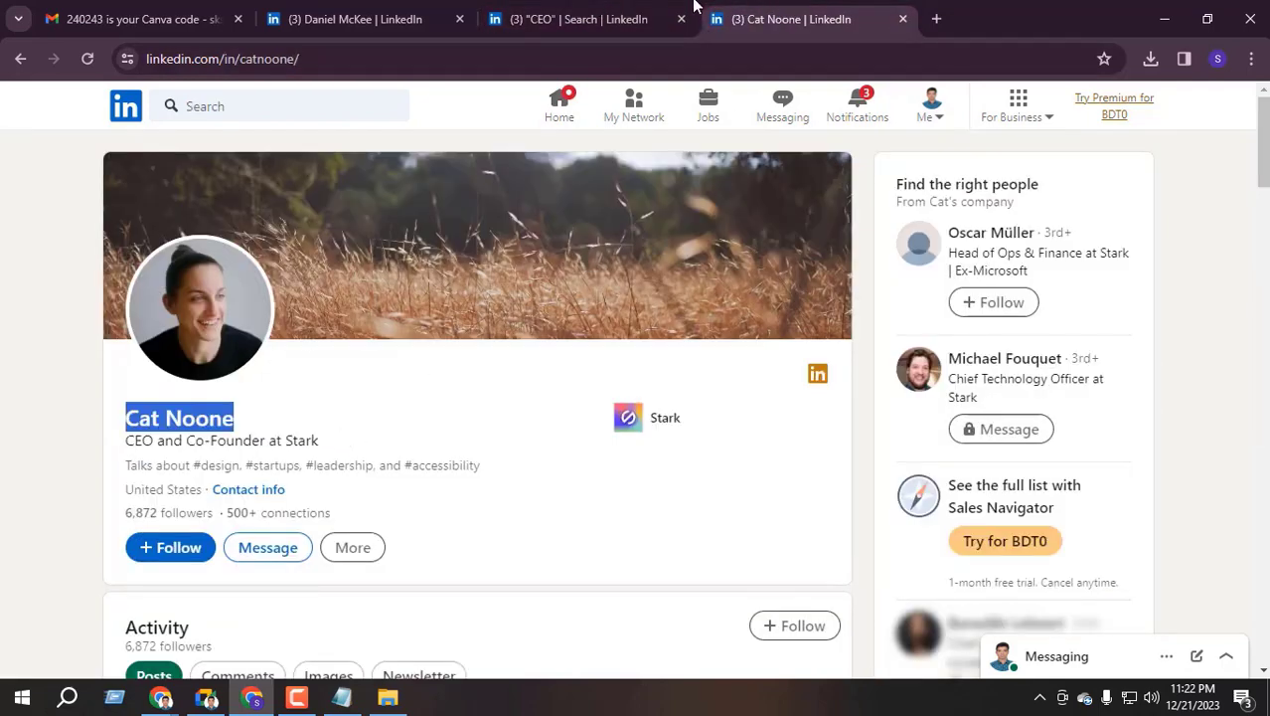
scroll(184, 454, "down", 2)
Return to the CEO results, and select and then deselect the New York CEO entry's text
key("ctrl+shift+Tab")
scroll(159, 548, "down", 4)
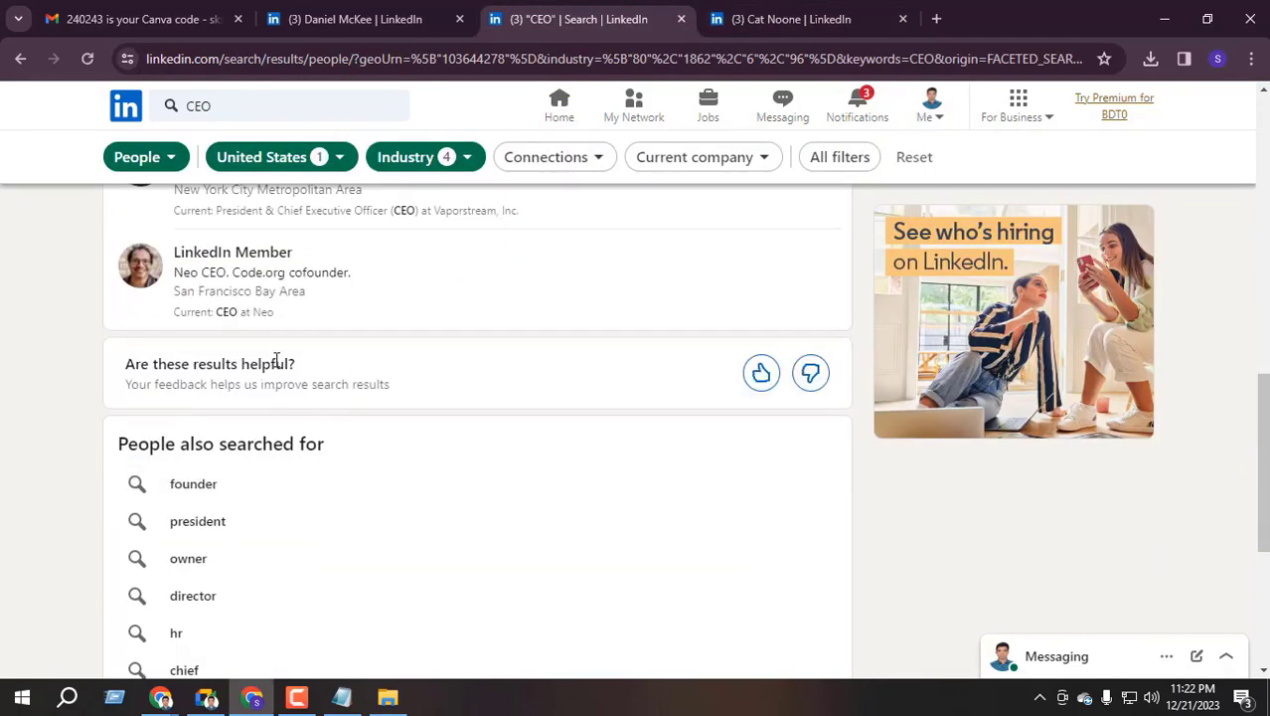
scroll(286, 405, "up", 3)
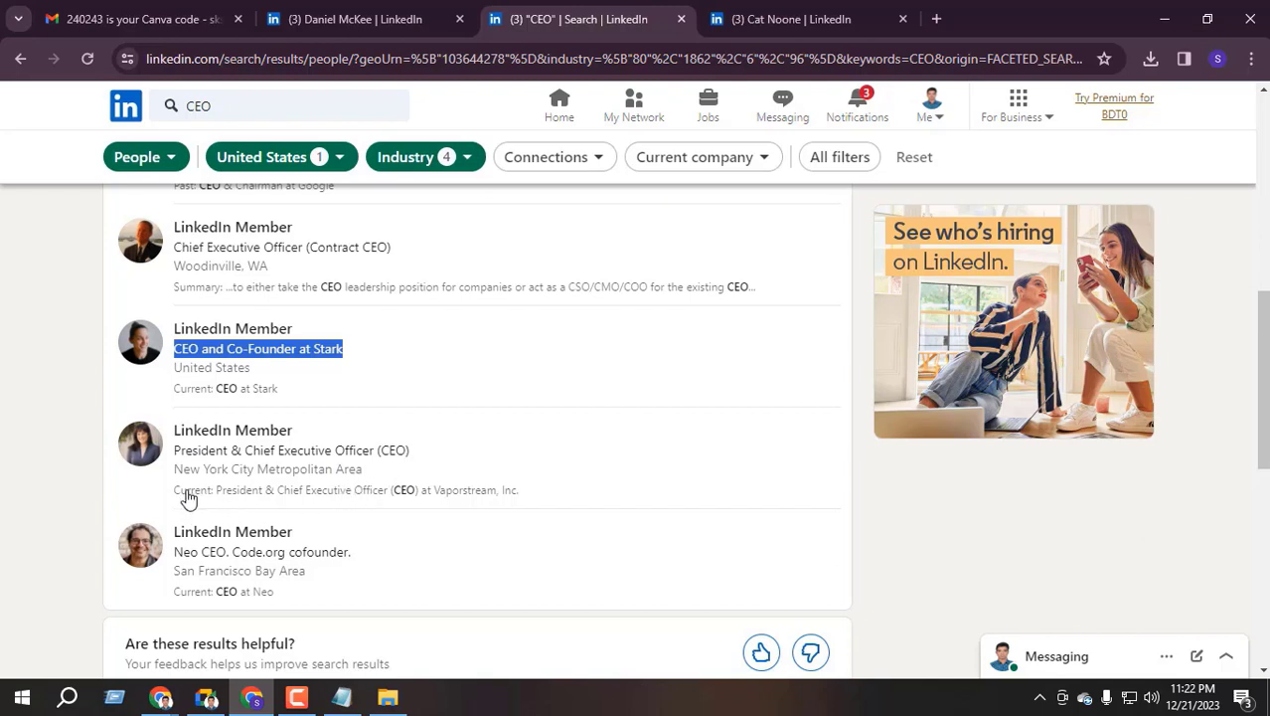
left_click_drag(169, 494, 536, 498)
left_click(20, 530)
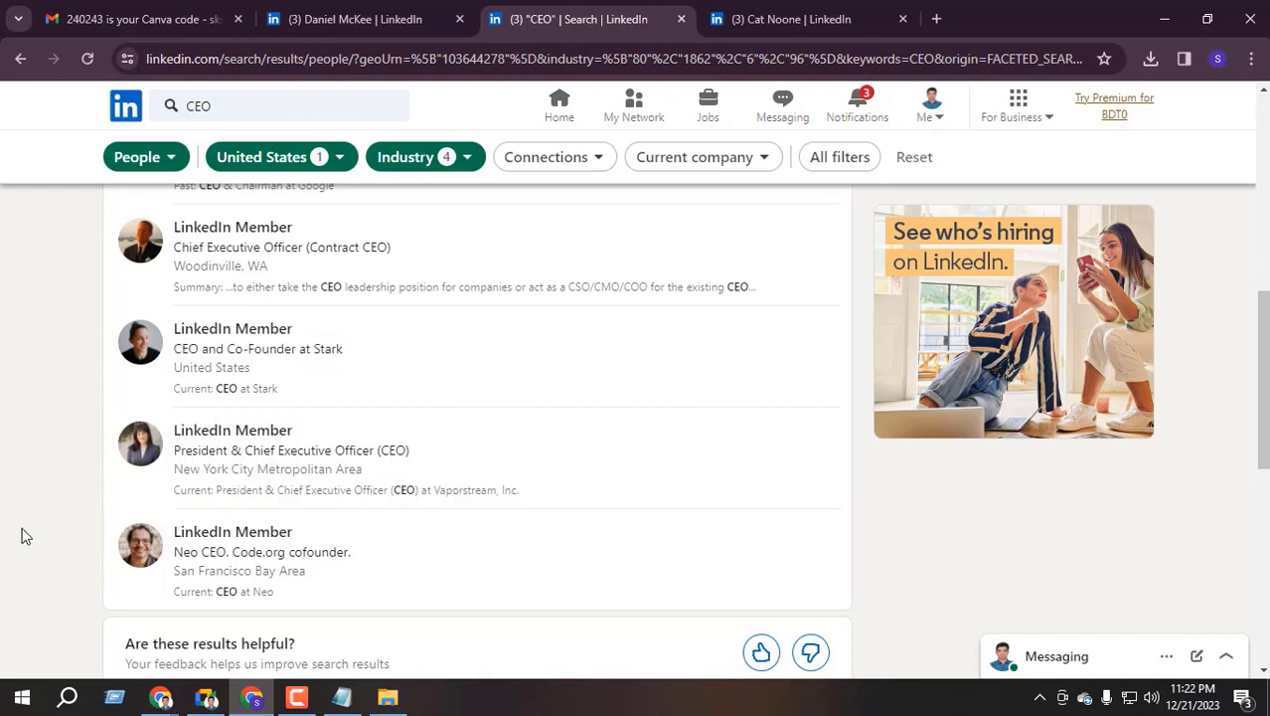
Adjust the page zoom and scroll to the hidden Vaporstream, Inc. President & CEO entry
scroll(406, 445, "down", 1)
key("ctrl+plus")
key("ctrl+plus")
key("ctrl+plus")
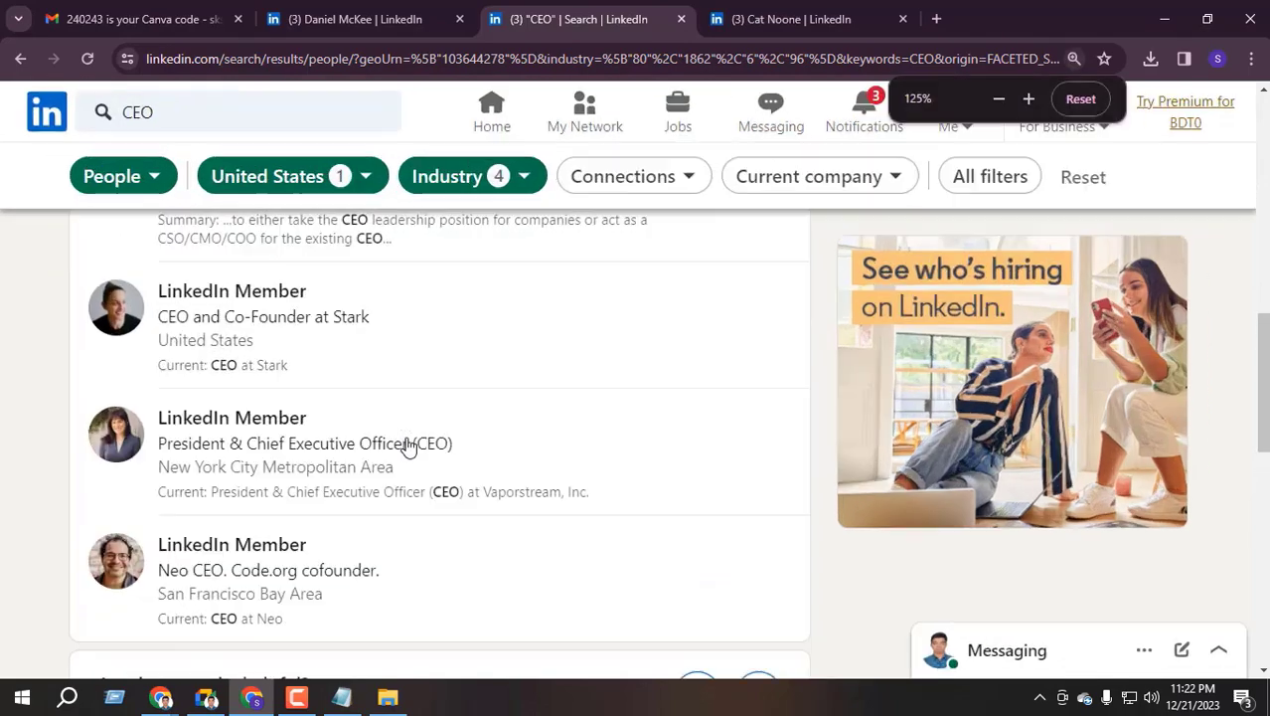
key("ctrl+minus")
key("ctrl+minus")
scroll(447, 487, "down", 1)
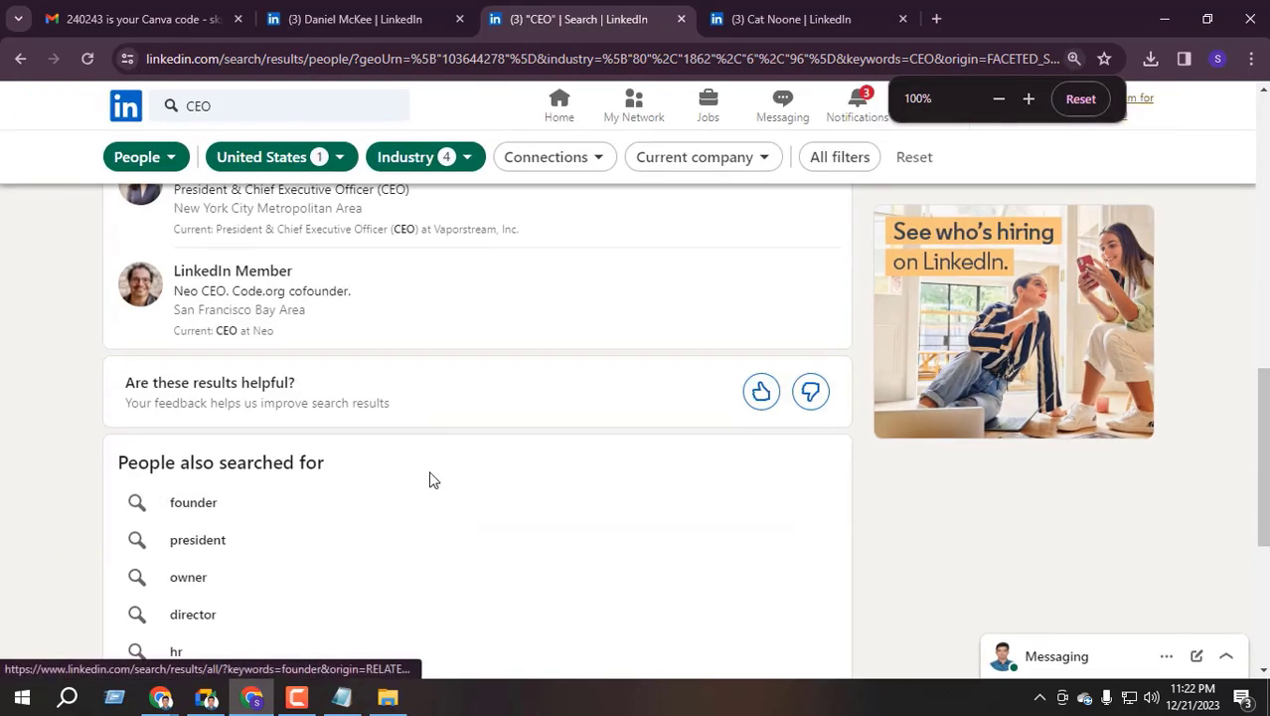
key("ctrl+plus")
key("ctrl+plus")
scroll(418, 475, "down", 4)
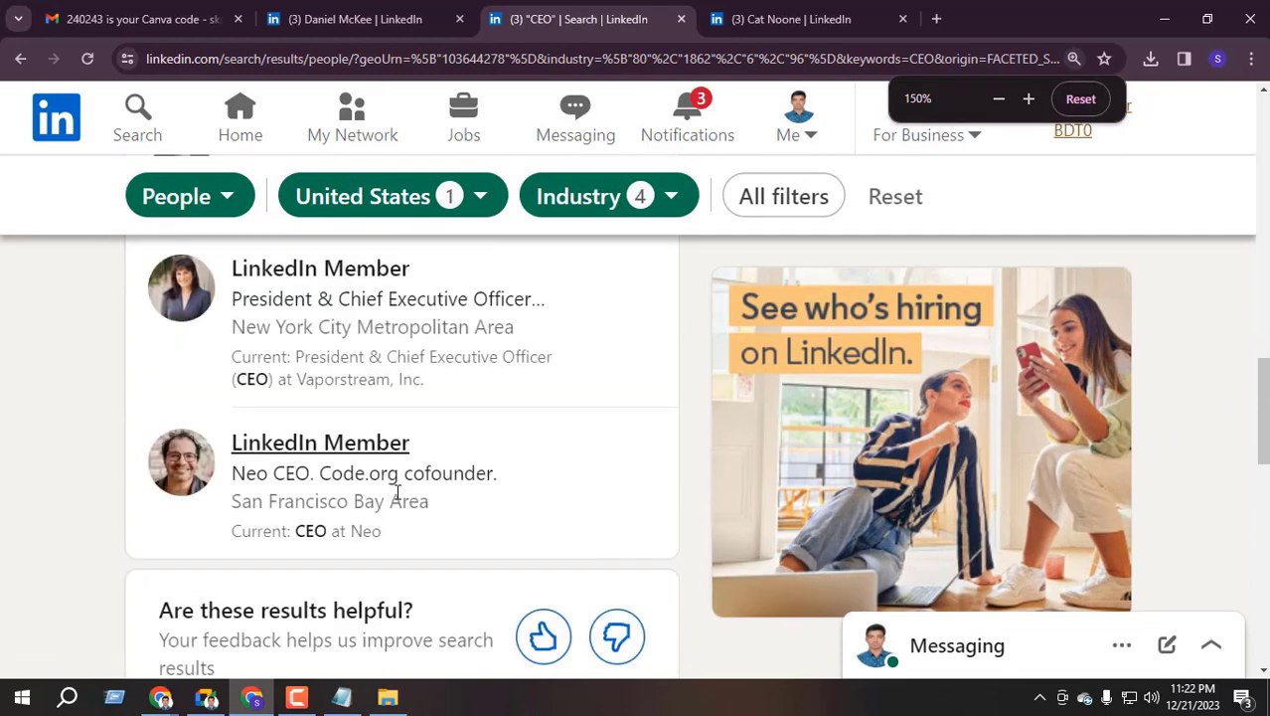
scroll(353, 467, "up", 2)
scroll(351, 463, "up", 1)
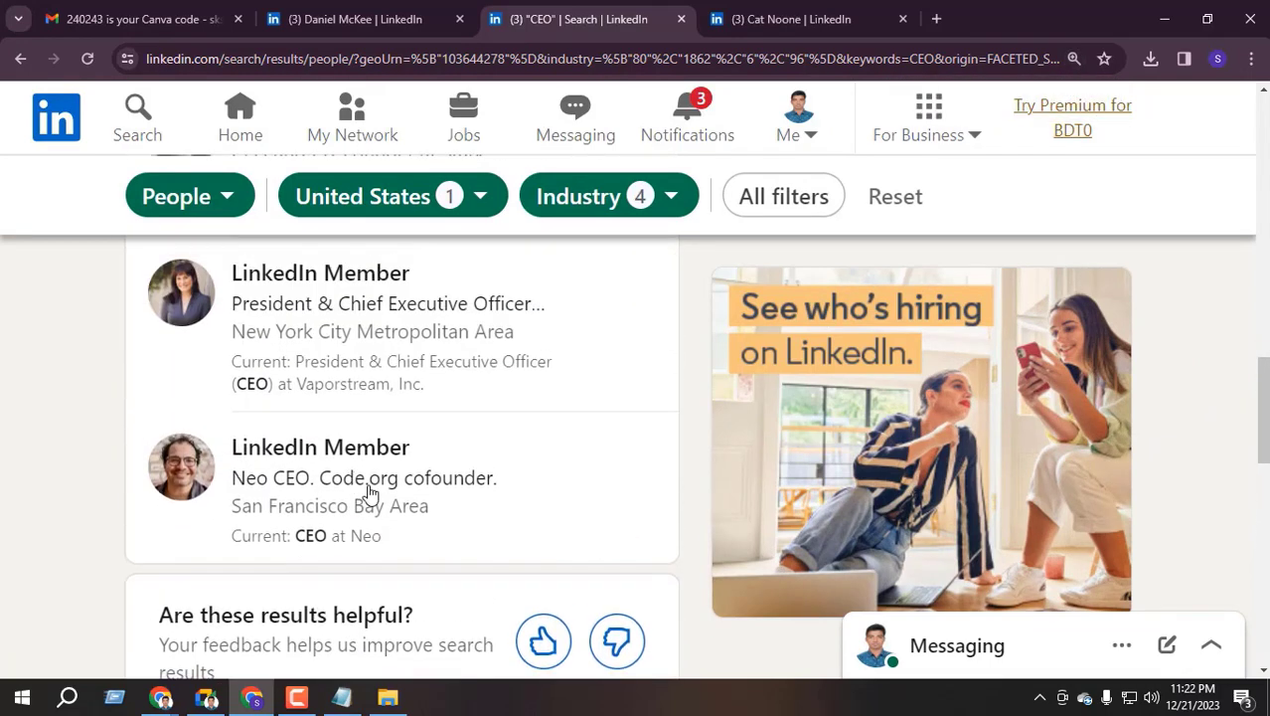
key("ctrl+minus")
scroll(368, 490, "up", 2)
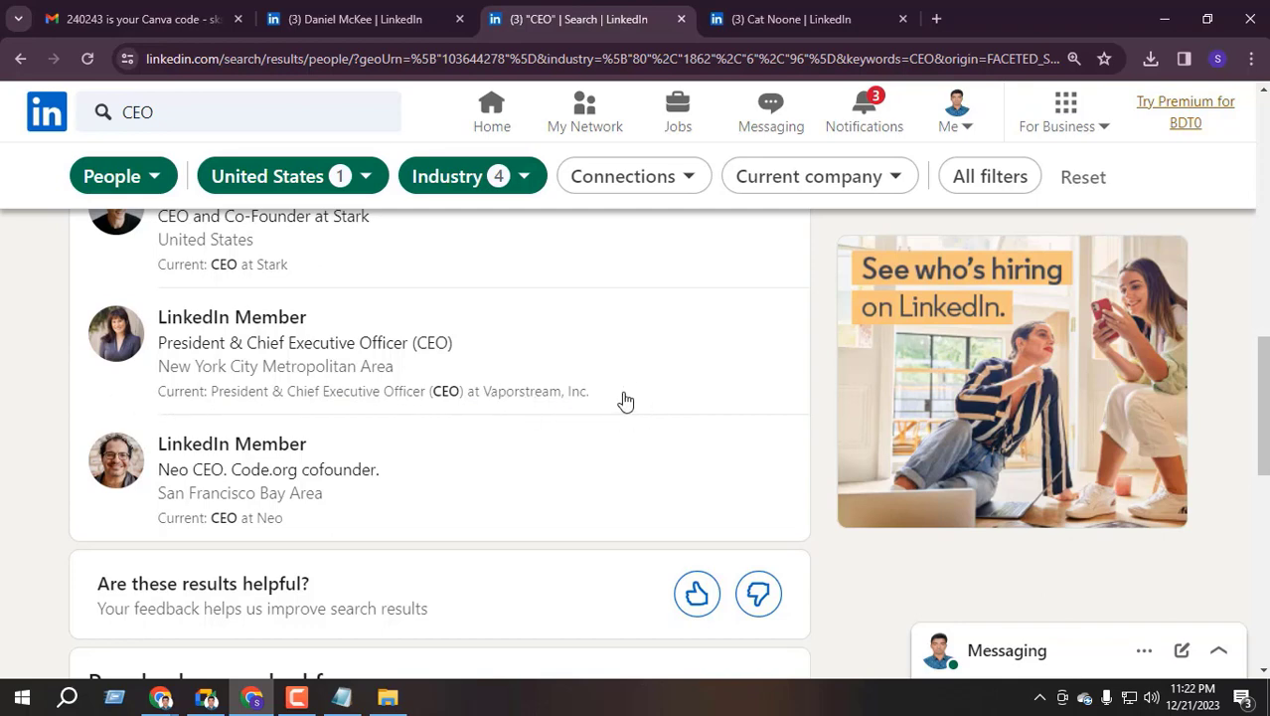
Search Google for the Vaporstream CEO's title and open the top LinkedIn result
left_click_drag(626, 401, 213, 402)
right_click(277, 400)
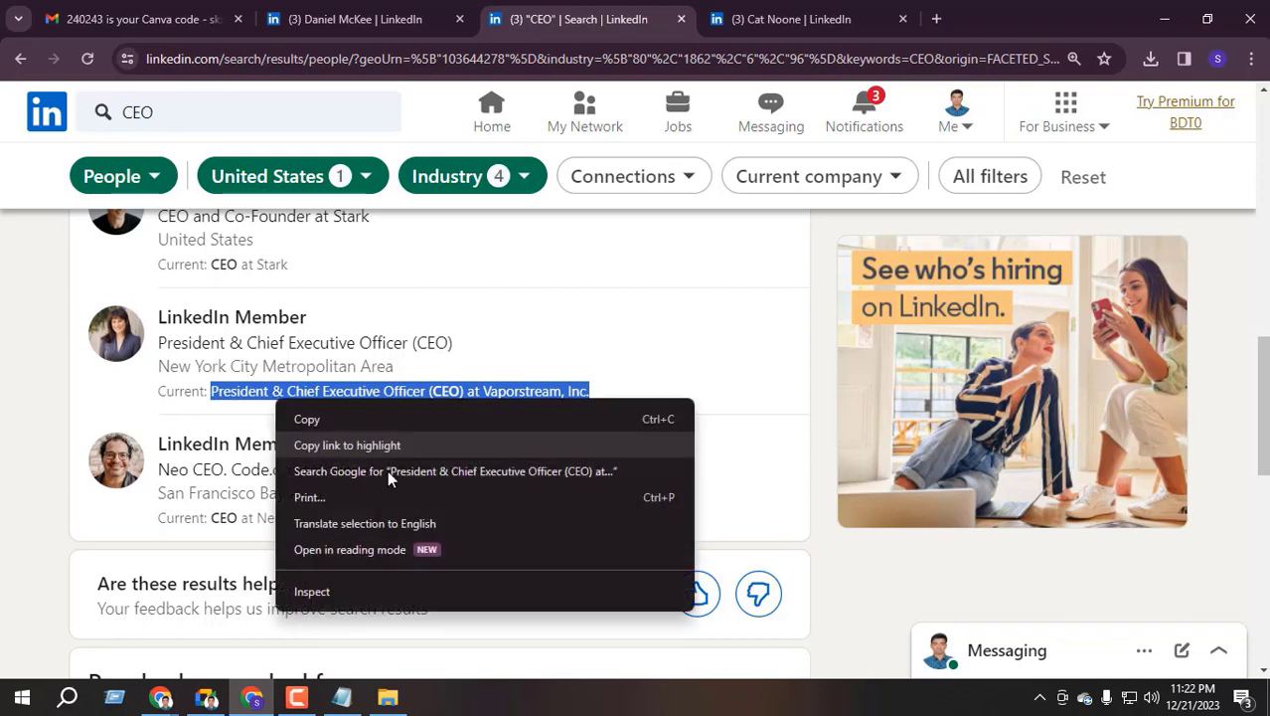
left_click(429, 477)
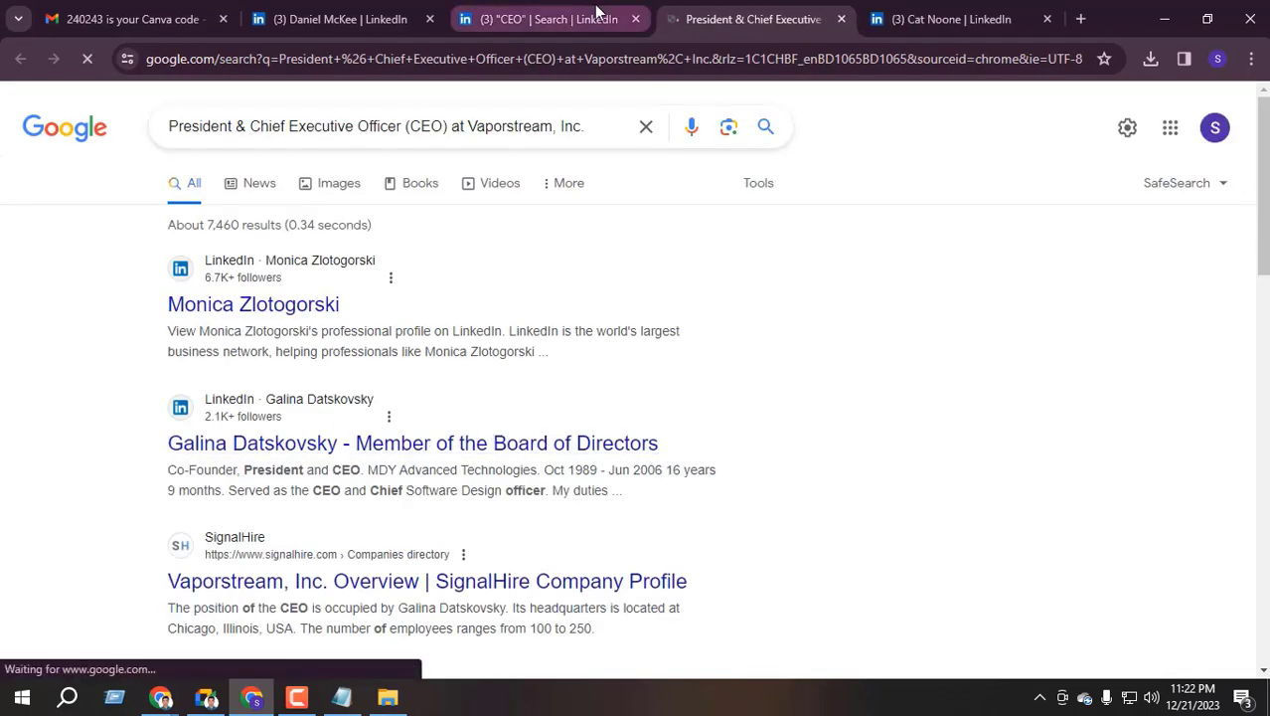
left_click(279, 308)
Switch between the CEO results and the Vaporstream CEO's profile, selecting the profile owner's name
key("ctrl+shift+Tab")
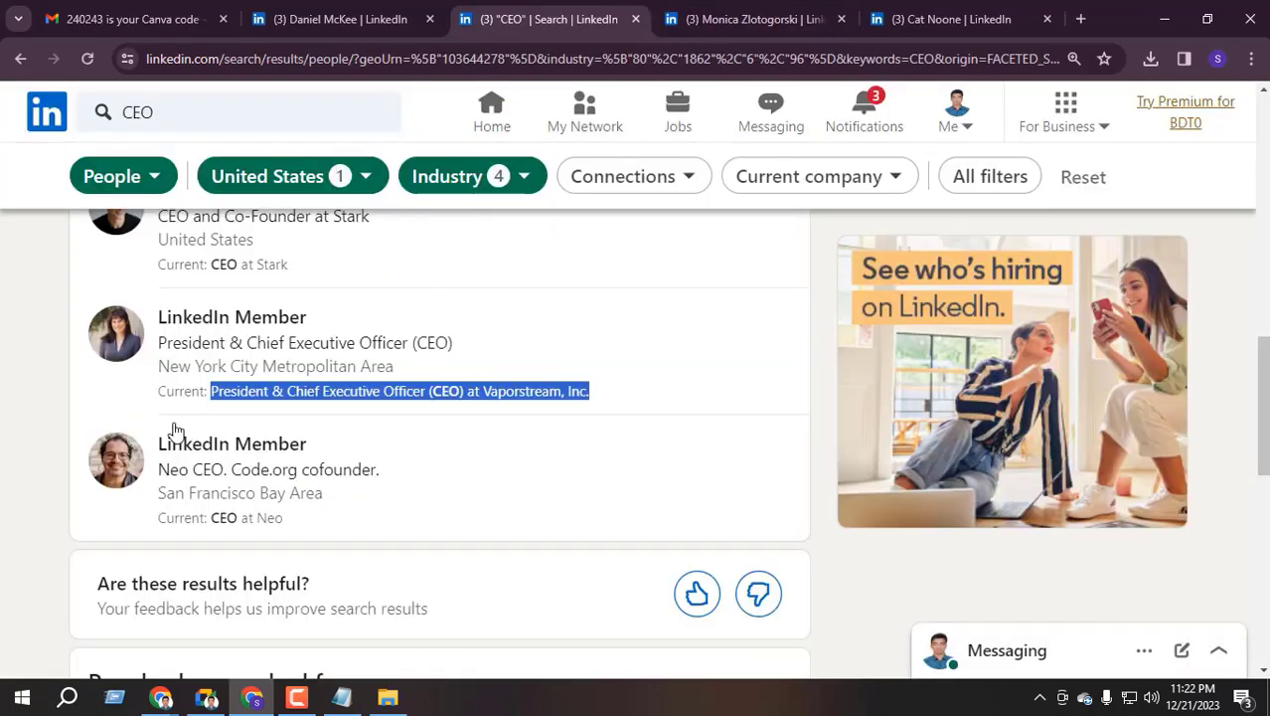
scroll(132, 454, "up", 1)
left_click(664, 20)
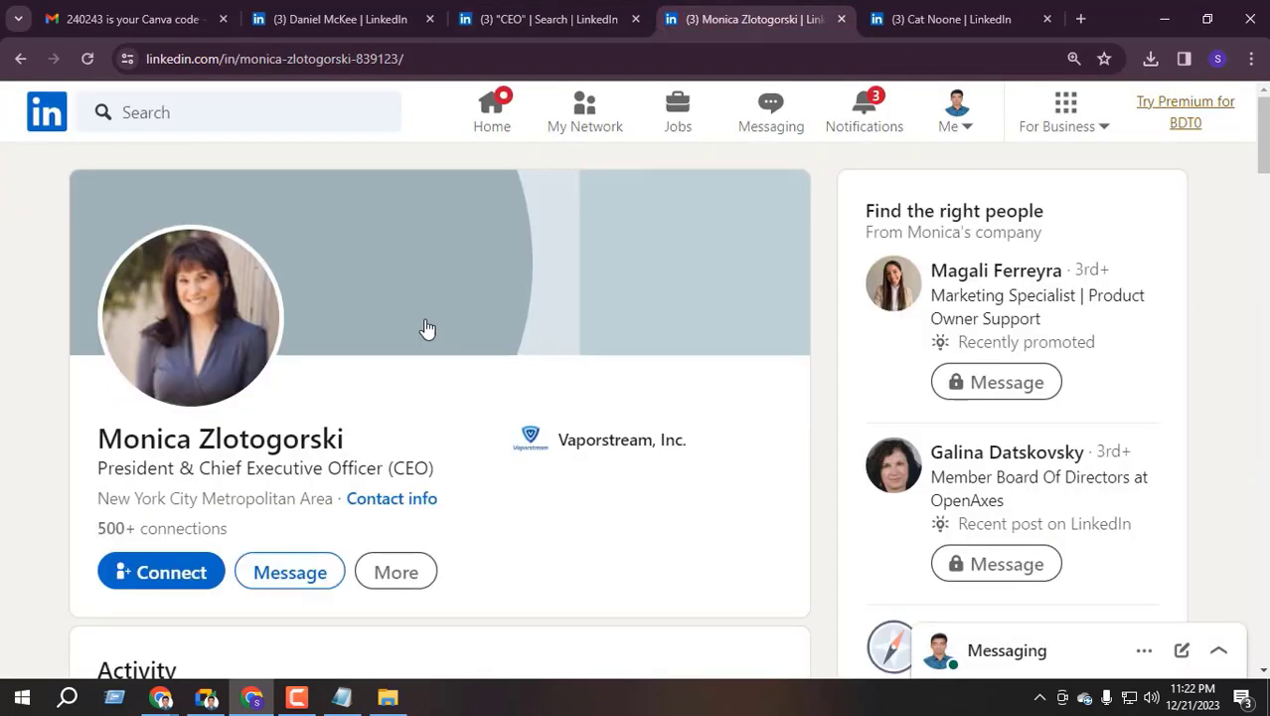
triple_click(199, 439)
left_click(587, 19)
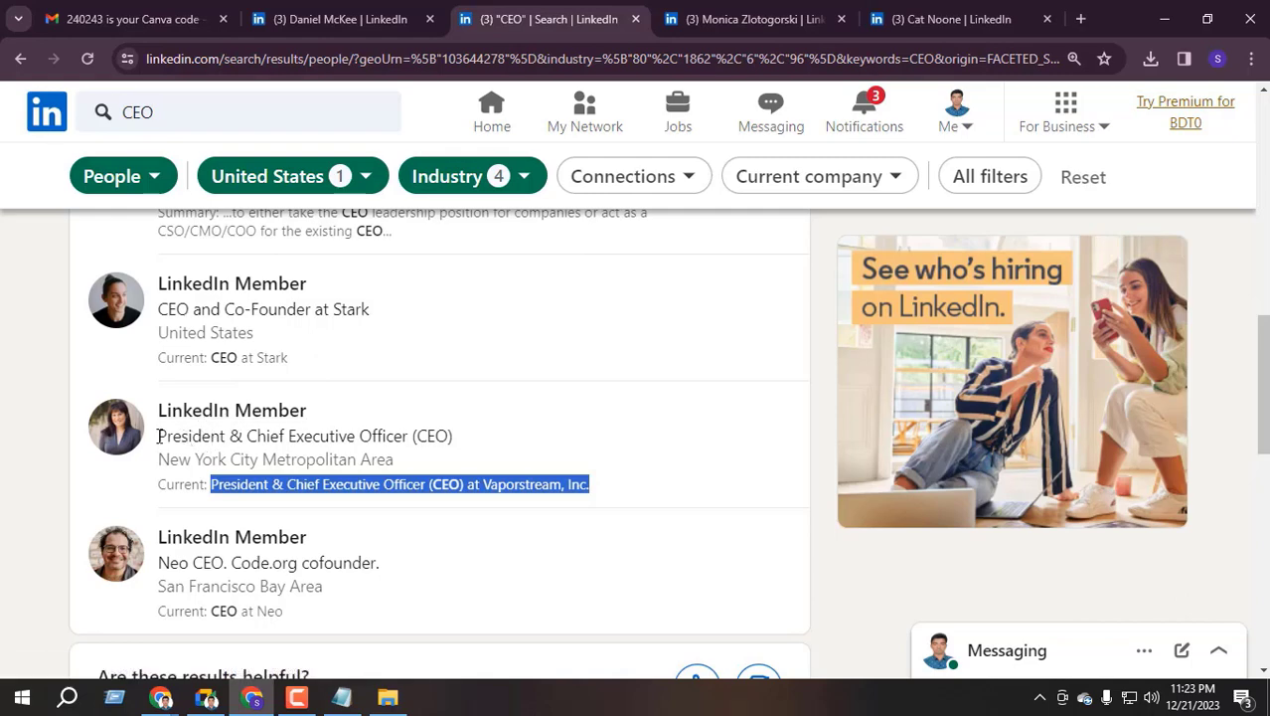
left_click(783, 12)
key("ctrl+shift+Tab")
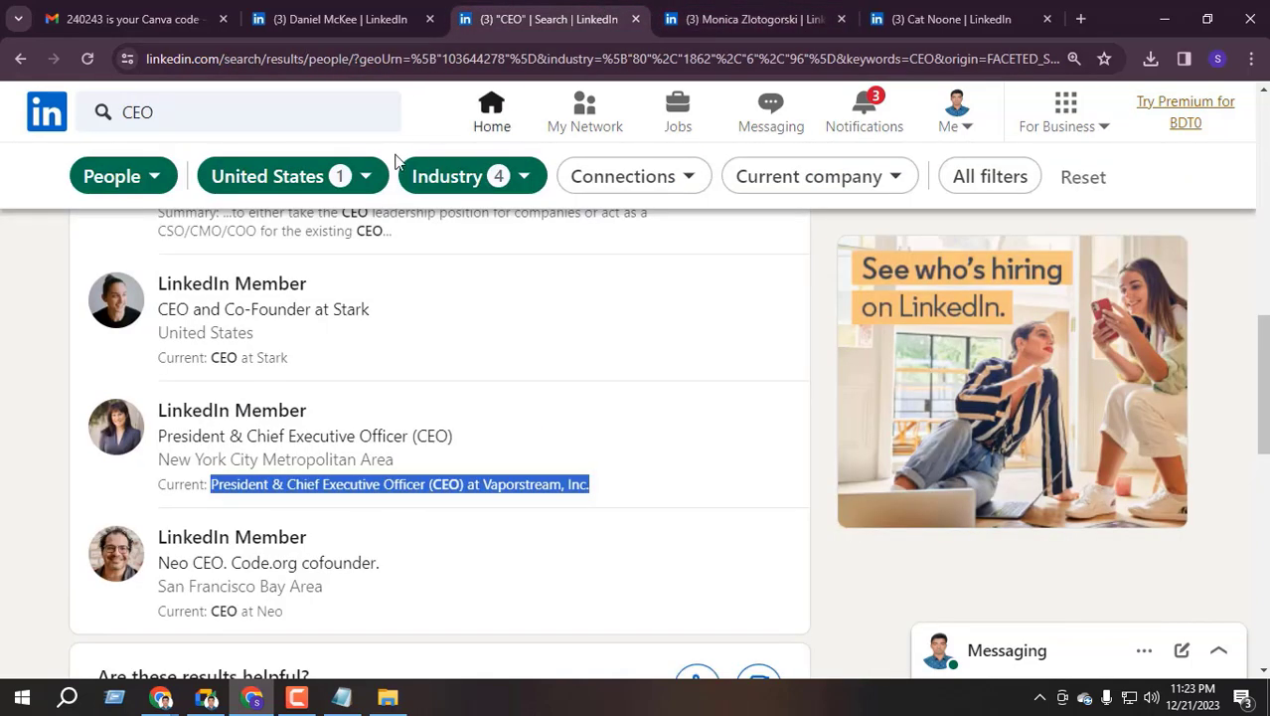
left_click(692, 10)
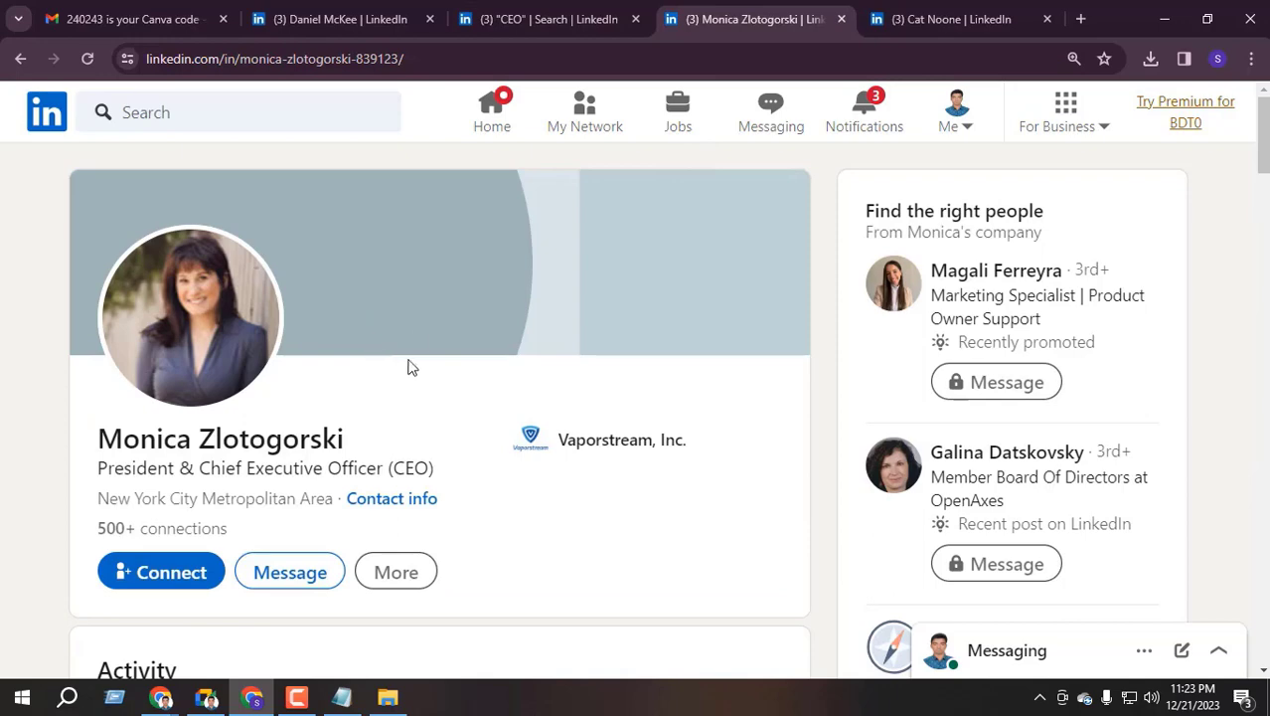
Review the Insomniac Design, Stark and Vaporstream profile tabs, ending on the Stark CEO
left_click(379, 15)
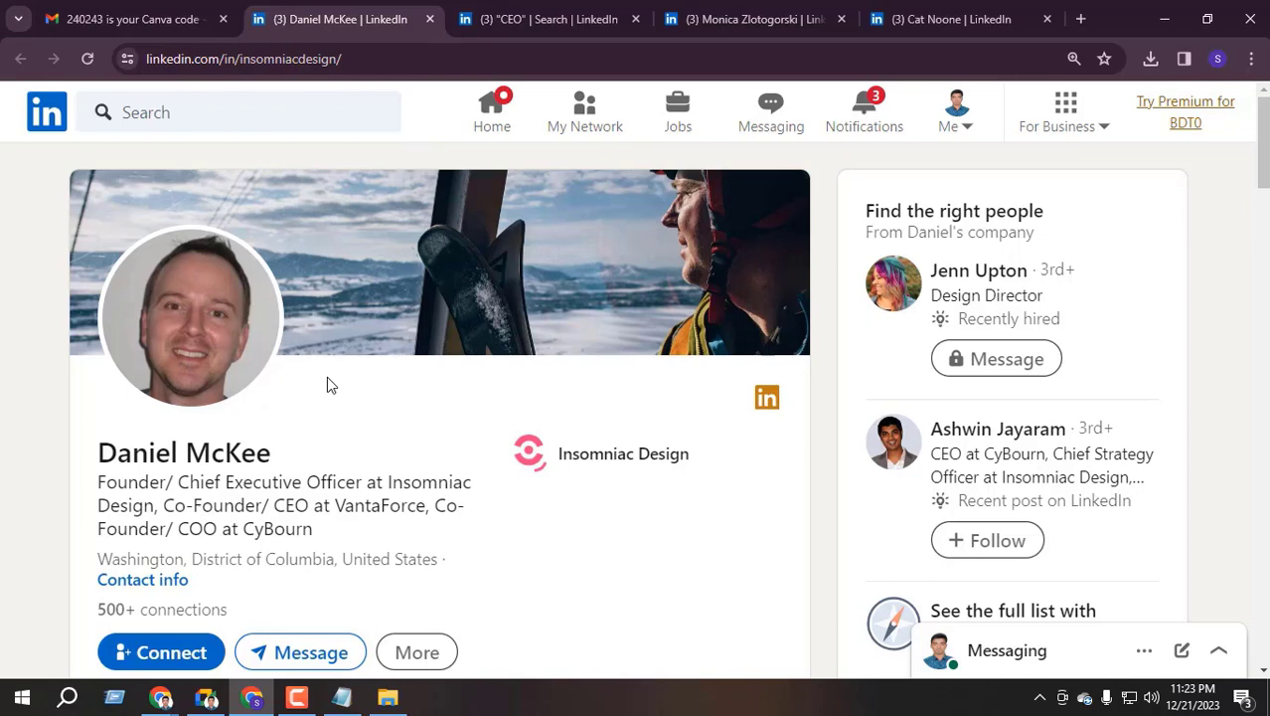
left_click(541, 19)
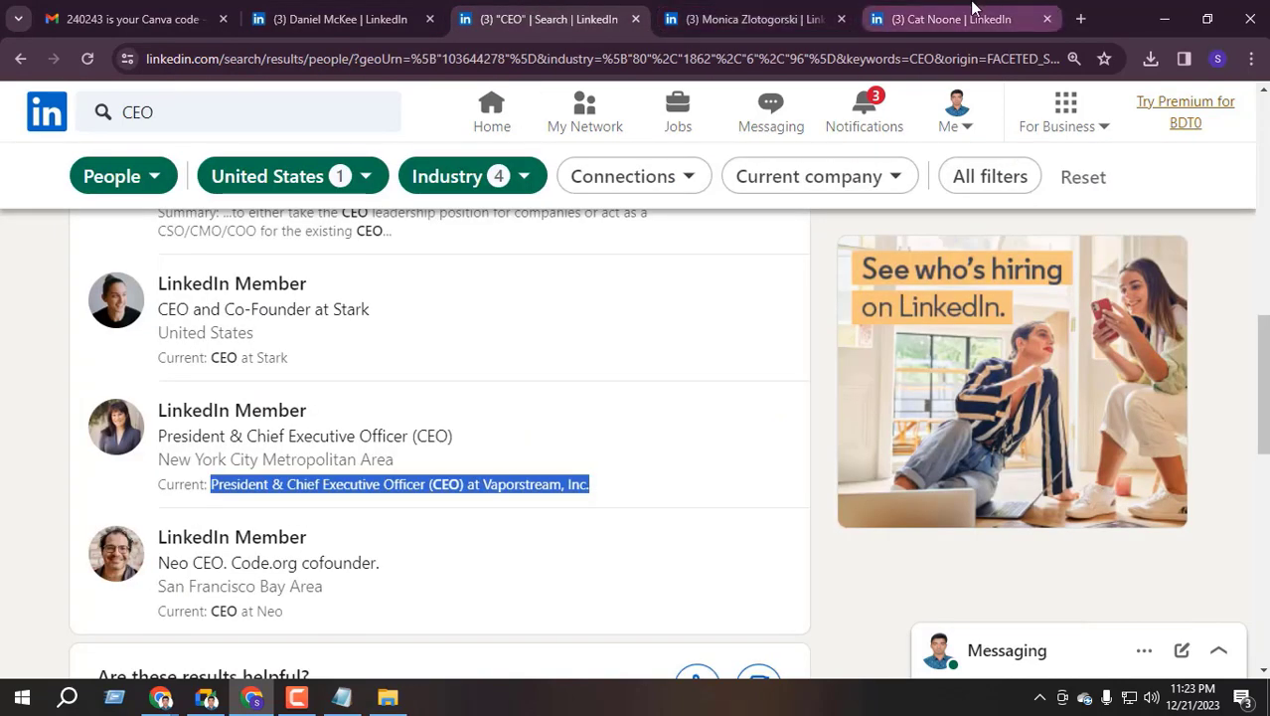
left_click(972, 19)
scroll(601, 199, "up", 3)
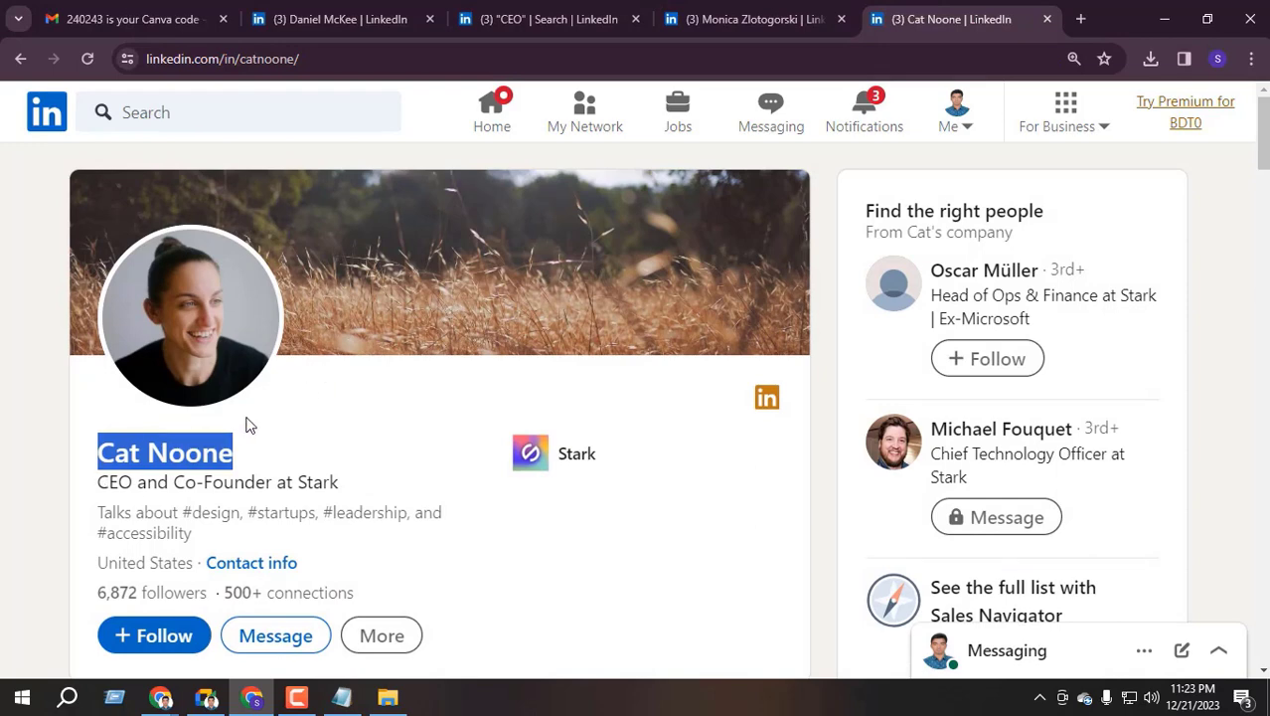
key("ctrl+minus")
key("ctrl+plus")
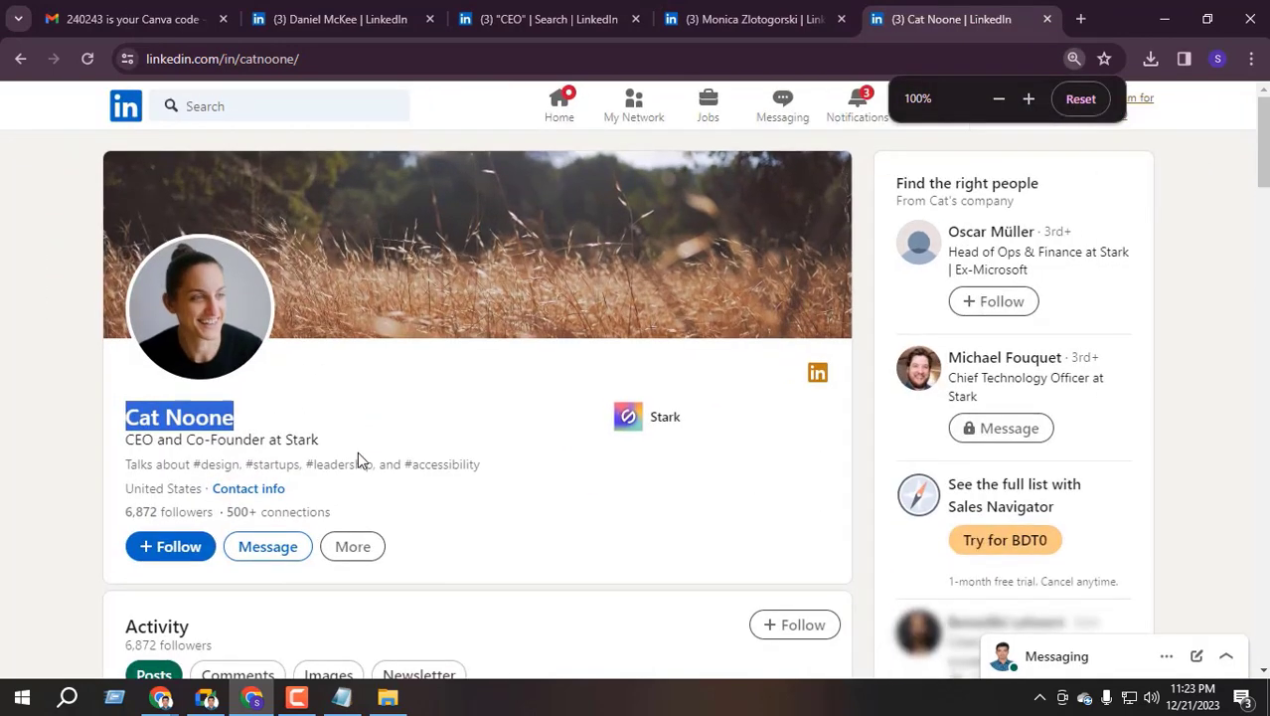
scroll(299, 457, "down", 1)
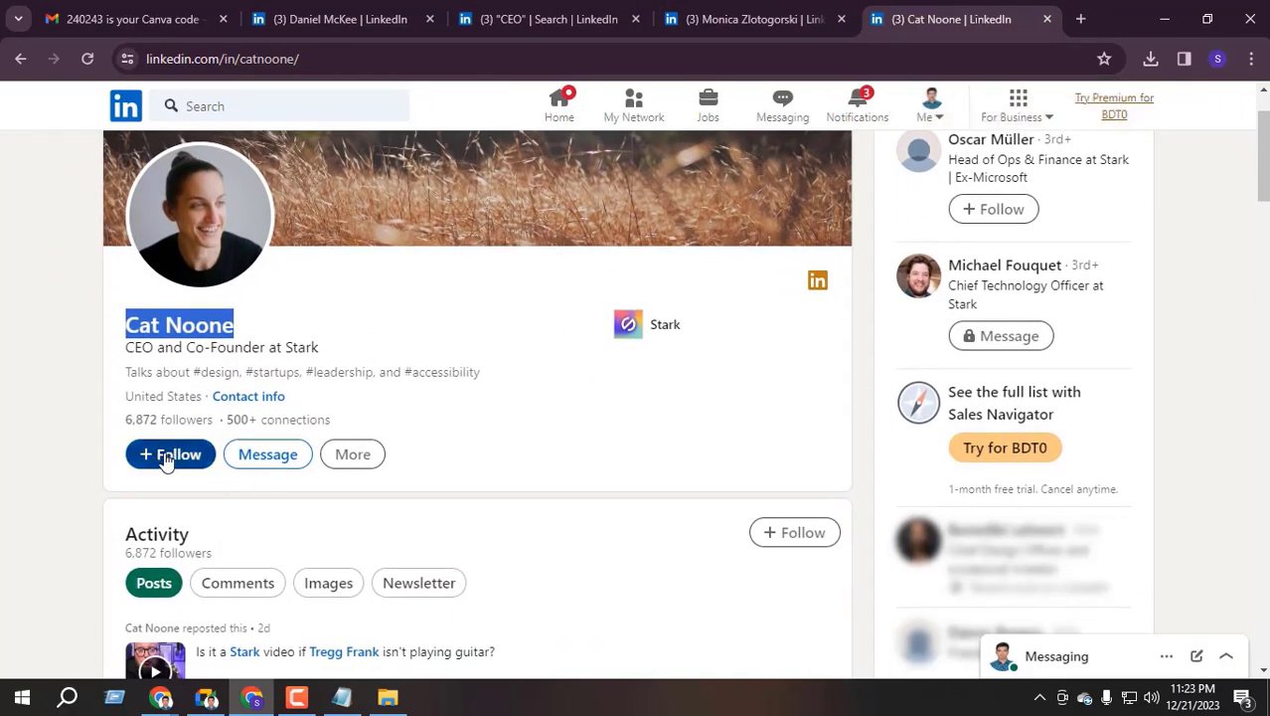
key("ctrl+shift+Tab")
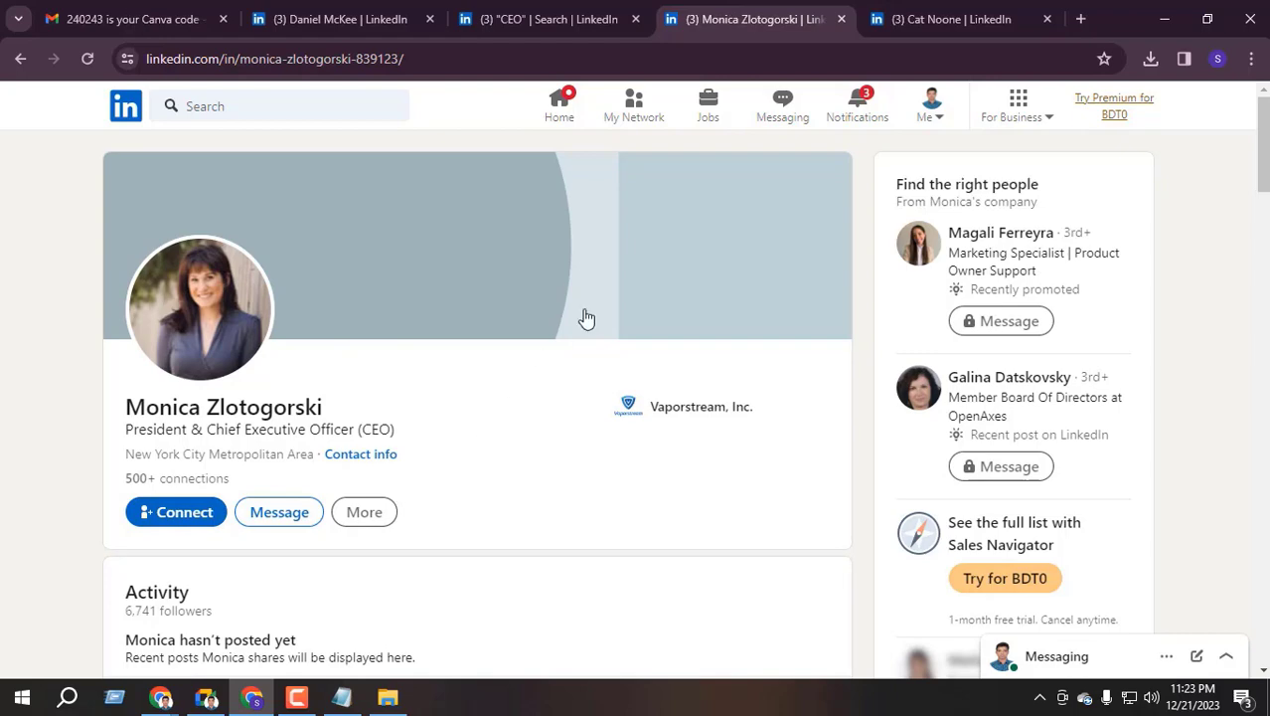
key("ctrl+shift+Tab")
key("ctrl+shift+Tab")
key("ctrl+Tab")
key("ctrl+Tab")
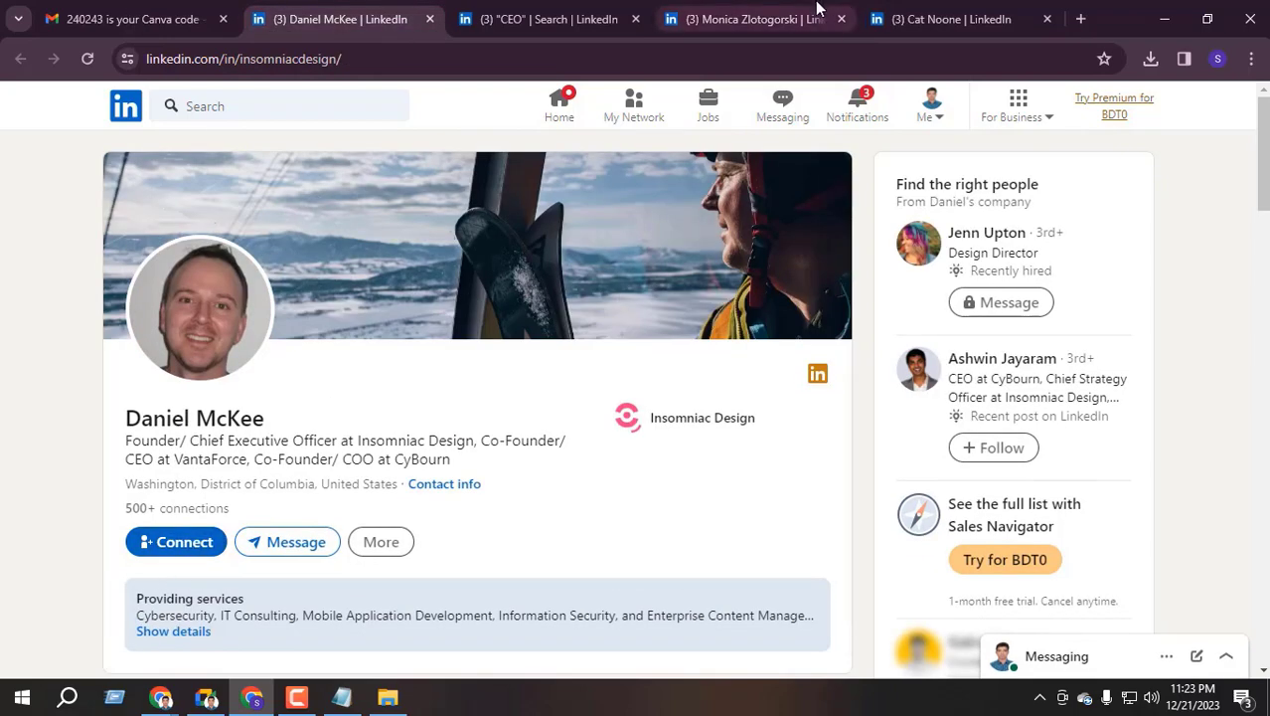
Follow the Stark co-founder and decline her post notifications
left_click(168, 462)
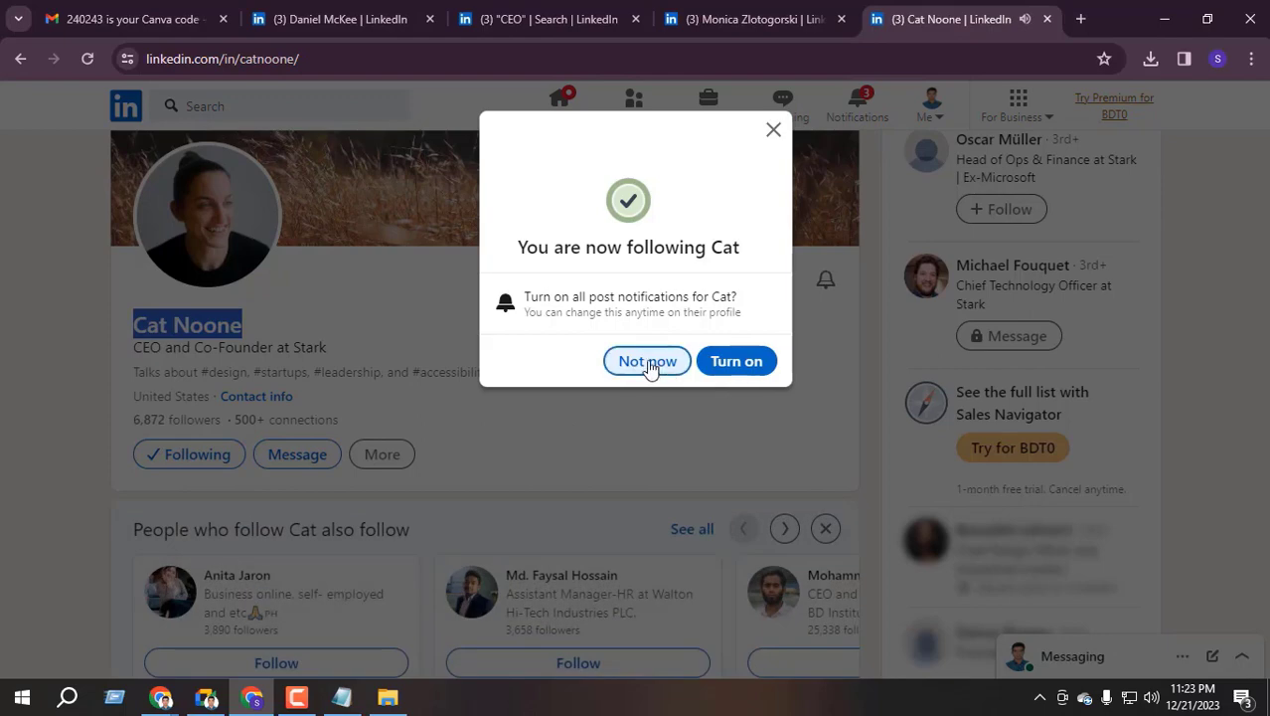
left_click(647, 361)
scroll(417, 422, "down", 1)
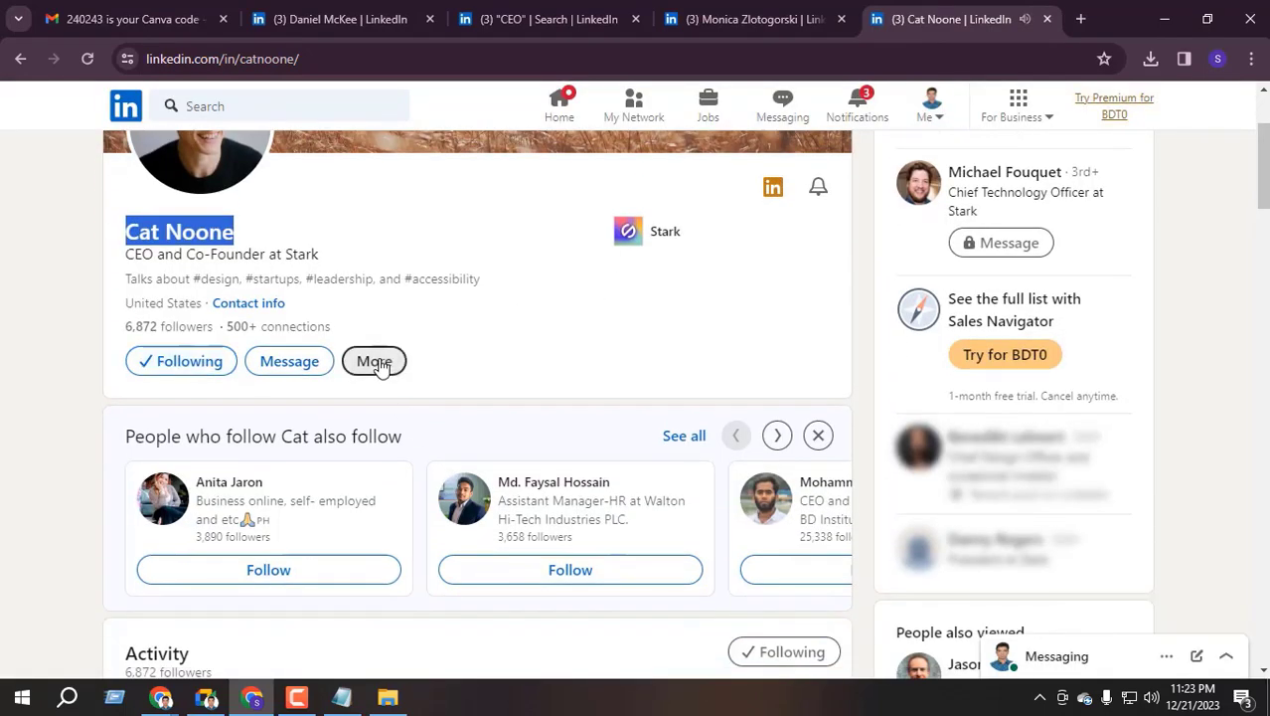
Send the Stark co-founder a connection invitation, discarding the typed note, and dismiss the verification offer
left_click(374, 361)
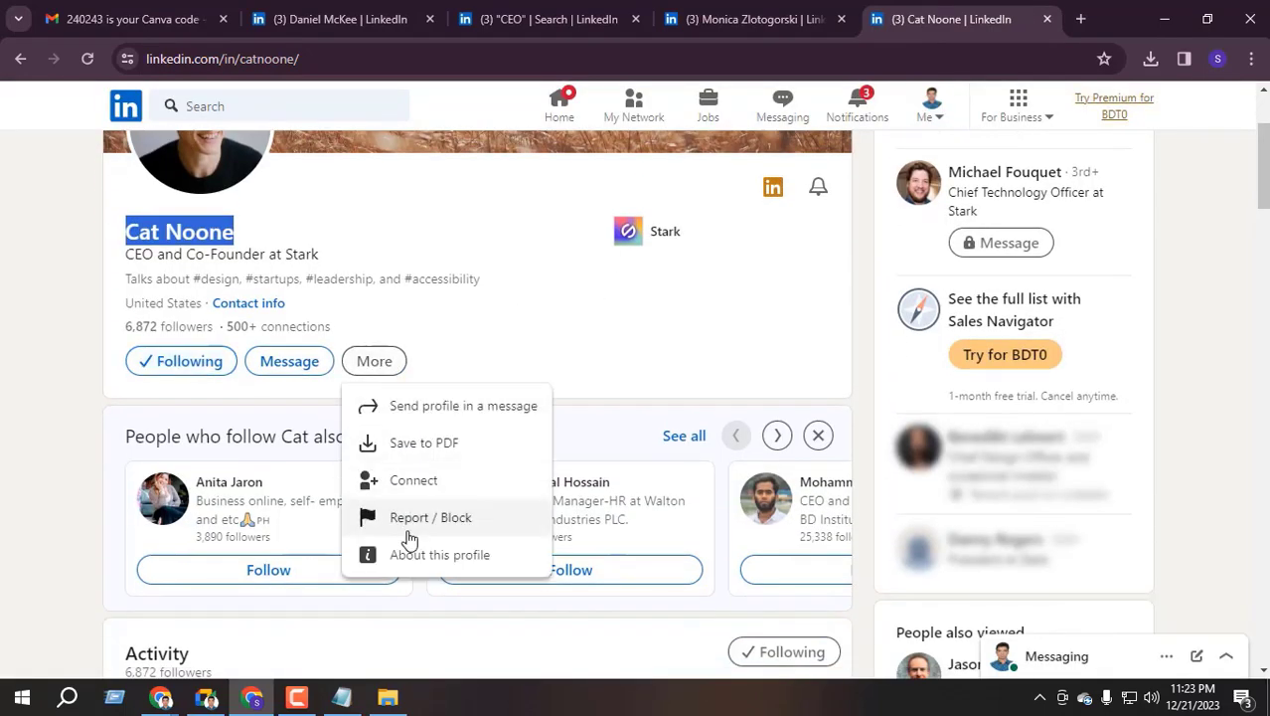
left_click(423, 483)
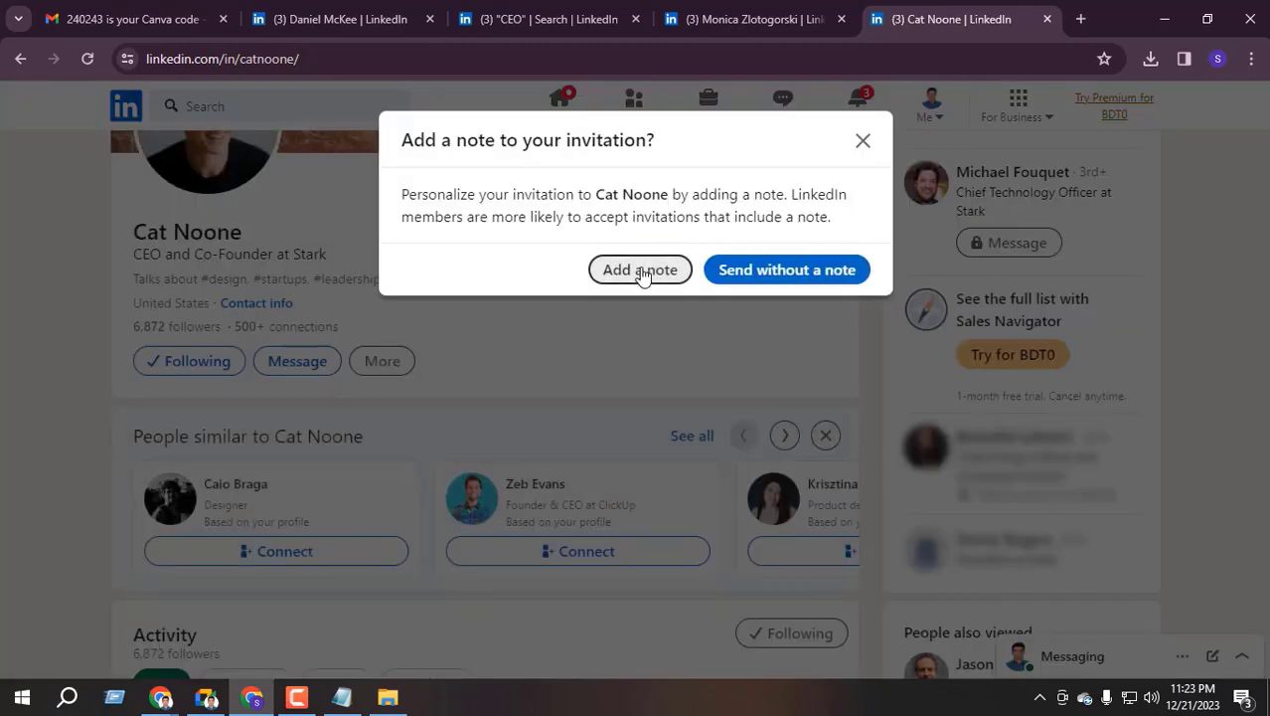
left_click(642, 271)
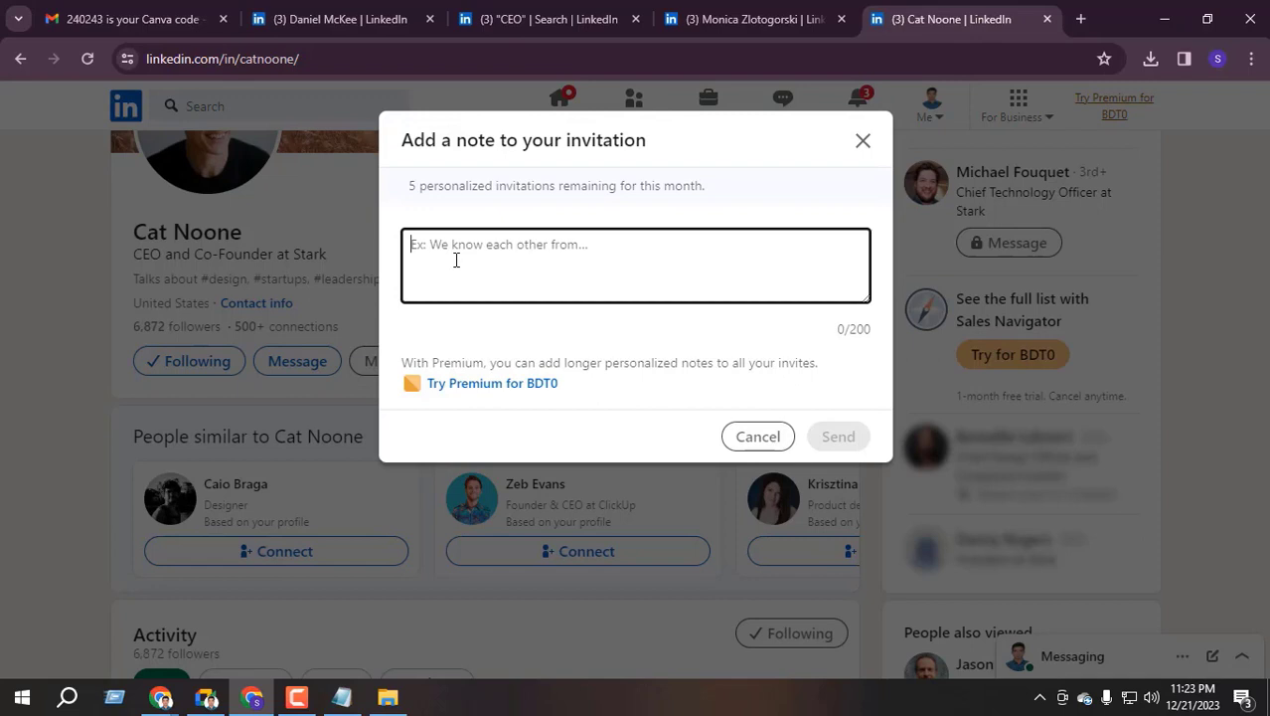
type("cA")
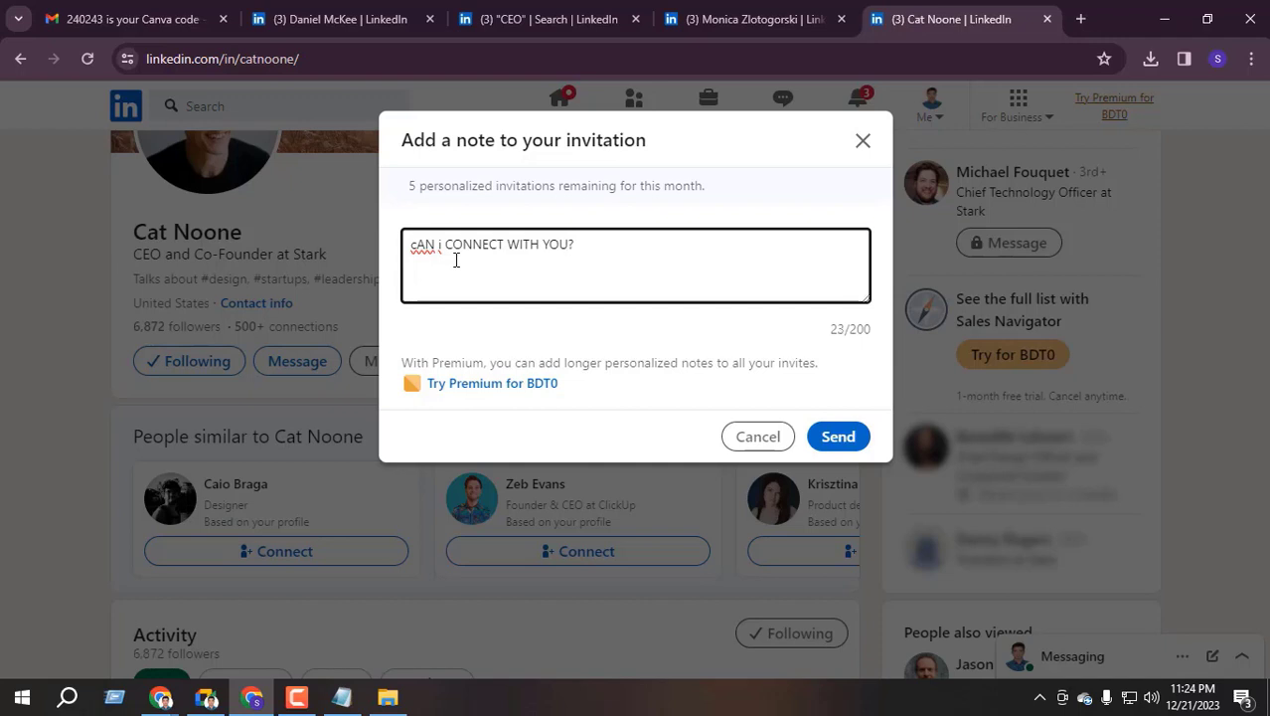
left_click_drag(624, 277, 403, 284)
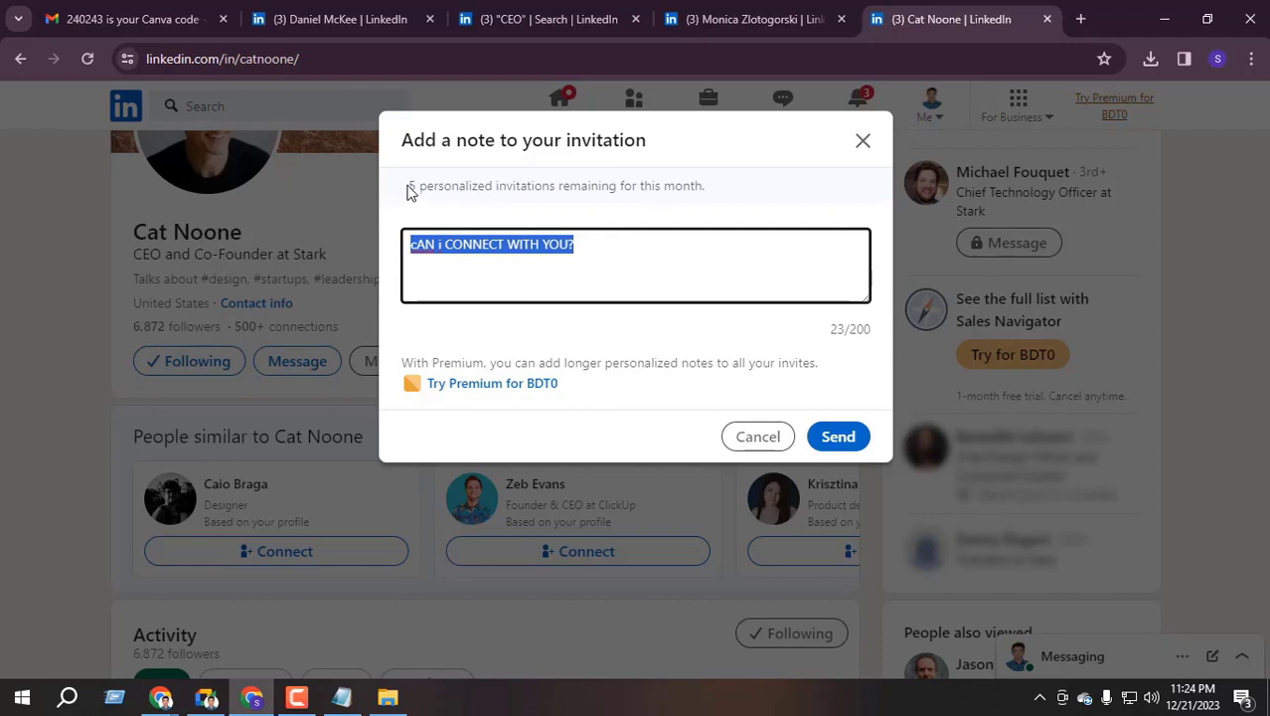
left_click_drag(410, 189, 776, 199)
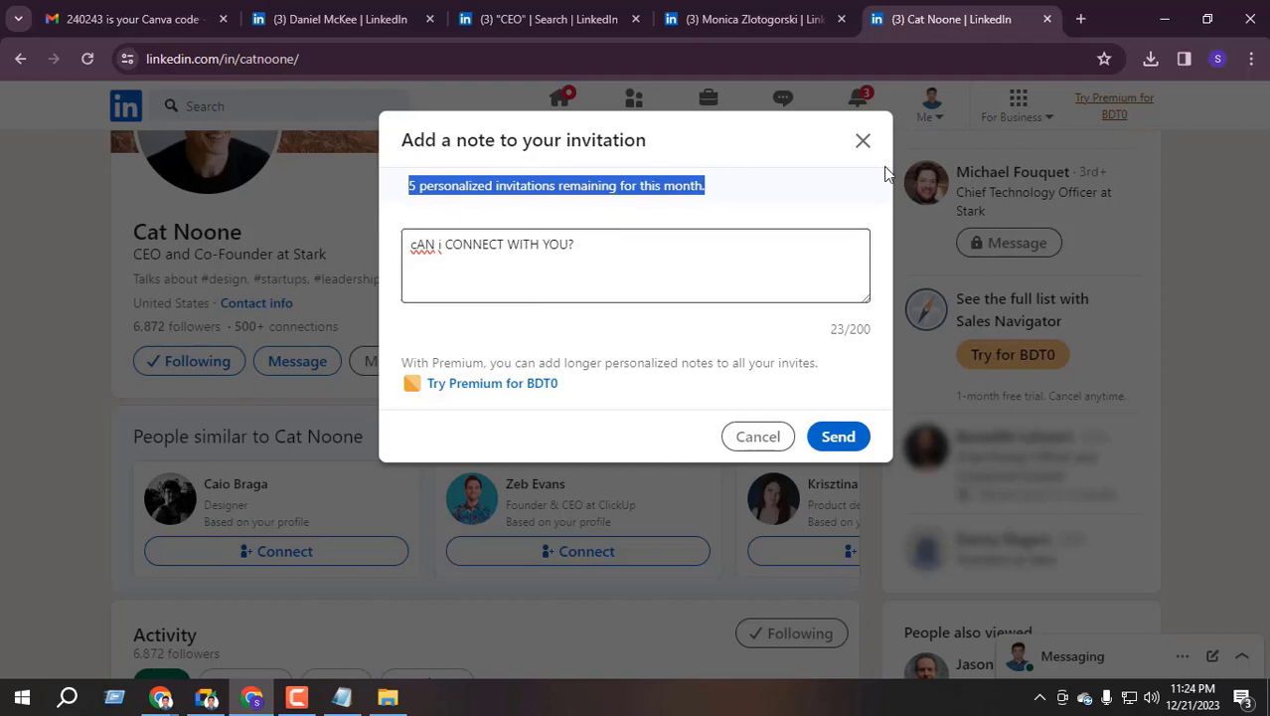
left_click(766, 438)
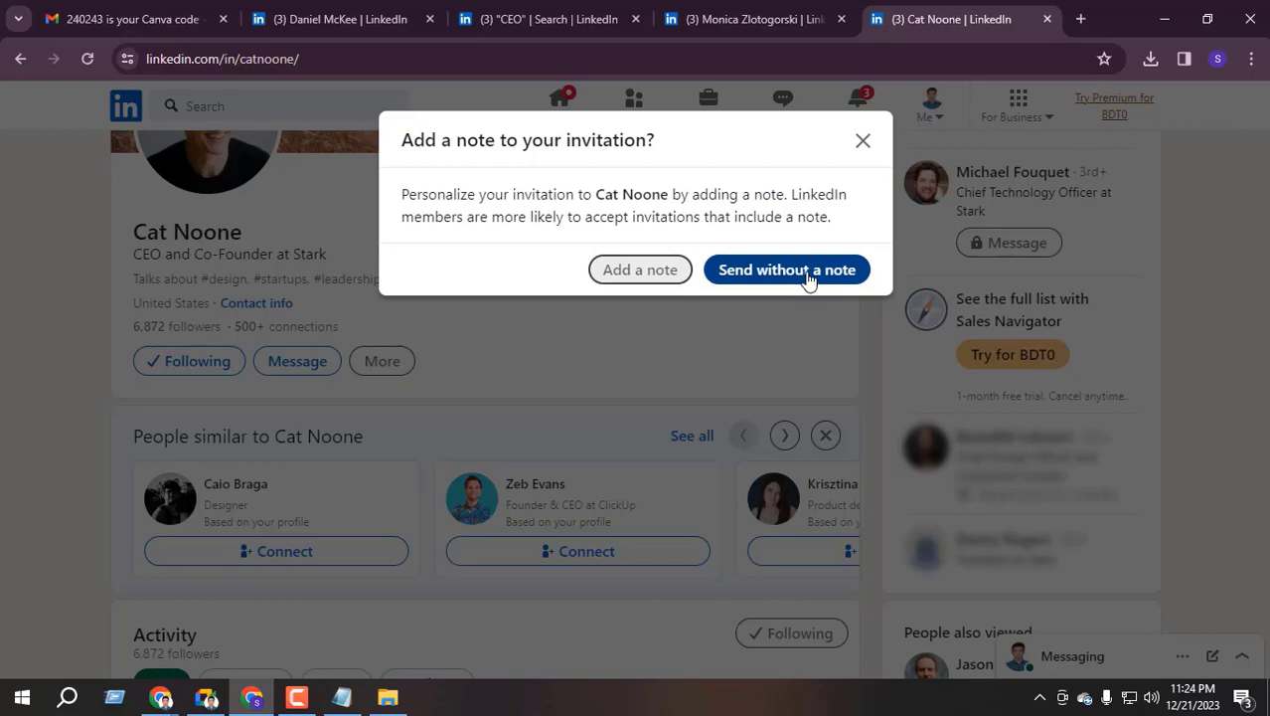
left_click(817, 281)
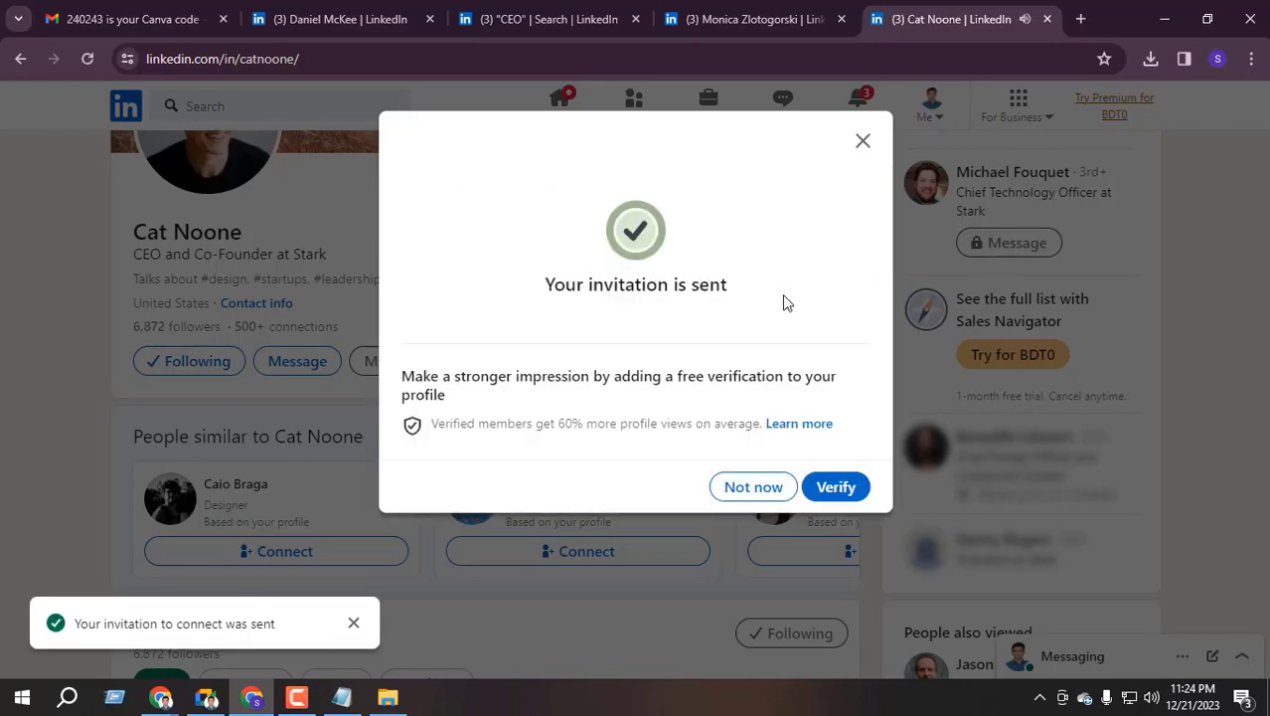
left_click(745, 487)
Follow the Vaporstream CEO and send them a connection invitation, dismissing the verification offer
key("ctrl+shift+Tab")
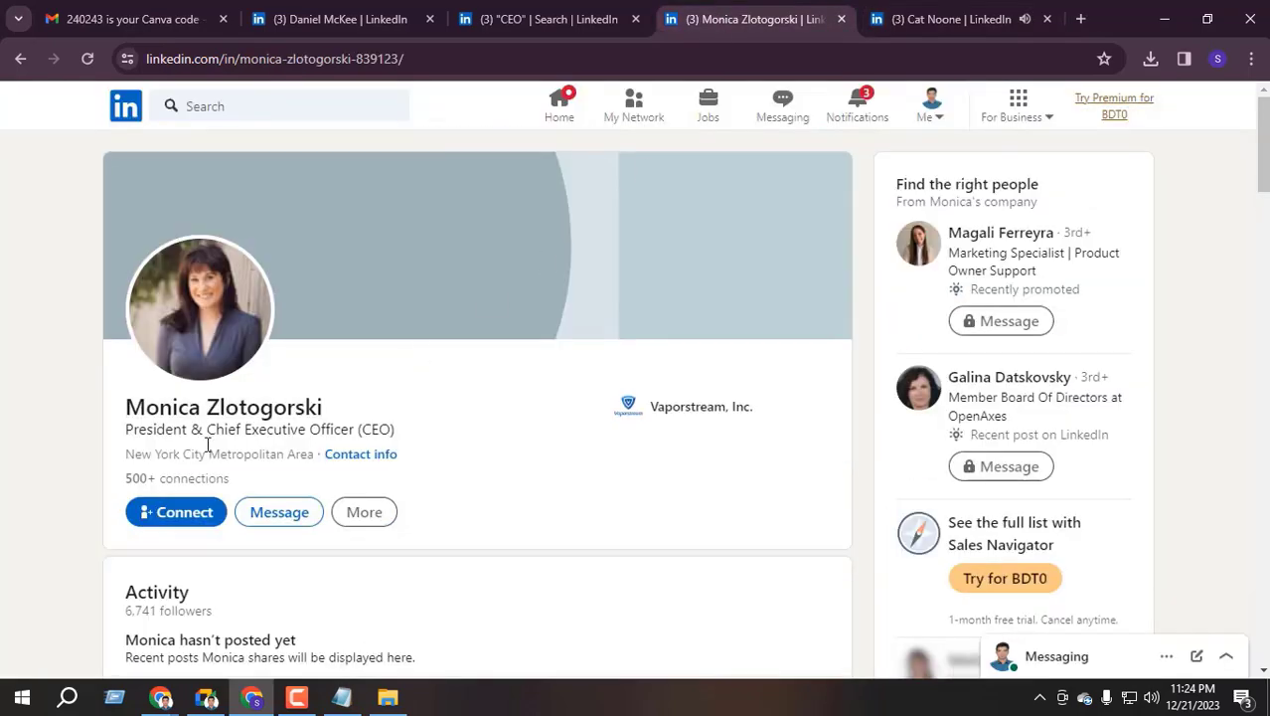
scroll(207, 445, "down", 2)
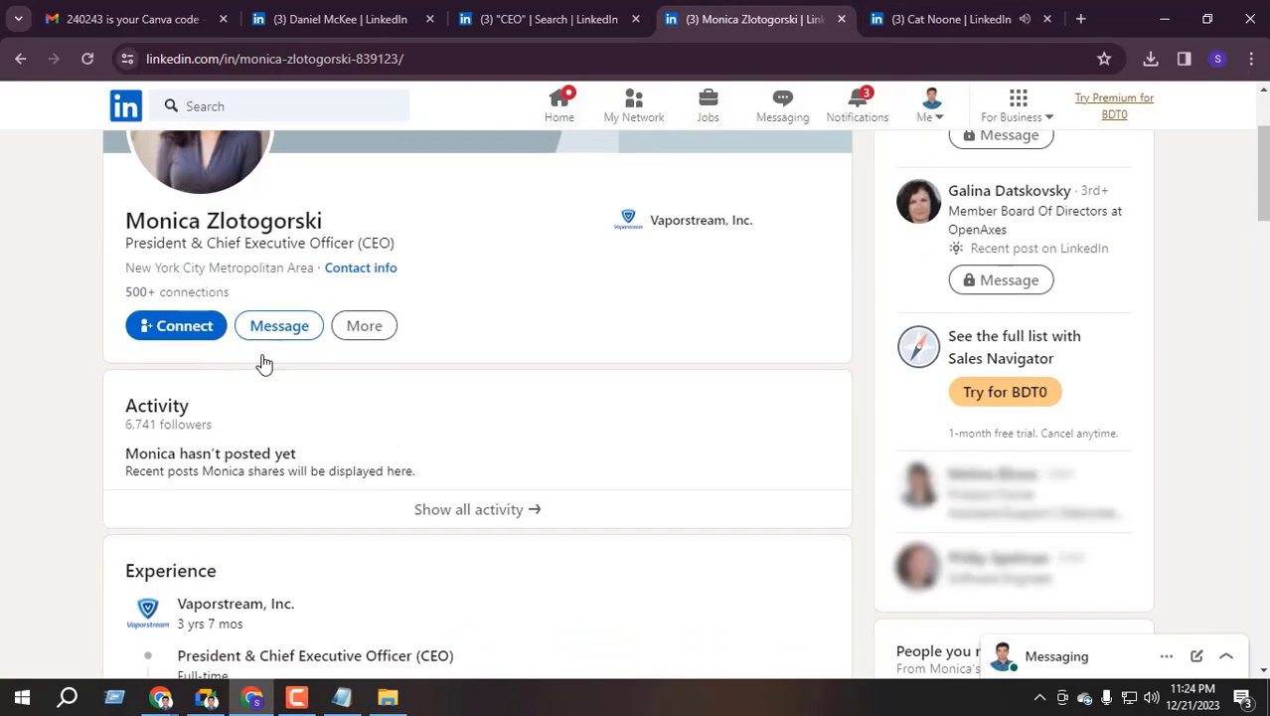
left_click(364, 331)
left_click(405, 446)
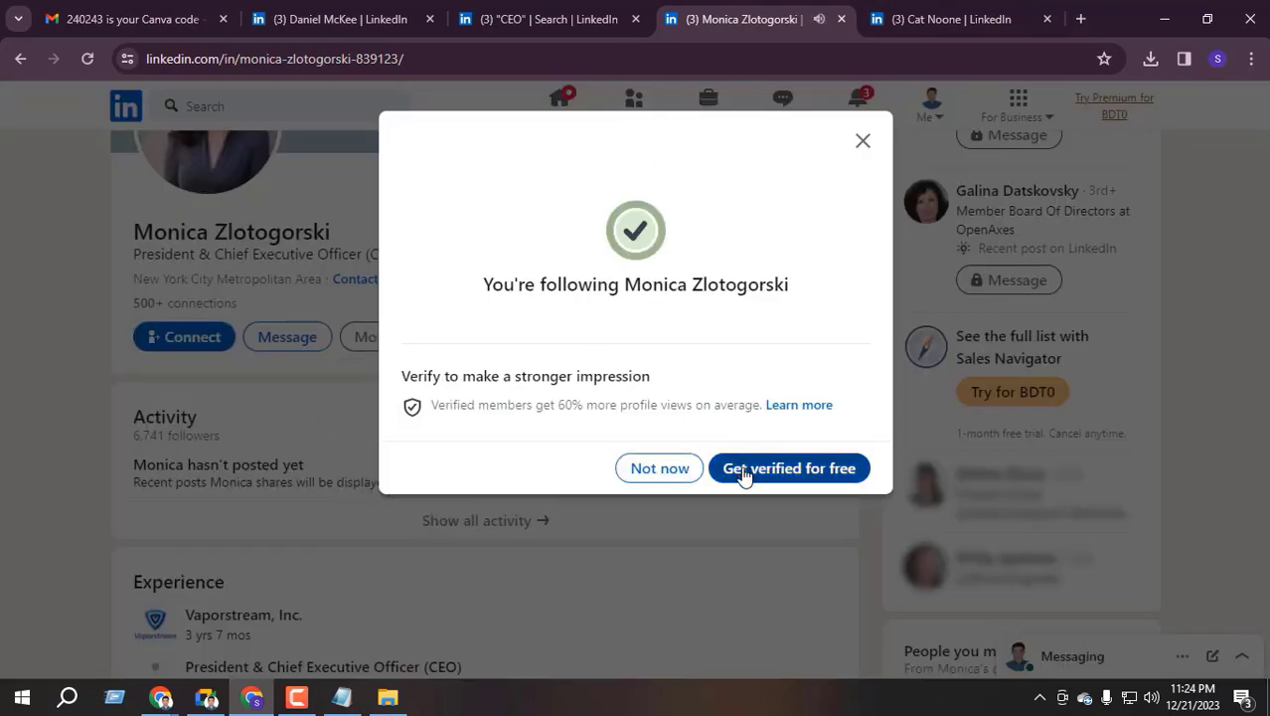
left_click(664, 471)
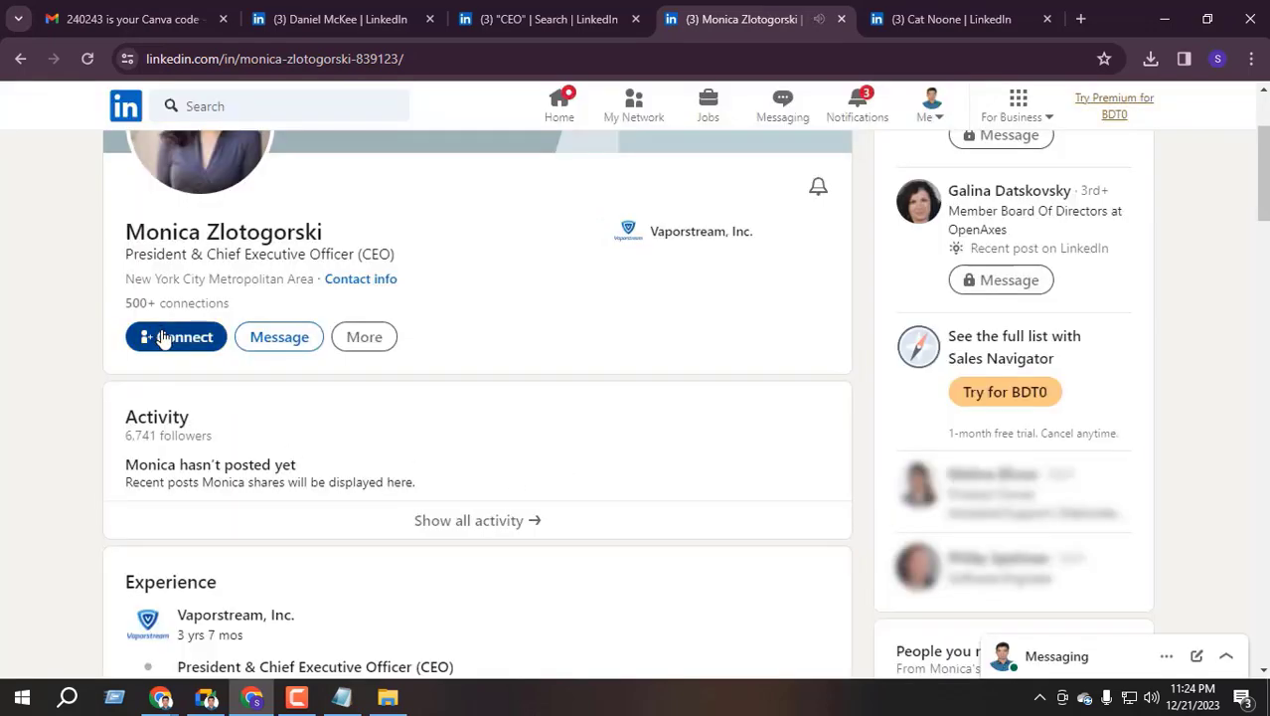
left_click(169, 336)
left_click(665, 300)
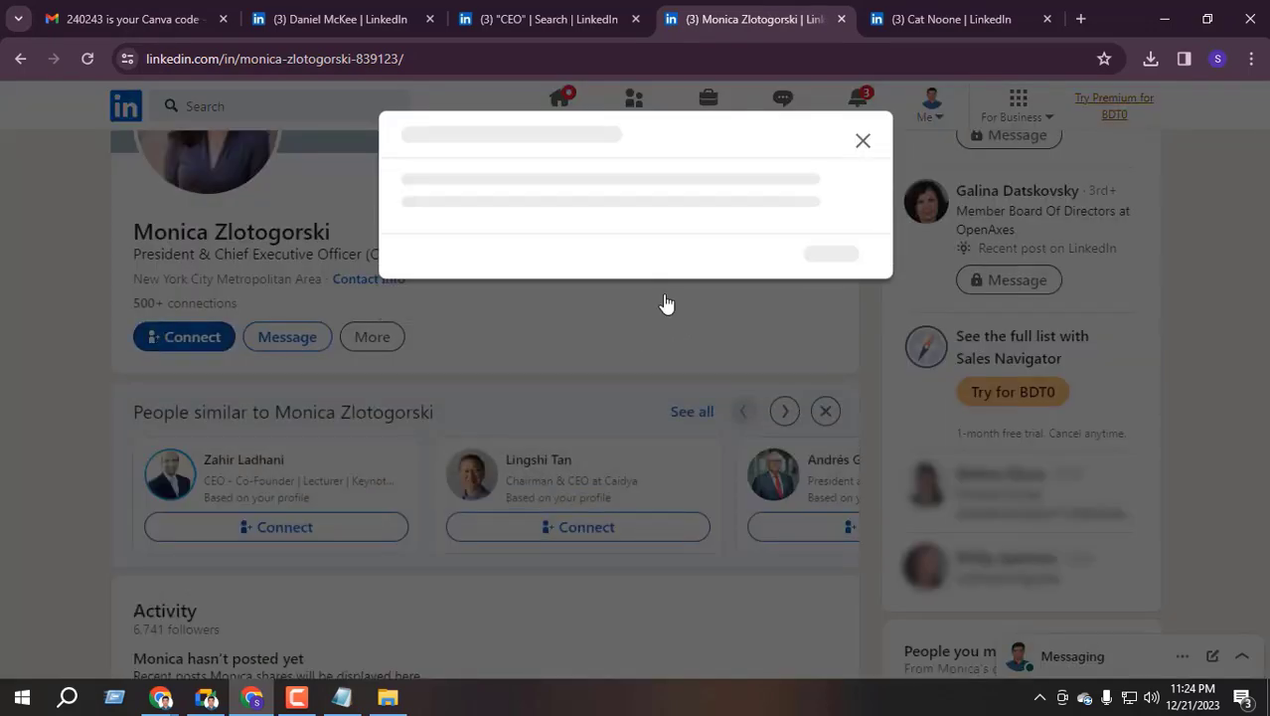
left_click(863, 140)
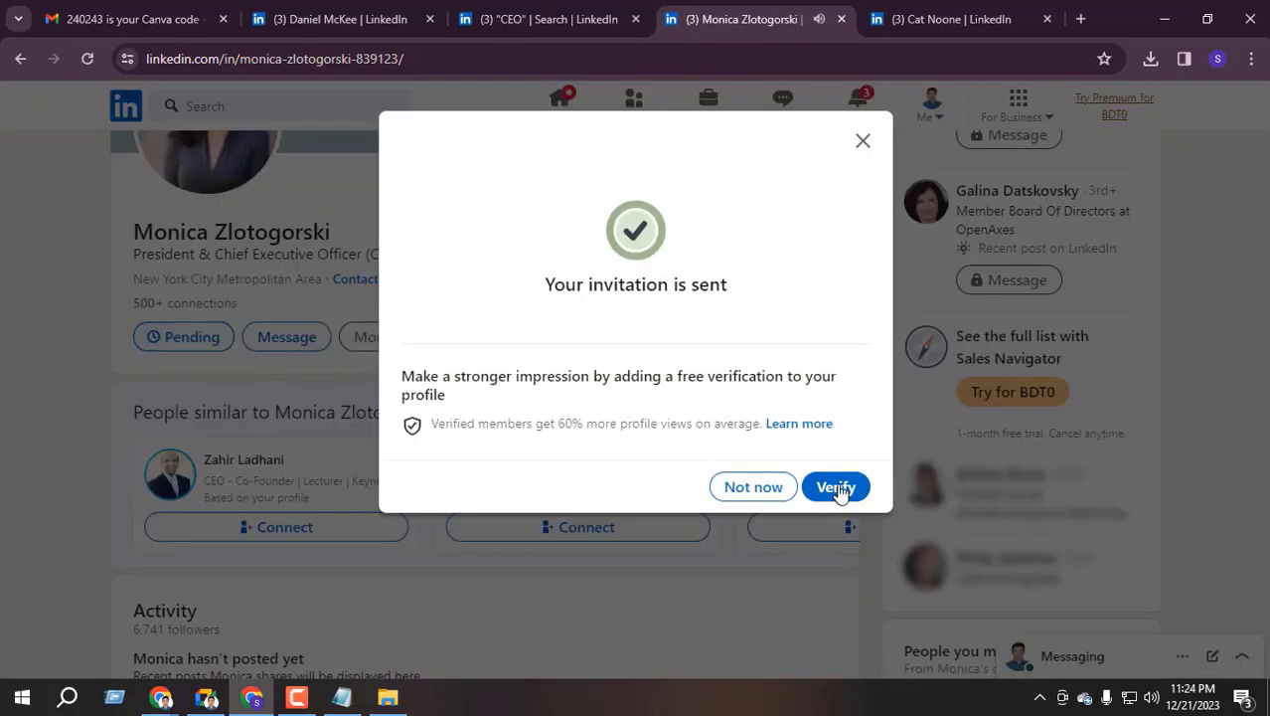
Follow the Insomniac Design founder, then bring the Google Meet call window forward
key("ctrl+Page_Up")
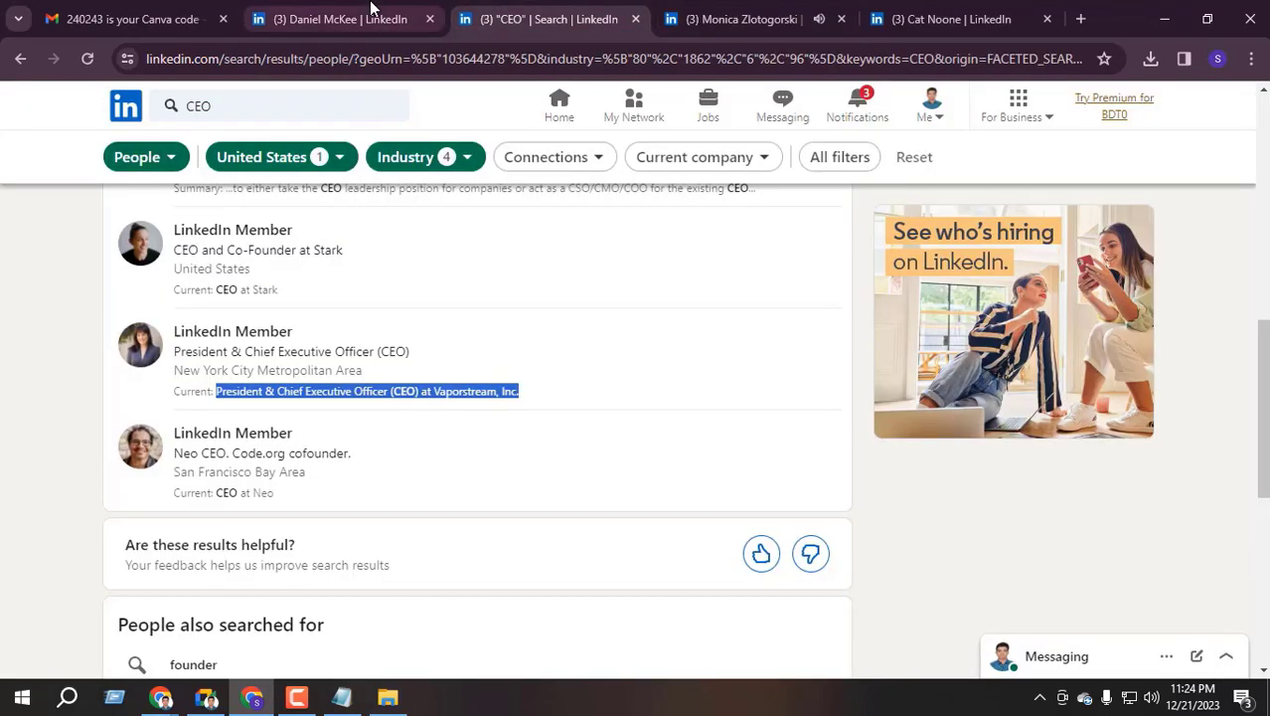
key("ctrl+Page_Up")
scroll(282, 373, "down", 2)
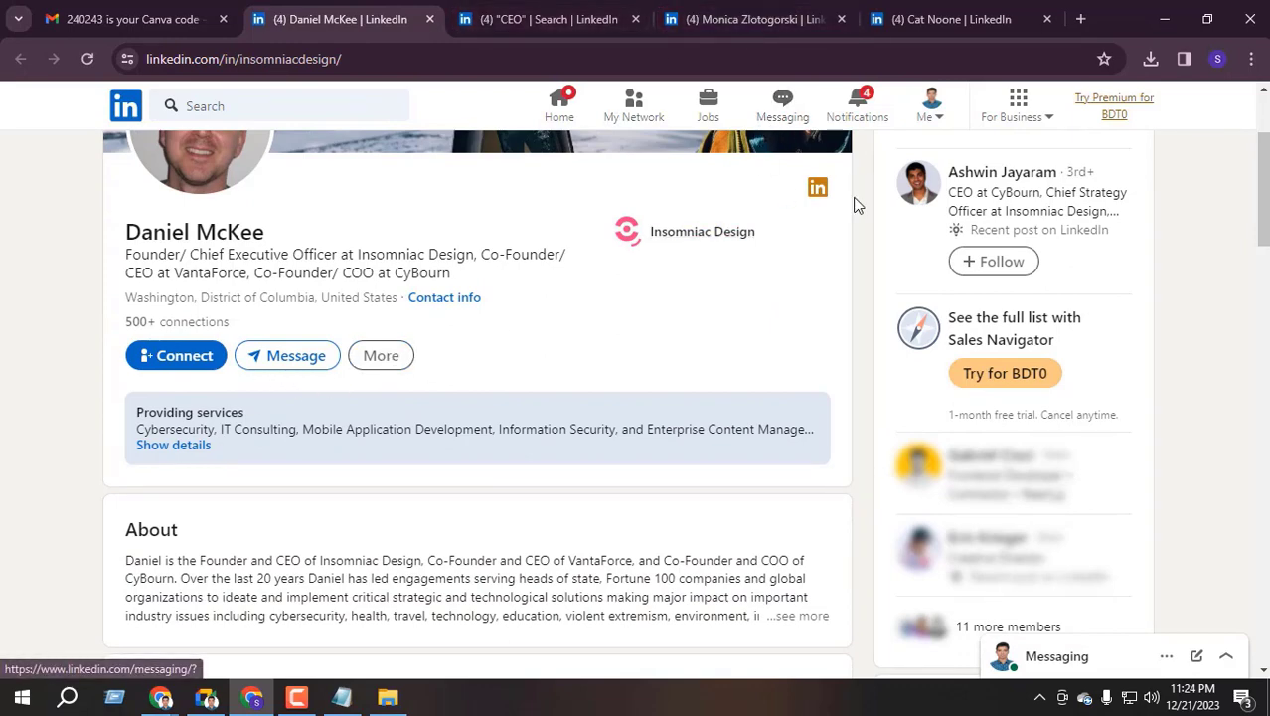
scroll(621, 254, "up", 1)
scroll(388, 367, "down", 1)
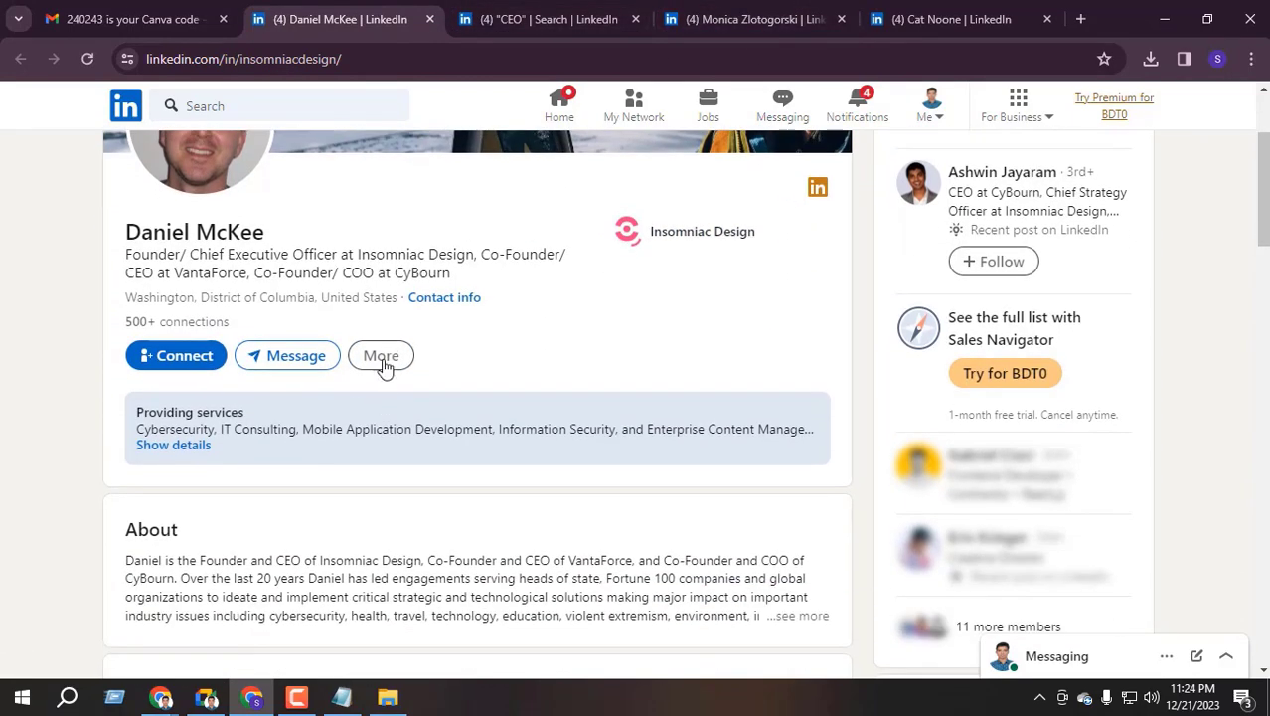
left_click(381, 358)
left_click(444, 475)
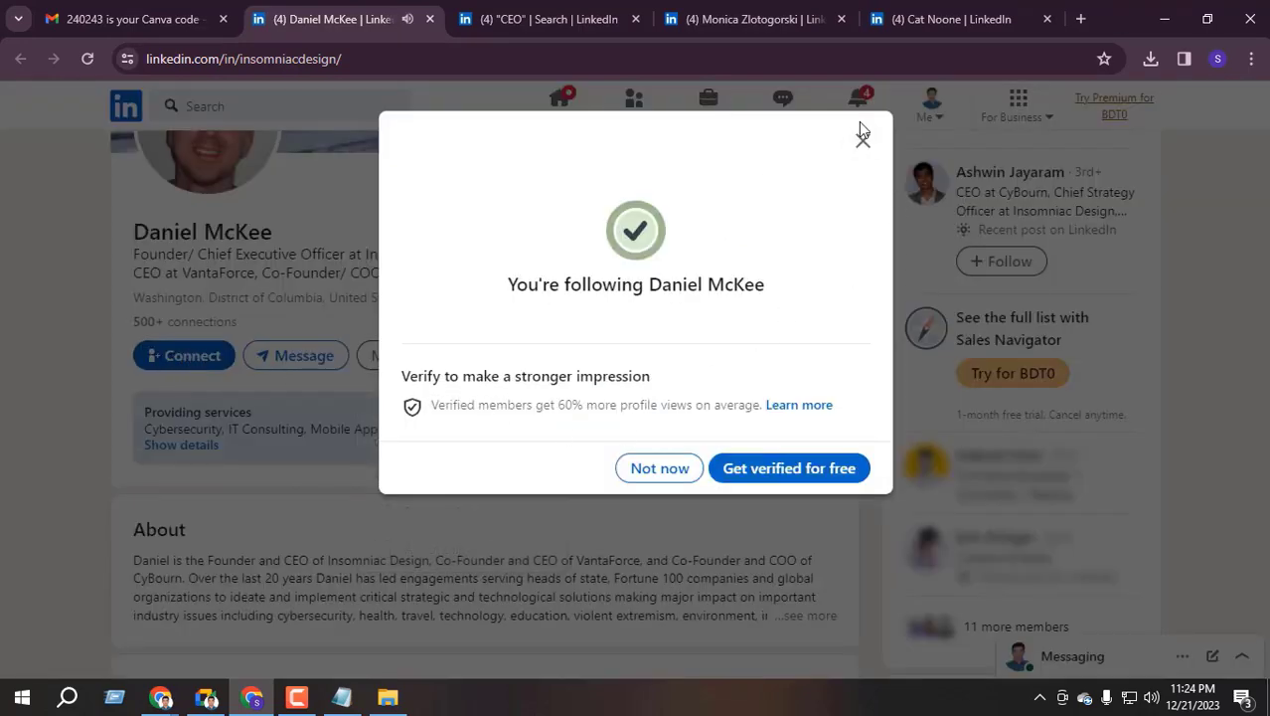
left_click(861, 141)
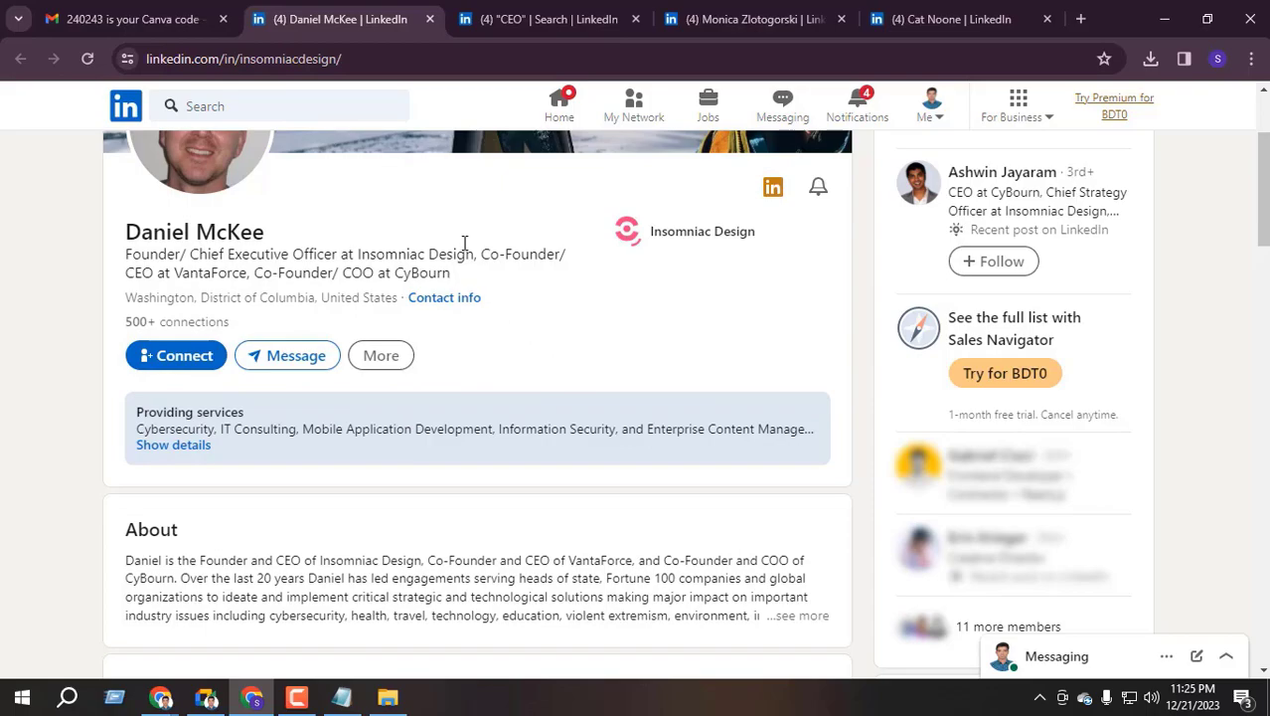
left_click(857, 108)
left_click(206, 697)
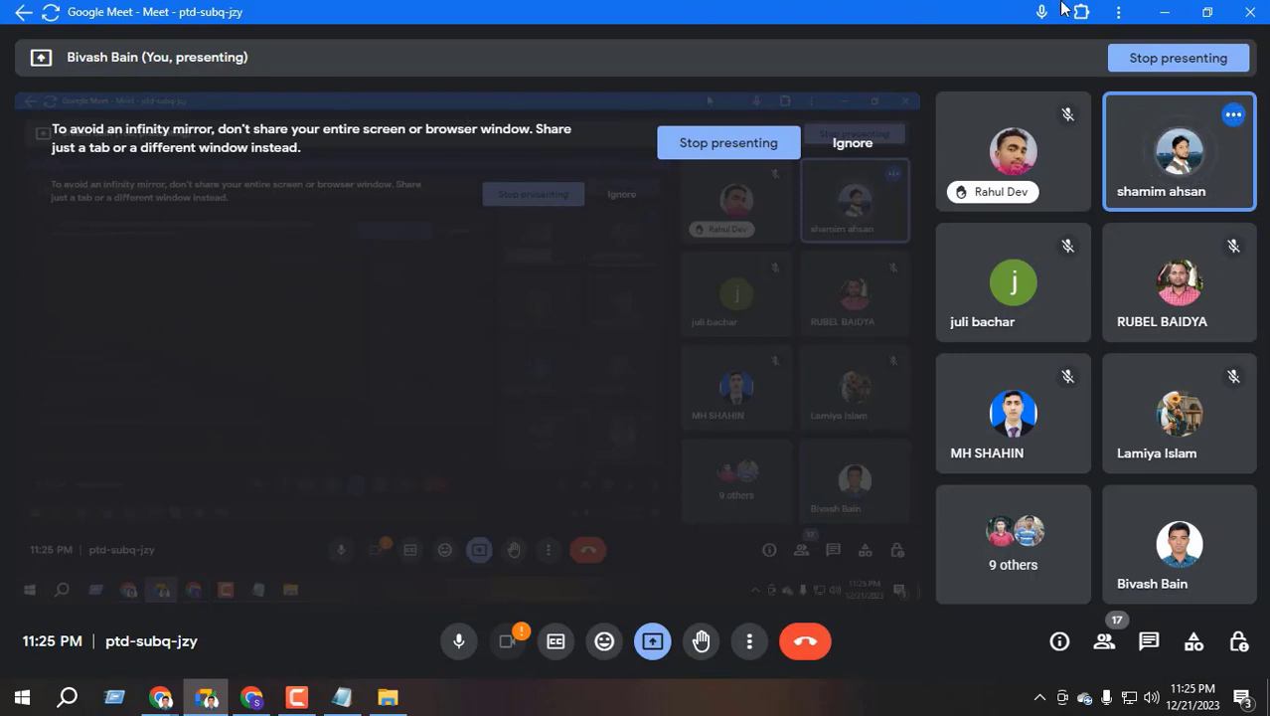
Revisit the open LinkedIn tabs and check the invitation status on the Stark CEO's profile
key("alt+Tab")
left_click(583, 22)
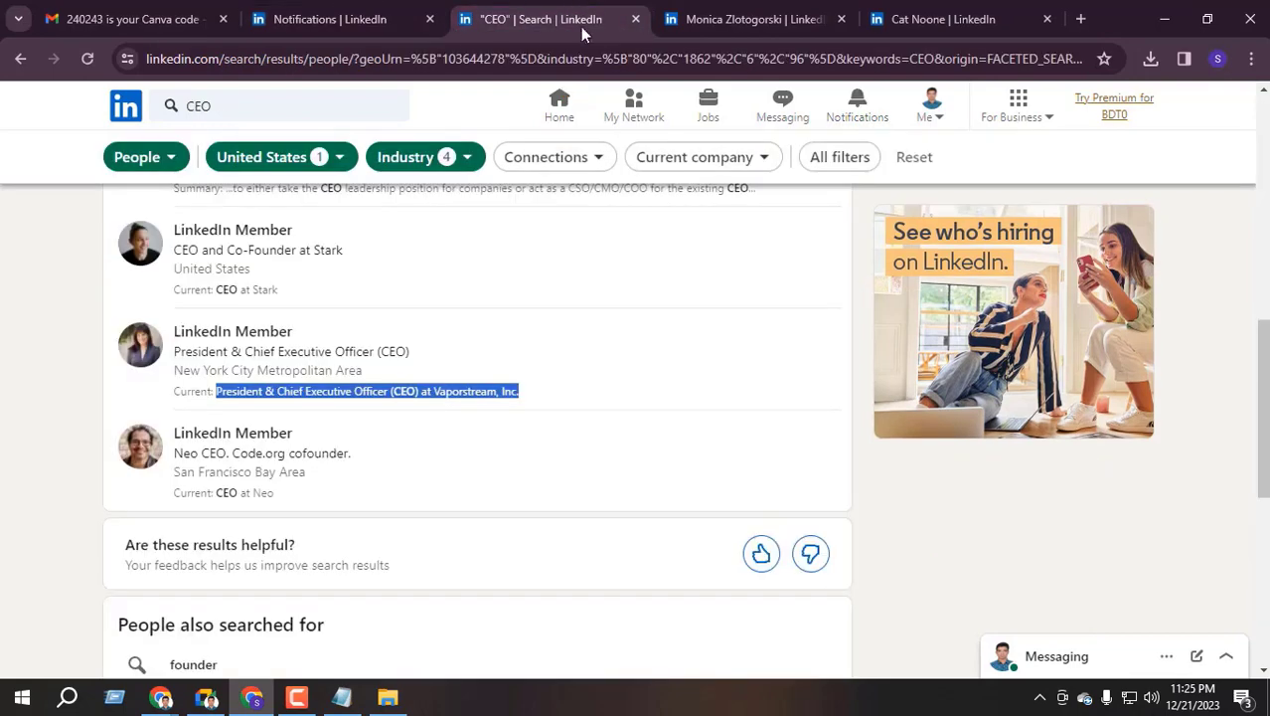
left_click(746, 19)
left_click(417, 8)
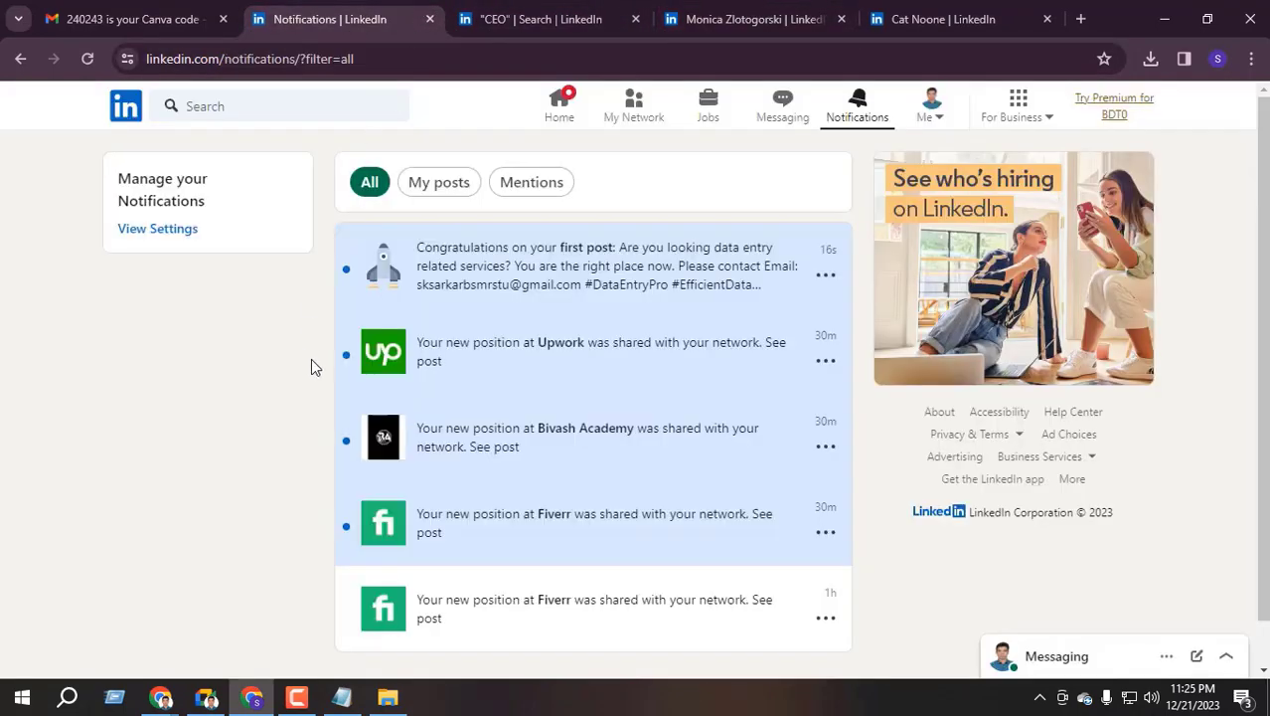
left_click(19, 59)
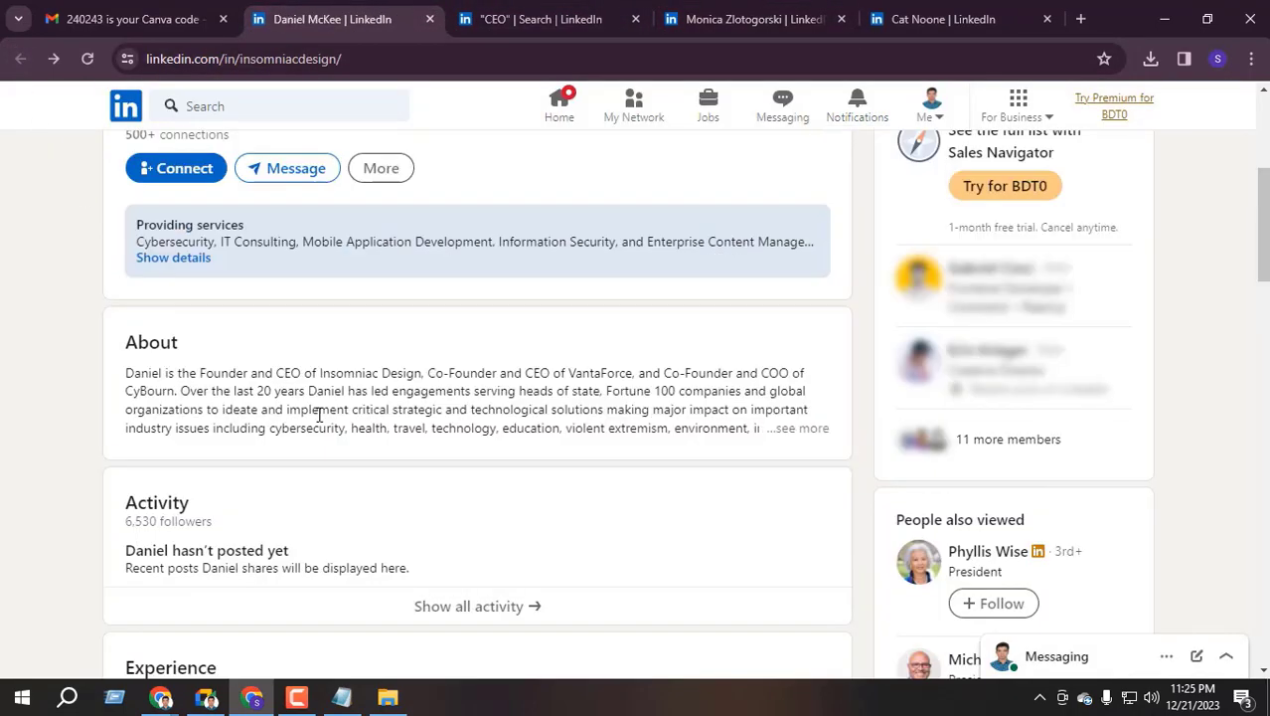
scroll(319, 416, "up", 4)
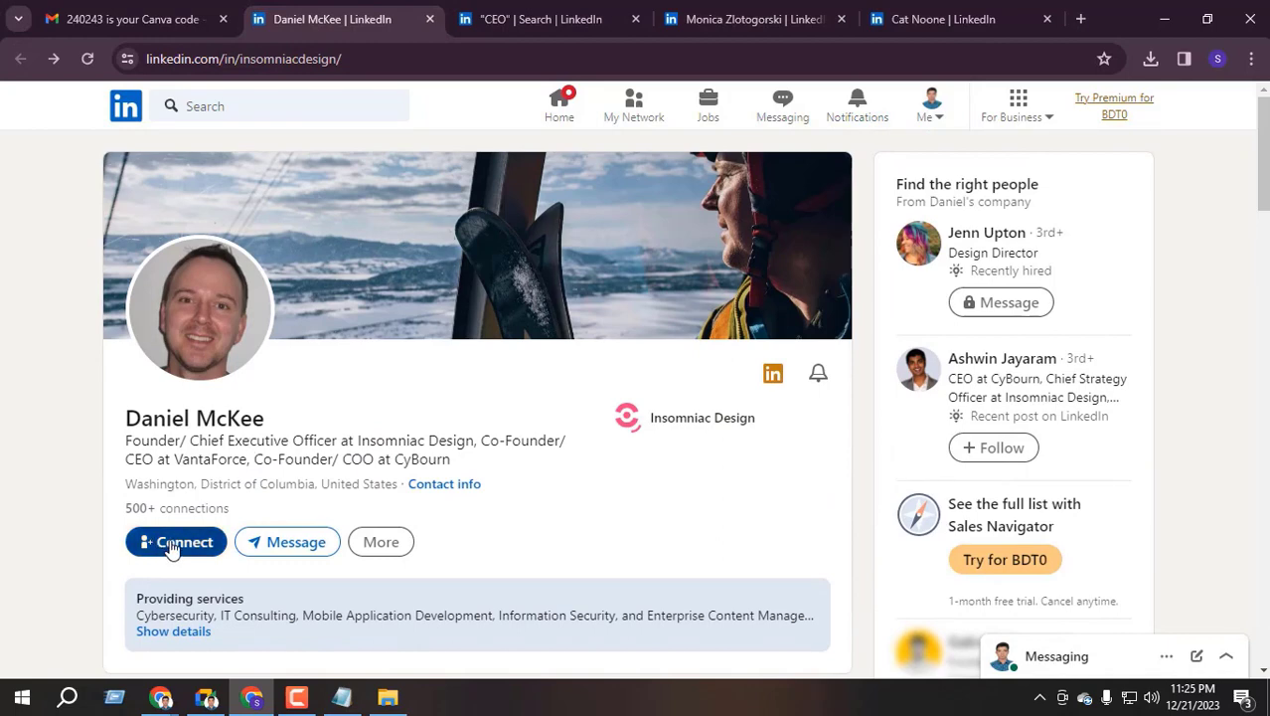
left_click(939, 19)
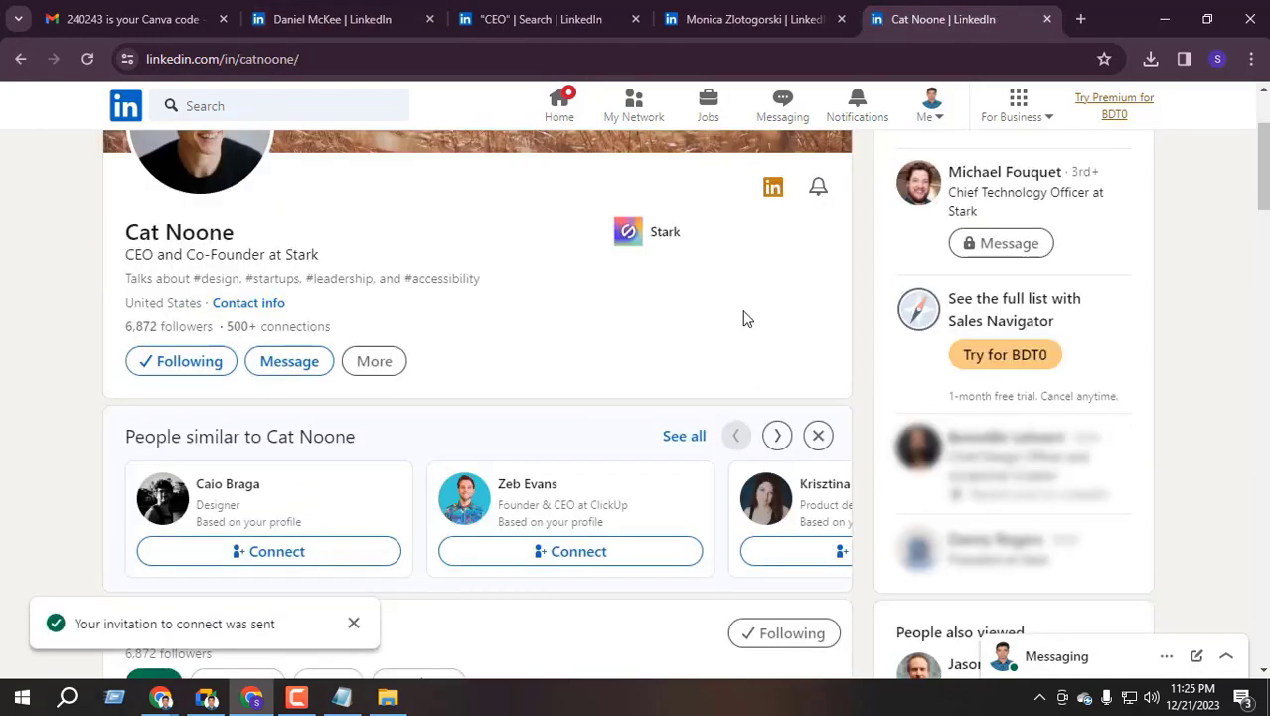
scroll(742, 318, "up", 3)
scroll(258, 522, "down", 1)
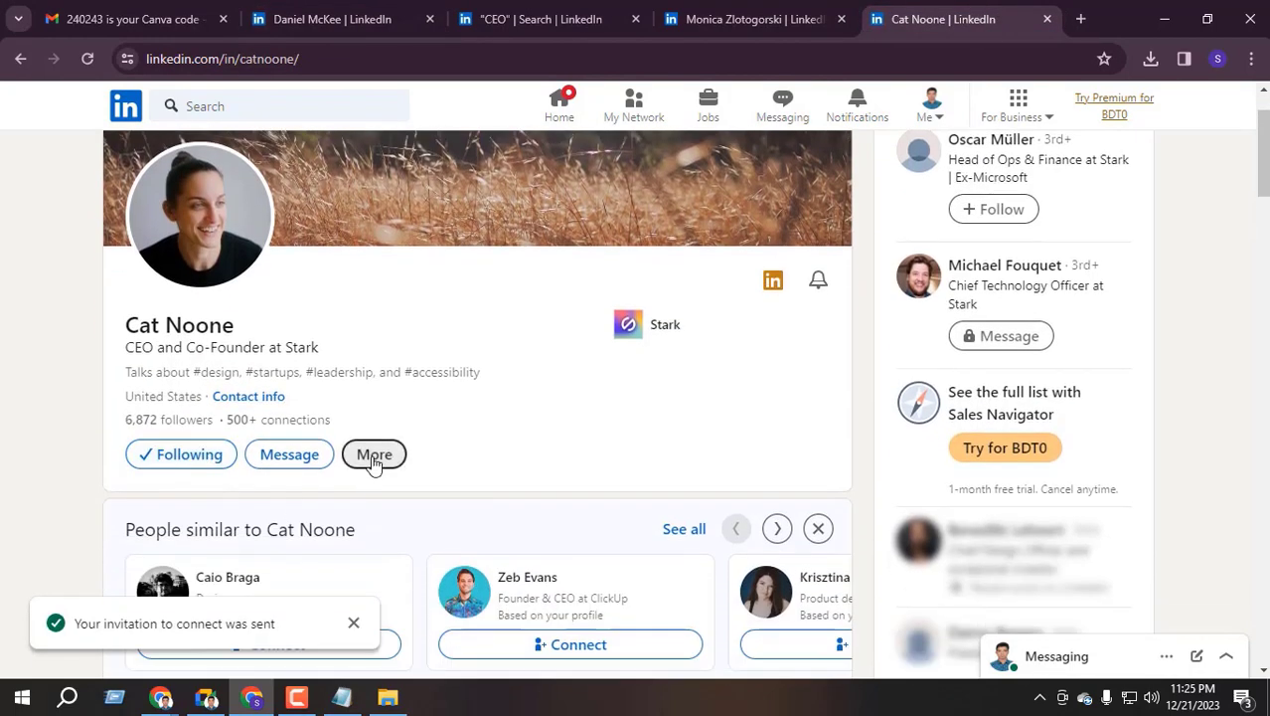
left_click(371, 459)
scroll(398, 497, "down", 1)
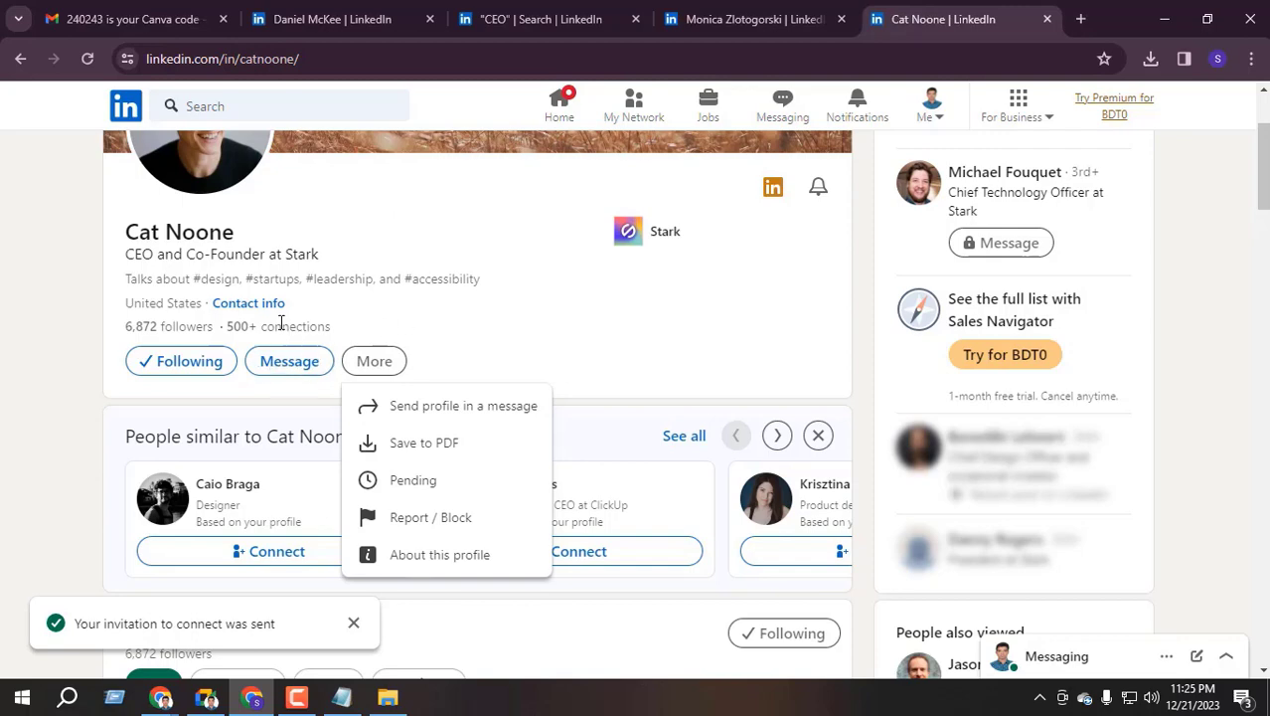
scroll(308, 347, "up", 1)
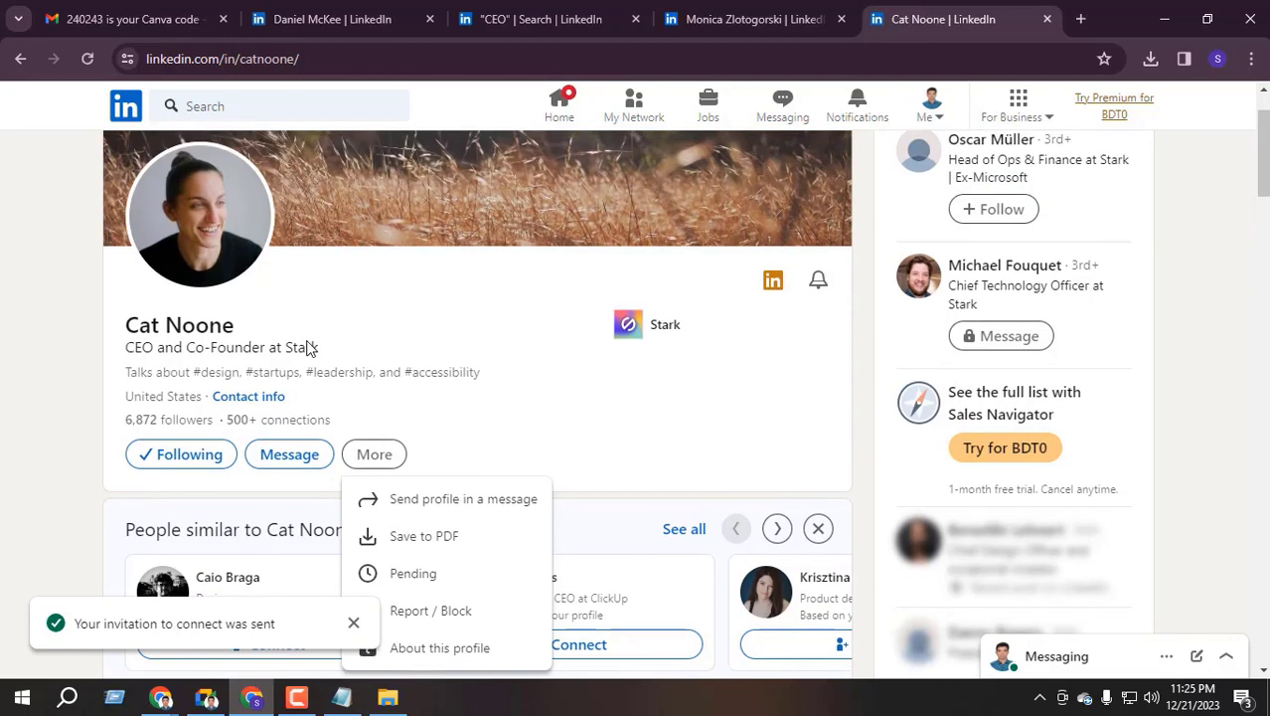
From the Home feed, copy your own profile's URL and paste it into the other Chrome window
left_click(162, 697)
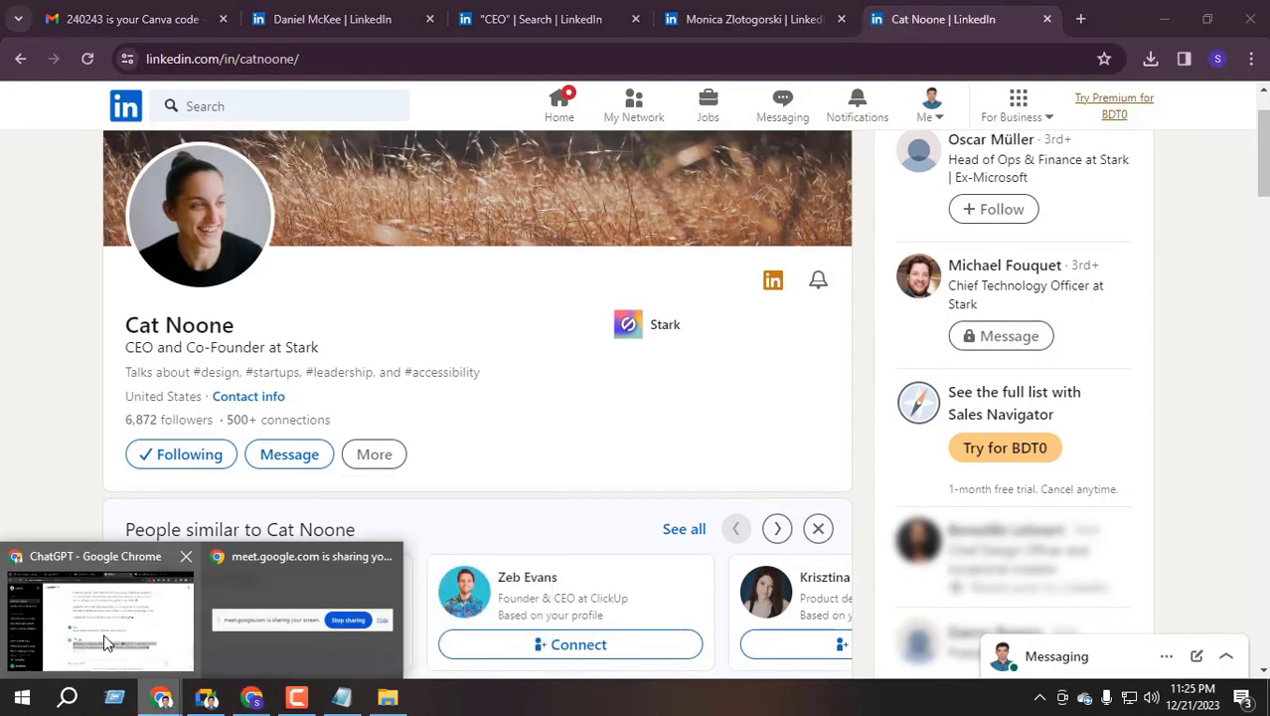
left_click(99, 626)
left_click(538, 12)
left_click(564, 104)
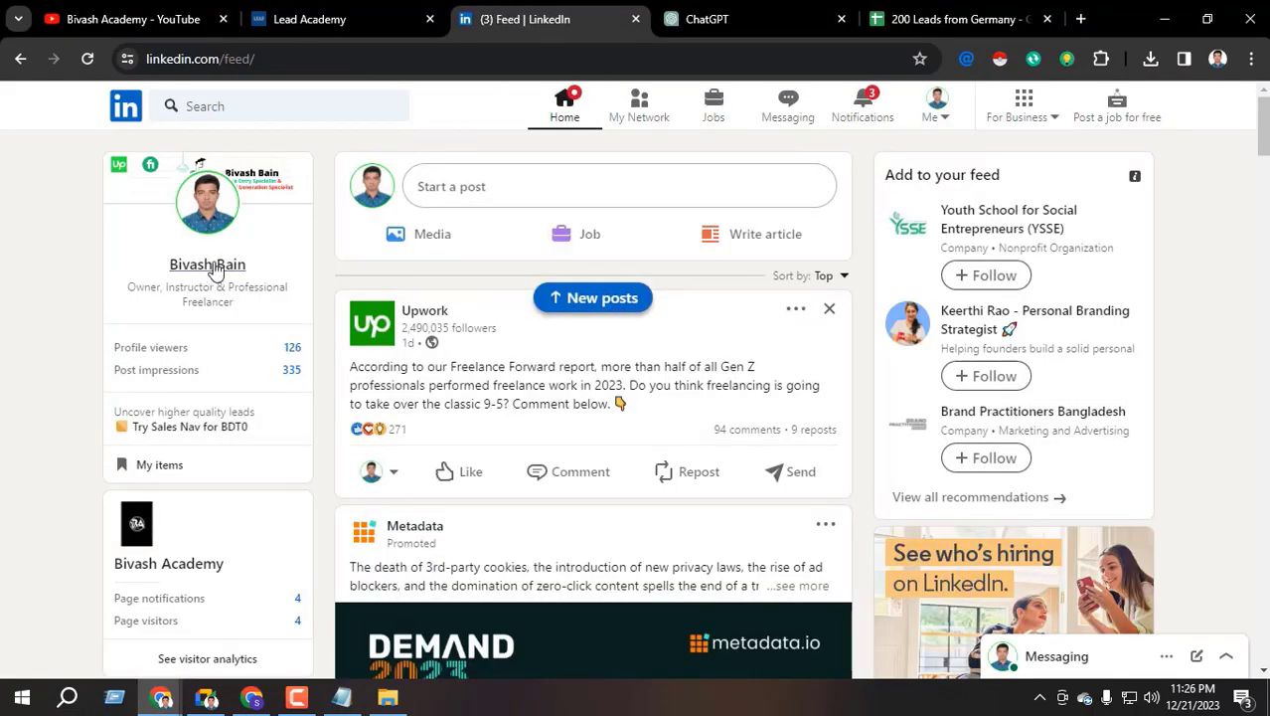
left_click(209, 265)
left_click(342, 60)
key("ctrl+c")
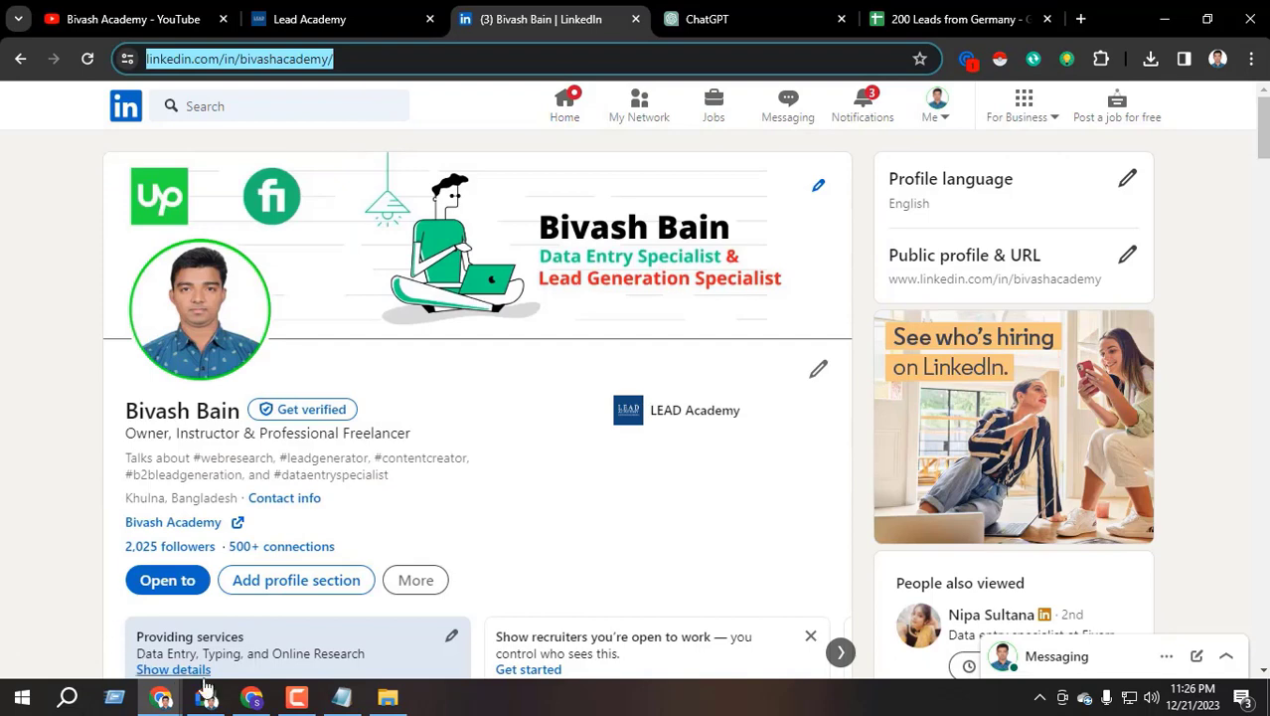
key("alt+Tab")
key("ctrl+l")
key("ctrl+v")
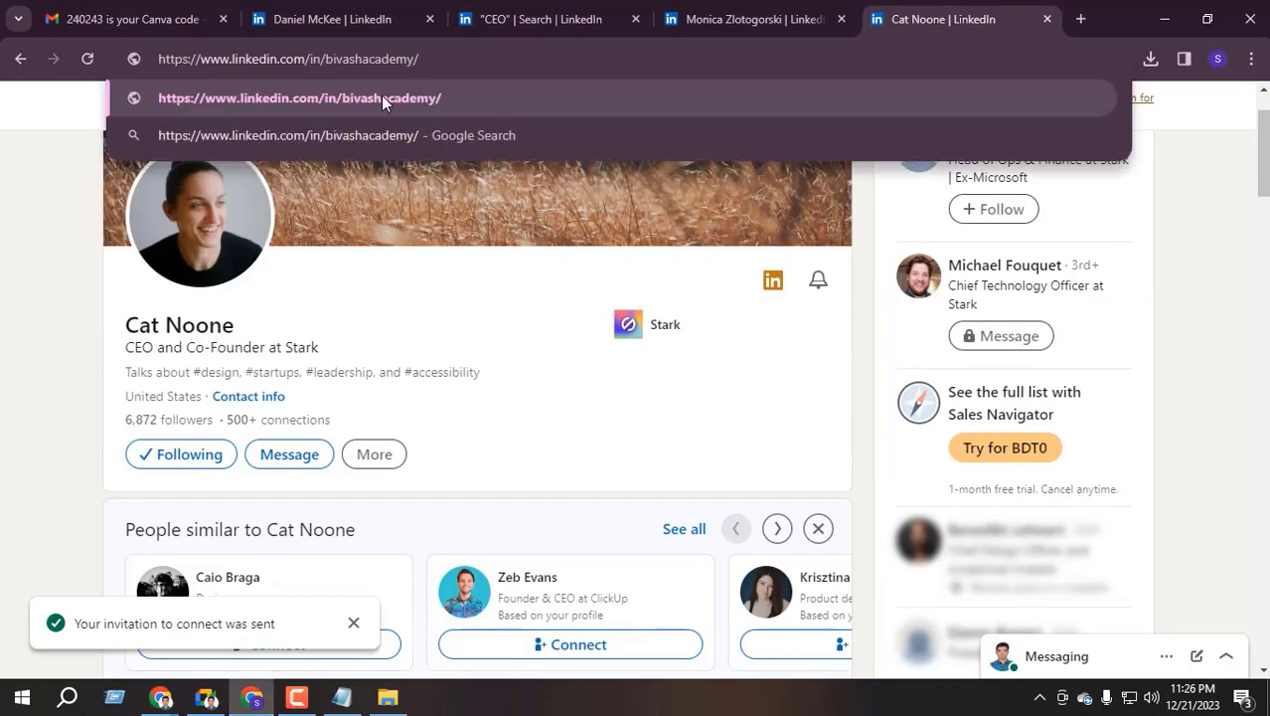